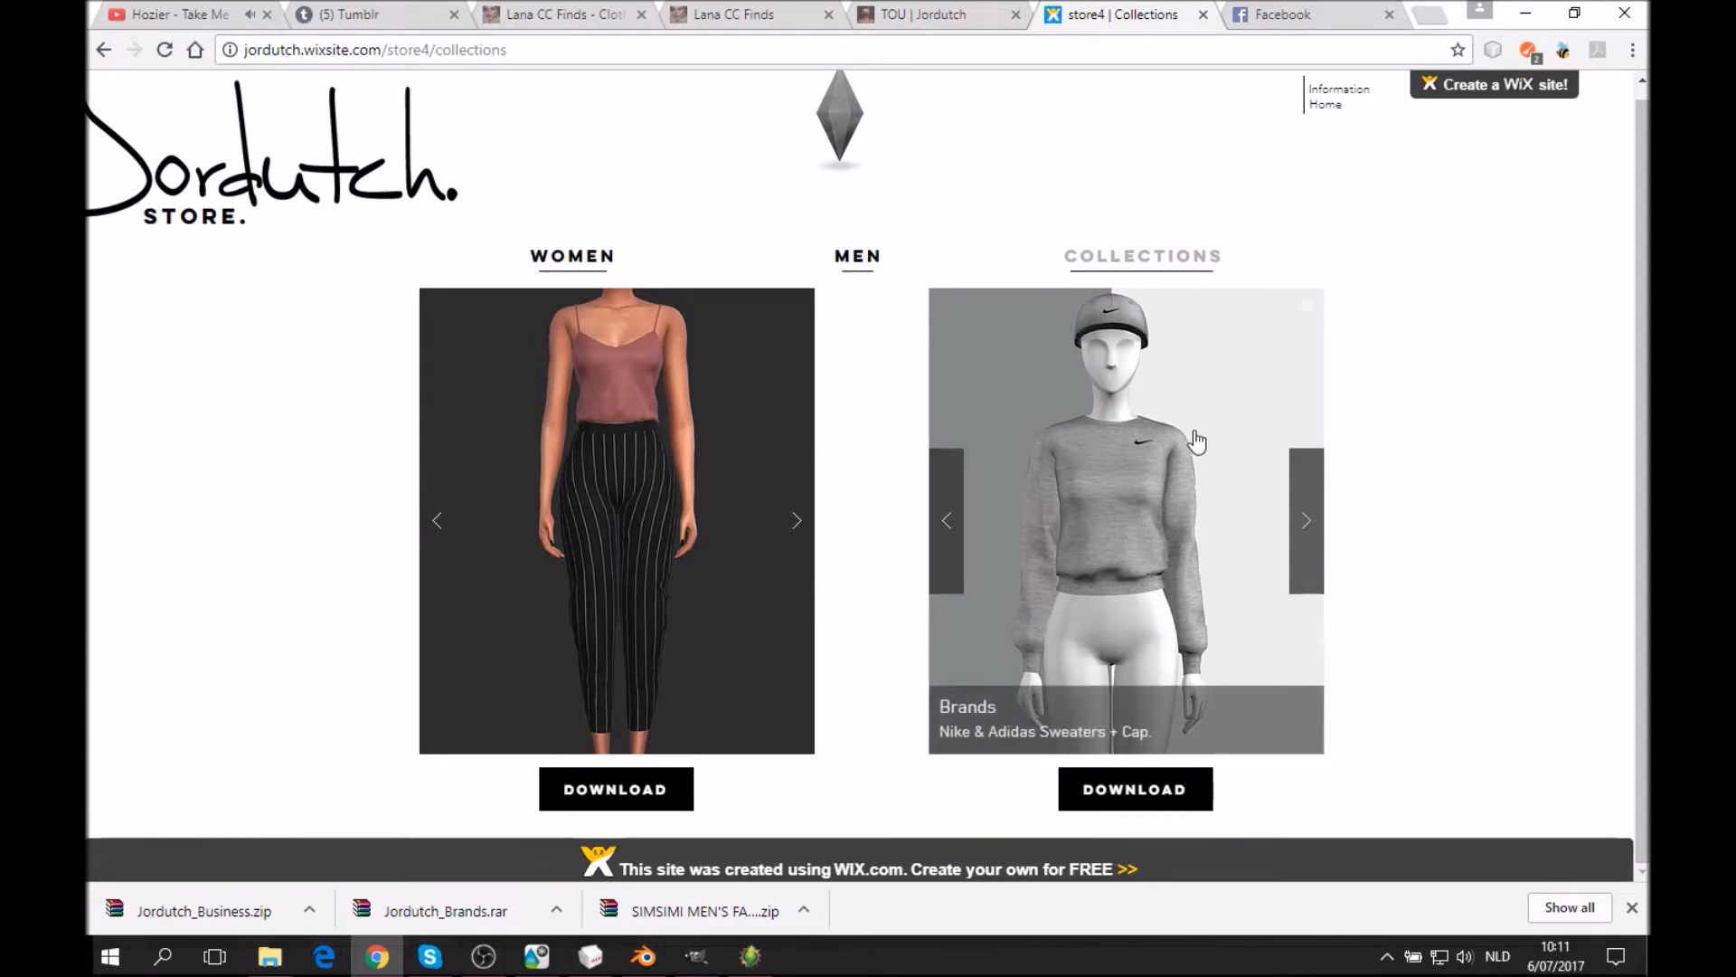
Load Jordutch_BrandSweater.package in the TS4 CAS Tools clone package editor and open the OBJ export for its lod0 mesh.
mouse_move(857, 256)
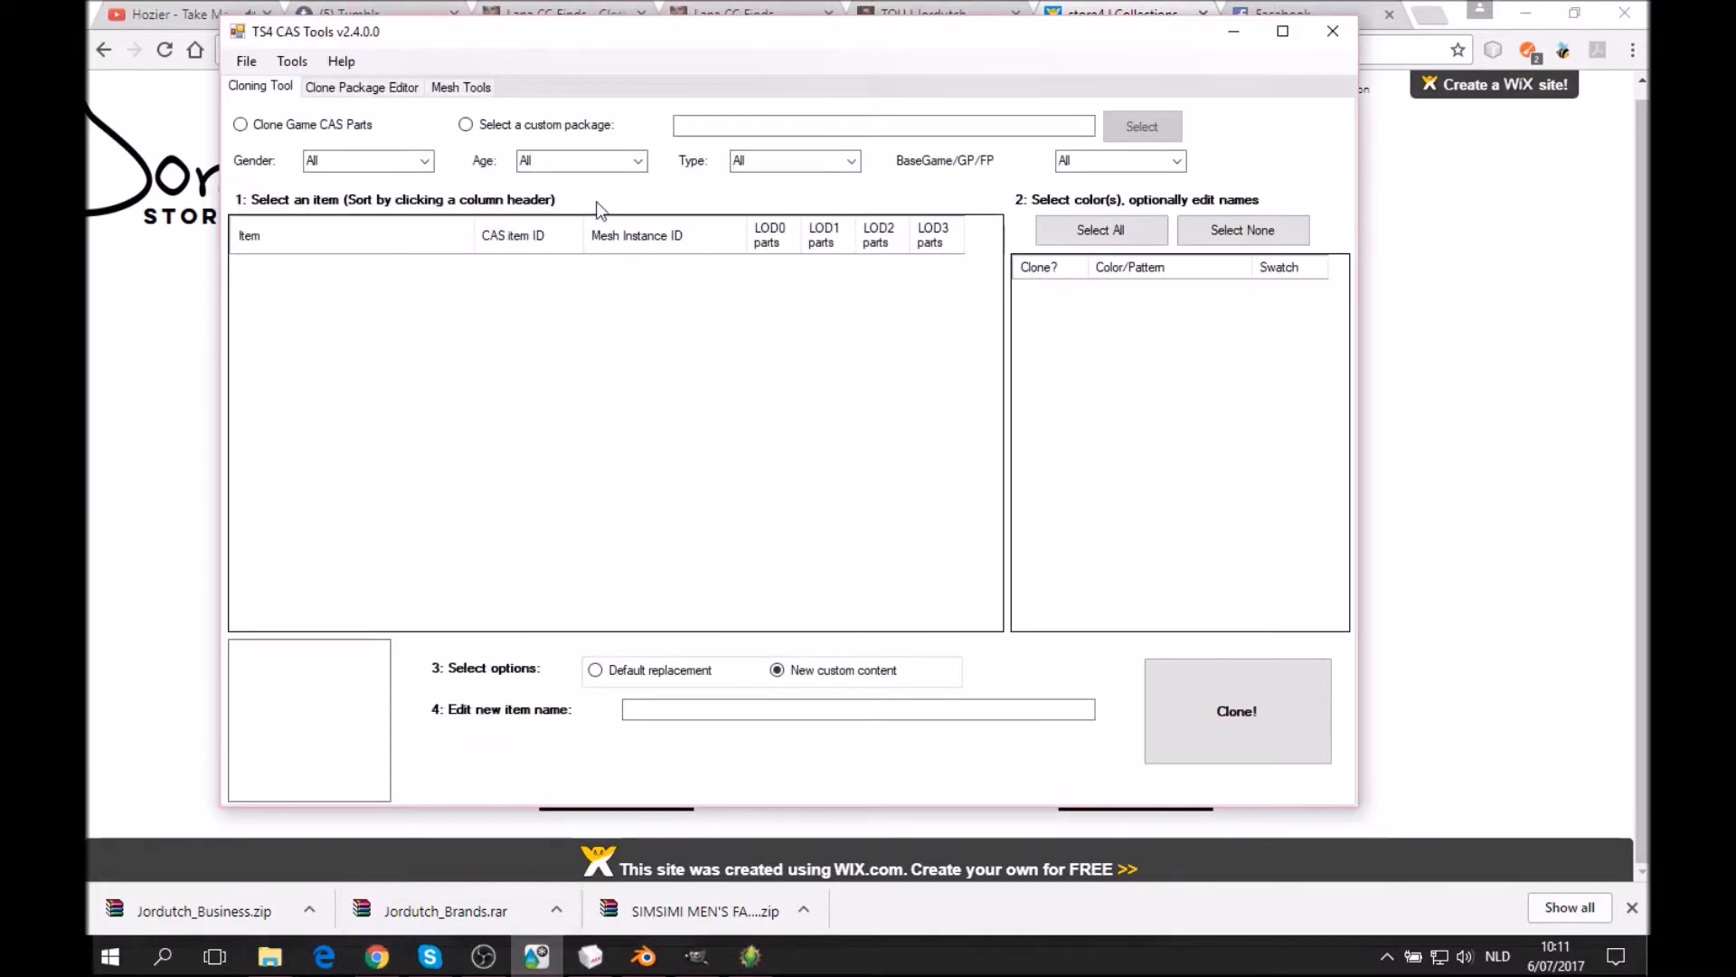
click(366, 87)
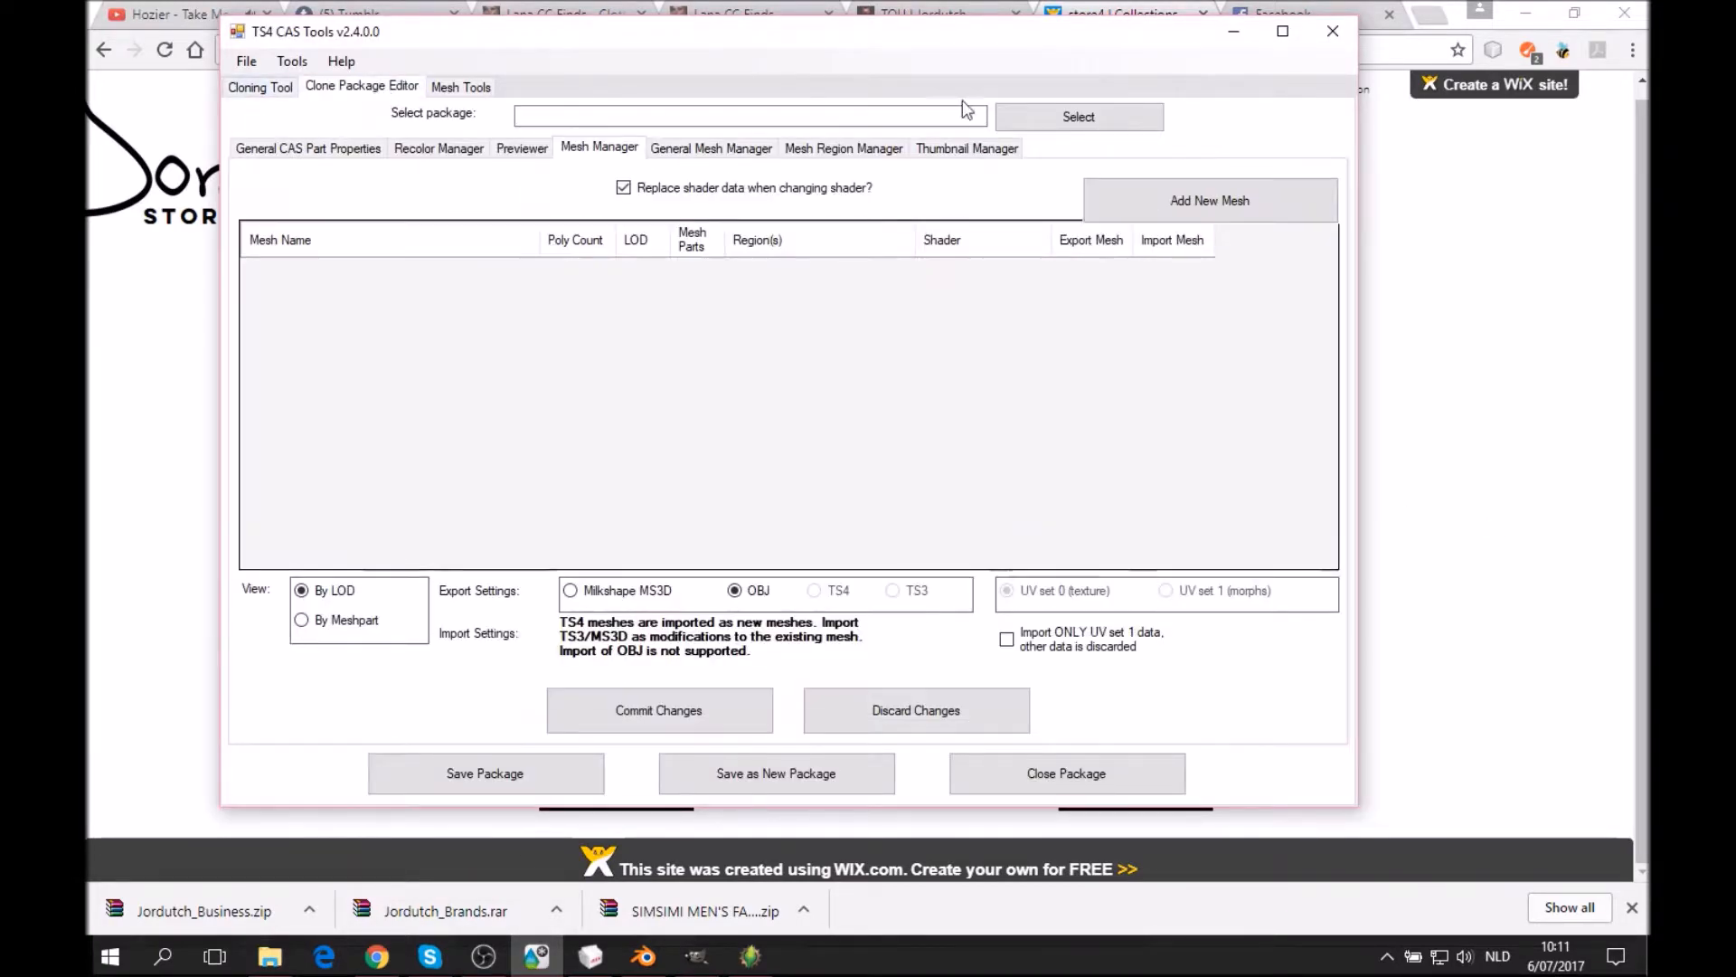
click(1043, 126)
double_click(637, 197)
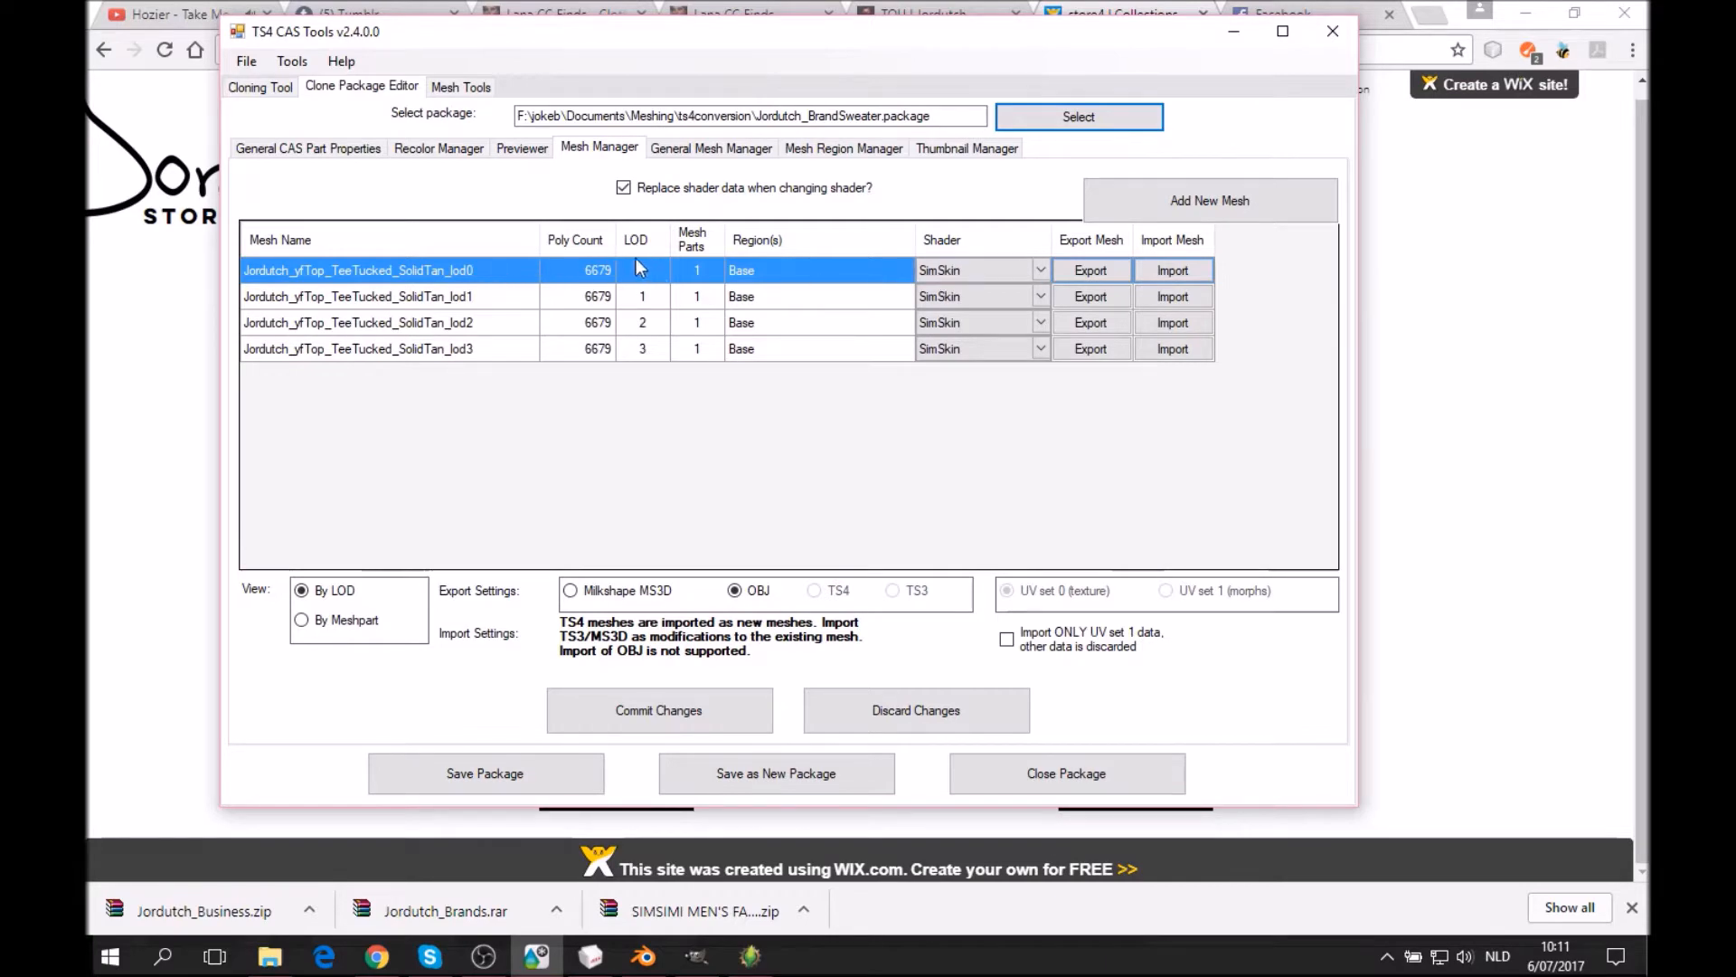
click(1062, 276)
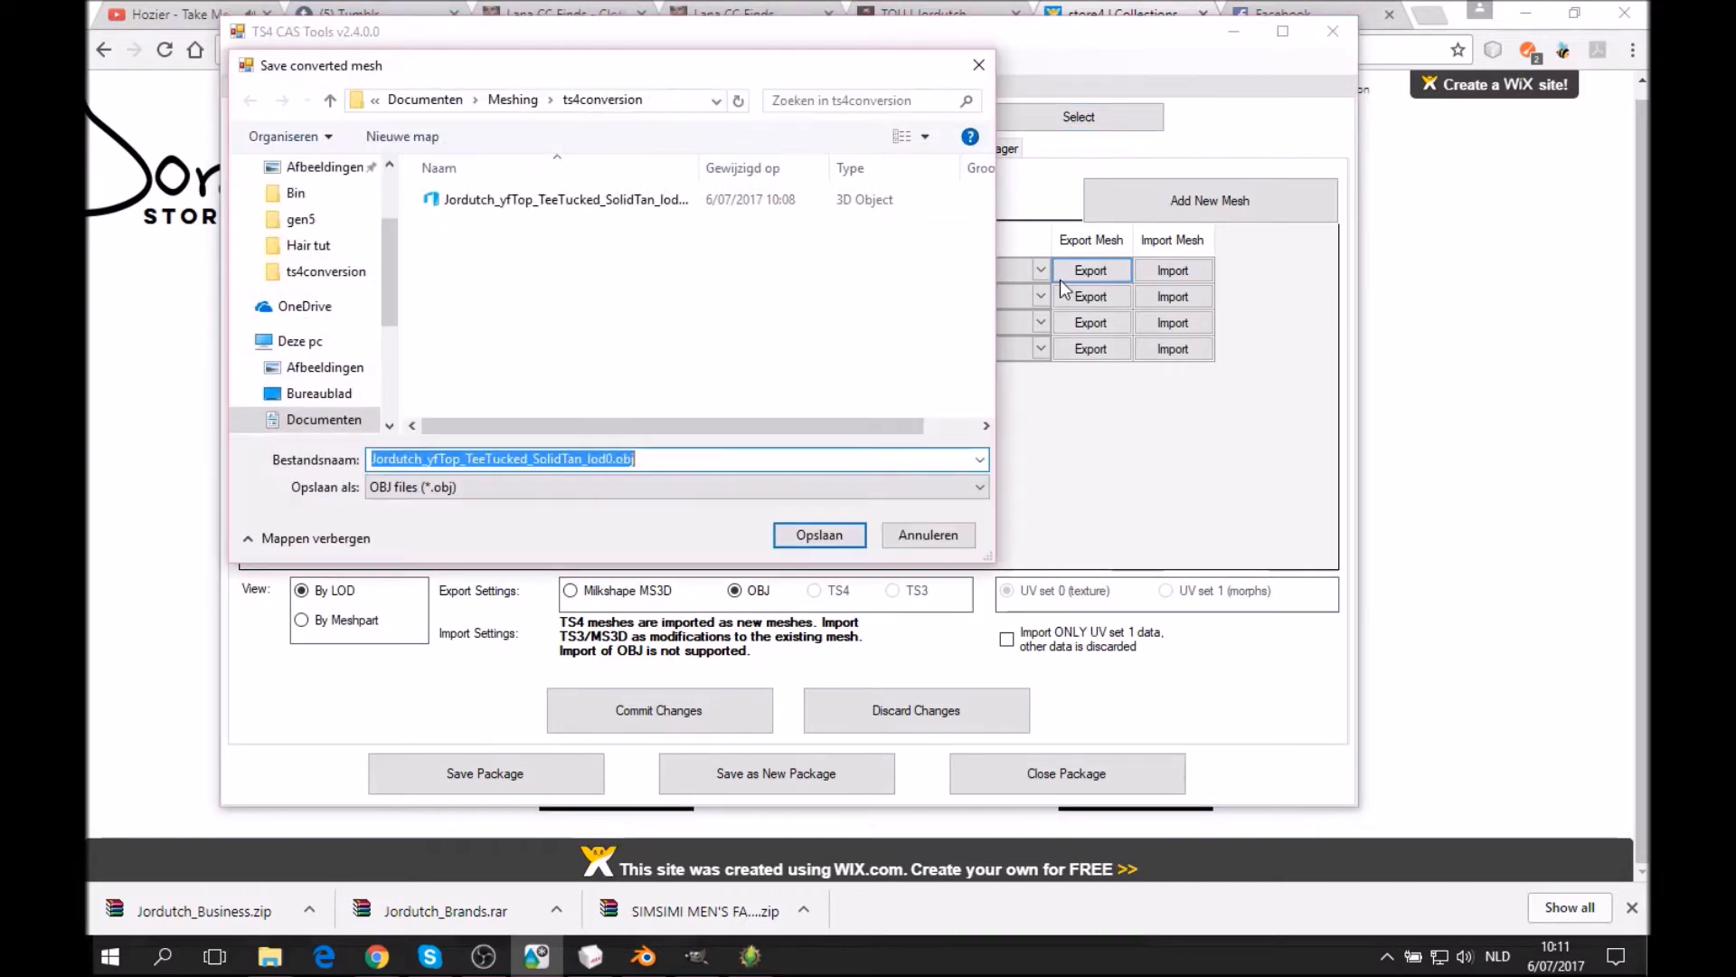
click(936, 484)
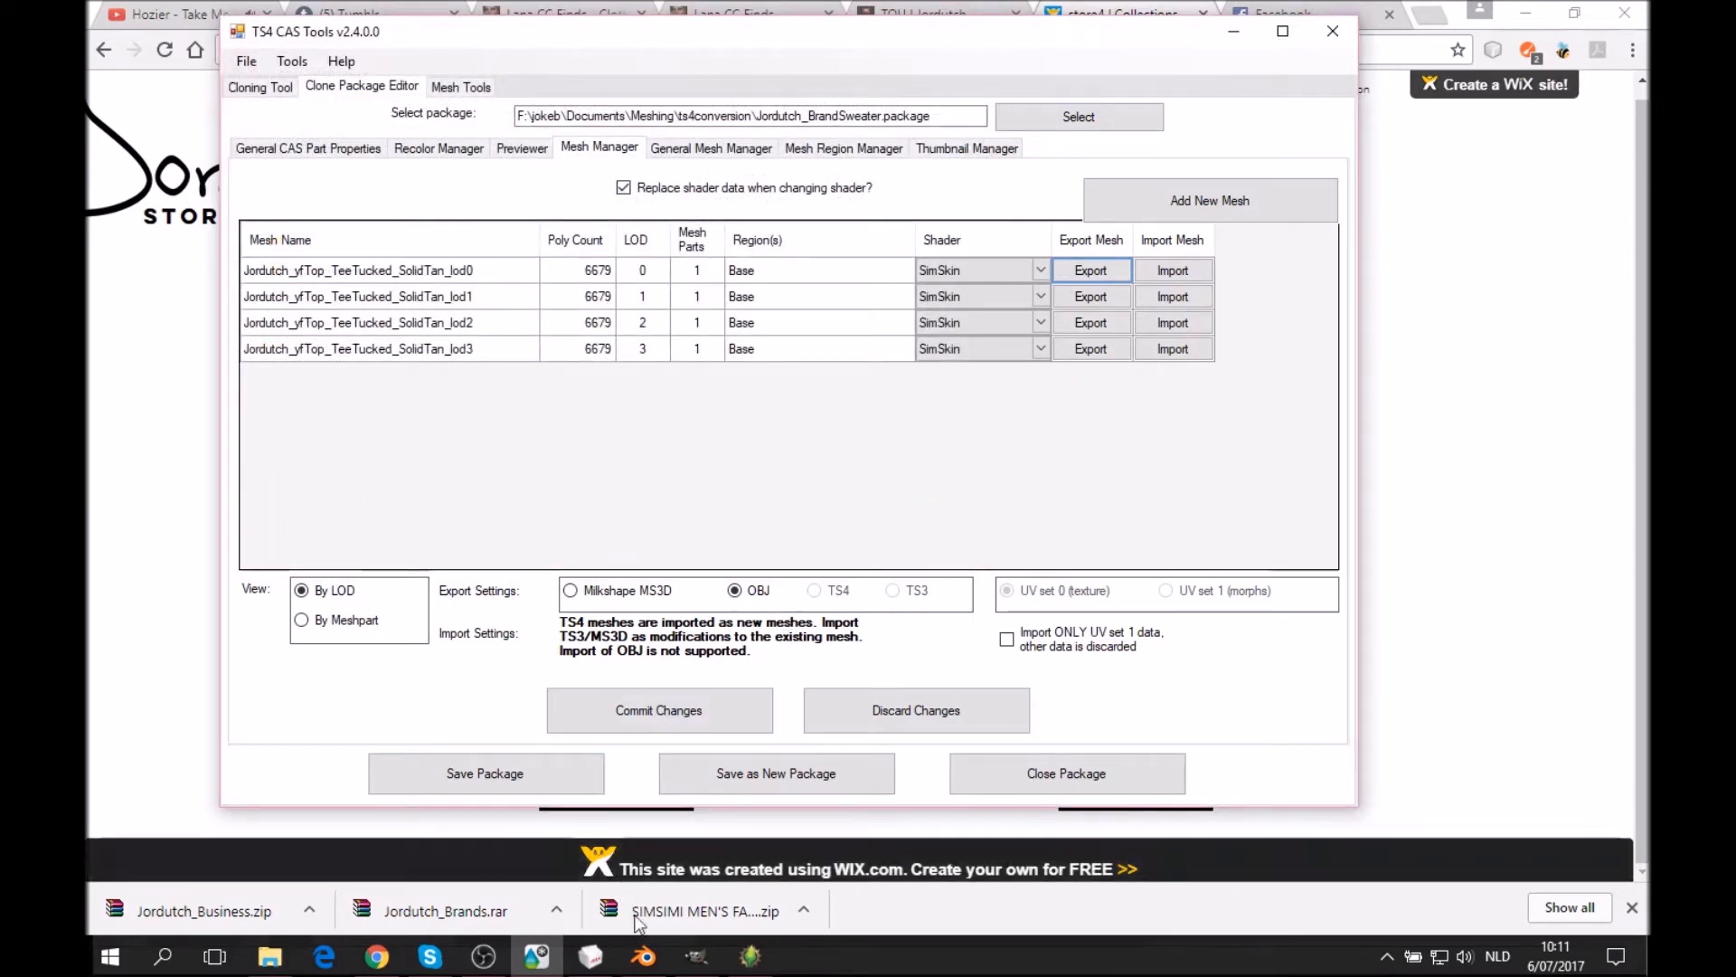
Switch to MilkShape 3D and examine the sweater mesh from several angles.
click(590, 956)
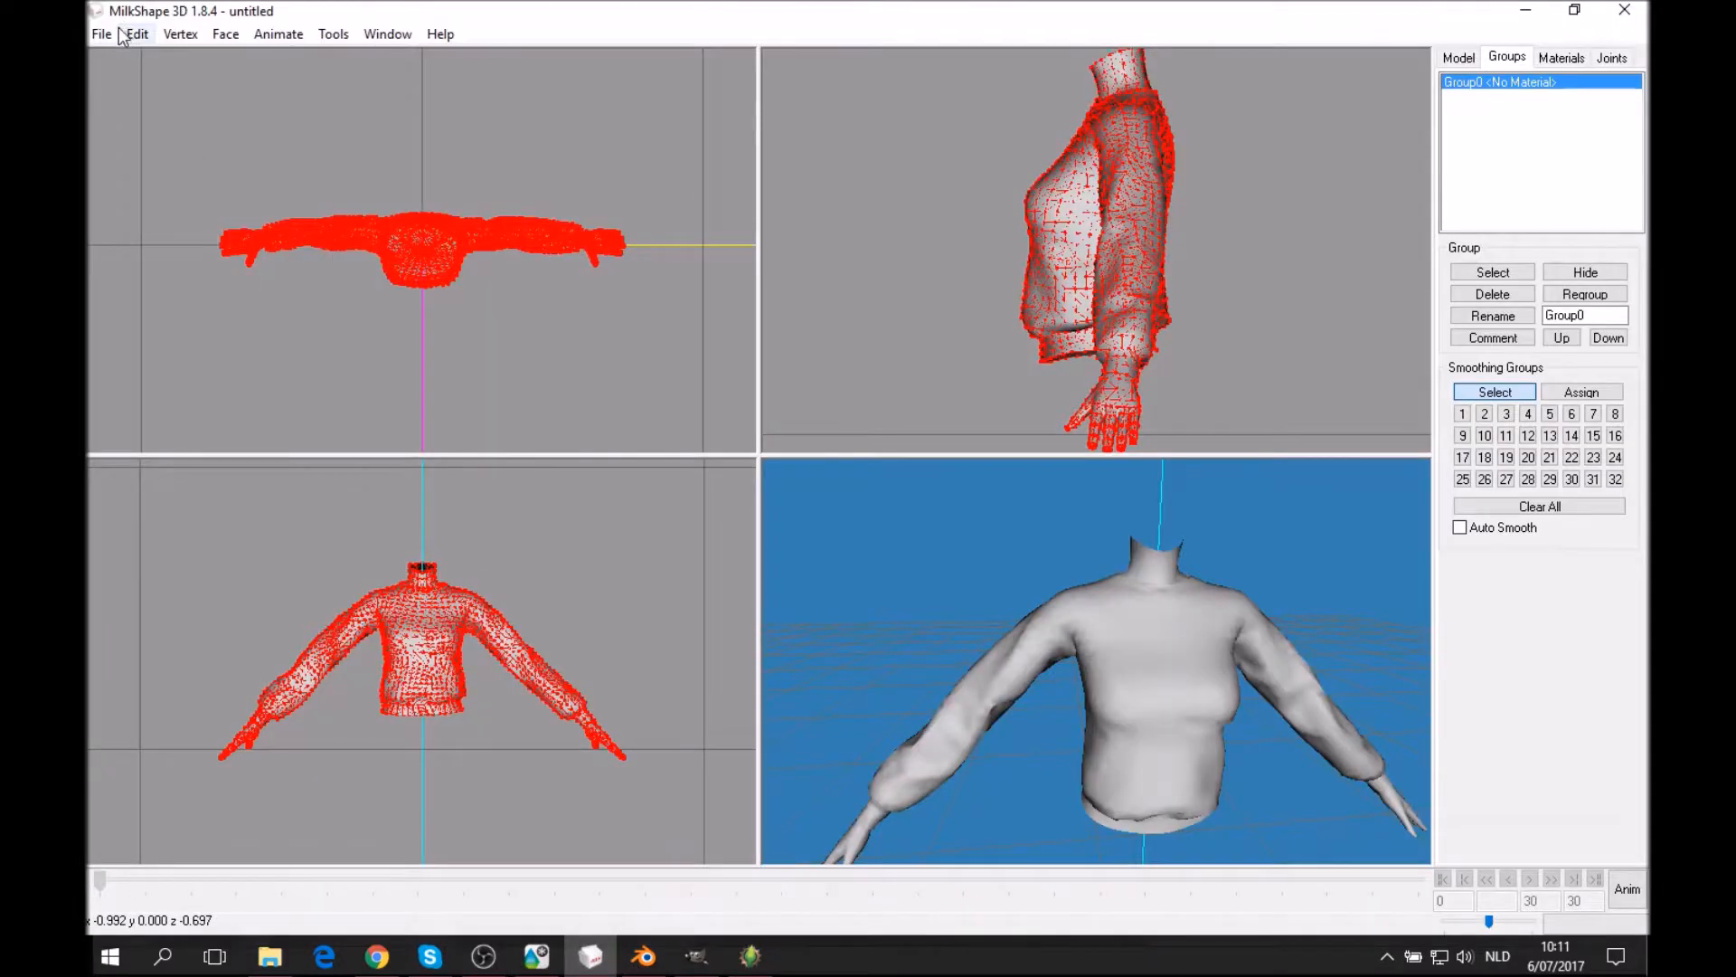
mouse_move(1268, 653)
mouse_down()
mouse_move(1175, 675)
mouse_move(595, 660)
mouse_move(633, 709)
mouse_move(1197, 671)
mouse_move(1282, 687)
mouse_move(756, 714)
mouse_move(1064, 706)
mouse_move(1029, 667)
mouse_move(1094, 694)
mouse_up()
drag(1395, 613, 1210, 611)
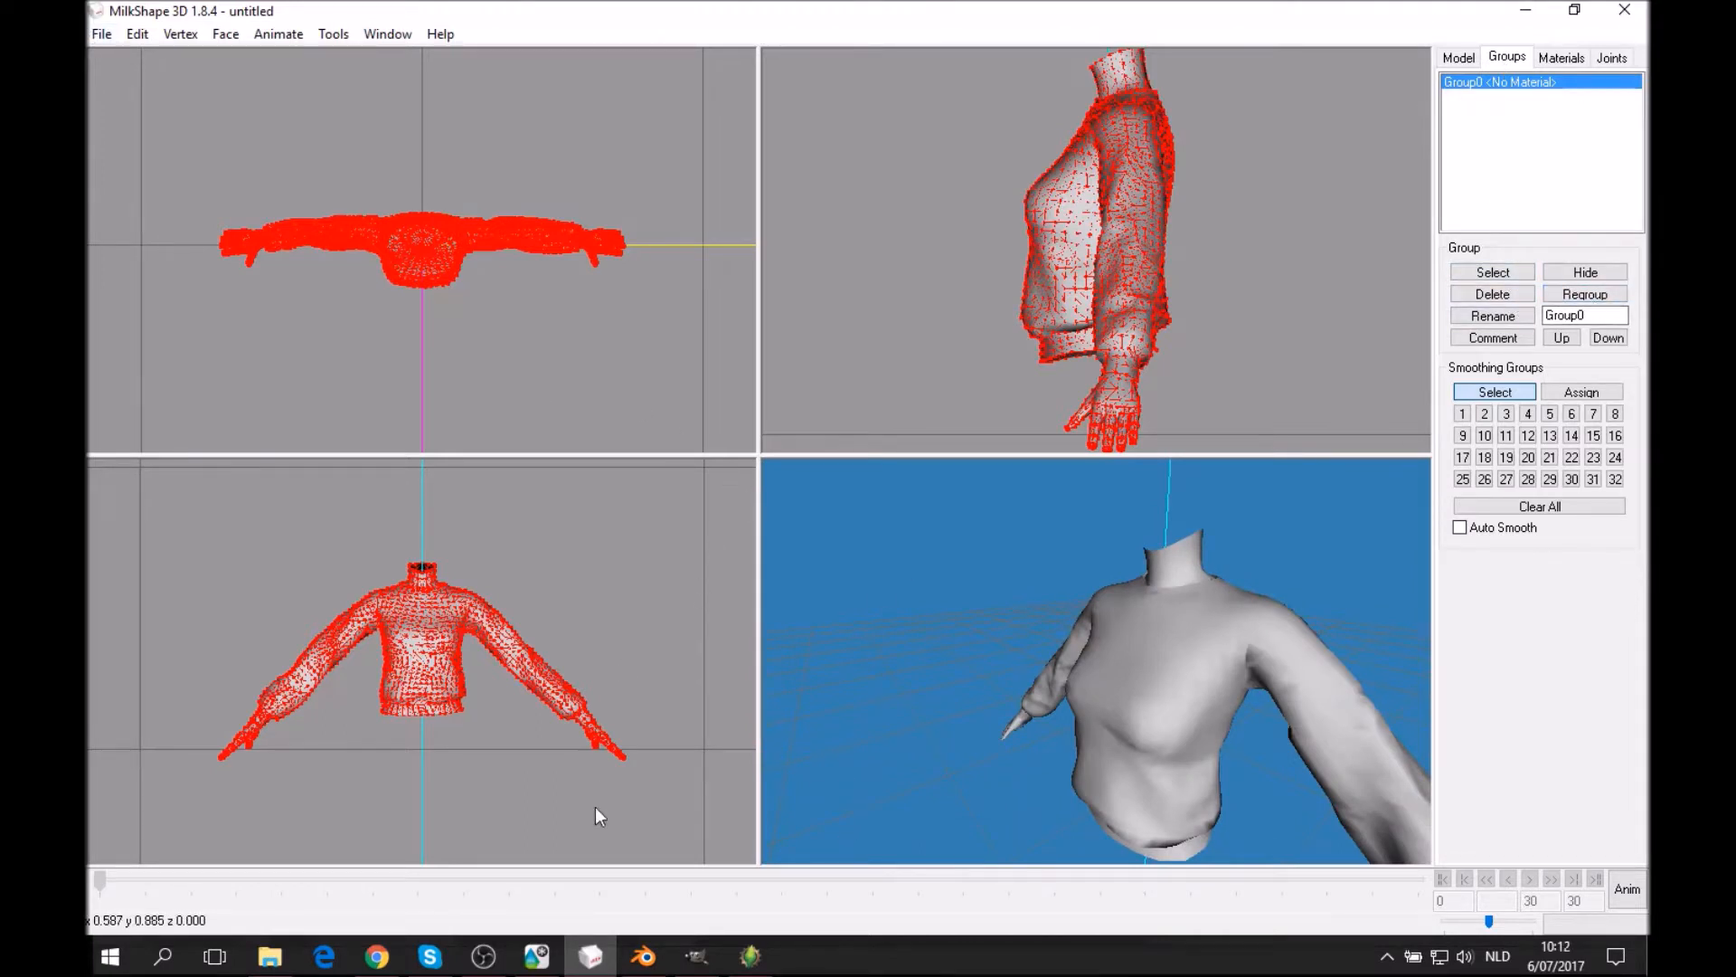
Switch to Blender and delete the default camera, cube and lamp from the scene.
click(643, 956)
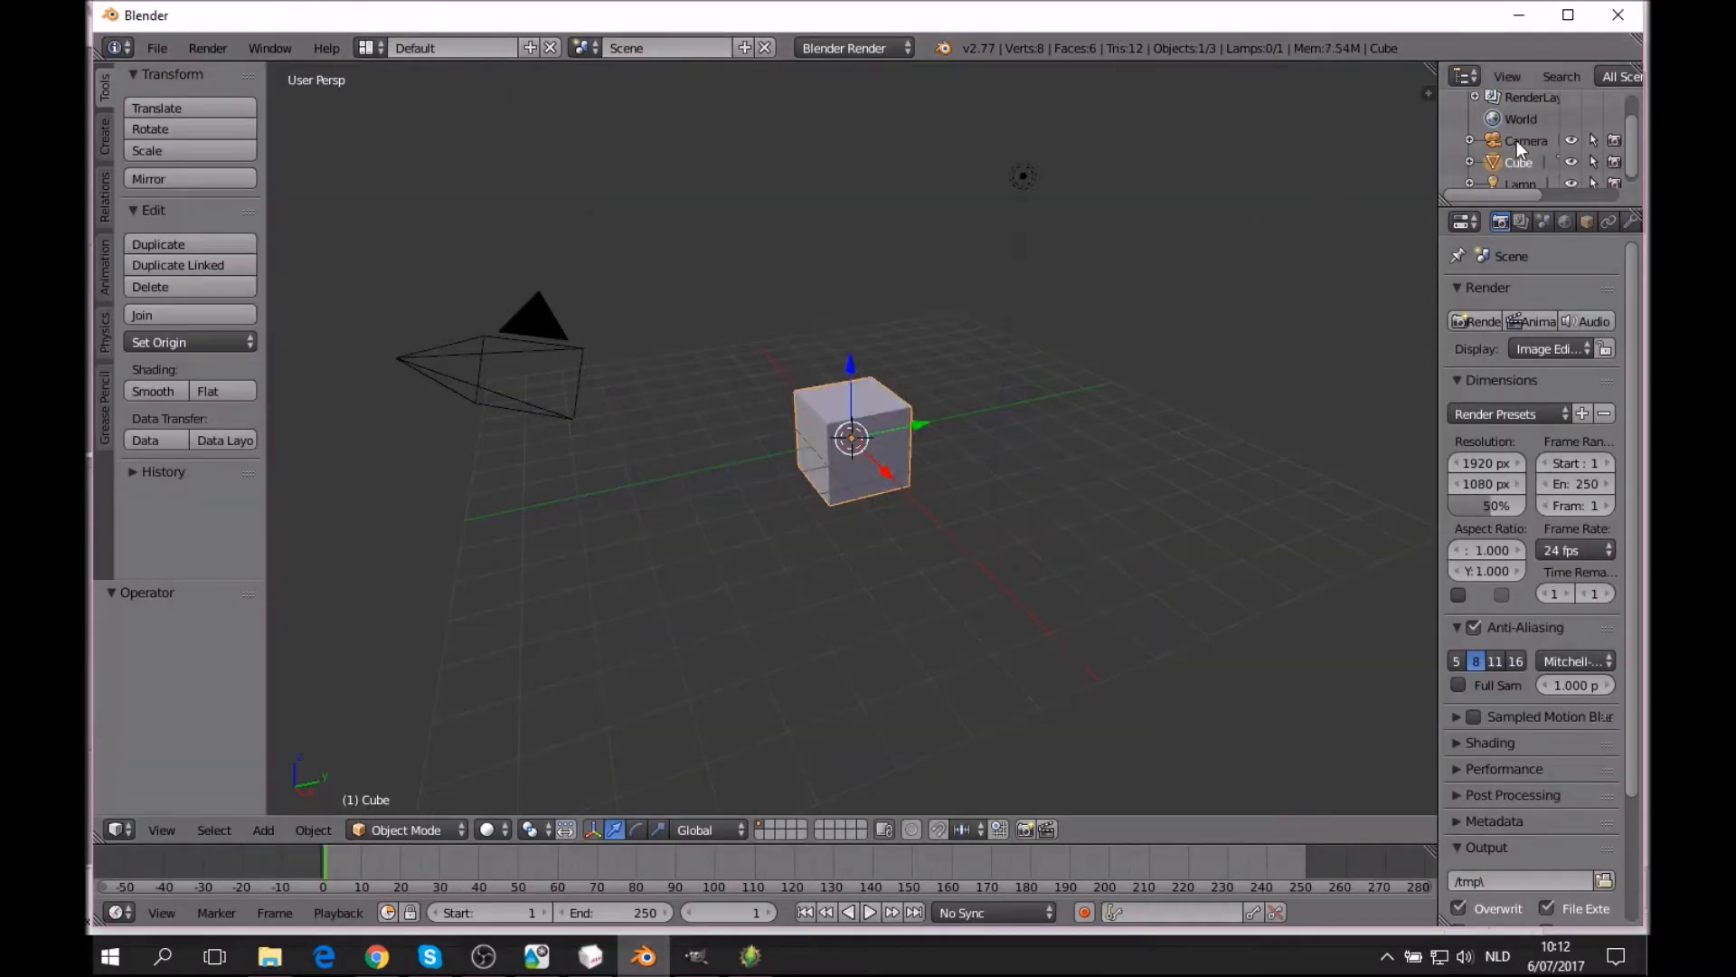
right_click(1516, 139)
click(1447, 216)
right_click(1501, 155)
right_click(1533, 154)
click(1533, 156)
right_click(1533, 165)
click(1533, 167)
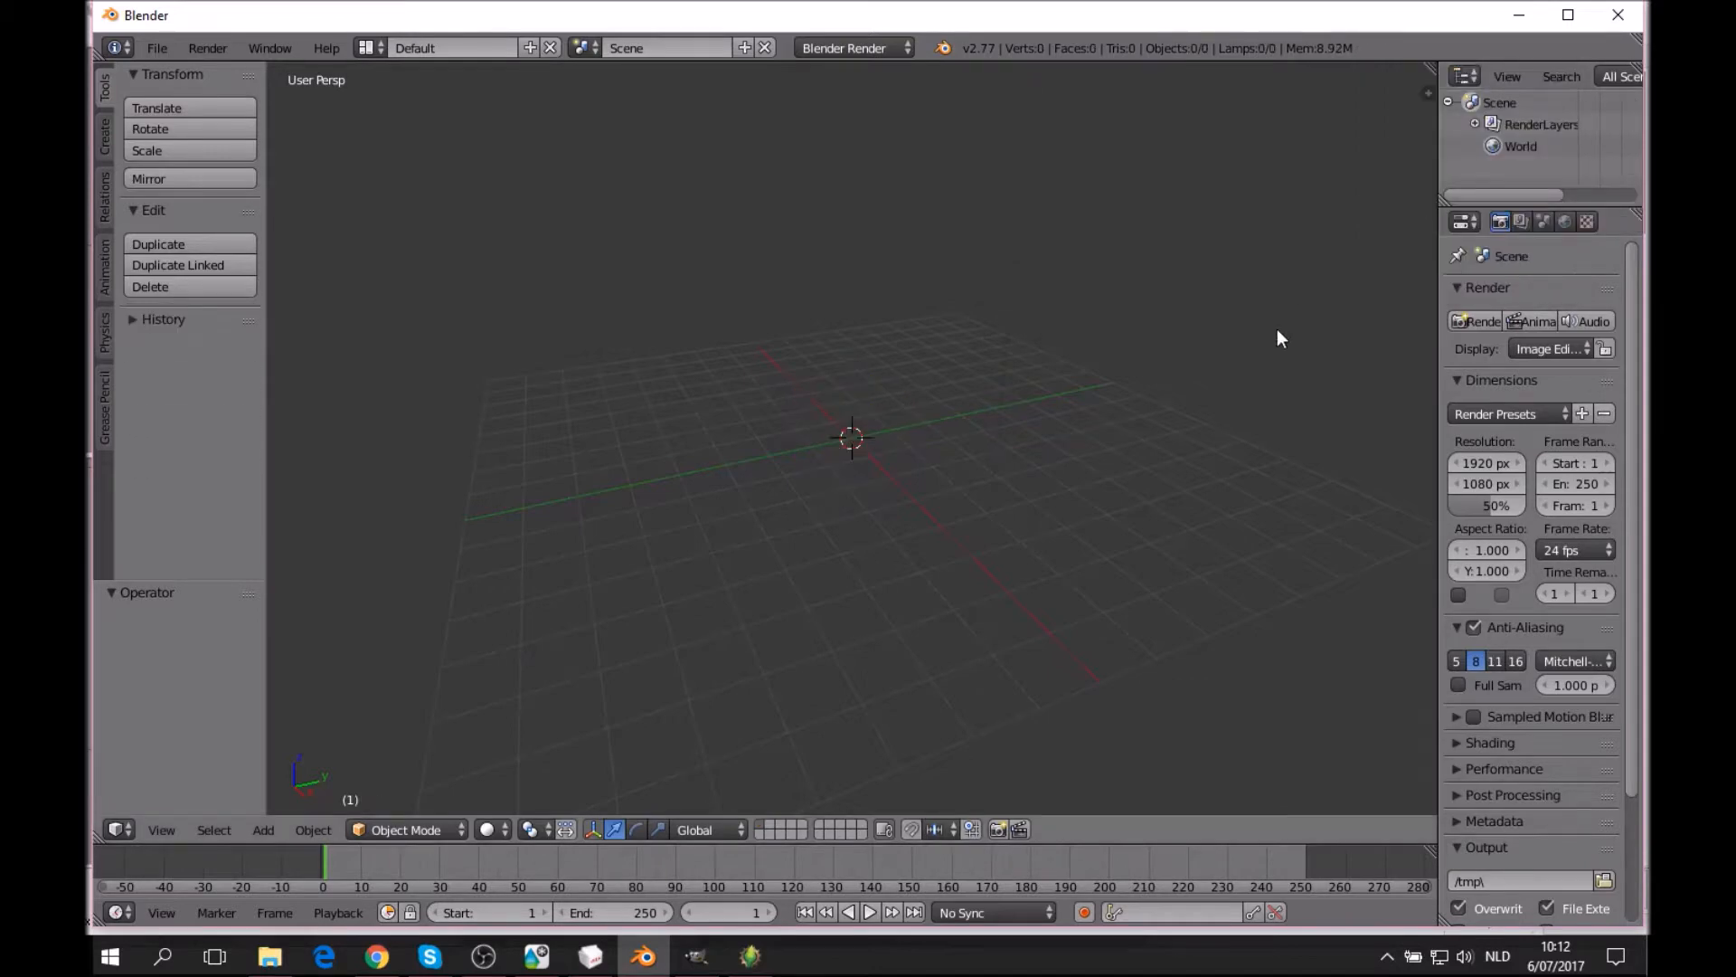
Import Jordutch_yfTop_TeeTucked_SolidTan_lod0.obj from the Meshing\ts4conversion folder as a Wavefront OBJ.
click(163, 47)
mouse_move(319, 441)
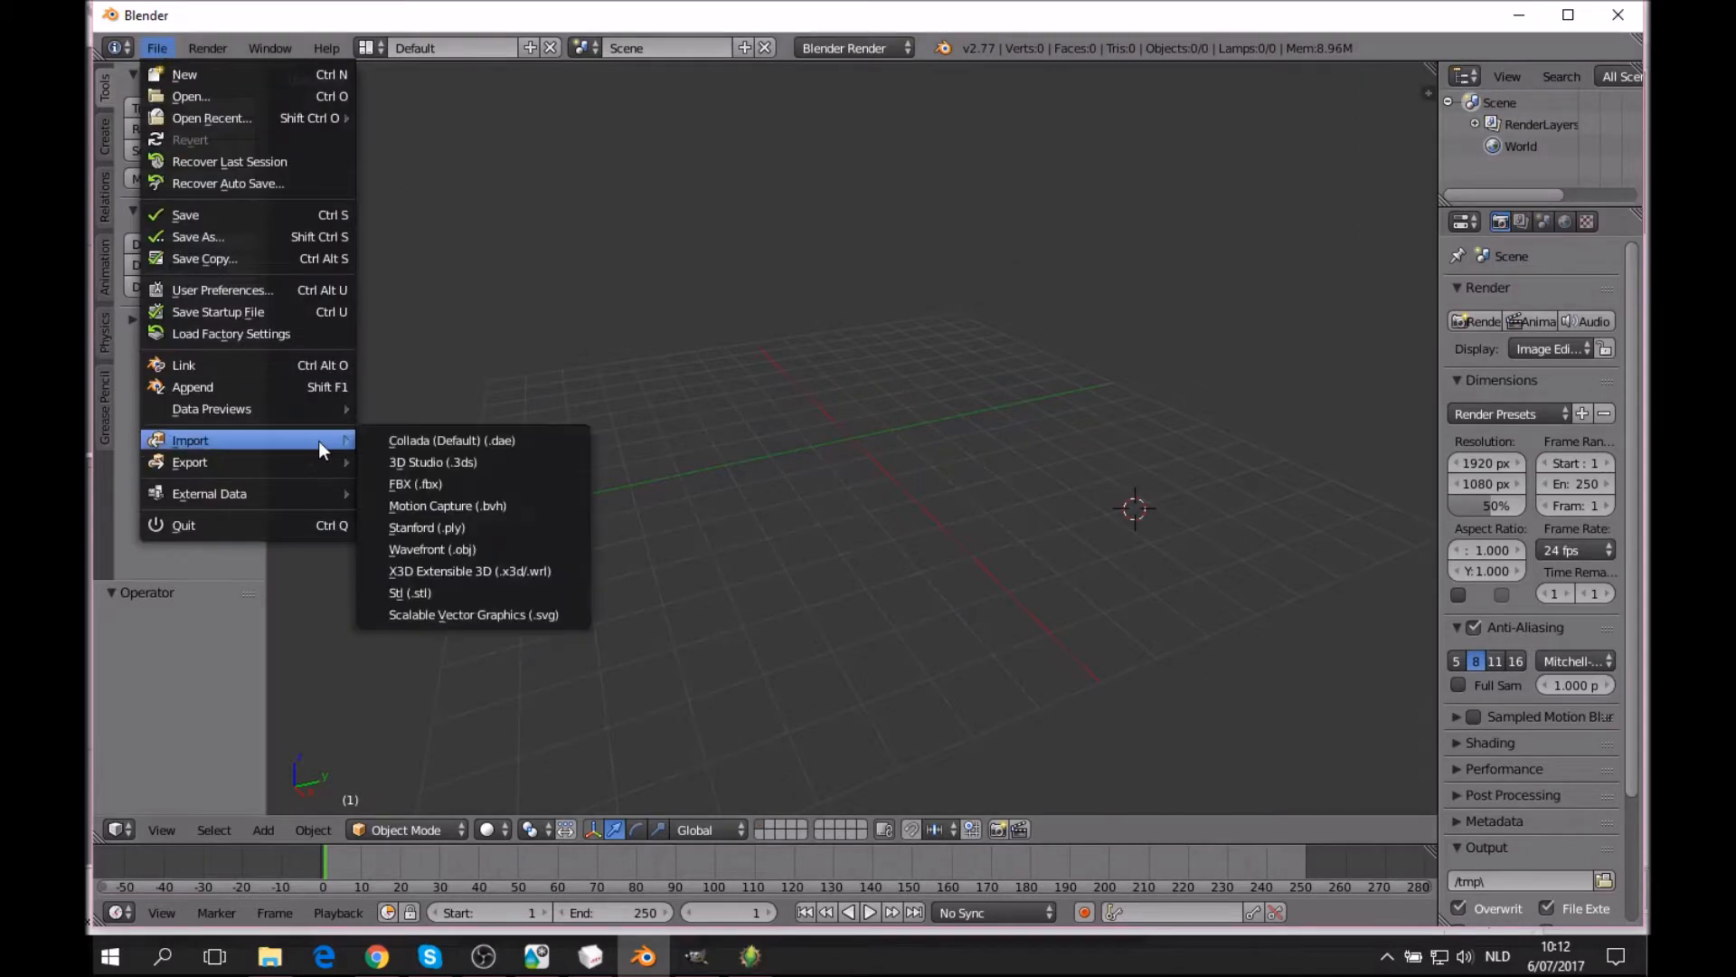
click(426, 548)
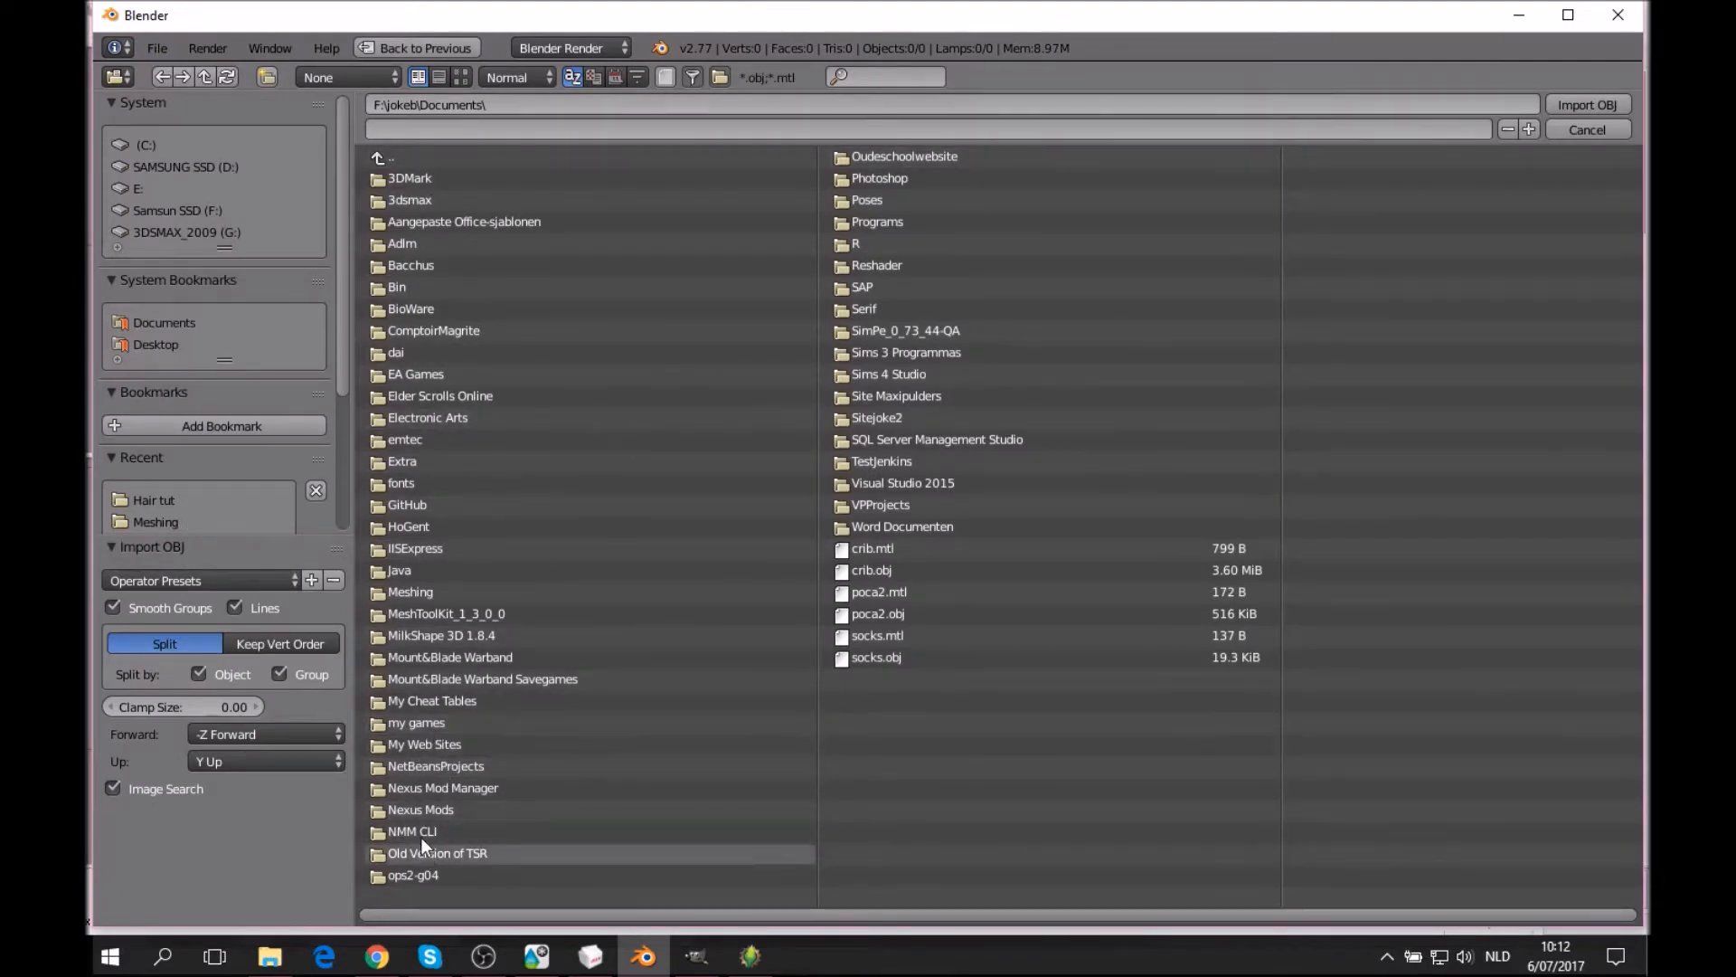
click(430, 588)
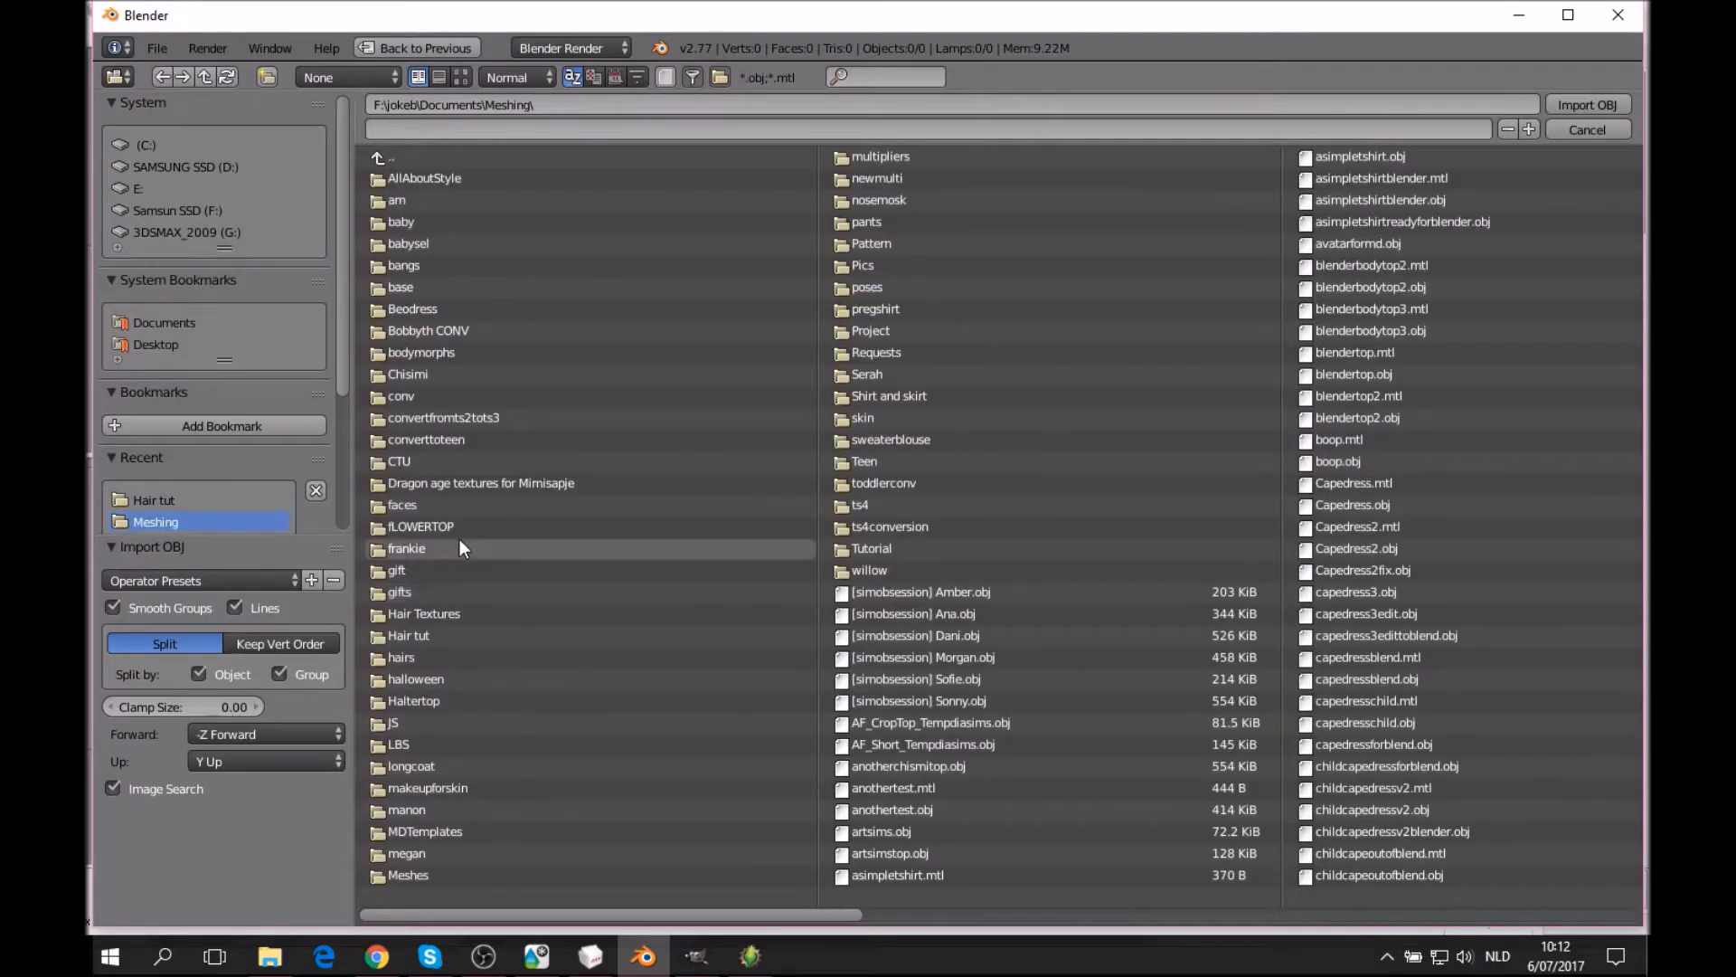
click(614, 77)
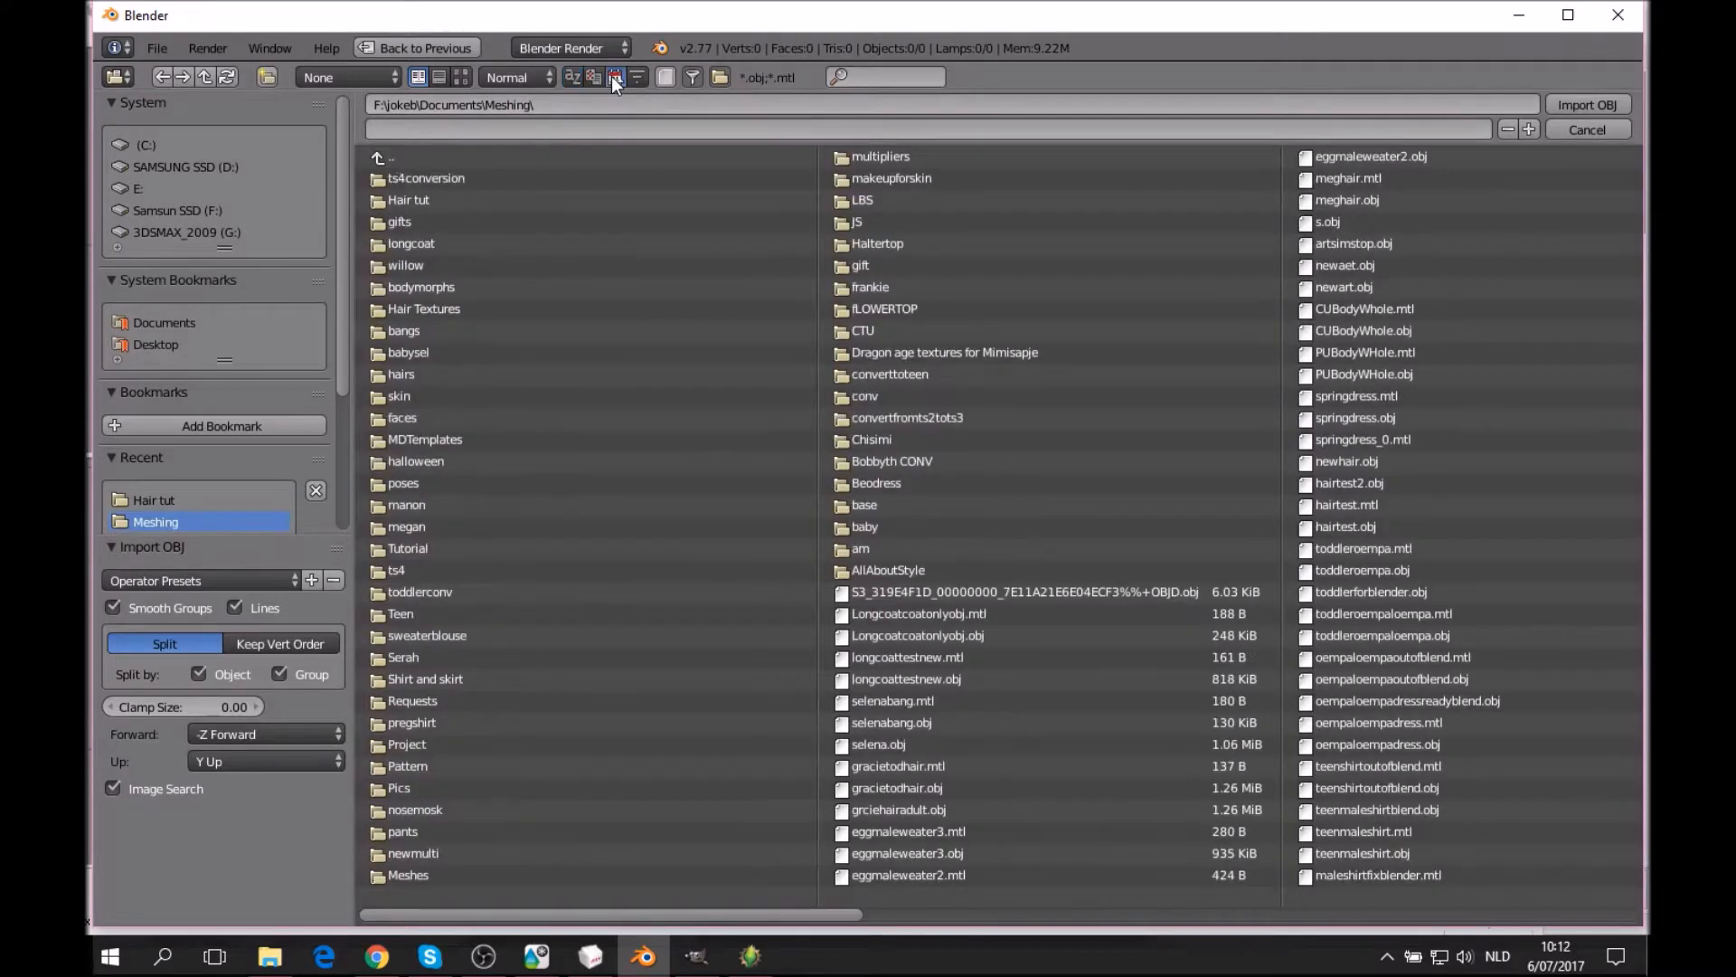
double_click(474, 176)
double_click(475, 179)
scroll(995, 371, up, 4)
middle_drag(994, 370, 1007, 434)
scroll(1013, 420, up, 4)
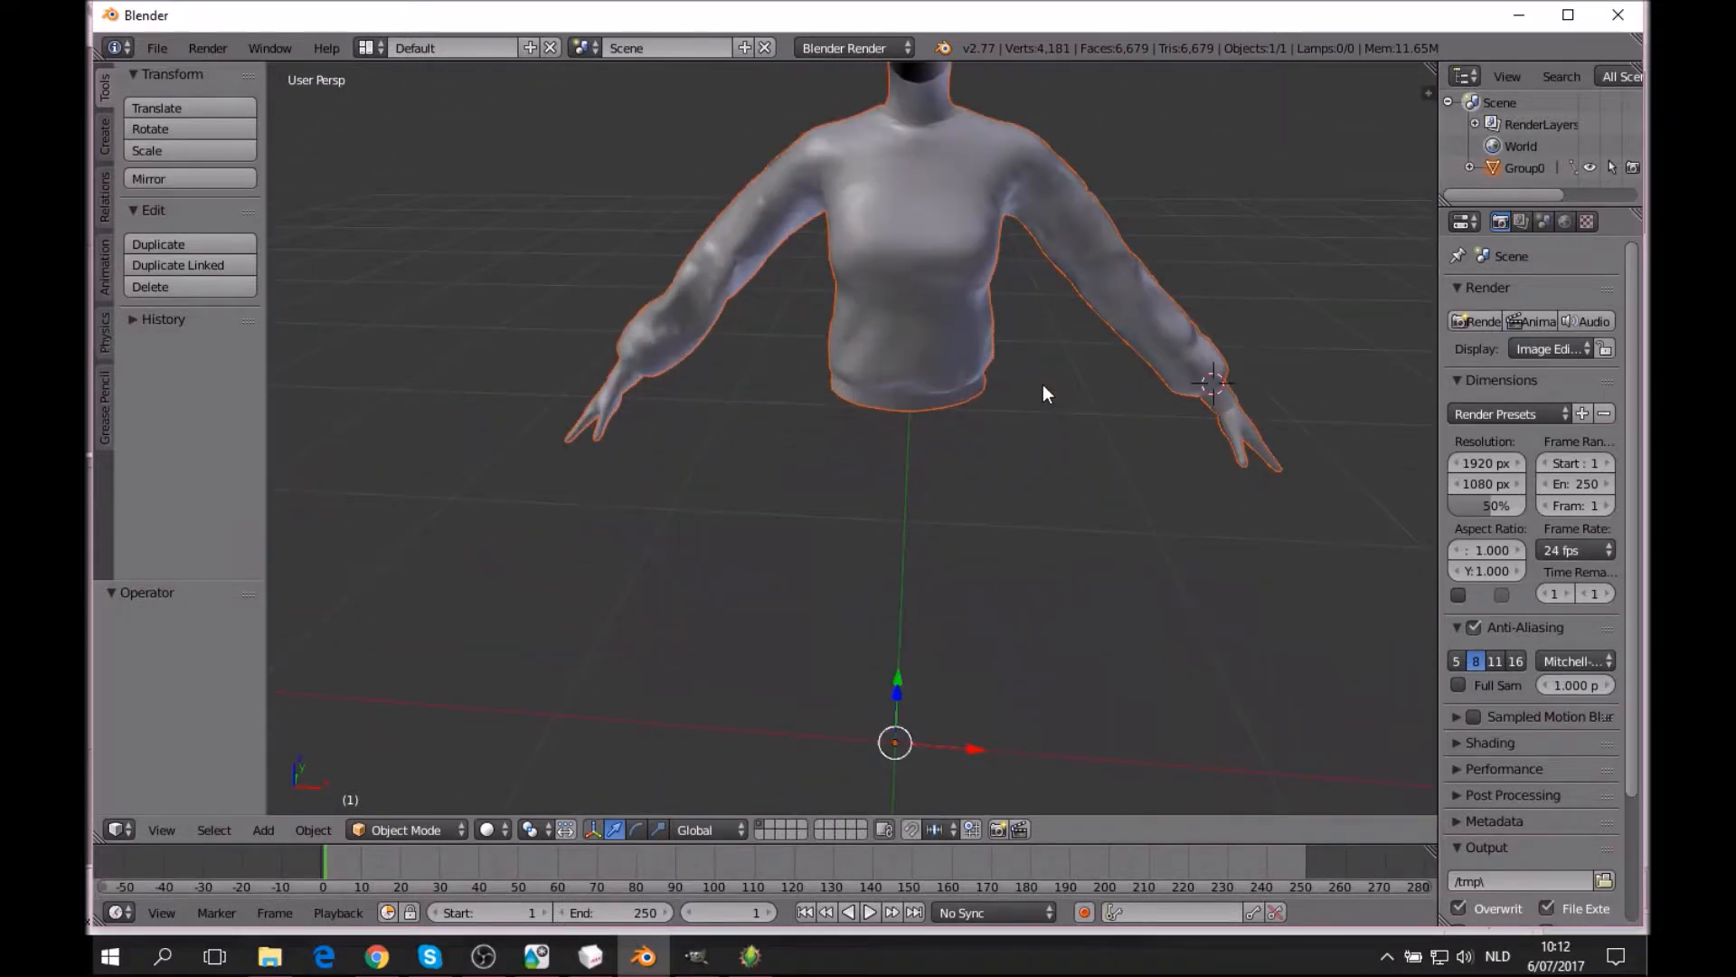
Split the 3D view into two side-by-side areas and make the second one a UV/Image Editor.
drag(1415, 77, 783, 138)
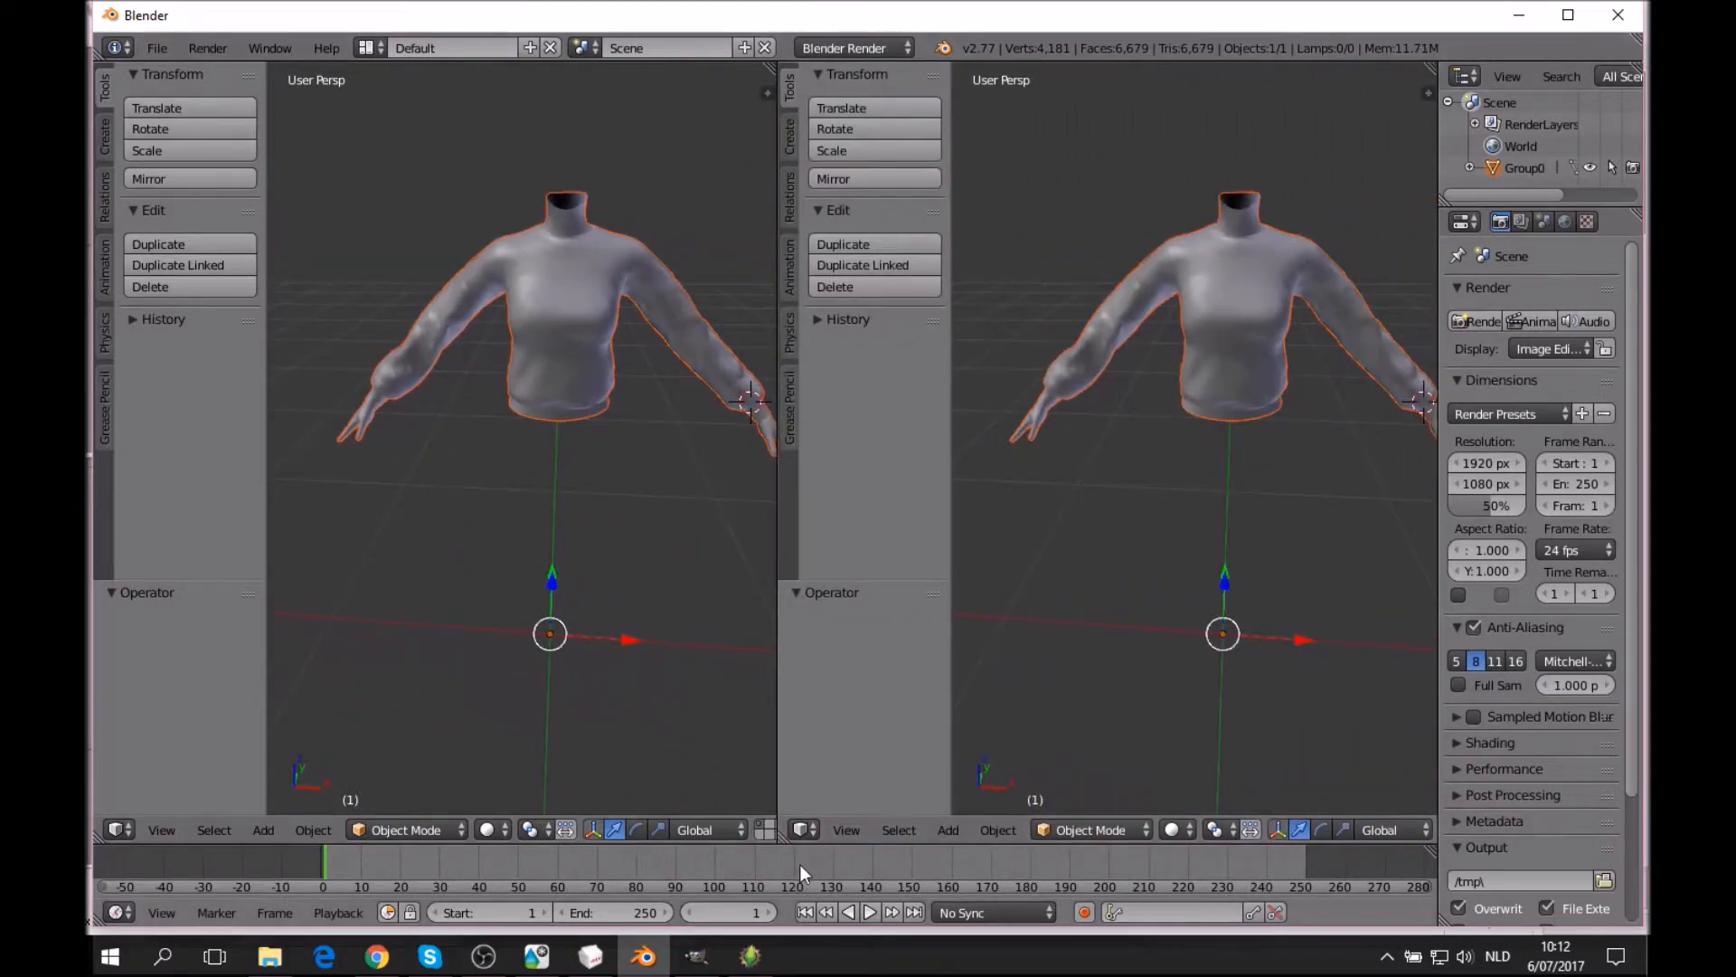
click(803, 830)
click(850, 659)
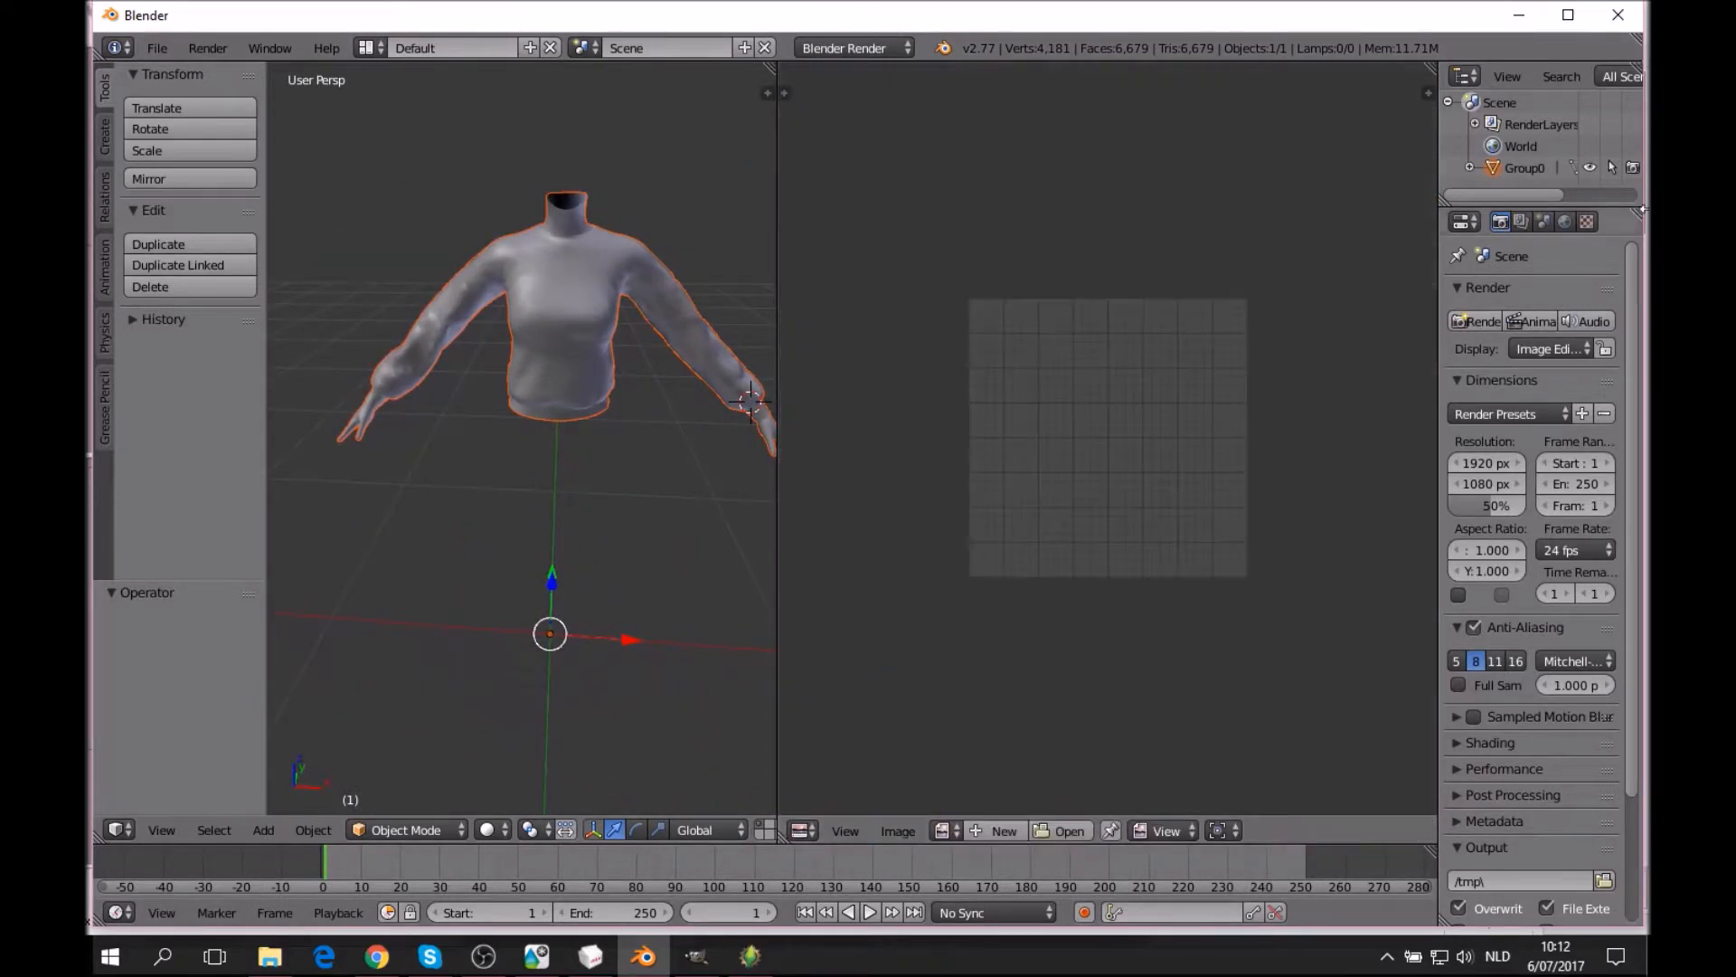
Select the sweater object Group0 and put it in Edit Mode to show its UV layout.
click(1526, 170)
click(443, 832)
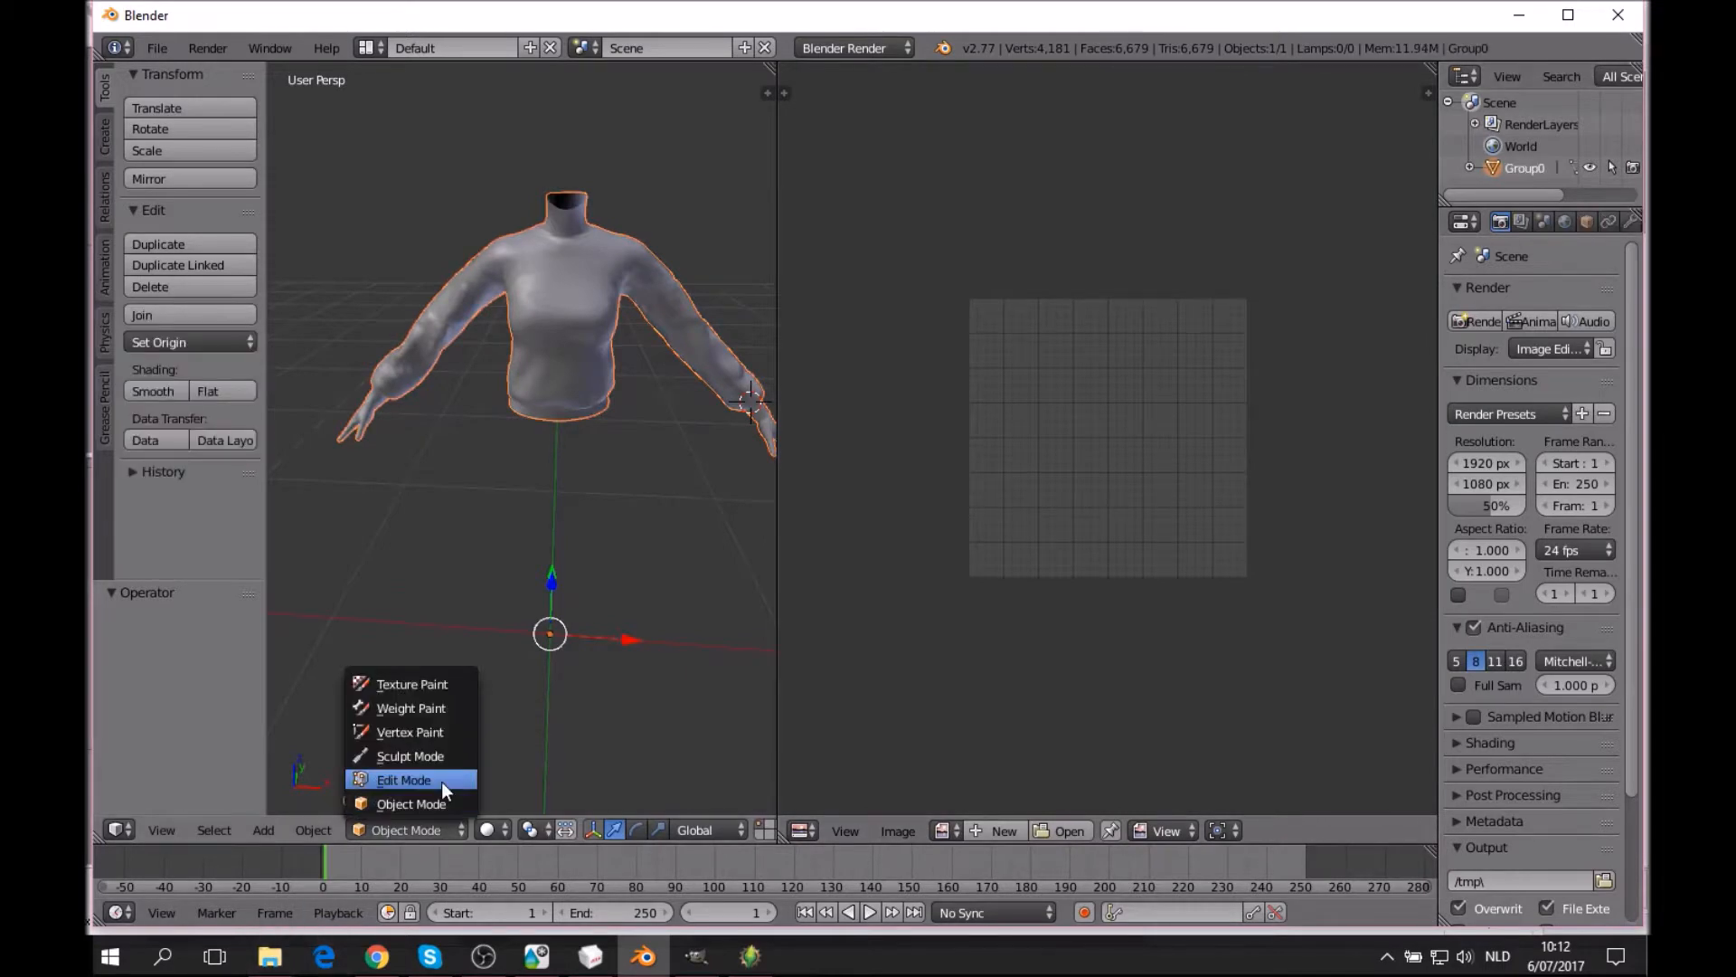
click(441, 782)
scroll(1017, 511, up, 4)
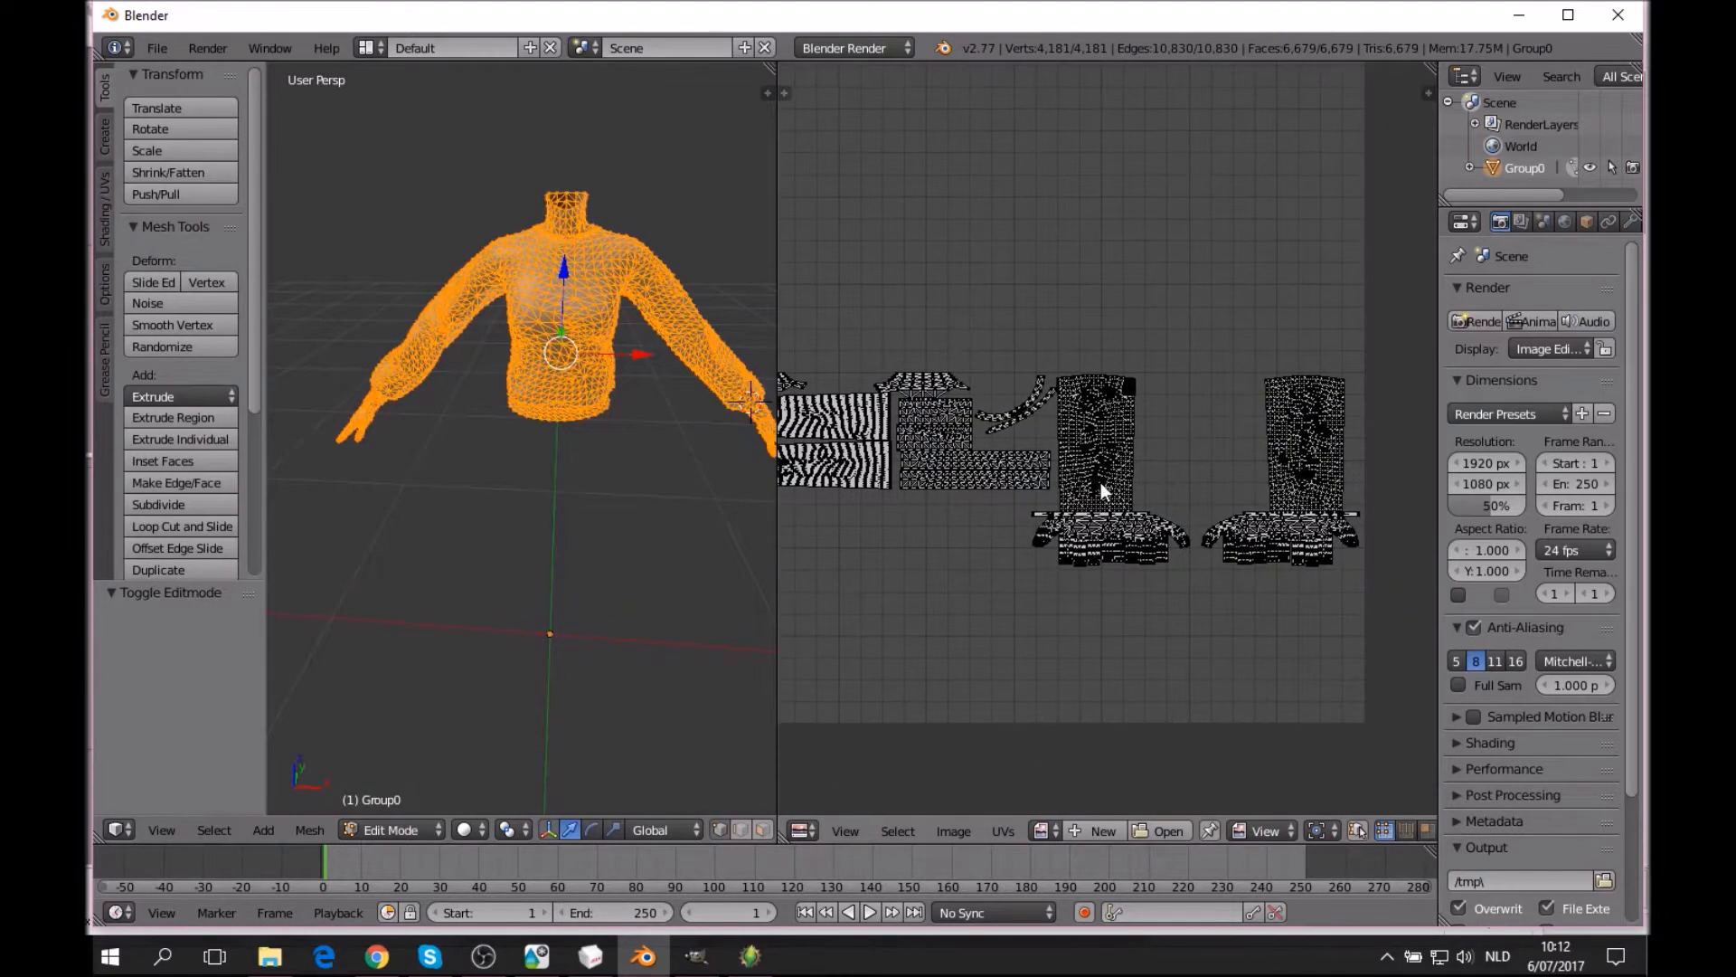
Select the linked geometry of both hands and the neck and delete its vertices, keeping only the sweater.
key(a)
middle_drag(601, 461, 379, 541)
scroll(578, 474, up, 3)
key(l)
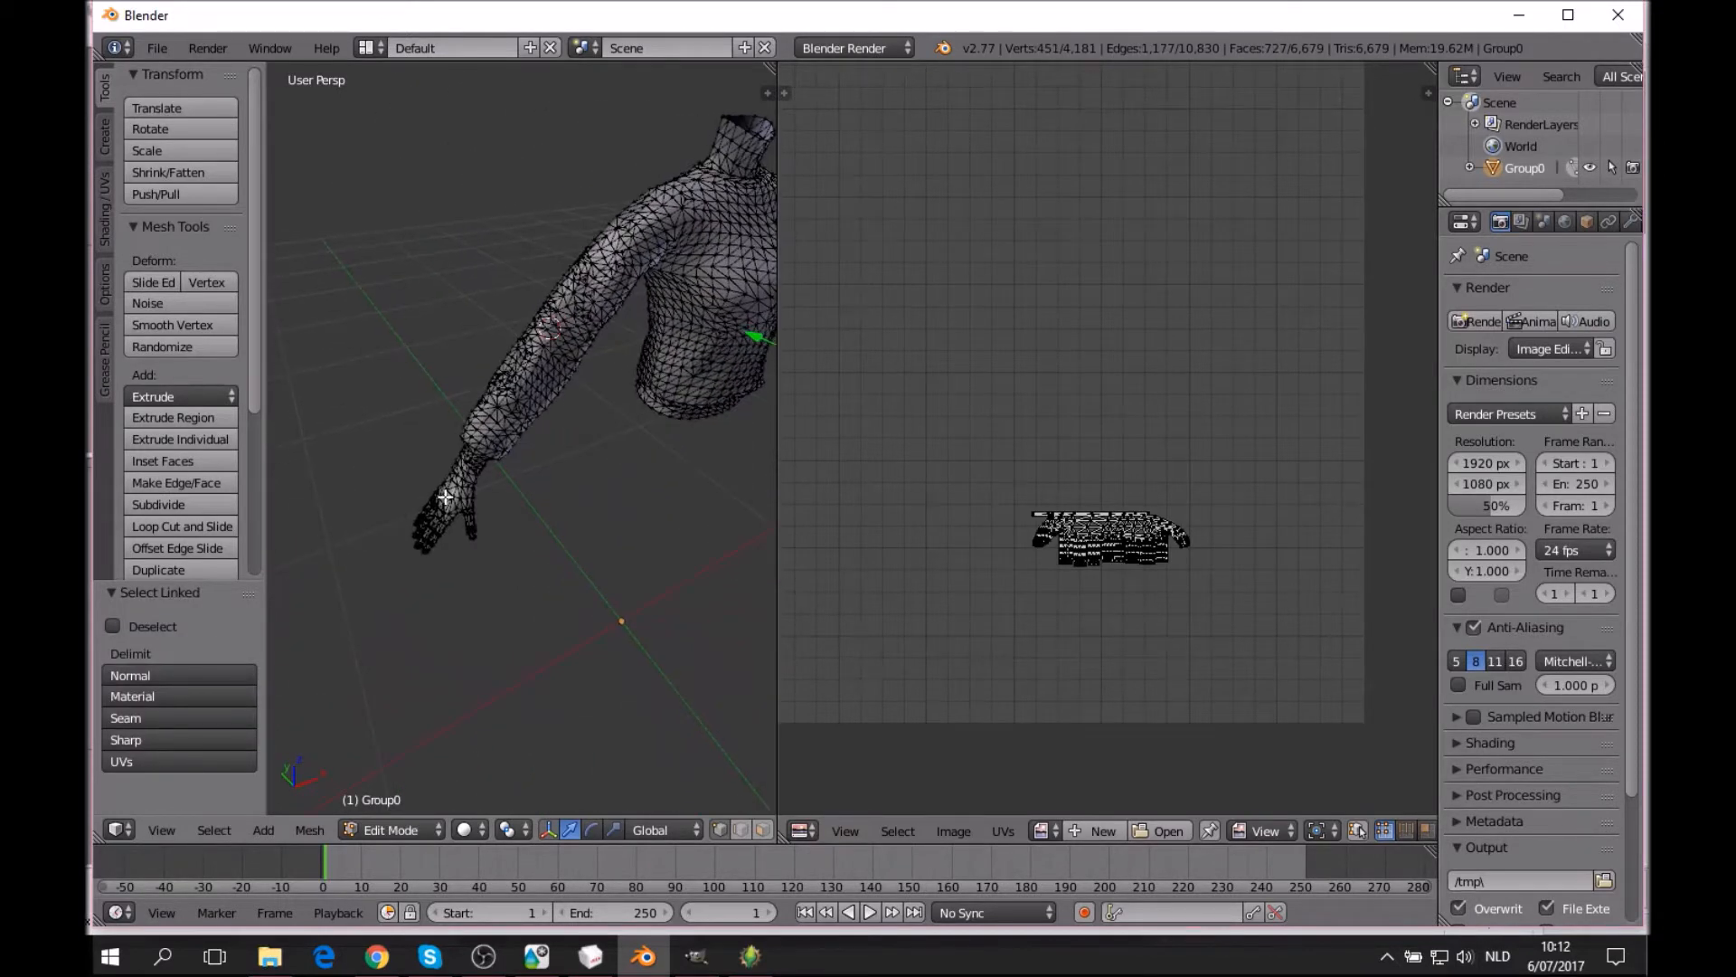
key(l)
middle_drag(663, 469, 611, 534)
key(l)
middle_drag(659, 301, 564, 496)
scroll(604, 491, up, 5)
scroll(588, 476, down, 5)
key(l)
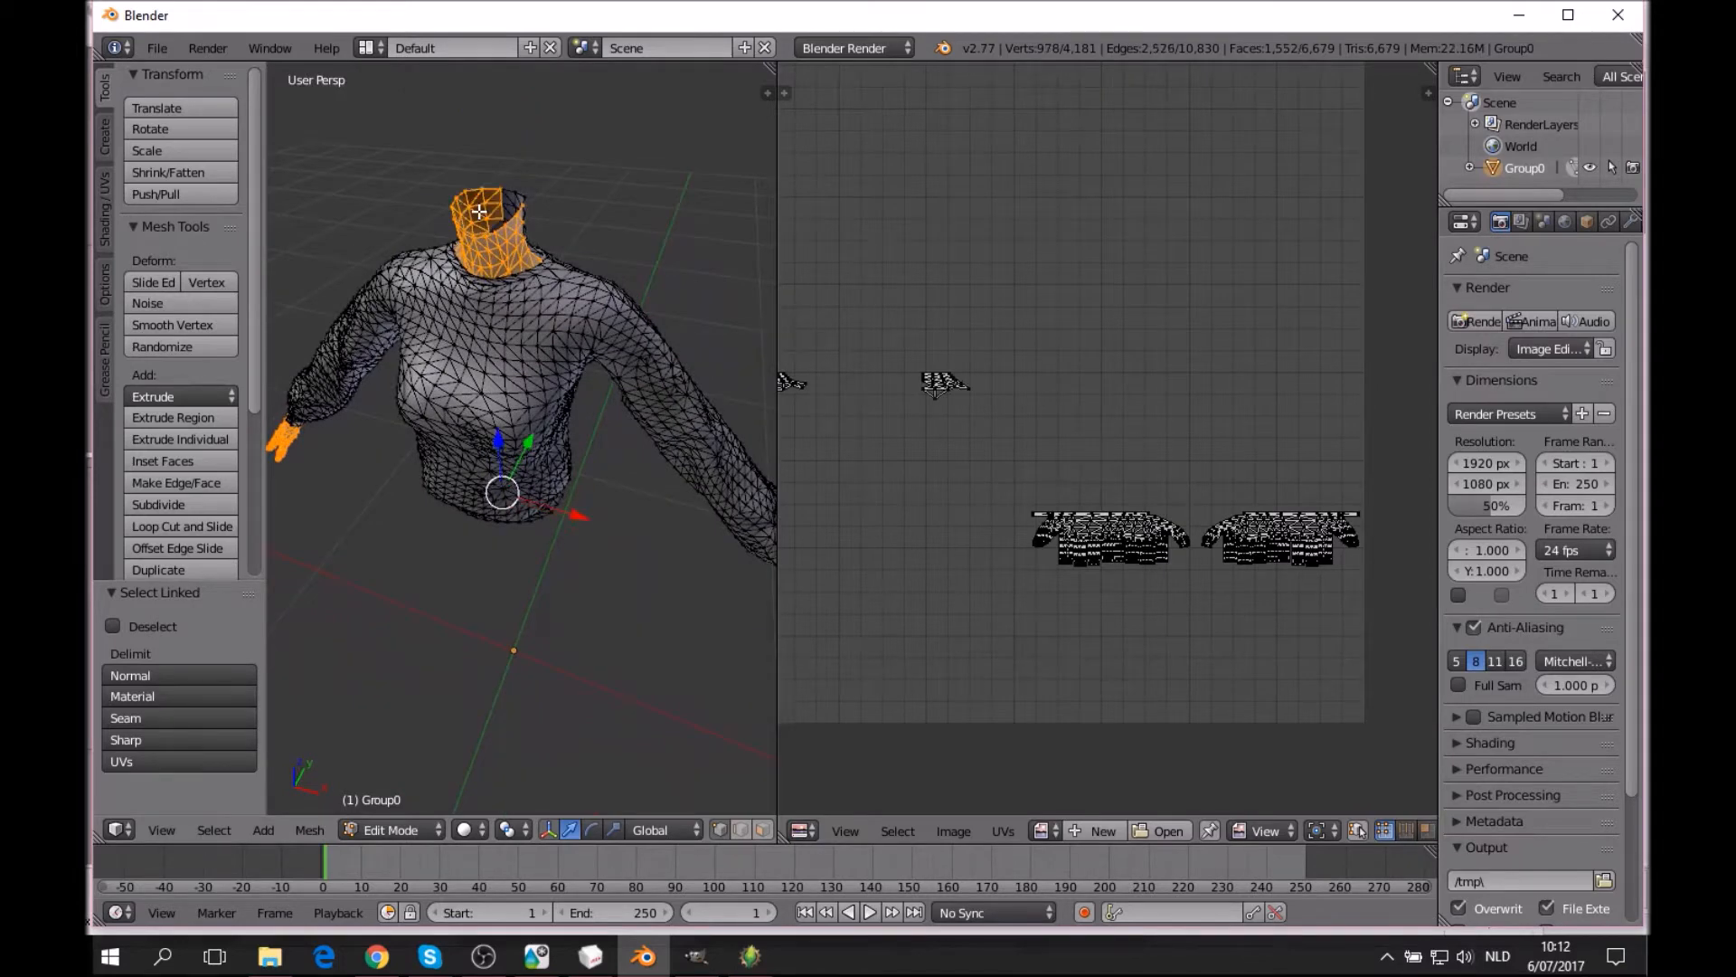
key(l)
middle_drag(515, 240, 552, 279)
key(l)
middle_drag(574, 374, 695, 293)
scroll(687, 316, up, 4)
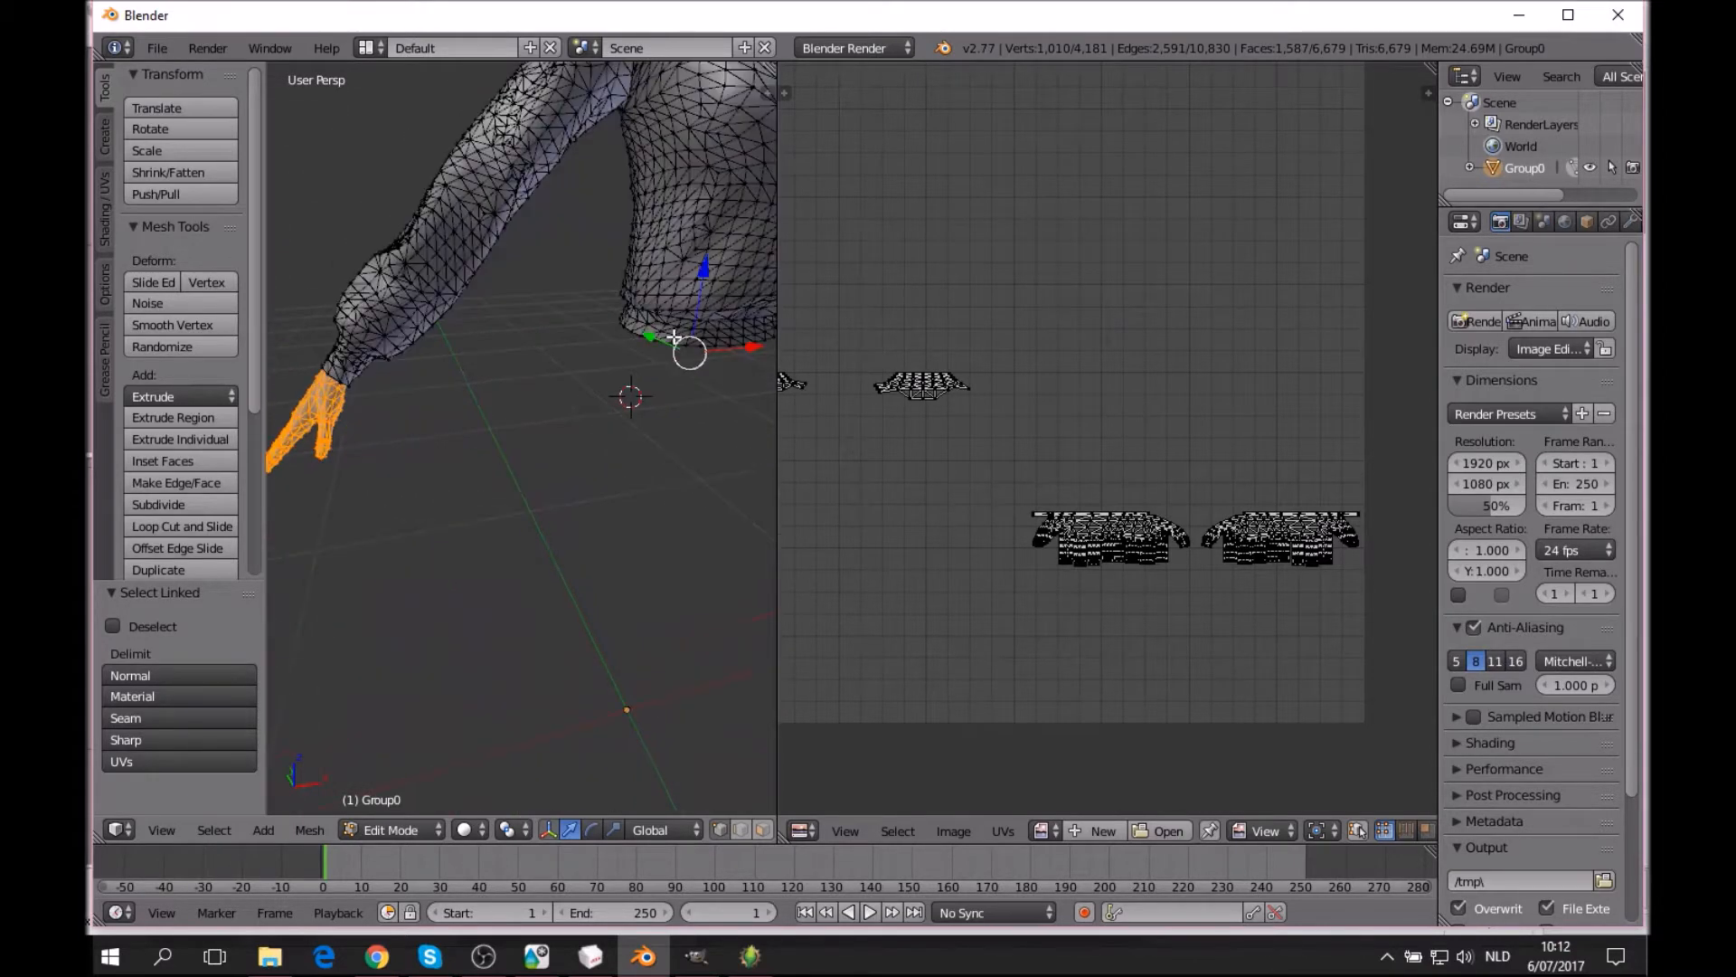
key(x)
click(507, 349)
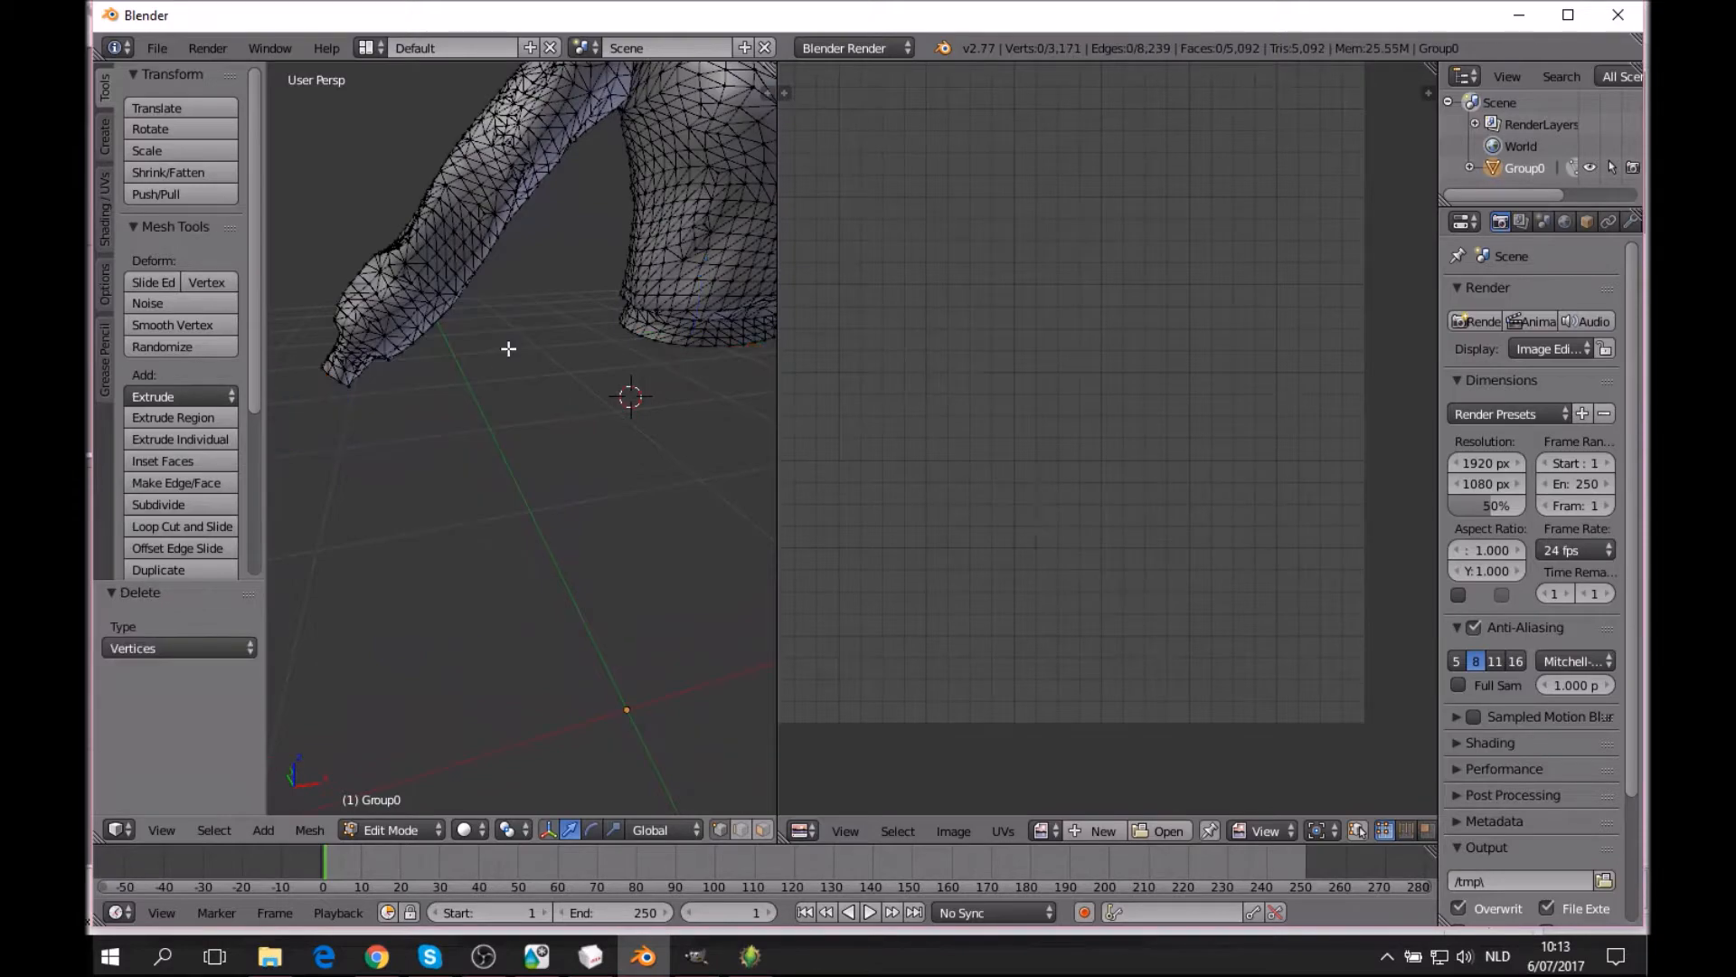
scroll(507, 349, down, 4)
middle_drag(574, 317, 528, 326)
scroll(1038, 244, down, 2)
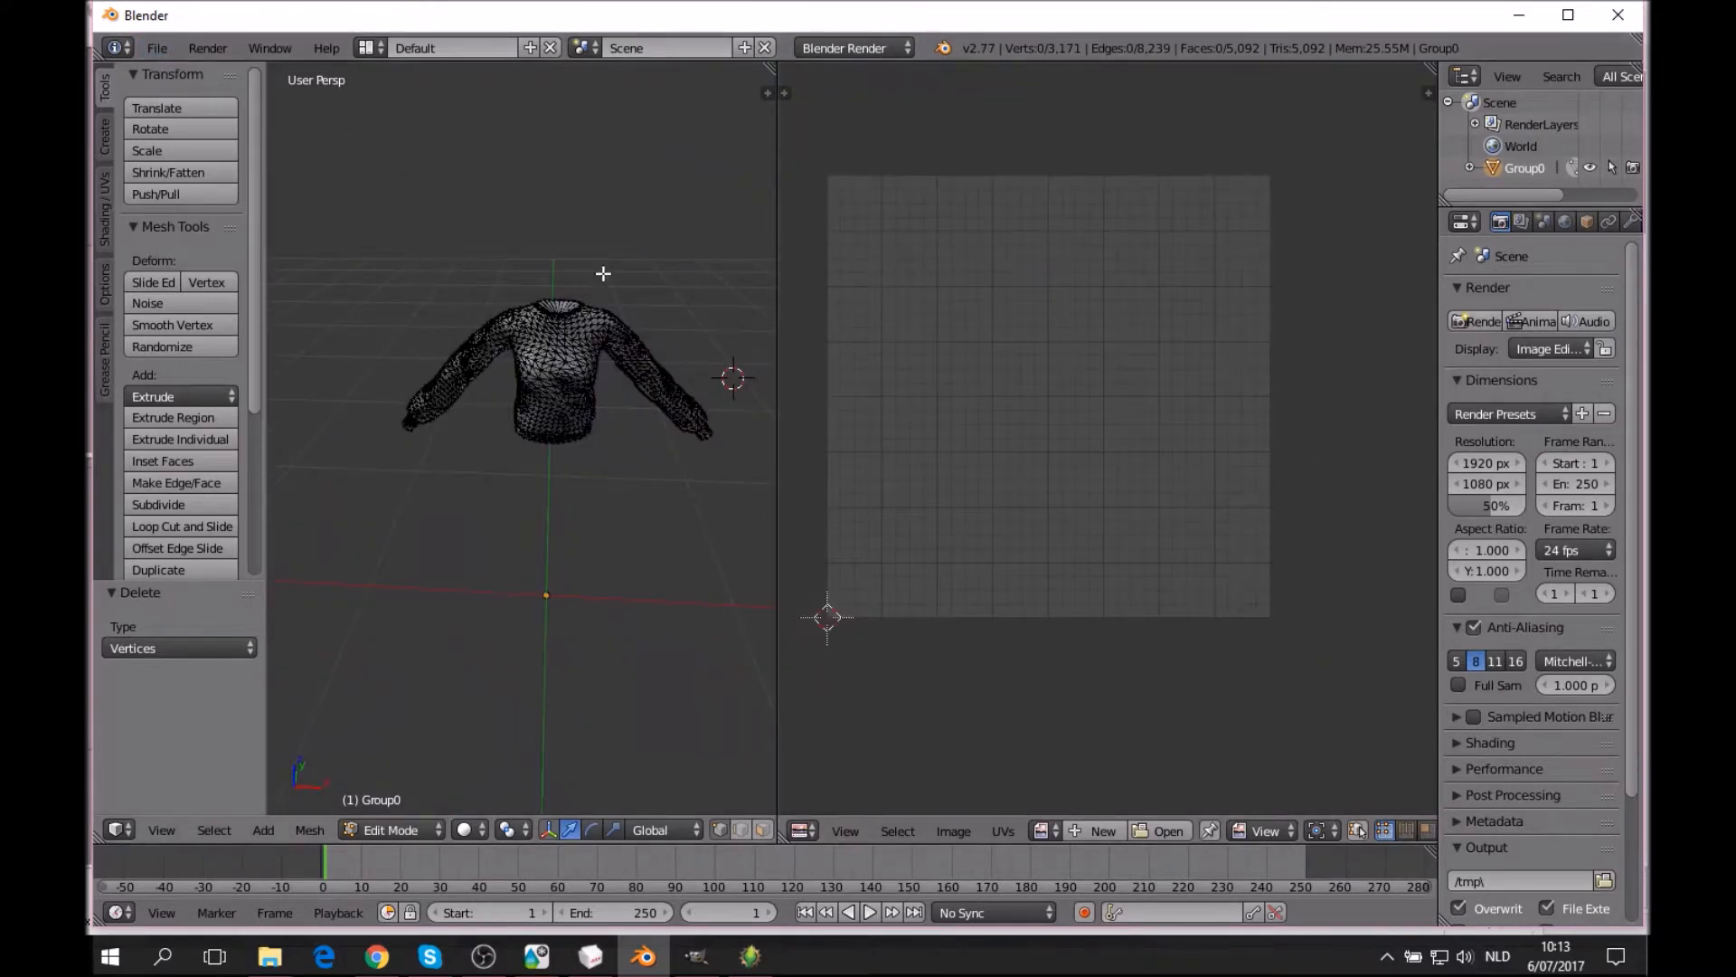
Import the reference body RefAF.obj from the Meshing\bodymorphs folder as a Wavefront OBJ.
click(157, 48)
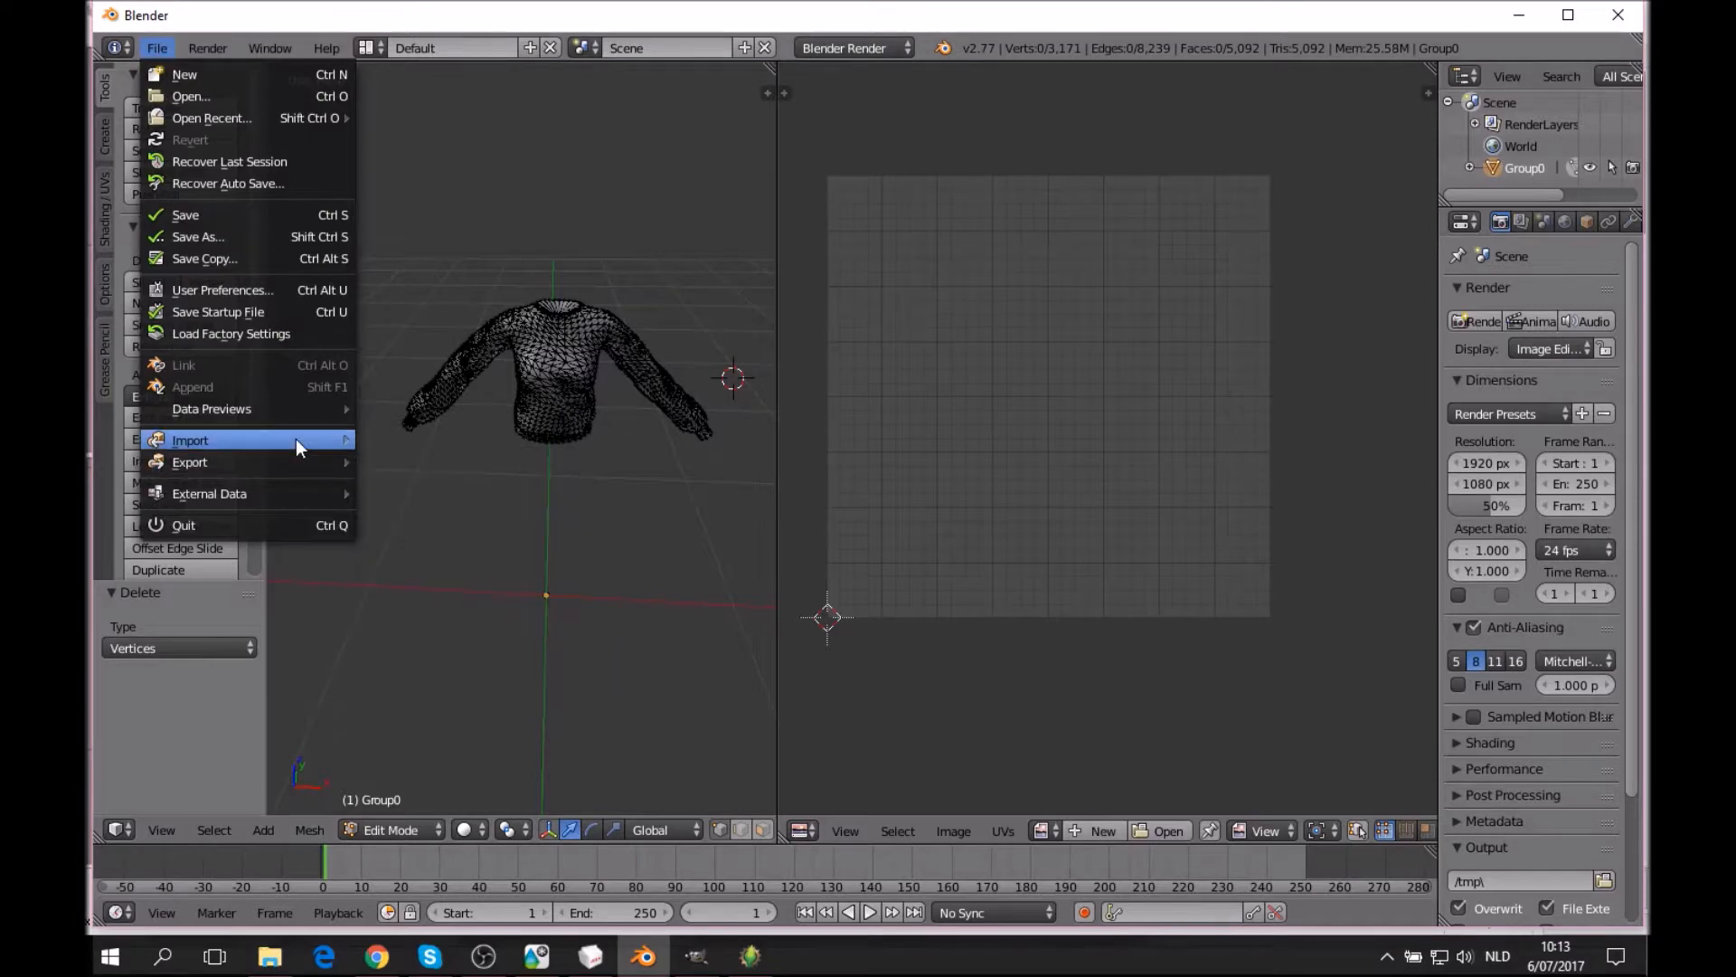
mouse_move(327, 445)
click(443, 549)
scroll(224, 502, down, 1)
scroll(348, 298, down, 5)
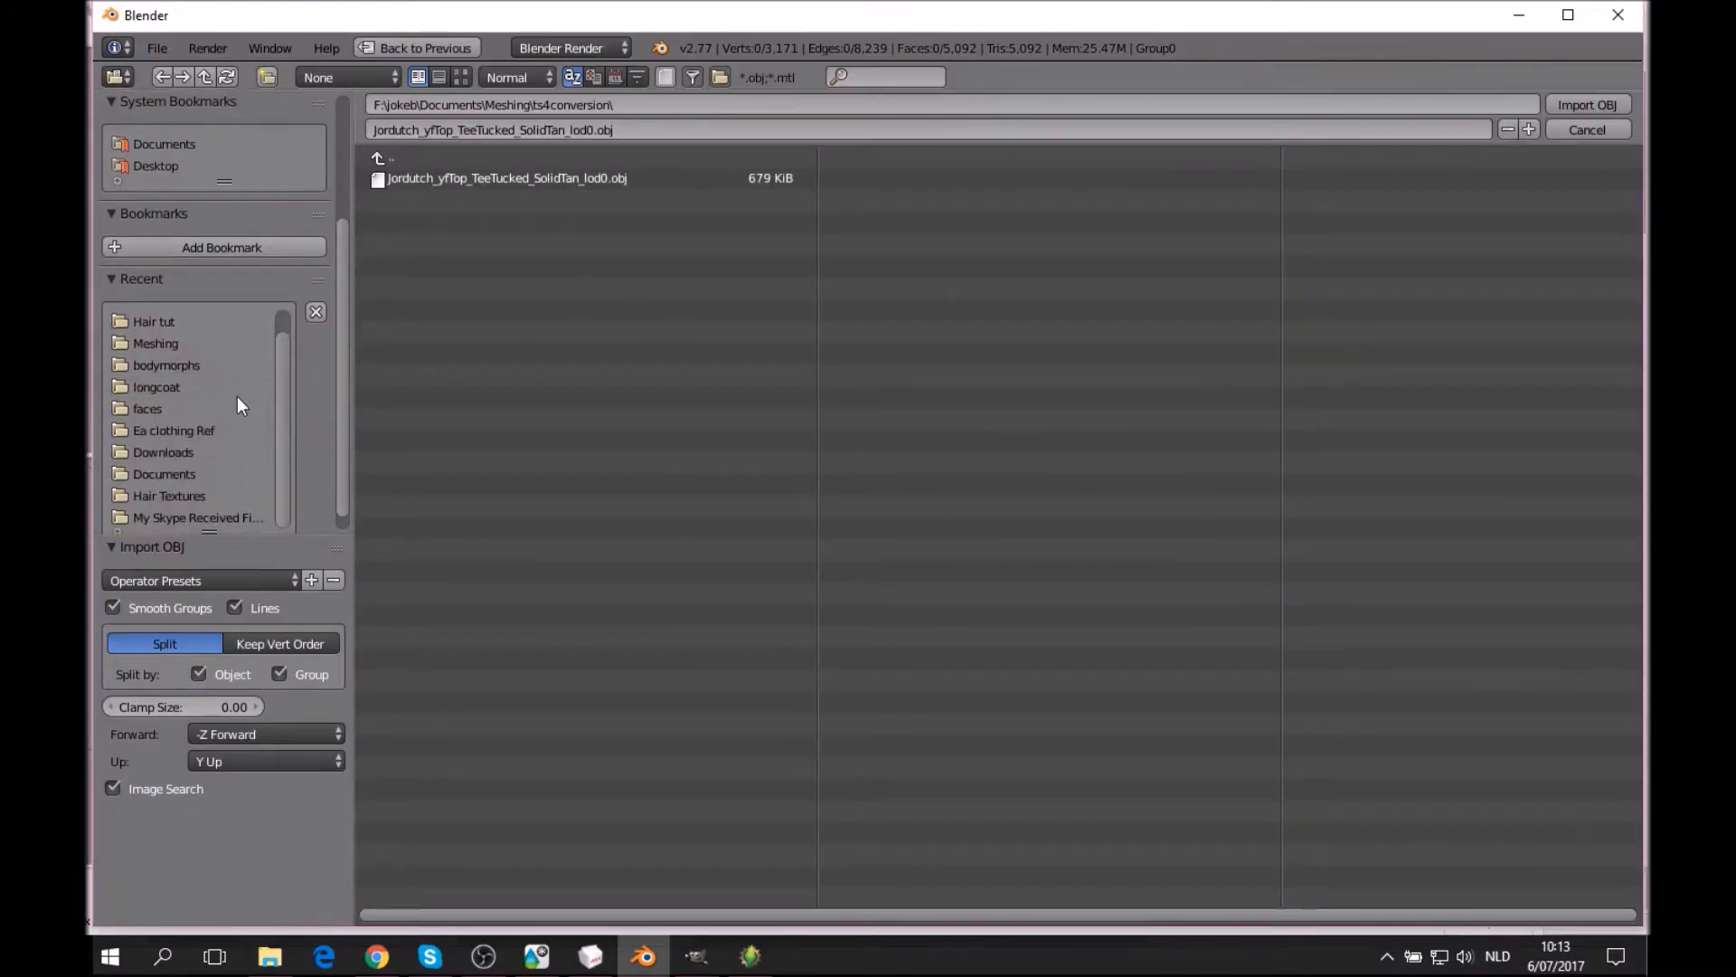
click(170, 366)
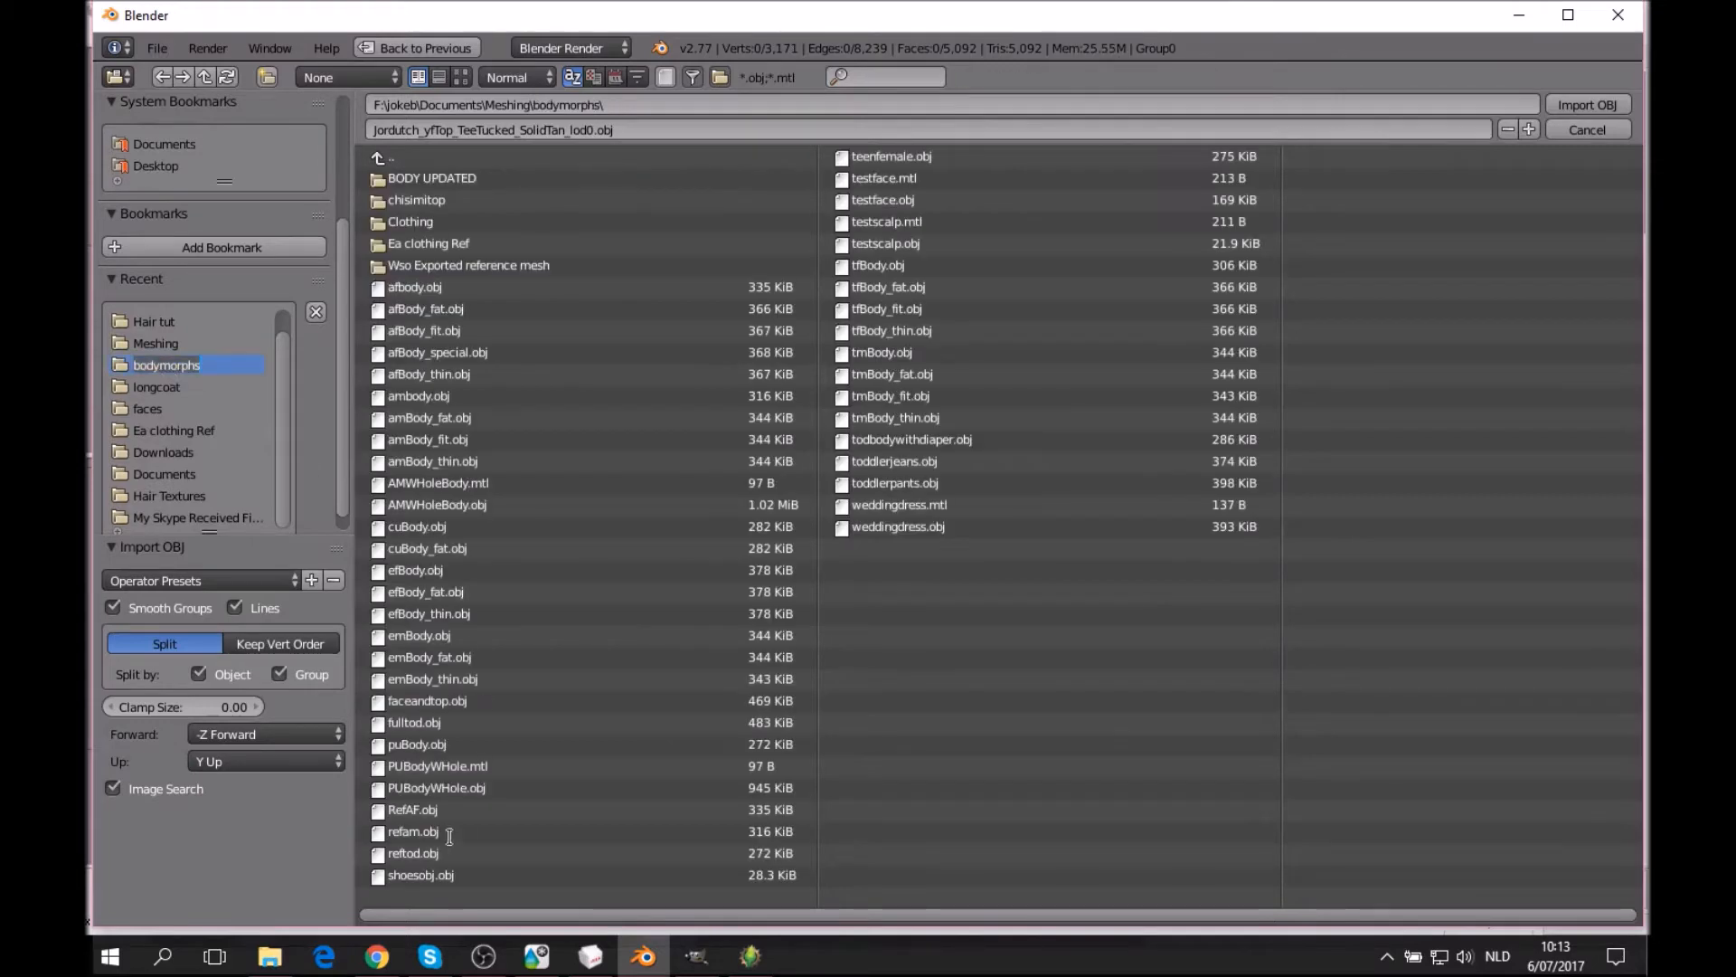
click(439, 810)
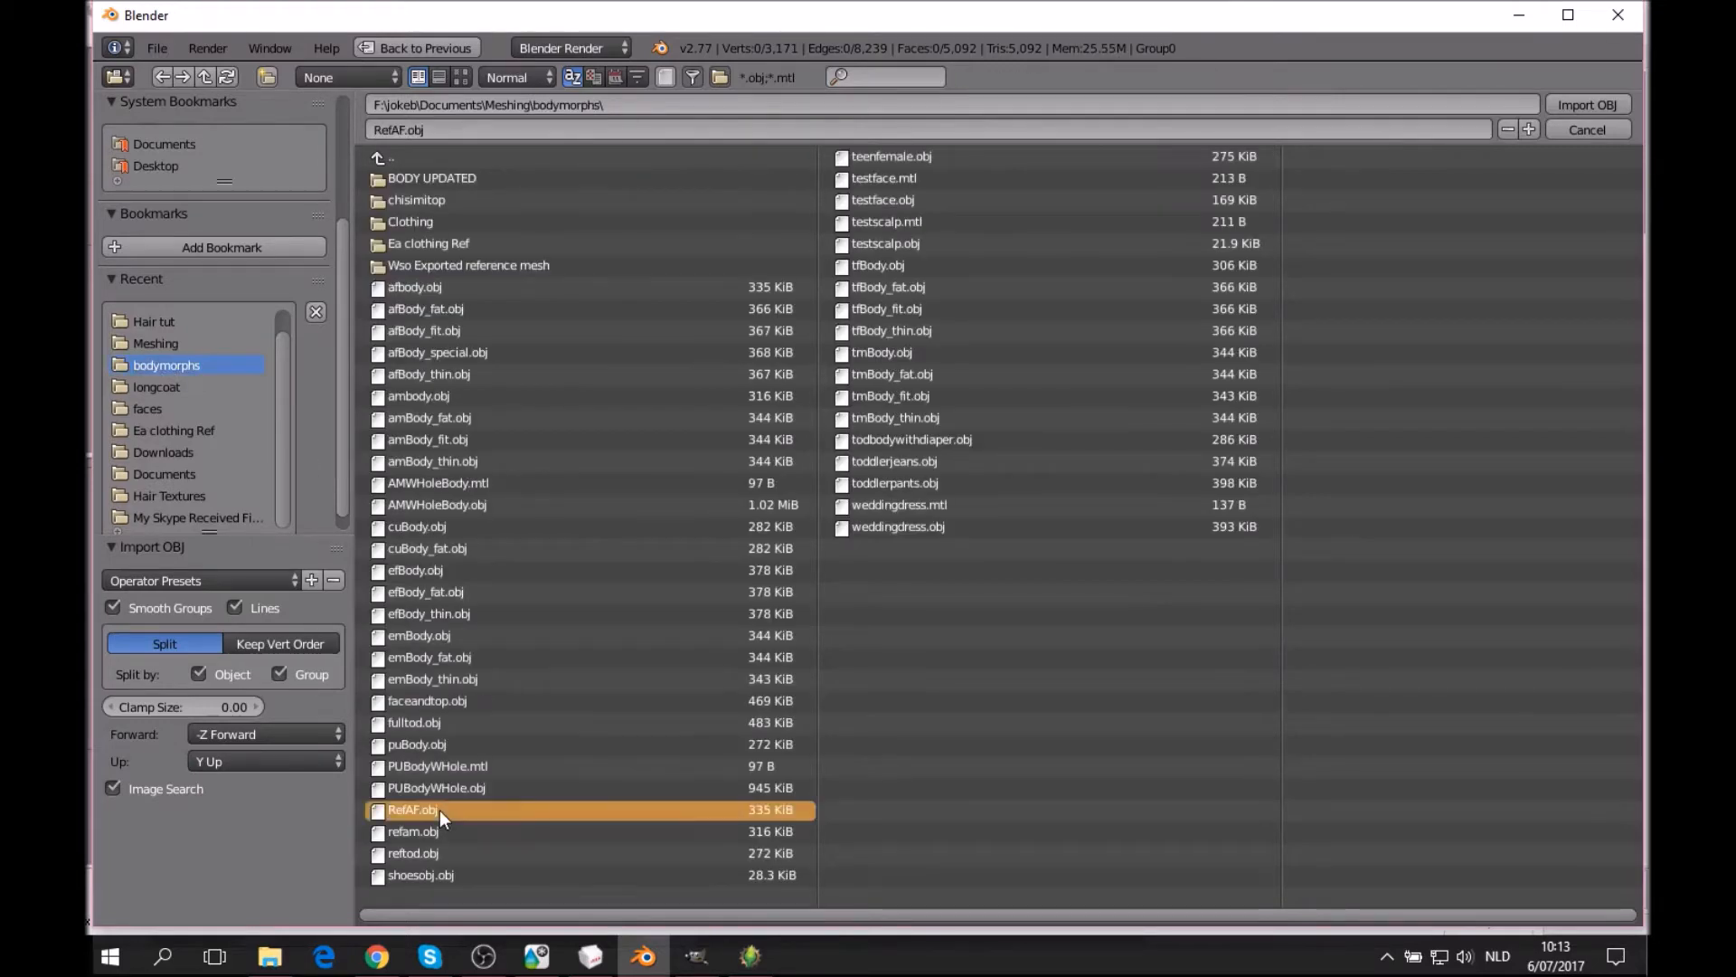
click(1592, 105)
Examine how the sweater fits over the reference body around the back, shoulders and waist.
middle_drag(543, 374, 598, 502)
scroll(608, 382, up, 3)
middle_drag(550, 592, 502, 576)
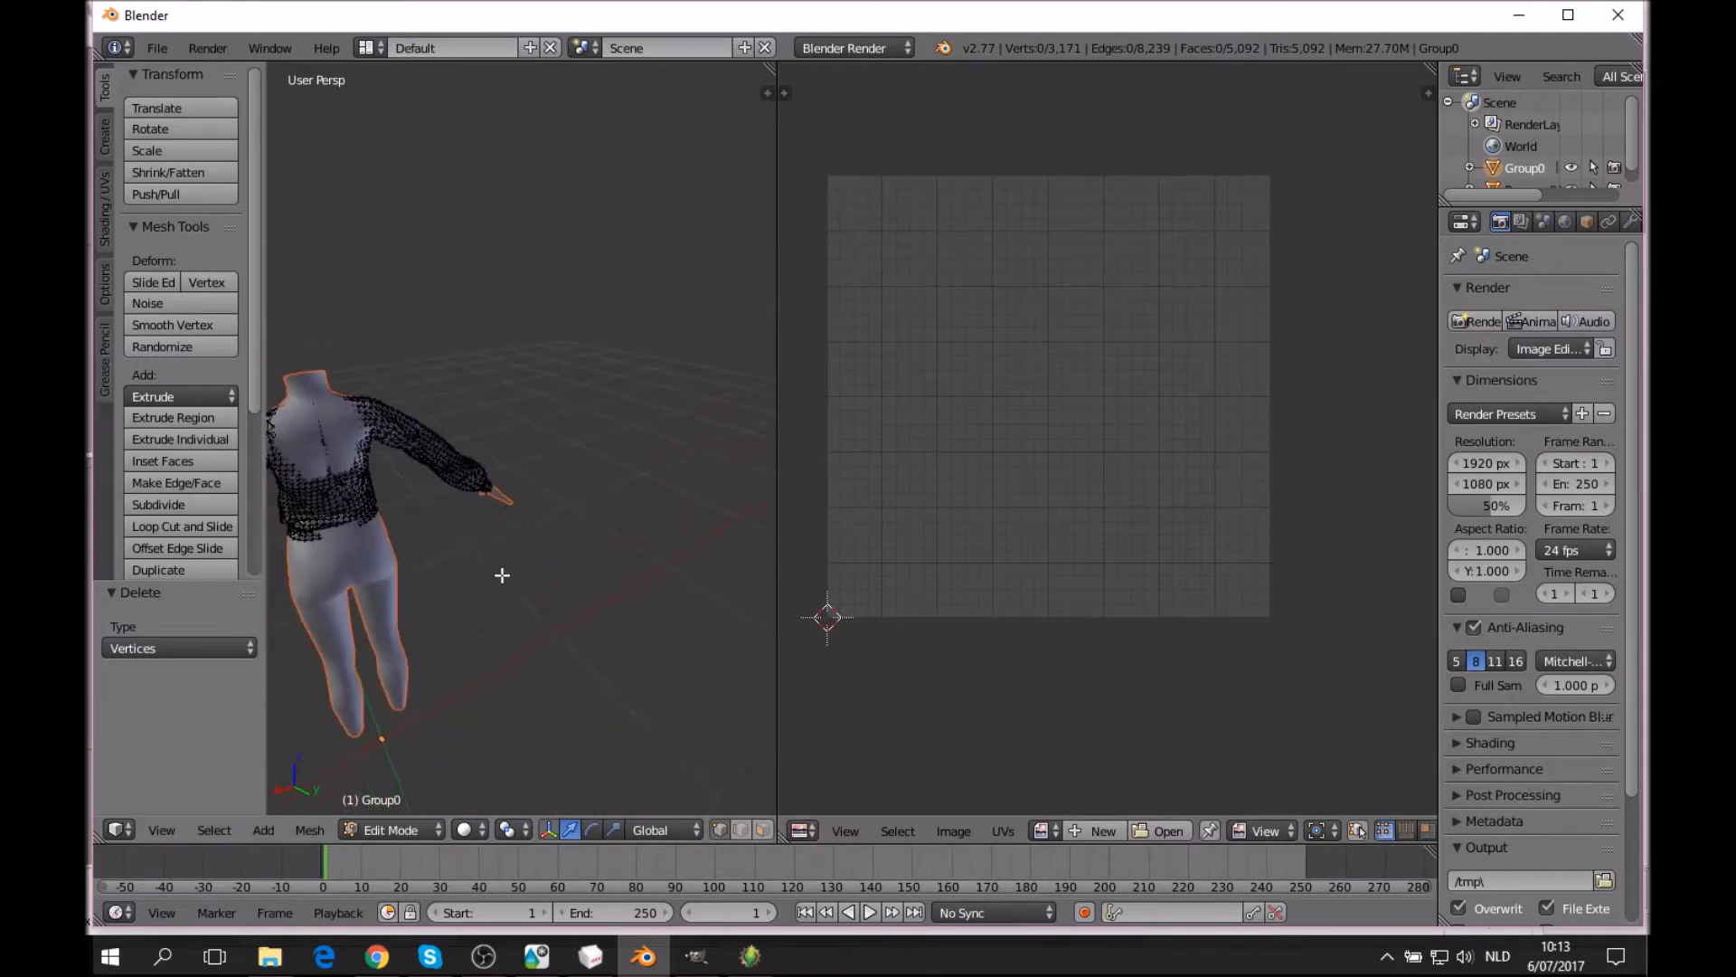
shift+middle_drag(330, 557, 592, 492)
scroll(523, 597, up, 4)
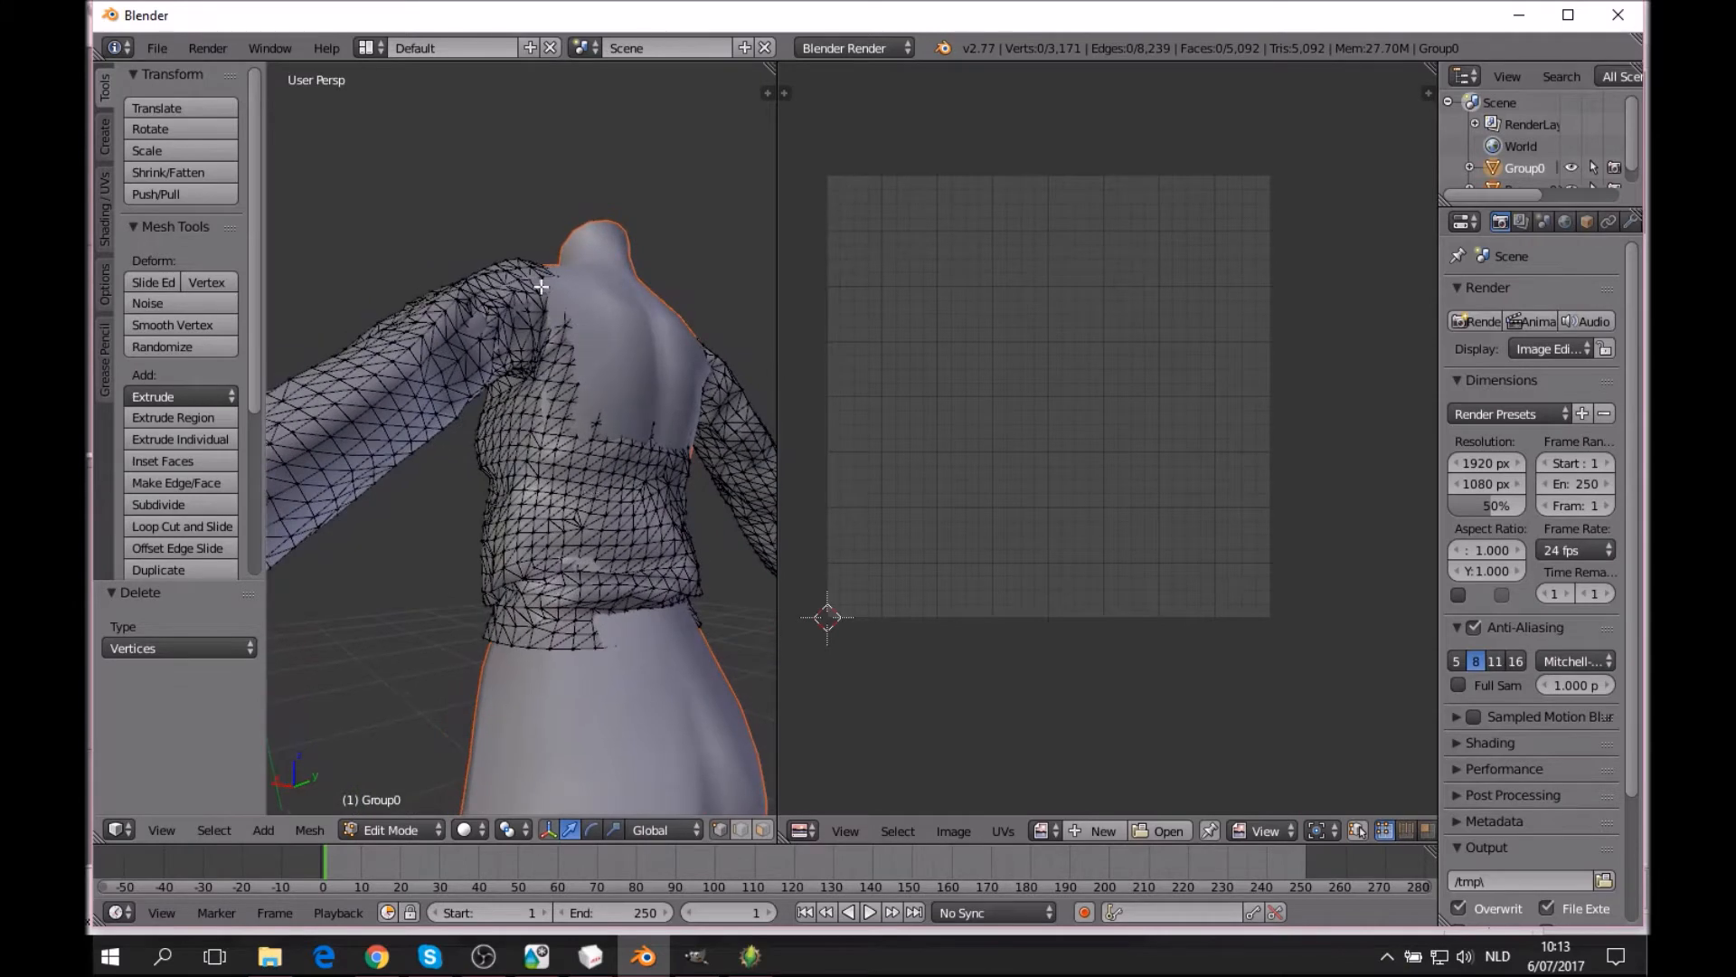
middle_drag(534, 378, 678, 448)
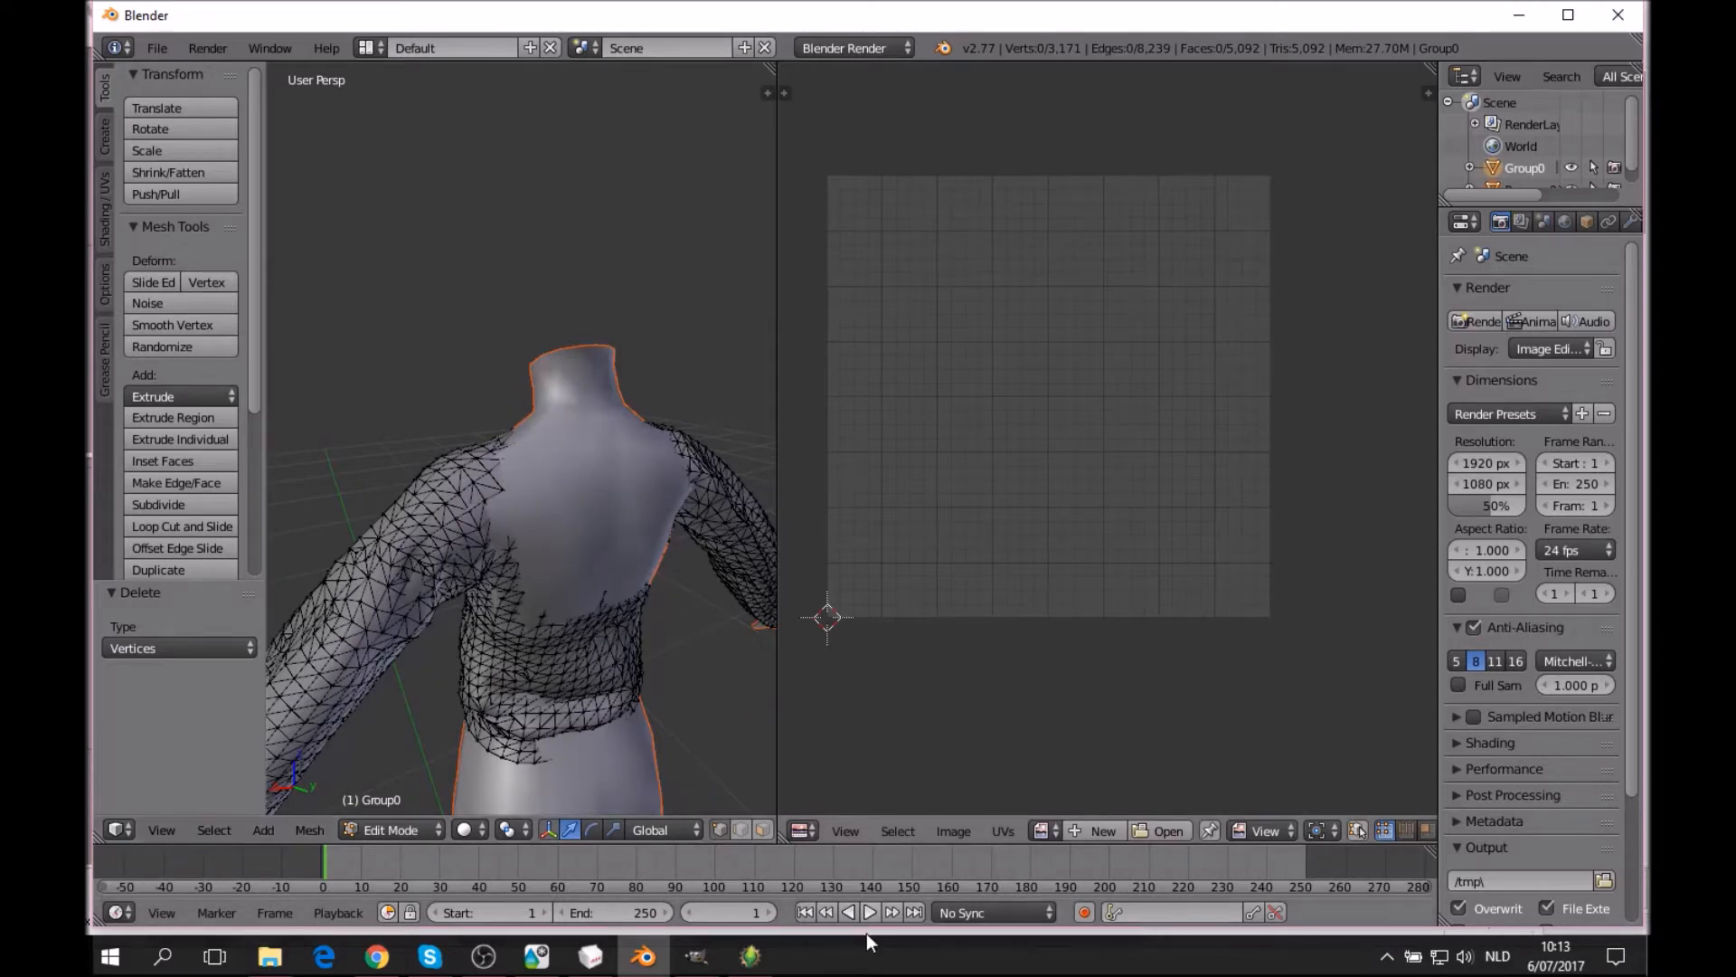
Switch to s4pe and export the first RLE2 texture of the sweater package as originalmulti.dds into the ts4conversion folder.
click(750, 955)
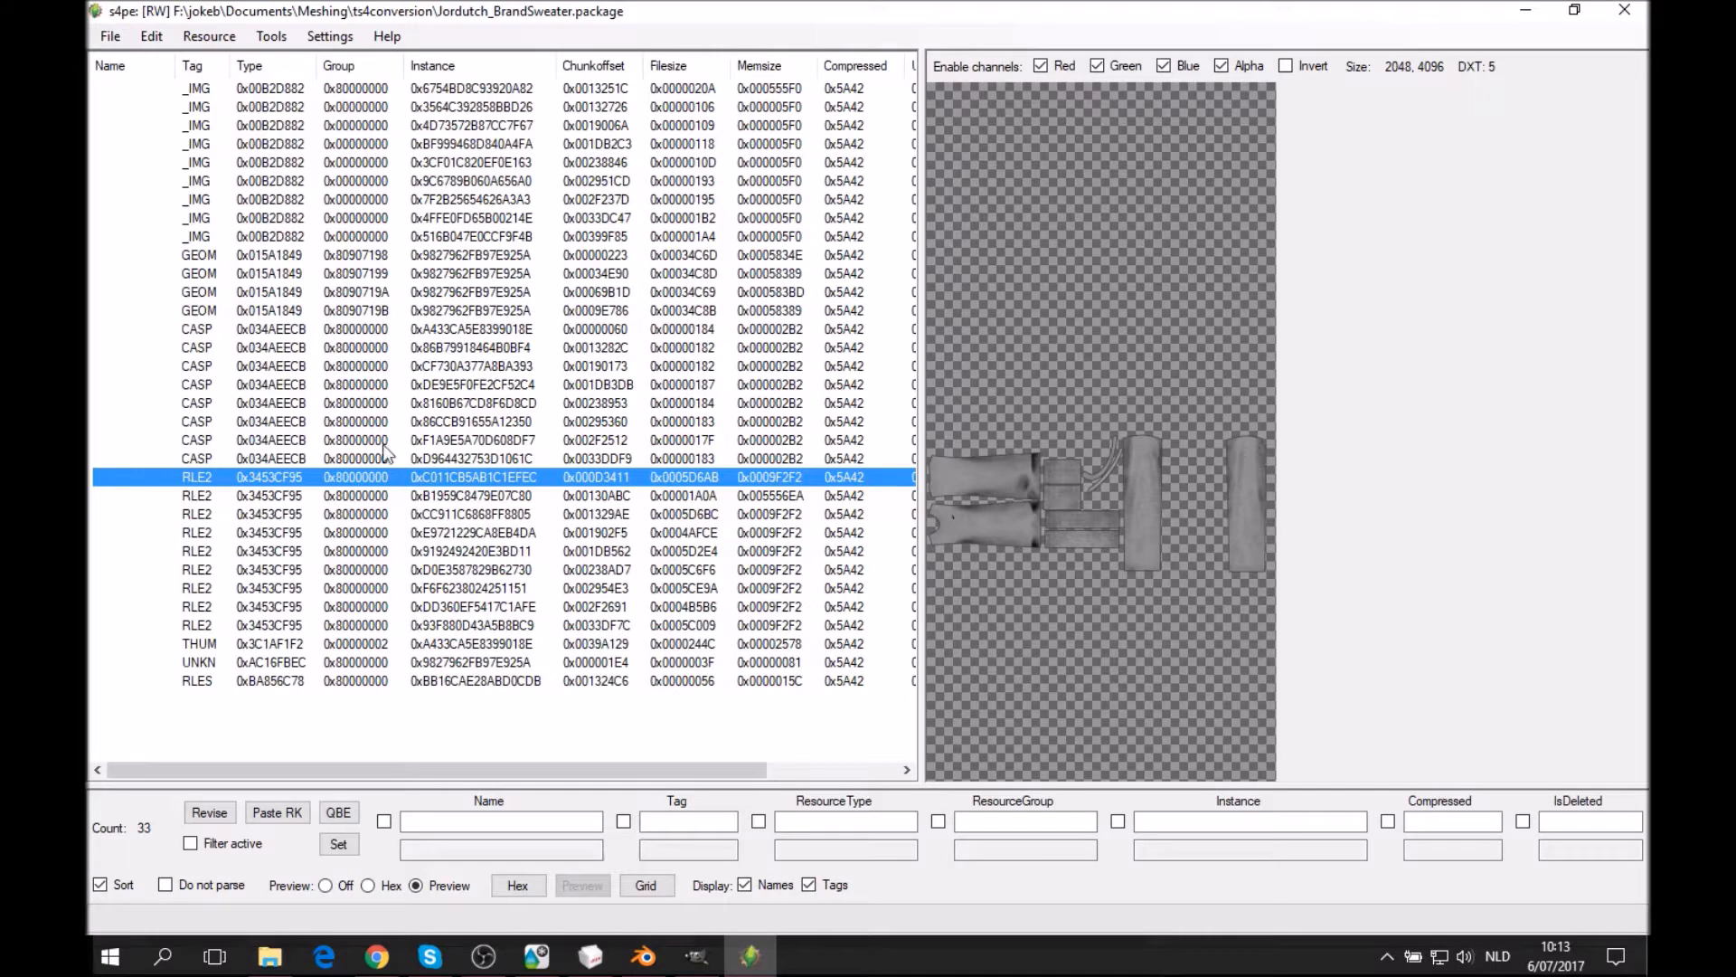
click(240, 569)
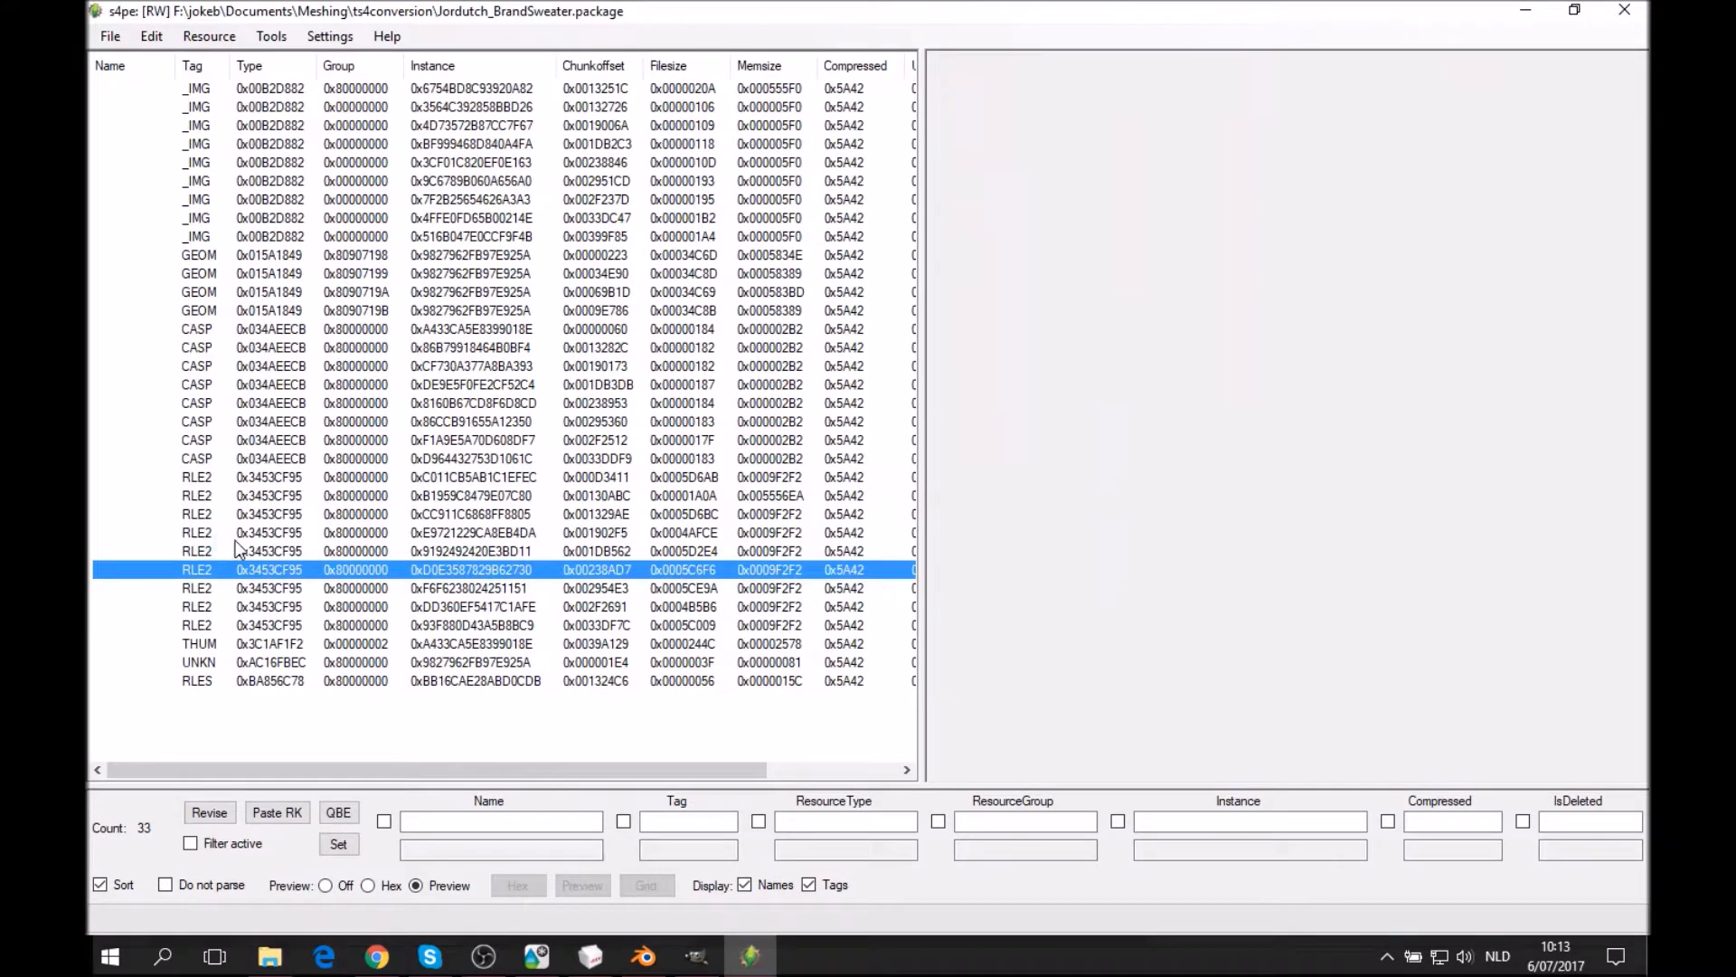
click(220, 477)
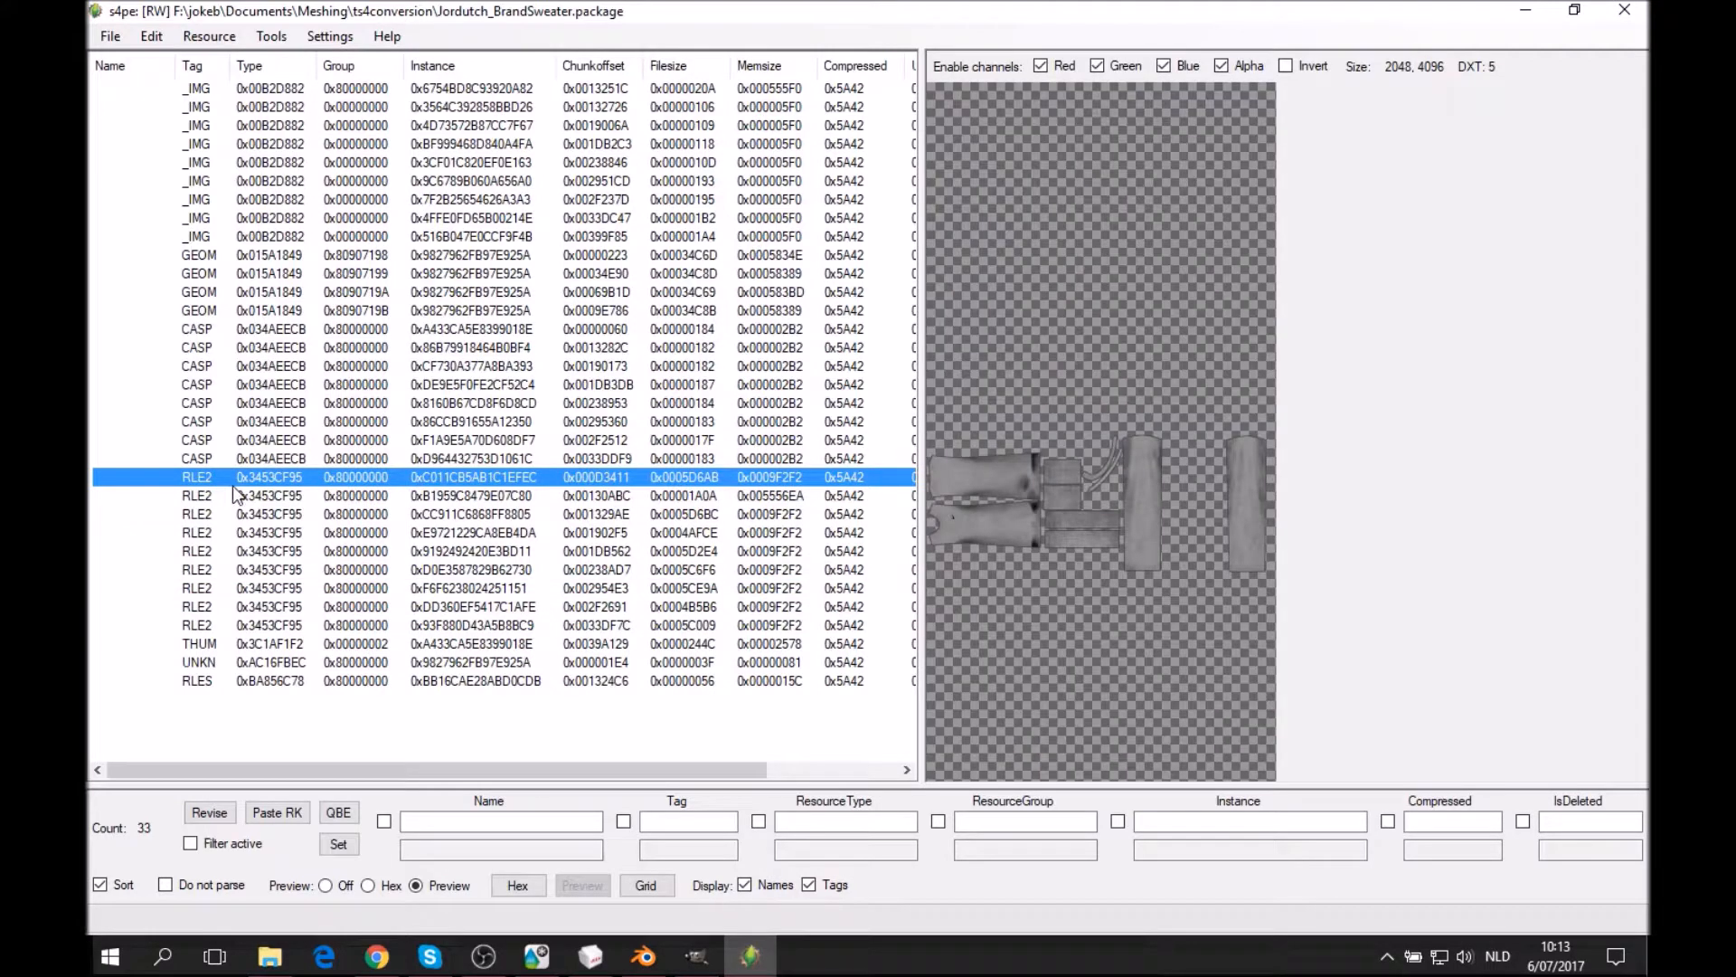
right_click(233, 491)
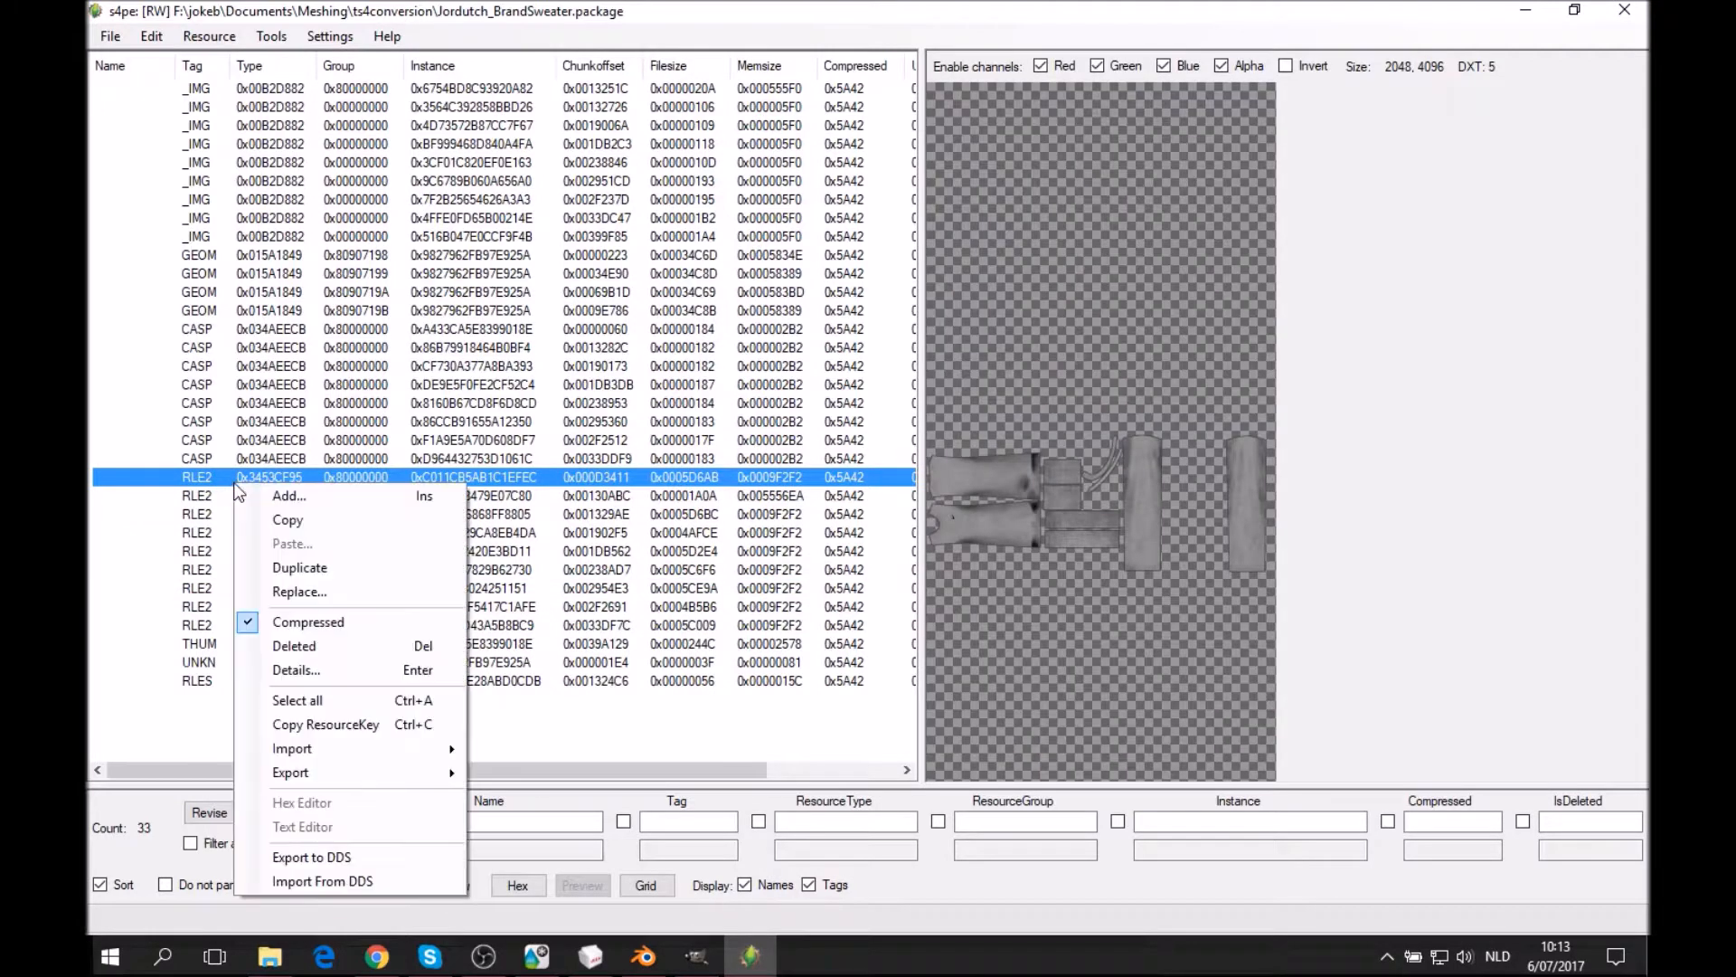
click(387, 859)
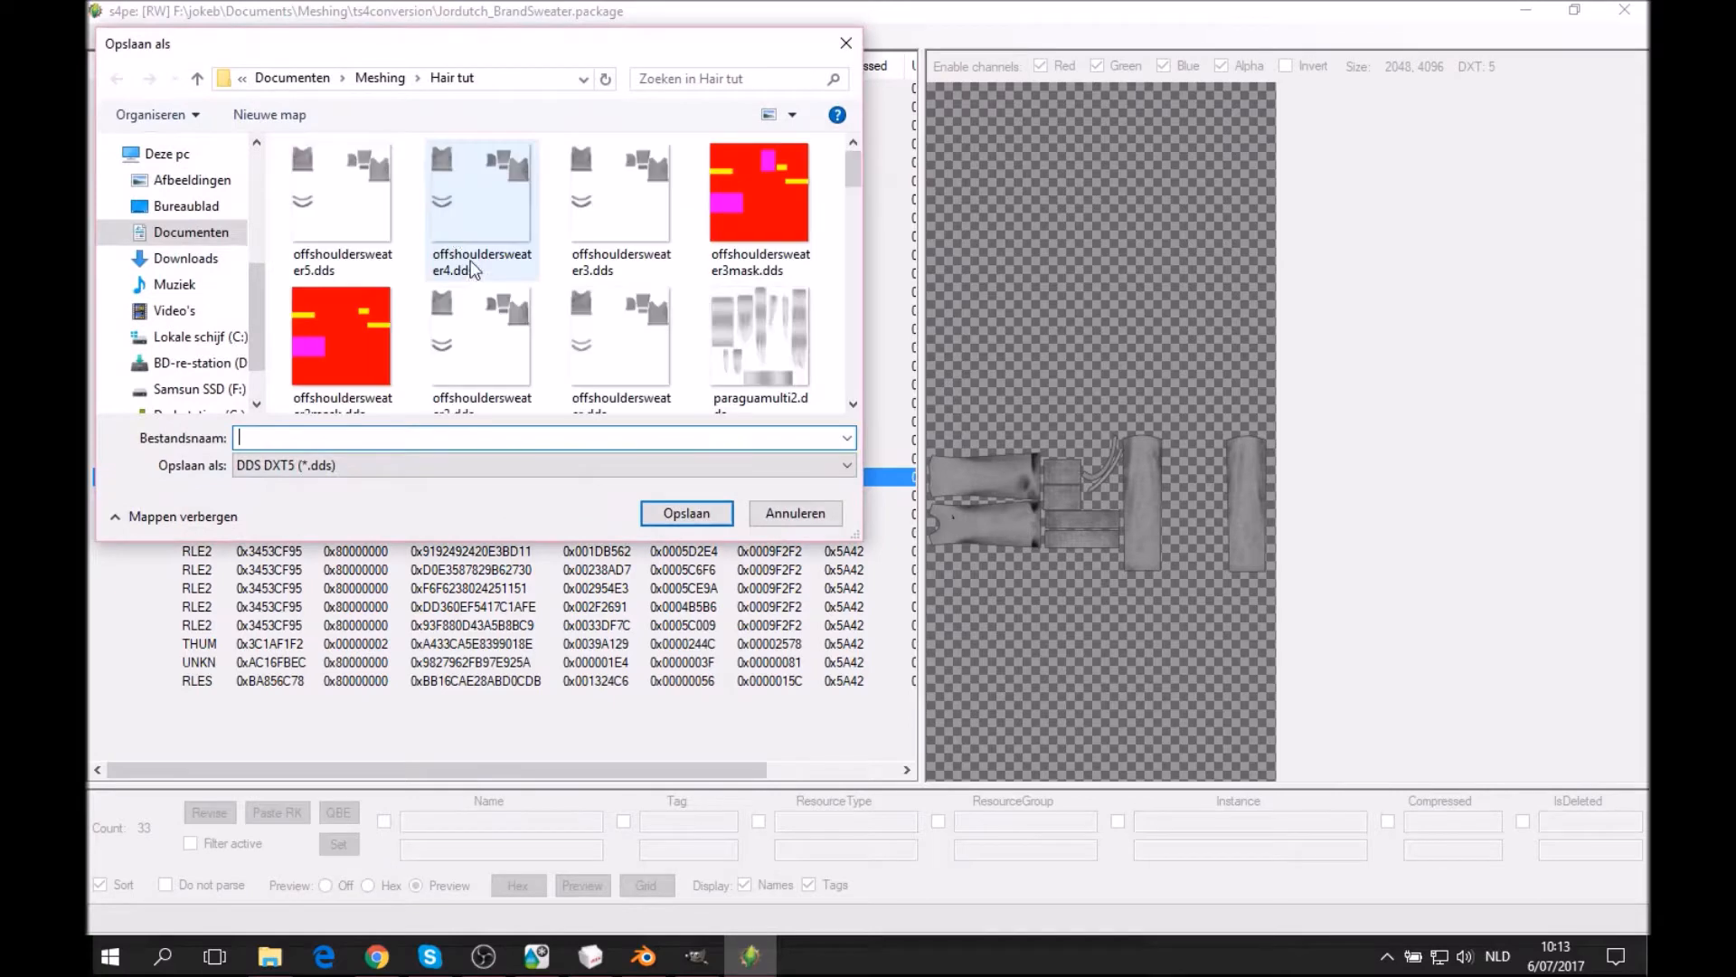
click(387, 83)
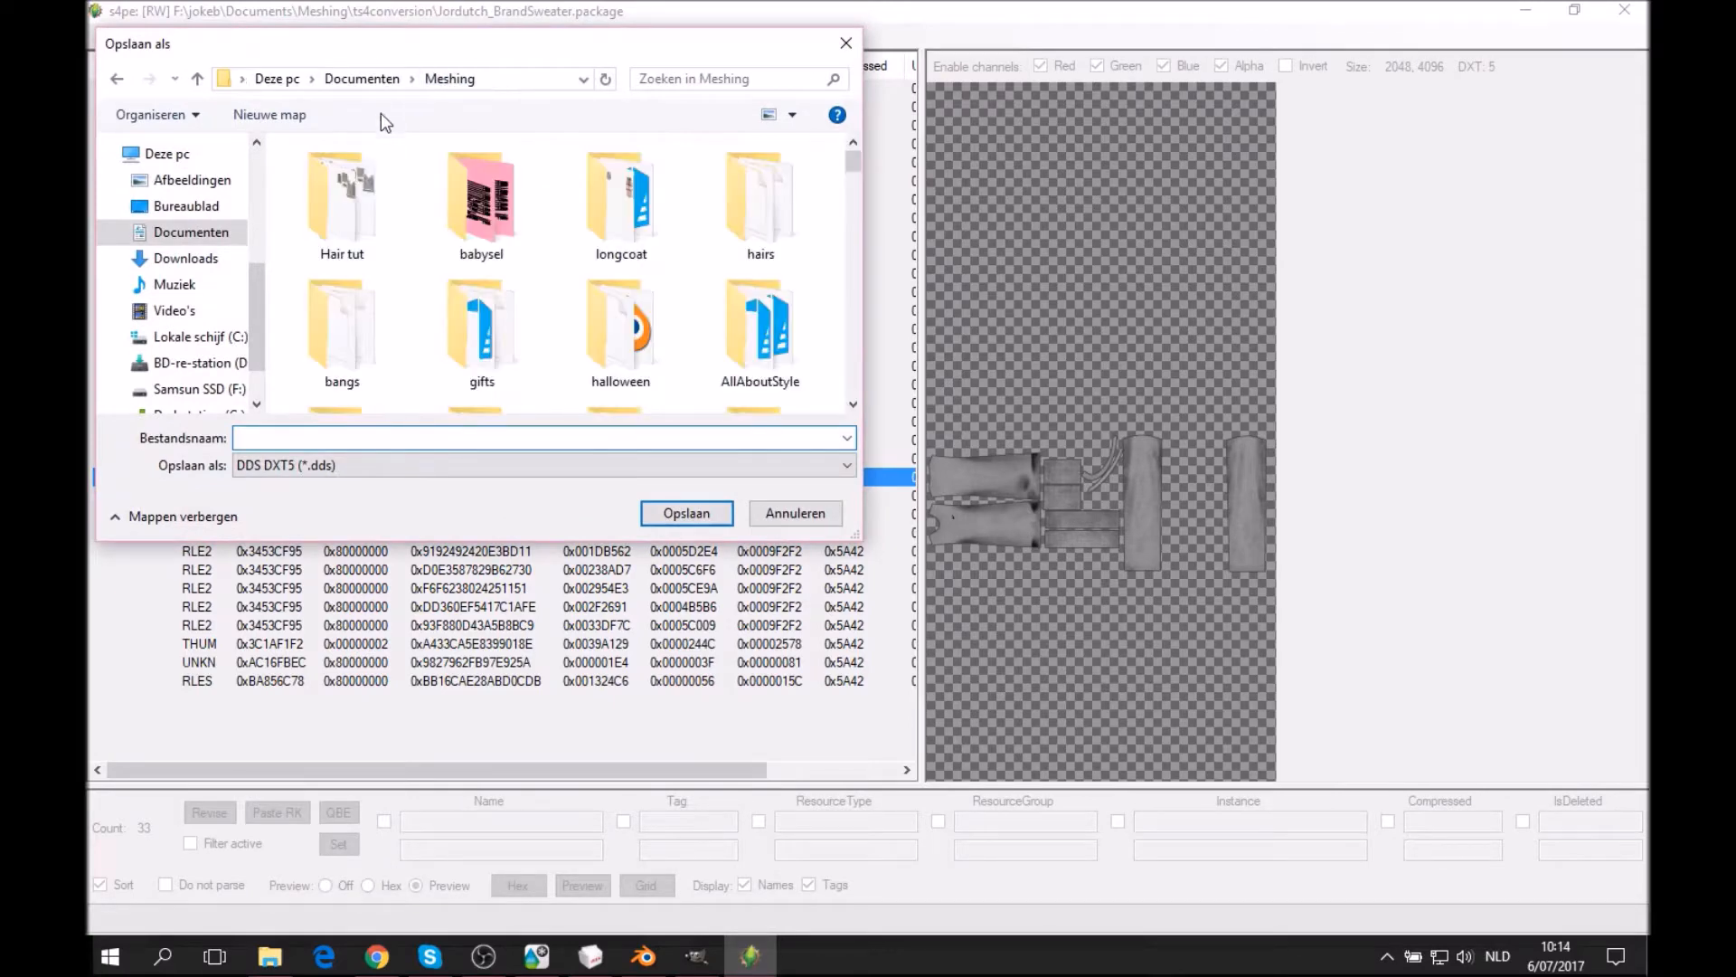
double_click(338, 188)
click(342, 438)
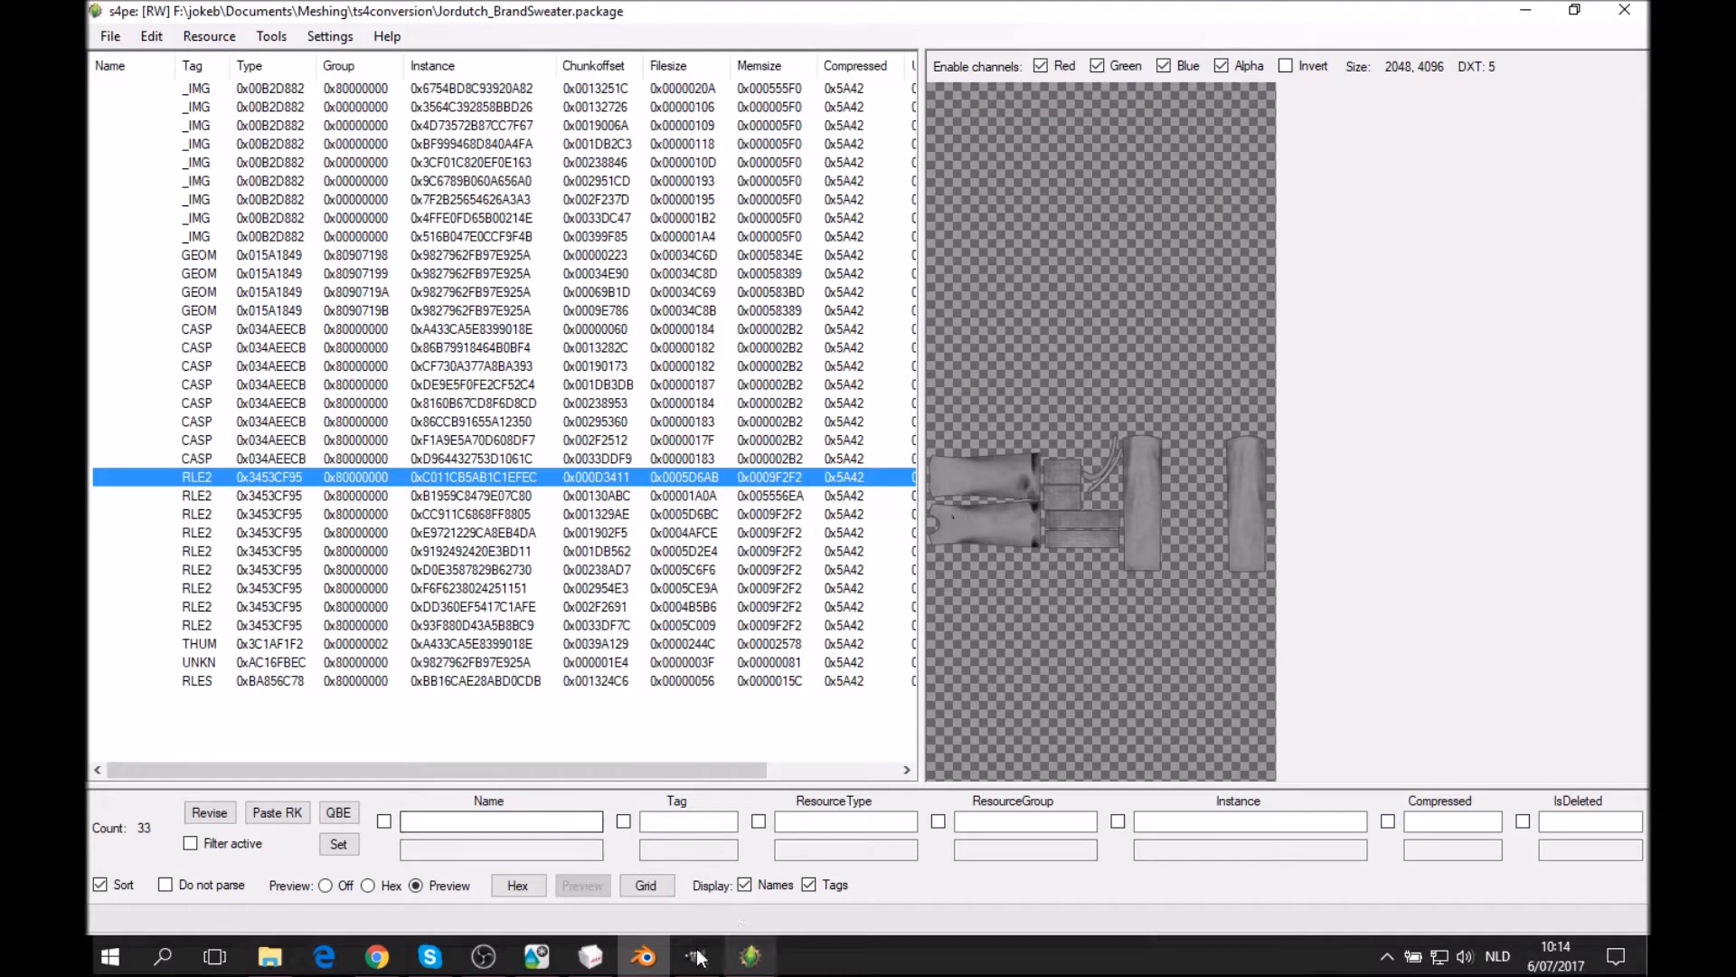
Switch to Blender, put the sweater object Group0 in Edit Mode and select its entire mesh to display its UV layout.
click(590, 956)
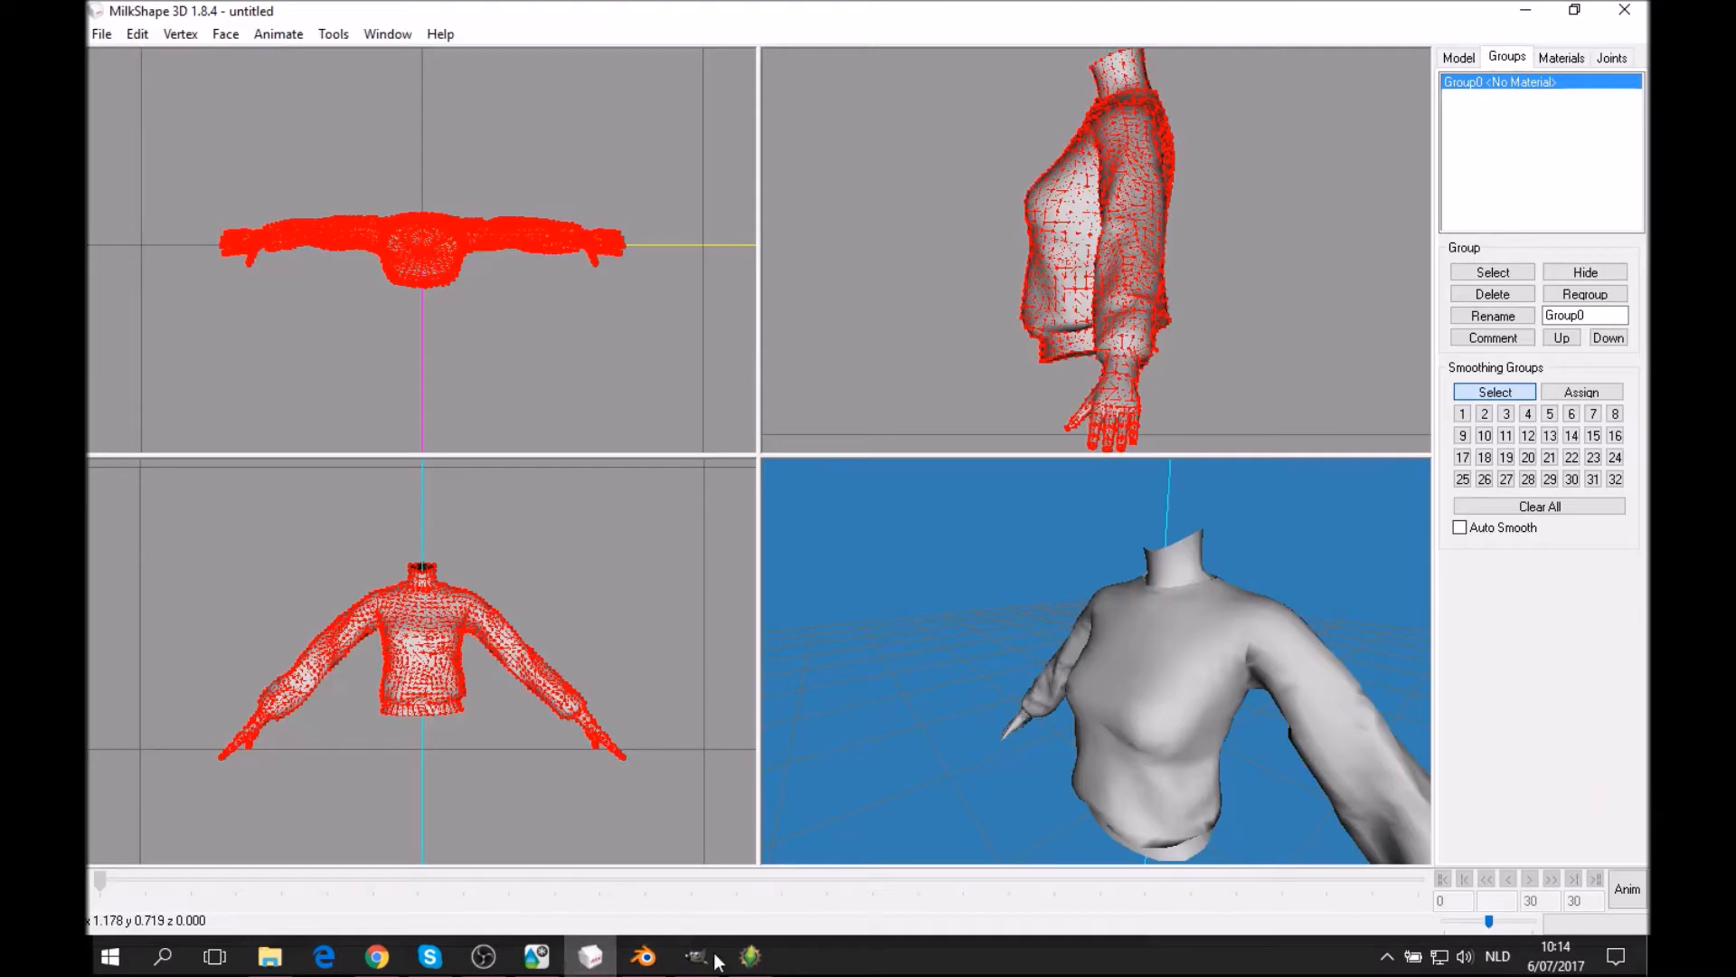
click(643, 955)
middle_drag(647, 497, 687, 507)
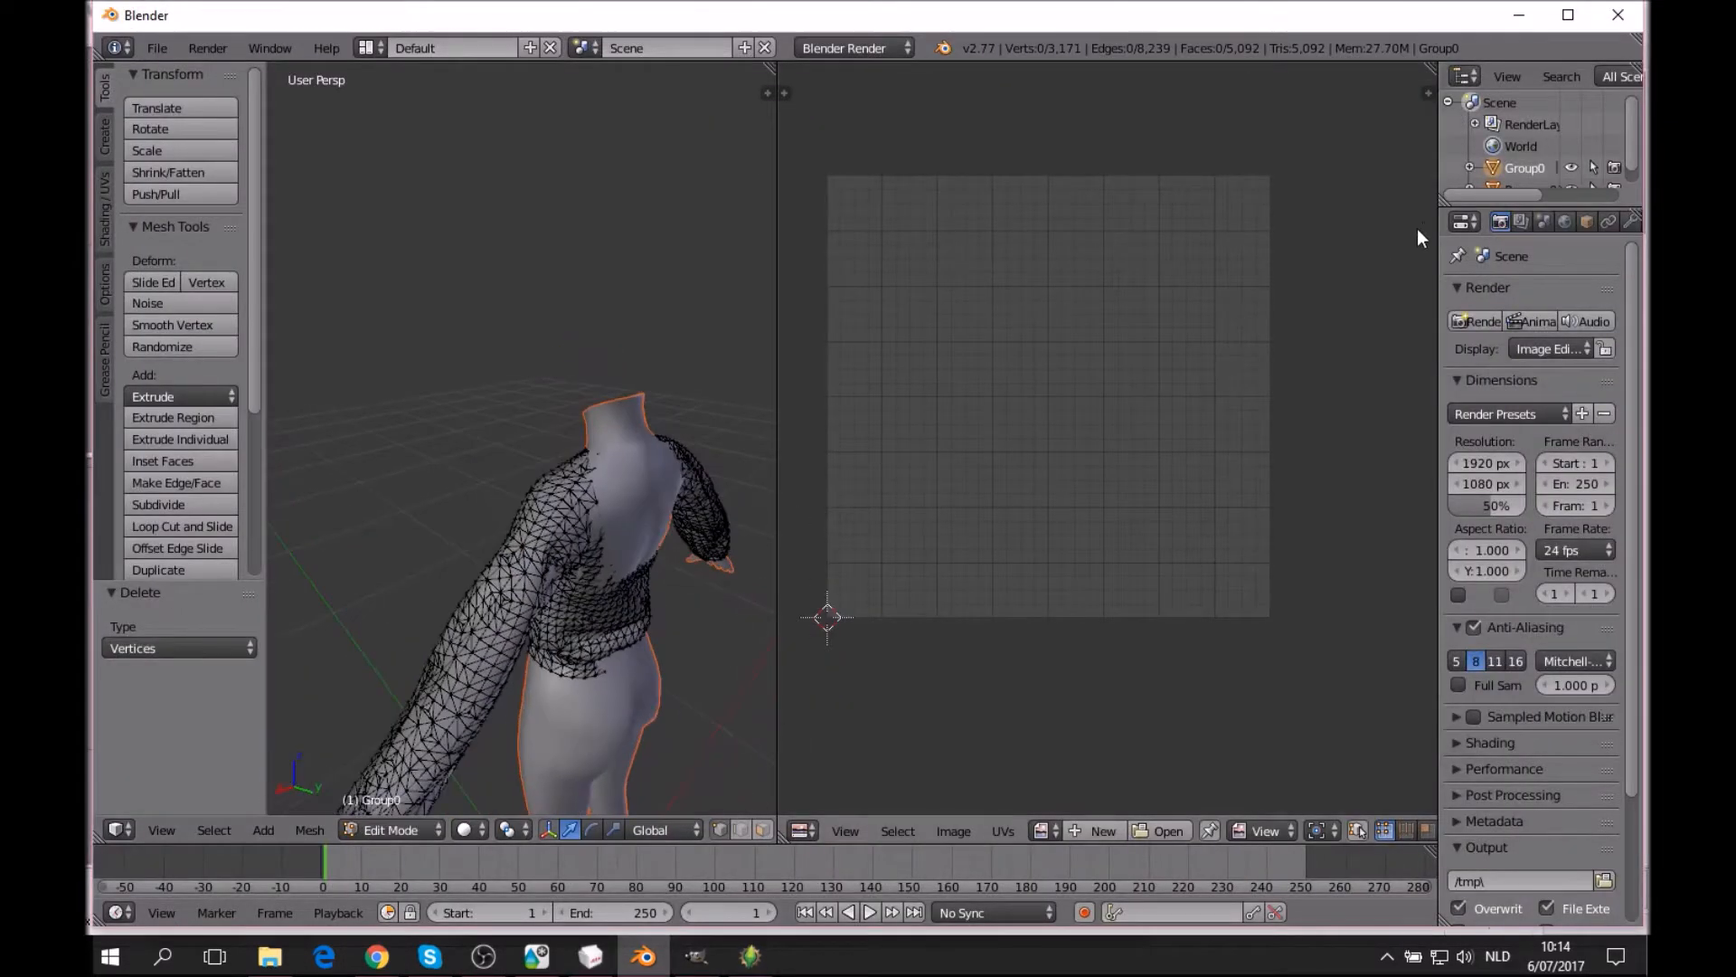
scroll(1519, 163, down, 1)
click(1526, 174)
click(1528, 154)
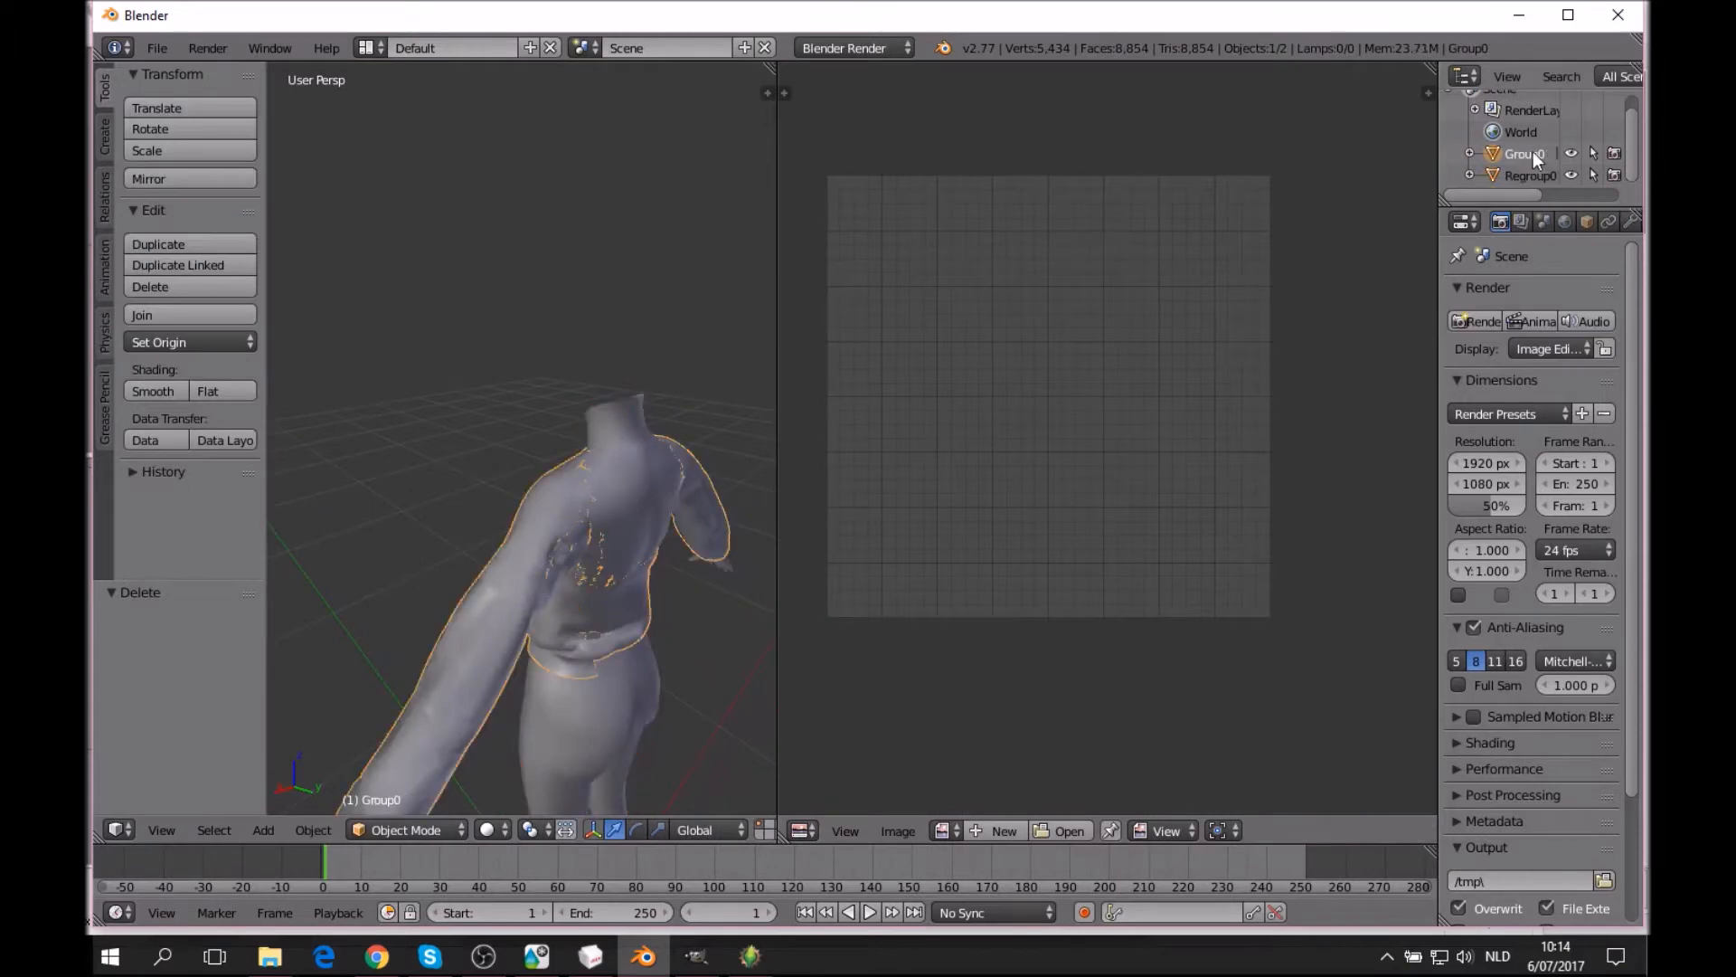
click(430, 830)
click(414, 779)
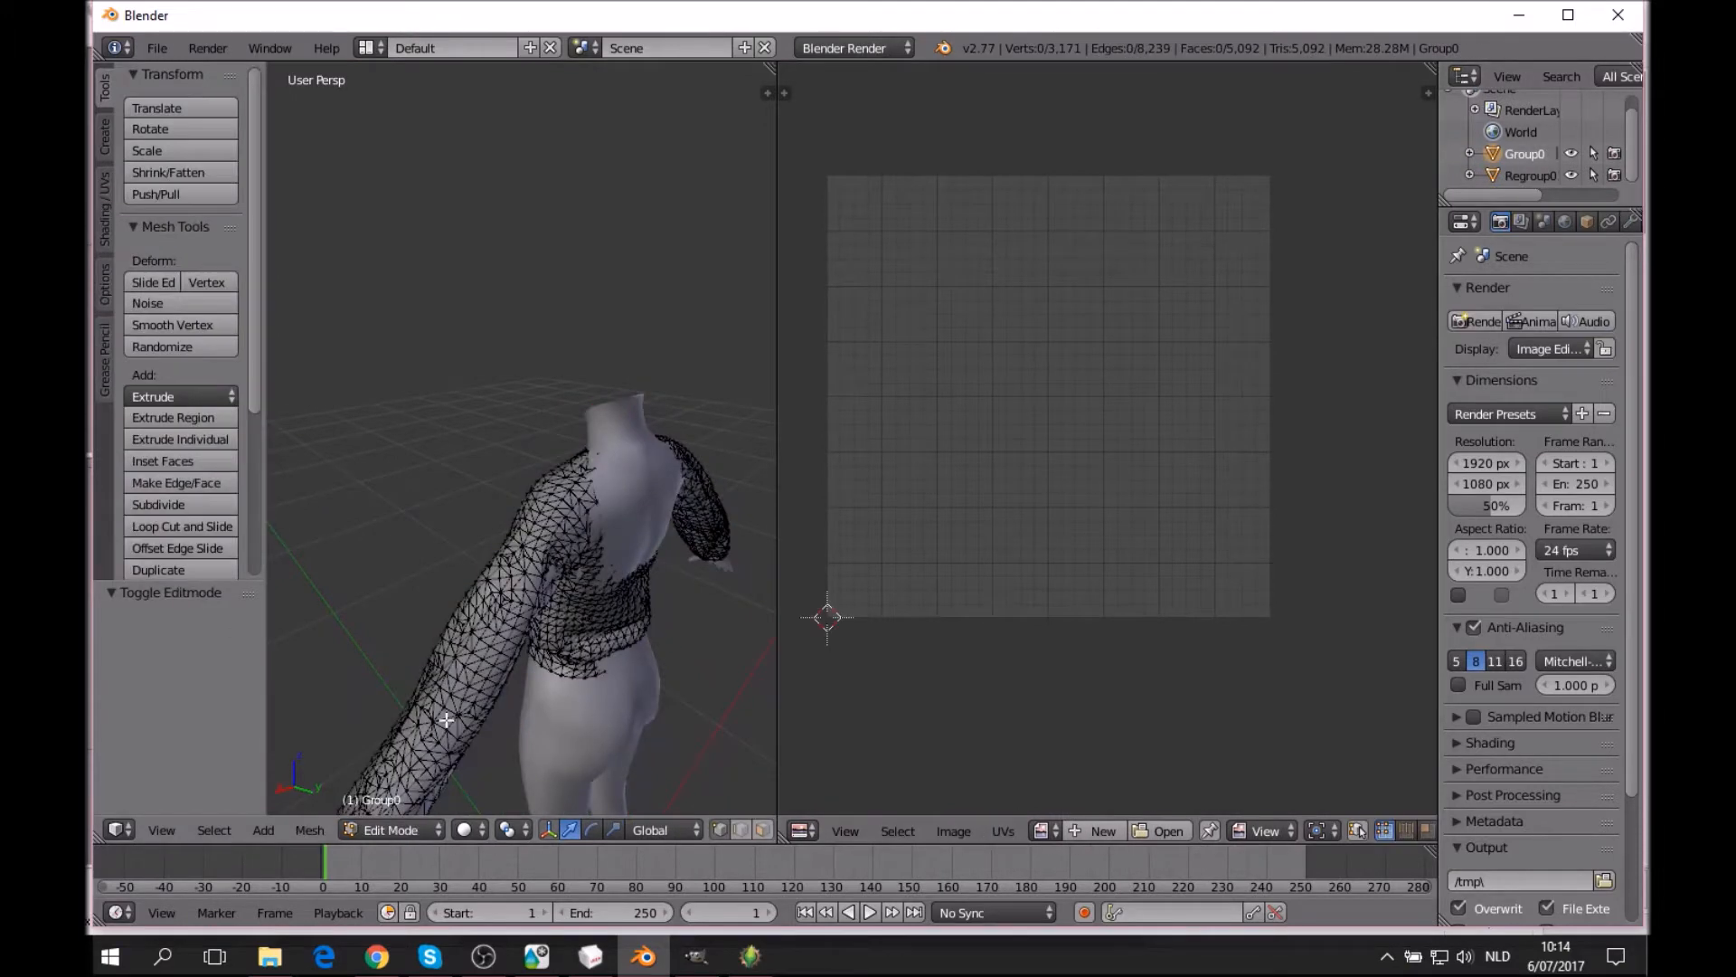
key(a)
key(a)
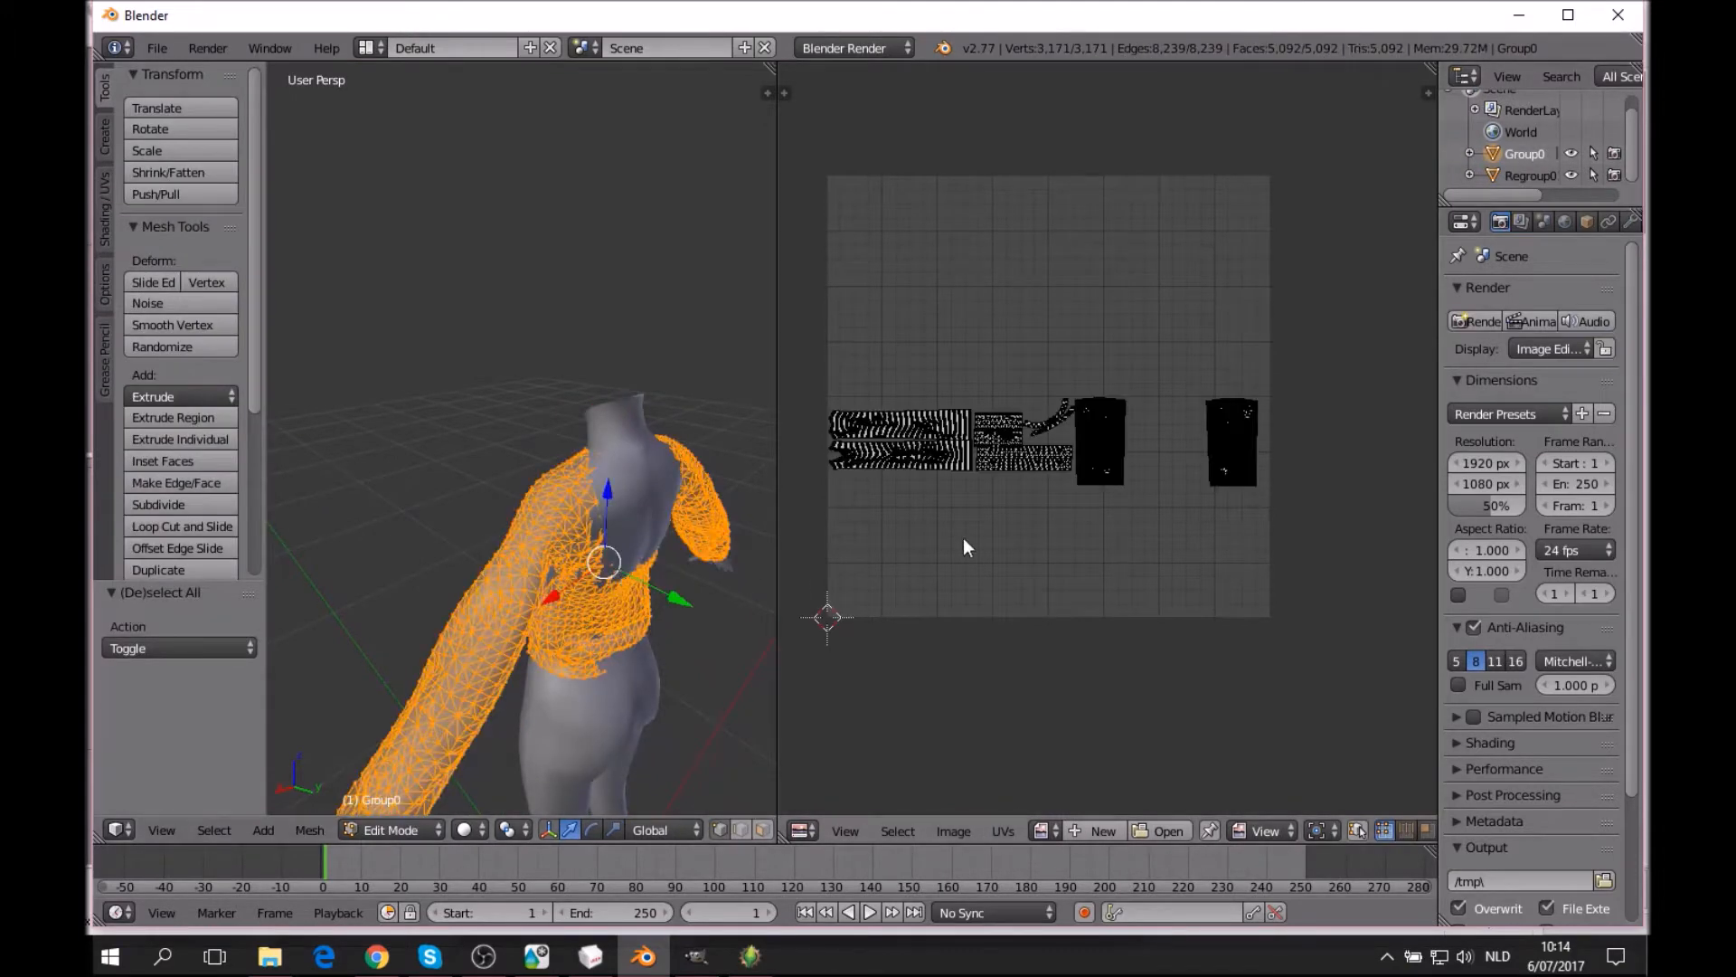
Open originalmulti.dds from the ts4conversion folder as the image behind the sweater's UV layout.
click(945, 830)
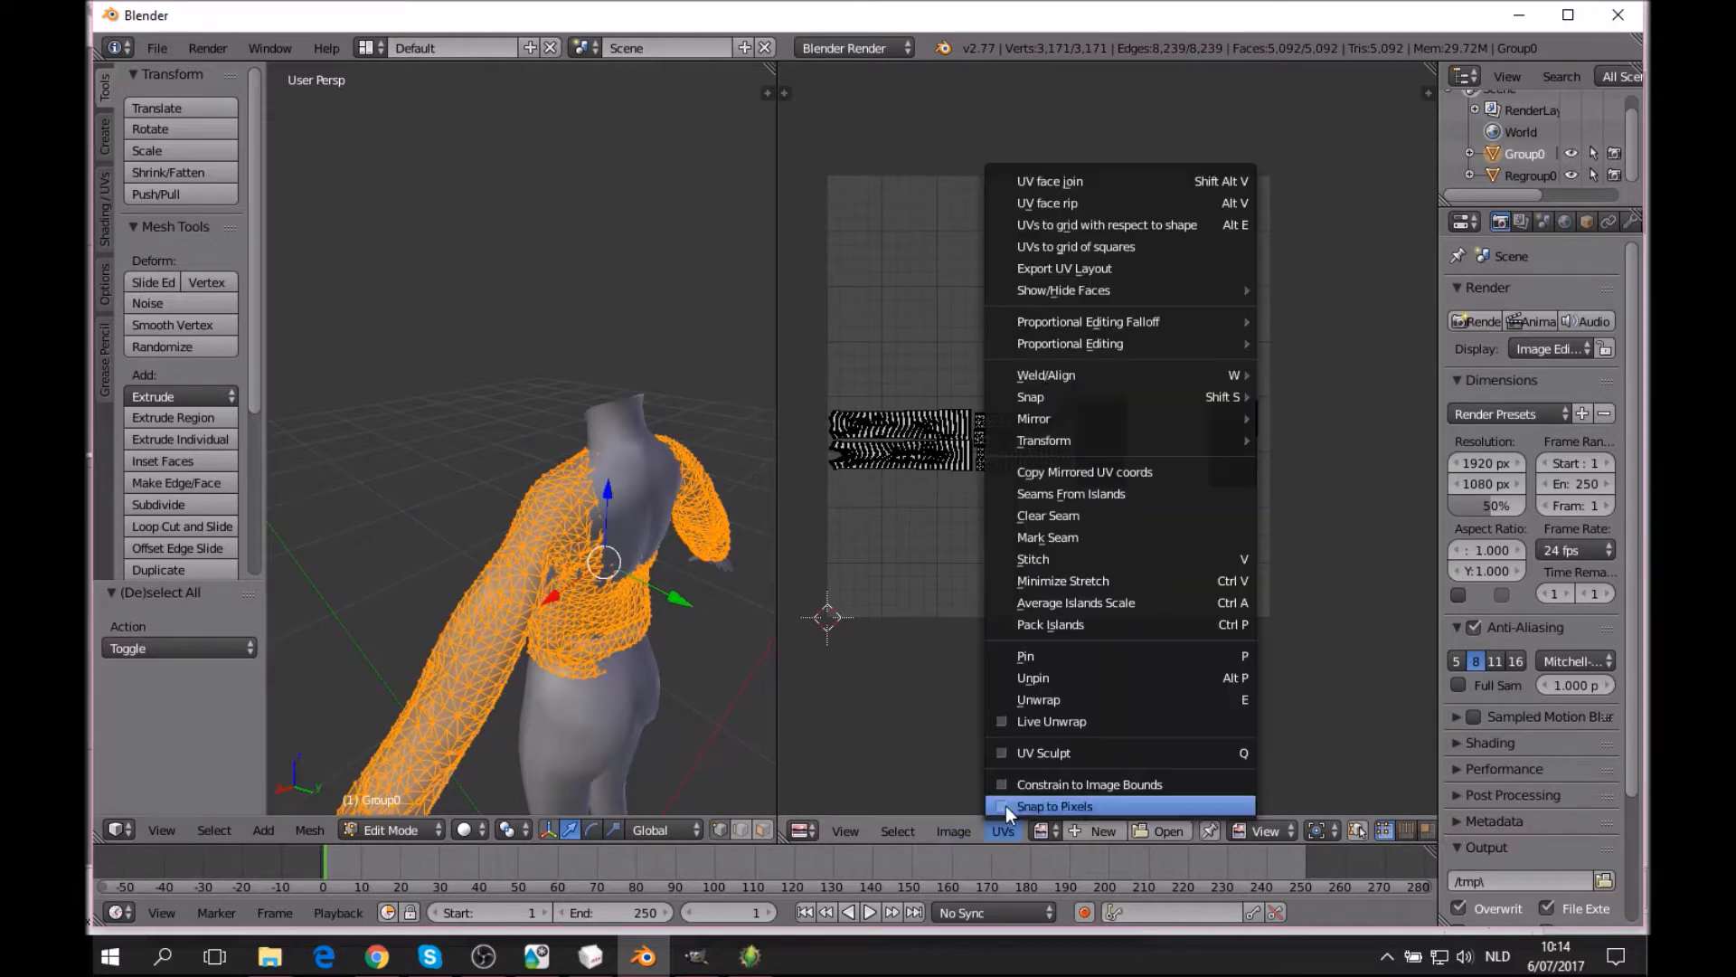
click(960, 791)
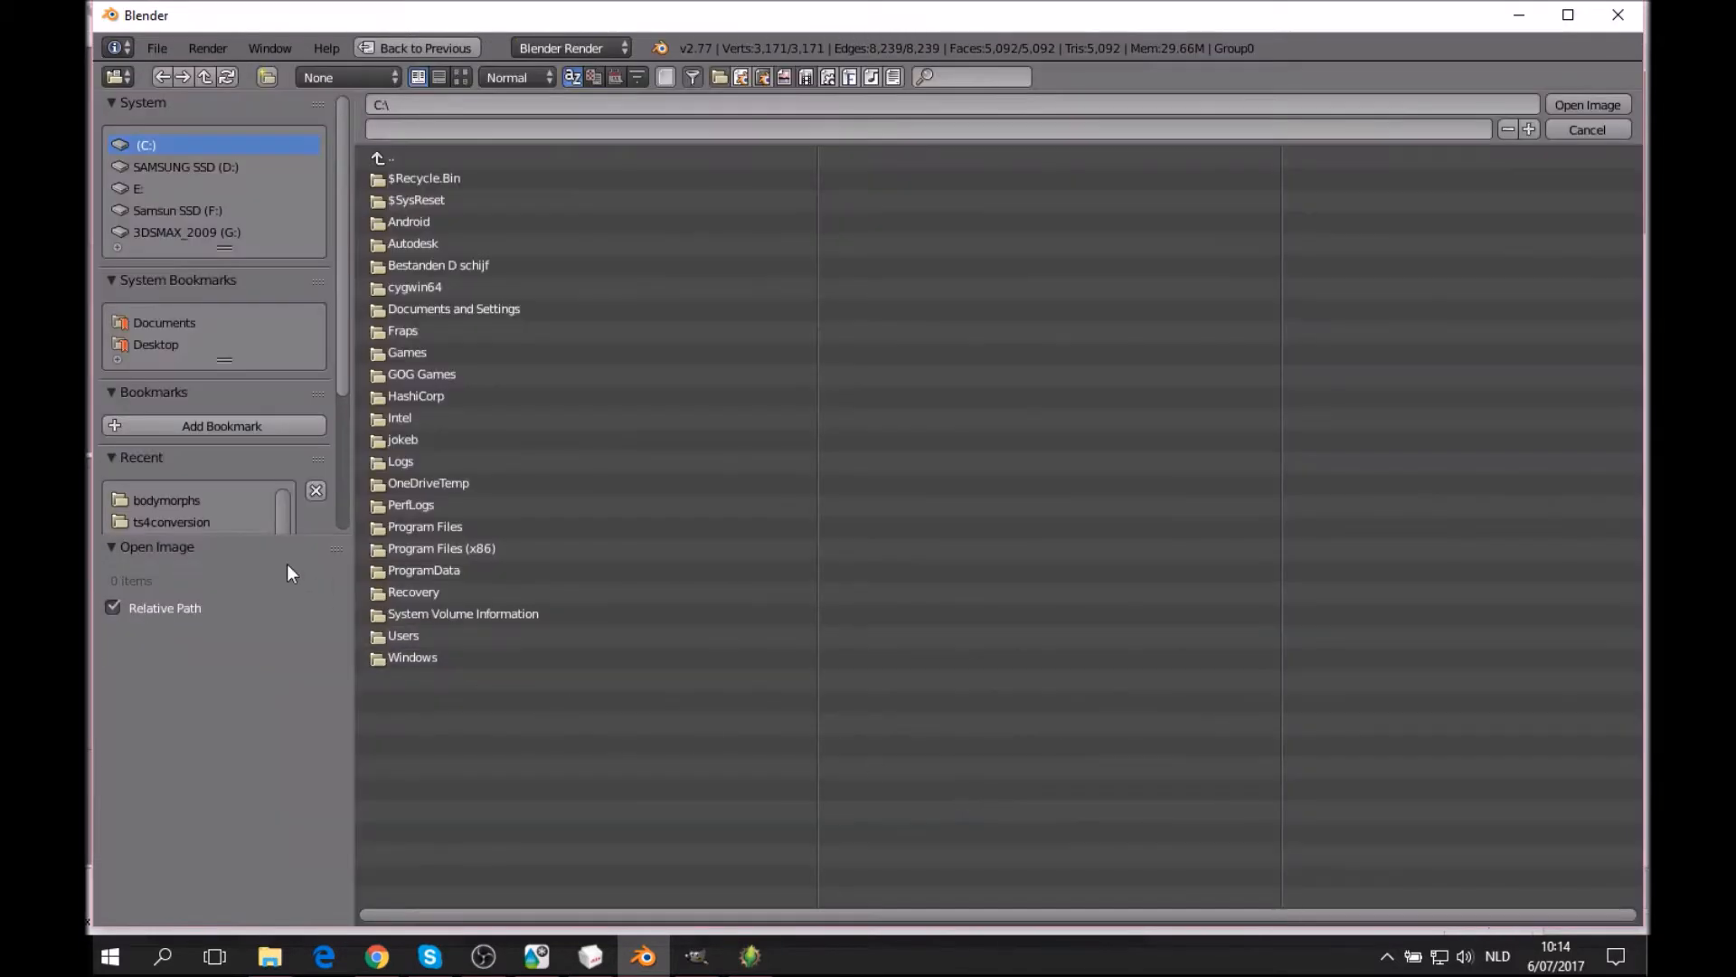
click(199, 522)
double_click(452, 170)
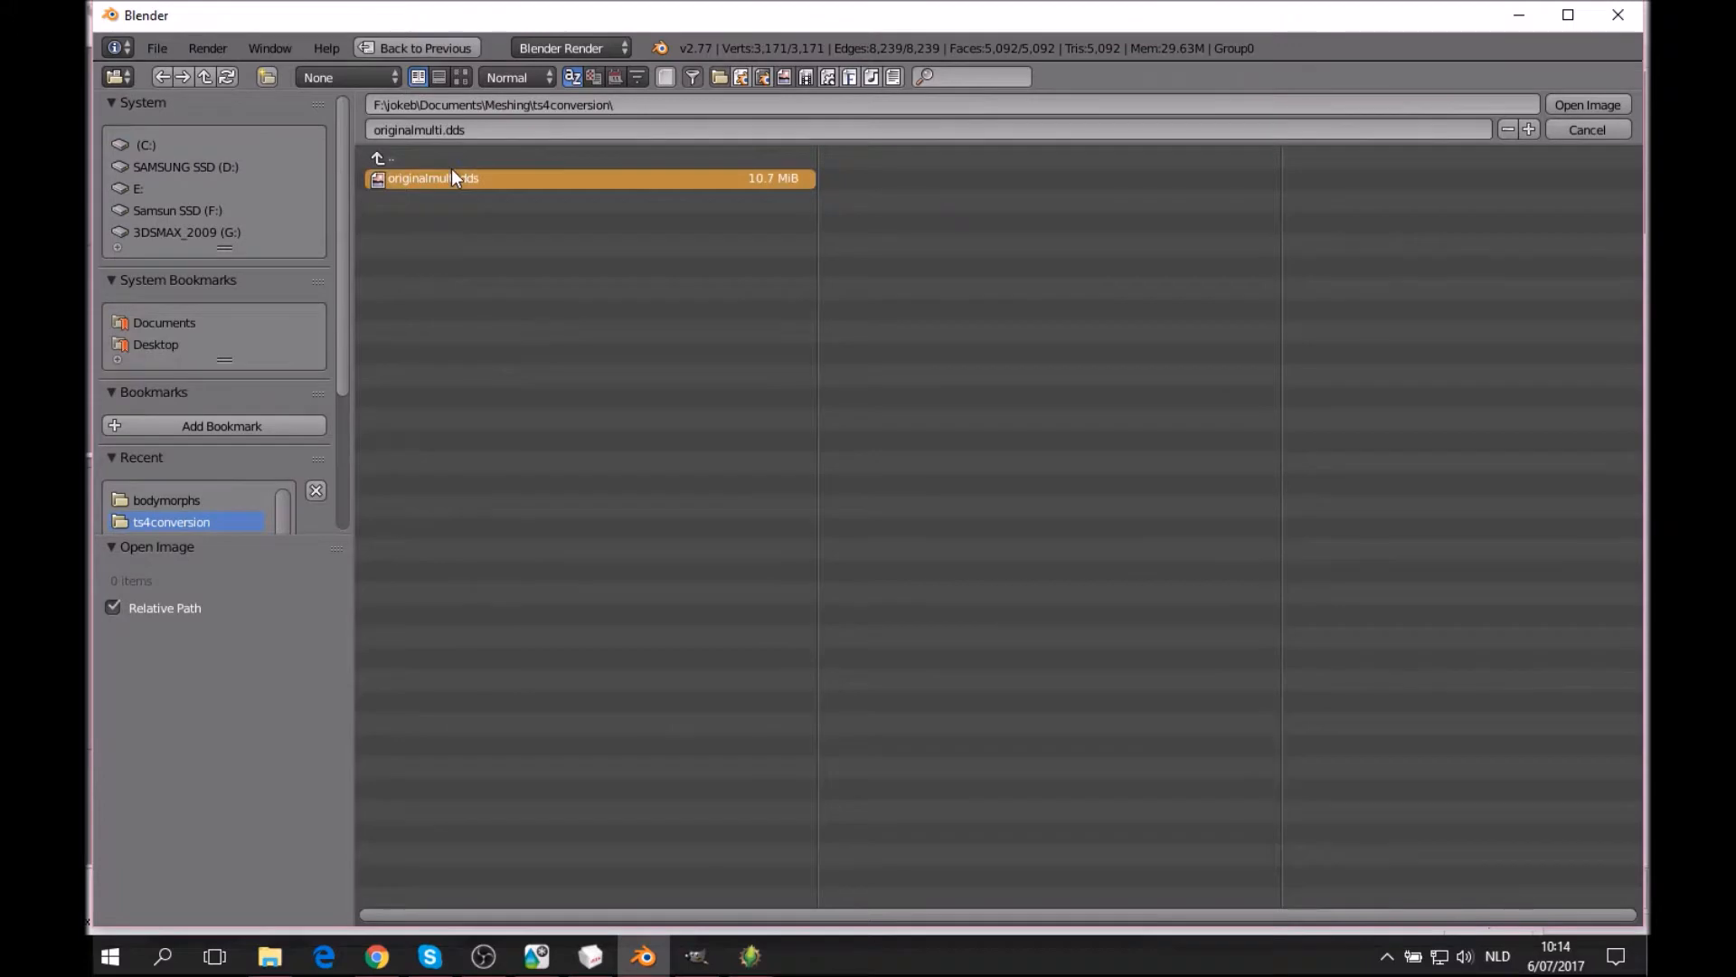
scroll(1161, 447, down, 6)
middle_drag(760, 623, 688, 830)
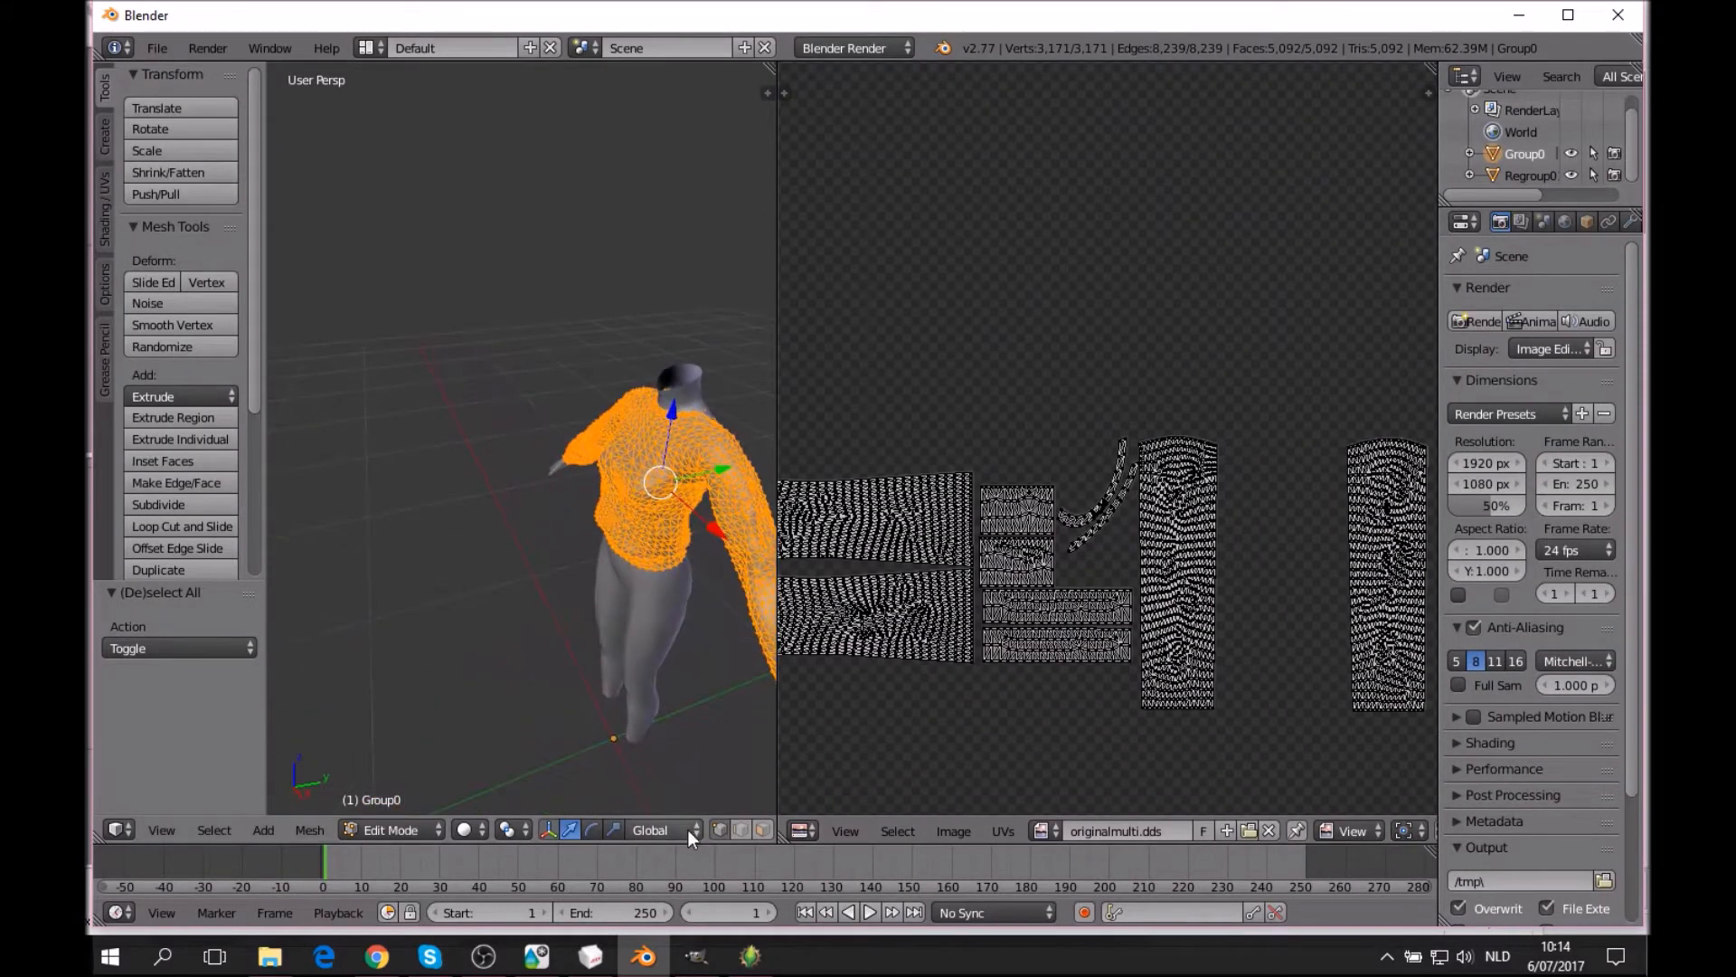
Set the 3D viewport to Texture shading and return to Object Mode to inspect the textured sweater from the front and back.
click(481, 832)
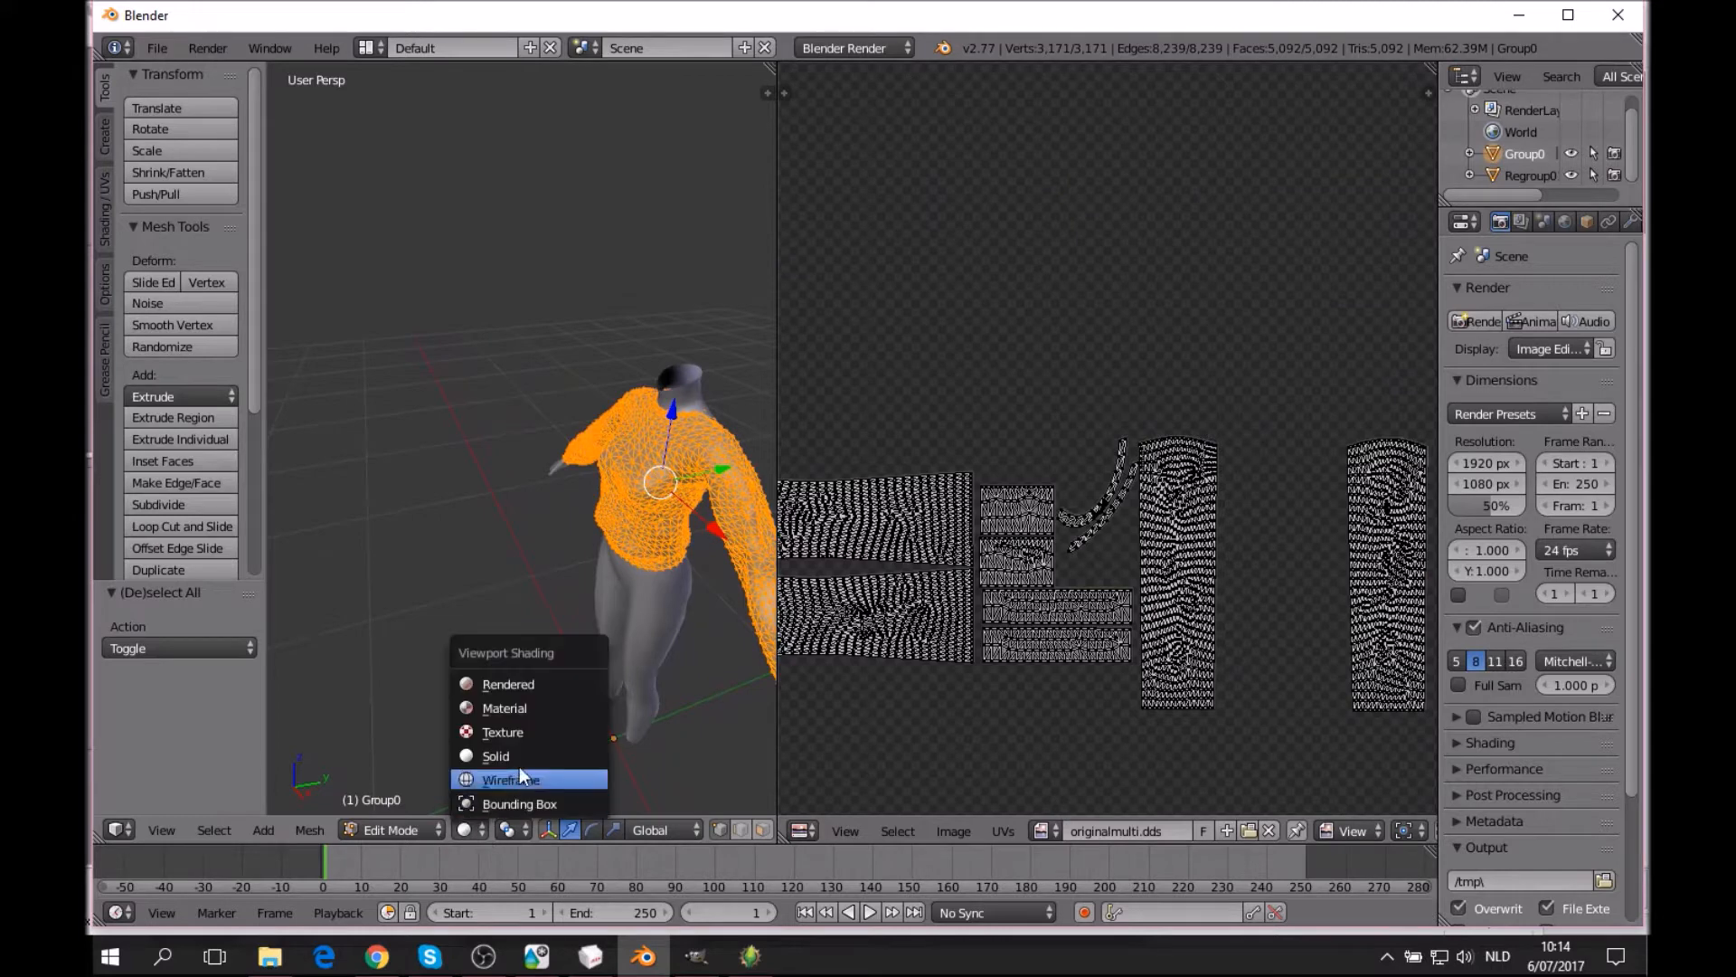
click(534, 733)
middle_drag(579, 637, 710, 632)
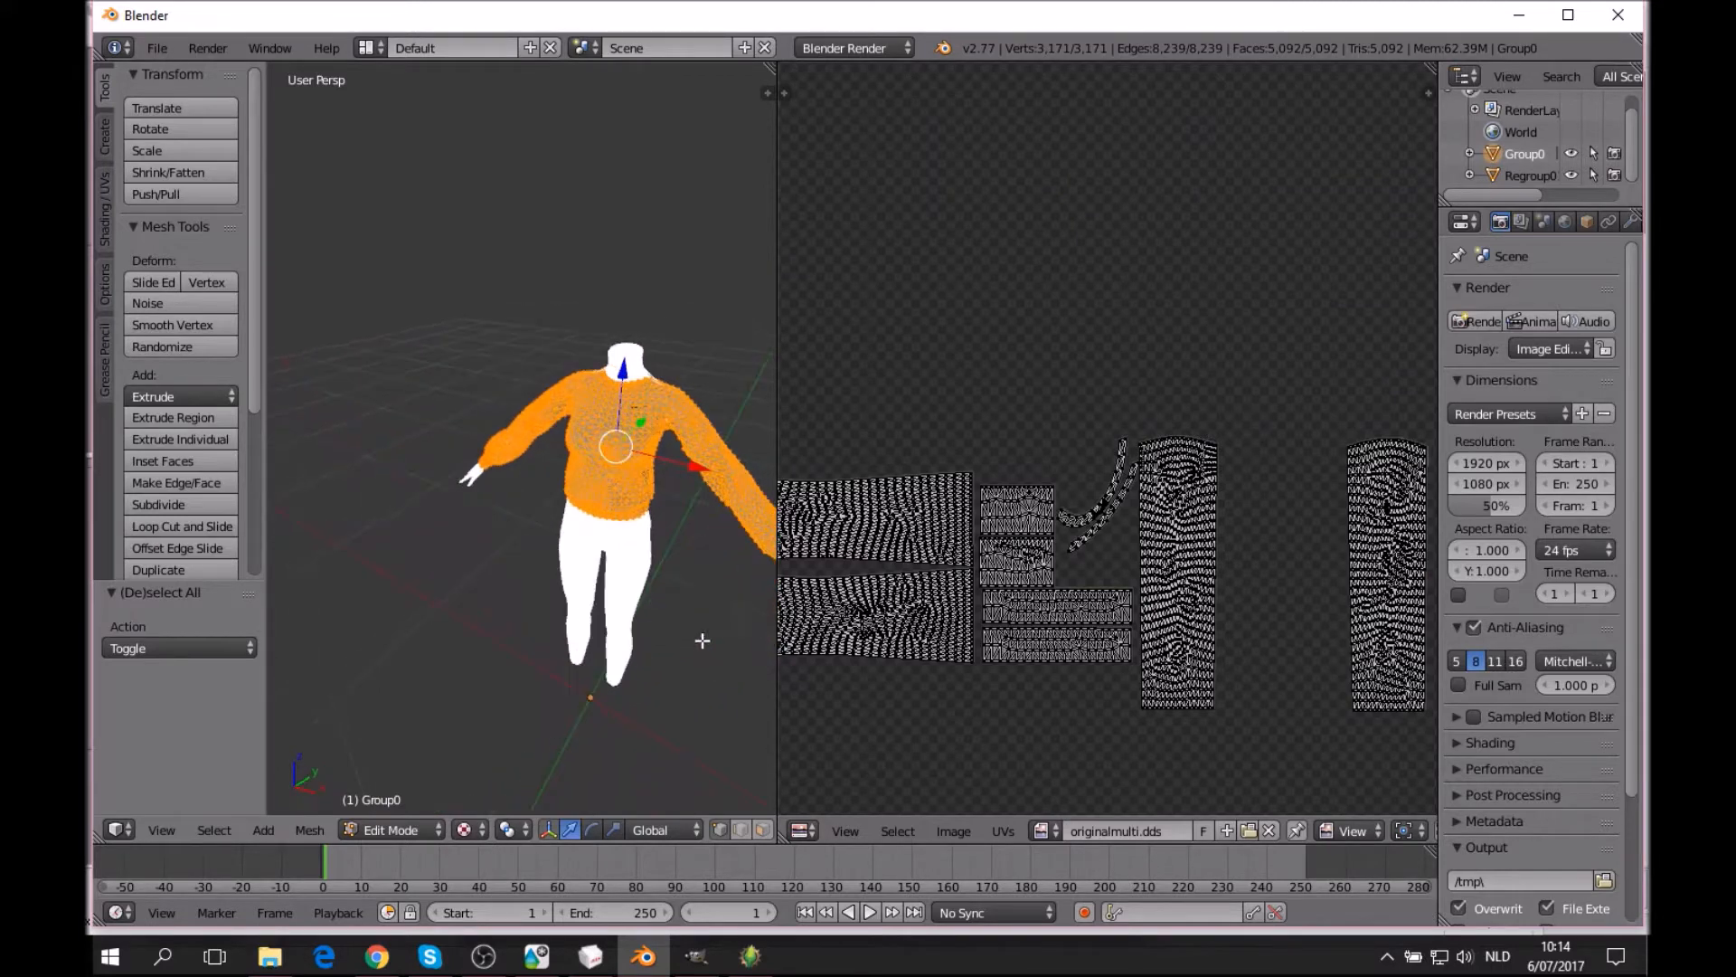
click(412, 829)
click(414, 804)
middle_drag(579, 633, 698, 617)
scroll(698, 617, up, 3)
middle_drag(685, 539, 548, 662)
scroll(616, 453, down, 3)
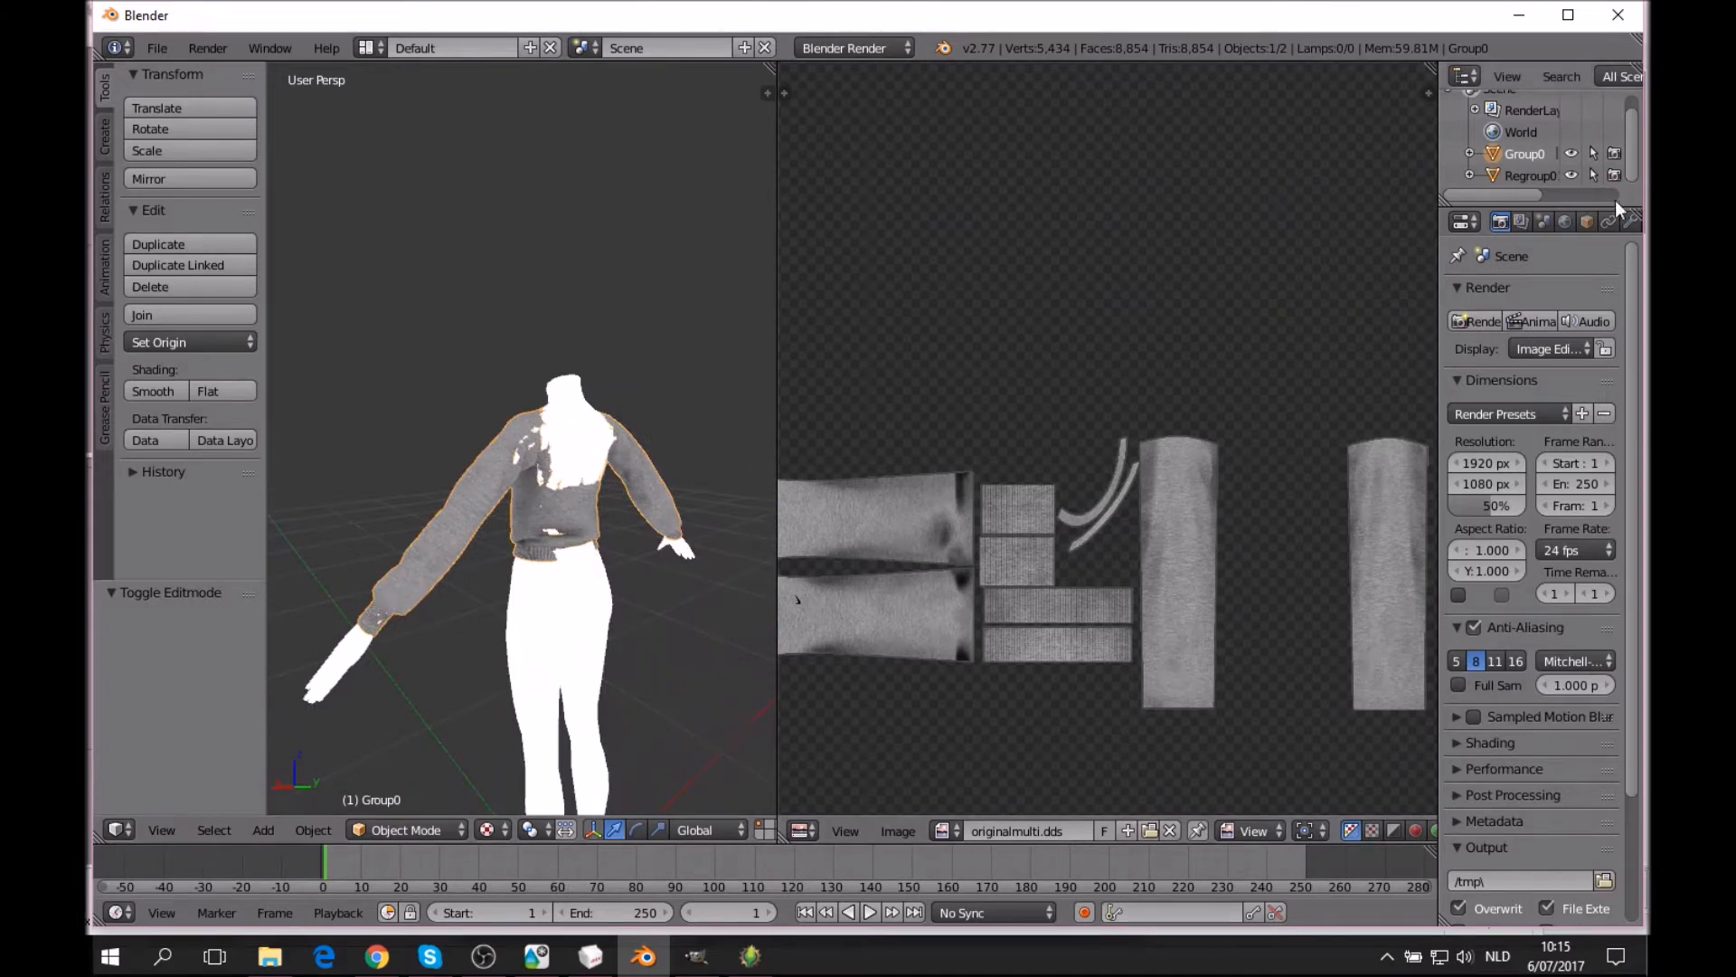
Put the reference body object Regroup01 in Edit Mode and select all of its UVs.
click(1528, 175)
click(410, 827)
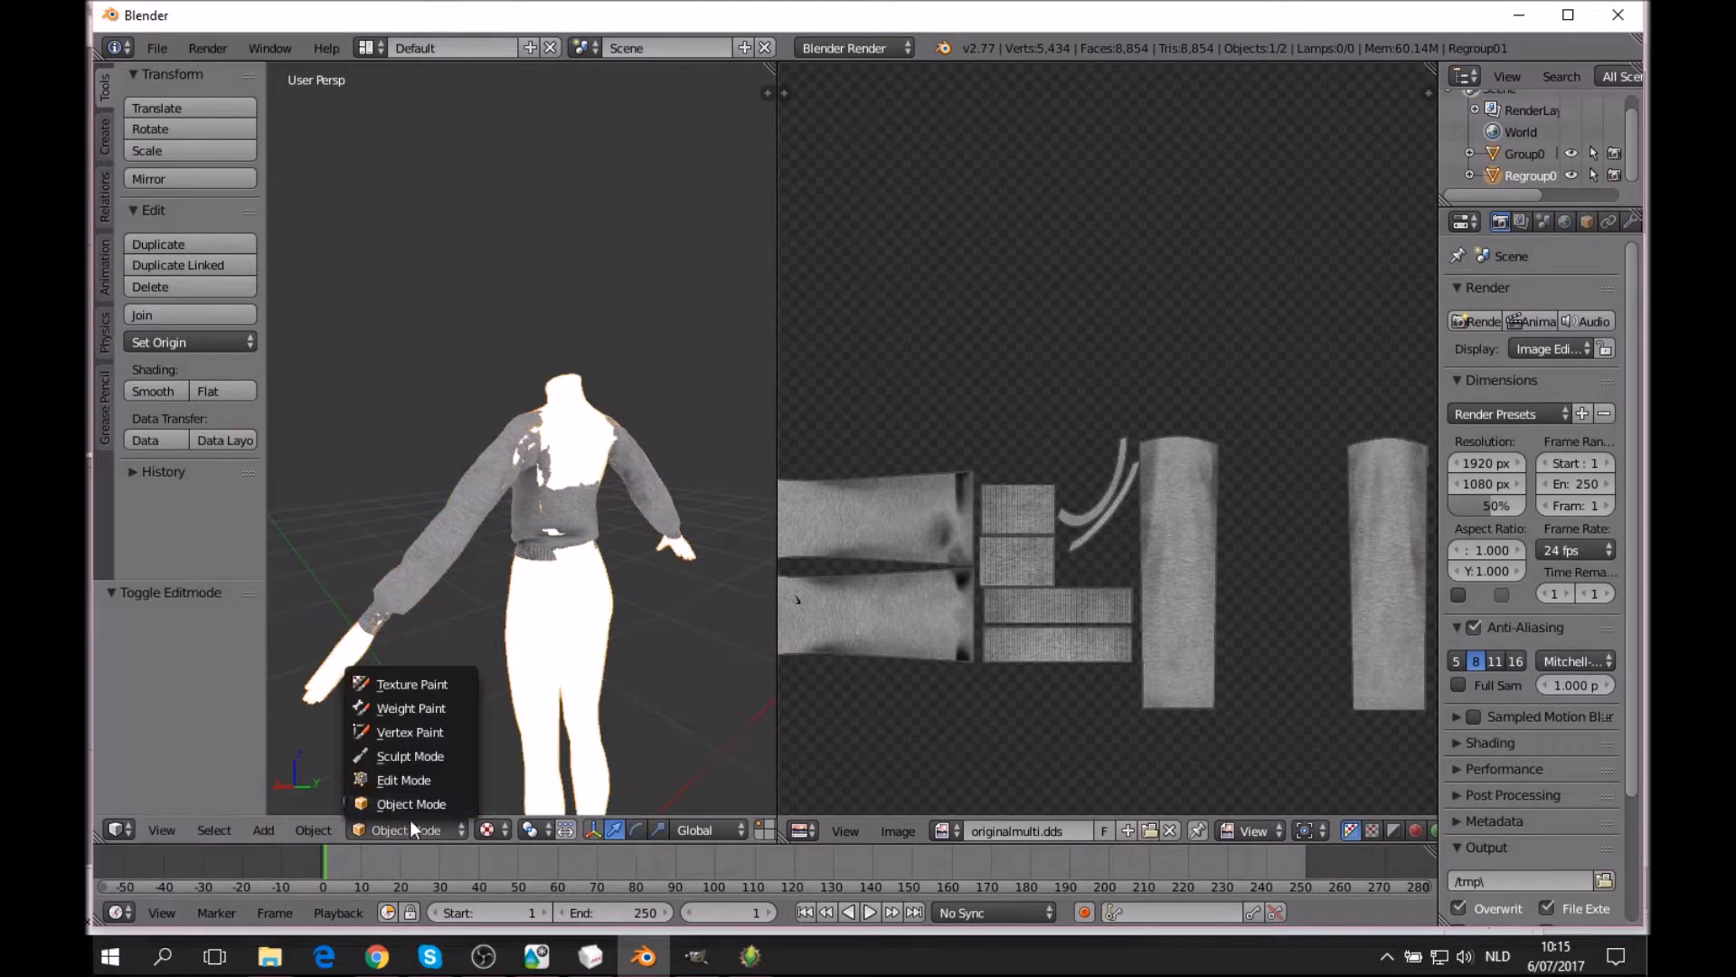
click(430, 778)
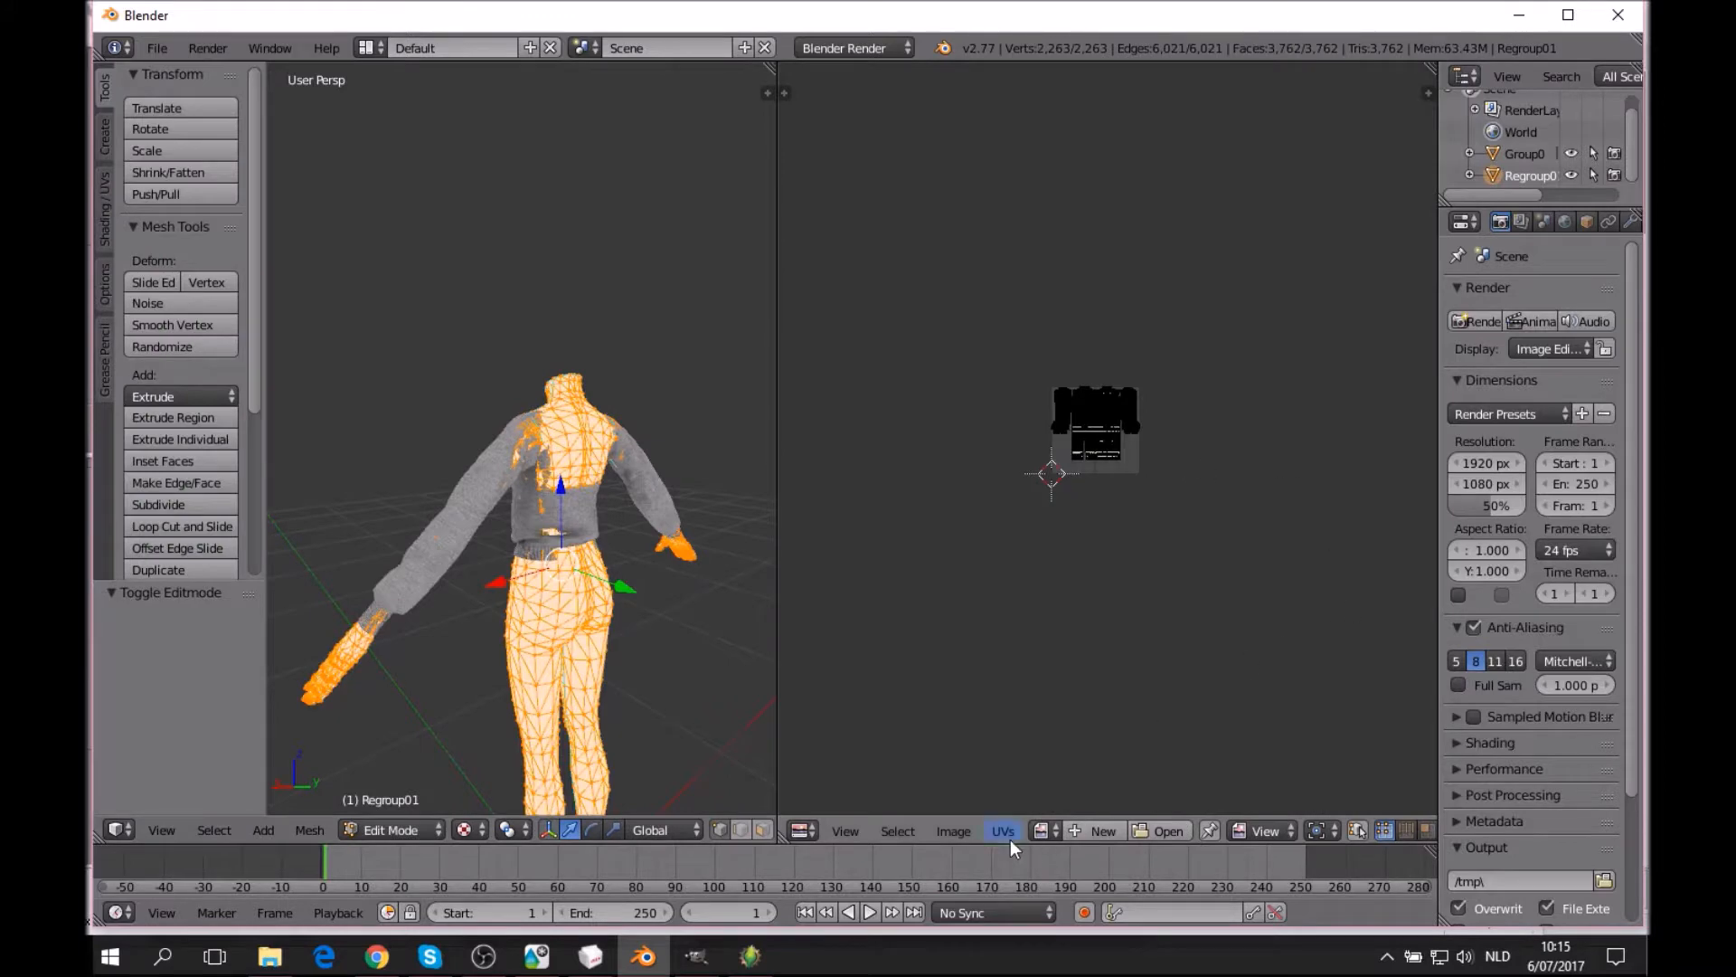
click(954, 830)
key(a)
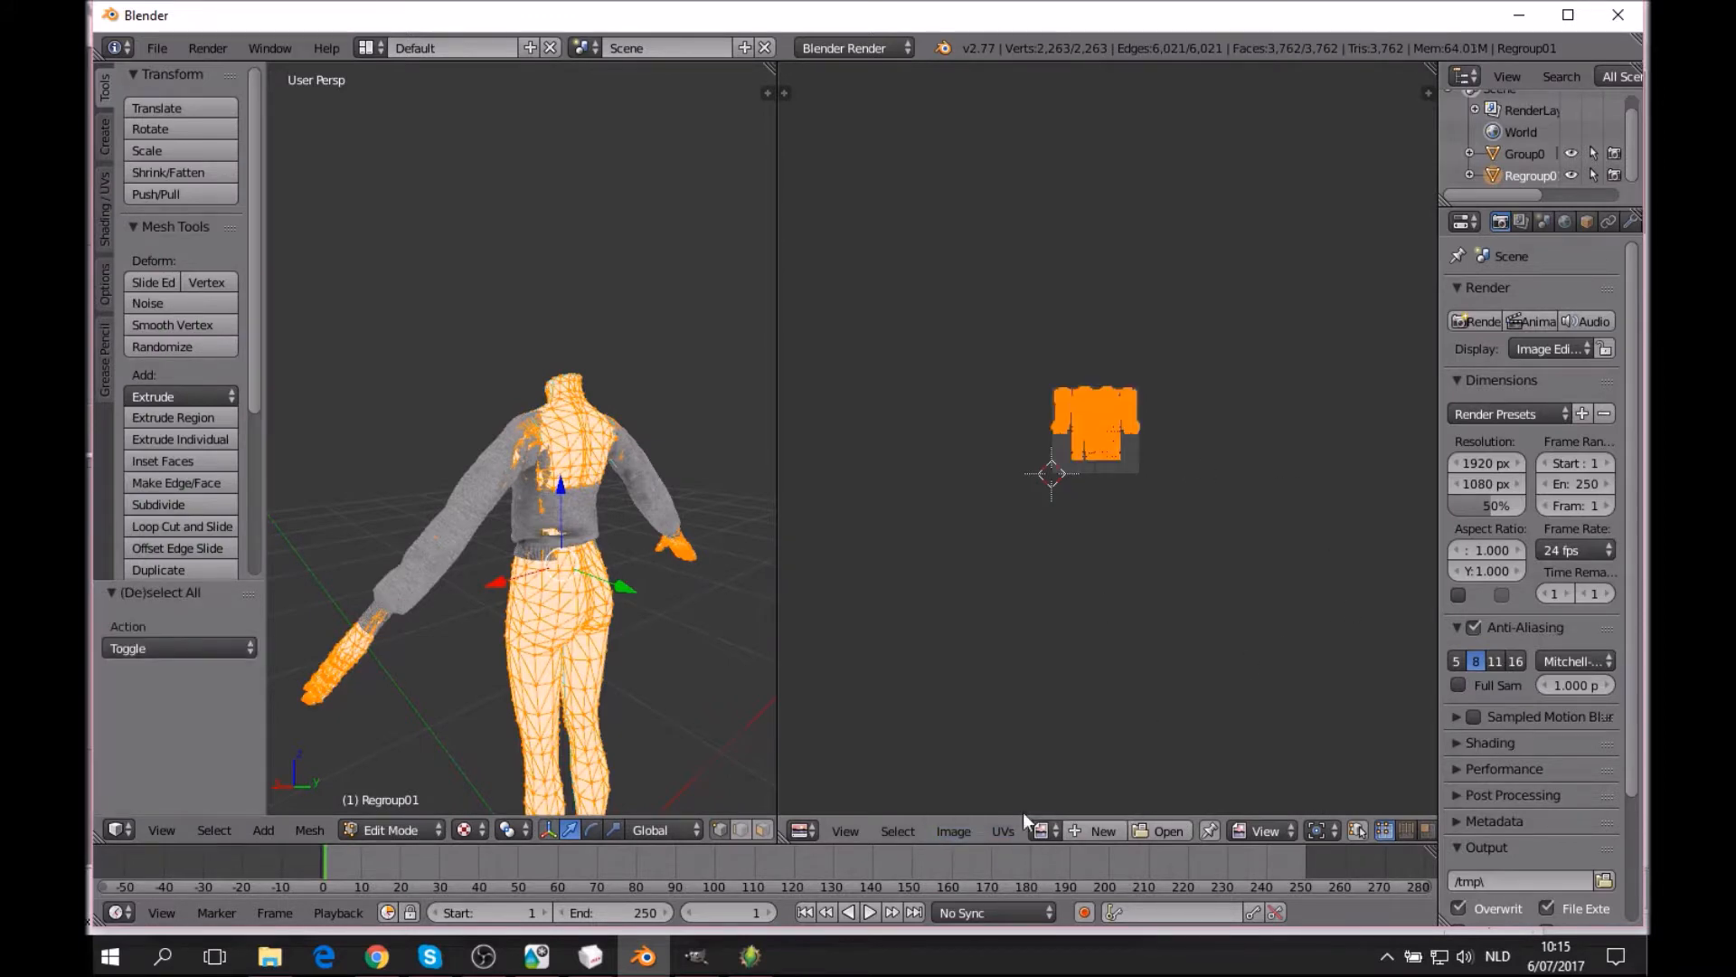
Open the skin texture seraskin2v5body.dds from the recent faces folder as the image for the body's UV layout.
click(953, 830)
click(994, 783)
scroll(194, 476, down, 2)
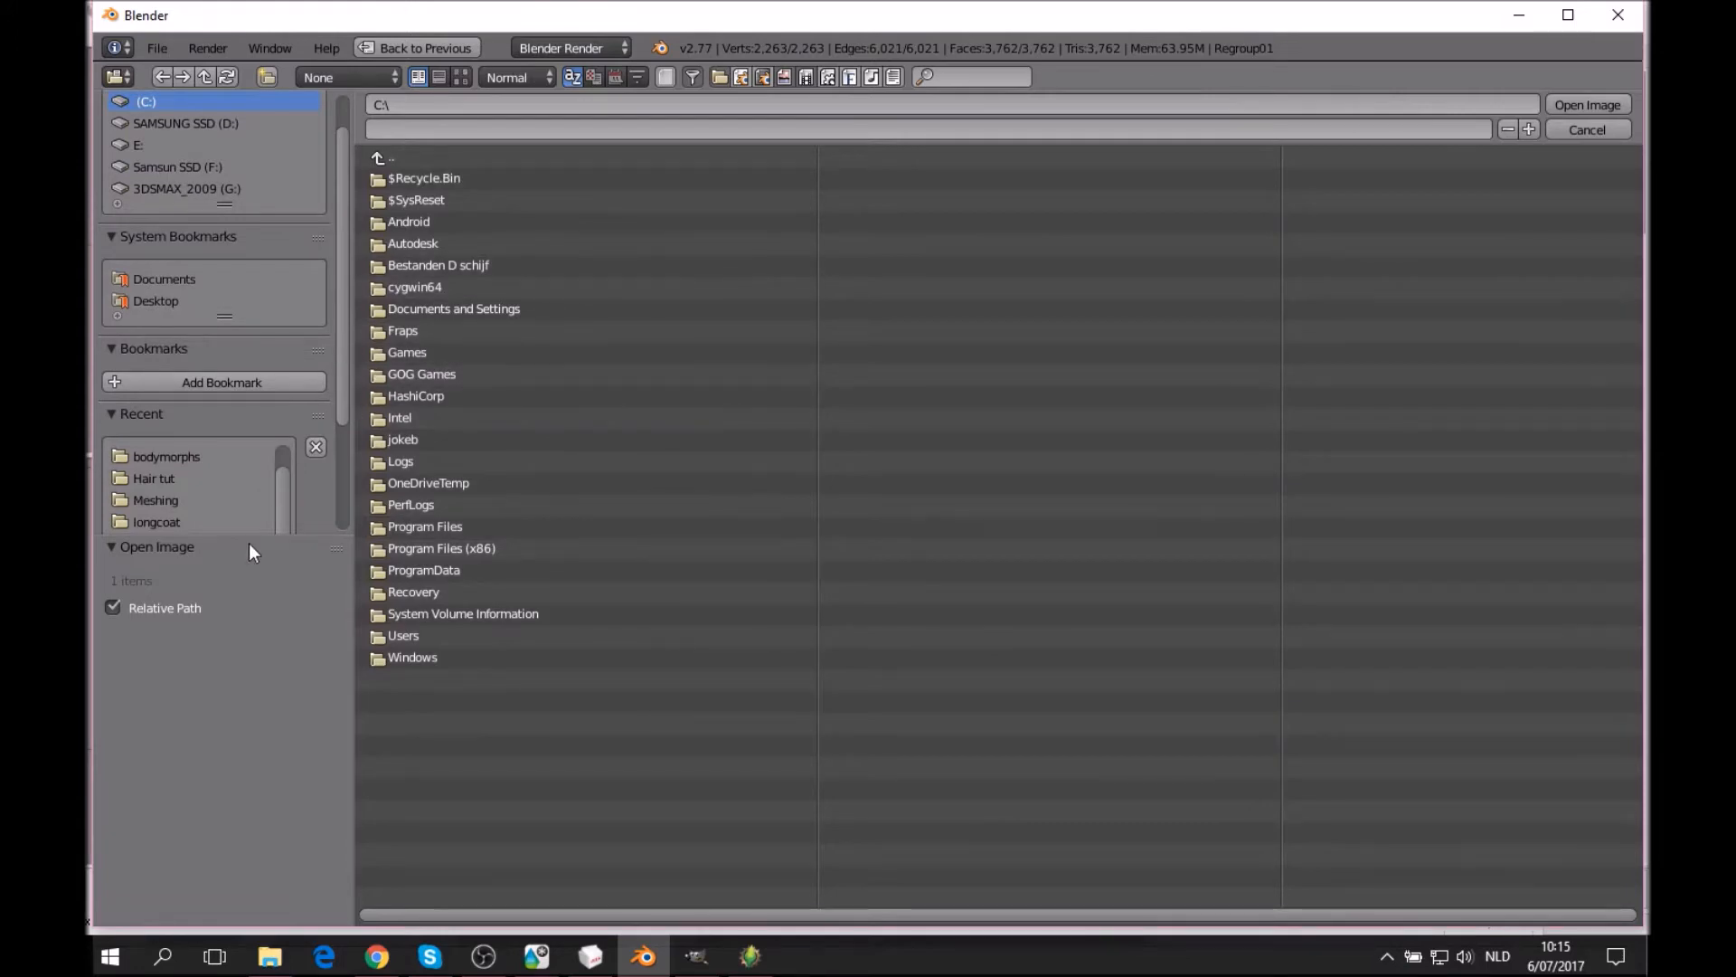
drag(253, 537, 269, 723)
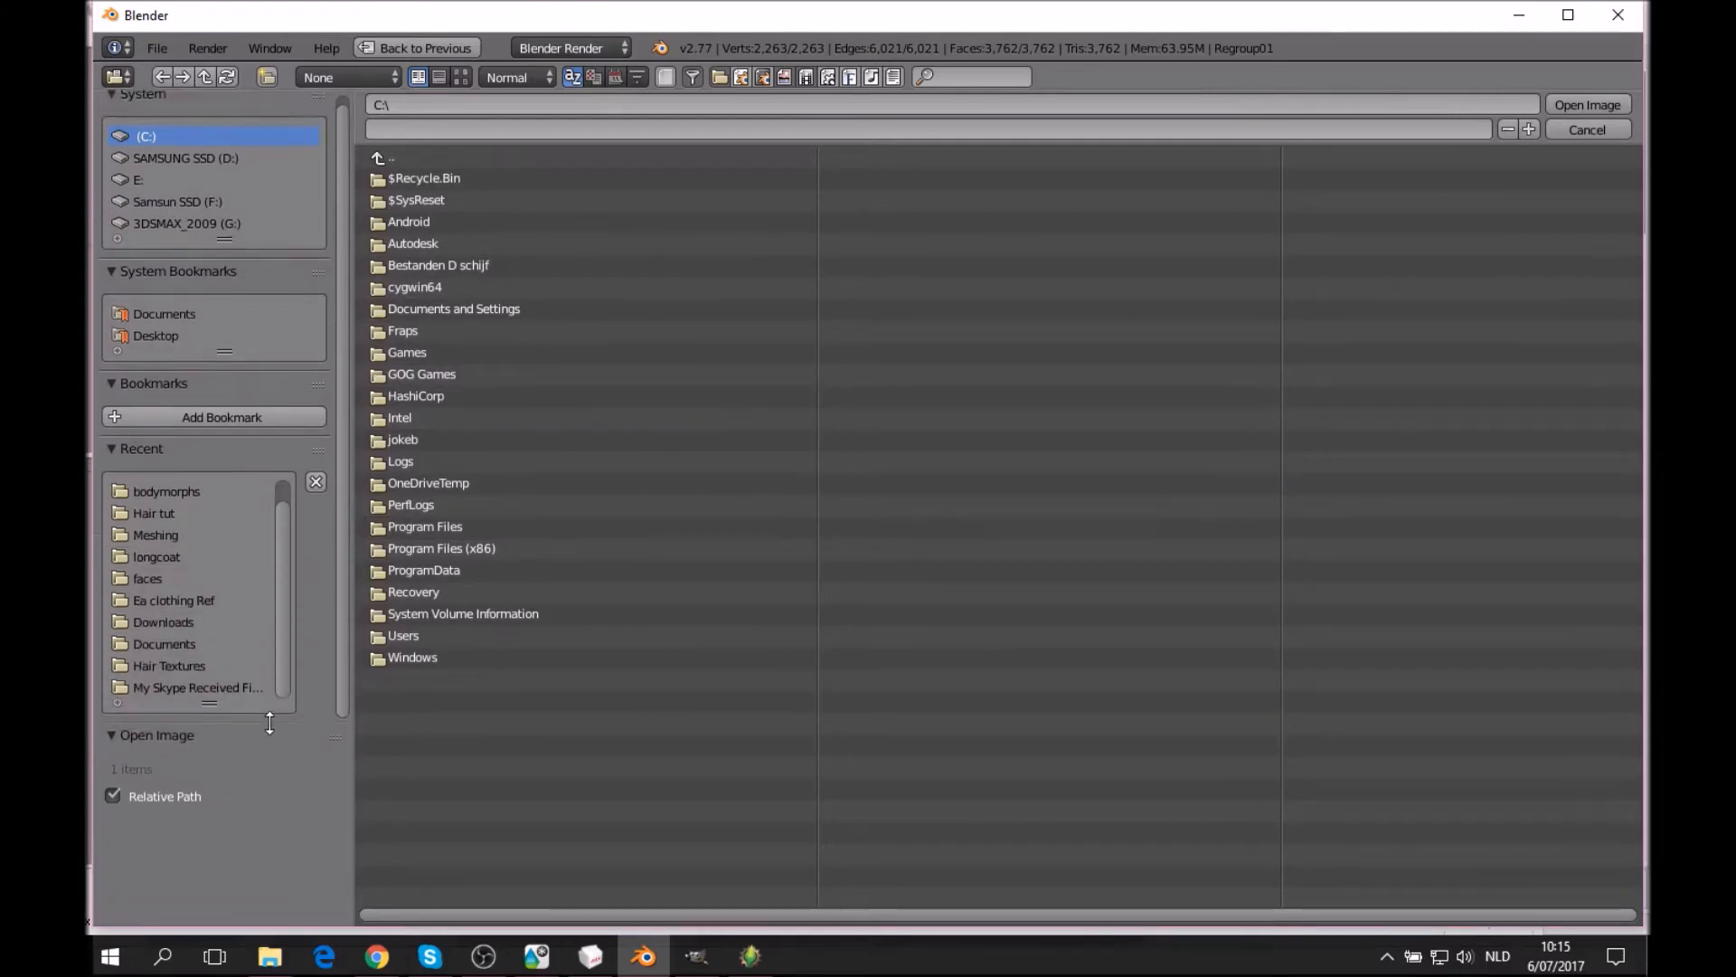
click(154, 580)
double_click(987, 854)
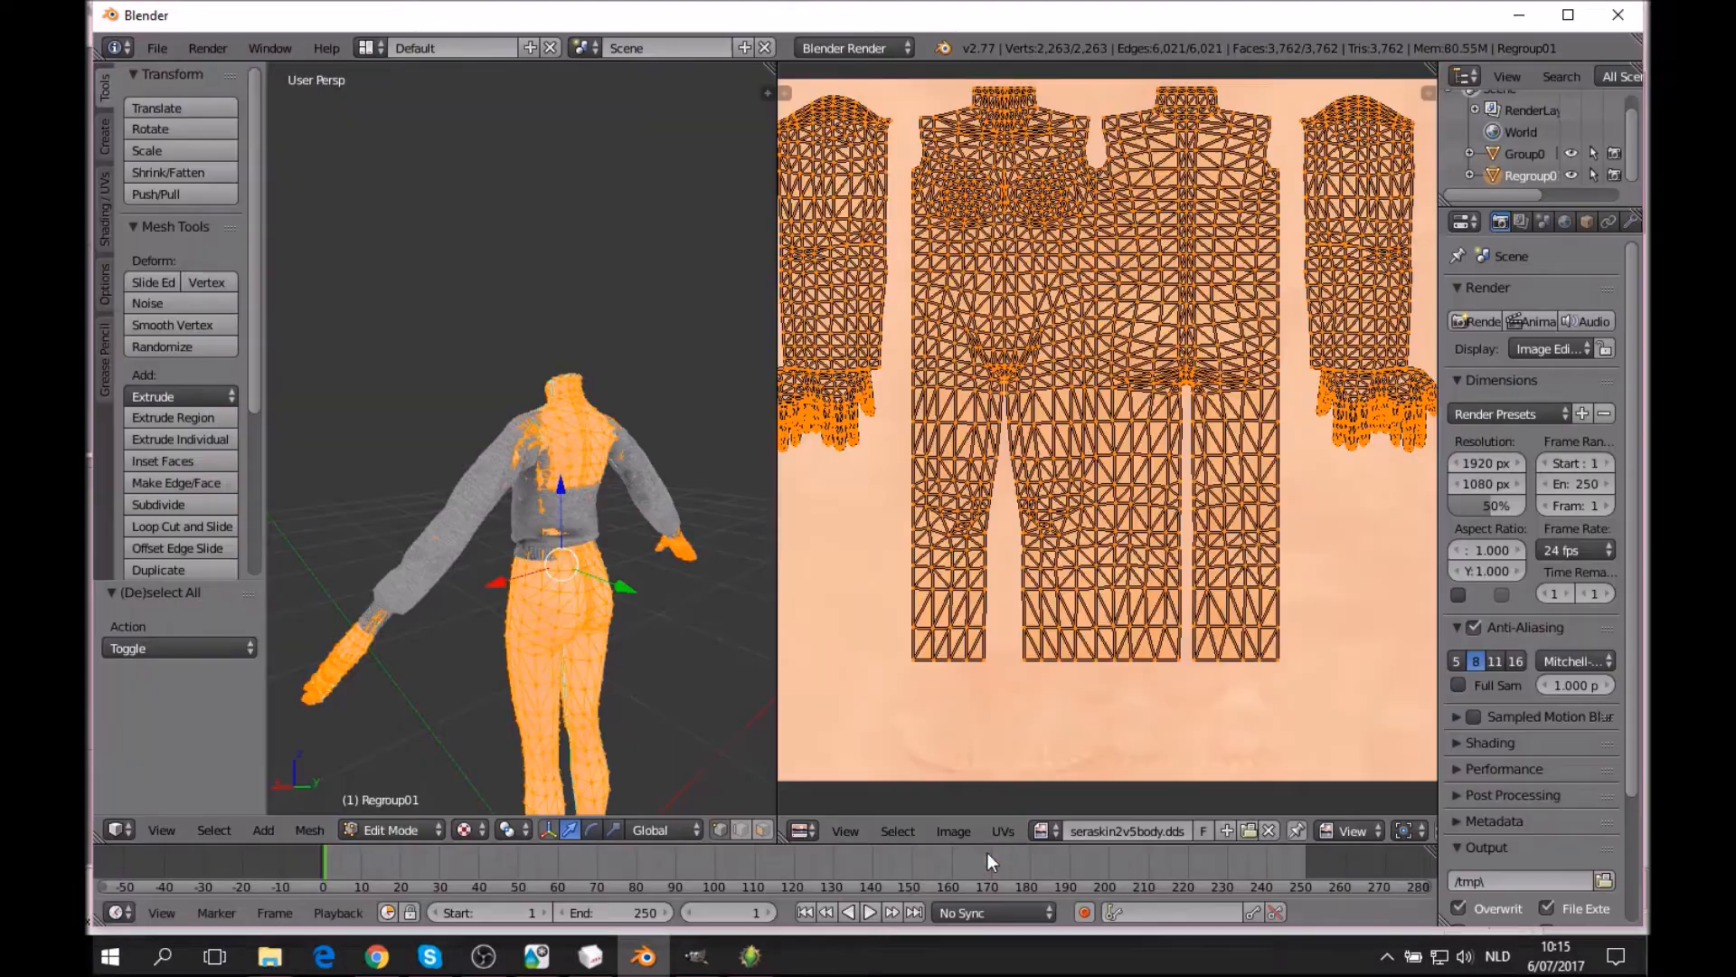
scroll(1067, 488, down, 1)
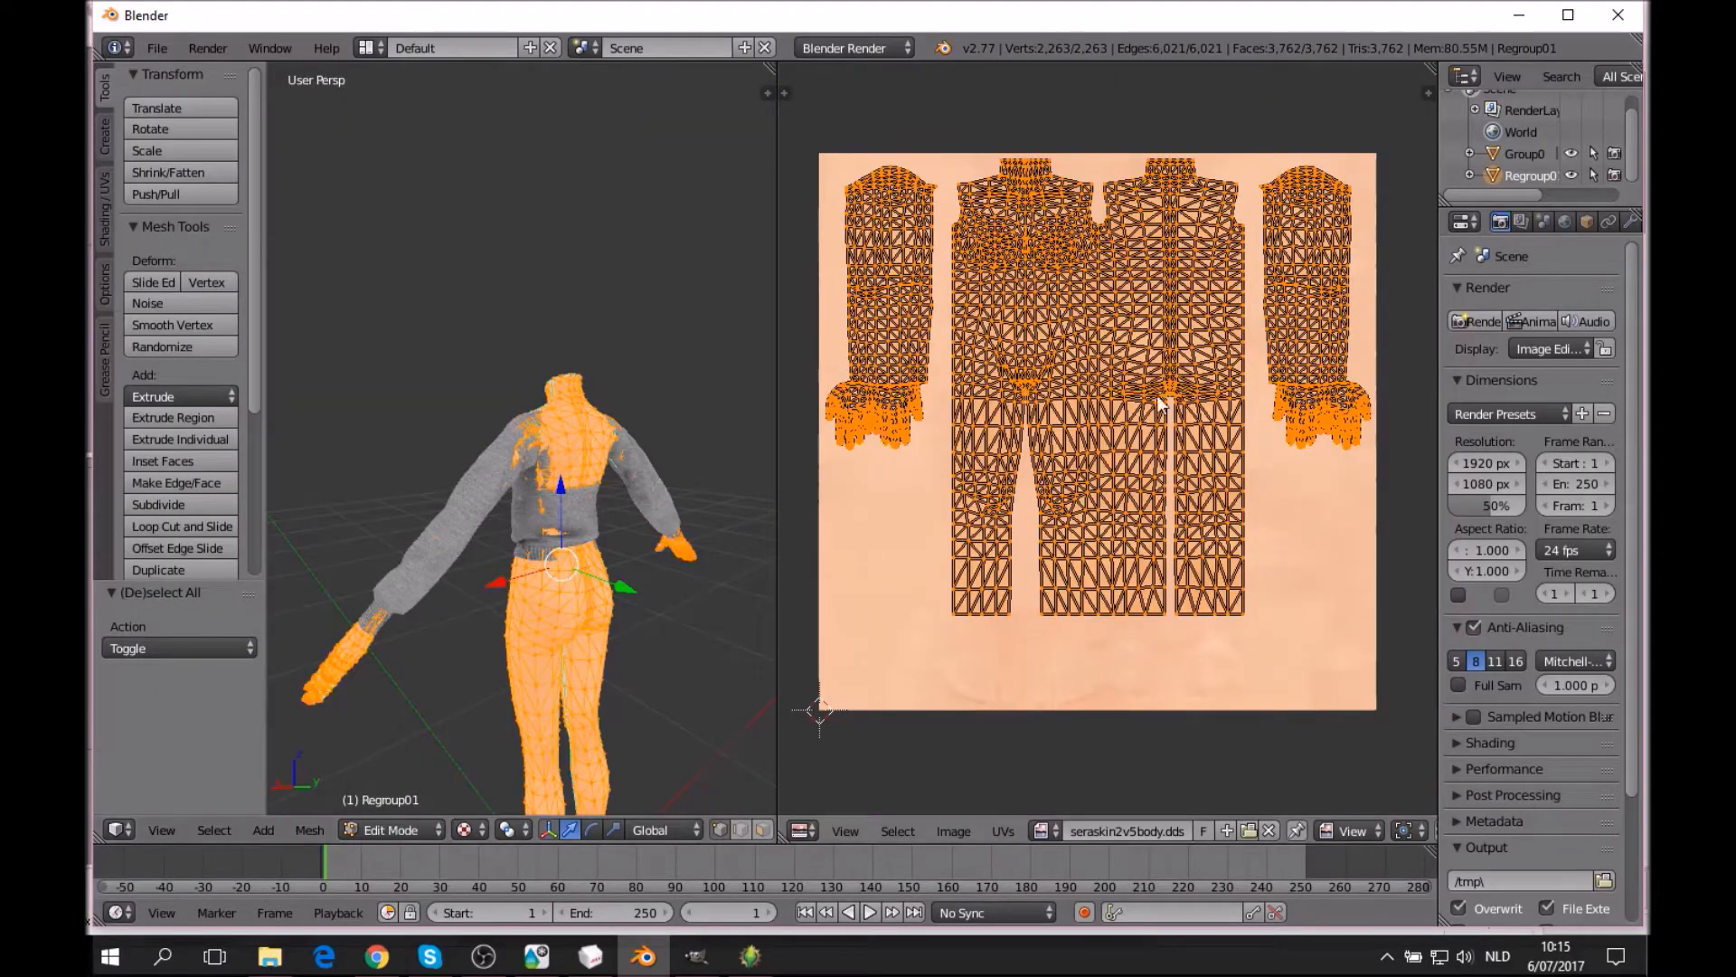
Put the sweater object Group0 back in Edit Mode and examine its fit on the textured body from behind and the side.
click(1542, 156)
click(418, 828)
click(425, 779)
middle_drag(612, 570, 677, 533)
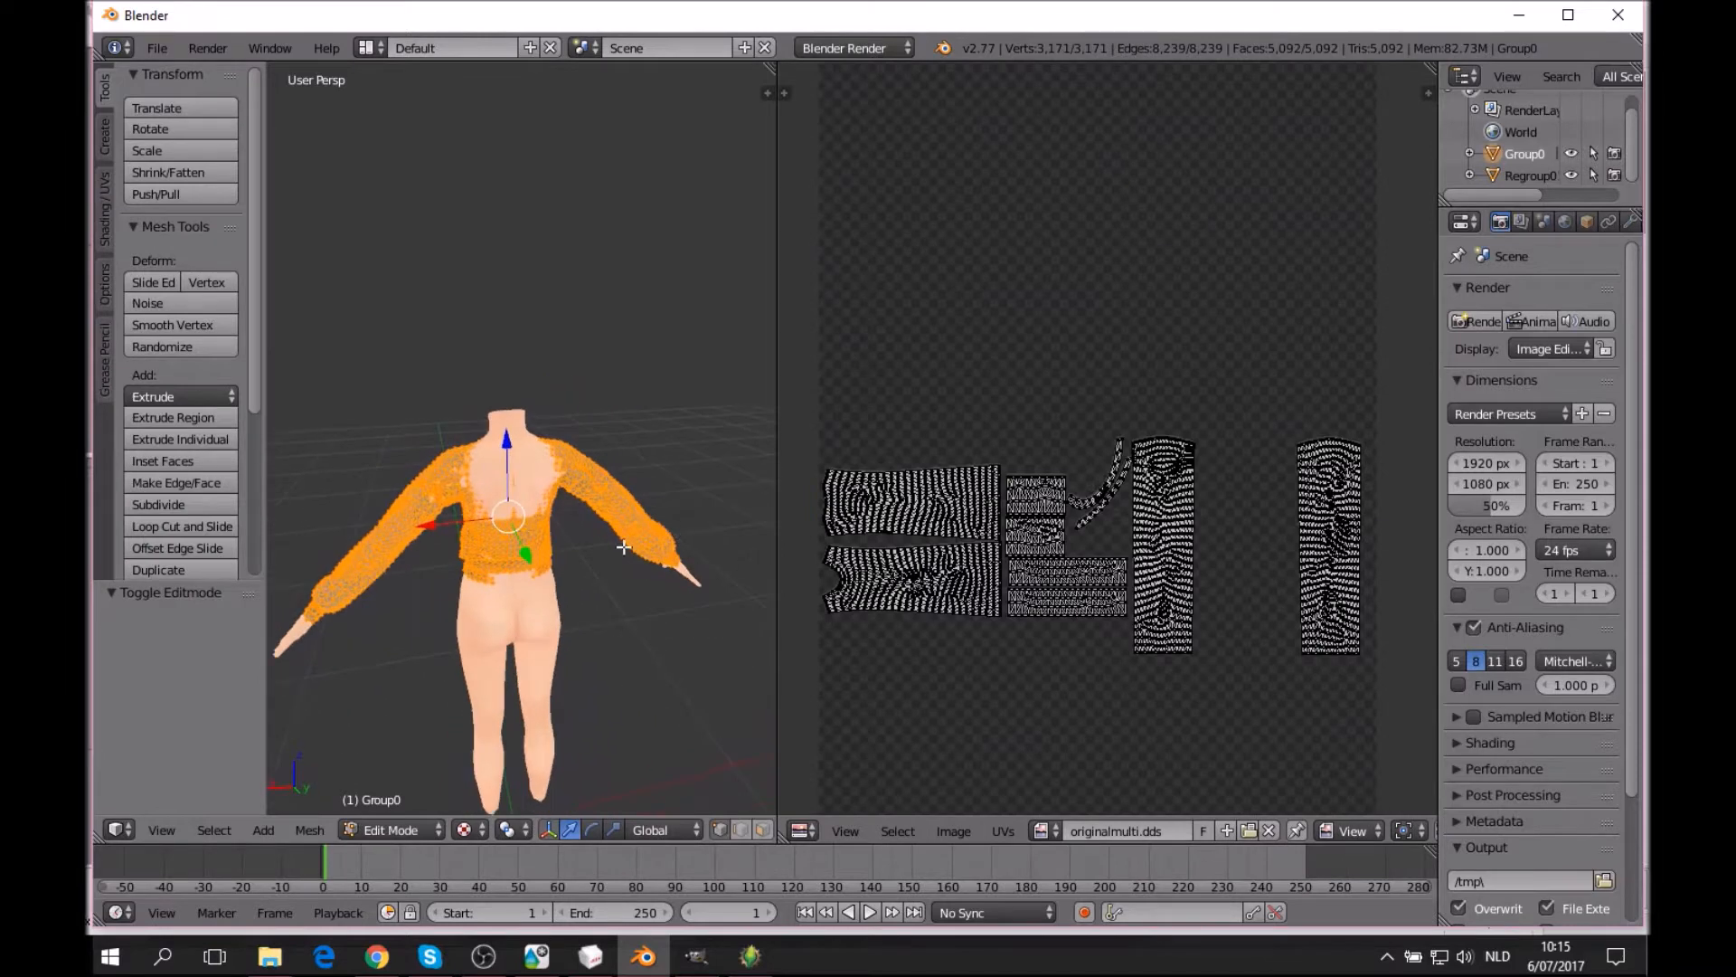
scroll(538, 551, up, 4)
middle_drag(539, 552, 700, 593)
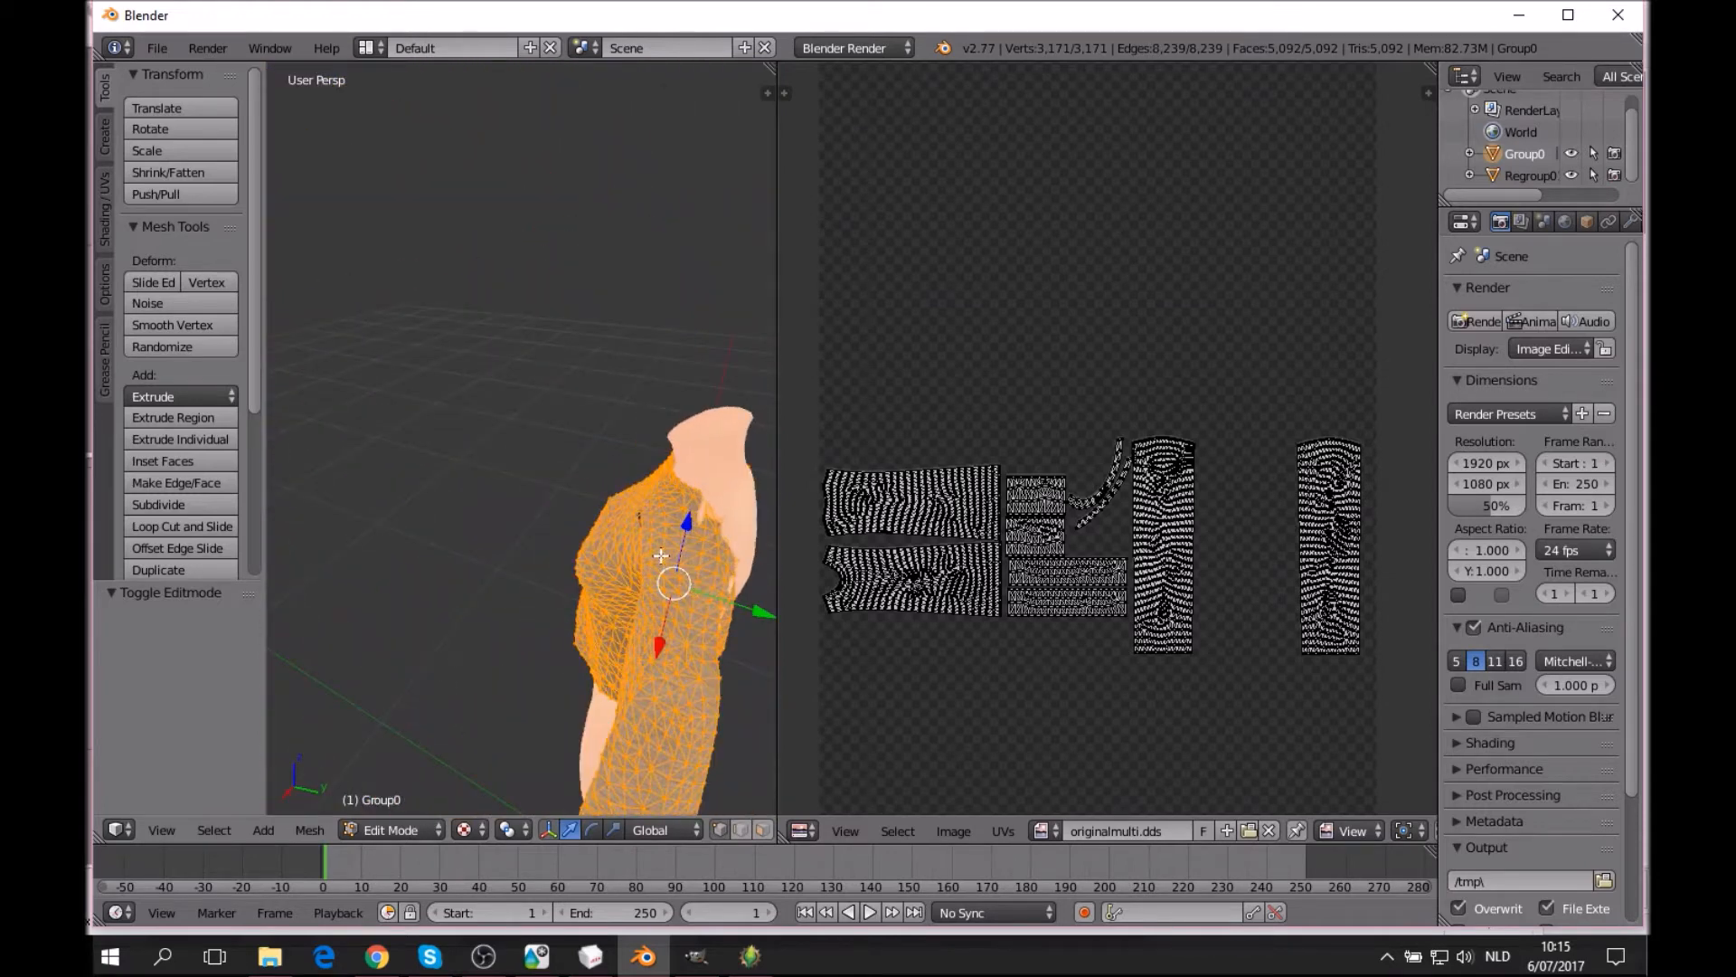
Try to scale the entire sweater mesh by about 1.15 along the global Y axis to cover the body's back.
key(a)
key(a)
mouse_move(664, 556)
middle_down()
mouse_move(641, 537)
mouse_move(647, 571)
middle_up()
key(s)
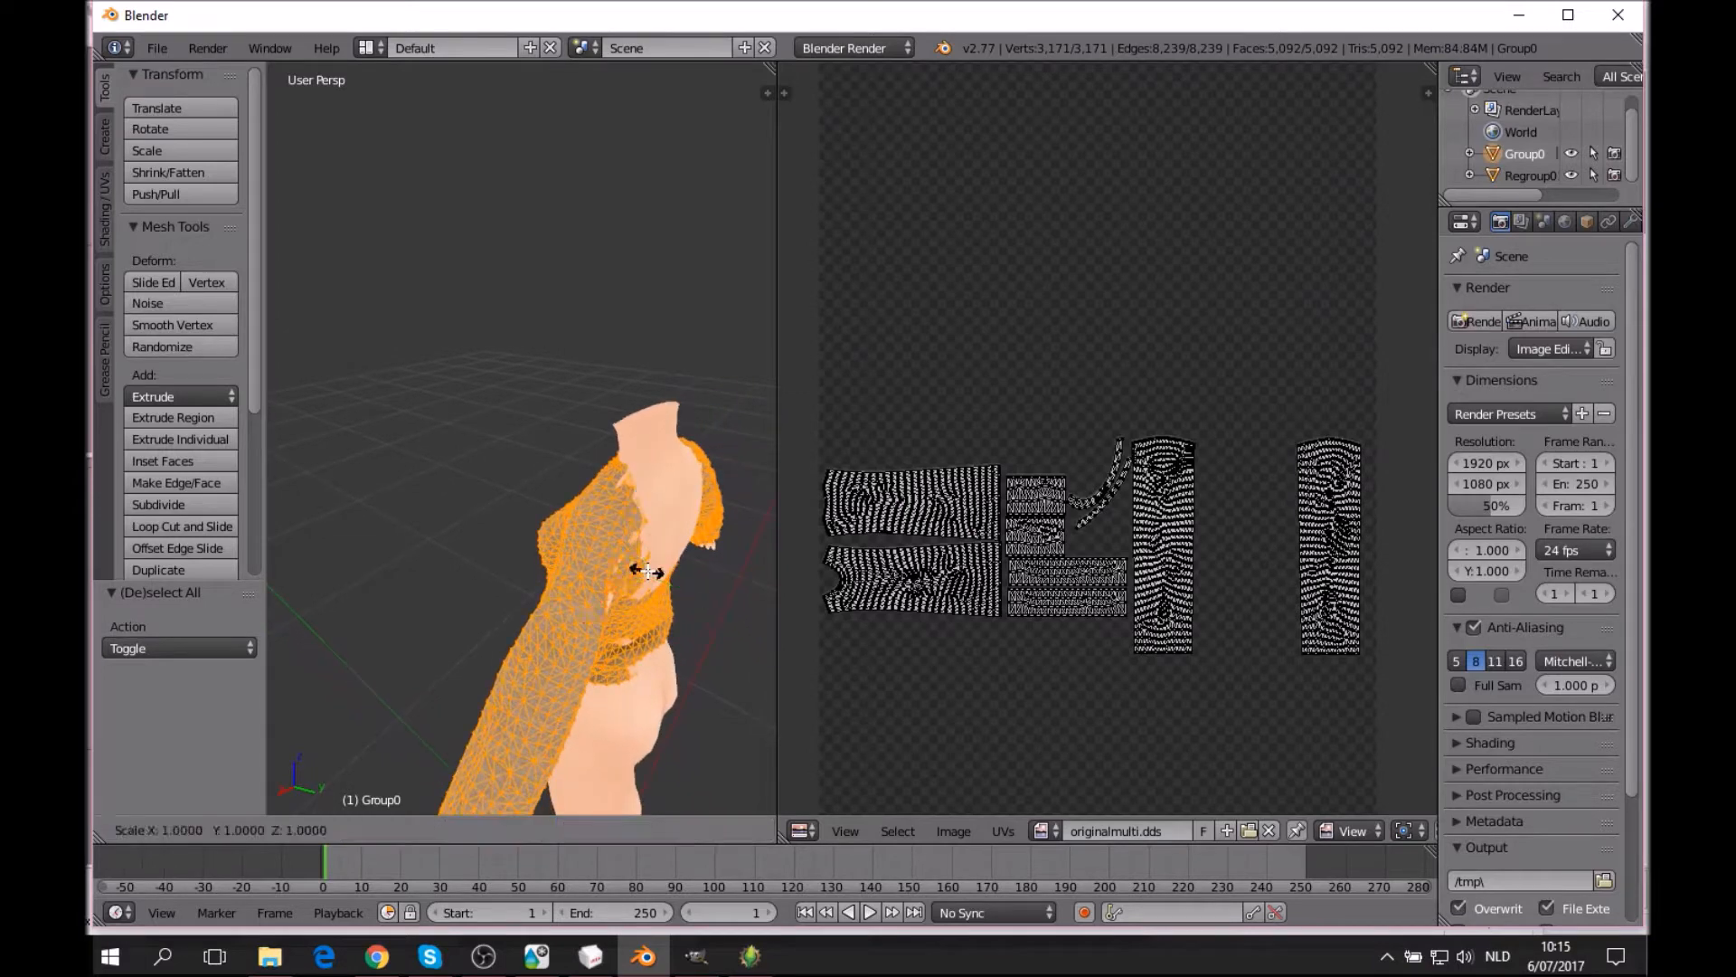
key(y)
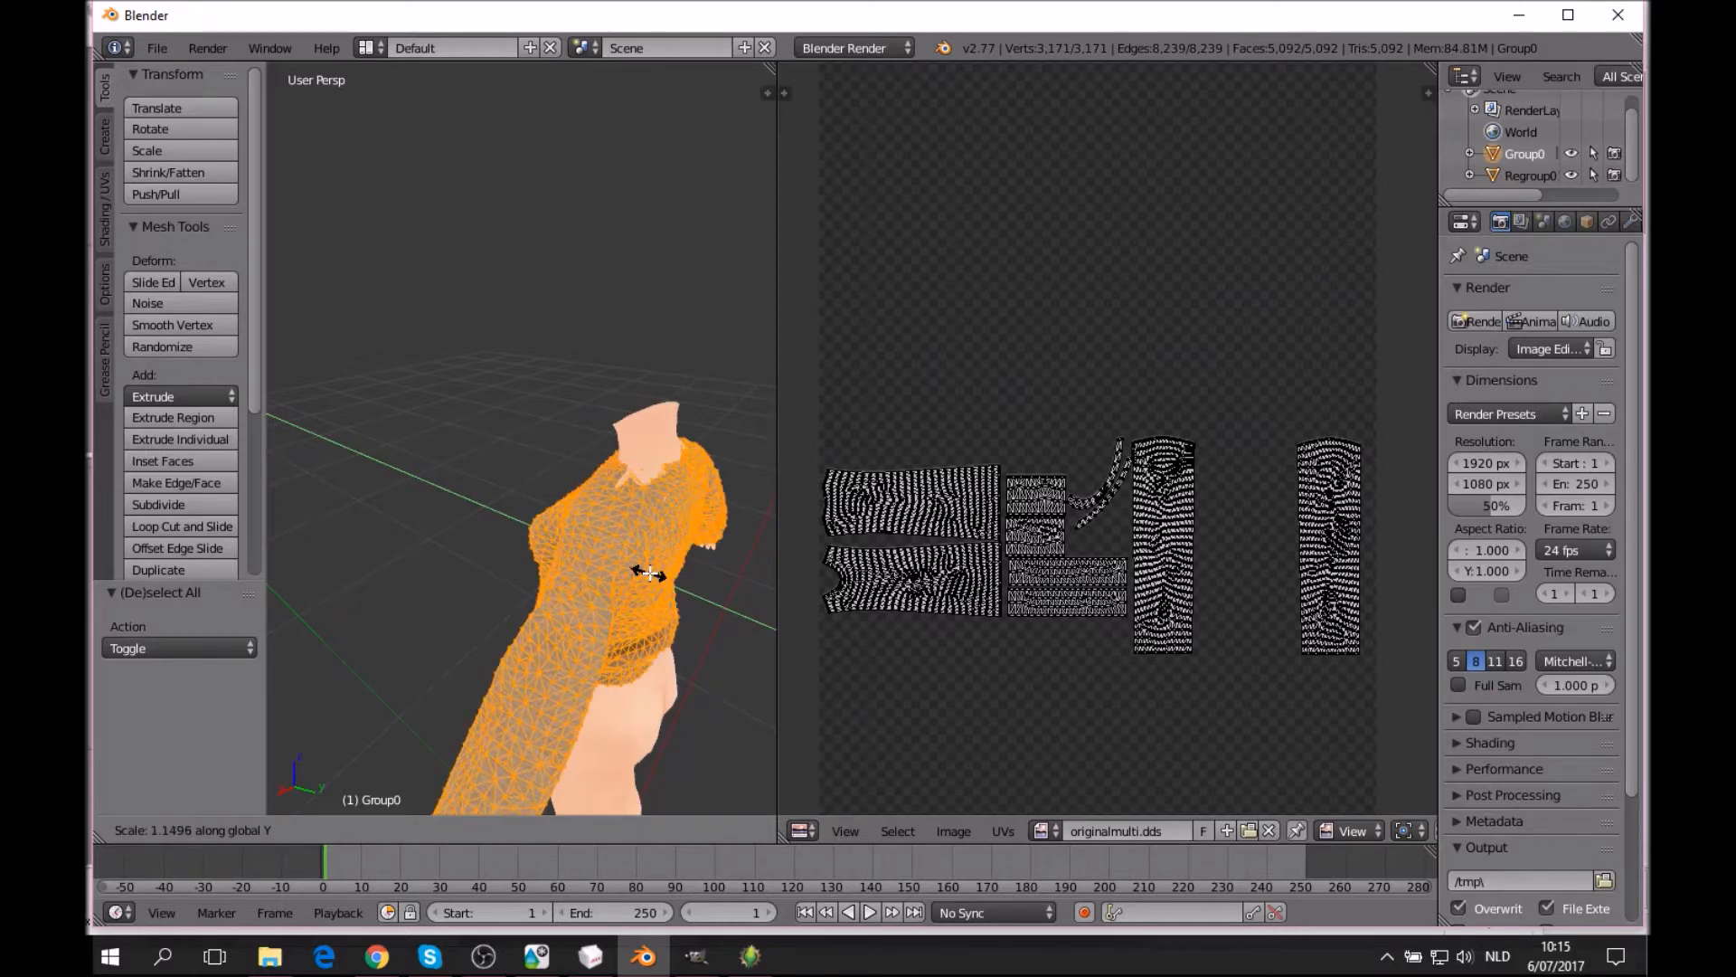
click(648, 572)
Try to scale the whole sweater by 1.02 along global Y and move it about 0.005 along the same axis.
middle_drag(648, 573, 599, 680)
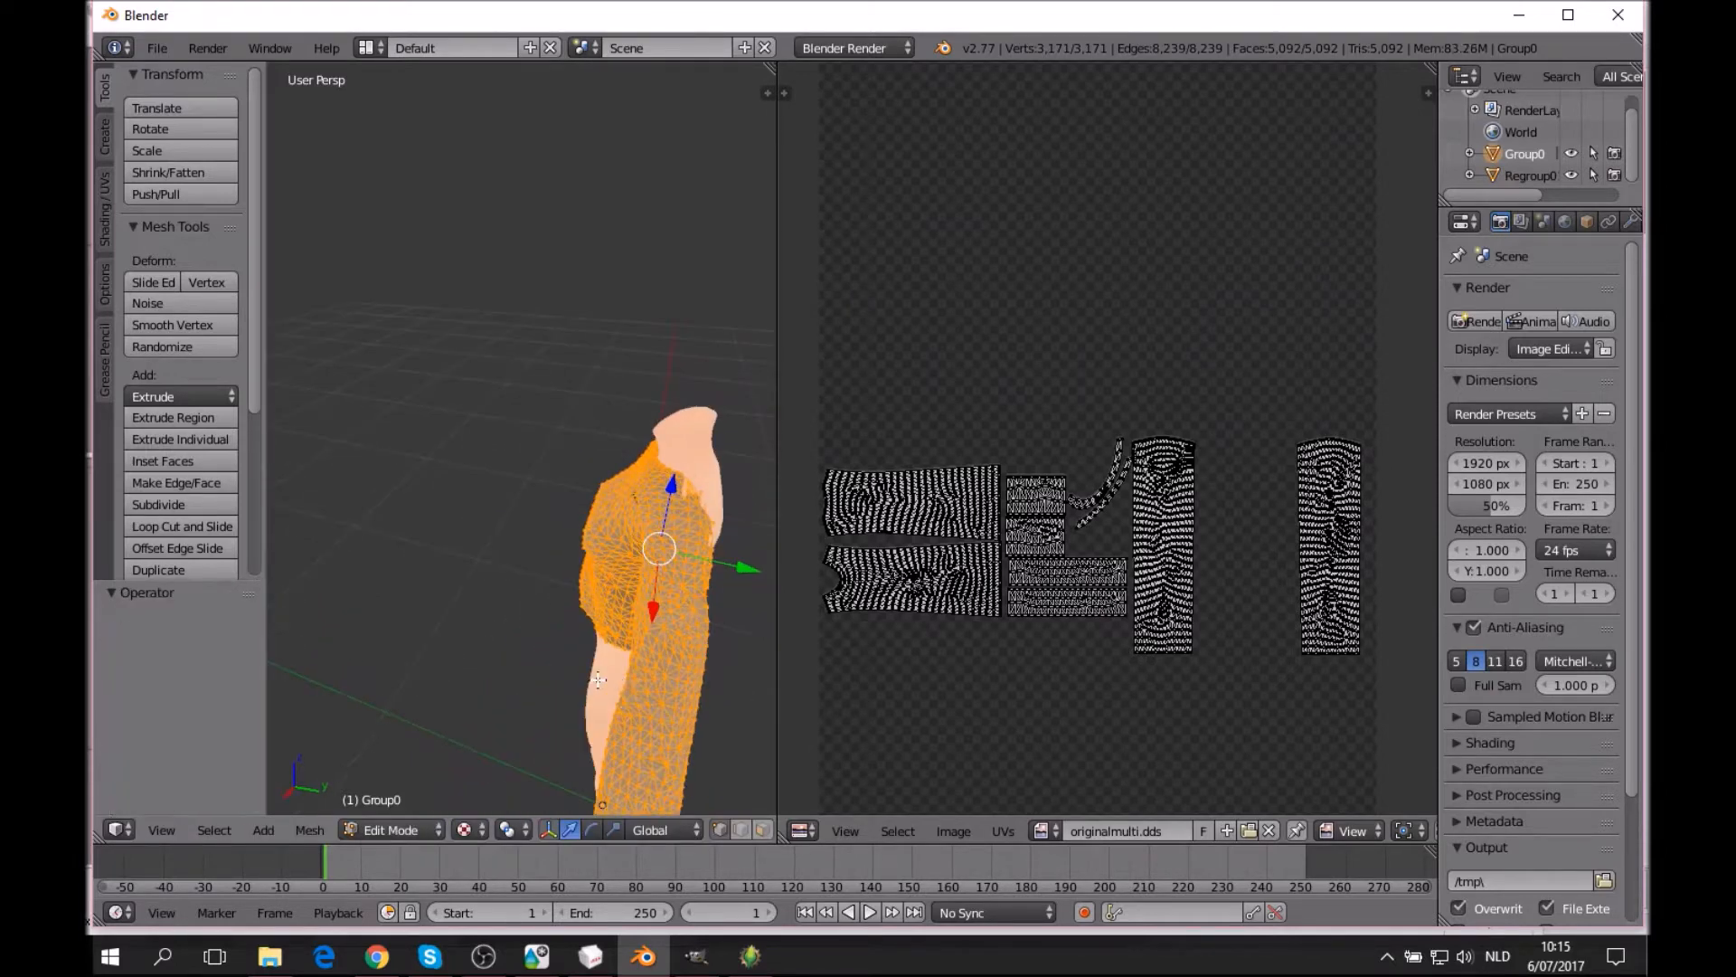
key(s)
key(y)
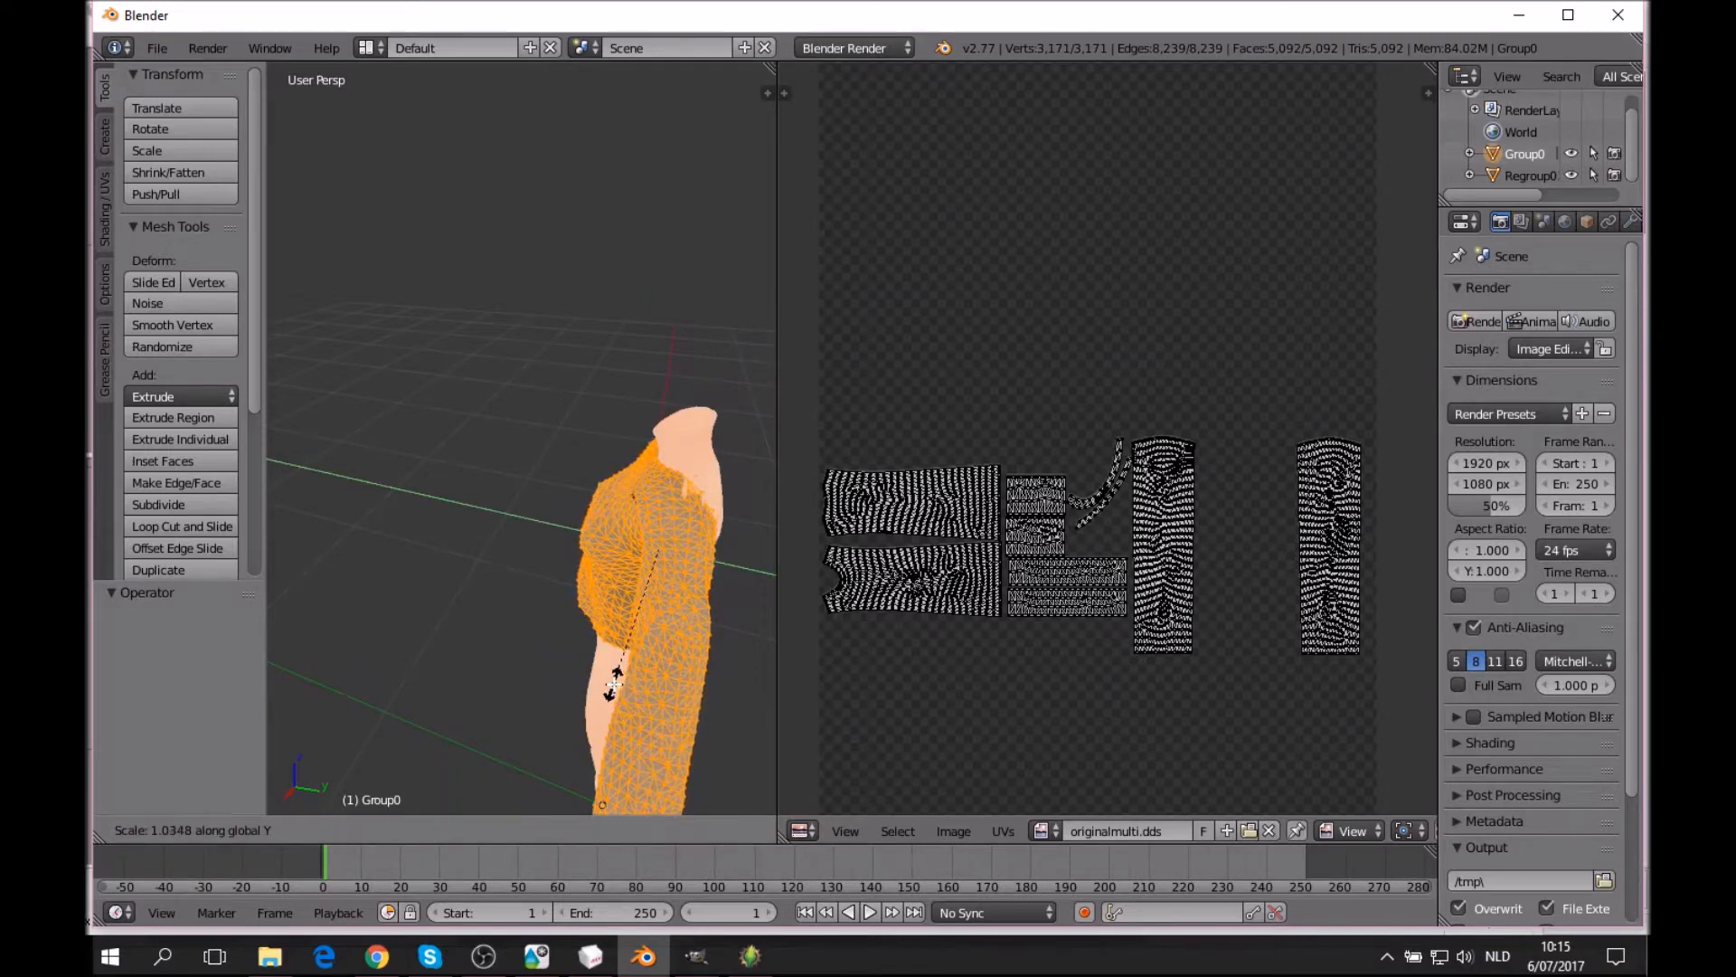
click(608, 682)
key(g)
key(y)
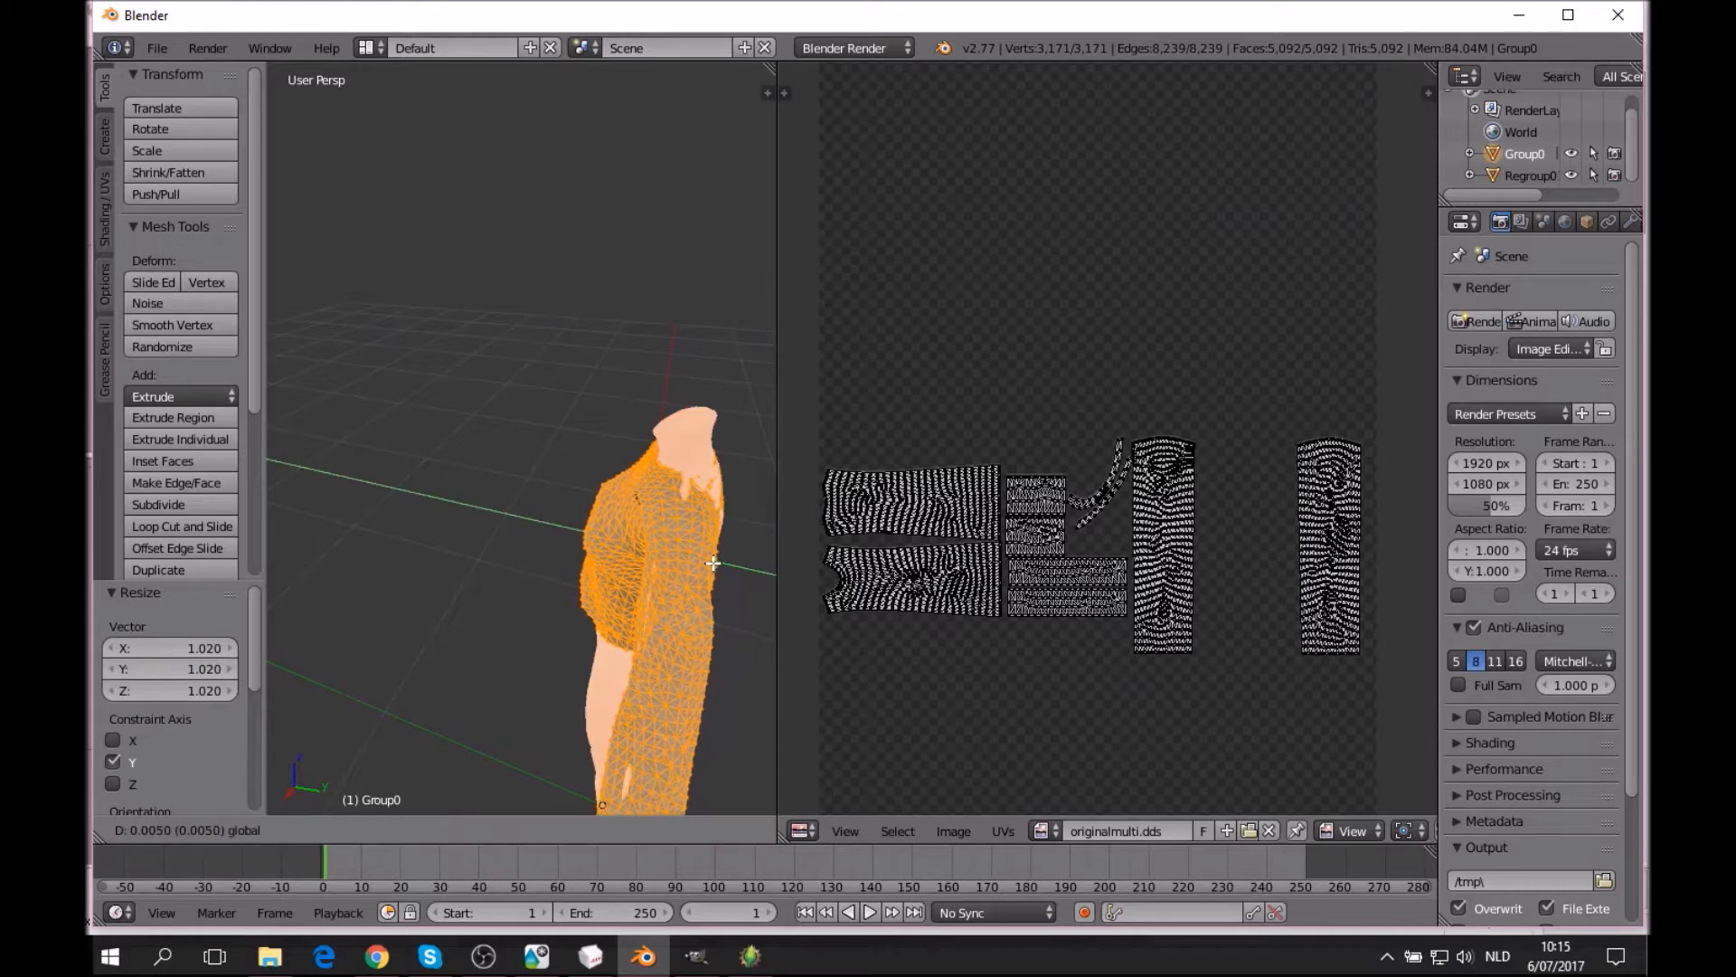
click(713, 562)
middle_drag(713, 562, 560, 580)
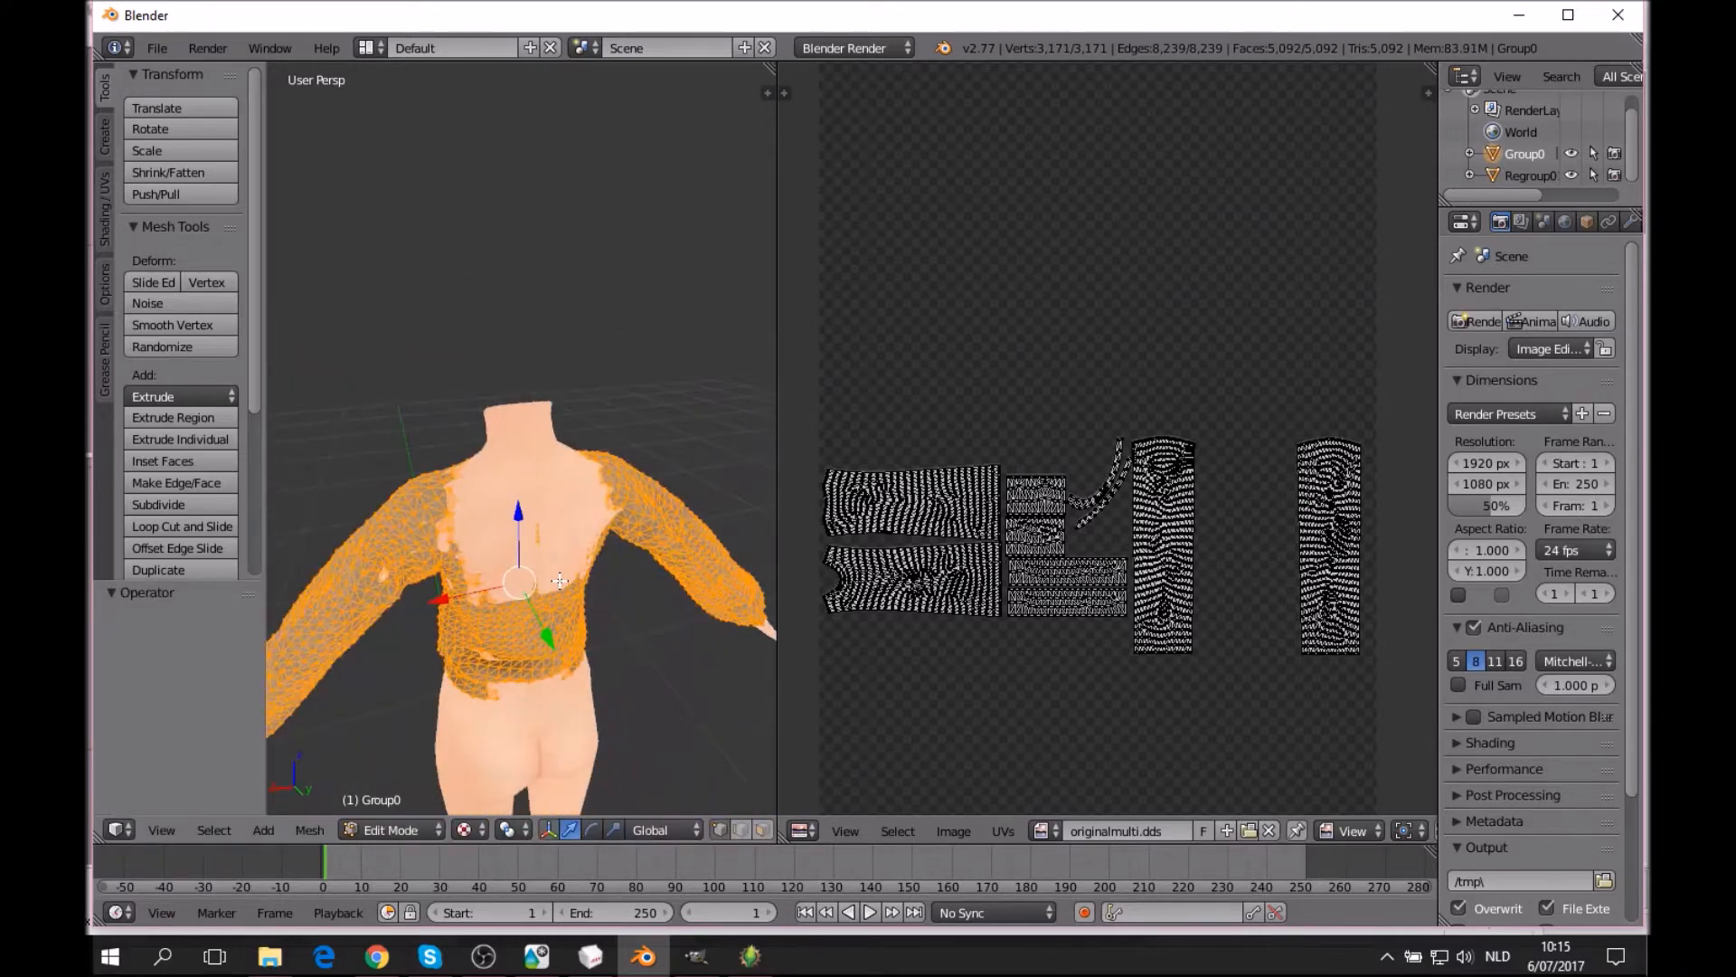
Circle-select the sweater vertices over the left half of the bare upper back on Group0.
key(a)
middle_drag(559, 581, 295, 559)
scroll(295, 559, up, 8)
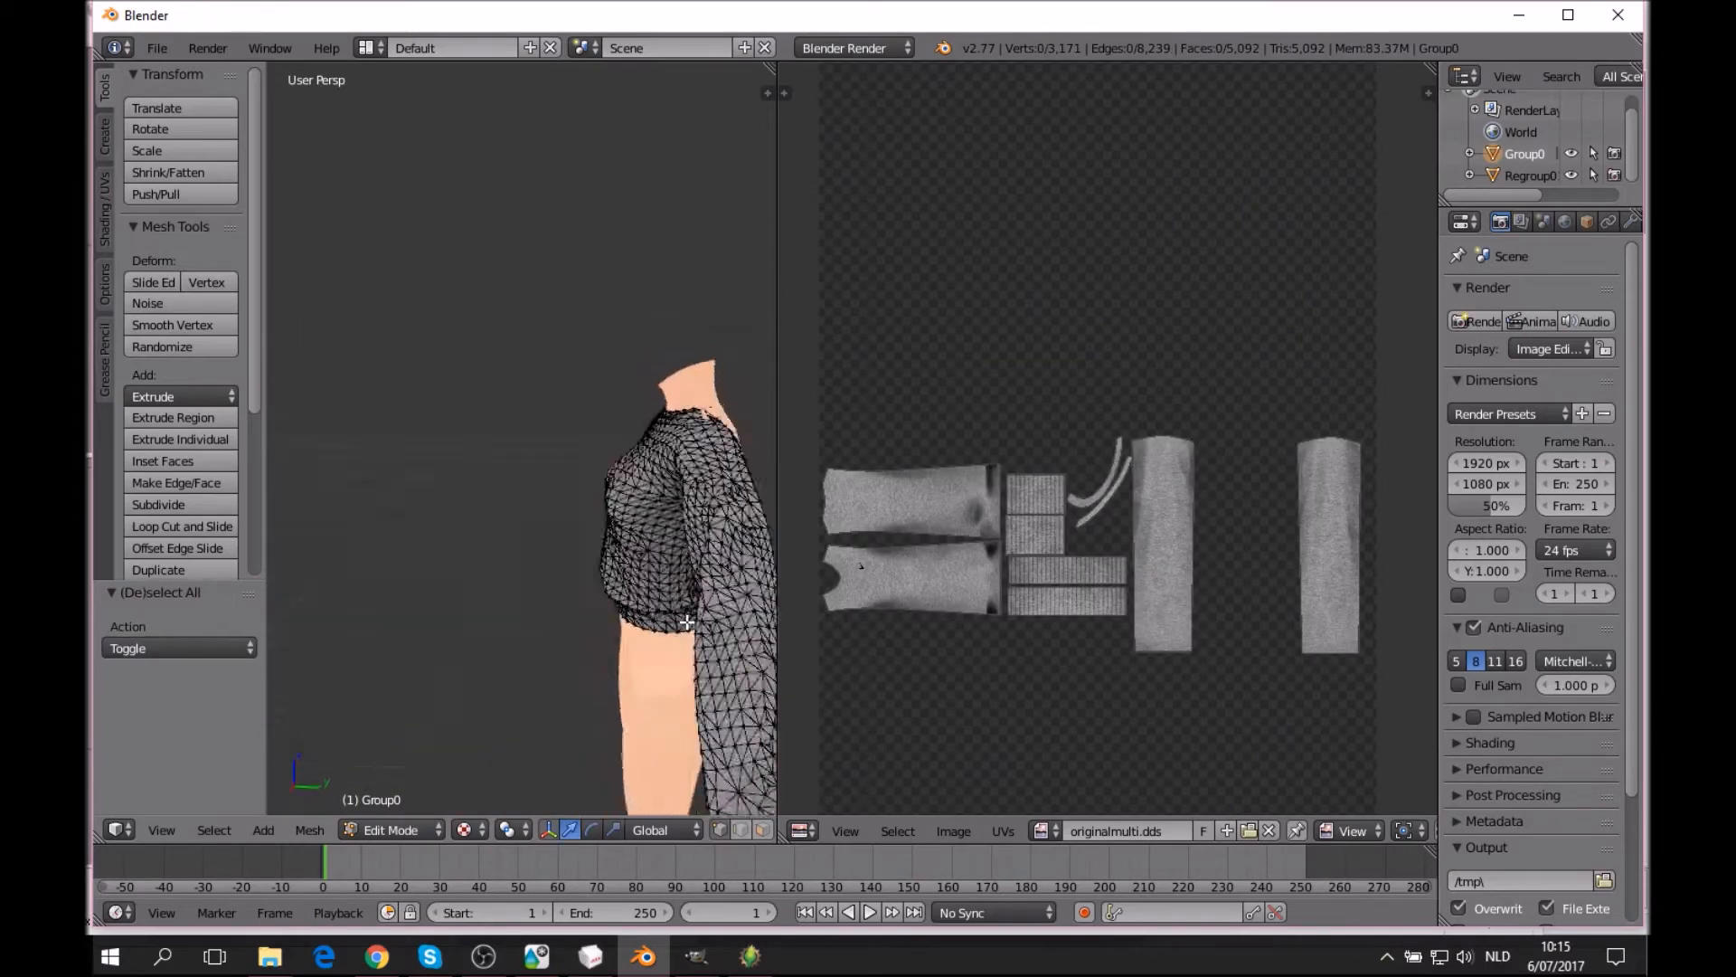
middle_drag(612, 627, 504, 504)
middle_drag(549, 594, 552, 587)
scroll(574, 442, down, 3)
middle_drag(443, 562, 576, 609)
key(c)
mouse_move(585, 525)
mouse_down()
mouse_move(556, 529)
mouse_move(542, 508)
mouse_move(583, 518)
mouse_move(543, 479)
mouse_move(579, 475)
mouse_move(600, 527)
mouse_up()
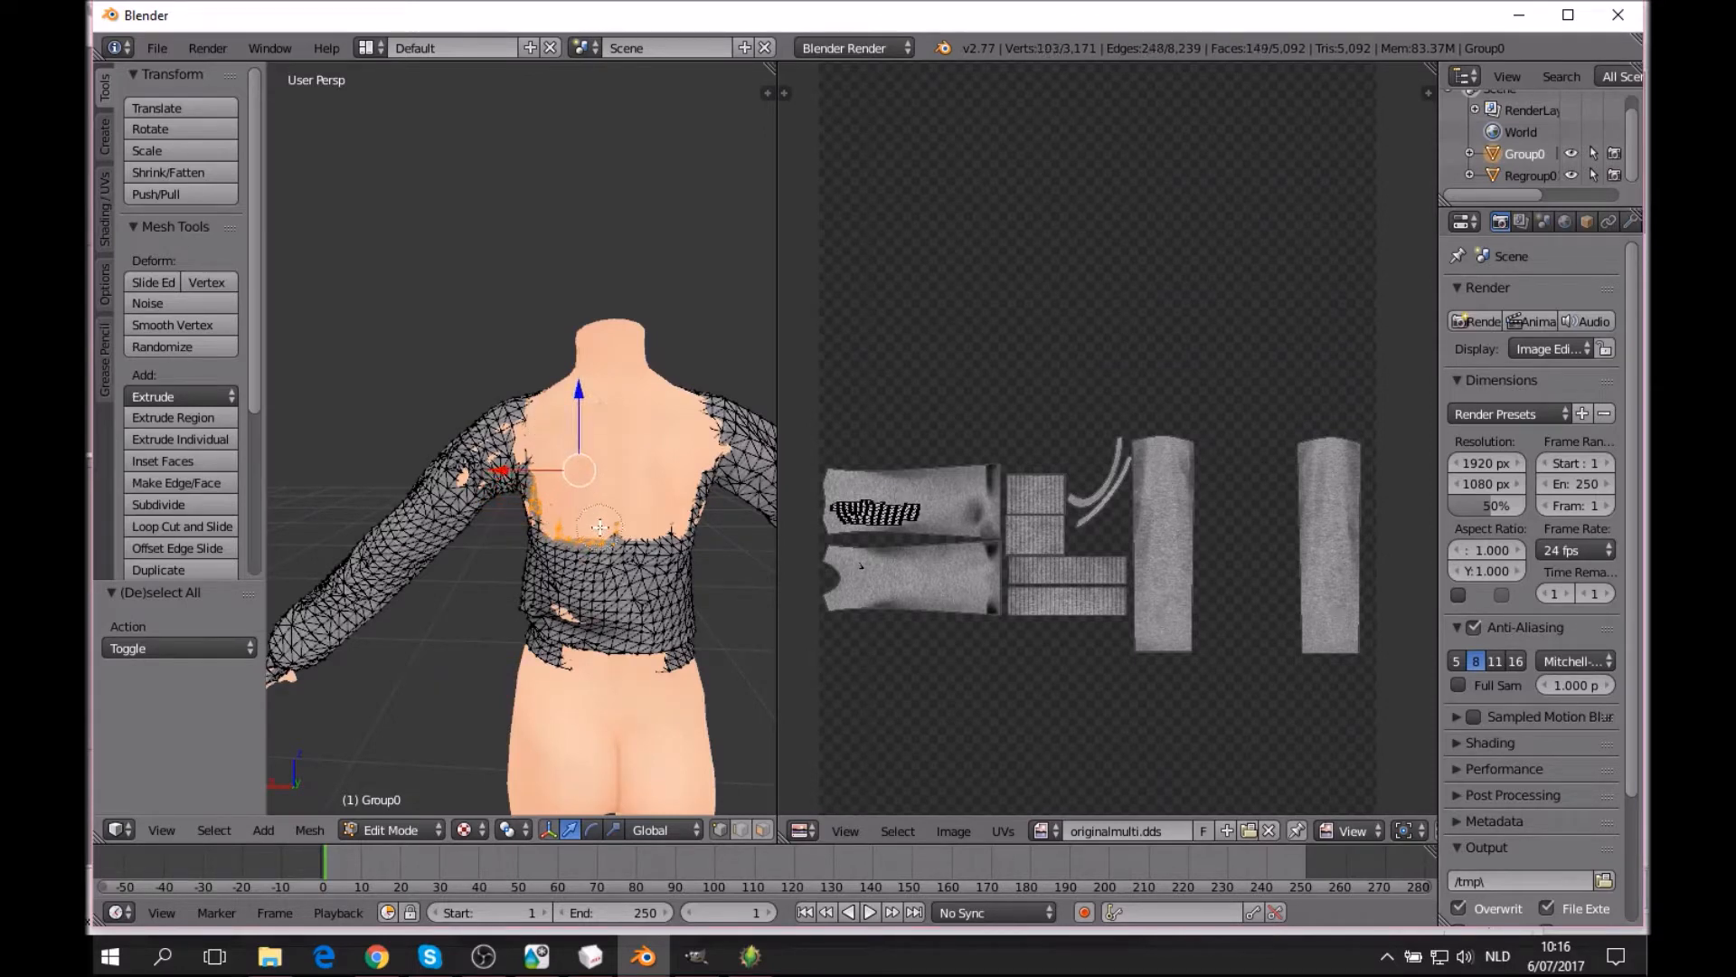
Enable proportional editing for the selected back vertices.
middle_drag(588, 578, 599, 586)
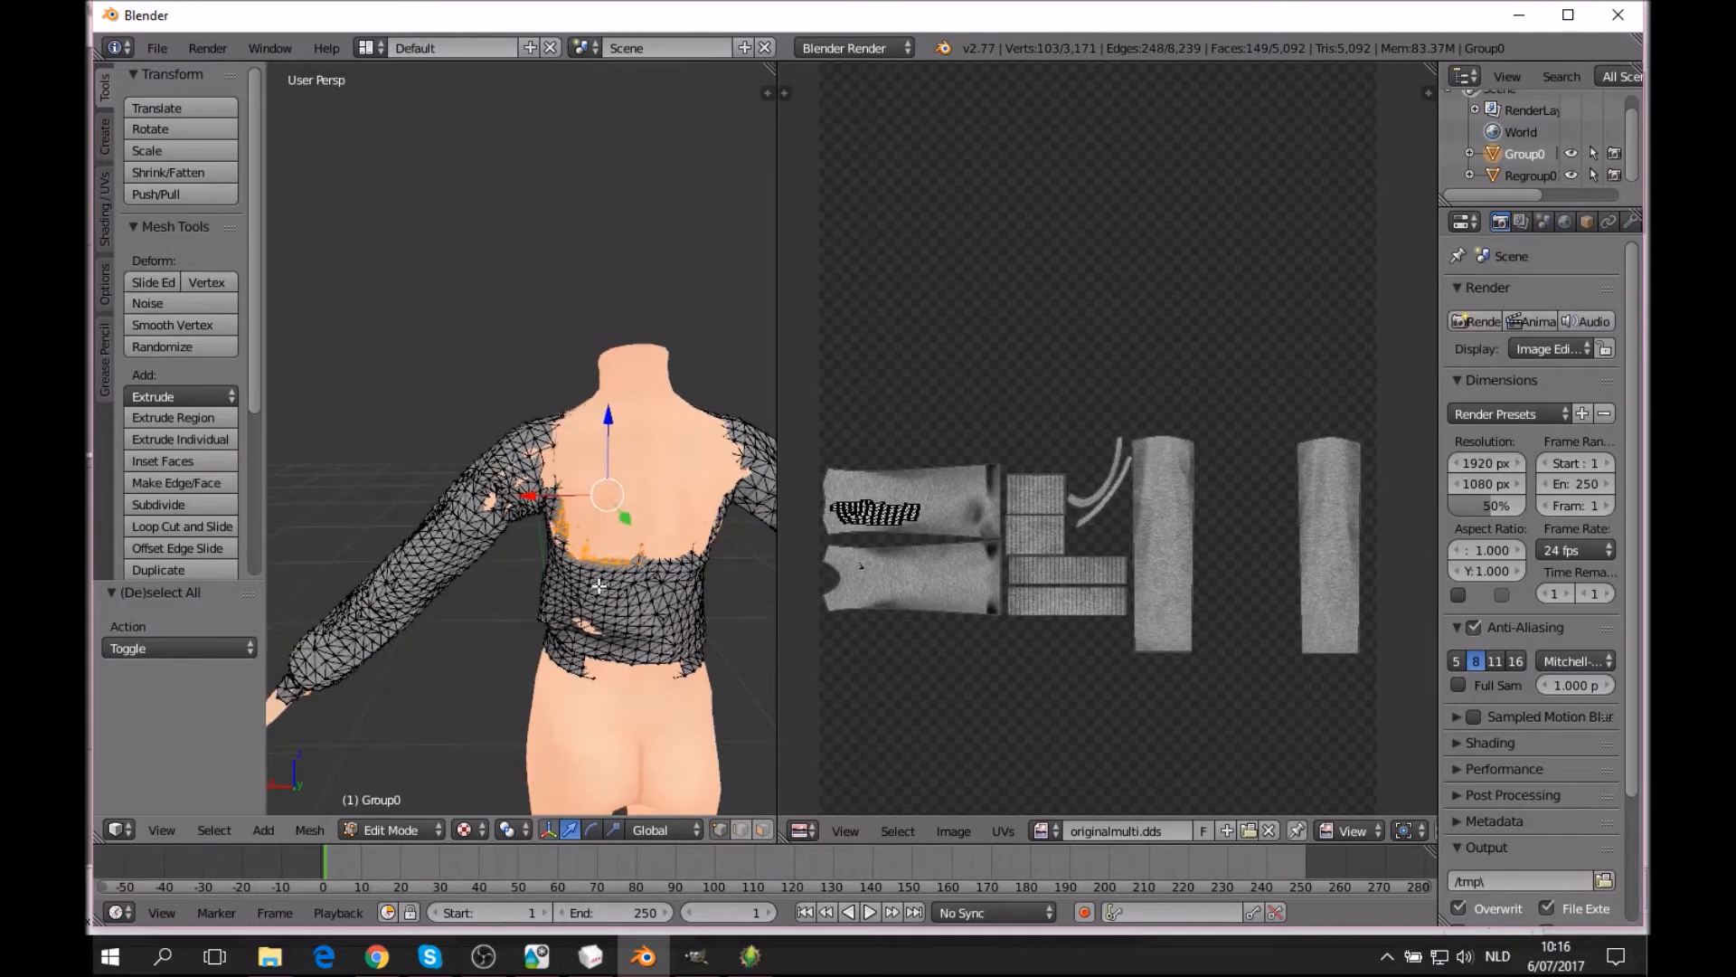
middle_drag(599, 486, 583, 609)
scroll(627, 833, down, 2)
scroll(628, 833, down, 3)
click(627, 832)
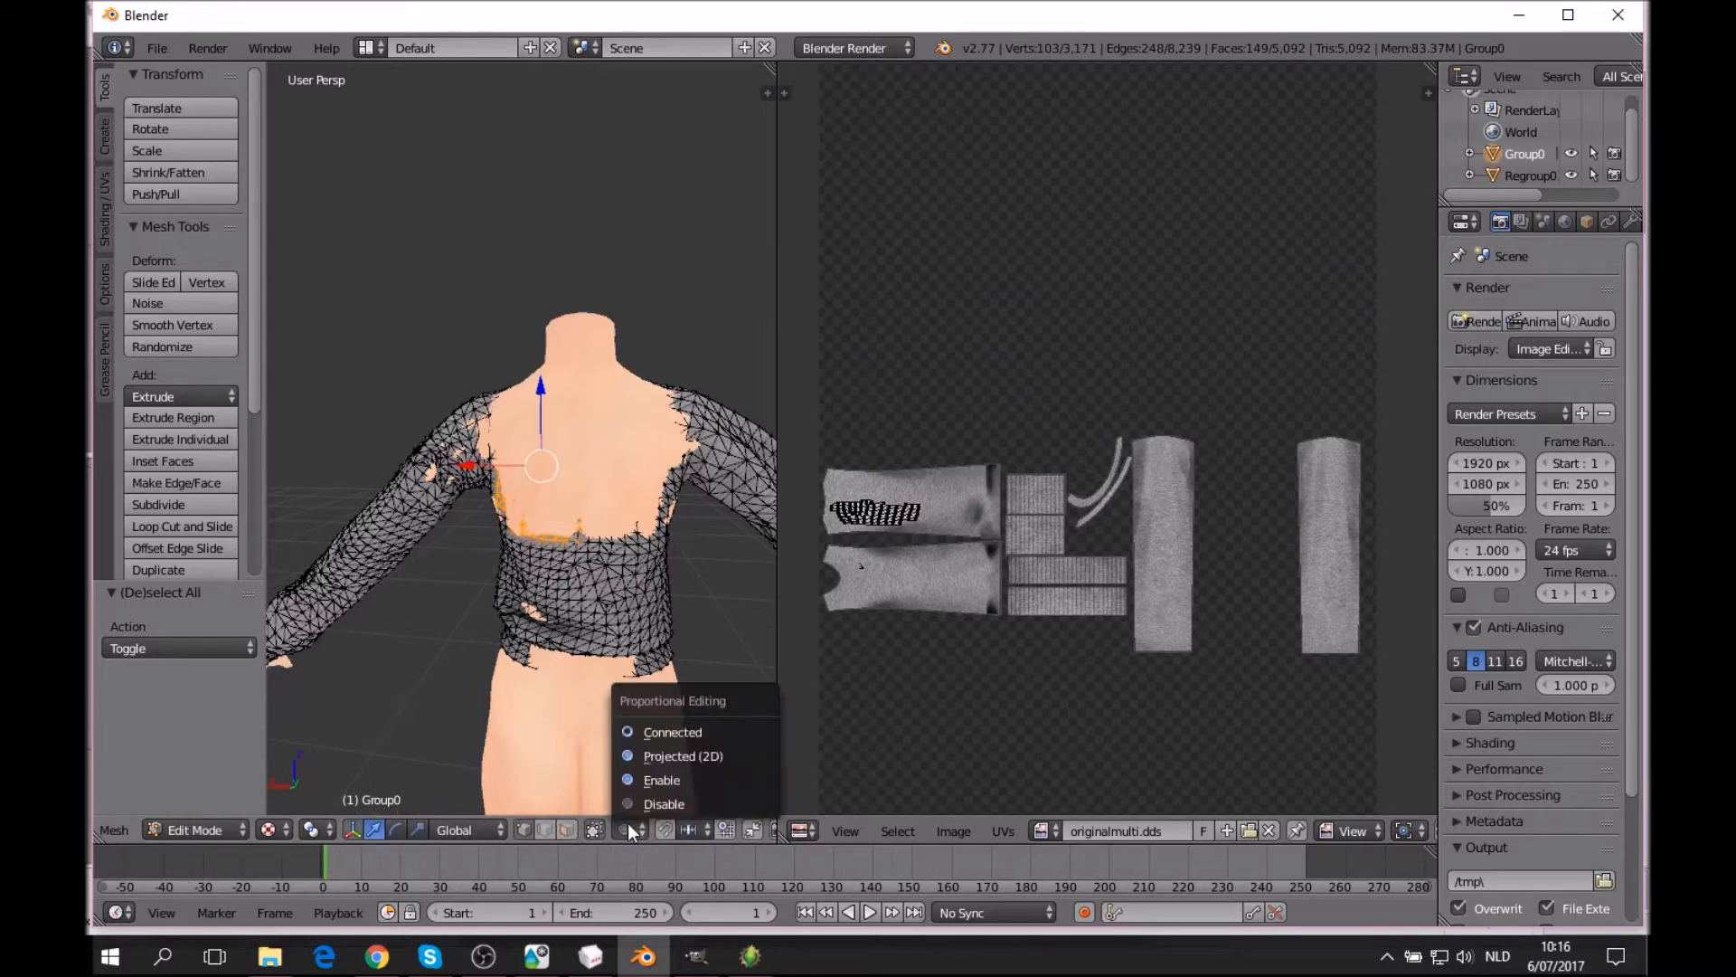
click(674, 779)
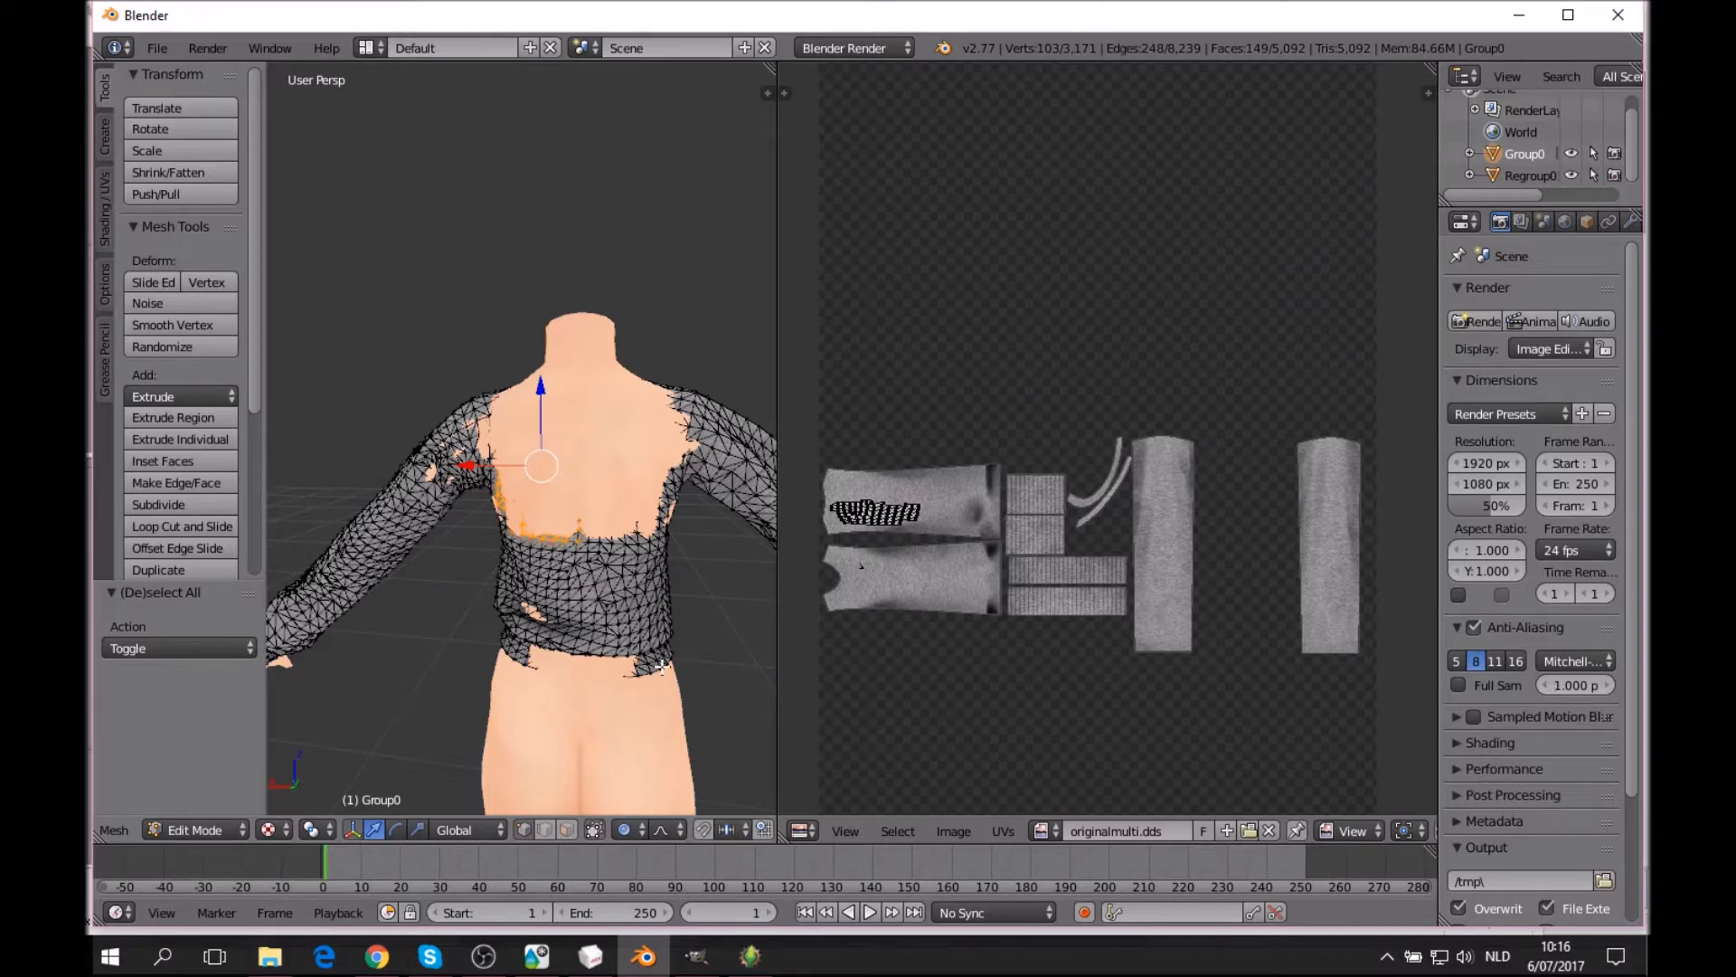
Reduce the proportional size to 0.05 and pull the selected left back vertices outward along the global Y axis.
key(g)
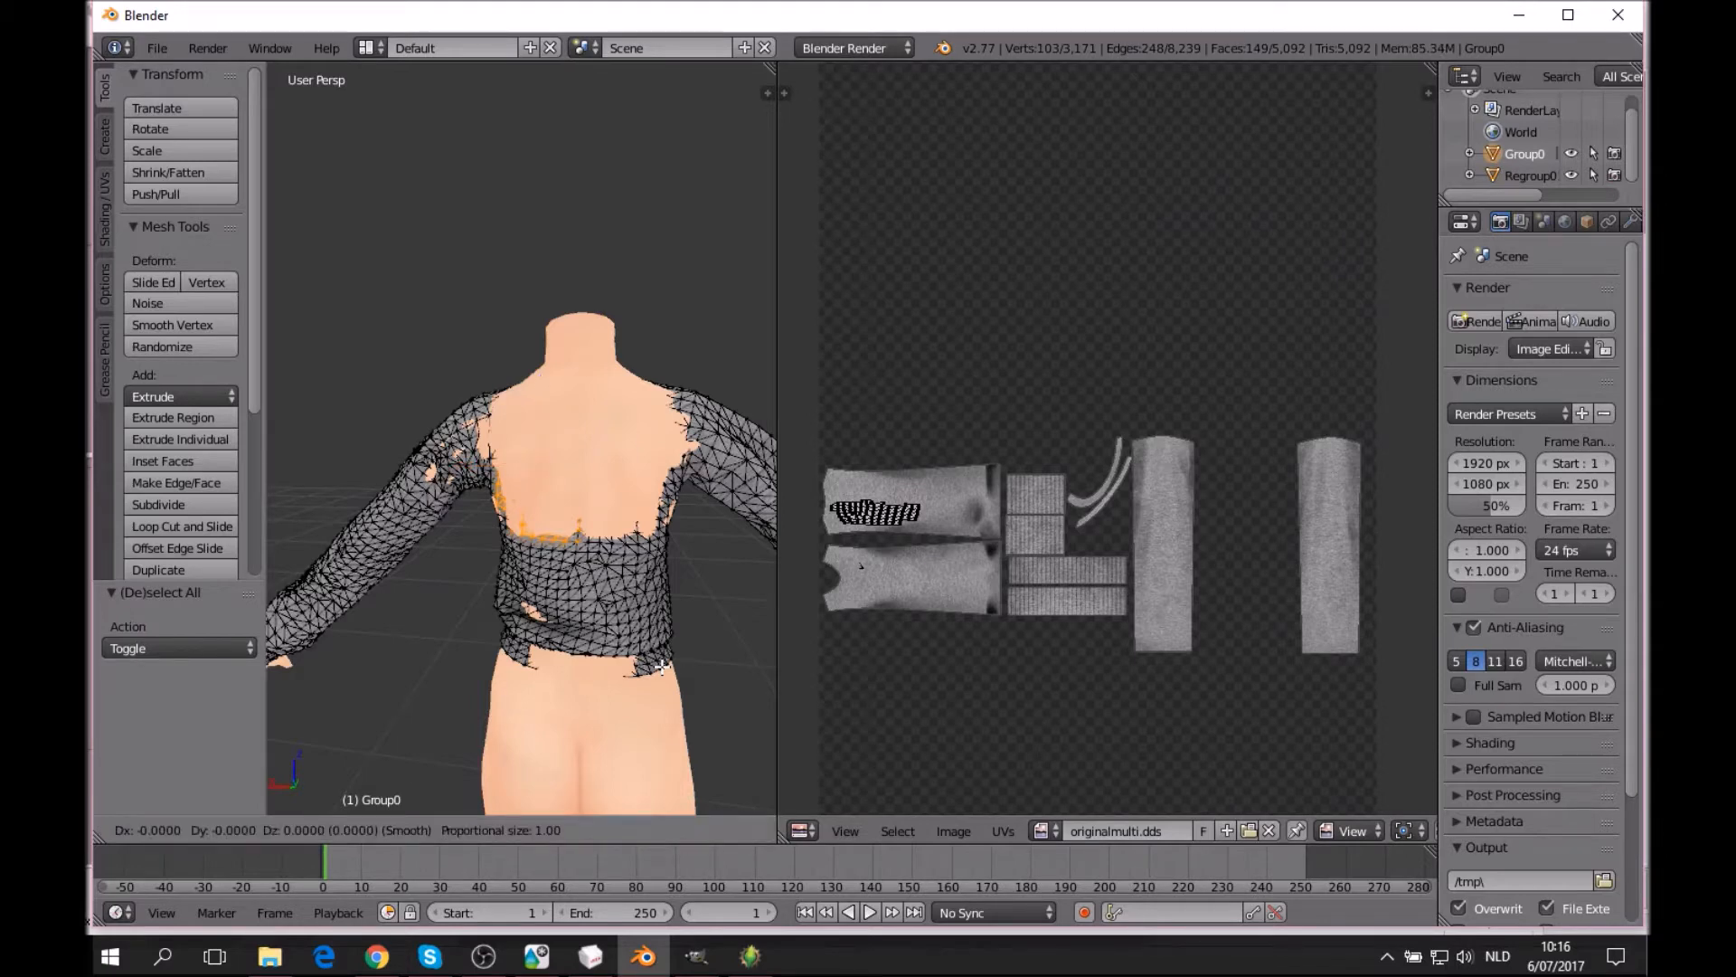
scroll(663, 668, up, 20)
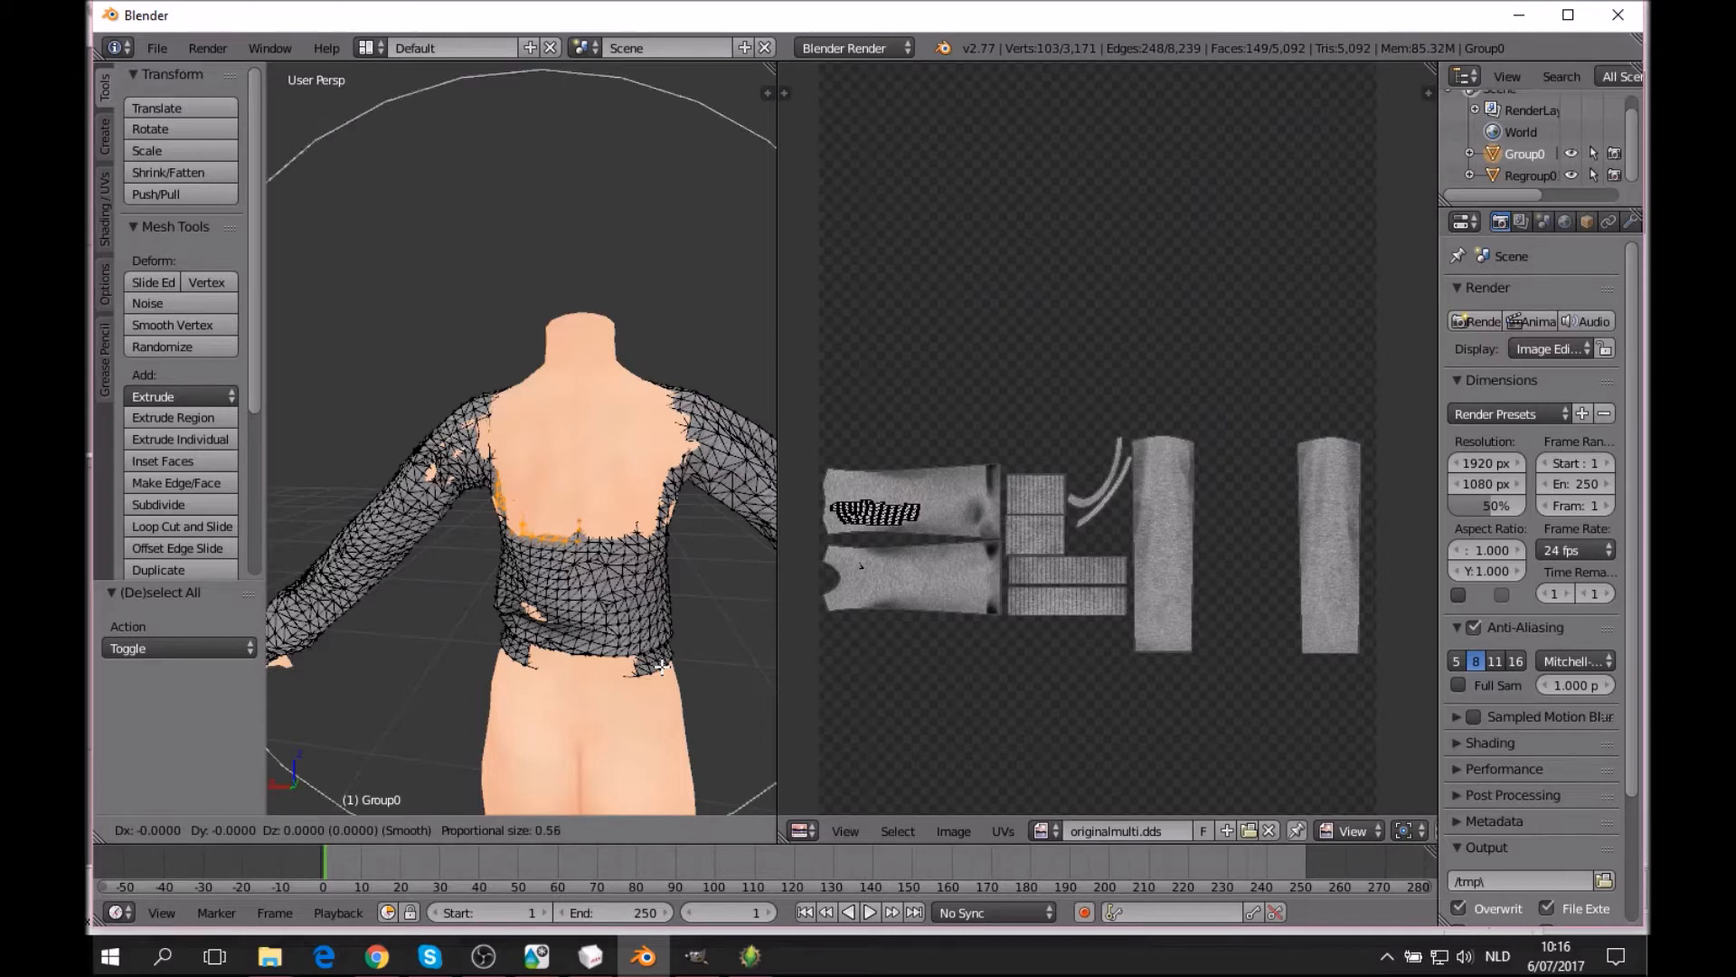
scroll(662, 667, up, 8)
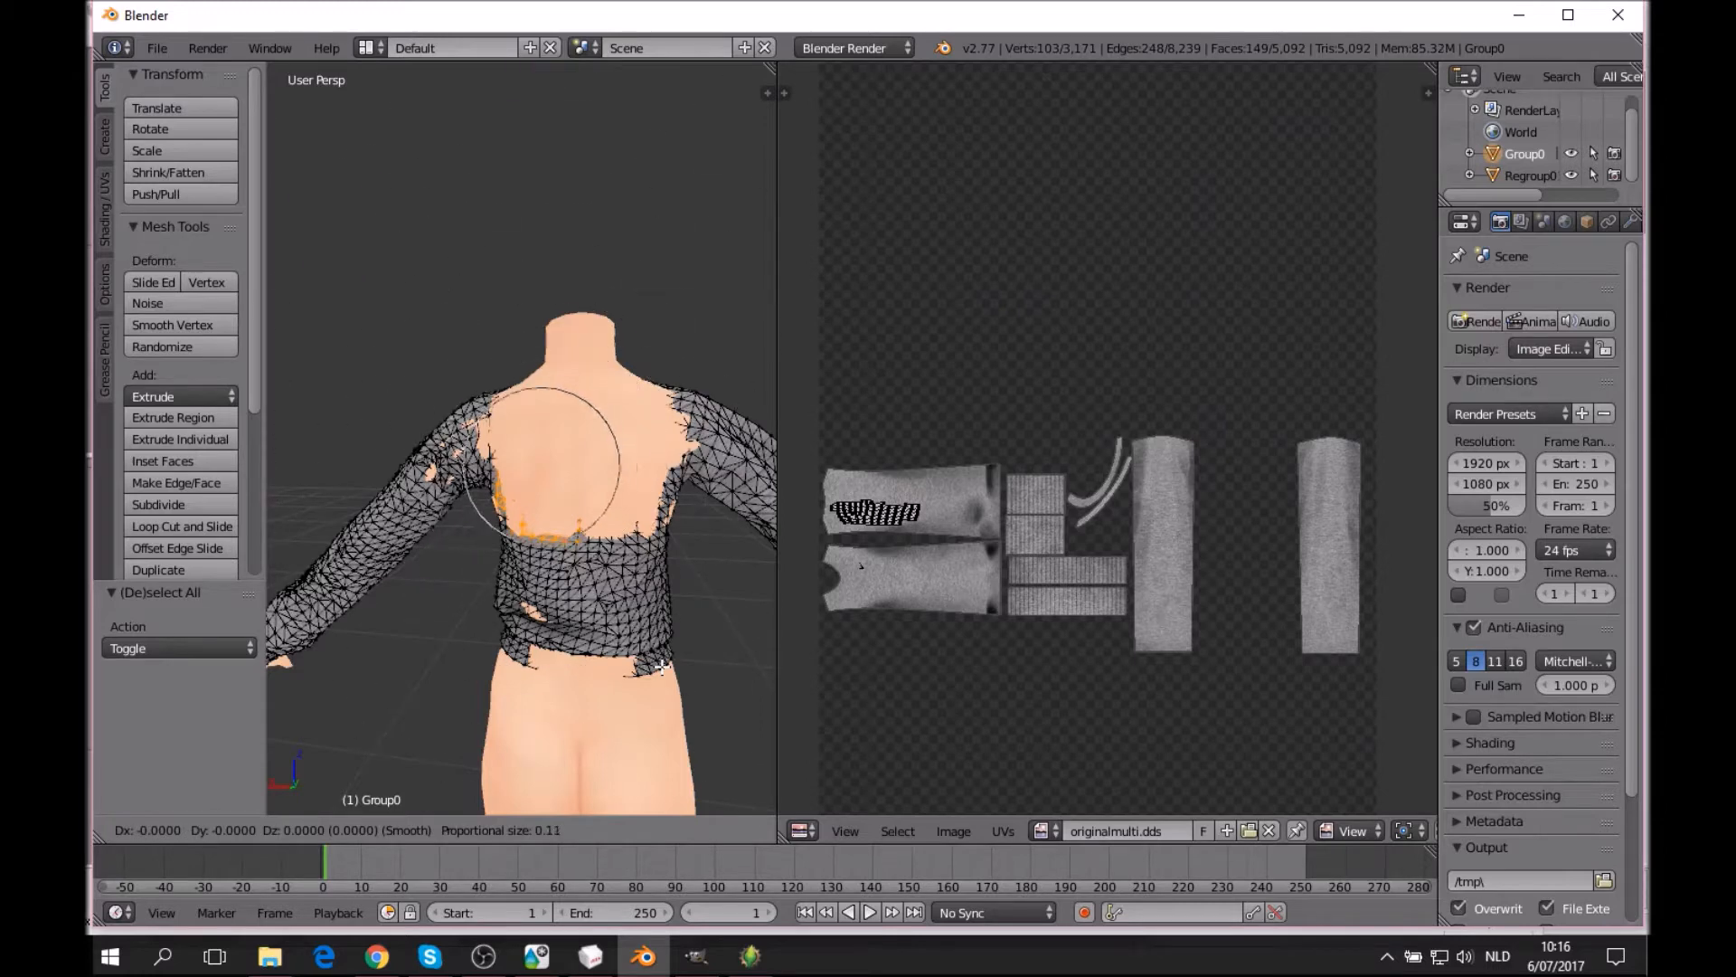
scroll(663, 667, up, 4)
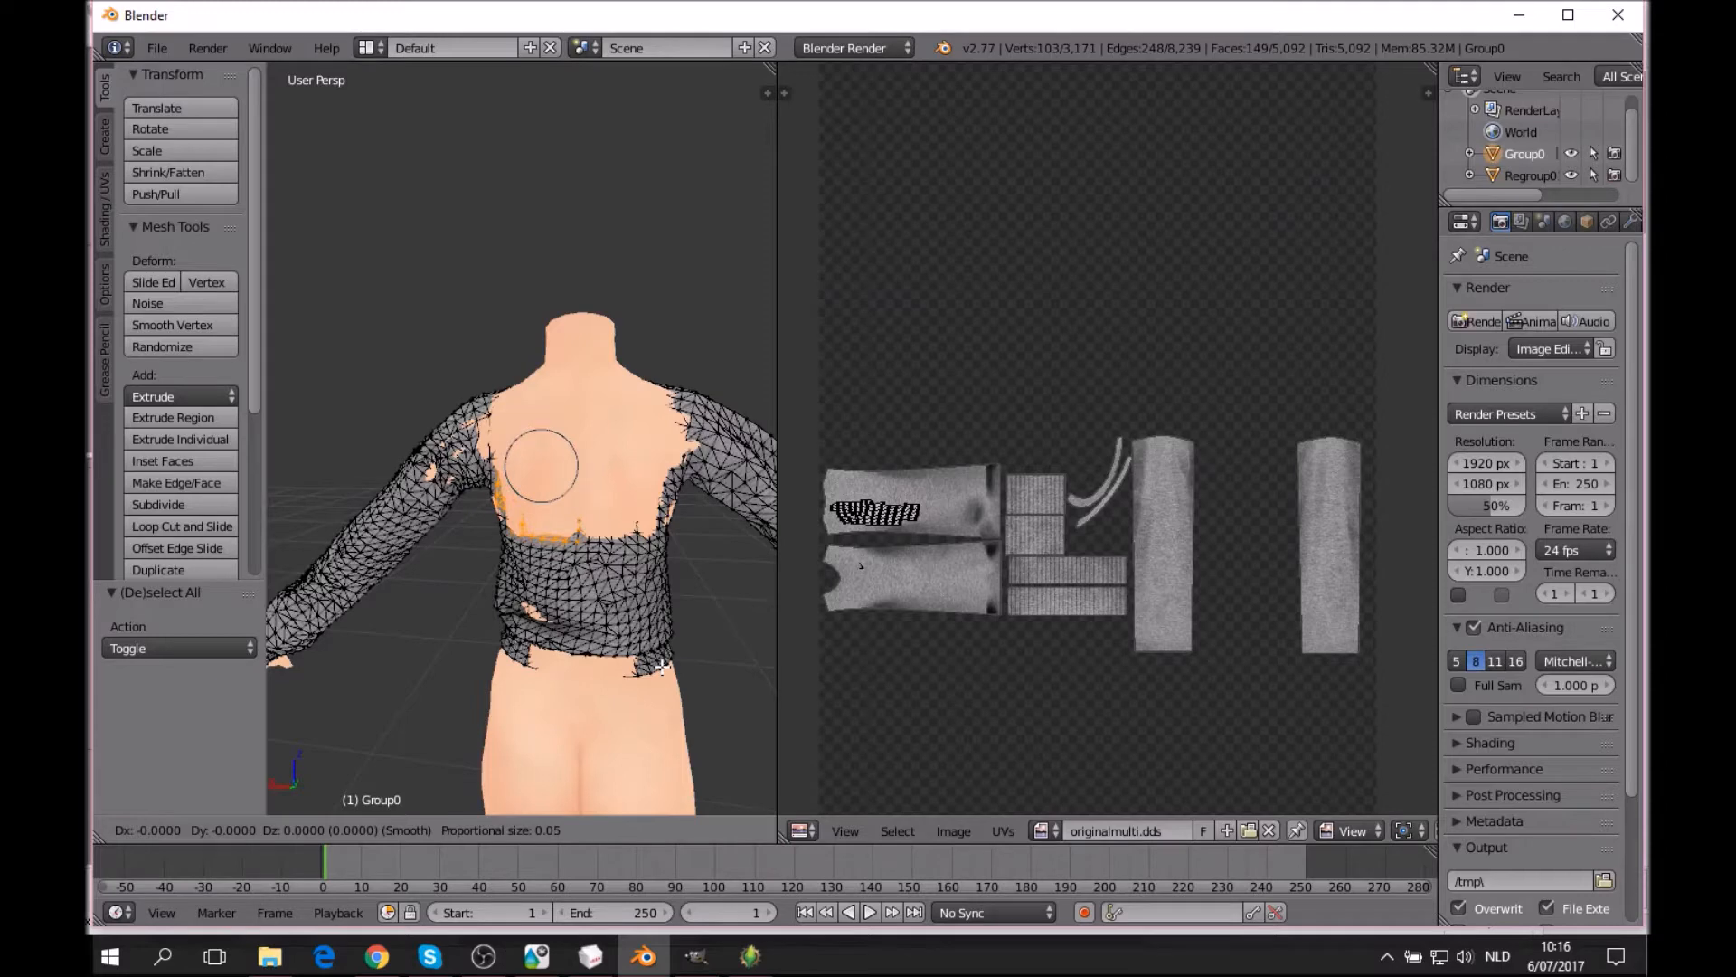
click(663, 668)
middle_drag(633, 639, 573, 624)
drag(622, 604, 624, 624)
middle_drag(624, 624, 622, 610)
key(a)
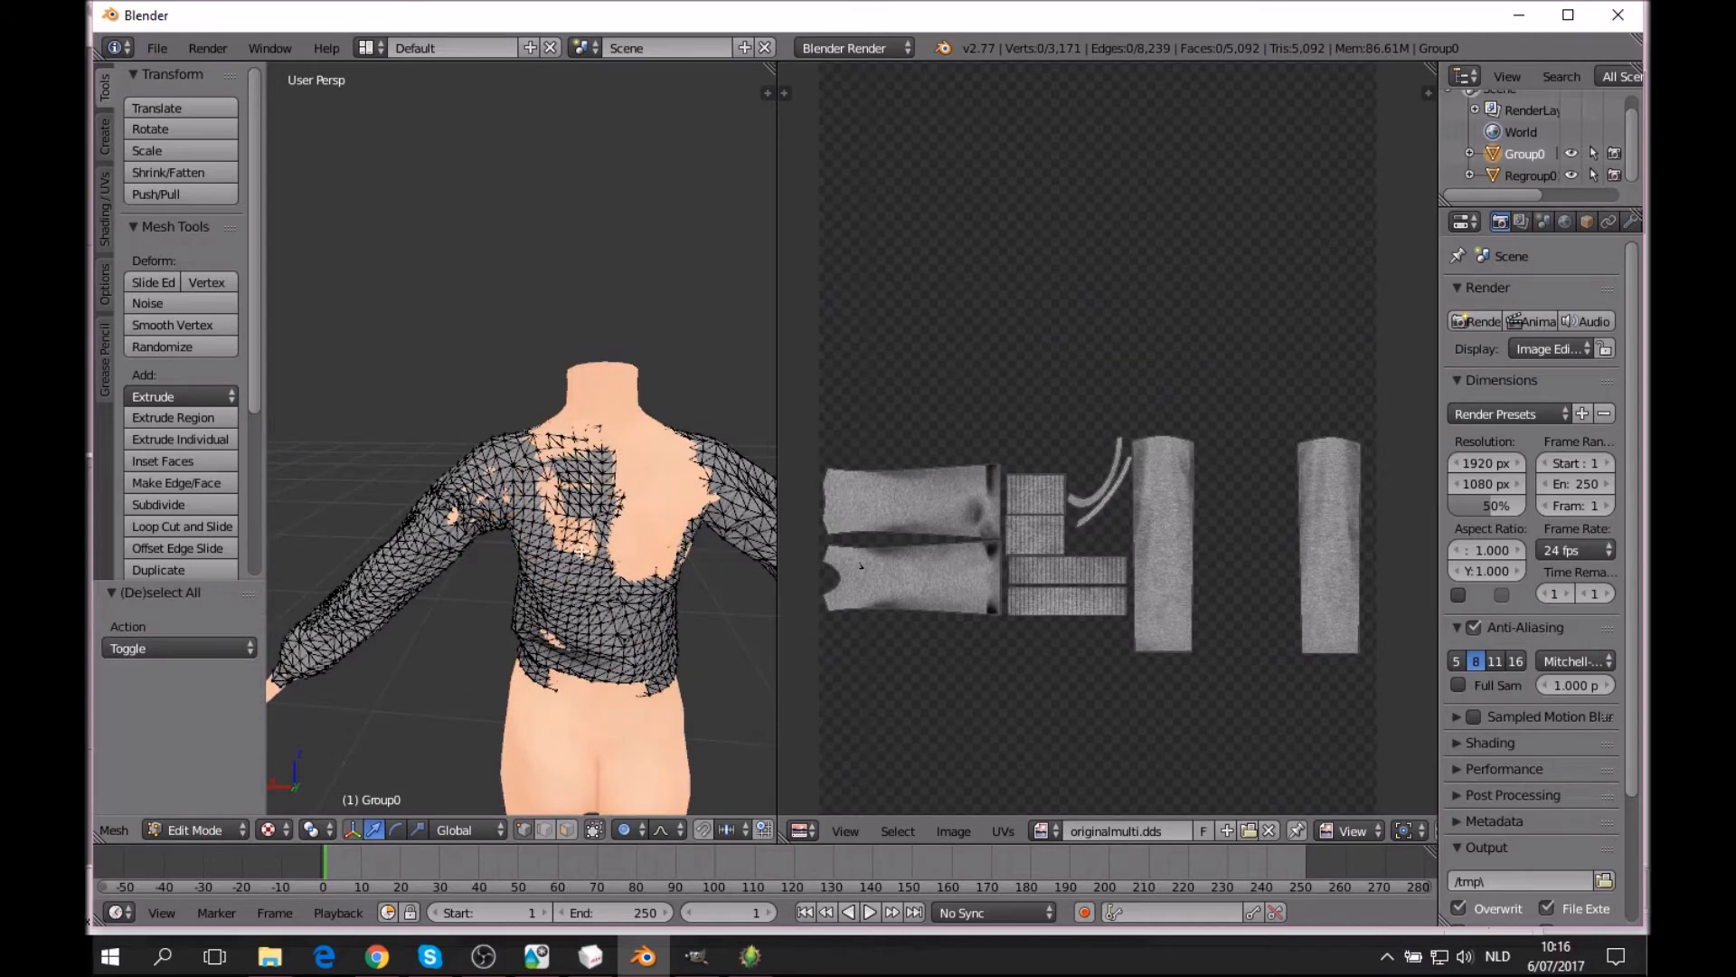
Try to move the left shoulder blade vertices about 0.021 along global Y with a proportional size of 0.15.
key(c)
drag(552, 478, 582, 549)
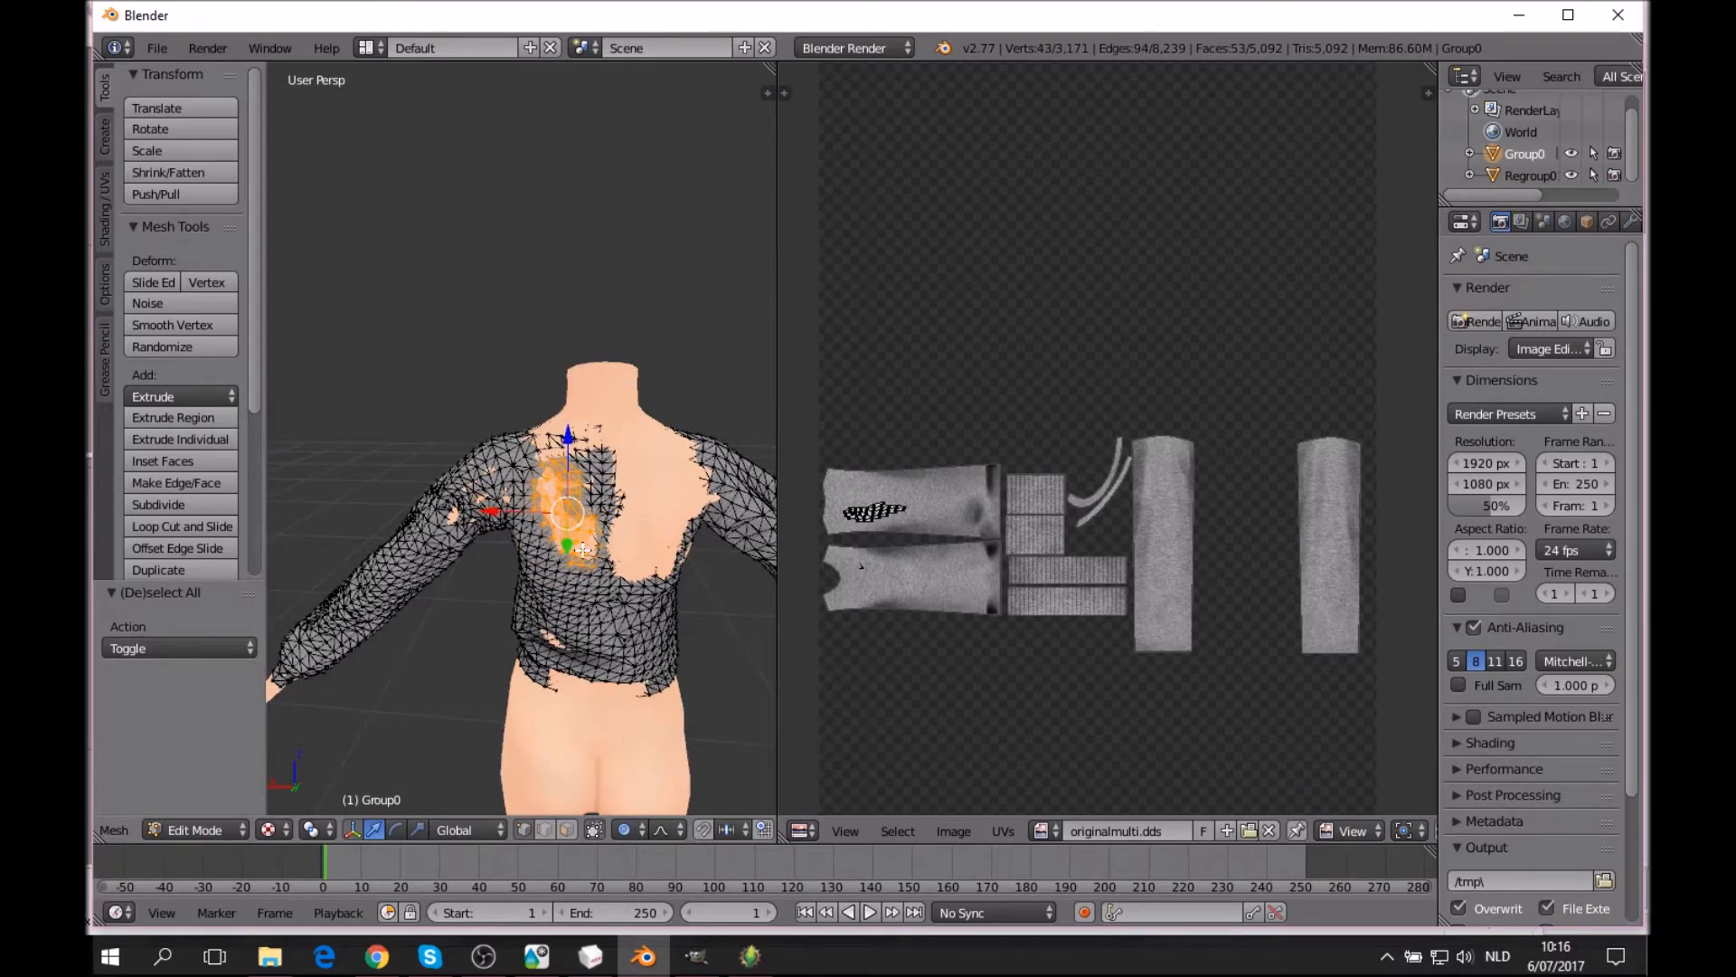
key(g)
scroll(583, 549, down, 10)
click(582, 554)
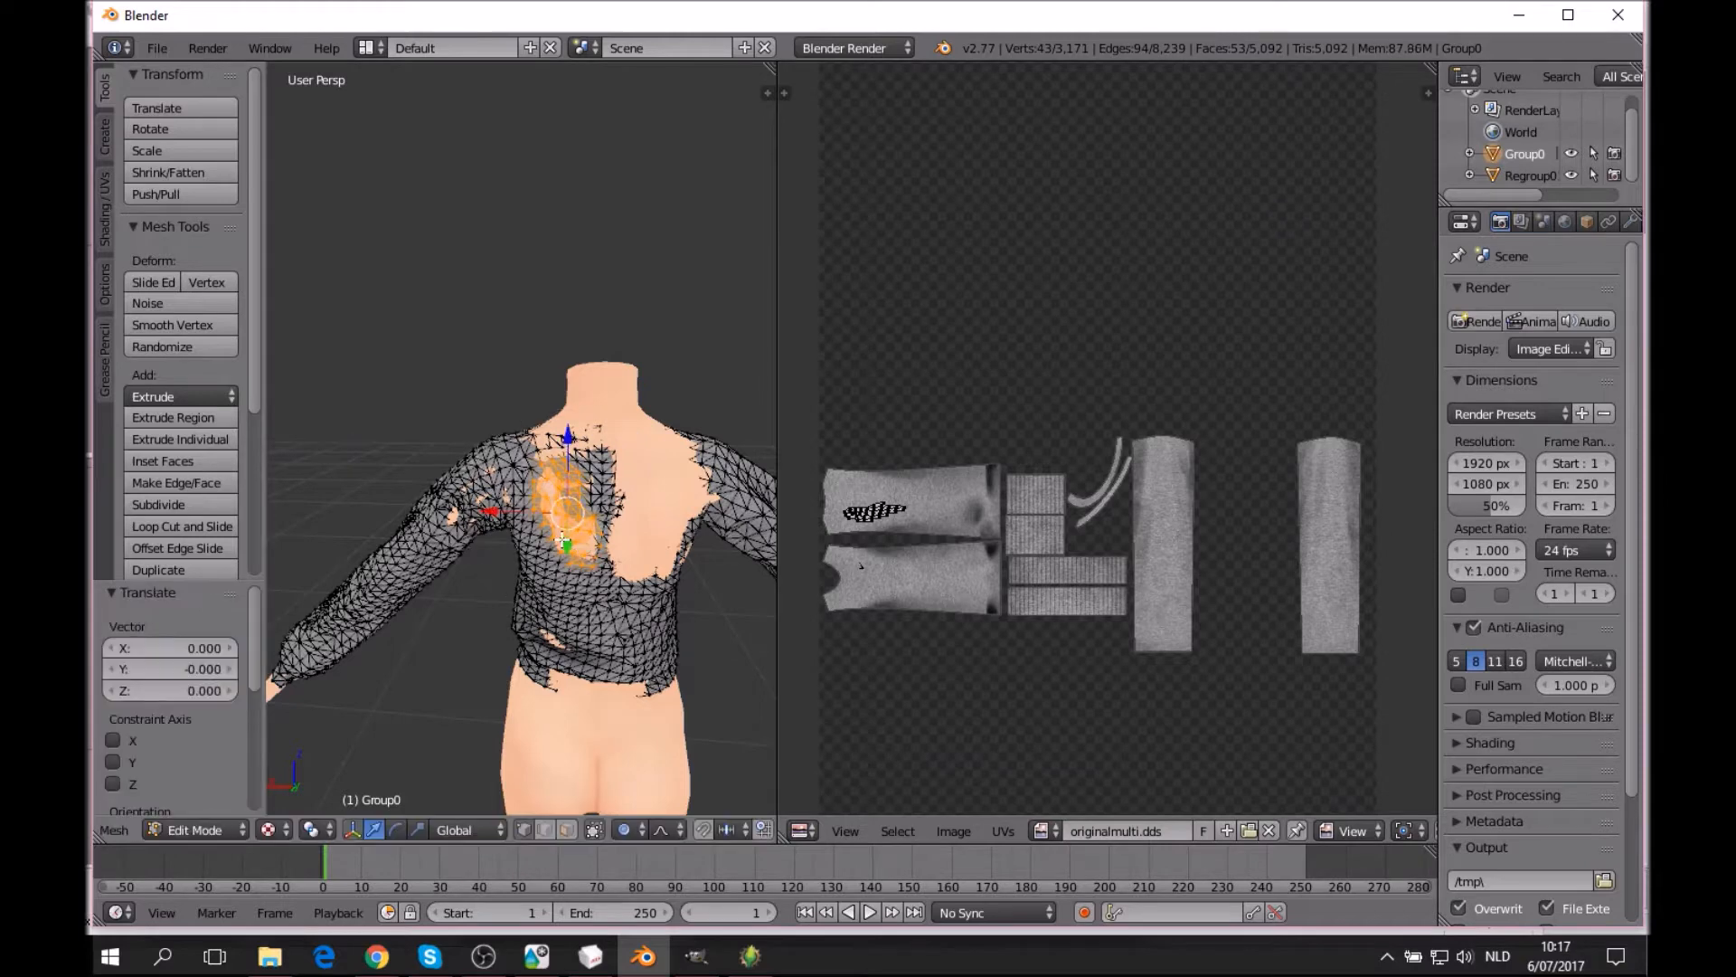
key(g)
key(y)
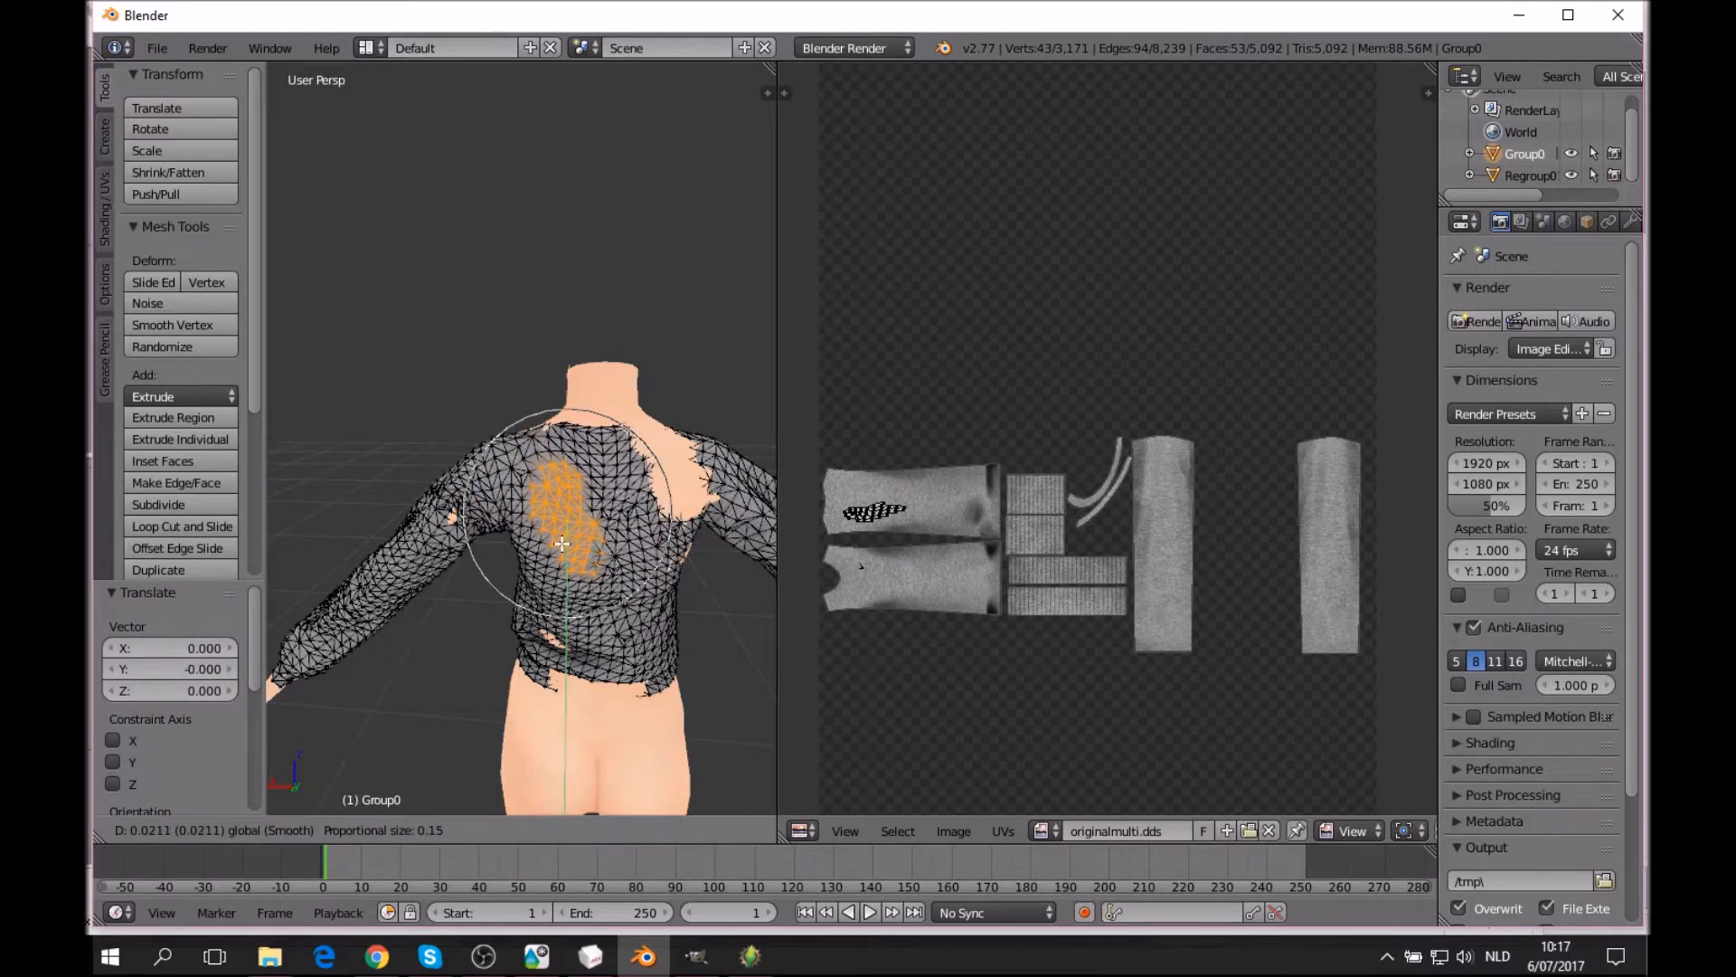
click(561, 540)
middle_drag(561, 540, 635, 562)
Select the left shoulder blade vertices and move them about 0.002 along global Y with a proportional size of 0.05.
key(a)
key(c)
mouse_move(633, 488)
mouse_down()
mouse_move(653, 533)
mouse_move(640, 523)
mouse_up()
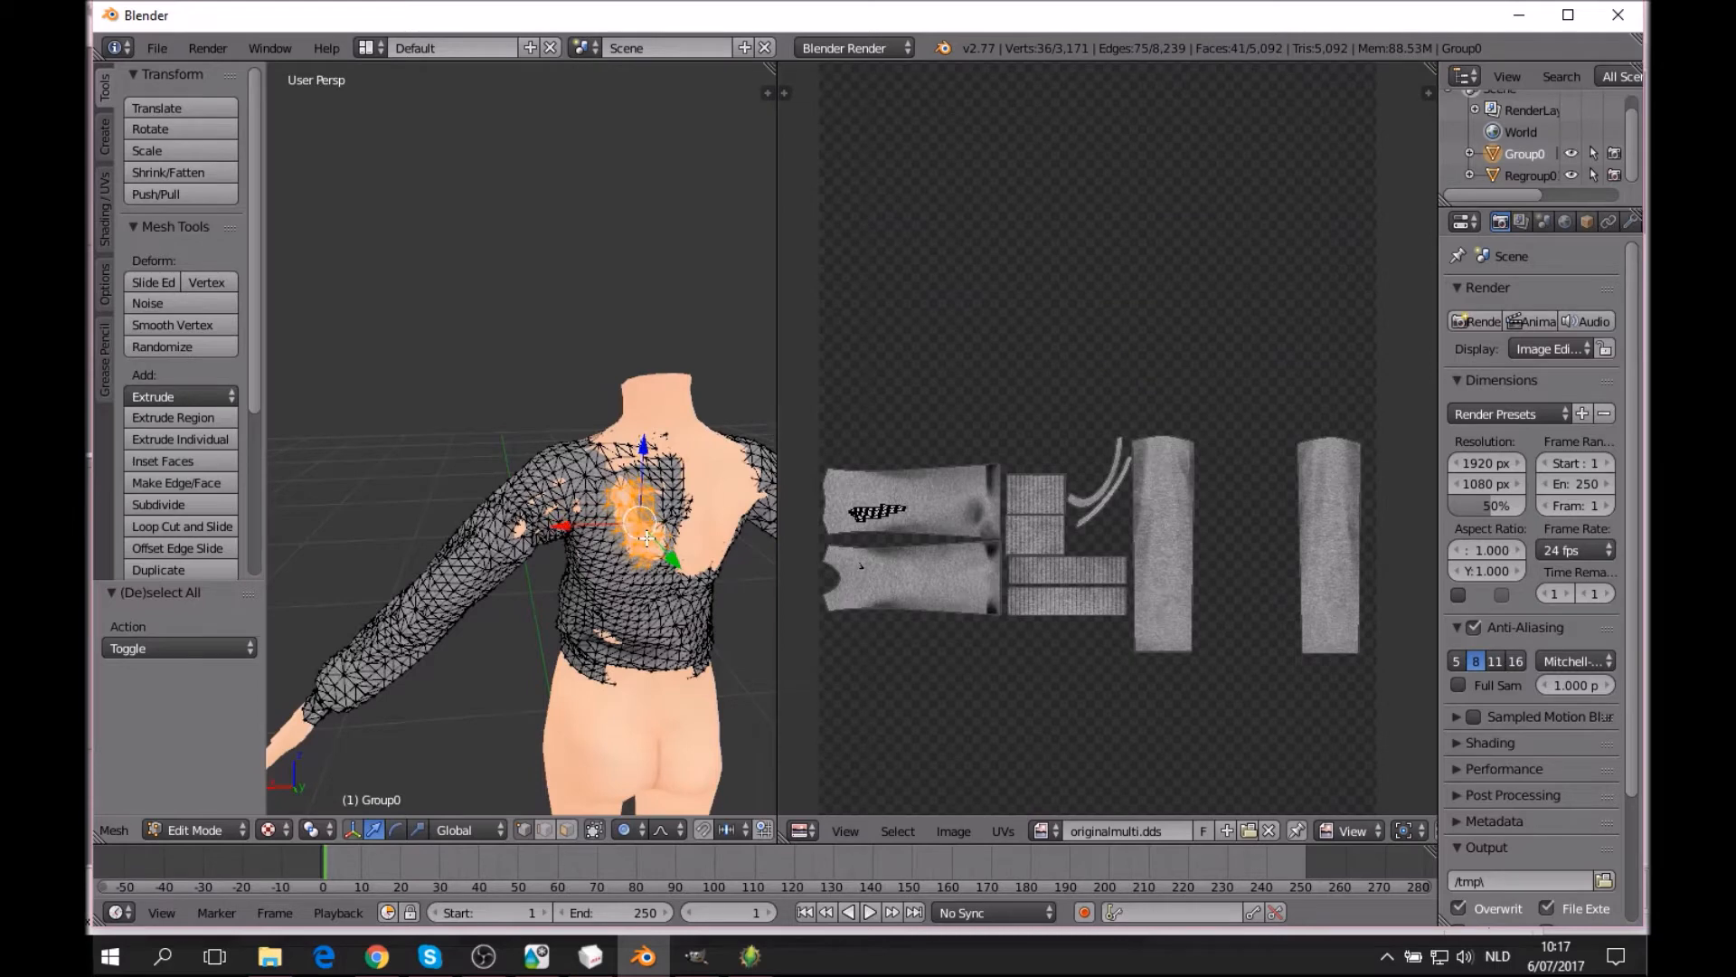
key(g)
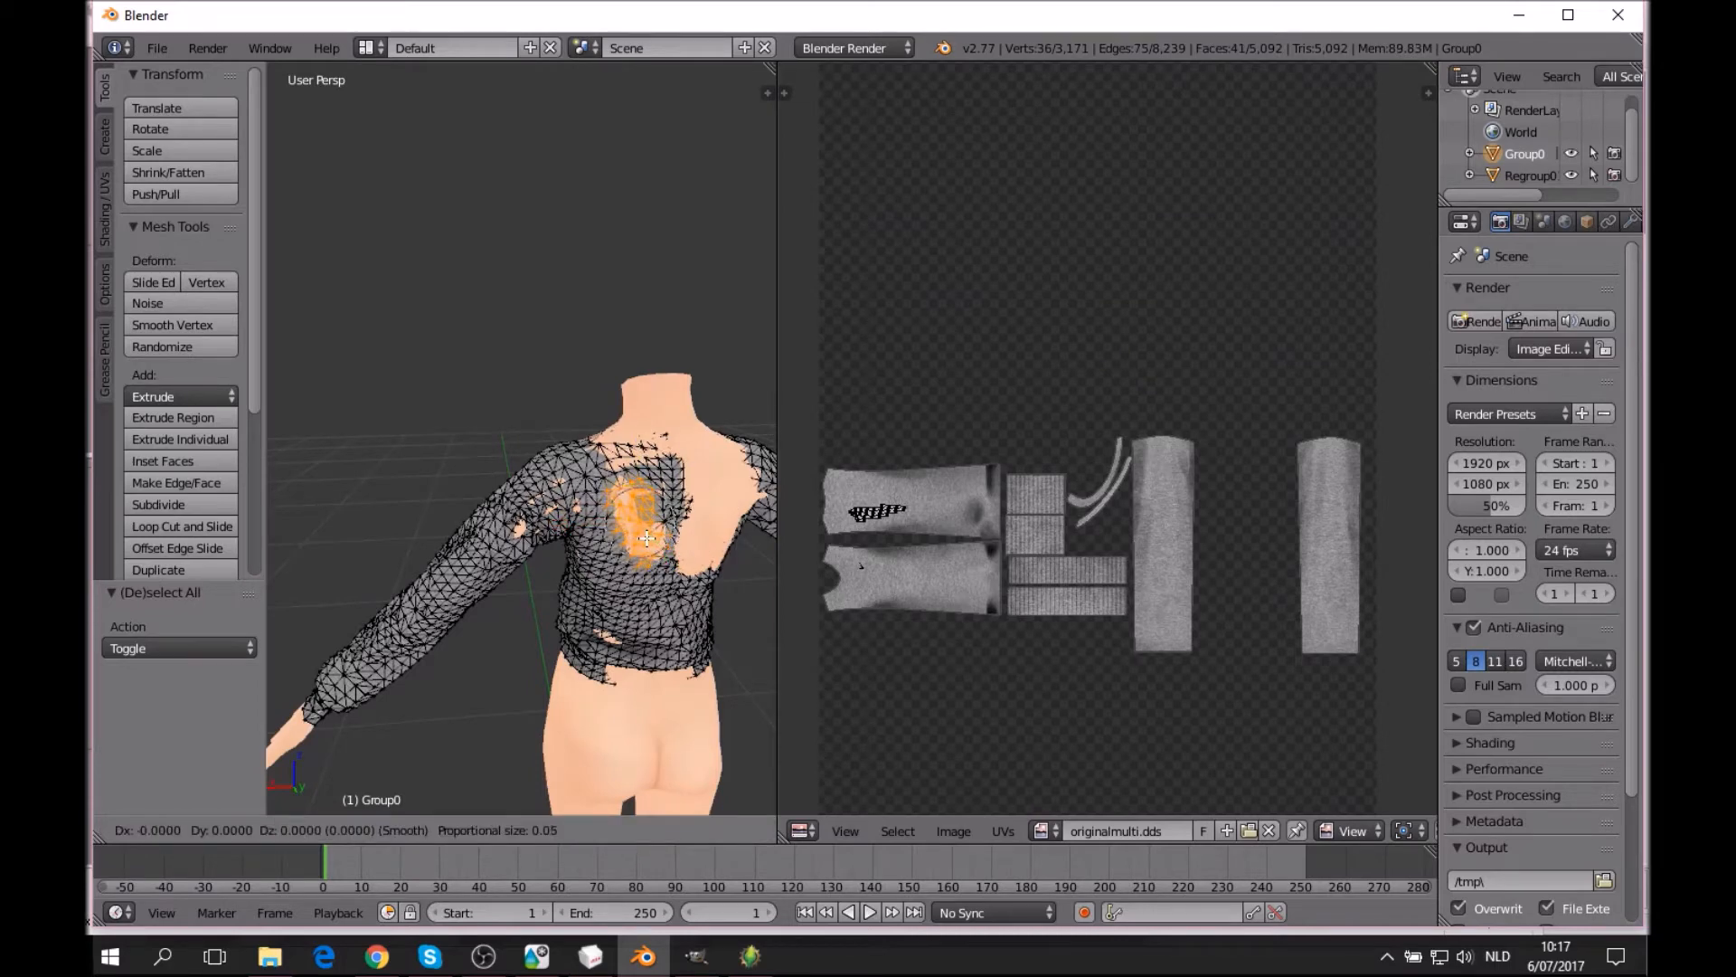
click(647, 537)
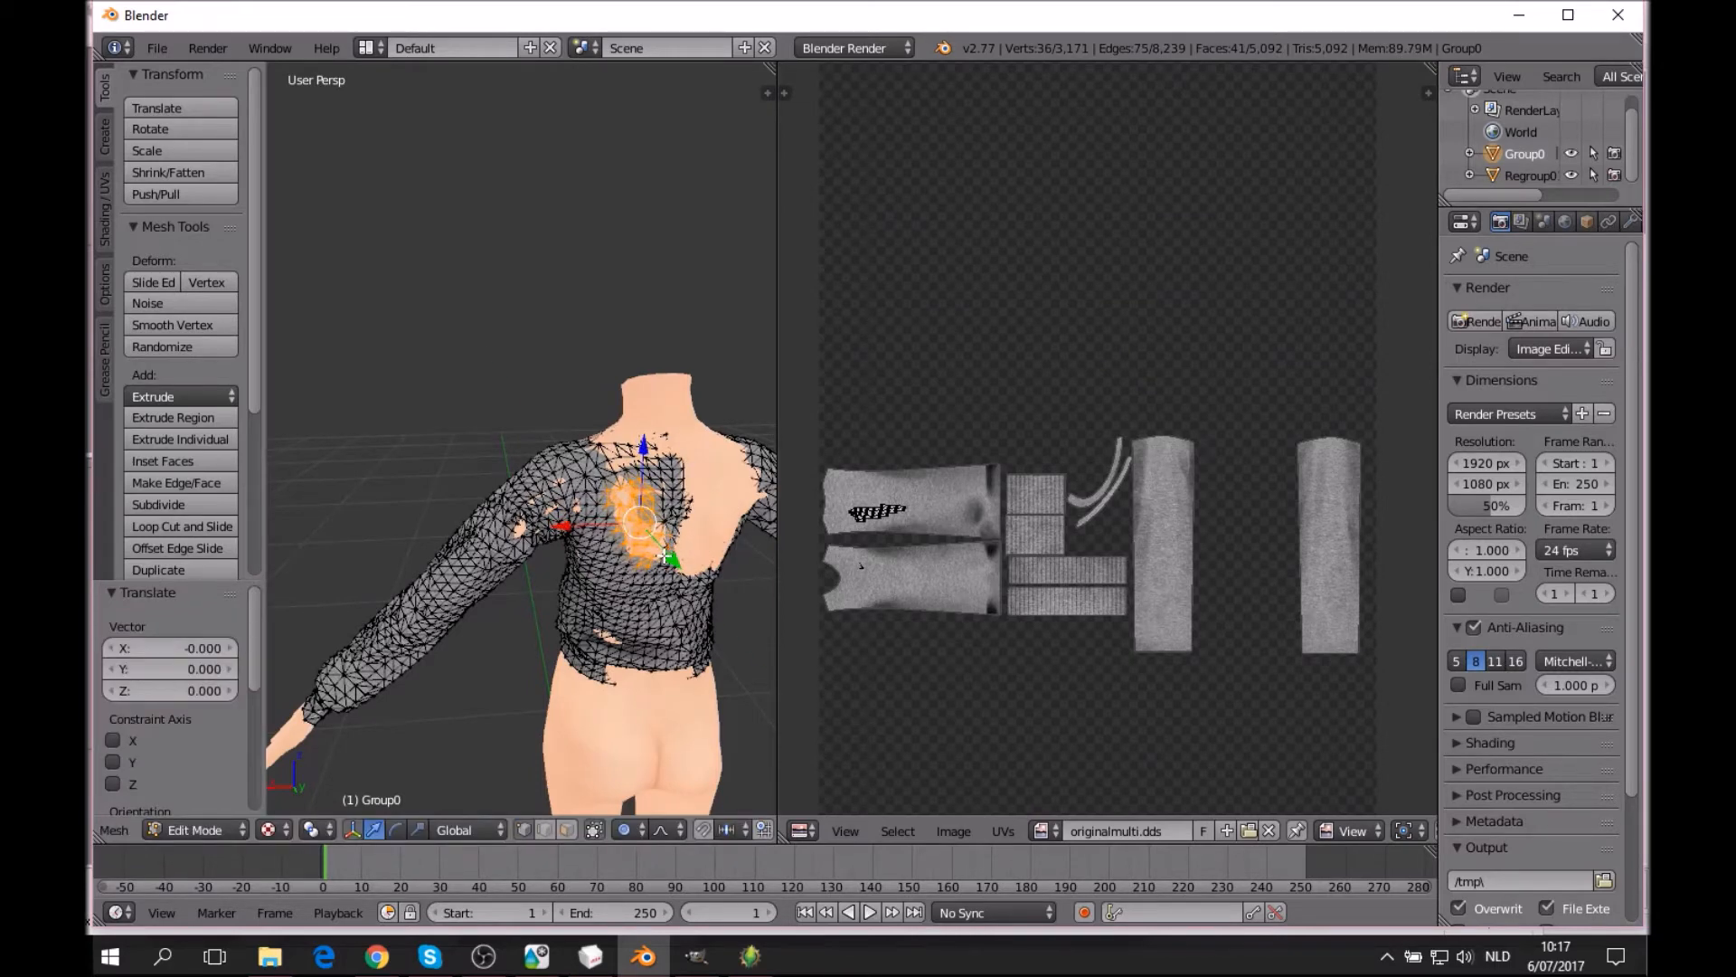
key(g)
key(y)
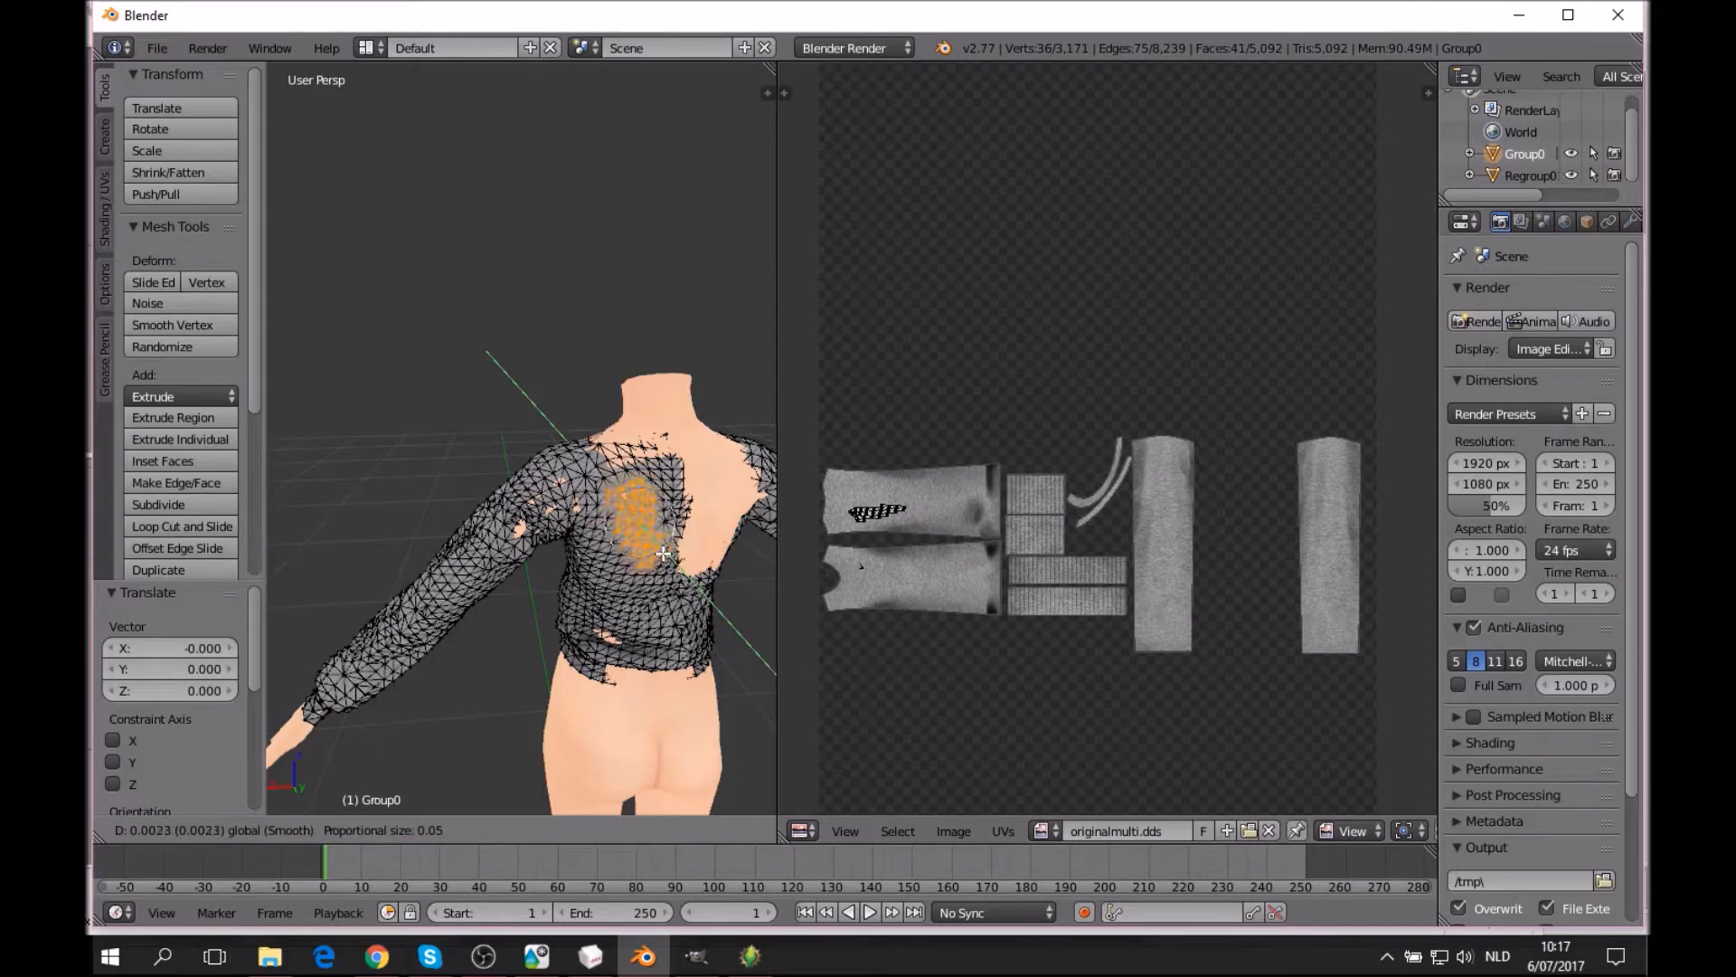
click(664, 553)
key(a)
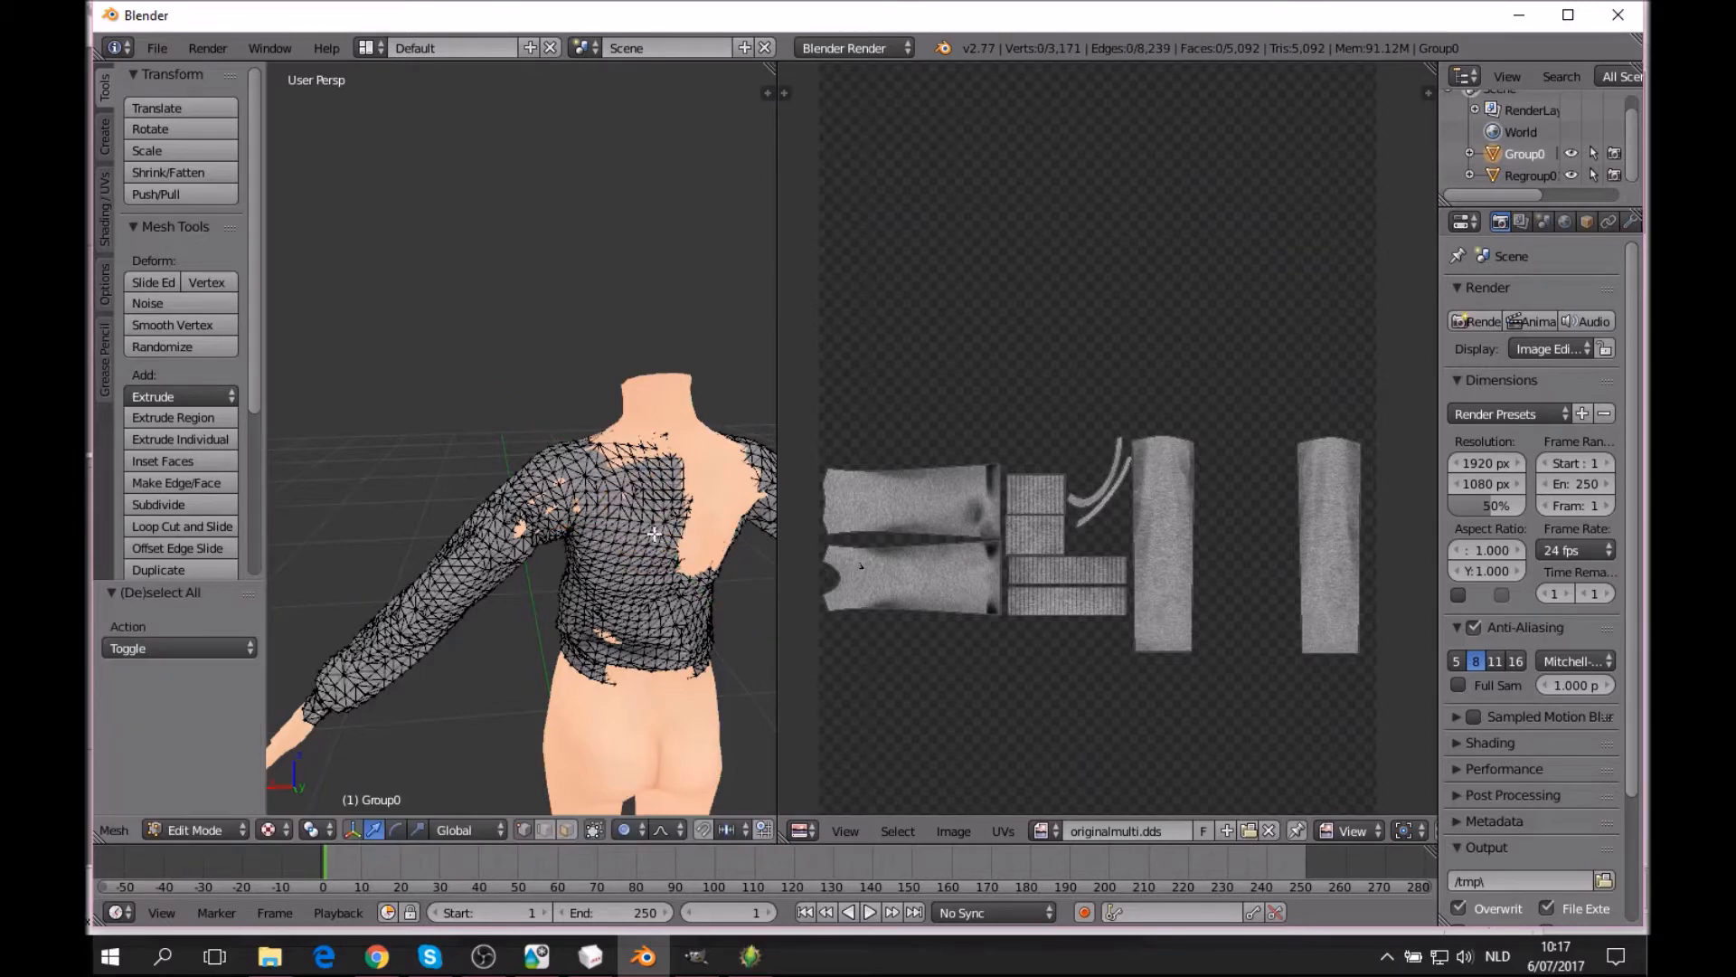
Select the sweater vertices along the lower edge of the bare patch on the back and pull them outward along Y.
right_click(624, 497)
scroll(633, 525, up, 4)
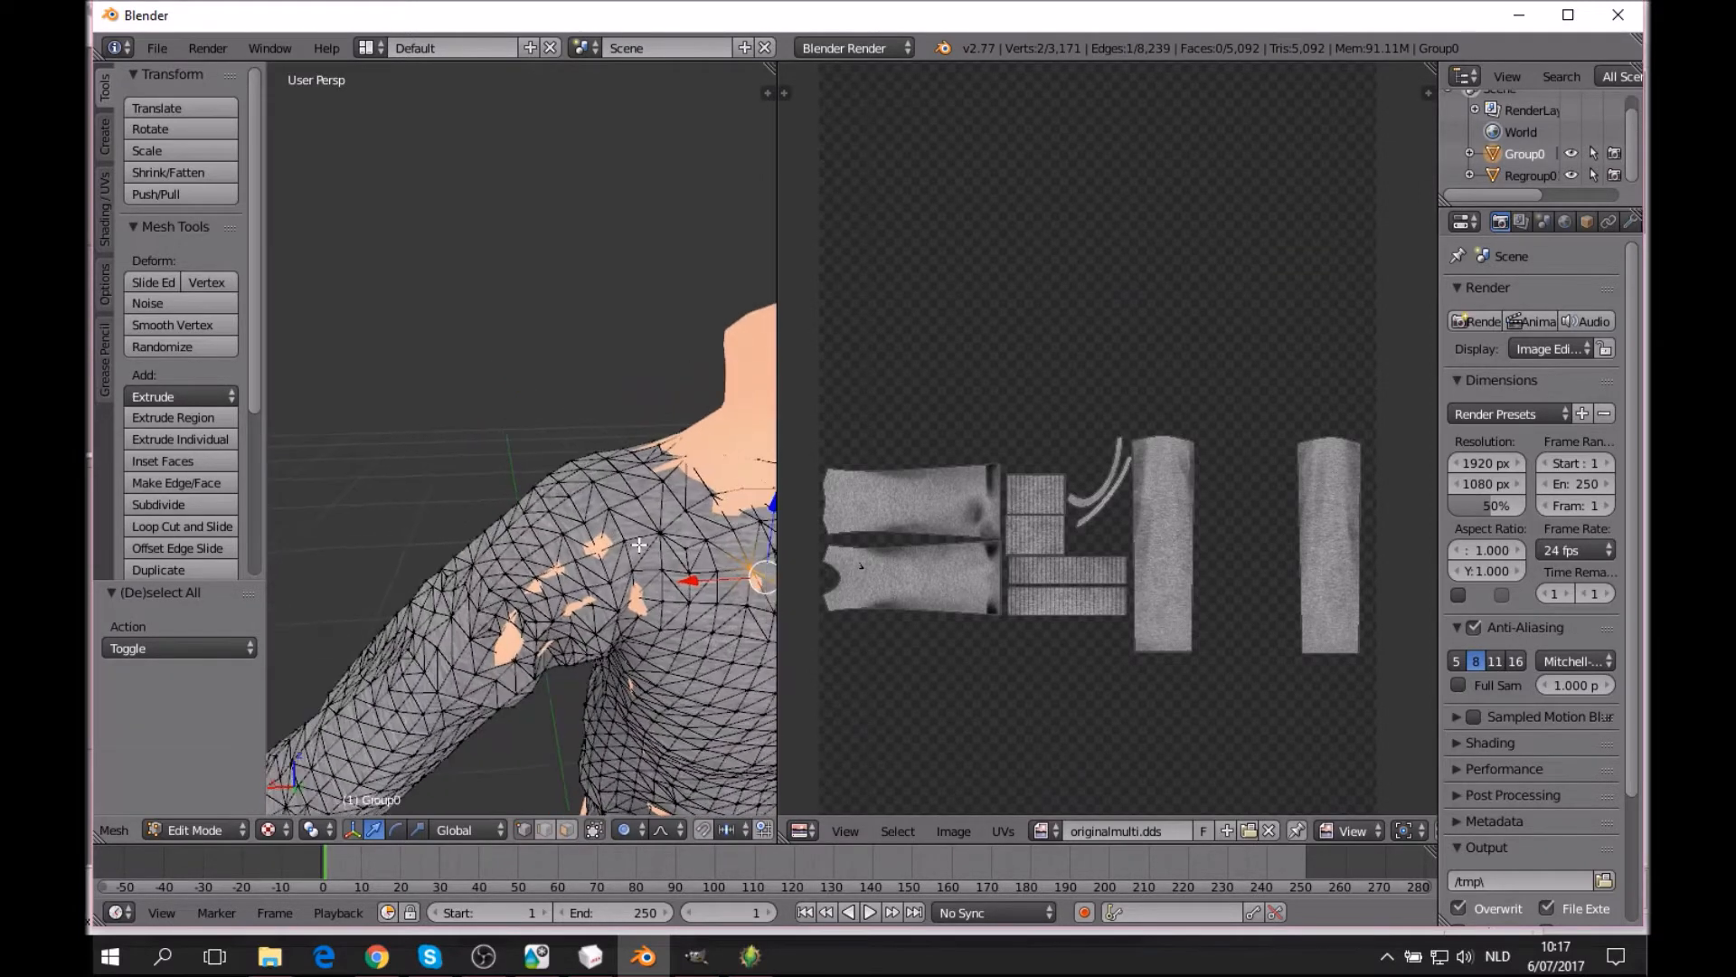
middle_drag(640, 544, 686, 592)
shift+right_click(692, 604)
scroll(687, 603, down, 3)
middle_drag(680, 602, 667, 602)
drag(567, 577, 568, 575)
middle_drag(582, 544, 602, 528)
mouse_move(559, 638)
mouse_down()
mouse_move(543, 633)
mouse_move(624, 633)
mouse_move(615, 594)
mouse_move(551, 594)
mouse_up()
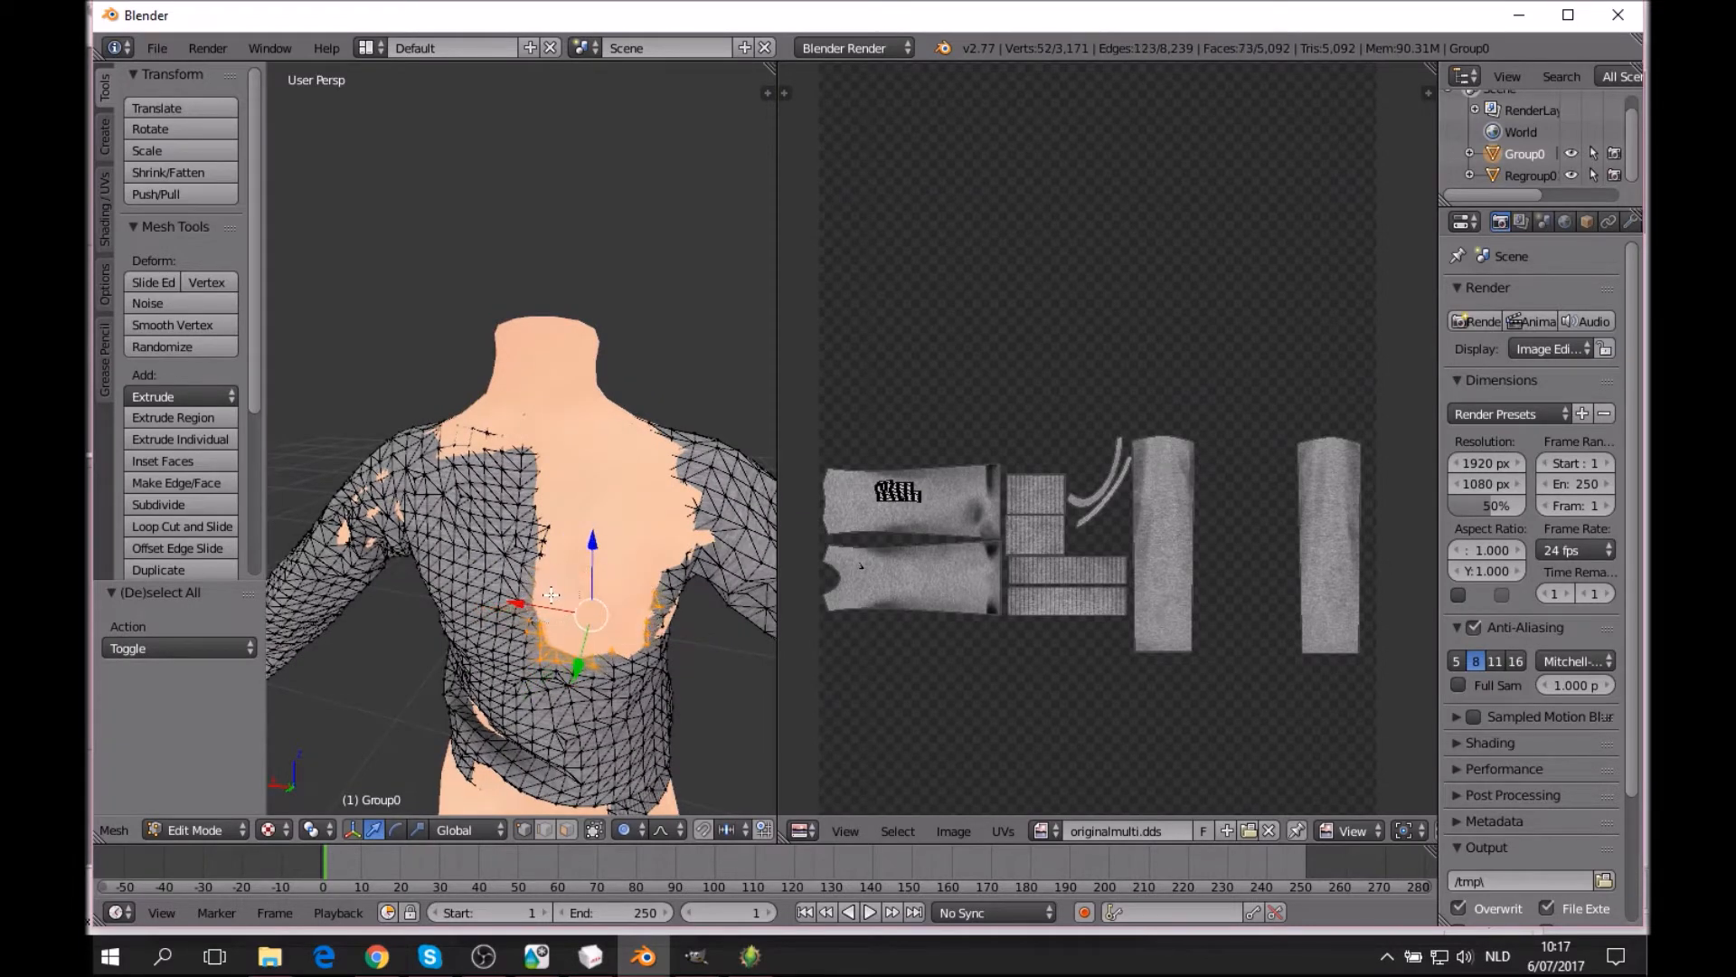
mouse_move(580, 673)
mouse_down()
mouse_move(547, 601)
mouse_move(601, 606)
mouse_up()
Select the vertices around the small gap in the middle of the back and pull them about 0.002 along Y.
key(a)
key(c)
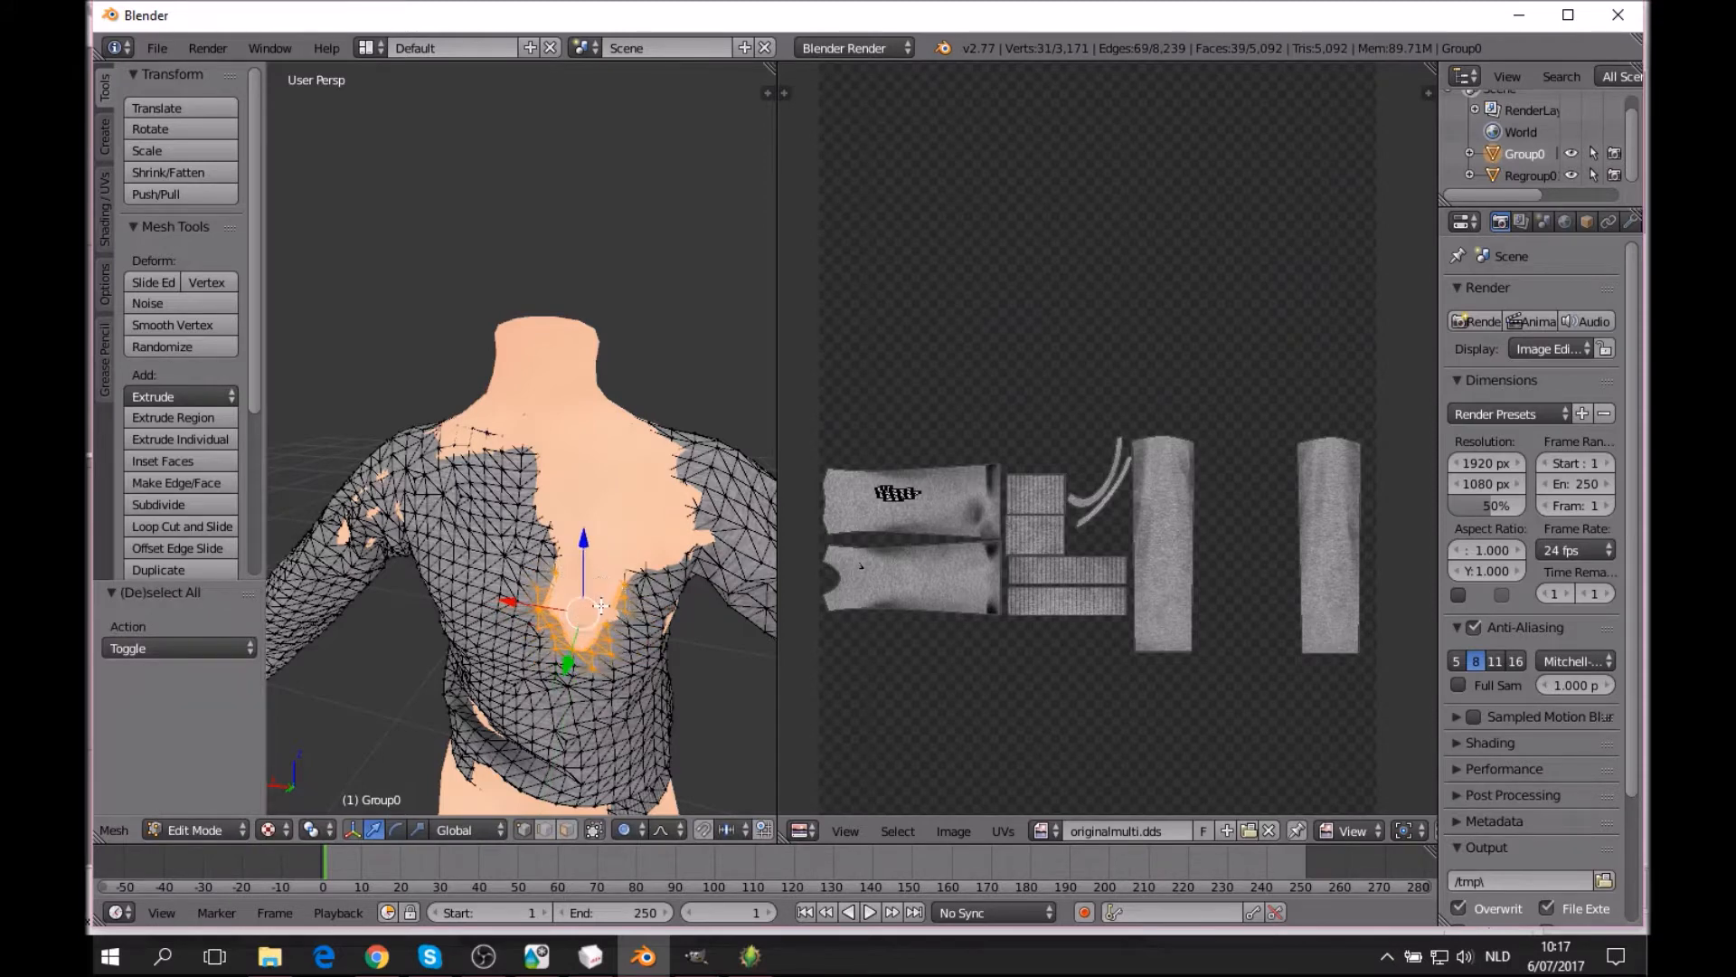
mouse_move(566, 664)
mouse_down()
mouse_move(589, 584)
mouse_move(580, 634)
mouse_up()
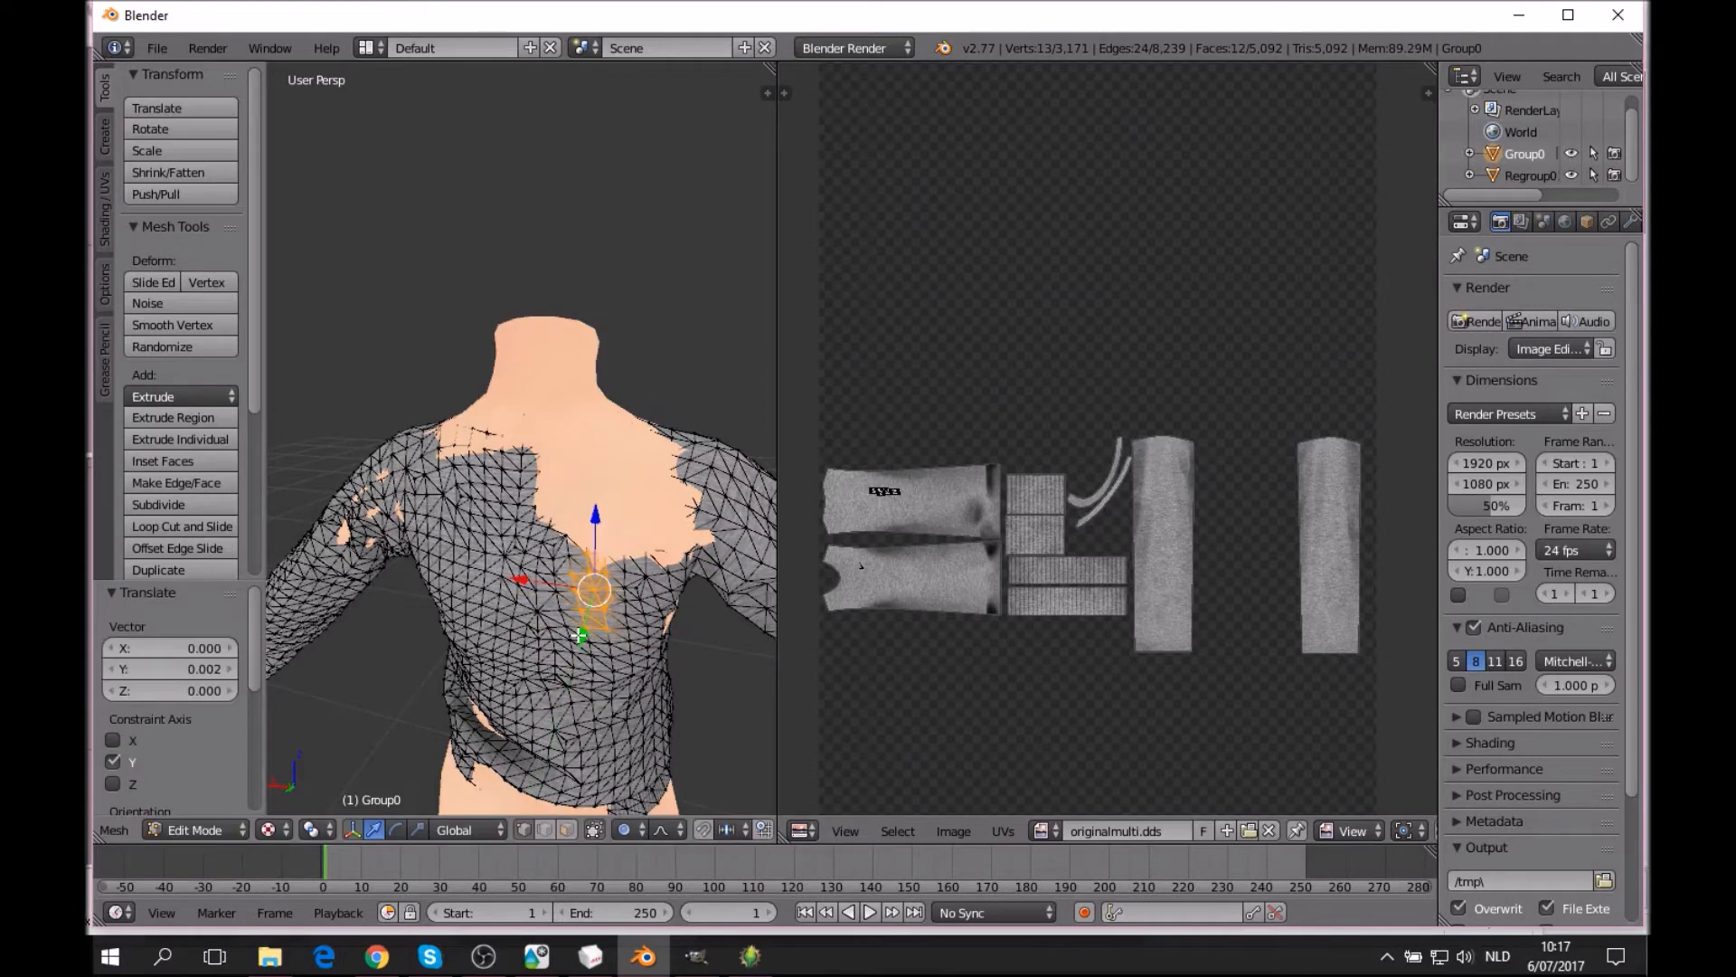
key(a)
Select the vertices over the bare right shoulder blade and move them about 0.0086 along global Y.
mouse_move(554, 478)
mouse_down()
mouse_move(543, 465)
mouse_move(687, 502)
mouse_move(612, 540)
mouse_move(557, 493)
mouse_up()
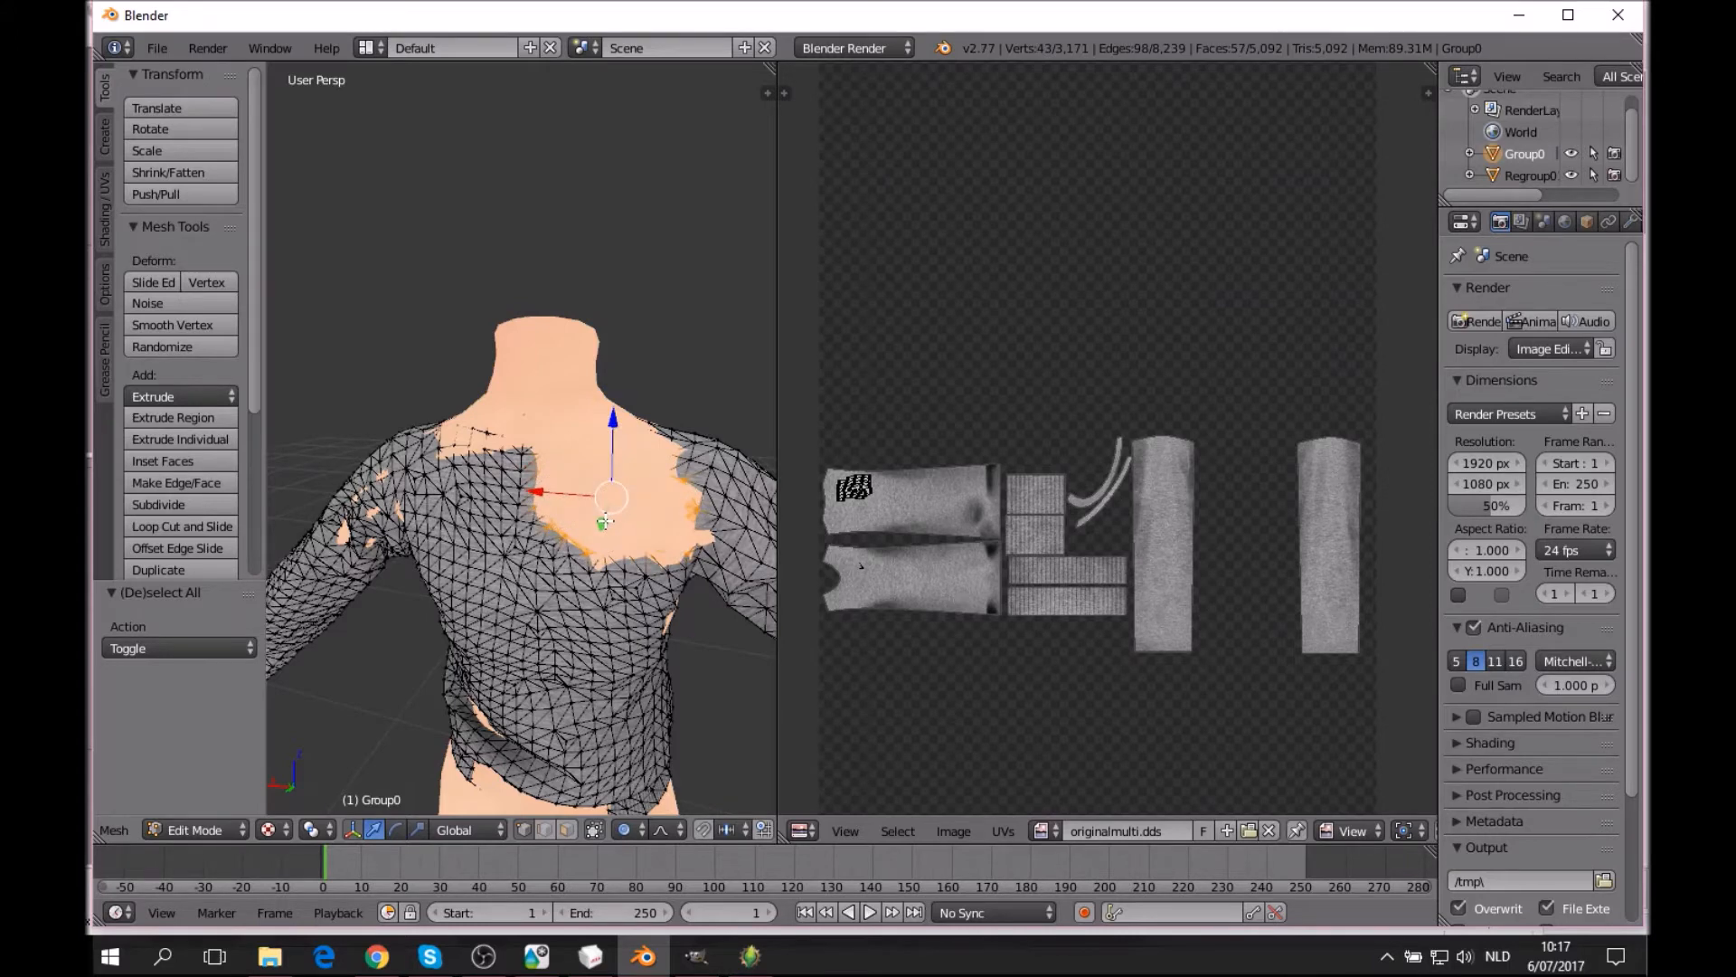
key(g)
key(y)
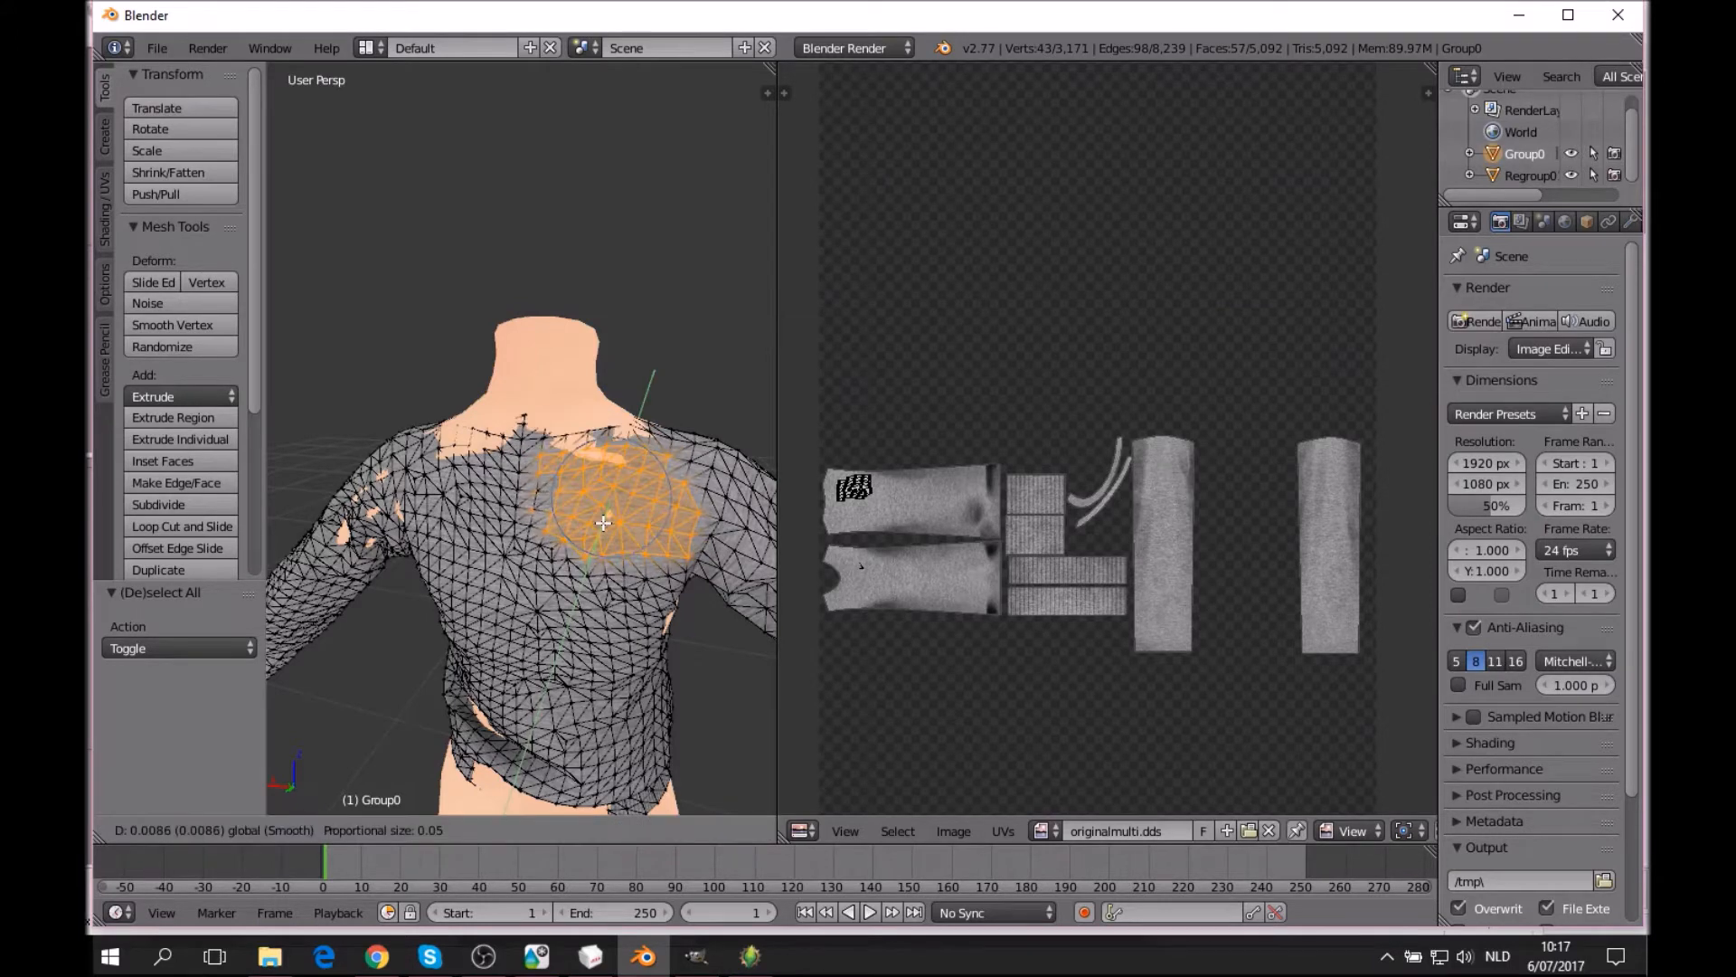
click(603, 523)
key(a)
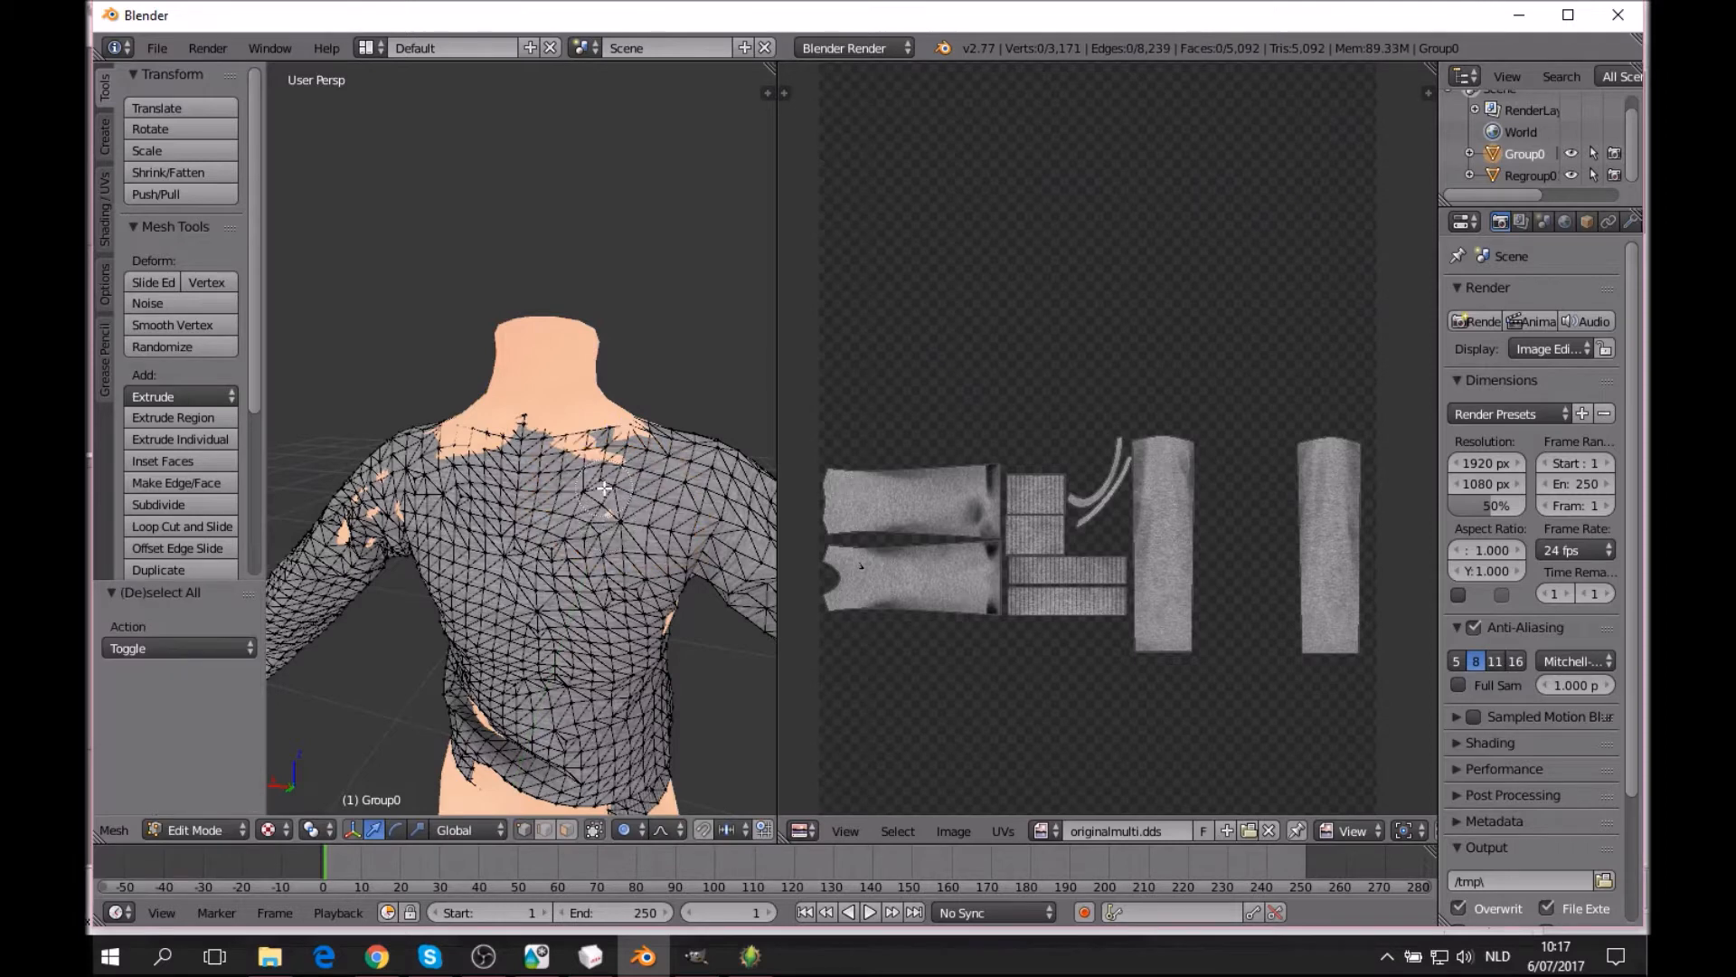
Nudge three vertices on the right shoulder blade about 0.0005 along global Y with a proportional size of 0.04.
key(c)
click(608, 500)
middle_drag(607, 503, 606, 523)
key(g)
click(637, 522)
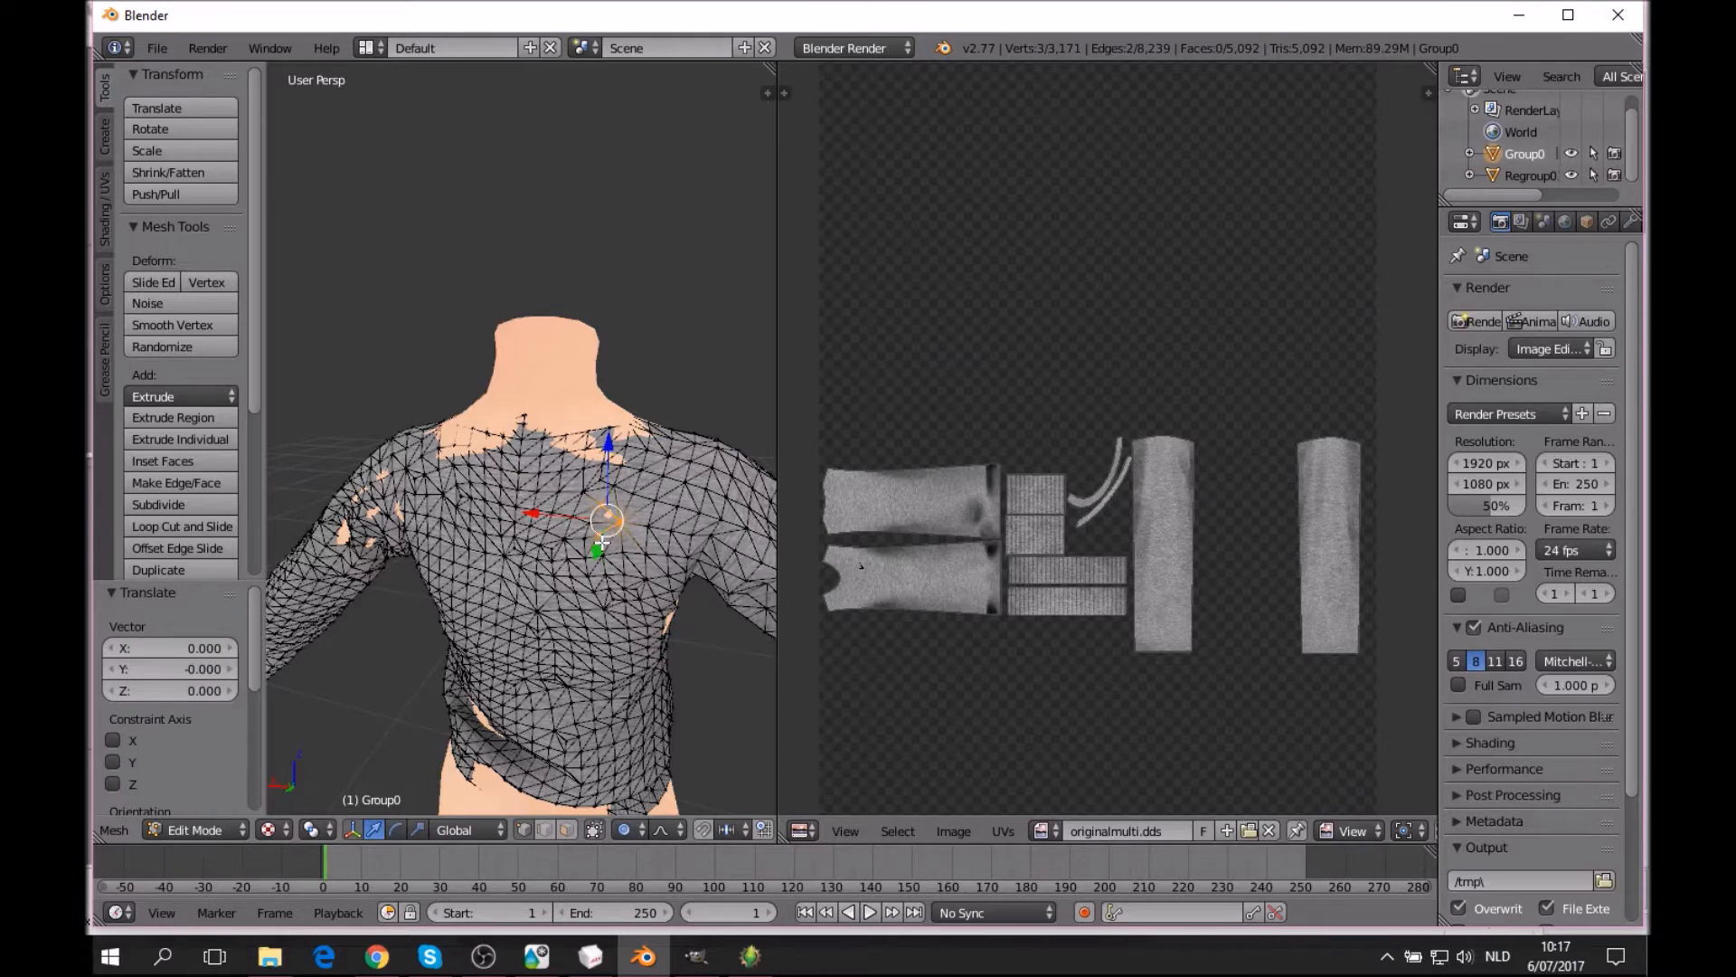
key(g)
key(y)
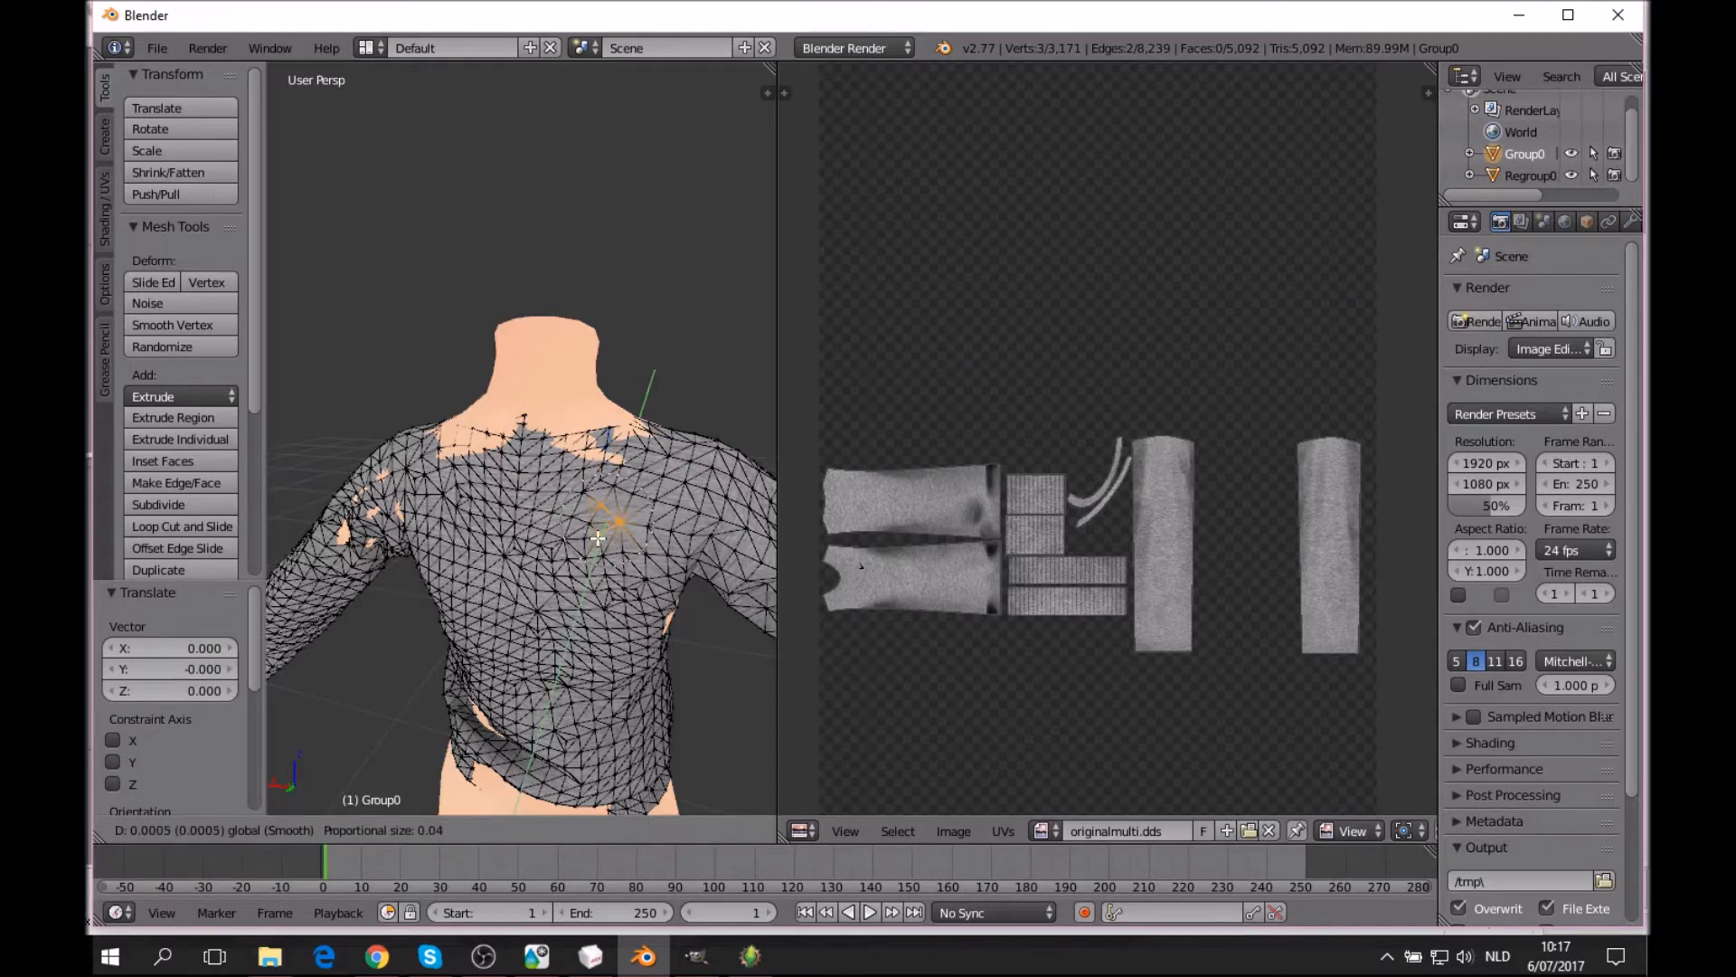
click(597, 539)
key(a)
Select the sweater vertices along the back of the neckline and pull them outward over the skin with a slightly changed proportional size.
middle_drag(606, 515, 610, 496)
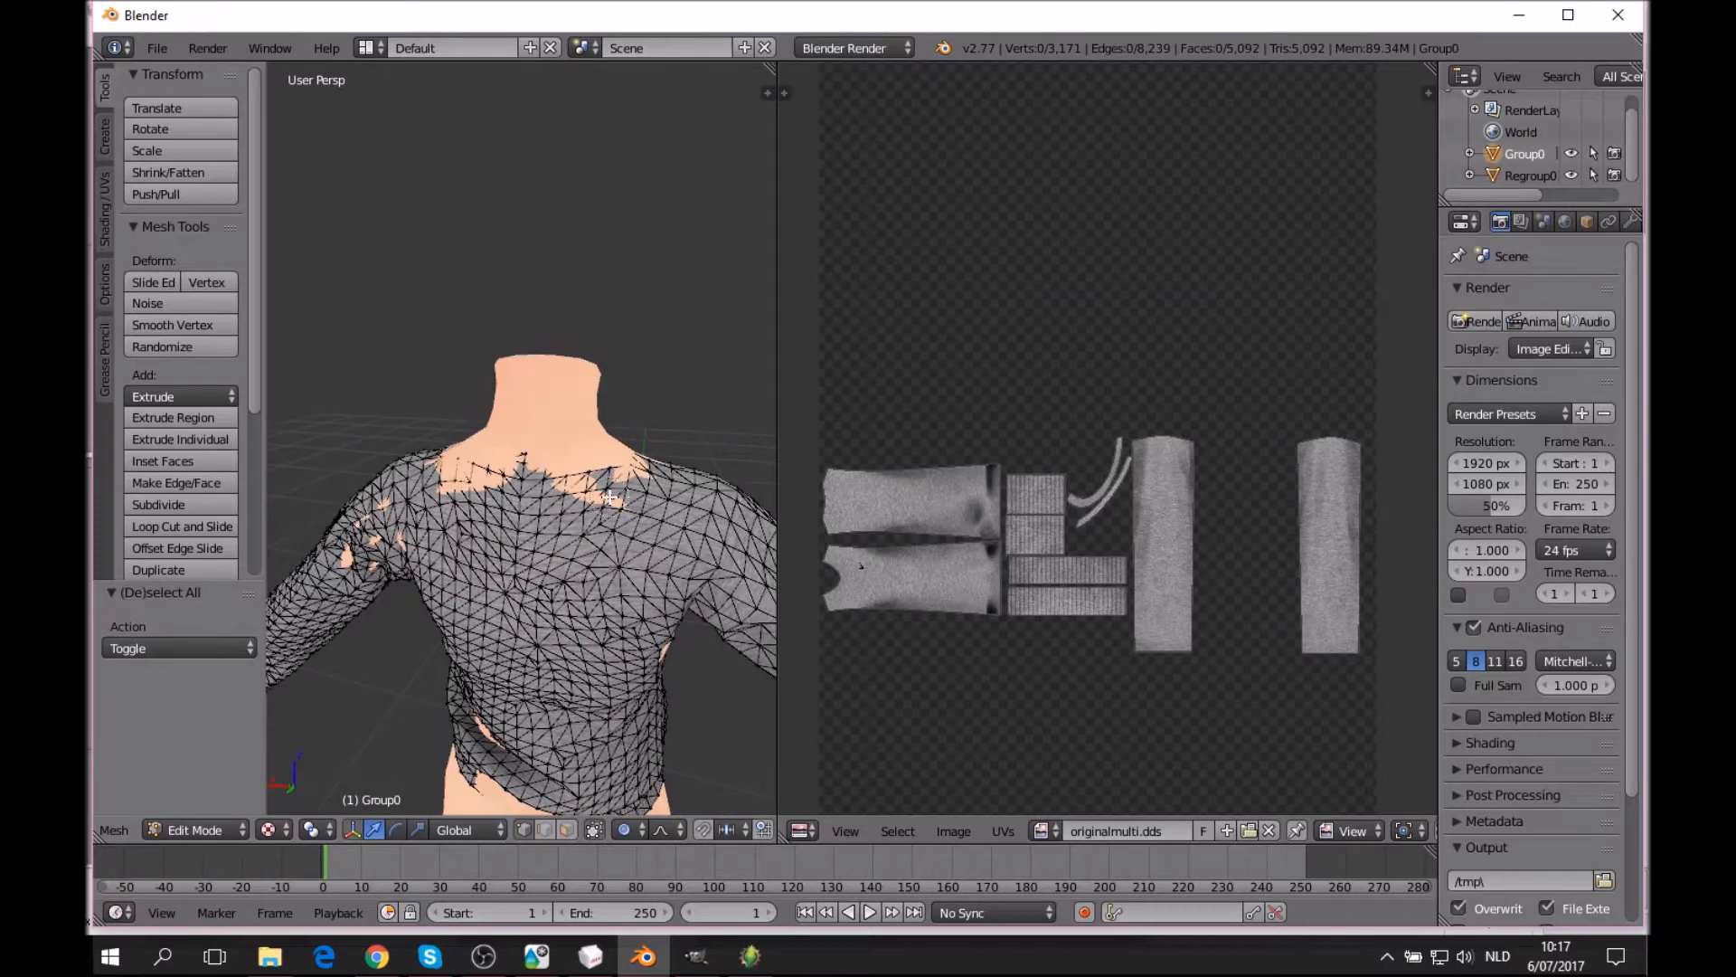
key(c)
mouse_move(633, 479)
mouse_down()
mouse_move(456, 470)
mouse_move(613, 499)
mouse_up()
right_click(613, 499)
middle_drag(613, 499, 579, 512)
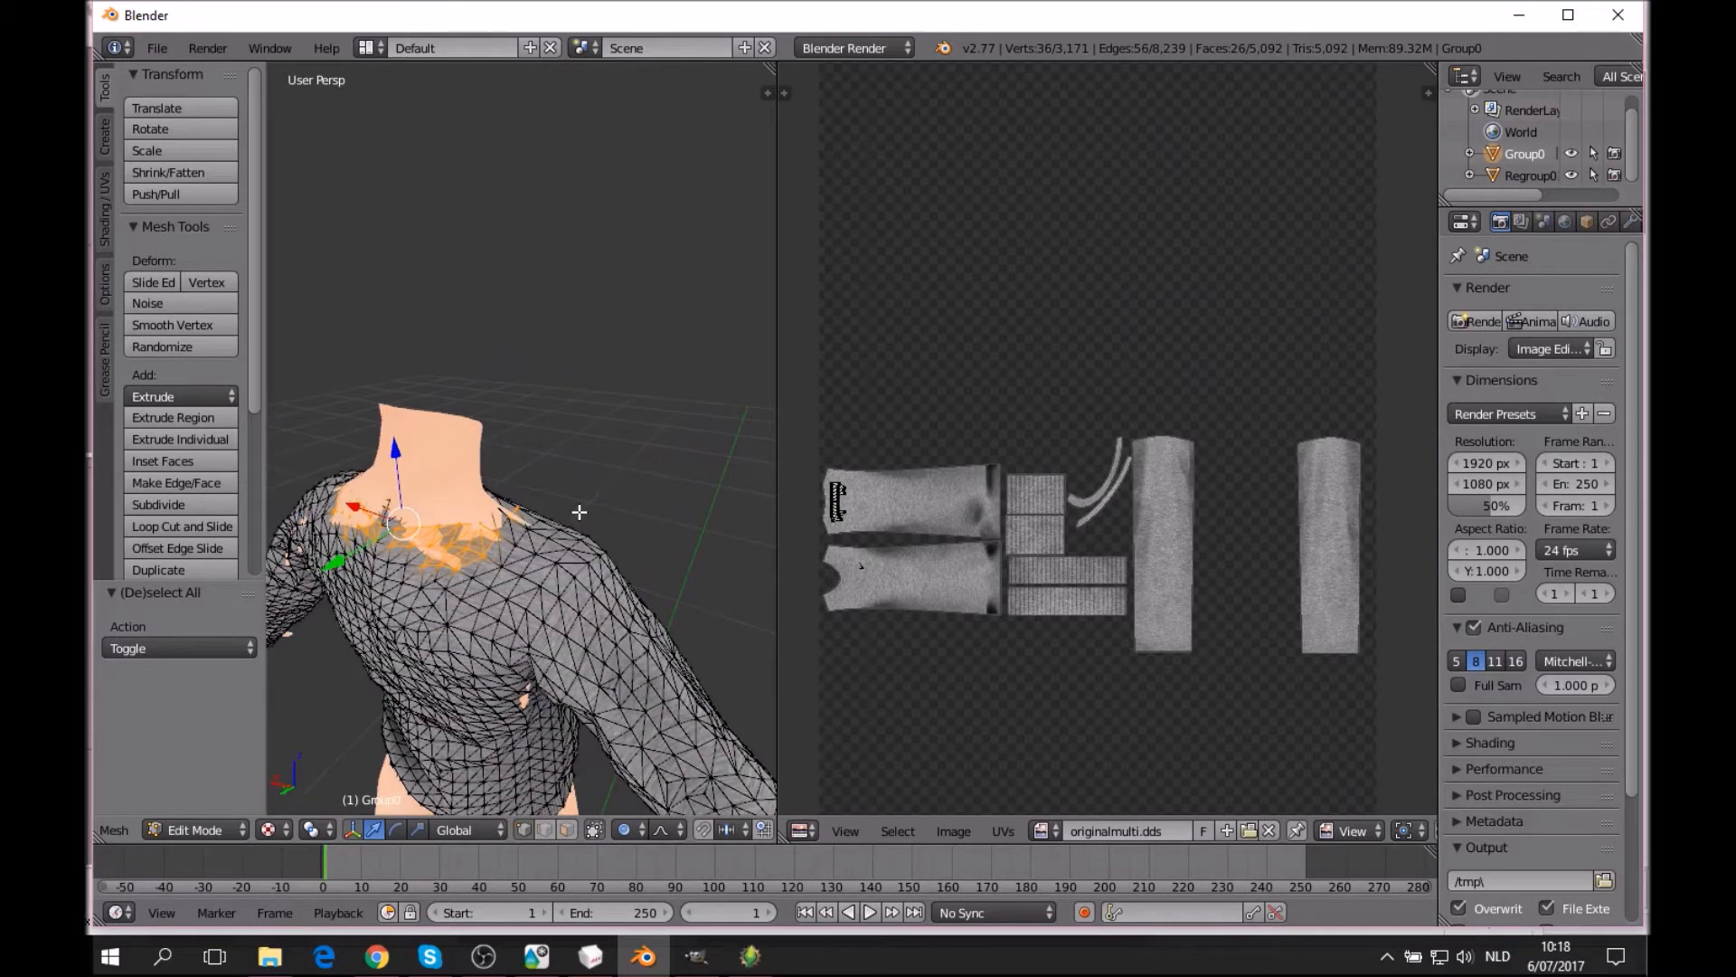
key(g)
scroll(355, 546, down, 2)
click(356, 547)
drag(356, 548, 353, 552)
key(a)
middle_drag(590, 469, 613, 467)
key(c)
drag(495, 497, 594, 499)
click(613, 502)
click(661, 510)
click(676, 510)
right_click(674, 511)
middle_drag(646, 518, 555, 526)
key(a)
Select the row of vertices along the back neckline edge and move it outward along global Y.
middle_drag(436, 536, 503, 597)
key(c)
click(503, 599)
drag(520, 600, 670, 625)
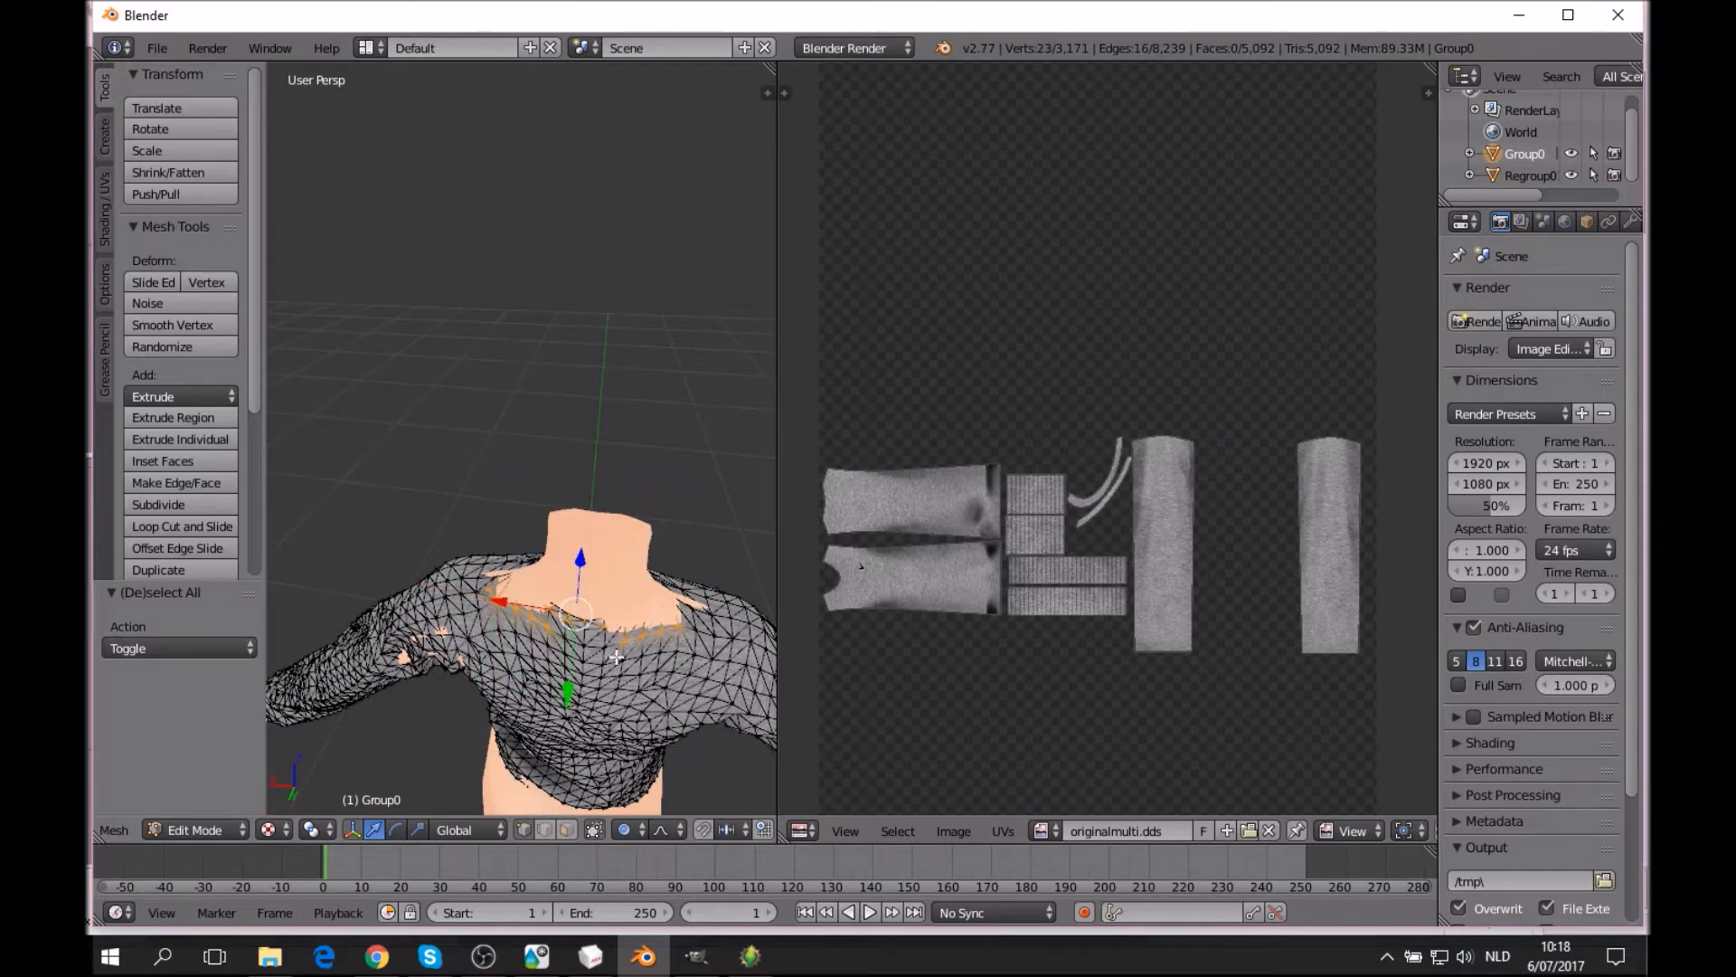
key(g)
key(y)
click(573, 687)
key(a)
Pull the vertices at the left and right ends of the back neckline outward over the skin.
key(c)
drag(519, 604, 510, 645)
key(a)
drag(649, 612, 668, 651)
key(a)
Select the vertices at the right corner of the neckline and adjust their height along Z.
click(665, 613)
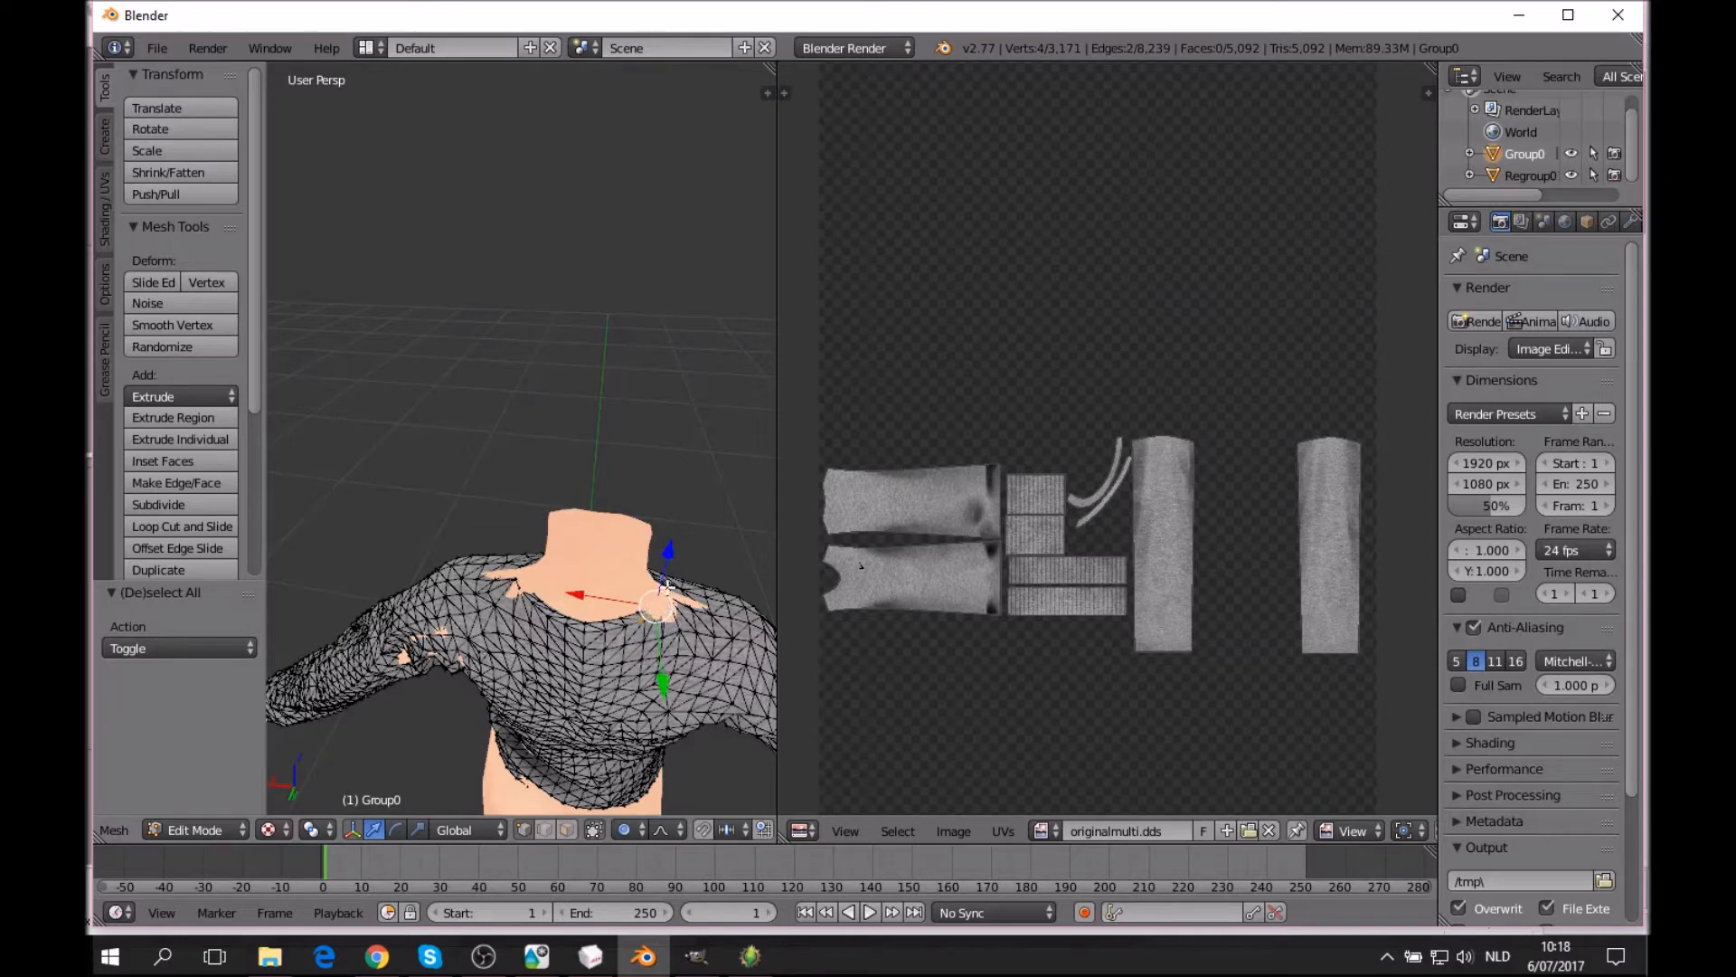
mouse_move(669, 558)
mouse_down()
mouse_move(677, 542)
mouse_move(674, 597)
mouse_move(628, 594)
mouse_move(641, 616)
mouse_move(666, 569)
mouse_up()
key(a)
click(660, 604)
key(a)
Reselect two vertices at the right corner of the neckline and raise them about 0.001 along Z.
key(c)
click(654, 608)
right_click(657, 609)
key(a)
right_click(659, 603)
mouse_move(659, 603)
middle_down()
mouse_move(613, 608)
mouse_move(629, 600)
middle_up()
drag(611, 560, 613, 551)
key(g)
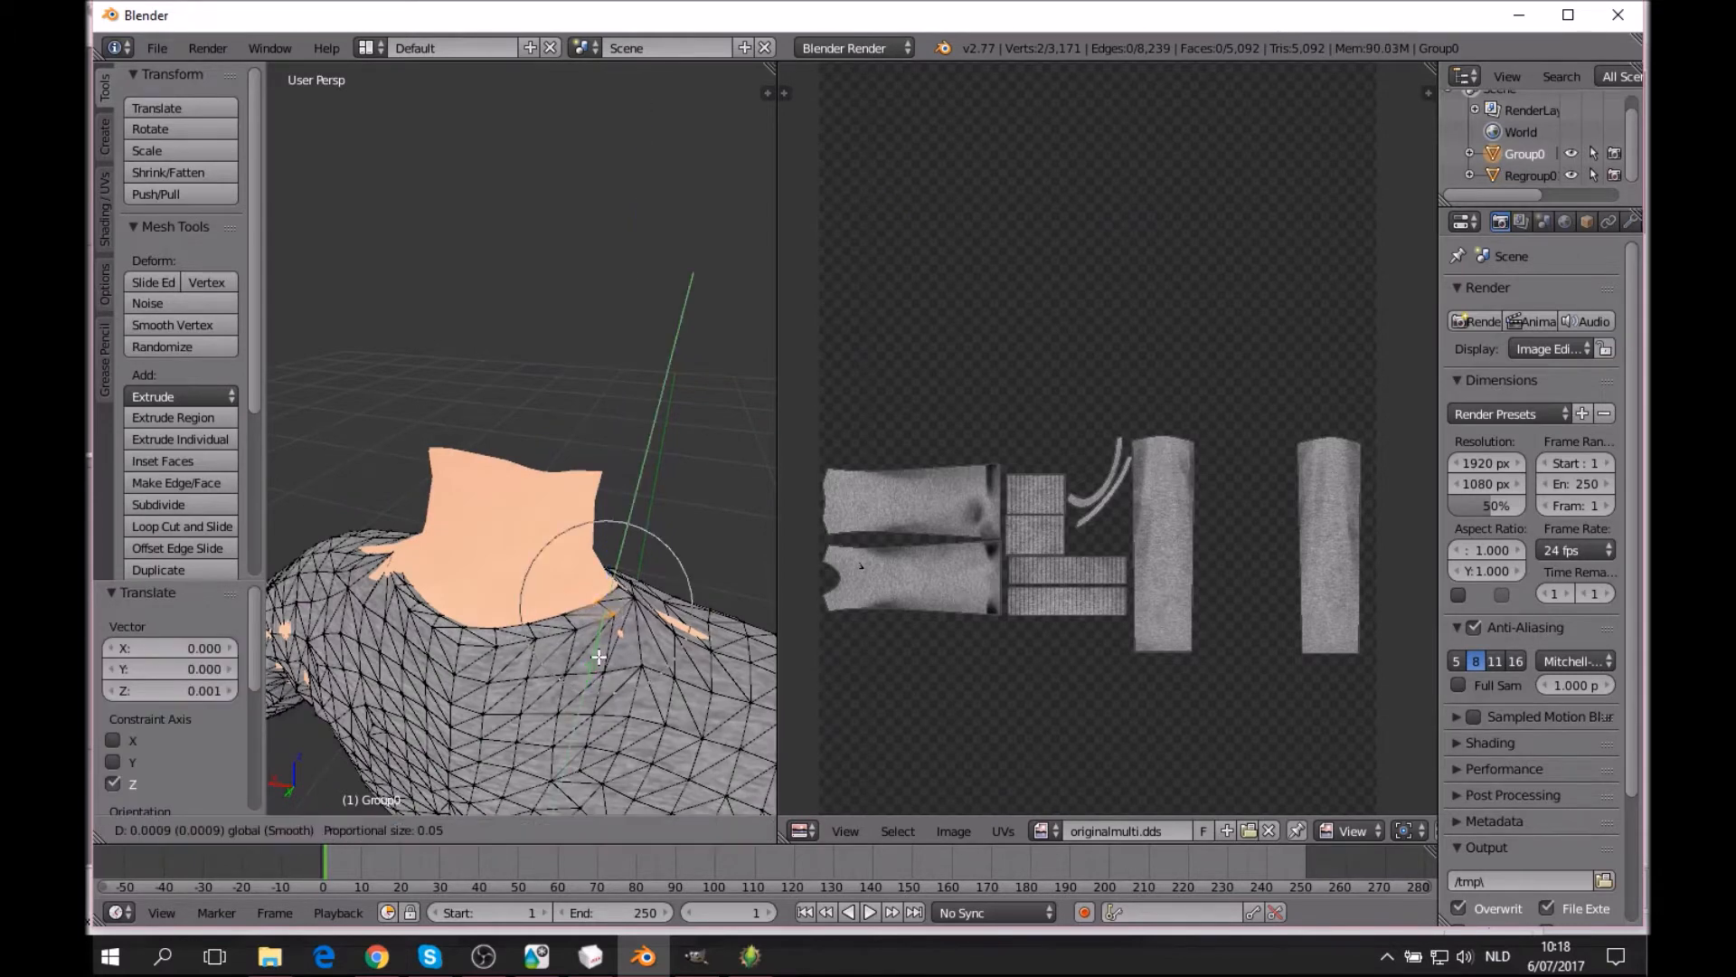
key(Escape)
key(a)
Move the single vertex just below the right neckline corner about -0.002 along global X.
middle_drag(604, 651, 617, 631)
right_click(622, 624)
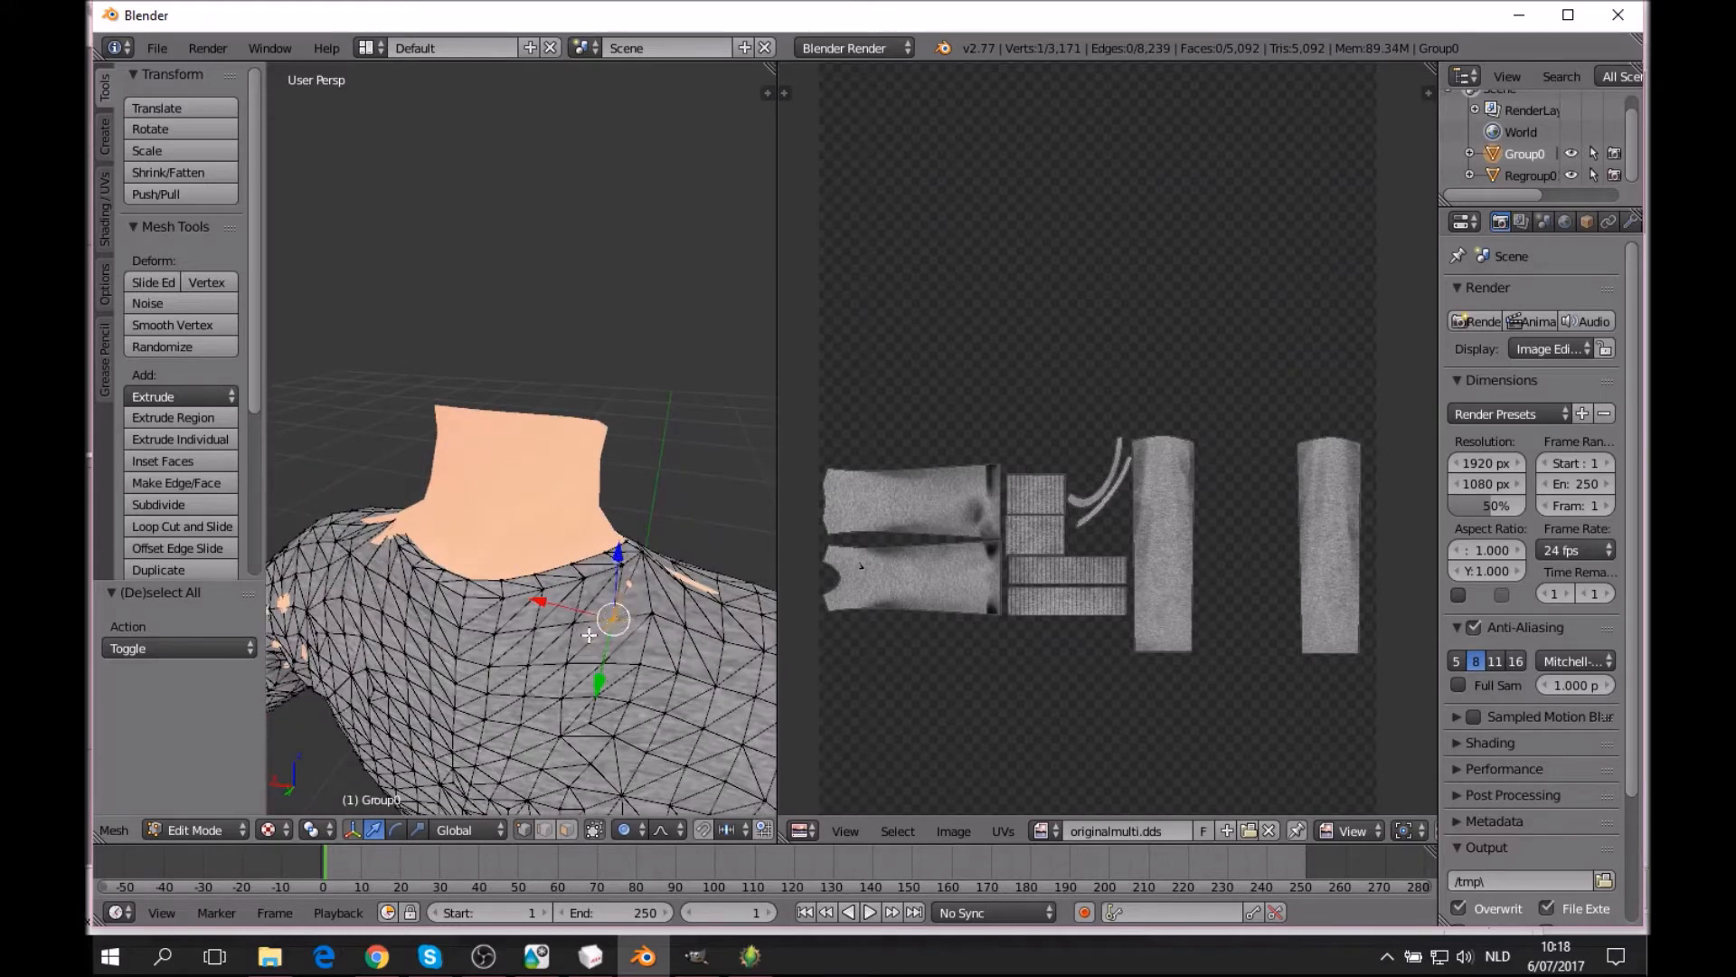
drag(587, 615, 606, 575)
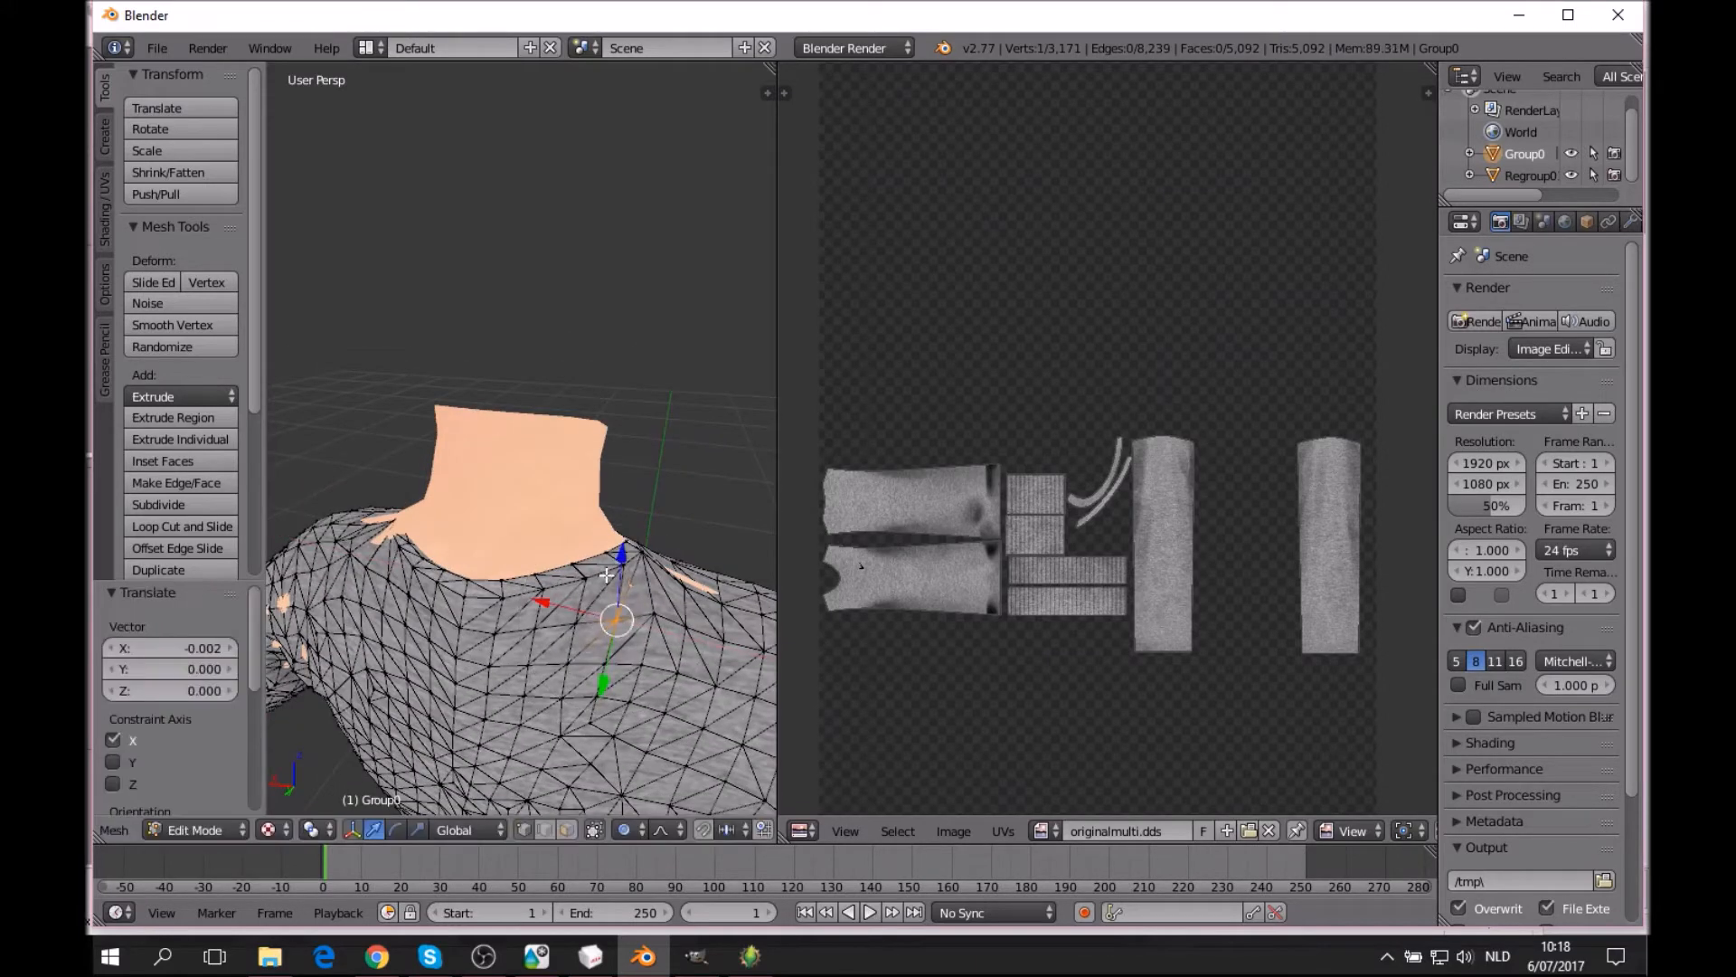
key(a)
Select the four vertices on the shoulder beside the left end of the back neckline and raise them along Z.
middle_drag(622, 555, 520, 613)
key(c)
mouse_move(510, 575)
mouse_down()
mouse_move(469, 573)
mouse_move(496, 600)
mouse_up()
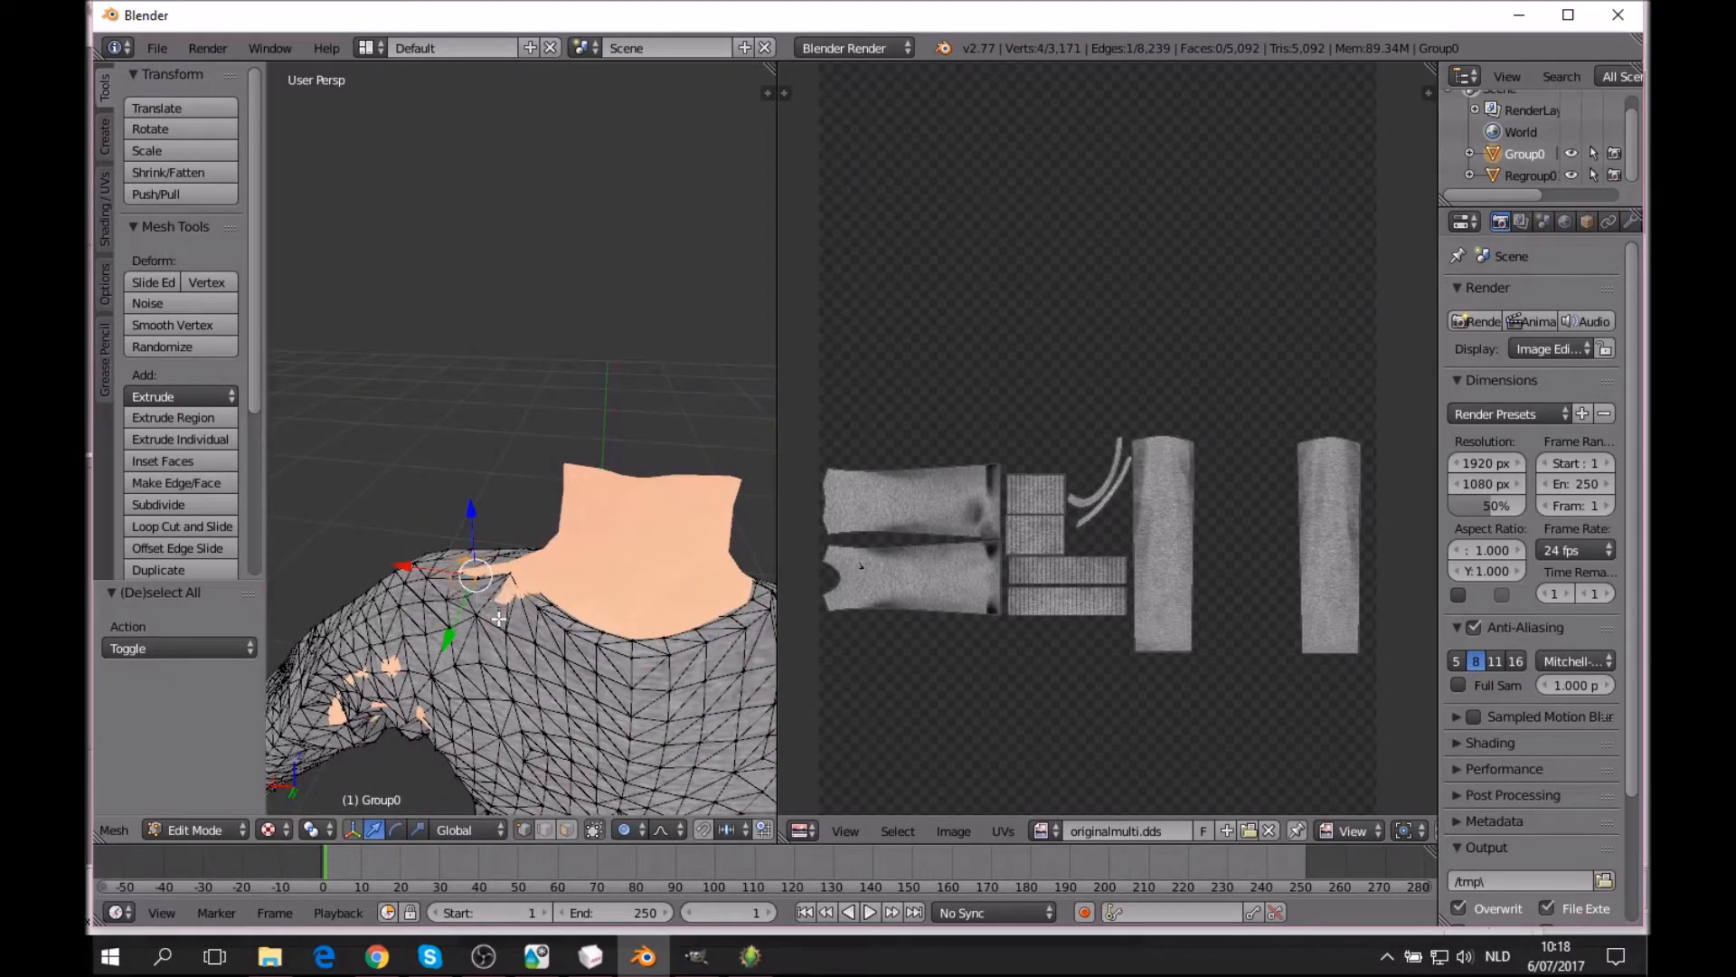
middle_drag(498, 619, 508, 624)
drag(508, 552, 508, 549)
key(a)
Adjust the vertices around the remaining skin patch at the left corner of the back neckline to cover it.
key(c)
drag(548, 608, 557, 579)
key(a)
middle_drag(555, 599, 599, 631)
key(c)
mouse_move(633, 644)
mouse_down()
mouse_move(669, 636)
mouse_move(684, 594)
mouse_move(684, 661)
mouse_up()
right_click(679, 625)
shift+right_click(672, 644)
key(a)
Raise two vertices at the left corner of the neckline 0.001 along Z and move them 0.002 along X.
key(c)
click(687, 630)
drag(712, 585, 701, 585)
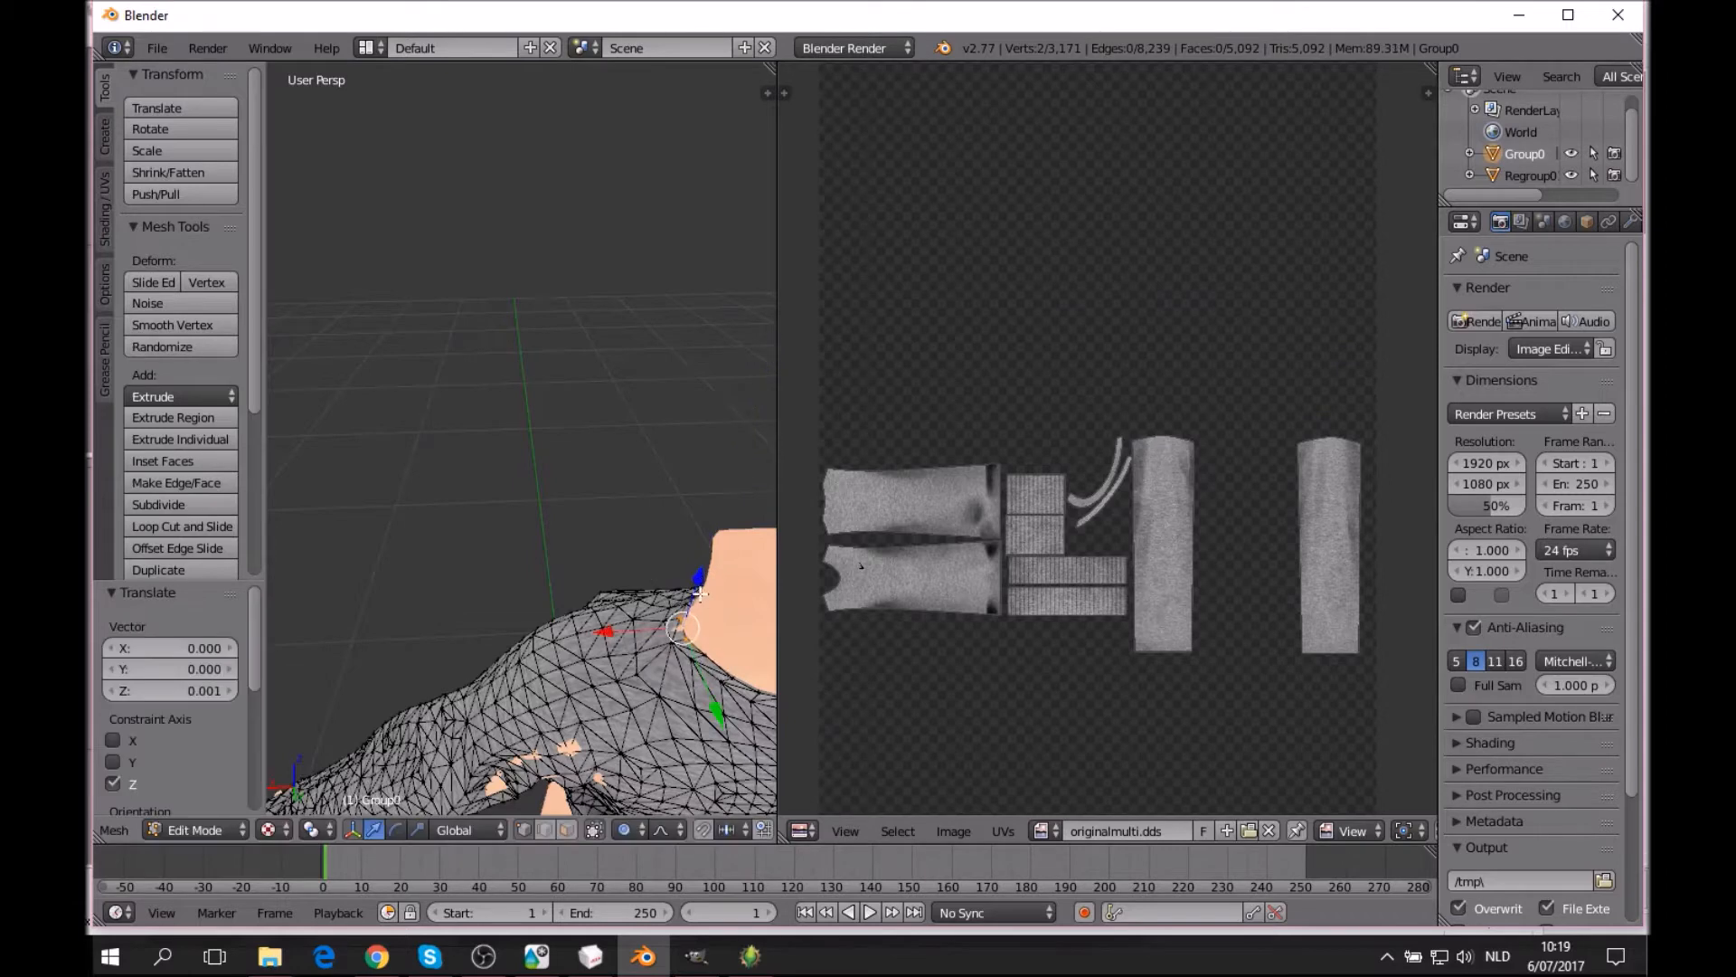
drag(623, 631, 634, 631)
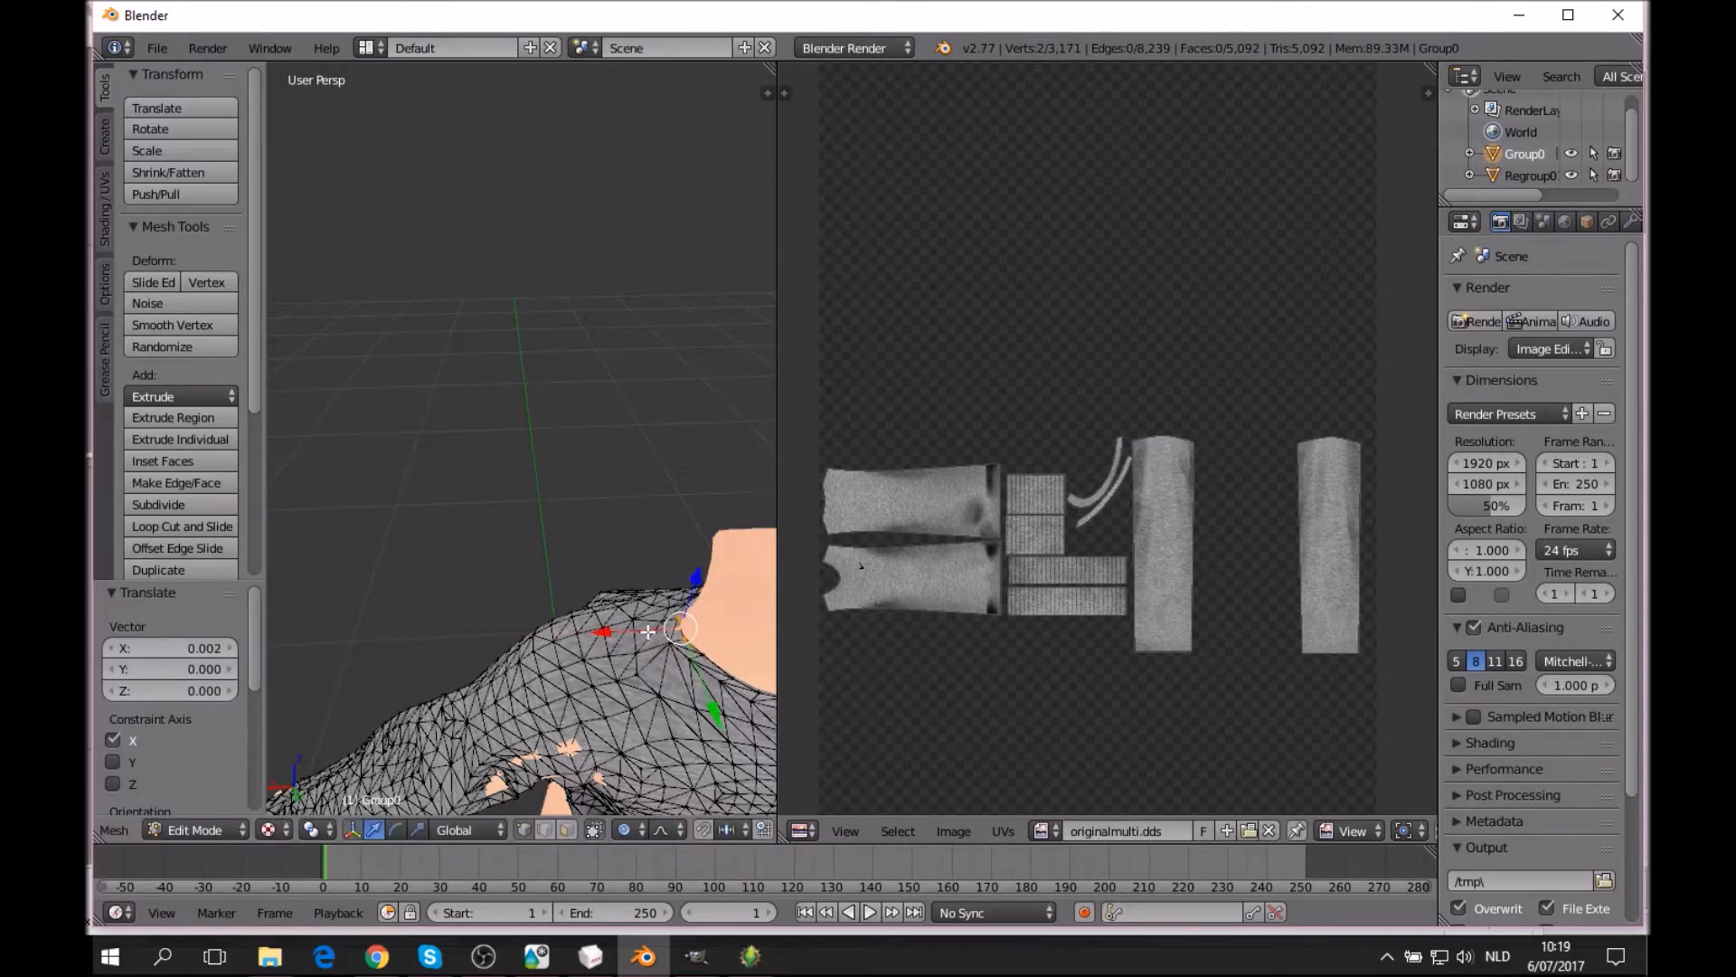
drag(697, 579, 697, 577)
key(a)
Select the neckline edge vertex above the skin gap on the opposite shoulder and nudge it over the skin.
middle_drag(697, 577, 350, 537)
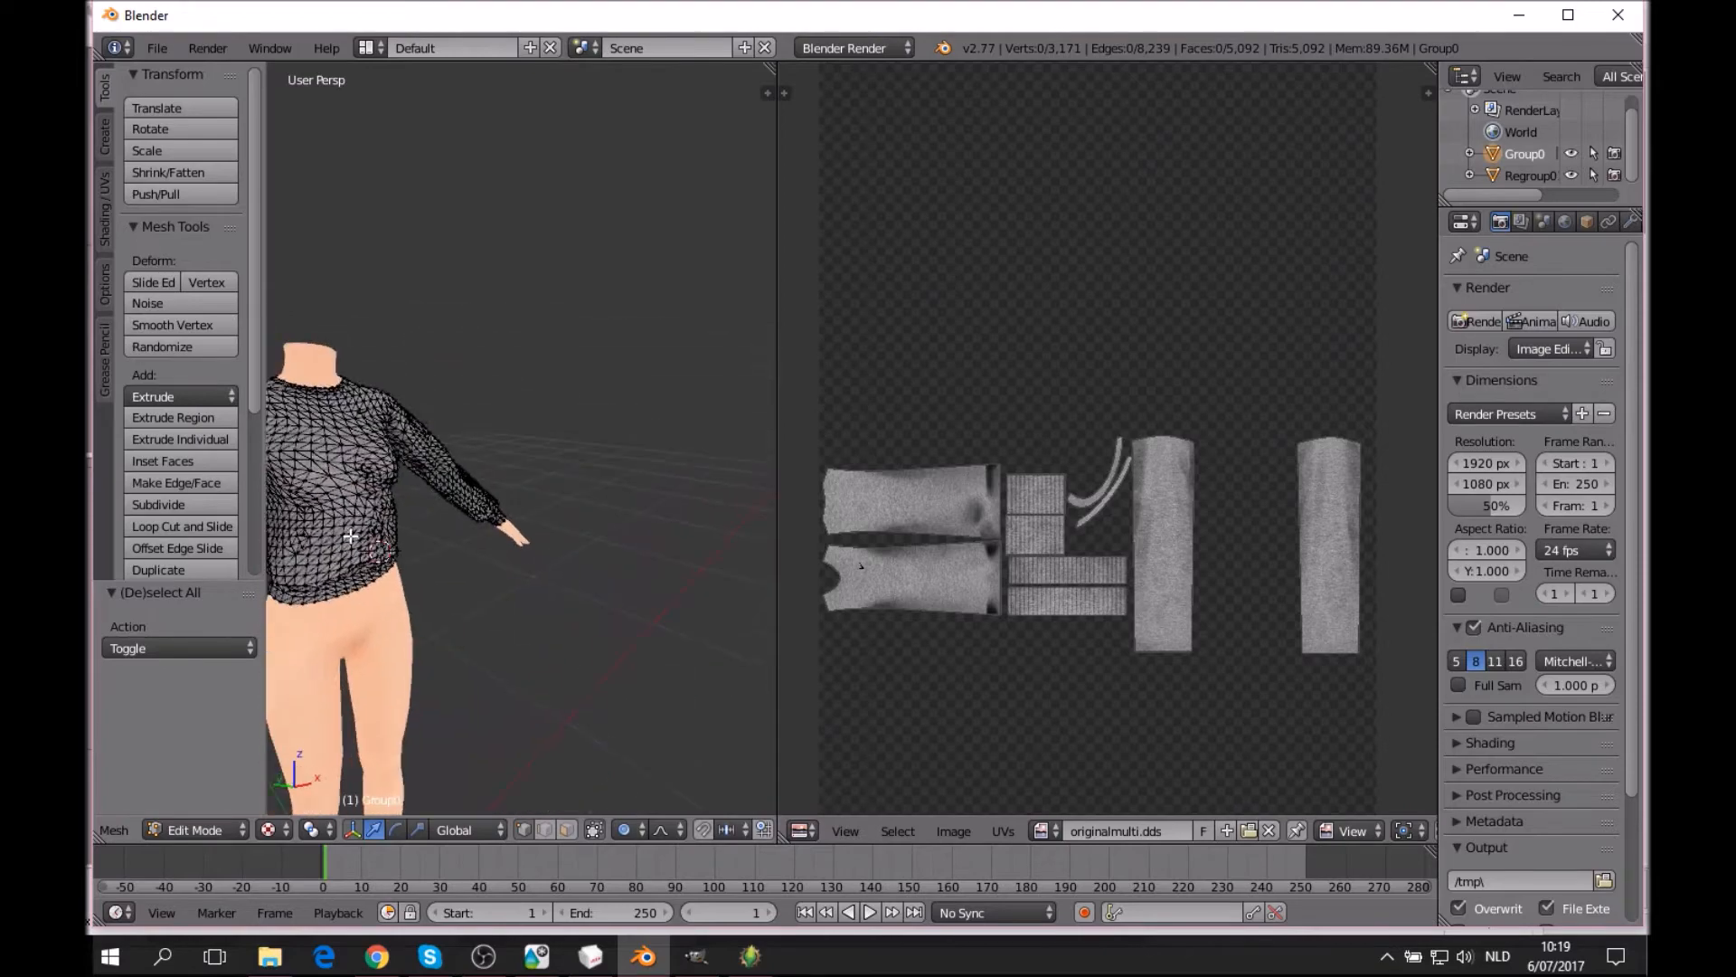
middle_drag(439, 491, 681, 546)
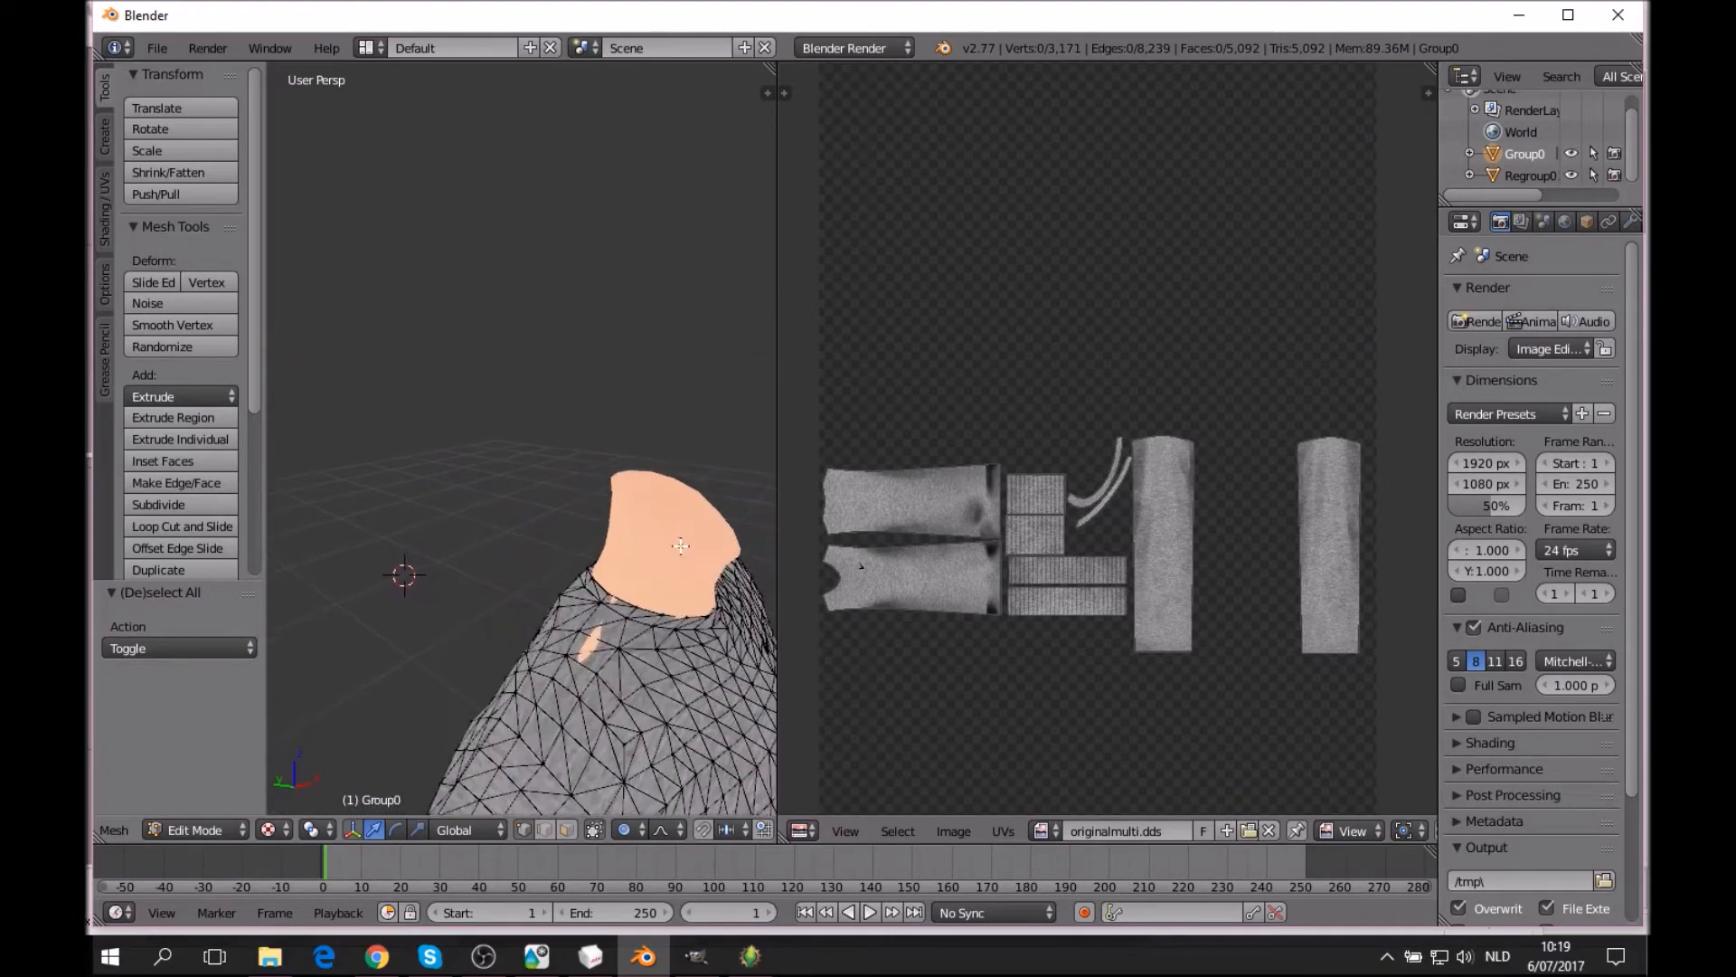
right_click(623, 596)
drag(657, 573, 655, 575)
middle_drag(655, 575, 609, 651)
key(a)
Select three vertices around the skin gap on top of that shoulder and raise them about 0.002 along Z.
right_click(638, 702)
shift+right_click(646, 716)
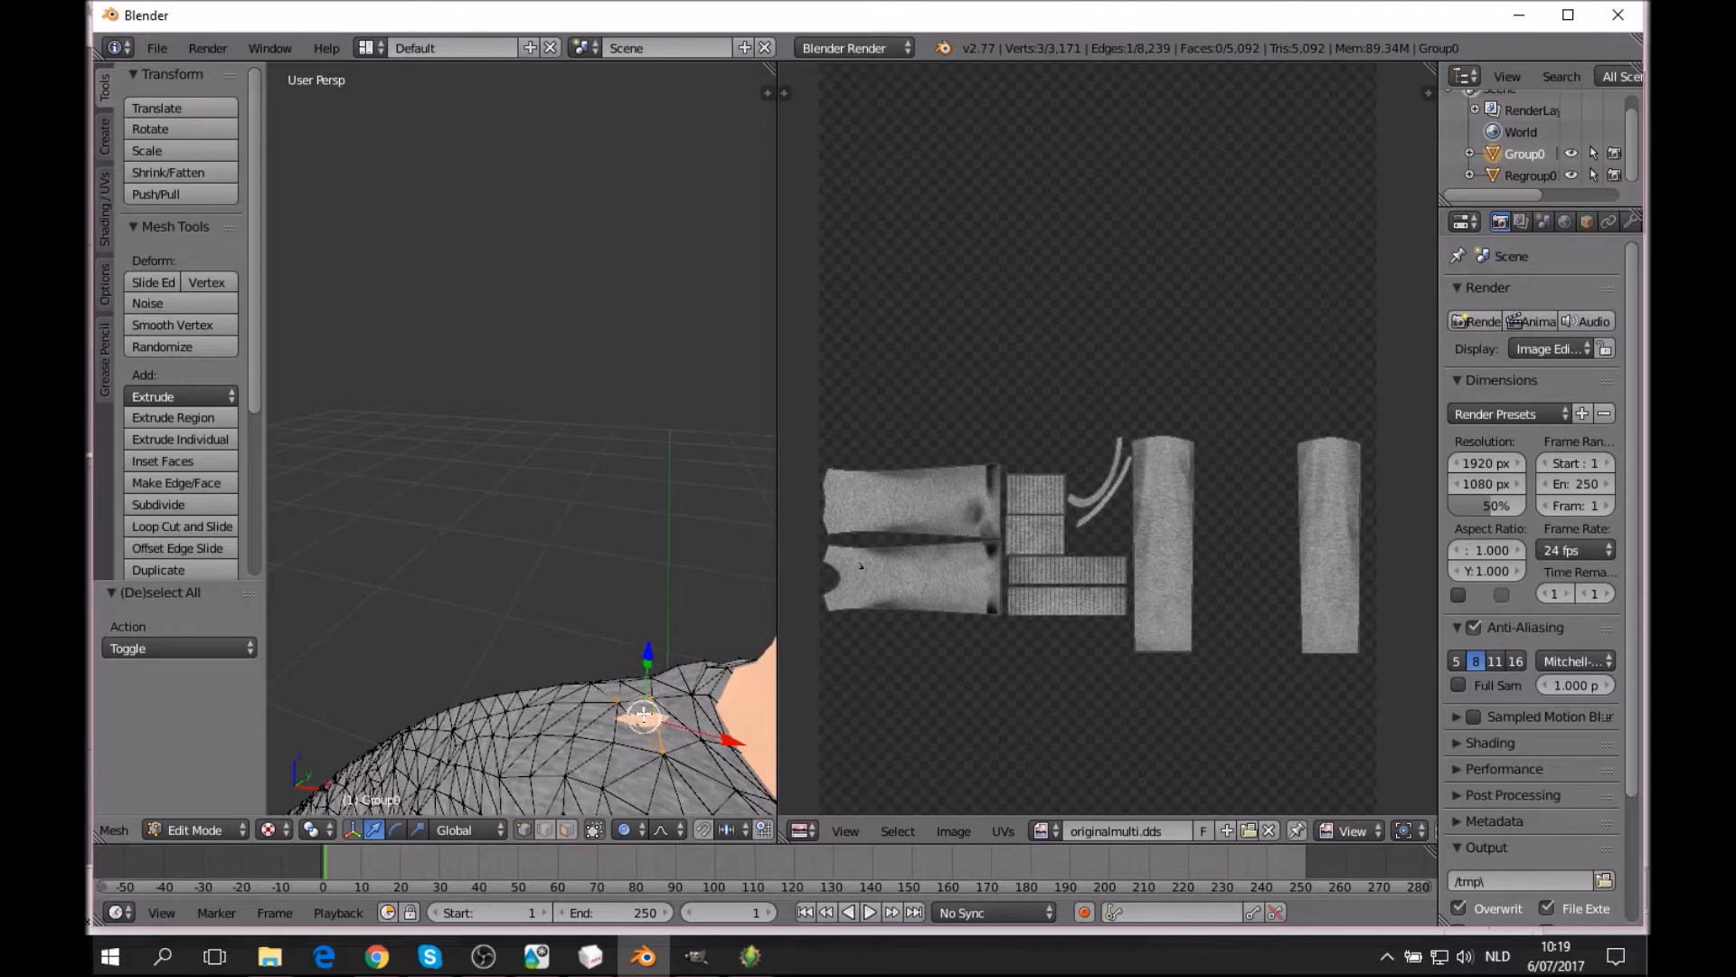
key(a)
scroll(646, 669, down, 6)
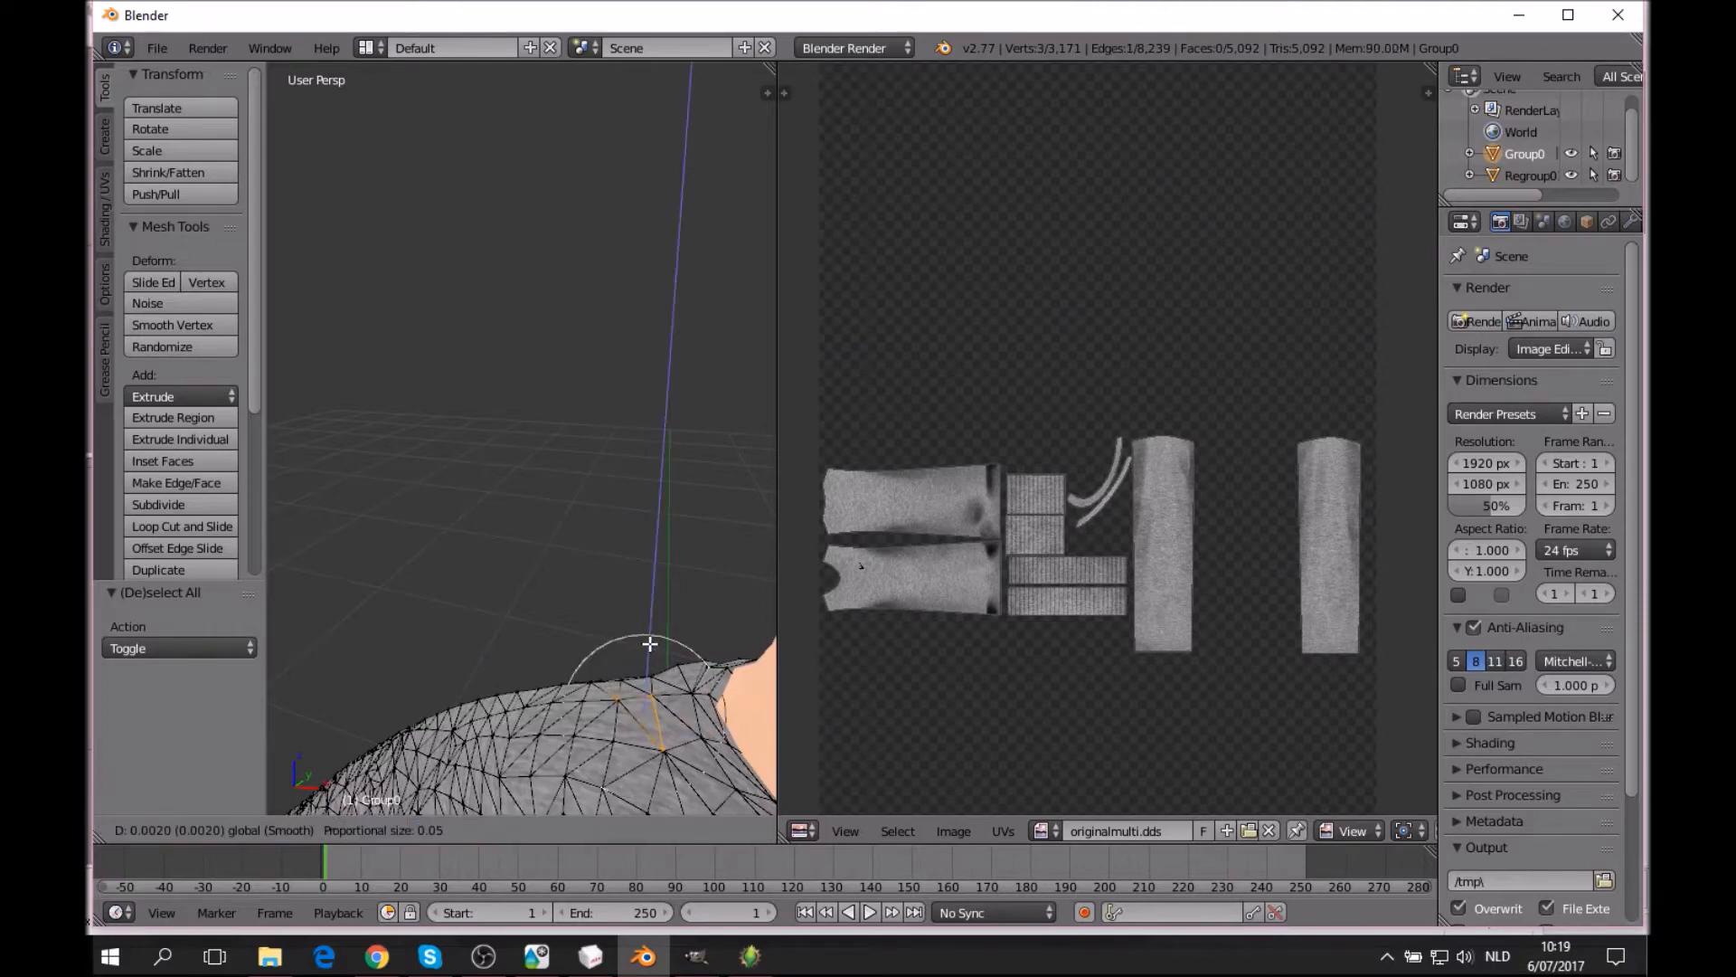
Pull the vertices around the skin gaps at the front of the armpit outward to cover the skin.
middle_drag(642, 694, 605, 273)
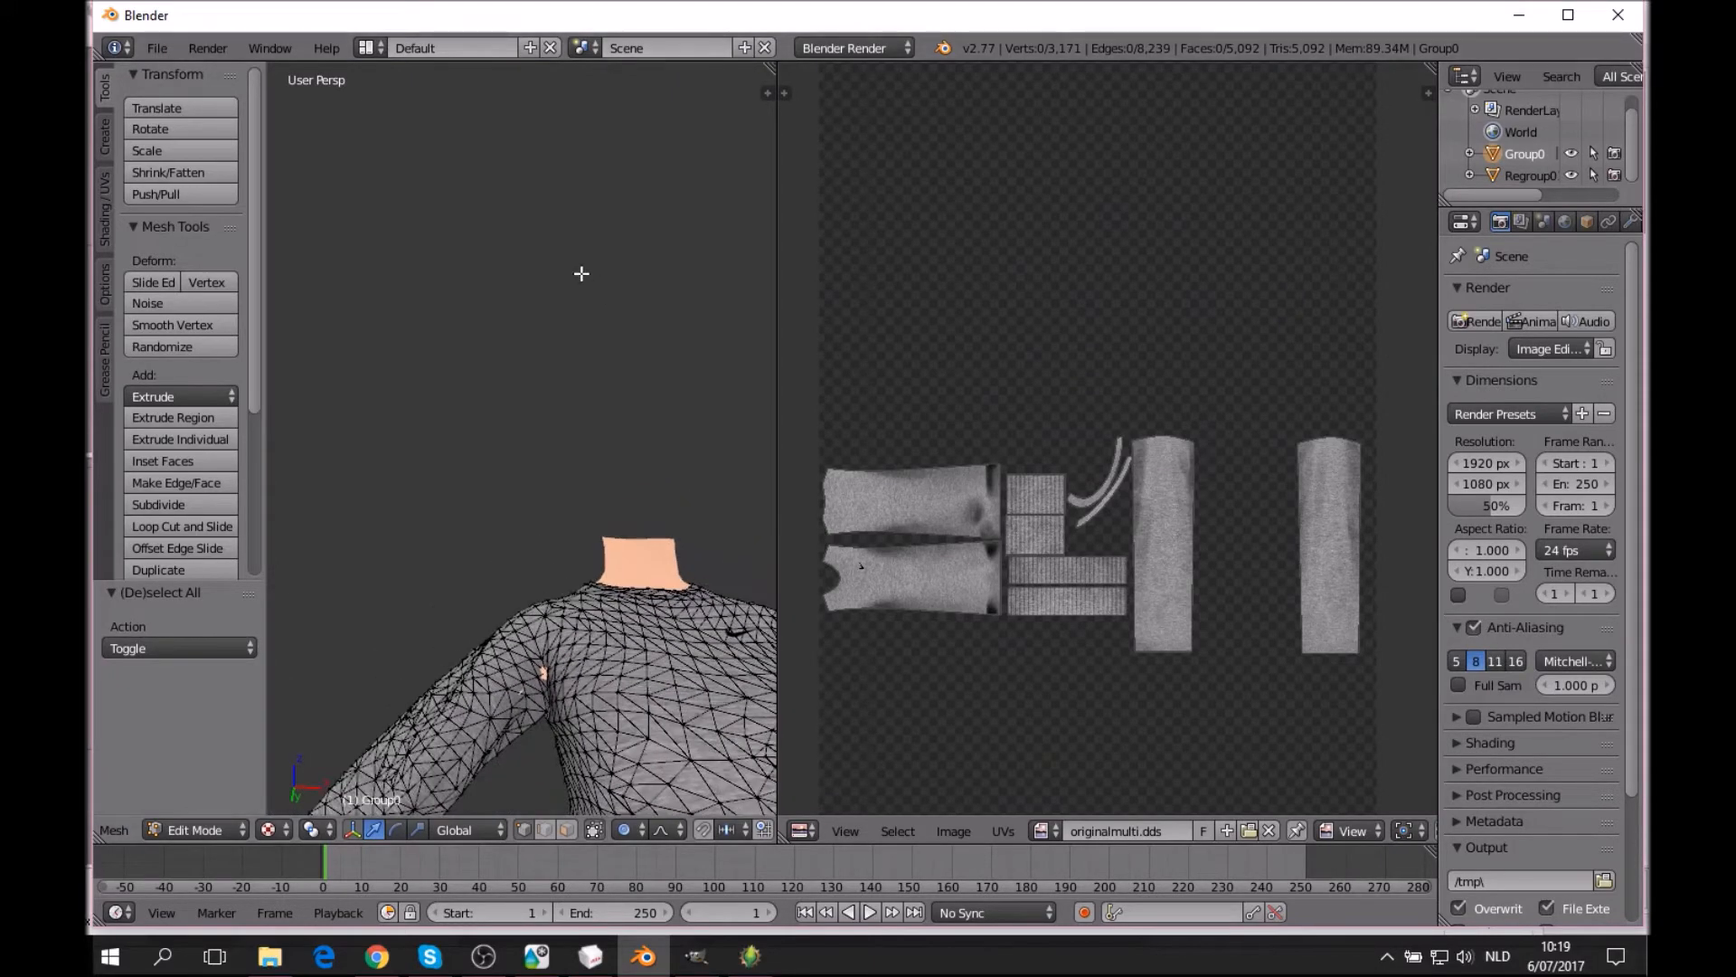
scroll(588, 494, down, 5)
shift+middle_drag(588, 494, 544, 518)
scroll(634, 431, up, 6)
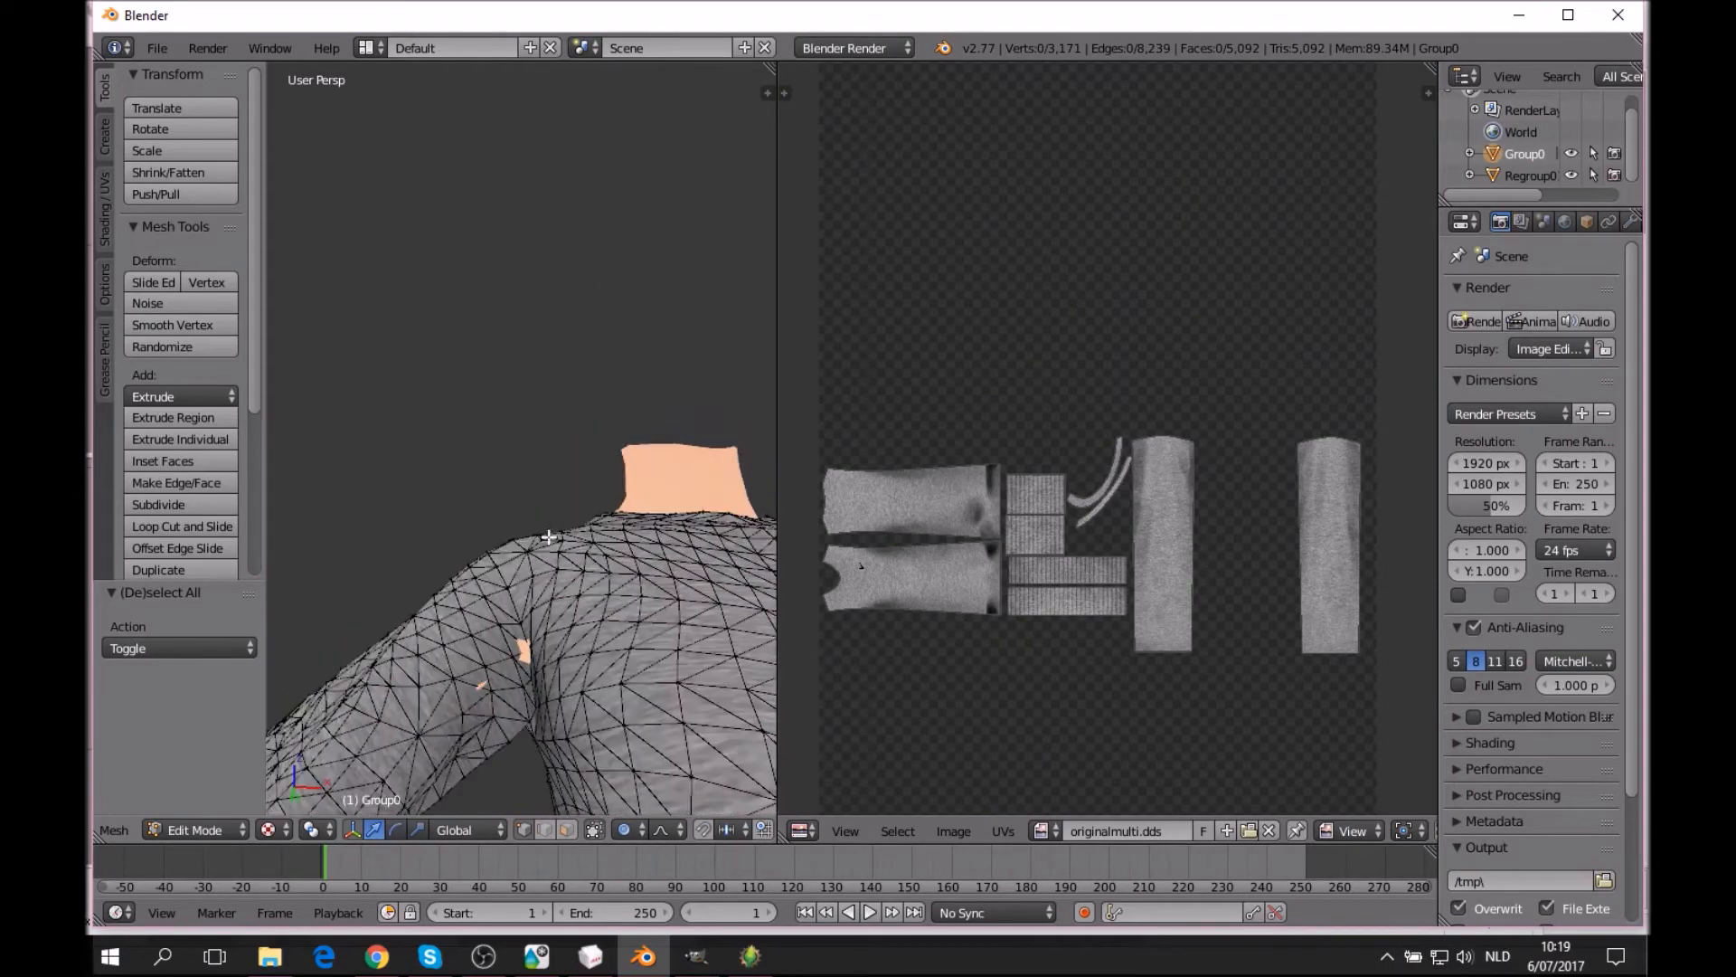
mouse_move(525, 651)
middle_down()
mouse_move(534, 676)
mouse_move(542, 660)
mouse_move(517, 638)
middle_up()
drag(516, 637, 513, 640)
middle_drag(513, 641, 588, 560)
drag(545, 568, 546, 572)
key(a)
Adjust the vertices along the front armhole crease above the armpit.
middle_drag(546, 571, 576, 586)
key(a)
key(a)
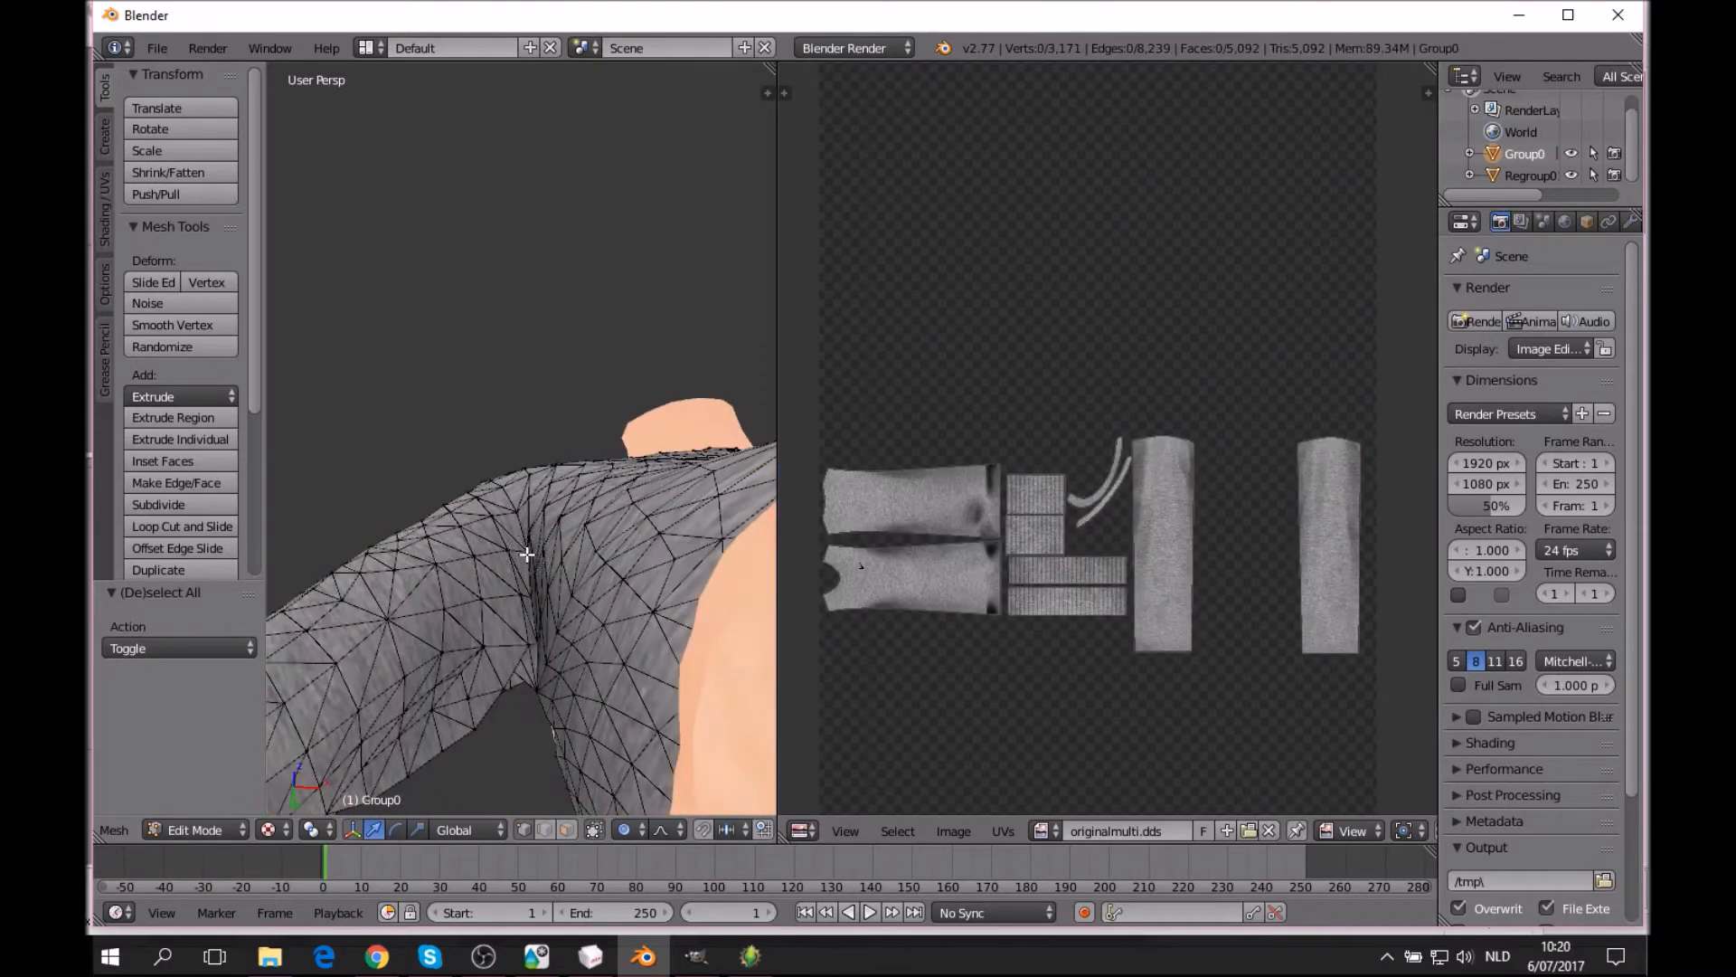
drag(527, 497, 528, 531)
key(a)
Select the seven vertices around the skin gap on the back below the armpit and move them about -0.001 along X.
middle_drag(568, 557, 554, 503)
key(c)
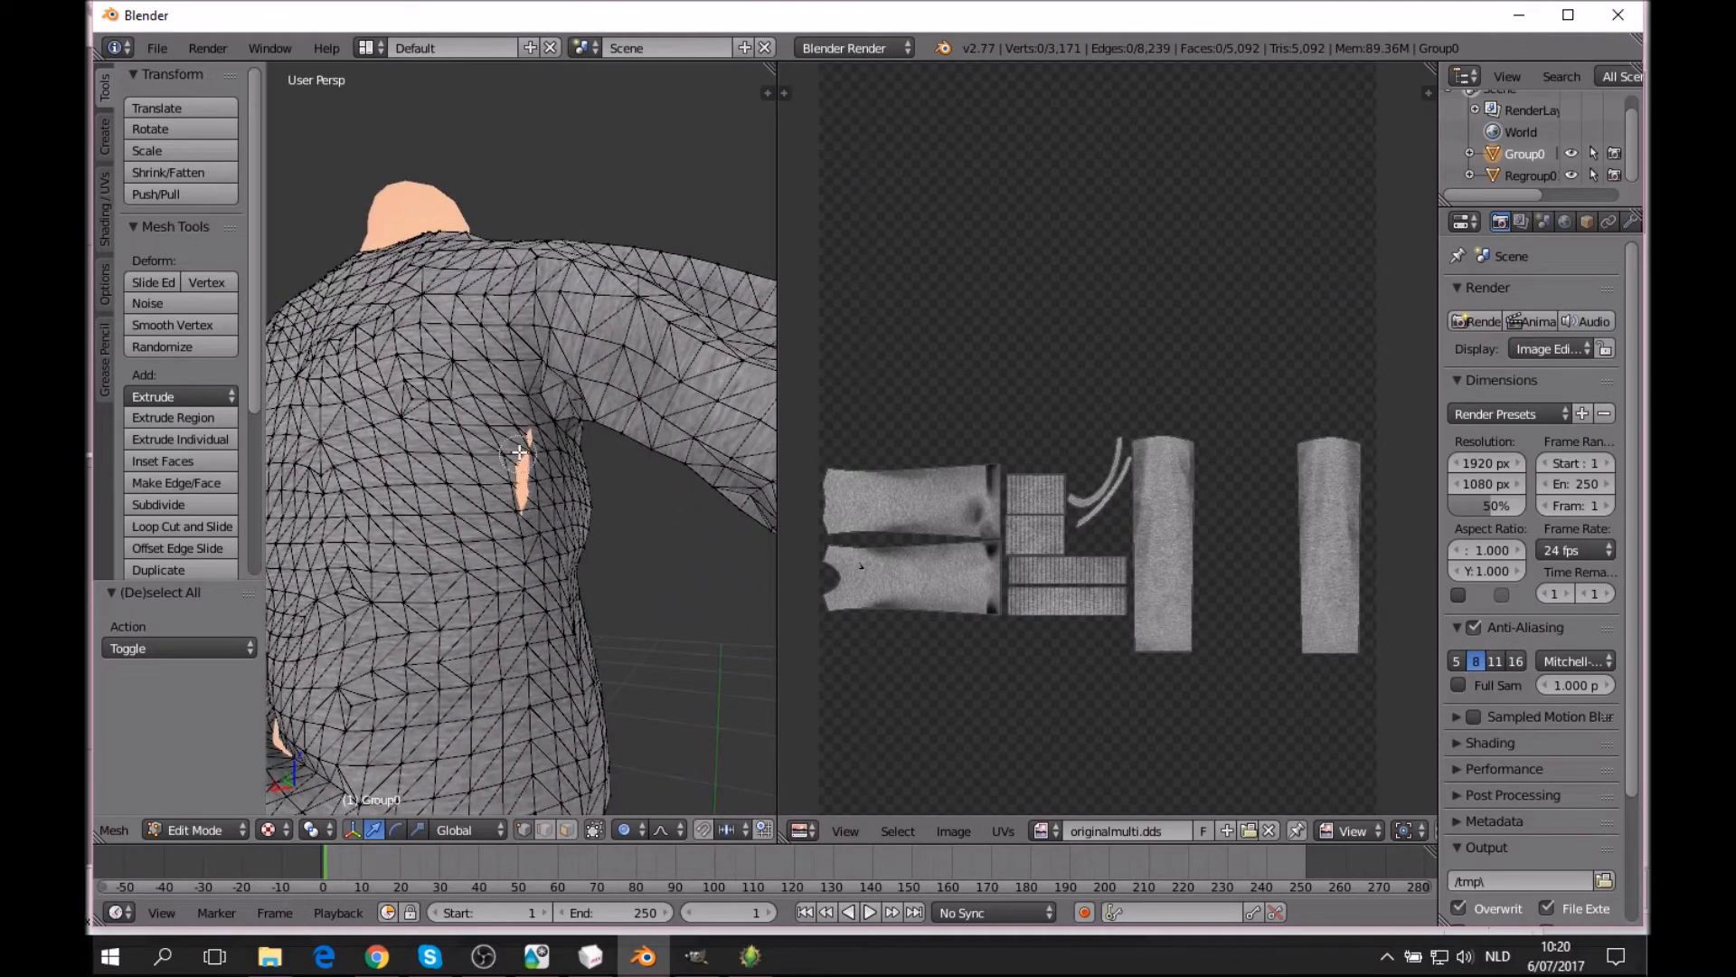
drag(523, 442, 522, 509)
right_click(522, 509)
middle_drag(521, 508, 558, 566)
key(g)
key(x)
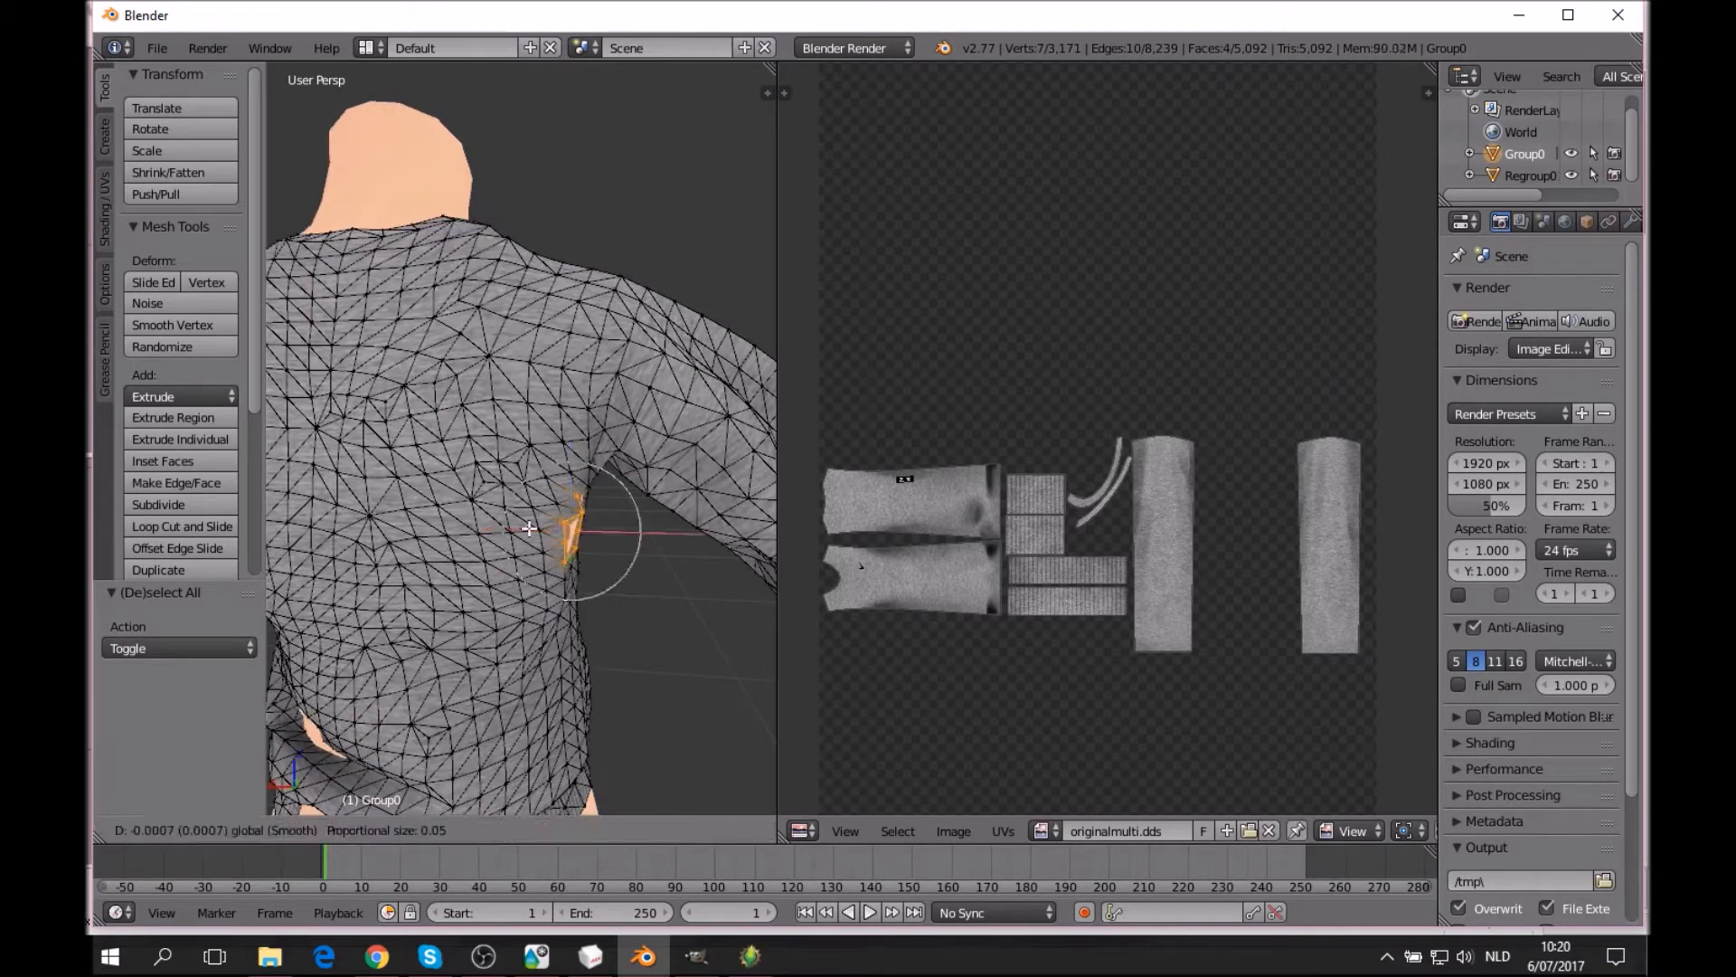
click(529, 527)
middle_drag(529, 527, 541, 589)
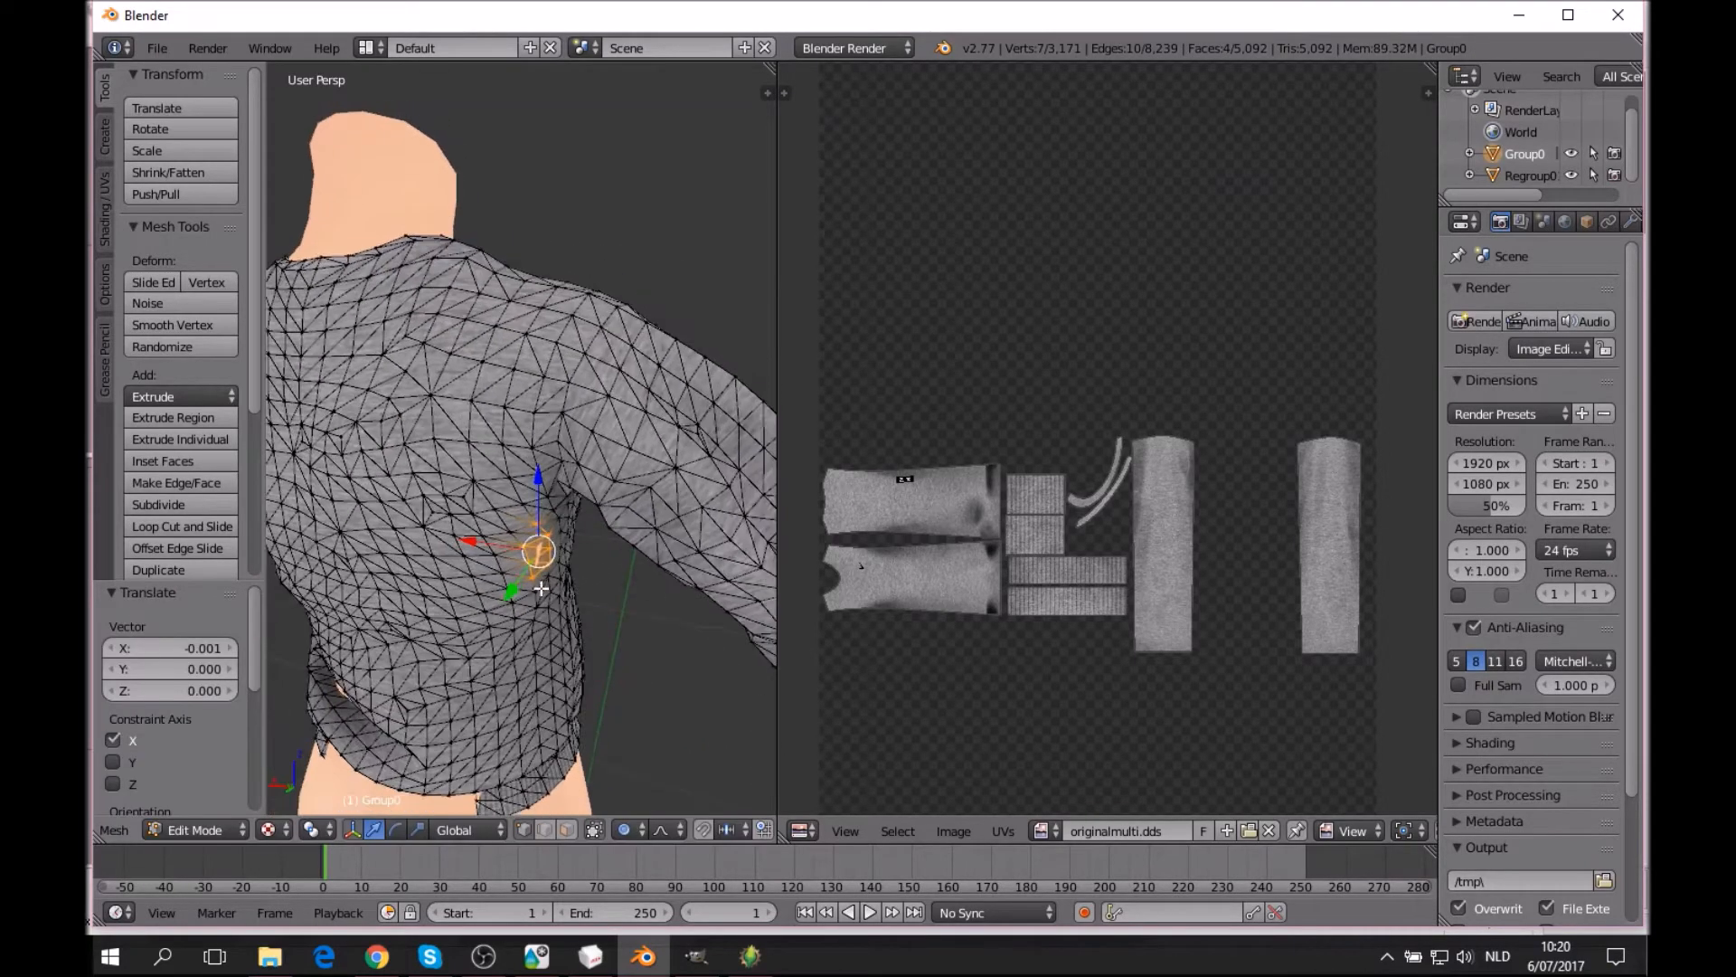
key(g)
key(Escape)
key(a)
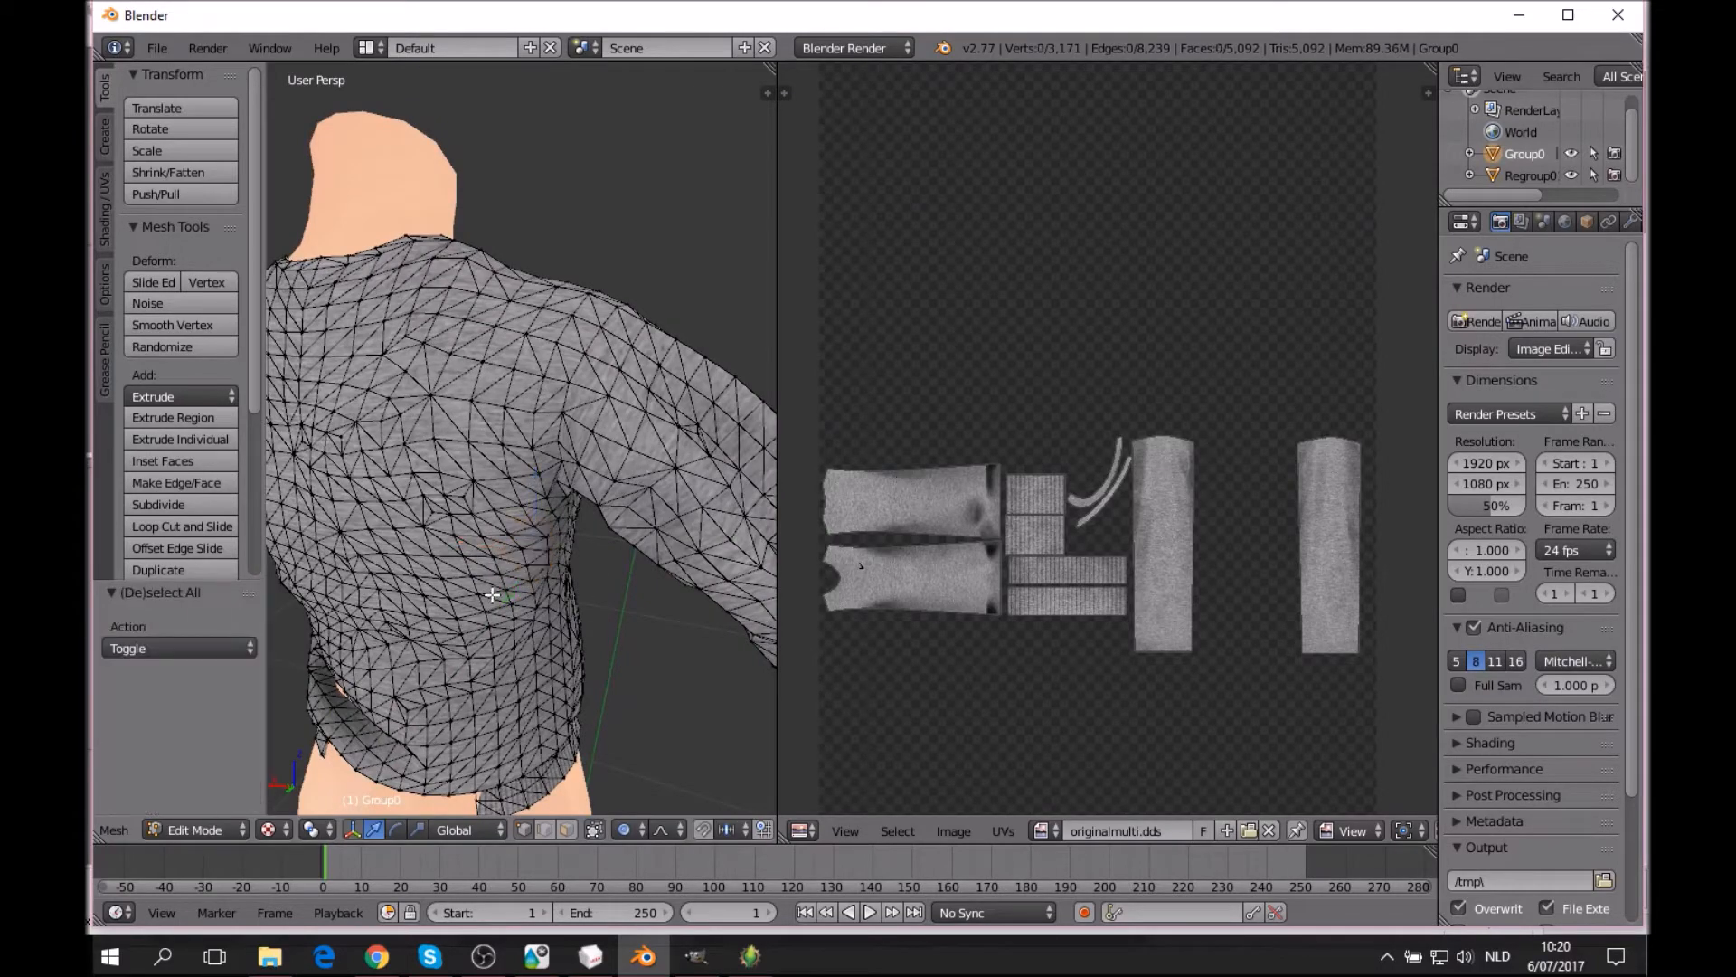
scroll(618, 586, up, 2)
scroll(618, 586, down, 5)
scroll(489, 610, up, 3)
key(c)
mouse_move(380, 462)
mouse_down()
mouse_move(360, 452)
mouse_move(384, 438)
mouse_move(323, 422)
mouse_move(362, 434)
mouse_move(342, 449)
mouse_move(502, 425)
mouse_move(476, 442)
mouse_up()
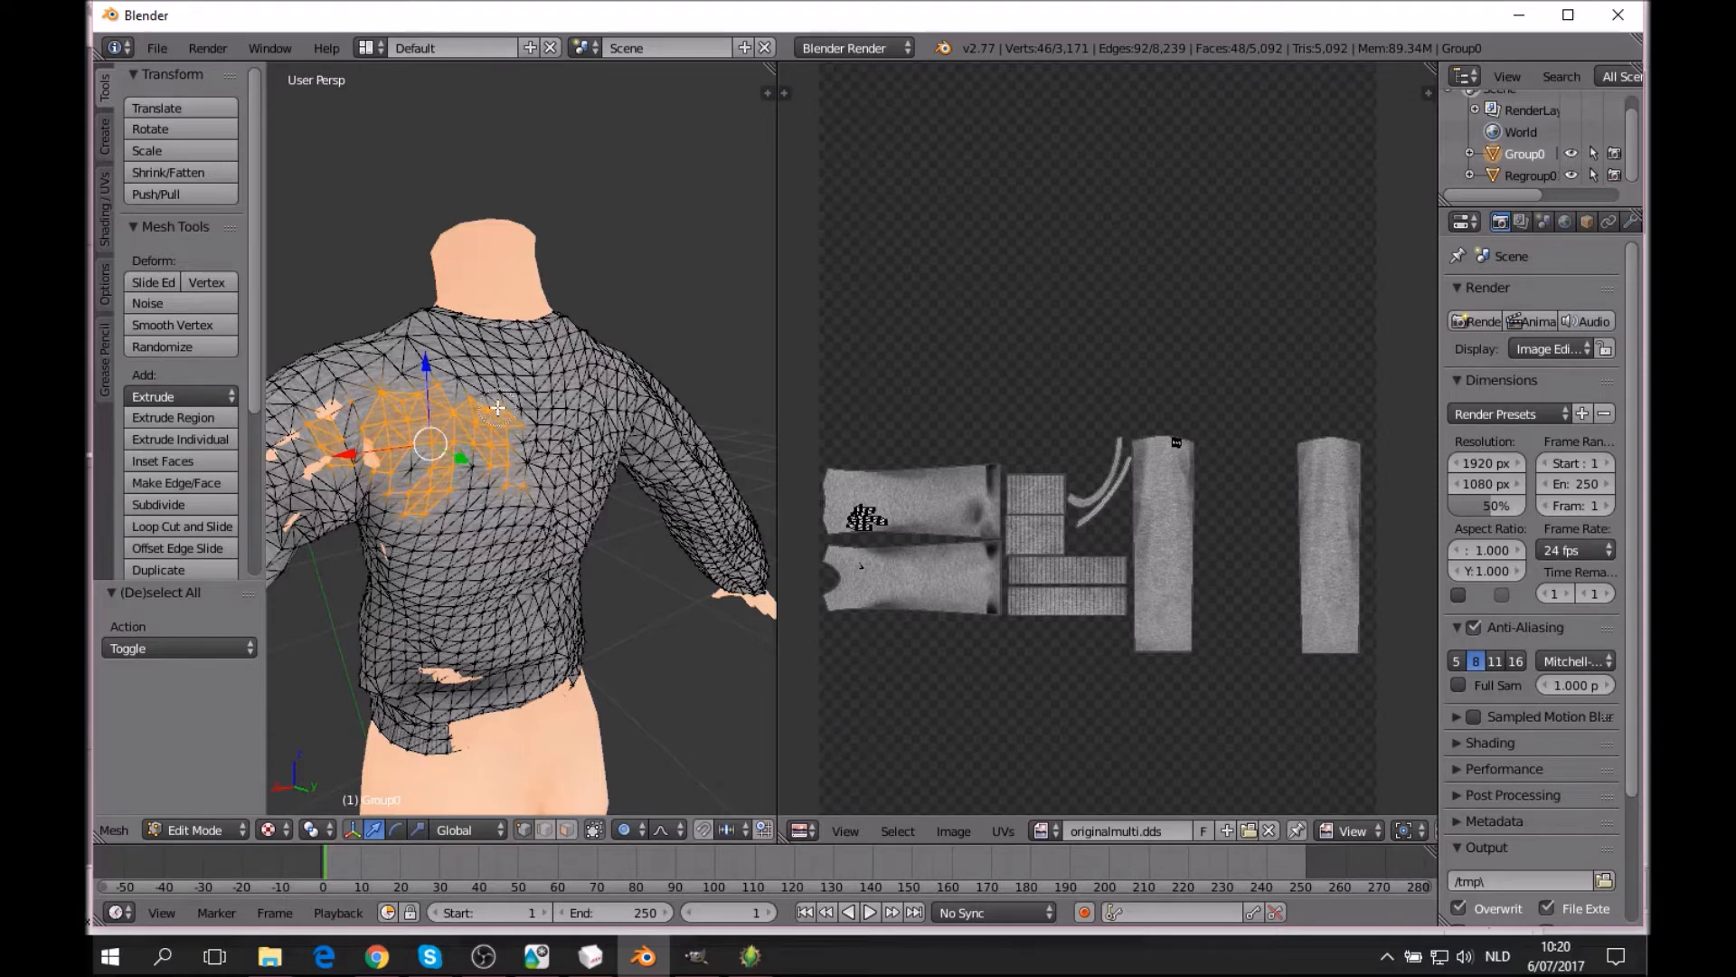
middle_drag(498, 380, 519, 482)
right_click(519, 482)
mouse_move(494, 382)
middle_down()
mouse_move(459, 484)
mouse_move(423, 461)
mouse_move(418, 497)
middle_up()
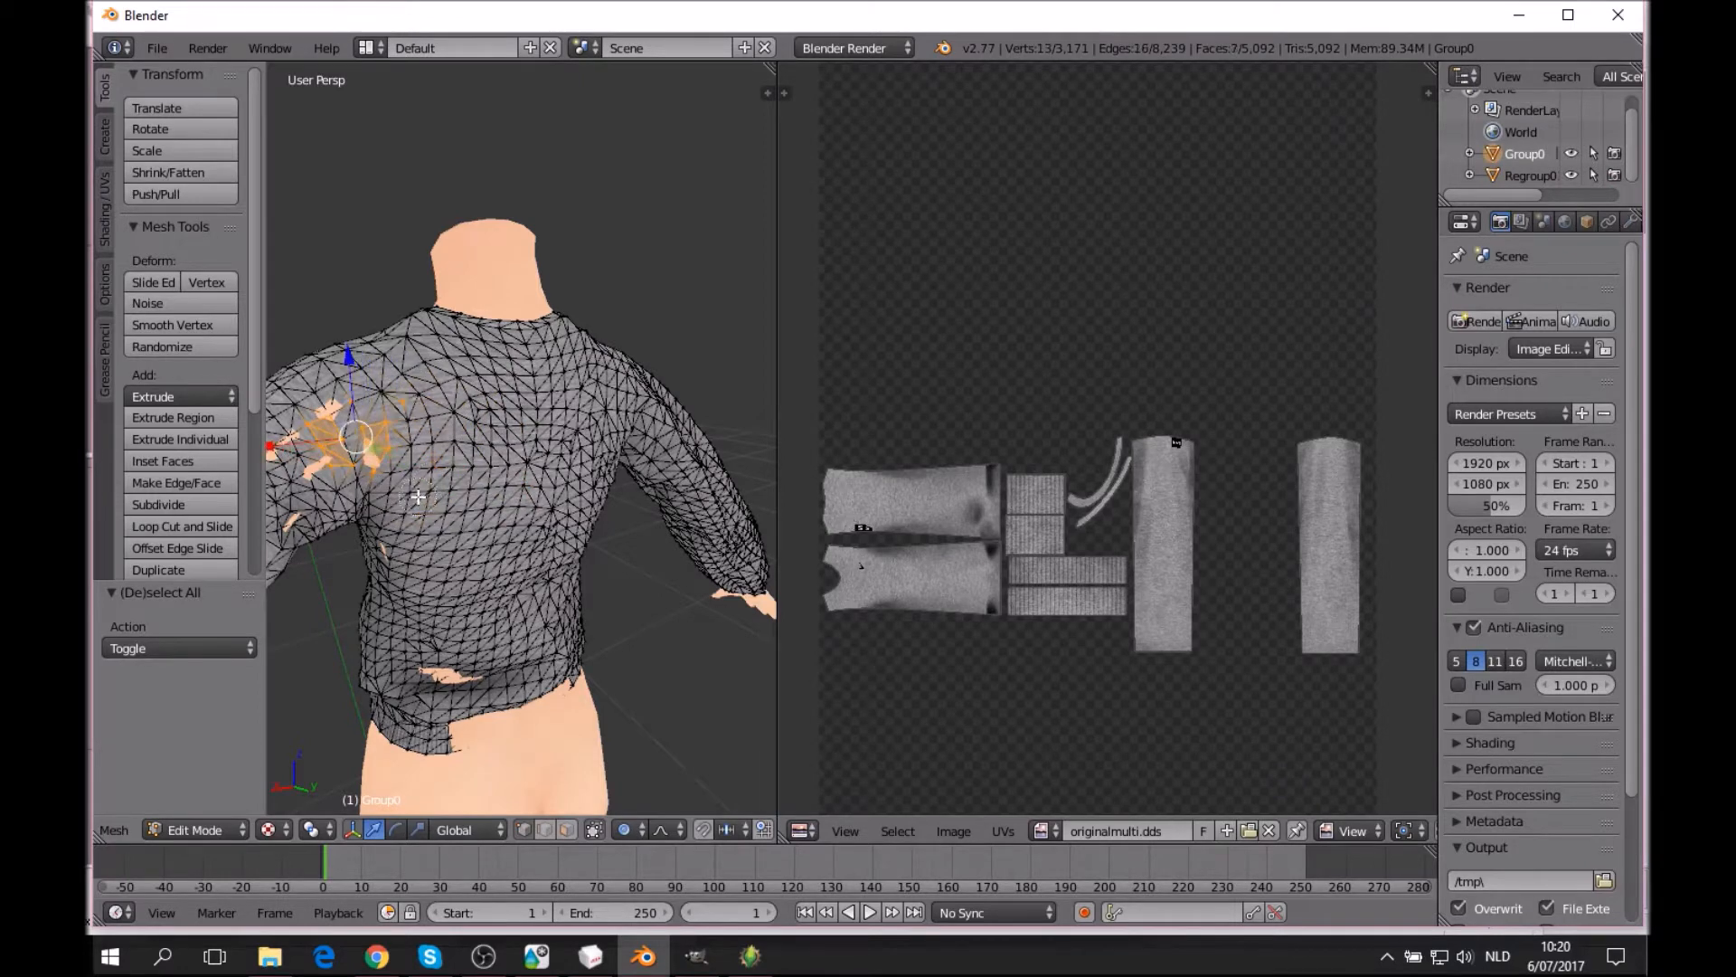
mouse_move(419, 418)
middle_down()
mouse_move(333, 452)
mouse_move(359, 372)
mouse_move(386, 460)
mouse_move(426, 471)
mouse_move(422, 498)
middle_up()
Pull the vertices around the uppermost skin gap on the back of the left shoulder outward over the skin.
scroll(519, 510, up, 4)
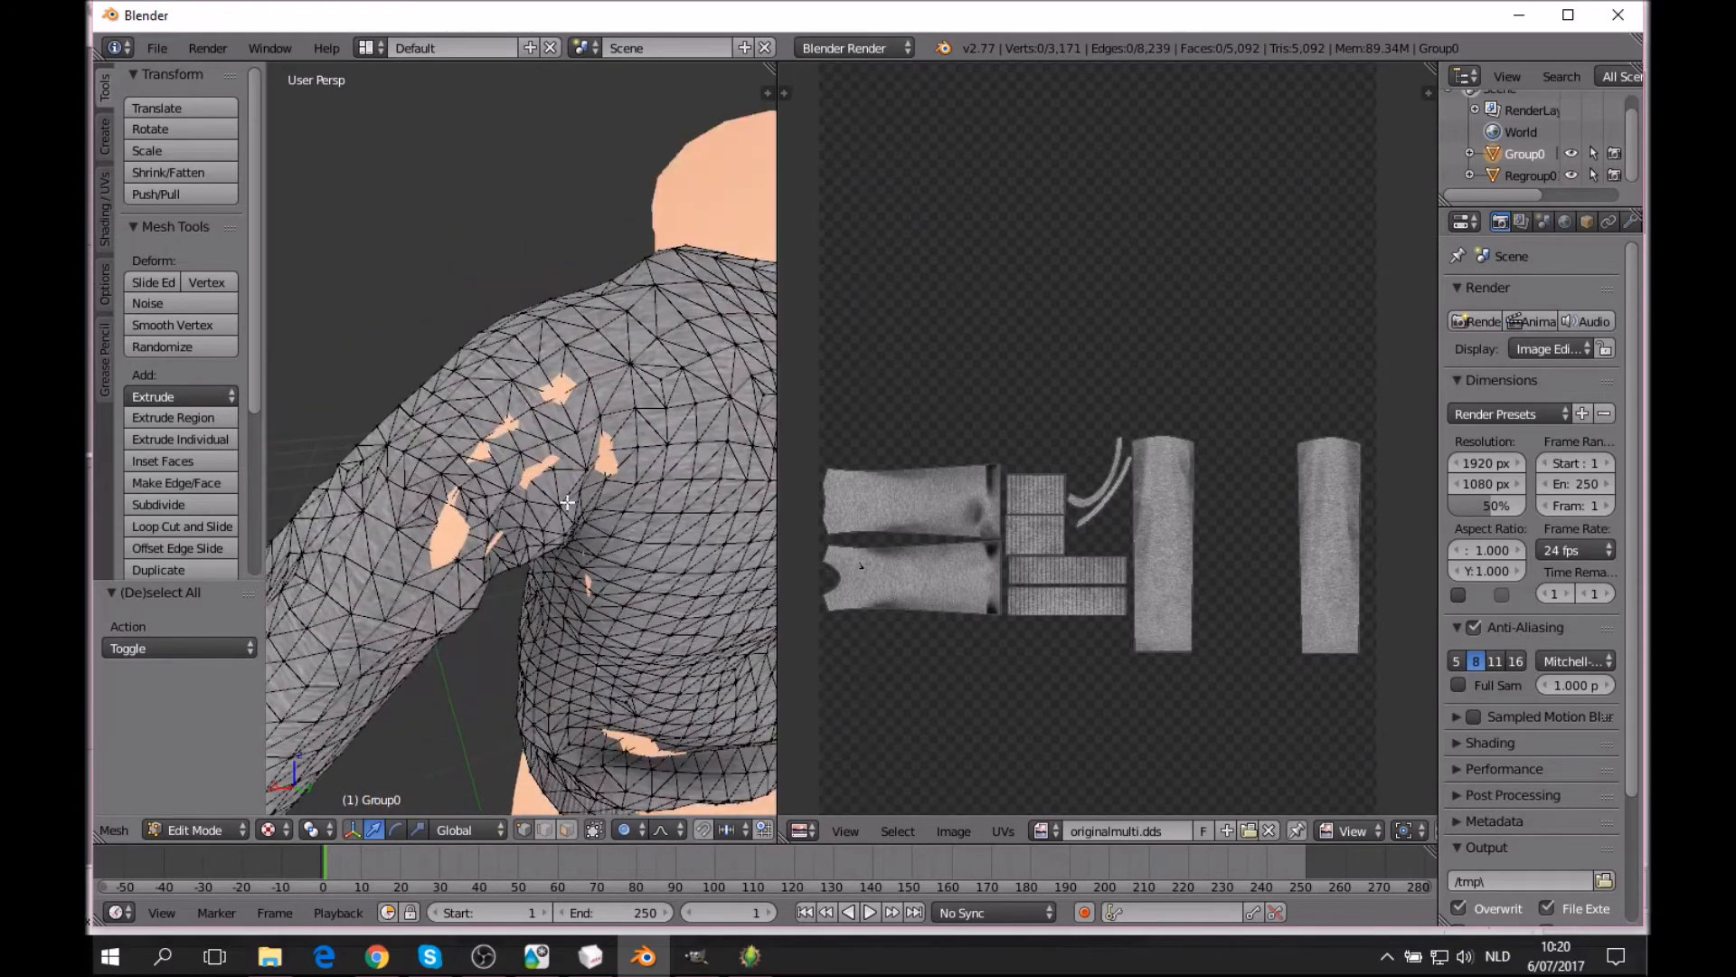
right_click(539, 378)
drag(562, 387, 564, 388)
key(a)
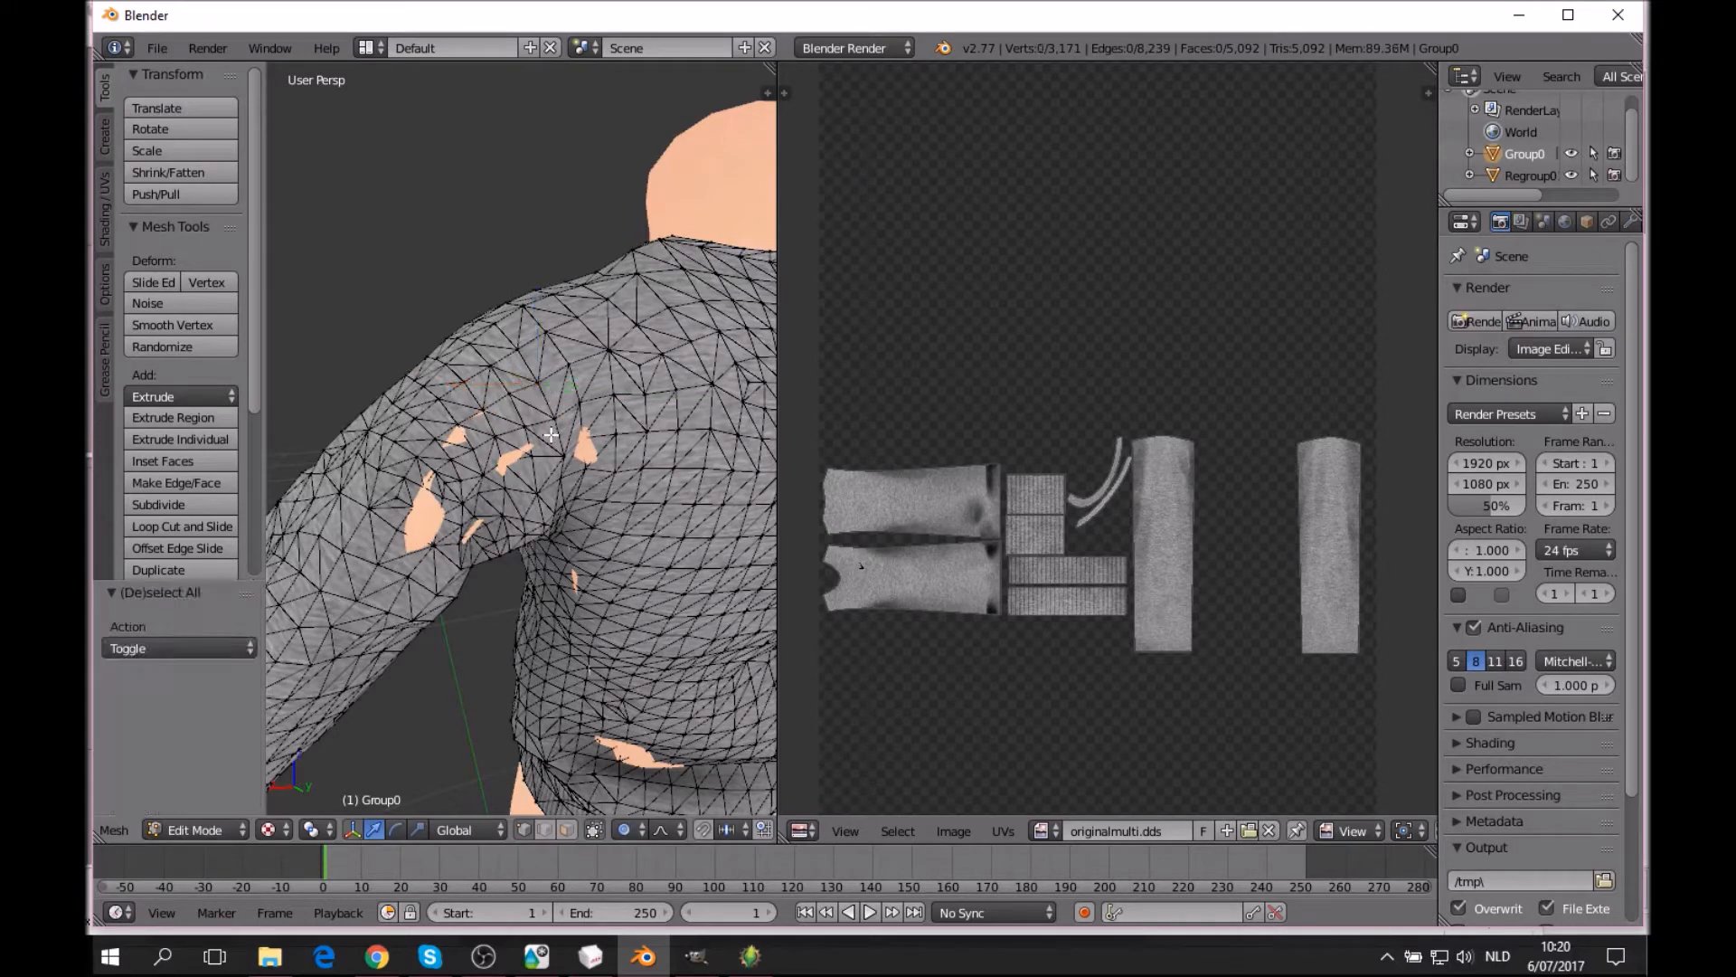
Move the eight vertices around the upper sleeve gaps about 0.0014 along Y, and adjust the single vertex just below them.
key(x)
right_click(642, 343)
key(a)
mouse_move(474, 426)
mouse_down()
mouse_move(499, 457)
mouse_move(530, 450)
mouse_up()
key(g)
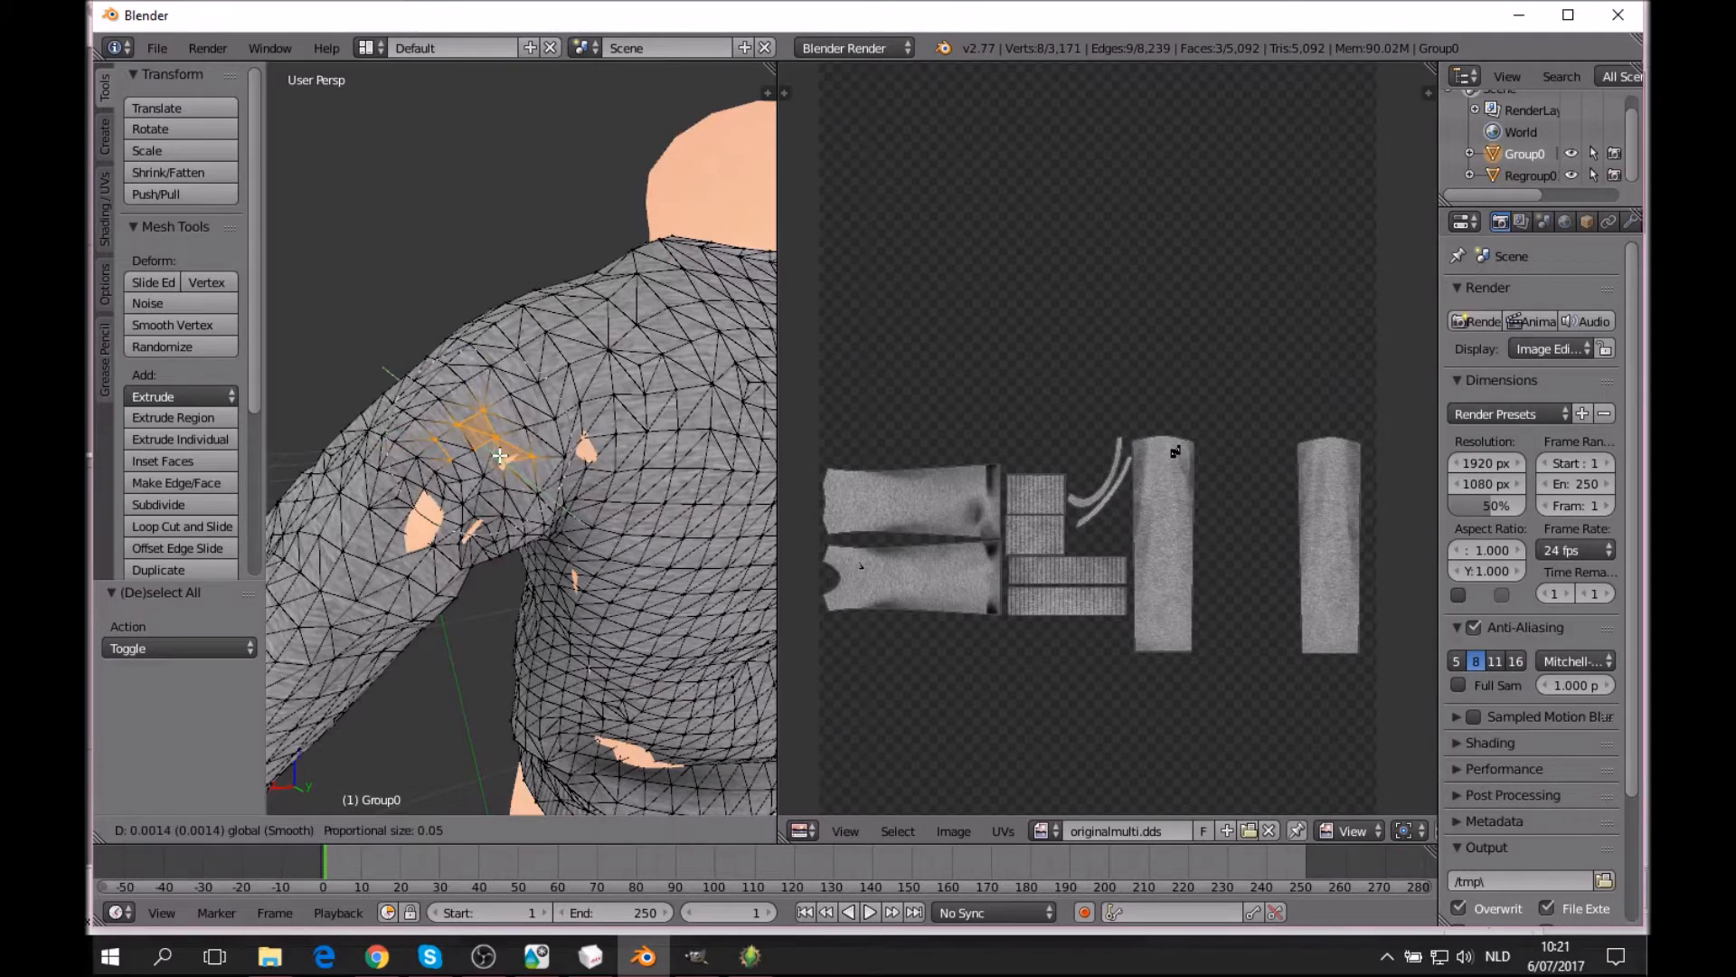
click(499, 456)
key(a)
click(510, 466)
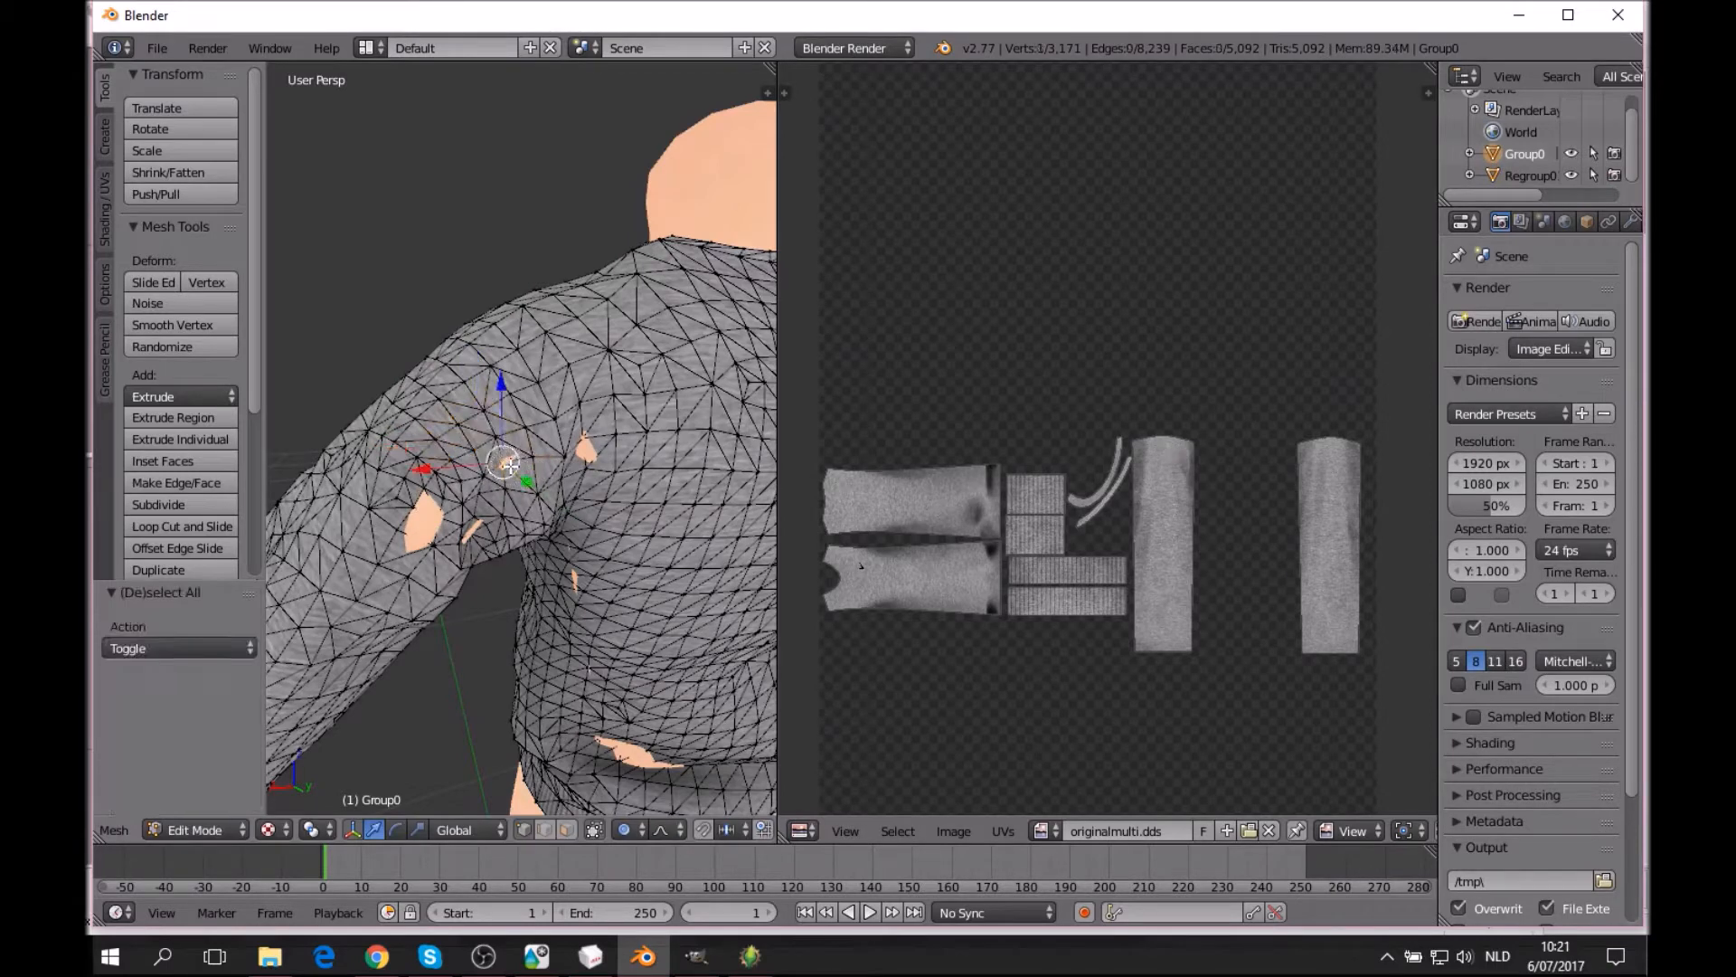
key(a)
Pull the two vertices over the skin gap at the back armhole seam outward along Y.
click(590, 448)
click(590, 454)
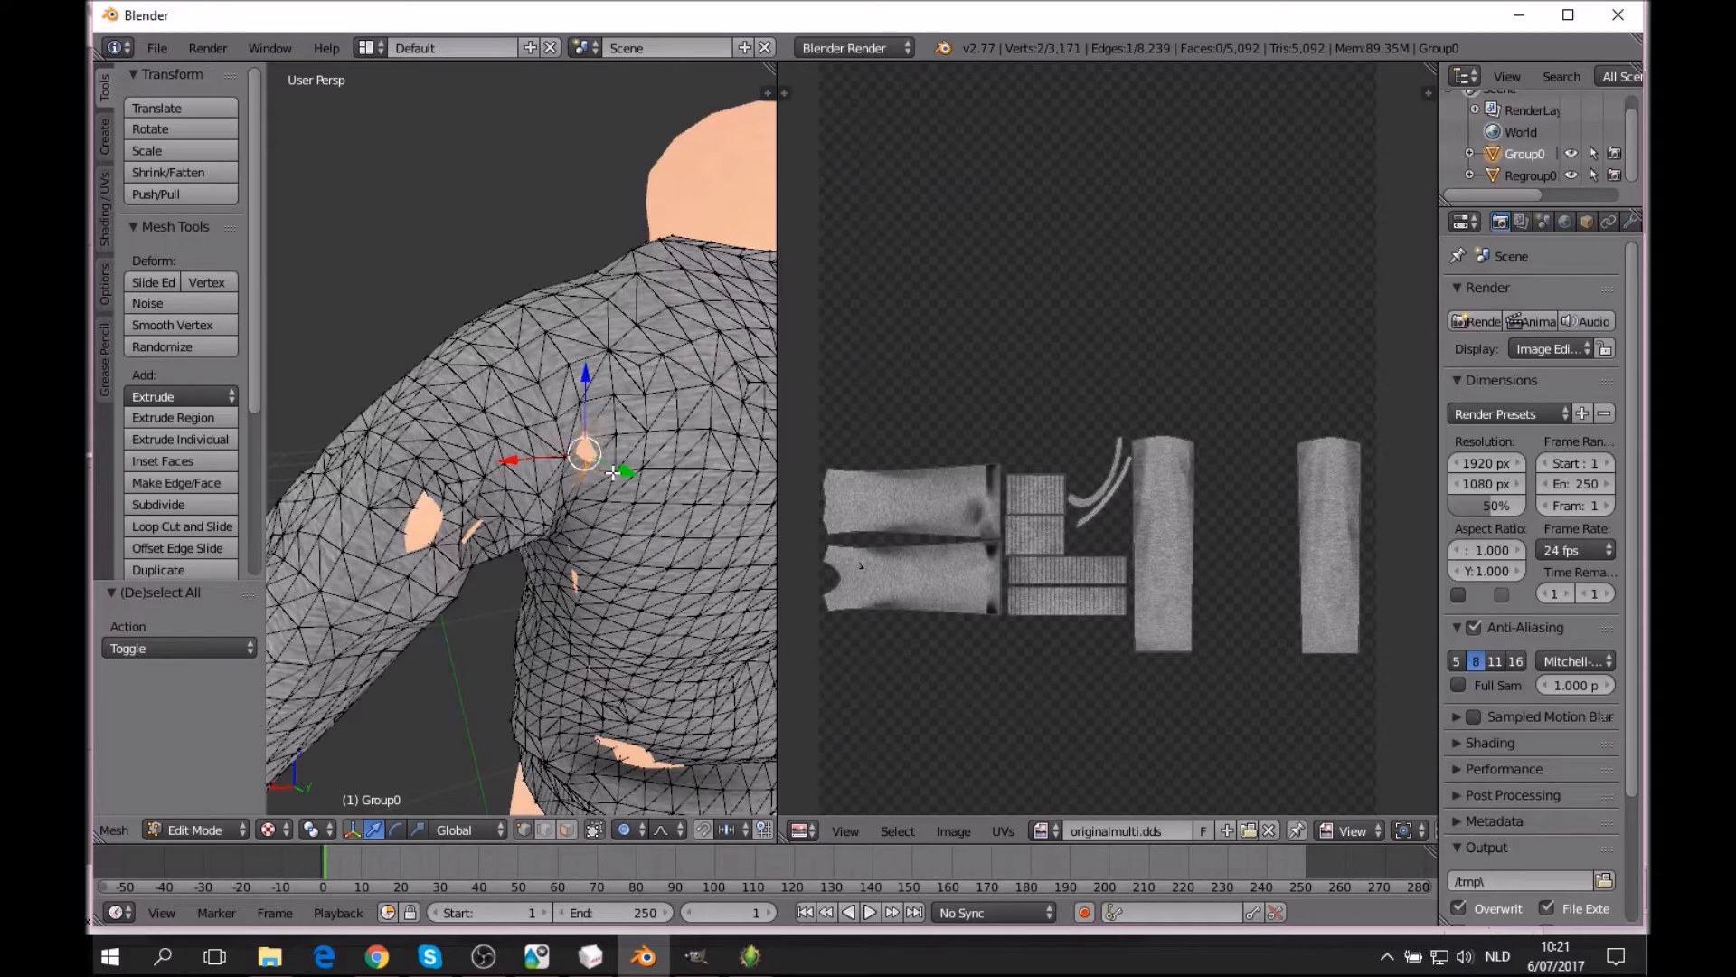
drag(613, 472, 608, 492)
key(a)
Select the five vertices around the large skin gap lower on the upper sleeve and pull them outward along Y.
key(l)
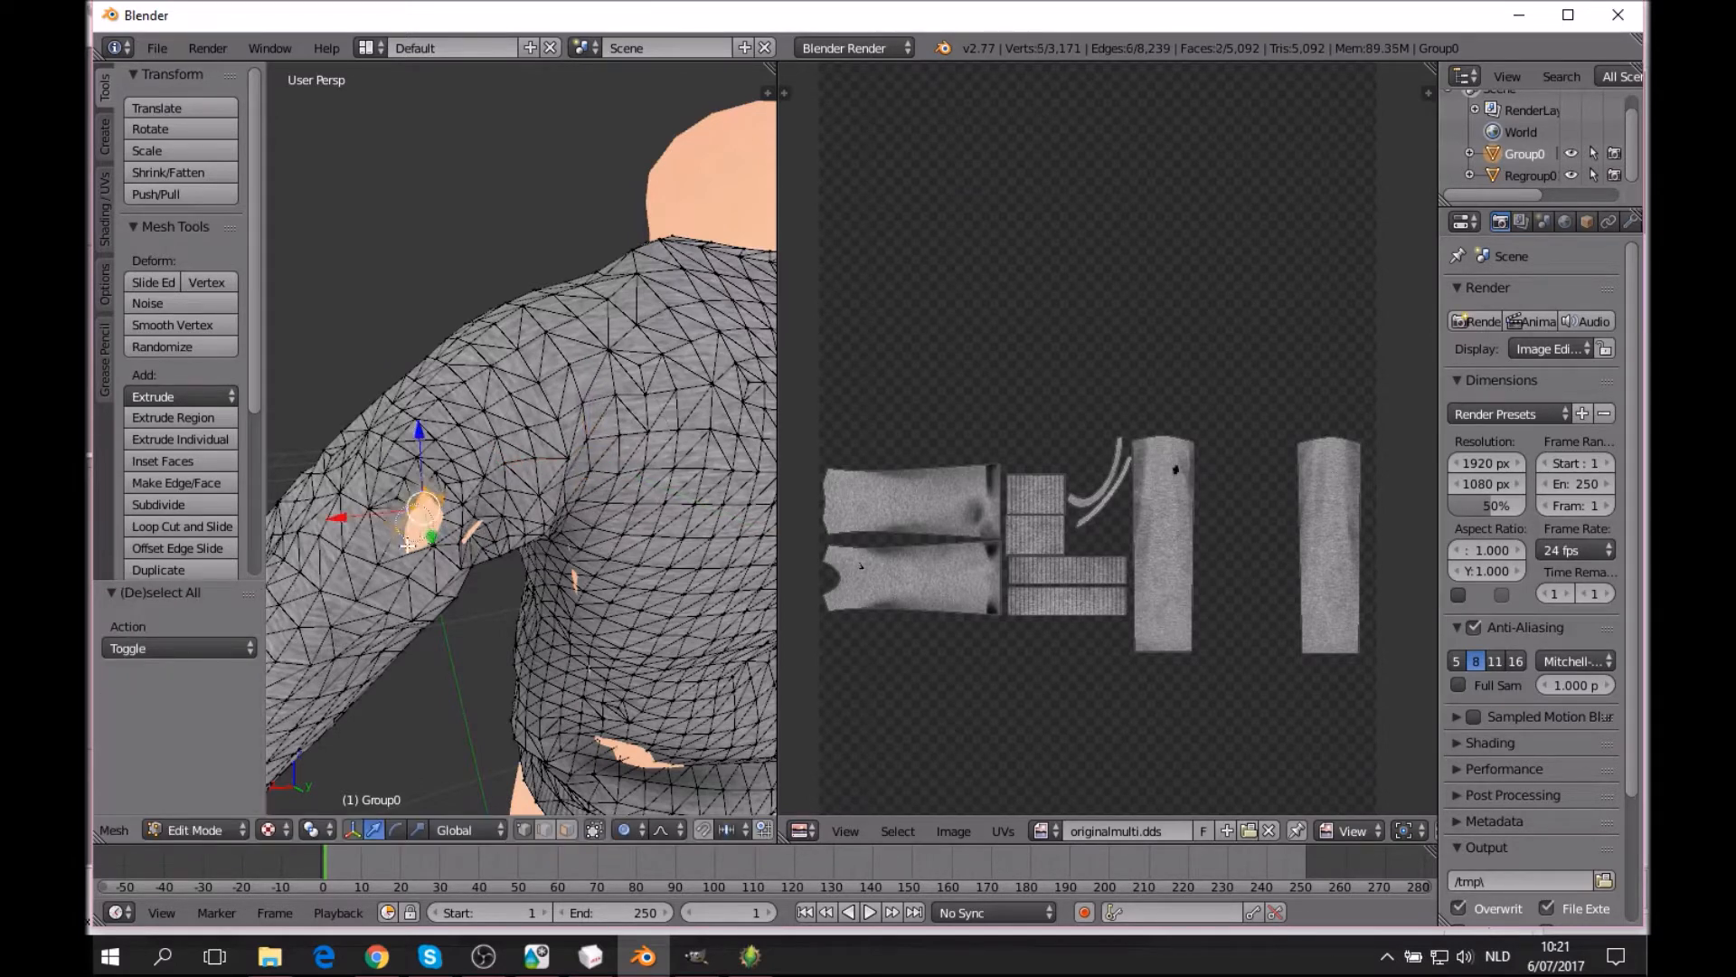
mouse_move(434, 544)
mouse_down()
mouse_move(409, 536)
mouse_move(438, 548)
mouse_up()
key(a)
Lower two vertices at the underside of the upper sleeve 0.001 along Z and move them about 0.0015 along Y.
middle_drag(438, 547, 486, 520)
key(c)
click(403, 446)
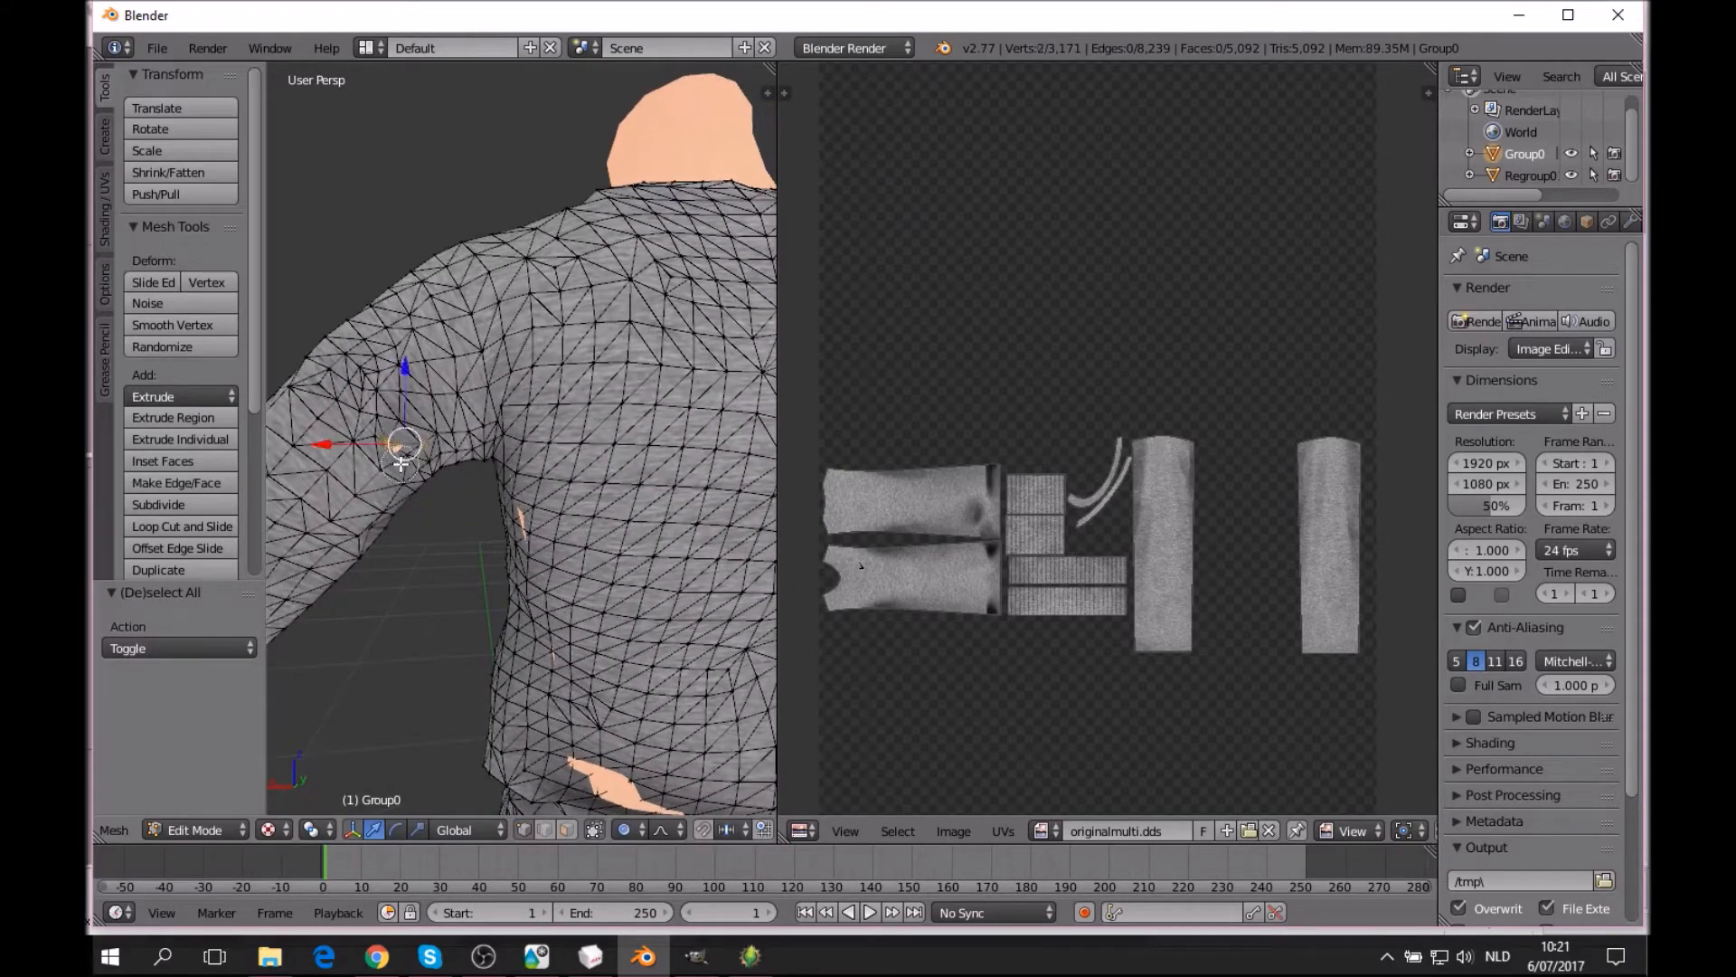
key(Escape)
mouse_move(401, 454)
middle_down()
mouse_move(414, 469)
mouse_move(425, 432)
middle_up()
drag(427, 420, 428, 422)
middle_drag(427, 423, 437, 546)
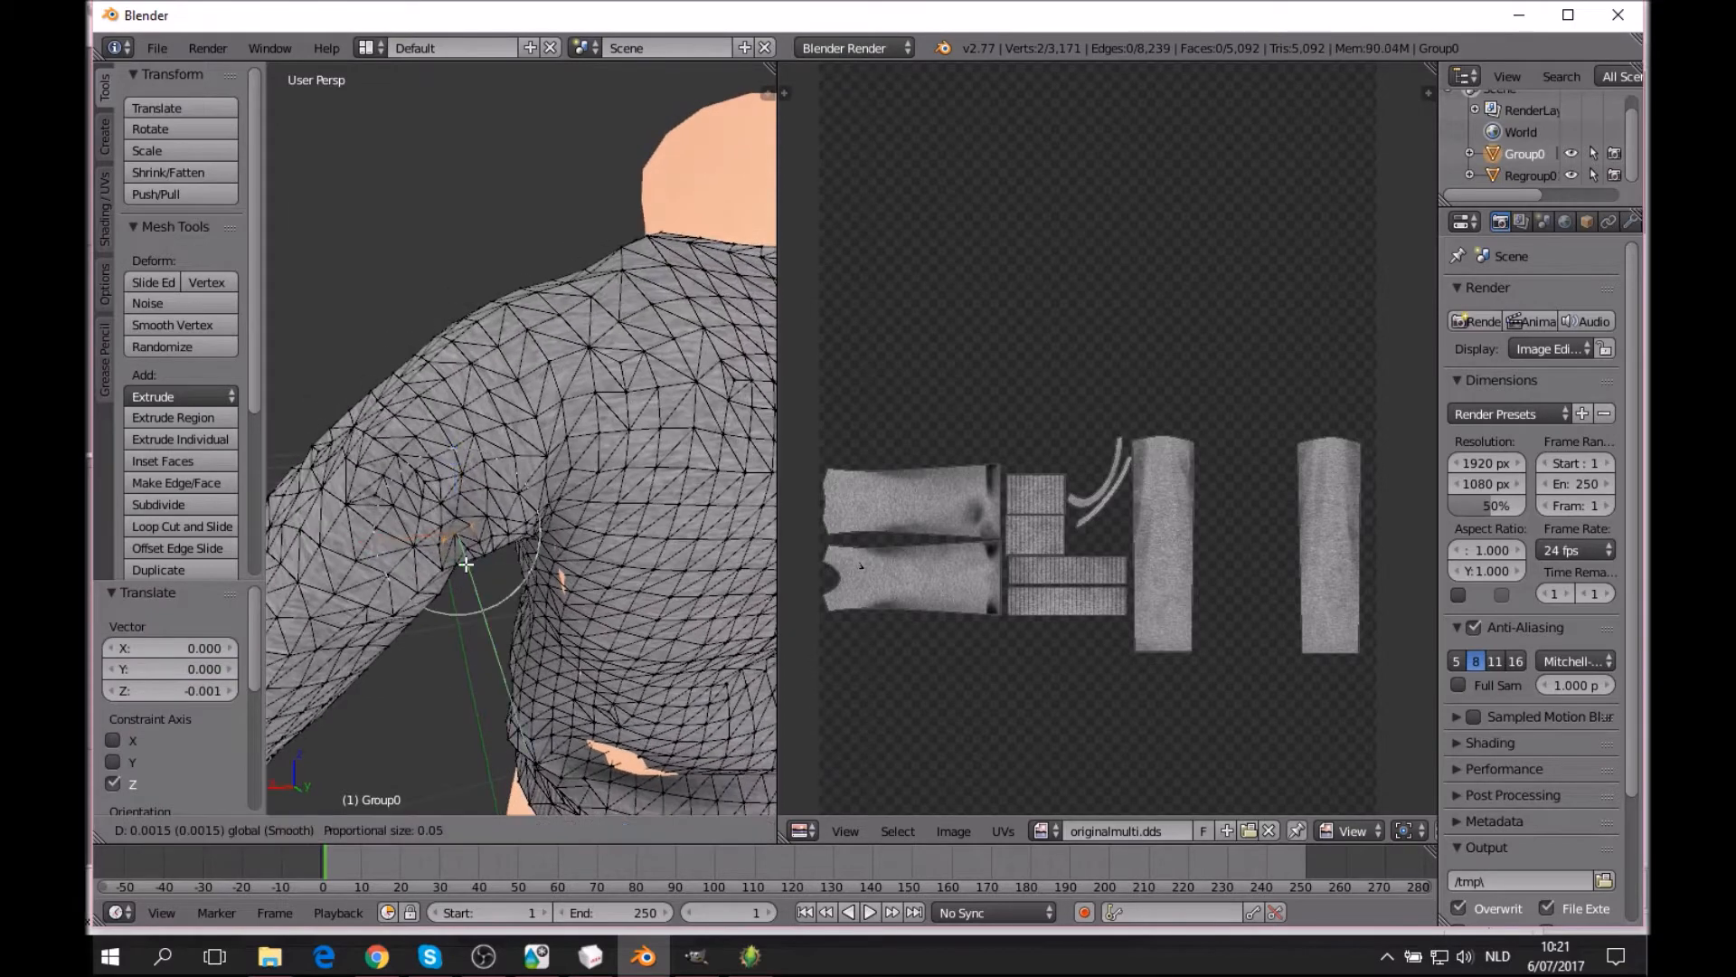
key(a)
Pull the vertices around the small skin gap on the torso just below the armpit outward over the skin.
middle_drag(466, 565, 644, 560)
key(c)
mouse_move(556, 499)
mouse_down()
mouse_move(559, 539)
mouse_move(586, 534)
mouse_up()
key(a)
middle_drag(586, 535, 596, 568)
scroll(596, 568, up, 3)
scroll(592, 583, up, 4)
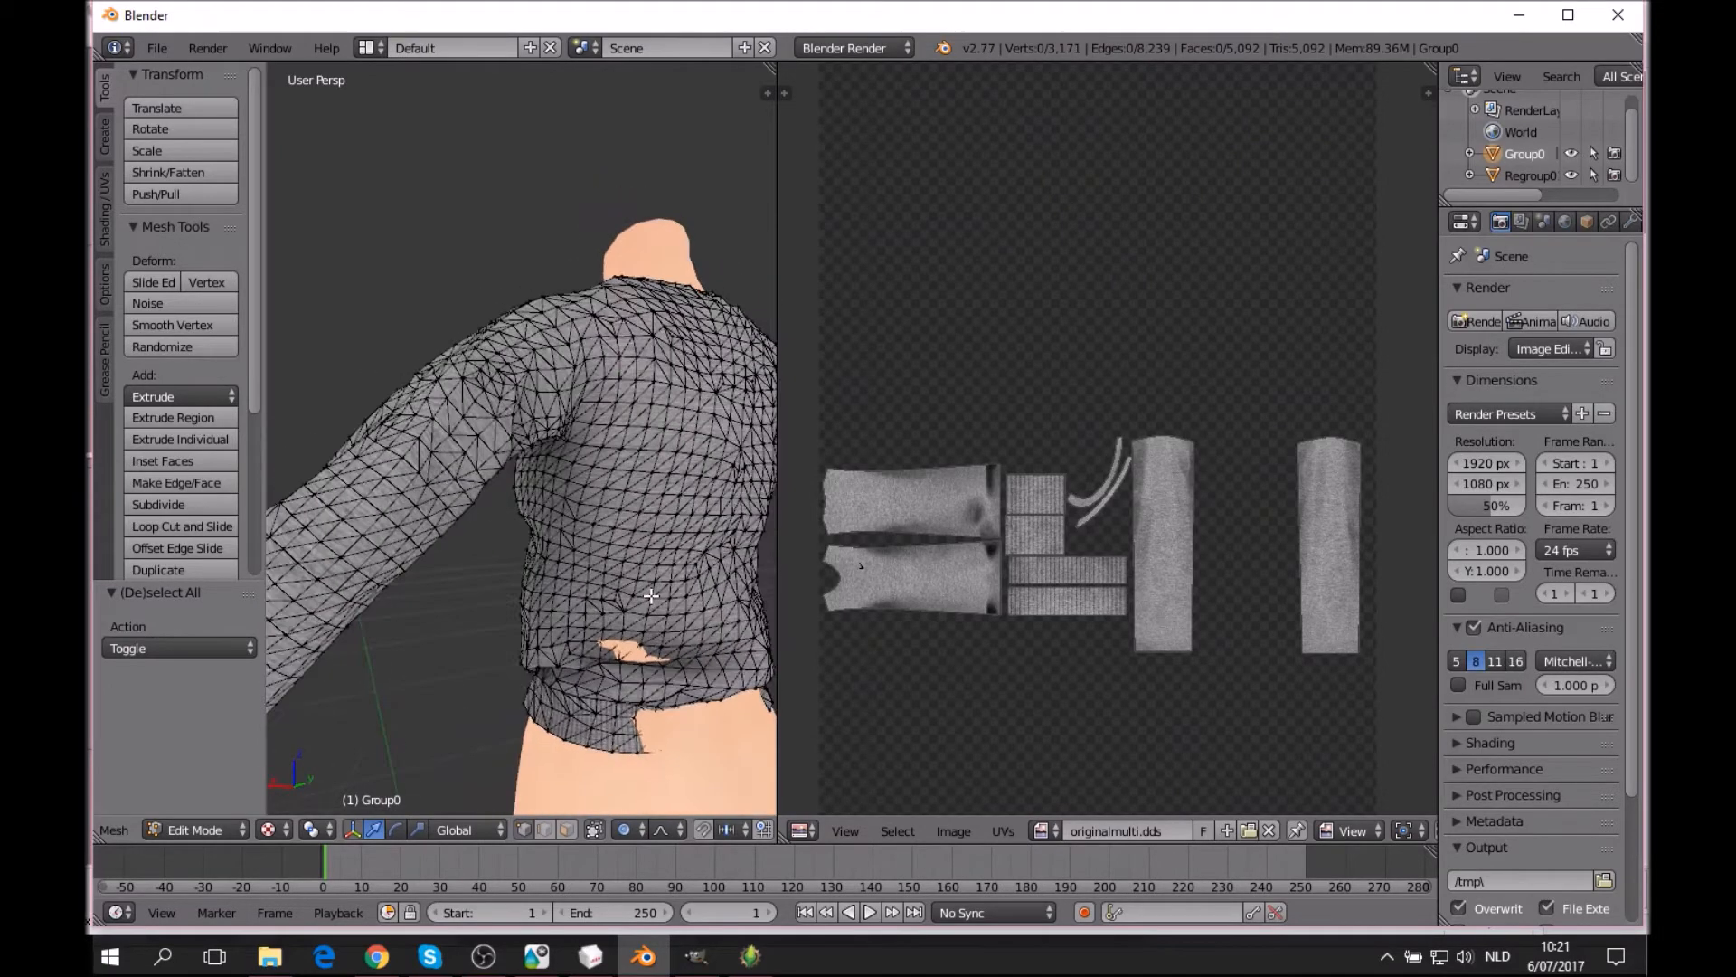
right_click(641, 673)
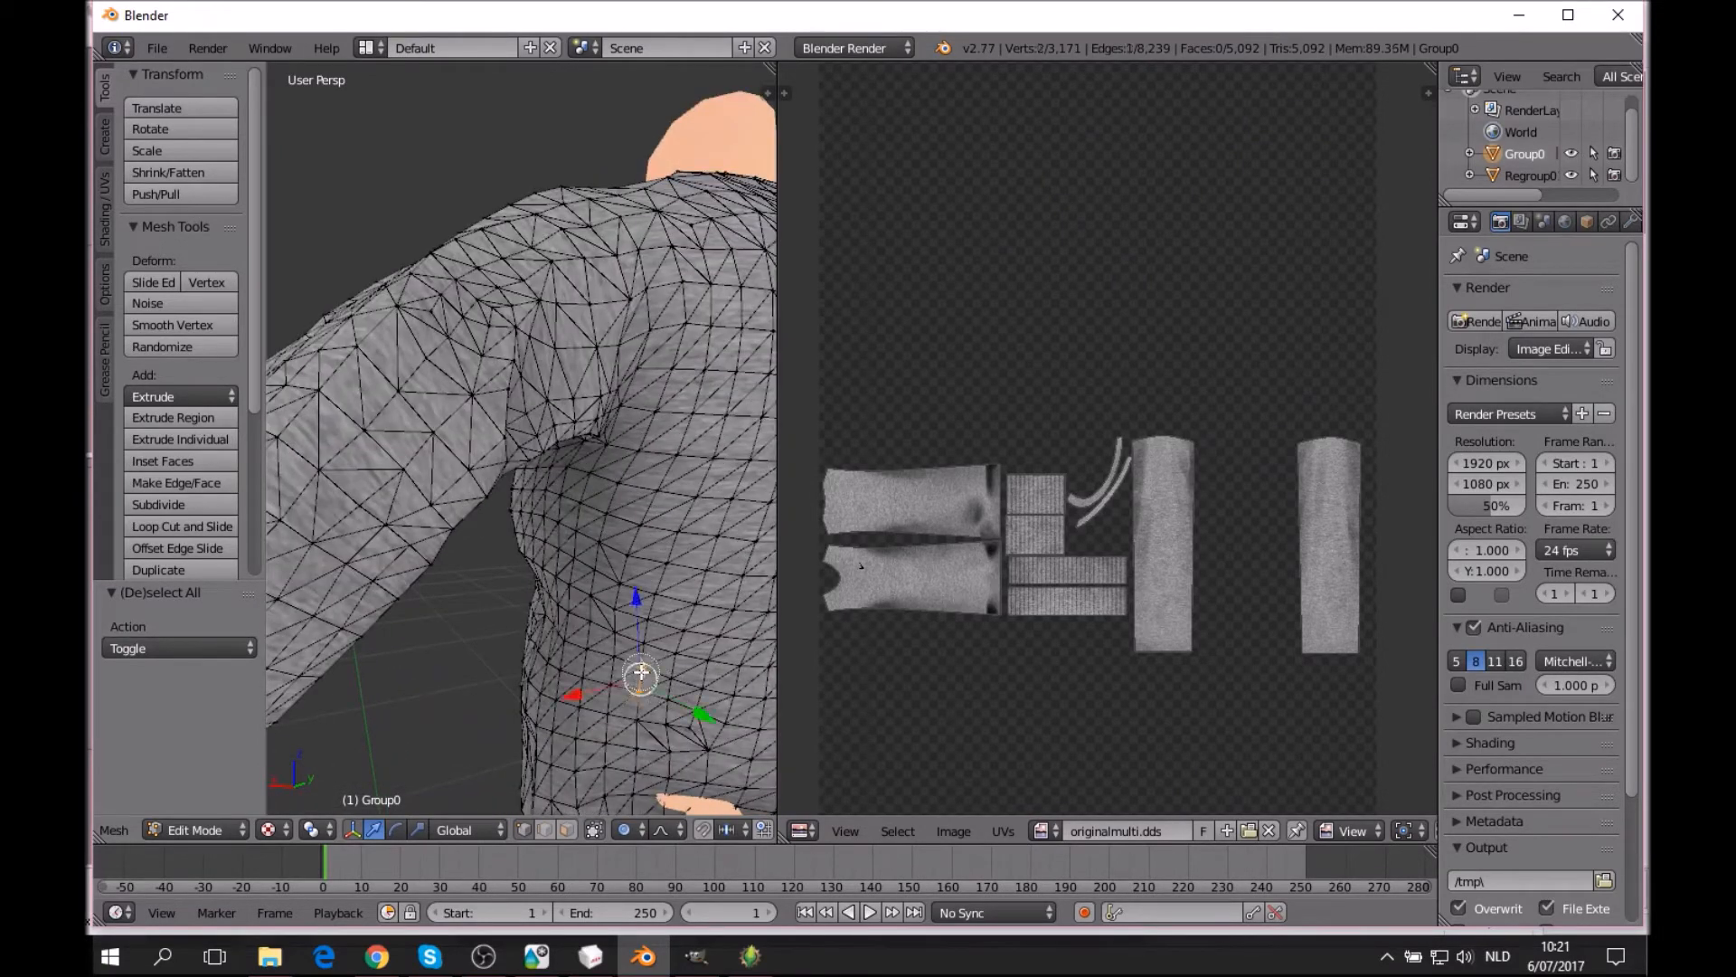
key(a)
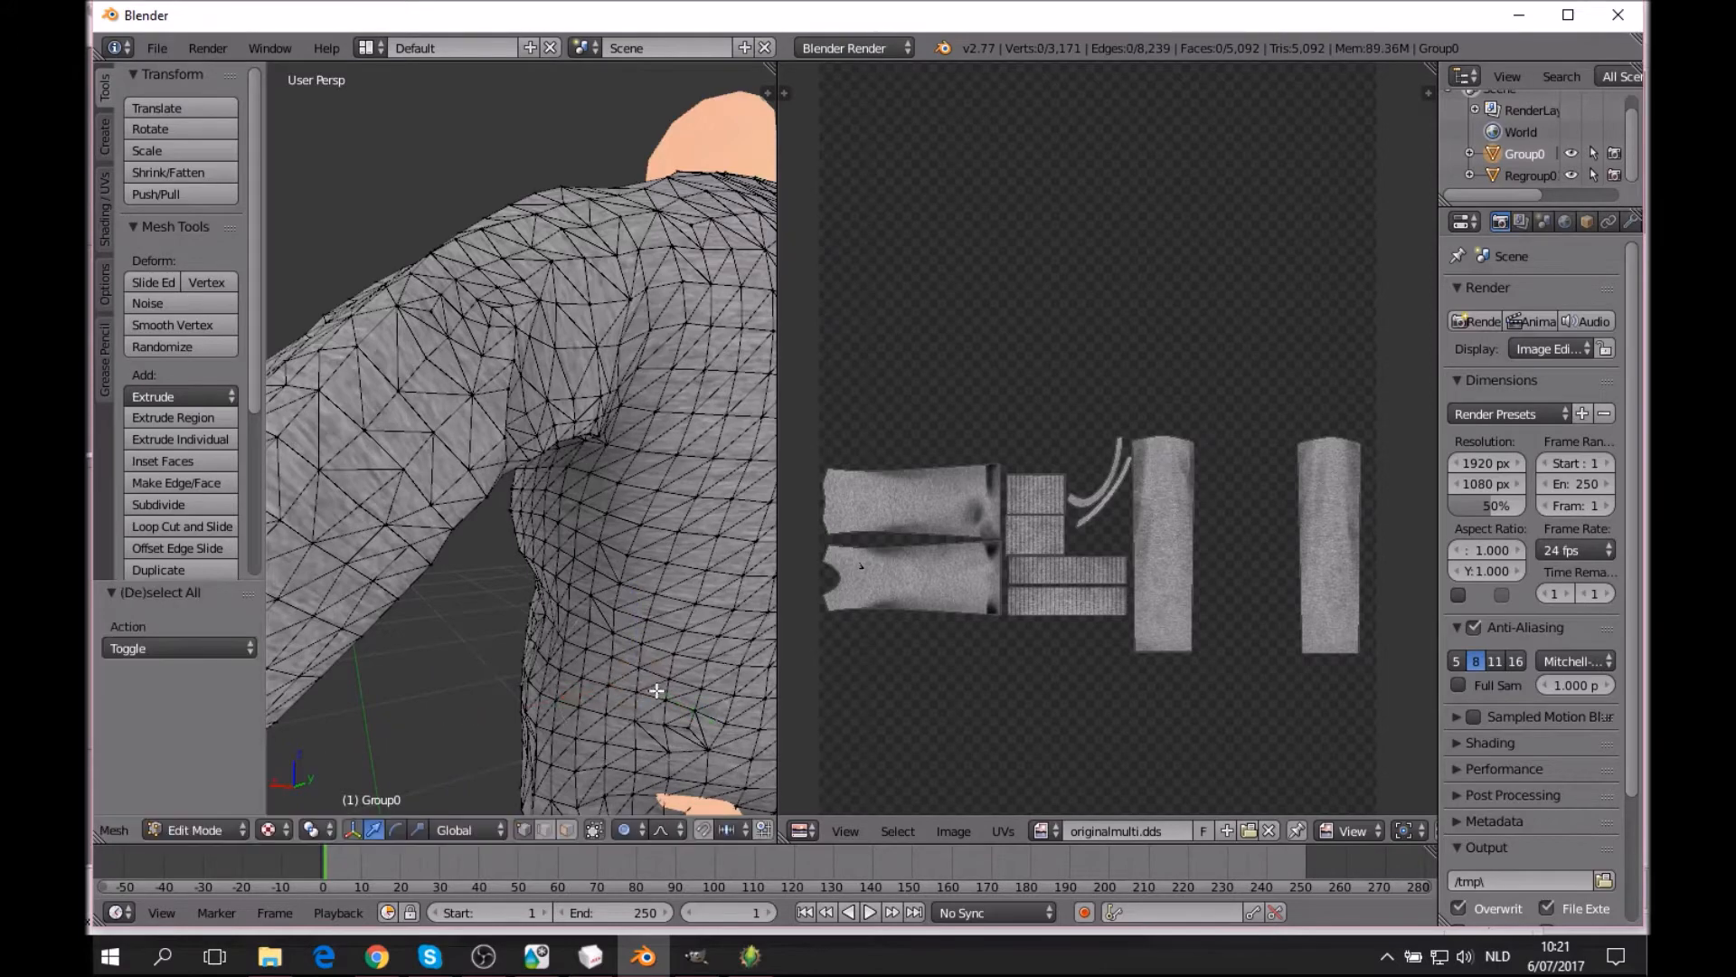
Pull the vertices around the skin gap just above the back waistband outward to cover the skin.
scroll(659, 687, down, 4)
scroll(659, 685, up, 2)
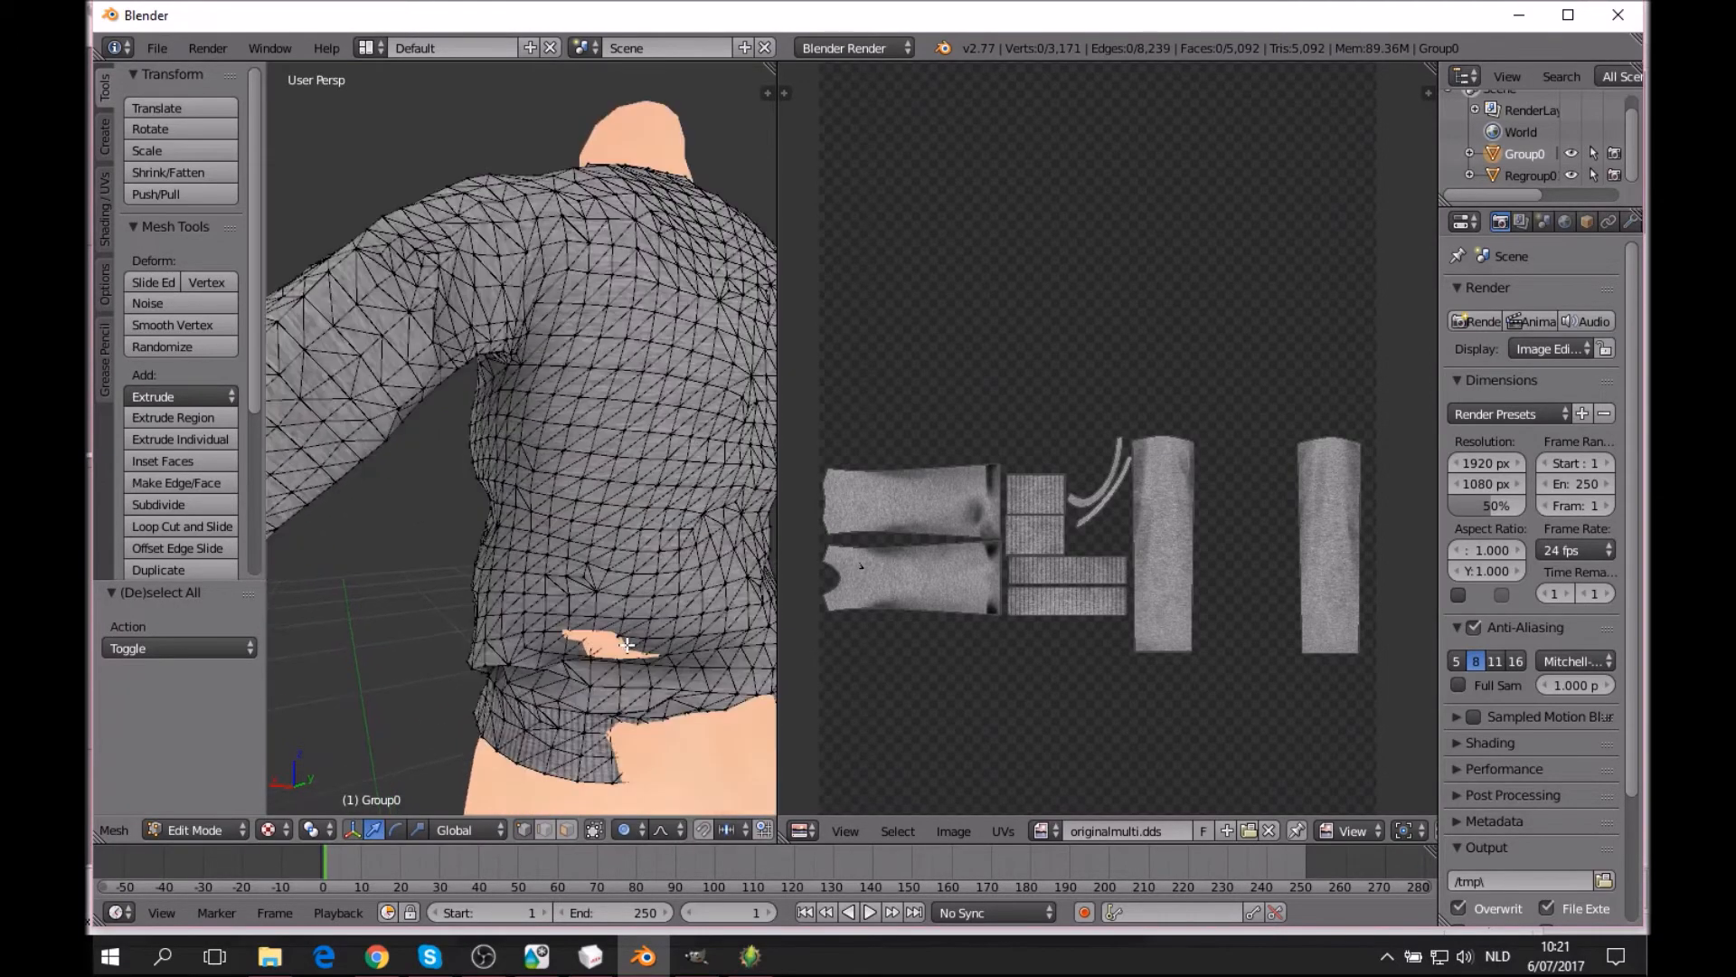
mouse_move(594, 642)
mouse_down()
mouse_move(563, 633)
mouse_move(660, 649)
mouse_move(665, 675)
mouse_up()
right_click(656, 657)
drag(542, 659, 662, 673)
key(a)
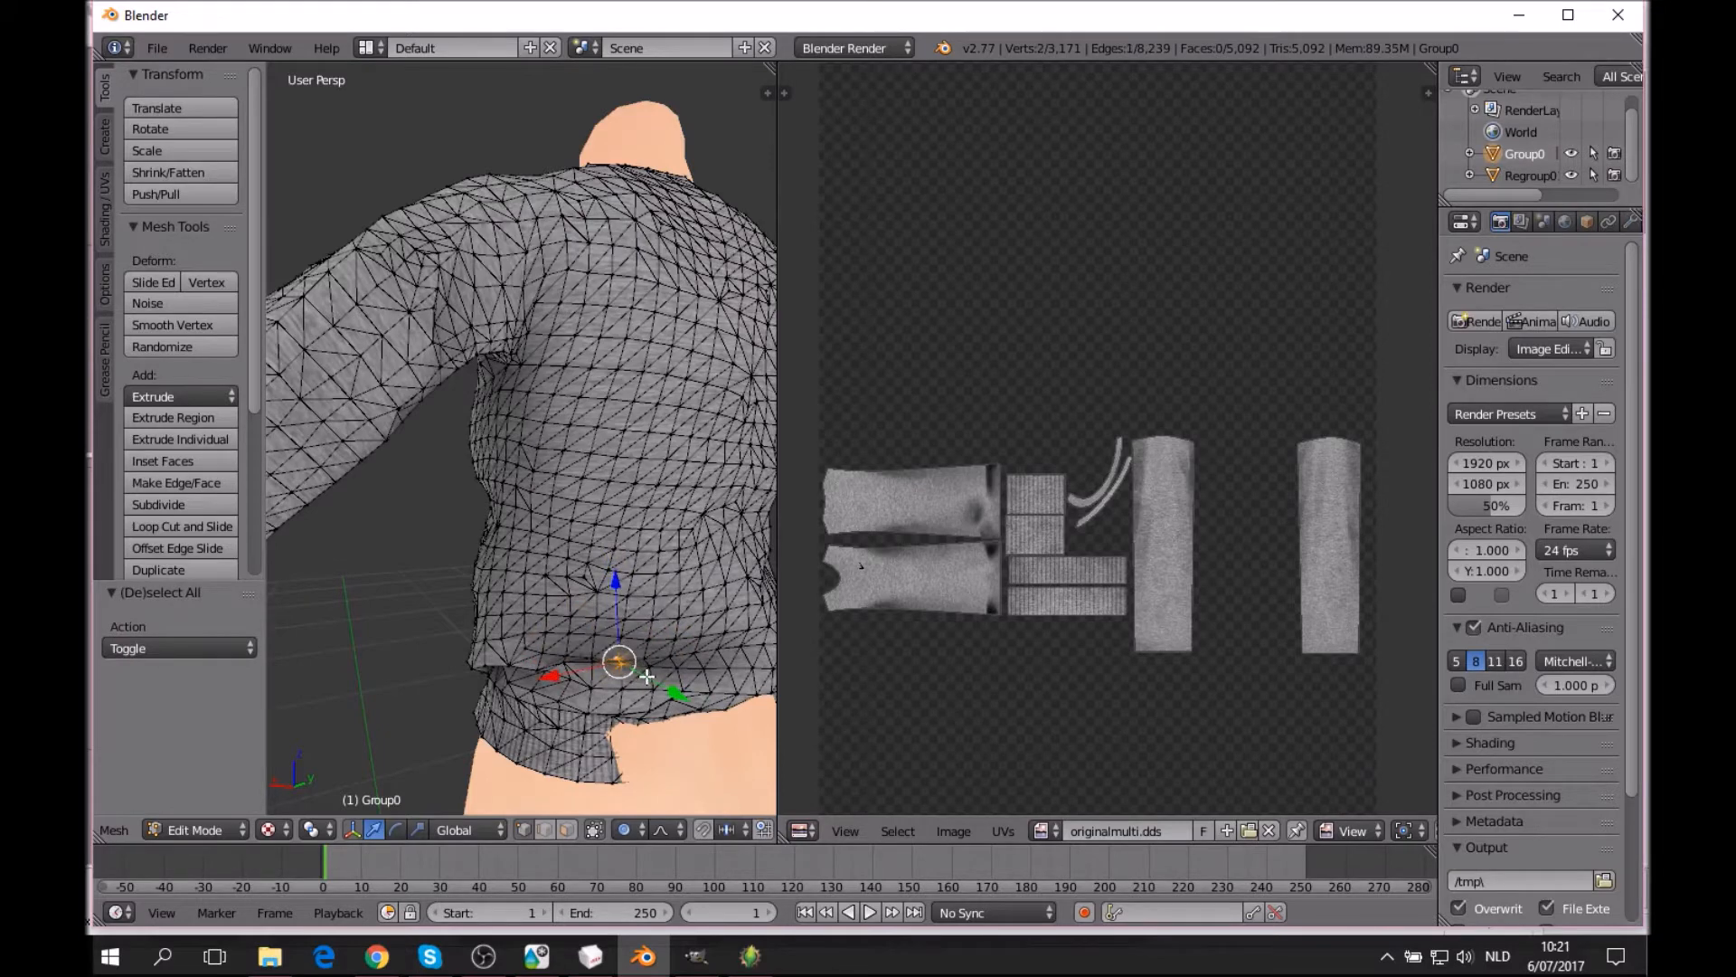
drag(647, 677, 649, 678)
key(a)
Select the hidden waistband vertices across the lower back and pull them outward so the hem covers the skin.
mouse_move(650, 678)
middle_down()
mouse_move(488, 691)
mouse_move(446, 667)
mouse_move(709, 670)
mouse_move(738, 693)
mouse_move(632, 690)
middle_up()
scroll(488, 693, down, 6)
scroll(631, 690, up, 5)
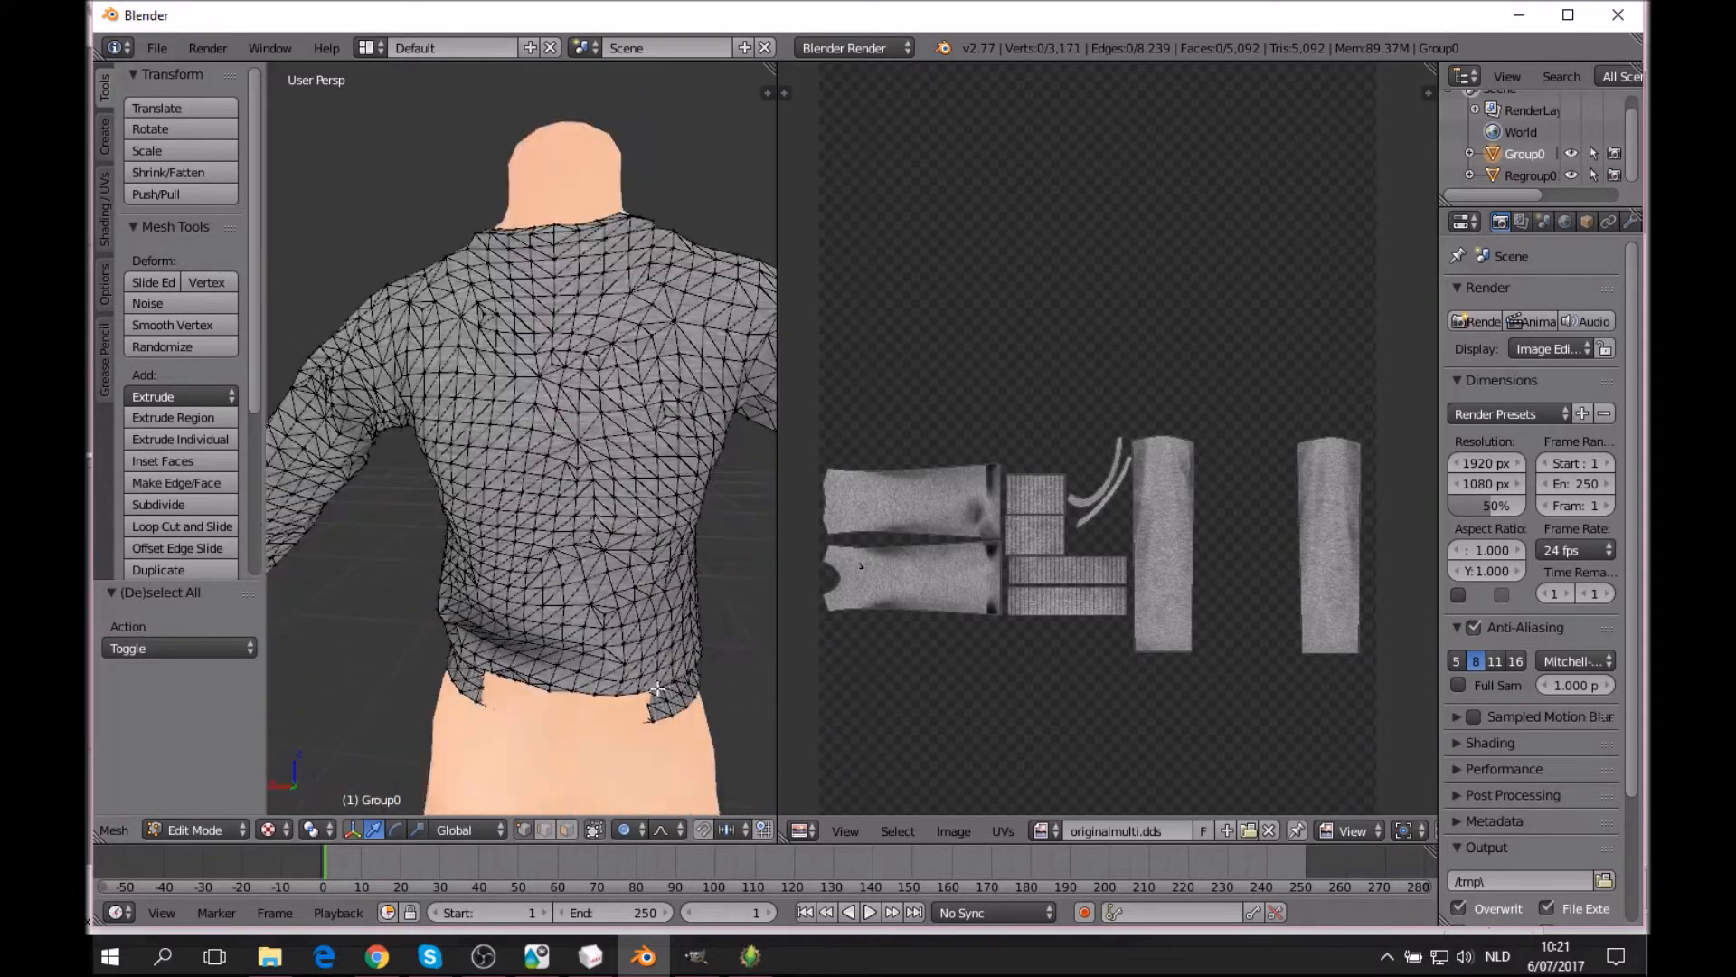
mouse_move(507, 660)
mouse_down()
mouse_move(723, 651)
mouse_move(507, 661)
mouse_up()
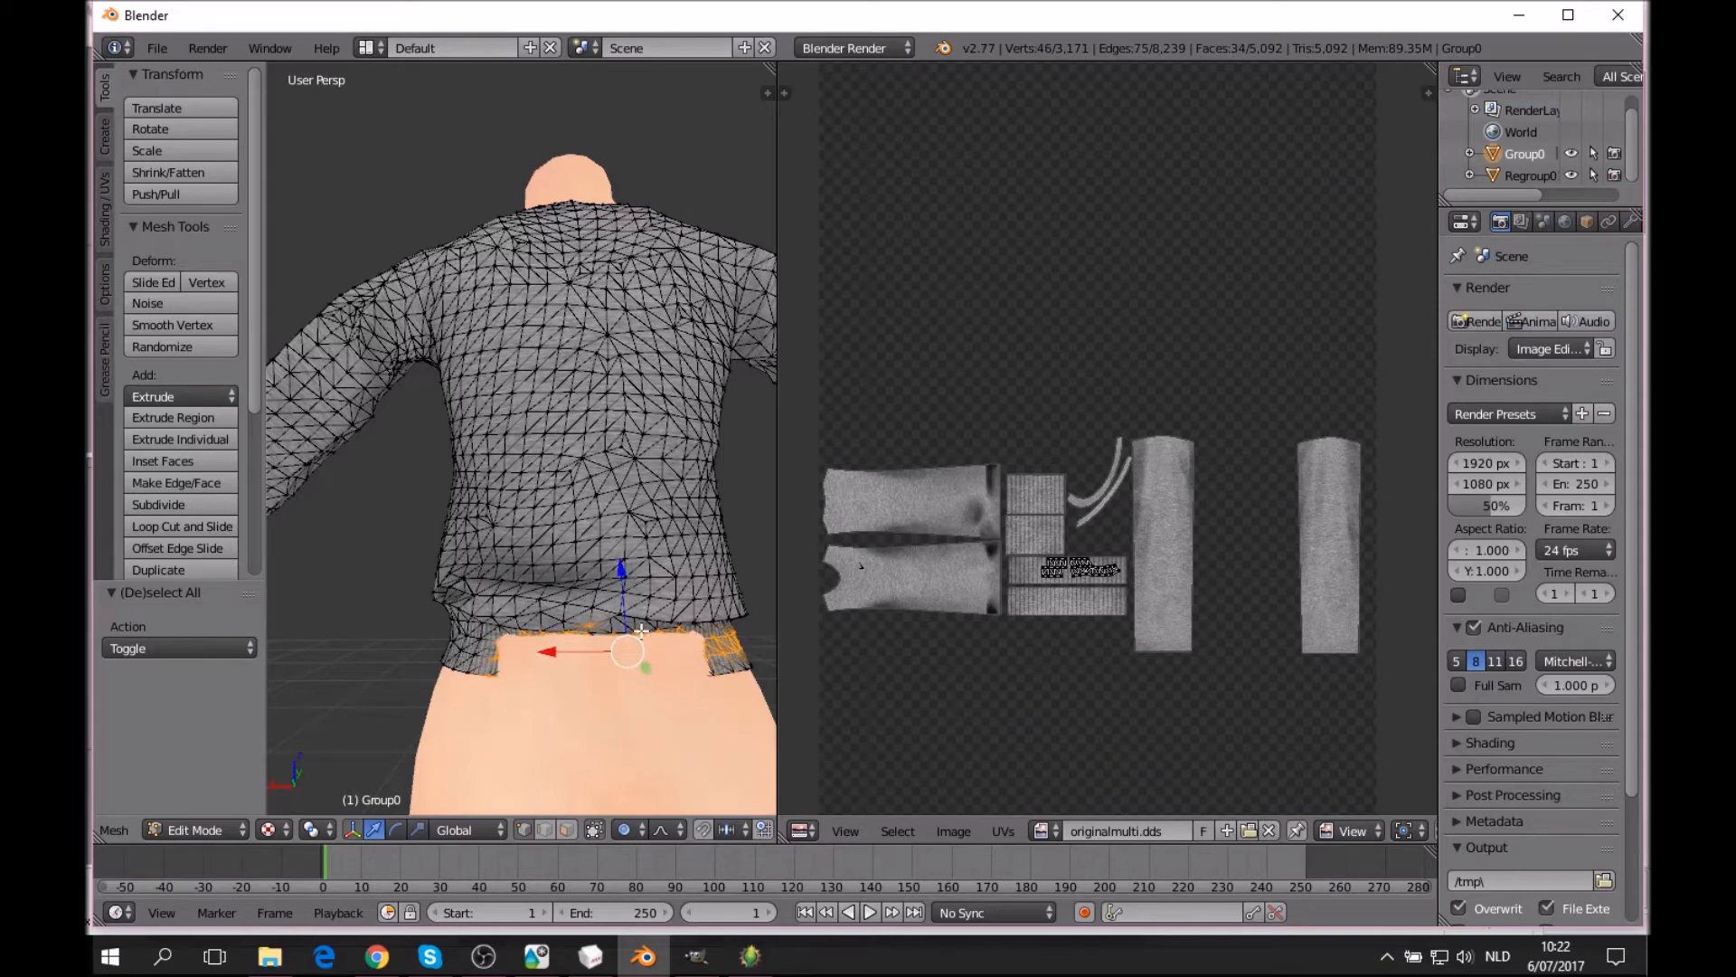
right_click(597, 604)
middle_drag(597, 604, 705, 704)
mouse_move(717, 697)
mouse_down()
mouse_move(659, 689)
mouse_move(684, 699)
mouse_move(701, 679)
mouse_move(709, 717)
mouse_move(646, 691)
mouse_move(709, 723)
mouse_up()
key(a)
right_click(702, 683)
key(a)
key(c)
key(a)
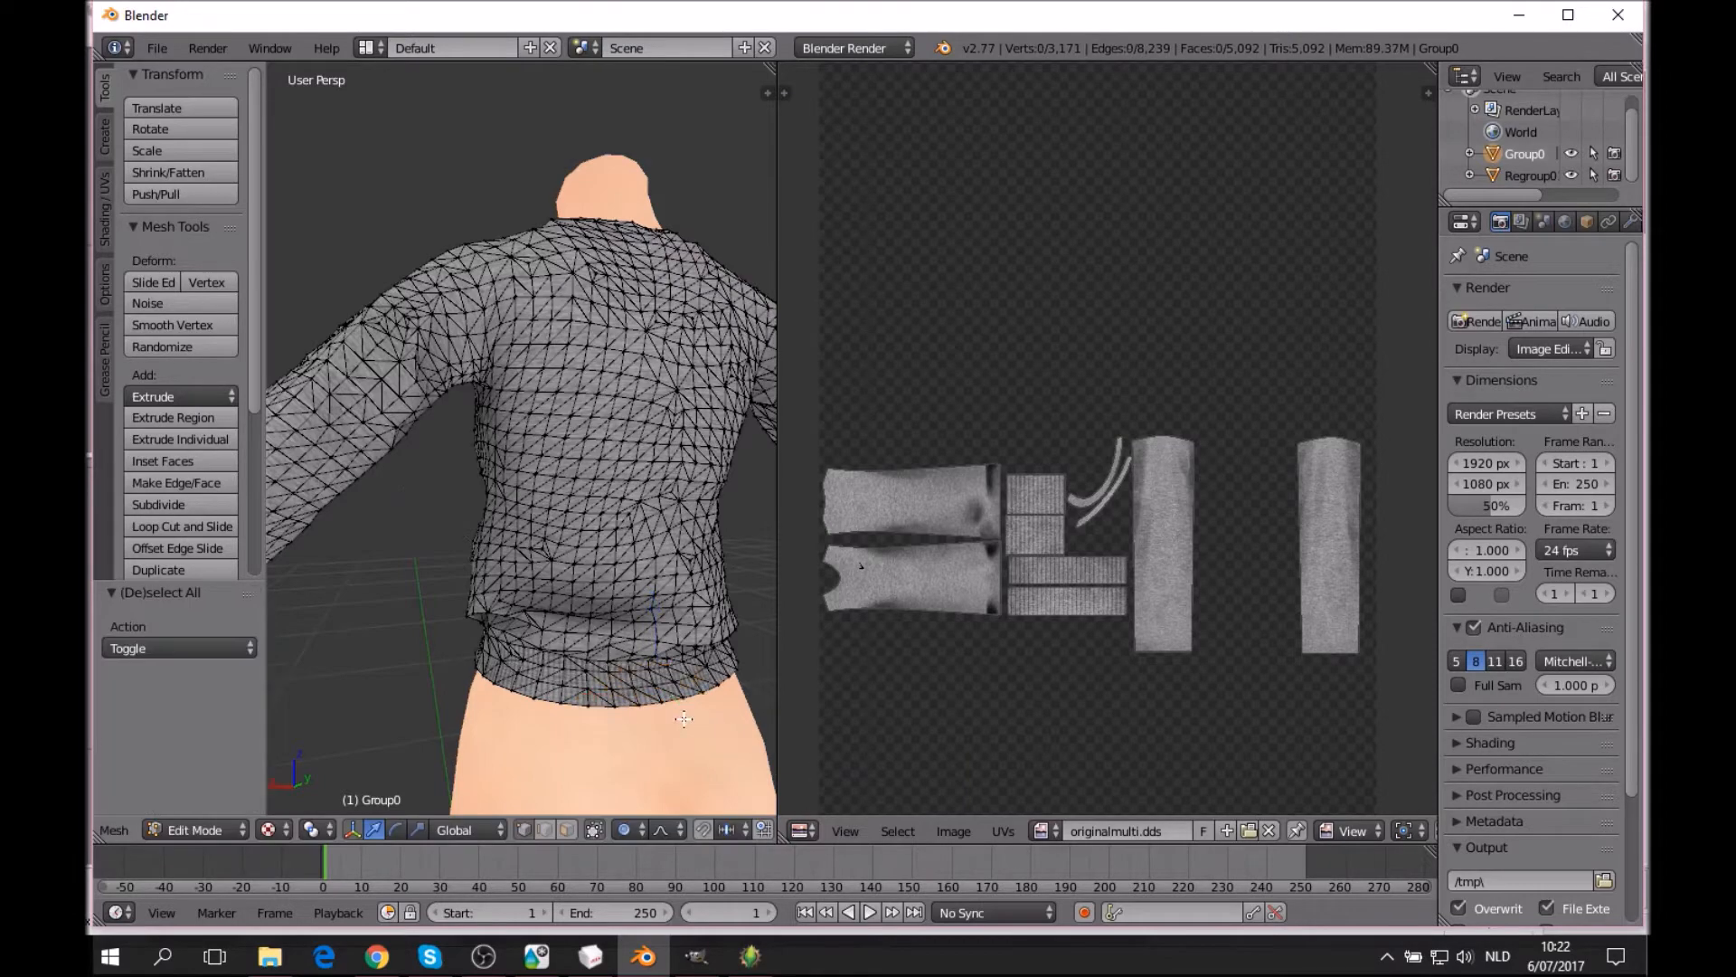
scroll(613, 703, down, 4)
middle_drag(604, 653, 578, 713)
middle_drag(540, 623, 605, 633)
scroll(597, 621, up, 4)
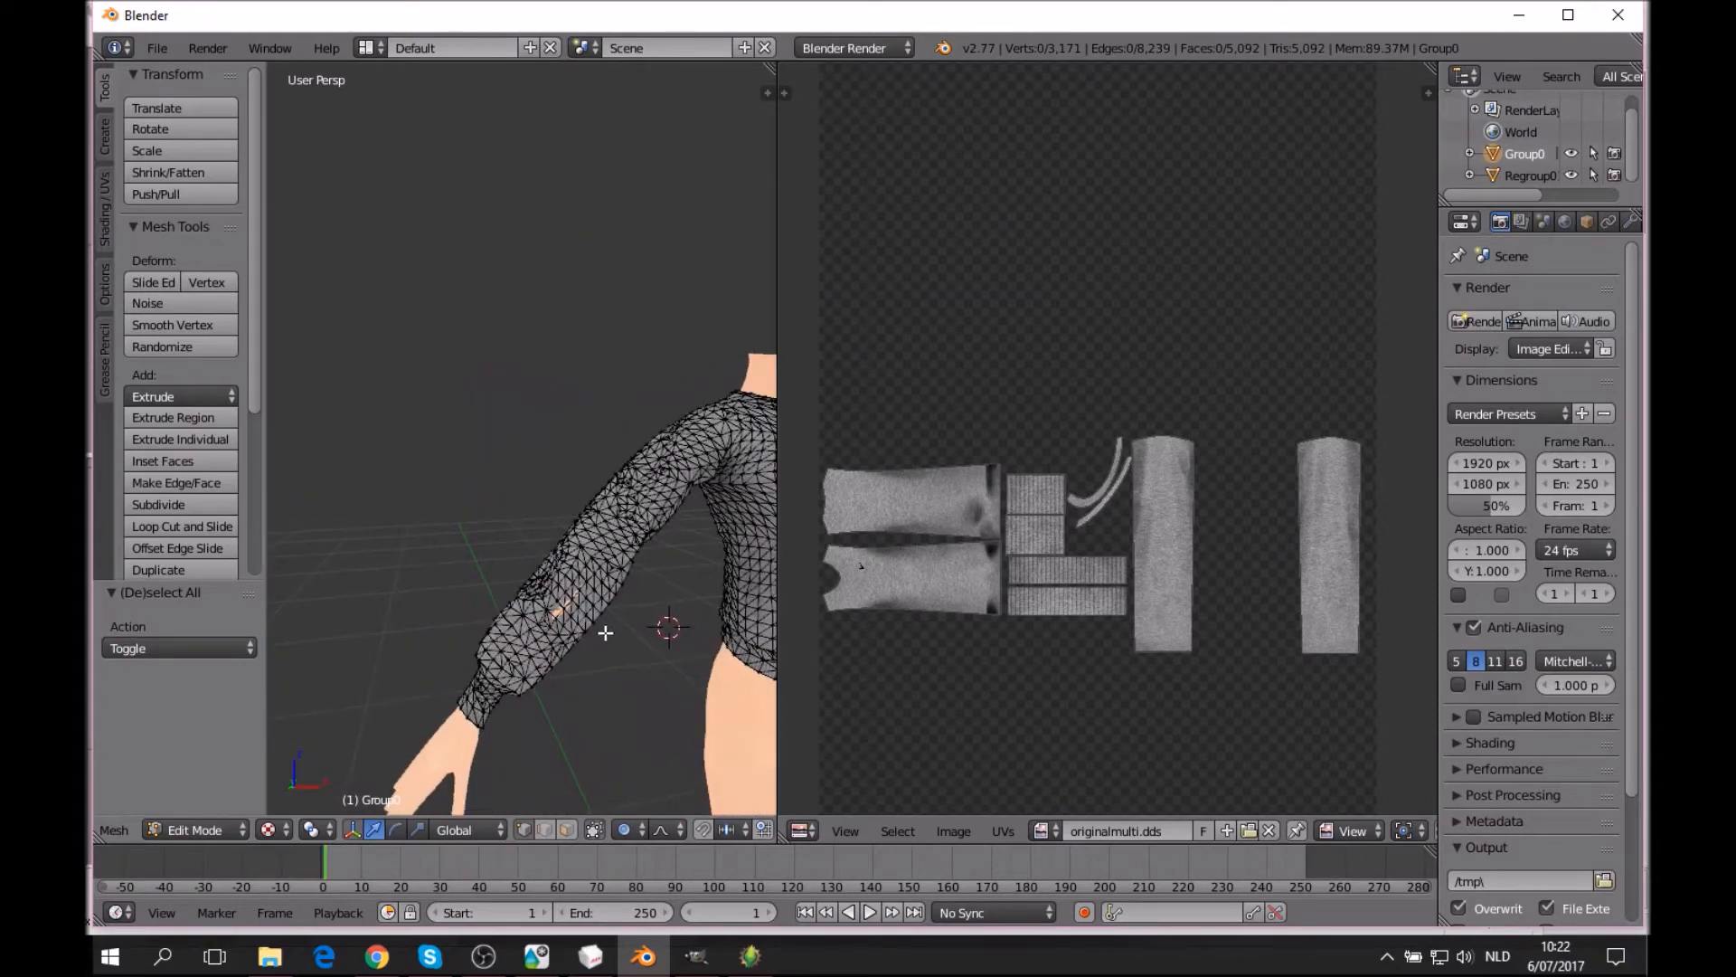
scroll(605, 633, up, 4)
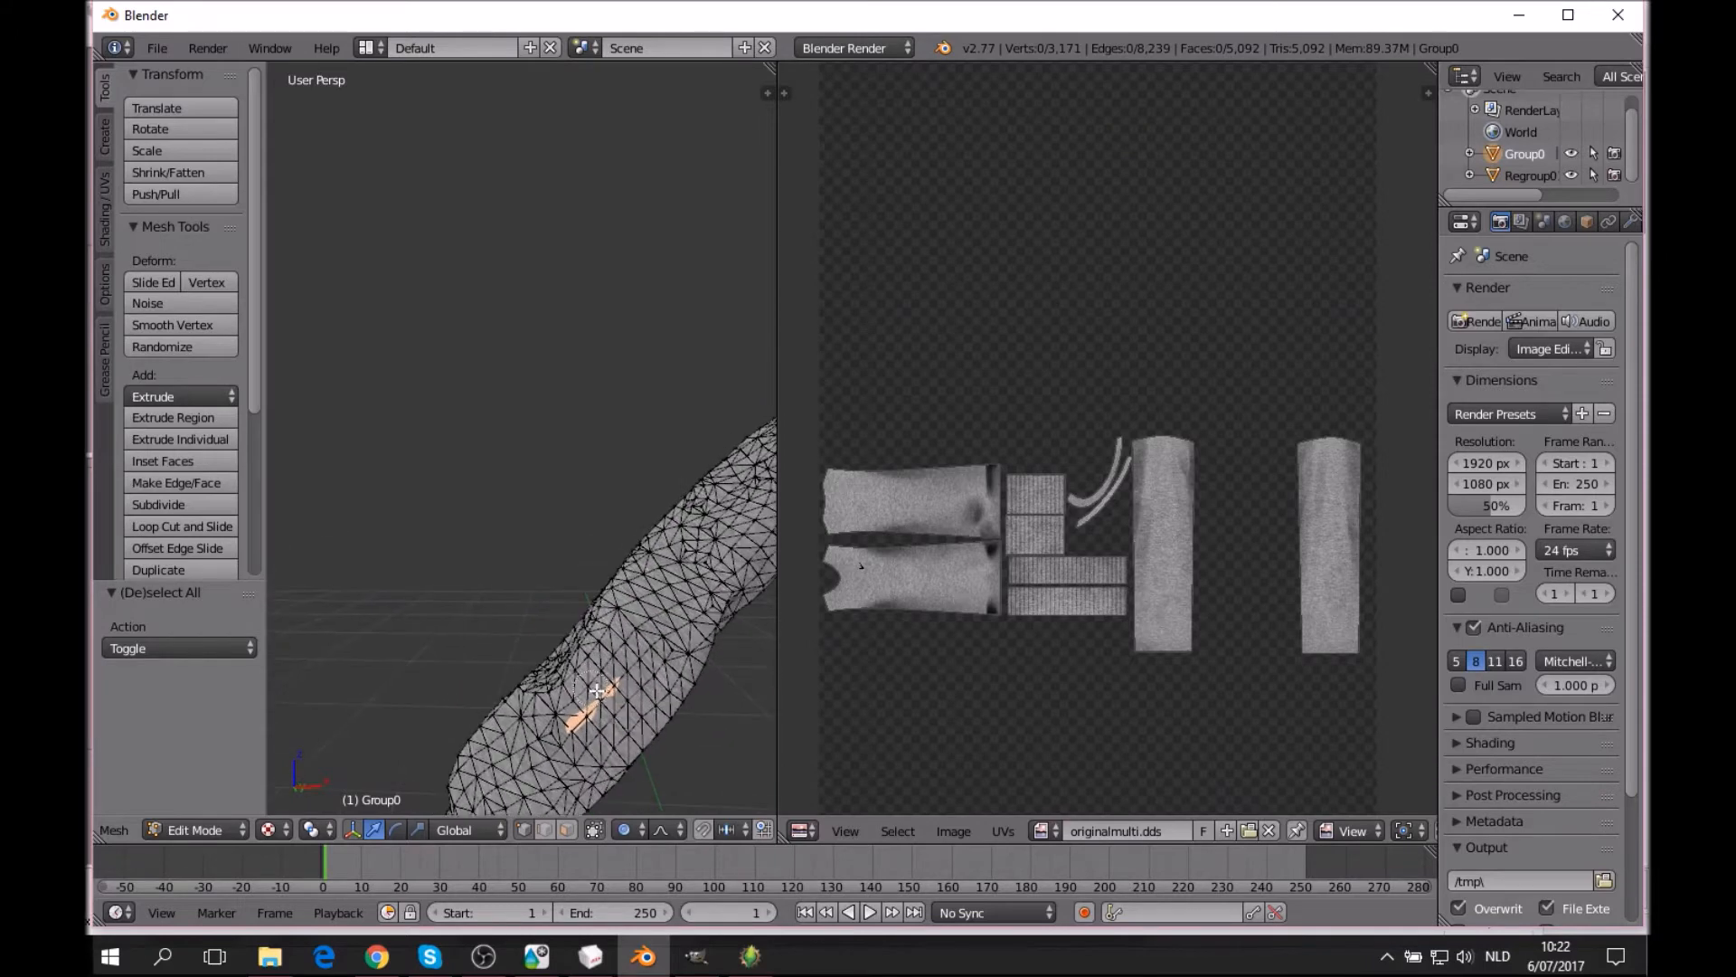
drag(597, 696, 566, 715)
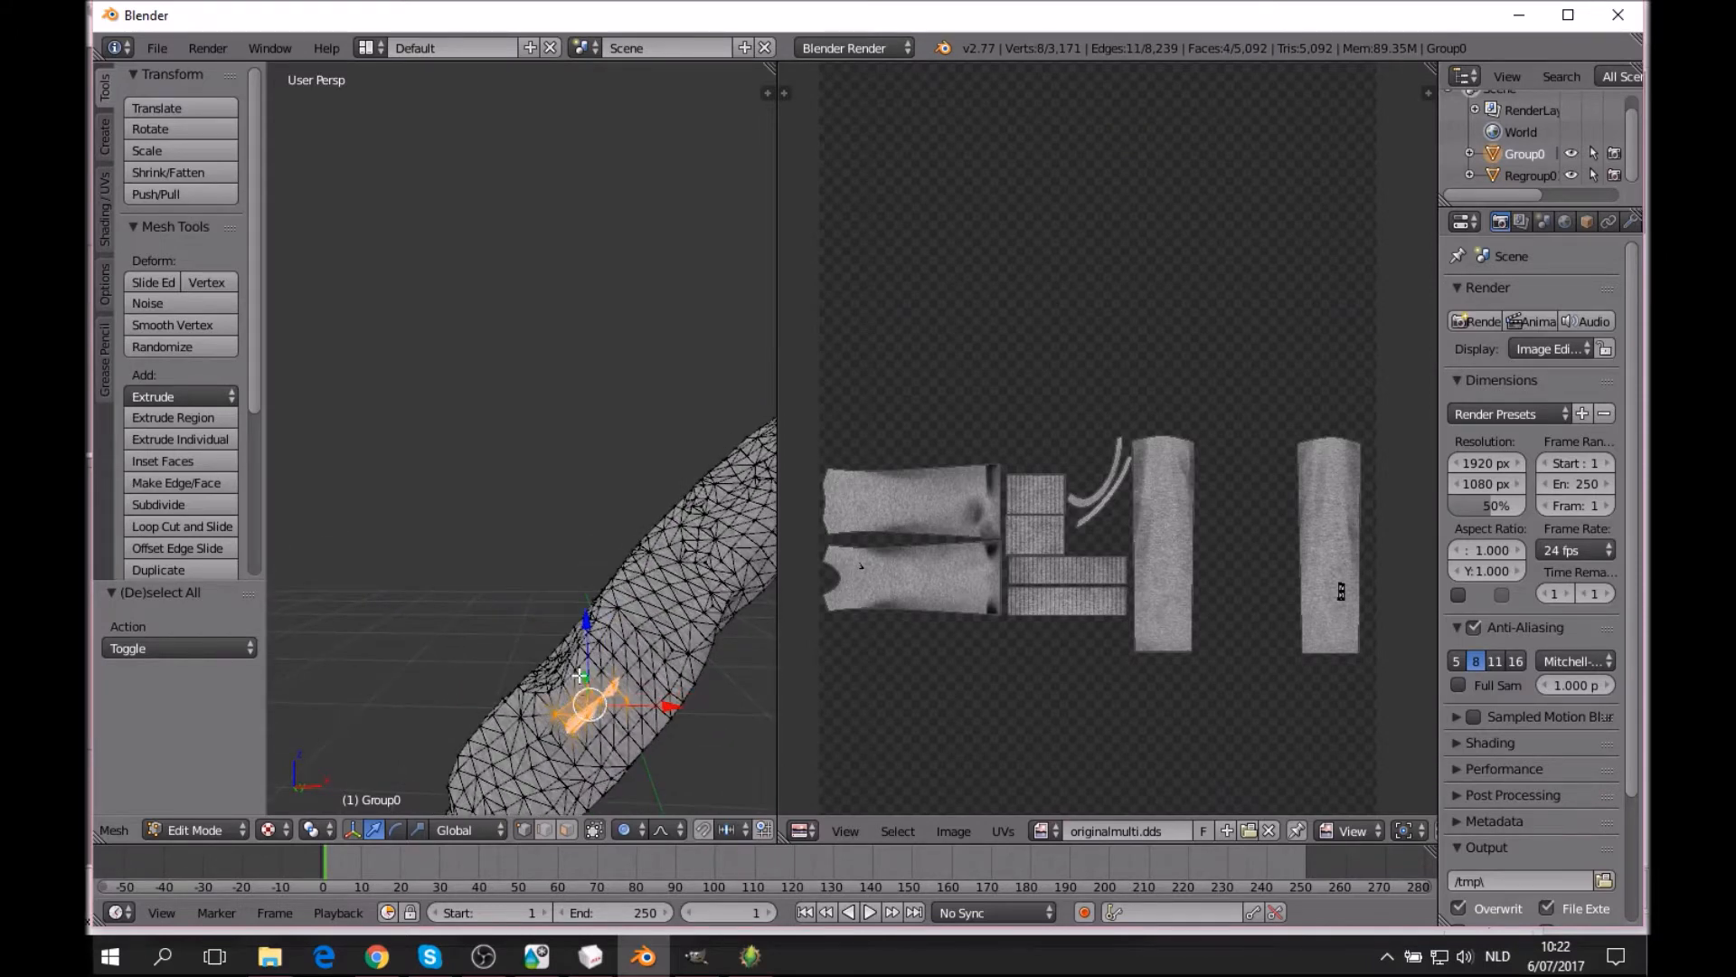
key(g)
key(y)
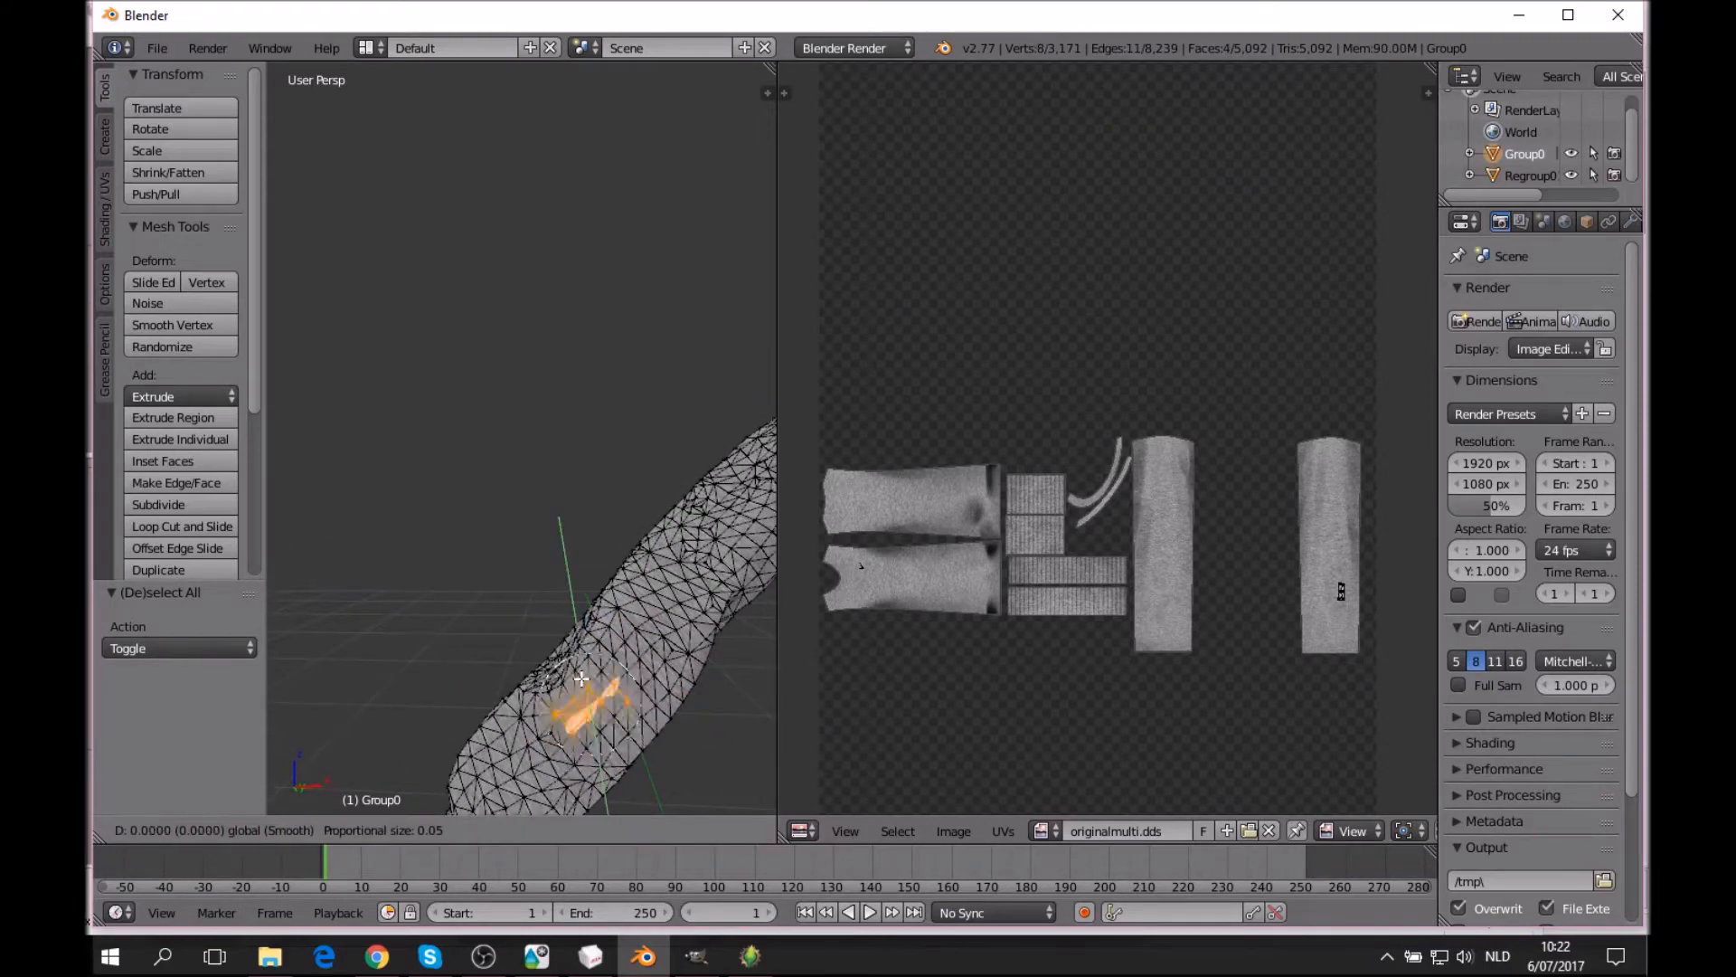
key(Escape)
key(a)
scroll(507, 672, down, 5)
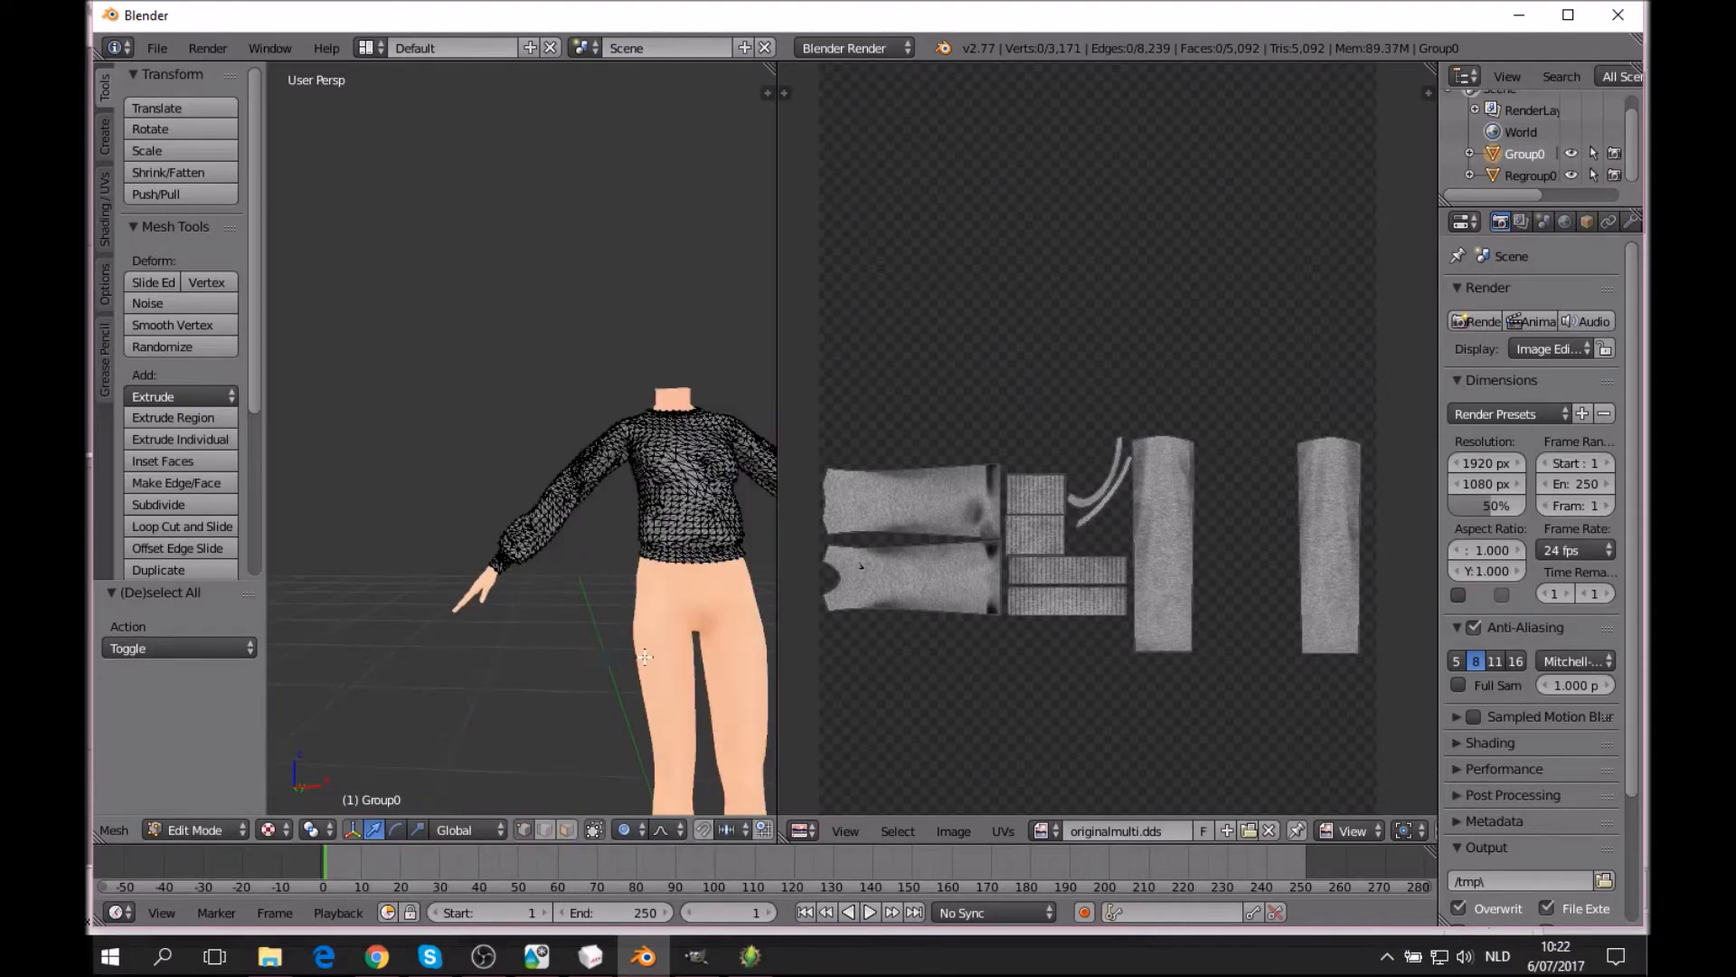
Select the vertices around the small skin gap at the front of the armhole and pull them outward over the skin.
middle_drag(507, 672, 543, 599)
scroll(439, 678, up, 1)
scroll(523, 656, up, 3)
scroll(578, 632, down, 3)
scroll(545, 598, up, 2)
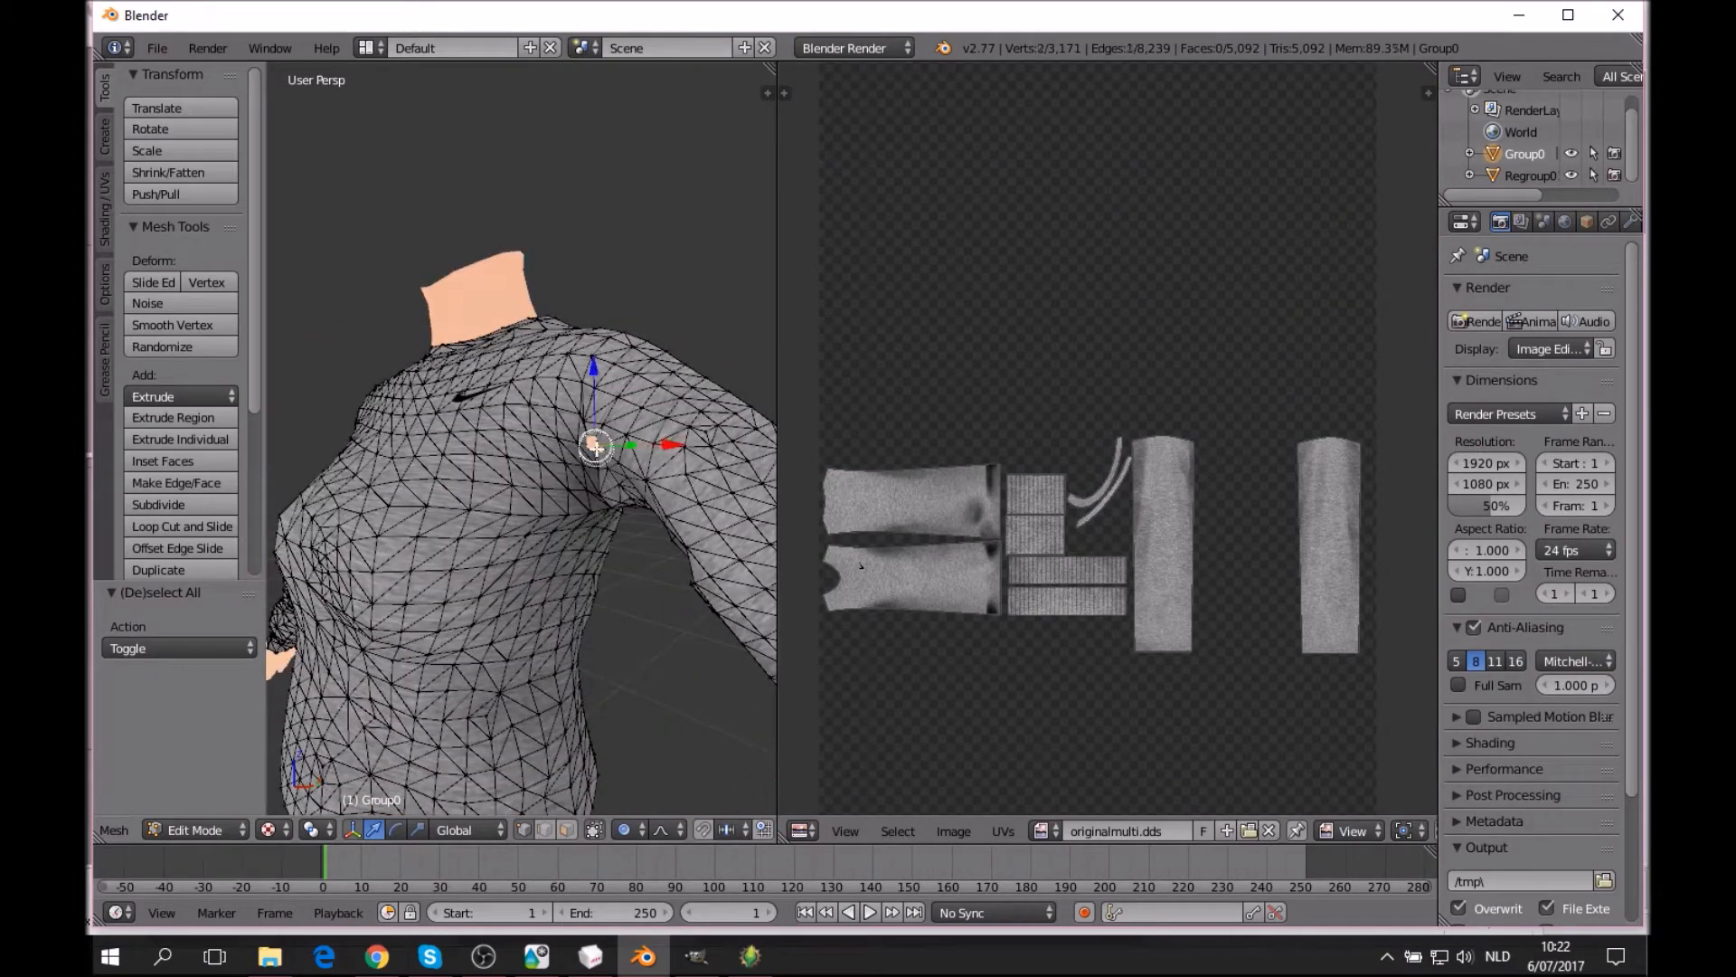
mouse_move(616, 505)
middle_down()
mouse_move(714, 465)
mouse_move(633, 481)
middle_up()
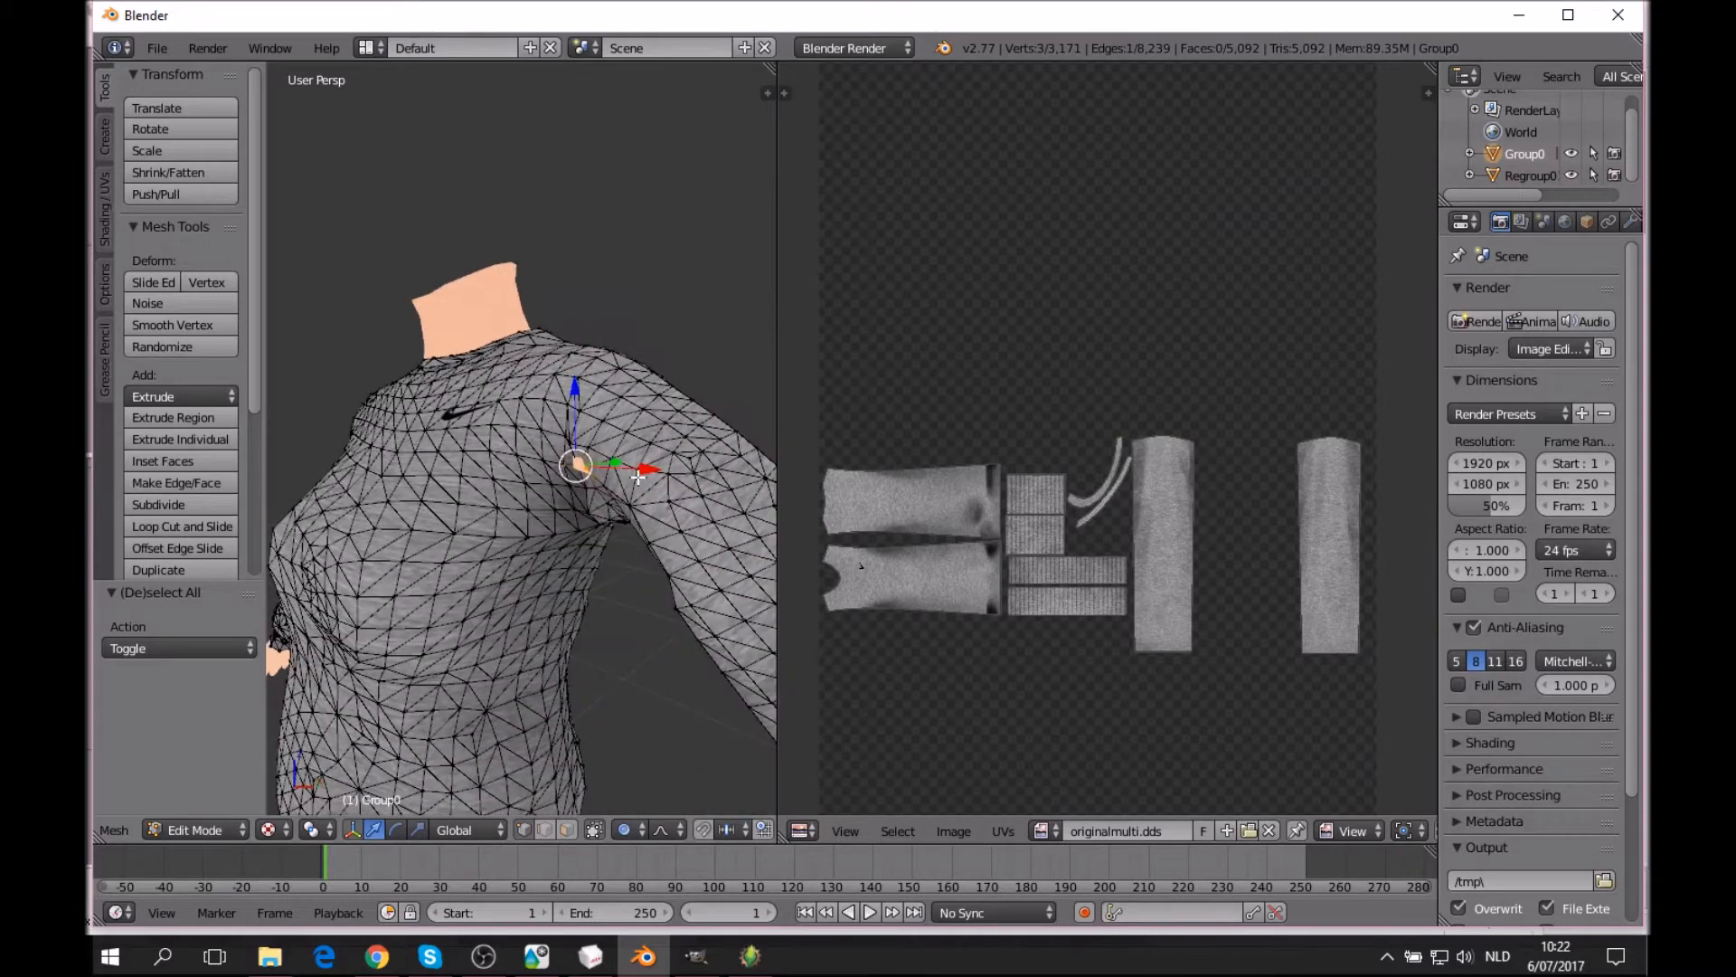
drag(616, 462, 615, 462)
drag(576, 406, 616, 460)
key(g)
key(a)
Import a reference bottoms mesh as OBJ from the Ea clothing Ref folder.
middle_drag(616, 507, 516, 582)
scroll(632, 454, down, 2)
scroll(632, 454, down, 3)
scroll(561, 531, up, 2)
click(159, 49)
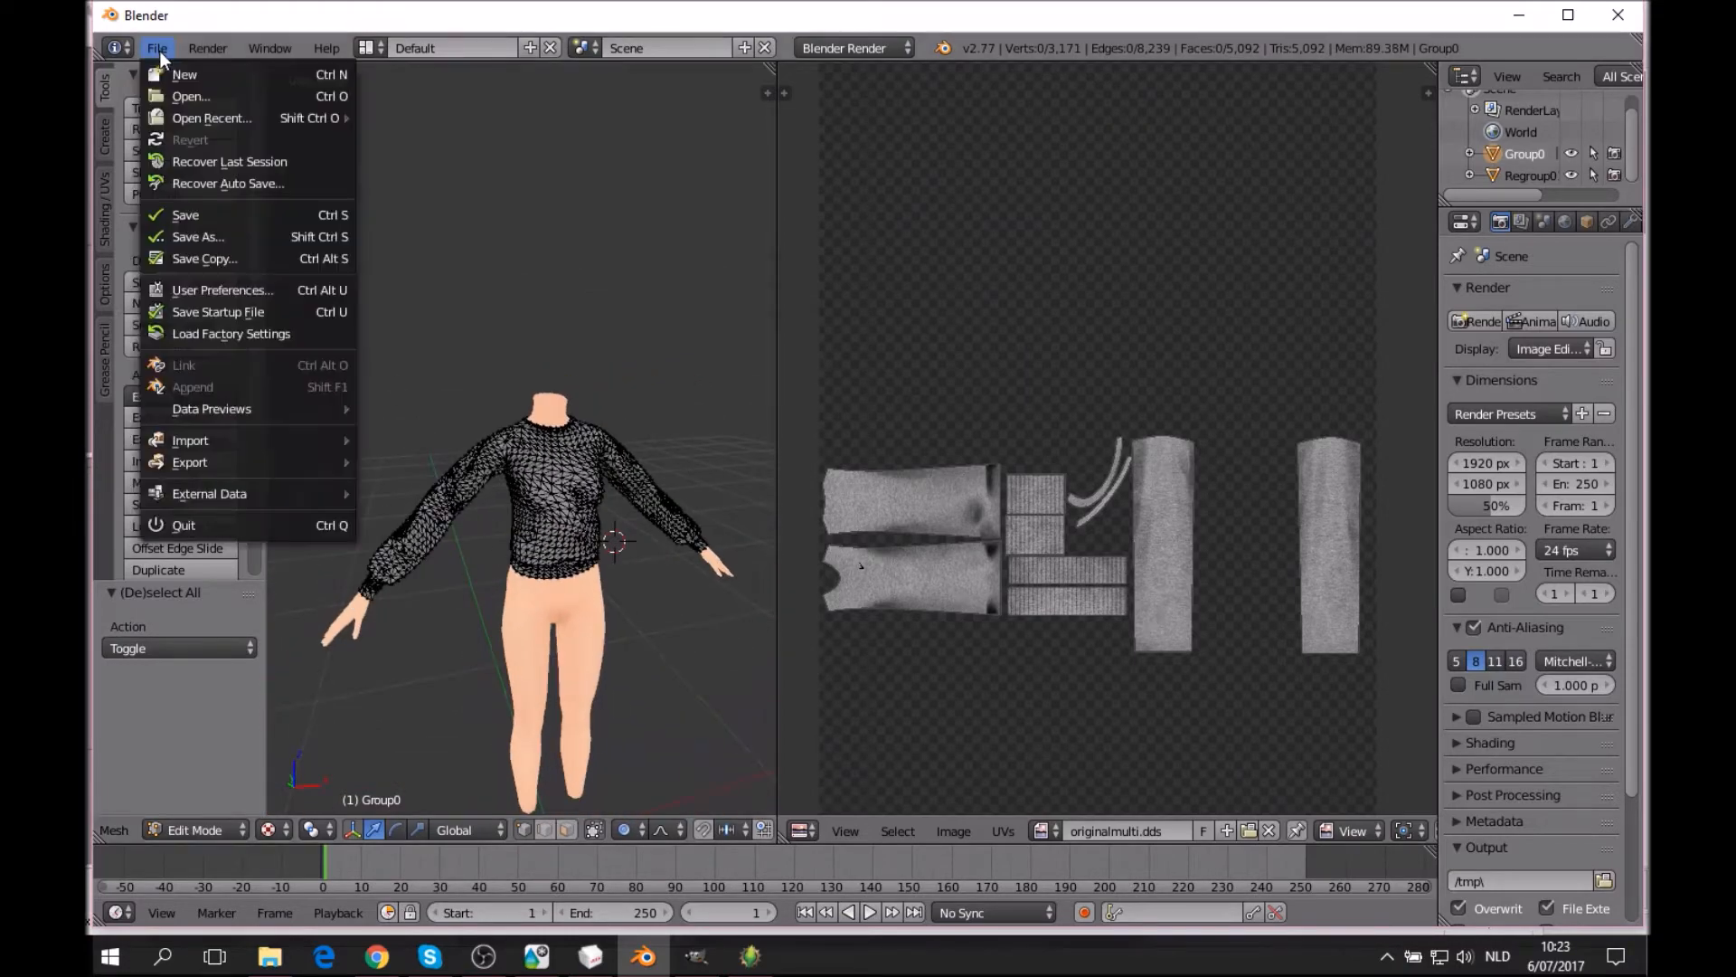
mouse_move(236, 440)
click(430, 549)
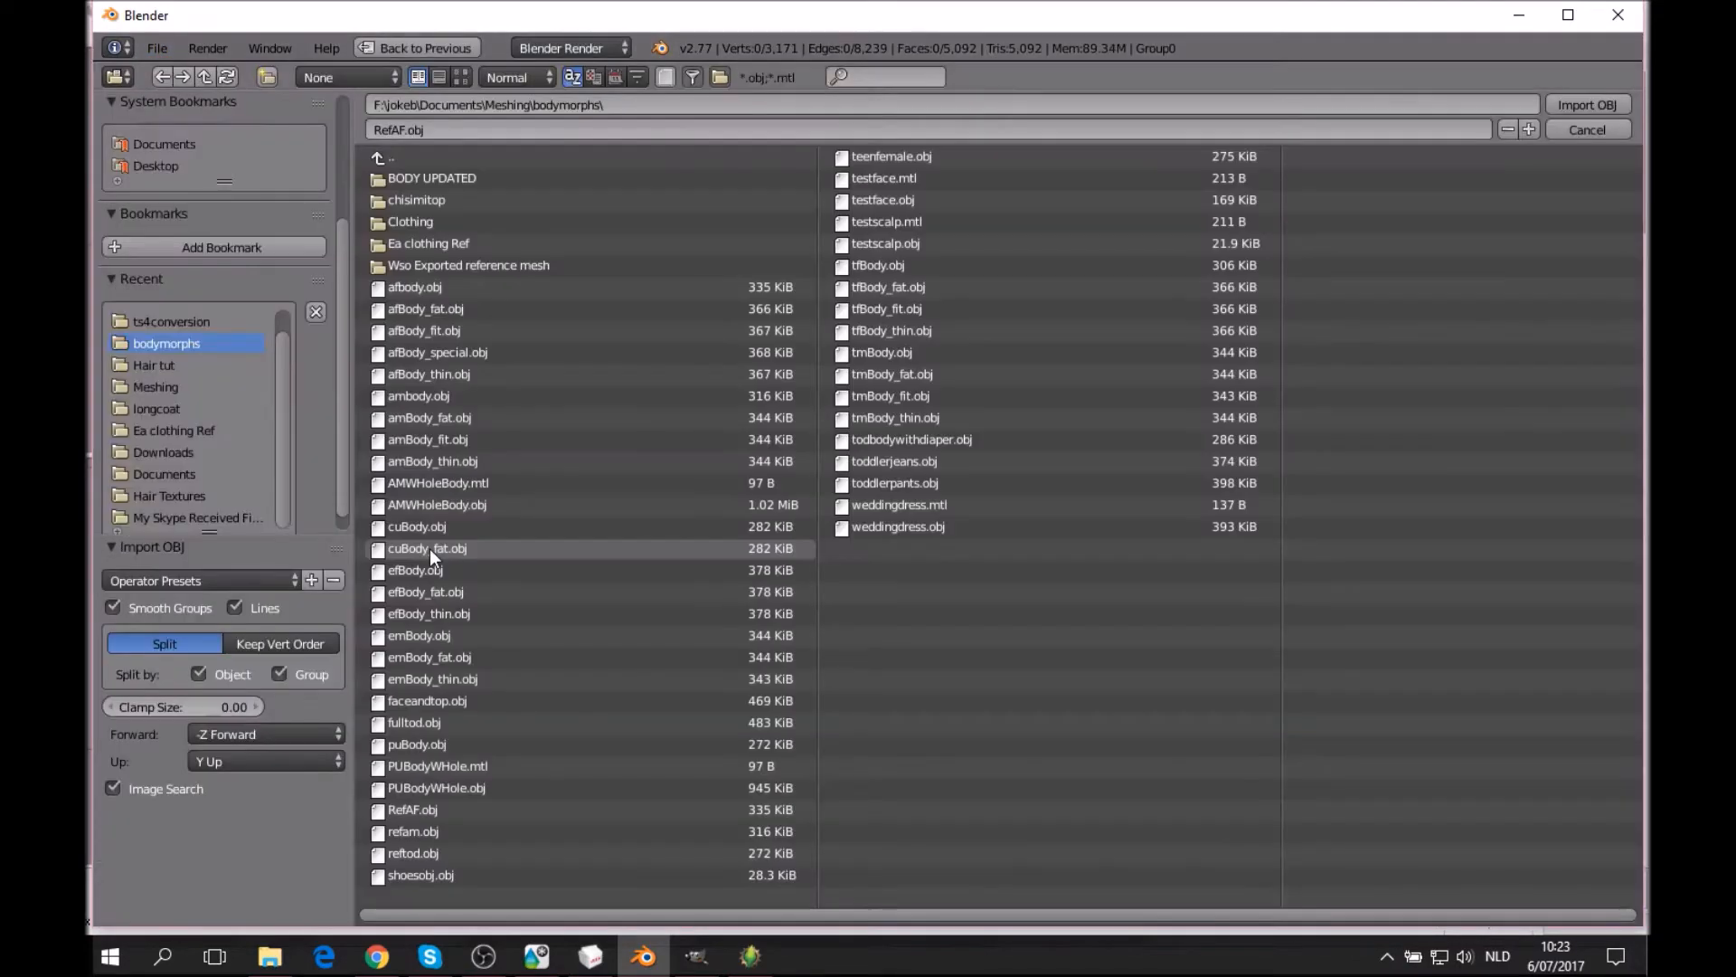
click(204, 429)
double_click(521, 264)
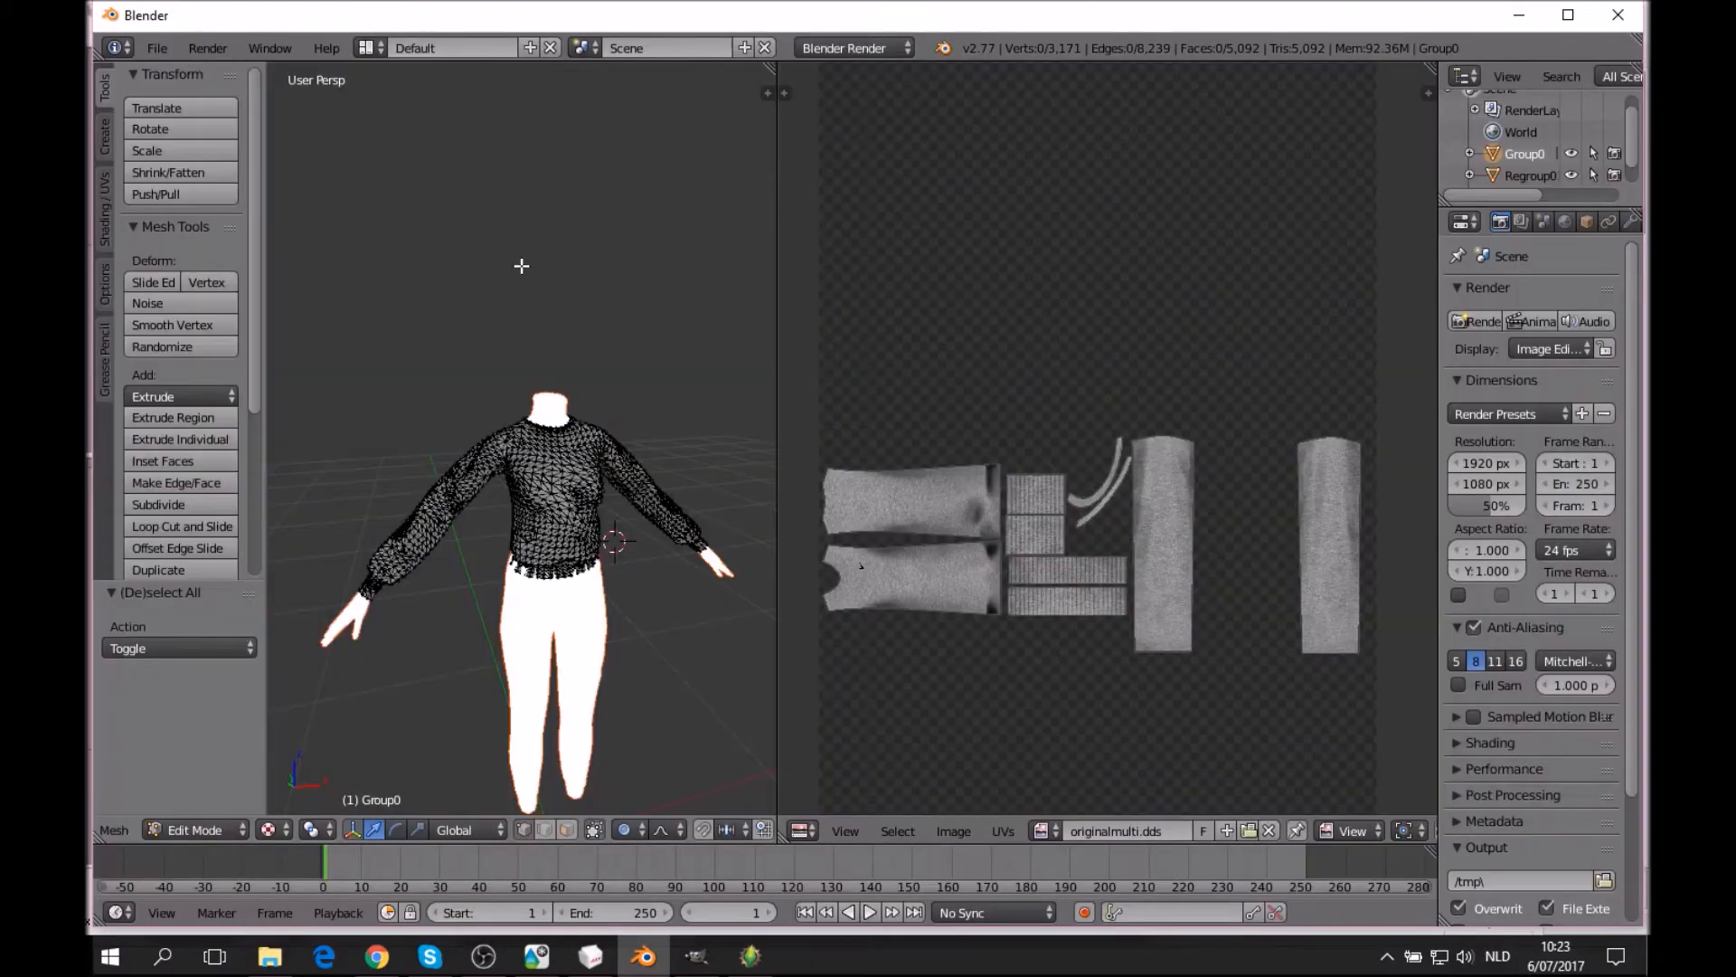
Select the hidden waistband vertices across the front and move them about -0.011 along Y so the hem covers the imported bottoms.
middle_drag(637, 592, 568, 604)
scroll(610, 579, up, 5)
scroll(518, 609, down, 2)
middle_drag(449, 502, 570, 465)
scroll(601, 499, up, 2)
scroll(580, 418, up, 2)
key(c)
click(526, 489)
mouse_move(526, 490)
mouse_down()
mouse_move(669, 488)
mouse_move(476, 487)
mouse_up()
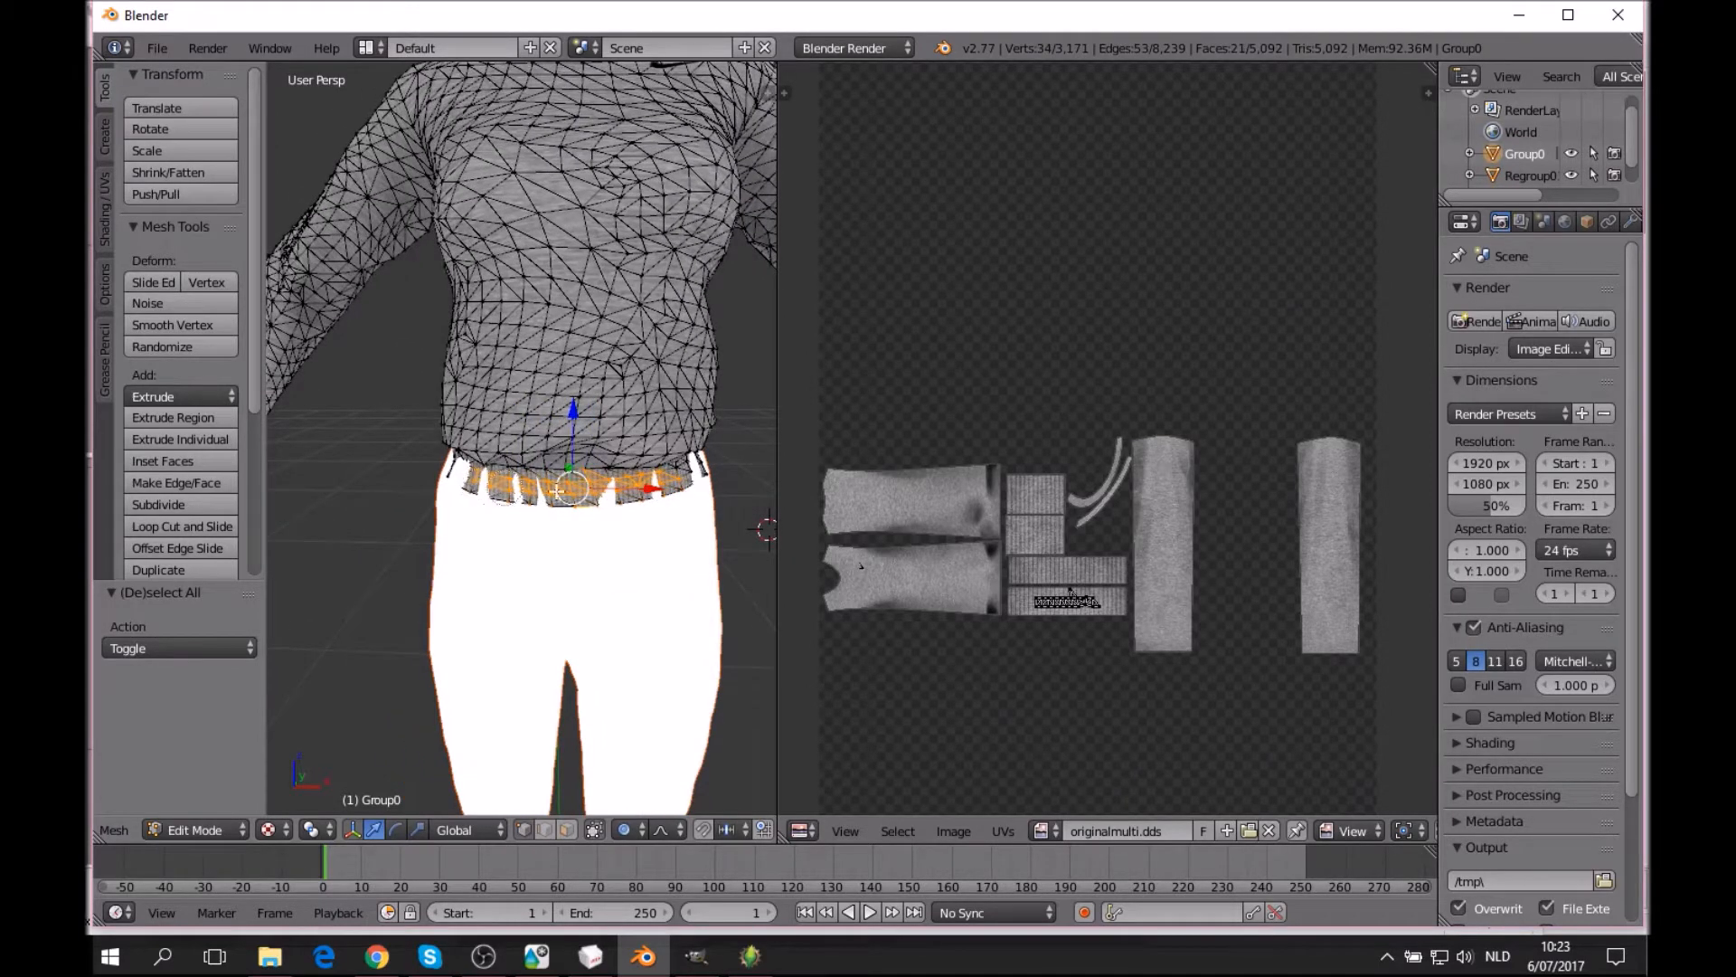
click(680, 479)
right_click(683, 481)
middle_drag(698, 489, 660, 511)
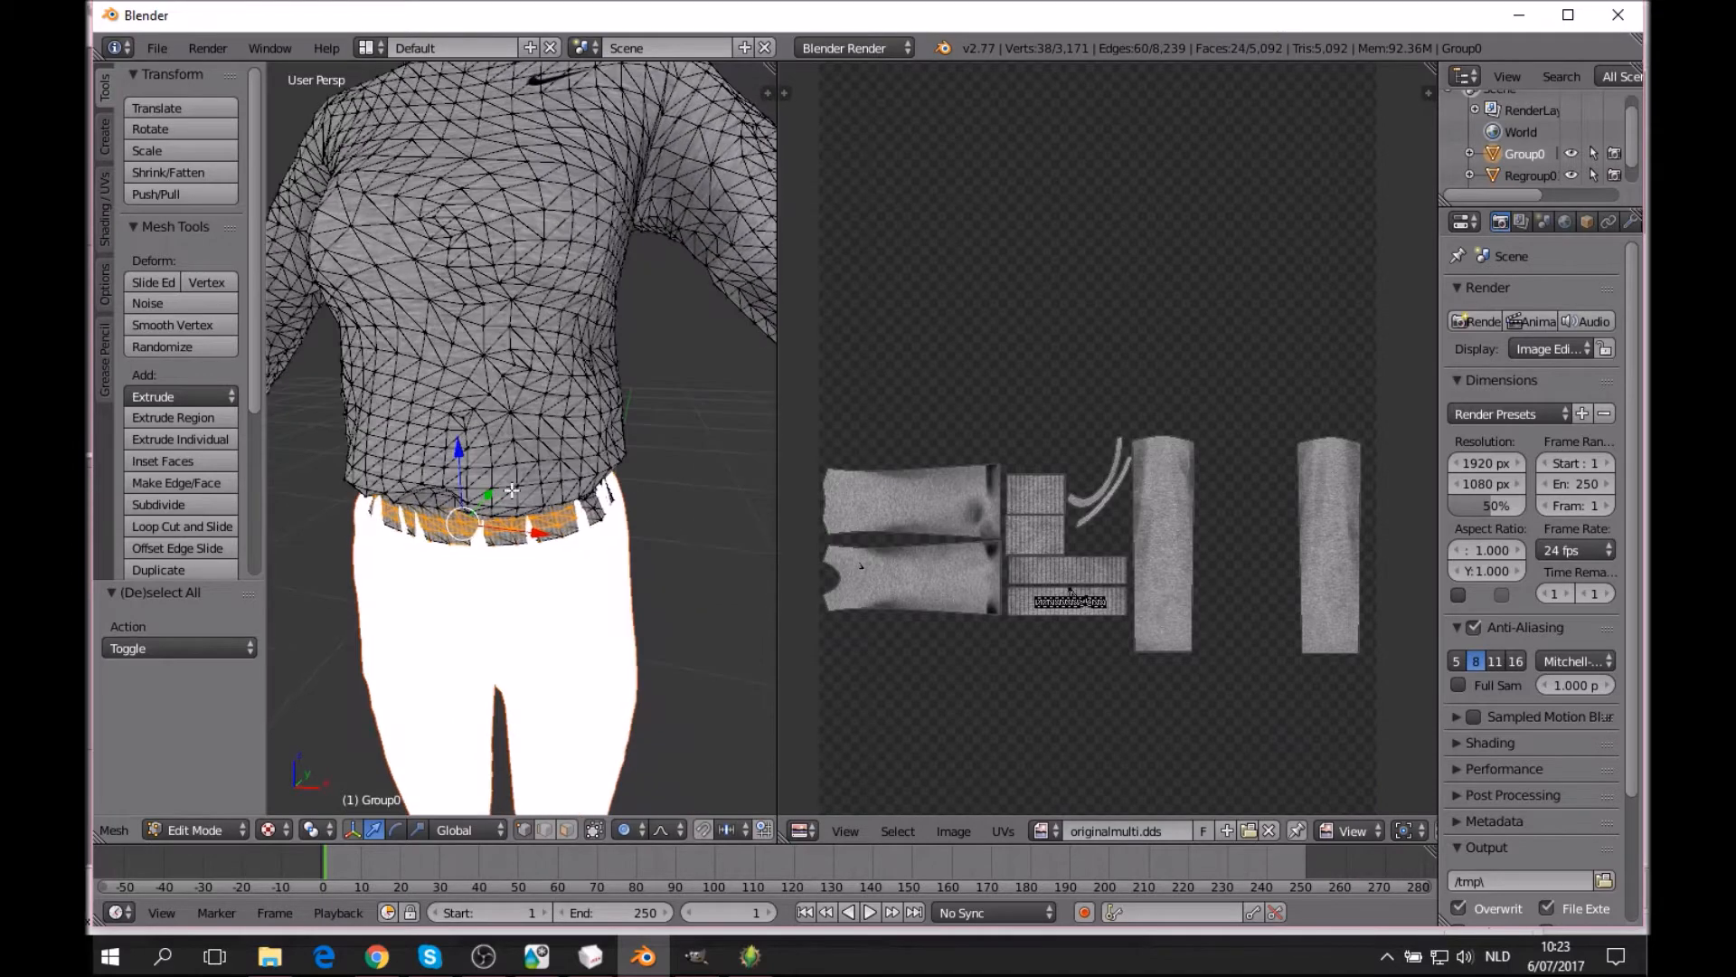
key(g)
key(y)
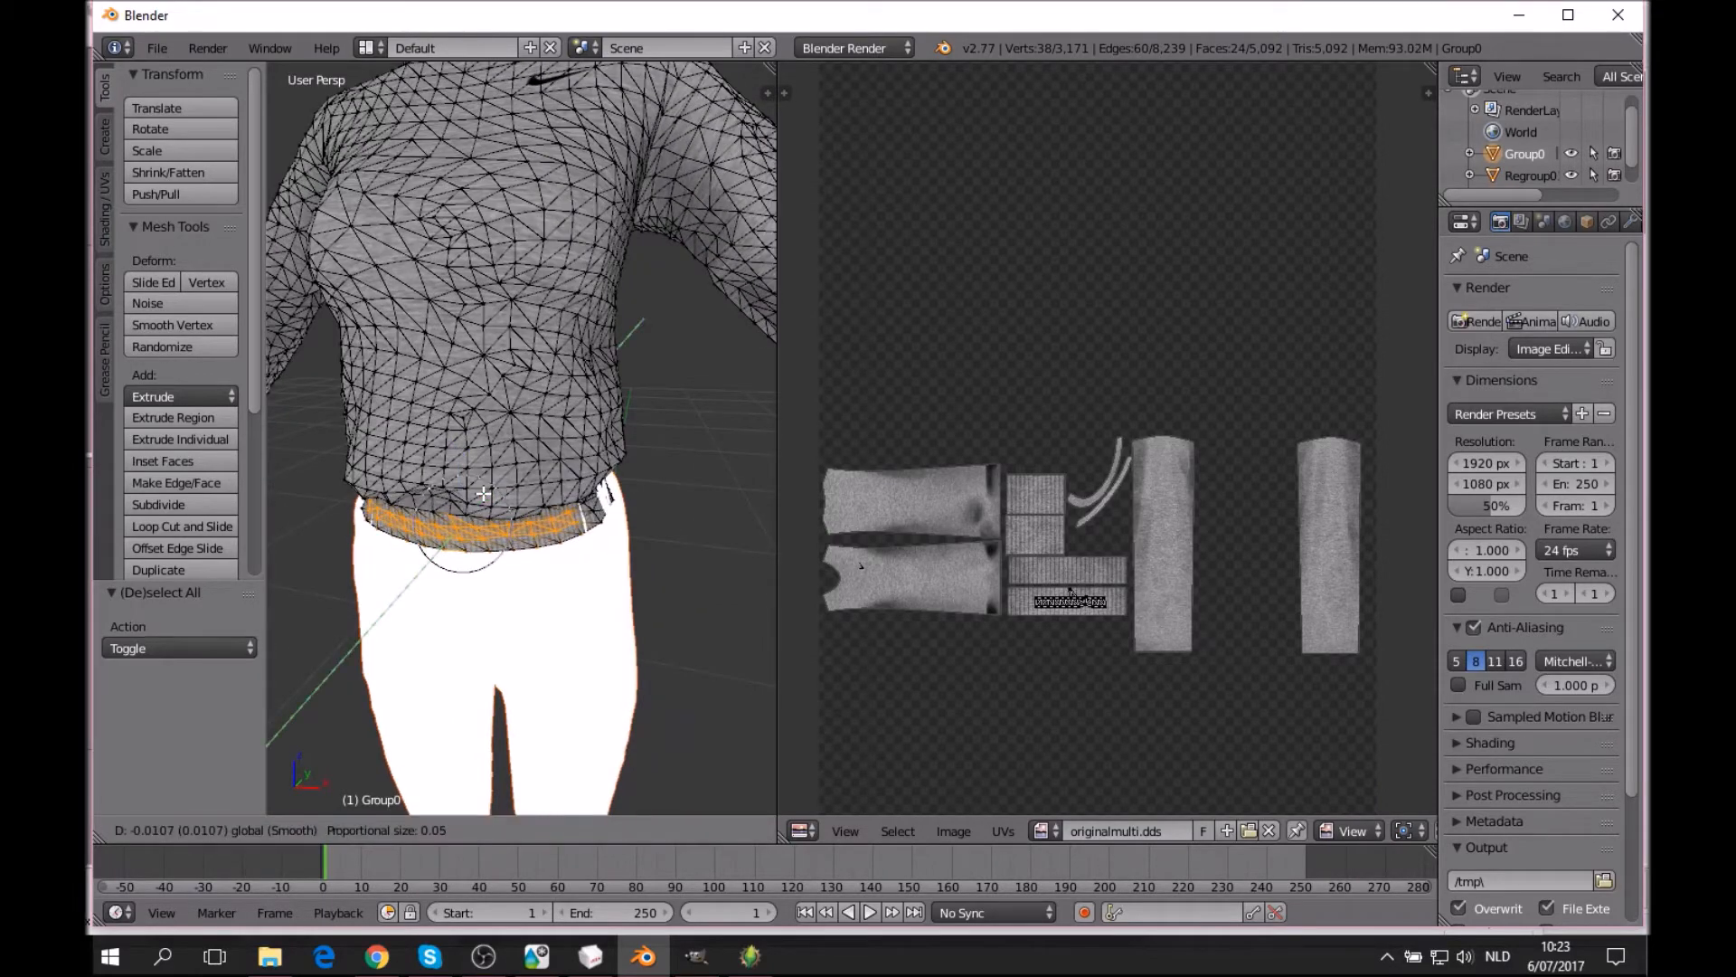
click(484, 492)
key(a)
Pull the front-side hem vertices outward at the hip, shifting two of them slightly along X over the bottoms.
middle_drag(483, 493, 502, 510)
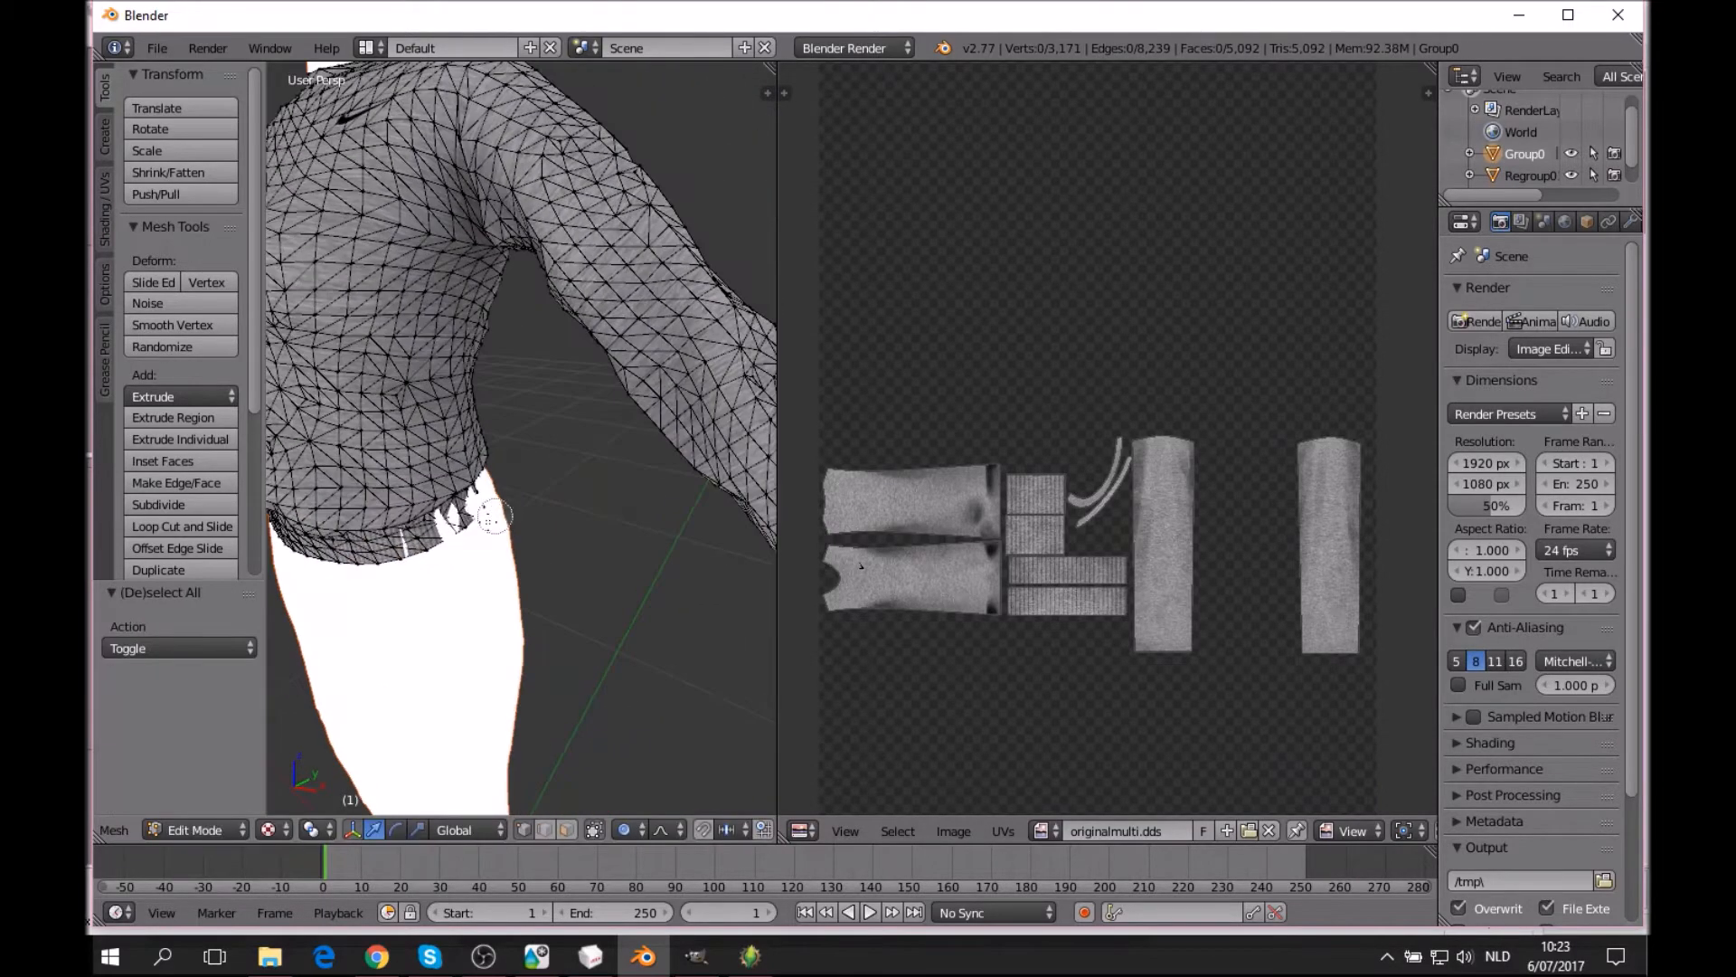
mouse_move(414, 540)
mouse_down()
mouse_move(464, 522)
mouse_move(498, 554)
mouse_up()
key(a)
key(c)
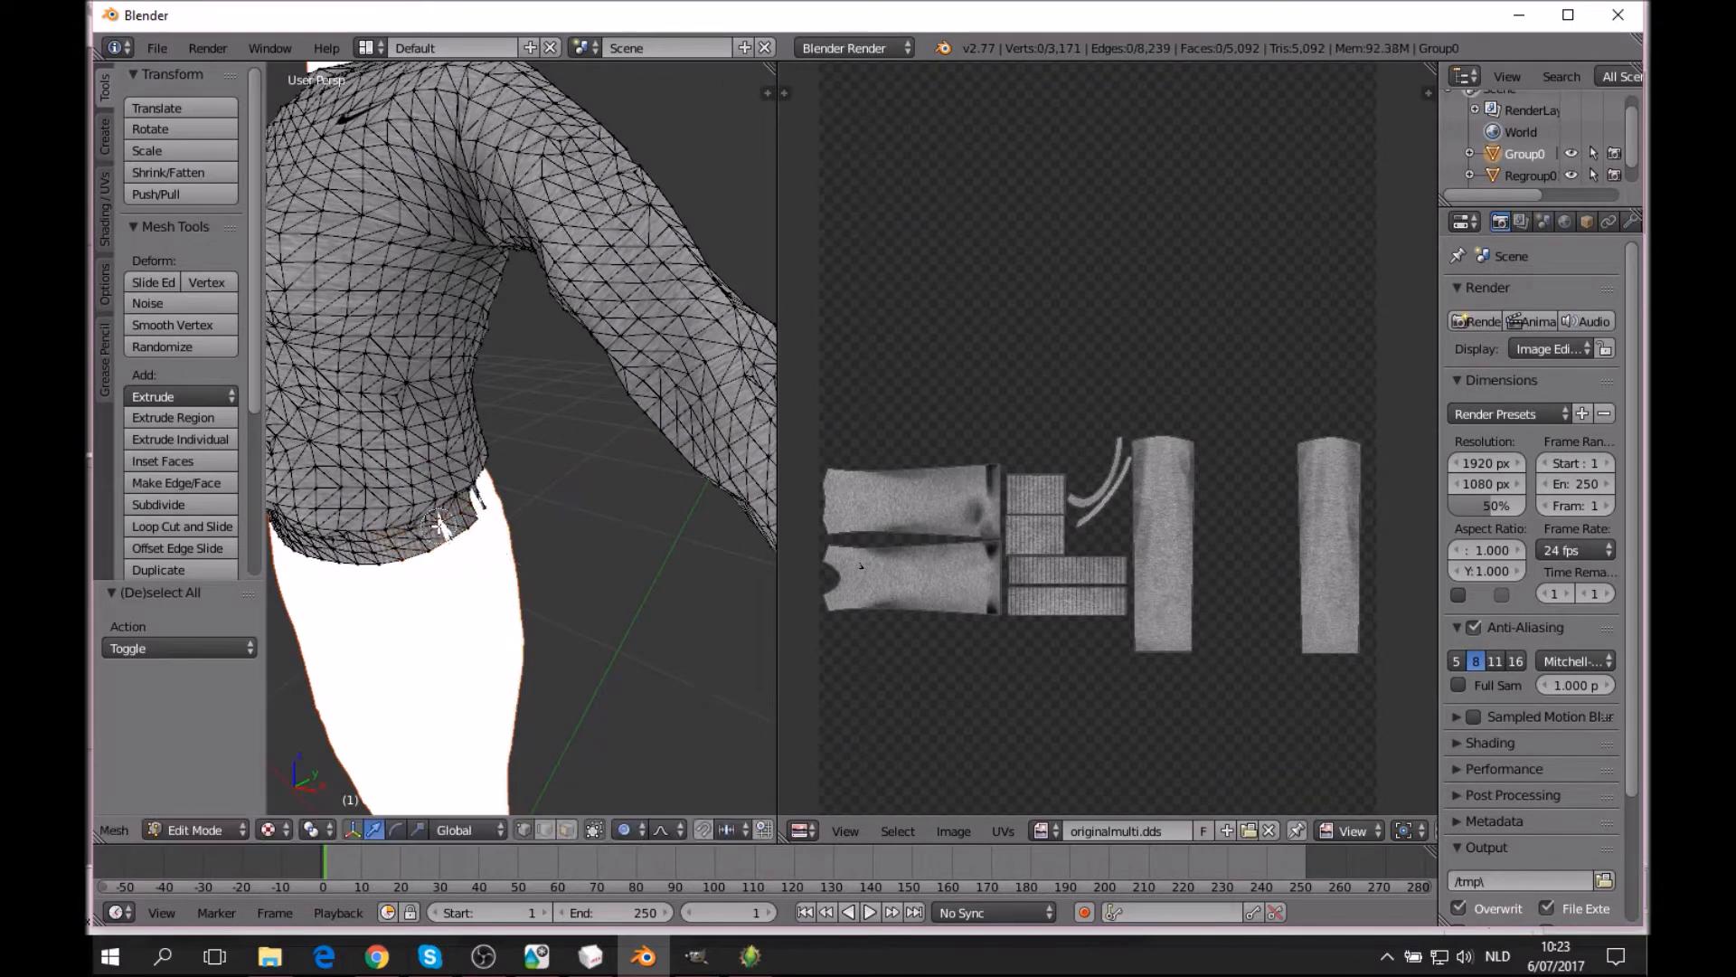
click(445, 529)
right_click(450, 531)
key(g)
key(x)
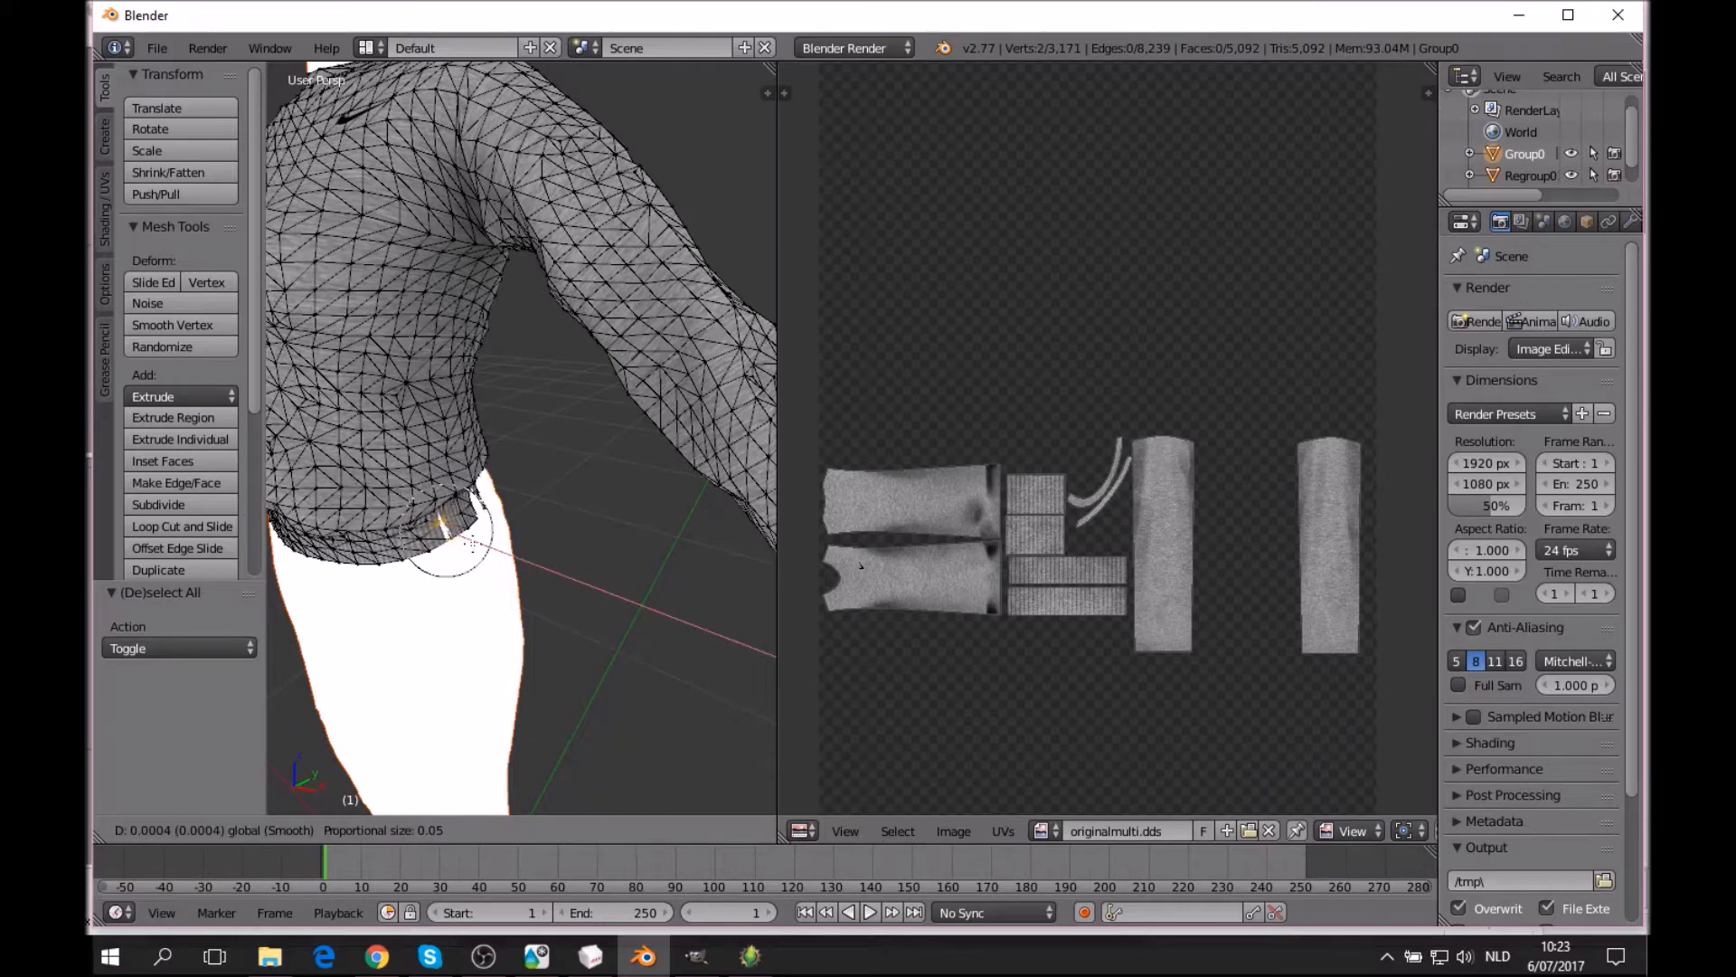
click(465, 537)
key(a)
Pull the first hidden hem vertices on the back of the hip outward through the white bottoms.
middle_drag(624, 522, 543, 443)
scroll(445, 512, down, 5)
scroll(537, 443, up, 4)
key(c)
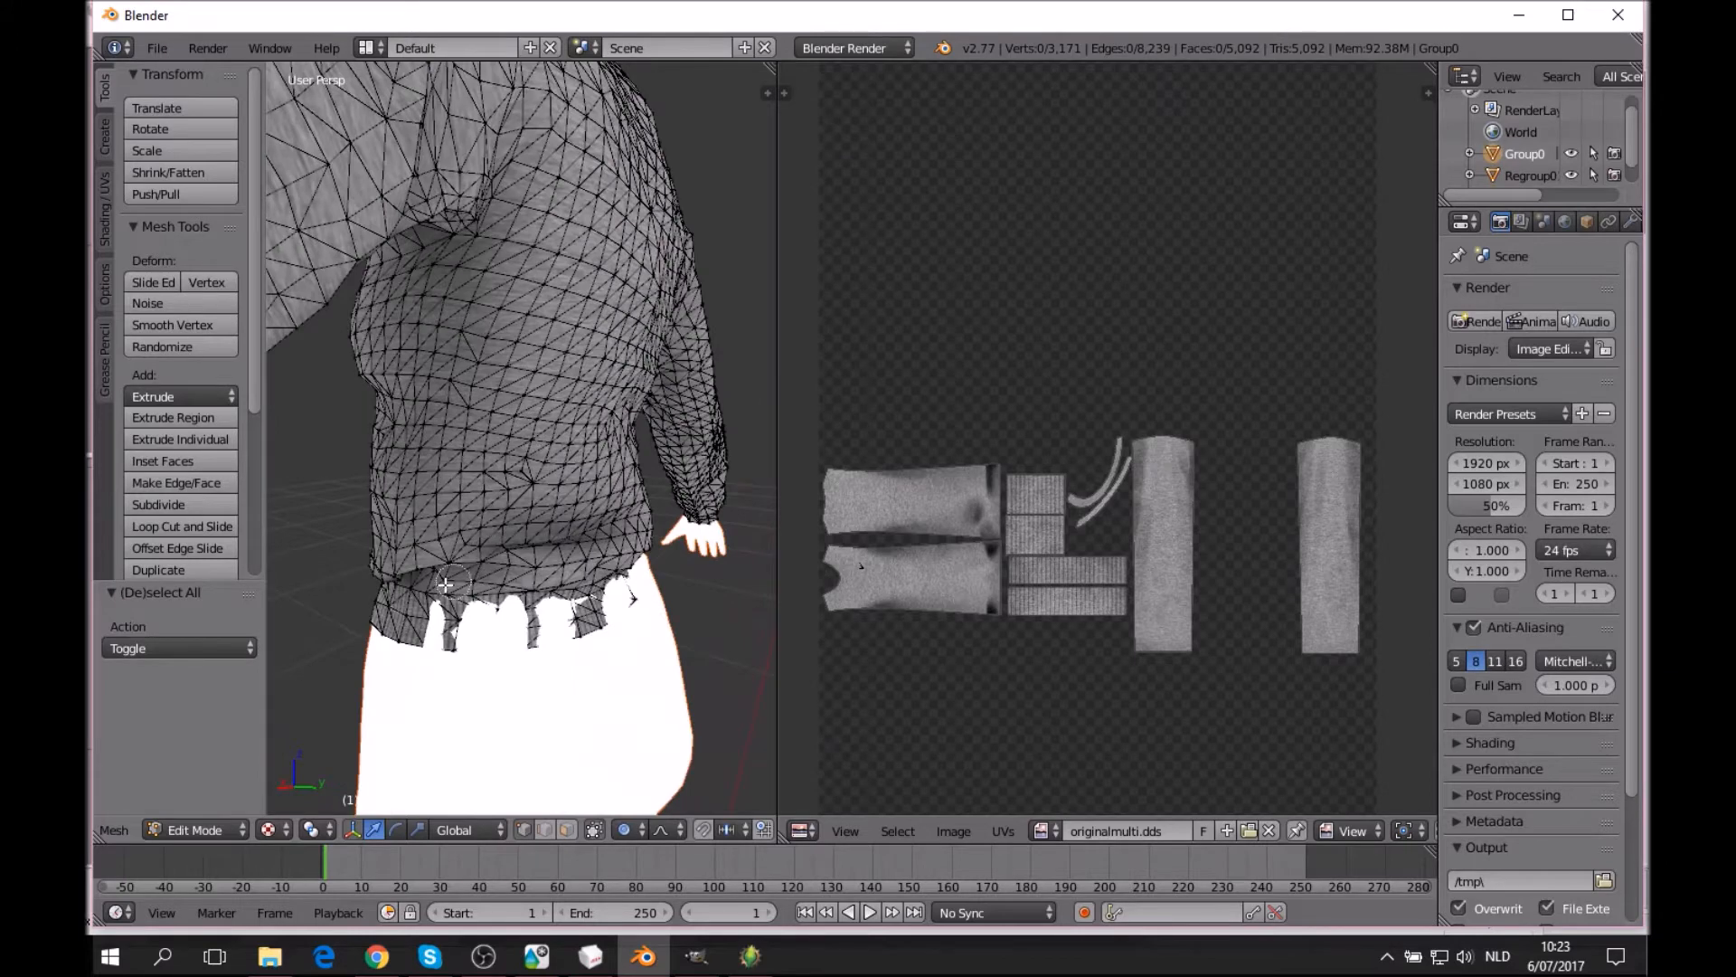
mouse_move(453, 622)
mouse_down()
mouse_move(533, 633)
mouse_move(465, 622)
mouse_move(435, 656)
mouse_move(532, 659)
mouse_up()
key(a)
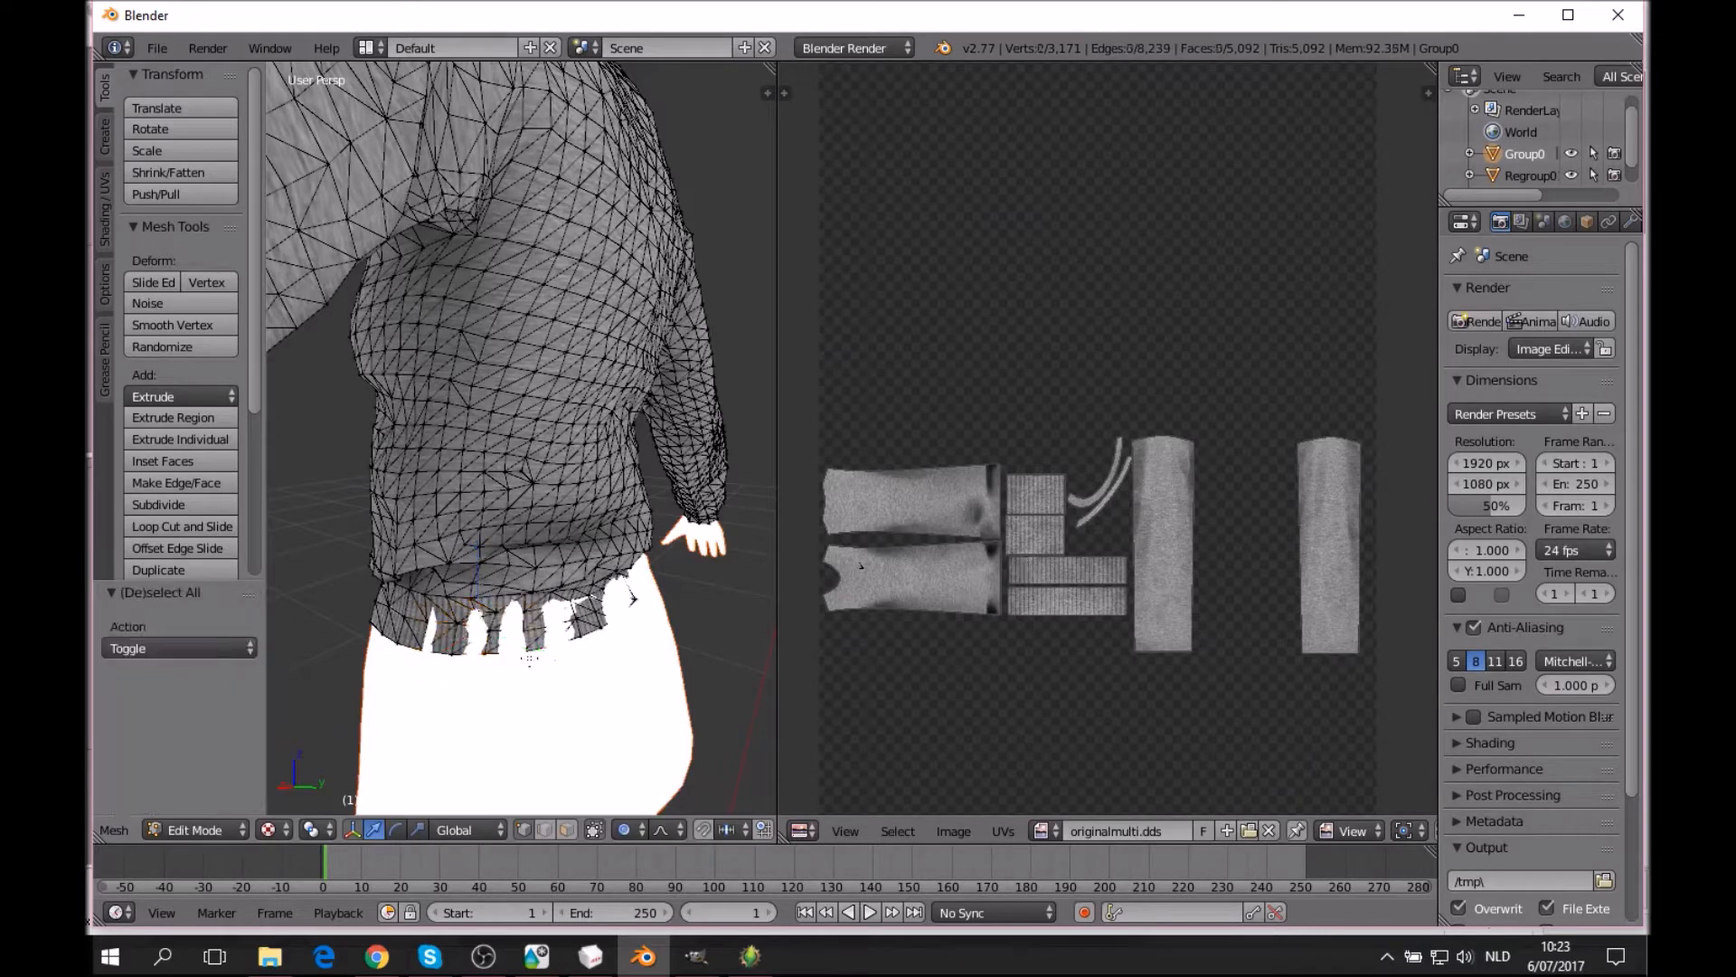
Nudge the hem vertices beside the narrow gap nearest the side seam outward, moving four of them about 0.001 along X and -0.001 along Y.
mouse_move(434, 622)
mouse_down()
mouse_move(396, 655)
mouse_move(466, 631)
mouse_move(417, 646)
mouse_up()
key(a)
key(c)
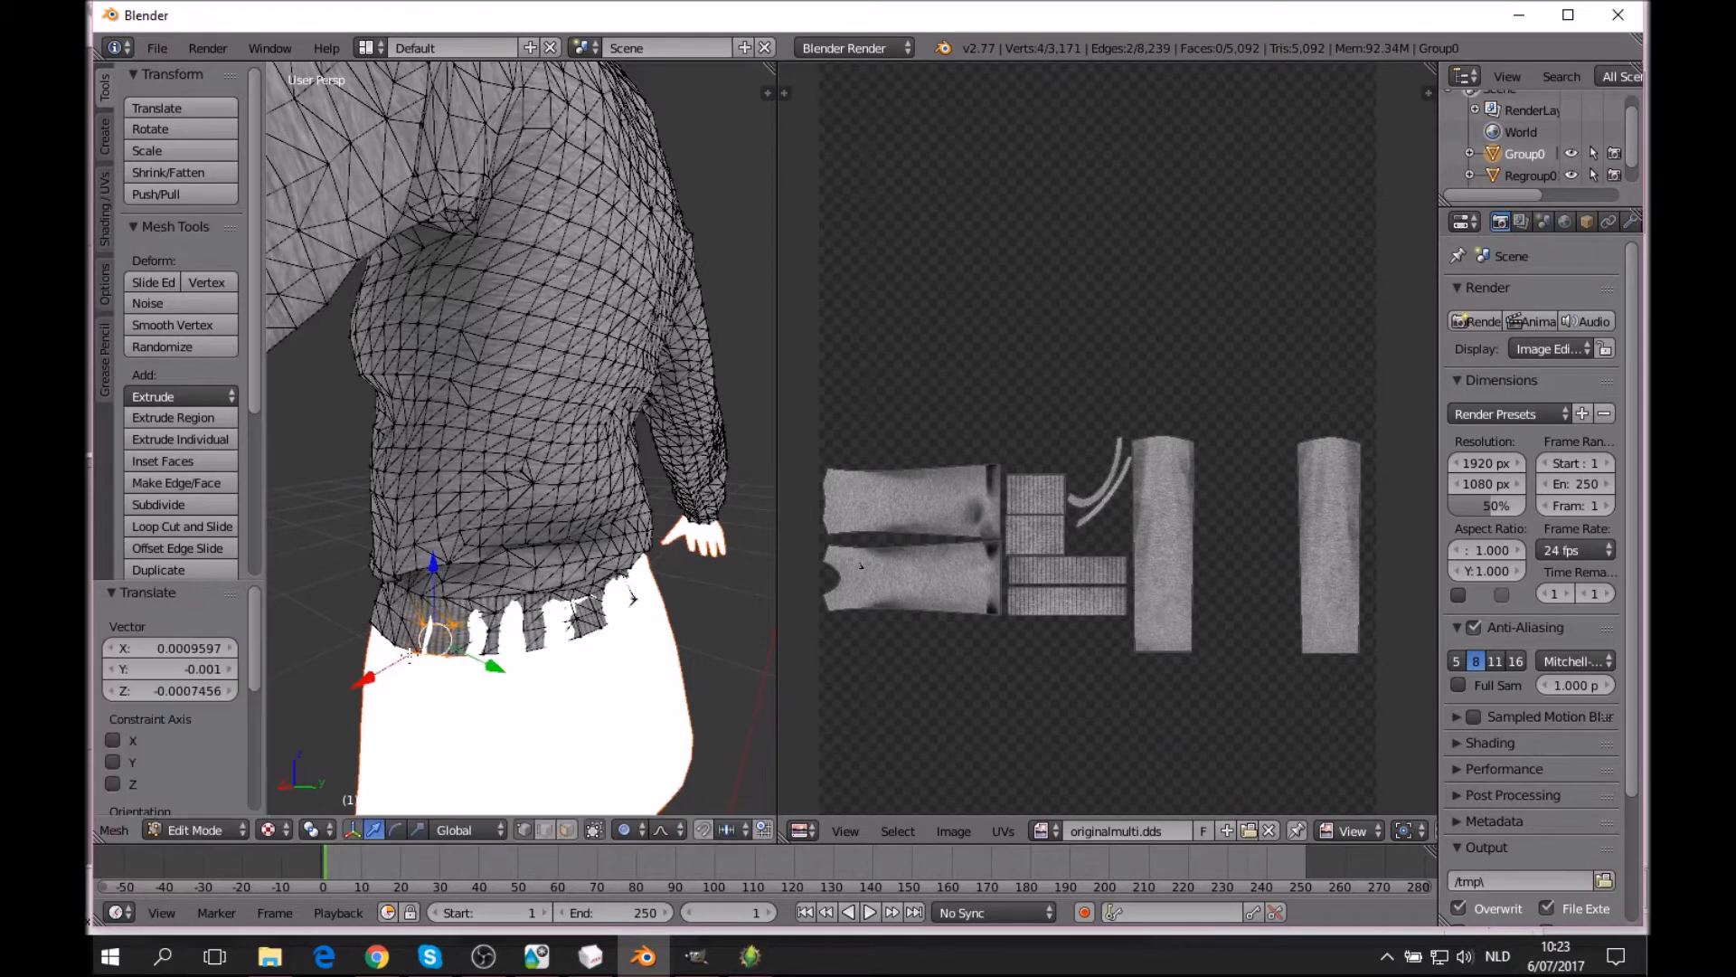
key(a)
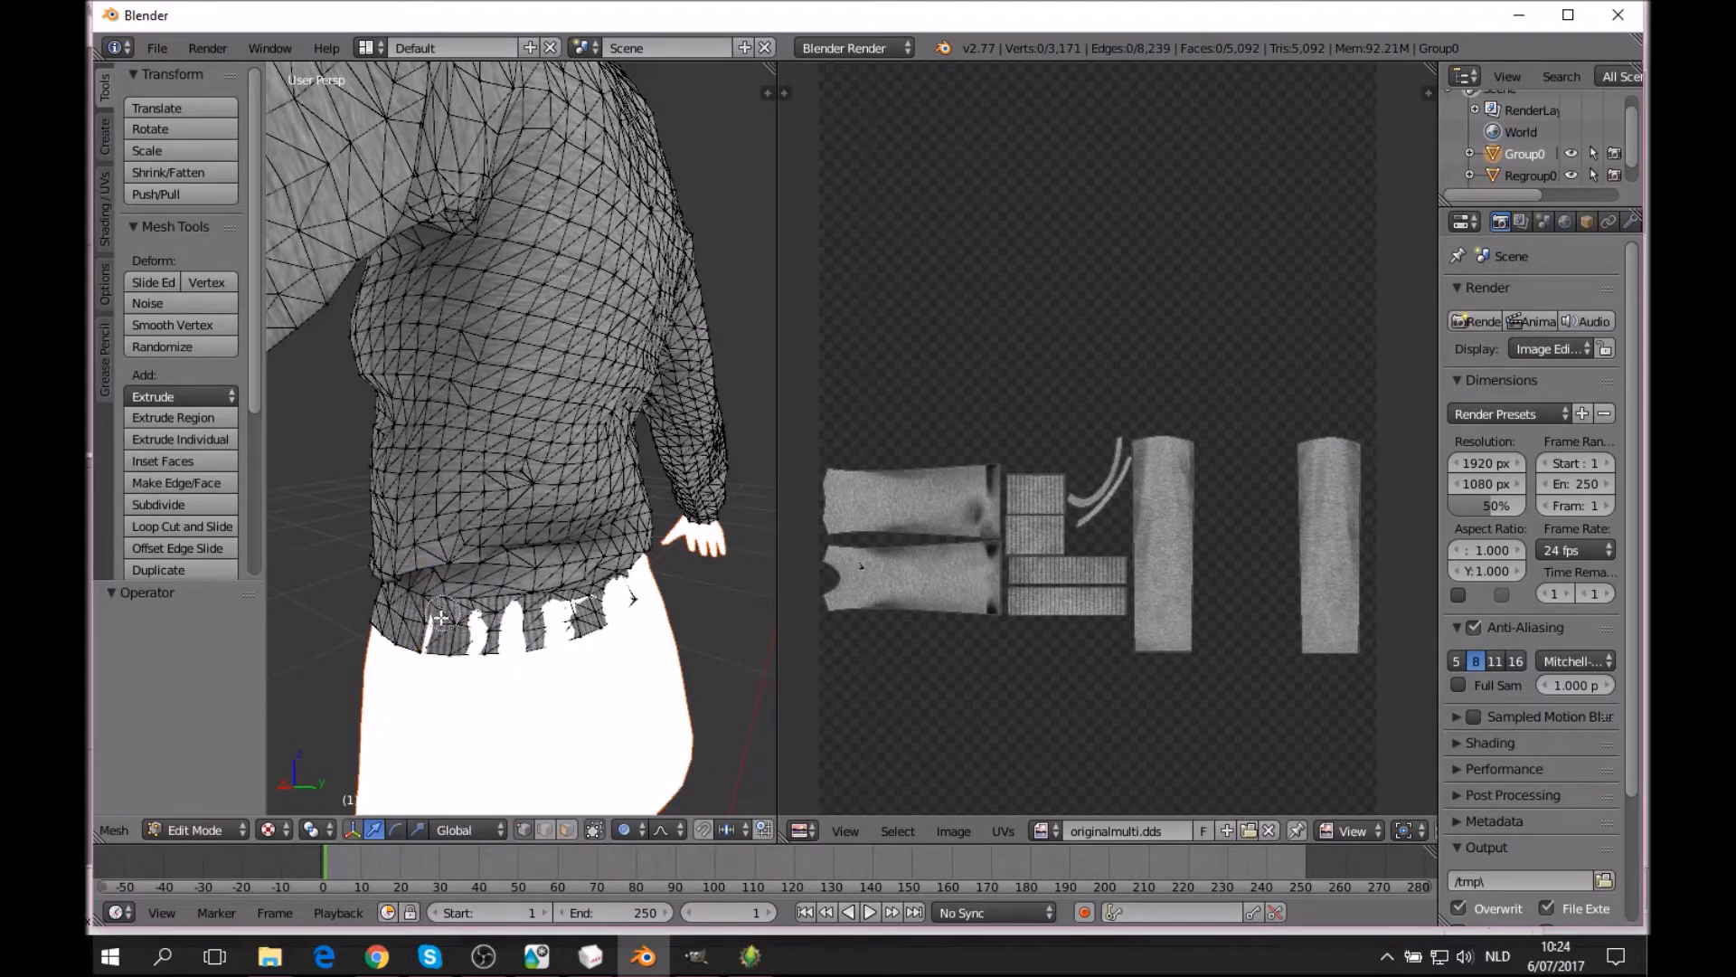
drag(439, 624, 431, 633)
key(a)
Select seven vertices around the middle gap of the back hem and move them about 0.006 along Y.
drag(479, 640, 514, 620)
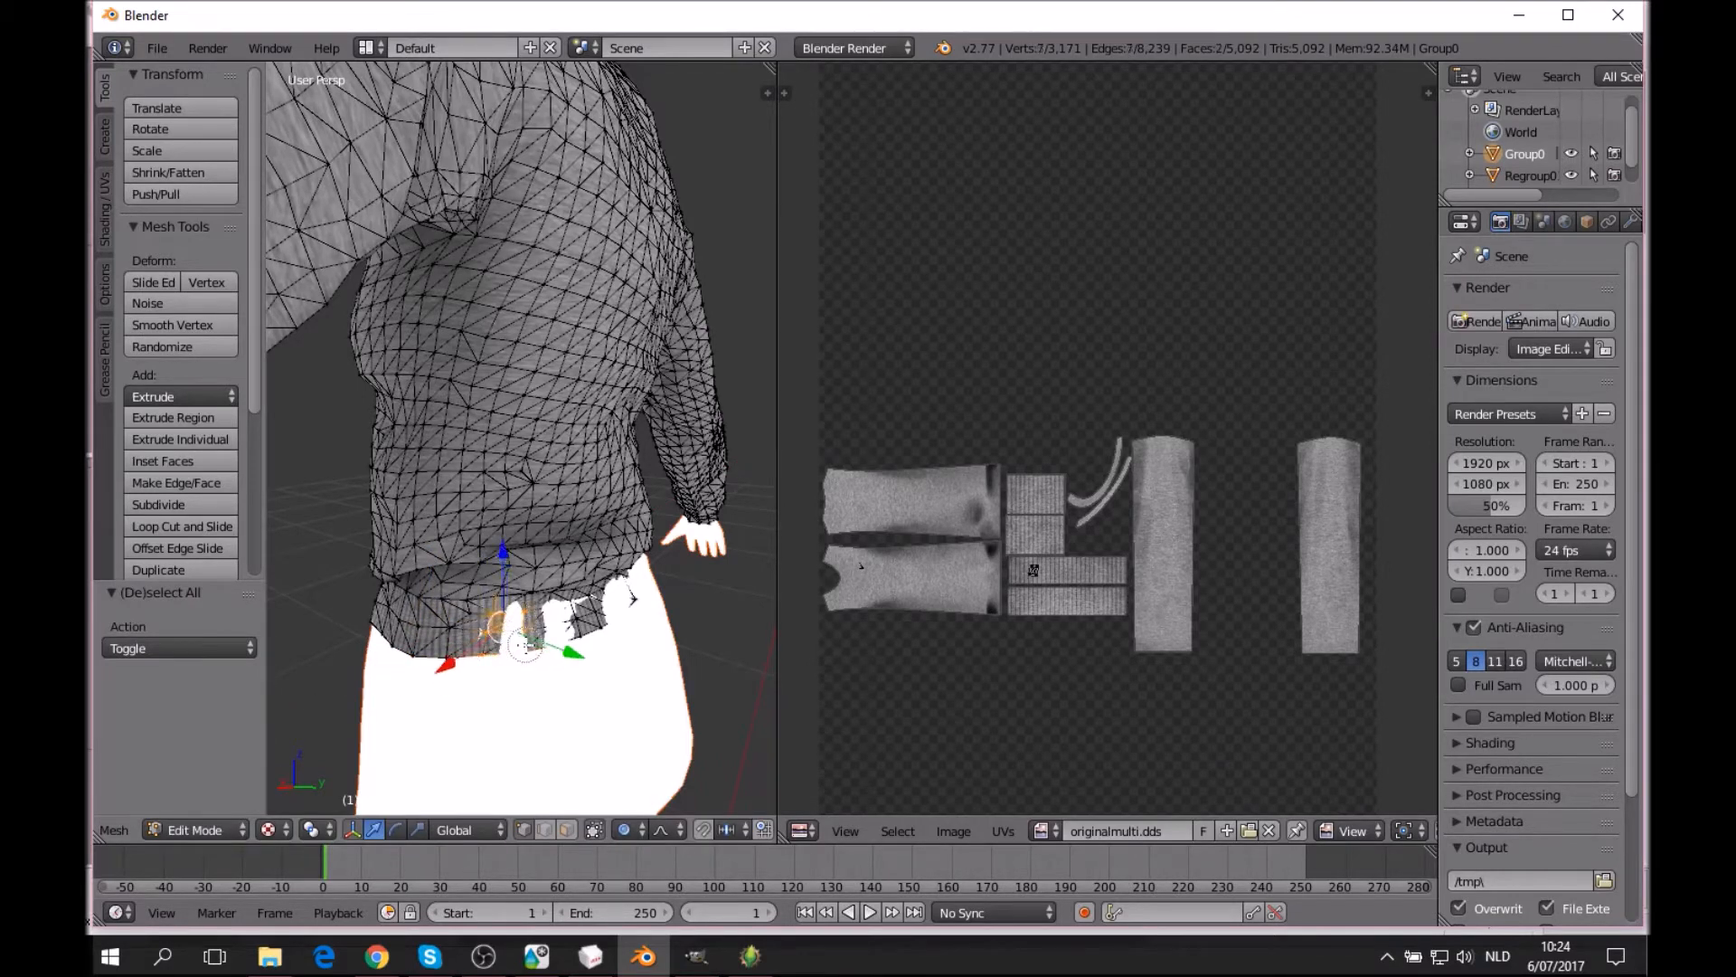
key(g)
key(y)
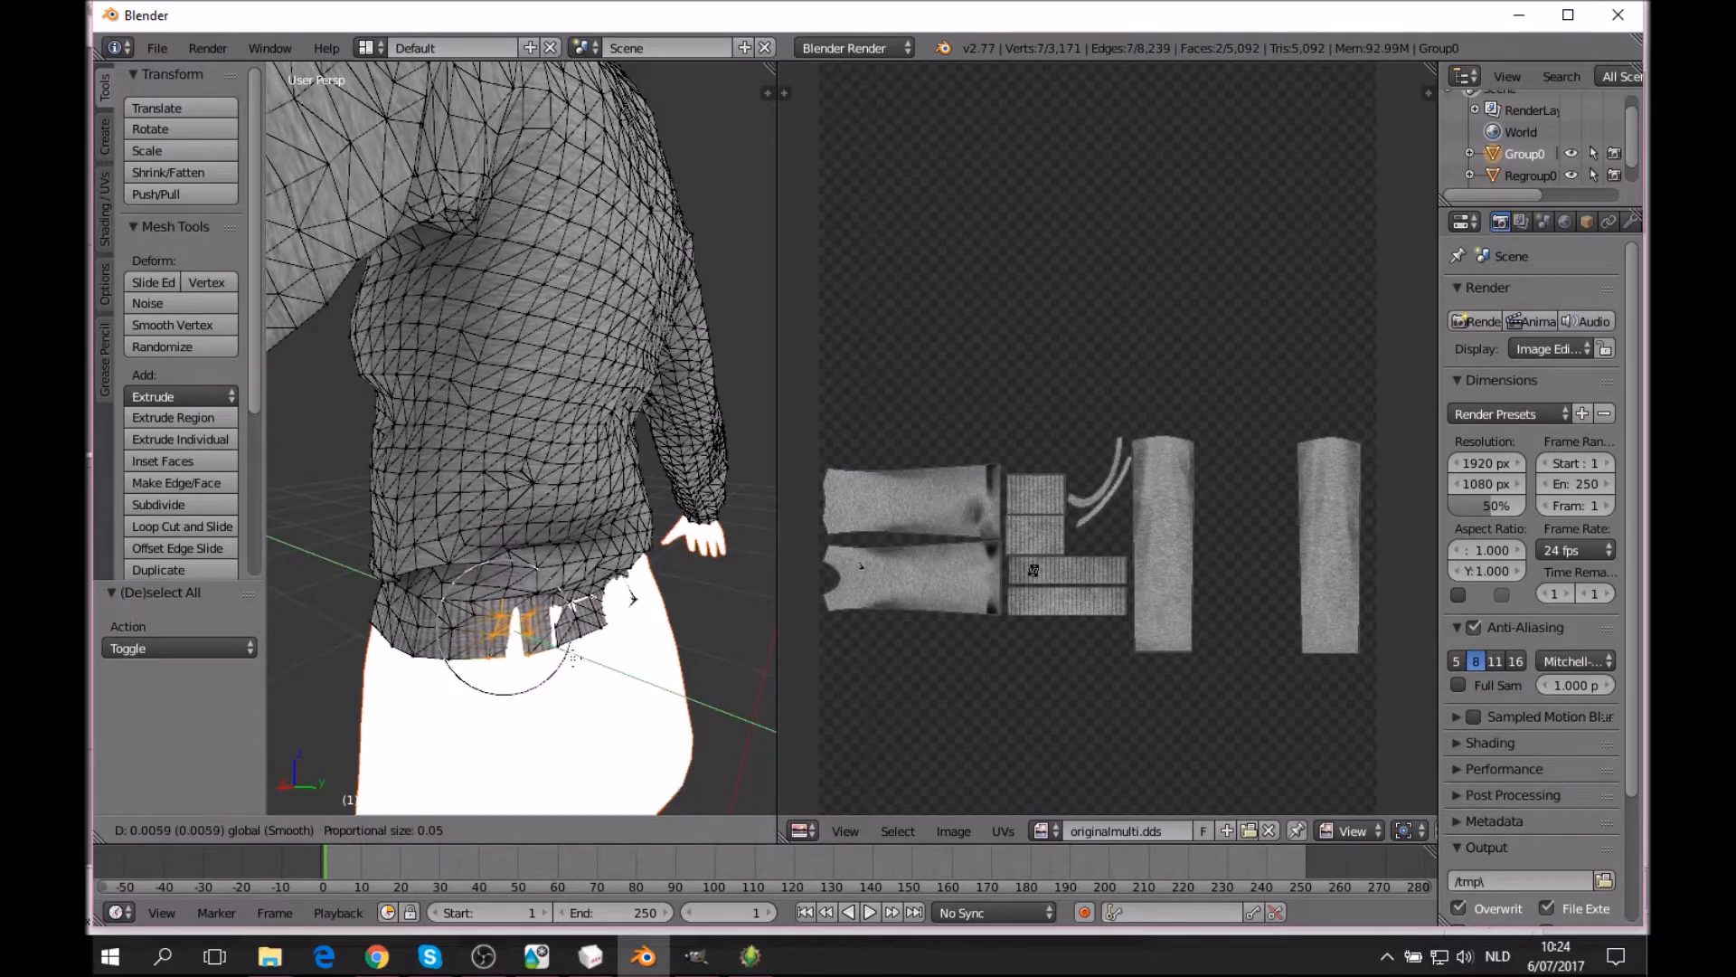
click(565, 650)
key(a)
Move the vertices at the next back hem gap 0.002 along X and 0.003 along Y, then fine-tune them along X.
middle_drag(561, 647, 450, 642)
key(c)
drag(432, 640, 409, 633)
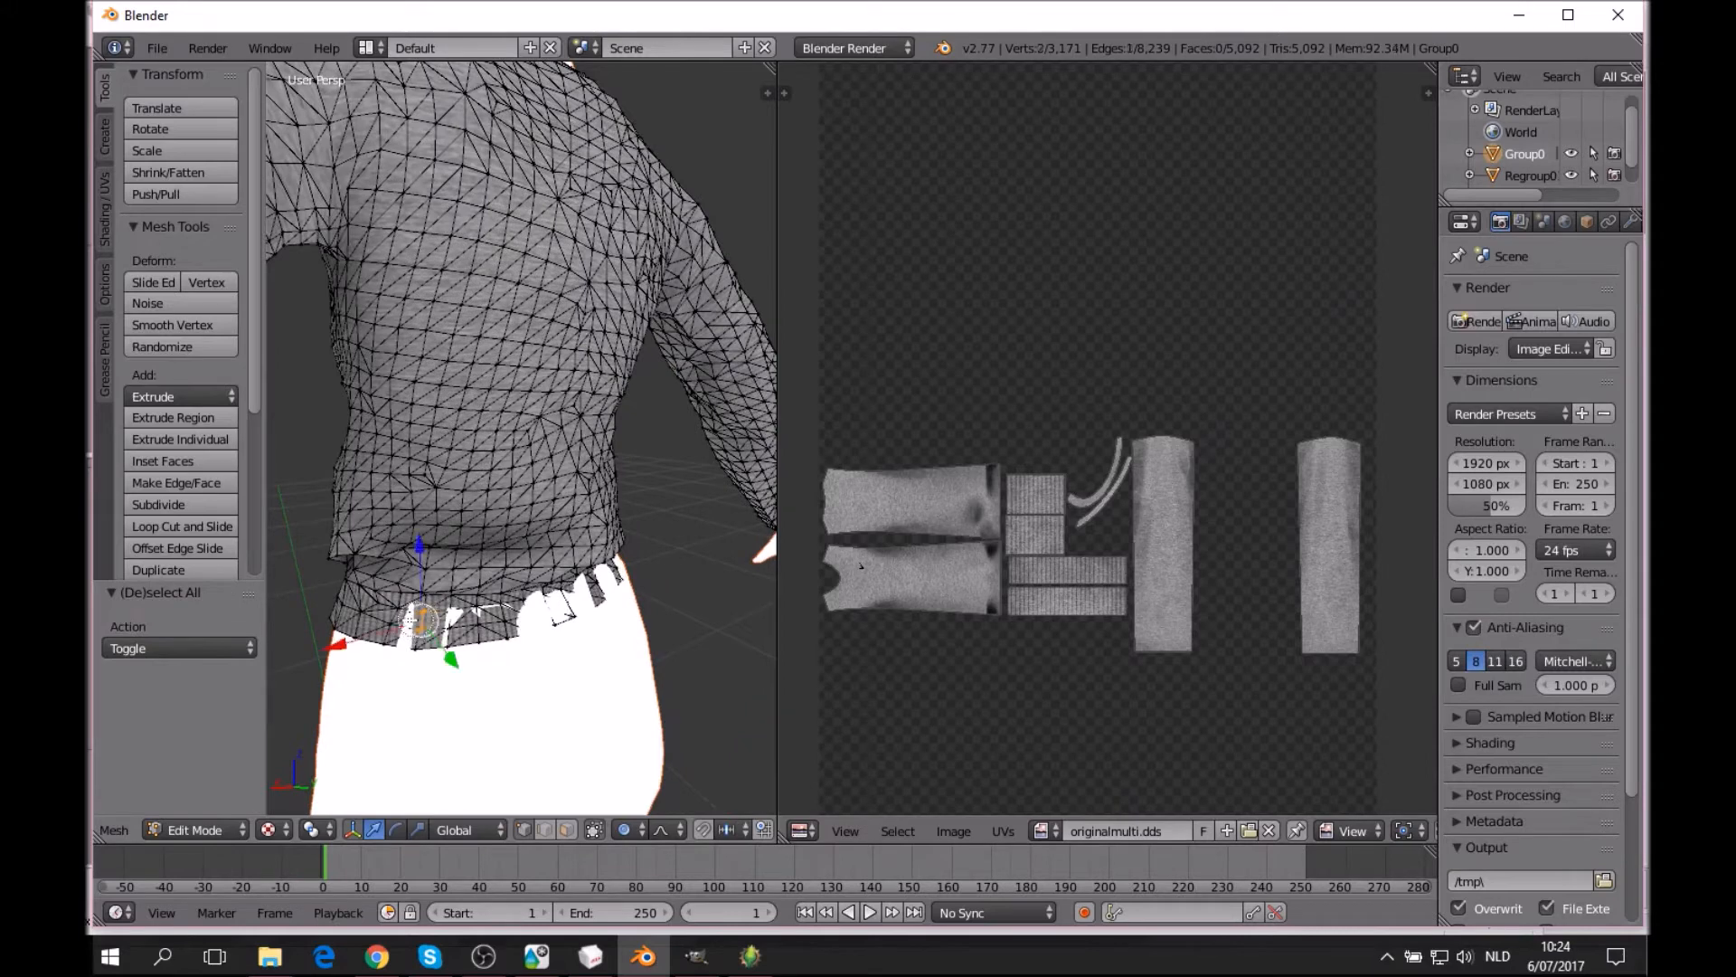
key(g)
key(x)
click(374, 653)
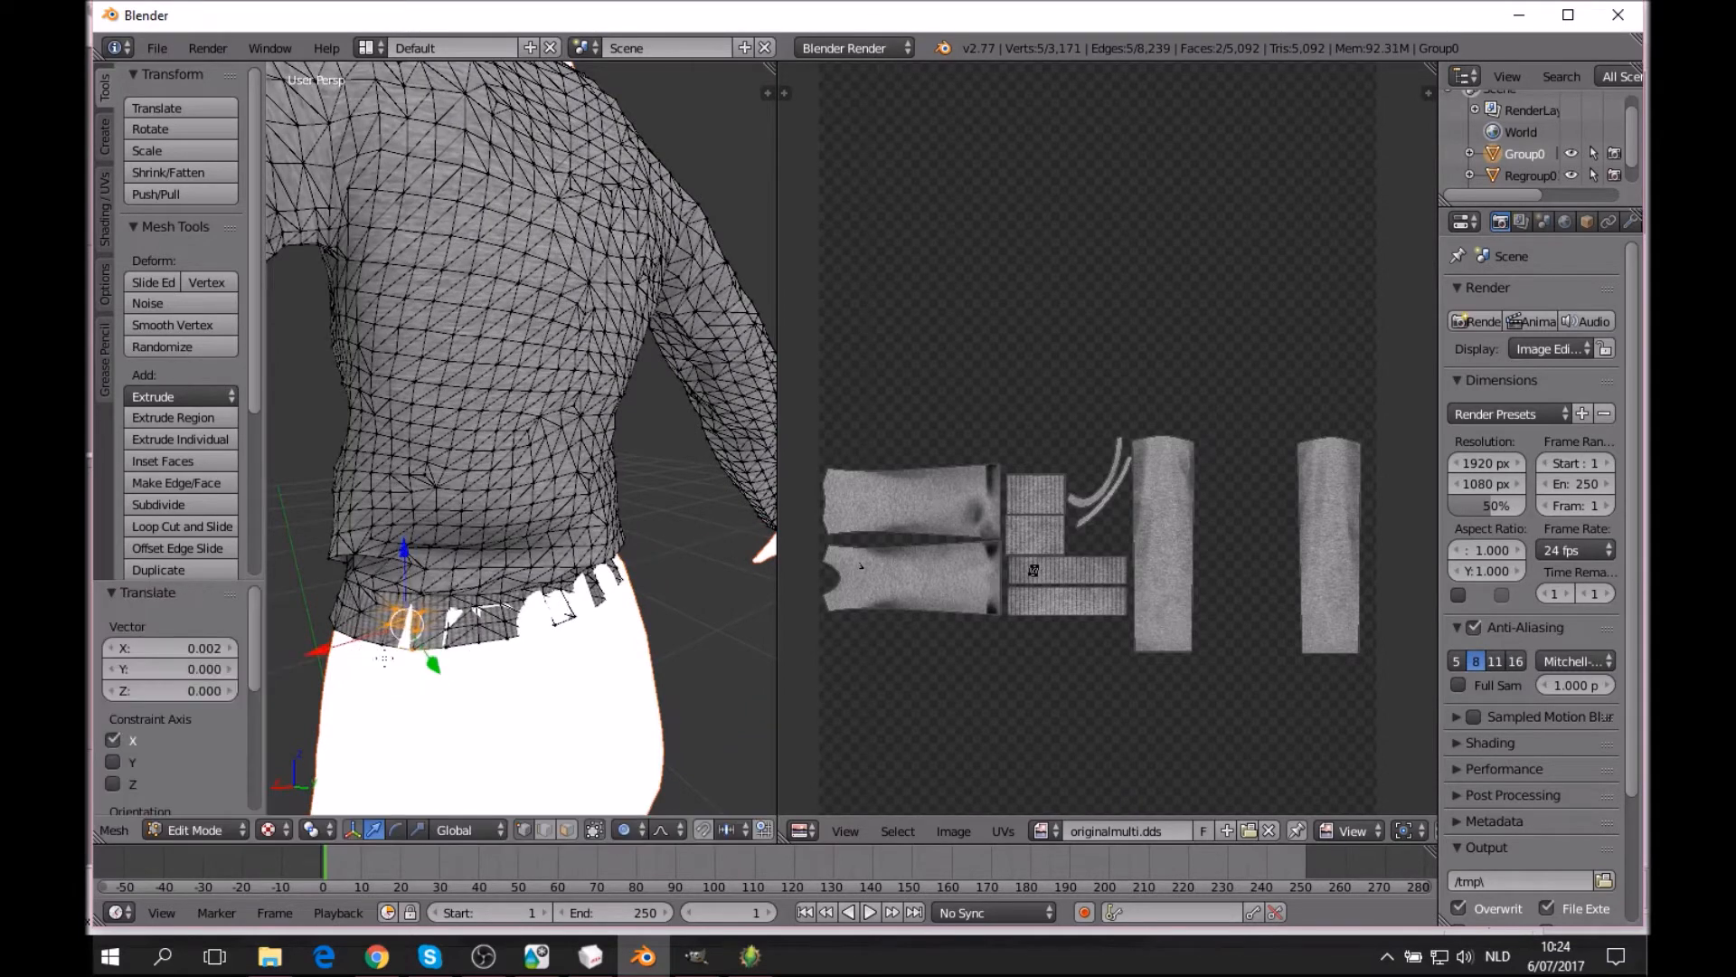
key(g)
key(y)
click(405, 644)
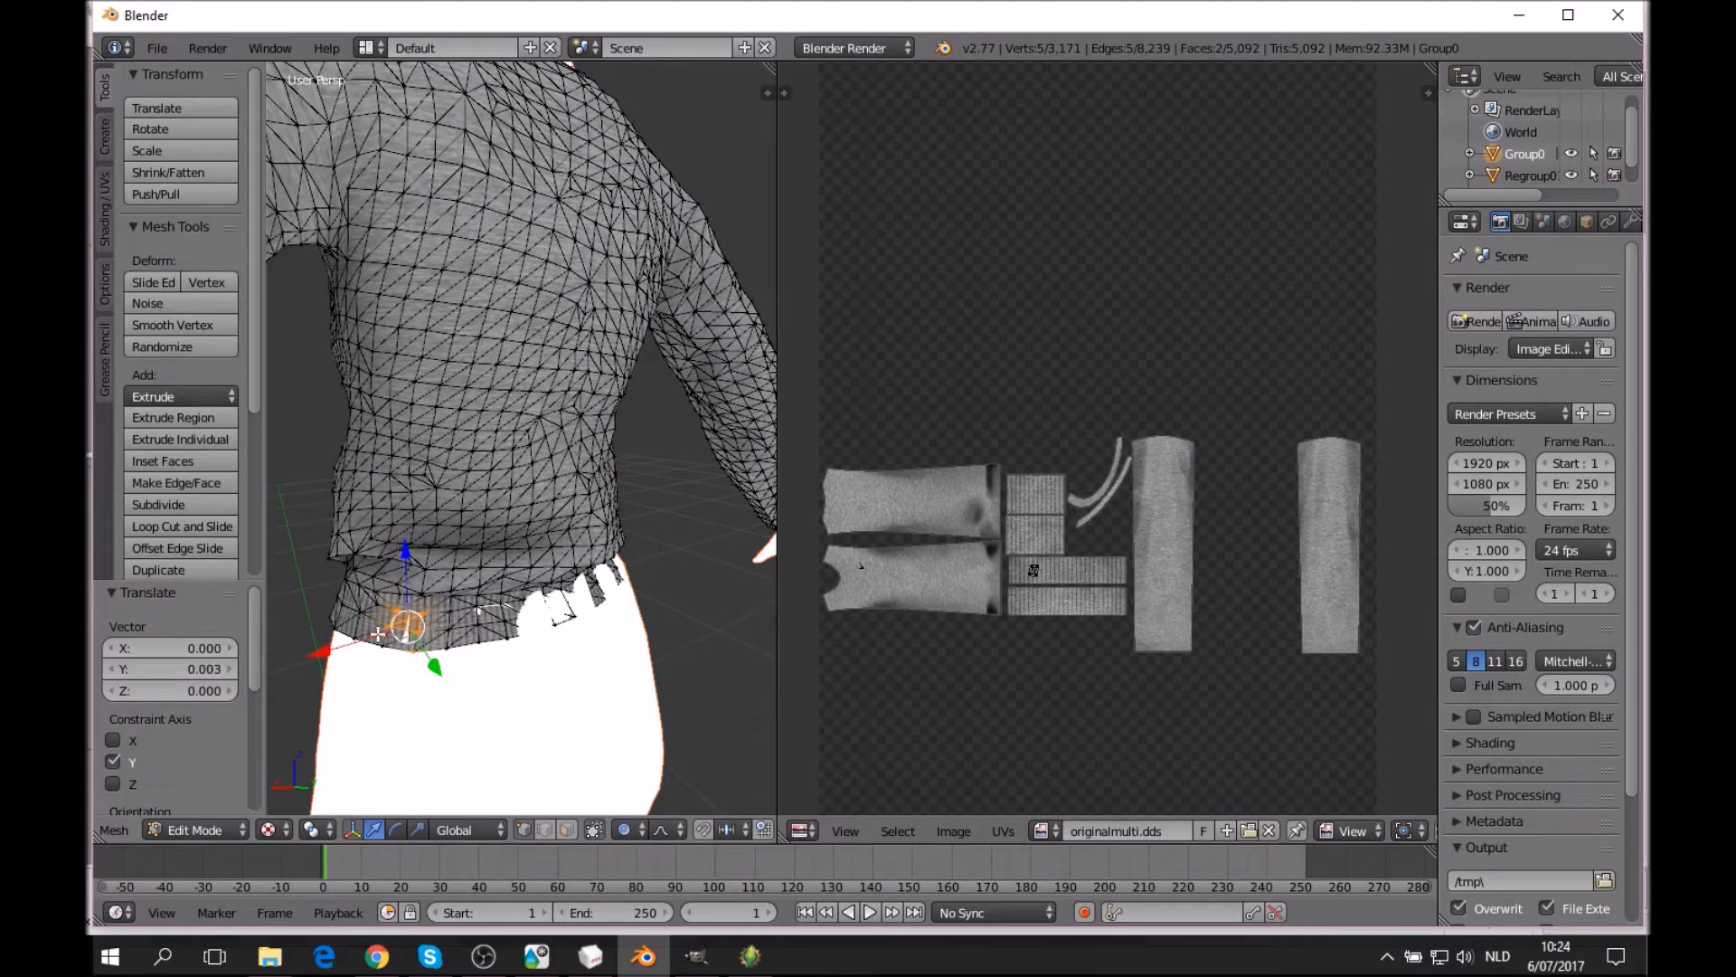
key(g)
key(x)
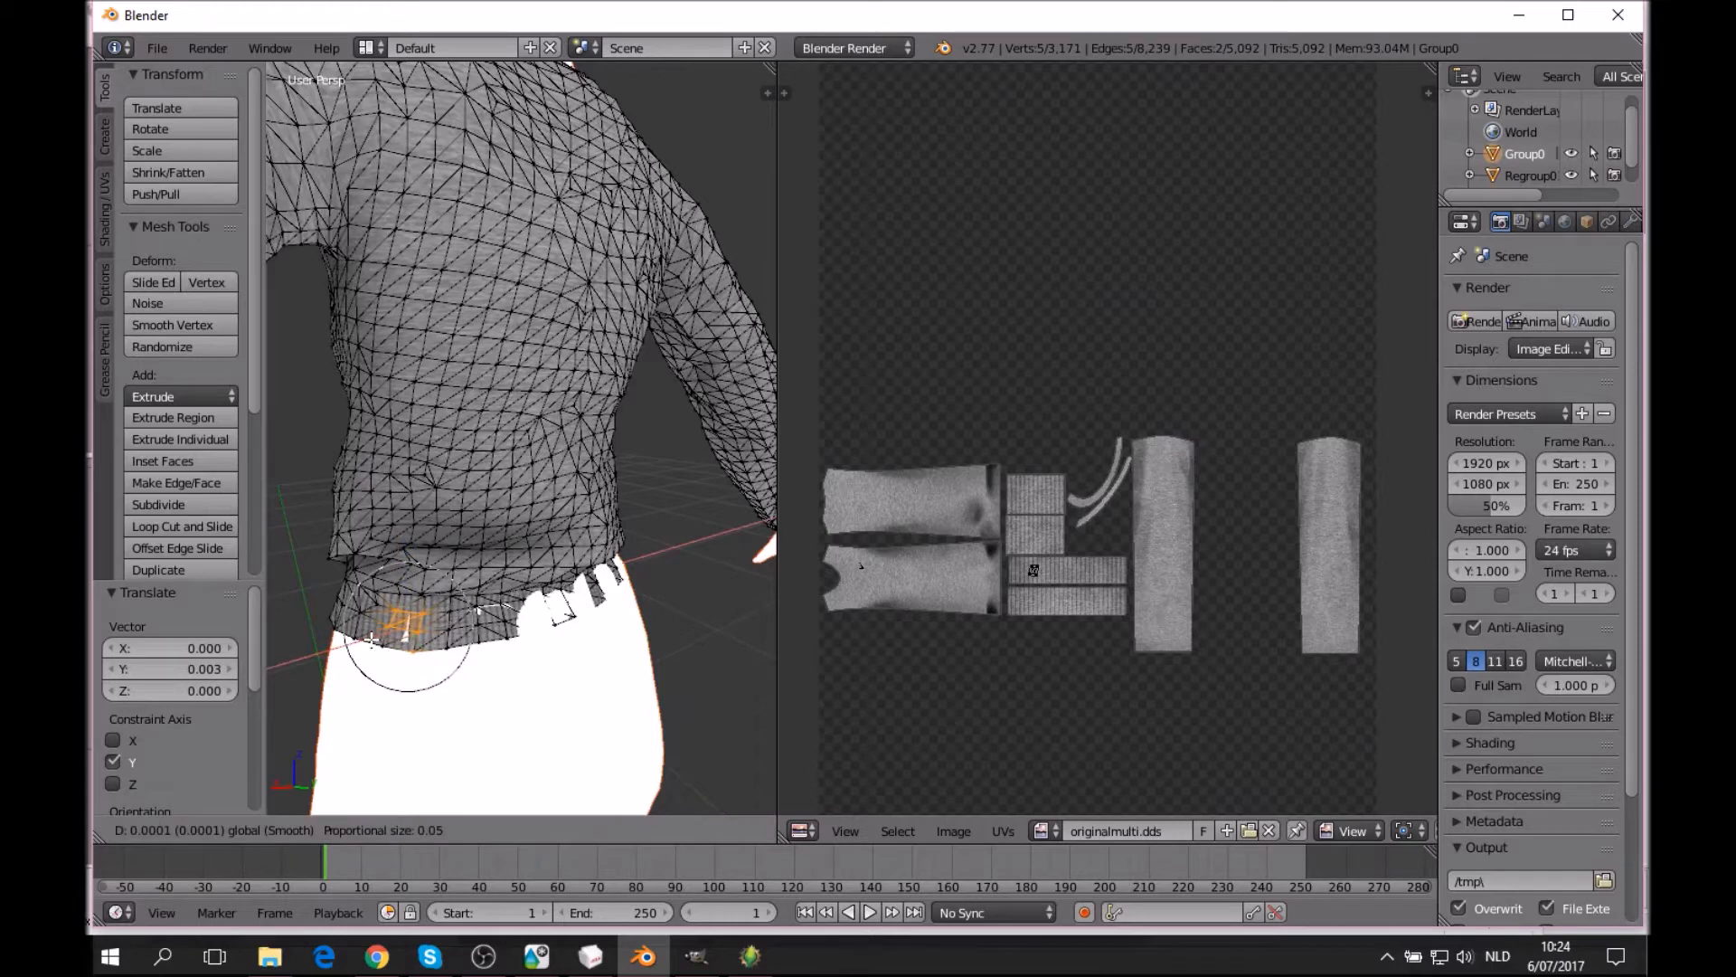
click(371, 639)
key(a)
Select the hem vertices across the centre of the lower back and pull them outward along Y.
key(c)
drag(472, 621, 586, 613)
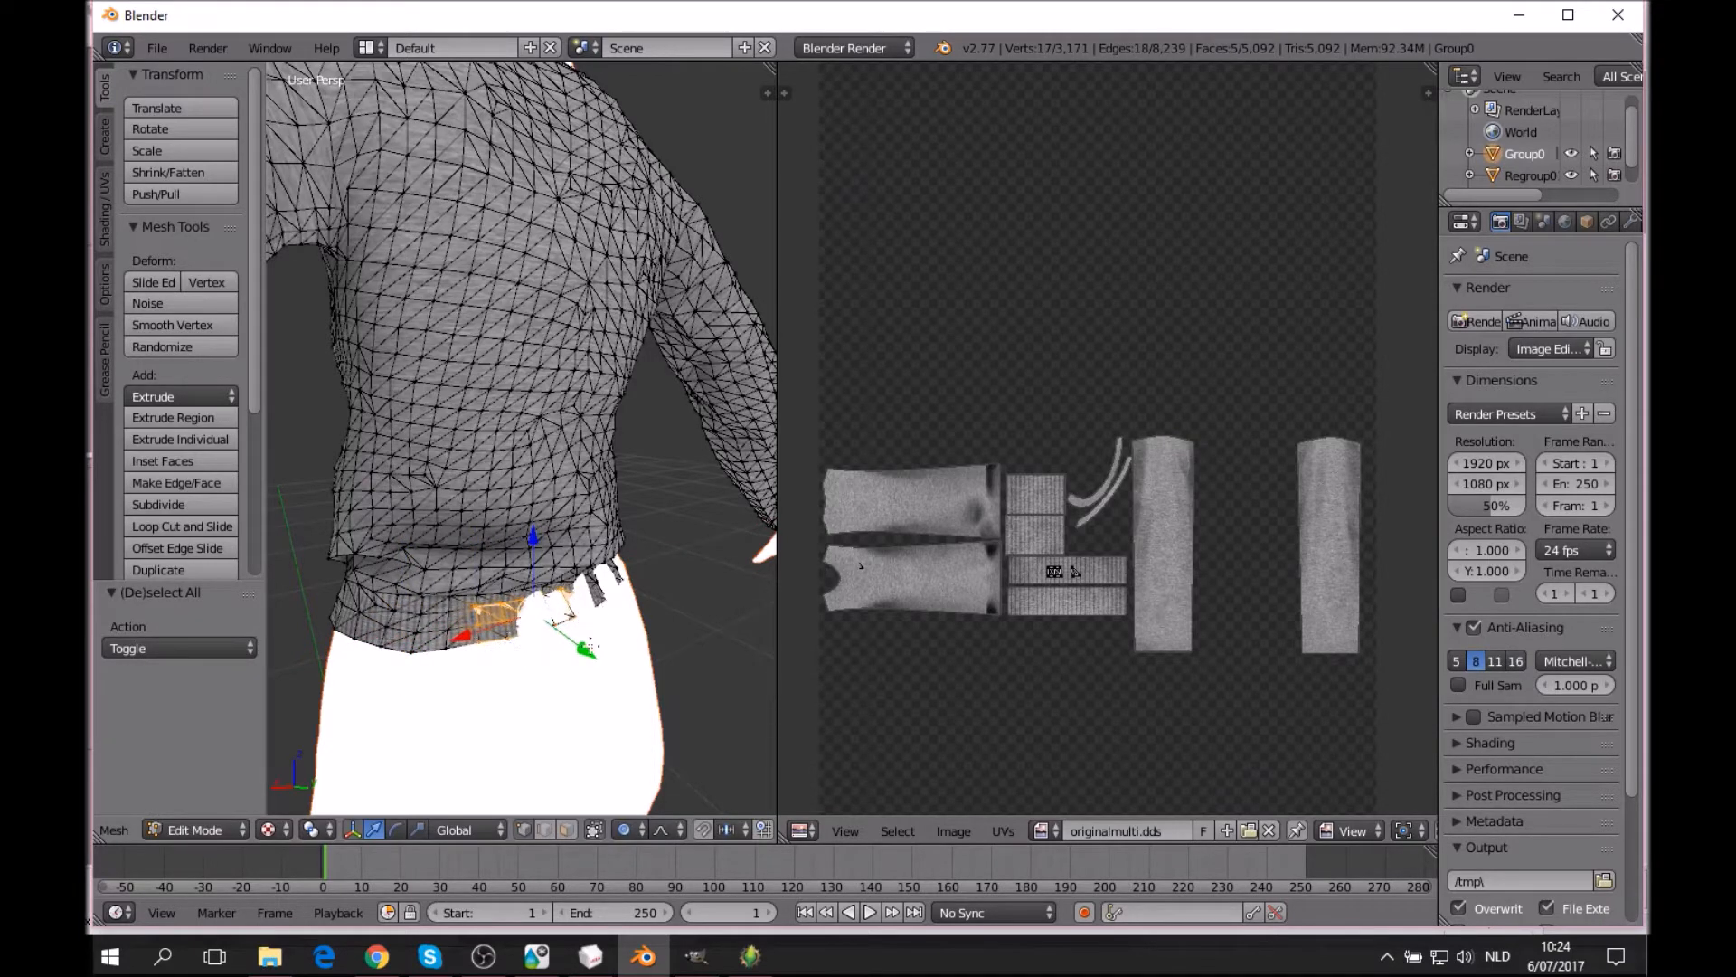
key(g)
key(y)
click(590, 647)
key(a)
Select ten vertices around the wide gap just past the centre of the back hem and pull them outward.
key(c)
drag(548, 609, 538, 624)
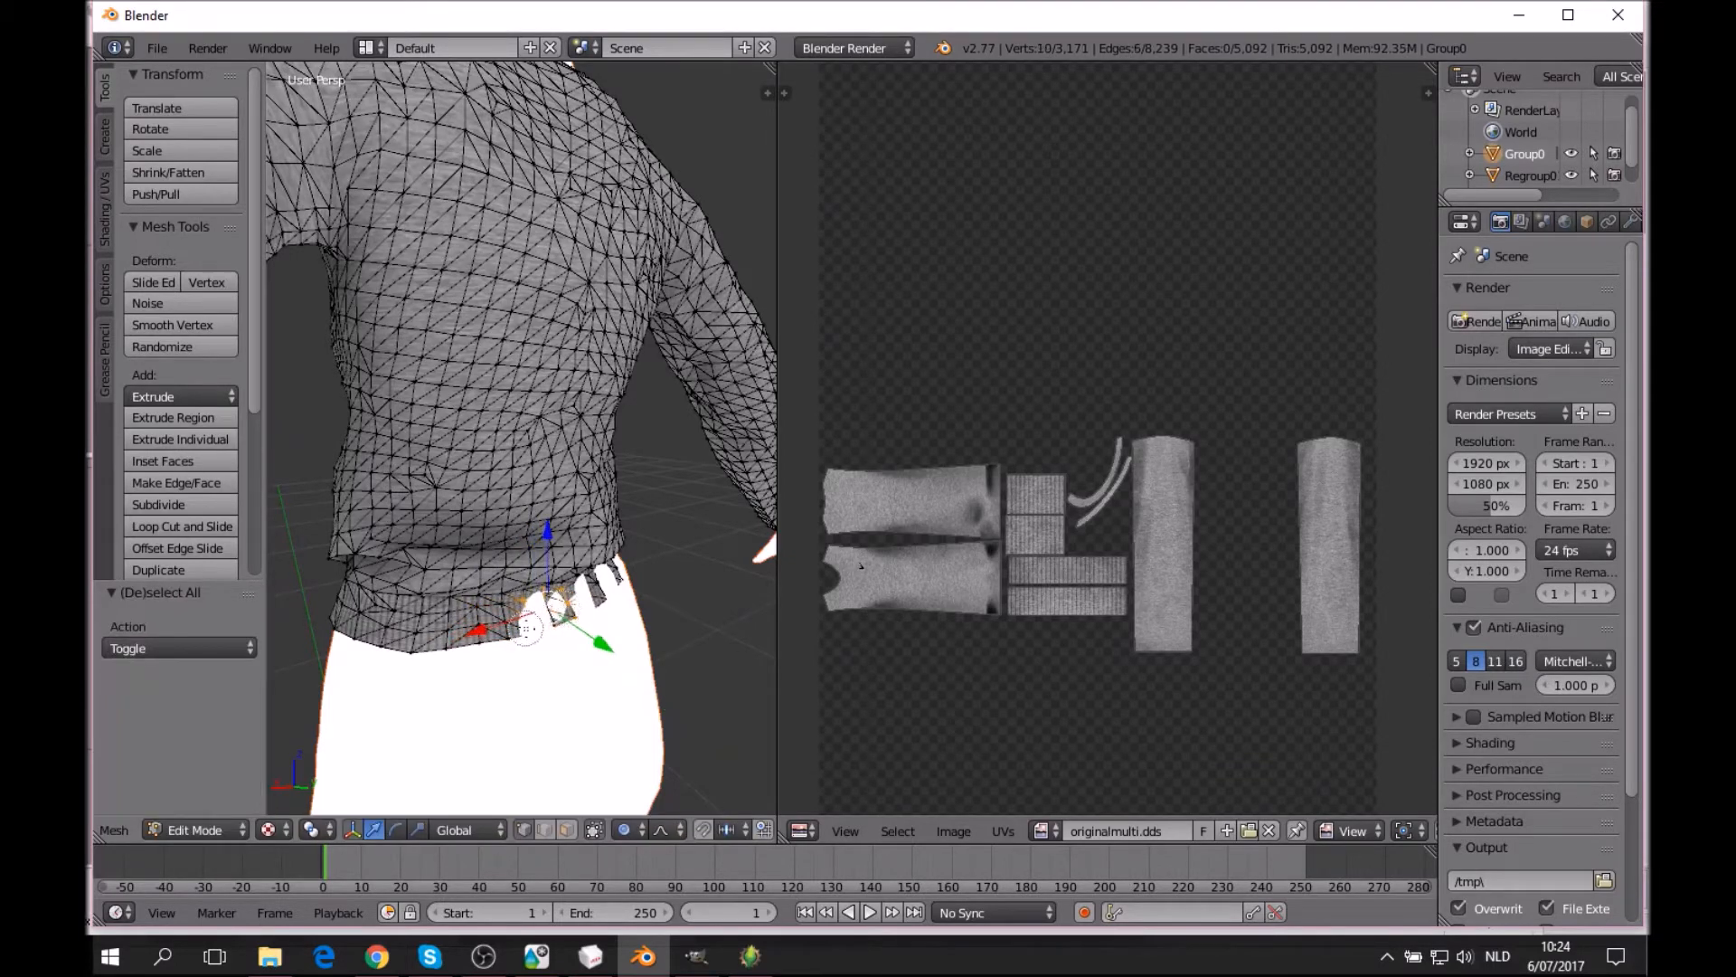
drag(601, 645, 542, 627)
key(a)
Move six vertices still bordering that wide back hem gap about 0.0075 along Y.
key(c)
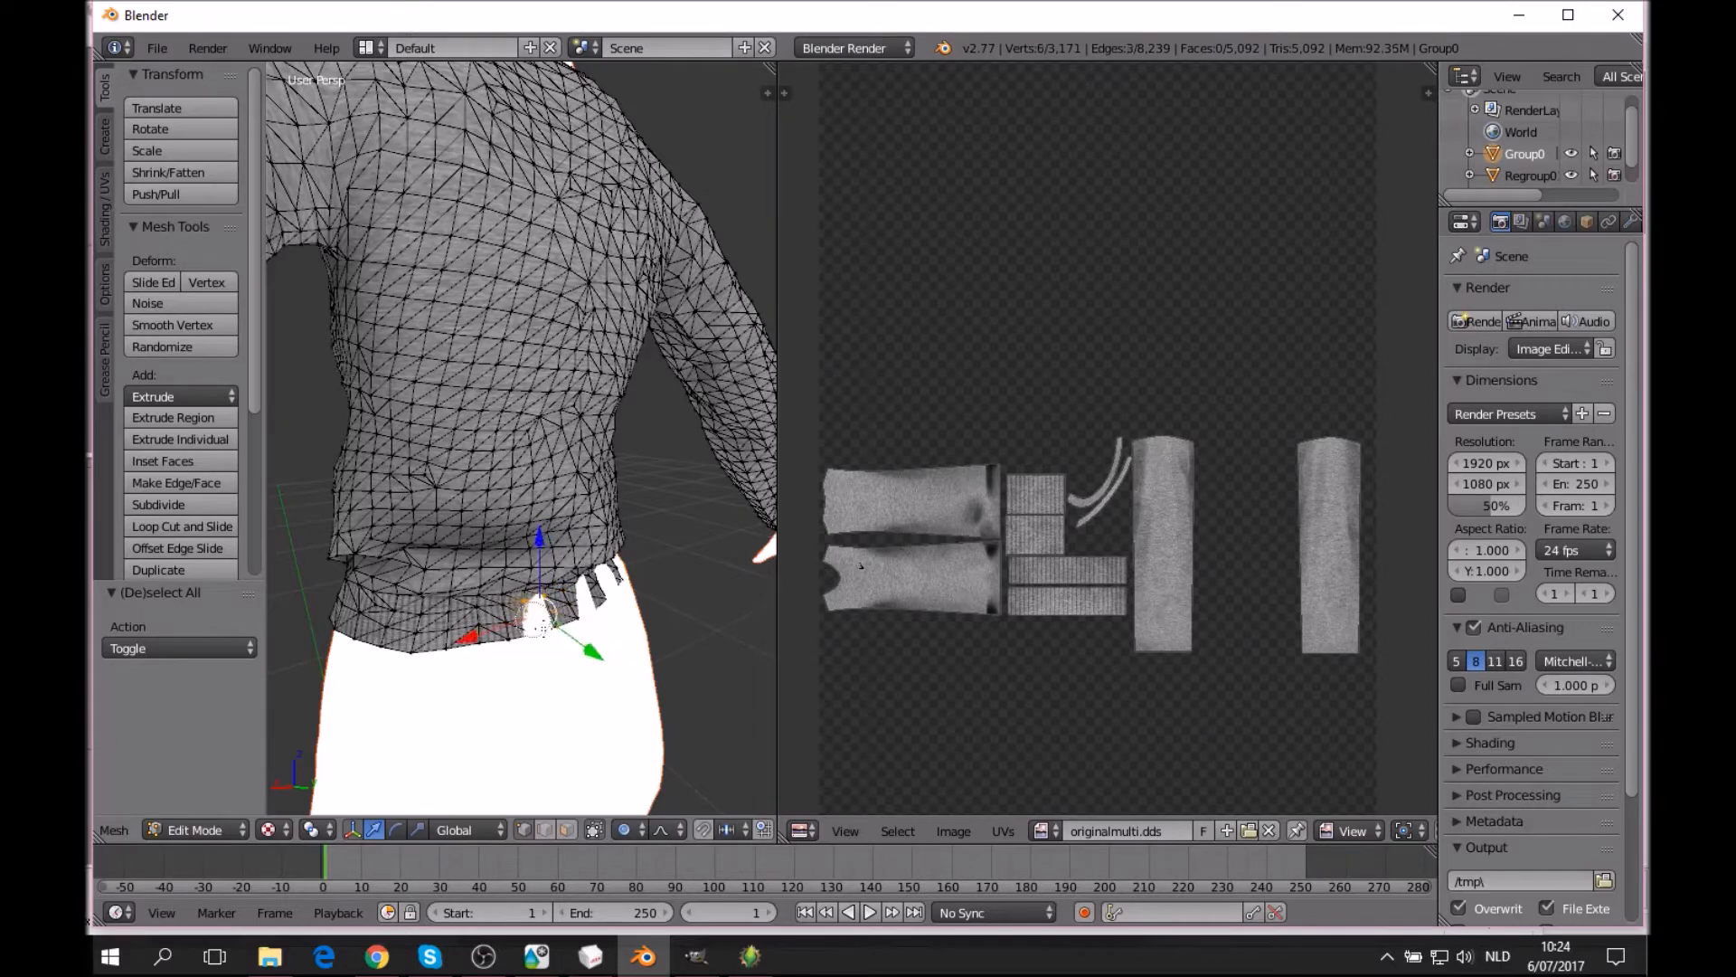
key(g)
key(y)
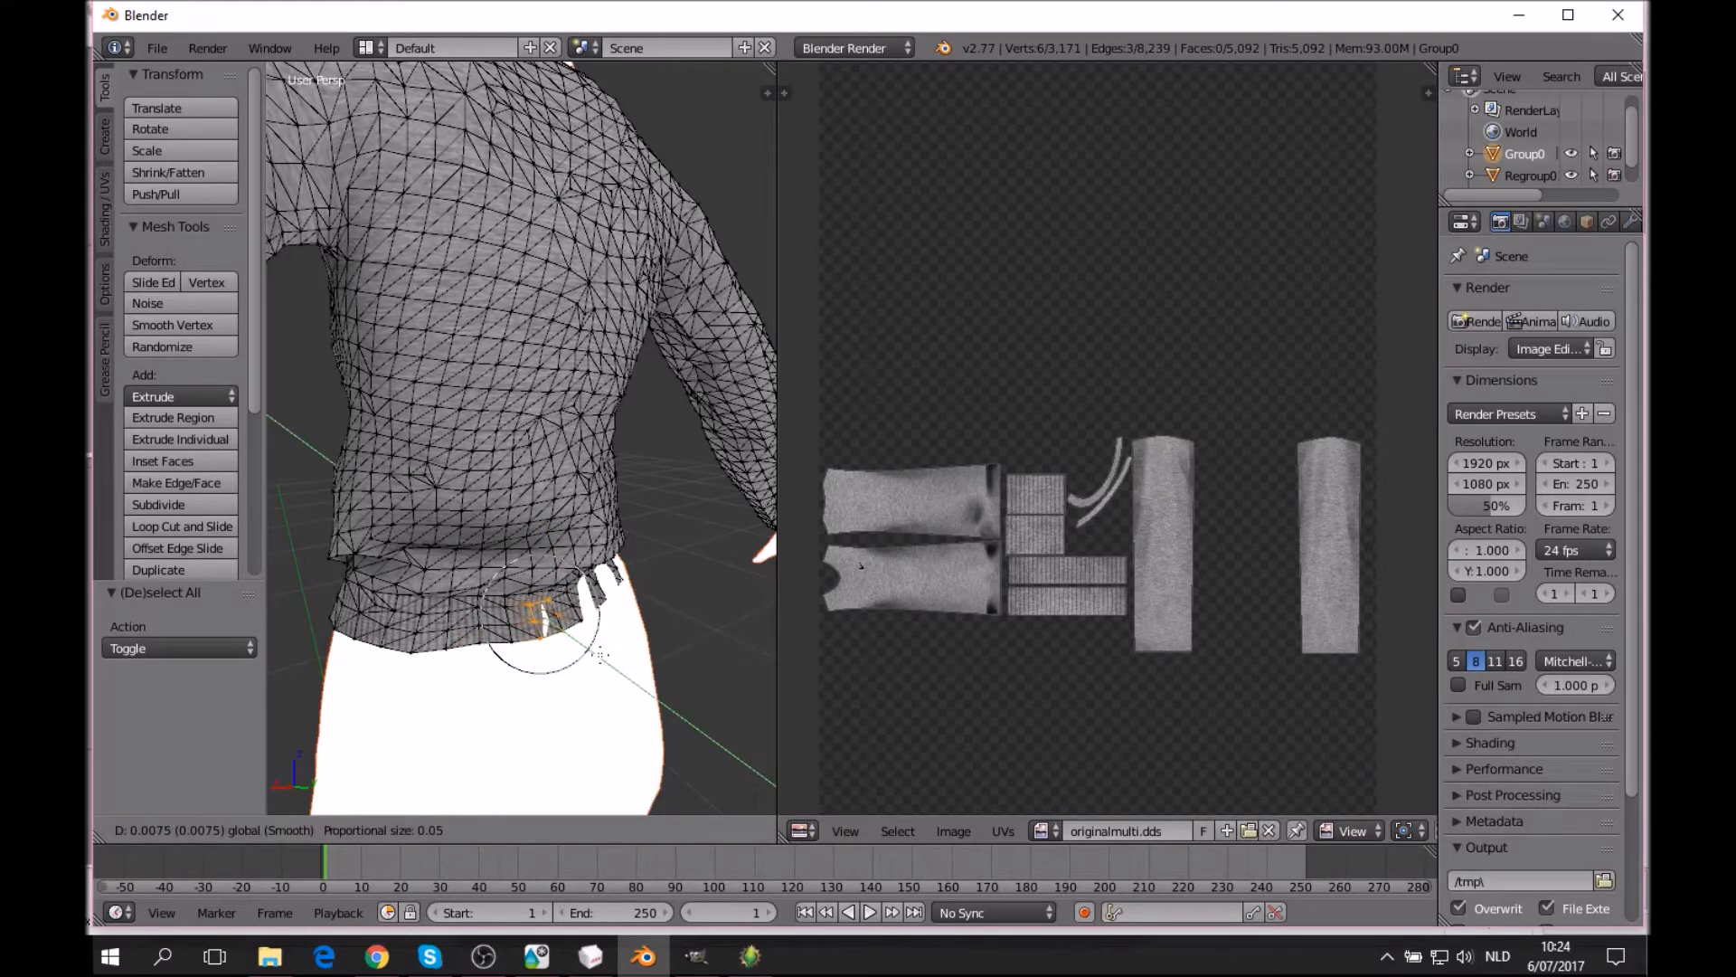
click(542, 615)
key(a)
Select eleven vertices around the remaining sliver in the back hem and move them 0.002 along Y.
key(c)
drag(515, 617, 561, 612)
key(g)
click(560, 612)
key(g)
key(y)
click(588, 649)
middle_drag(605, 644, 561, 644)
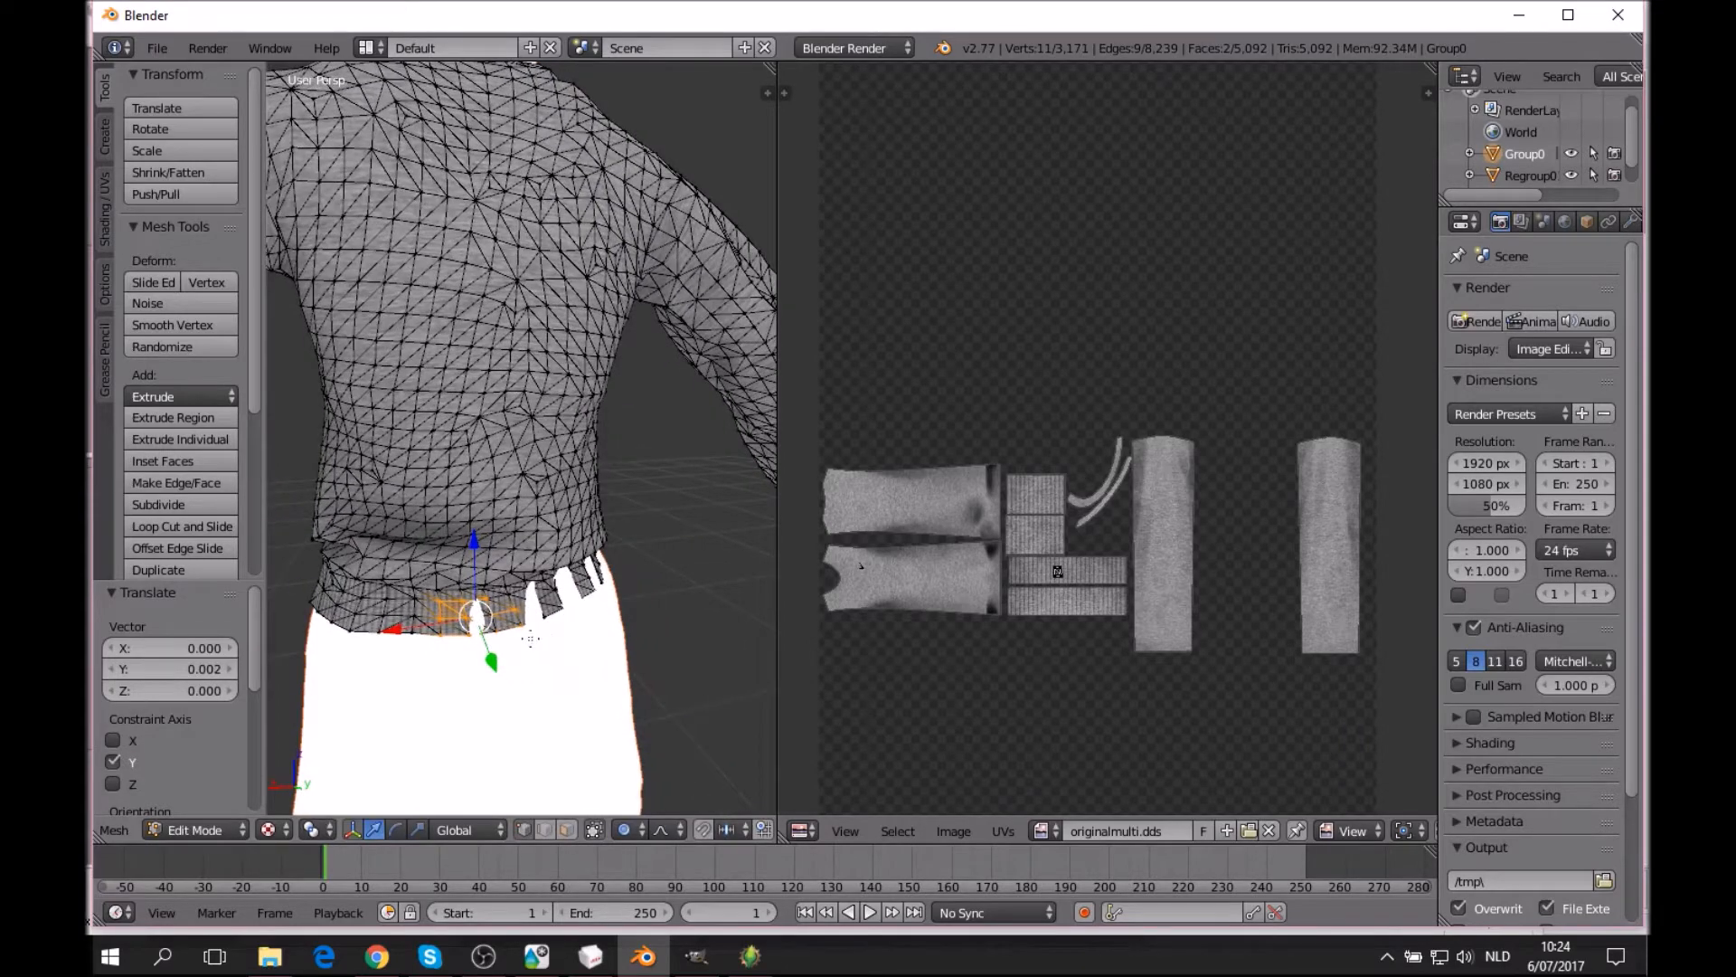
key(a)
Select twenty vertices along the far end of the back waistband and move them -0.002 along X.
key(c)
mouse_move(512, 615)
mouse_down()
mouse_move(586, 579)
mouse_move(609, 628)
mouse_move(540, 612)
mouse_up()
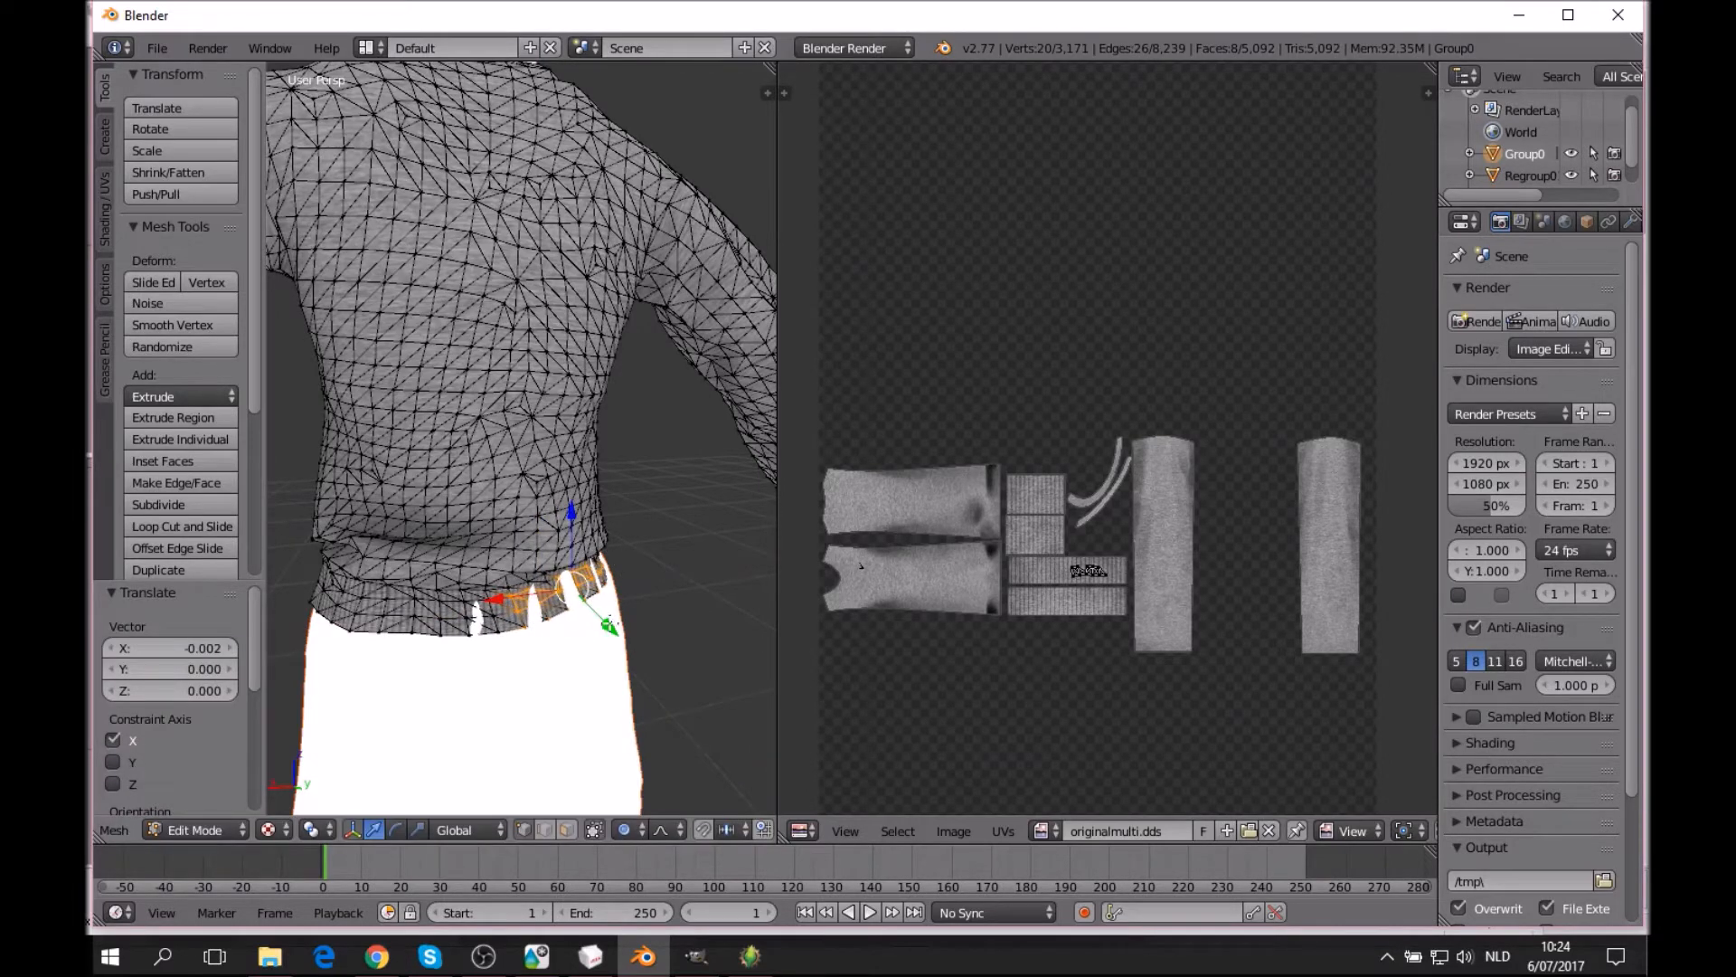
key(a)
Pull the few vertices at the last narrow gap near the centre of the back hem outward along Y.
key(c)
drag(486, 612, 484, 621)
key(g)
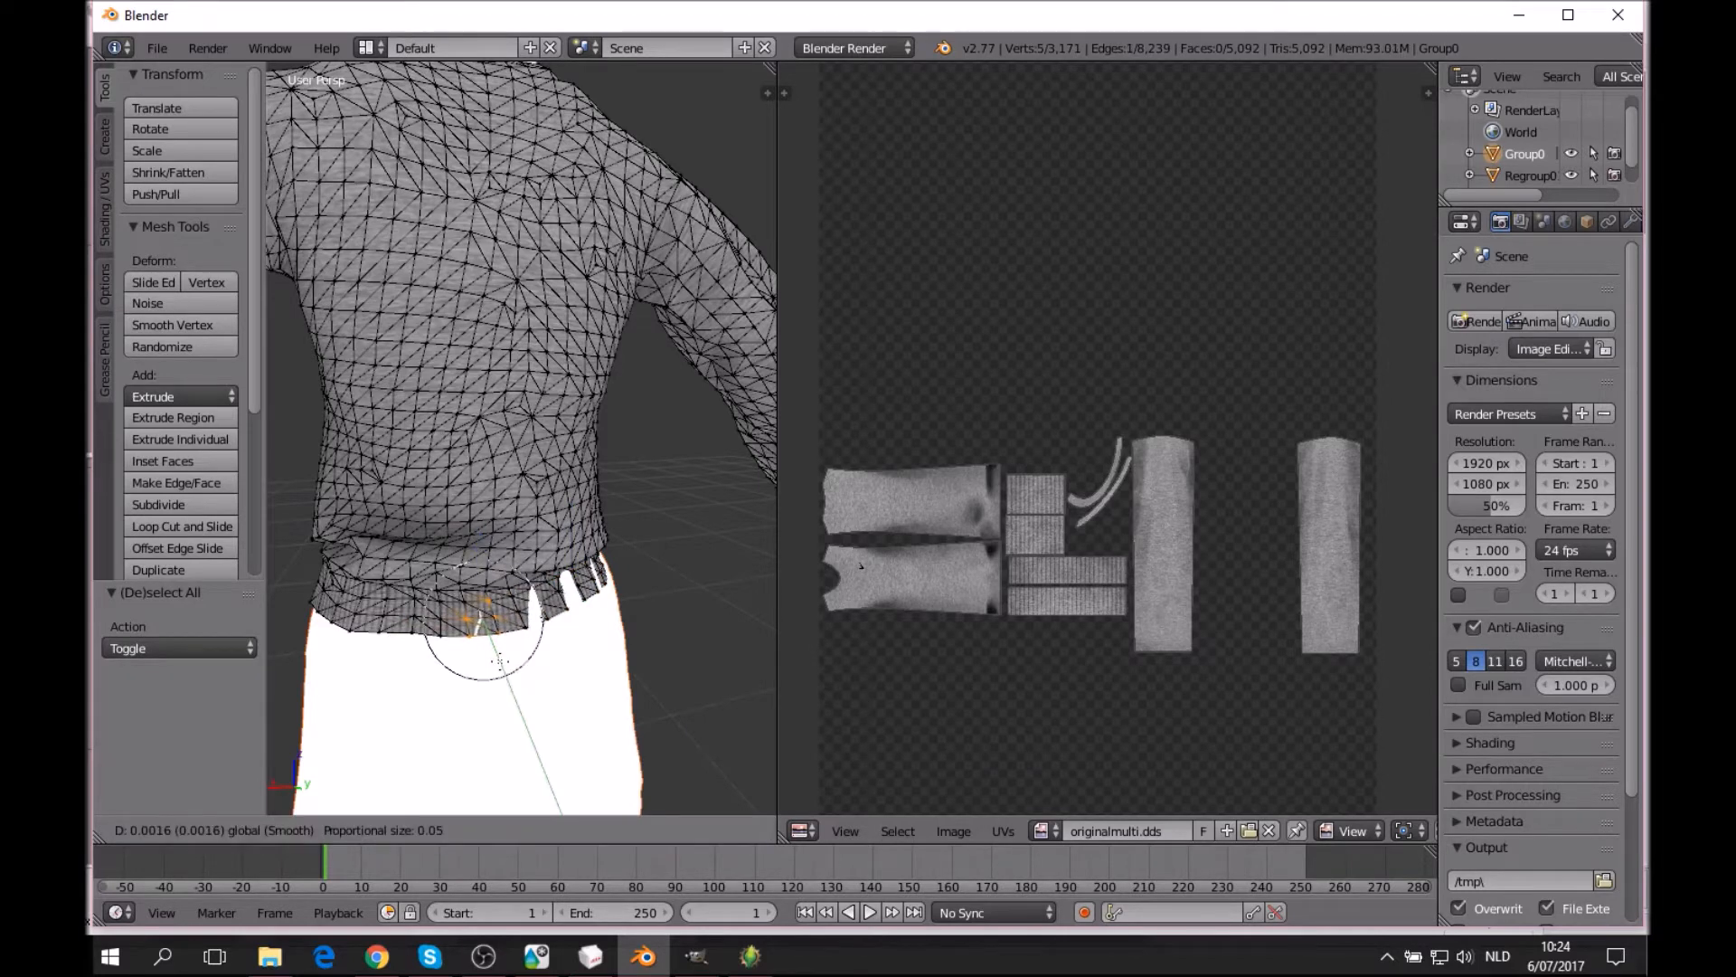
click(482, 631)
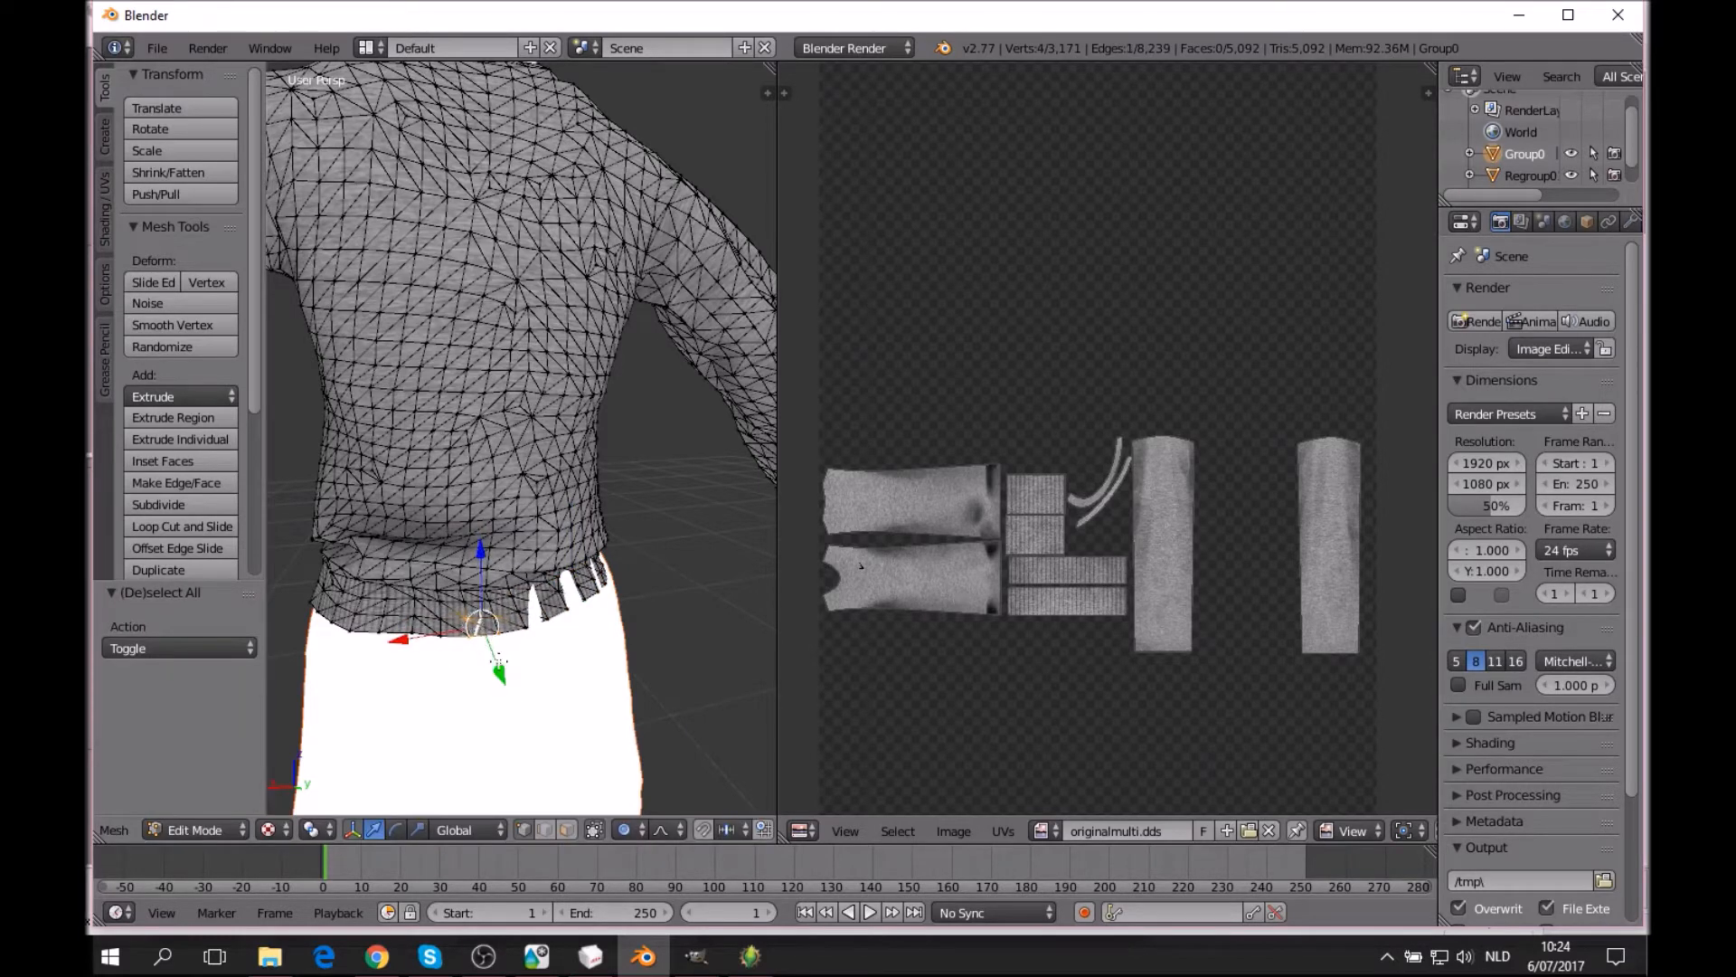
drag(498, 663, 504, 673)
key(a)
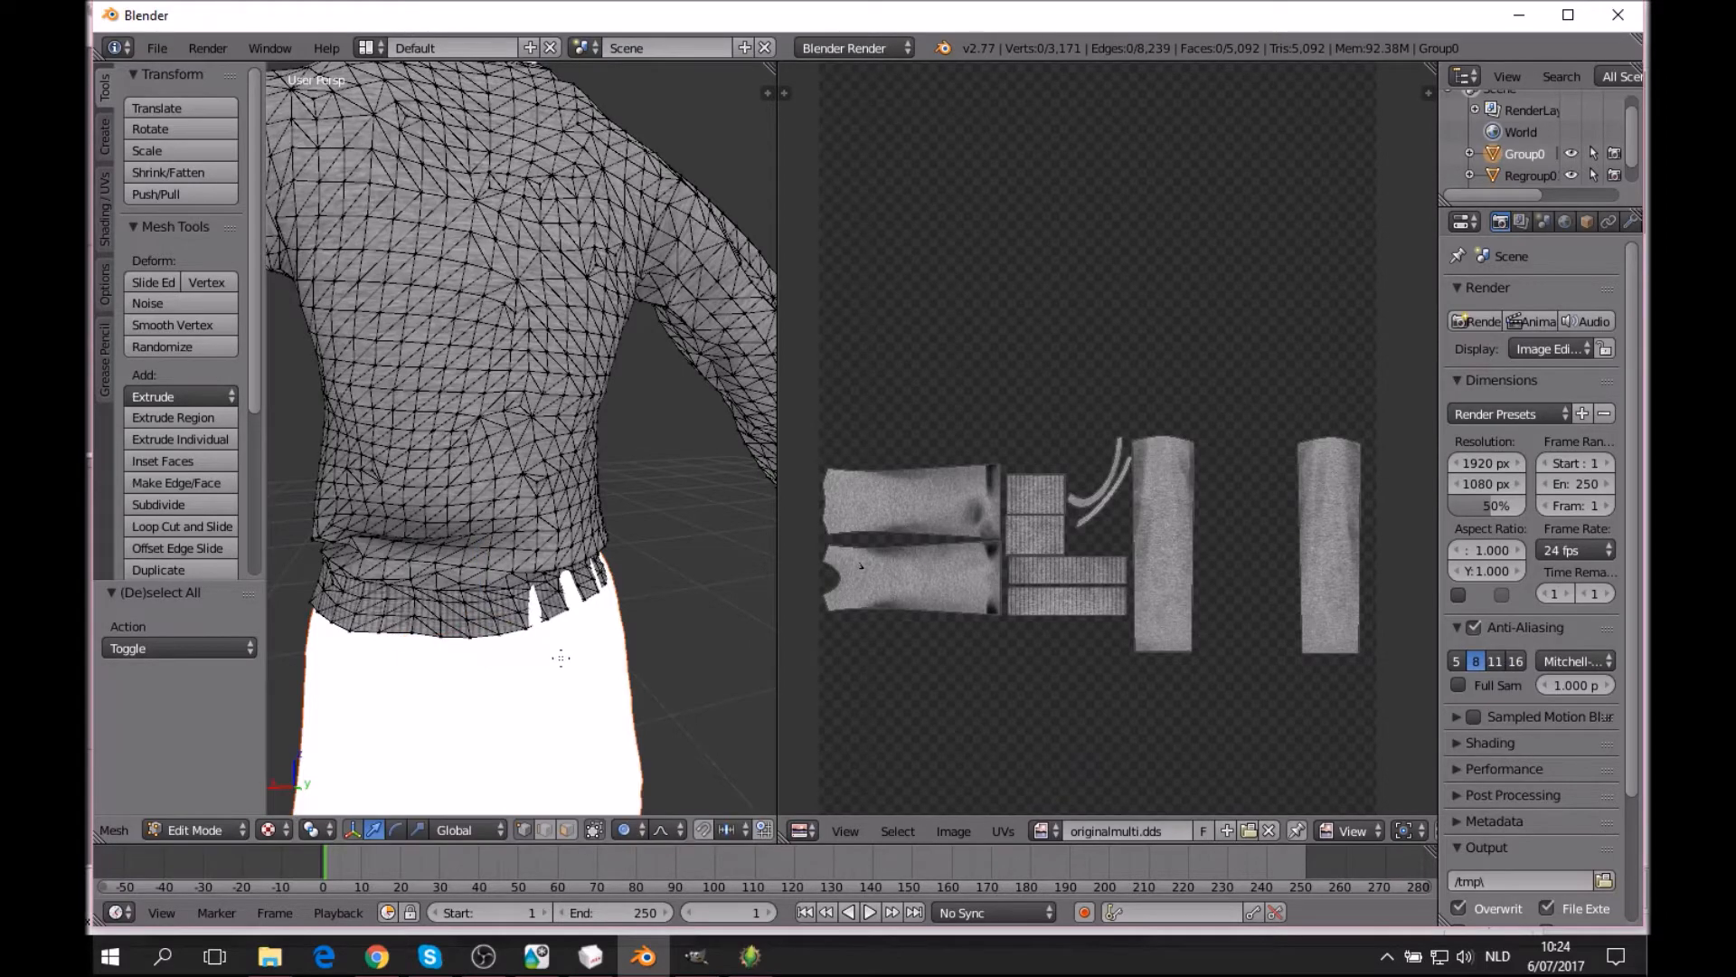
Select six vertices around the first remaining gap in the back hem and shift them along X and 0.004 along Y.
middle_drag(562, 655, 469, 636)
mouse_move(463, 591)
mouse_down()
mouse_move(441, 642)
mouse_move(431, 611)
mouse_move(448, 636)
mouse_move(510, 604)
mouse_up()
right_click(461, 615)
key(a)
key(g)
key(x)
click(474, 597)
key(g)
key(y)
click(486, 604)
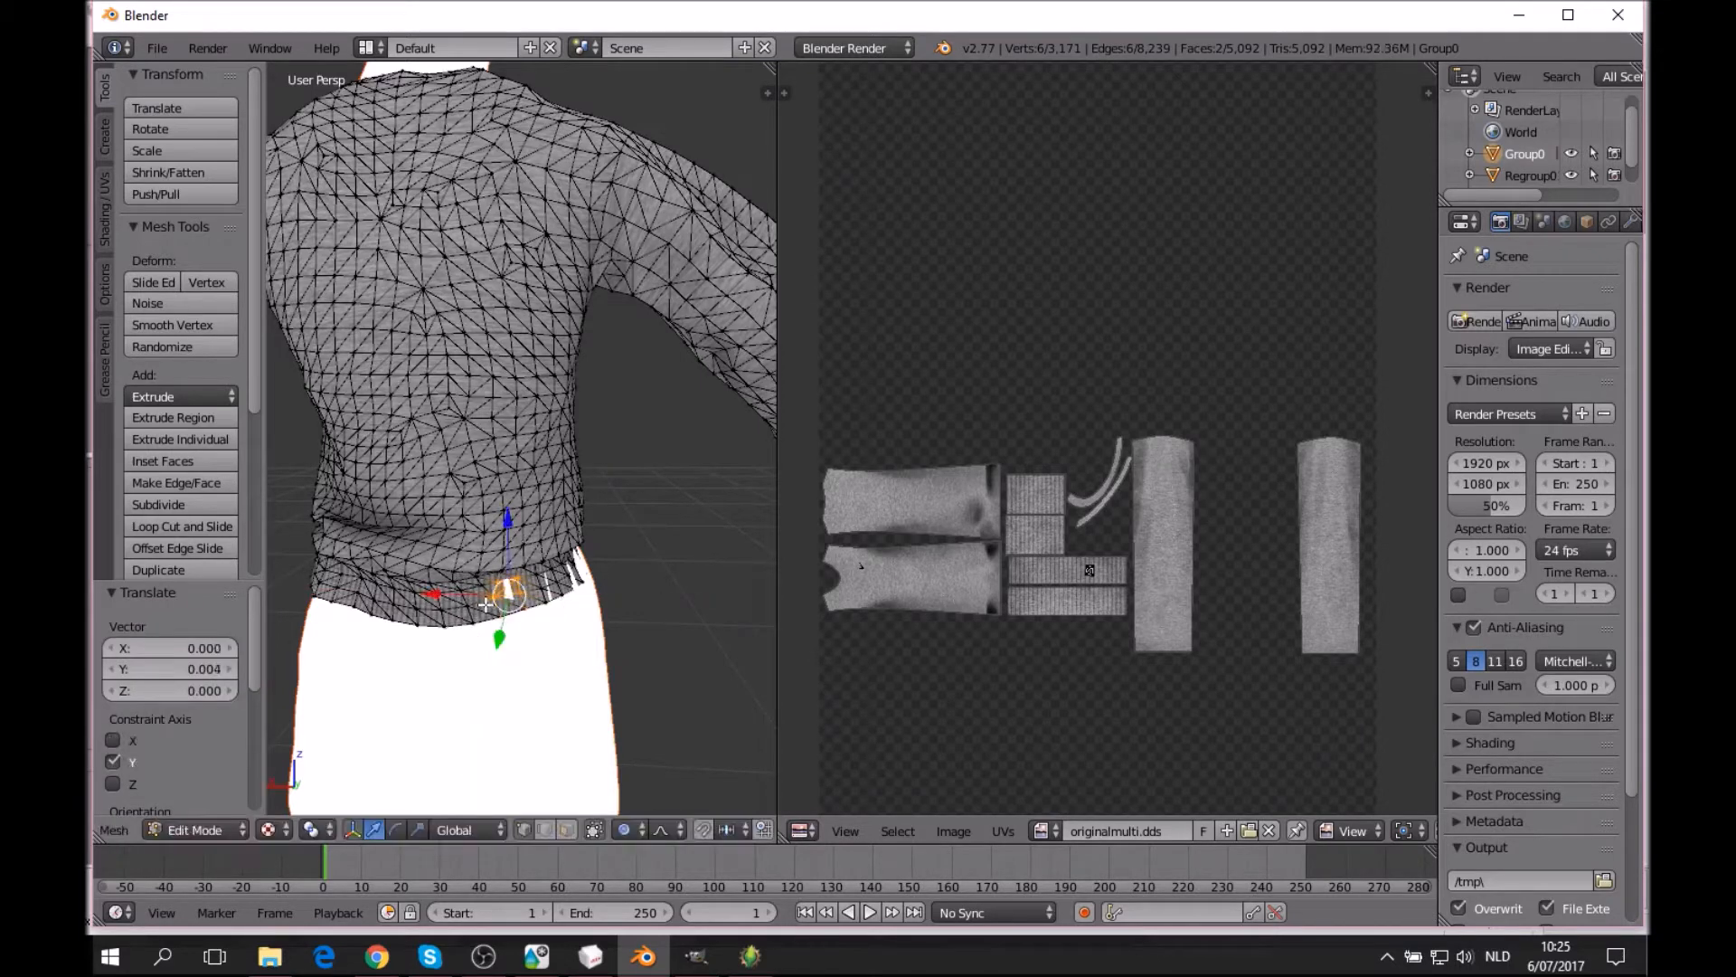
drag(481, 597, 500, 642)
key(a)
Select the vertices around the next gap in the back hem and pull them outward over the bottoms.
middle_drag(585, 619, 470, 617)
key(c)
mouse_move(432, 588)
mouse_down()
mouse_move(484, 594)
mouse_move(466, 611)
mouse_up()
right_click(463, 612)
middle_drag(404, 615, 496, 624)
mouse_move(495, 602)
mouse_down()
mouse_move(510, 663)
mouse_move(502, 605)
mouse_up()
key(a)
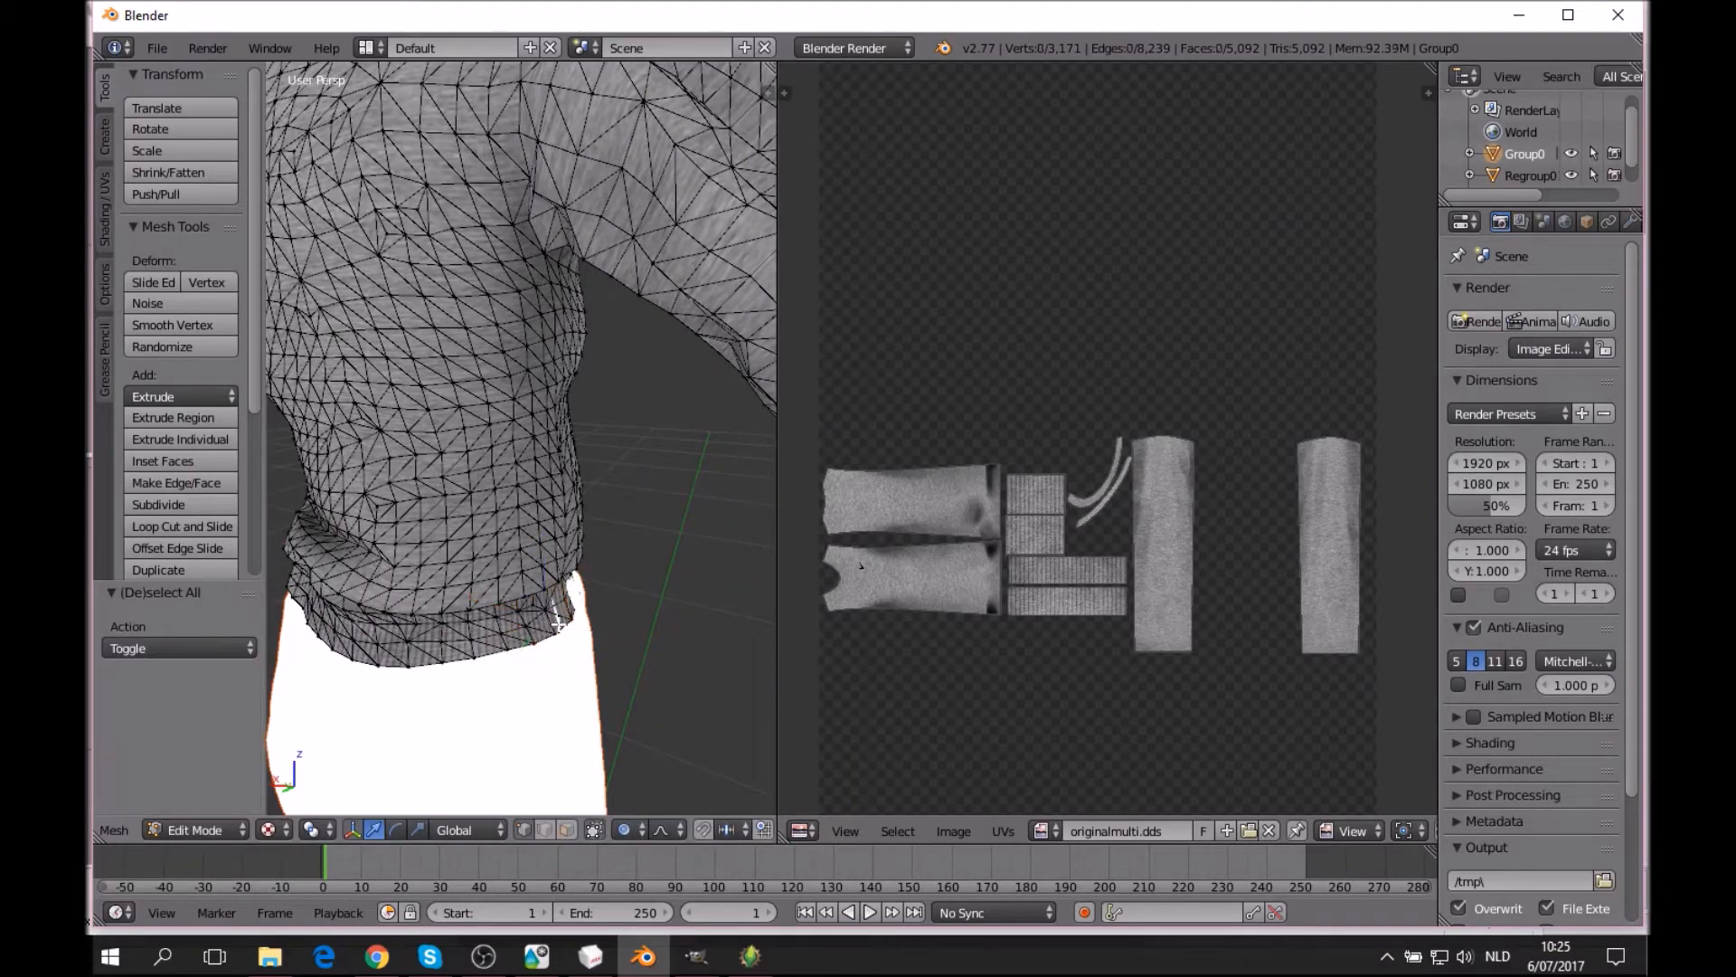
Select four vertices around the gap where the back hem meets the side and nudge them outward.
middle_drag(558, 624, 535, 621)
right_click(538, 607)
shift+right_click(533, 613)
shift+right_click(539, 628)
shift+right_click(528, 619)
drag(512, 611, 525, 617)
key(a)
Select two vertices beside the gaps in the side hem and nudge them along X.
middle_drag(524, 617, 287, 611)
key(c)
drag(456, 582, 452, 578)
right_click(453, 580)
scroll(434, 597, up, 2)
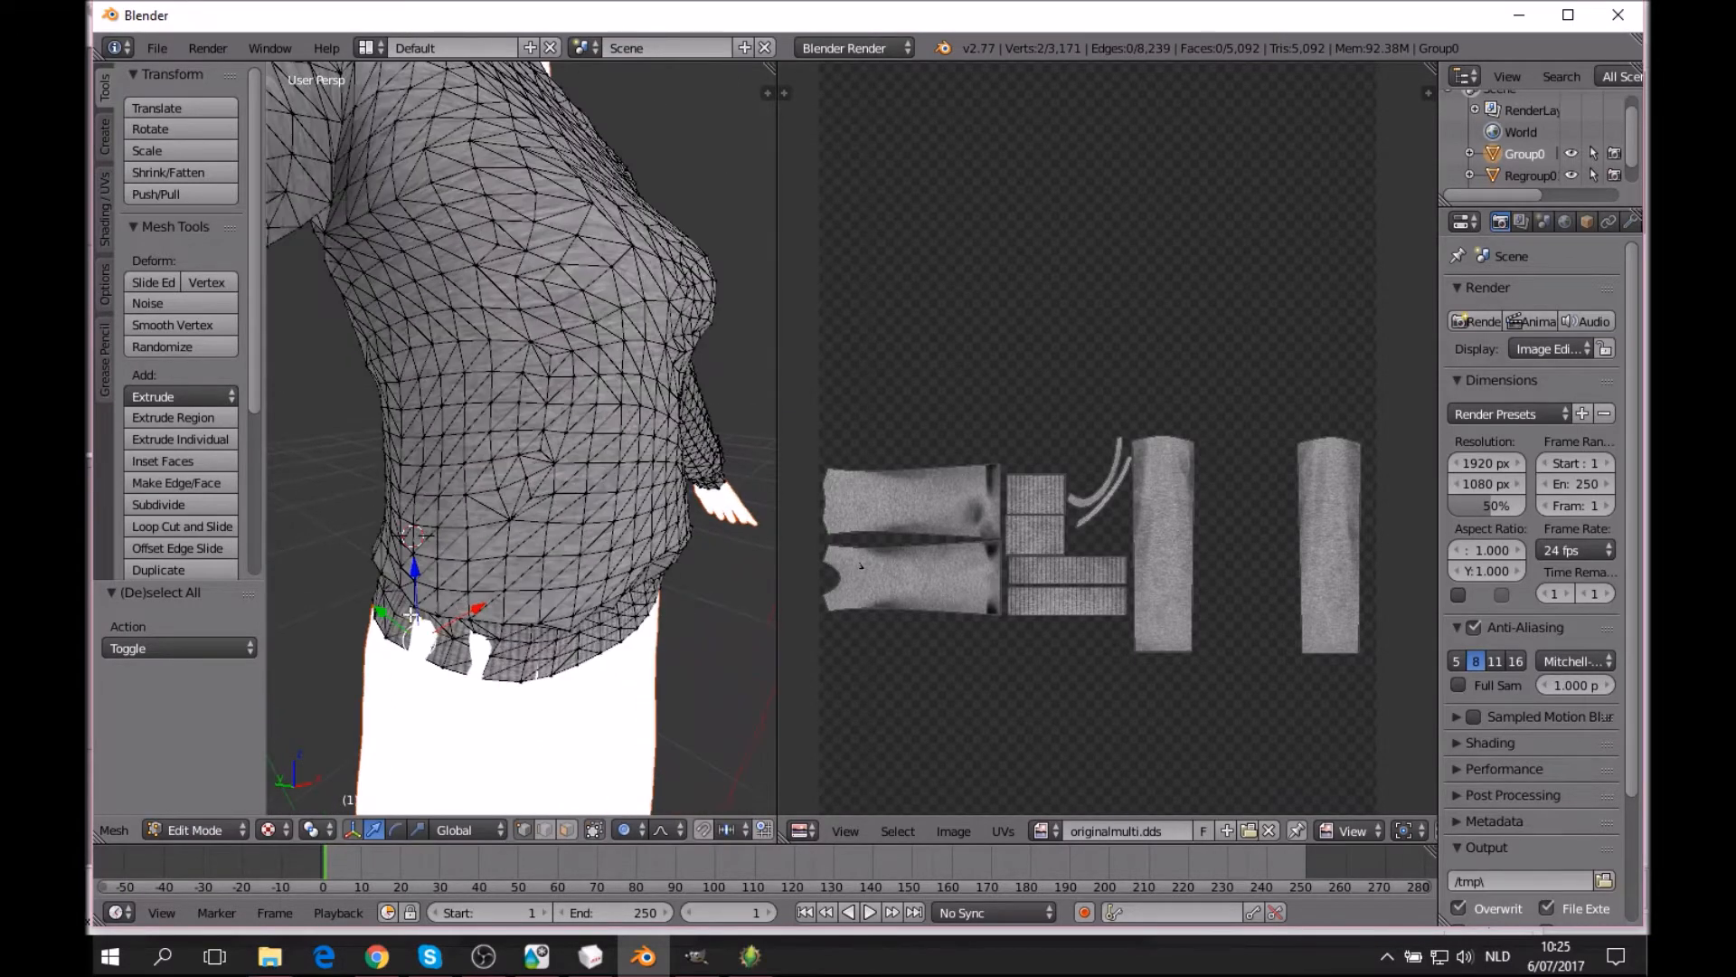
drag(473, 614, 467, 614)
right_click(465, 614)
Move a single vertex at the side hem gap outward over the bottoms.
middle_drag(466, 614, 471, 666)
key(a)
right_click(471, 660)
key(g)
click(498, 637)
key(a)
Select three vertices at the last side hem gap, move them -0.008 along X and pull them slightly along Y.
shift+right_click(506, 656)
drag(470, 653, 528, 629)
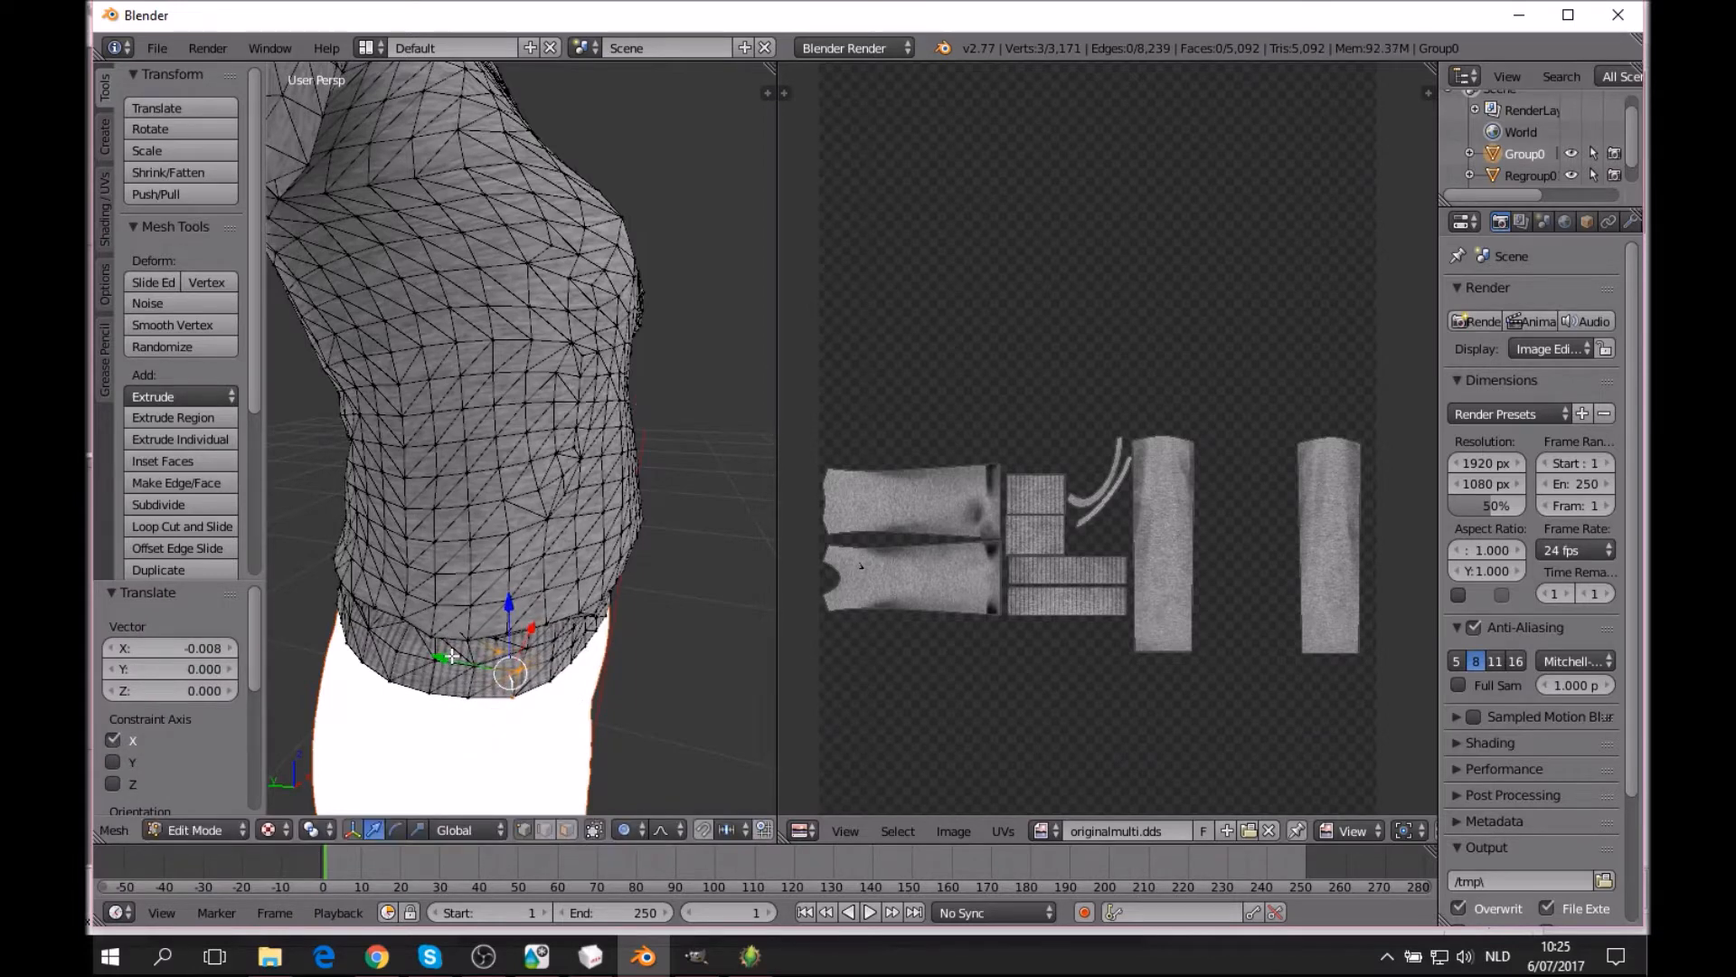
mouse_move(452, 655)
mouse_down()
mouse_move(529, 633)
mouse_move(459, 661)
mouse_up()
key(a)
Check the back hem for remaining gaps, and leave mesh editing by selecting the Regroup01 body object.
middle_drag(608, 649, 289, 557)
scroll(434, 606, down, 3)
scroll(464, 625, up, 1)
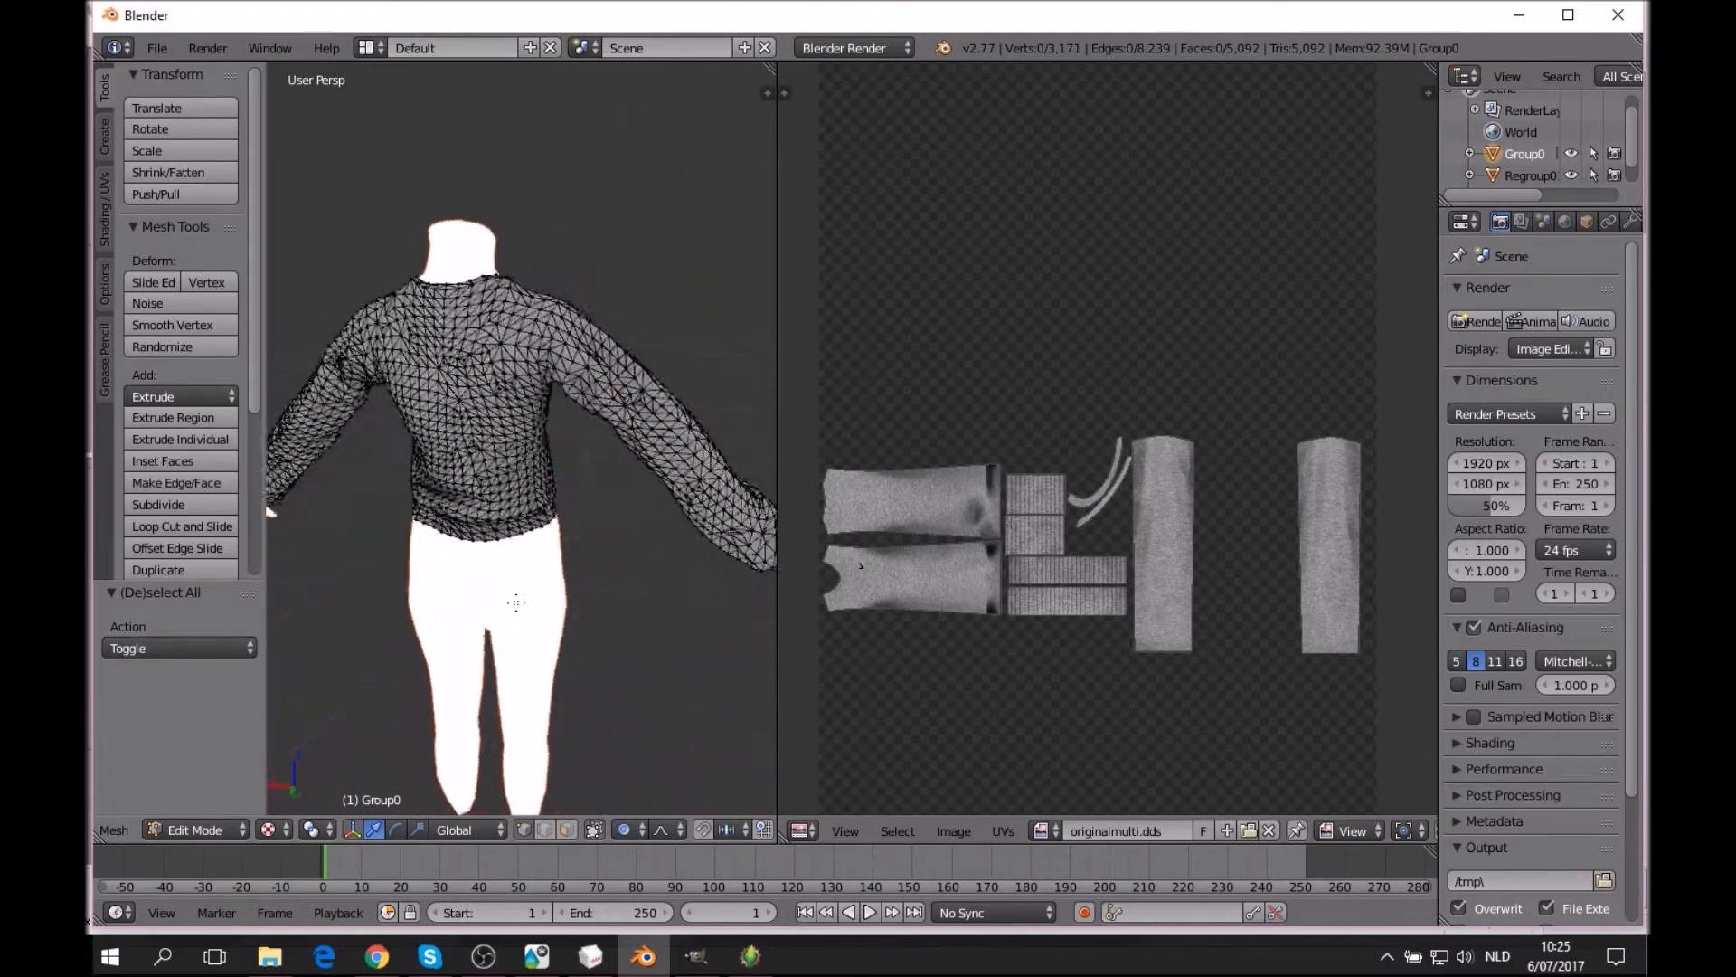
middle_drag(503, 597, 538, 597)
scroll(538, 597, up, 4)
scroll(535, 567, down, 2)
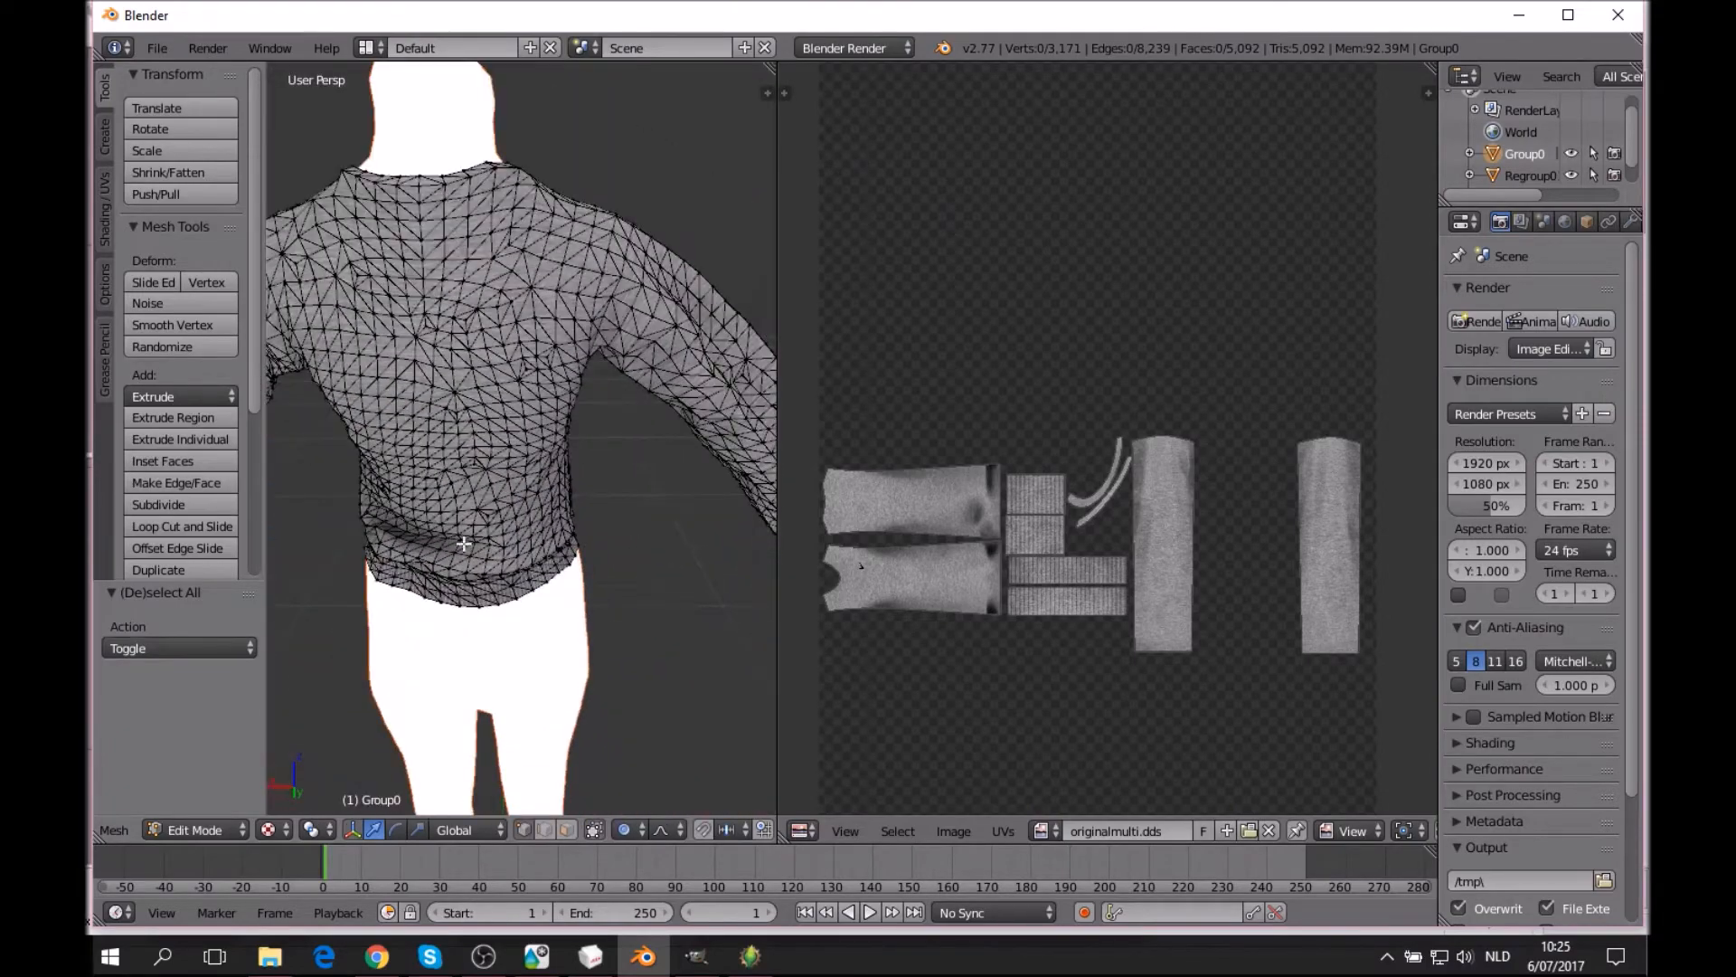
click(1516, 171)
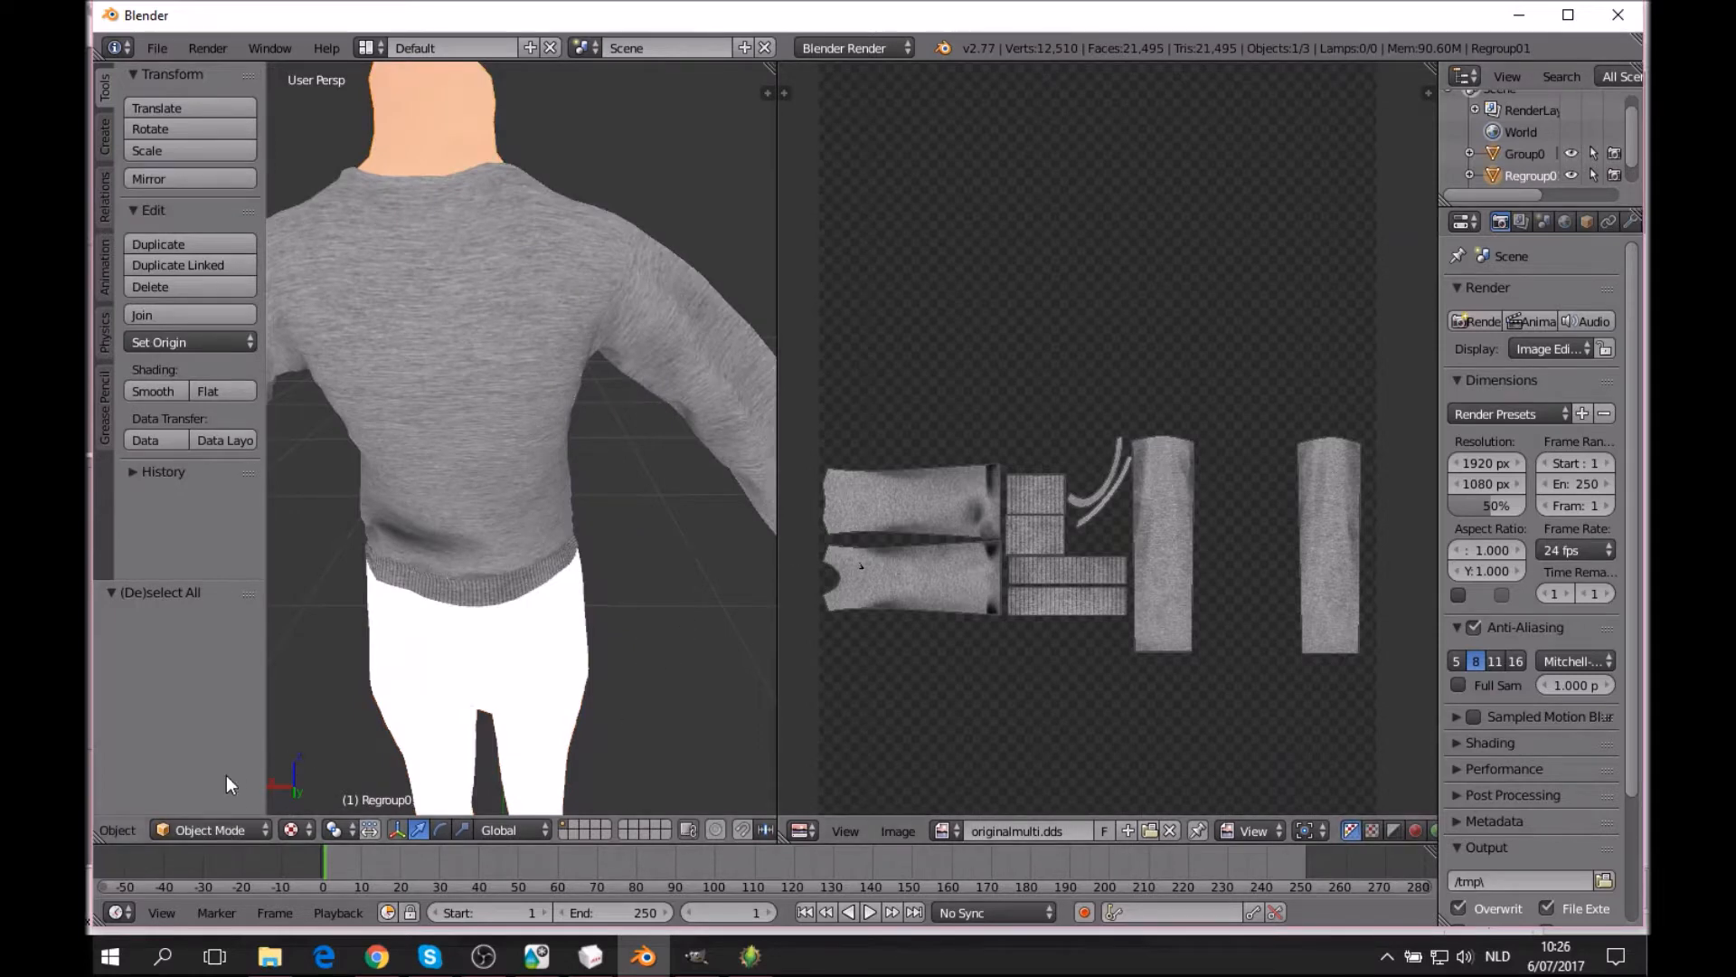
Examine the textured sweater's back, front, sleeves, cuffs and hem for body or bottoms showing through.
middle_drag(454, 584, 452, 413)
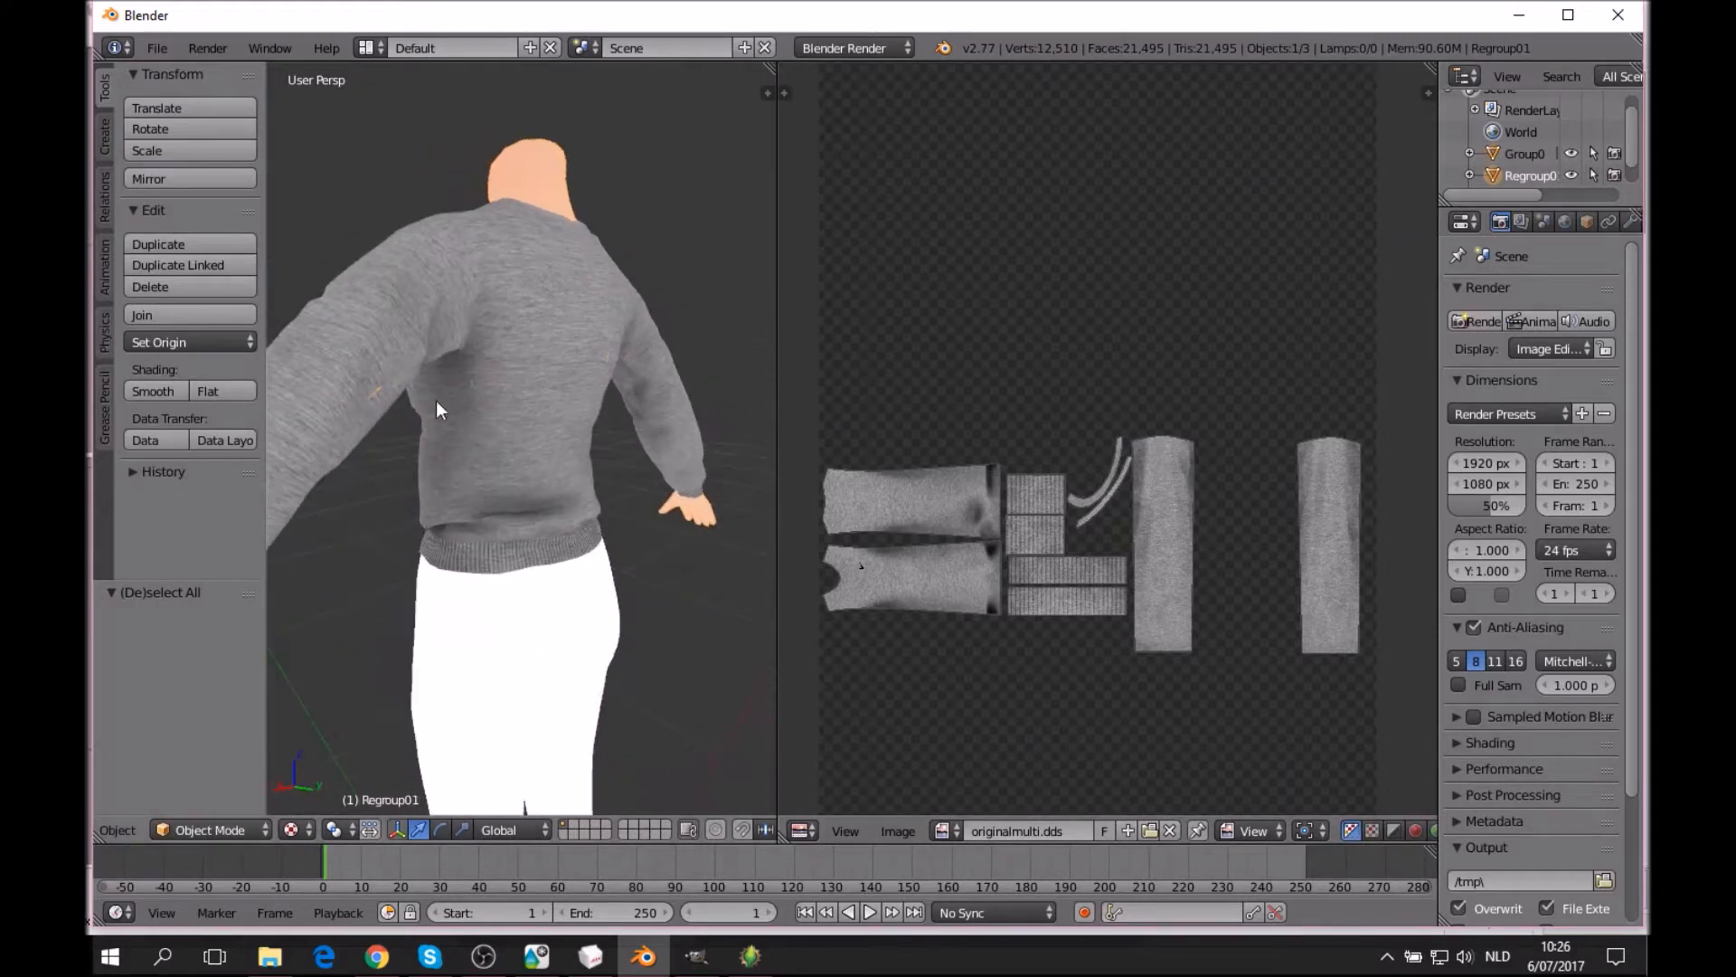
middle_drag(575, 300, 523, 426)
scroll(519, 396, up, 3)
scroll(709, 393, down, 3)
scroll(648, 497, up, 2)
scroll(507, 457, down, 3)
middle_drag(725, 488, 398, 492)
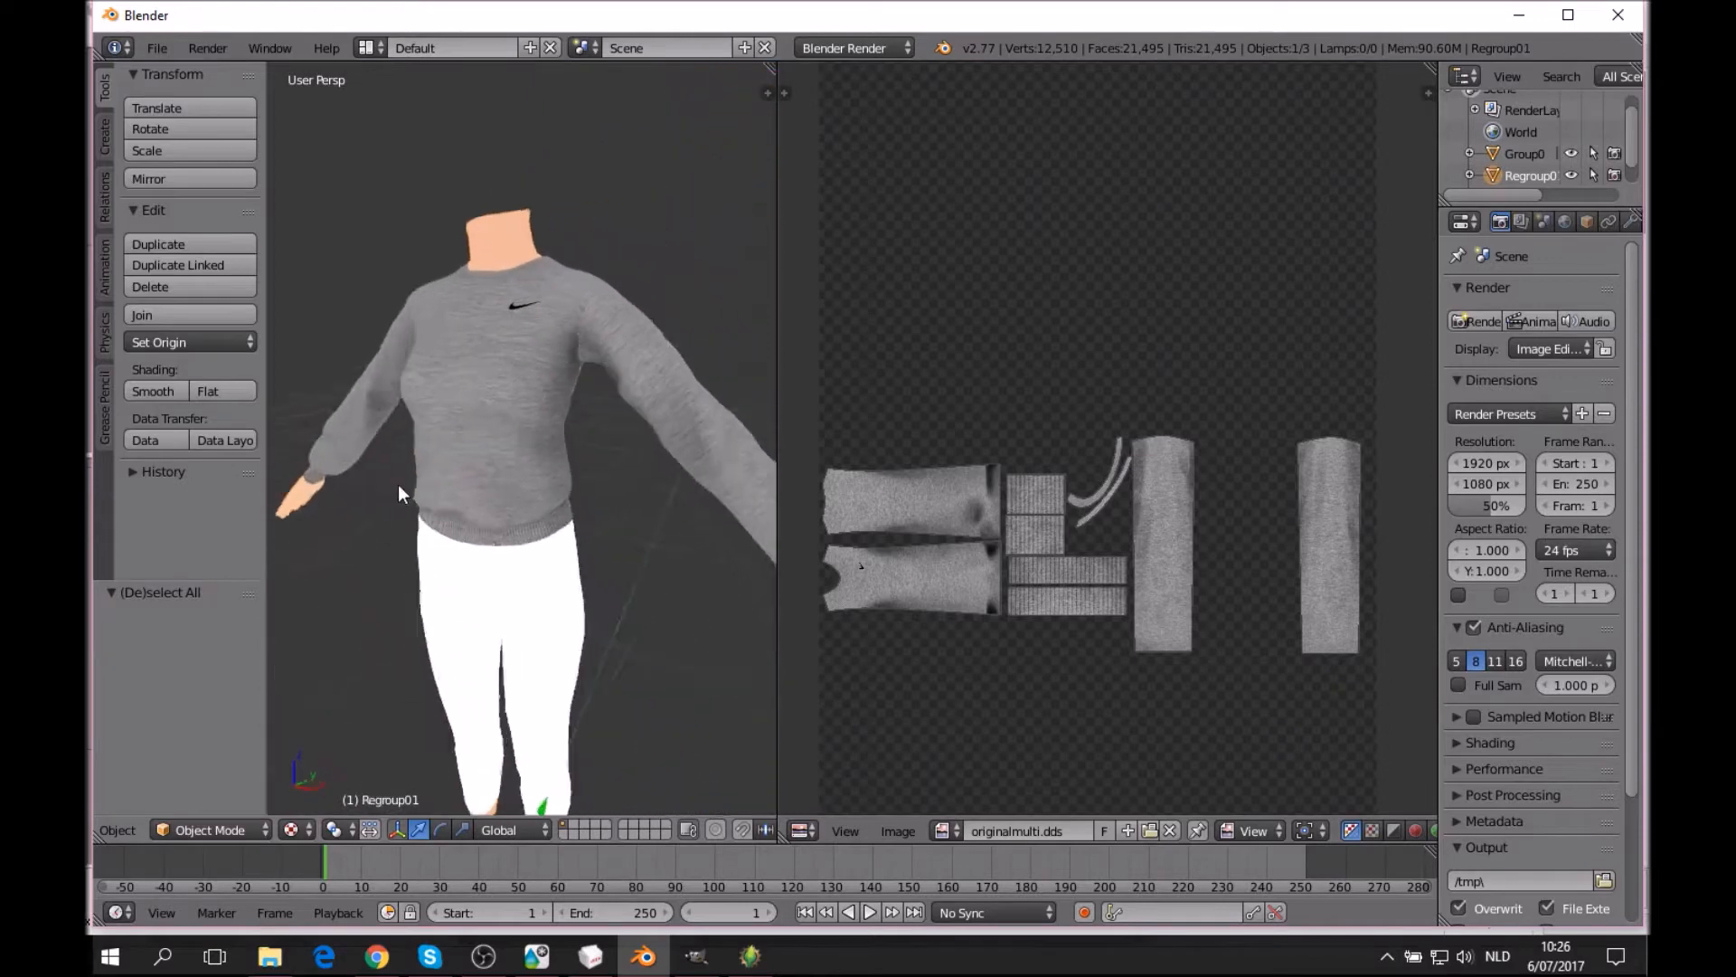
scroll(404, 466, up, 3)
middle_drag(546, 406, 658, 469)
middle_drag(556, 496, 621, 607)
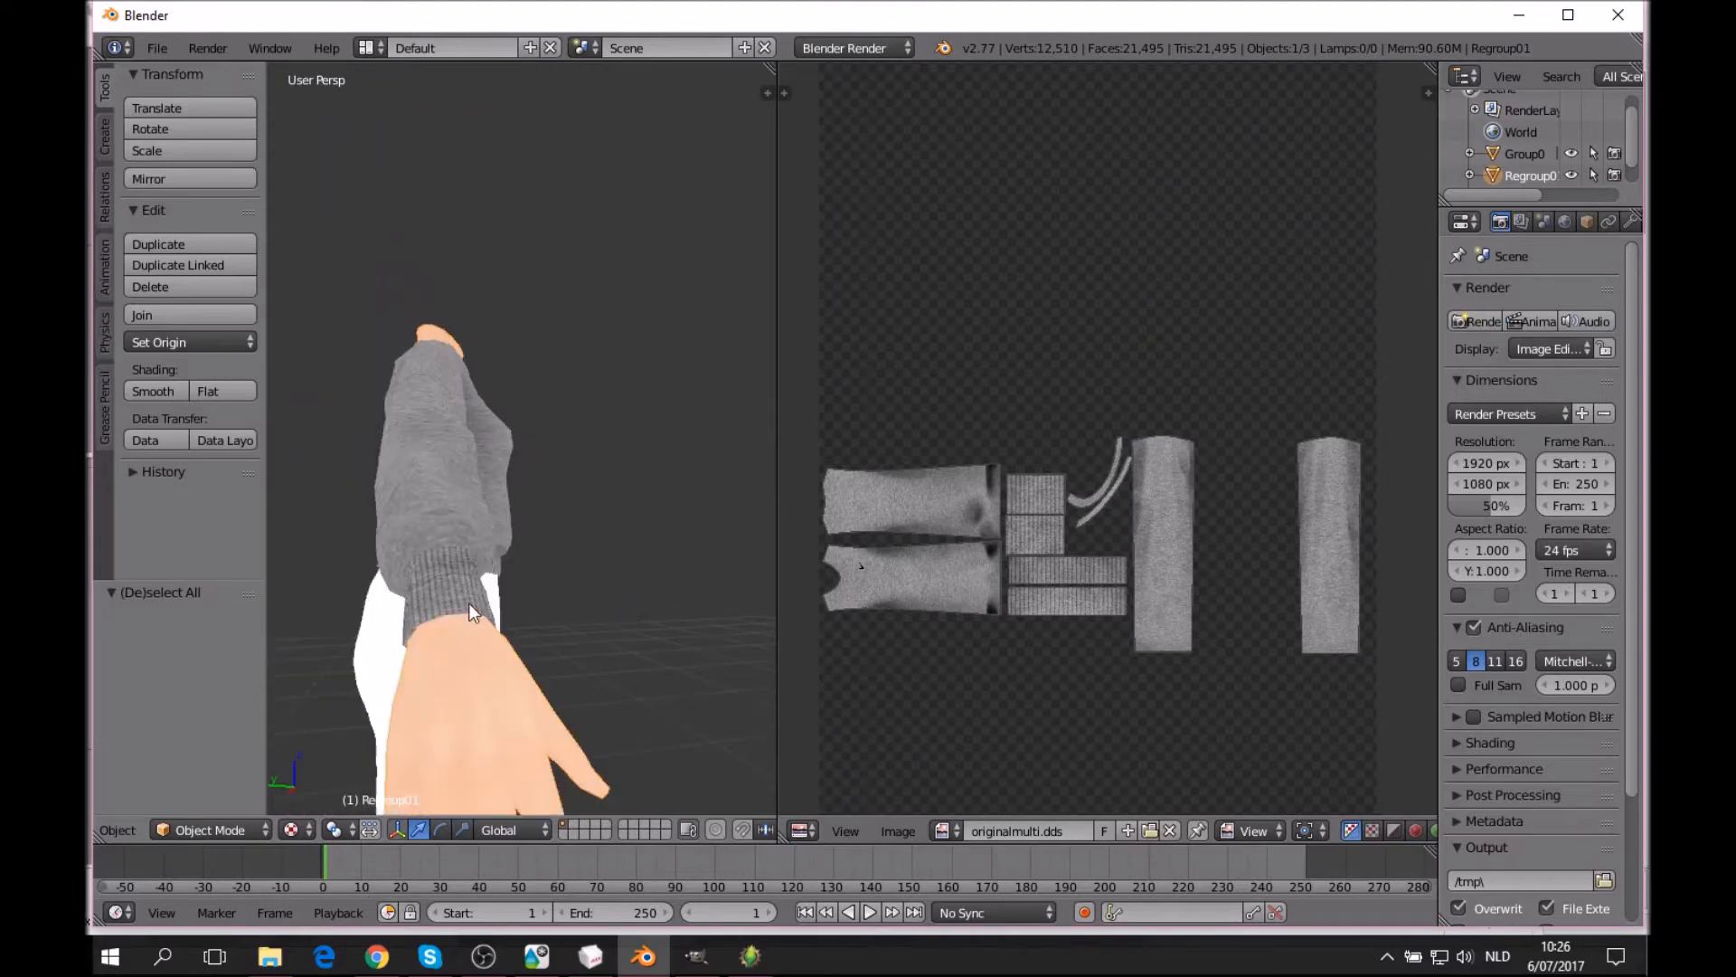
middle_drag(465, 631, 766, 697)
middle_drag(644, 425, 577, 545)
scroll(679, 291, up, 2)
middle_drag(678, 293, 706, 320)
scroll(705, 320, down, 2)
mouse_move(543, 439)
middle_down()
mouse_move(599, 421)
mouse_move(525, 443)
middle_up()
scroll(601, 468, up, 2)
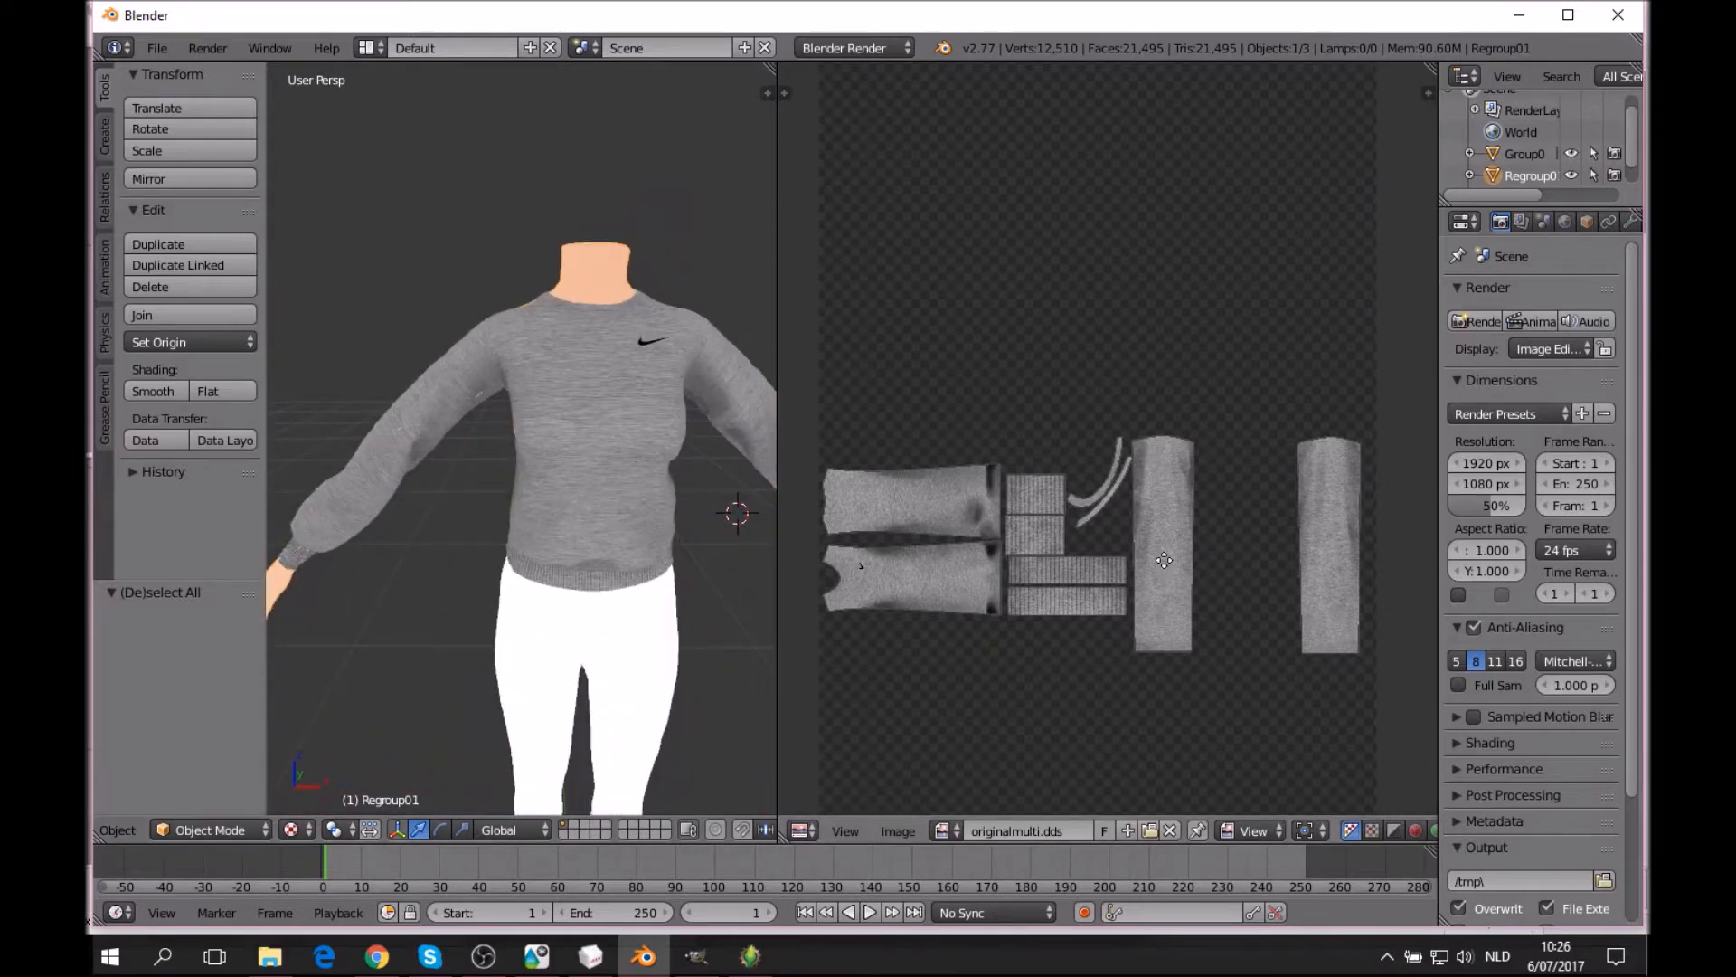
middle_drag(1166, 565, 1167, 373)
middle_drag(720, 519, 653, 530)
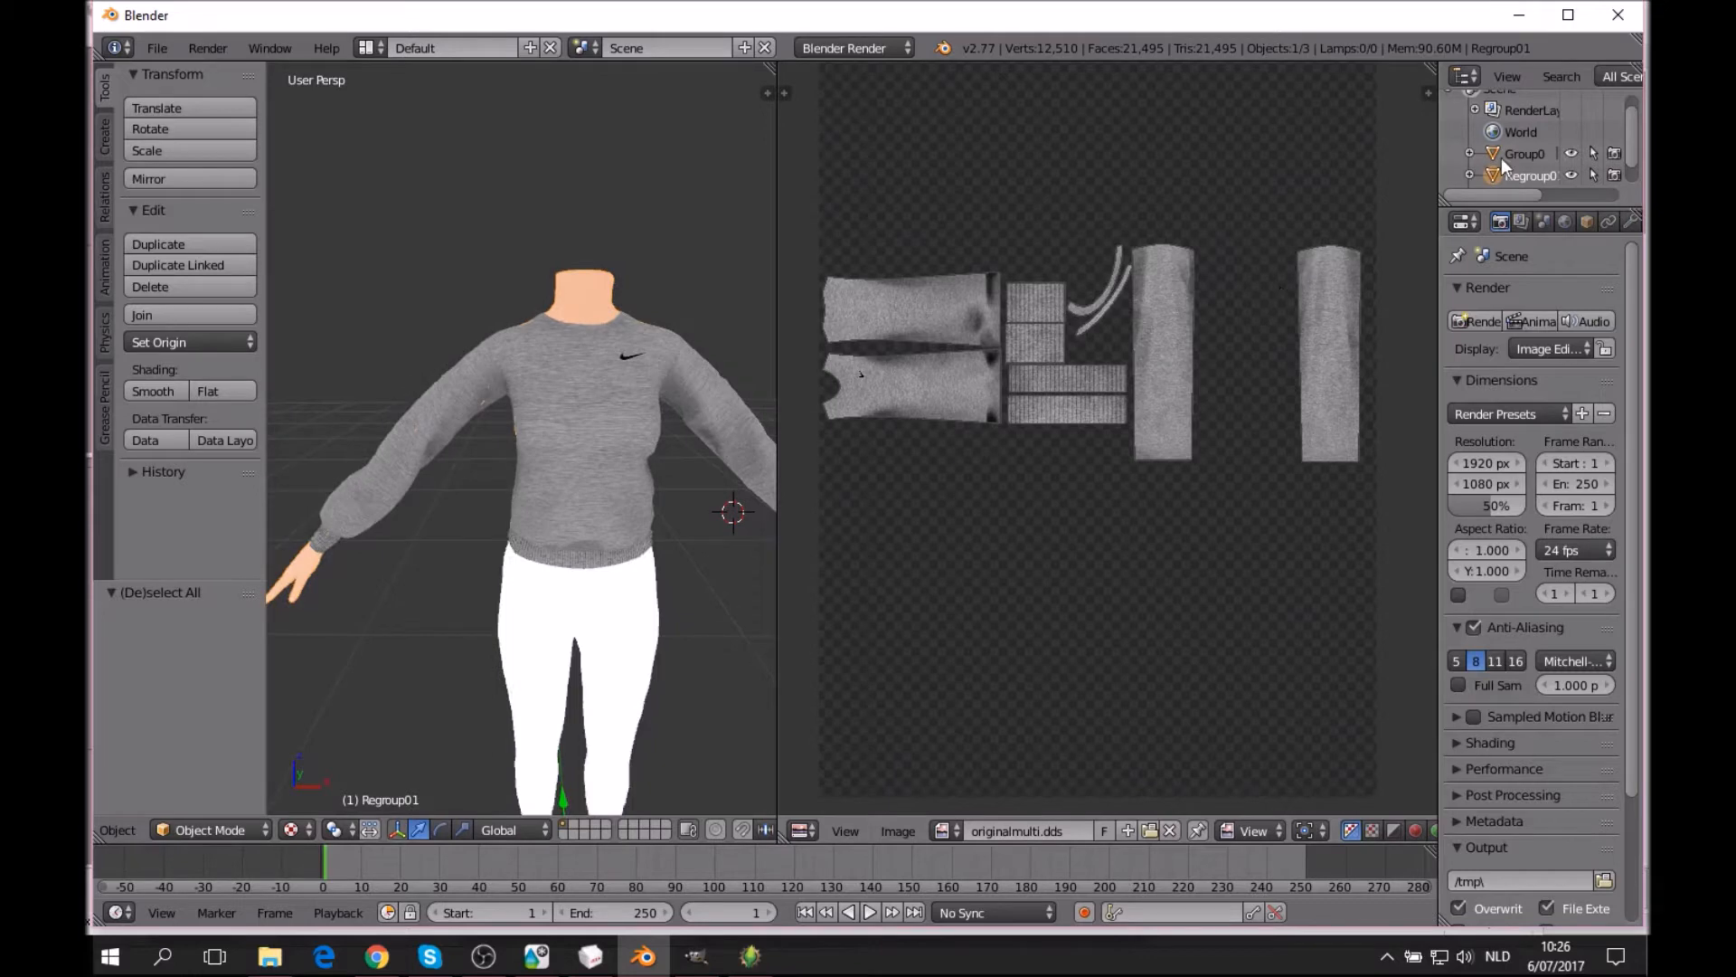
scroll(1516, 171, down, 1)
mouse_move(606, 433)
middle_down()
mouse_move(420, 430)
mouse_move(580, 425)
middle_up()
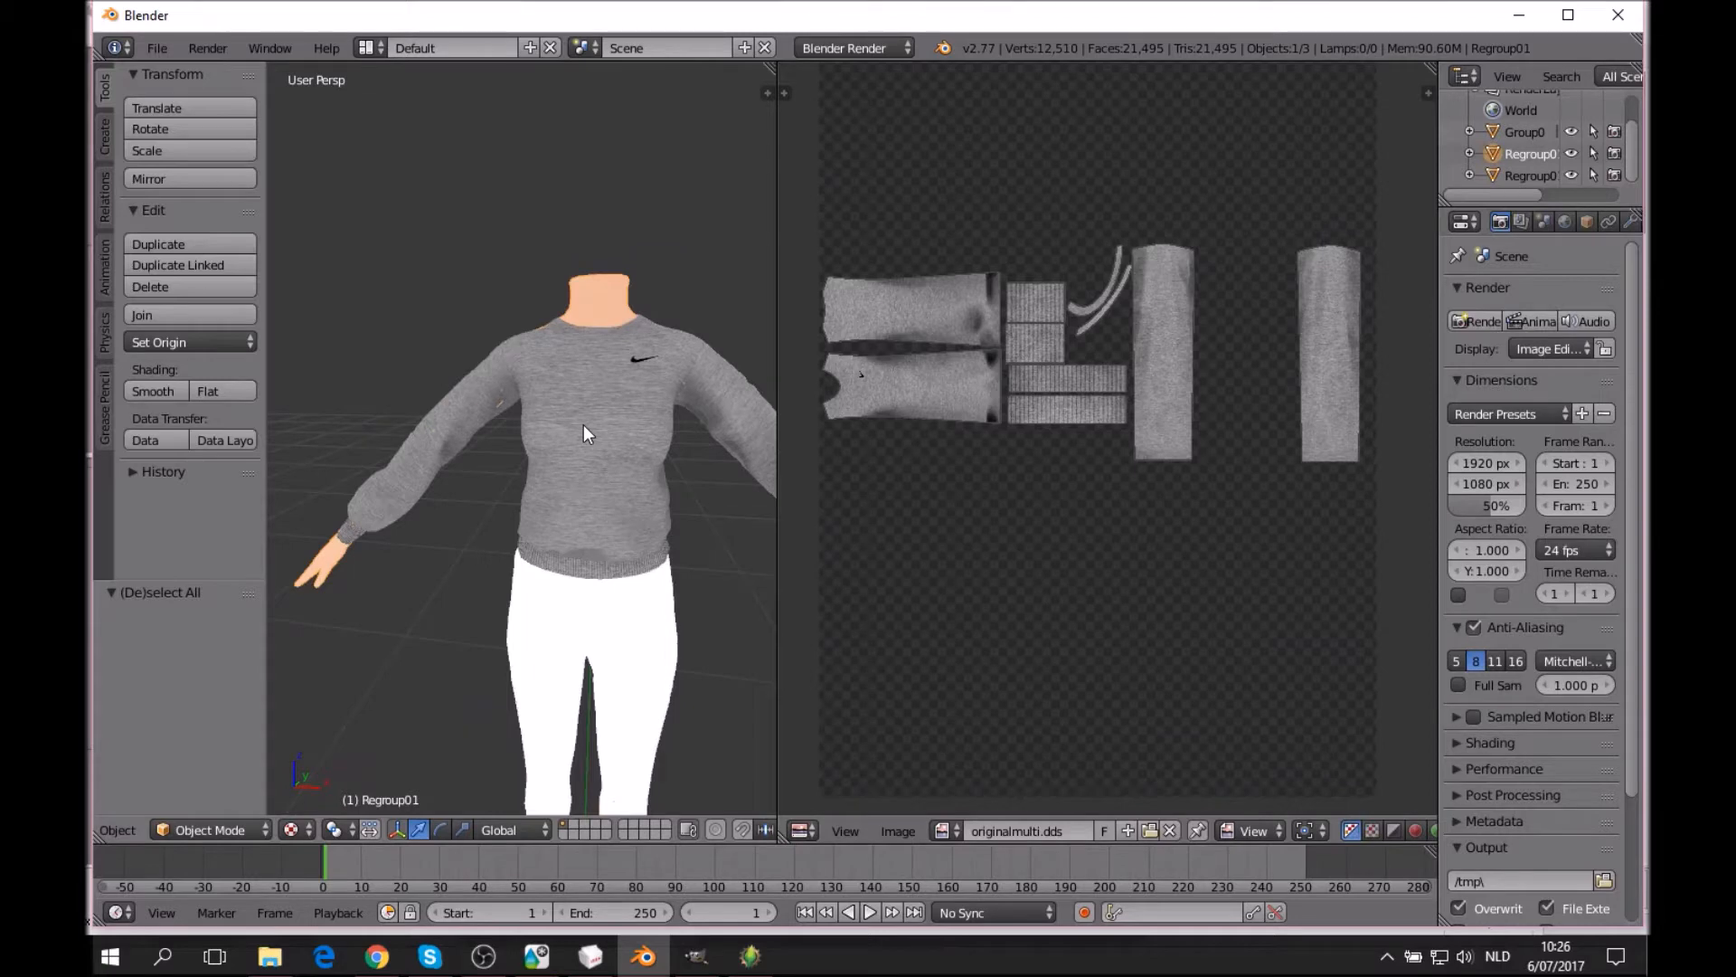
Hide the Regroup01.001 bottoms and open the Regroup01 body mesh in Edit Mode.
click(1525, 176)
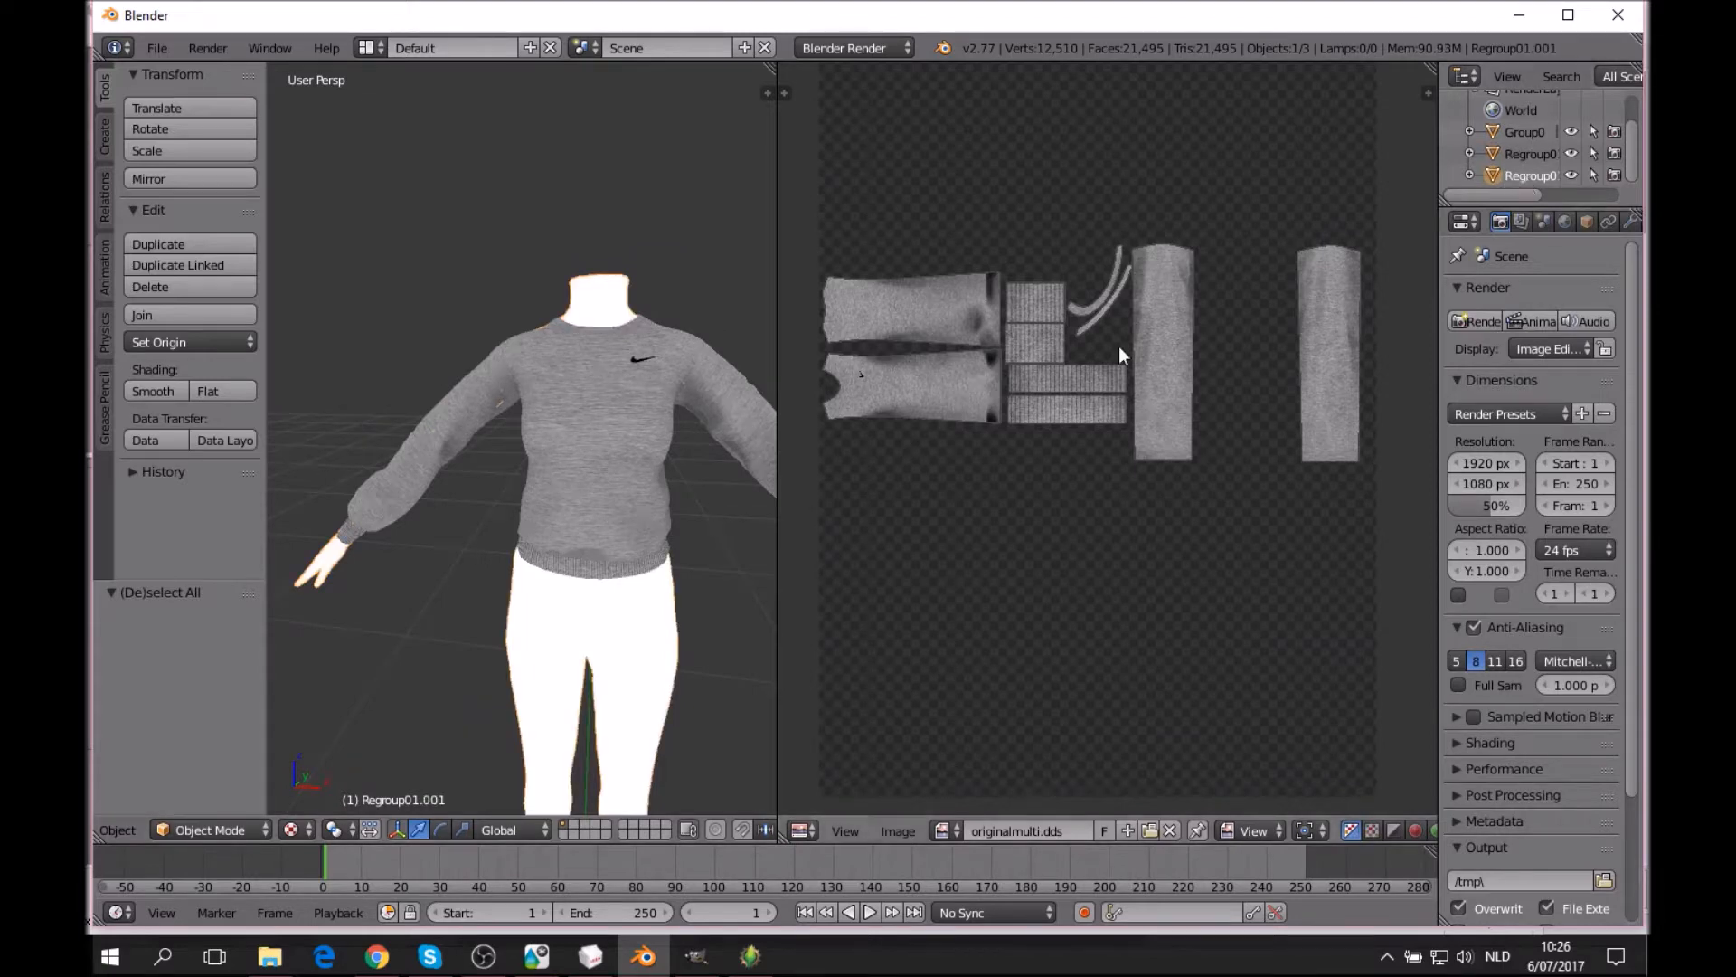
click(1572, 172)
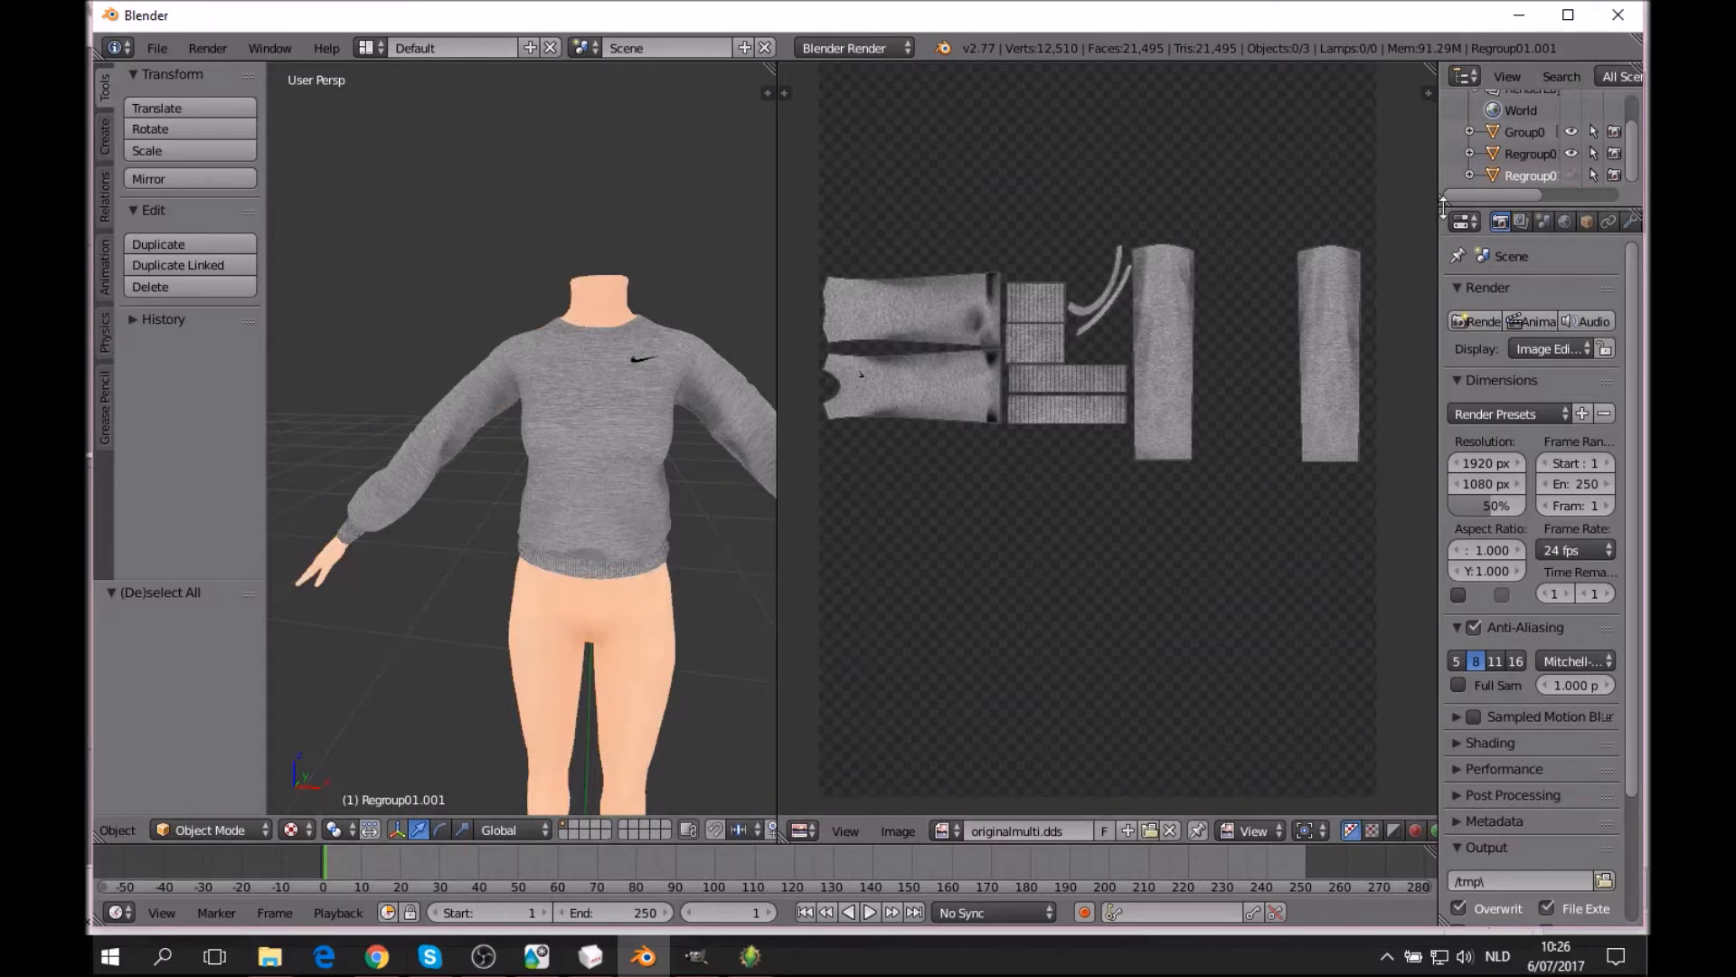
click(1534, 156)
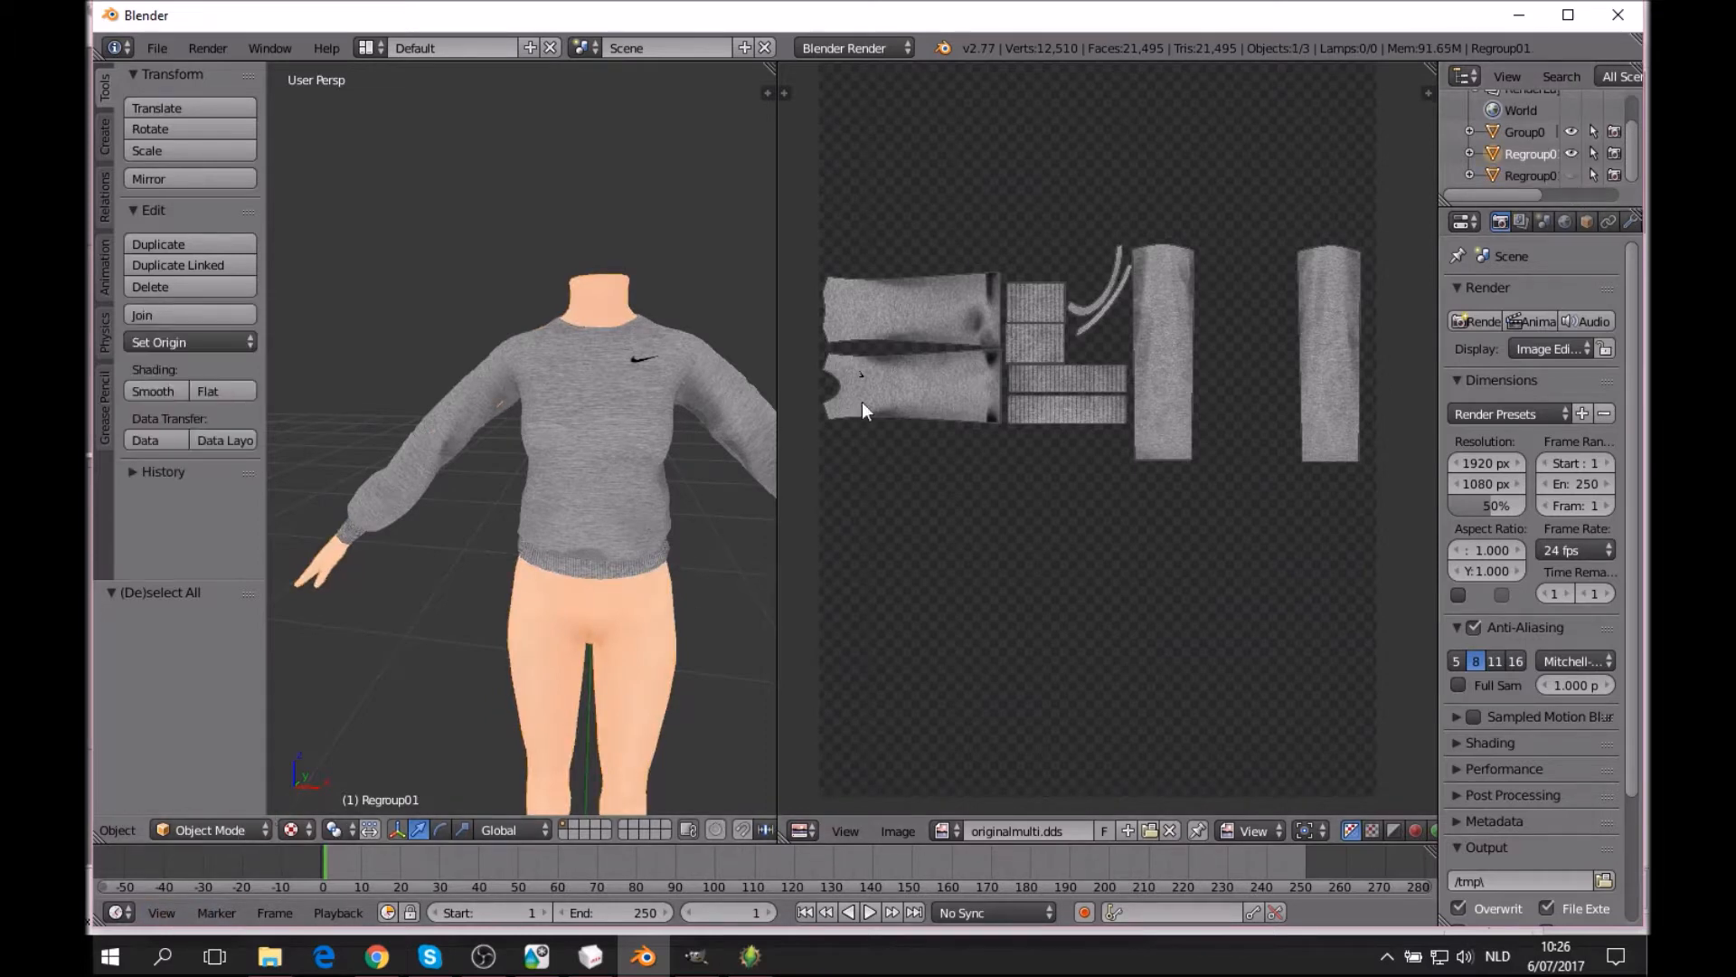
click(224, 829)
click(210, 779)
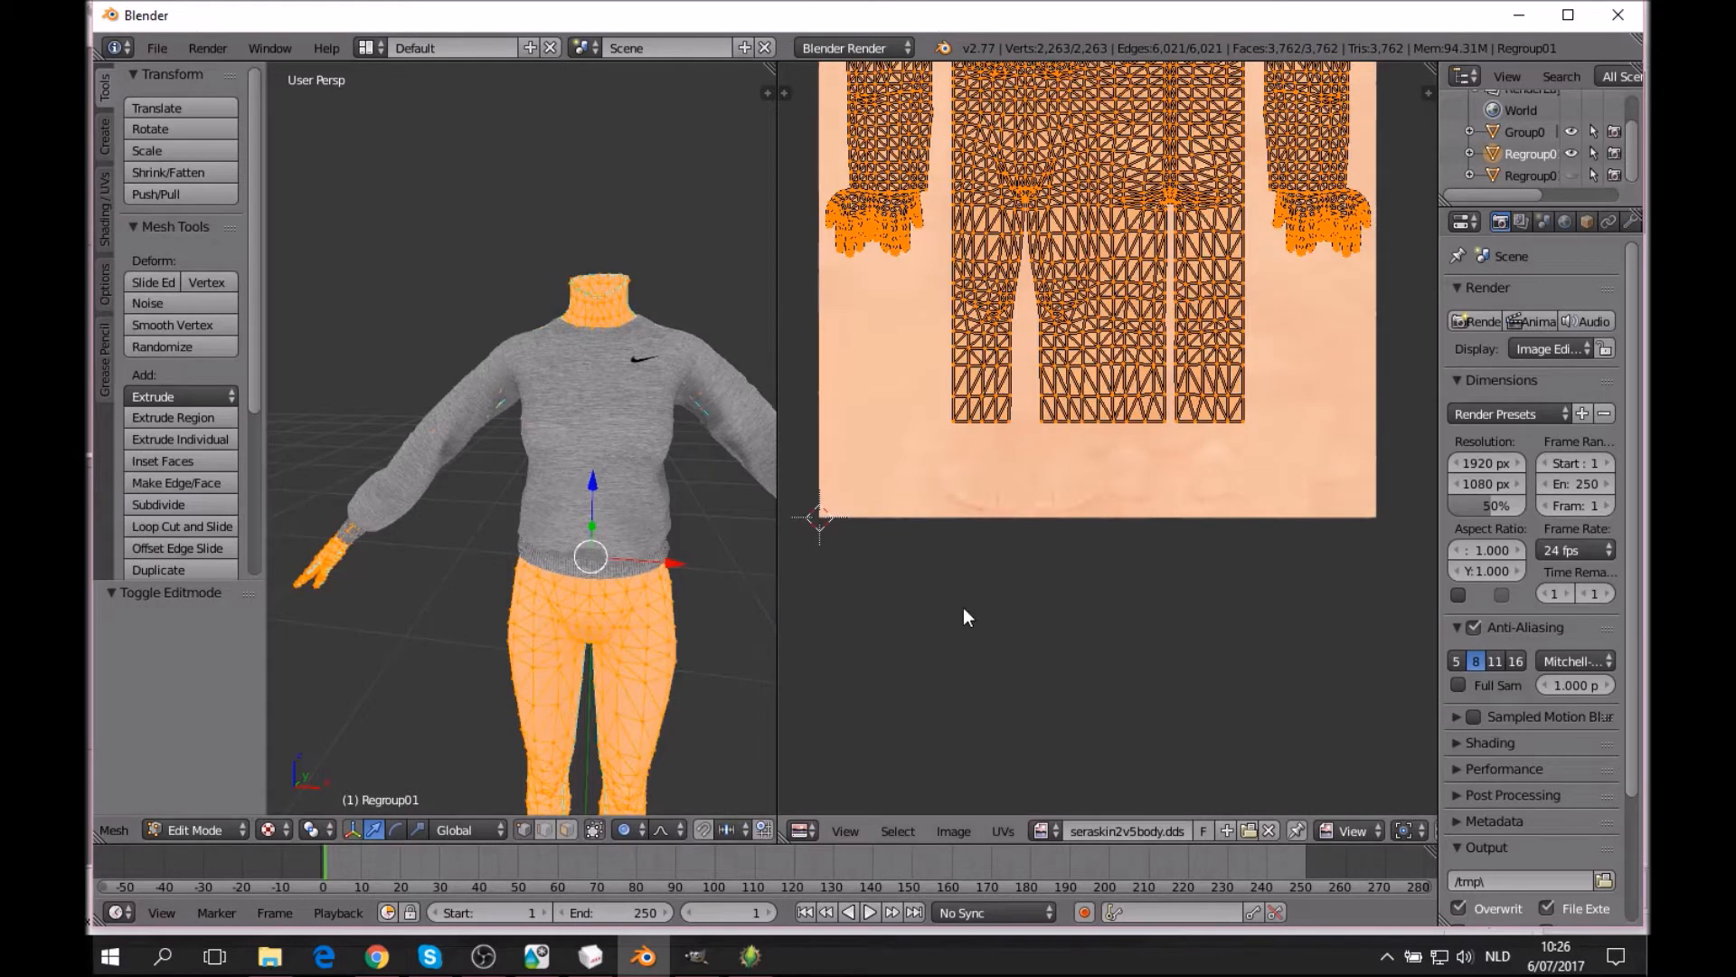
scroll(1130, 342, down, 3)
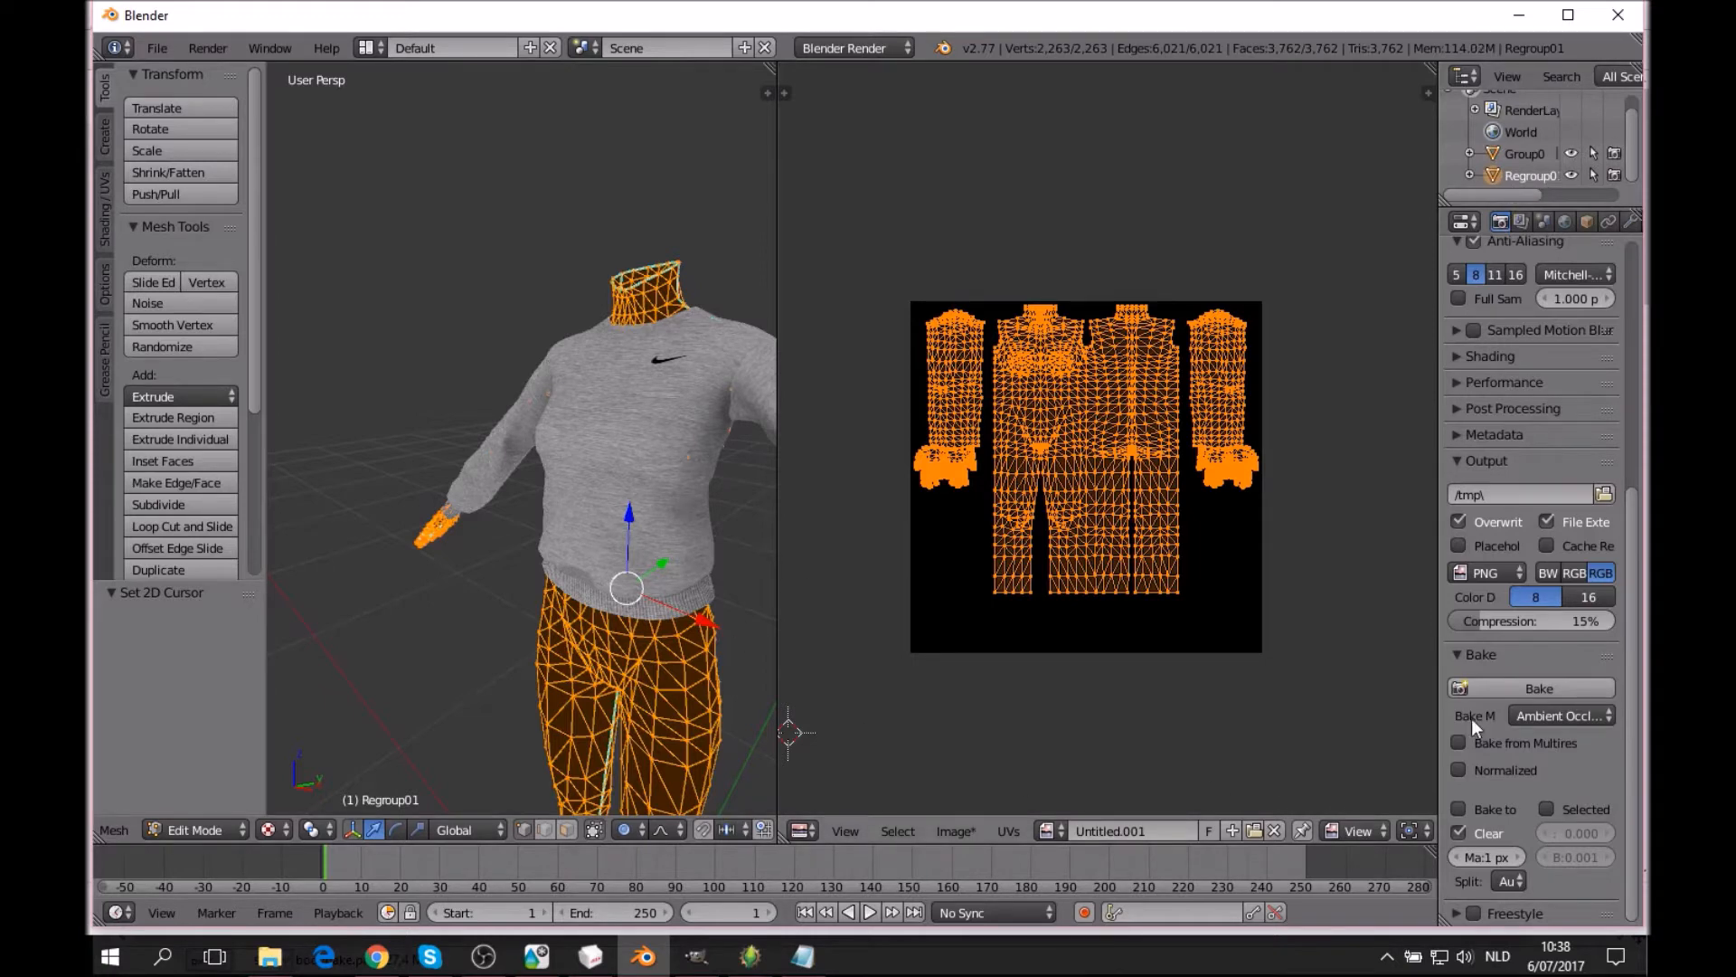
Set the bake mode to Ambient Occlusion and the bake margin to 1 px.
click(1545, 715)
click(1538, 670)
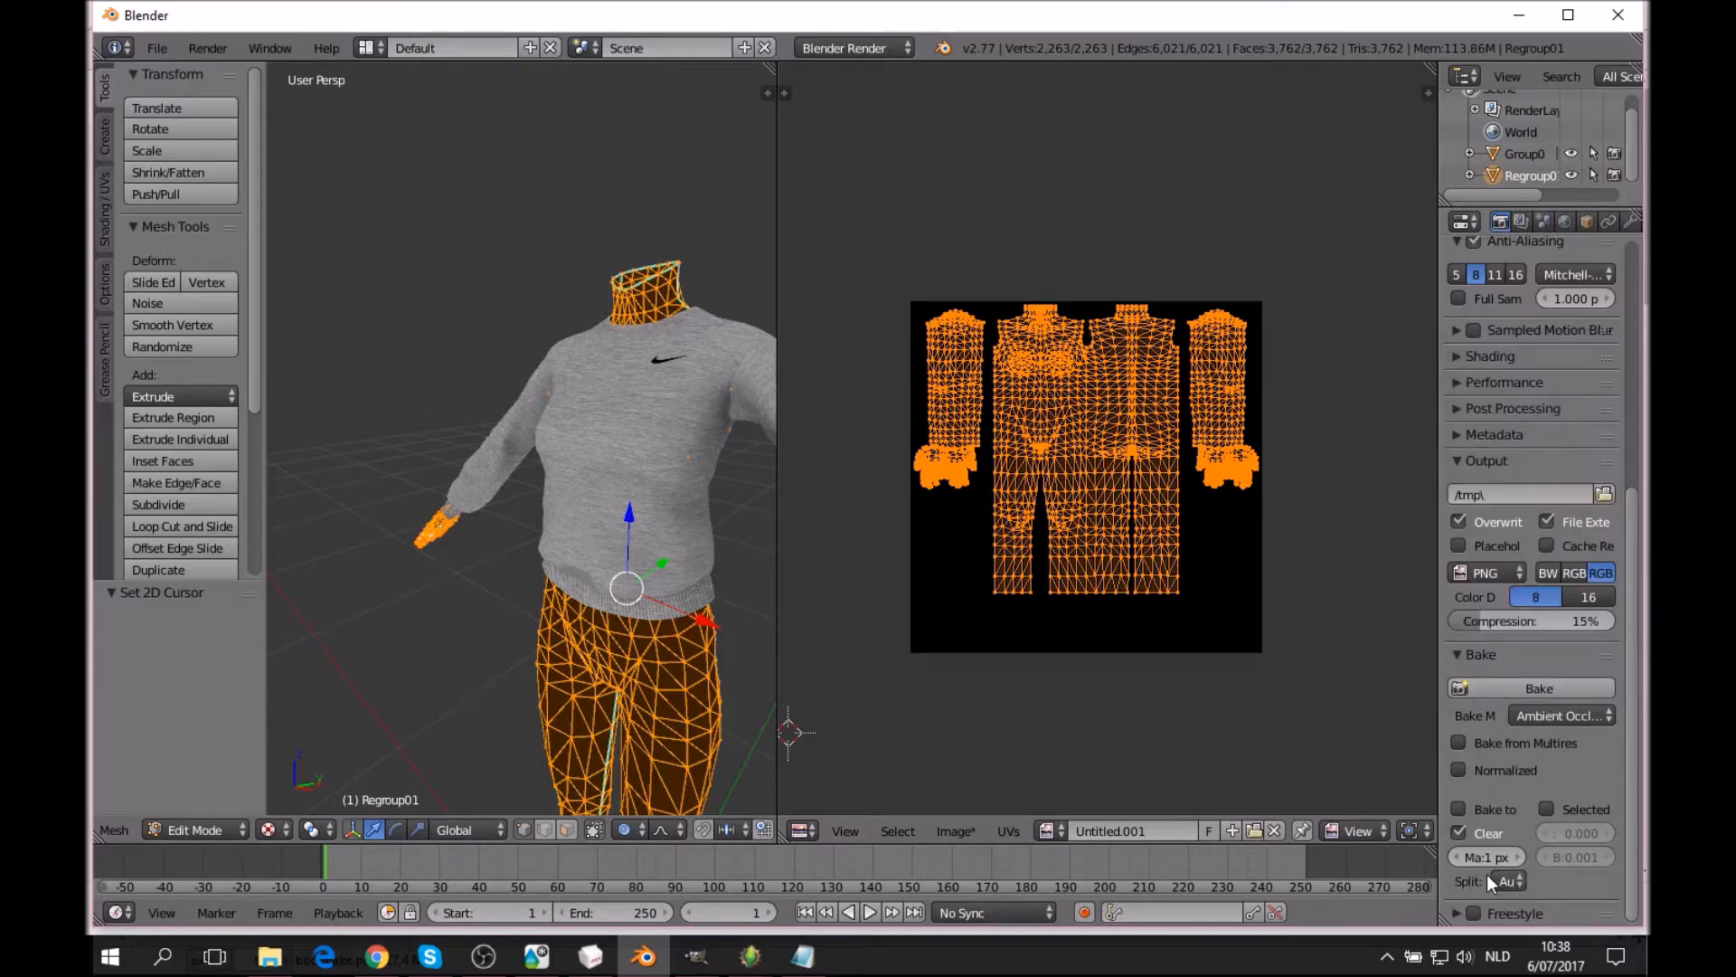
text(1)
key(Return)
Open the new image settings, and switch to s4pe to check the texture size in Jordutch_BrandSweater.package.
click(958, 829)
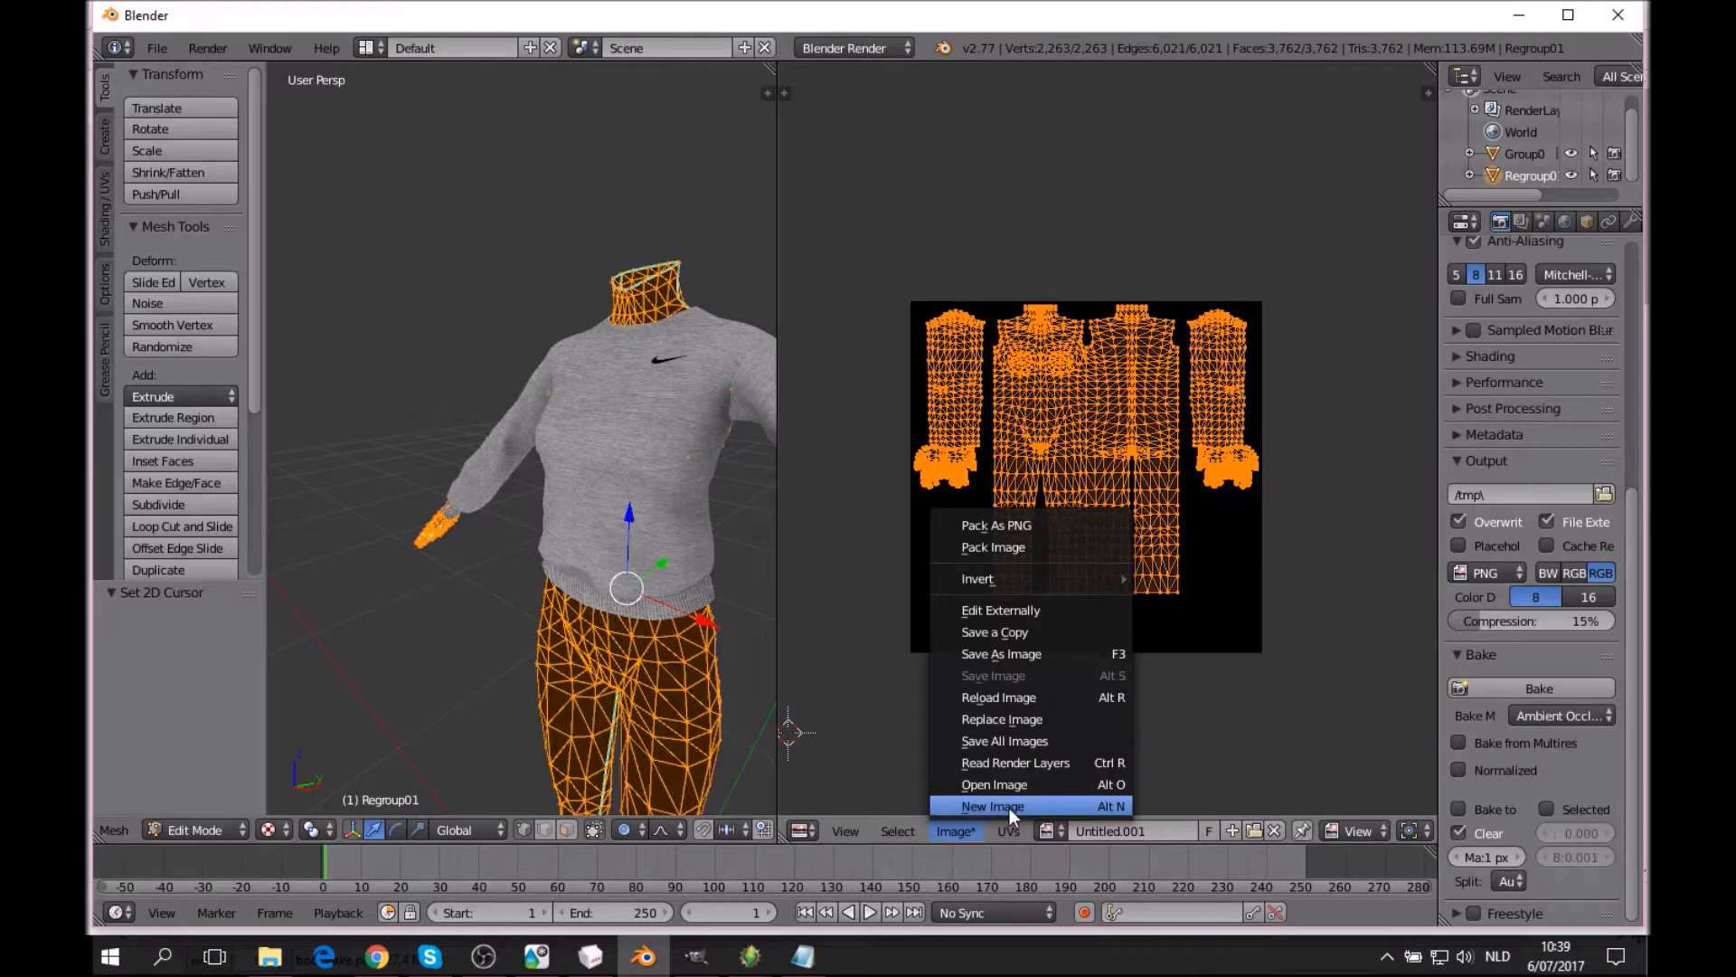
click(1009, 806)
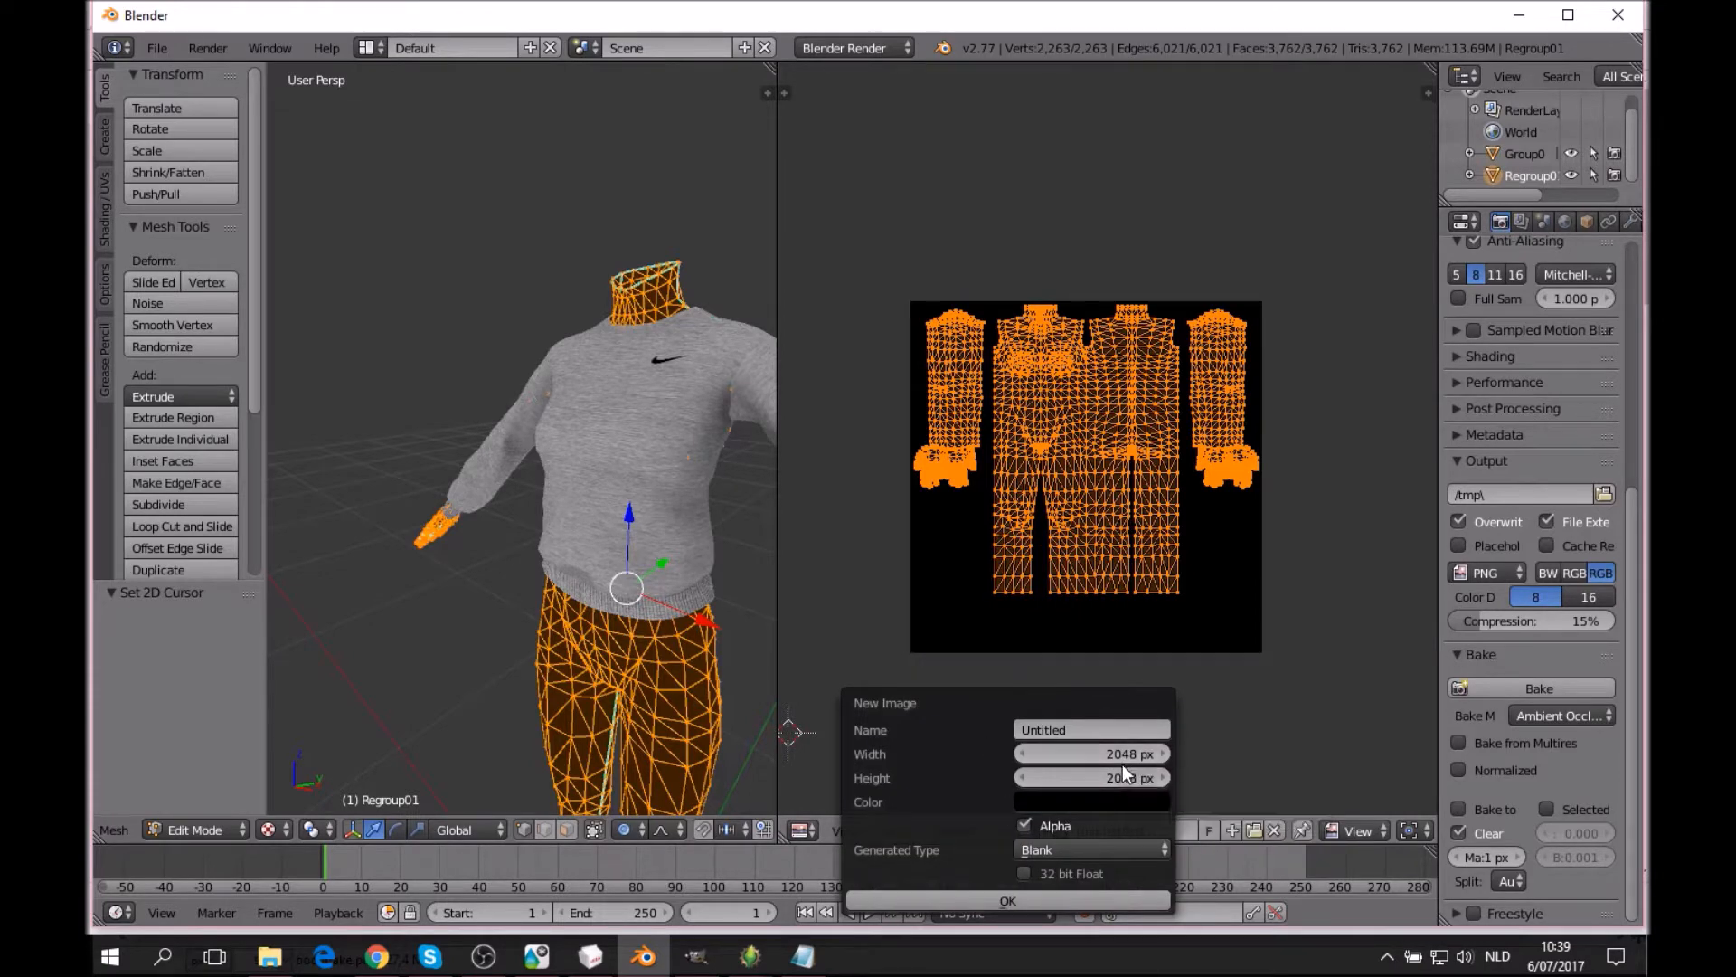
mouse_move(750, 959)
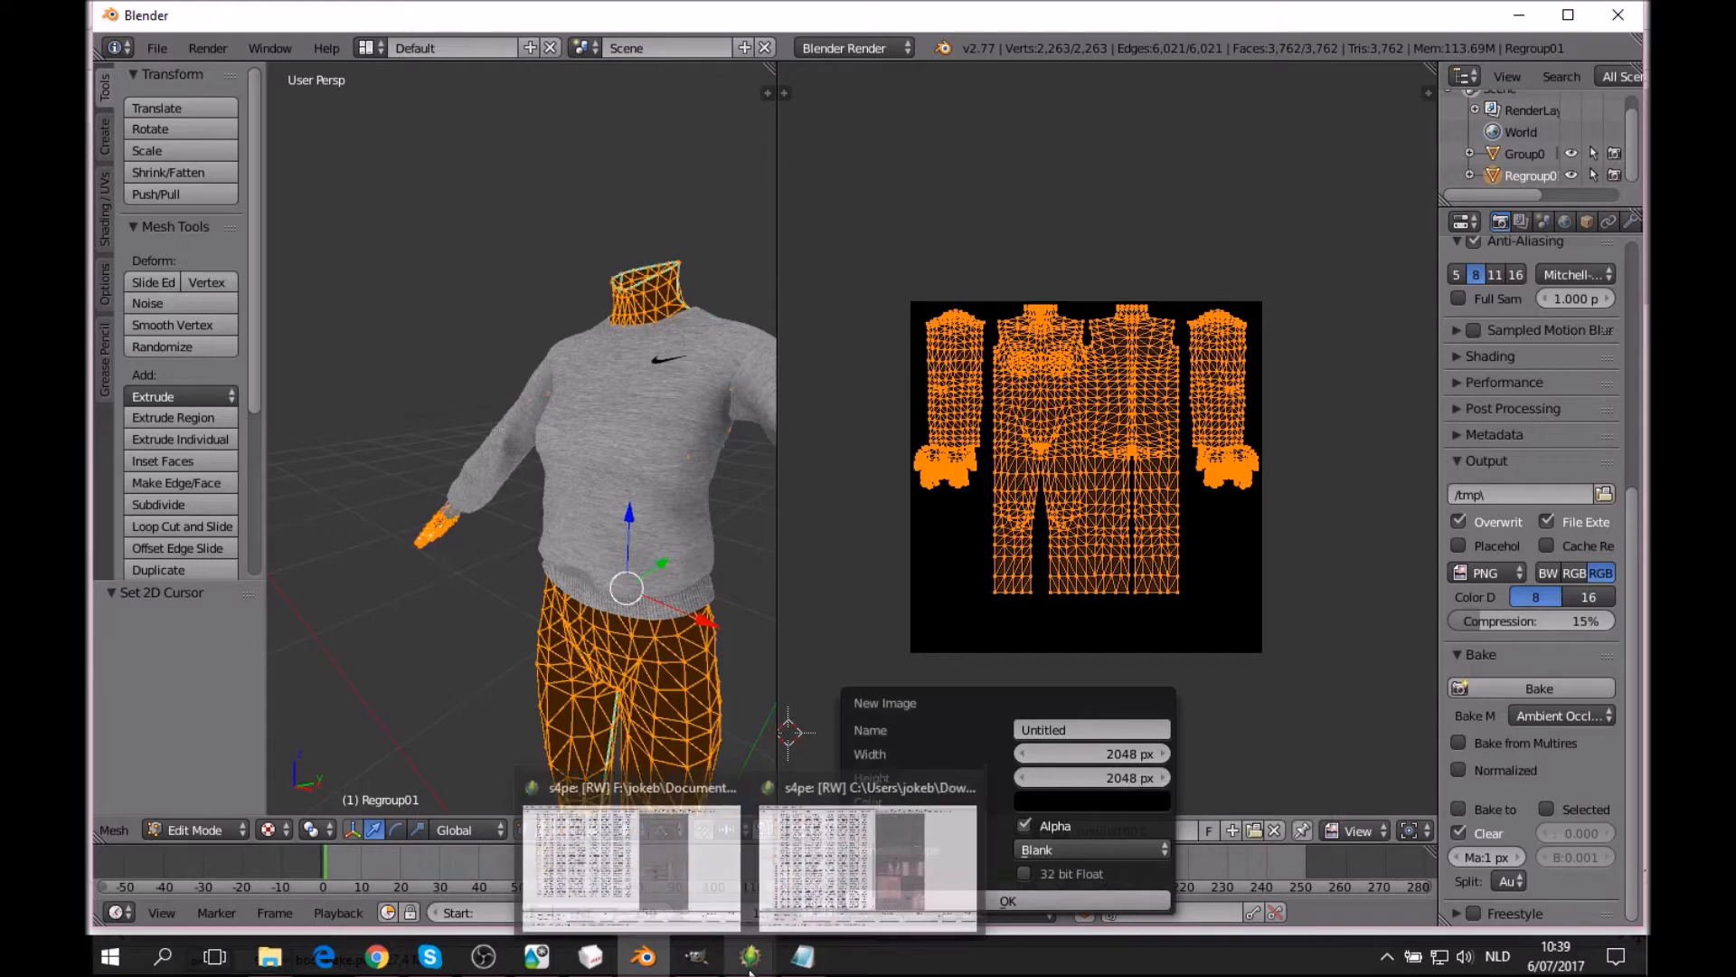
click(680, 882)
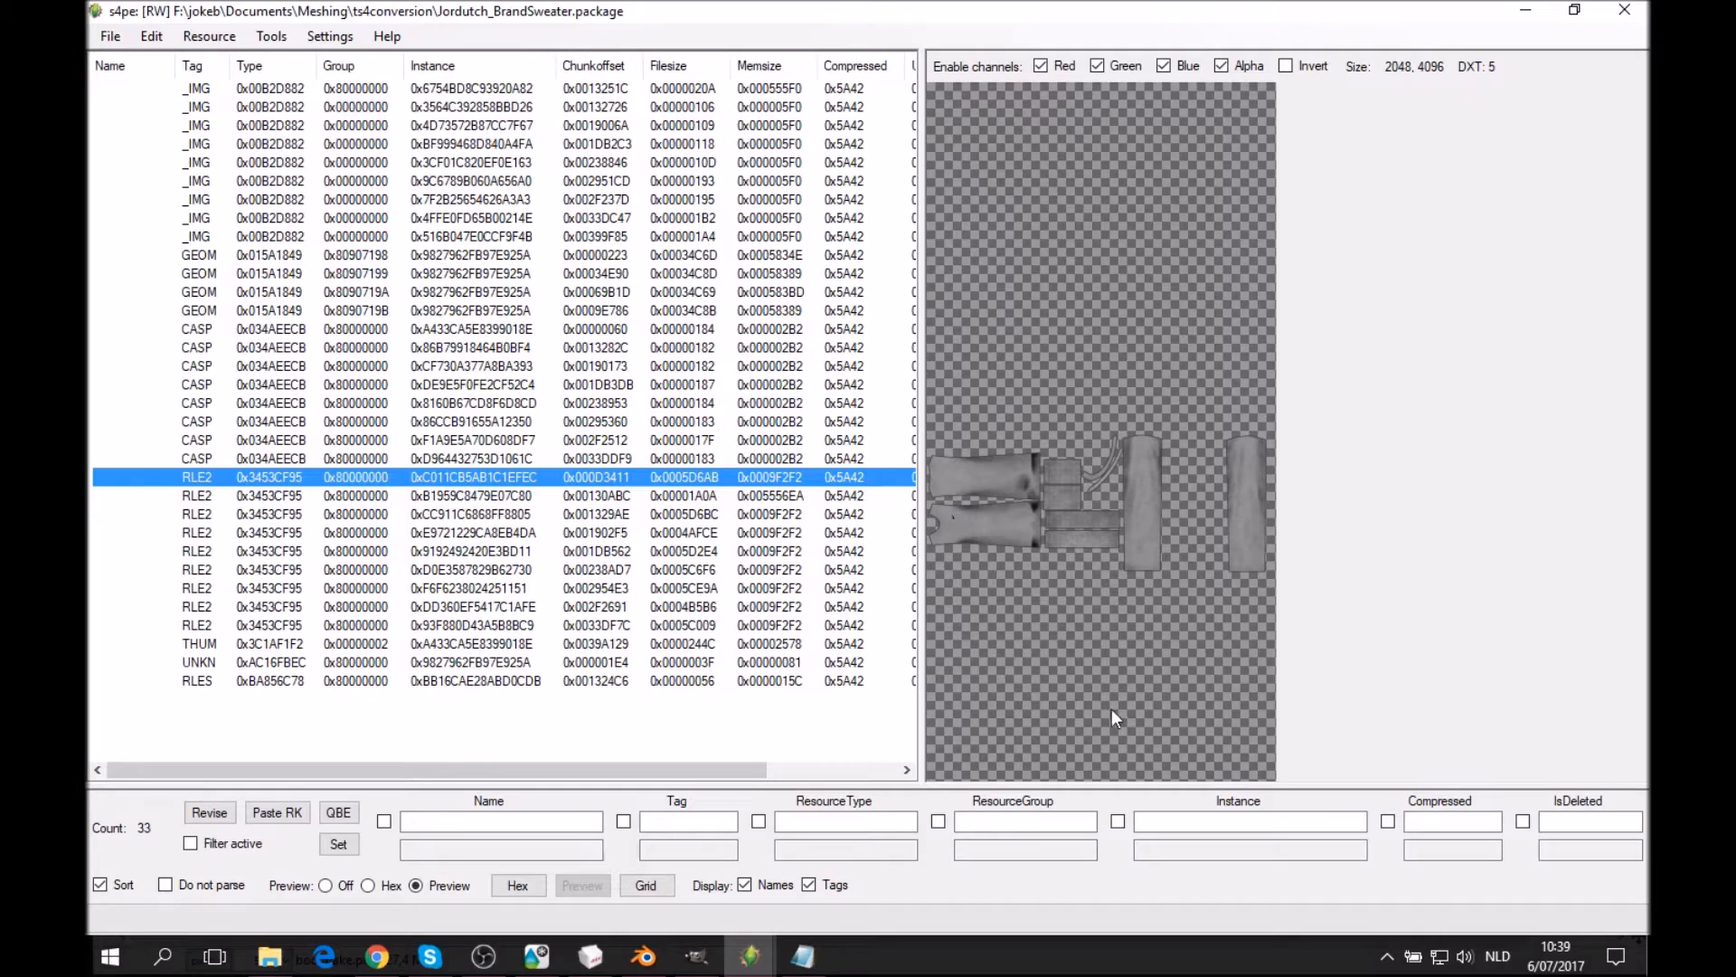
Switch to the Notepad notes and review which Sims 3 image size matches each original Sims 4 texture size.
click(803, 956)
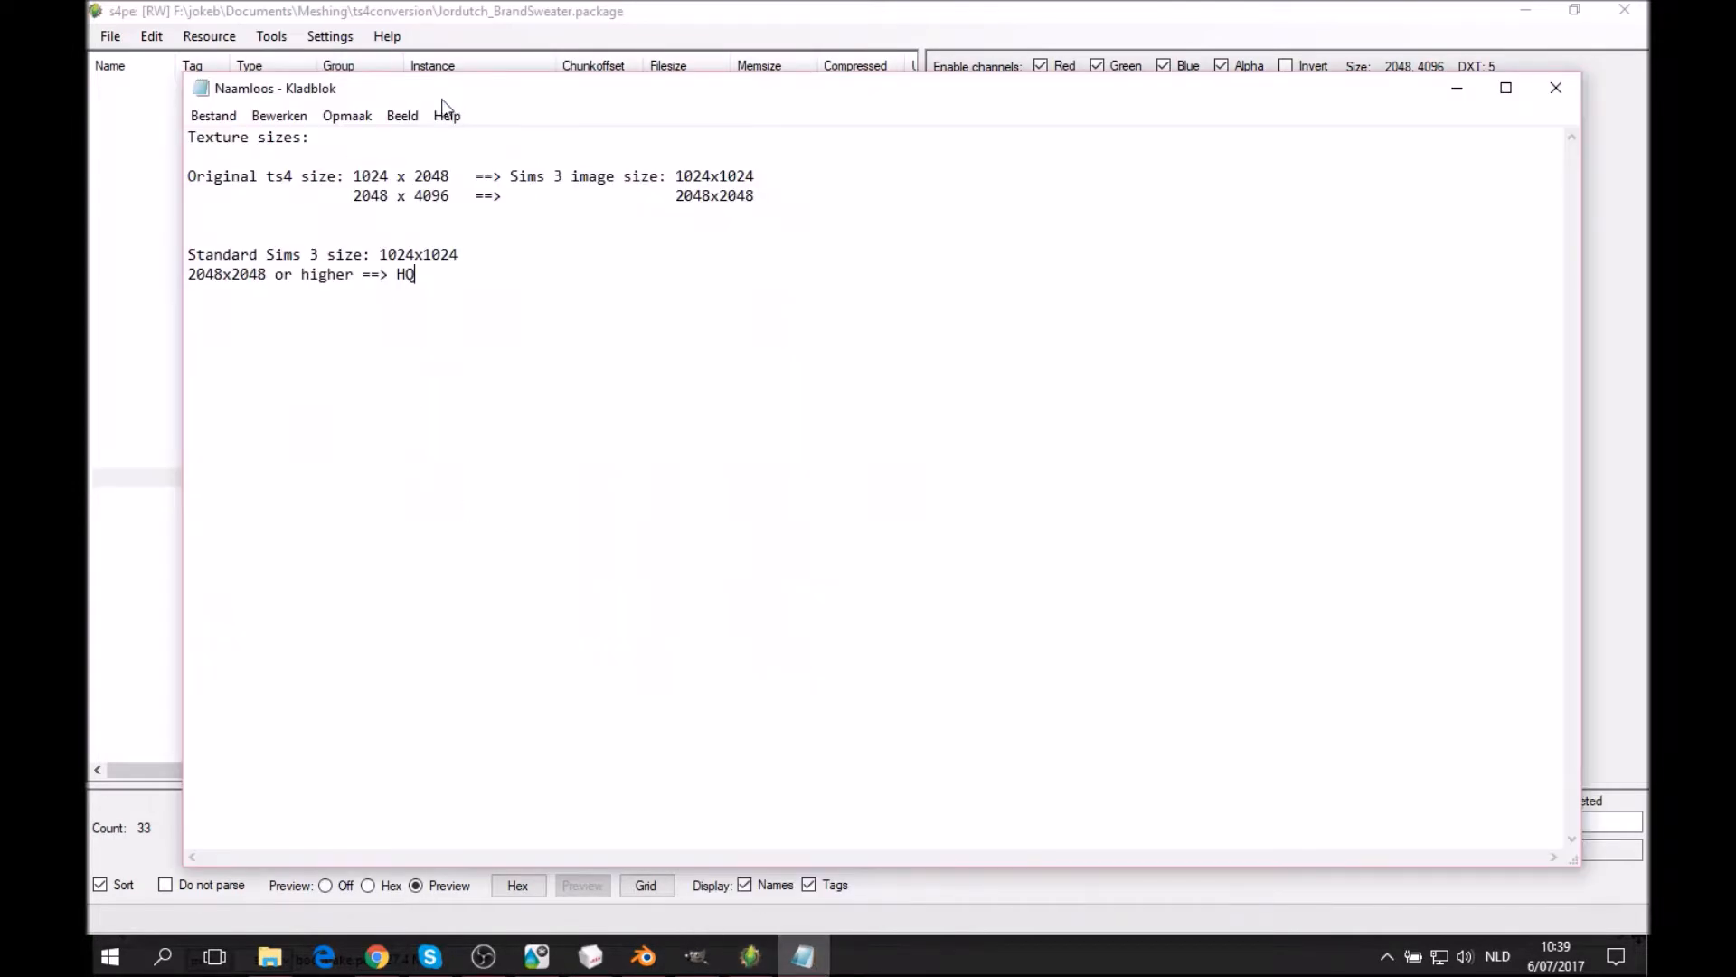
drag(449, 94, 404, 40)
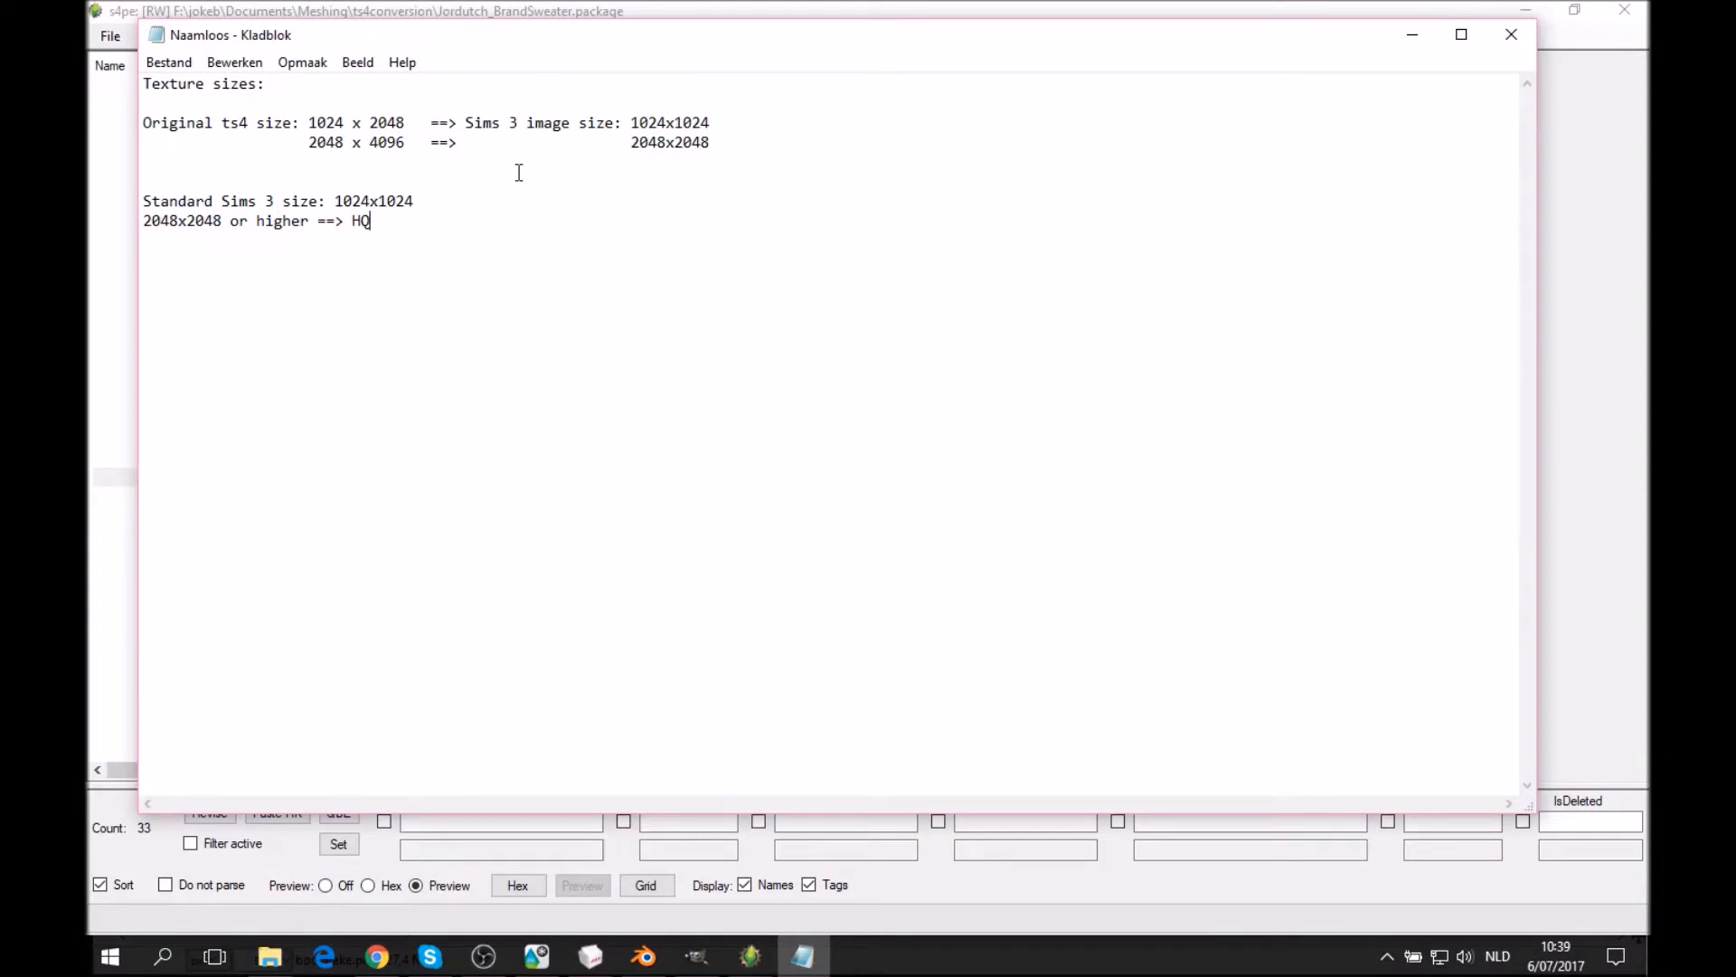
drag(310, 121, 413, 122)
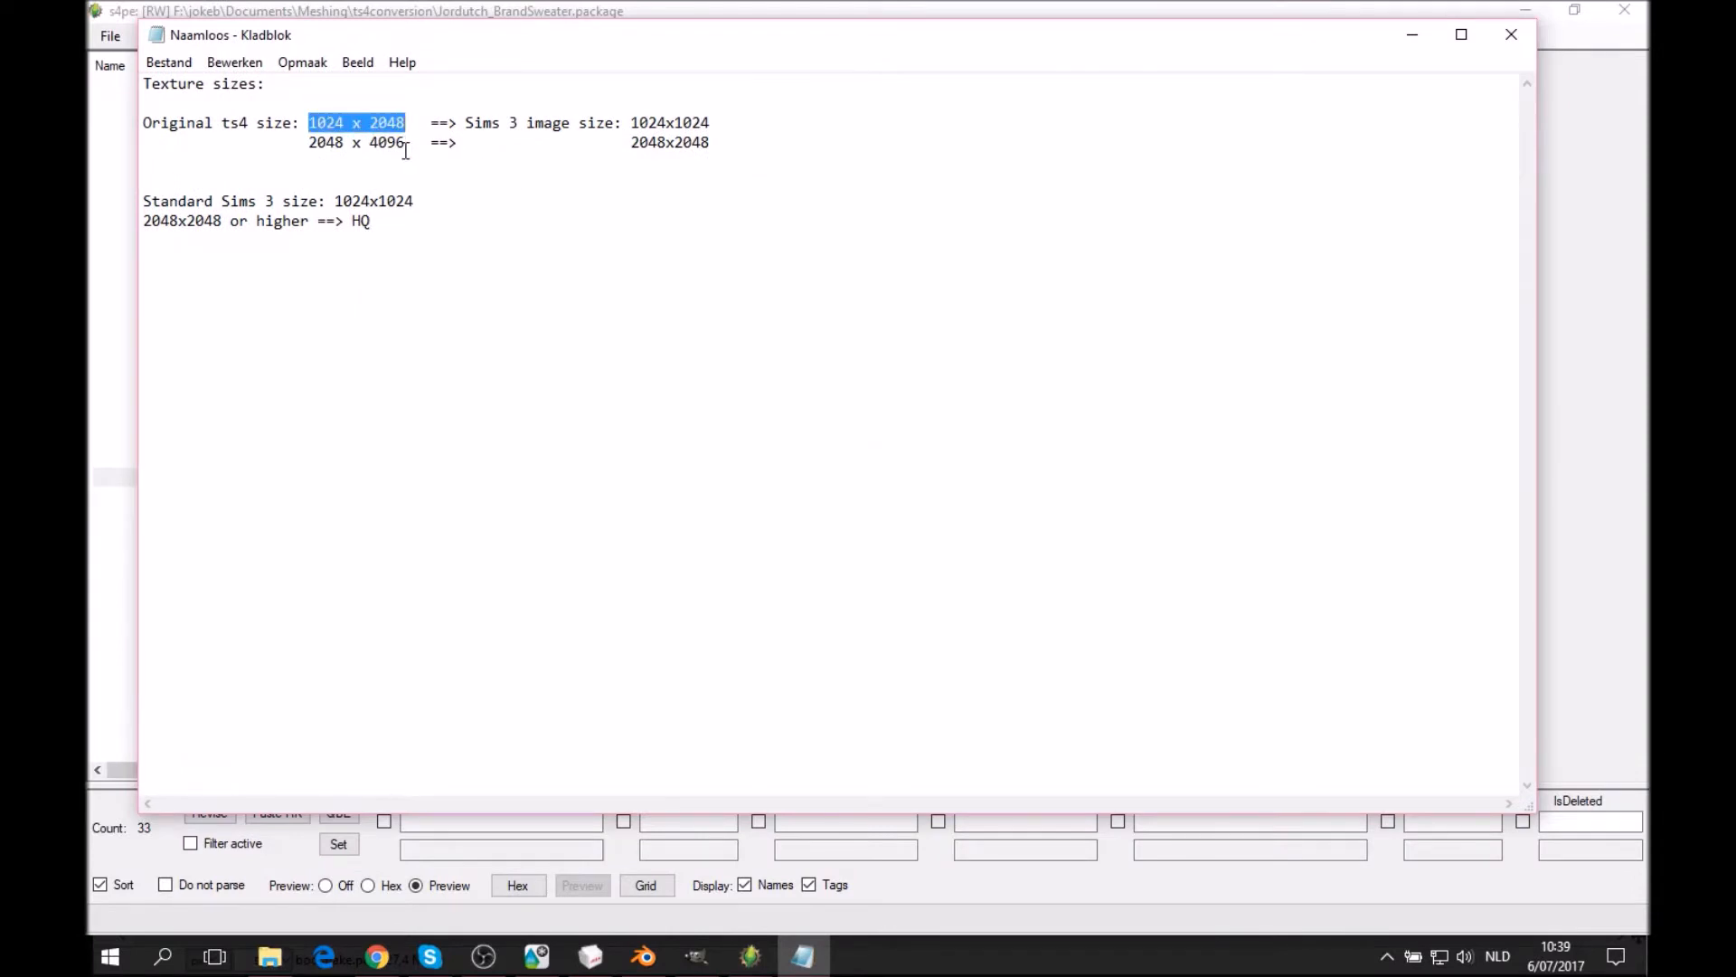
drag(635, 122, 711, 122)
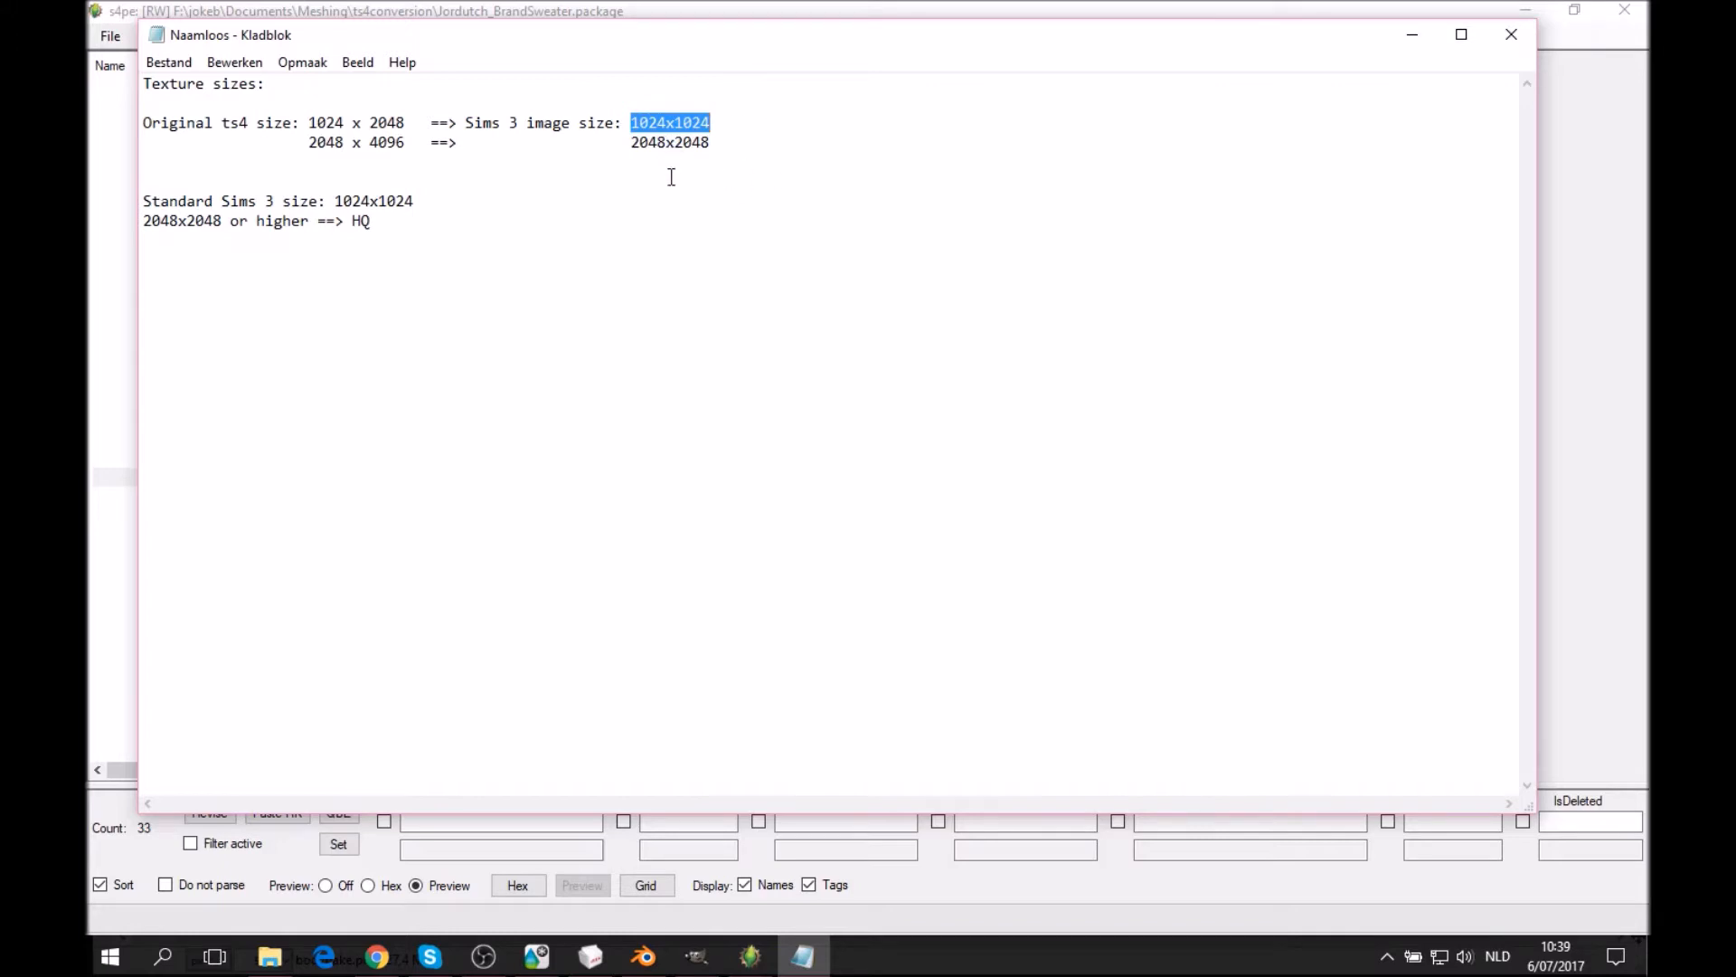
drag(311, 145, 408, 142)
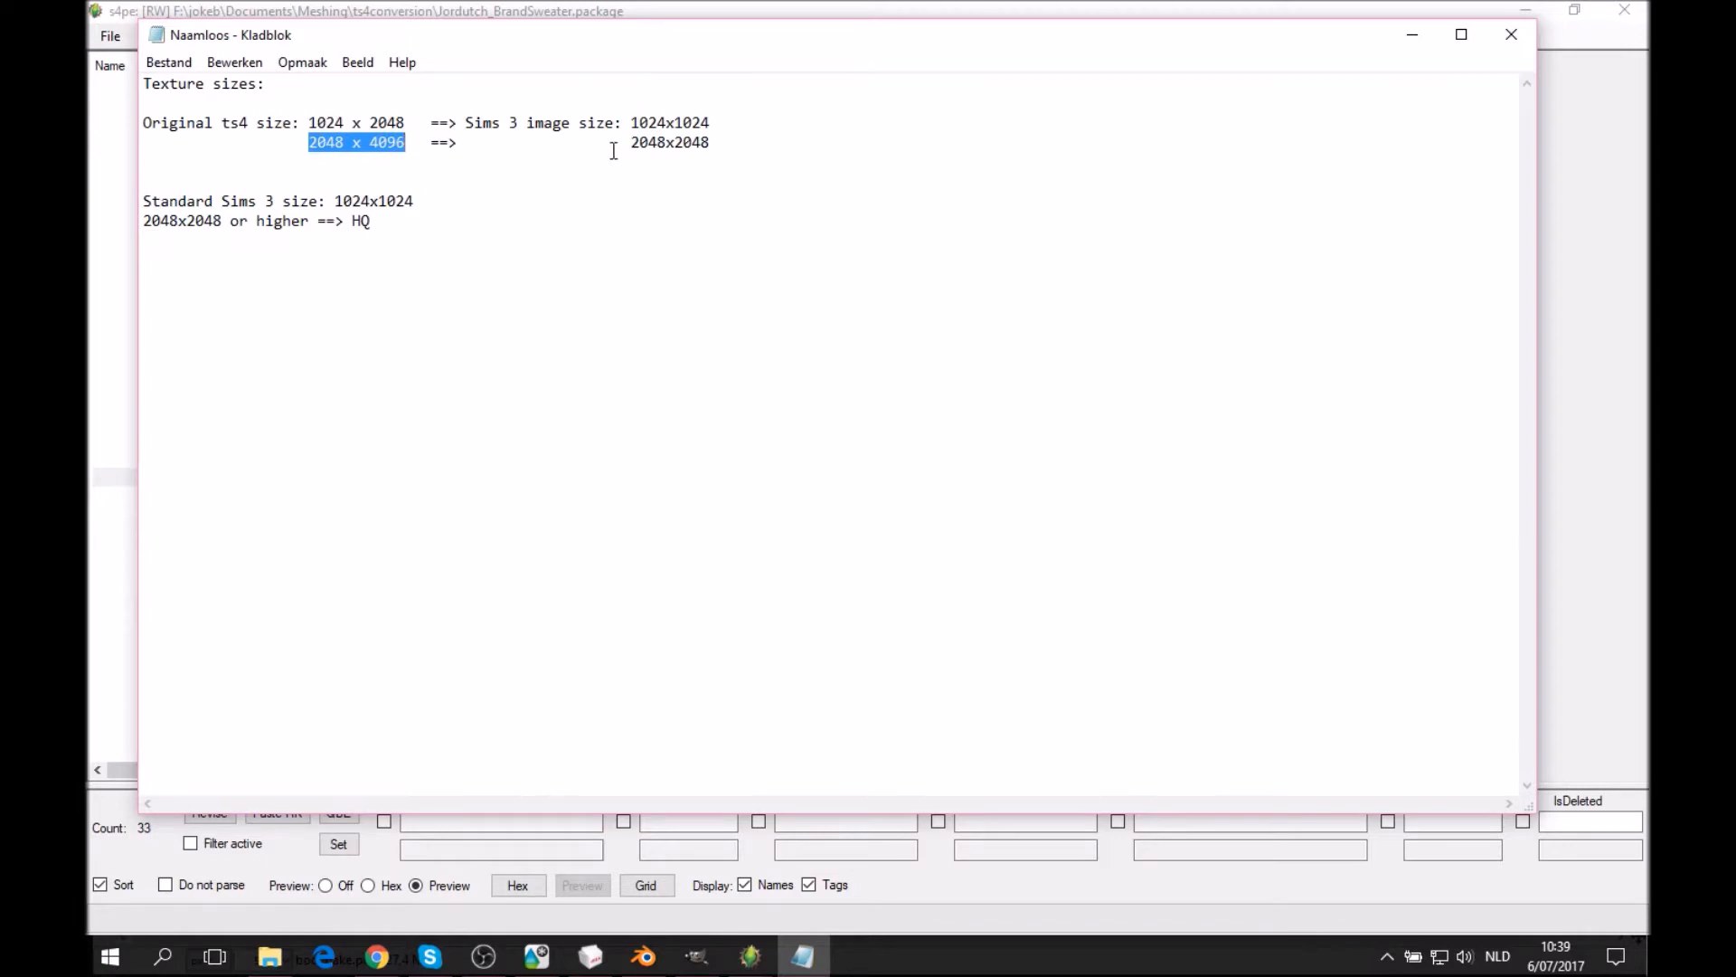
drag(633, 142, 719, 152)
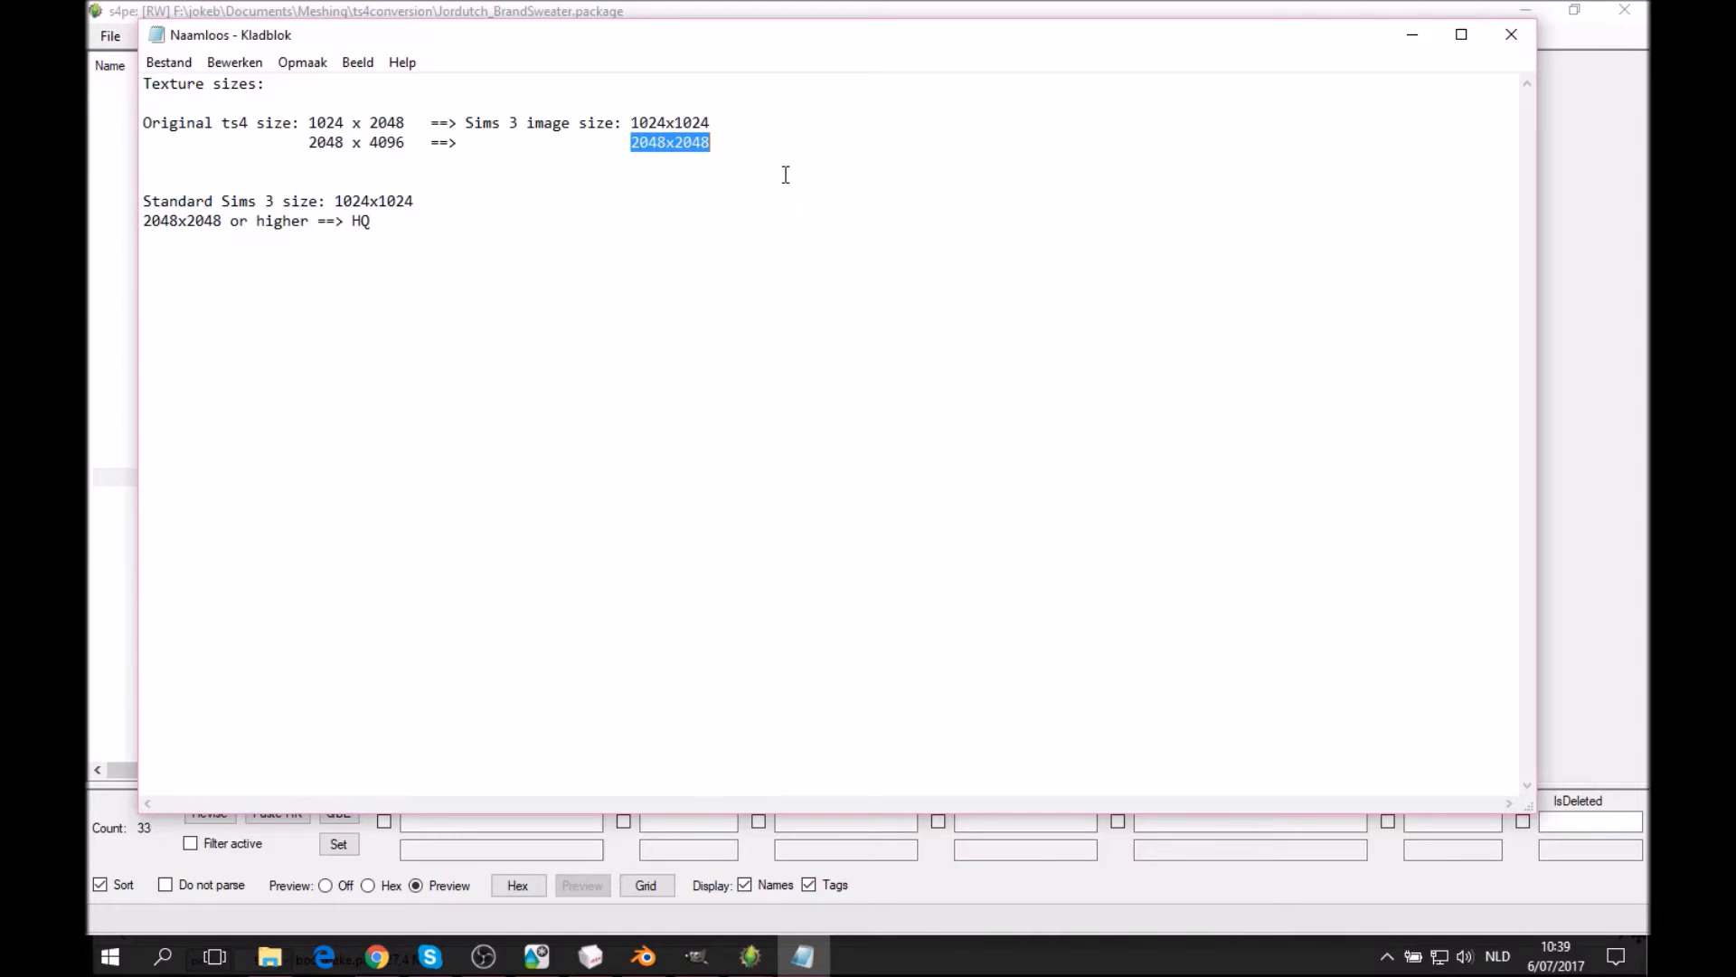
drag(624, 45, 649, 32)
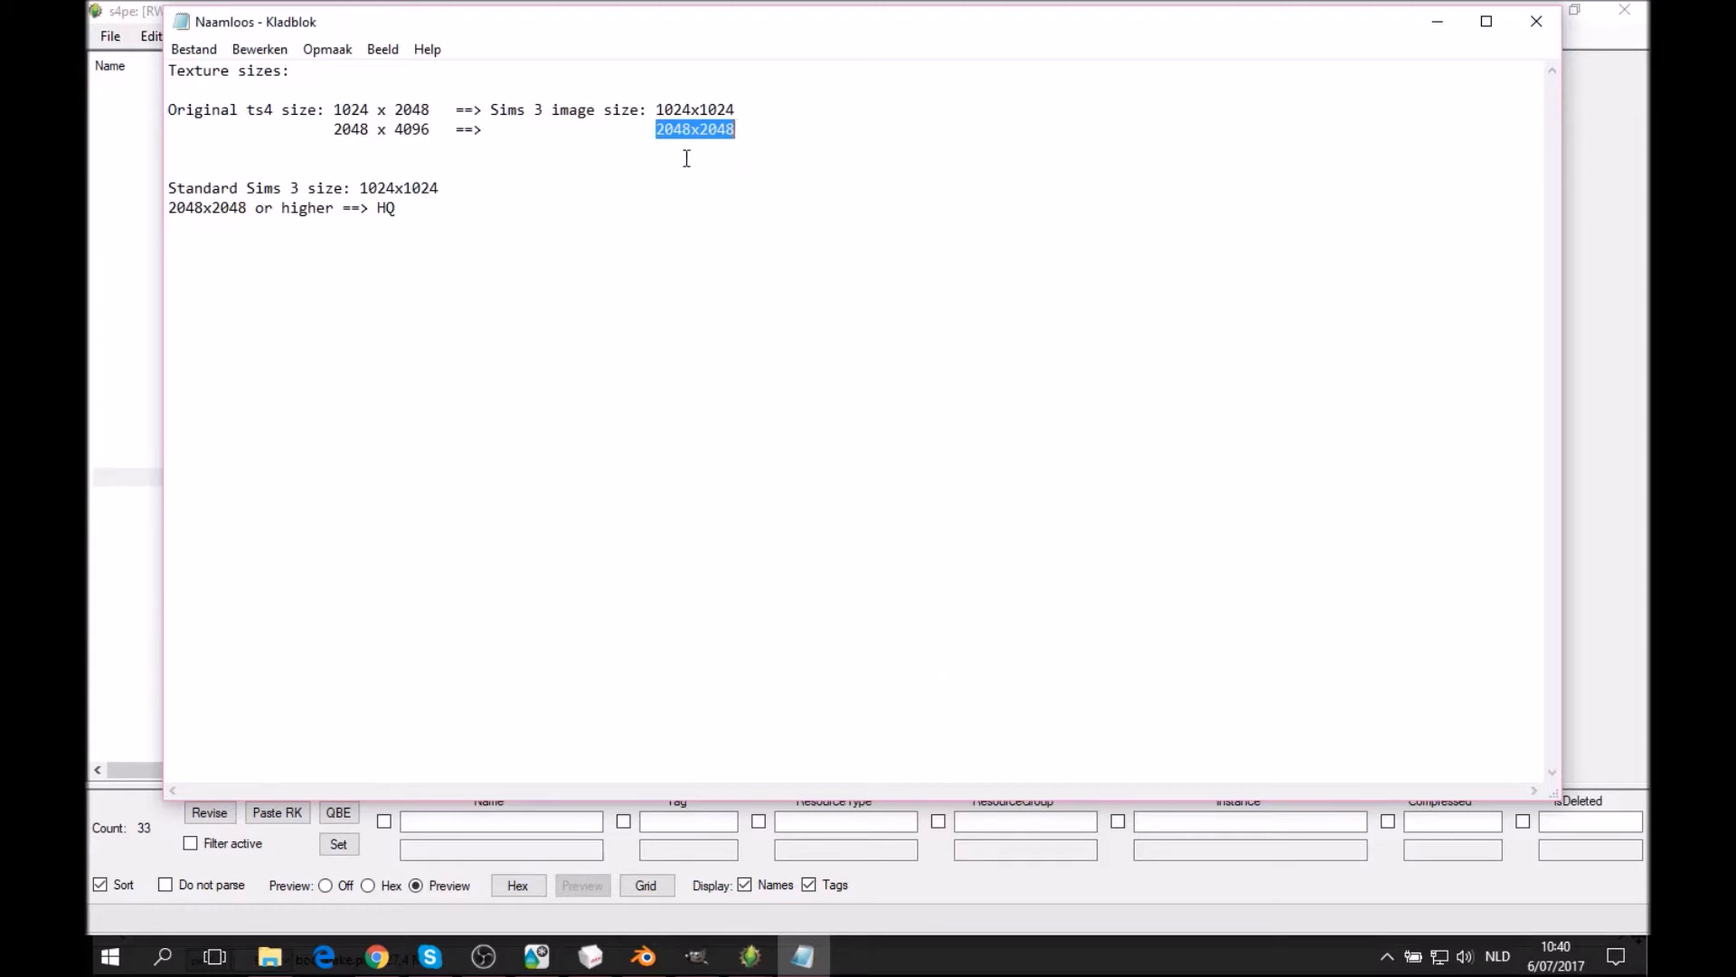
drag(332, 129, 433, 127)
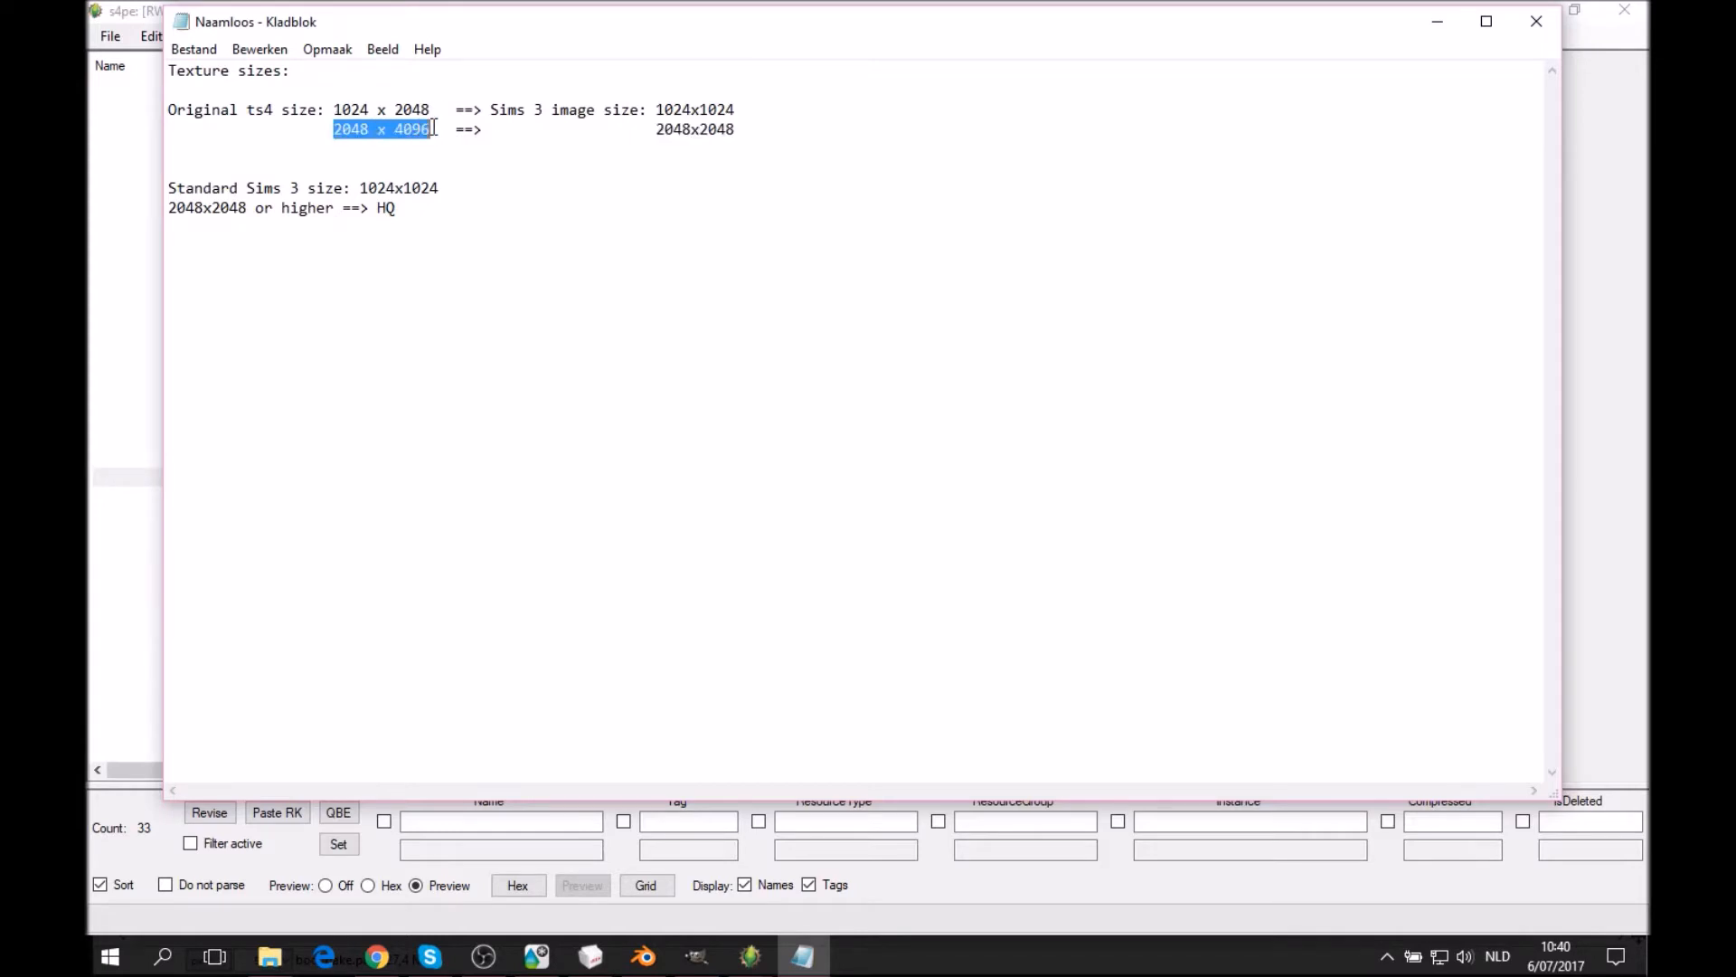
drag(368, 187, 422, 187)
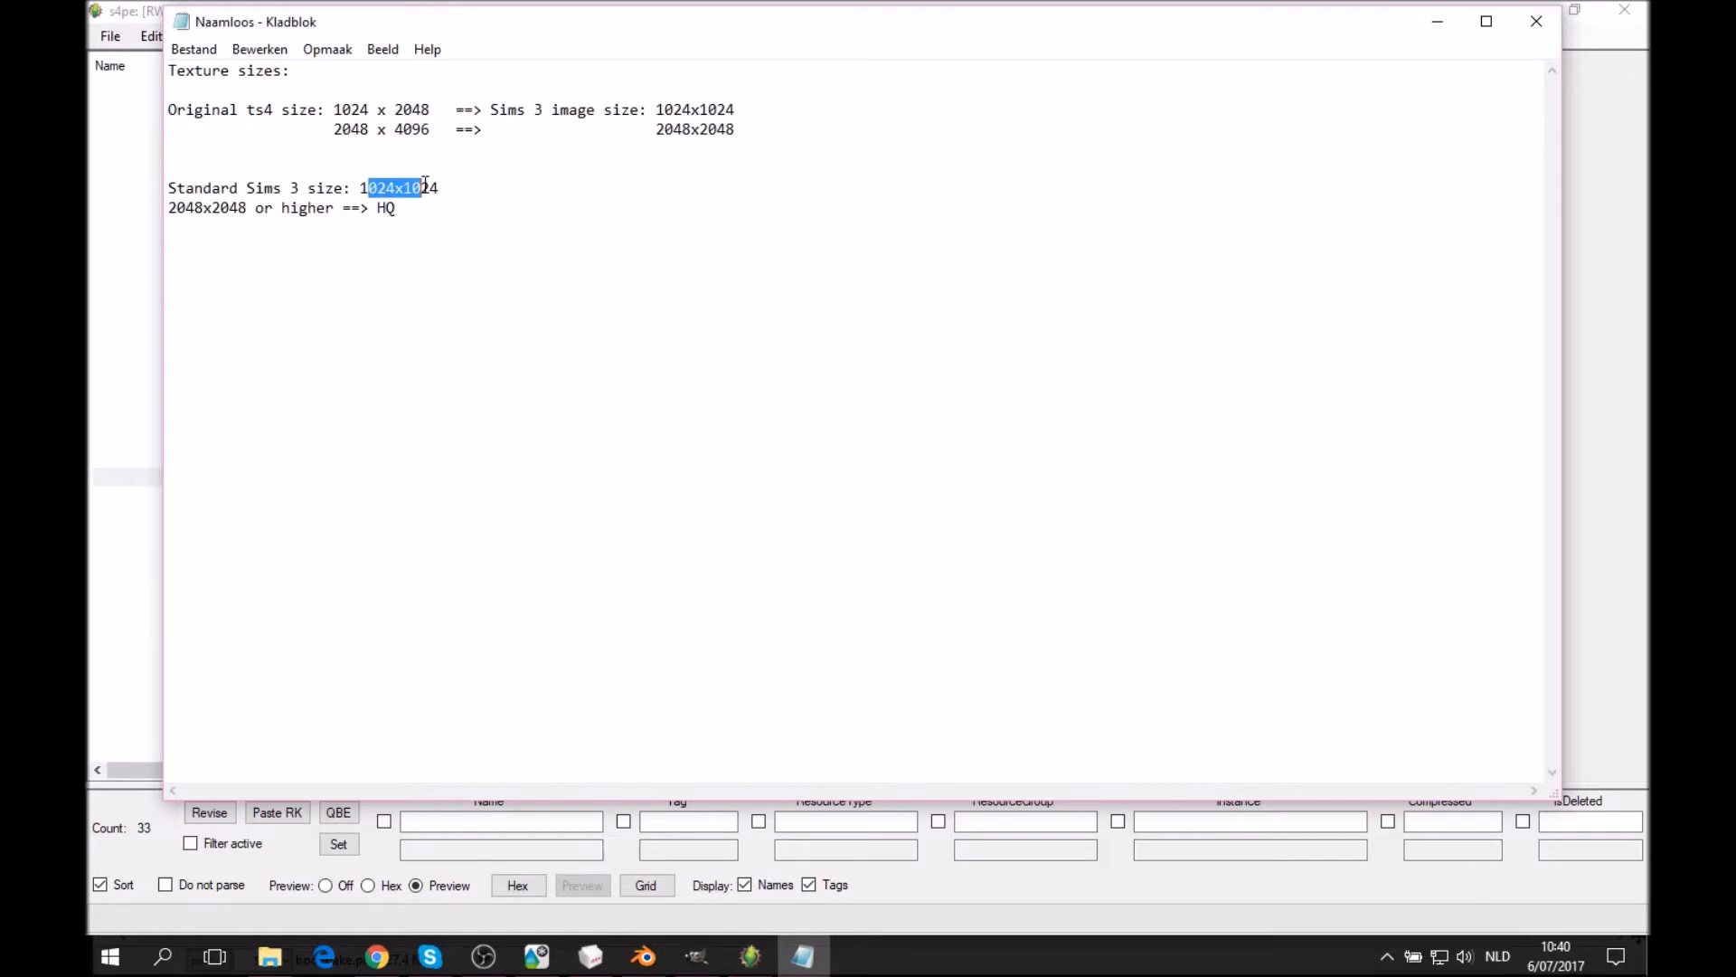
drag(330, 129, 430, 130)
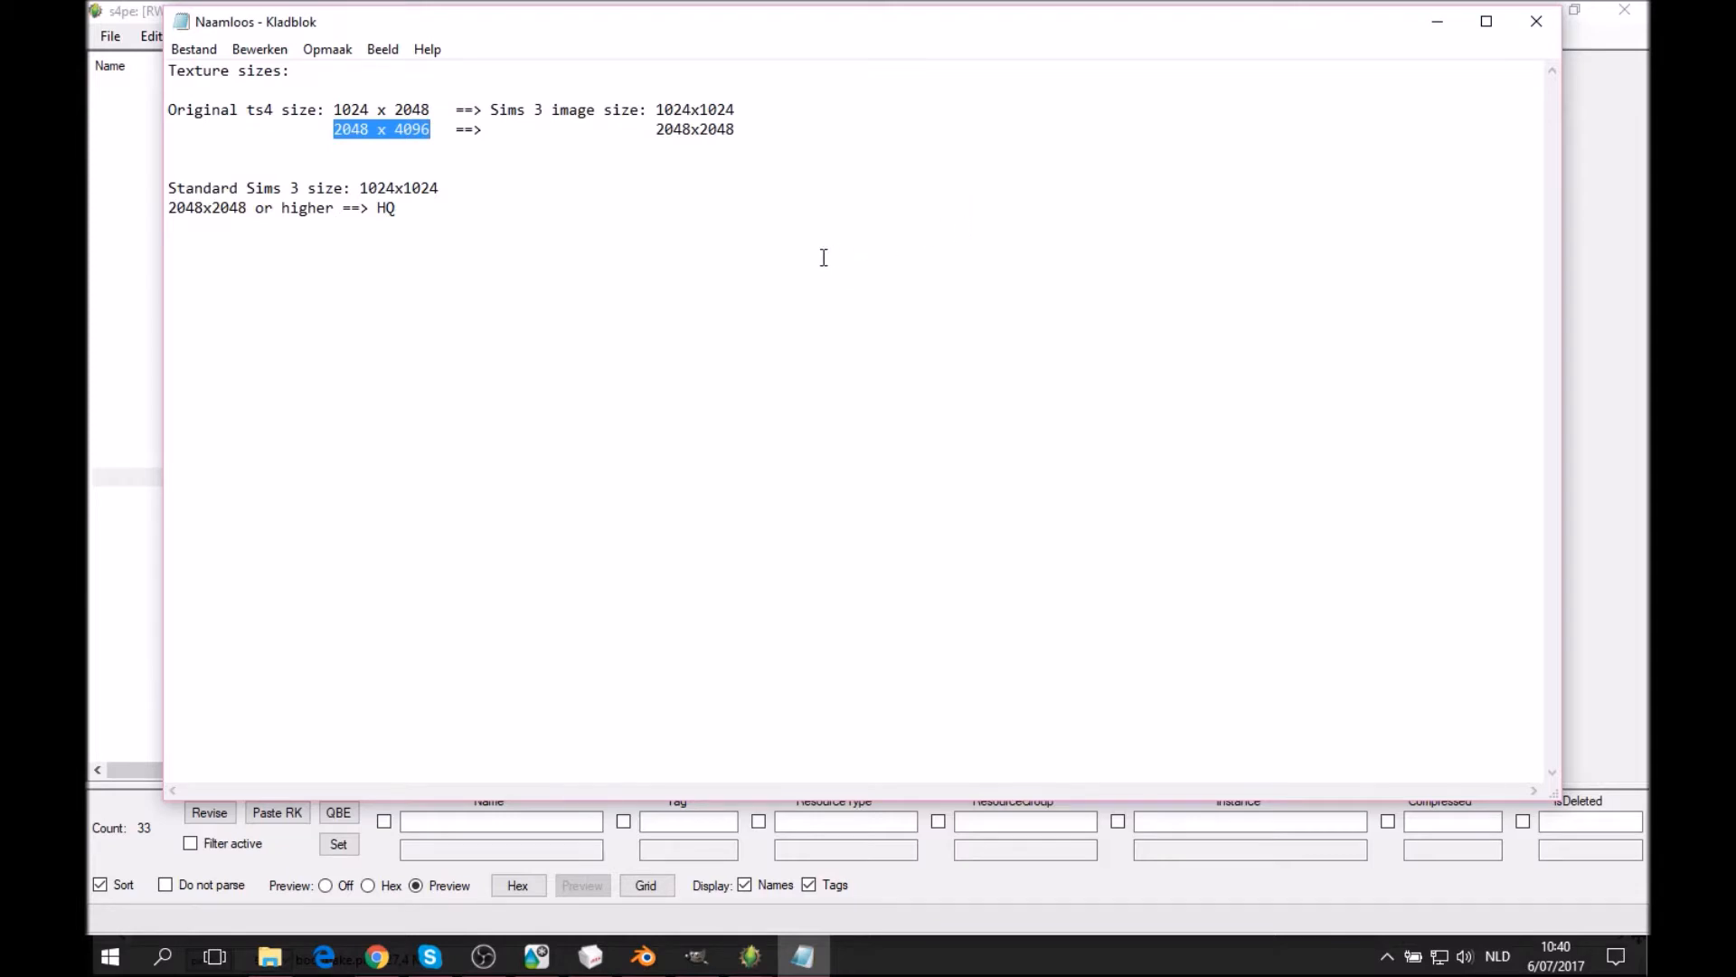
Switch to s4pe and compare the texture sizes of the Jordutch_BrandSweater and RUSTY-170627_Wrap Robe dress packages.
click(742, 955)
click(653, 868)
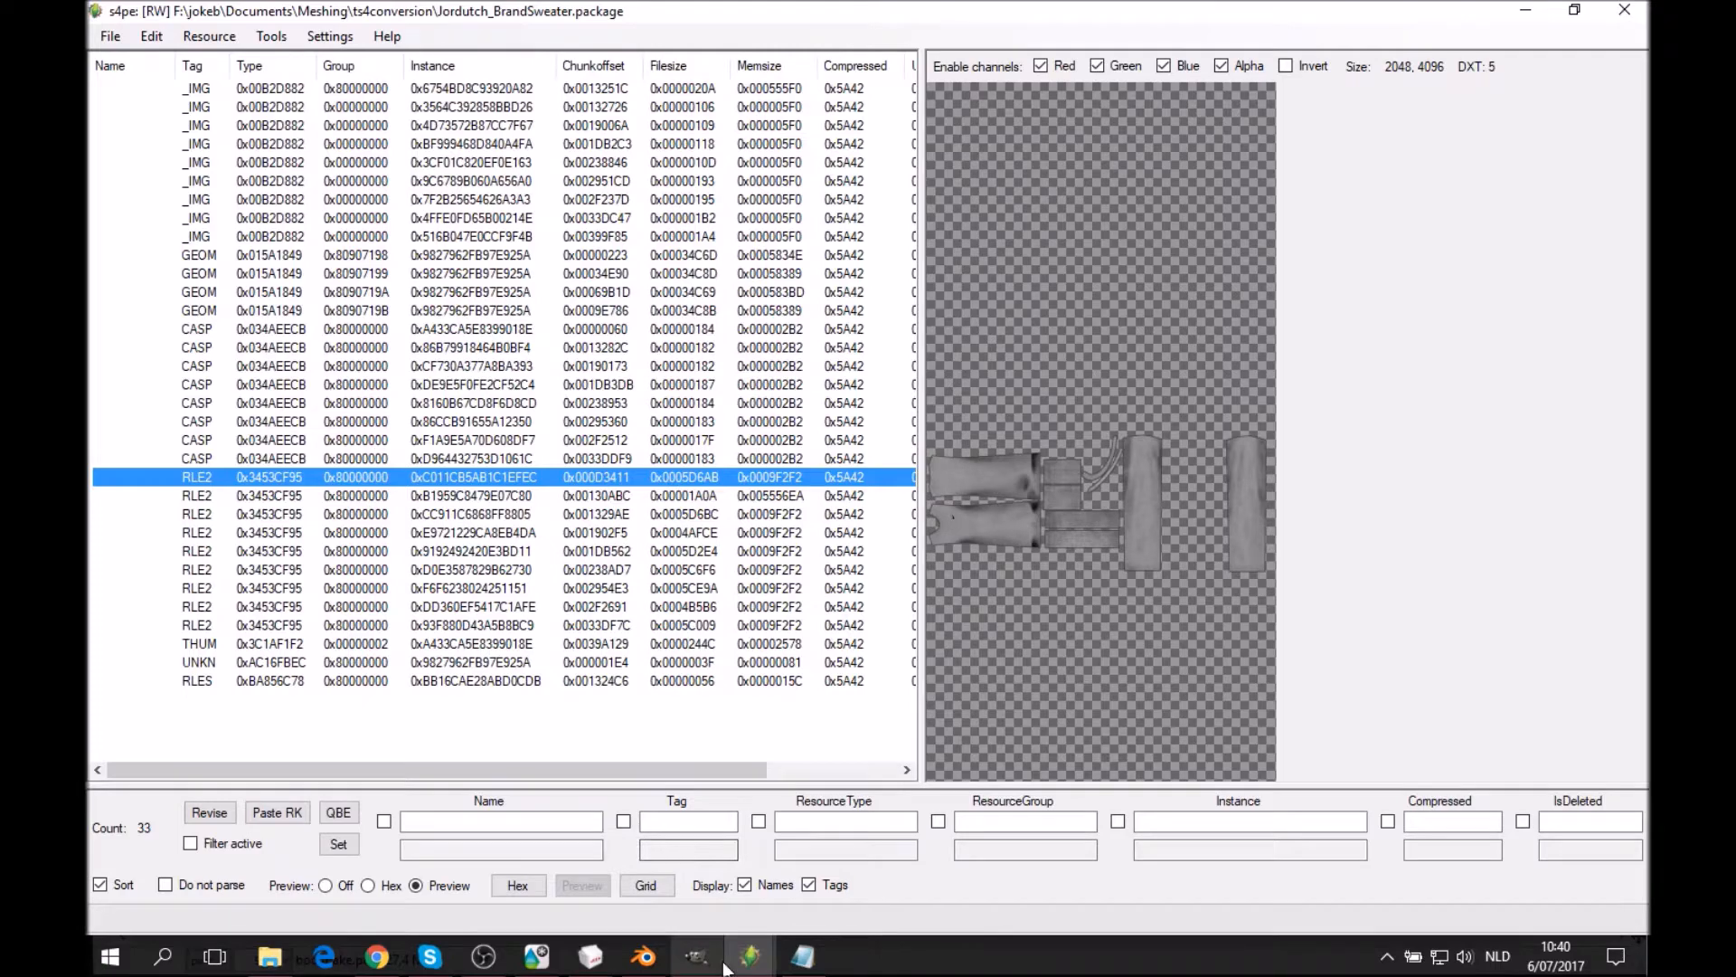
click(749, 956)
click(812, 888)
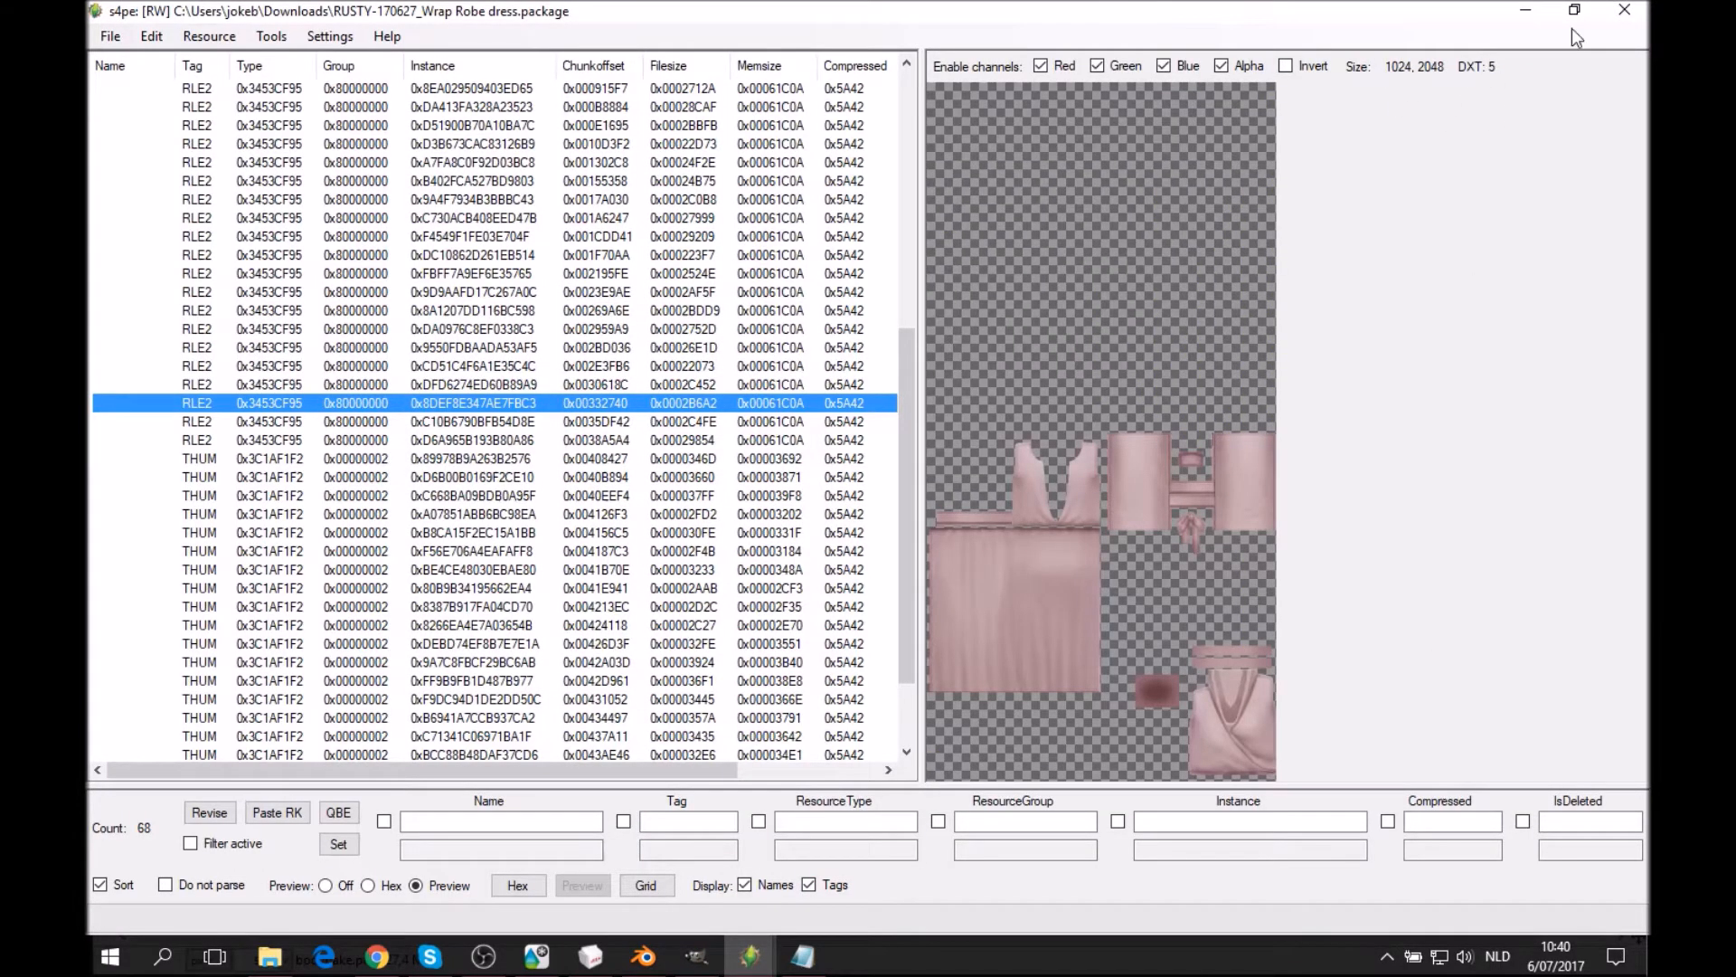
Recheck the texture size notes in Notepad, and compare them with the texture size of Jordutch_BrandSweater.package in s4pe.
click(1505, 13)
click(803, 955)
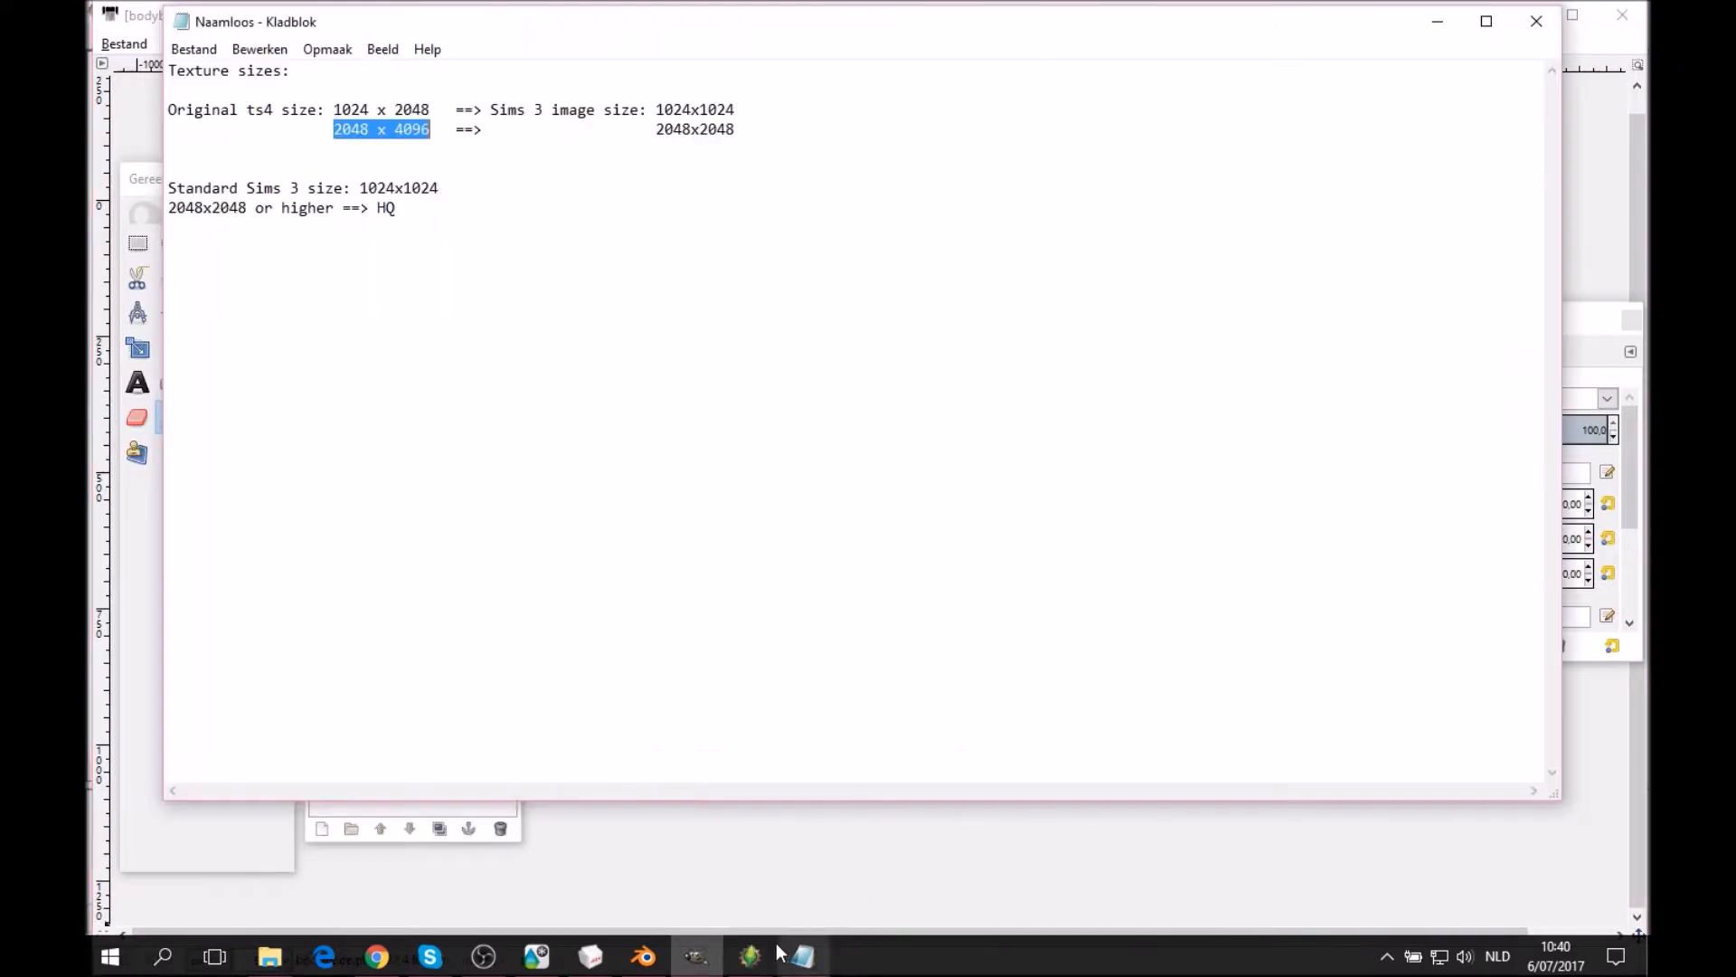
mouse_move(768, 936)
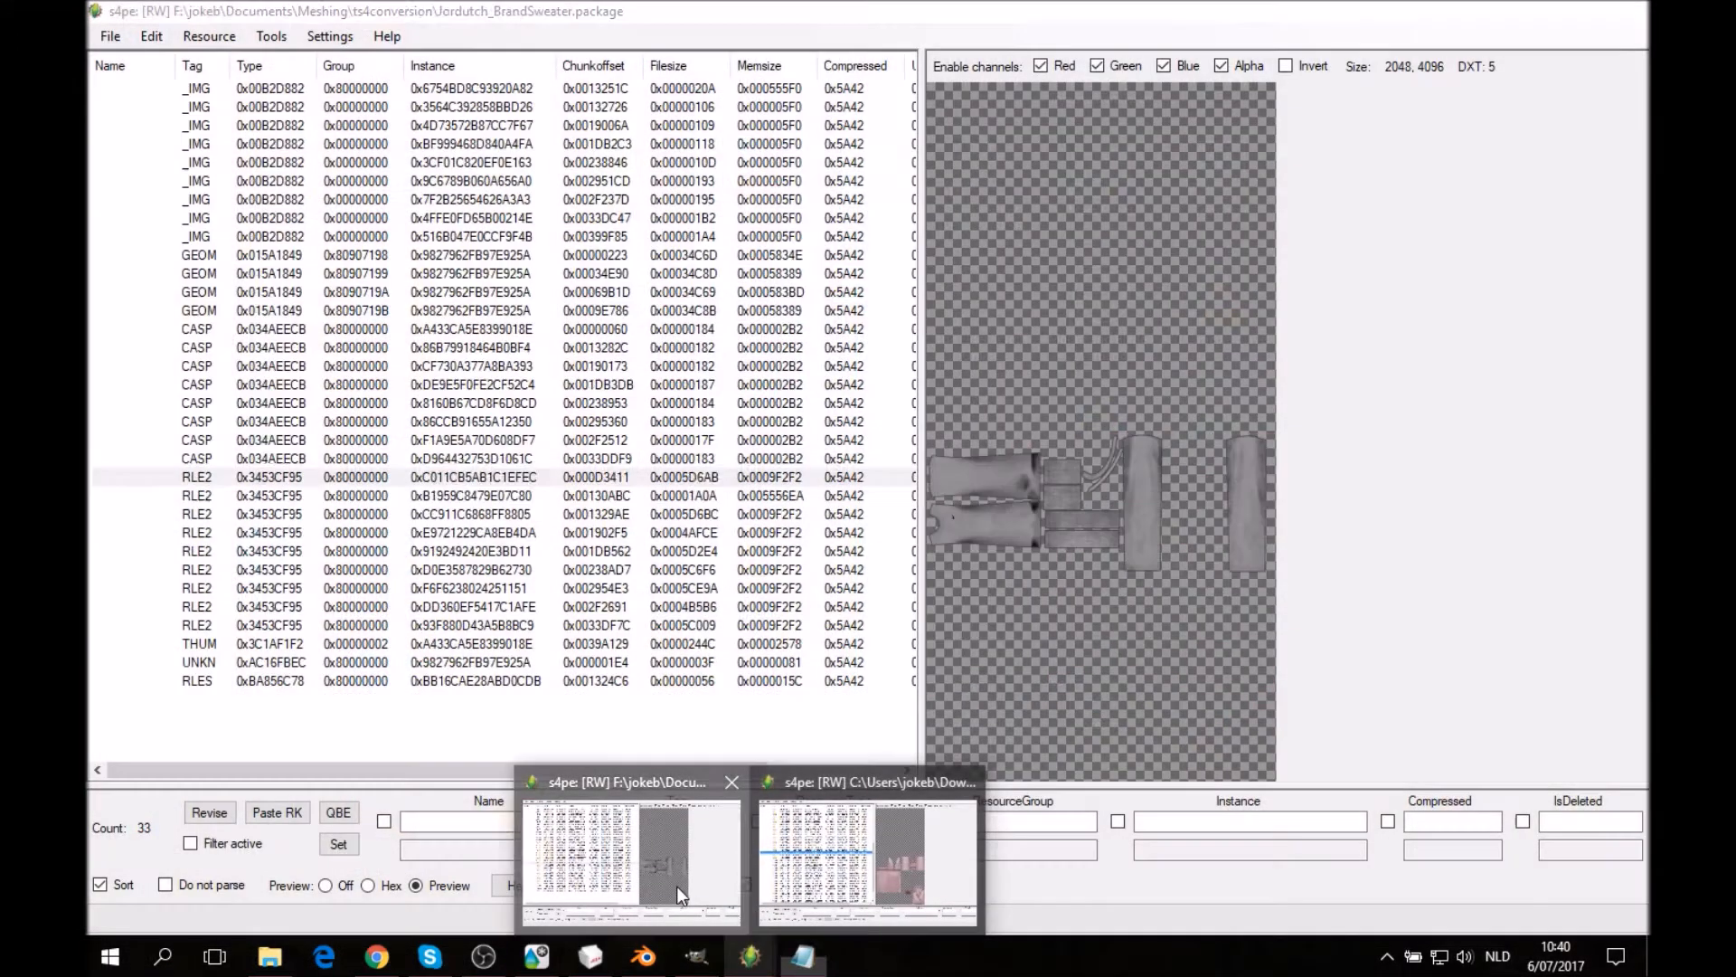
click(676, 886)
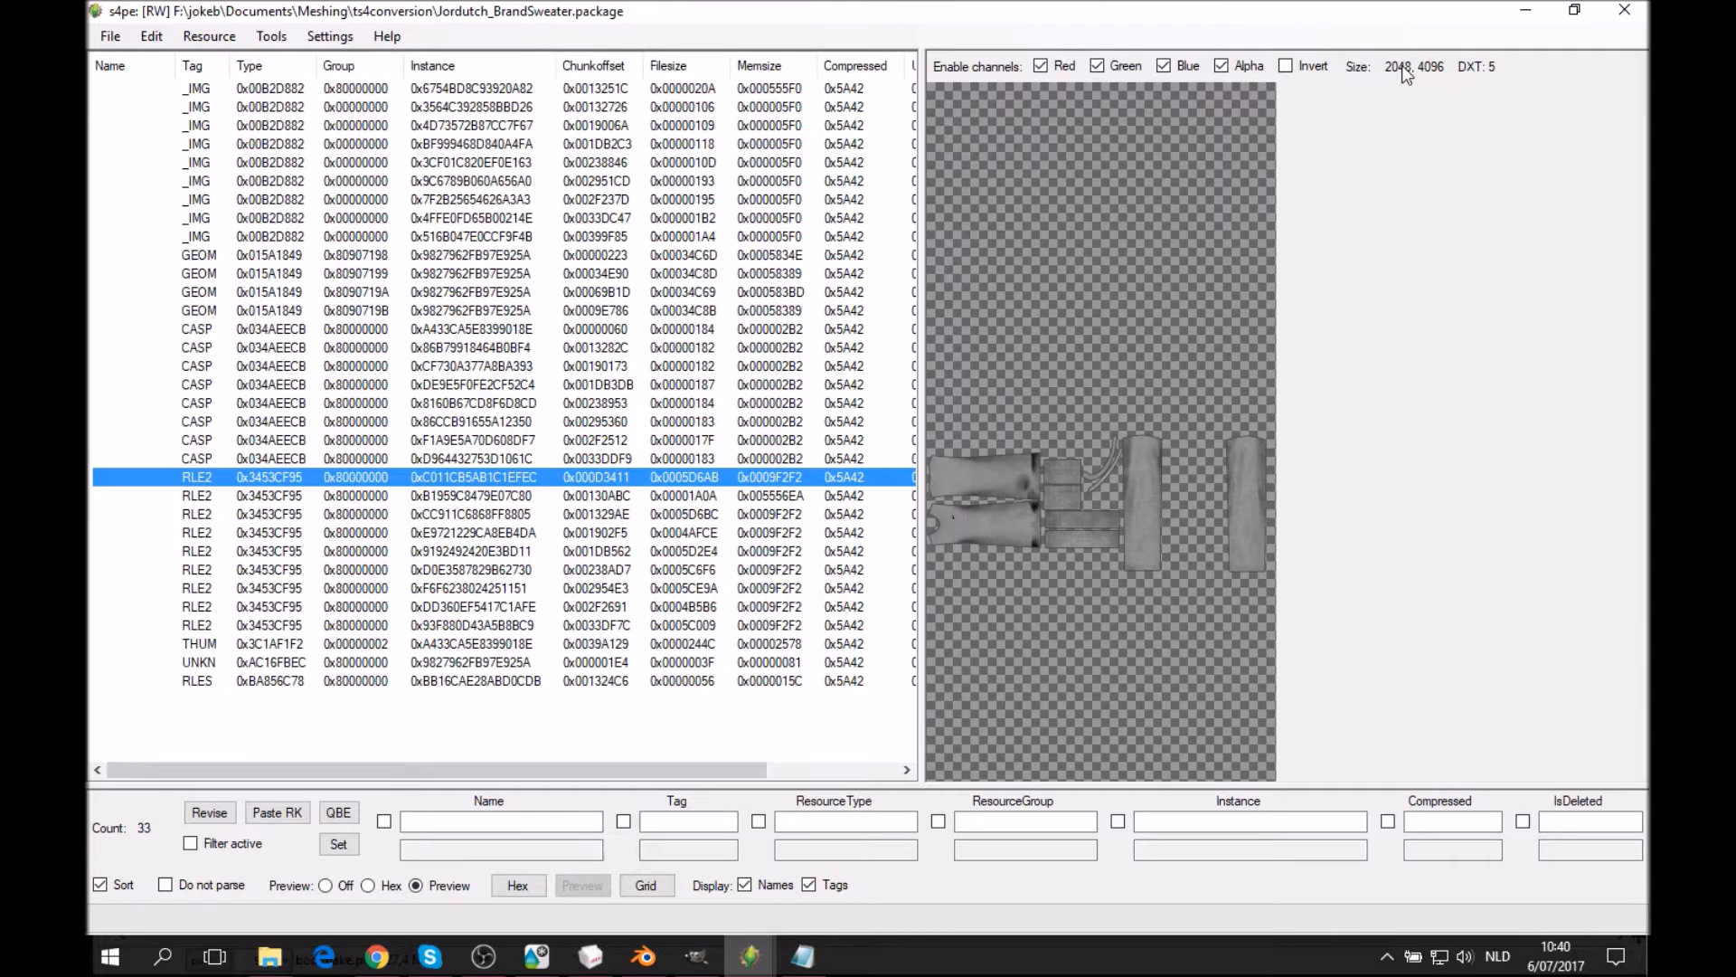
Switch to Blender, create a blank 2048 x 2048 px image, and bake the body mesh's ambient occlusion onto it.
click(645, 956)
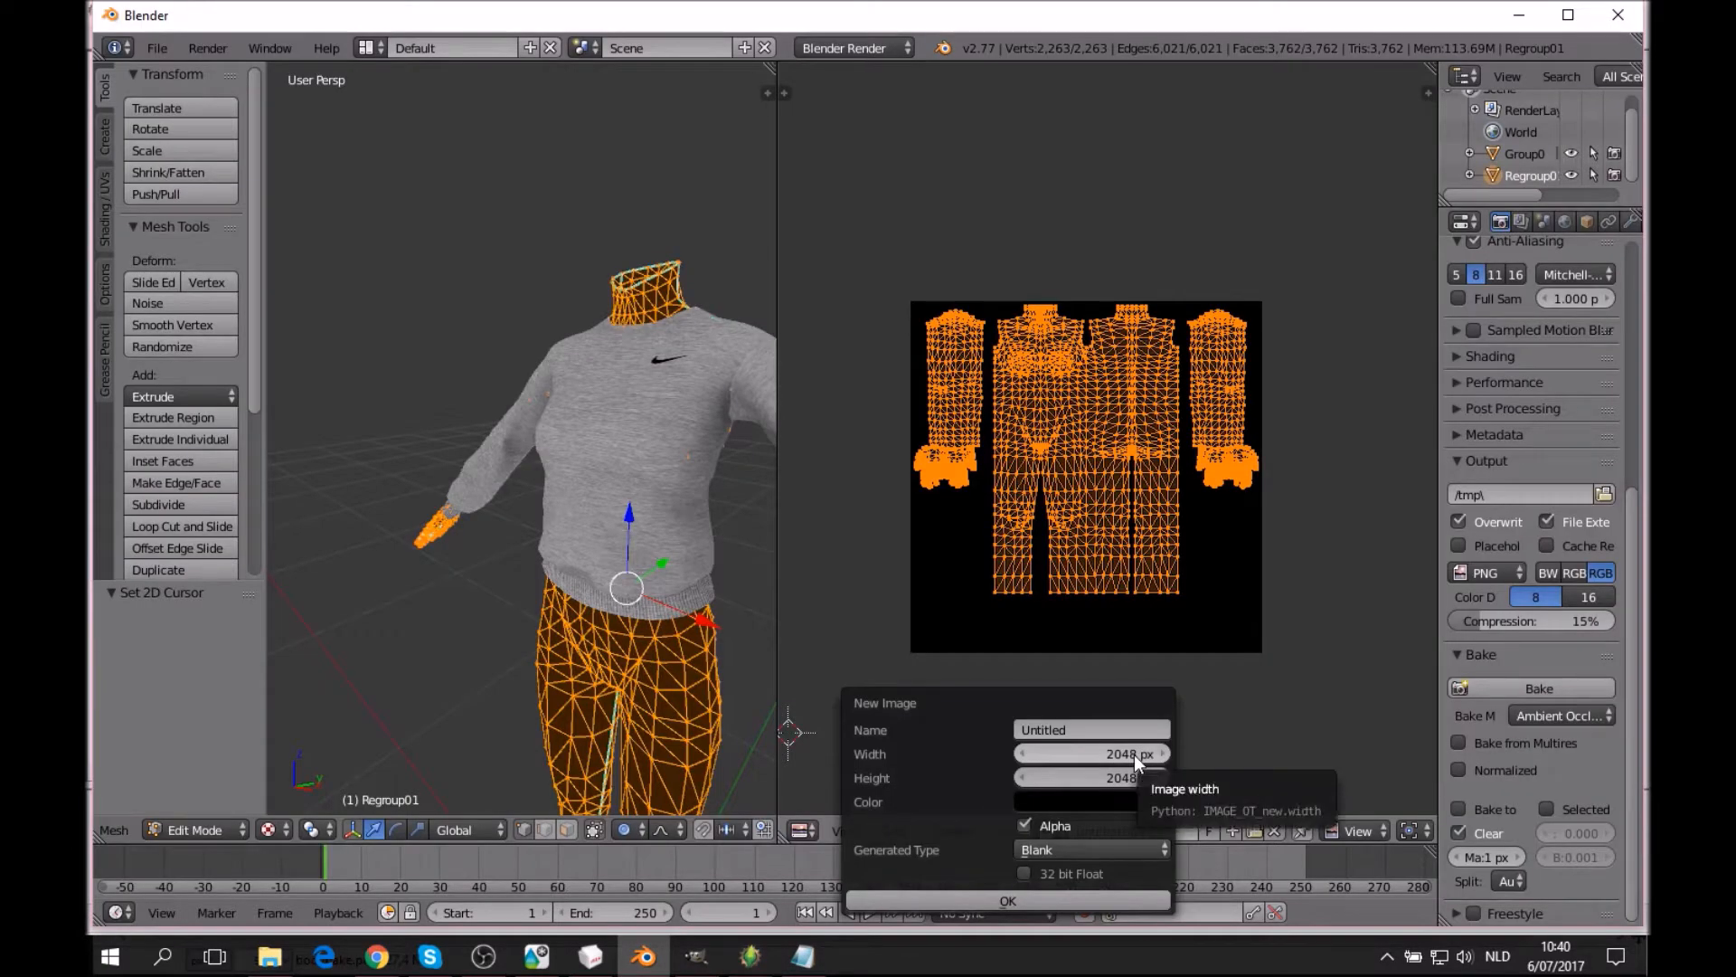
click(1056, 903)
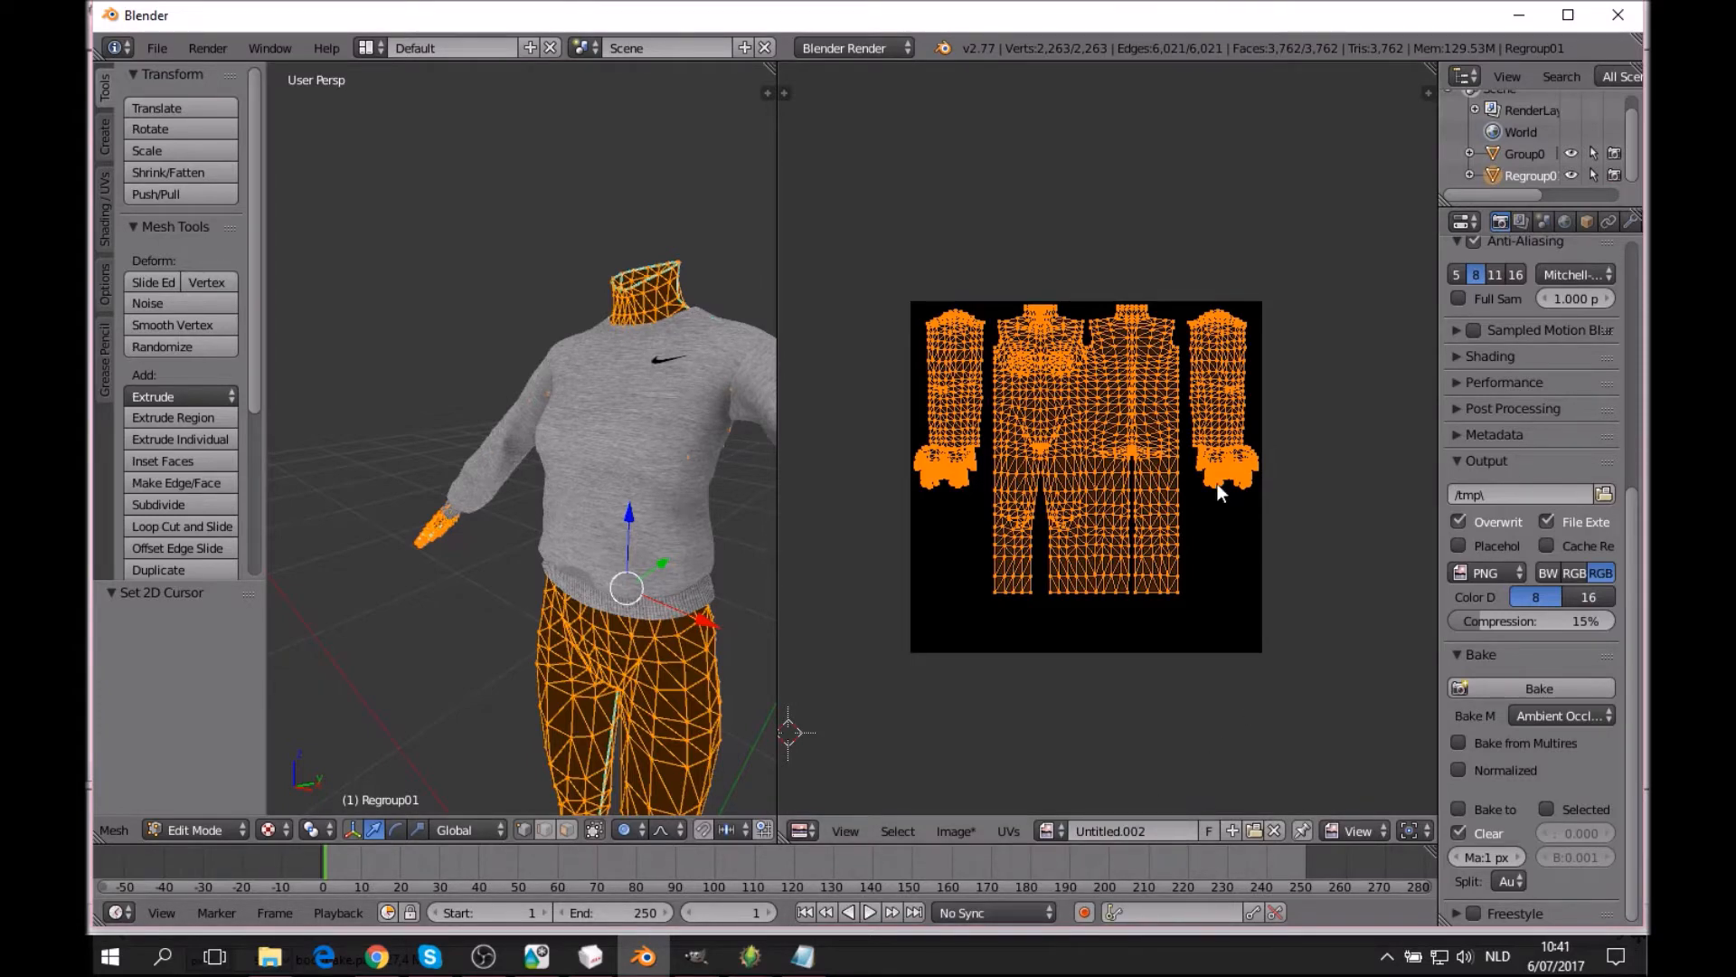
key(a)
key(a)
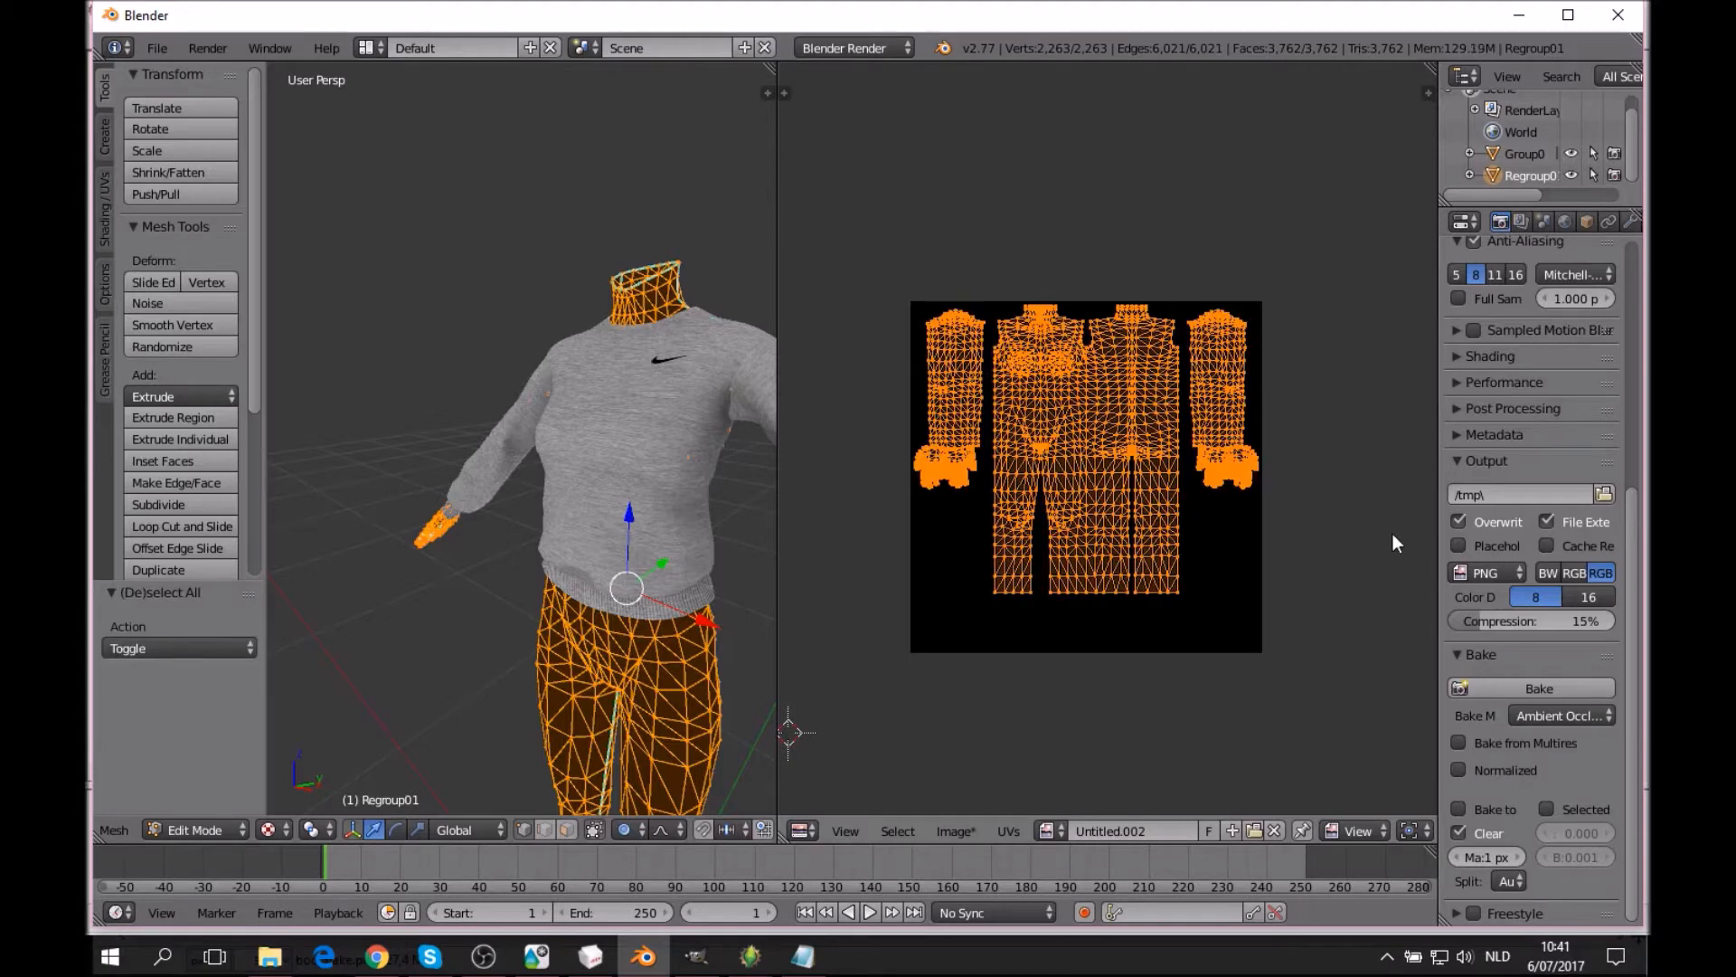
click(1504, 686)
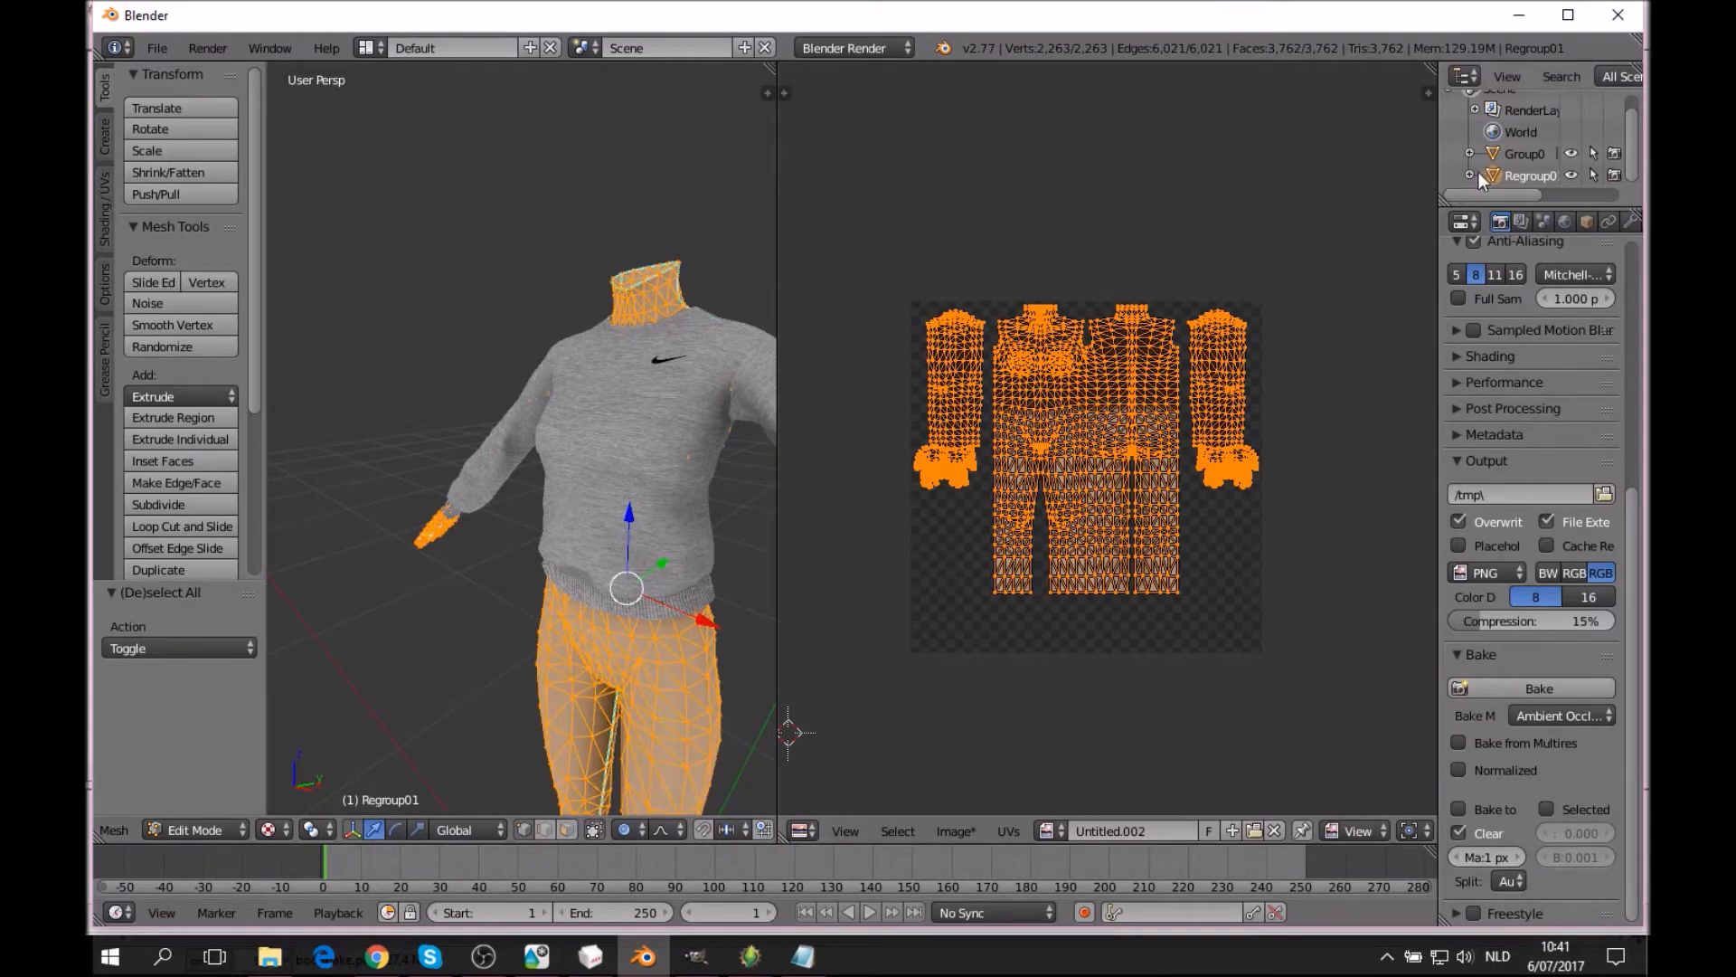
Save the baked image as bodybake.png in the ts4conversion folder, overwriting the existing file.
scroll(1545, 76, down, 2)
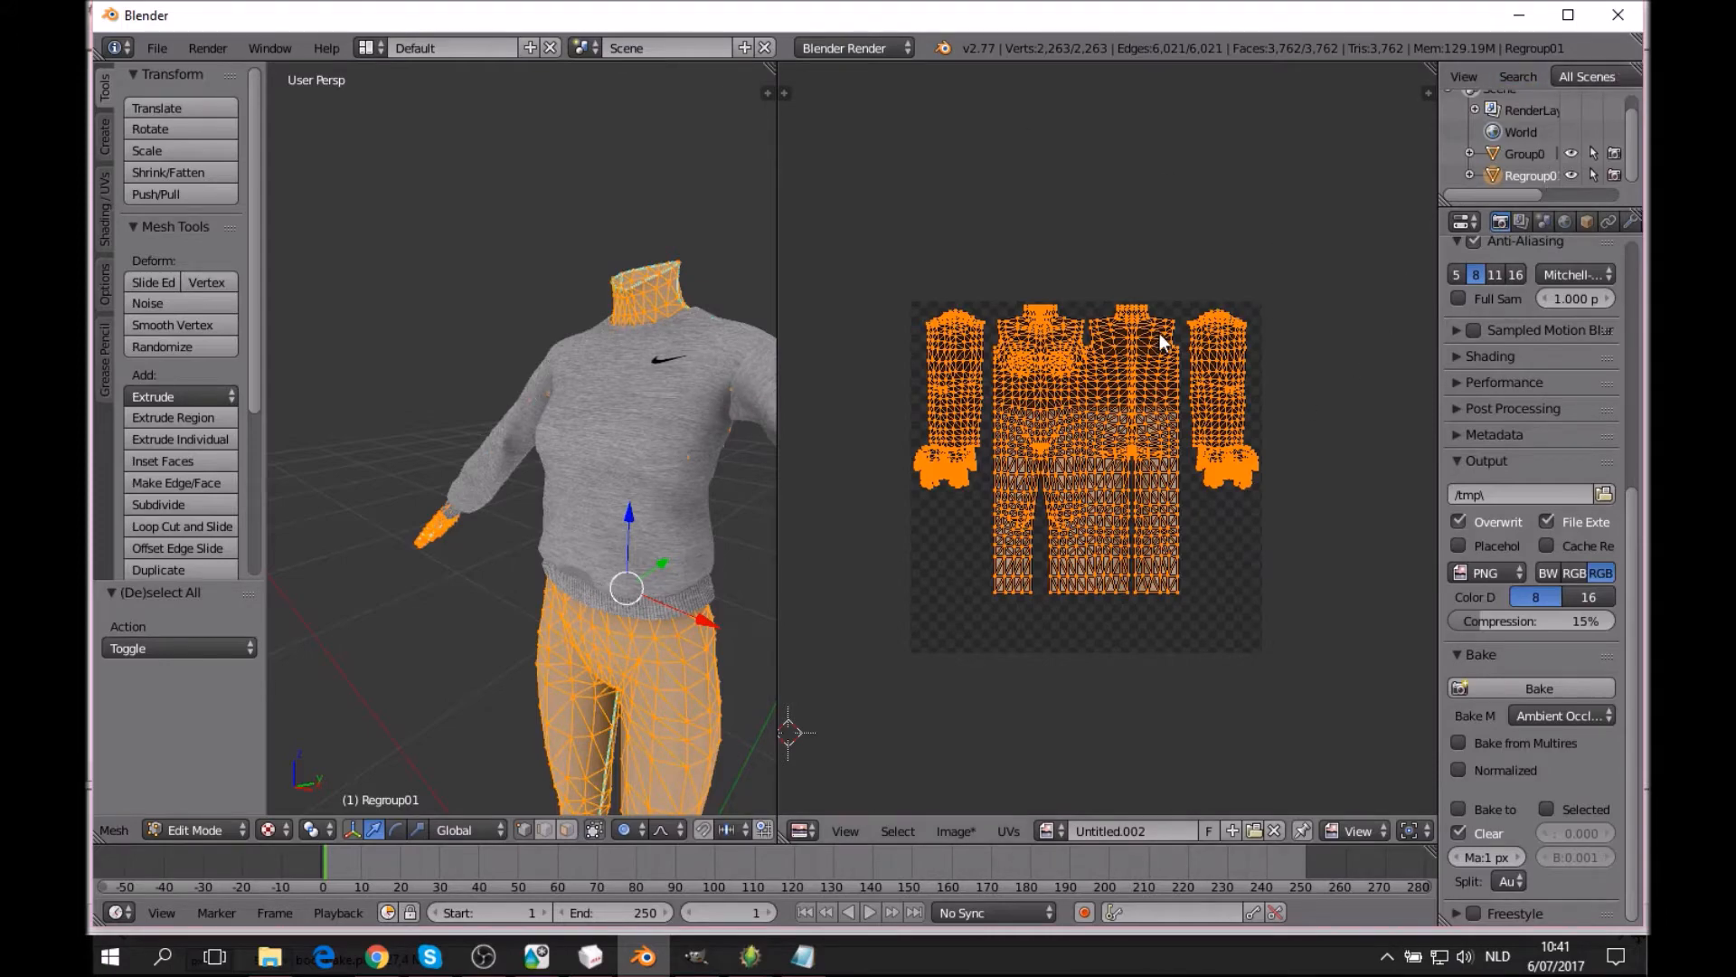
scroll(1159, 340, up, 3)
scroll(1164, 344, down, 1)
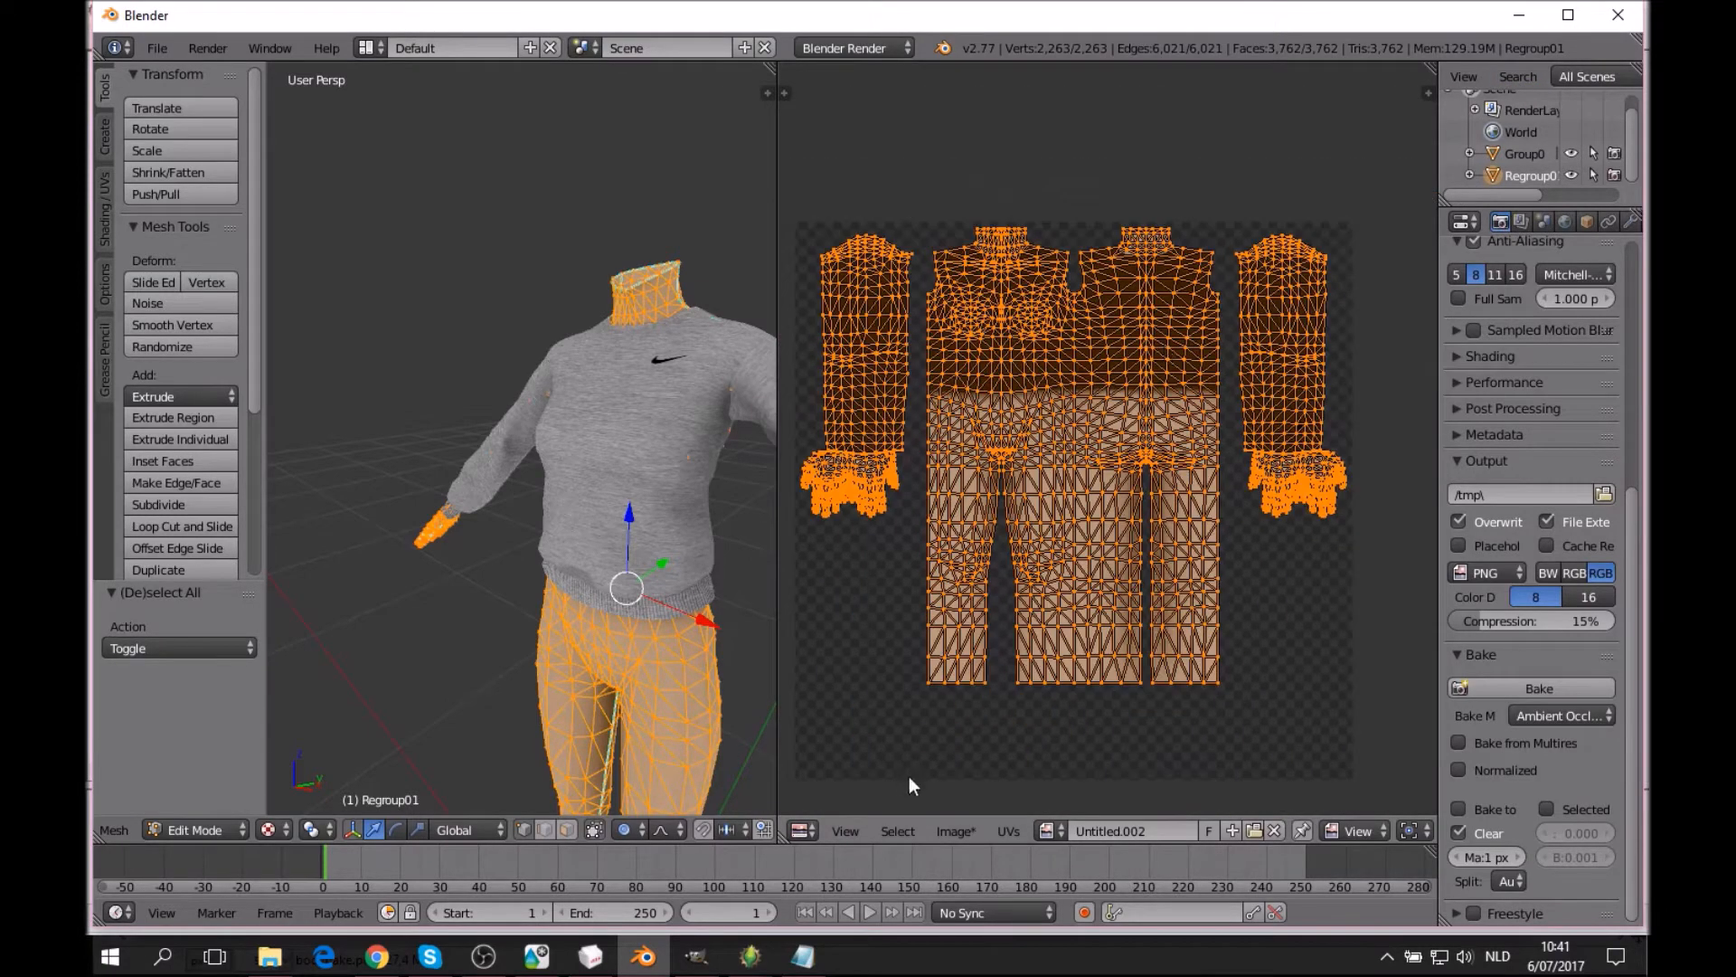
click(955, 830)
click(1029, 651)
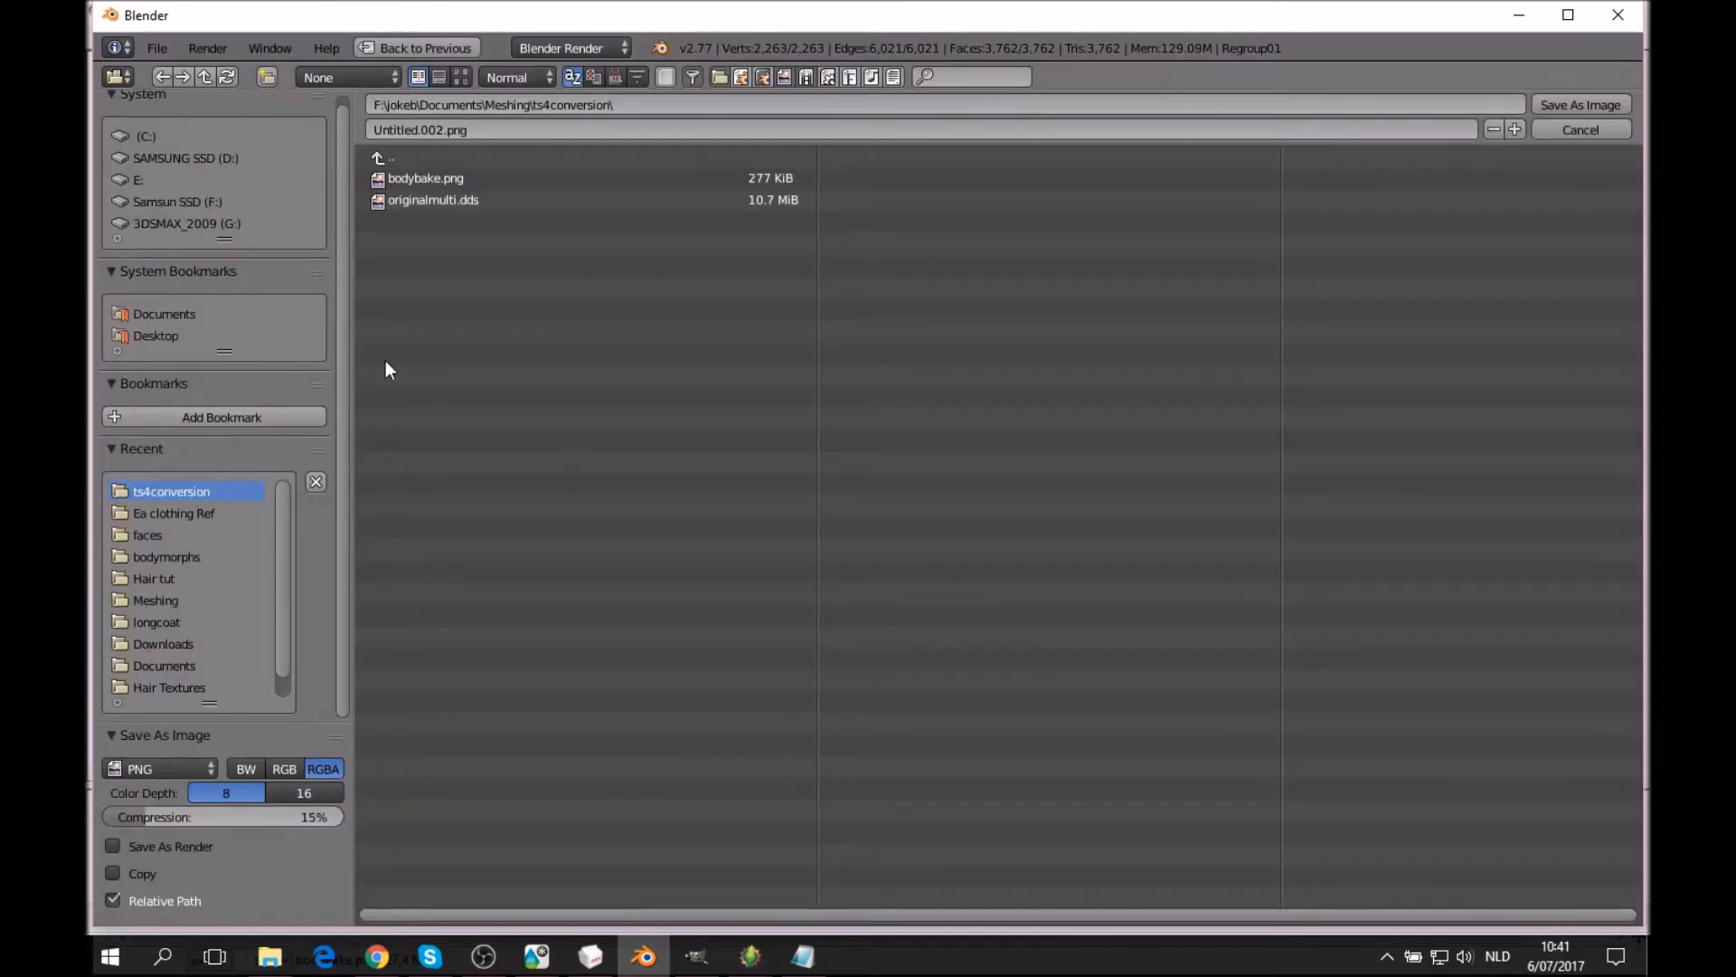
click(444, 199)
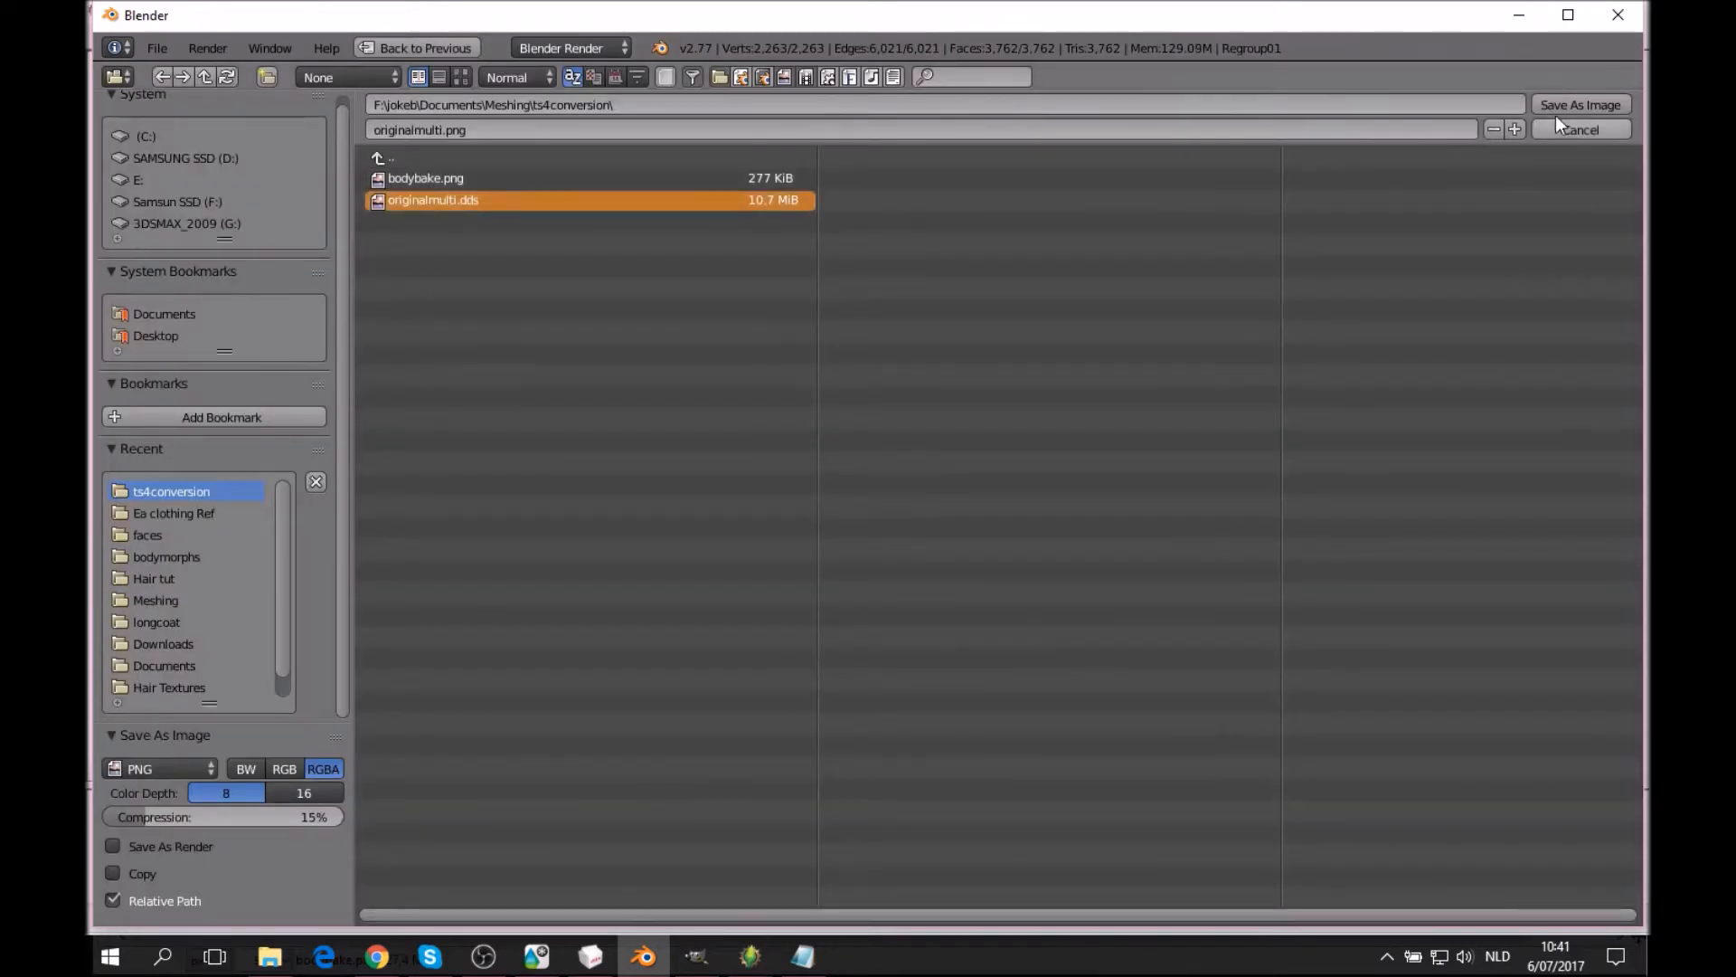
click(534, 177)
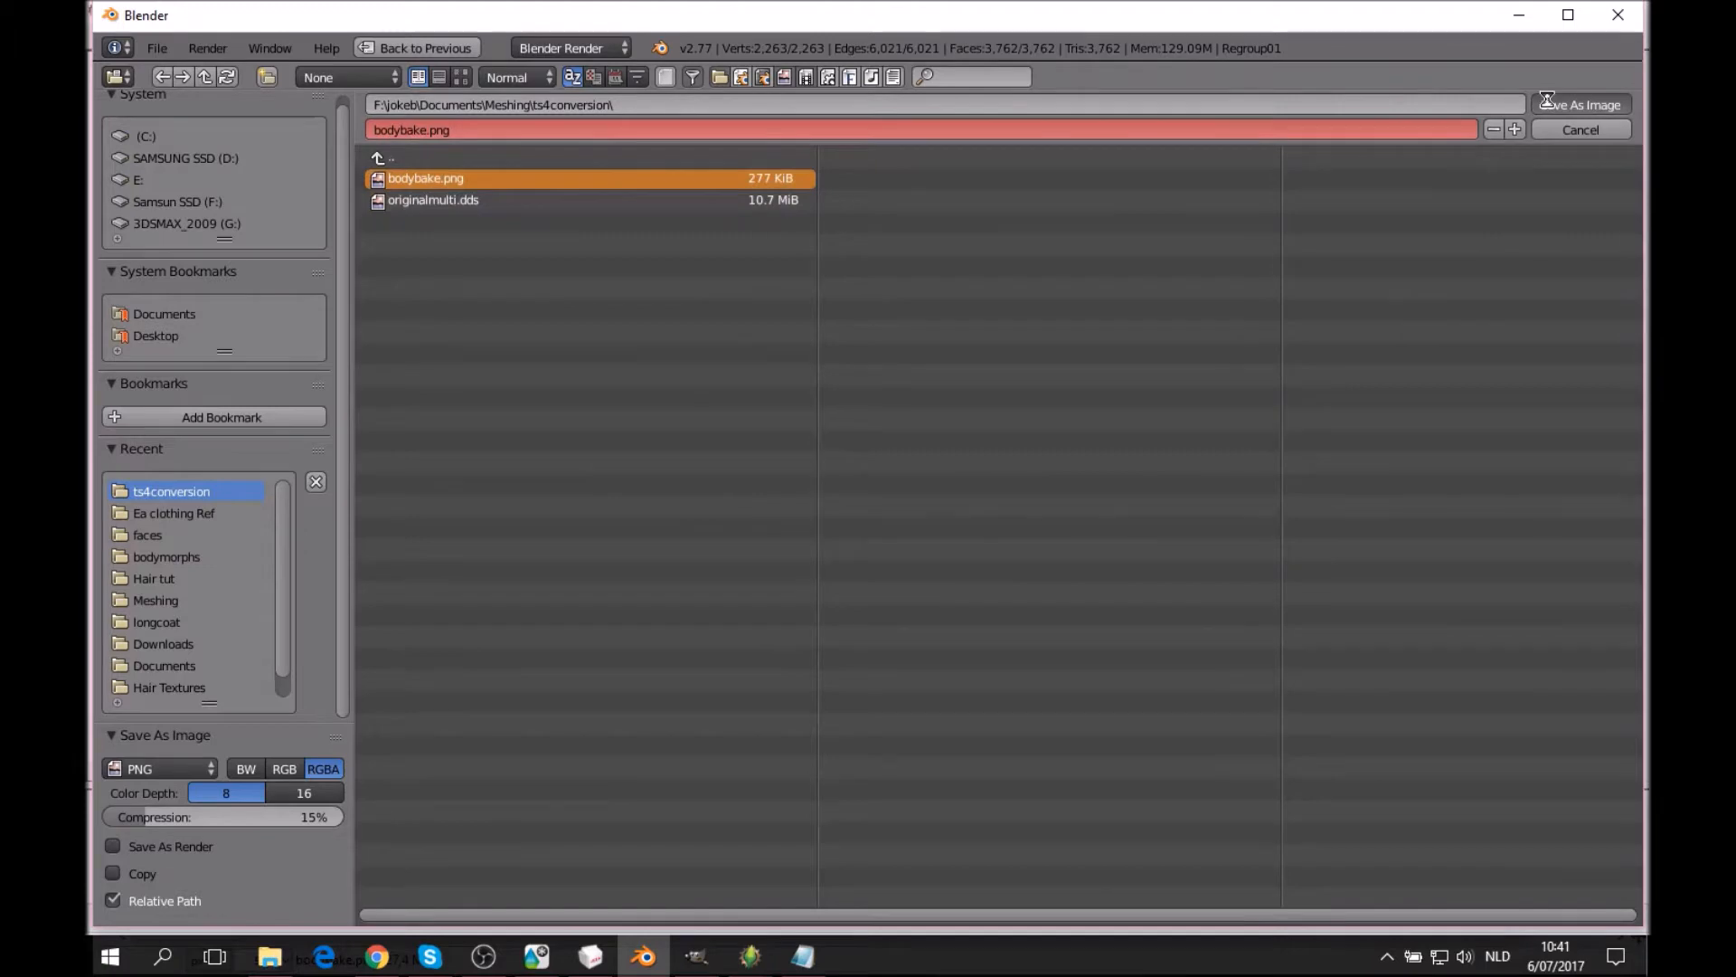
click(1547, 103)
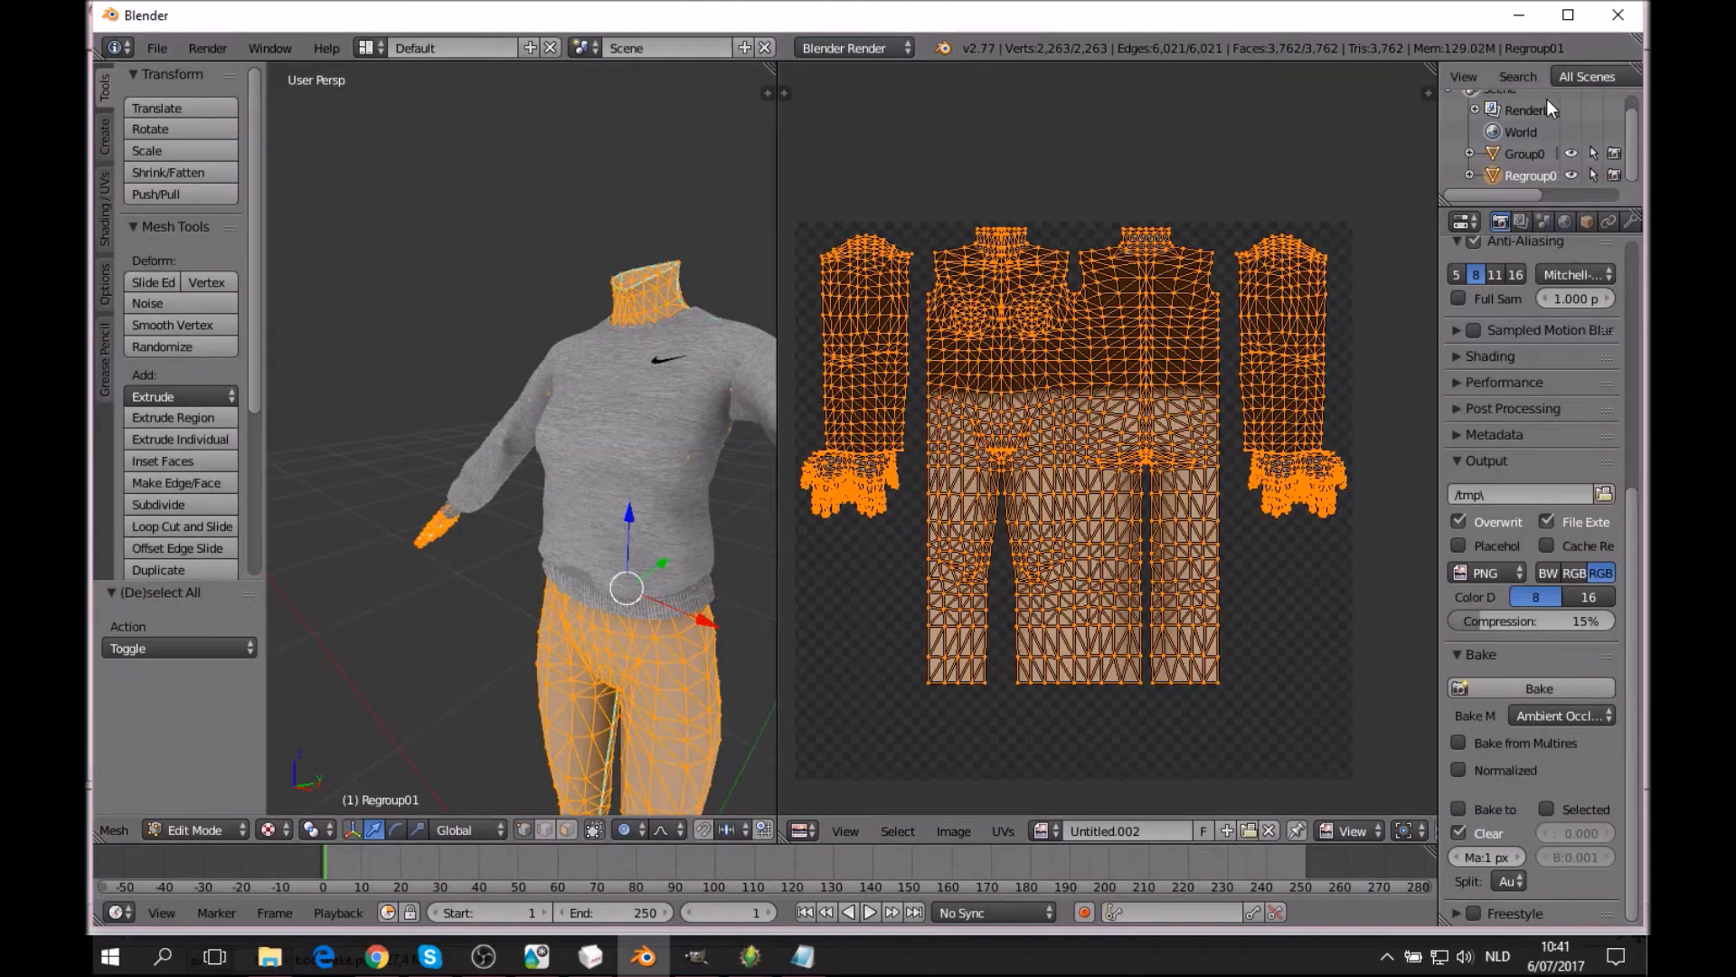
Switch to GIMP, open the newly baked bodybake.png from the ts4conversion folder, and bring its window to the front maximized.
click(708, 964)
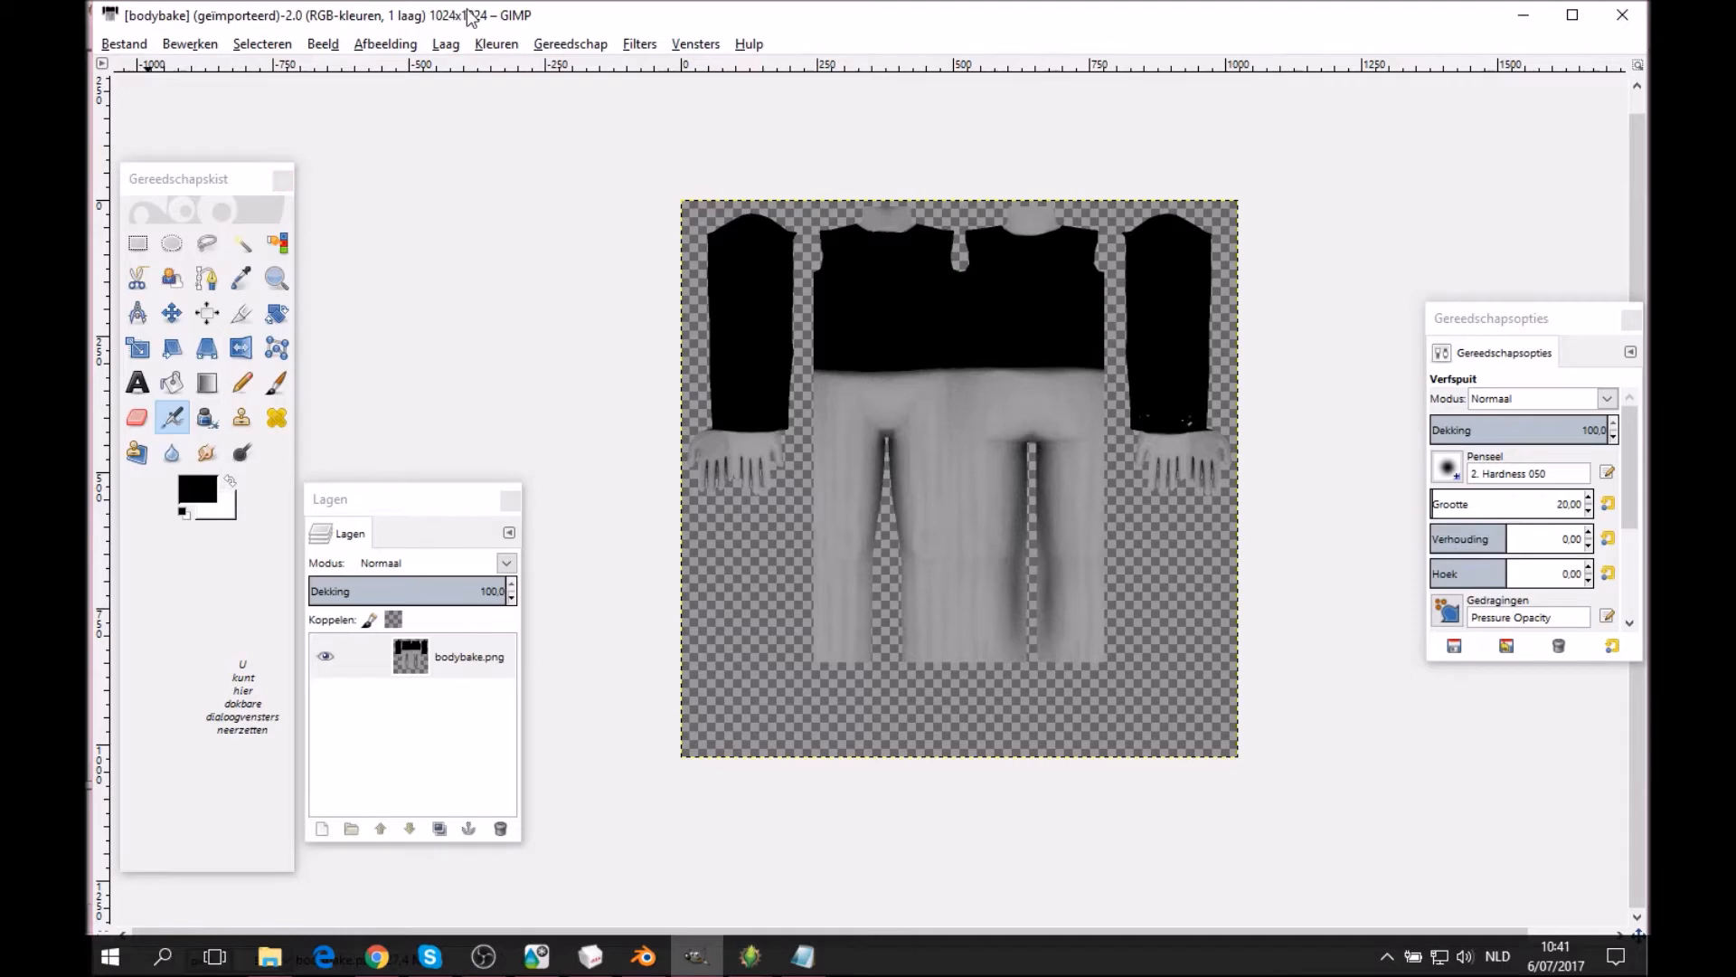
click(124, 43)
click(144, 94)
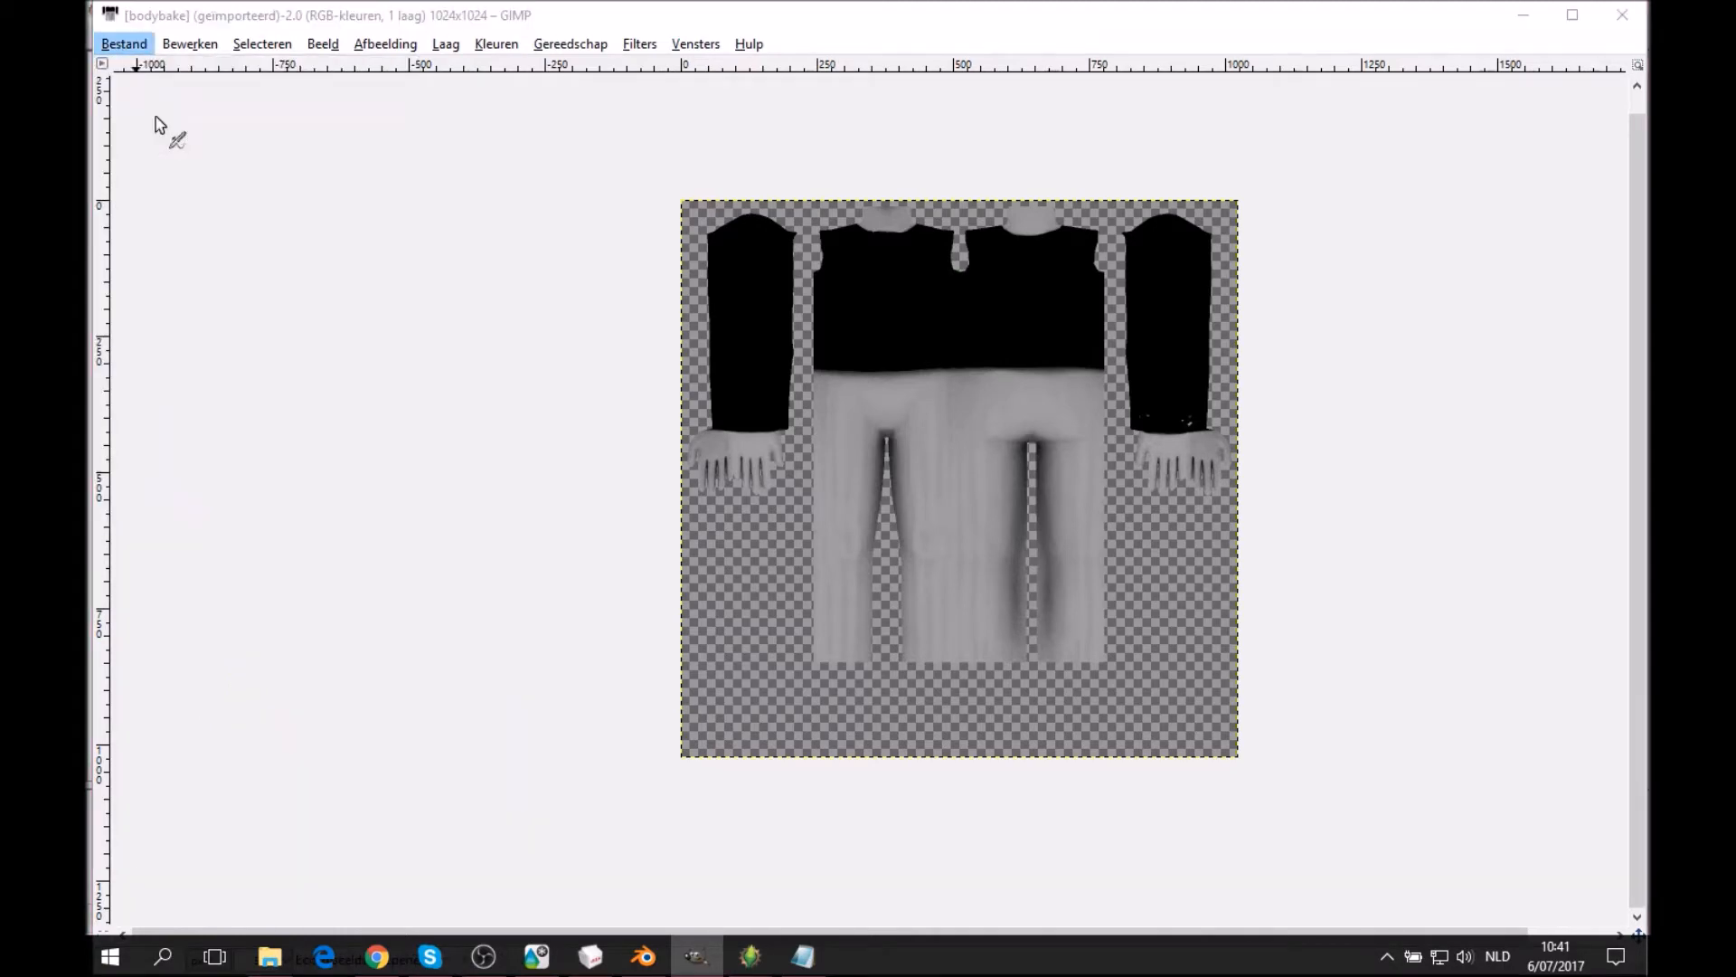
click(705, 219)
click(1264, 808)
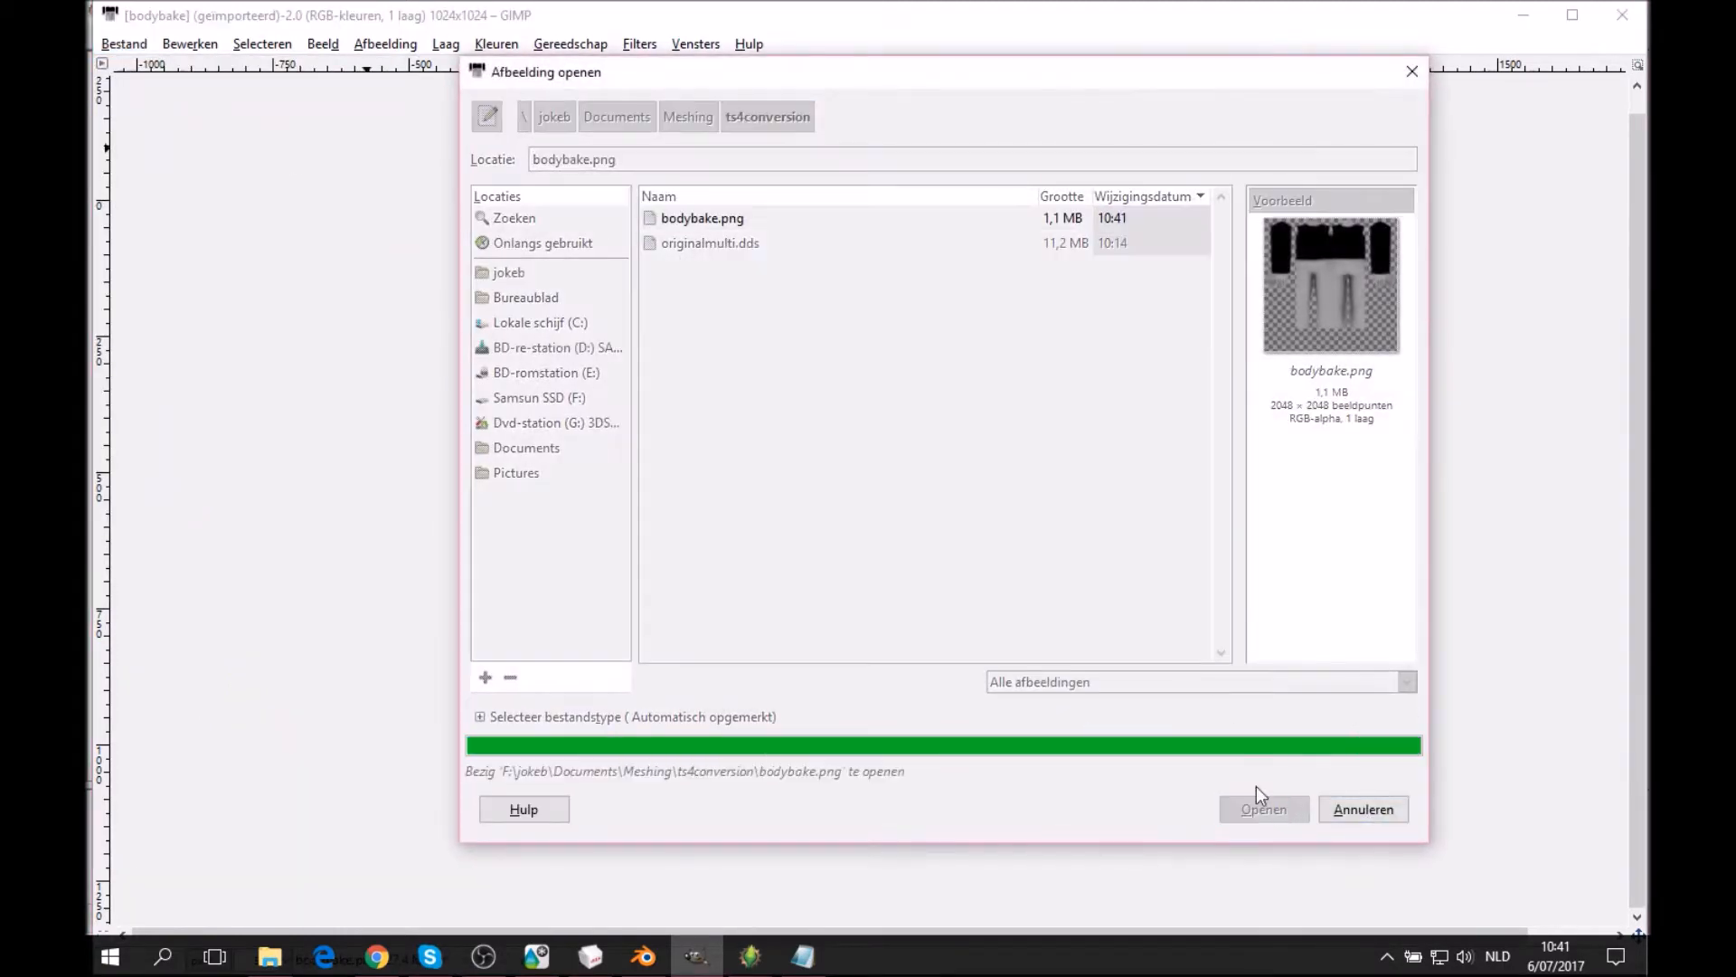
mouse_move(697, 956)
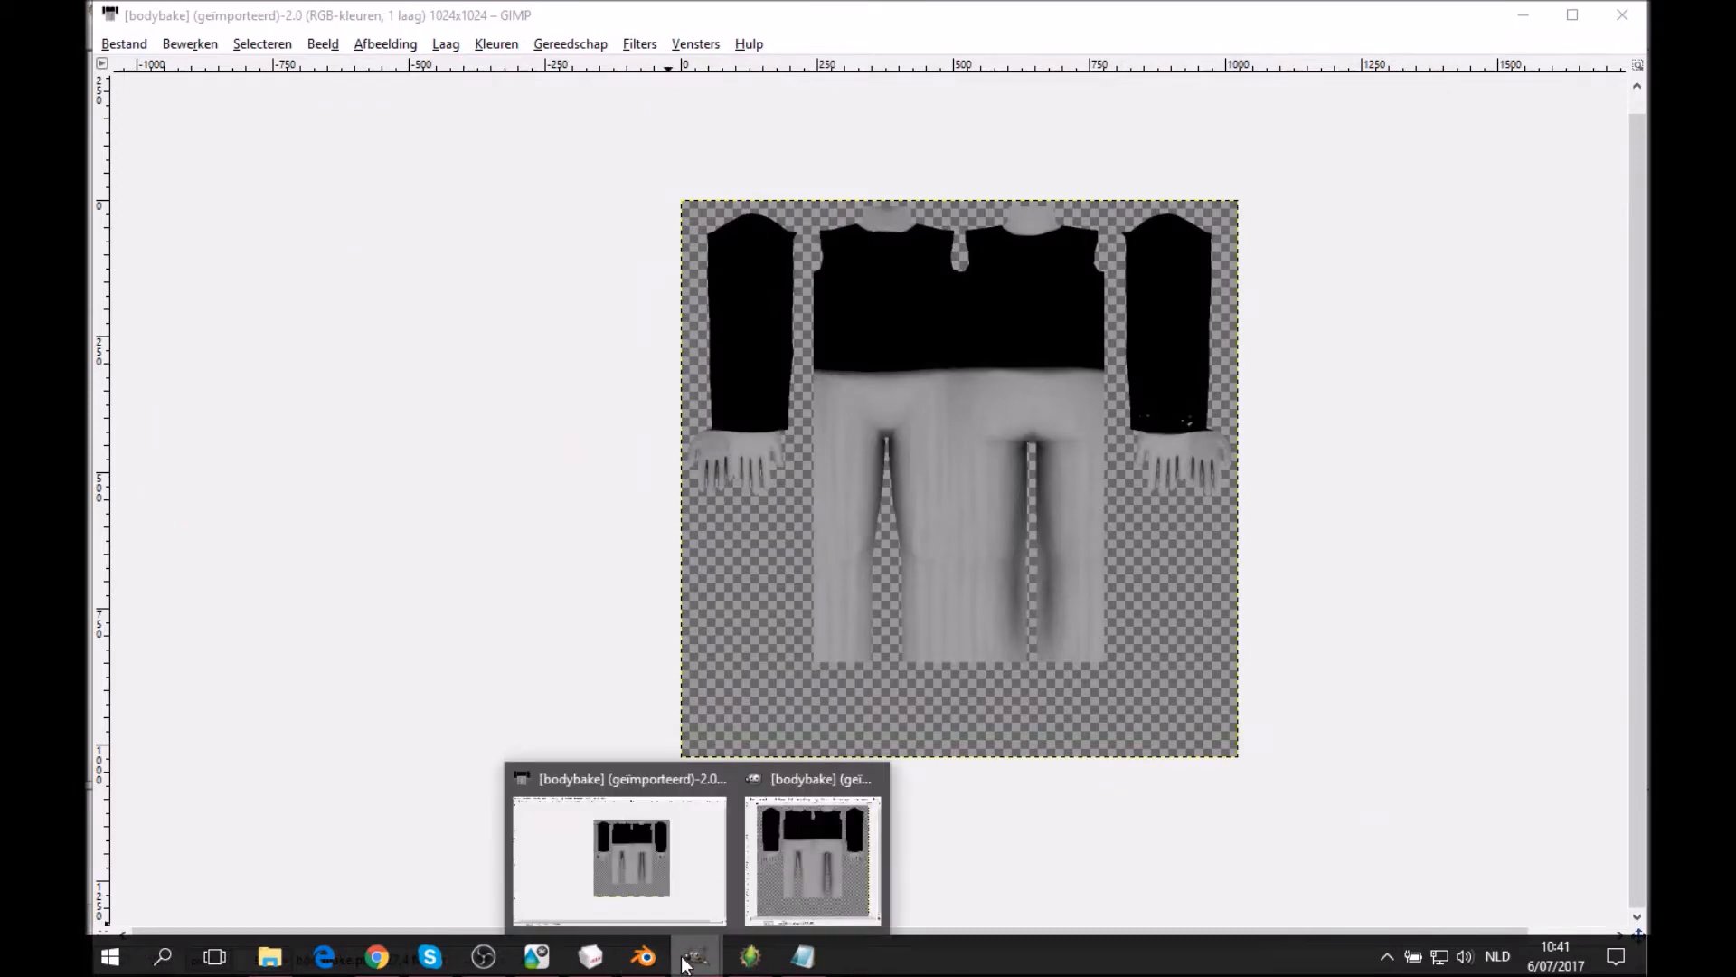
click(813, 795)
click(810, 128)
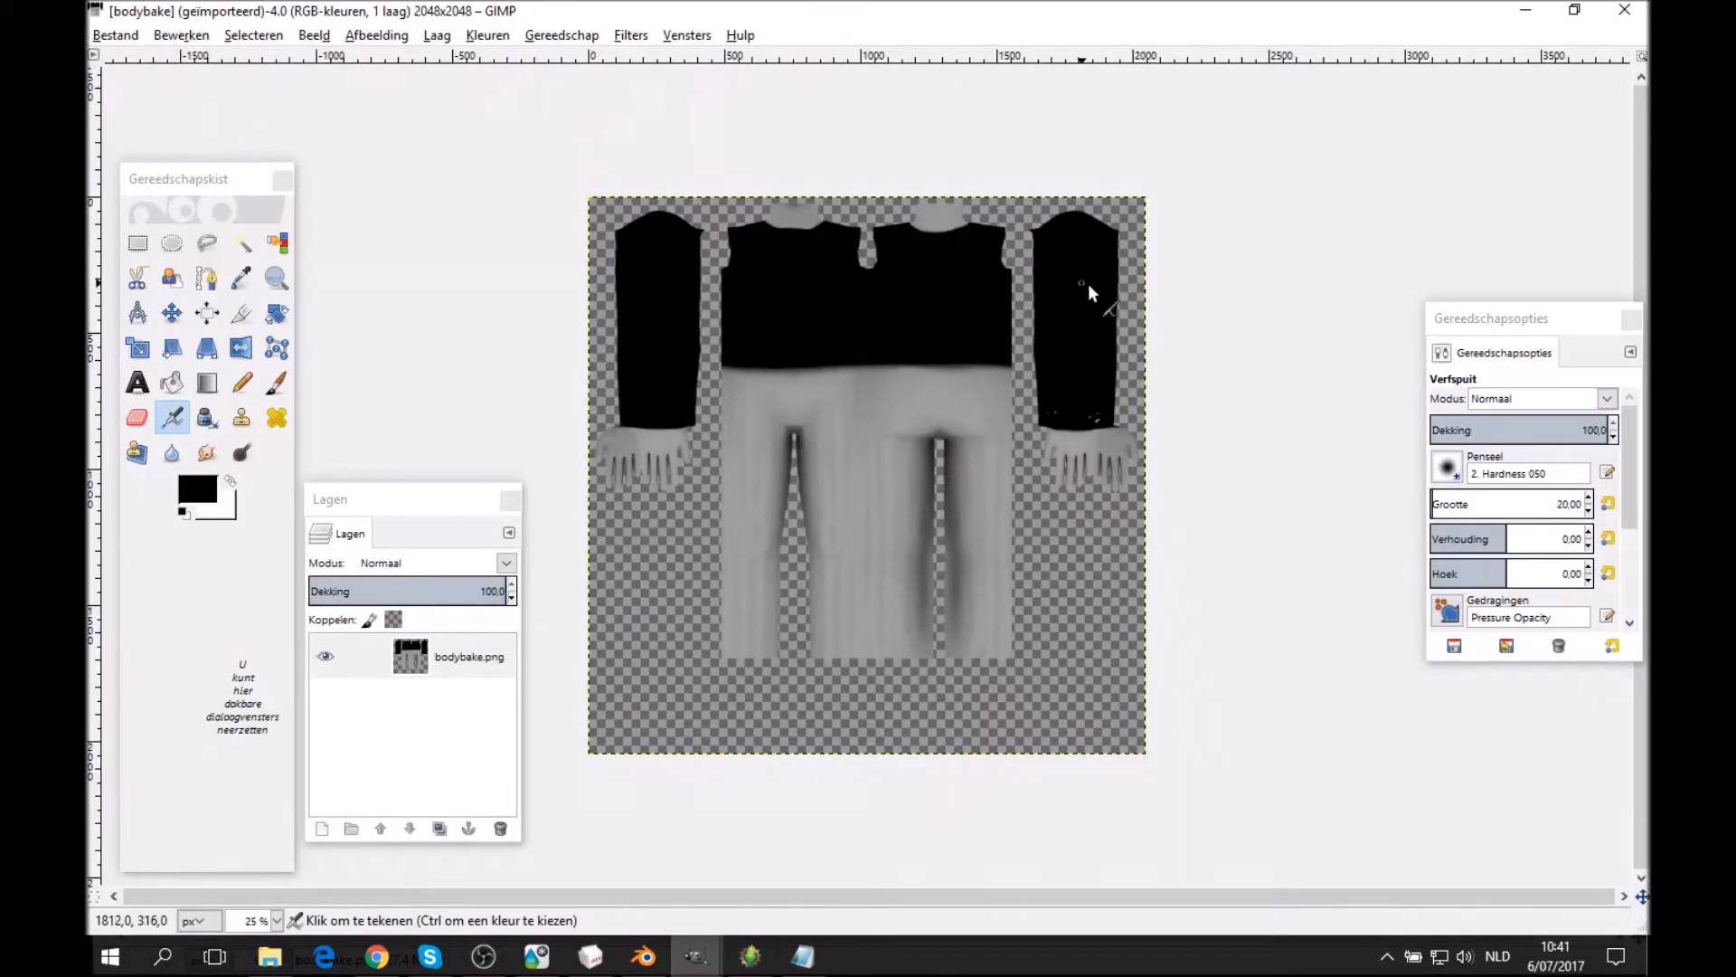
Add originalmulti.dds as a layer above the body bake with mipmaps loaded, and move it slightly right and down.
click(115, 36)
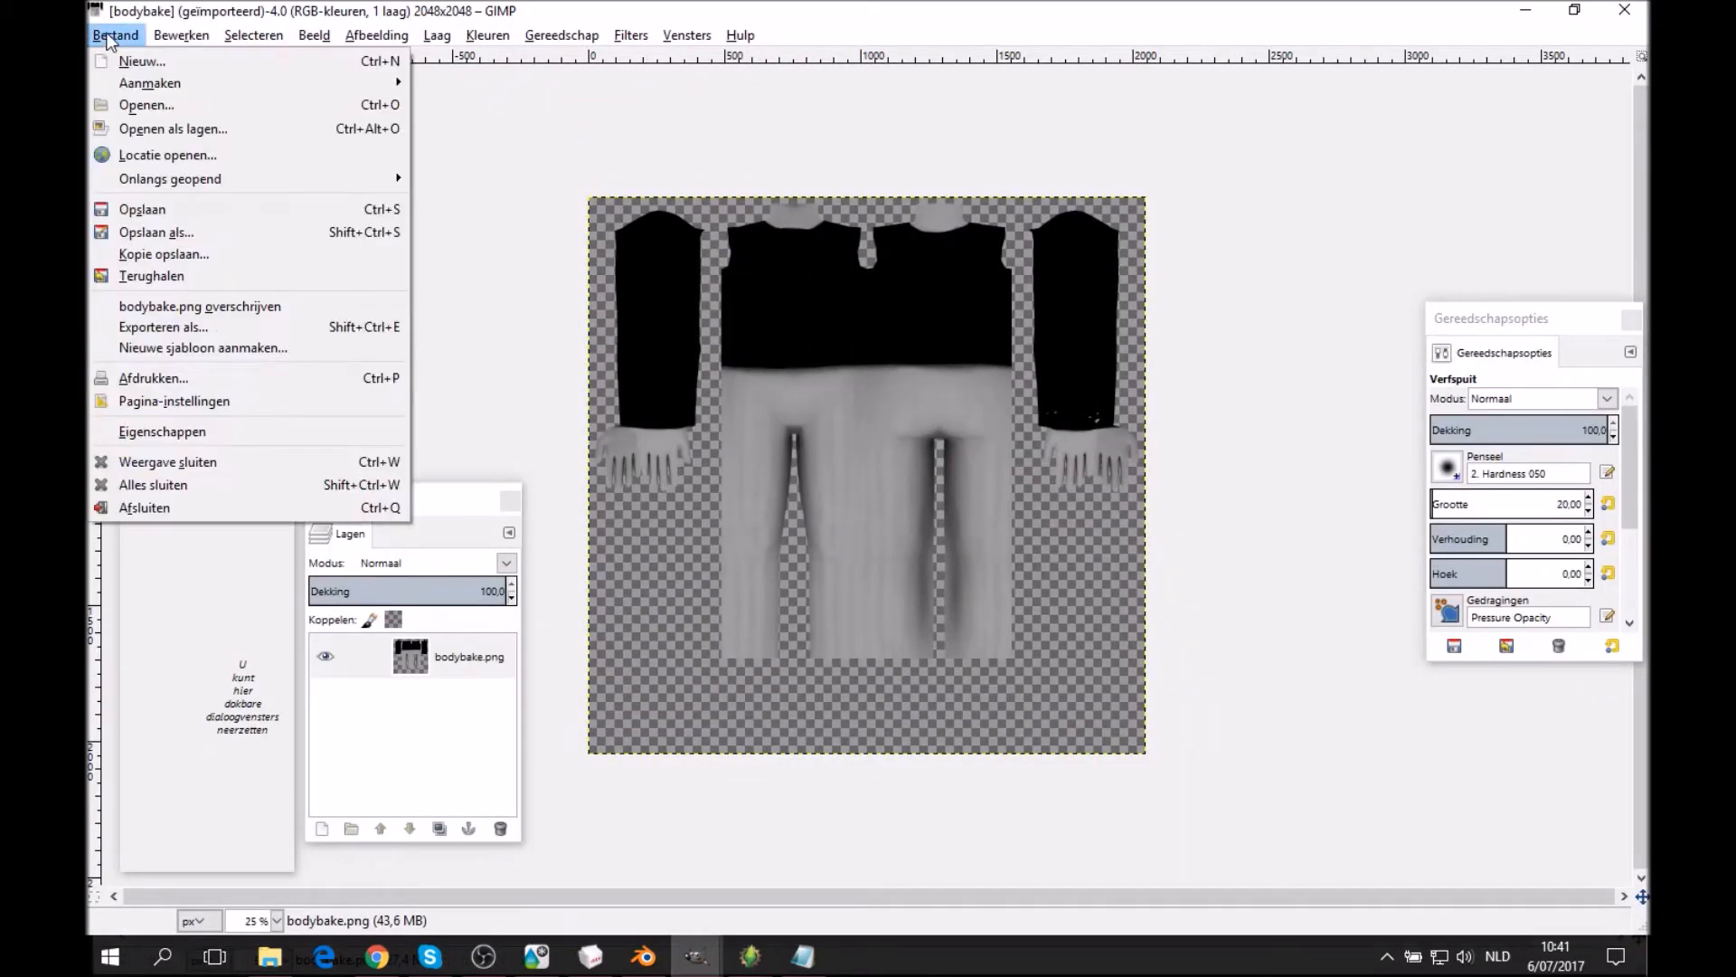
click(274, 136)
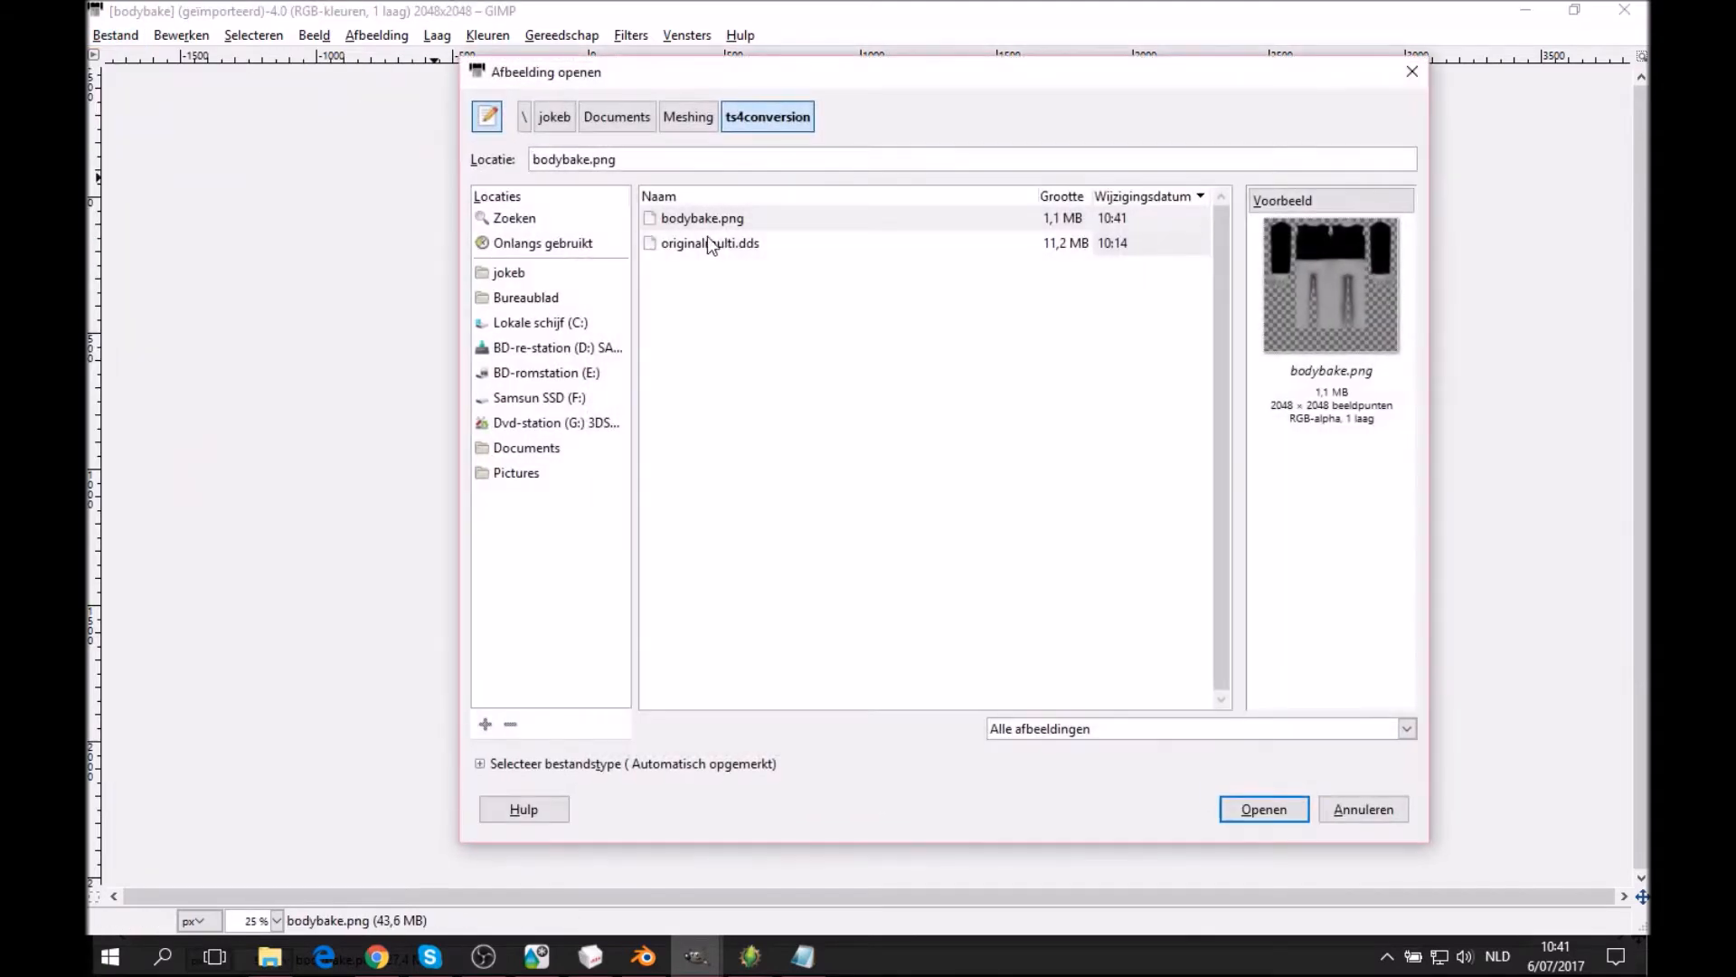
click(708, 242)
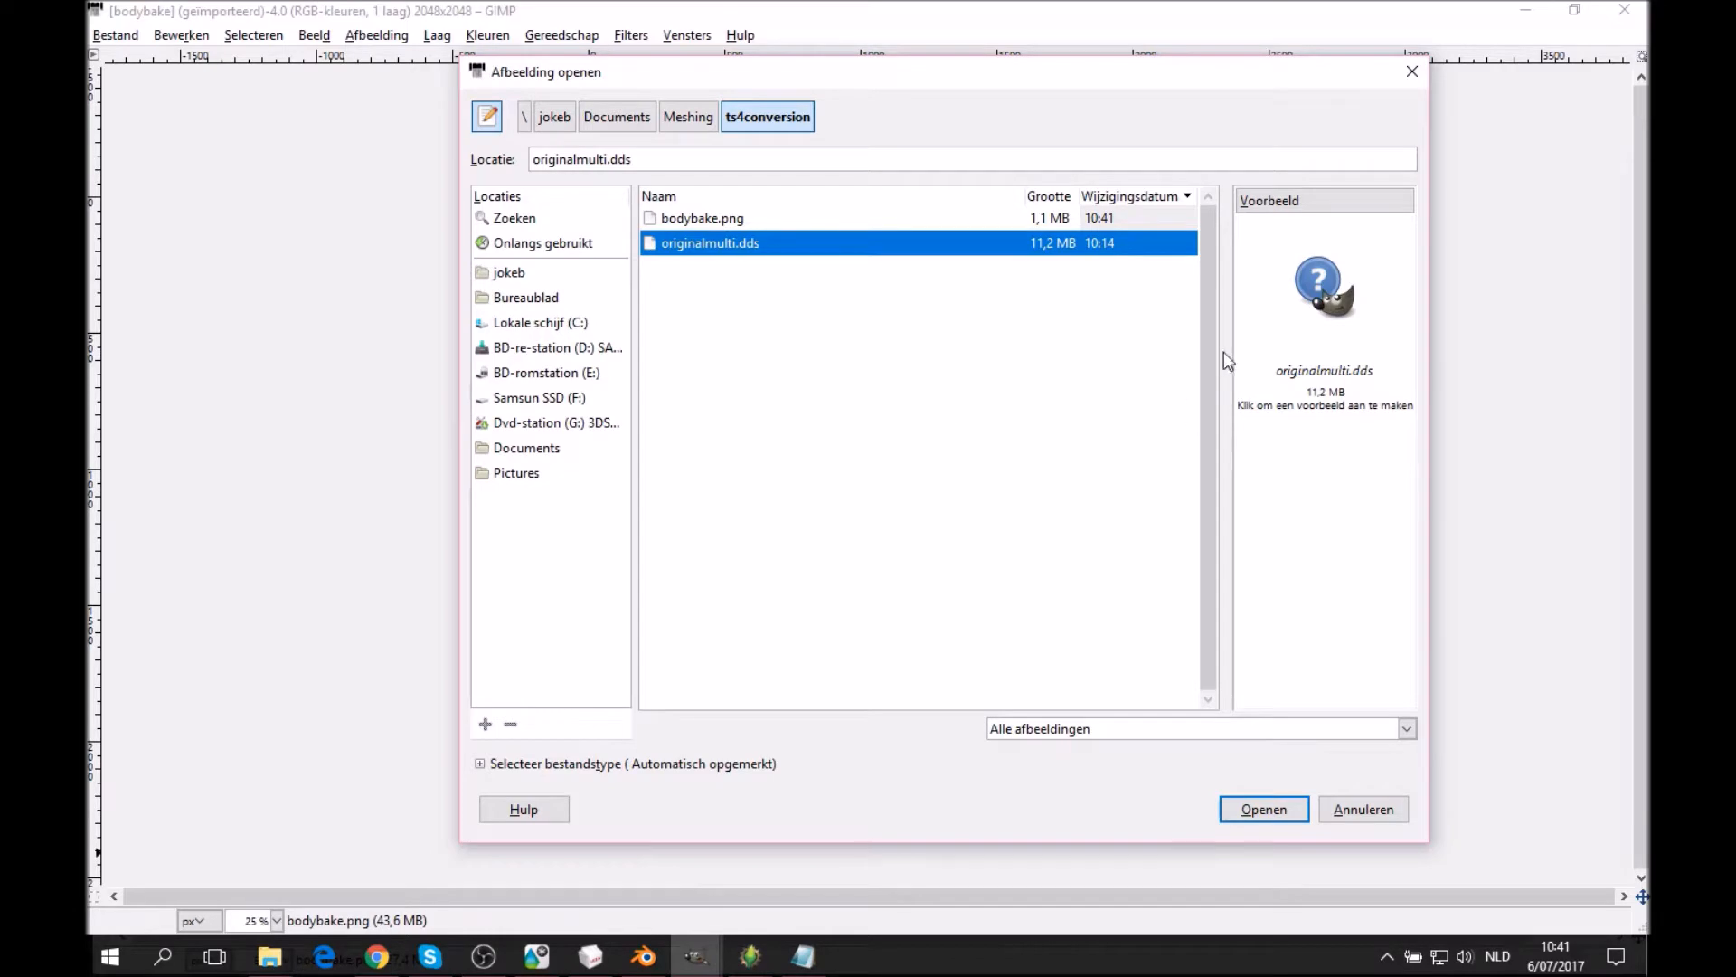
click(1266, 808)
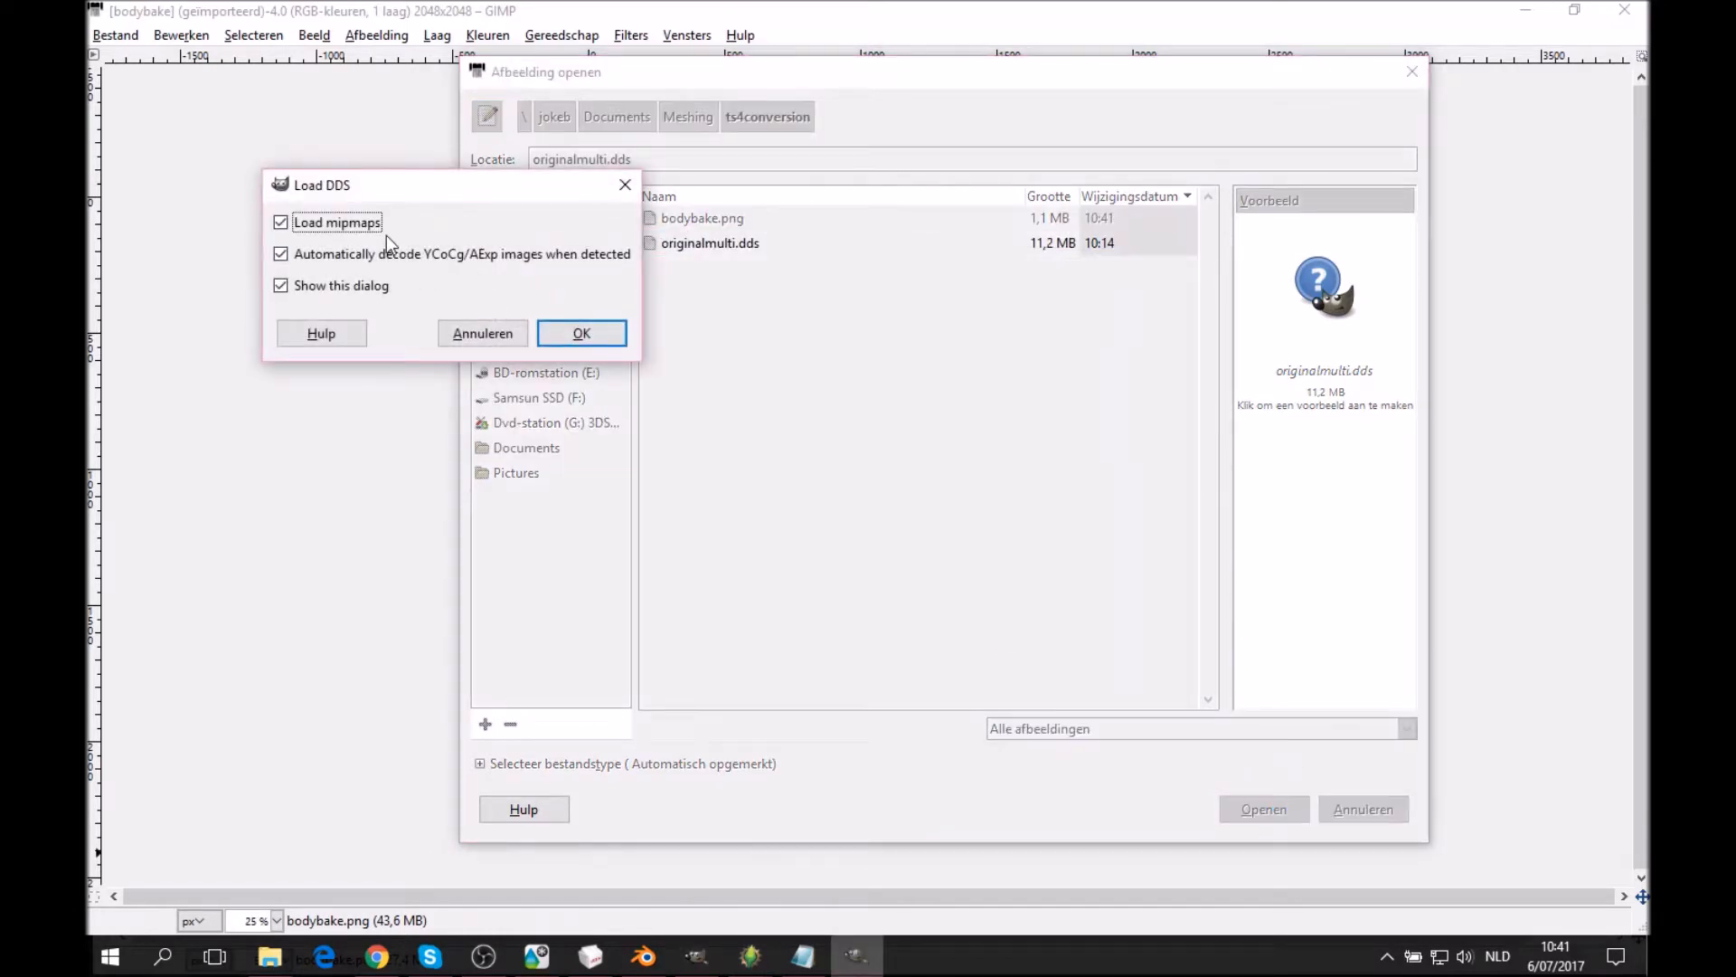
click(547, 330)
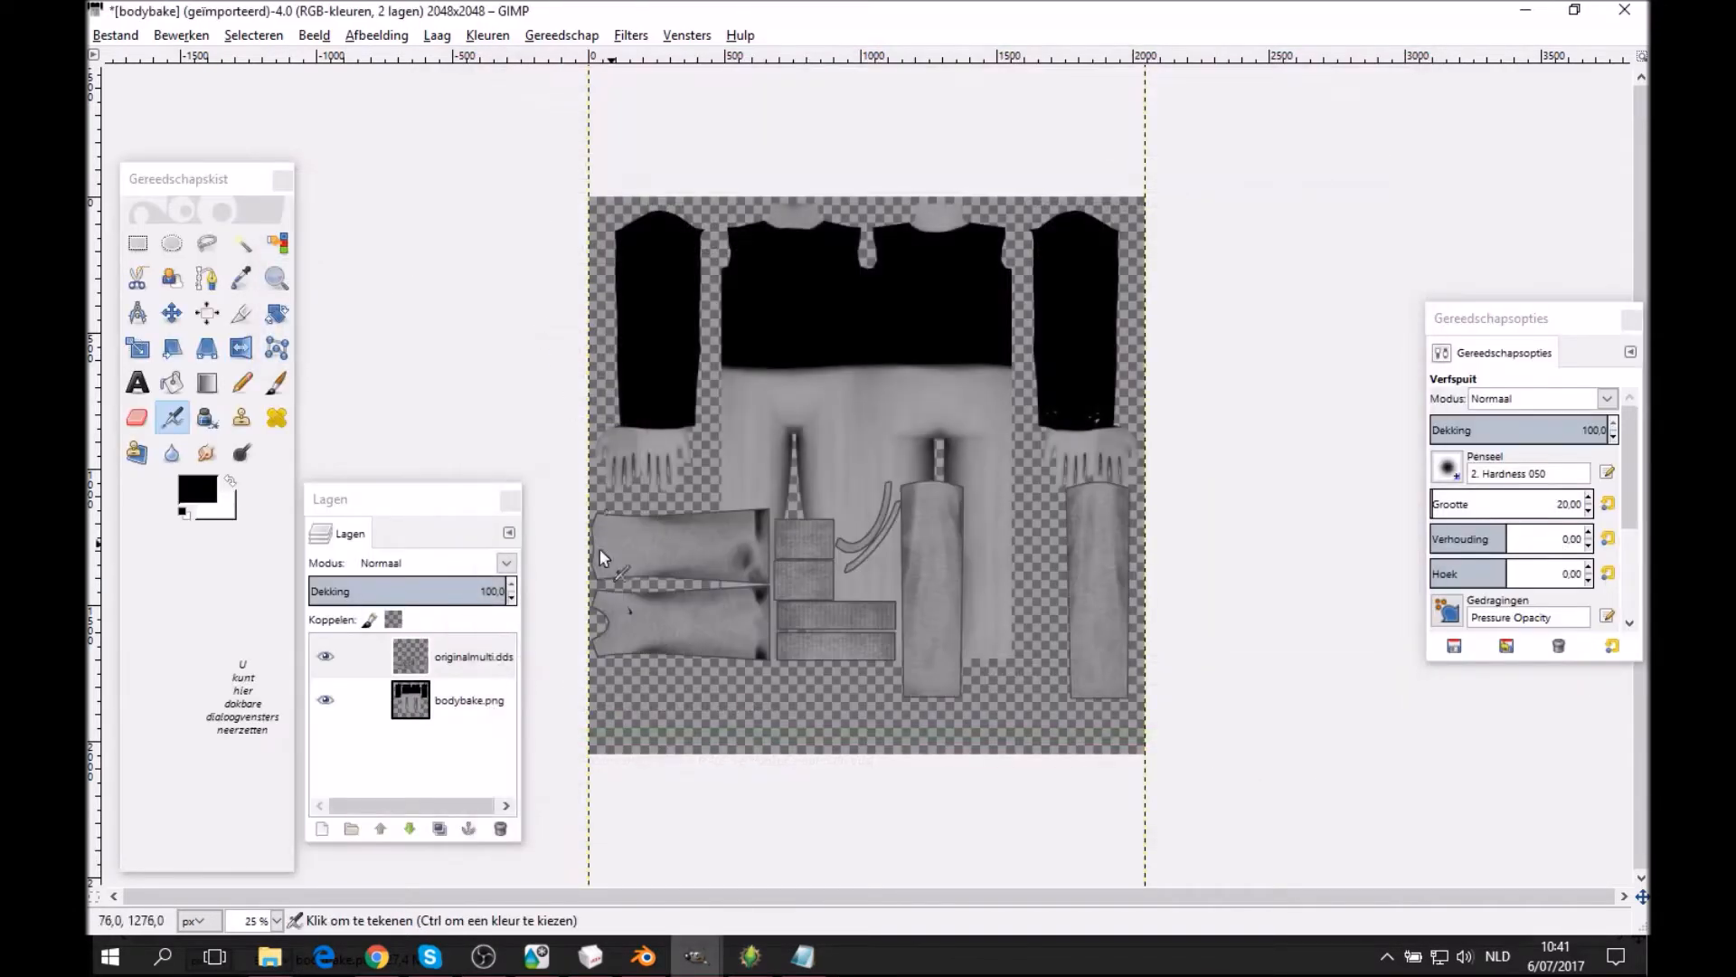
click(171, 312)
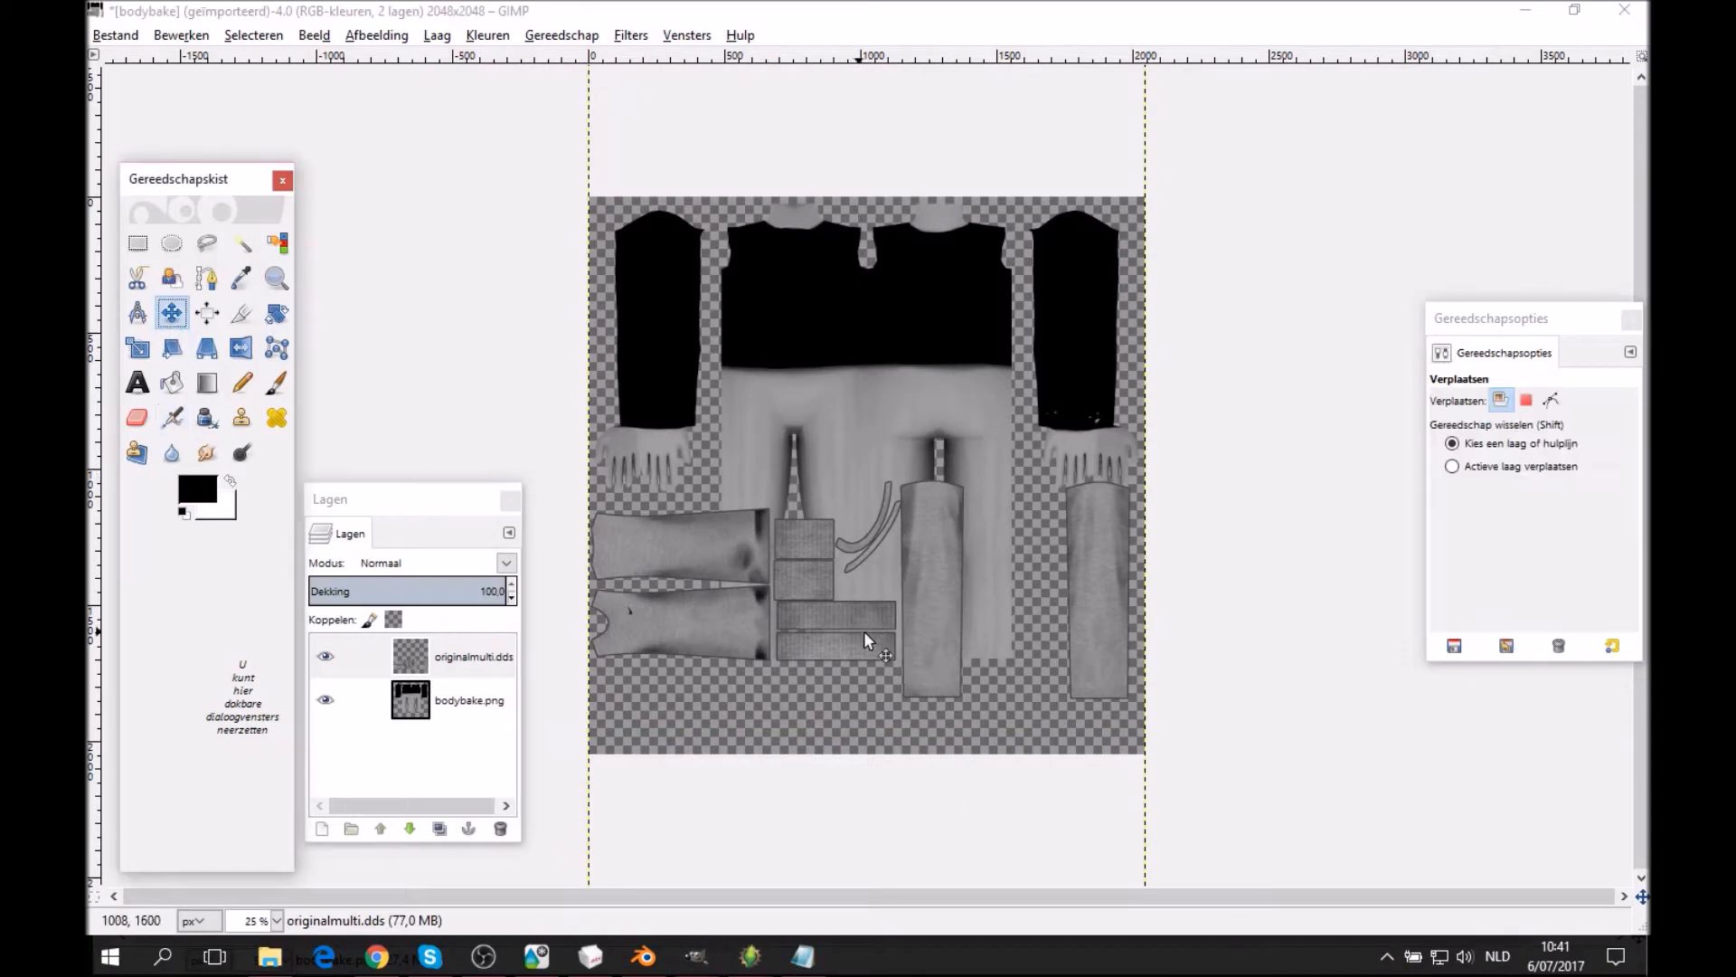
mouse_move(913, 609)
mouse_down()
mouse_move(924, 475)
mouse_move(921, 621)
mouse_up()
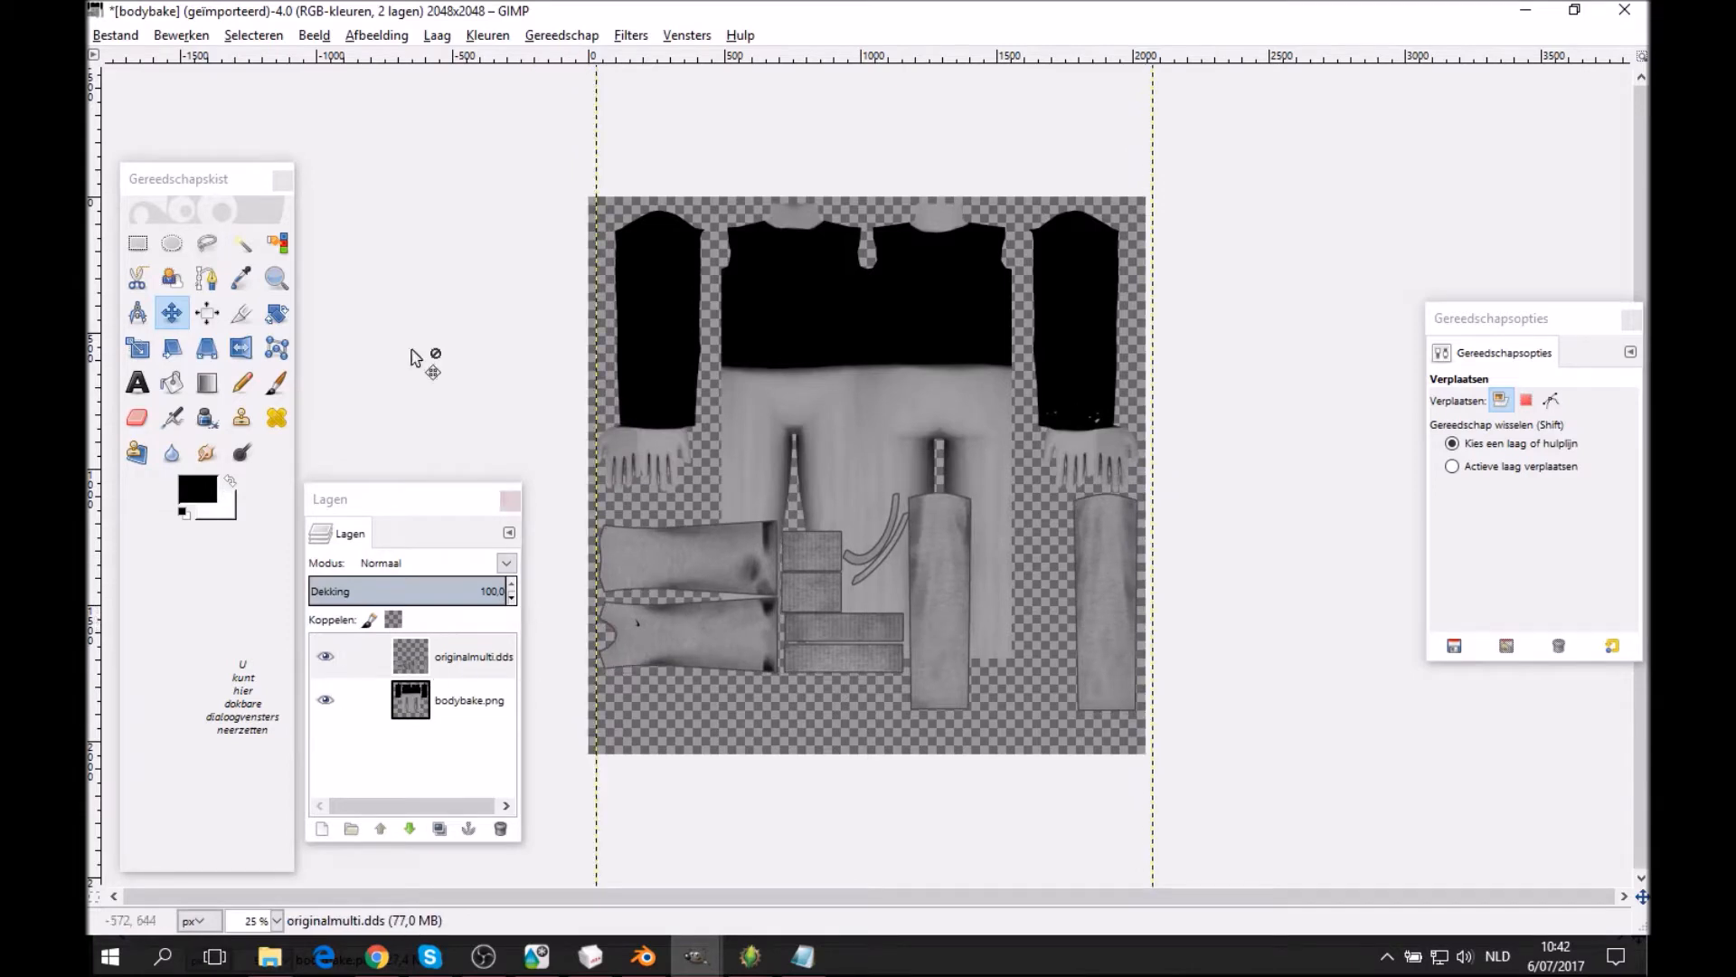
Add UVclothingtemplatewithbodymap.jpg from the Meshing folder as a new layer on top of the image.
click(112, 35)
click(181, 100)
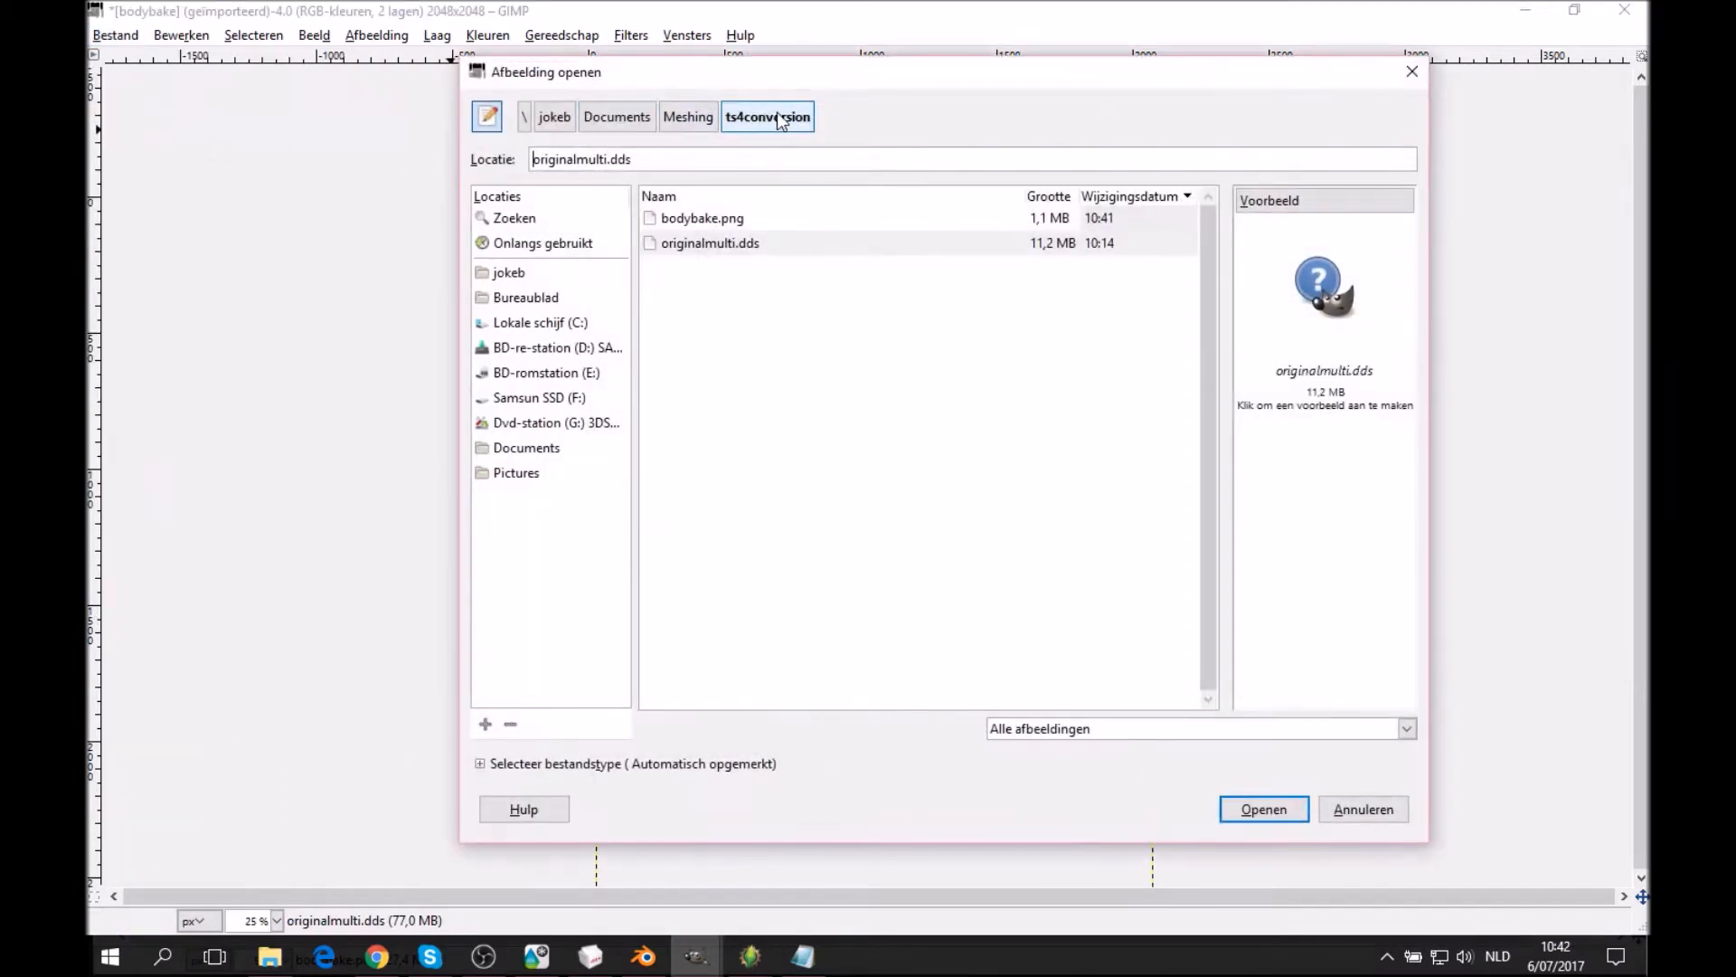
click(716, 124)
scroll(941, 600, down, 10)
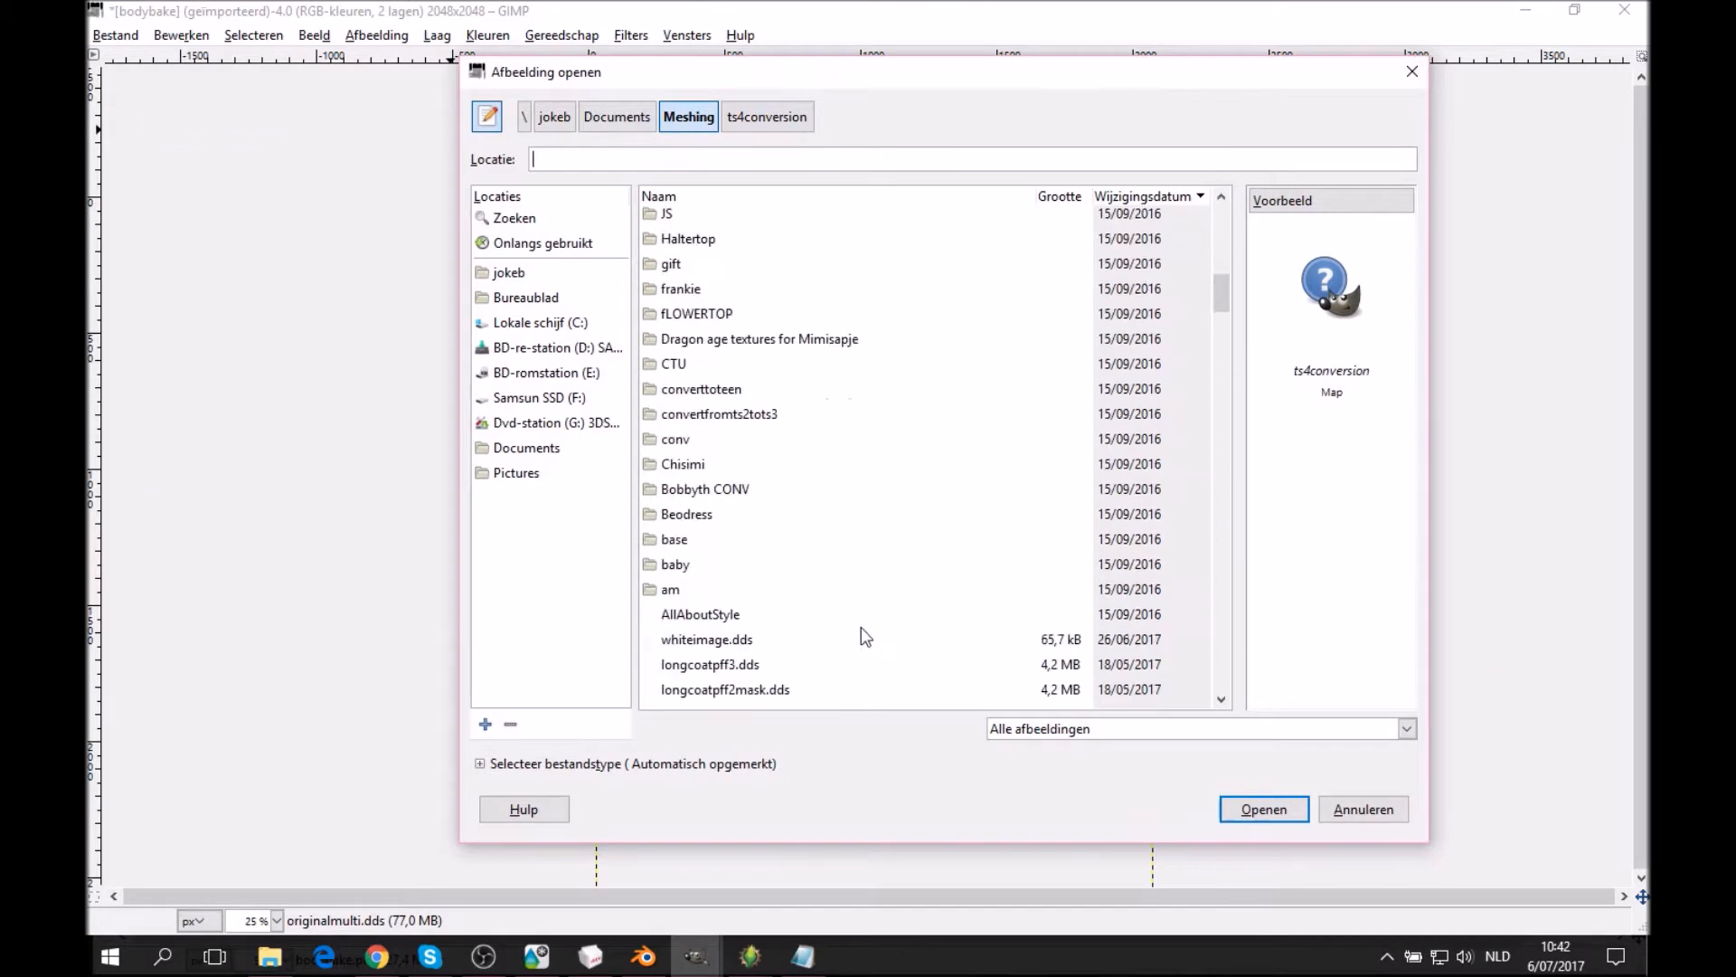
scroll(926, 548, down, 12)
drag(1220, 380, 1239, 663)
click(762, 451)
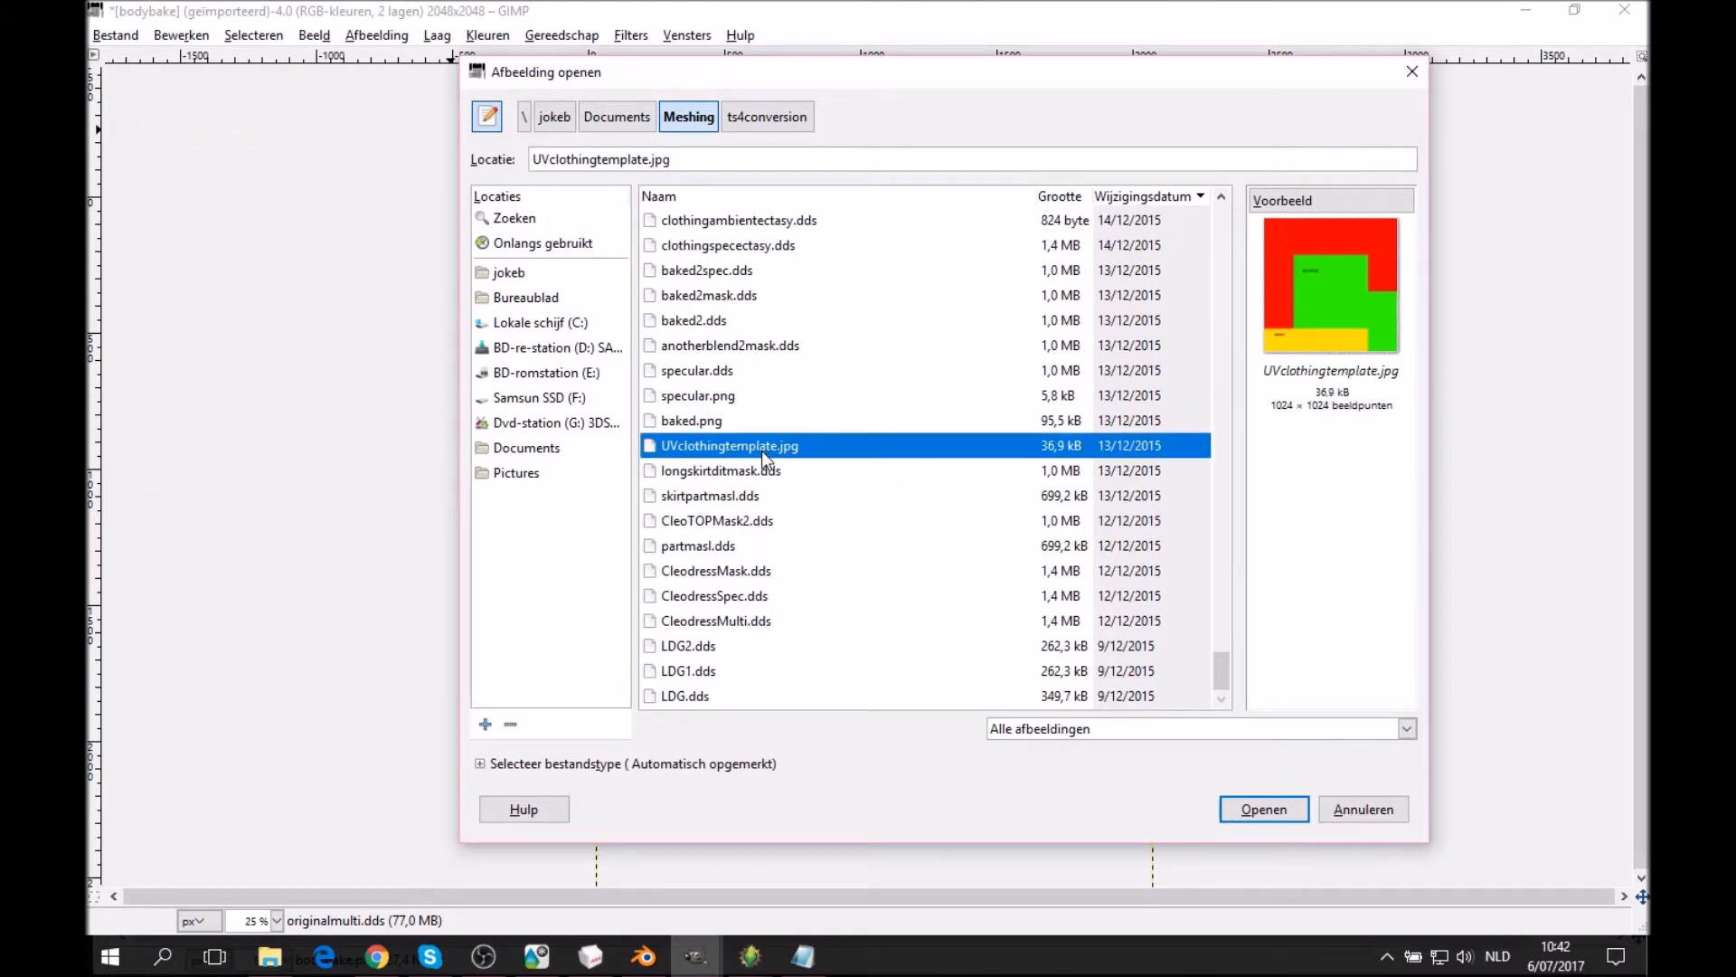
scroll(776, 388, up, 1)
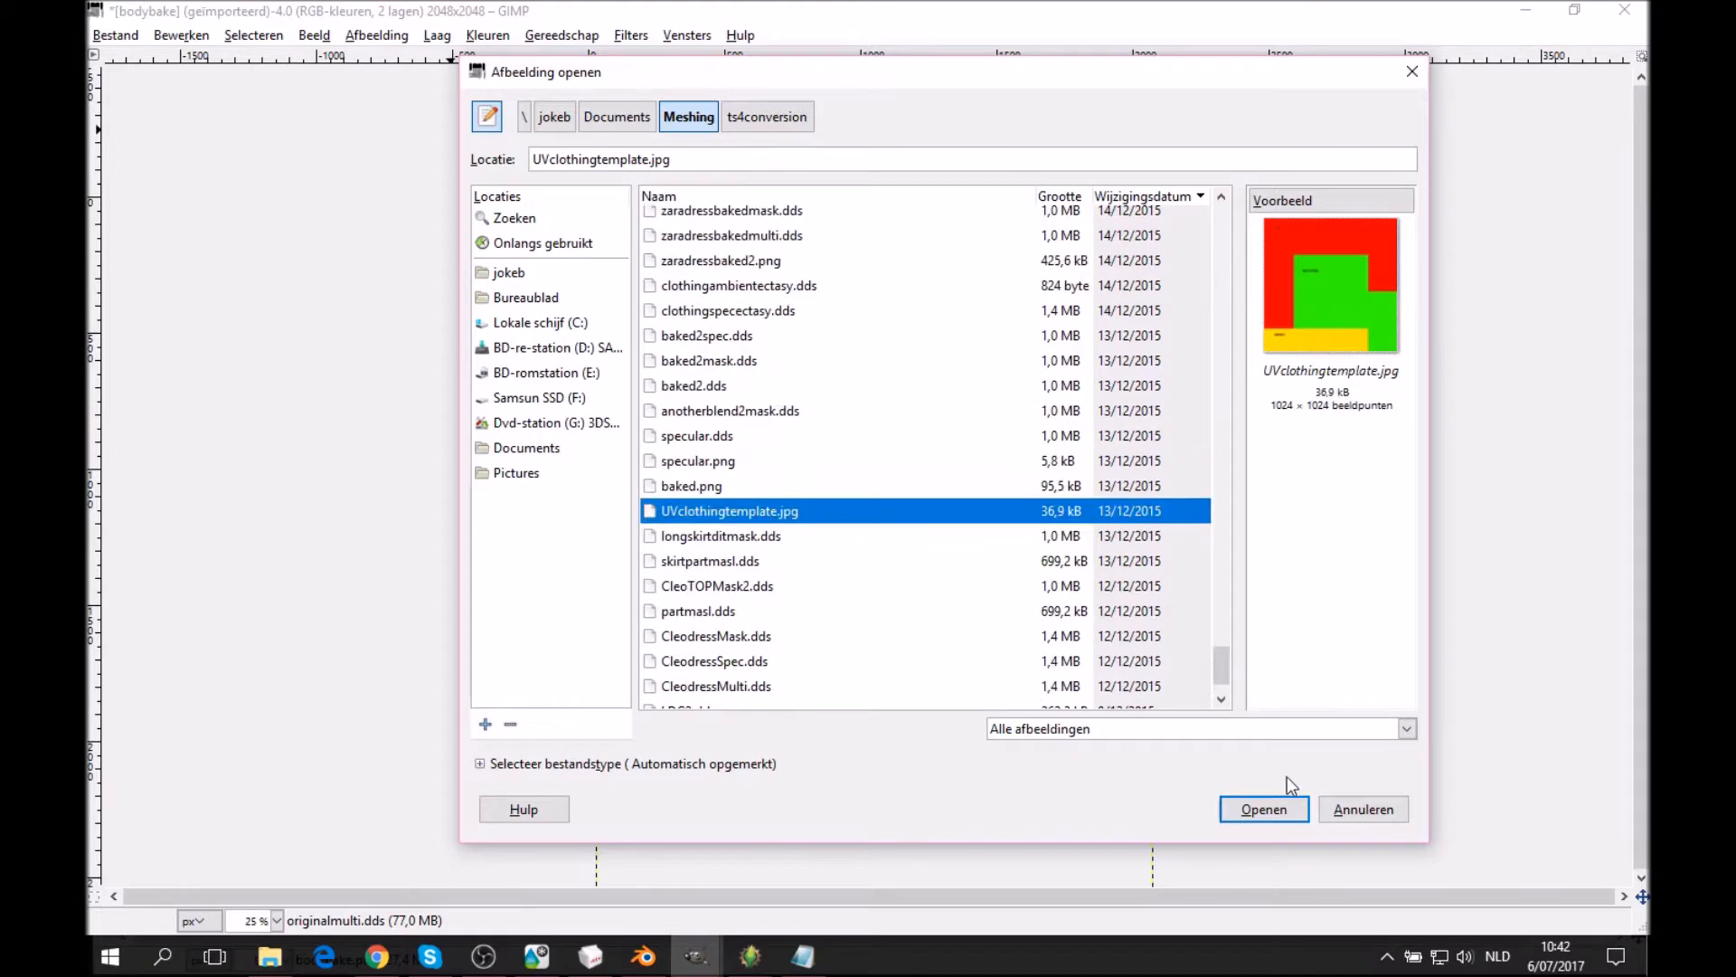
scroll(803, 601, down, 1)
scroll(759, 621, up, 1)
scroll(756, 611, up, 8)
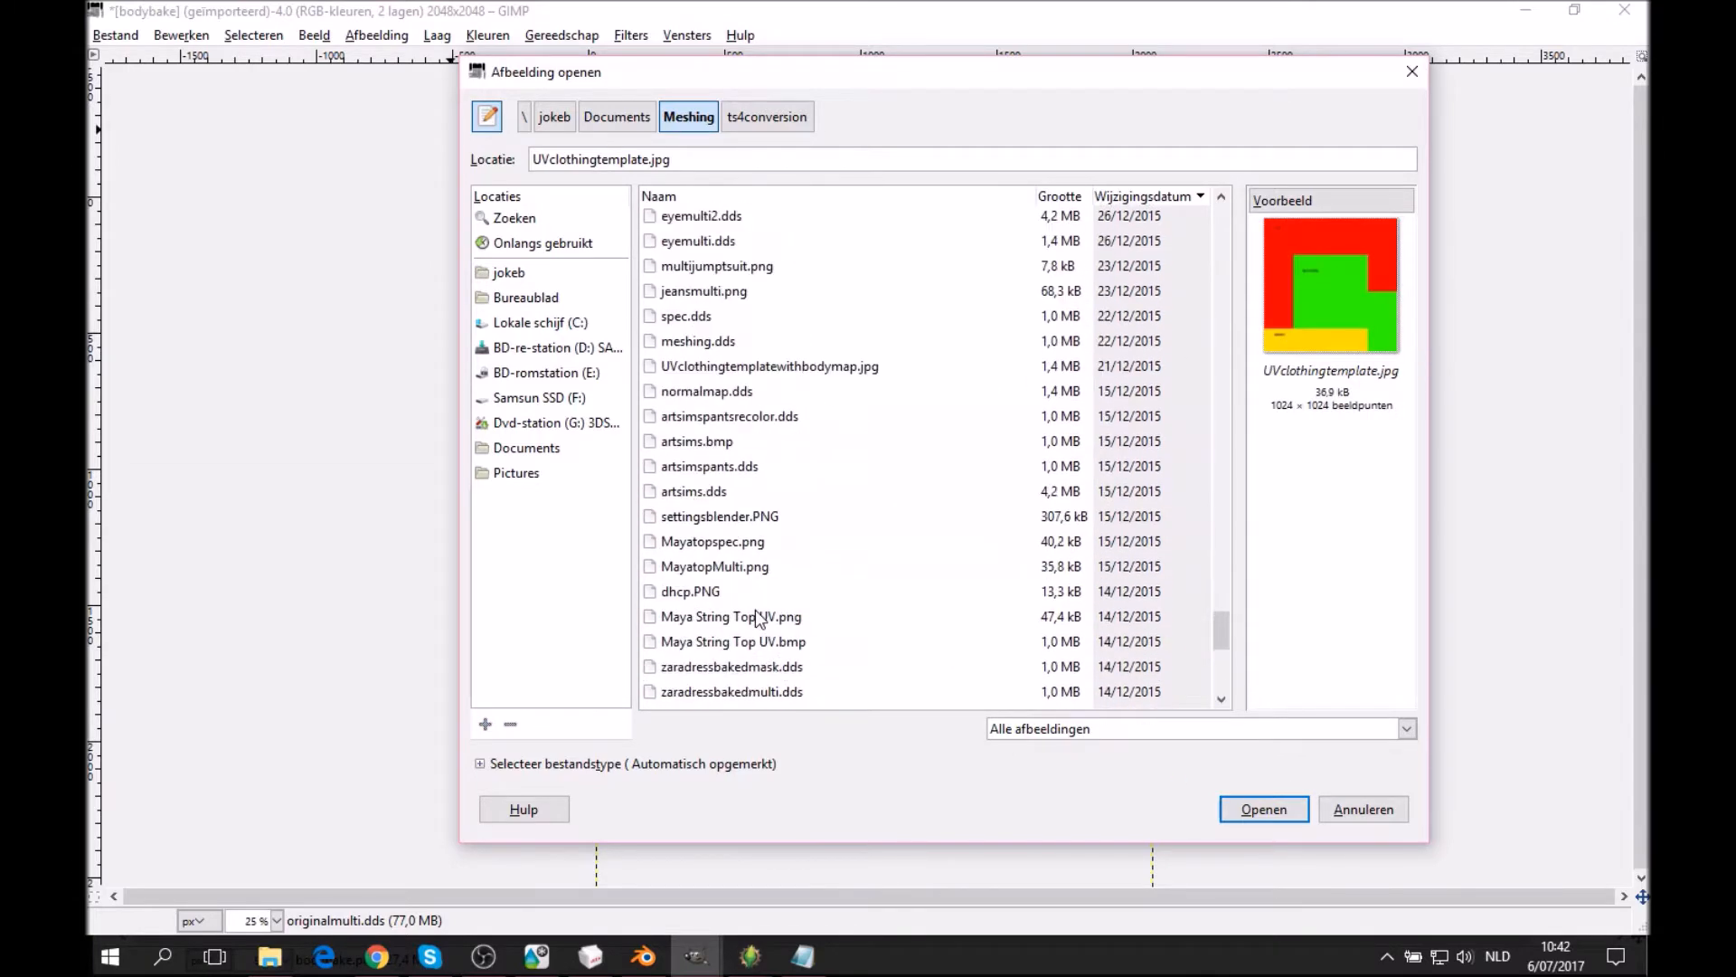
click(814, 560)
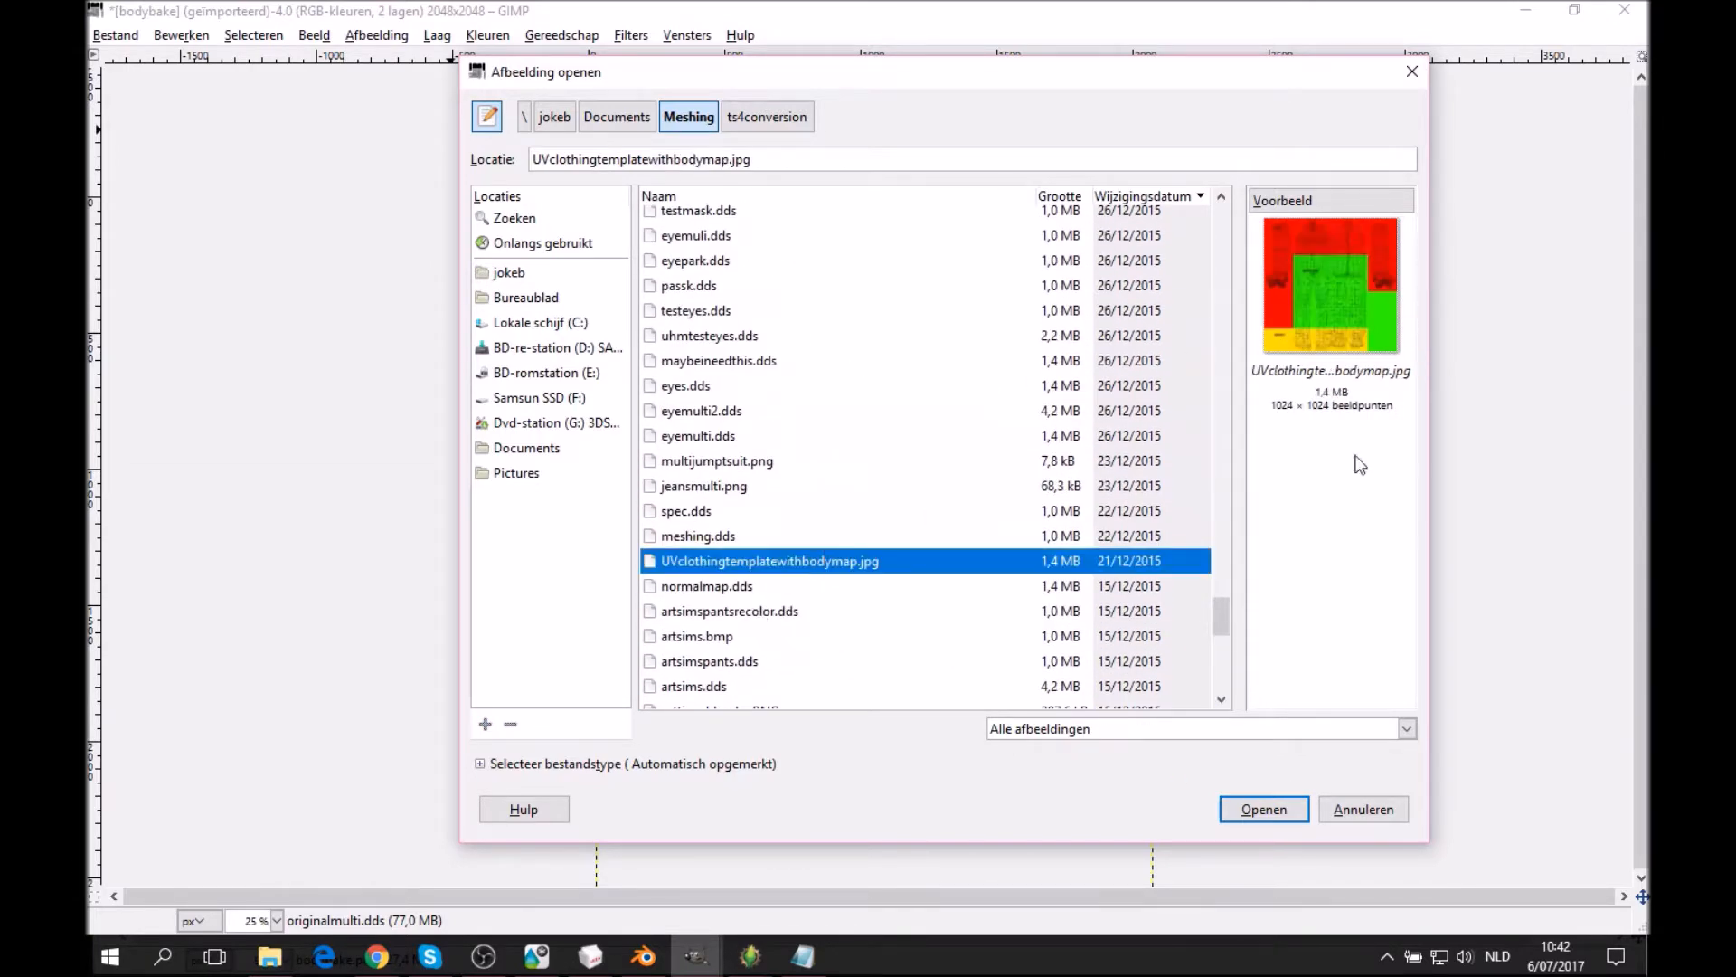
click(1262, 809)
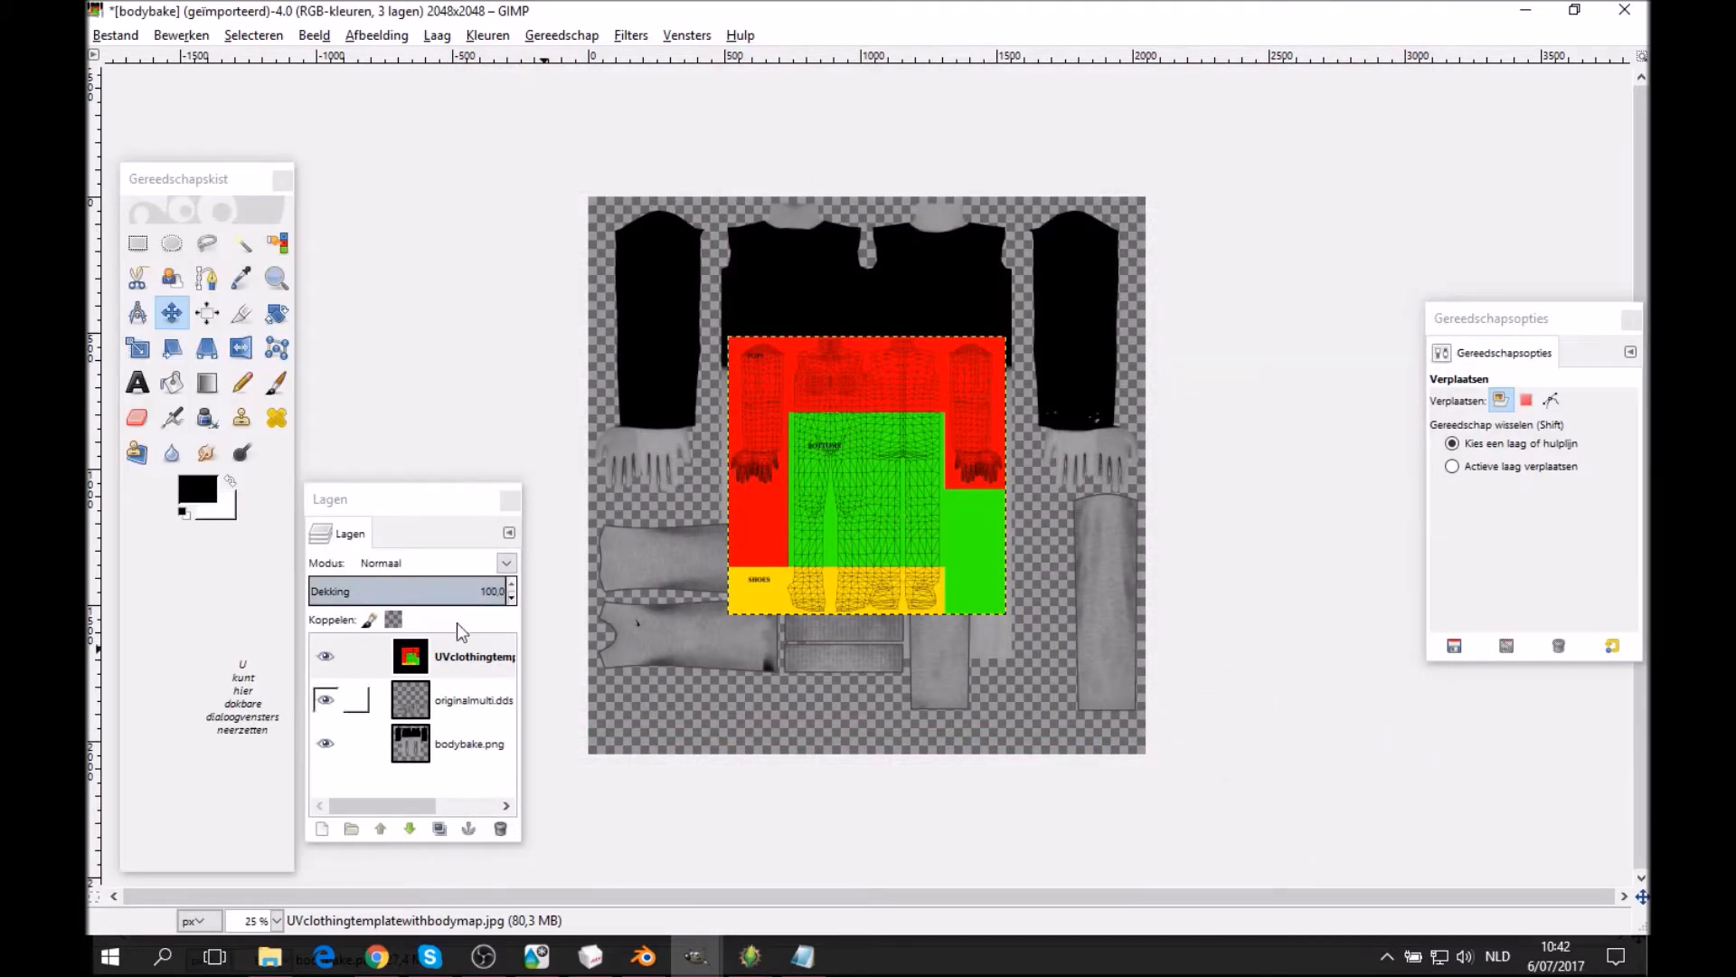
Scale the UV clothing template layer to 2048 x 2048 px.
right_click(477, 649)
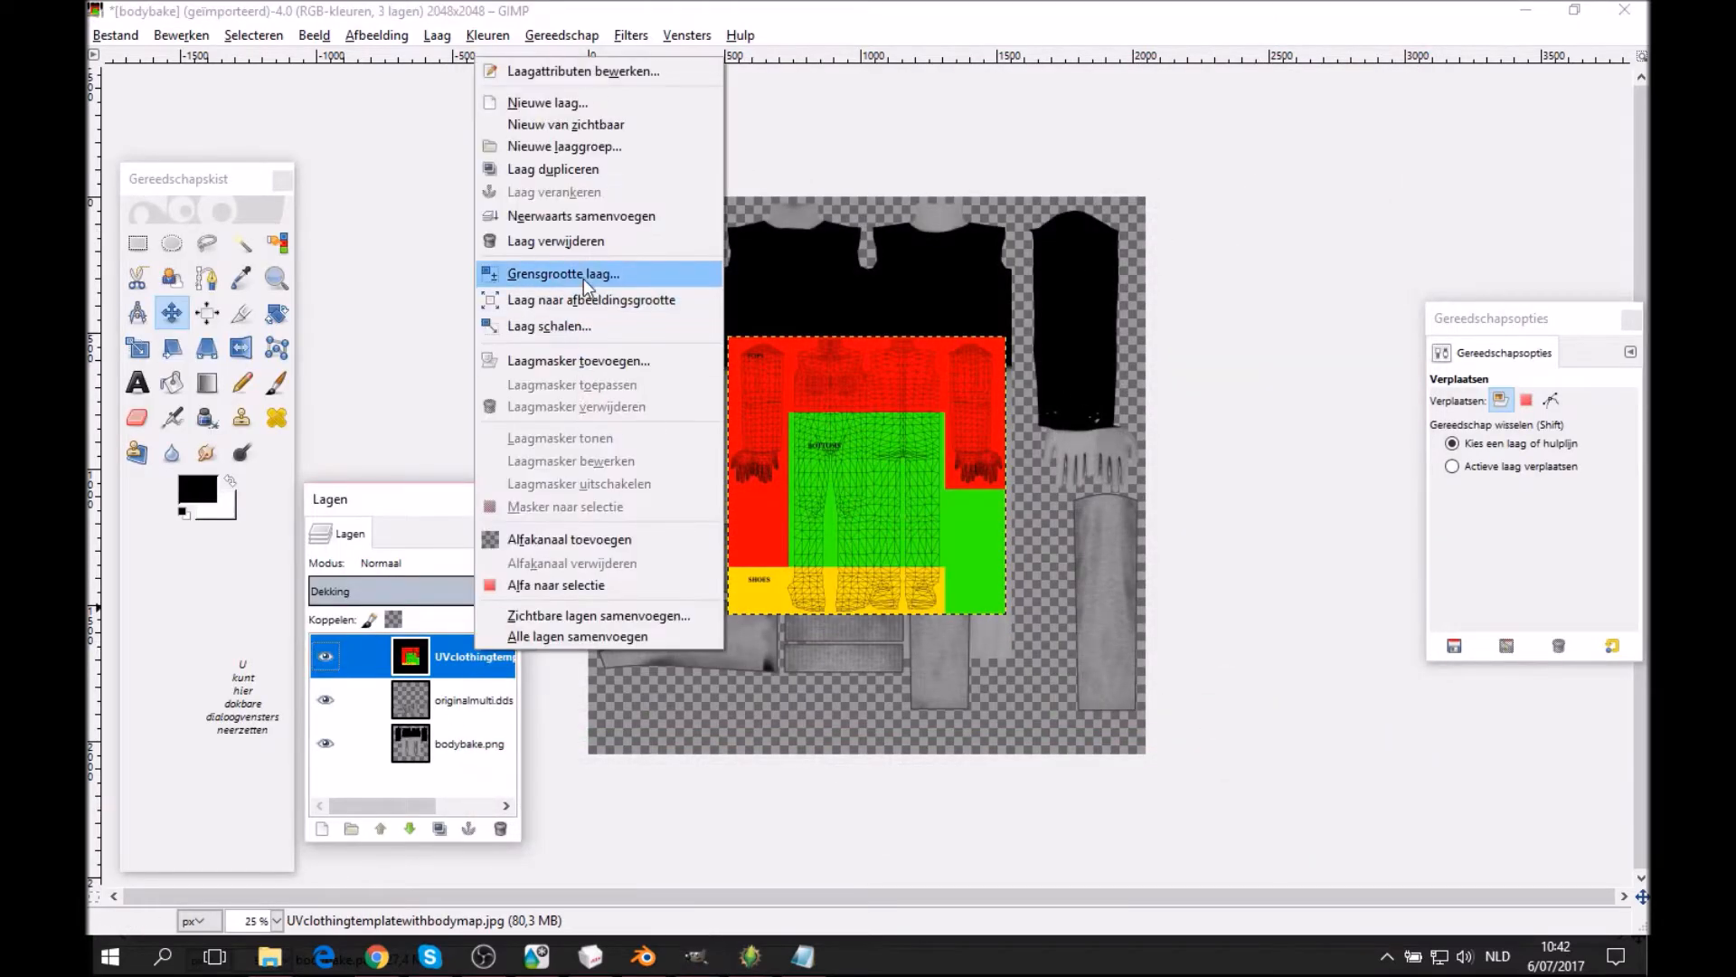
click(583, 325)
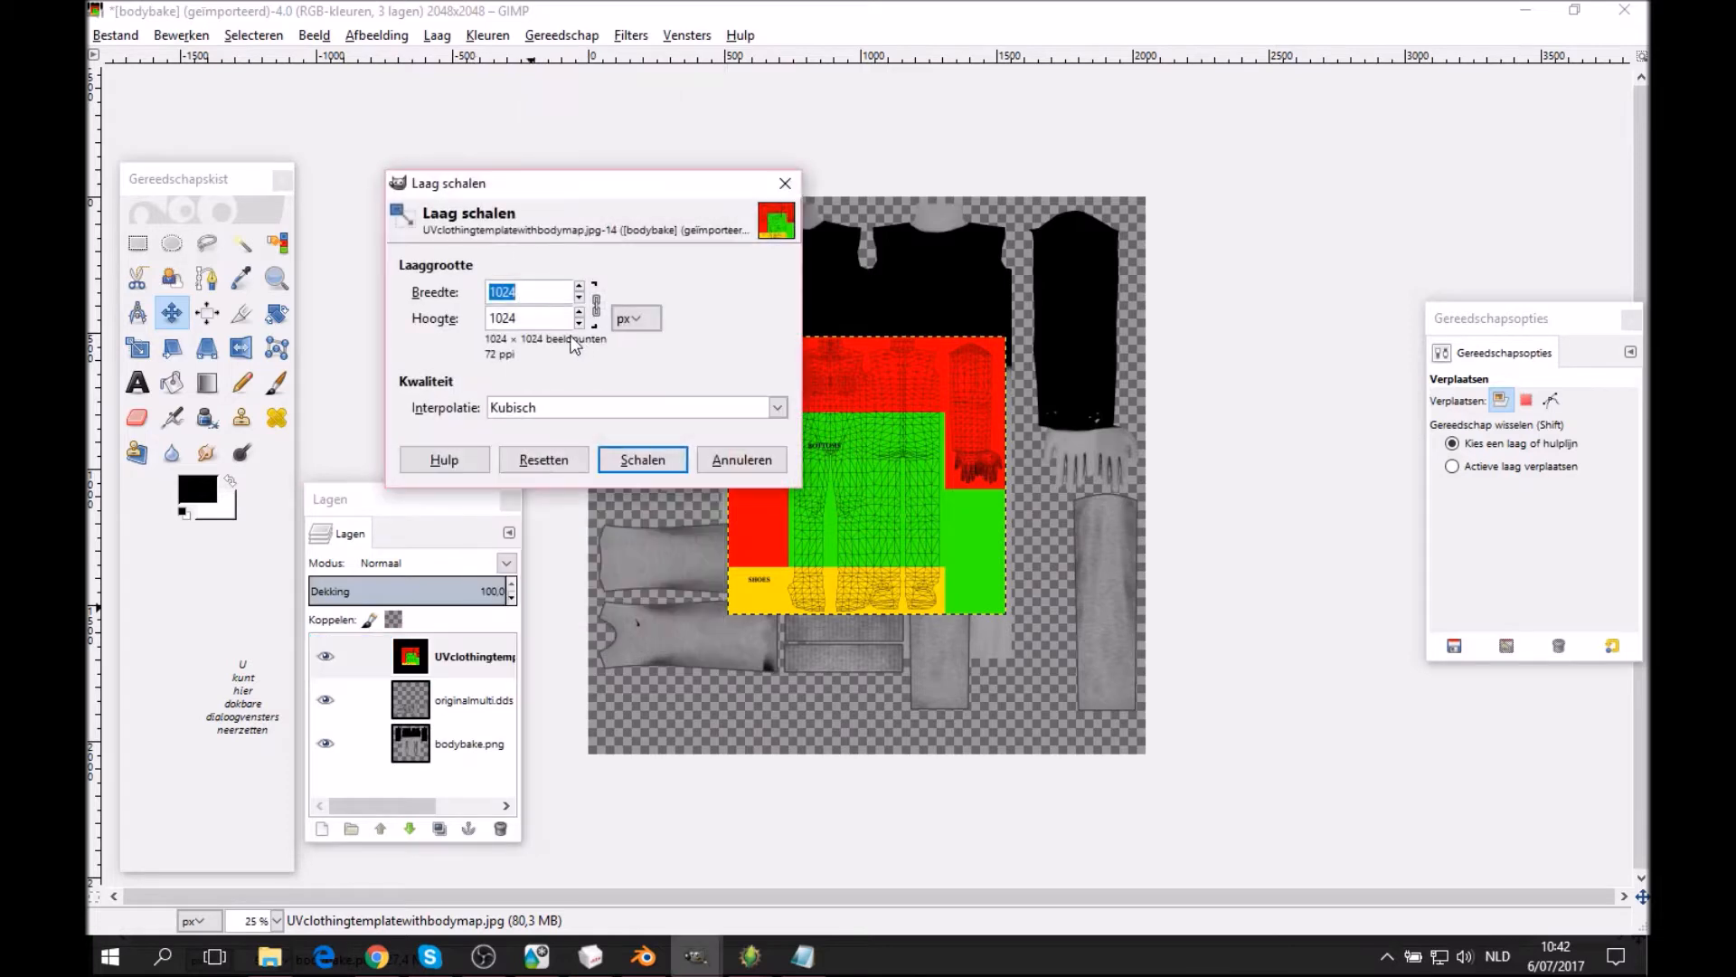
text(2048)
key(Tab)
text(2048)
click(651, 456)
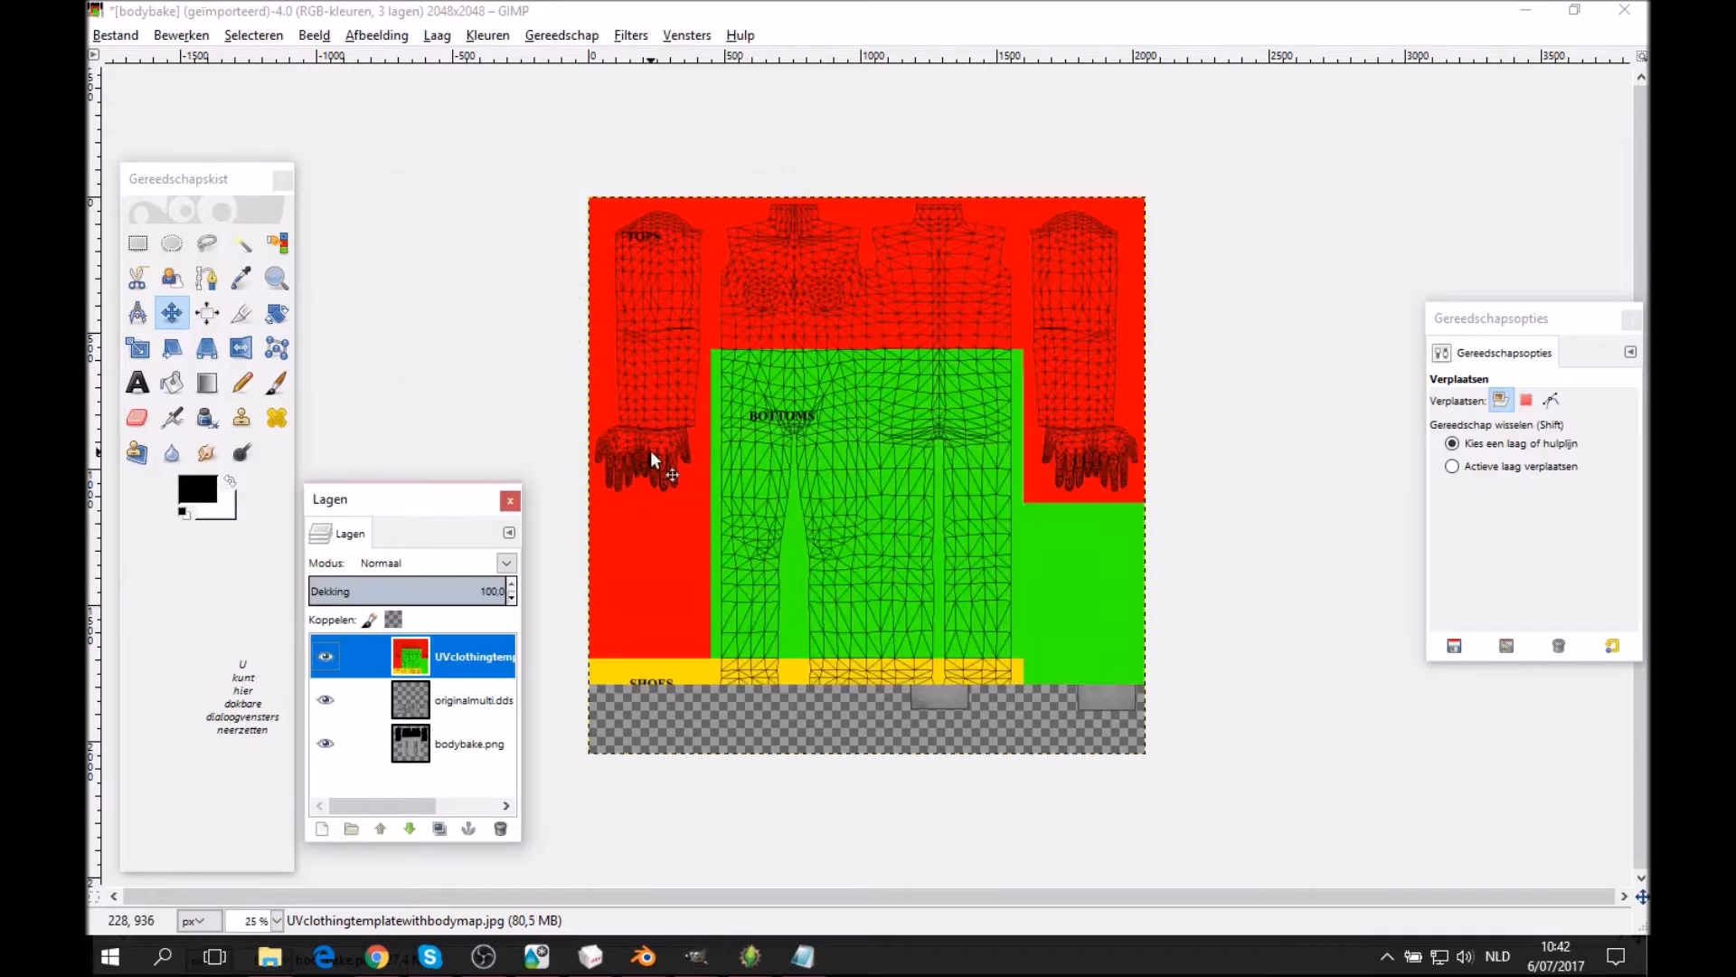
Move the UV clothing template layer to the bottom of the layer stack, beneath originalmulti.dds and bodybake.png.
drag(443, 657, 427, 769)
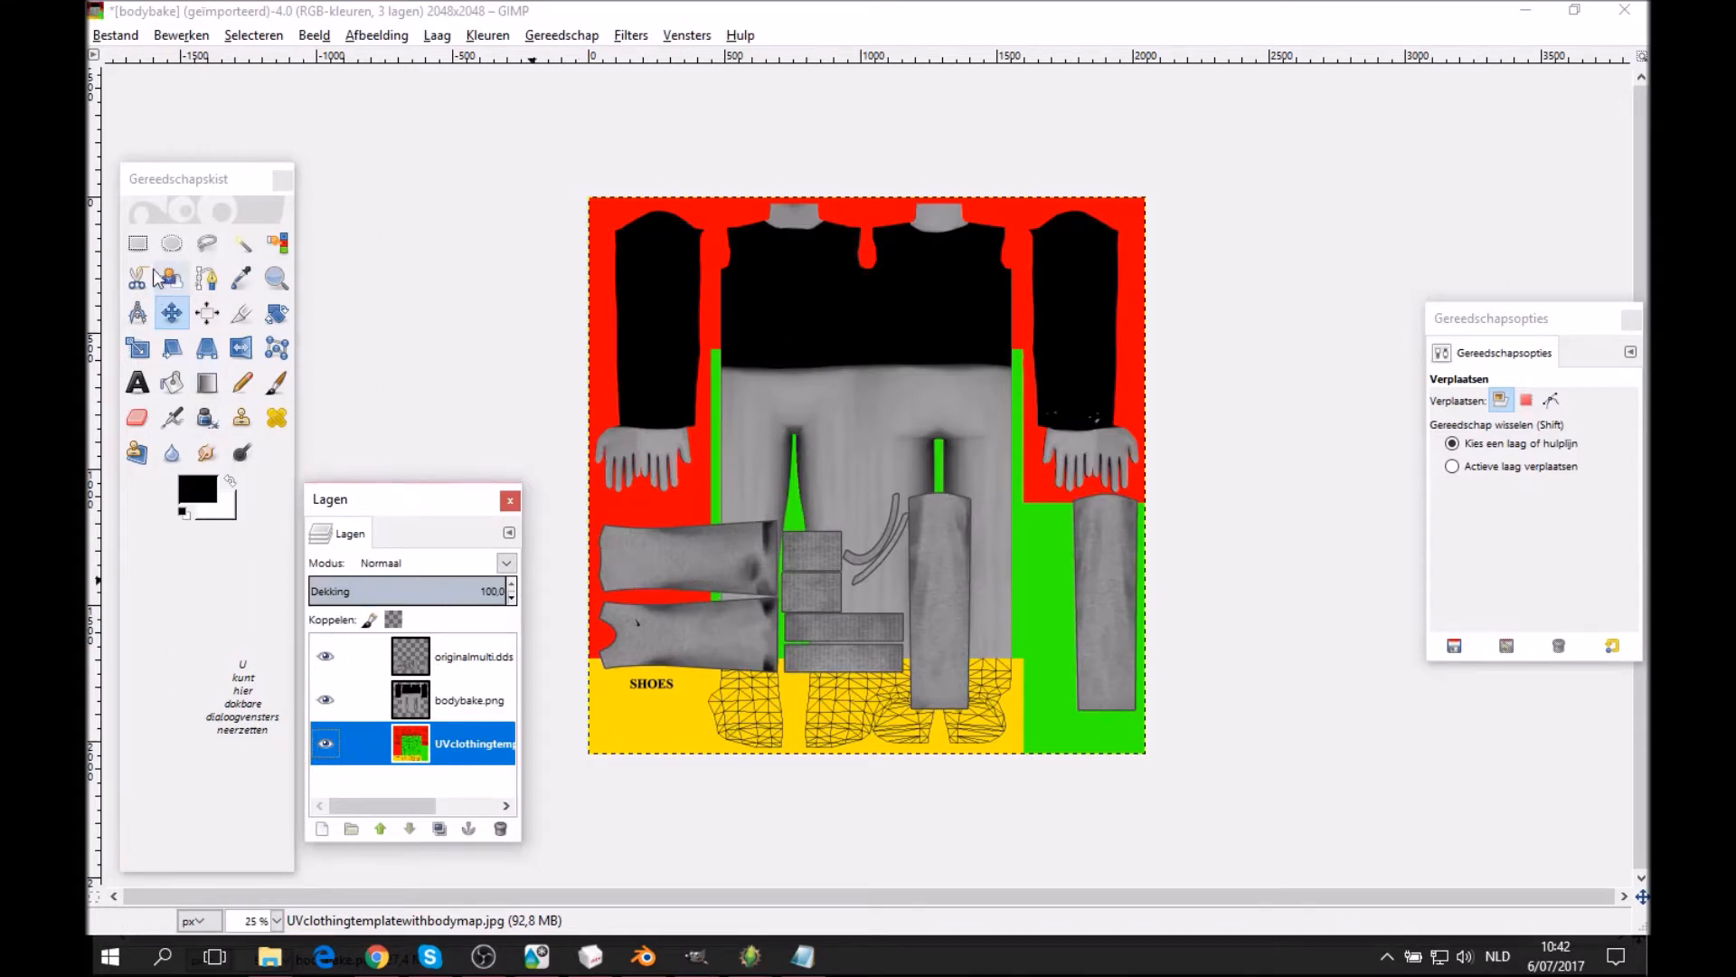
click(137, 242)
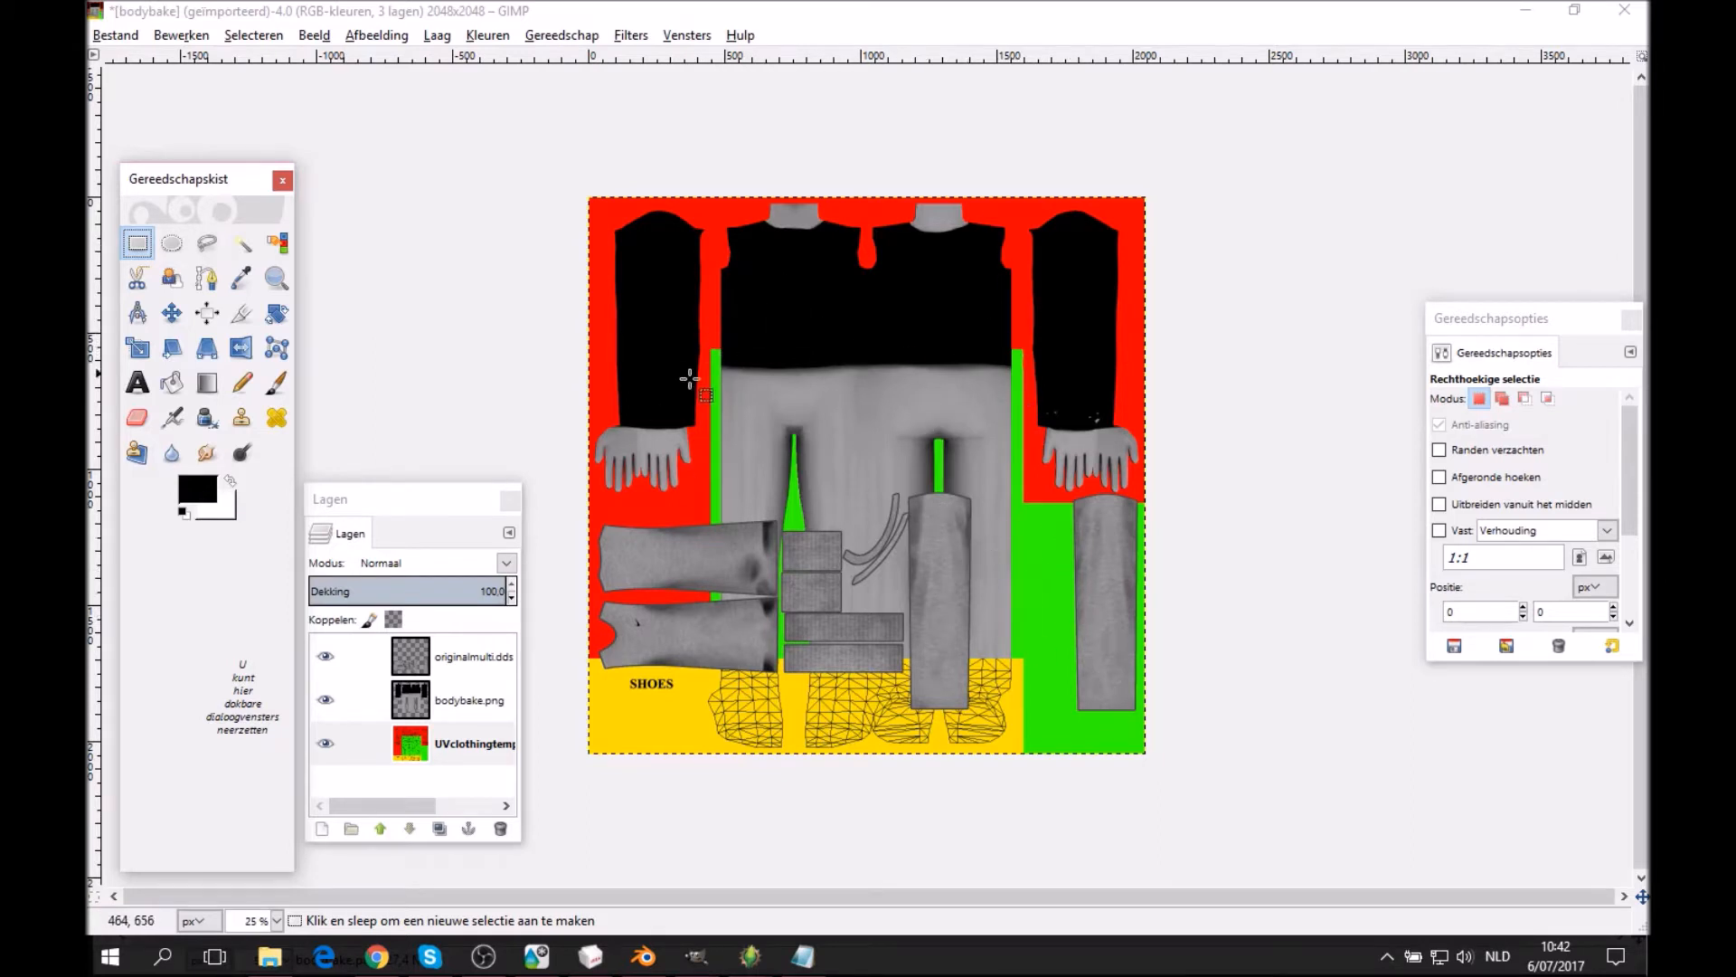
middle_drag(906, 373, 961, 330)
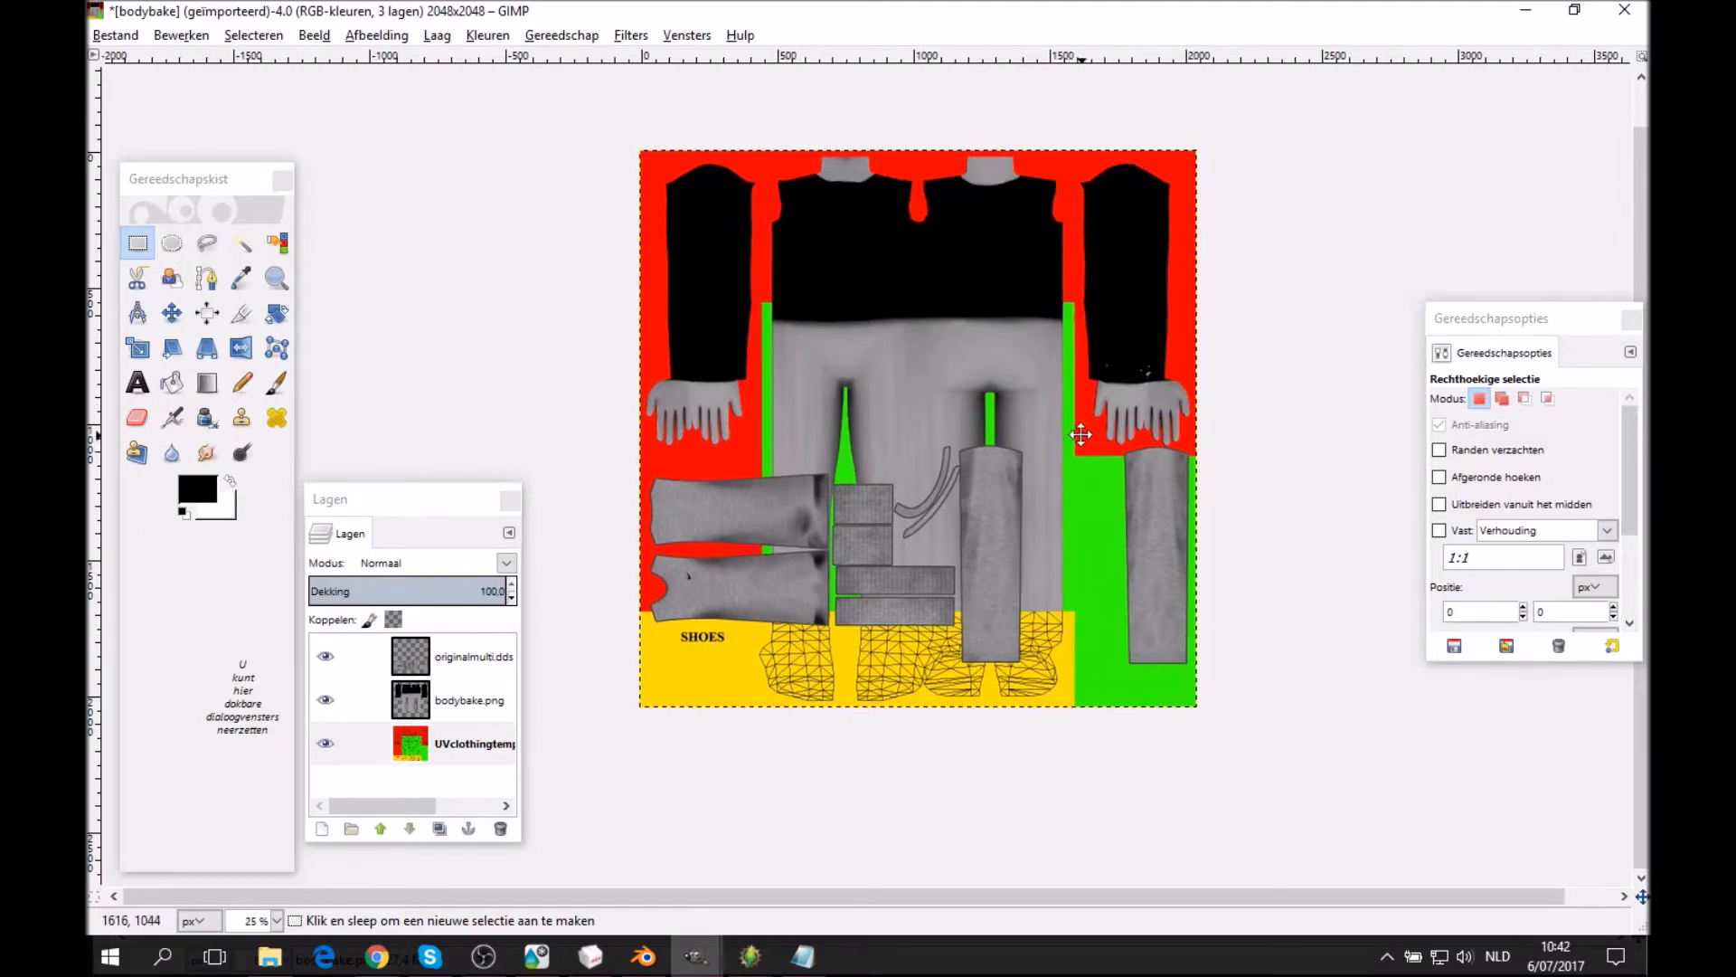
middle_drag(1105, 452, 969, 425)
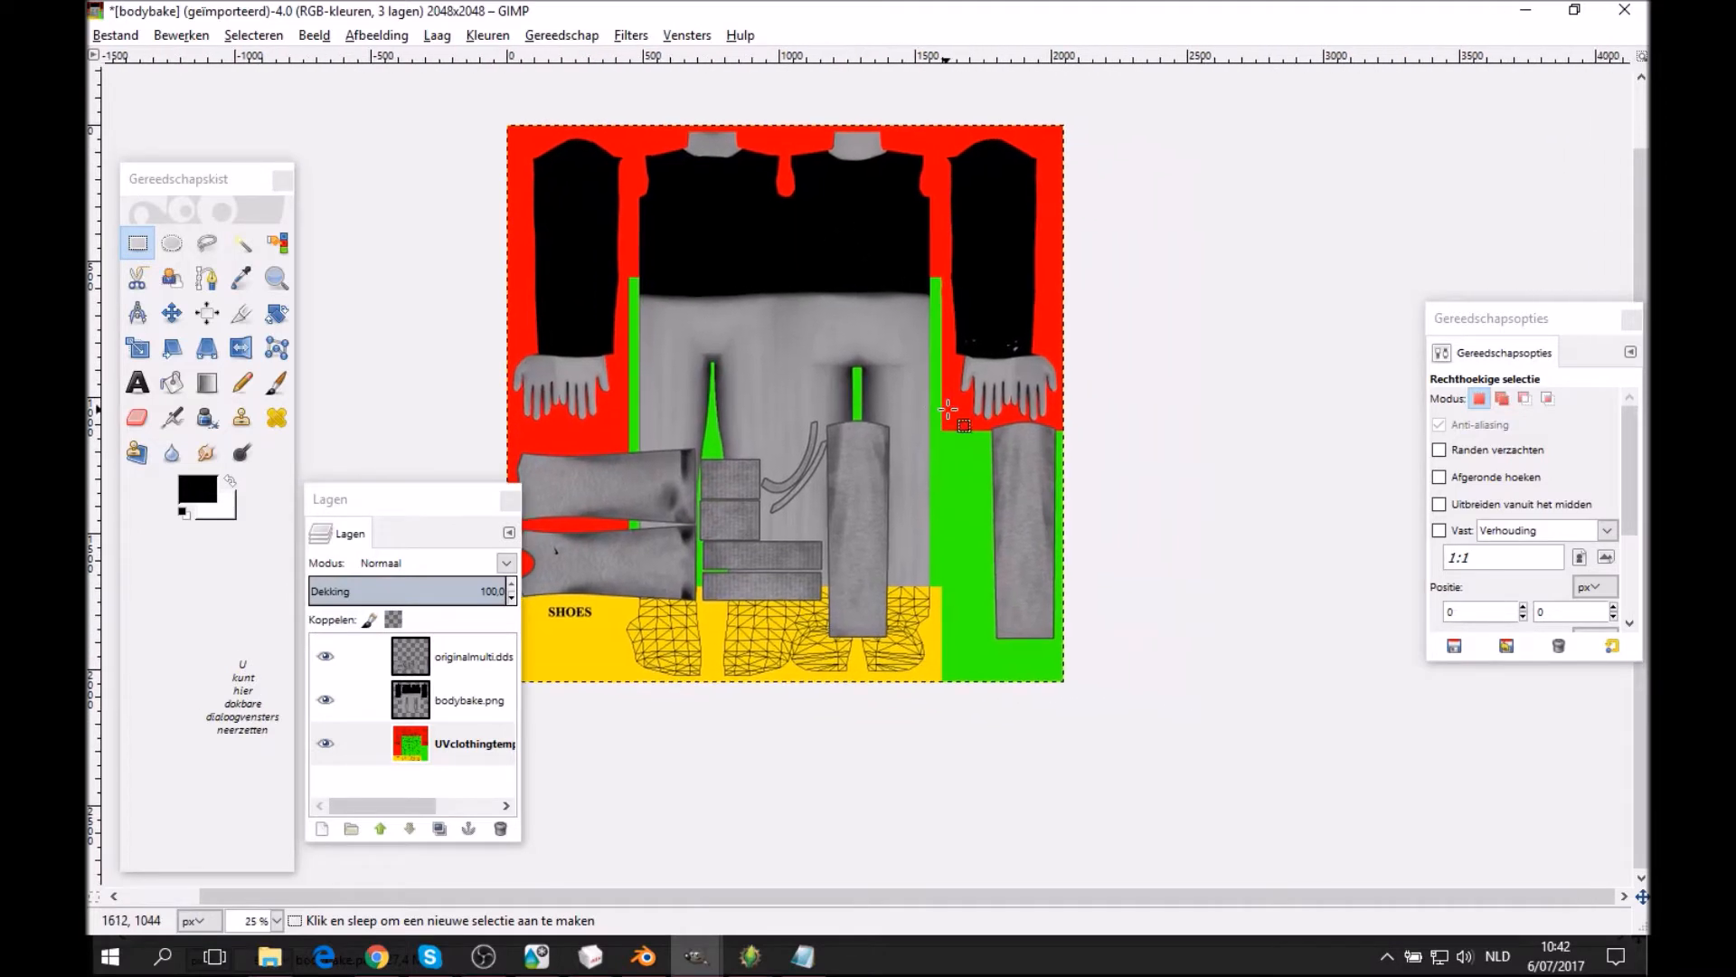
click(275, 279)
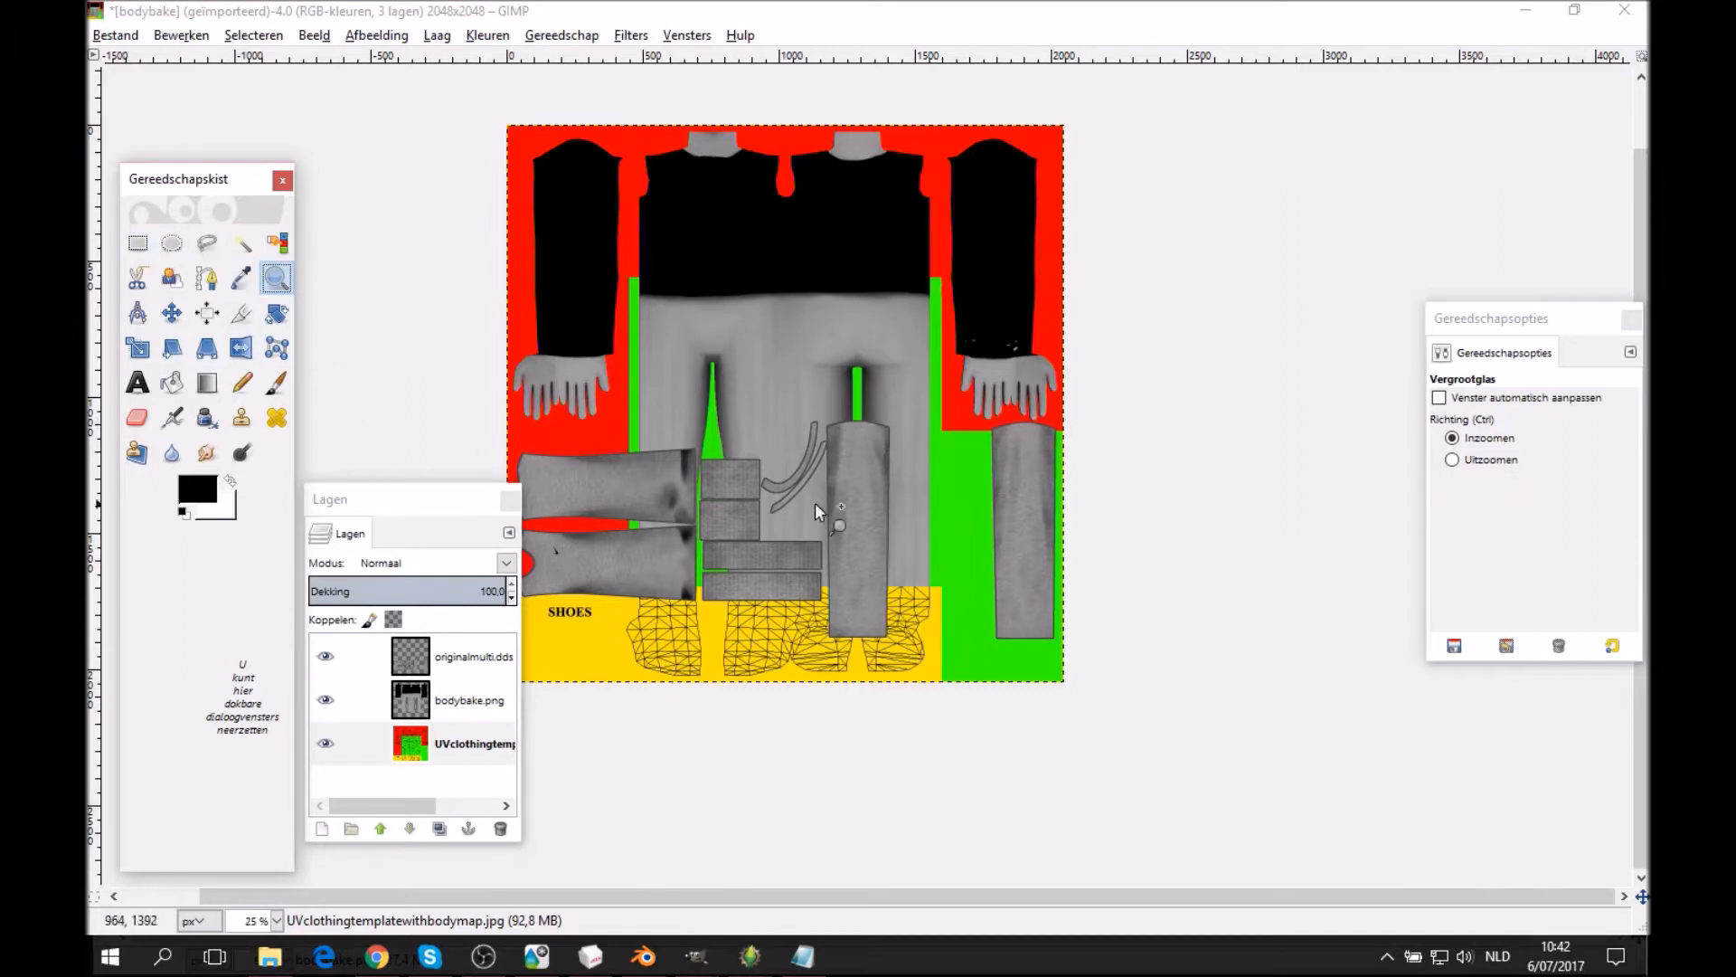
click(137, 243)
middle_drag(608, 361, 726, 356)
key(z)
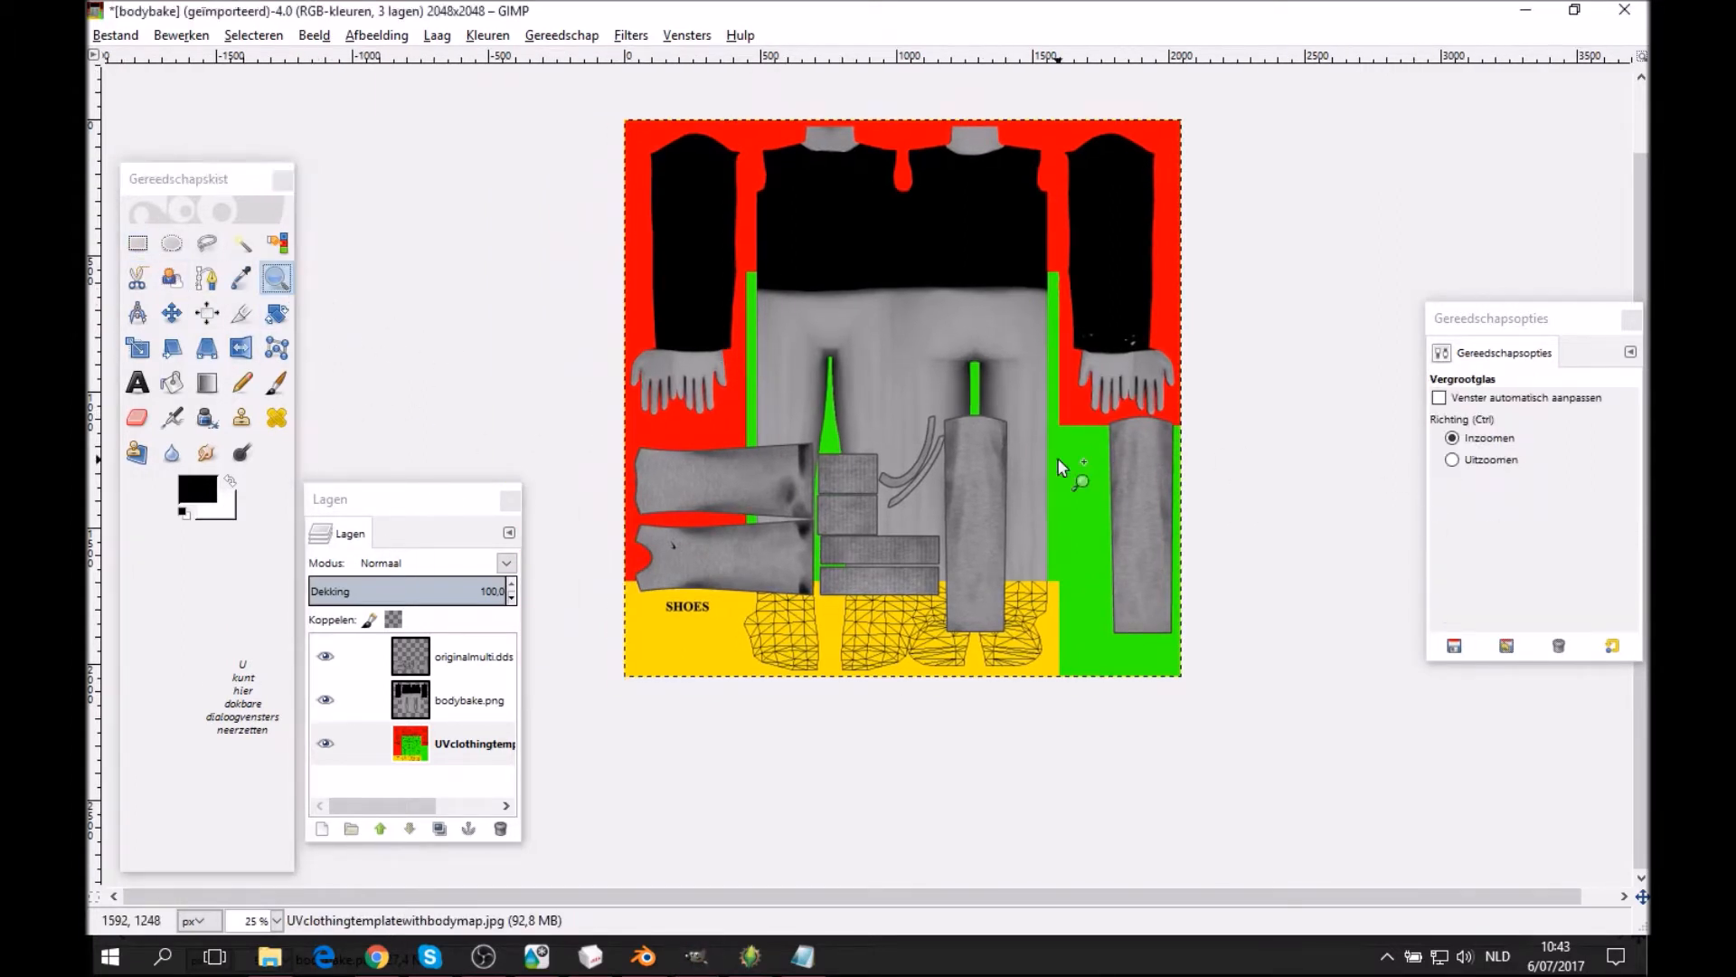
click(968, 465)
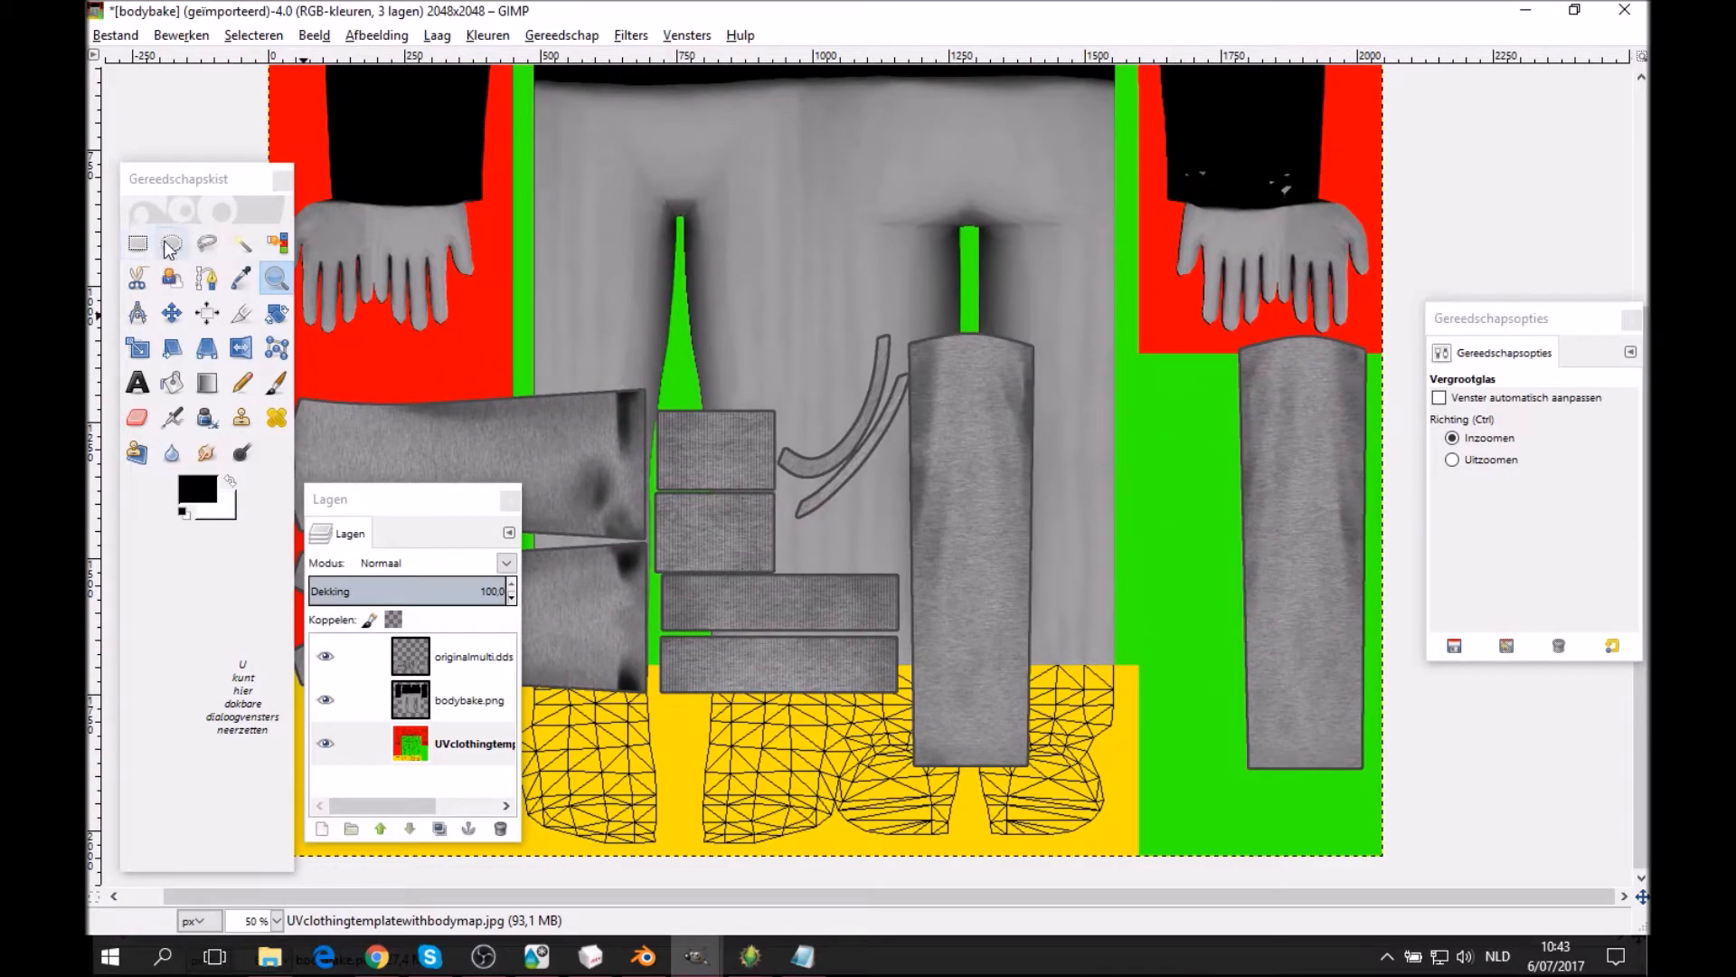
click(137, 242)
drag(1206, 331, 1422, 820)
right_click(1300, 485)
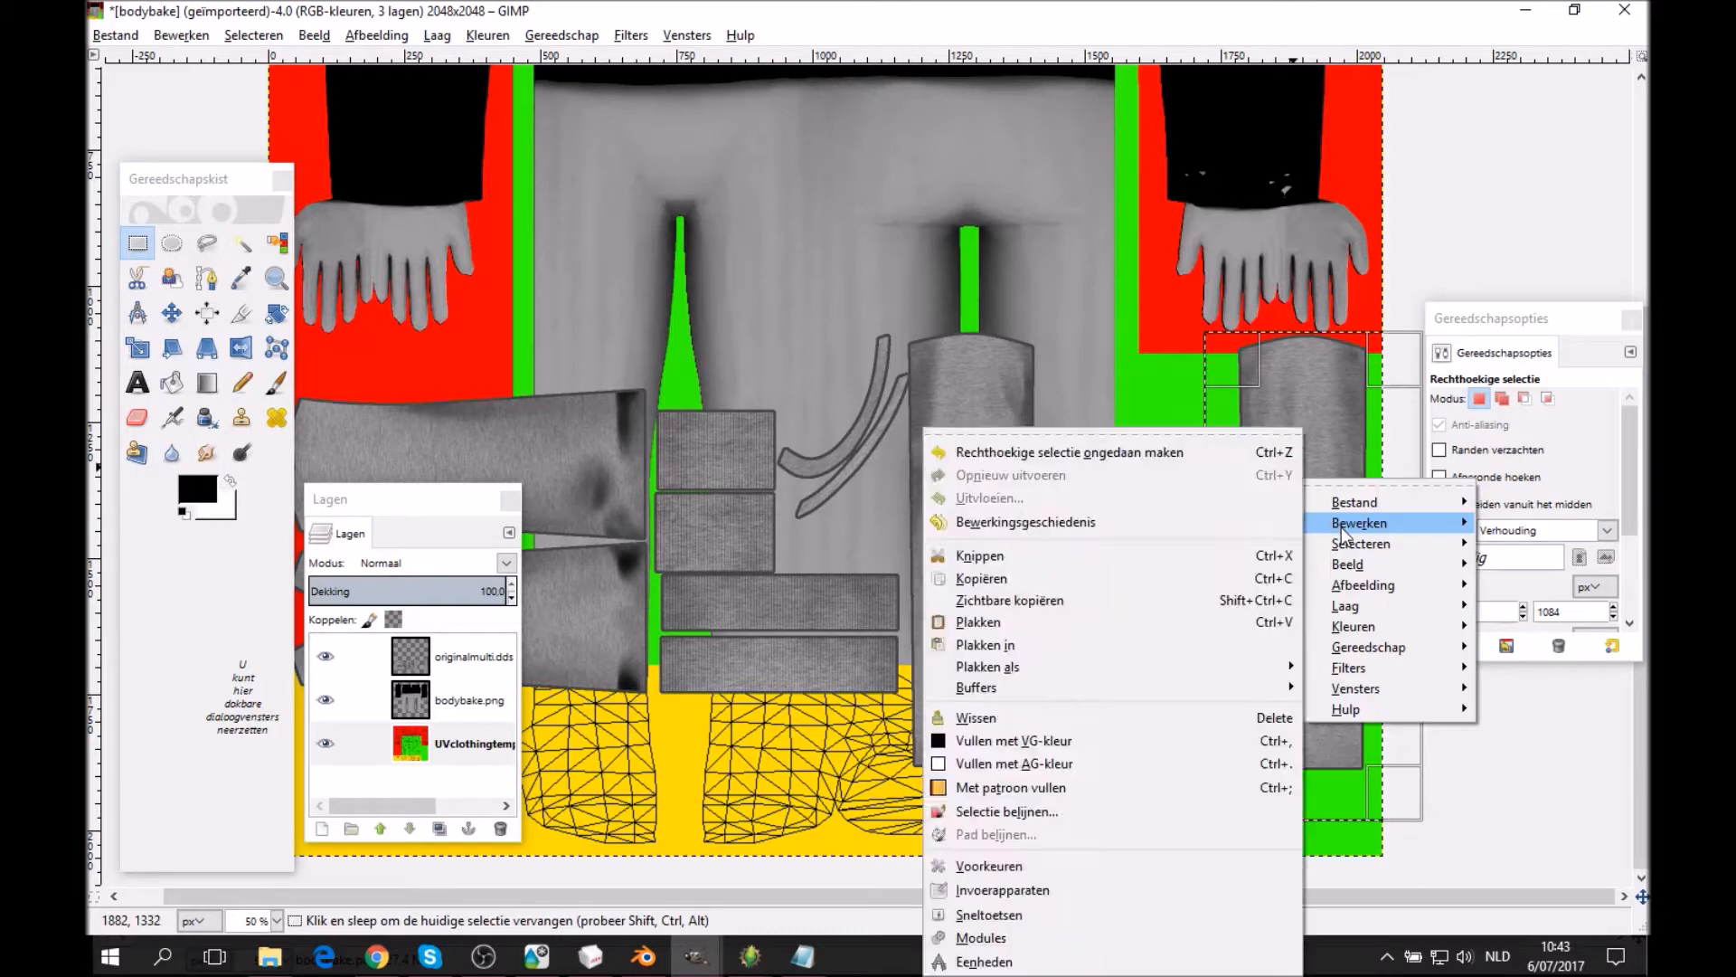
mouse_move(1365, 534)
click(1036, 575)
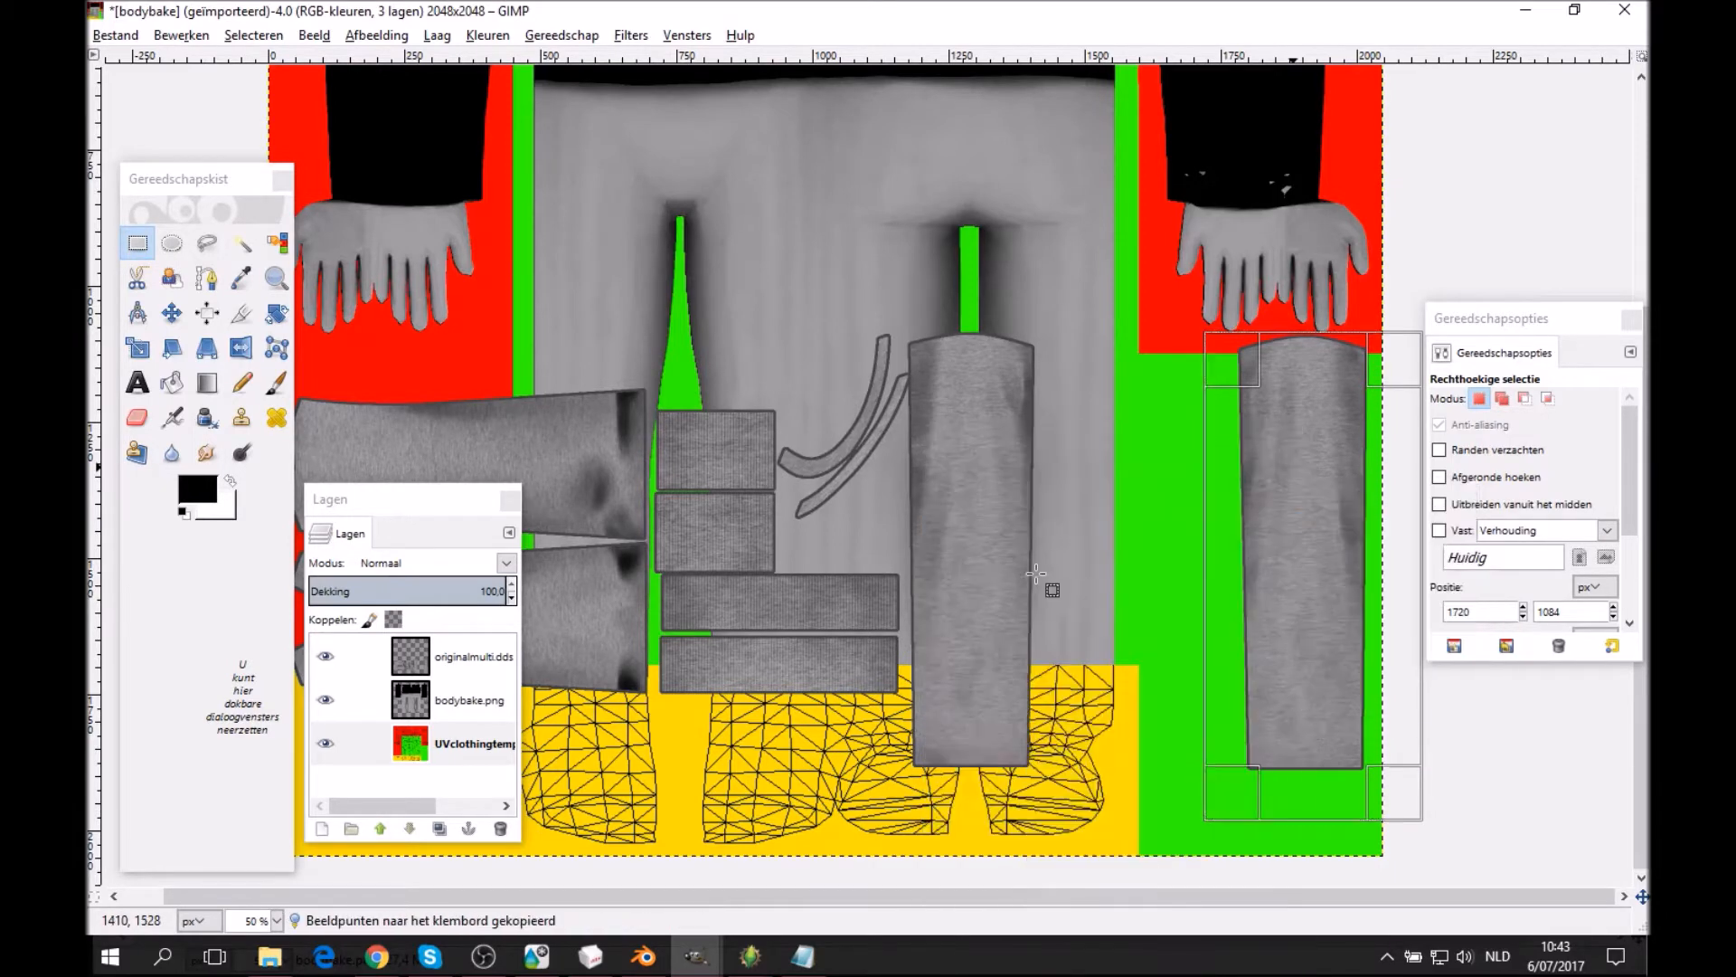
click(457, 700)
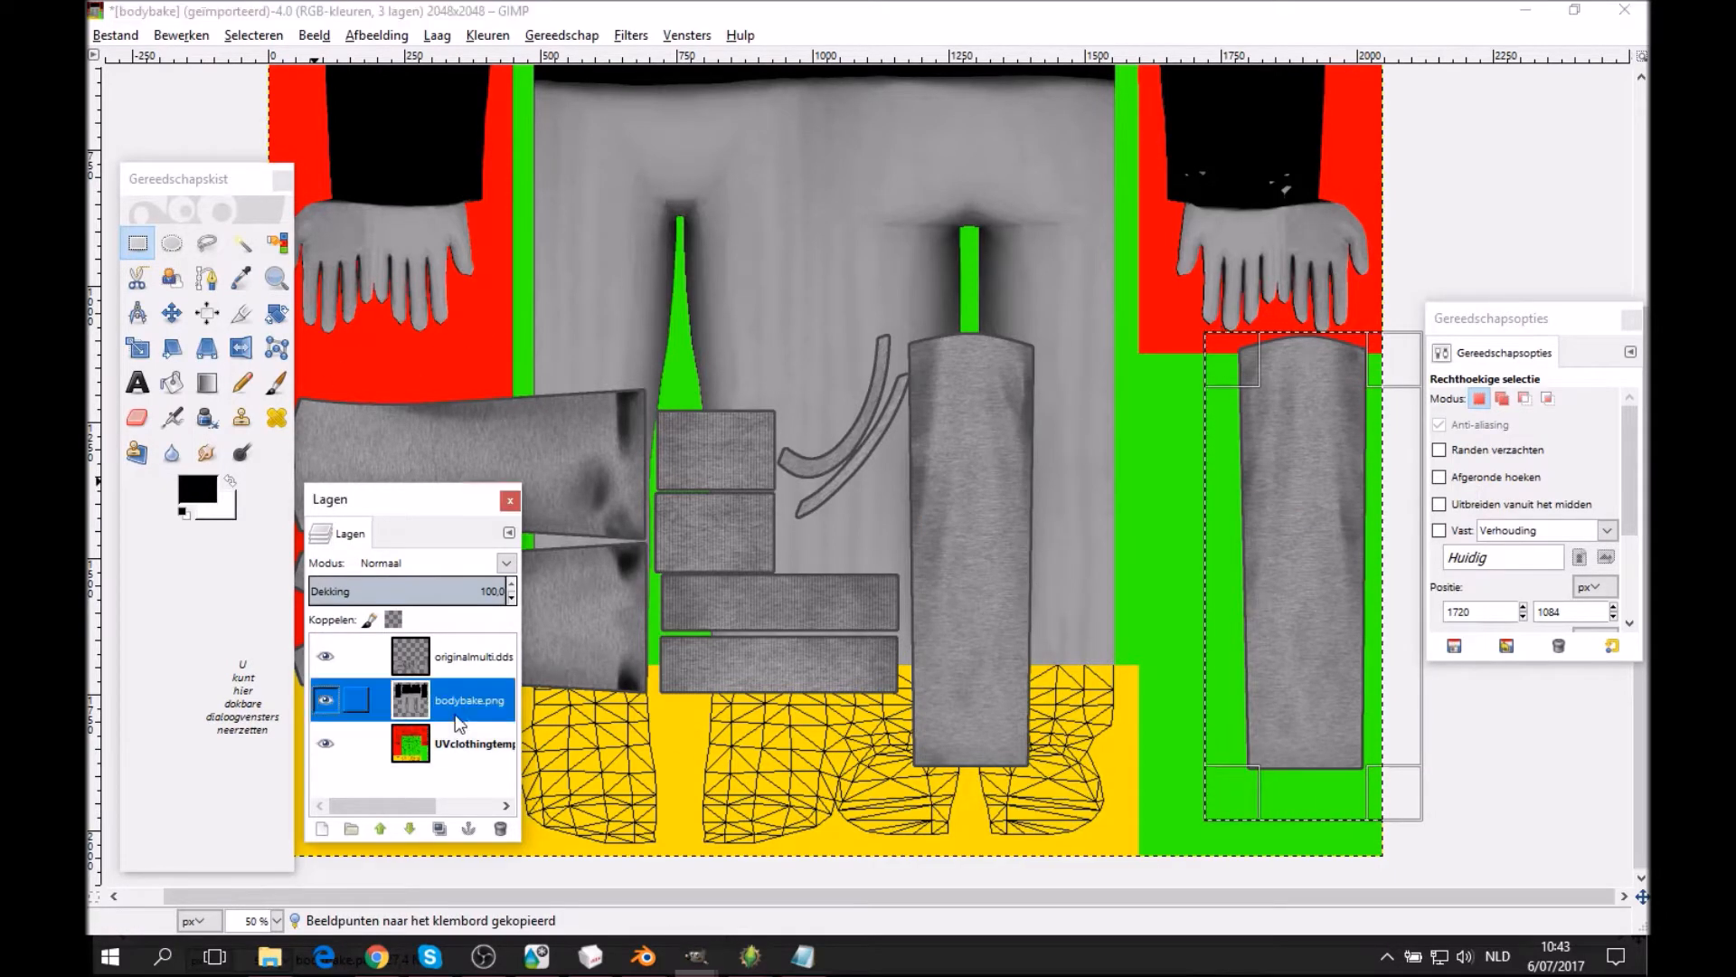
click(859, 310)
right_click(817, 380)
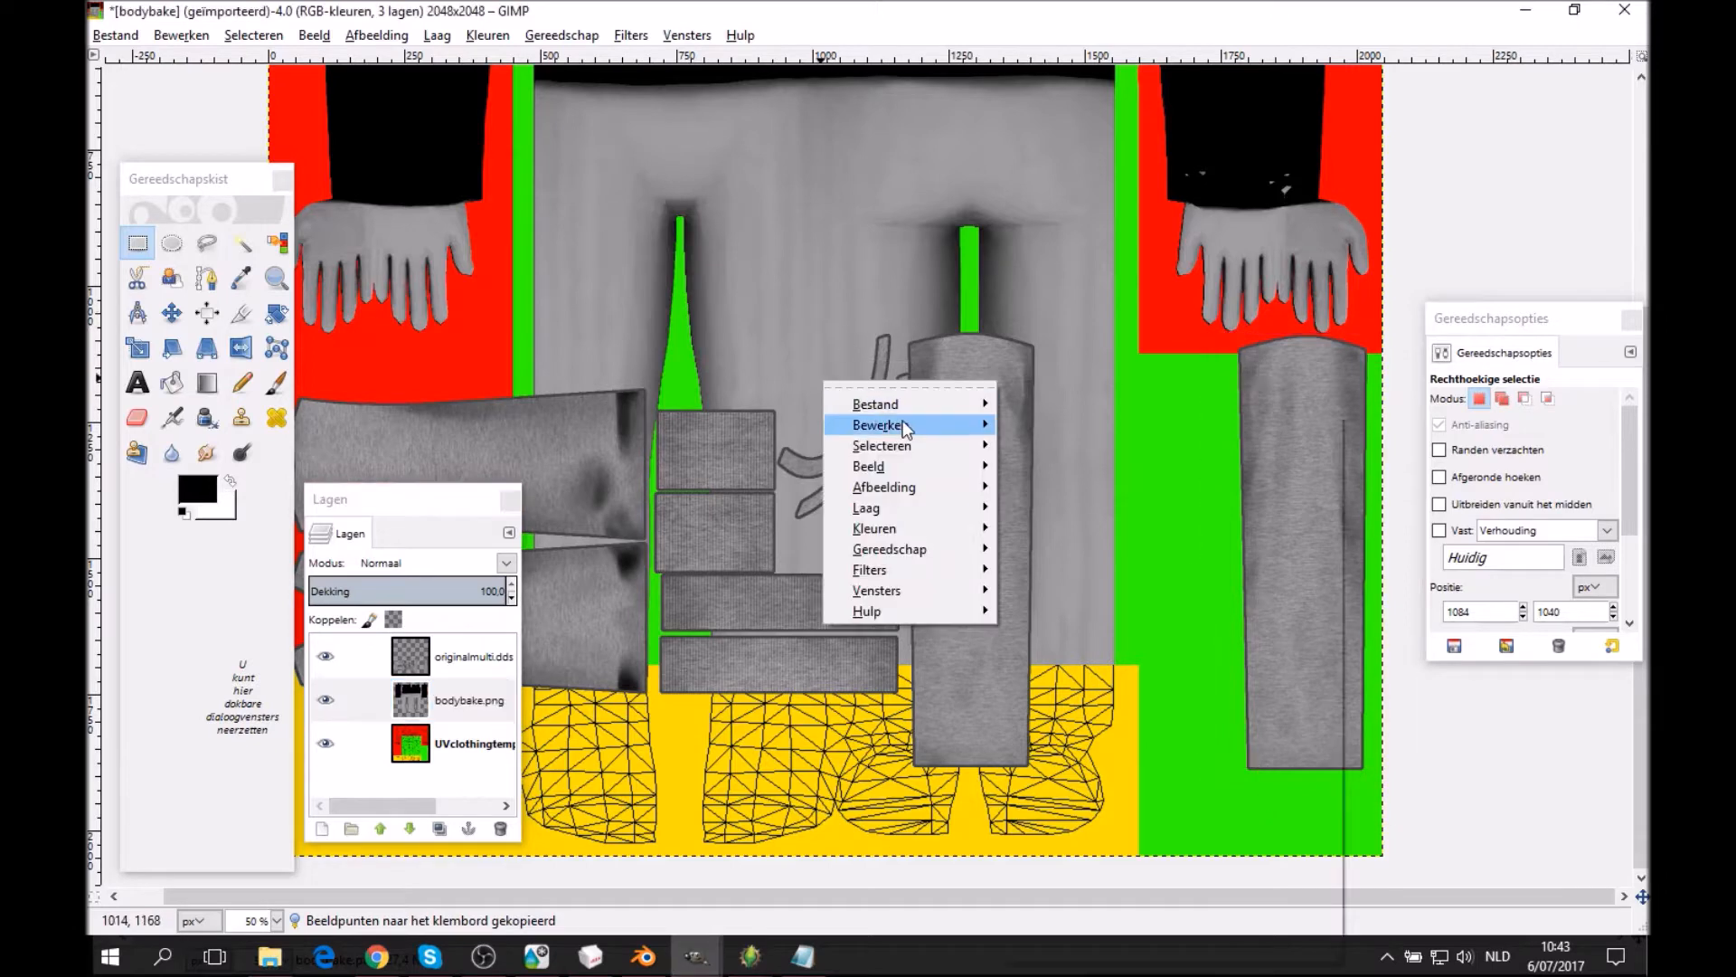
mouse_move(895, 425)
click(1148, 600)
middle_drag(973, 254, 992, 310)
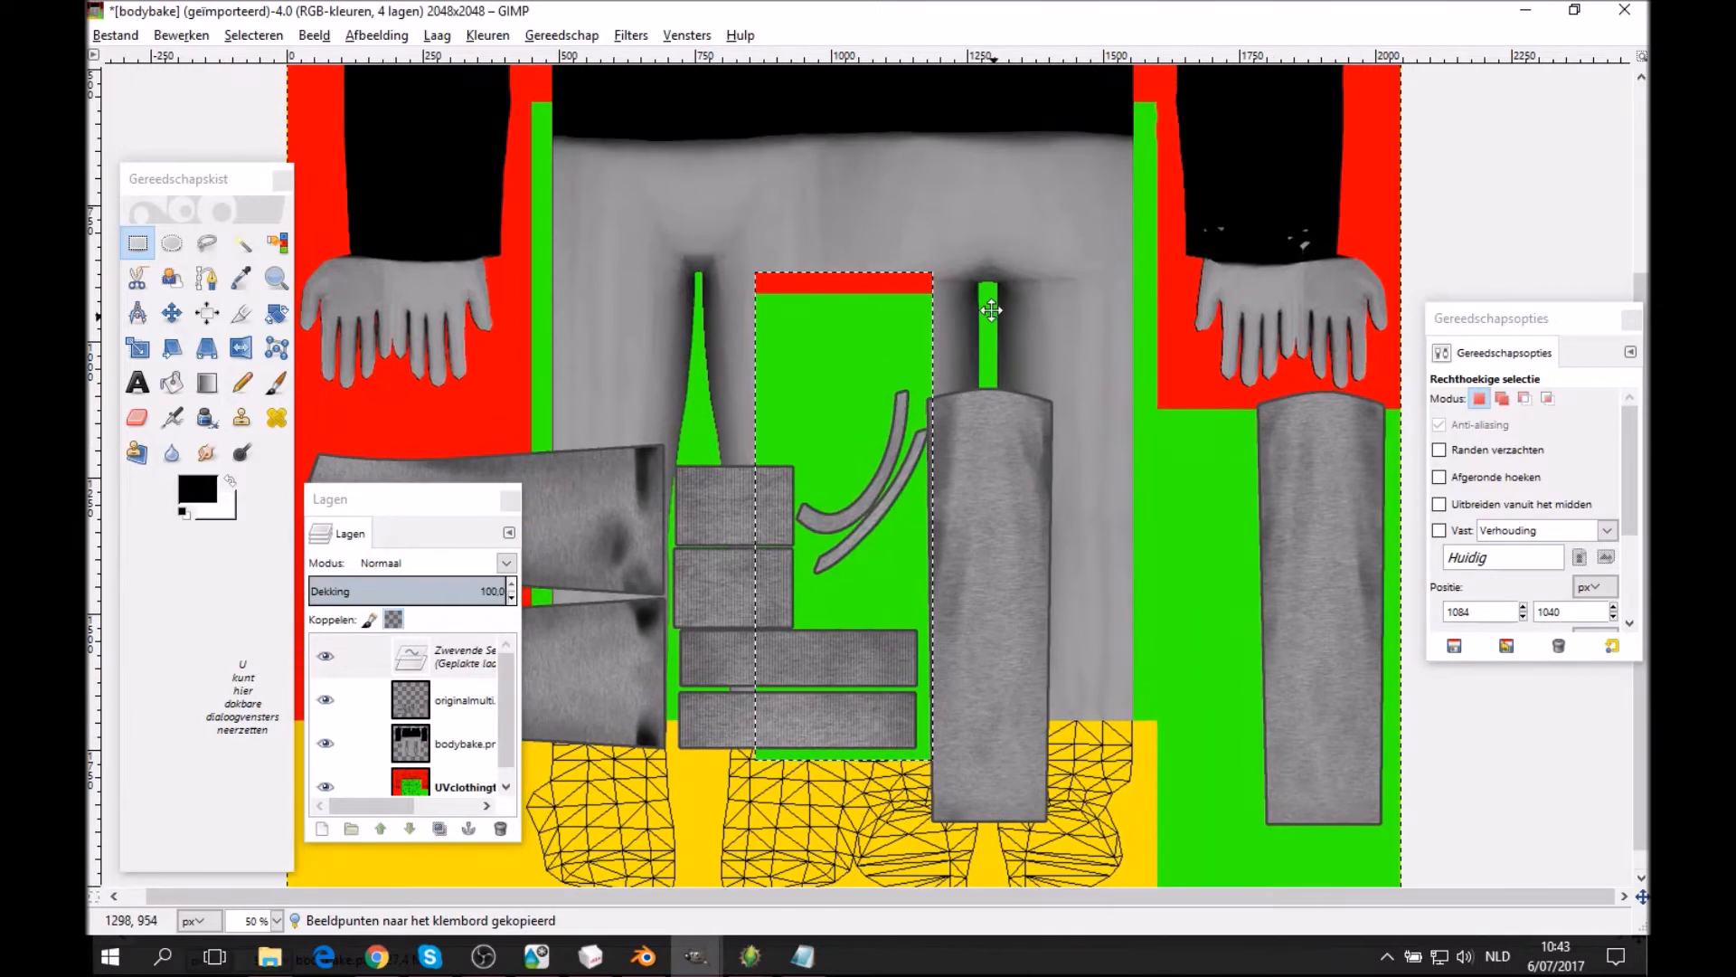
right_click(470, 656)
click(542, 112)
right_click(450, 653)
click(524, 246)
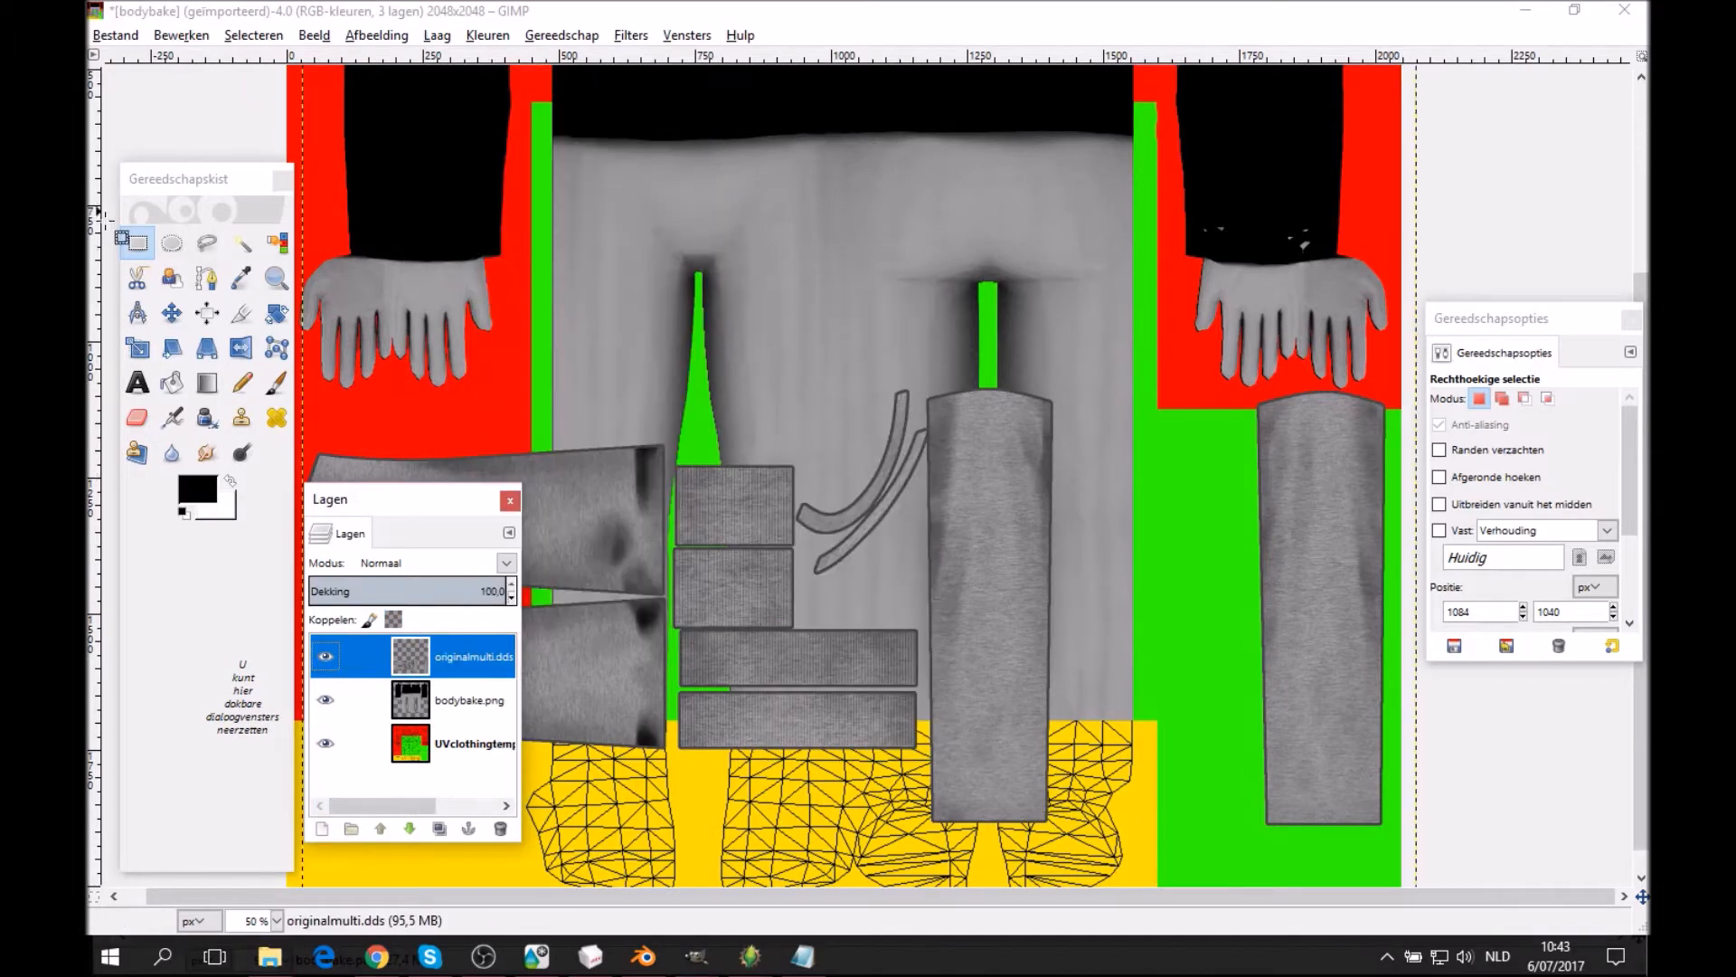
Copy the rightmost sleeve piece from the originalmulti.dds layer using a rectangular selection.
click(443, 666)
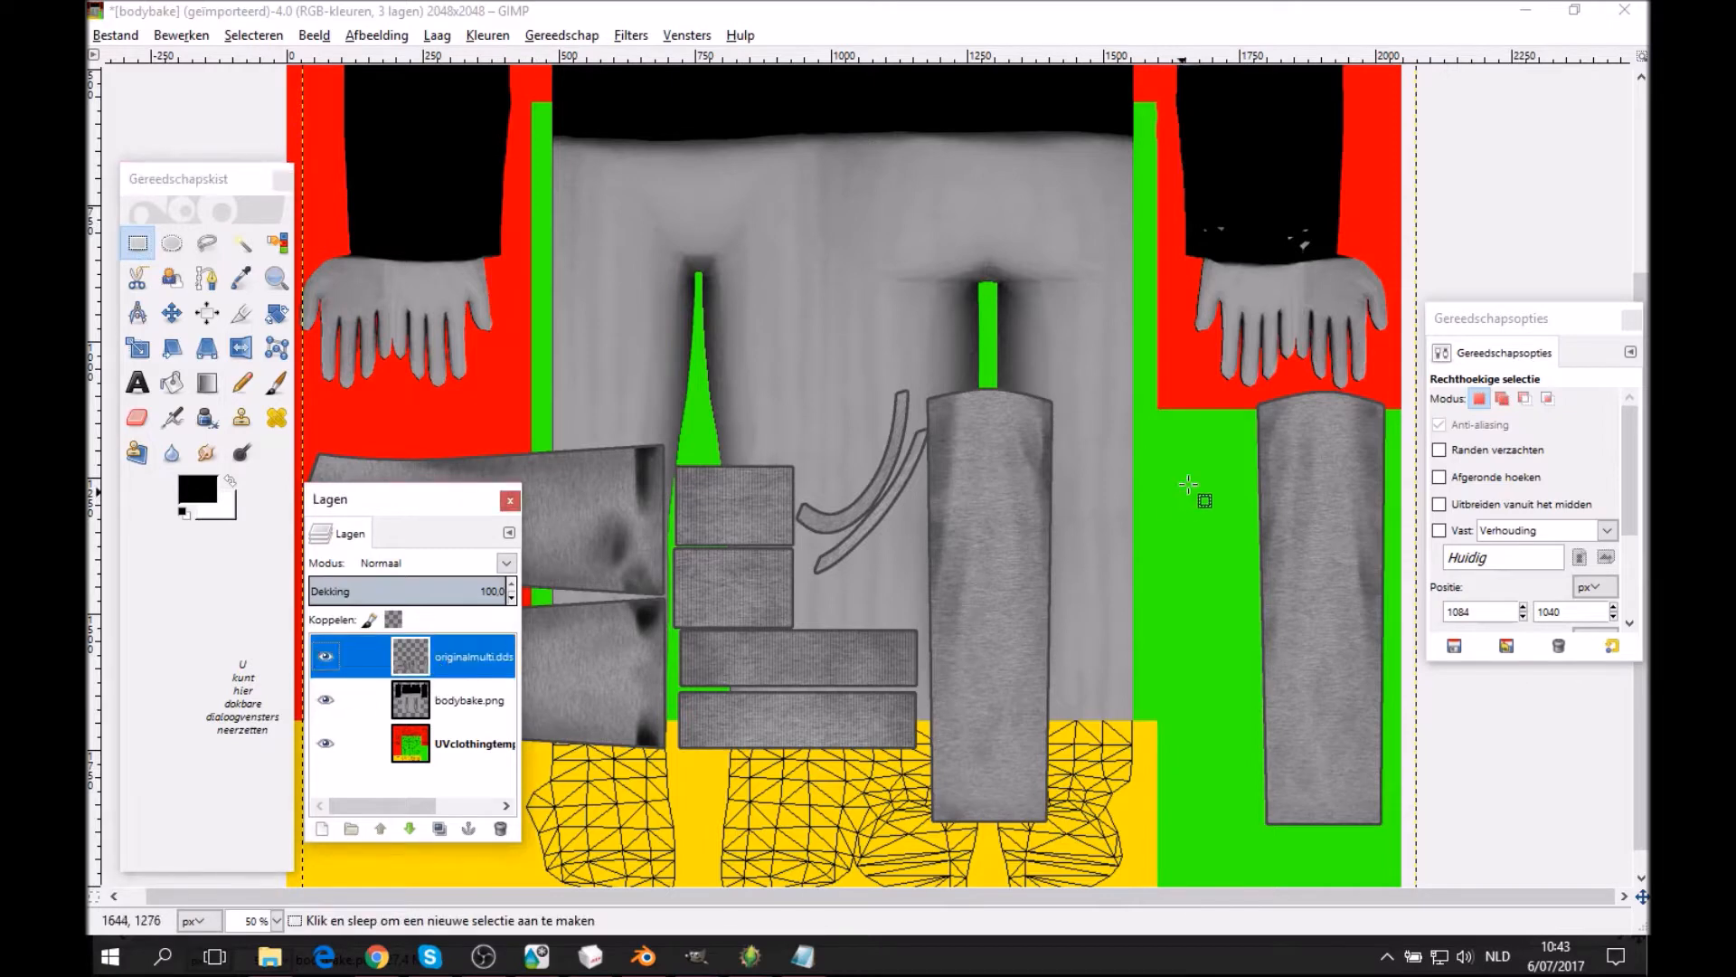
drag(1197, 368, 1415, 864)
right_click(1300, 550)
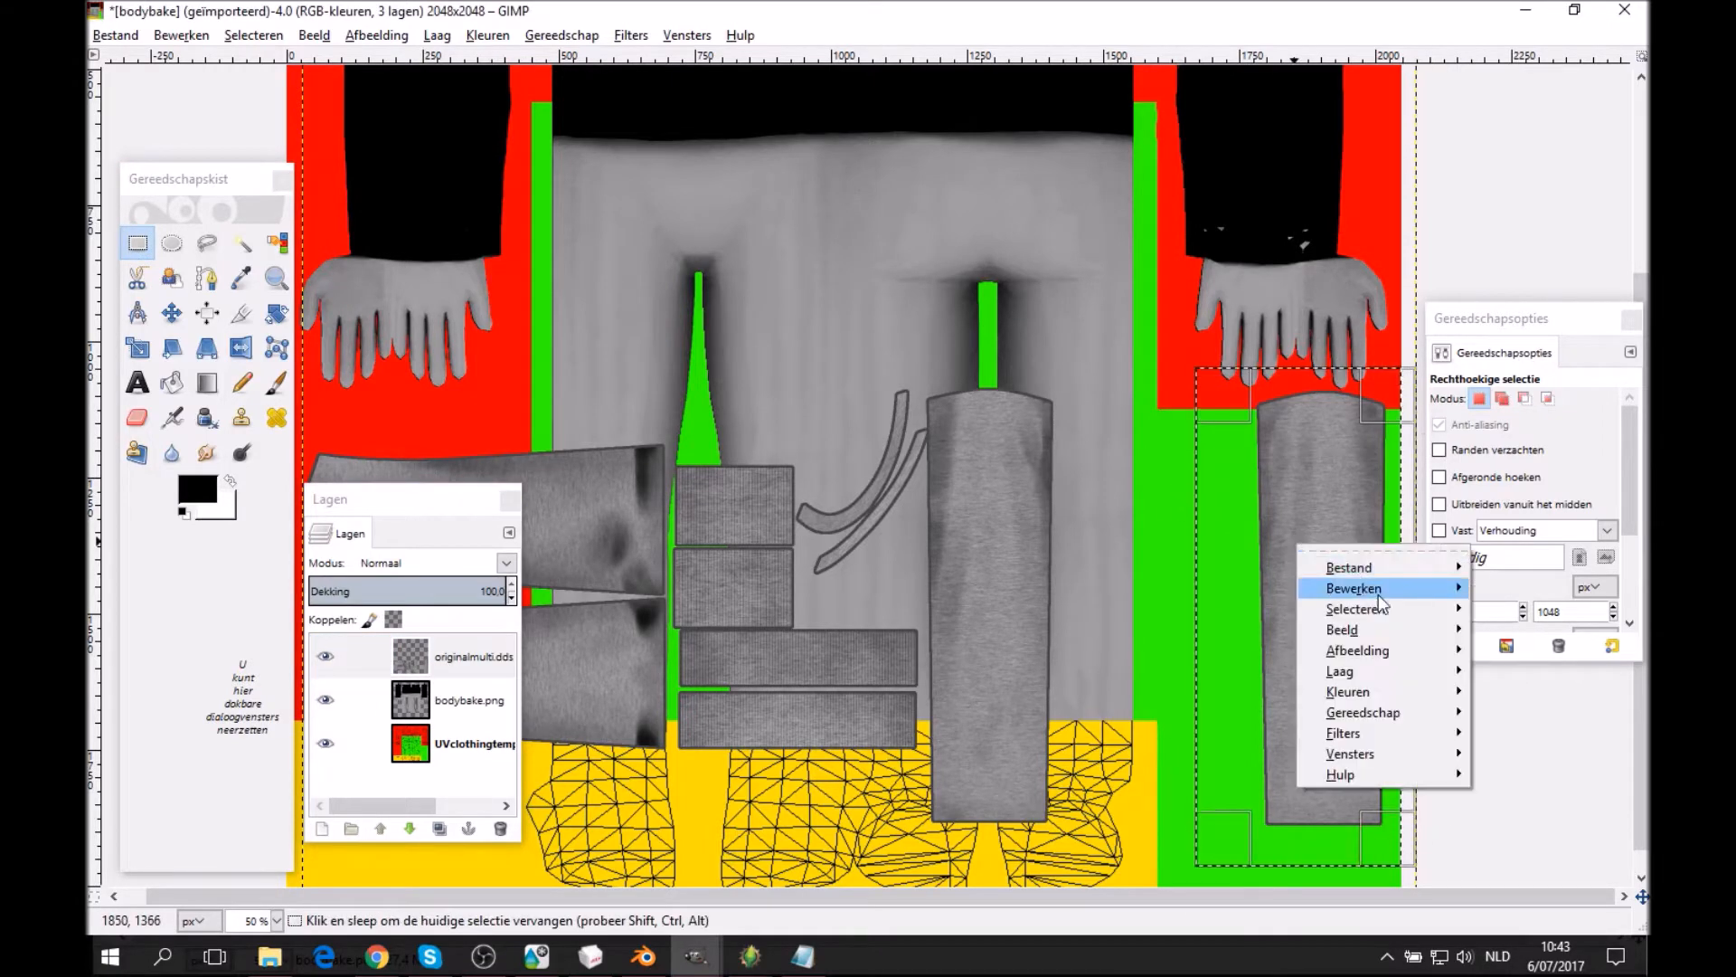
mouse_move(1354, 588)
click(995, 600)
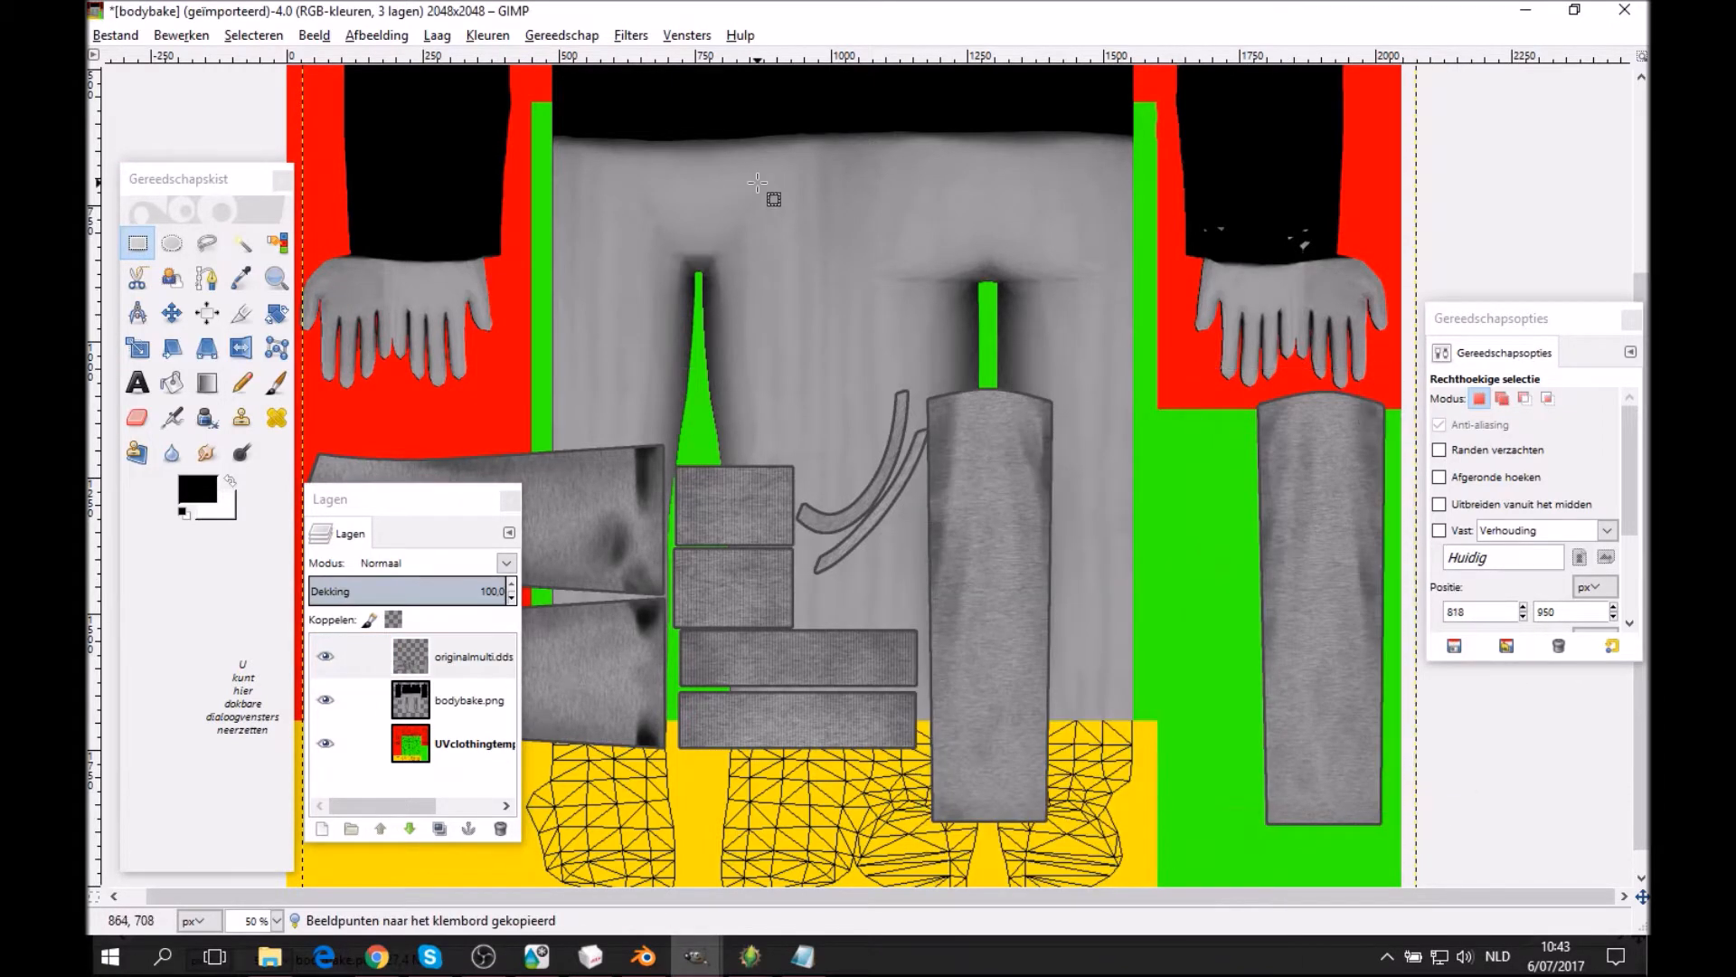
Paste the copied sleeve piece and place it over the black sleeve of the body bake's right-hand arm.
scroll(326, 314, up, 3)
middle_drag(925, 244, 737, 466)
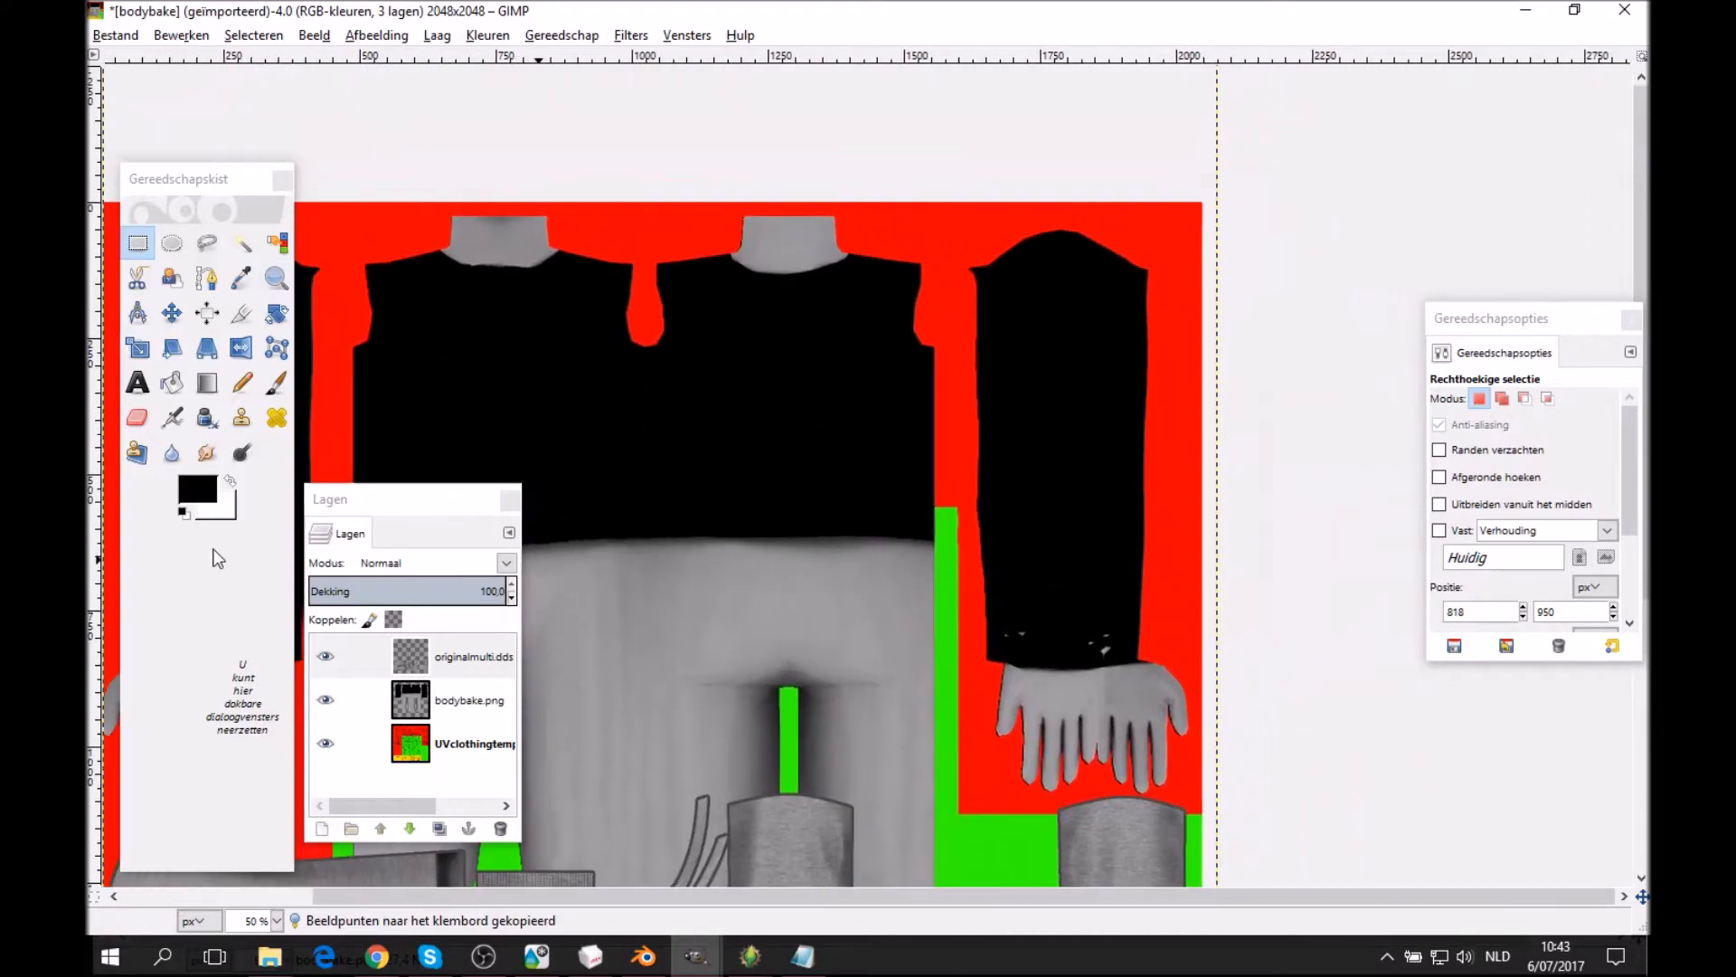
right_click(842, 452)
mouse_move(873, 481)
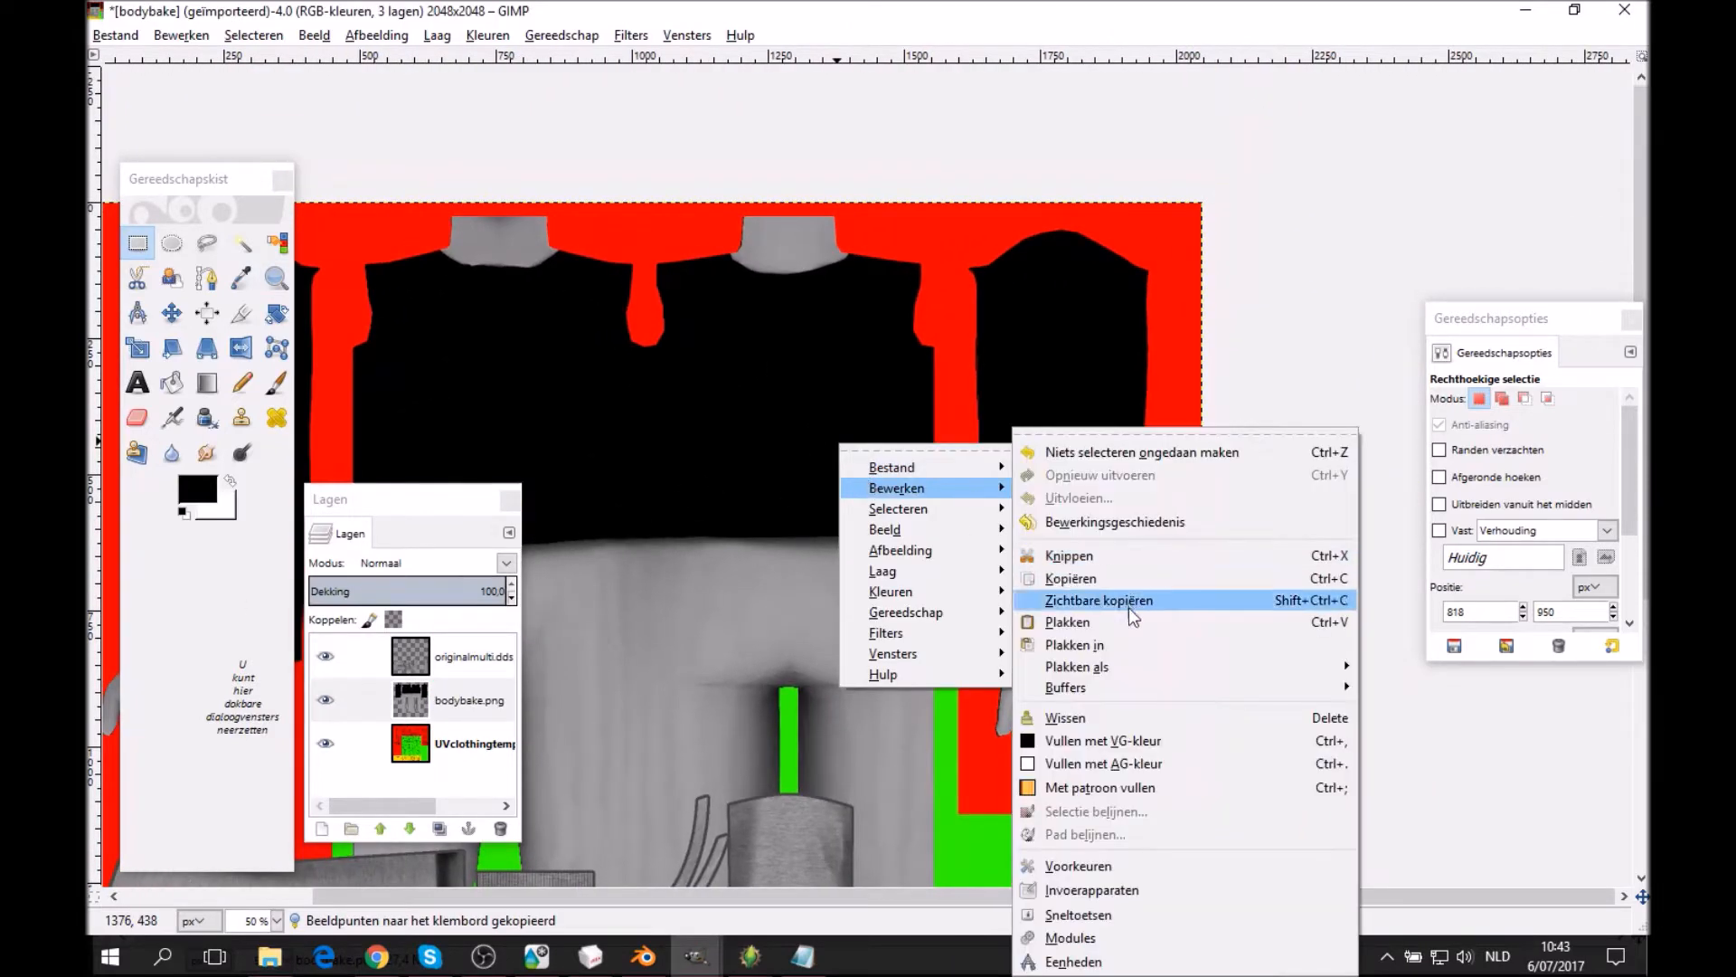
click(1124, 616)
click(171, 312)
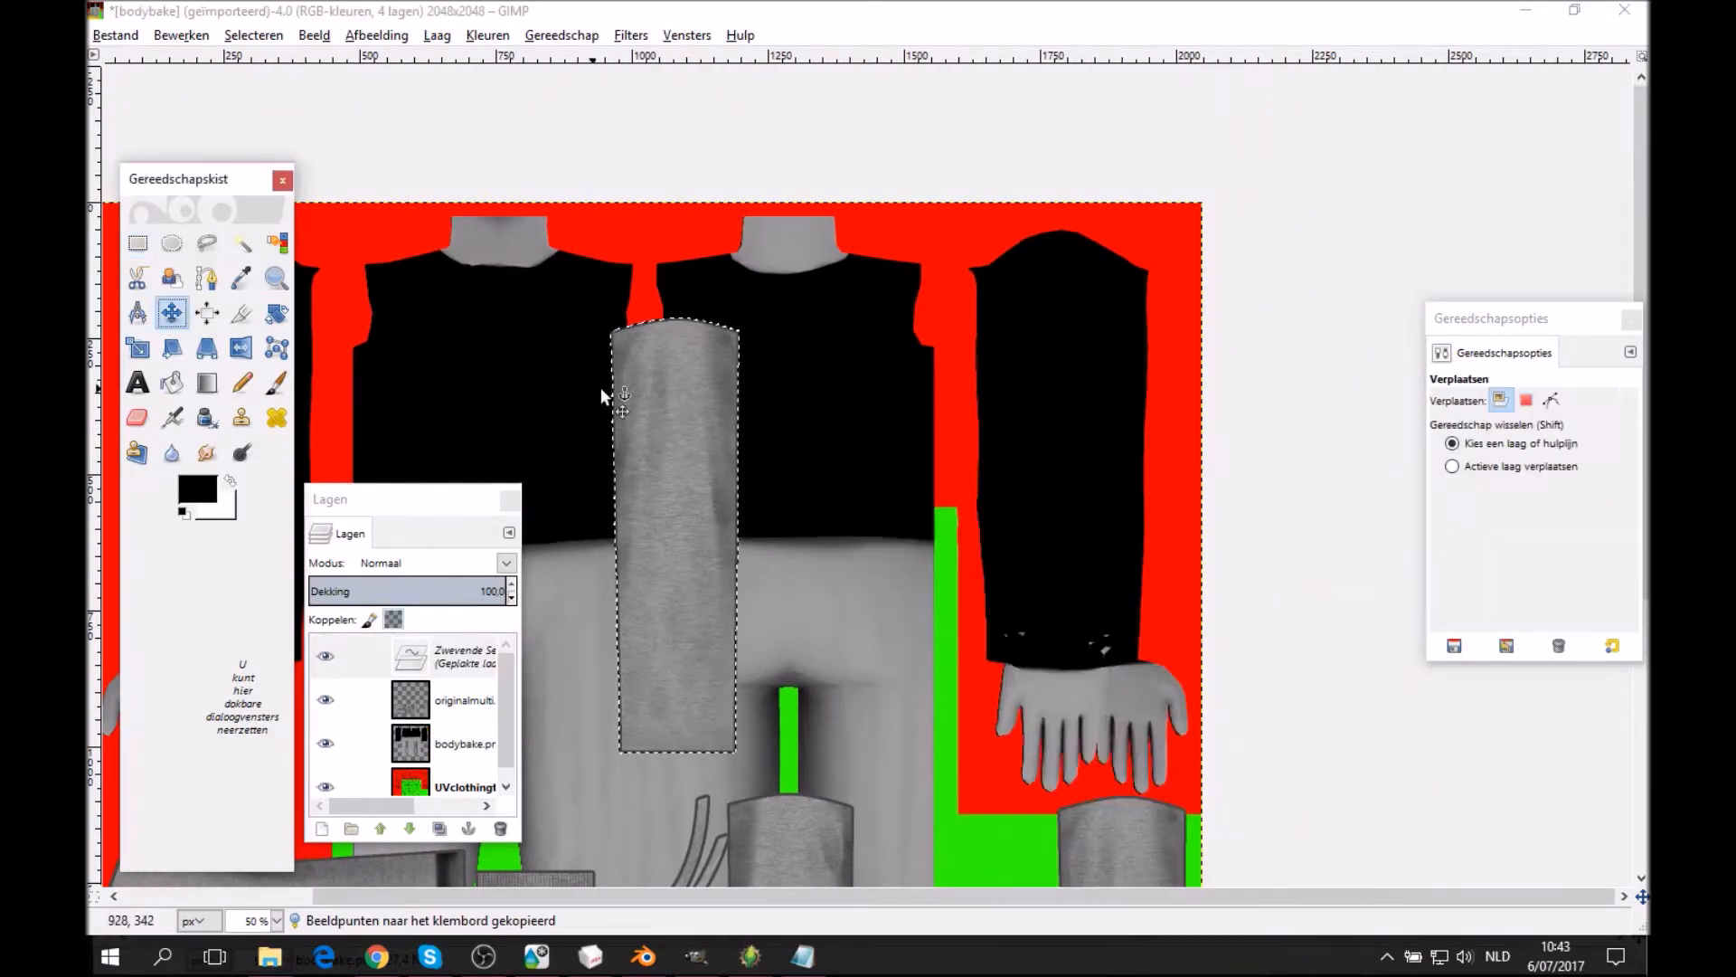
drag(1007, 309, 1028, 278)
Fine-tune the position of the floating sleeve piece over the arm.
shift+scroll(1013, 285, left, 4)
scroll(1013, 285, down, 10)
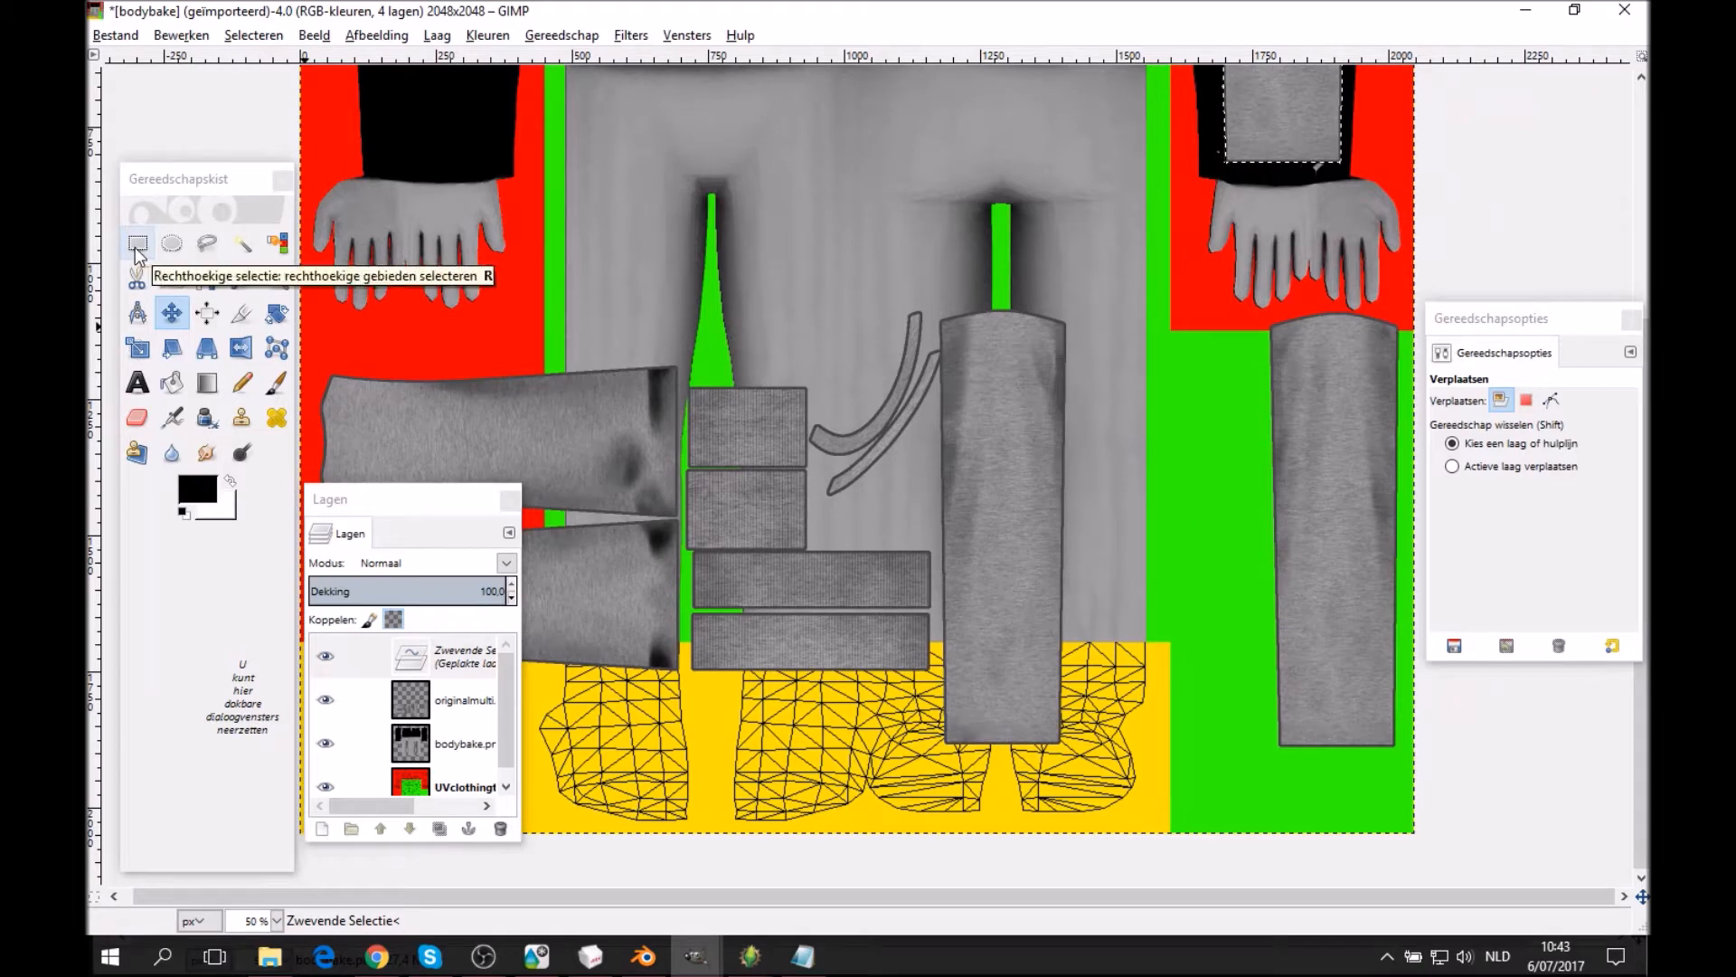
click(137, 246)
middle_drag(1144, 355, 908, 379)
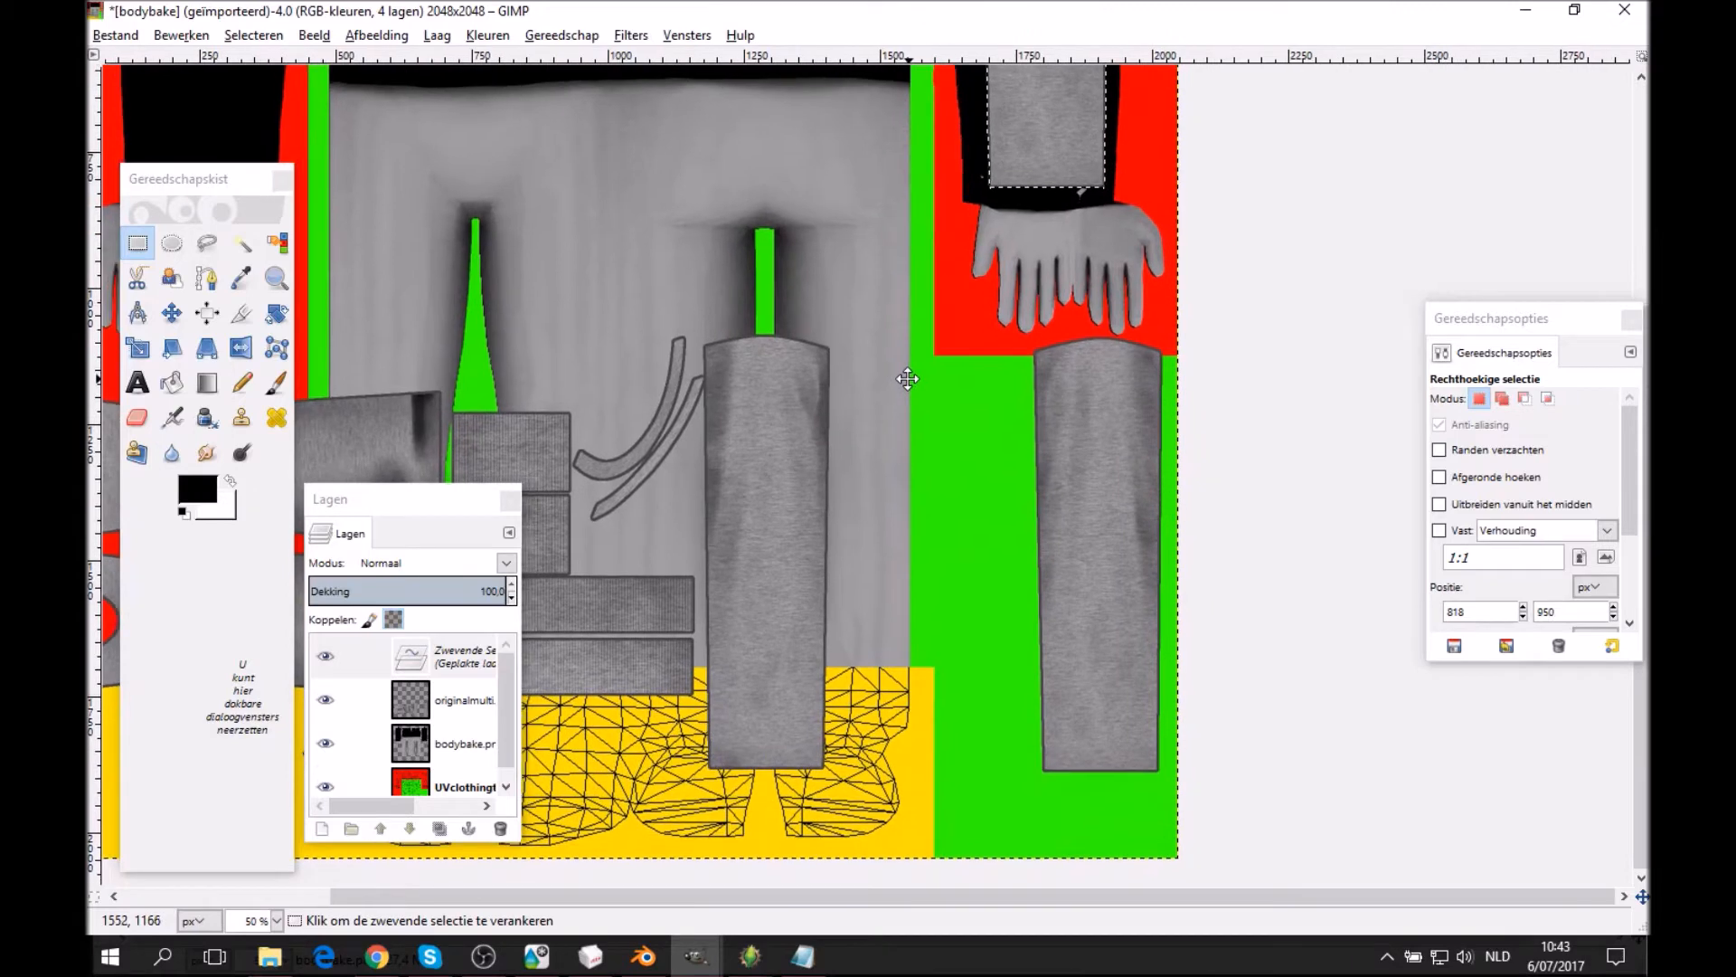
middle_drag(907, 161, 924, 548)
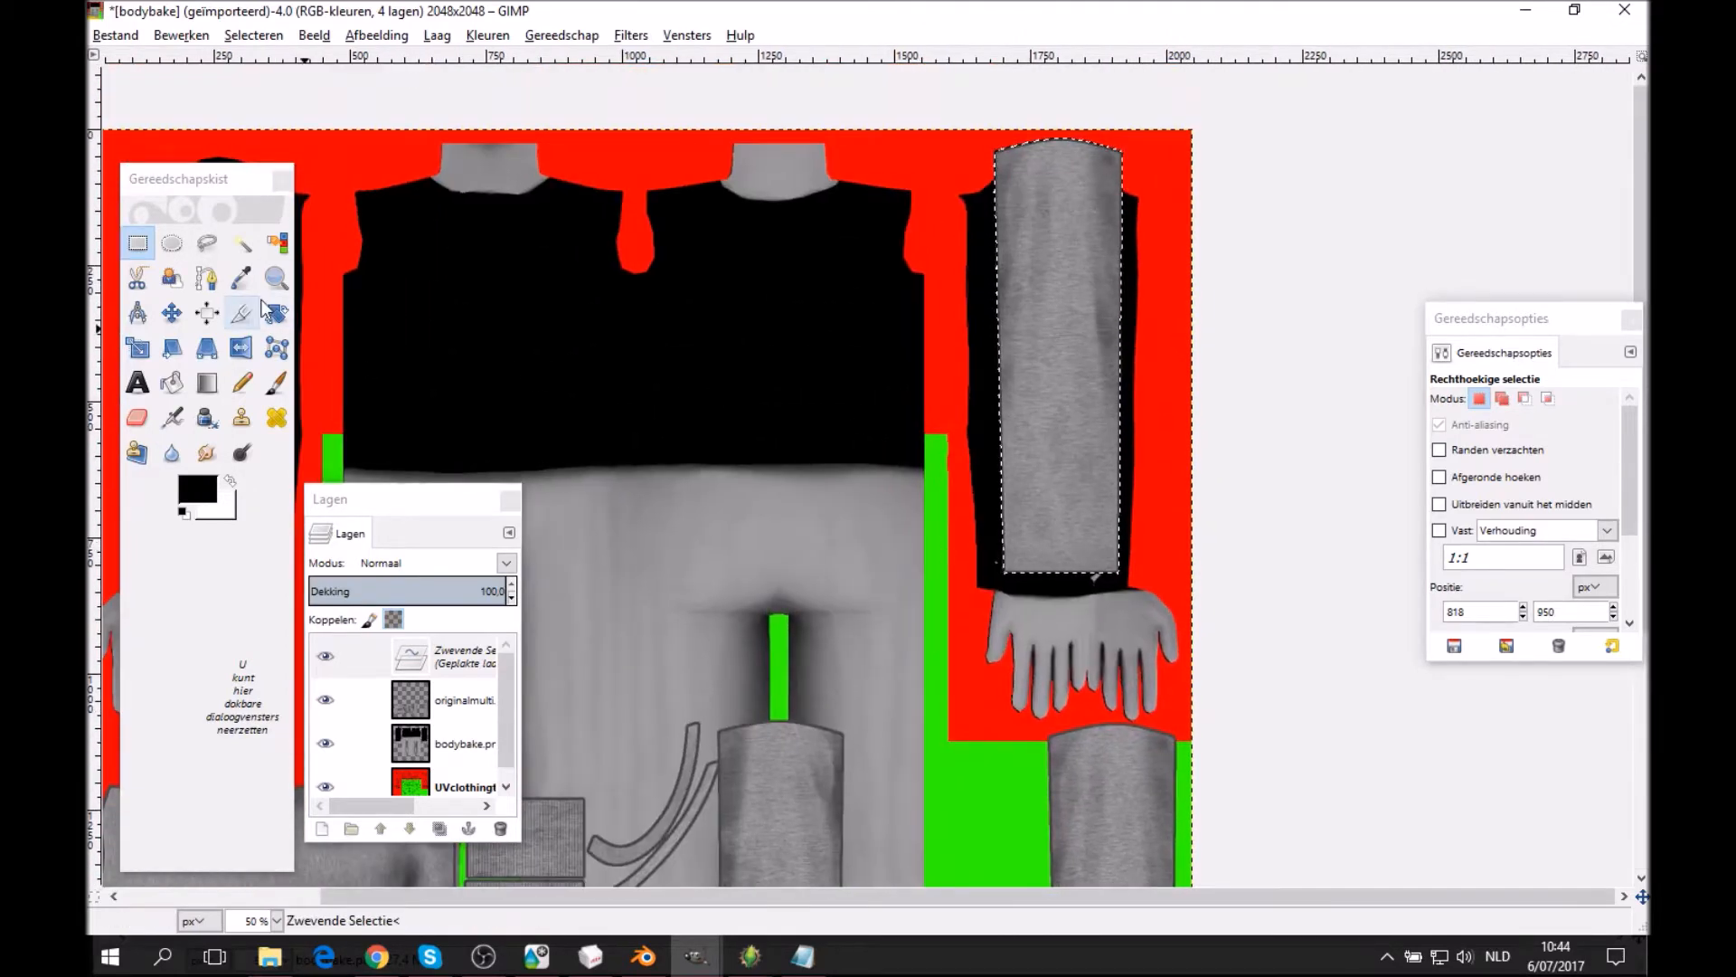
click(171, 312)
drag(1079, 286, 1076, 286)
middle_drag(942, 670, 951, 489)
scroll(940, 542, up, 3)
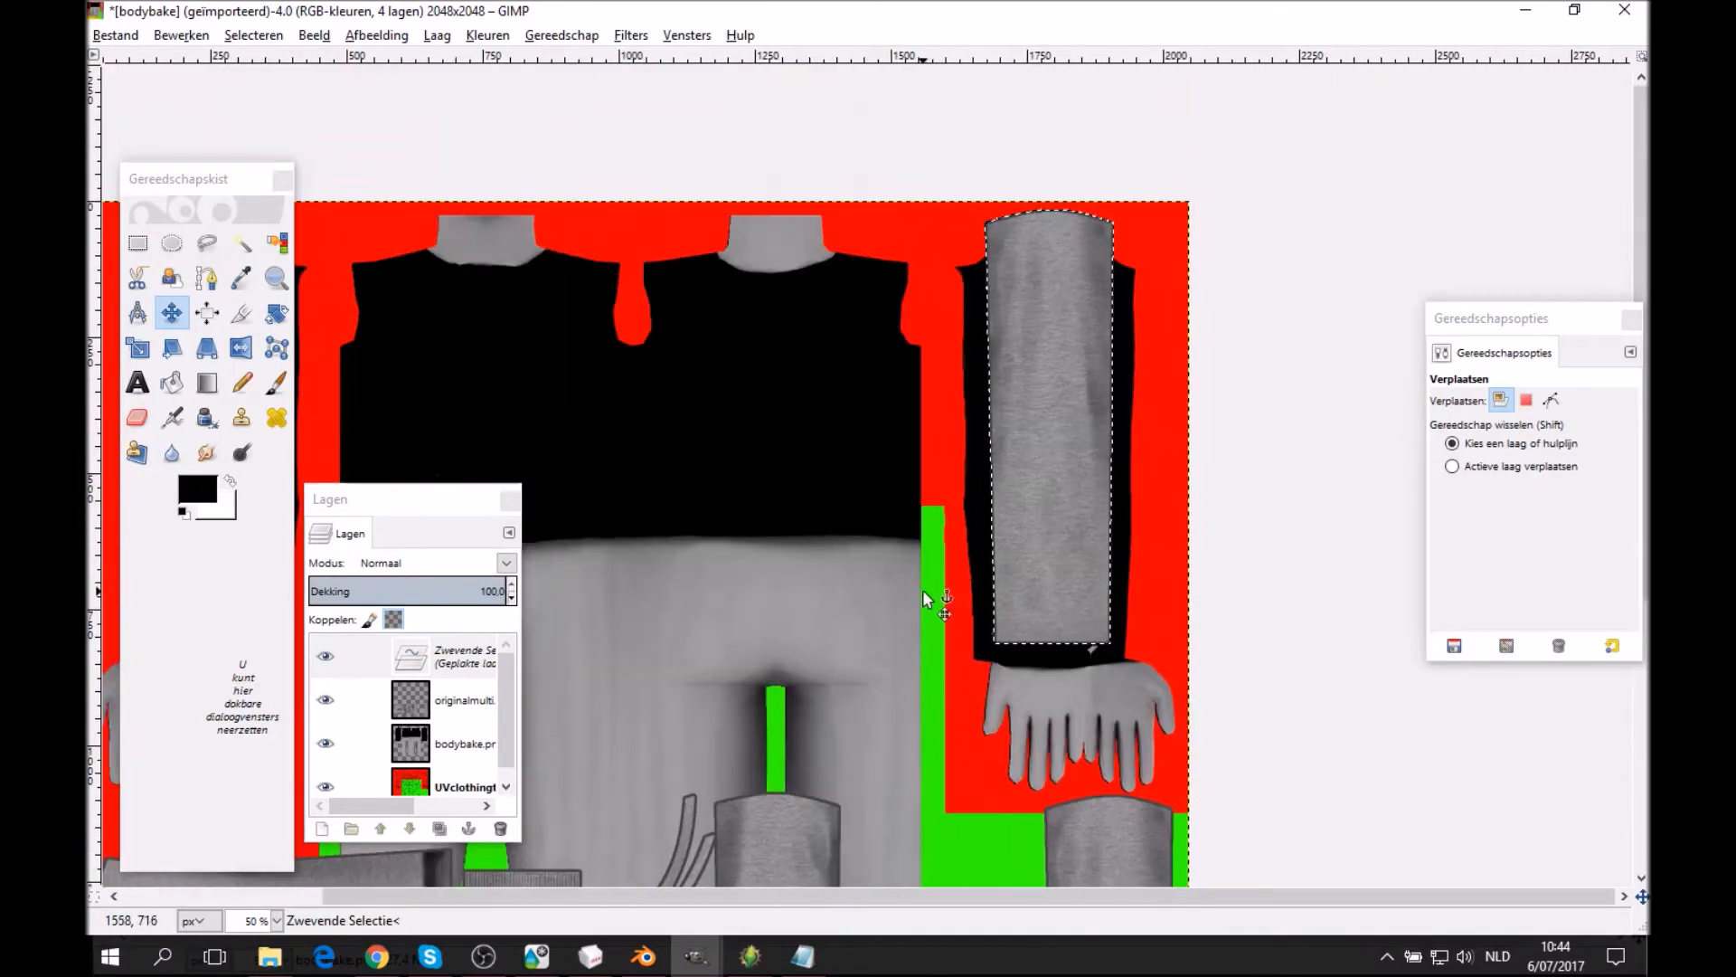
Turn the floating sleeve selection into a new layer of its own.
scroll(940, 507, down, 6)
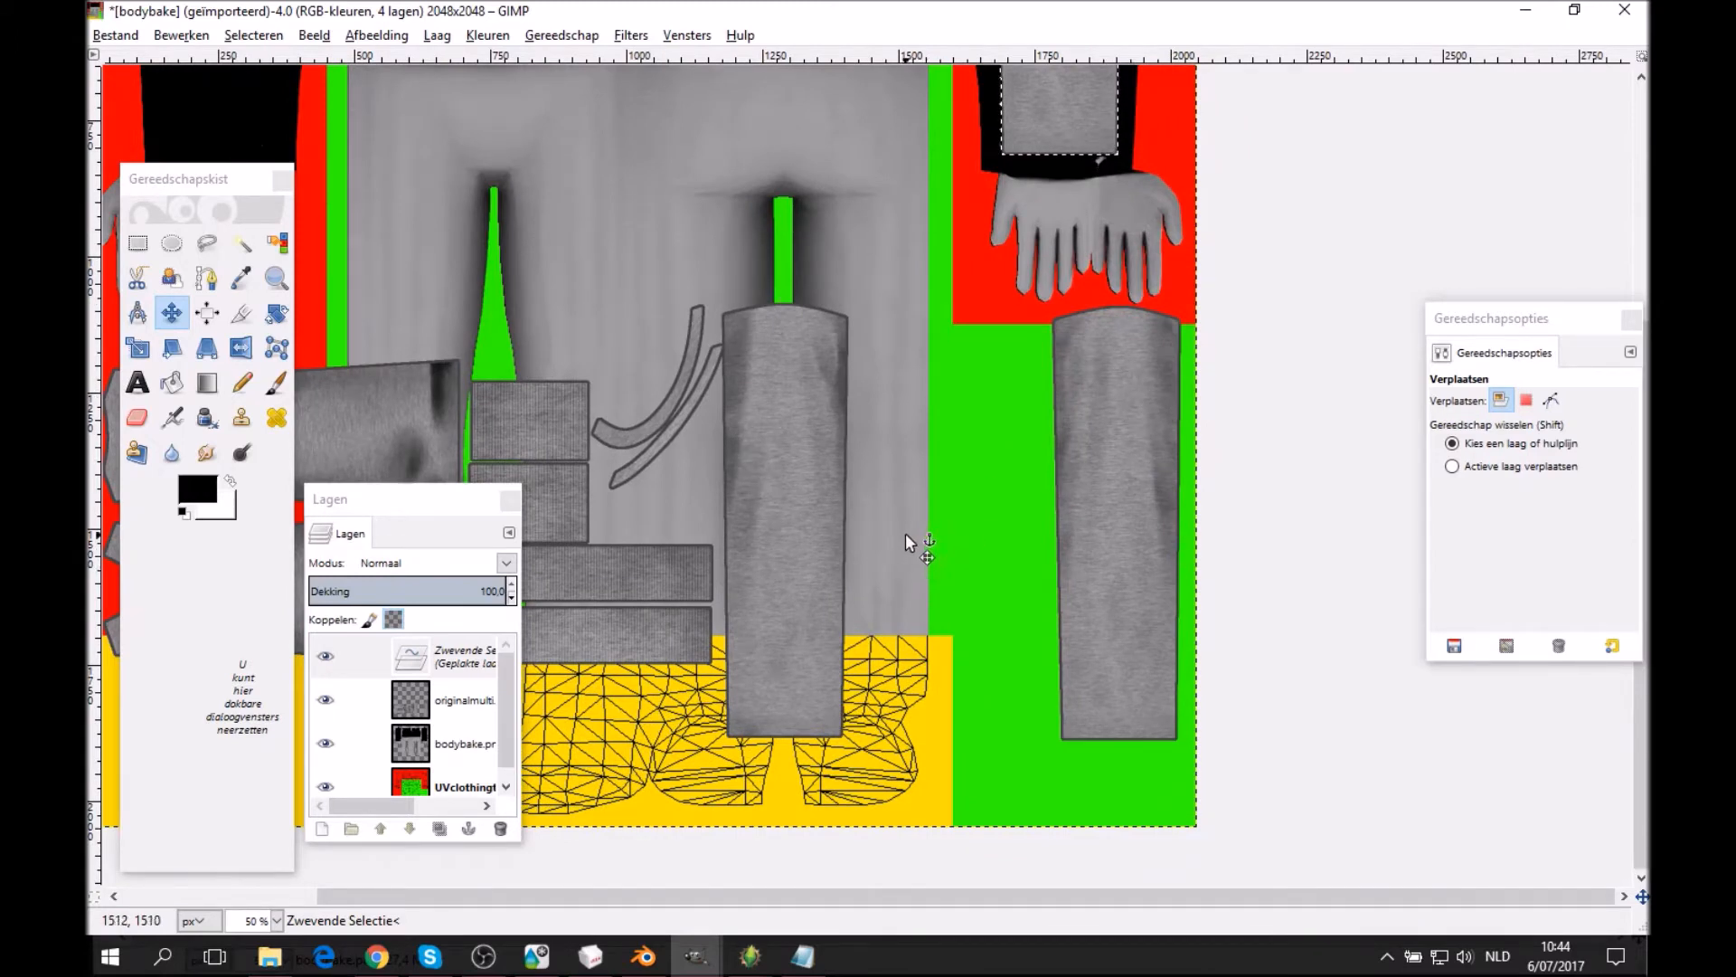
middle_drag(1076, 350, 1065, 508)
middle_drag(814, 667, 1034, 262)
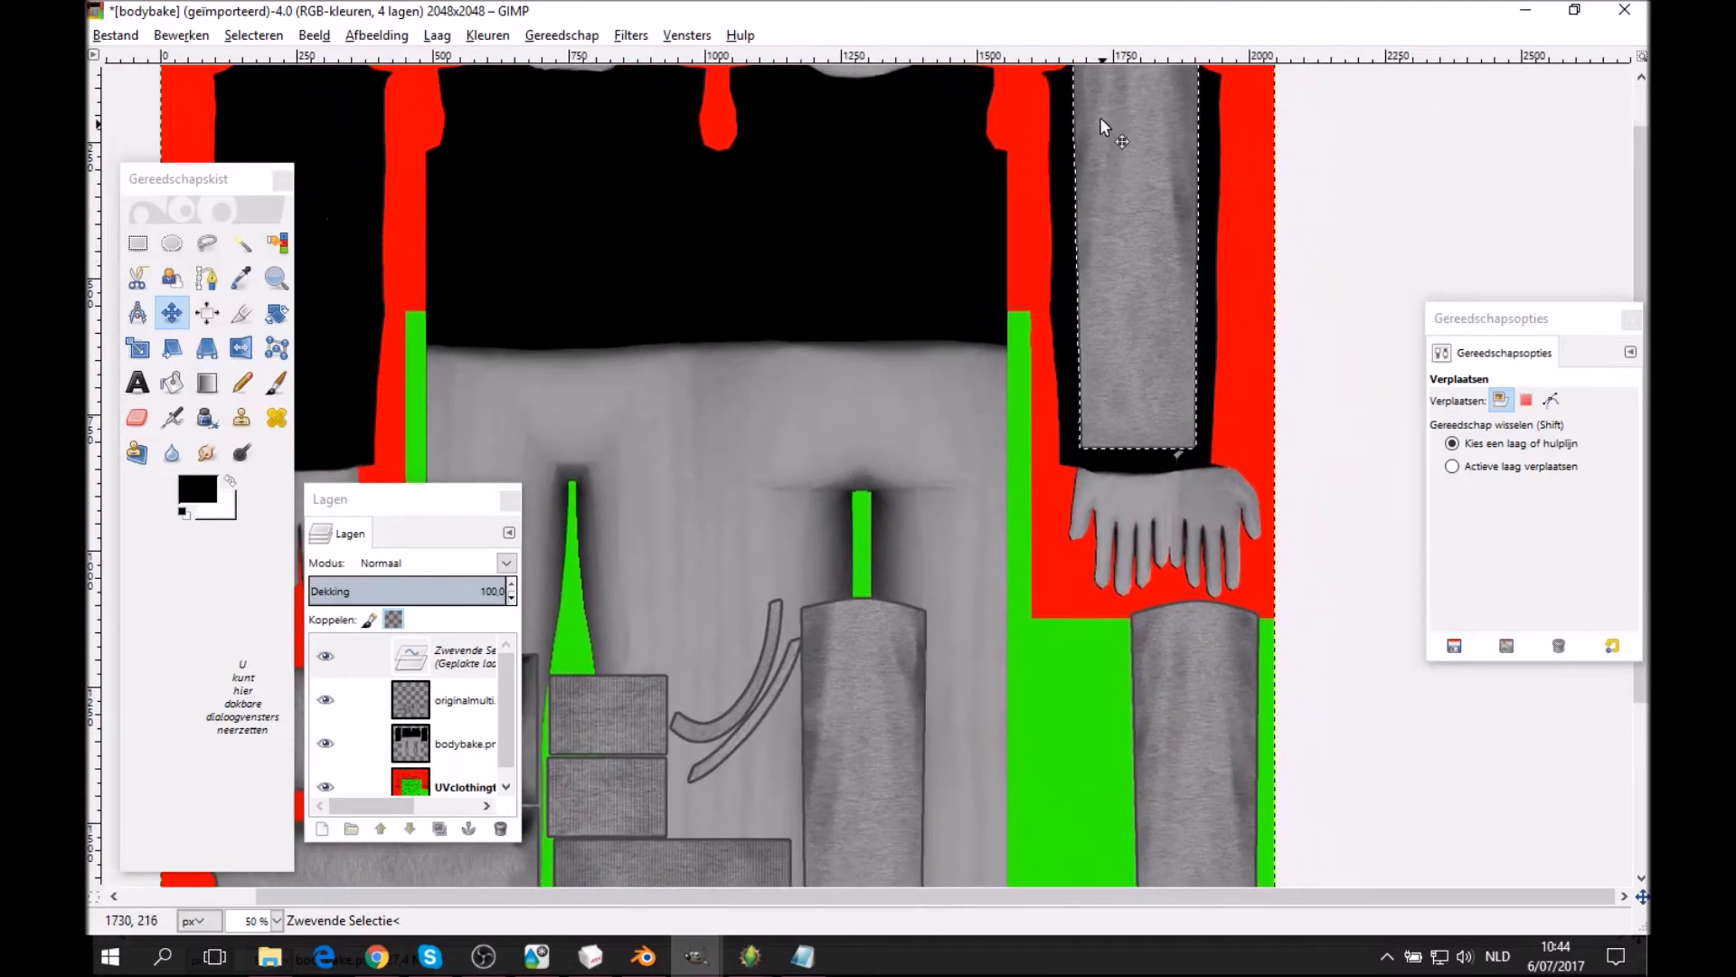
middle_drag(1104, 111, 1095, 154)
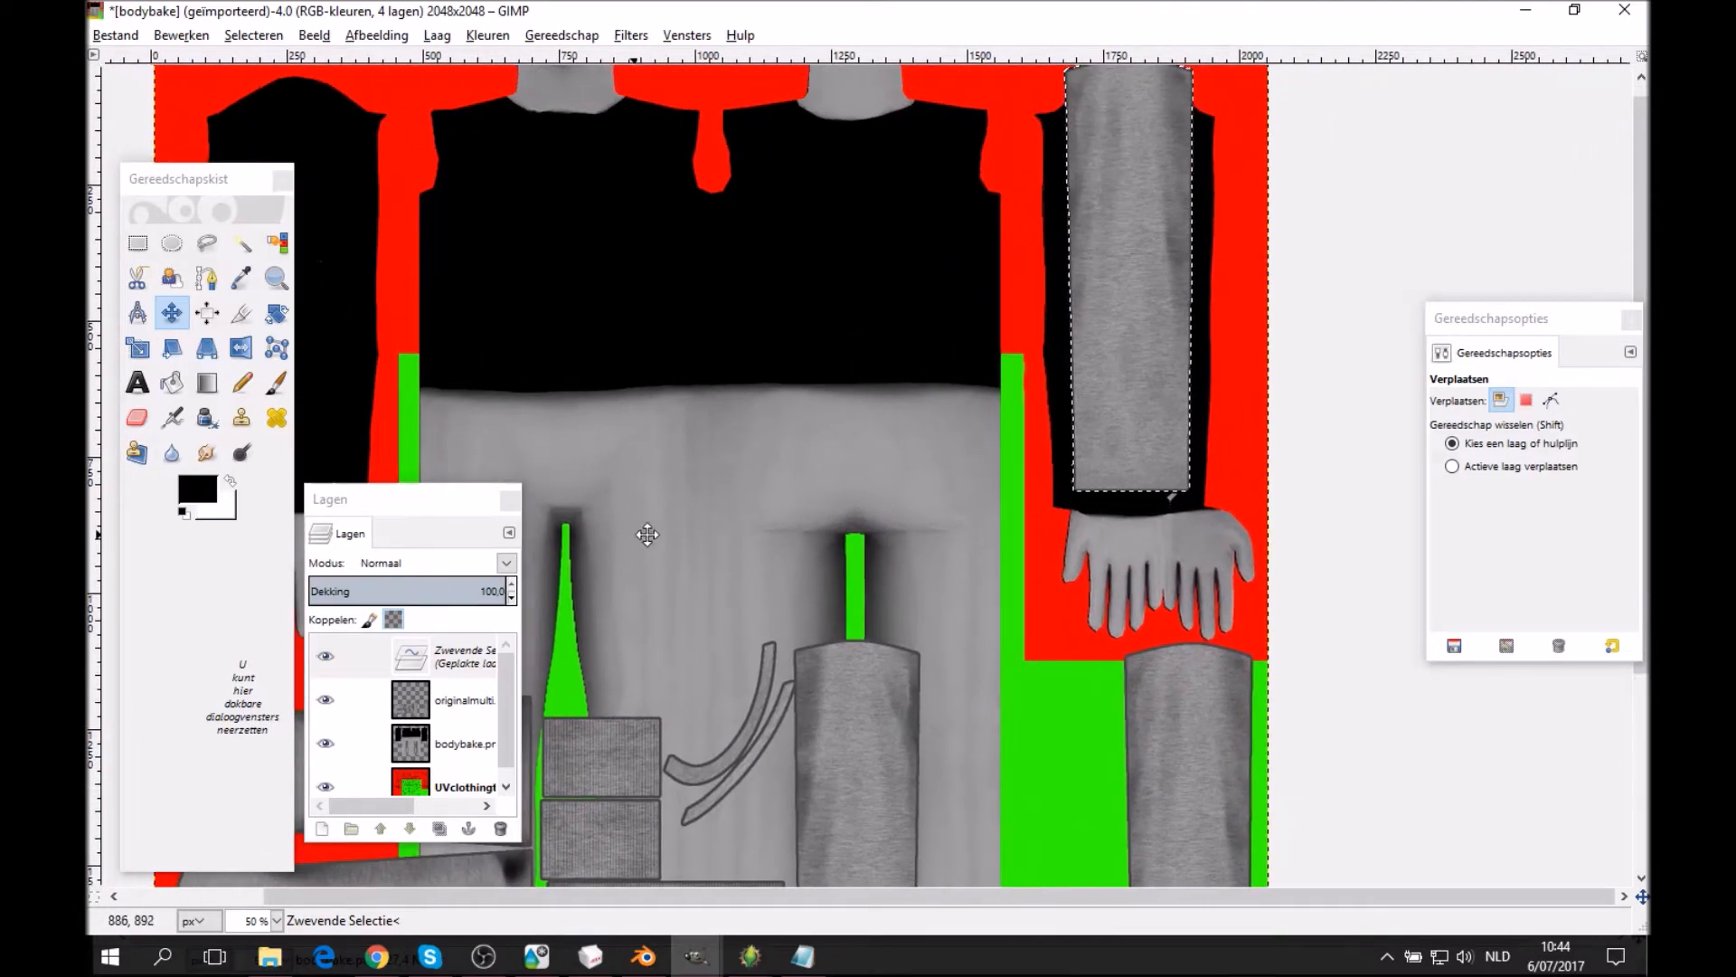
middle_drag(636, 535, 833, 356)
middle_drag(1179, 642, 961, 508)
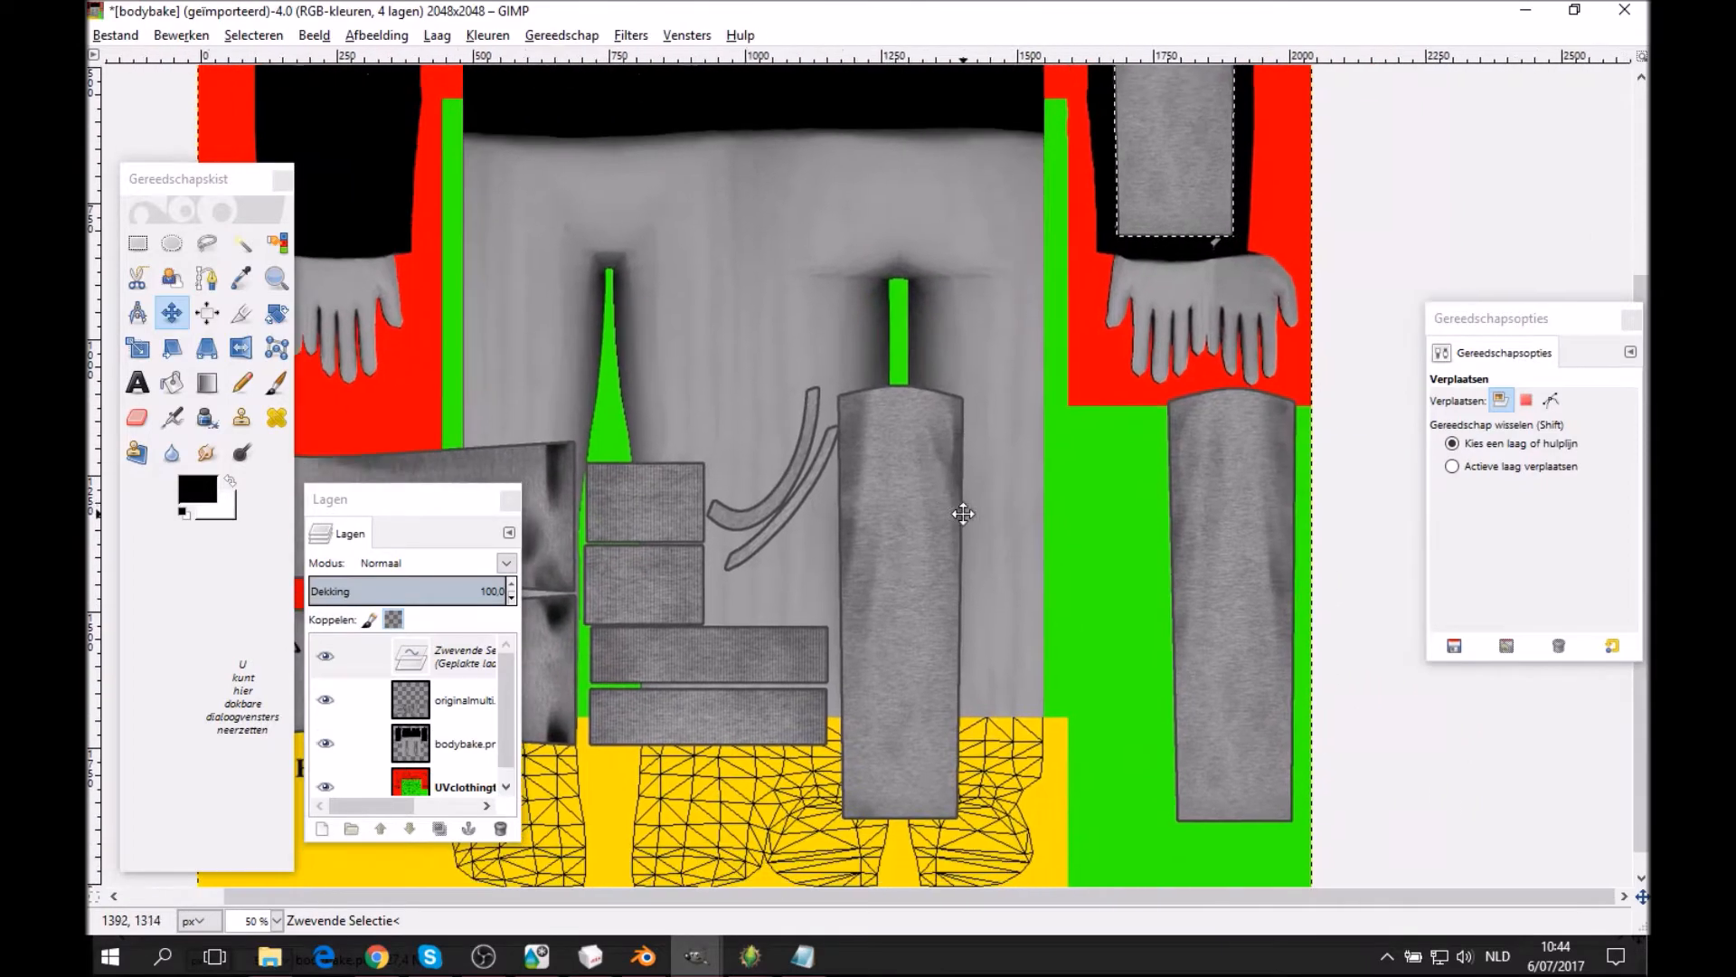
middle_drag(830, 618, 1117, 605)
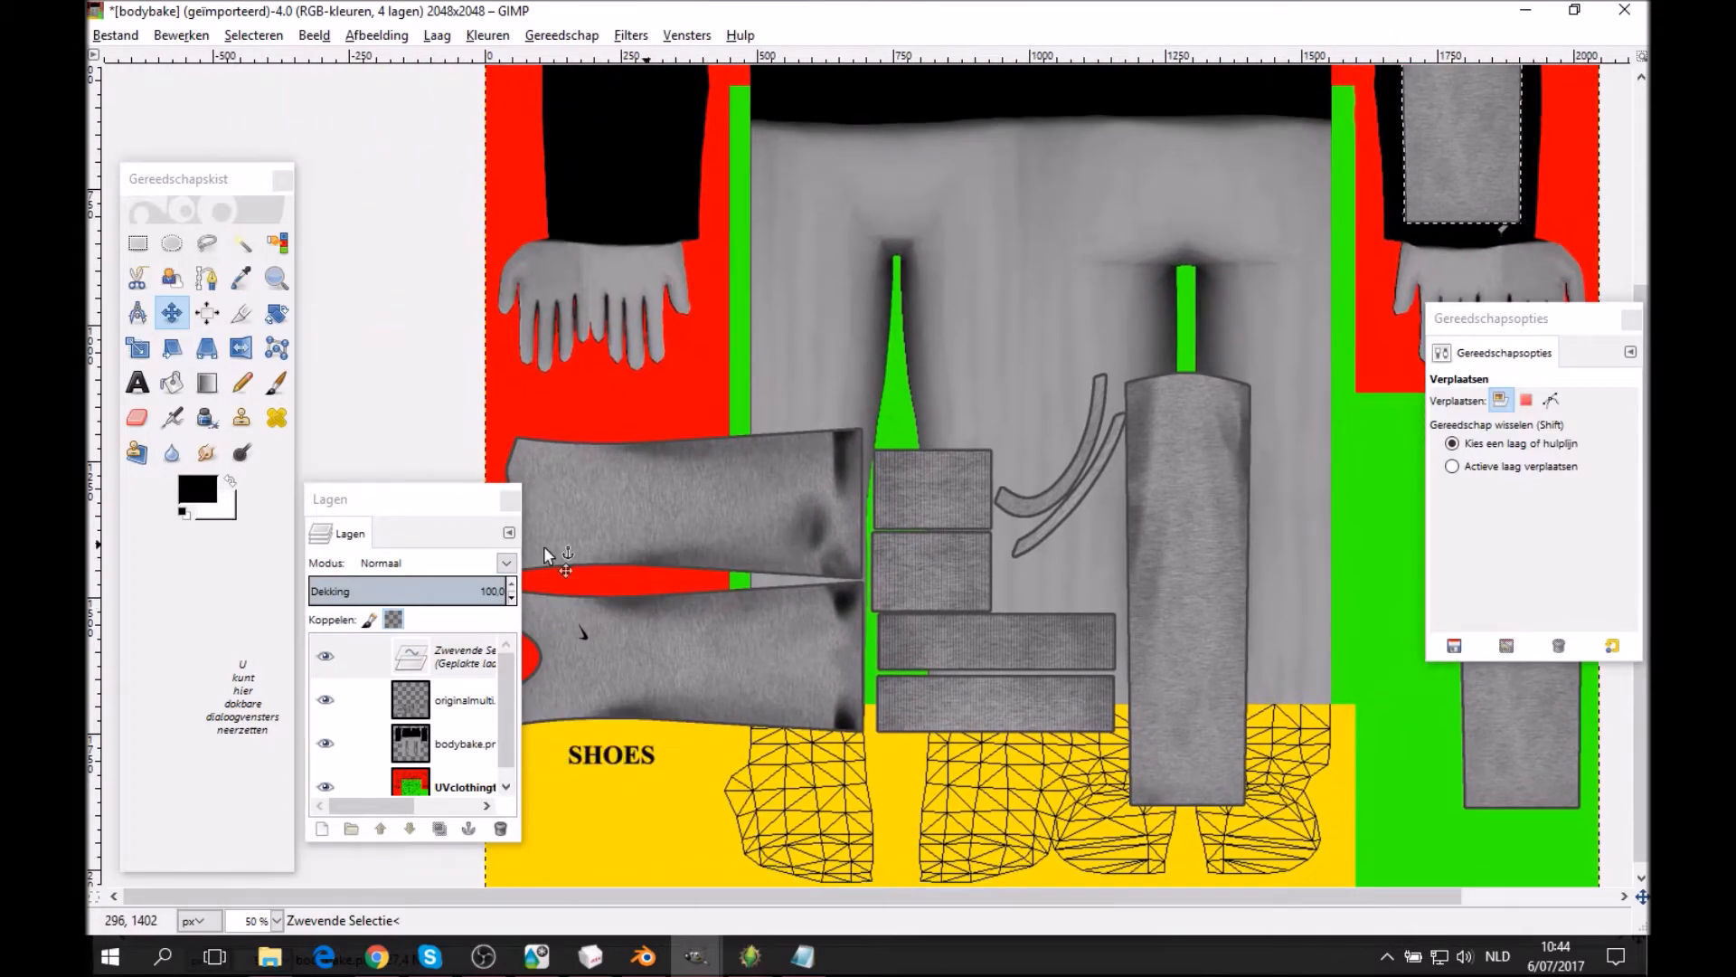
right_click(430, 649)
click(514, 91)
Draw a rectangular selection around the upper of the two large sweater body pieces and refine its lower and right edges.
middle_drag(949, 154, 909, 271)
click(139, 244)
middle_drag(632, 367, 849, 344)
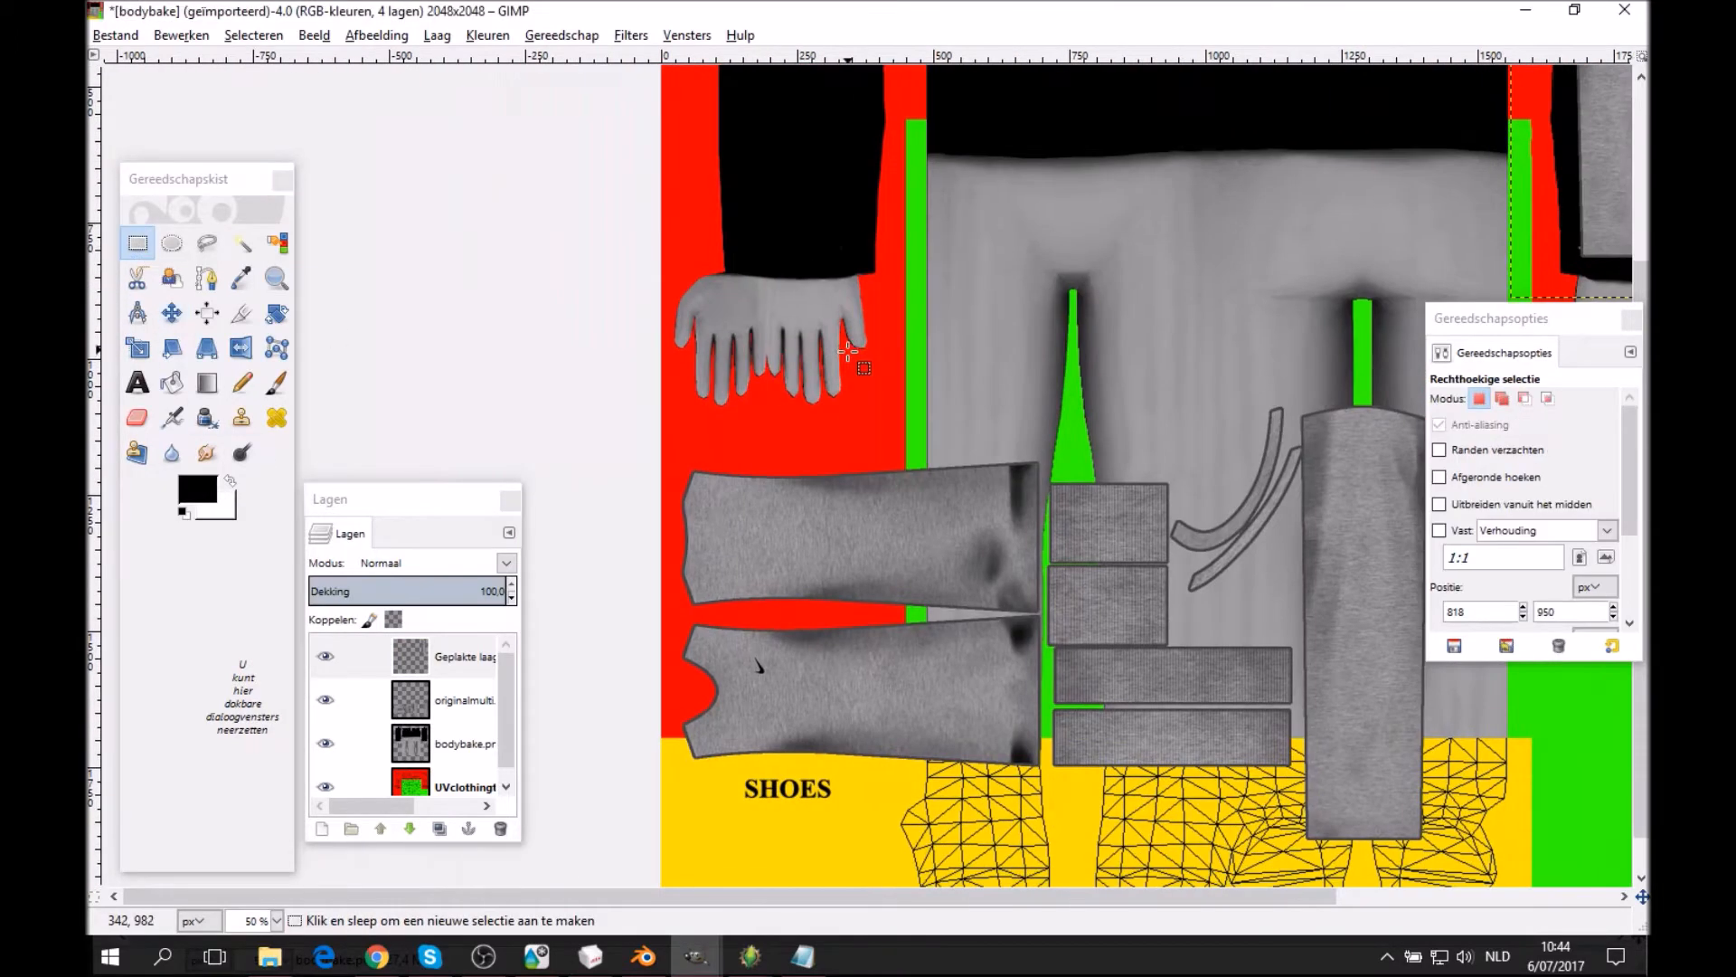
drag(650, 431, 1047, 613)
middle_drag(1096, 640, 1082, 607)
click(276, 277)
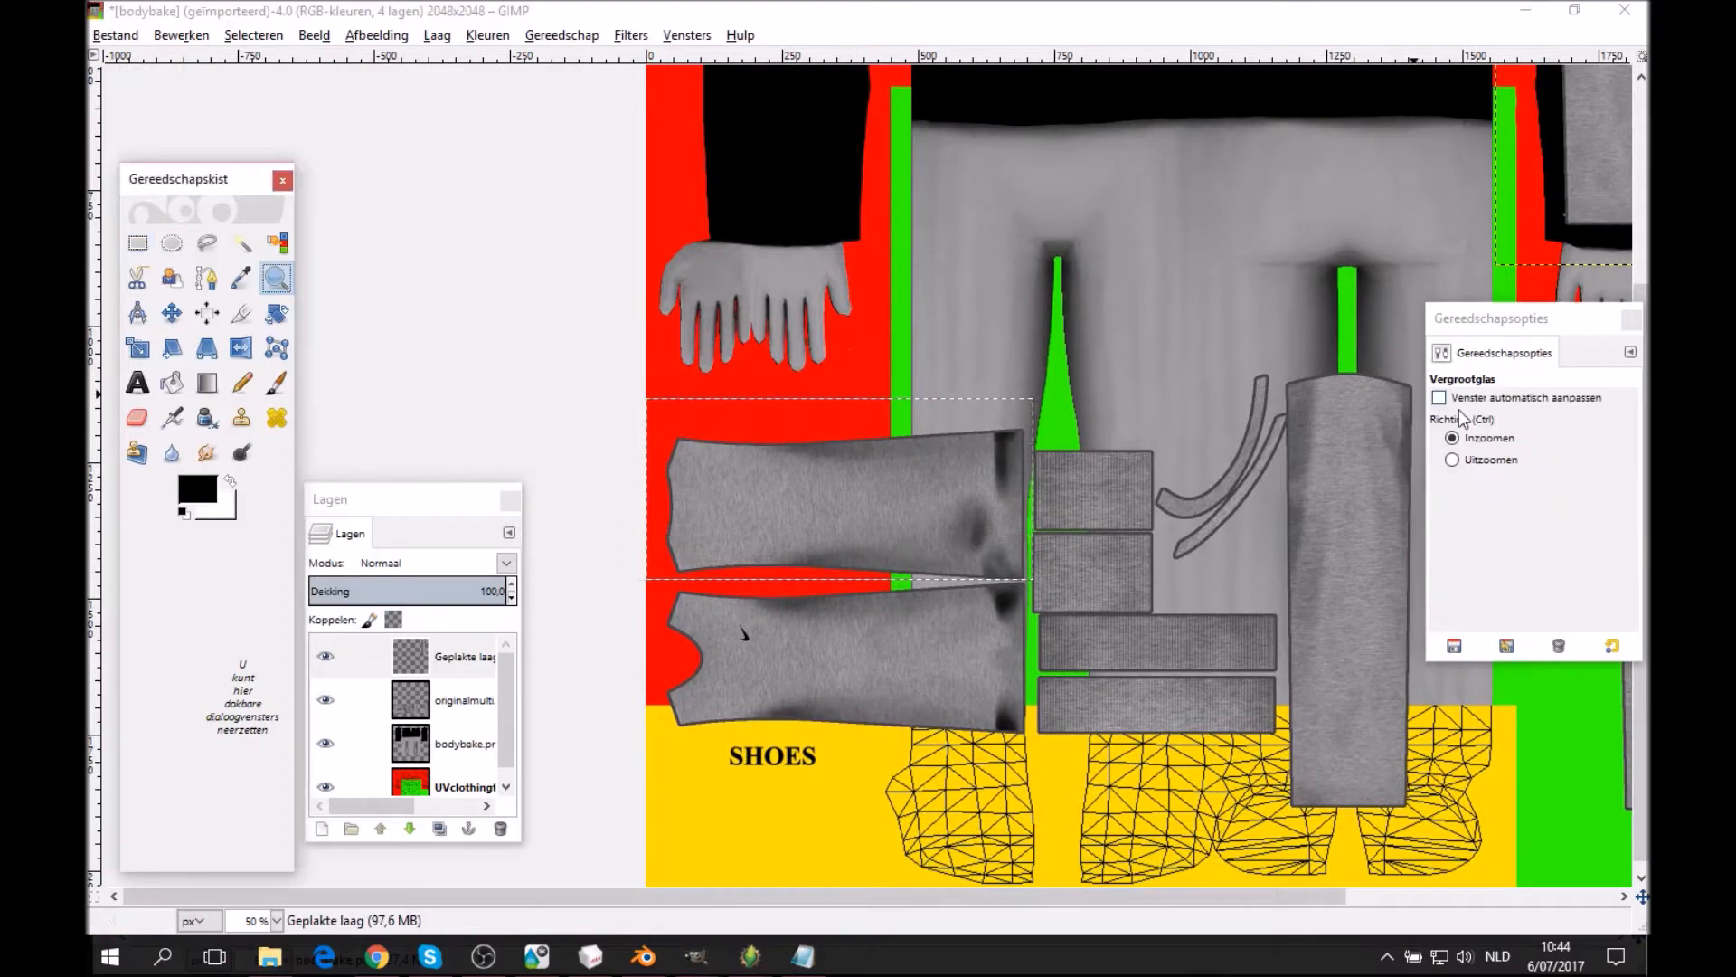
click(1072, 479)
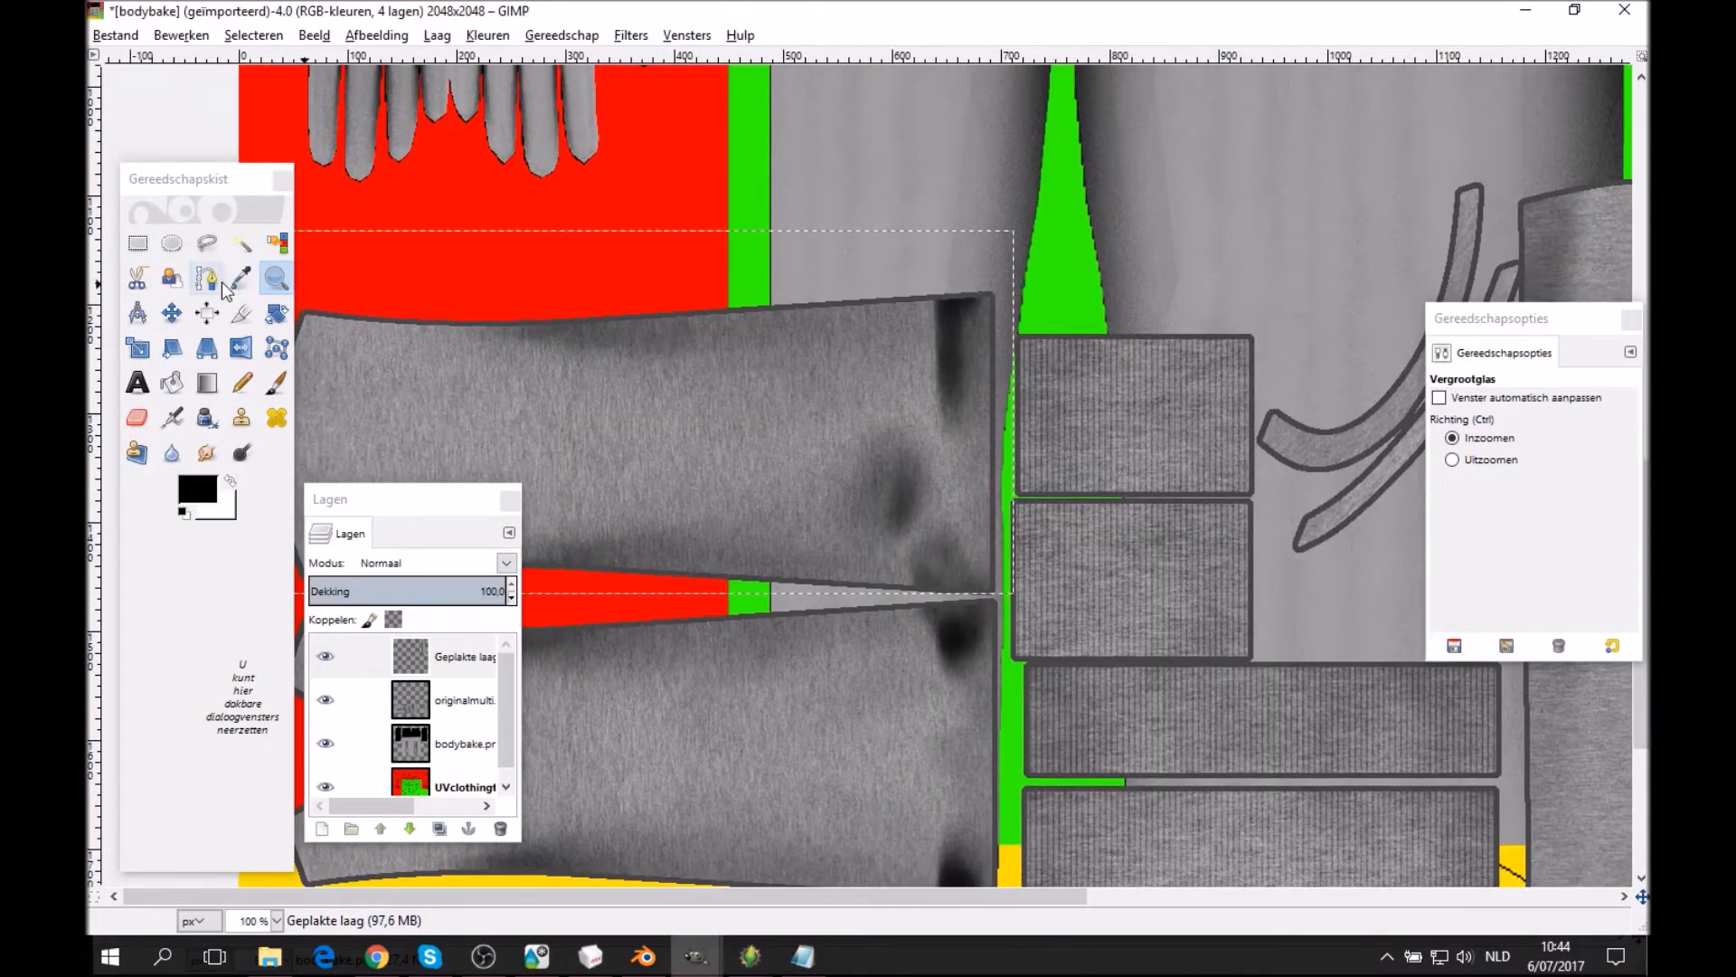
click(138, 242)
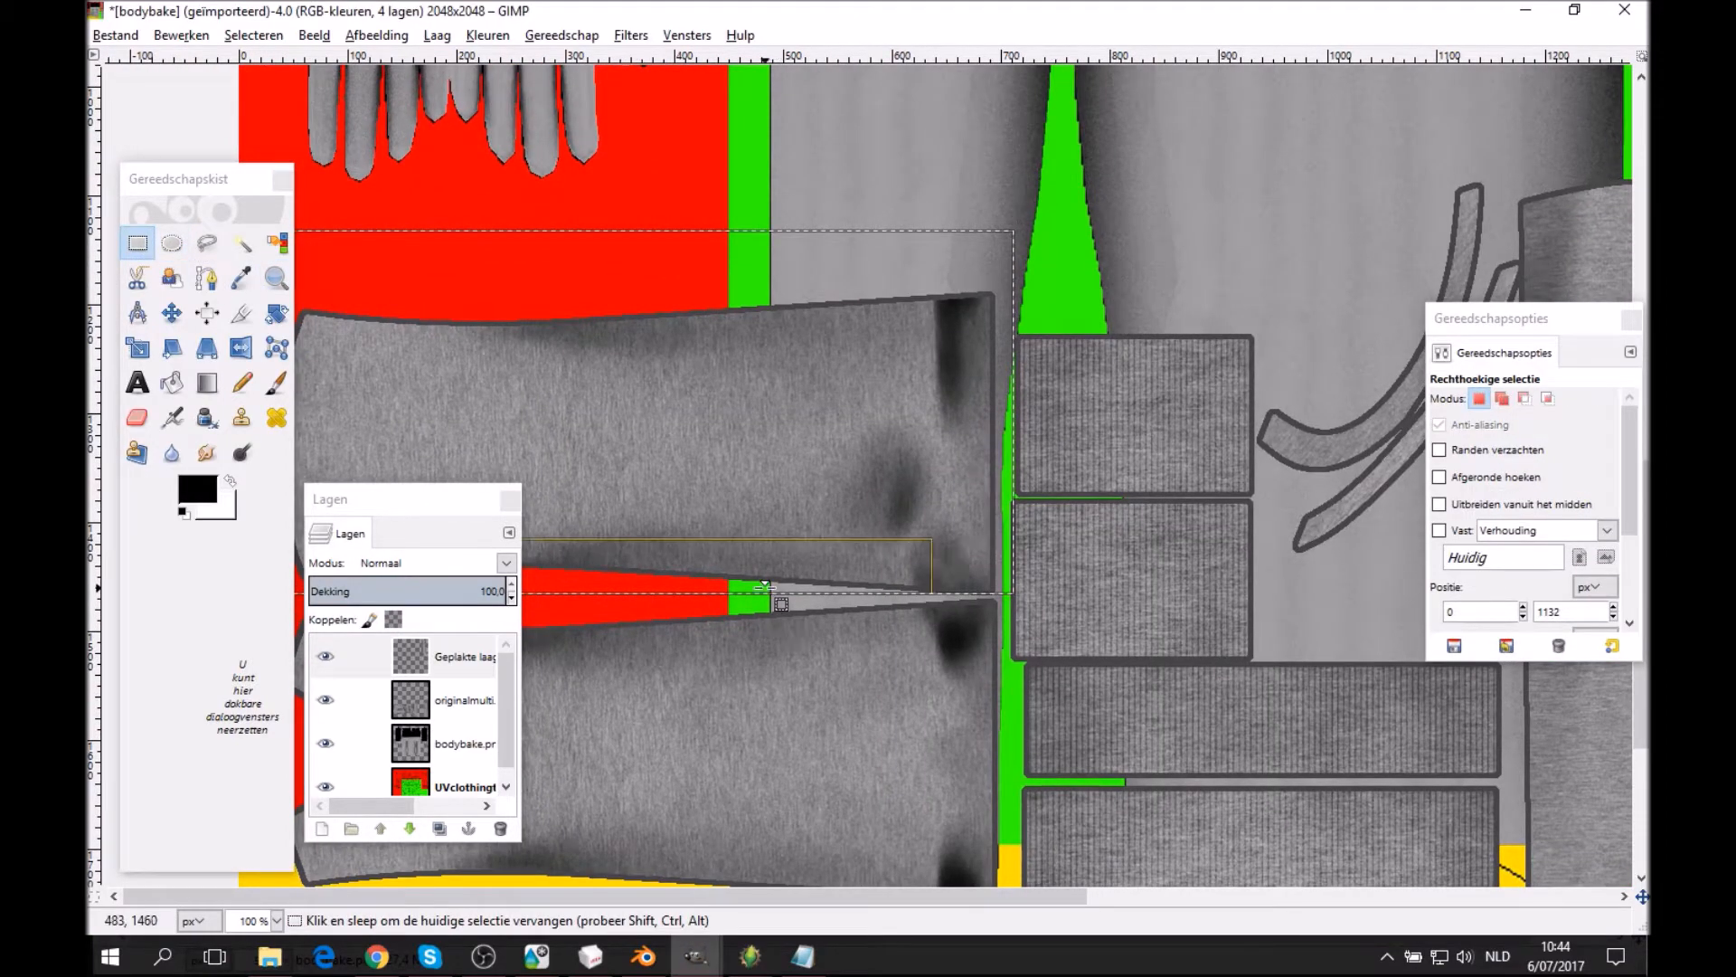
drag(765, 588, 765, 592)
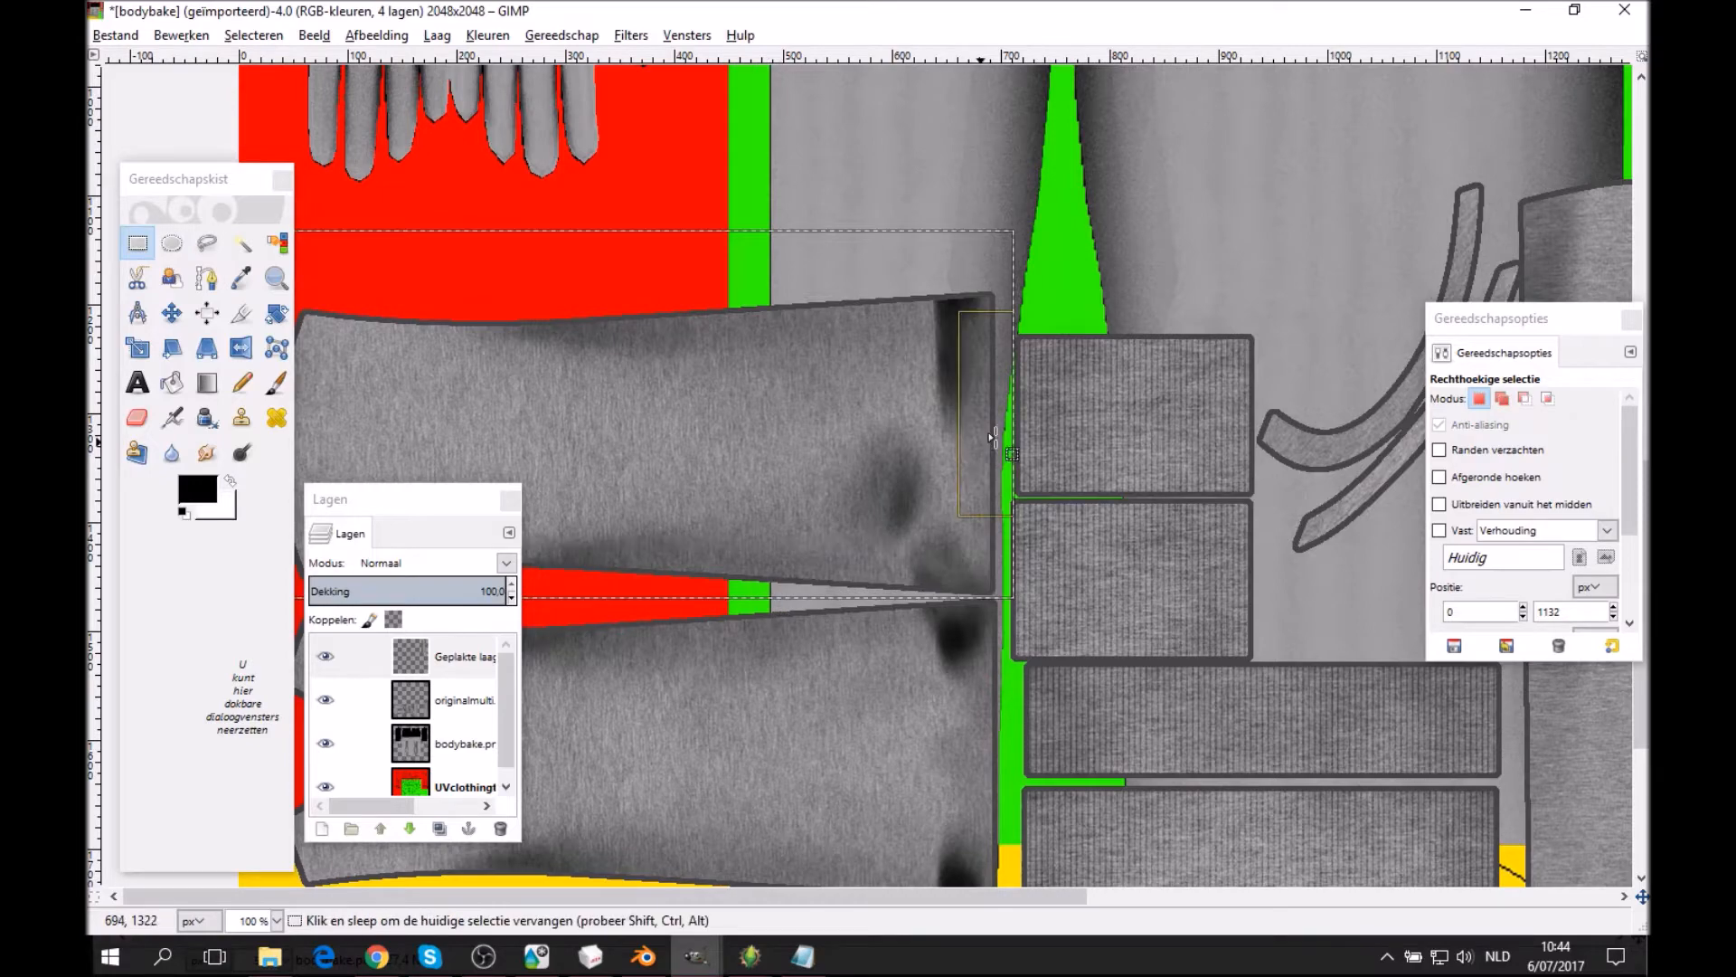
drag(993, 436, 981, 443)
Make originalmulti.dds the active layer and copy the selected sweater body piece from it.
middle_drag(633, 516, 1130, 509)
click(449, 700)
right_click(448, 700)
click(939, 446)
right_click(932, 439)
mouse_move(995, 482)
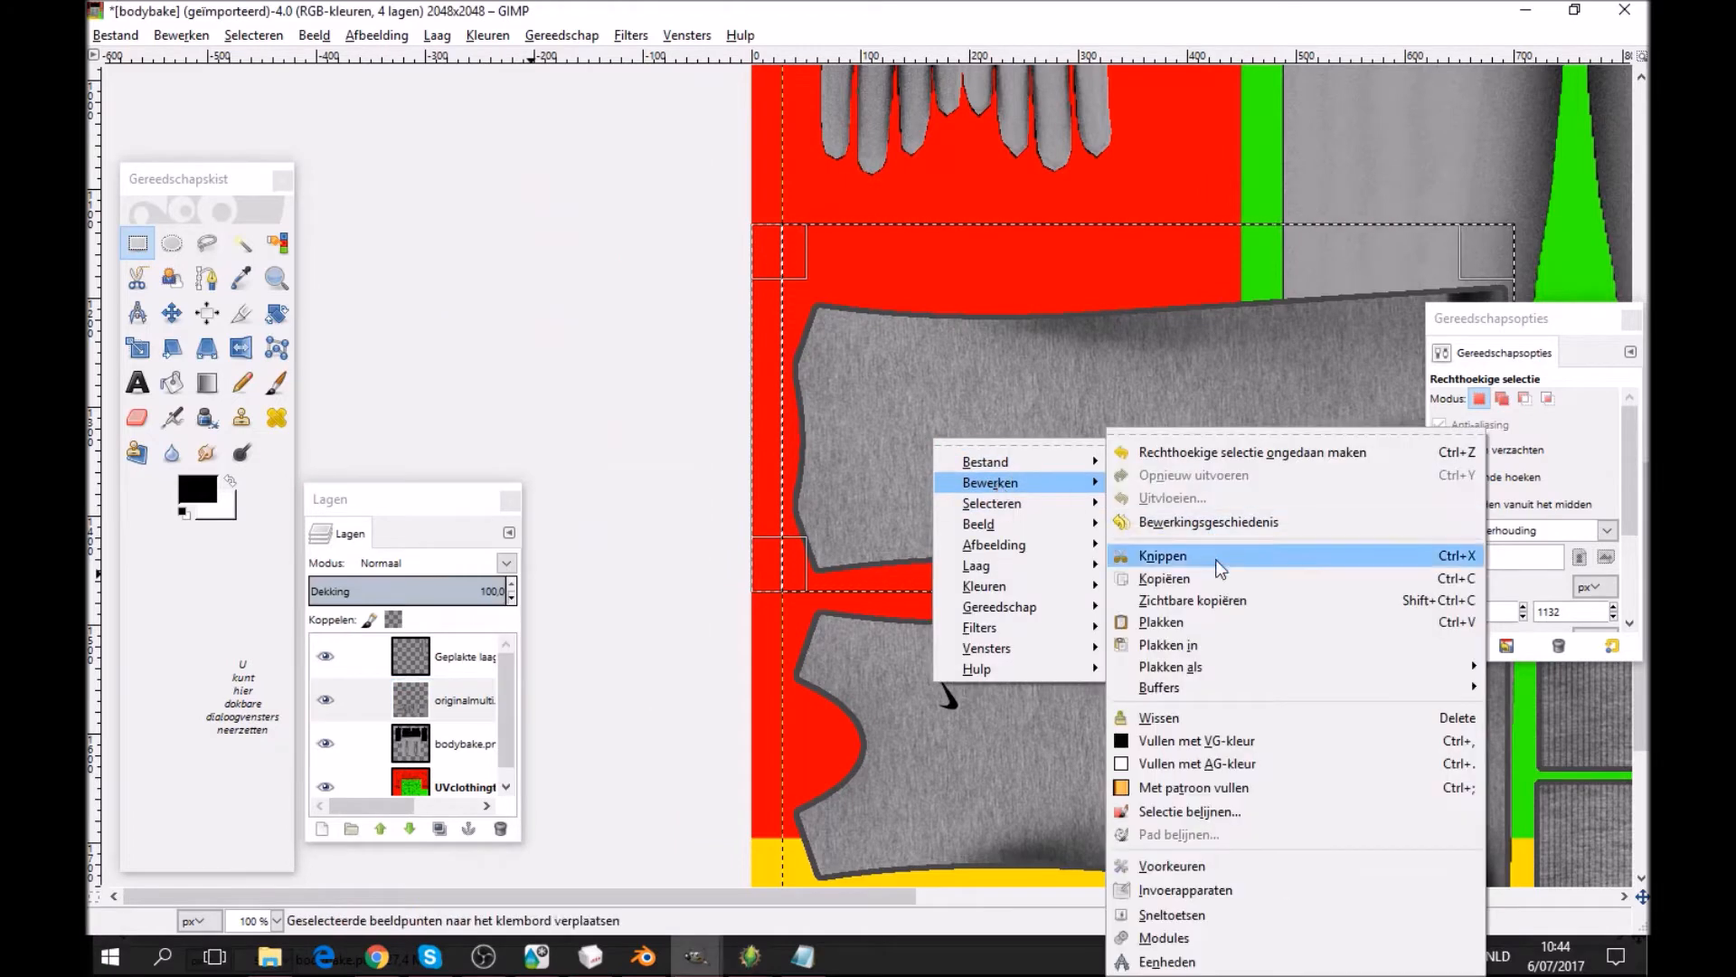
click(1215, 557)
middle_drag(987, 481, 832, 505)
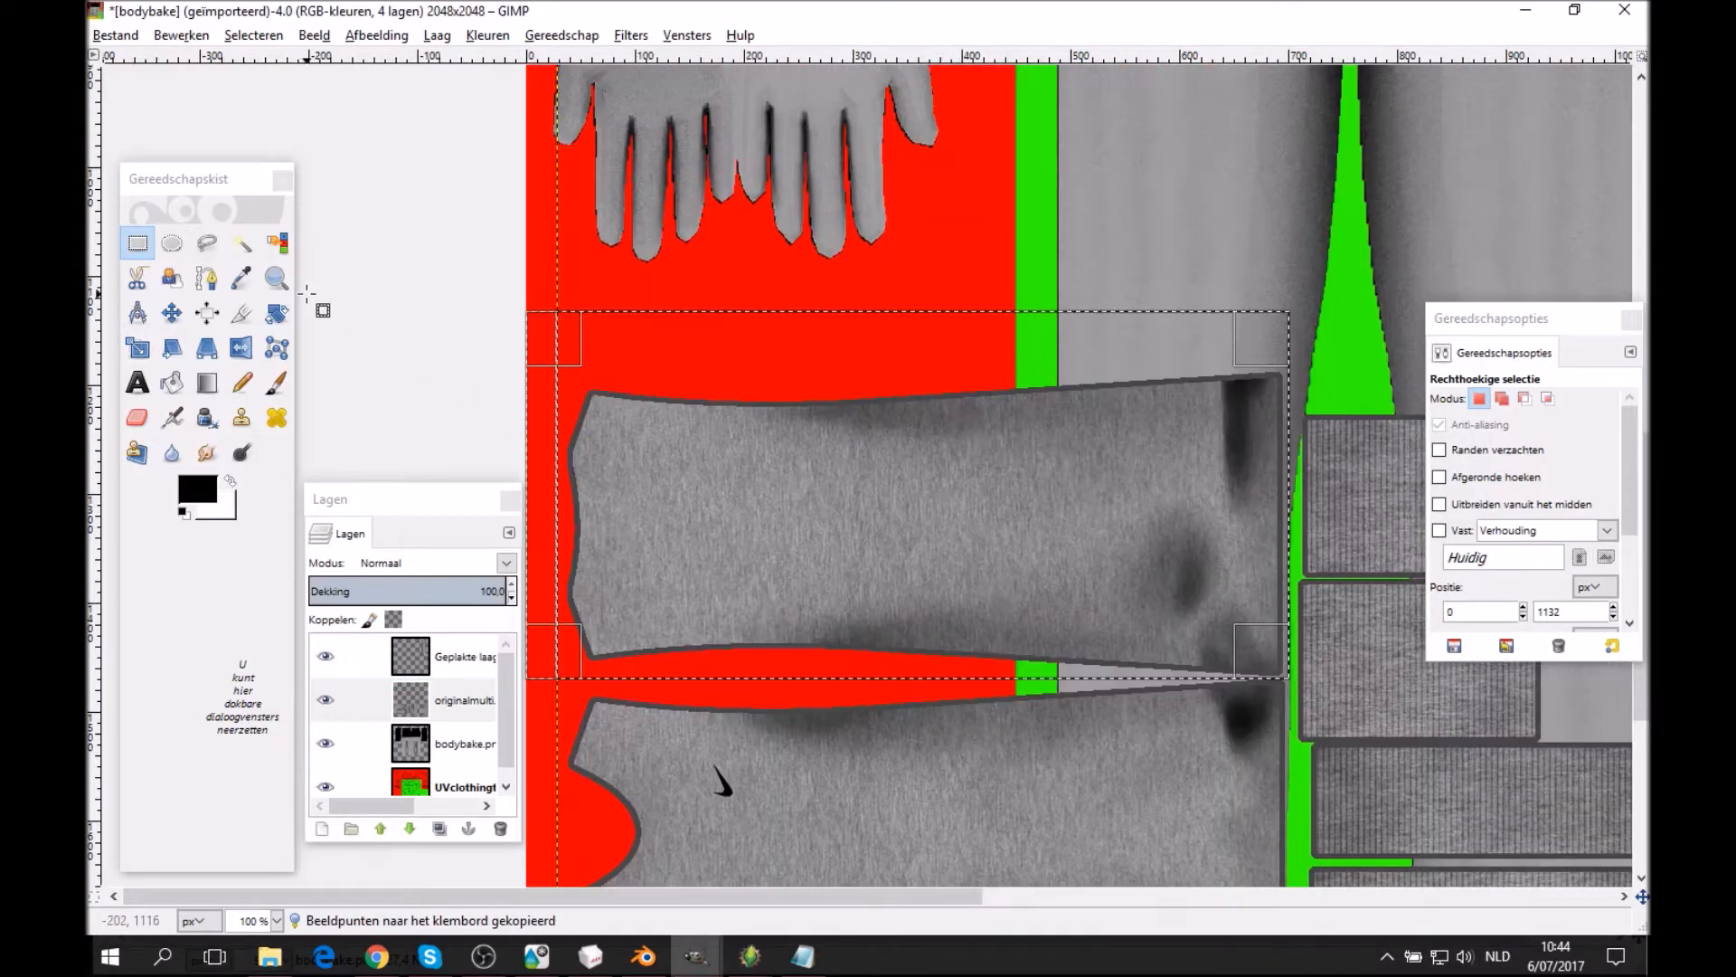
Clear the rectangular selection and paste the copied upper sweater body piece onto the canvas as a floating selection.
click(277, 278)
click(1488, 463)
click(1135, 436)
click(1136, 438)
middle_drag(1147, 444, 1164, 676)
middle_drag(928, 456, 952, 441)
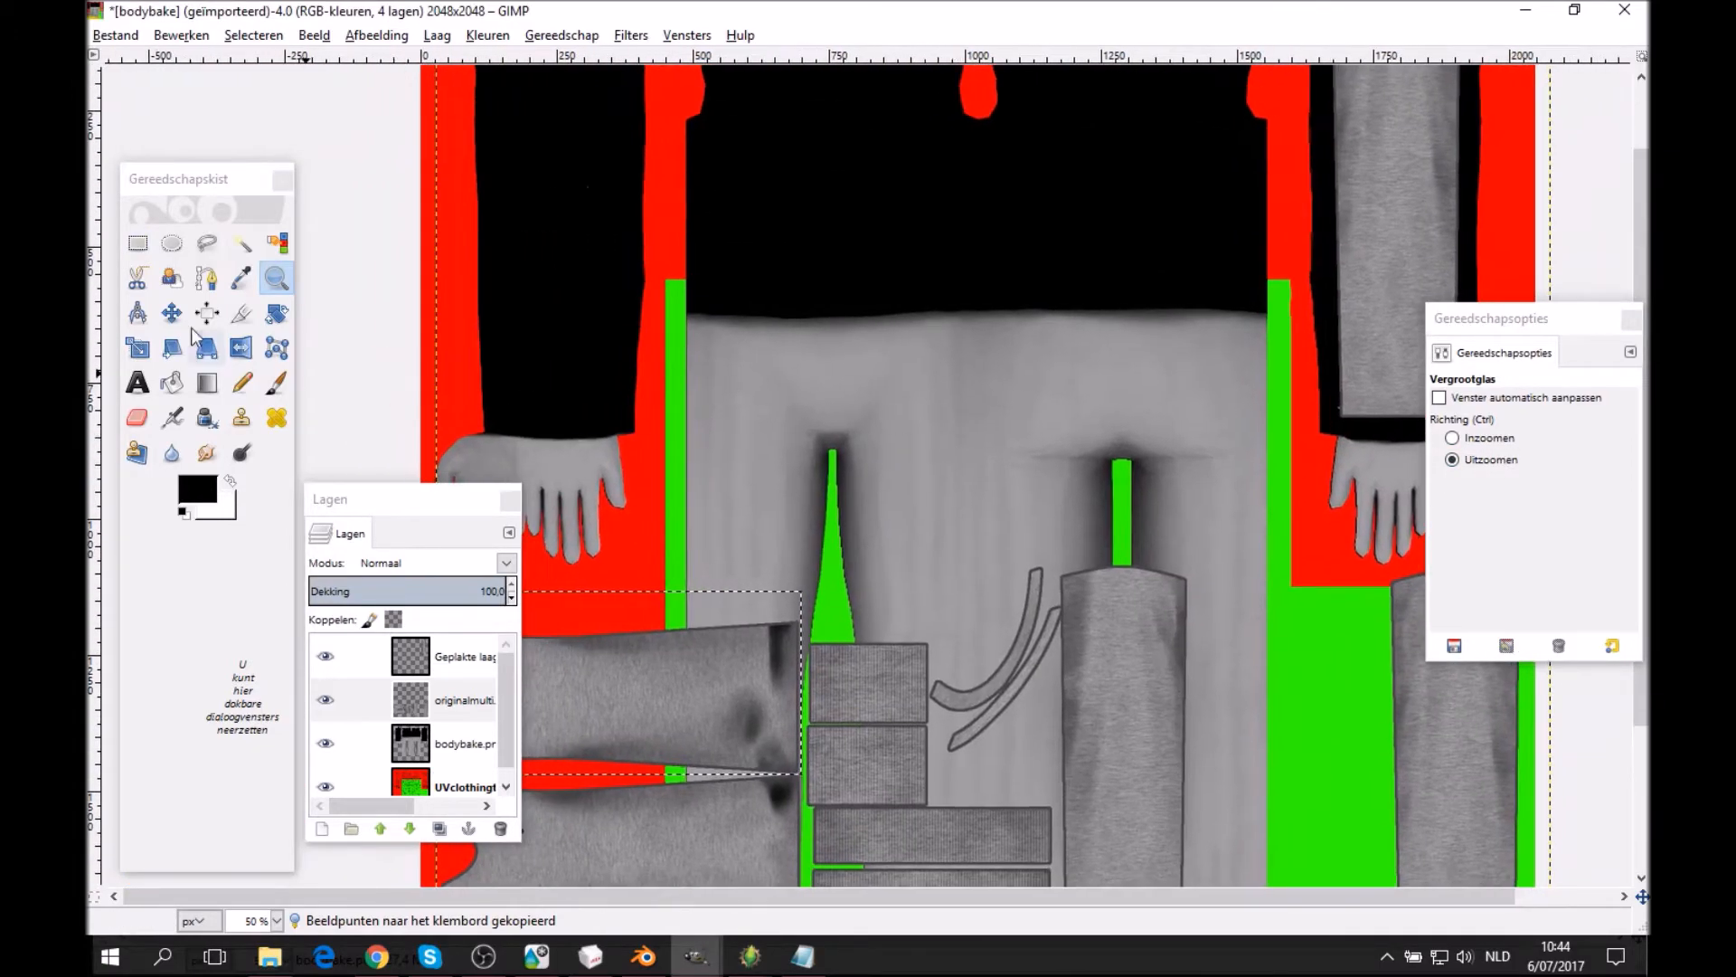
click(138, 242)
click(709, 291)
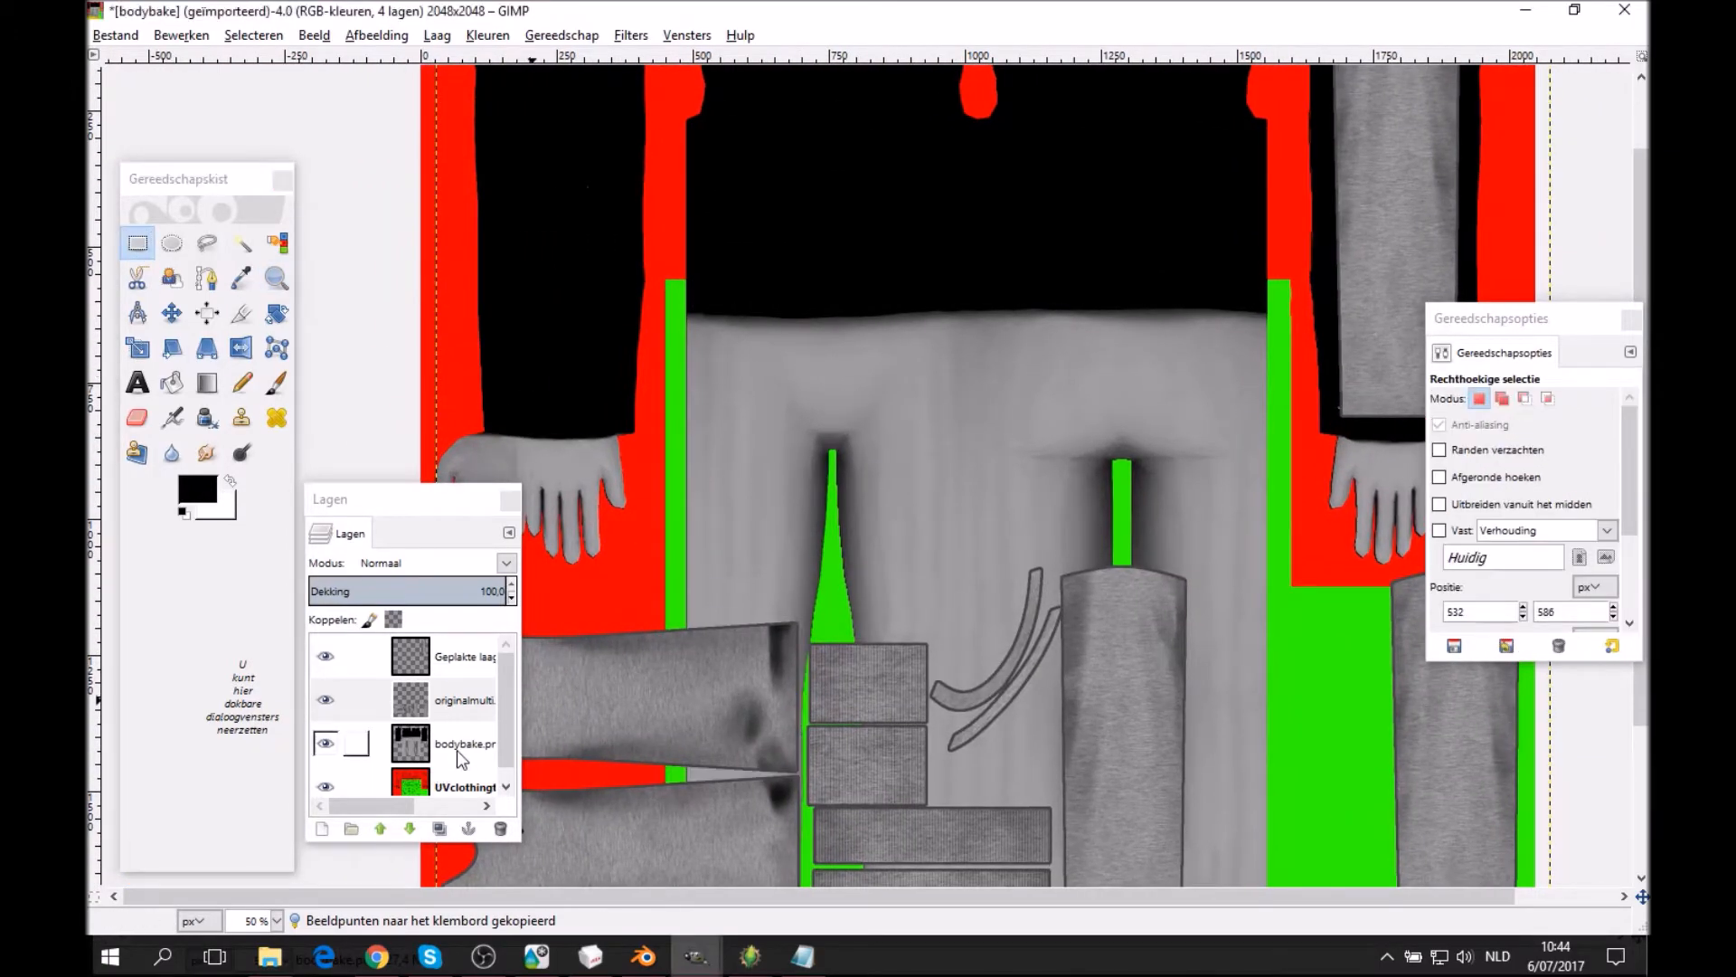
middle_drag(674, 662, 905, 504)
middle_drag(1010, 204, 922, 398)
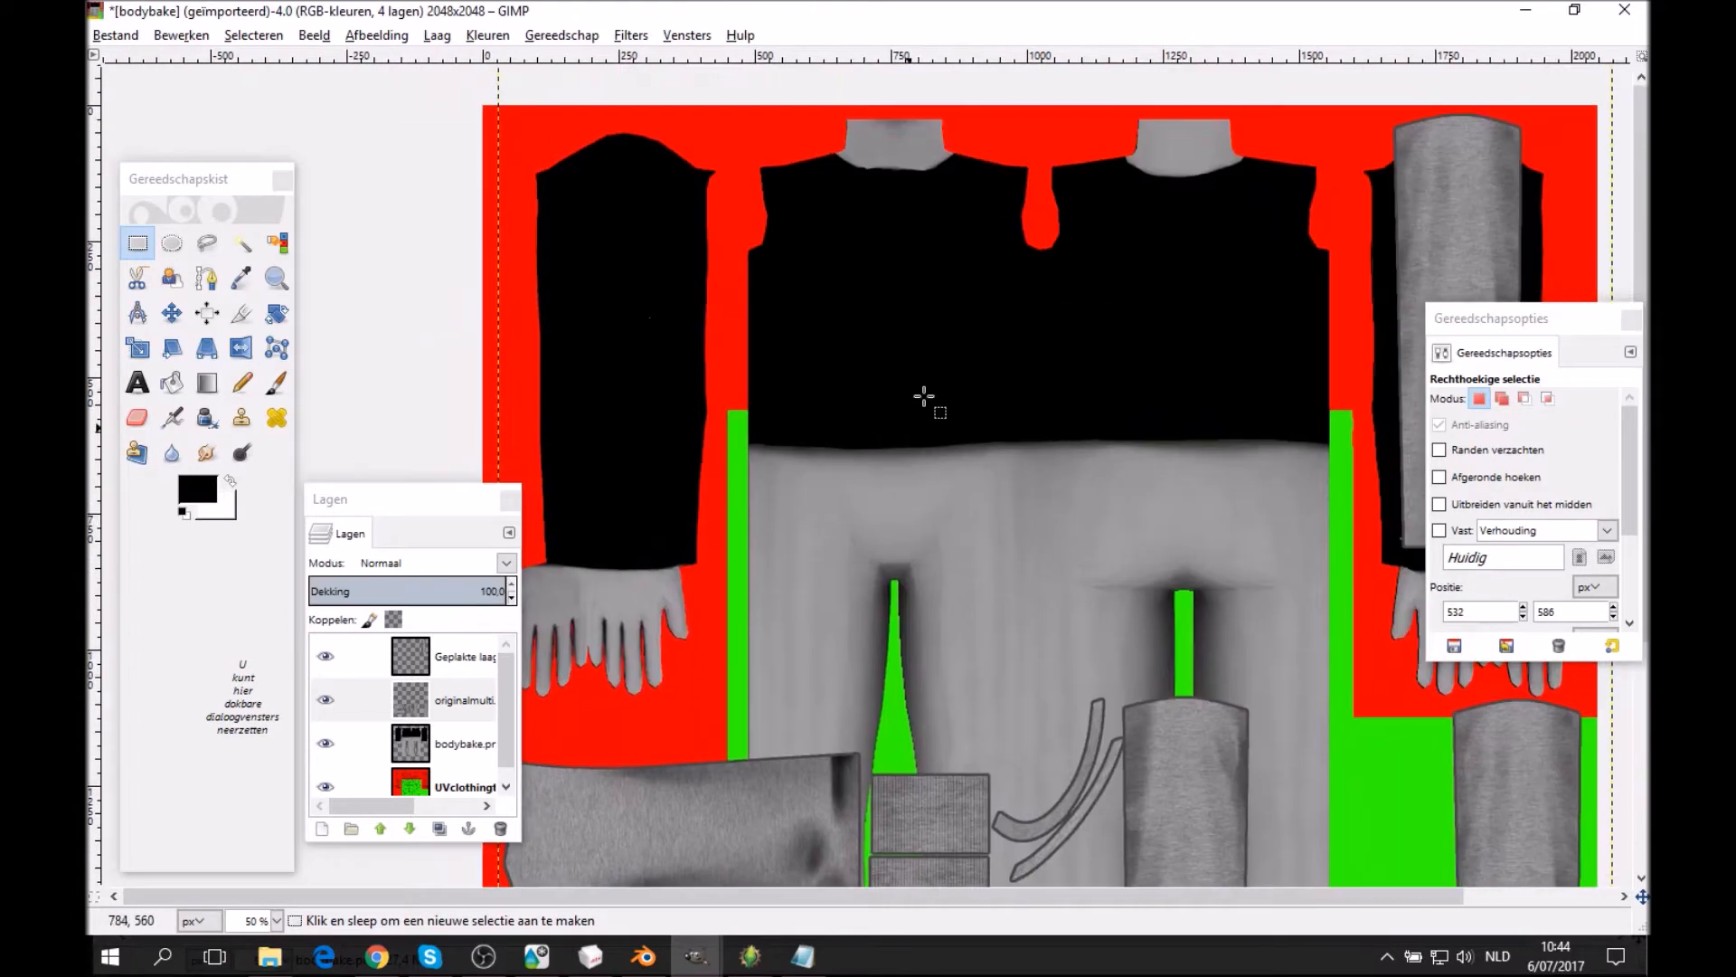
right_click(949, 363)
mouse_move(1006, 406)
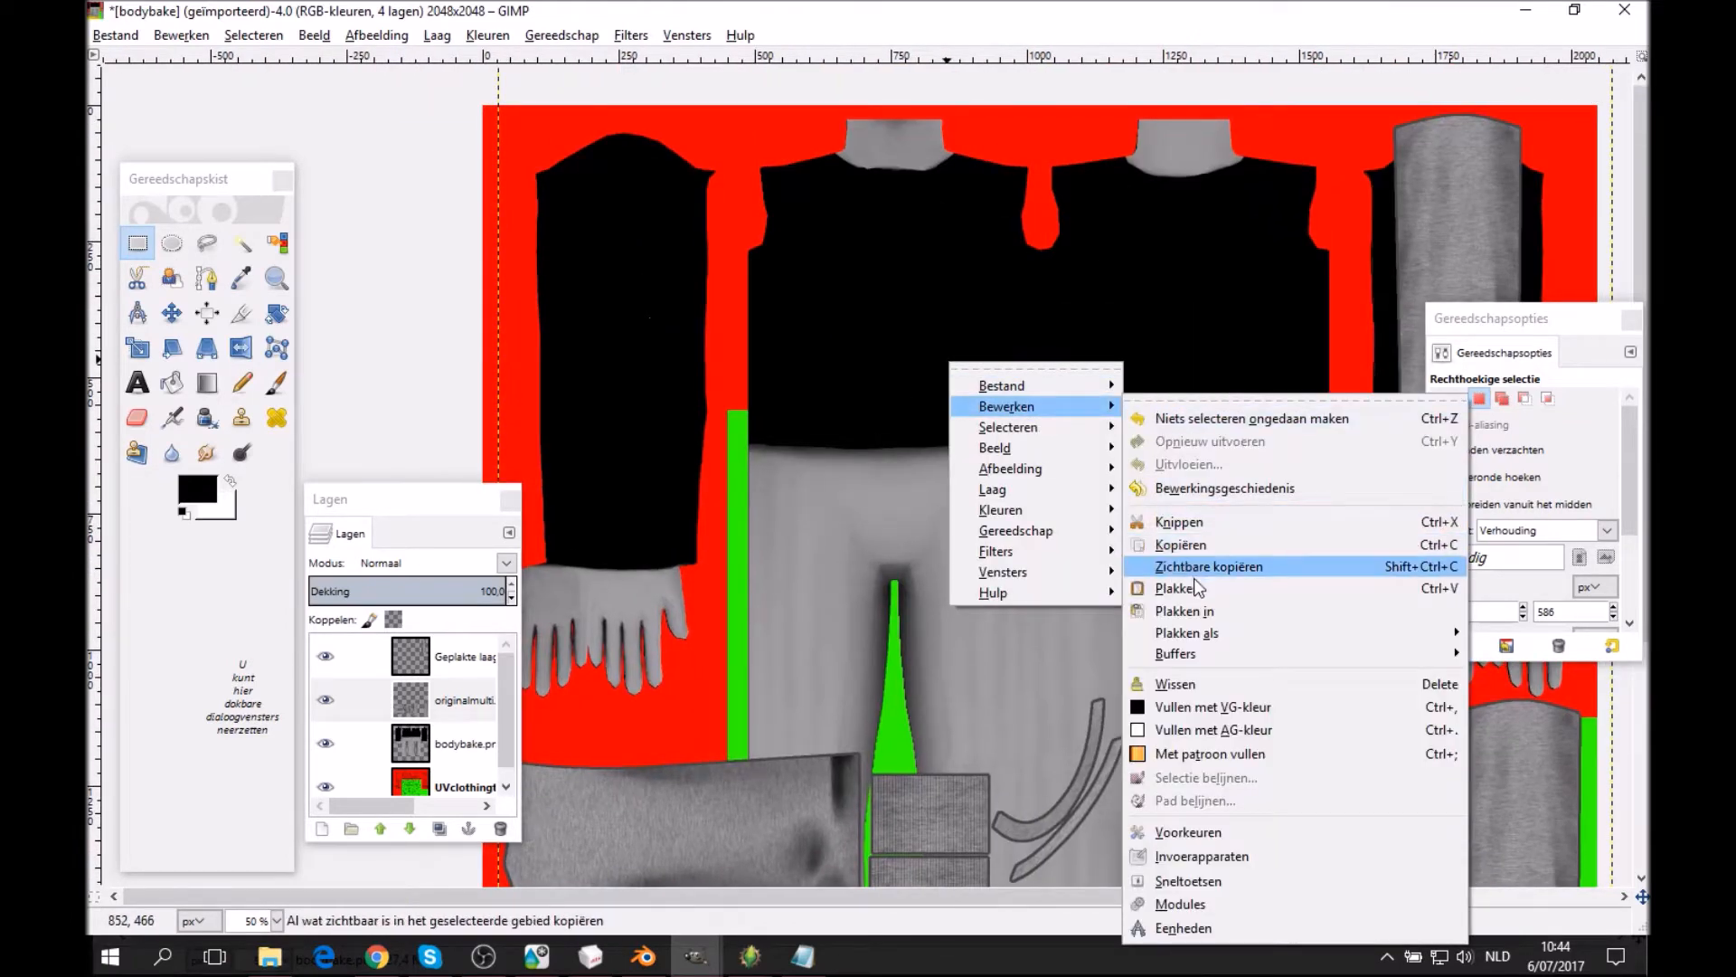
click(1190, 568)
key(ctrl+v)
middle_drag(956, 497, 690, 471)
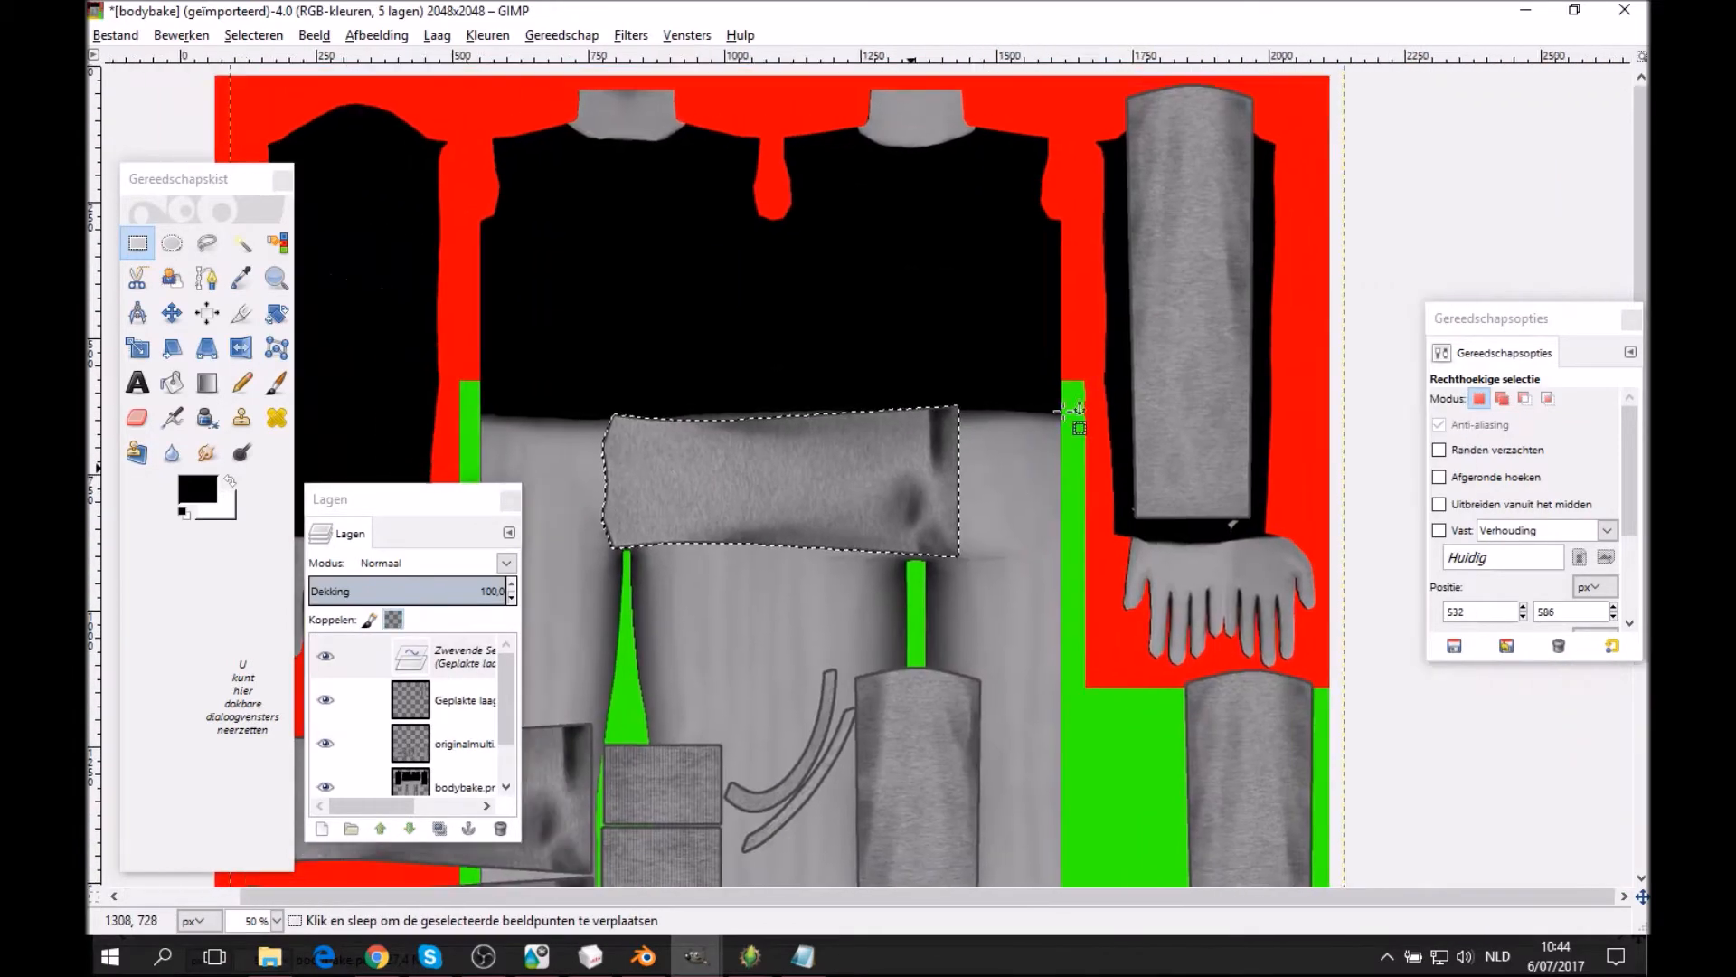
middle_drag(719, 378, 962, 403)
Rotate the floating upper sweater body piece by 90 degrees.
click(274, 312)
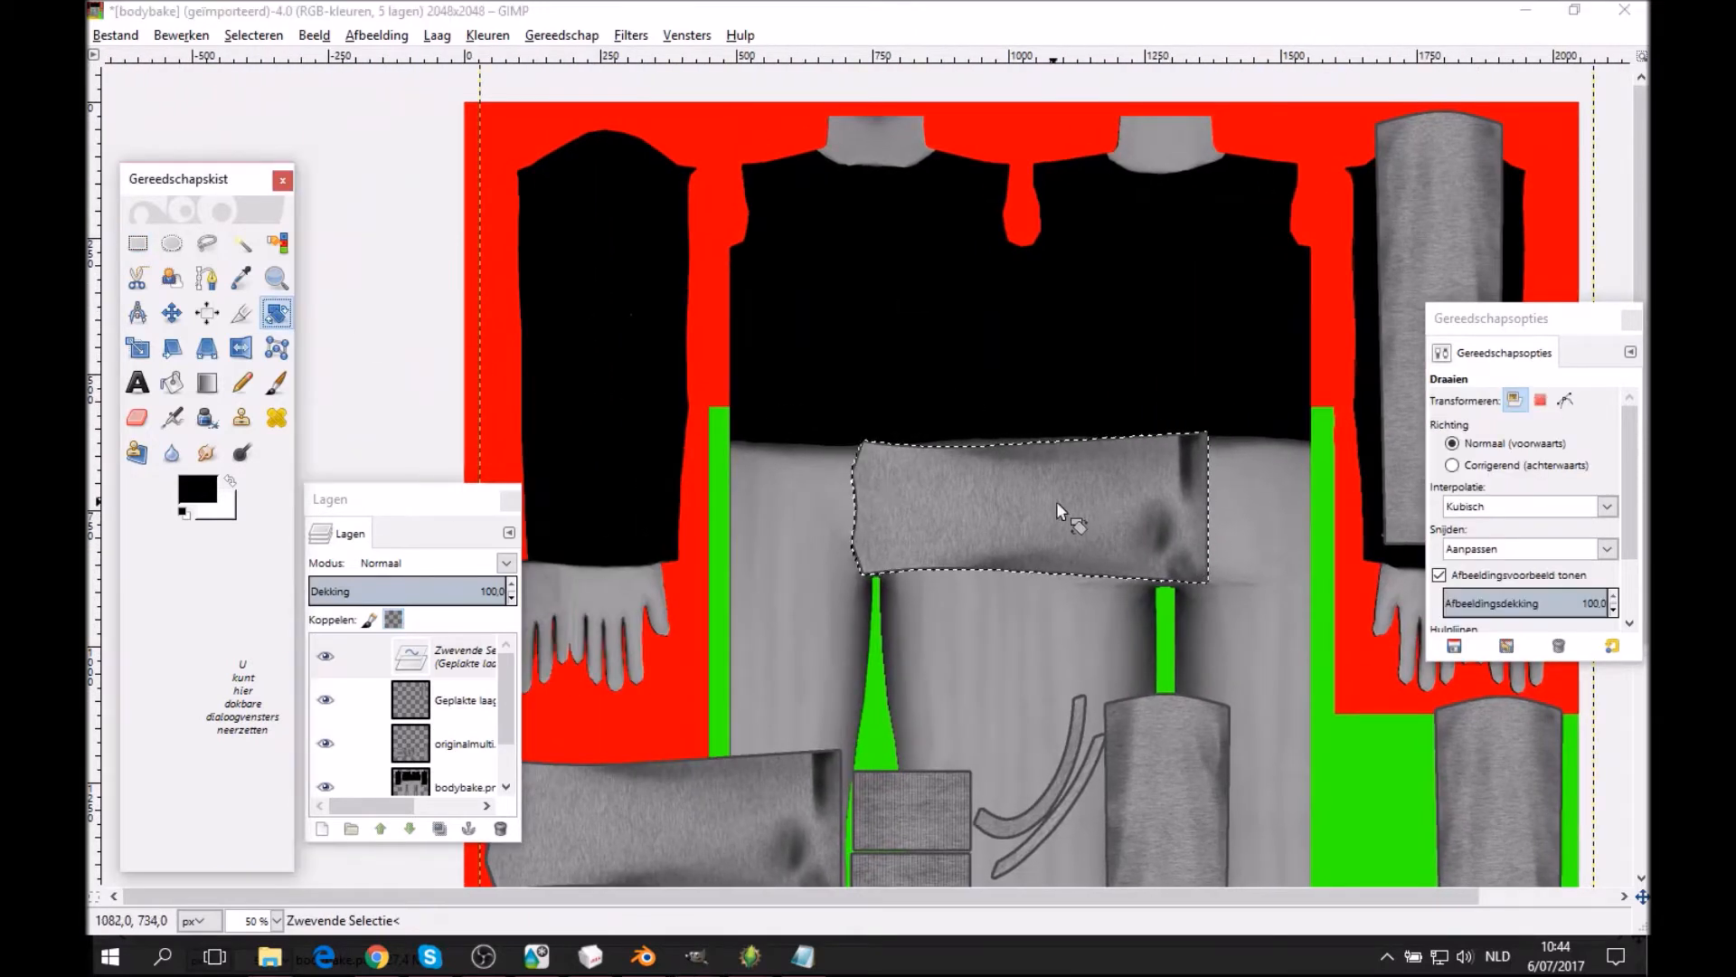
key(Tab)
click(1071, 504)
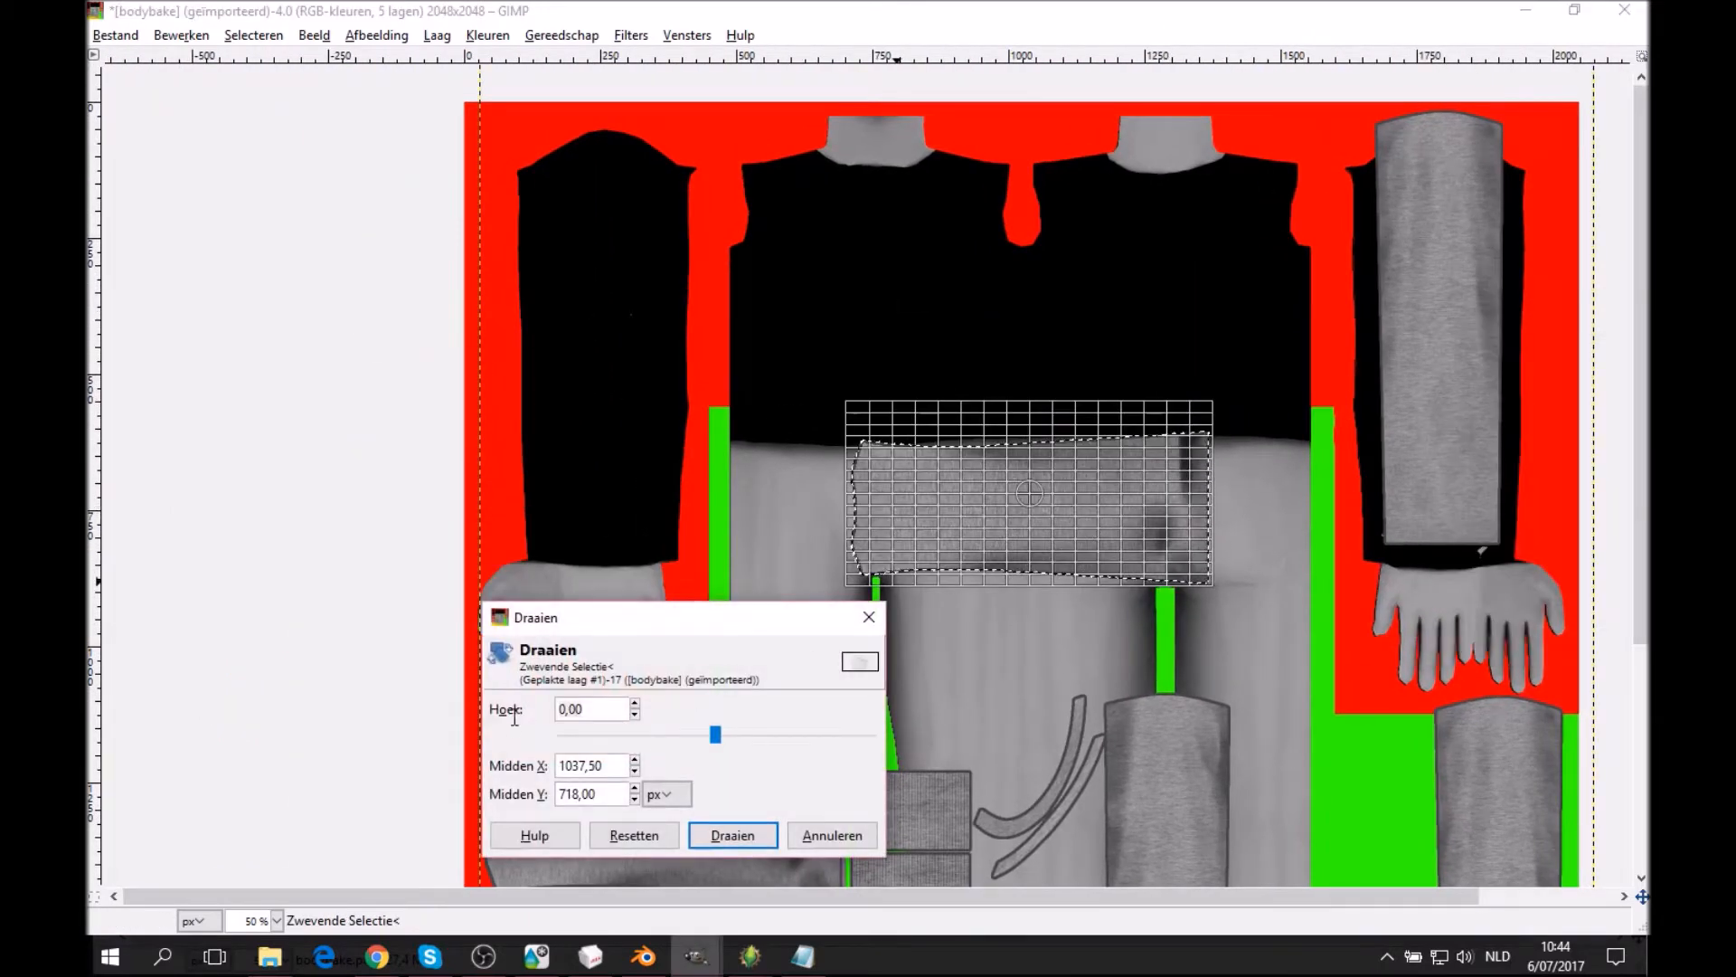
key(BackSpace)
key(BackSpace)
key(BackSpace)
key(BackSpace)
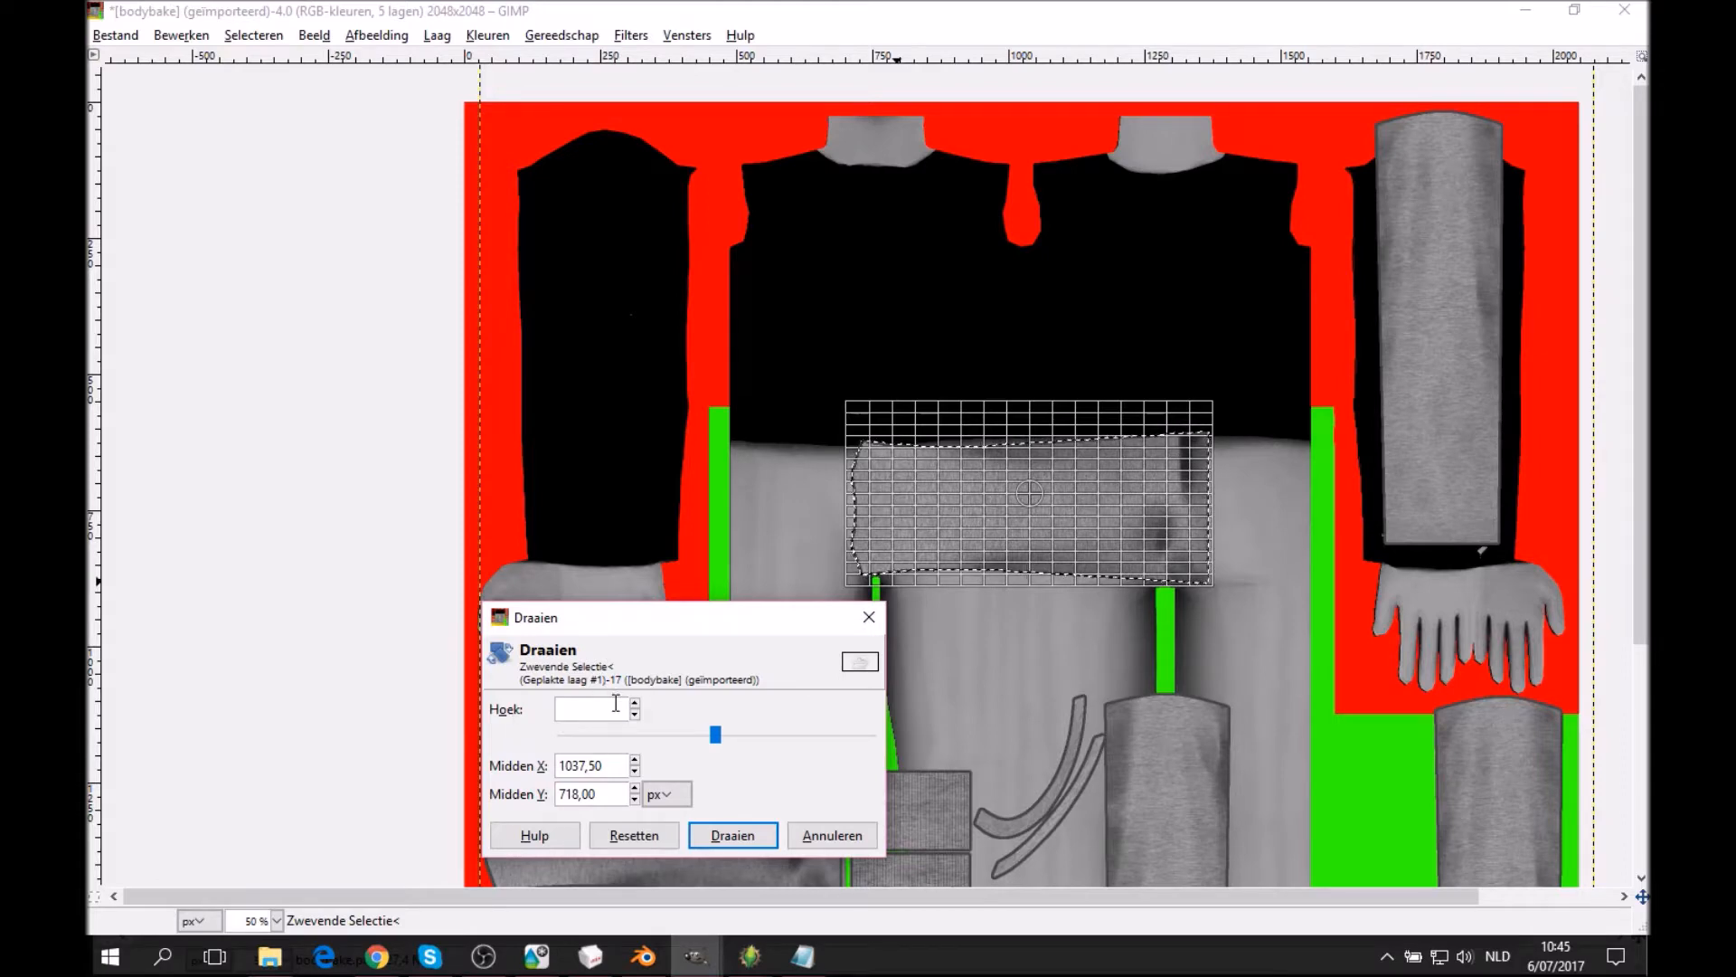
text(0)
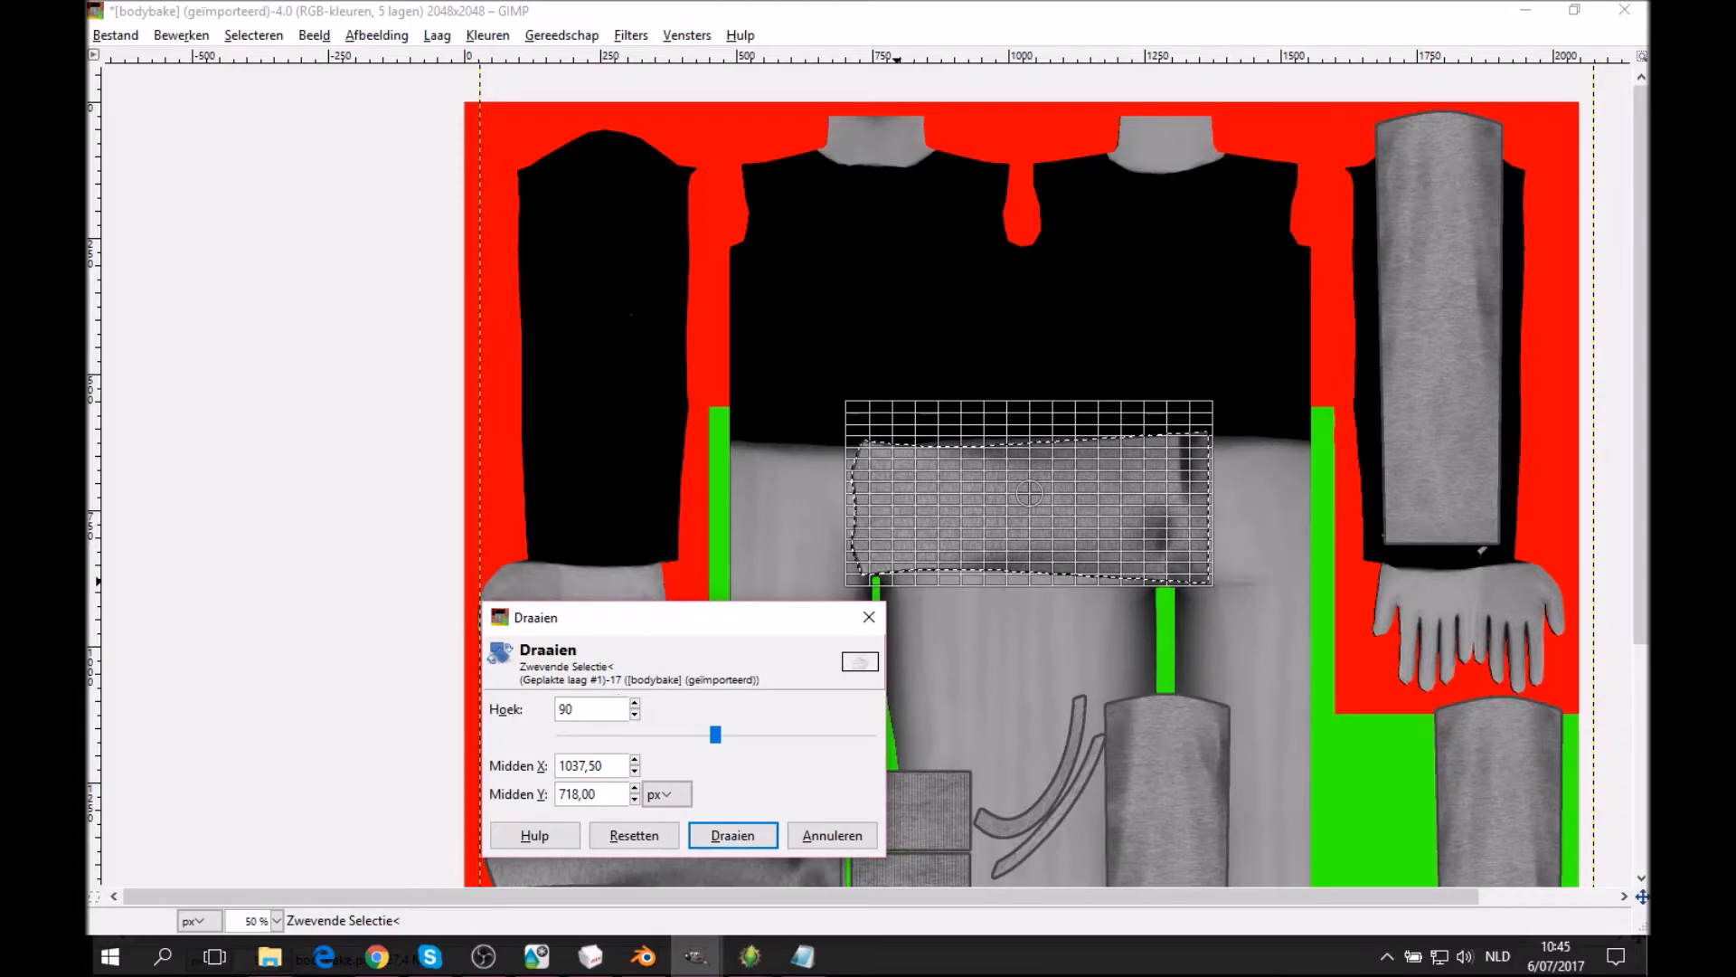
key(Tab)
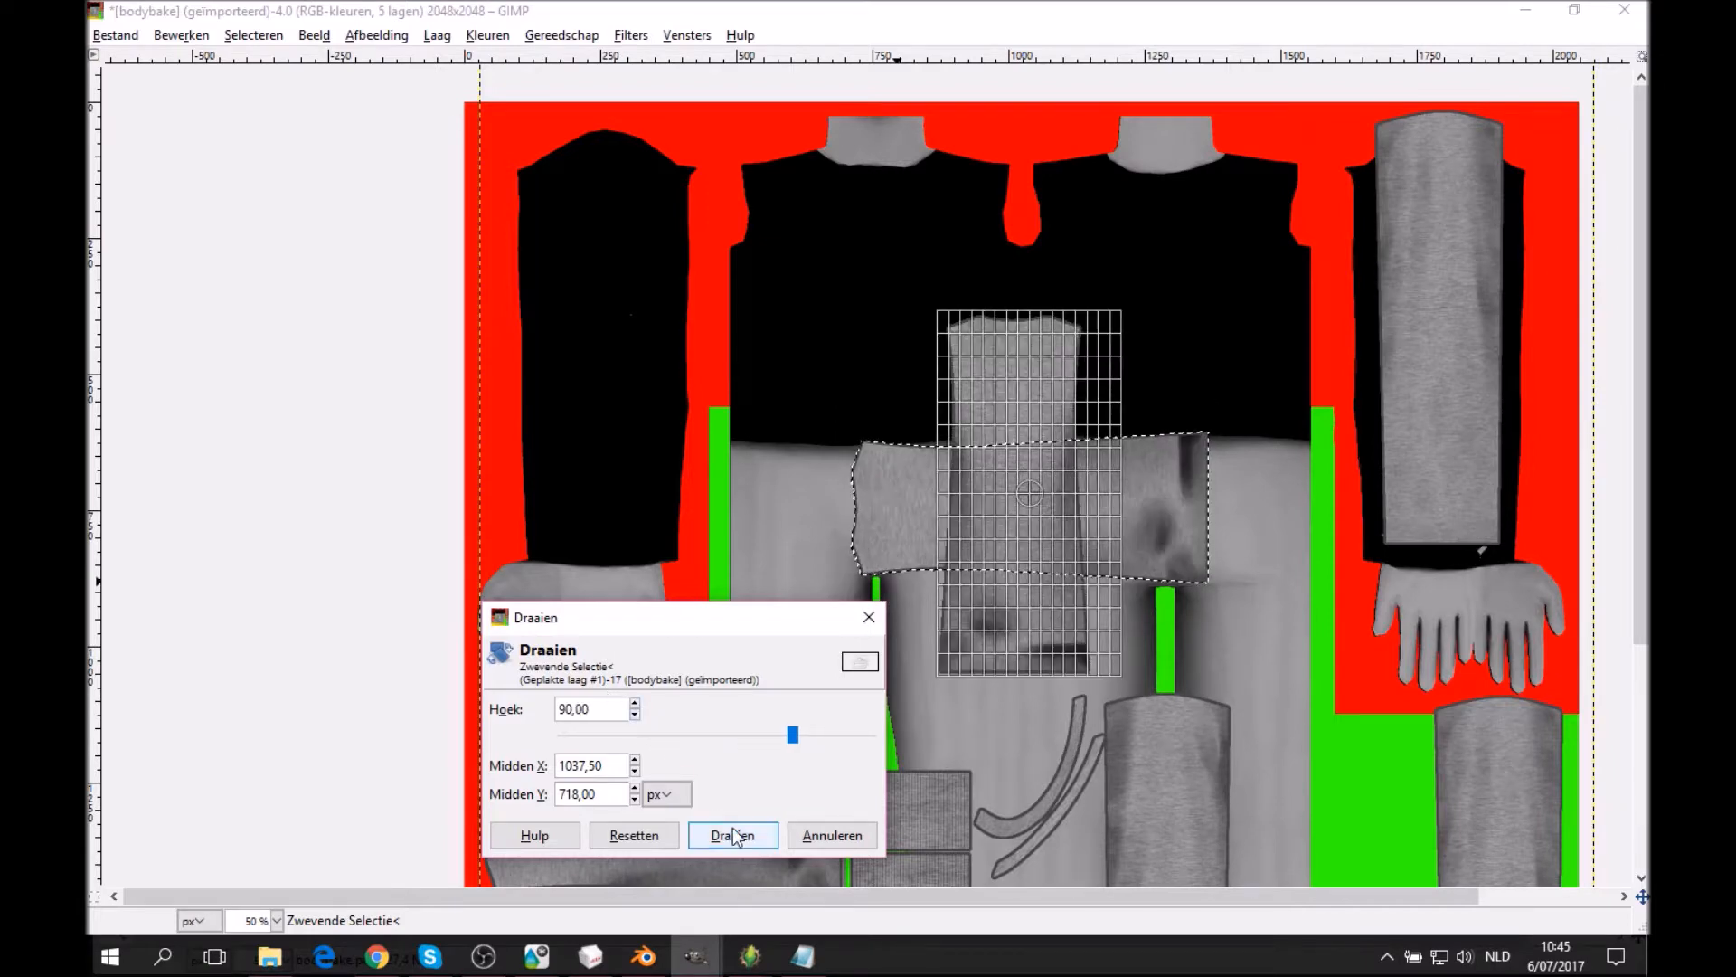
click(732, 835)
Move the rotated body piece over the arm at the image's left side and anchor it.
click(171, 312)
drag(1017, 492, 608, 291)
scroll(1142, 332, down, 5)
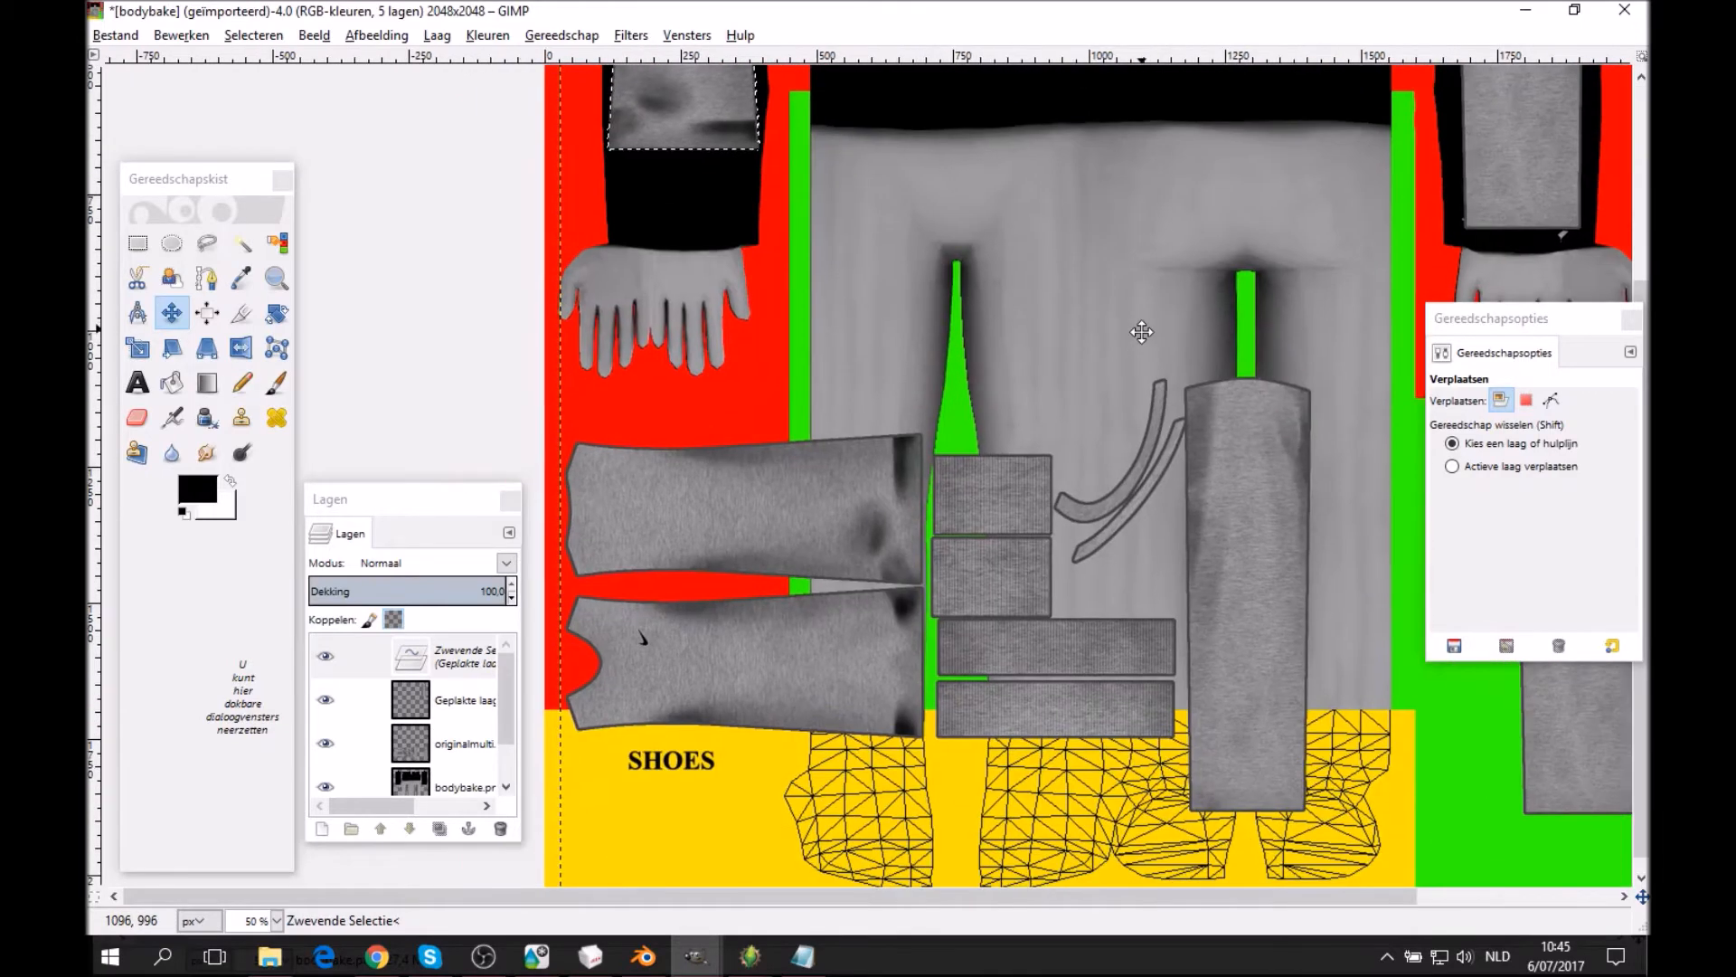
scroll(981, 322, up, 5)
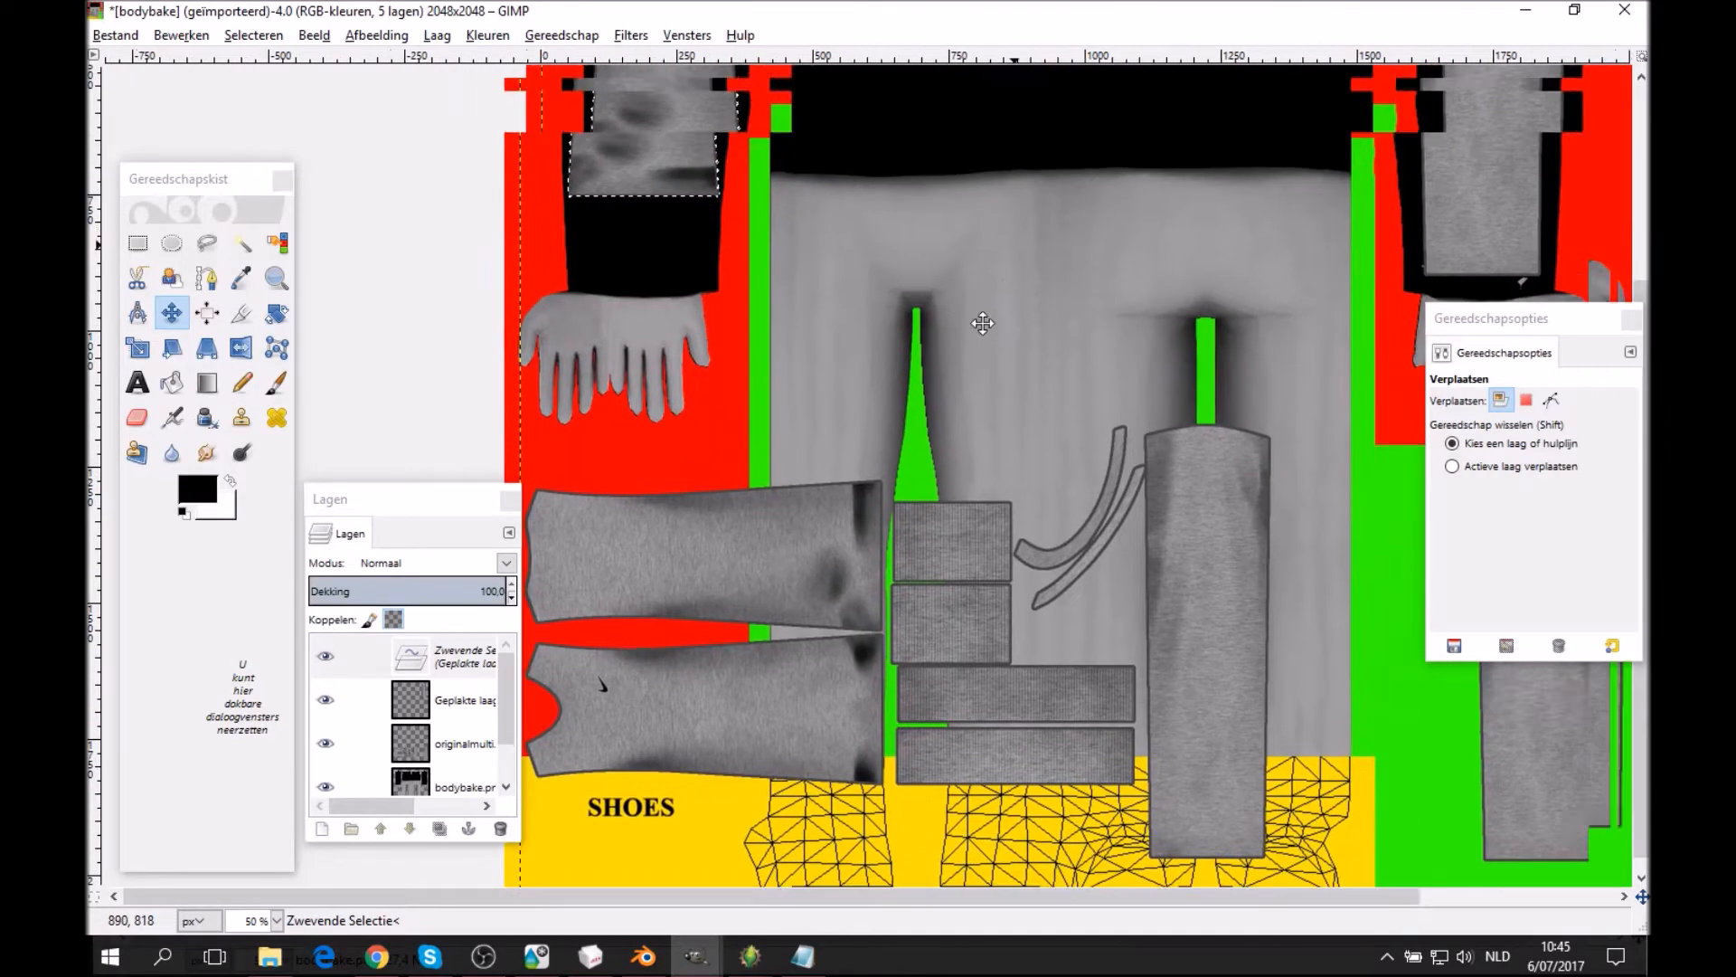
scroll(876, 601, right, 3)
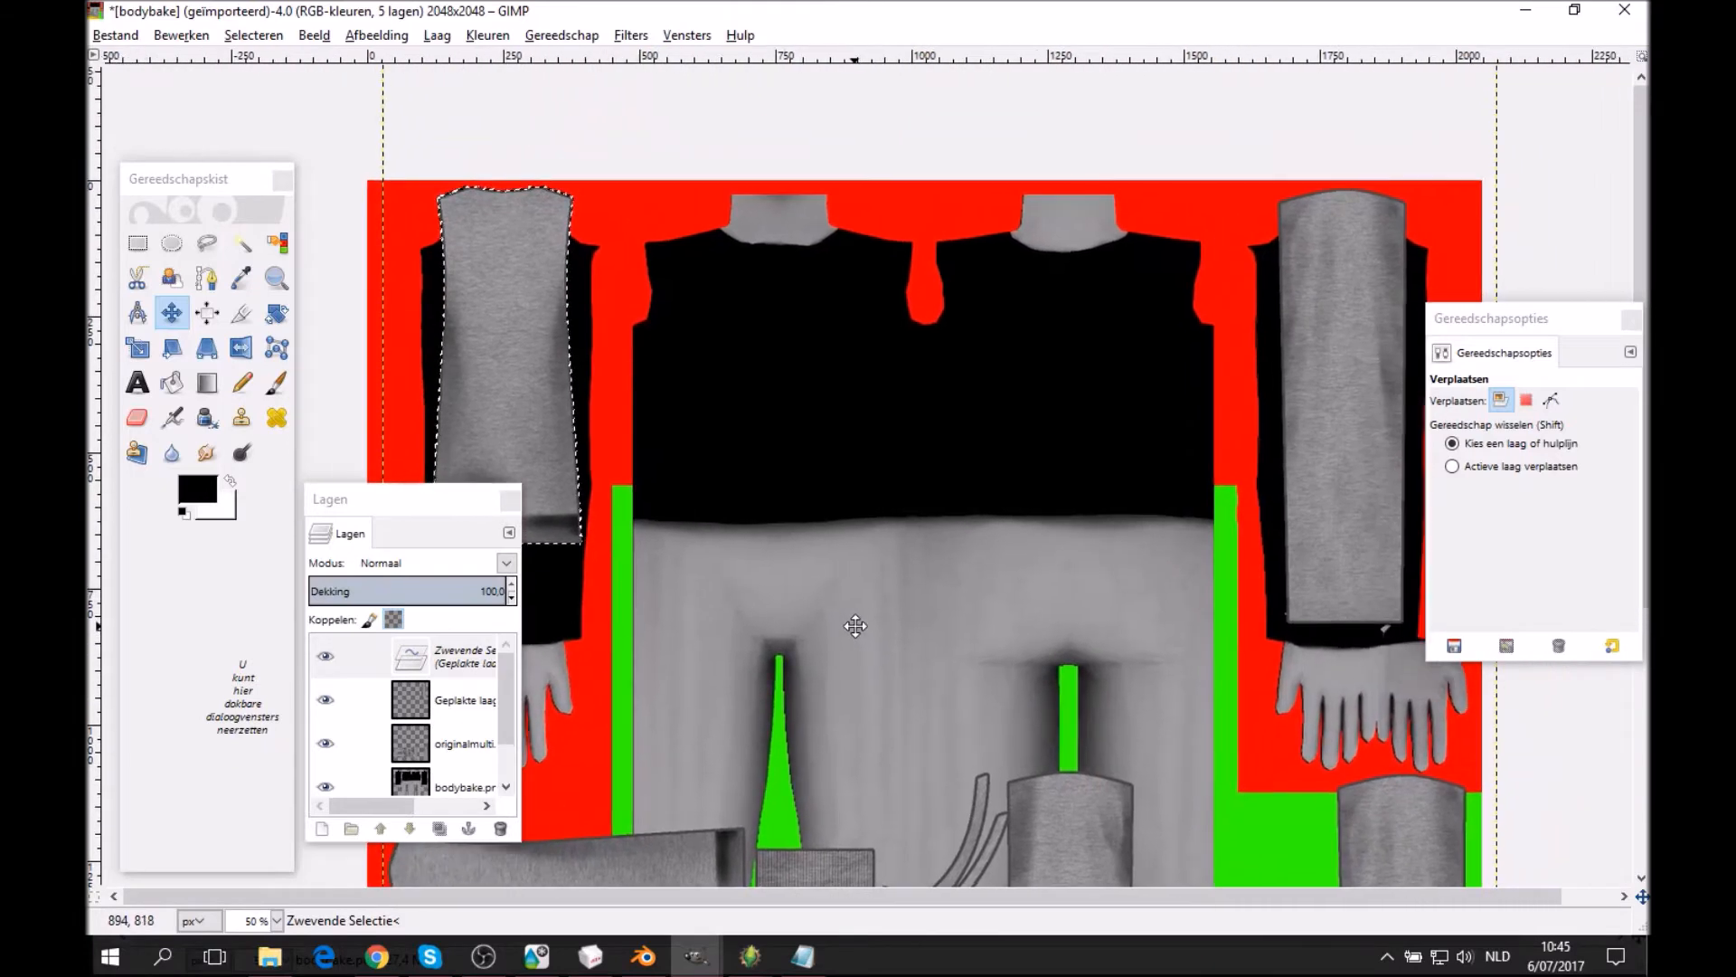
scroll(918, 667, left, 3)
scroll(1178, 473, down, 6)
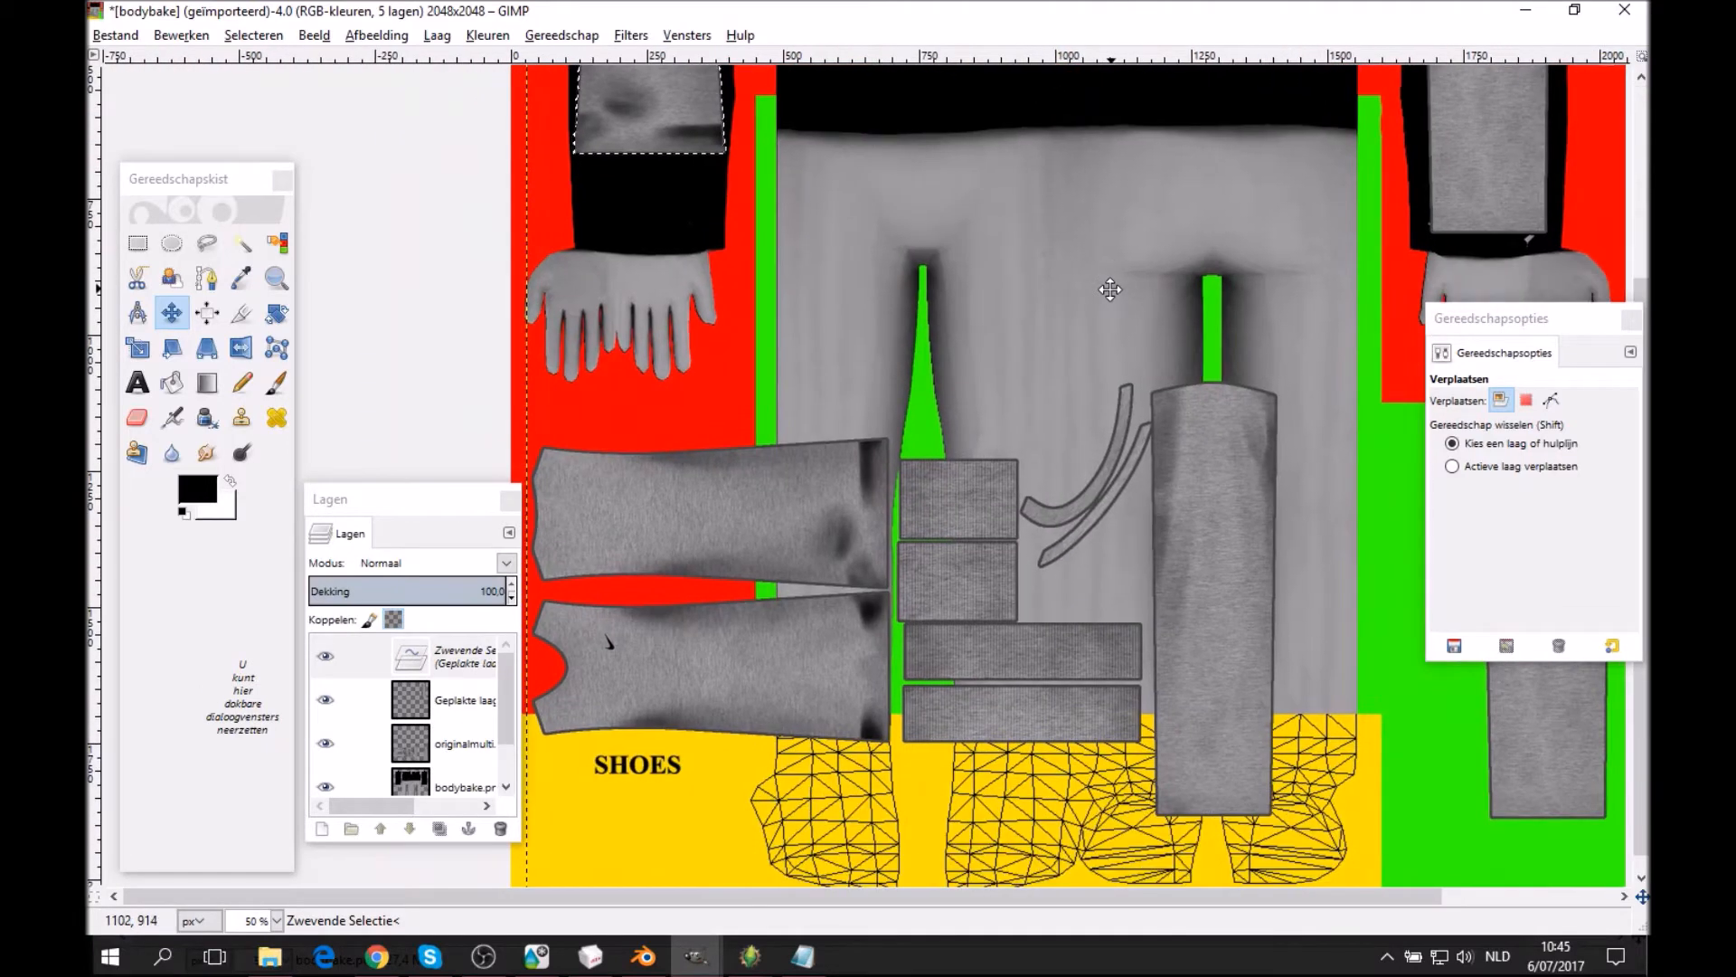
key(r)
click(839, 323)
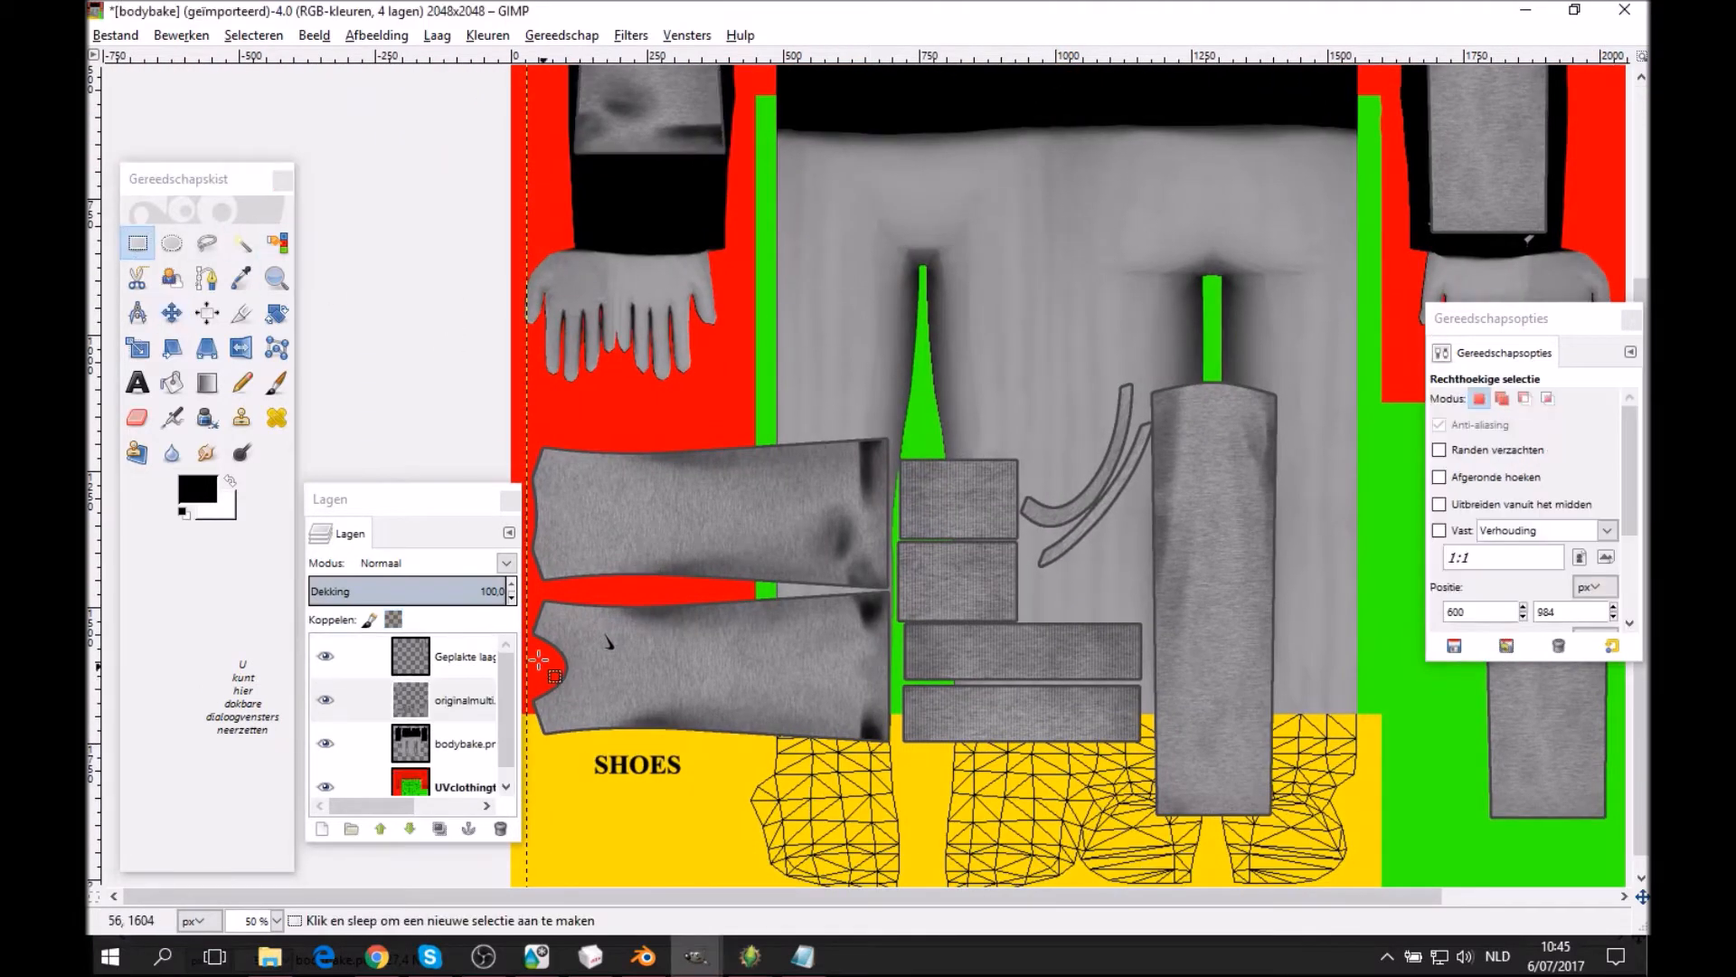
Make originalmulti.dds the active layer, draw a rectangular selection around the lower large sweater body piece and refine its upper edge.
click(452, 743)
click(456, 710)
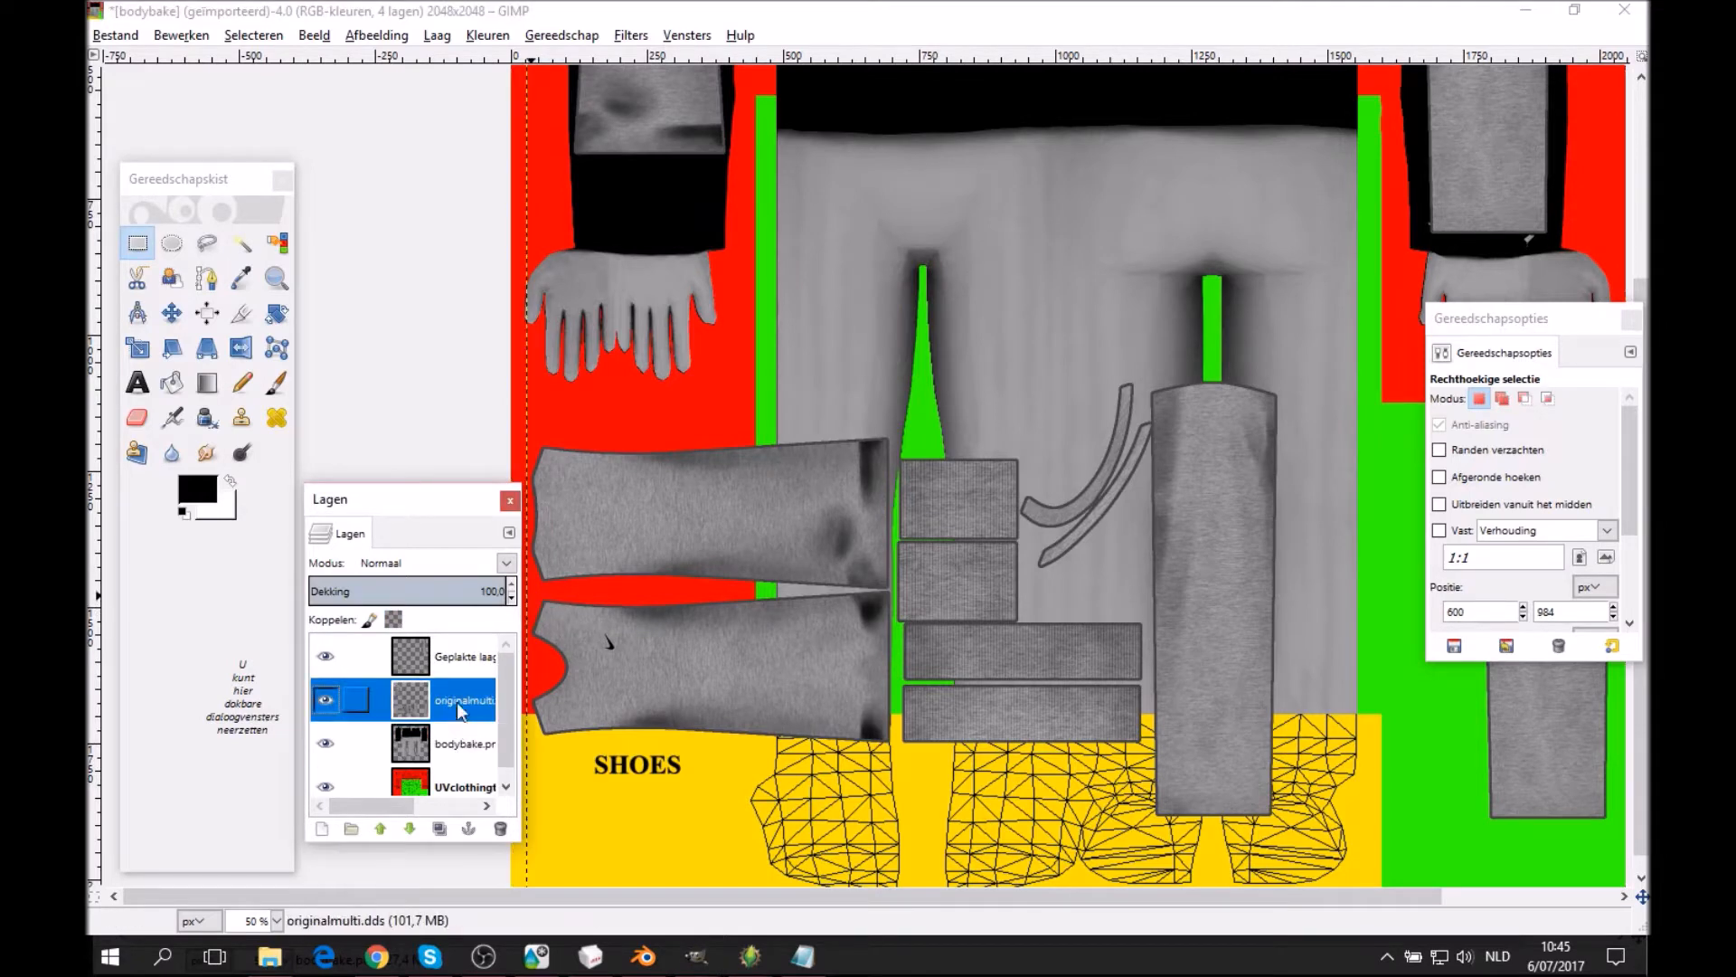
scroll(601, 594, left, 1)
drag(570, 594, 950, 757)
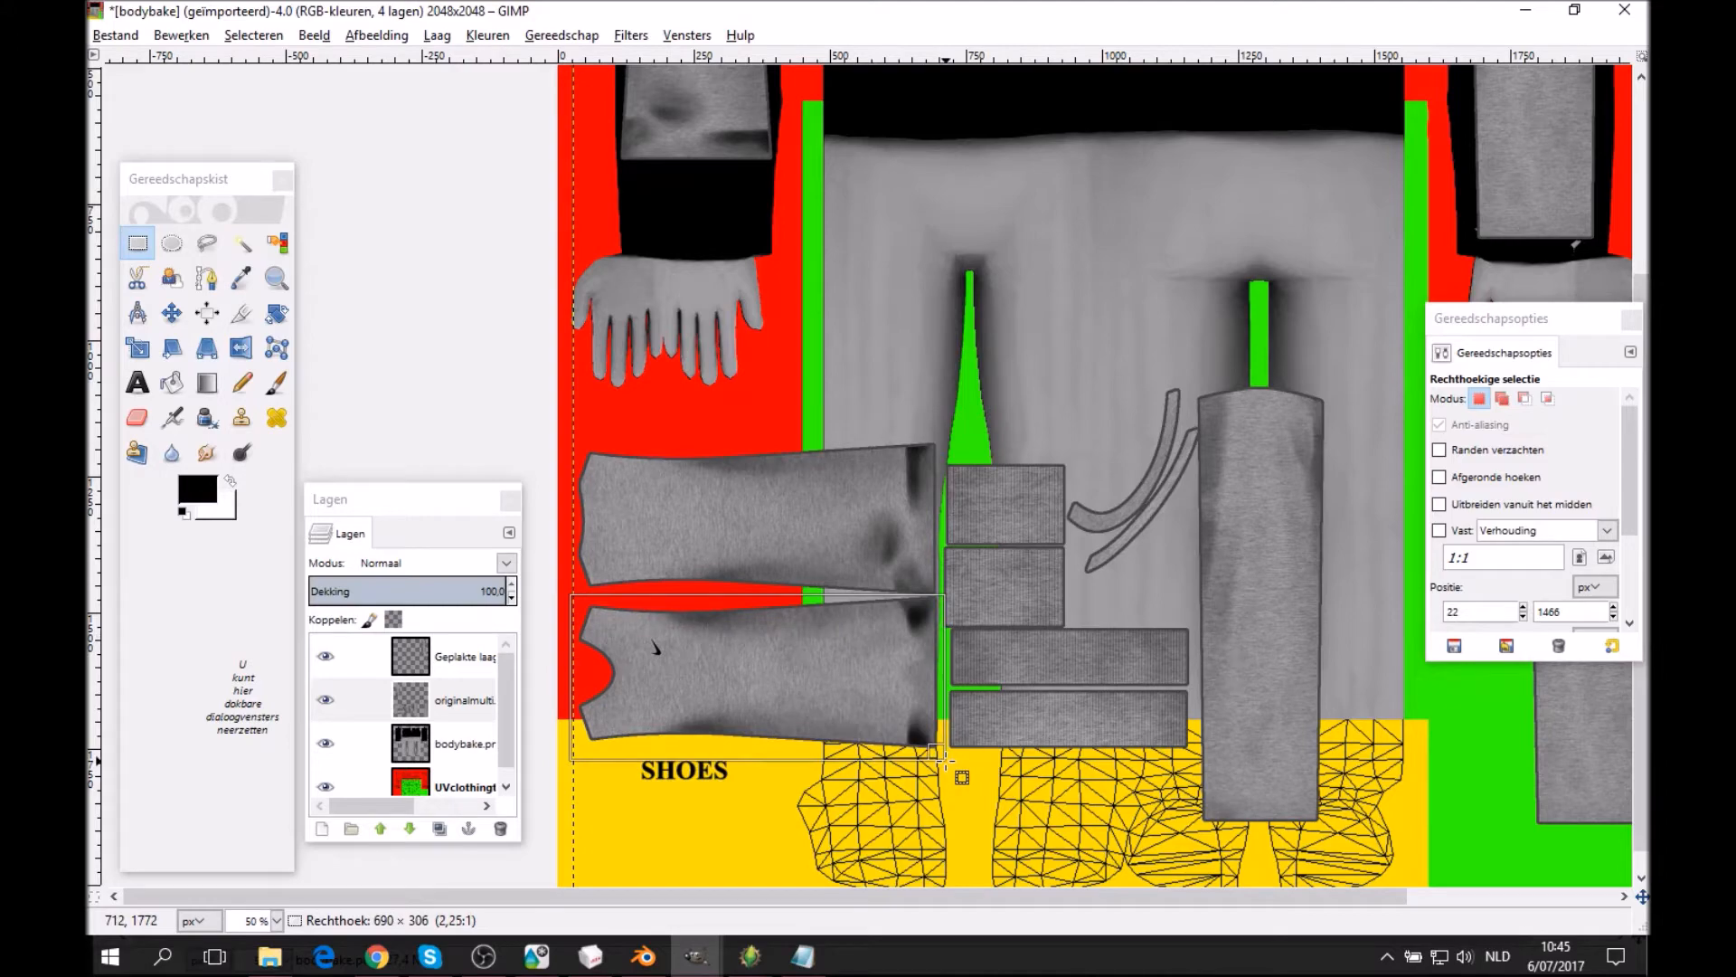
click(277, 278)
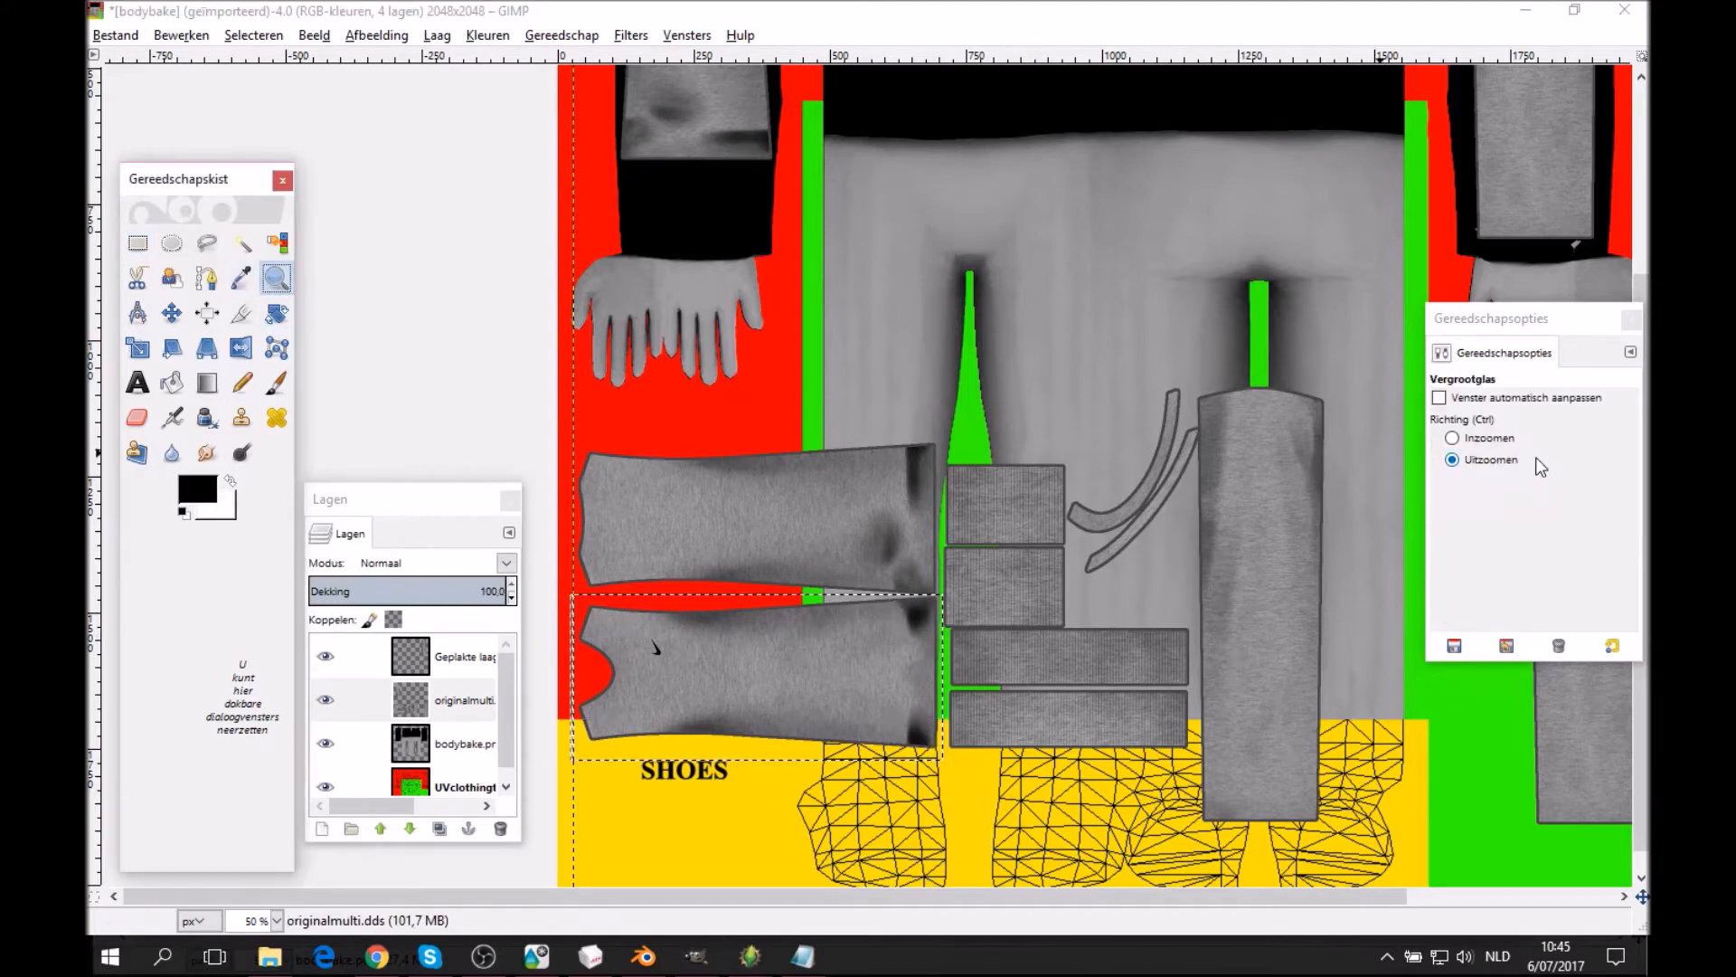
double_click(876, 541)
middle_drag(870, 556, 861, 427)
click(912, 594)
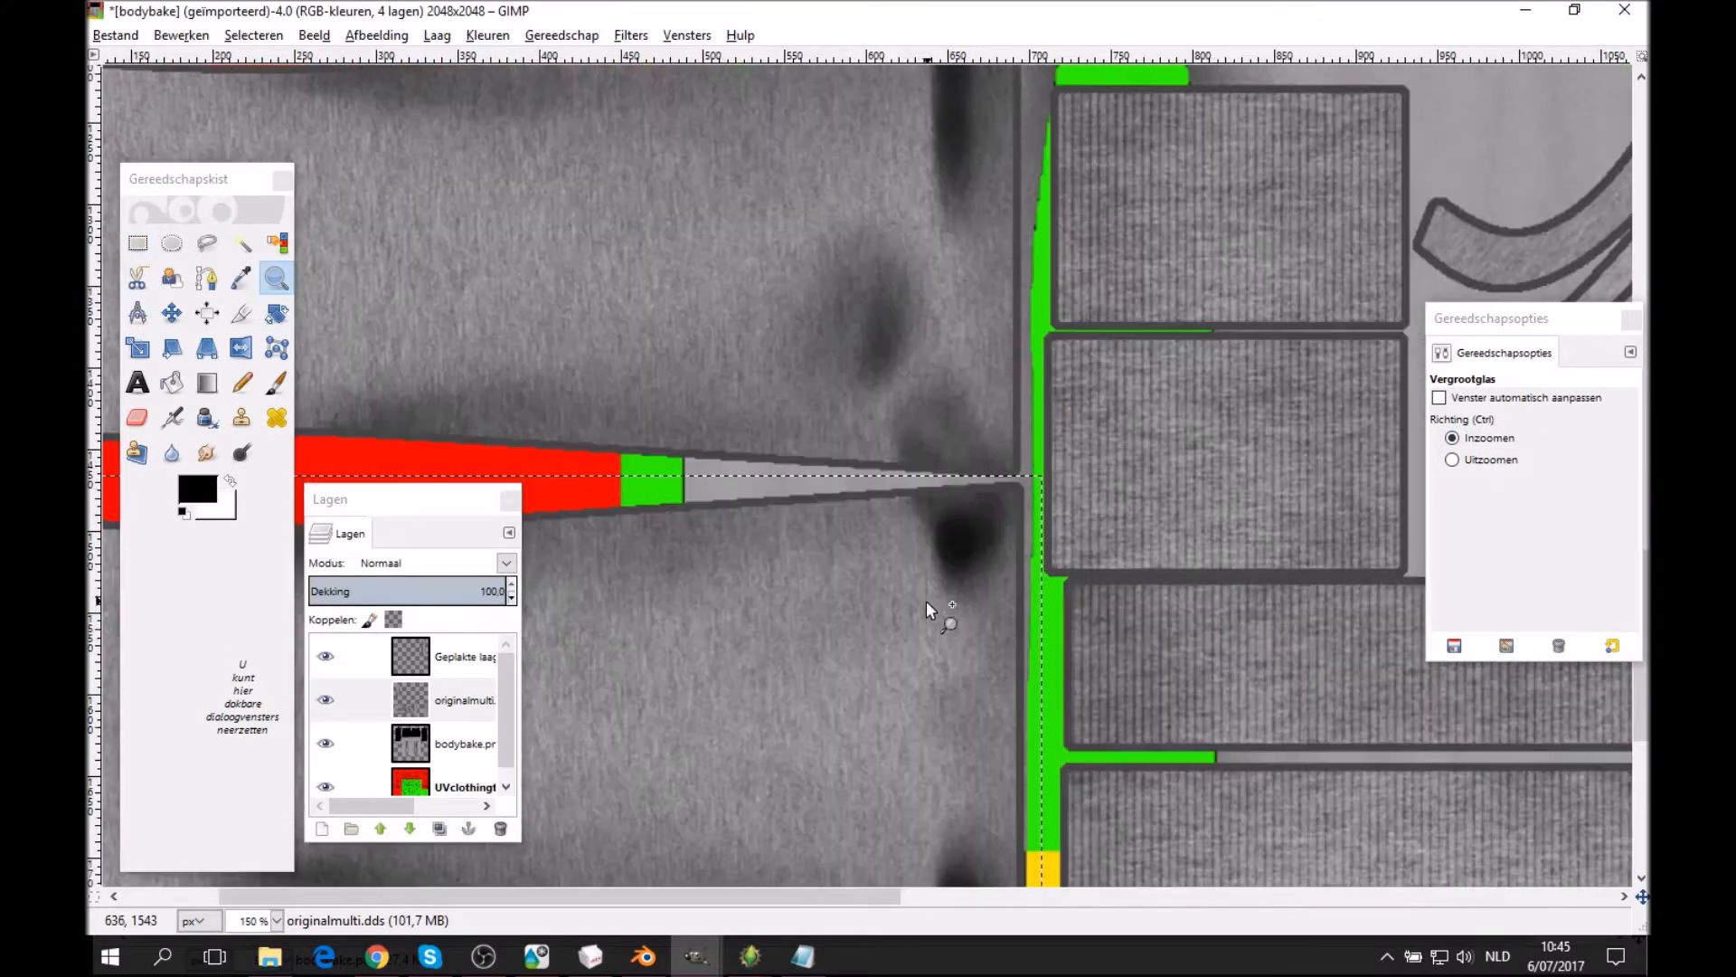
click(137, 242)
drag(104, 476, 916, 508)
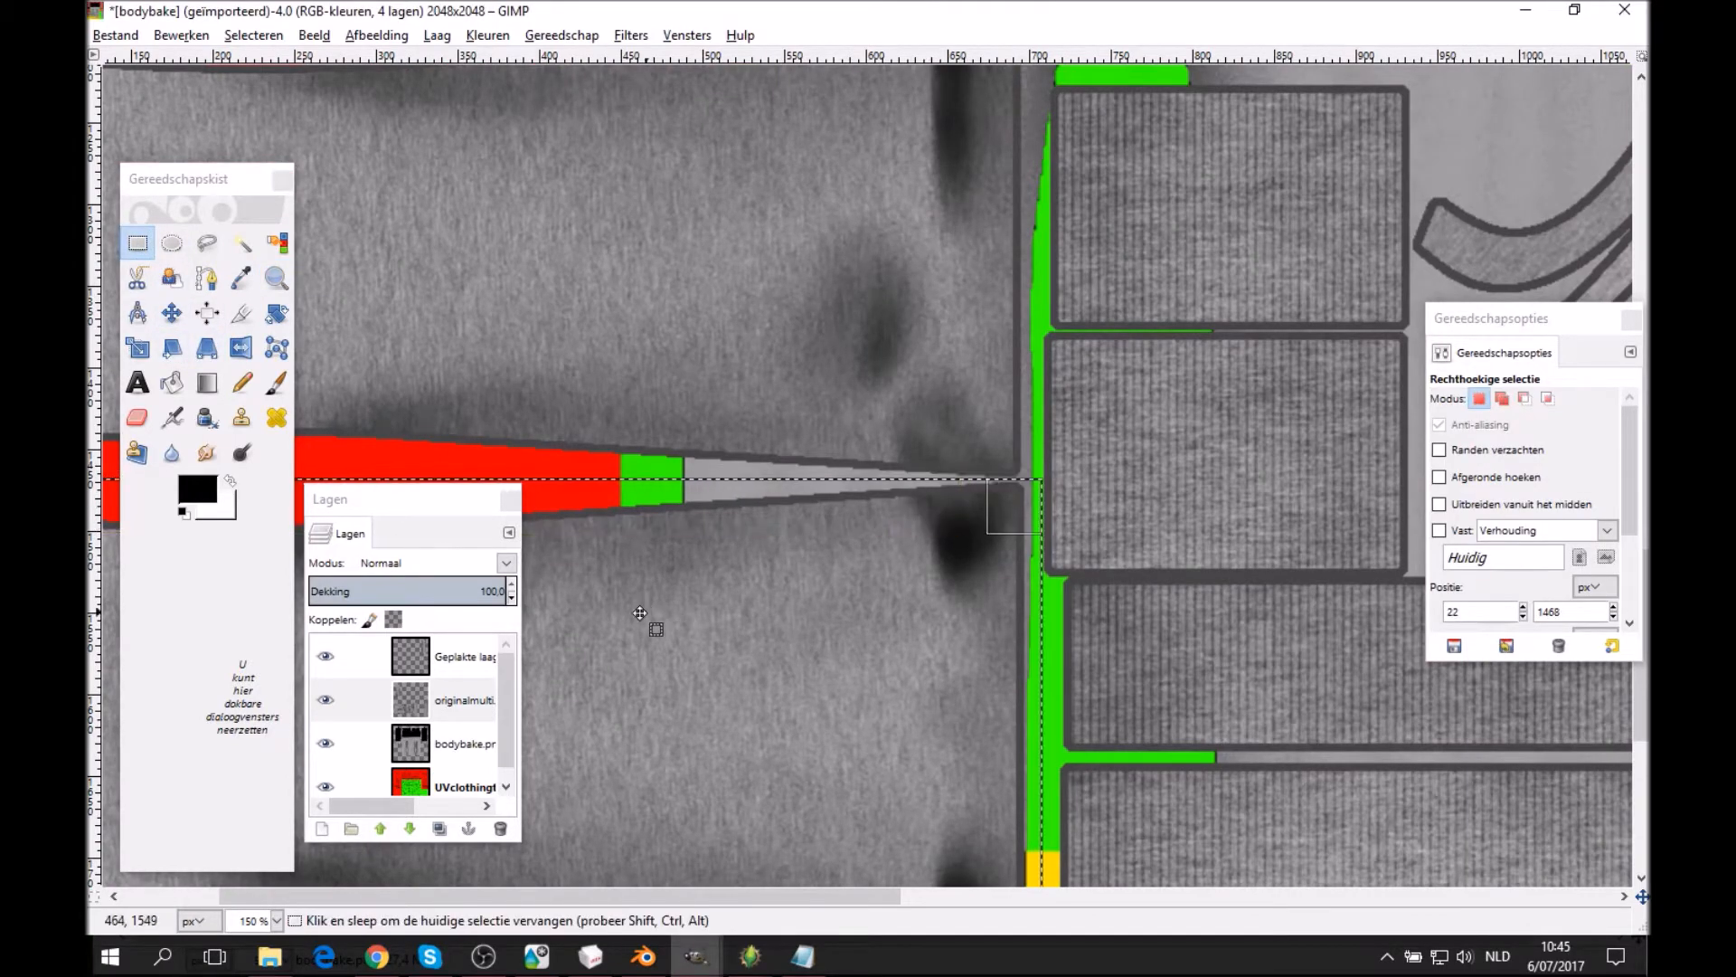
Copy the selected lower sweater body piece from originalmulti.dds.
right_click(807, 641)
middle_drag(787, 527, 991, 309)
right_click(1019, 356)
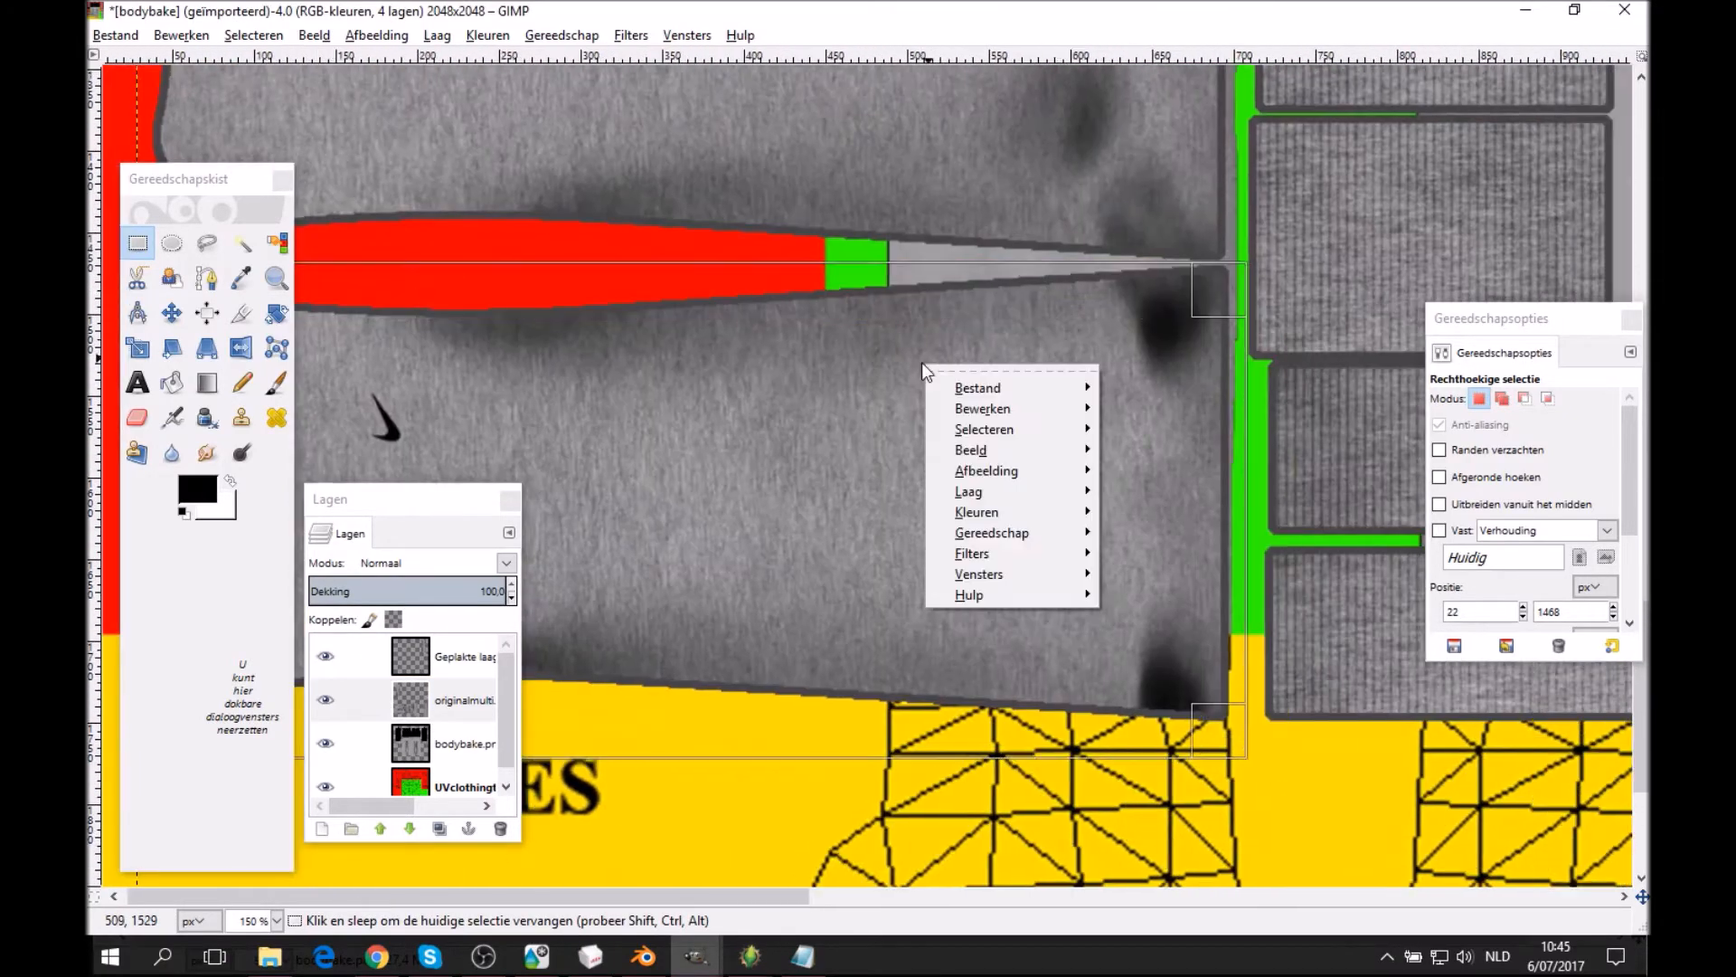
mouse_move(1049, 399)
click(1175, 545)
Make the bodybake layer active and paste the copied lower body piece as a floating selection.
click(275, 278)
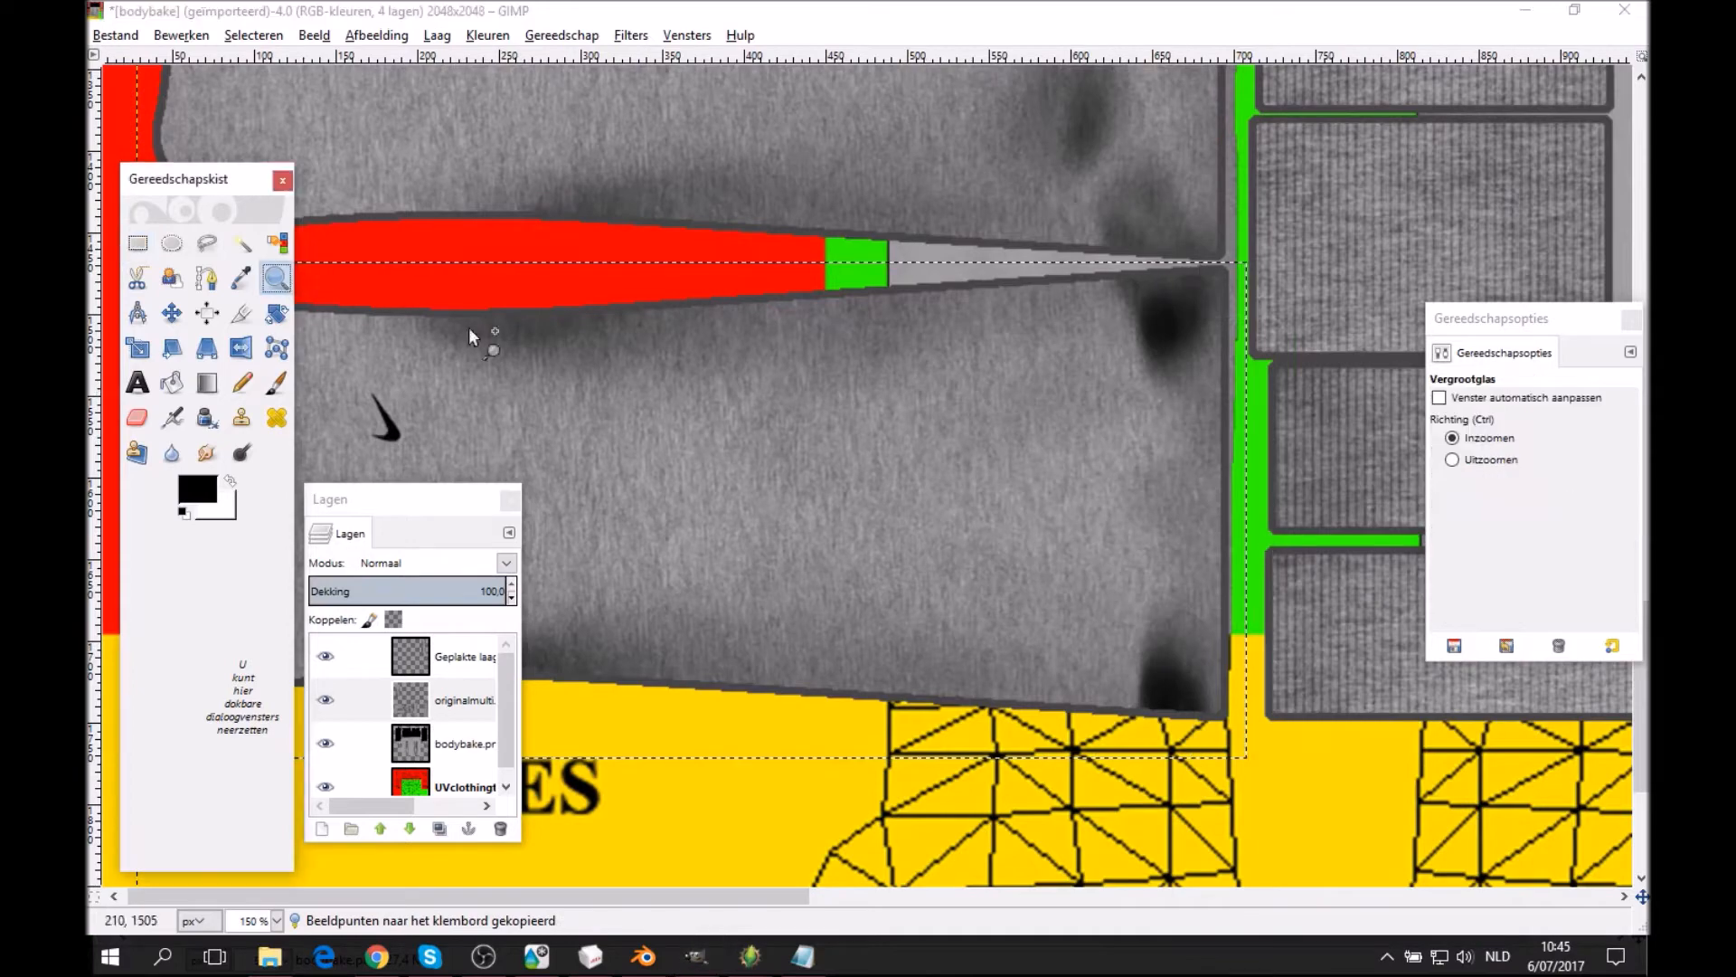
click(1512, 463)
click(1022, 437)
click(996, 312)
click(983, 613)
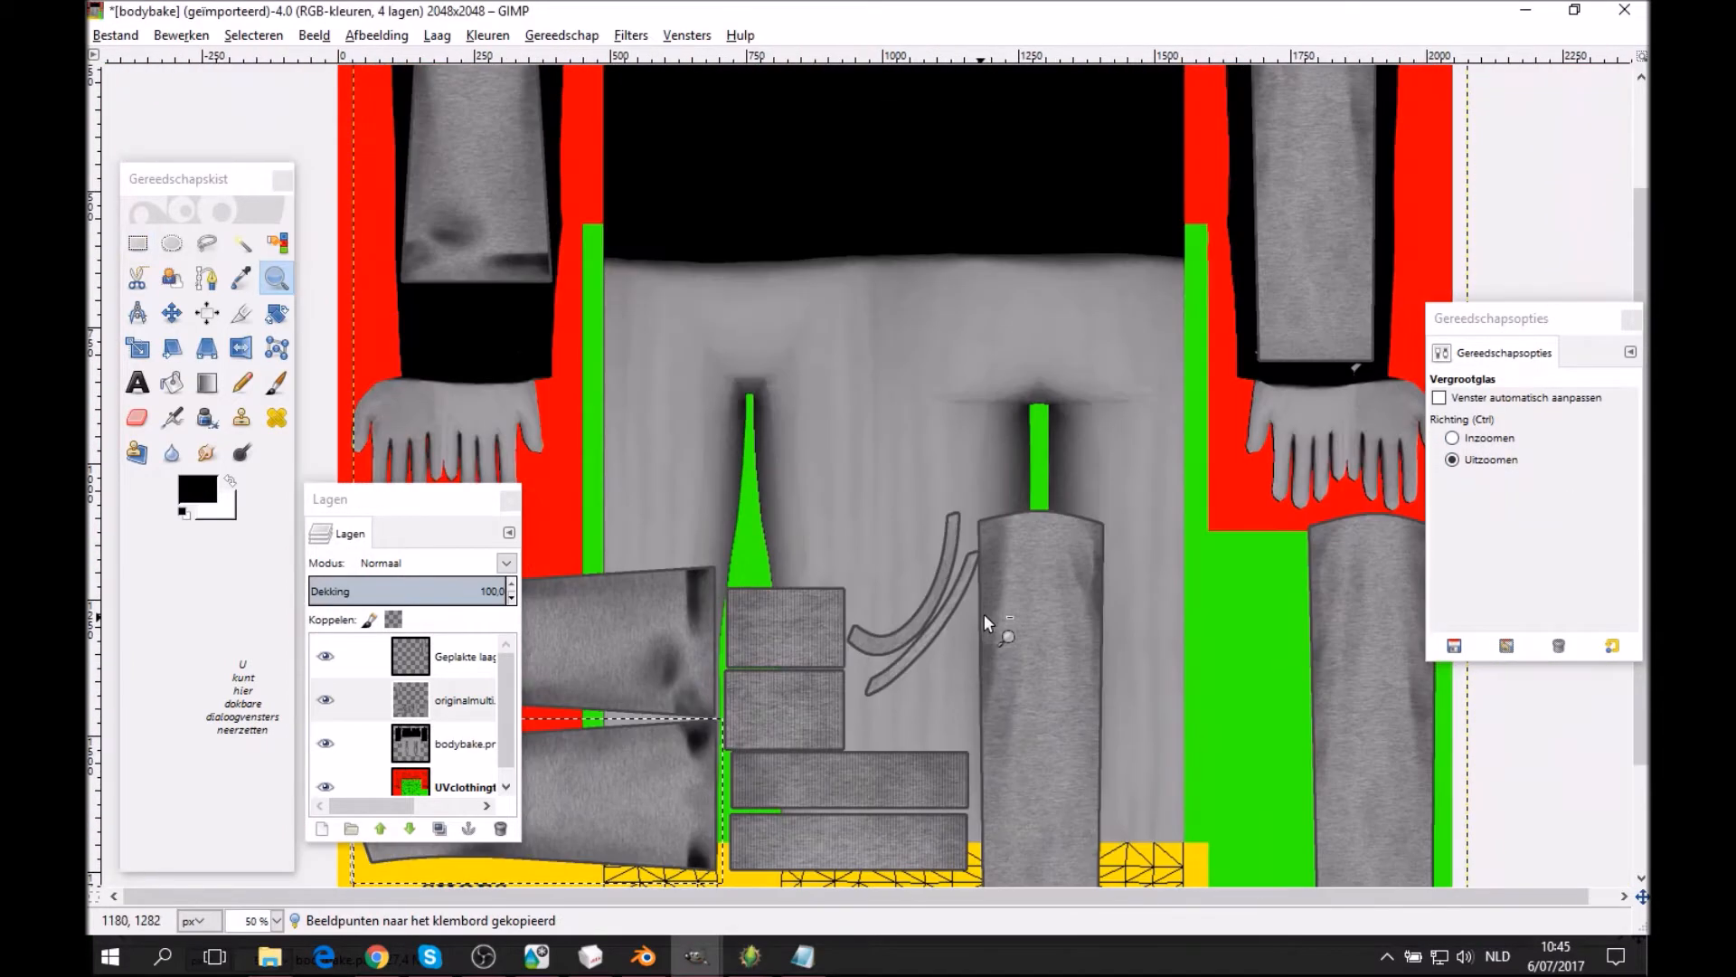
click(787, 321)
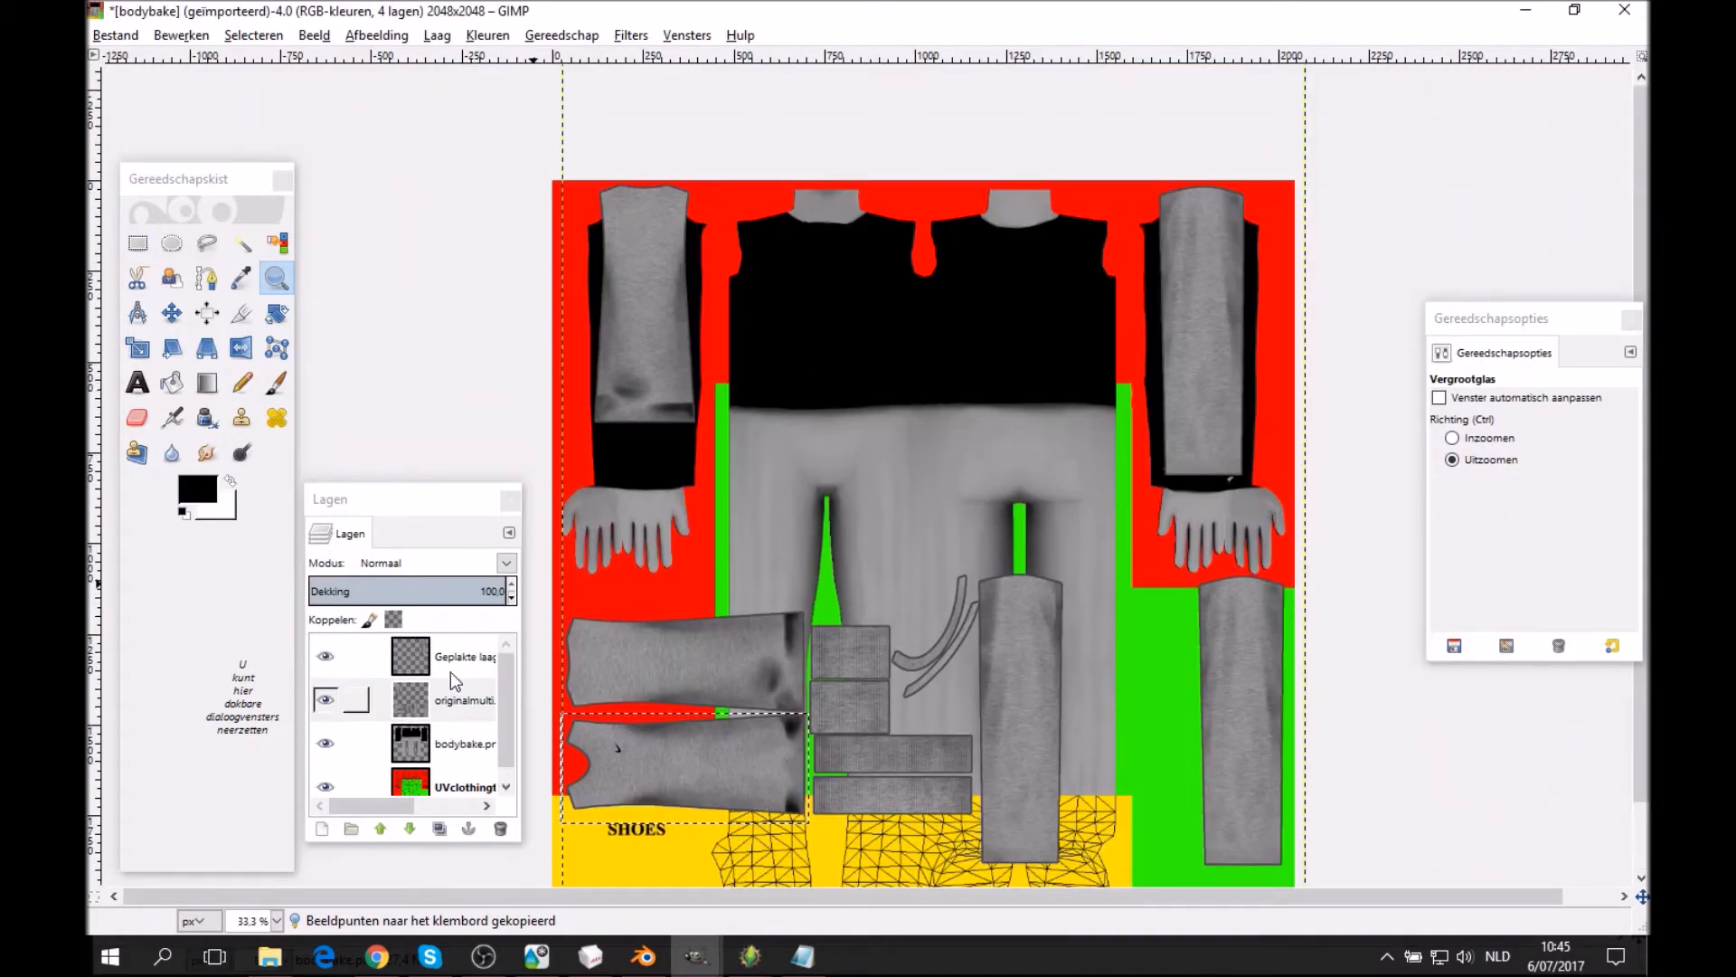
click(441, 741)
click(441, 741)
key(r)
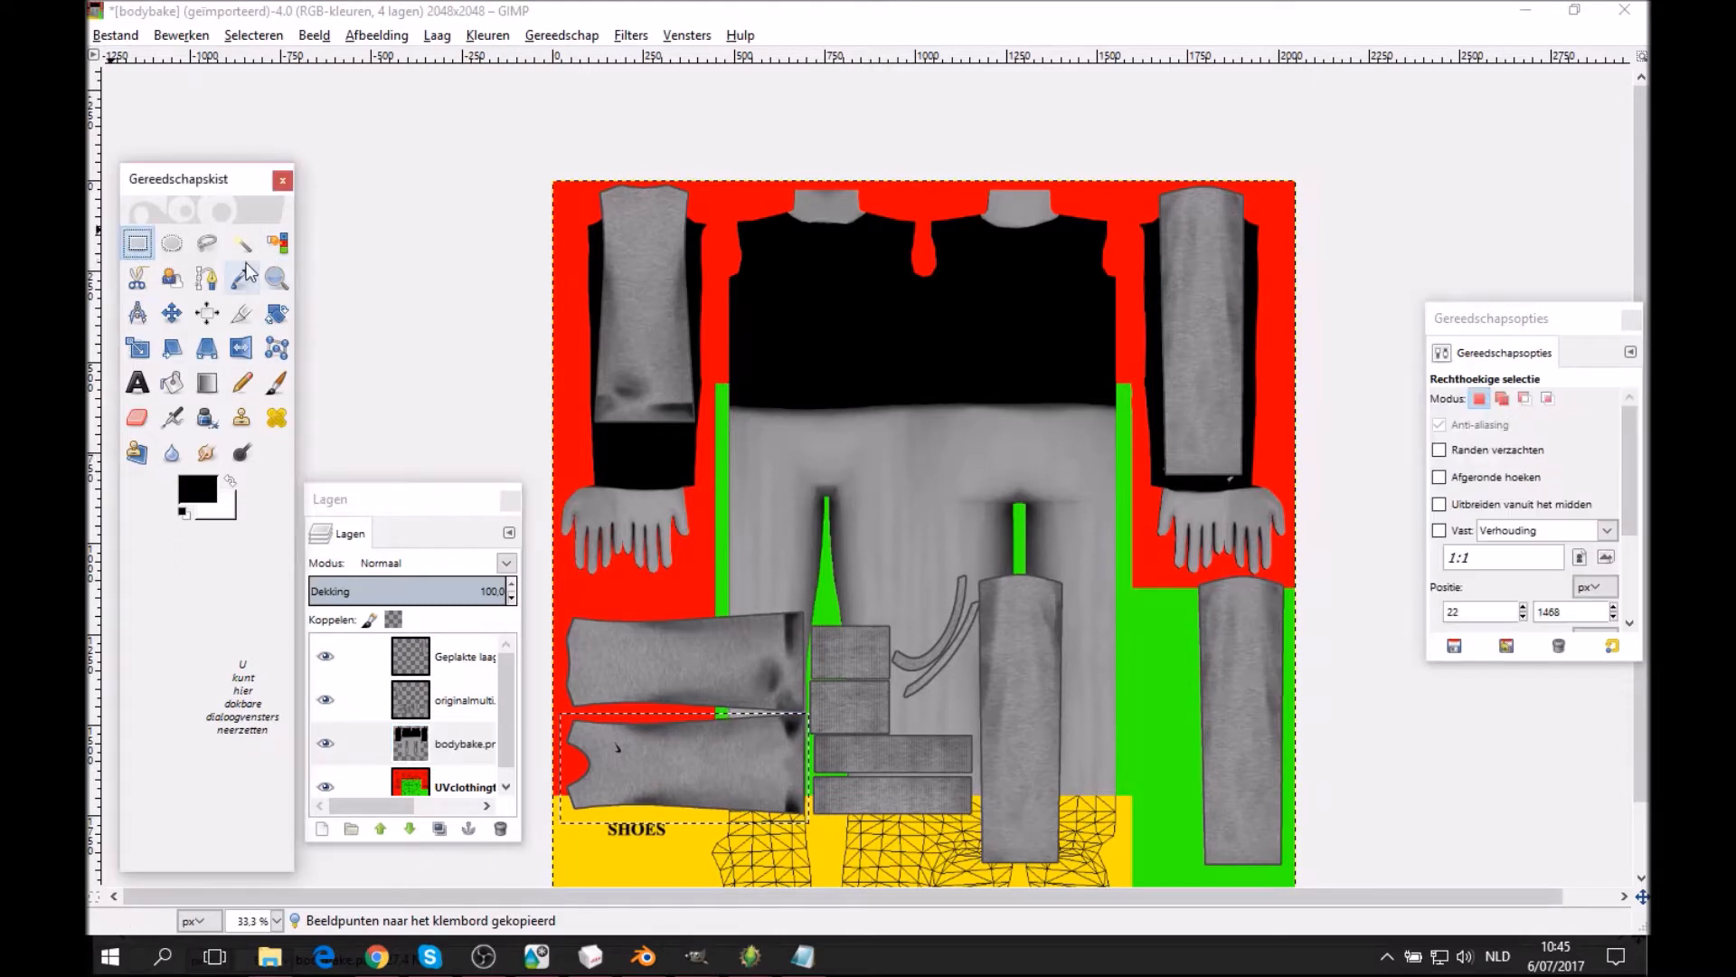
right_click(815, 328)
mouse_move(958, 371)
click(1153, 553)
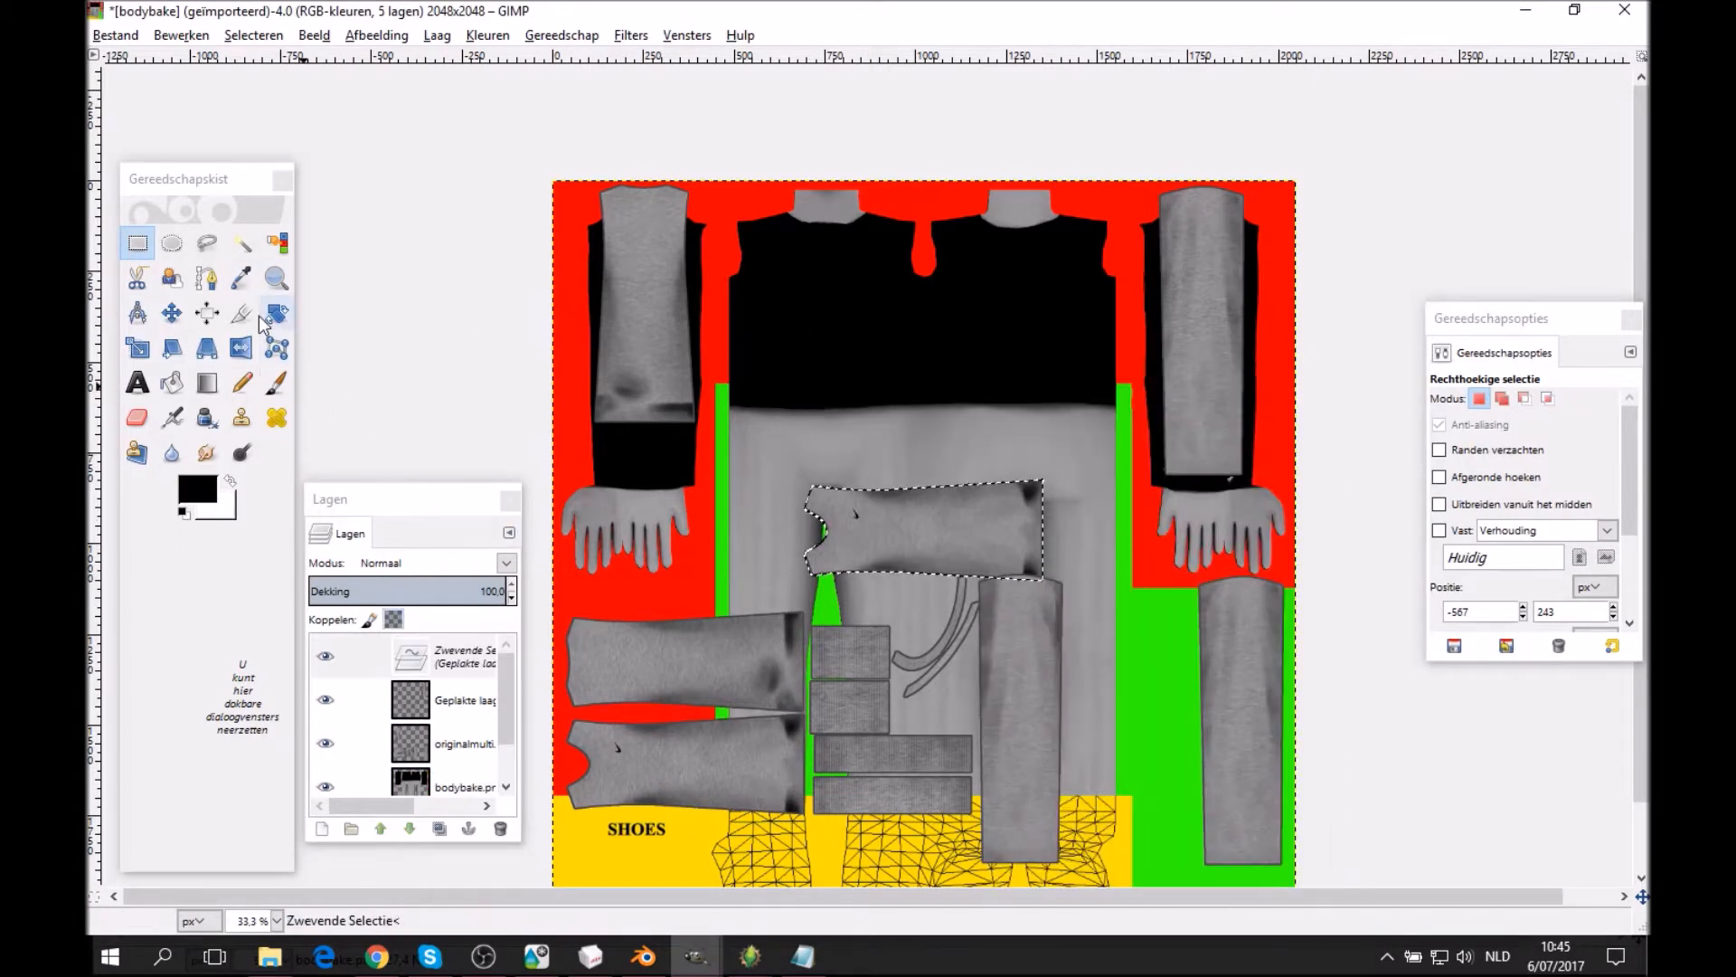
Rotate the floating lower sweater body piece by about 90 degrees so its neckline faces up.
key(shift+r)
click(920, 532)
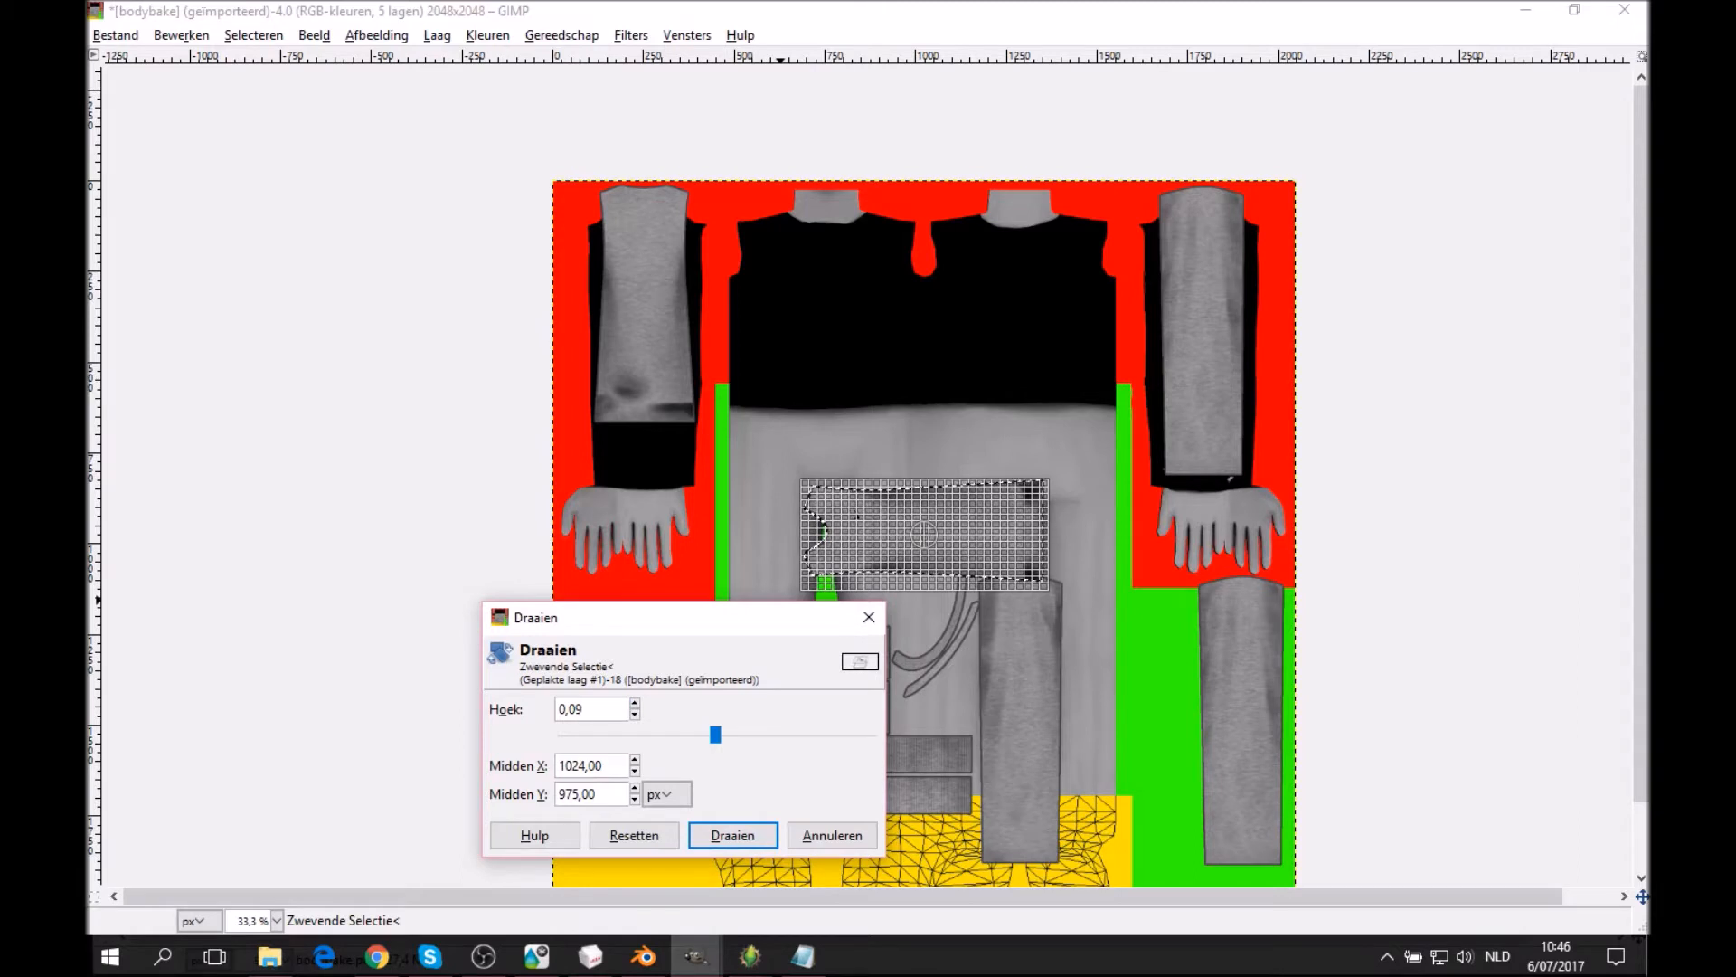
double_click(594, 706)
text(90)
key(Tab)
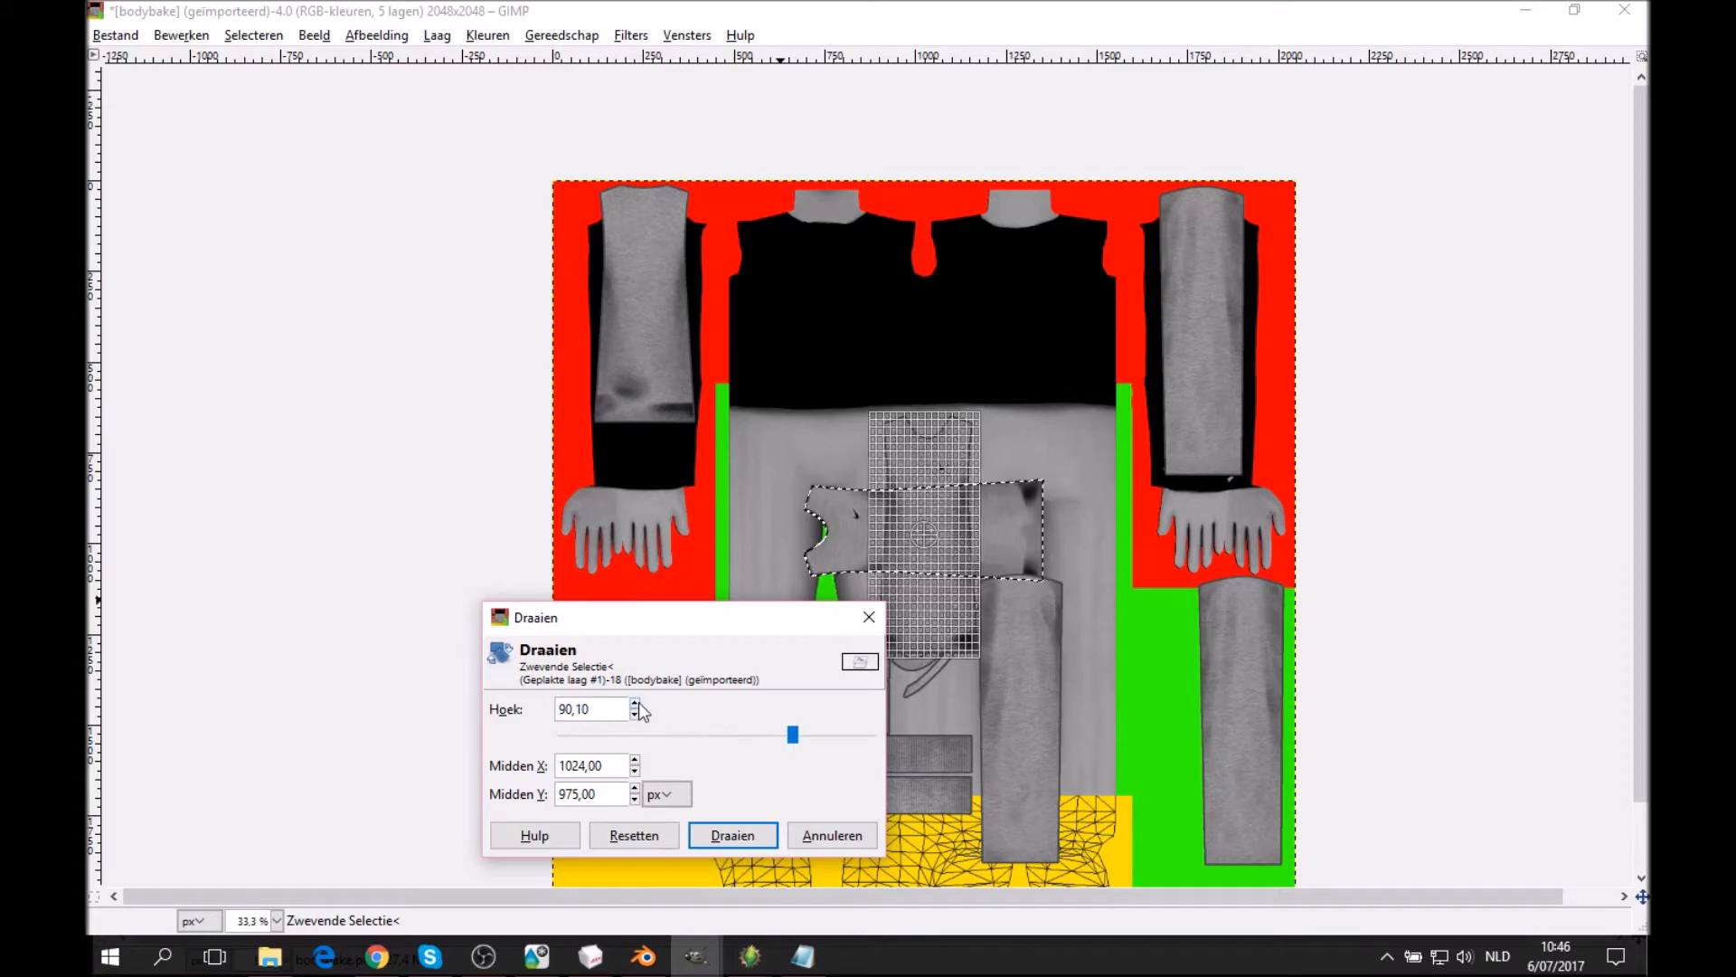
click(723, 839)
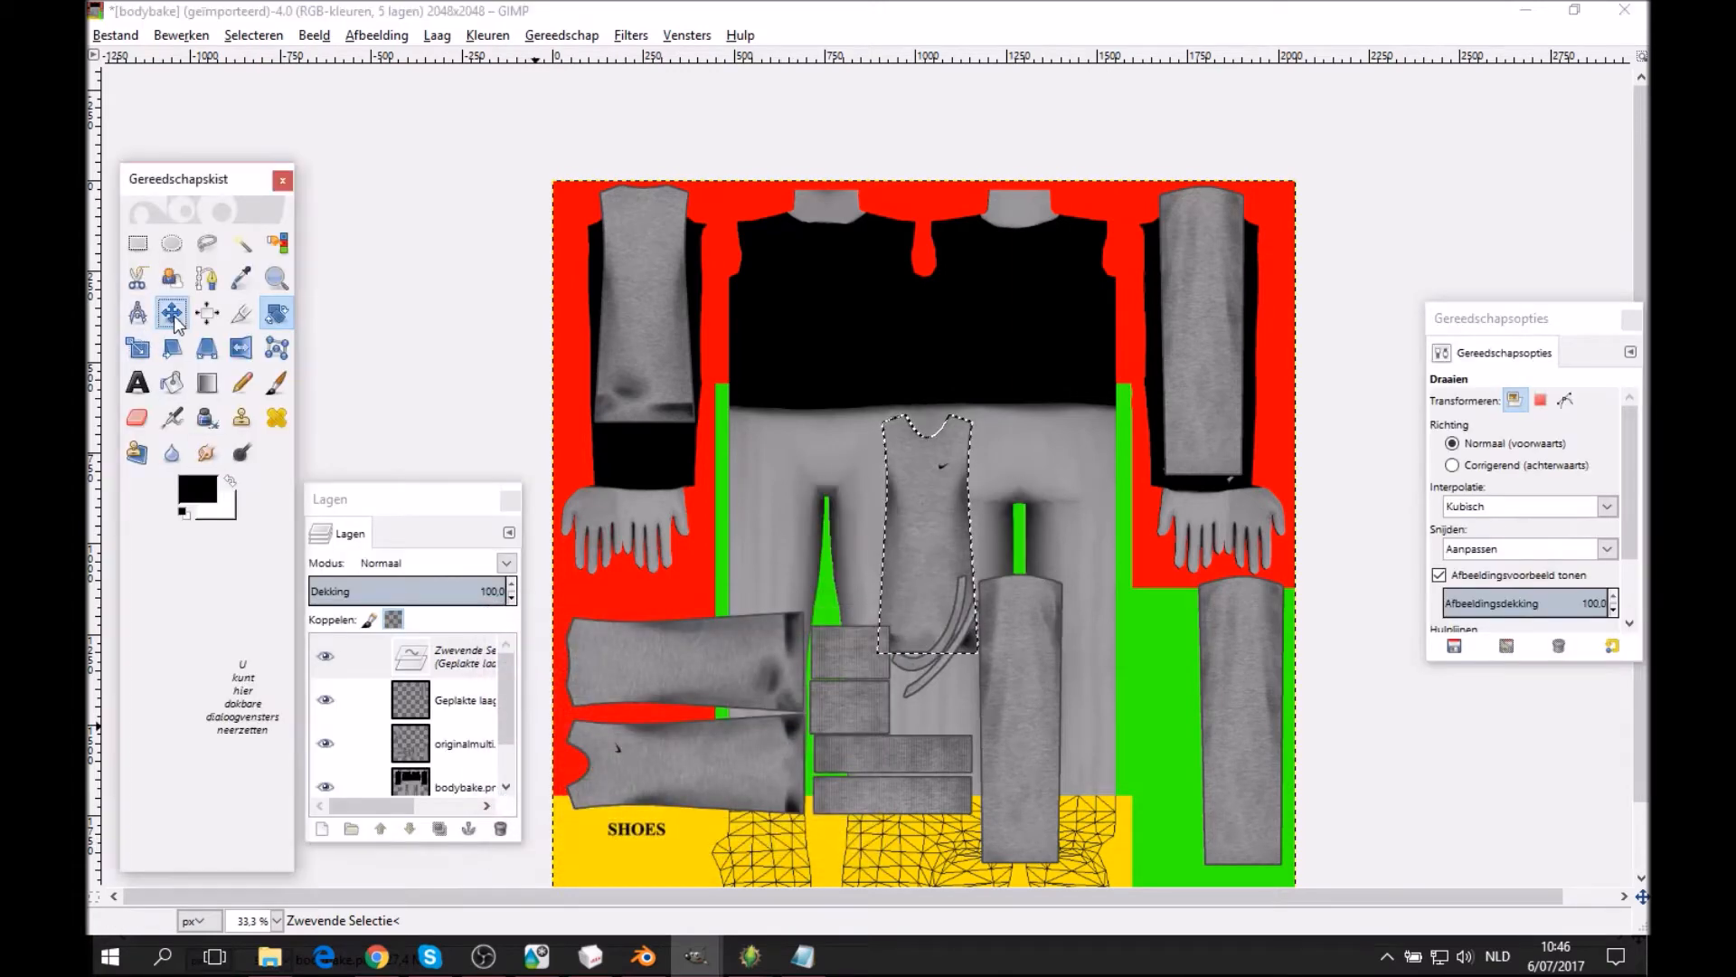
Turn the floating body piece into a new layer and place it over the right-hand torso of the bake.
key(m)
drag(925, 470, 837, 367)
right_click(453, 658)
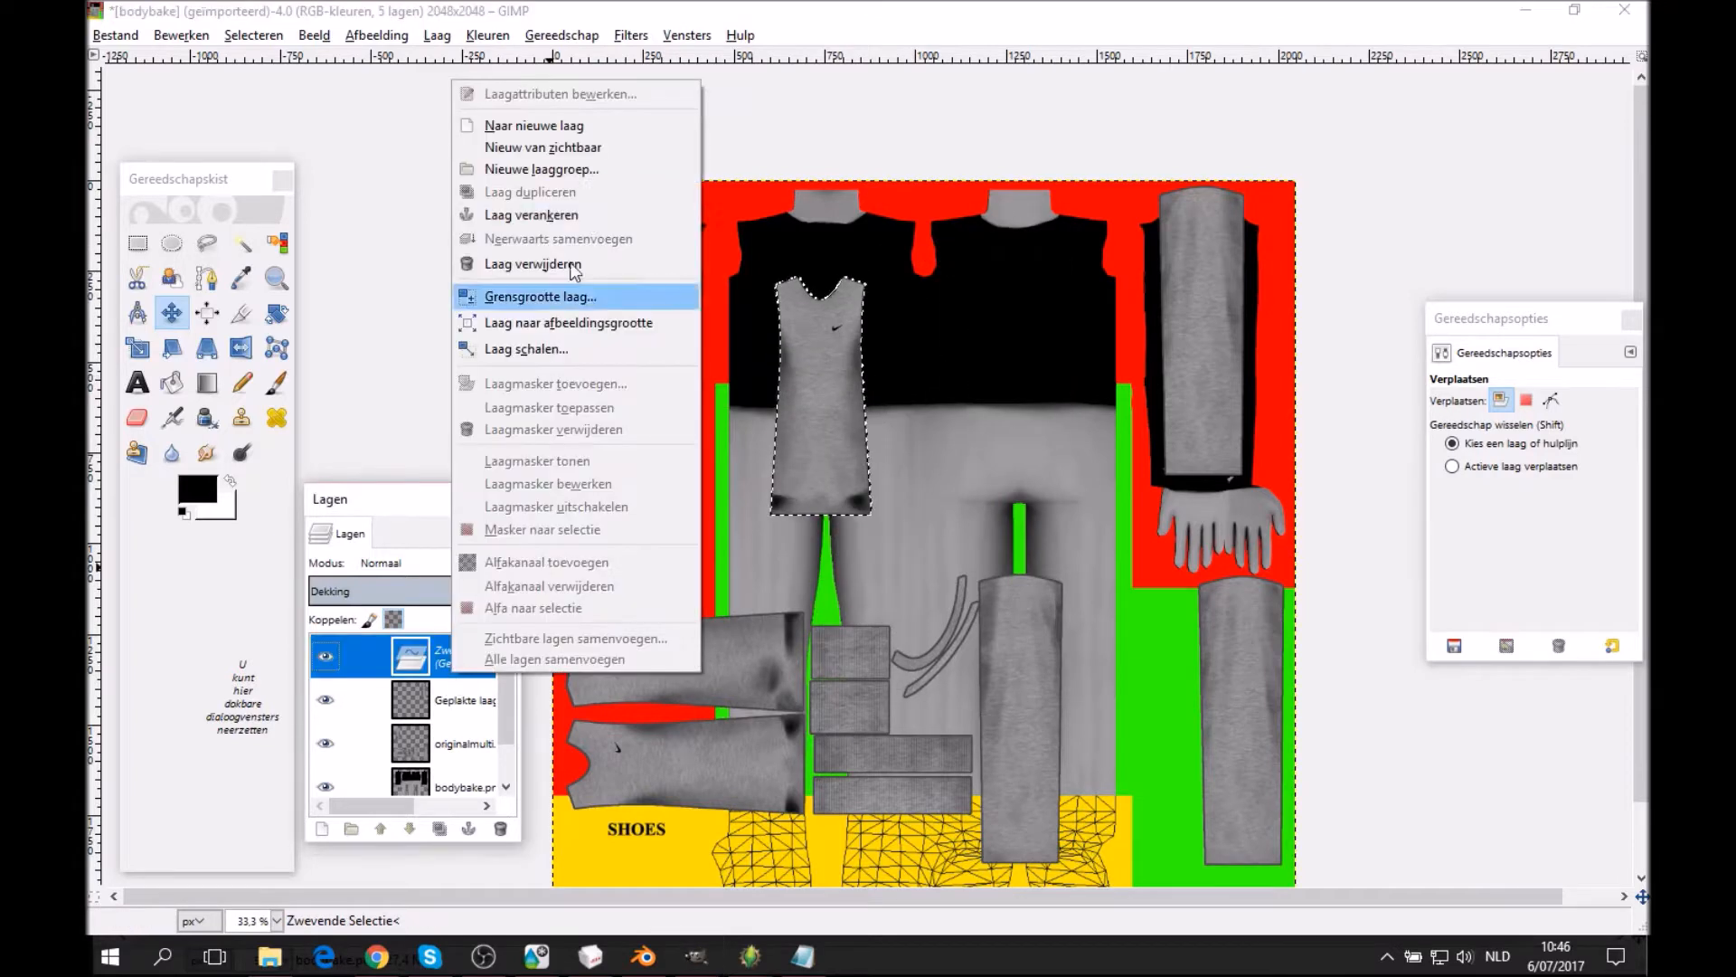
click(570, 124)
drag(880, 368, 1055, 316)
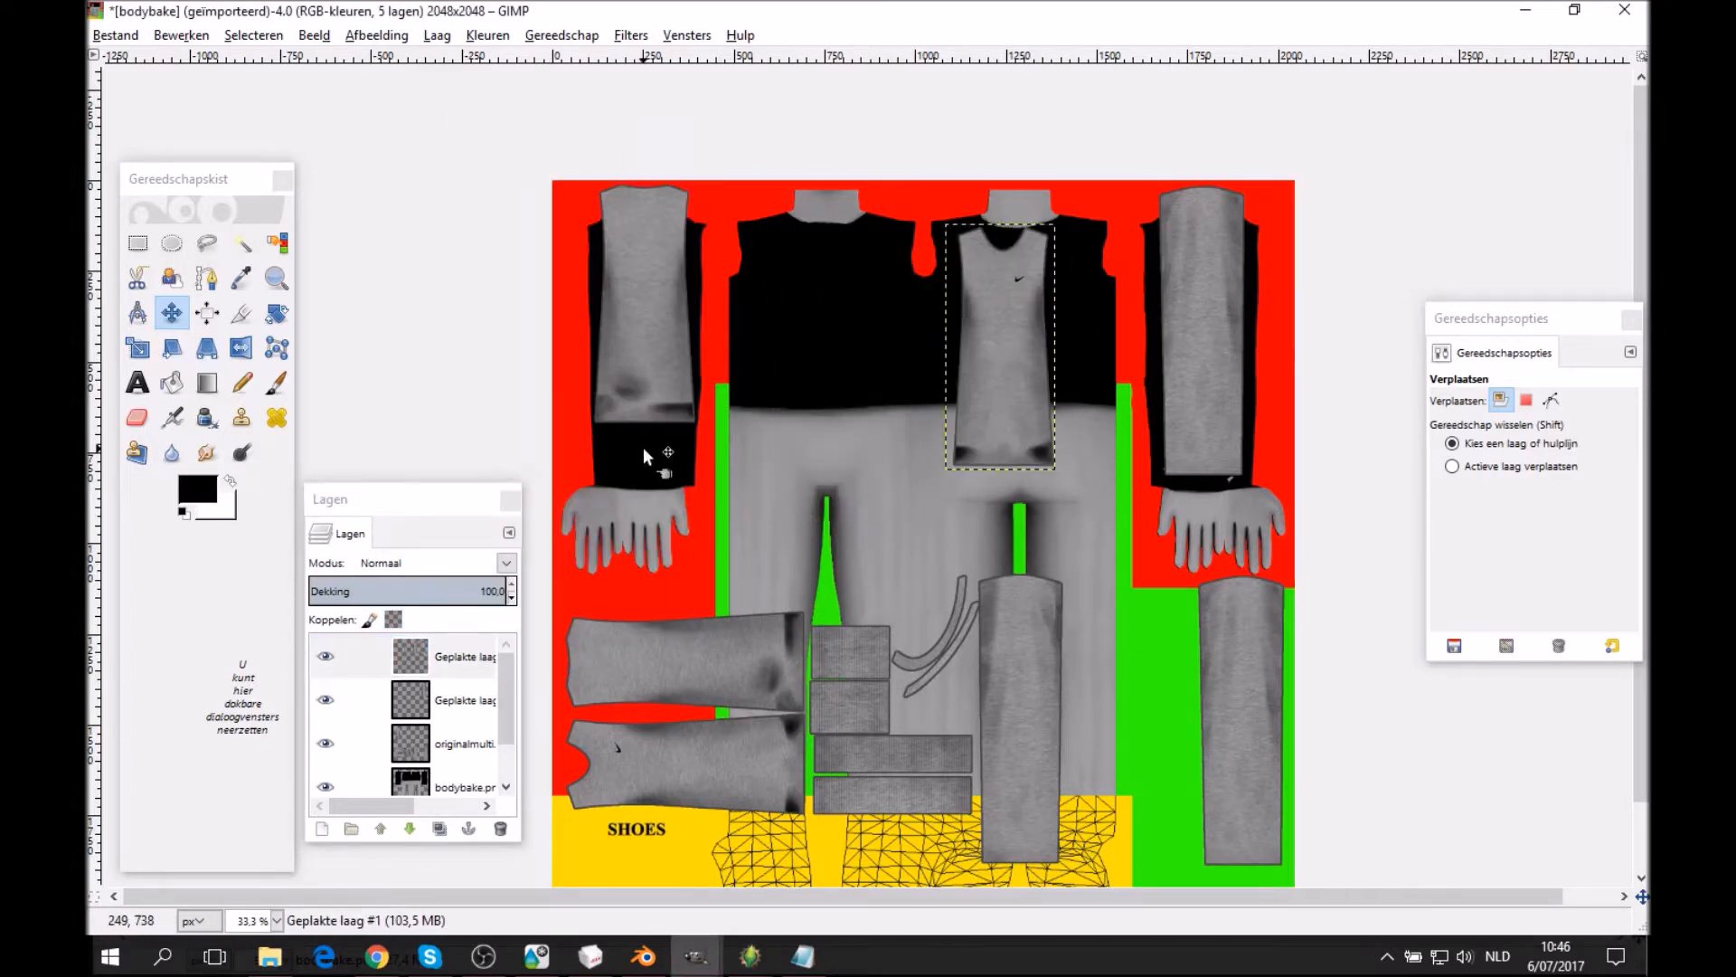
Hide the originalmulti.dds layer.
middle_drag(643, 447, 750, 409)
click(326, 742)
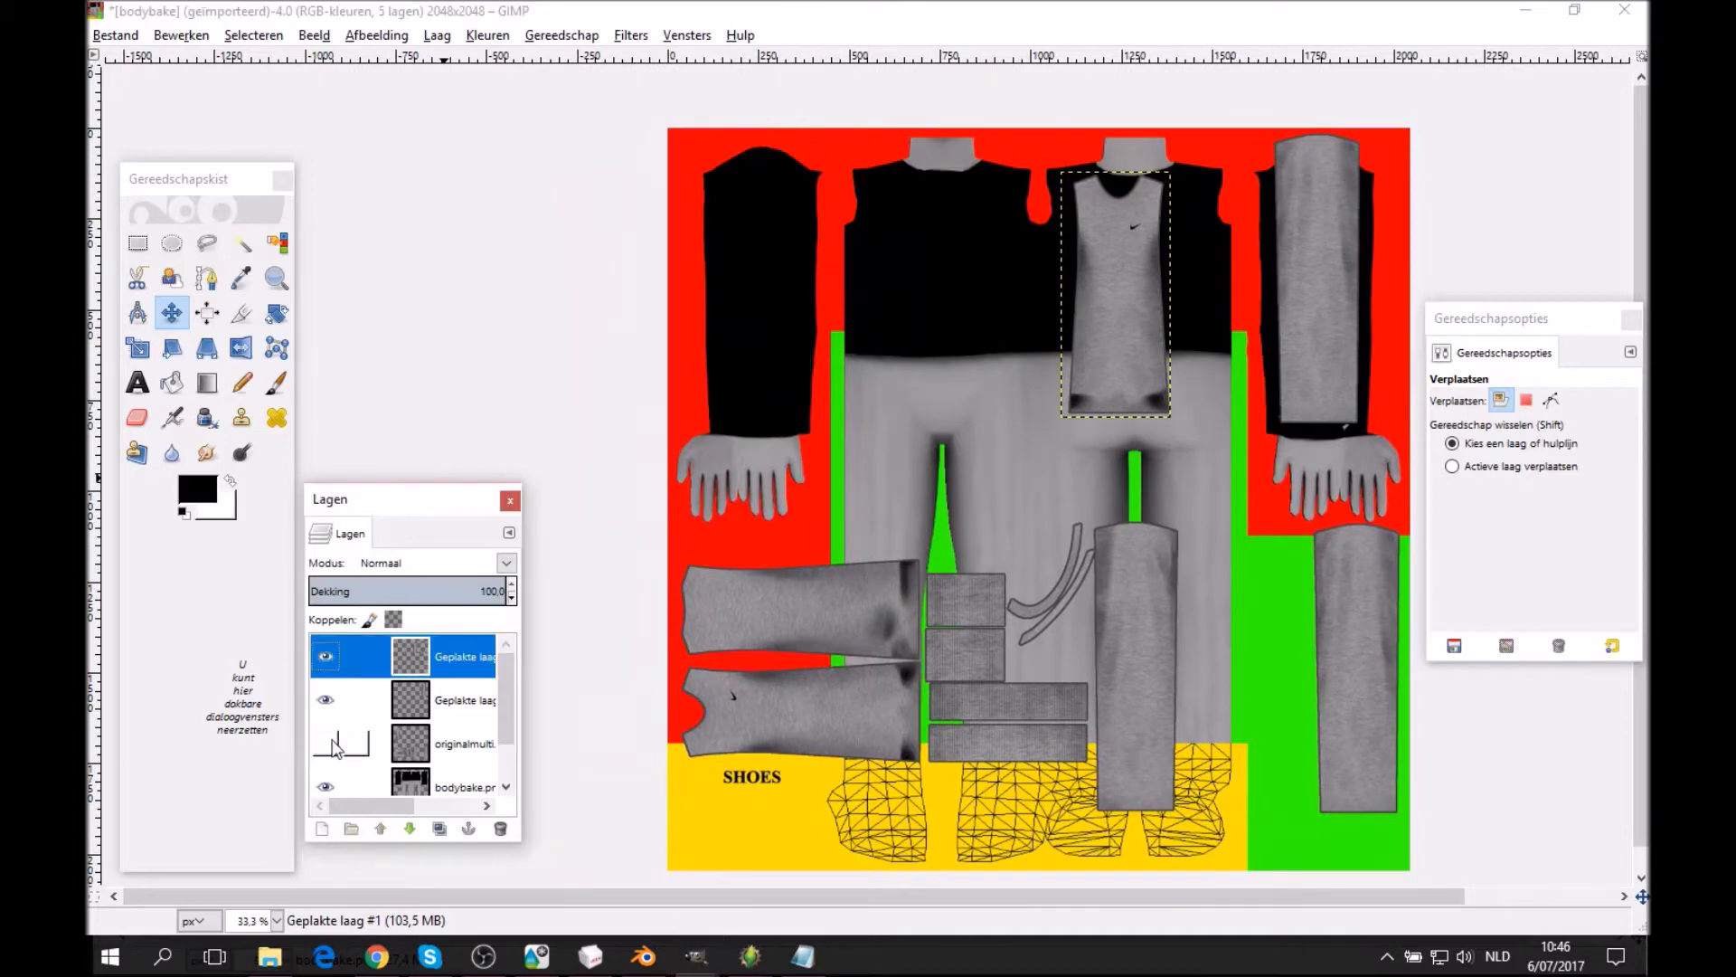
click(456, 755)
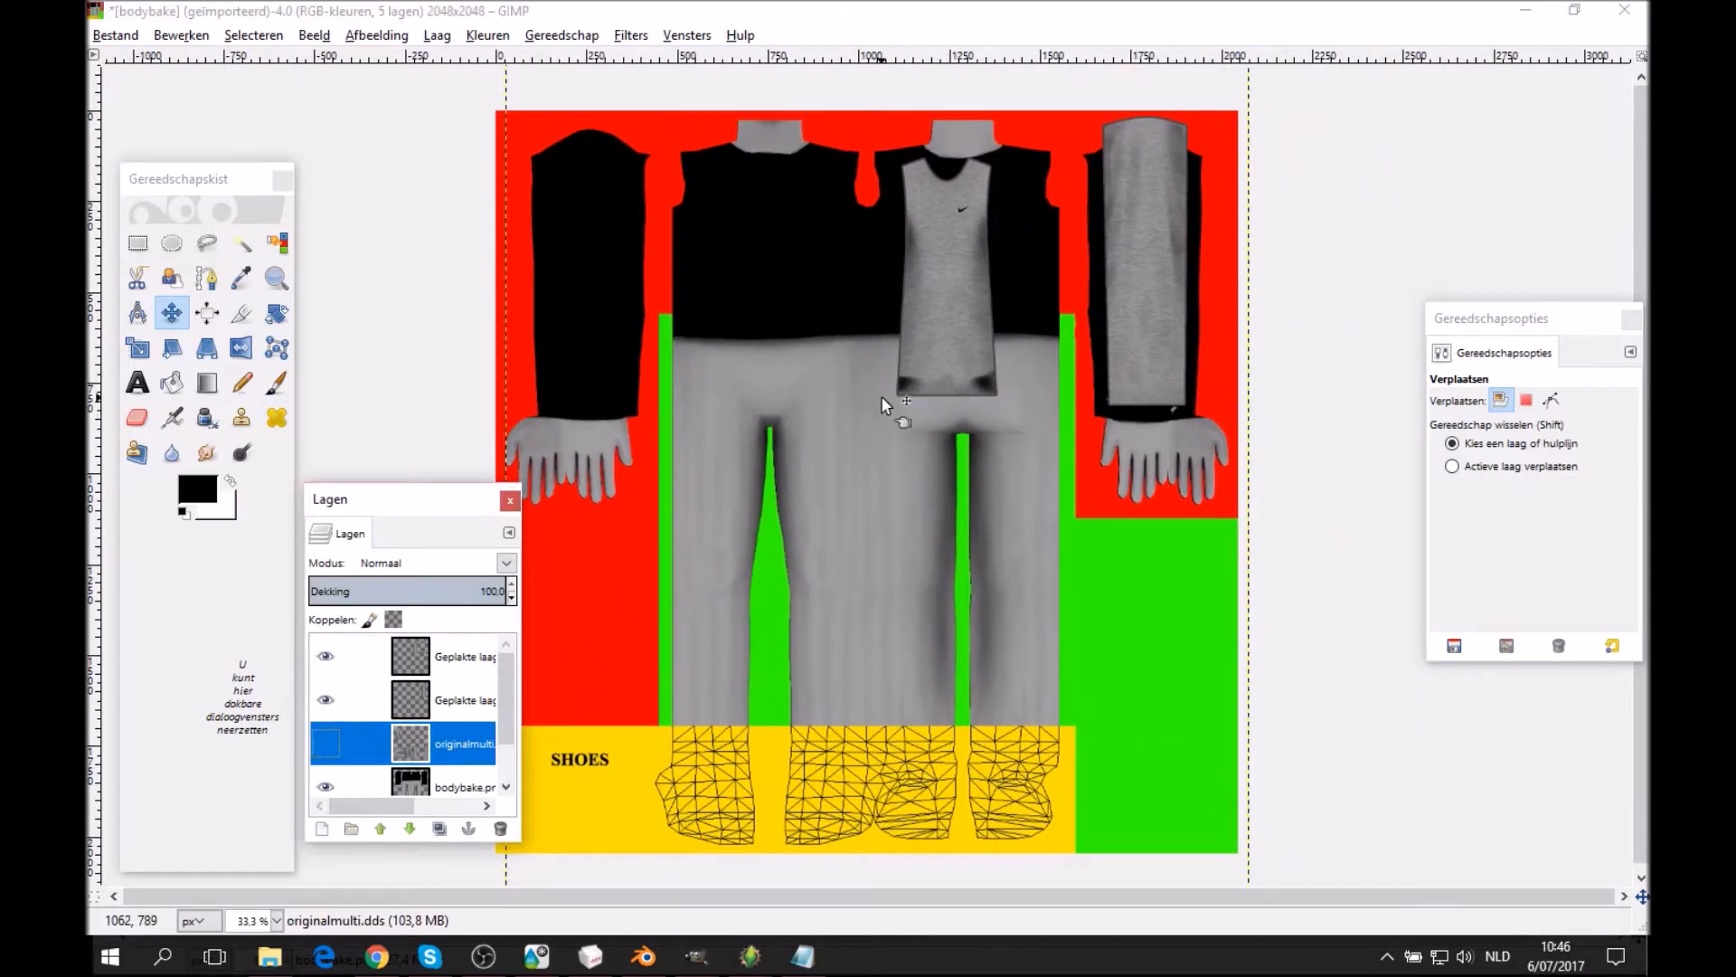
Move the sleeve piece's layer from the right arm to the area below the left arm.
click(448, 706)
drag(1107, 269, 659, 572)
middle_drag(659, 572, 897, 534)
drag(897, 530, 833, 524)
Scale the sleeve piece's layer below the left arm to 378 × 685 px, shortening its height only.
click(137, 347)
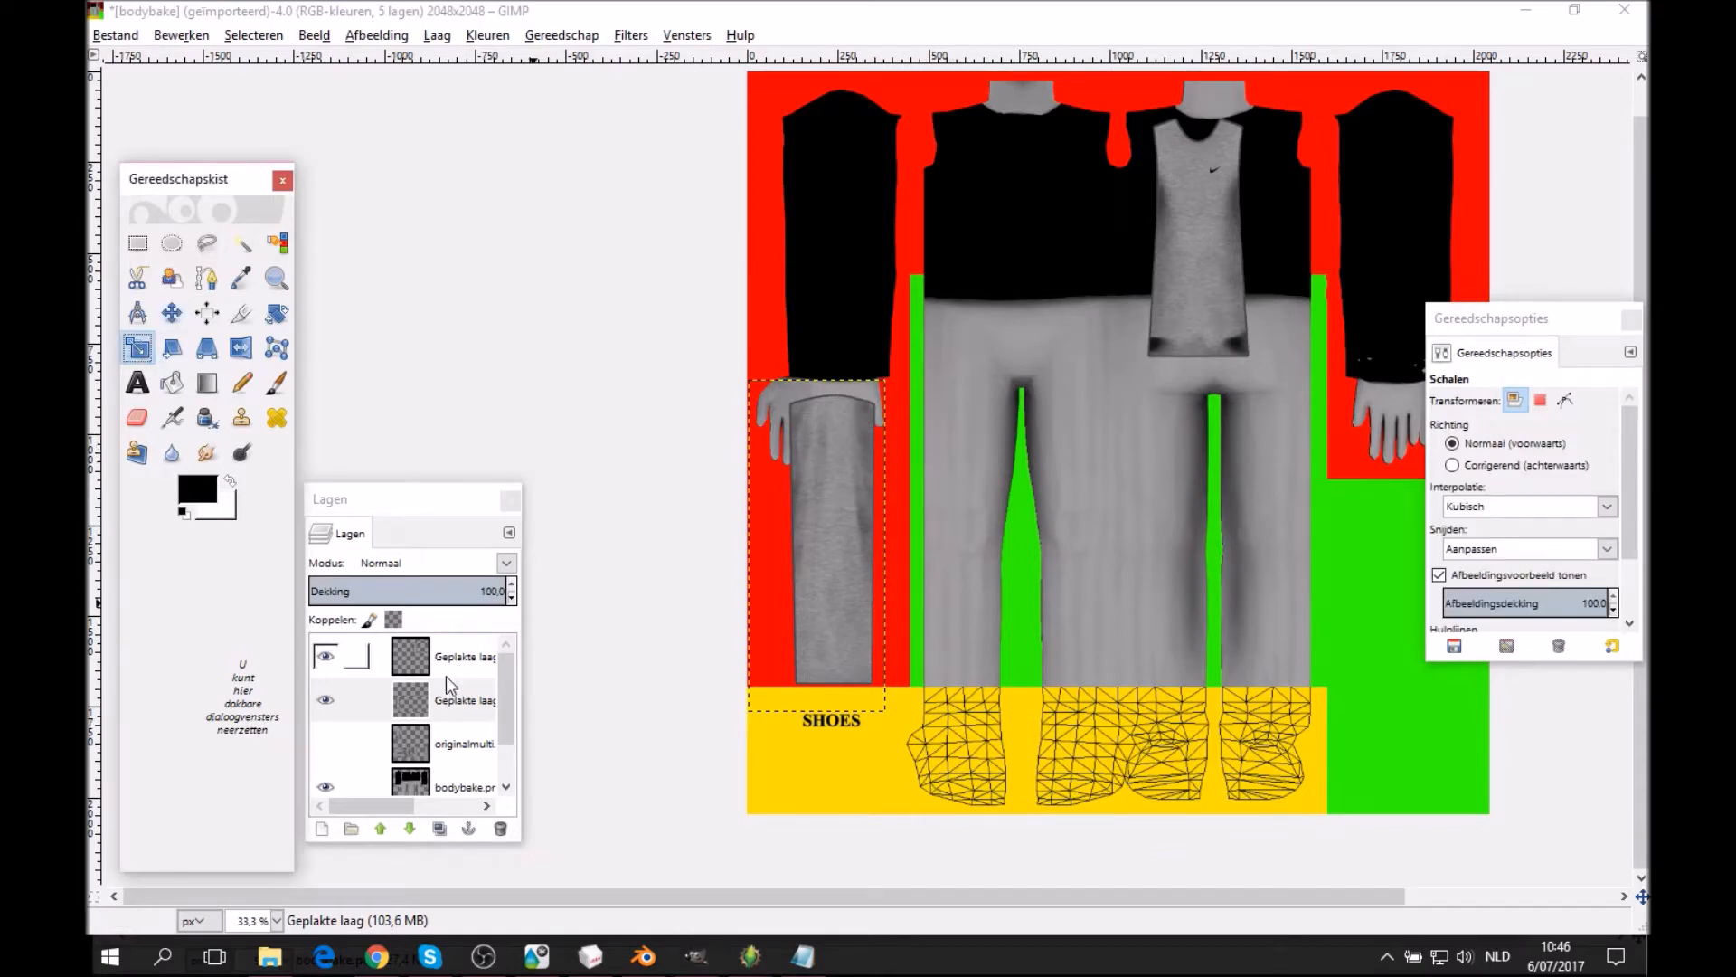
click(882, 530)
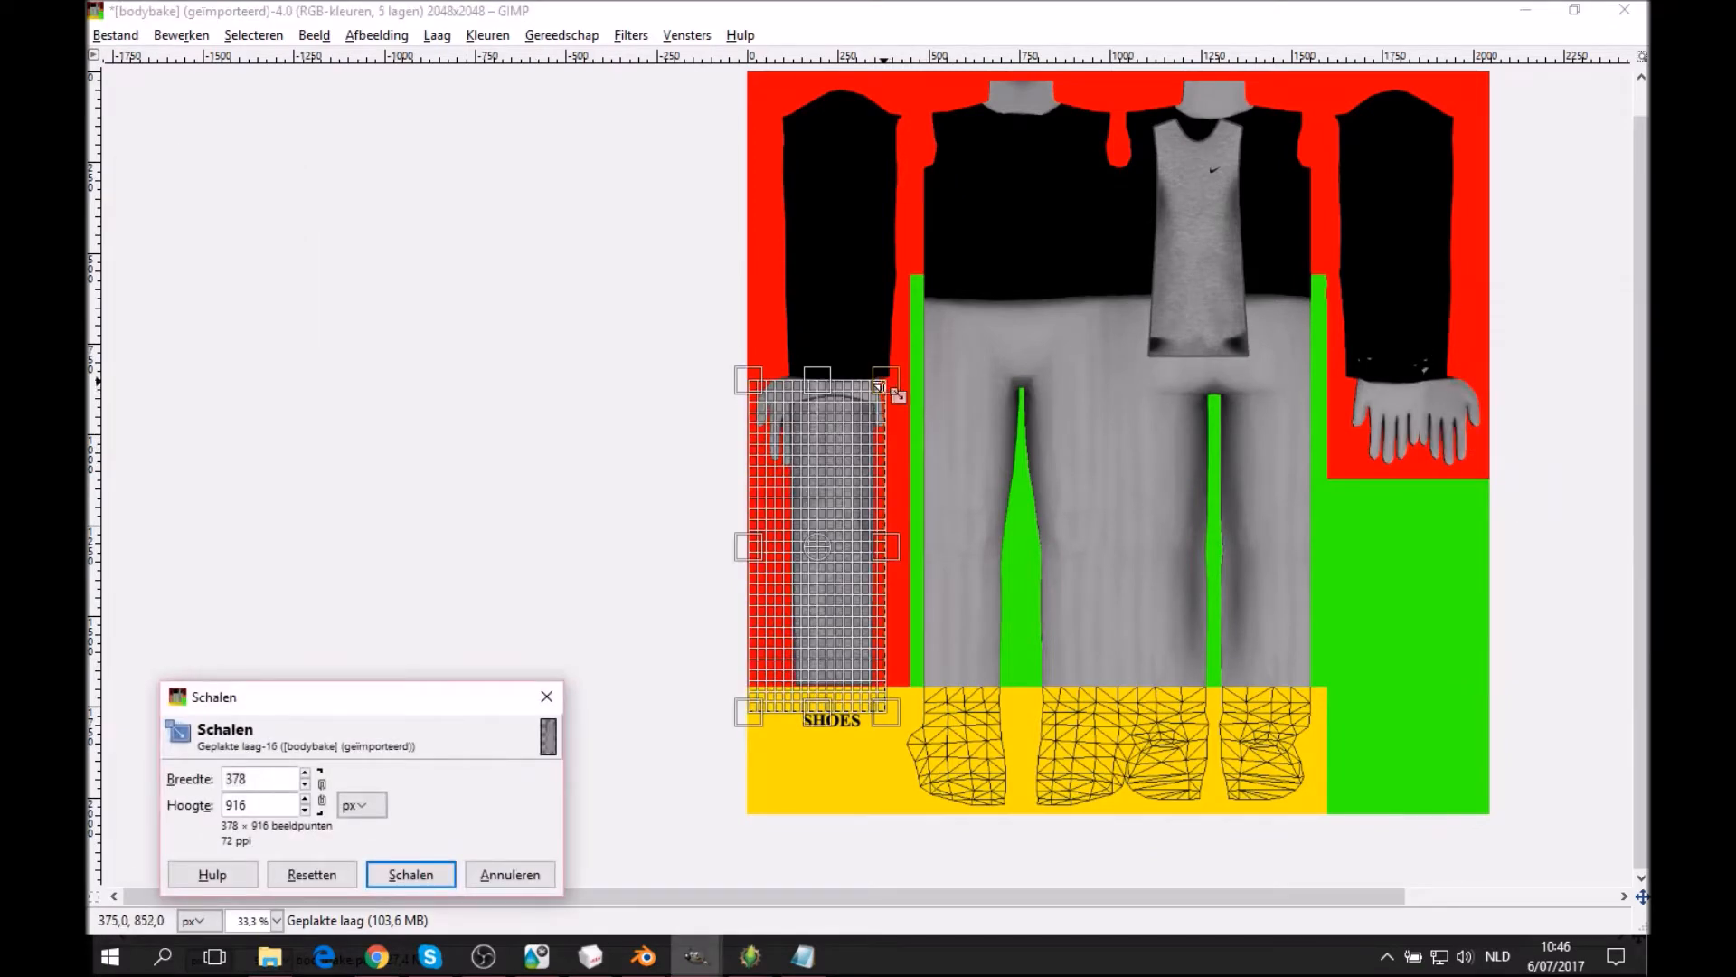
drag(830, 387, 827, 470)
click(414, 877)
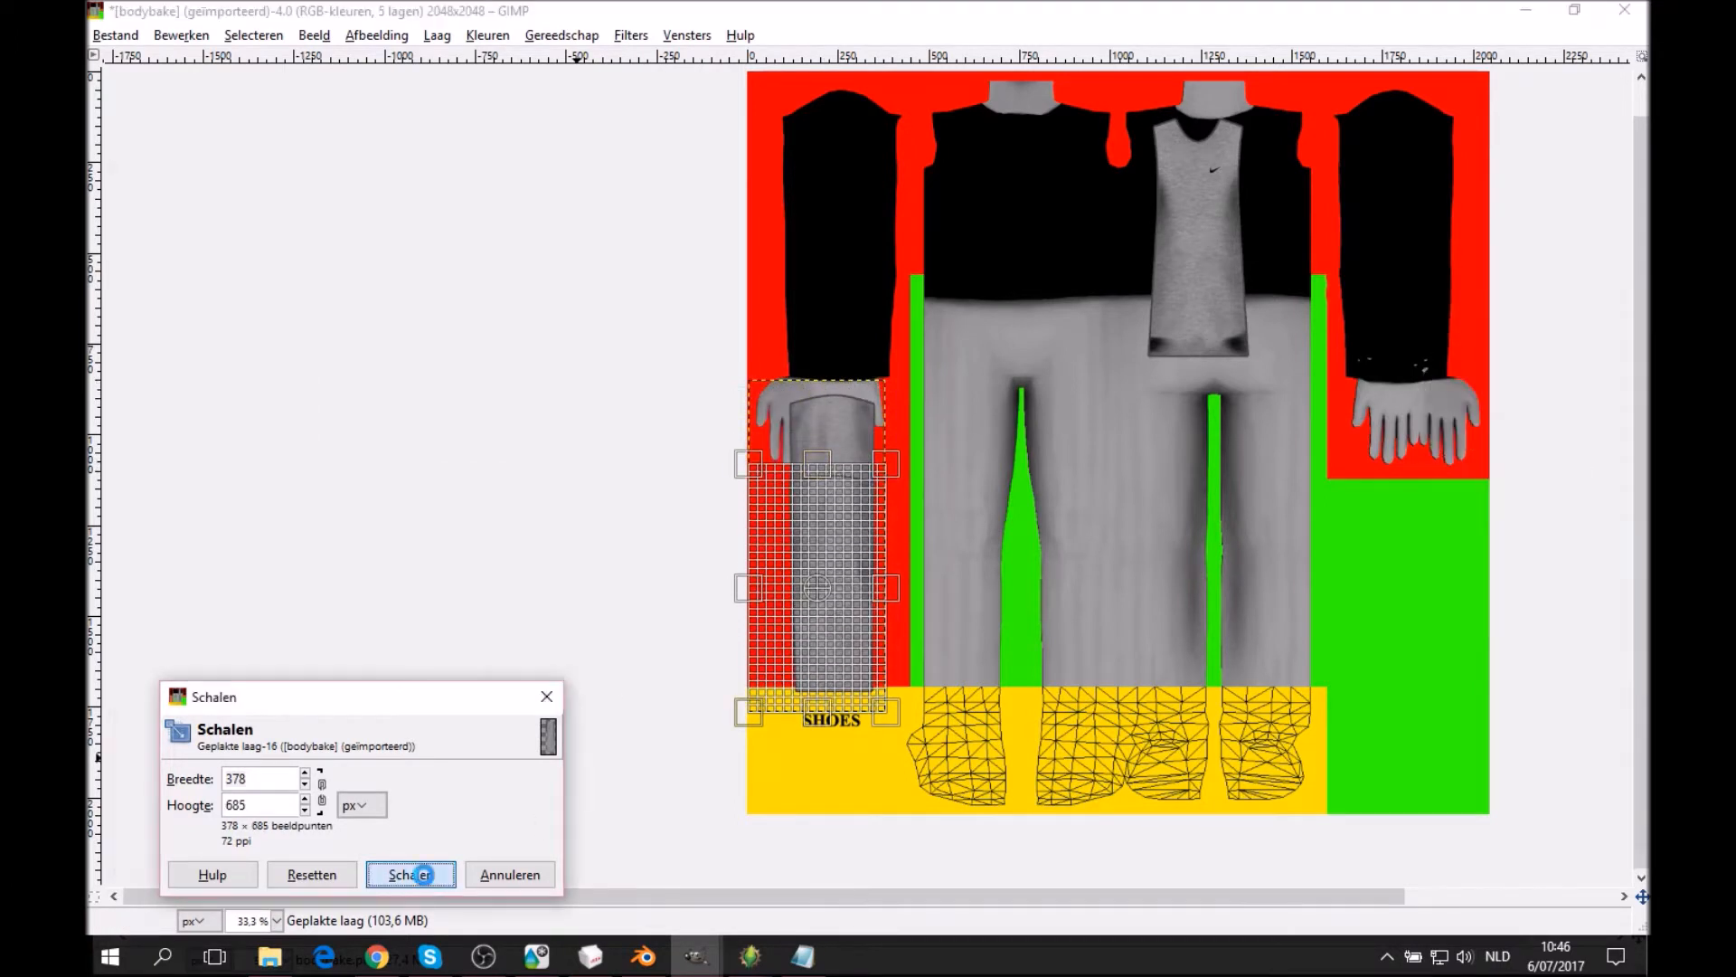
Move the shortened sleeve piece just beneath the left hand and the sweater body piece onto the right arm.
click(171, 312)
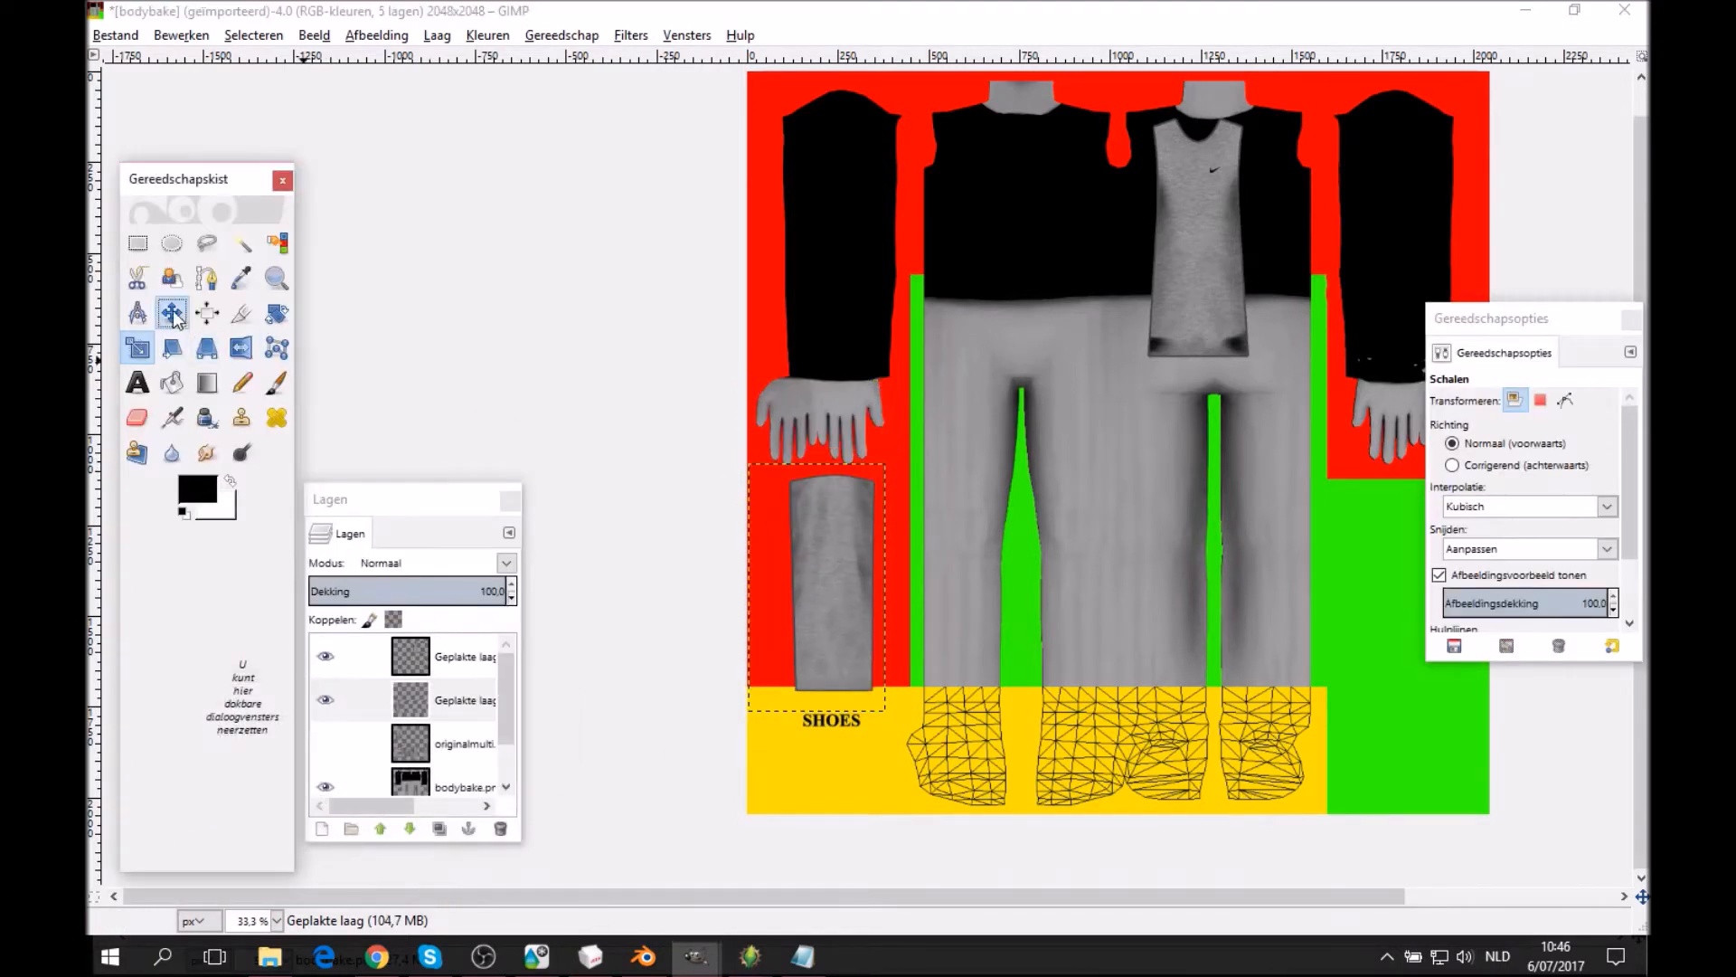
drag(821, 544, 802, 535)
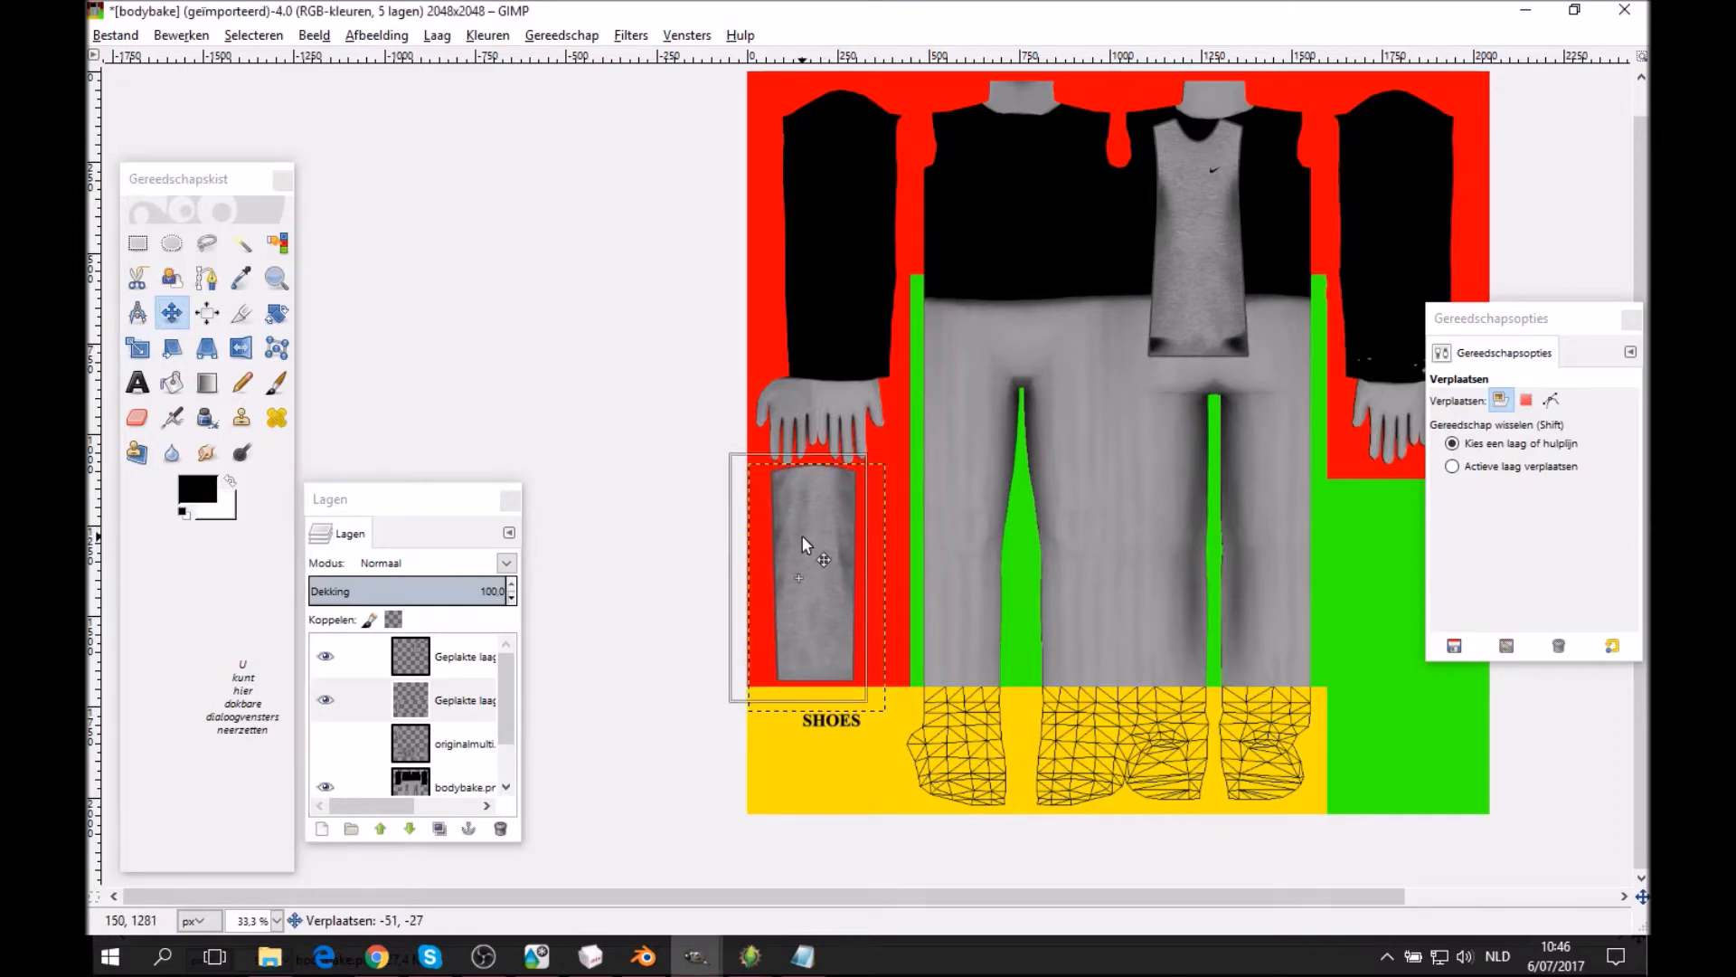
middle_drag(1123, 370, 964, 432)
drag(1023, 295, 1219, 272)
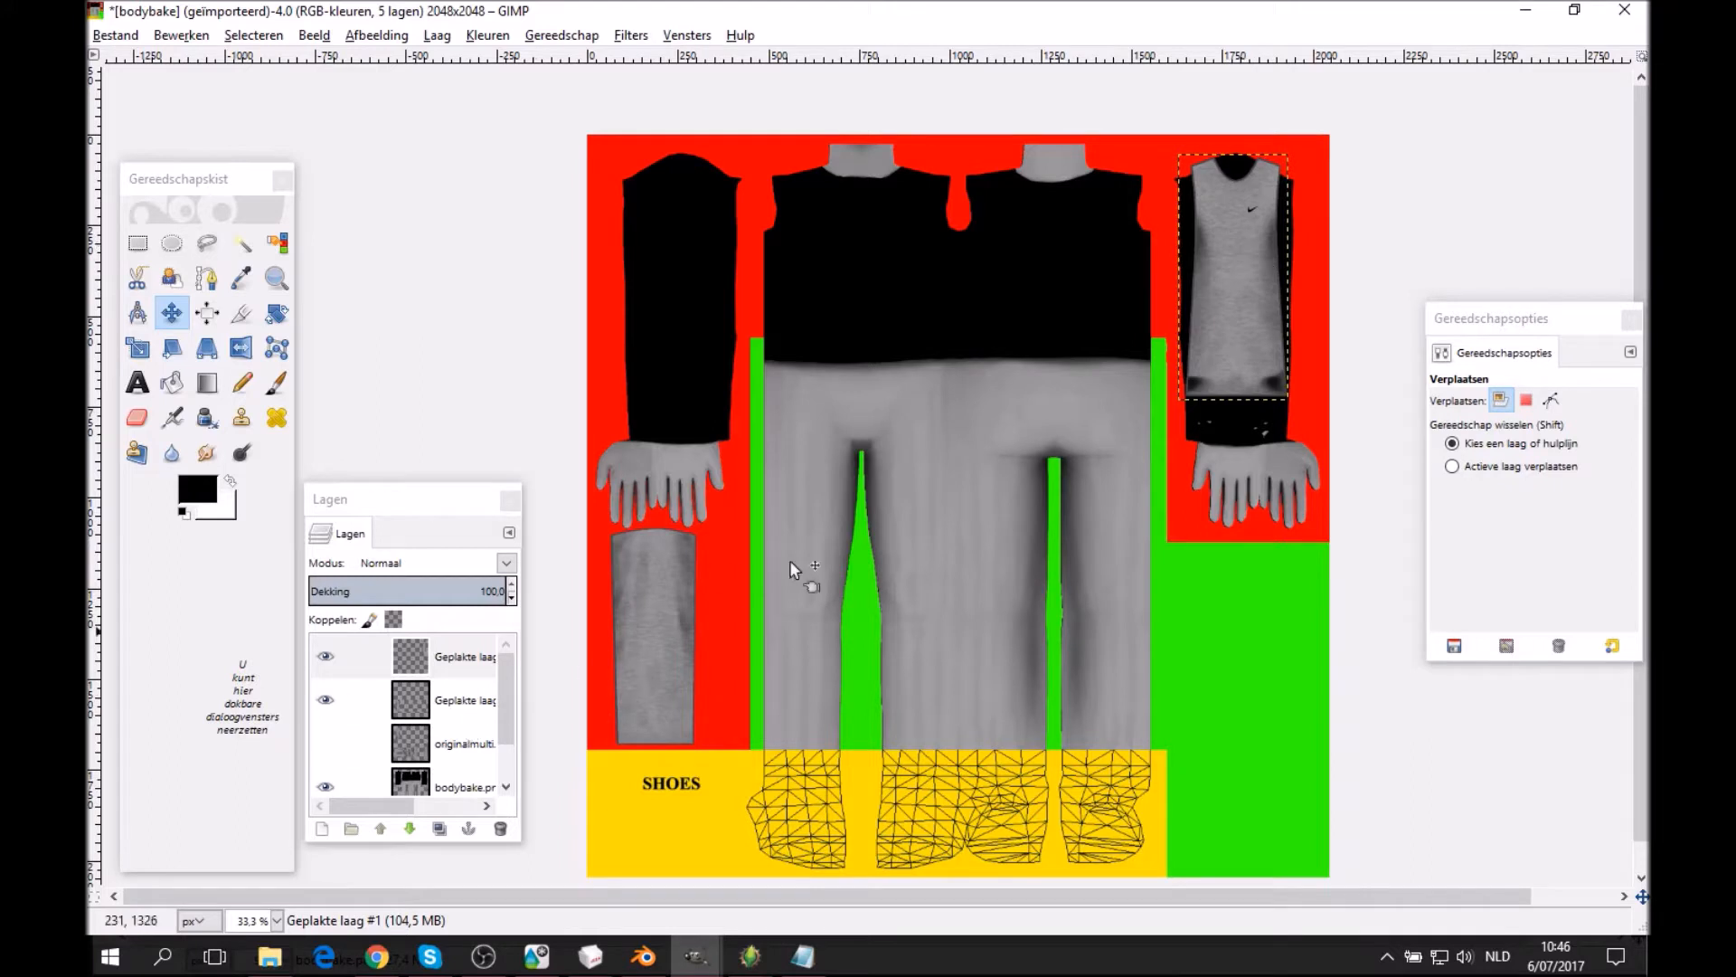
Make the originalmulti.dds layer visible again.
click(441, 702)
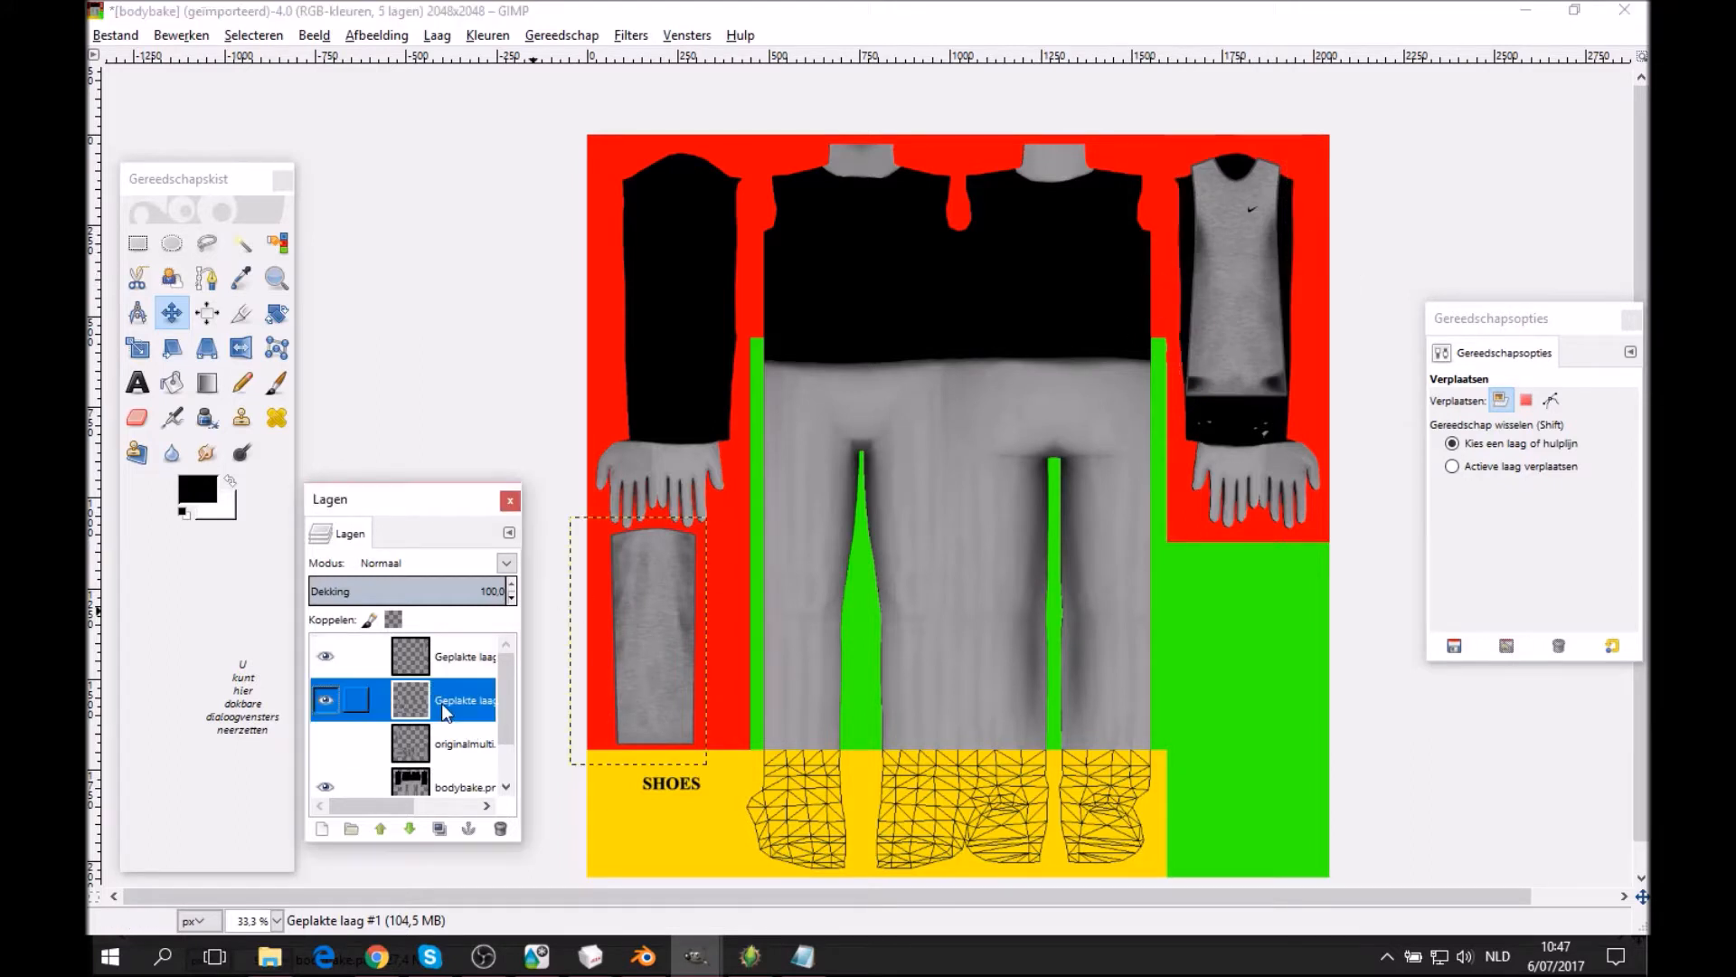
click(436, 743)
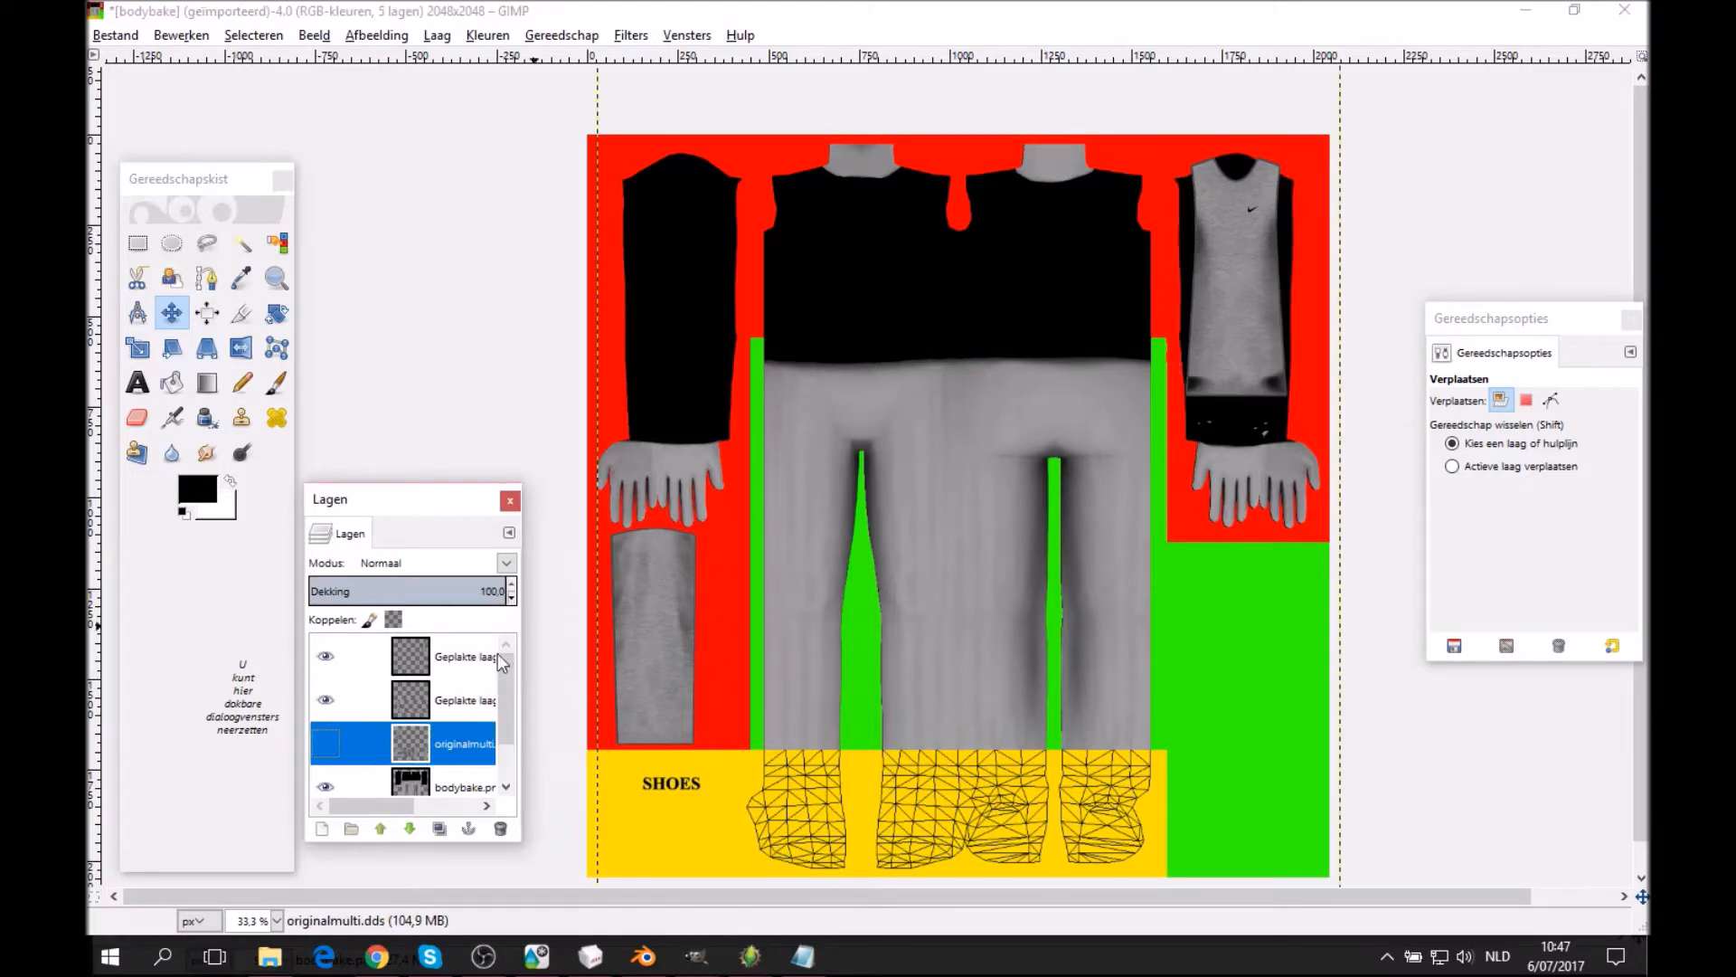
scroll(497, 653, down, 1)
click(457, 730)
click(443, 778)
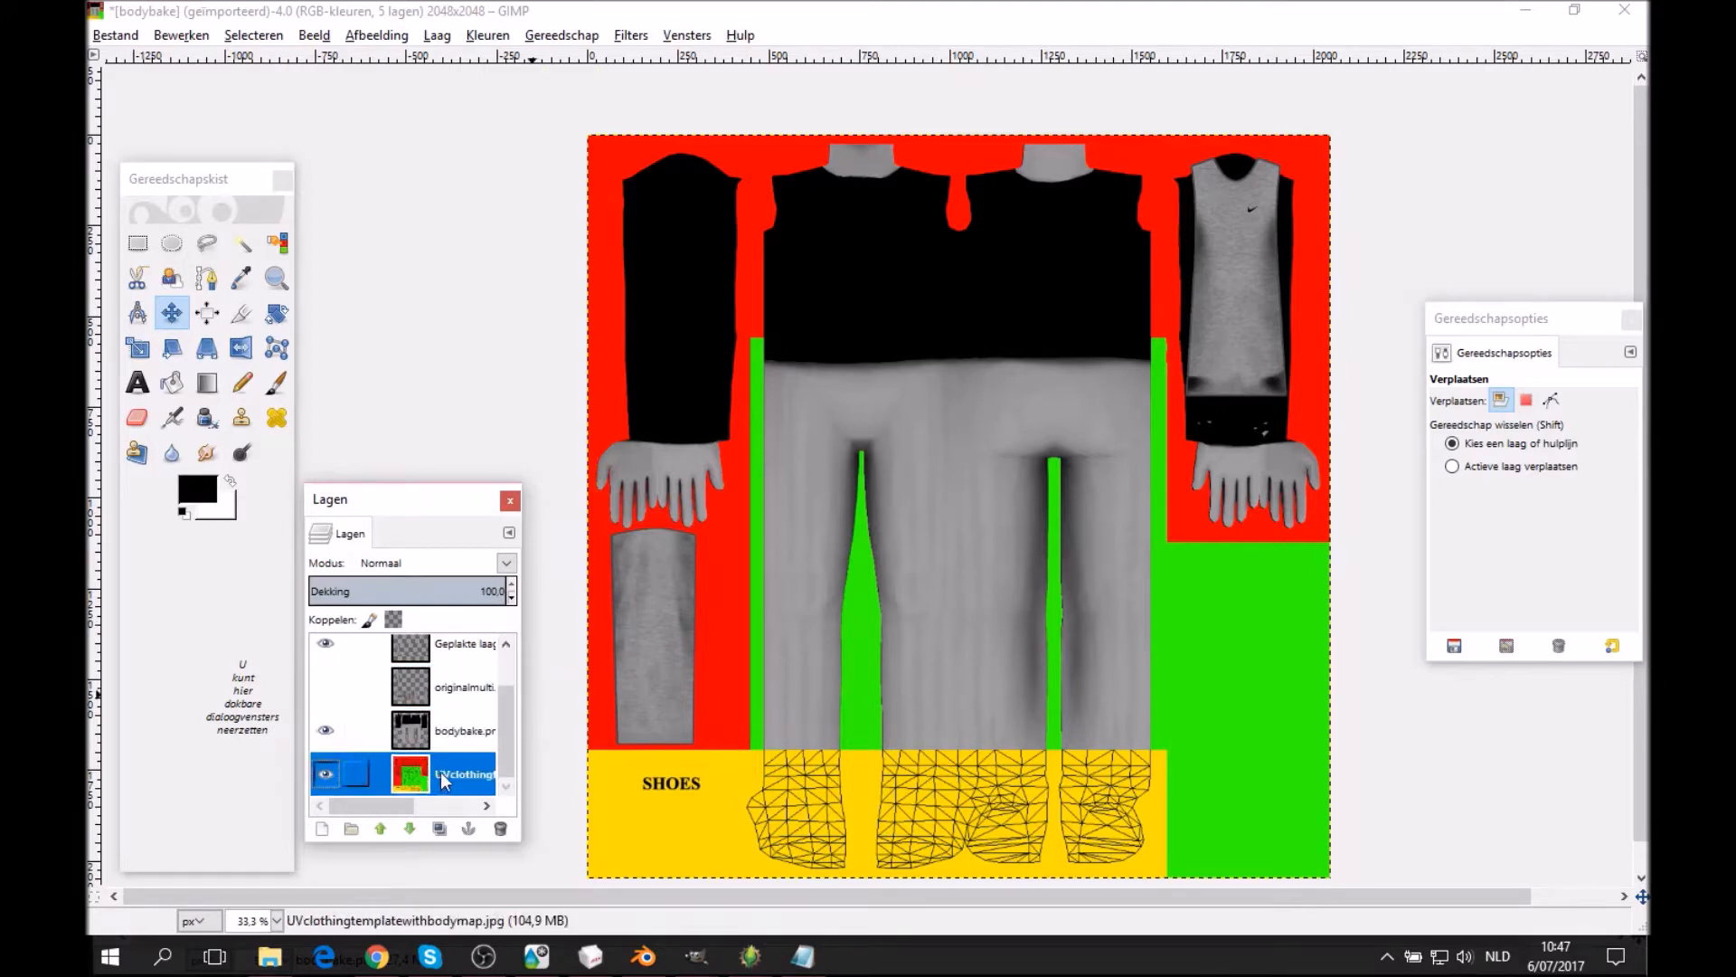
scroll(447, 690, up, 1)
click(325, 744)
Select the two stacked short ribbed pieces of the original texture with a rectangle of about 240 × 324 px.
middle_drag(978, 686, 989, 603)
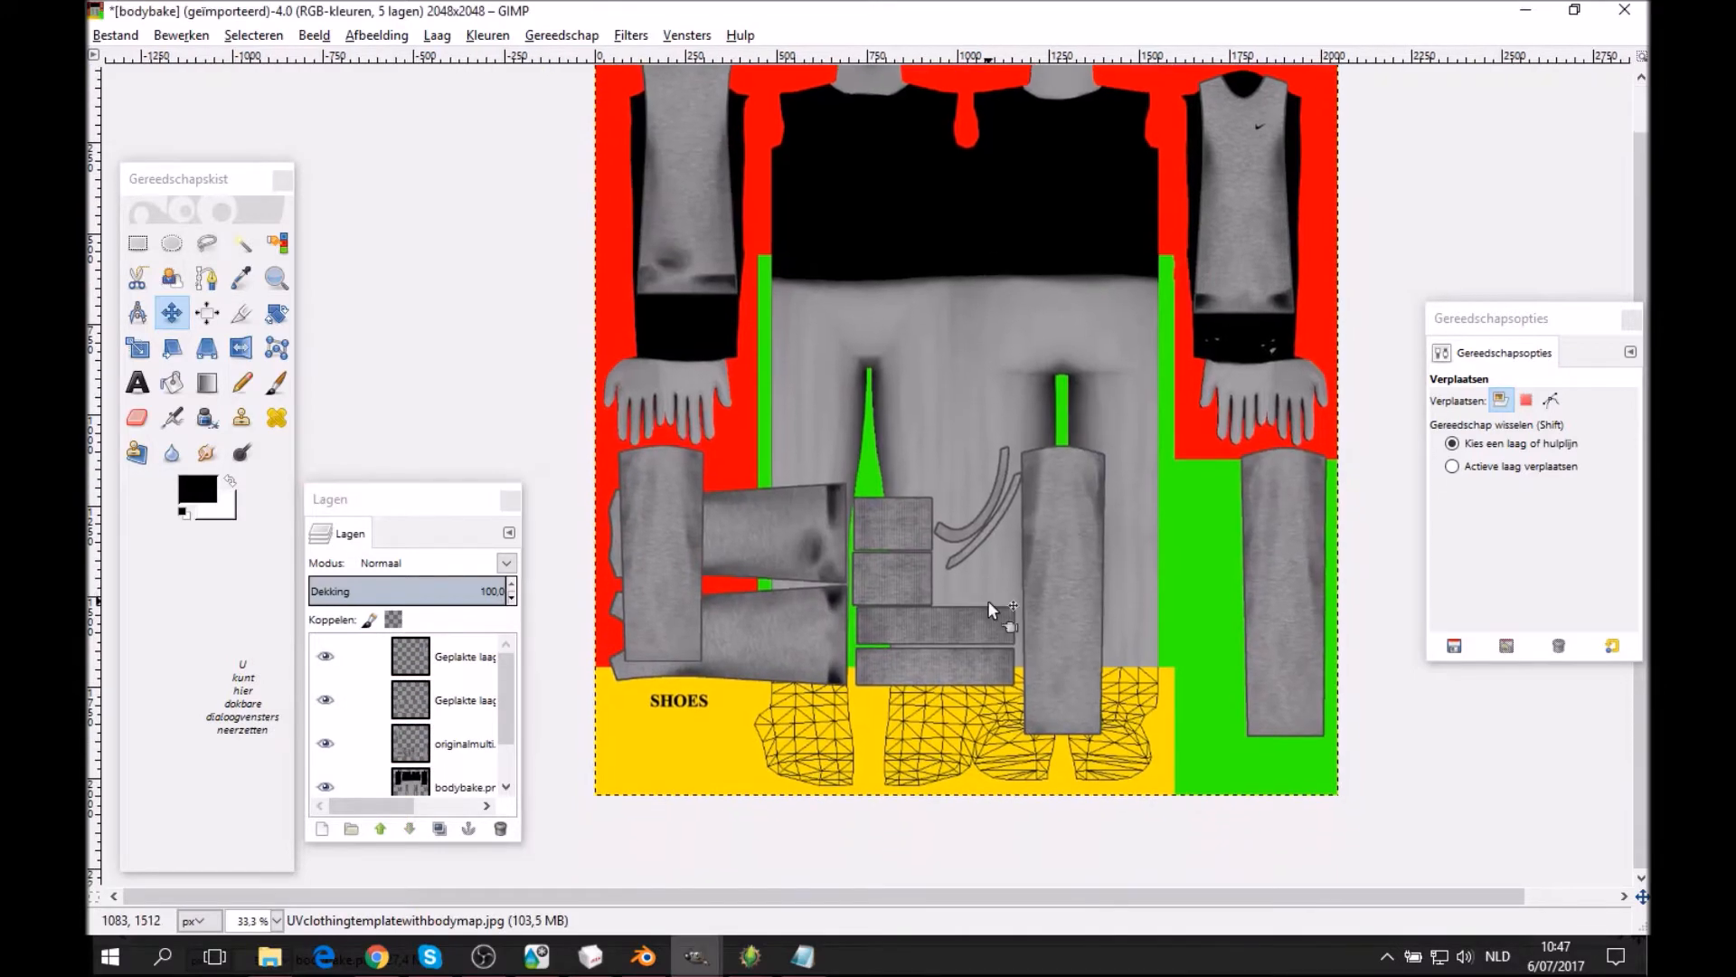
click(138, 242)
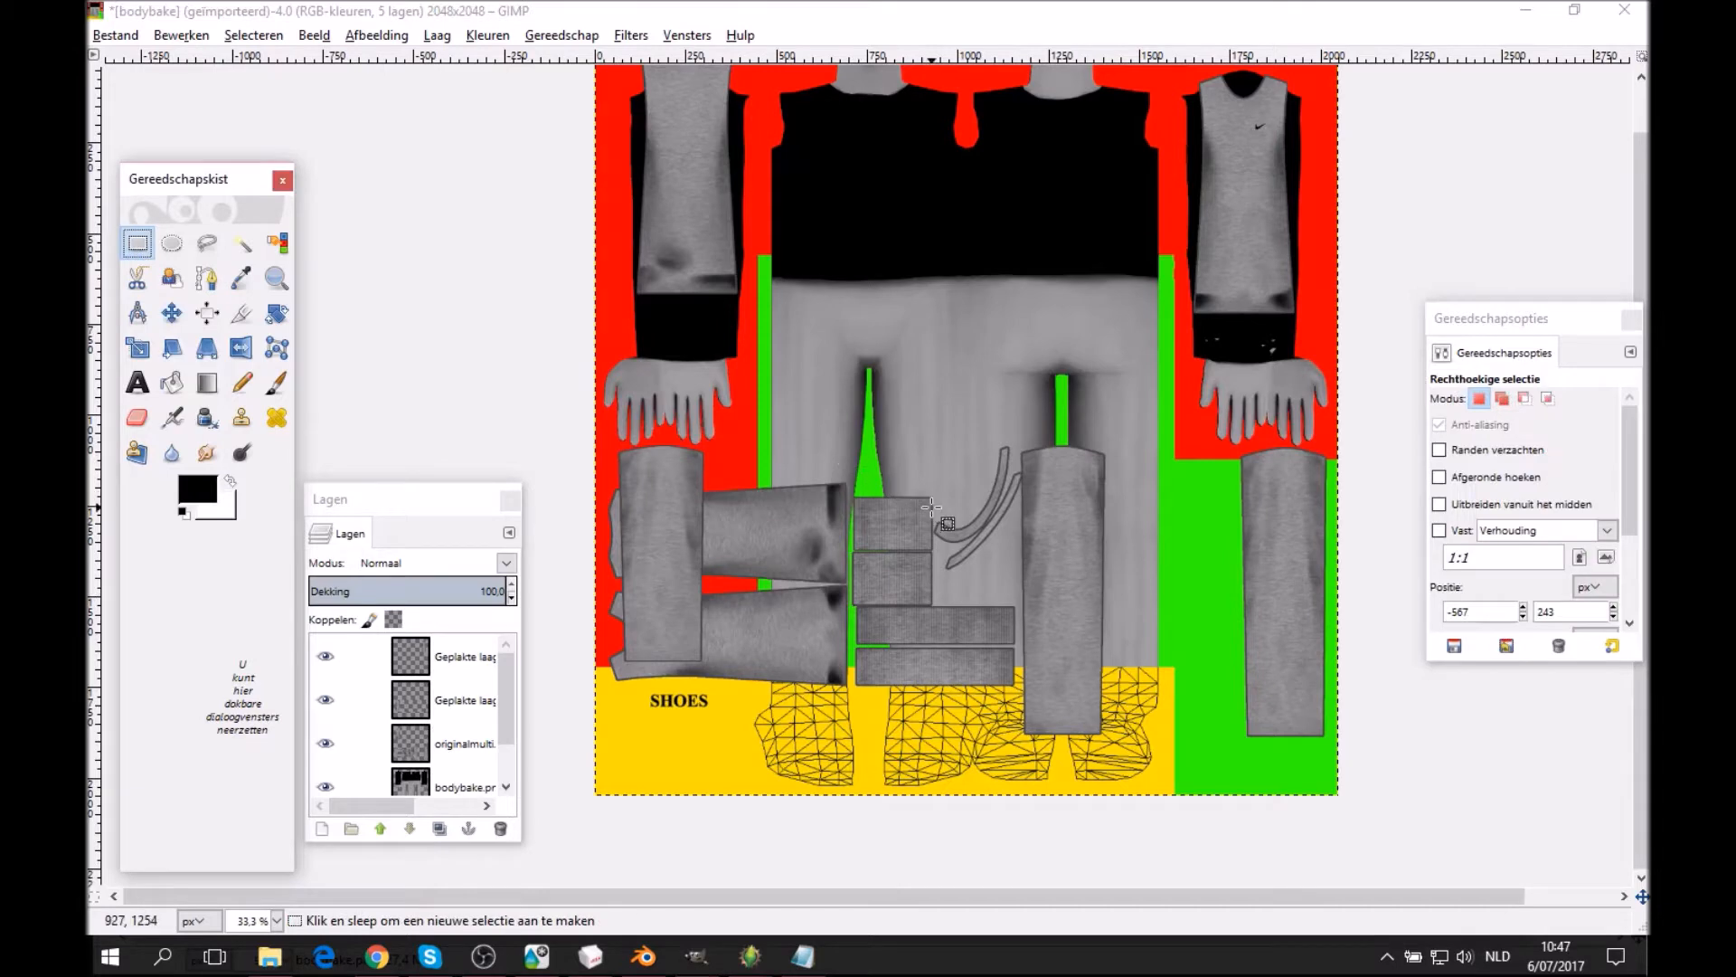
drag(847, 489, 938, 599)
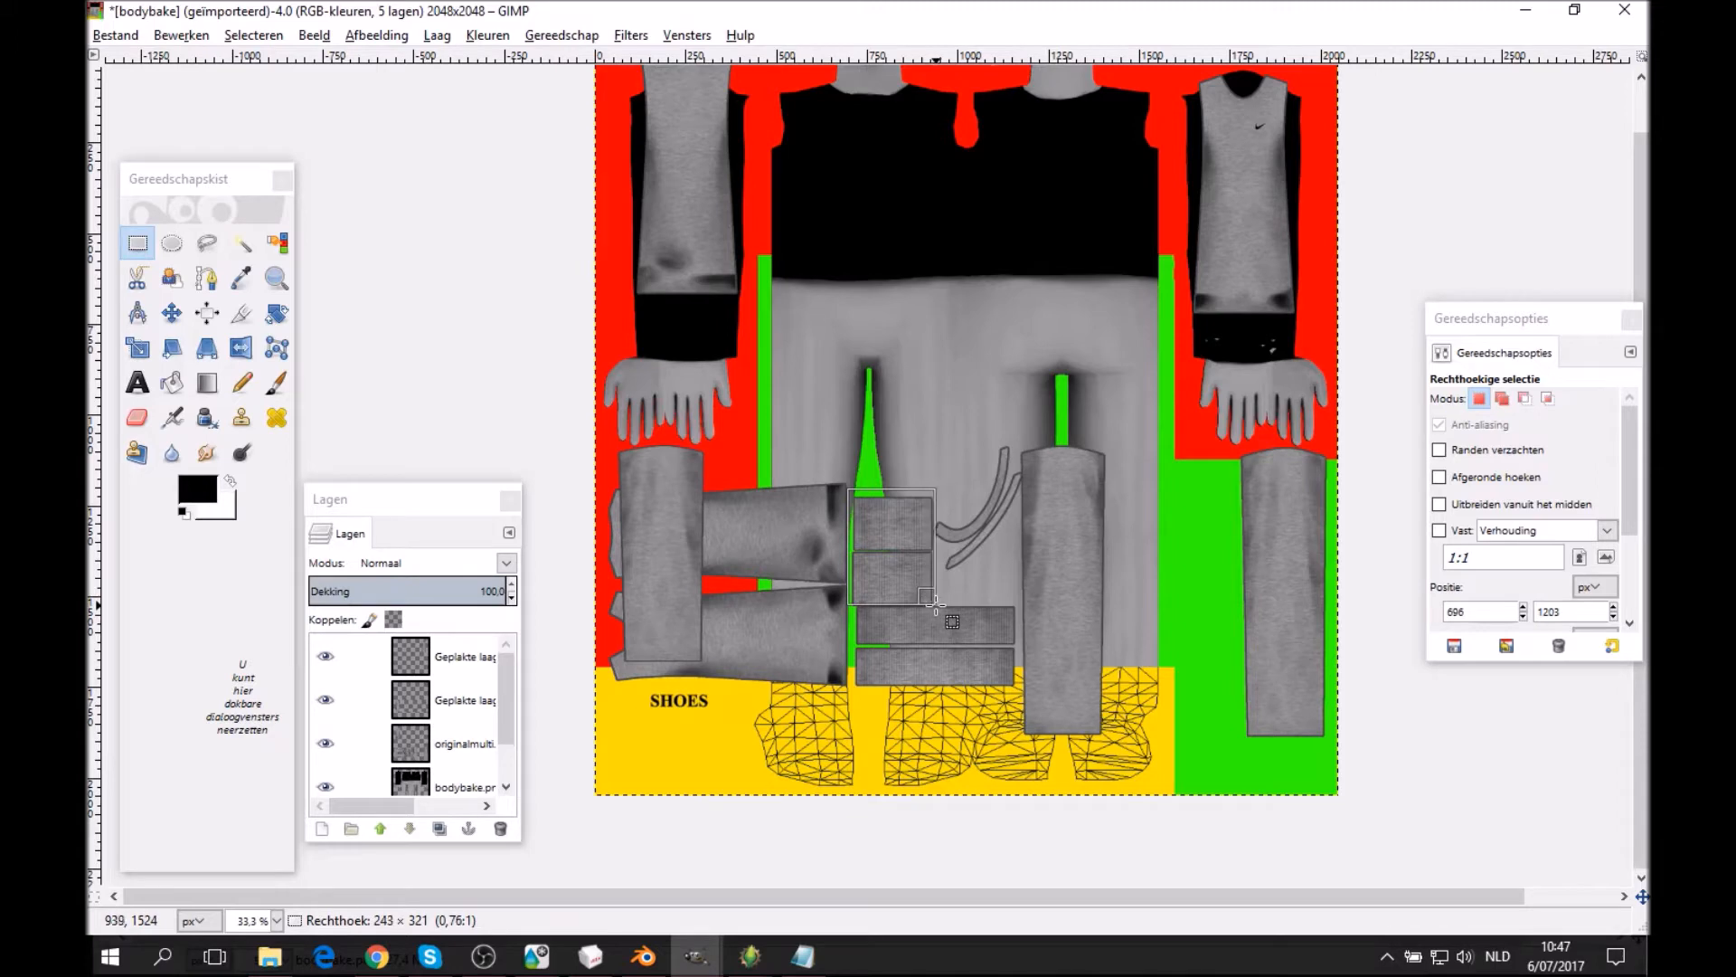
click(276, 277)
click(1474, 438)
click(915, 535)
click(936, 557)
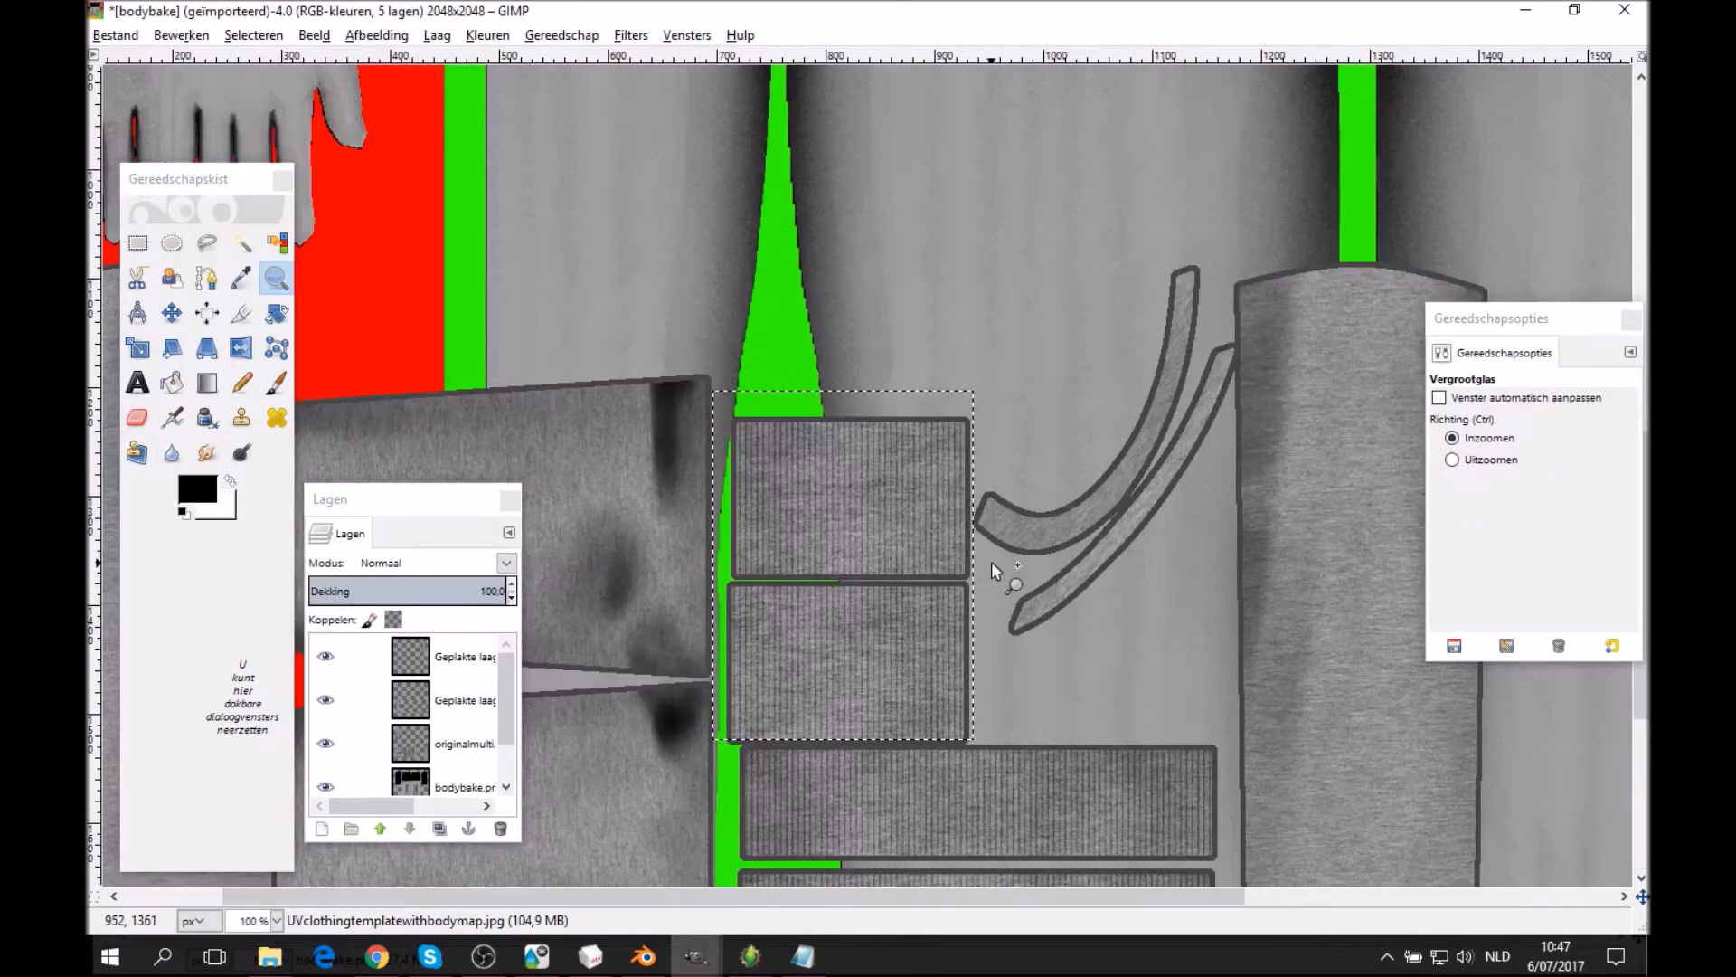
click(138, 242)
click(809, 567)
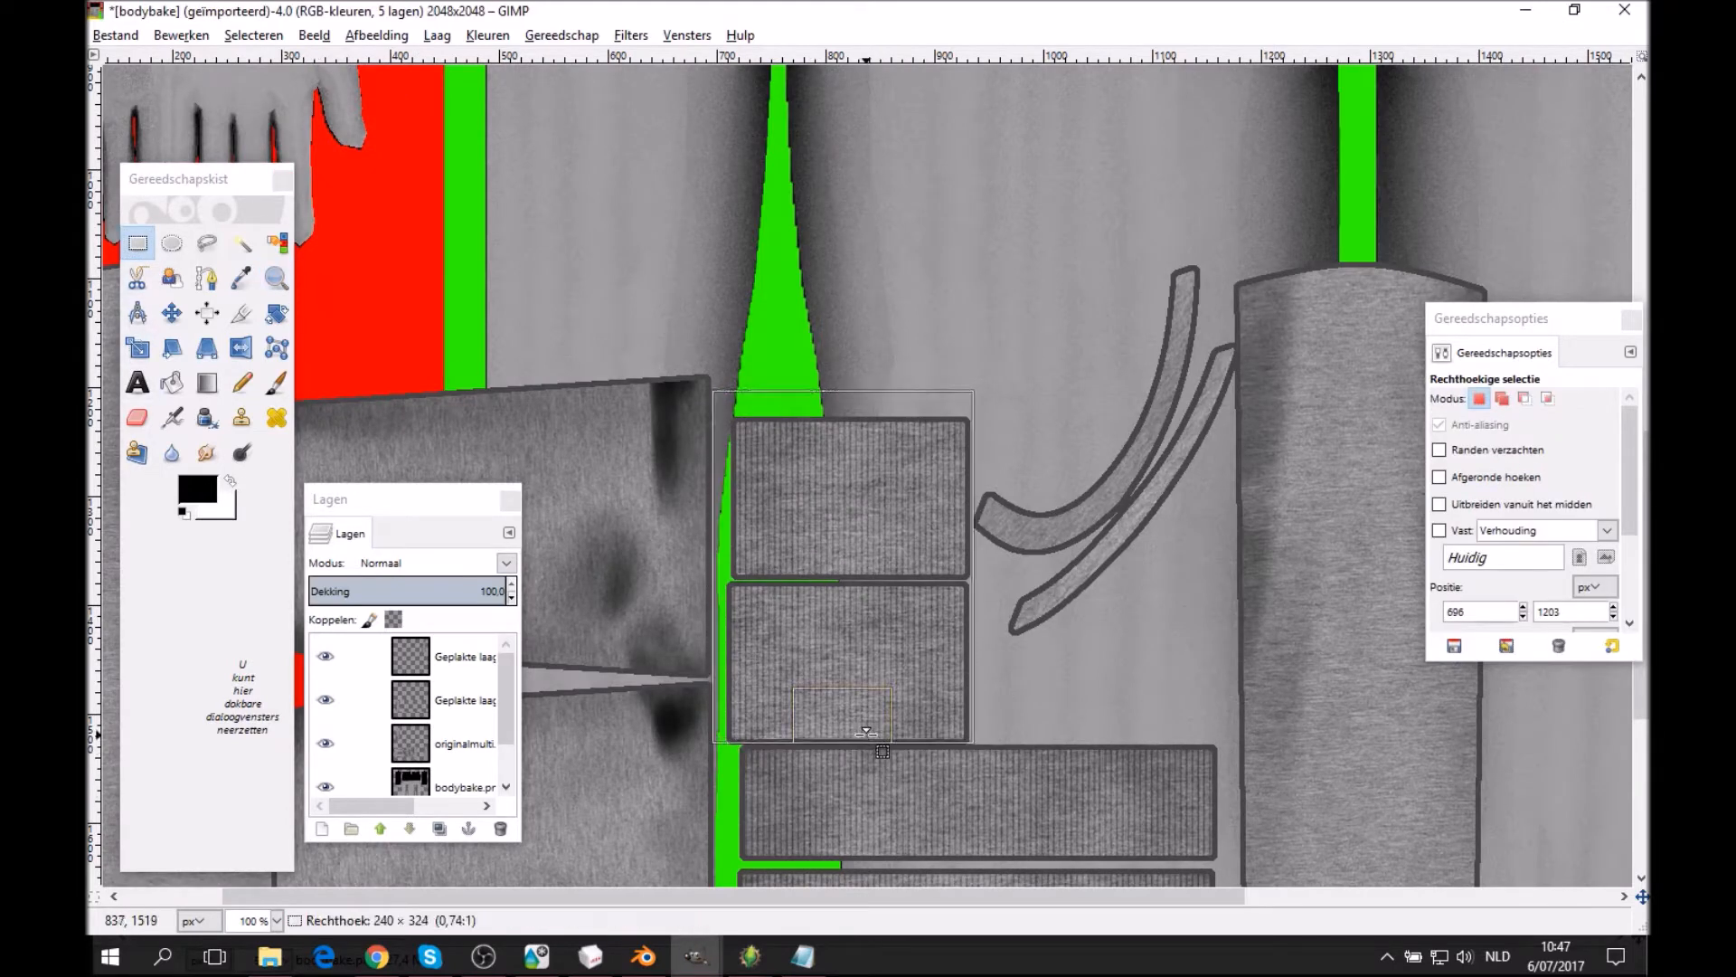
drag(866, 733, 866, 734)
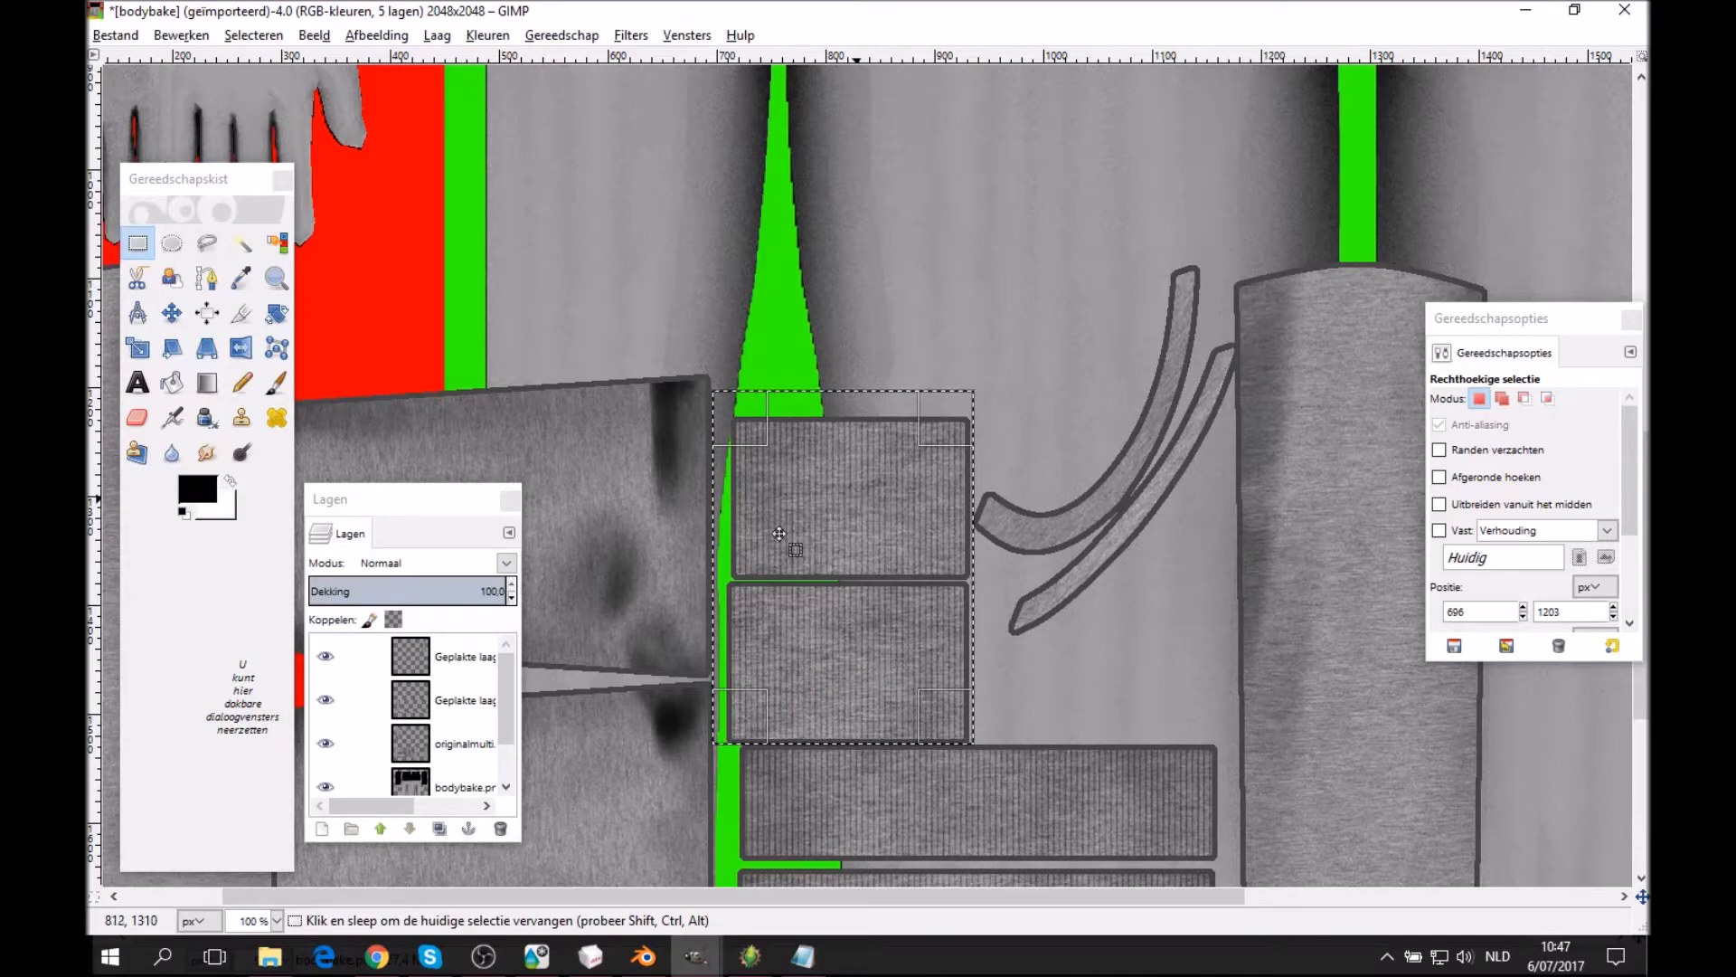
Copy the two selected short ribbed pieces from the originalmulti.dds layer.
click(439, 763)
right_click(874, 570)
mouse_move(940, 612)
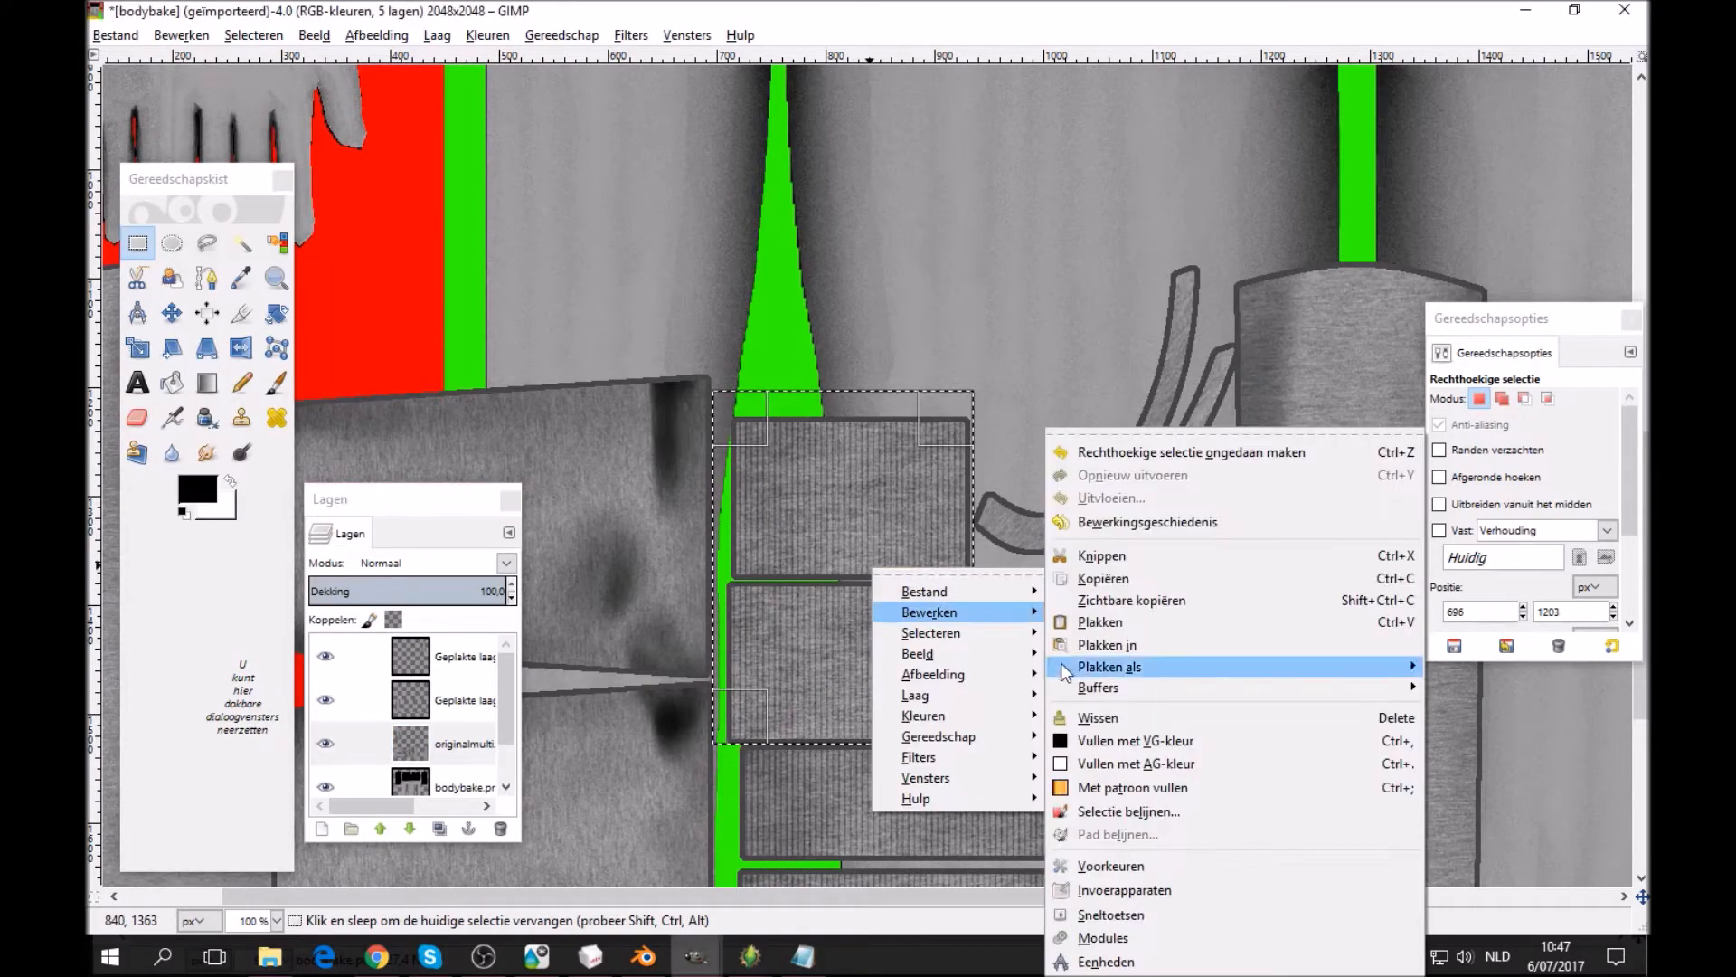
click(1094, 601)
Paste the short ribbed pieces and place them over the upper left part of the left-hand torso.
click(276, 278)
click(1452, 459)
click(1083, 465)
middle_drag(1084, 465, 1212, 794)
click(138, 242)
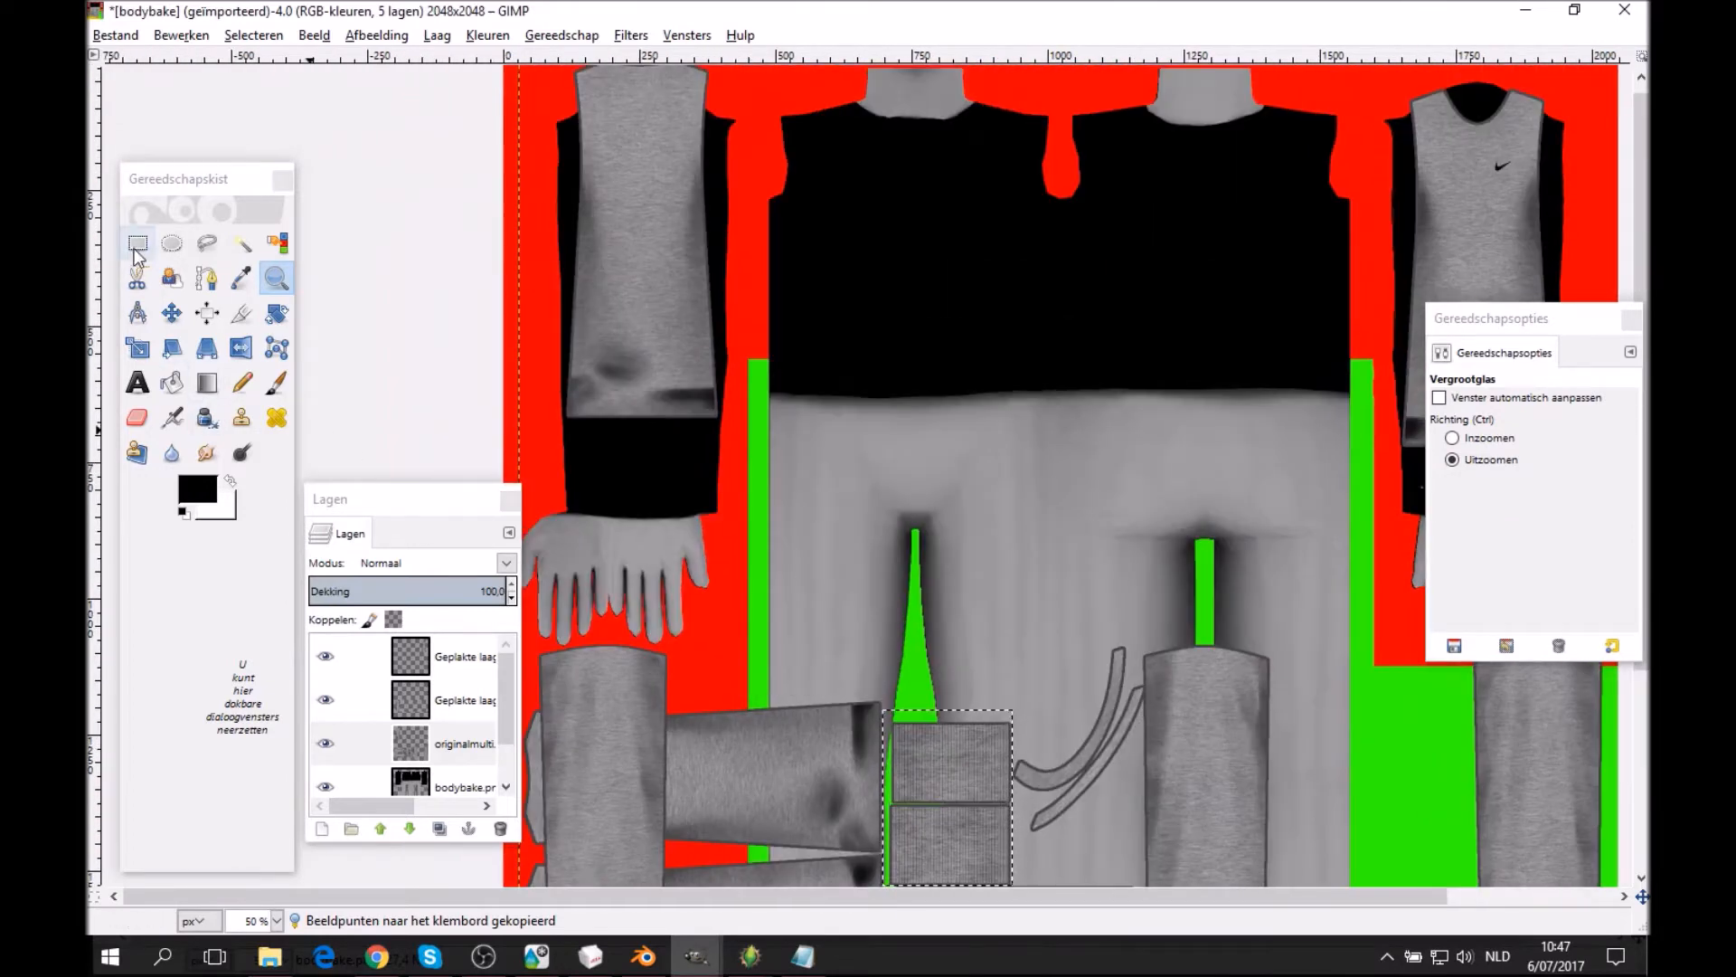
click(464, 748)
right_click(1027, 448)
mouse_move(1067, 504)
click(1311, 622)
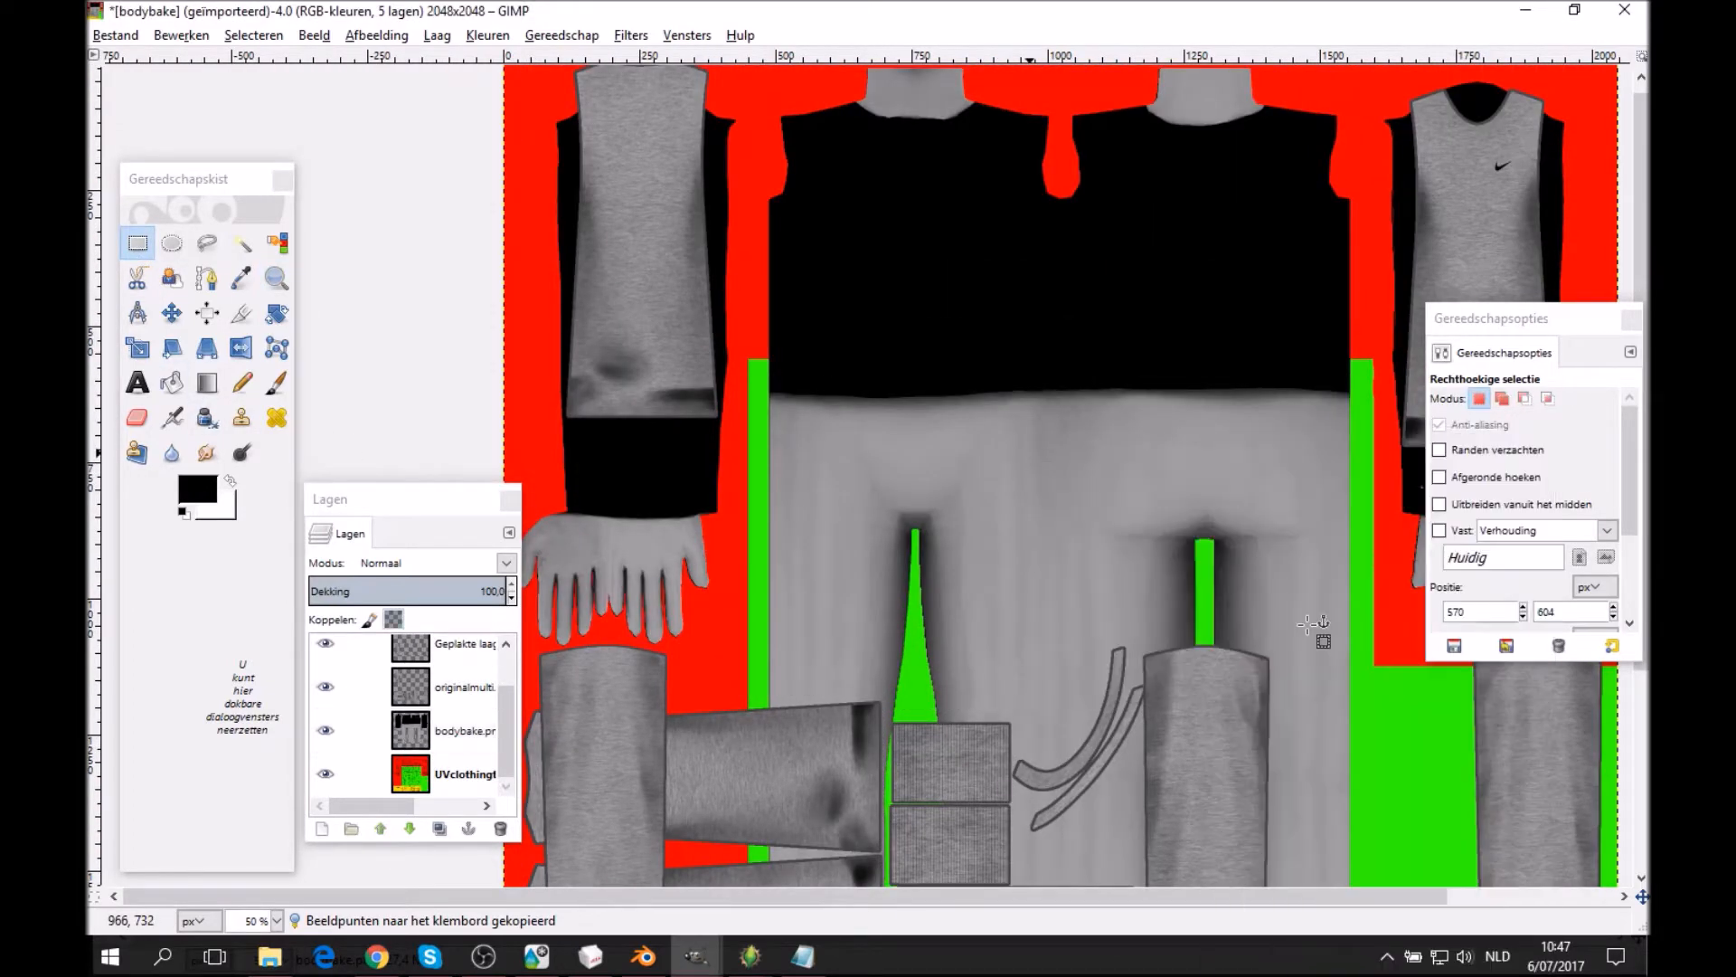
click(172, 313)
drag(1058, 485, 861, 222)
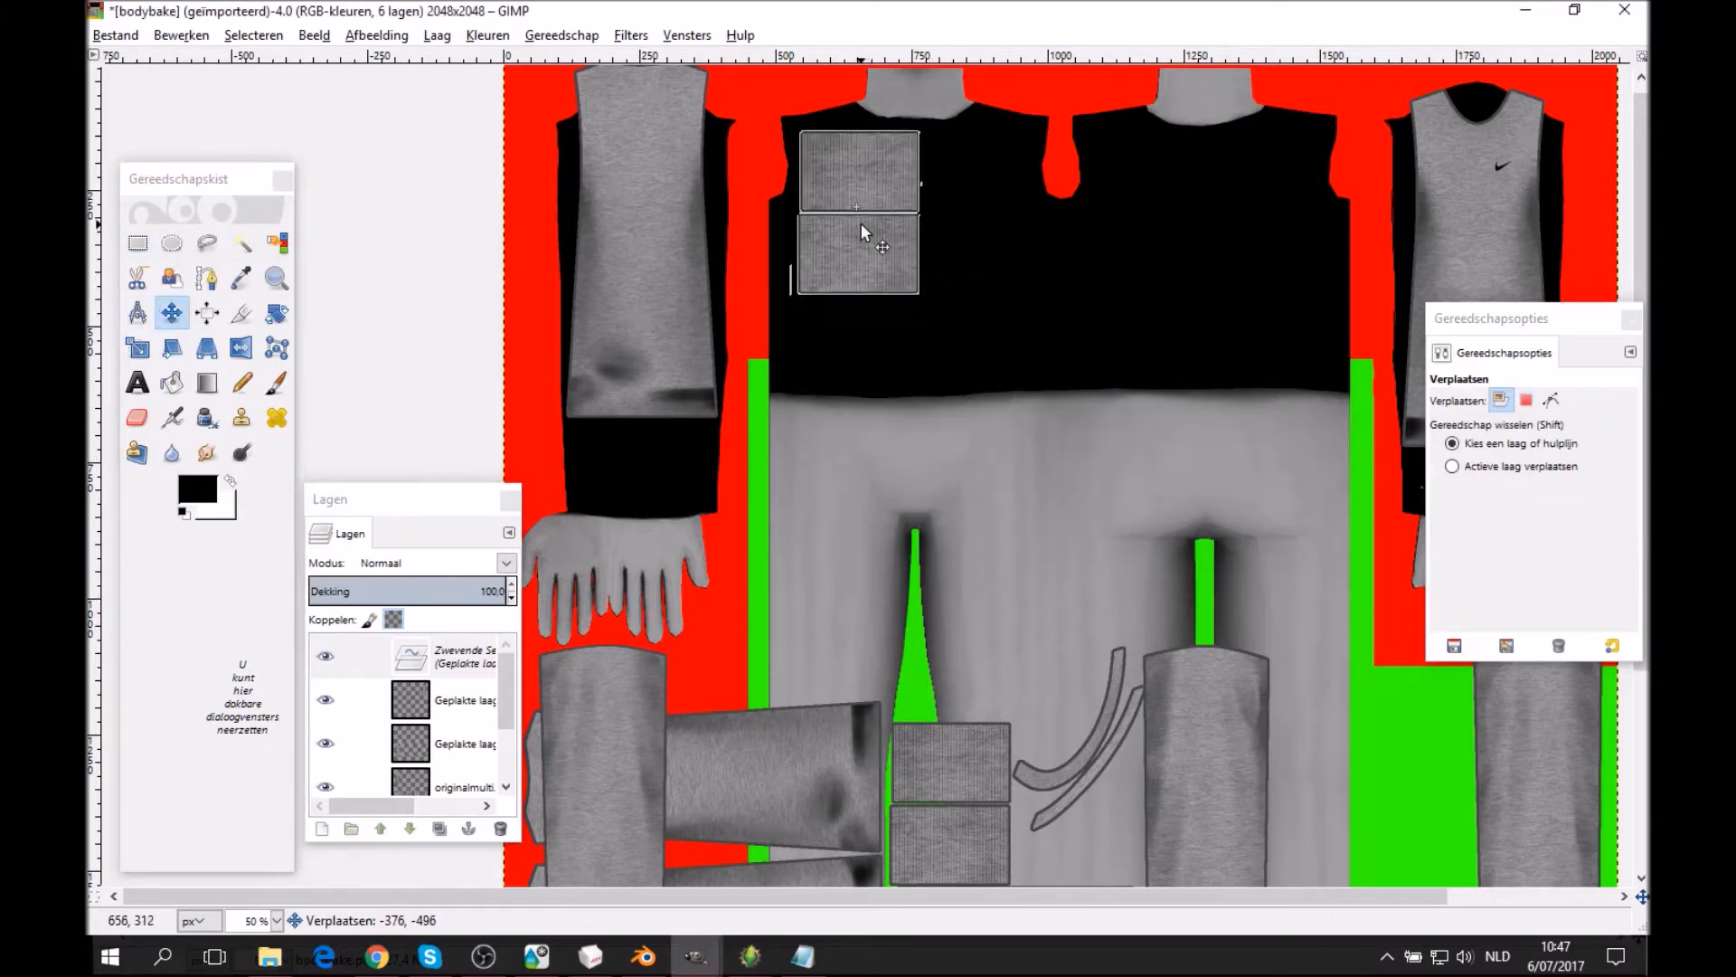
scroll(861, 220, down, 5)
click(137, 242)
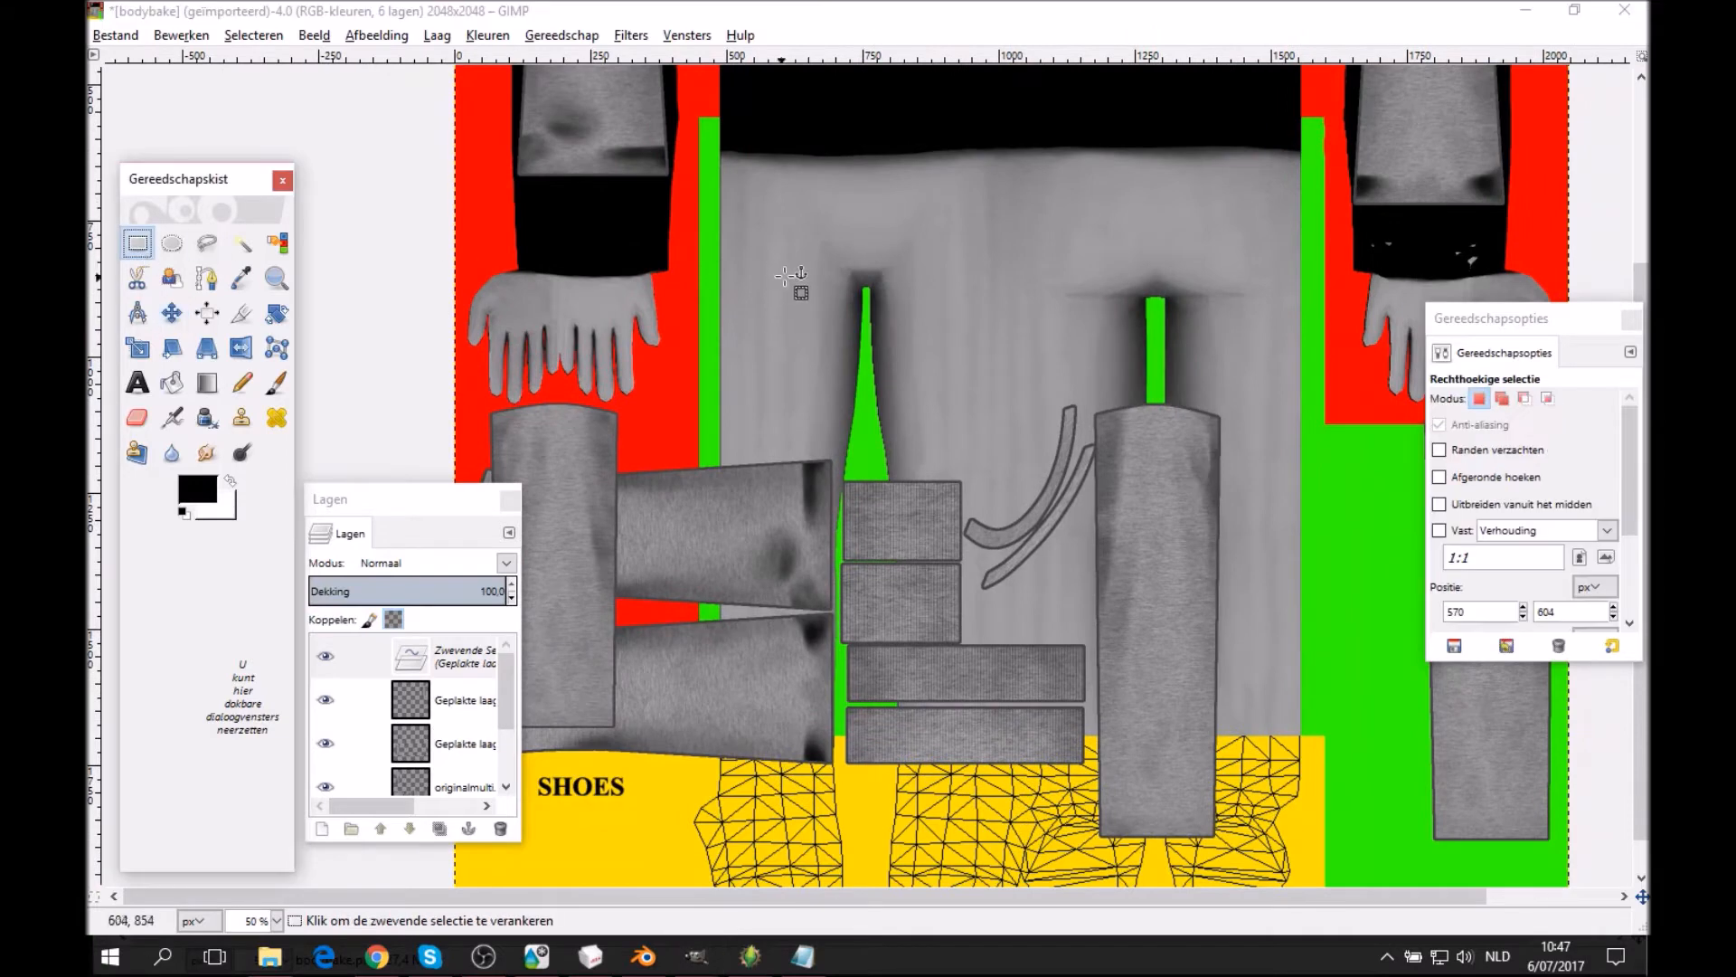
click(785, 275)
click(465, 729)
scroll(833, 341, up, 5)
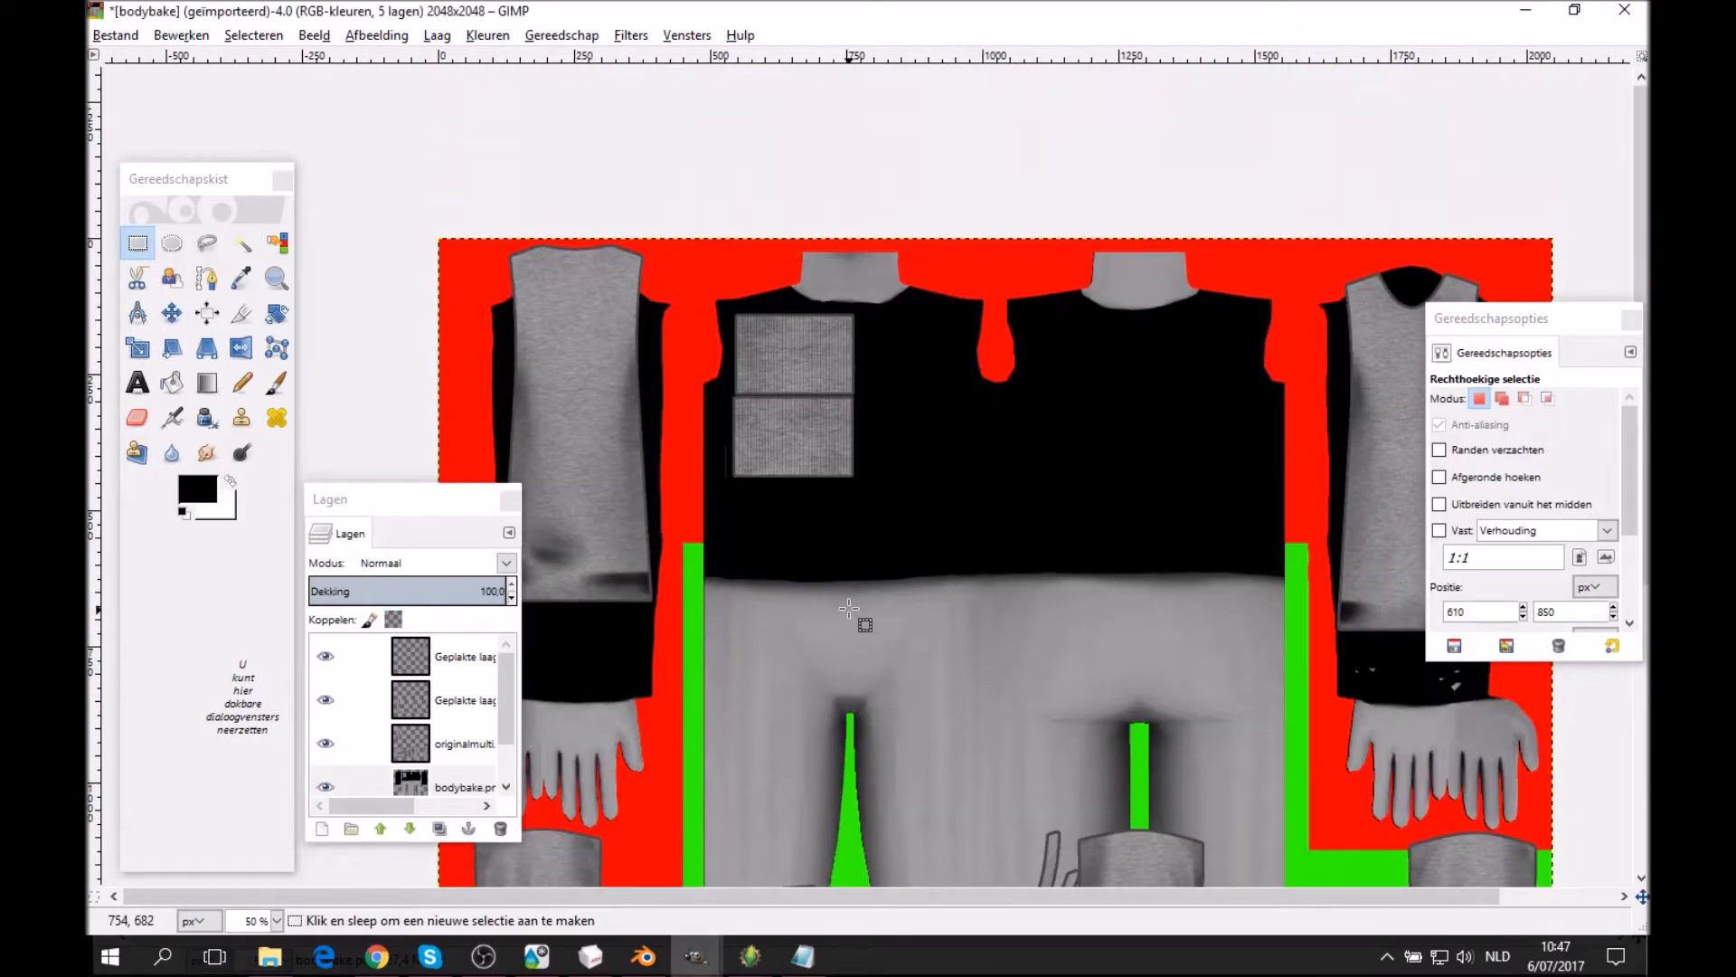
key(ctrl+v)
Turn the floating short ribbed pieces into a new layer.
right_click(469, 649)
click(565, 106)
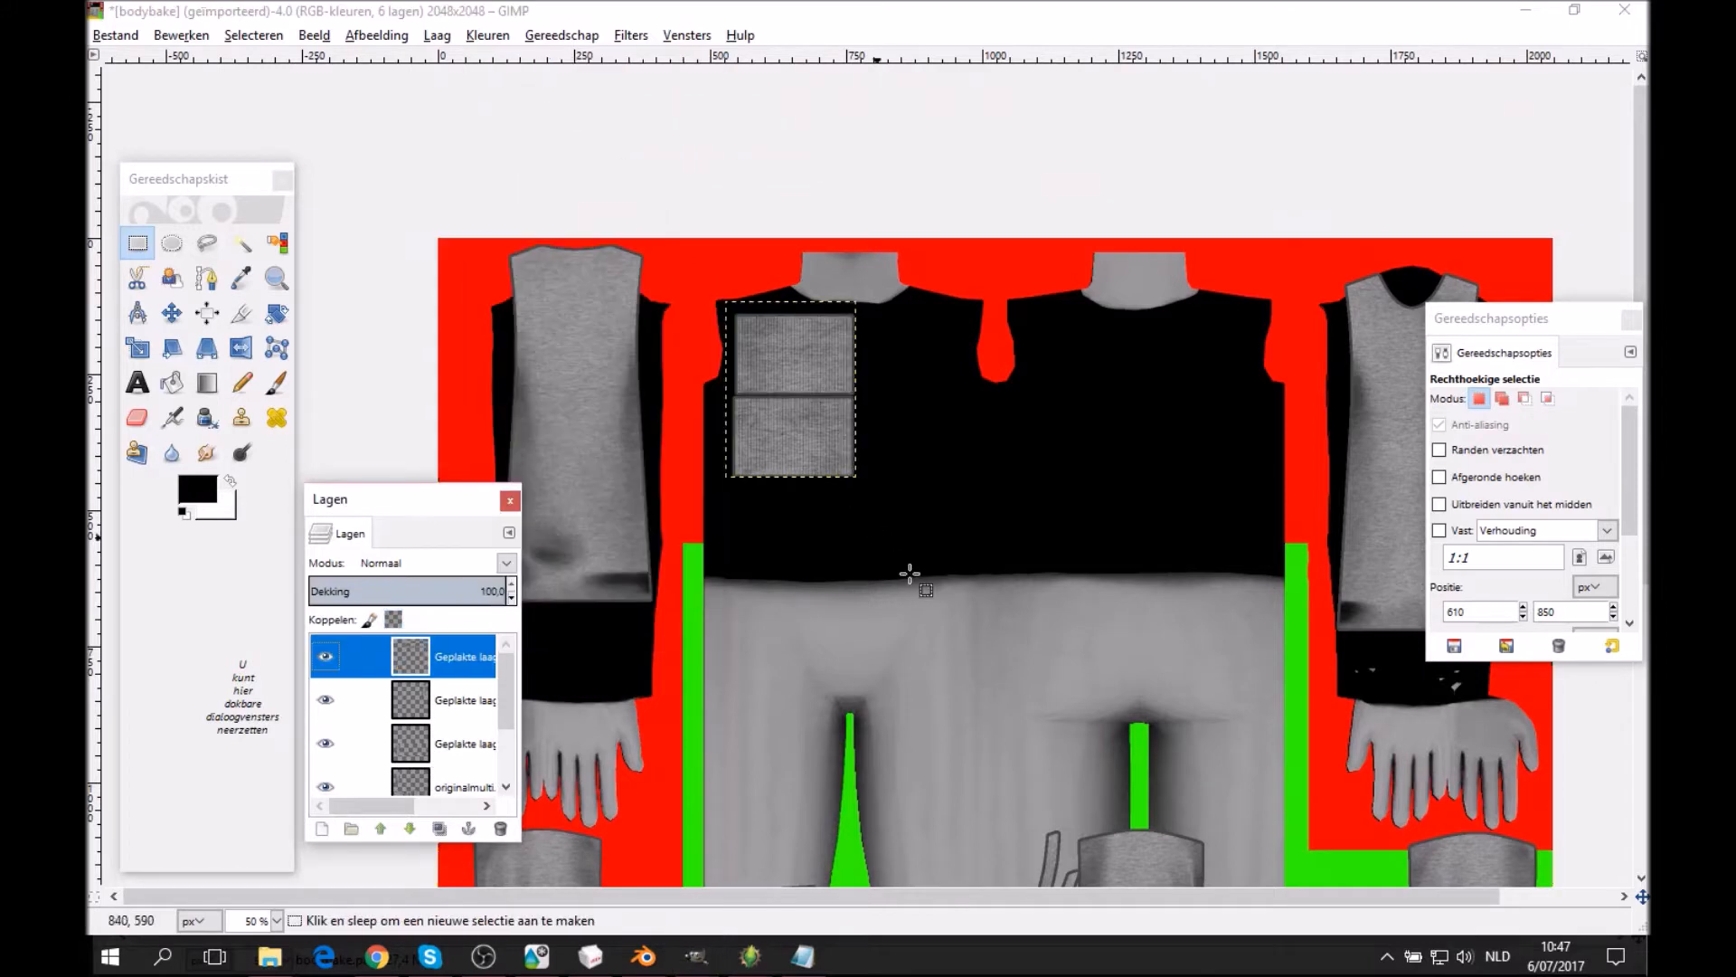
Select the two long ribbed strips of the original texture with a rectangle of about 454 × 231 px.
scroll(896, 562, down, 5)
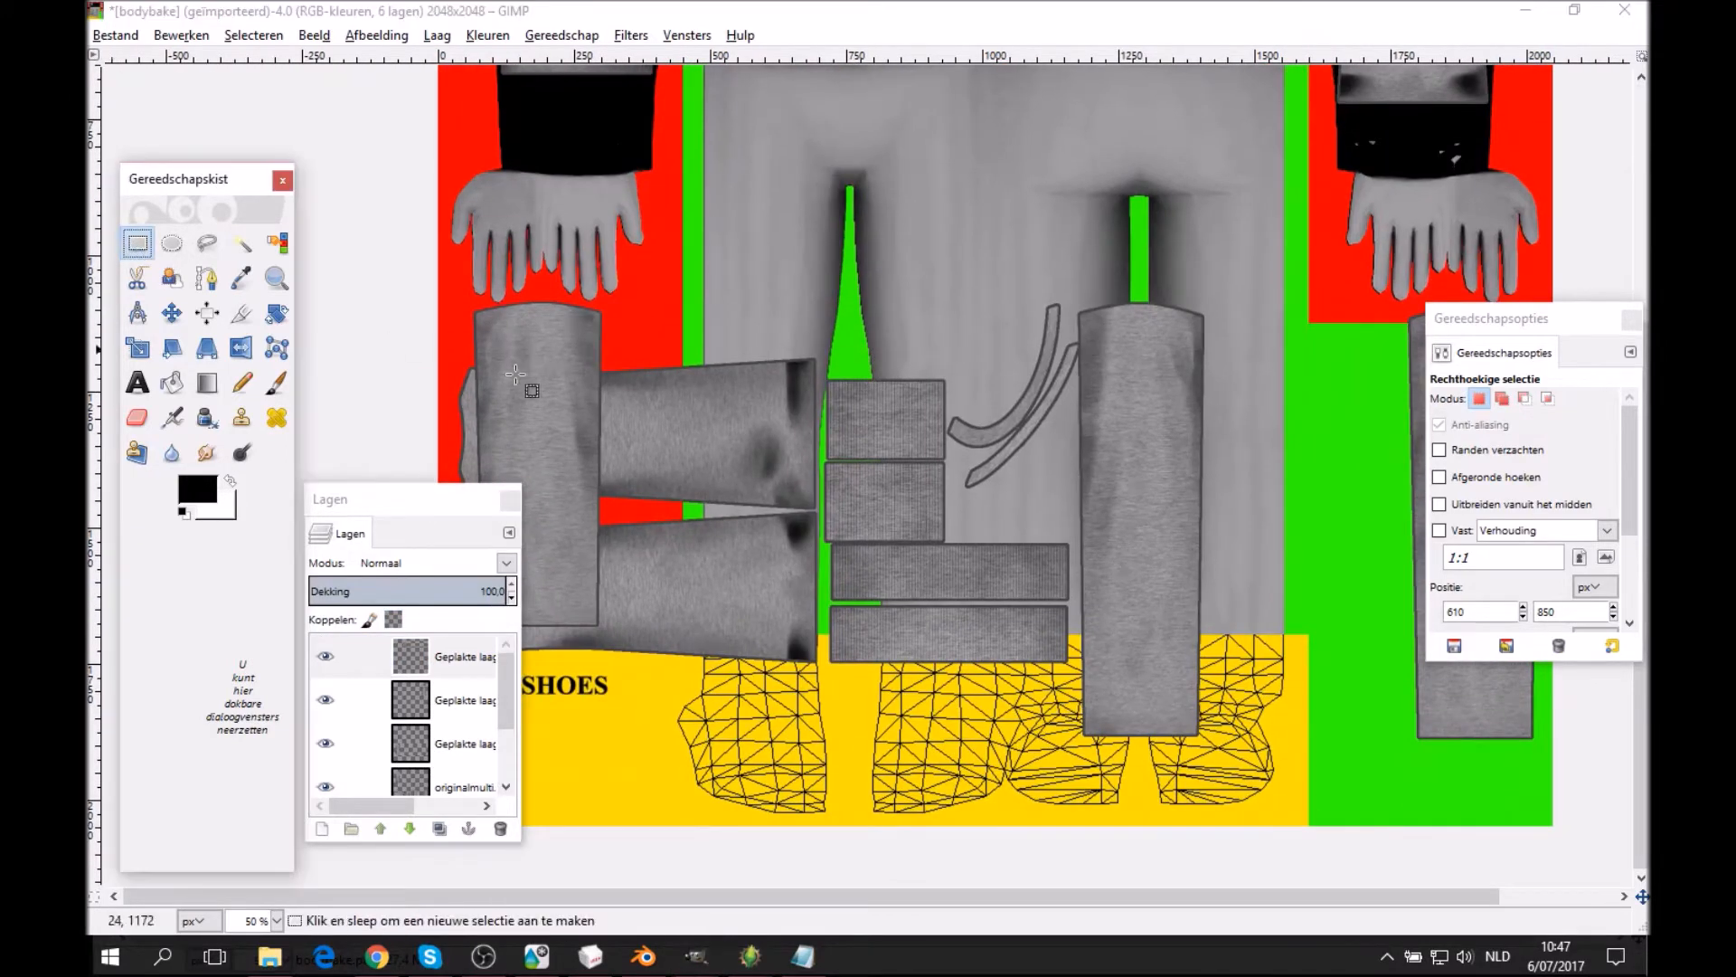
scroll(411, 714, down, 2)
click(457, 730)
key(z)
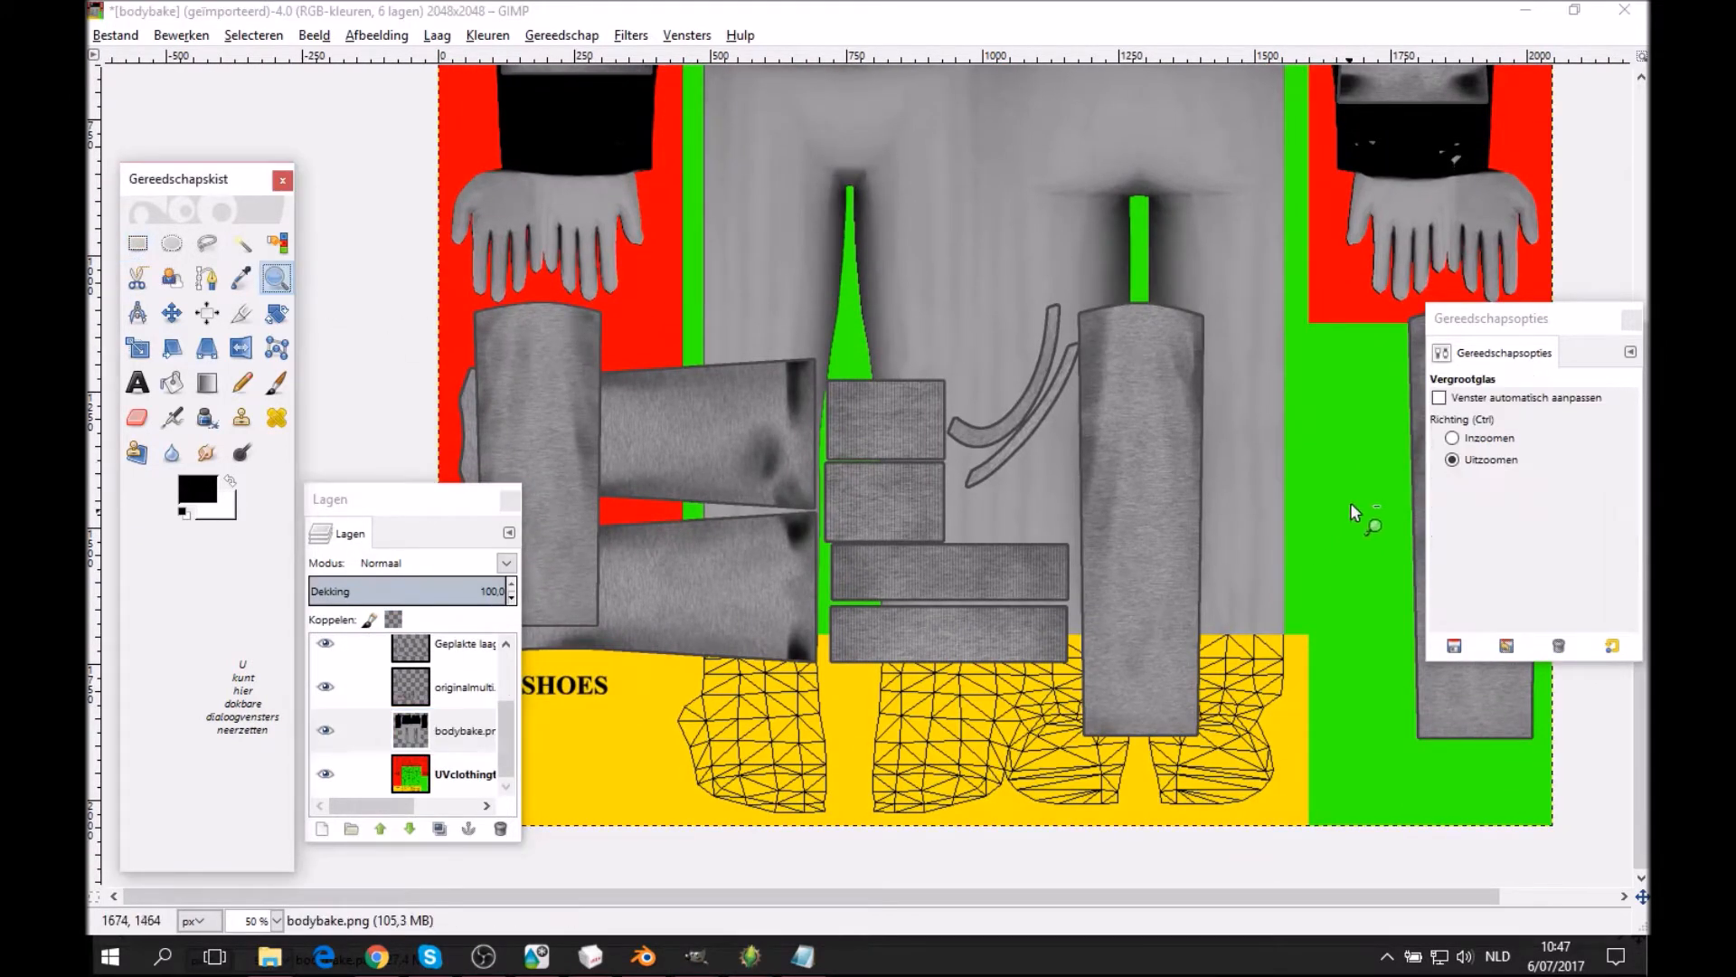
click(1489, 440)
click(1069, 567)
middle_drag(1068, 568, 1211, 426)
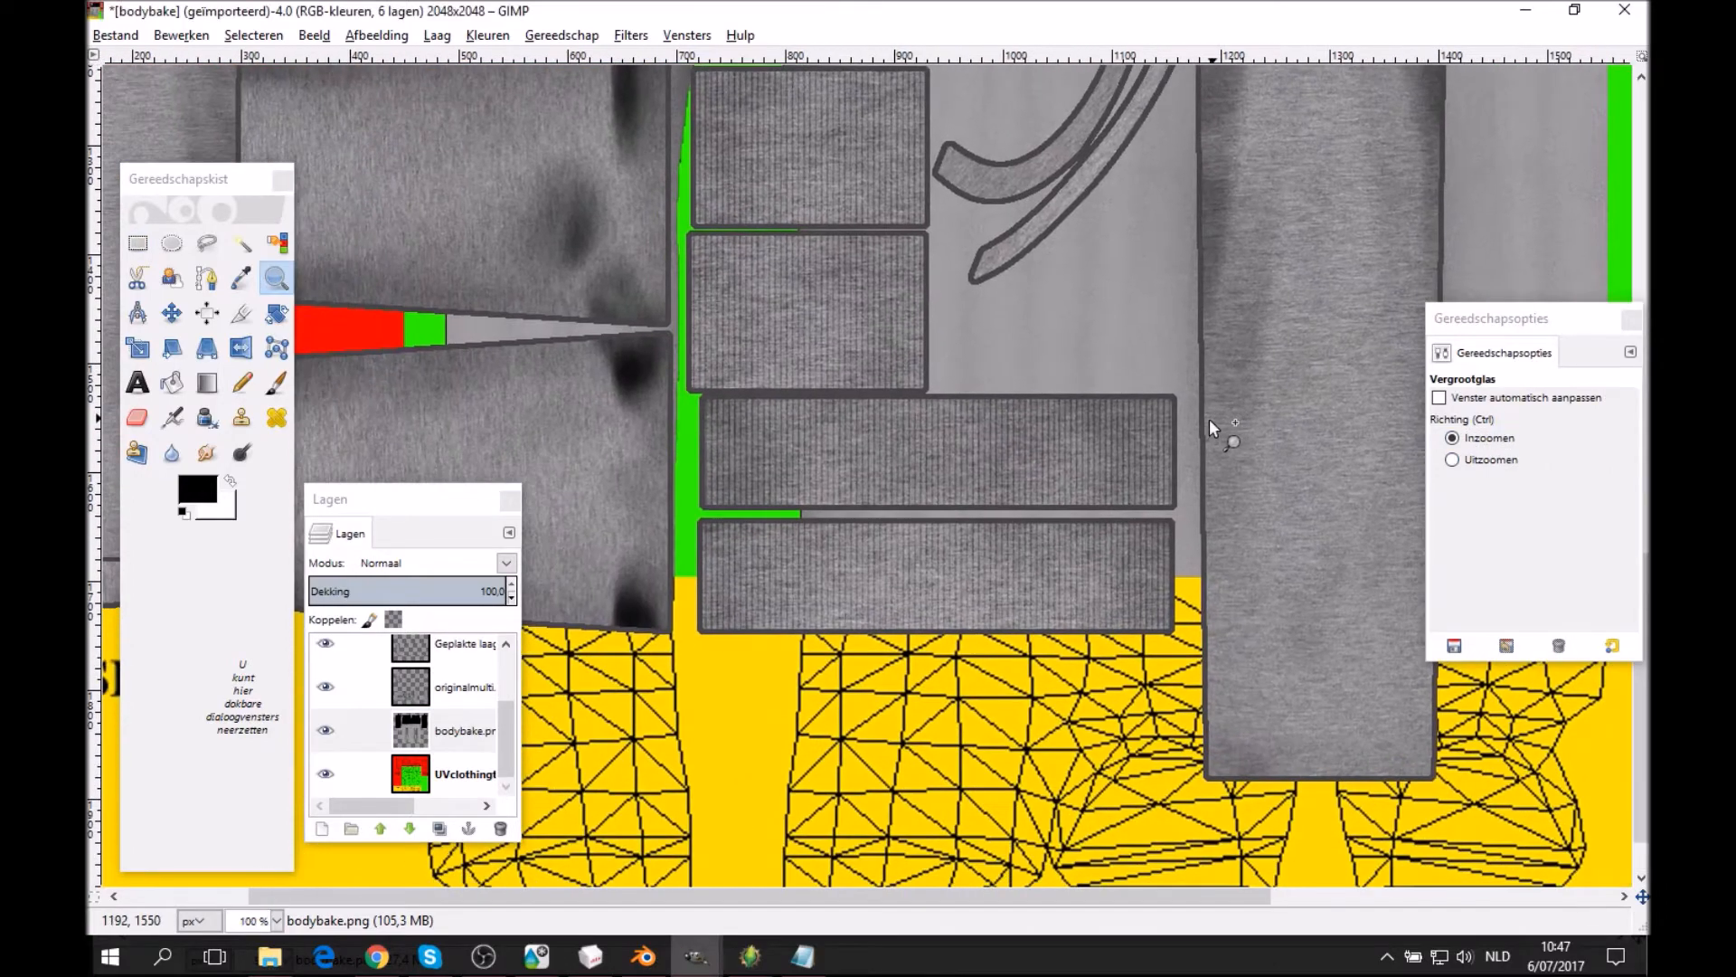
click(138, 246)
drag(1183, 642, 692, 391)
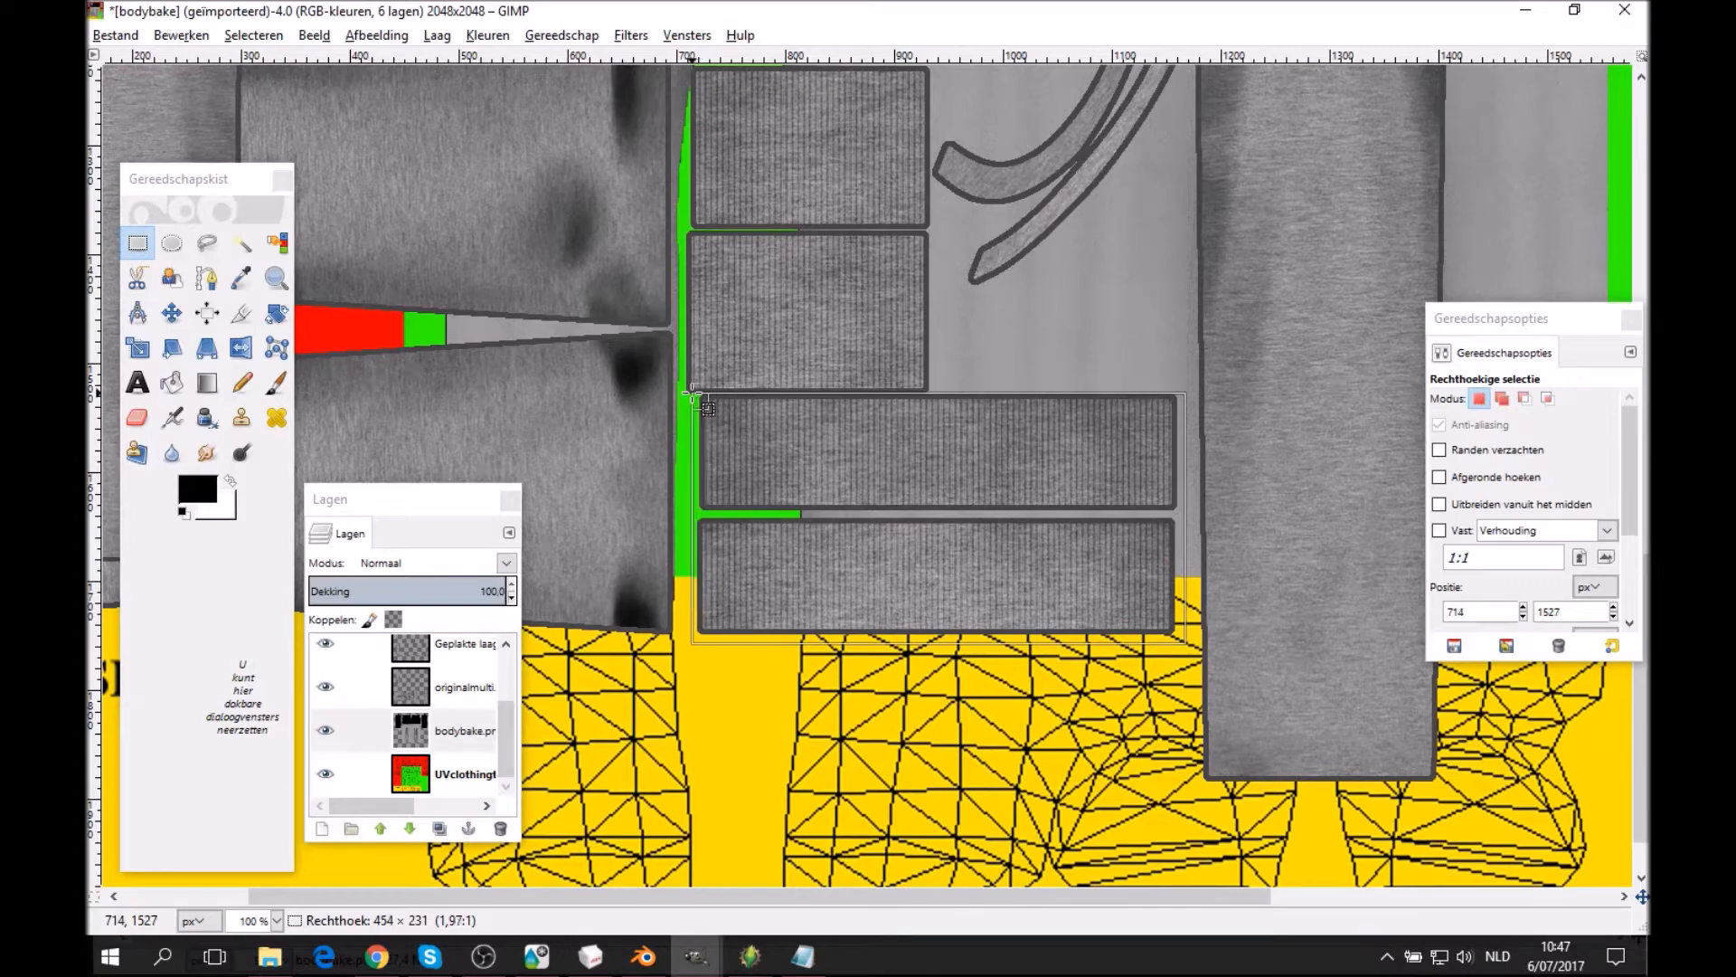
right_click(888, 492)
mouse_move(942, 529)
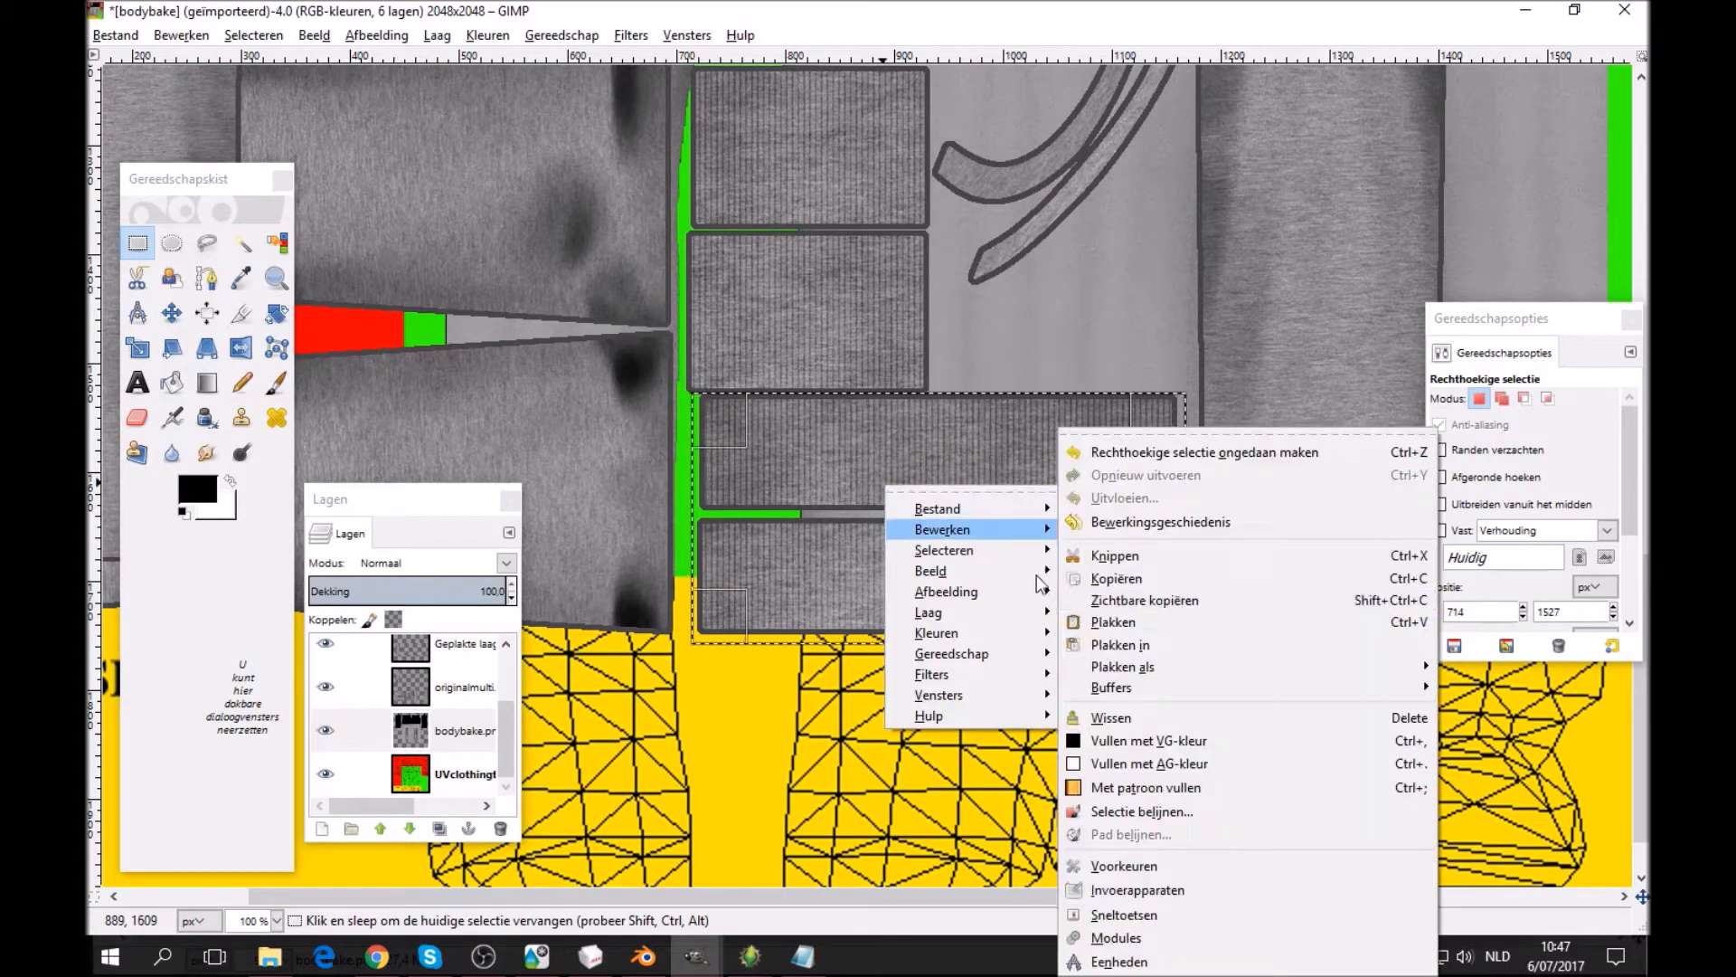
click(1107, 579)
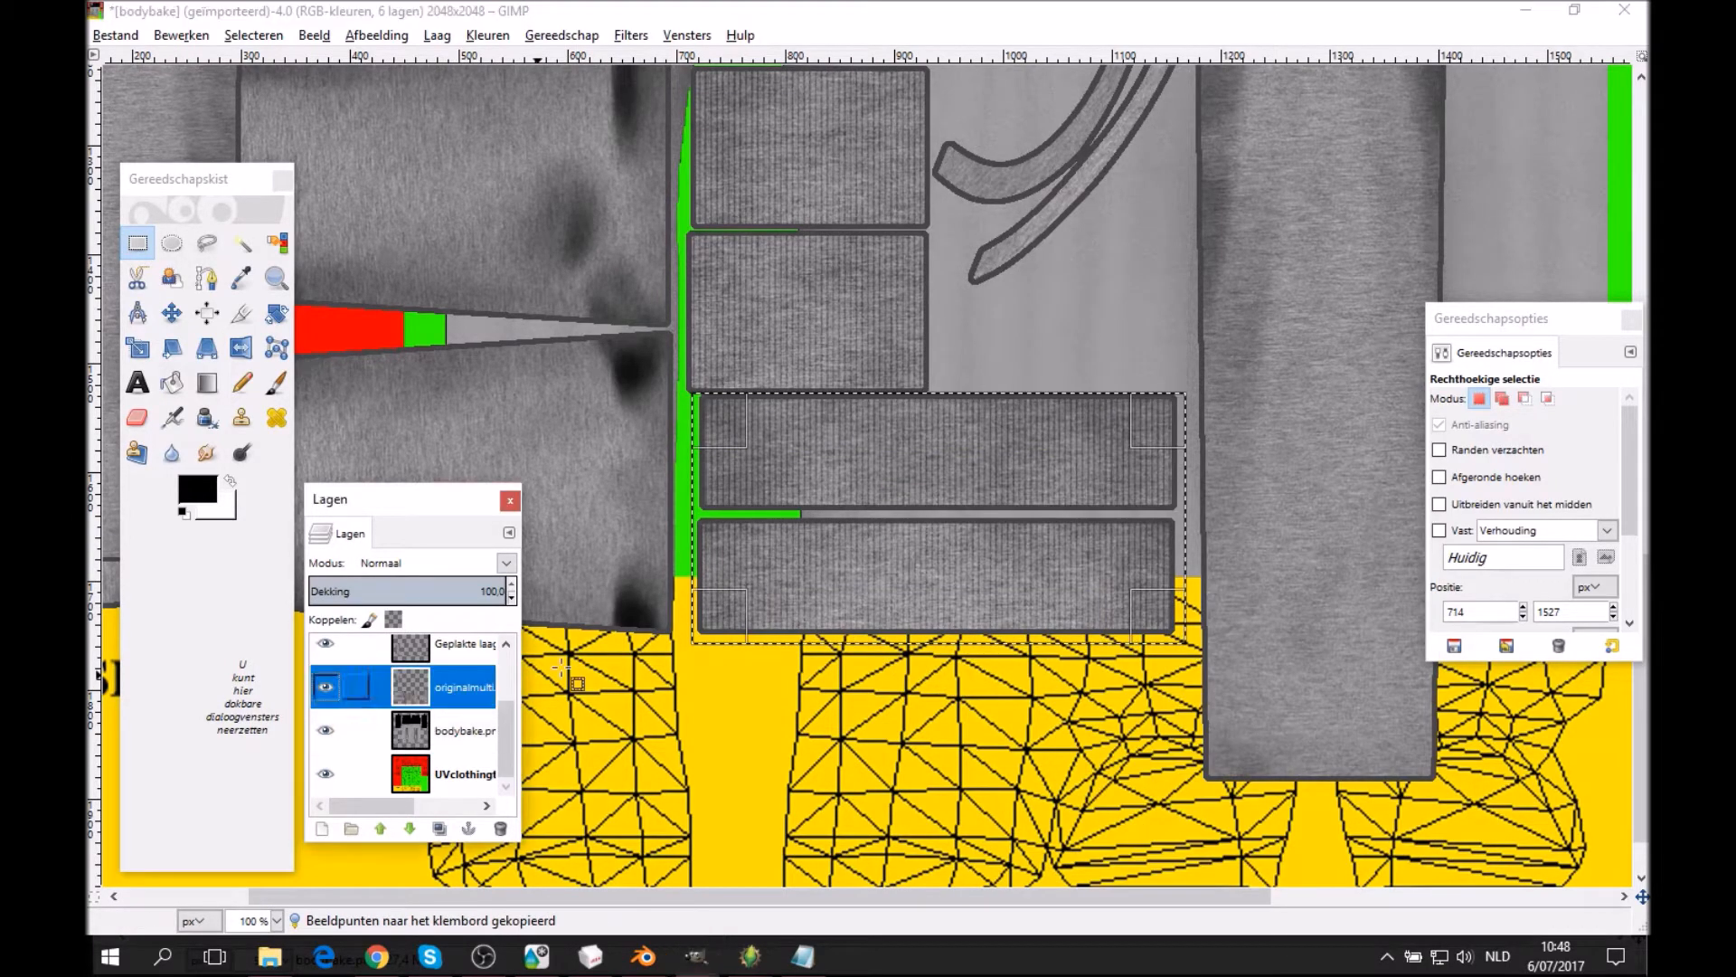
Copy the selected long ribbed strips from the originalmulti.dds layer, make bodybake.png the active layer and clear the selection.
right_click(886, 574)
click(1140, 701)
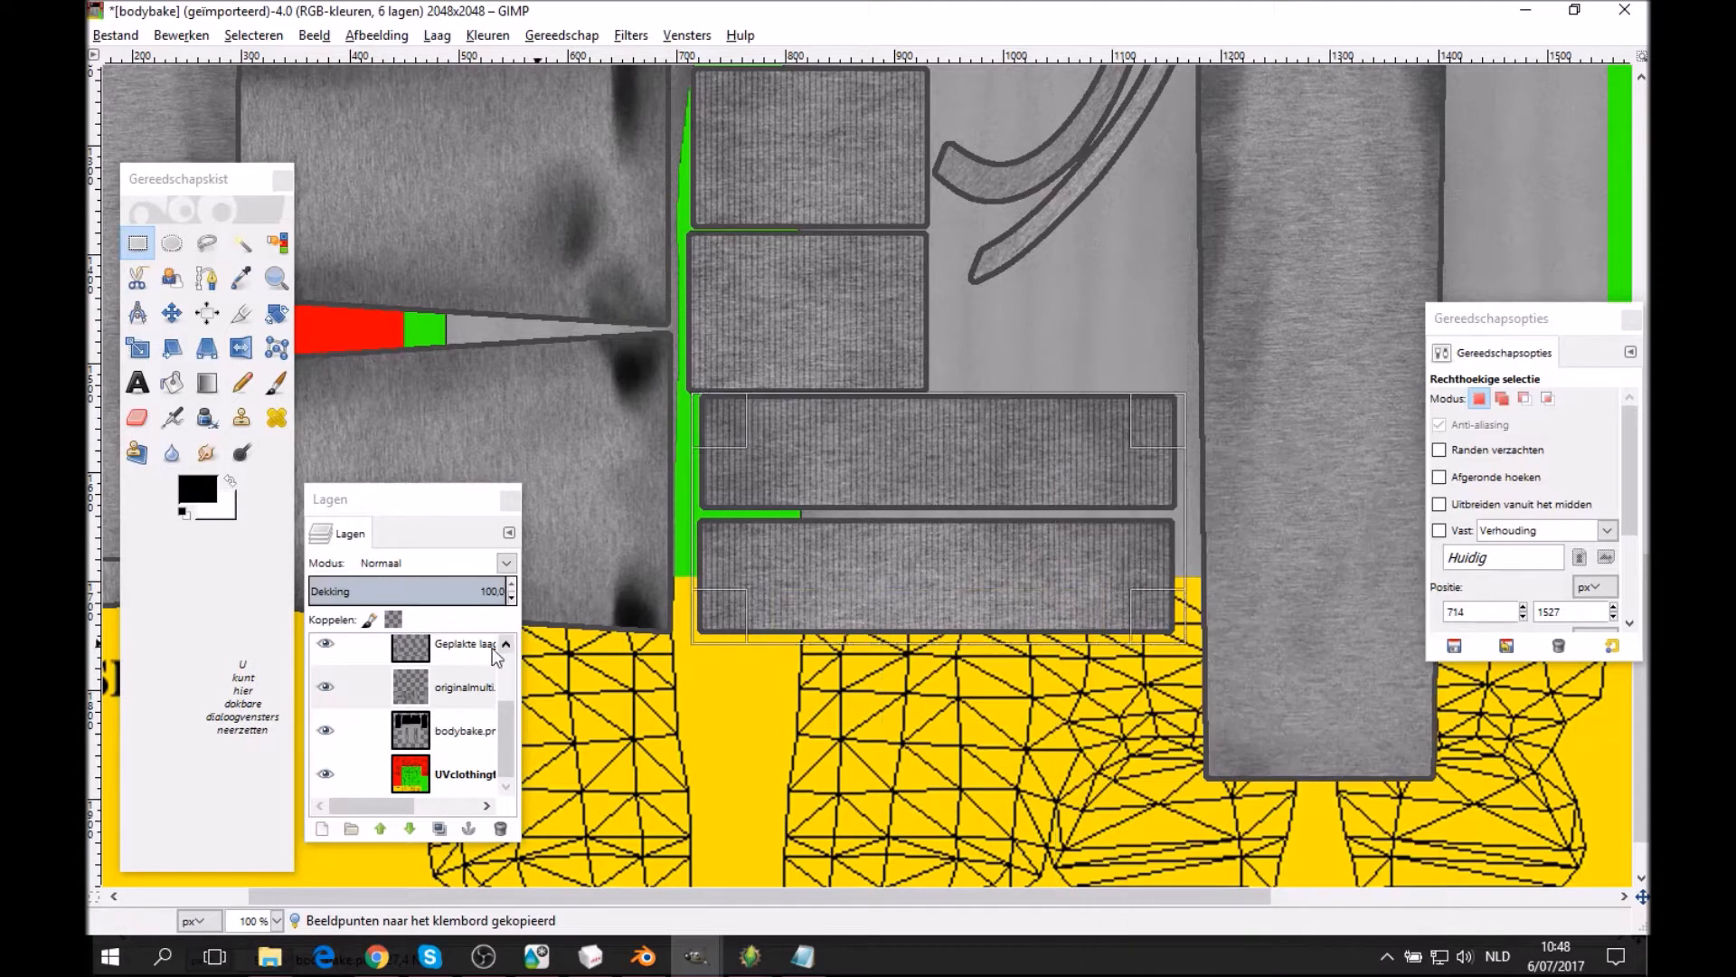
scroll(460, 666, down, 3)
click(451, 721)
click(128, 239)
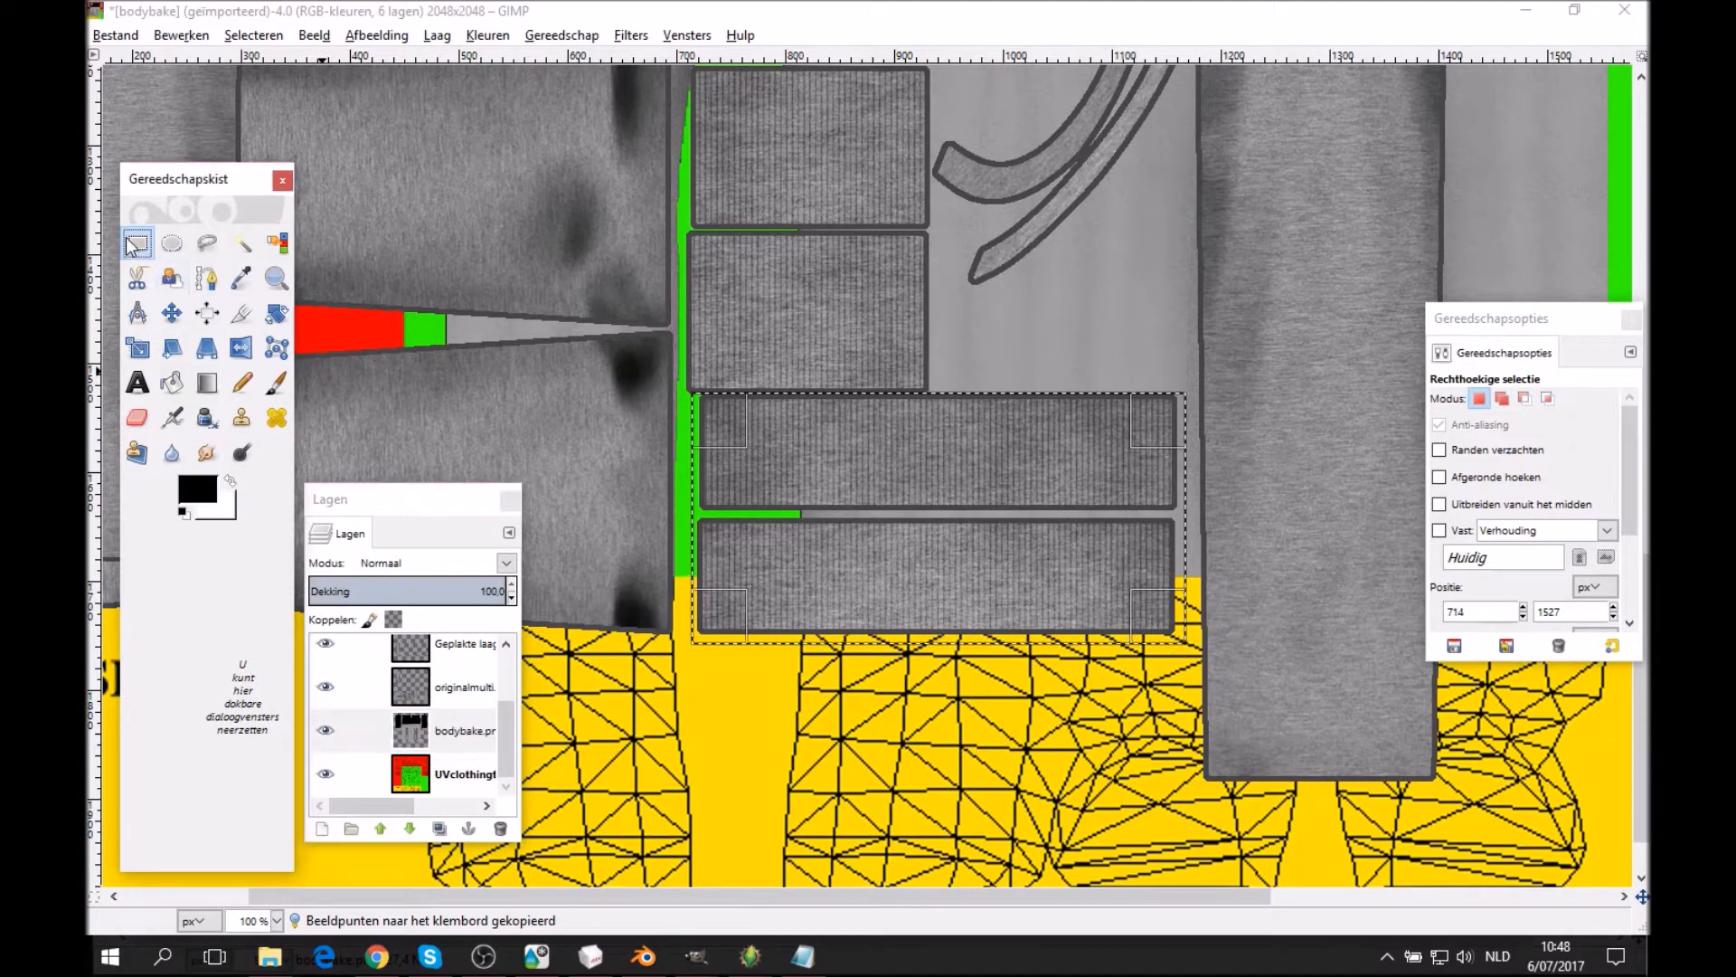
click(750, 710)
Paste the long ribbed strips and place them across the middle of the two torsos, beside the short ribbed pieces.
key(z)
click(1452, 460)
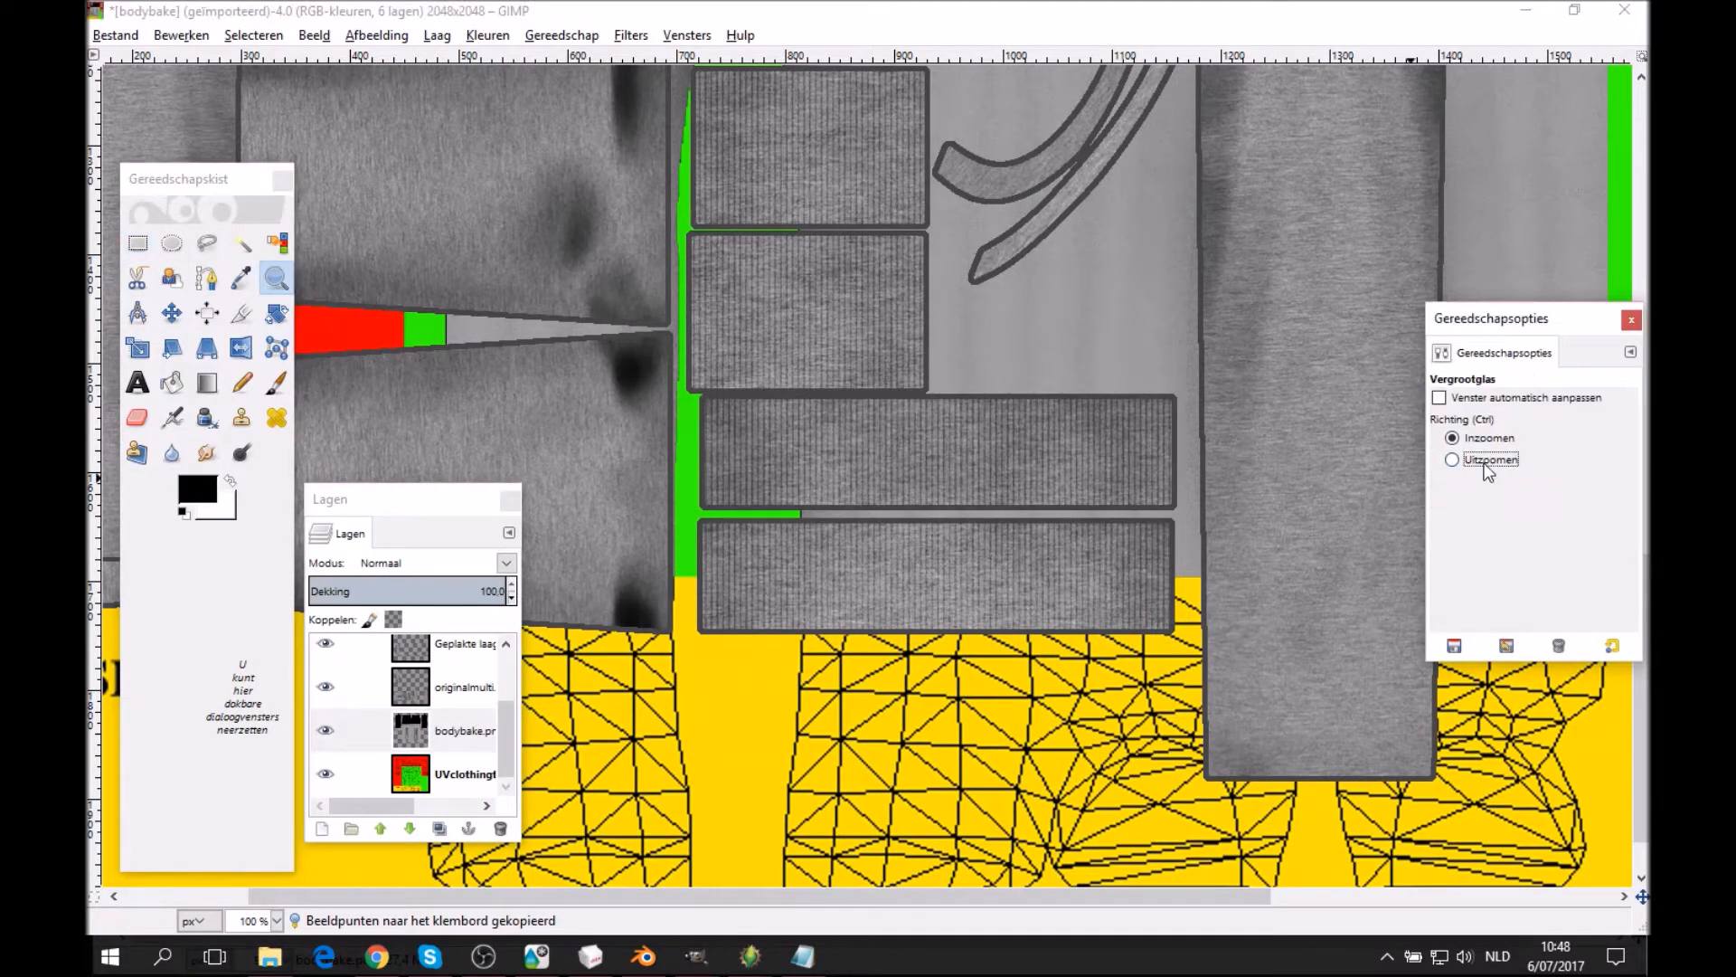
click(1168, 481)
click(1168, 480)
middle_drag(1076, 544, 1071, 558)
click(453, 732)
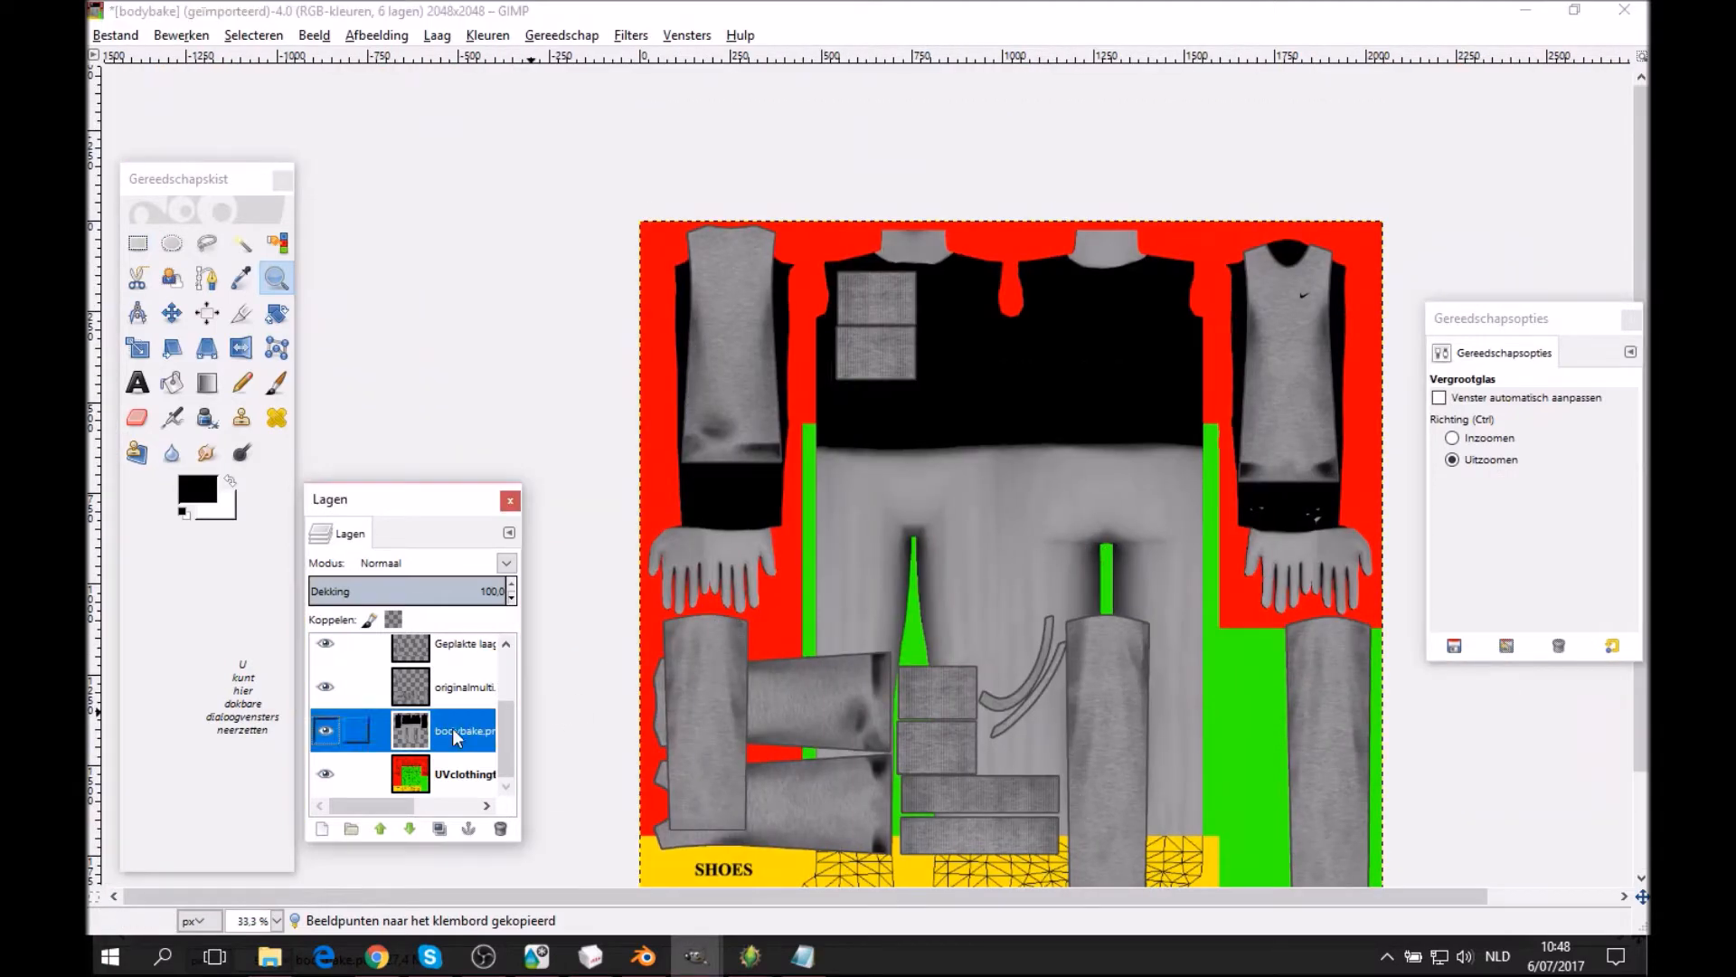
right_click(982, 443)
mouse_move(1022, 491)
click(1211, 621)
key(m)
drag(1037, 580, 1028, 384)
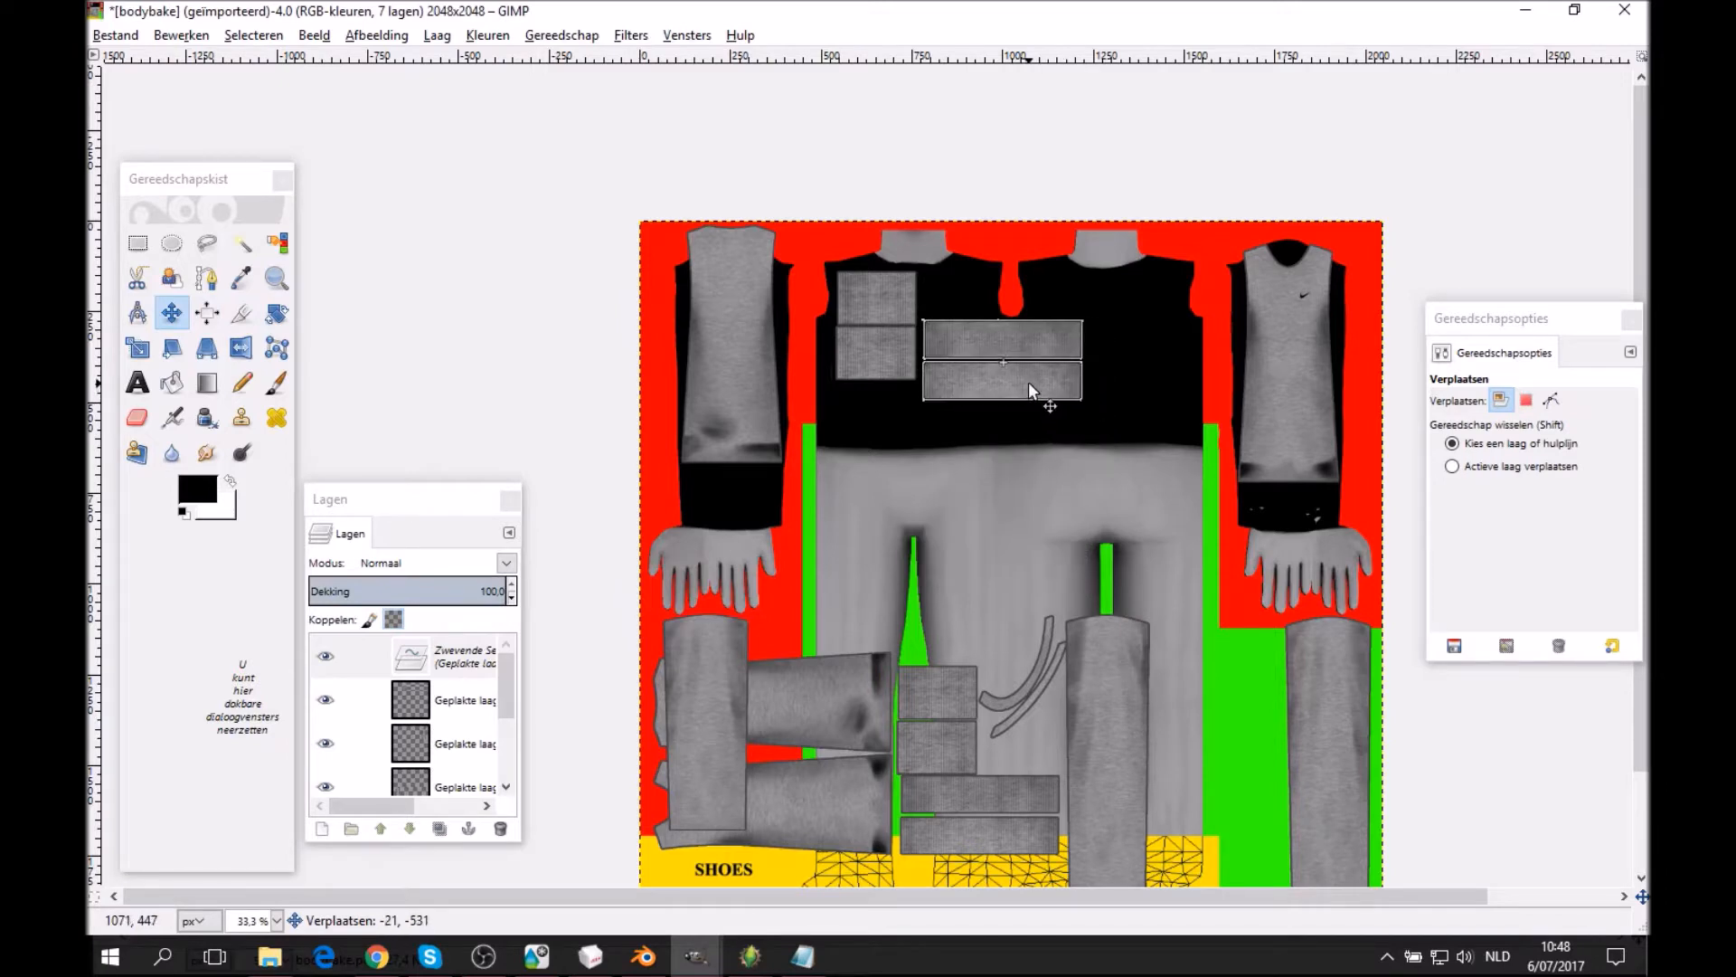
Select the two curved narrow strips of the original texture with a rectangular selection.
scroll(986, 332, down, 3)
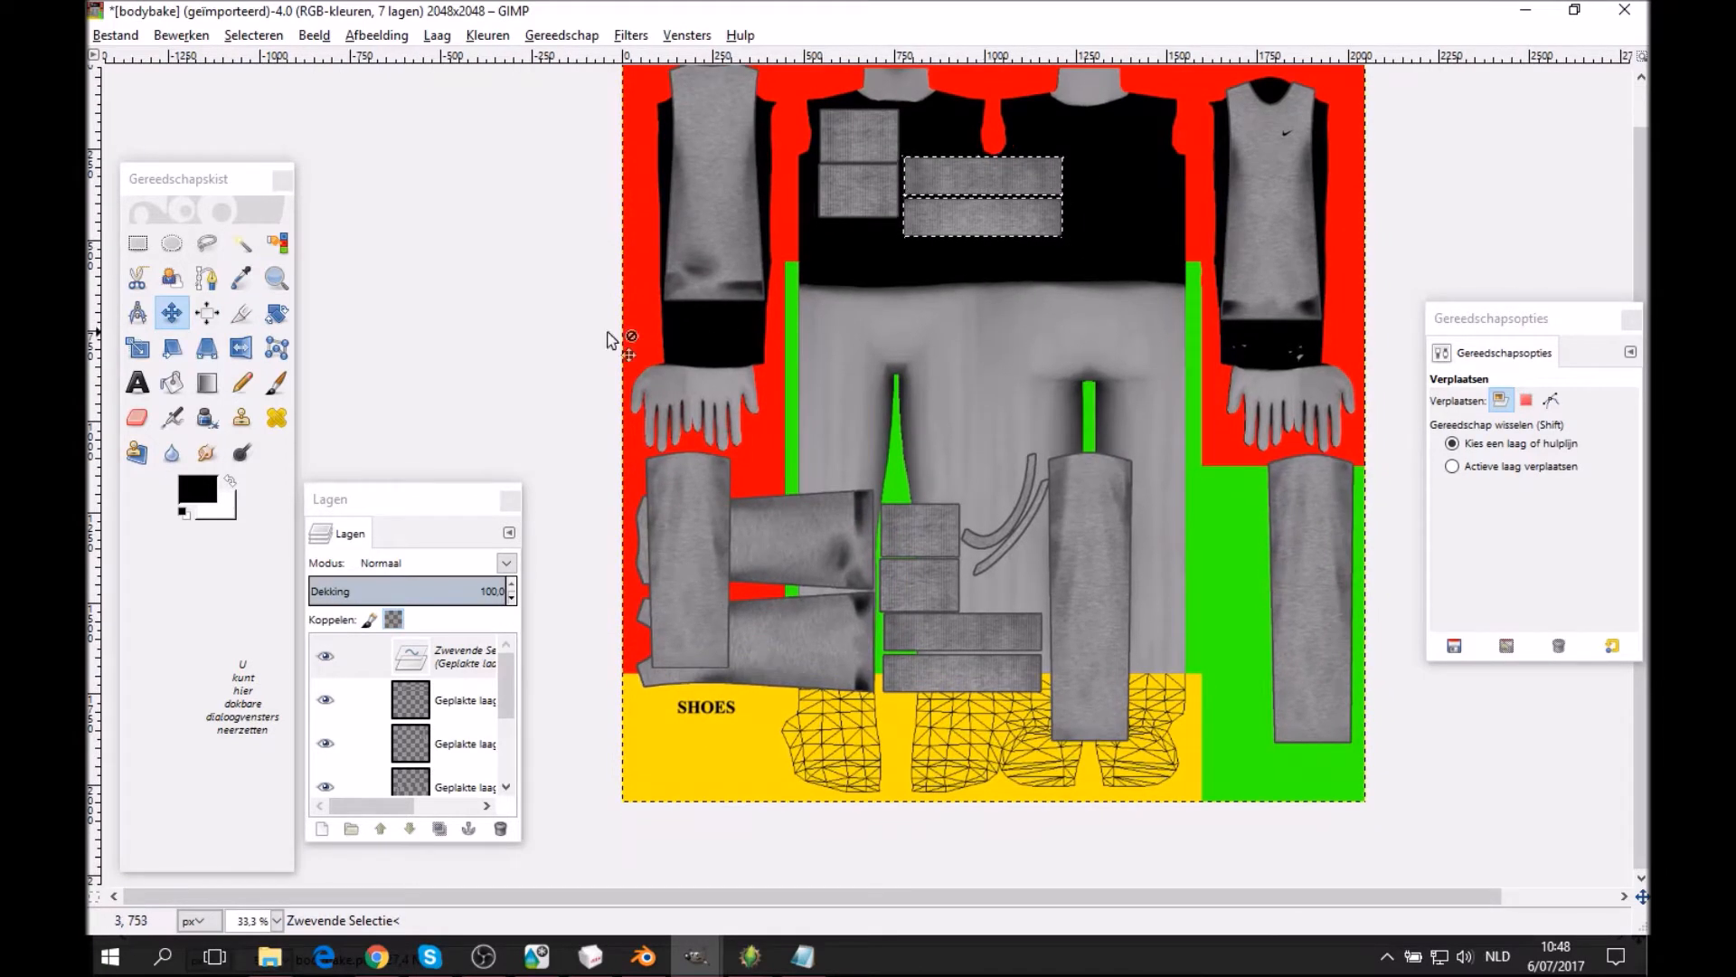
key(r)
key(z)
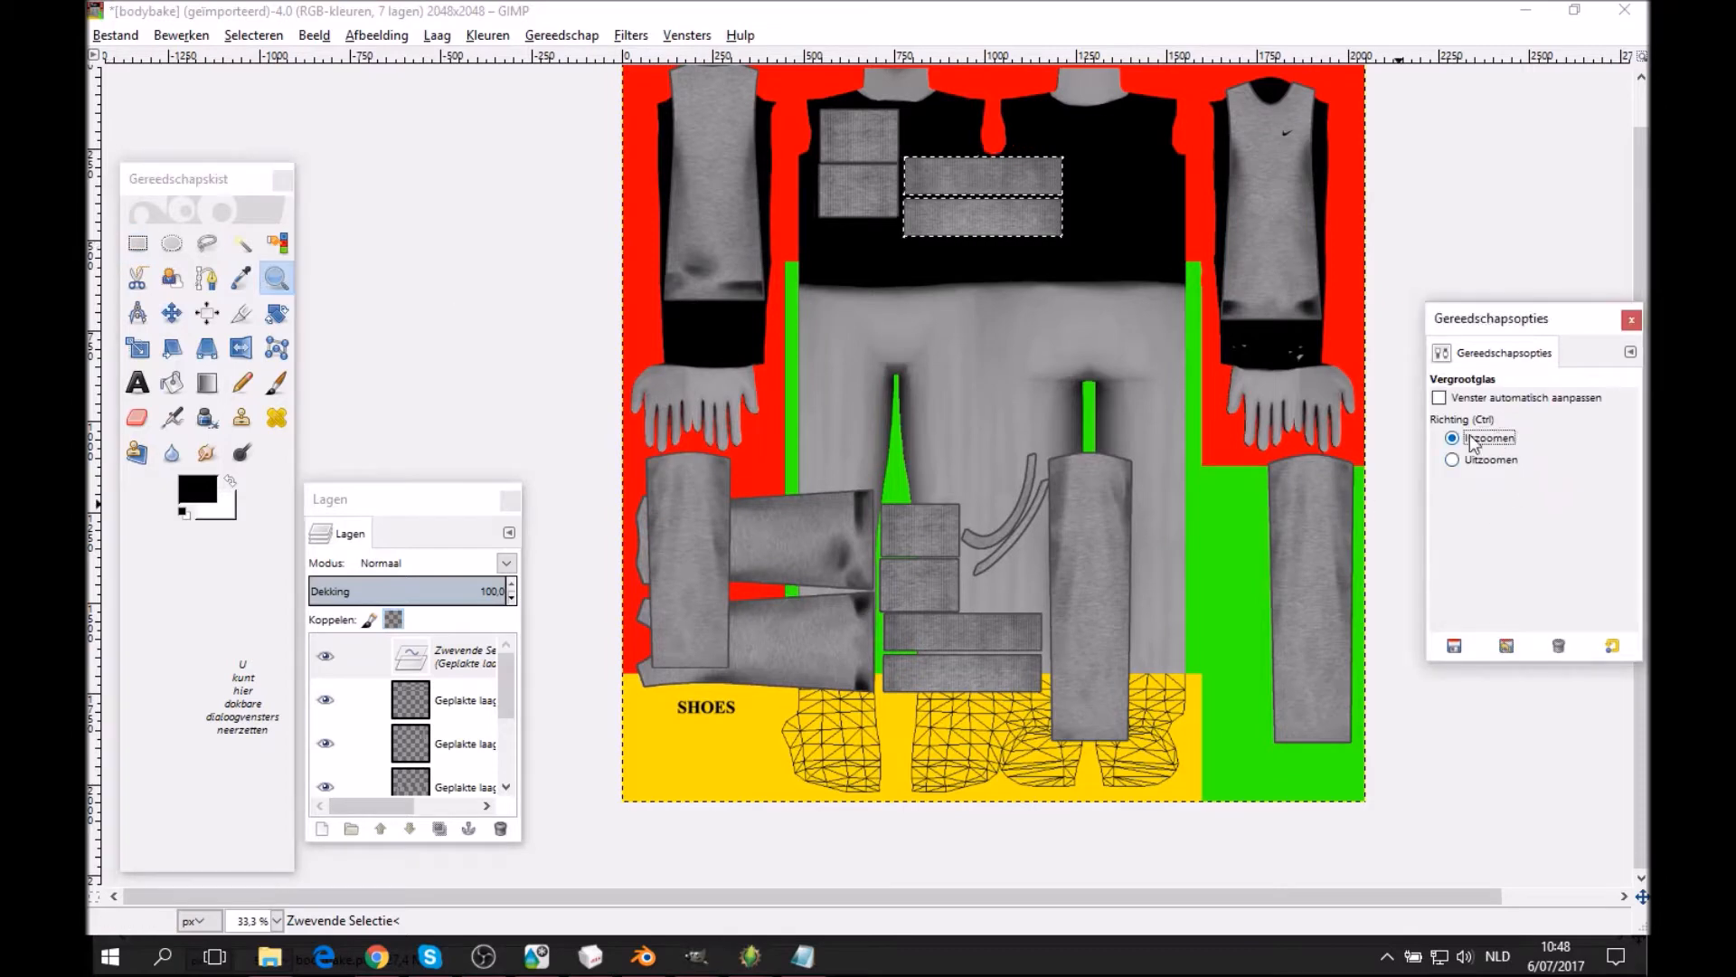
click(953, 510)
middle_drag(1085, 579, 924, 505)
click(924, 505)
click(924, 506)
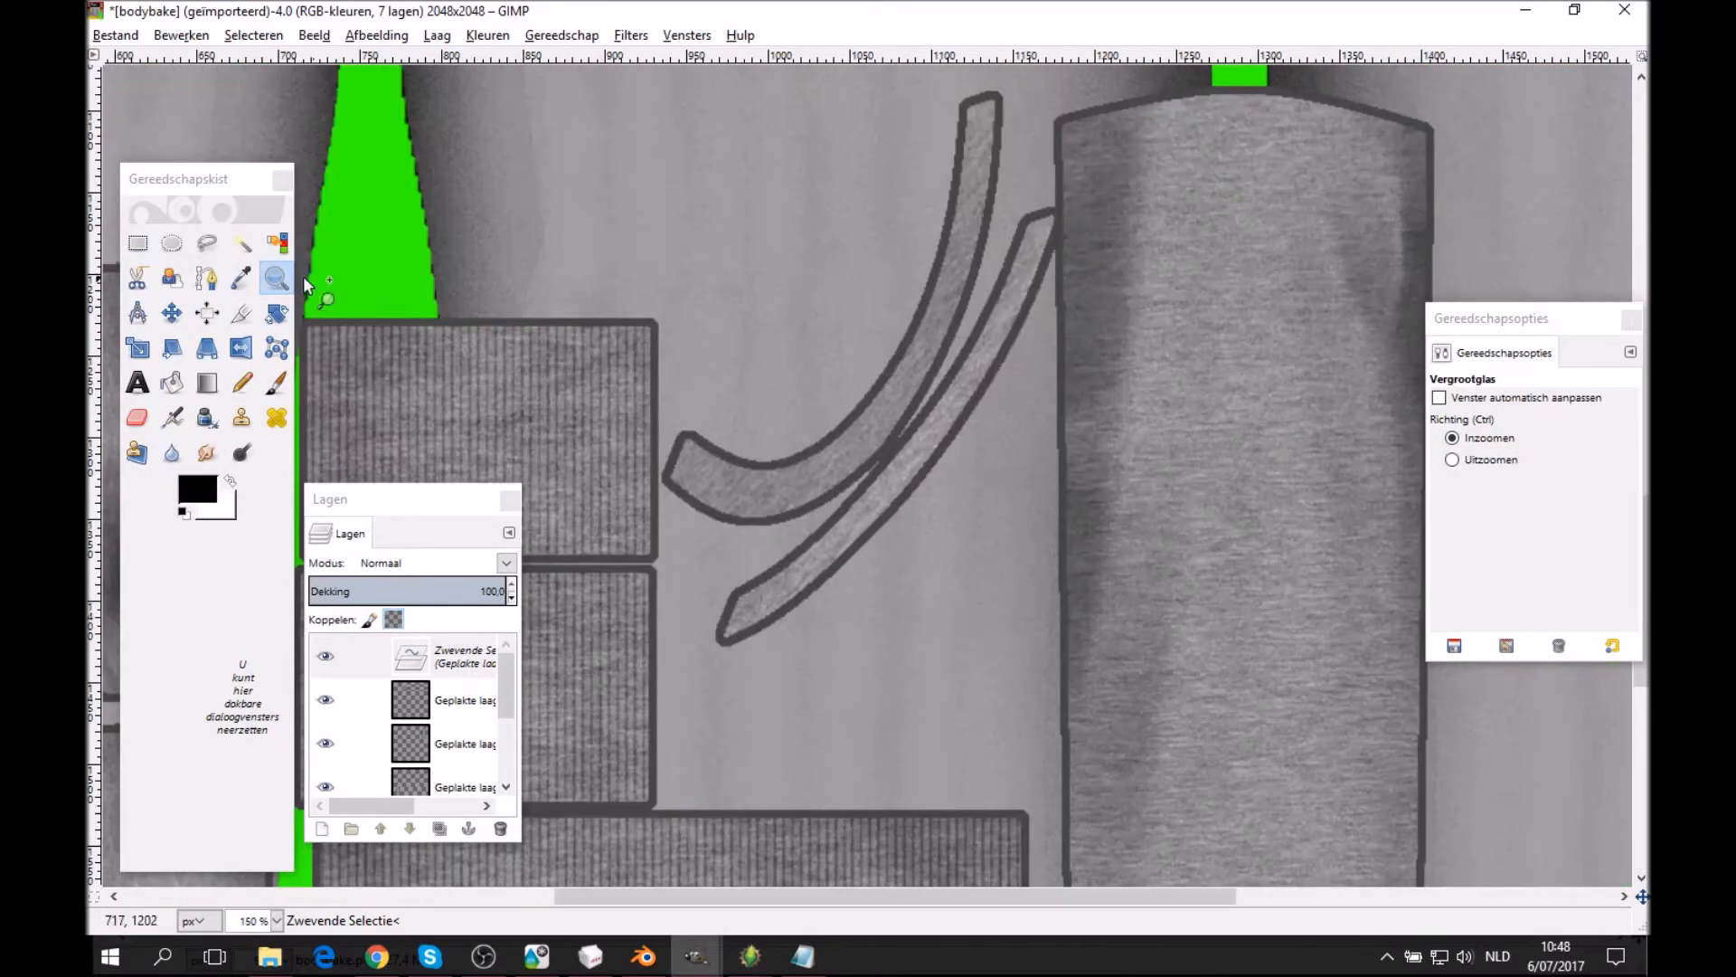
click(137, 242)
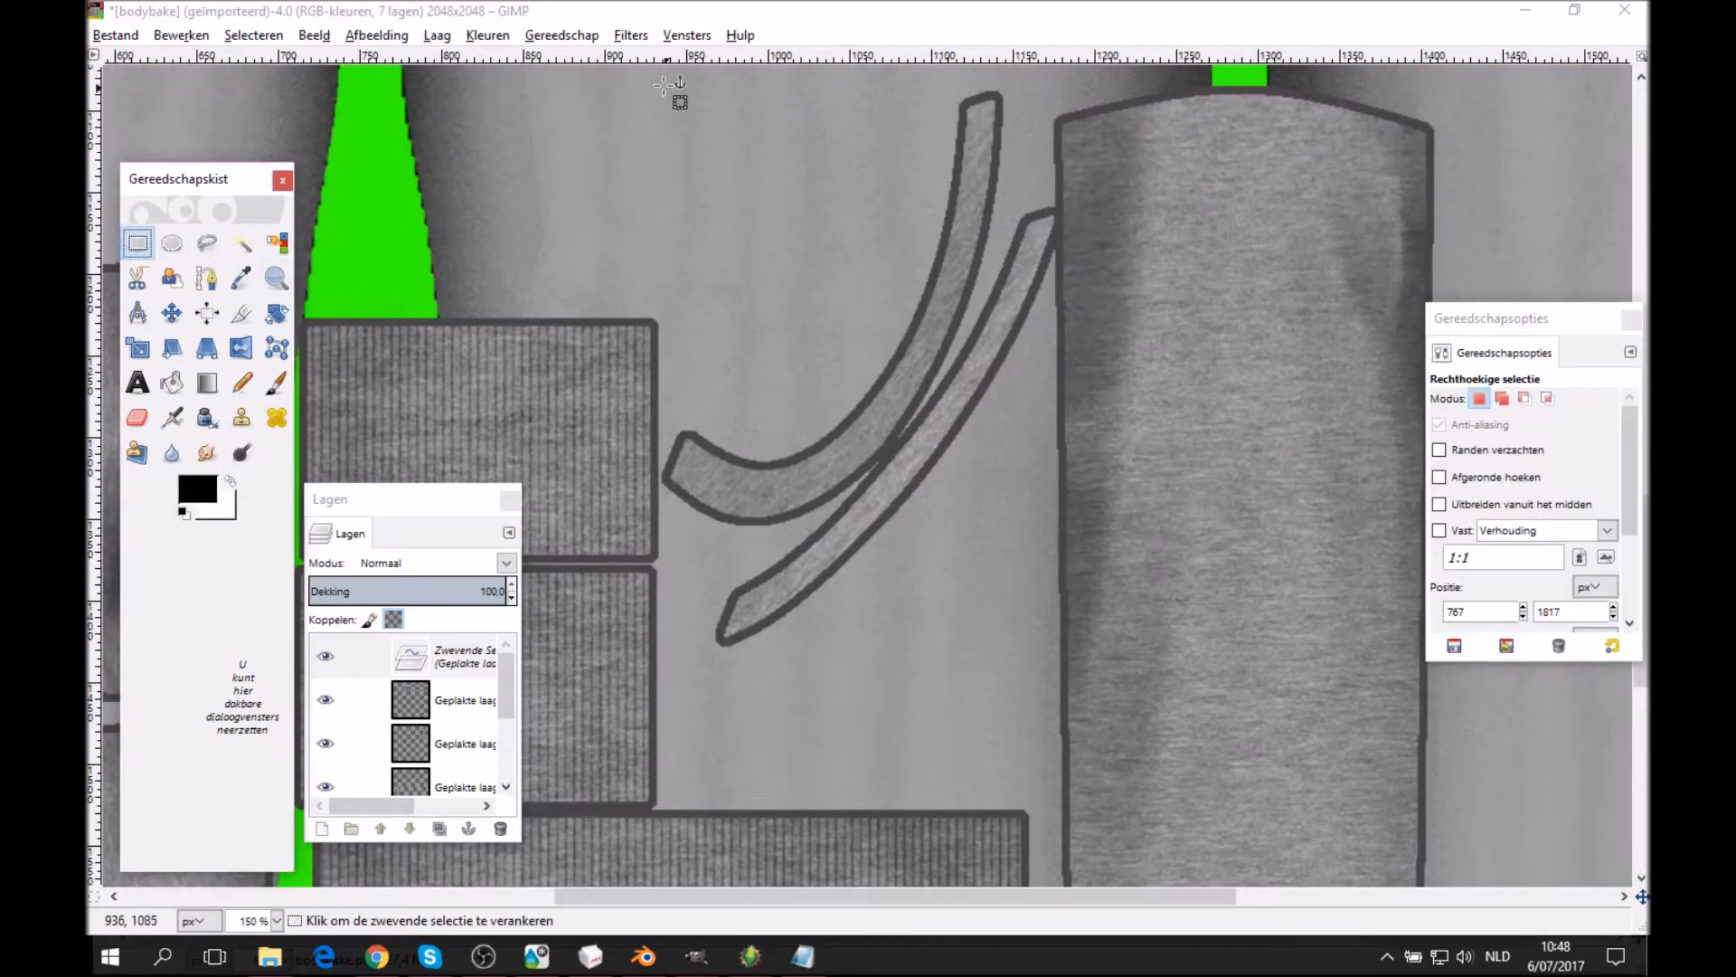
Frame the two curved strips with a rectangular selection and turn the floating pasted selection into a new layer.
drag(654, 69, 1056, 739)
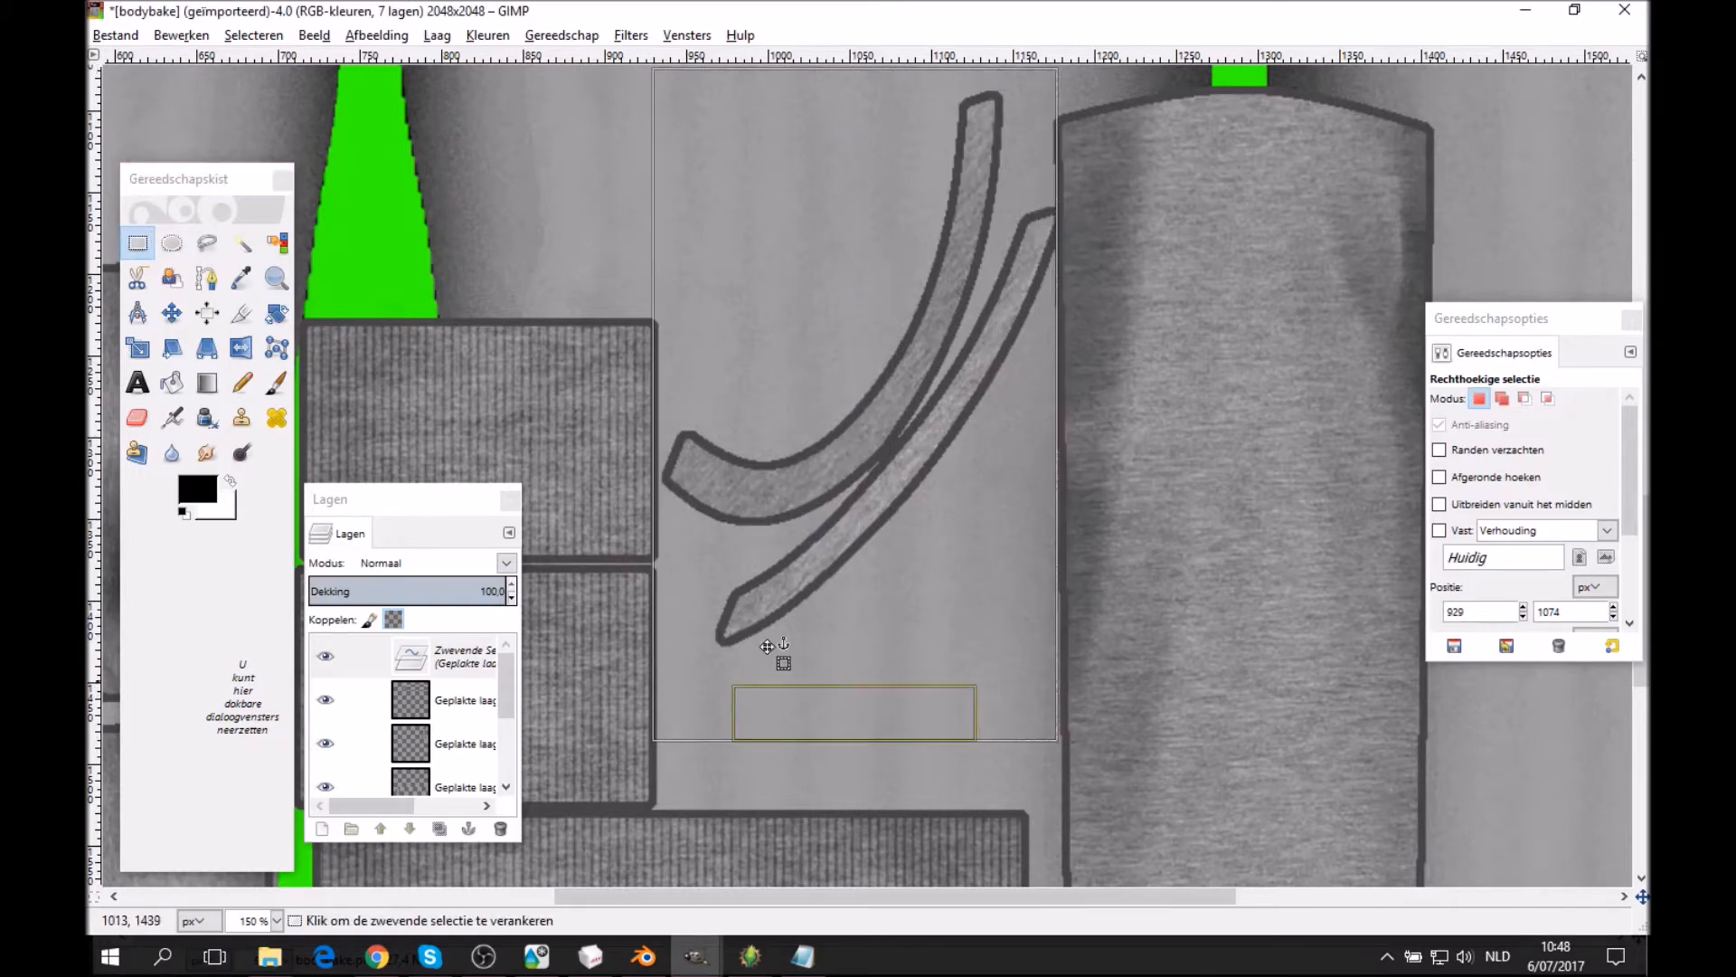
drag(695, 538, 702, 539)
middle_drag(842, 418, 858, 460)
right_click(926, 375)
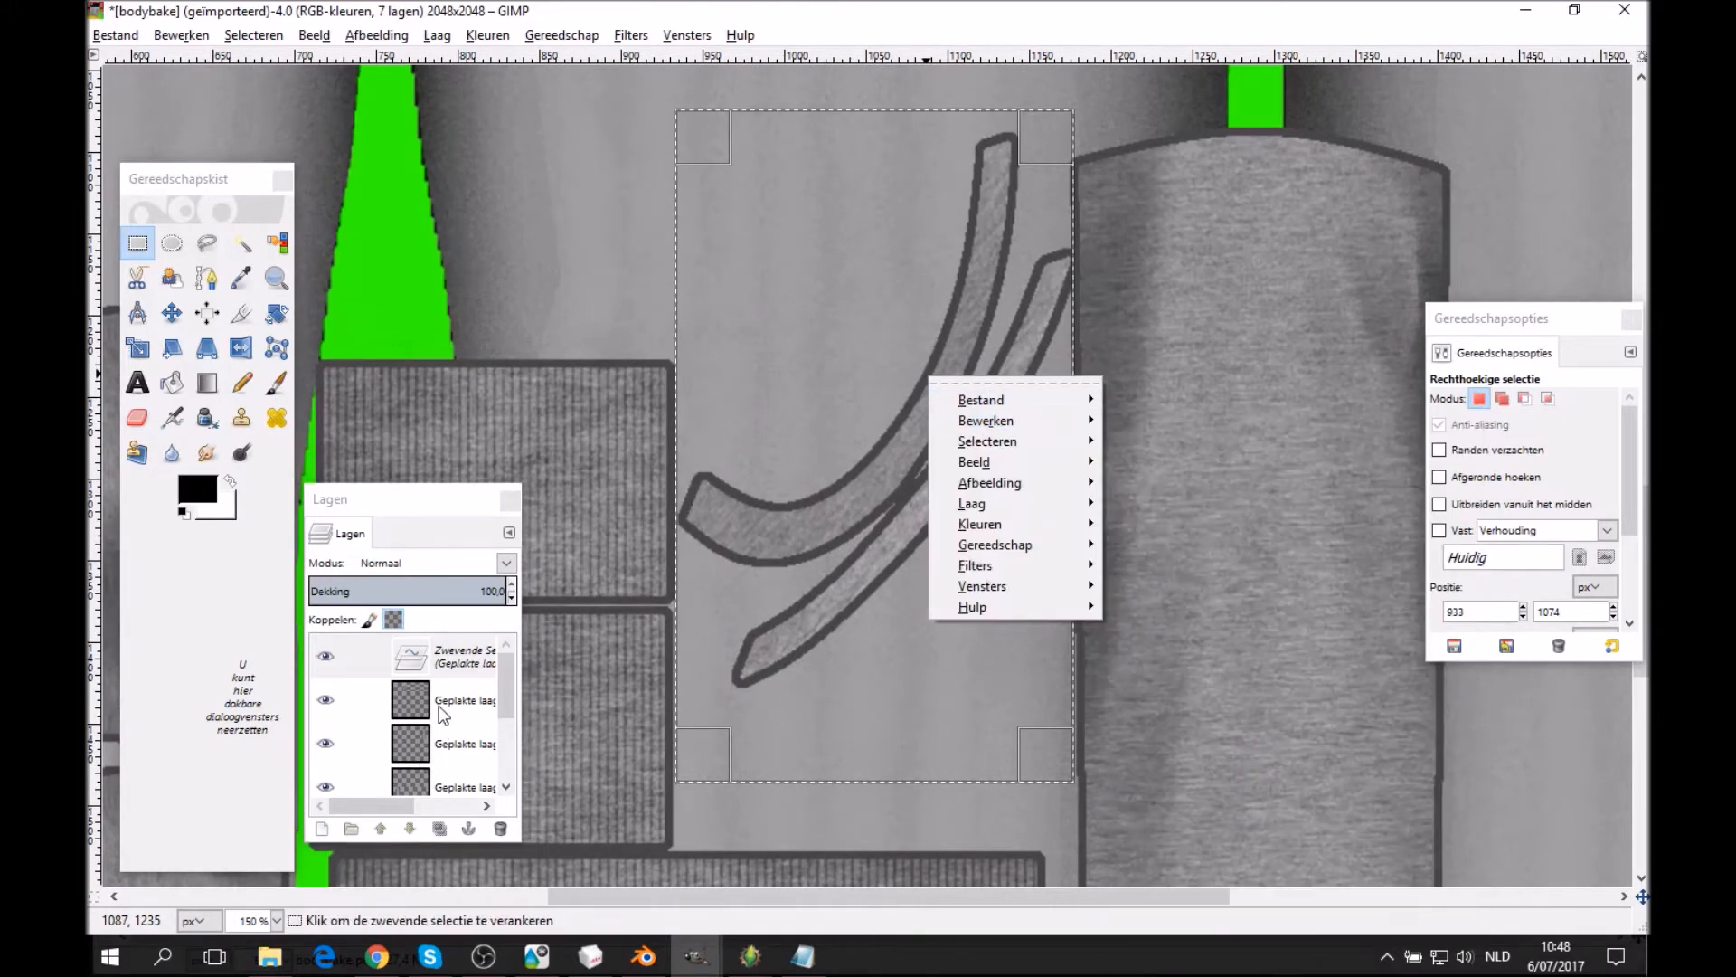
right_click(454, 650)
click(556, 99)
Copy the two selected curved strips from the originalmulti layer.
scroll(425, 749, down, 4)
click(425, 737)
click(443, 686)
right_click(854, 399)
mouse_move(940, 438)
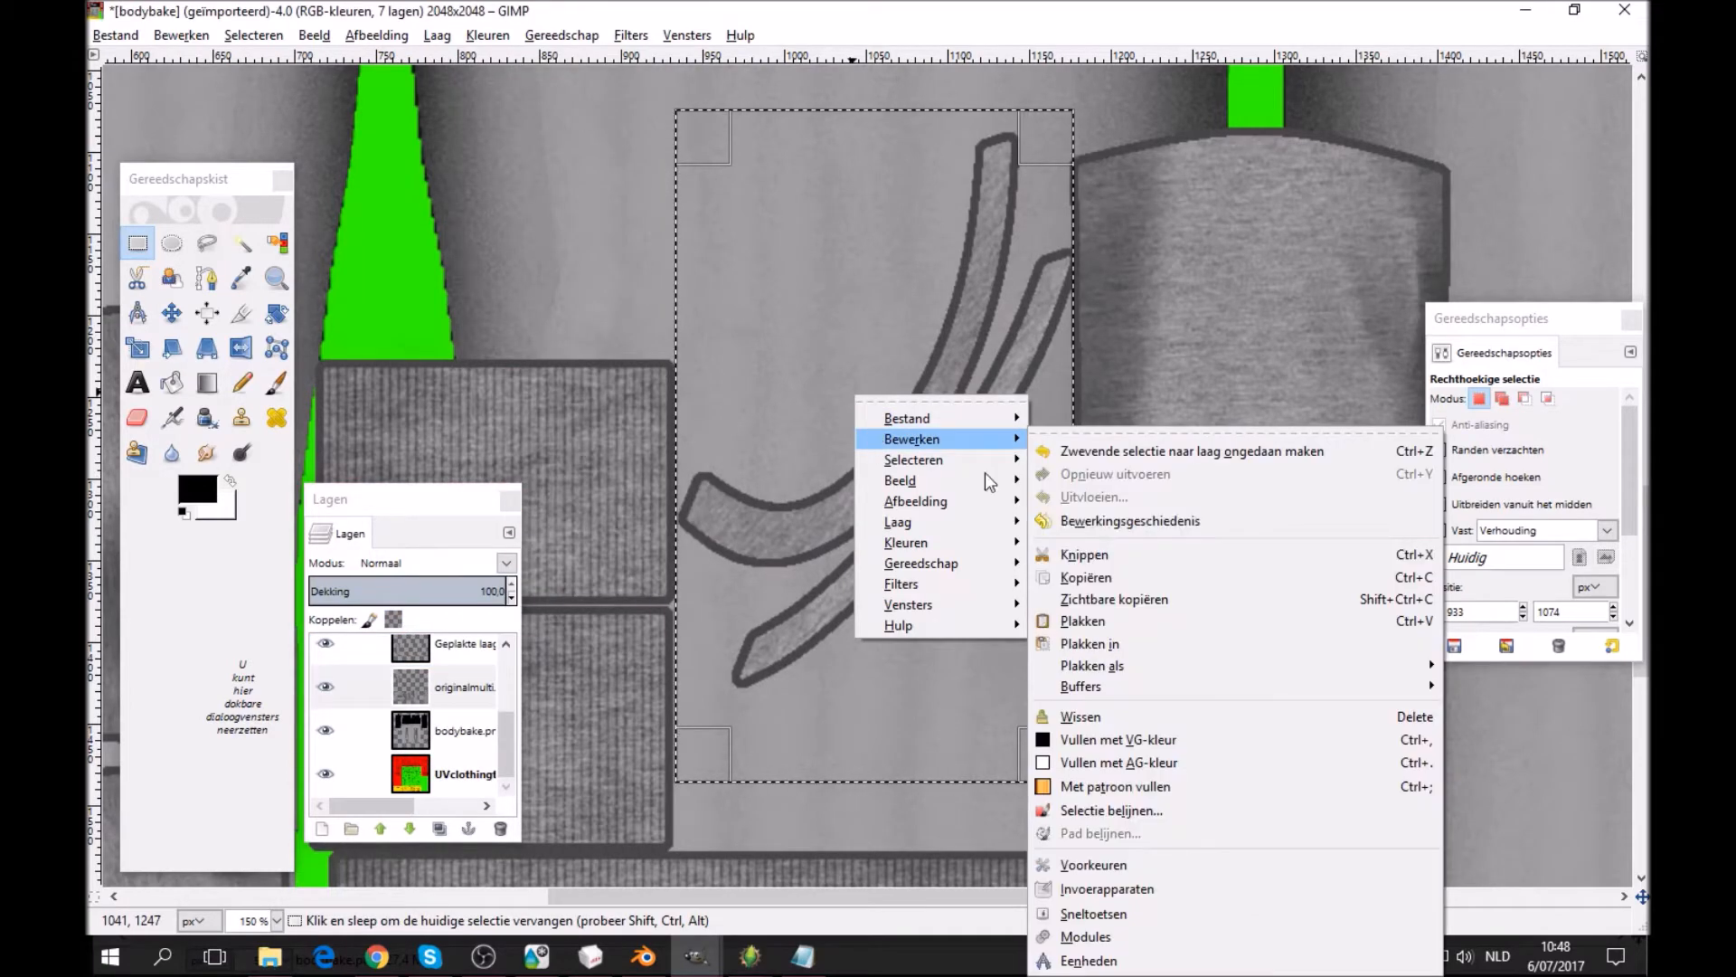
click(1085, 576)
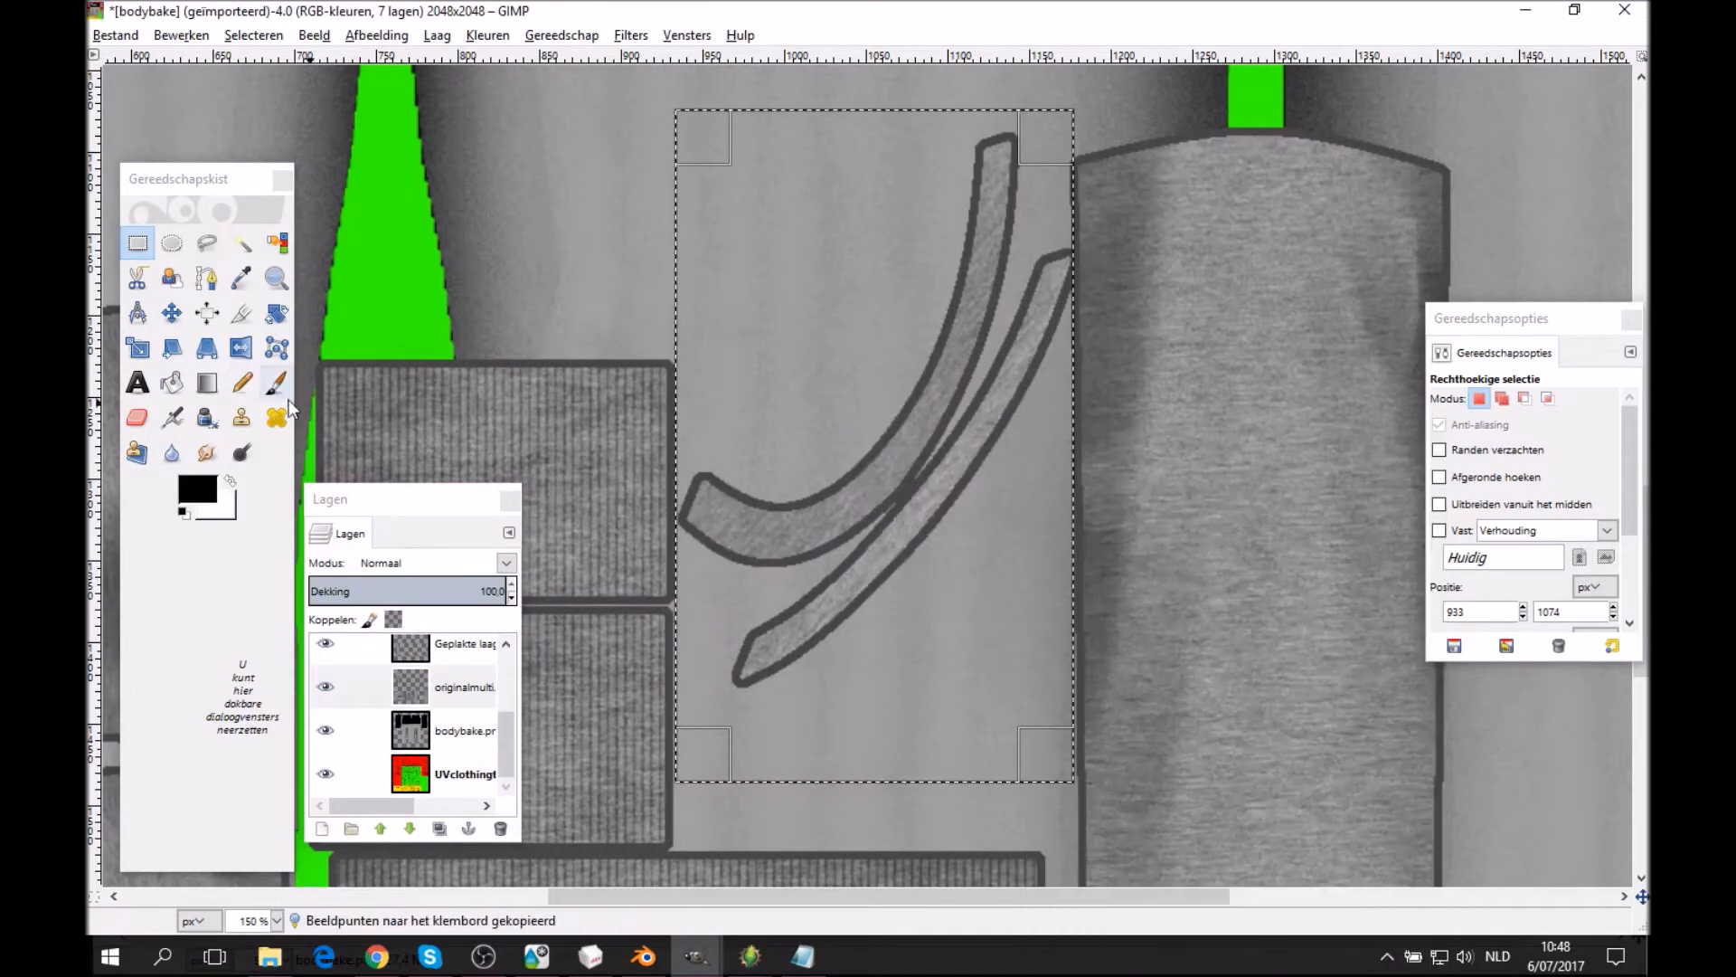
Clear the selection, activate the bodybake layer and paste the copied curved strips onto it.
click(454, 741)
click(795, 269)
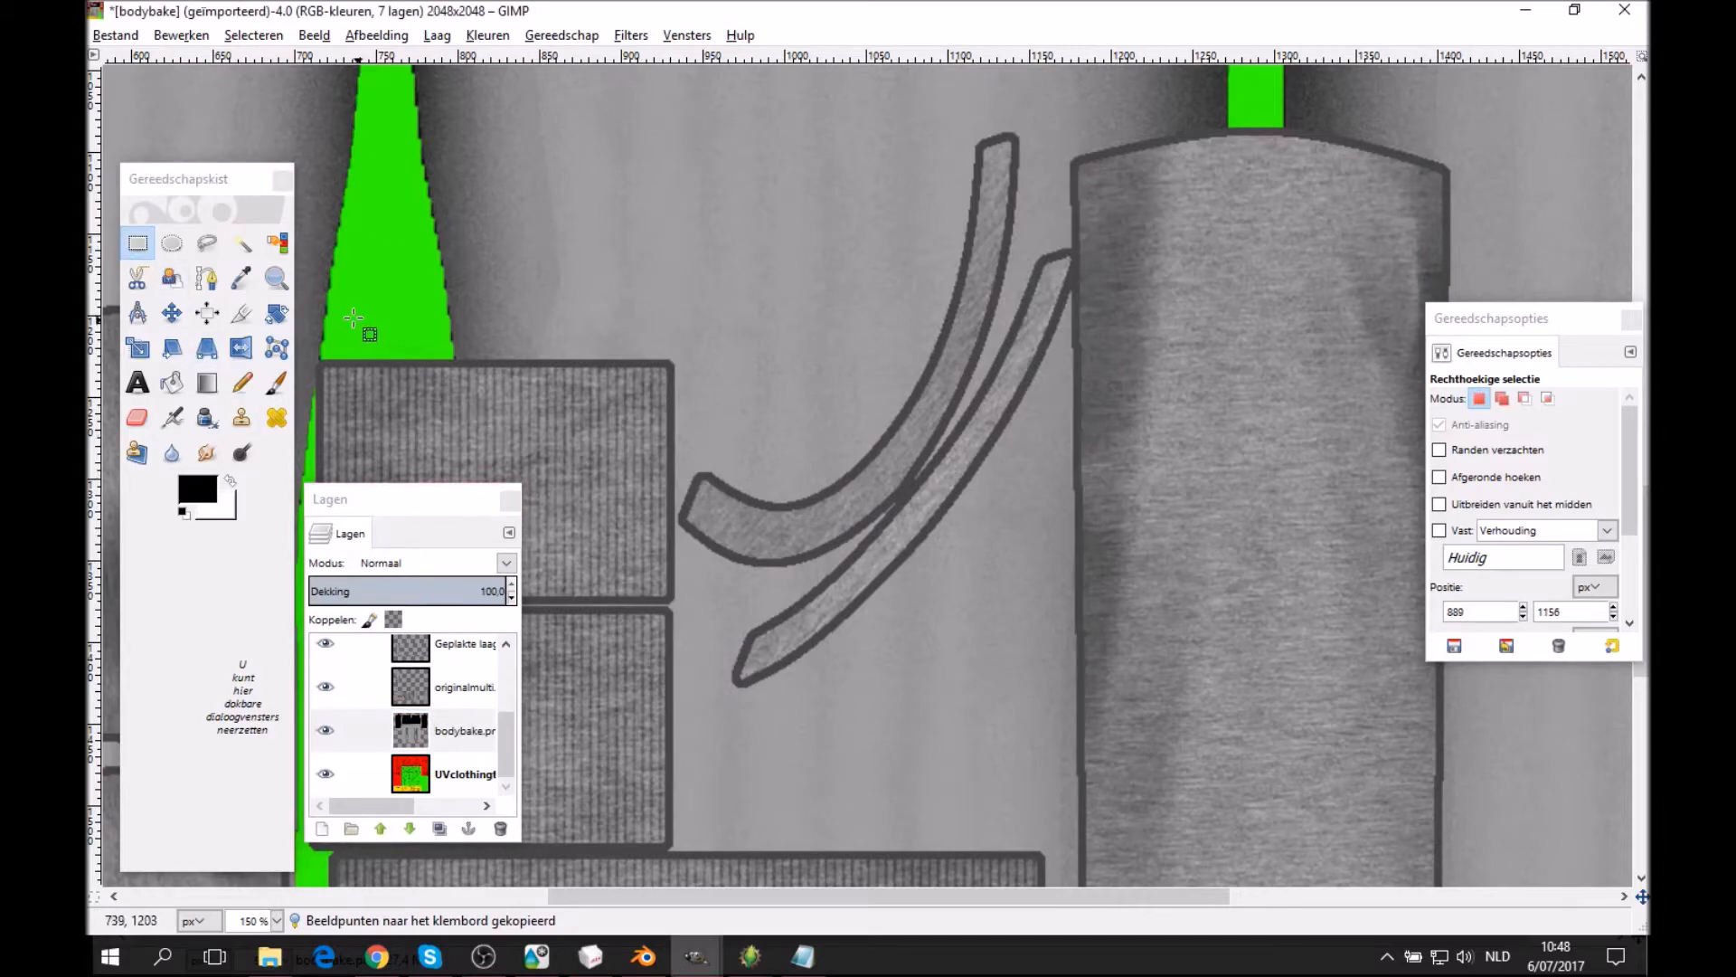
click(286, 281)
click(1452, 460)
click(1168, 463)
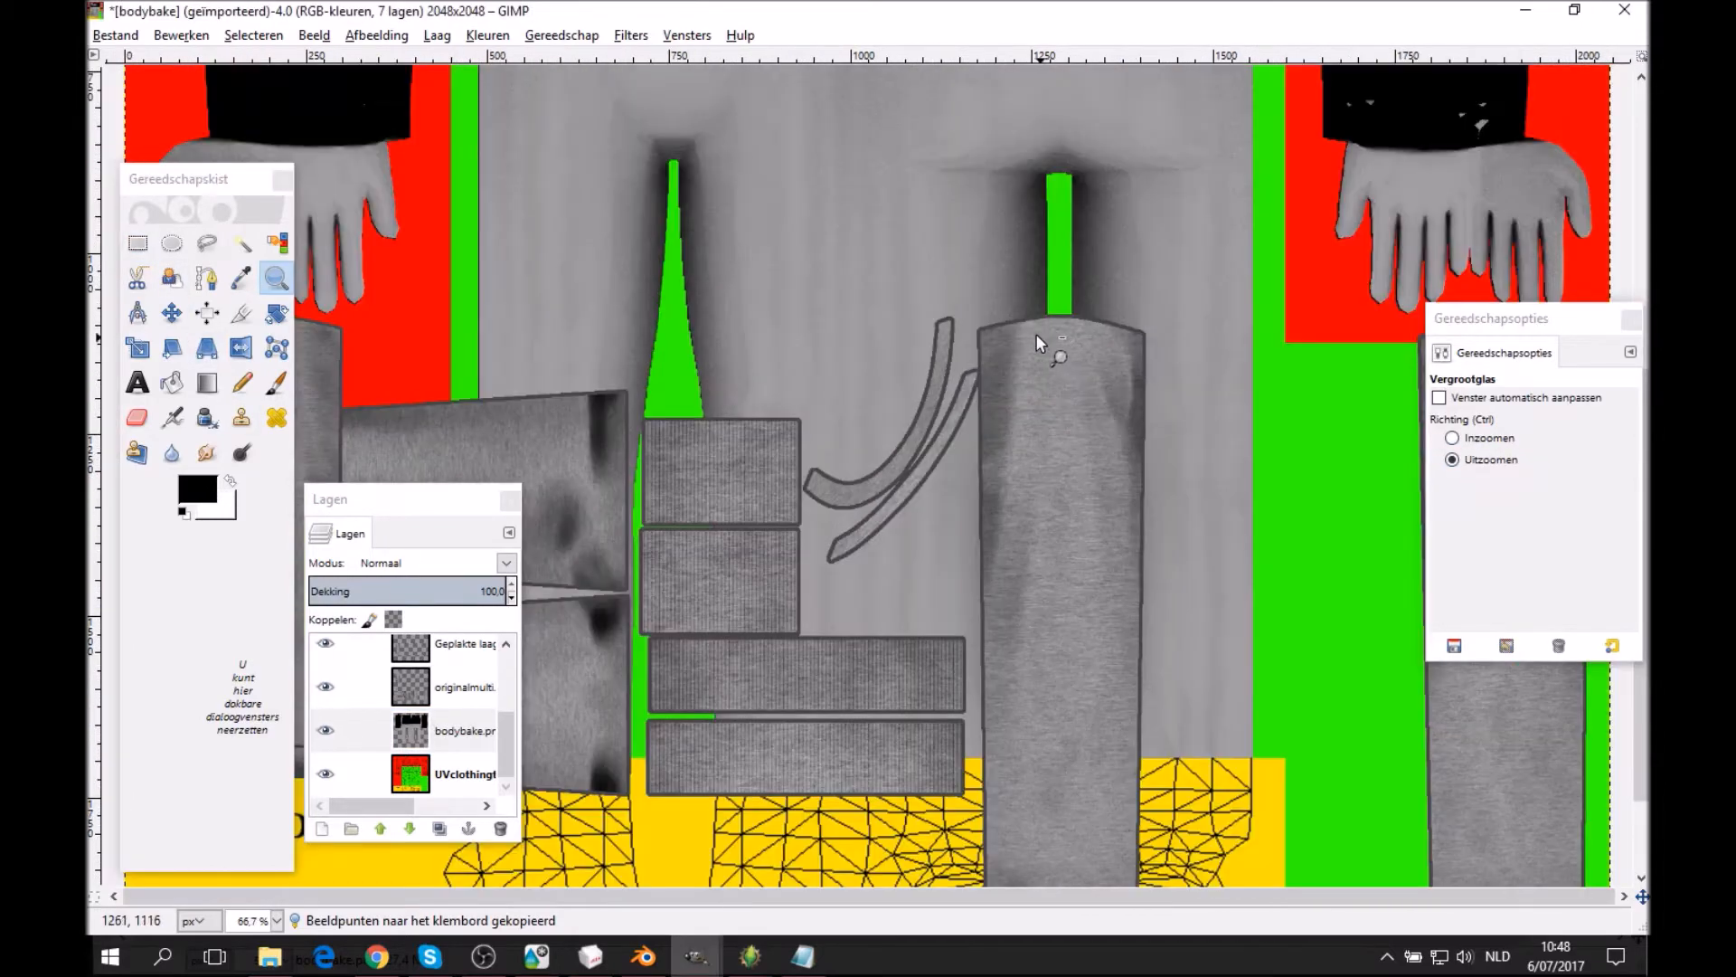
click(931, 617)
click(799, 627)
click(449, 734)
right_click(875, 441)
mouse_move(991, 485)
click(1090, 610)
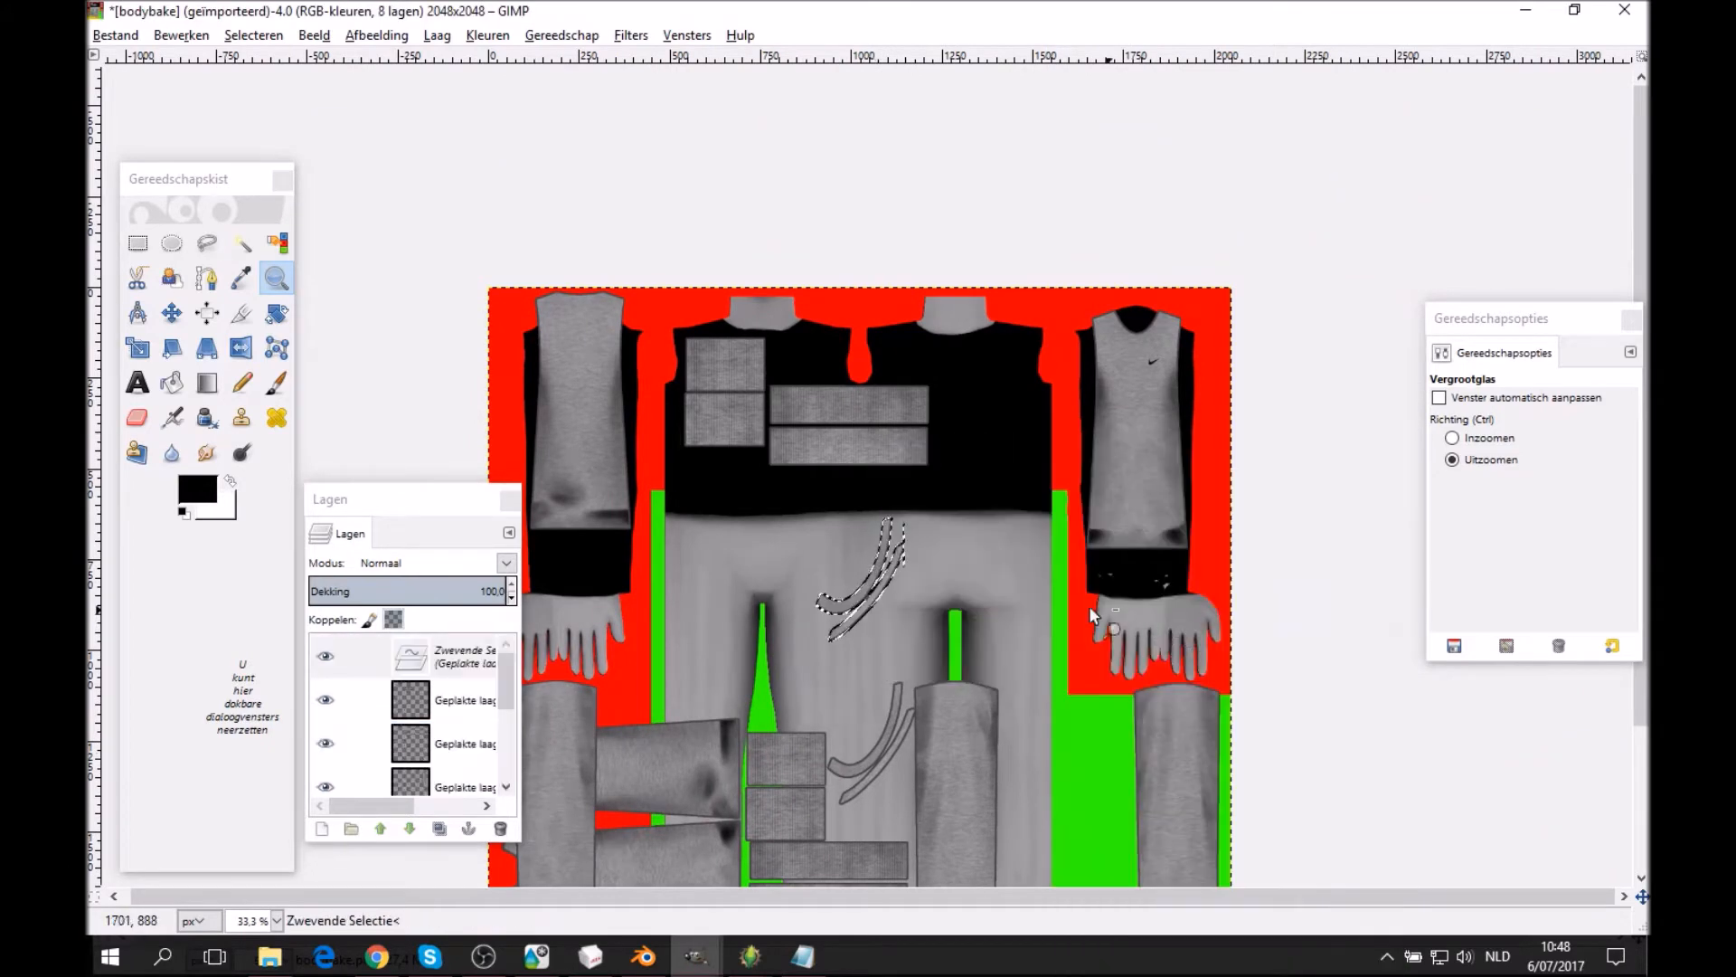
Rotate the pasted curved strips clockwise in two passes until they lie roughly horizontal.
click(276, 312)
click(937, 548)
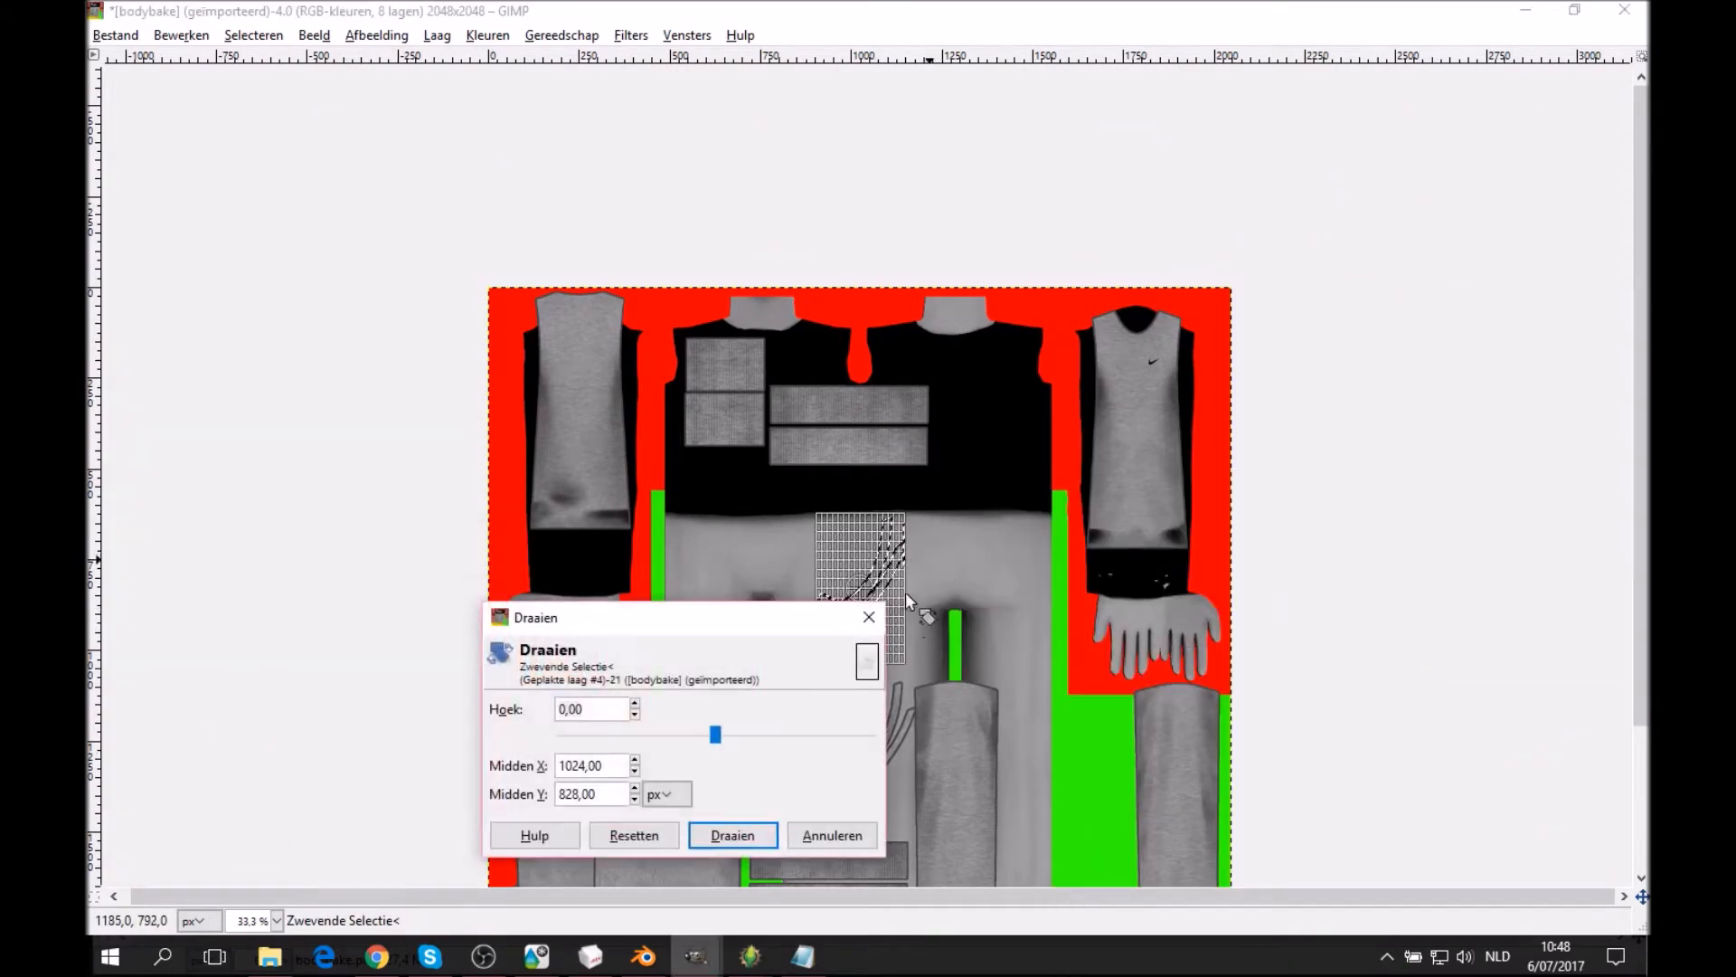
drag(813, 611, 1336, 331)
mouse_move(894, 542)
mouse_down()
mouse_move(913, 571)
mouse_move(899, 573)
mouse_up()
click(1229, 550)
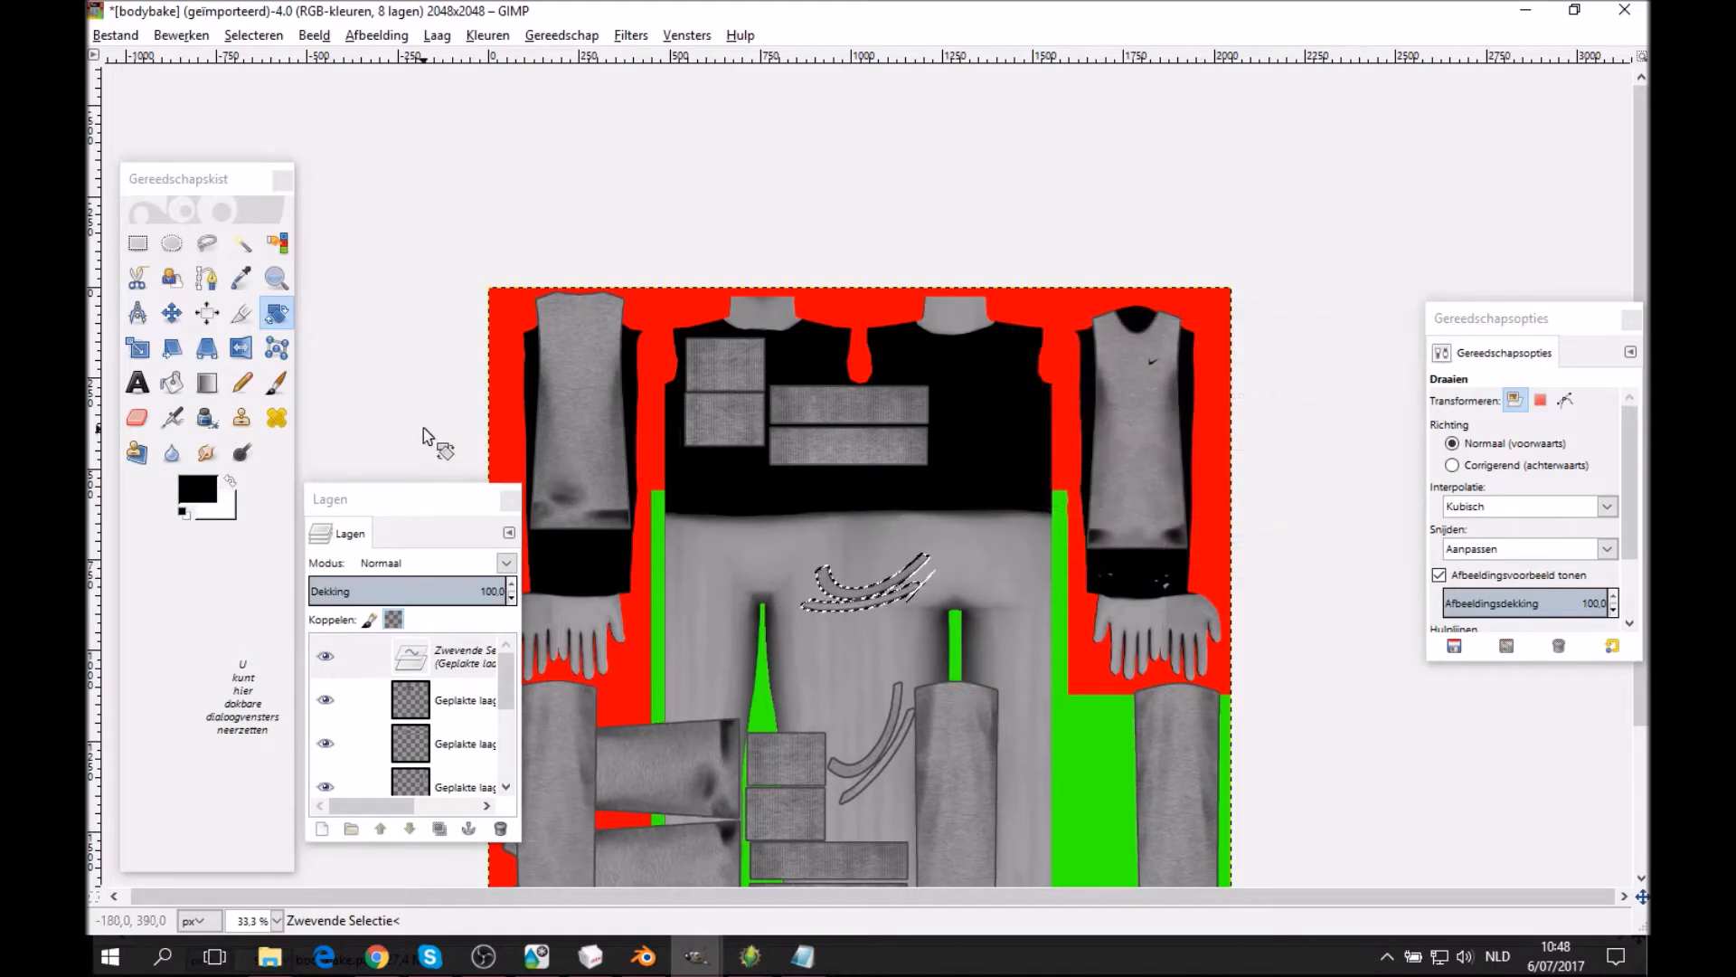
click(897, 599)
drag(898, 600, 909, 530)
click(1257, 551)
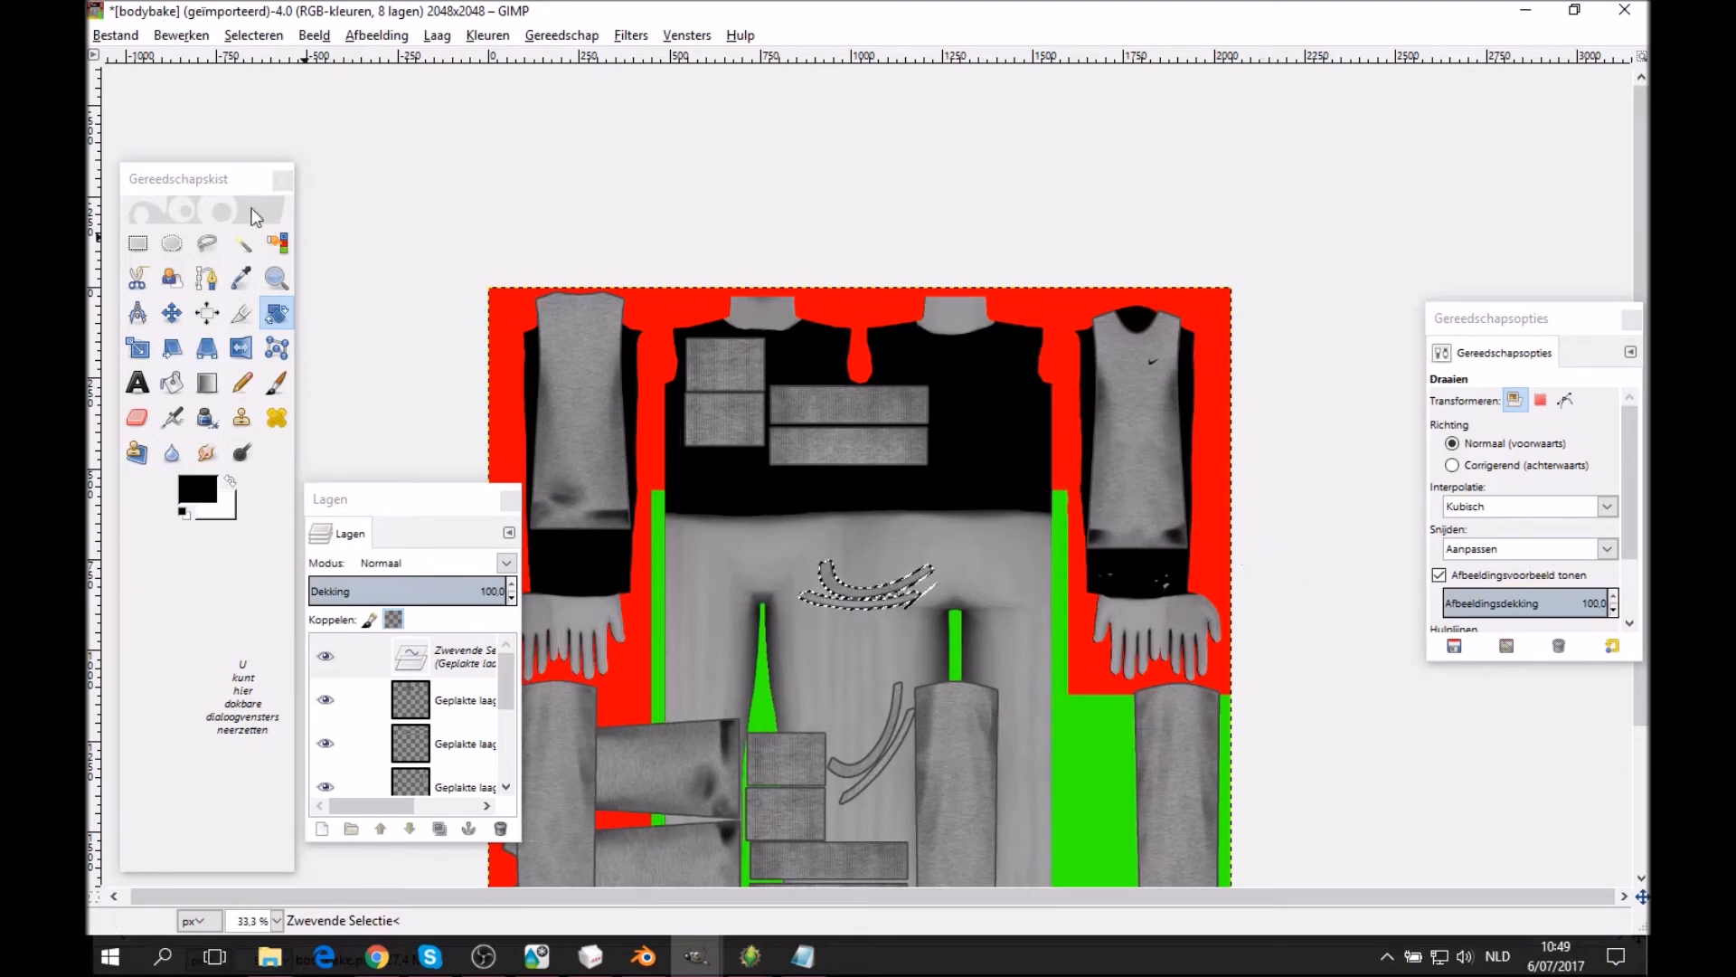
Move the rotated strips onto the black shirt beside the long ribbed bands and convert them to a new layer.
click(170, 313)
drag(857, 555, 967, 412)
right_click(434, 655)
click(606, 157)
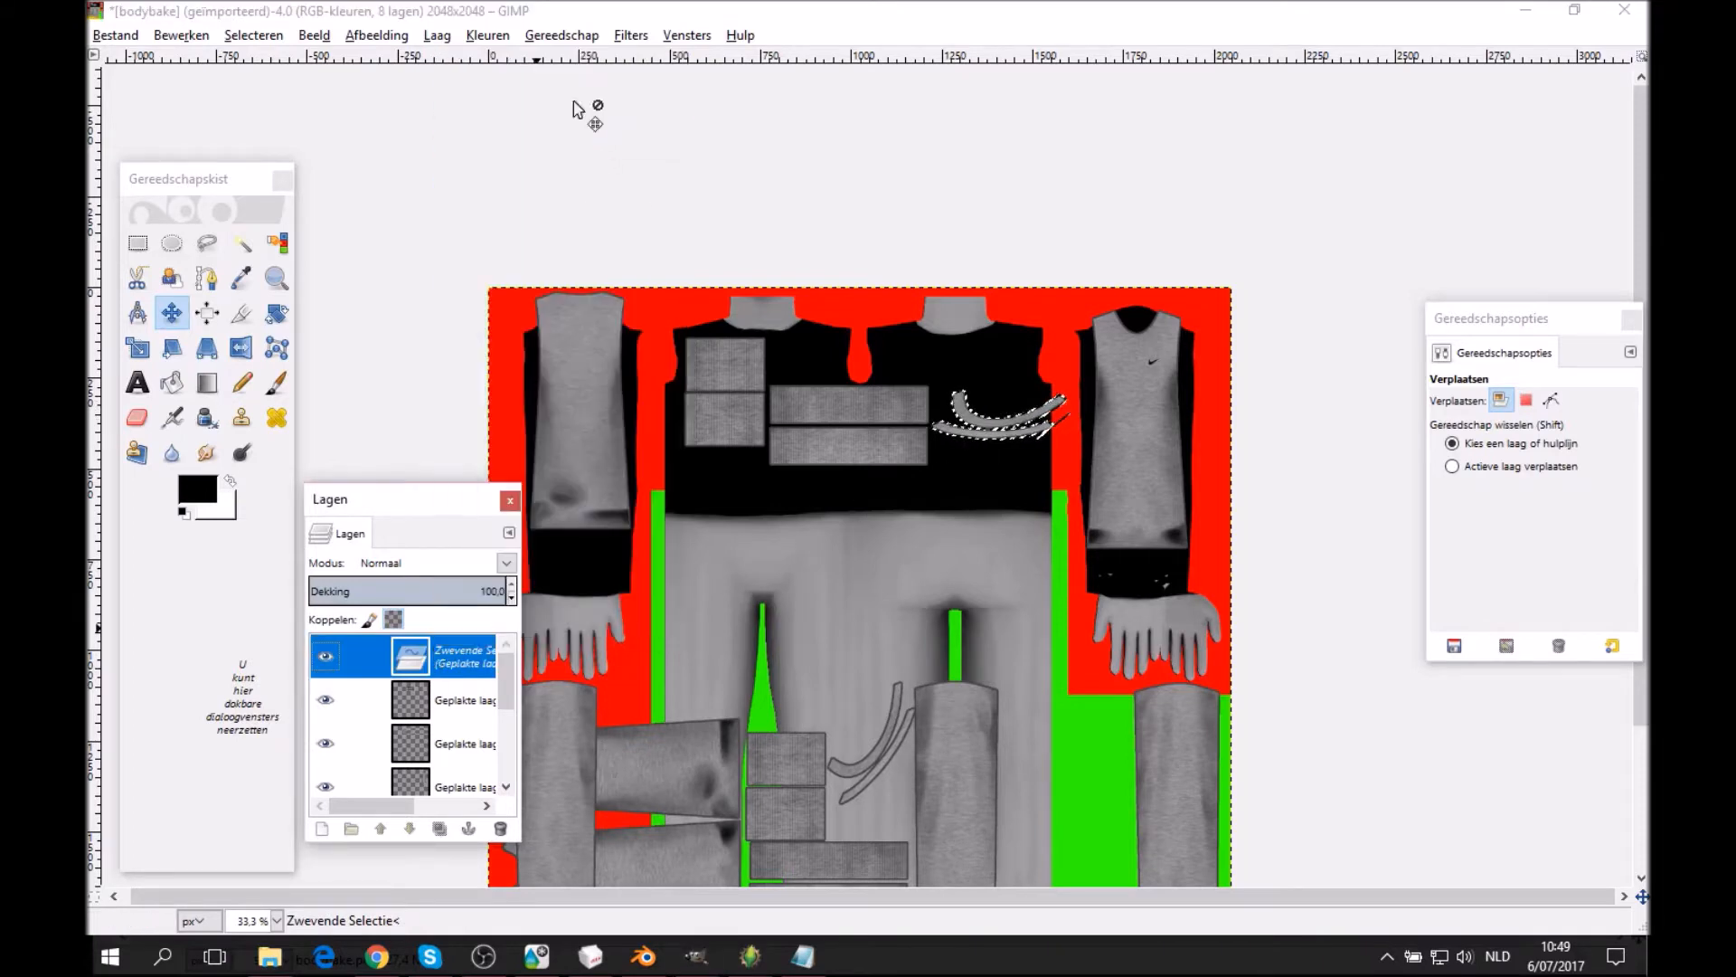
Erase the stray grey line beside the right end of the lower curved strip with the Eraser.
click(273, 276)
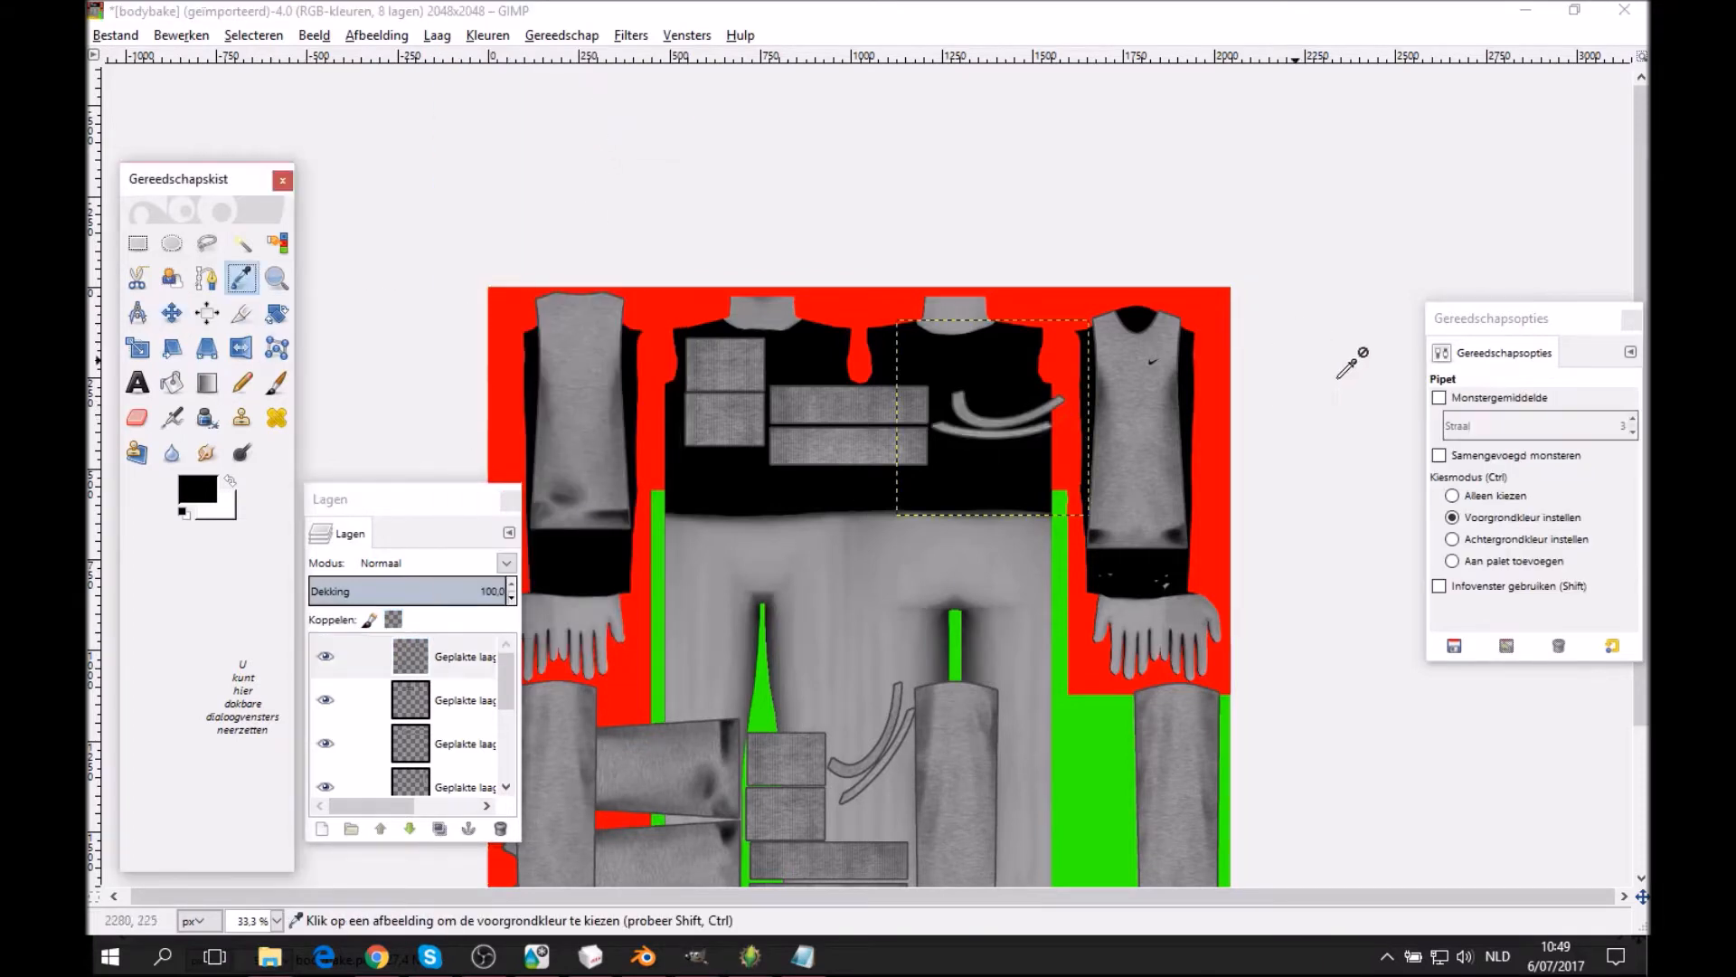
click(1453, 437)
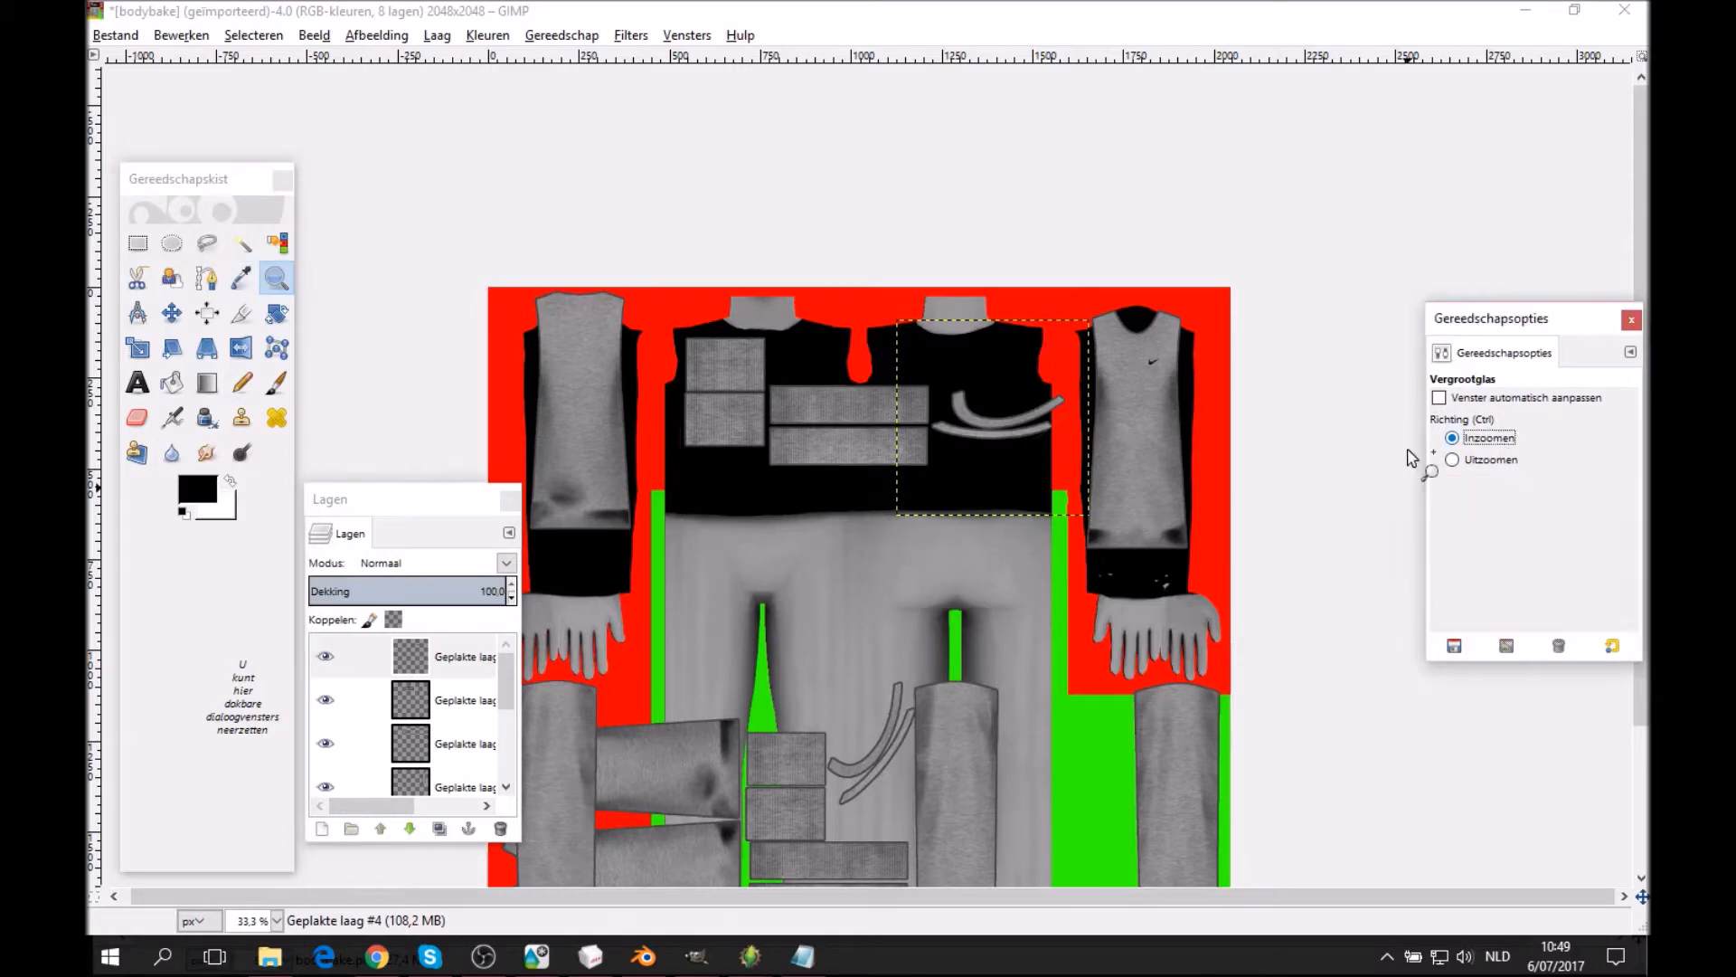
click(1139, 441)
click(1140, 442)
click(1138, 452)
click(1107, 502)
click(1107, 499)
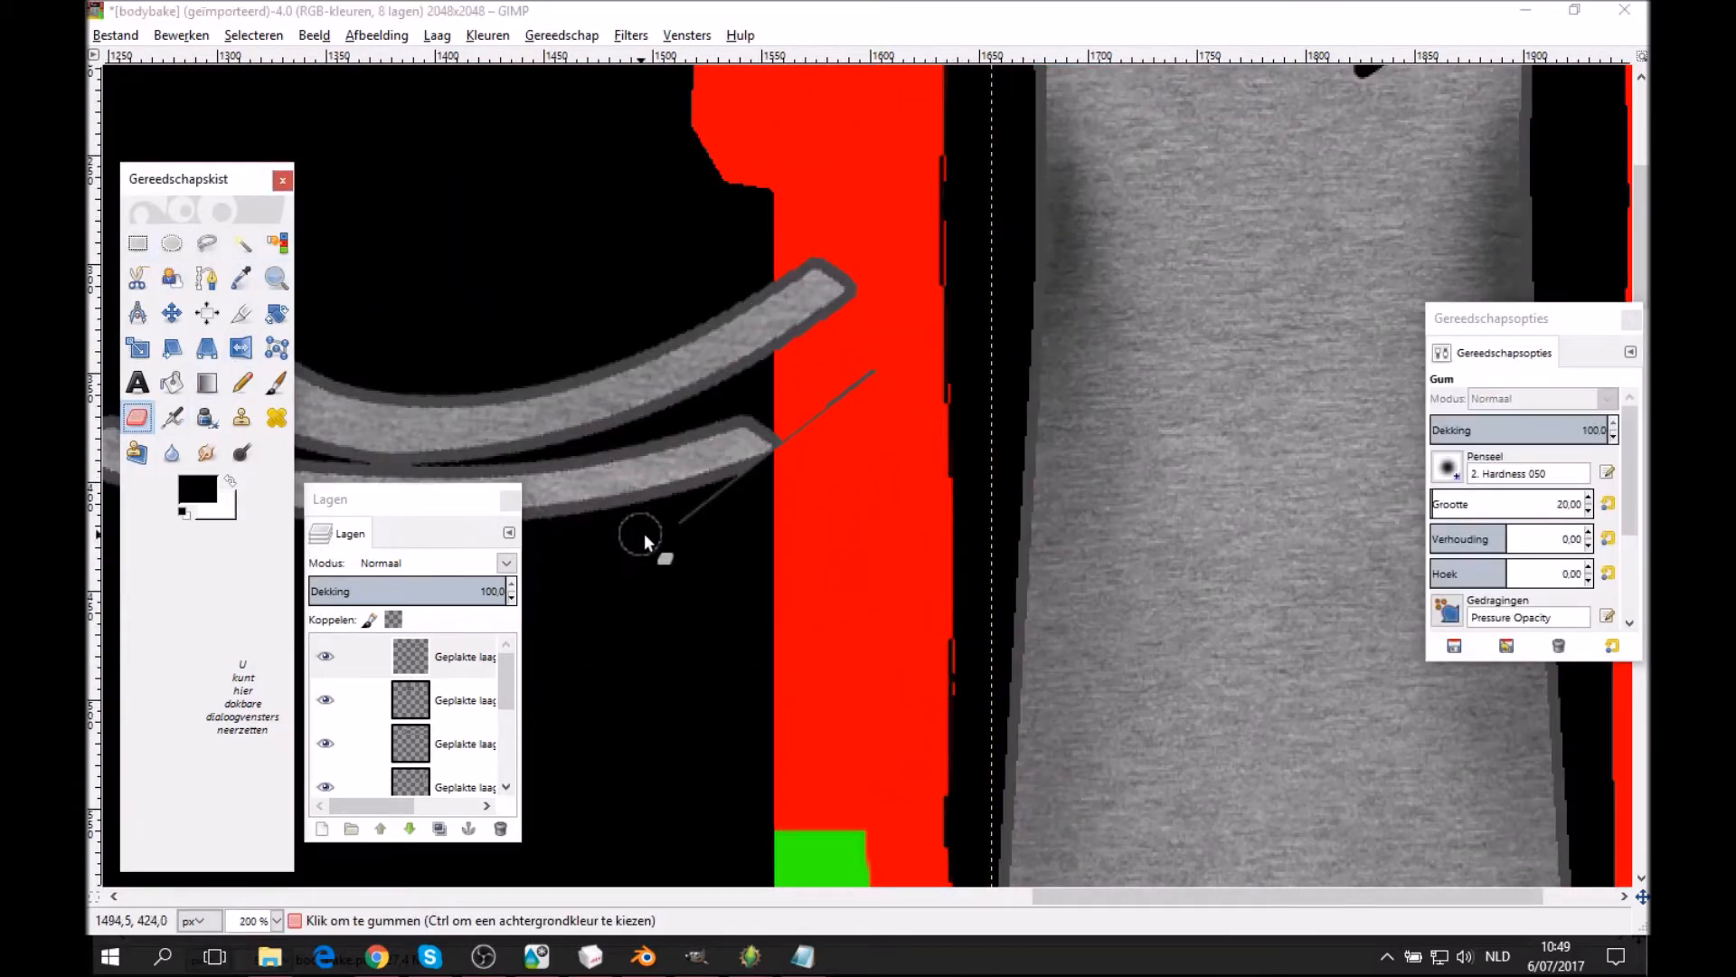
click(693, 521)
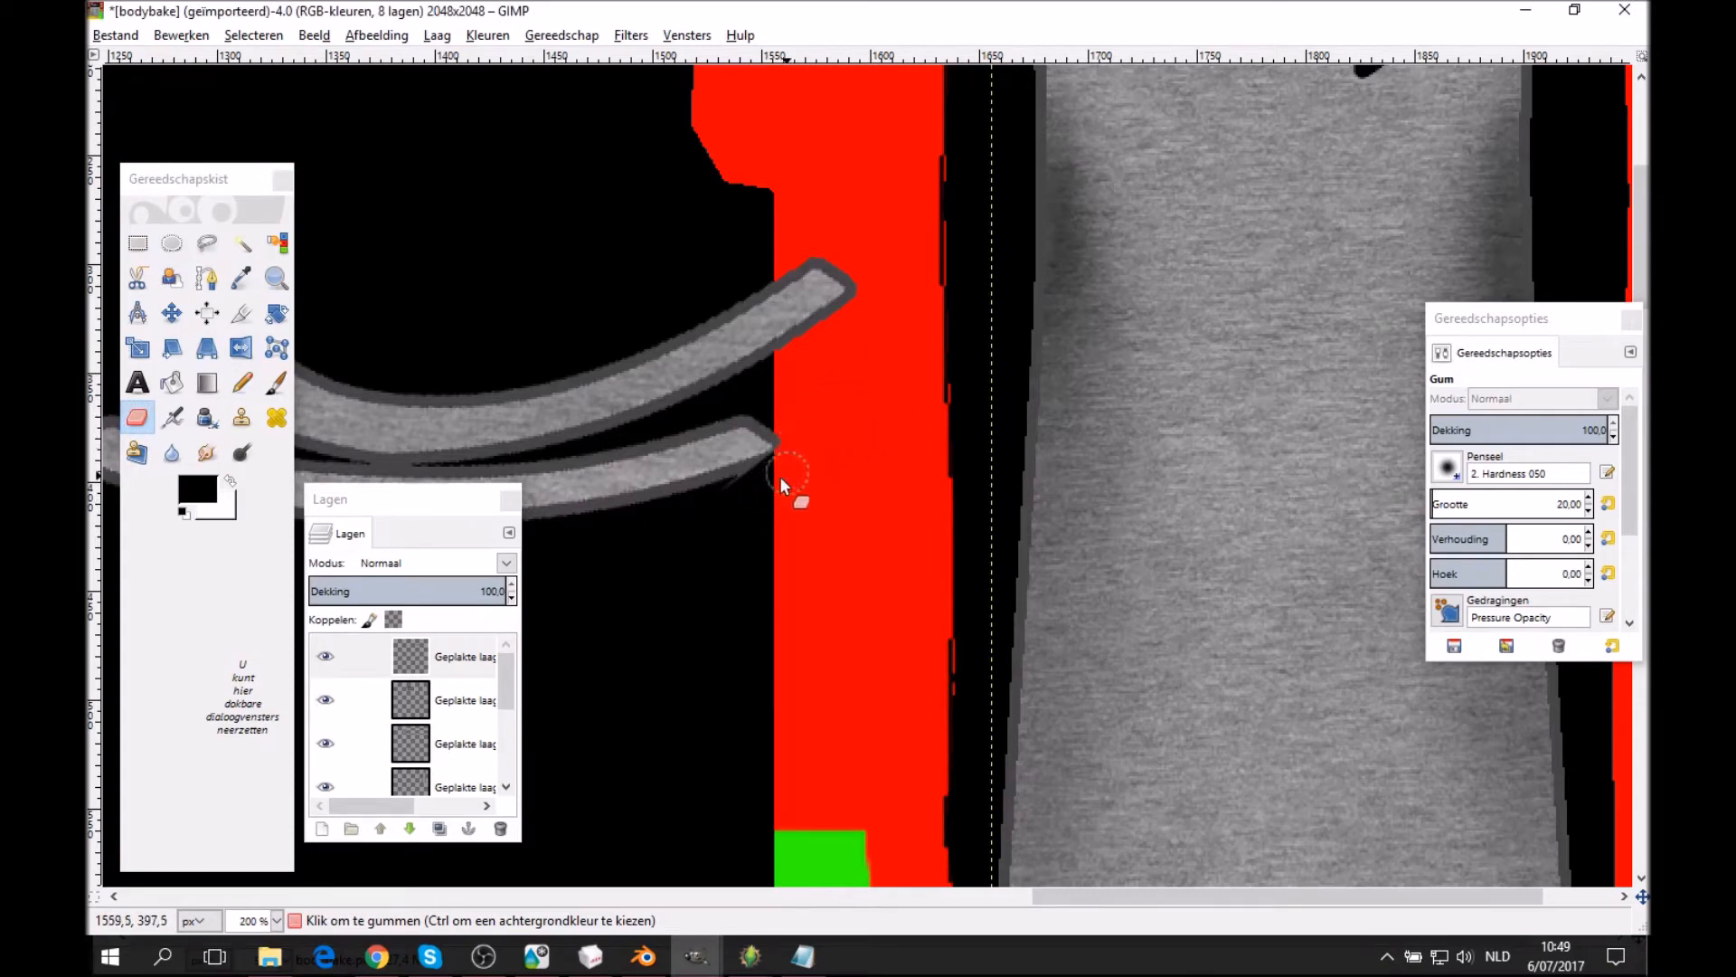
middle_drag(647, 647, 758, 636)
Review the whole texture to compare the unplaced fabric pieces with those already placed on the black shirt.
click(275, 278)
click(1473, 460)
click(1143, 483)
click(1143, 483)
click(1143, 483)
click(1143, 482)
middle_drag(1089, 520, 1095, 118)
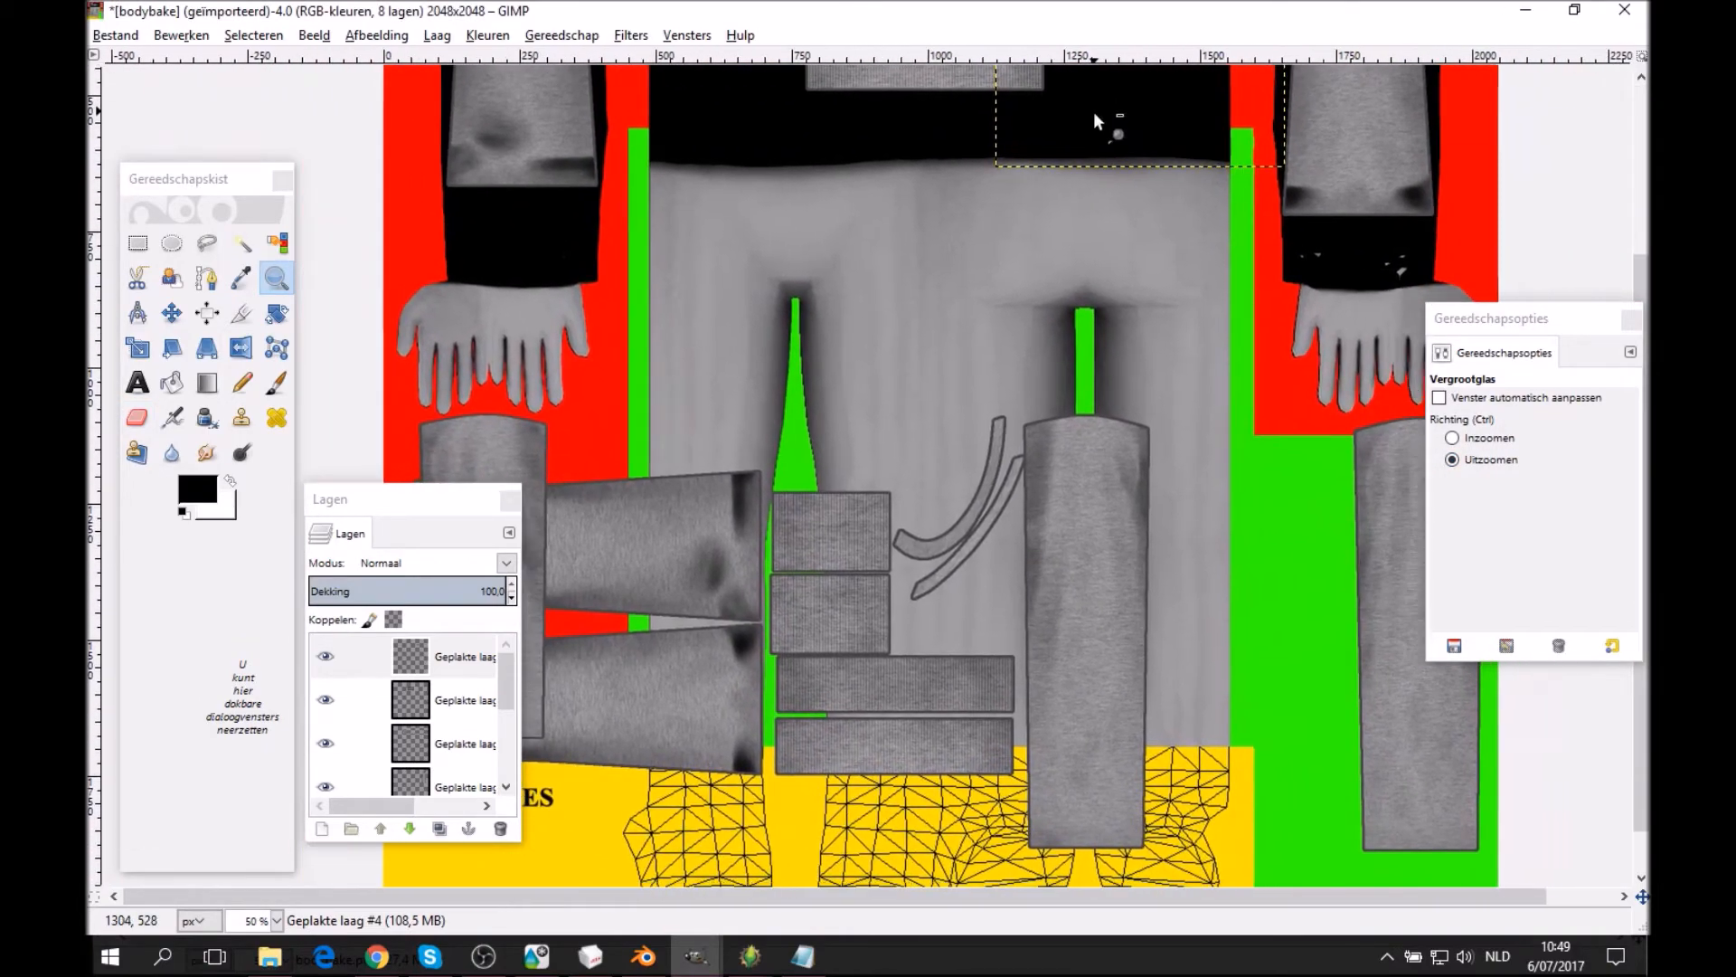
middle_drag(1235, 139, 1186, 548)
middle_drag(853, 555, 1168, 227)
middle_drag(1094, 372, 1021, 628)
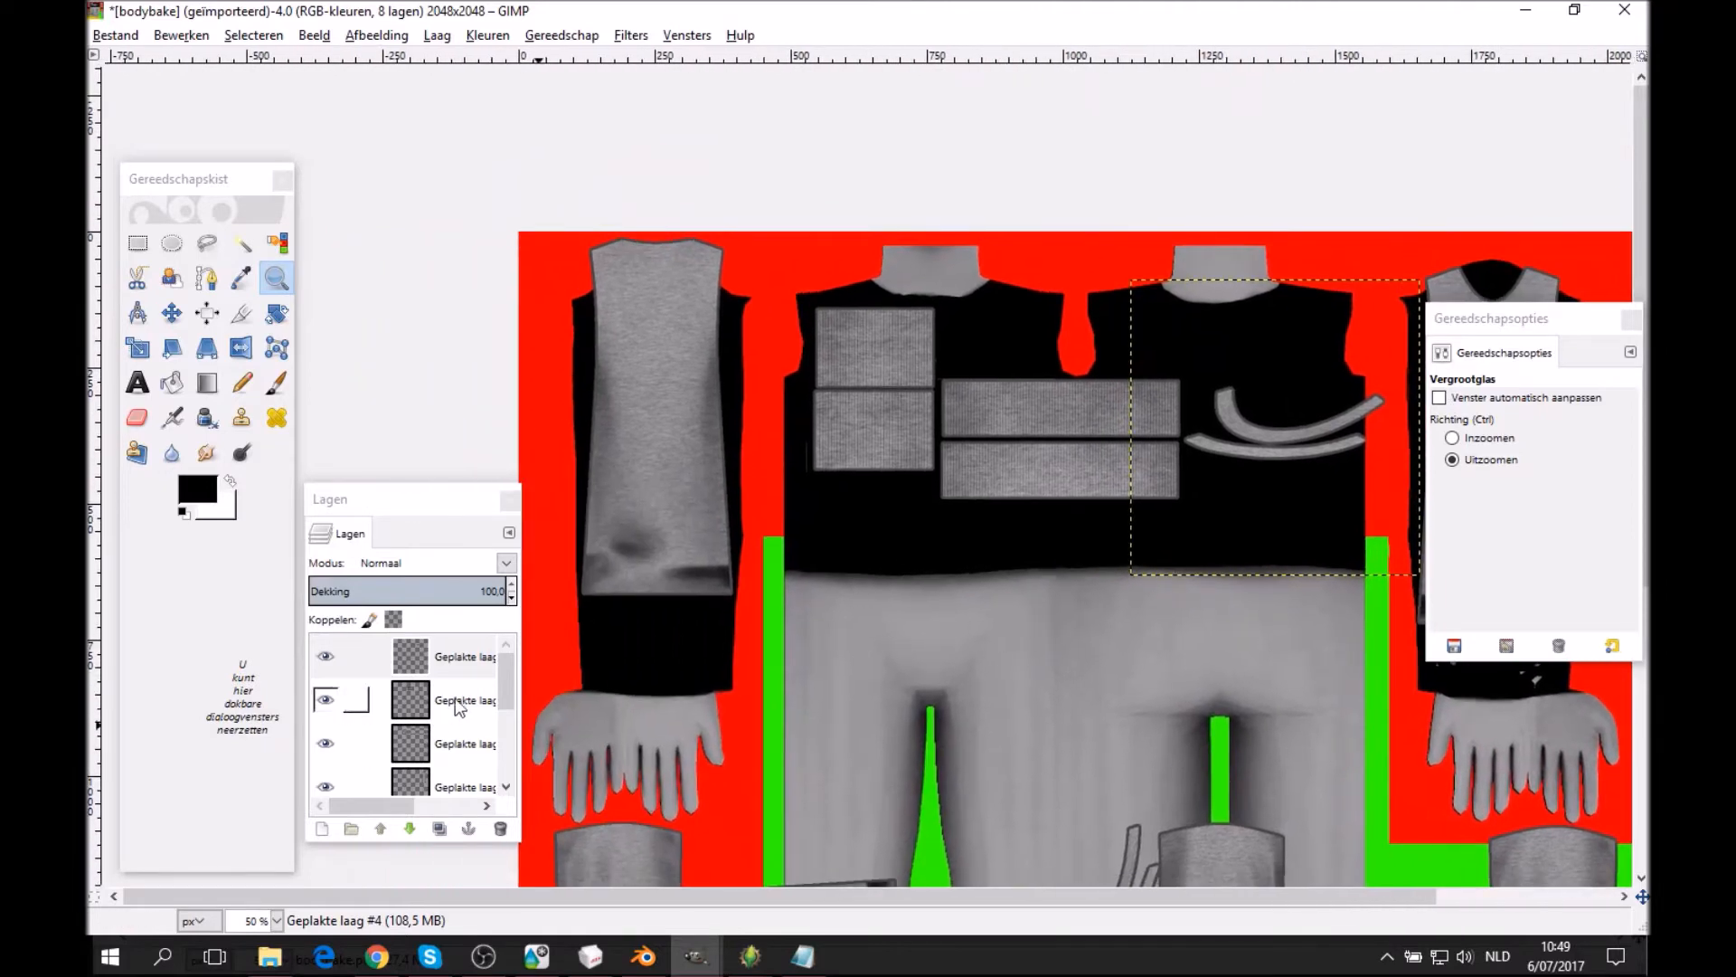
Go through the layers one by one to check which fabric piece each pasted layer contains.
click(456, 700)
click(460, 744)
scroll(467, 765, down, 1)
click(467, 763)
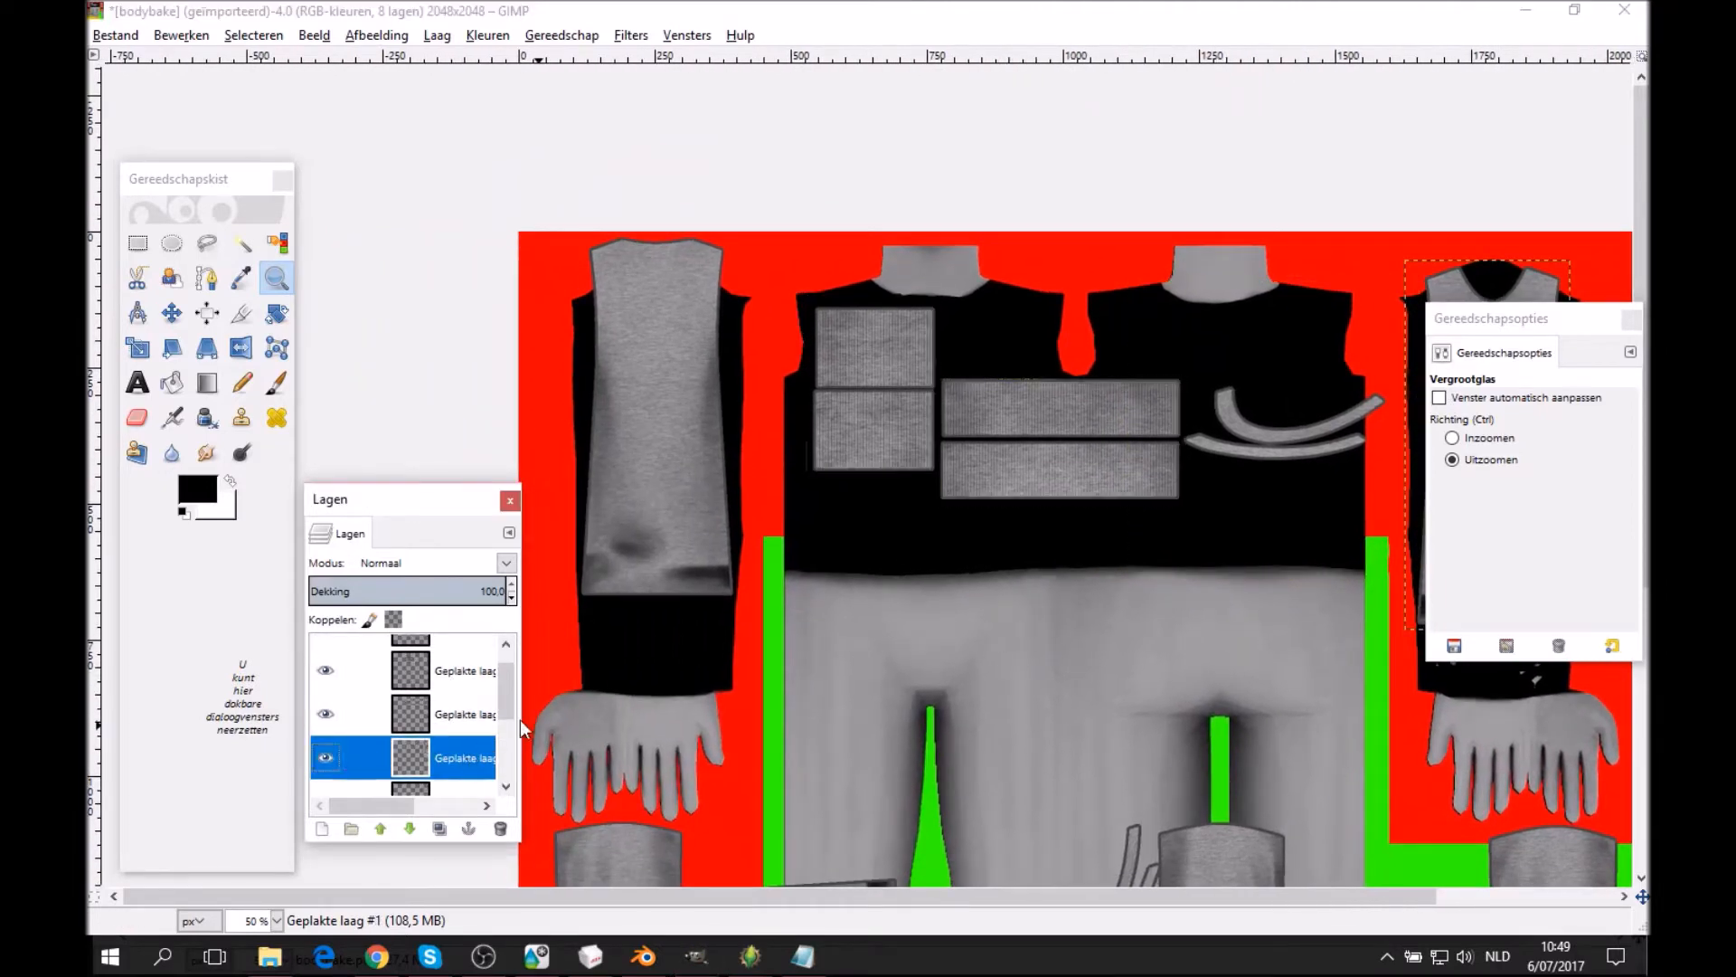
scroll(488, 719, down, 1)
click(461, 772)
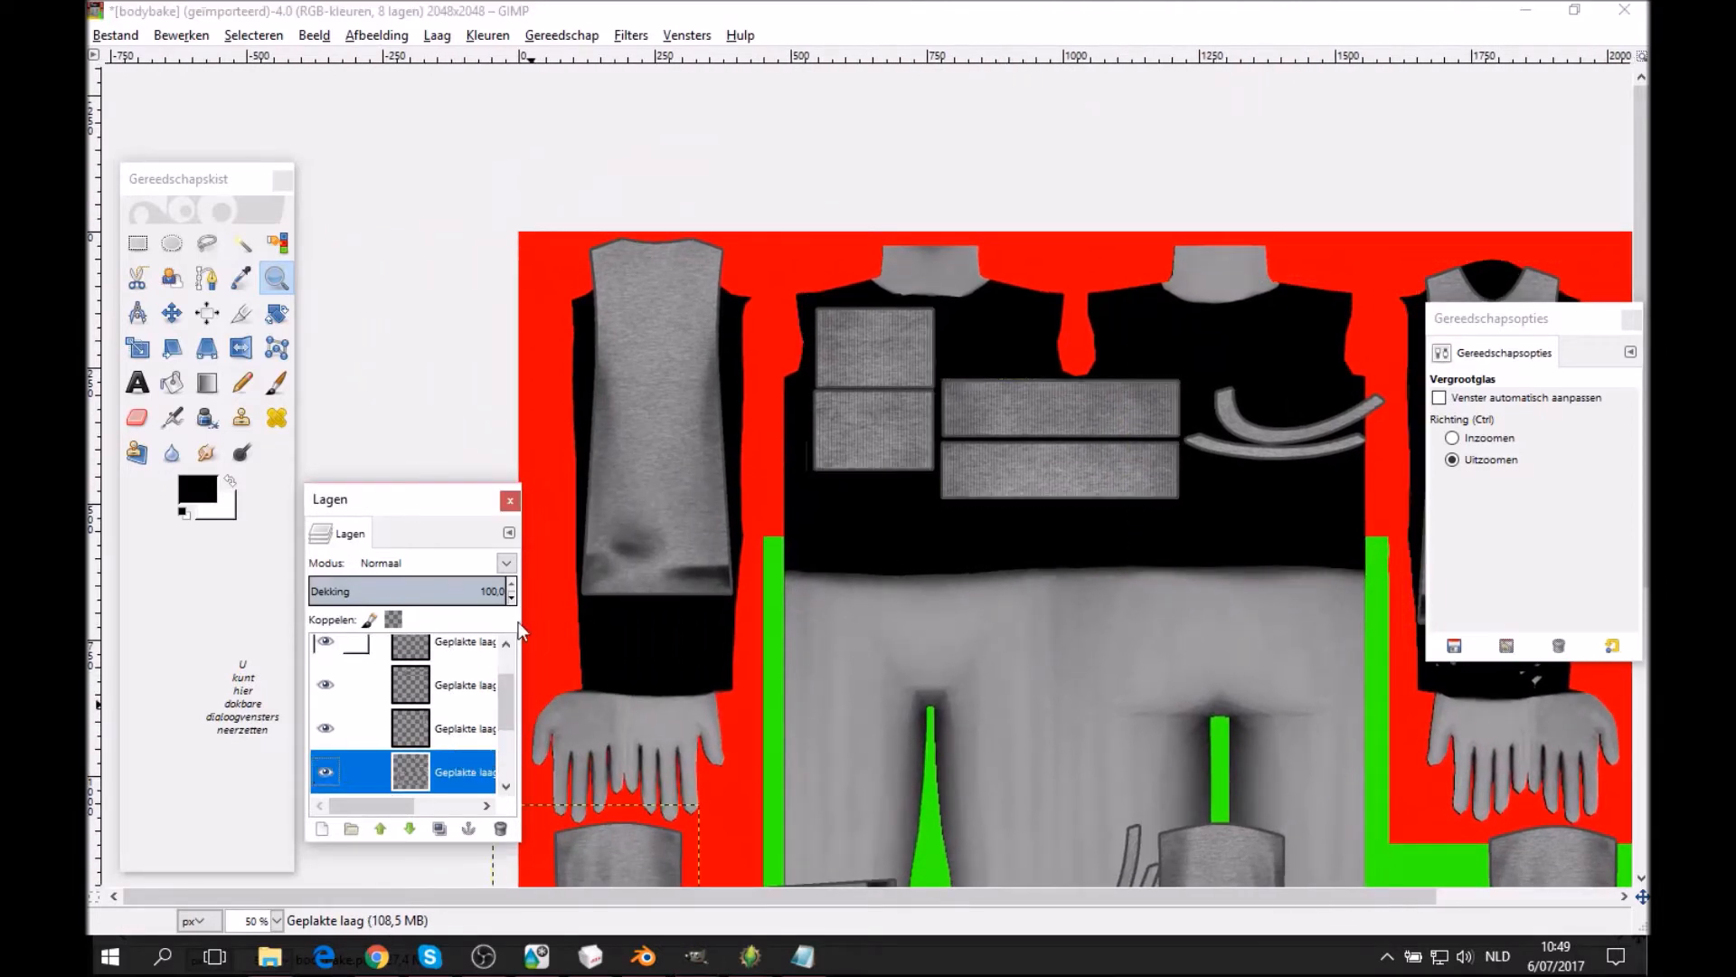
scroll(441, 726, down, 2)
click(445, 755)
middle_drag(770, 343, 726, 574)
click(441, 710)
click(451, 670)
scroll(455, 696, up, 1)
click(455, 655)
scroll(456, 665, up, 1)
click(455, 674)
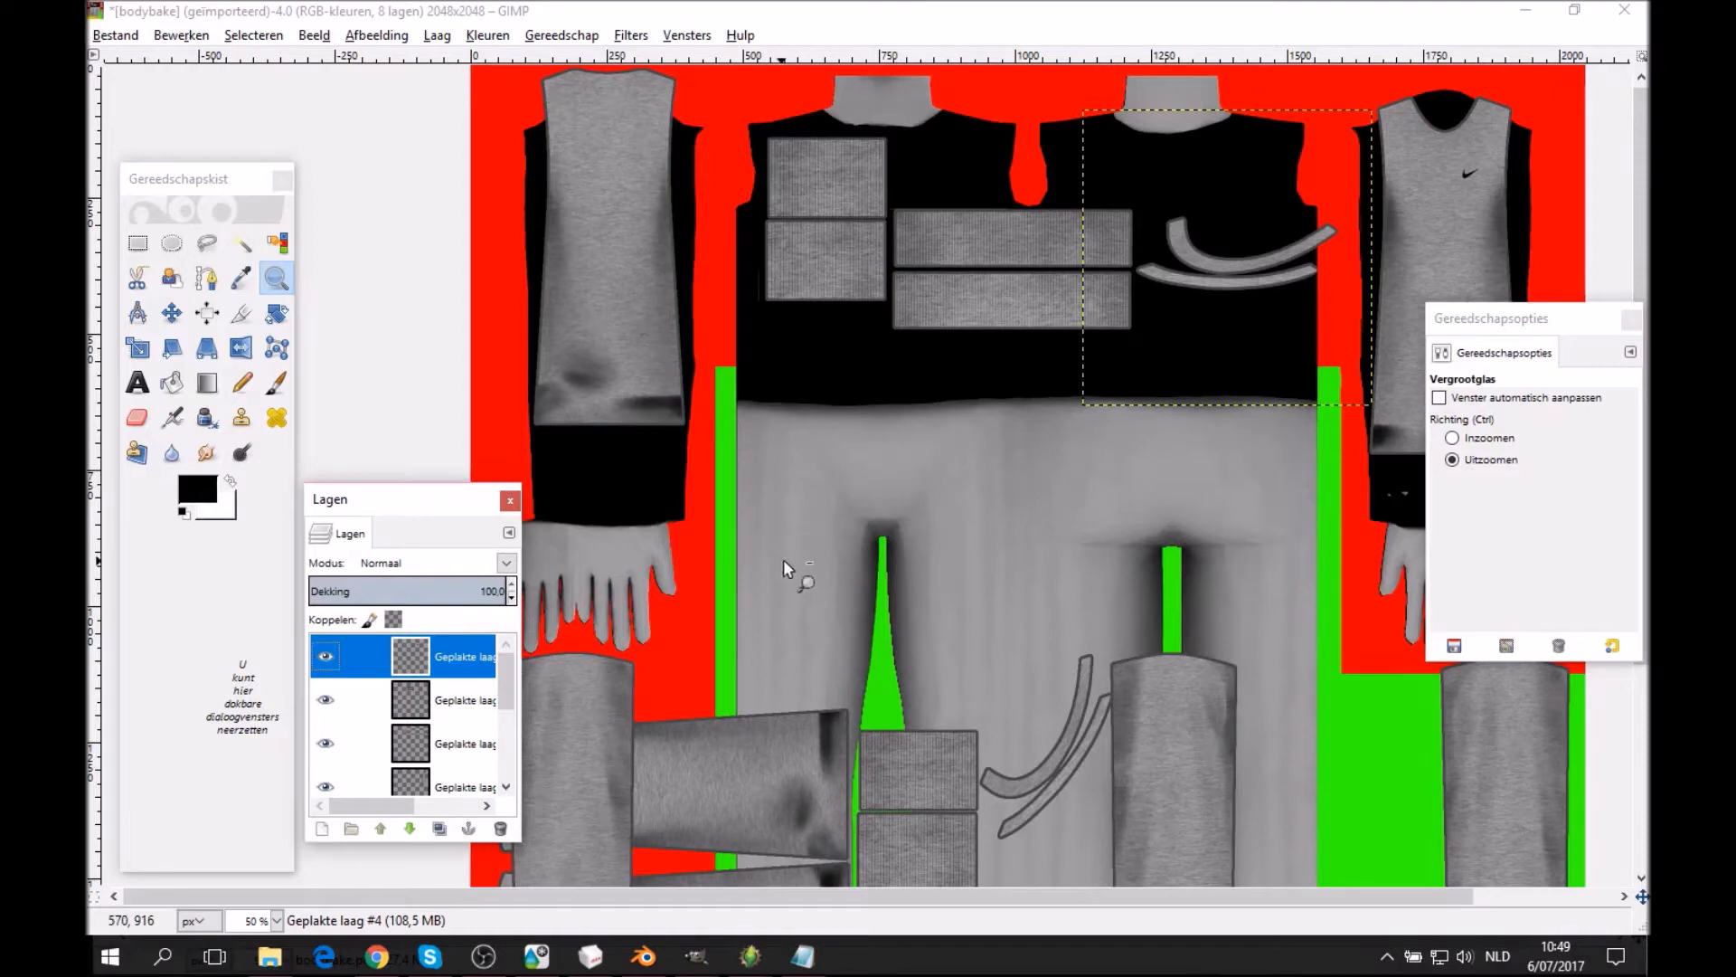
Temporarily hide and show the bodybake, UV clothing and originalmulti layers to check what each contributes.
middle_drag(783, 559, 887, 378)
scroll(456, 750, down, 4)
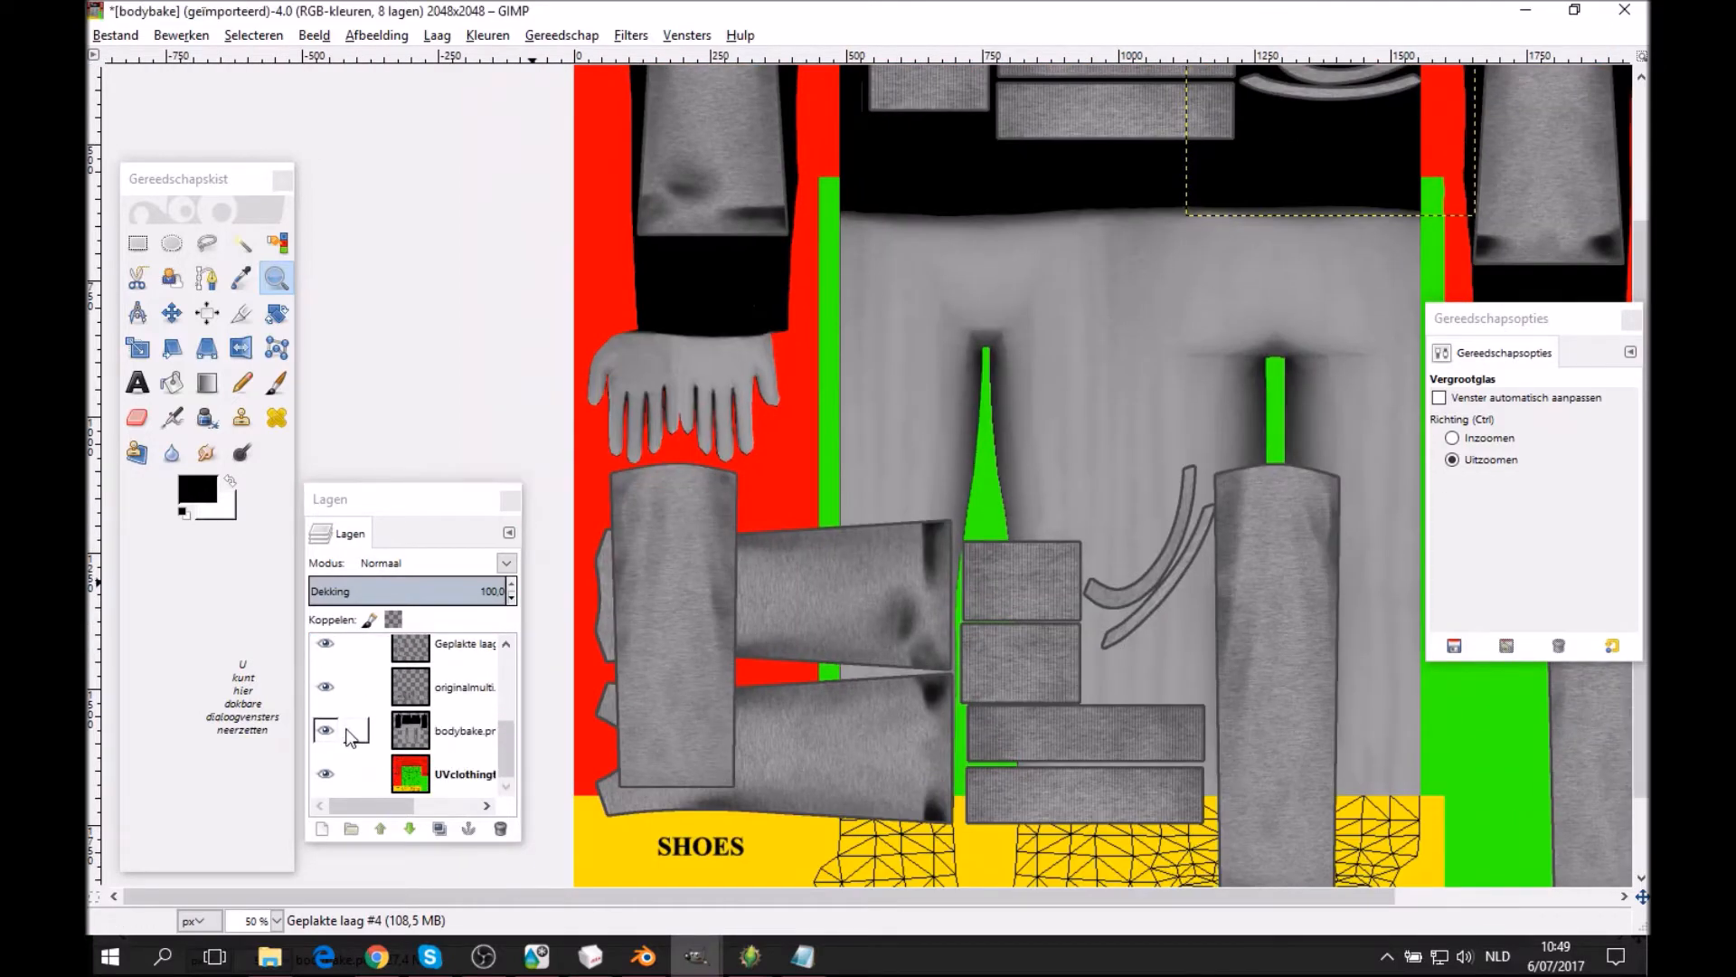
click(325, 730)
click(325, 731)
click(325, 774)
click(329, 775)
click(340, 693)
click(339, 691)
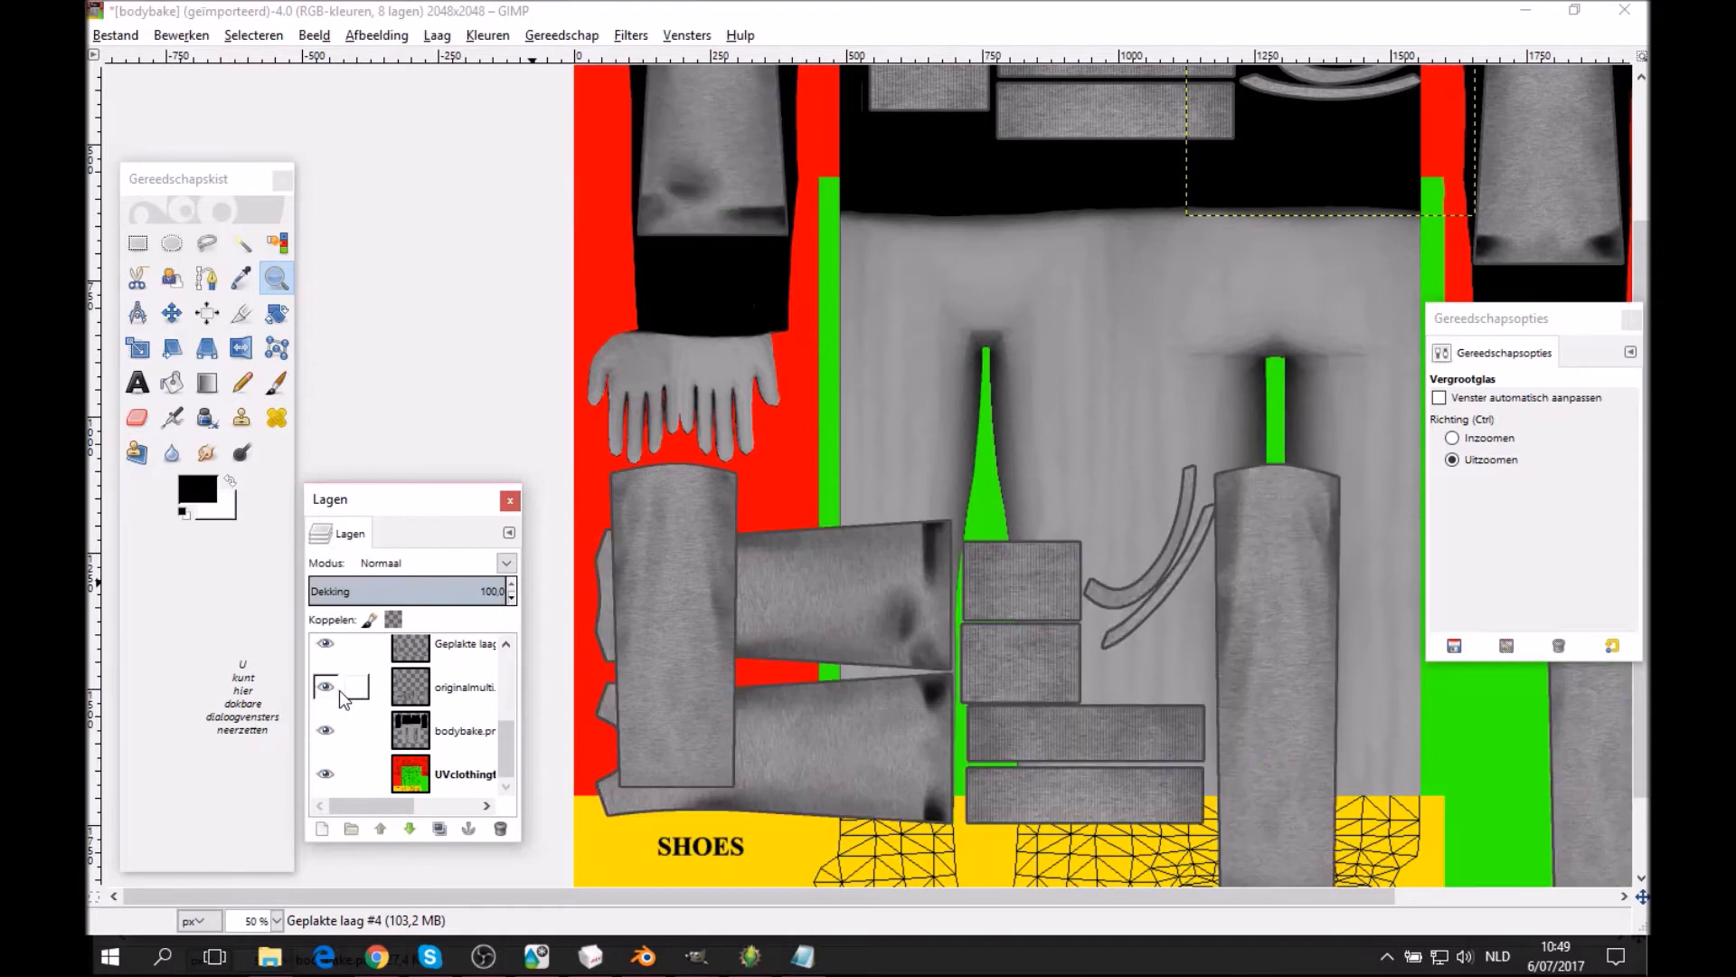
Select the tall panel over the leftmost black sleeve with a rectangle and copy it from the originalmulti layer.
middle_drag(774, 387, 878, 682)
click(131, 246)
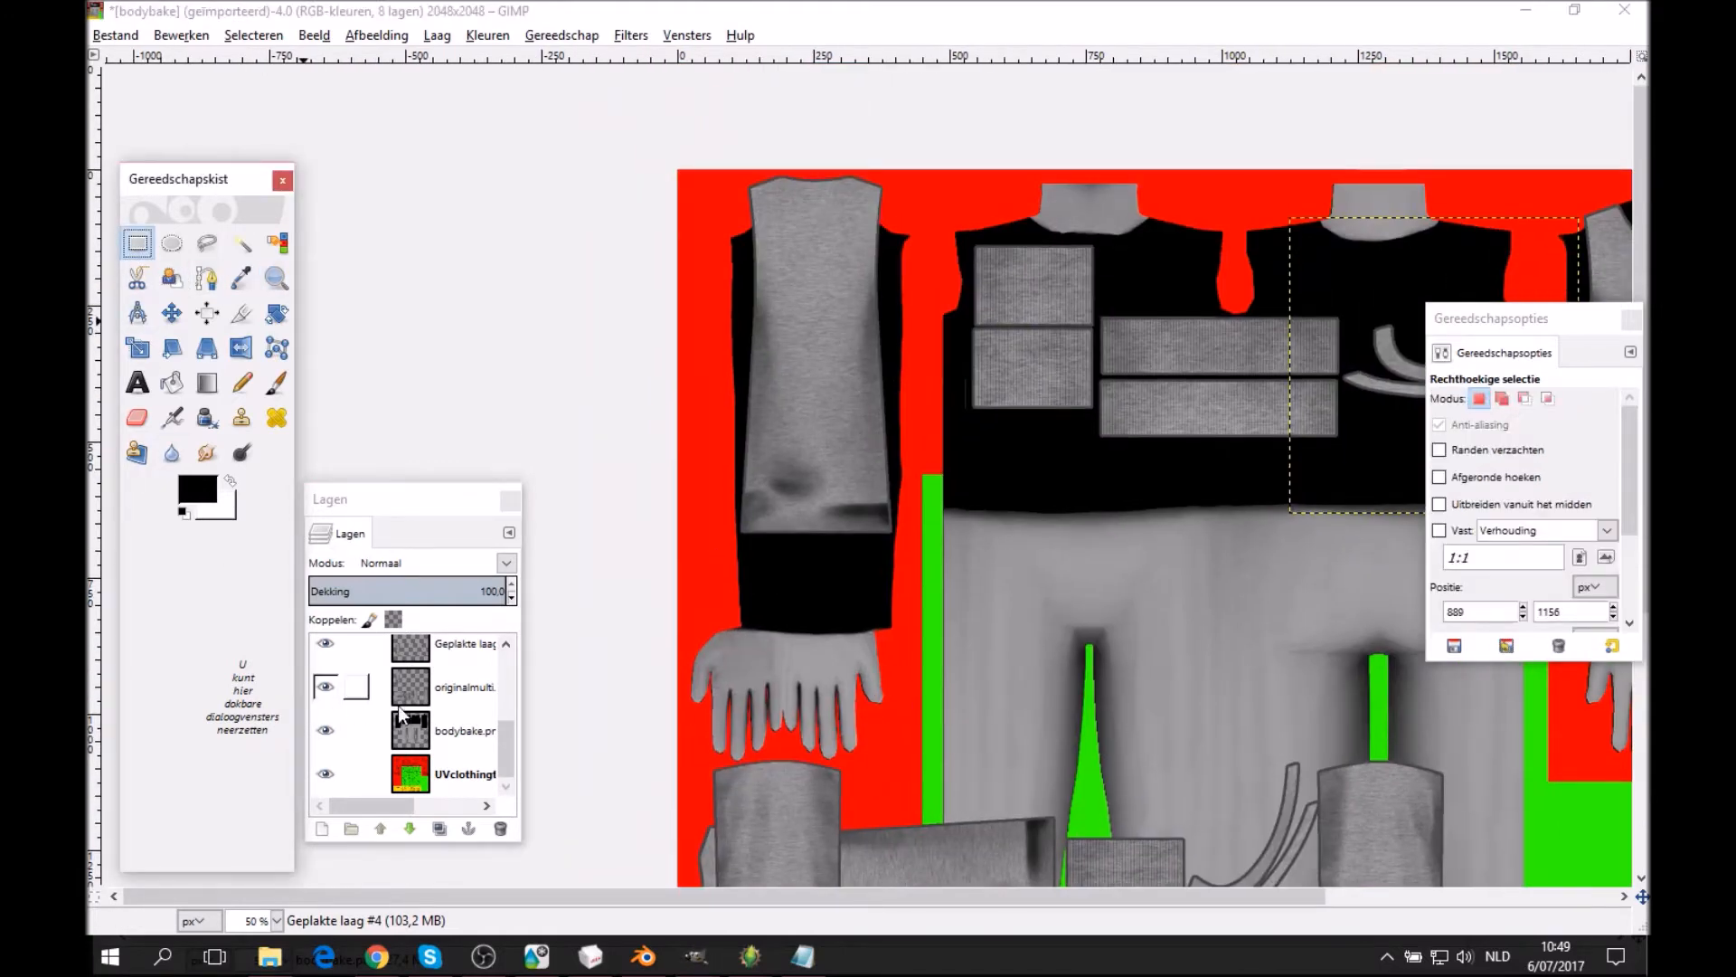
click(359, 687)
drag(717, 144, 924, 566)
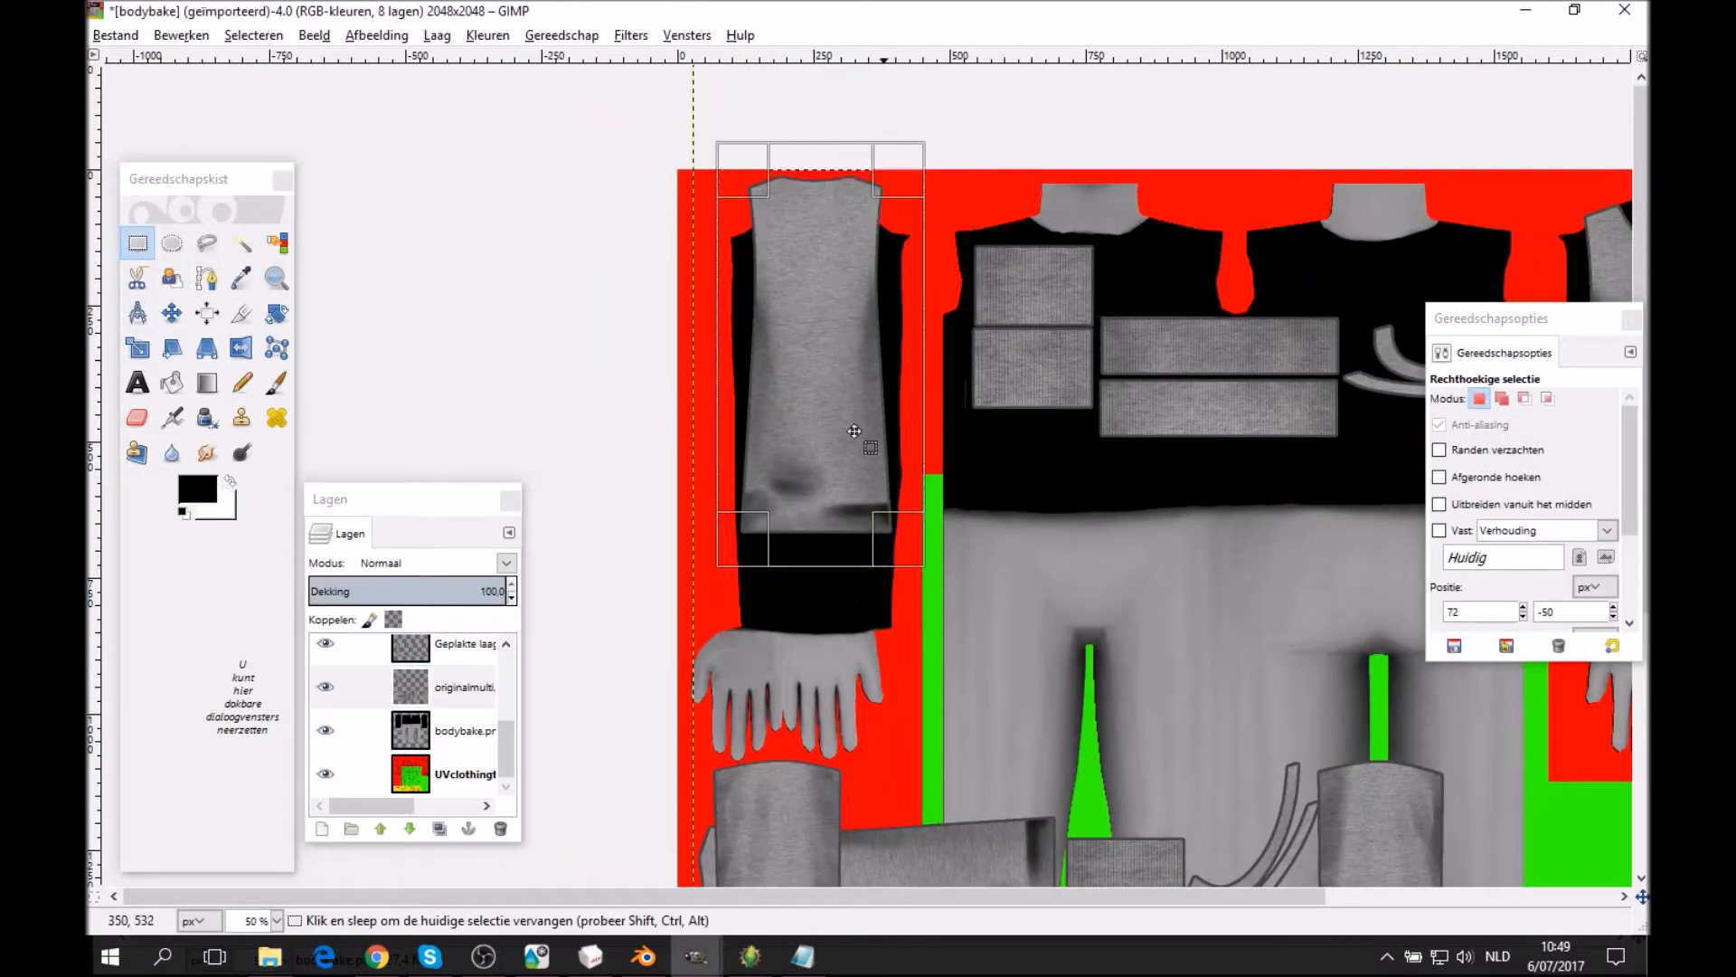
right_click(839, 373)
mouse_move(909, 425)
click(1049, 555)
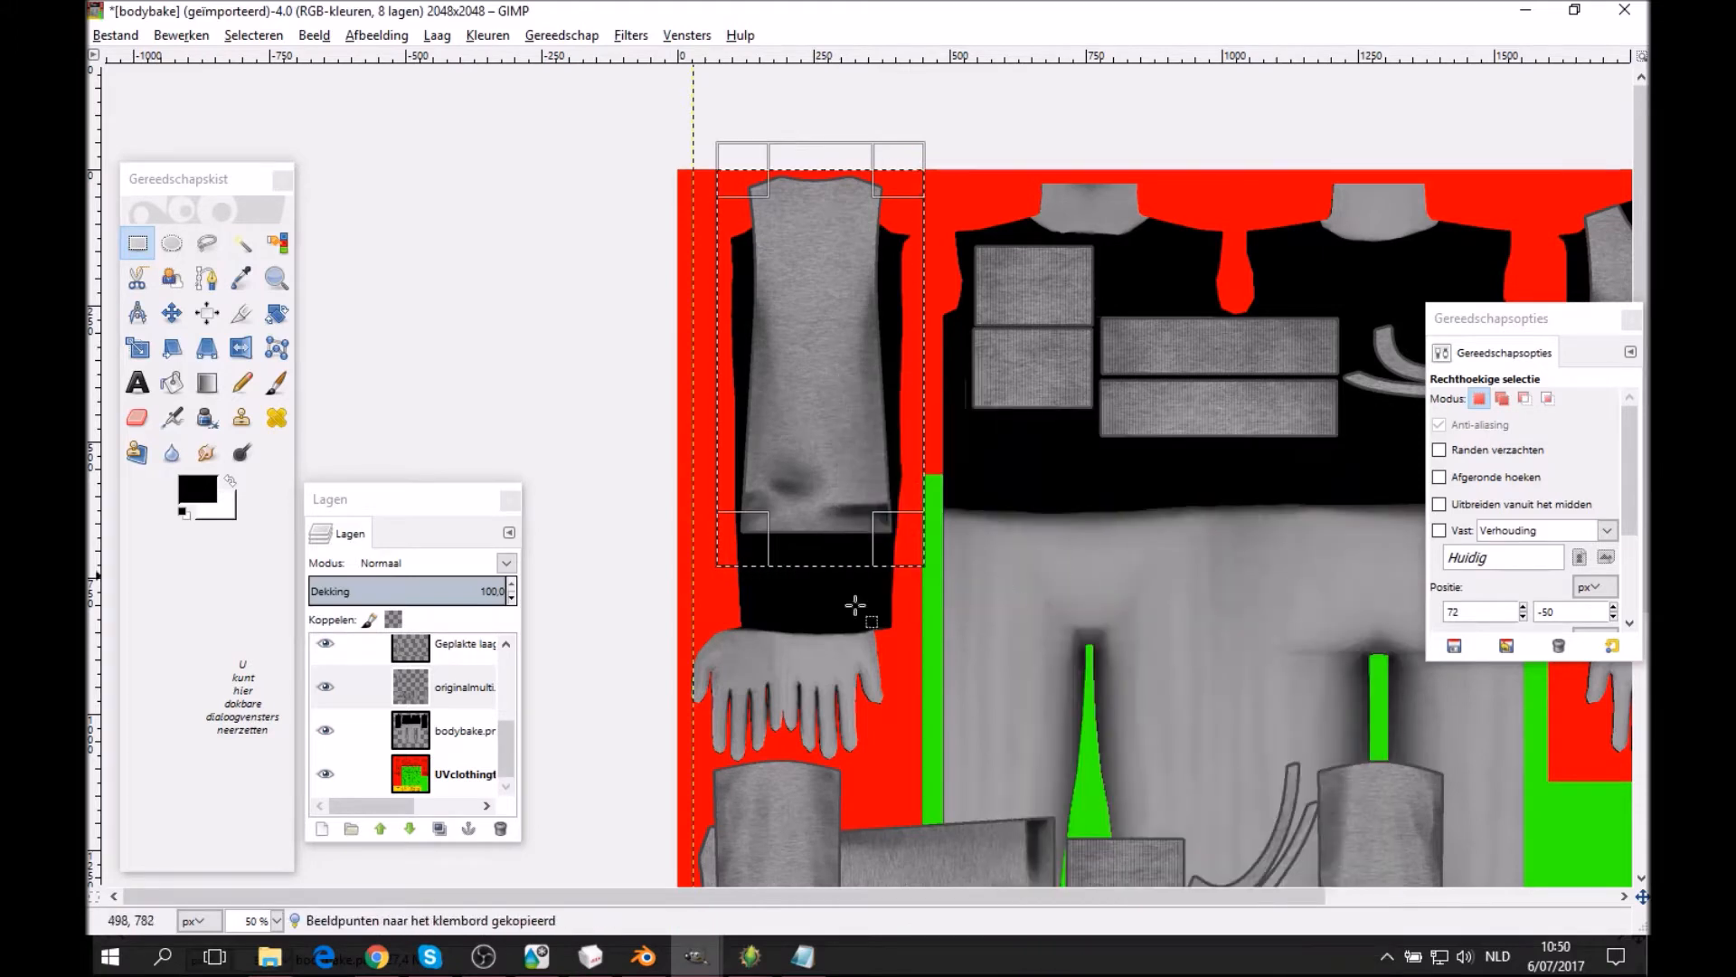
Clear the selection, hide the originalmulti layer and paste the copied tall panel onto the bodybake layer.
scroll(480, 733, up, 1)
scroll(468, 739, down, 1)
click(466, 741)
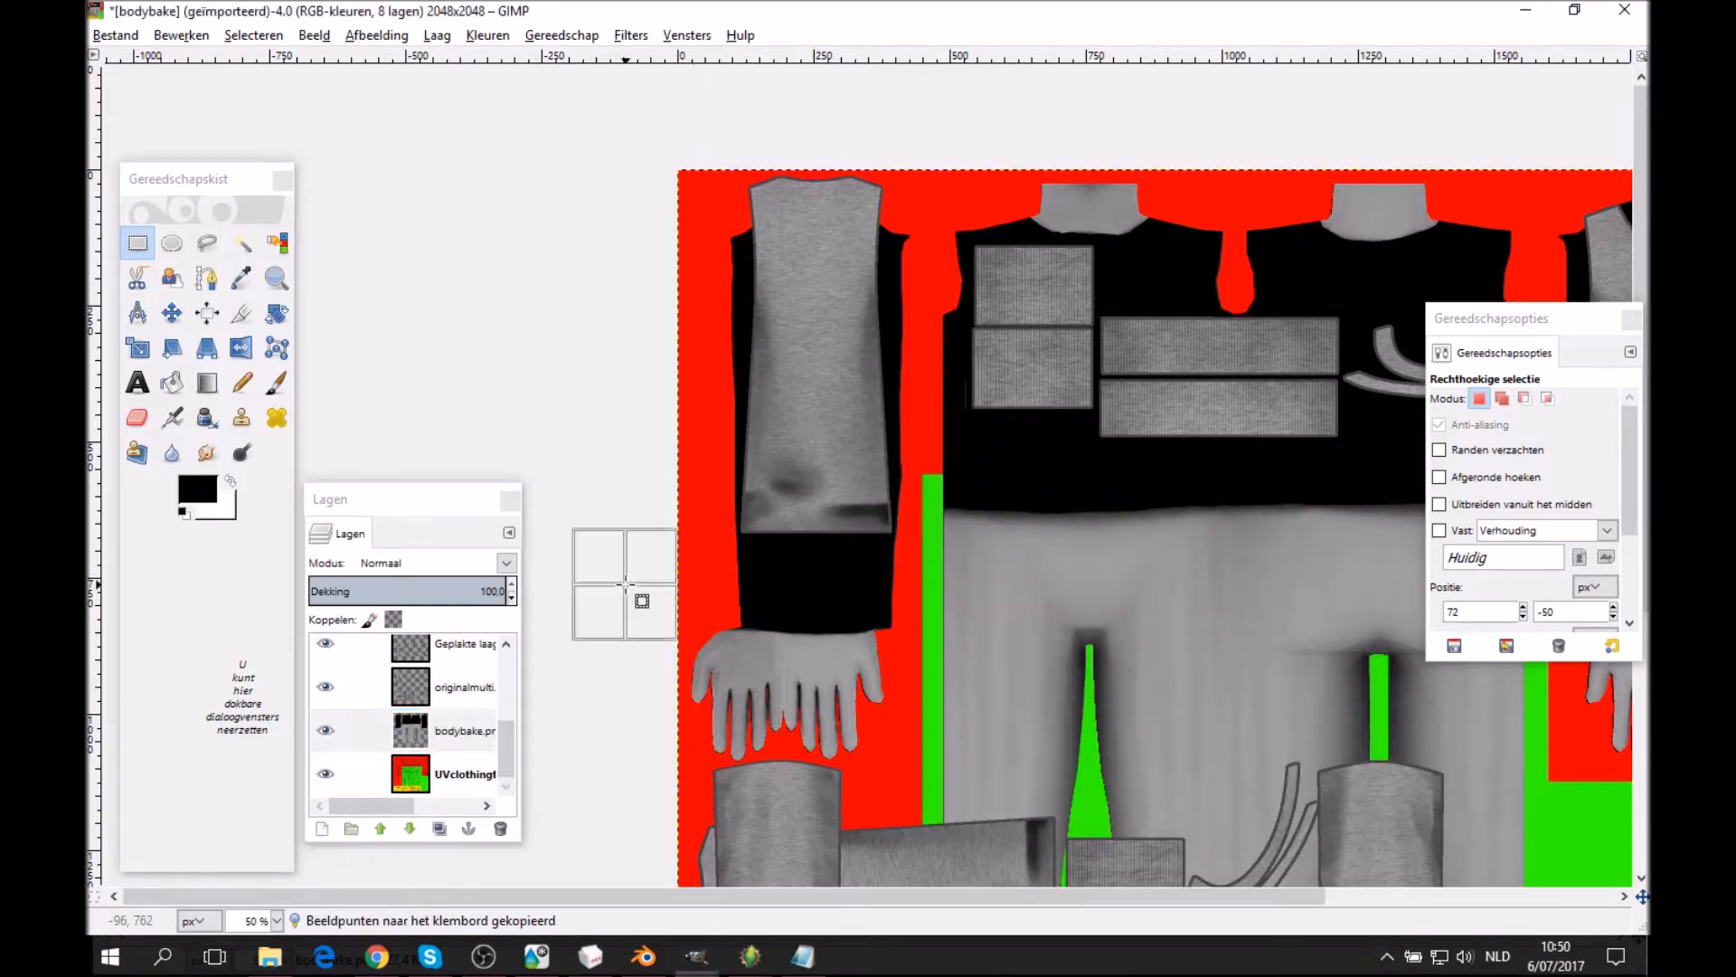
click(626, 583)
right_click(888, 413)
click(329, 685)
click(325, 687)
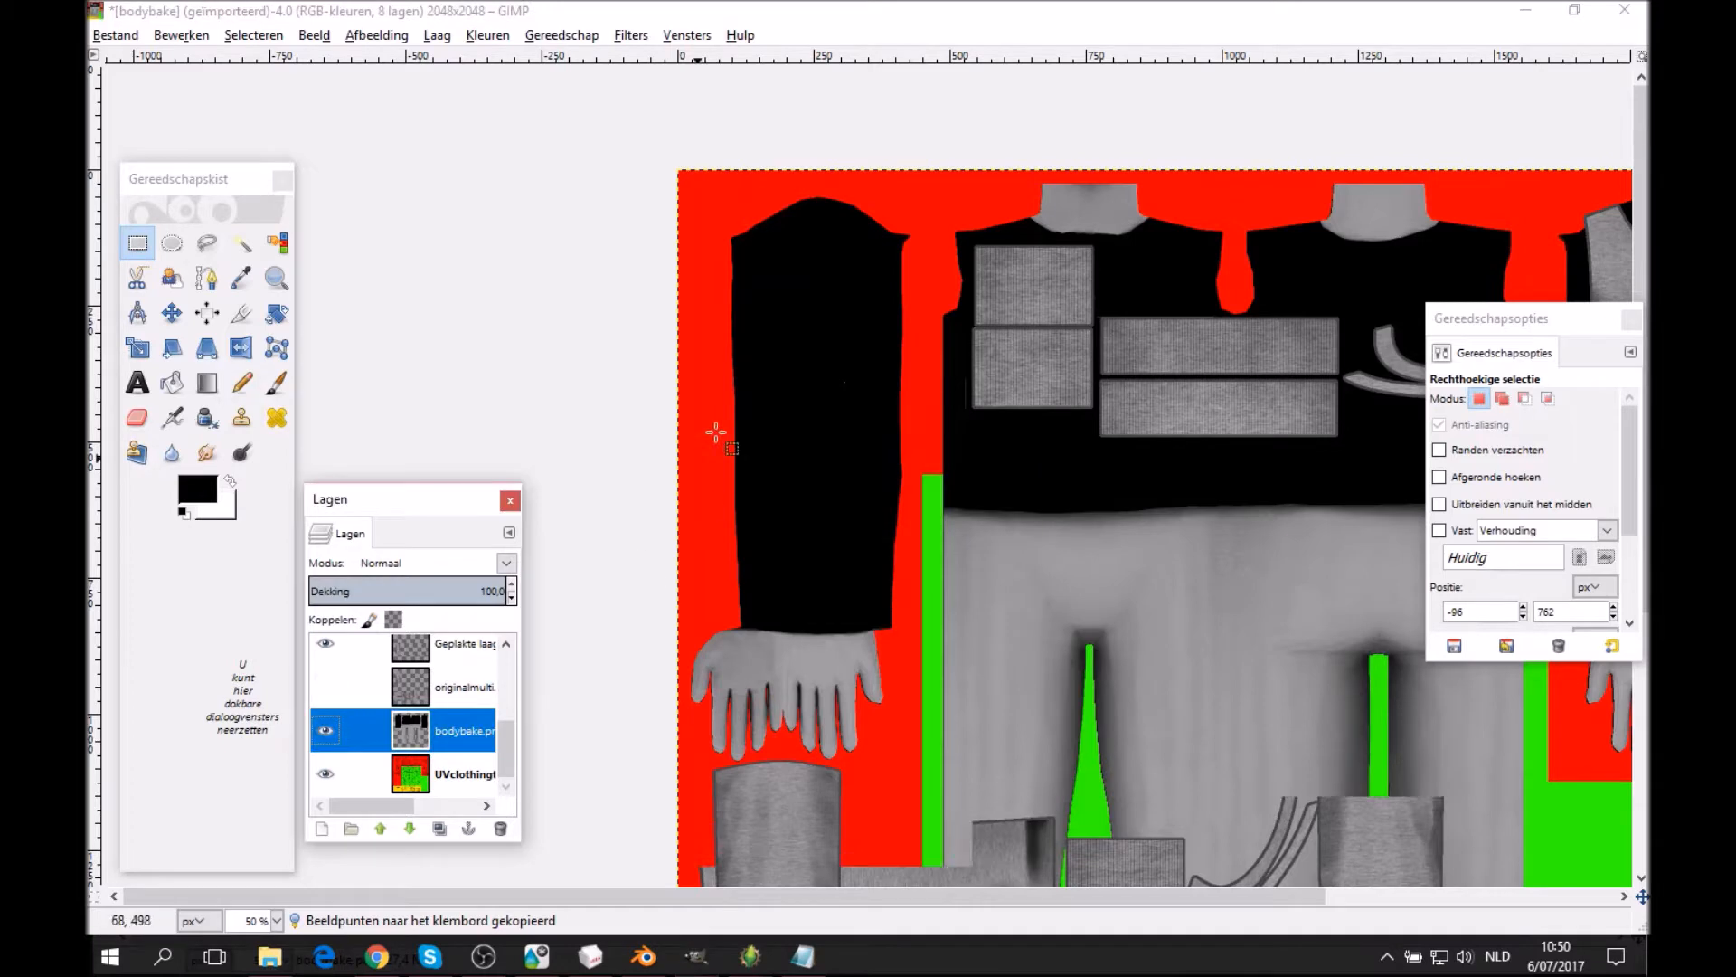
right_click(717, 433)
mouse_move(814, 479)
click(960, 624)
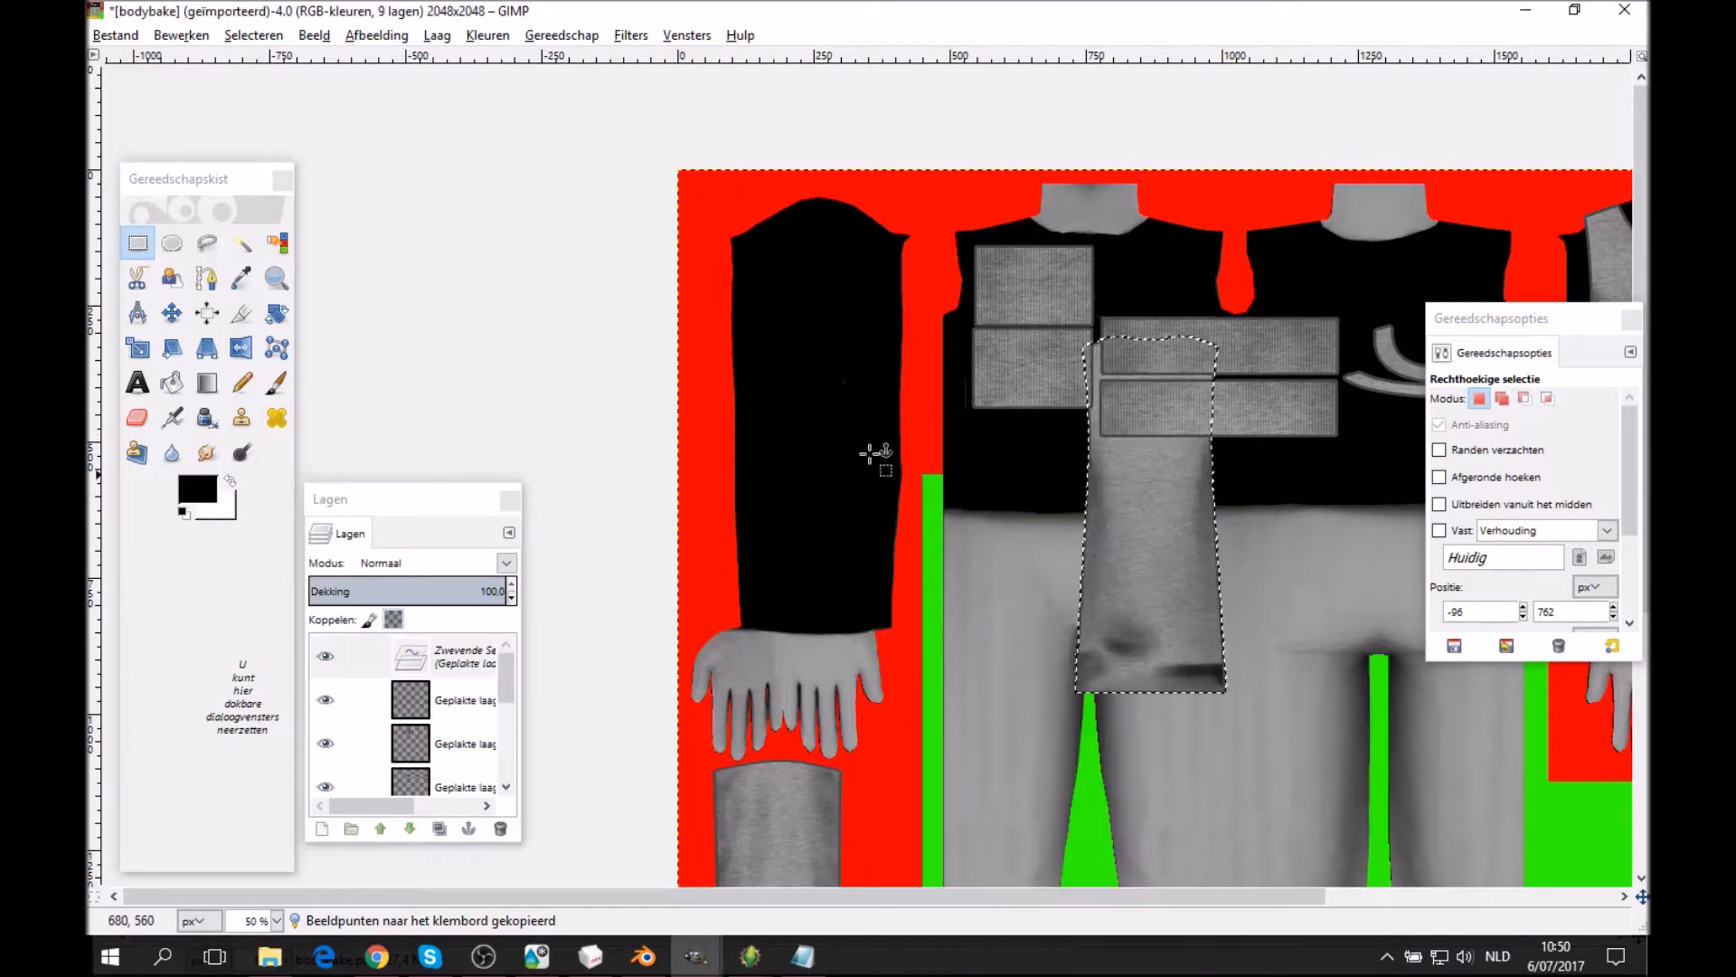
Move the pasted panel onto the leftmost black sleeve, matching the Nike panel's placement, and convert it to a new layer.
click(171, 311)
drag(1126, 502, 857, 395)
middle_drag(947, 393, 585, 418)
drag(502, 372, 1135, 328)
key(shift)
key(ctrl)
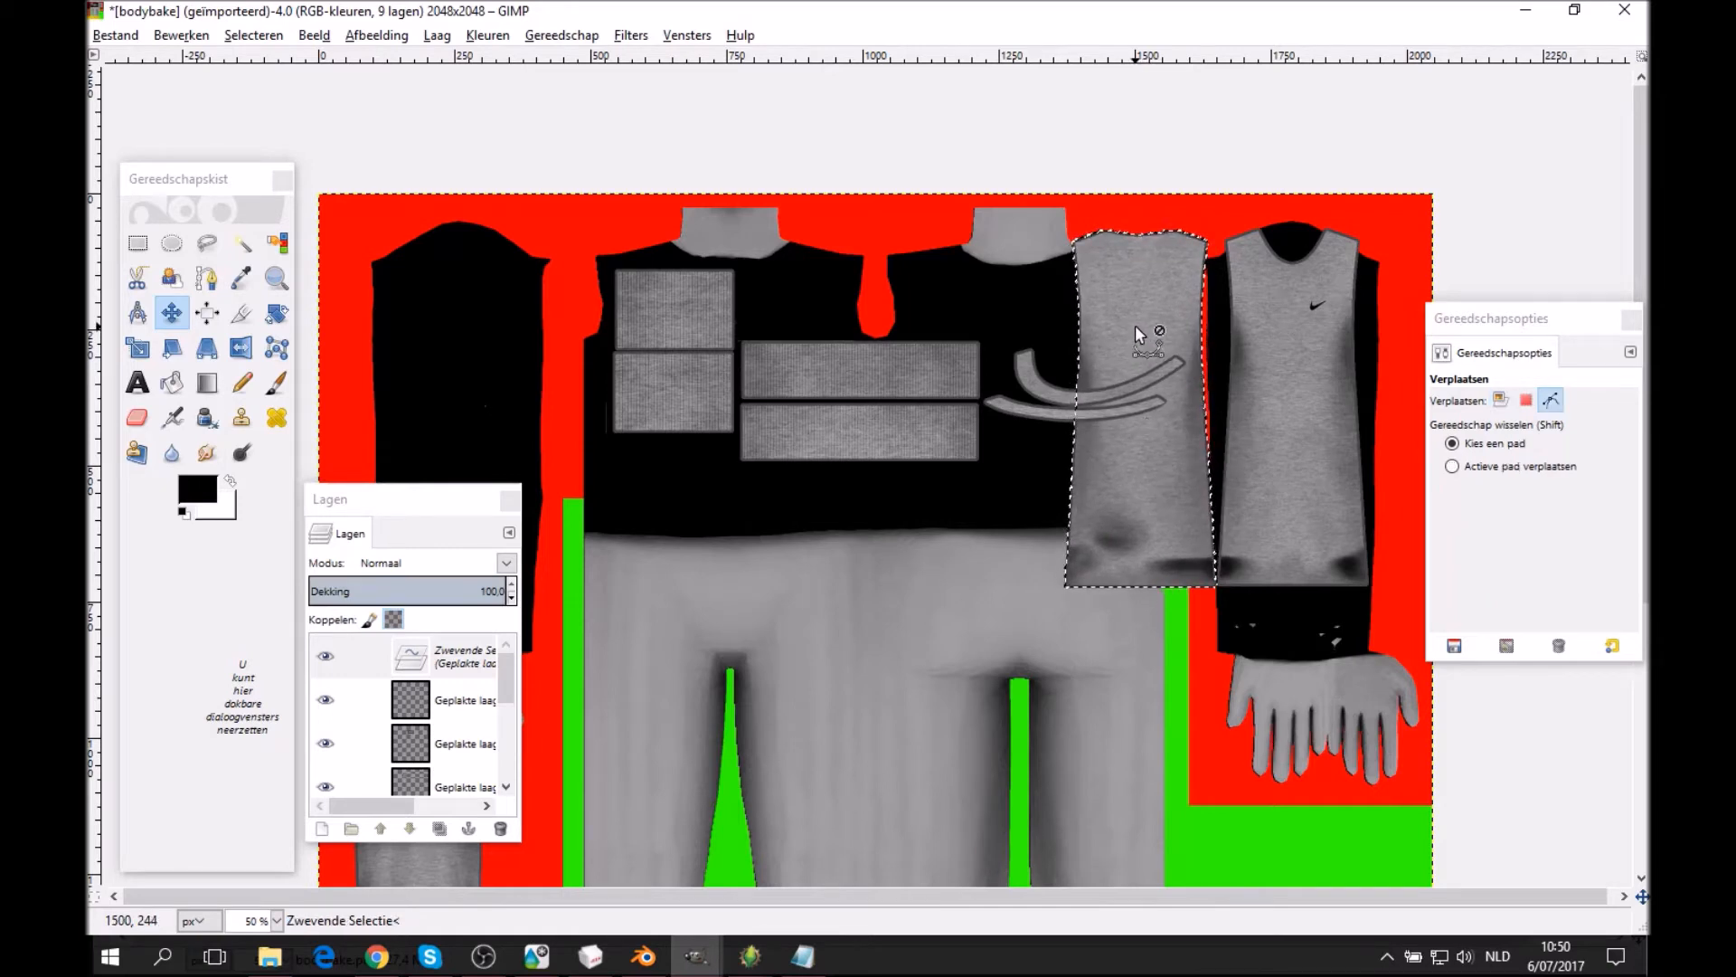
shift+drag(1130, 318, 447, 326)
middle_drag(686, 296, 792, 217)
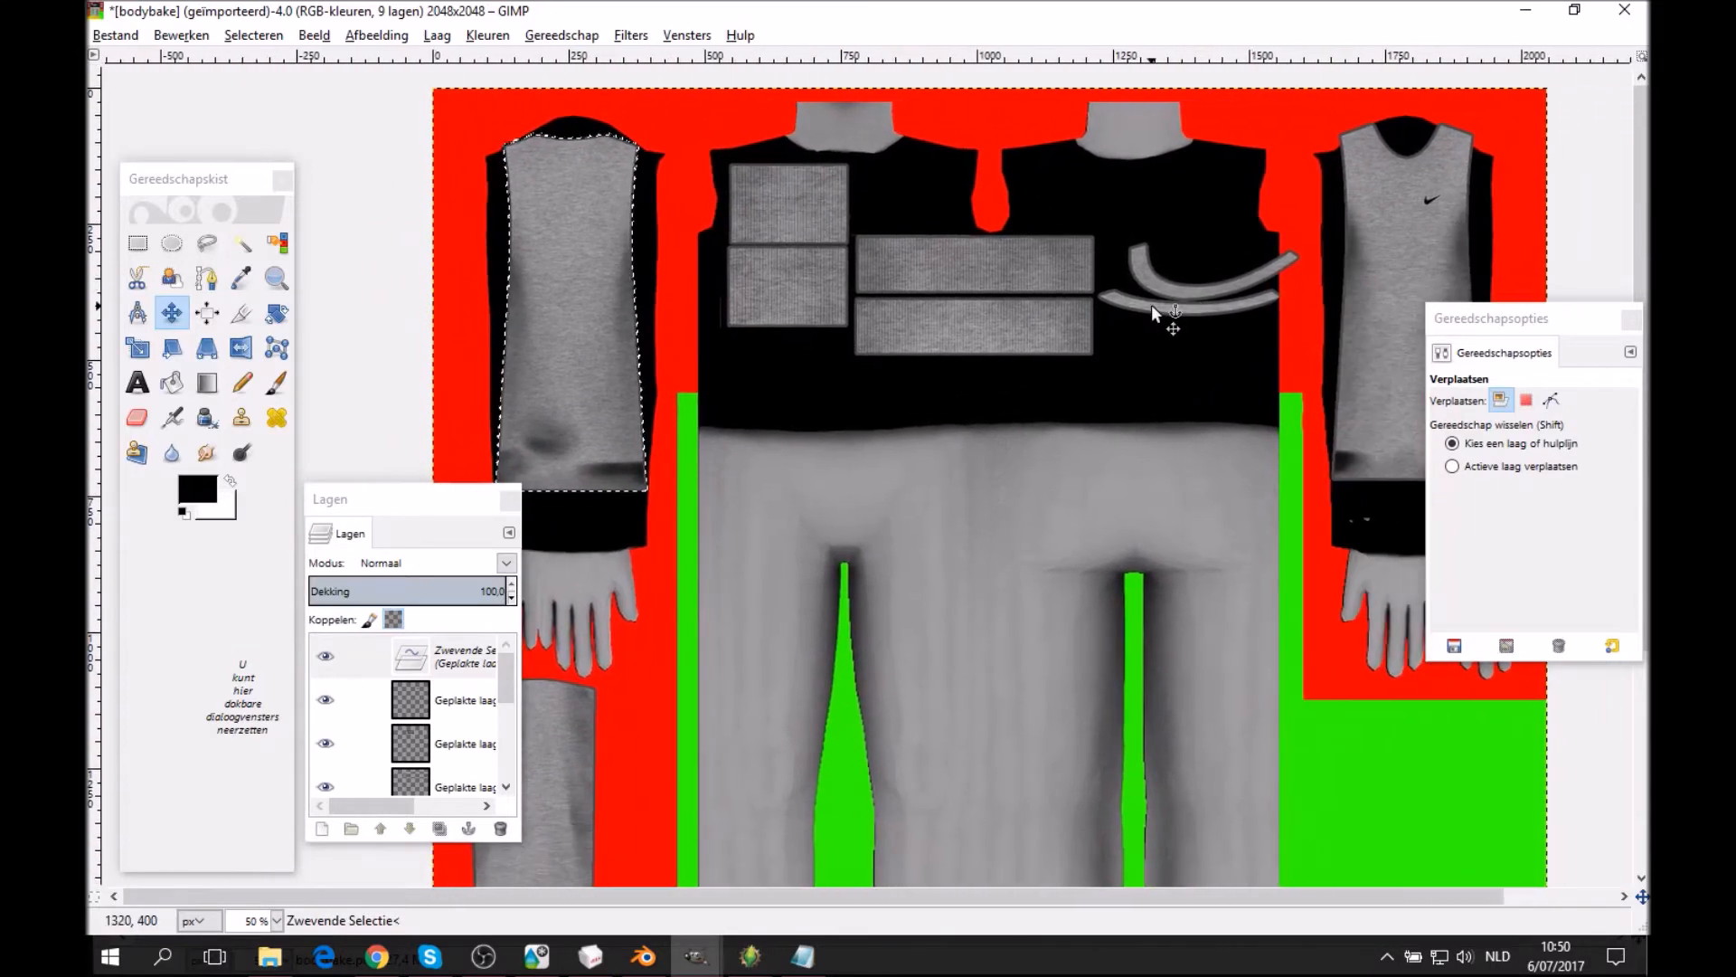
right_click(430, 664)
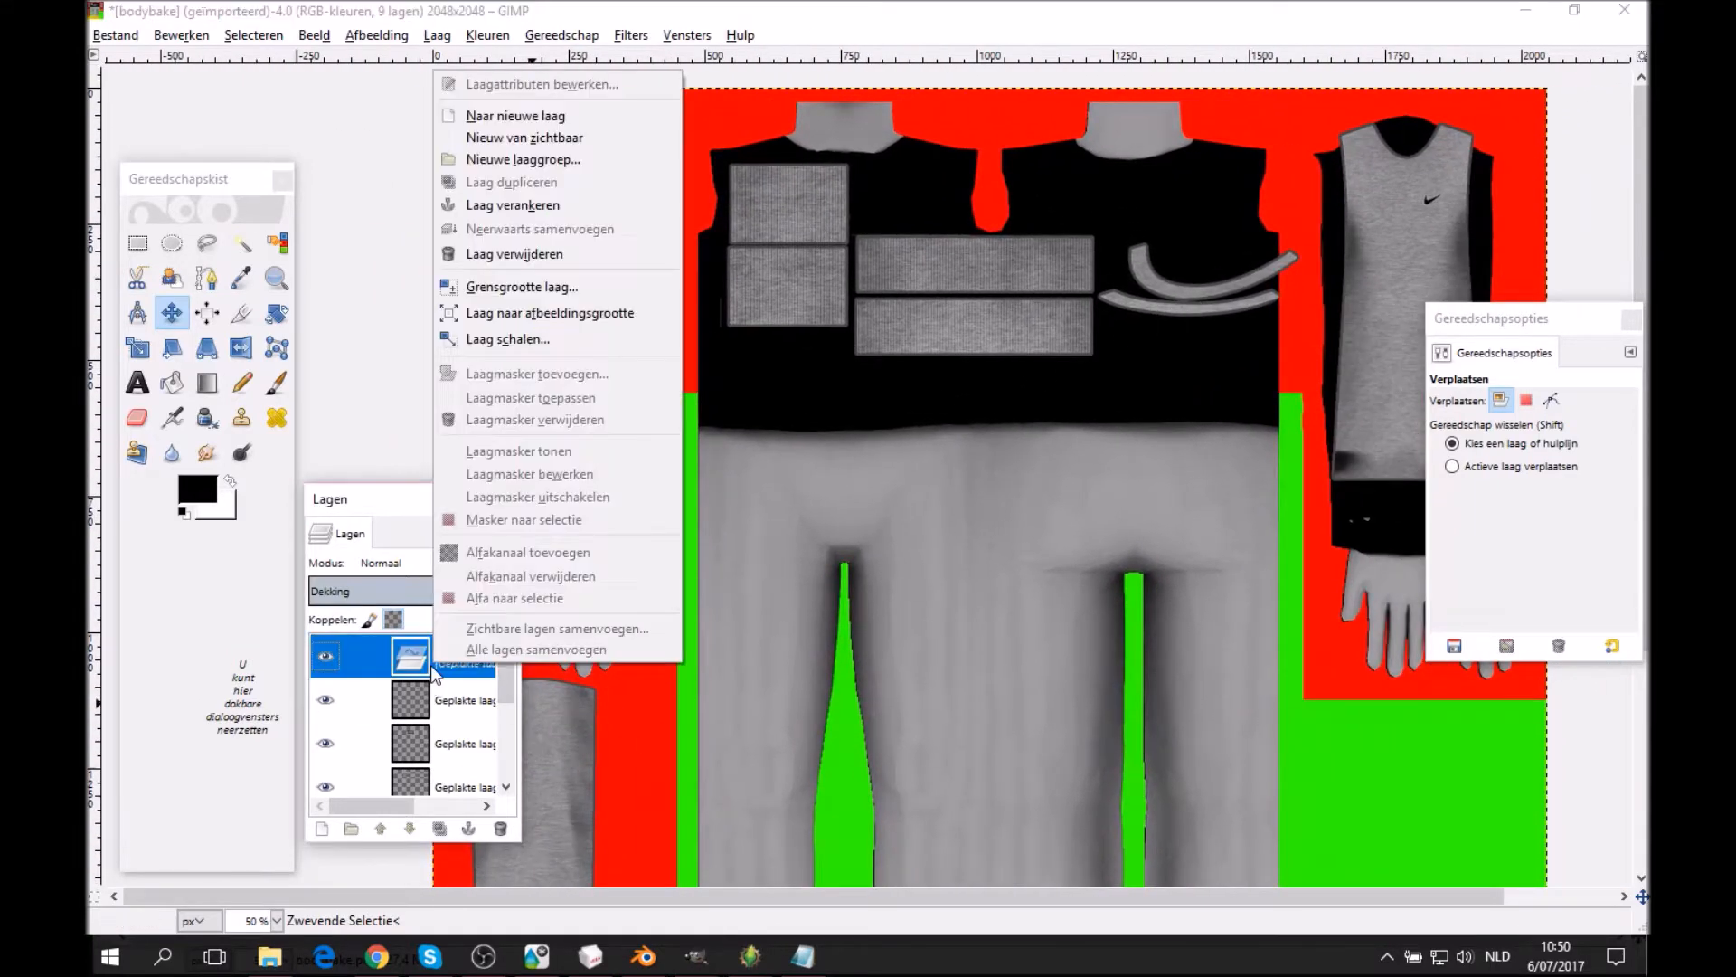
click(511, 116)
Merge the topmost pasted fabric layer down into the layer below, three times in succession.
middle_drag(941, 174, 950, 181)
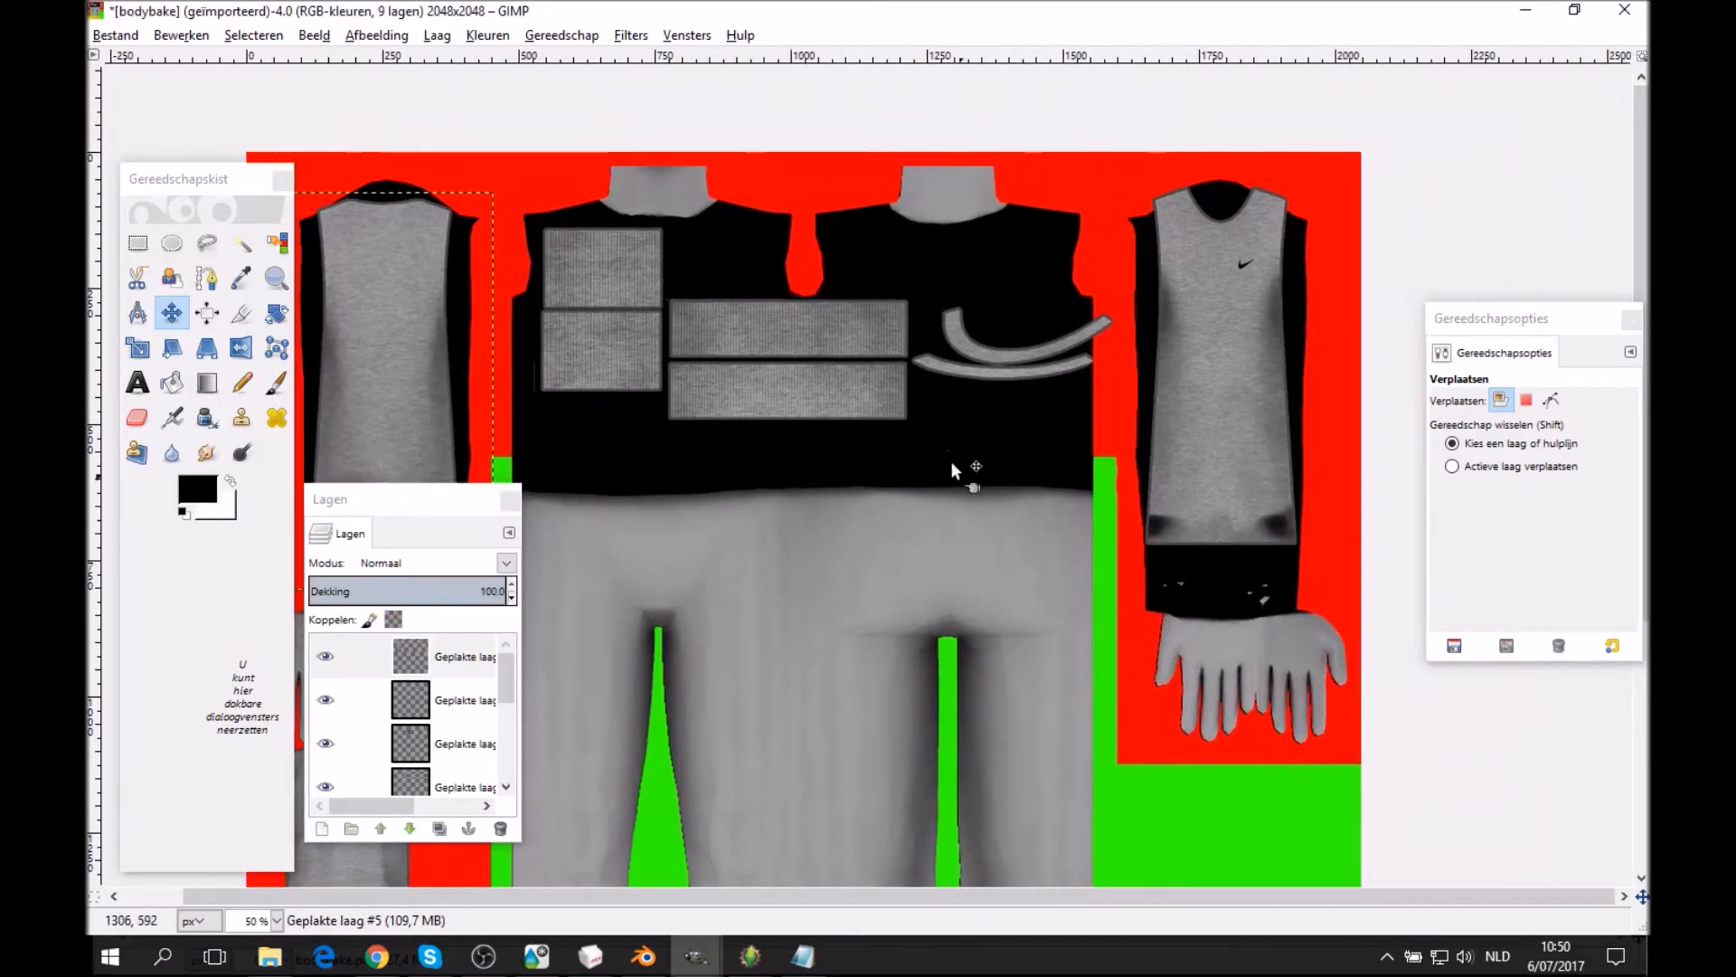
scroll(1085, 456, down, 3)
scroll(967, 475, up, 2)
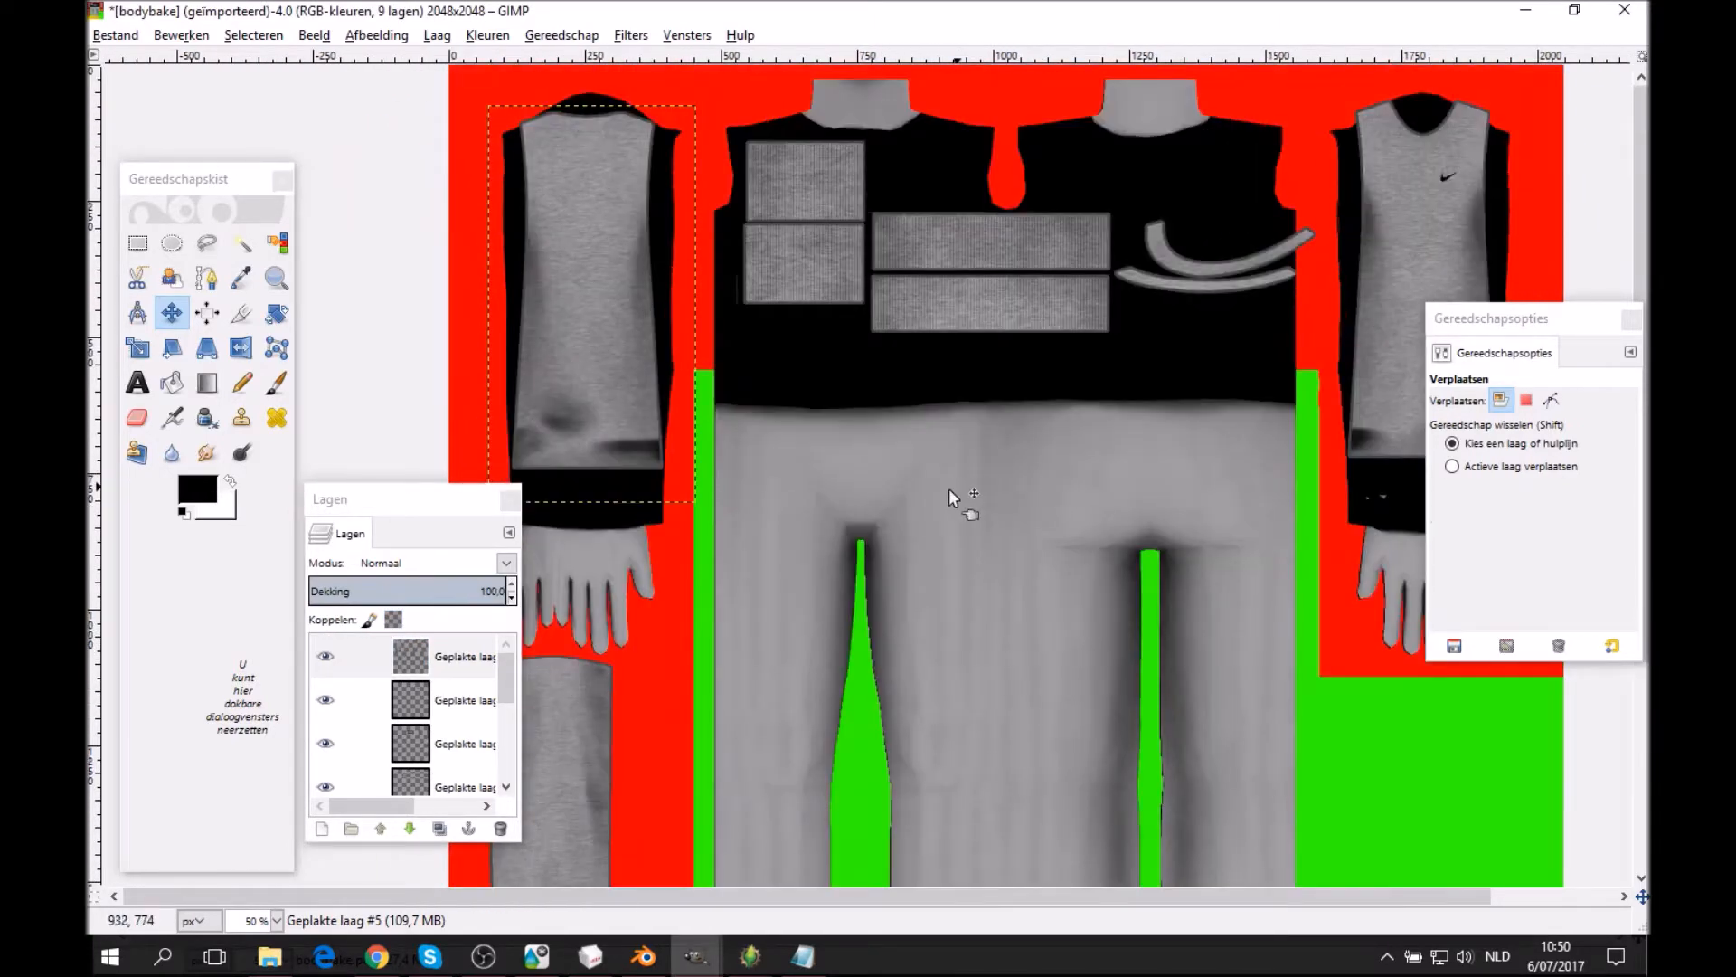
middle_drag(937, 476, 1026, 541)
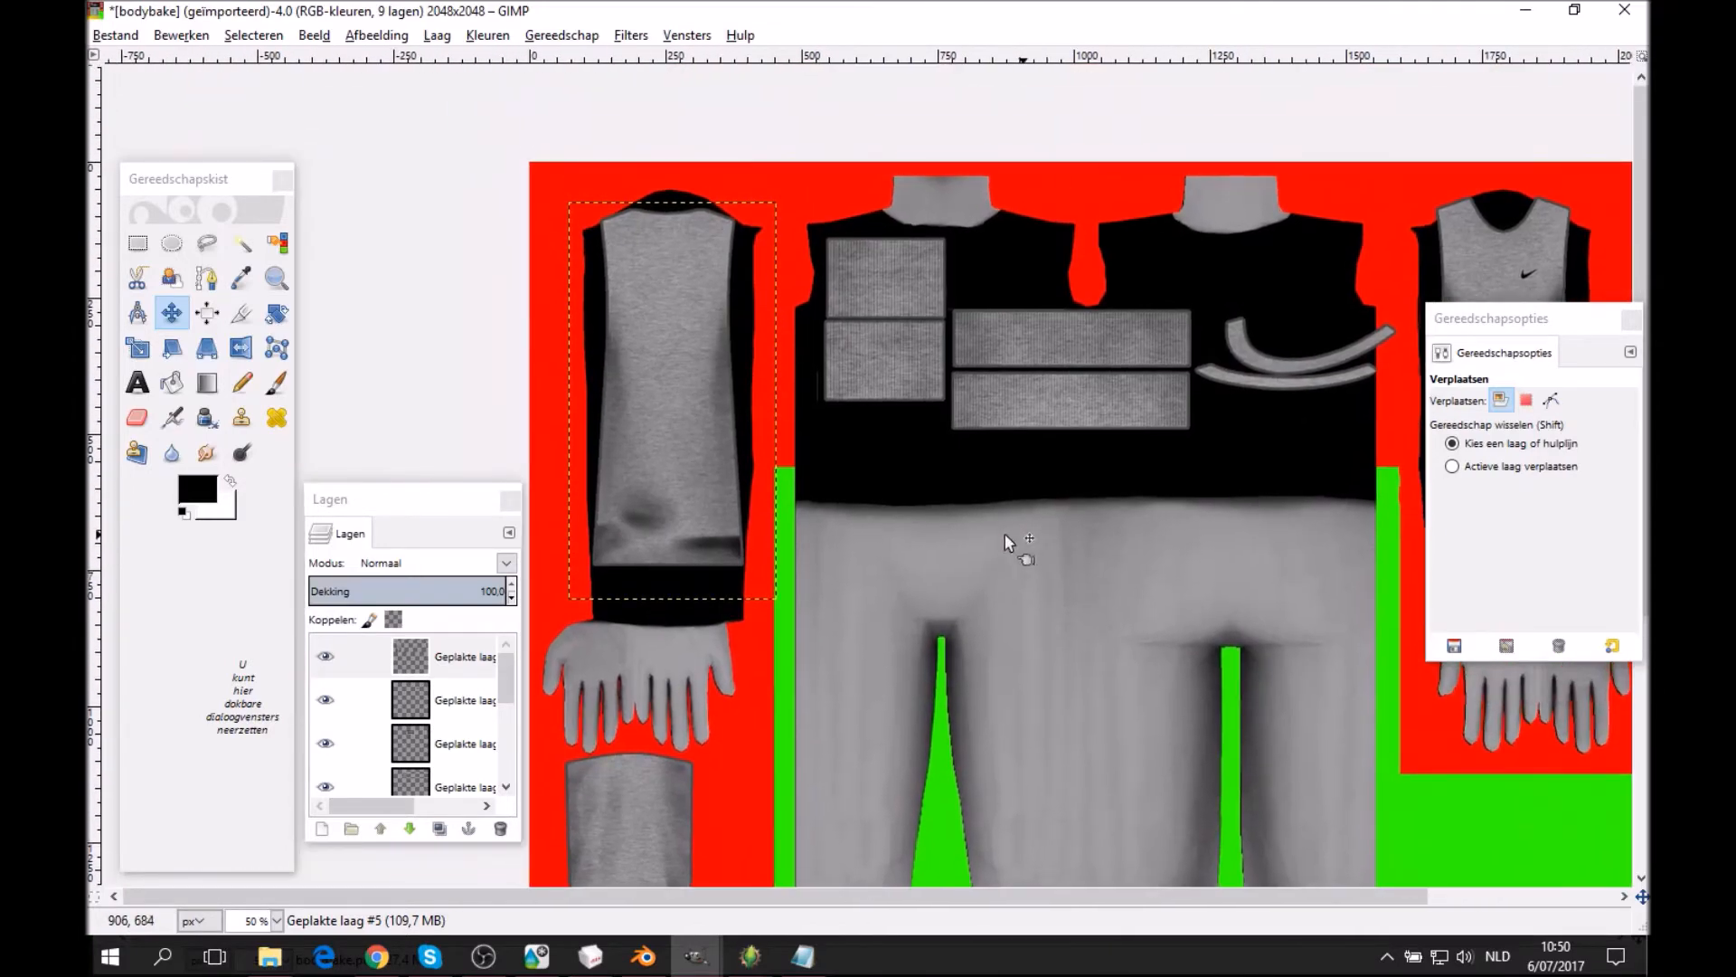
right_click(467, 666)
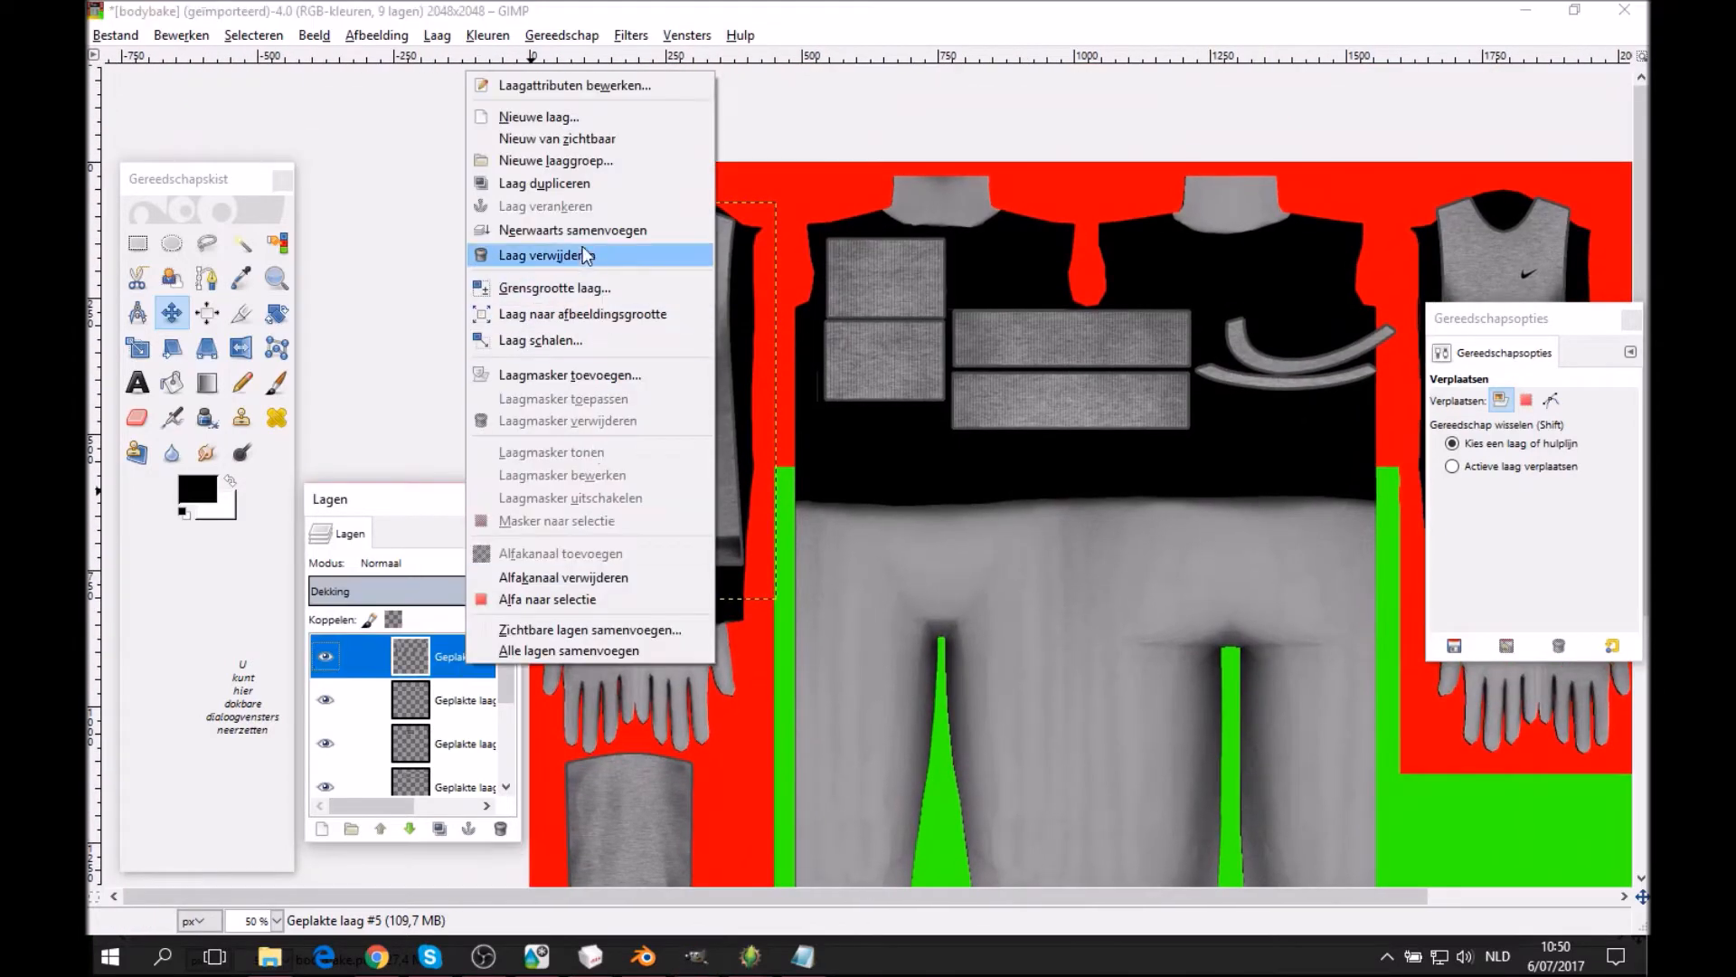
click(583, 249)
right_click(468, 663)
click(602, 212)
right_click(469, 653)
click(598, 217)
Merge the remaining pasted fabric layers down into a single layer above originalmulti, toggling visibility to check its contents.
middle_drag(700, 527, 702, 347)
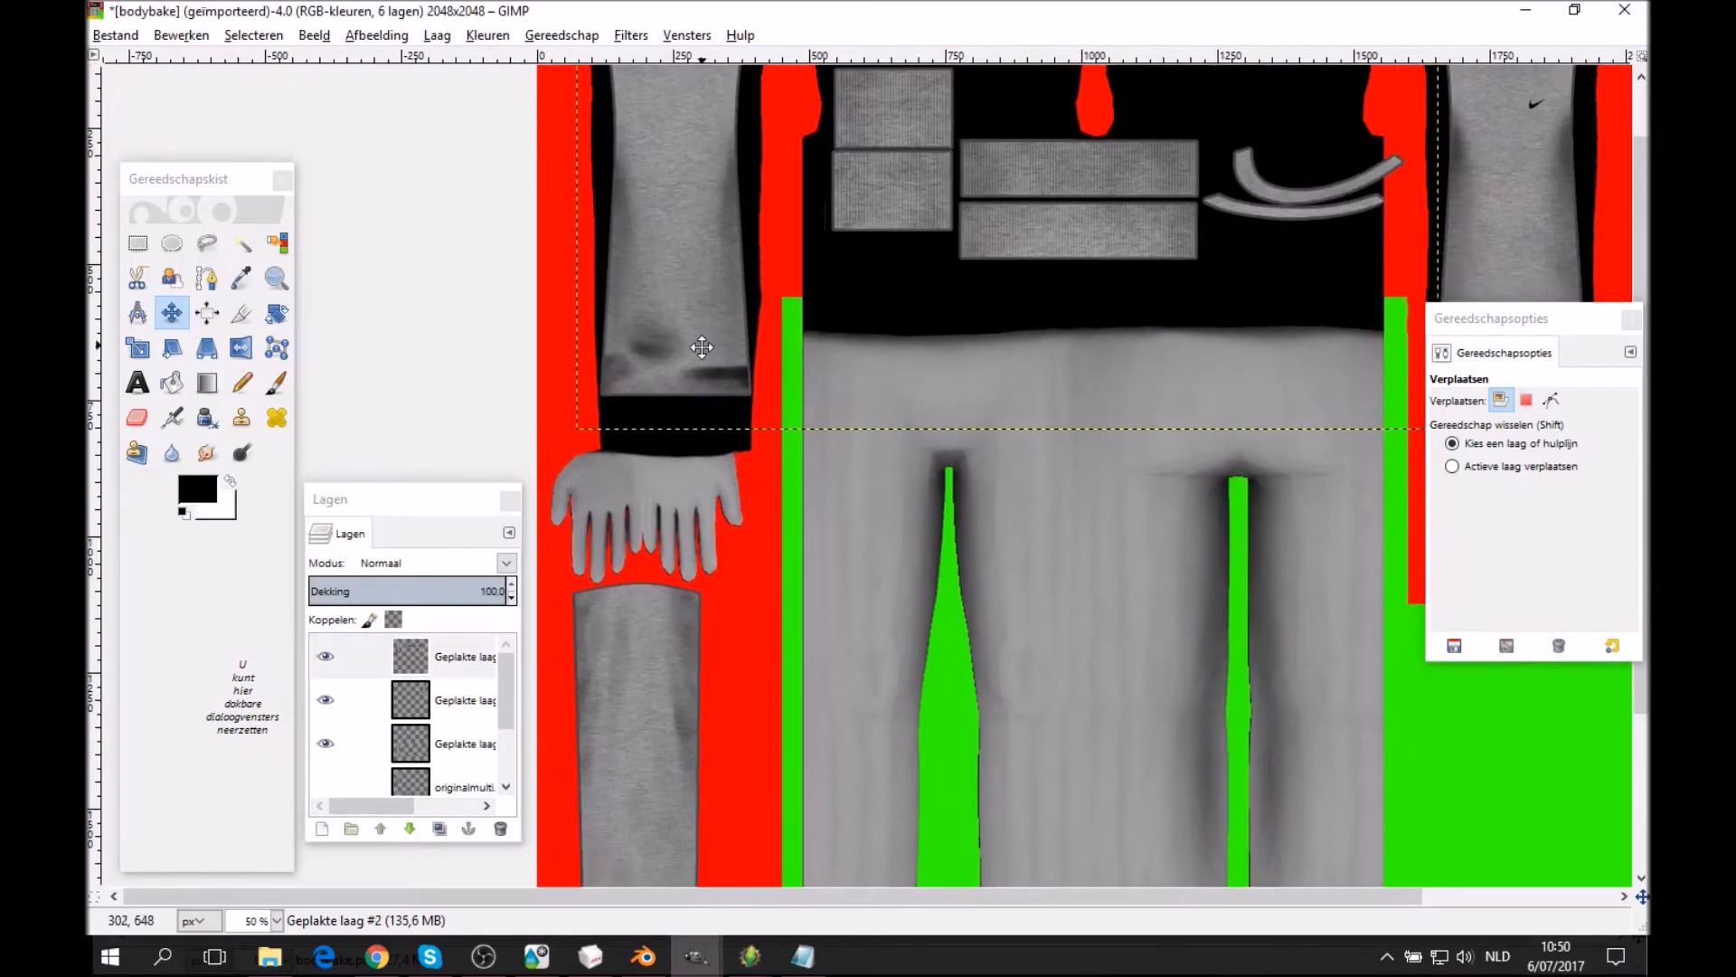
click(456, 660)
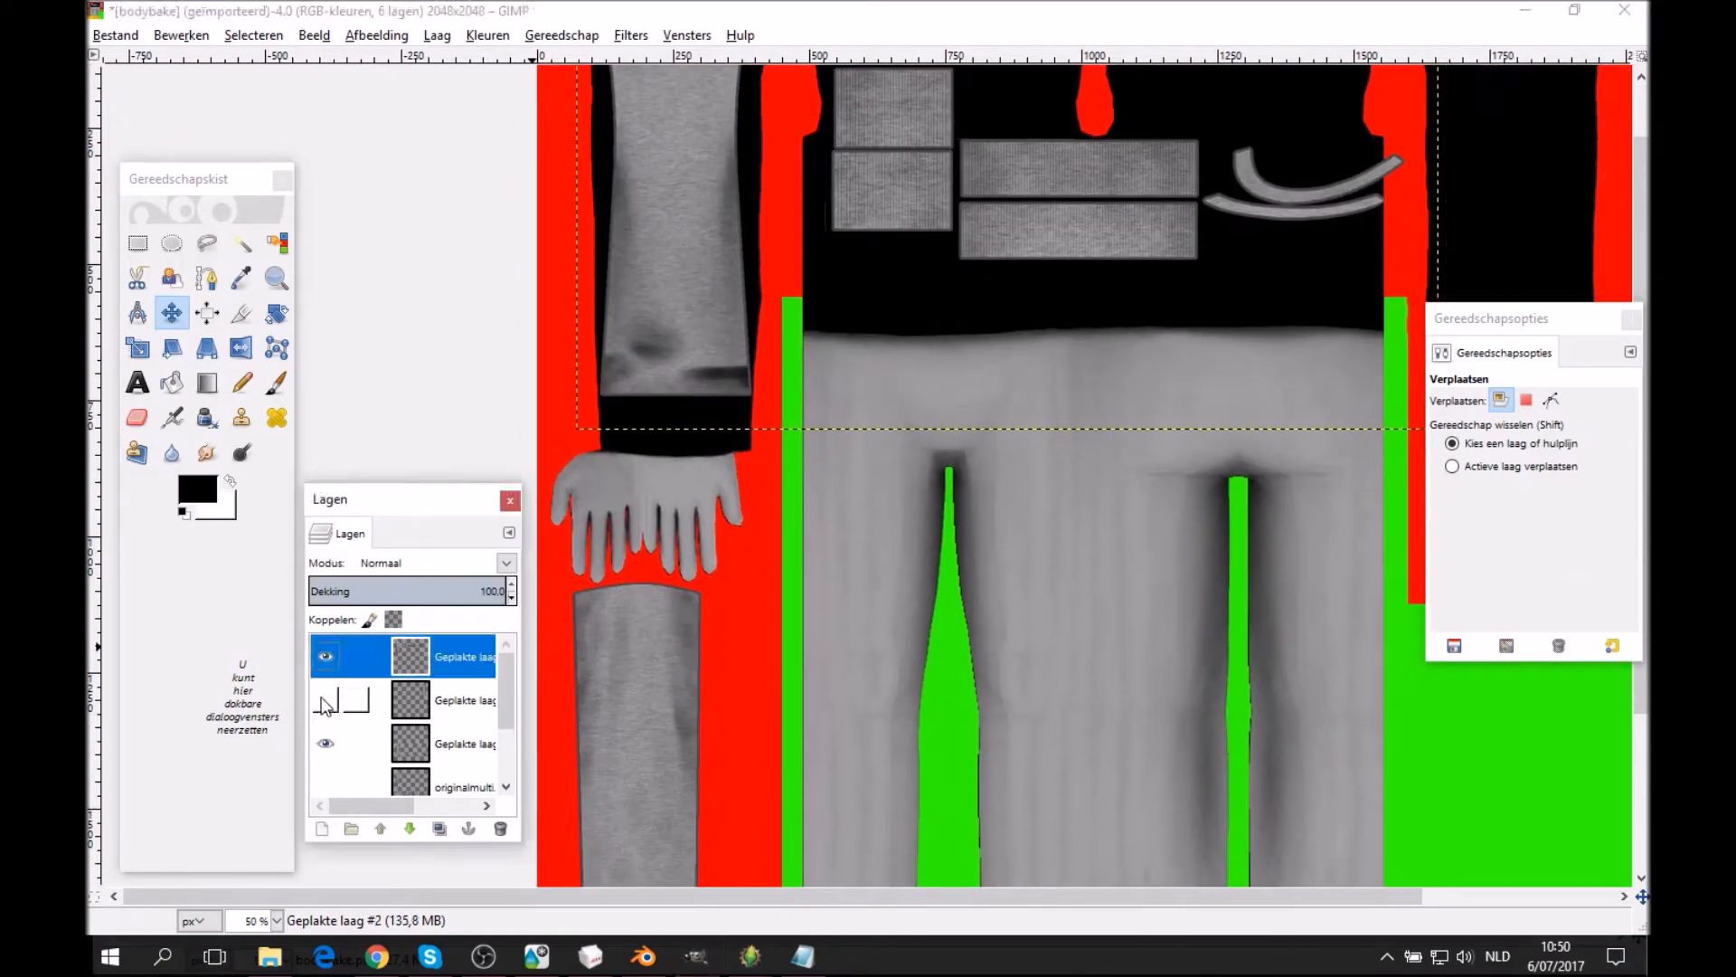
right_click(468, 668)
click(618, 237)
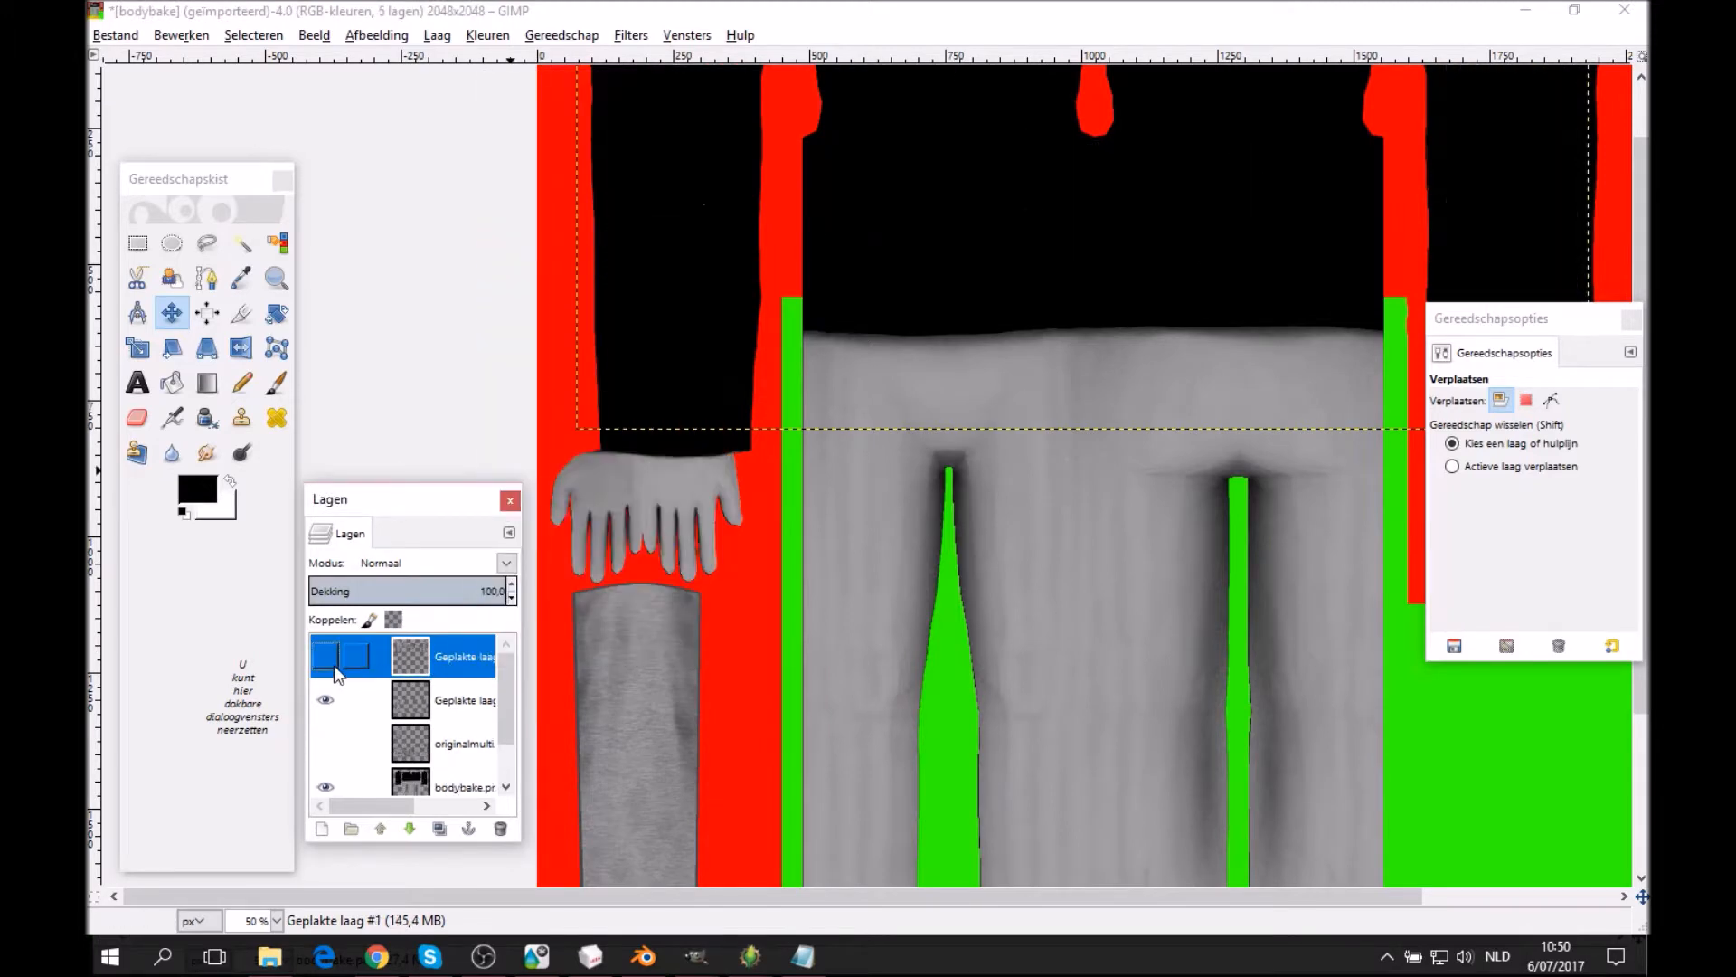
right_click(445, 637)
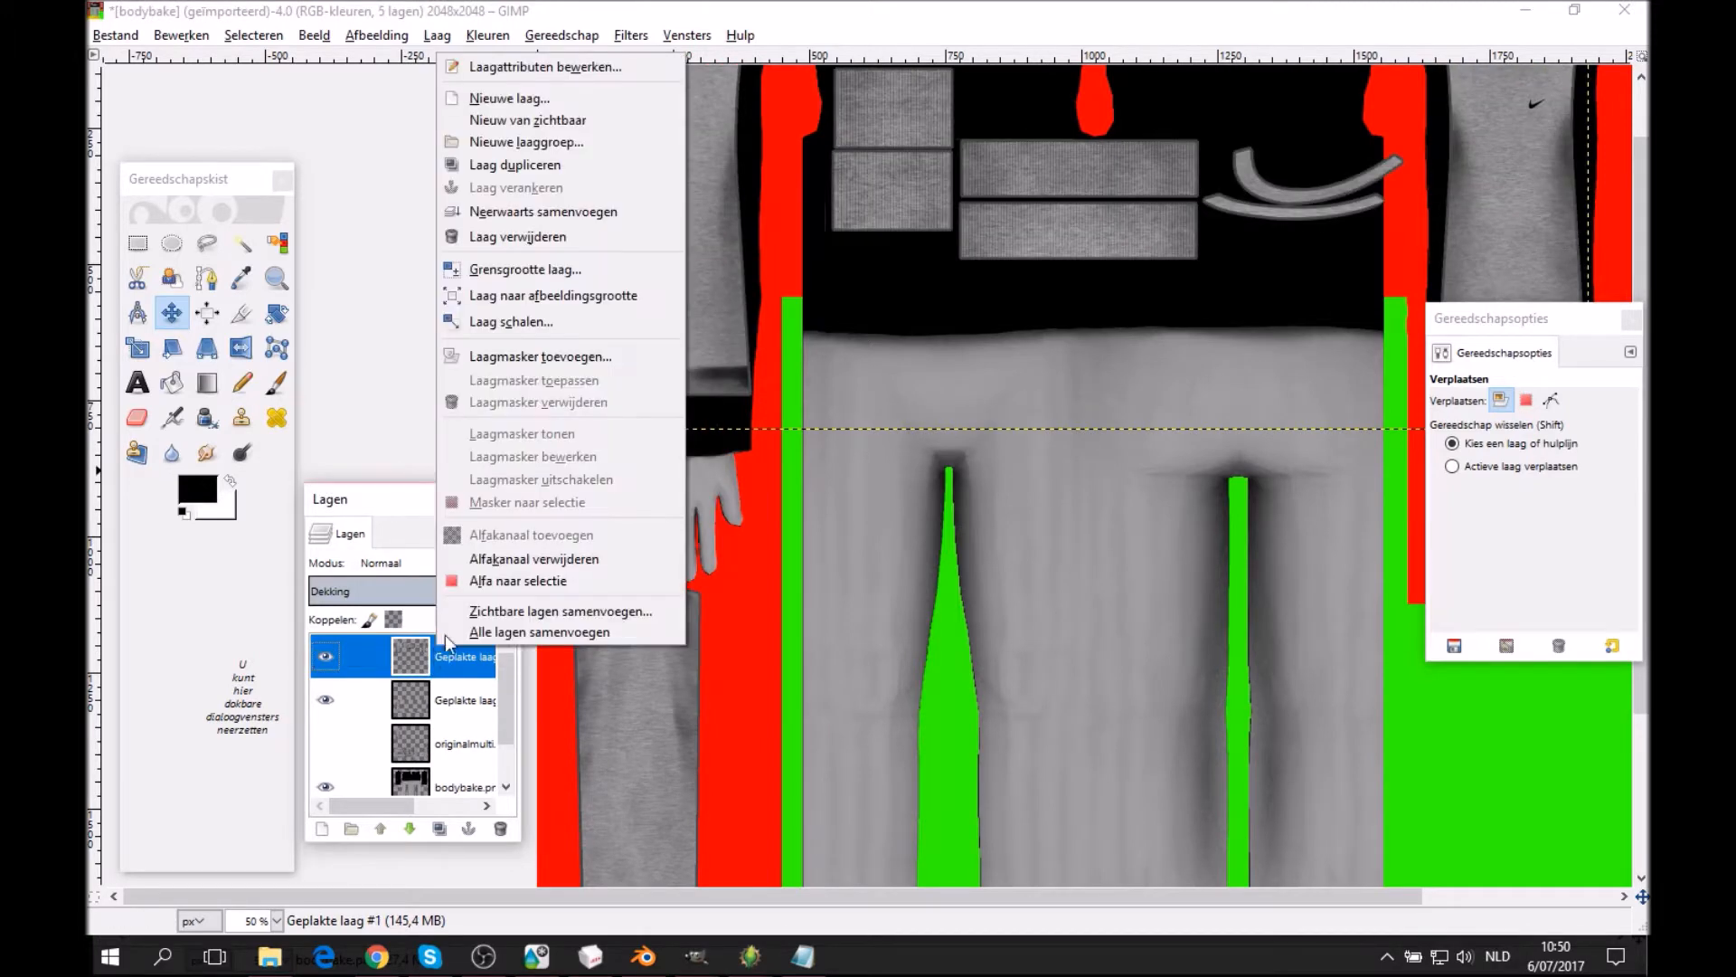
click(551, 210)
click(330, 653)
click(331, 653)
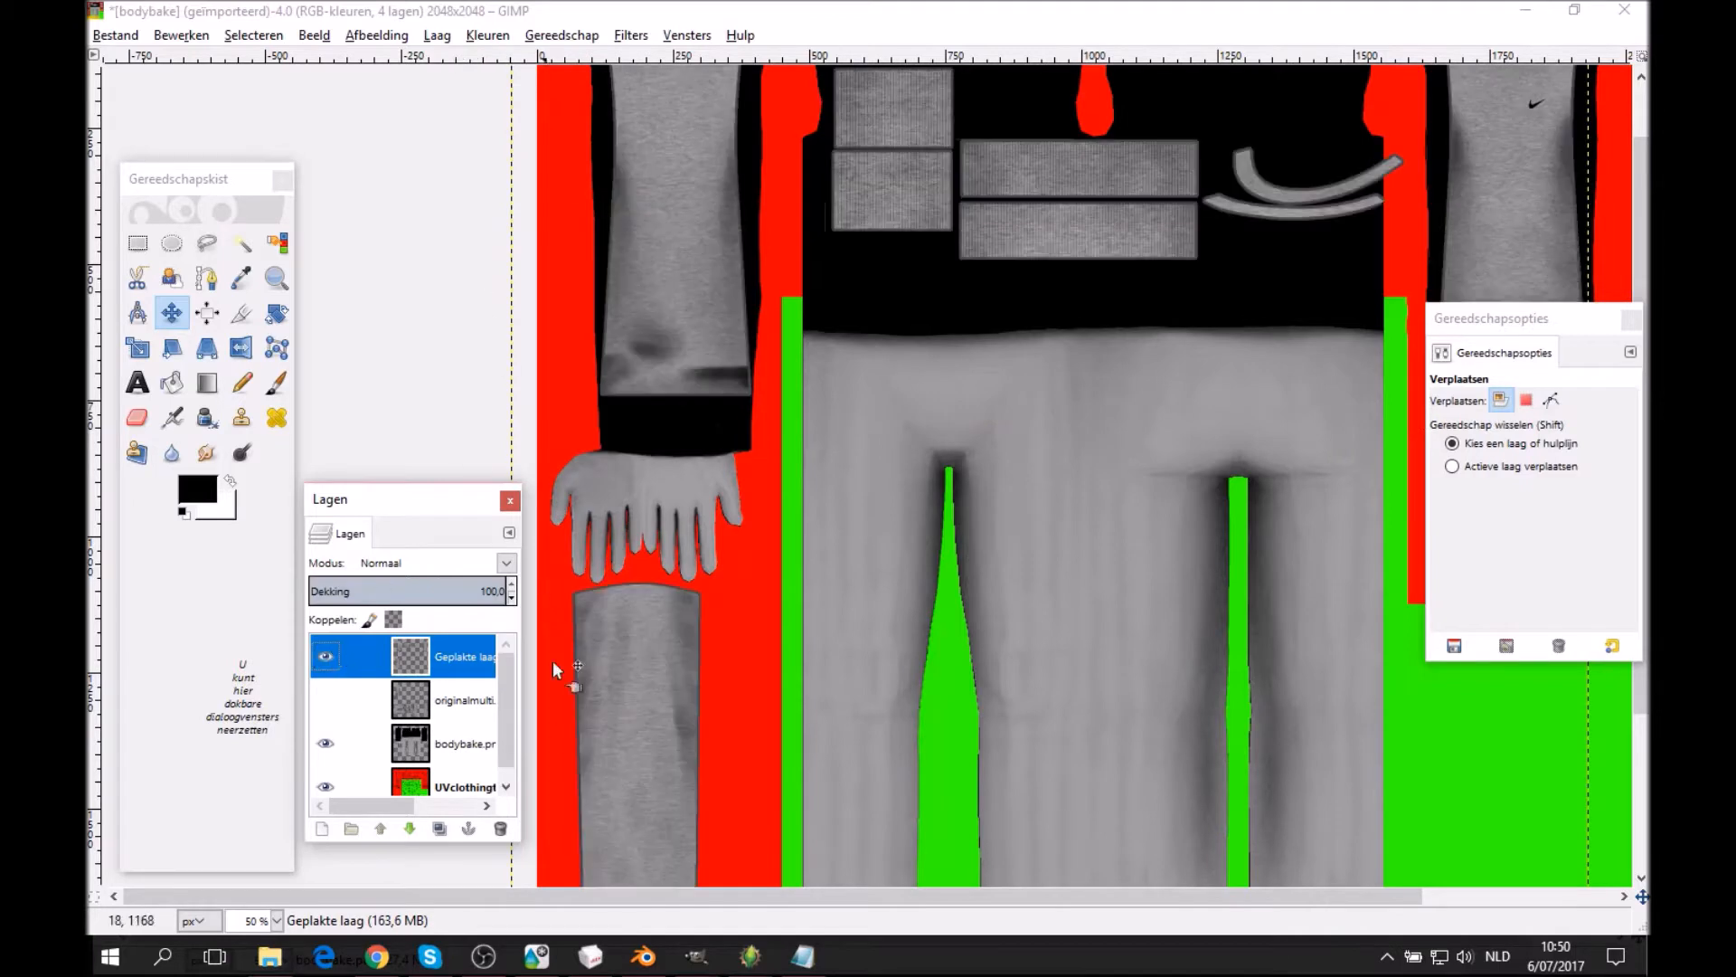
Resize the merged fabric layer to the image size and hide the bodybake and UV clothing layers.
right_click(472, 658)
click(622, 309)
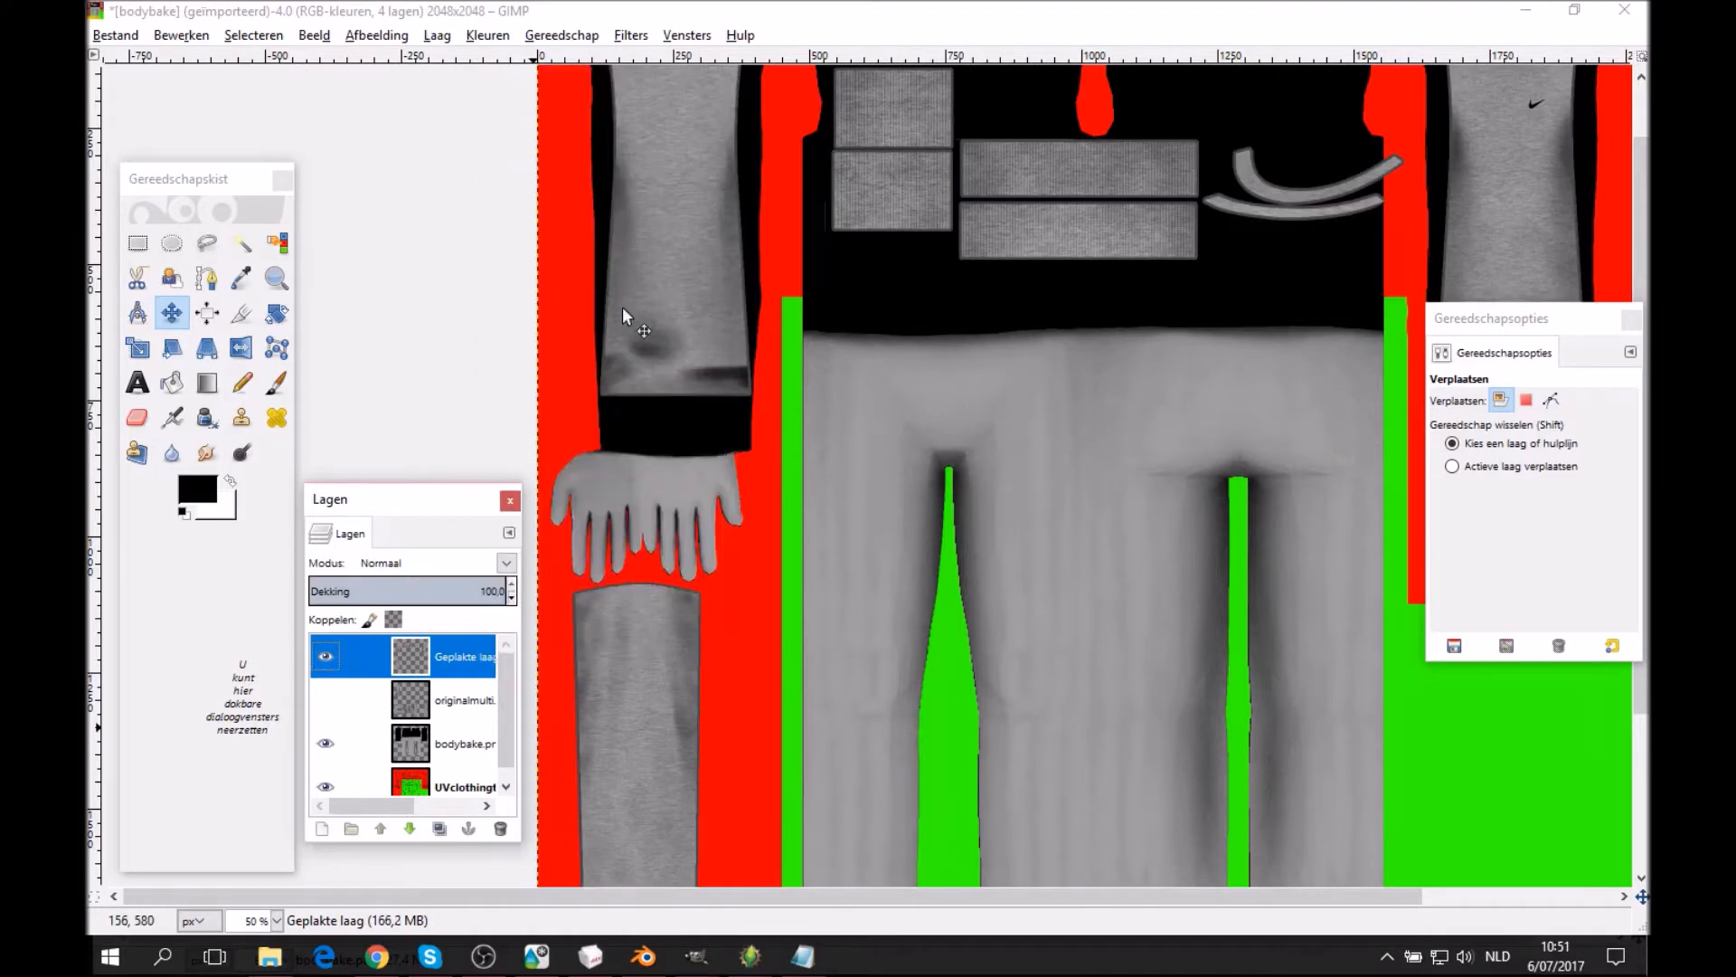
mouse_move(622, 308)
middle_down()
mouse_move(915, 694)
mouse_move(599, 316)
middle_up()
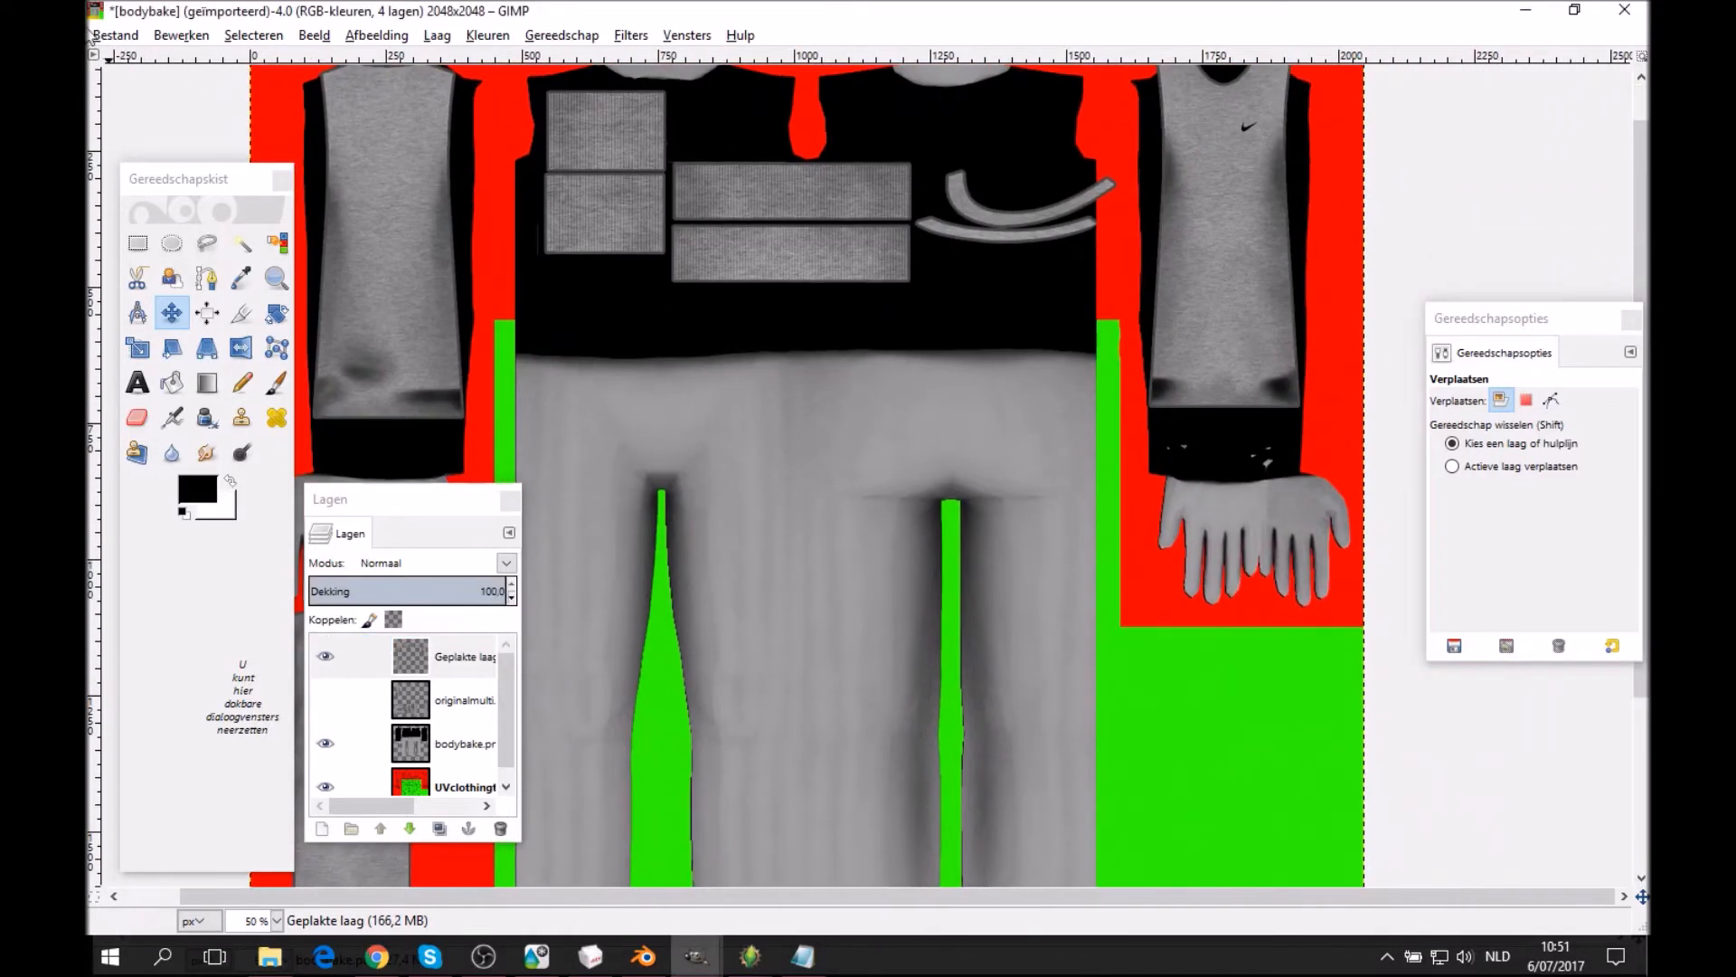
click(325, 743)
click(324, 785)
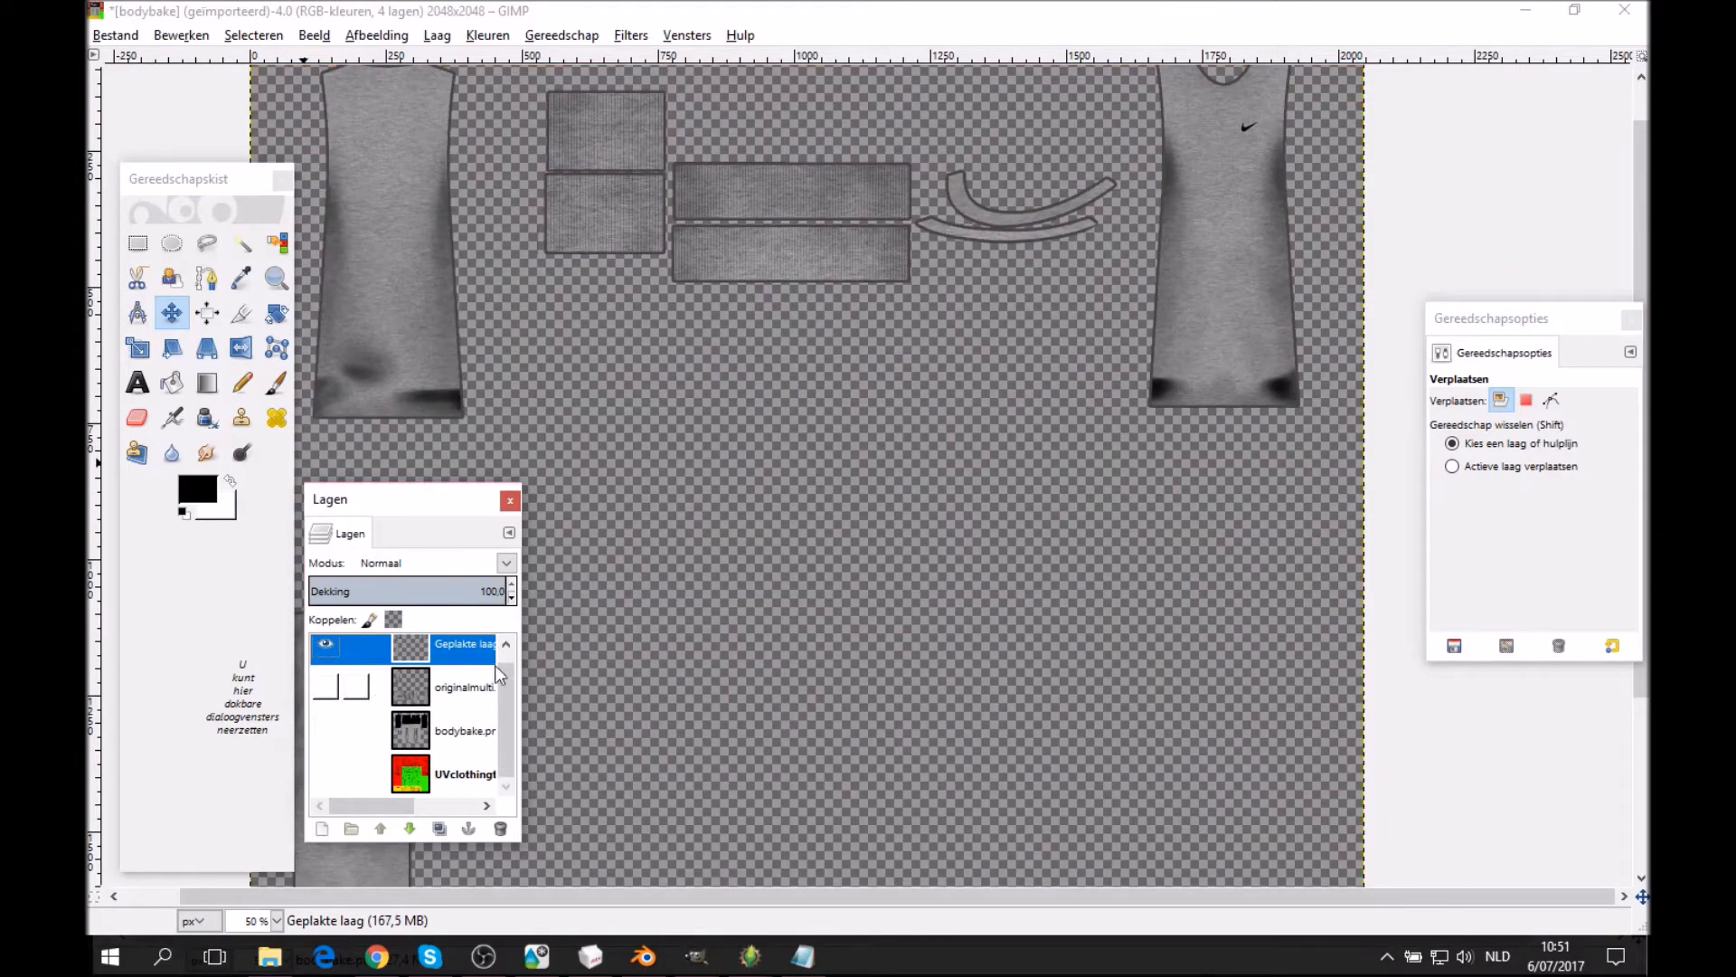
scroll(443, 688, up, 1)
Export the image as Multiplier.dds in the ts4conversion folder with BC3 / DXT5 compression.
click(122, 35)
click(135, 331)
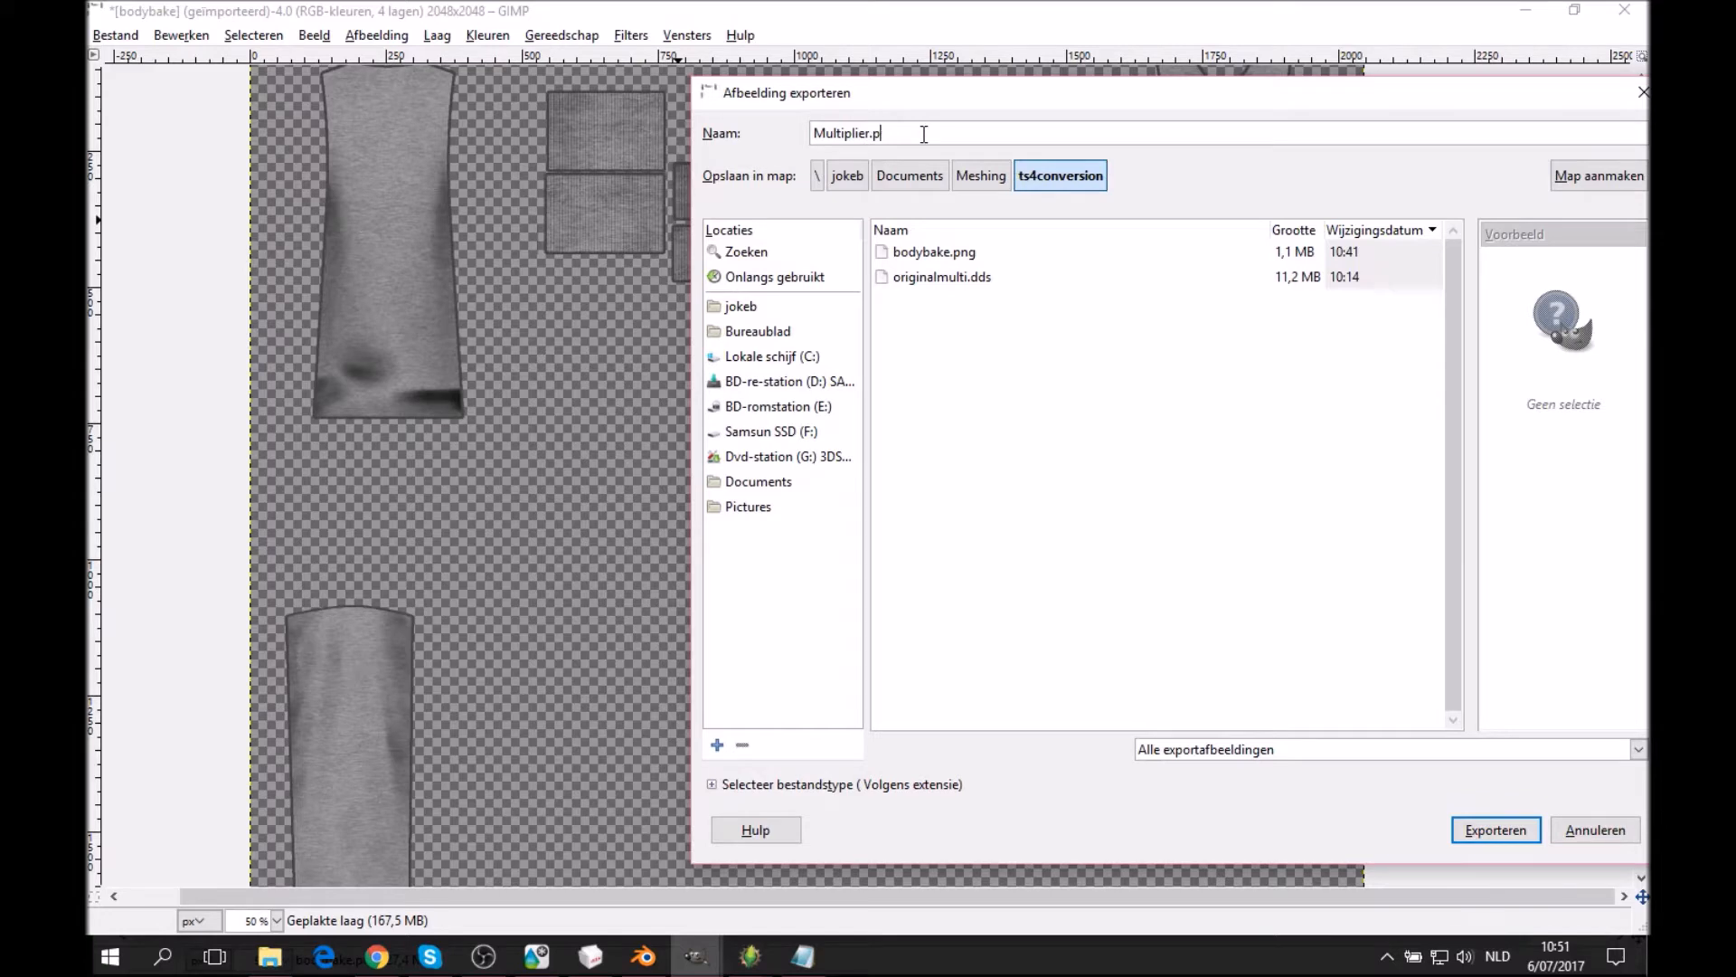
key(Return)
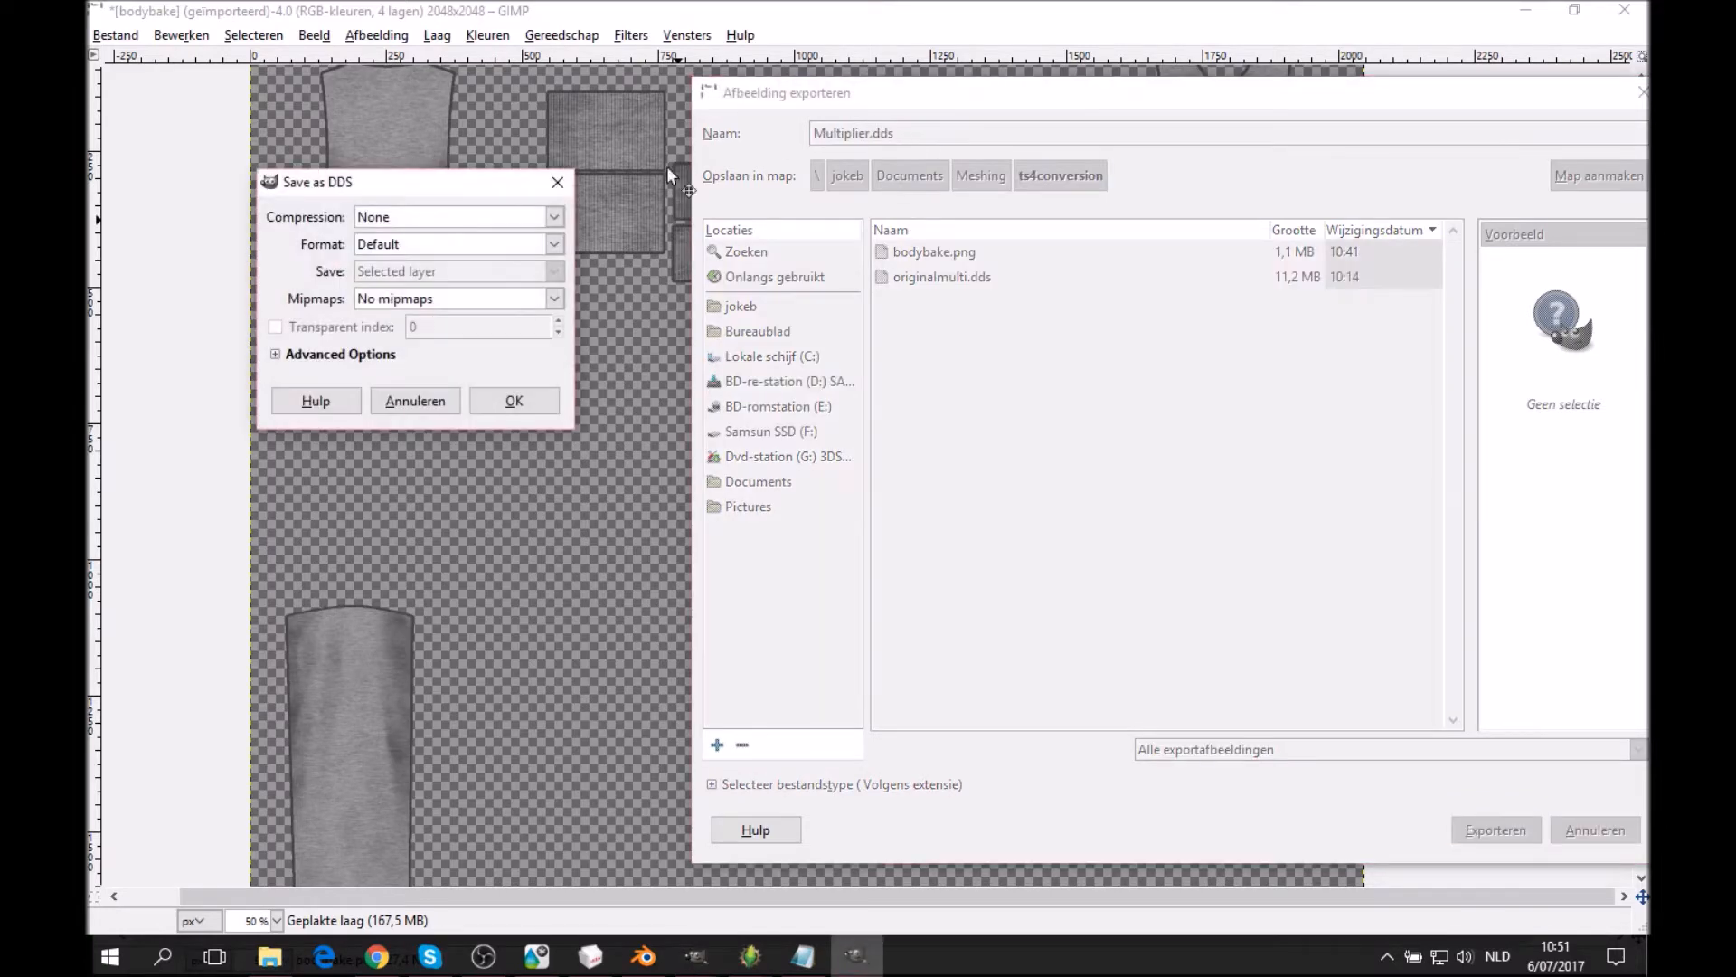
click(457, 220)
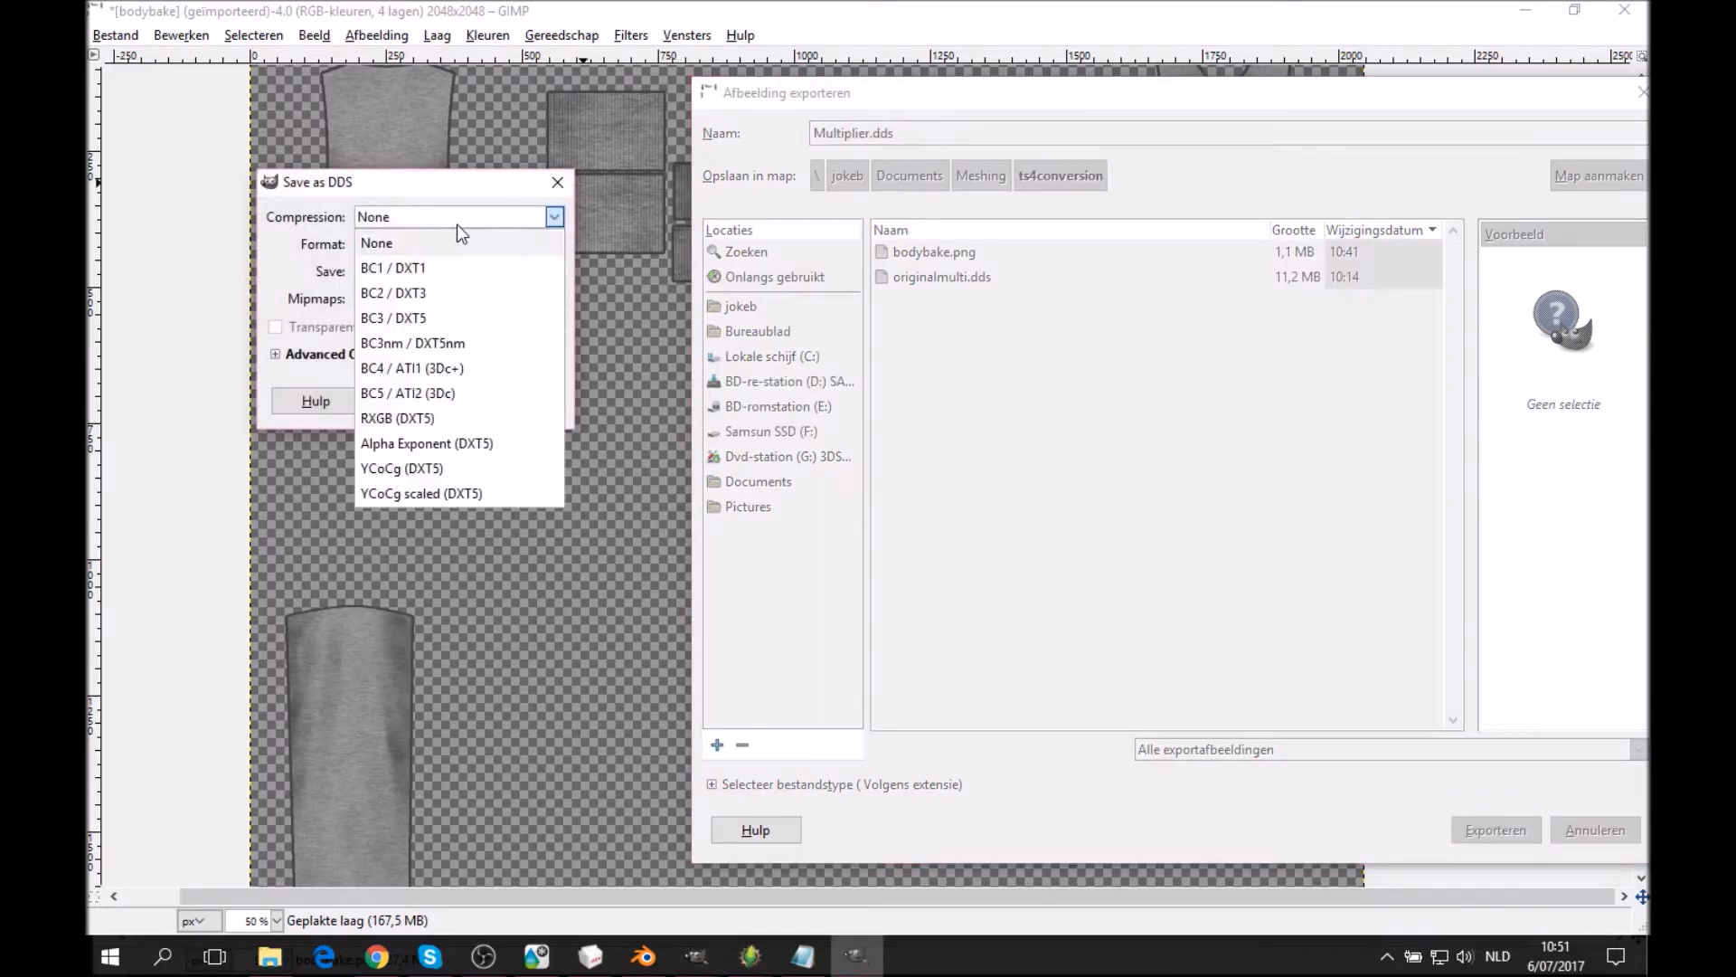
click(418, 318)
click(514, 401)
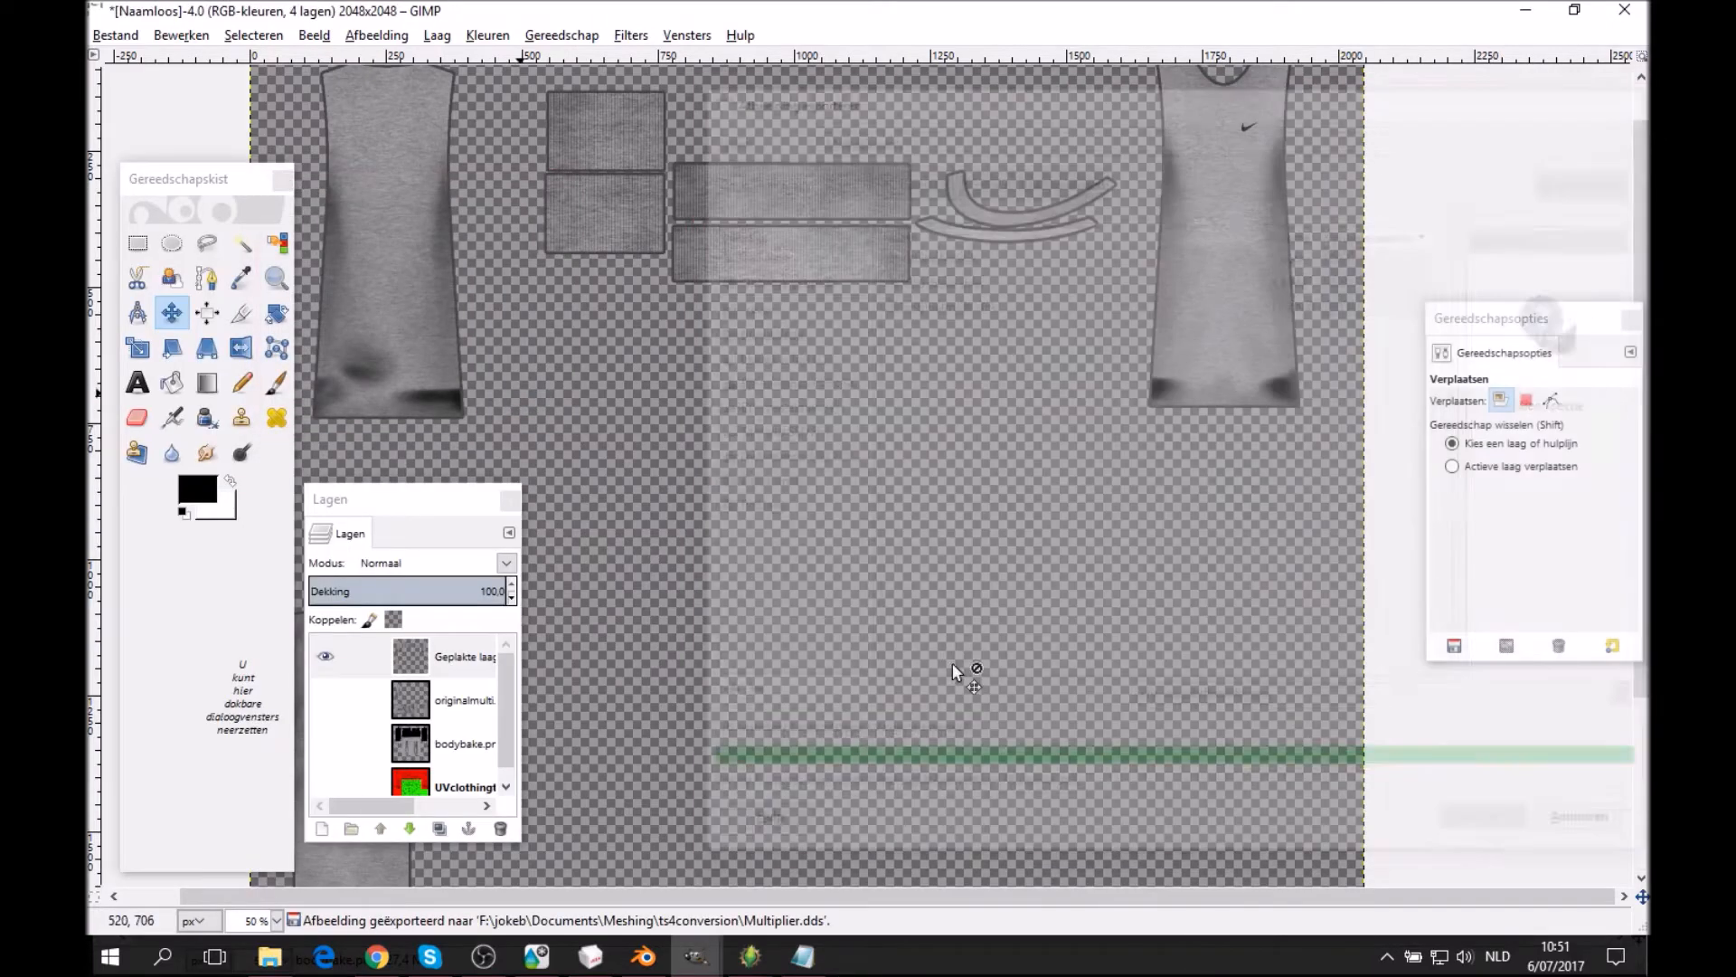
Switch to Blender and put the Group0 sweater mesh in Edit Mode with all of its geometry selected.
click(643, 955)
middle_drag(641, 563, 746, 525)
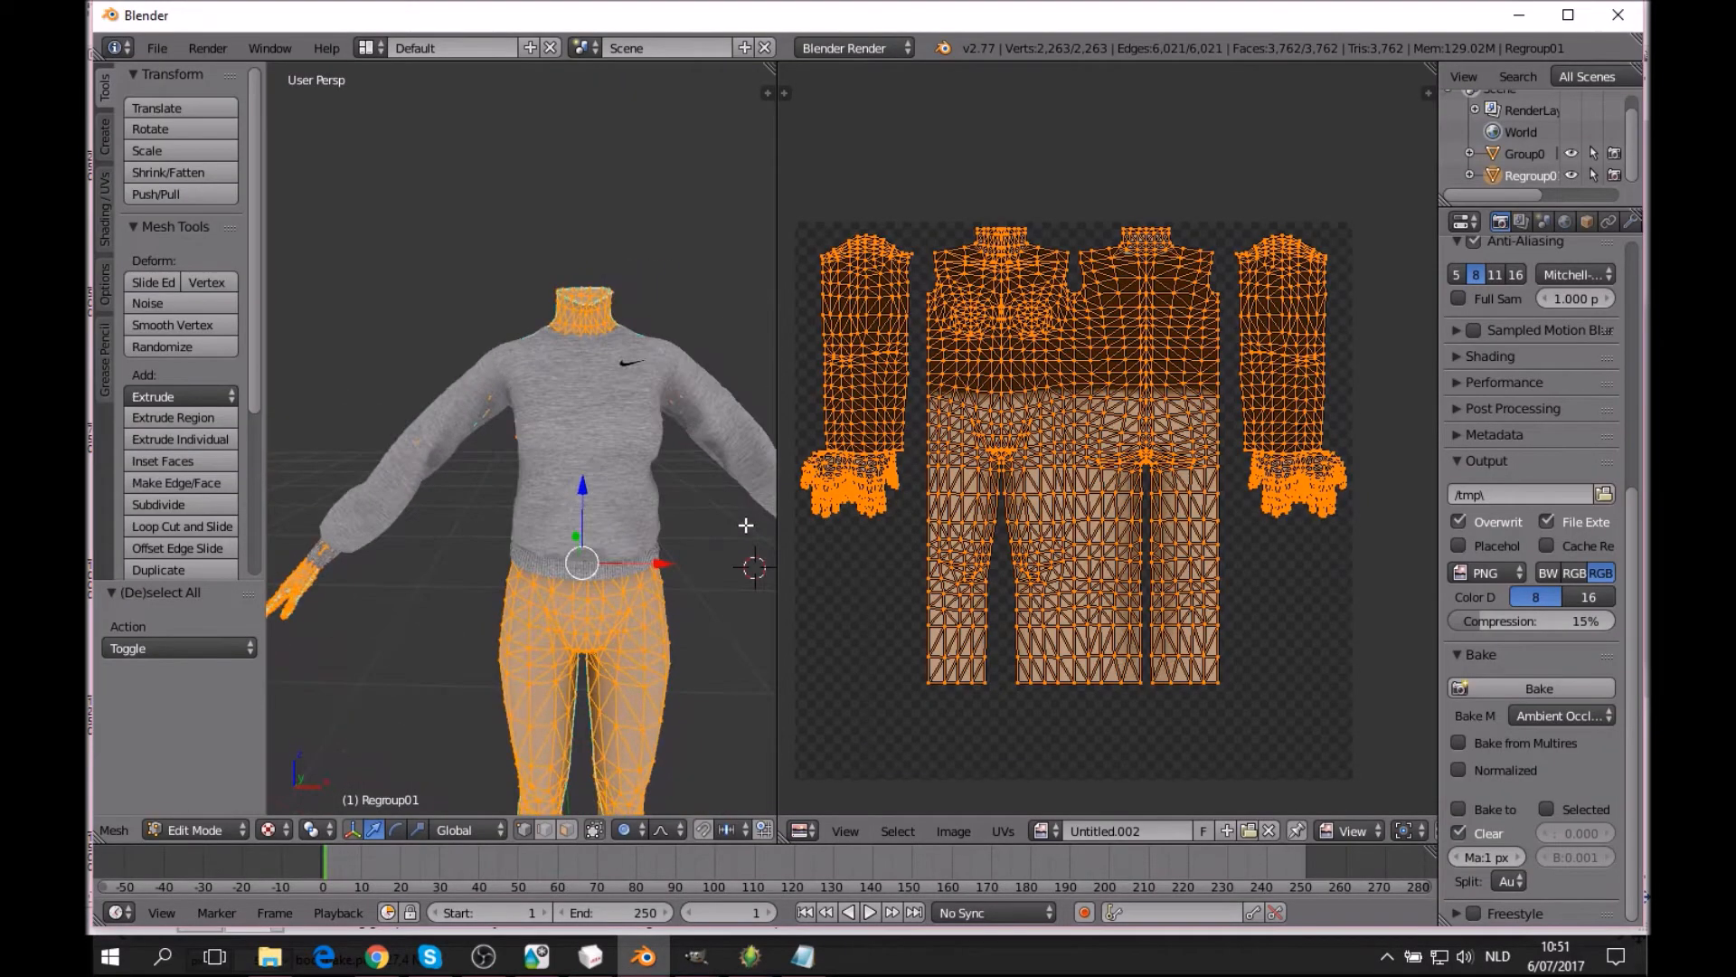
click(1524, 154)
click(199, 830)
click(237, 769)
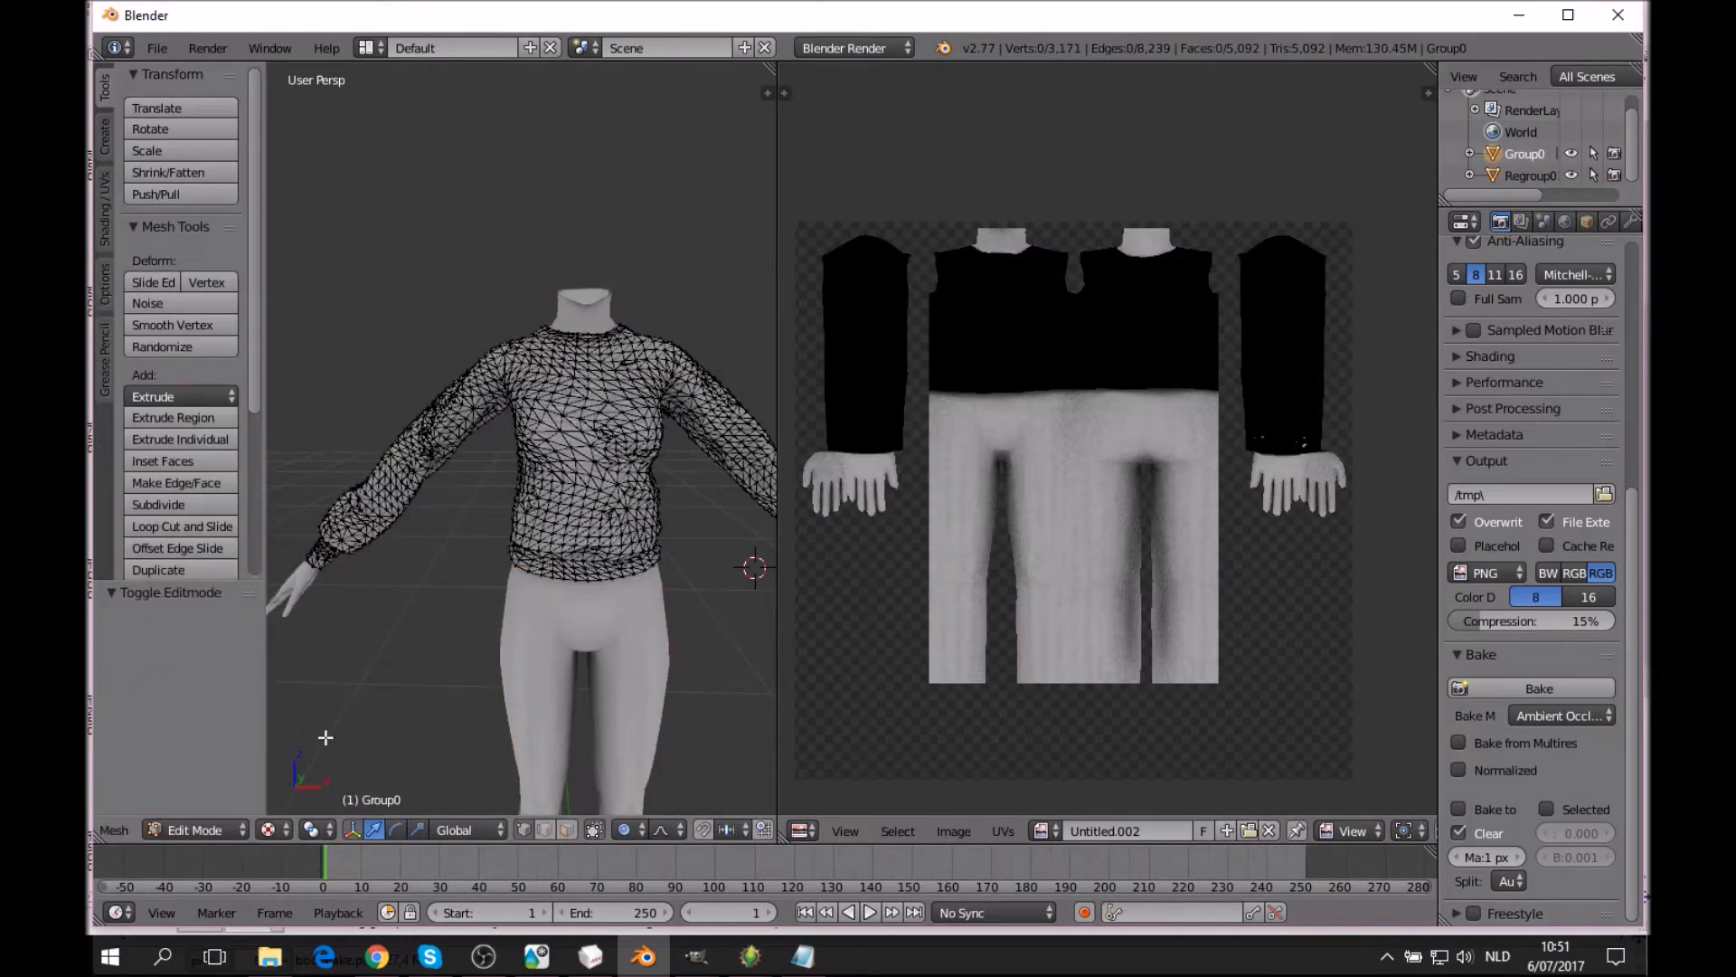
scroll(572, 566, up, 1)
key(a)
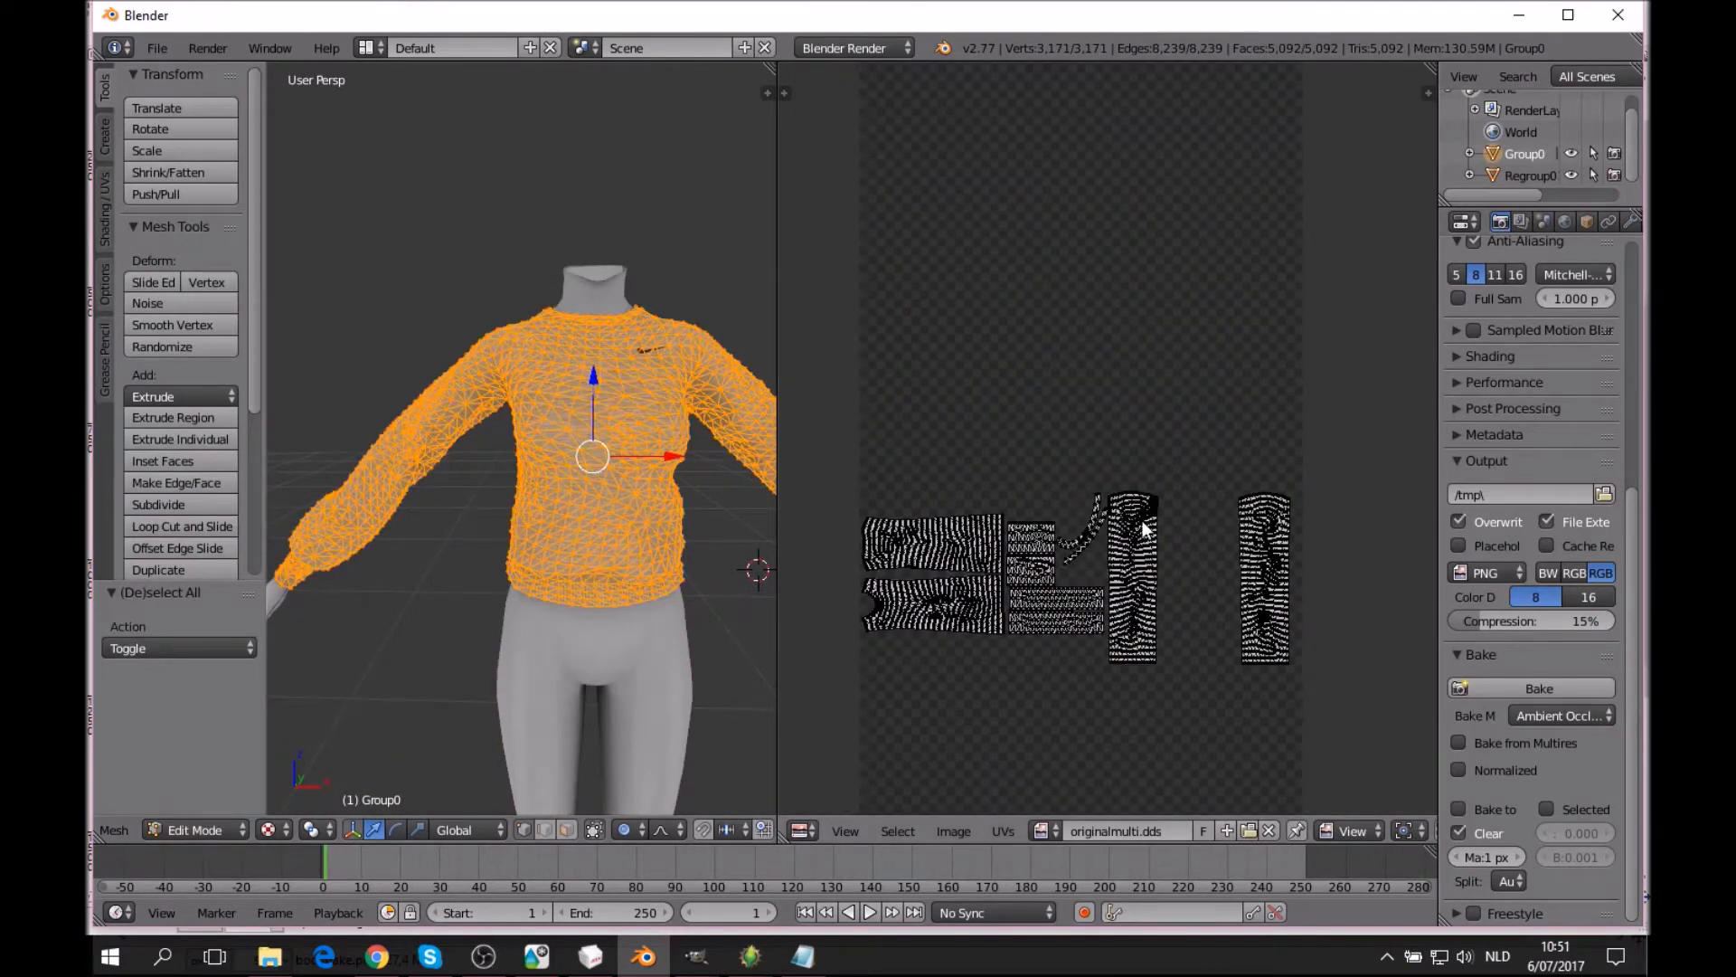
Open Multiplier.dds as the background image for the sweater's UV layout.
click(953, 831)
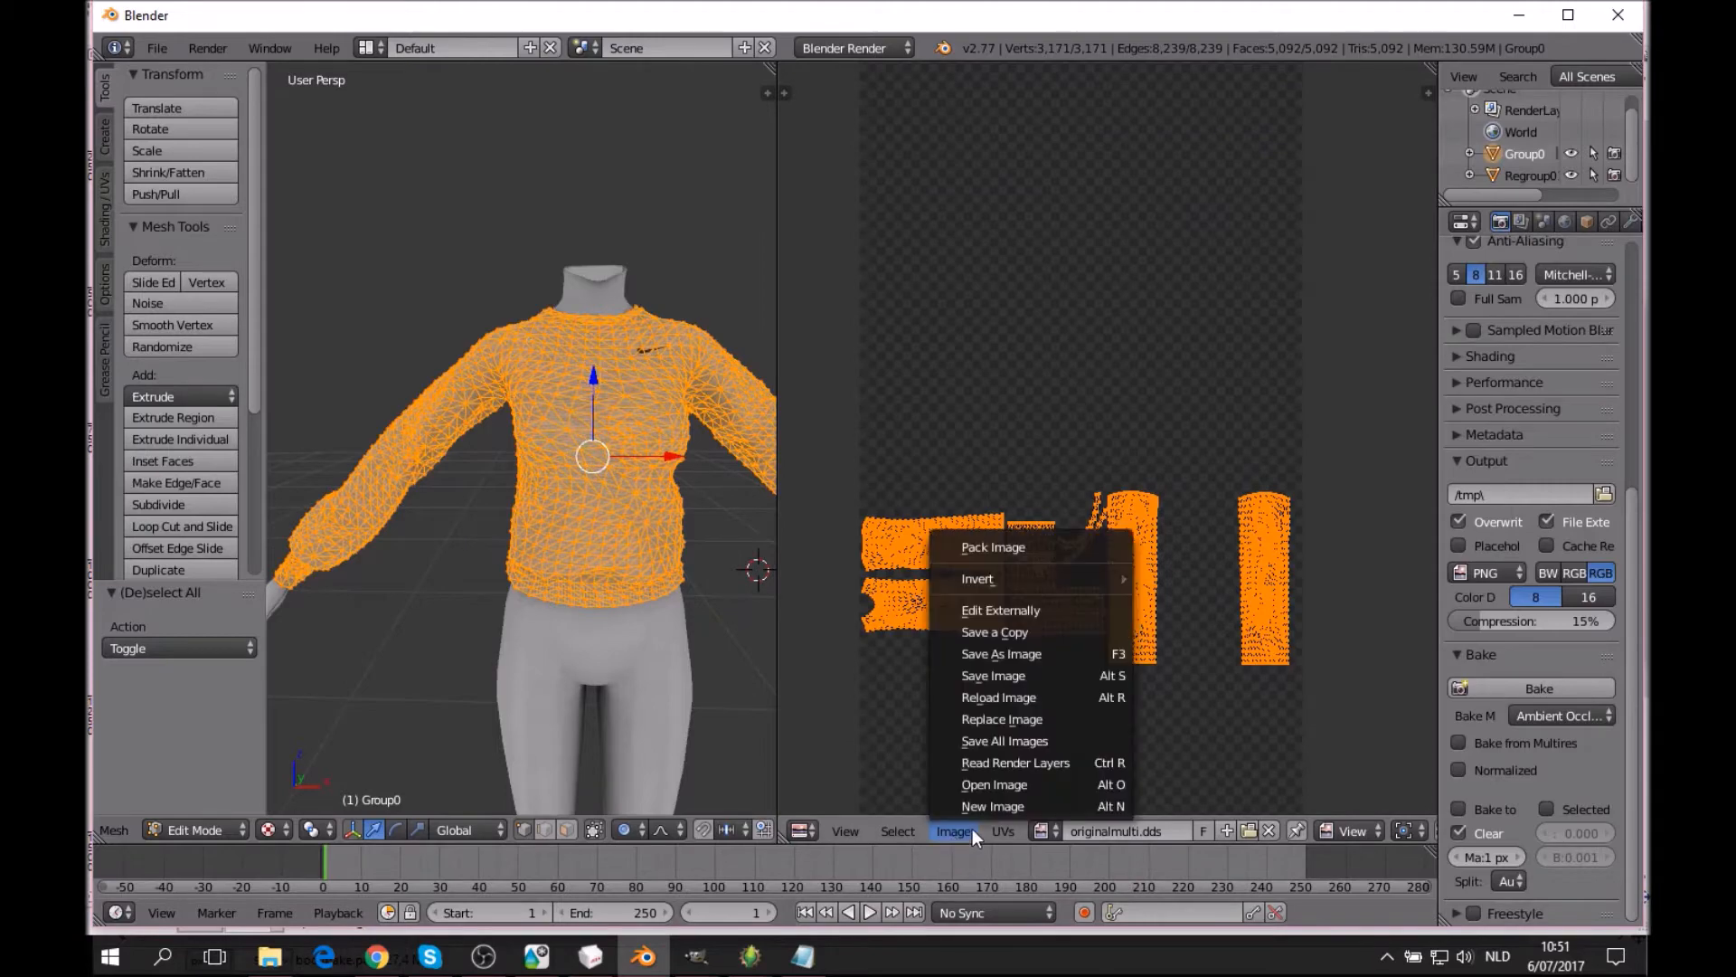
click(1006, 783)
double_click(461, 201)
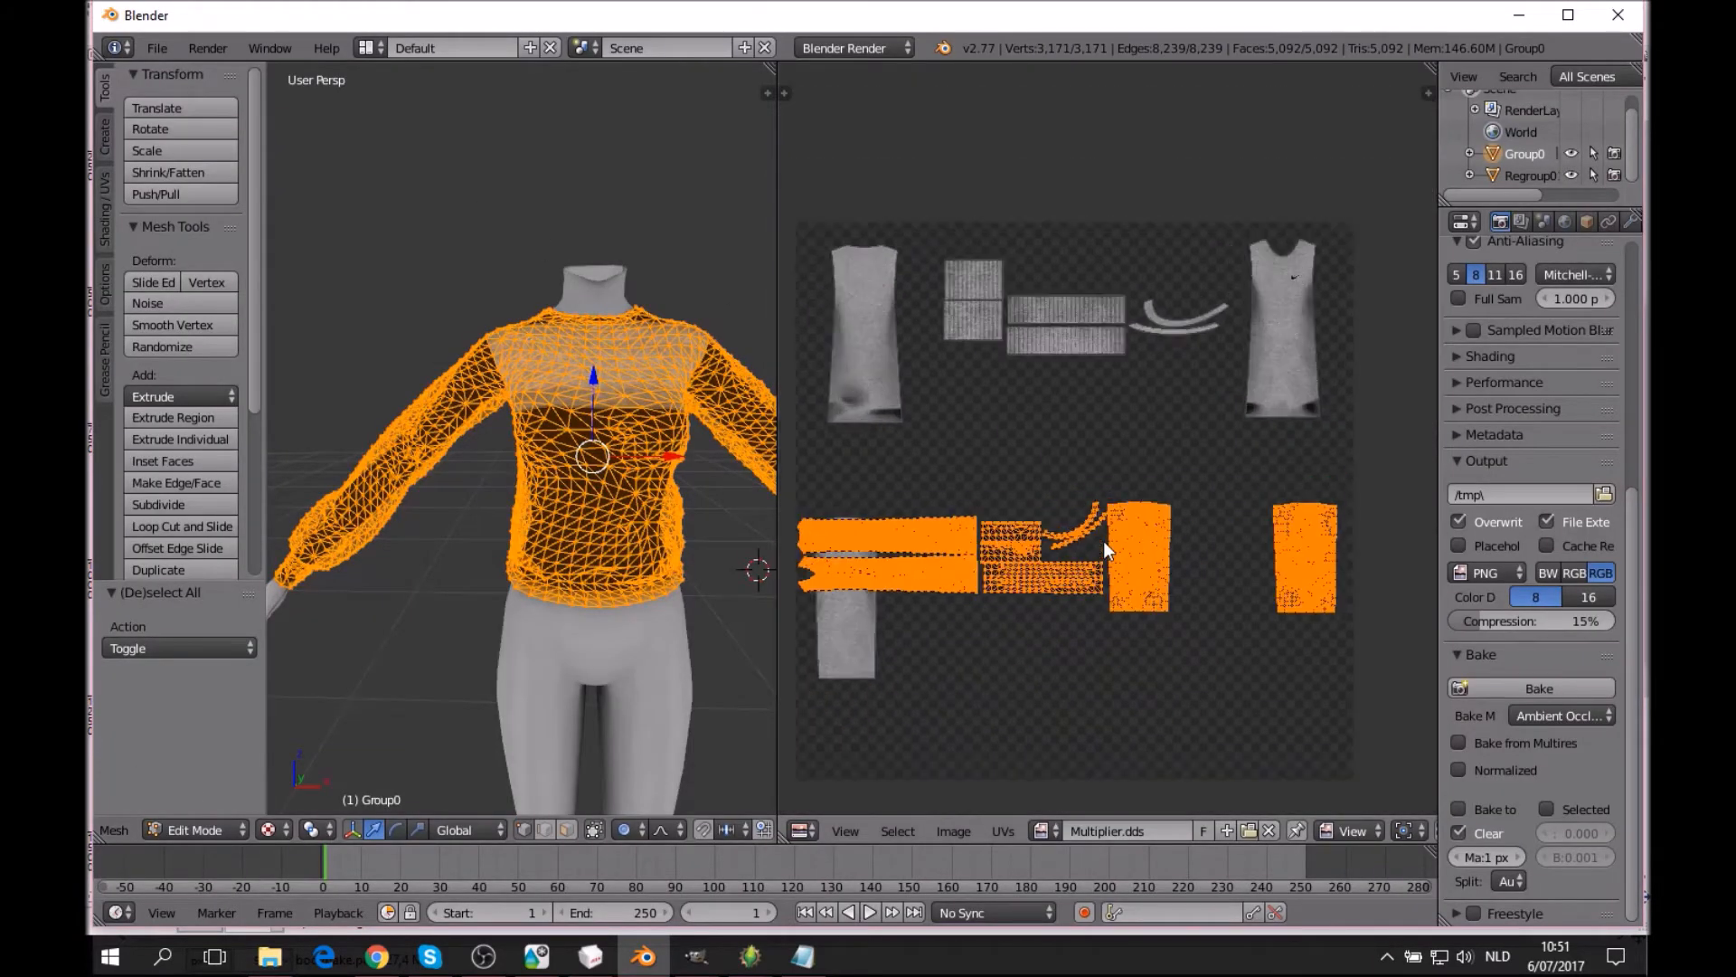
Deselect all UVs and box-select only the two long horizontal torso islands of the sweater.
scroll(1103, 541, up, 4)
middle_drag(1059, 624, 988, 641)
middle_drag(1021, 456, 792, 652)
middle_drag(1246, 671, 1428, 570)
scroll(673, 568, down, 2)
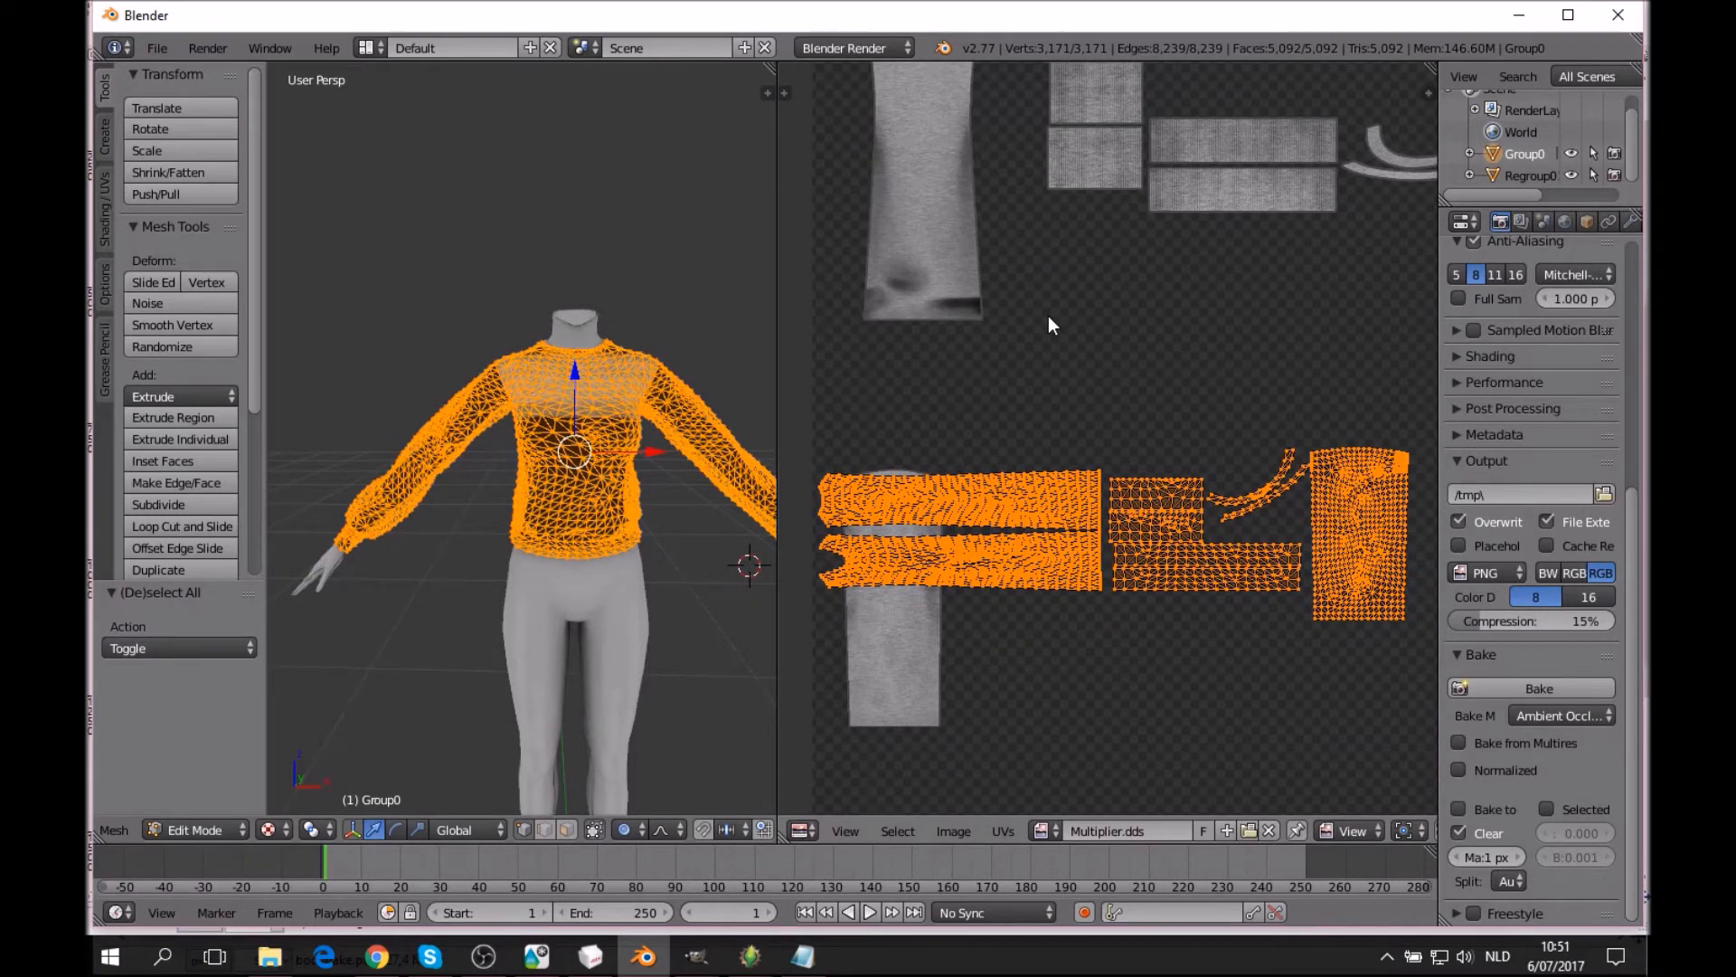
middle_drag(1097, 457, 1112, 368)
key(a)
key(b)
drag(818, 348, 1120, 578)
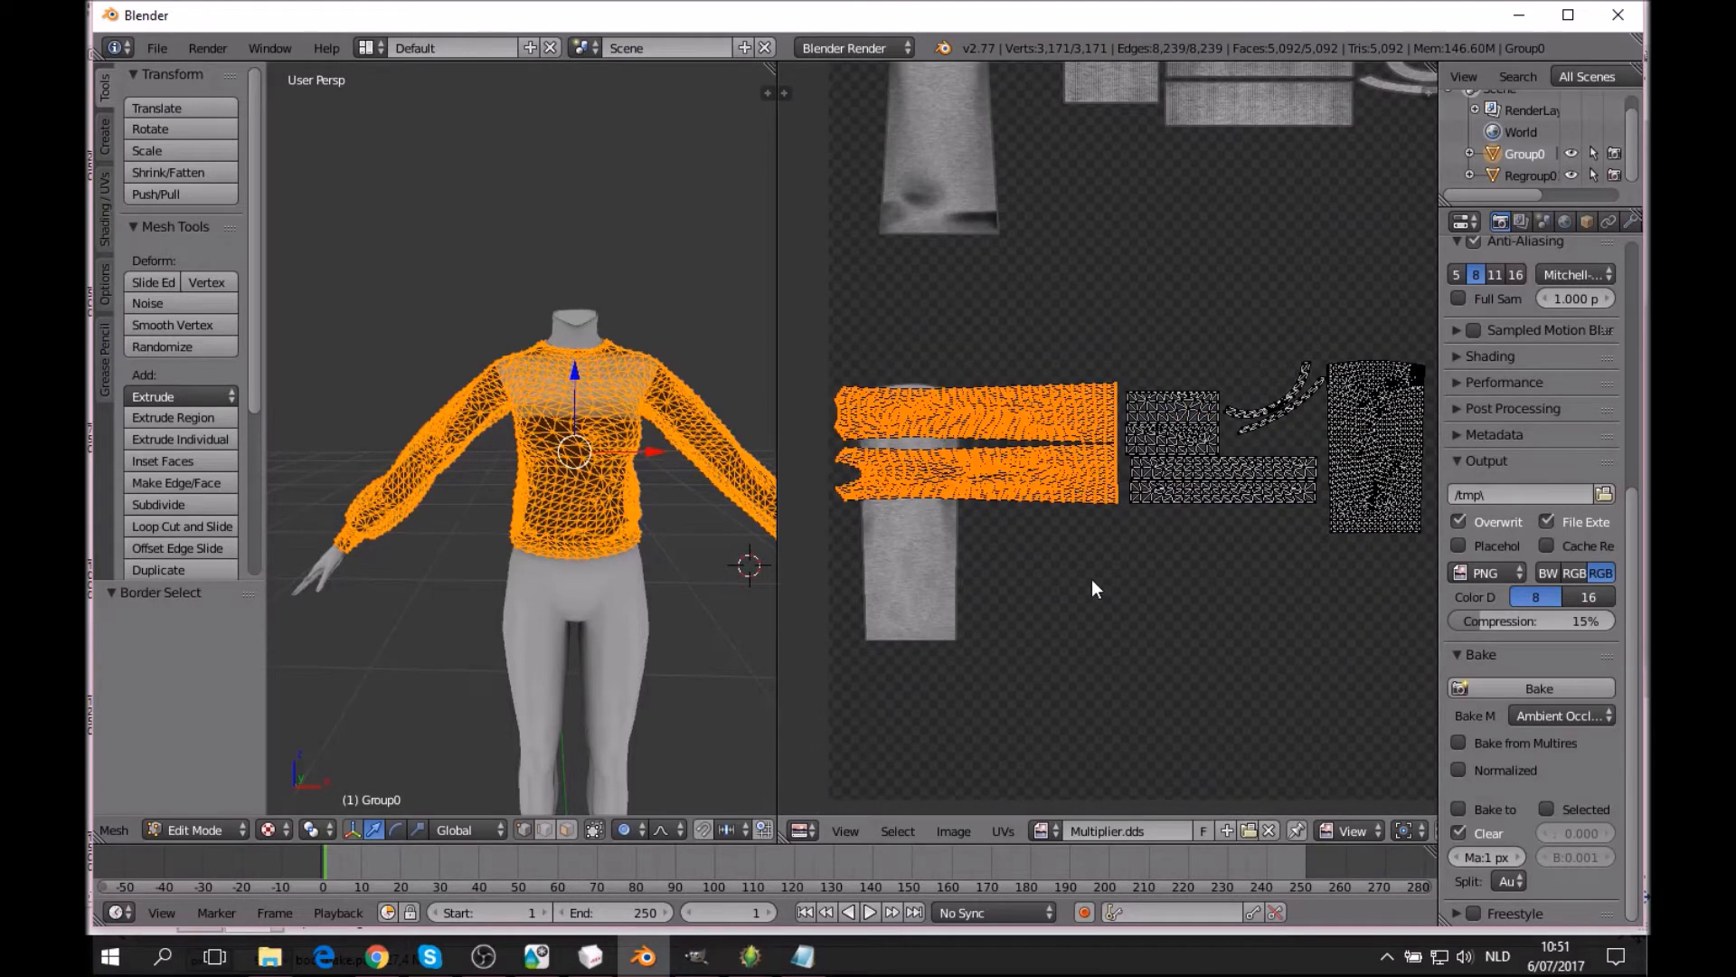
Try to rotate the two torso islands 90 degrees with smooth proportional editing active, and undo the rotation.
key(r)
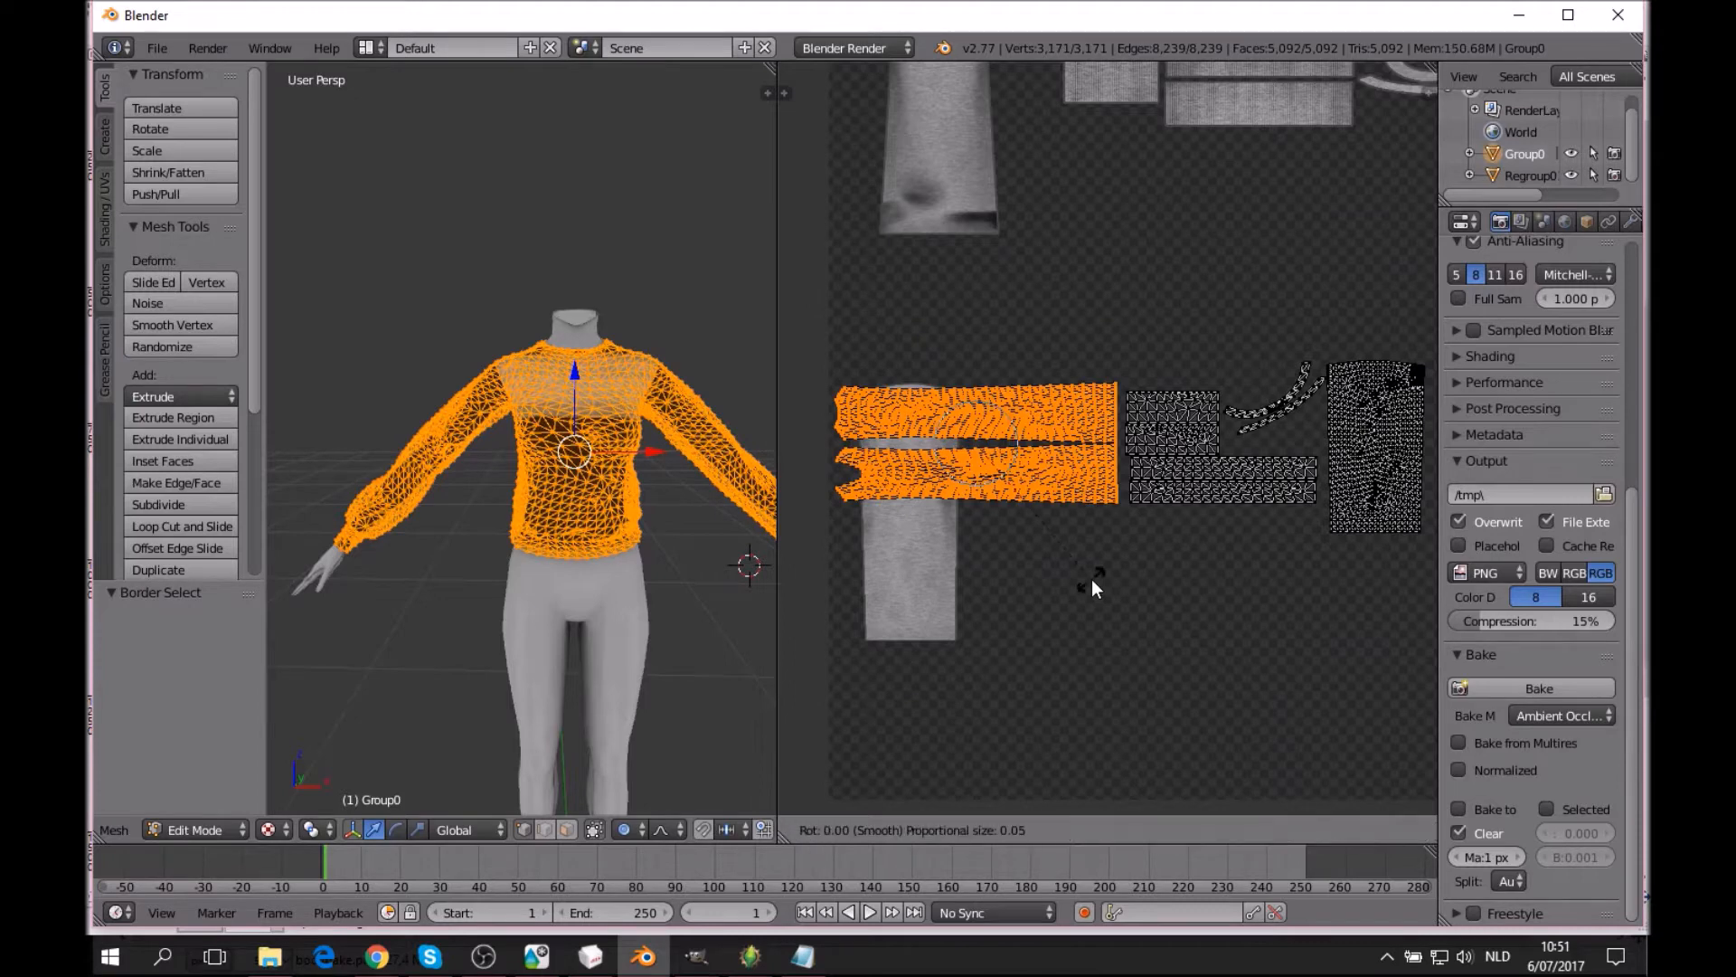
text(90)
key(Return)
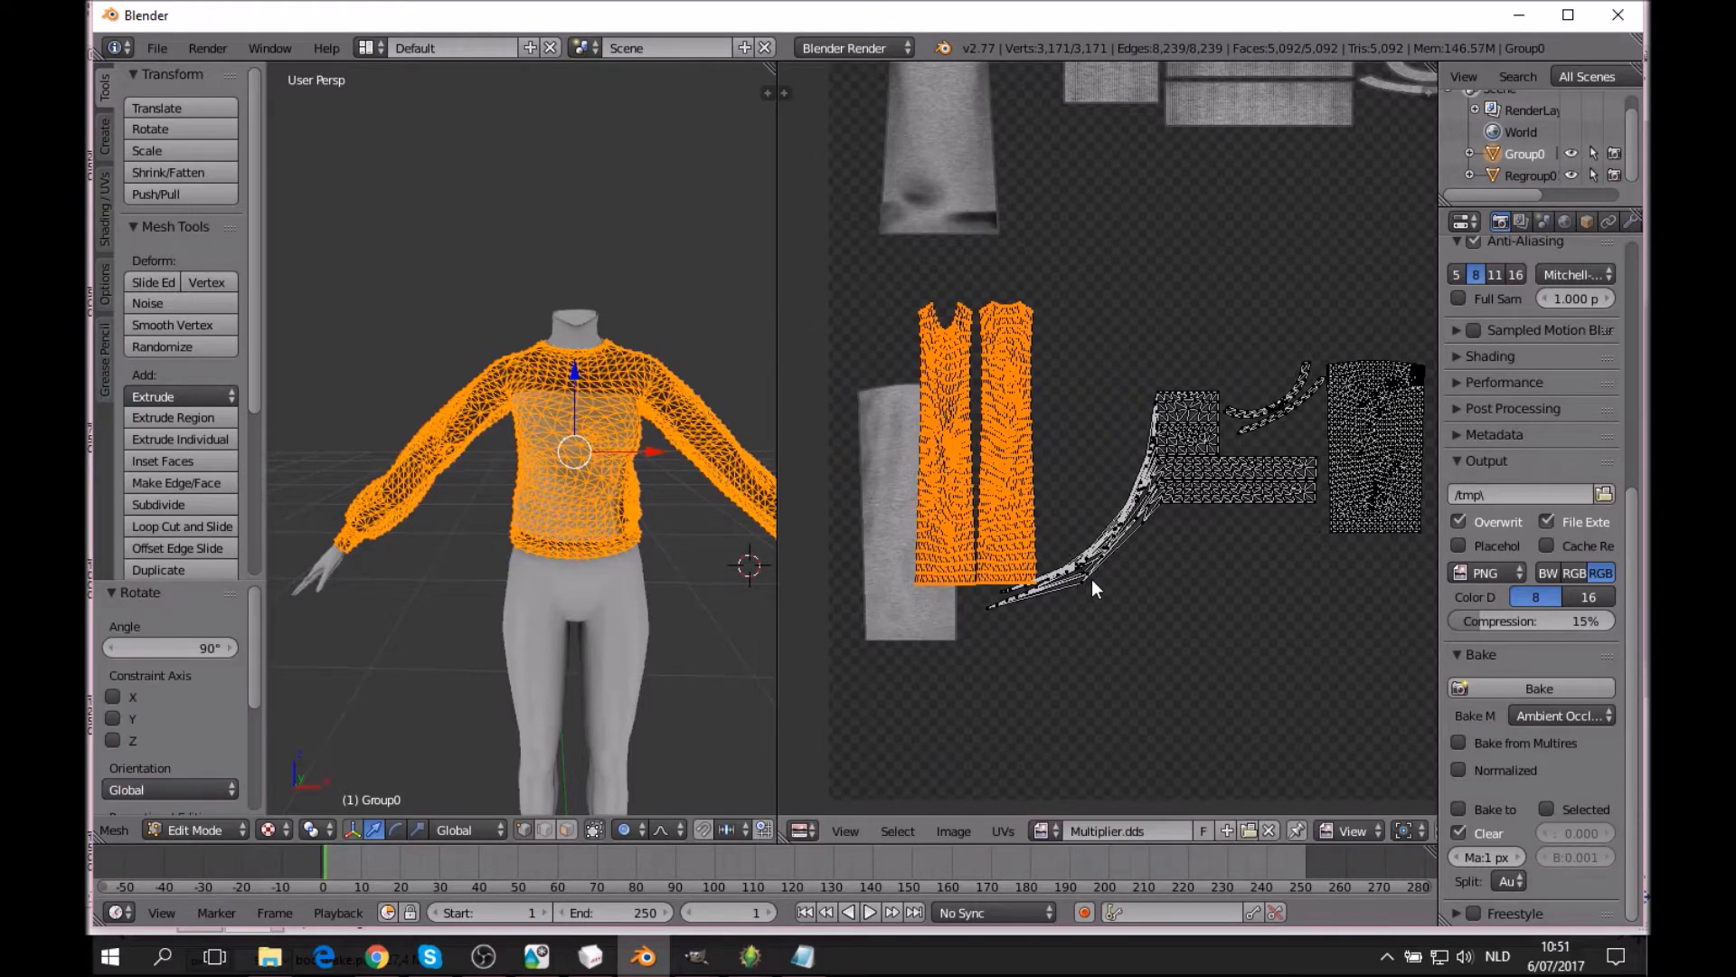
key(ctrl+z)
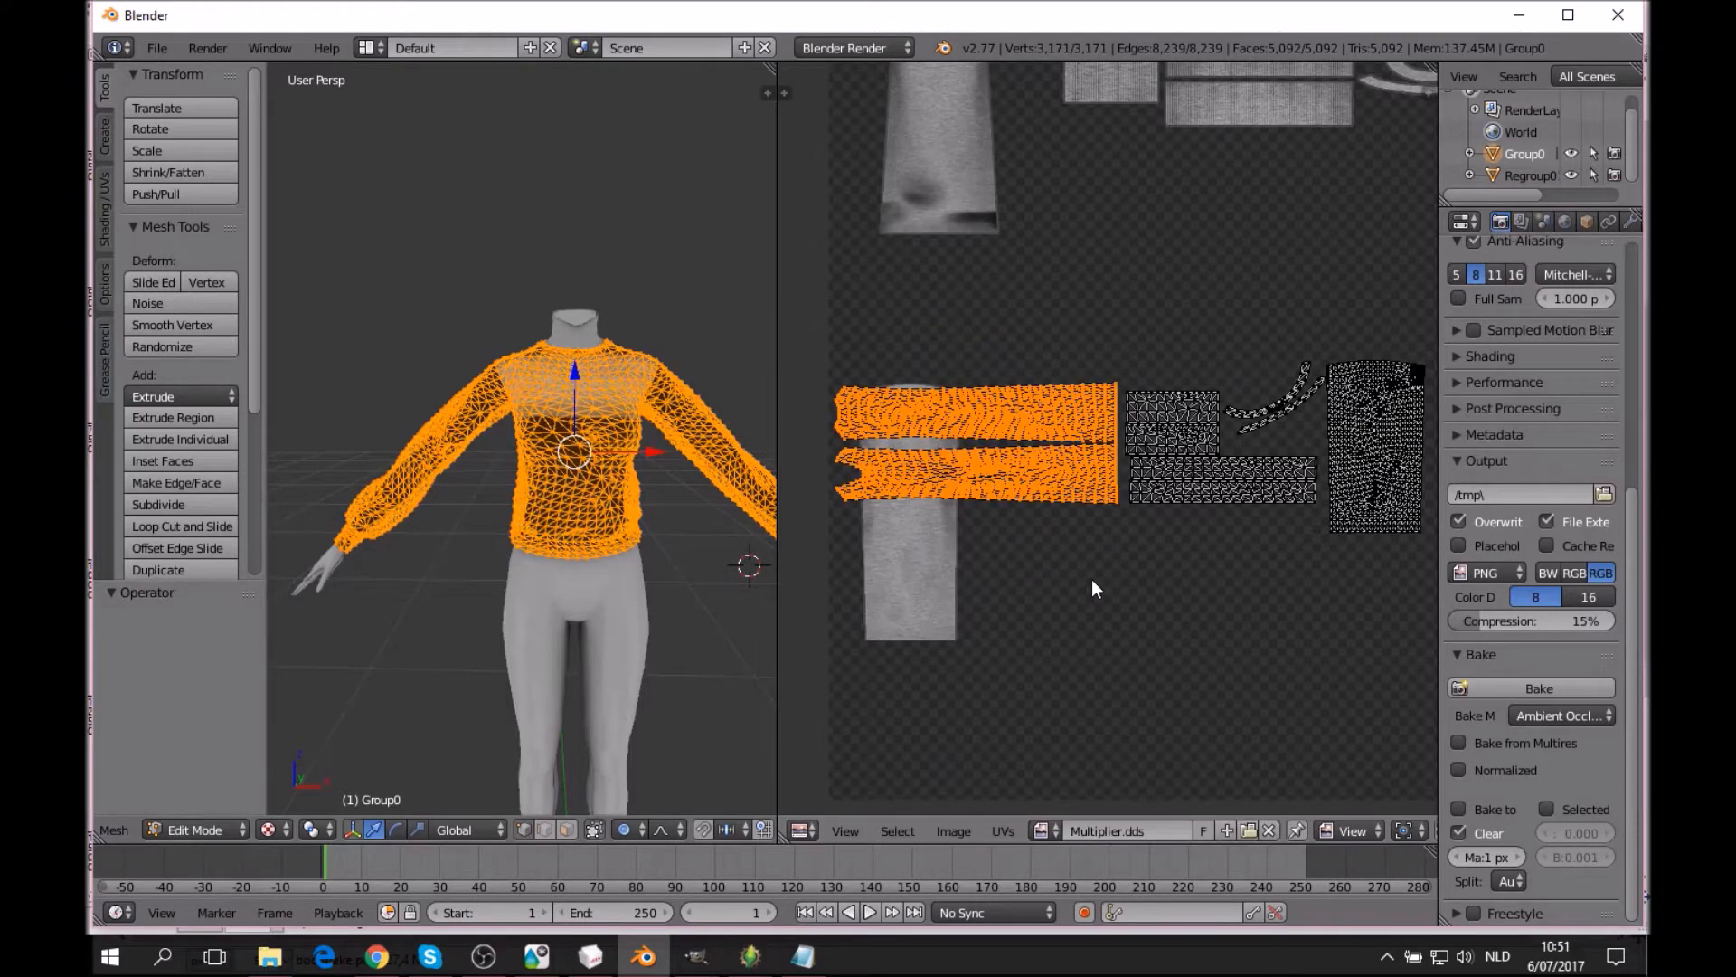
Disable proportional editing and rotate the two selected torso UV islands by 90 degrees.
click(617, 822)
click(649, 804)
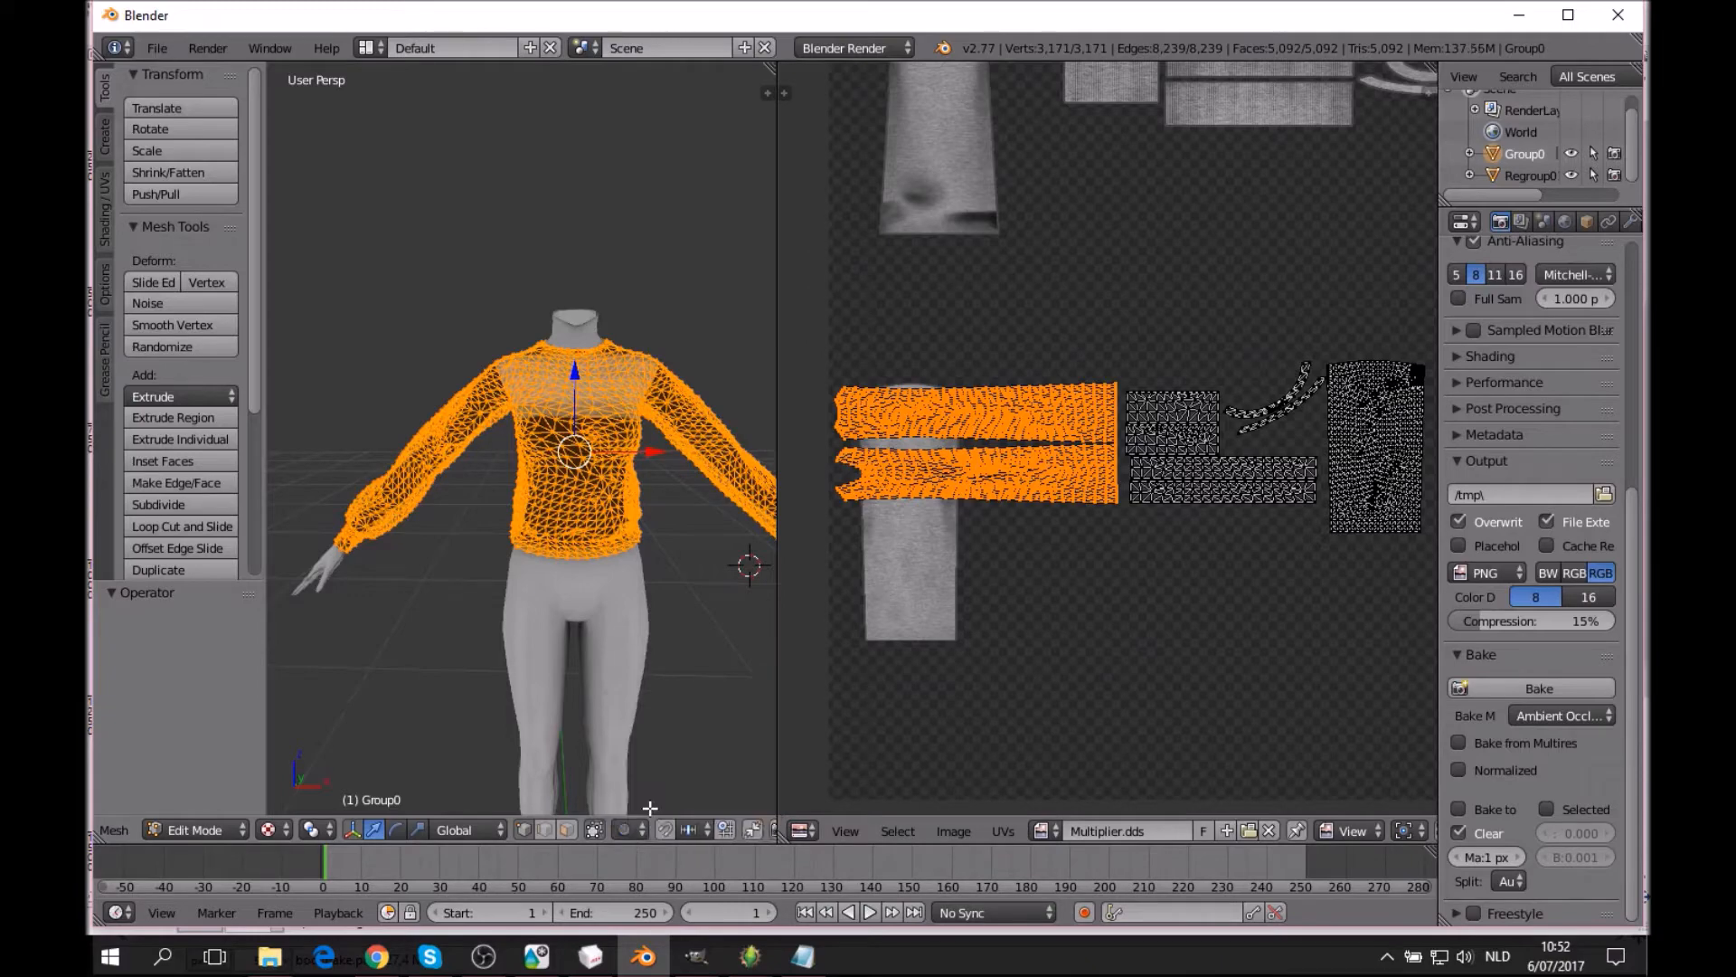
scroll(1263, 542, up, 2)
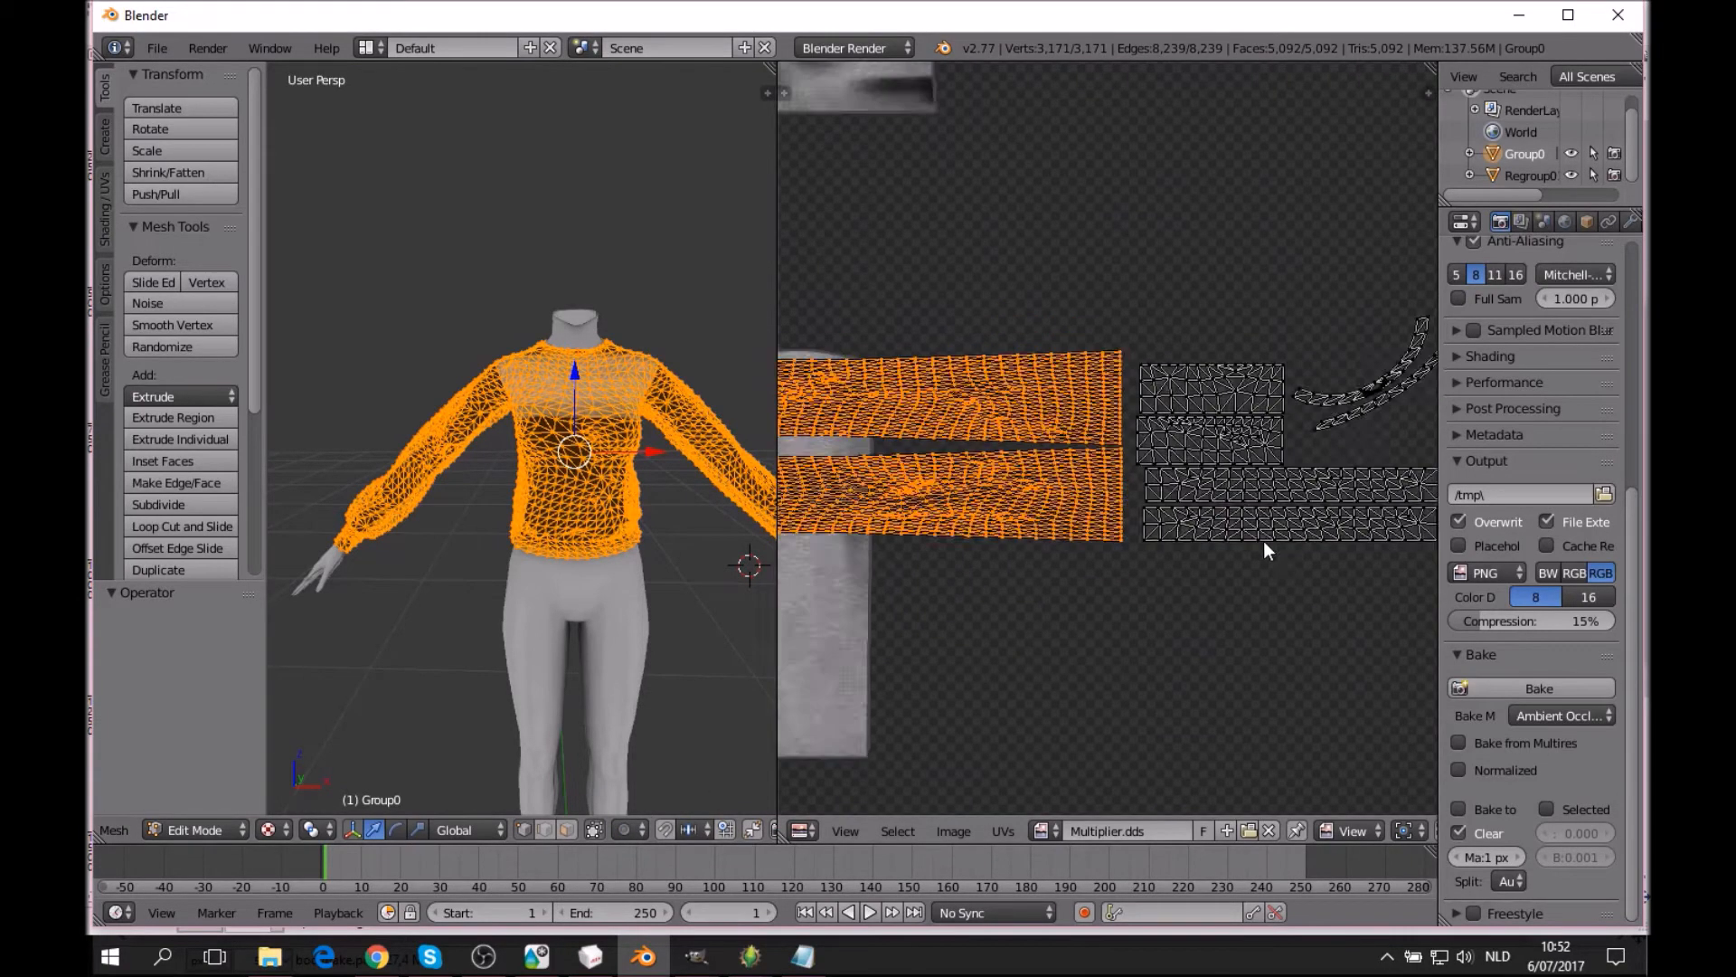
scroll(1262, 543, down, 1)
middle_drag(1207, 549, 1142, 481)
middle_drag(1066, 318, 1315, 472)
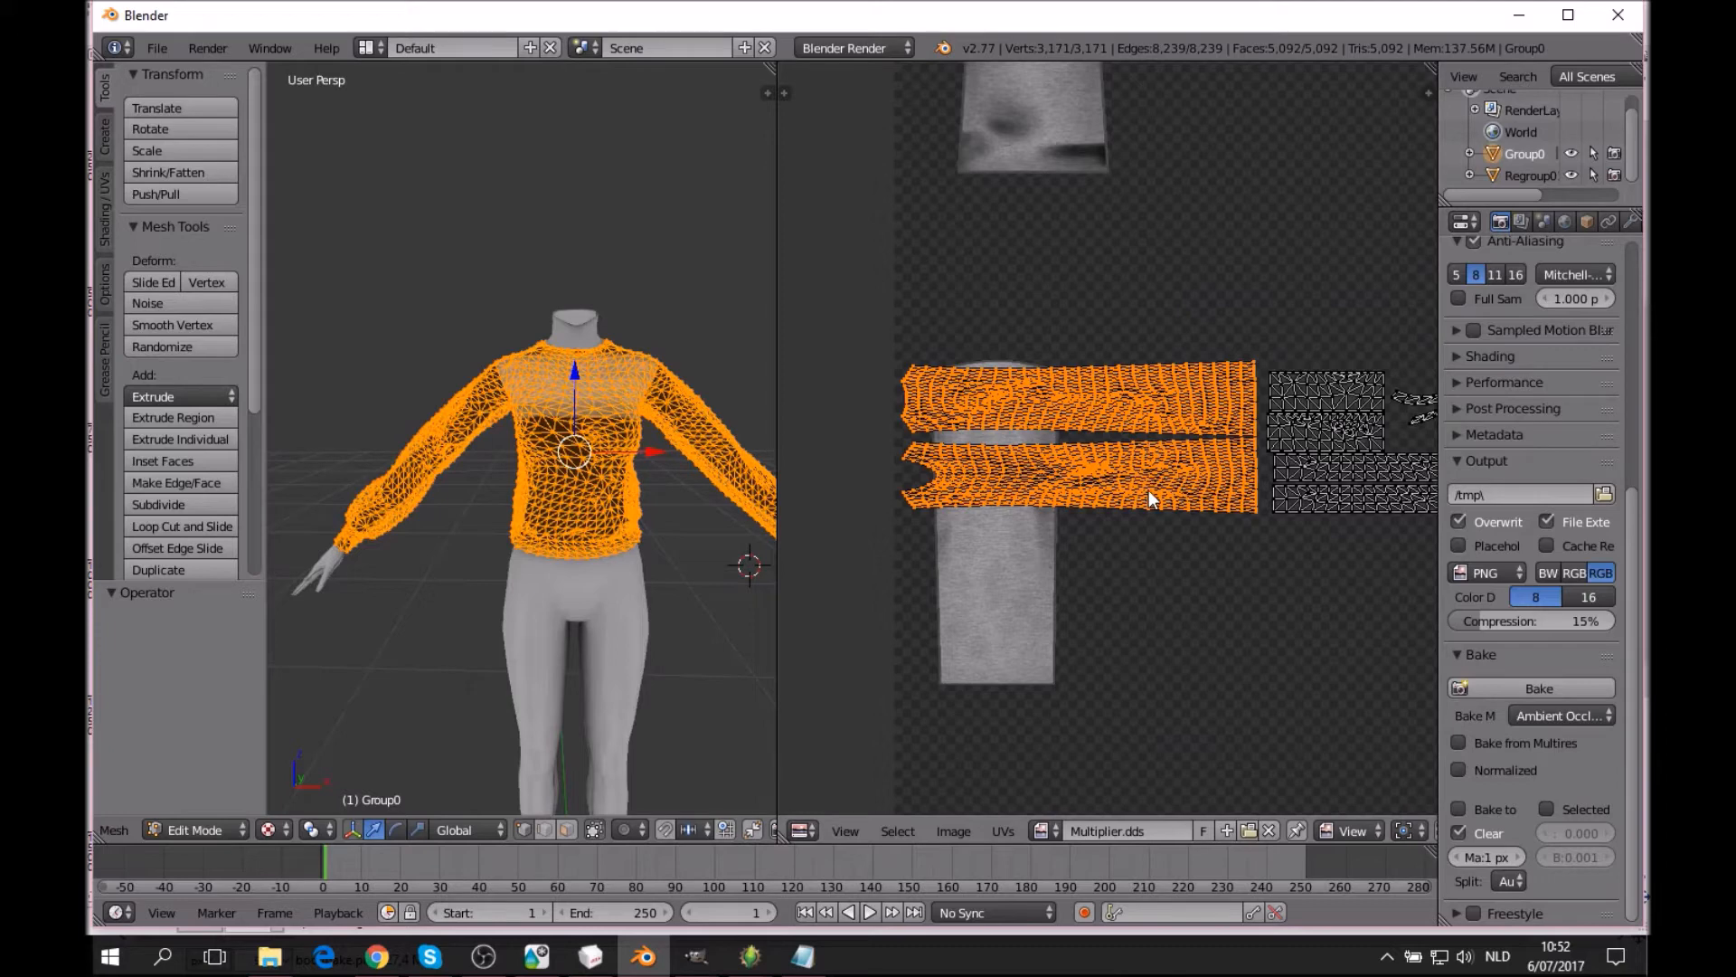
key(r)
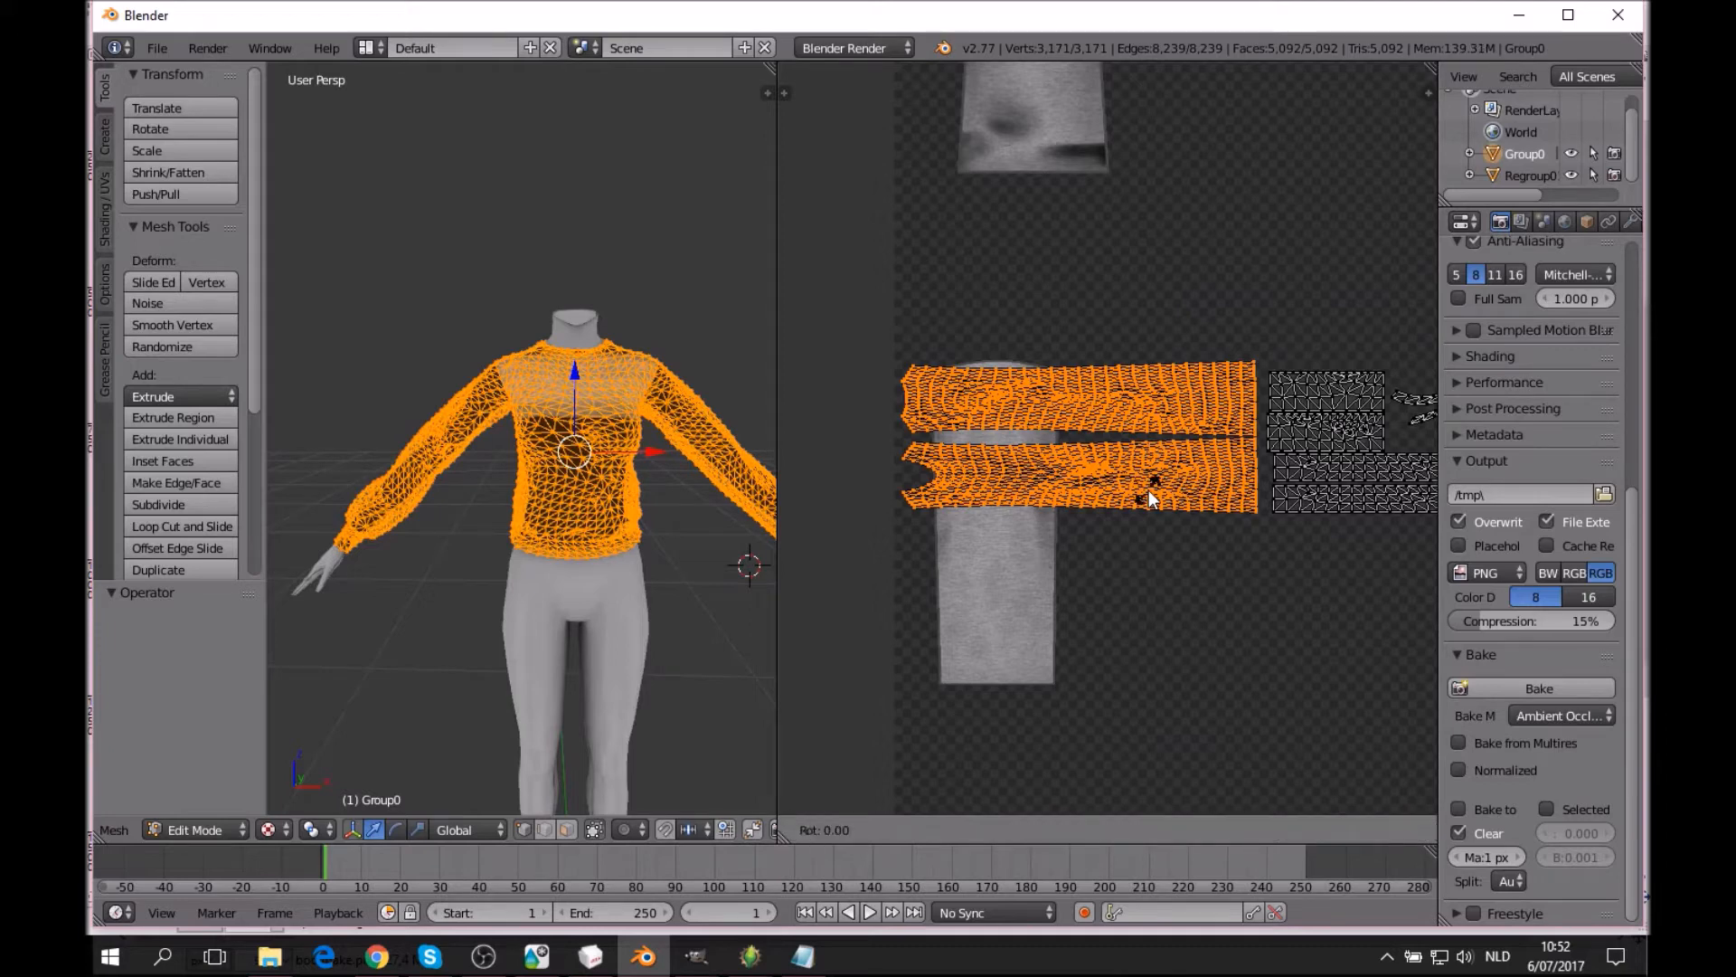
text(90)
key(Return)
Move the rotated torso islands up onto the tall fabric panel in the texture's upper left, aligning their top and bottom edges with it.
middle_drag(1075, 327, 983, 445)
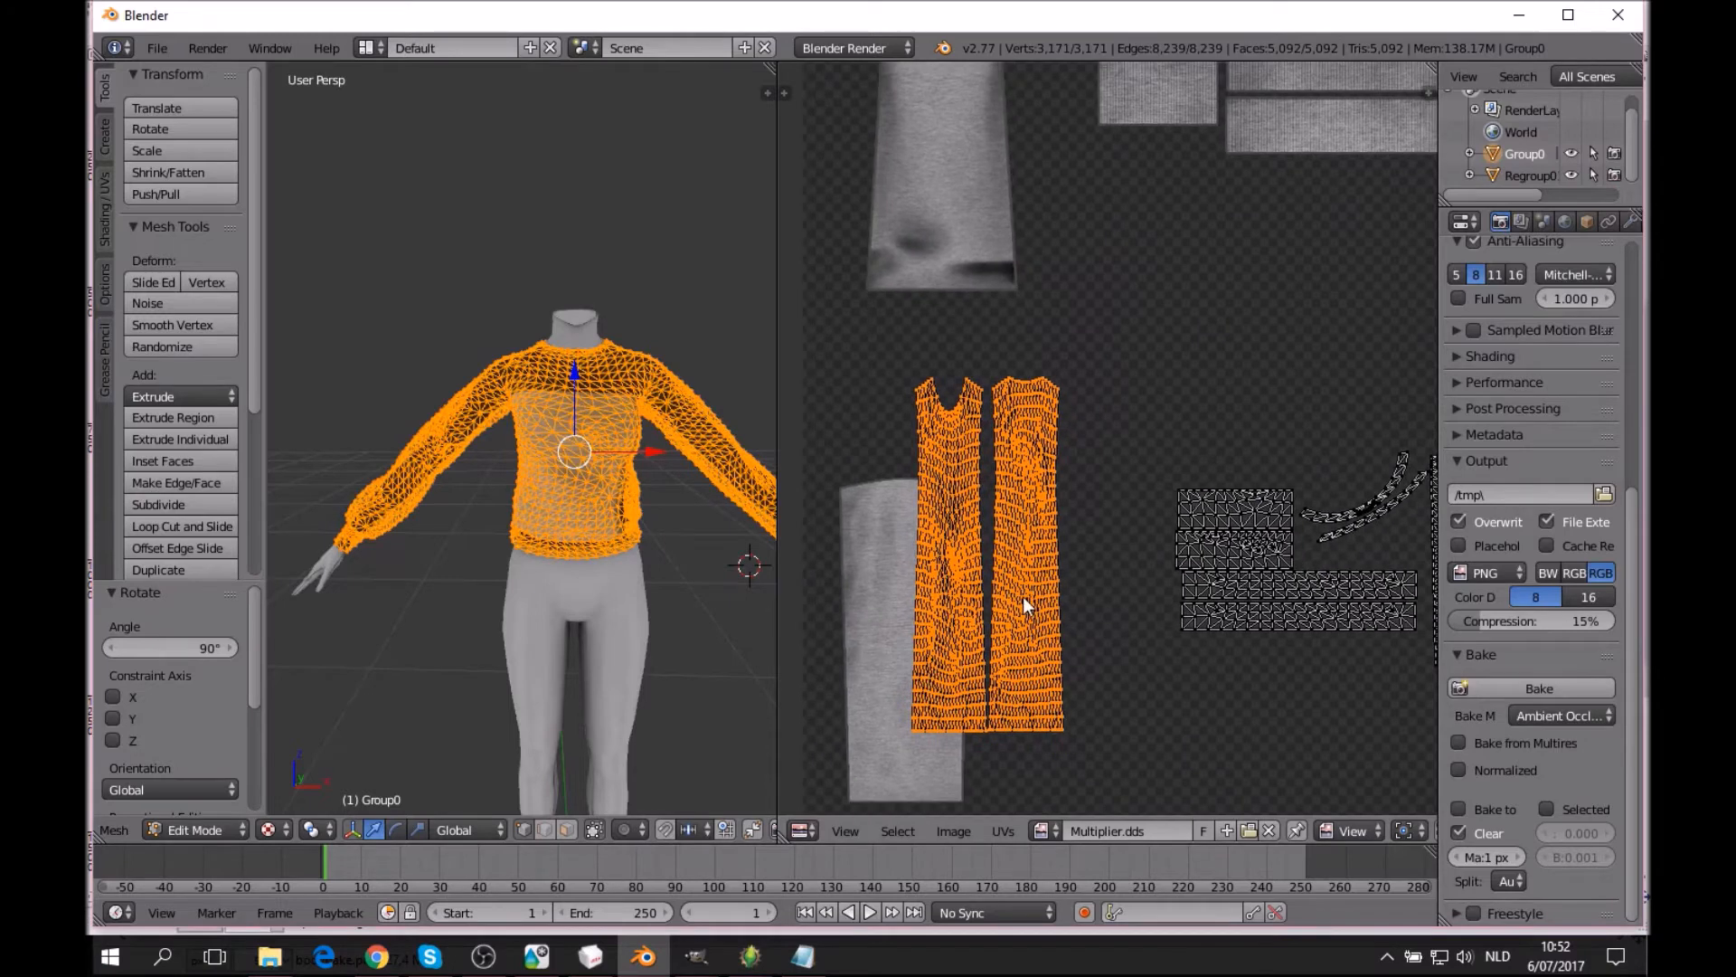
key(g)
click(1068, 305)
middle_drag(1068, 306, 1096, 557)
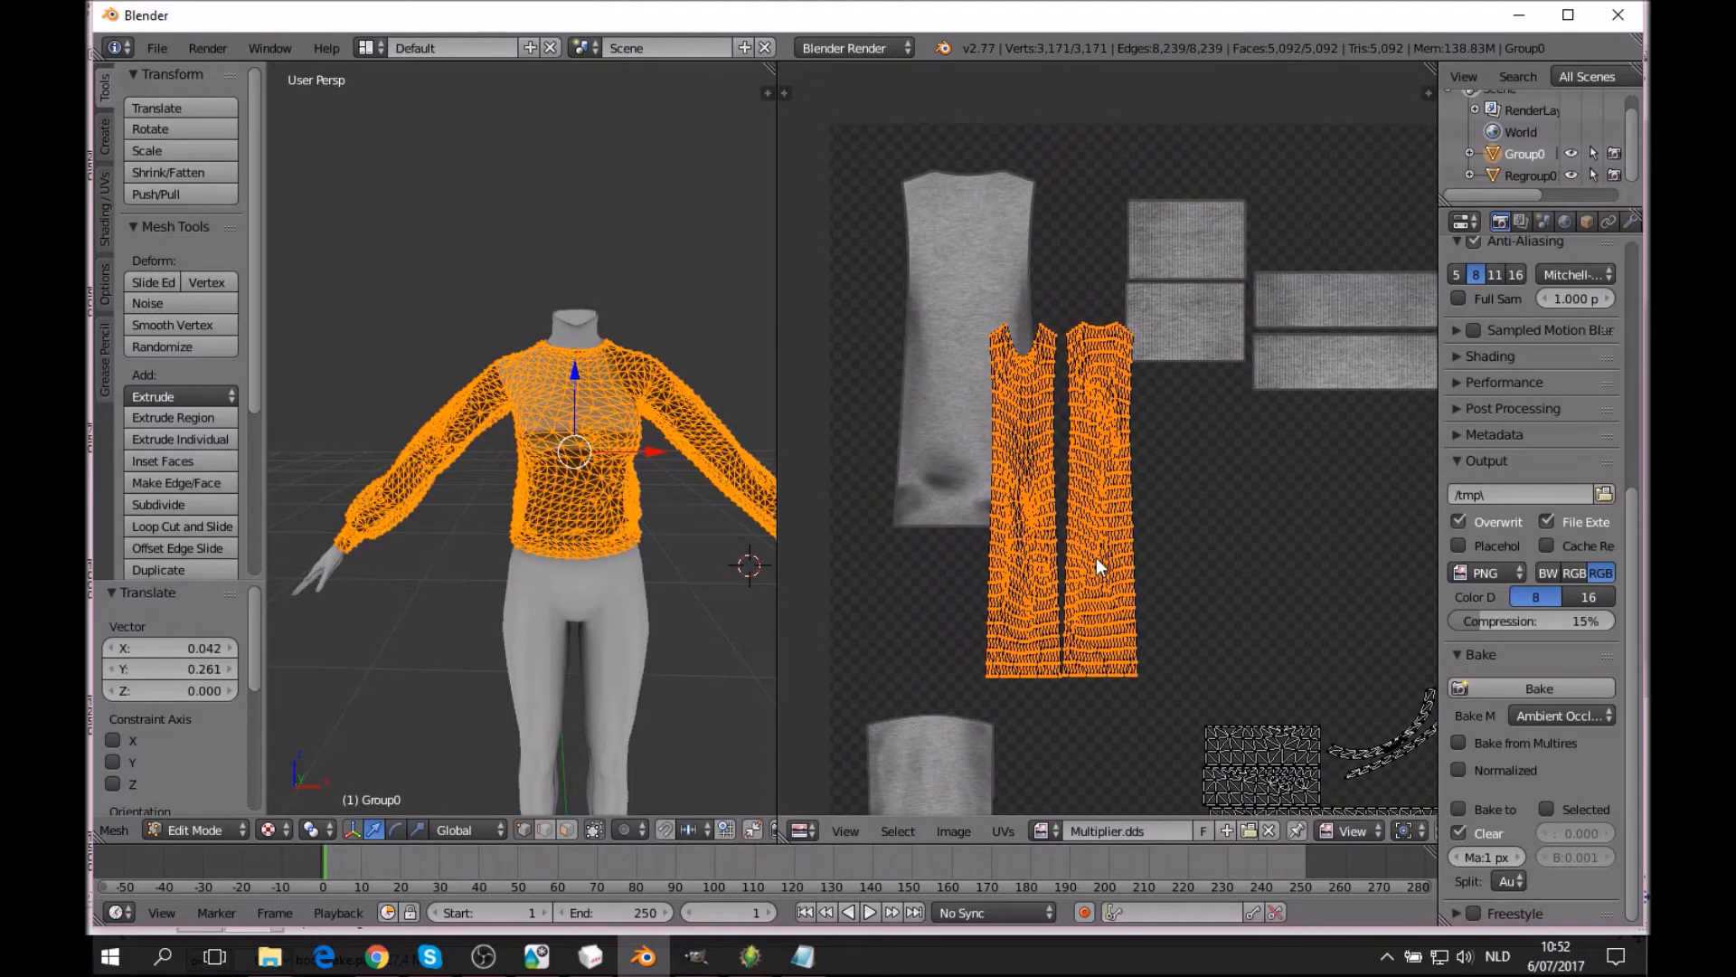
key(g)
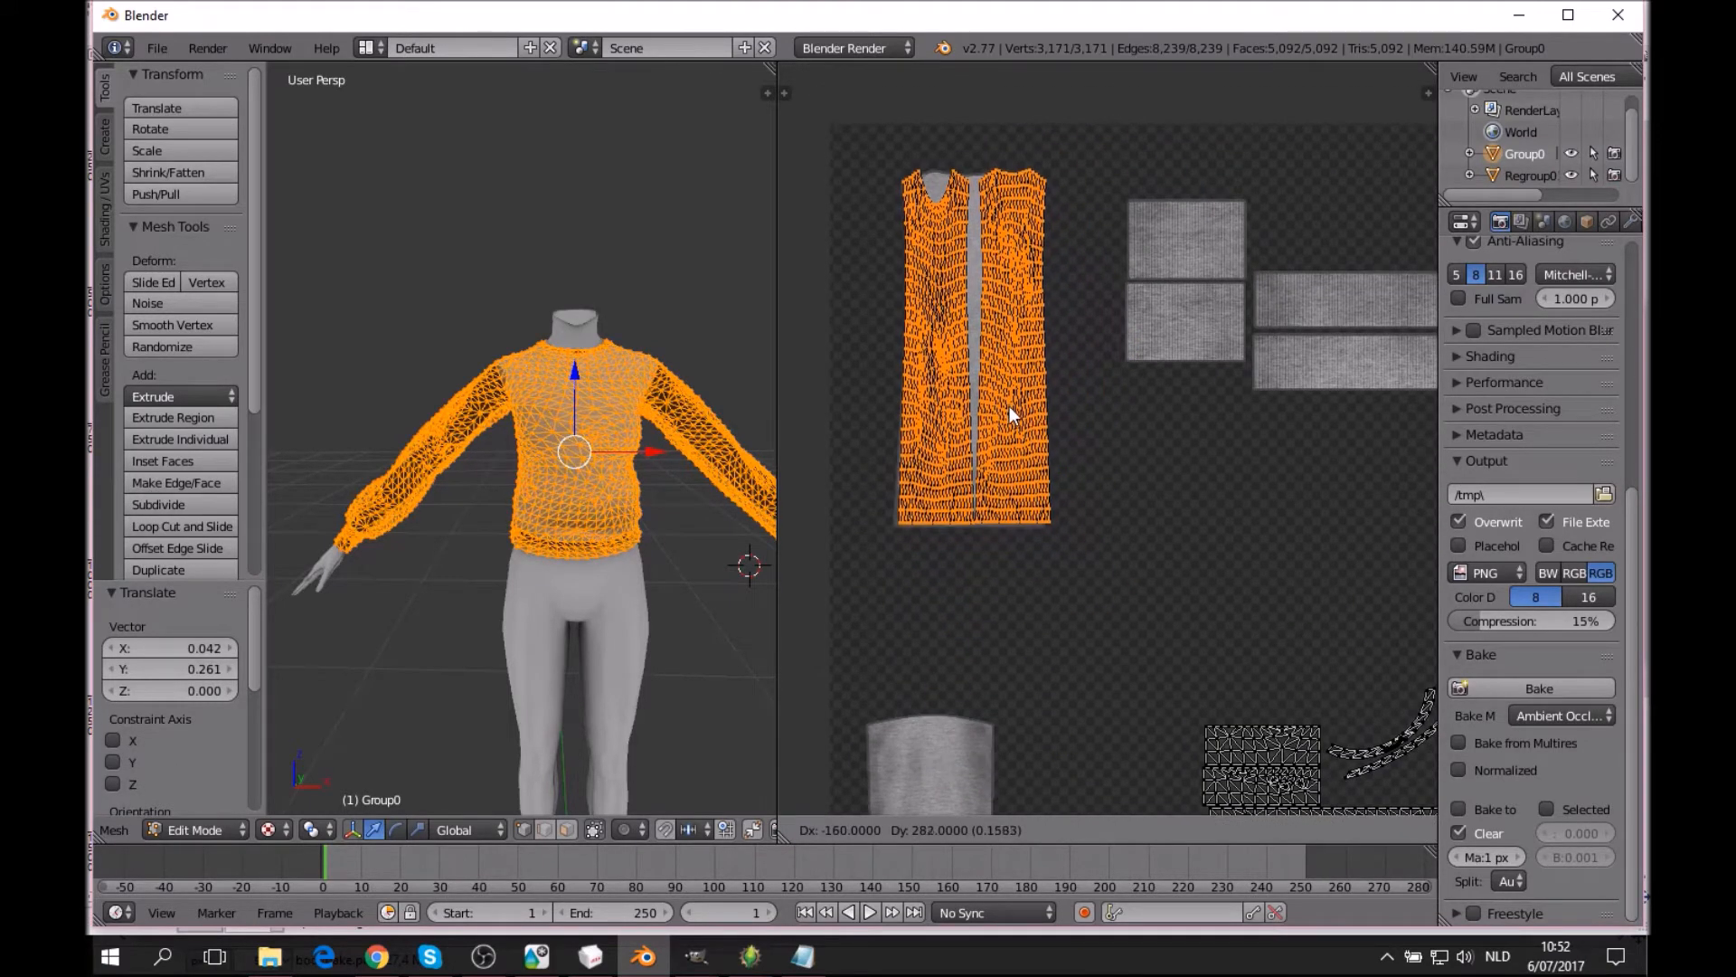
click(1006, 407)
scroll(1006, 407, up, 2)
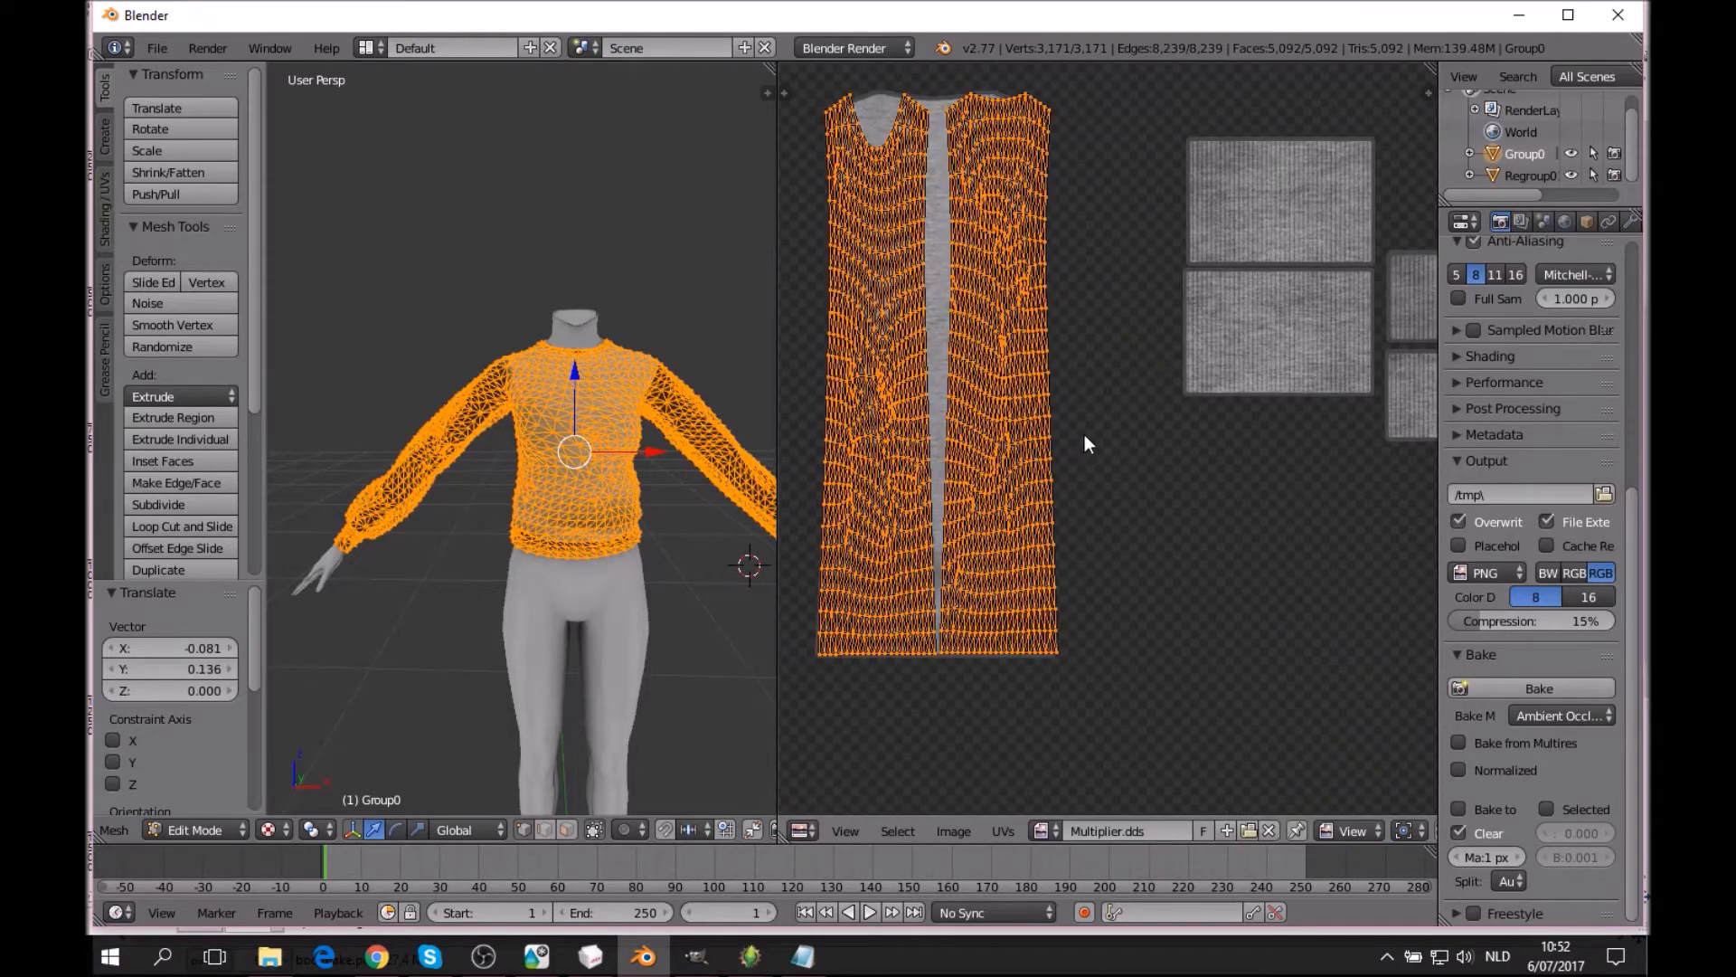
scroll(1083, 436, down, 1)
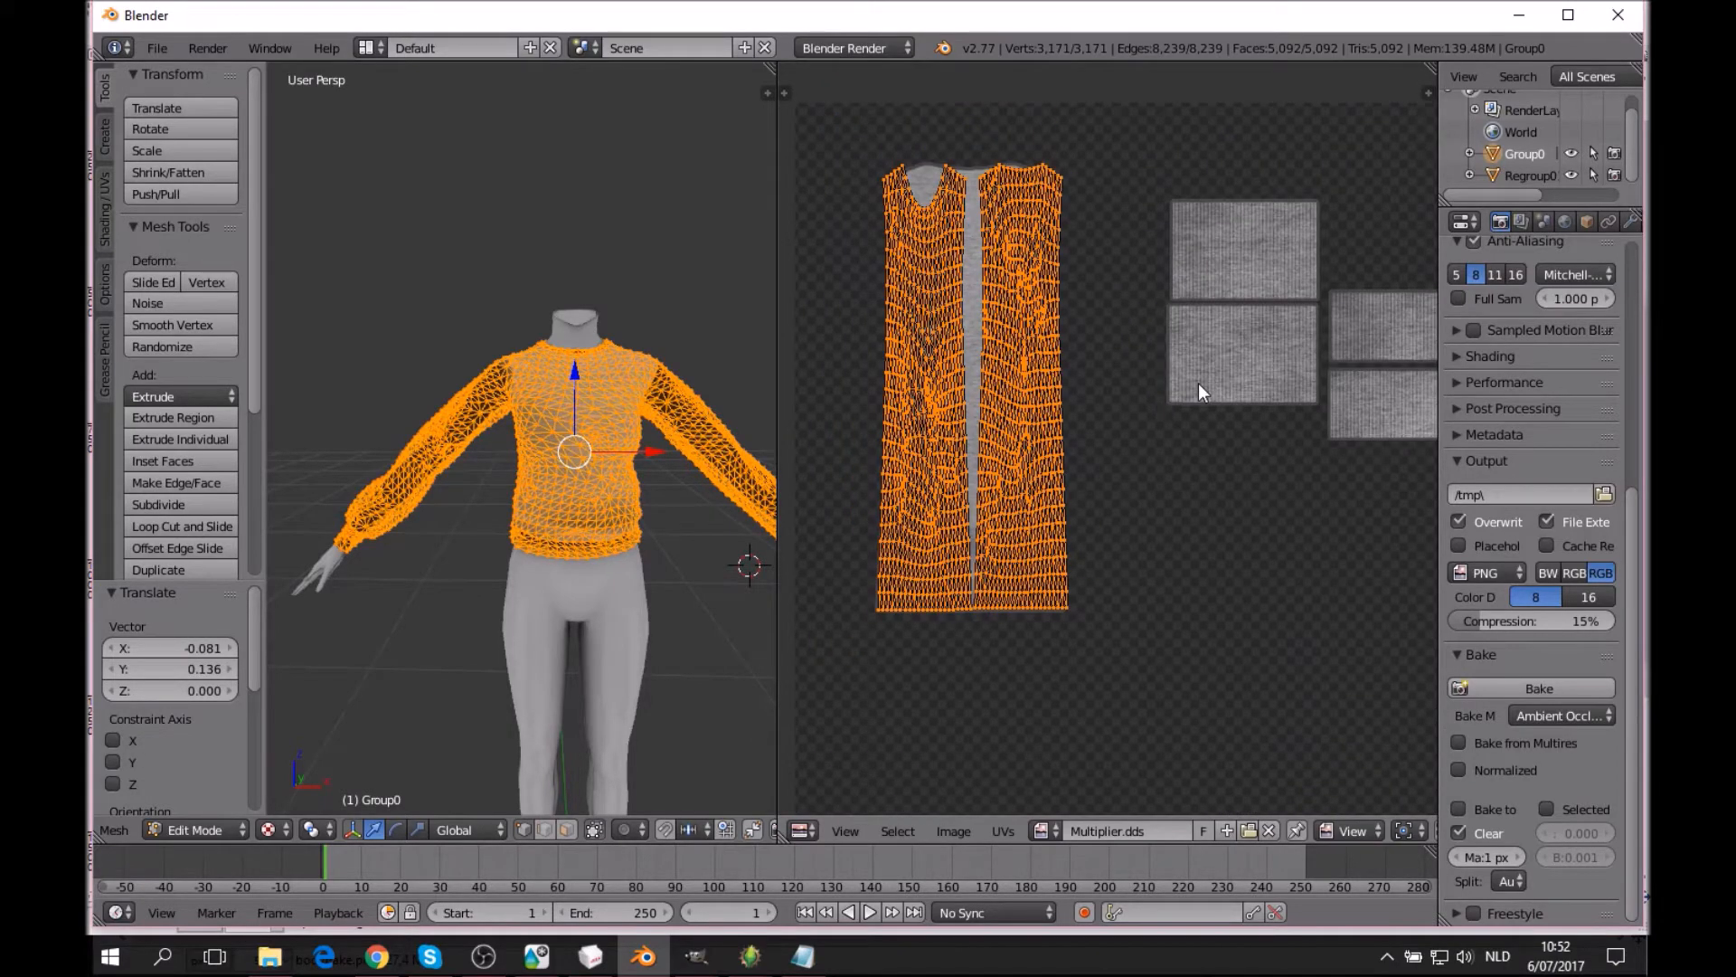
Scale the two torso islands along X by about 1.83 and shift them 0.057 along X onto the tall fabric panel.
key(s)
key(x)
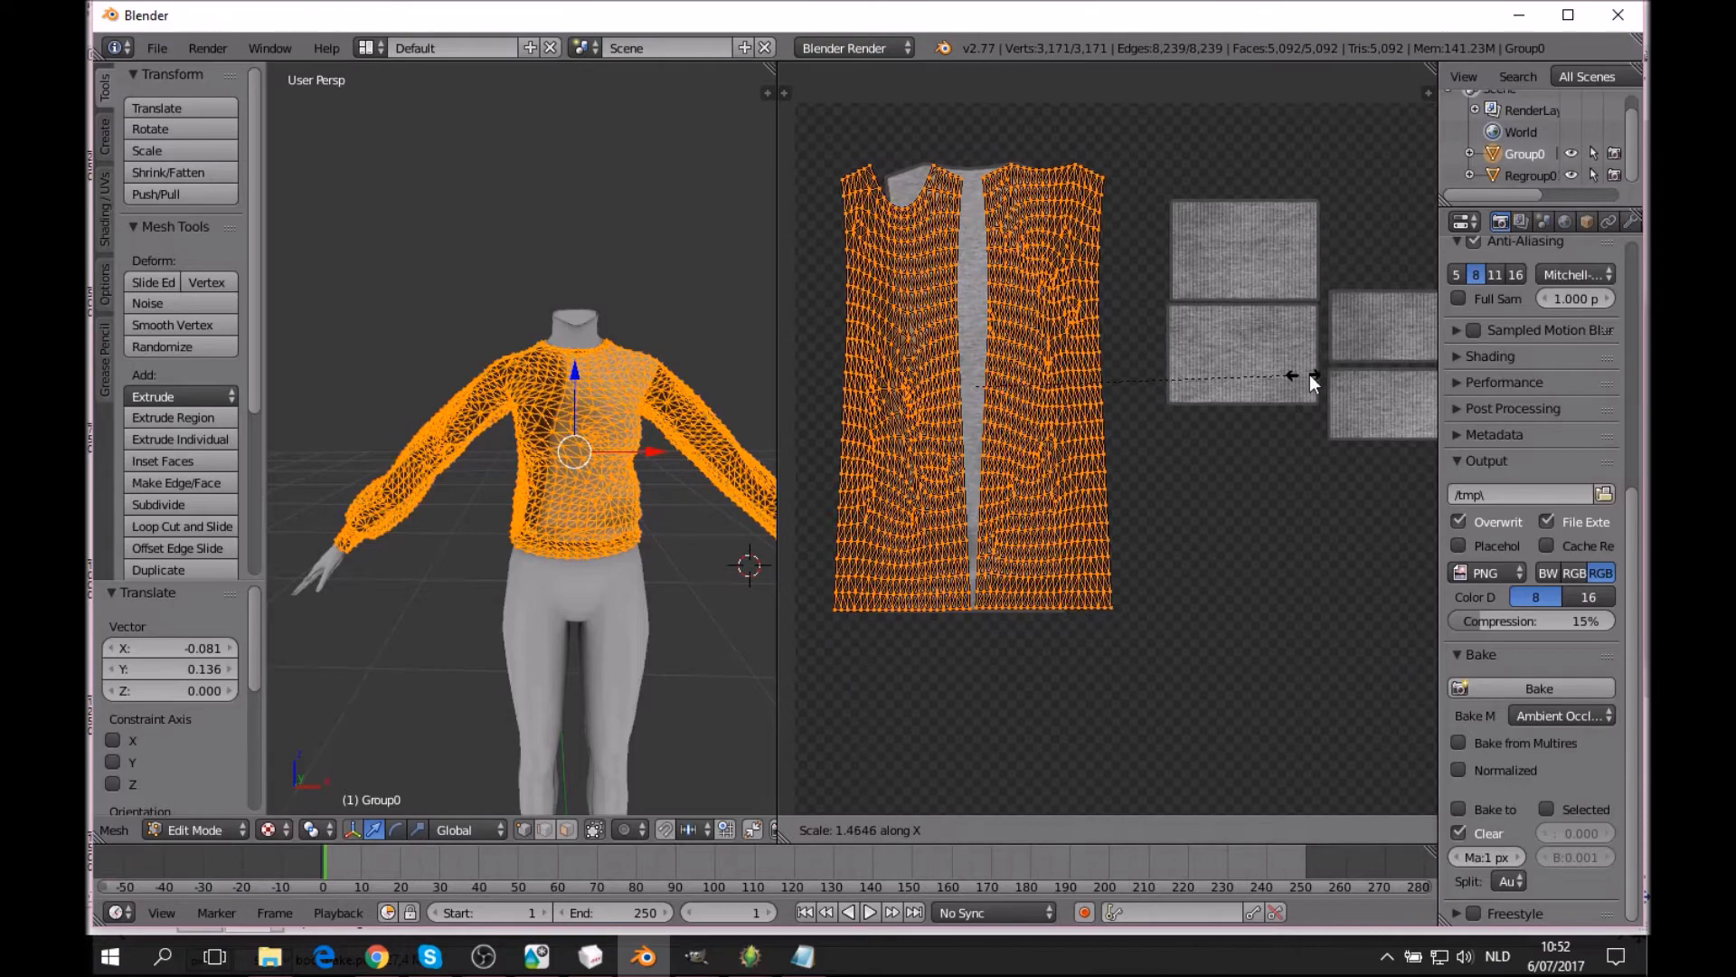
click(1385, 378)
key(g)
key(x)
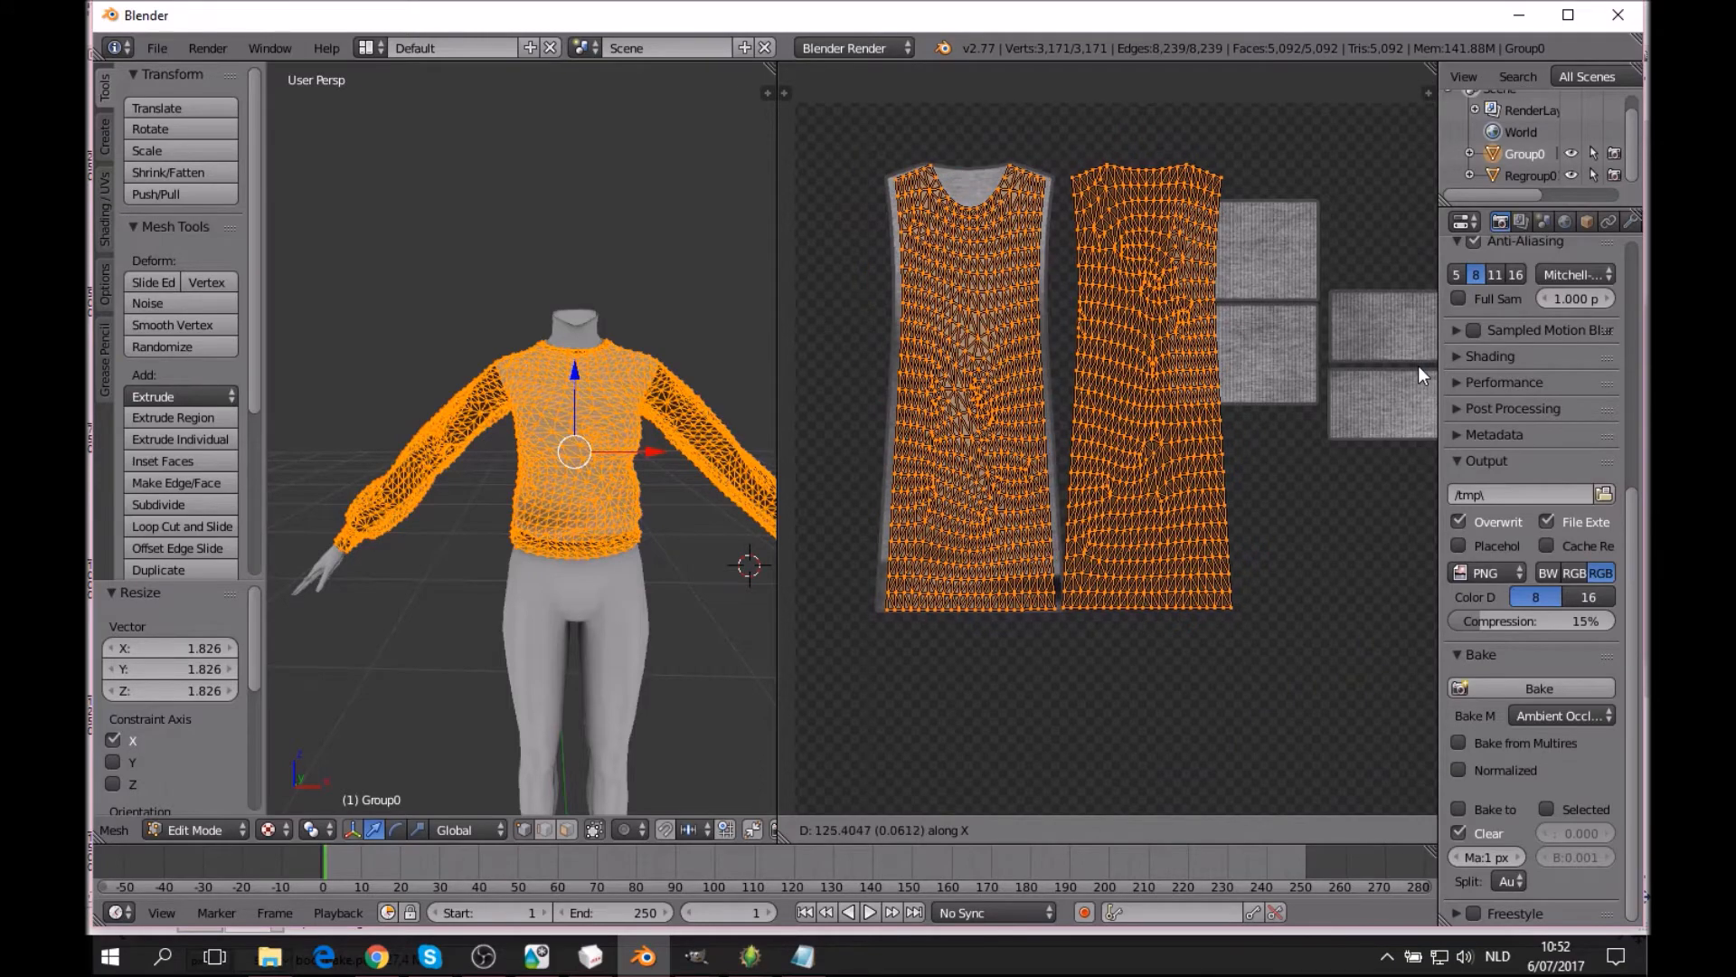
click(1412, 365)
Widen the two torso islands along X by a factor of 1.082 and move them 0.009 along X over the panel.
middle_drag(1012, 355, 1037, 391)
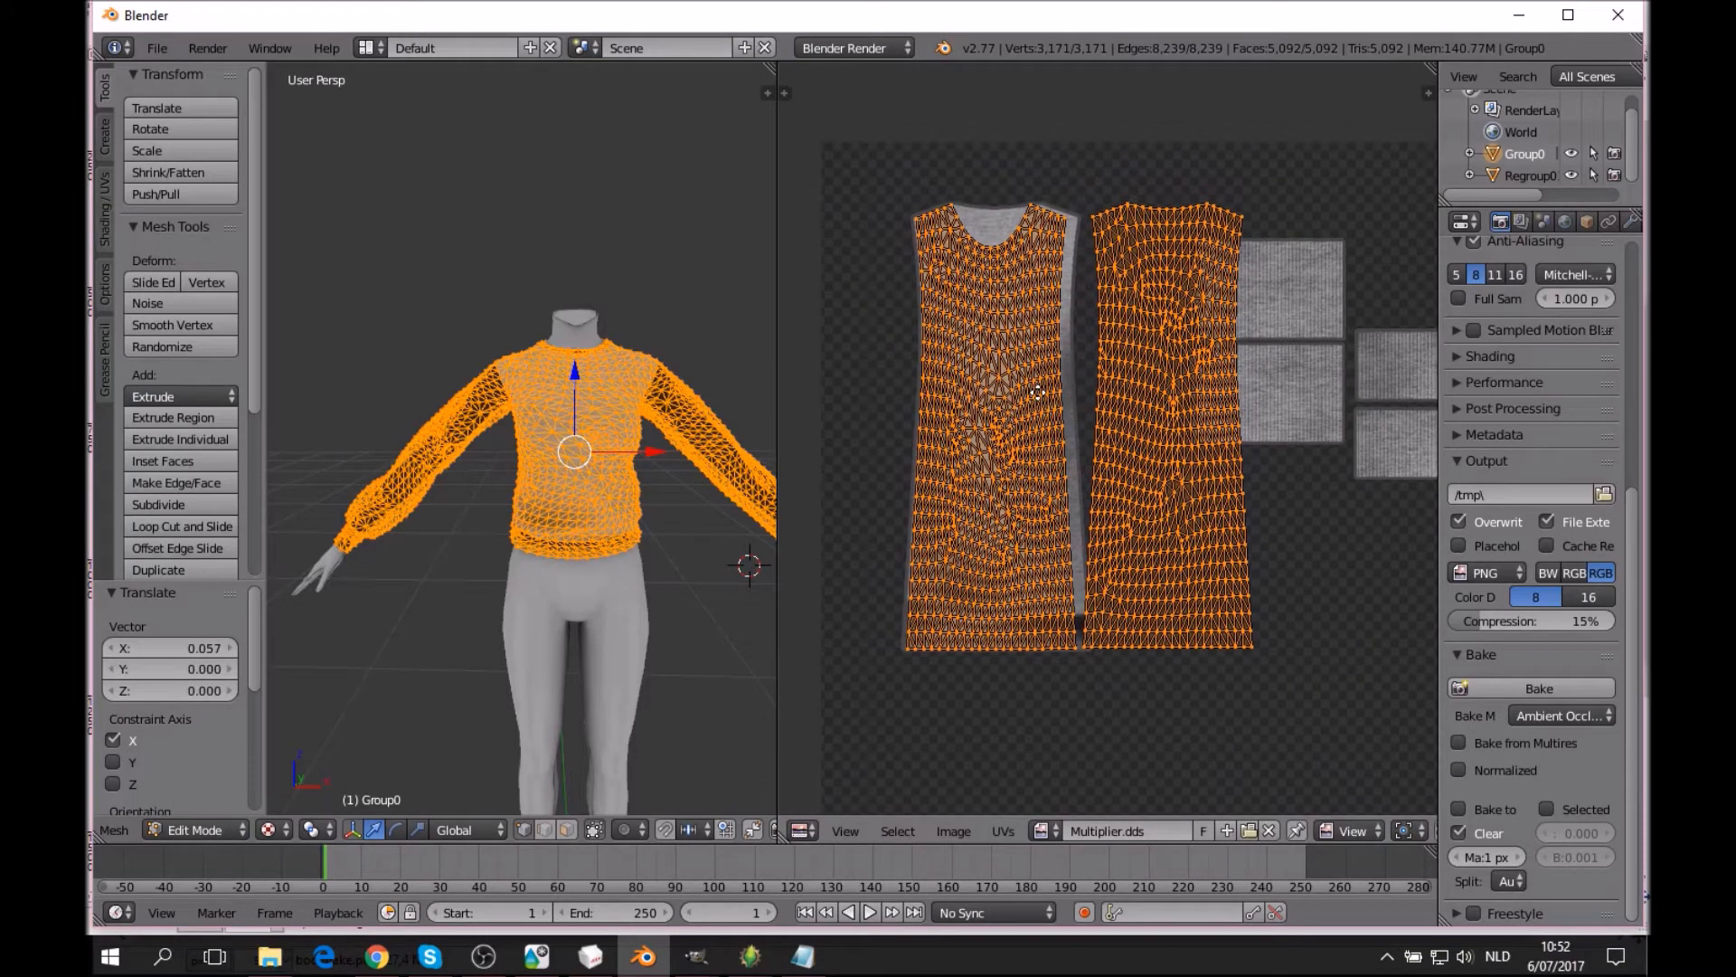
key(s)
key(x)
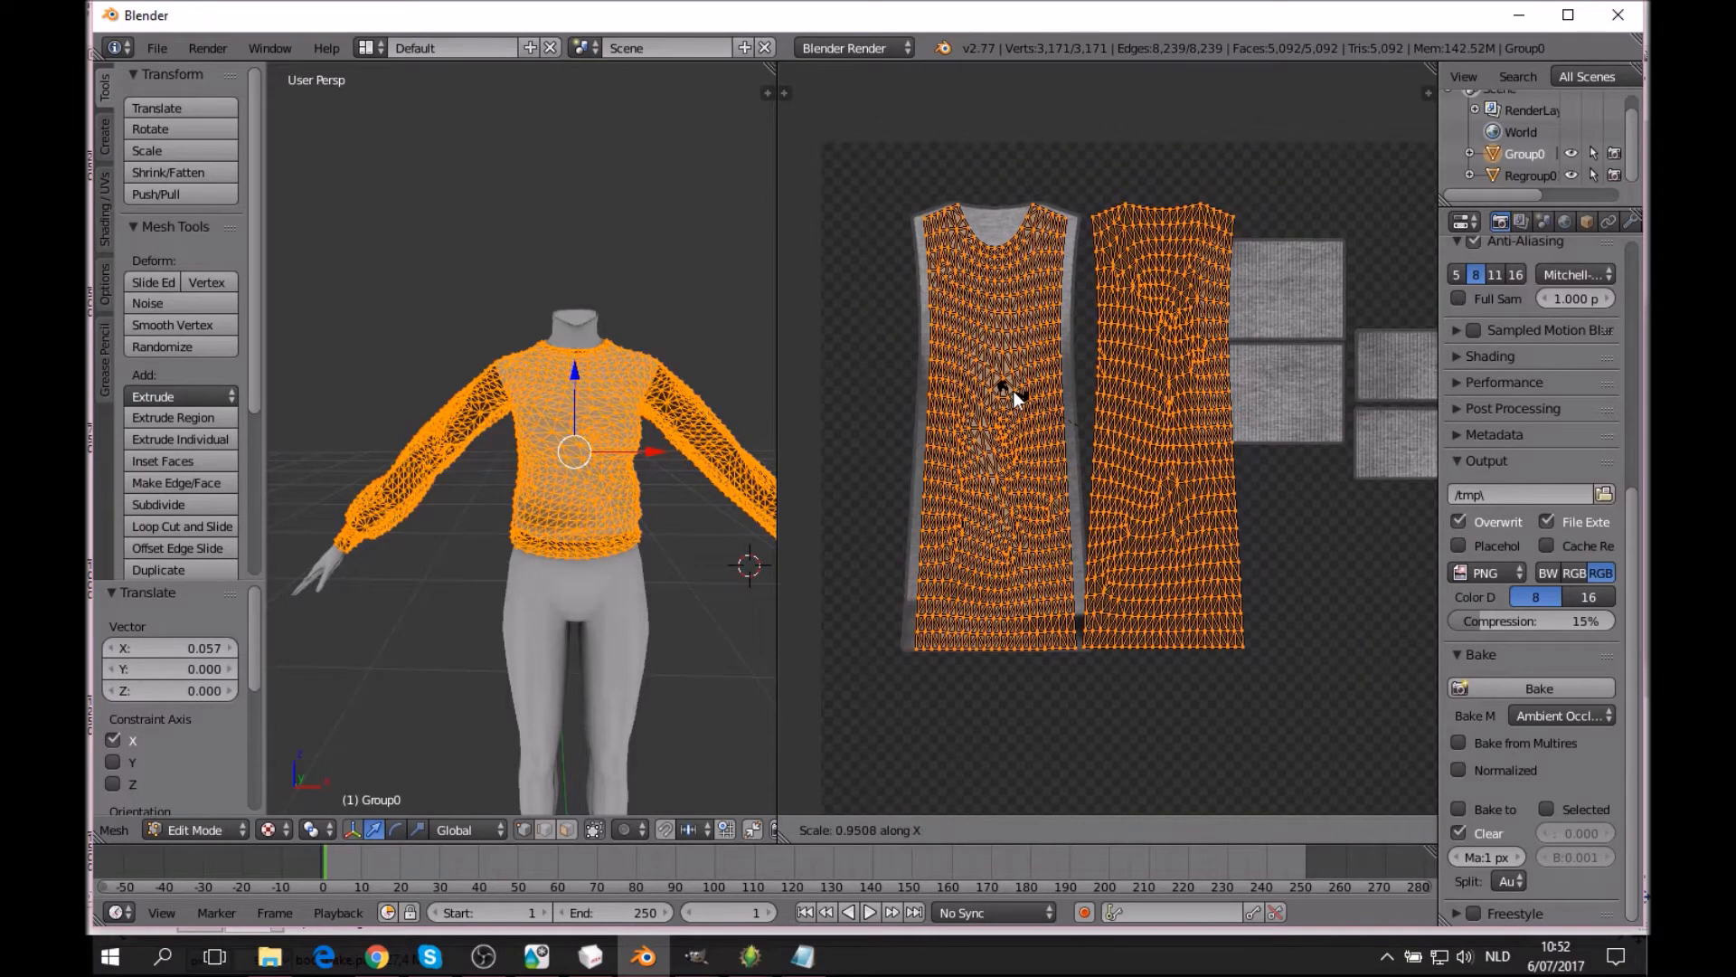
click(1001, 394)
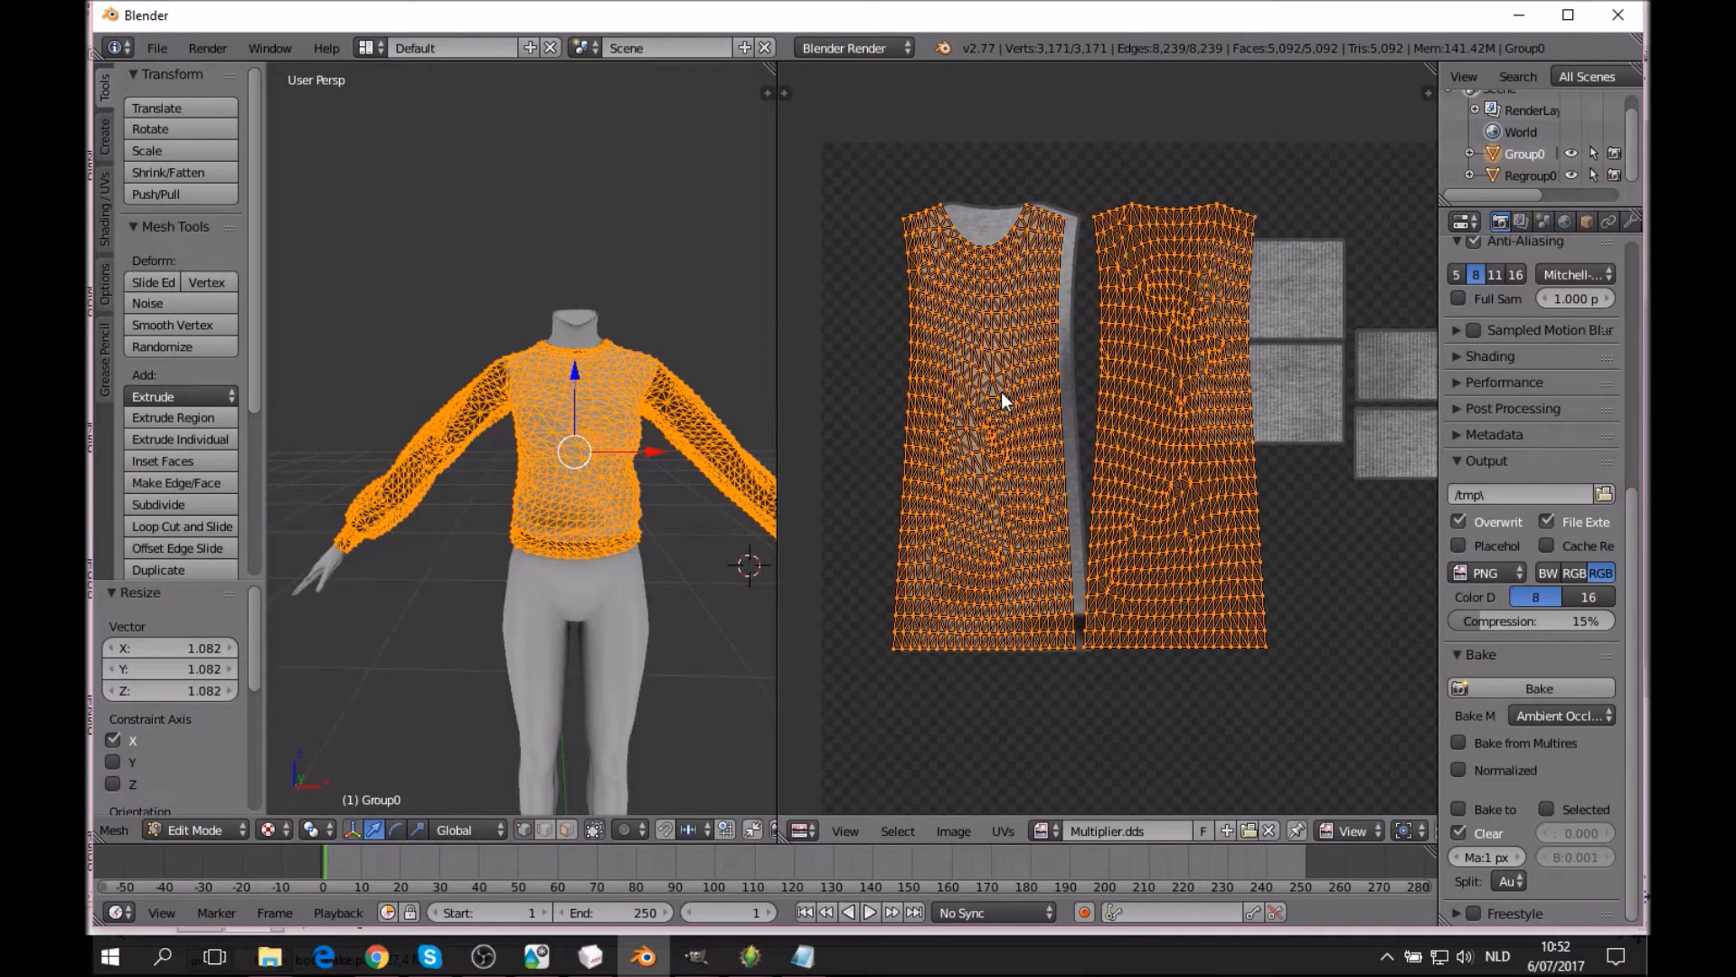
key(g)
key(x)
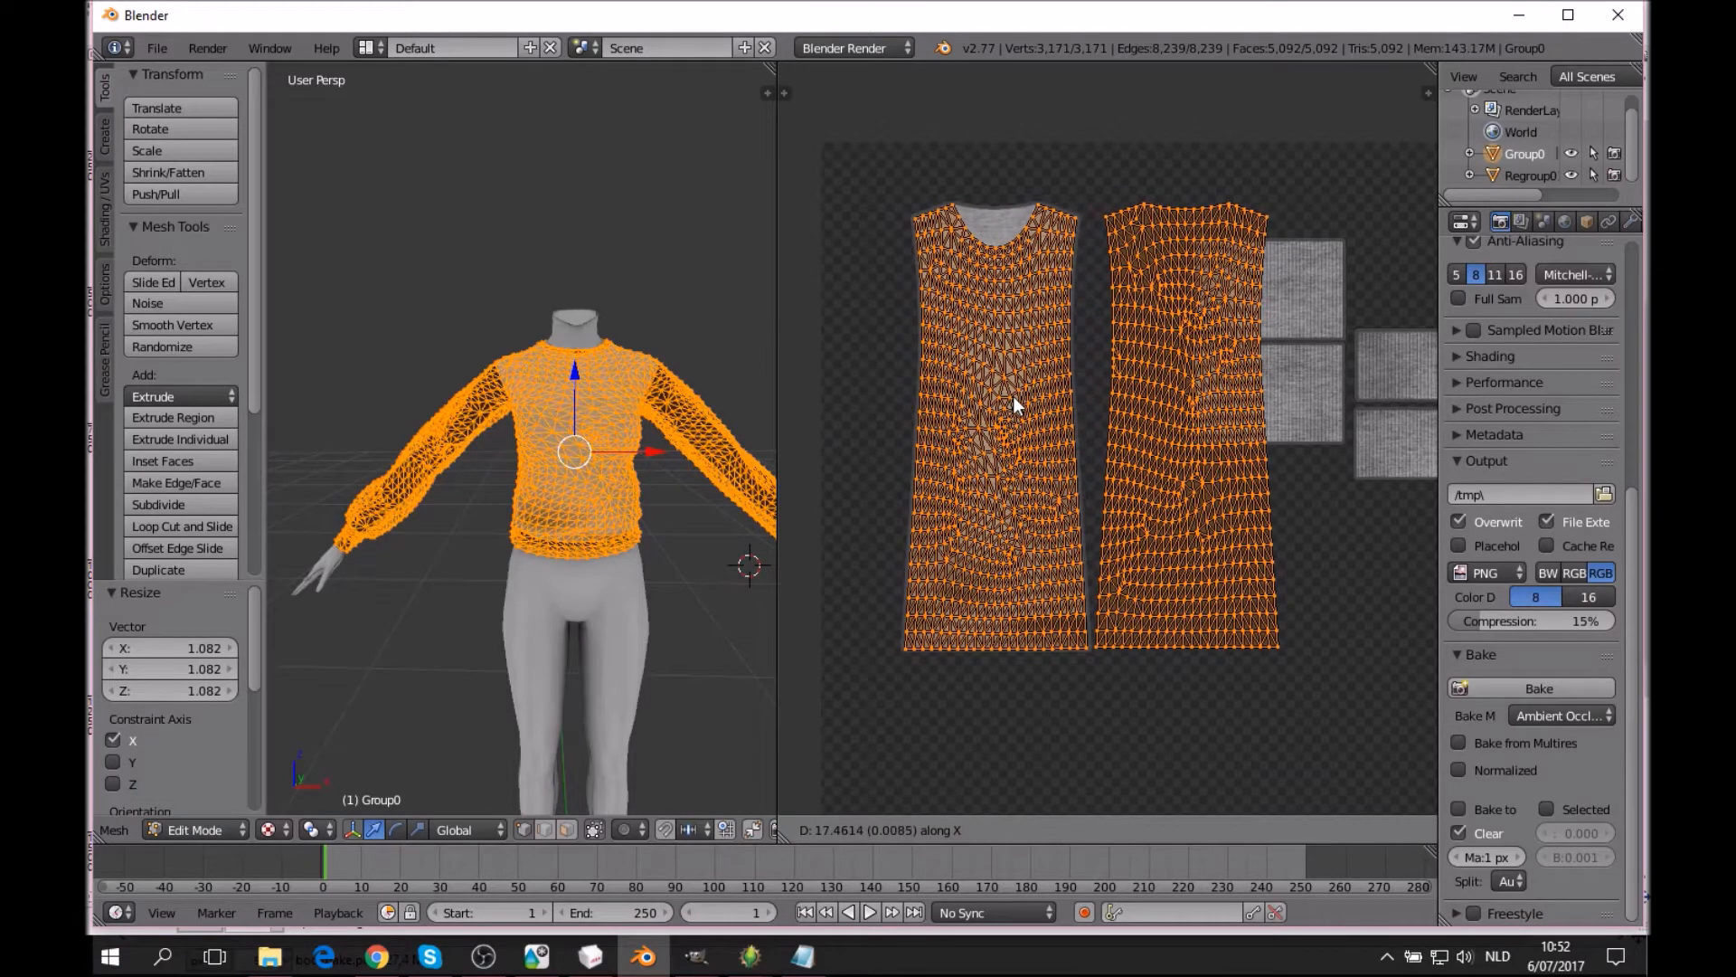
click(1012, 396)
Fine-tune the torso islands against the panel's lower edge, scaling them 1.021 along X and moving them 0.002 along X.
middle_drag(1013, 396, 1105, 536)
scroll(1105, 536, up, 3)
middle_drag(1042, 338, 1183, 390)
middle_drag(1123, 675, 1116, 328)
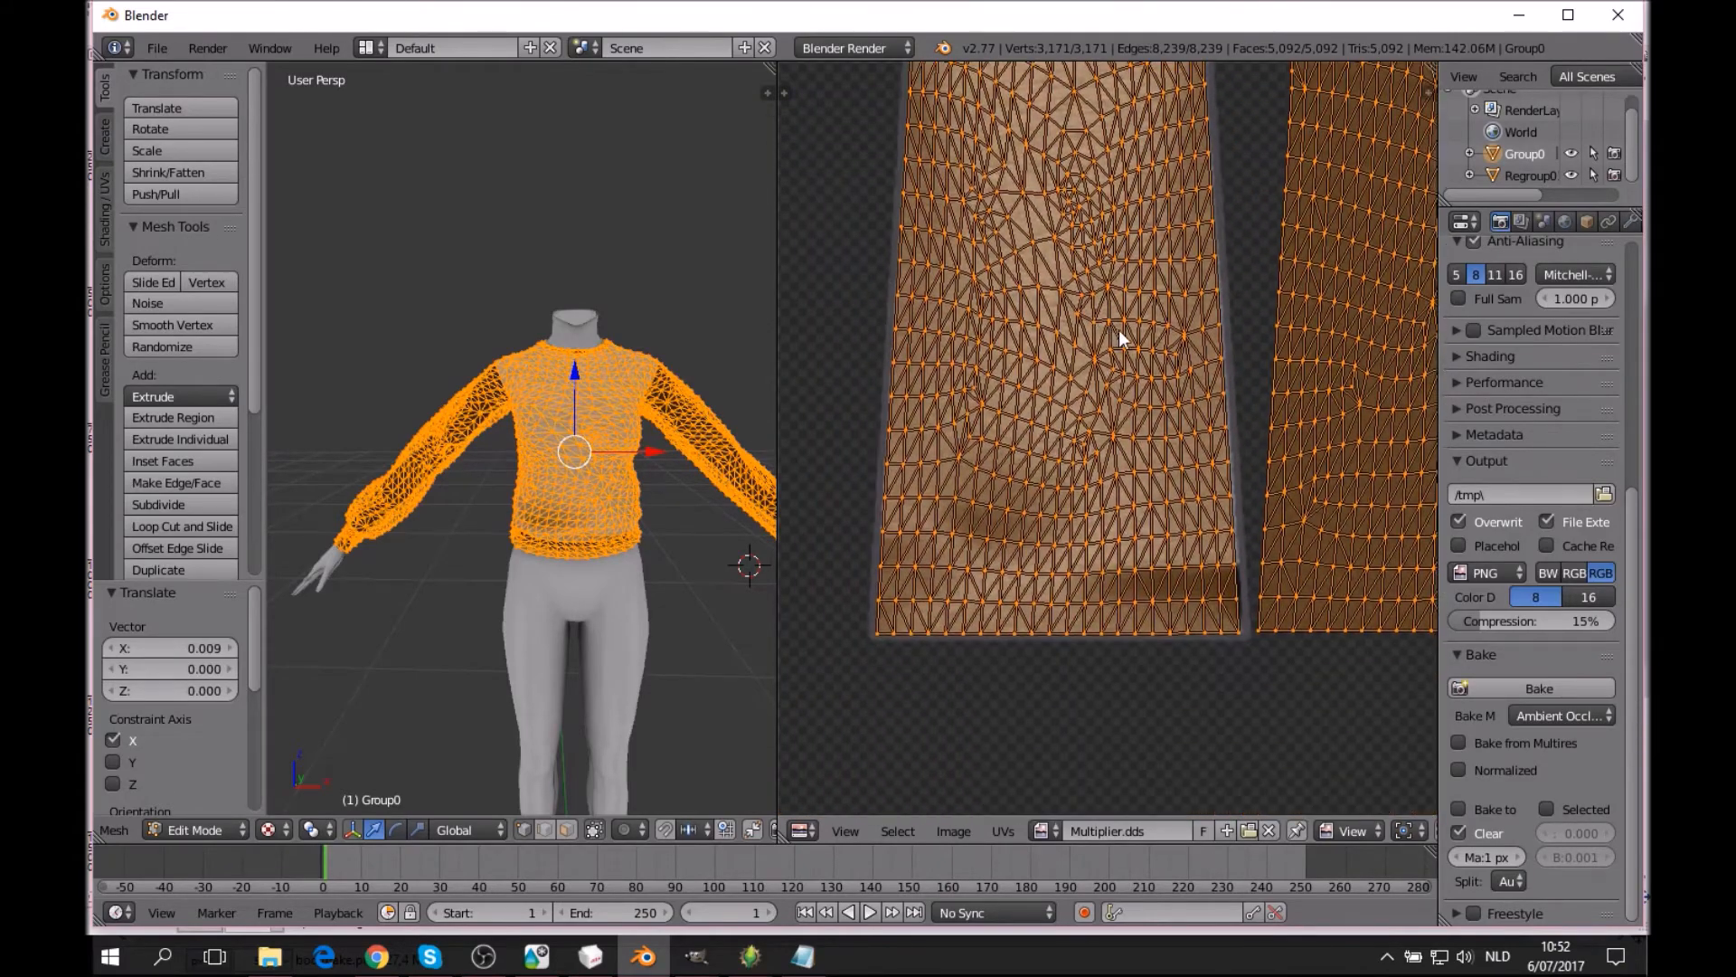
click(1304, 324)
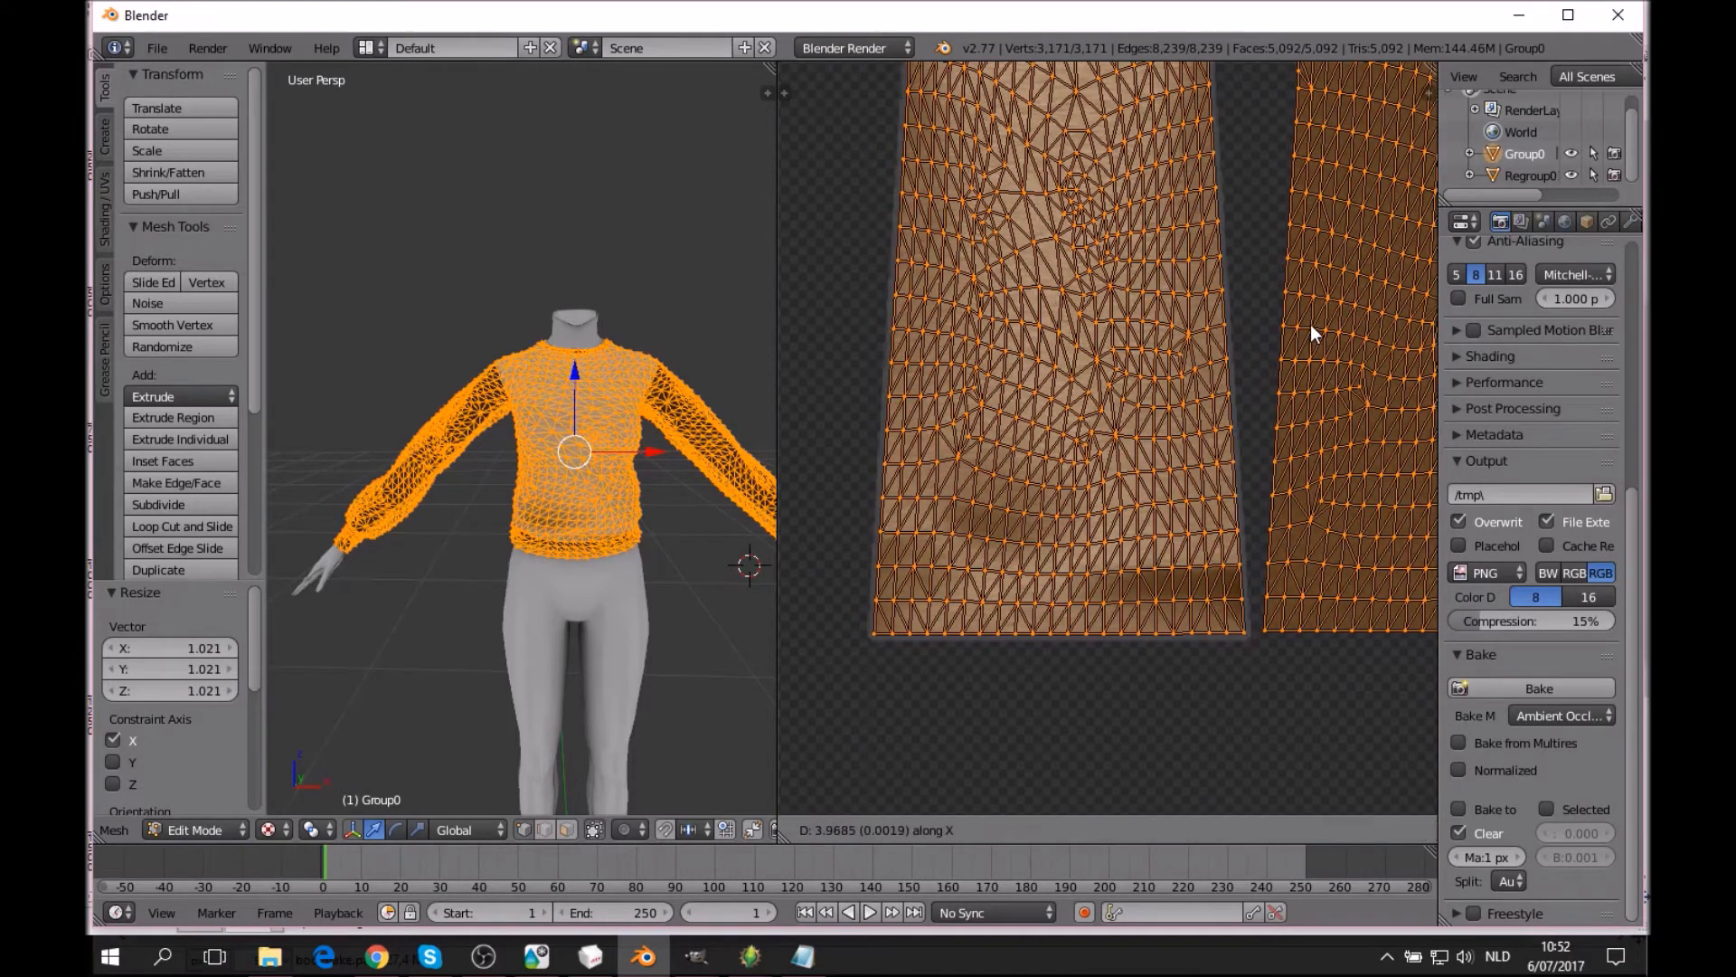
click(1310, 324)
Deselect all UVs and box-select only the back torso island, the one without the deep neckline.
middle_drag(1298, 301, 1211, 600)
scroll(1182, 497, up, 2)
scroll(1169, 496, down, 5)
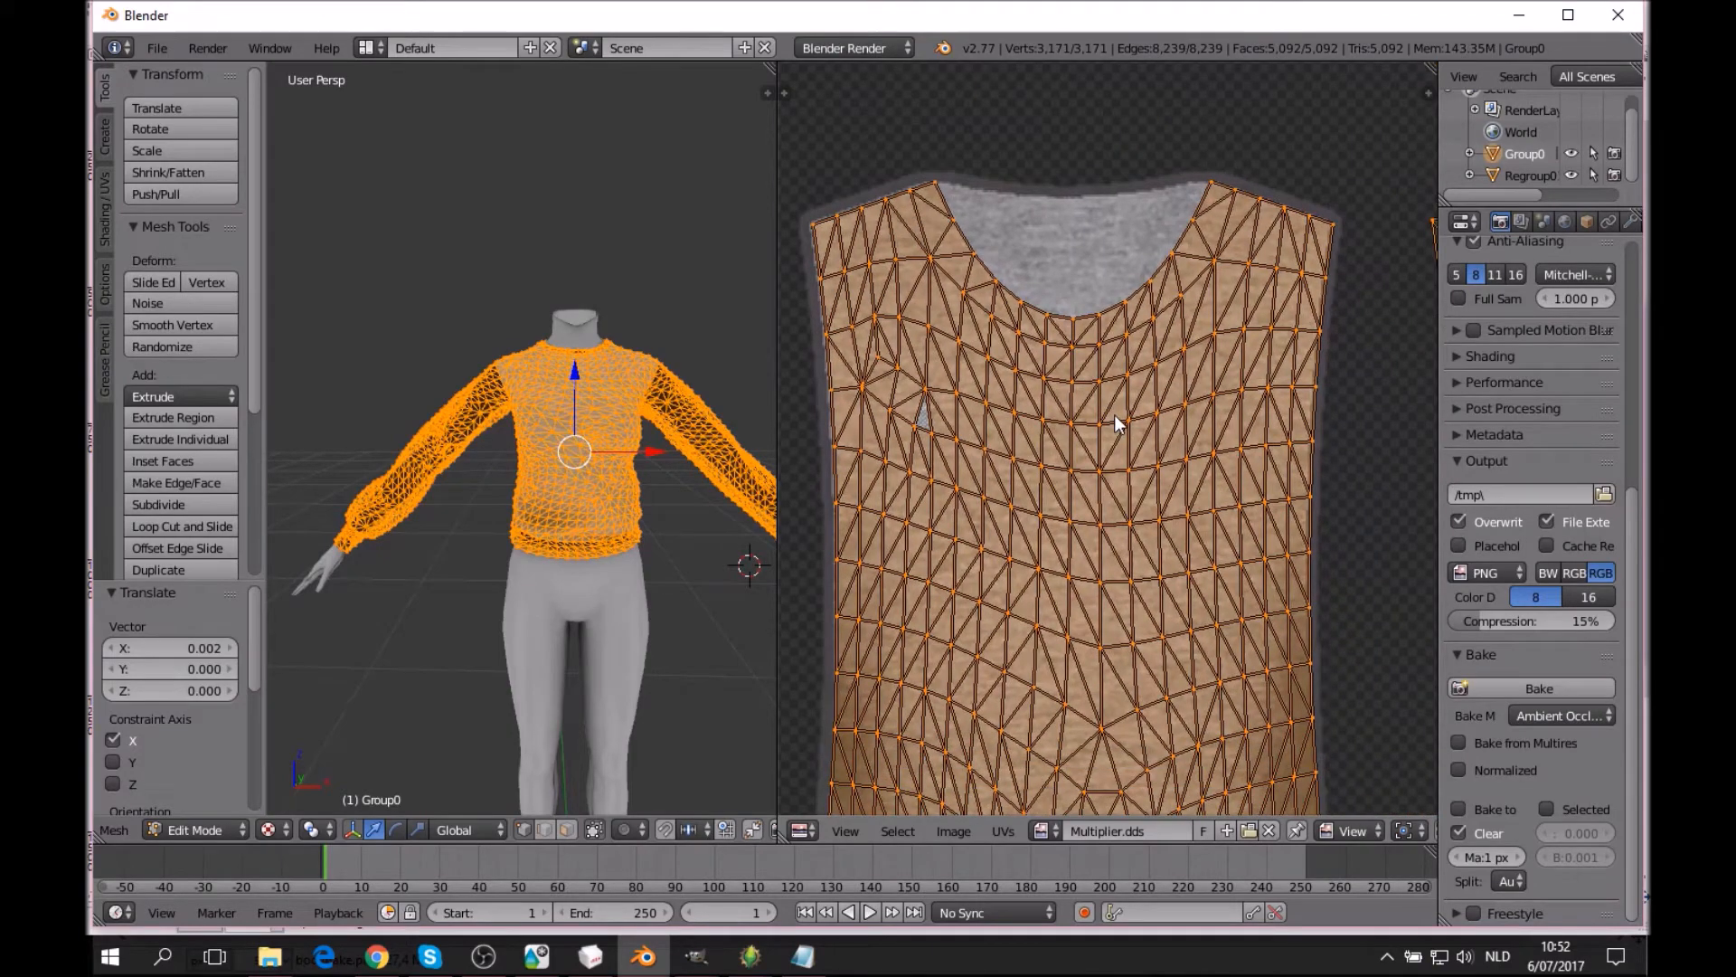
middle_drag(1150, 366, 955, 169)
scroll(1291, 624, up, 4)
scroll(1071, 299, down, 3)
scroll(1063, 289, down, 3)
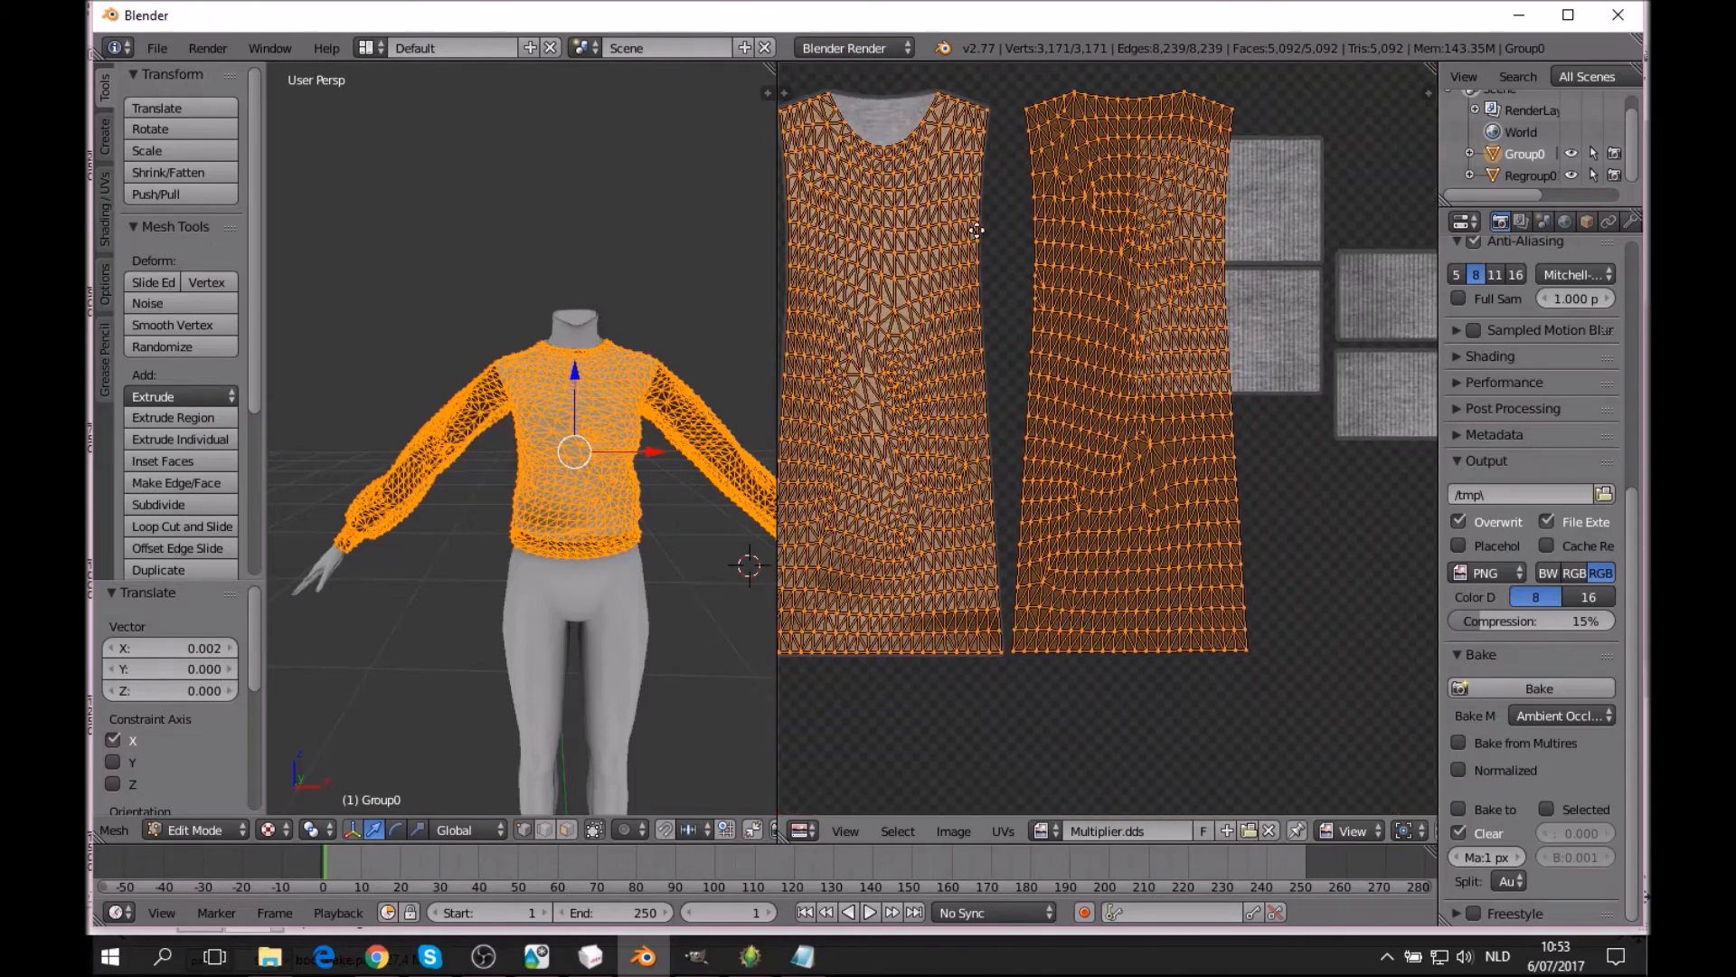
key(a)
key(b)
drag(1029, 148, 1457, 715)
Try to move the back torso island across the texture onto the logo panel beyond the curved collar strips.
middle_drag(1180, 516, 946, 627)
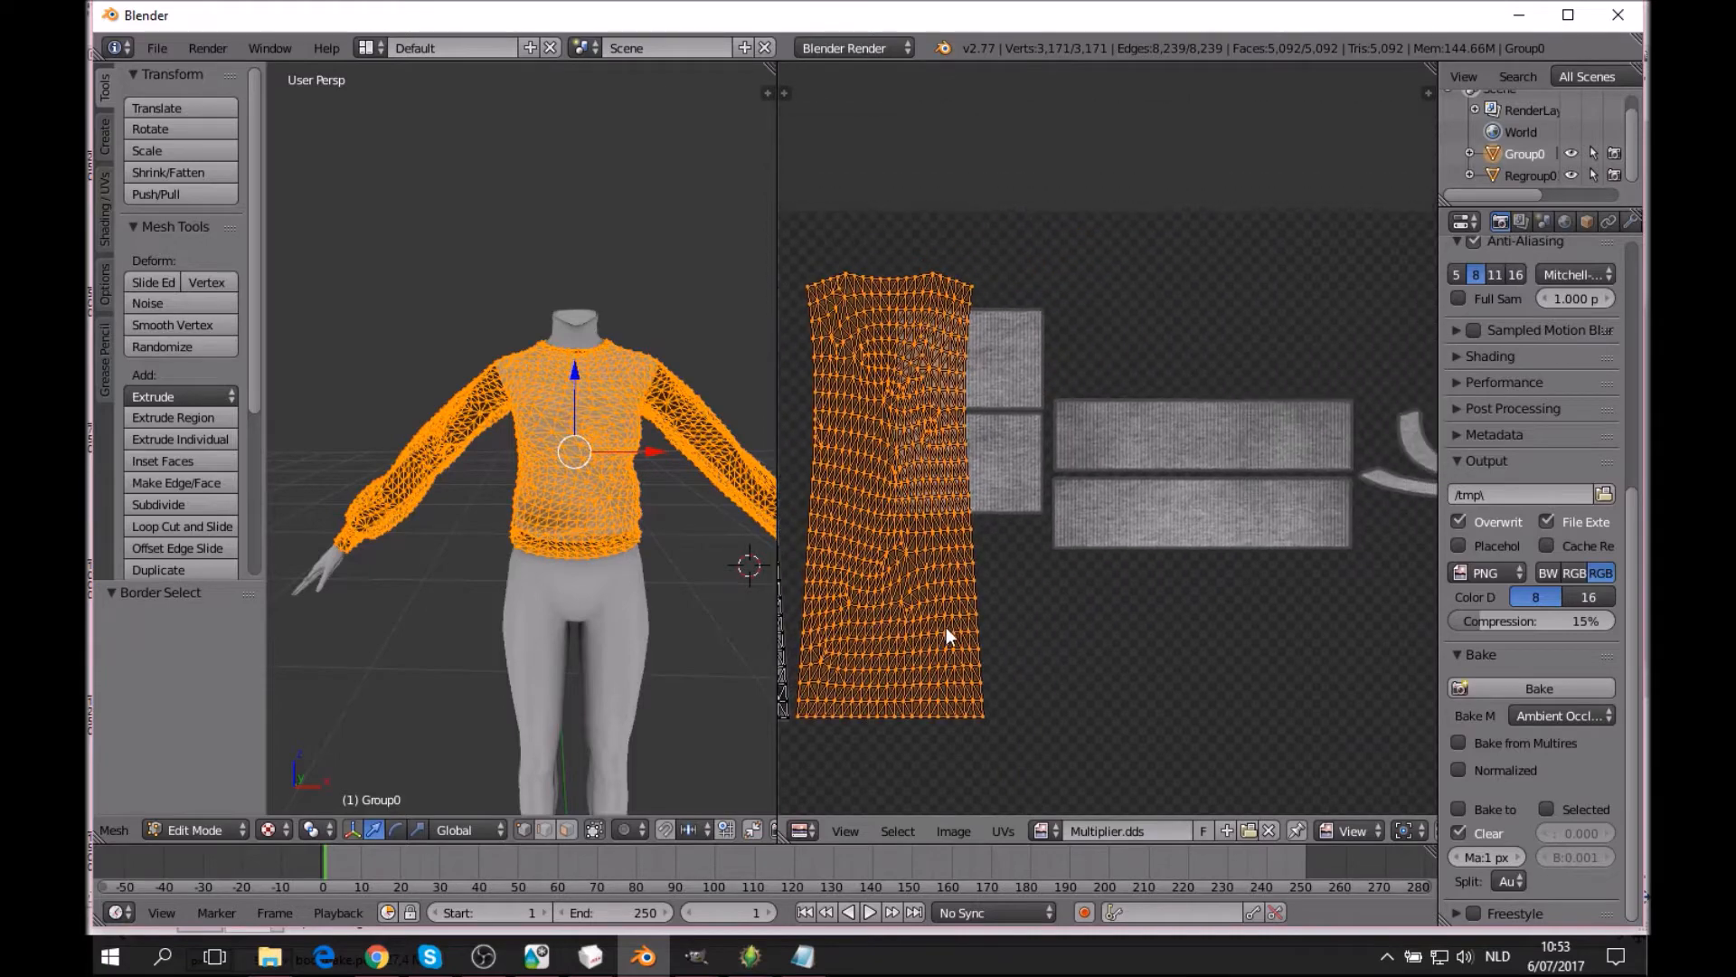
key(g)
click(1311, 624)
middle_drag(1311, 624, 928, 663)
key(g)
click(1258, 636)
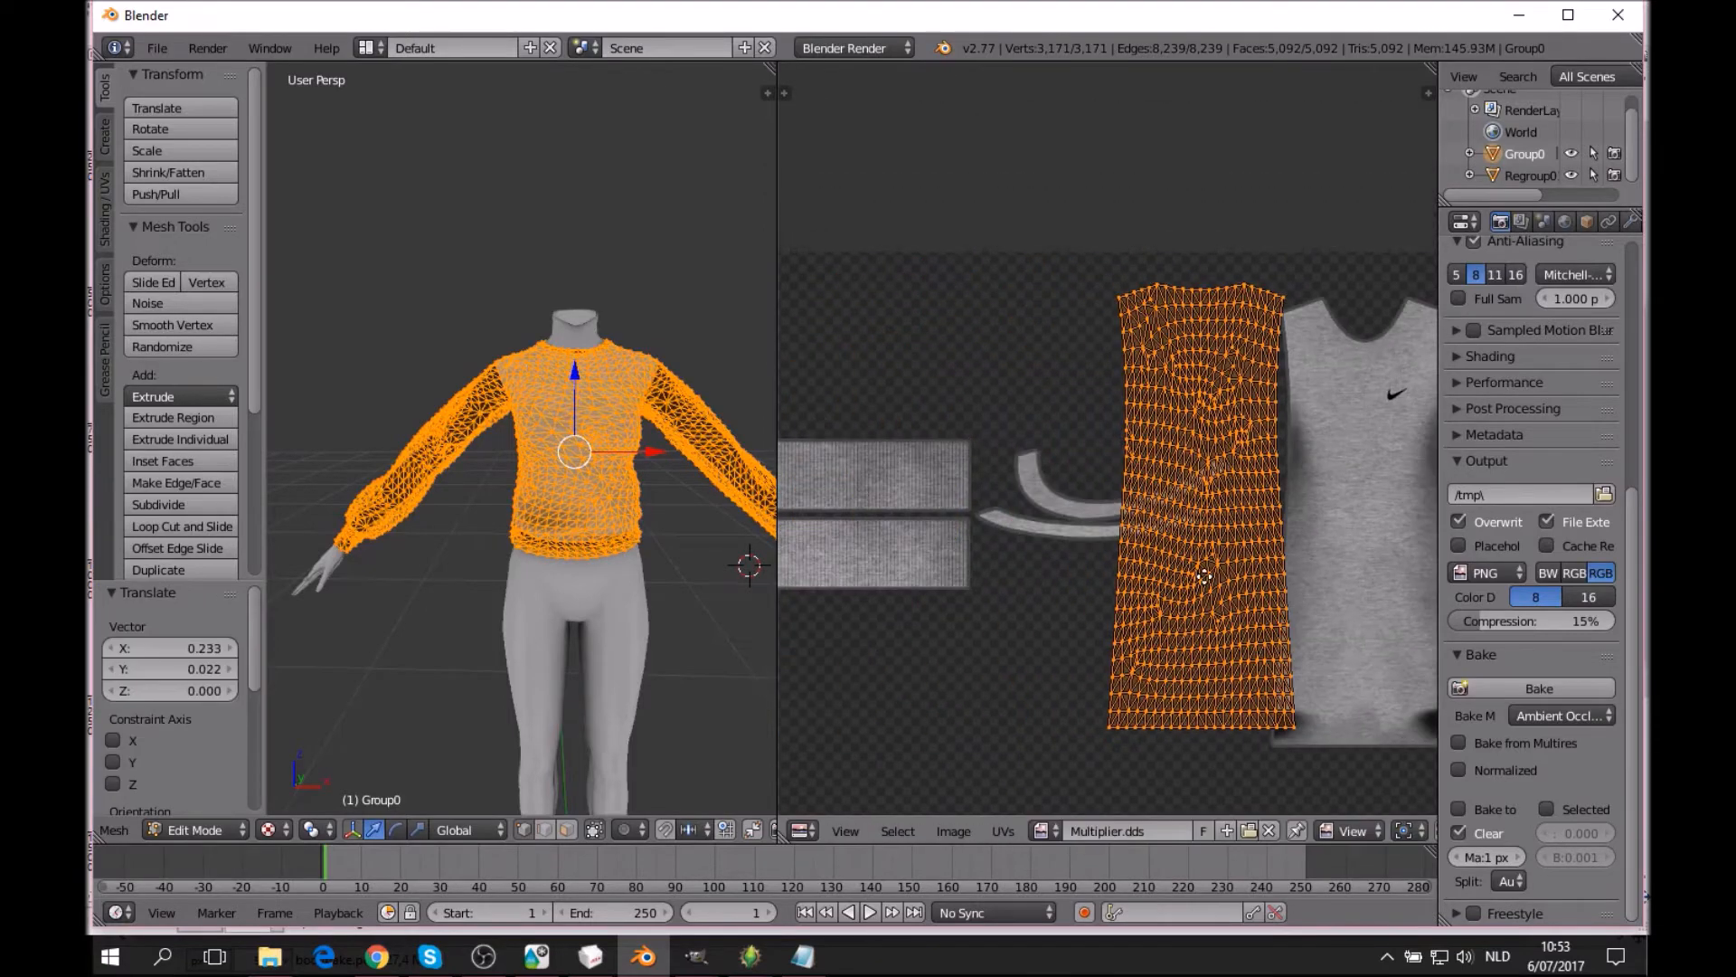
middle_drag(1203, 521, 968, 516)
key(g)
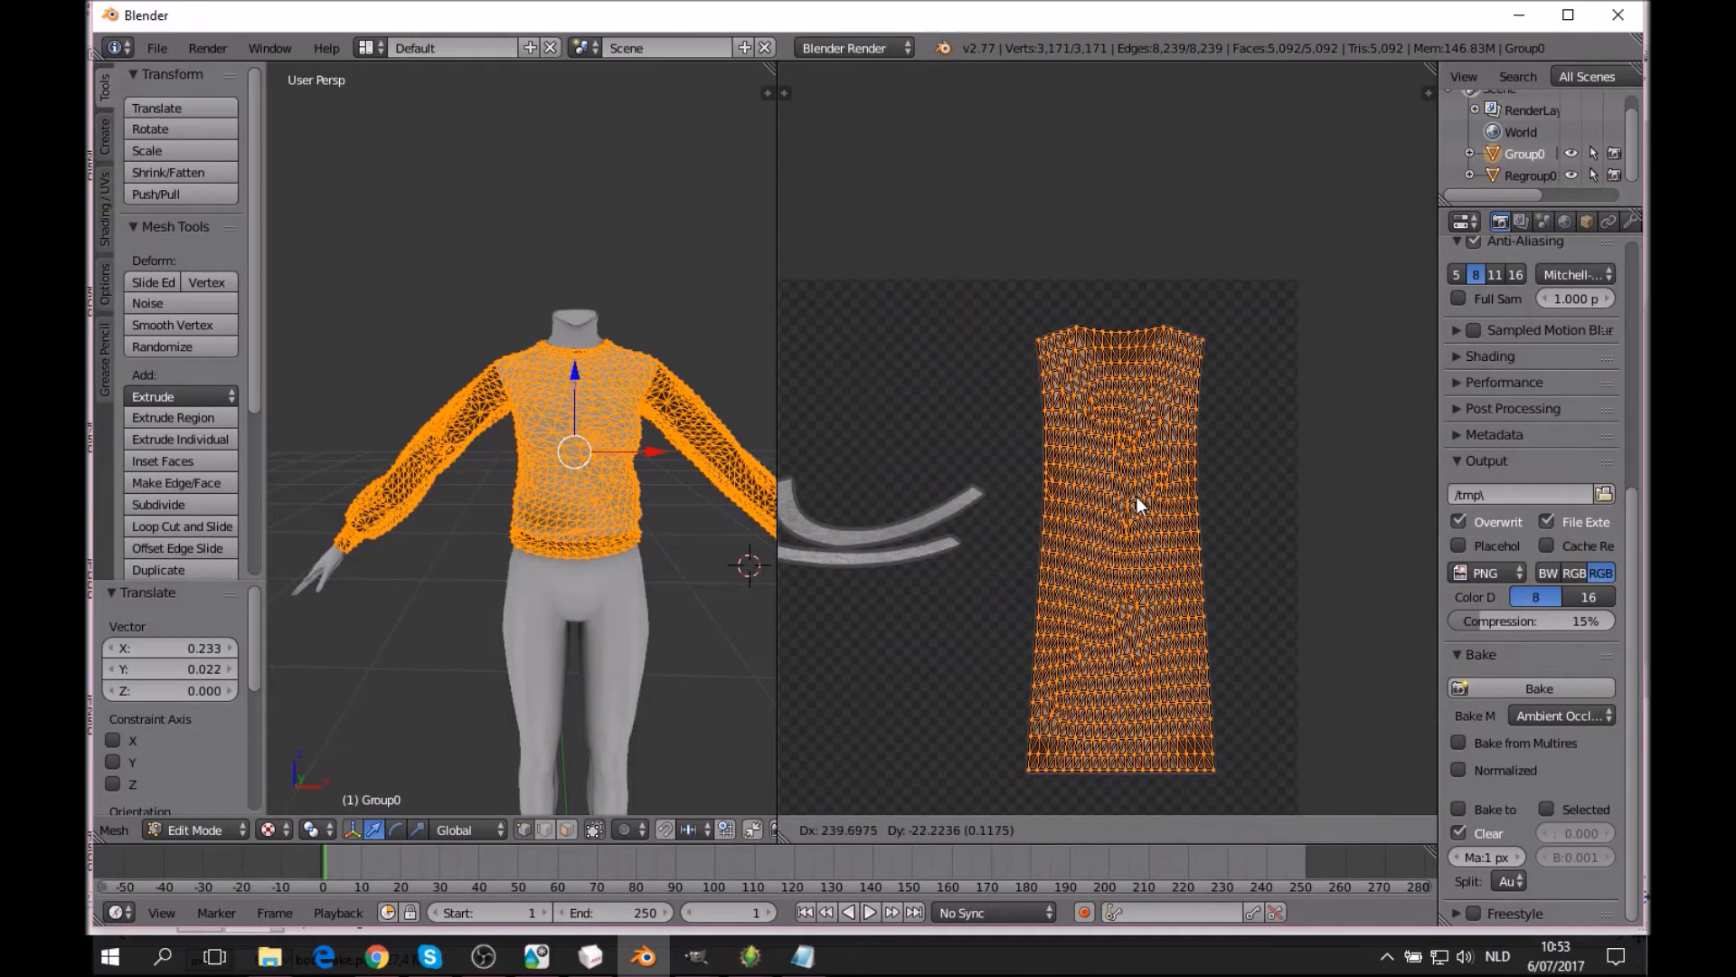
click(1133, 497)
Move the back torso island outside the texture's left border, beside the front torso island.
middle_drag(1132, 498, 1309, 472)
scroll(968, 484, down, 4)
key(g)
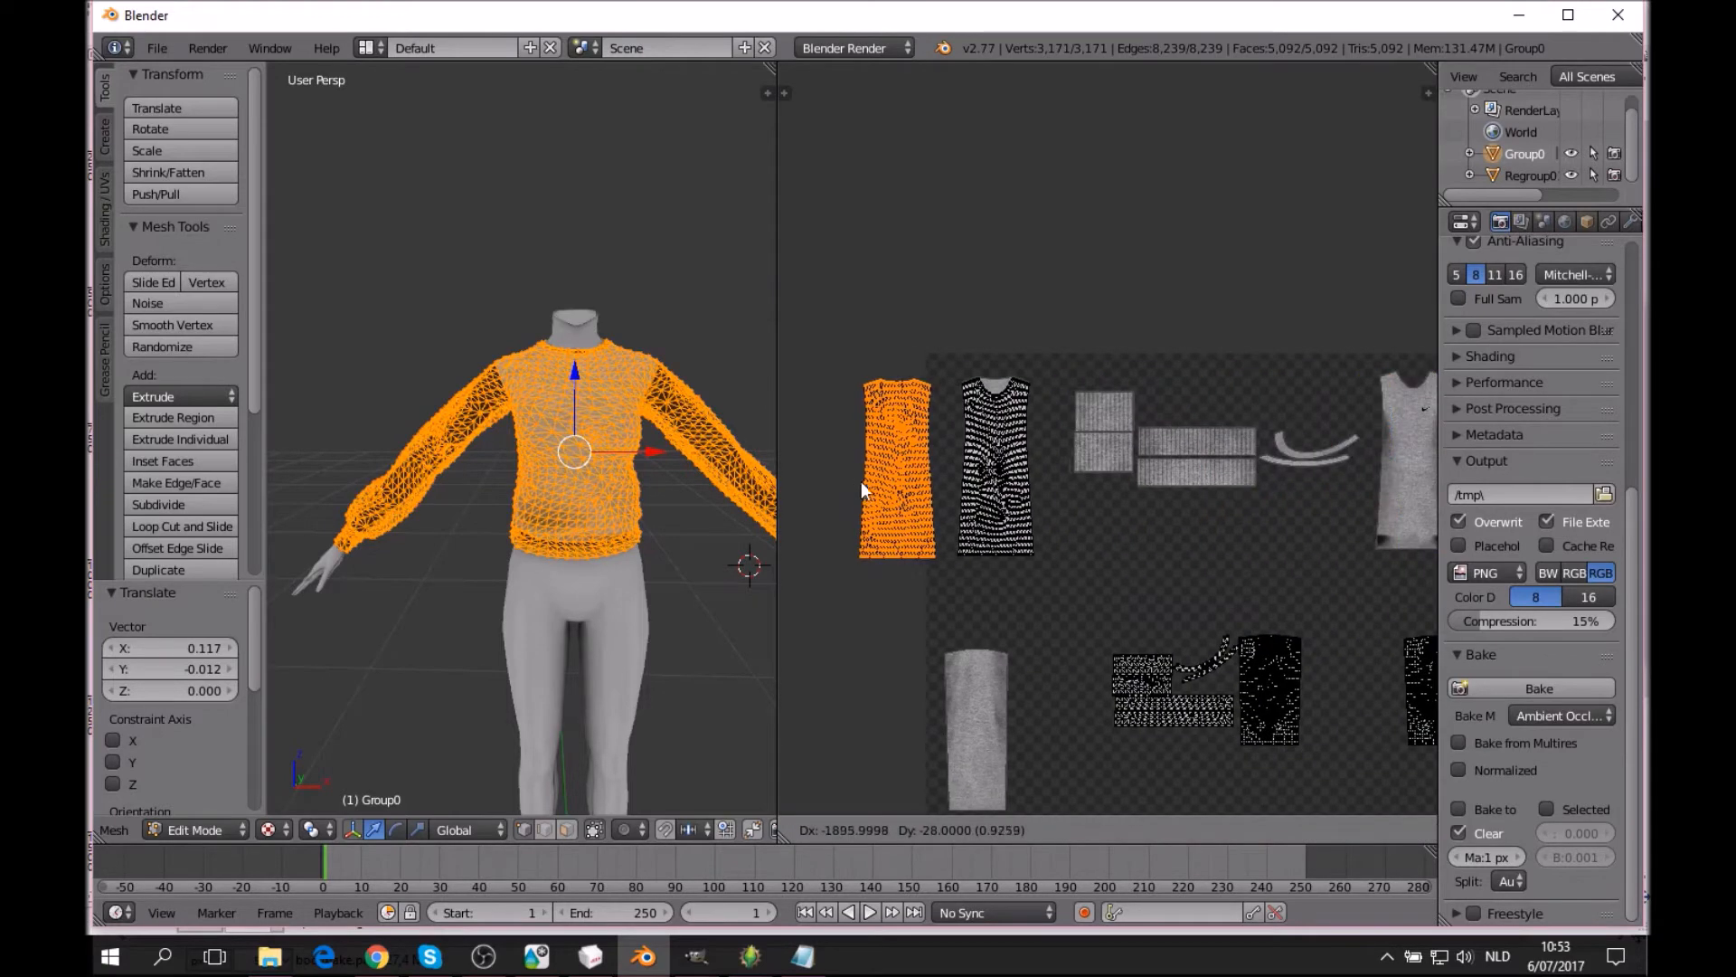
click(910, 481)
Select only the front torso island with the deep neckline and move it 0.359 along X to the ribbed fabric pieces.
middle_drag(909, 481, 1081, 433)
scroll(1124, 429, up, 2)
key(a)
key(b)
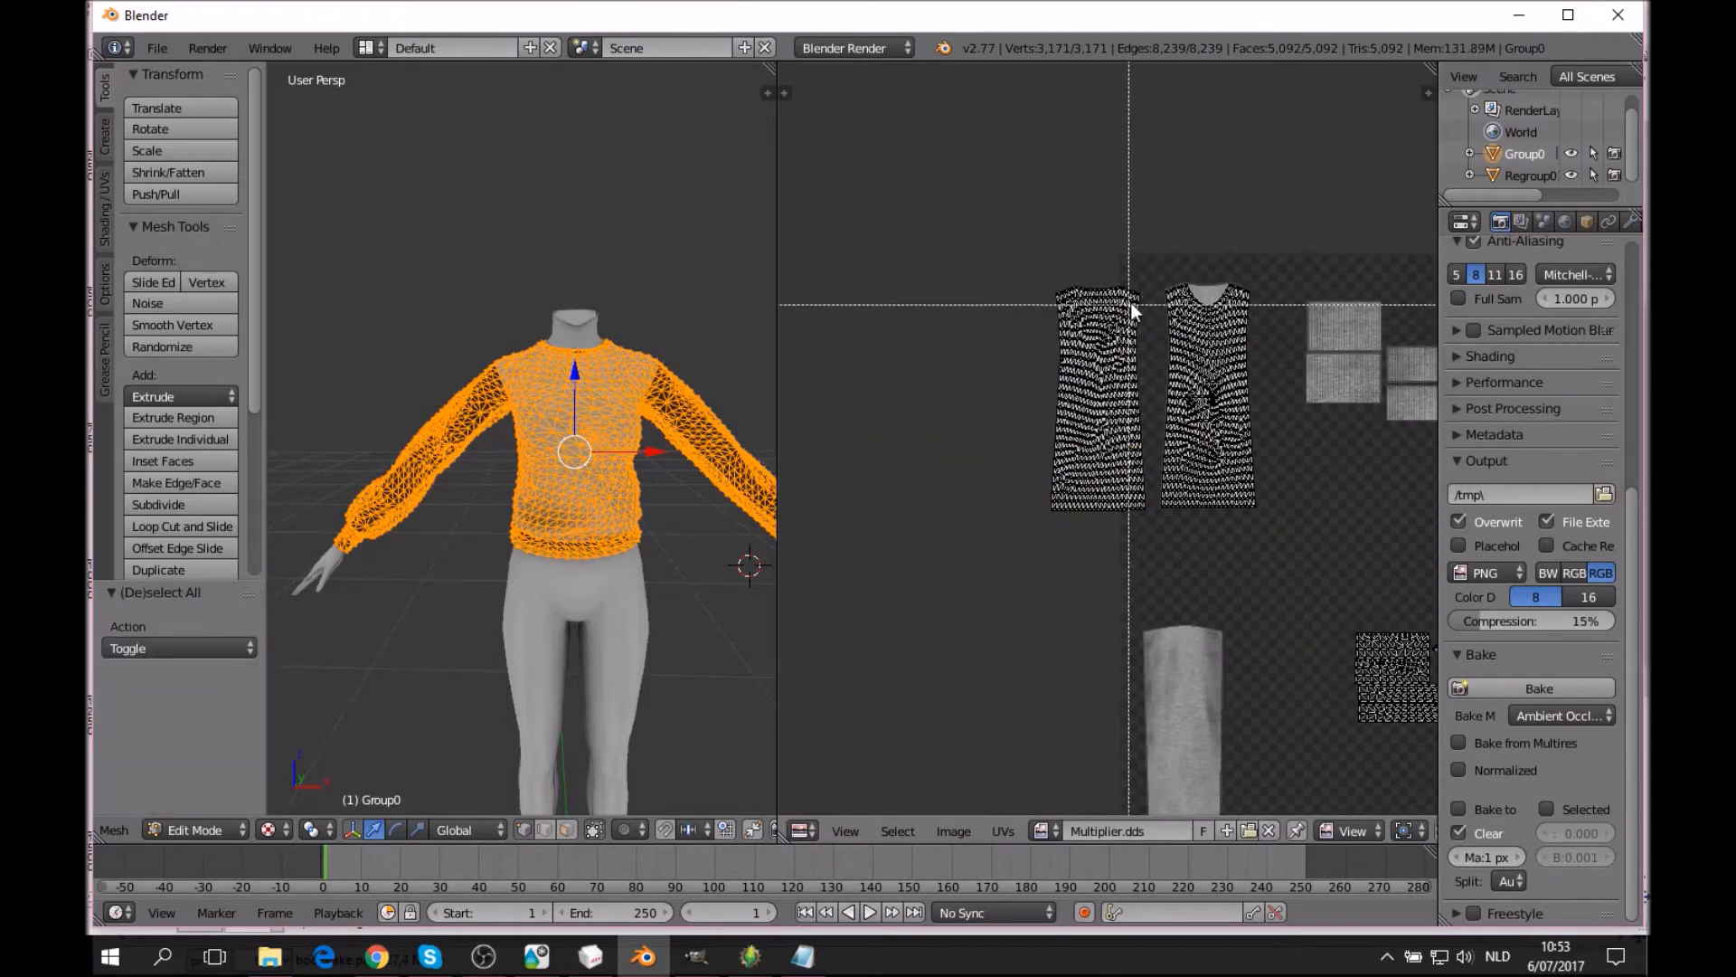
drag(1160, 275, 1340, 524)
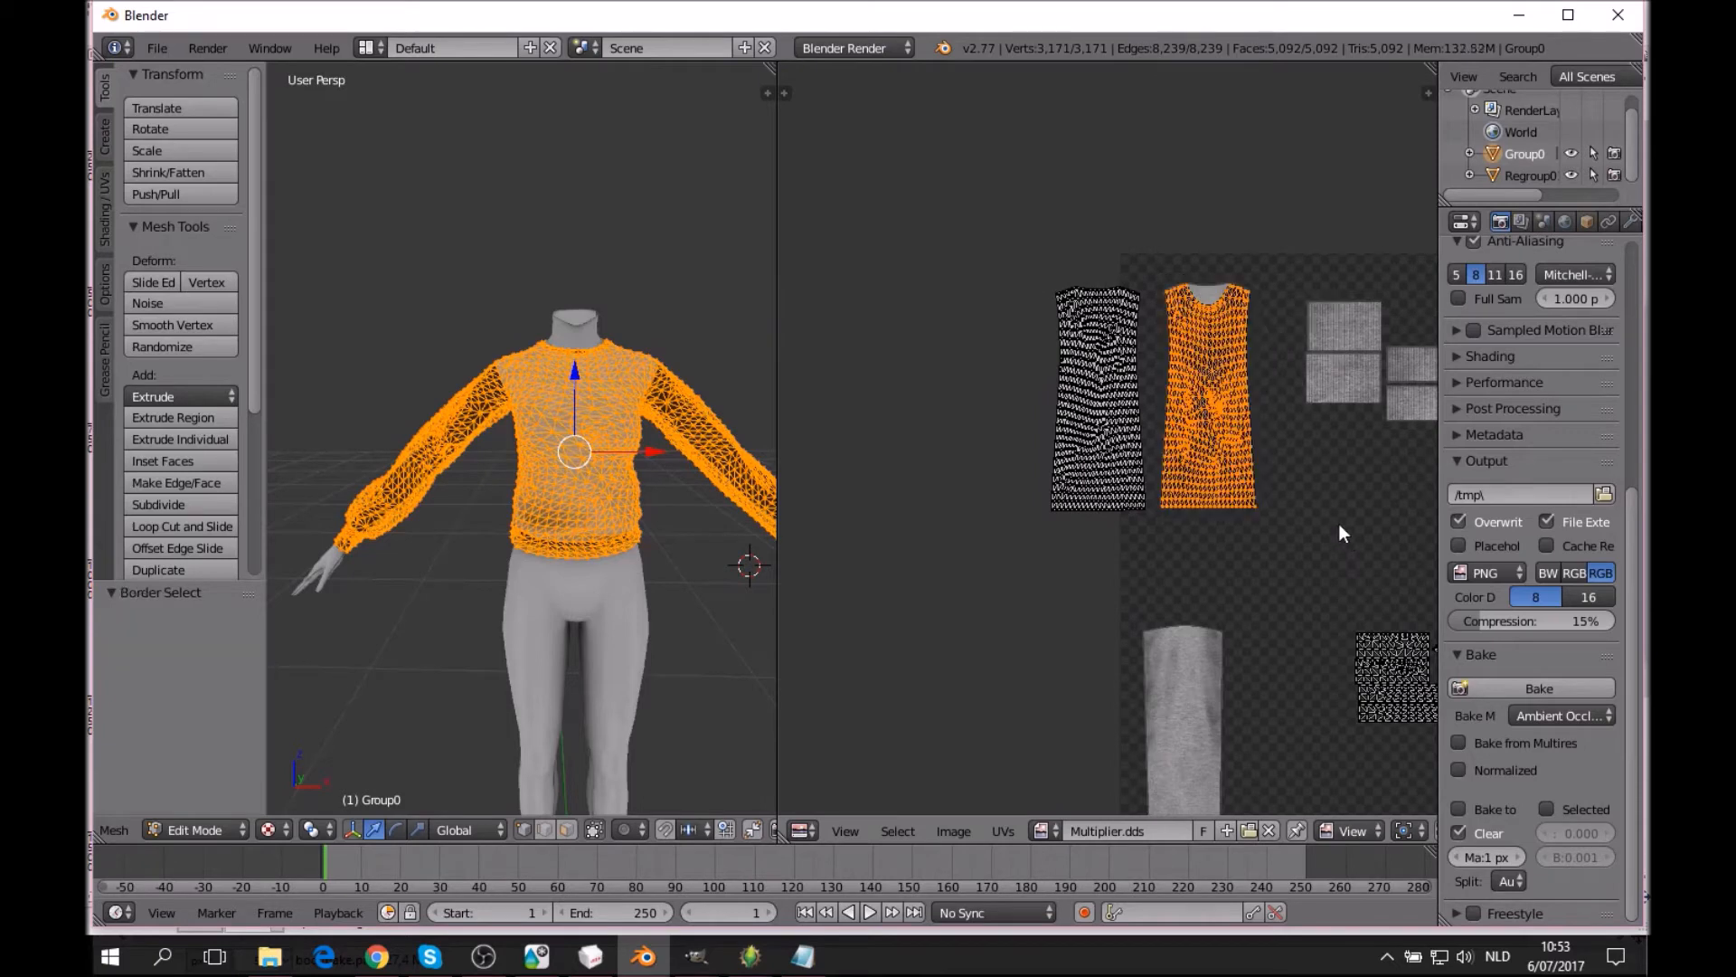
middle_drag(1340, 524, 1077, 546)
scroll(1256, 492, up, 3)
key(g)
key(x)
click(1177, 454)
scroll(1177, 454, up, 1)
Move the front torso island farther along X, by 0.240 and 0.149, onto the fabric panel with the logo.
middle_drag(1177, 454, 791, 515)
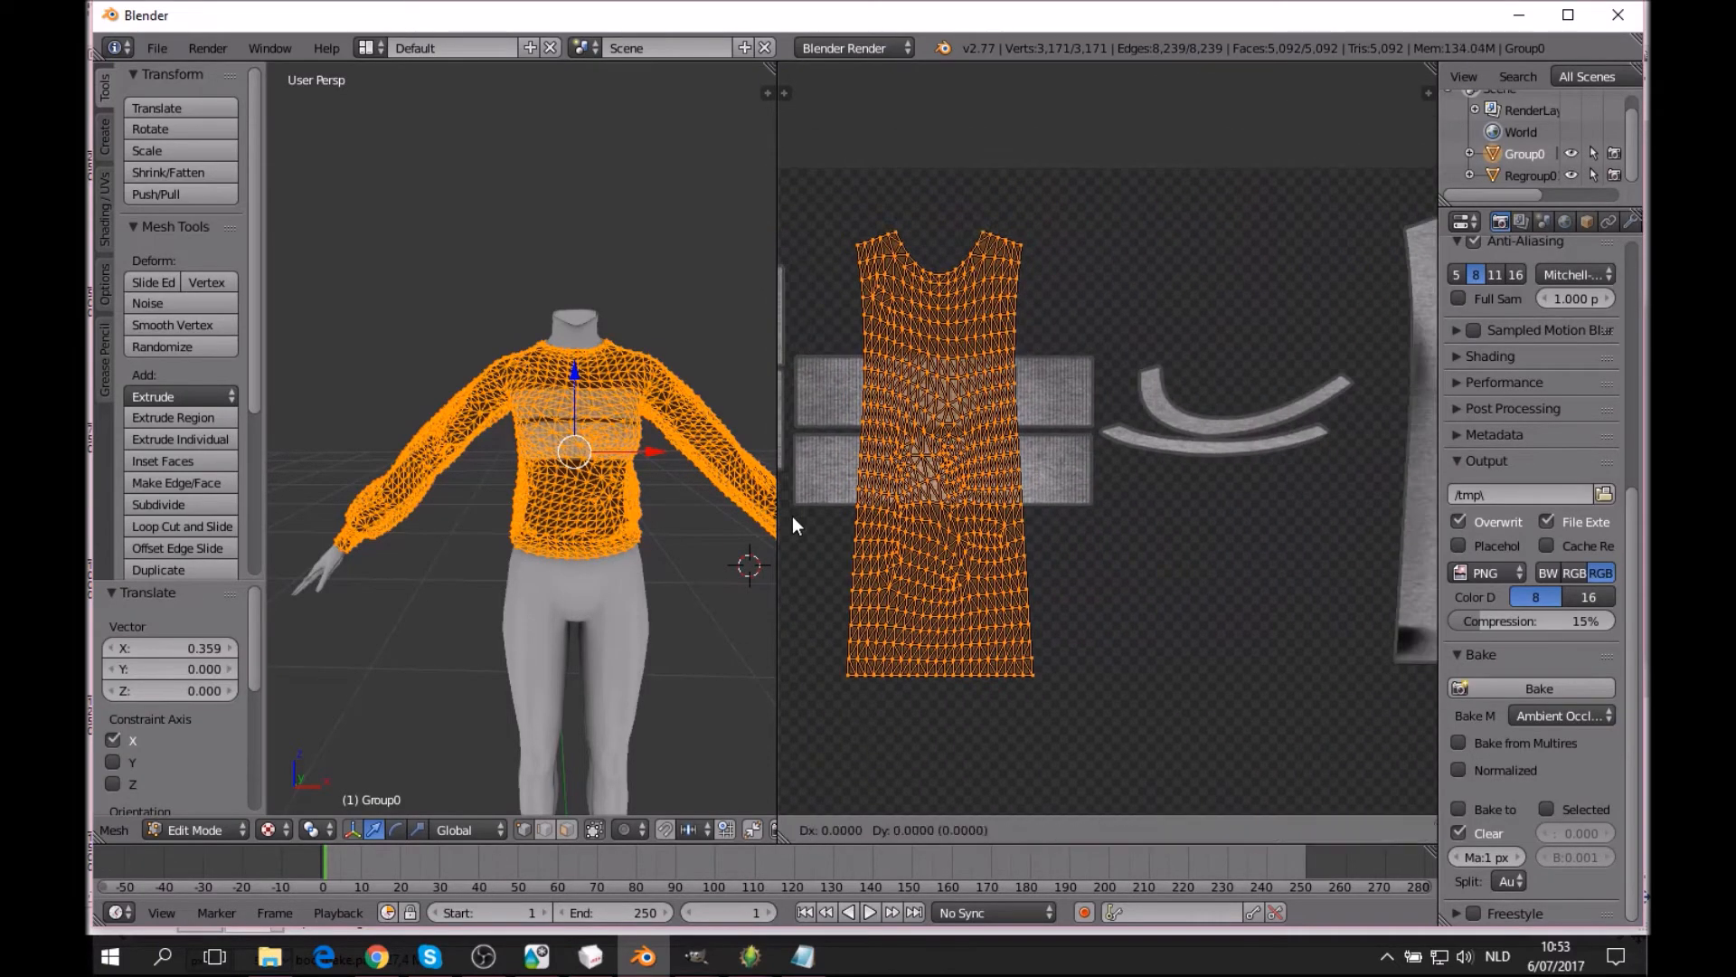
key(g)
key(x)
click(1159, 508)
middle_drag(1158, 507, 942, 543)
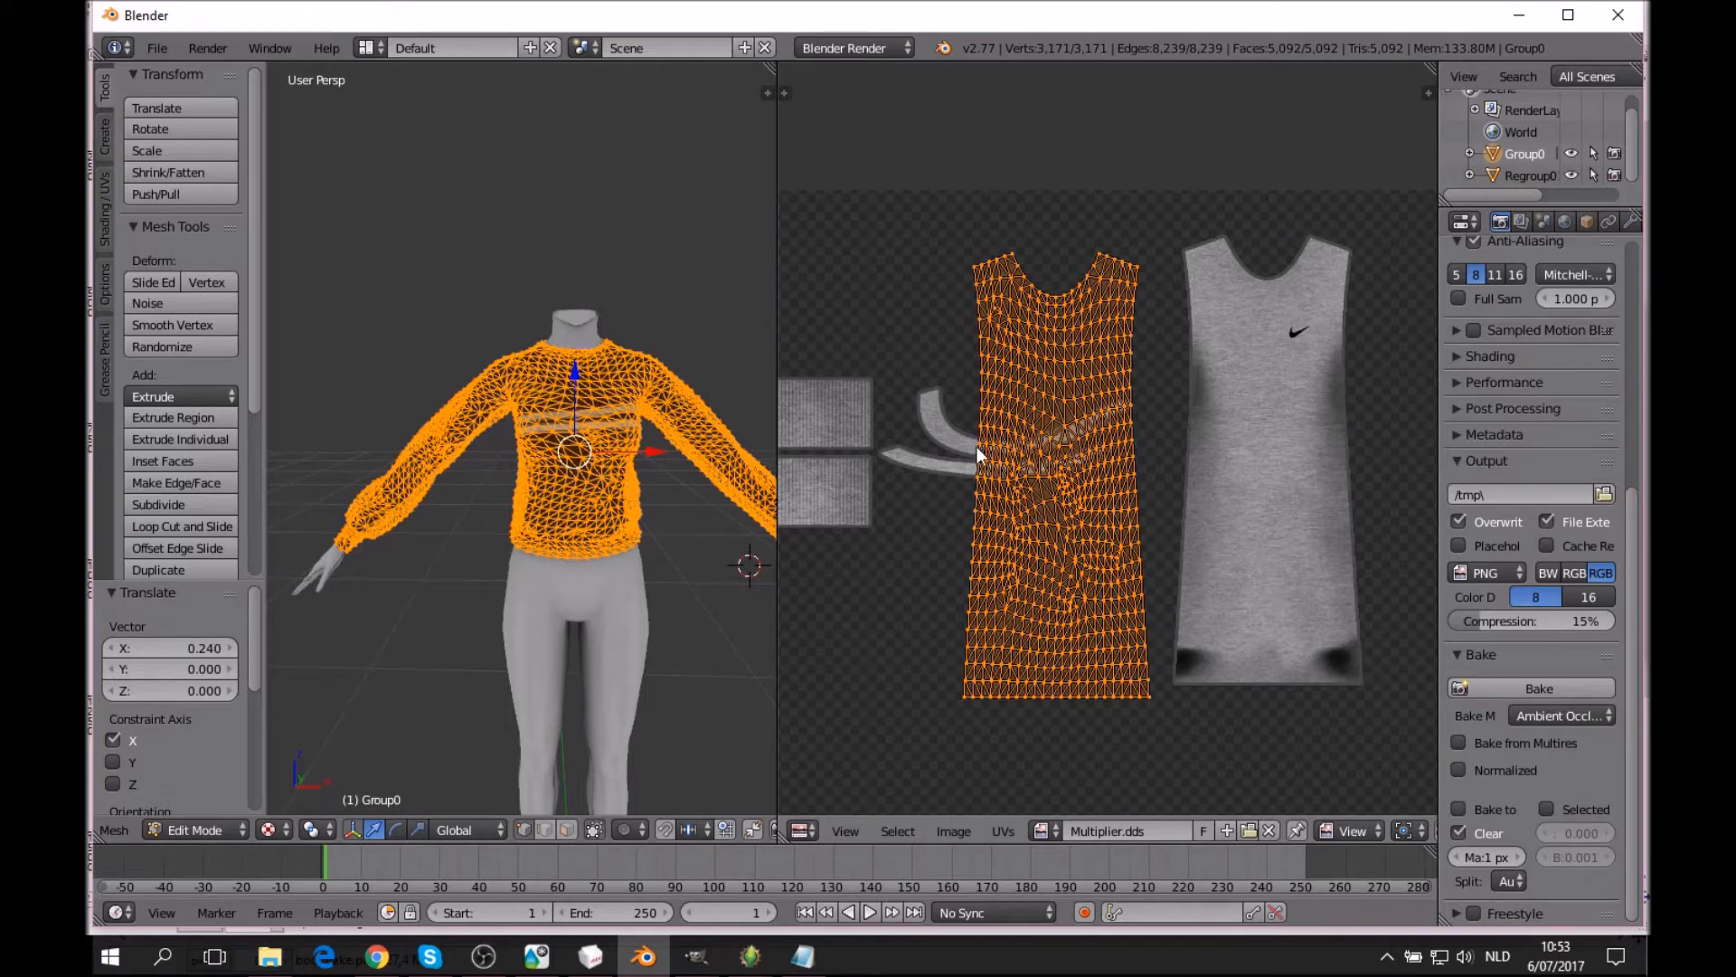
middle_drag(984, 452, 919, 474)
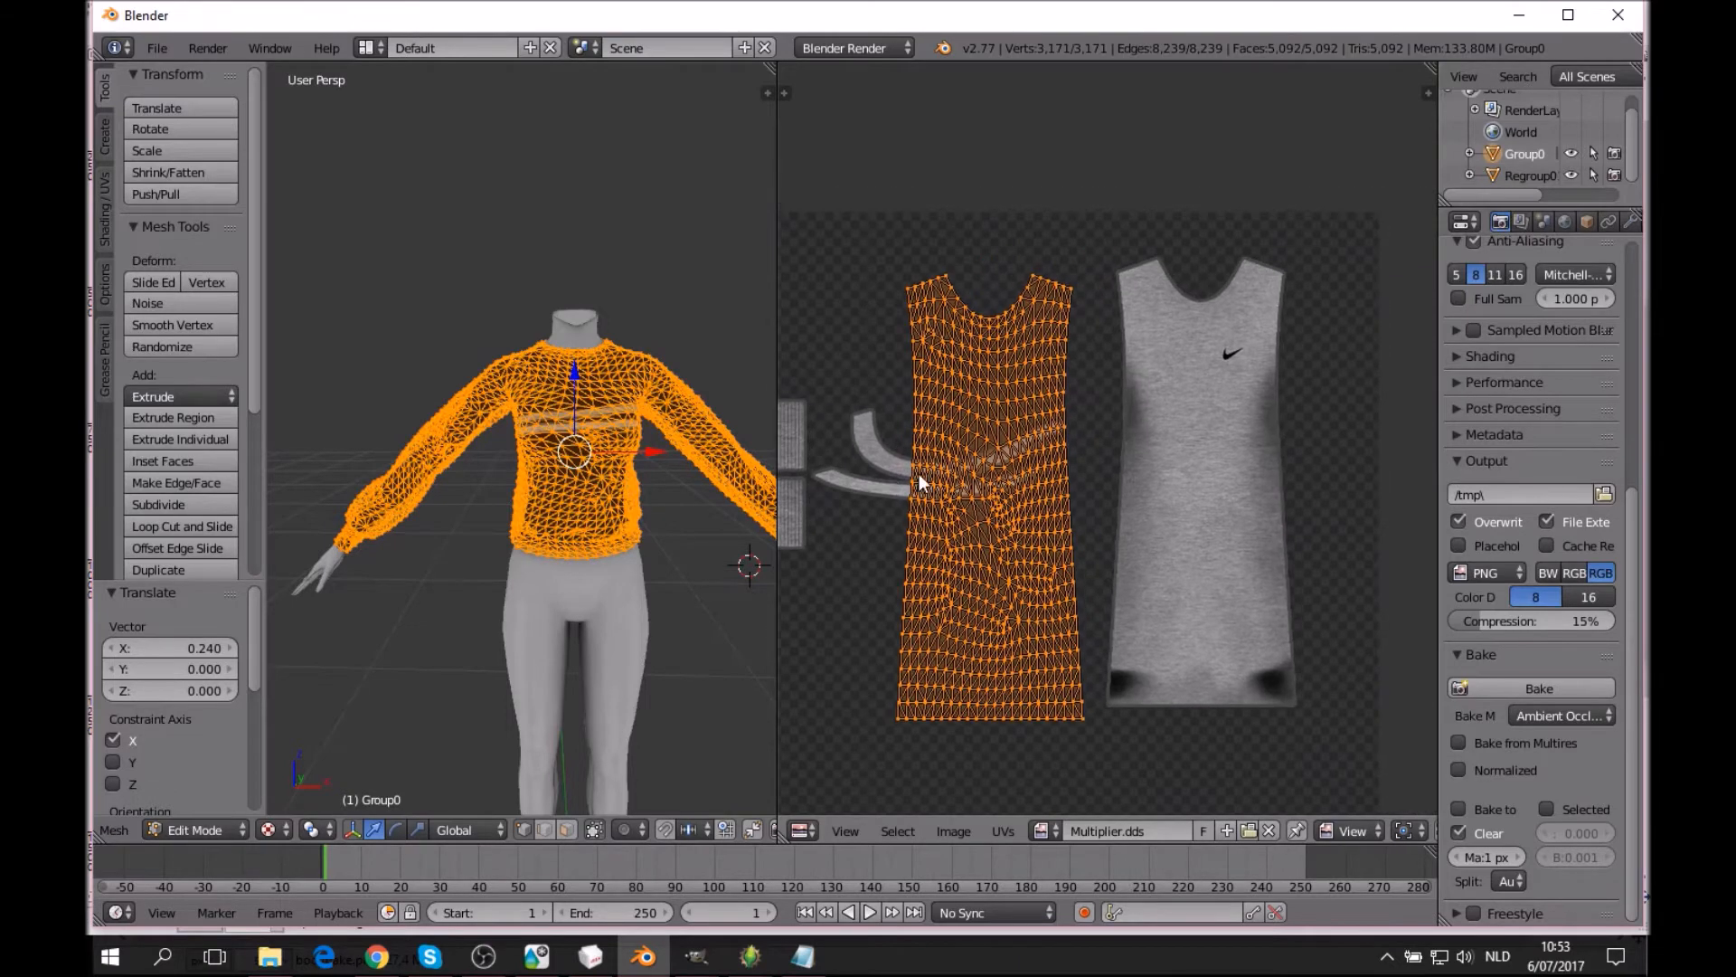
key(g)
key(x)
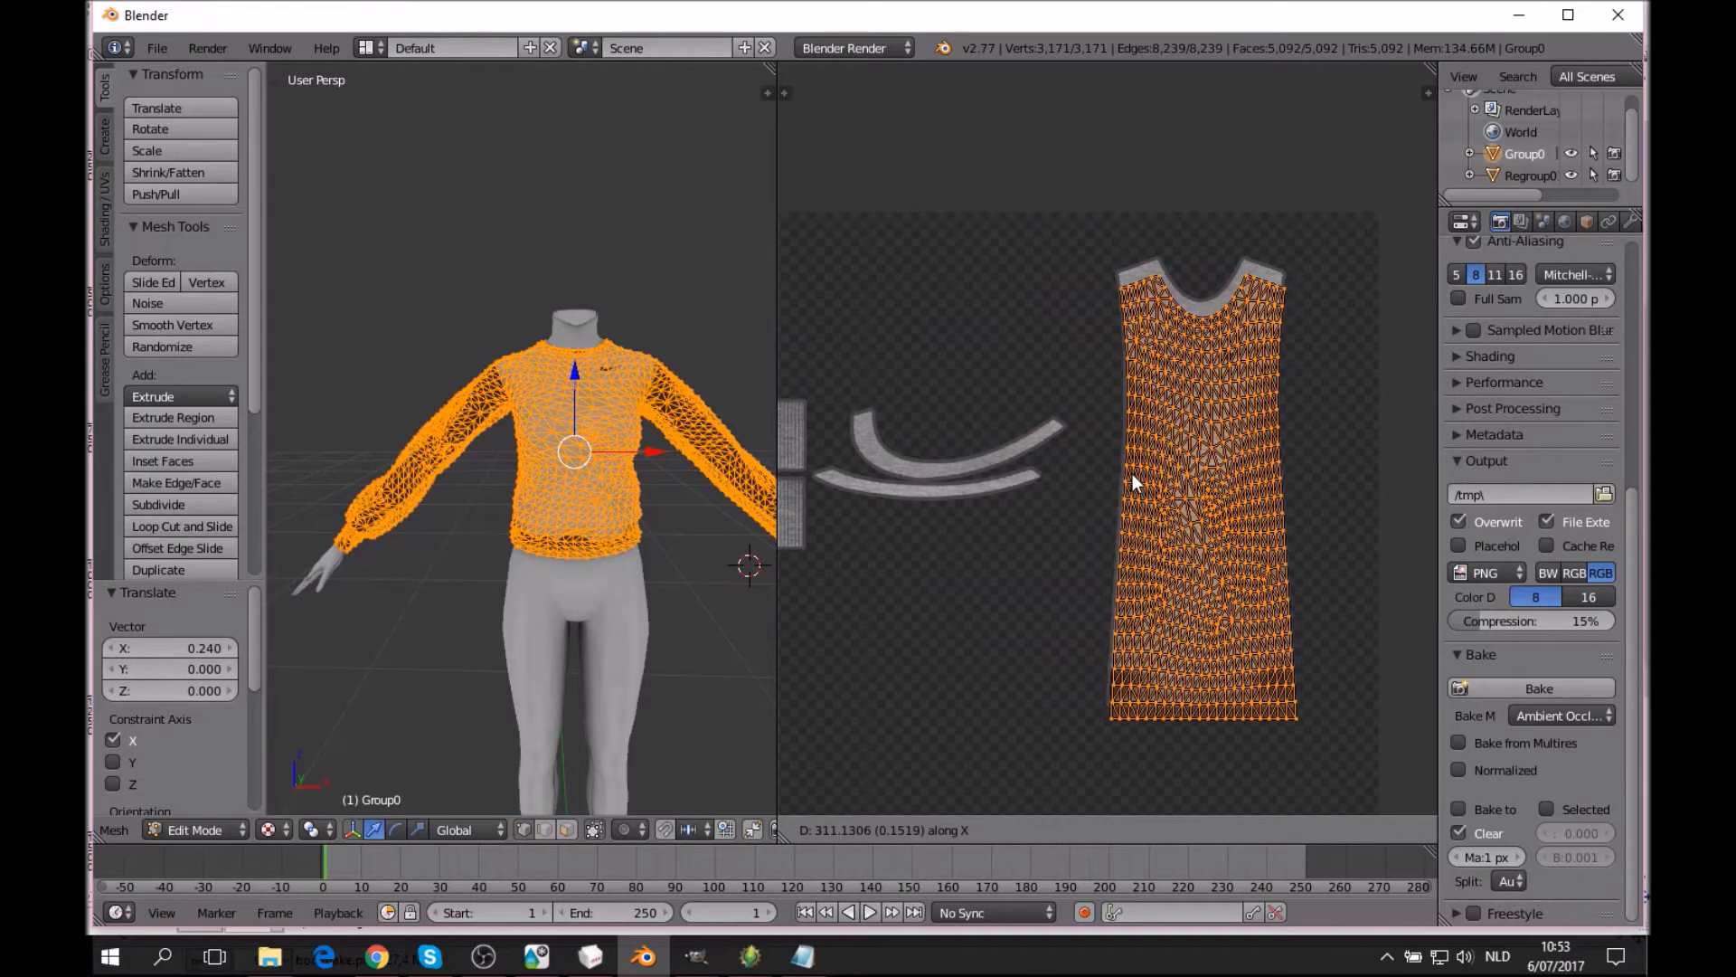
click(1126, 473)
Raise the front torso island 0.011 along Y and nudge it about 0.0006 along X to match the logo panel's outline.
middle_drag(1240, 491, 1127, 527)
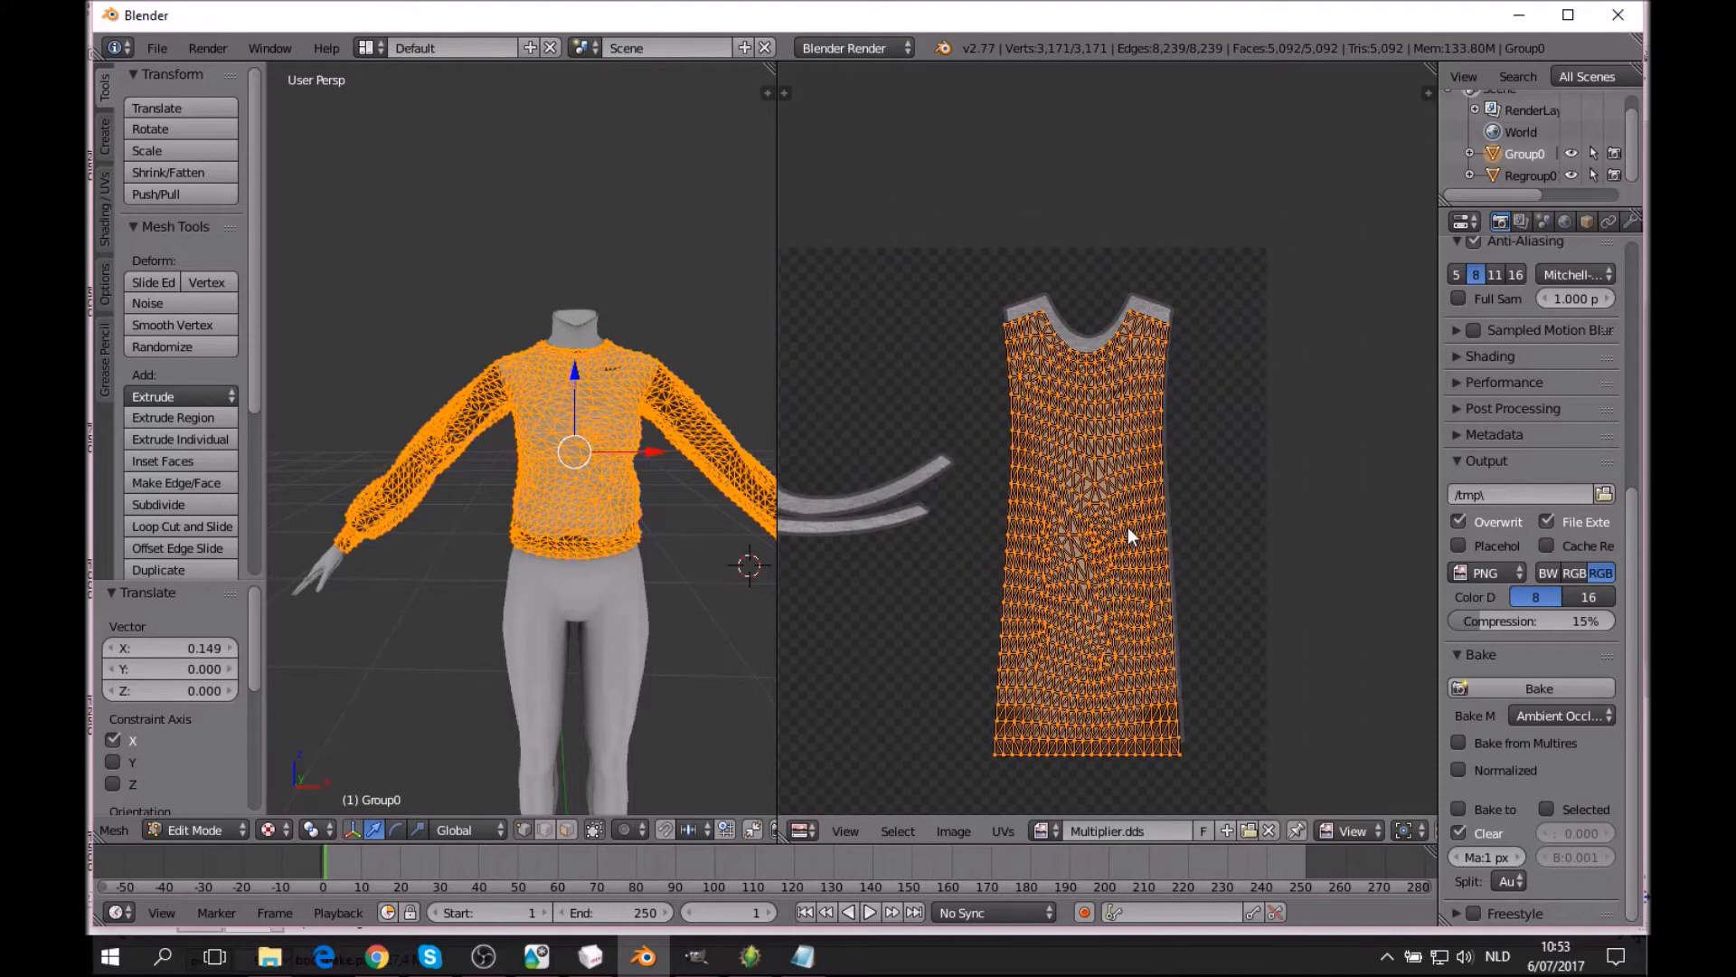
key(g)
key(y)
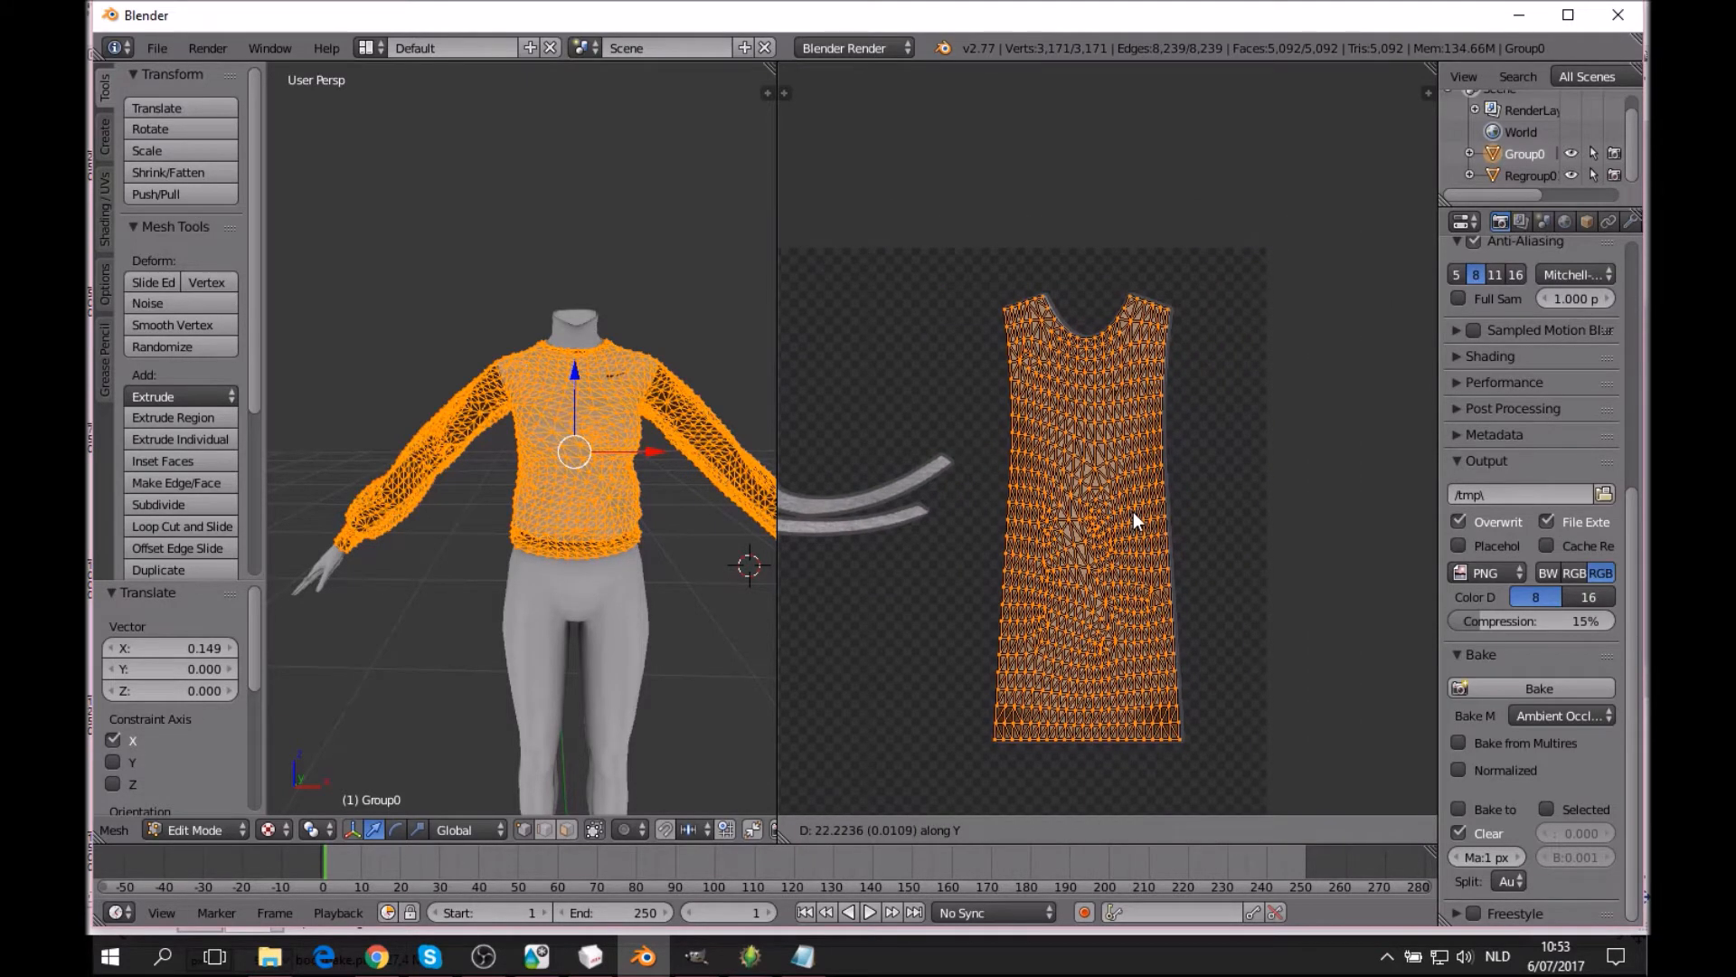
click(1132, 512)
scroll(1123, 525, up, 1)
key(g)
key(x)
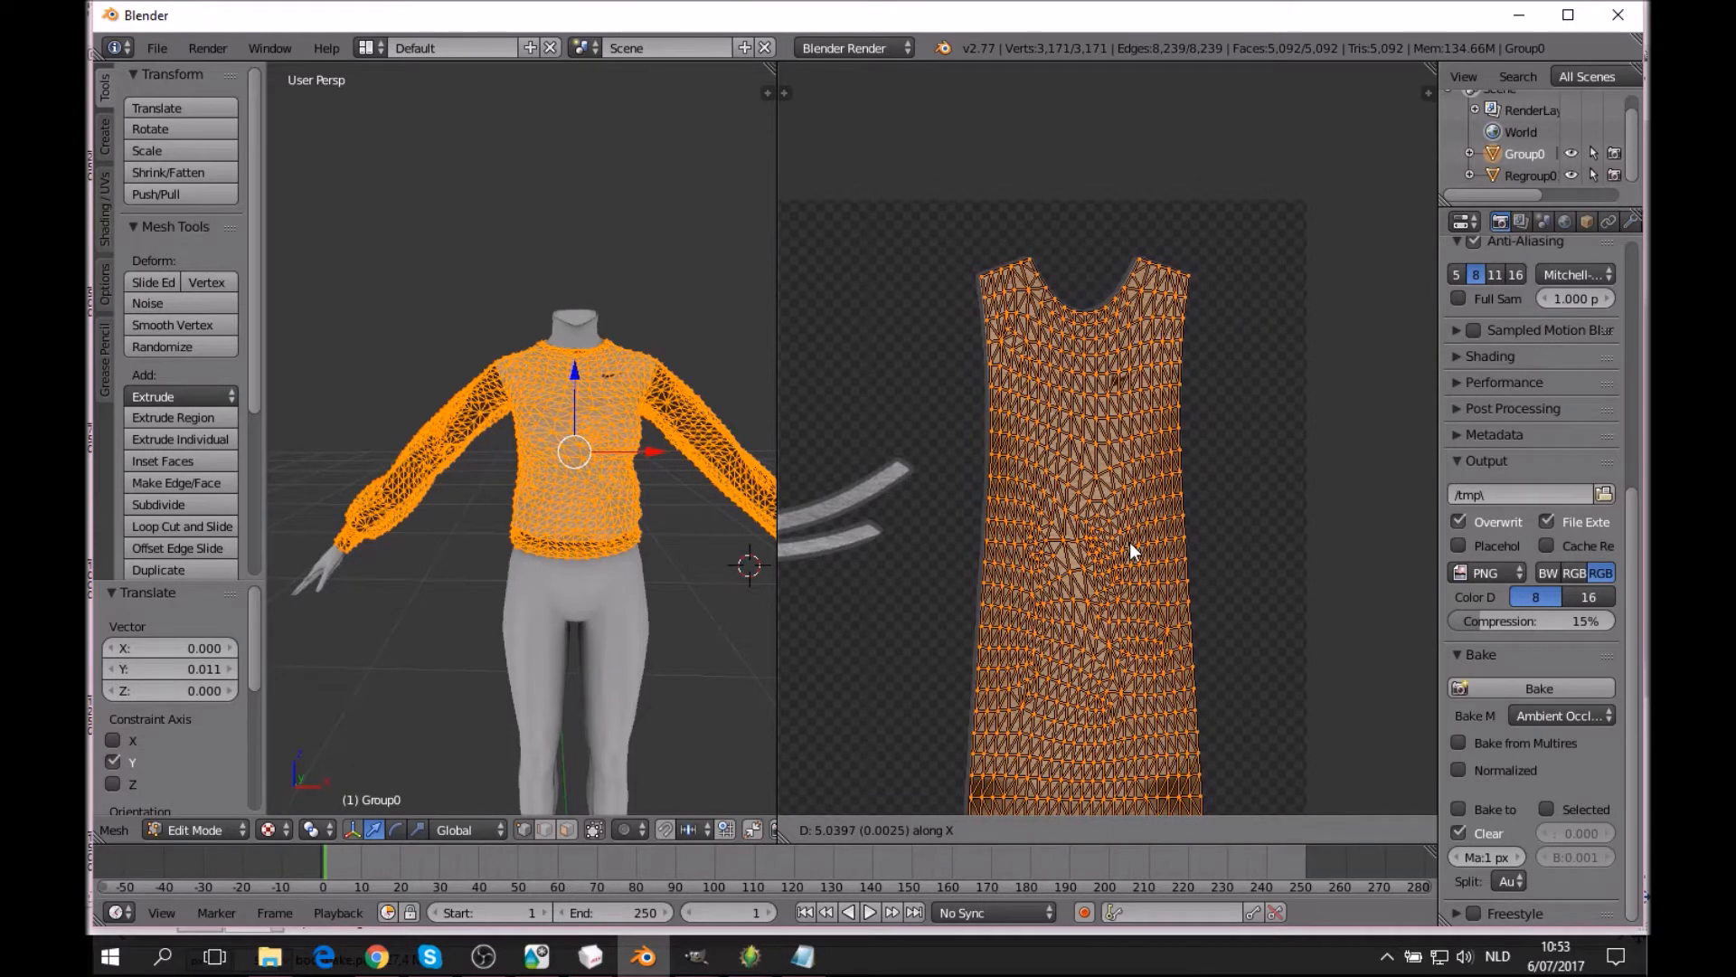
click(1127, 541)
Fine-align the front torso island with the logo panel's edges, nudging it about 0.0006 along X and -0.0007 along Y.
middle_drag(1127, 540, 1087, 442)
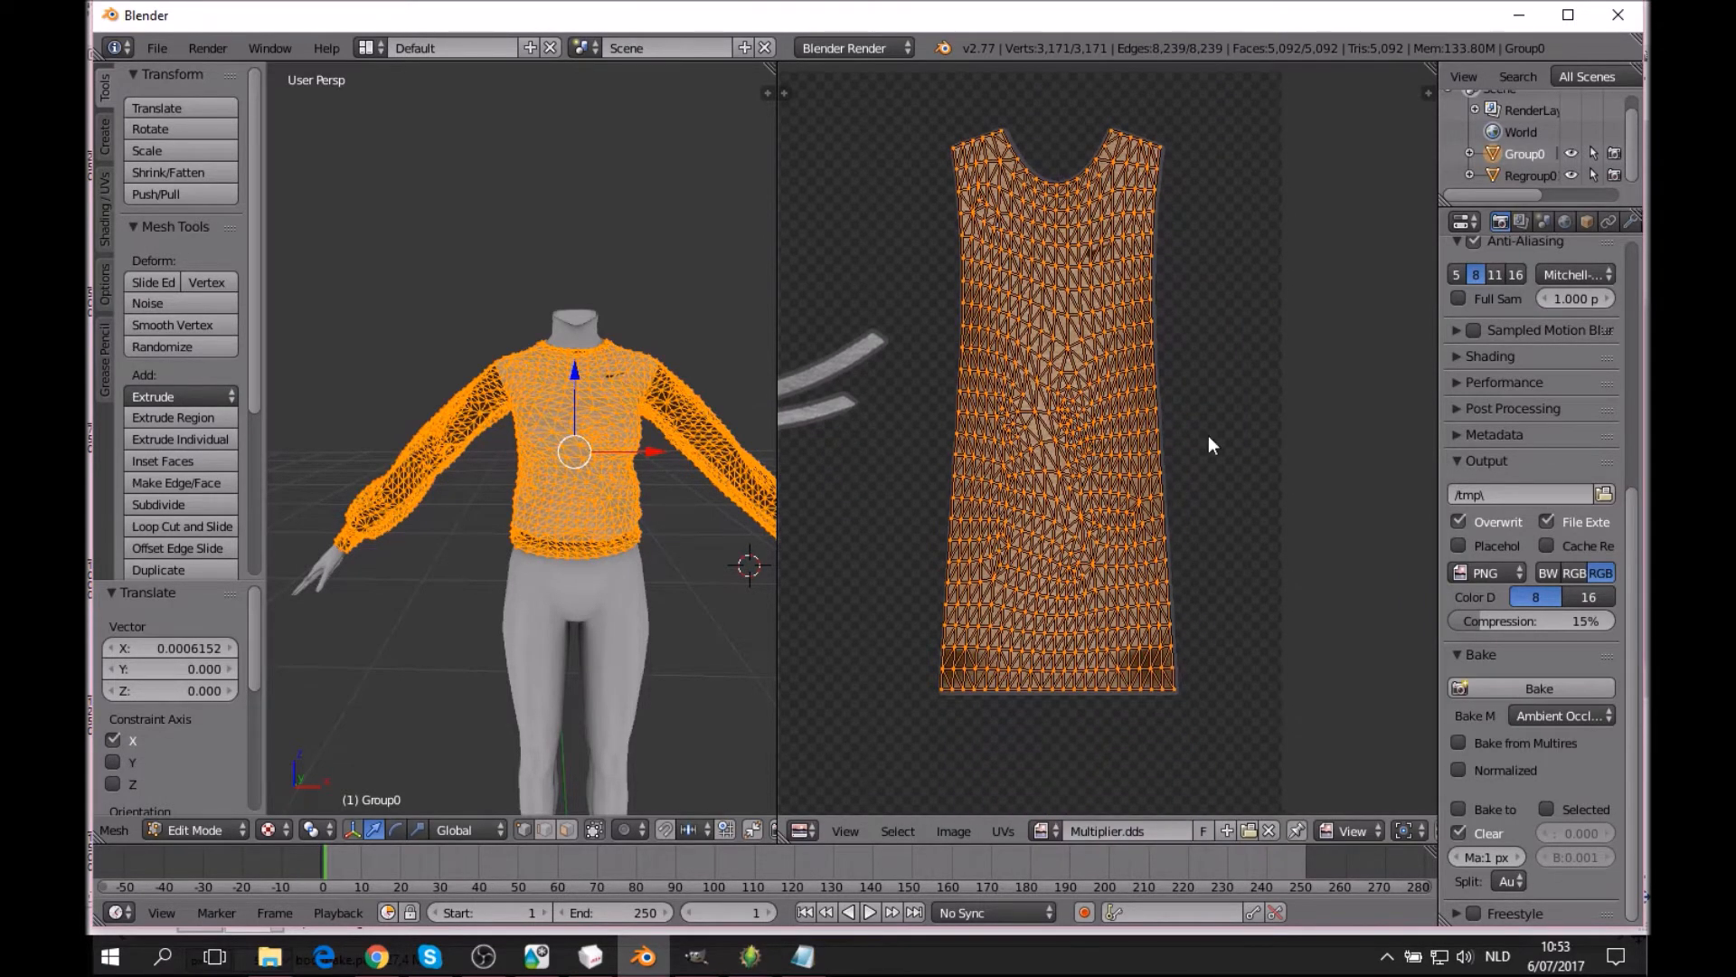
middle_drag(983, 429, 1031, 532)
scroll(1025, 506, up, 3)
middle_drag(1050, 237, 1058, 505)
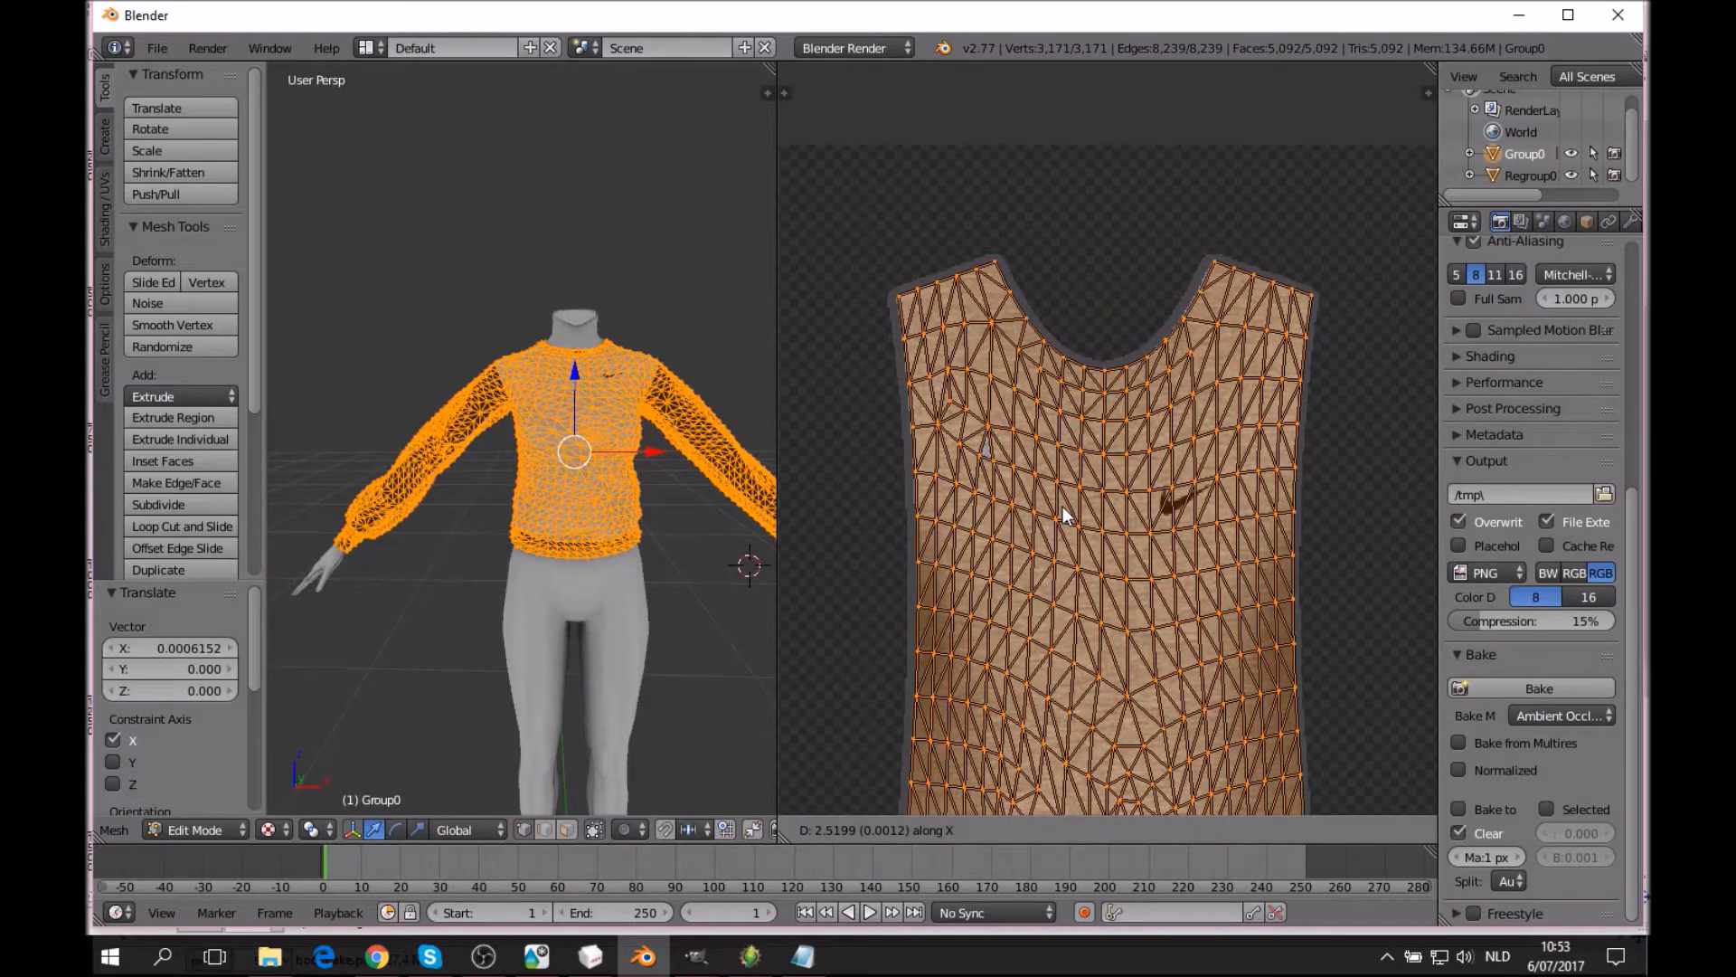
click(1060, 507)
scroll(1059, 506, down, 3)
middle_drag(1060, 506, 1086, 260)
middle_drag(1107, 387, 1081, 634)
scroll(1080, 634, up, 3)
middle_drag(1146, 193, 1153, 71)
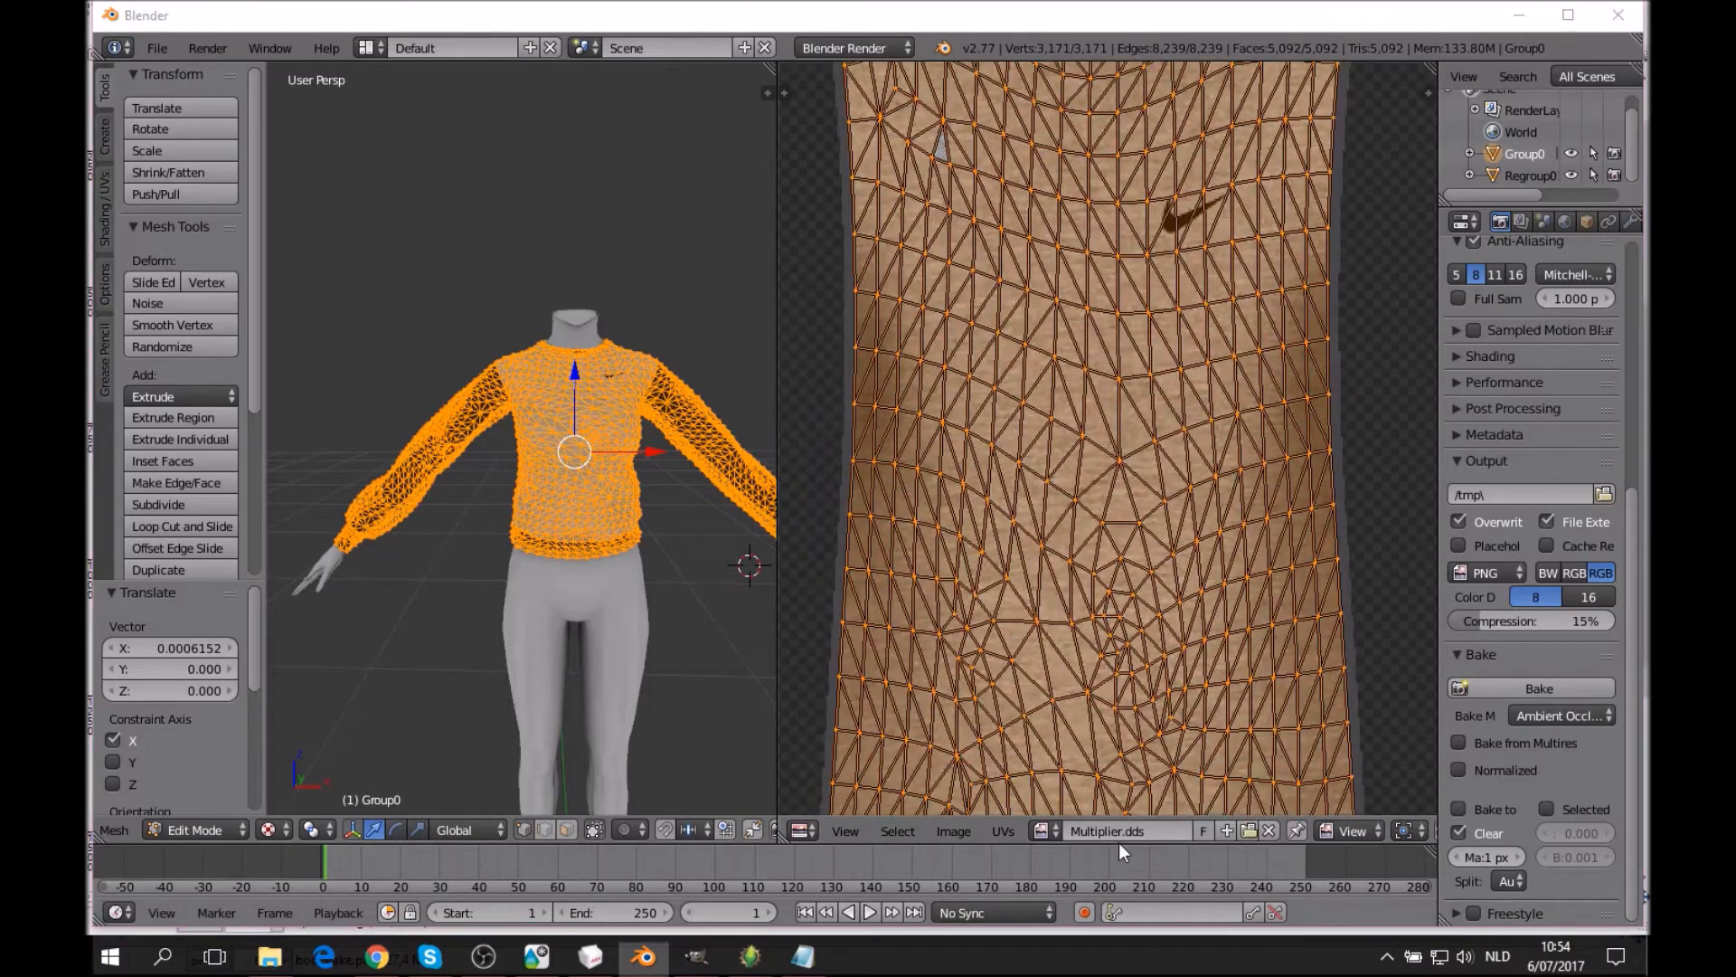
middle_drag(1127, 666, 1110, 256)
middle_drag(1137, 520, 1128, 253)
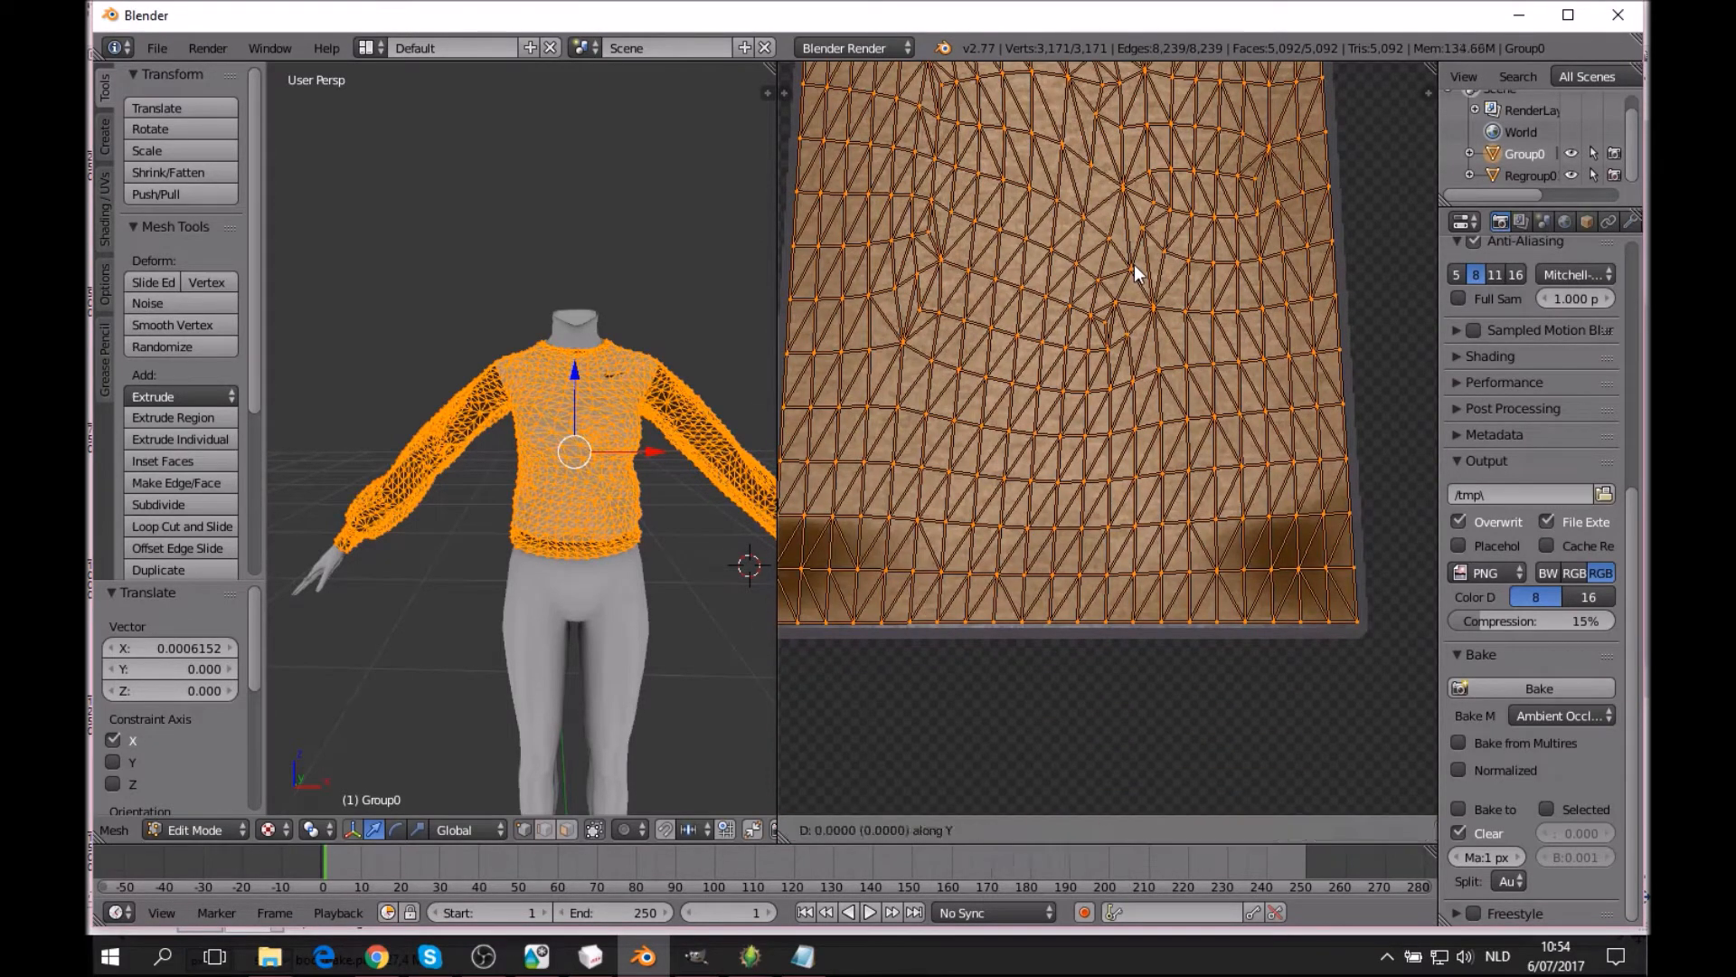
click(1139, 281)
Select only the back torso island outside the texture and move it 0.158 along X onto the plain tall fabric panel.
scroll(1141, 279, down, 1)
middle_drag(1171, 259, 1208, 758)
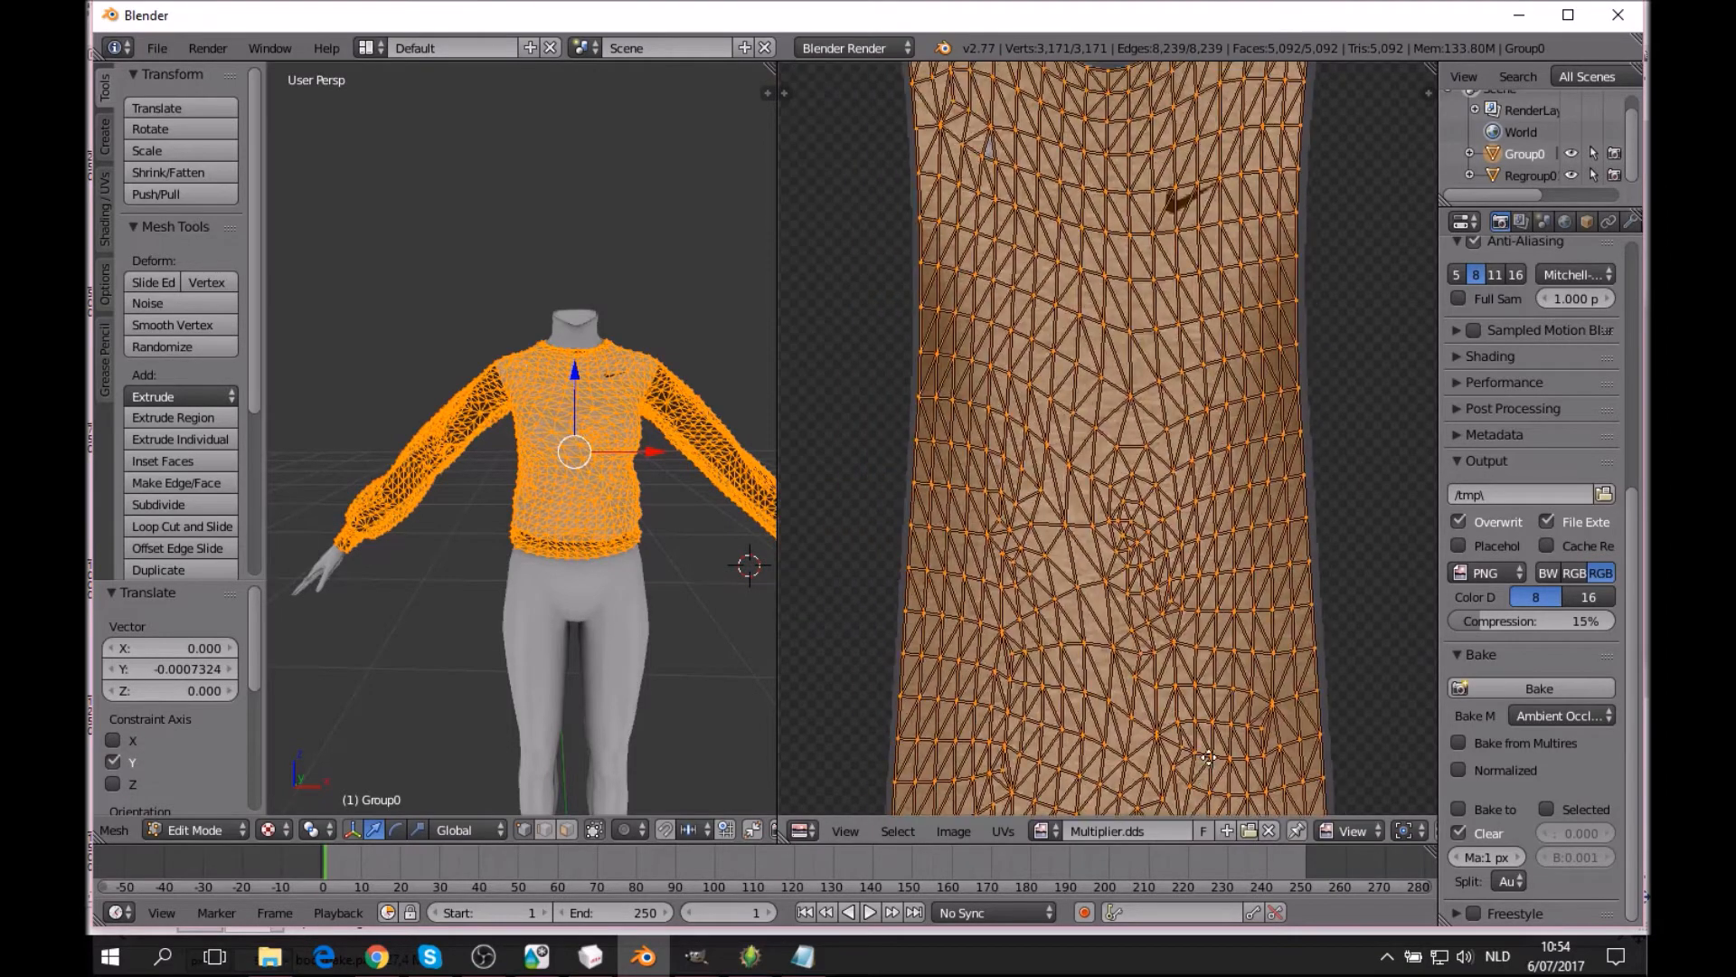
scroll(1135, 404, down, 2)
key(a)
scroll(1103, 391, down, 2)
middle_drag(994, 404, 1401, 418)
scroll(1000, 496, down, 2)
middle_drag(1000, 496, 1248, 502)
drag(876, 316, 1096, 594)
key(g)
key(x)
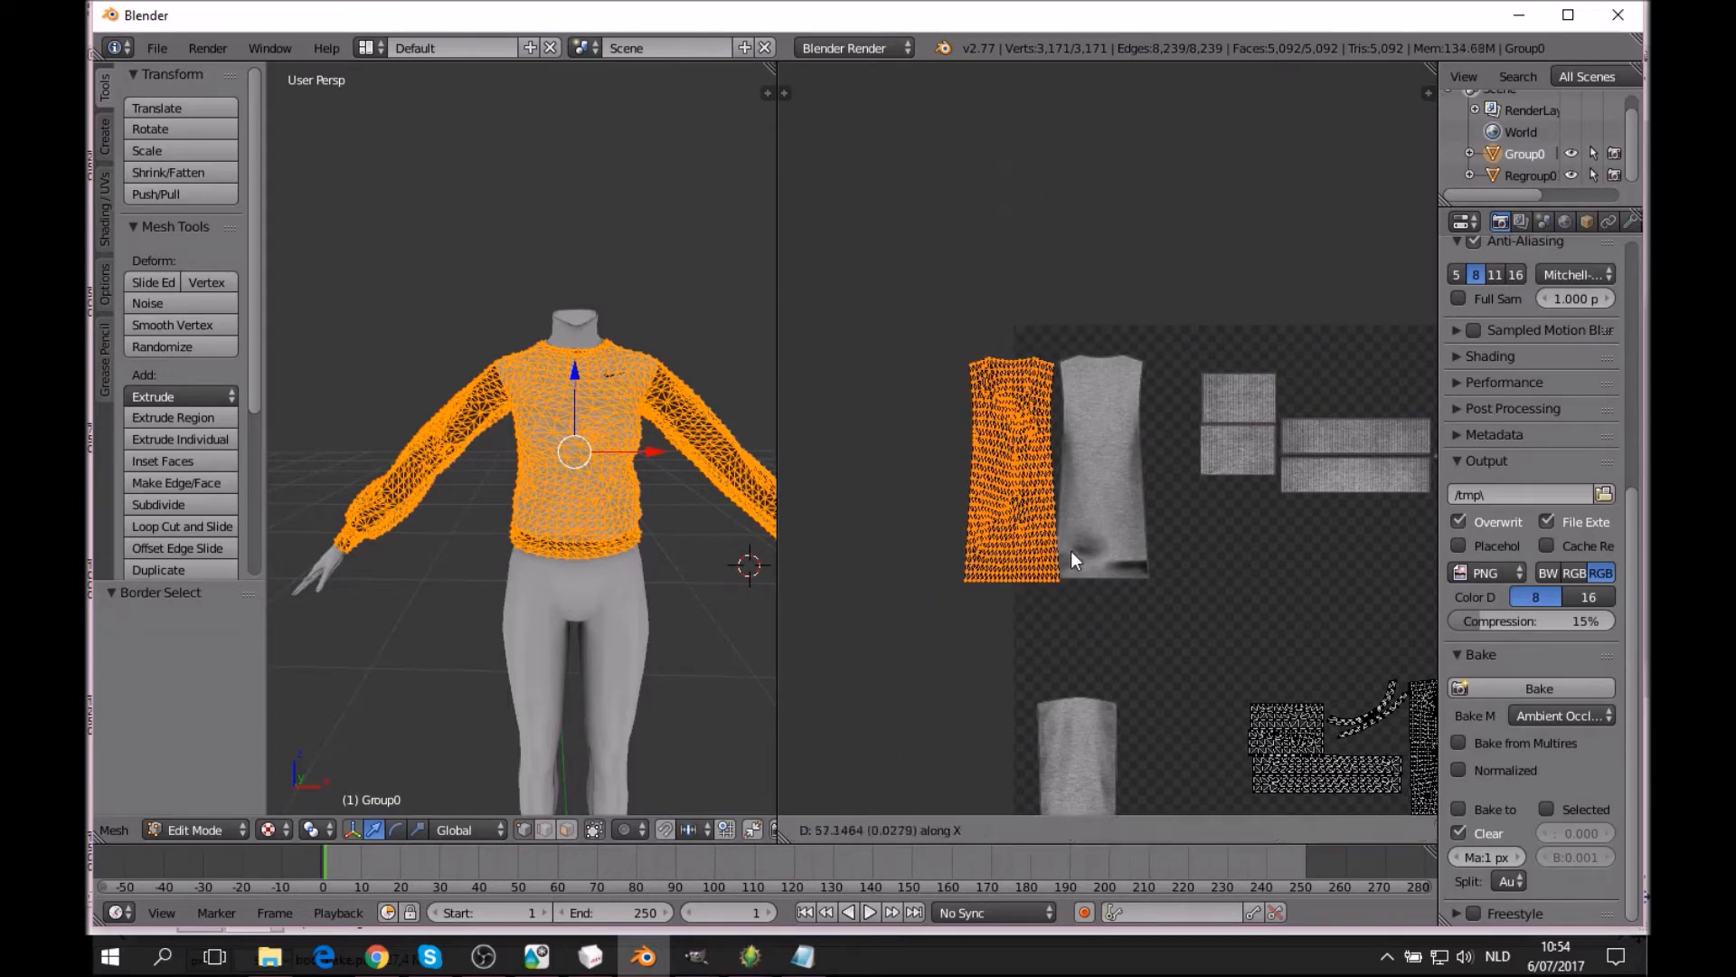
click(1152, 563)
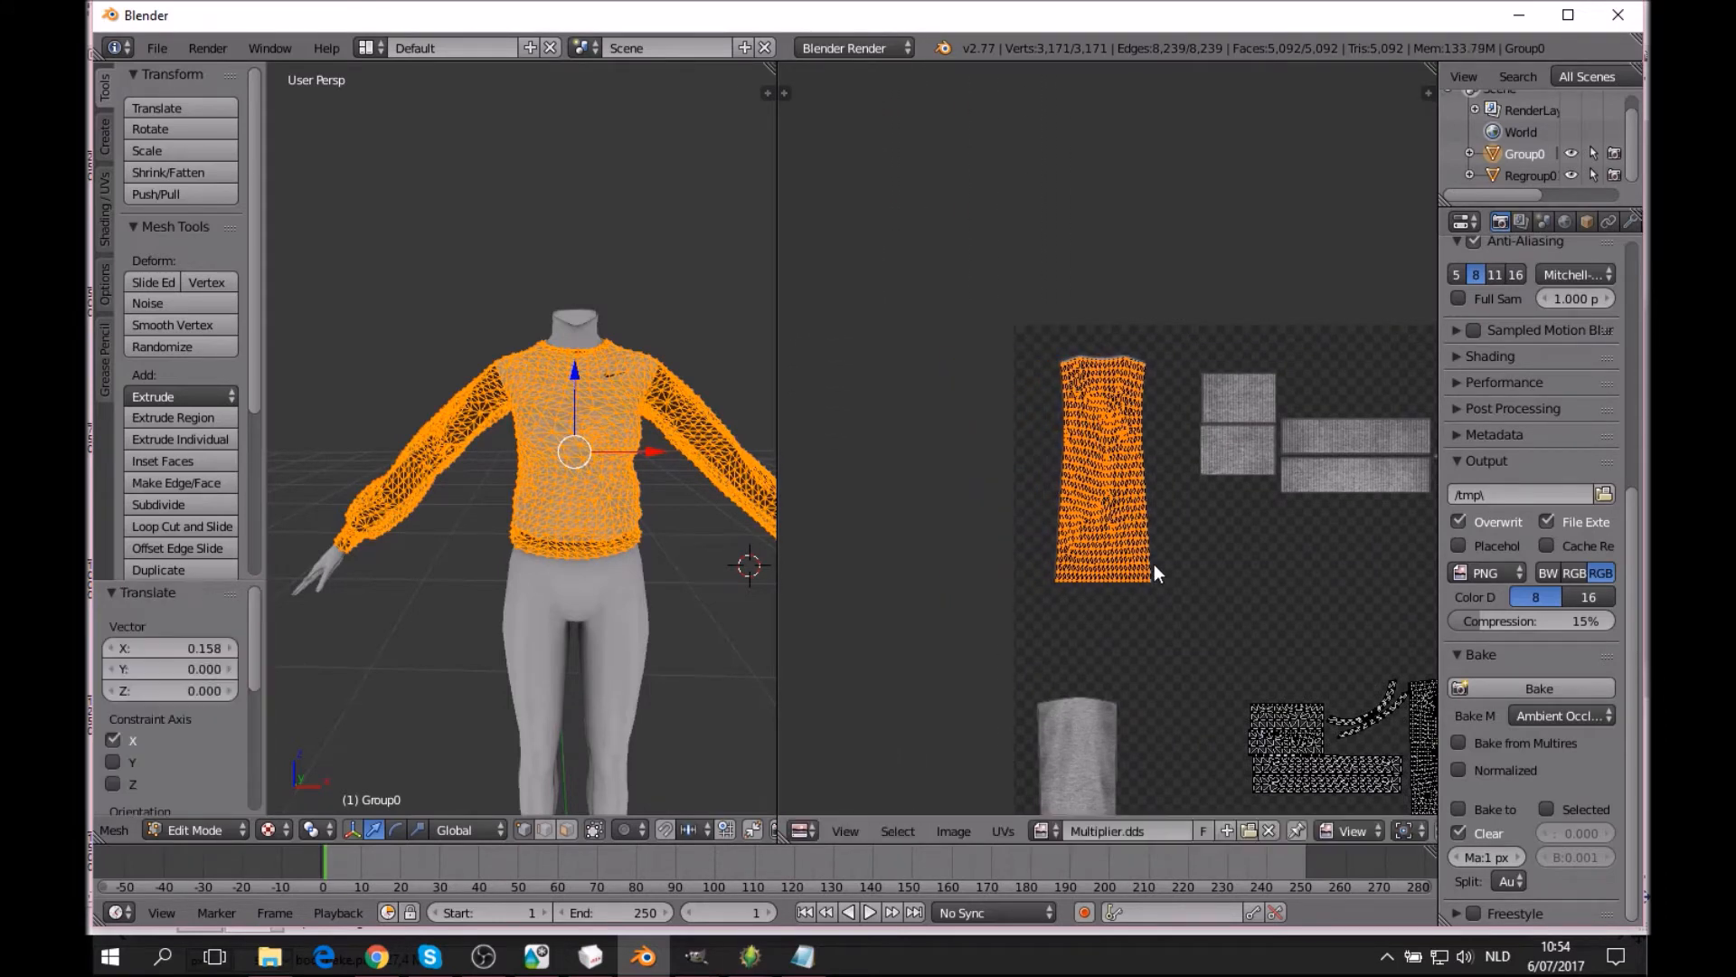
Fine-align the back torso island with its panel's outline, moving it -0.002 along X and 0.003 along Y.
scroll(1052, 372, up, 2)
scroll(1092, 629, up, 3)
middle_drag(1093, 629, 1138, 231)
key(g)
key(x)
click(1149, 345)
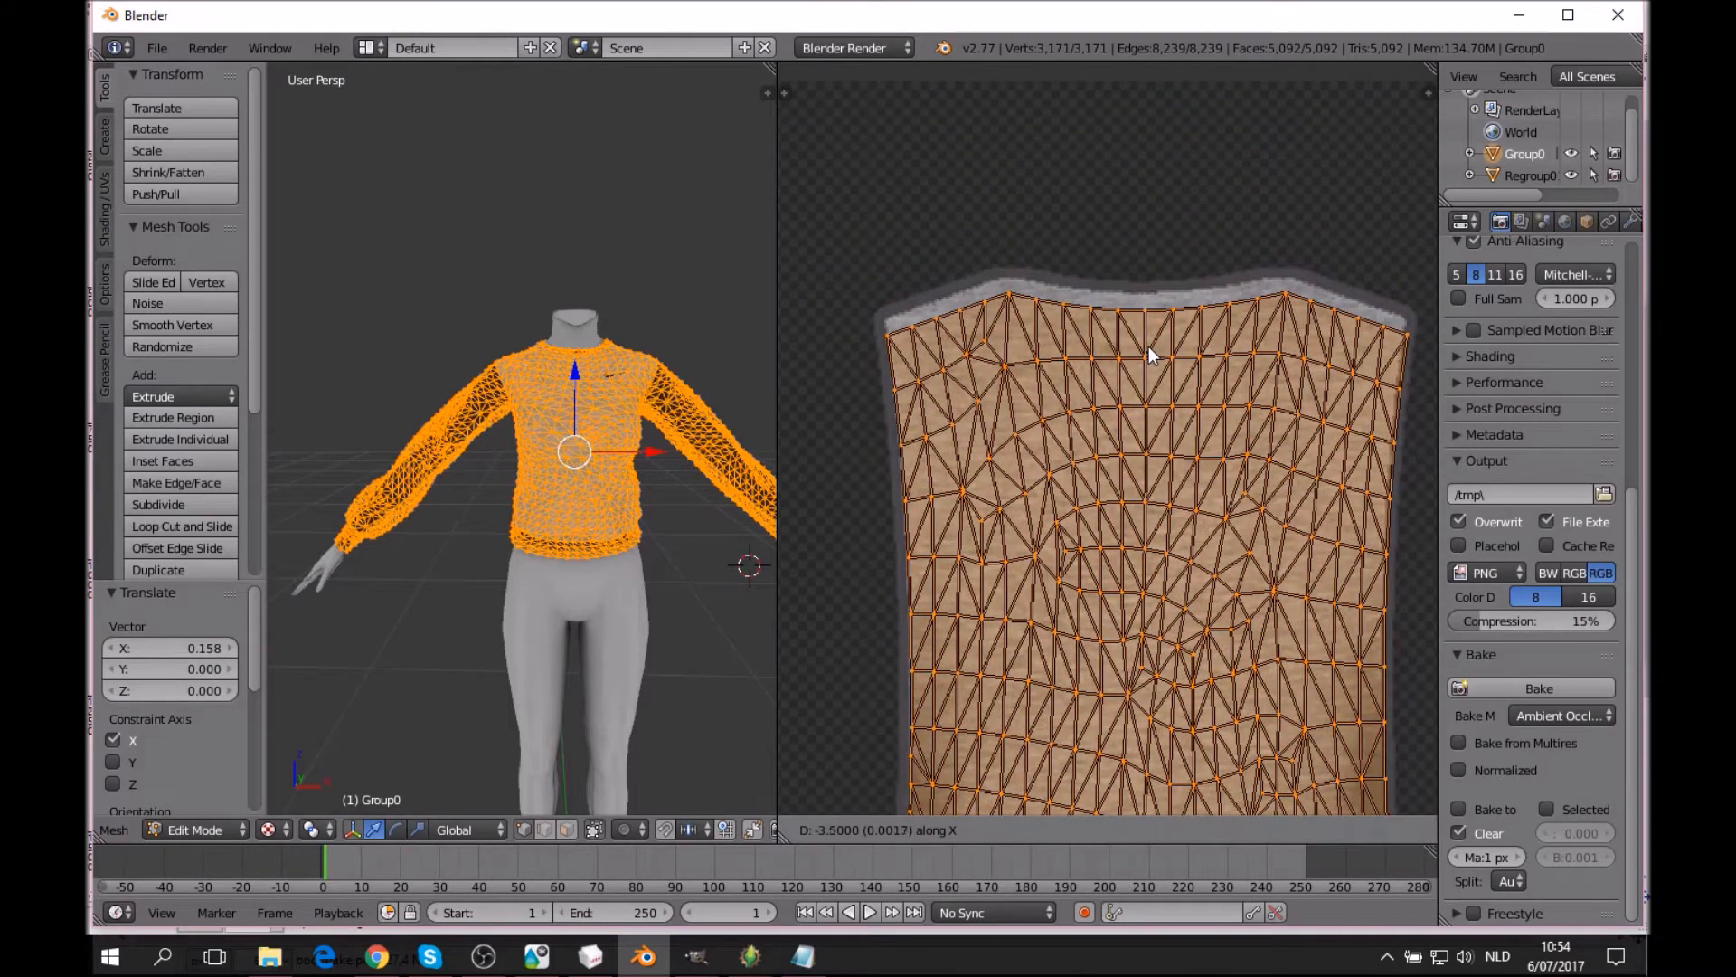
key(g)
key(y)
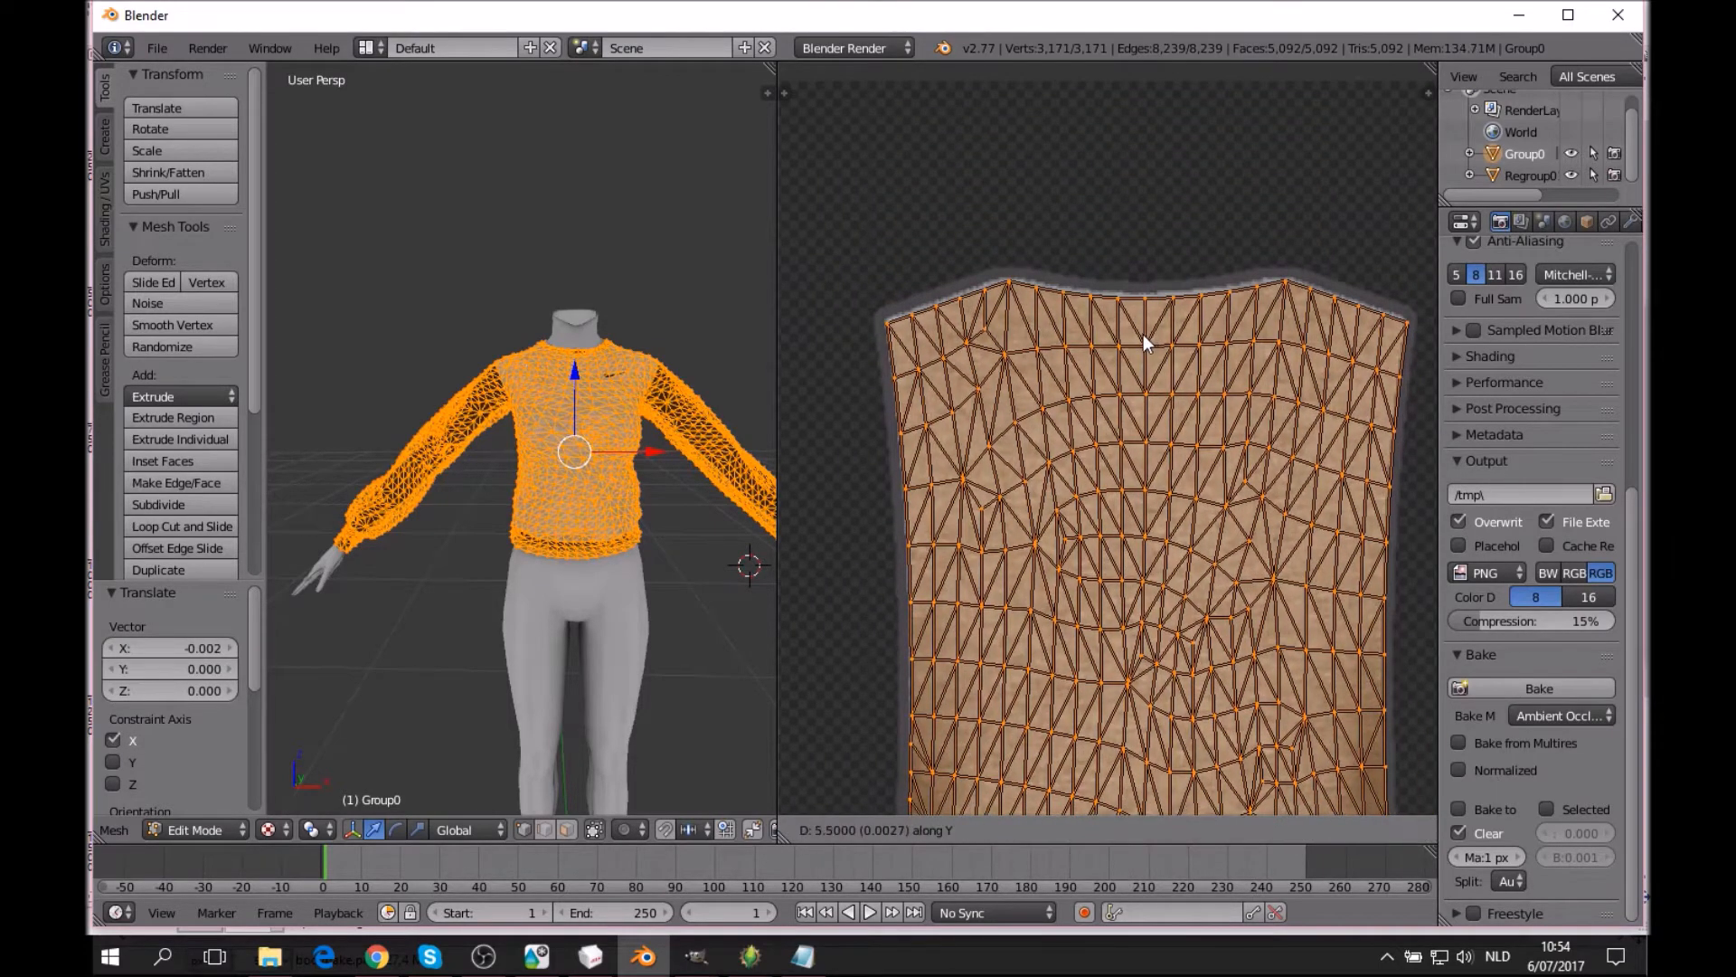
click(1142, 333)
middle_drag(1239, 493, 1178, 50)
middle_drag(1110, 881, 1080, 276)
scroll(1121, 312, down, 5)
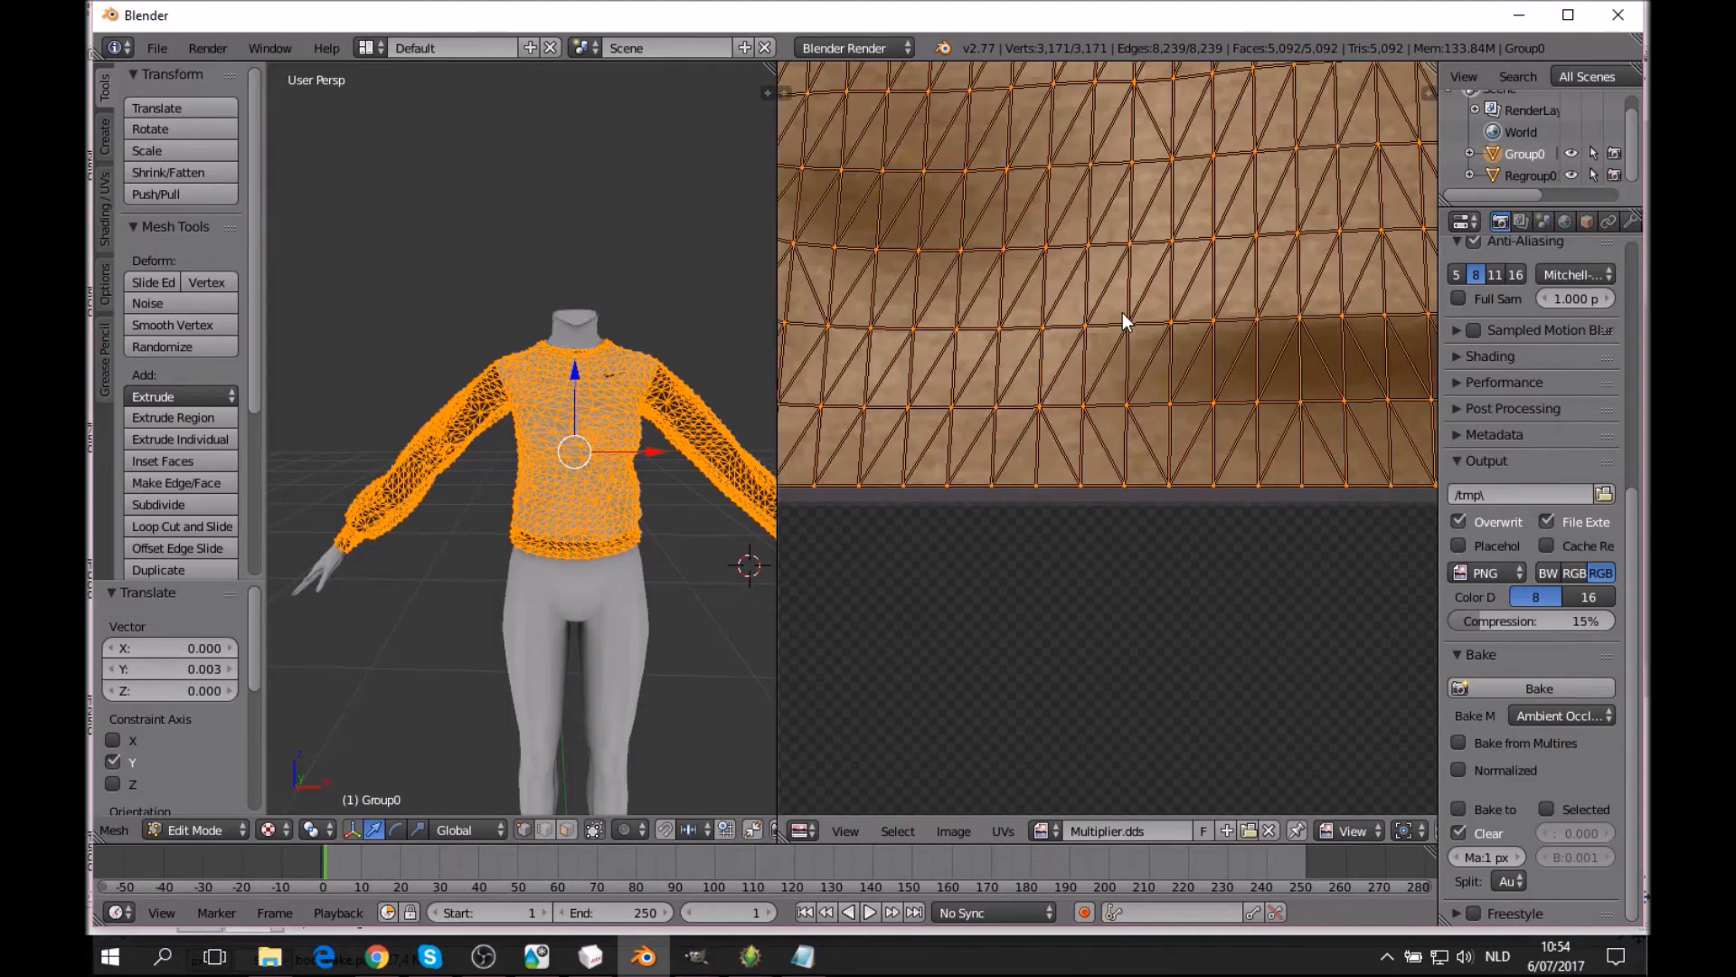
Deselect all UVs and look over the remaining sleeve, cuff and collar islands.
key(a)
scroll(1229, 410, down, 3)
middle_drag(1185, 385, 1162, 380)
scroll(1163, 380, up, 3)
middle_drag(1266, 506, 1007, 273)
mouse_move(1202, 452)
middle_down()
mouse_move(924, 453)
mouse_move(964, 437)
mouse_move(1174, 449)
middle_up()
scroll(1138, 519, up, 3)
scroll(1060, 365, down, 4)
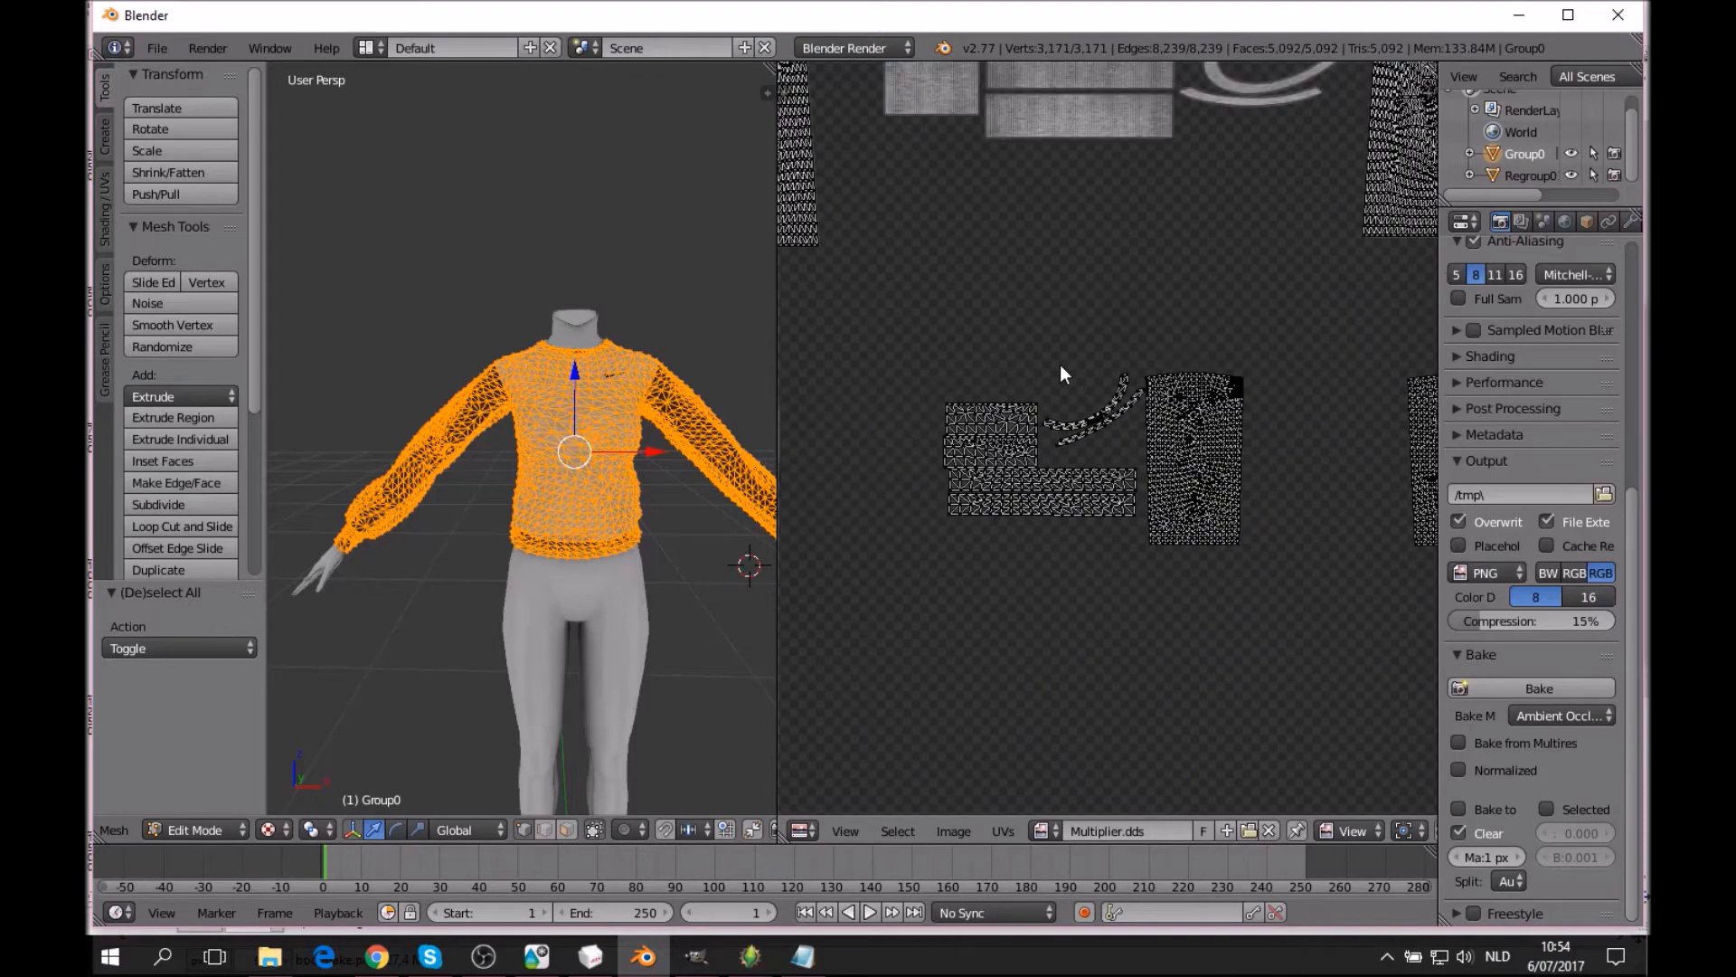
key(b)
key(Escape)
middle_drag(1212, 403, 1195, 405)
scroll(1060, 405, up, 5)
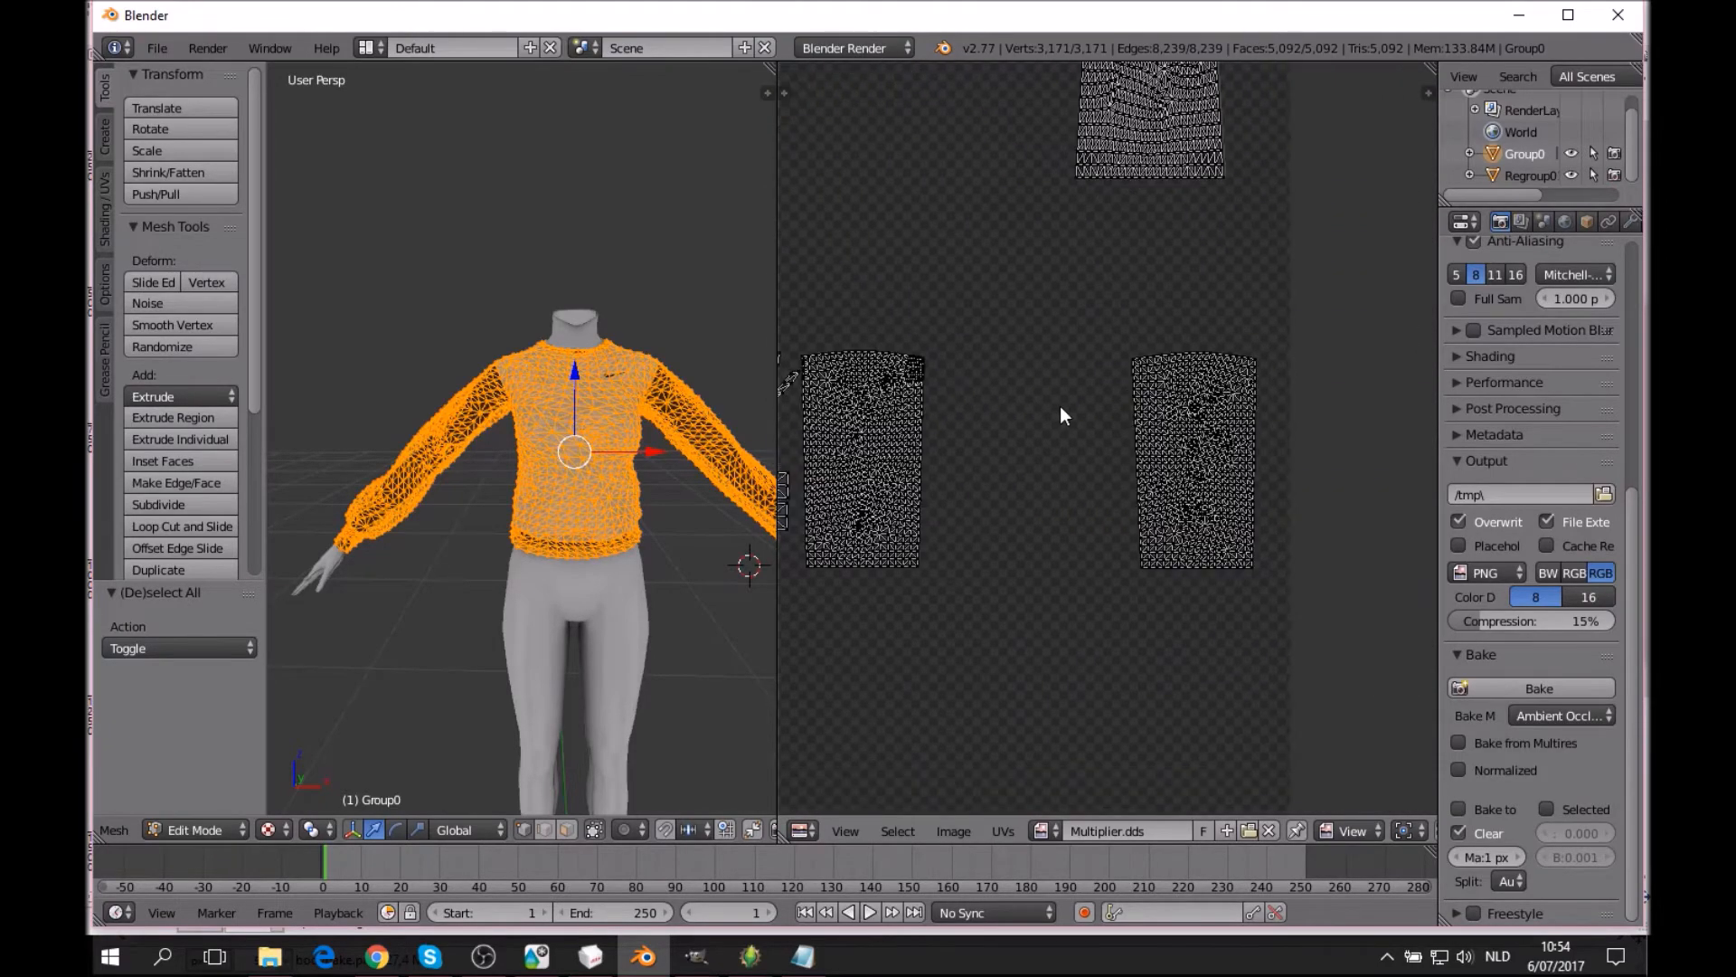
Box-select both sleeve UV islands beside the cuff and collar strips.
key(b)
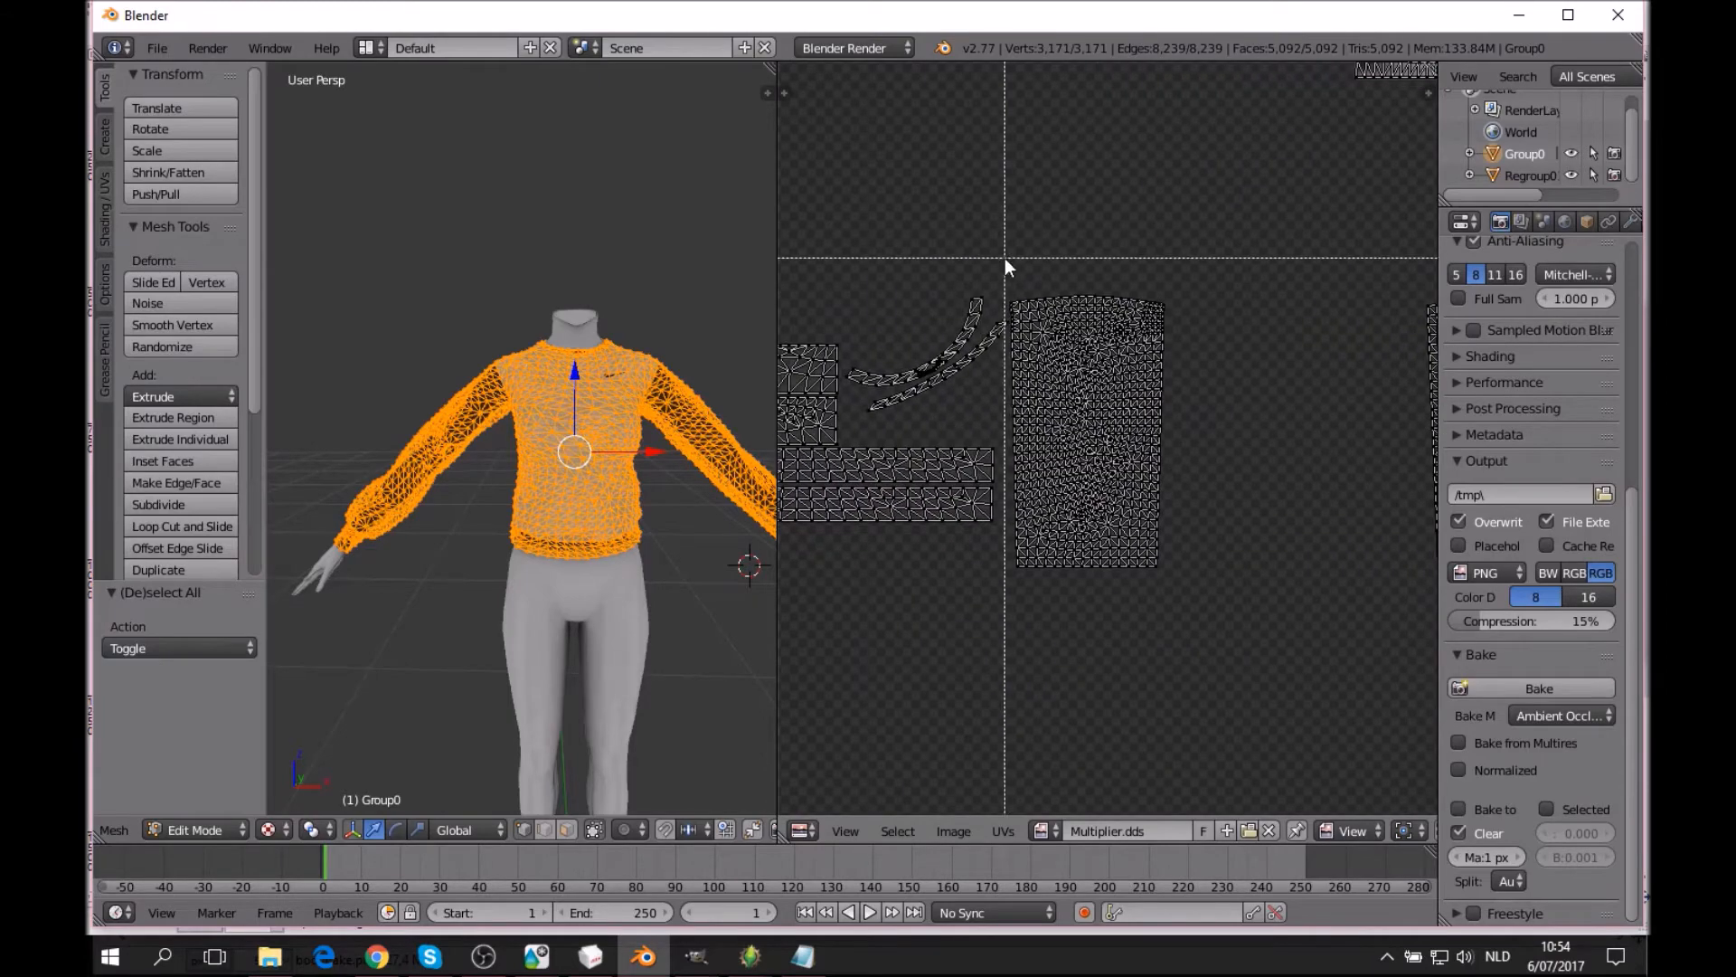
drag(1007, 257, 1264, 723)
middle_drag(1200, 637, 946, 553)
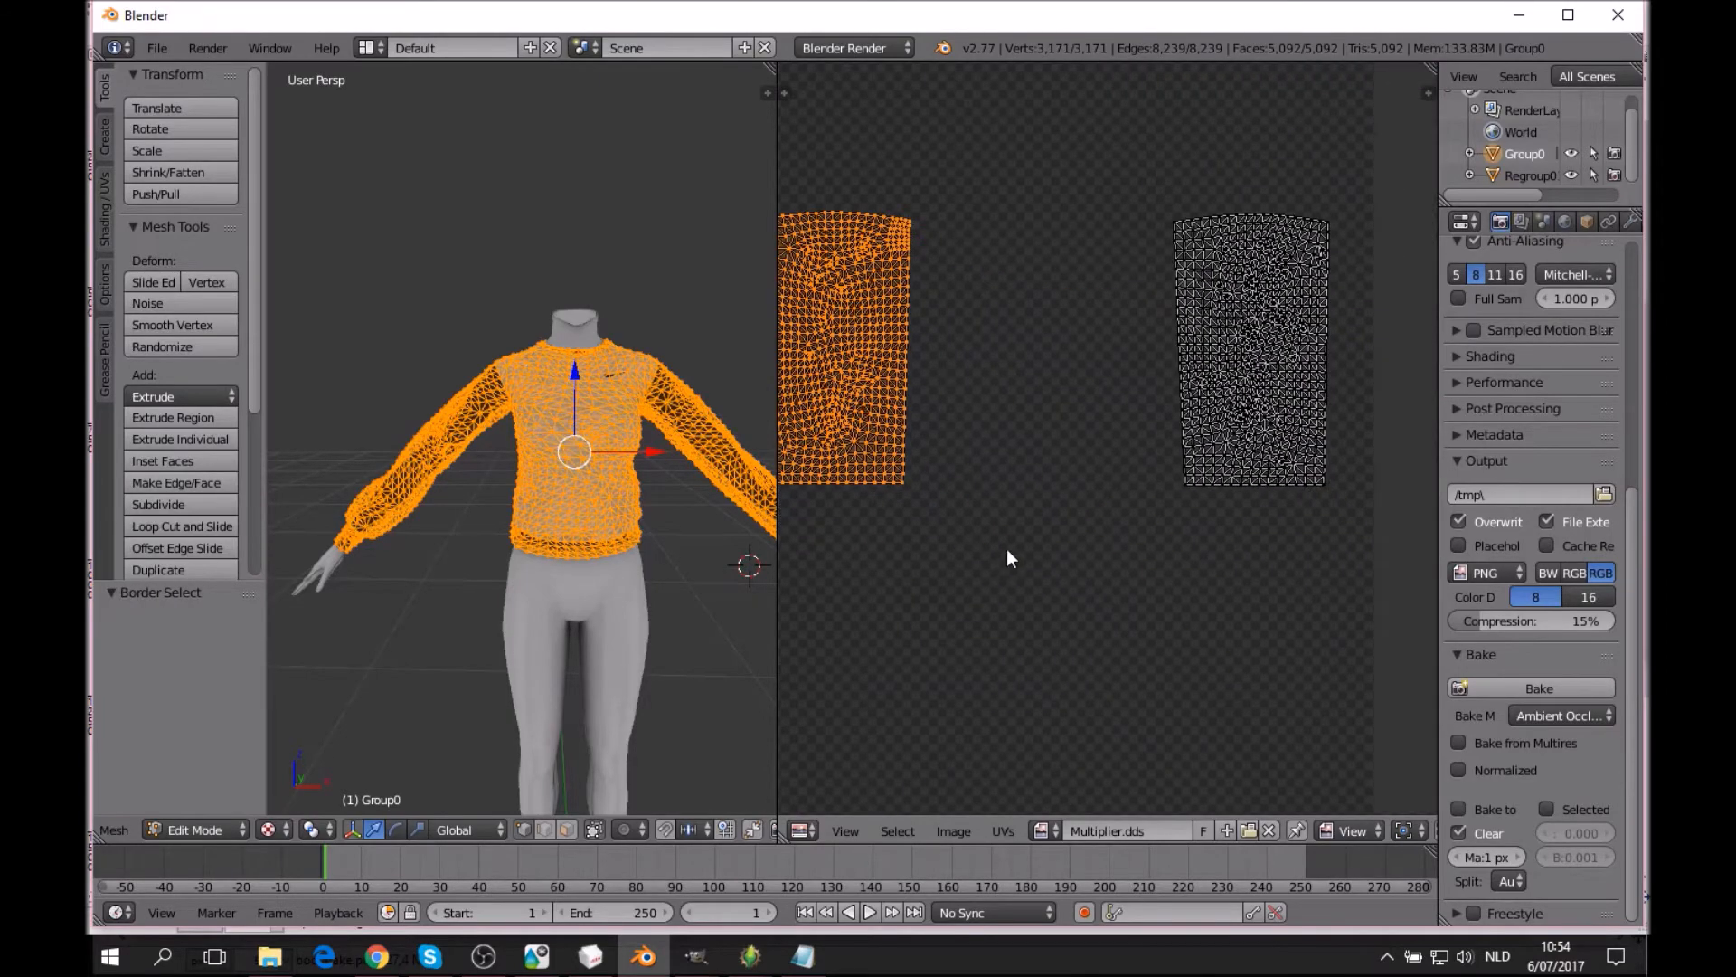
drag(1153, 160, 1409, 569)
scroll(1111, 481, down, 3)
middle_drag(1110, 481, 1342, 504)
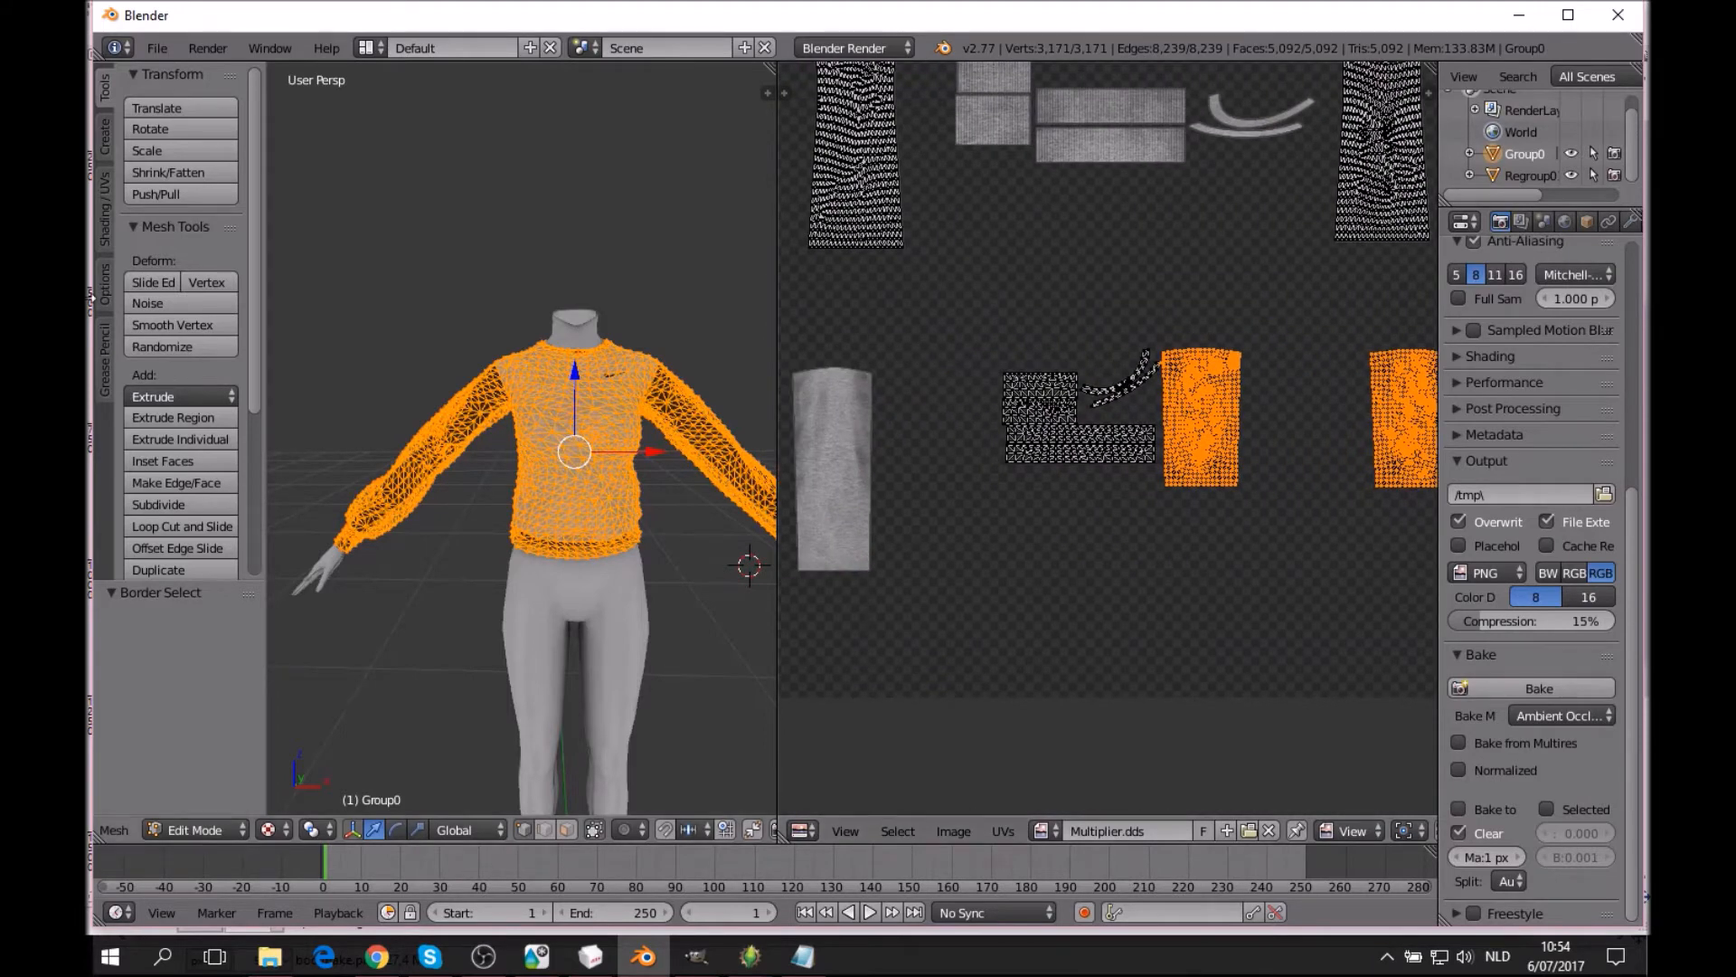
key(g)
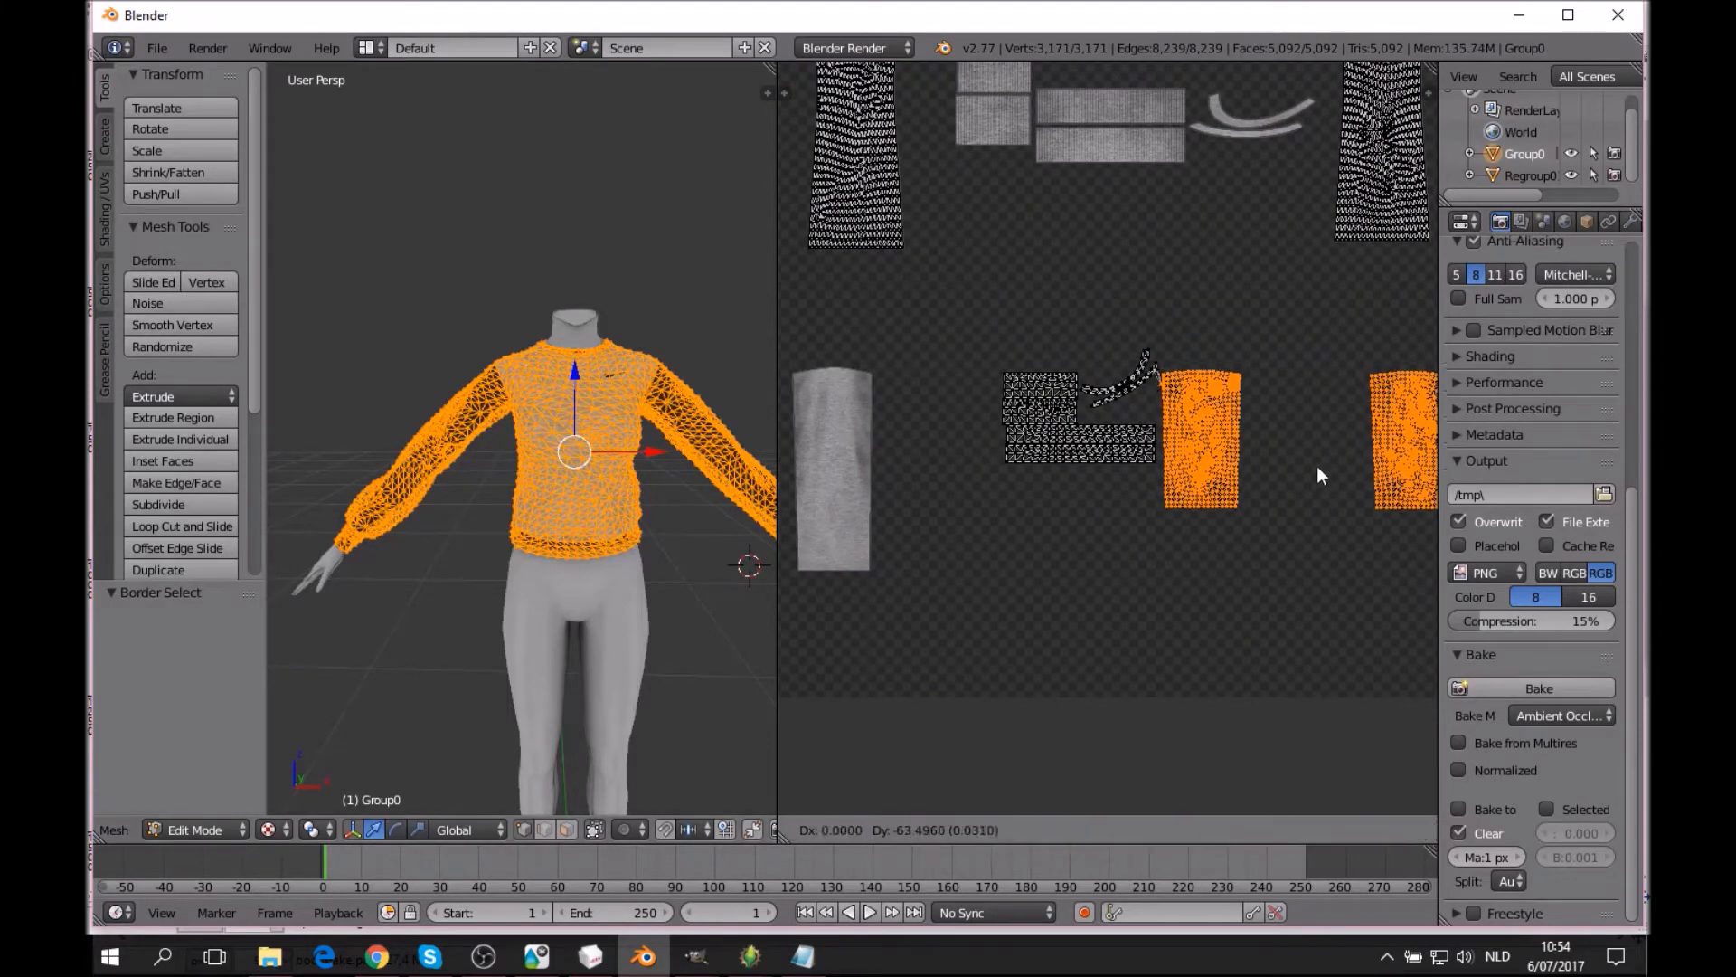
click(1290, 508)
key(ctrl+z)
Deselect the stray vertices at the collar strip's tip so only the two sleeve islands stay selected.
middle_drag(1209, 317, 1277, 470)
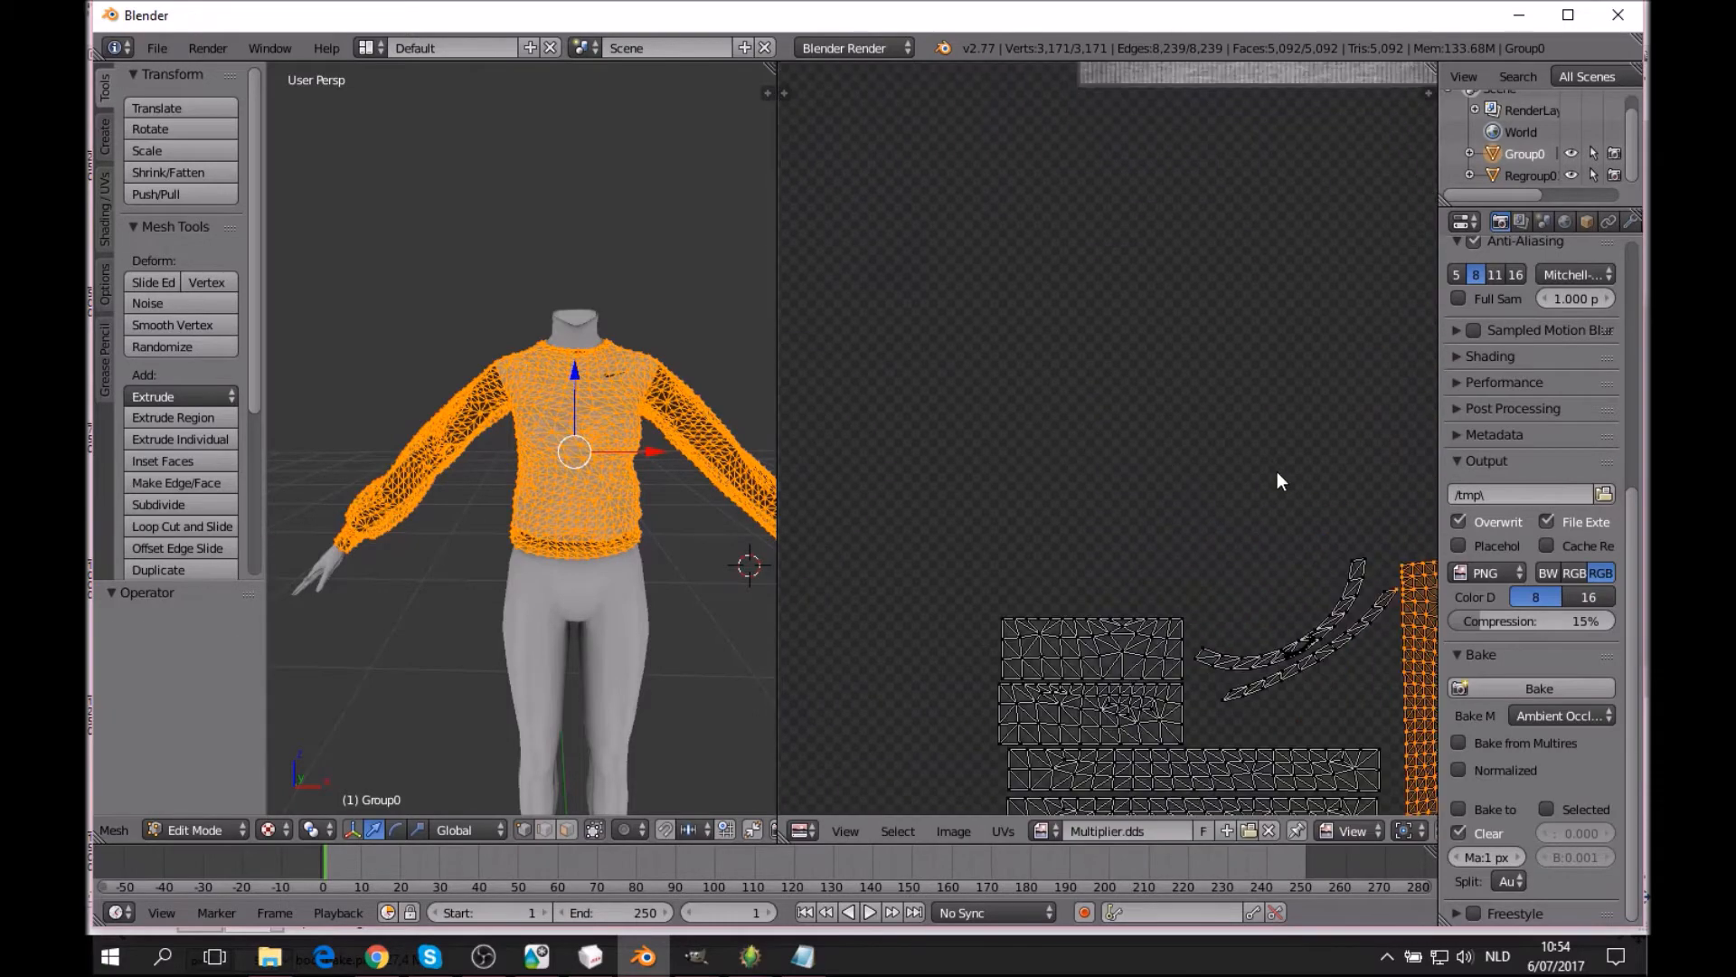
scroll(1015, 279, up, 6)
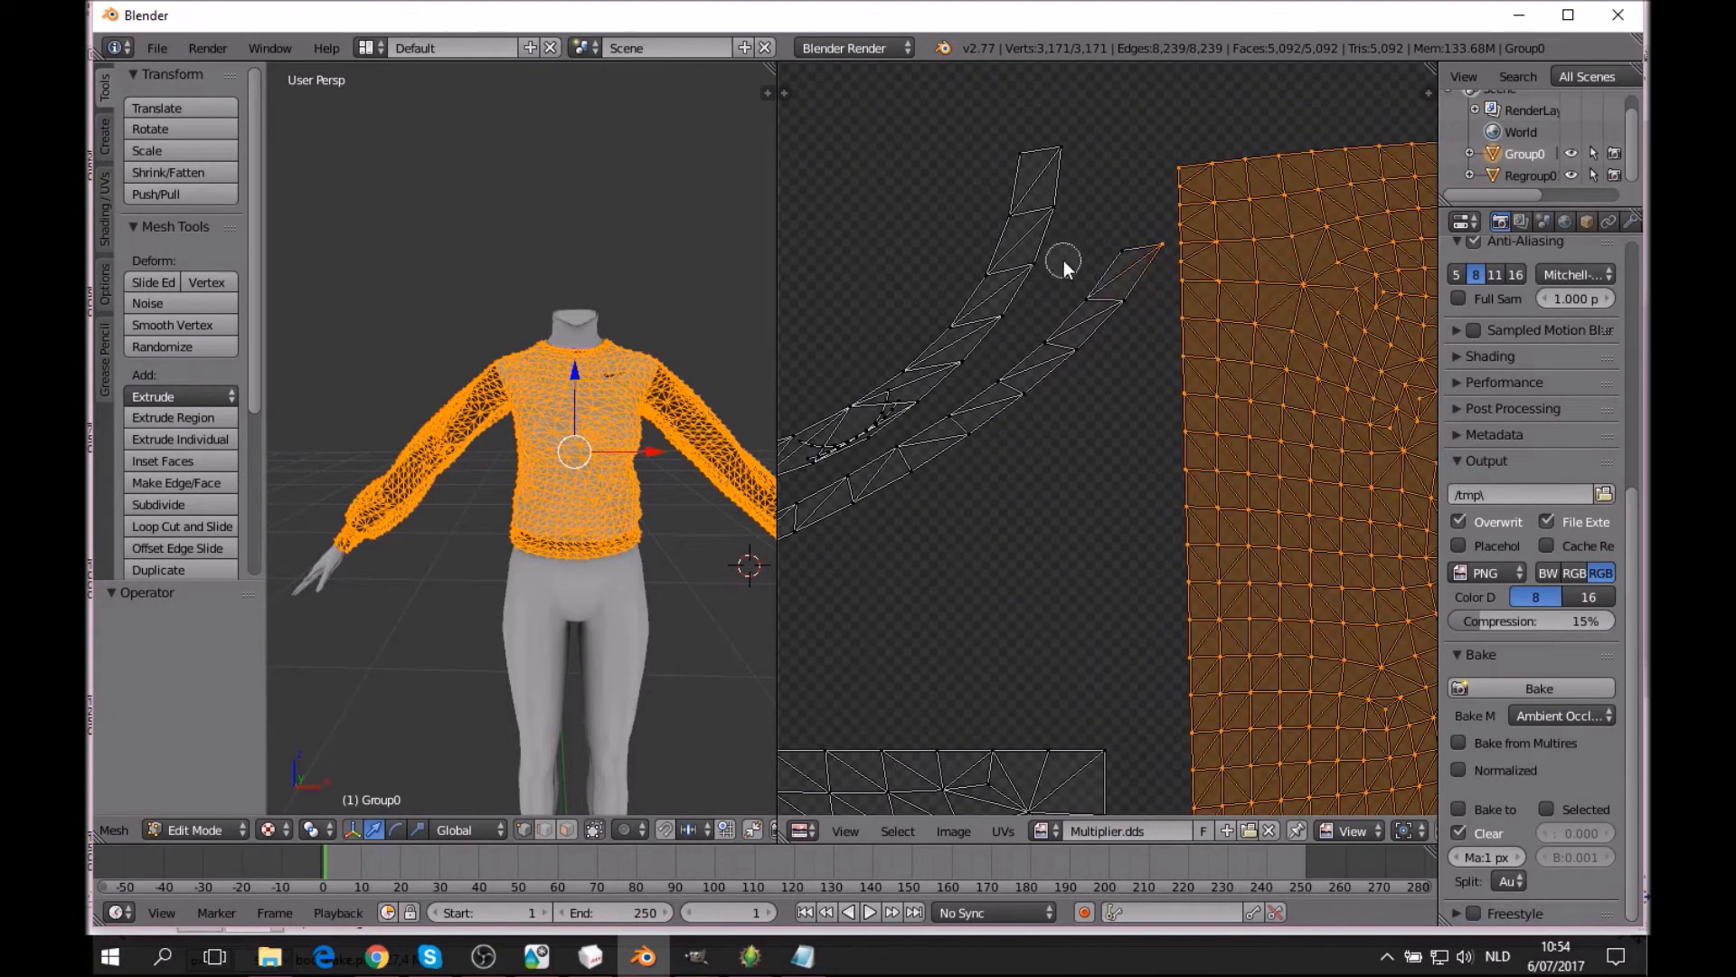
right_click(1152, 253)
scroll(1138, 264, down, 6)
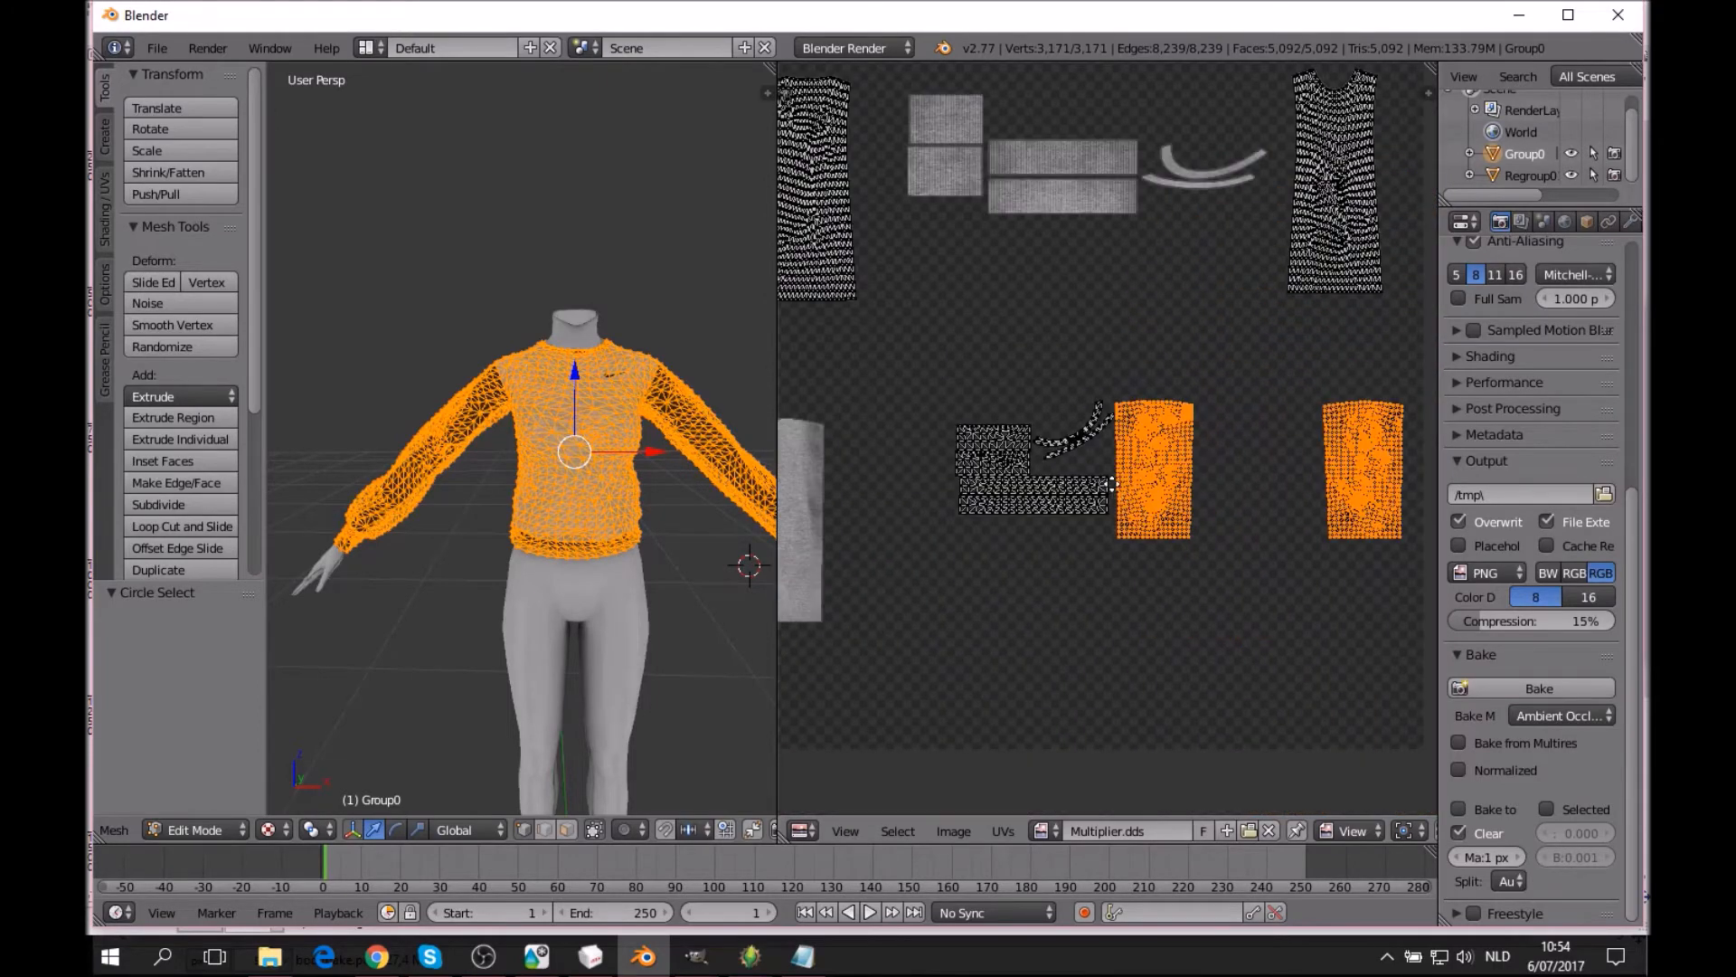
Move both sleeve islands by -0.357, -0.253 and again by -0.172, 0.225, putting one onto the free sleeve fabric panel.
key(g)
click(935, 597)
middle_drag(935, 597, 1085, 507)
key(g)
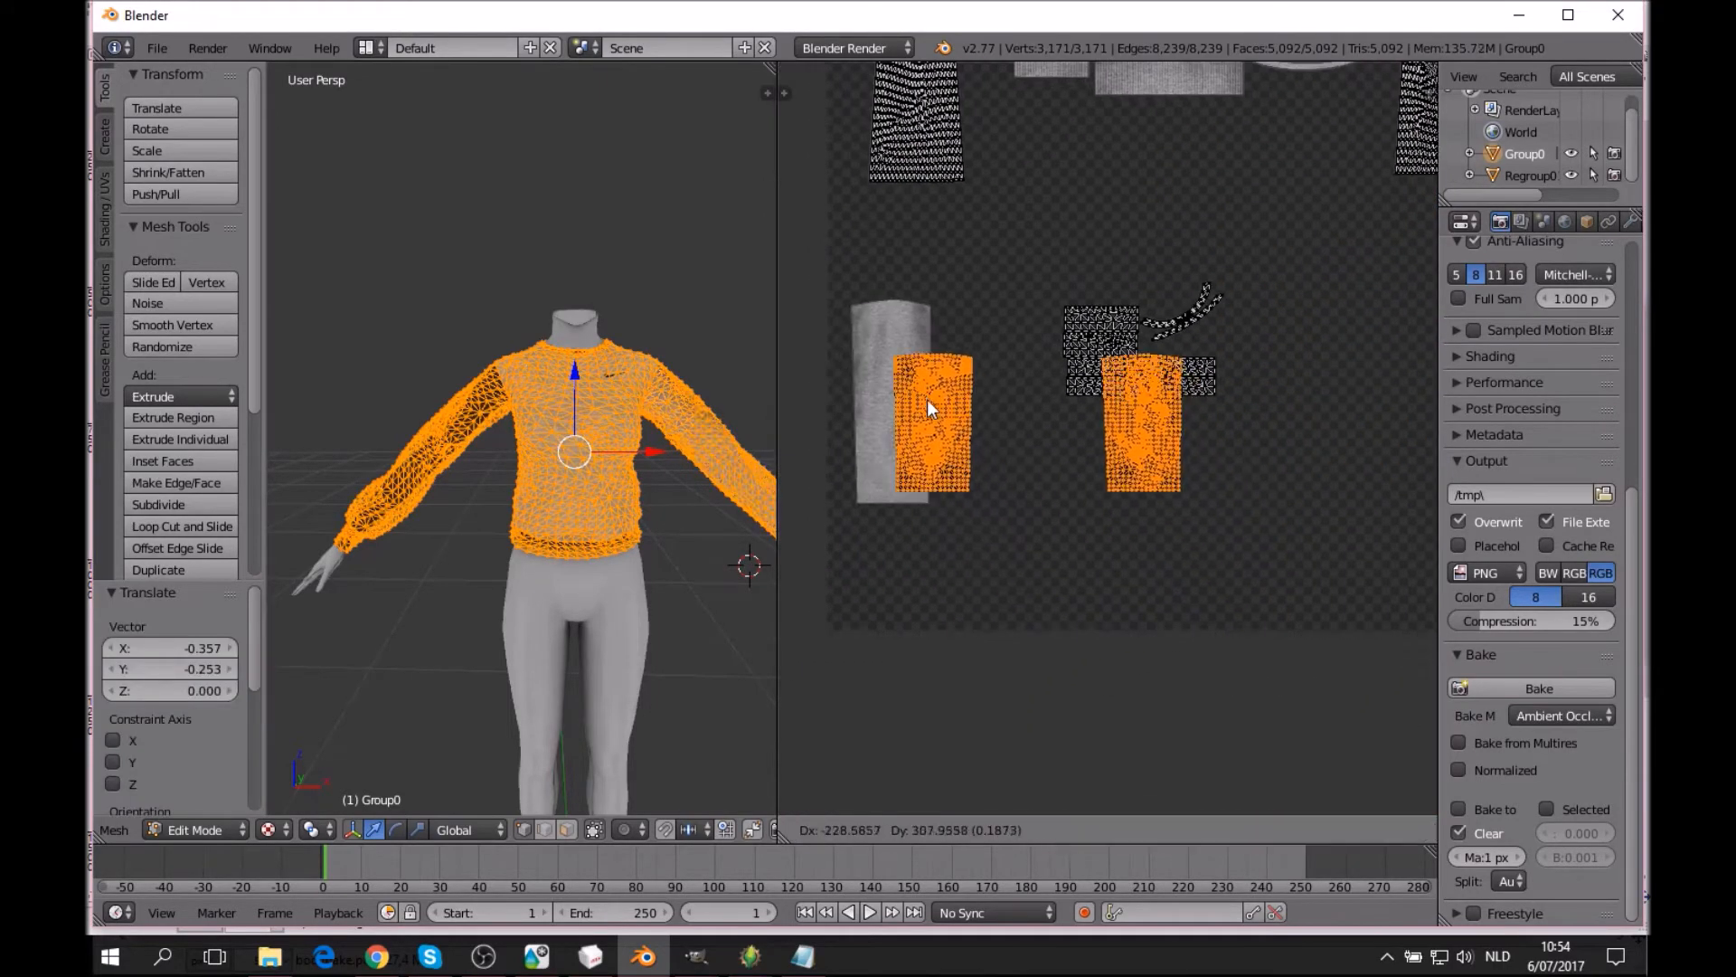
click(894, 378)
Fine-align the sleeve islands with the fabric panel's upper edge, moving them 0.002 along X and -0.002 along Y.
scroll(1038, 398, up, 3)
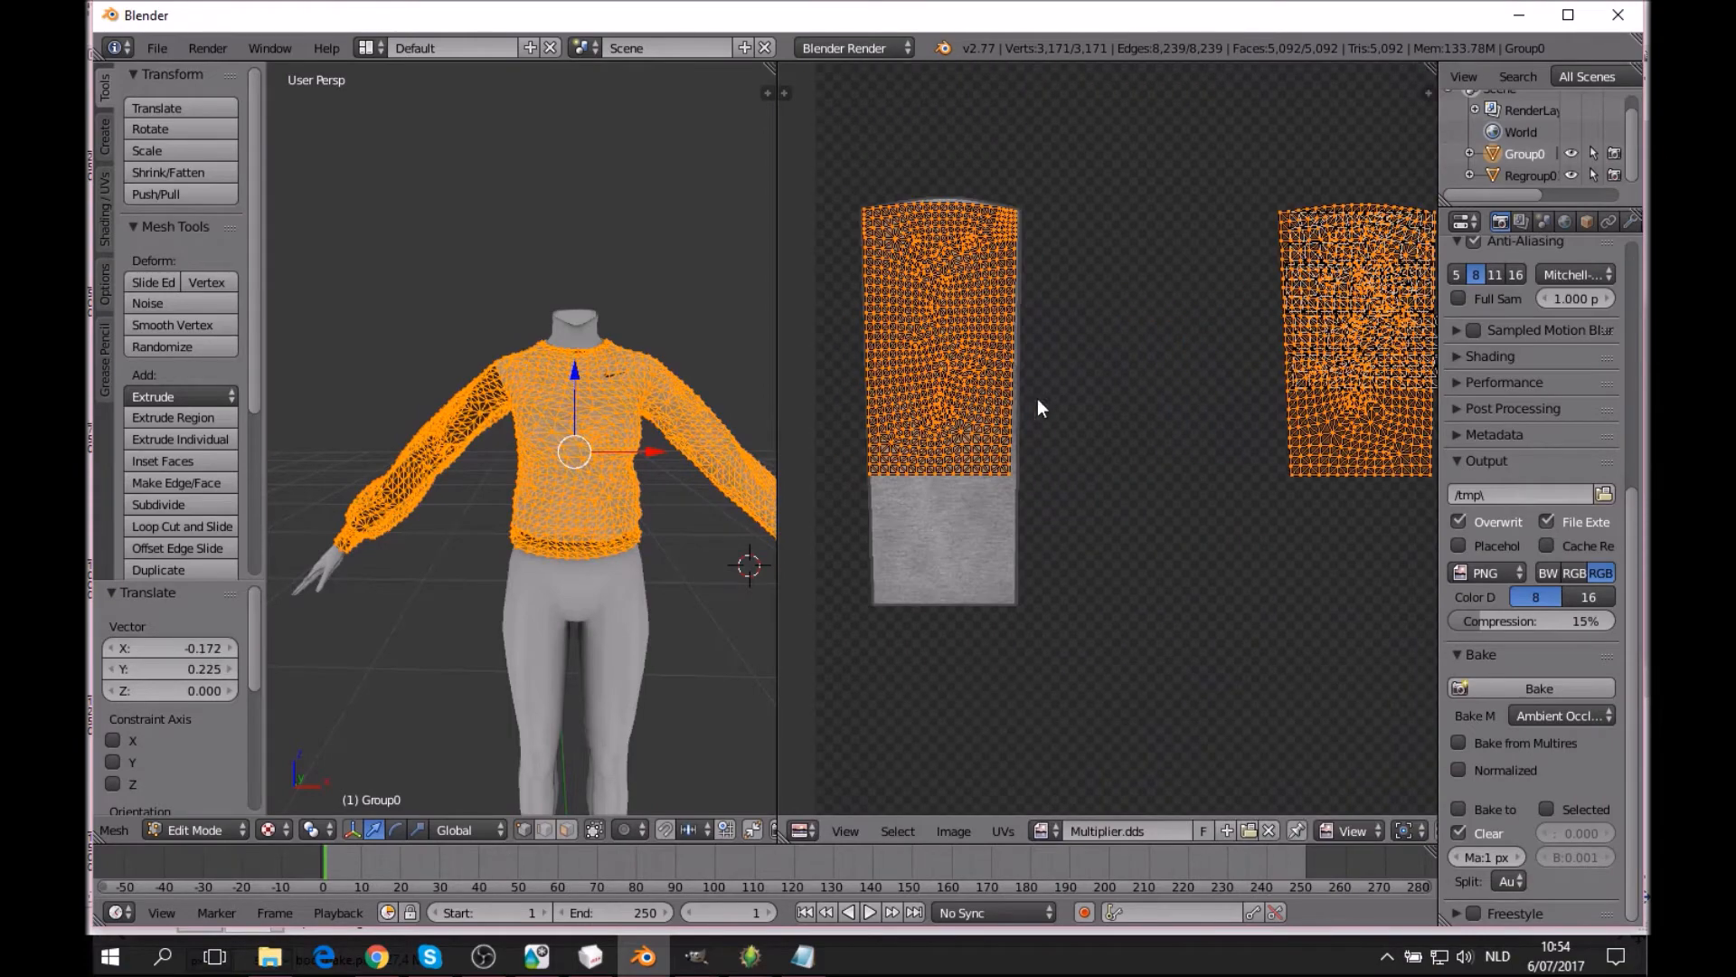
scroll(1102, 405, up, 3)
scroll(1108, 407, down, 1)
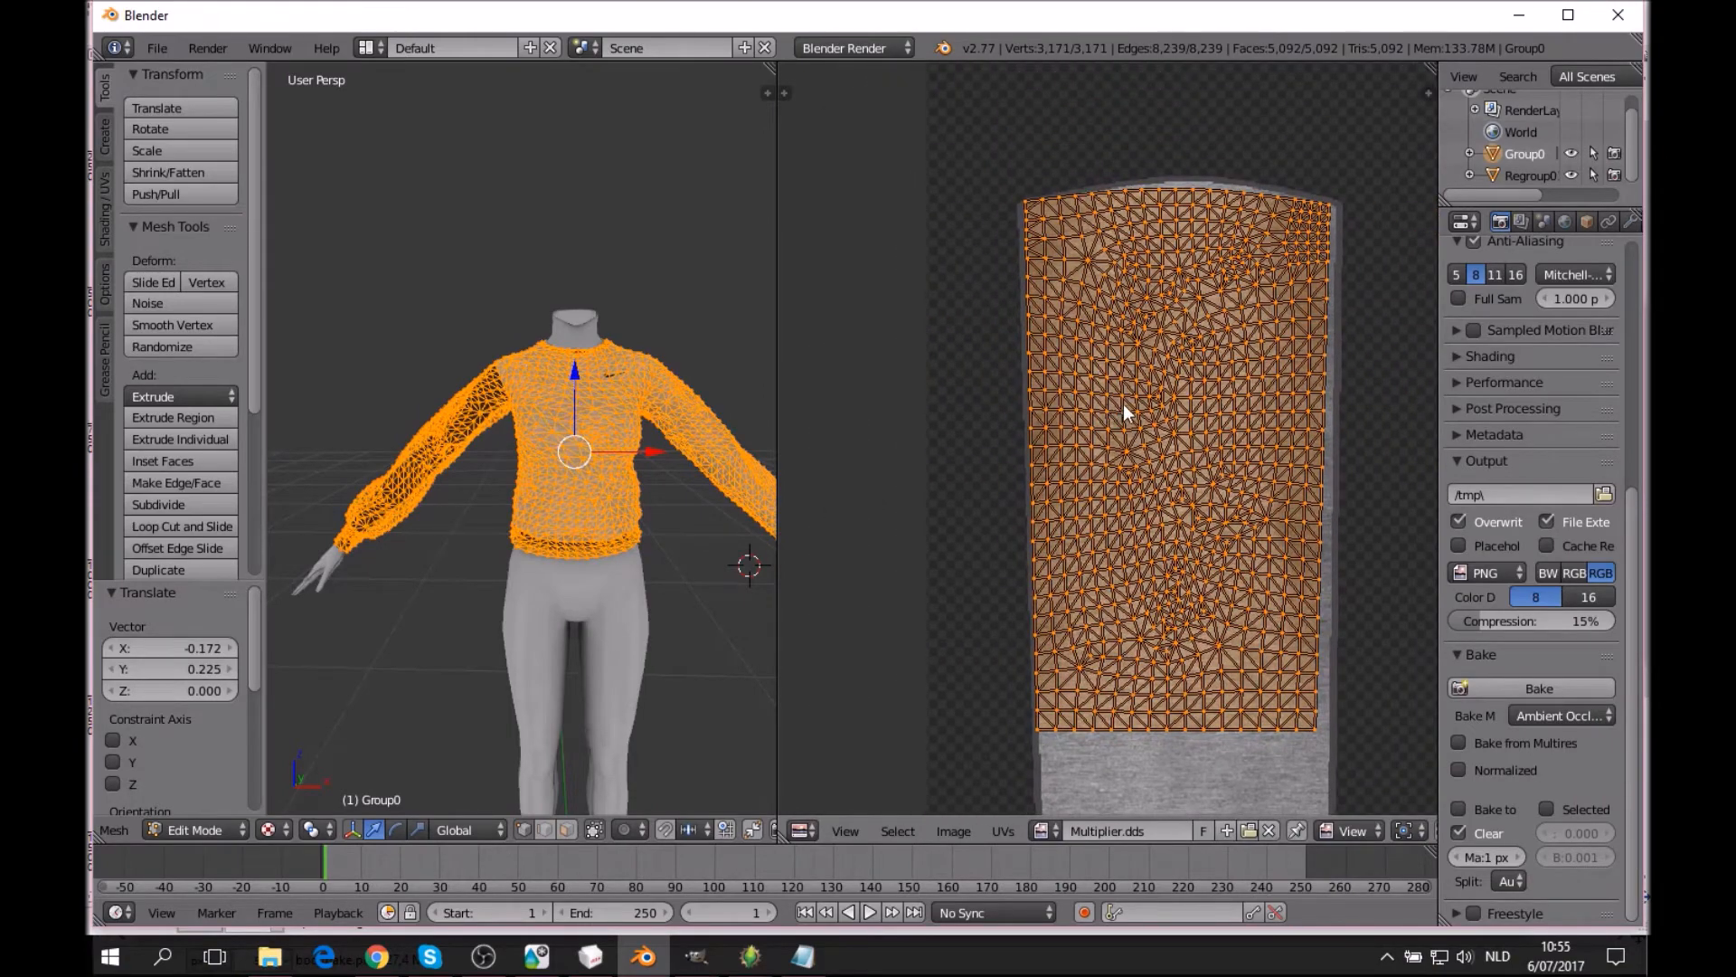
key(g)
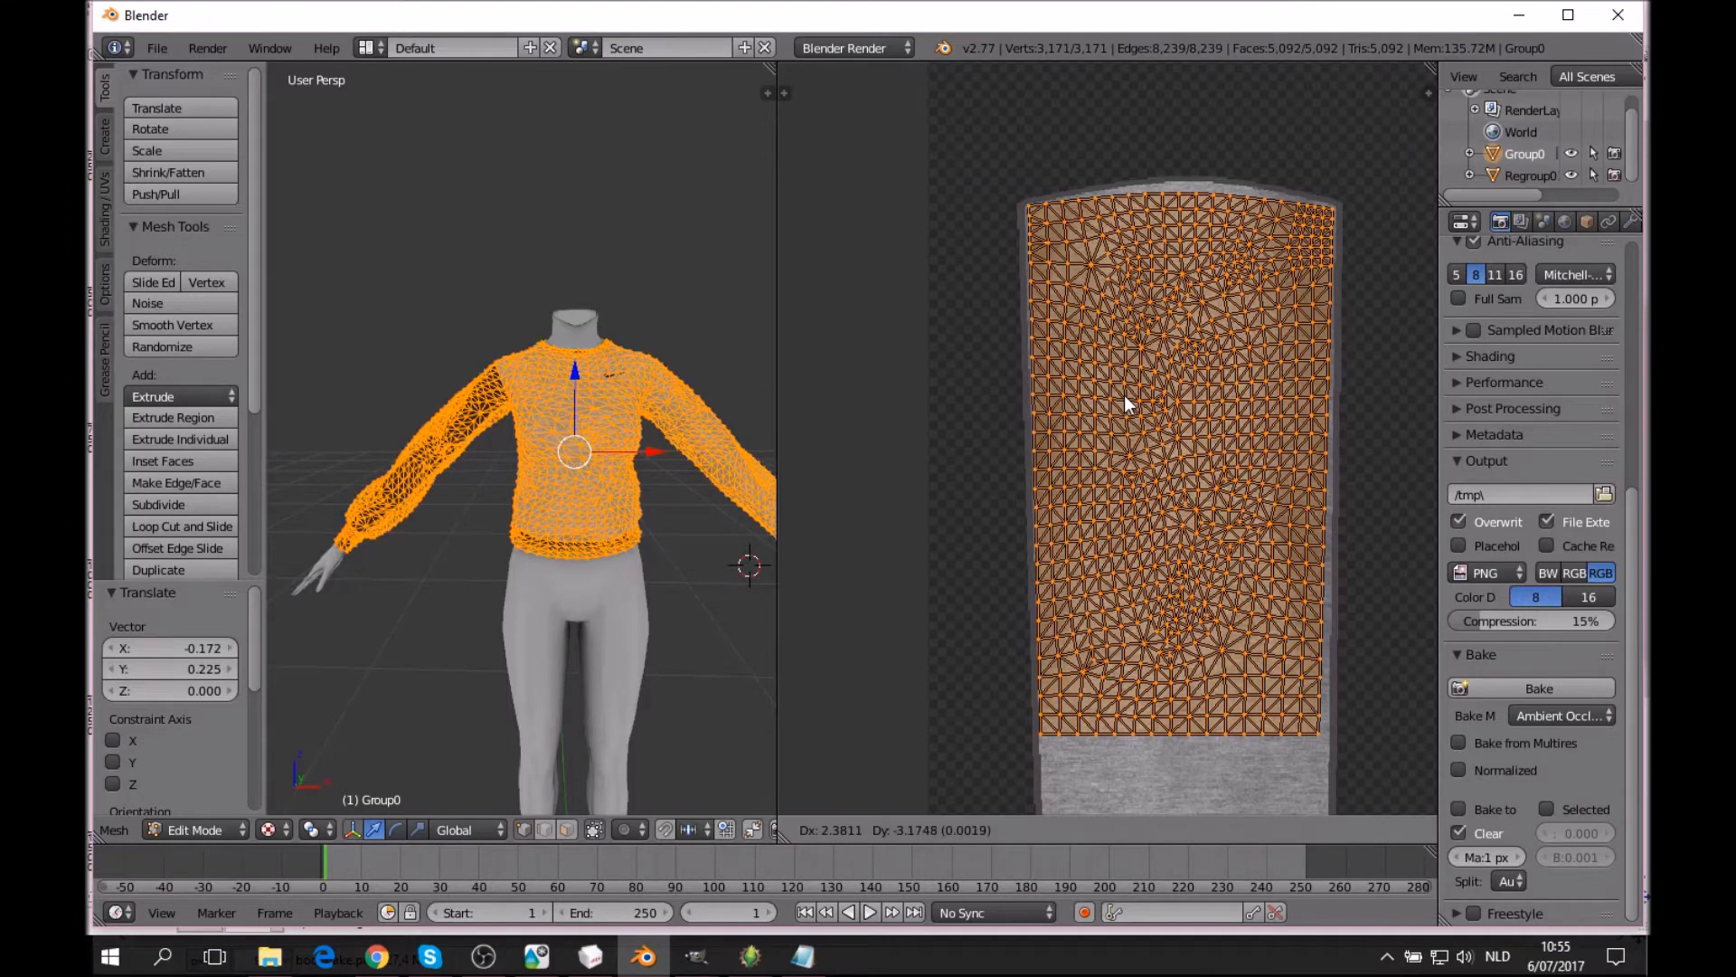
click(1130, 426)
Stretch both sleeve islands along Y by a factor of 1.328 towards the fabric panel's length.
middle_drag(1130, 426, 1101, 254)
scroll(1216, 521, down, 2)
scroll(1213, 523, down, 2)
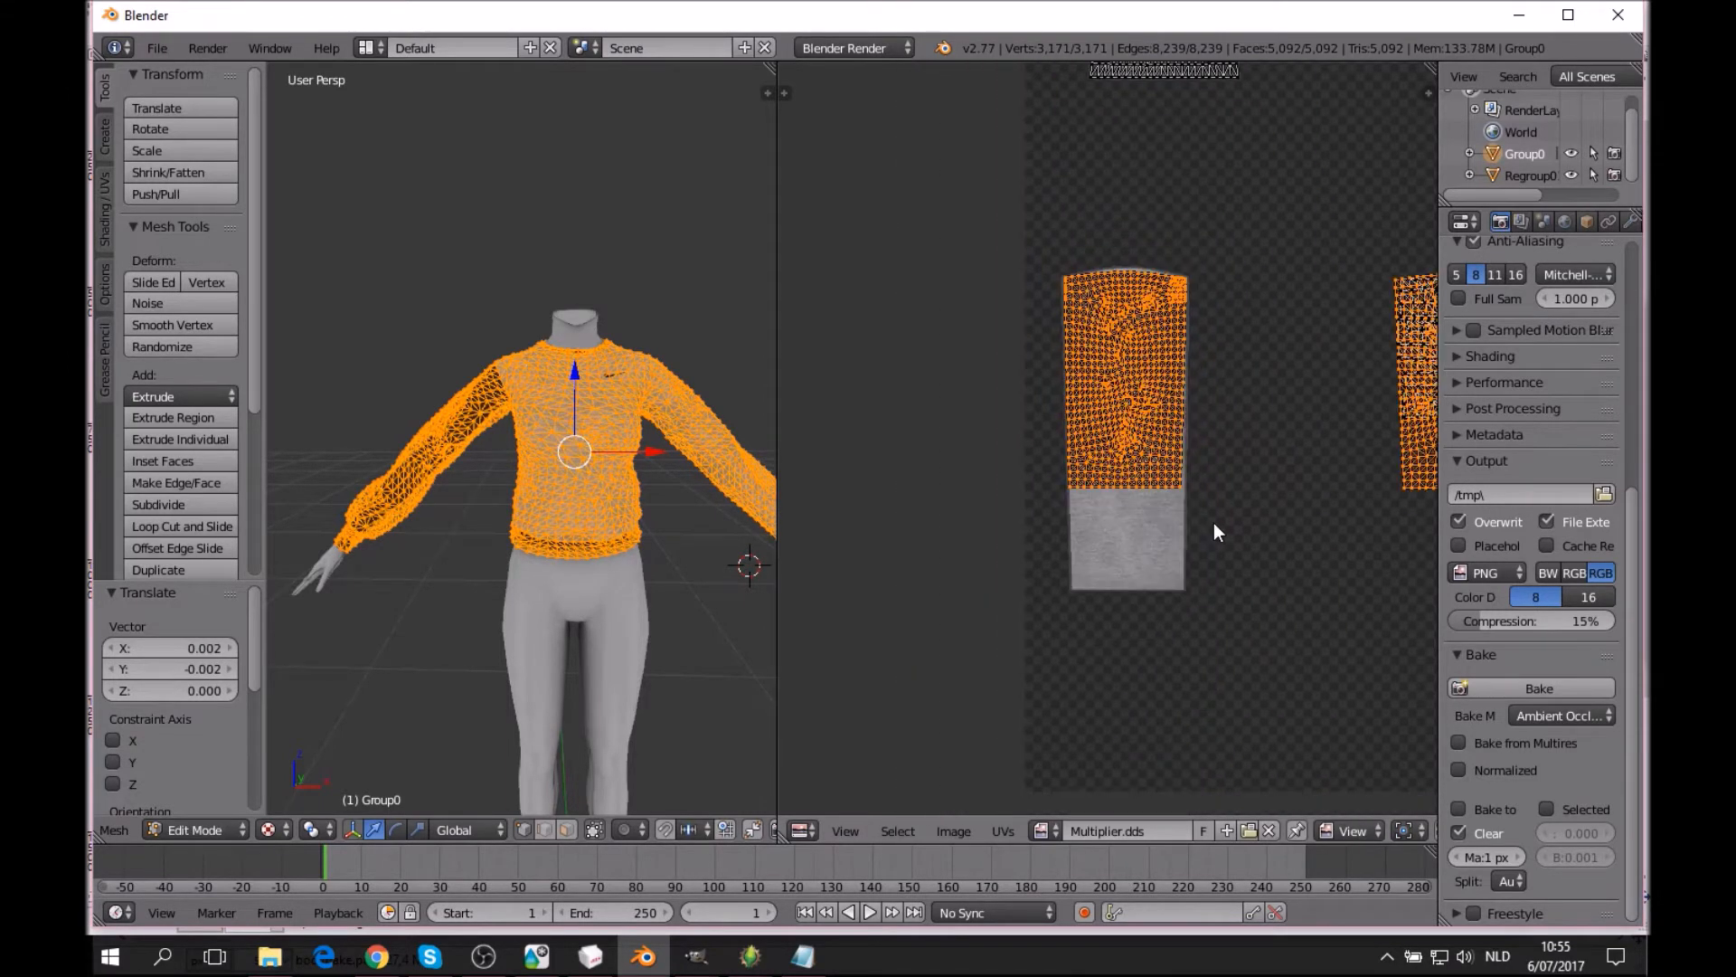
middle_drag(1232, 494, 1141, 499)
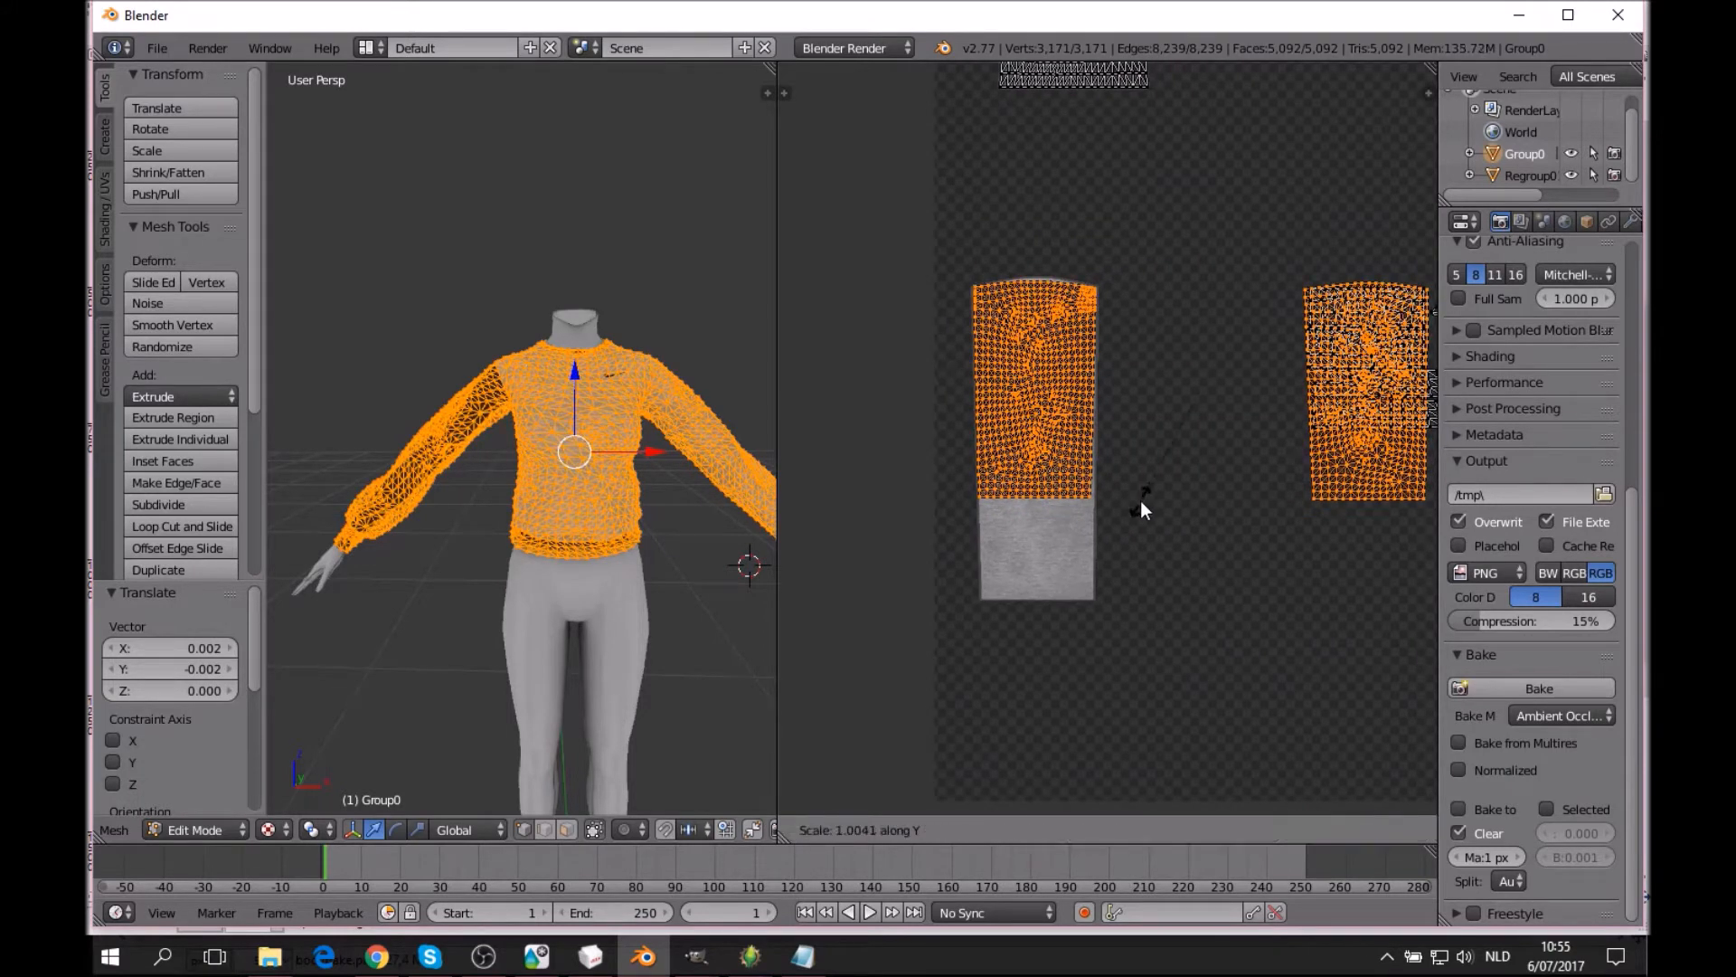
click(1158, 550)
Shift the sleeve islands down along Y and stretch them along Y by a further 1.089.
key(g)
key(y)
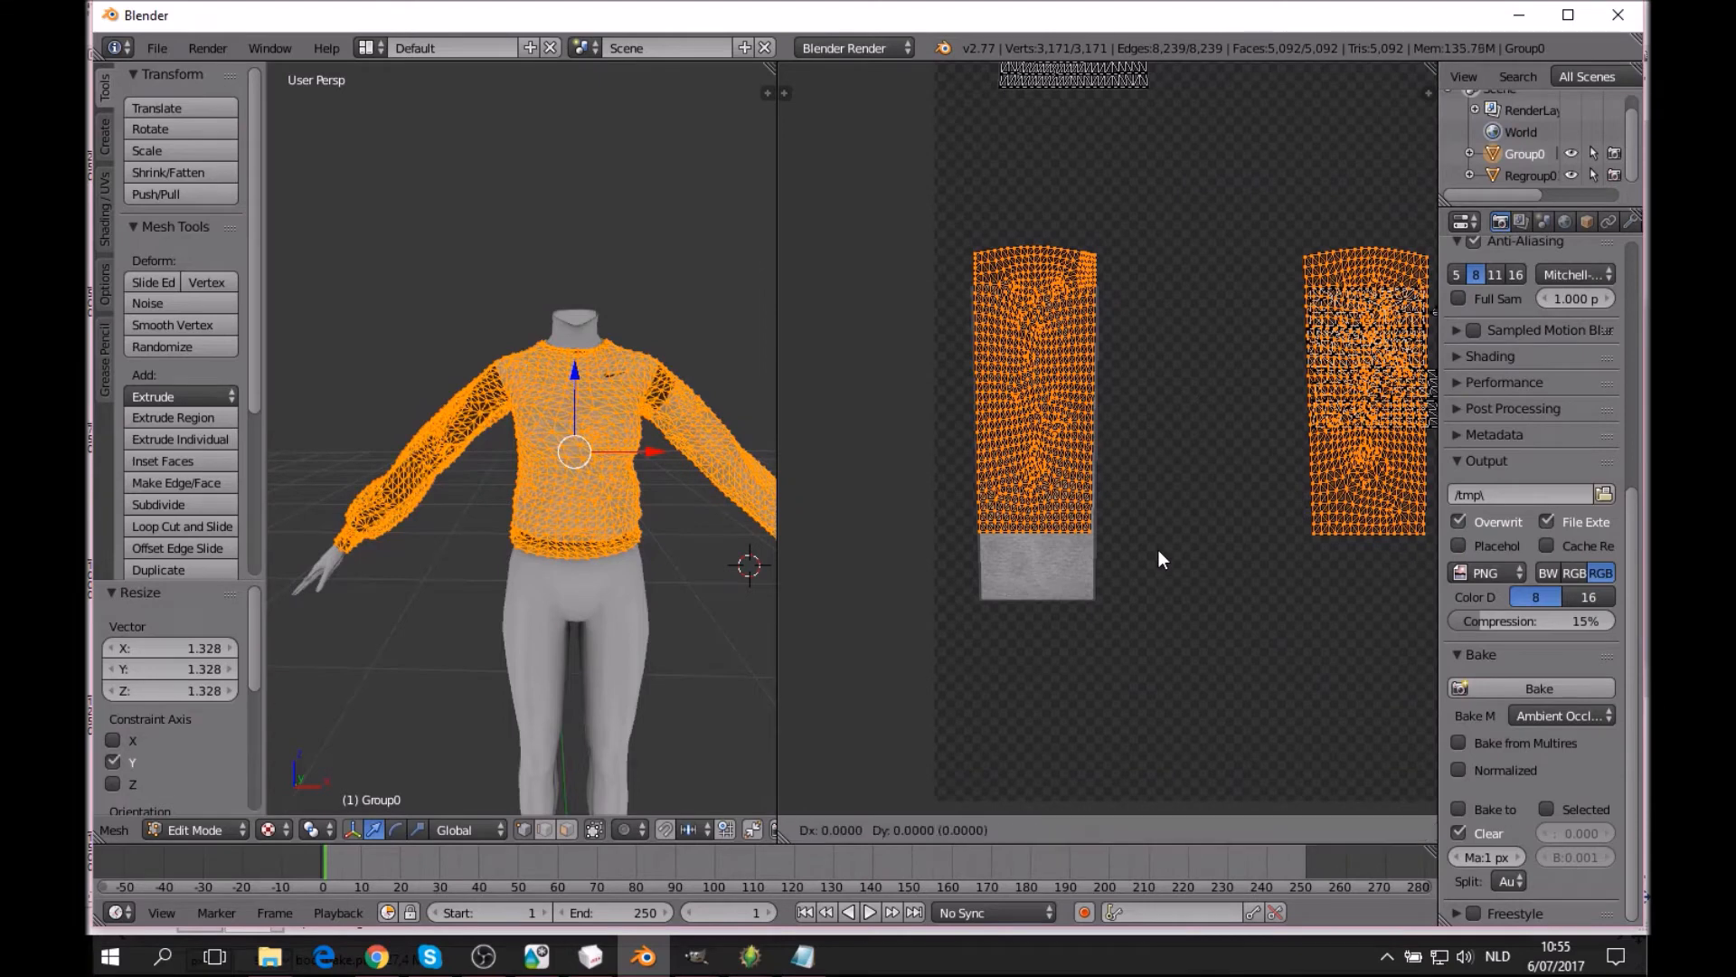
click(1163, 585)
key(s)
key(y)
click(1176, 602)
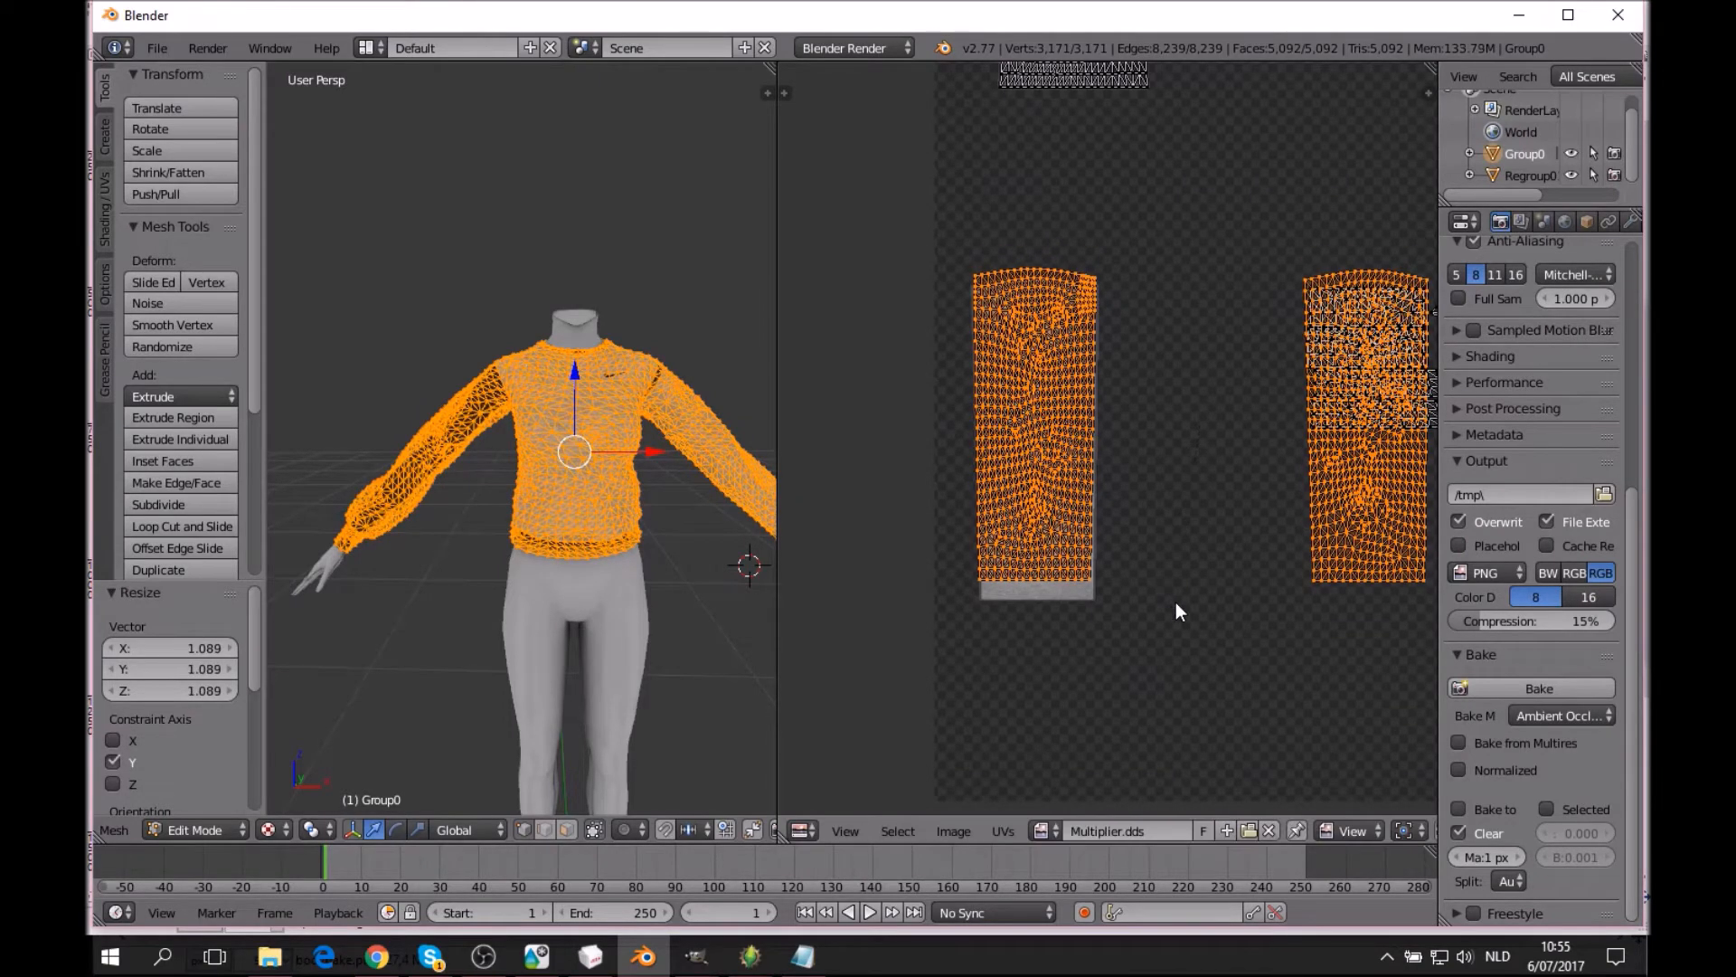
Scale the sleeve islands along Y by 0.963 and move them -0.008 along Y to meet the panel's curved upper edge.
key(s)
key(y)
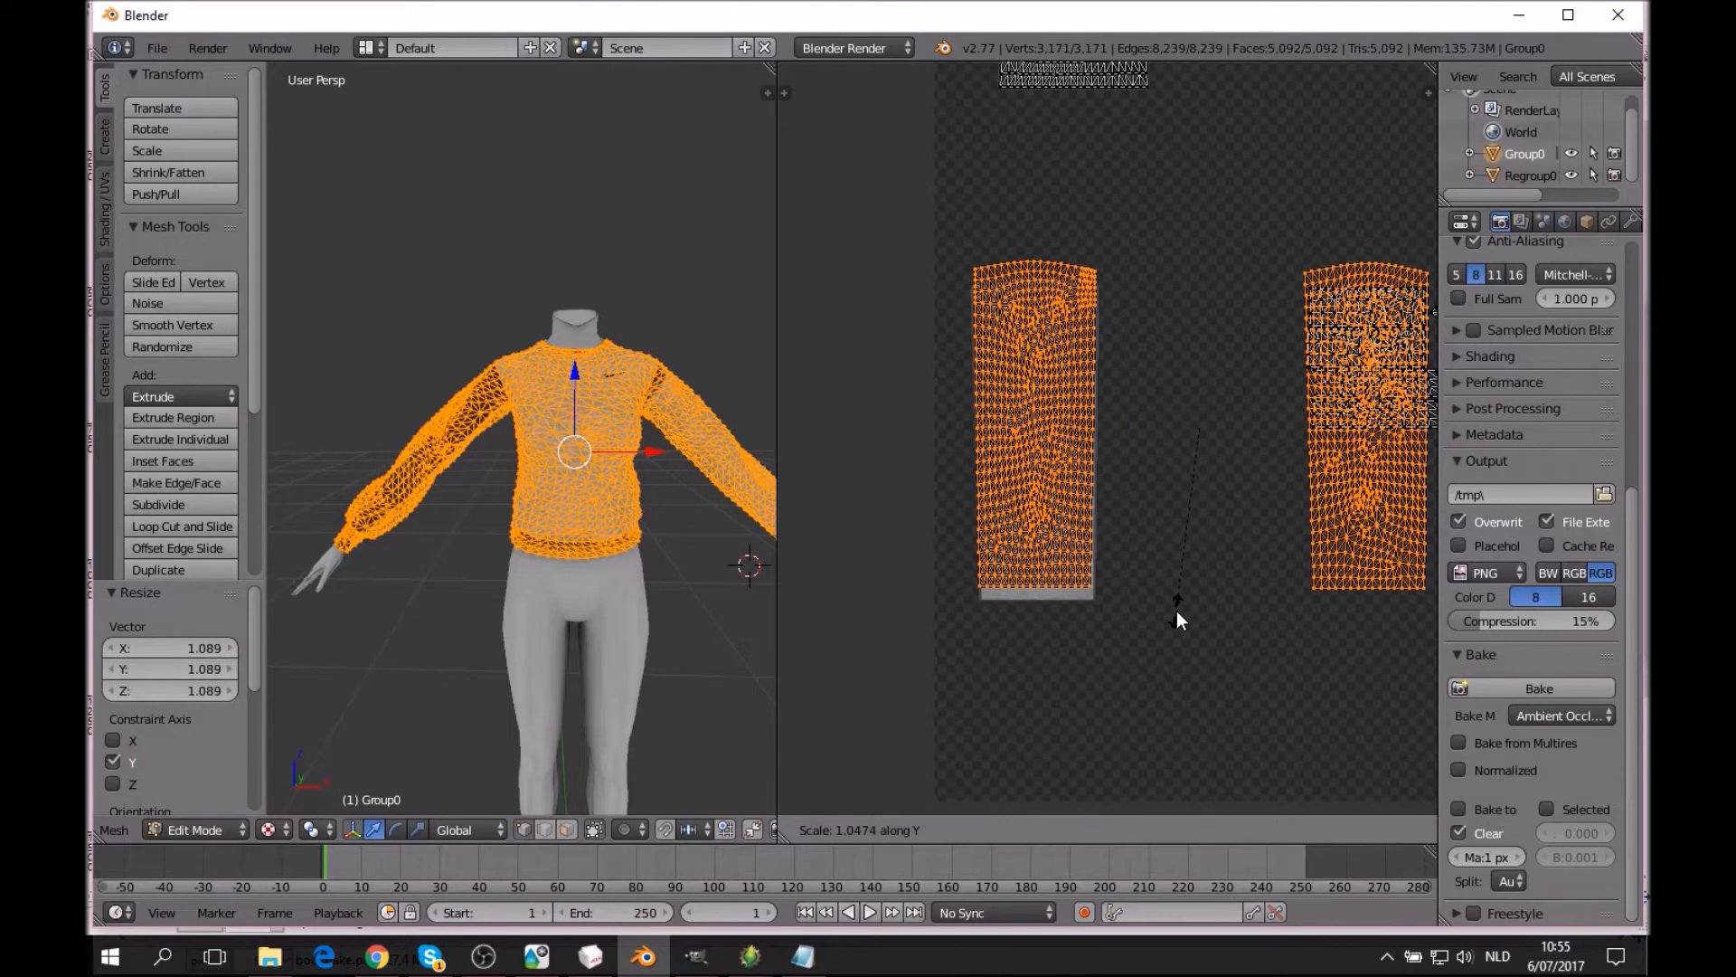
click(1176, 596)
key(g)
key(y)
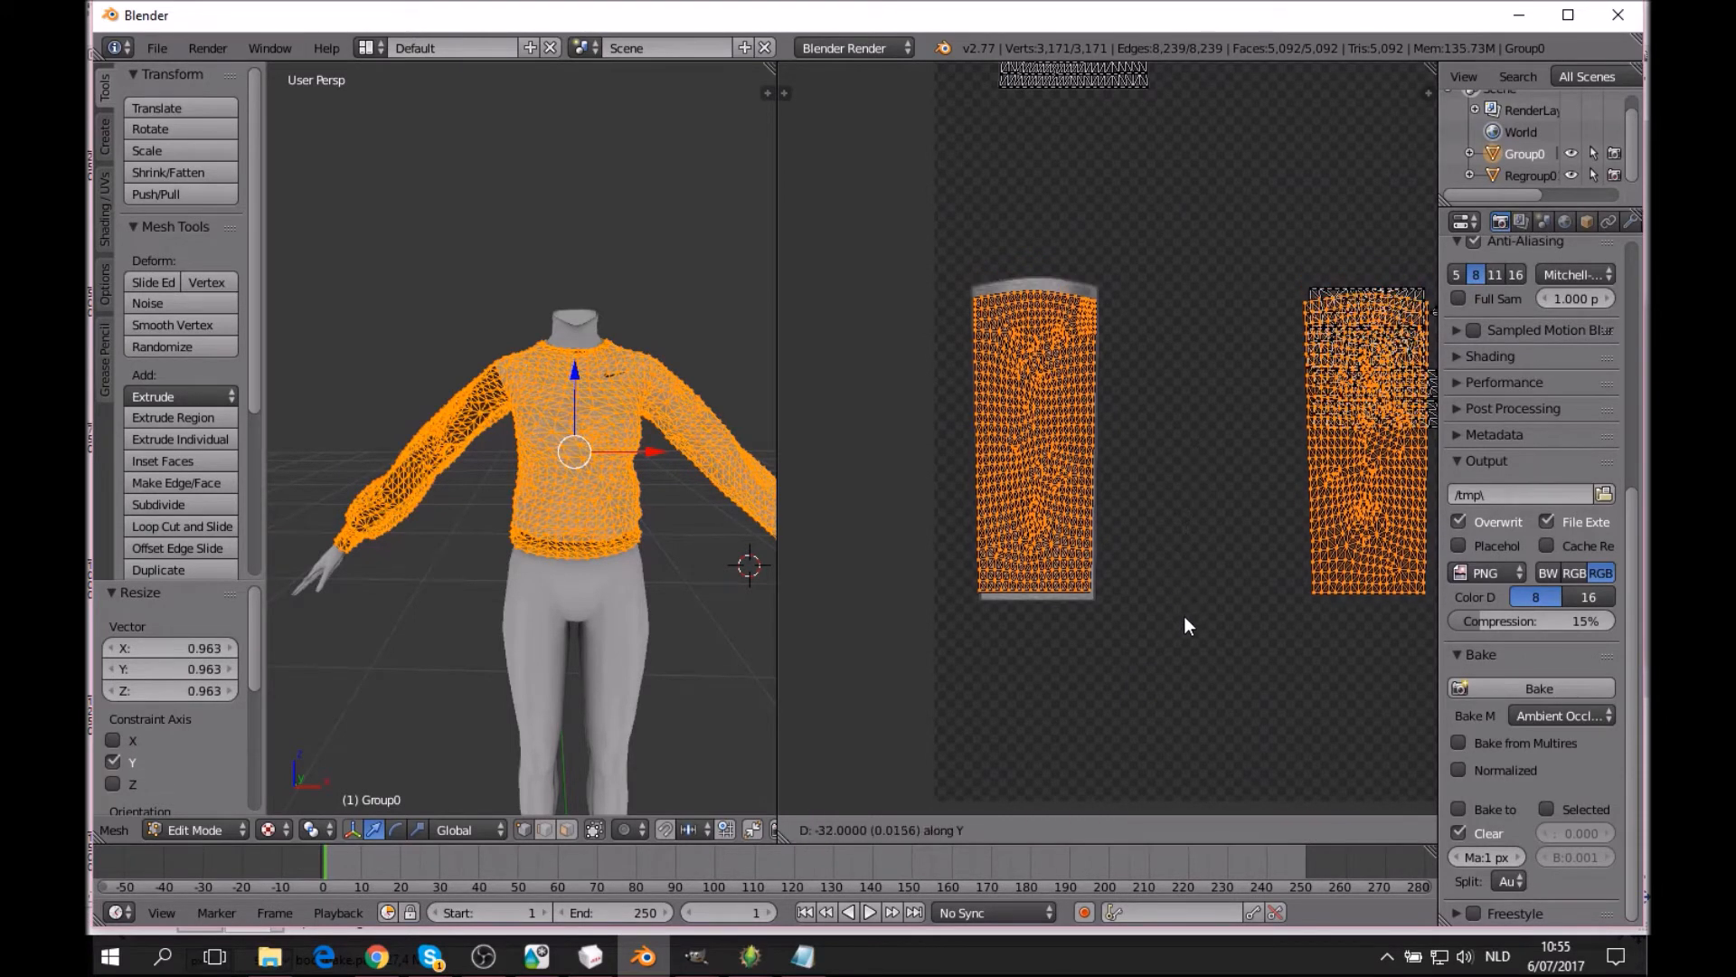
click(1185, 604)
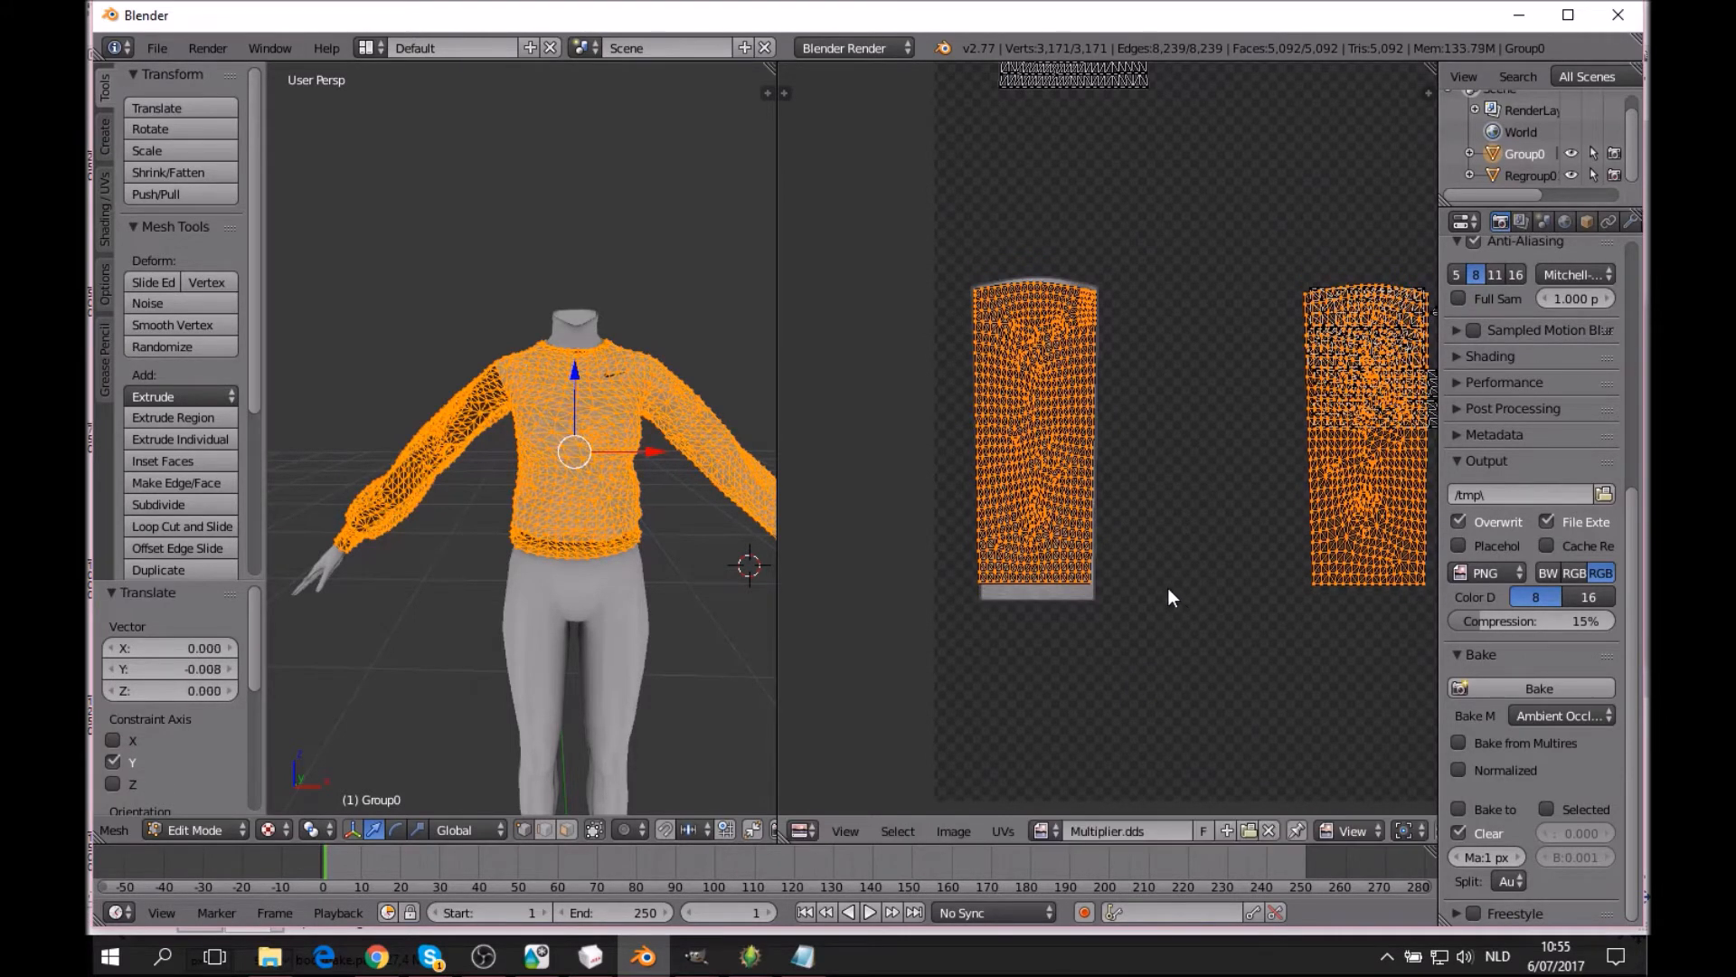
Scale the sleeve islands along Y by 1.057 and move them -0.005 along Y to fill the panel's full length.
key(s)
key(y)
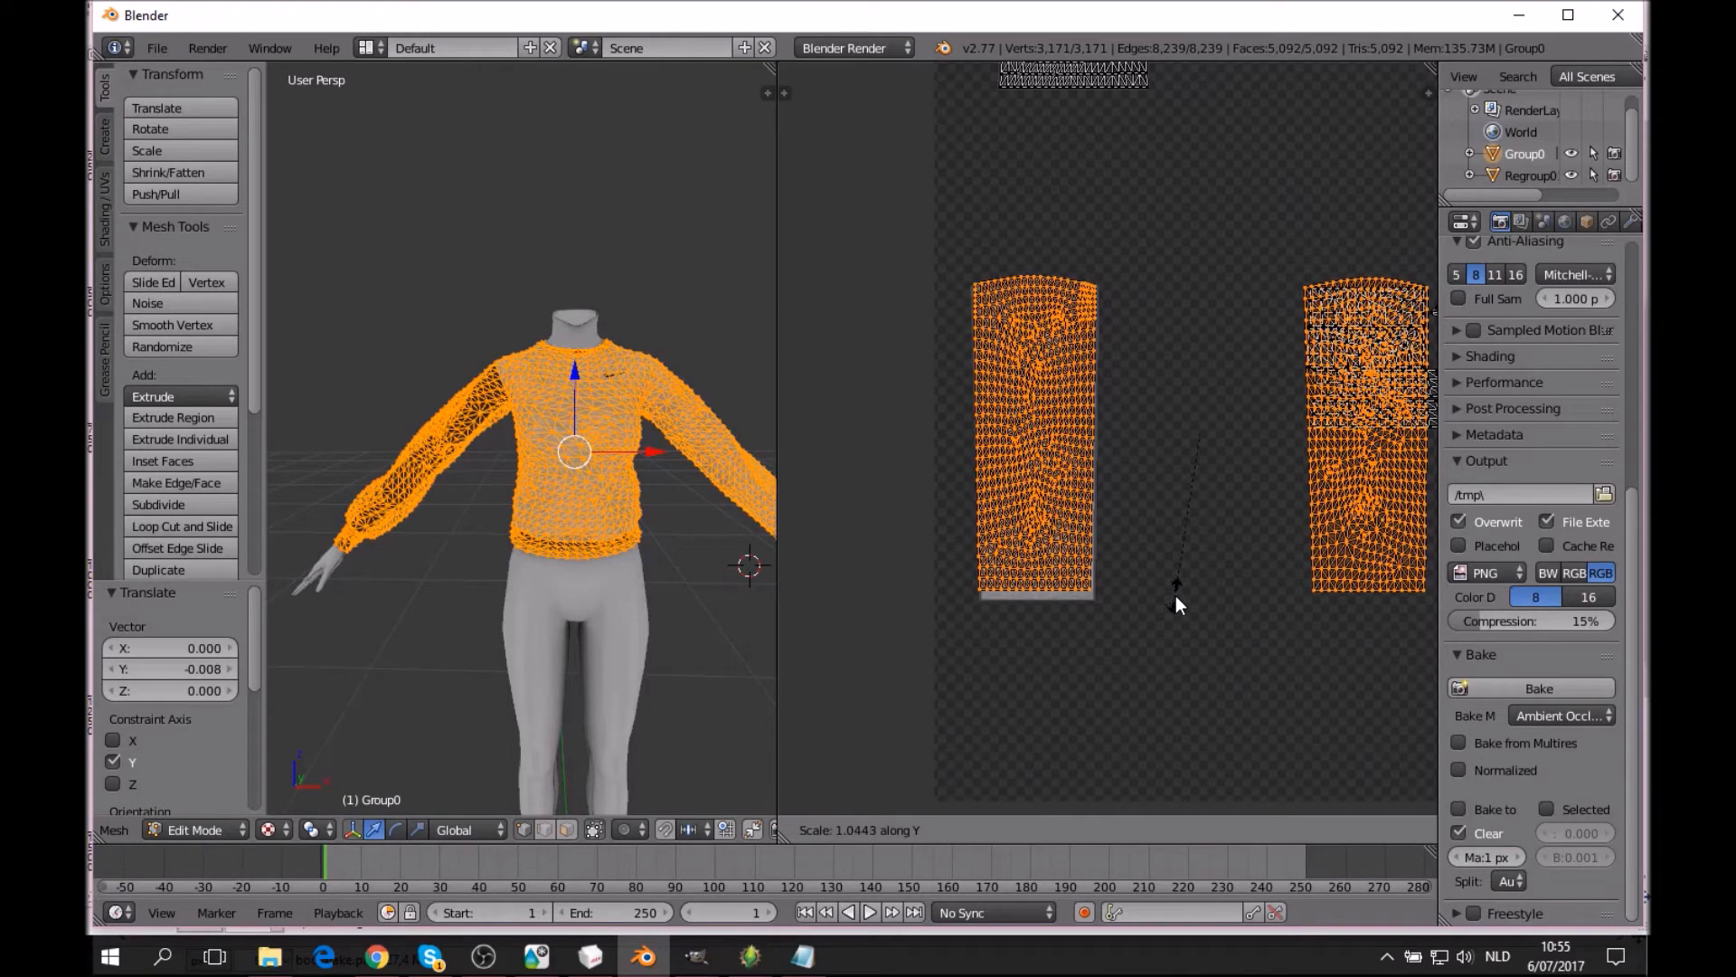
click(1176, 599)
key(g)
key(y)
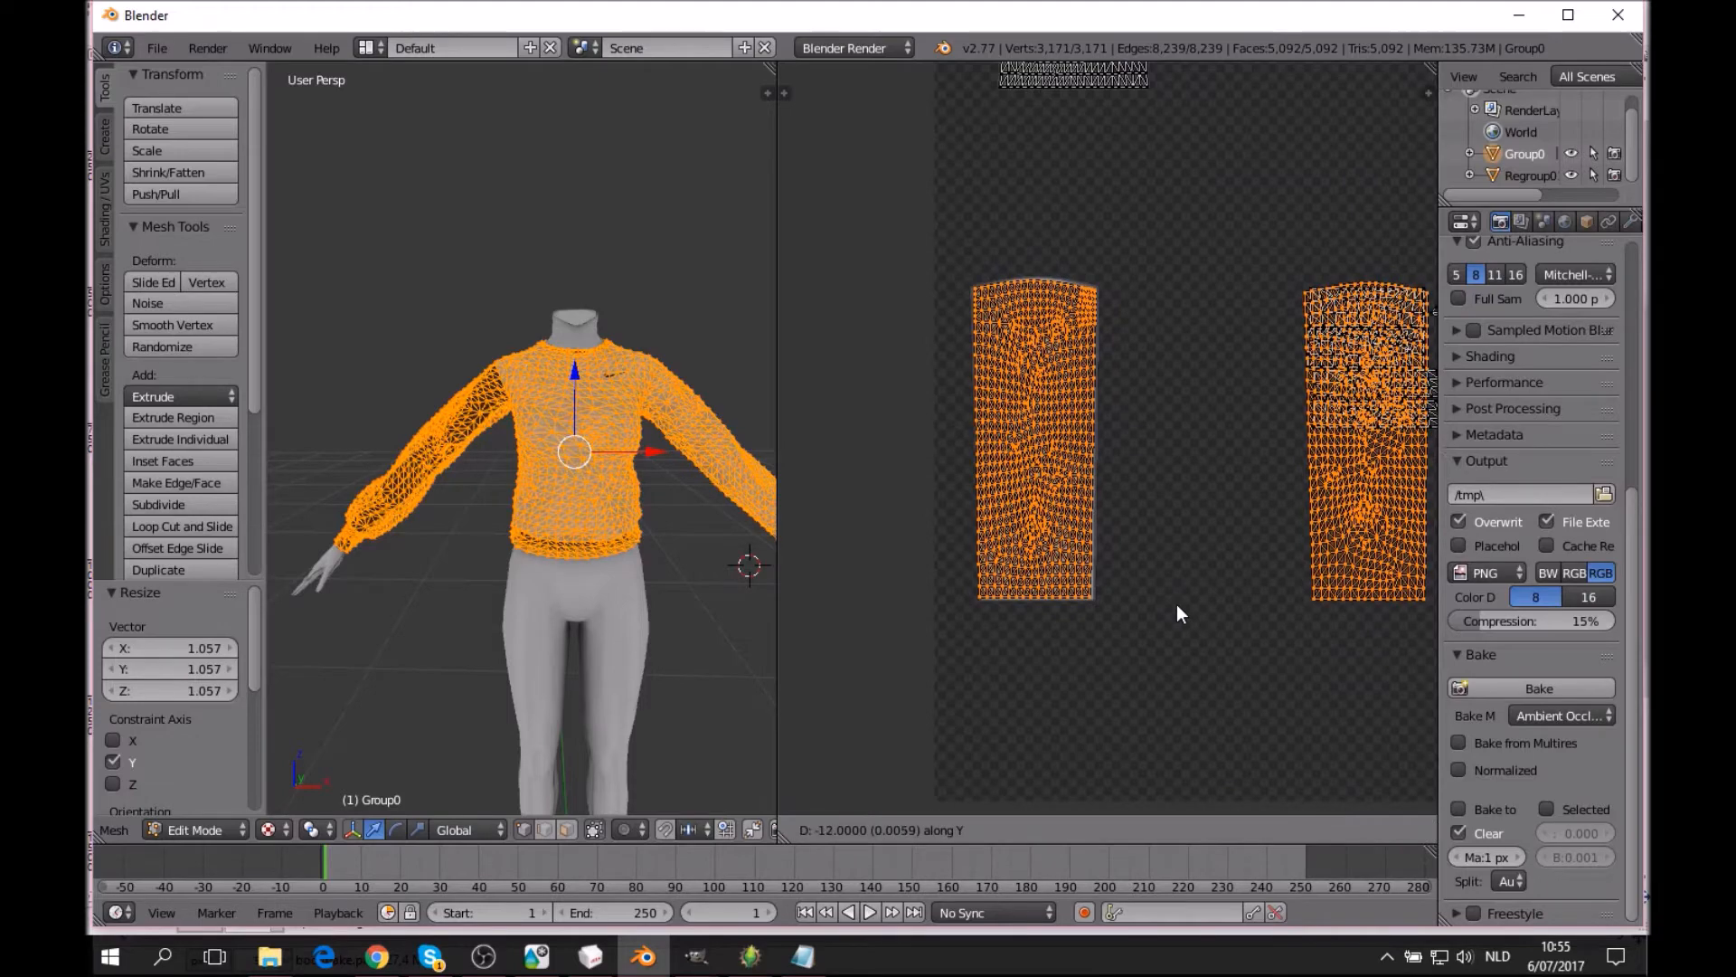
click(1183, 604)
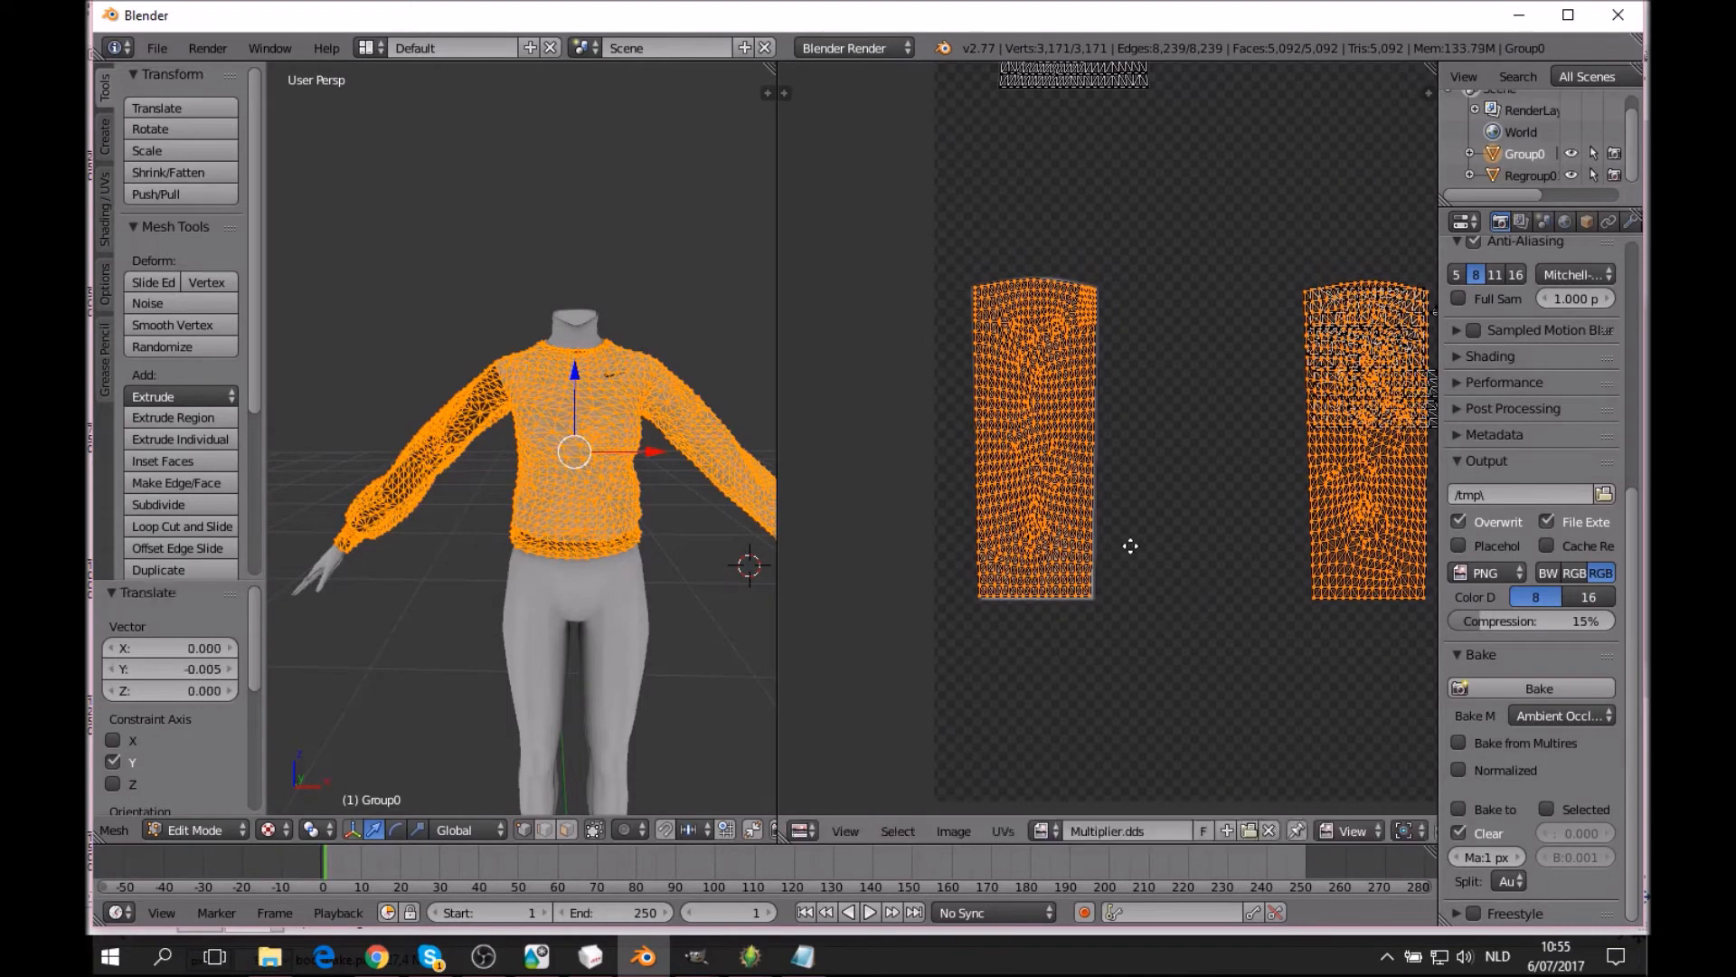
Nudge the sleeve islands 0.0003076 along Y to center them between the panel's upper and lower edges.
middle_drag(1118, 503, 1246, 530)
scroll(1246, 528, up, 3)
middle_drag(1184, 328, 1130, 387)
scroll(1103, 344, up, 1)
scroll(1131, 387, up, 1)
middle_drag(1124, 302, 1065, 327)
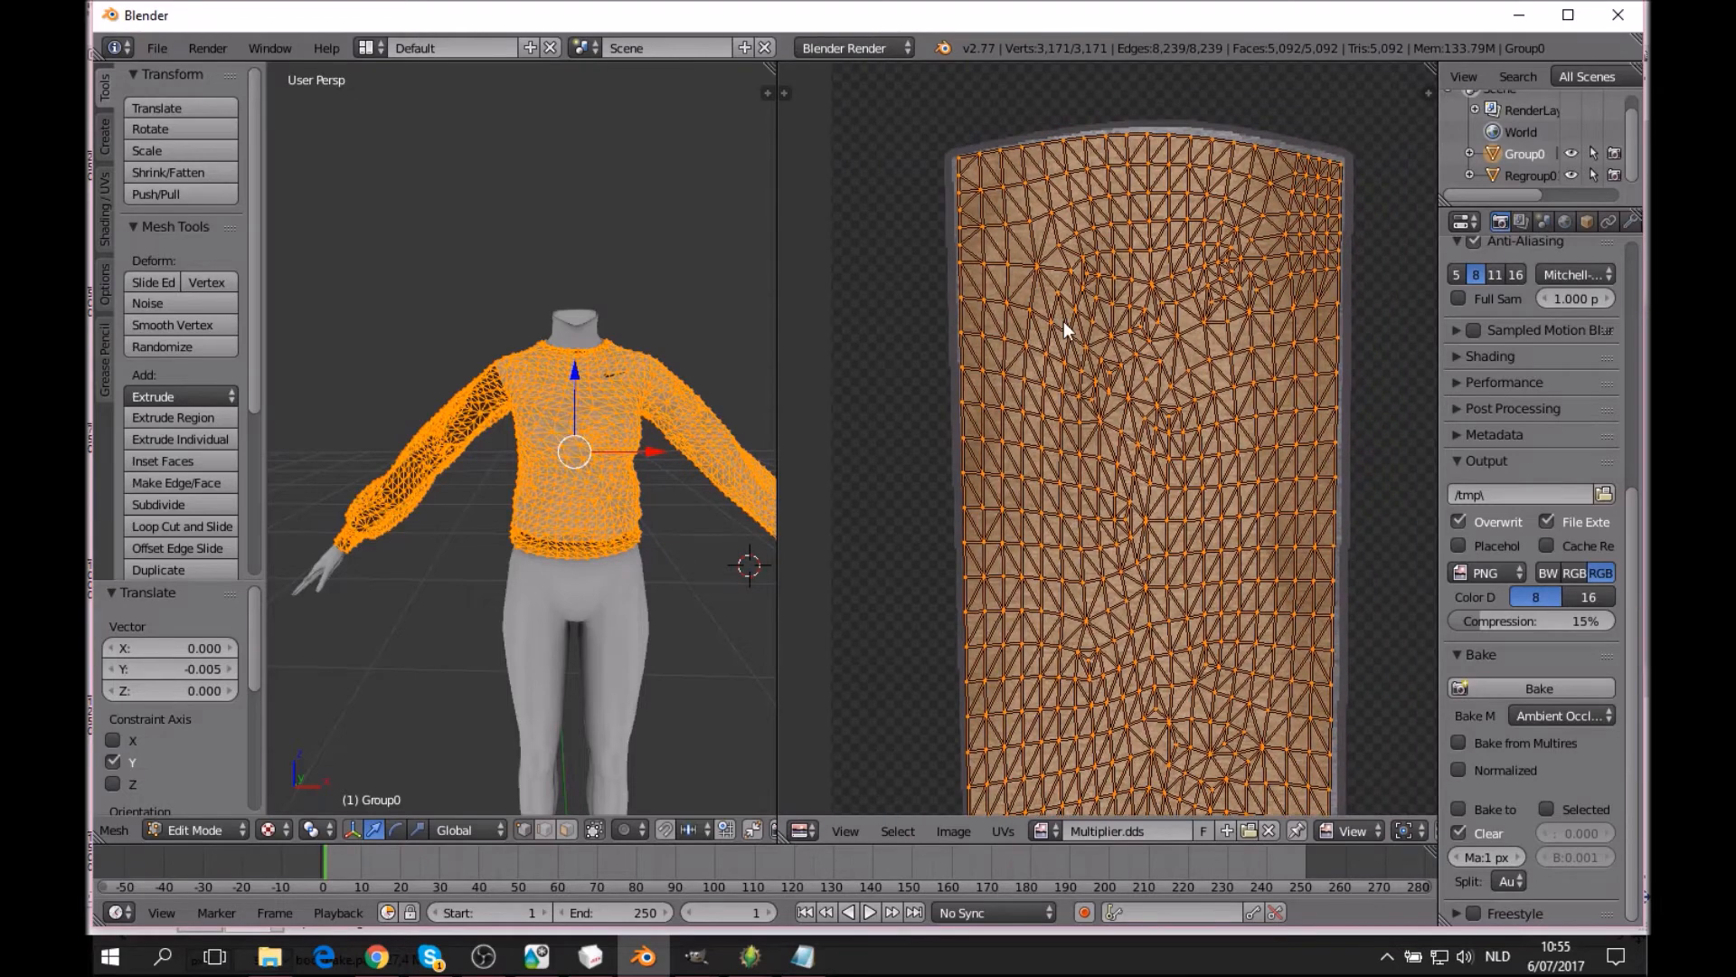
key(g)
key(y)
click(1064, 320)
Inspect how closely the sleeve island follows the fabric panel's upper, lower and side edges.
middle_drag(1098, 503, 991, 63)
middle_drag(1077, 521, 1098, 806)
scroll(1144, 399, down, 5)
middle_drag(1162, 415, 1201, 443)
scroll(1161, 470, up, 5)
middle_drag(1257, 524, 1114, 313)
scroll(1090, 204, down, 3)
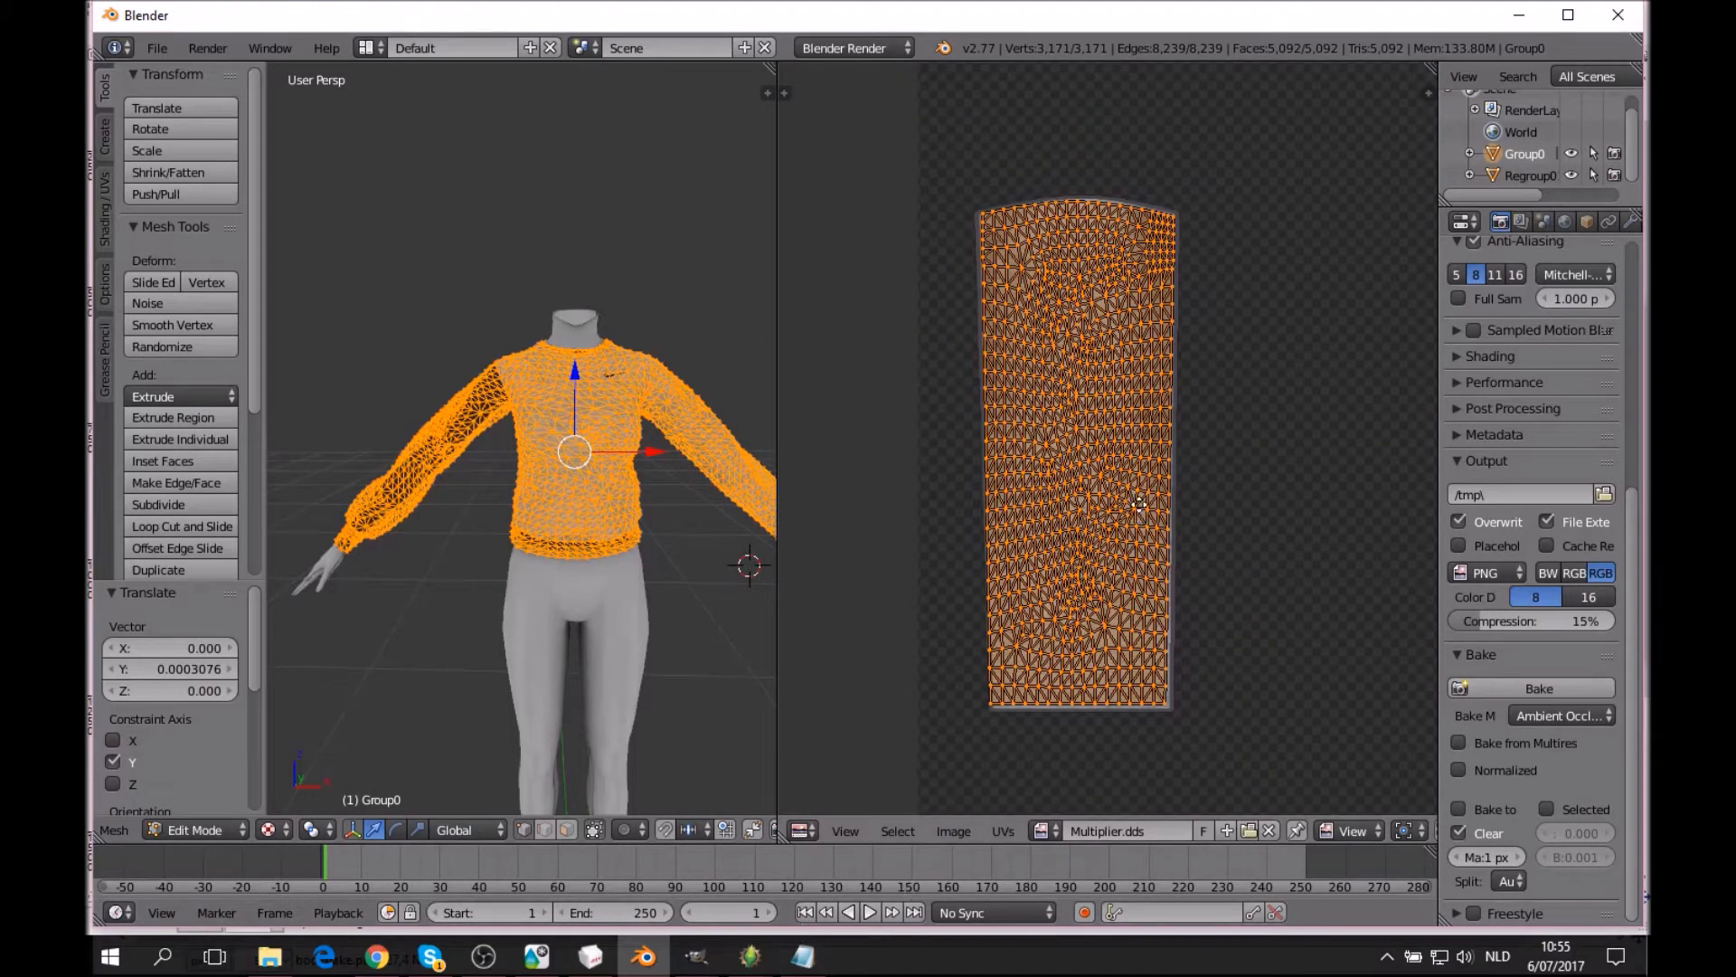
scroll(1038, 568, down, 5)
scroll(1130, 508, up, 4)
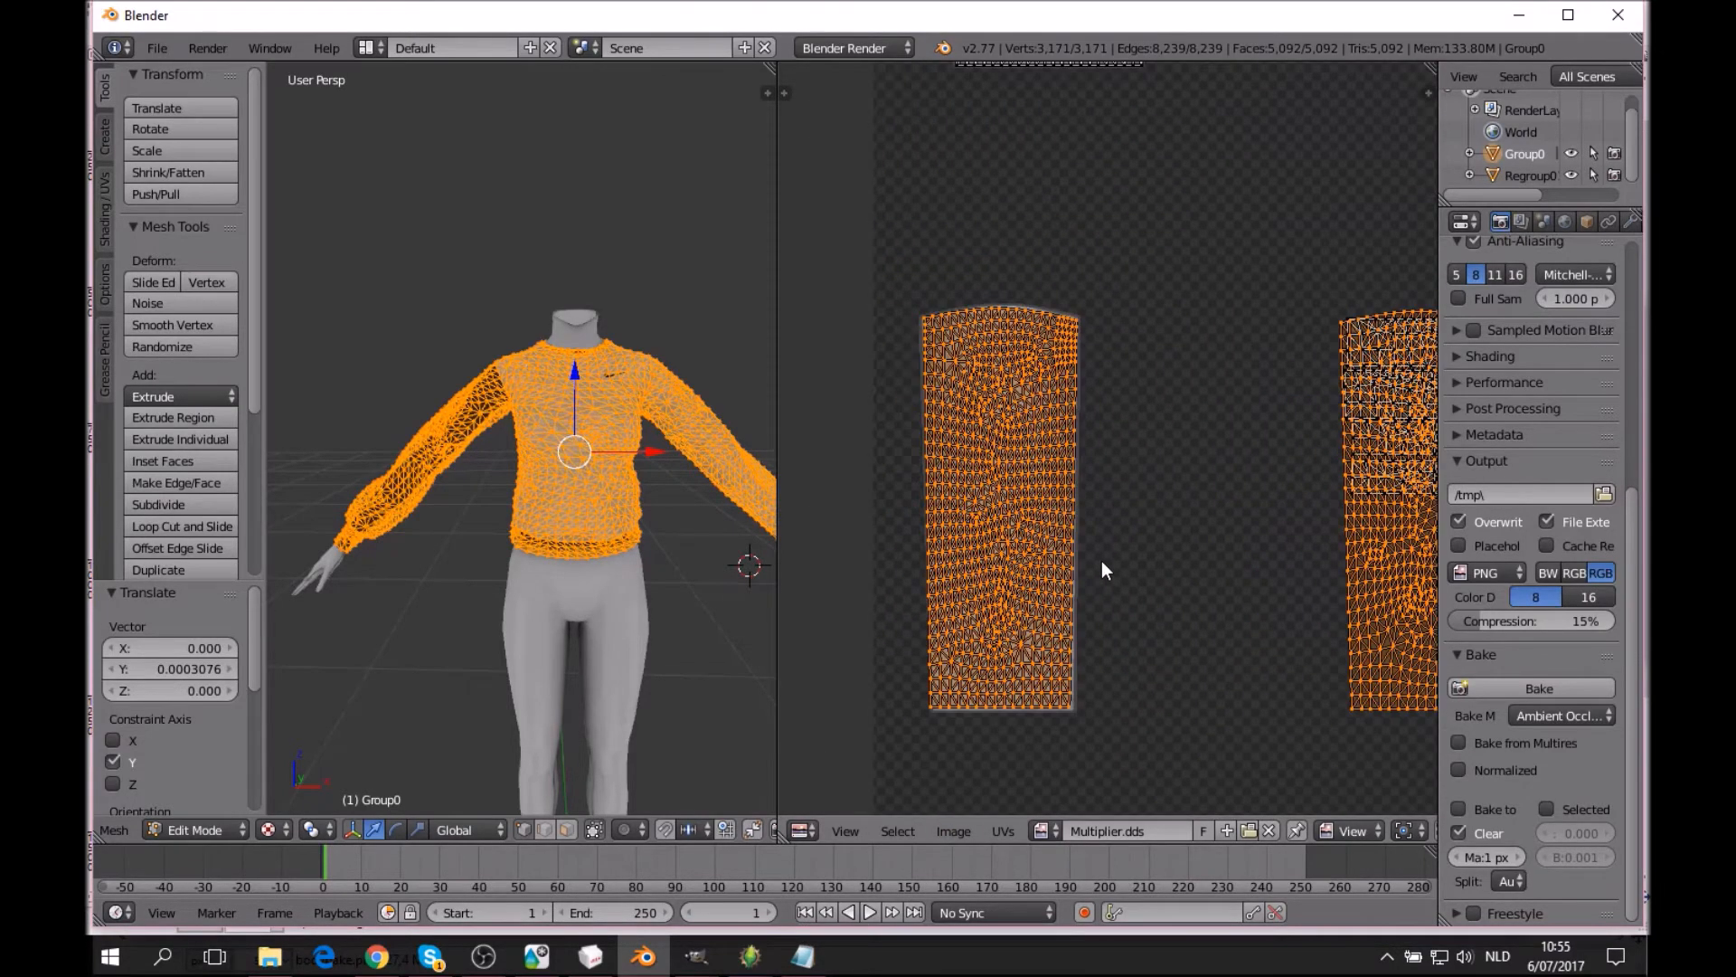
Select only the sleeve island lying on the fabric panel and check its fit along the curved upper edge.
key(a)
middle_drag(1101, 561, 1138, 545)
key(b)
drag(897, 255, 1192, 736)
scroll(1168, 717, up, 4)
scroll(1157, 700, down, 4)
scroll(1121, 632, up, 2)
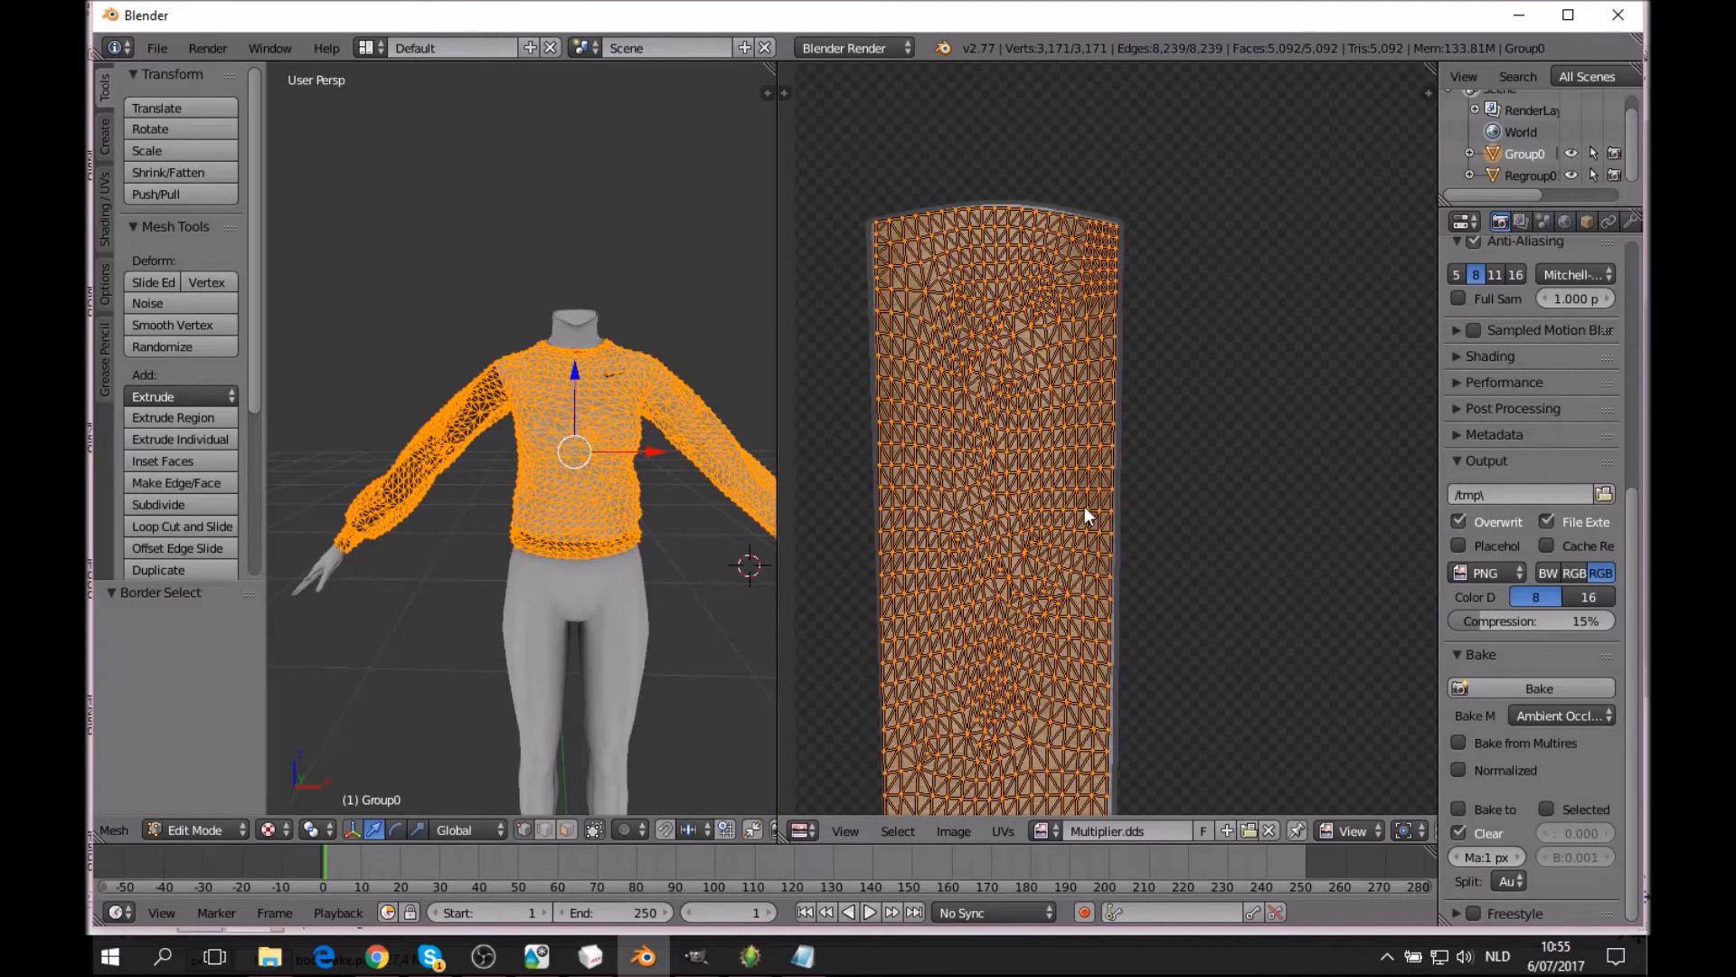
scroll(1083, 506, up, 5)
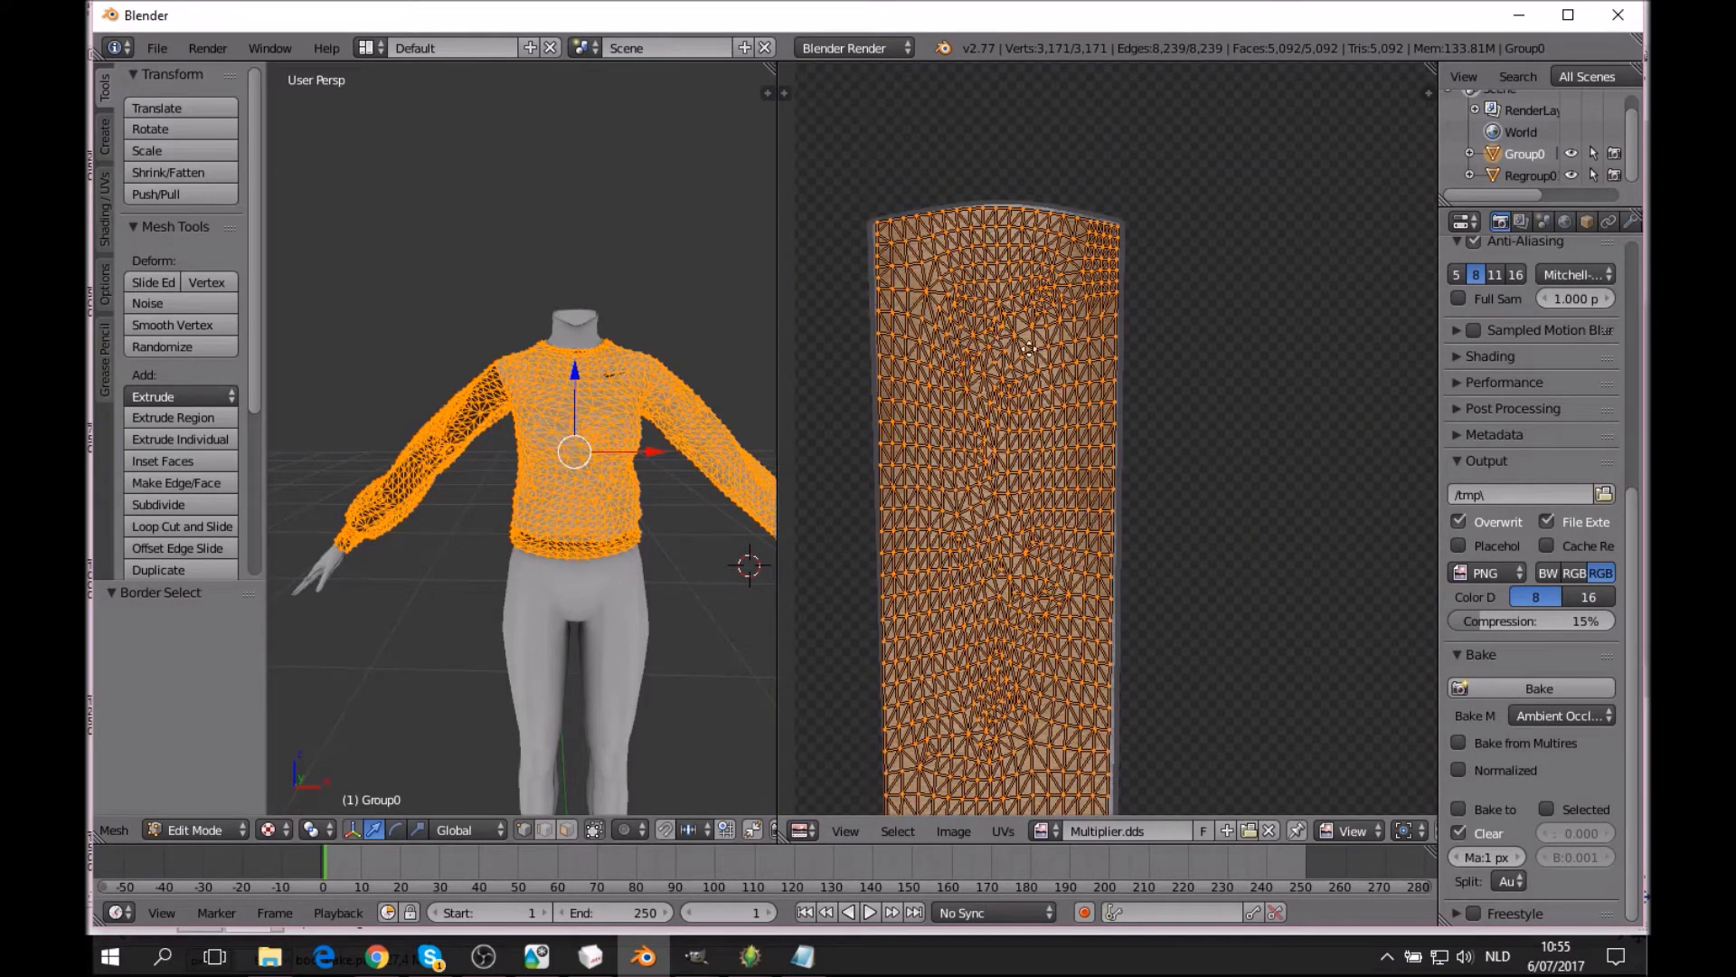
scroll(1089, 349, down, 4)
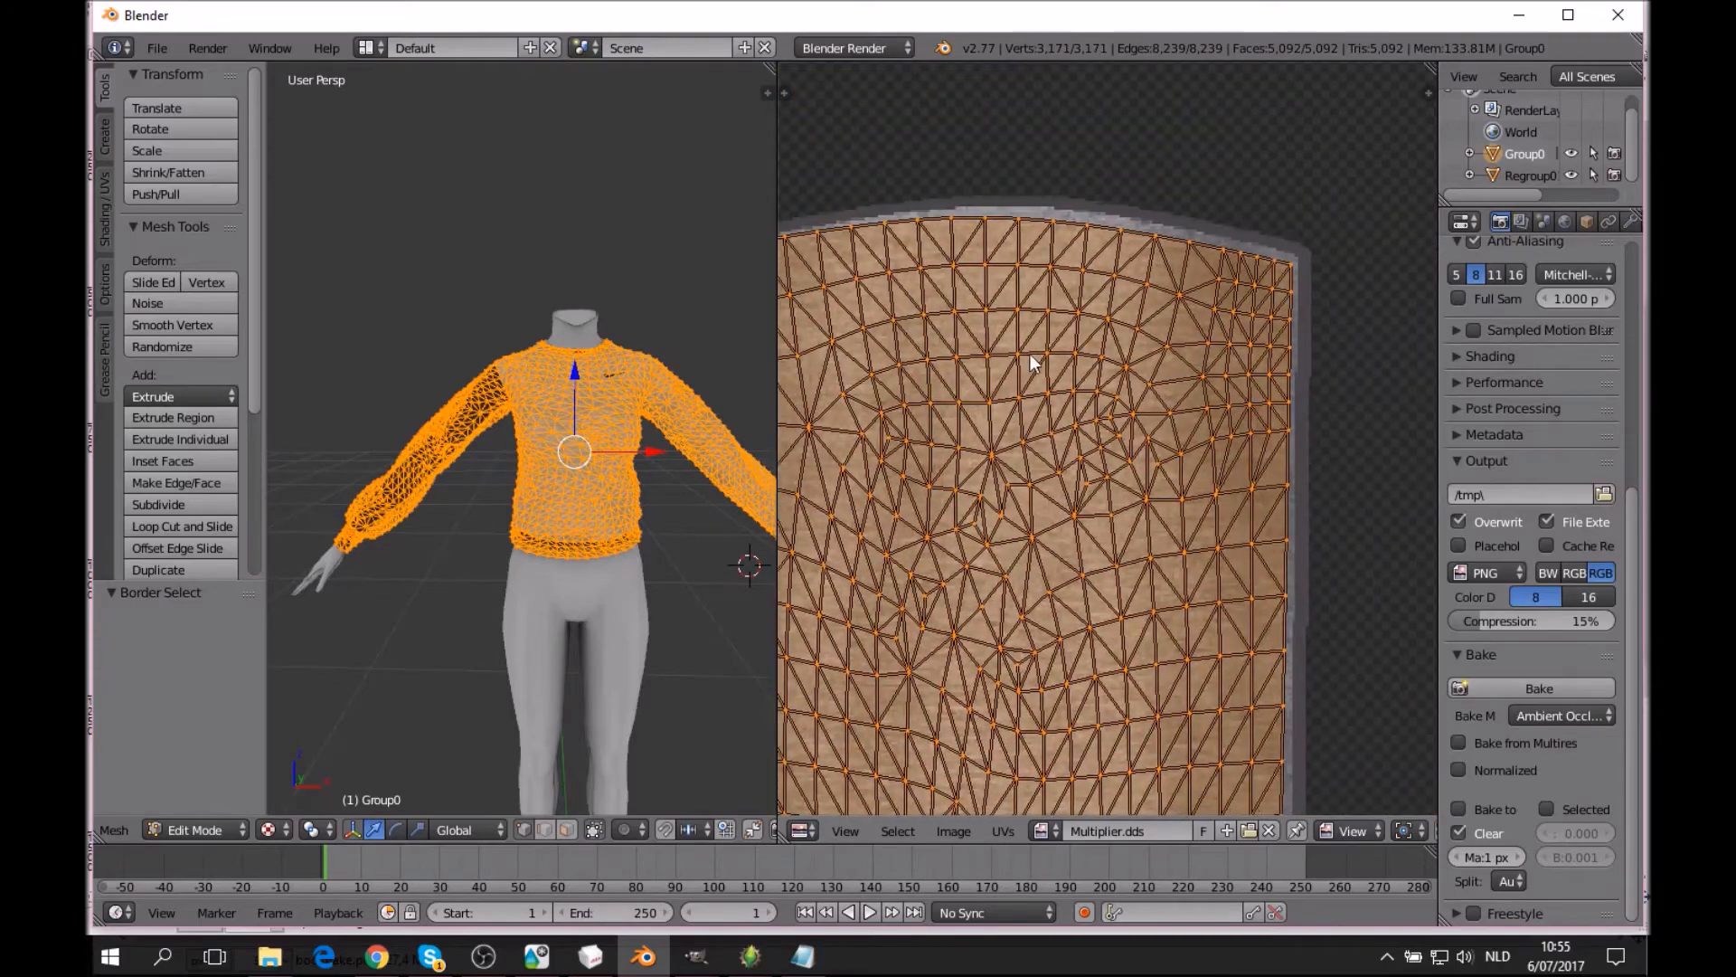
middle_drag(1039, 362, 1067, 228)
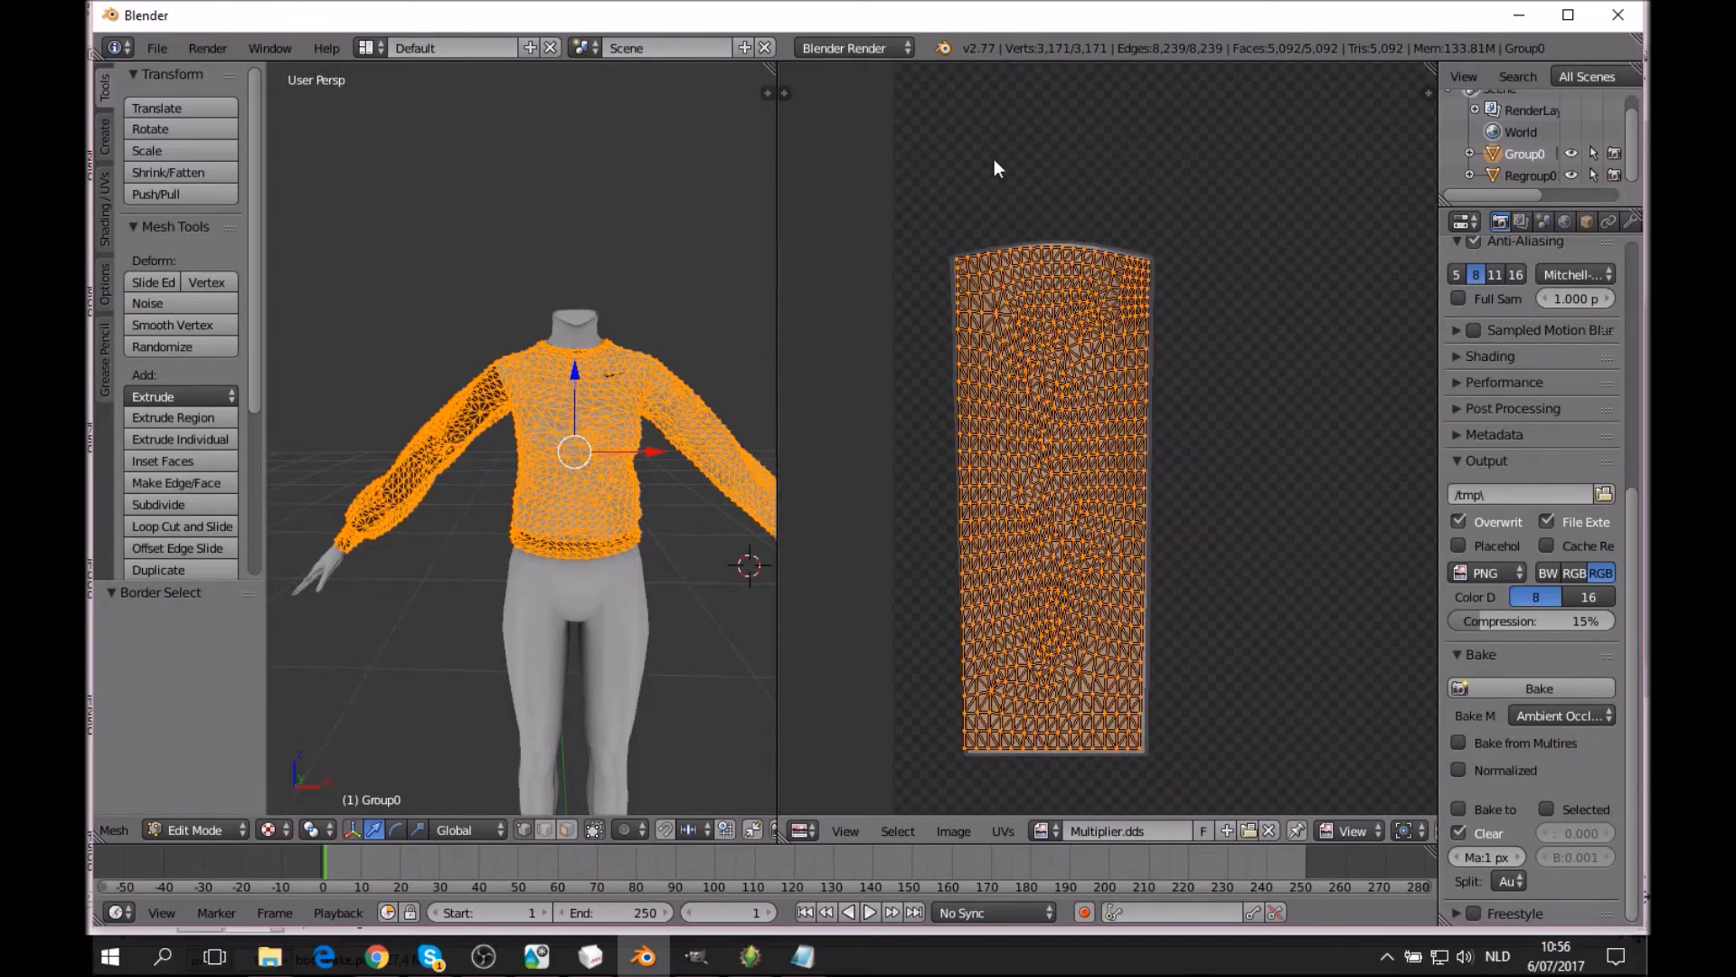
Mirror the selected sleeve island along the X axis.
key(space)
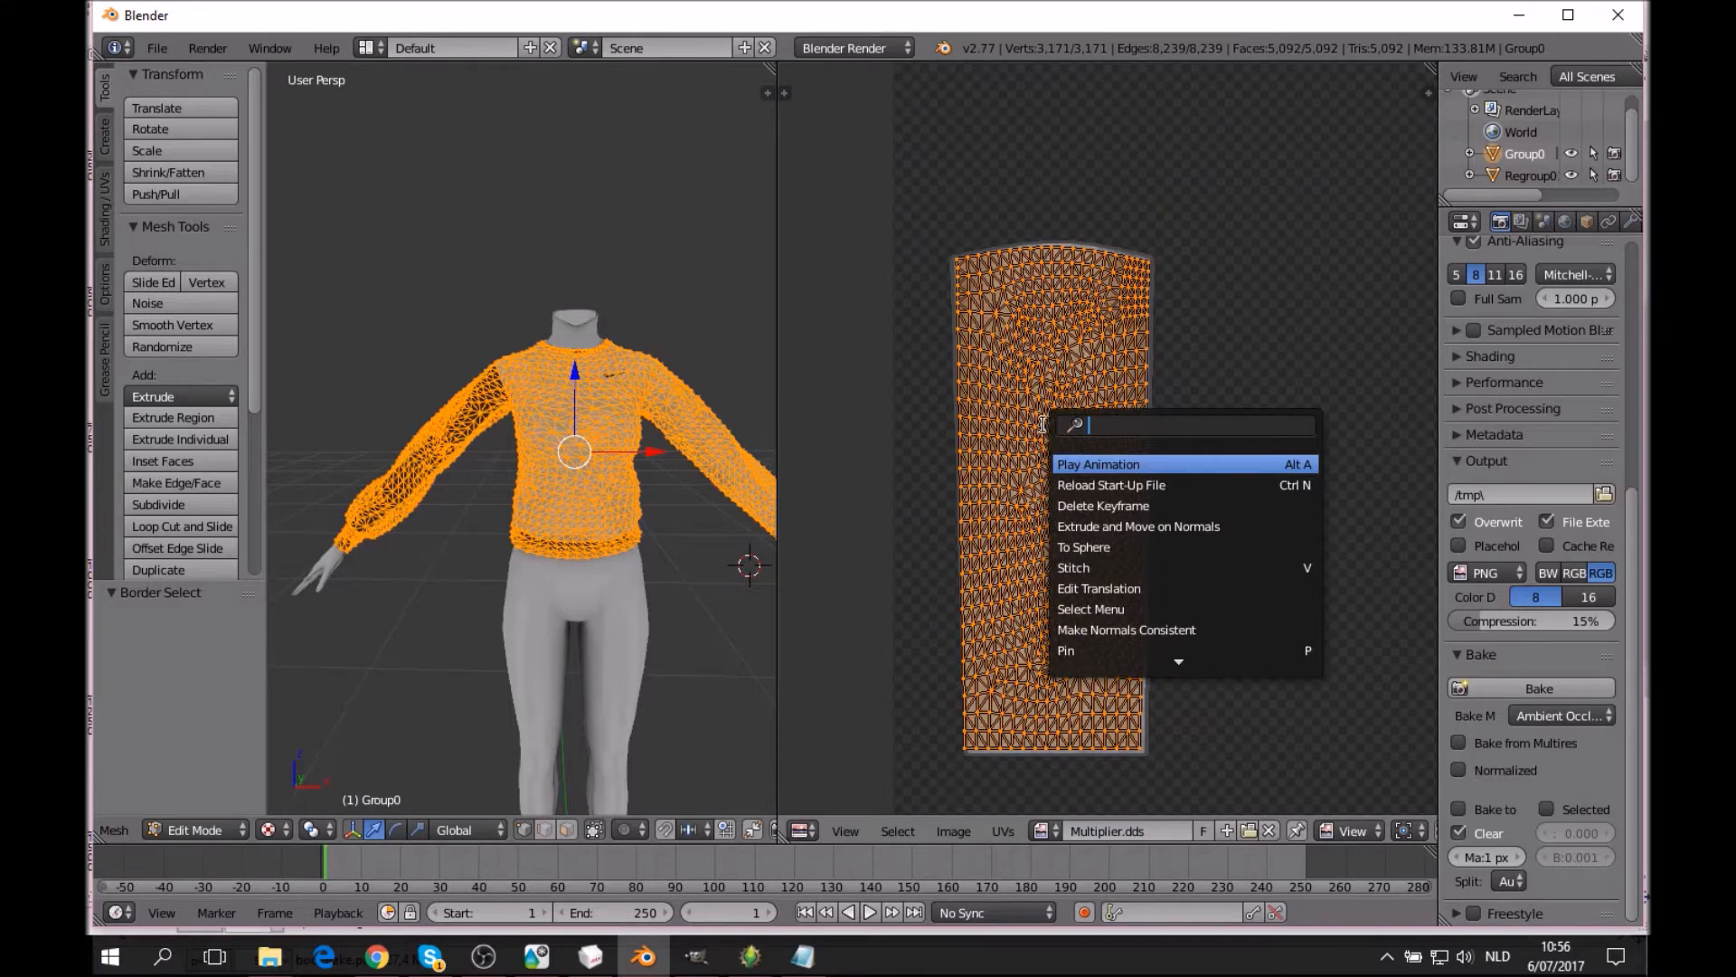
text(mirror)
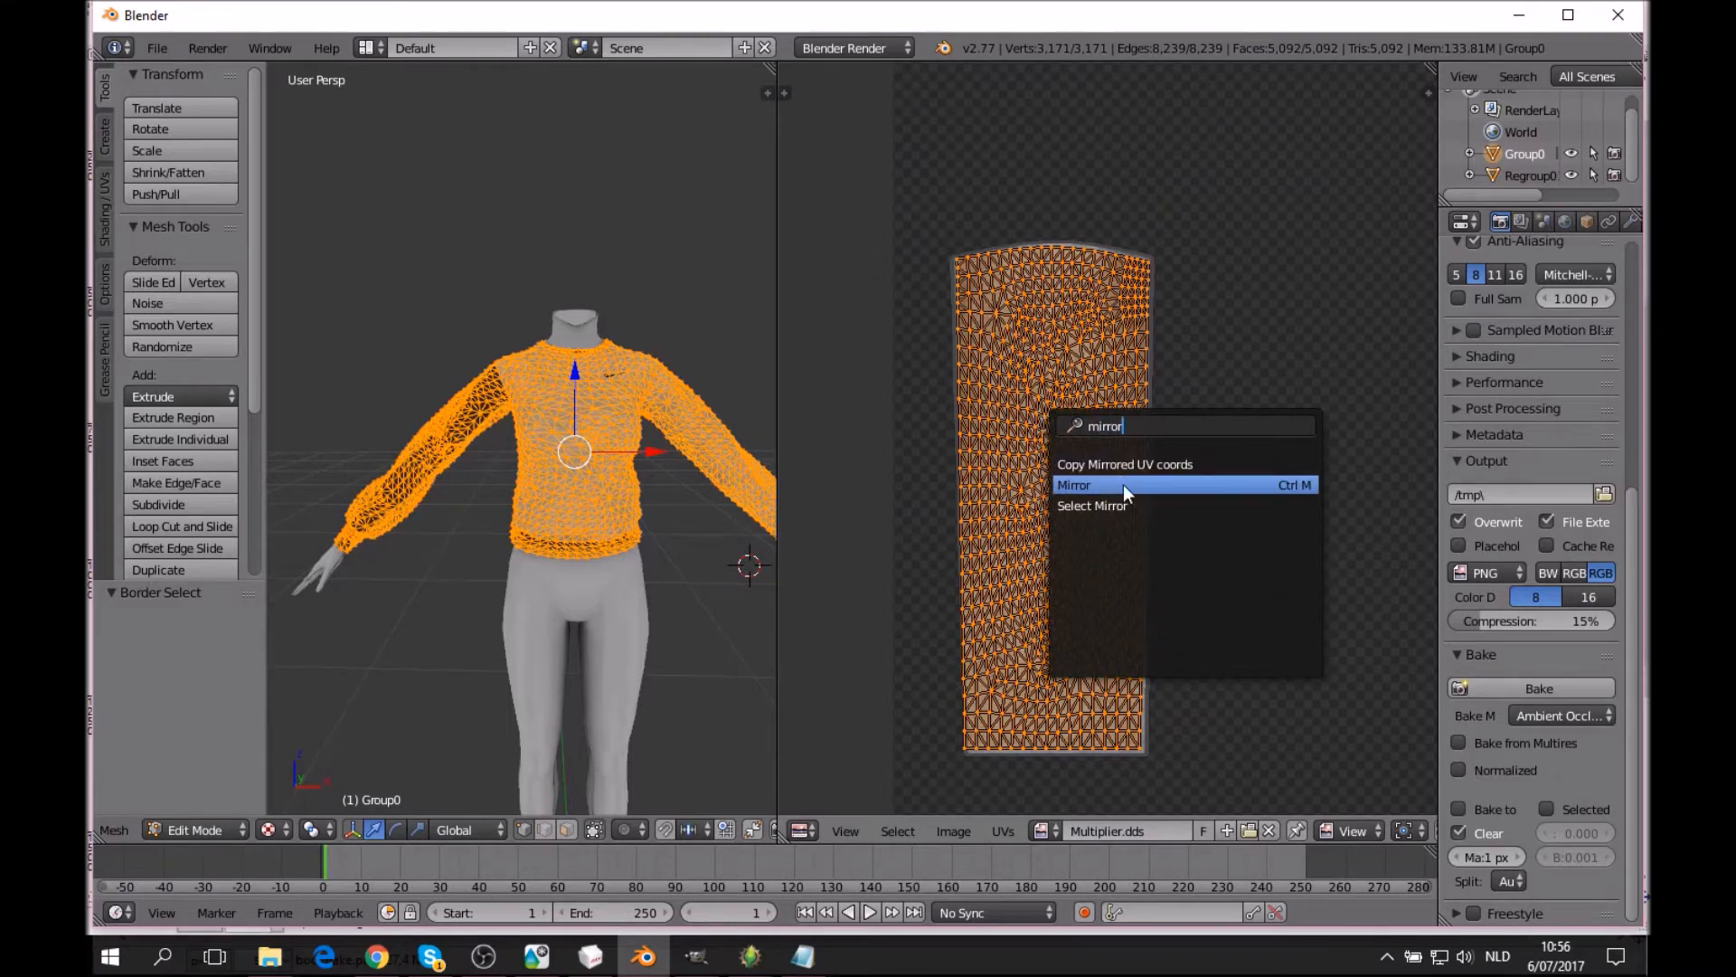
click(1123, 484)
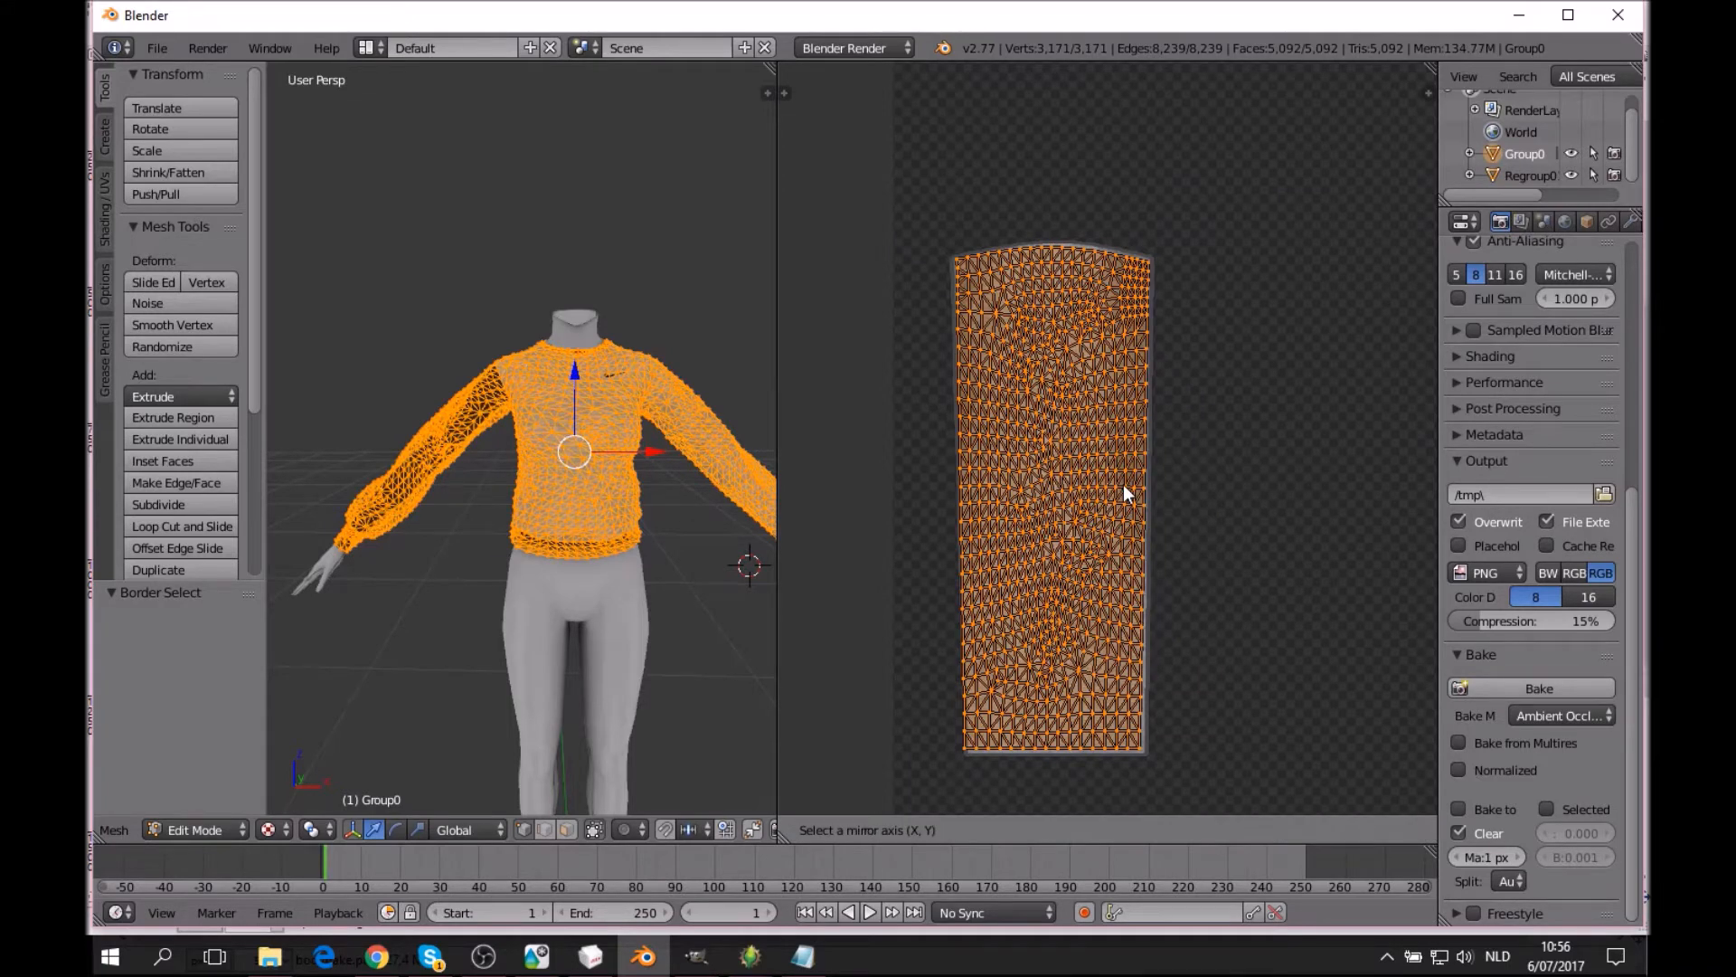
key(x)
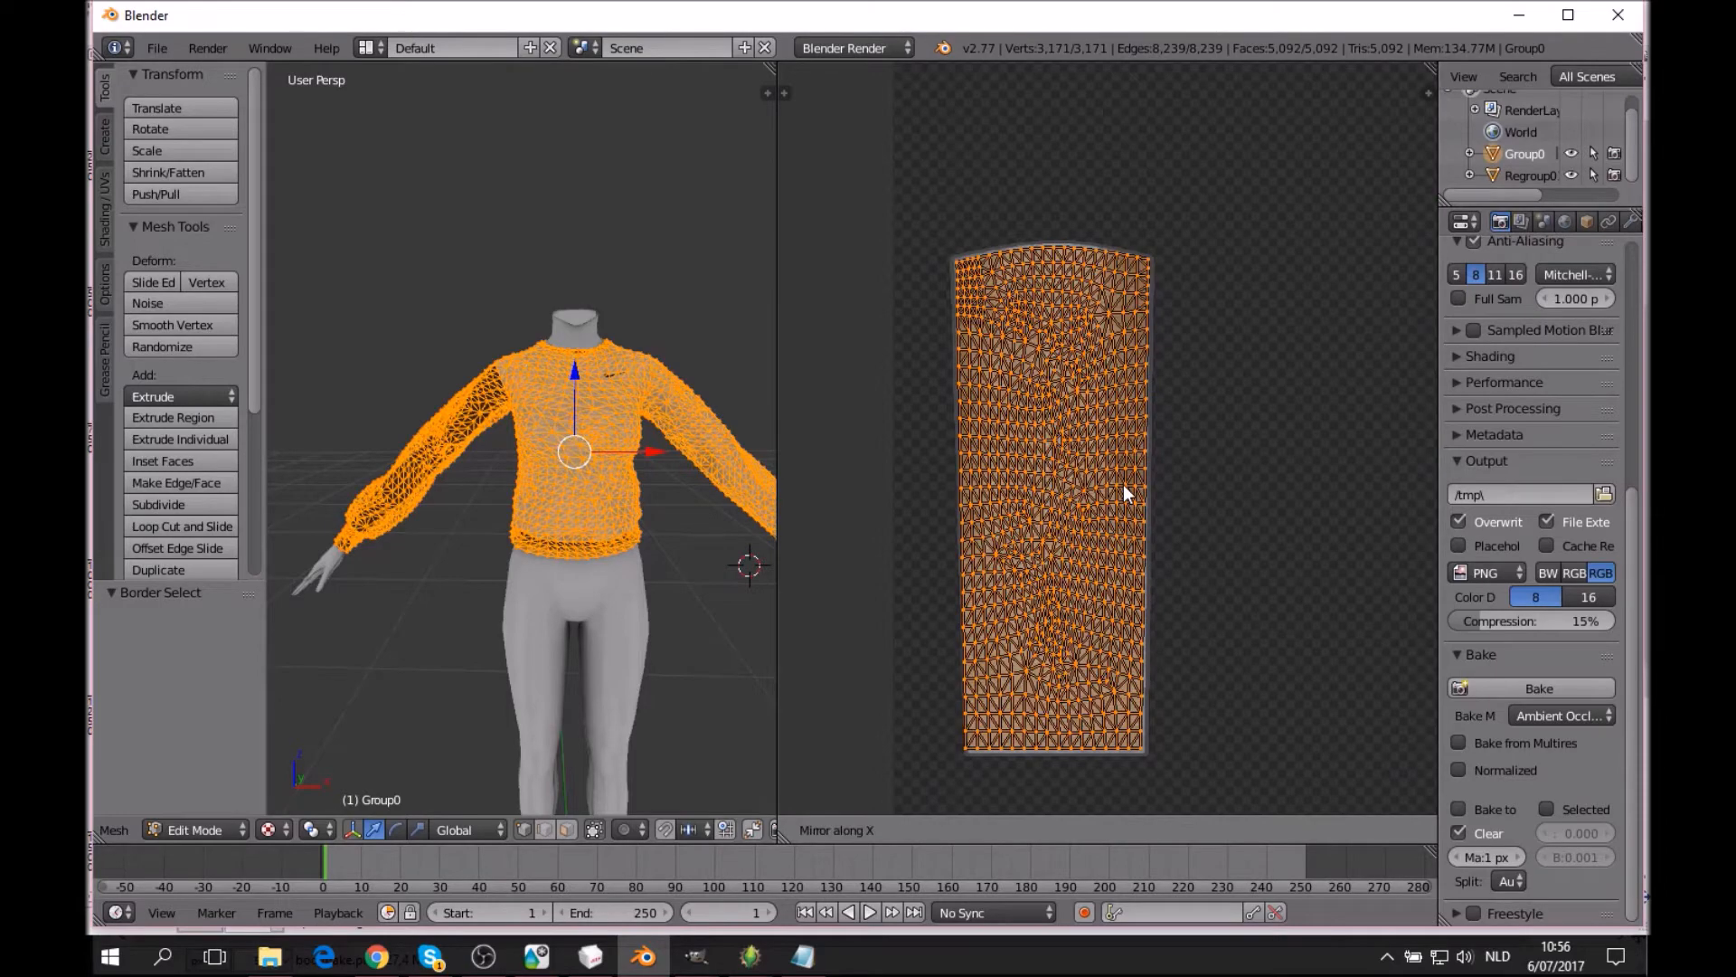
click(1123, 485)
Nudge the mirrored sleeve island about 0.0003 along Y within the fabric panel.
scroll(1123, 485, up, 3)
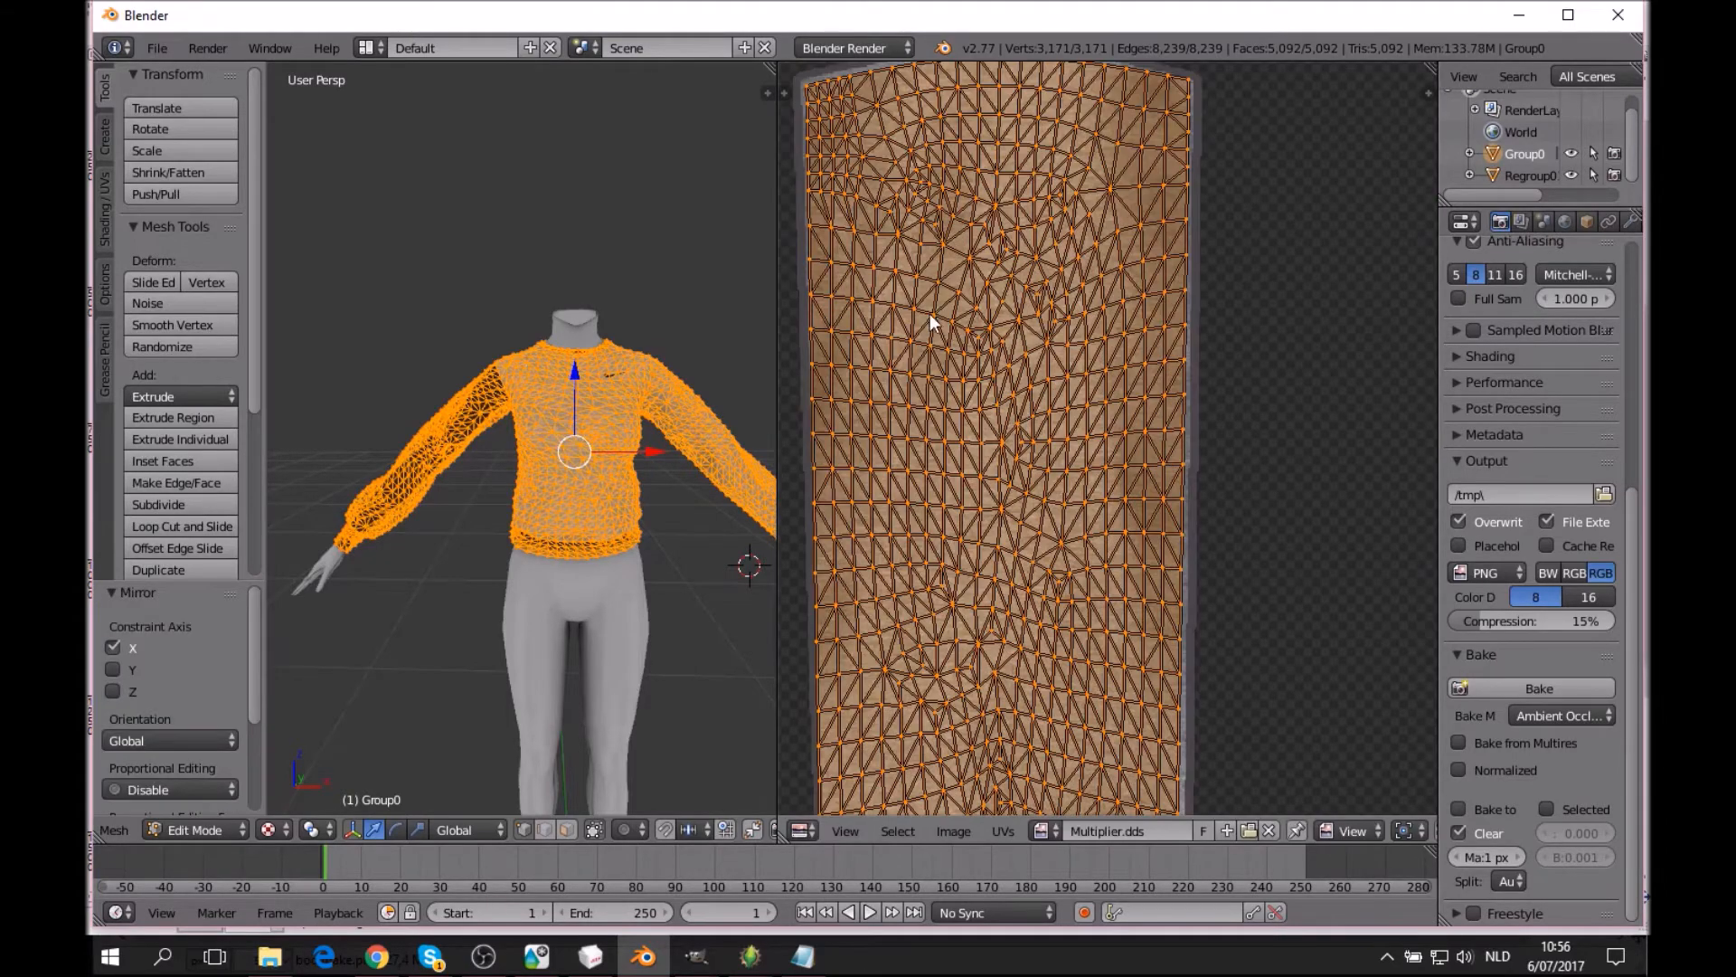
scroll(1066, 407, up, 2)
scroll(1067, 407, down, 2)
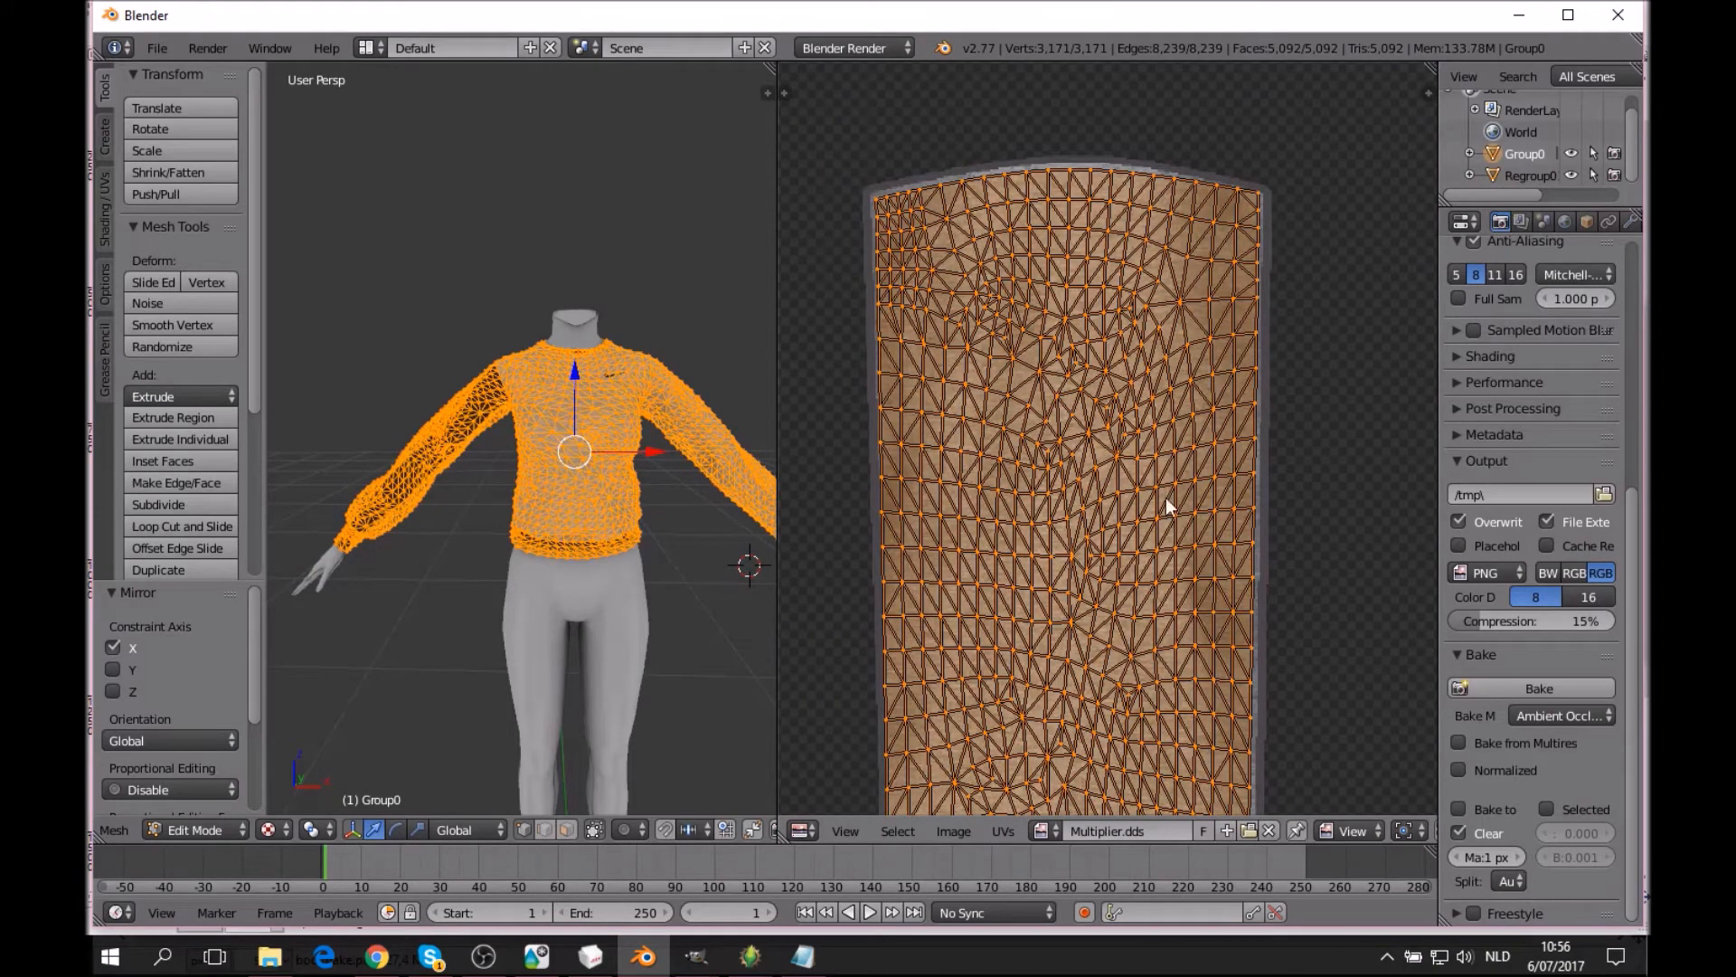
key(g)
key(y)
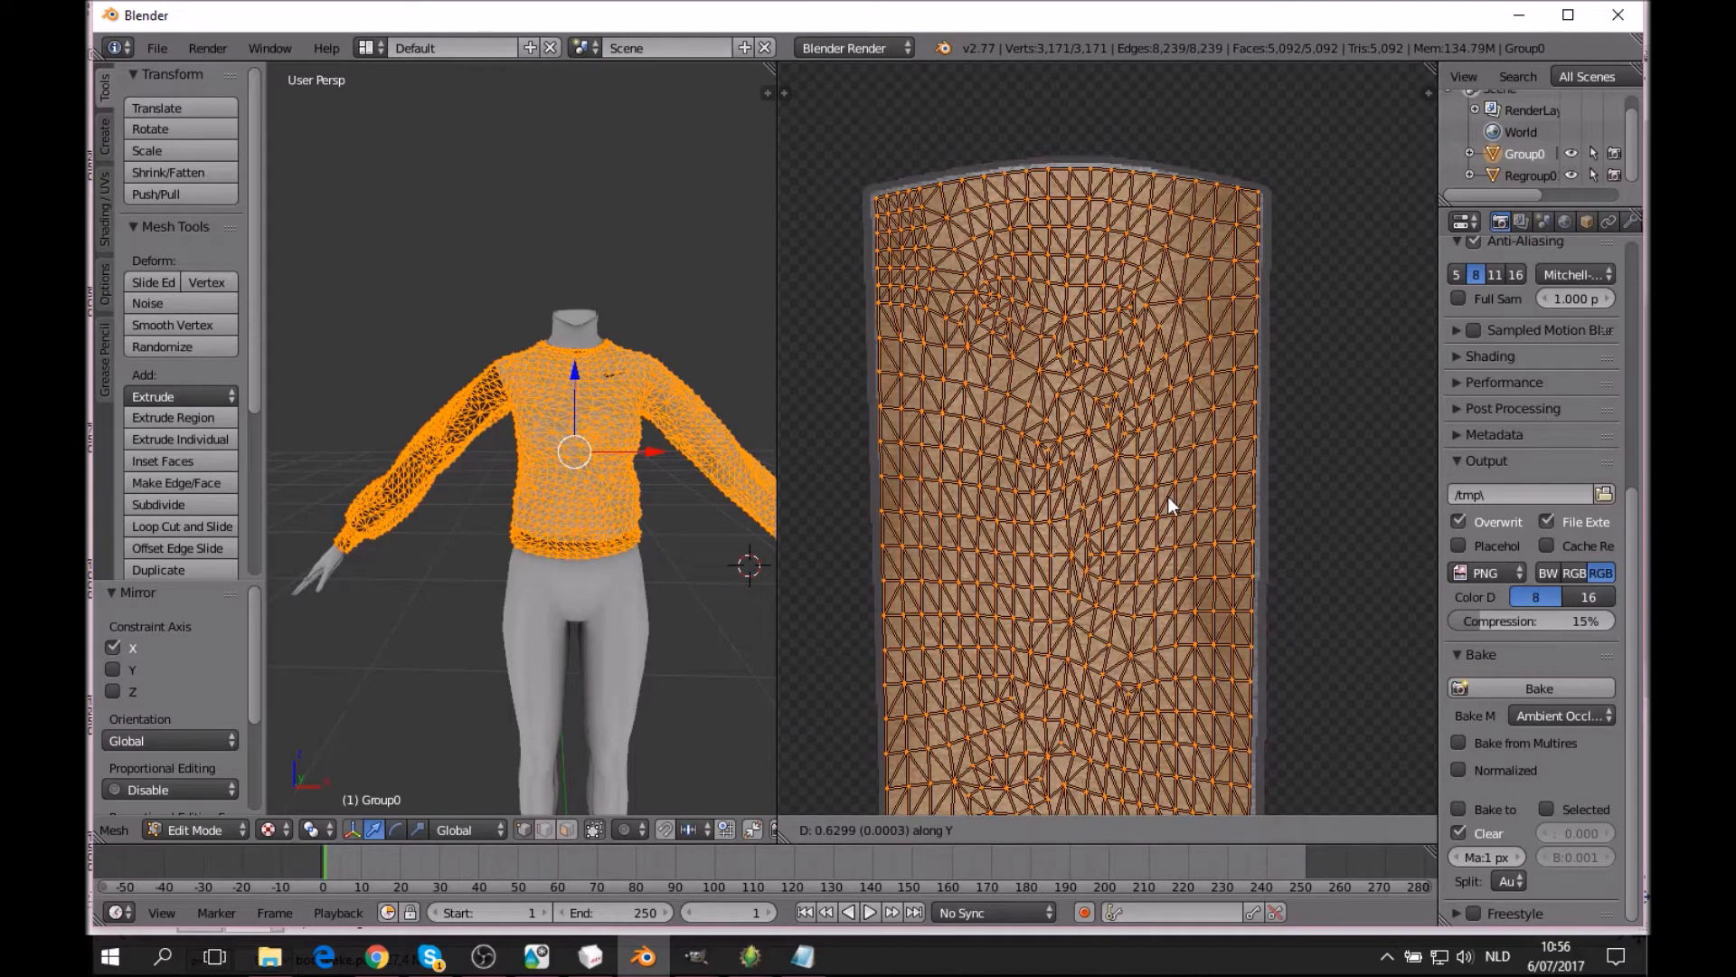
click(1168, 498)
Center the sleeve island between the panel's side edges by moving it 0.001 and then -0.0006152 along X.
middle_drag(1172, 713, 1185, 300)
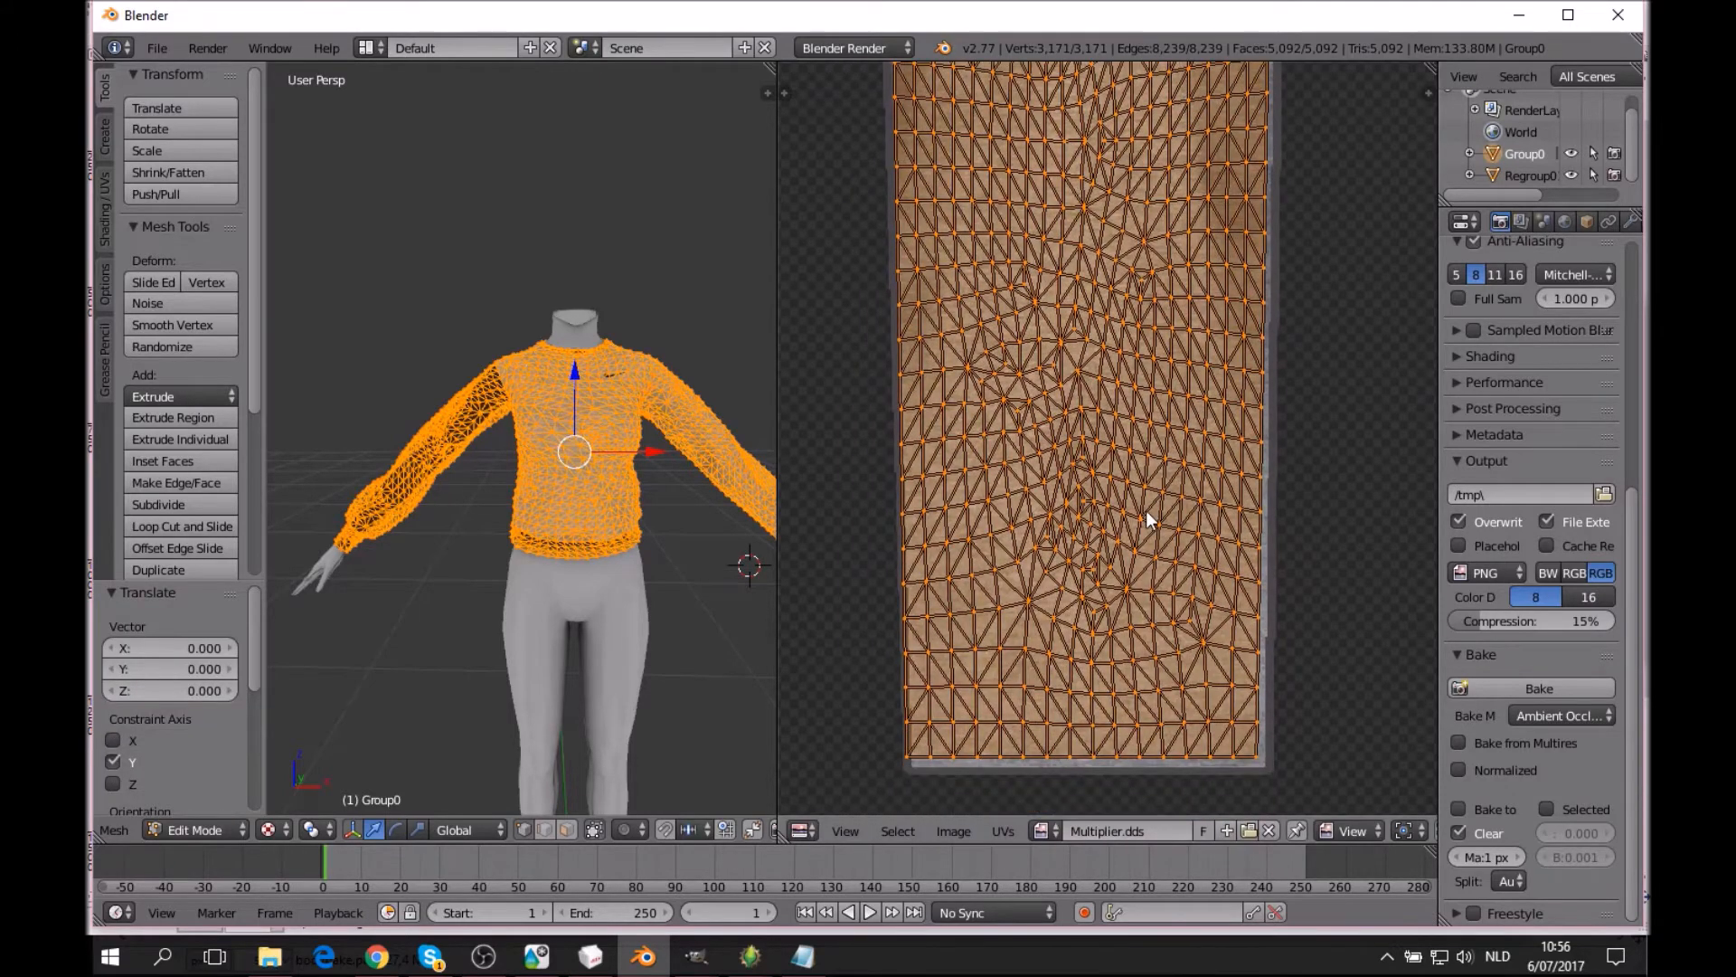
key(g)
key(x)
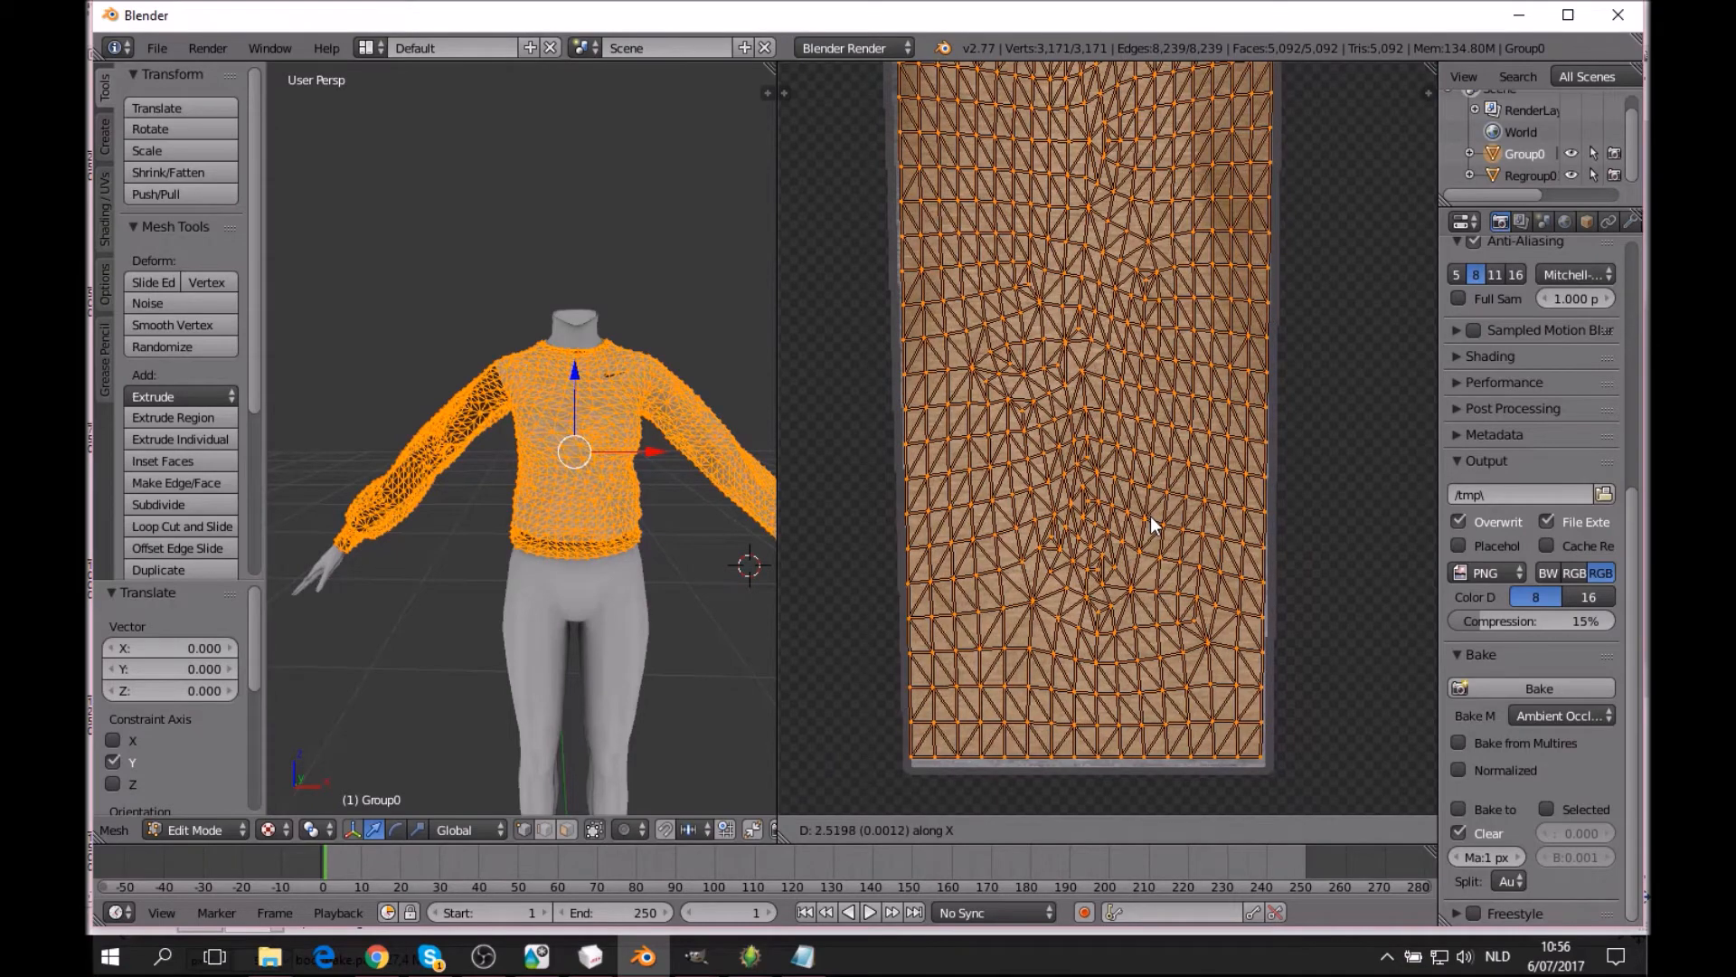
click(1153, 515)
middle_drag(1153, 518, 1067, 626)
middle_drag(1040, 286, 1070, 489)
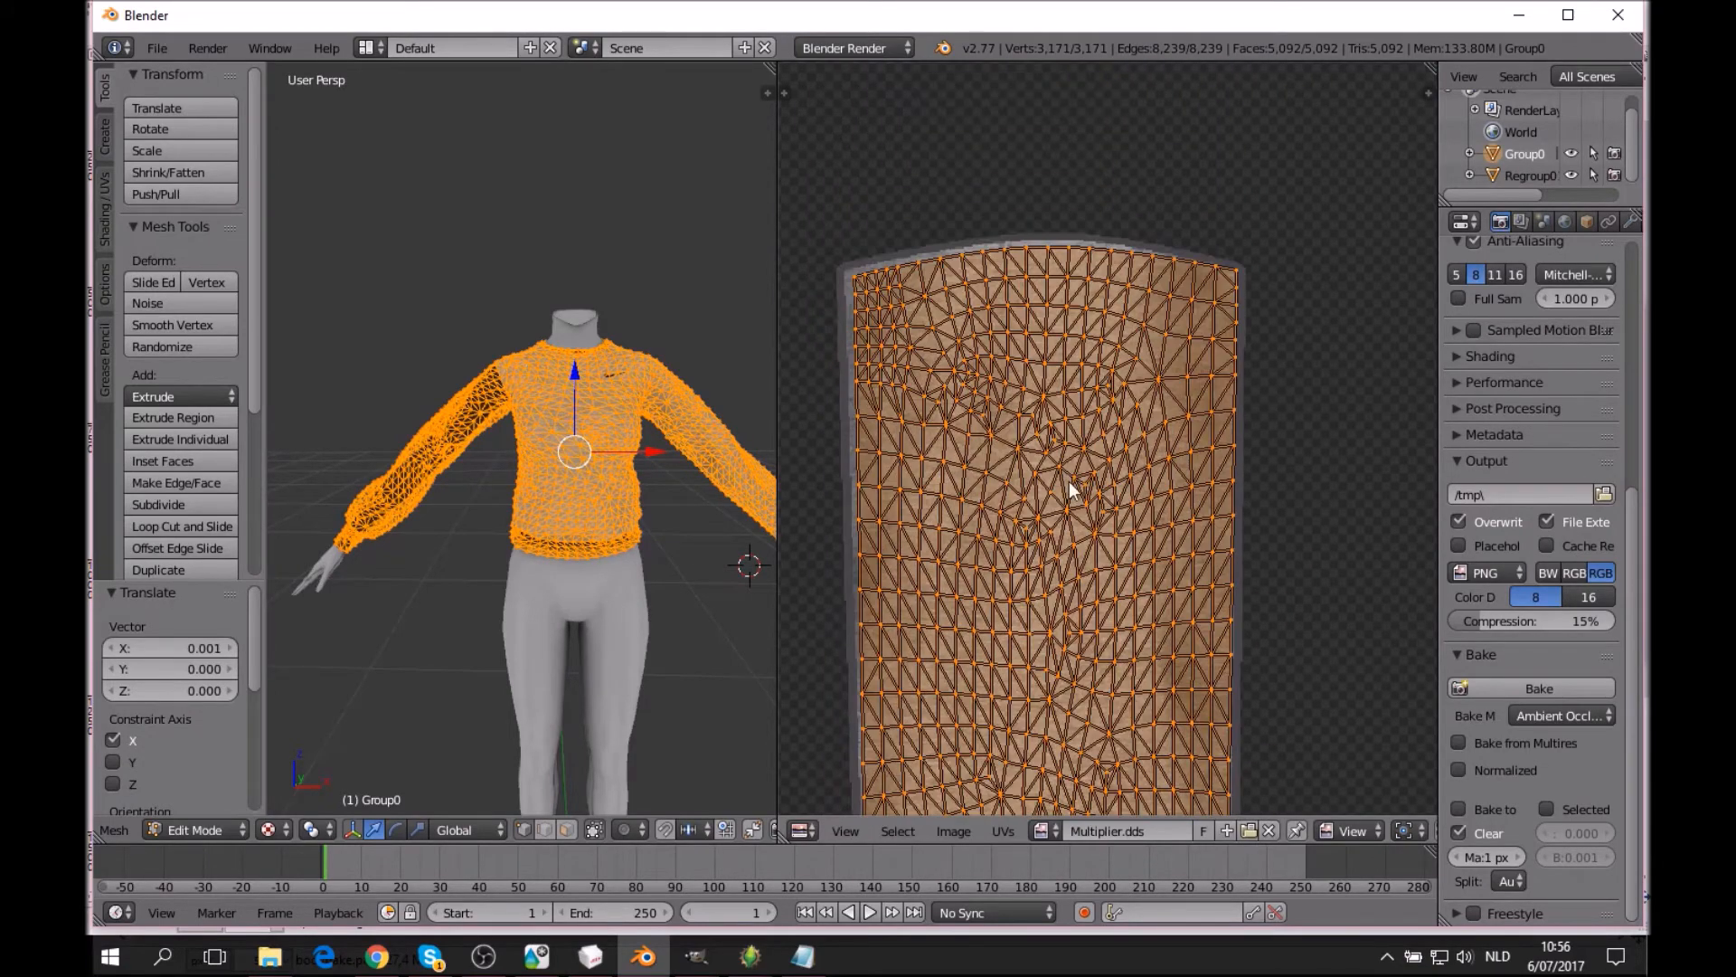
key(g)
key(x)
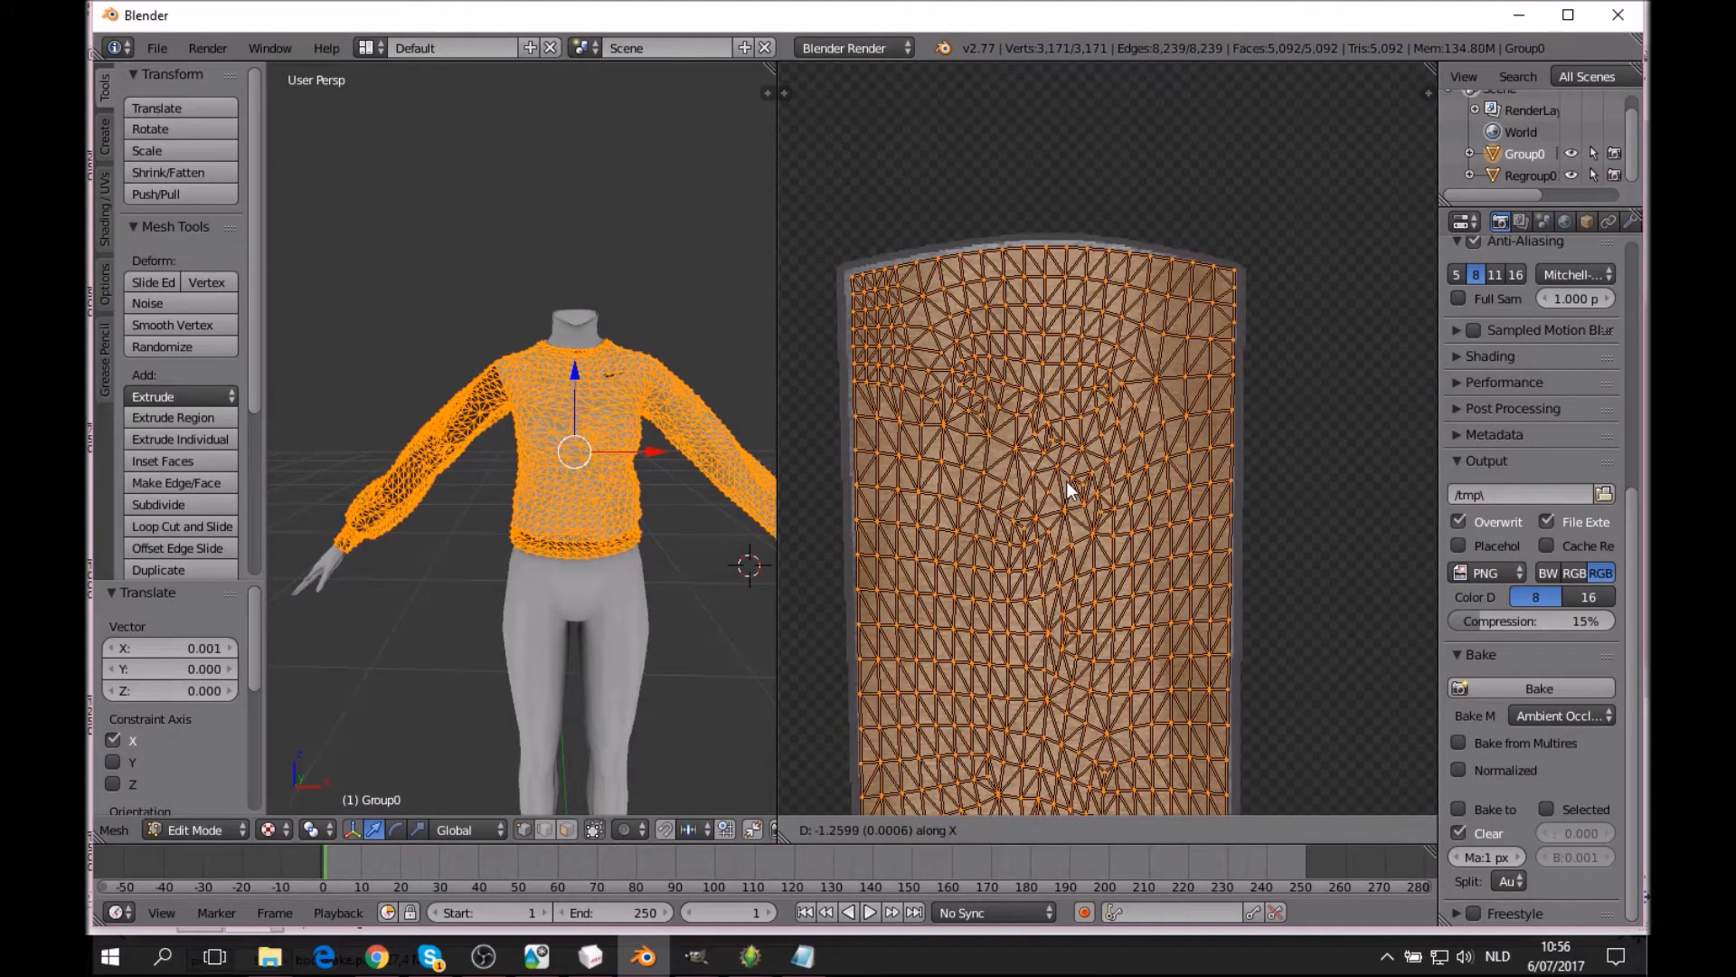
click(1068, 489)
scroll(1067, 497, down, 5)
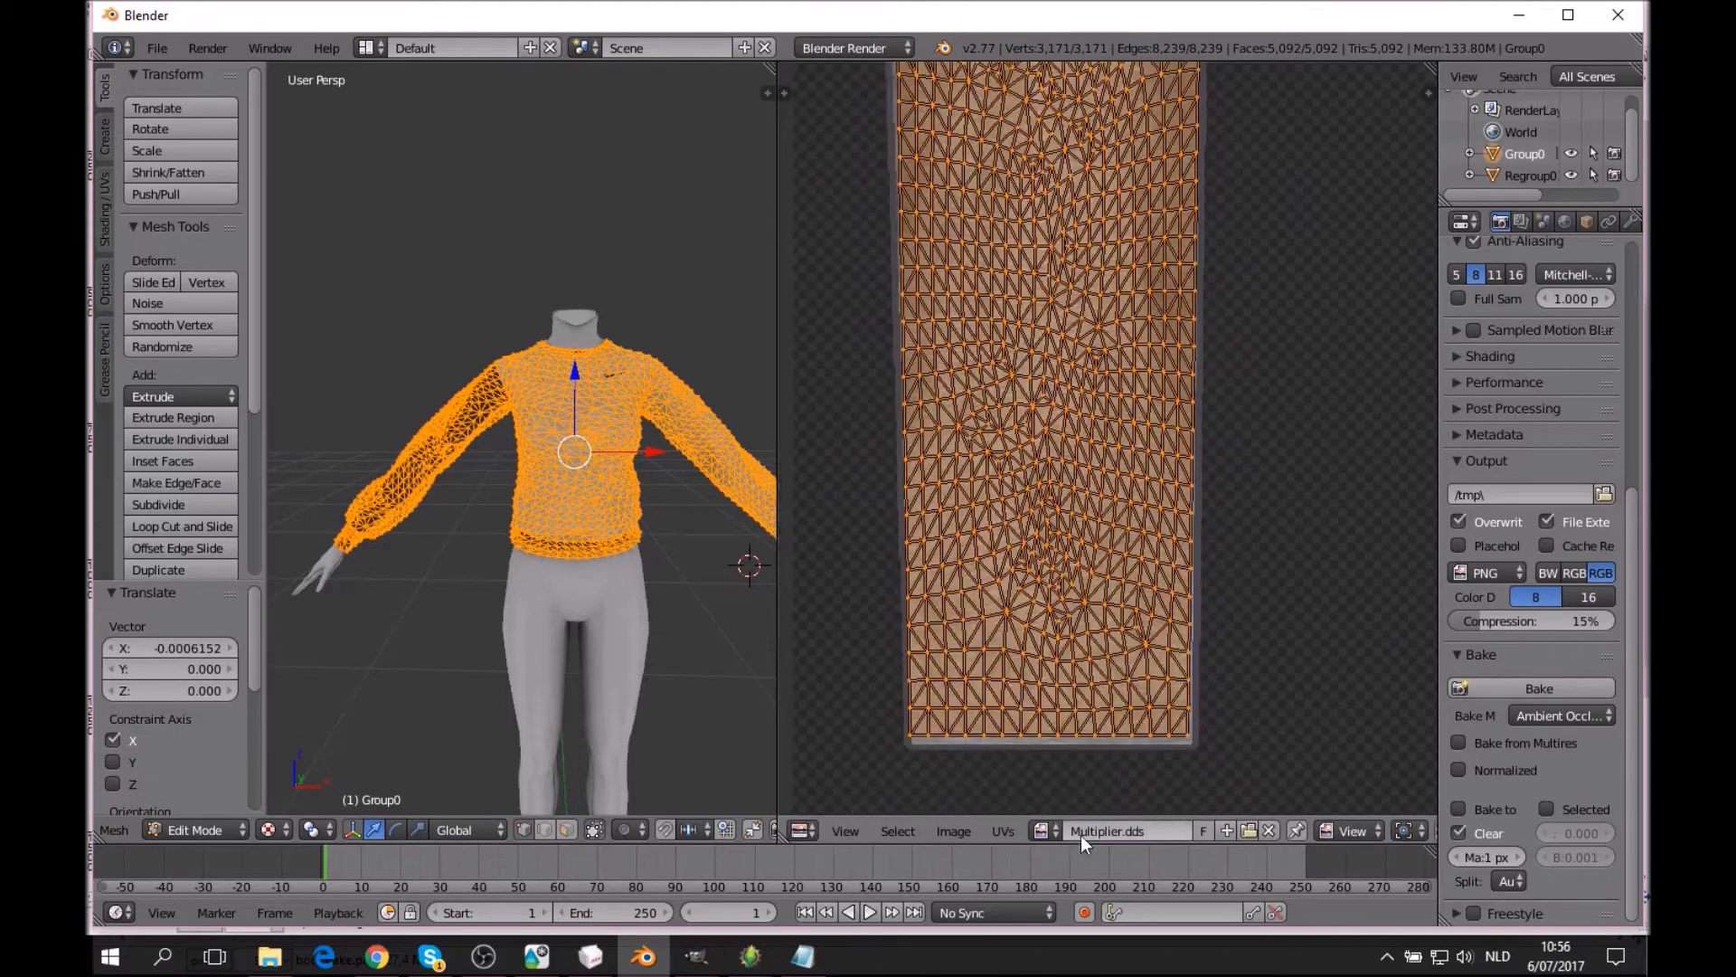
Scale the sleeve island by 1.005 along Y and move it -0.002 along Y to fit the panel's lower edge.
middle_drag(1035, 561, 996, 584)
key(s)
key(y)
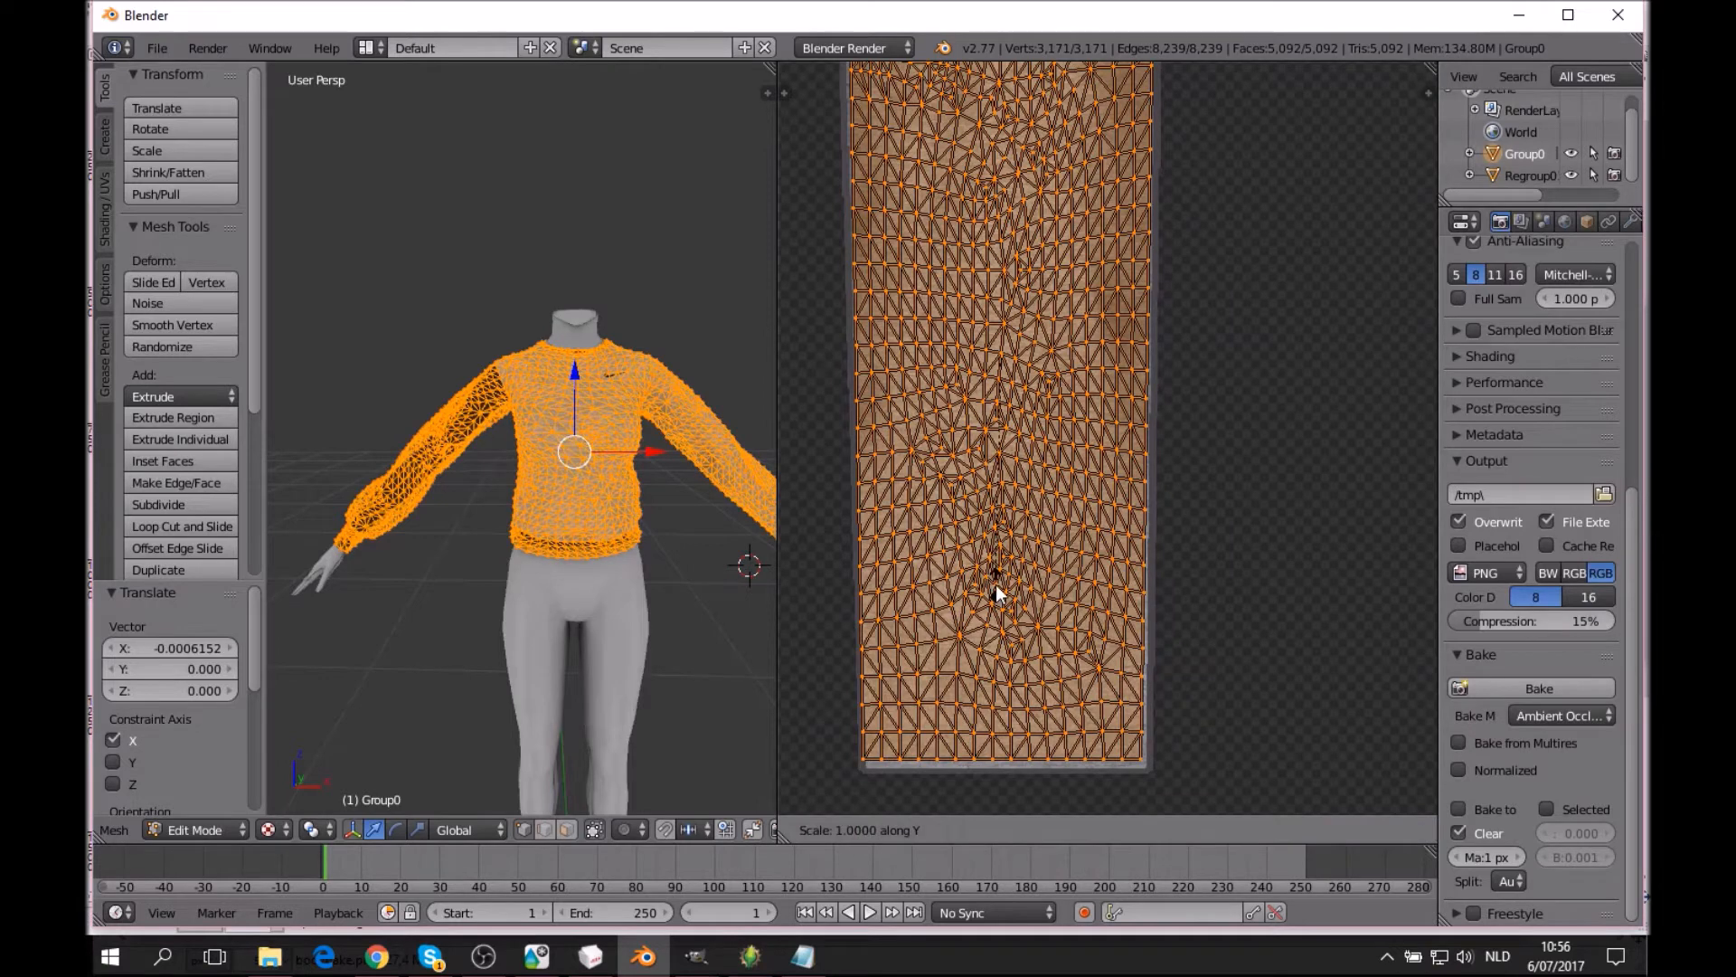
click(998, 585)
key(g)
key(y)
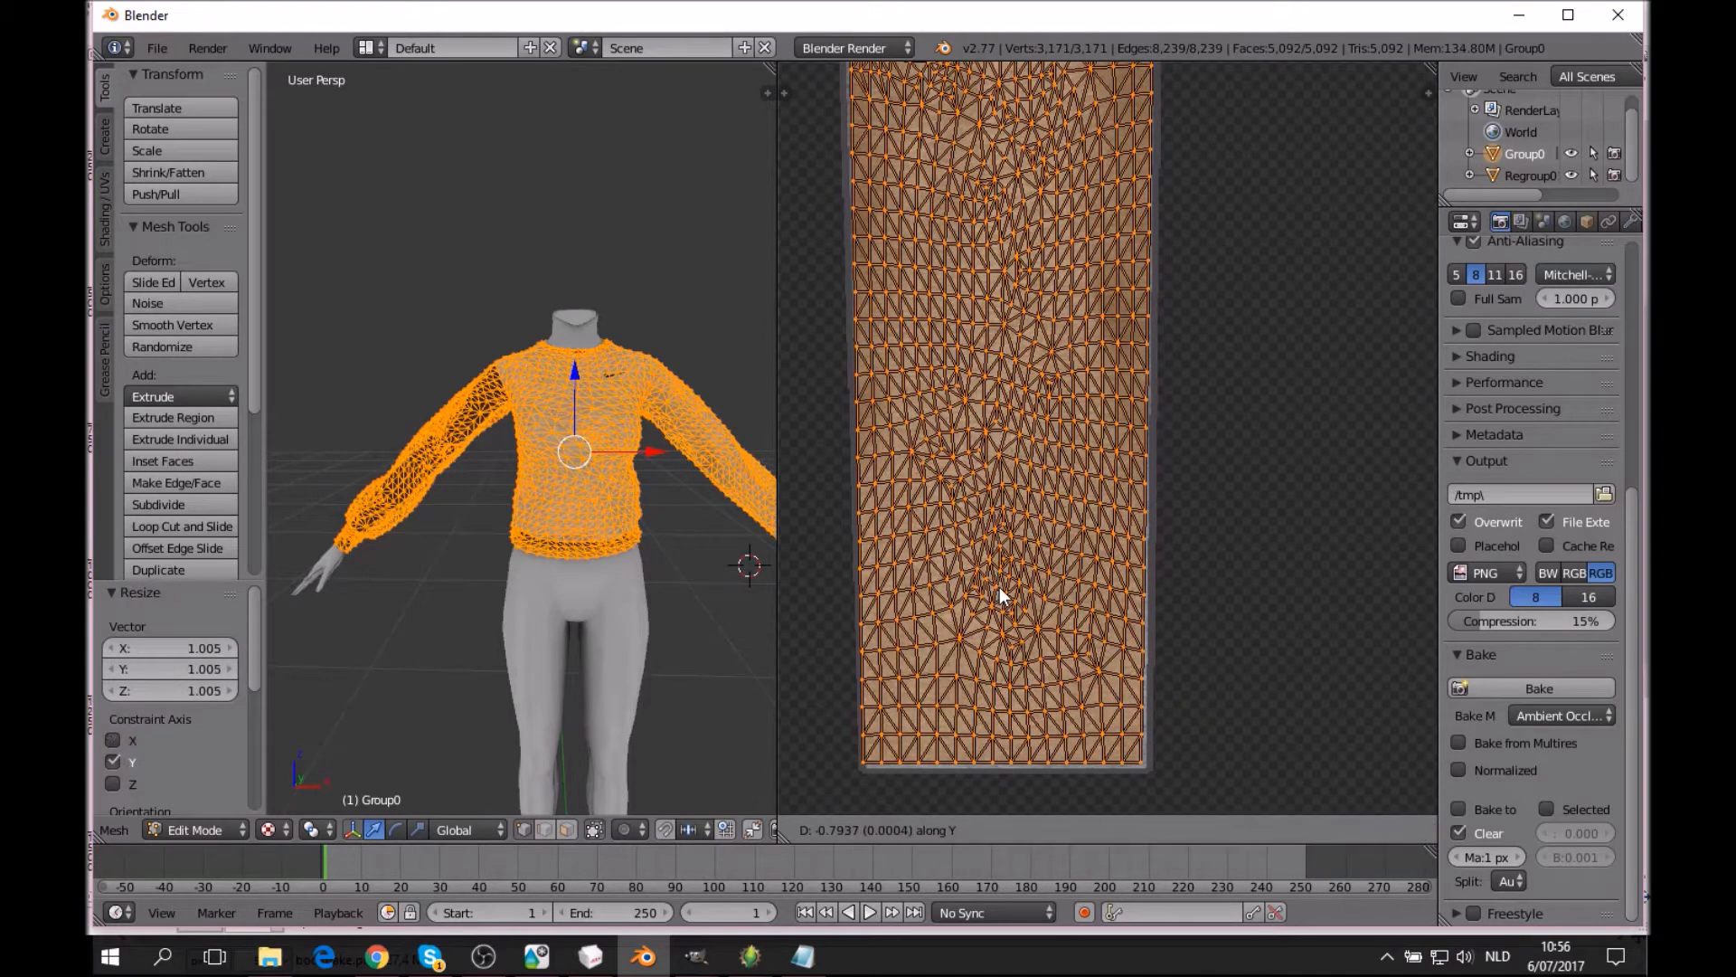
click(1001, 589)
middle_drag(897, 448, 1032, 648)
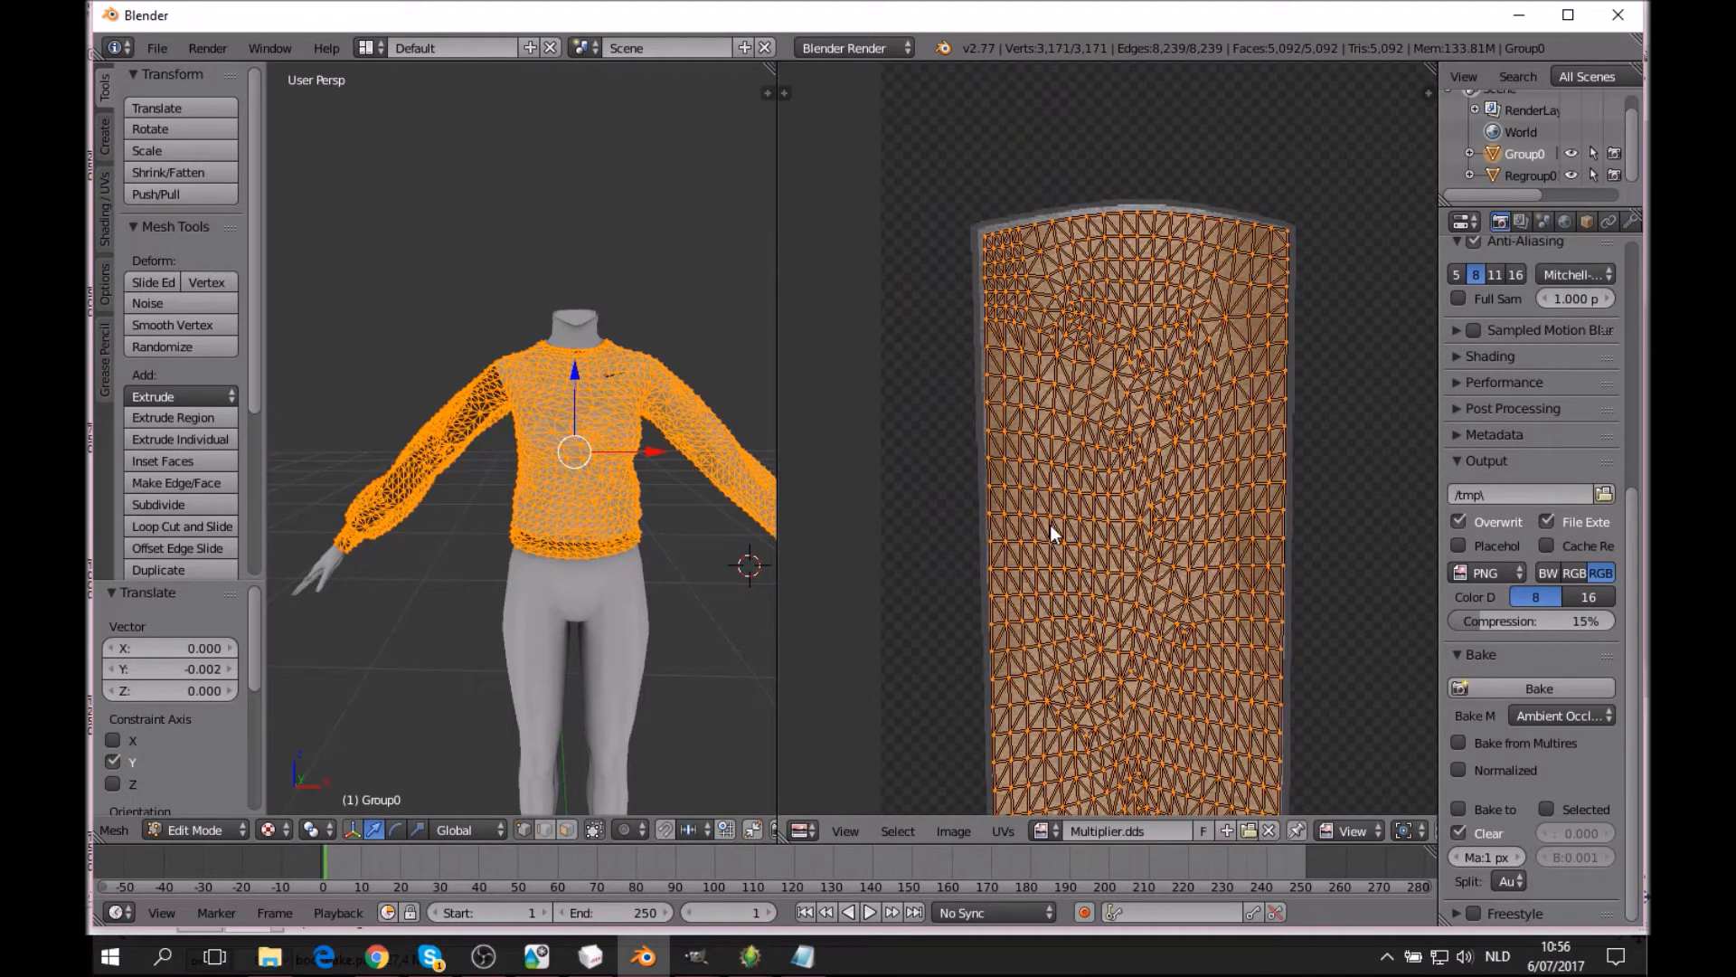
middle_drag(1053, 523, 1034, 458)
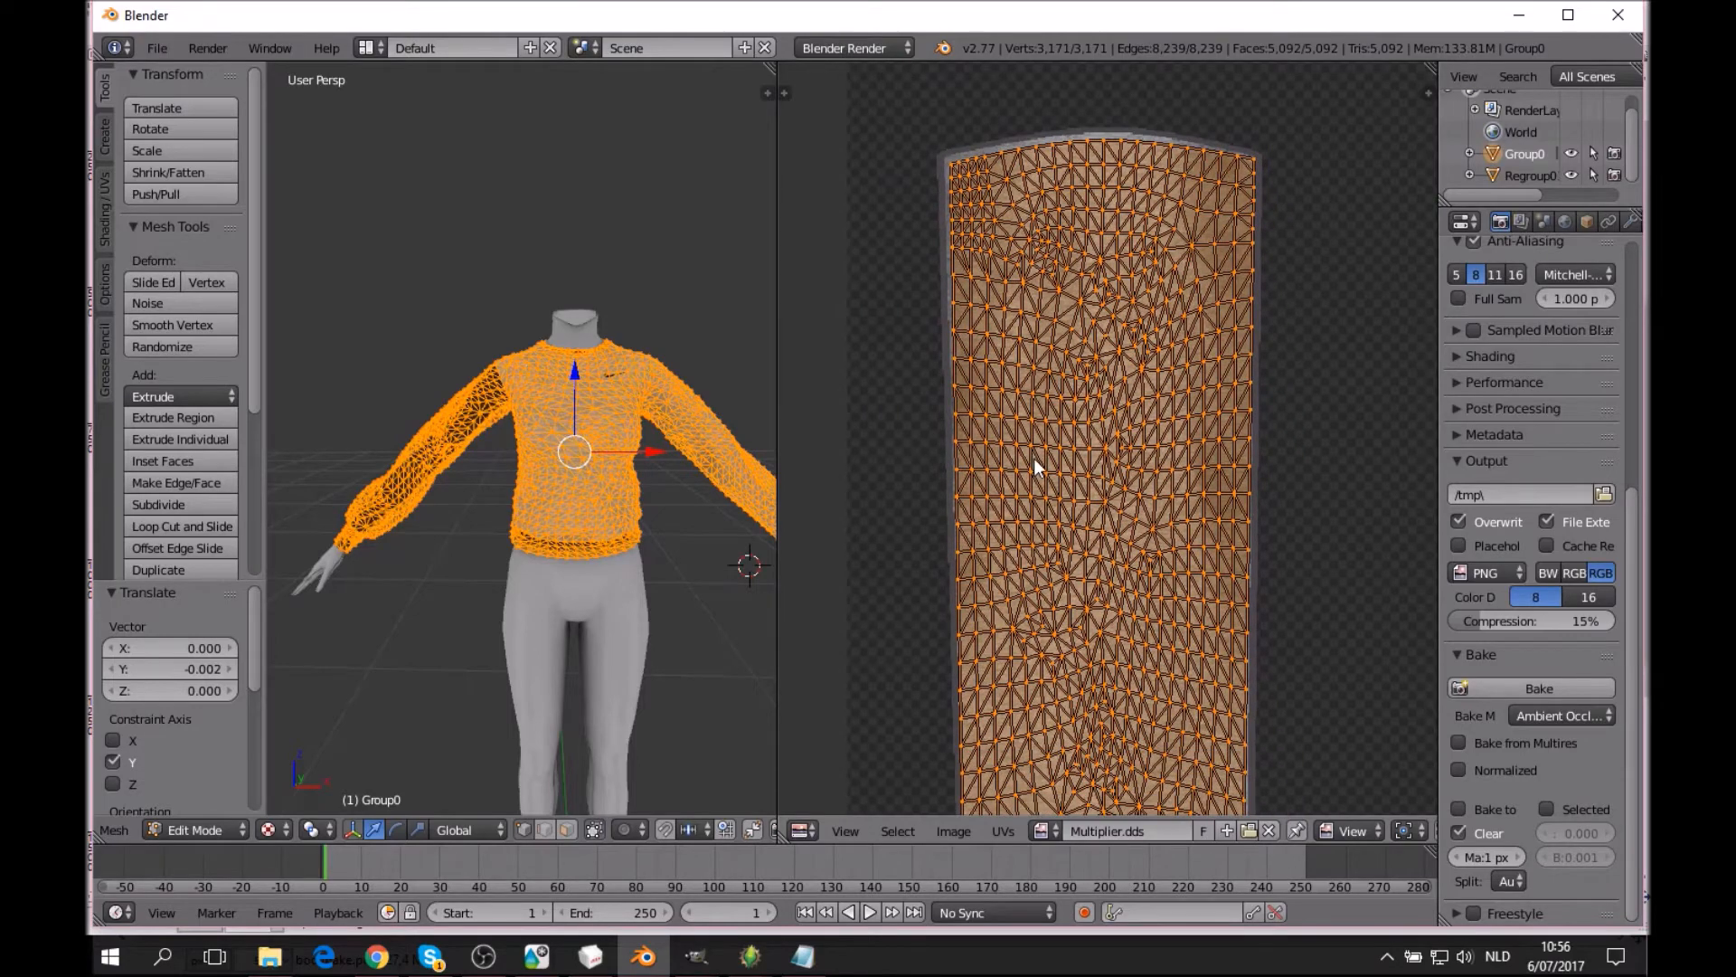
Clear the selection and select the linked second sleeve island that overlaps the cuff strips.
scroll(1068, 437, down, 2)
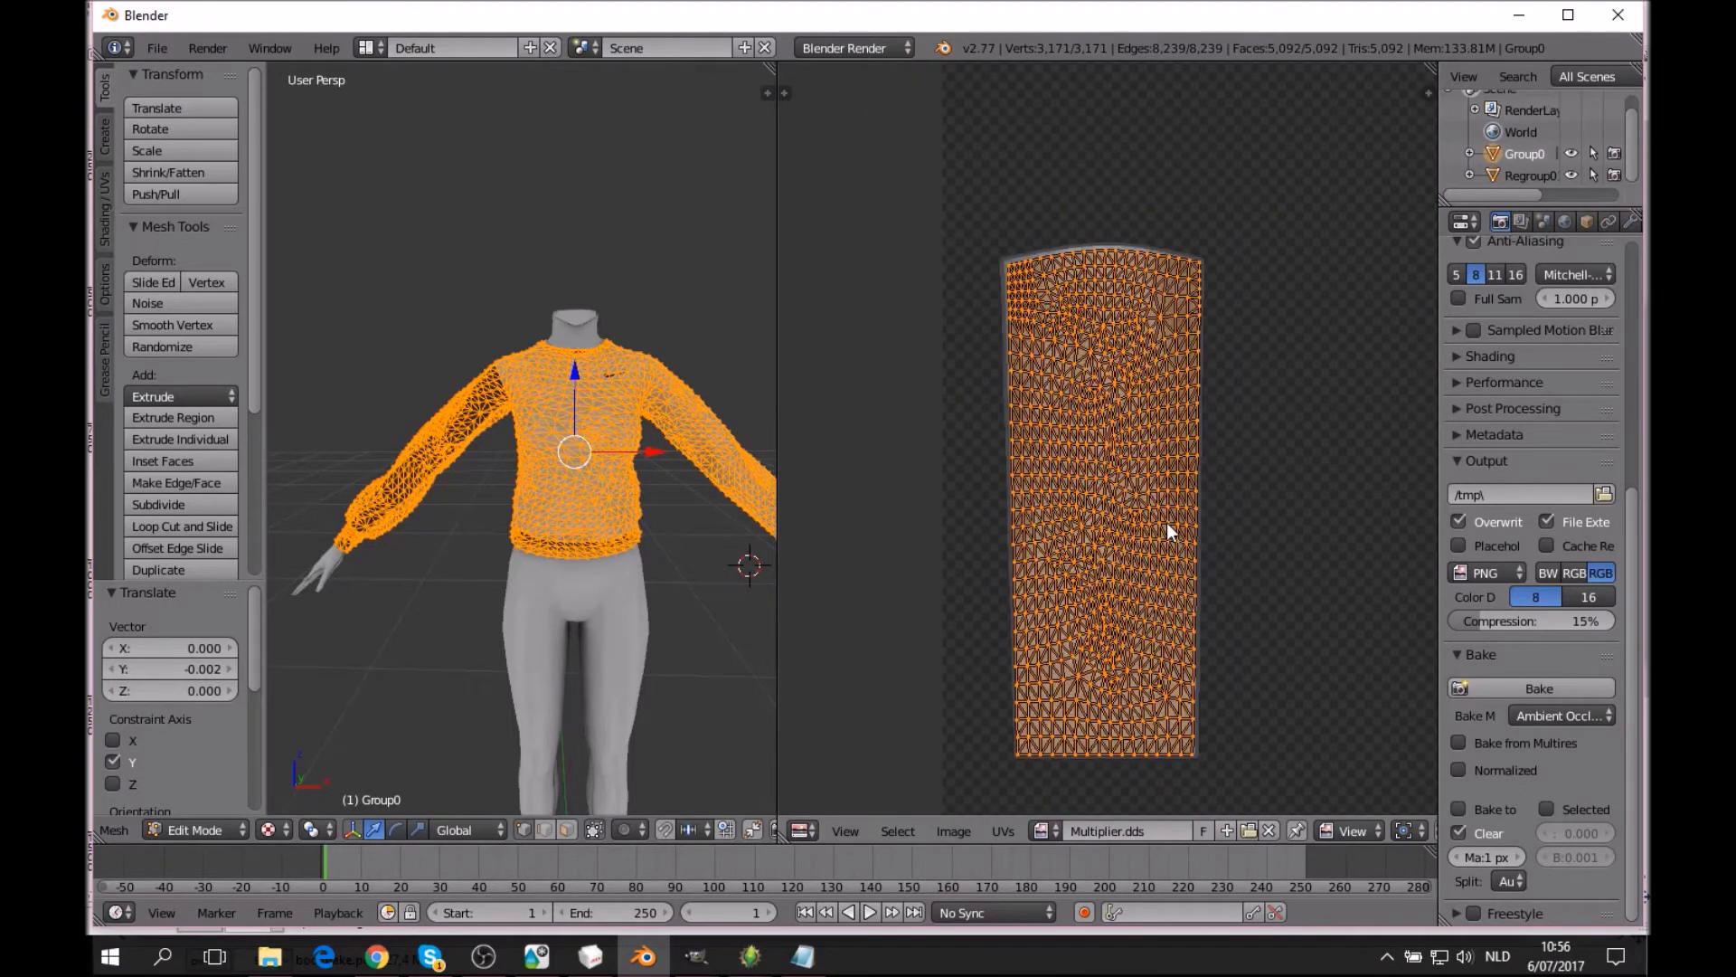
scroll(1166, 522, up, 1)
middle_drag(1167, 523, 1031, 430)
scroll(1240, 419, down, 1)
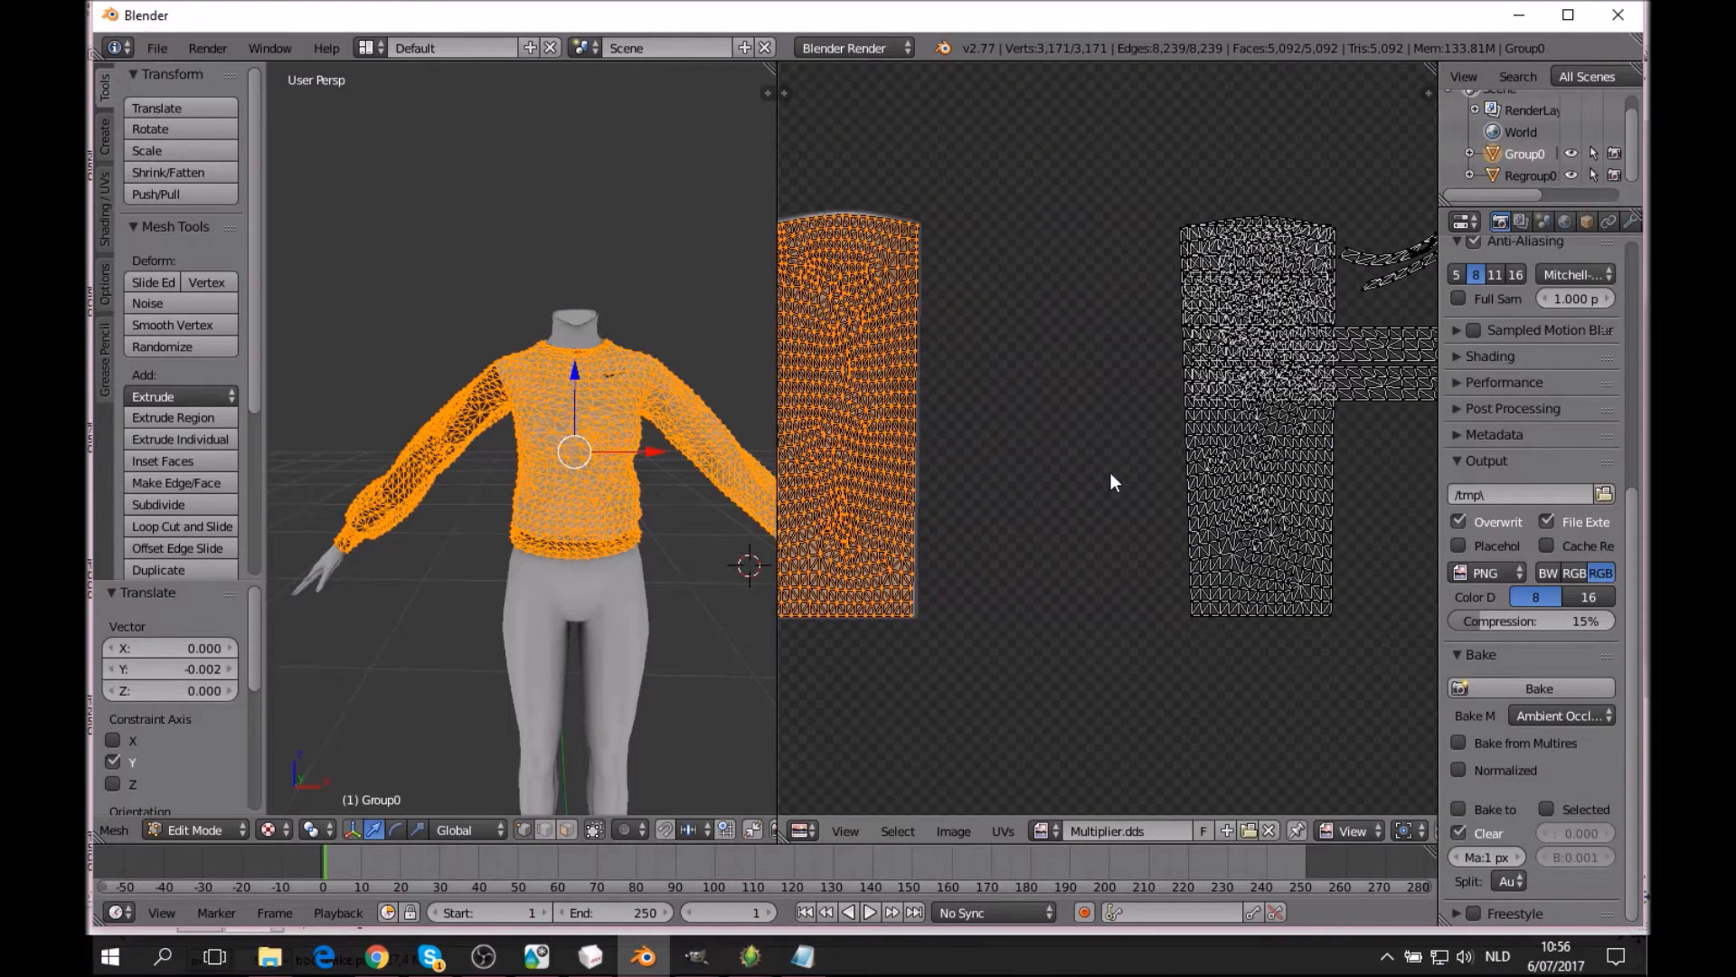
key(a)
key(l)
key(g)
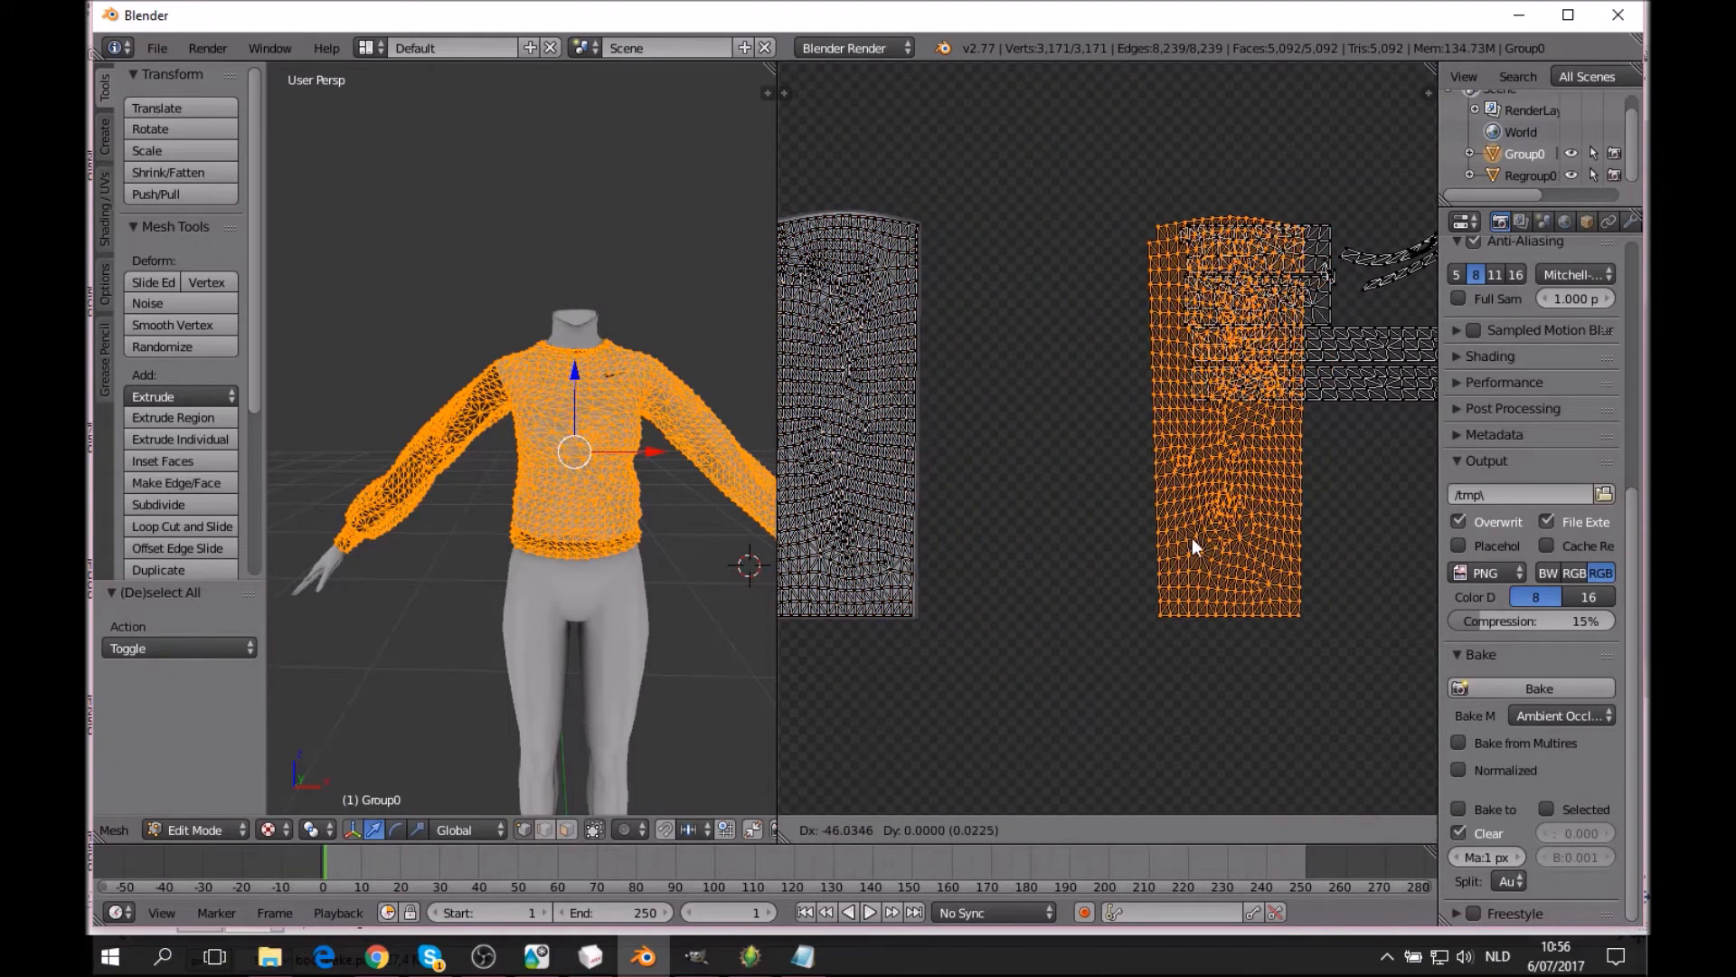
click(996, 539)
key(ctrl+z)
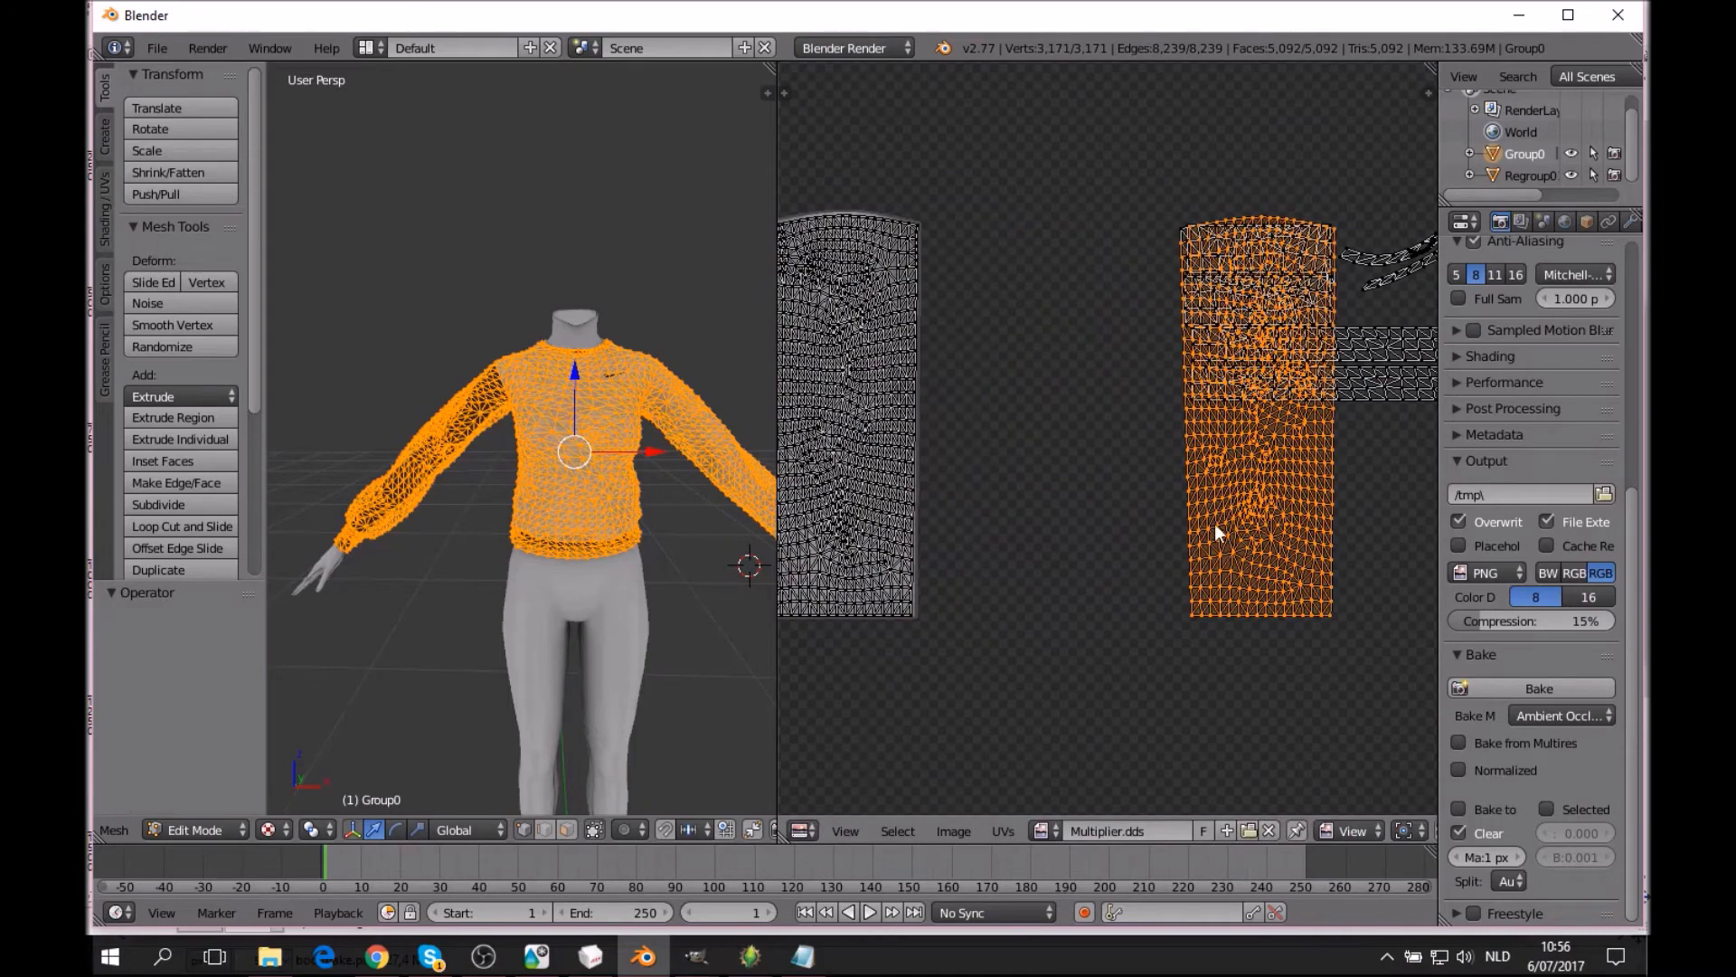
Add the unselected vertices at the second sleeve's upper-left corner to the selection with Circle Select.
middle_drag(1203, 540, 1004, 712)
scroll(978, 655, up, 4)
middle_drag(979, 655, 1105, 655)
scroll(1105, 654, up, 2)
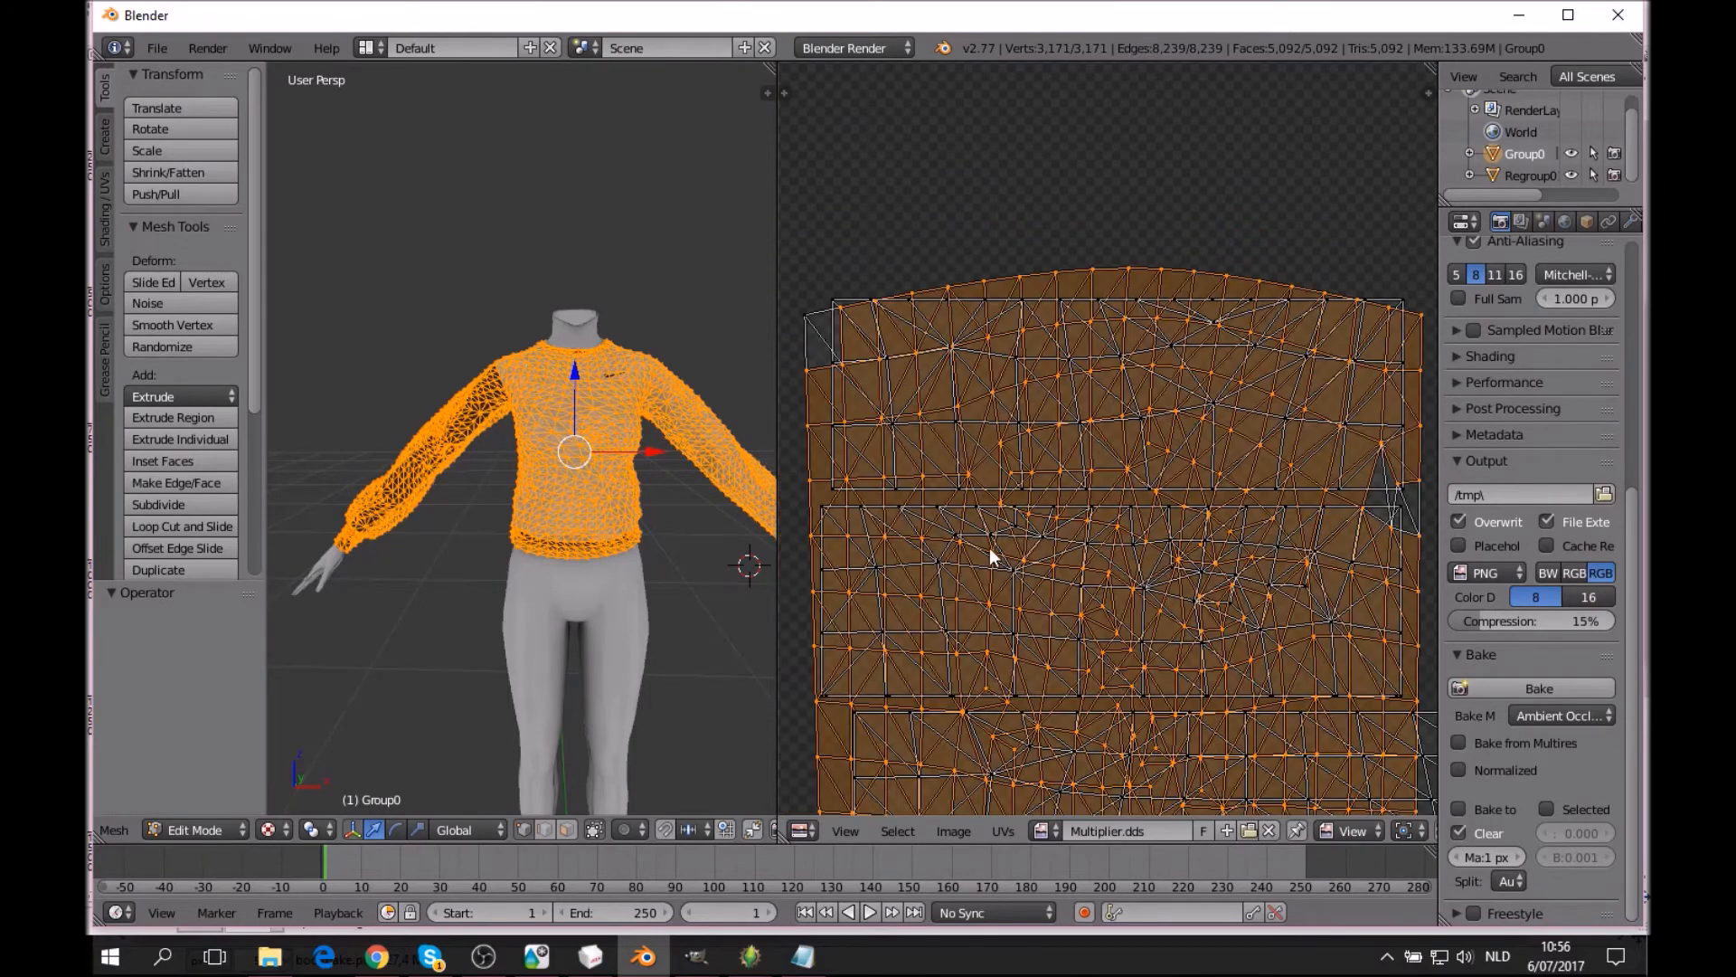
key(c)
right_click(800, 323)
right_click(853, 313)
scroll(969, 414, down, 1)
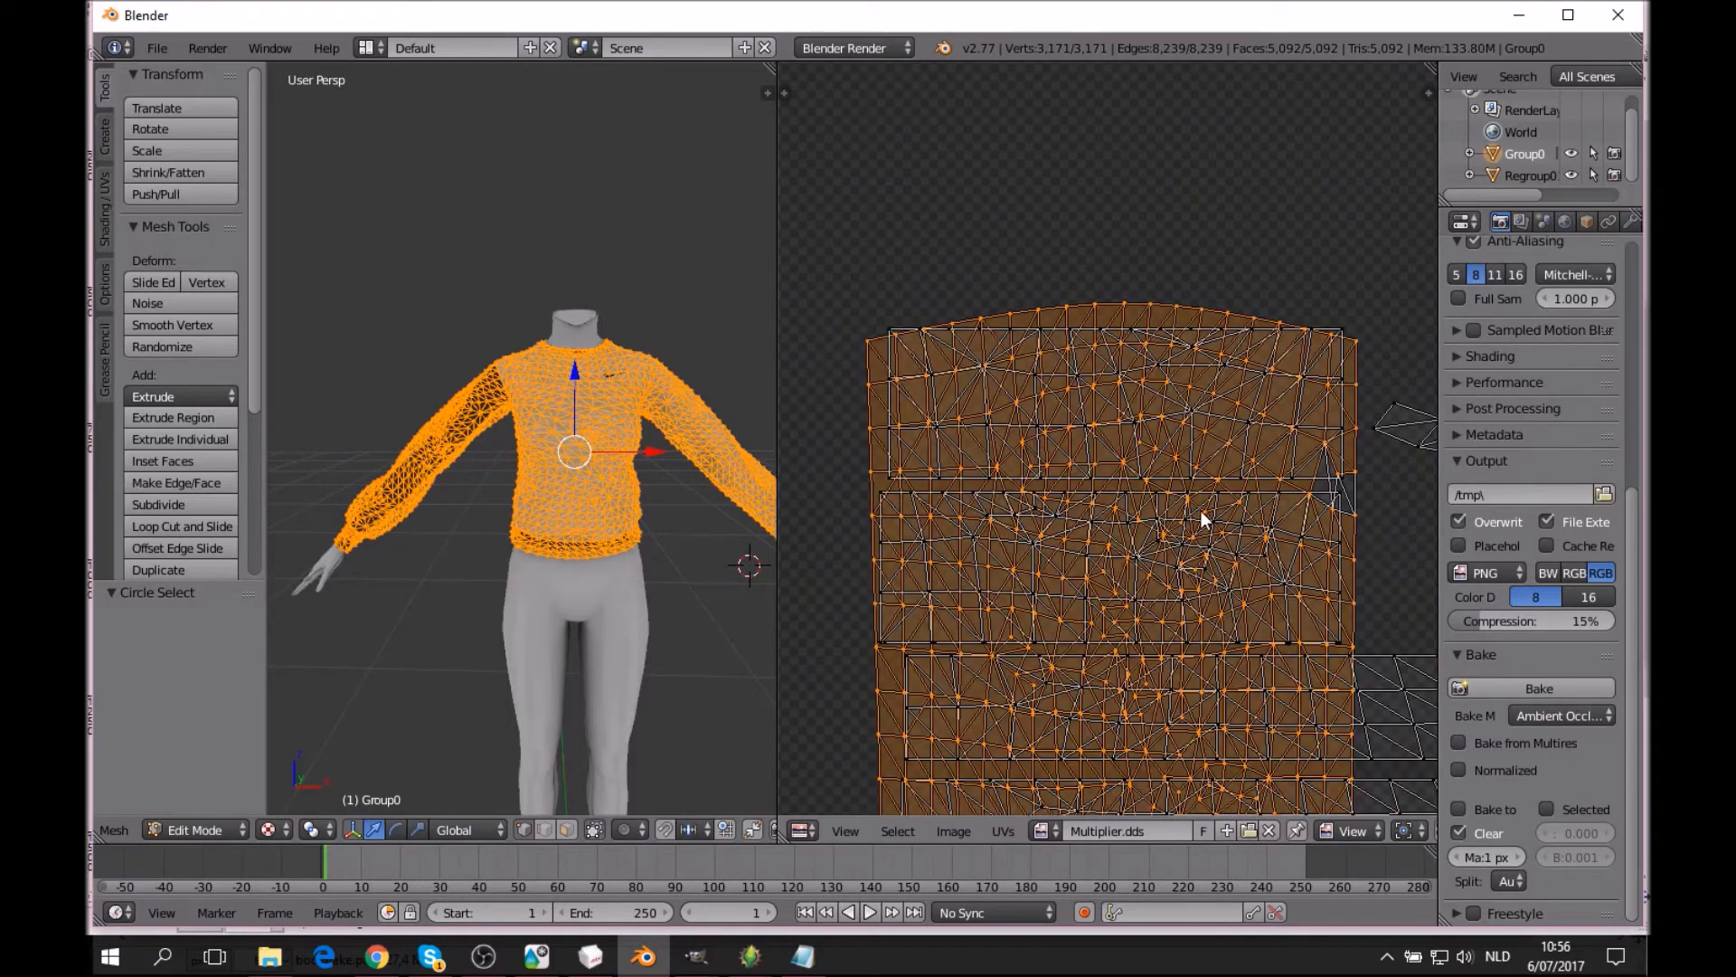
Add the unselected vertices around the triangular gap at the second sleeve's right edge to the selection with Circle Select.
middle_drag(1201, 510, 963, 494)
scroll(963, 494, up, 4)
scroll(1072, 589, up, 3)
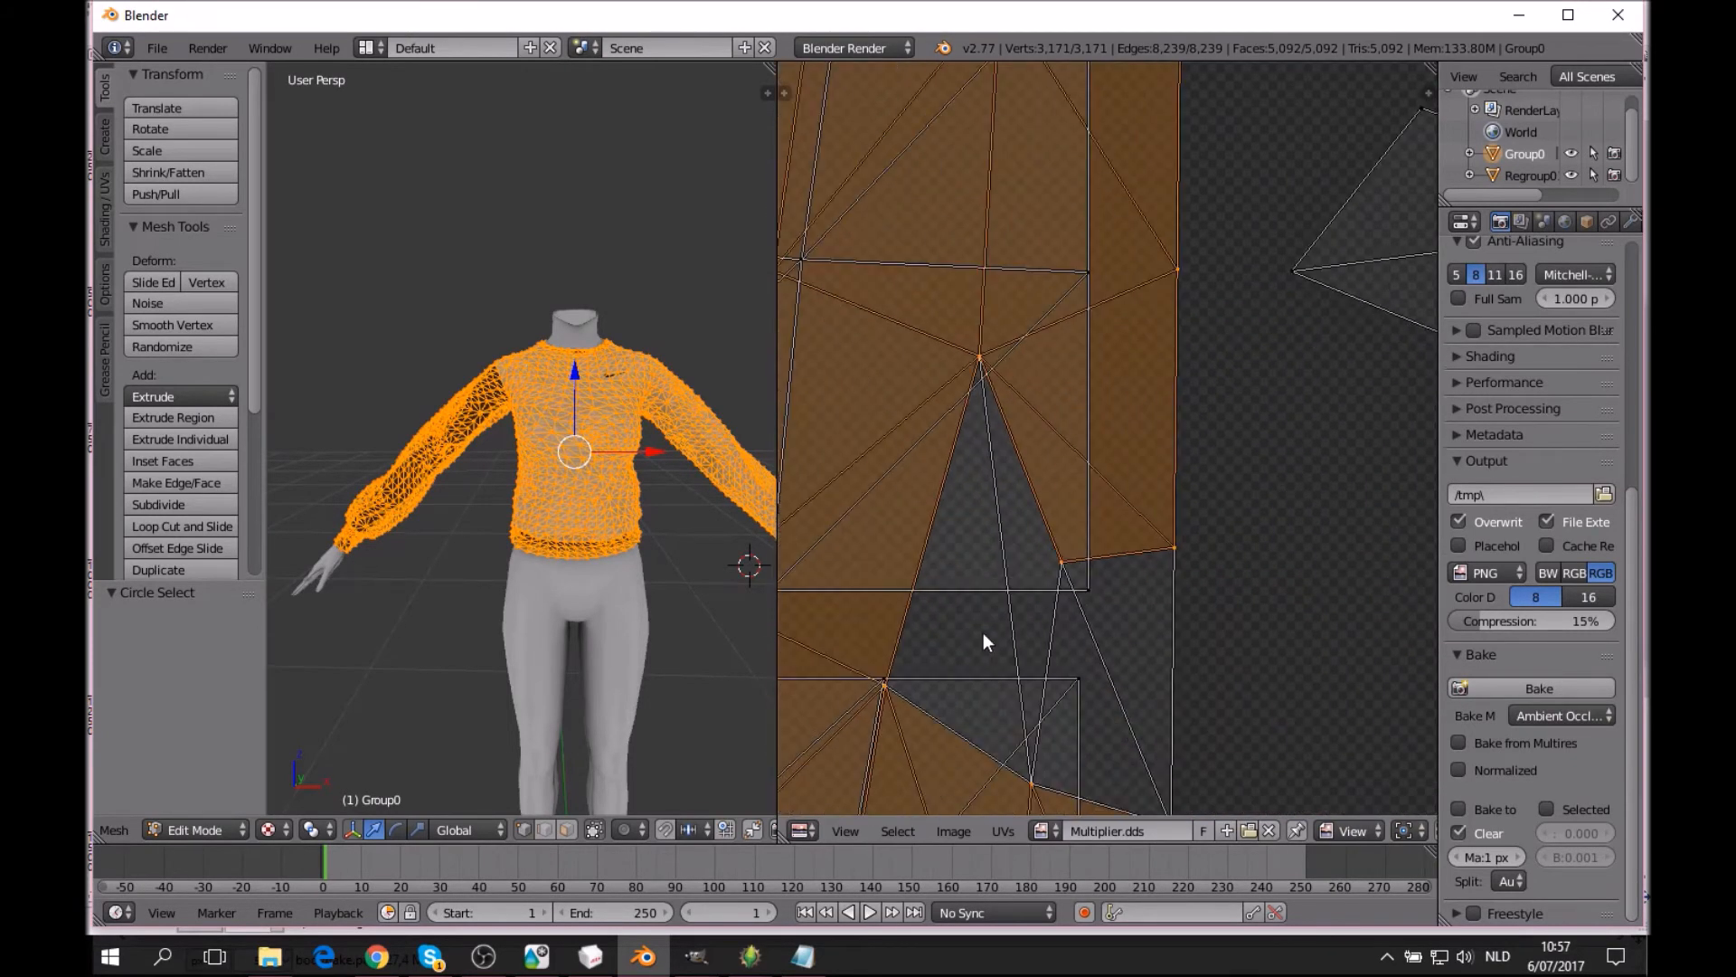
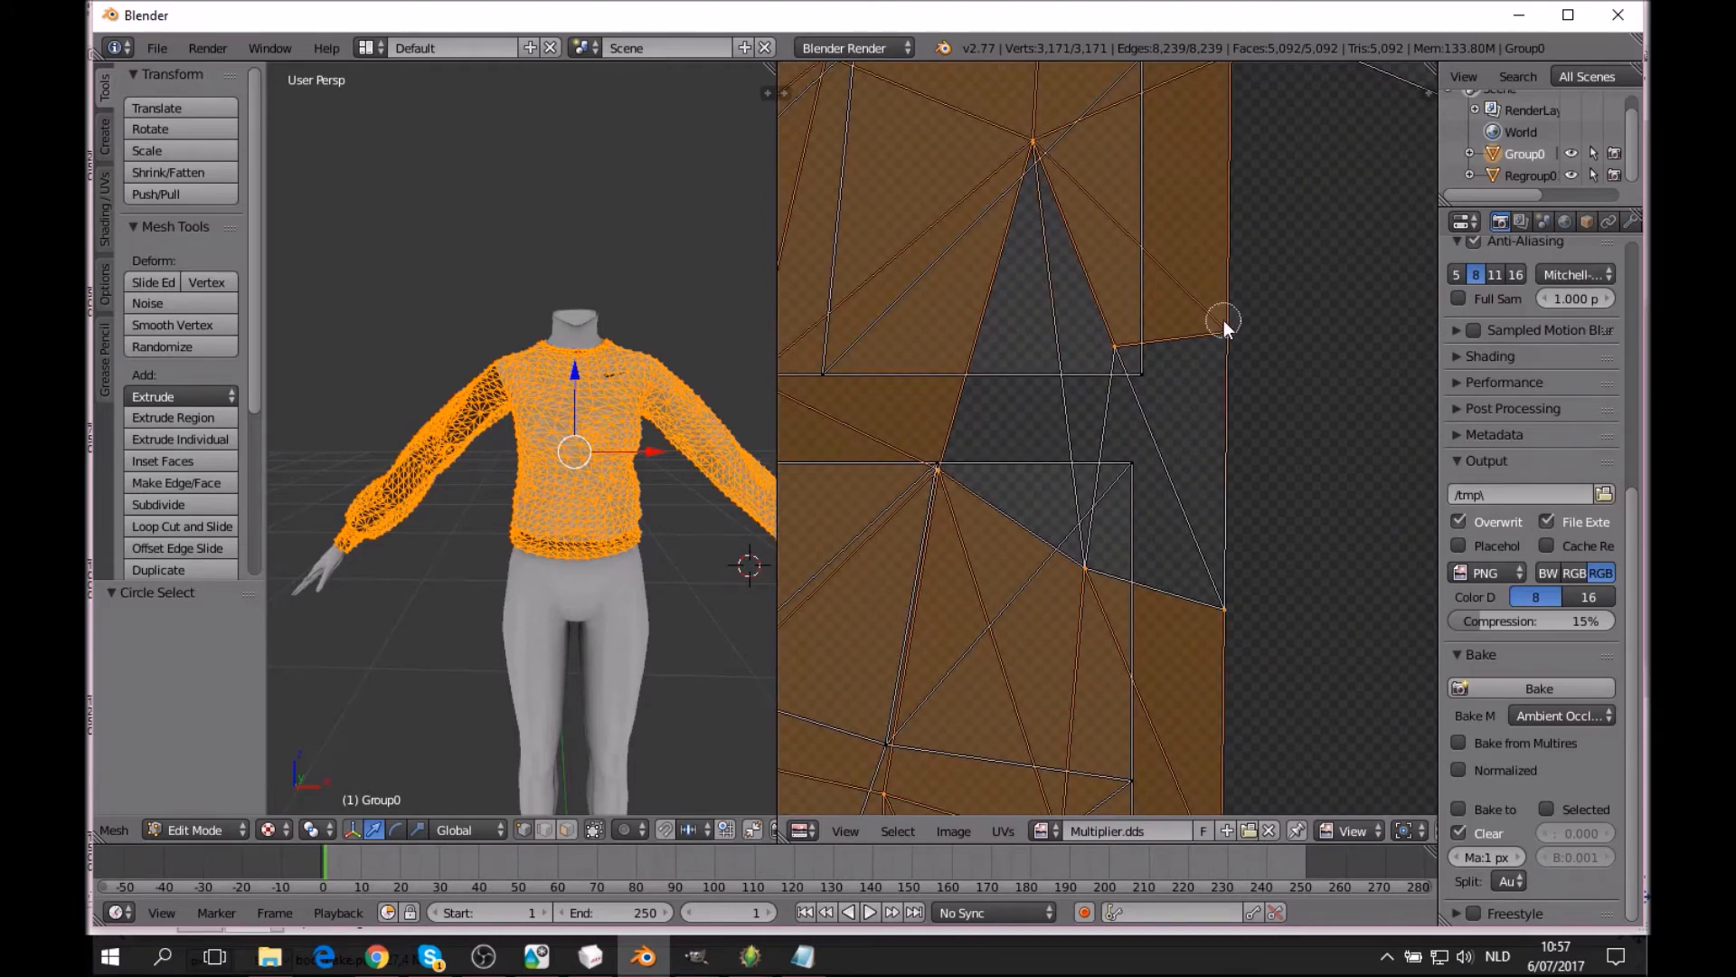
click(1087, 569)
click(1107, 349)
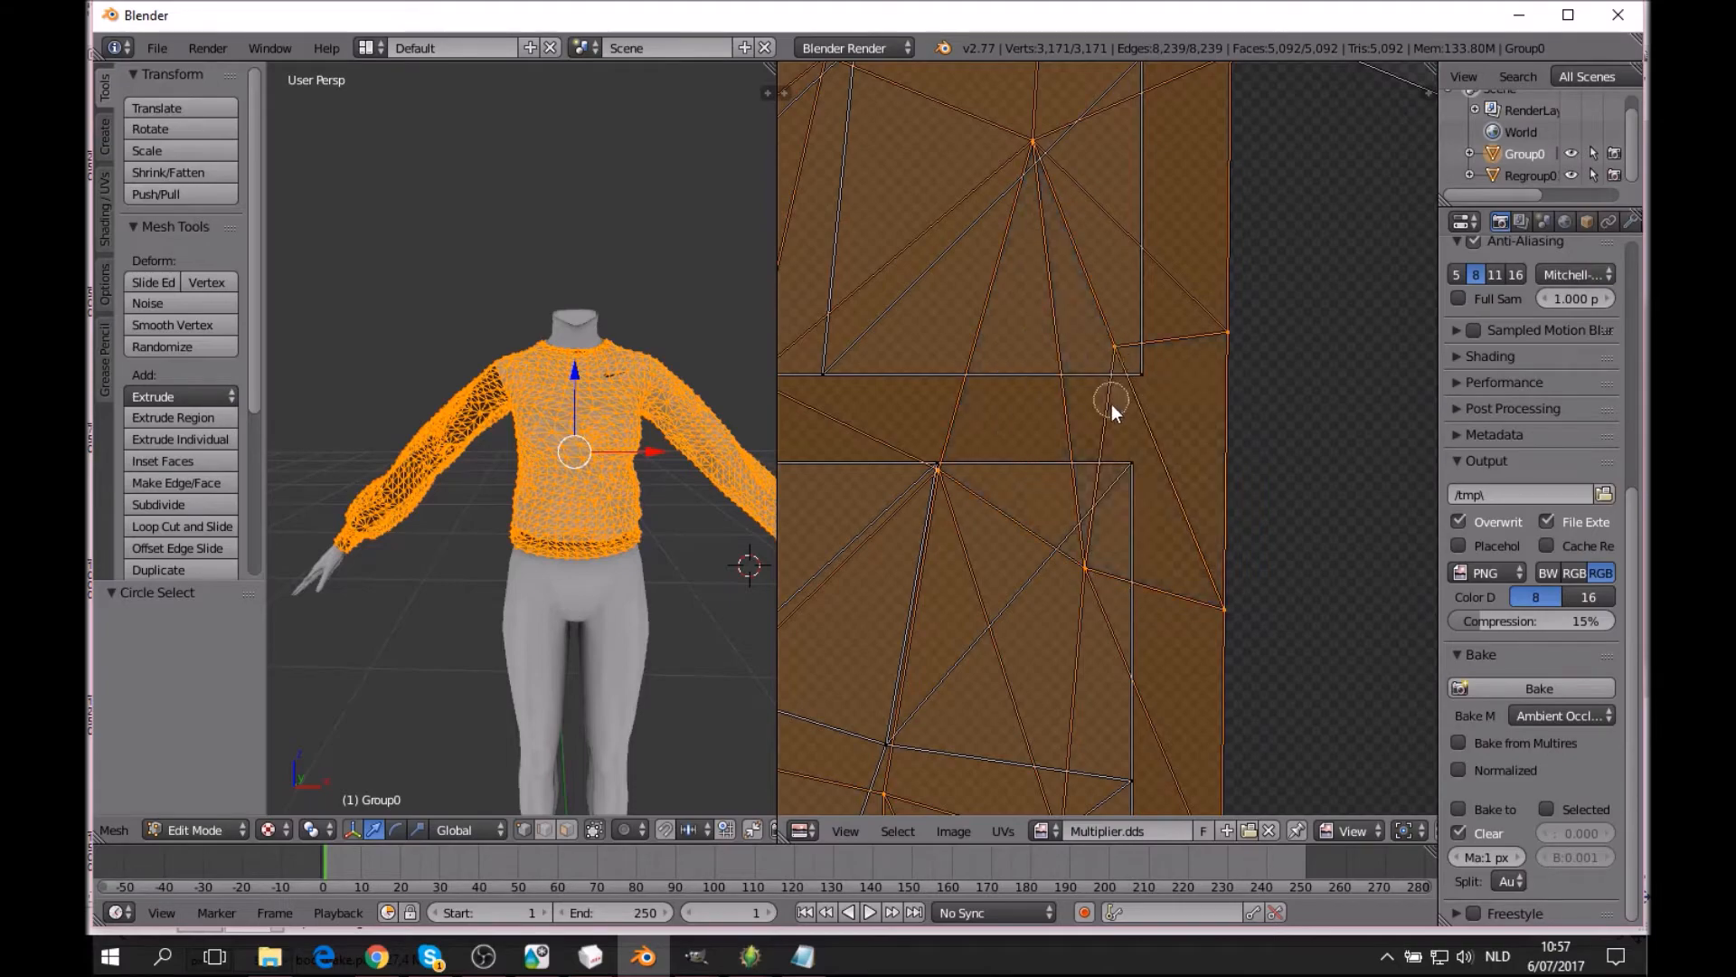
right_click(1110, 404)
Move the complete second sleeve island -0.105 along X, clear of the overlapping cuff strips.
scroll(1094, 424, down, 6)
middle_drag(1044, 574, 1088, 167)
scroll(1091, 405, down, 5)
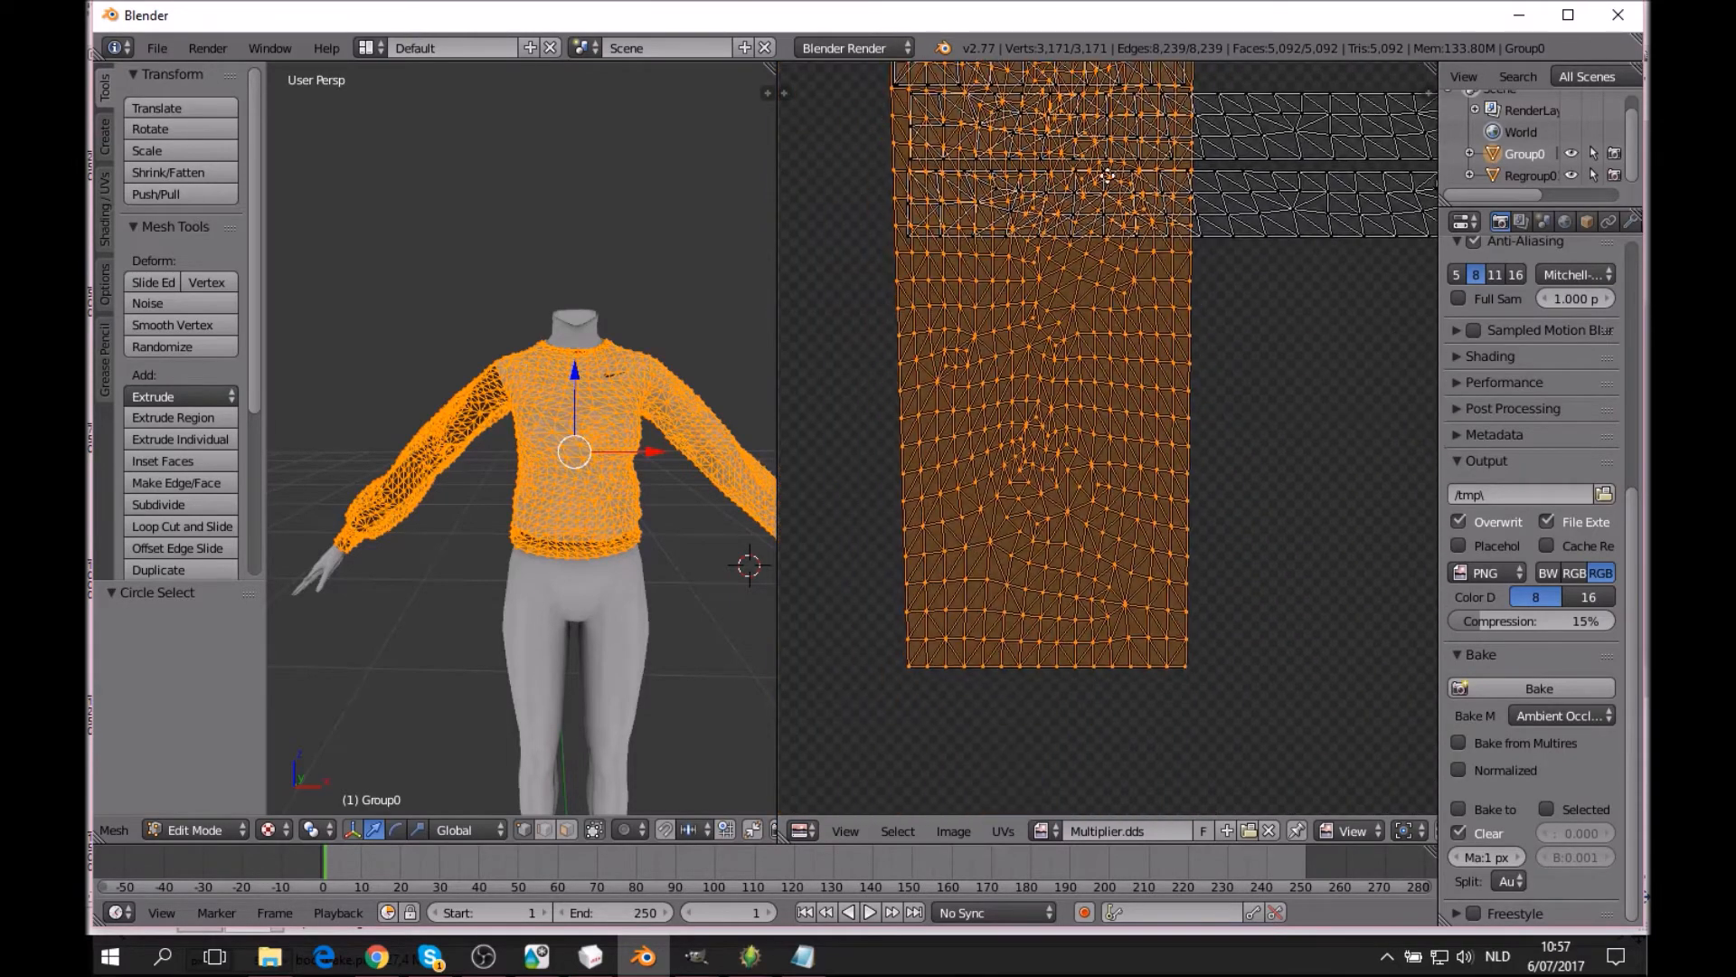
key(g)
key(x)
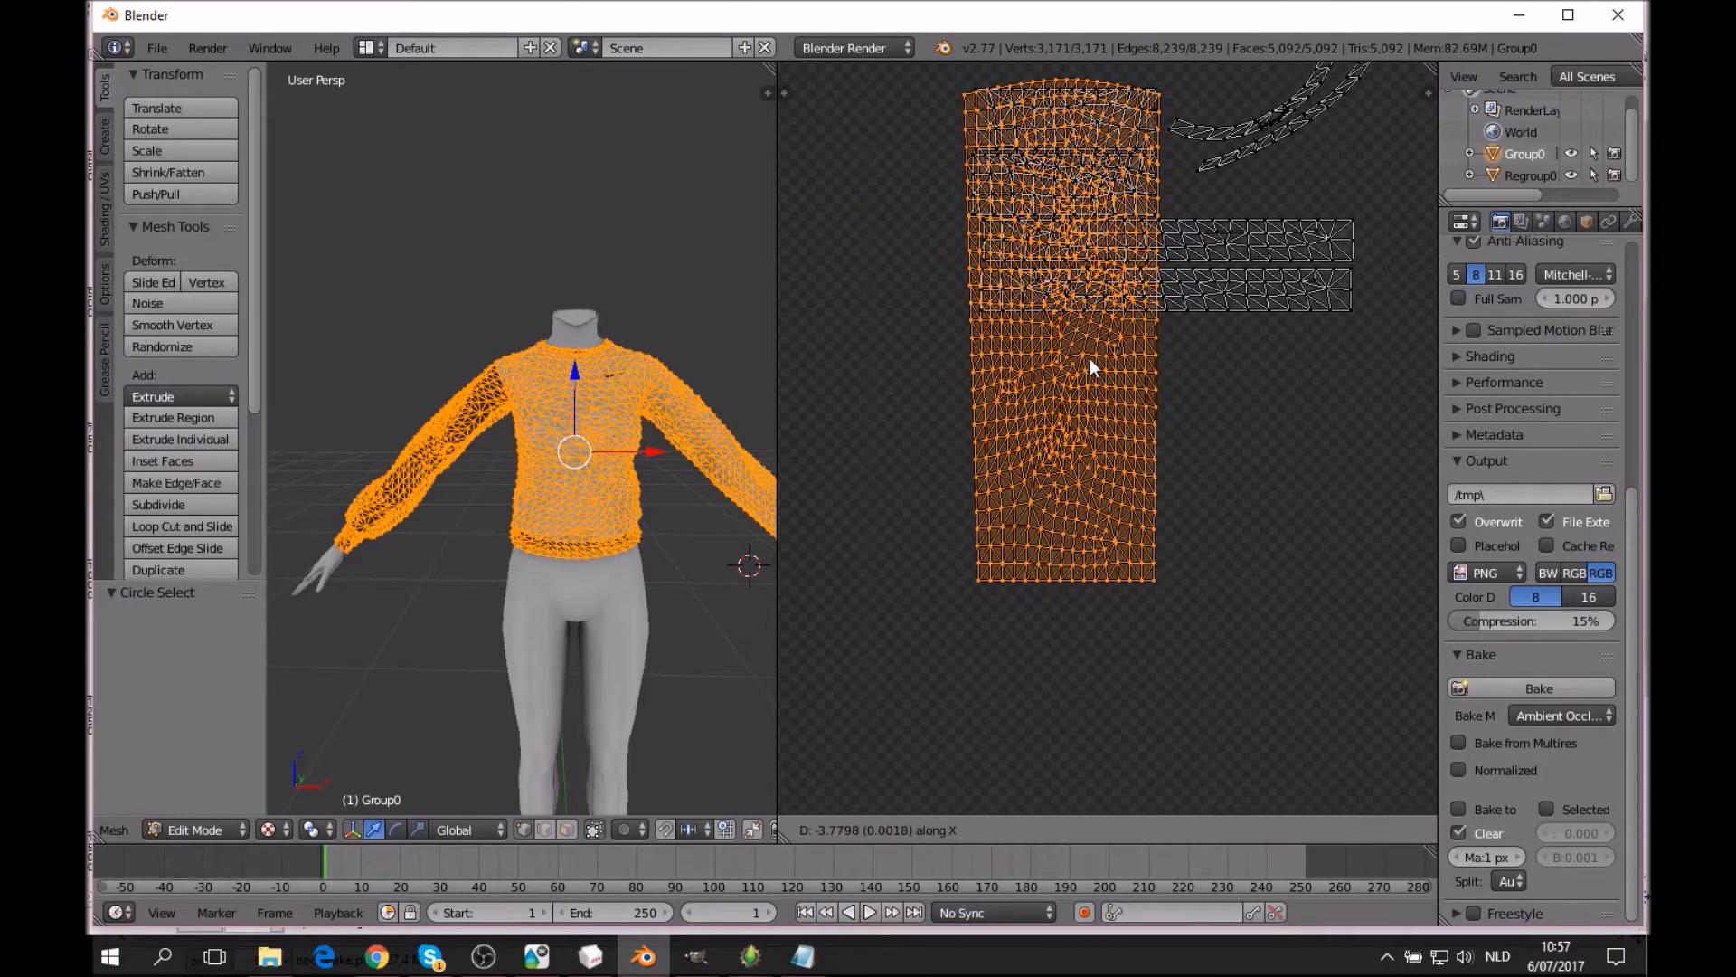
click(920, 365)
middle_drag(920, 366, 1228, 394)
scroll(1143, 513, down, 1)
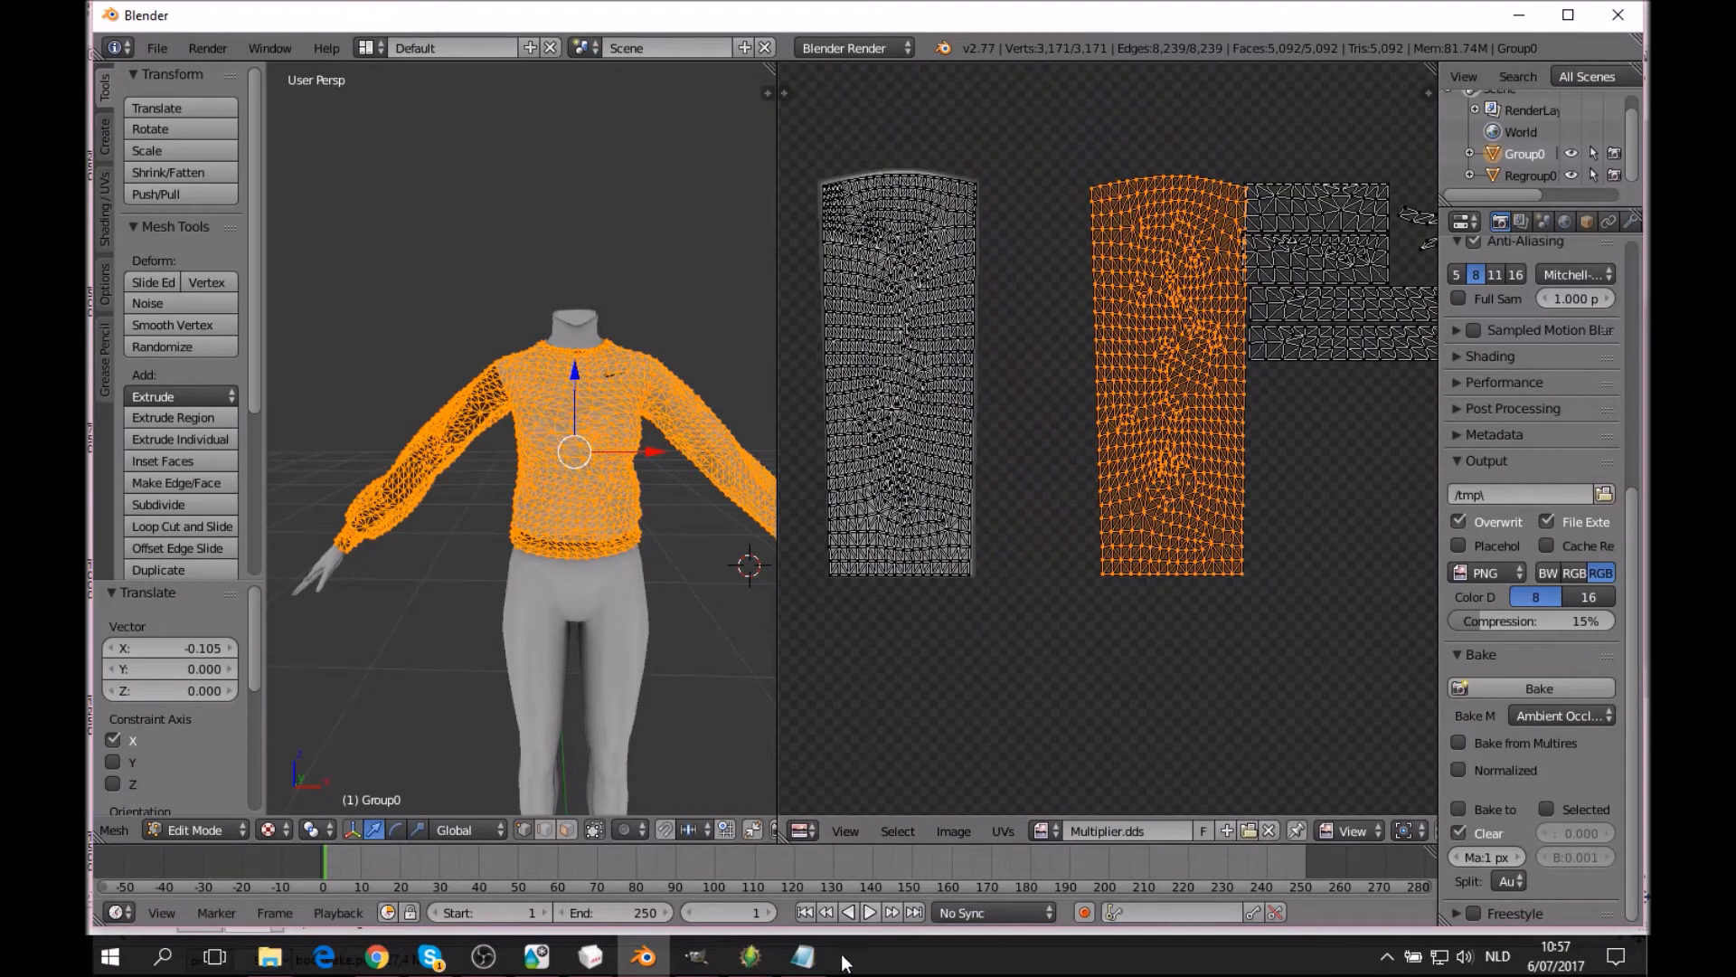
Move the second sleeve island onto the first sleeve's panel, shifting it -0.073 and then -0.119 along X.
middle_drag(992, 420, 1093, 471)
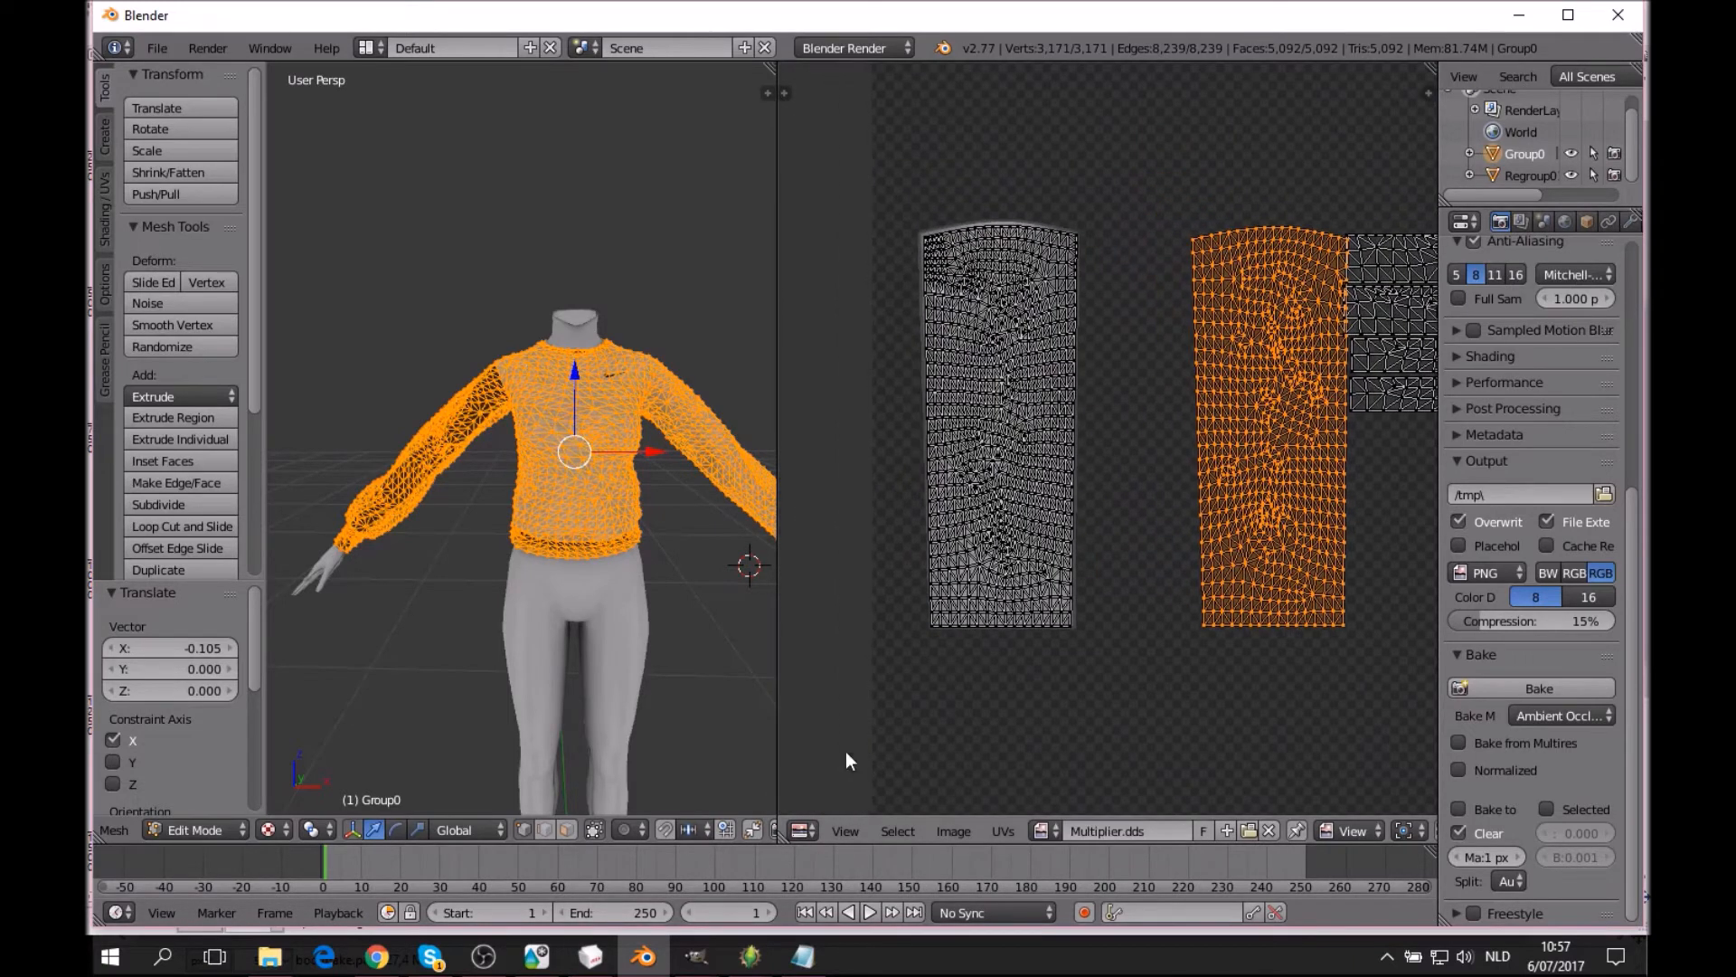
key(g)
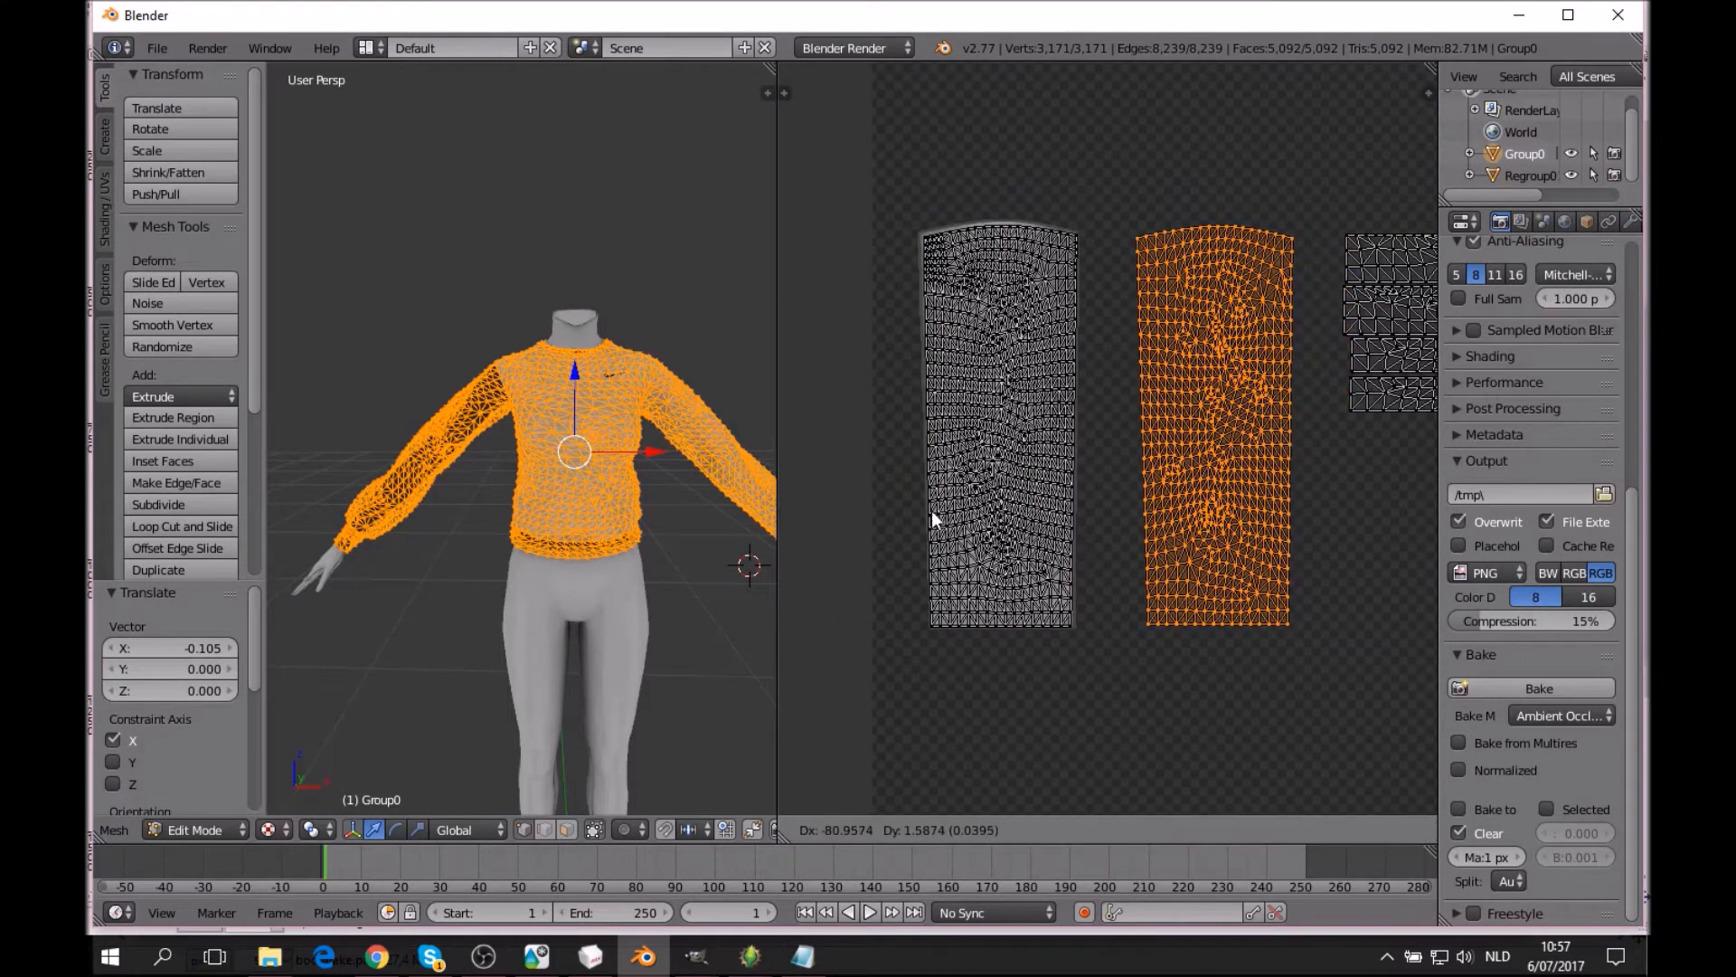
click(893, 512)
scroll(959, 508, up, 3)
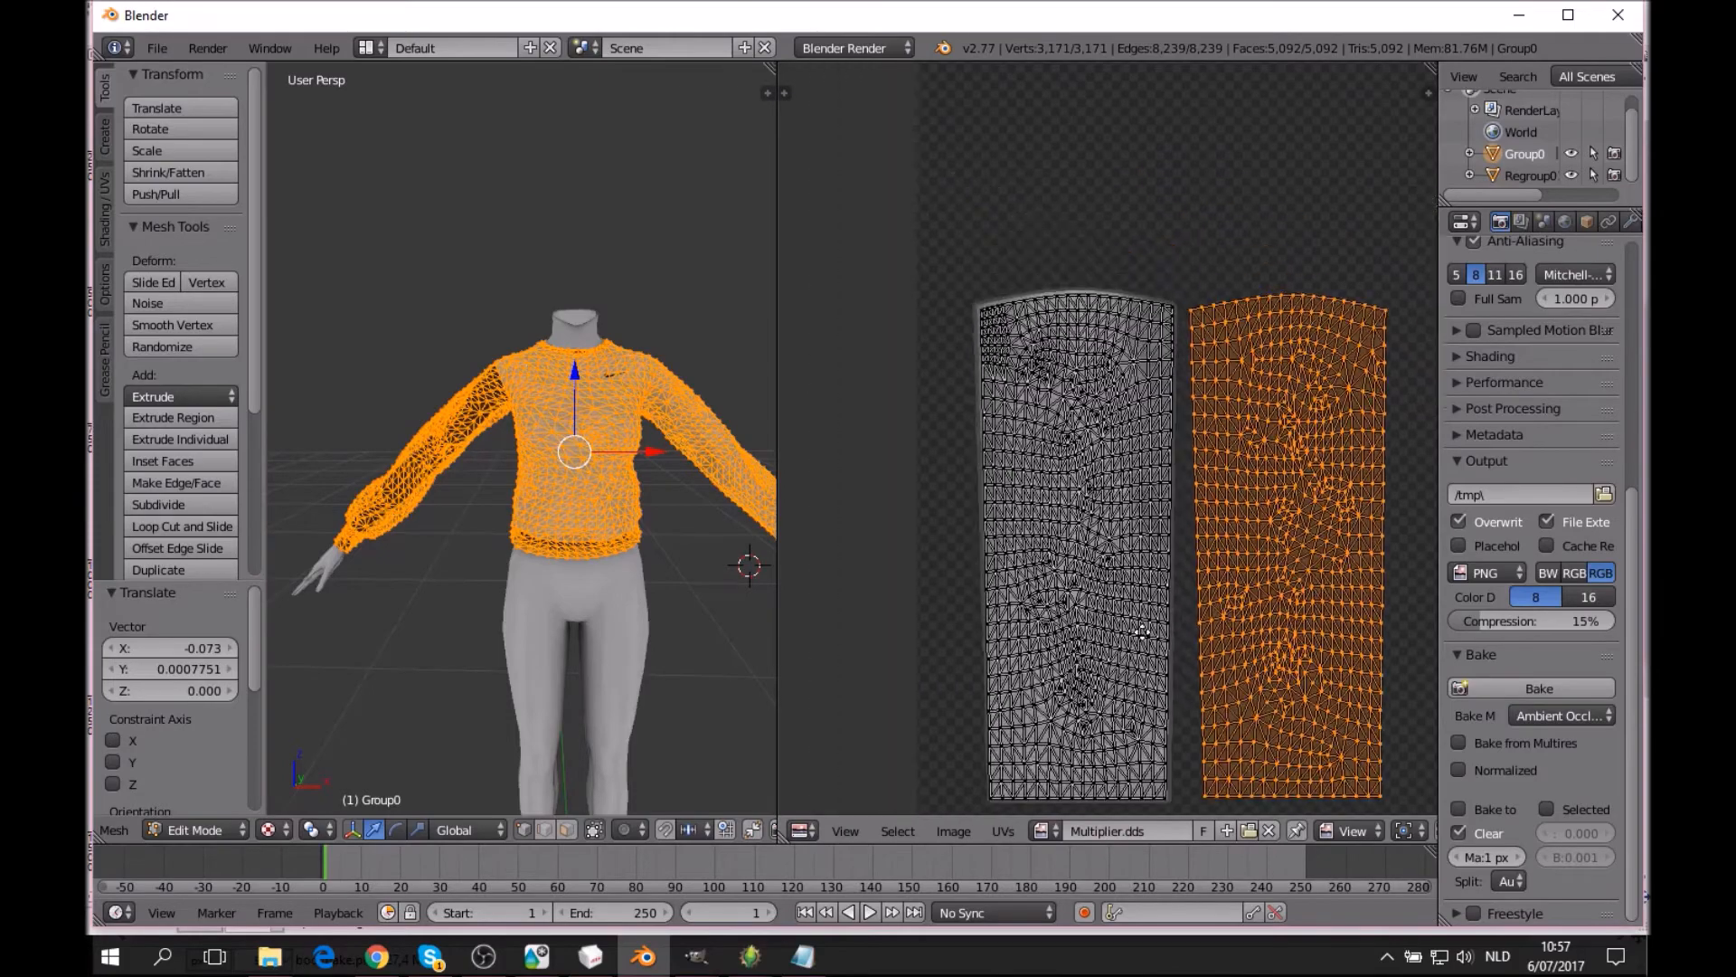
key(g)
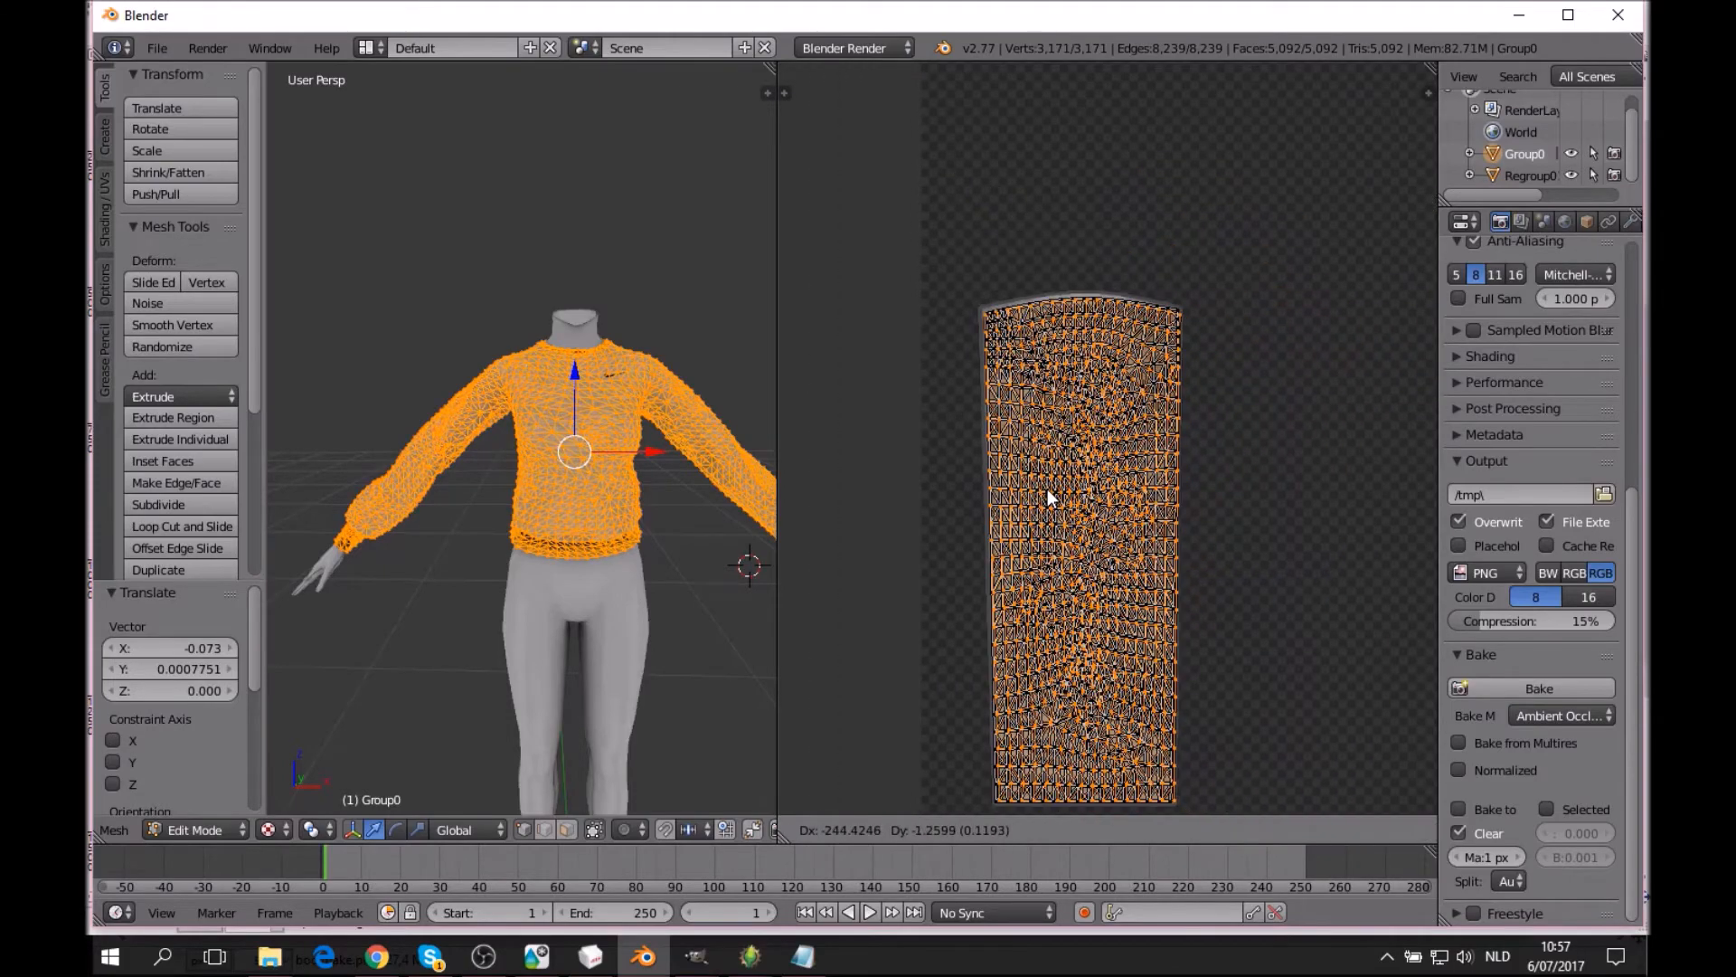
click(1049, 490)
Nudge the second sleeve island 0.001 in X and 0.0004883 in Y to align its curved upper edge with the first sleeve.
scroll(1049, 489, up, 4)
scroll(1132, 377, up, 2)
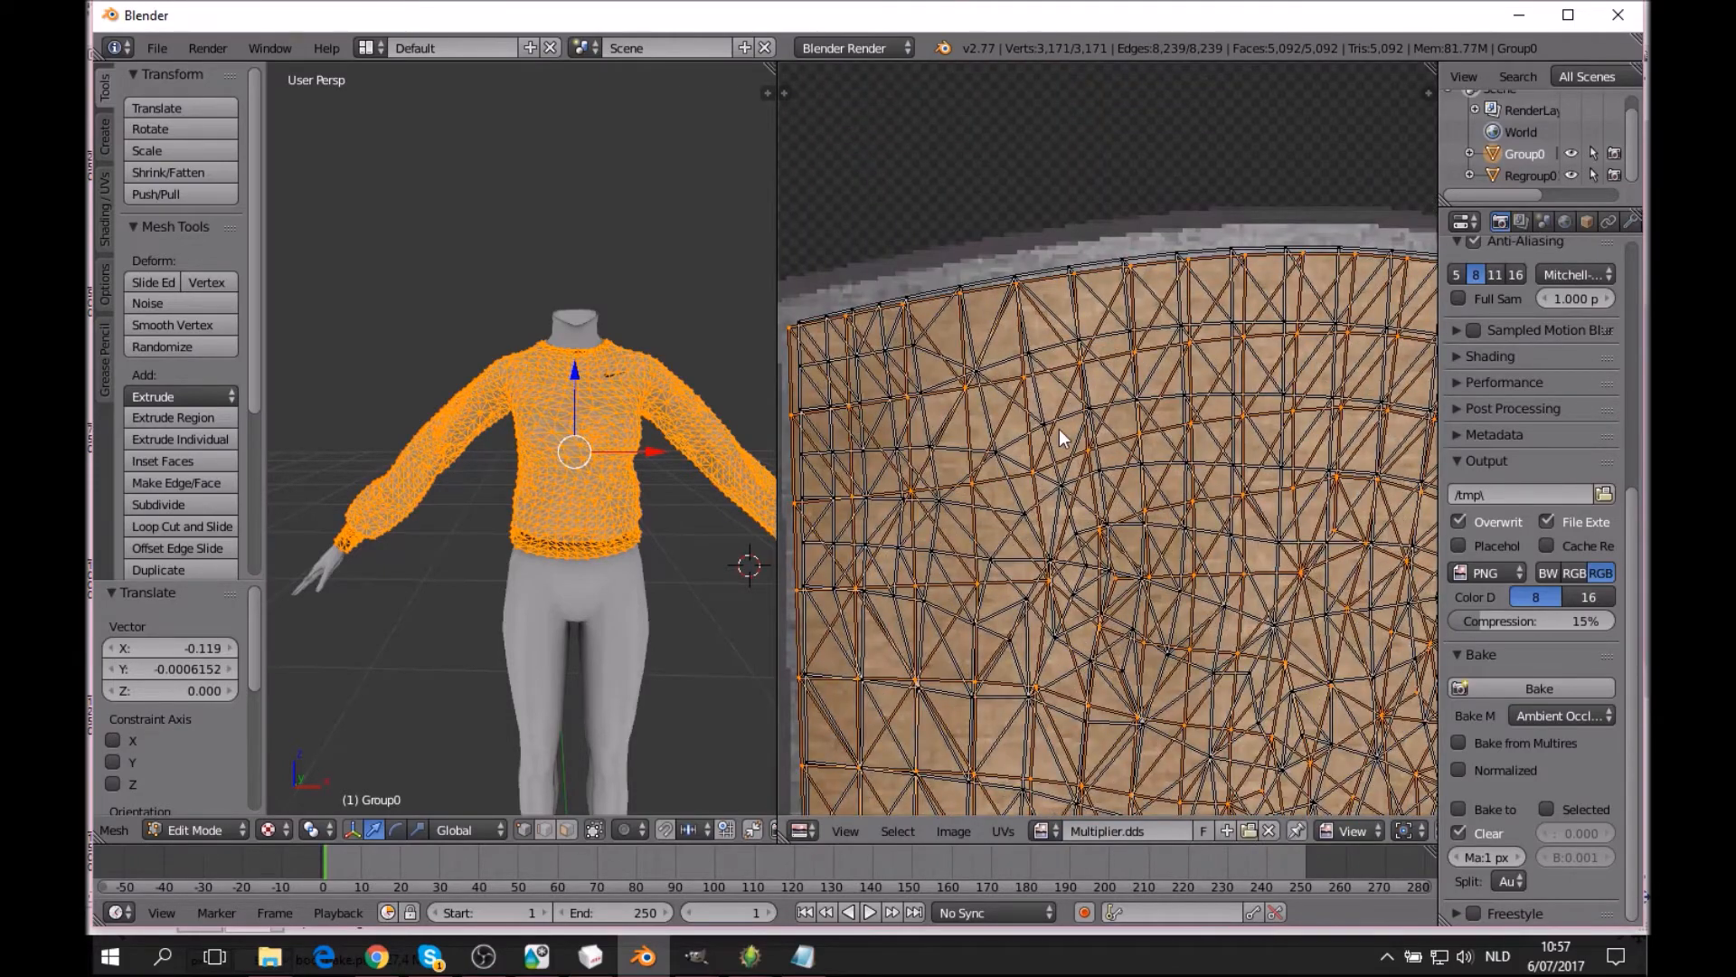
key(g)
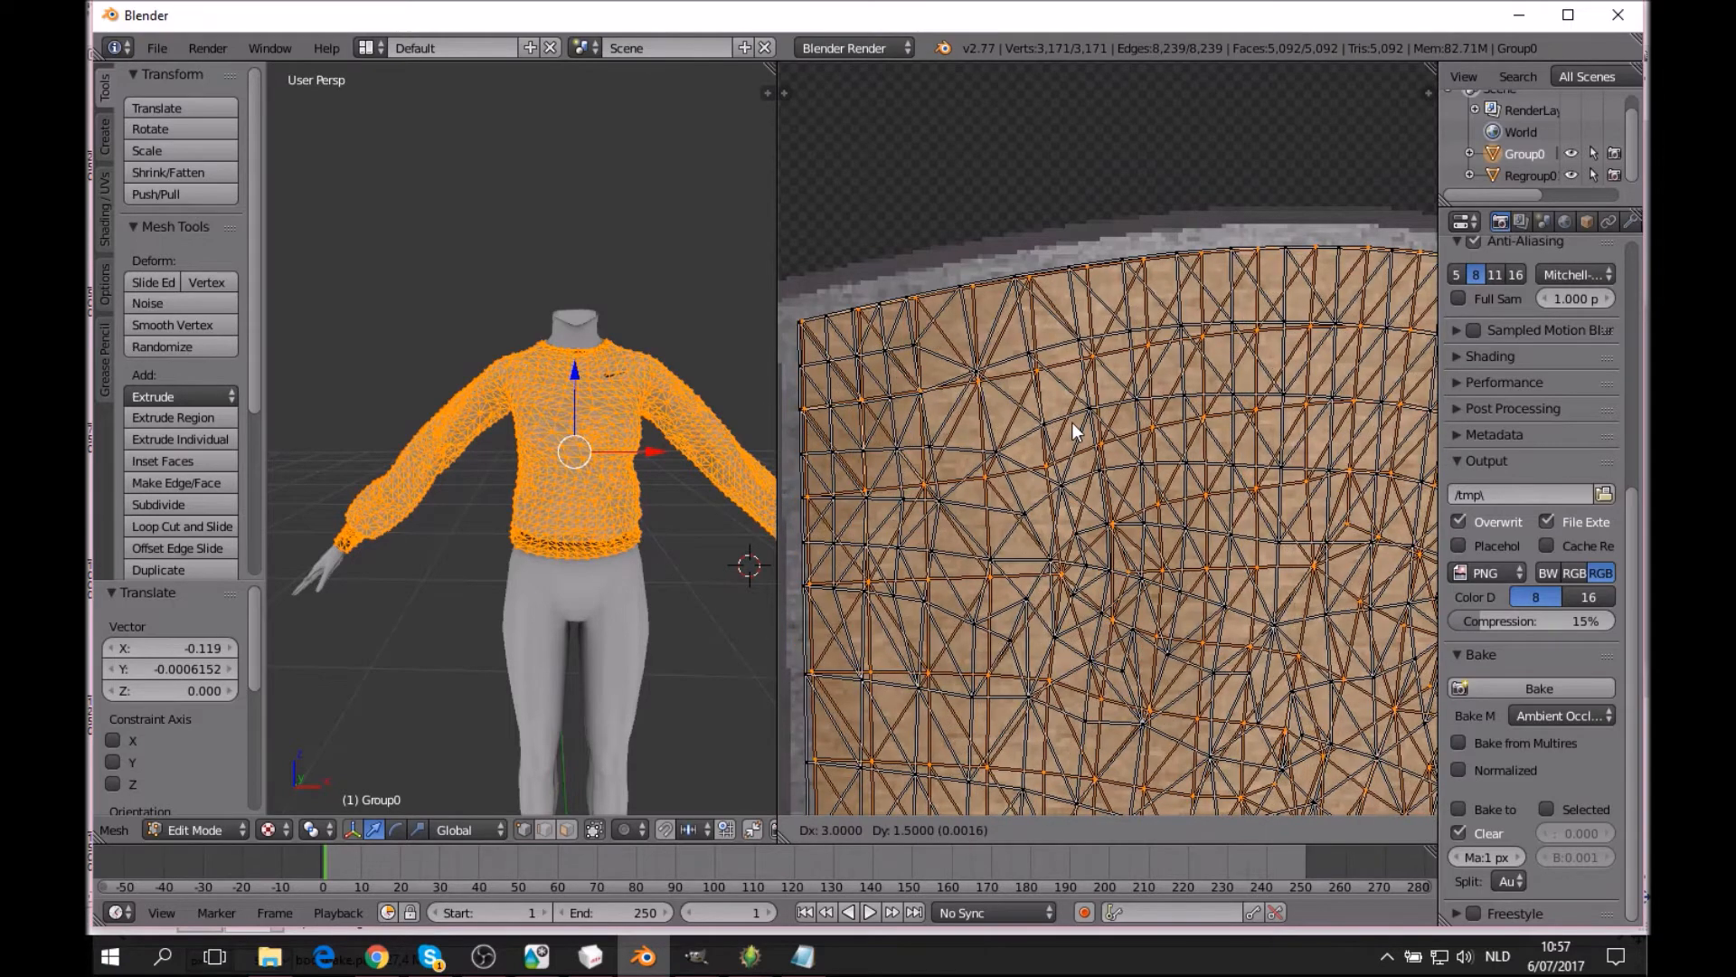
click(1069, 425)
Scale the second sleeve island by 1.010 along Y to match the panel's height.
middle_drag(1069, 425, 741, 407)
scroll(1310, 414, down, 1)
scroll(1126, 547, down, 5)
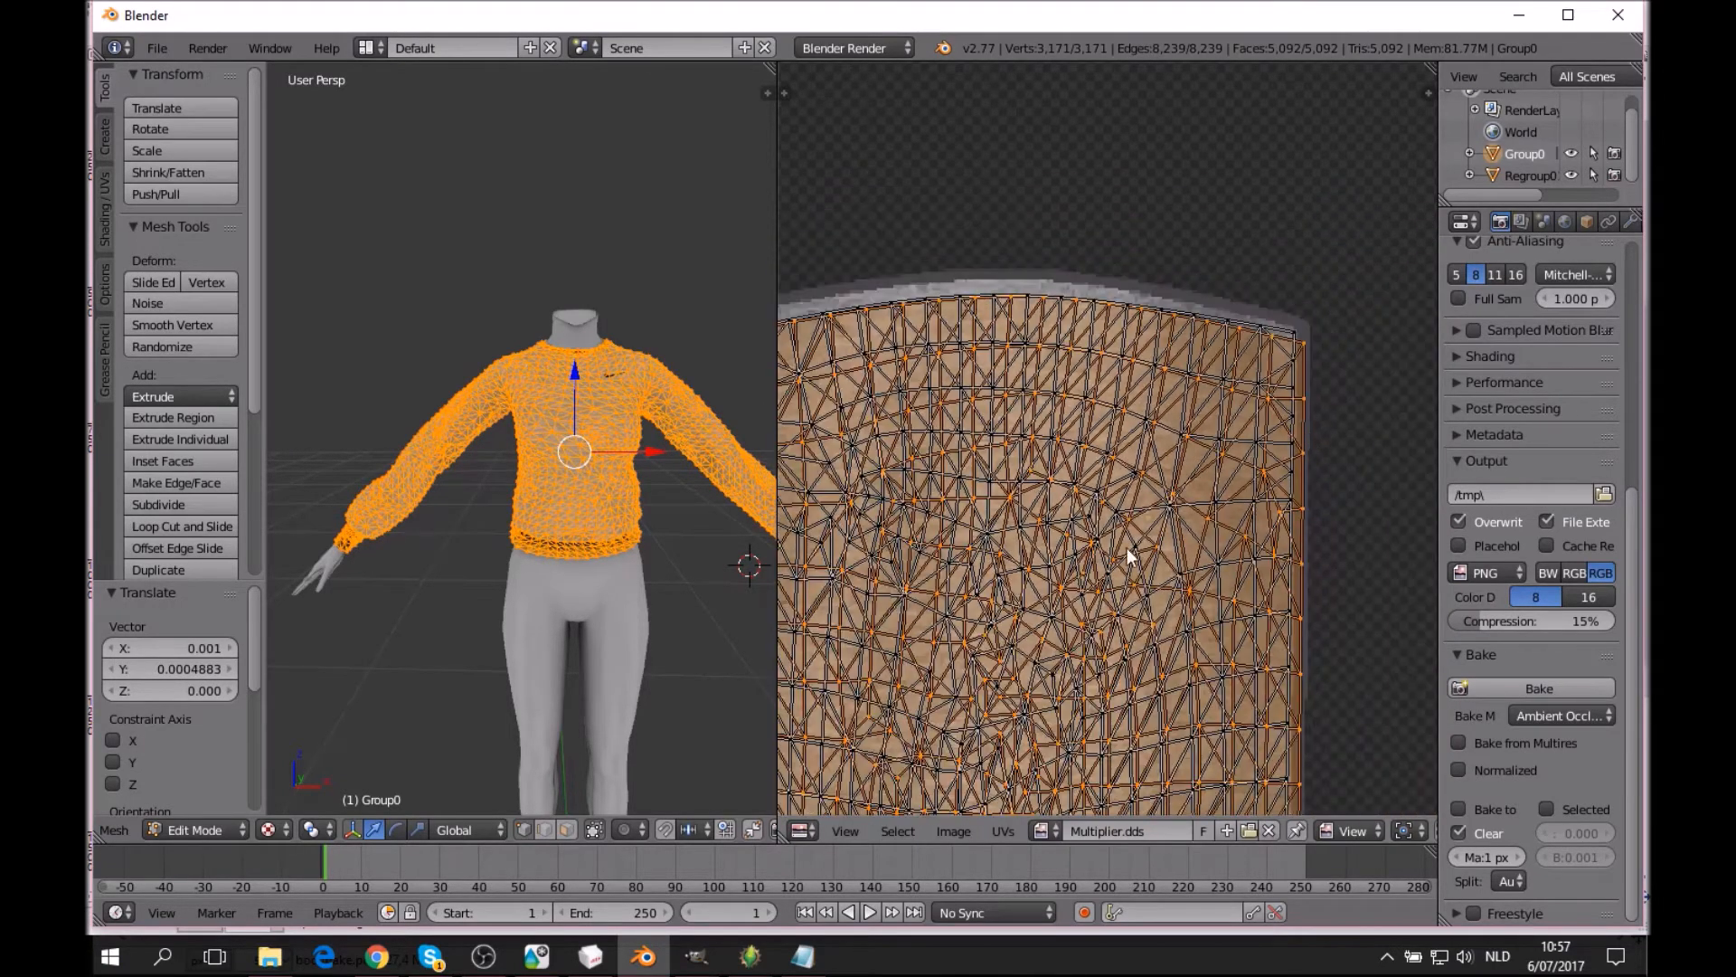
shift+scroll(1182, 256, down, 3)
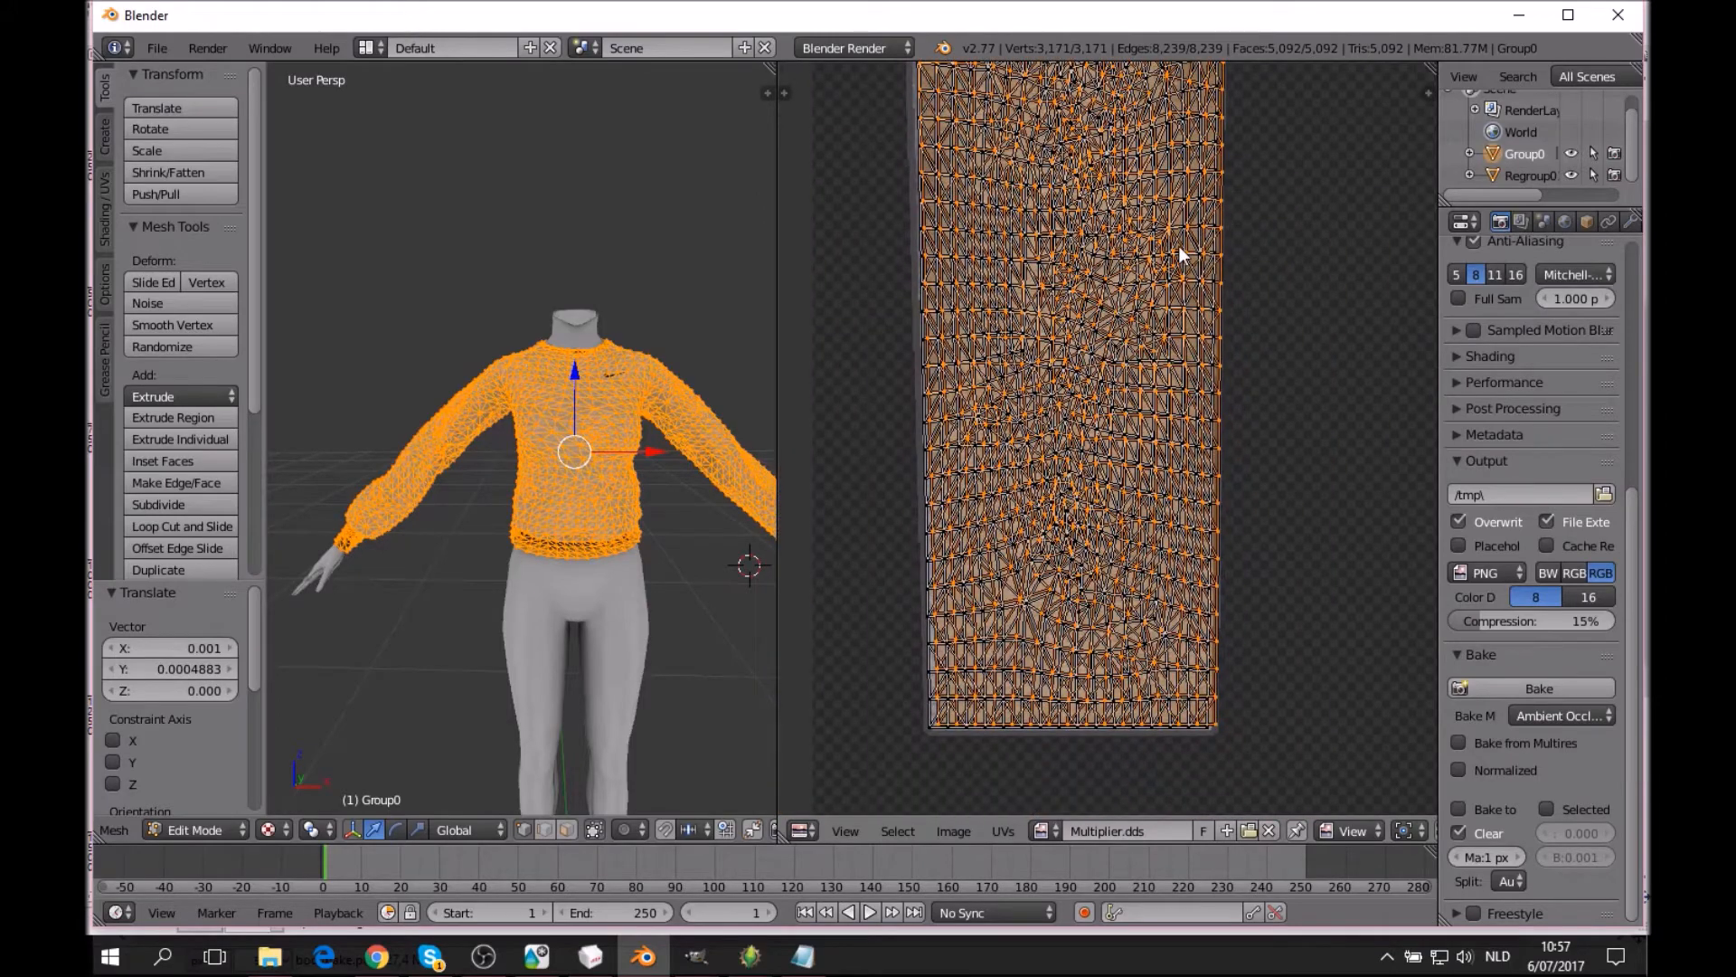
key(s)
key(y)
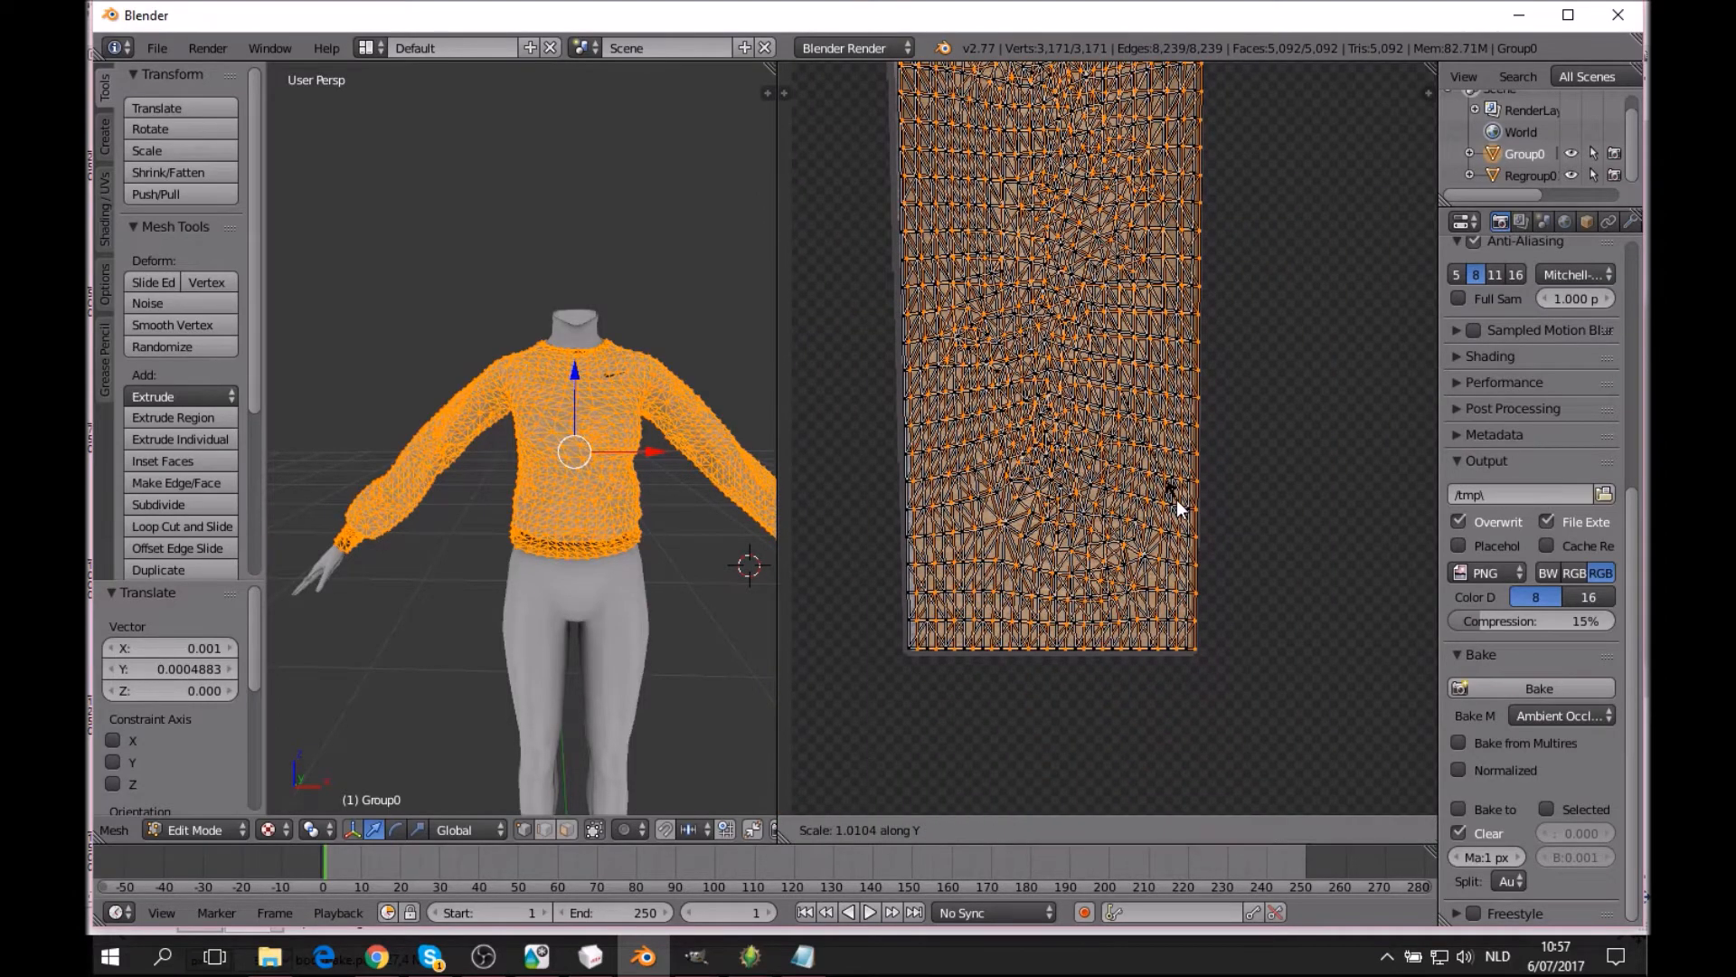
click(1176, 499)
Move the second sleeve island -0.002 along X to align it between the panel's side edges.
middle_drag(1232, 391, 1241, 649)
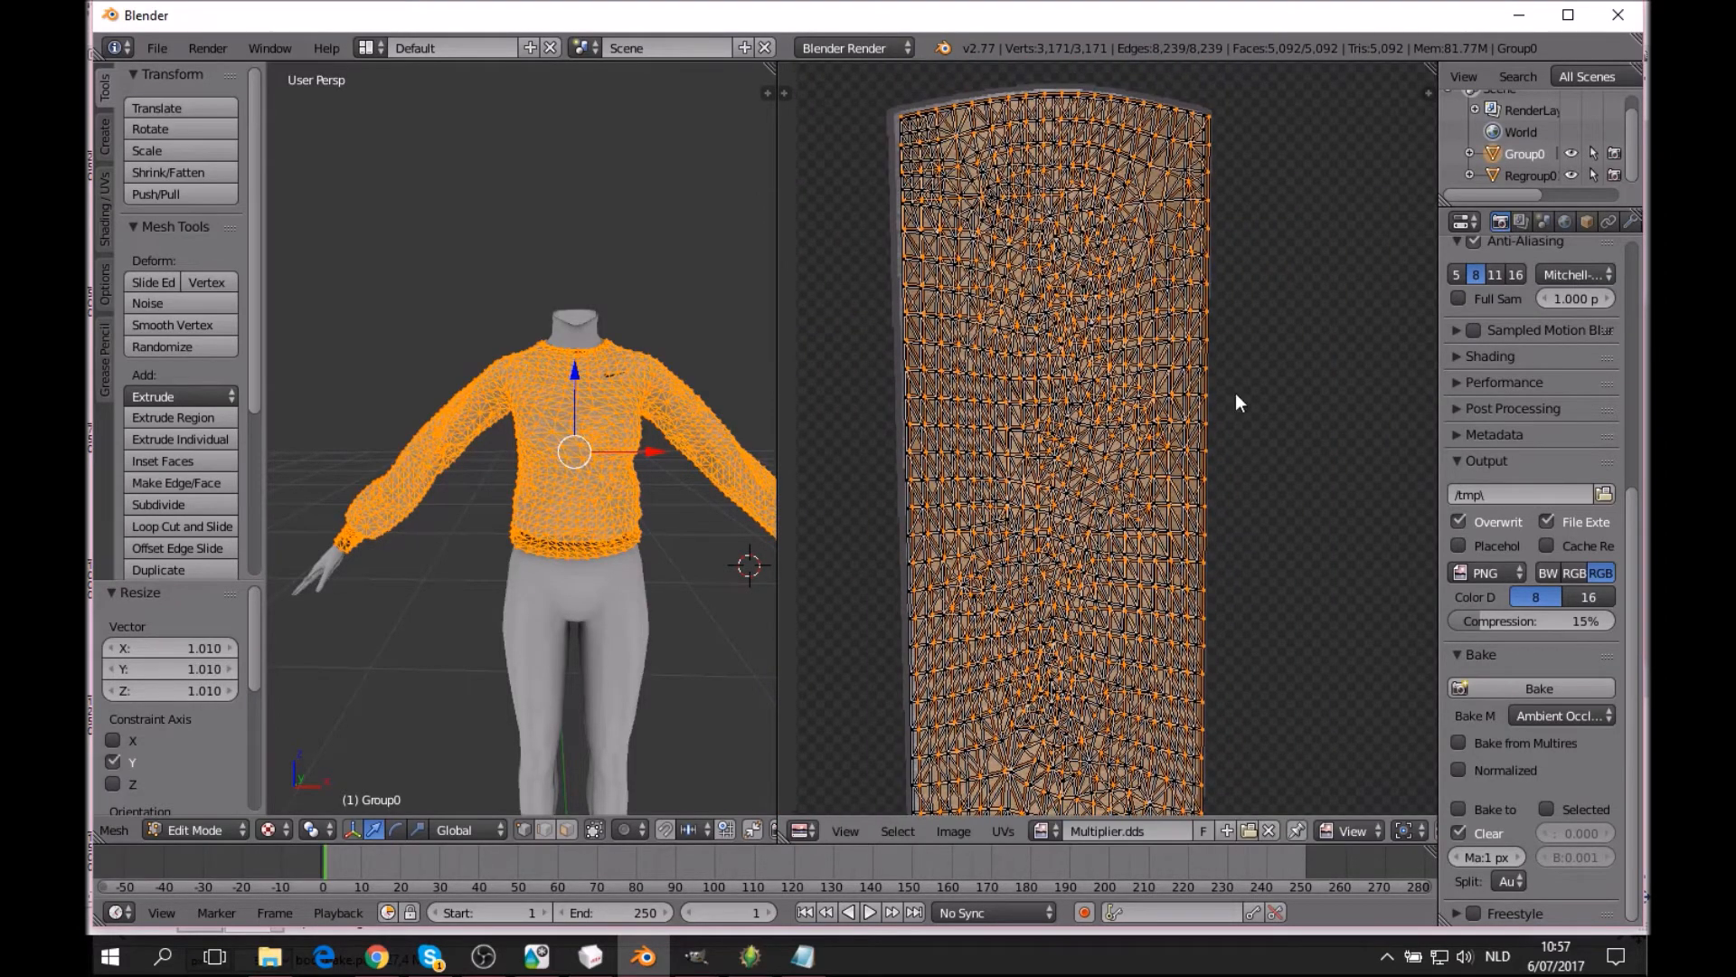
key(g)
key(x)
click(1211, 341)
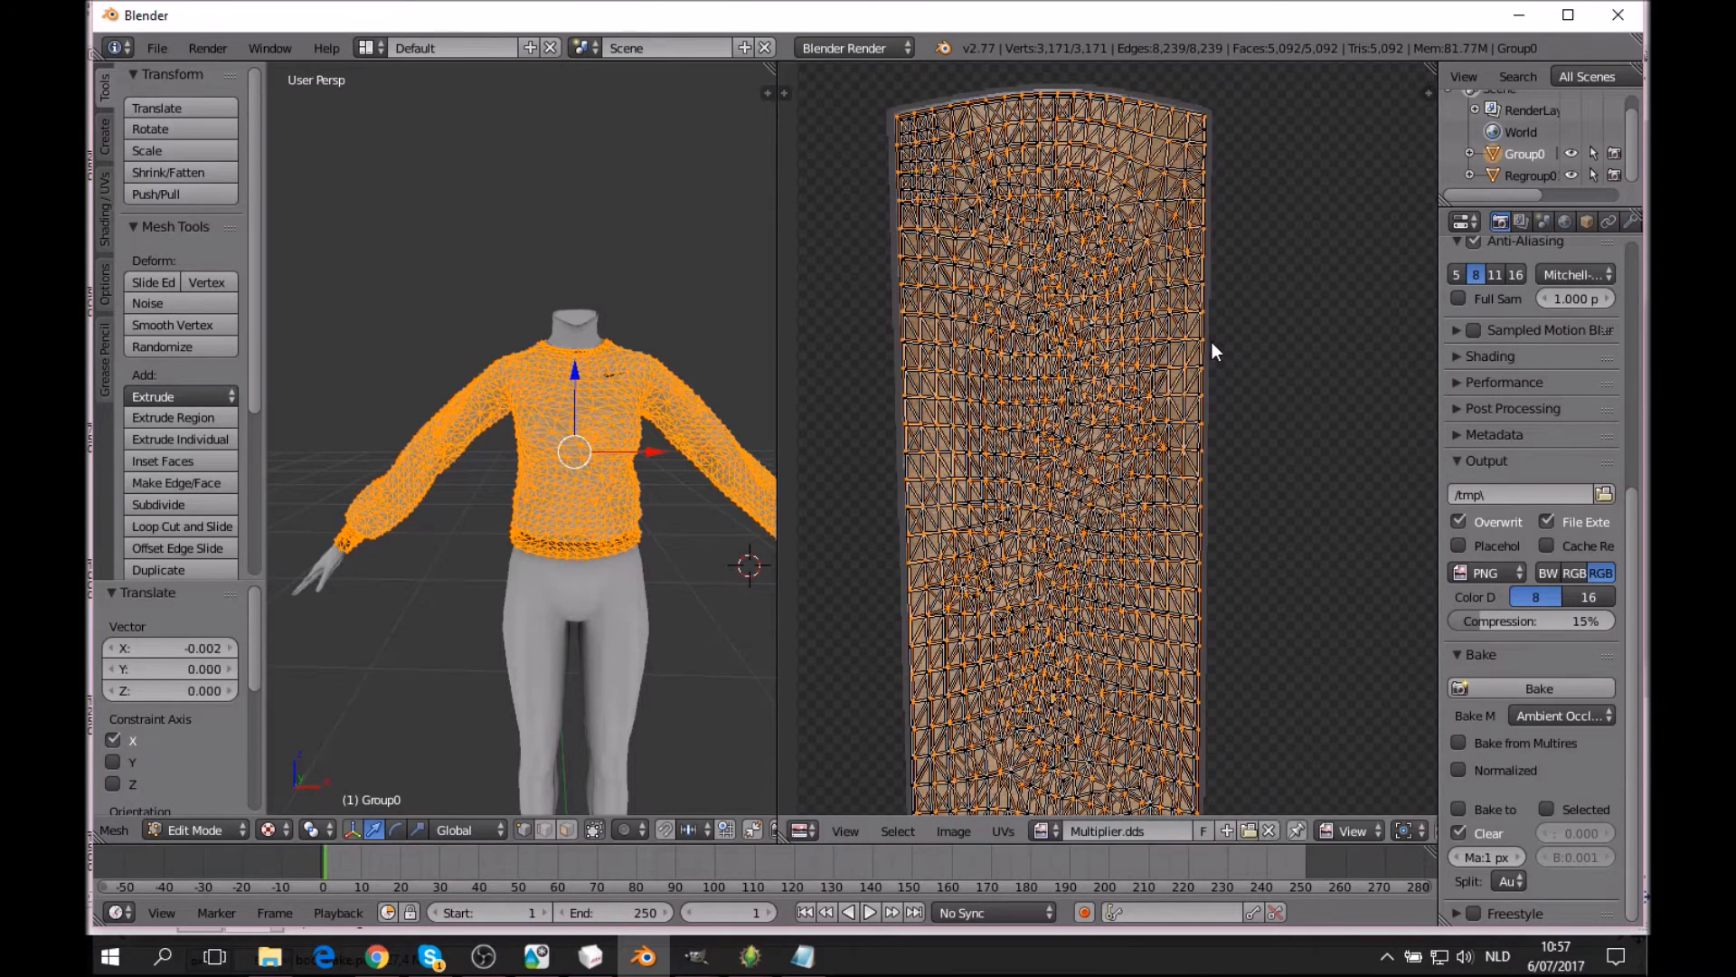
Nudge the second sleeve island 0.0006104 along Y and -0.0009766 along X to centre it on its panel.
scroll(1212, 341, up, 5)
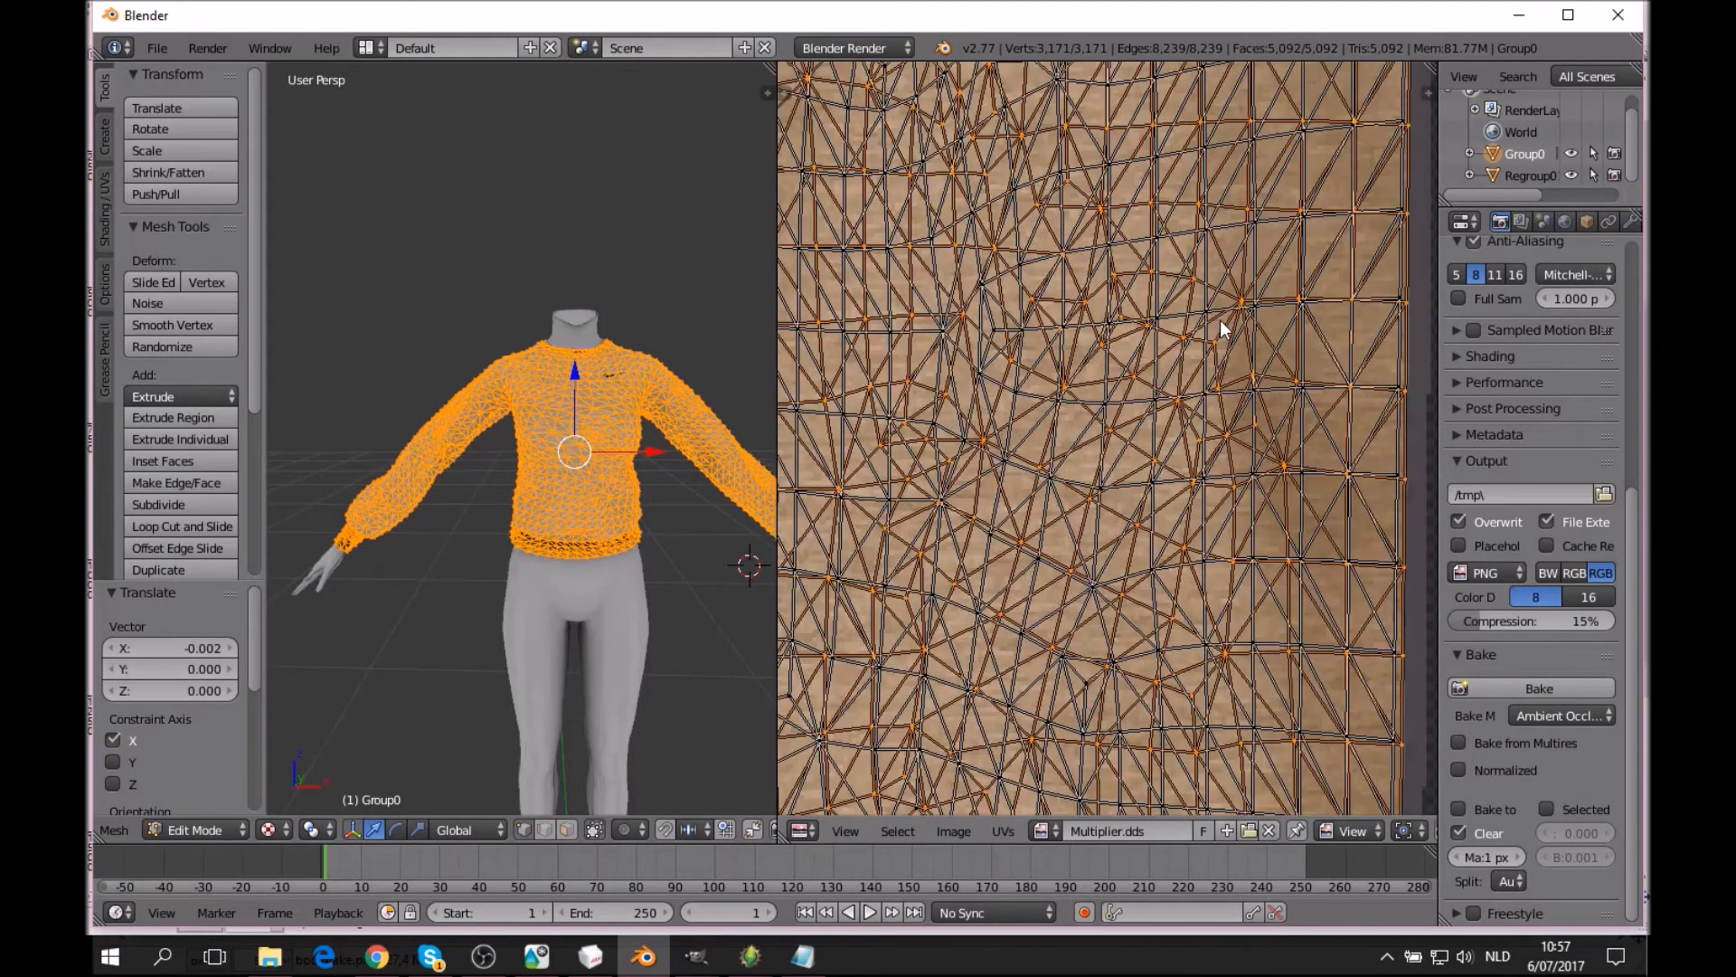
key(g)
key(y)
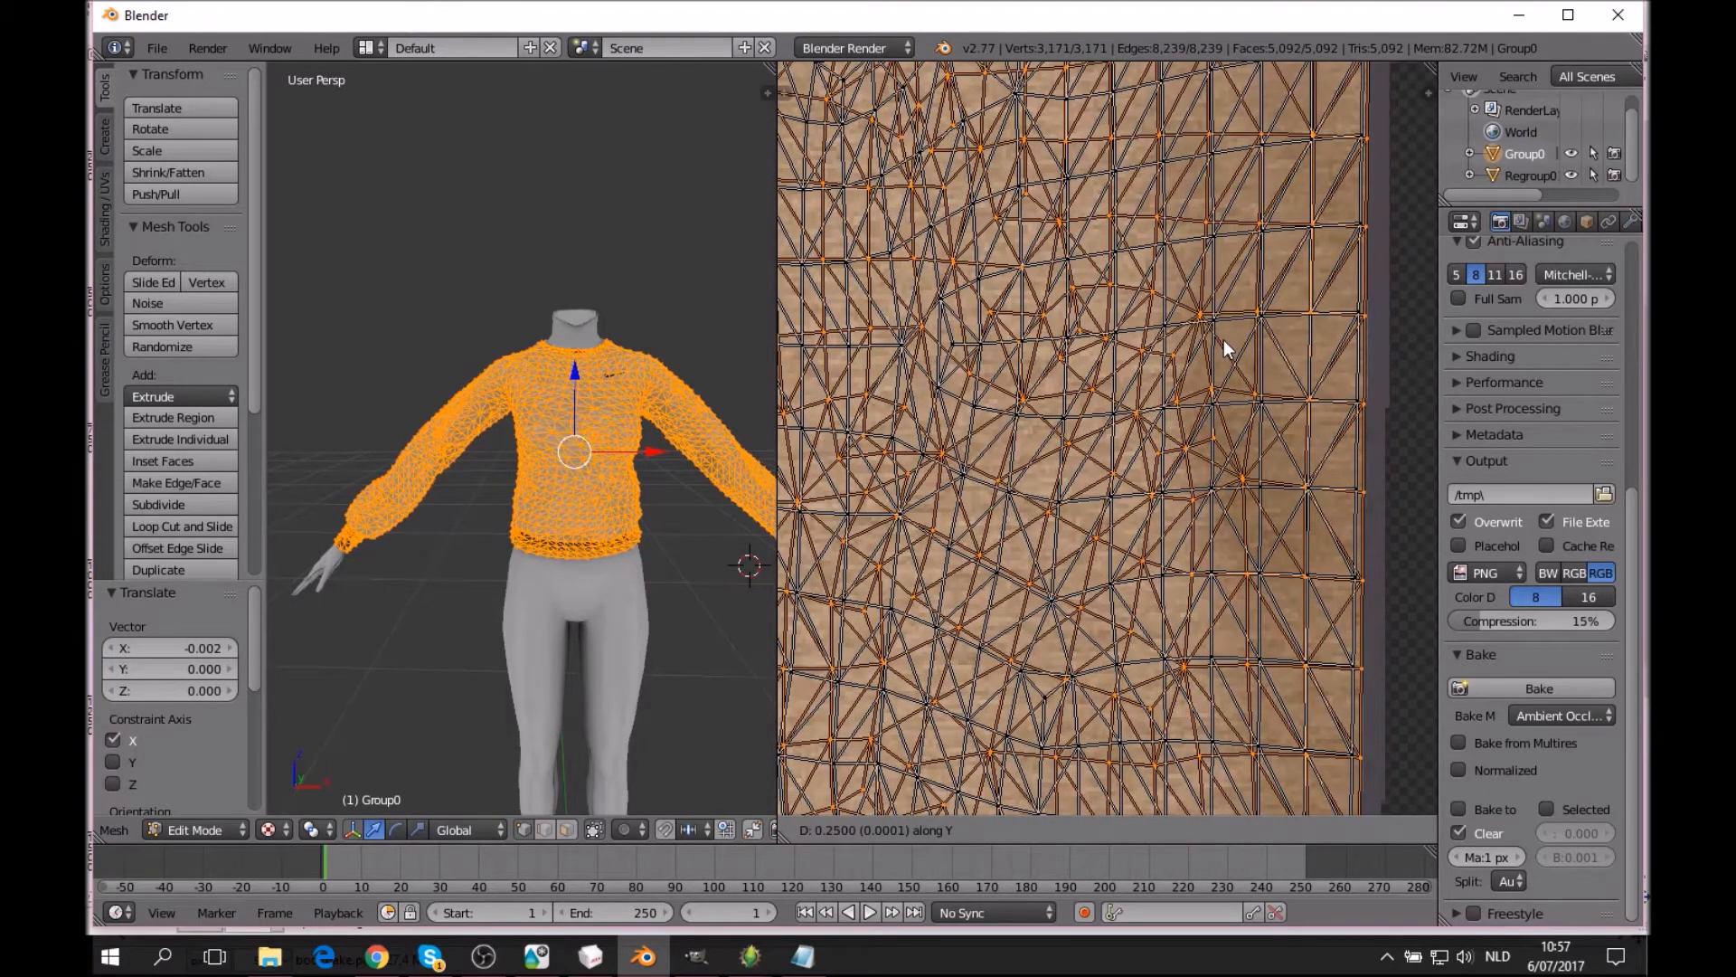
click(1223, 337)
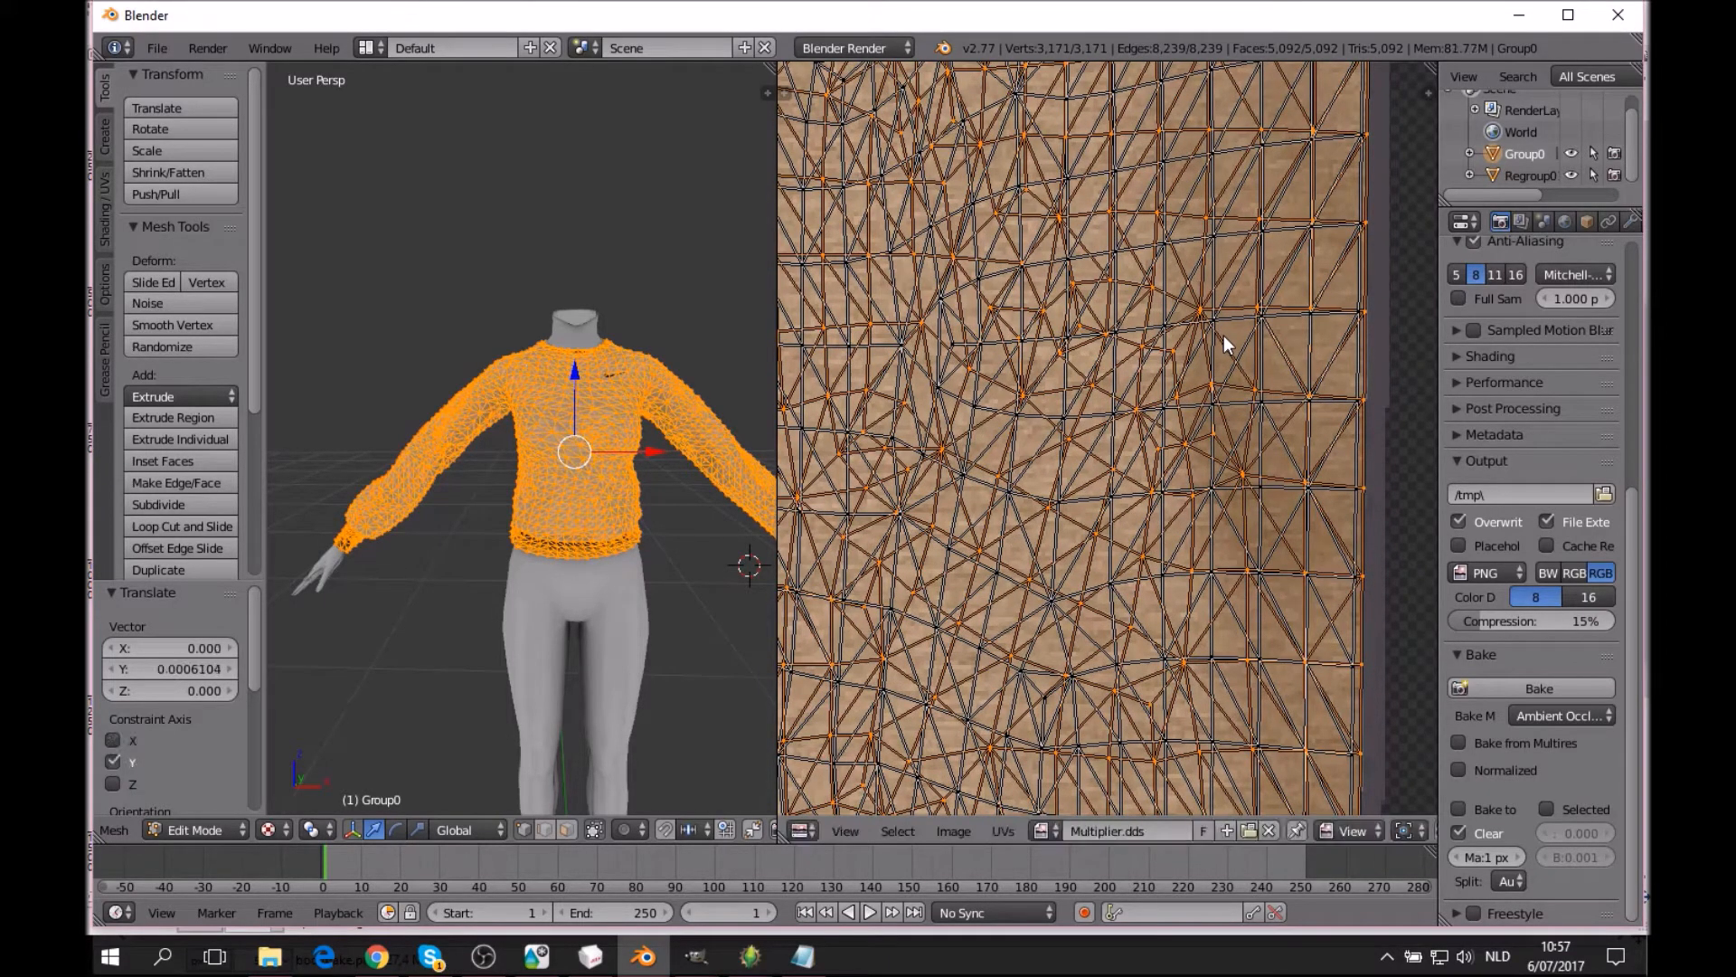
key(g)
key(x)
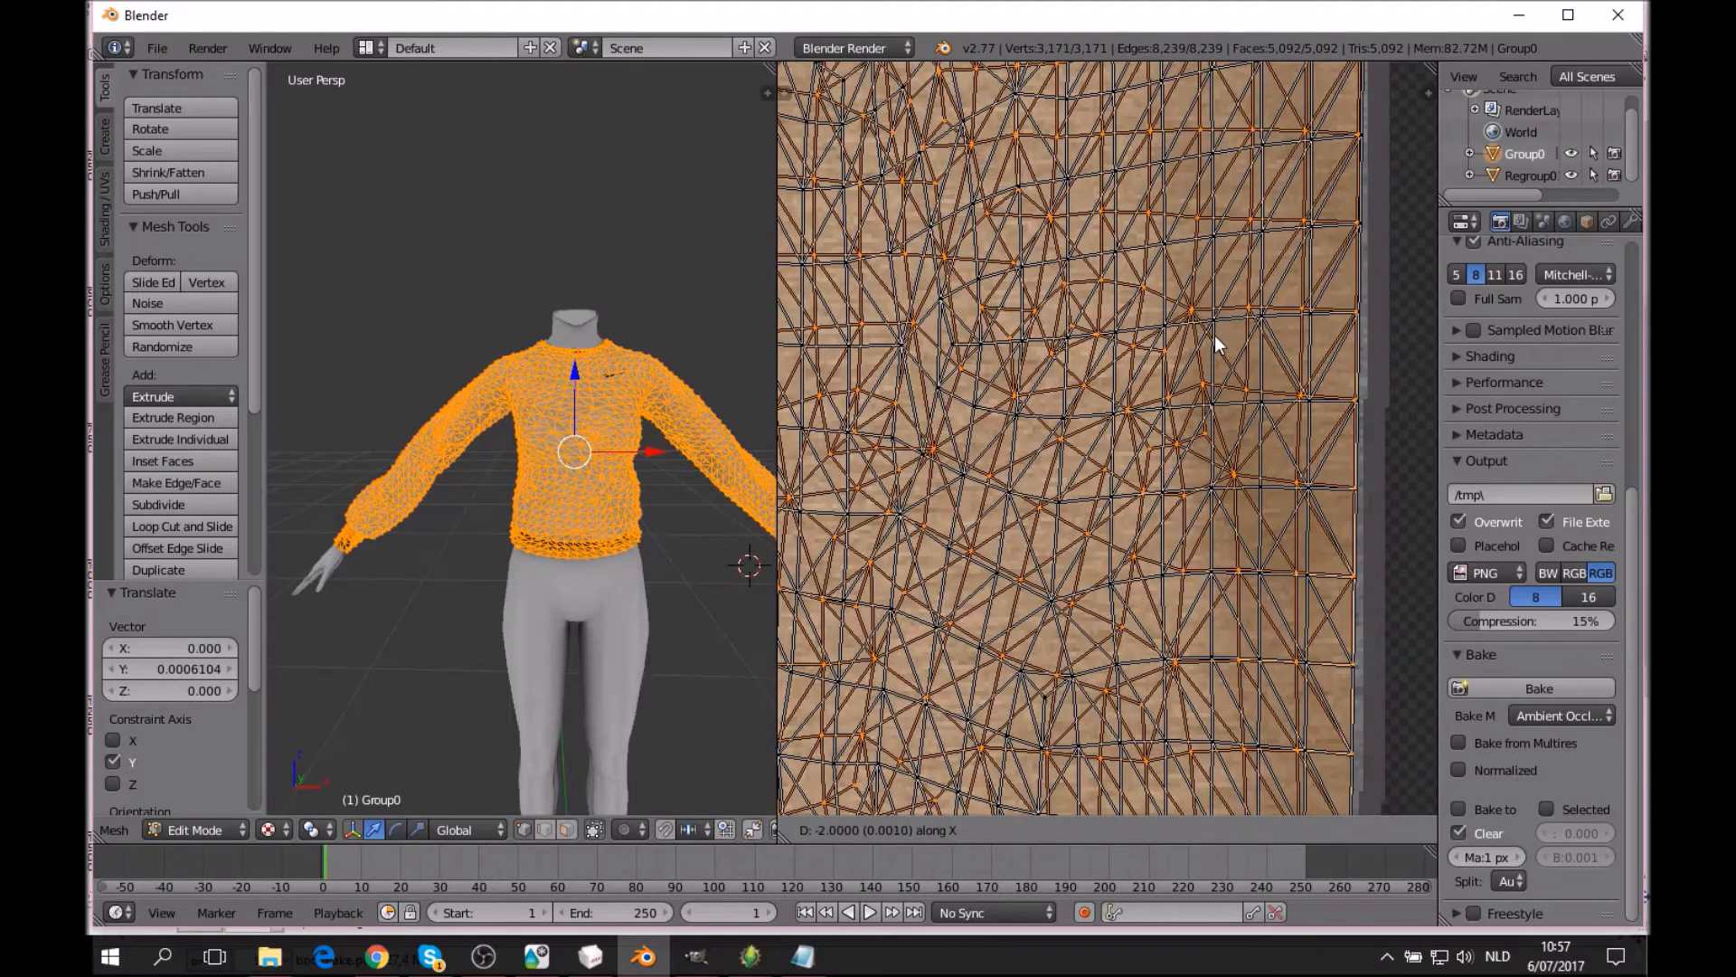
click(1221, 335)
scroll(1218, 353, down, 5)
scroll(1074, 298, up, 5)
scroll(1075, 299, down, 2)
scroll(1067, 301, up, 2)
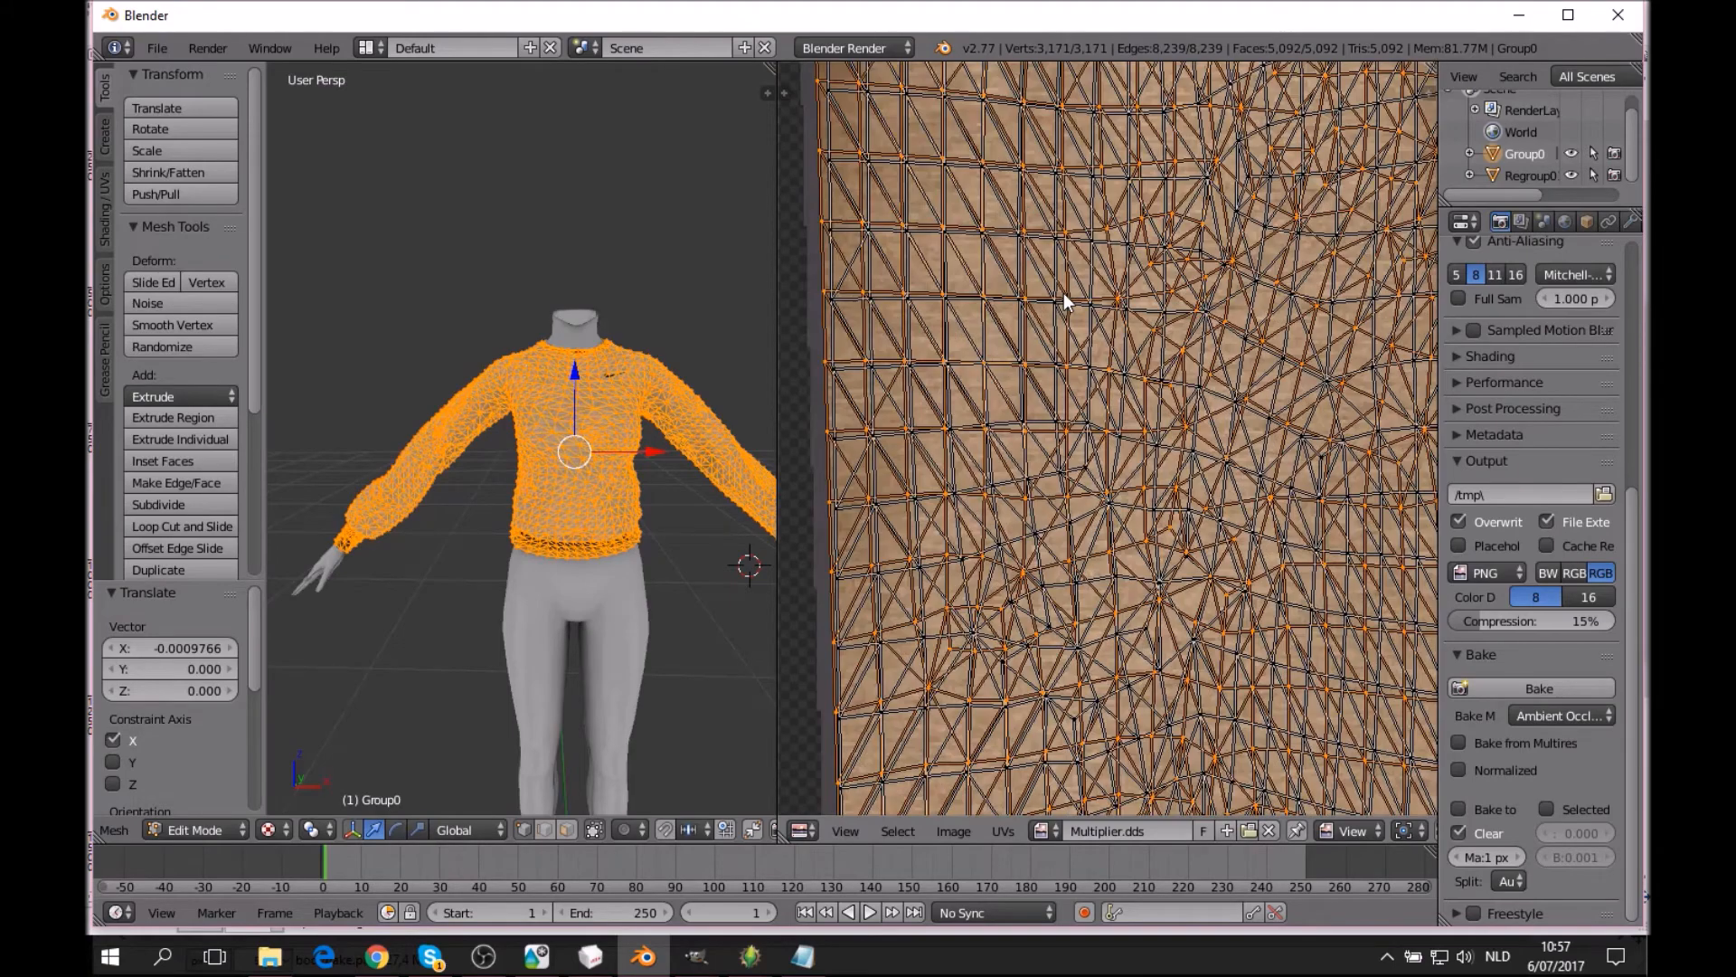
Select only the two short rectangular cuff islands and move them -0.104 in X and 0.395 in Y towards the cuff panels.
scroll(1071, 286, down, 4)
key(a)
scroll(1143, 288, down, 2)
shift+middle_drag(1143, 287, 971, 387)
shift+middle_drag(1220, 435, 1088, 474)
scroll(1040, 325, up, 5)
shift+middle_drag(1028, 297, 1061, 366)
scroll(1063, 352, up, 2)
key(b)
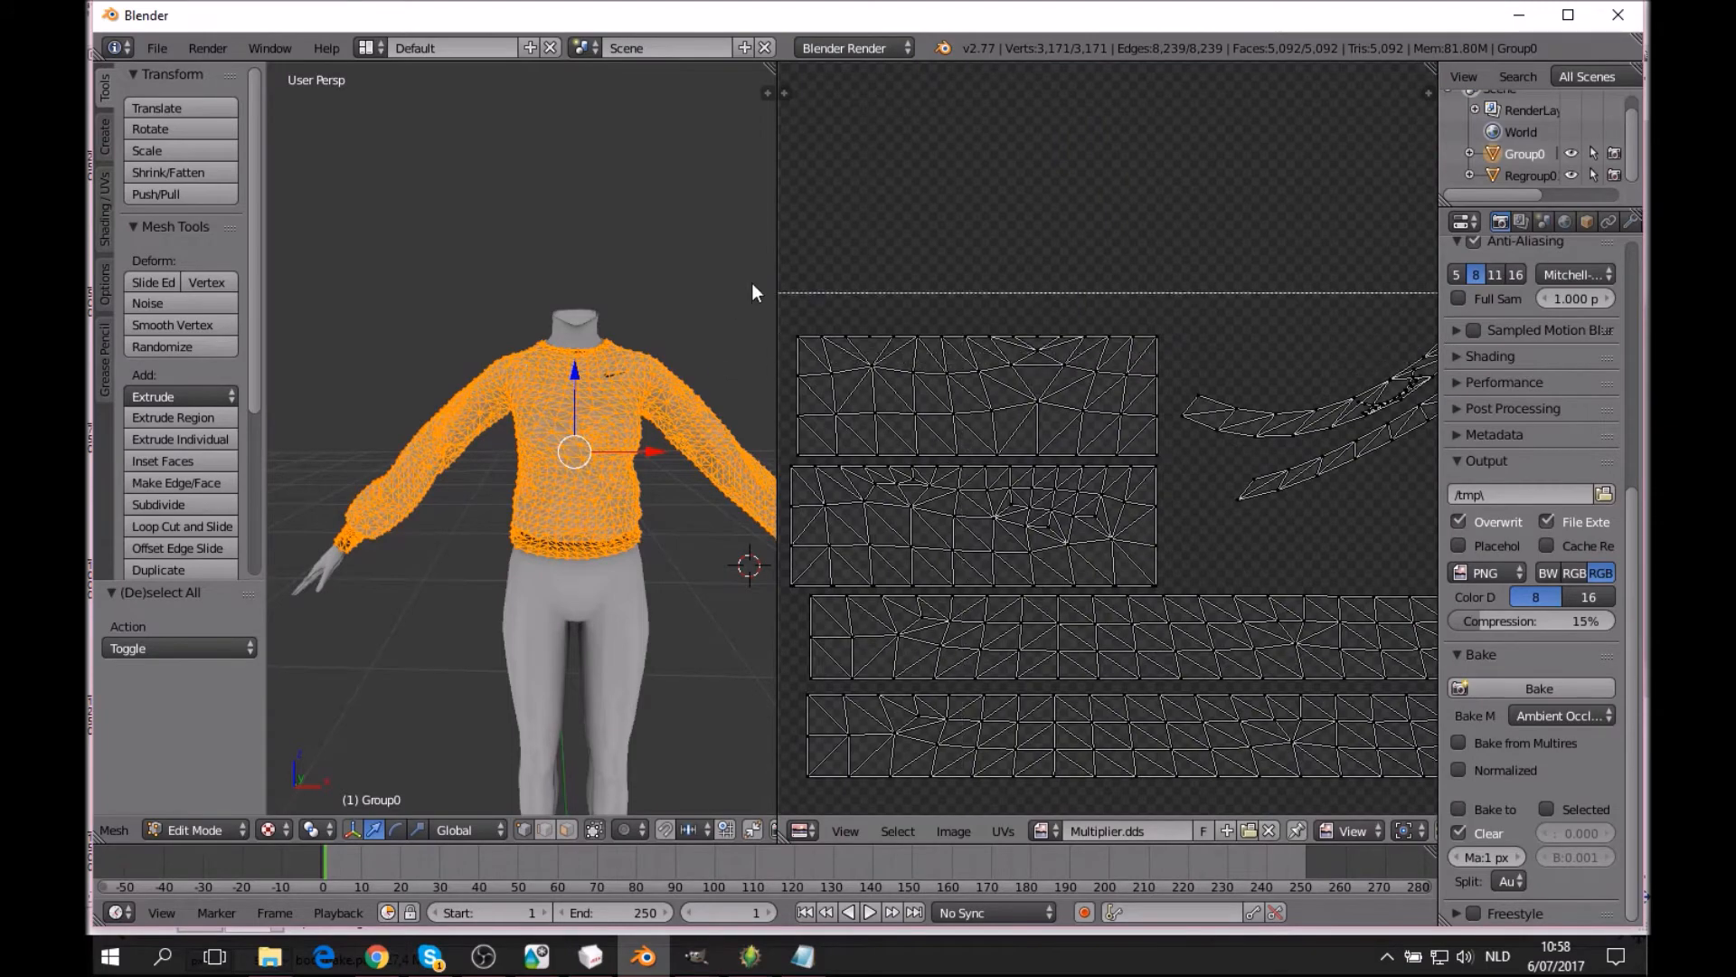
shift+middle_drag(902, 269, 1034, 253)
drag(841, 271, 1277, 566)
scroll(1268, 474, down, 6)
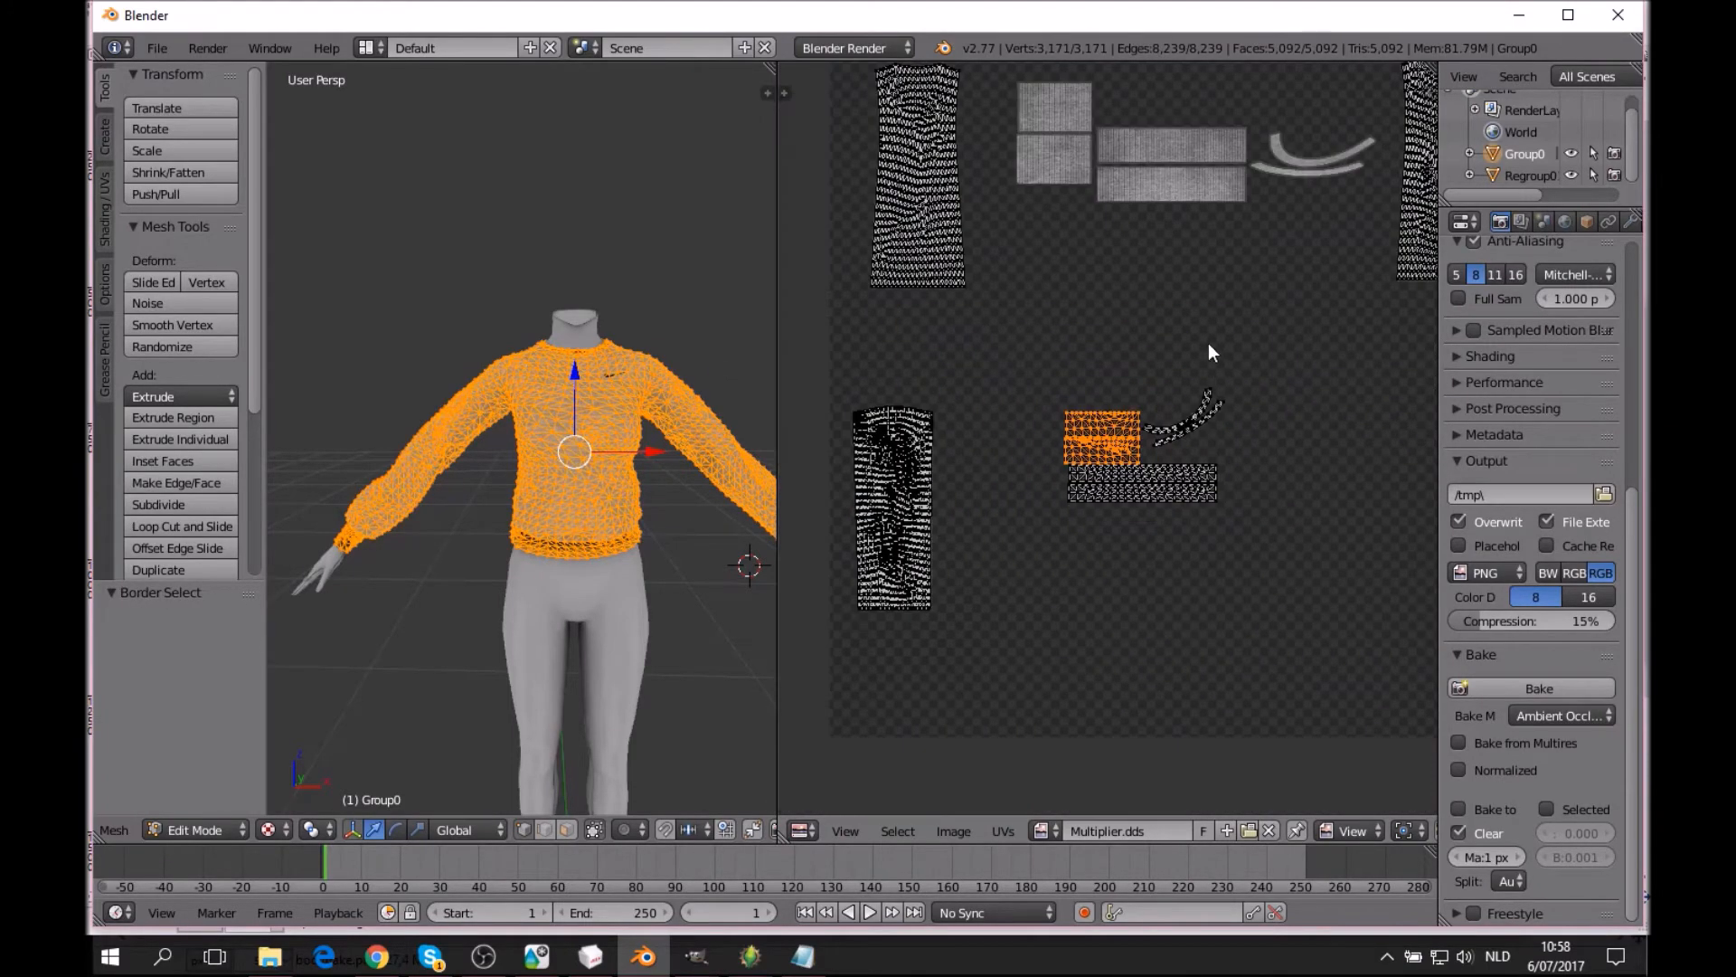
key(g)
click(1136, 188)
Shift the cuff islands 0.038 in X and 0.039 in Y onto their panels and scale them by 1.967 along Y.
scroll(1218, 485, up, 5)
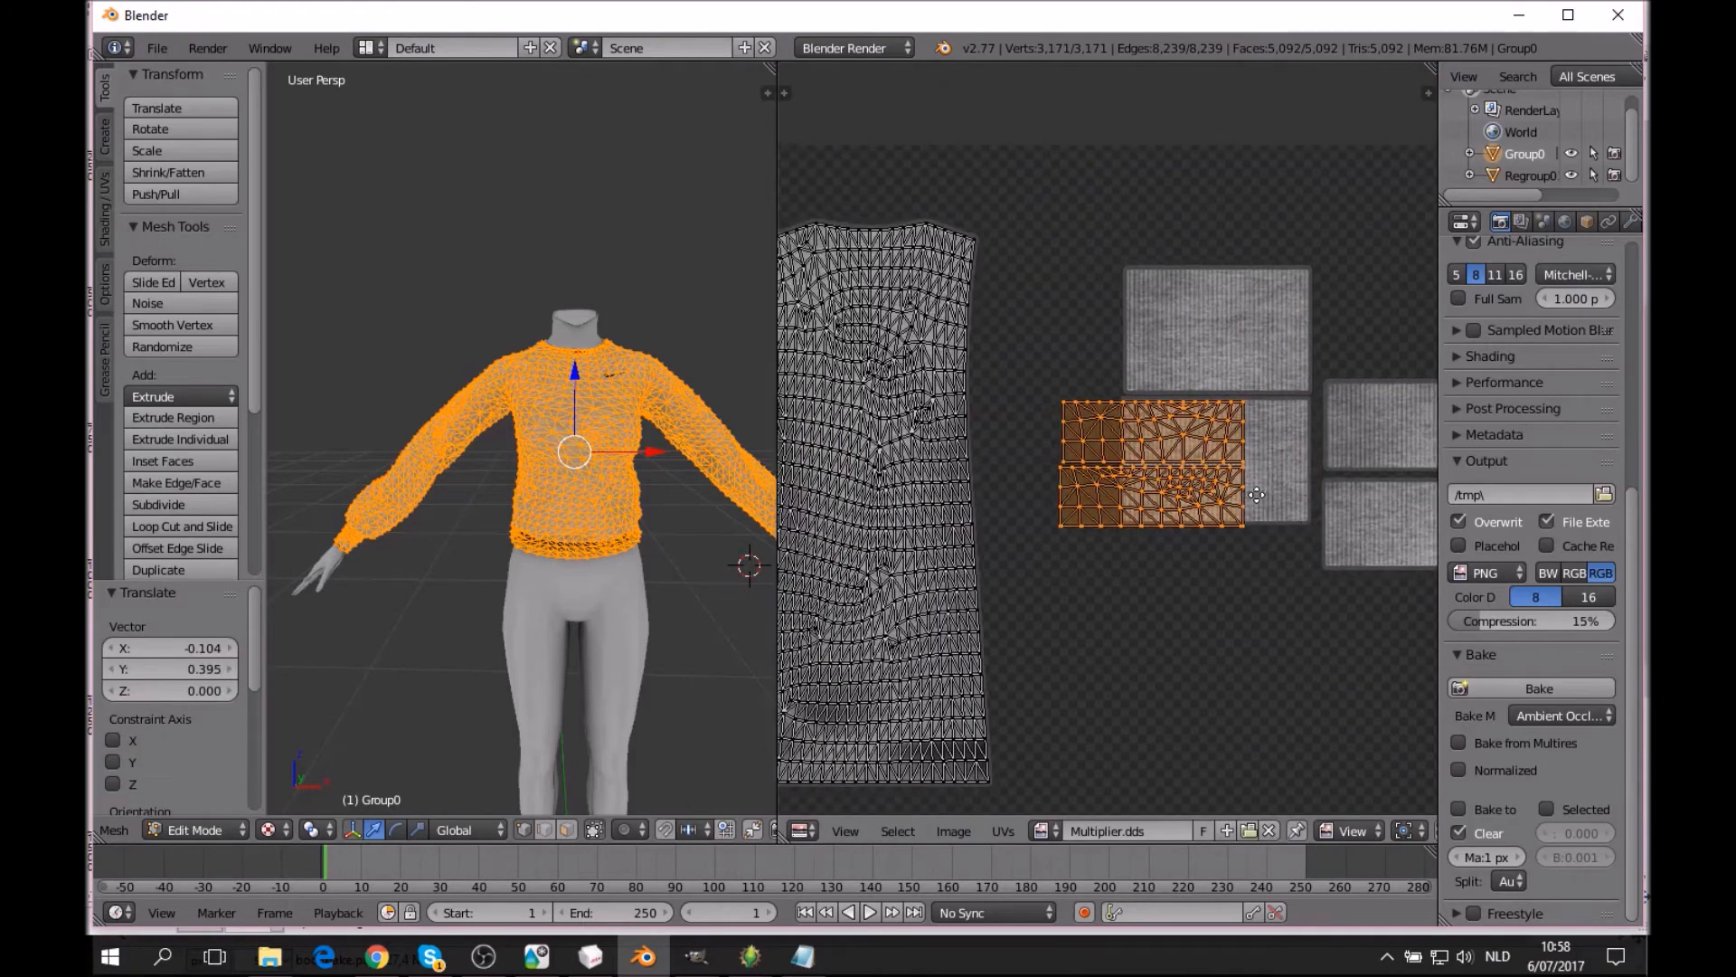
key(g)
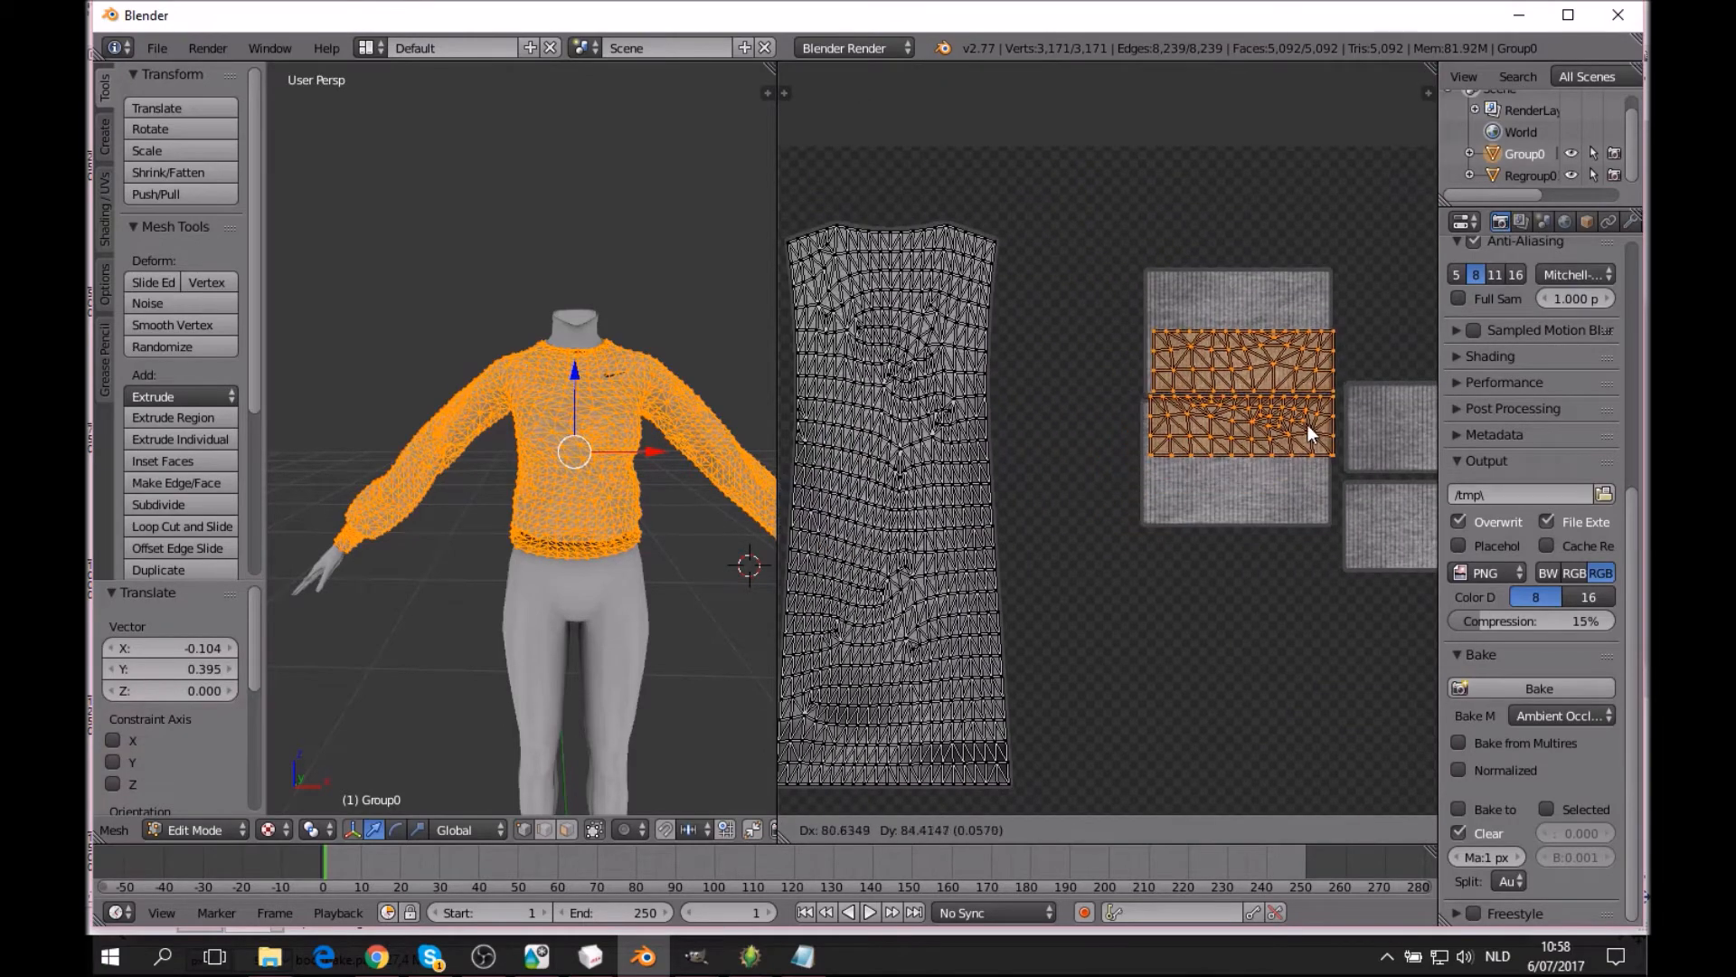
click(1305, 426)
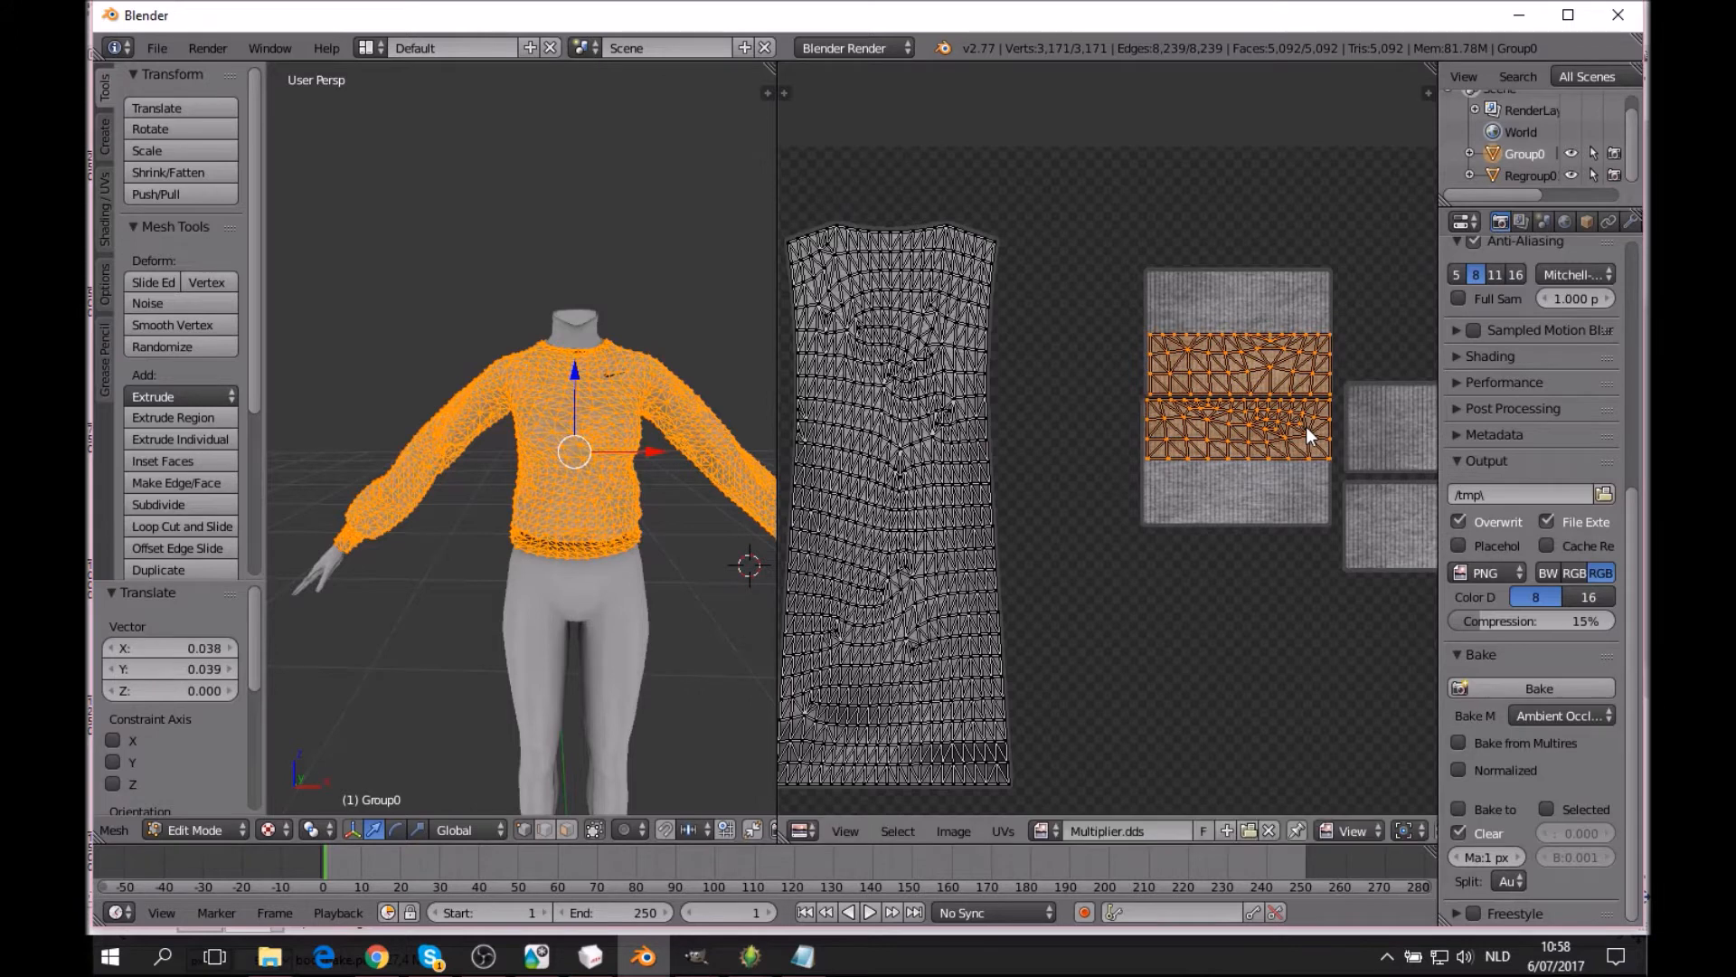
key(s)
key(y)
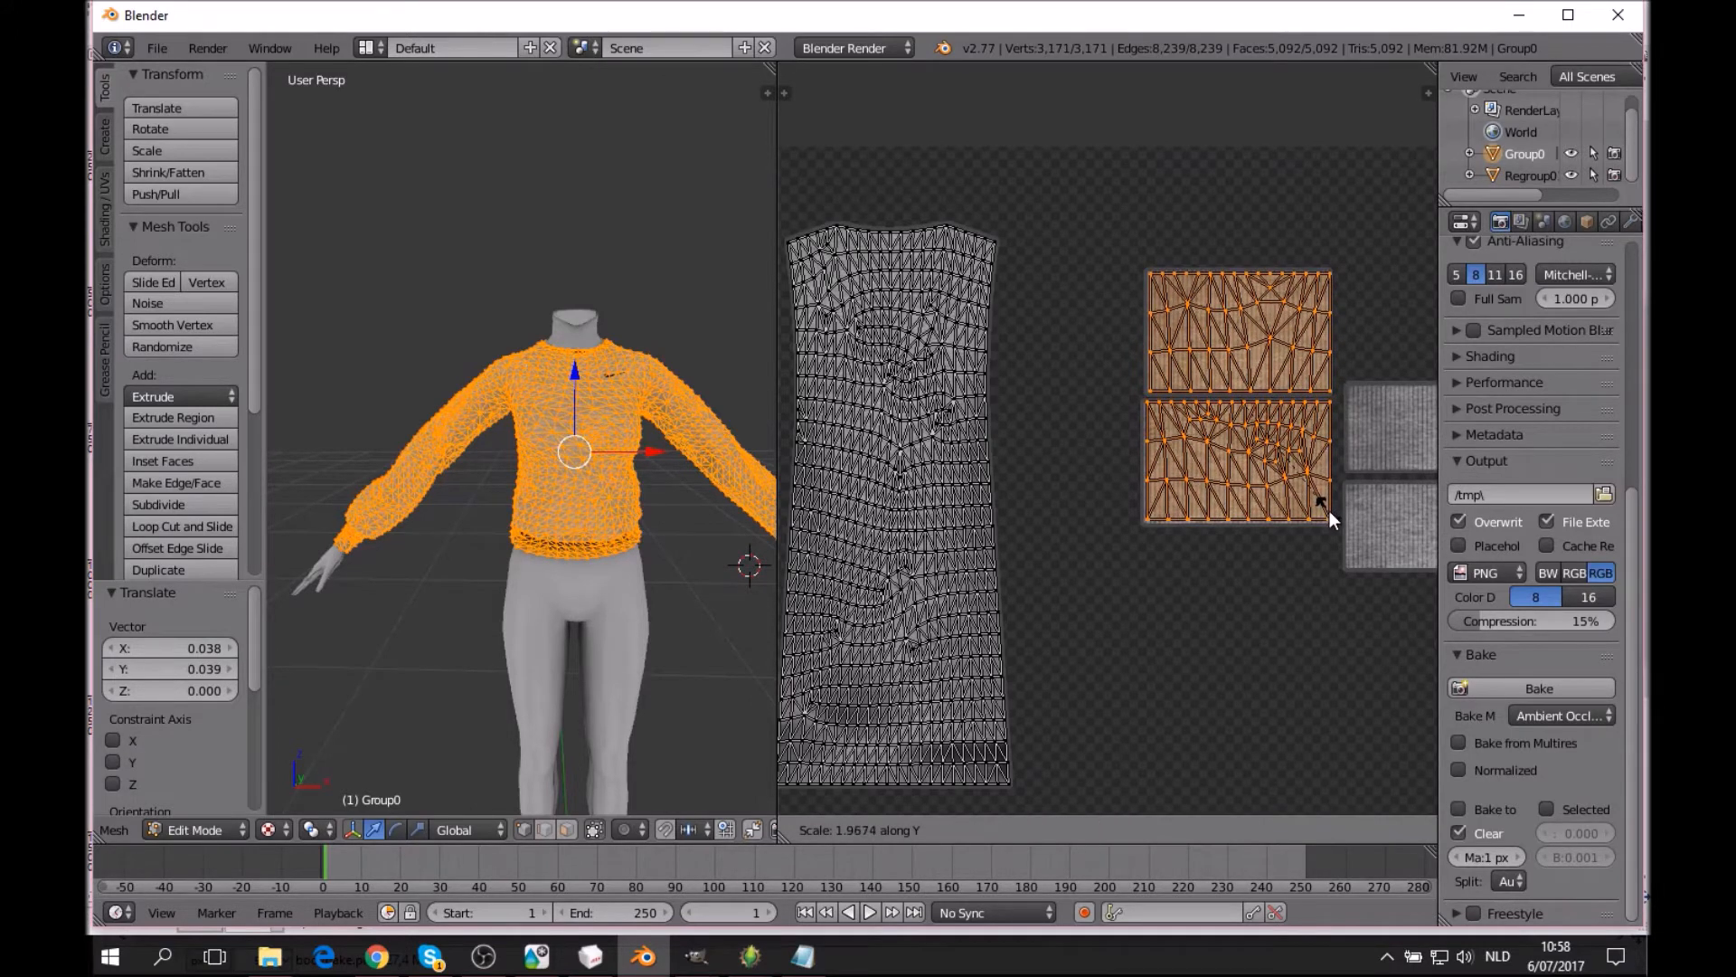
click(1330, 512)
Fine-align the cuff islands on their panels, shifting them -0.001 in both X and Y and 0.0004883 along Y.
scroll(1289, 439, up, 2)
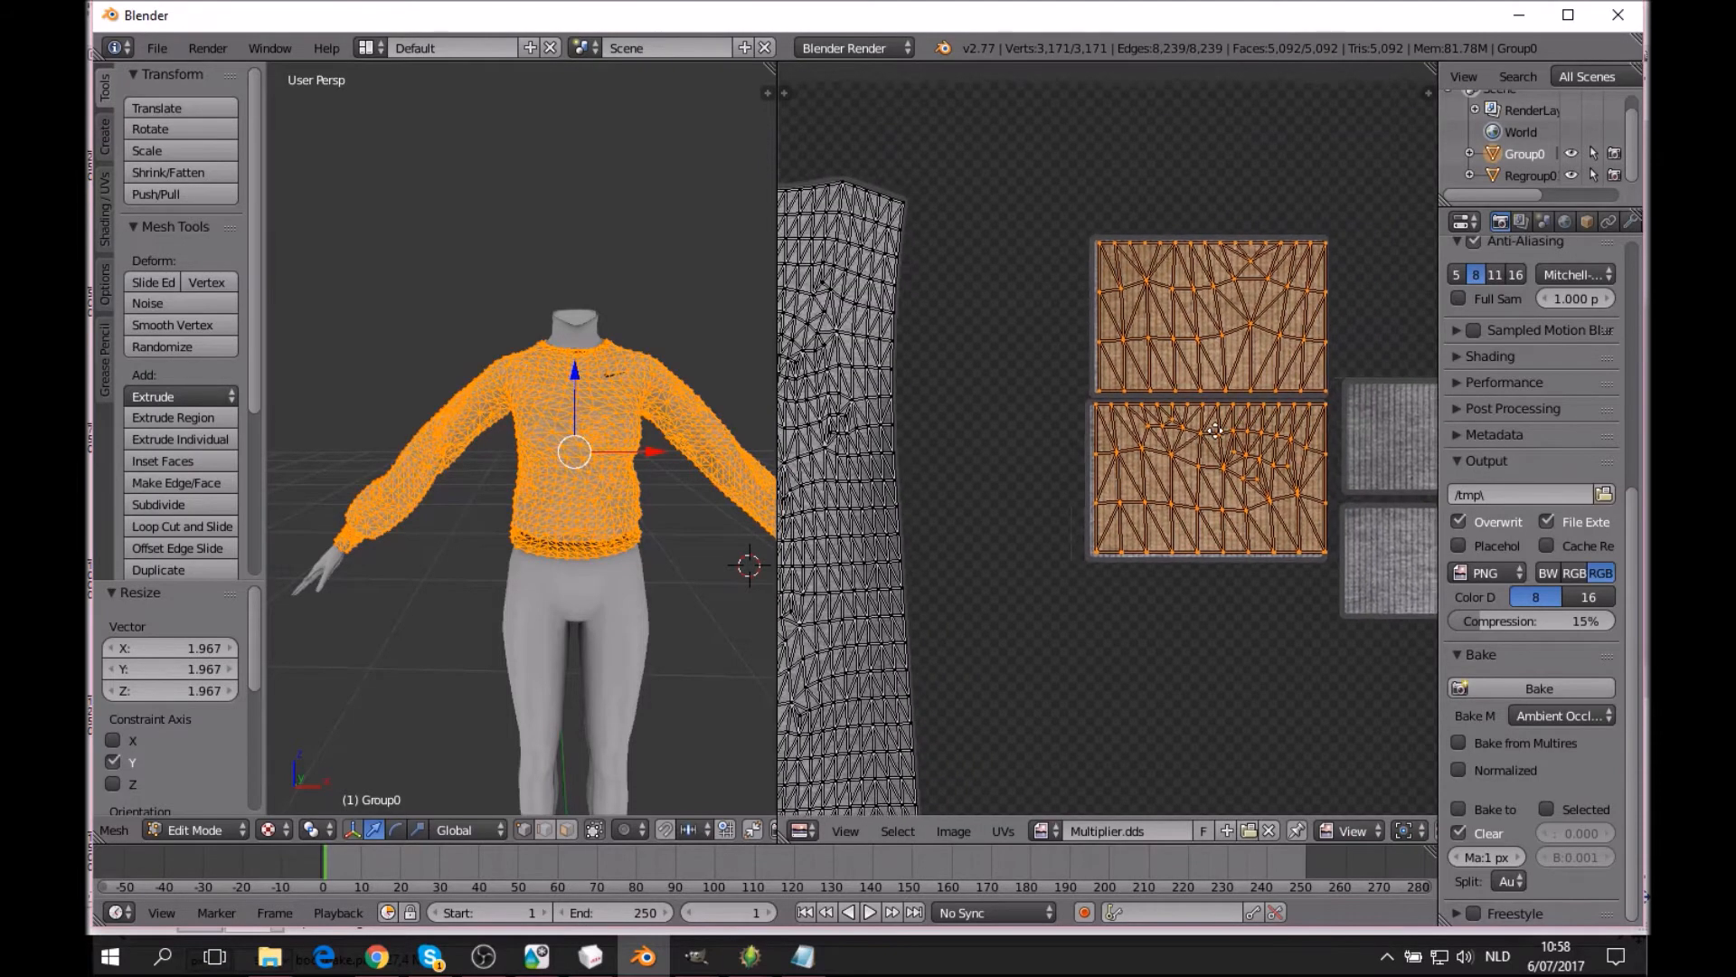
key(g)
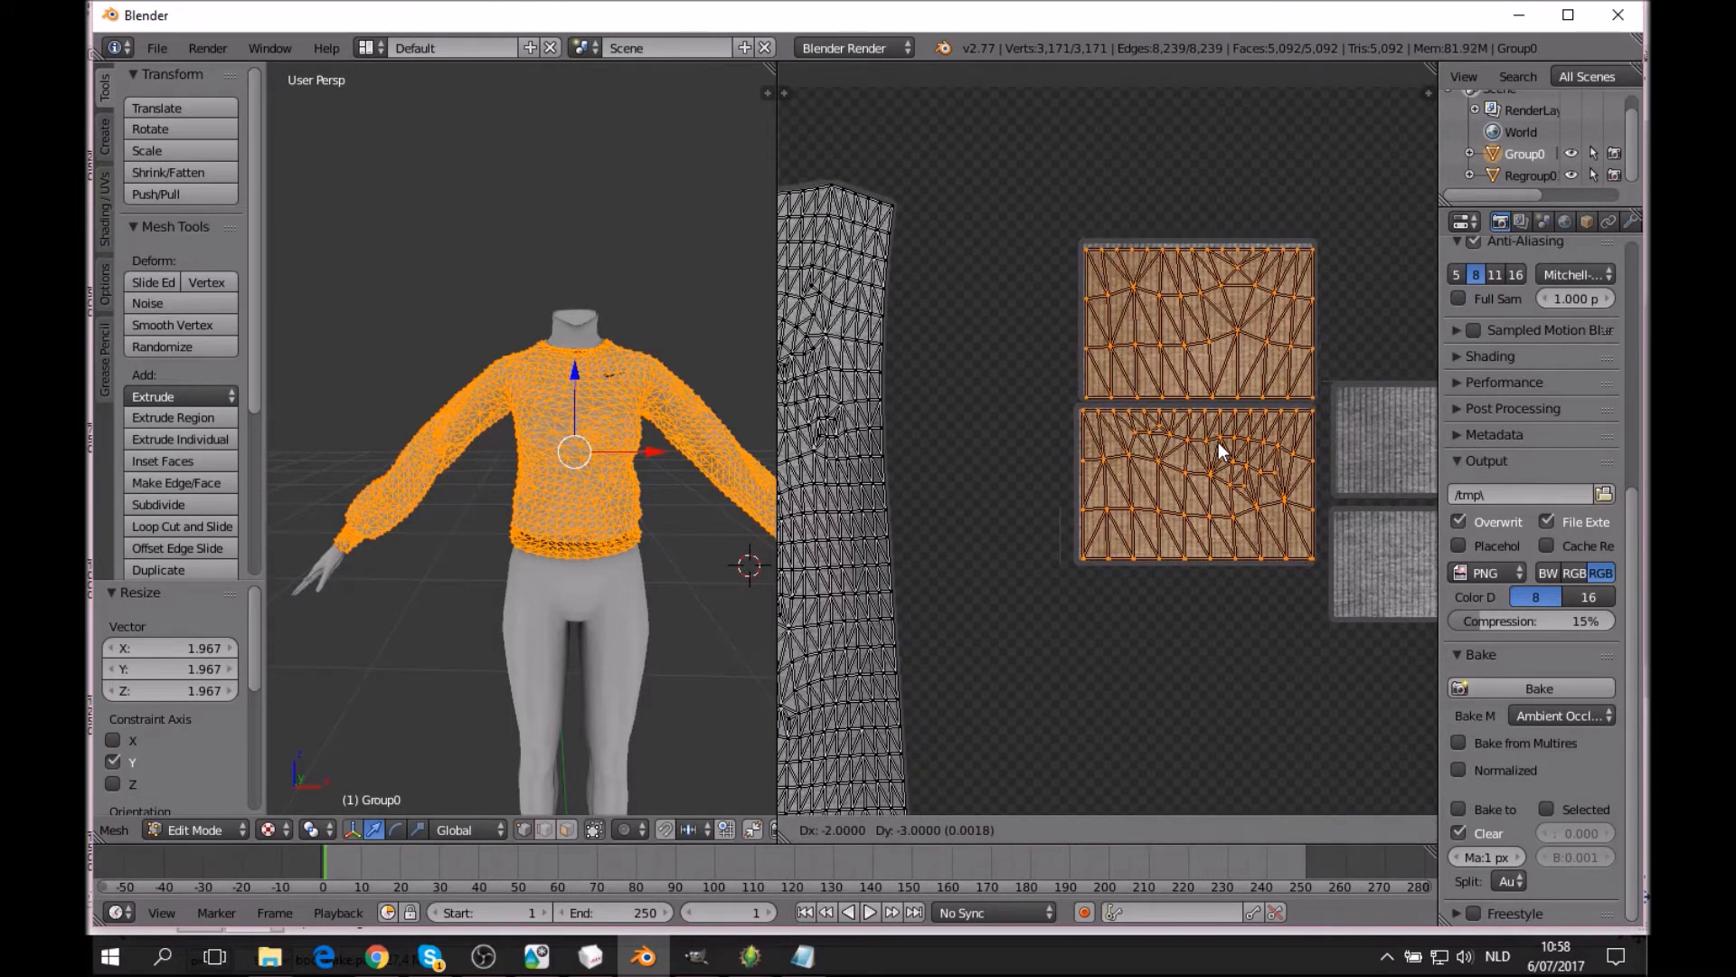
click(1217, 442)
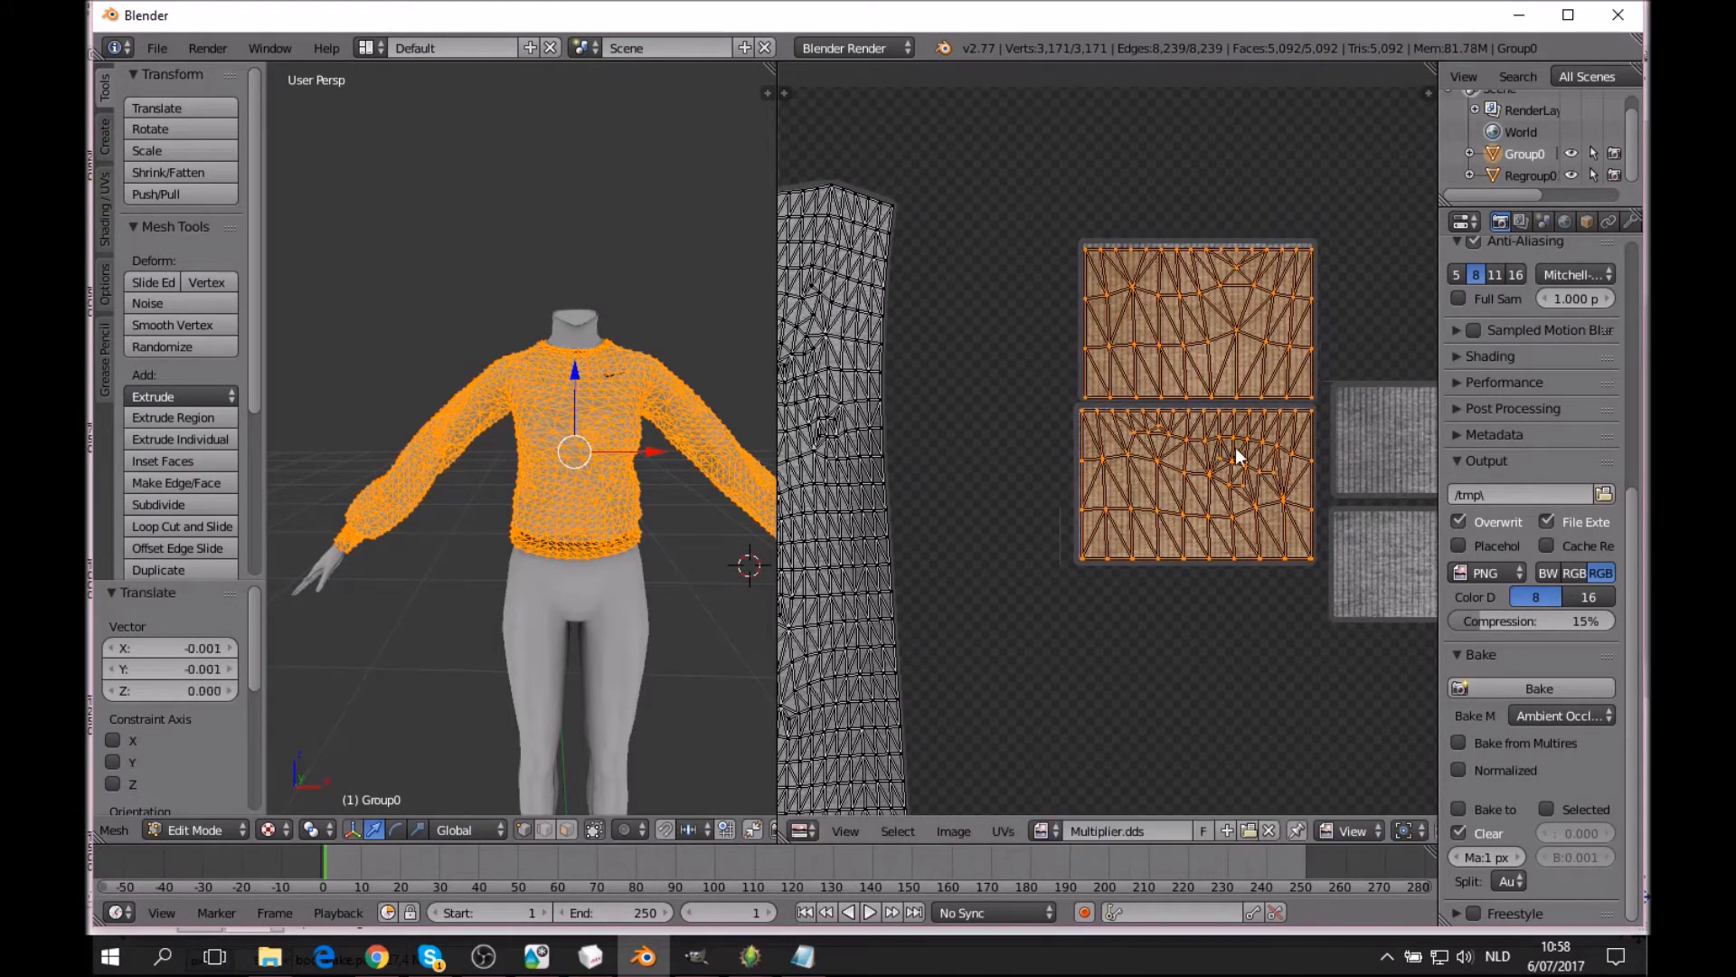
scroll(1217, 442, up, 2)
middle_drag(1272, 381, 1169, 517)
key(g)
key(y)
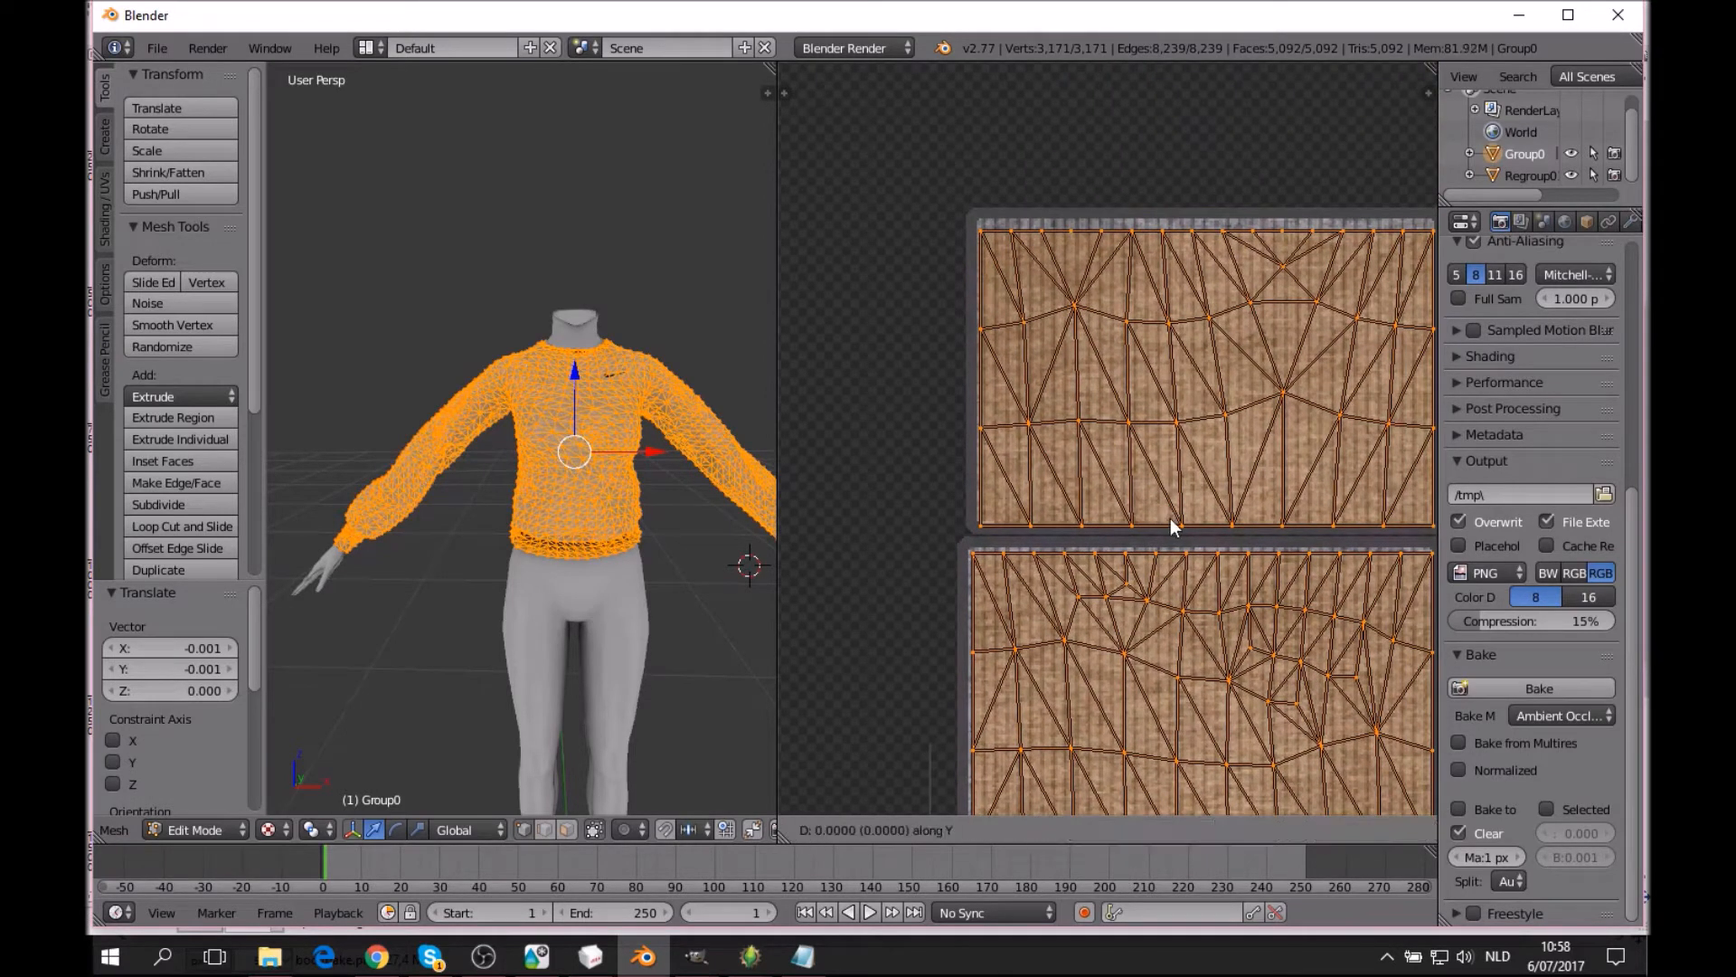
click(1175, 539)
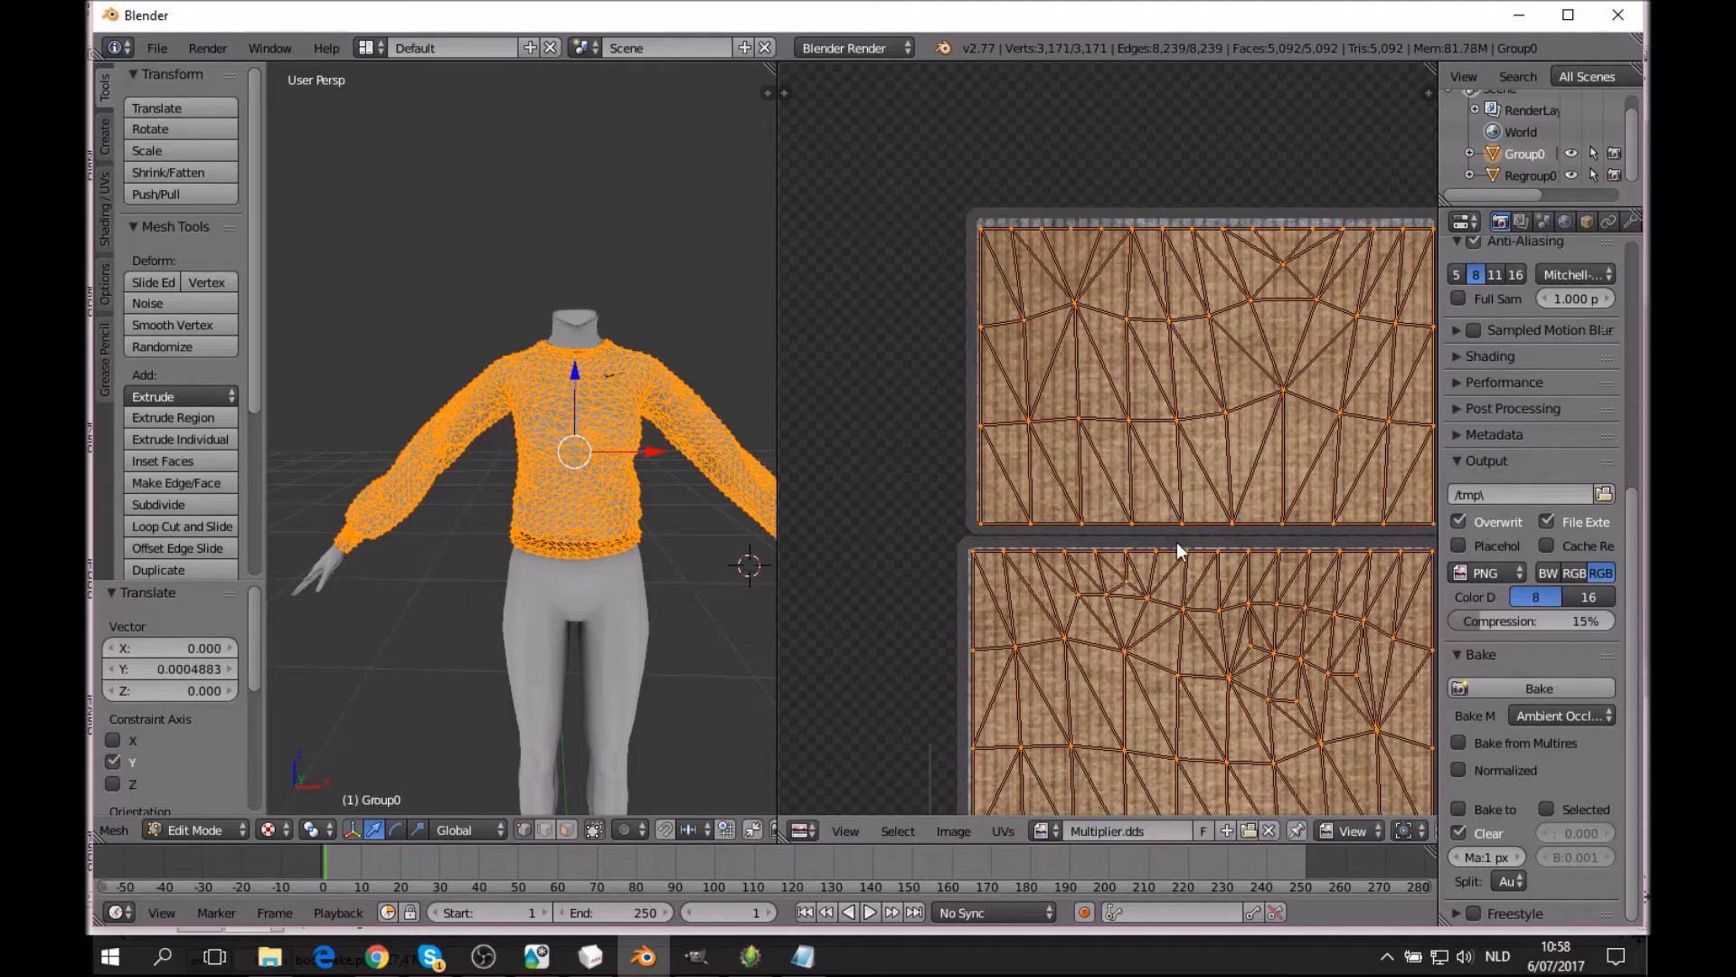
middle_drag(1175, 539, 1099, 403)
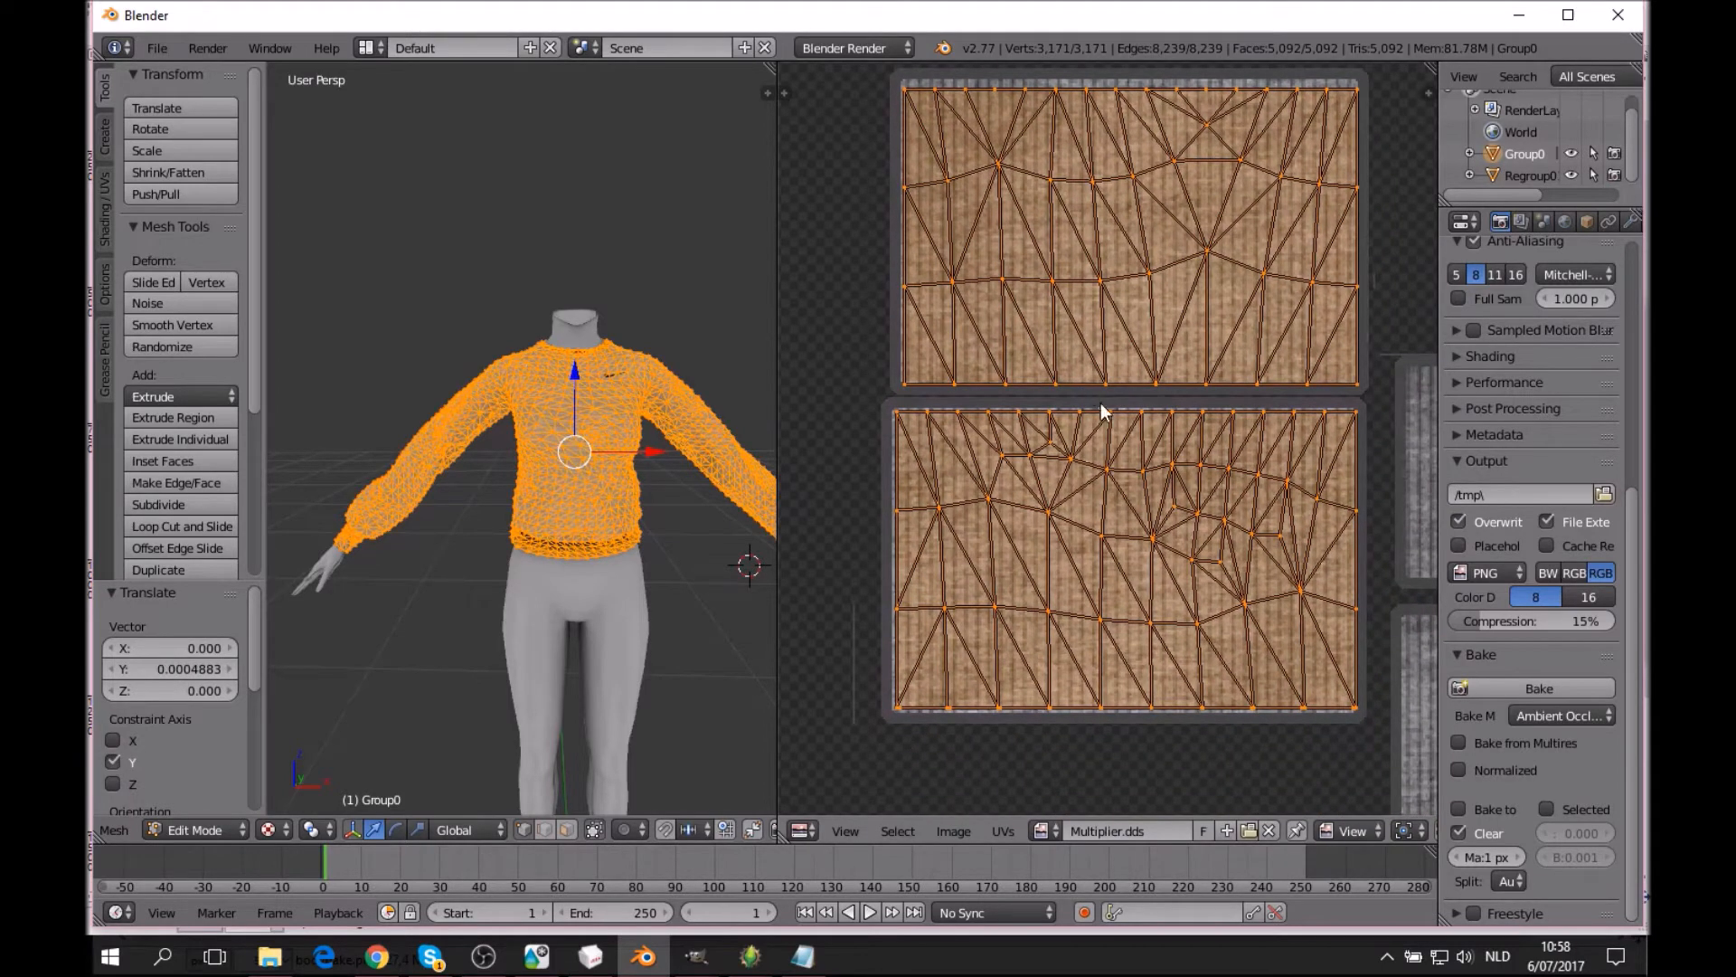
key(g)
key(x)
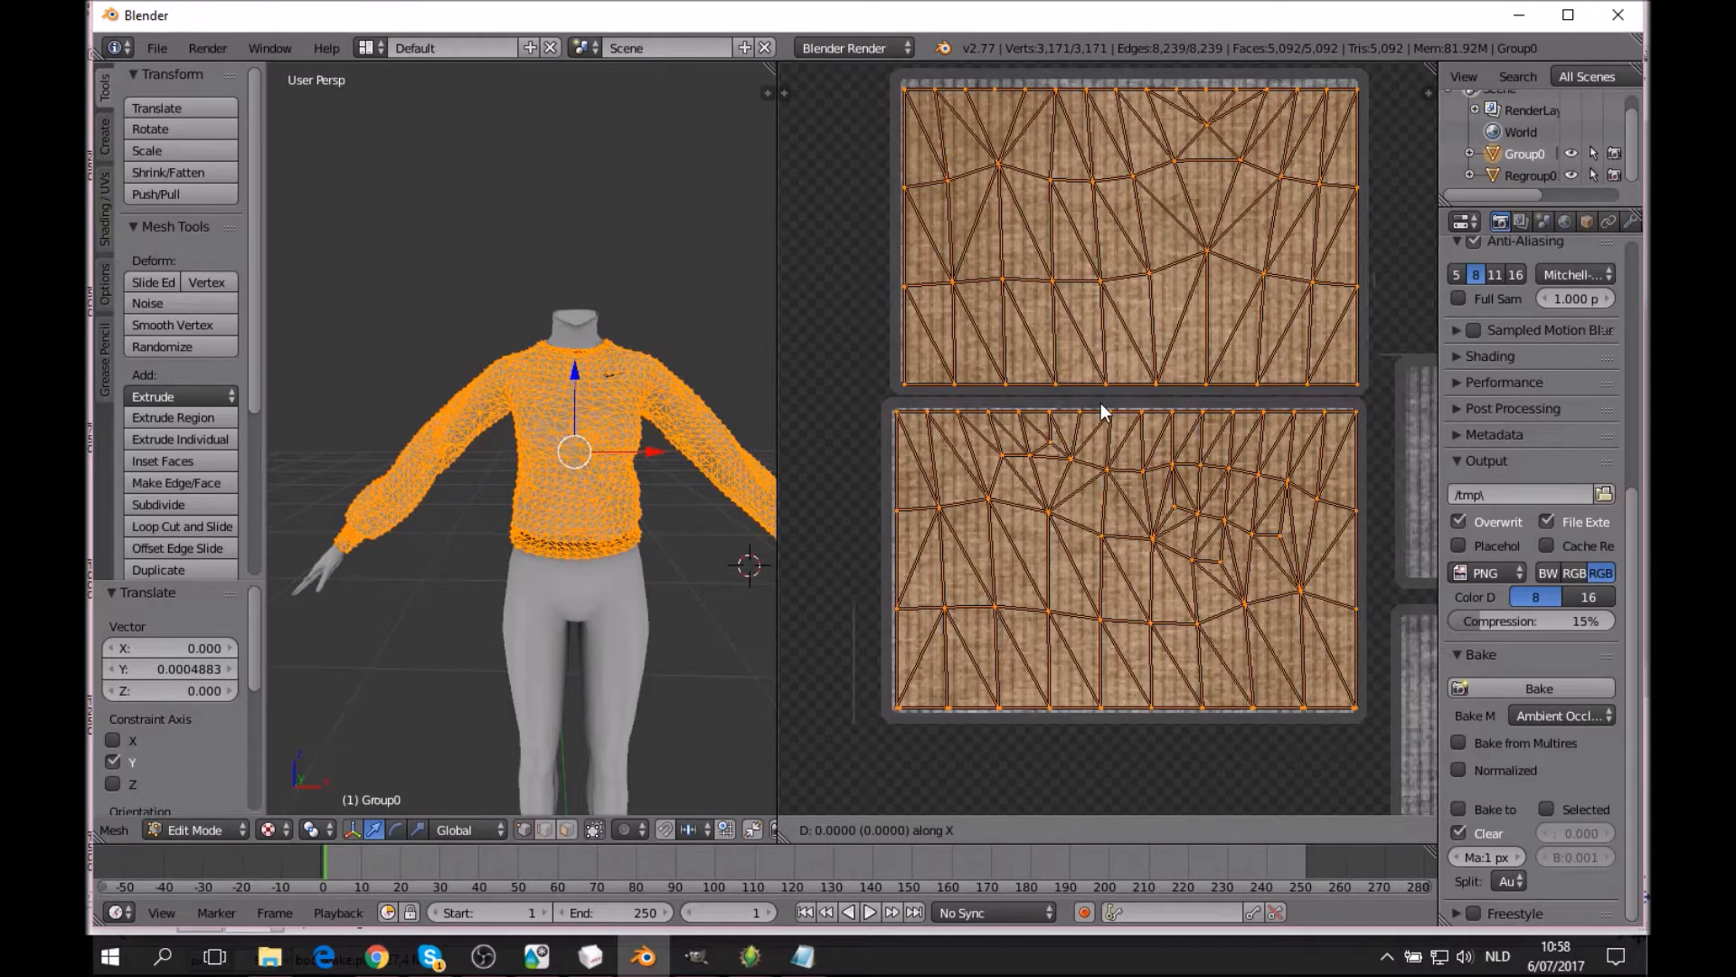
click(1098, 403)
Select only the two long waistband strip islands and move them 0.084 in X and 0.444 in Y towards the long ribbed panels.
key(a)
scroll(1105, 411, down, 6)
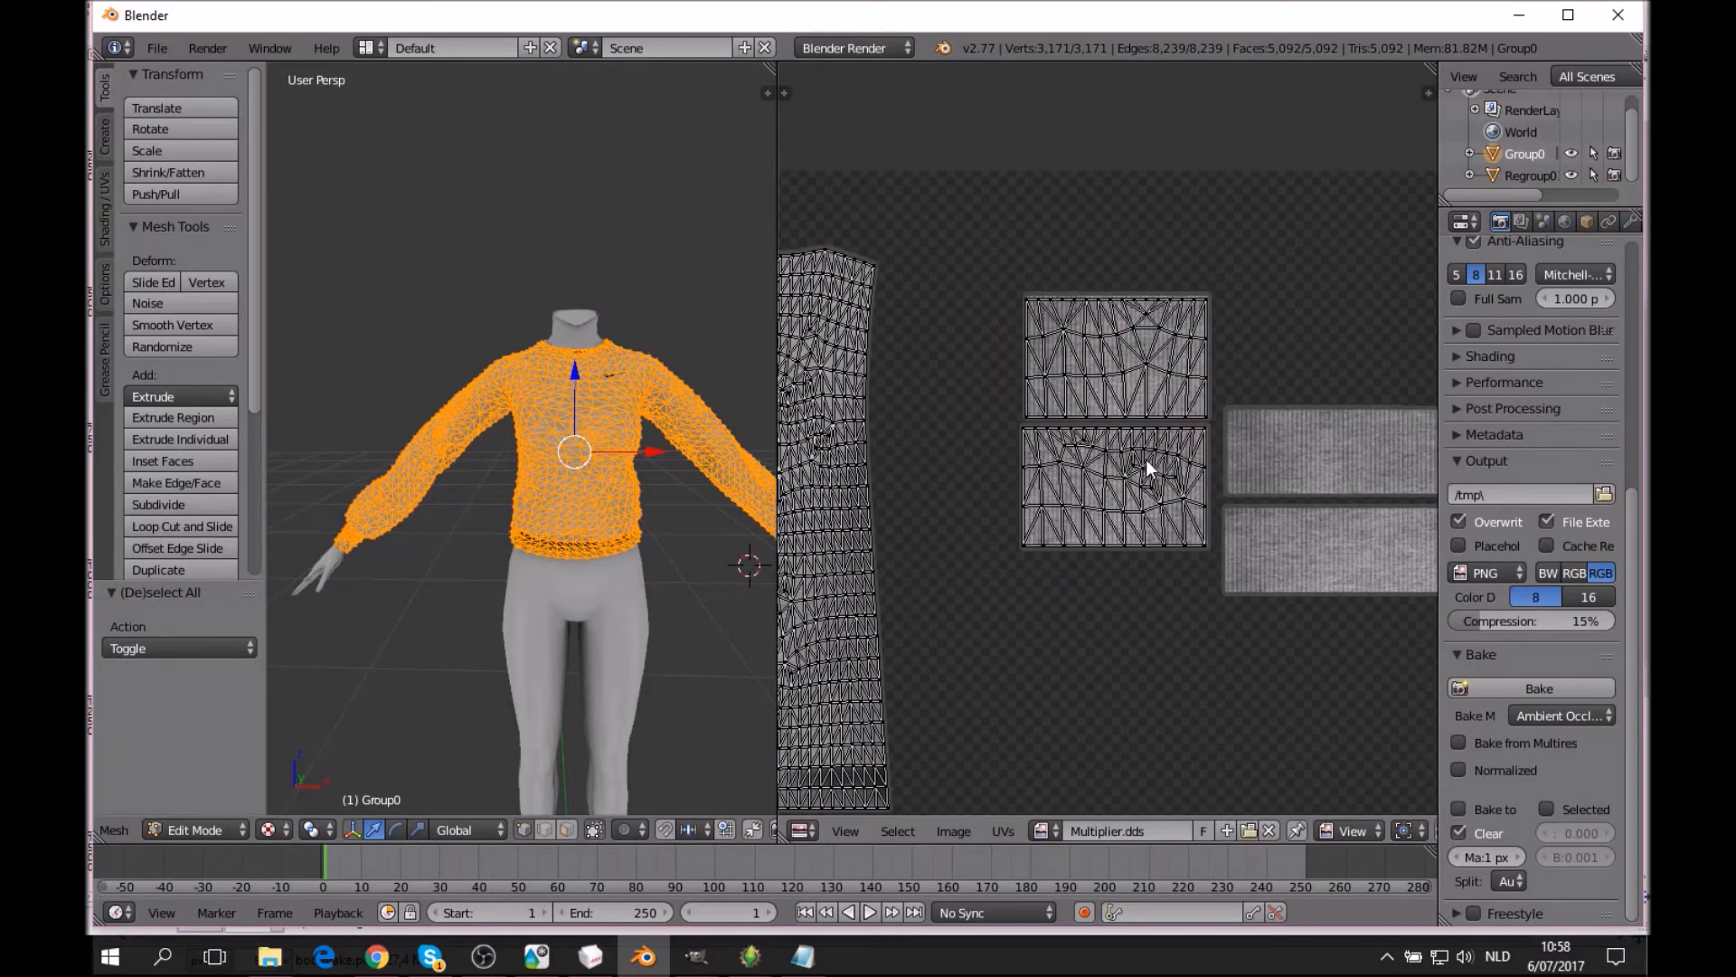
middle_drag(1147, 459, 1050, 289)
middle_drag(1102, 405, 1055, 181)
key(b)
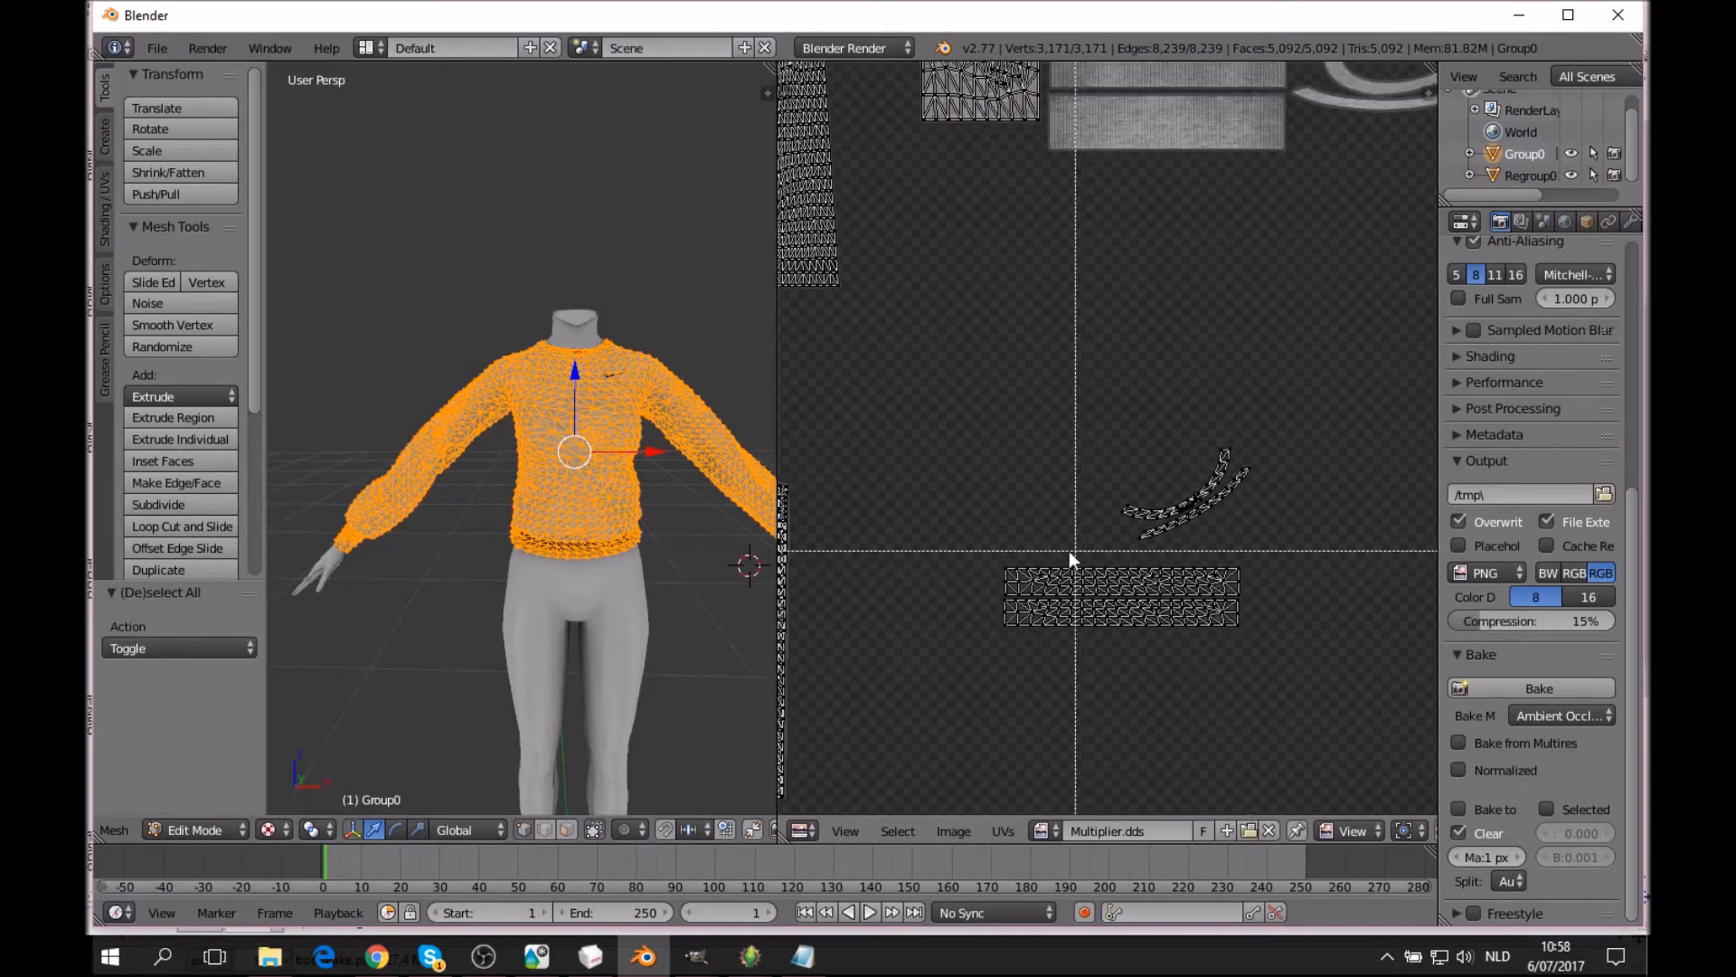
drag(965, 550, 1298, 672)
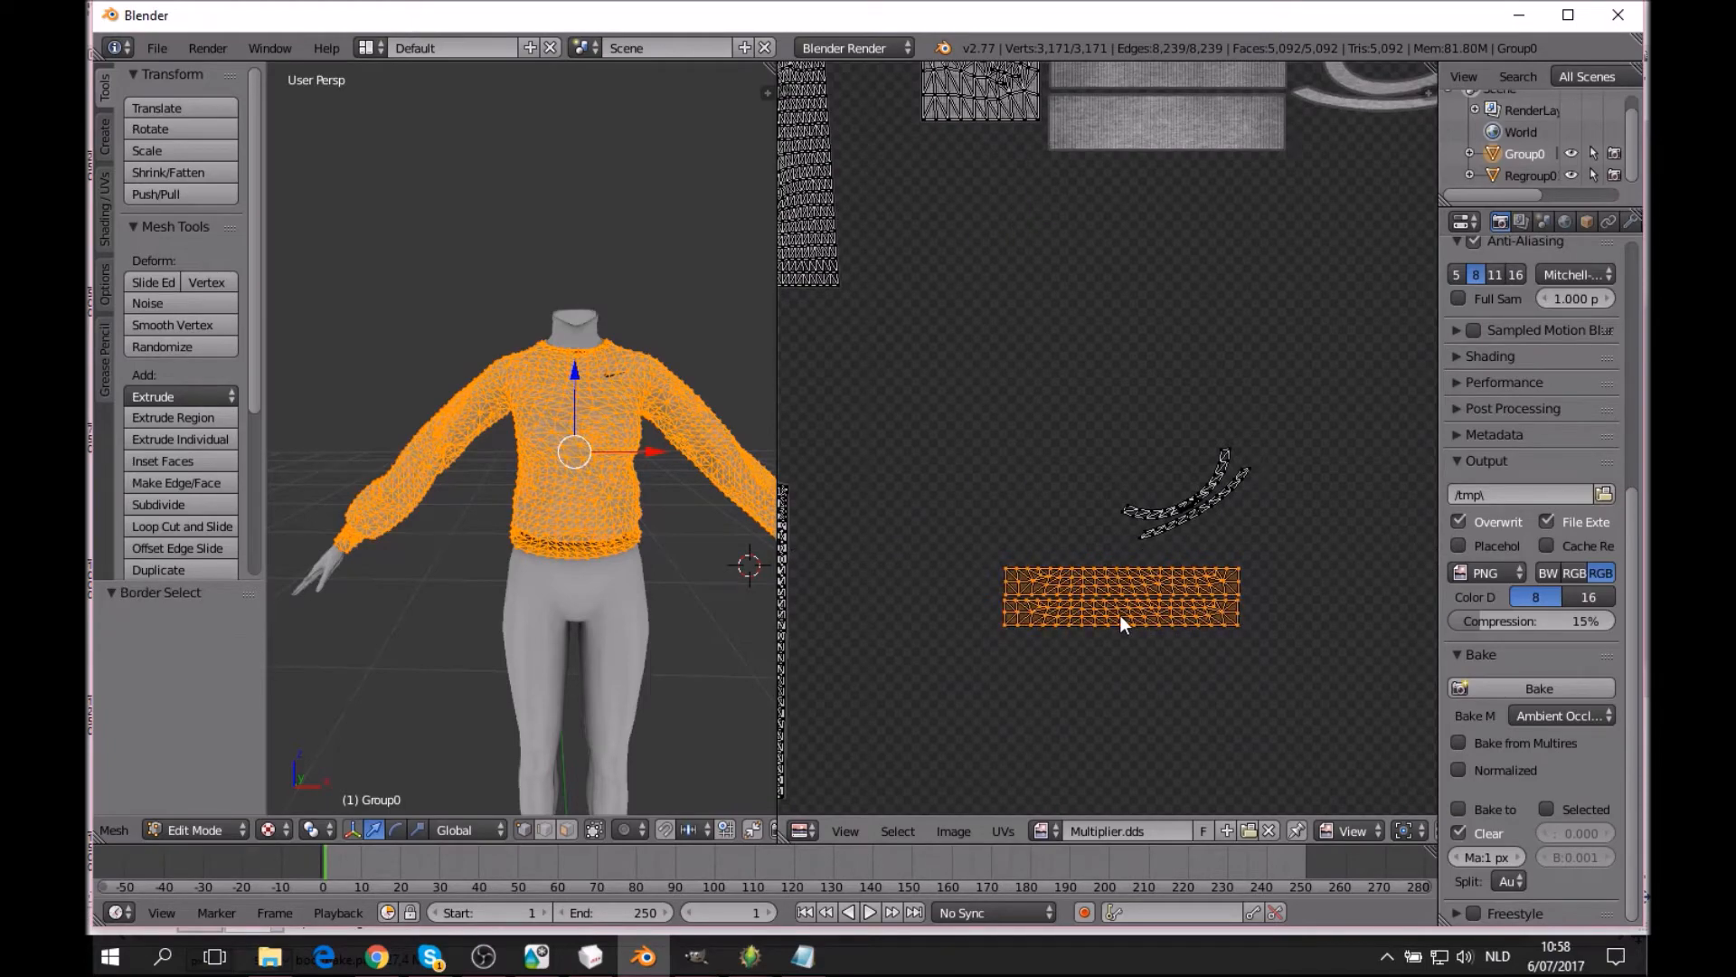
key(g)
click(1203, 120)
Shift the waistband strips -0.041 in X and 0.009 in Y to line up with the ends of the long ribbed panels.
middle_drag(1202, 120, 1123, 500)
scroll(1123, 500, up, 4)
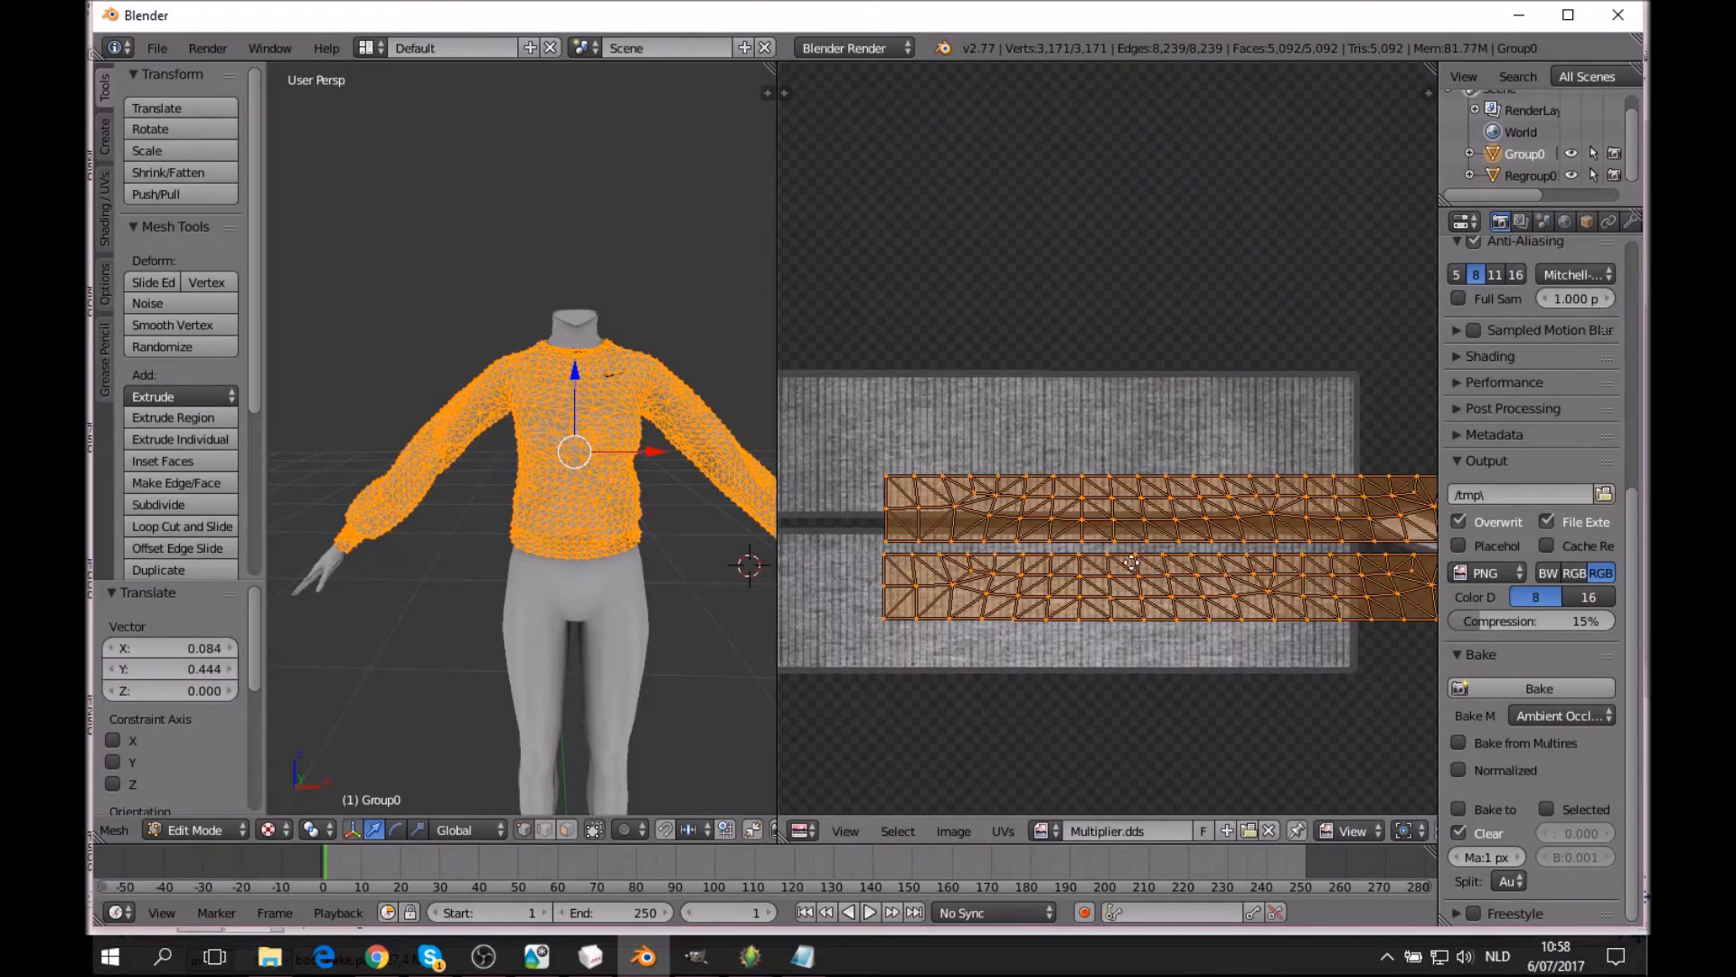
middle_drag(1131, 563, 1255, 513)
key(g)
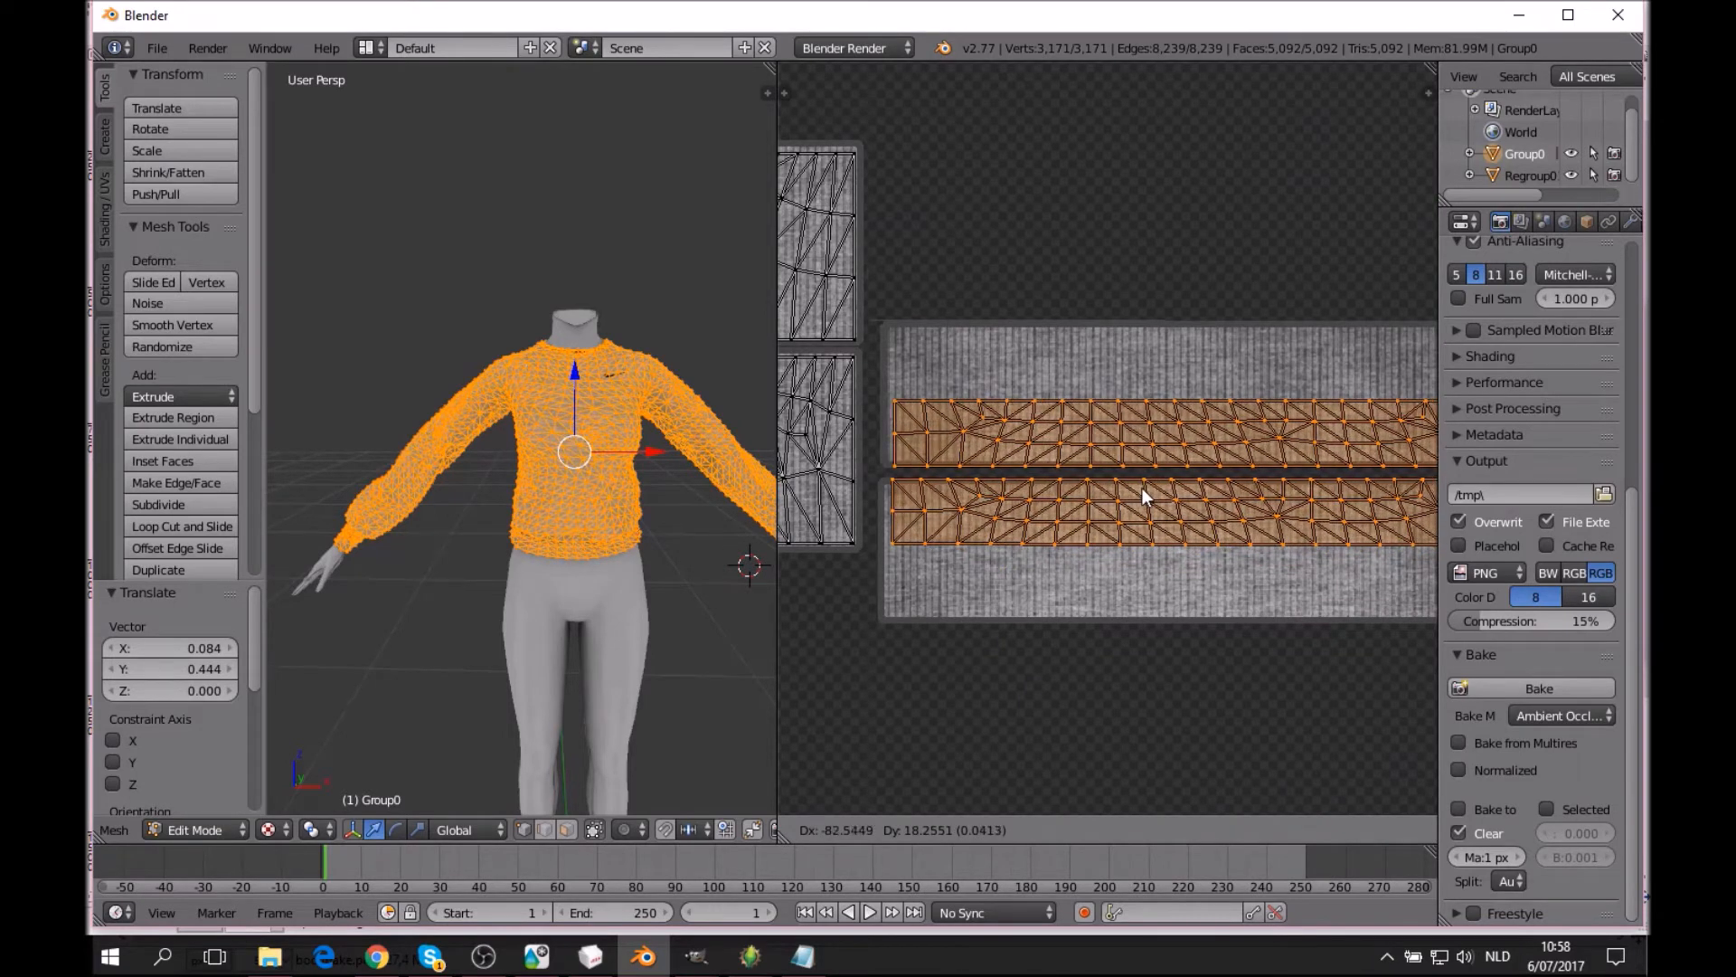
click(1139, 489)
Scale the waistband strips by 1.987 along Y to fill the panel height and move them -0.001 along X.
middle_drag(1139, 489, 1056, 498)
key(s)
key(y)
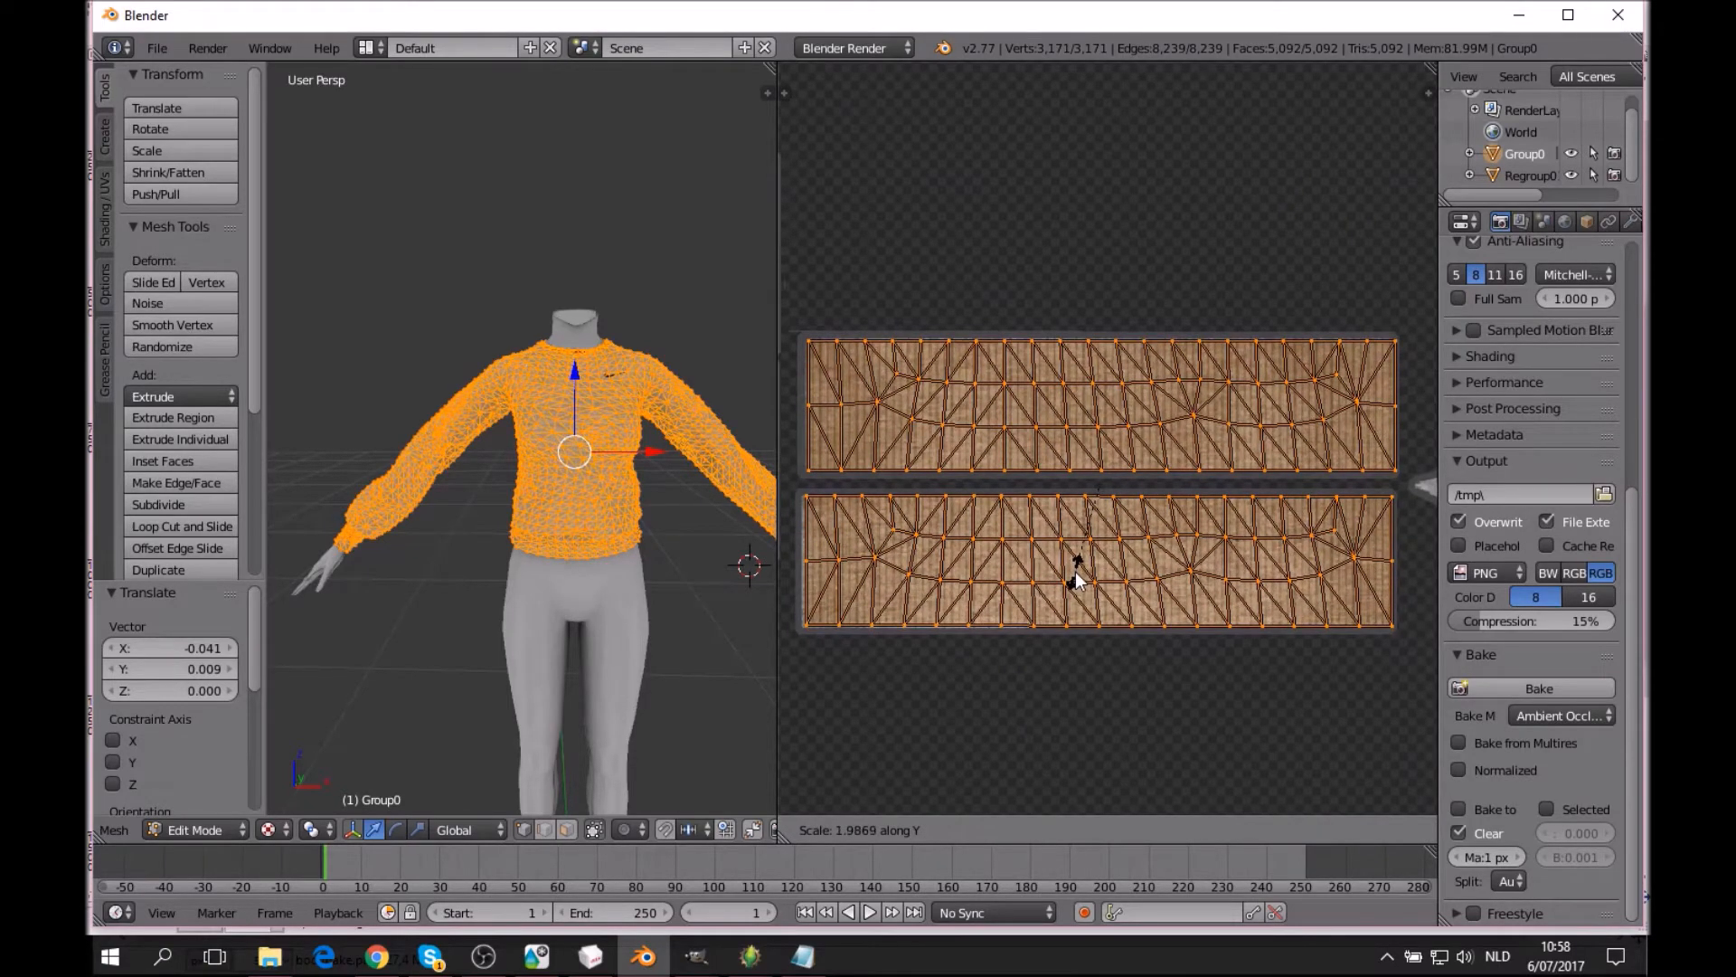
click(1076, 572)
key(g)
key(x)
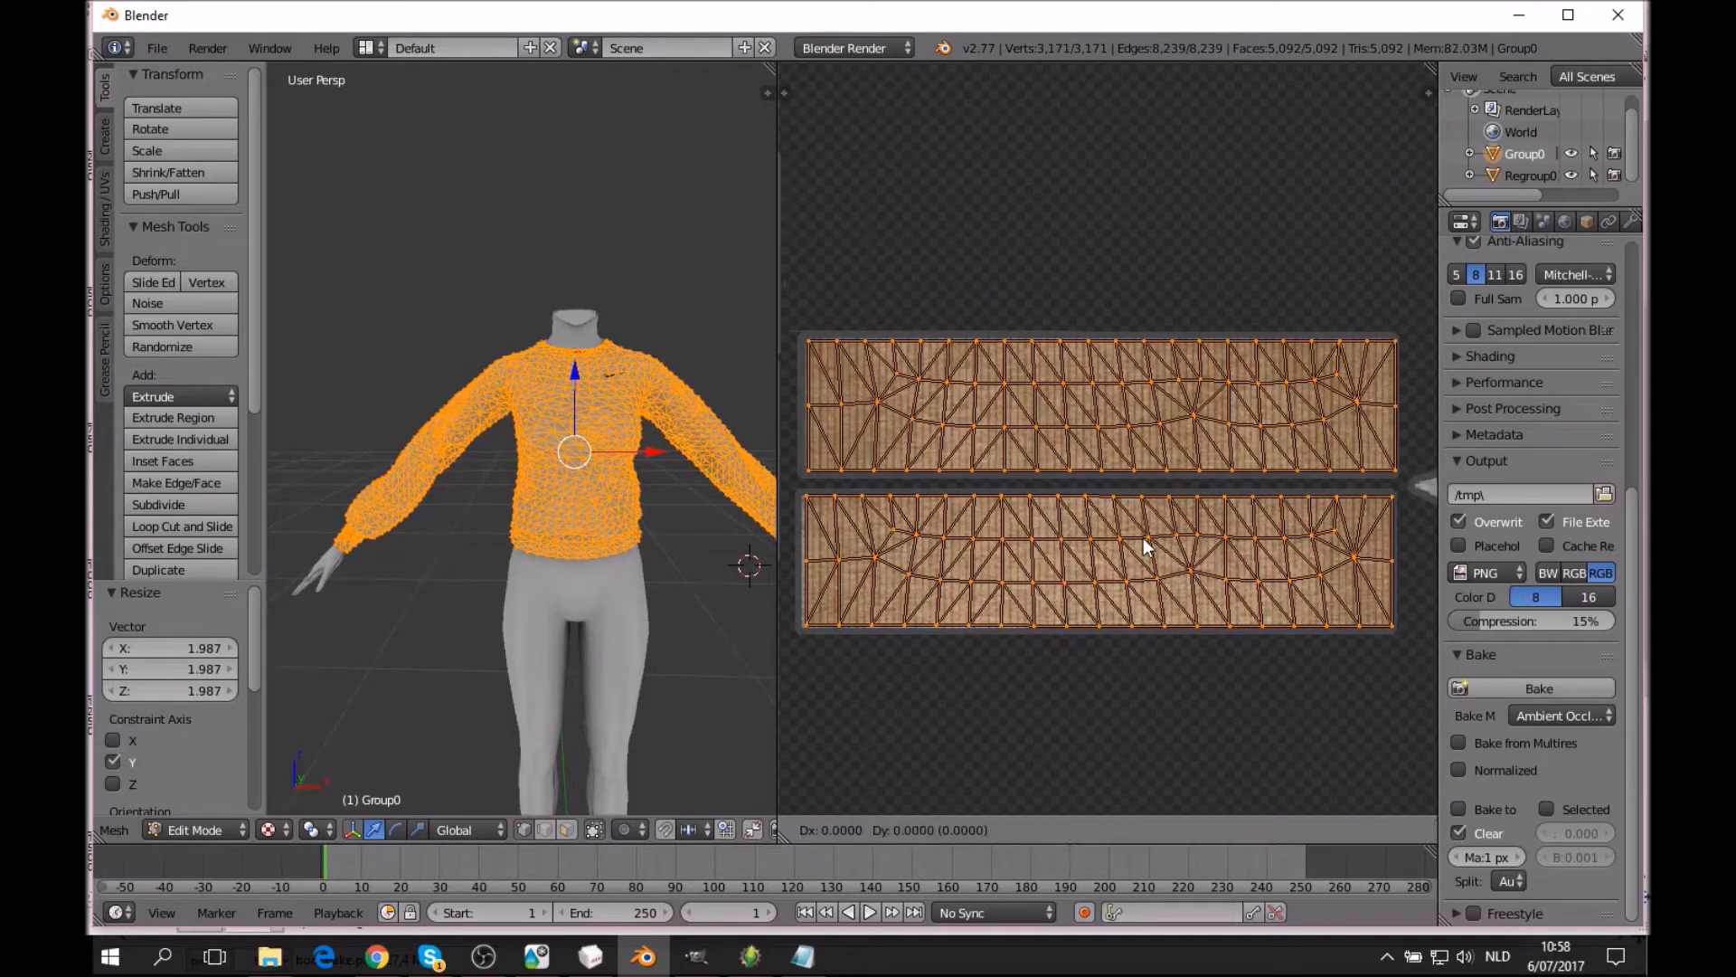
click(1141, 548)
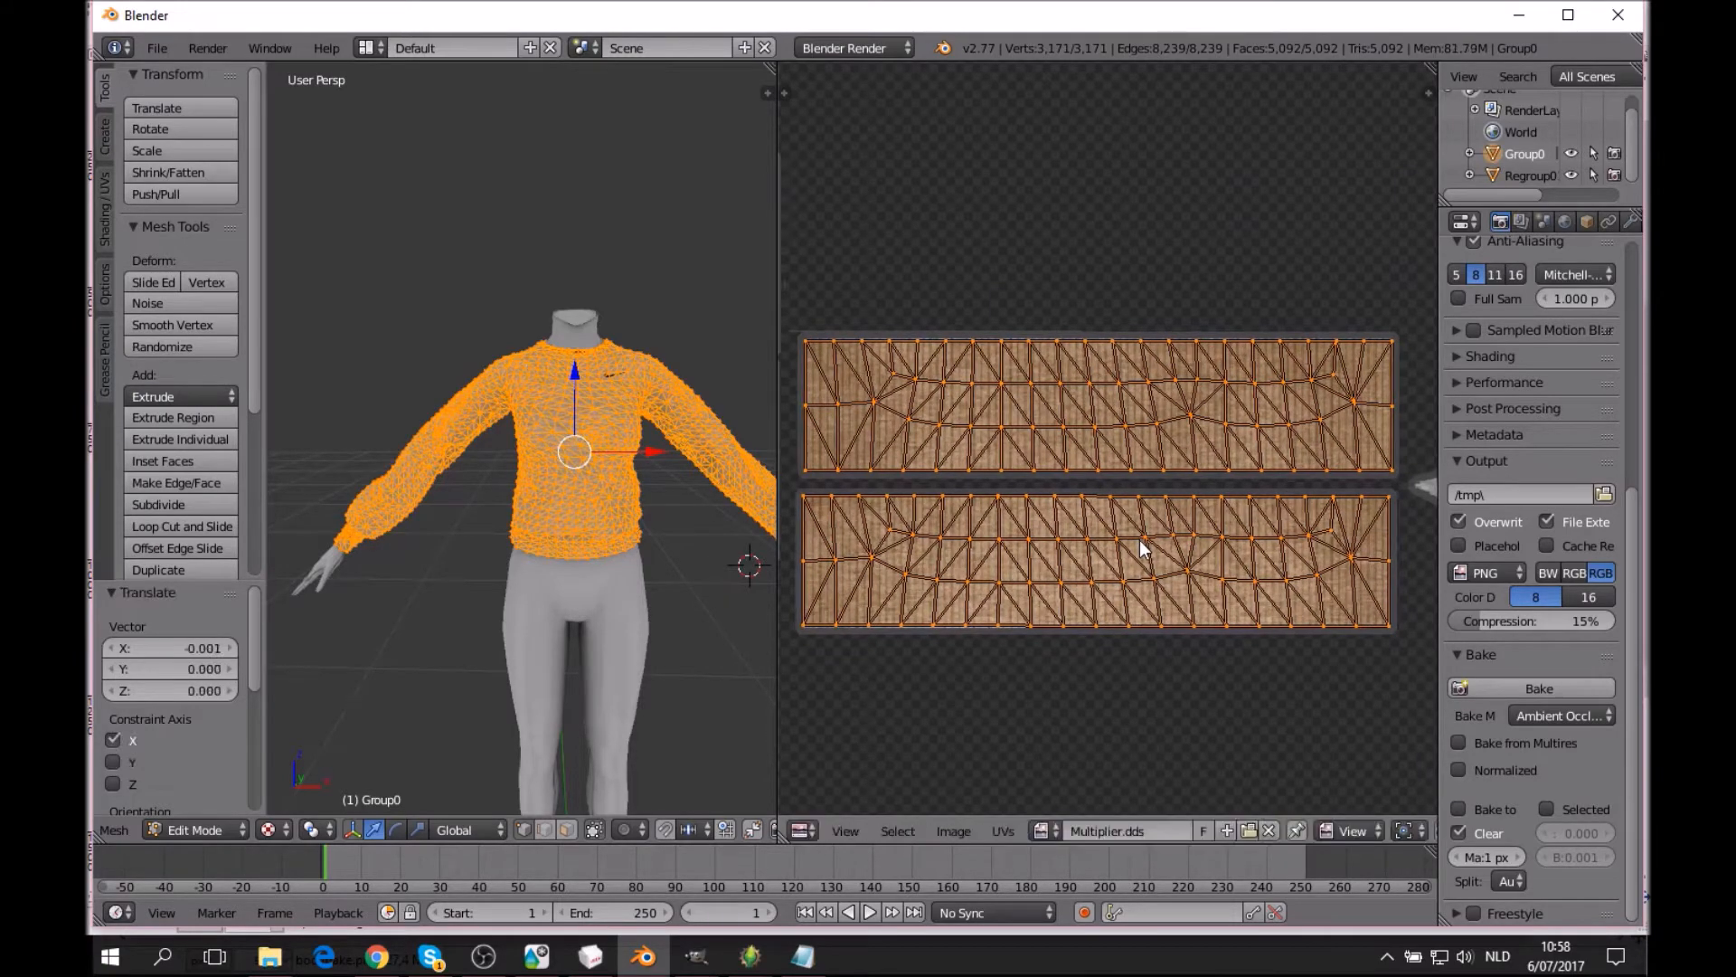
Select only the two curved collar islands and move them 0.197 in X and 0.373 in Y onto the collar texture.
key(a)
scroll(1168, 427, down, 3)
key(b)
drag(1038, 411, 1169, 529)
key(g)
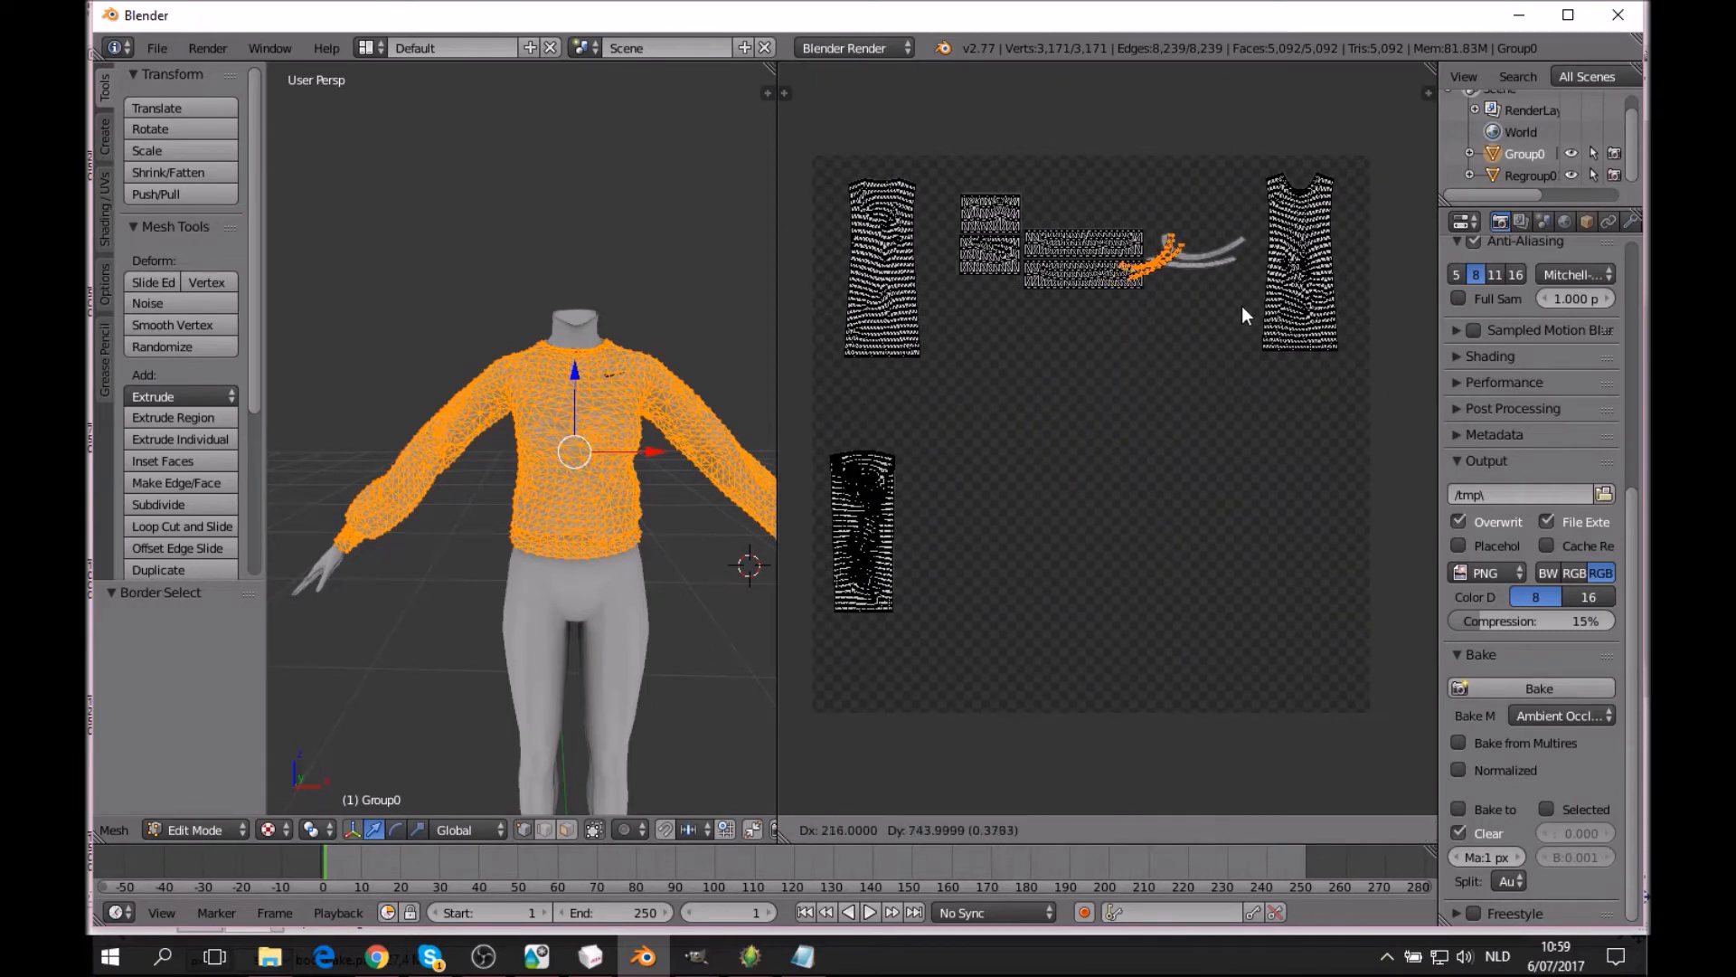
click(1280, 312)
Rotate the collar islands 31.714° to follow the texture's curves and shift them -0.021 in X and -0.002 in Y.
scroll(1284, 298, down, 3)
scroll(1213, 313, up, 3)
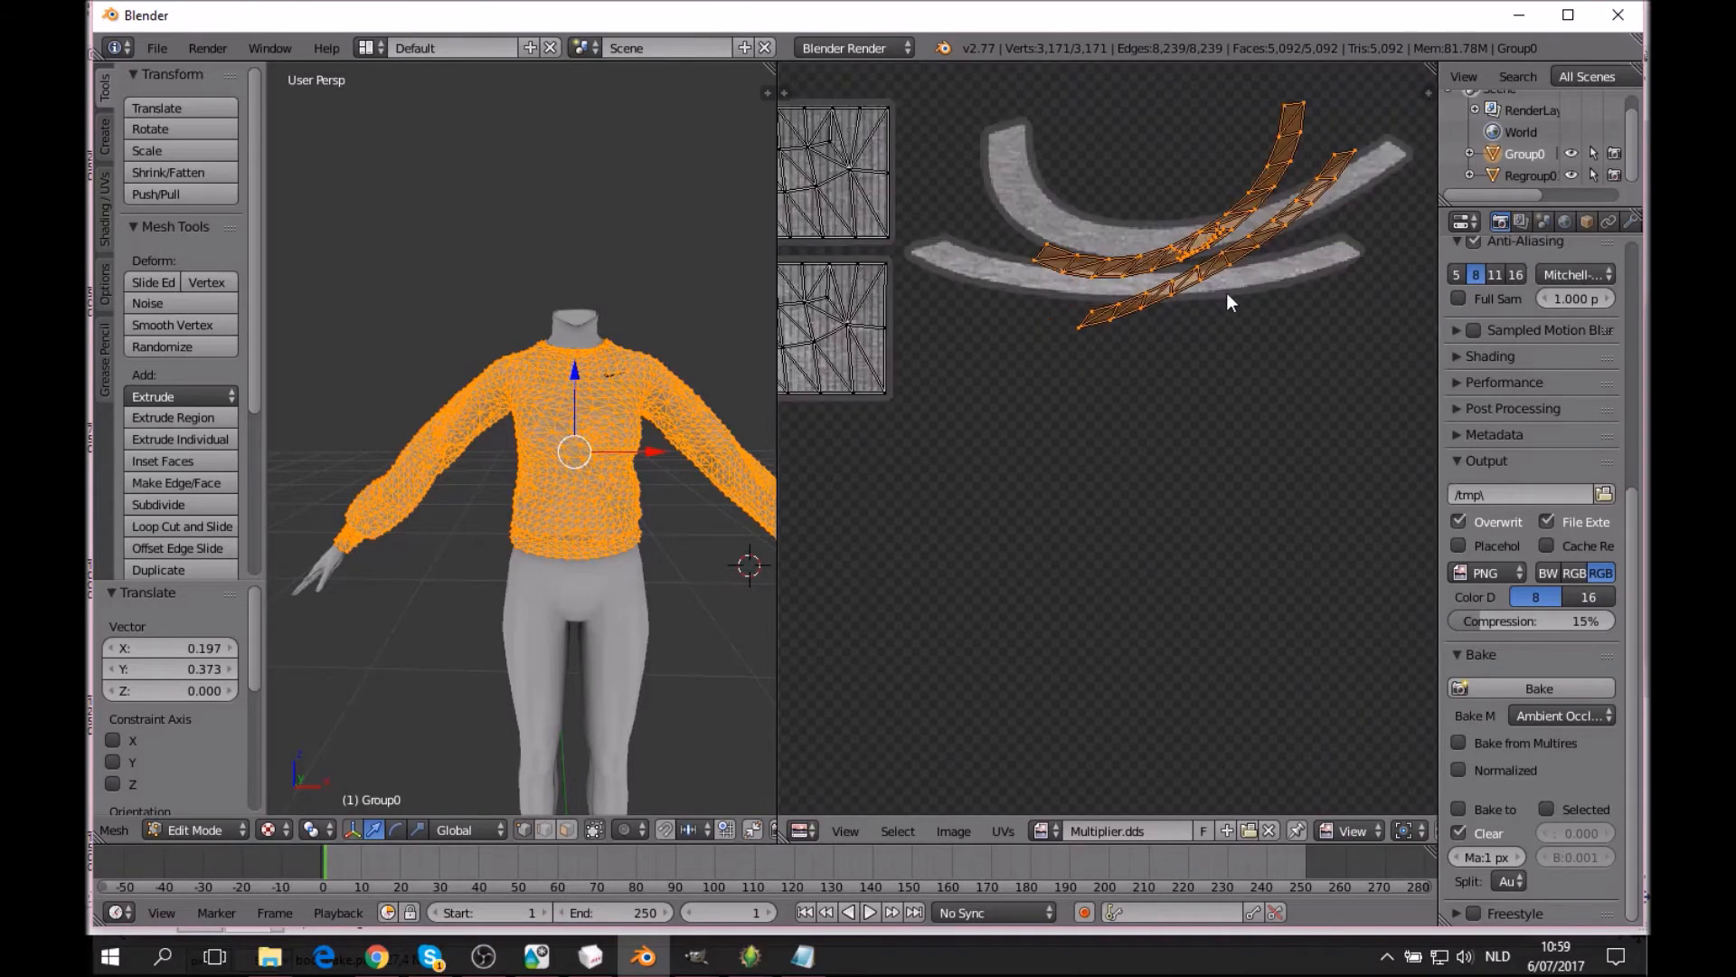
middle_drag(1213, 313, 1115, 562)
key(r)
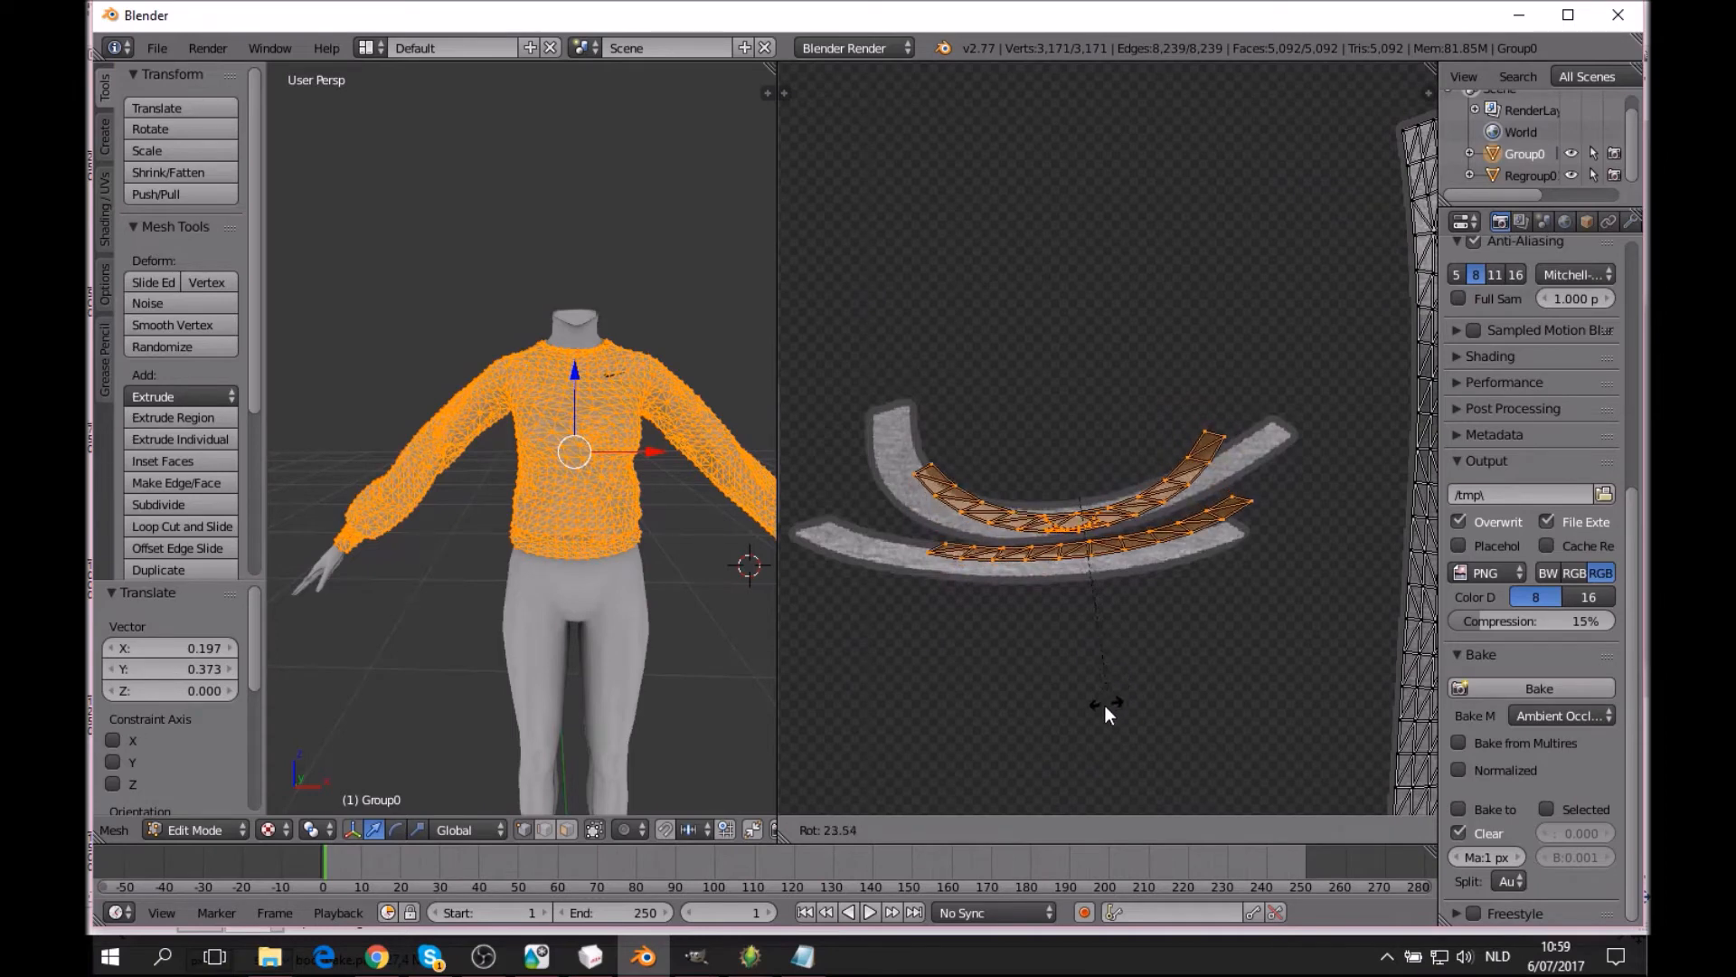
click(1082, 727)
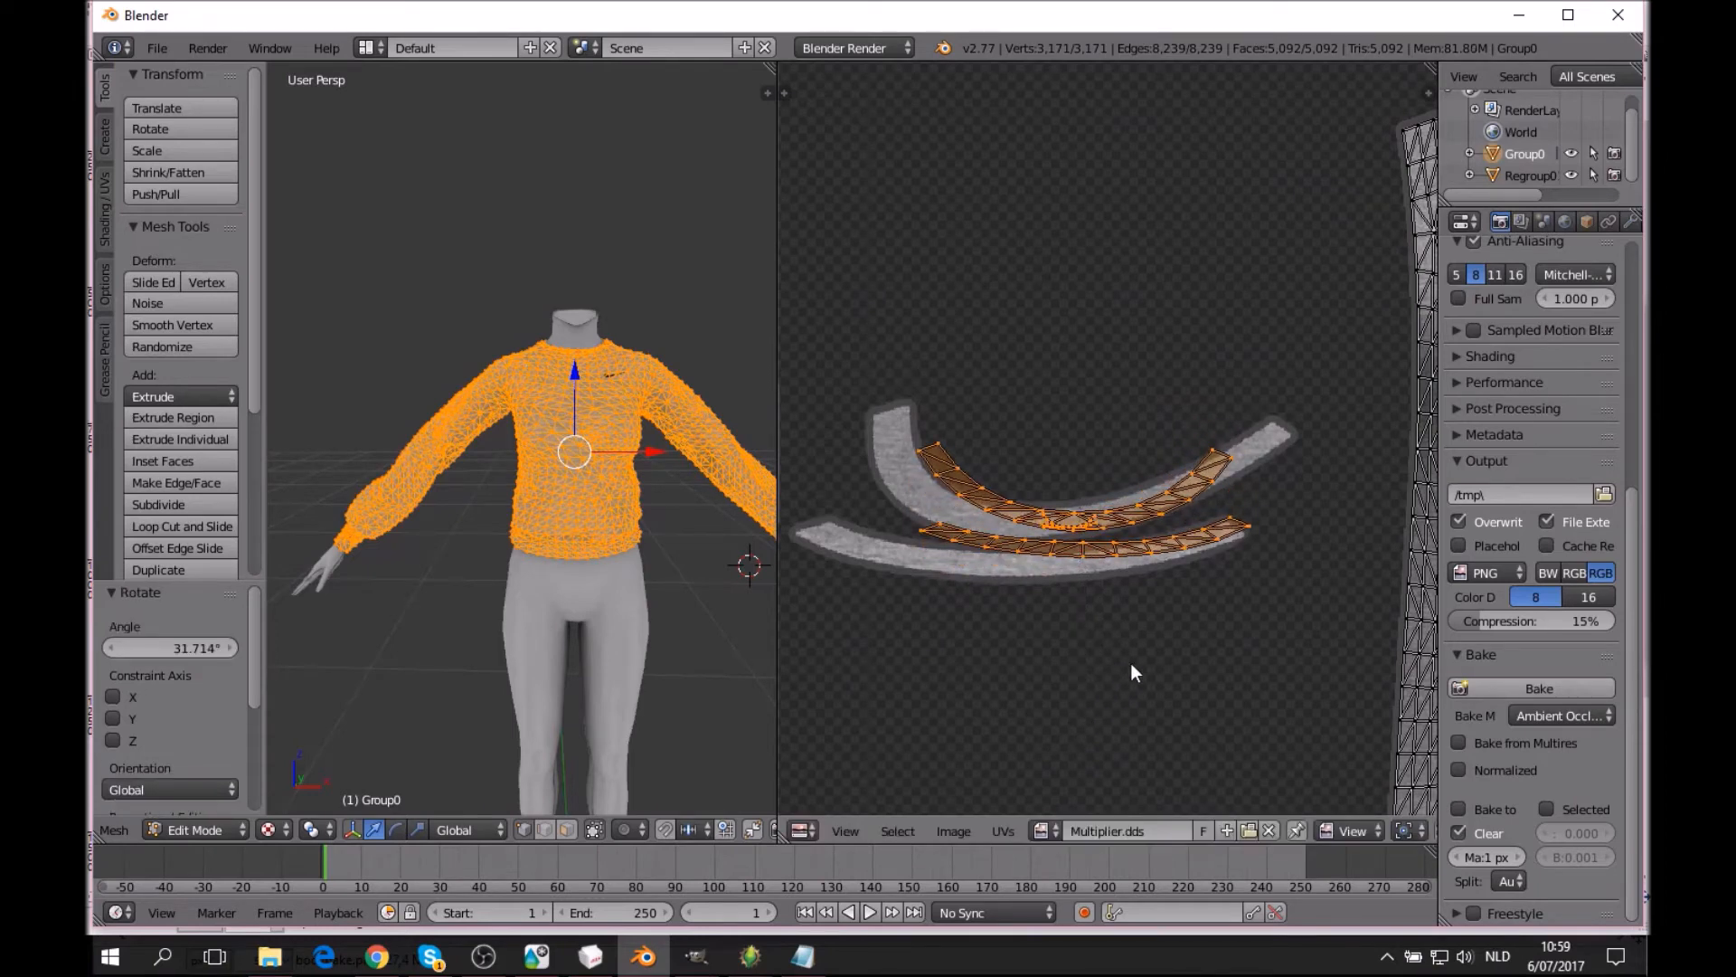
key(g)
click(1076, 668)
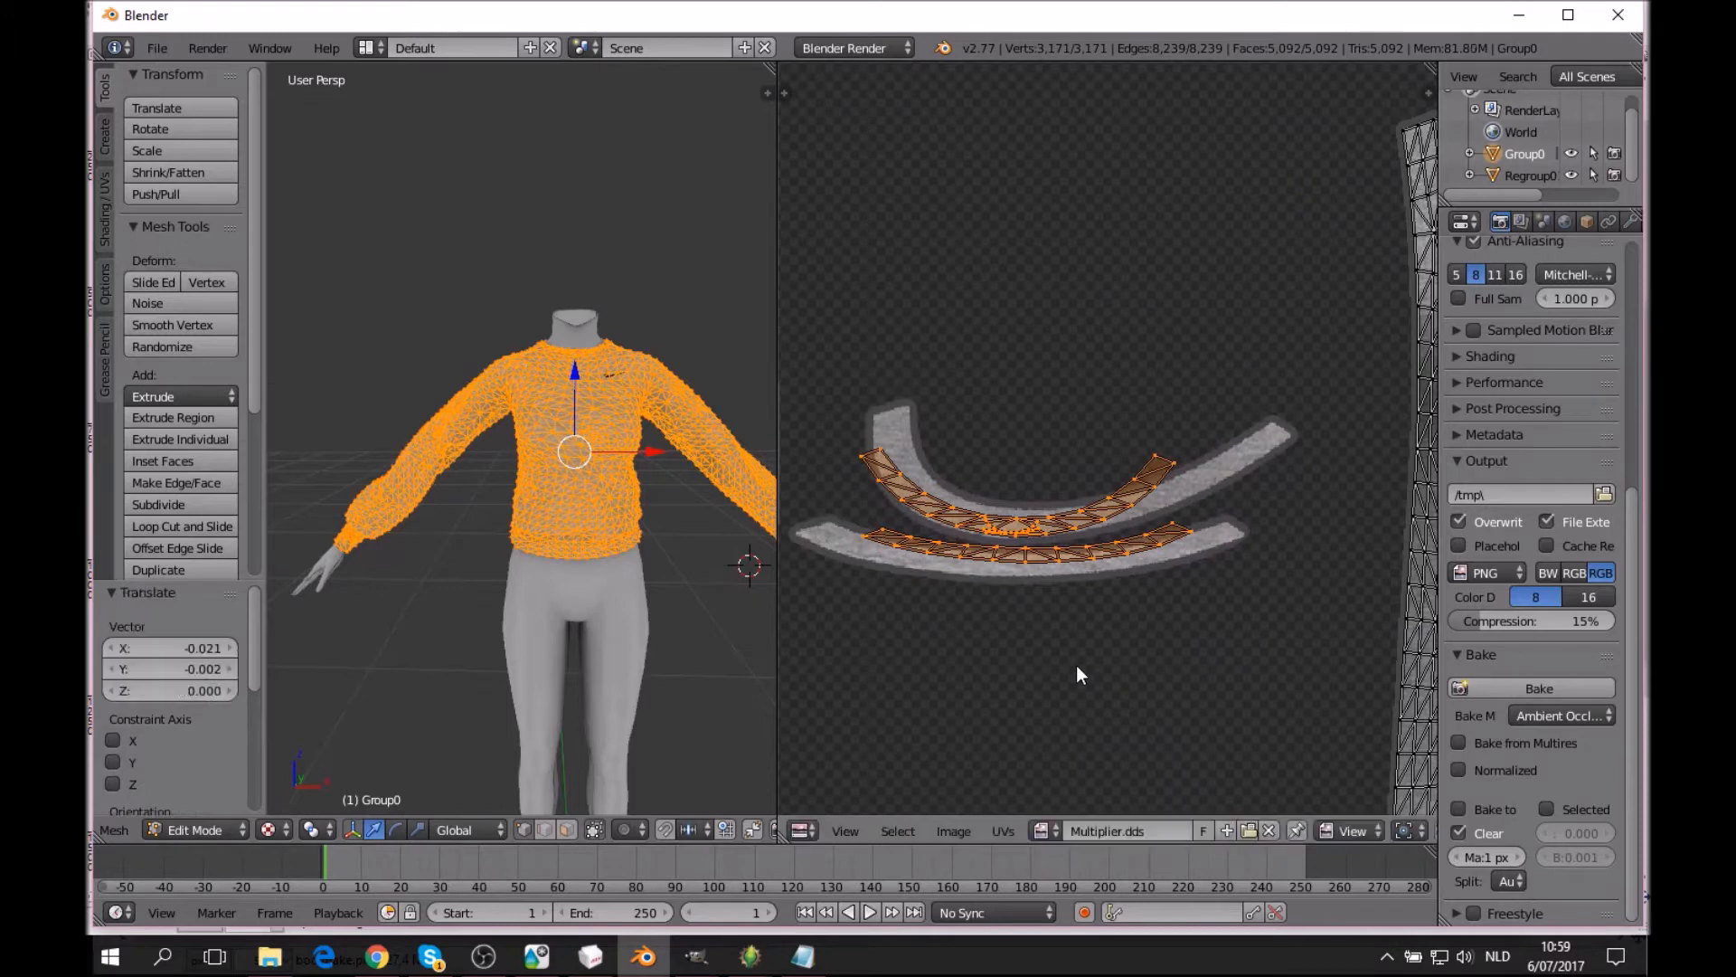
Scale the collar islands by 1.535 along Y and move them 0.005 in X and 0.003 in Y.
key(s)
key(y)
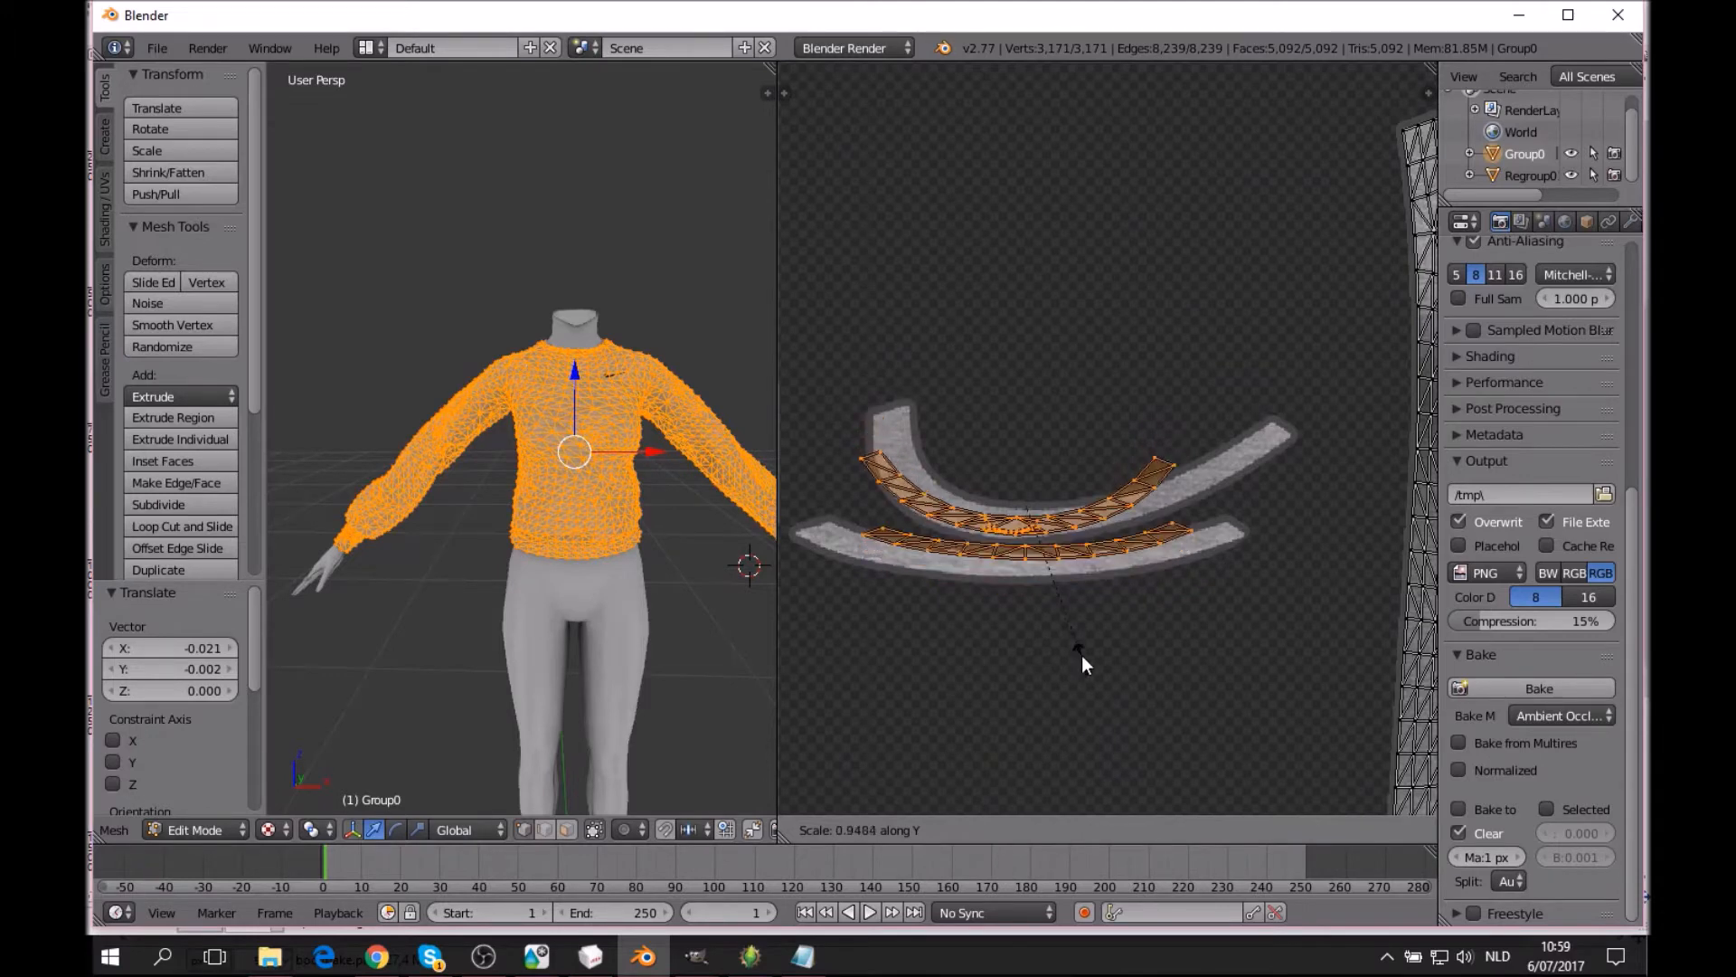
click(1090, 773)
key(g)
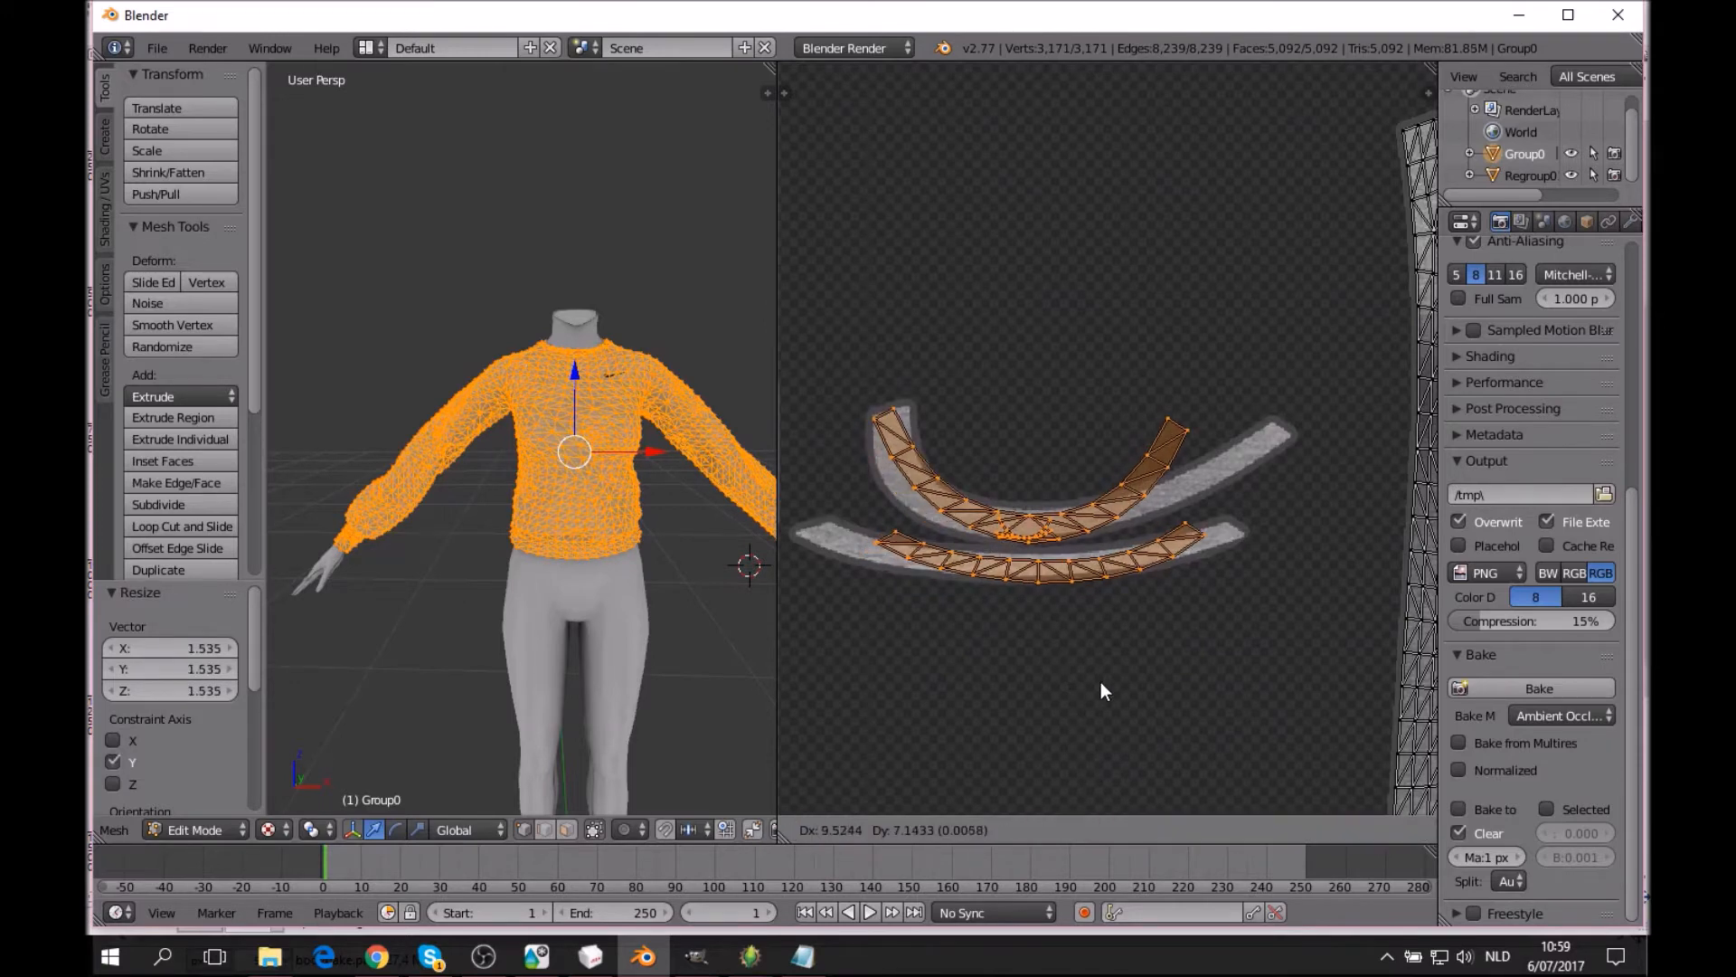
click(1101, 691)
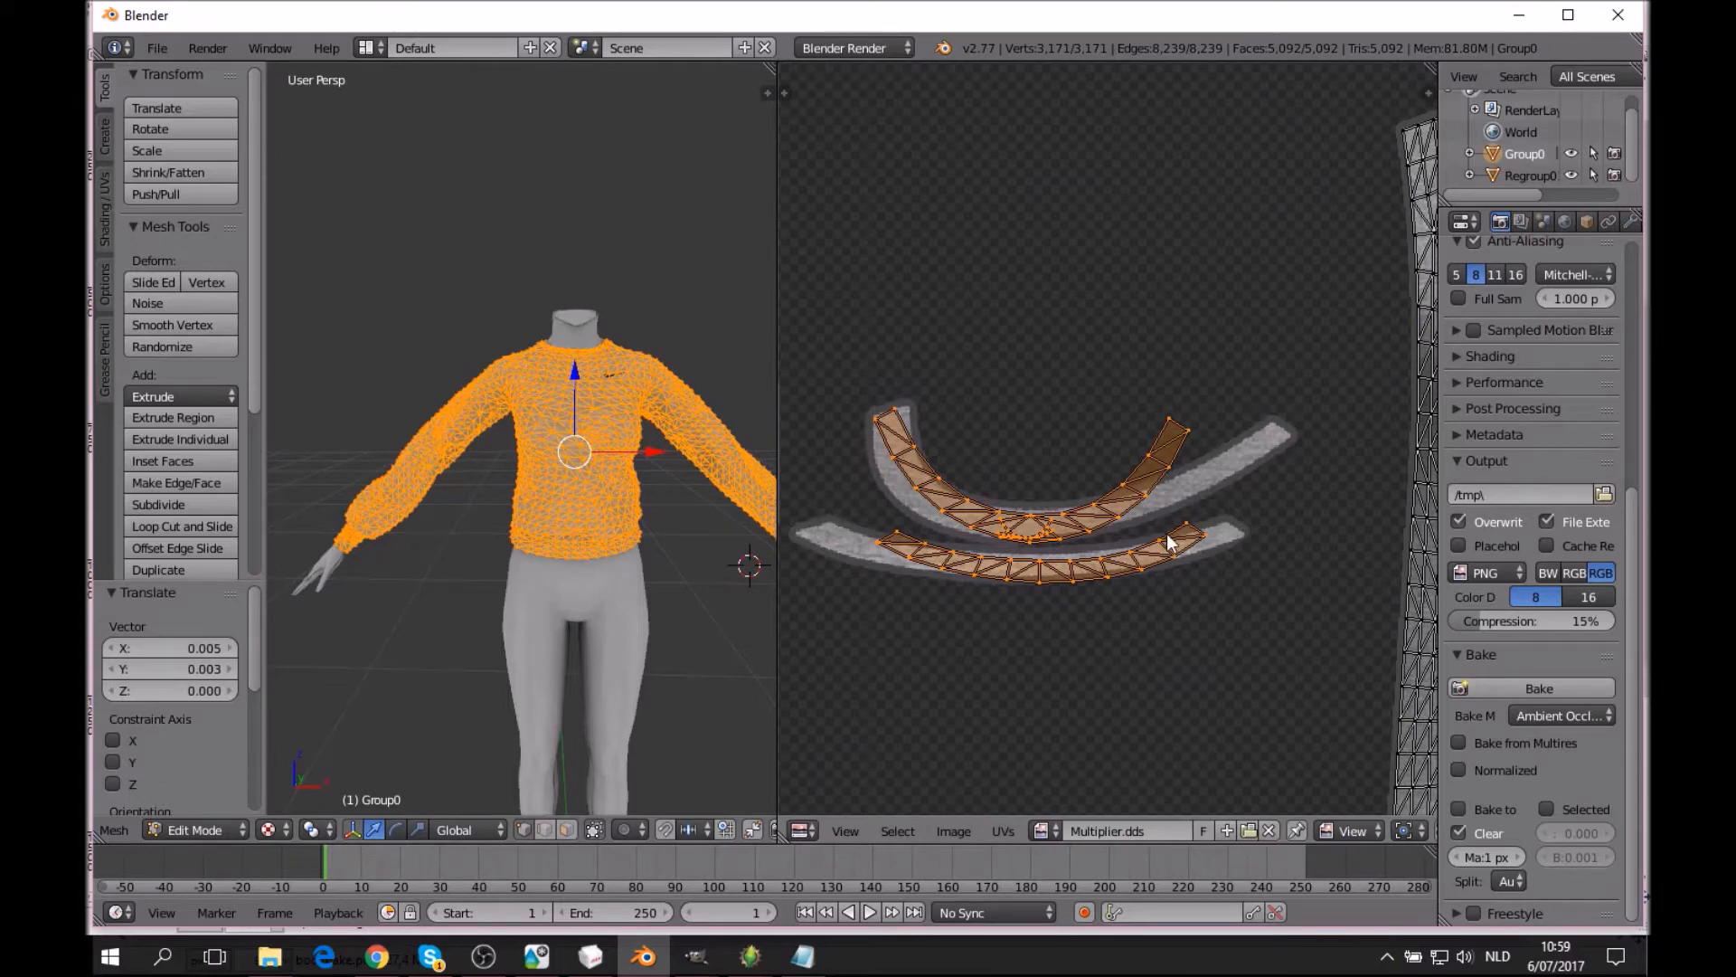
Scale the two collar islands by 1.3 along X and 1.147 along Y, and move them -0.009 in X and 0.005 in Y.
text(sx)
text(1.3)
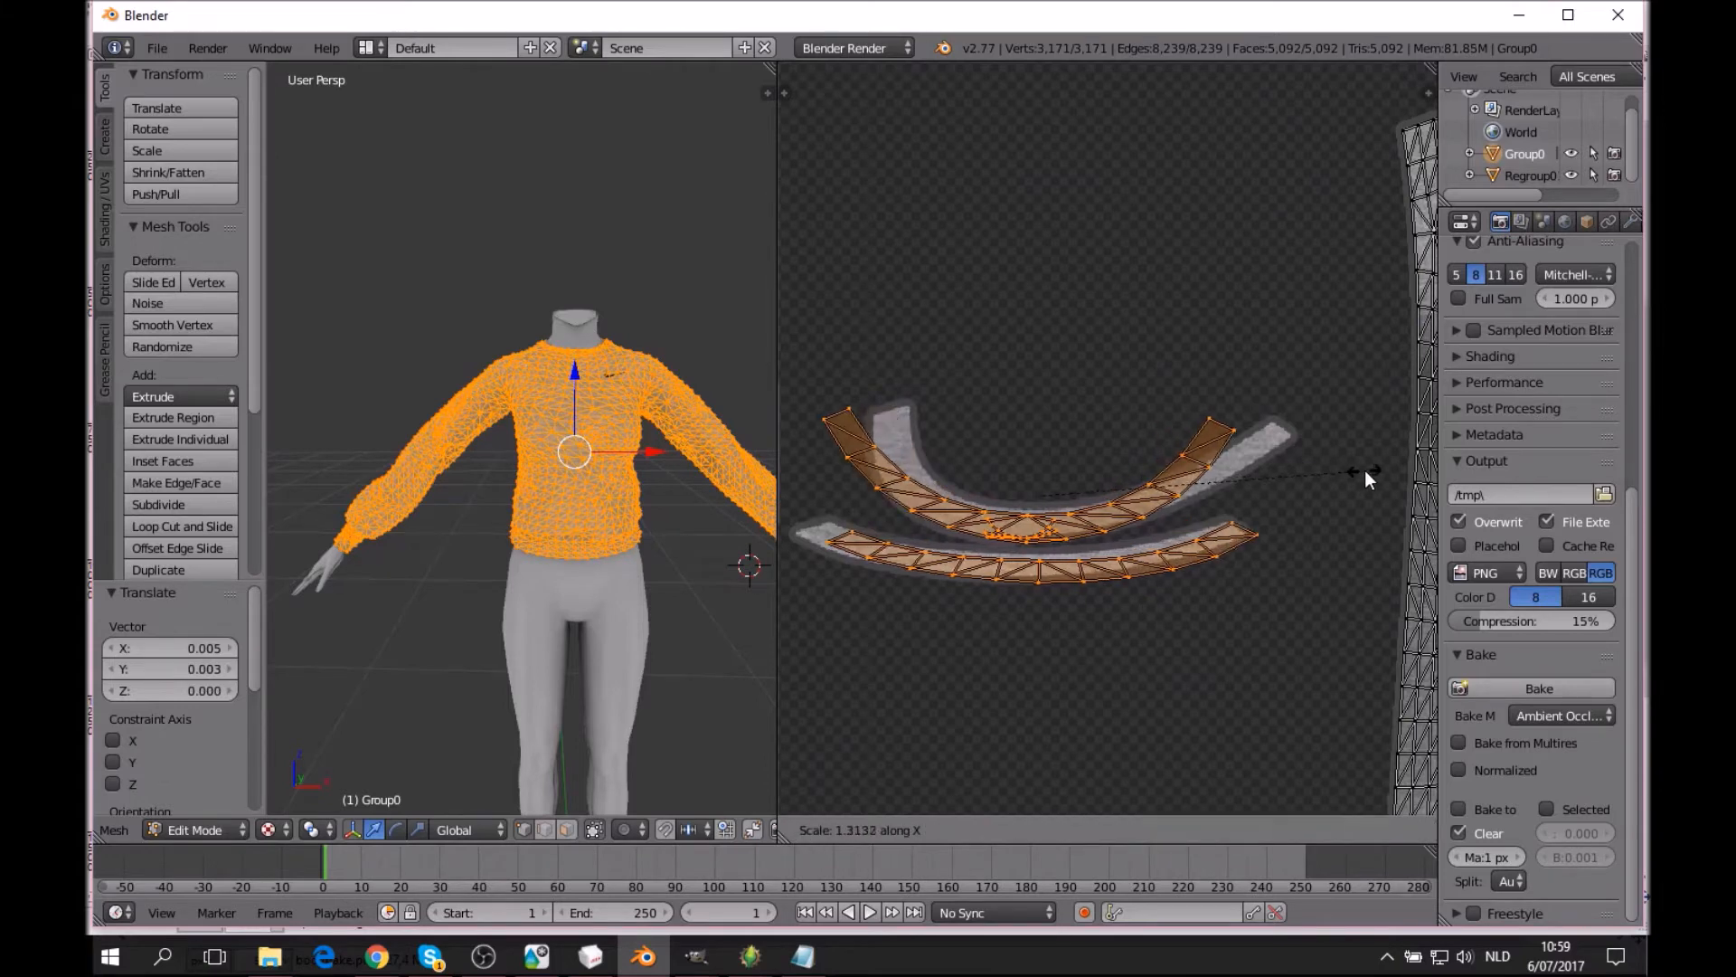
key(Return)
key(s)
key(y)
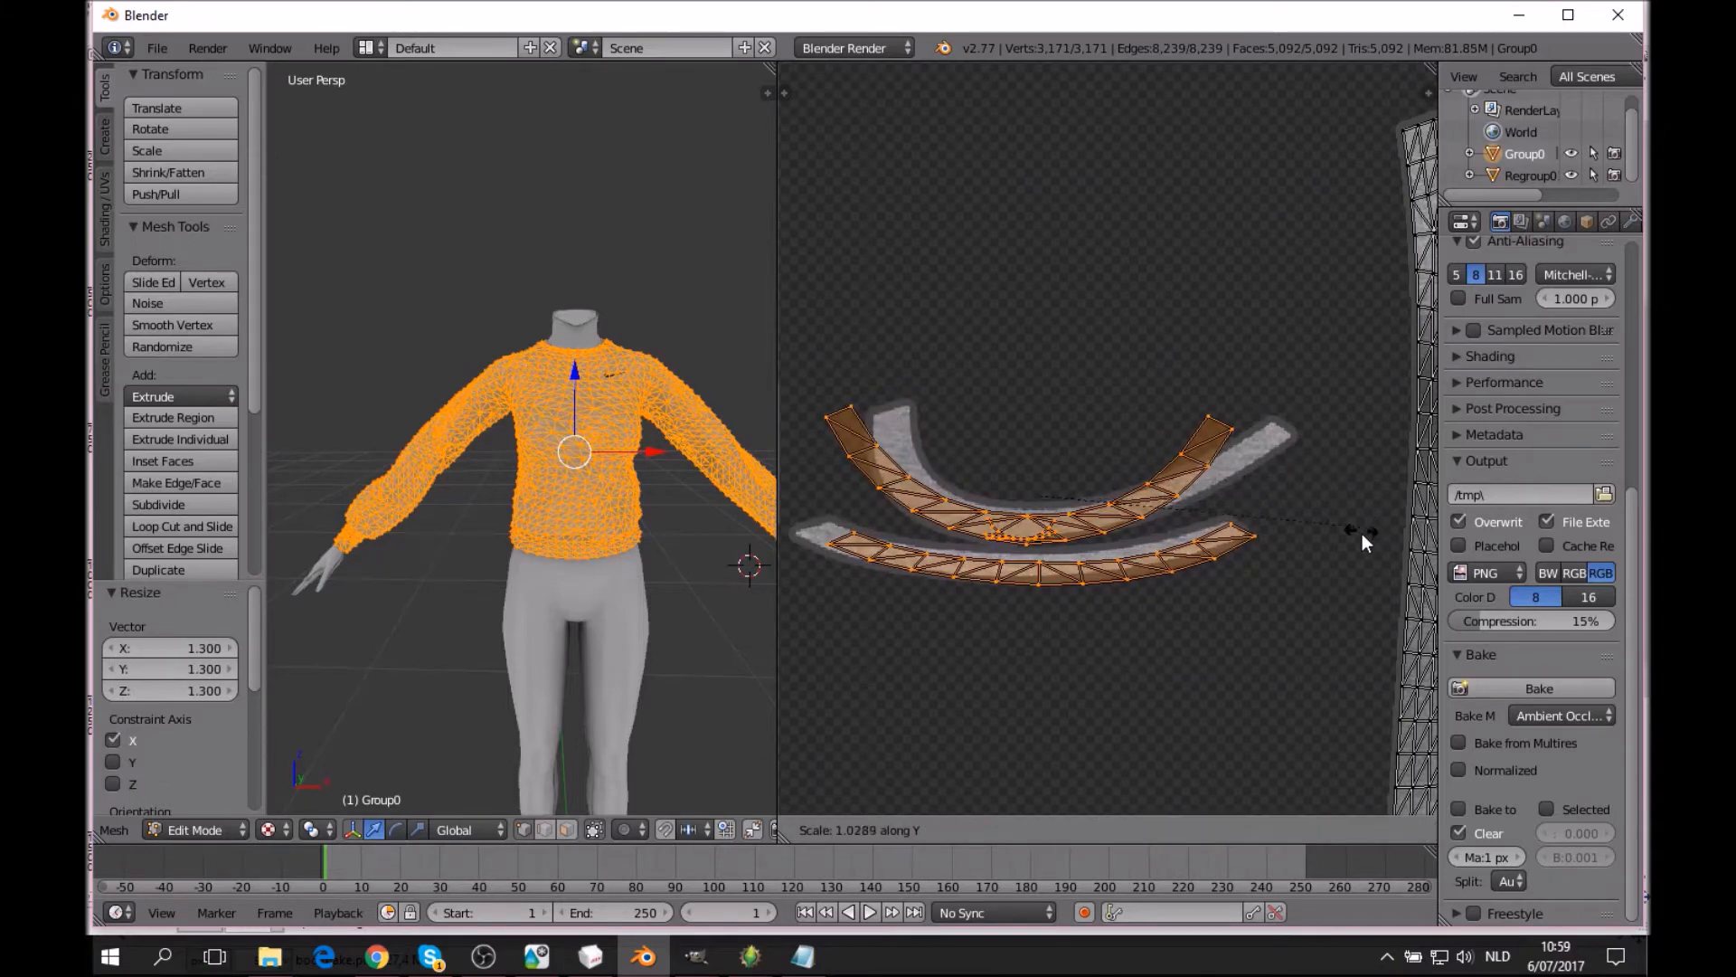
click(1381, 624)
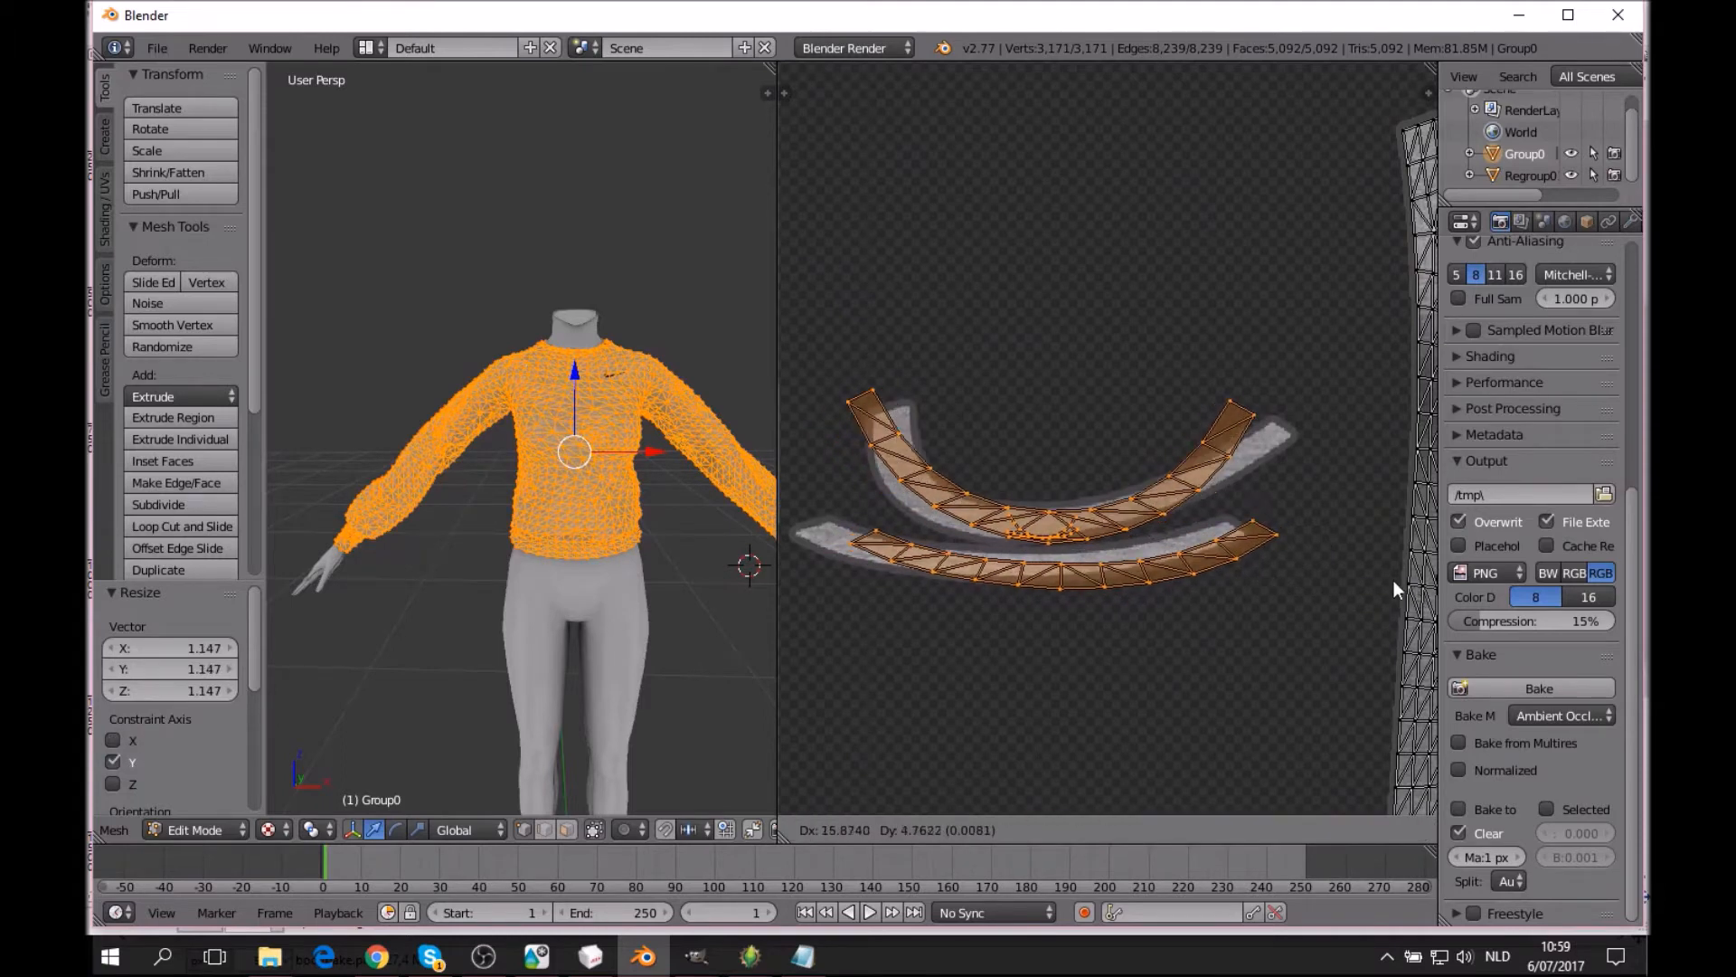
click(1353, 573)
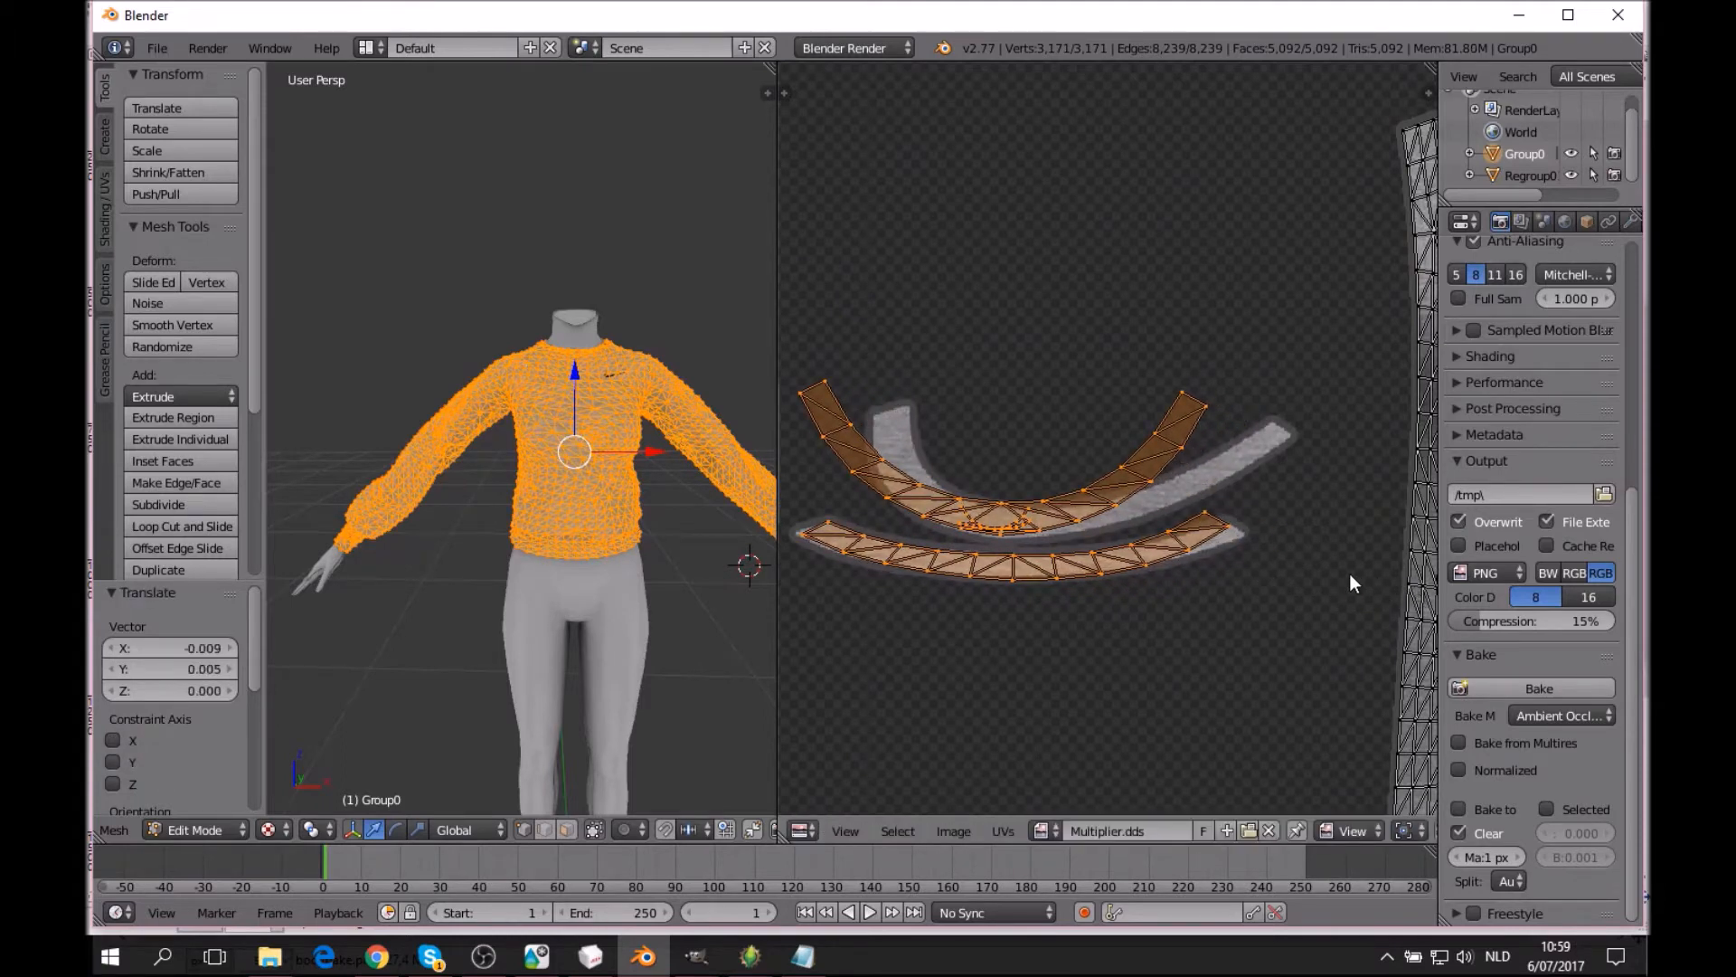
Select only the lower curved collar island, leaving the upper one unselected.
key(a)
key(b)
drag(792, 505, 1117, 620)
key(b)
key(b)
key(b)
drag(1118, 543, 1192, 605)
key(b)
drag(1162, 518, 1210, 562)
key(b)
drag(1188, 498, 1263, 556)
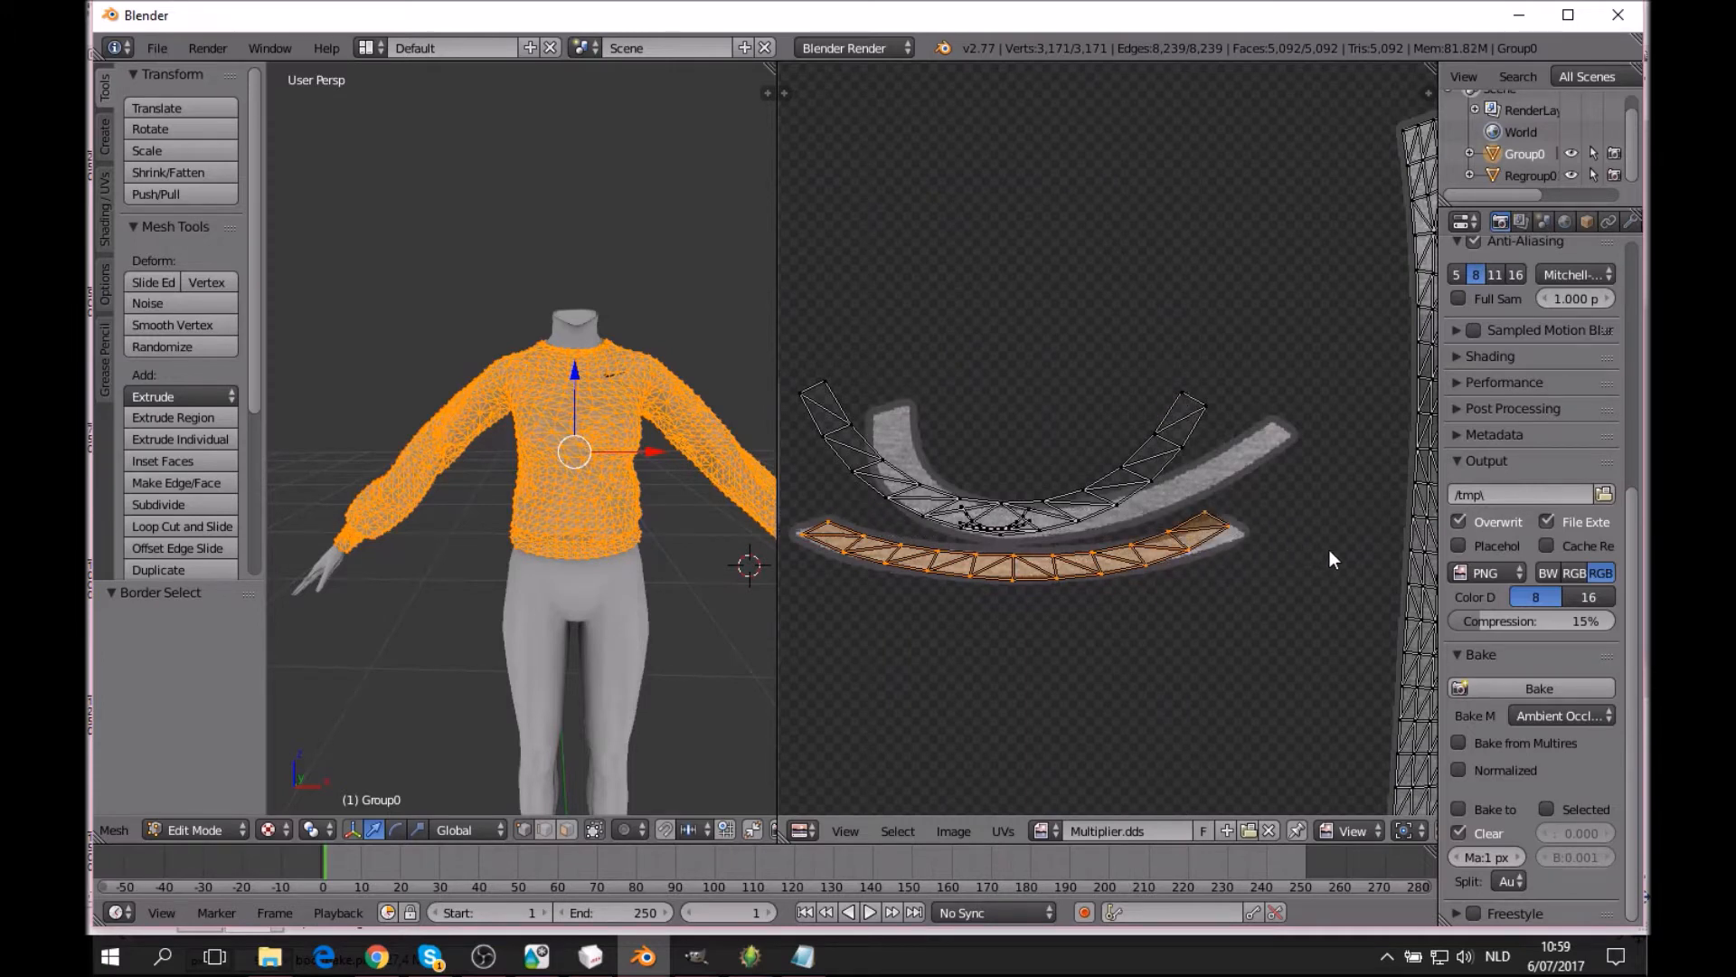
Rotate the lower collar island 0.868° and scale it by 1.039 along X to reach both texture ends.
key(r)
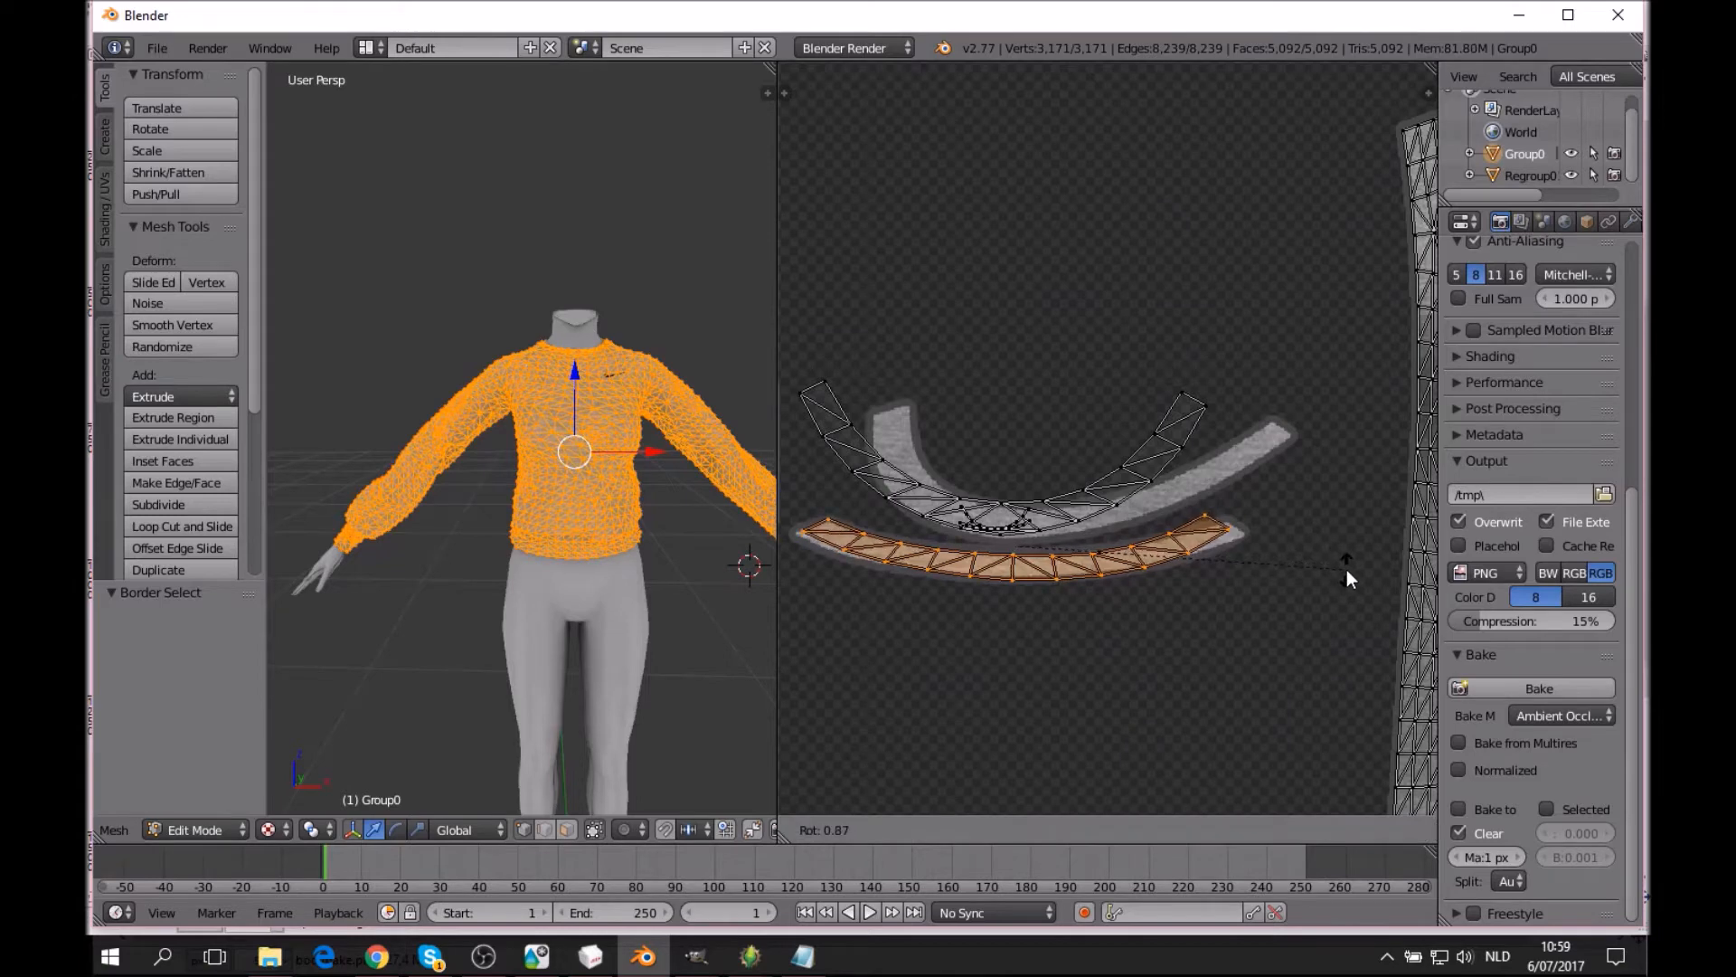
click(1347, 571)
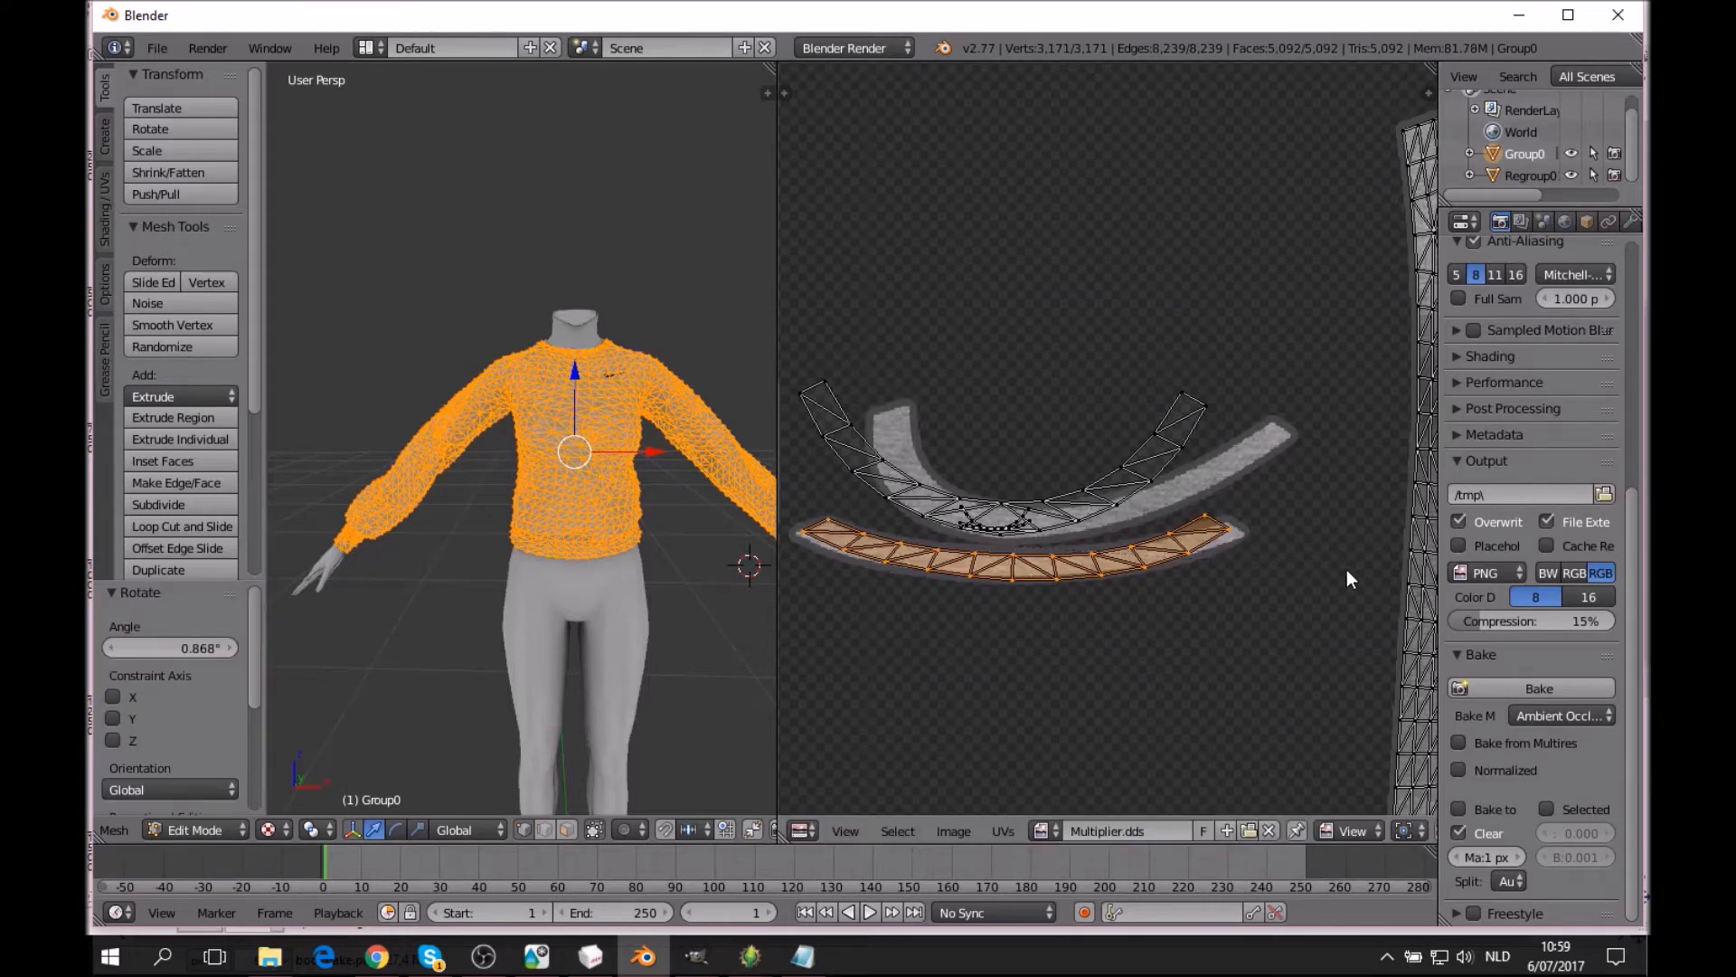
key(s)
key(x)
click(1401, 573)
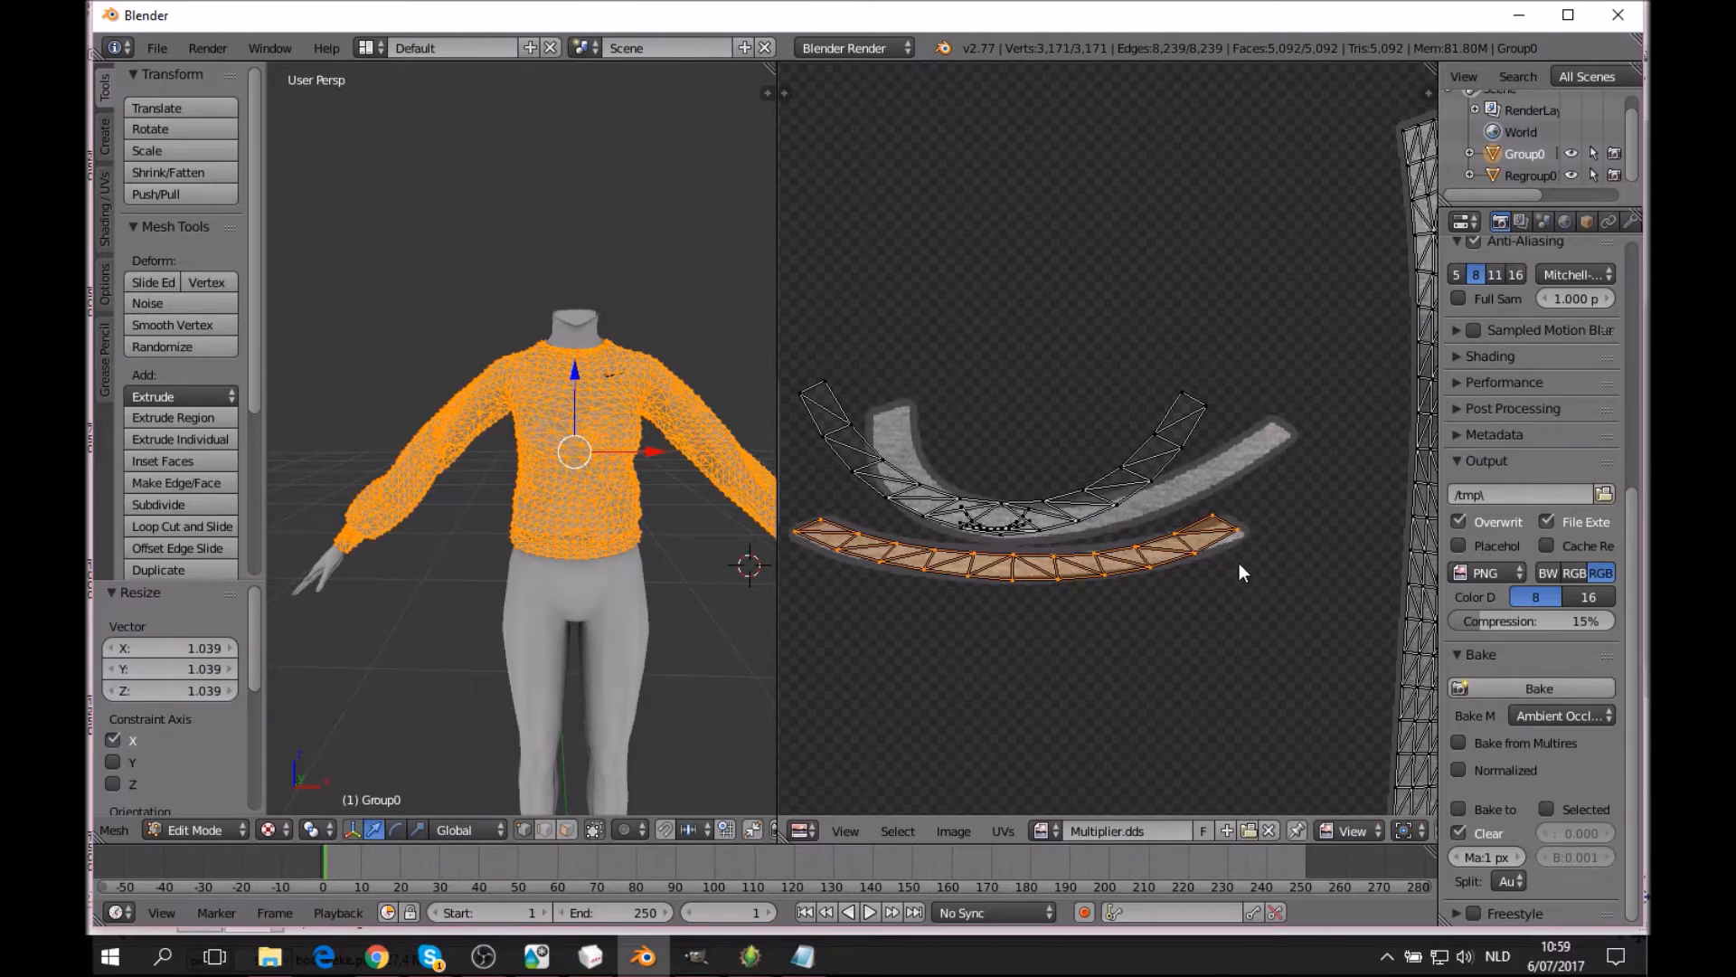
Flatten the lower collar island slightly along Y and move it 0.002 in X and -0.0007751 in Y.
key(s)
key(y)
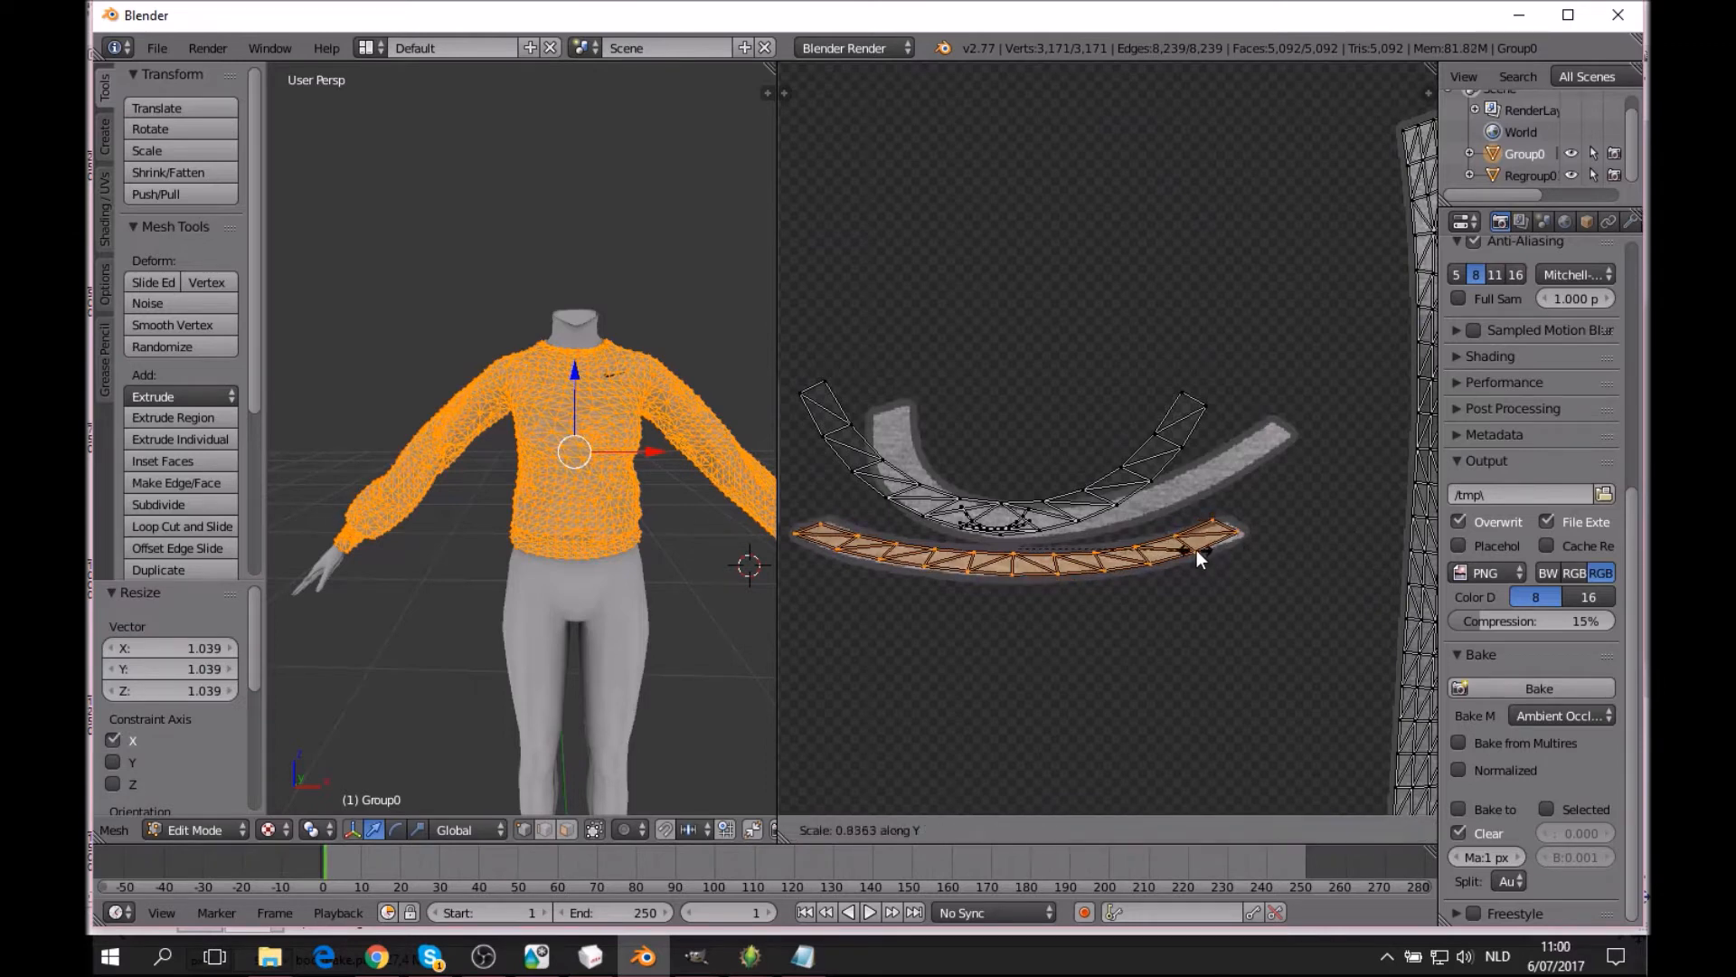
click(1192, 546)
key(g)
click(1198, 550)
scroll(1202, 560, up, 5)
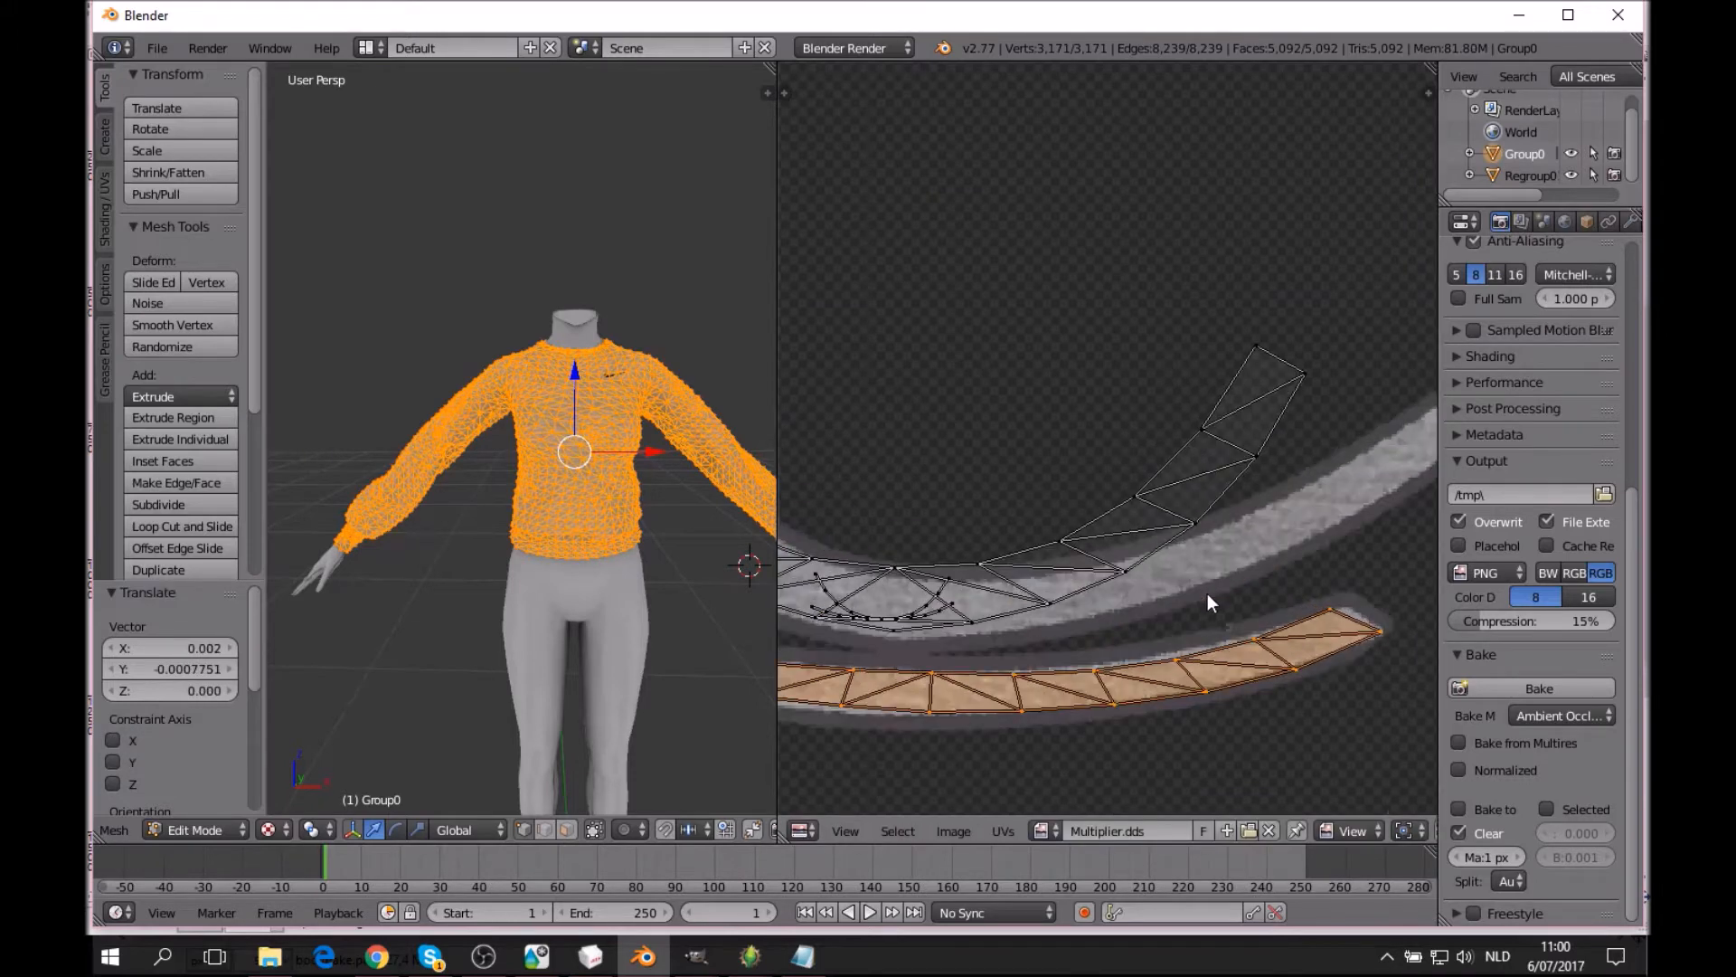
scroll(1122, 443, down, 2)
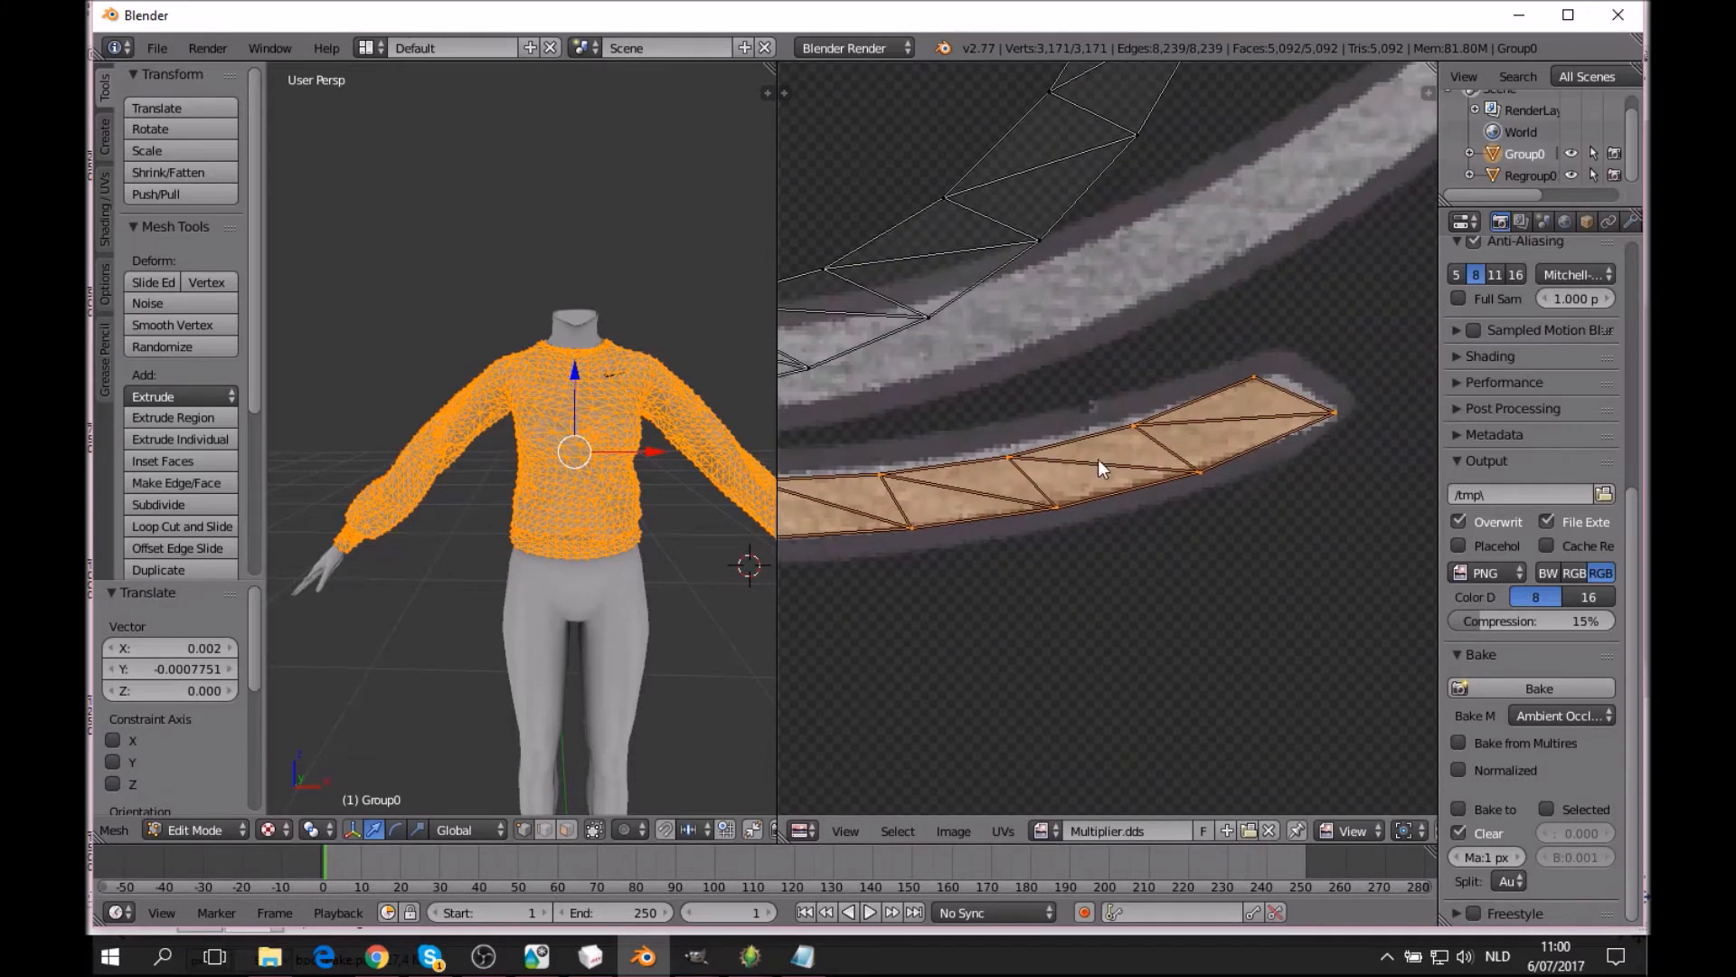
scroll(1121, 480, down, 1)
mouse_move(1065, 450)
middle_down()
mouse_move(1310, 416)
mouse_move(1086, 467)
middle_up()
scroll(1159, 529, down, 1)
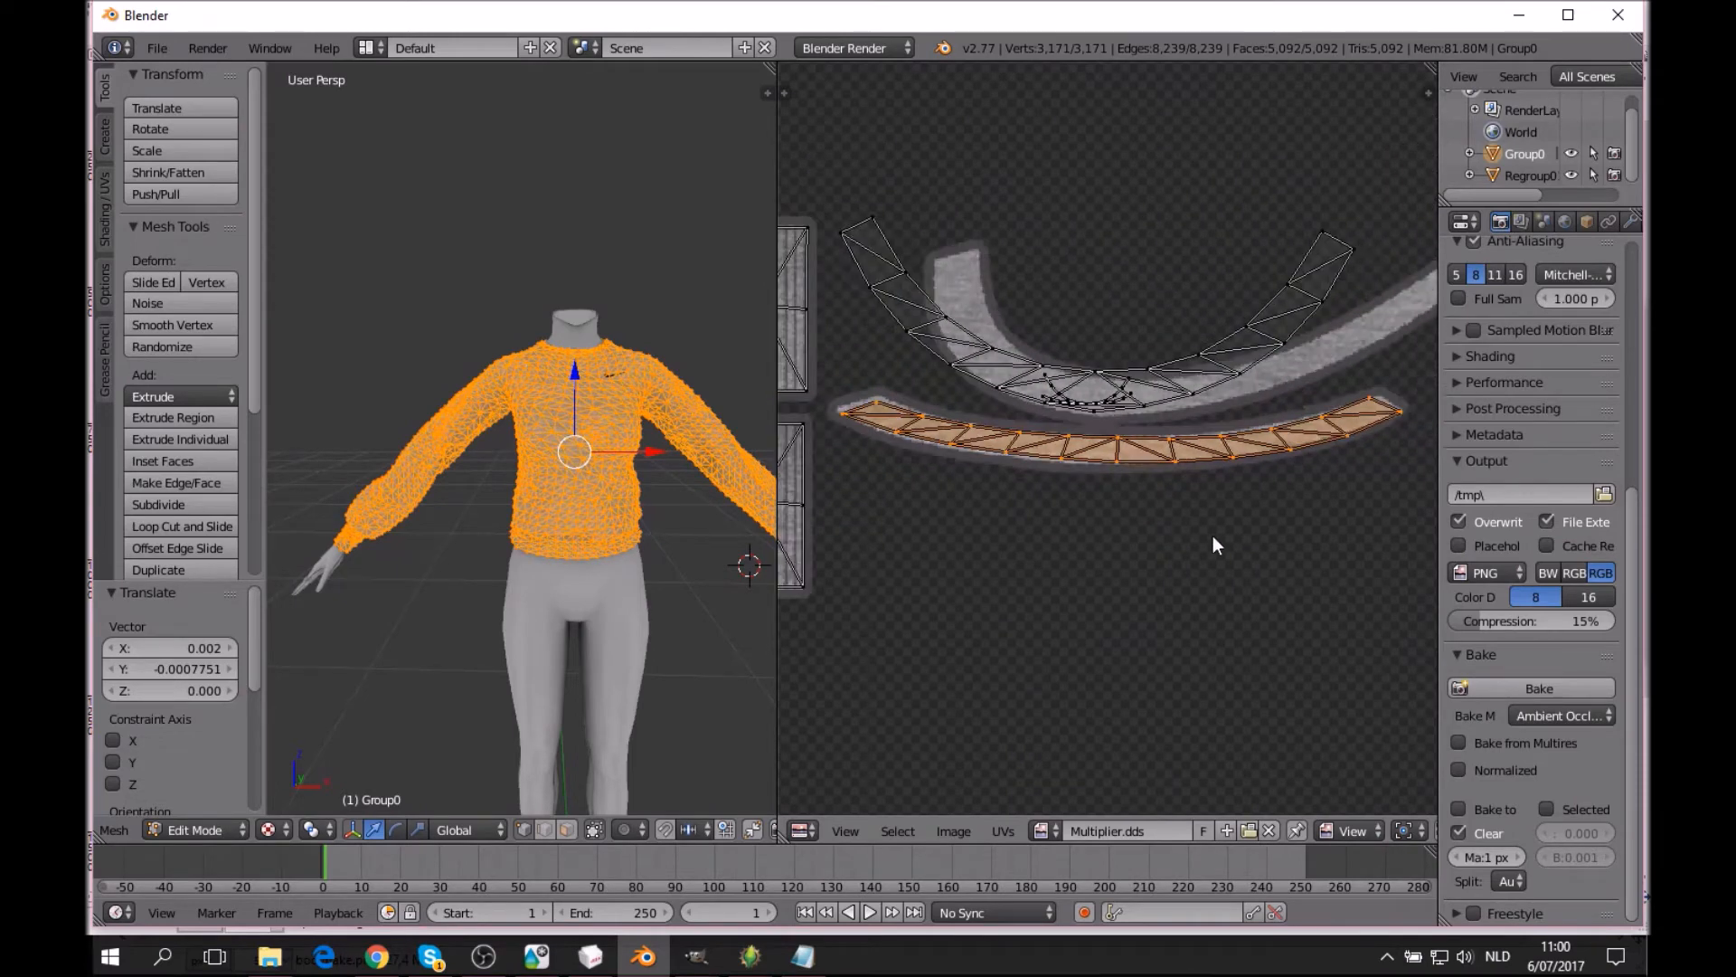
Scale the lower collar island by 0.901 along Y and move it -0.0006152 in X and 0.0003076 in Y.
key(s)
key(y)
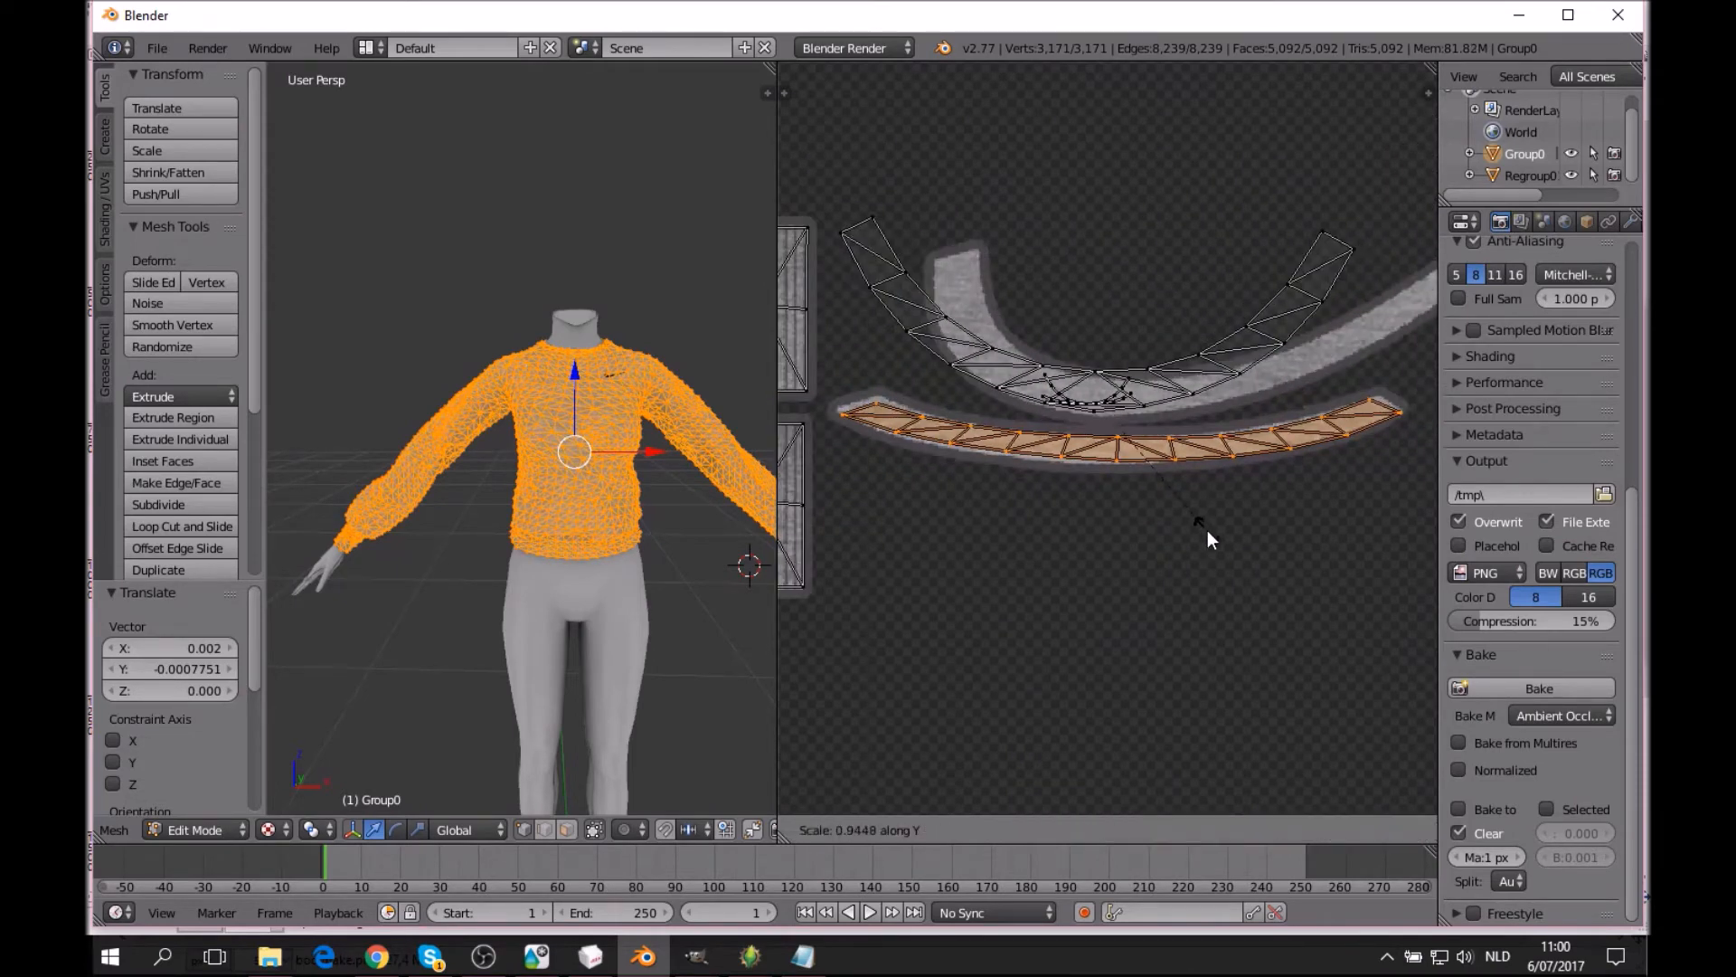
click(1202, 525)
key(g)
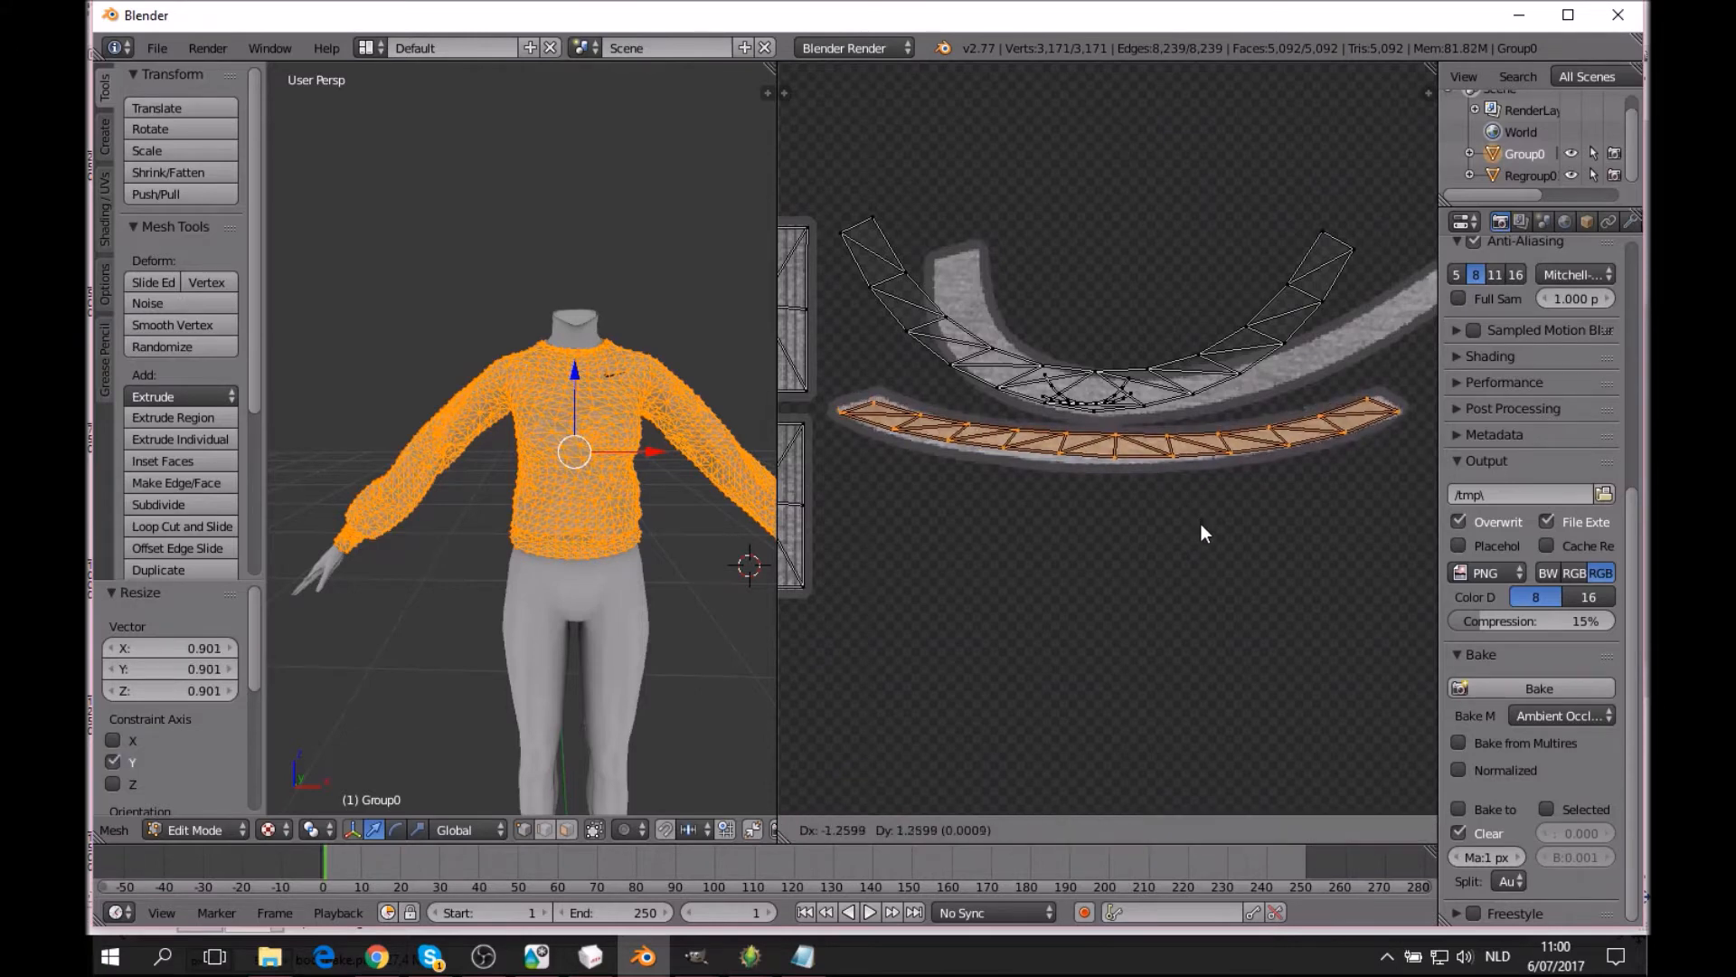
click(1200, 534)
Fine-tune the lower collar island's overall scale and position within its texture strip.
scroll(1203, 534, up, 3)
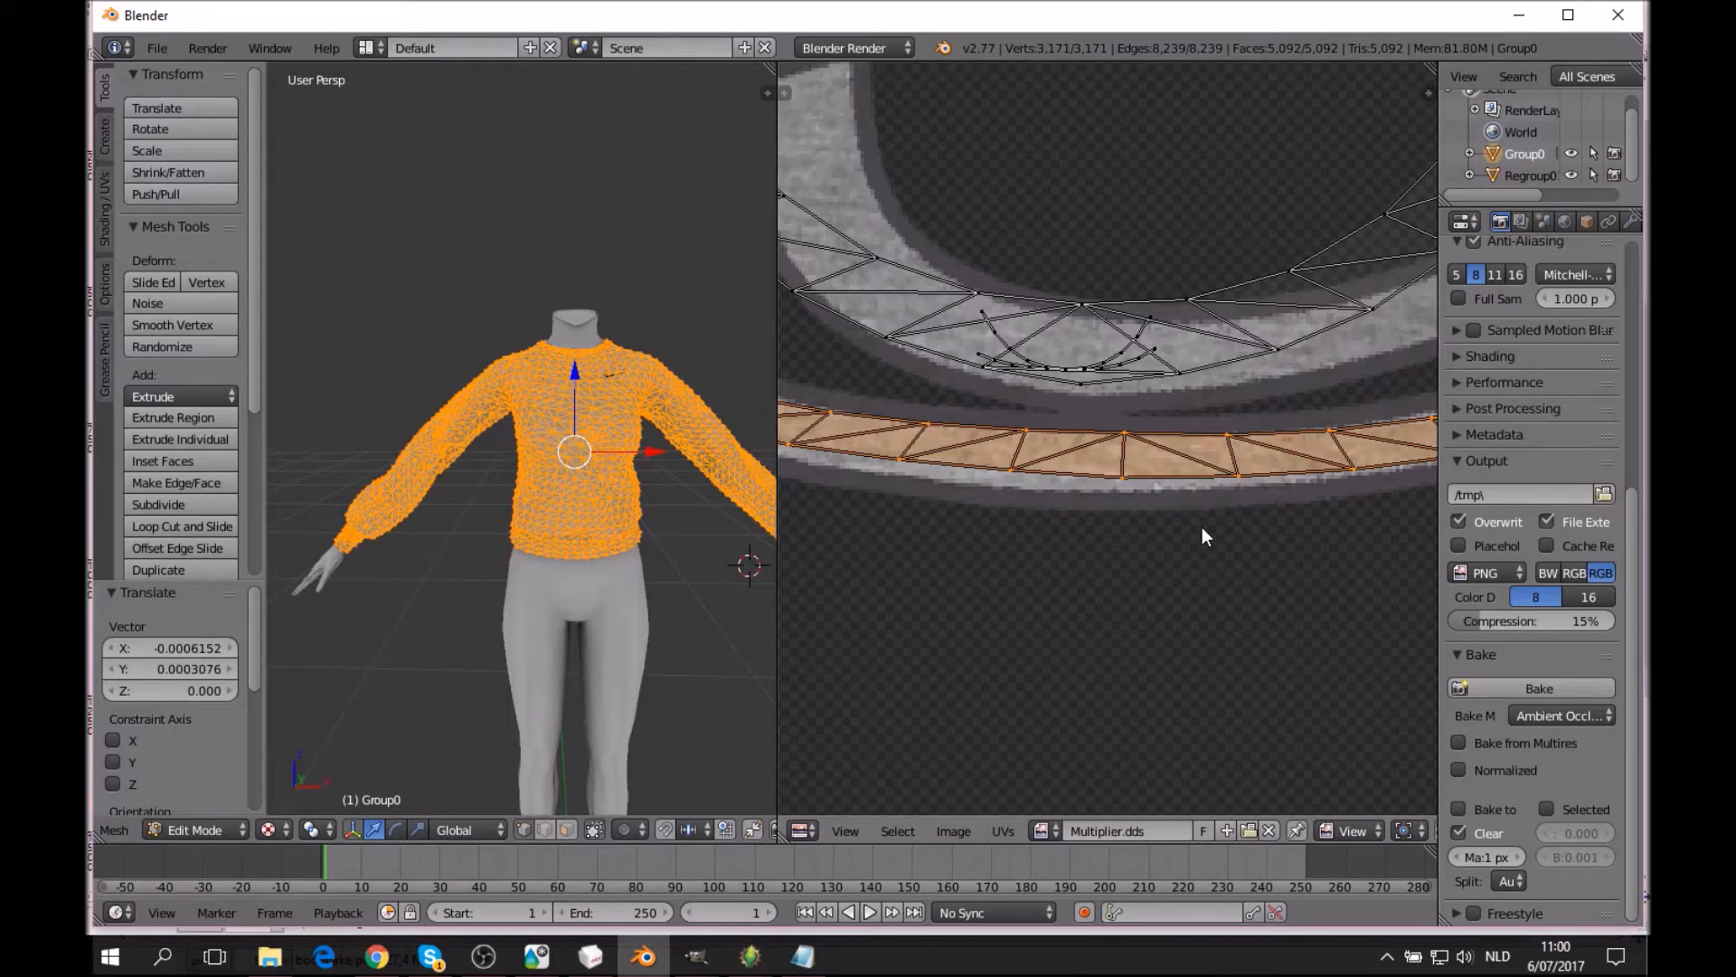
key(s)
click(1203, 535)
key(g)
click(1203, 539)
Deselect the lower collar island and select only the whole upper collar island.
scroll(1203, 540, down, 1)
middle_drag(1202, 540, 1124, 589)
scroll(1310, 559, down, 1)
key(a)
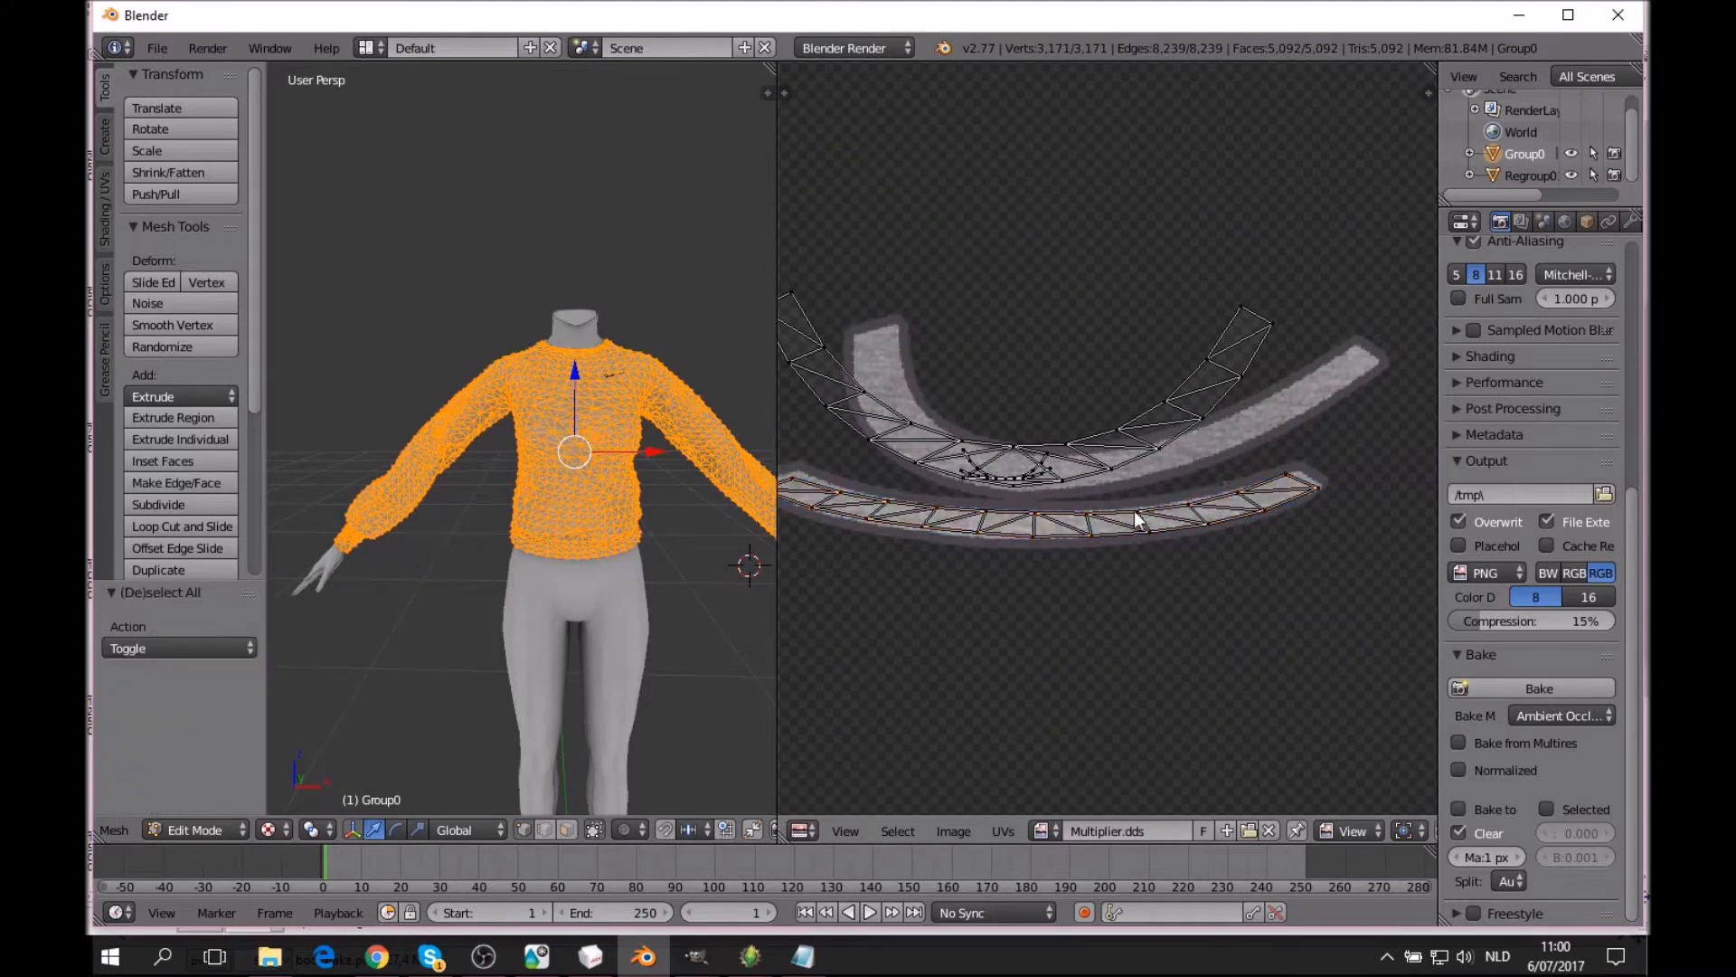
middle_drag(1137, 520, 1225, 541)
key(b)
drag(852, 311, 1082, 504)
key(b)
key(b)
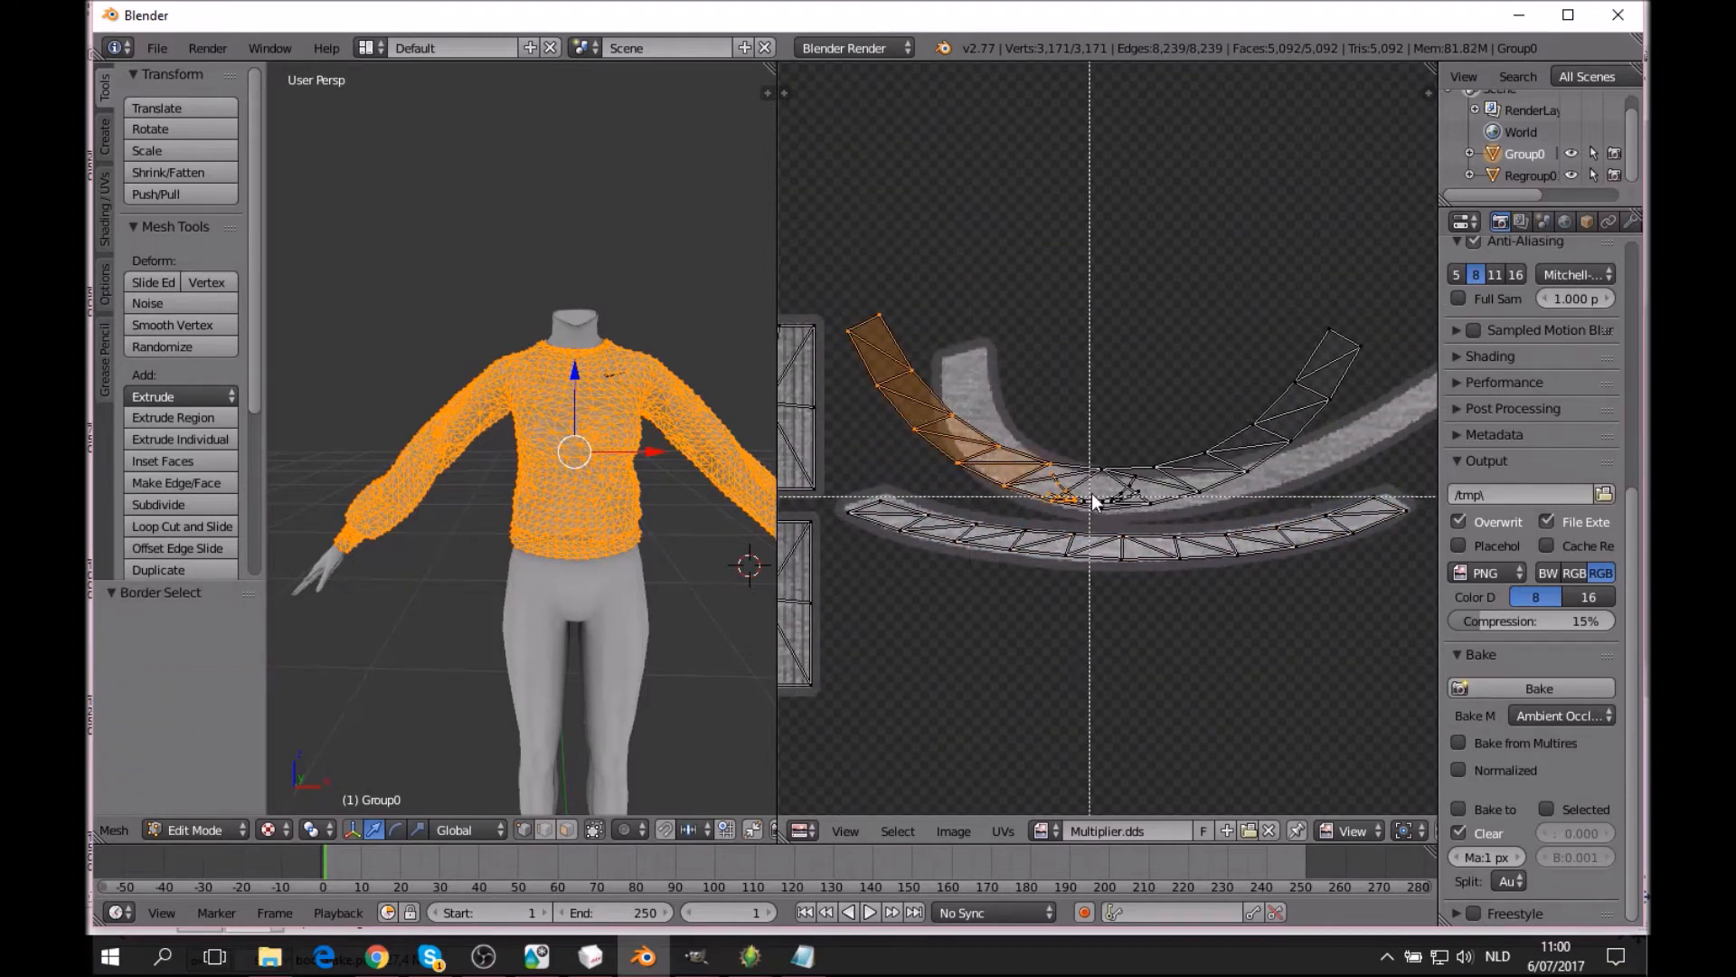
drag(1058, 440, 1164, 514)
key(b)
drag(1167, 420, 1212, 480)
key(b)
drag(1207, 363, 1319, 463)
key(b)
drag(1286, 299, 1410, 436)
Move the upper collar island 0.022 in X and -0.001 in Y, and scale it by 1.095 along X.
key(g)
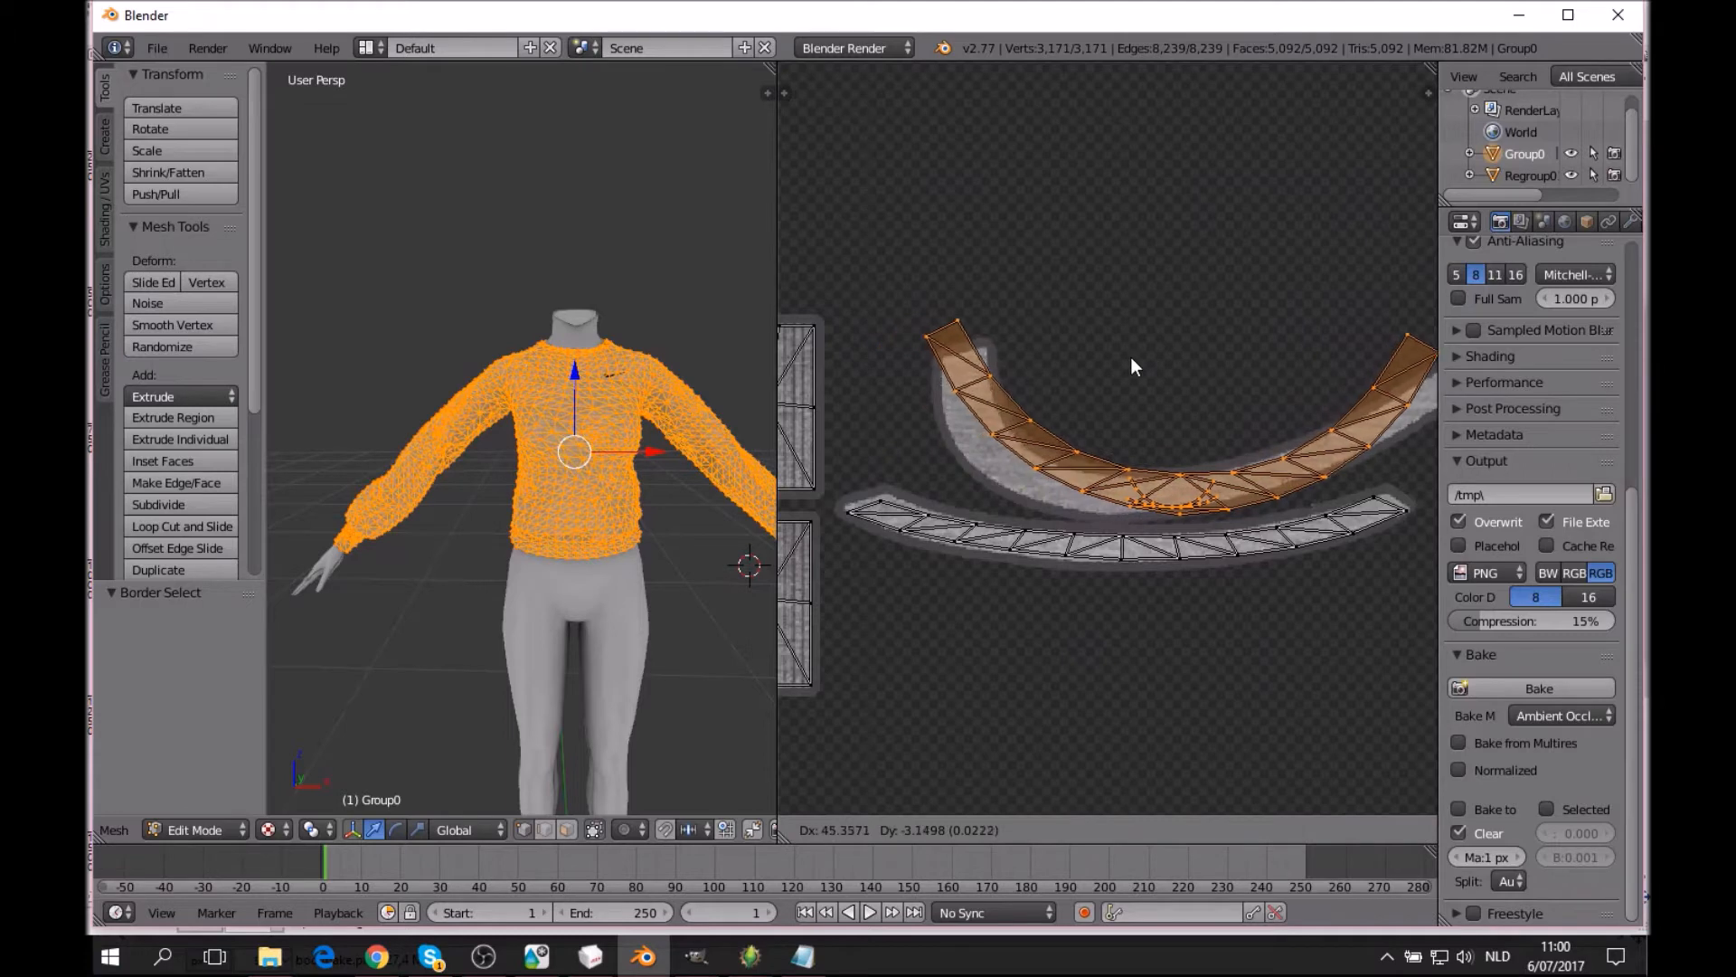
click(1129, 356)
middle_drag(1129, 356, 1021, 397)
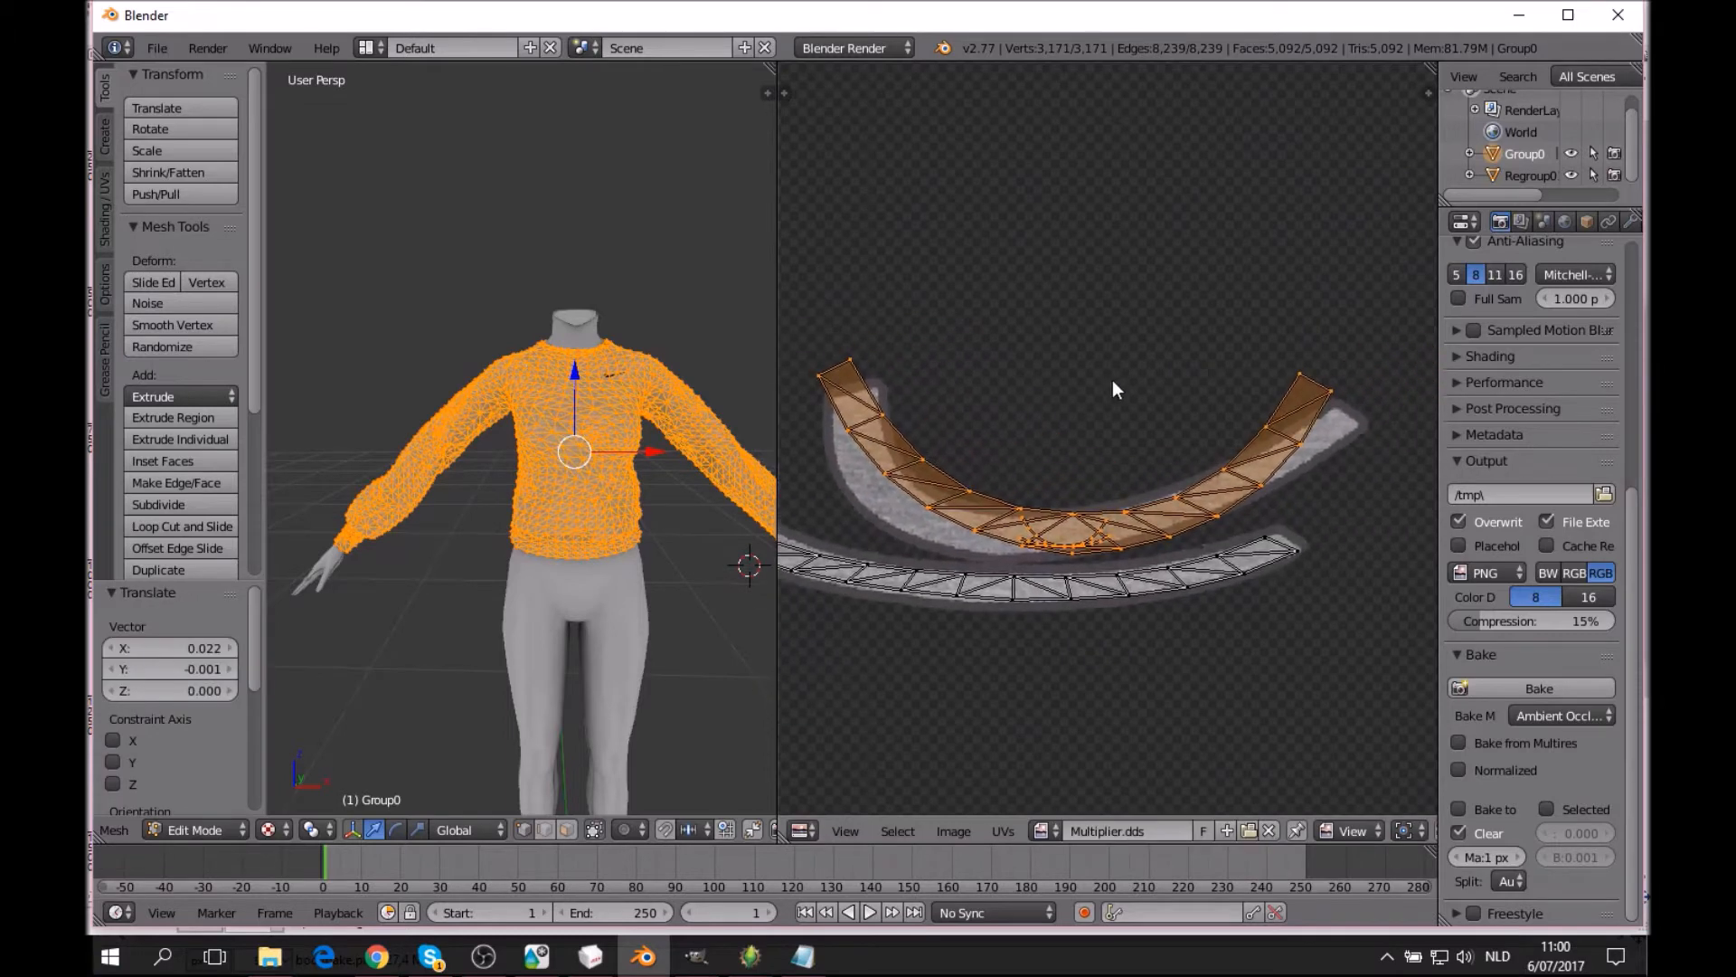
key(s)
key(x)
click(1191, 387)
Scale the upper collar island by 0.825 along Y and move it 0.002 in X and -0.004 in Y.
key(s)
key(y)
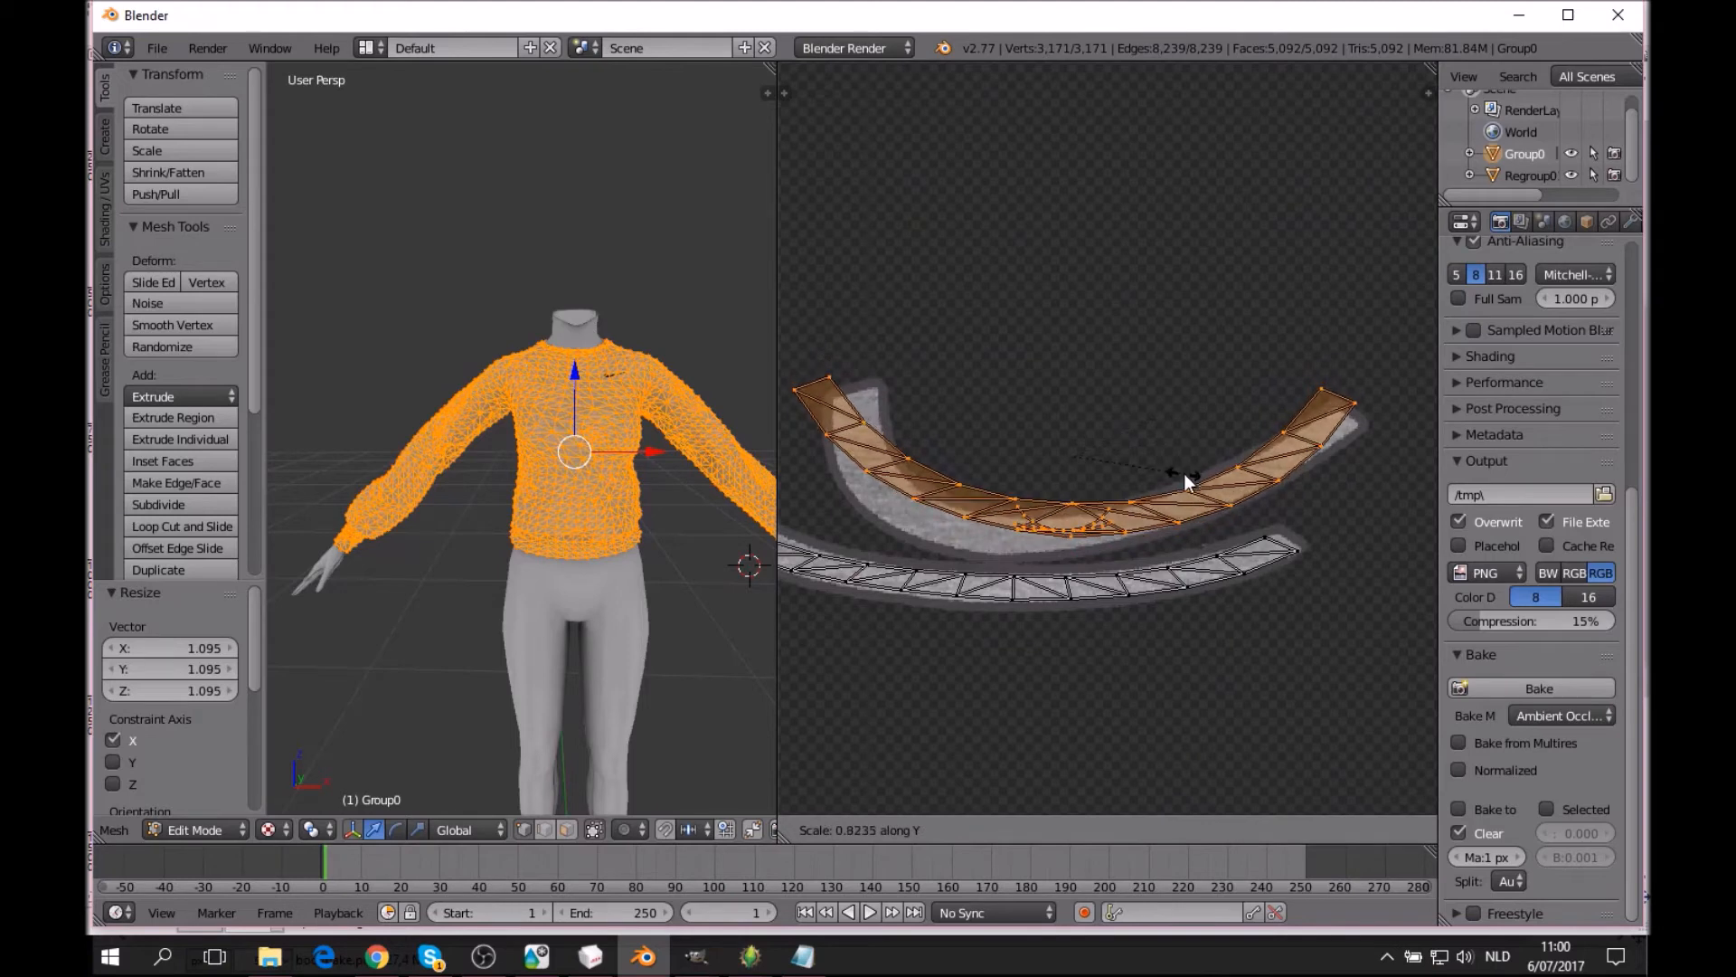
click(1185, 478)
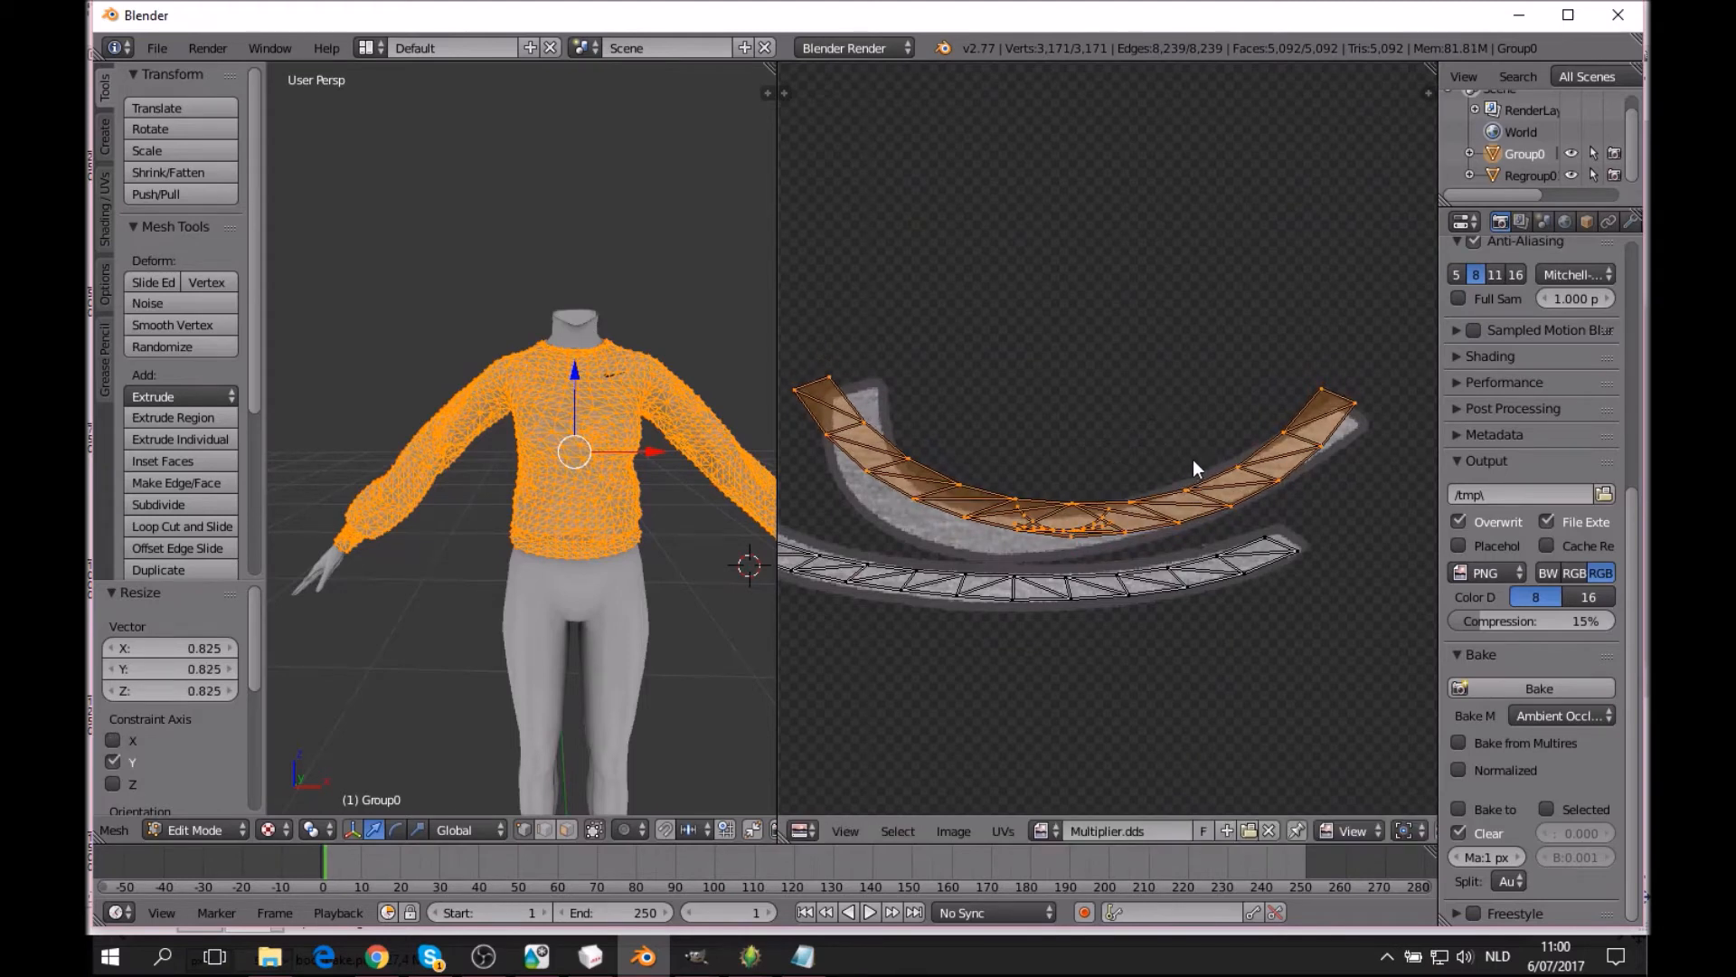
key(g)
click(1202, 474)
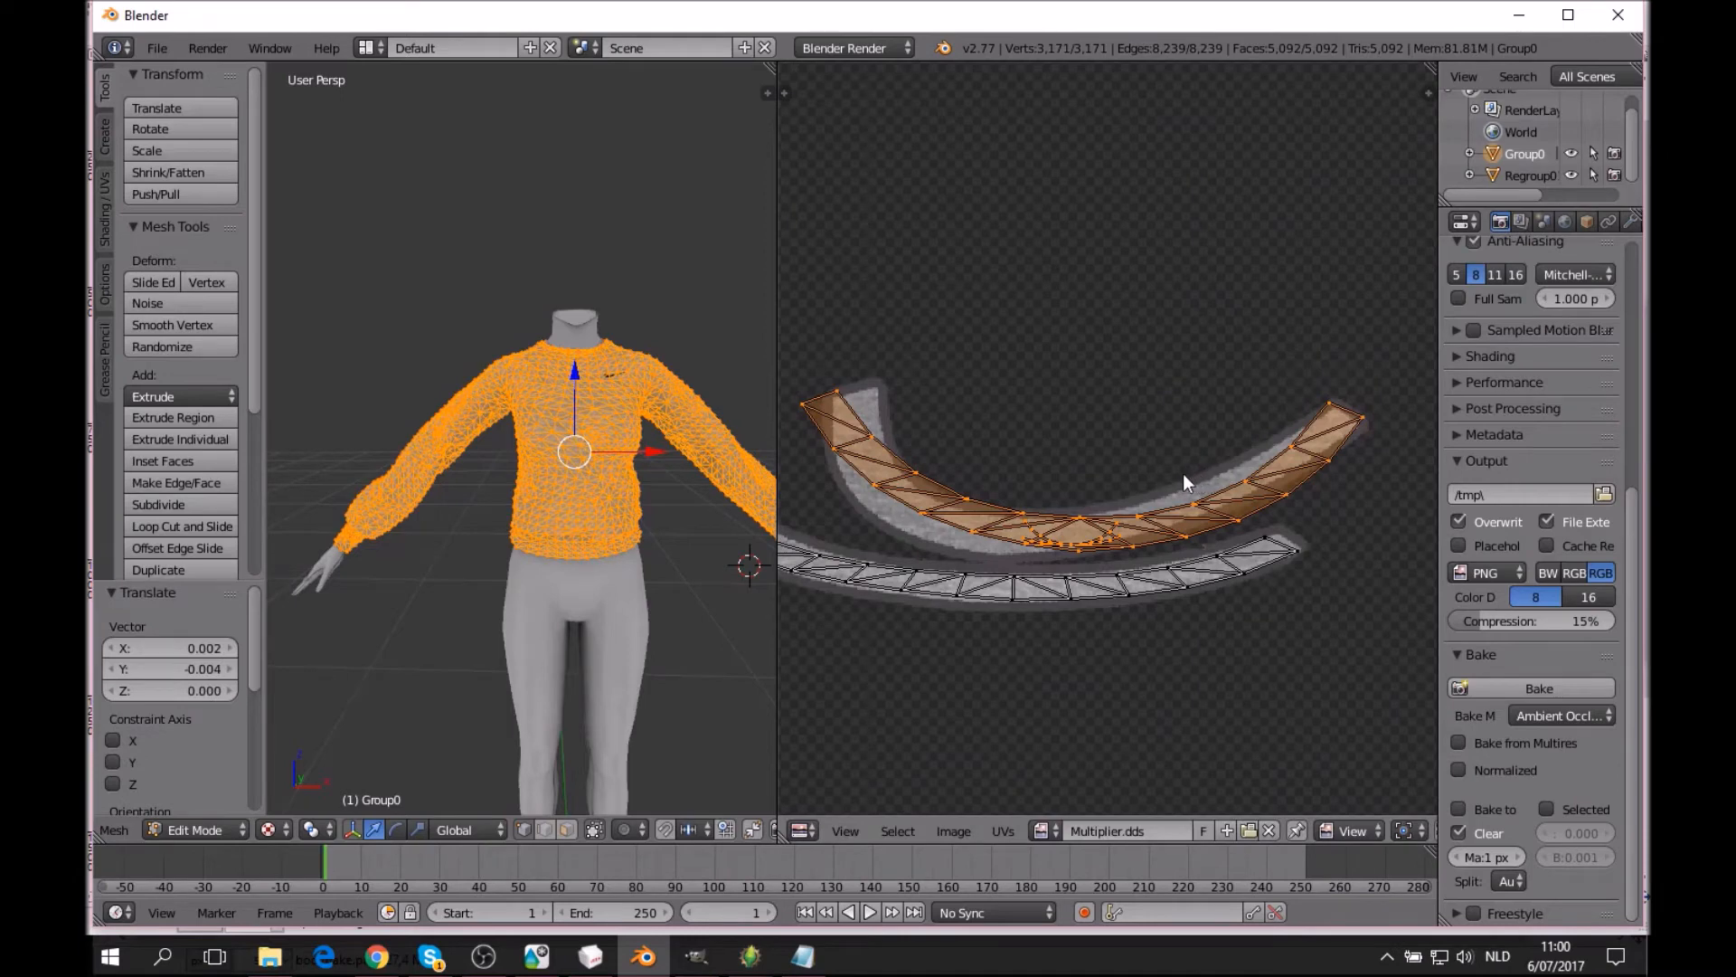
Try to rotate the left section of the upper collar island onto the curved texture.
key(a)
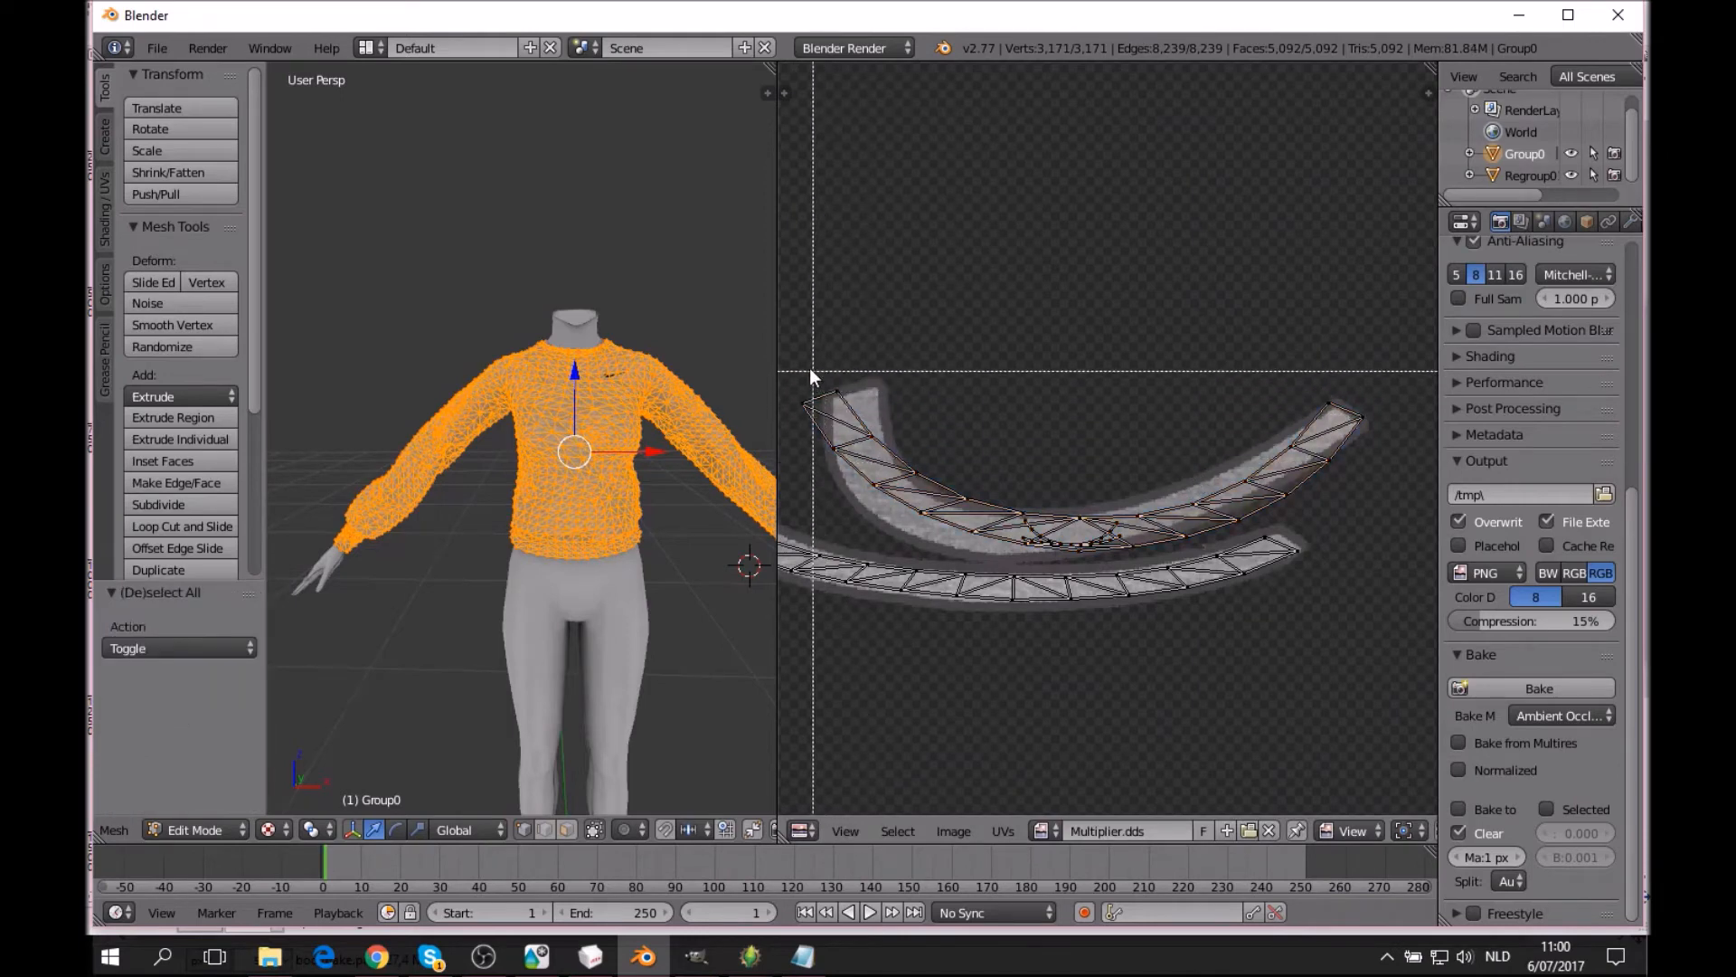
drag(805, 368, 976, 530)
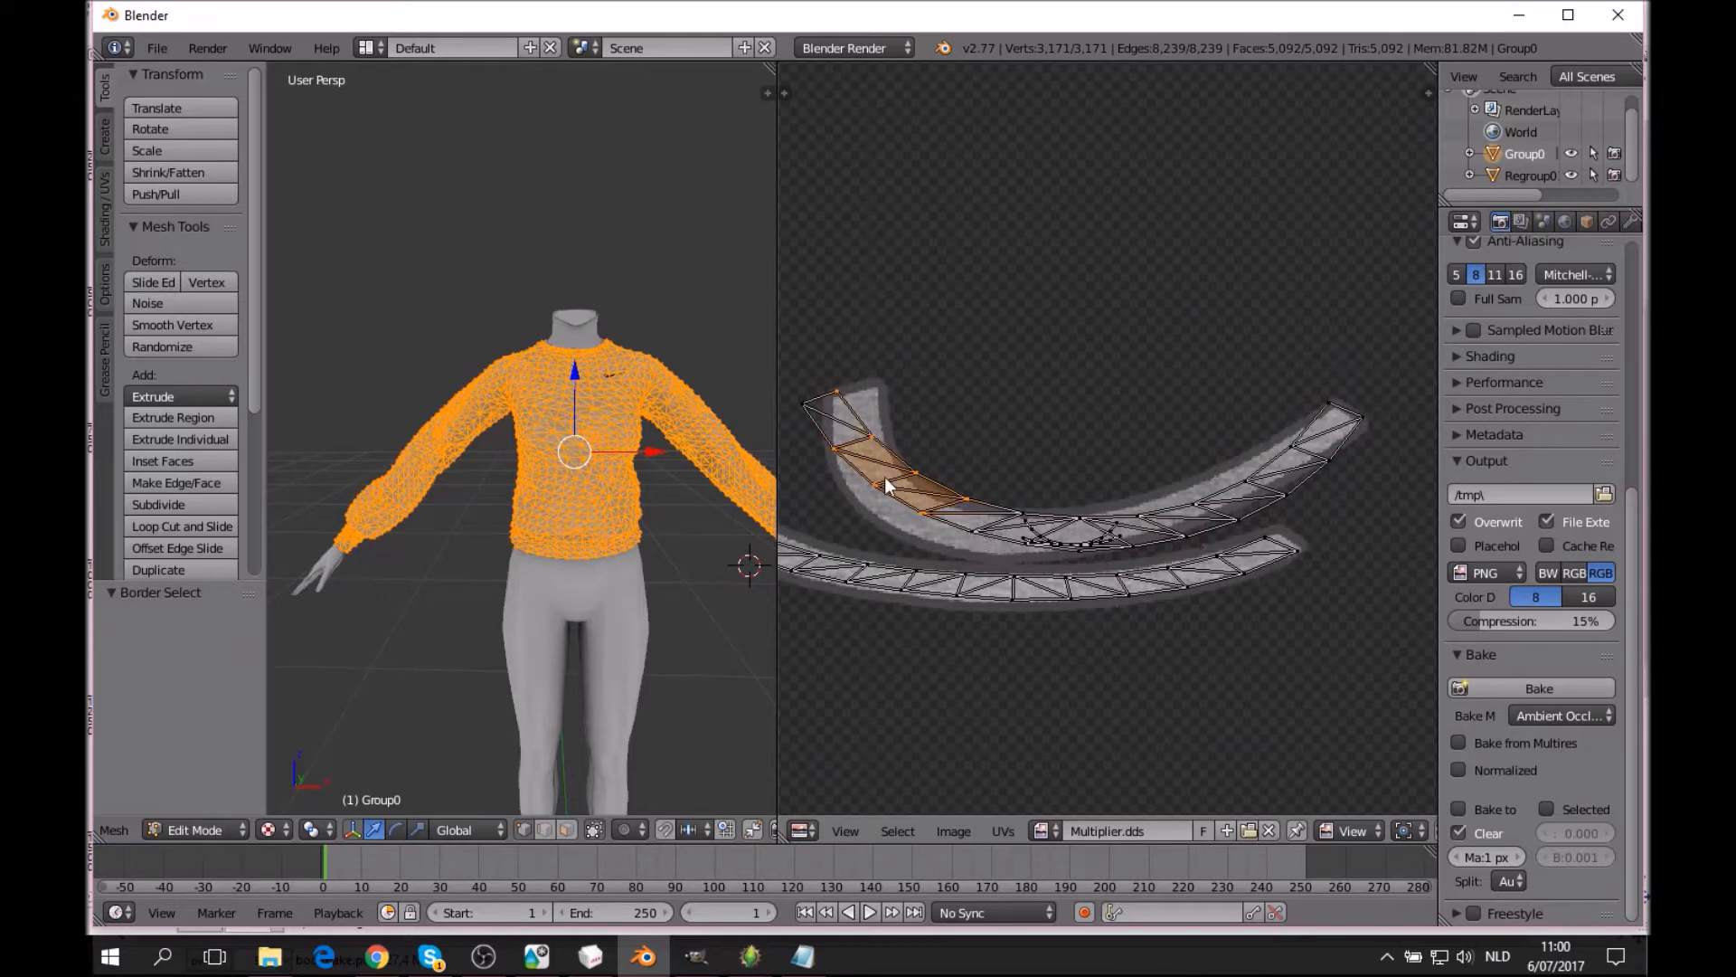
shift+click(836, 434)
key(r)
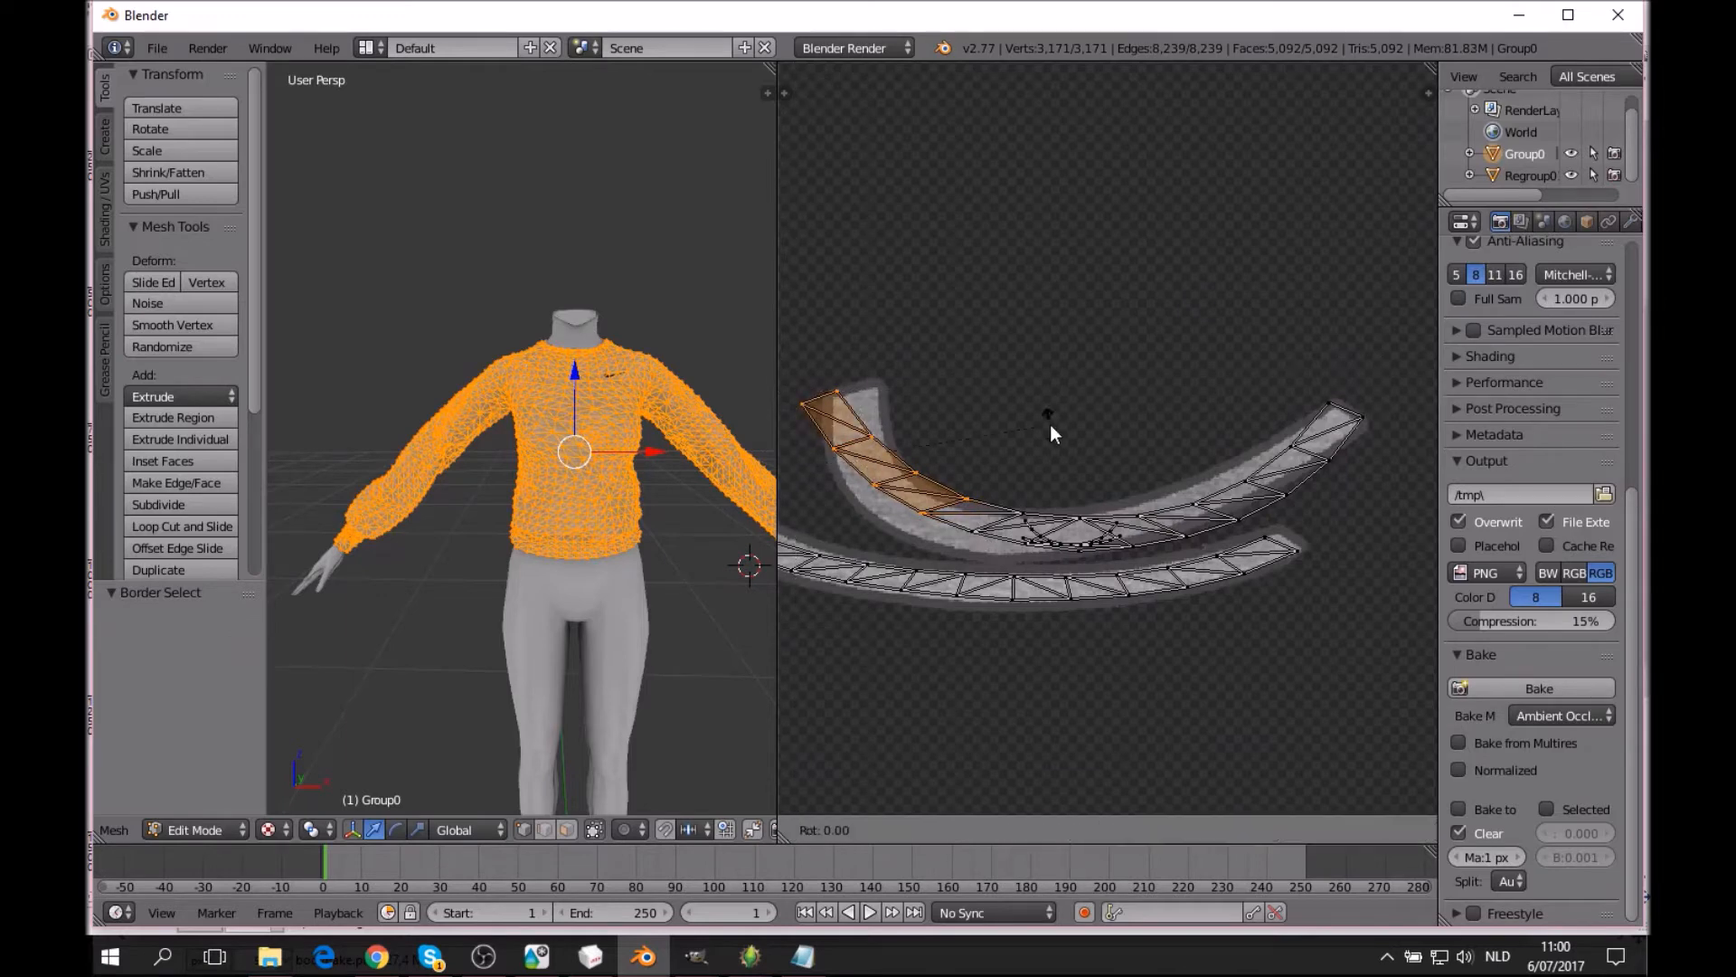
click(1093, 448)
key(ctrl+z)
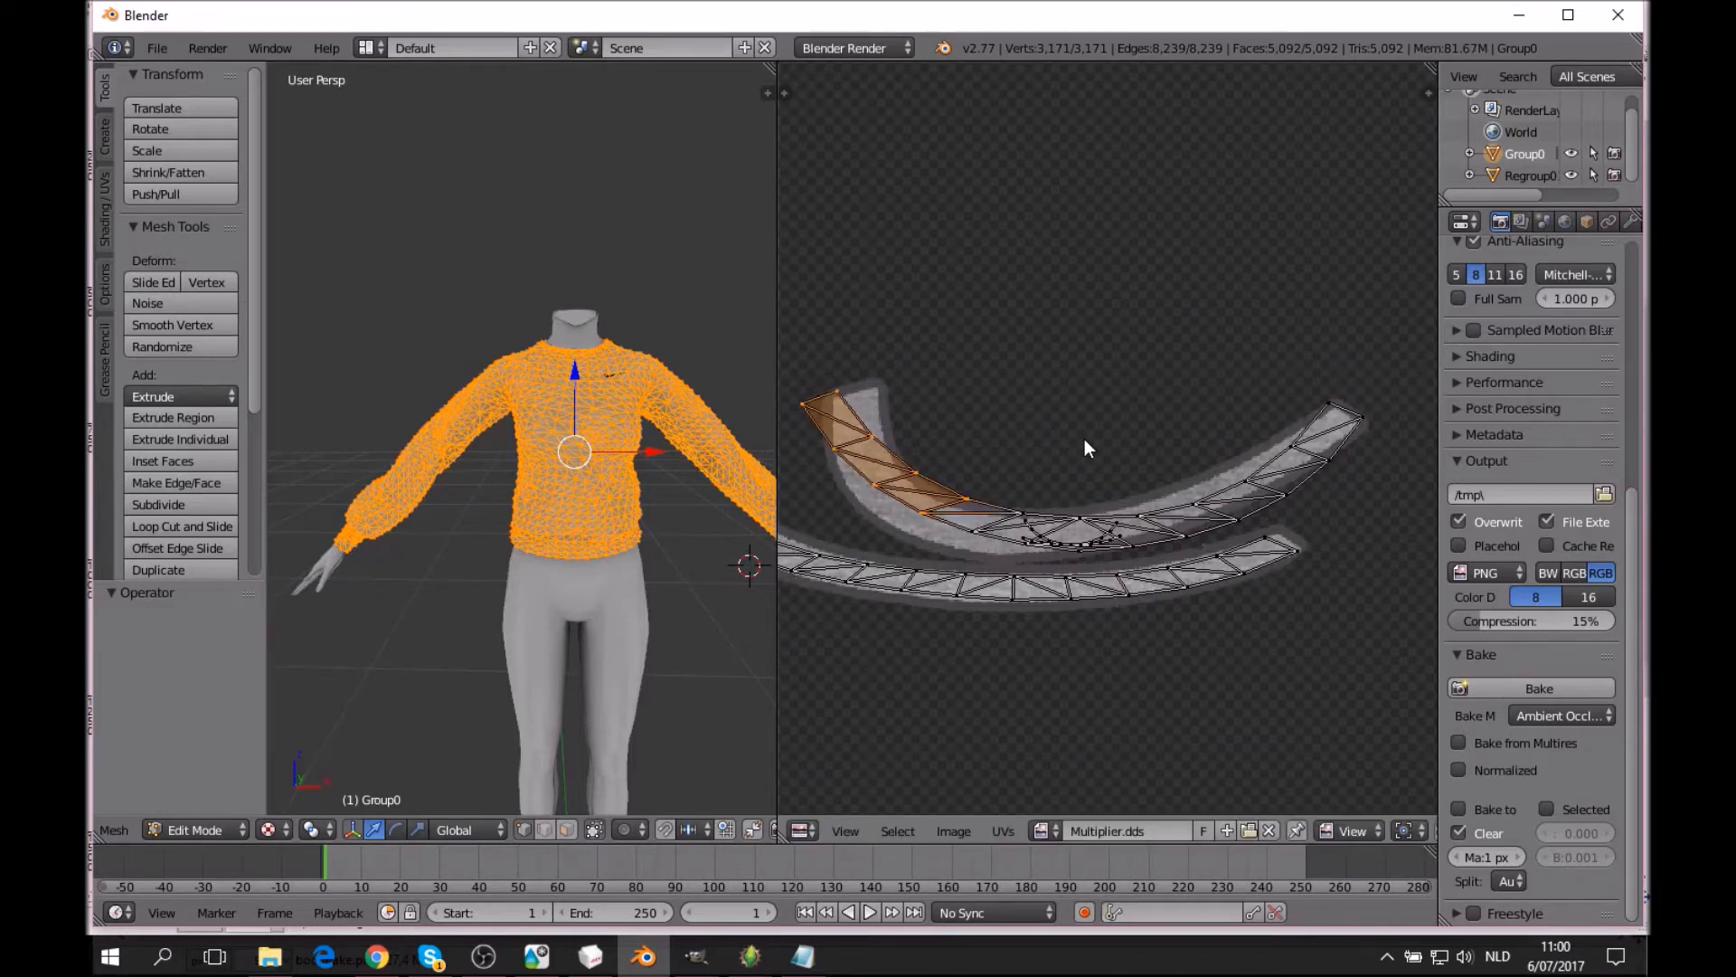
Move the two vertices at the upper collar island's left end along X onto the texture's tip.
key(a)
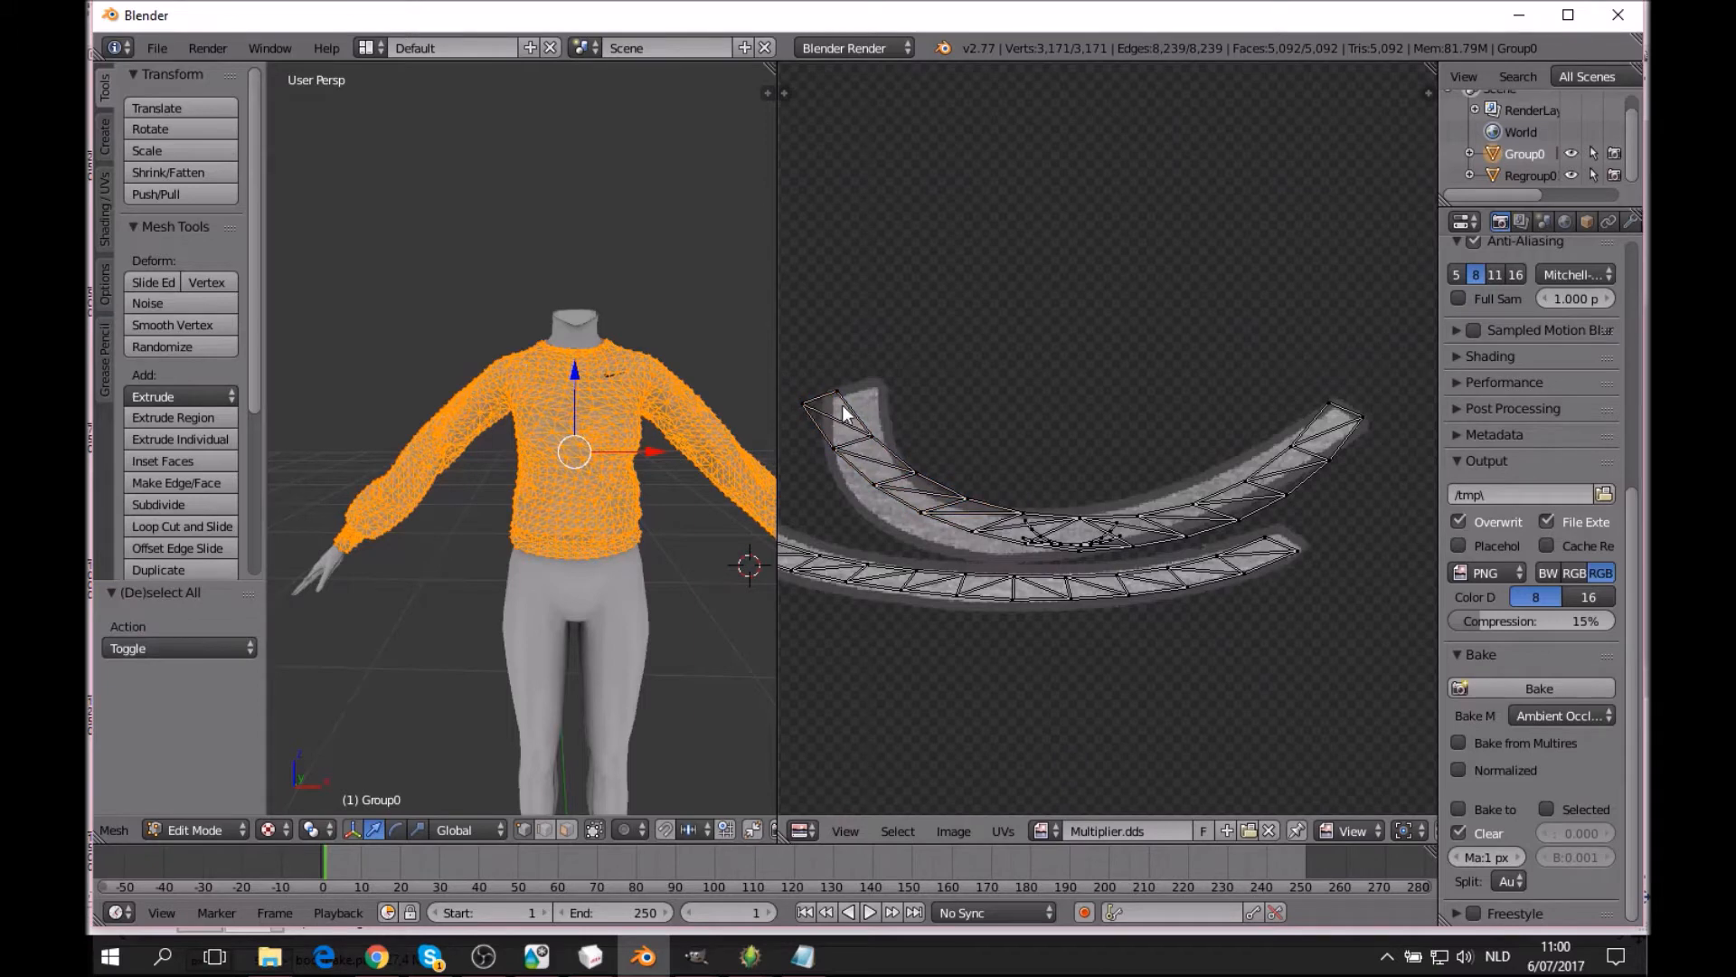
drag(800, 385, 879, 413)
key(g)
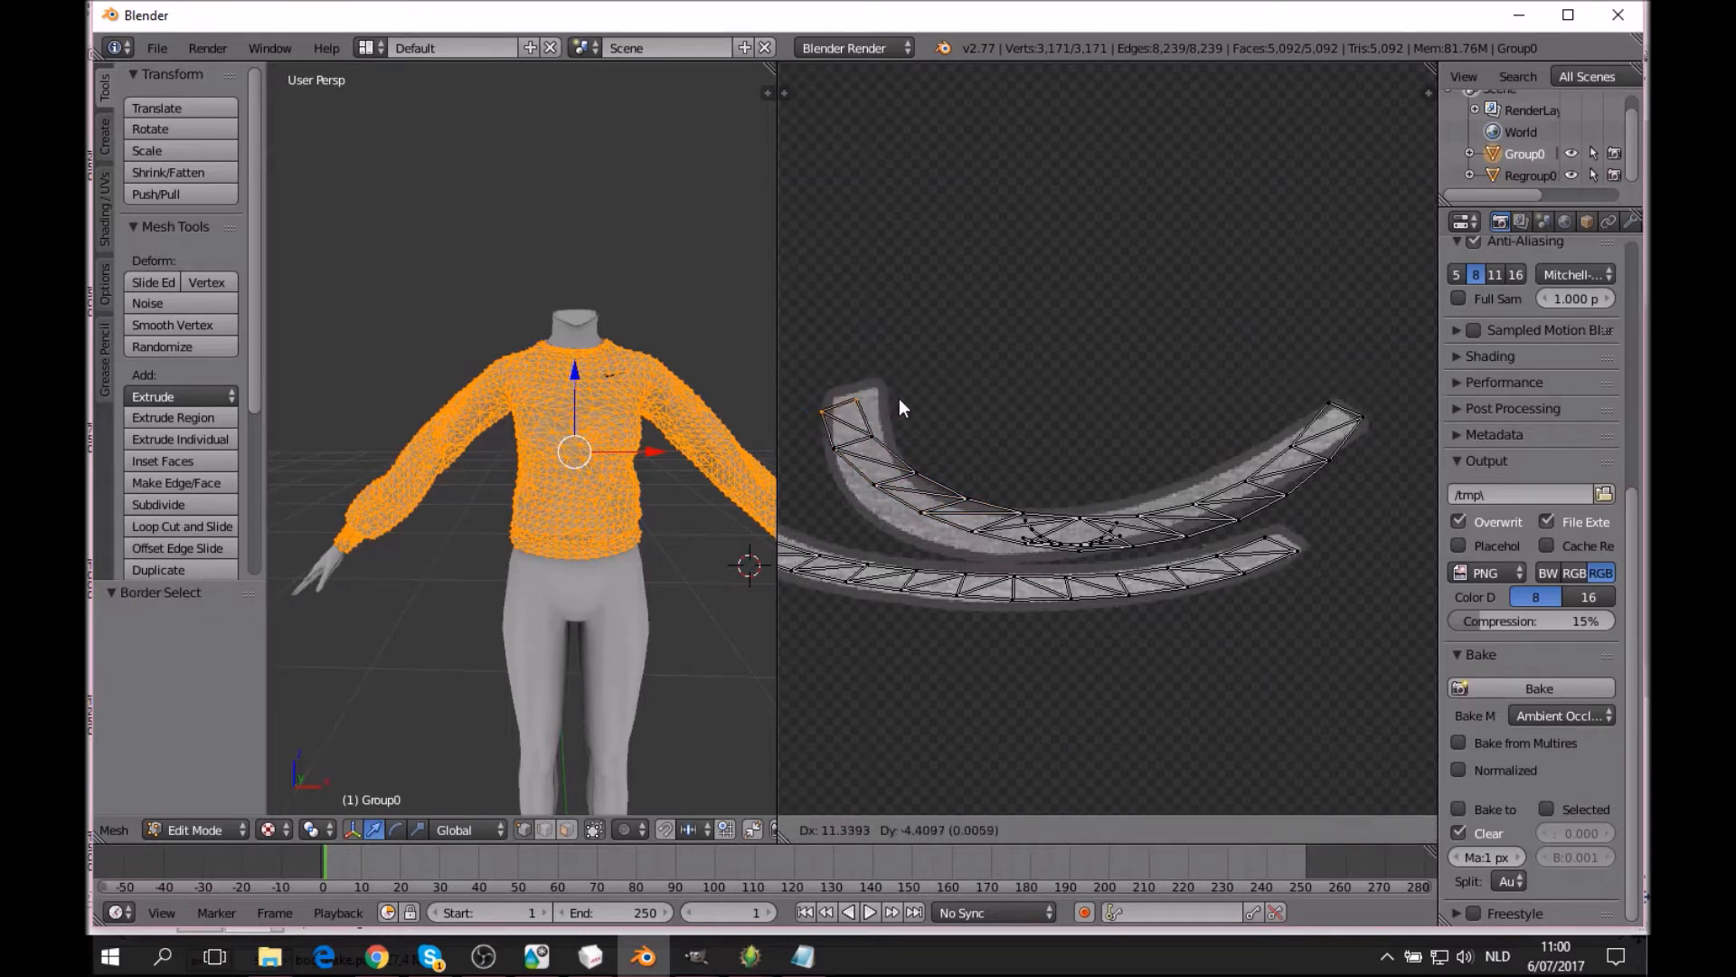
key(x)
click(909, 403)
Reposition the outer and inner vertices of the second row from the upper collar's left end onto the texture edges.
key(a)
key(b)
drag(827, 443, 868, 441)
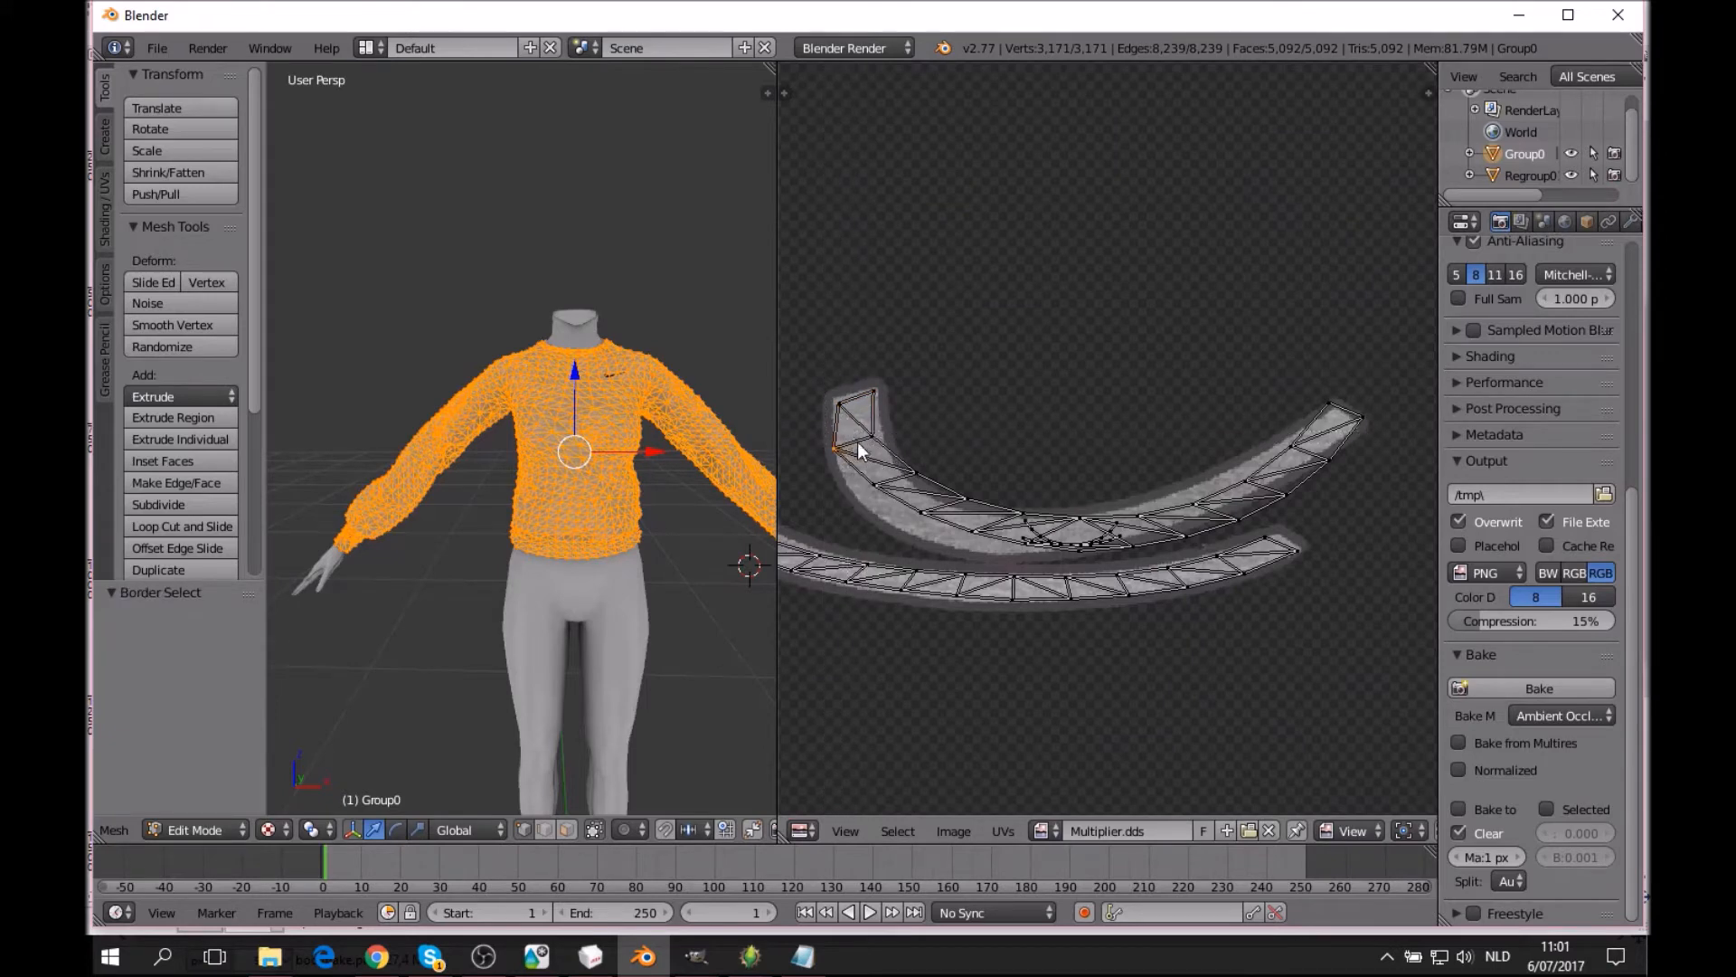
key(g)
click(863, 445)
key(a)
key(b)
drag(870, 432, 881, 444)
key(g)
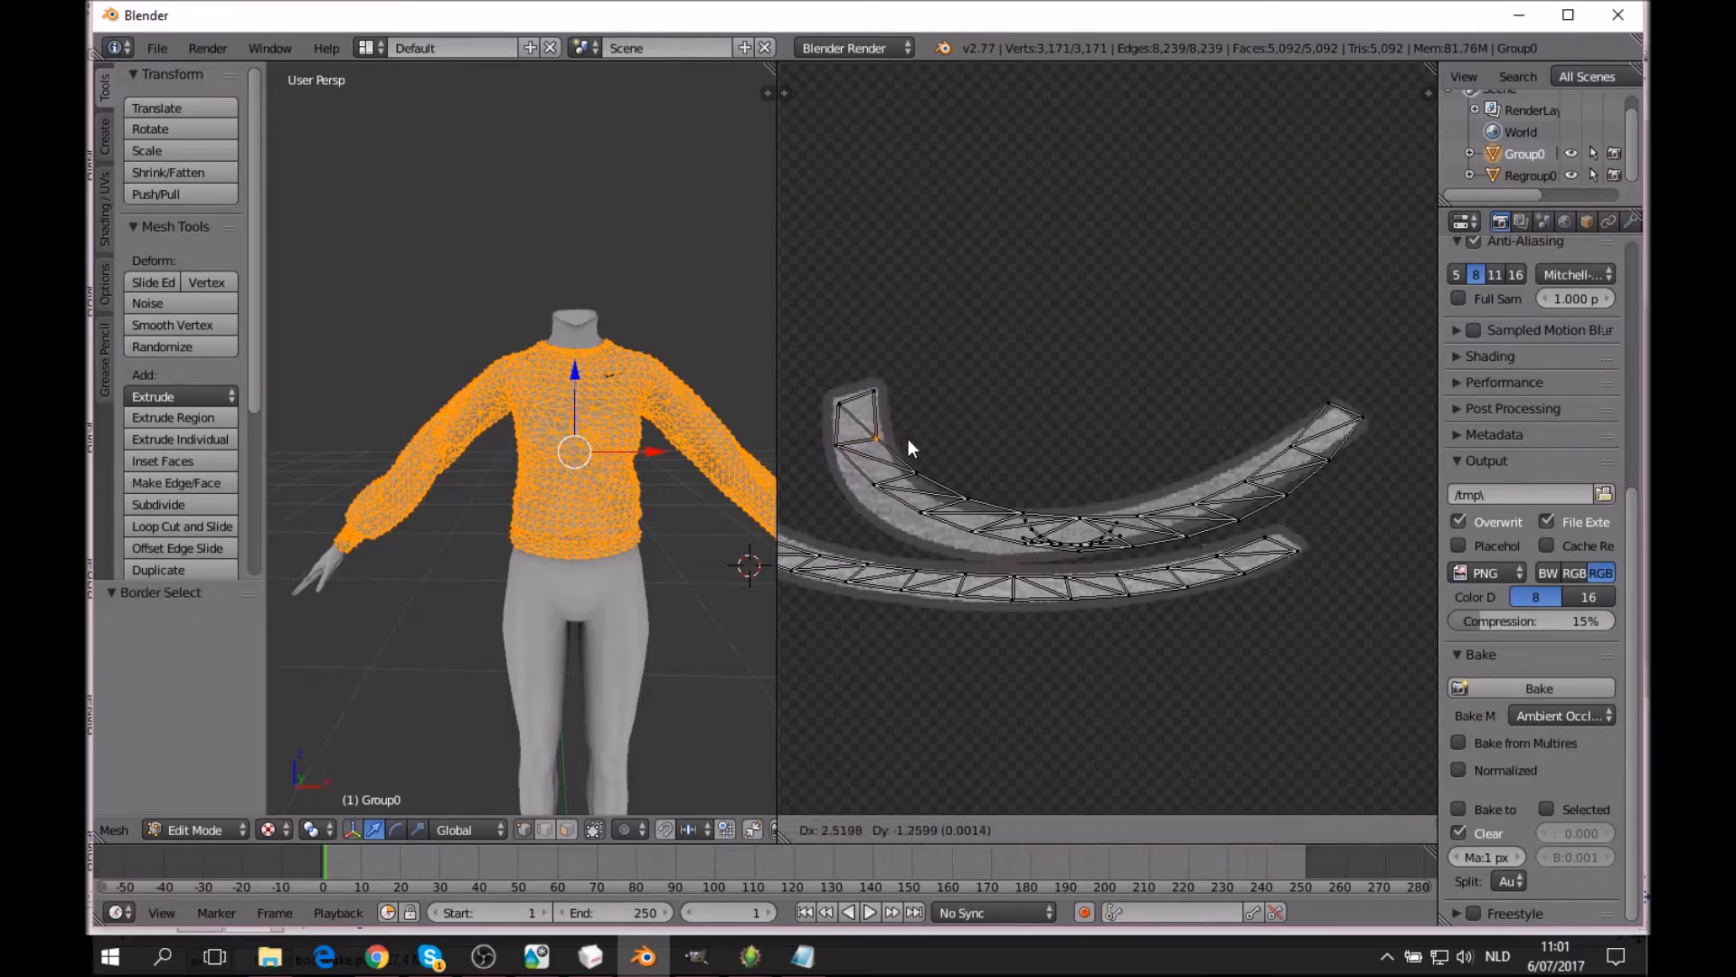
click(909, 442)
Reposition the third row's outer and inner vertices on the upper collar's left side to follow the texture curve.
key(a)
key(b)
drag(861, 476, 888, 490)
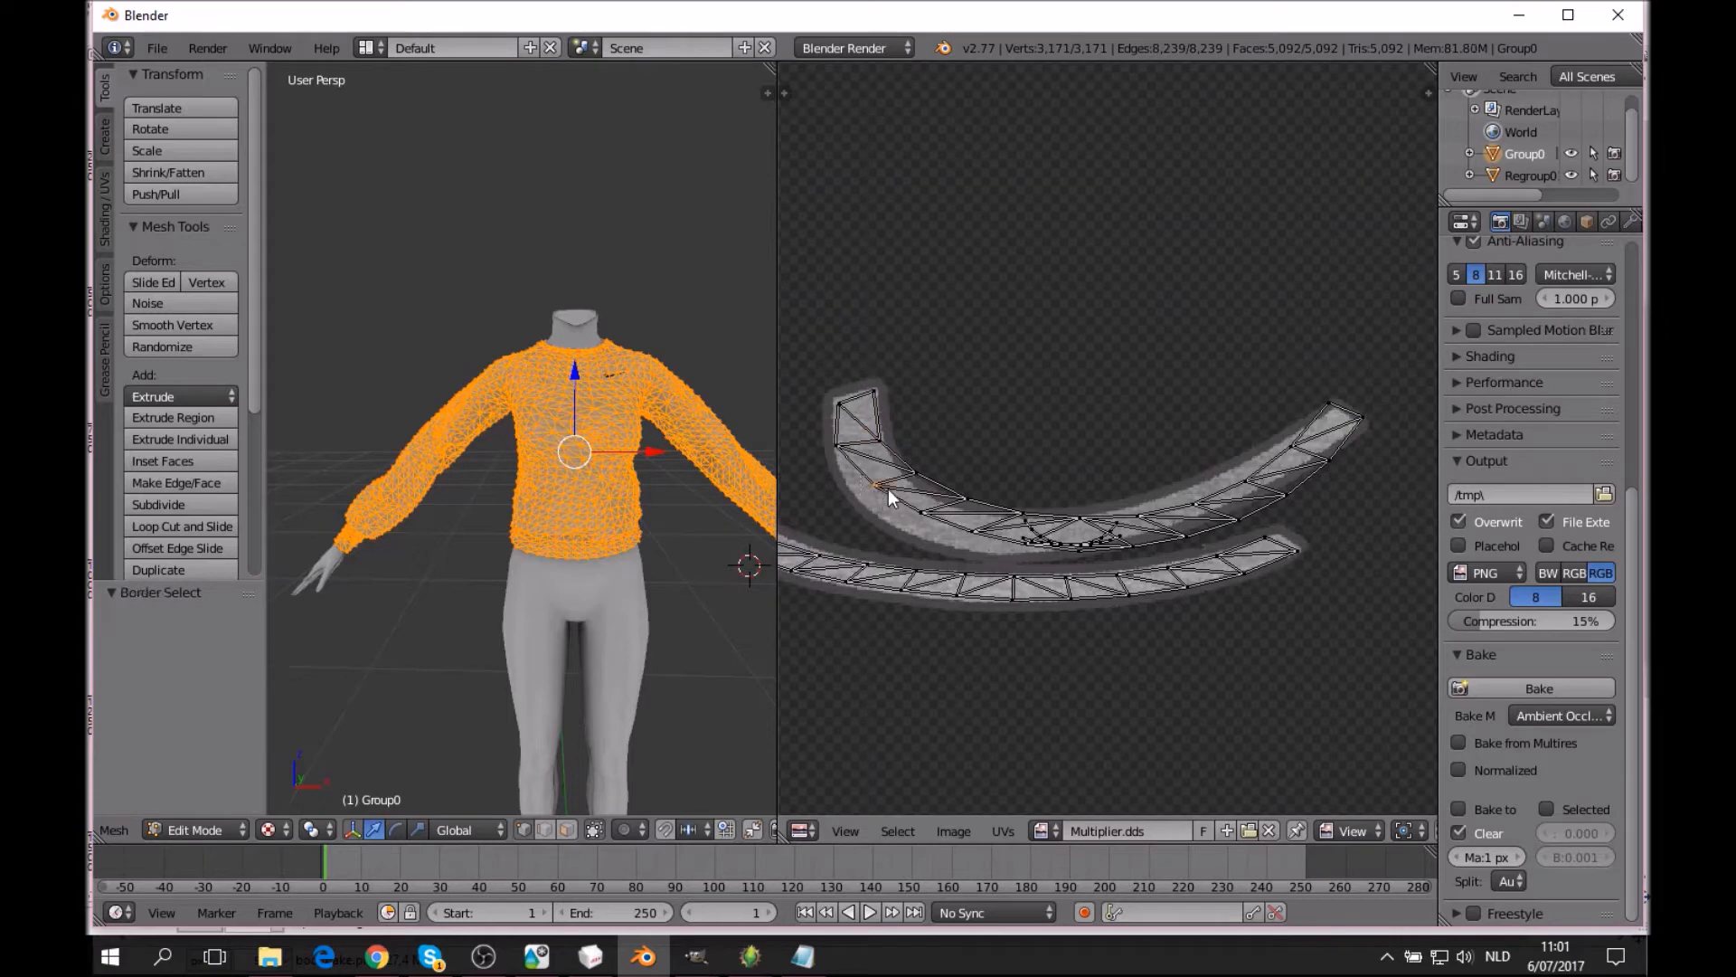
key(g)
click(957, 510)
key(a)
key(b)
drag(915, 461, 927, 481)
key(g)
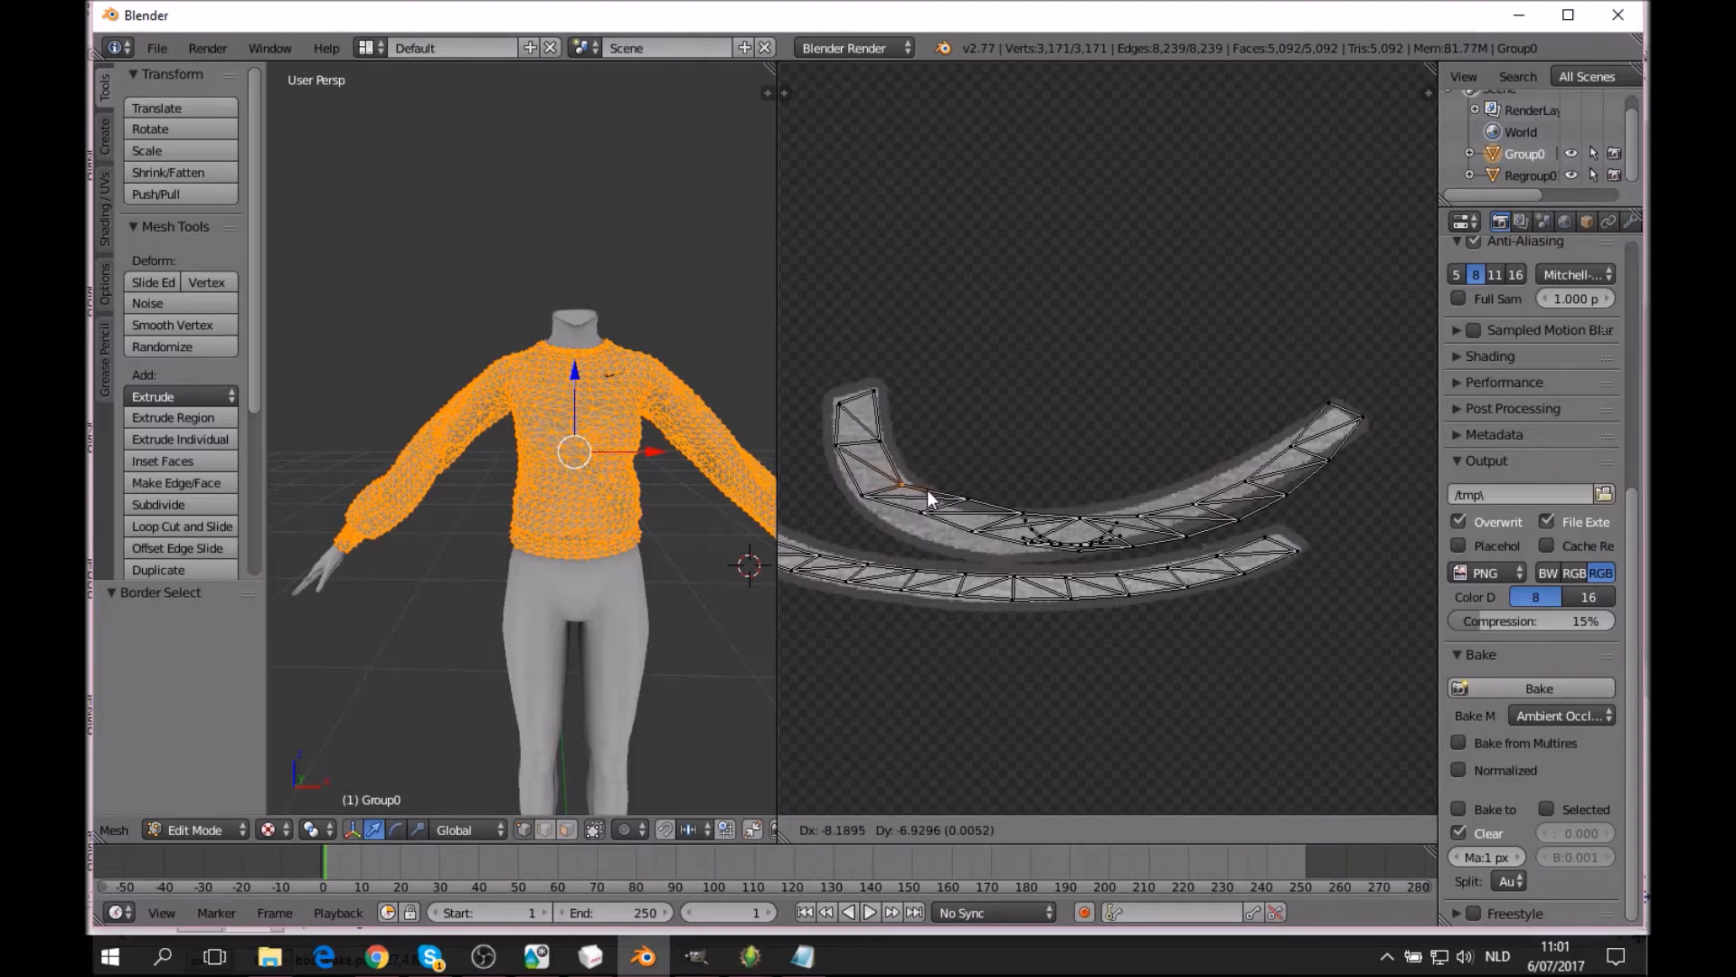
click(925, 490)
Reposition the fourth row's outer and inner vertices on the upper collar's left side along the texture's bend.
key(a)
key(b)
drag(908, 512, 934, 532)
key(g)
click(975, 532)
key(a)
key(b)
drag(957, 490, 981, 518)
key(g)
click(989, 490)
Move the next vertices left of the upper collar's centre down and left onto the texture, and clear the selection.
key(b)
drag(969, 489, 1036, 528)
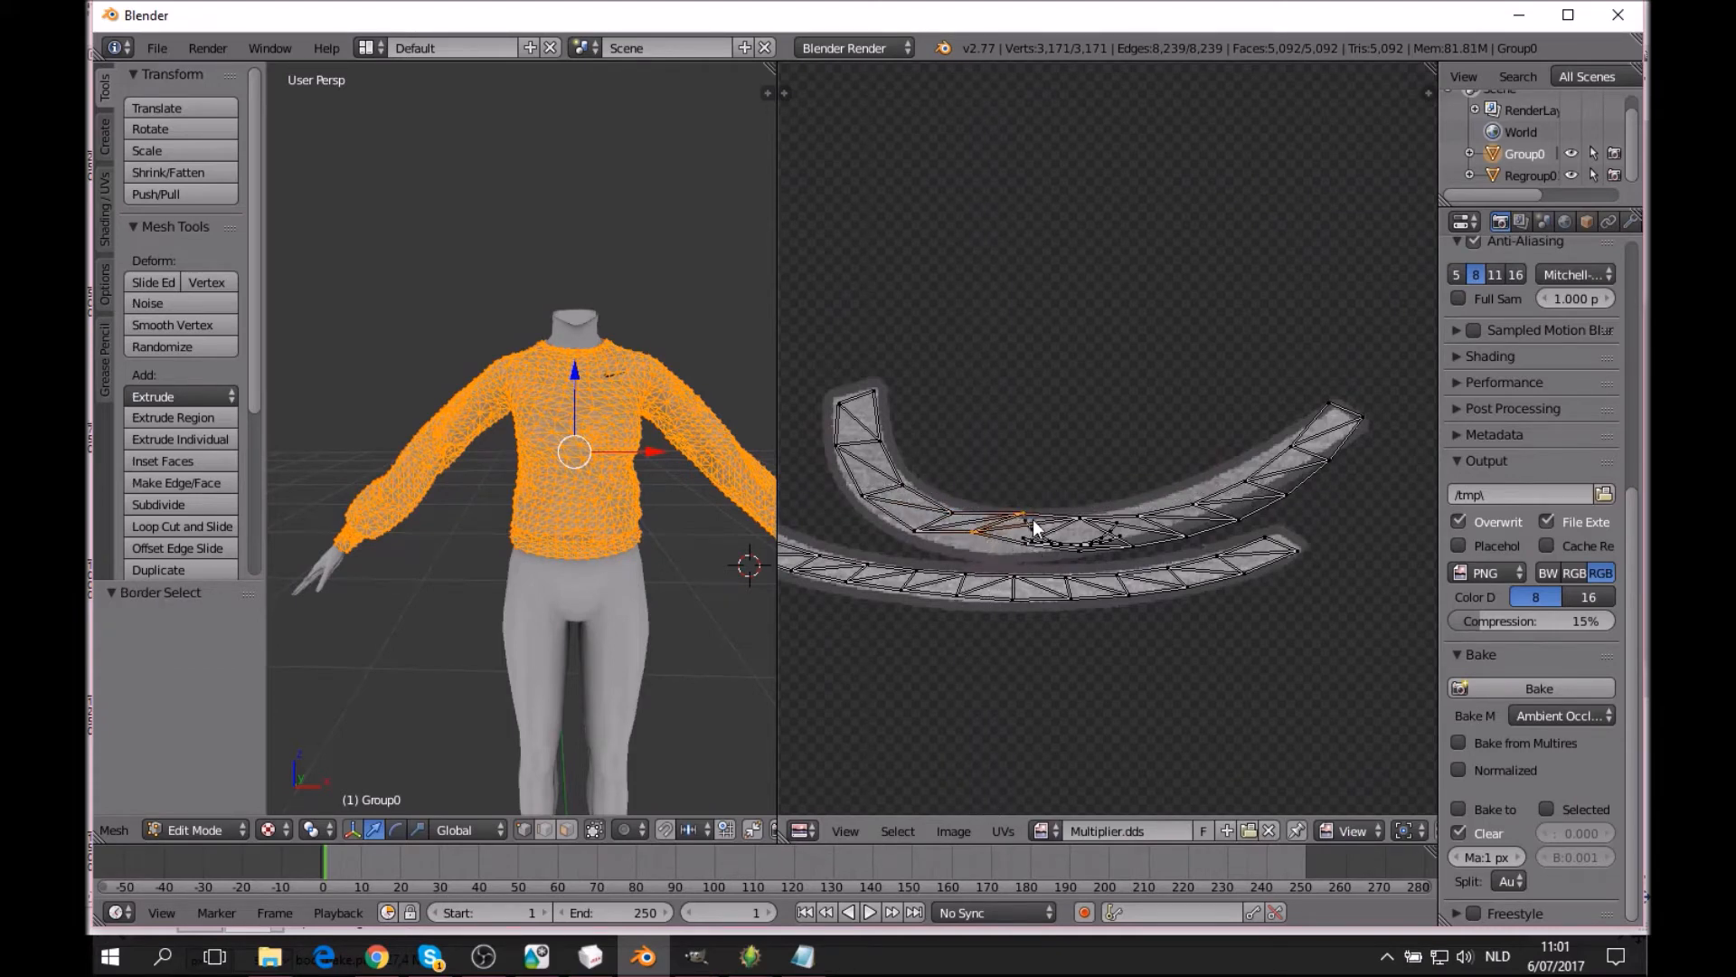
key(g)
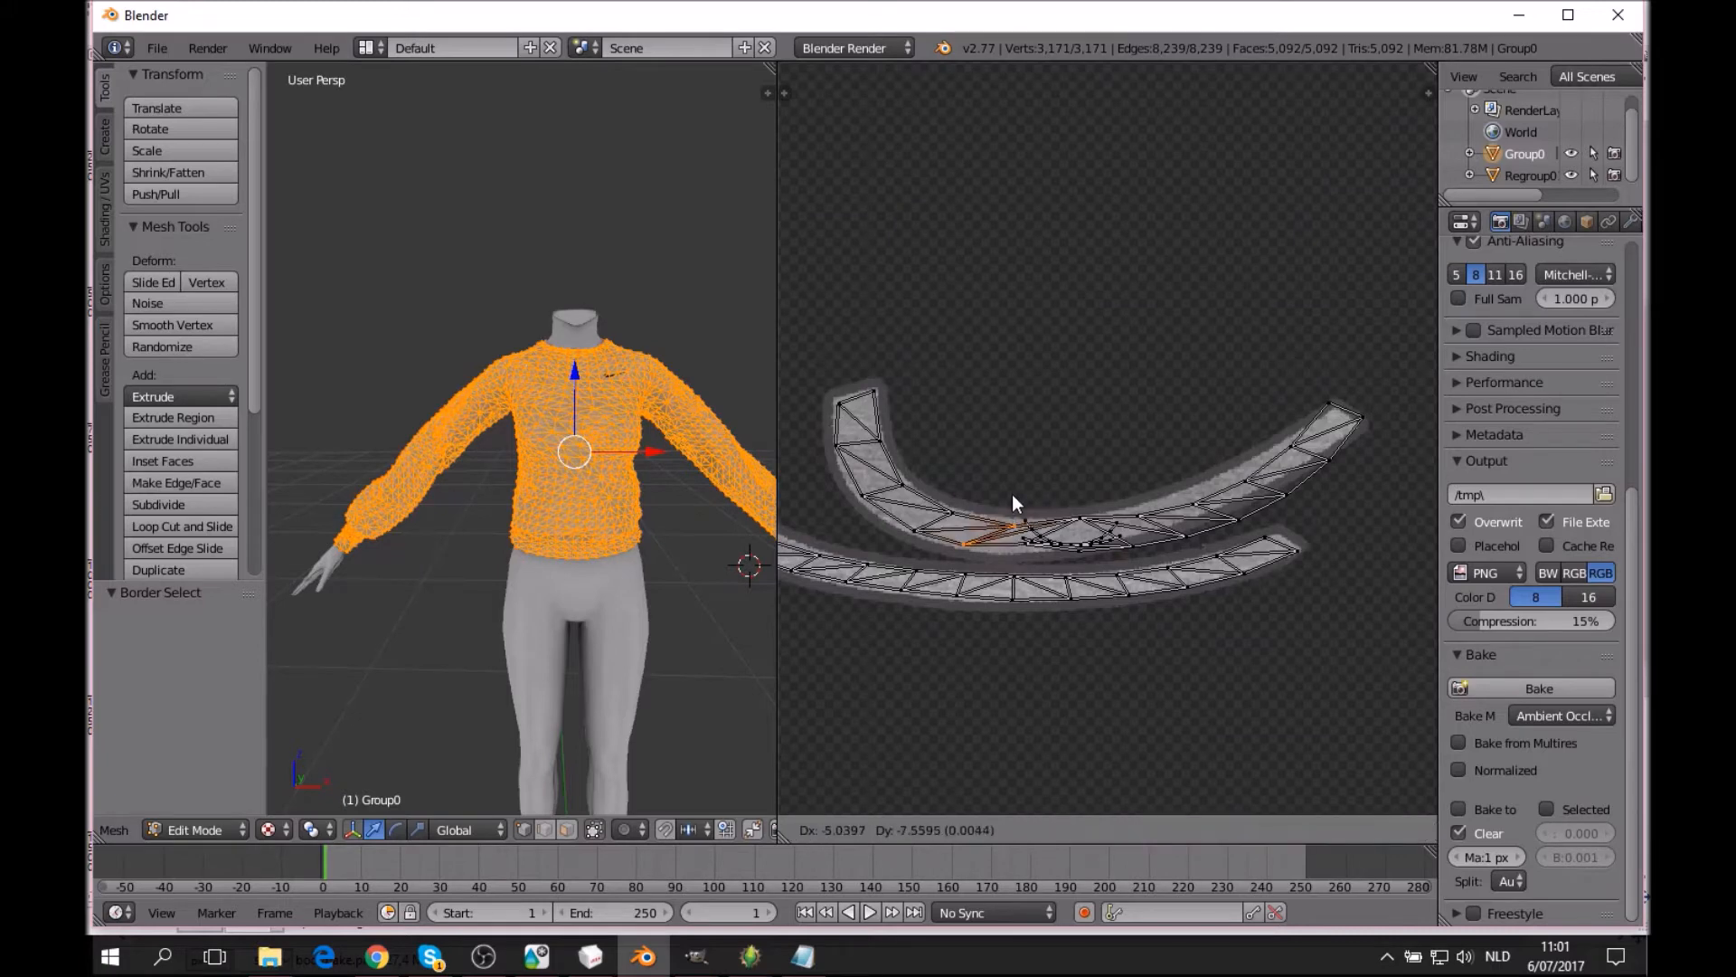
click(1012, 494)
key(a)
key(v)
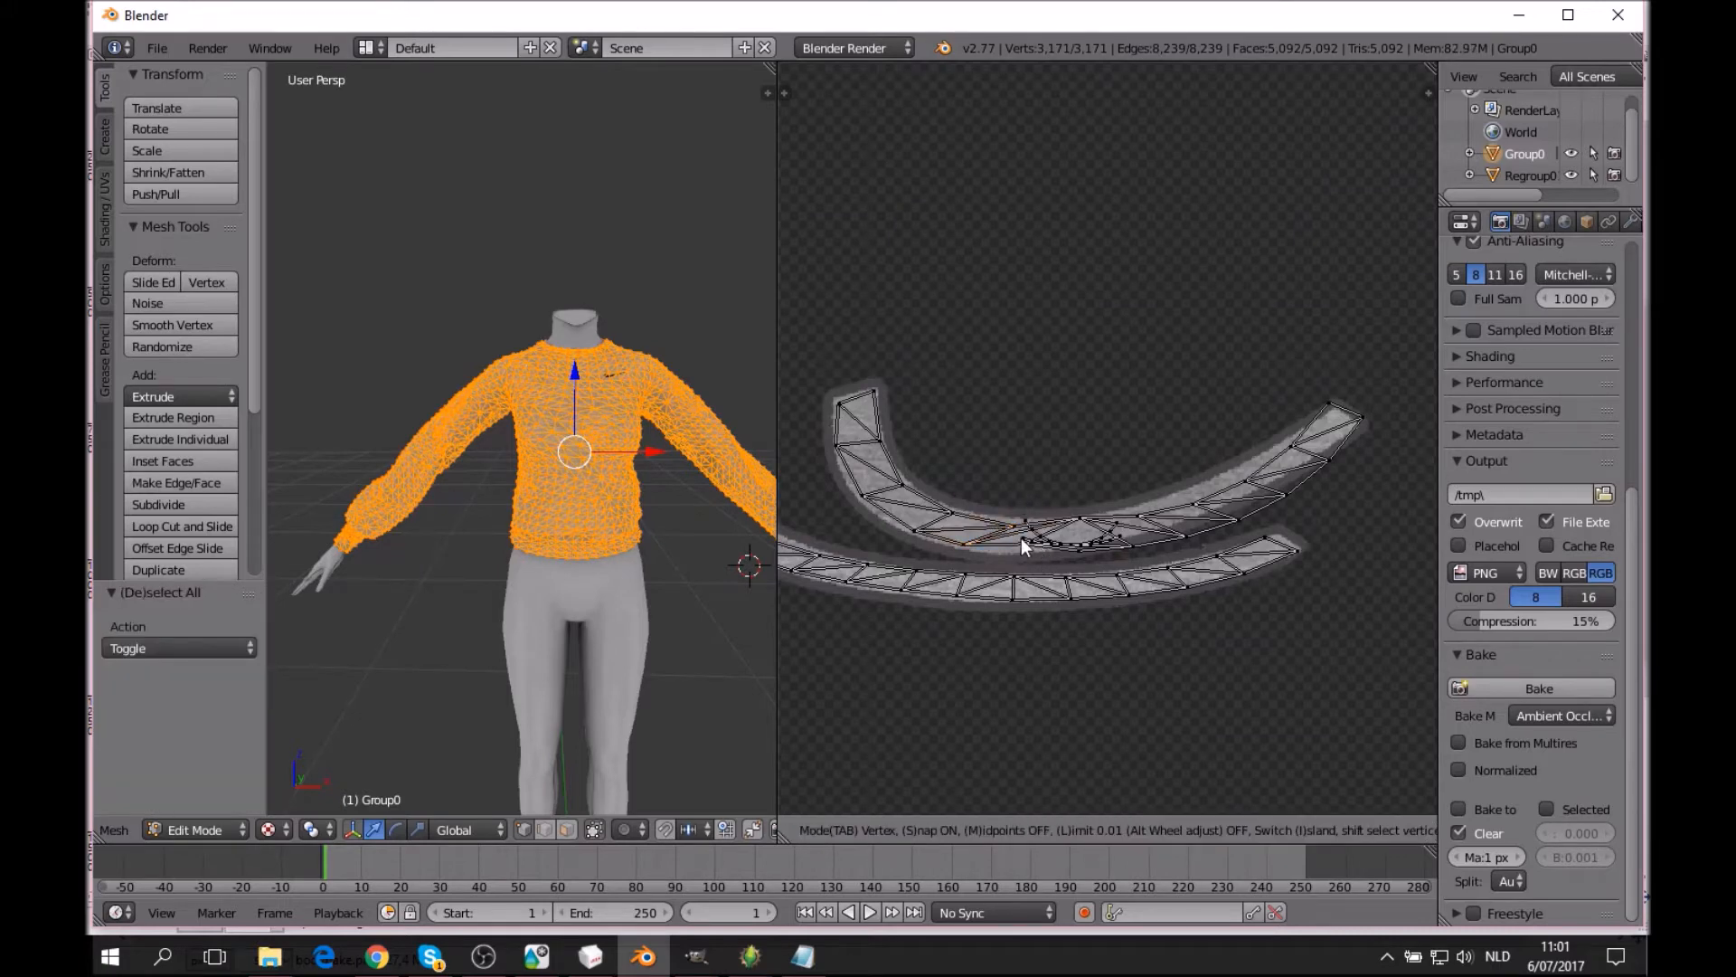
Move the small cluster of vertices at the upper collar's lower centre about 3.1 left and 1.9 down, and clear the selection.
key(Escape)
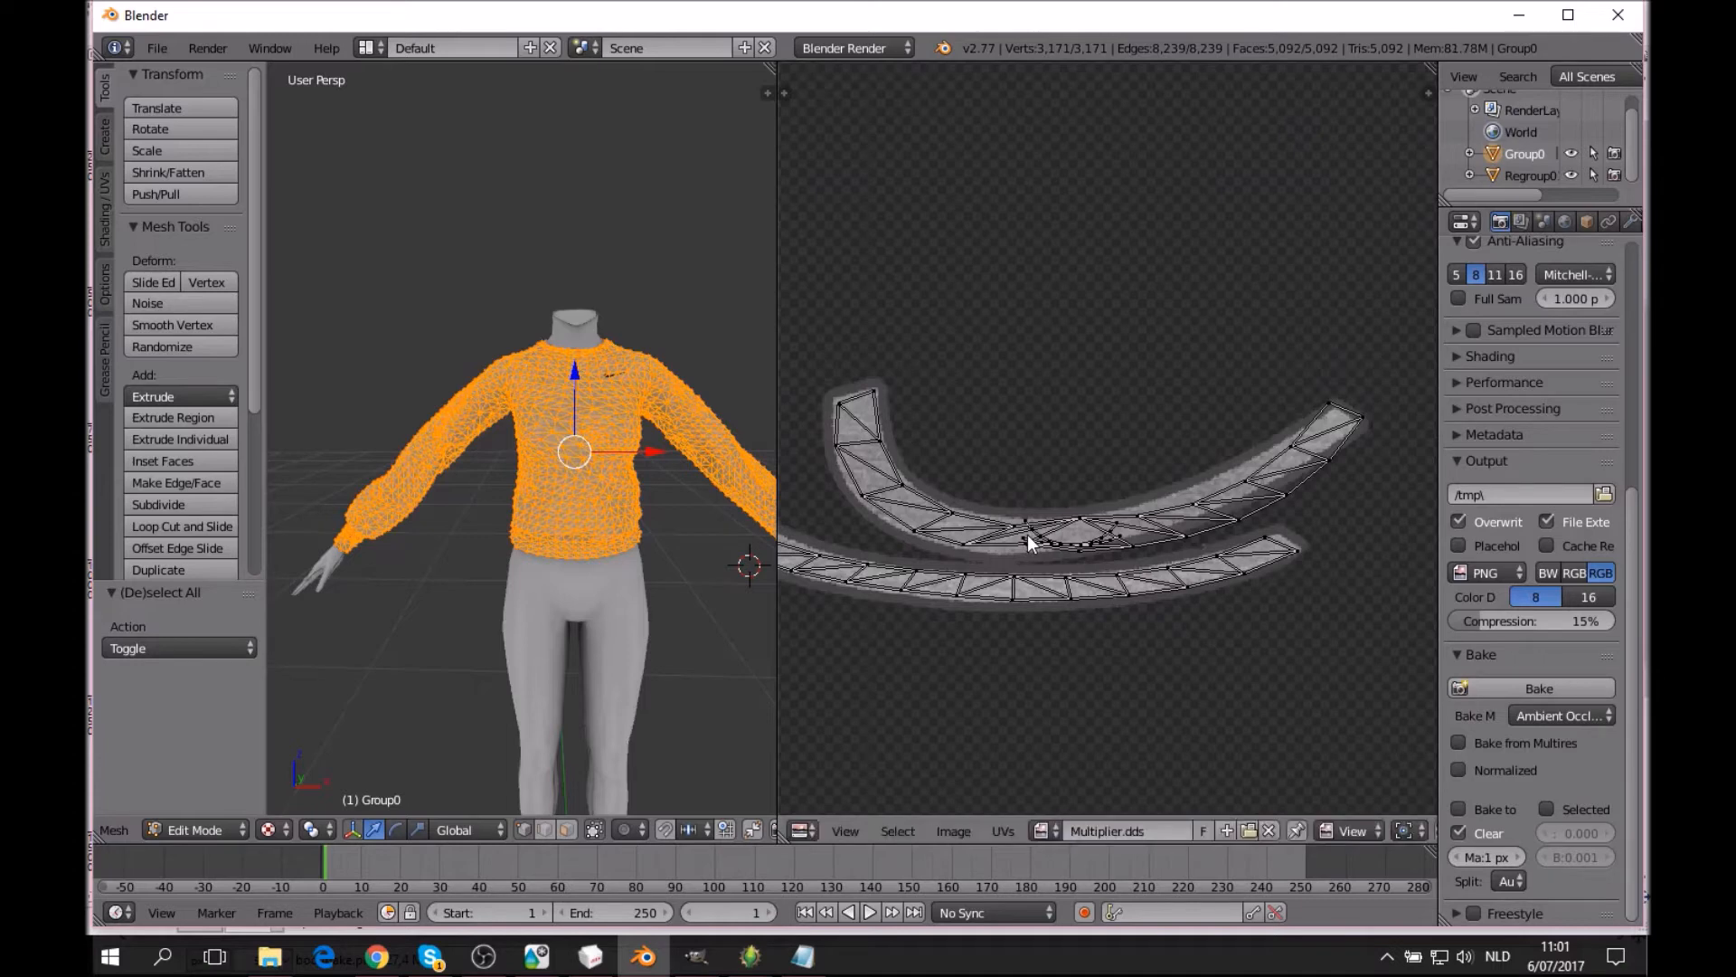
right_click(1088, 540)
key(g)
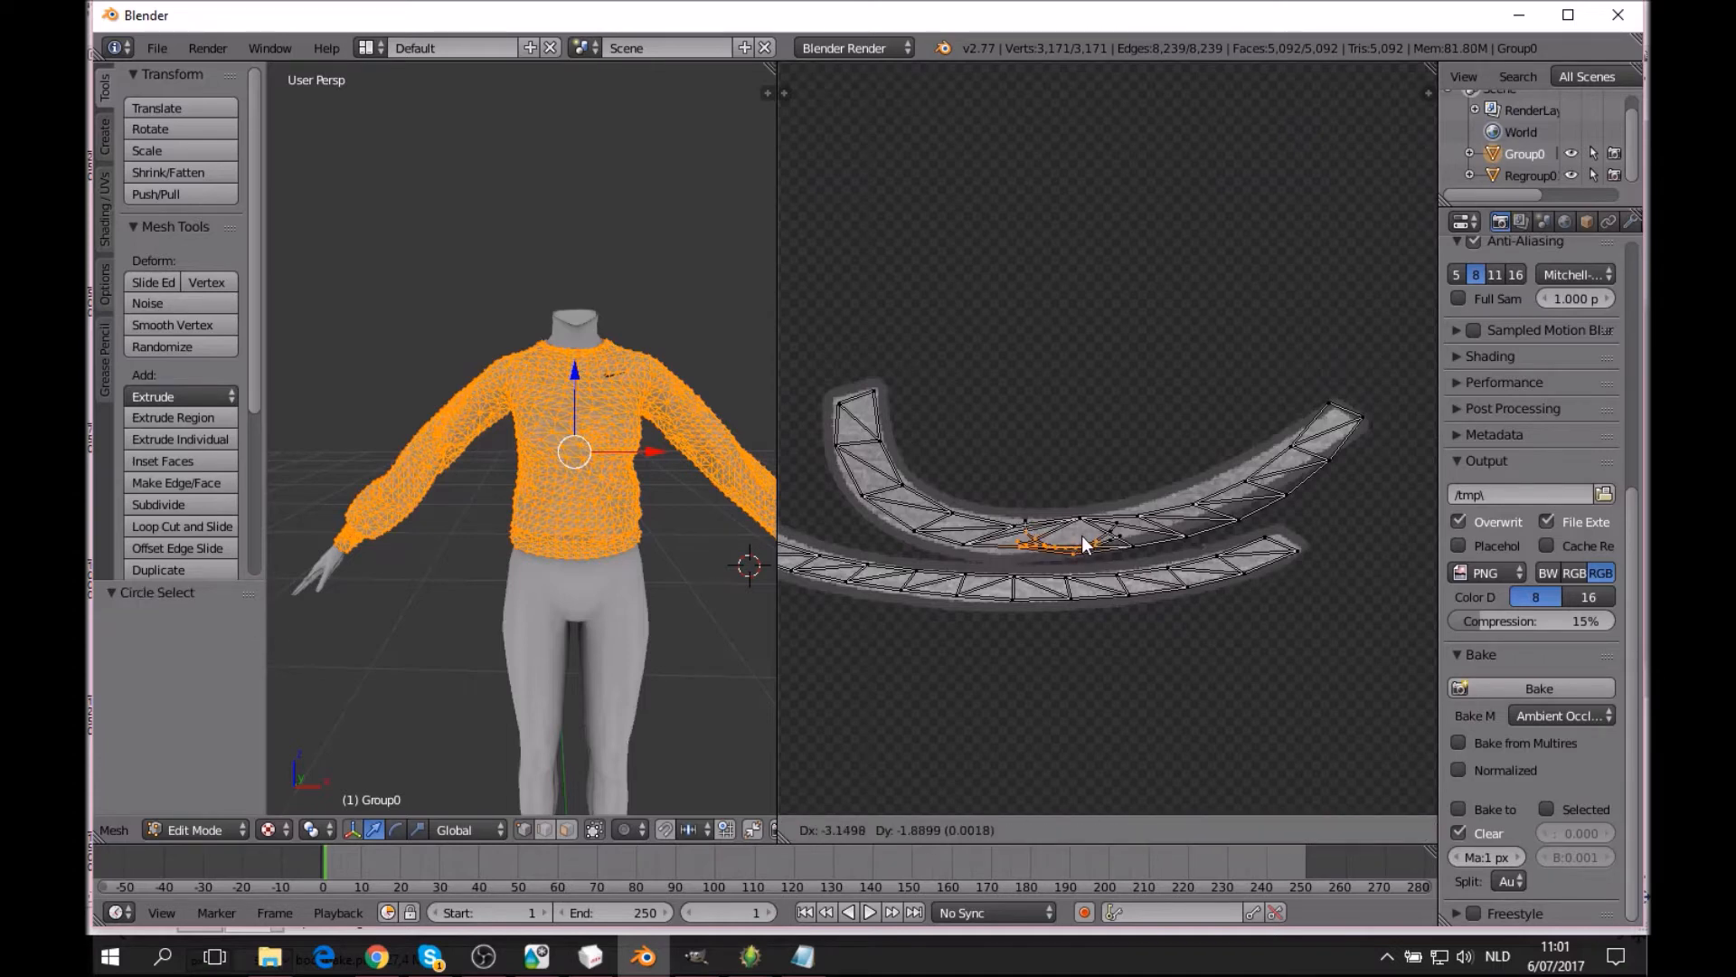
click(1082, 535)
key(a)
Shift the few vertices at the bottom of the small arc in the upper collar about 1.3 right and 3.8 up, and deselect.
key(v)
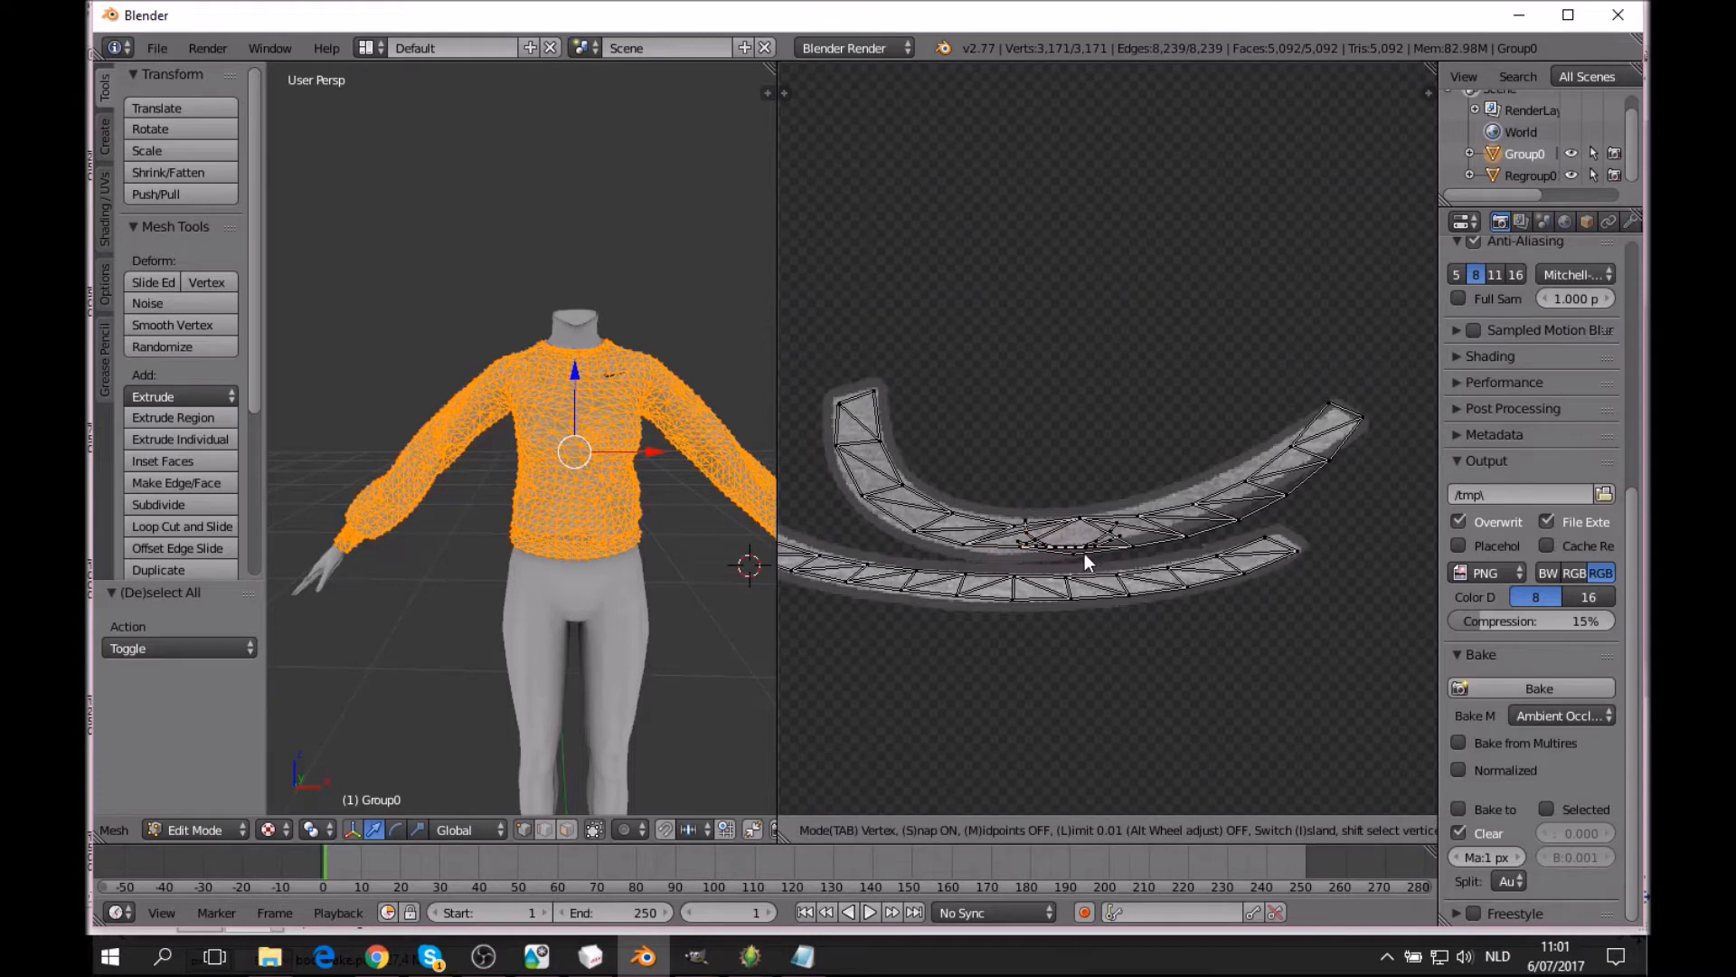
key(Escape)
click(1085, 550)
right_click(1098, 550)
key(g)
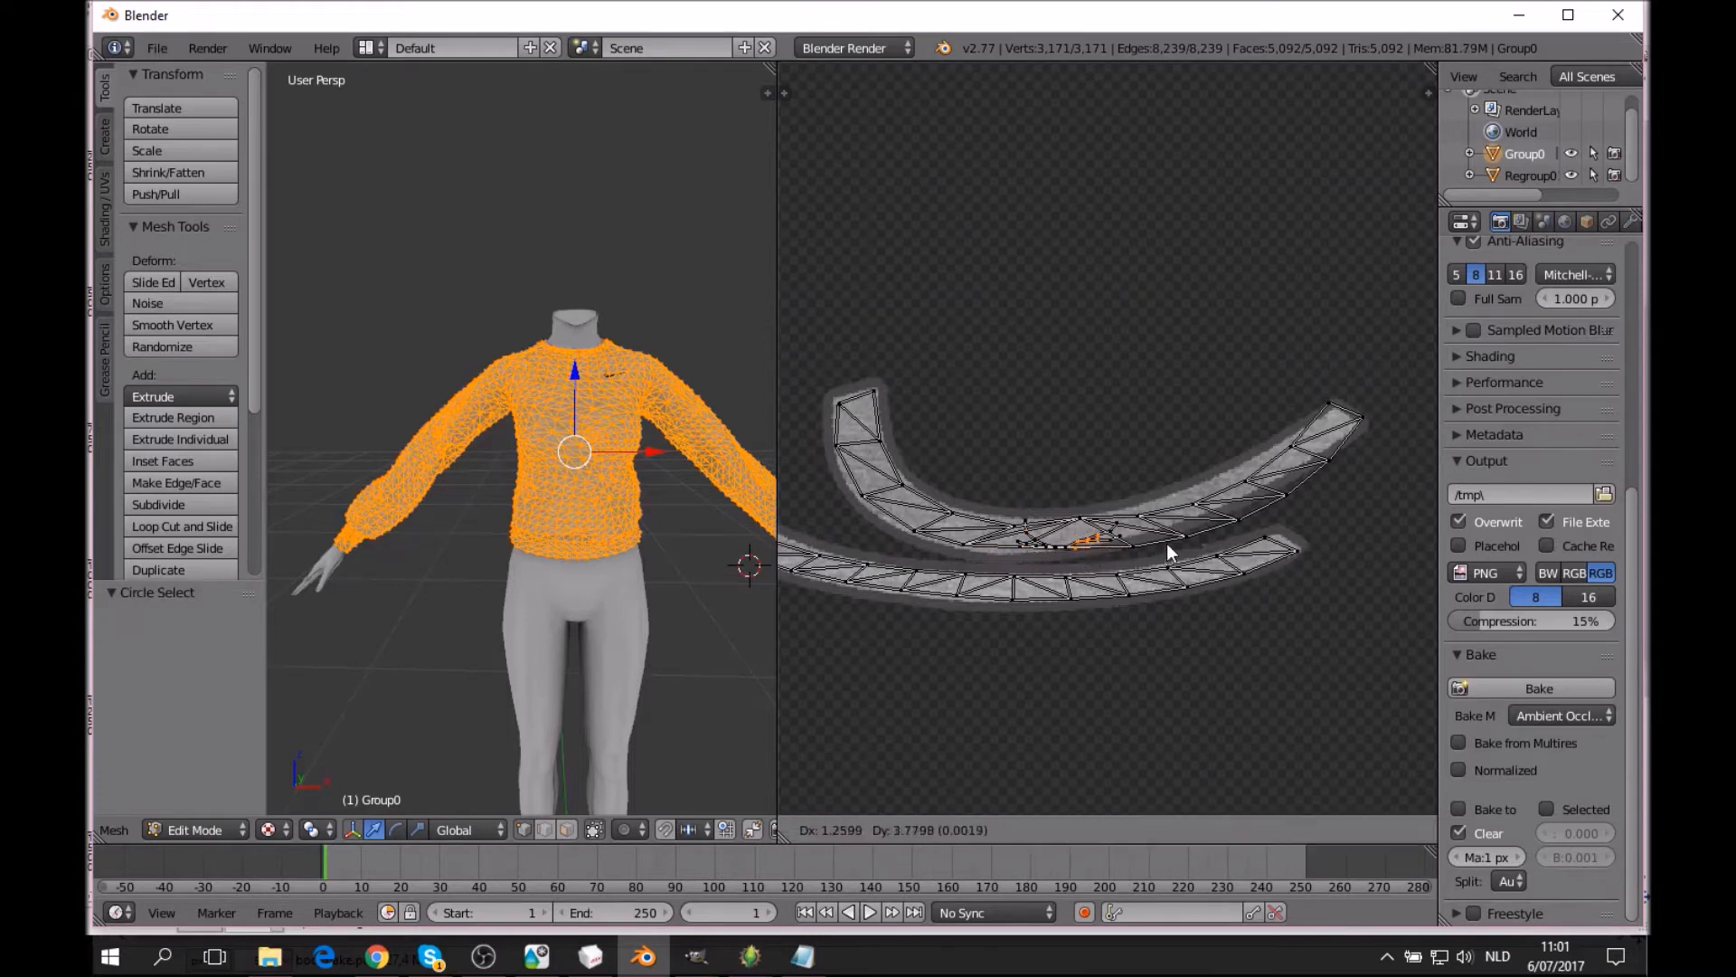
click(1166, 543)
scroll(1134, 557, up, 3)
middle_drag(1084, 568, 1077, 449)
key(a)
Enable selection syncing between the UV layout and the 3D mesh, with nothing left selected.
scroll(1078, 449, up, 1)
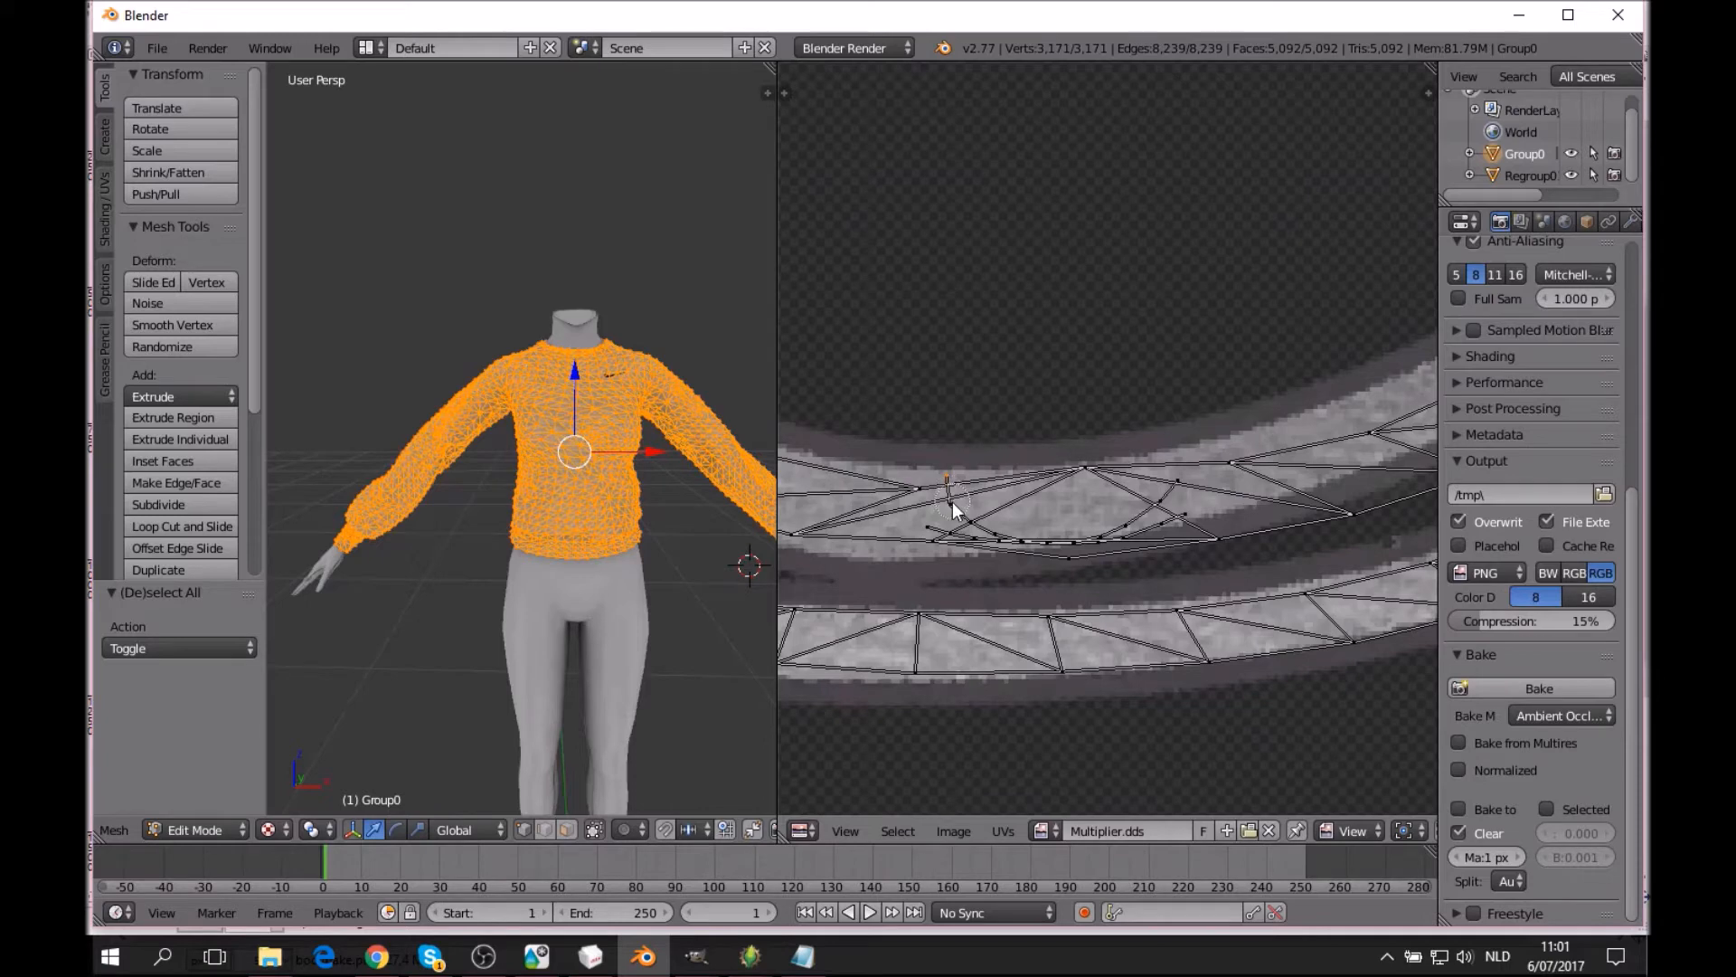
key(a)
scroll(1338, 830, down, 4)
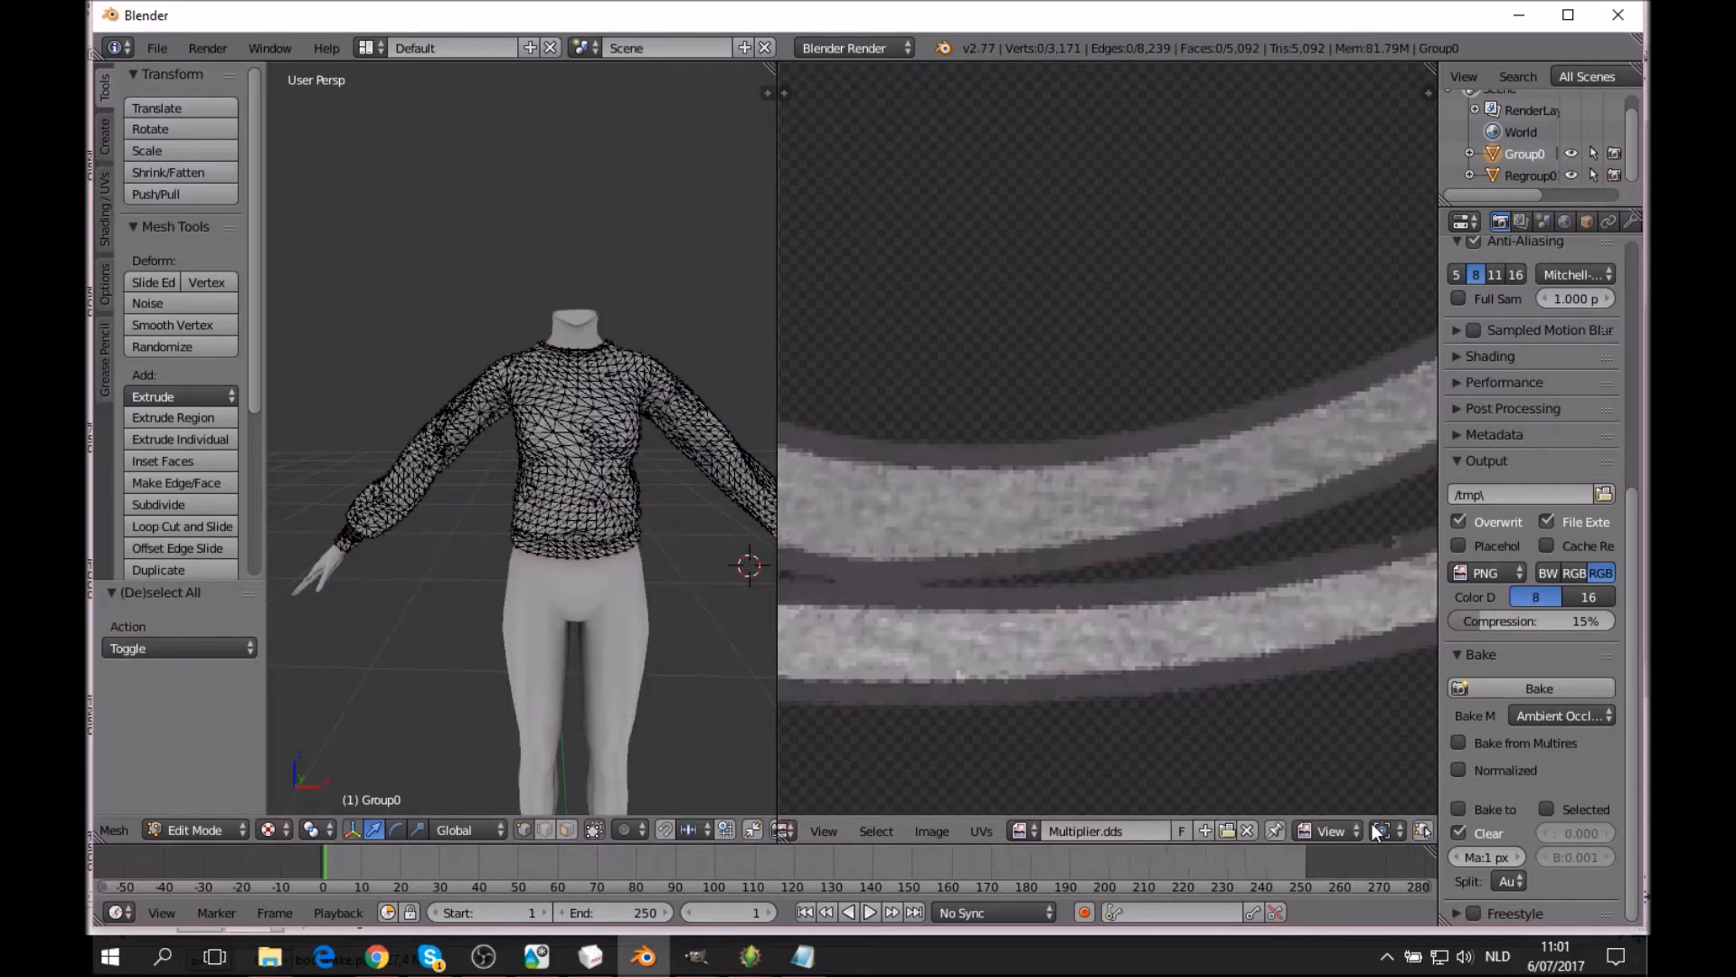
click(1360, 830)
key(a)
key(a)
Select the left-end vertices of the small arc and examine where they lie on the sweater's neckline in the 3D view.
key(c)
drag(941, 491, 975, 521)
key(Escape)
middle_drag(613, 460, 613, 506)
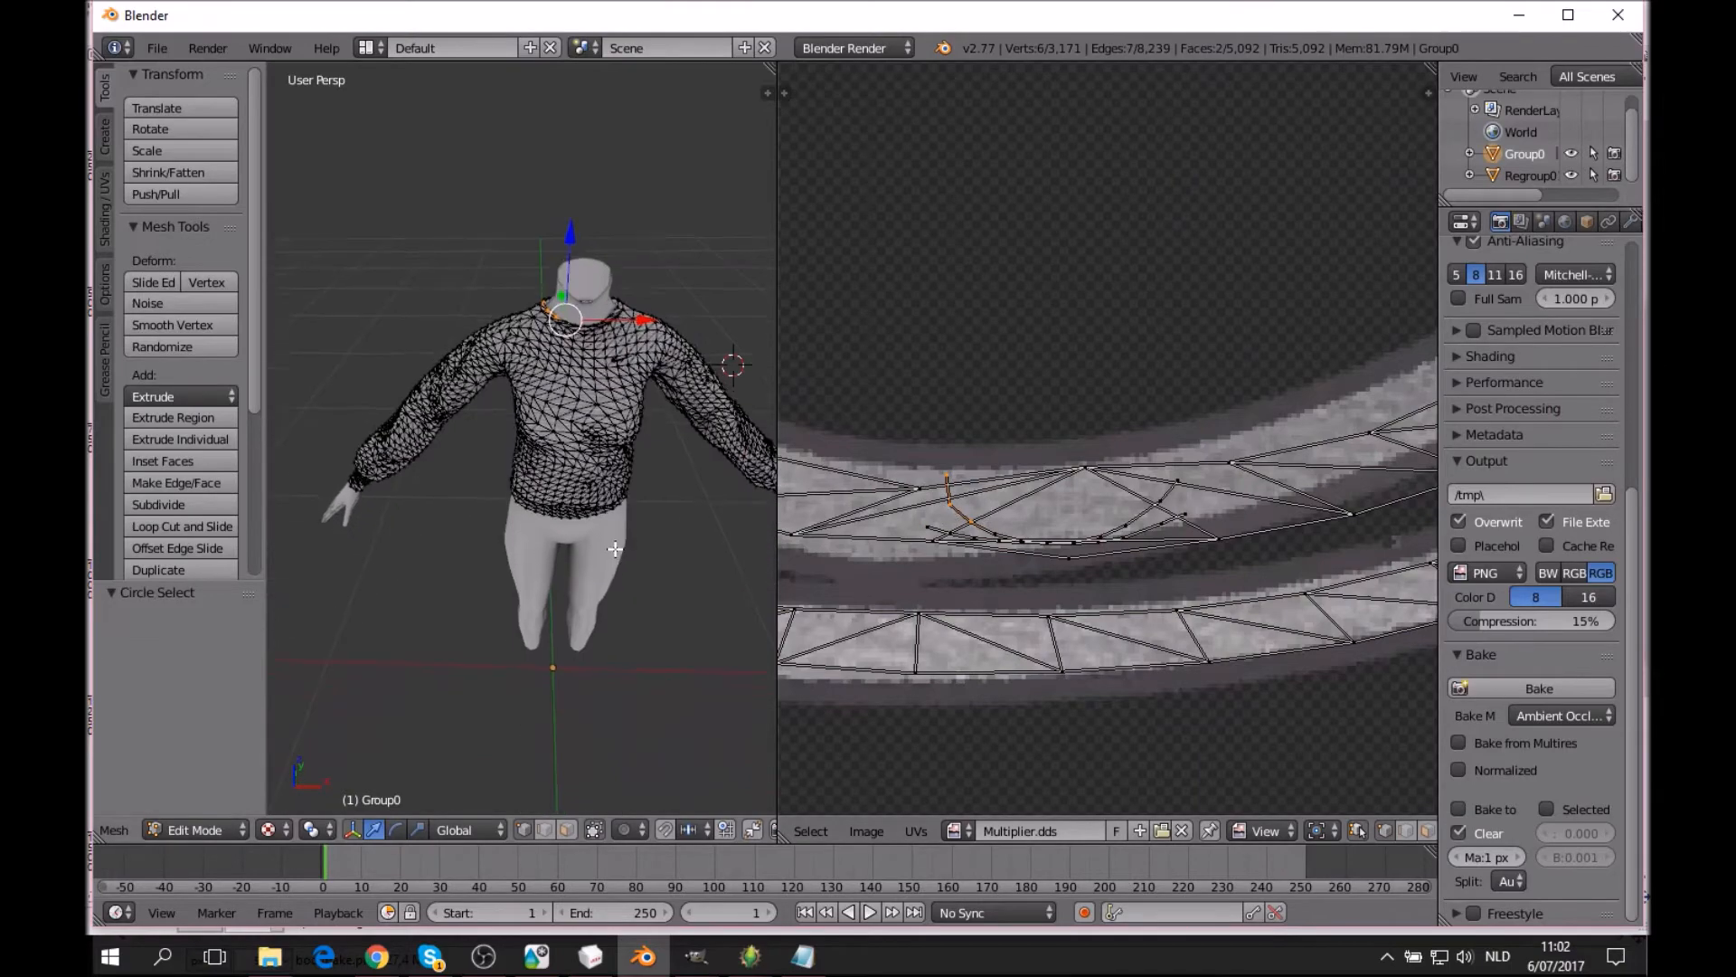
scroll(632, 362, up, 4)
middle_drag(655, 205, 506, 290)
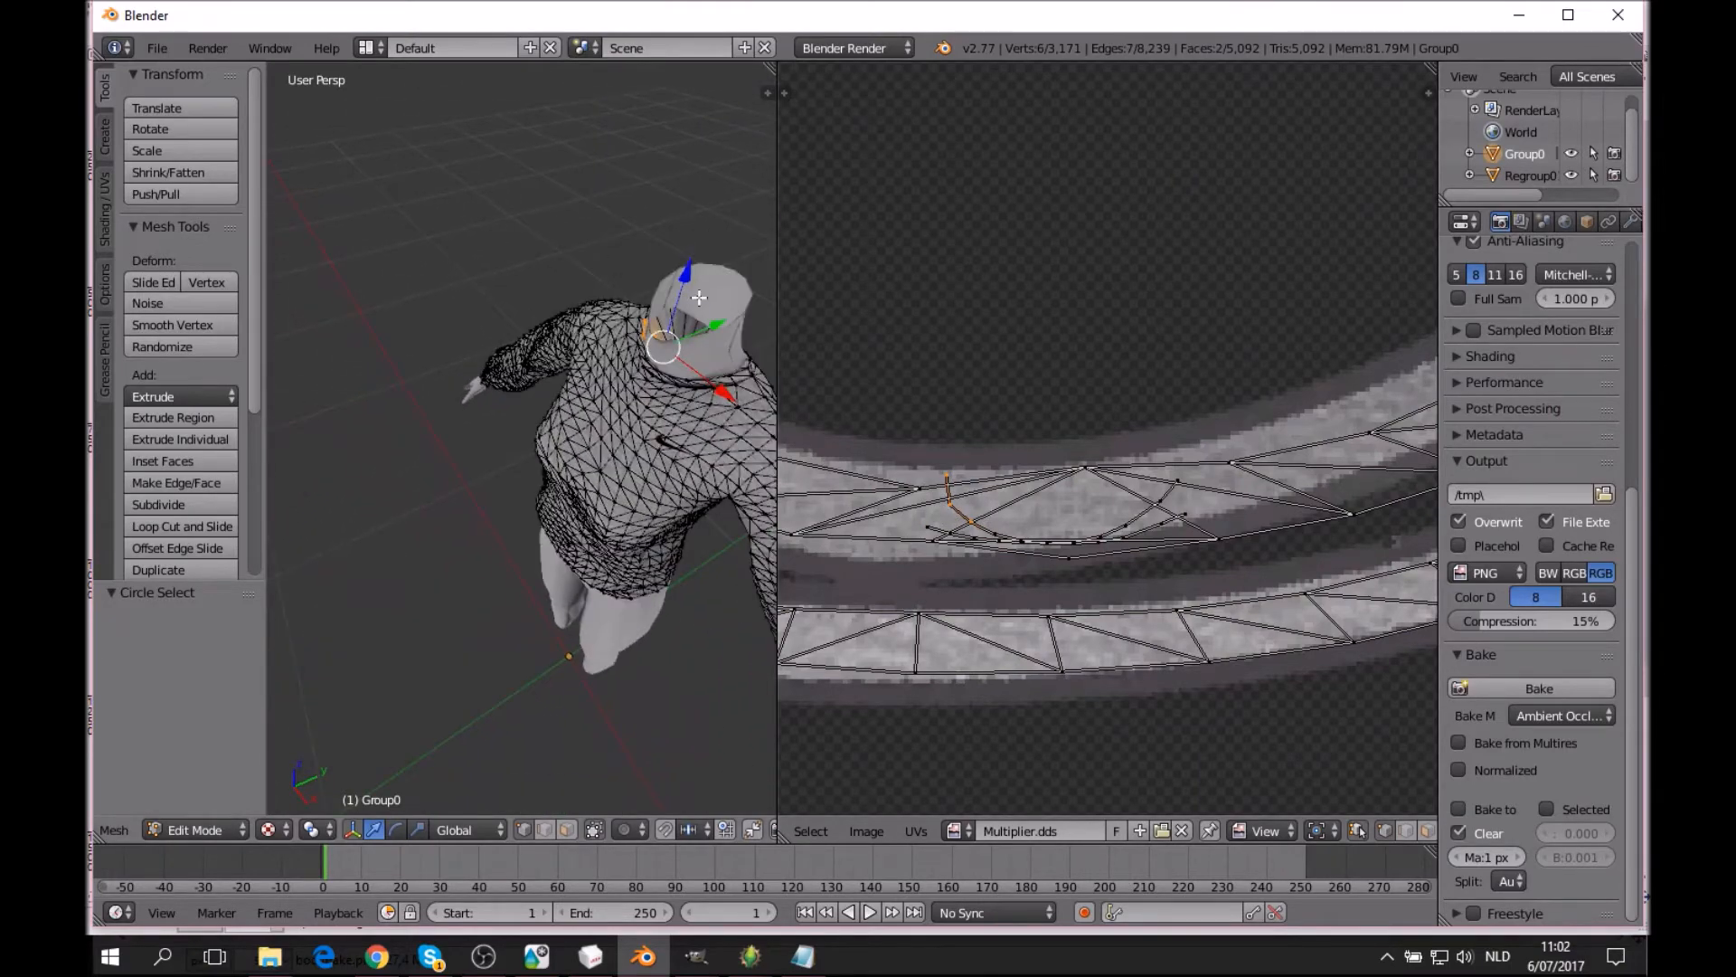
key(a)
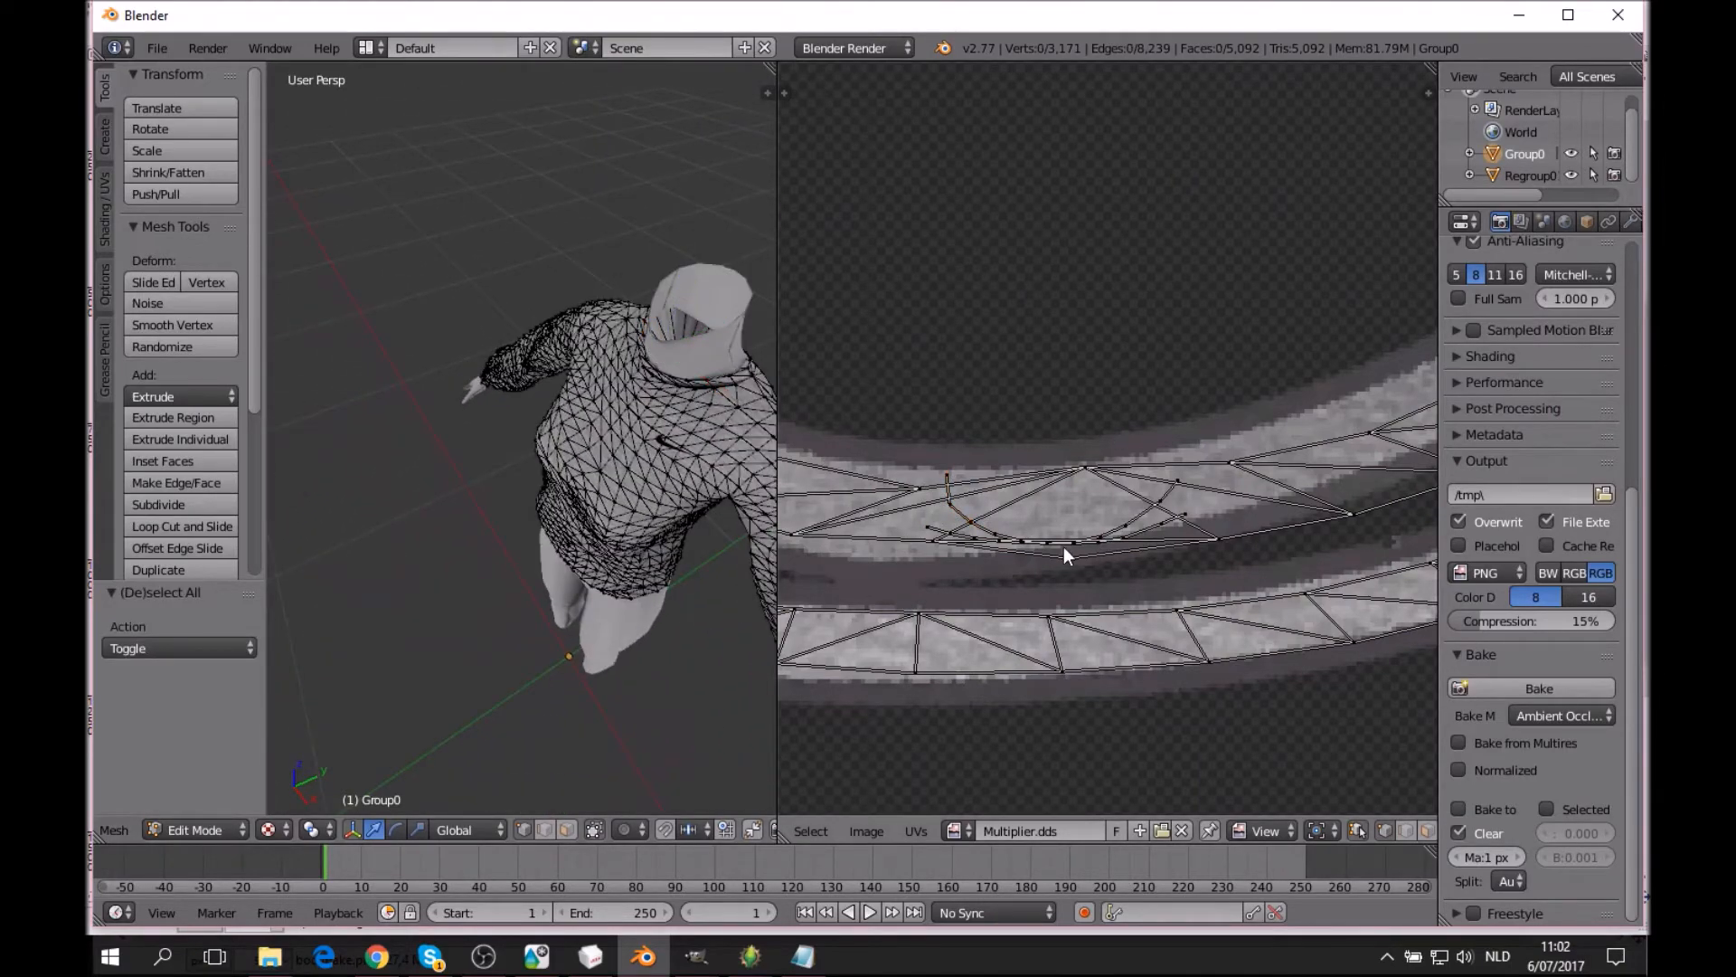
Move the lower-edge vertex below the small arc's left end slightly left and down onto the texture edge.
key(c)
click(937, 548)
key(Escape)
key(g)
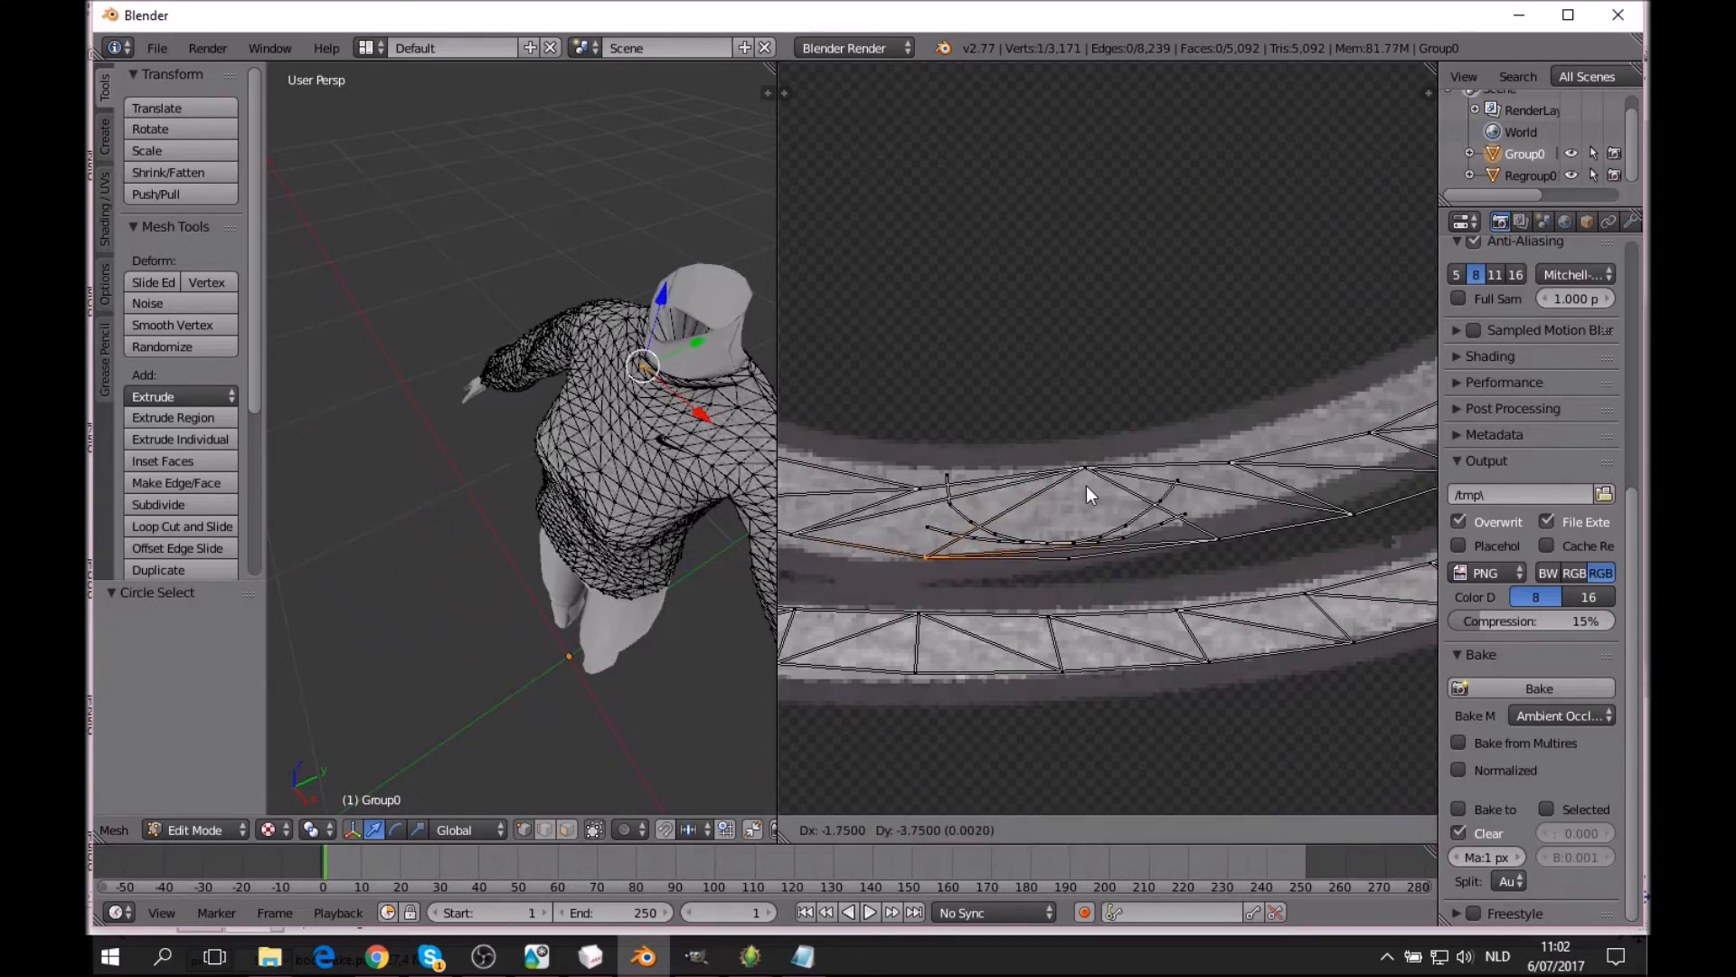
key(Escape)
key(a)
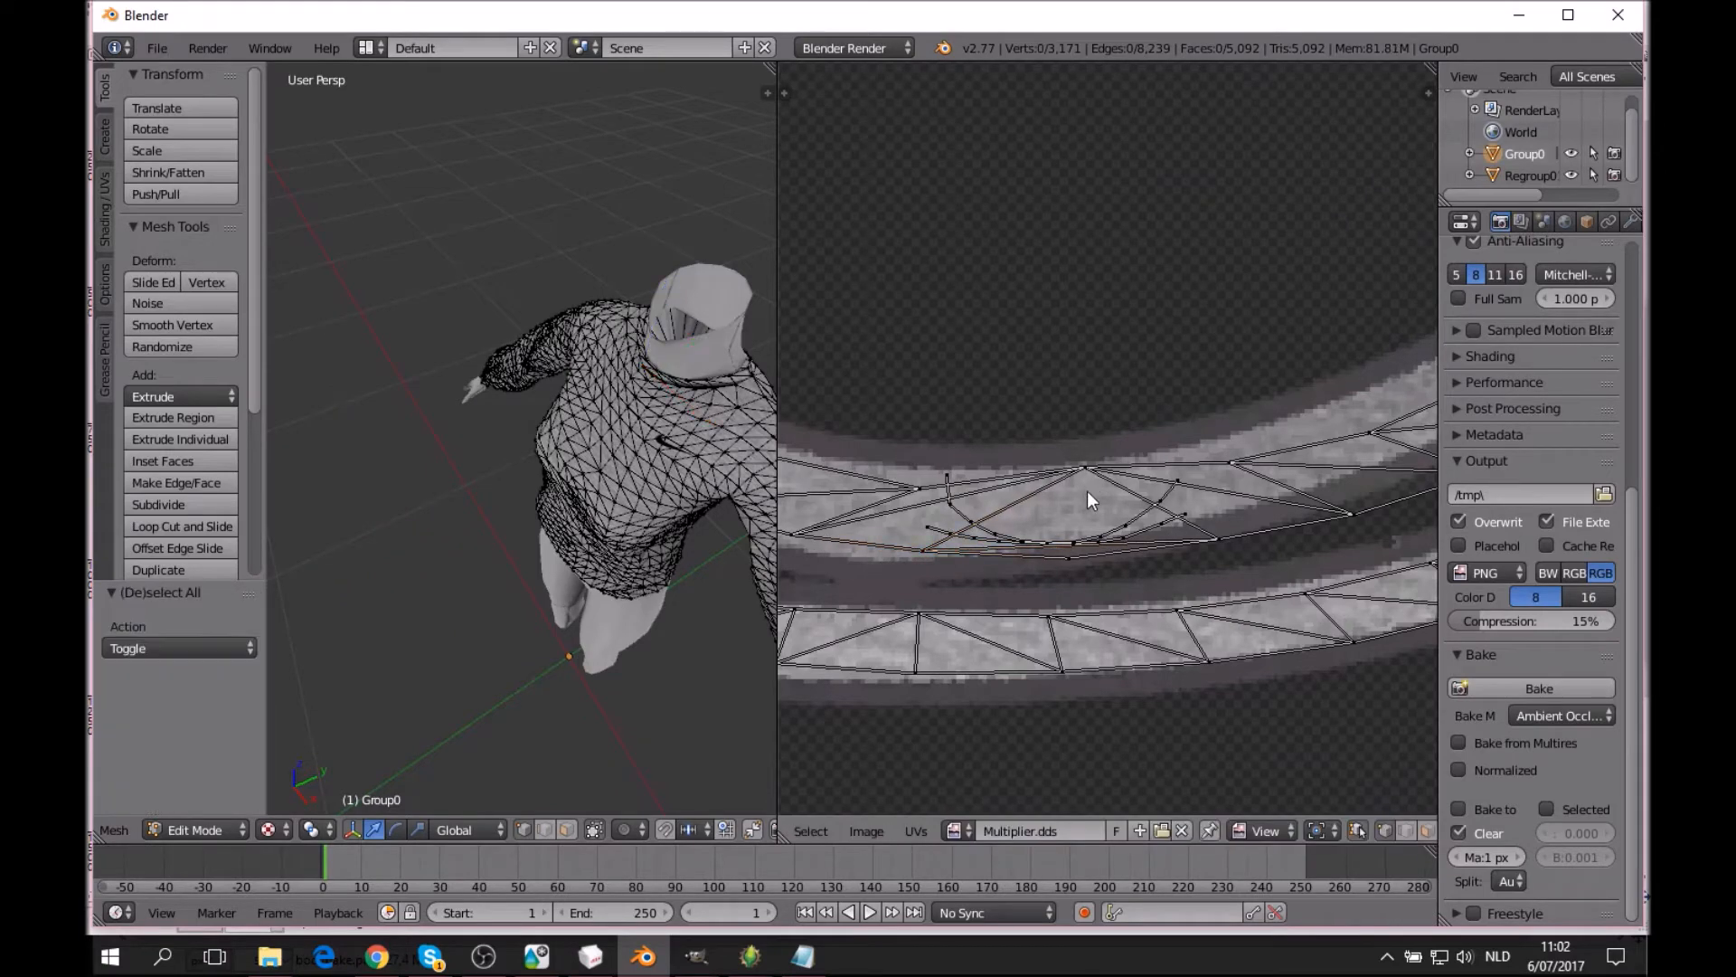
Try to move the vertices at the bottom centre of the small arc, and undo the move.
drag(1076, 549, 1072, 536)
click(1065, 559)
key(Escape)
key(g)
click(1244, 556)
key(ctrl+z)
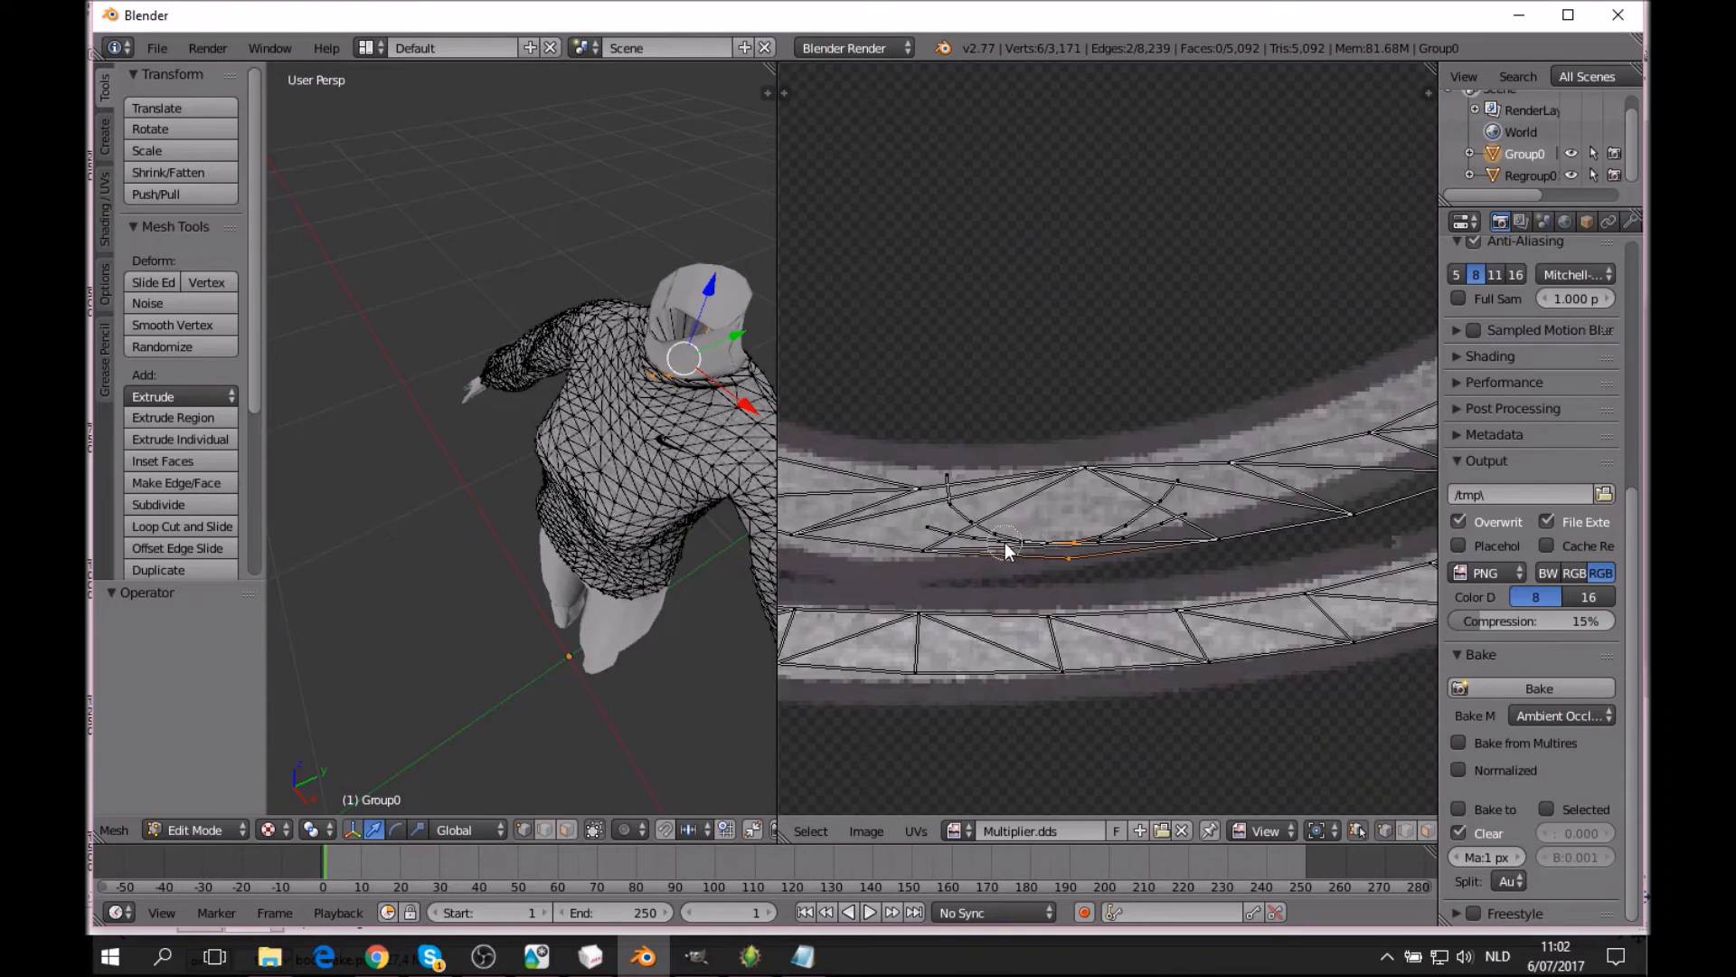
Move the whole small arc of vertices in the upper collar about 2.3 left and 4.8 up, and deselect.
mouse_move(1006, 541)
mouse_down()
mouse_move(1181, 533)
mouse_move(966, 537)
mouse_move(941, 508)
mouse_move(968, 486)
mouse_up()
right_click(967, 486)
key(g)
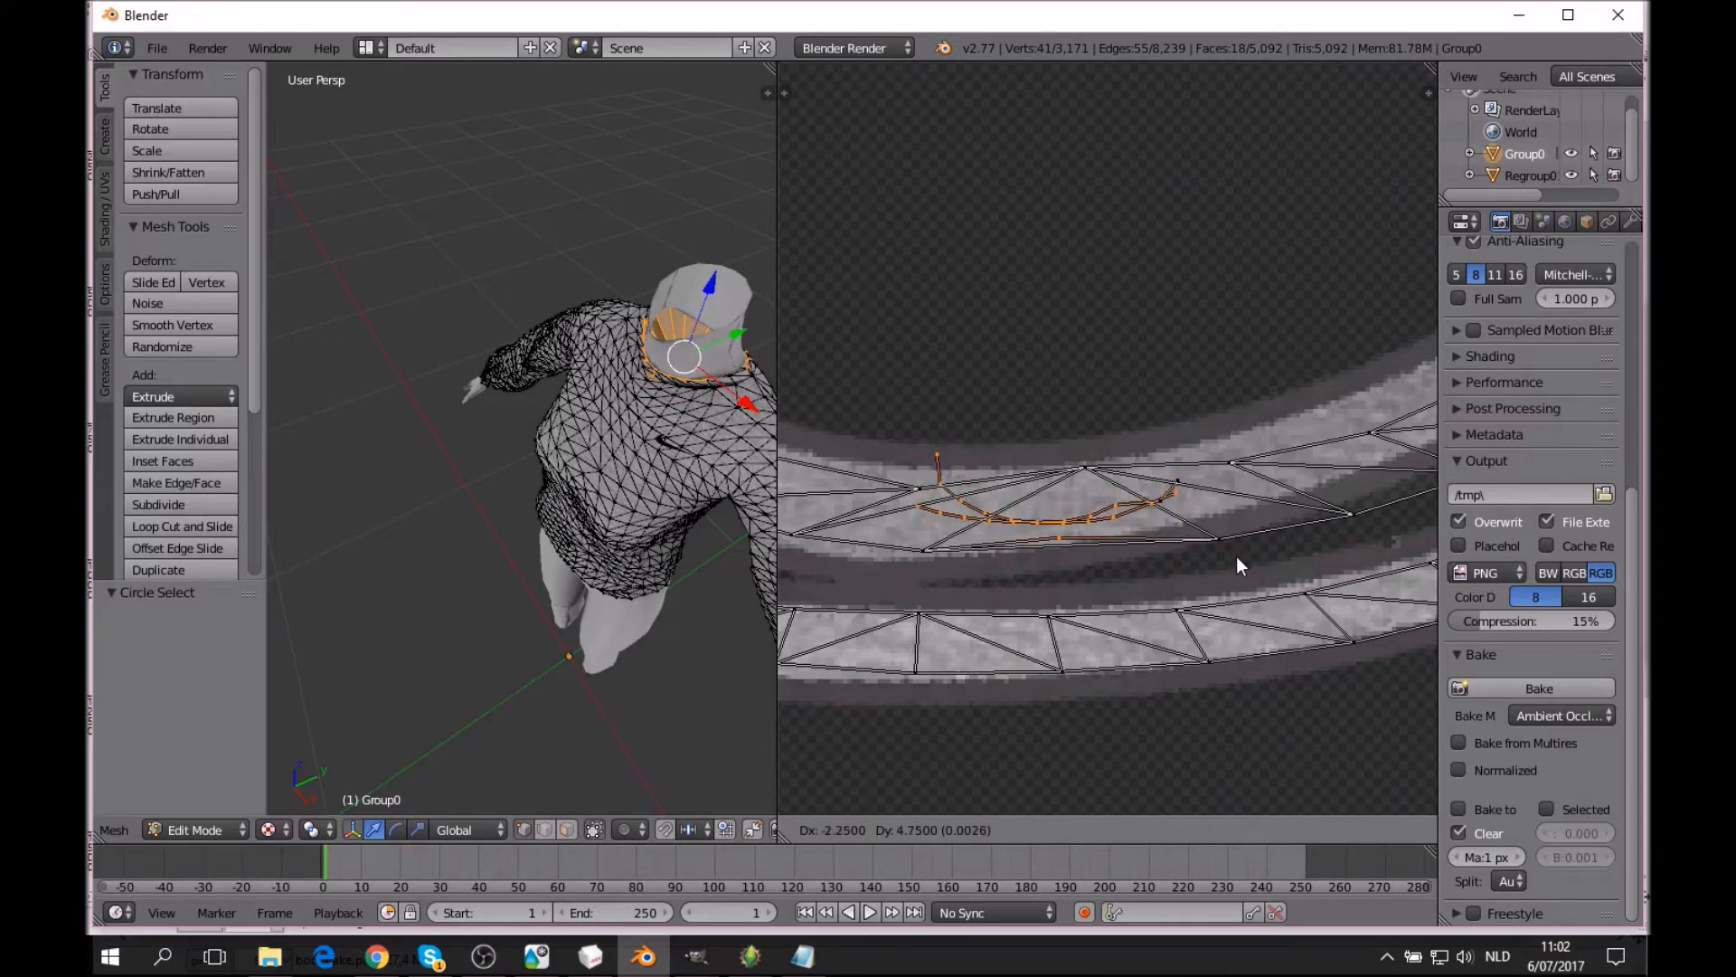
click(1237, 557)
key(a)
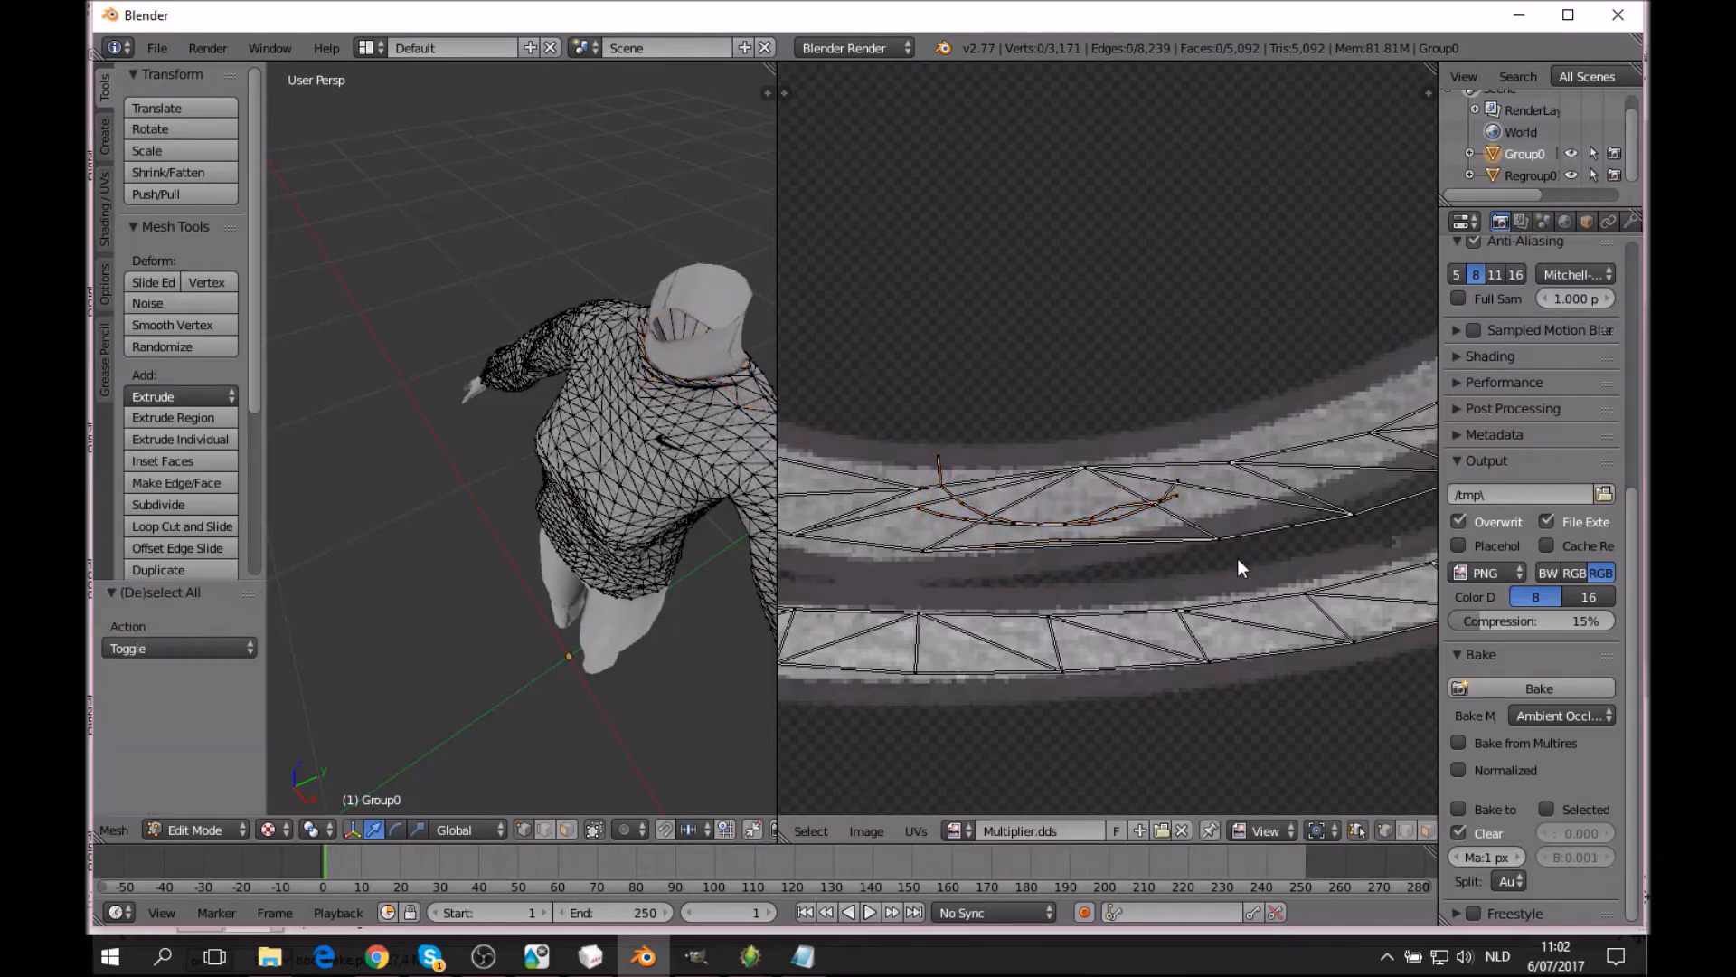
Reselect the small arc of collar vertices, lower it slightly inside the texture strip, and clear the selection.
right_click(985, 461)
key(a)
key(c)
mouse_move(945, 458)
mouse_down()
mouse_move(953, 501)
mouse_move(976, 513)
mouse_move(1179, 485)
mouse_up()
right_click(1179, 485)
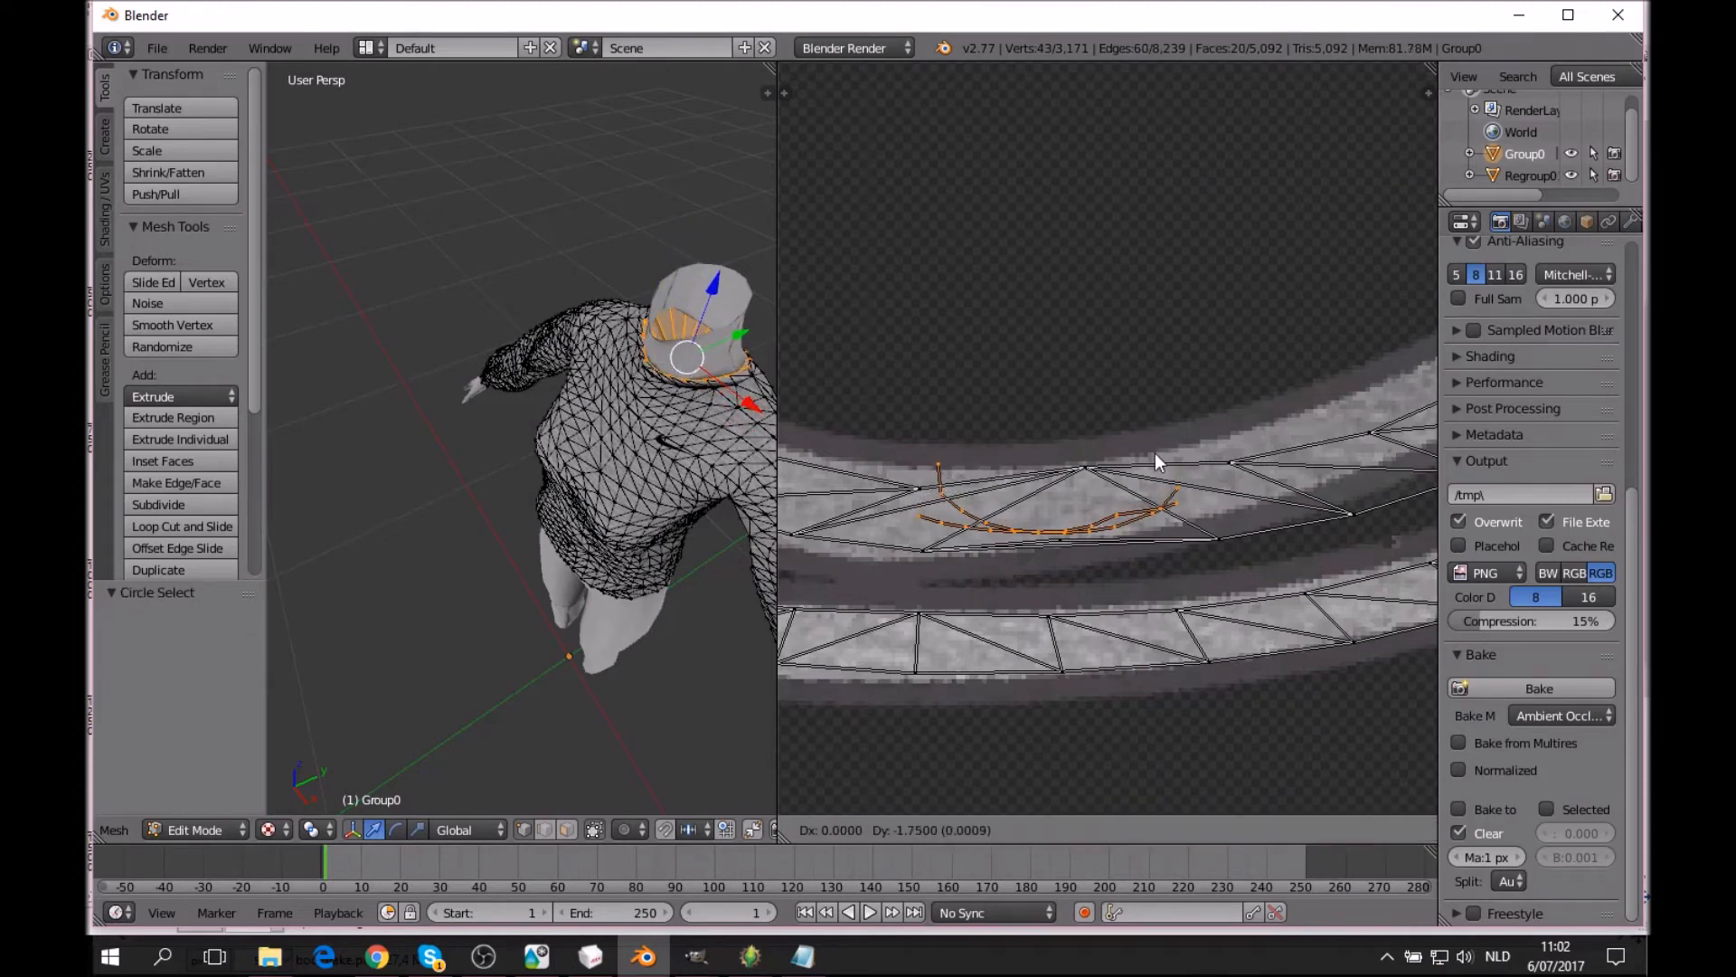
key(a)
Move the lower-edge vertex just right of the small arc about 1.5 left and 5.5 up onto the texture edge.
key(v)
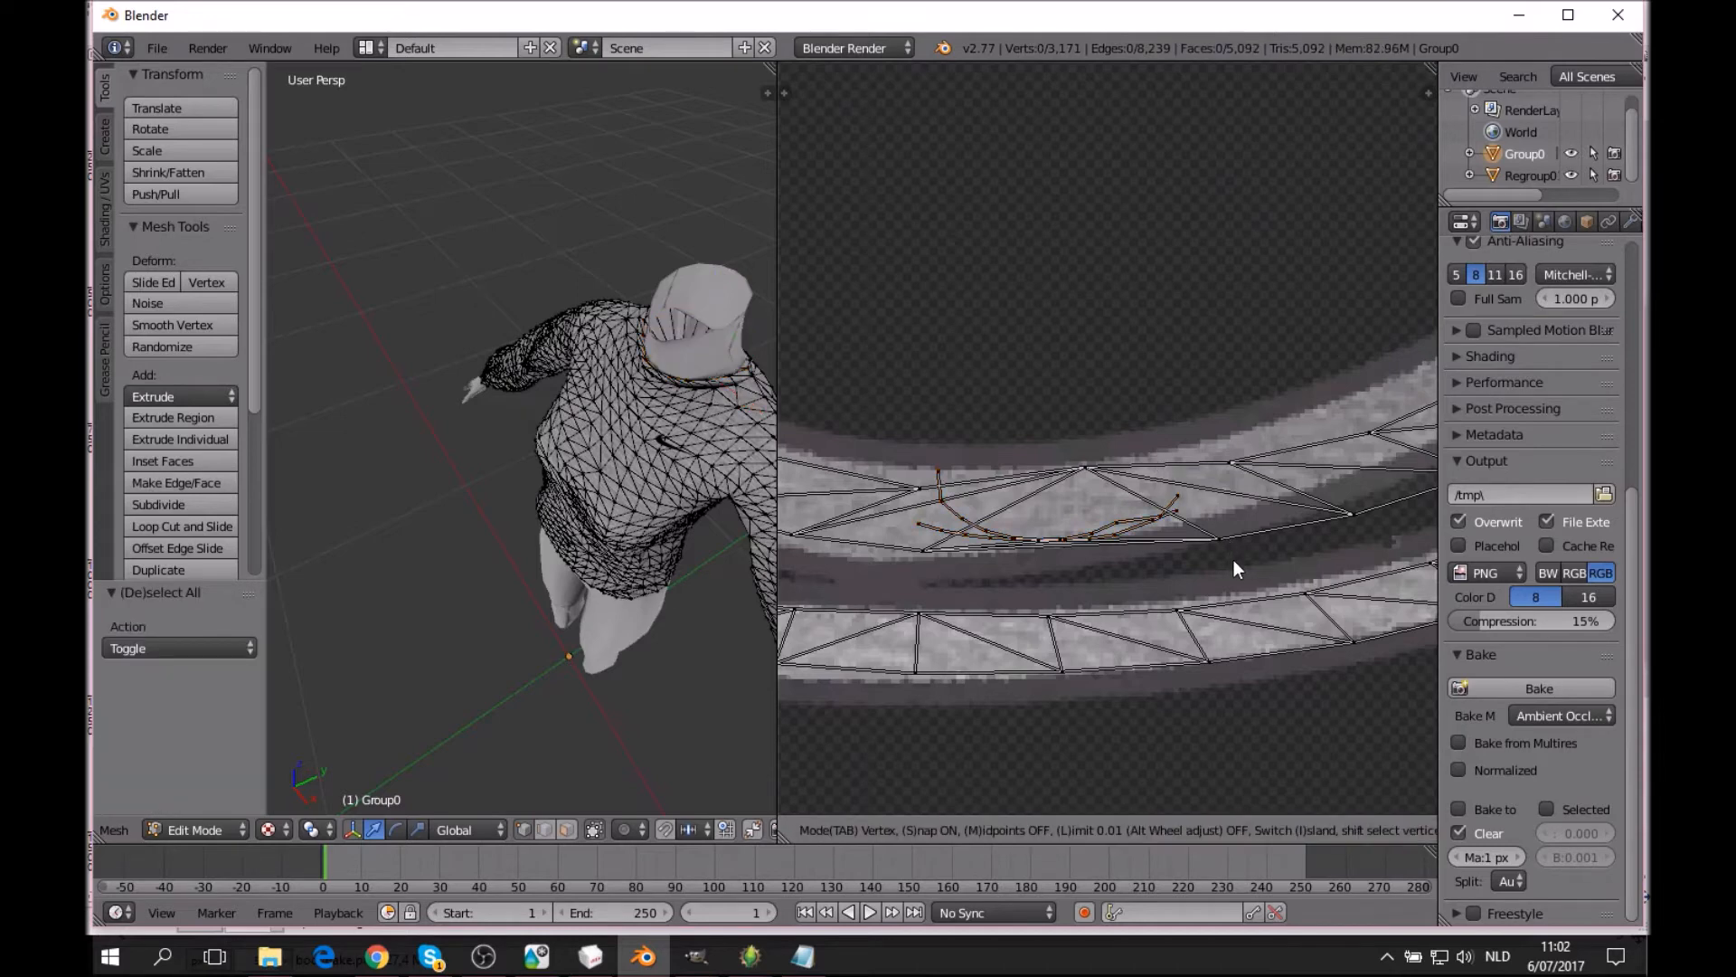
key(c)
click(1224, 541)
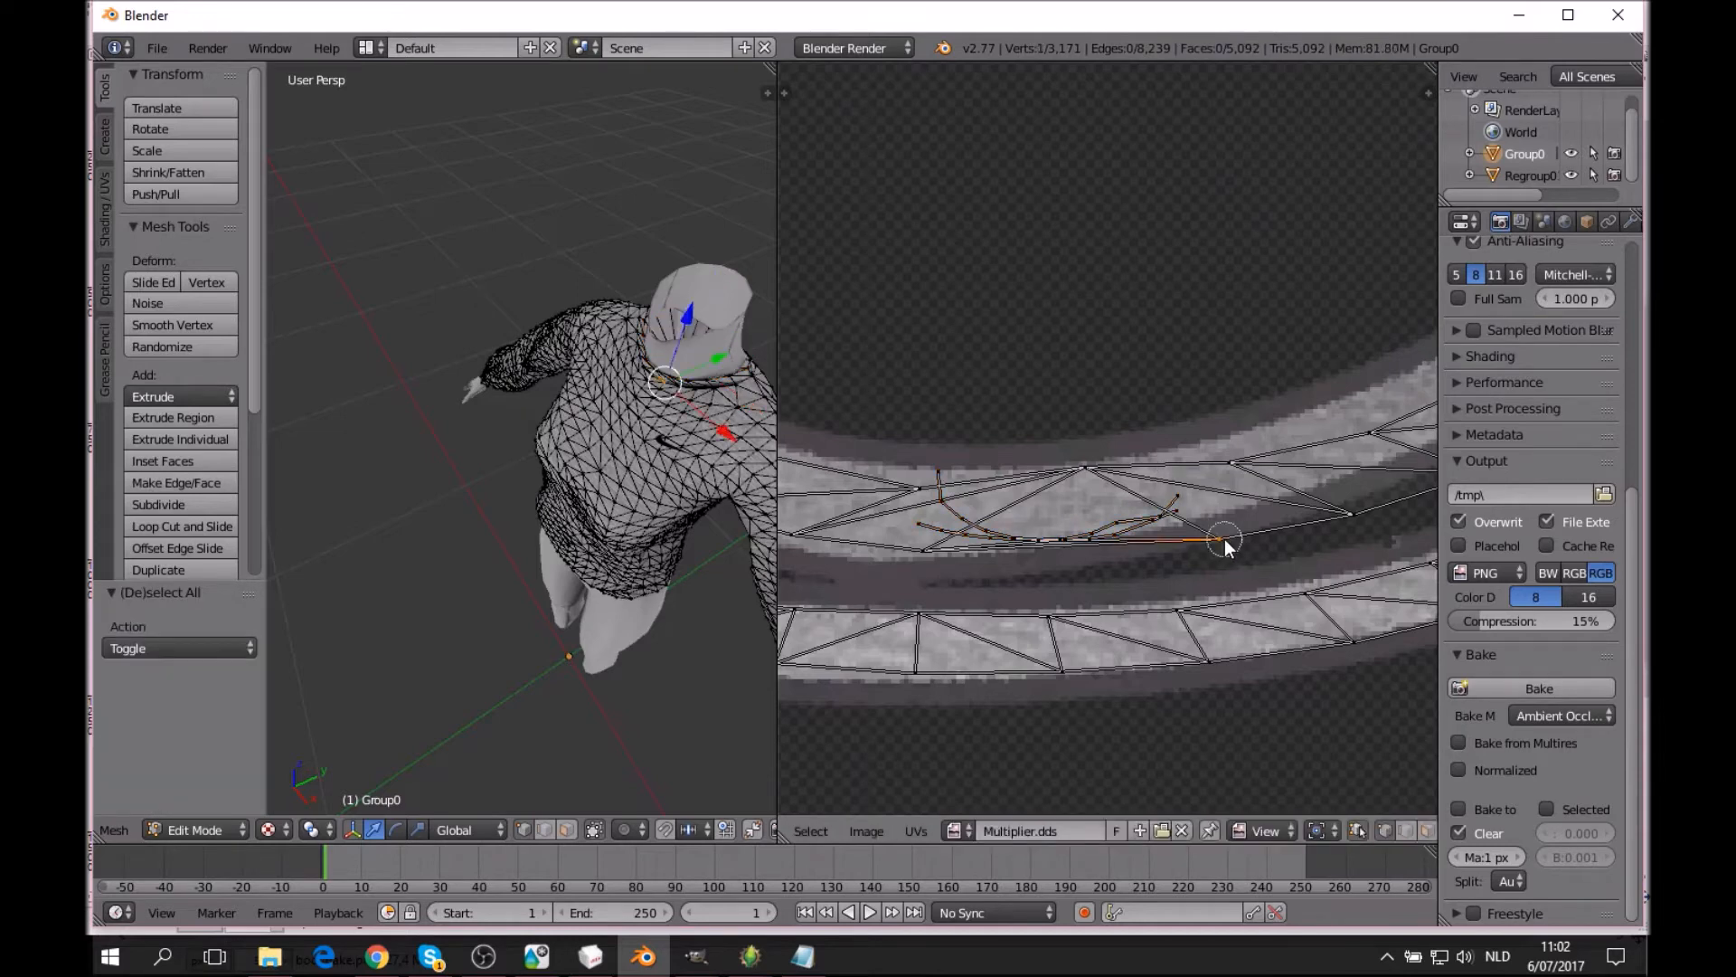
right_click(1224, 545)
key(g)
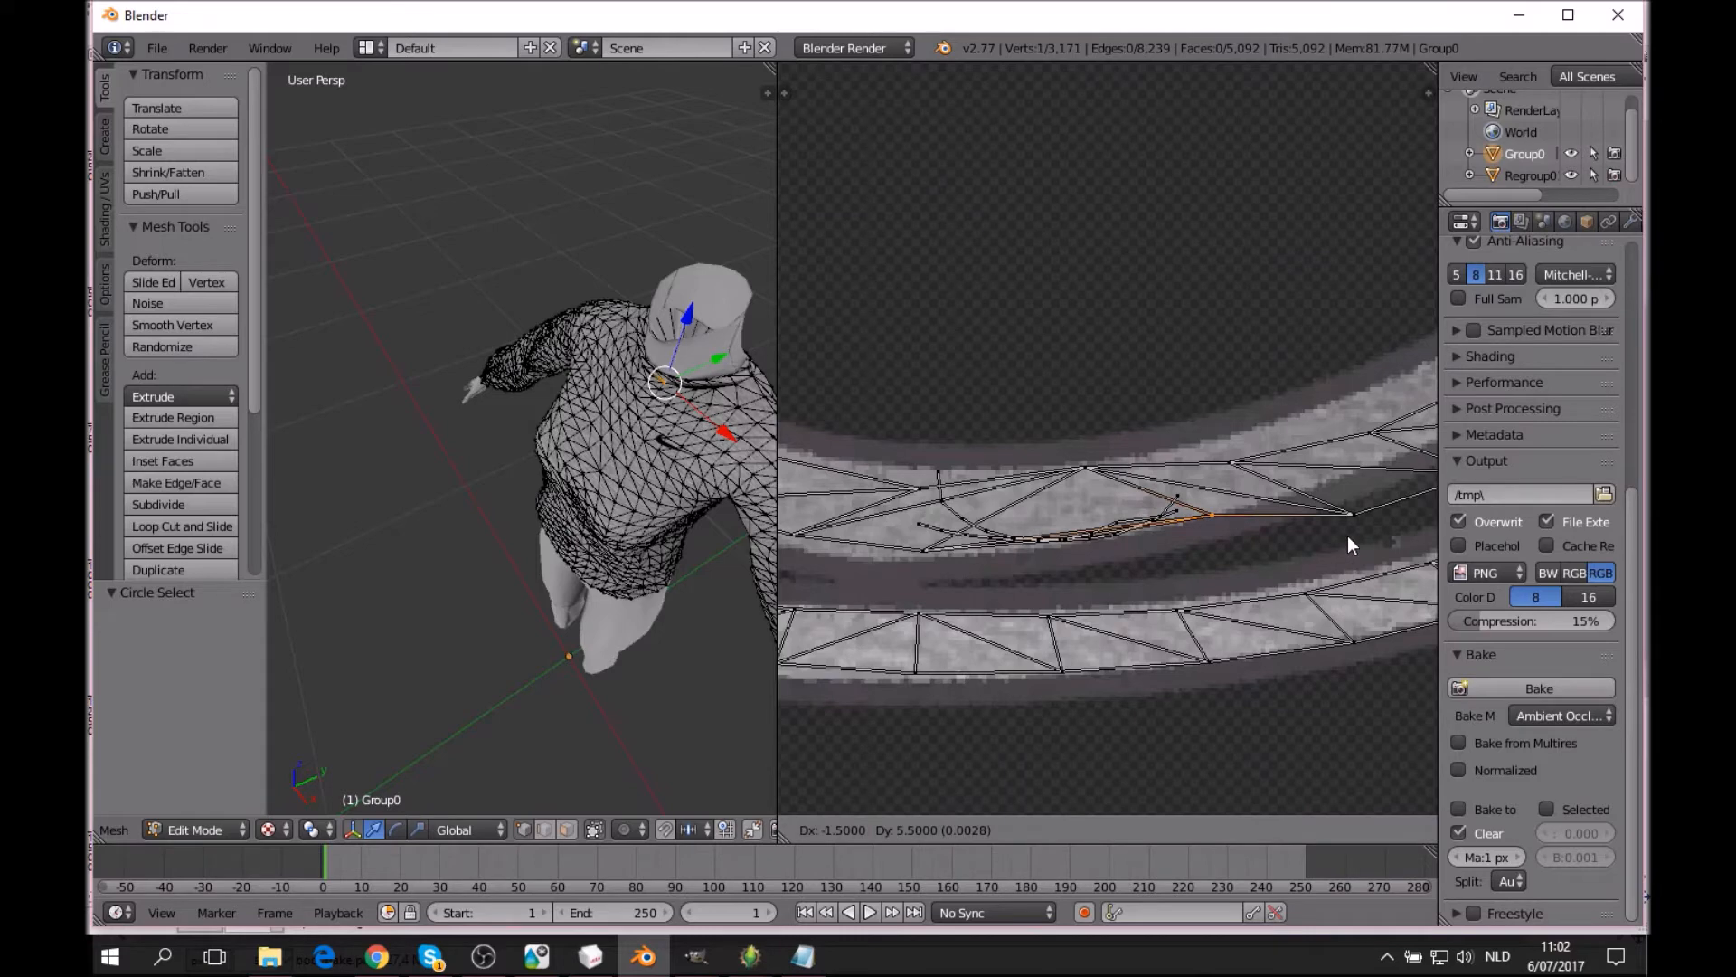
click(1347, 538)
key(a)
Move the upper-edge vertex just right of the small arc about 1.3 left and 3 up onto the texture edge.
click(1229, 465)
right_click(1230, 465)
key(g)
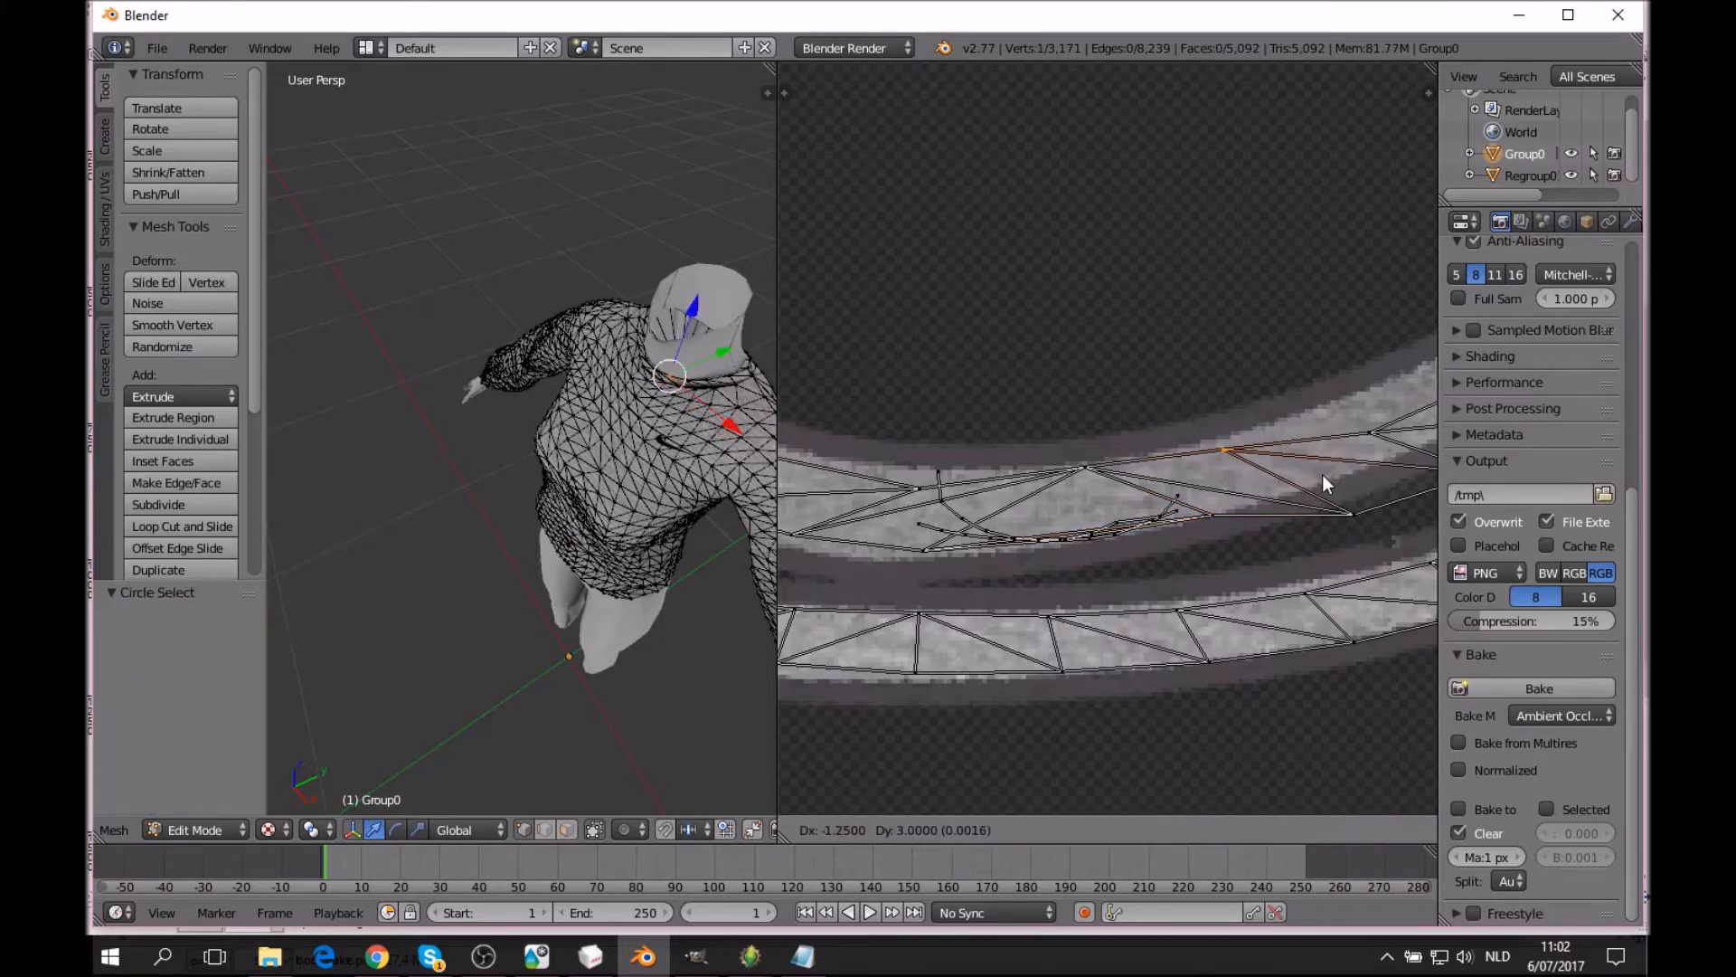
click(1322, 474)
key(a)
Move the second lower-edge vertex right of the small arc about 6.5 left and 7.3 up onto the texture.
key(v)
right_click(1352, 518)
key(c)
click(1355, 513)
right_click(1354, 514)
key(g)
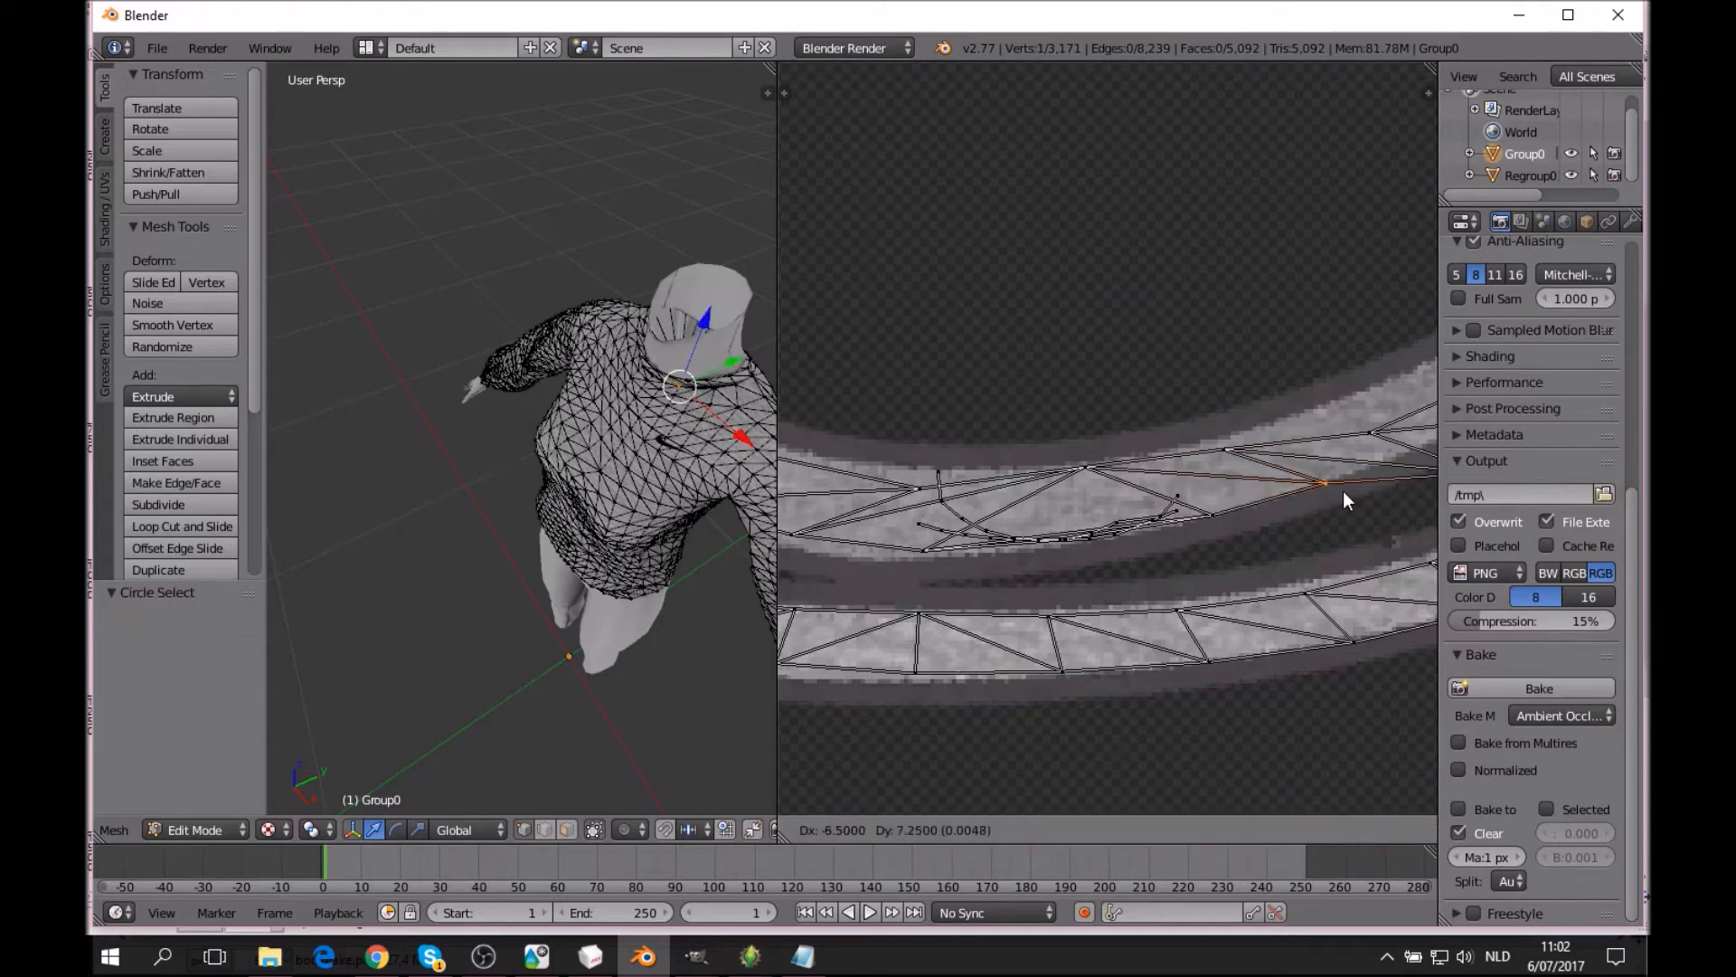
click(1340, 491)
key(a)
Shift the fourth pair of outer and inner vertices from the upper collar's right end about 10.8 left and 5.8 up.
middle_drag(1340, 491, 1080, 552)
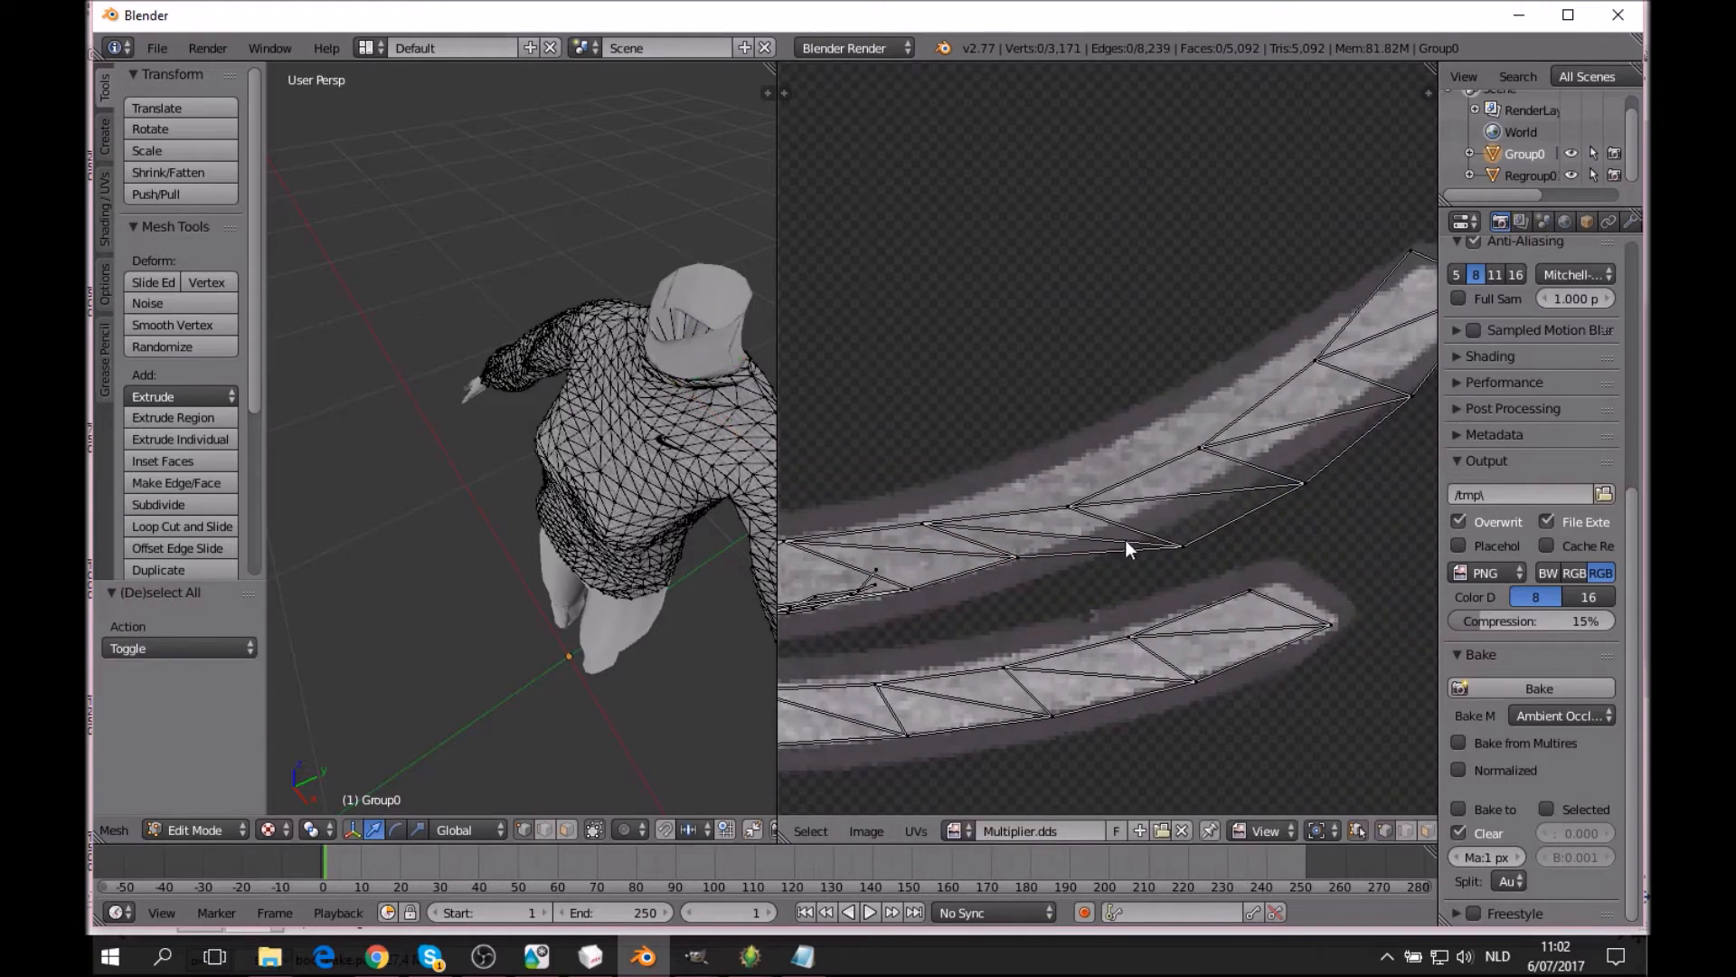
drag(1071, 508, 1191, 545)
right_click(1193, 547)
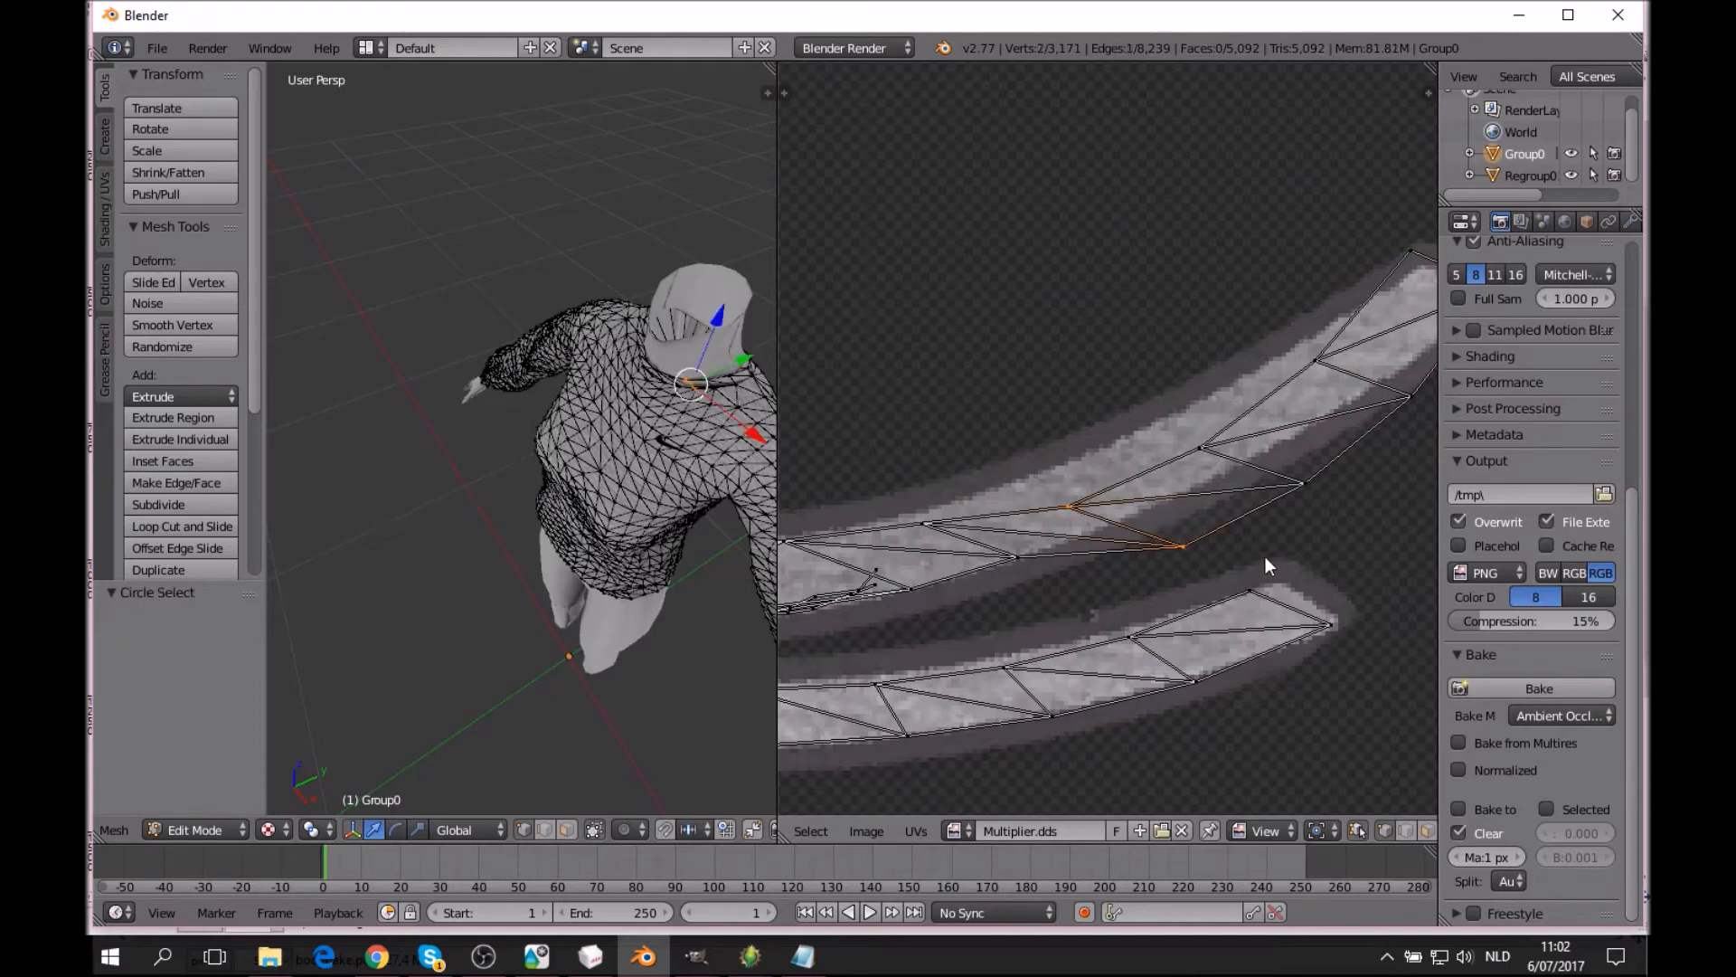
key(g)
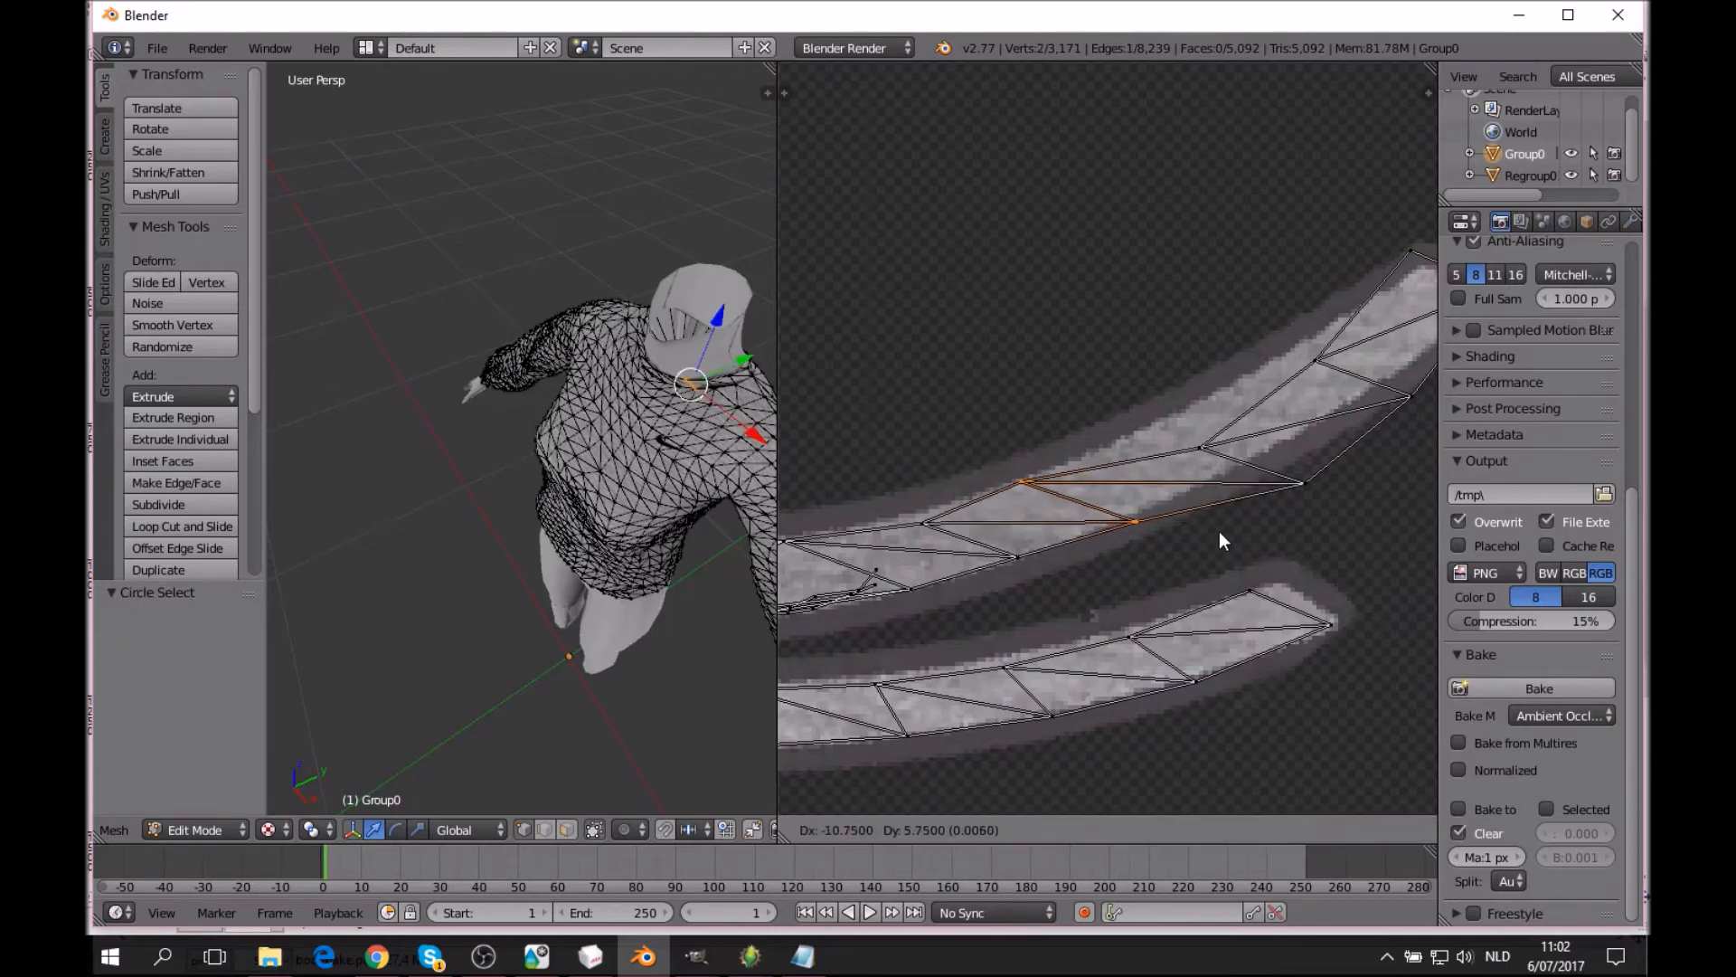
click(1219, 531)
key(a)
Nudge the lower vertex of that fourth pair about 2.5 left and 0.5 up to follow the texture edge.
key(c)
click(1130, 525)
right_click(1234, 545)
key(g)
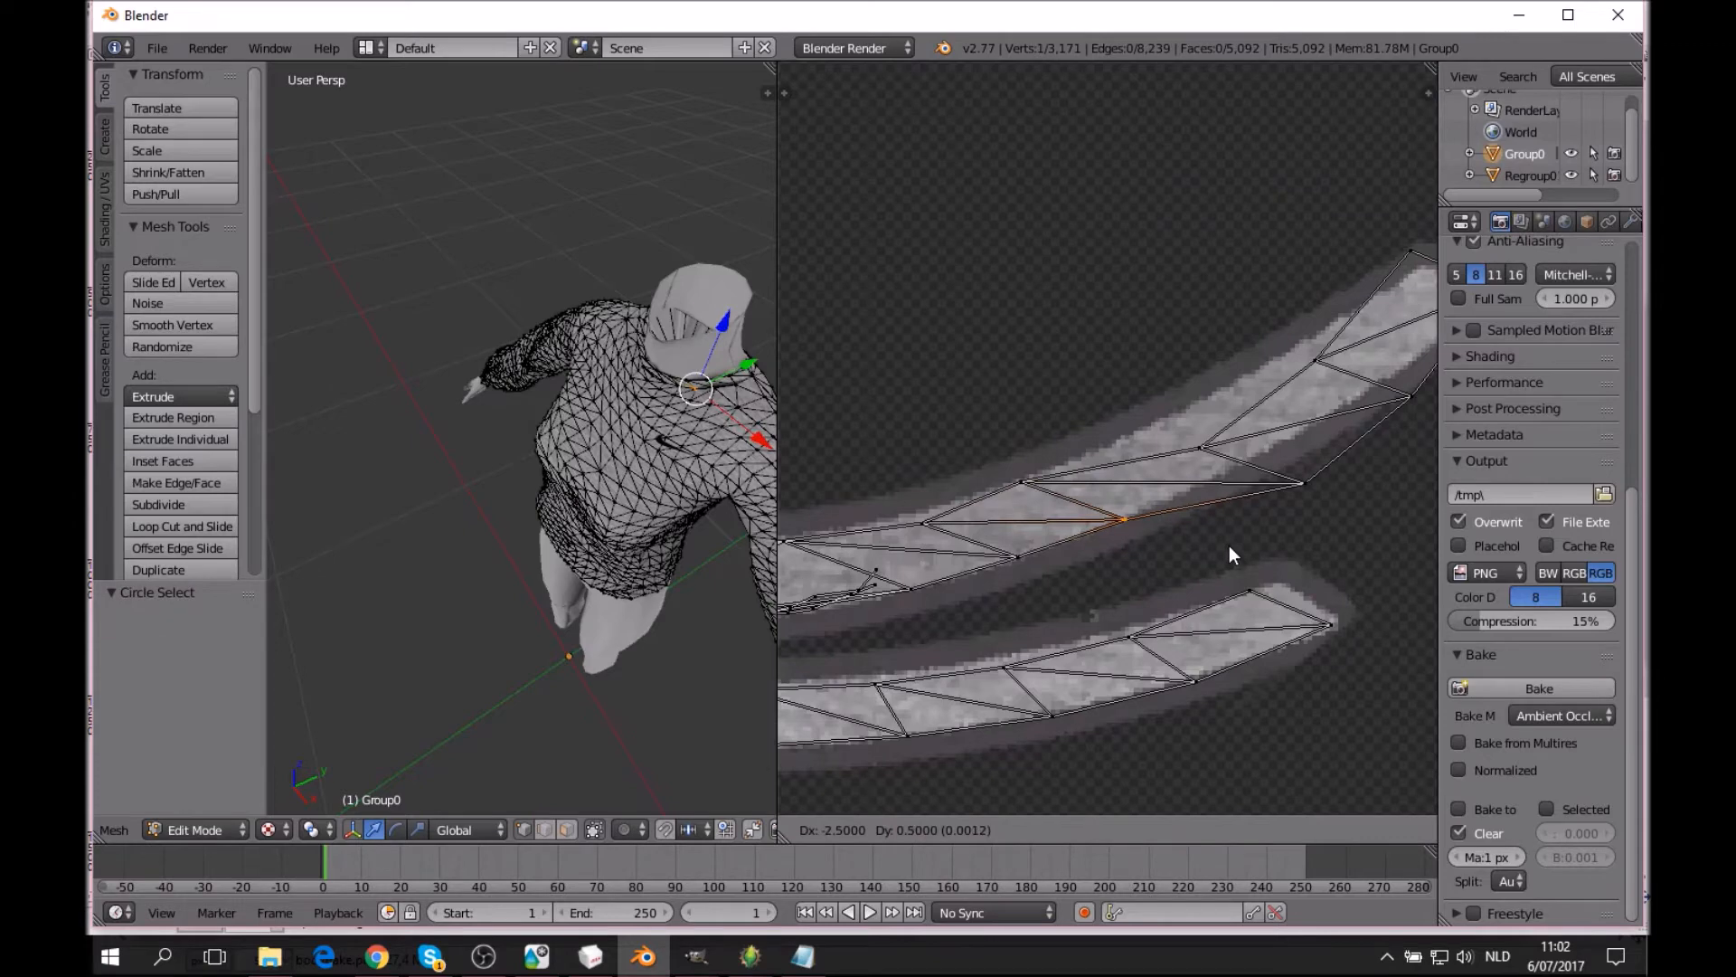
click(1229, 545)
key(a)
Shift the third pair of outer and inner vertices from the upper collar's right end about 10.8 left and 5.3 up.
middle_drag(1268, 534, 1216, 559)
drag(1152, 496, 1245, 515)
right_click(1245, 515)
key(g)
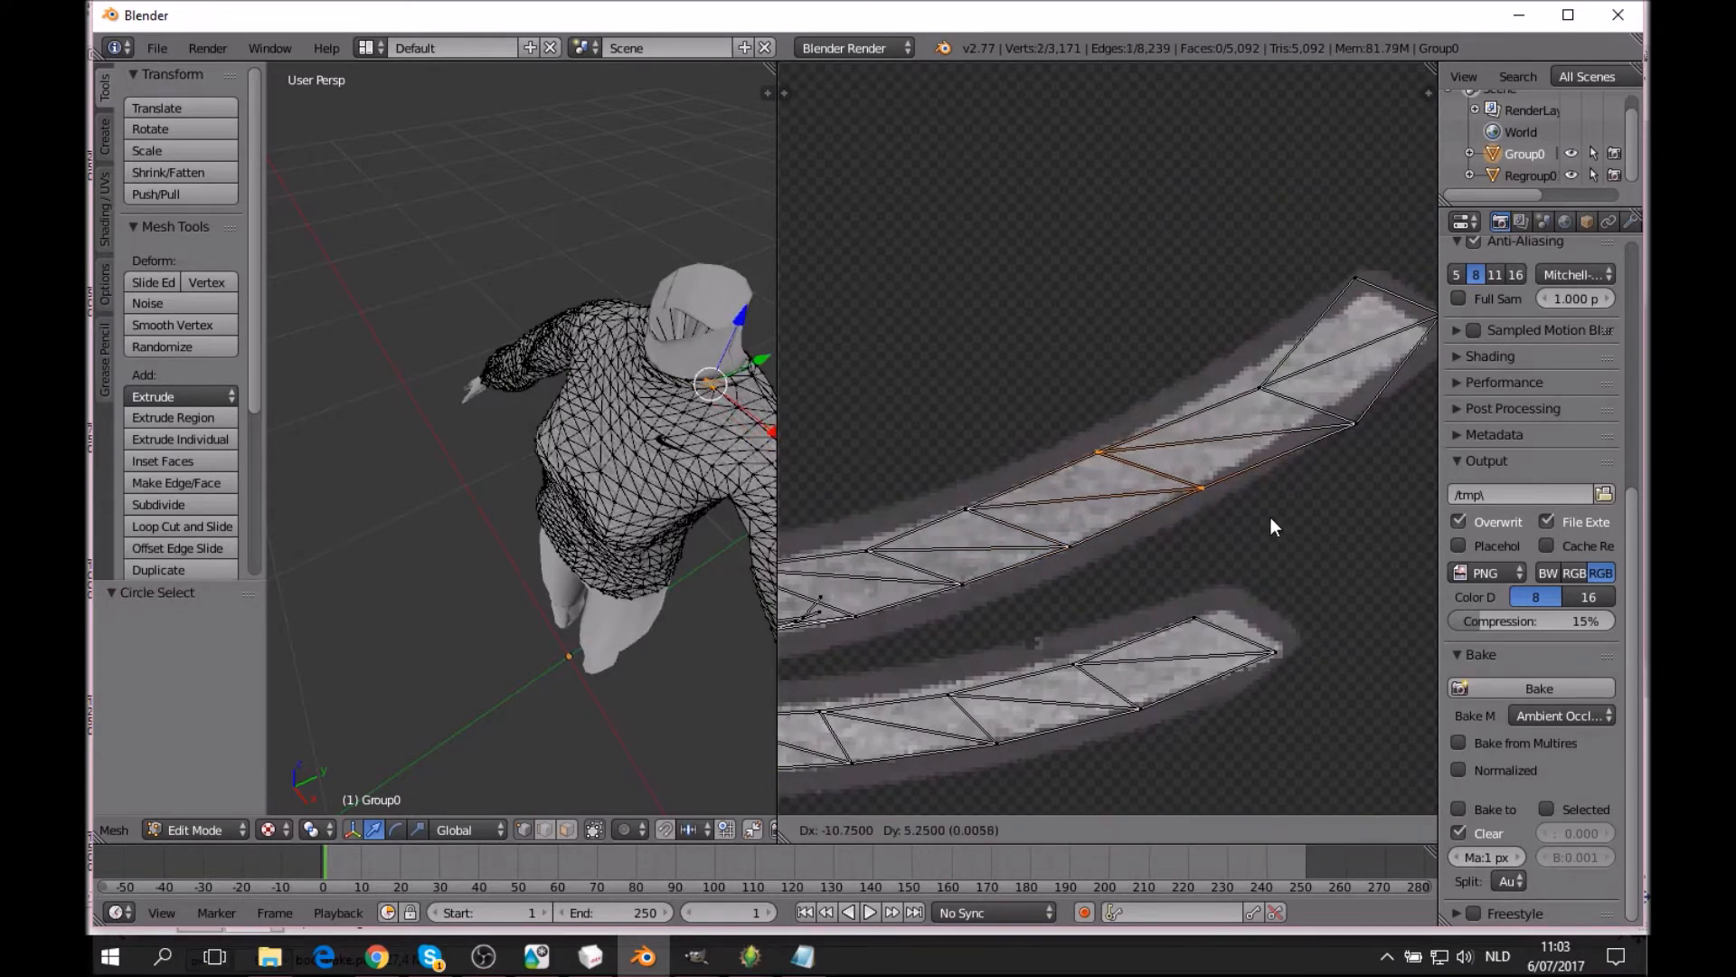
click(1271, 517)
key(a)
Nudge the lower vertex of the third pair slightly left and up onto the texture edge, and deselect.
key(c)
click(1201, 494)
right_click(1358, 543)
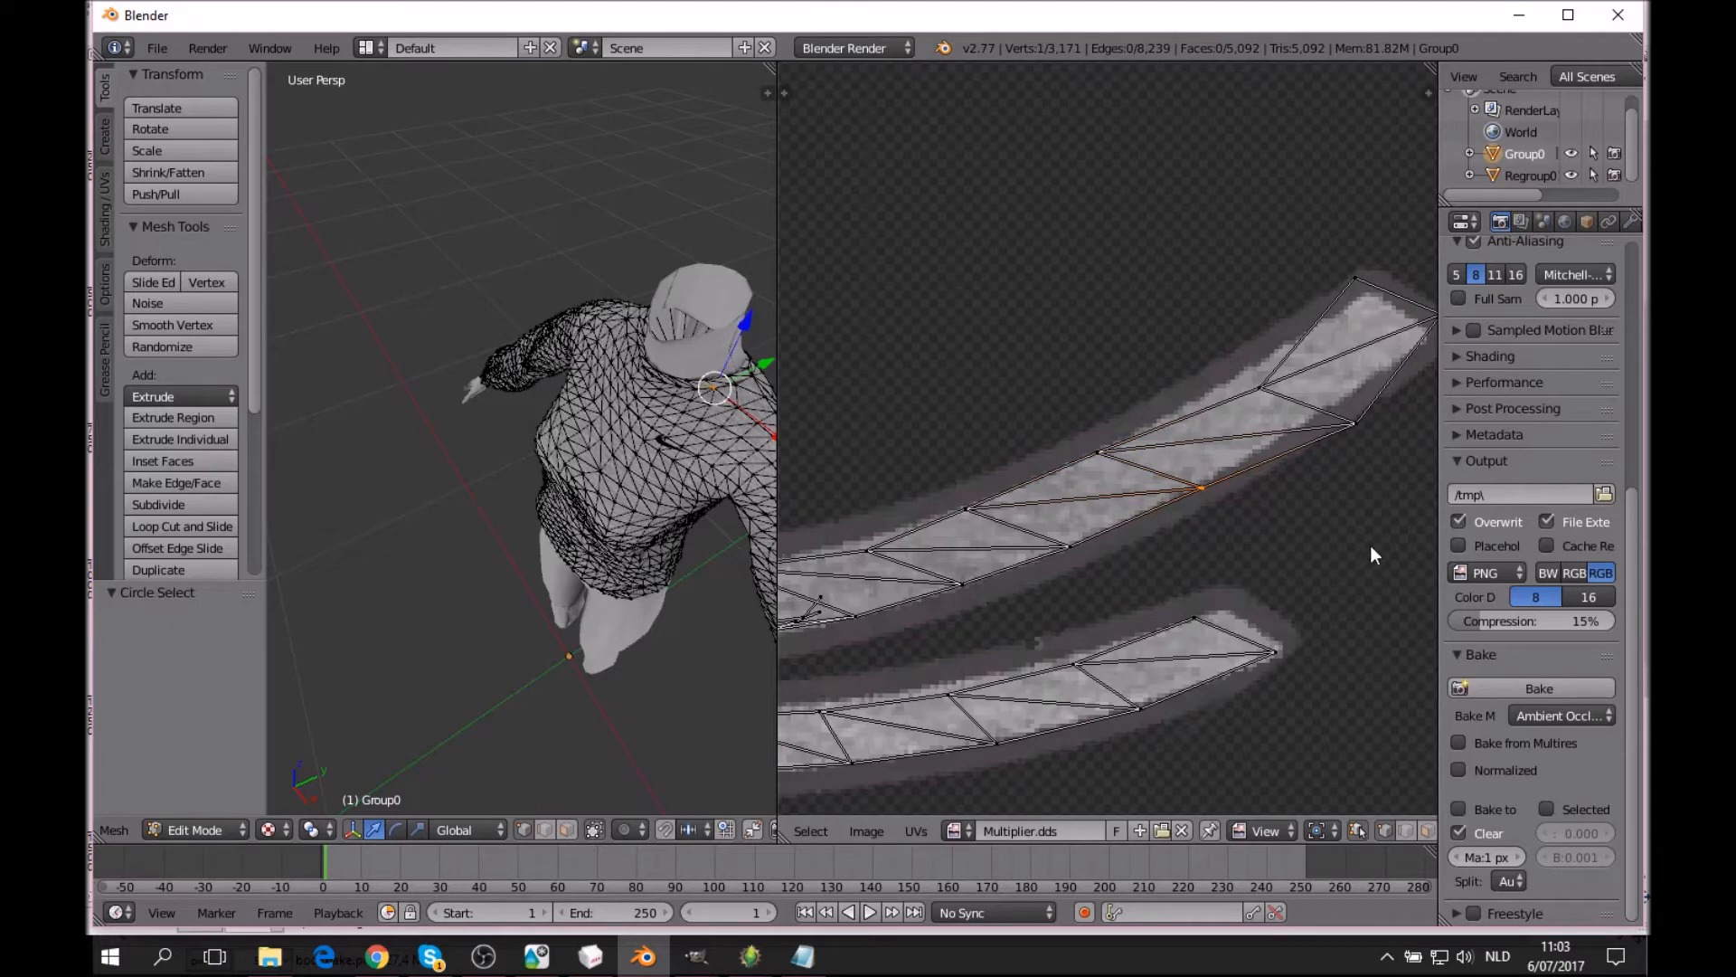
key(g)
click(1347, 527)
key(a)
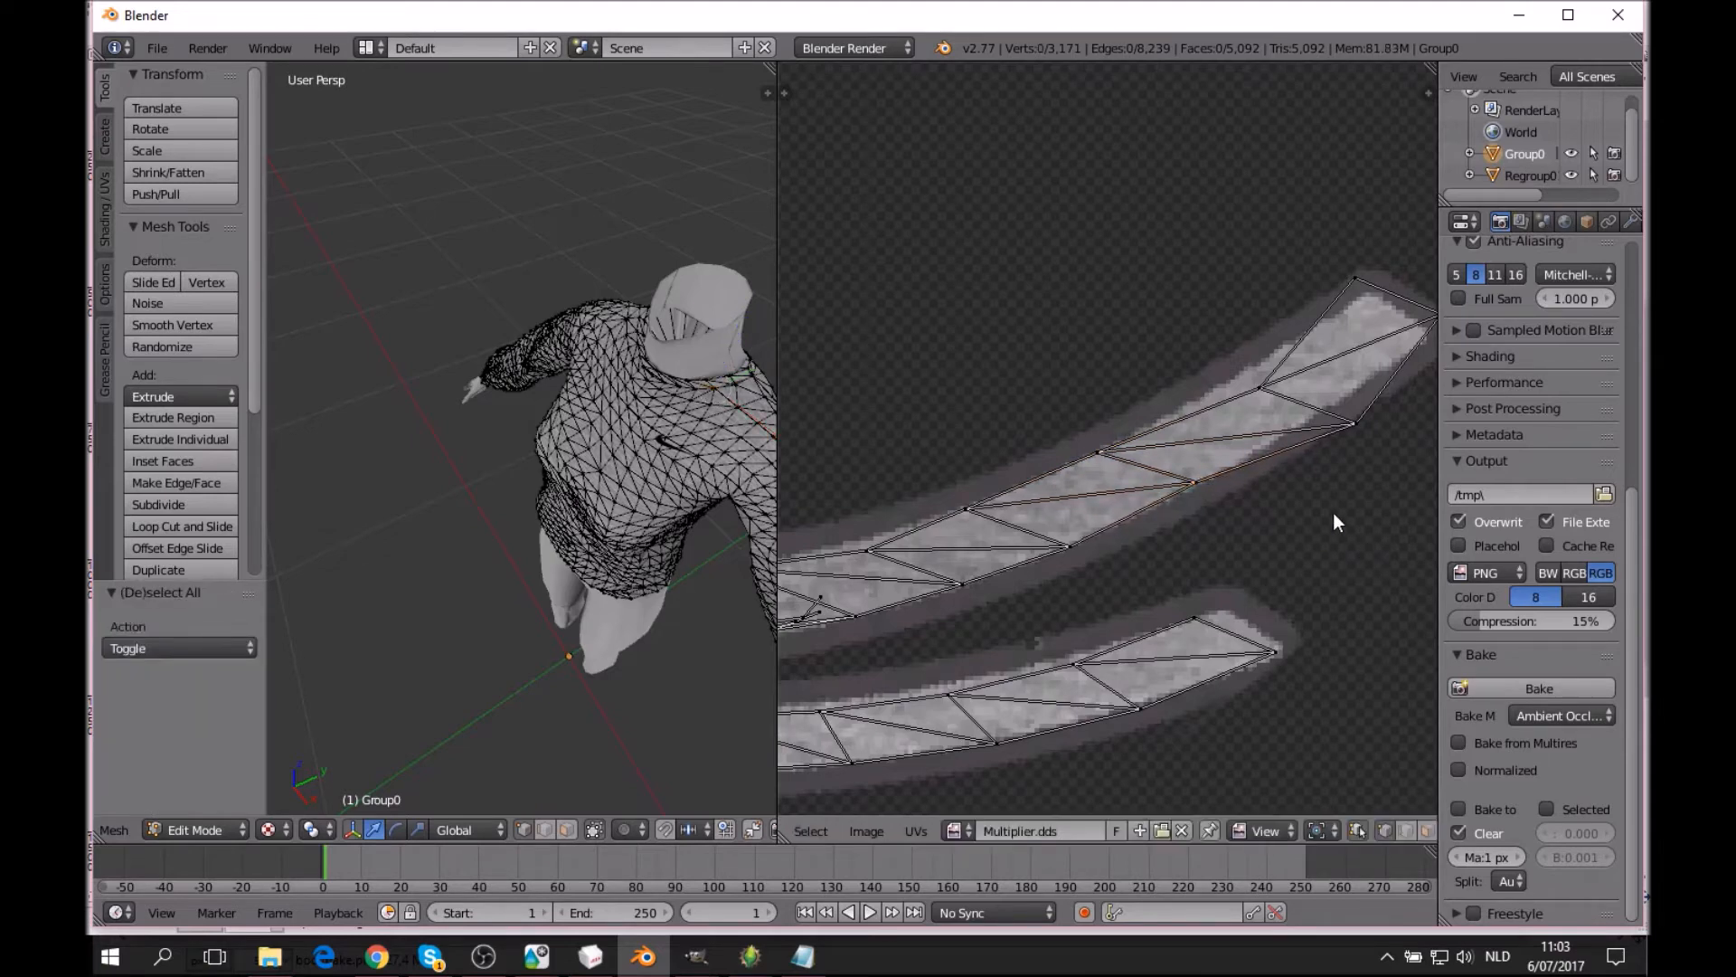
Move the second pair of vertices from the upper collar's right end left and up onto the texture edges.
middle_drag(1333, 513, 1266, 560)
drag(1206, 443, 1300, 463)
right_click(1309, 493)
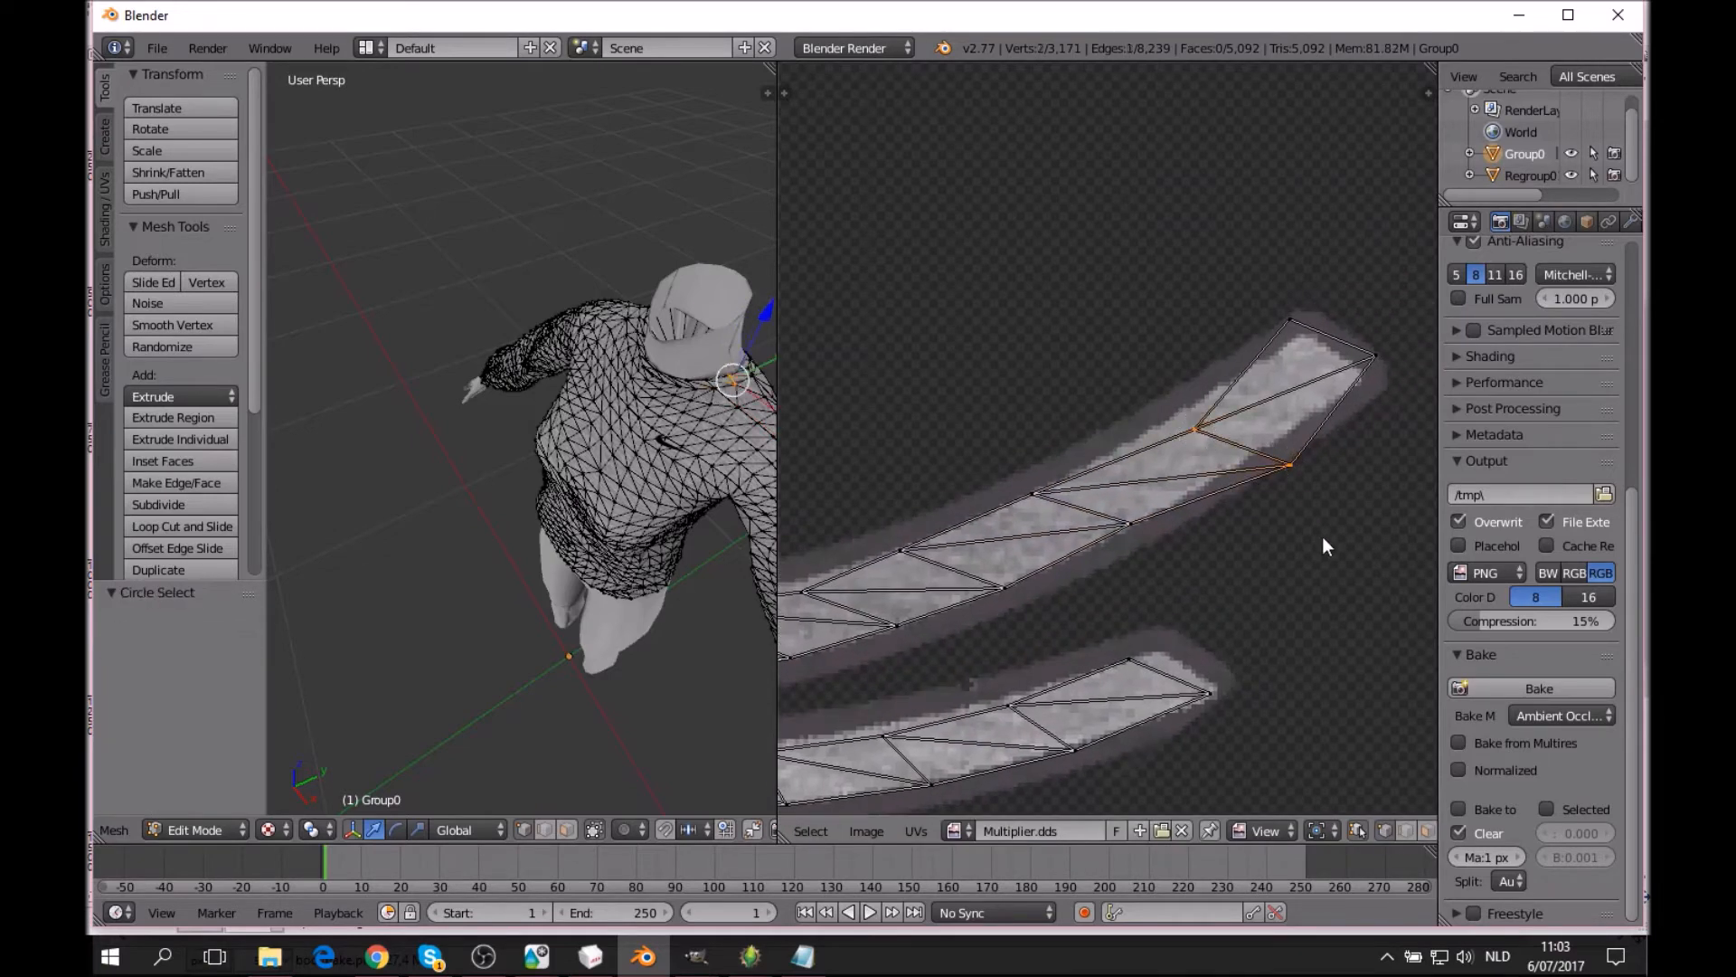
key(g)
click(1310, 522)
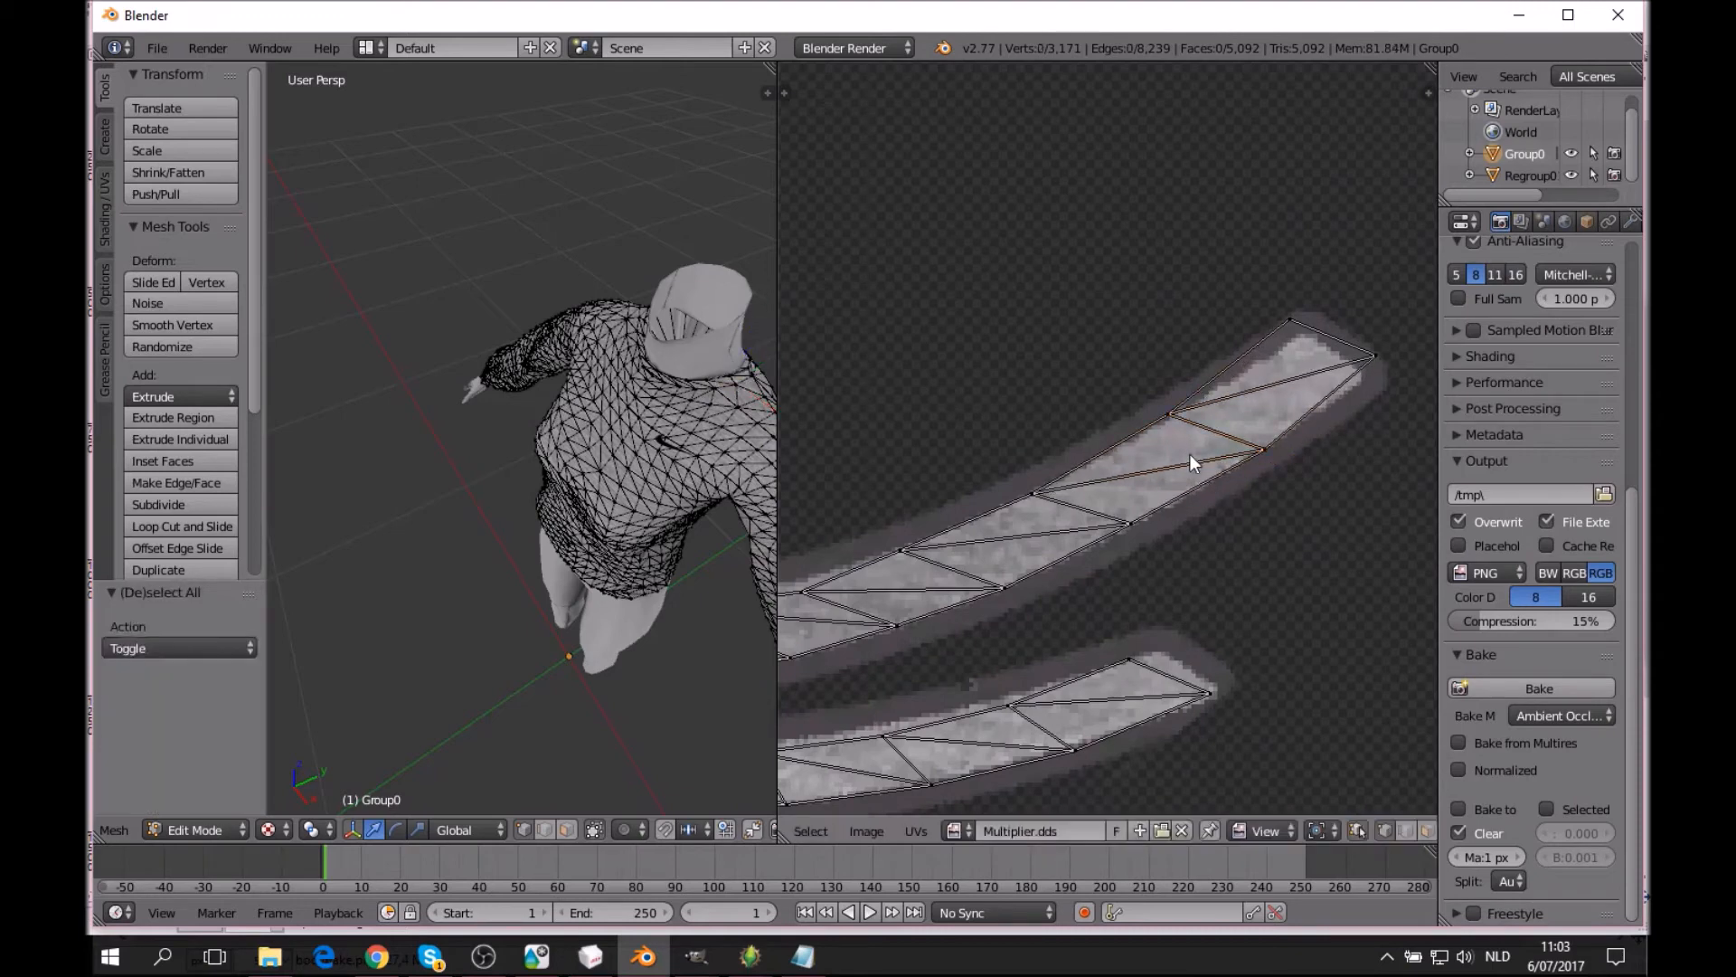
Nudge the upper vertex of the second pair about 1.3 right and 1.8 down along the texture edge.
right_click(1172, 425)
key(g)
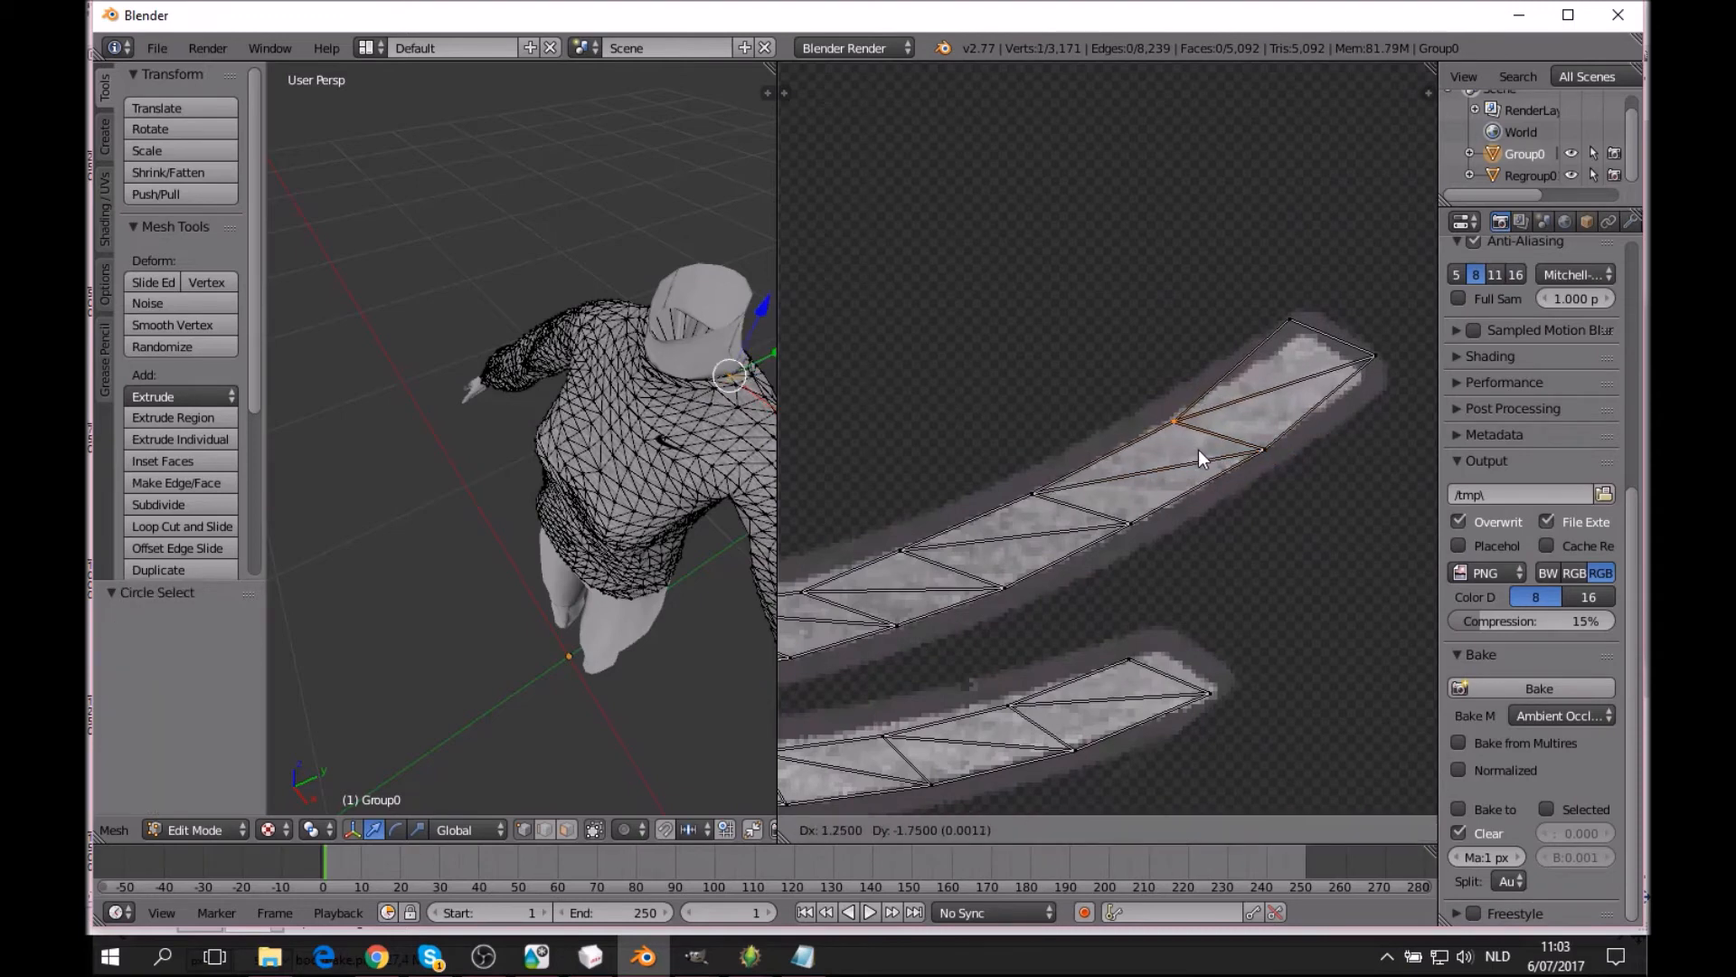
click(1199, 447)
key(a)
Move the two corner vertices at the upper collar's right end down by about 0.002 onto the texture, and deselect.
middle_drag(1242, 441, 1224, 470)
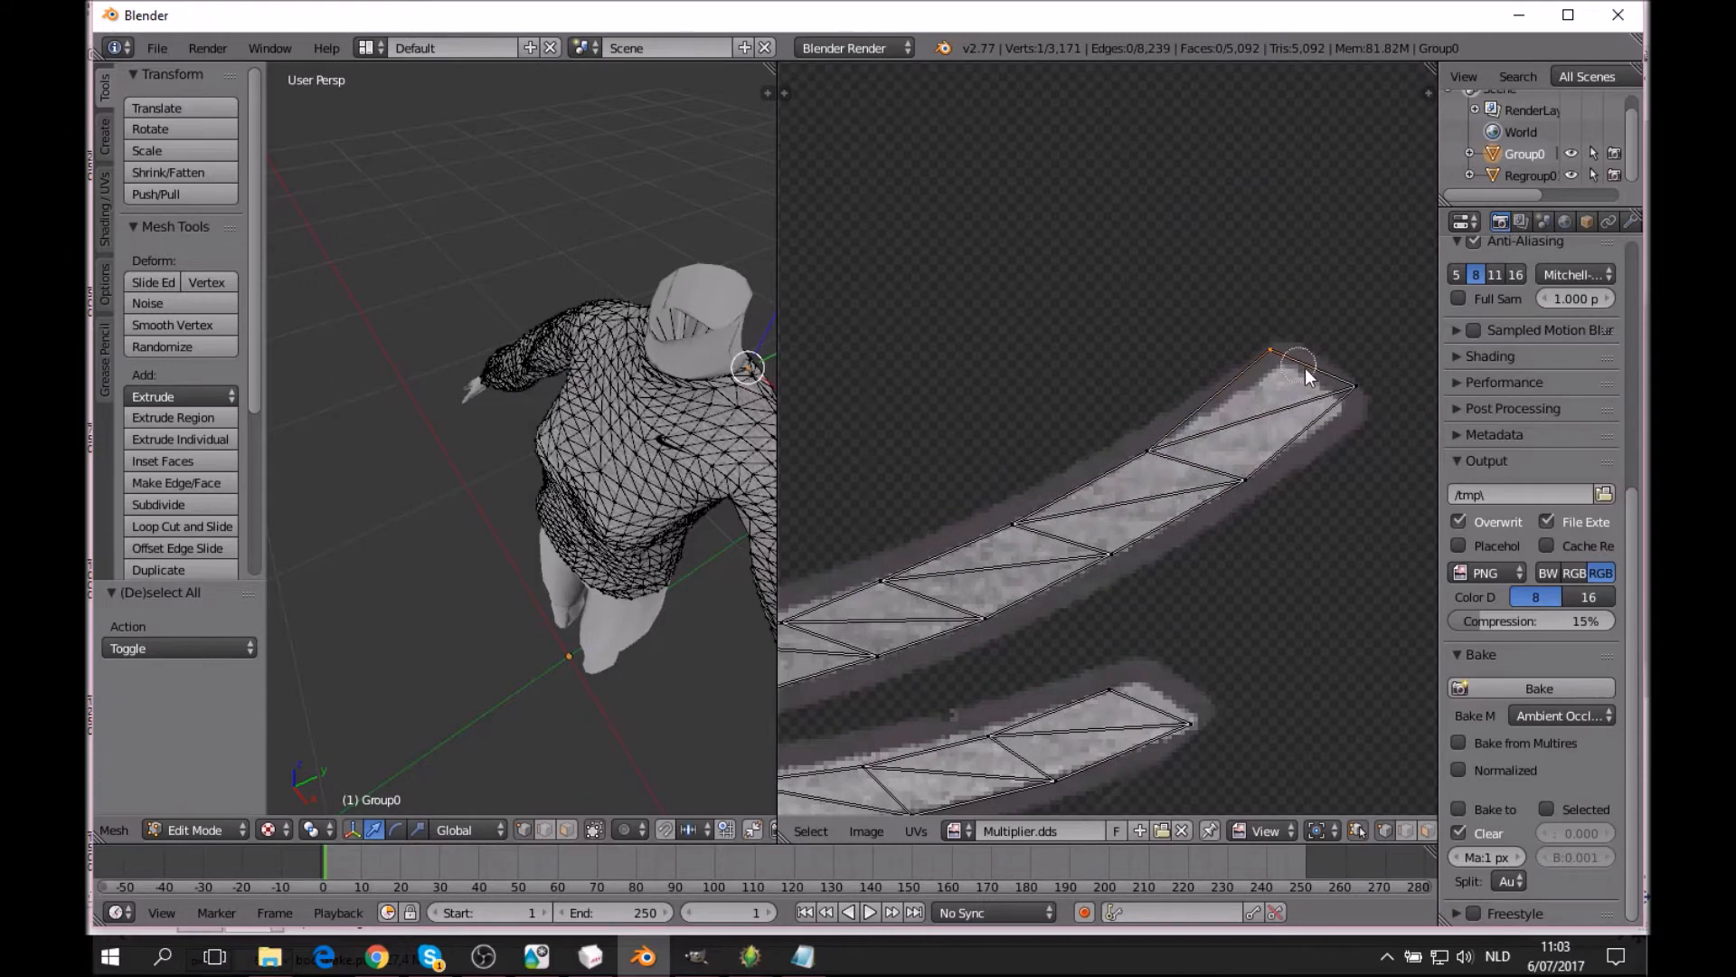
shift+right_click(1358, 384)
key(g)
click(1311, 354)
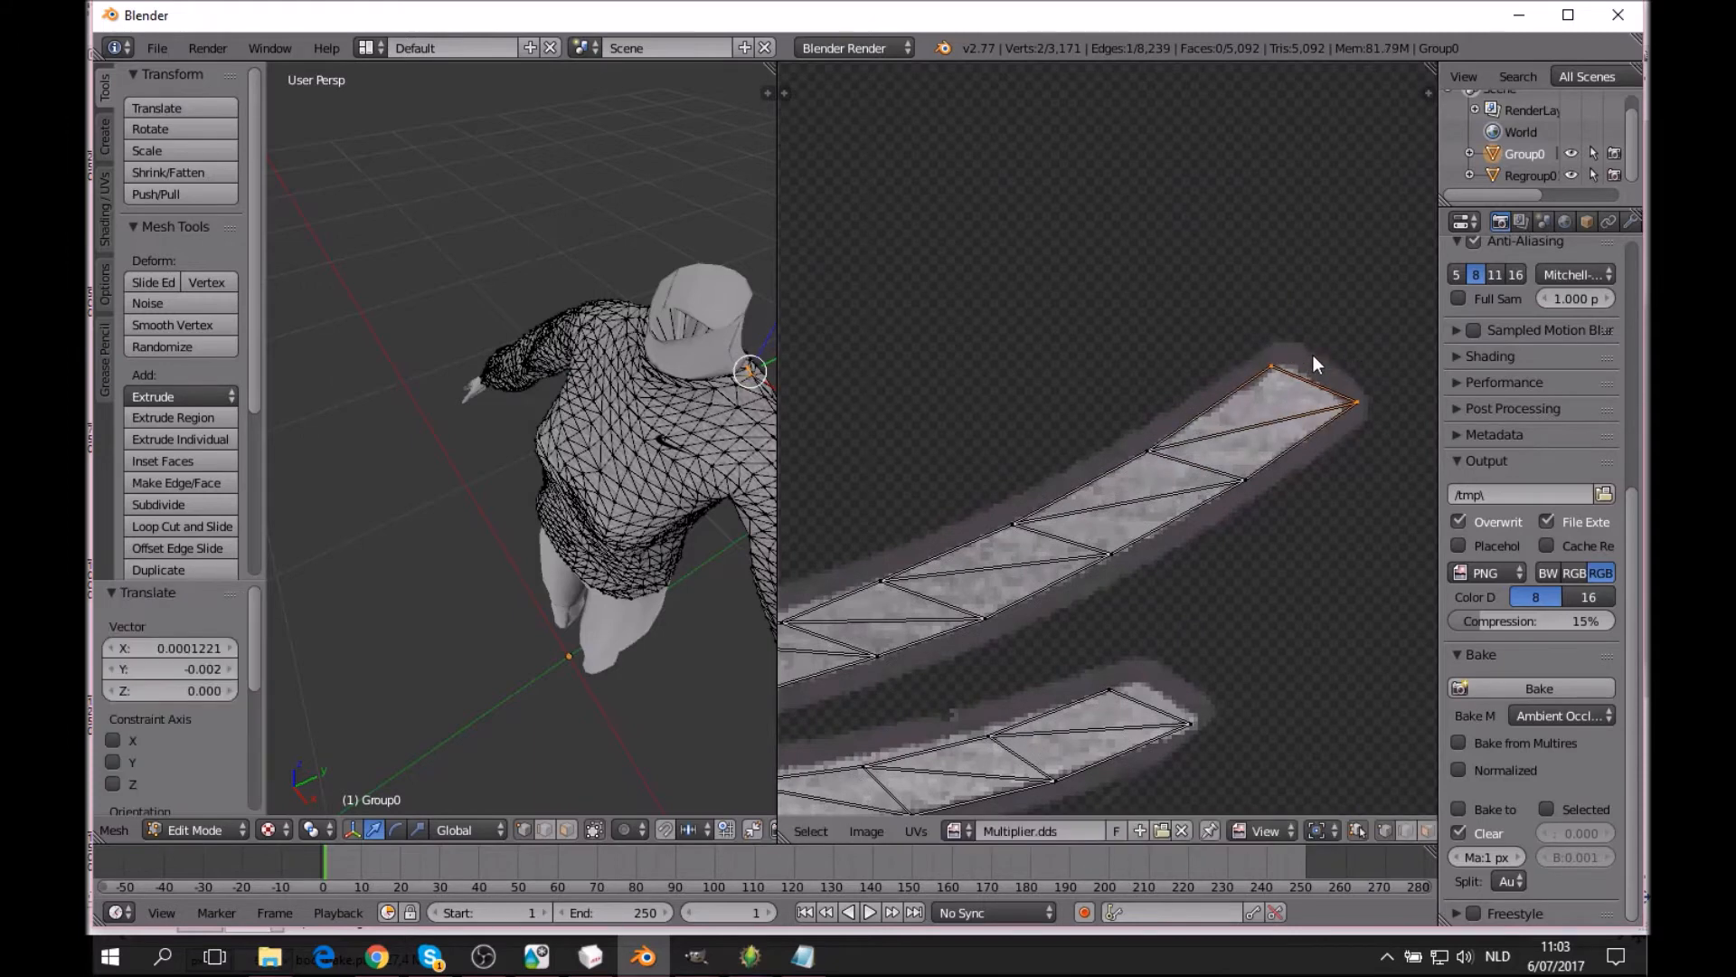
key(a)
Move the upper corner vertex at the collar's right end slightly right and down onto the texture corner.
key(c)
click(1272, 367)
right_click(1272, 368)
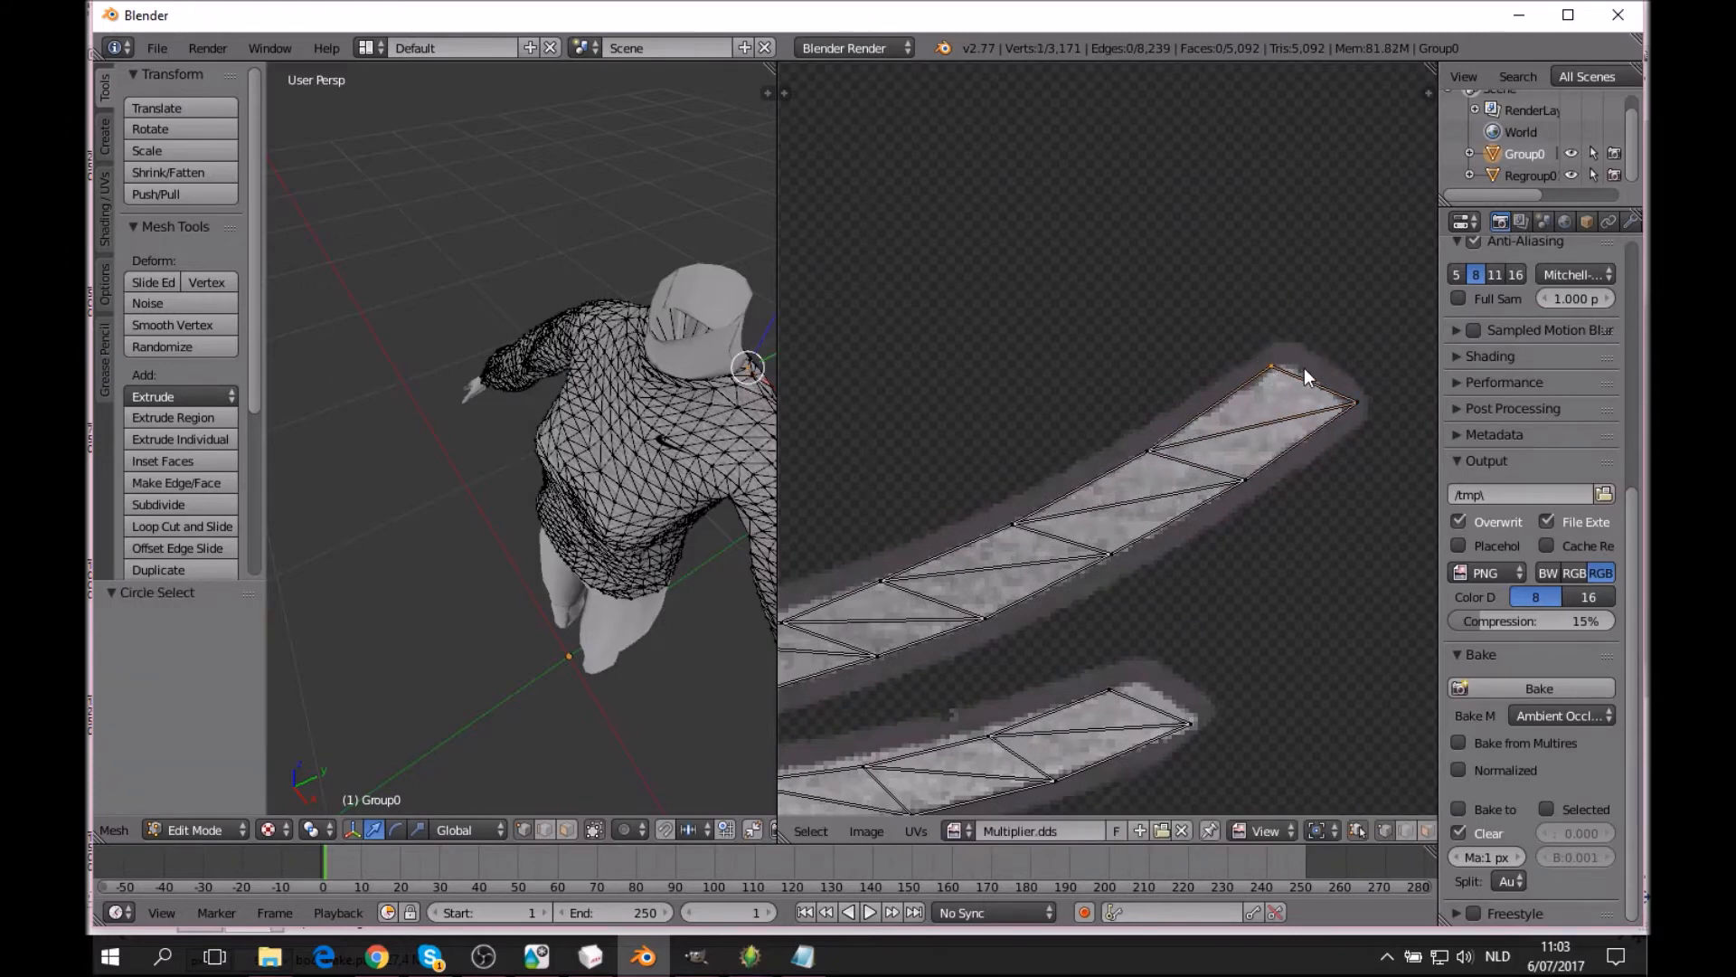
key(g)
click(1318, 373)
key(a)
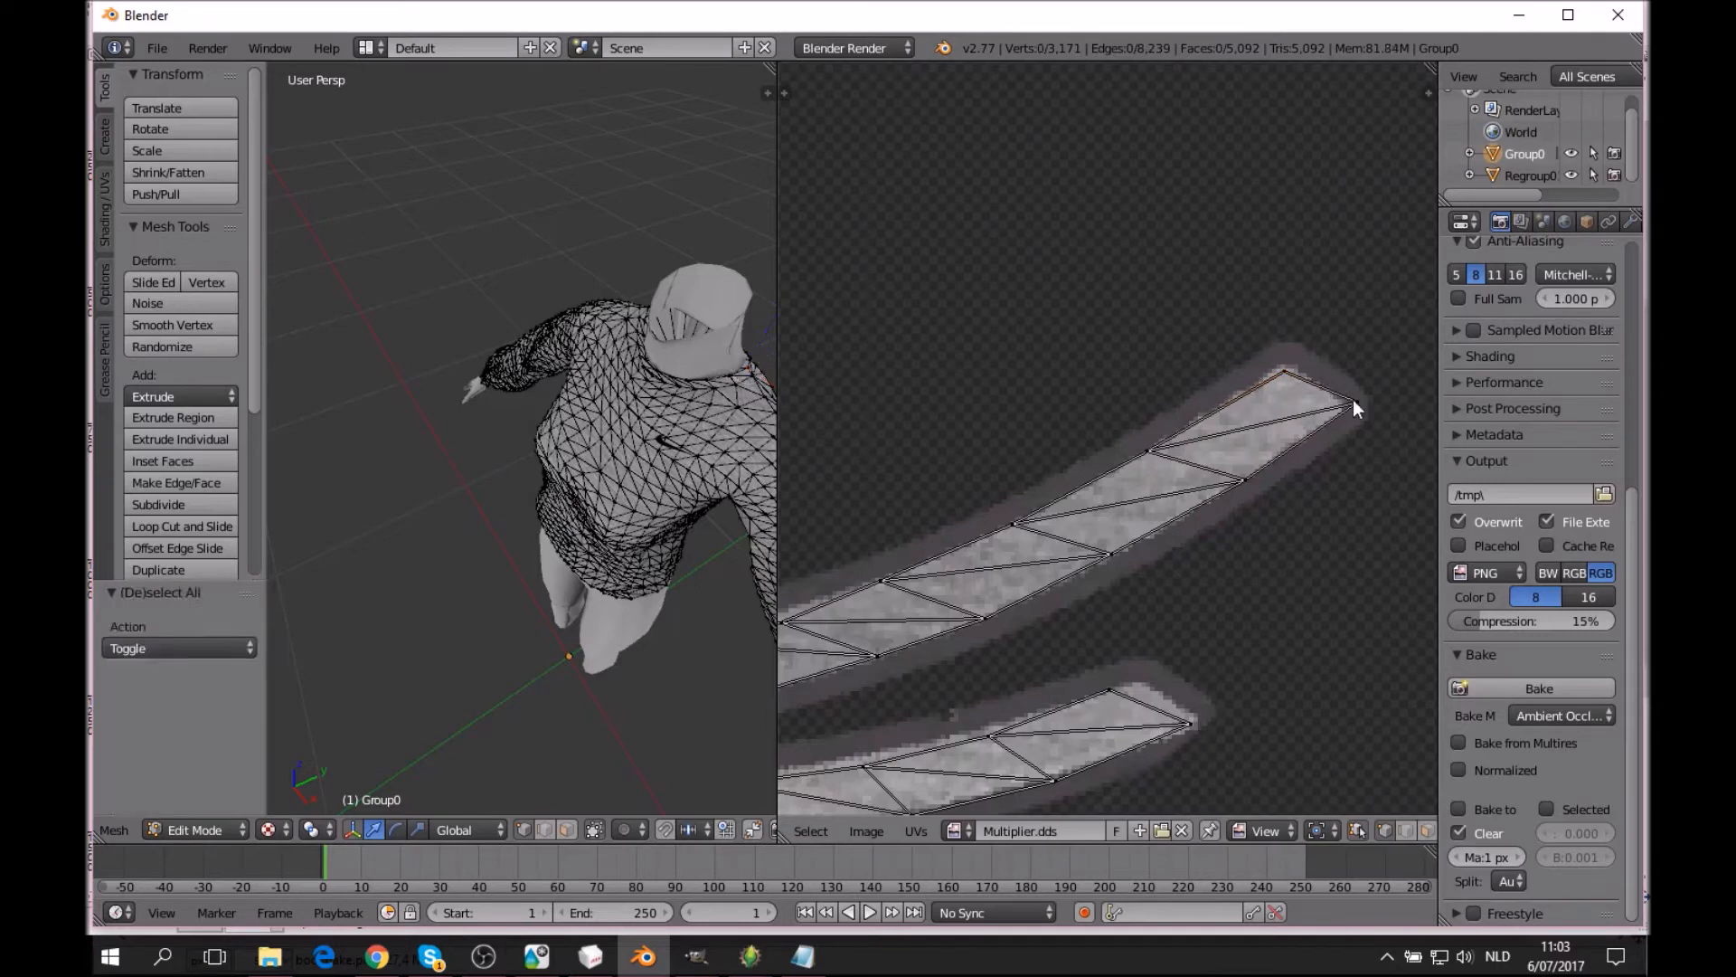
Move the outer corner vertex at the upper collar's right end about 3 left and 0.5 down onto the texture, and deselect.
click(1356, 399)
right_click(1370, 410)
key(g)
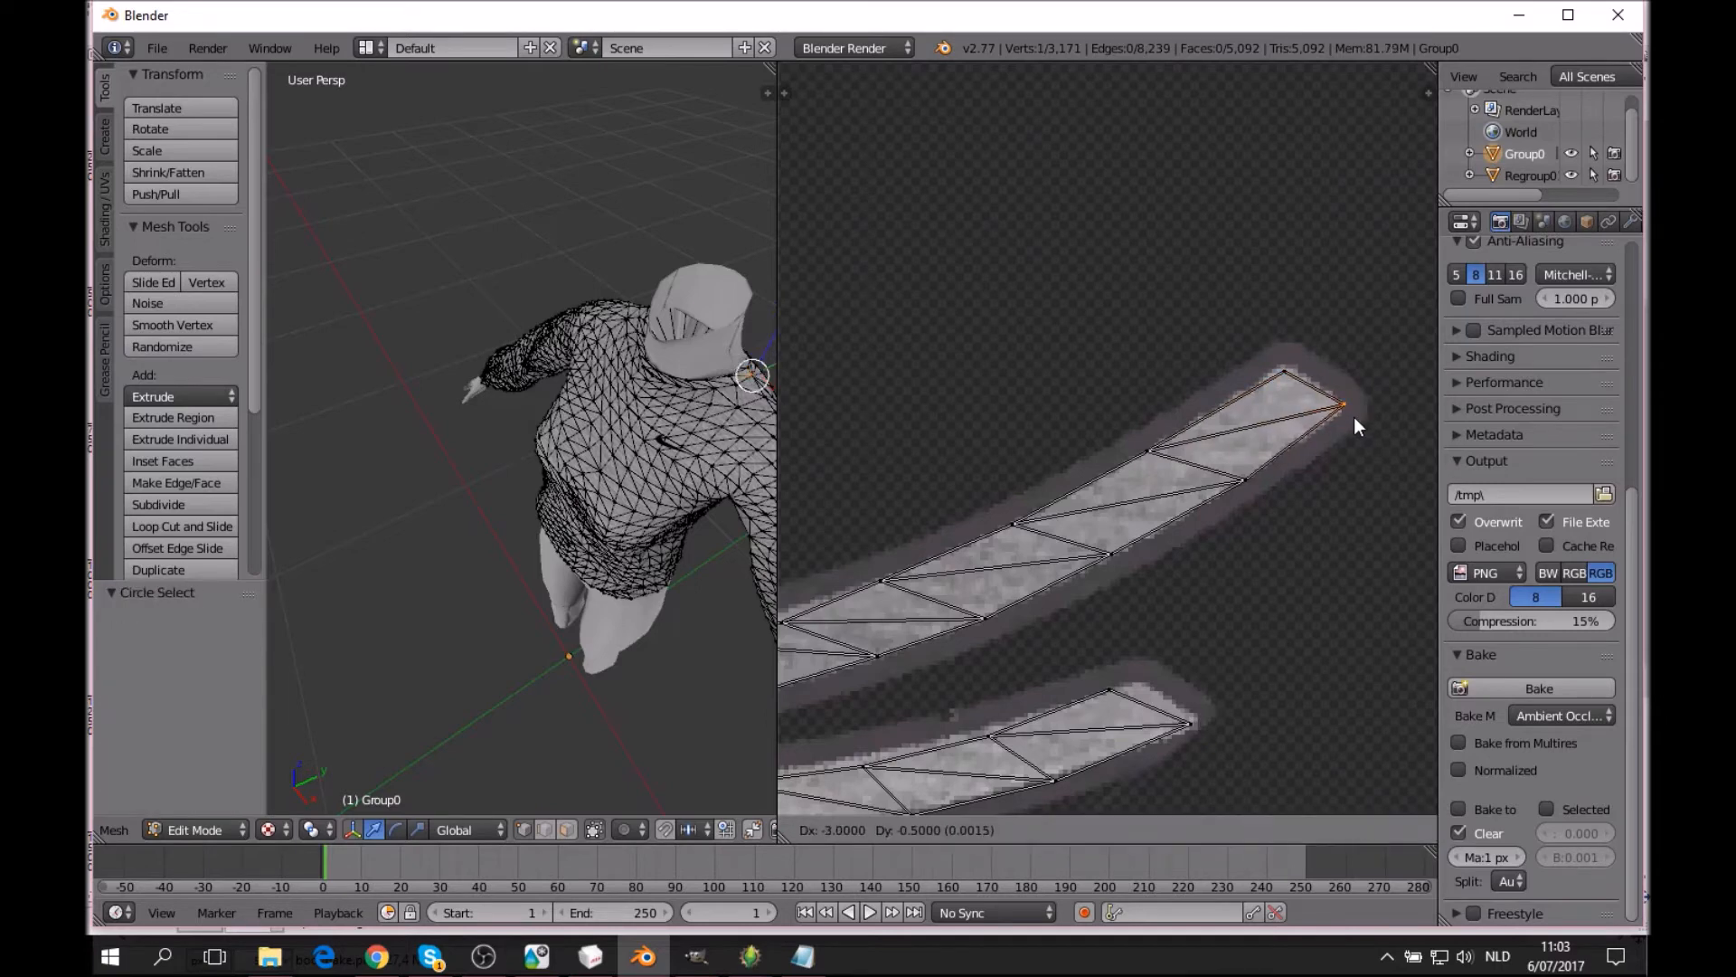
click(1353, 416)
key(a)
Switch the sweater to Object Mode and examine the texture along the shoulder seam up close.
scroll(1302, 436, down, 4)
middle_drag(941, 465, 1148, 410)
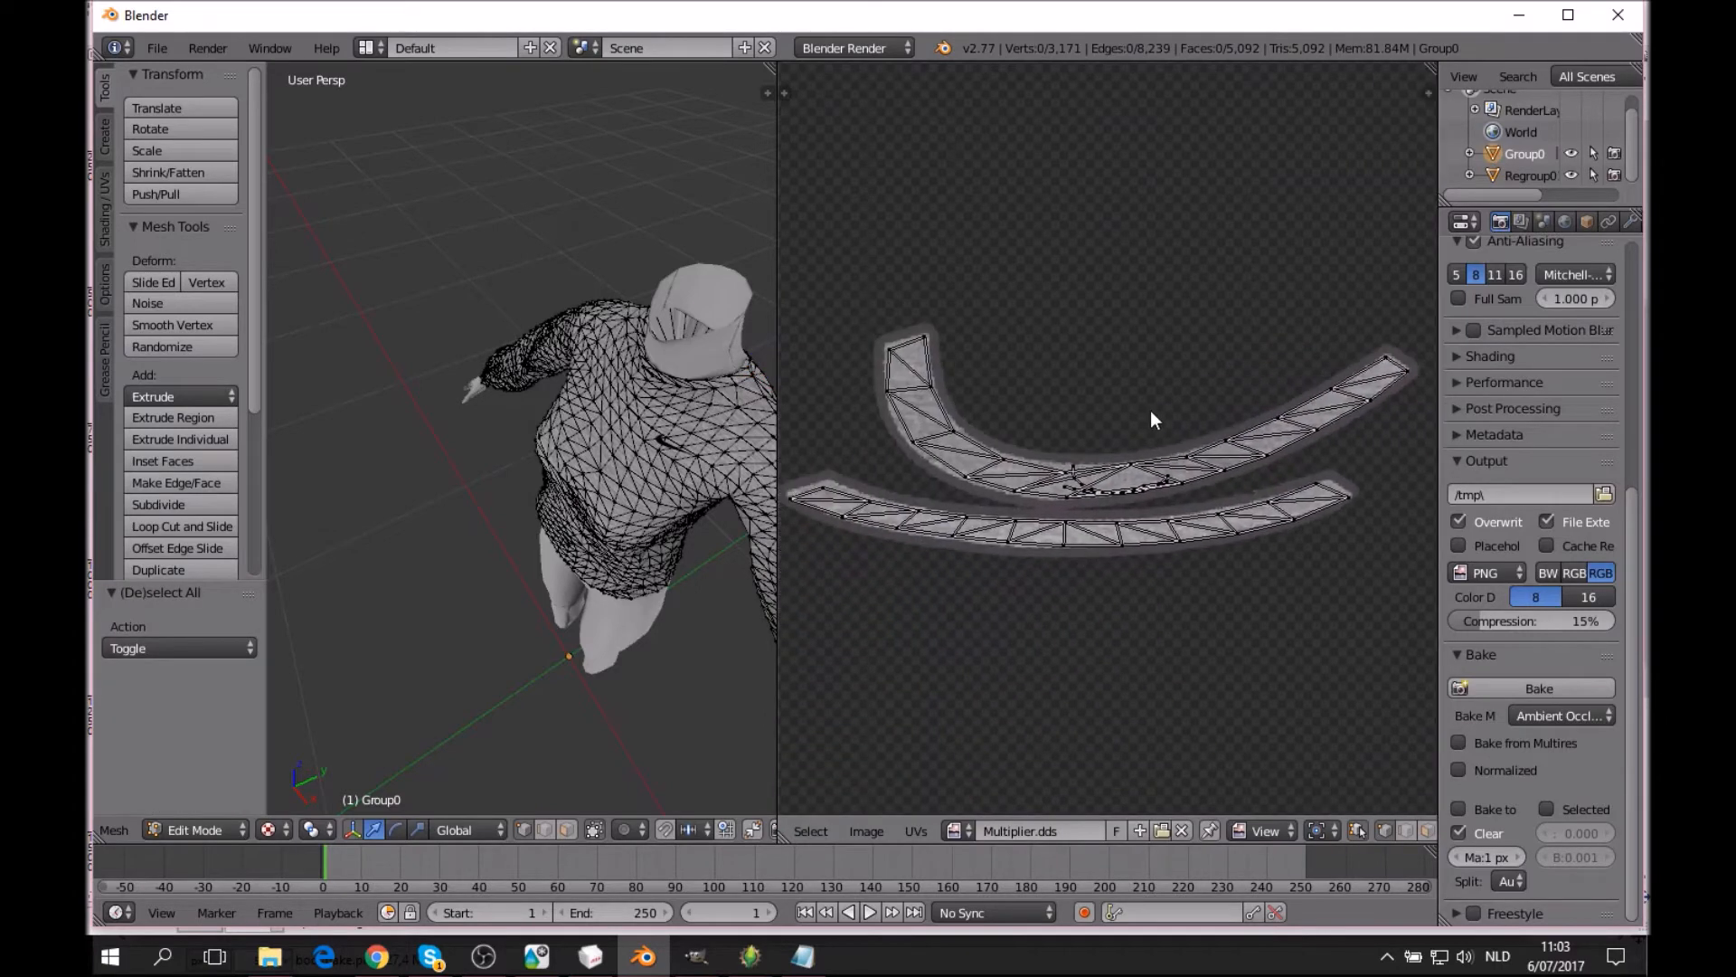
scroll(1135, 407, down, 3)
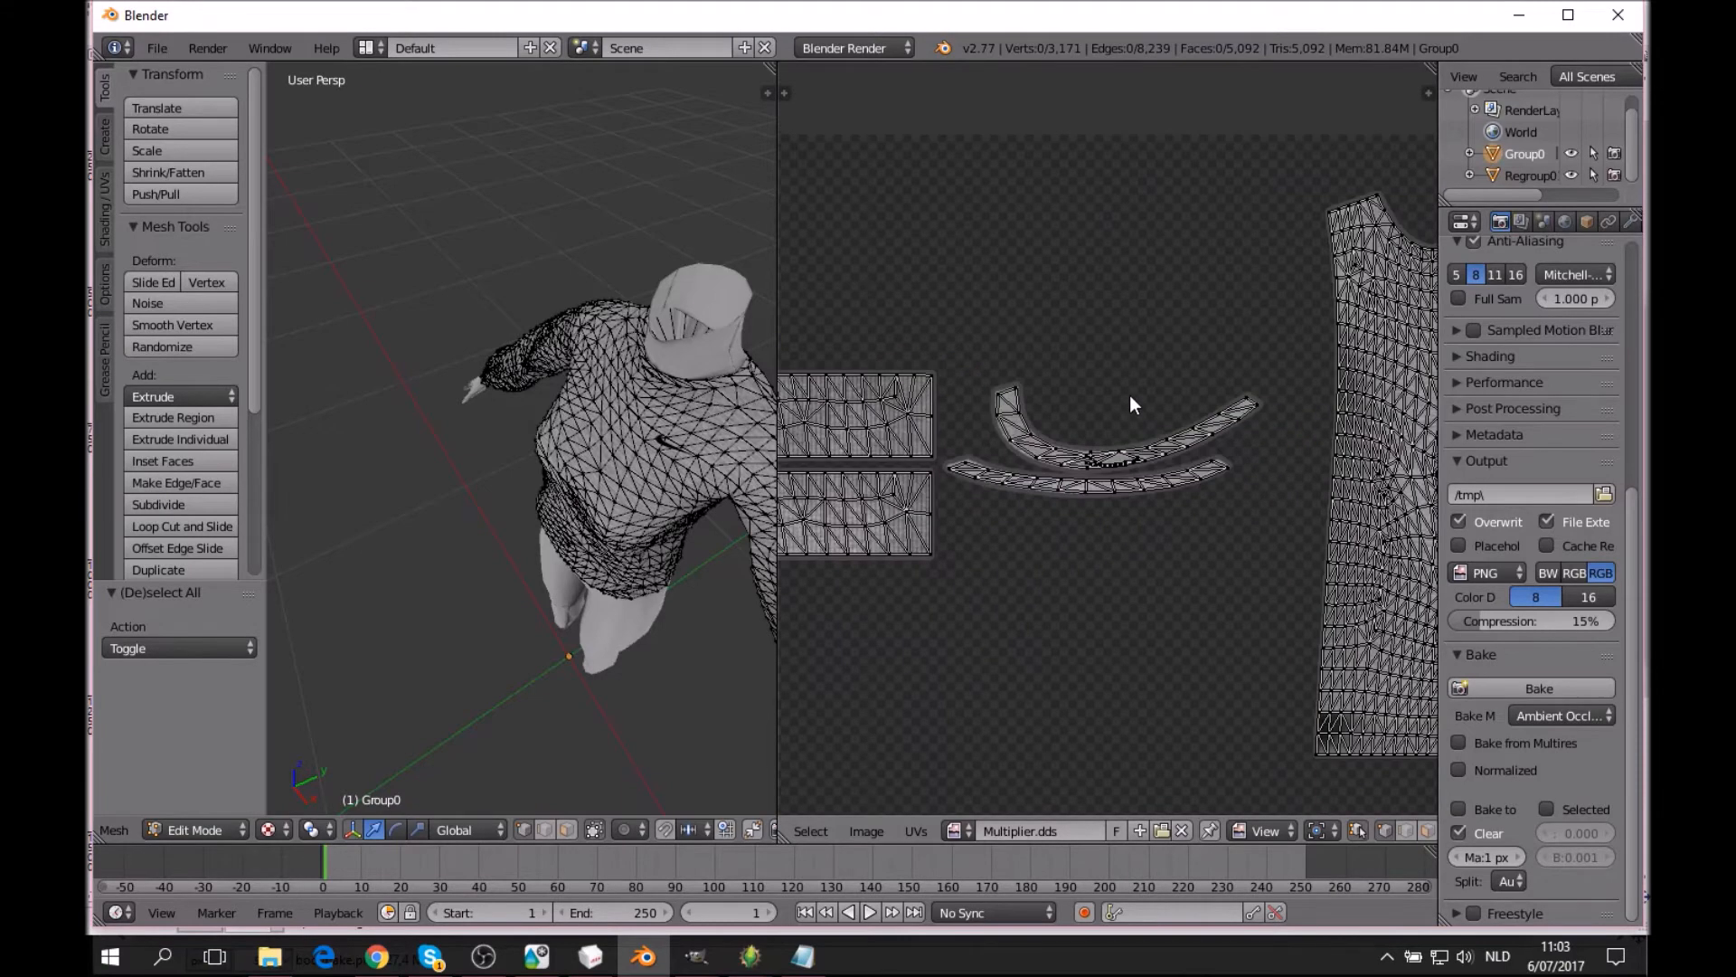
scroll(1119, 407, down, 6)
middle_drag(991, 354, 1029, 216)
middle_drag(403, 543, 535, 506)
click(219, 829)
click(232, 805)
scroll(461, 584, up, 4)
scroll(535, 504, up, 3)
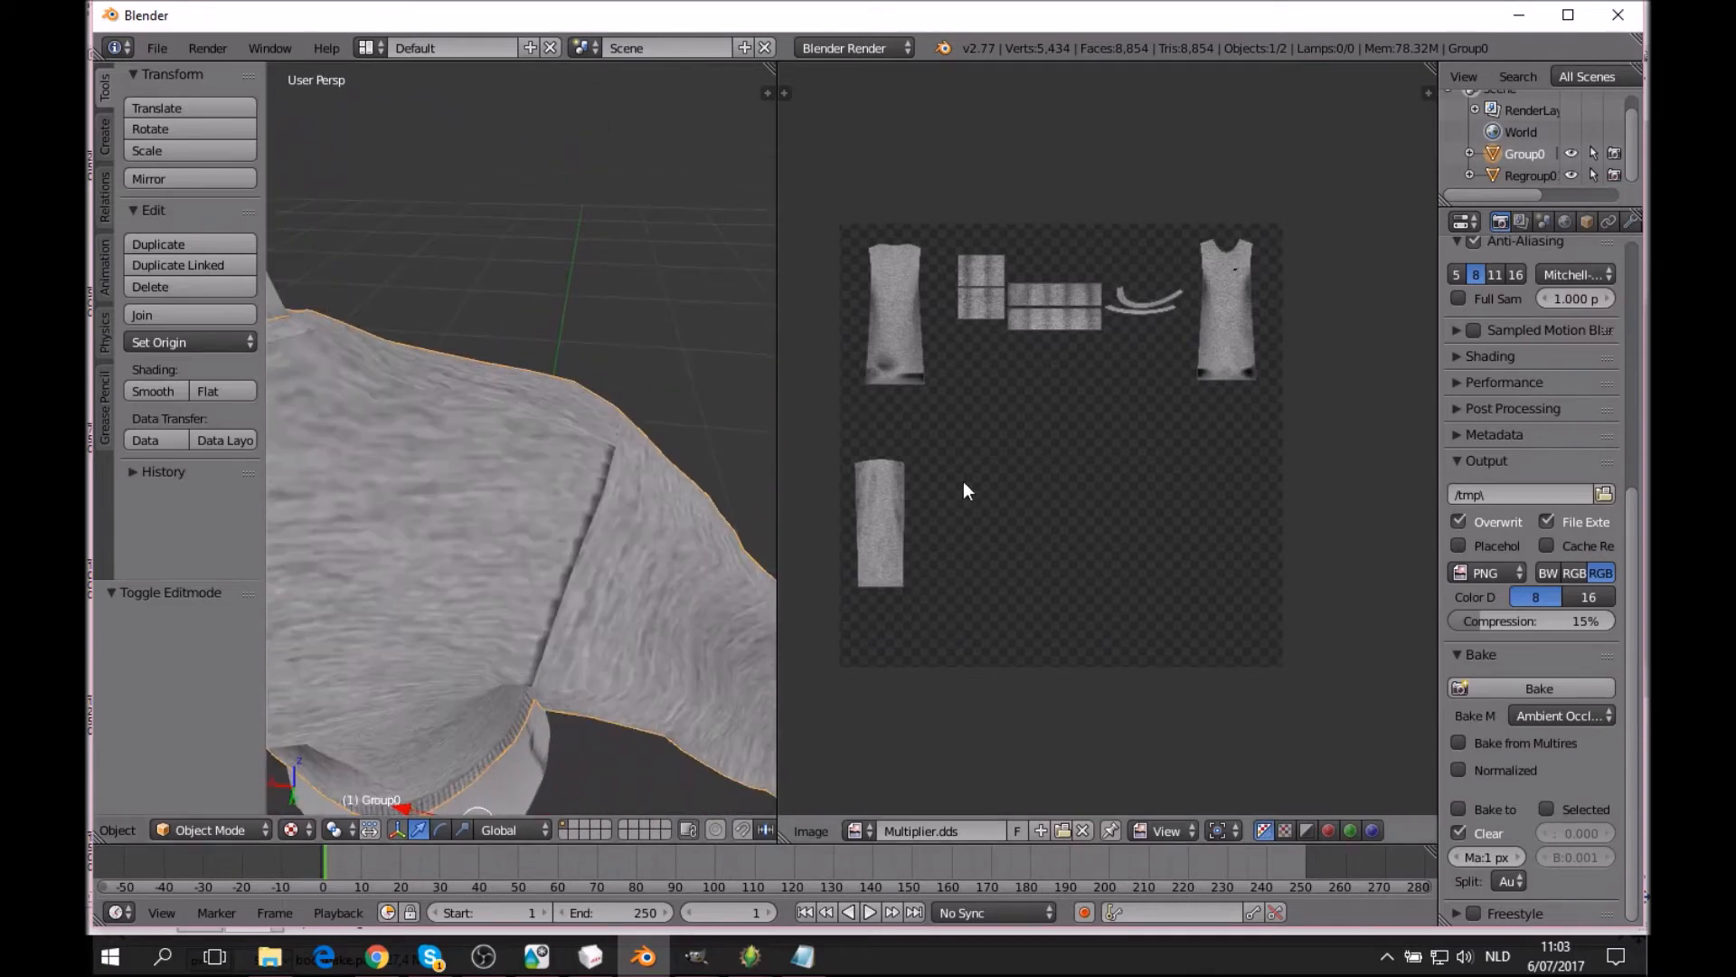
Return to Edit Mode, select an edge beside the shoulder seam to locate it in the UV layout, and deselect.
click(156, 830)
click(220, 780)
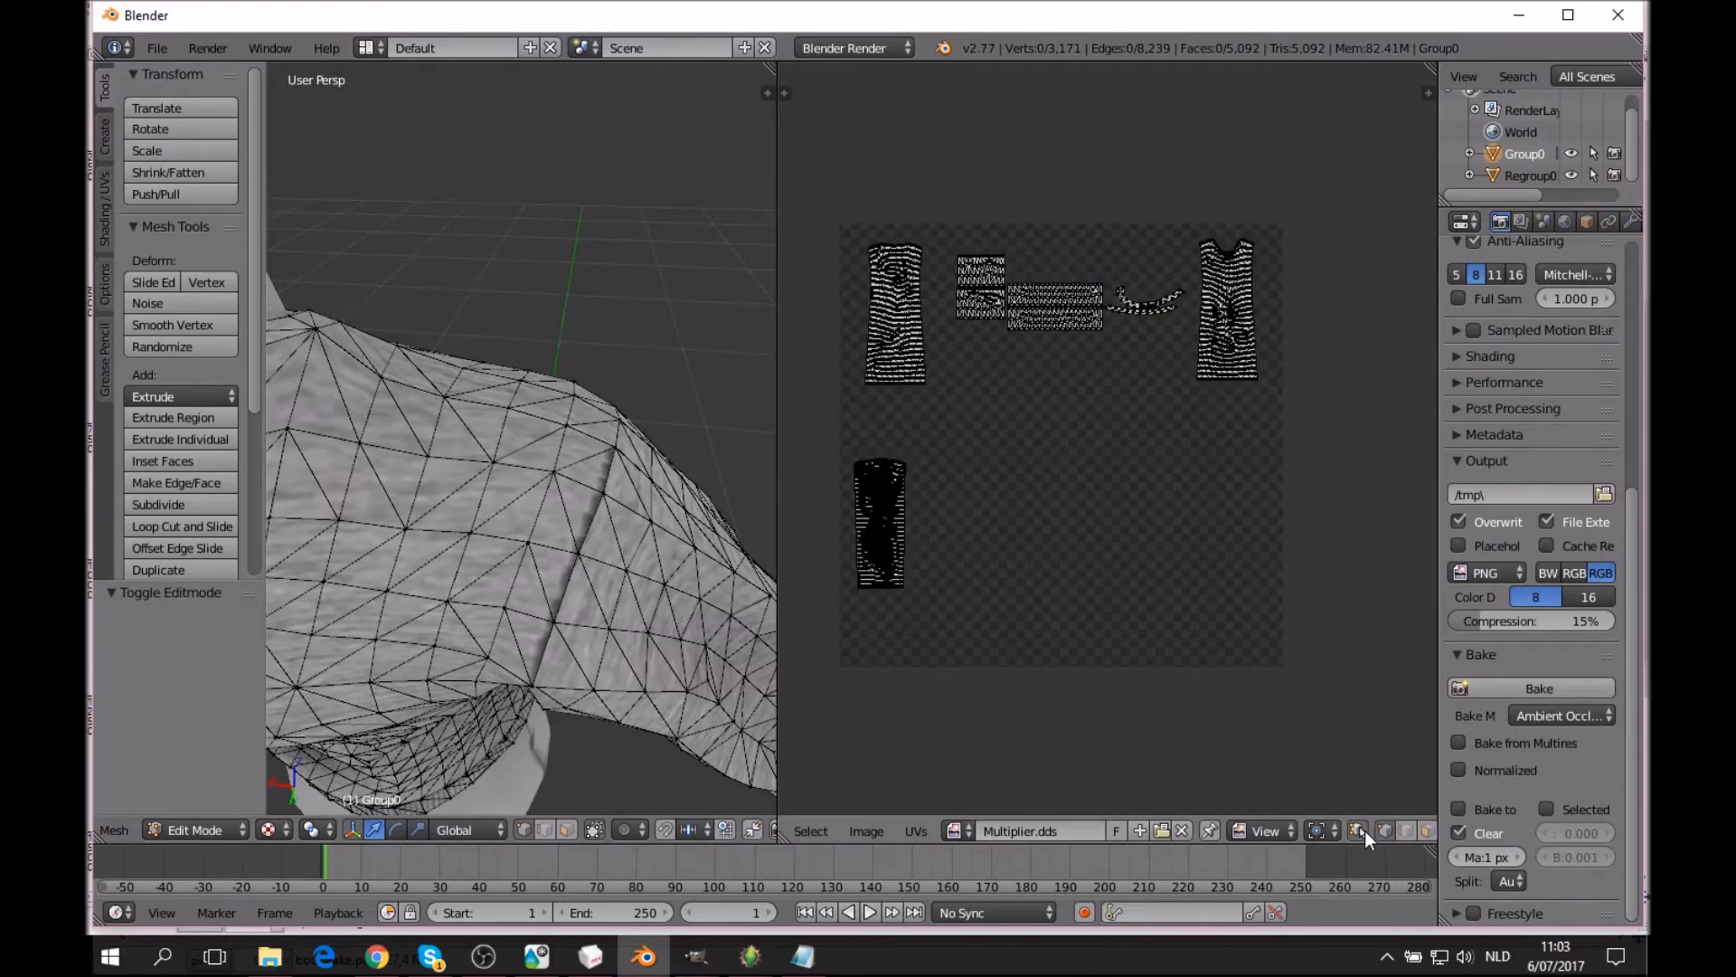
right_click(411, 473)
scroll(865, 221, up, 4)
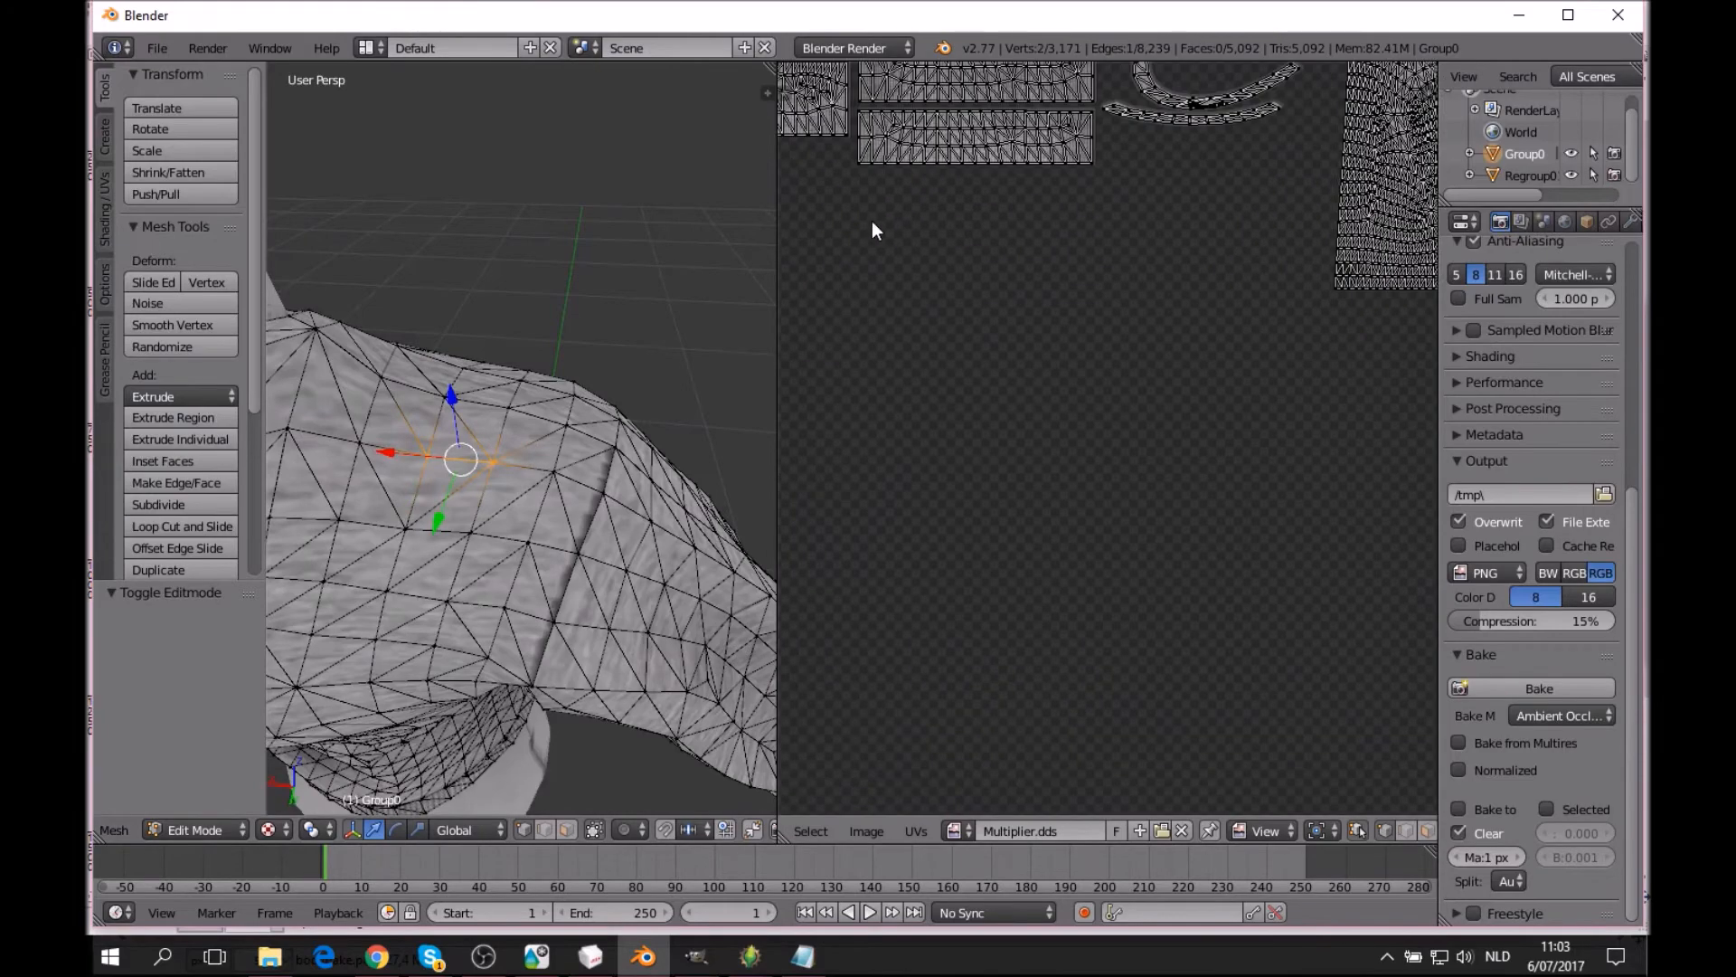
middle_drag(864, 230, 1311, 481)
scroll(1148, 369, up, 2)
middle_drag(1063, 288, 1114, 668)
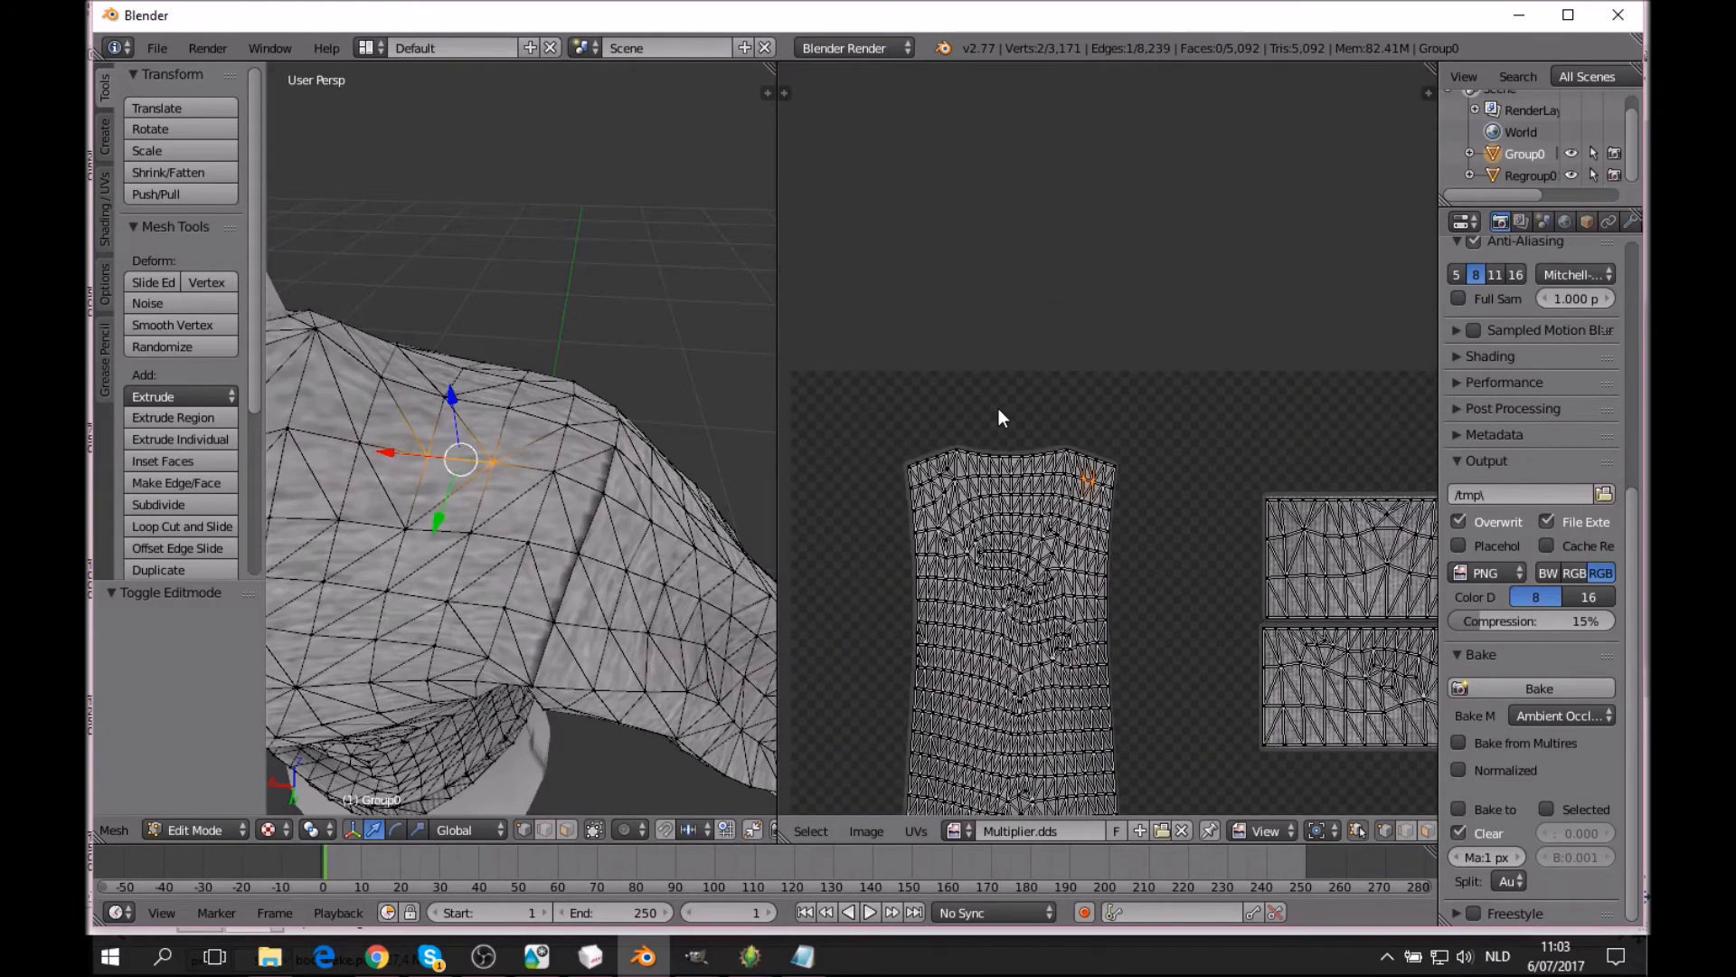
key(a)
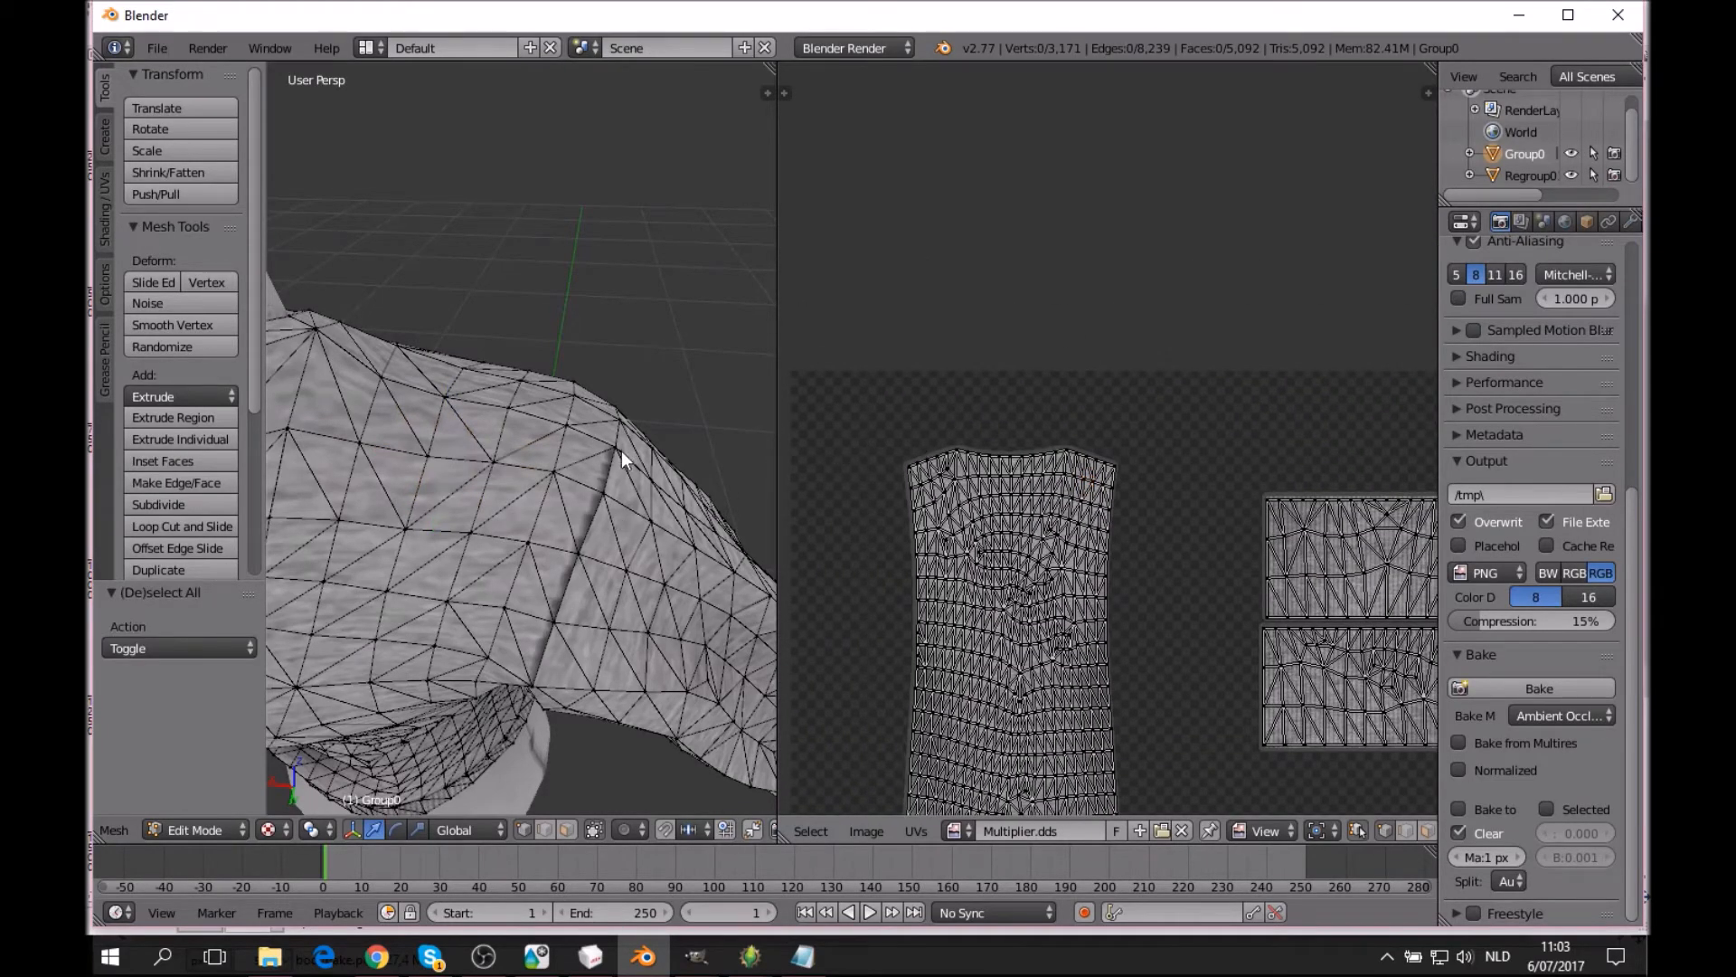
Circle-select the vertices along the shoulder seam and look for them on the UV islands.
key(c)
drag(622, 452, 540, 678)
right_click(540, 679)
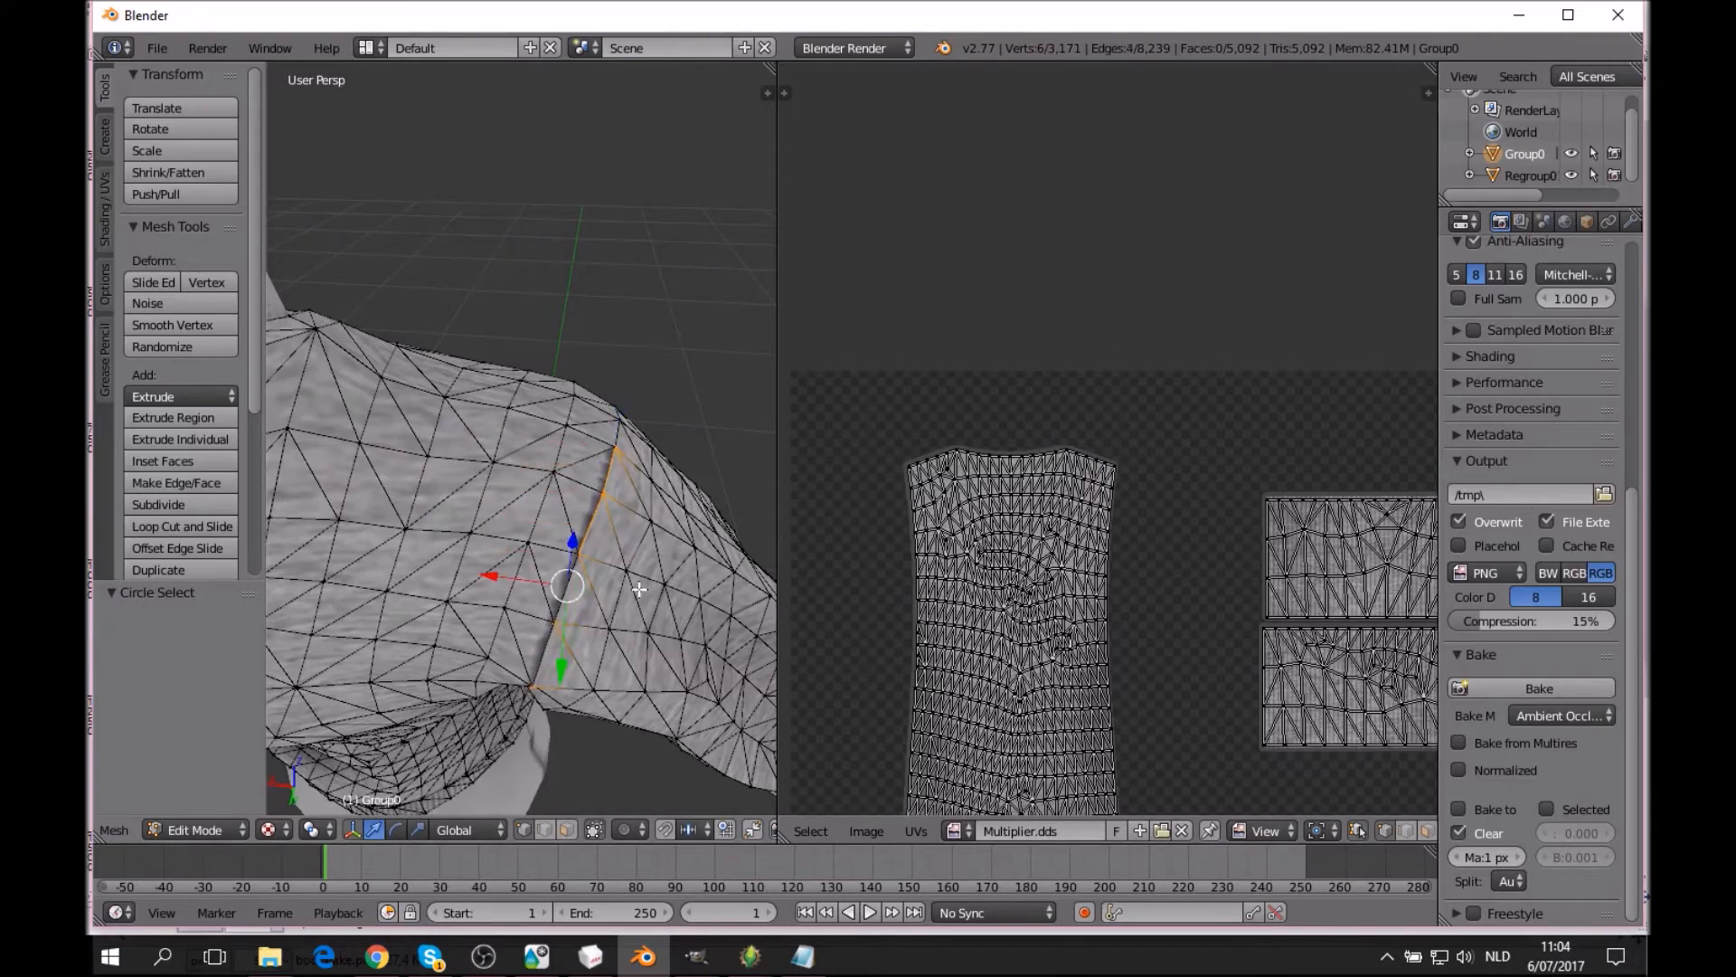
scroll(1061, 529, down, 3)
middle_drag(1065, 426, 1066, 108)
scroll(1039, 557, up, 5)
middle_drag(1030, 575, 1255, 179)
scroll(1117, 409, up, 4)
scroll(995, 354, down, 3)
middle_drag(1028, 276, 919, 701)
scroll(1029, 215, down, 2)
middle_drag(1029, 215, 965, 627)
Add a torso vertex beside the seam to locate it, deselect, and examine the back torso island's side edge against the texture.
click(568, 478)
right_click(578, 478)
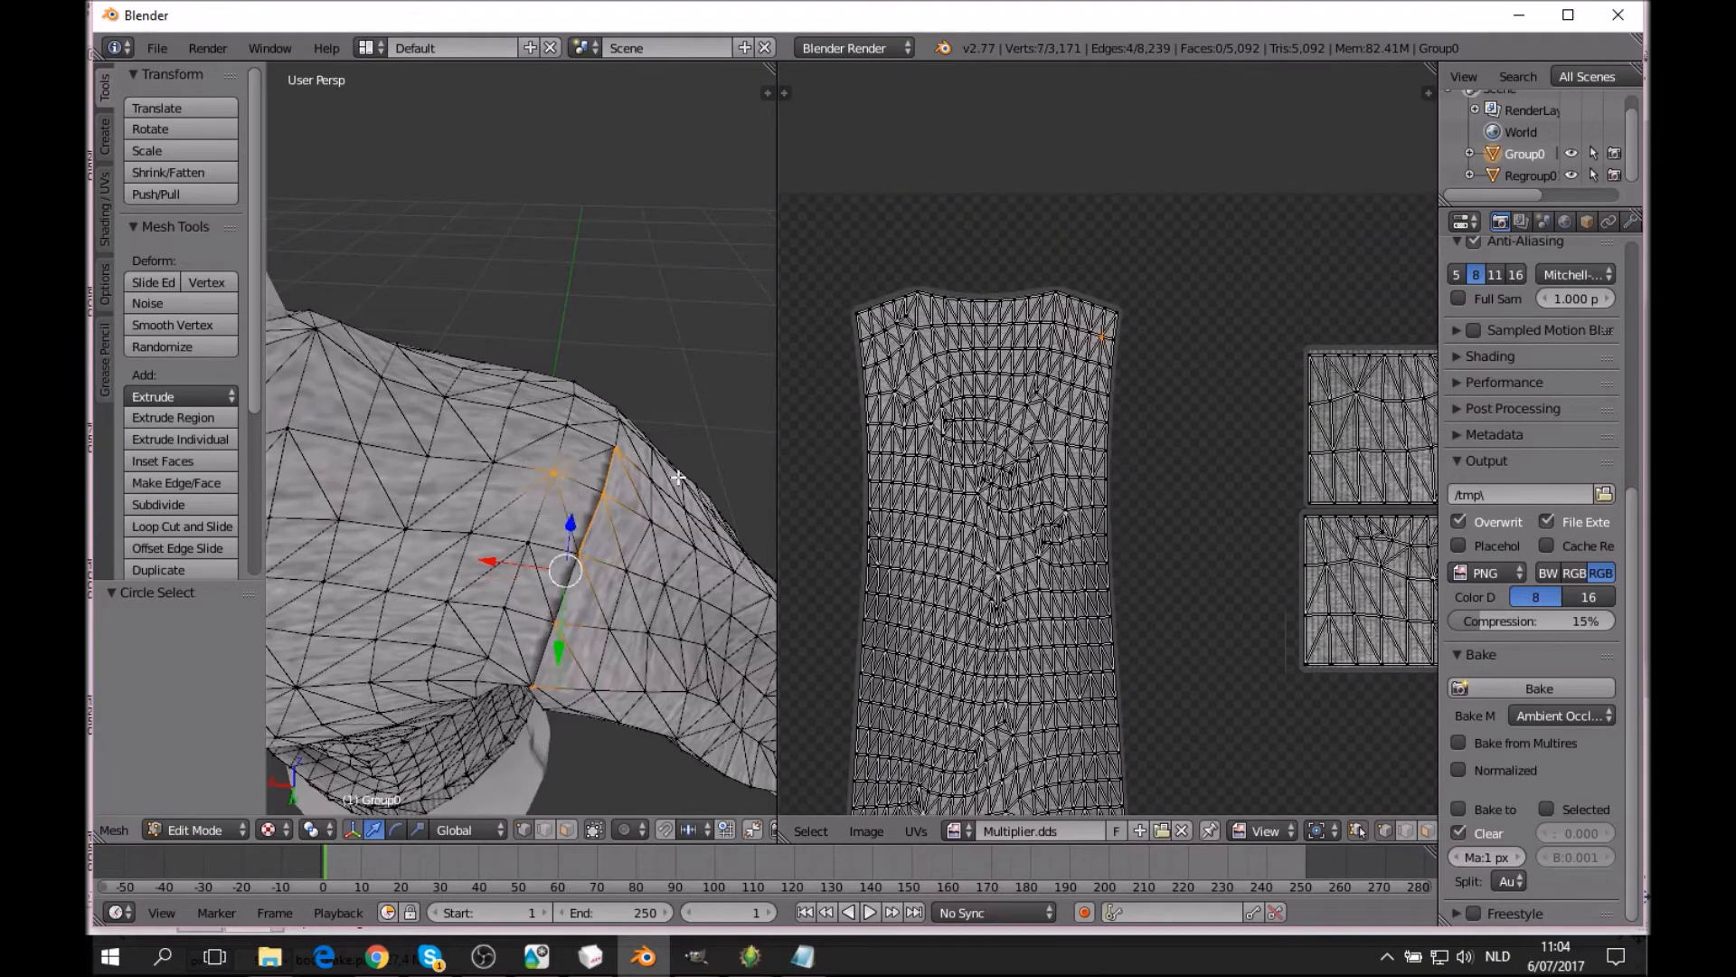
key(a)
scroll(1178, 318, up, 3)
middle_drag(1128, 261, 1109, 366)
scroll(1109, 366, up, 2)
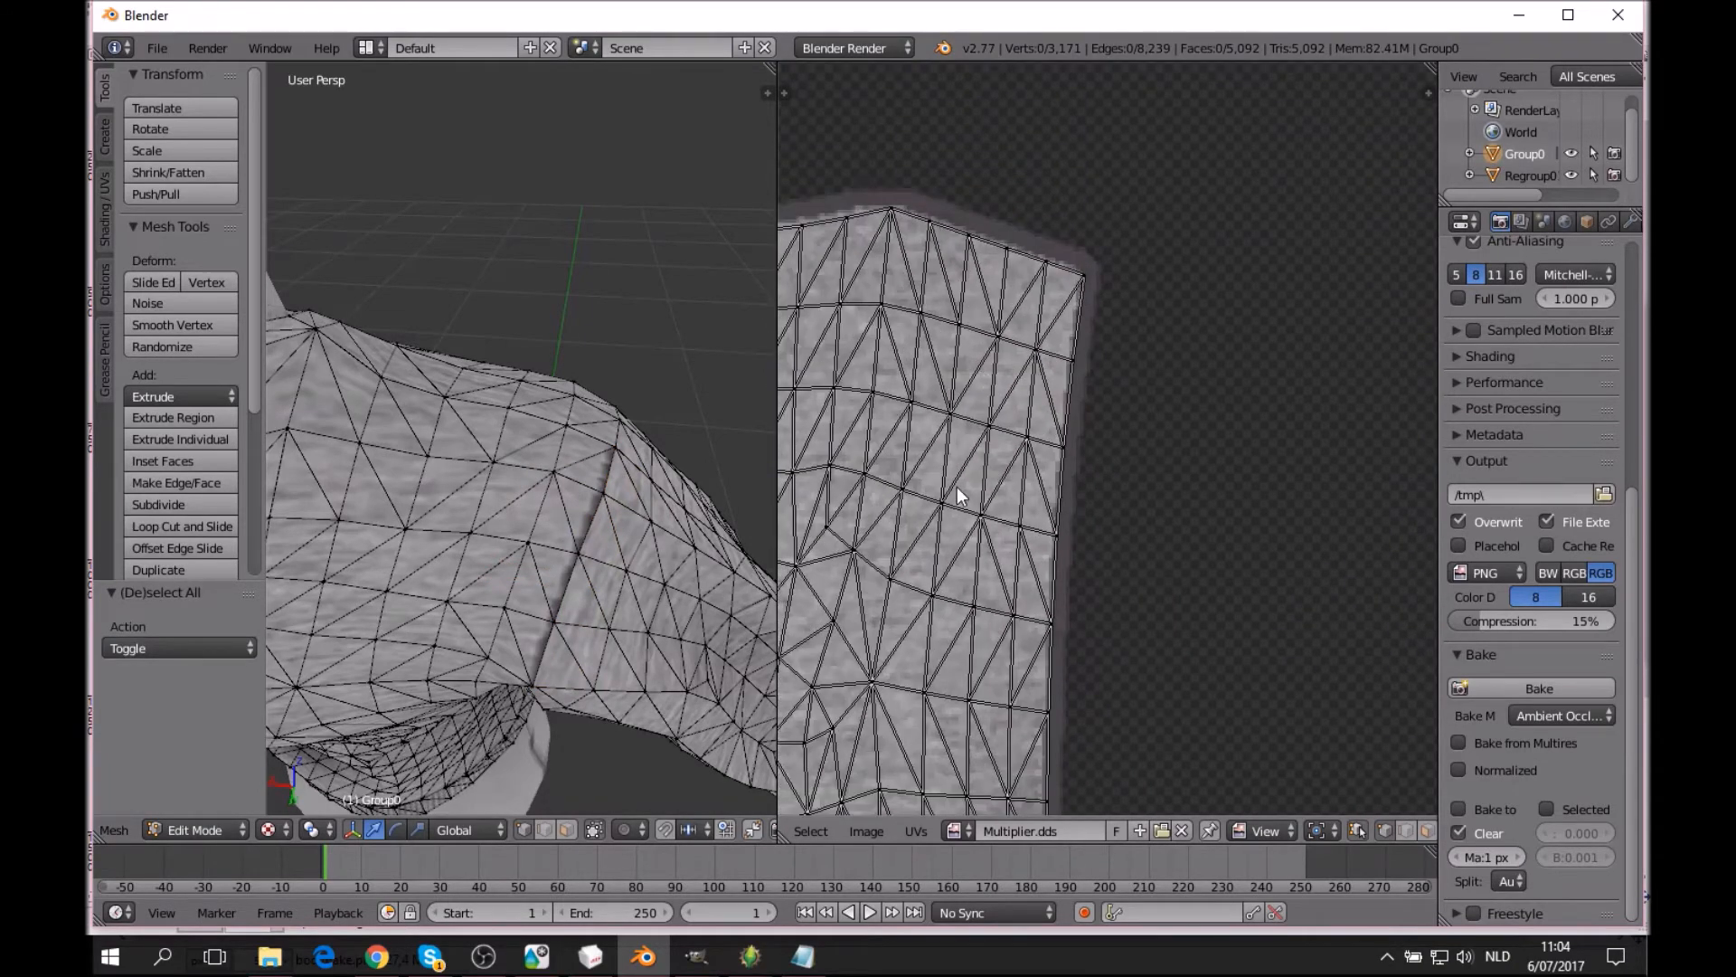
scroll(957, 493, down, 1)
middle_drag(960, 512, 1049, 522)
scroll(1147, 518, down, 1)
middle_drag(1189, 526, 1264, 315)
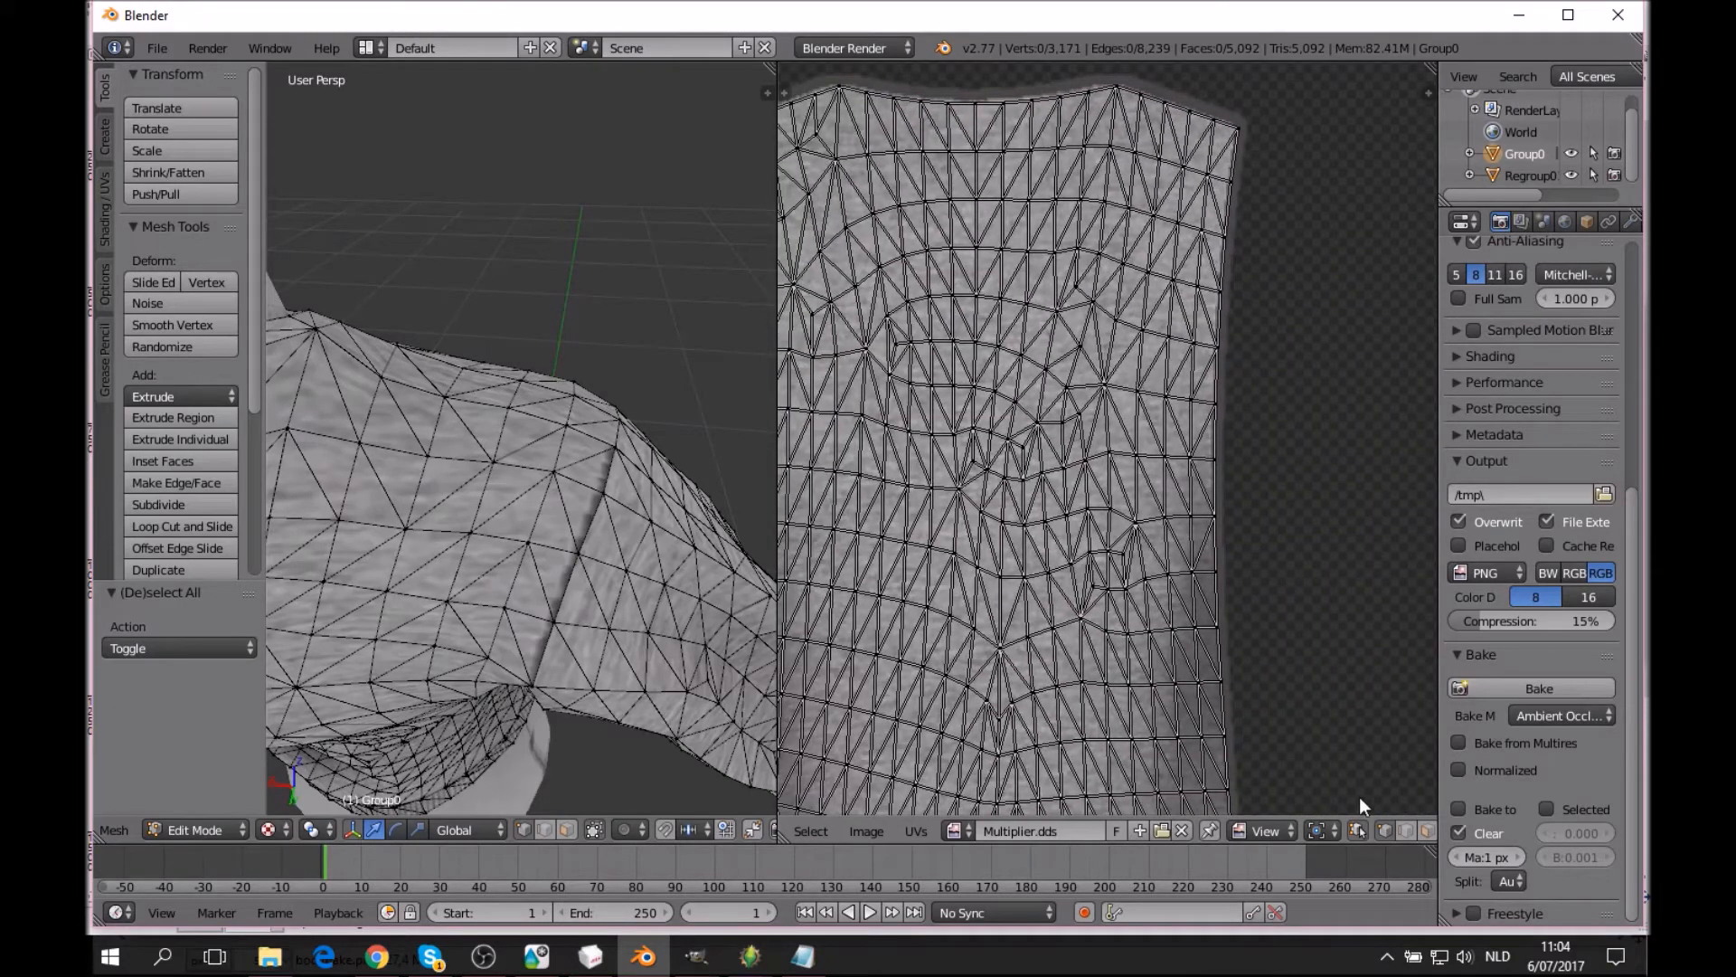
Turn off UV sync selection, select the whole mesh, and box-select the complete back torso UV island.
click(1357, 830)
click(194, 829)
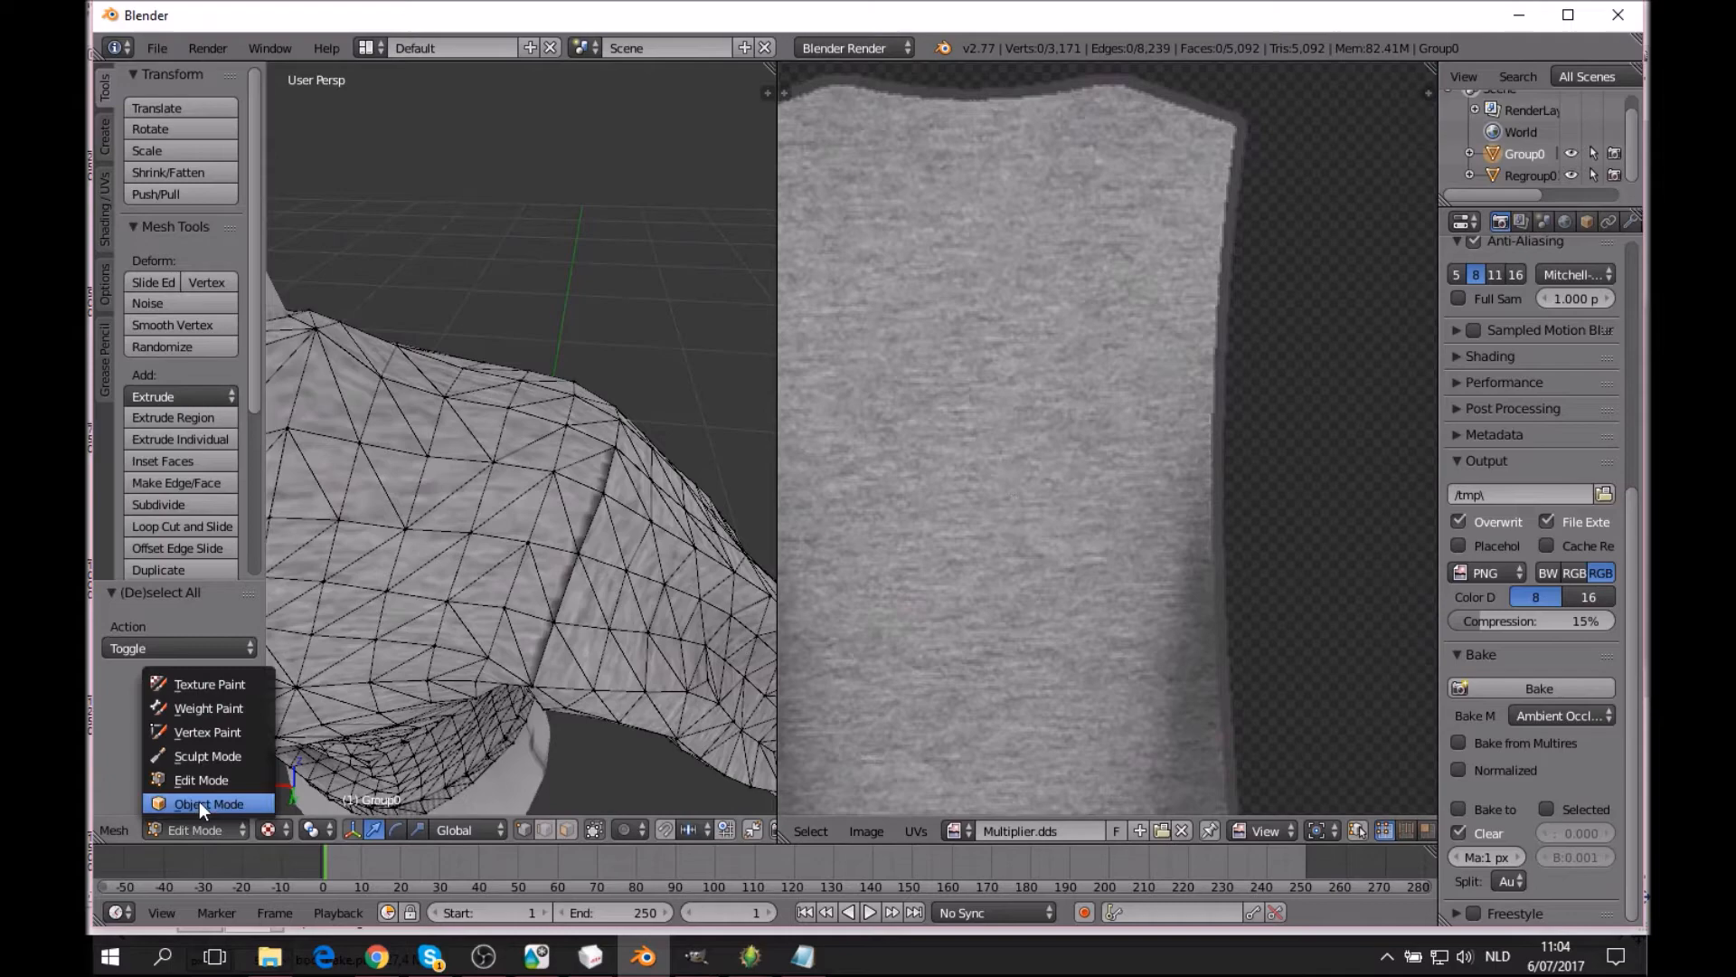
scroll(1064, 398, down, 1)
key(a)
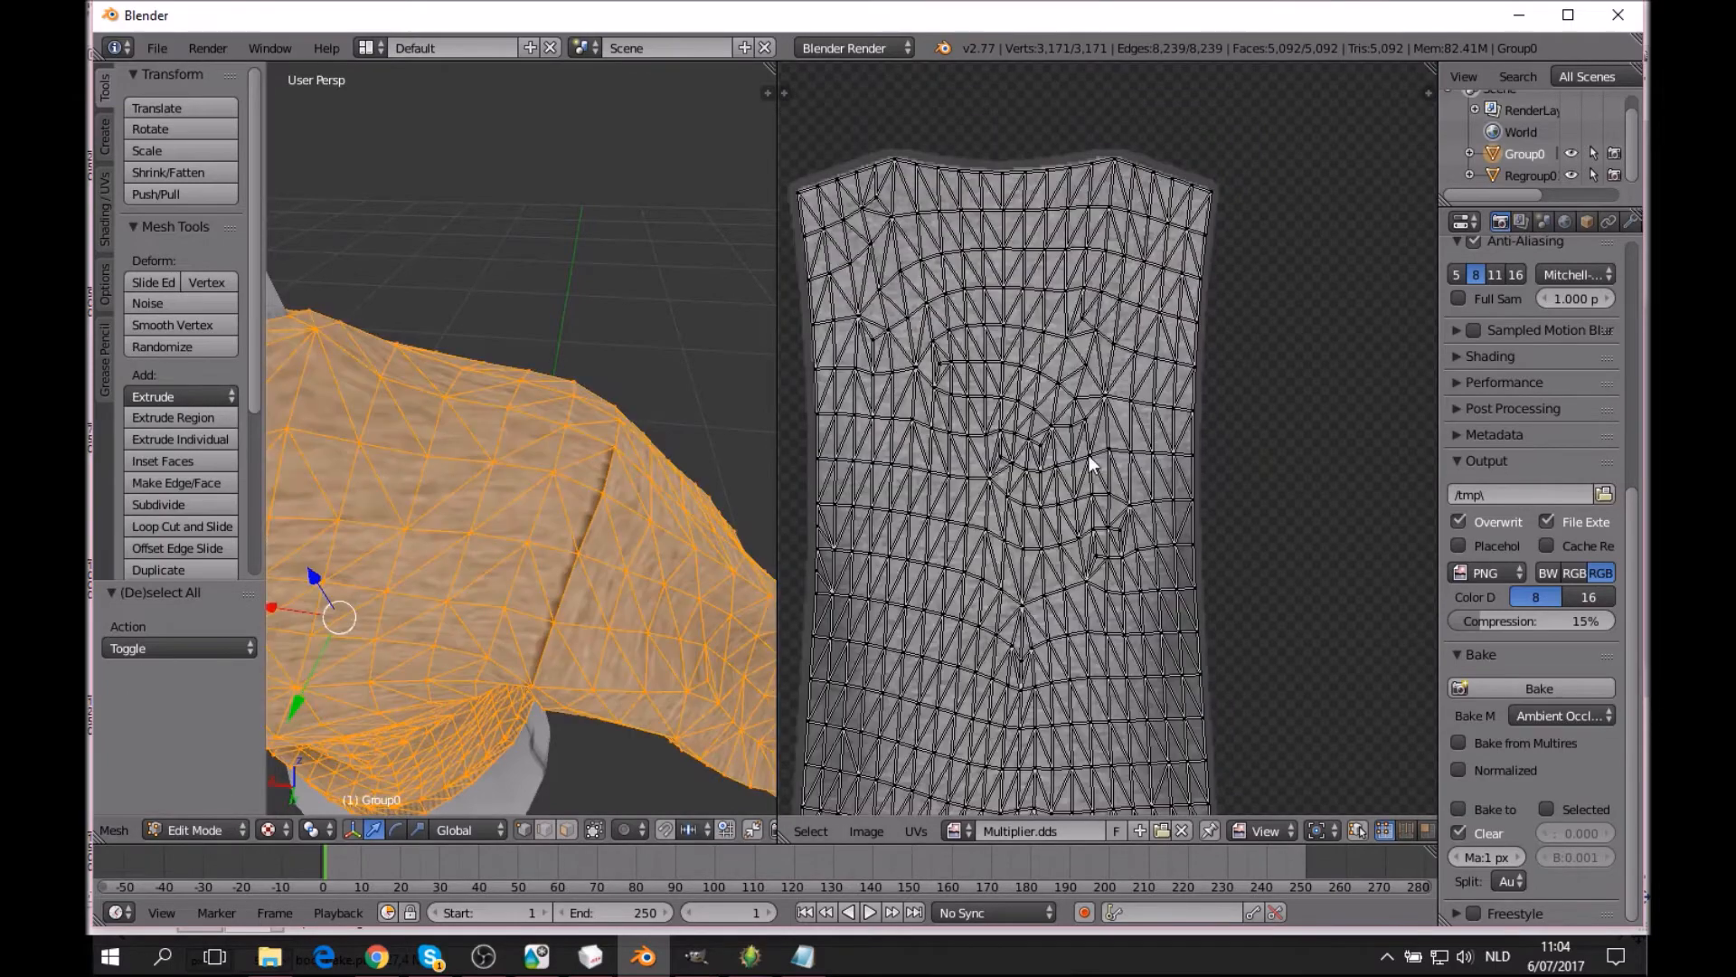
key(l)
scroll(975, 383, down, 3)
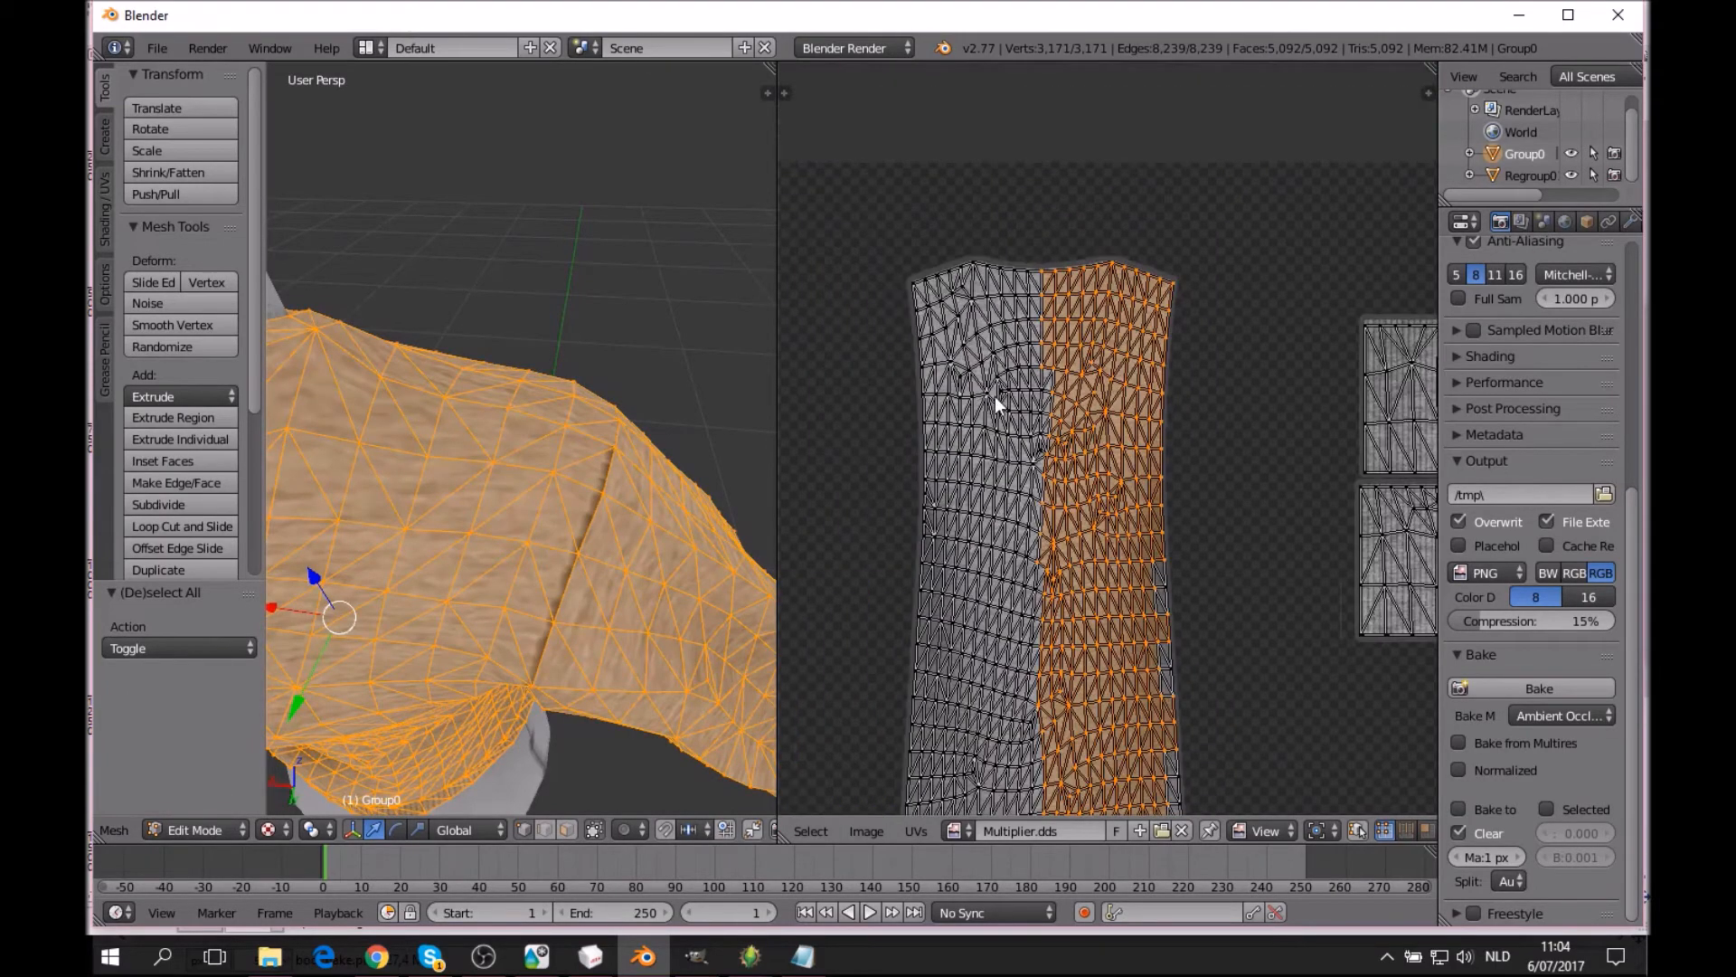
key(b)
drag(937, 301, 1199, 769)
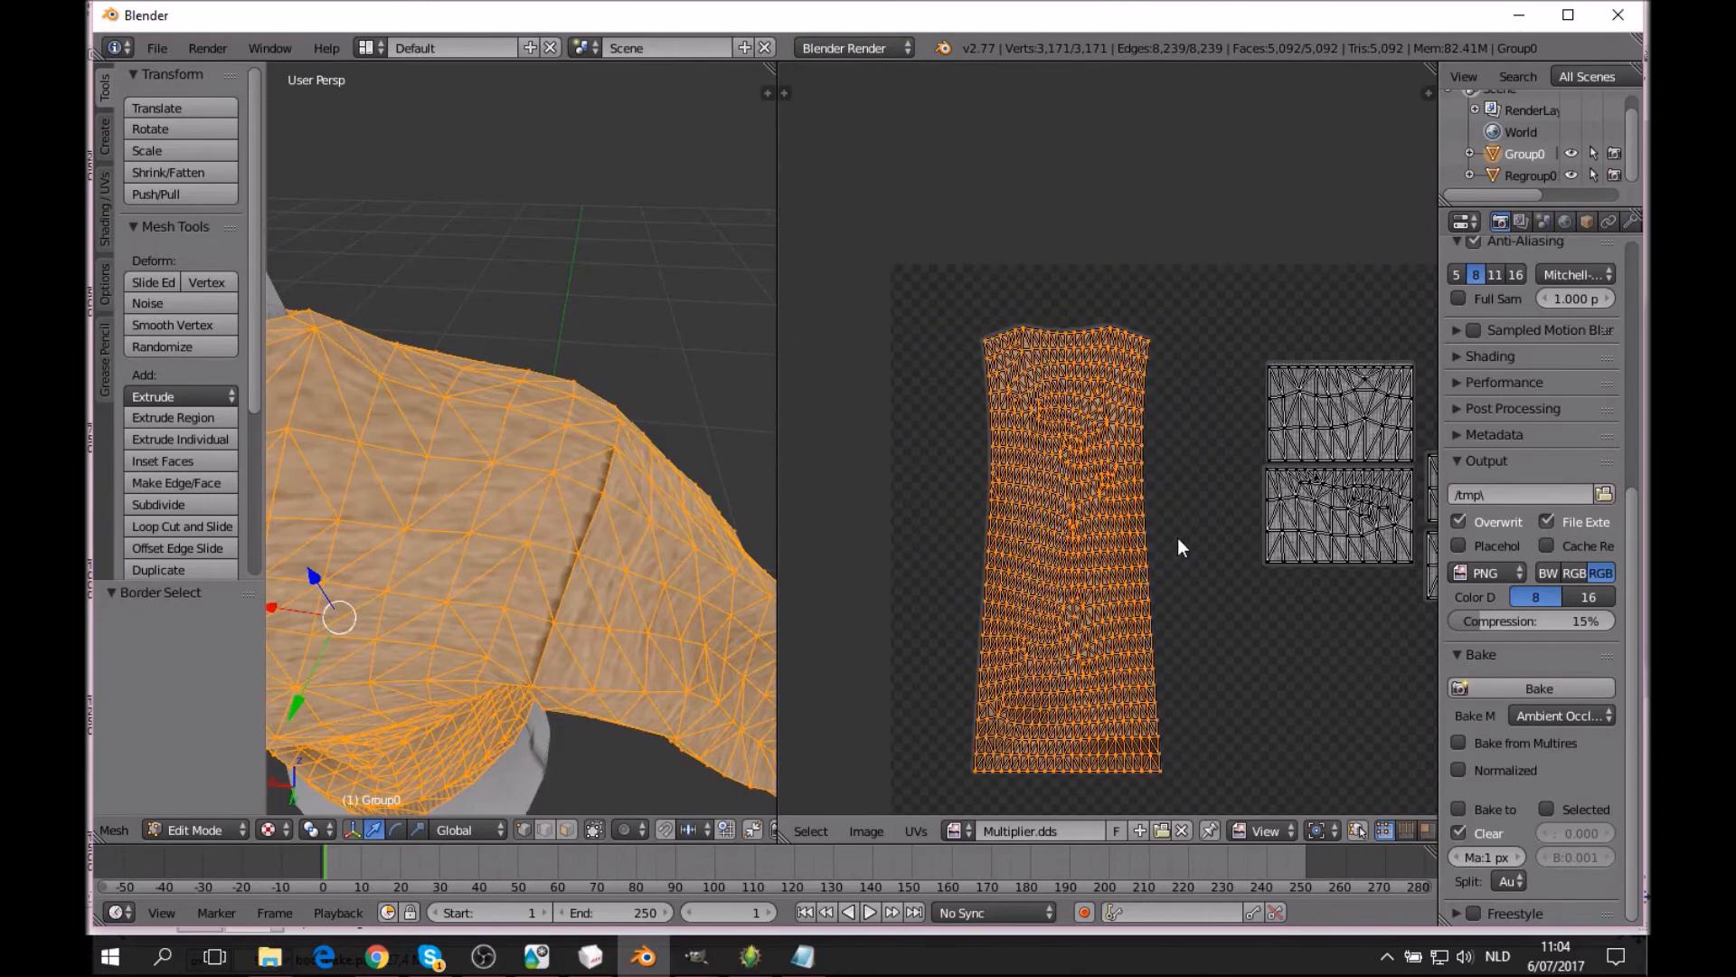
Scale the back torso UV island to 0.984 along X, check its edges against the texture, and deselect.
scroll(1180, 443, up, 4)
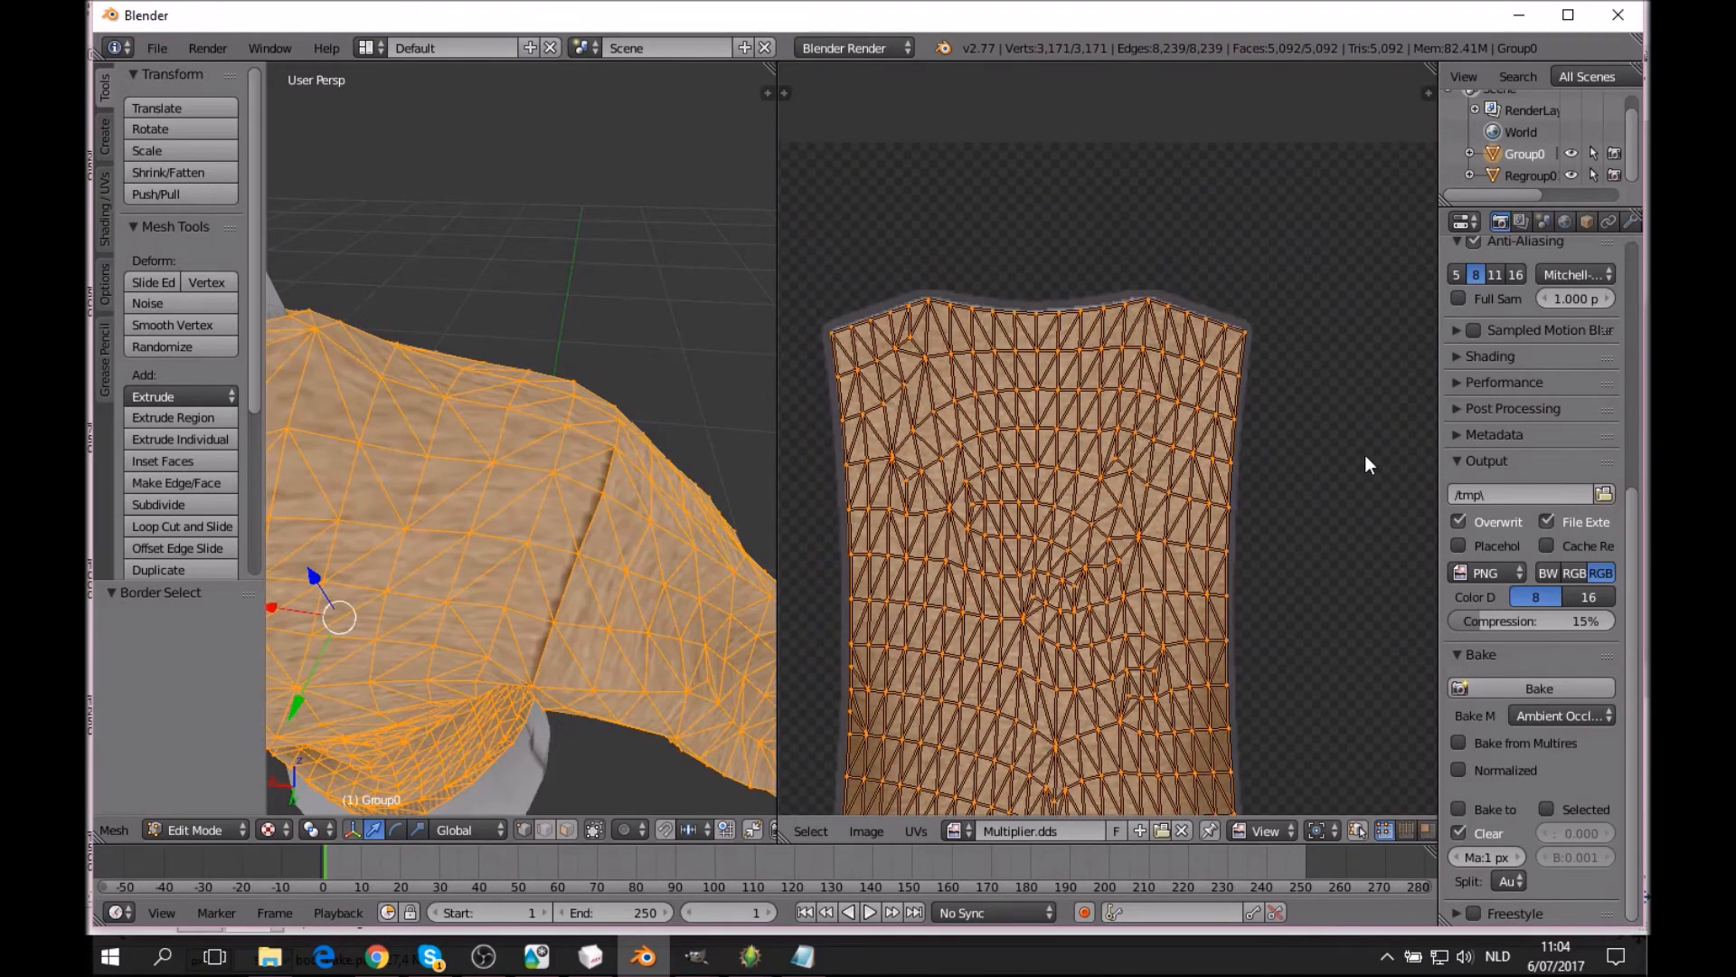
key(s)
key(x)
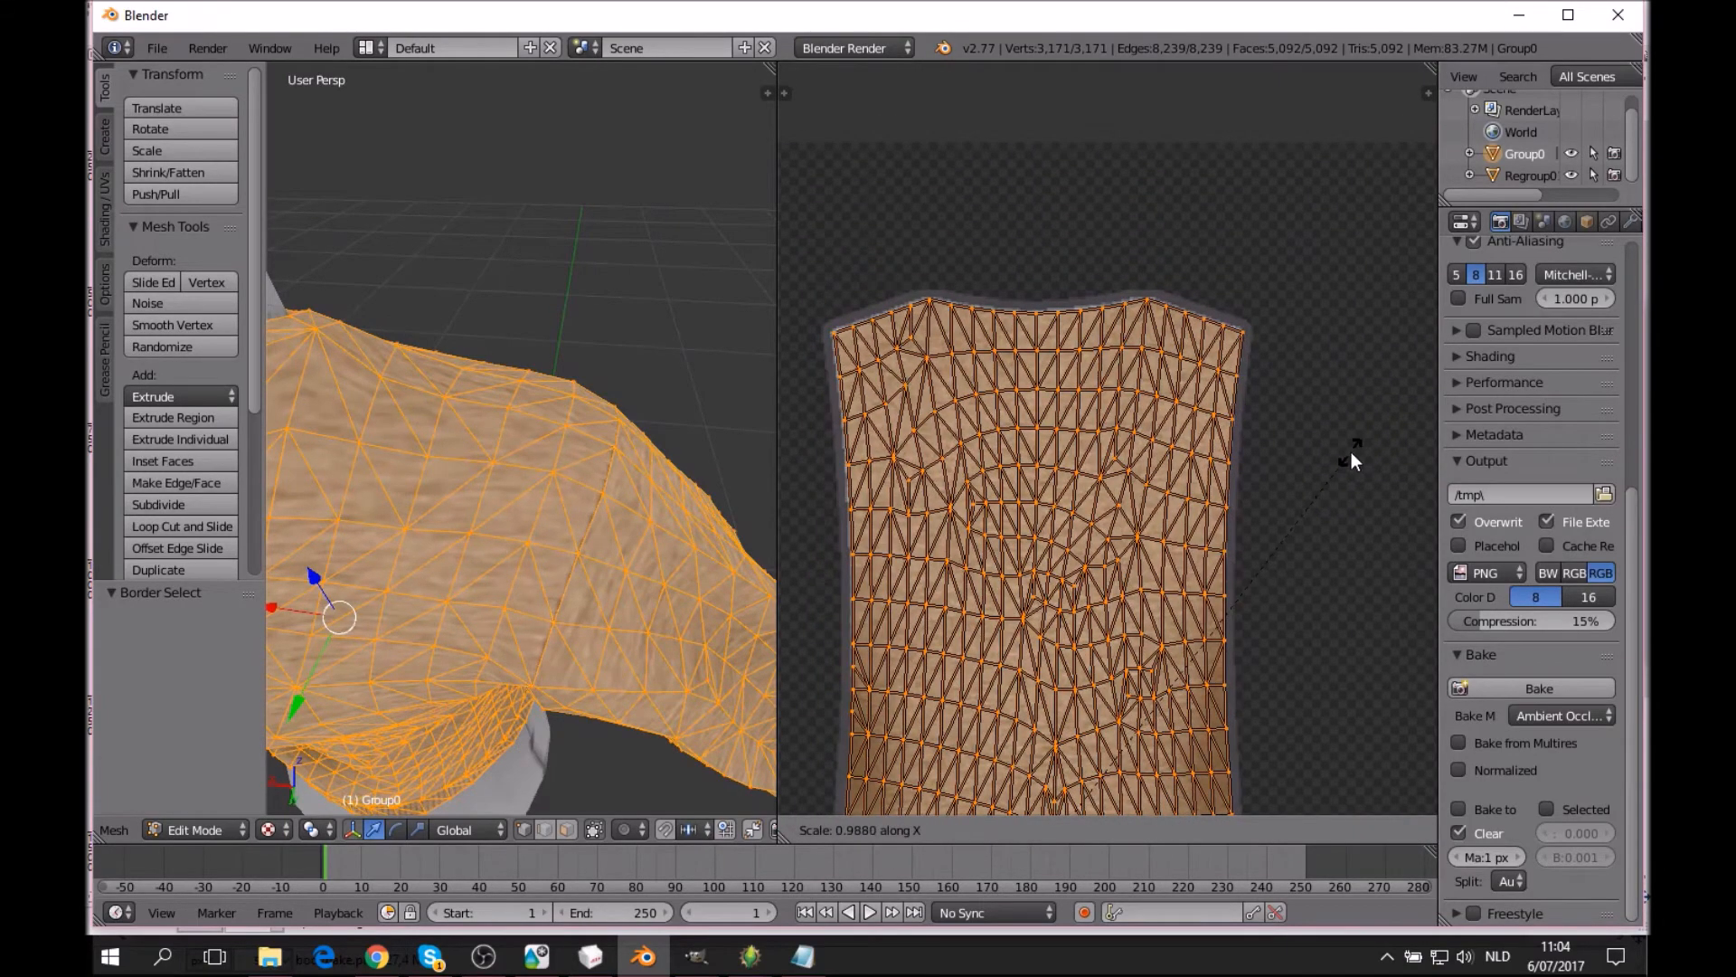
click(1347, 452)
scroll(1348, 452, up, 4)
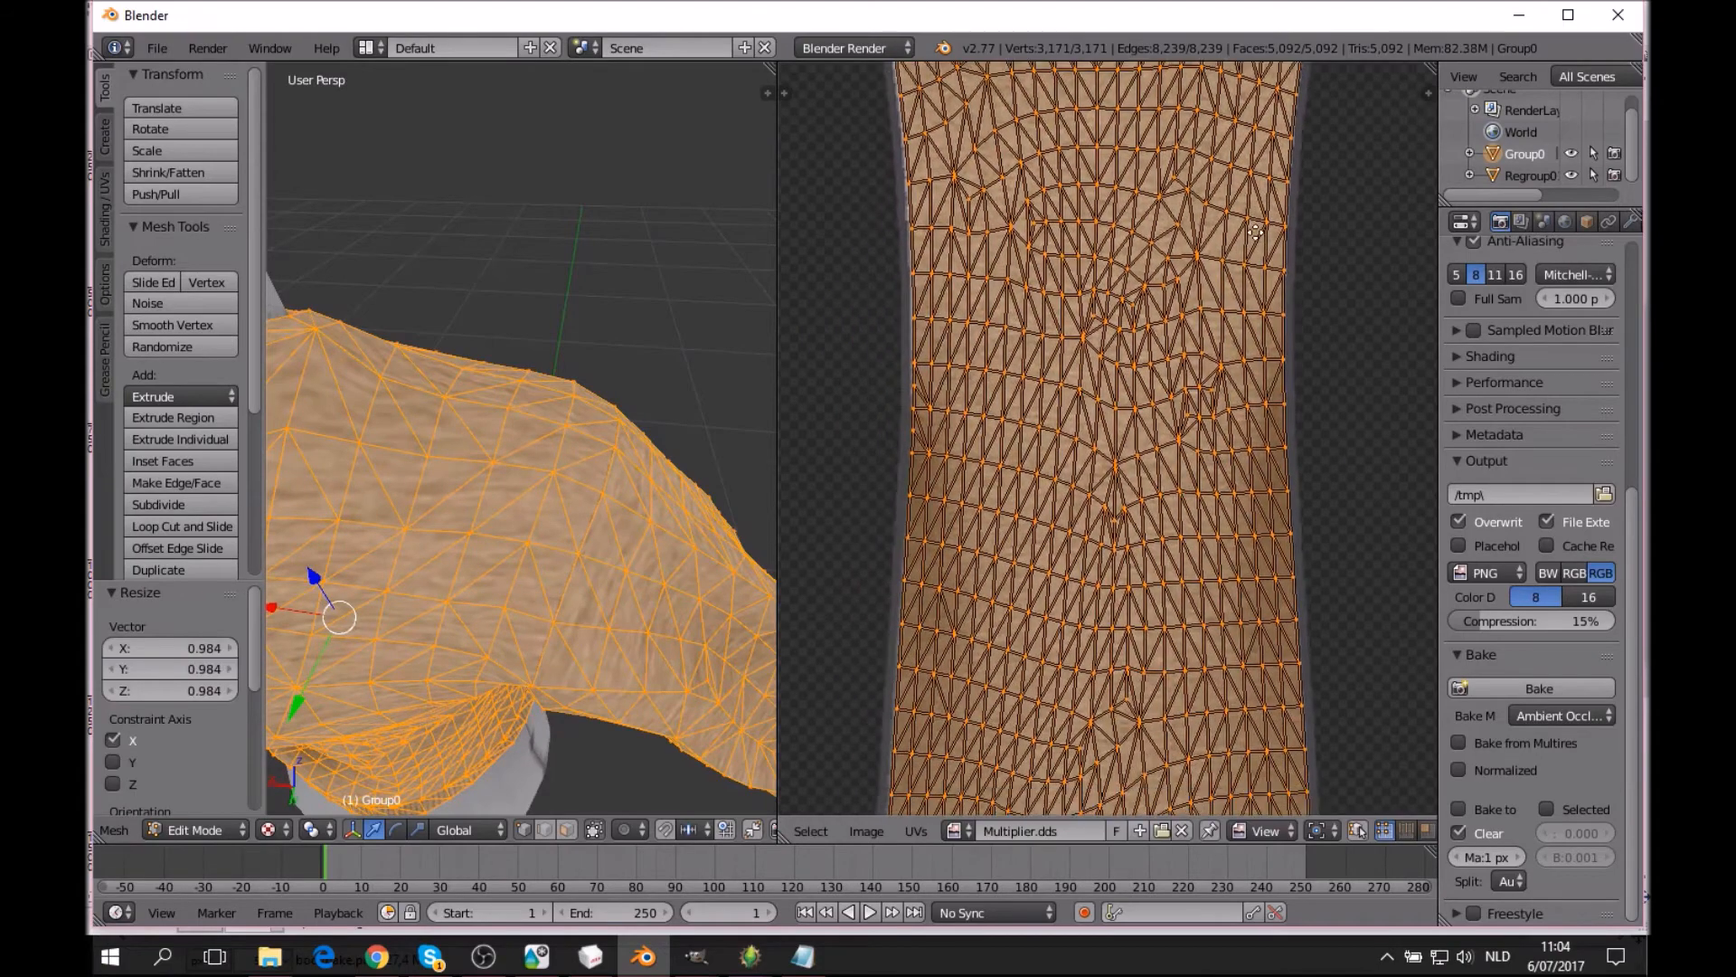
middle_drag(1243, 74, 1240, 0)
middle_drag(1259, 611, 1256, 422)
key(a)
scroll(535, 652, down, 2)
Switch to Object Mode and examine the sweater's shoulders and sleeve from several angles.
middle_drag(537, 652, 633, 624)
click(201, 829)
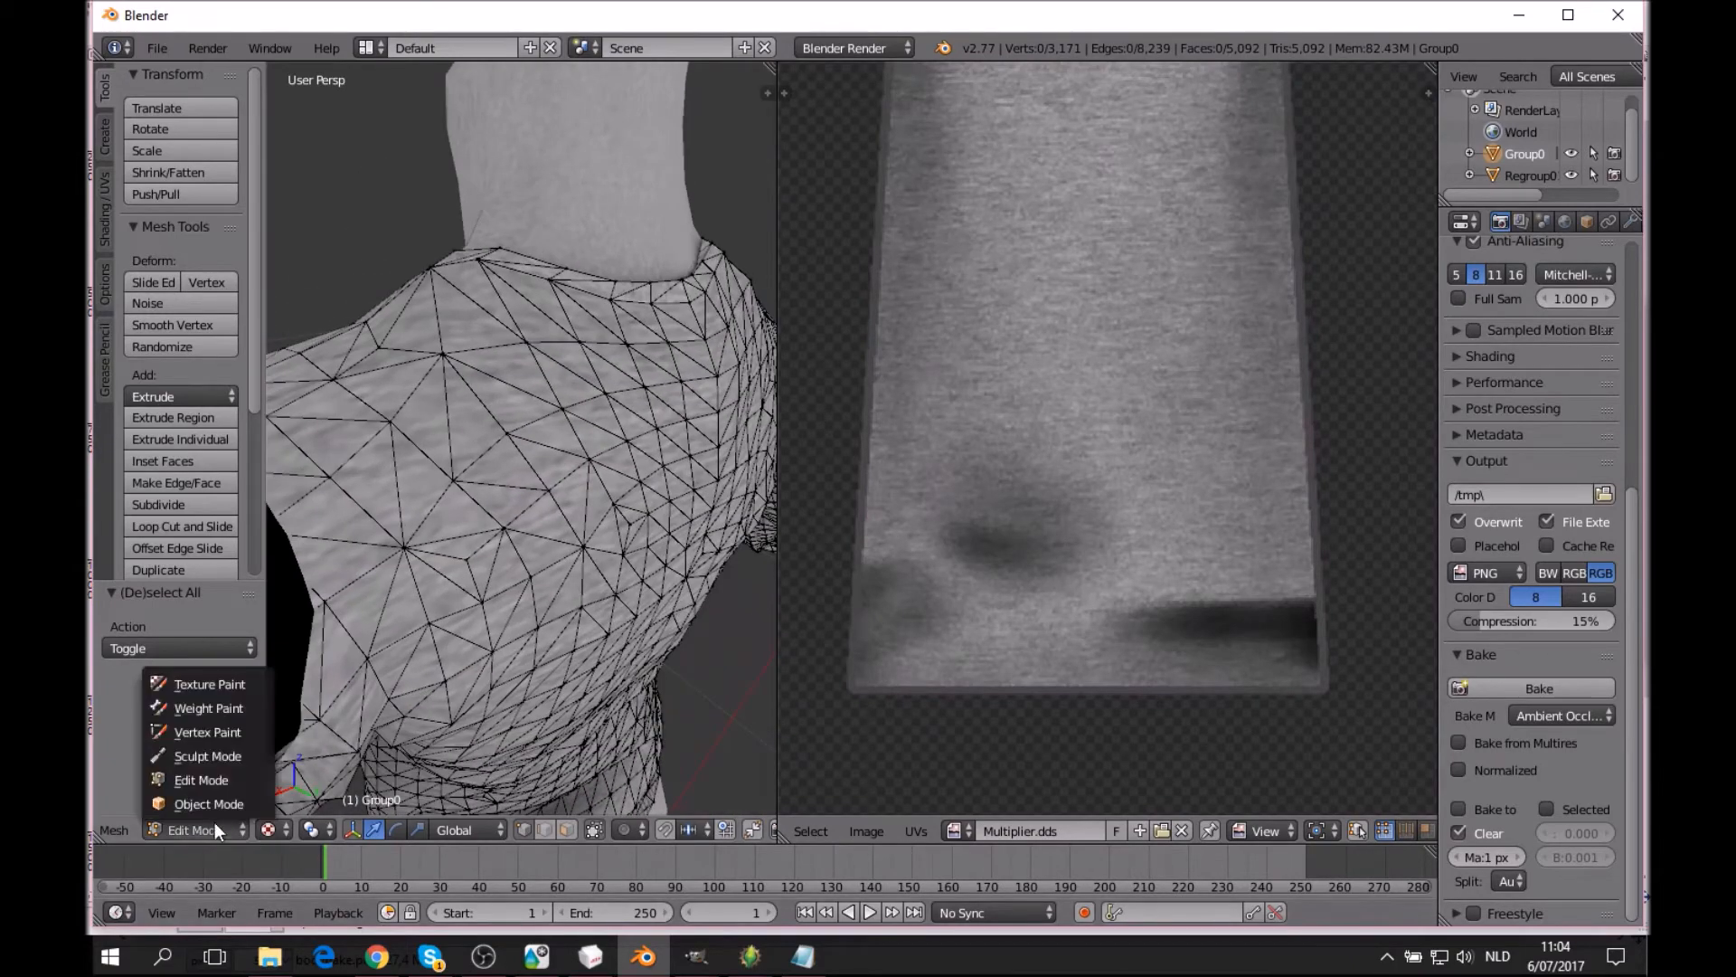
click(176, 813)
scroll(1036, 448, down, 2)
scroll(1070, 669, up, 3)
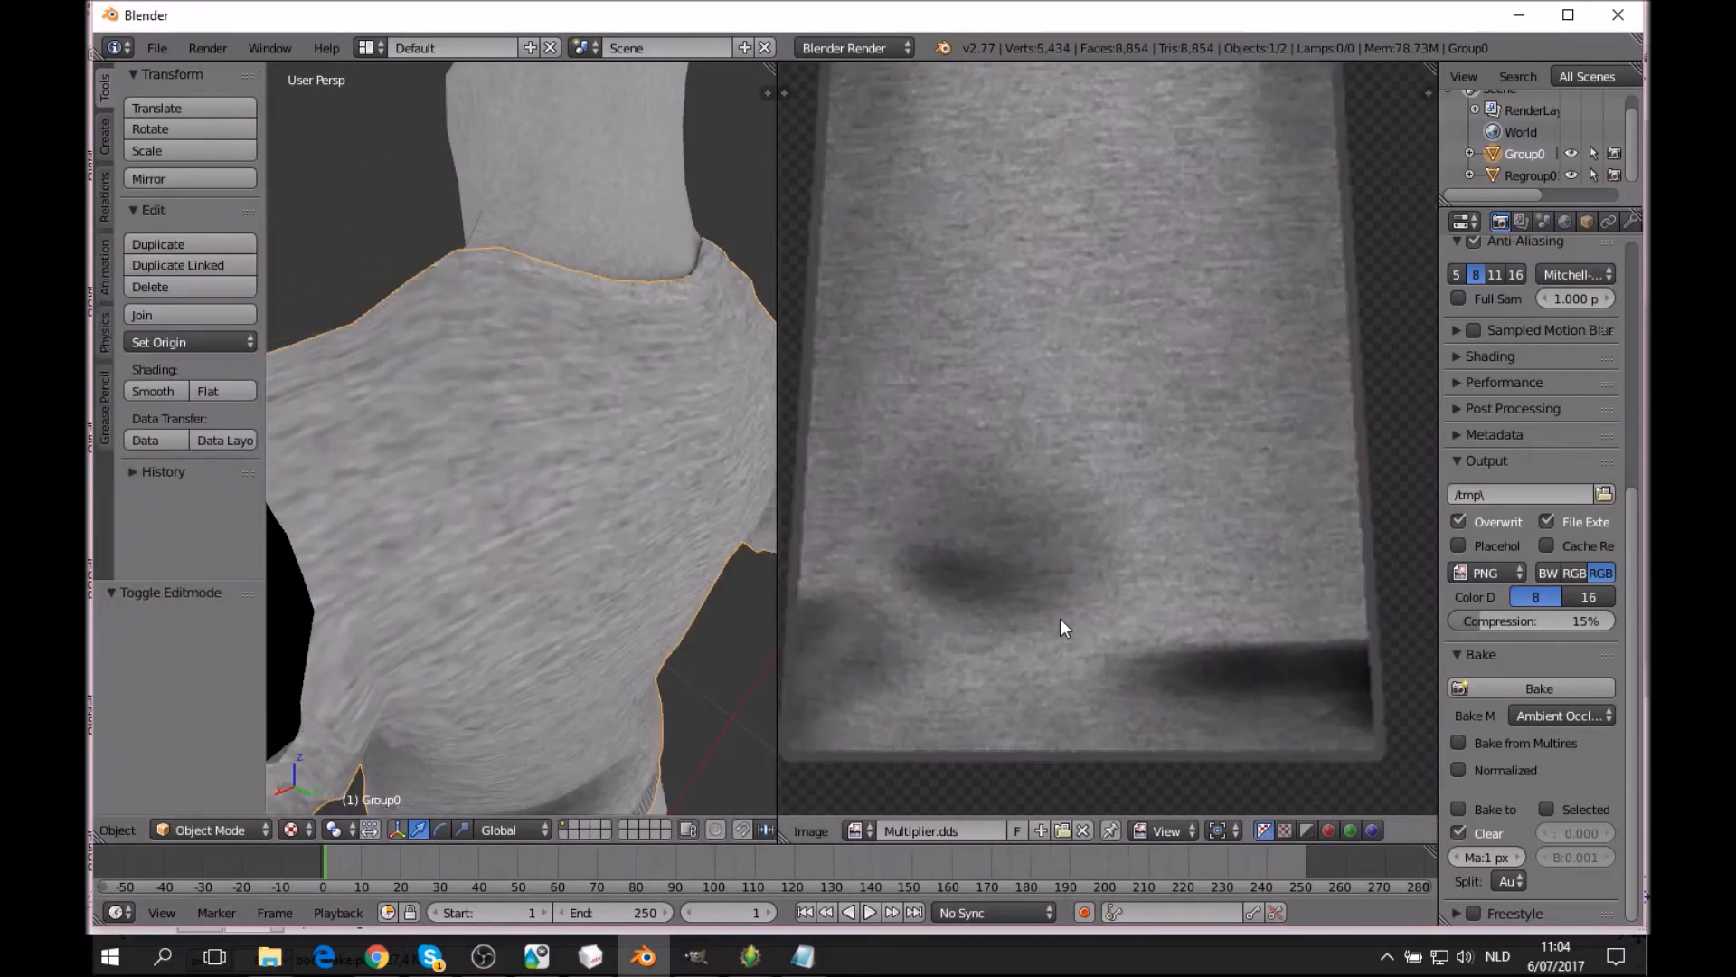
scroll(575, 492, down, 3)
middle_drag(458, 568, 418, 501)
middle_drag(593, 426, 365, 645)
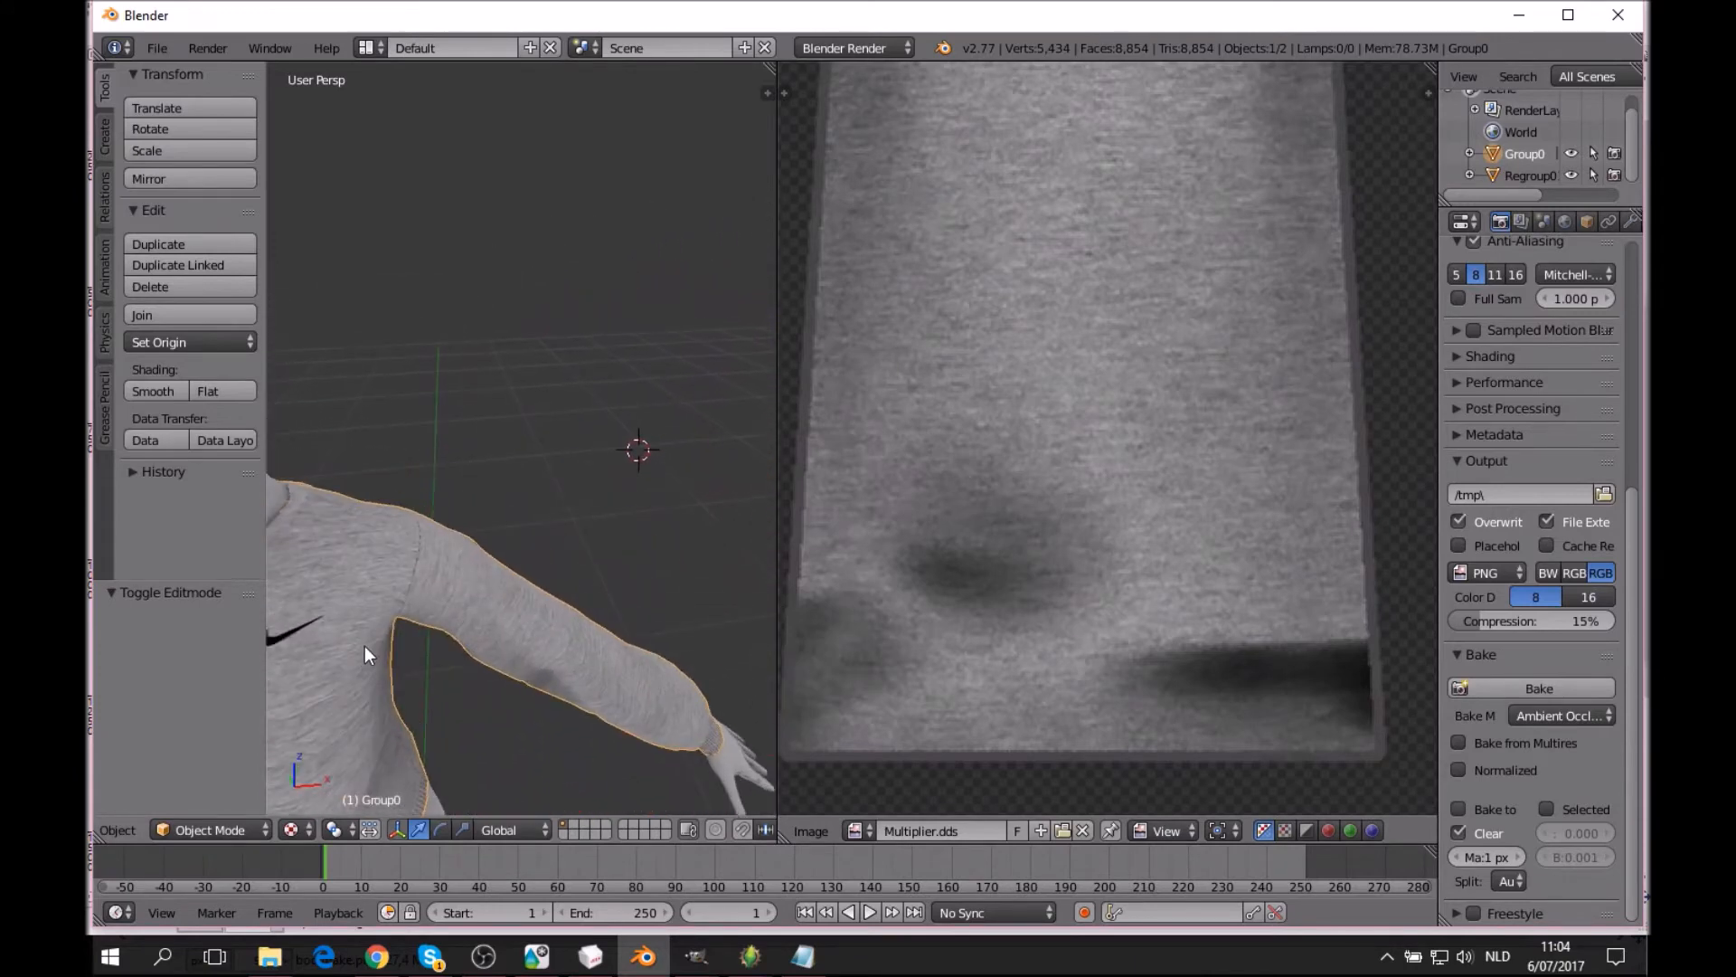
Return to Edit Mode and select vertices at the front shoulder to look for them in the UV layout.
click(210, 830)
click(237, 800)
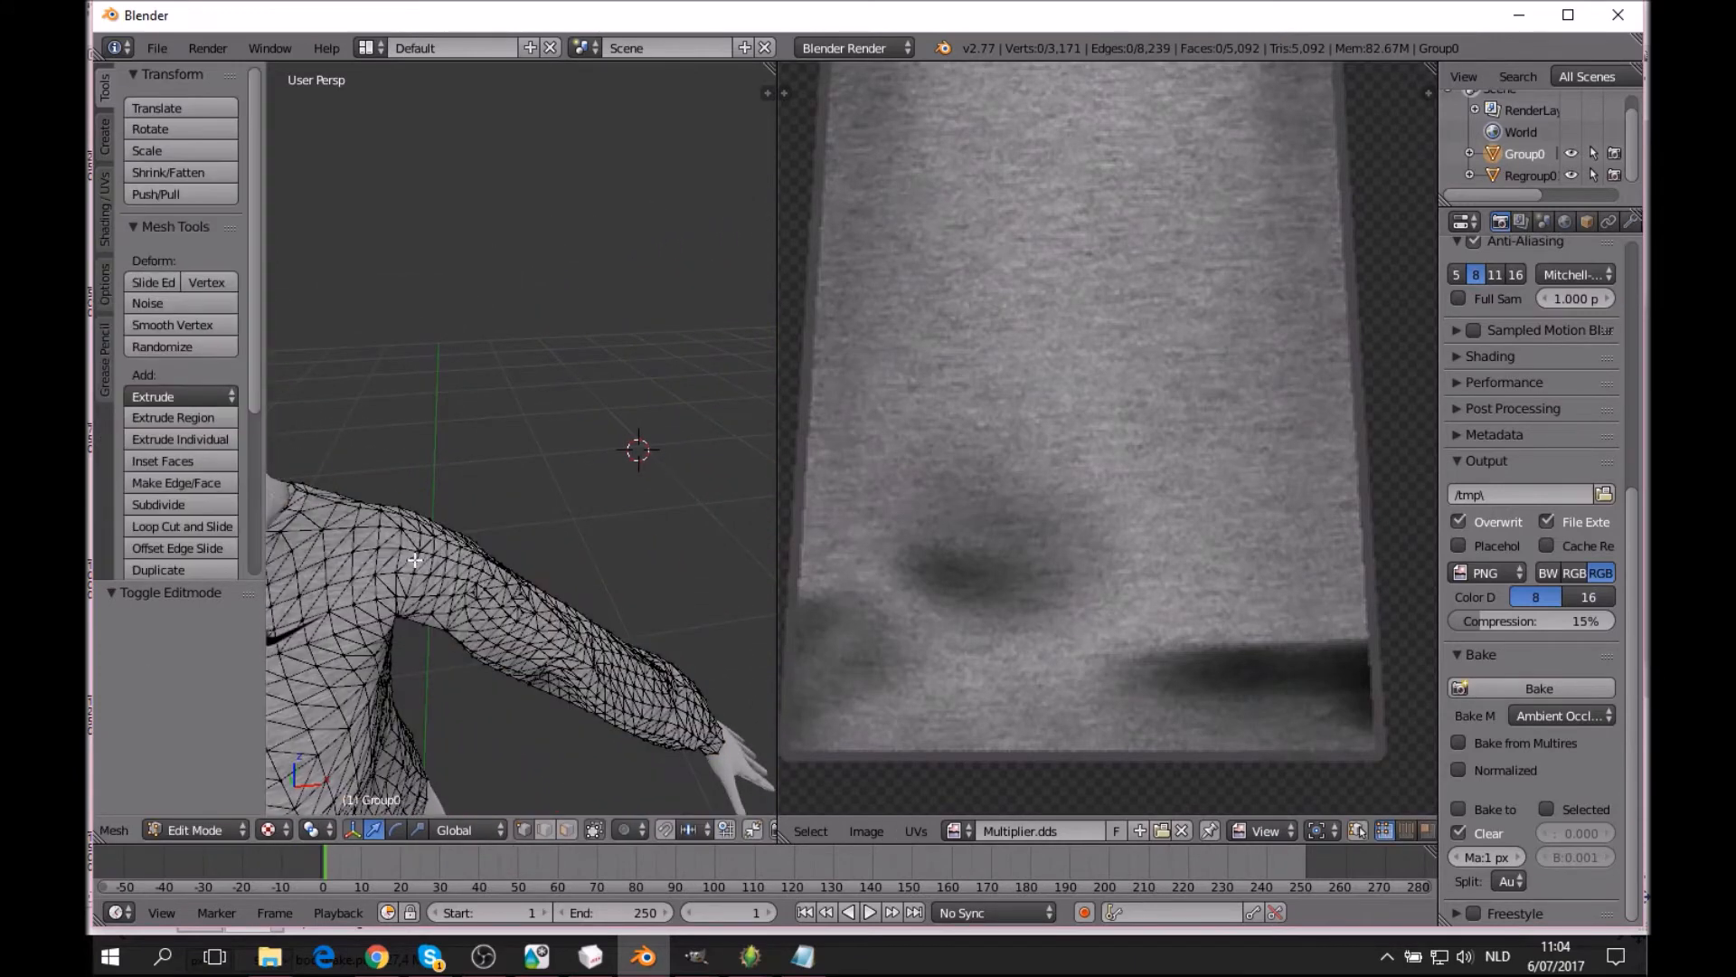
right_click(384, 541)
scroll(1186, 269, down, 5)
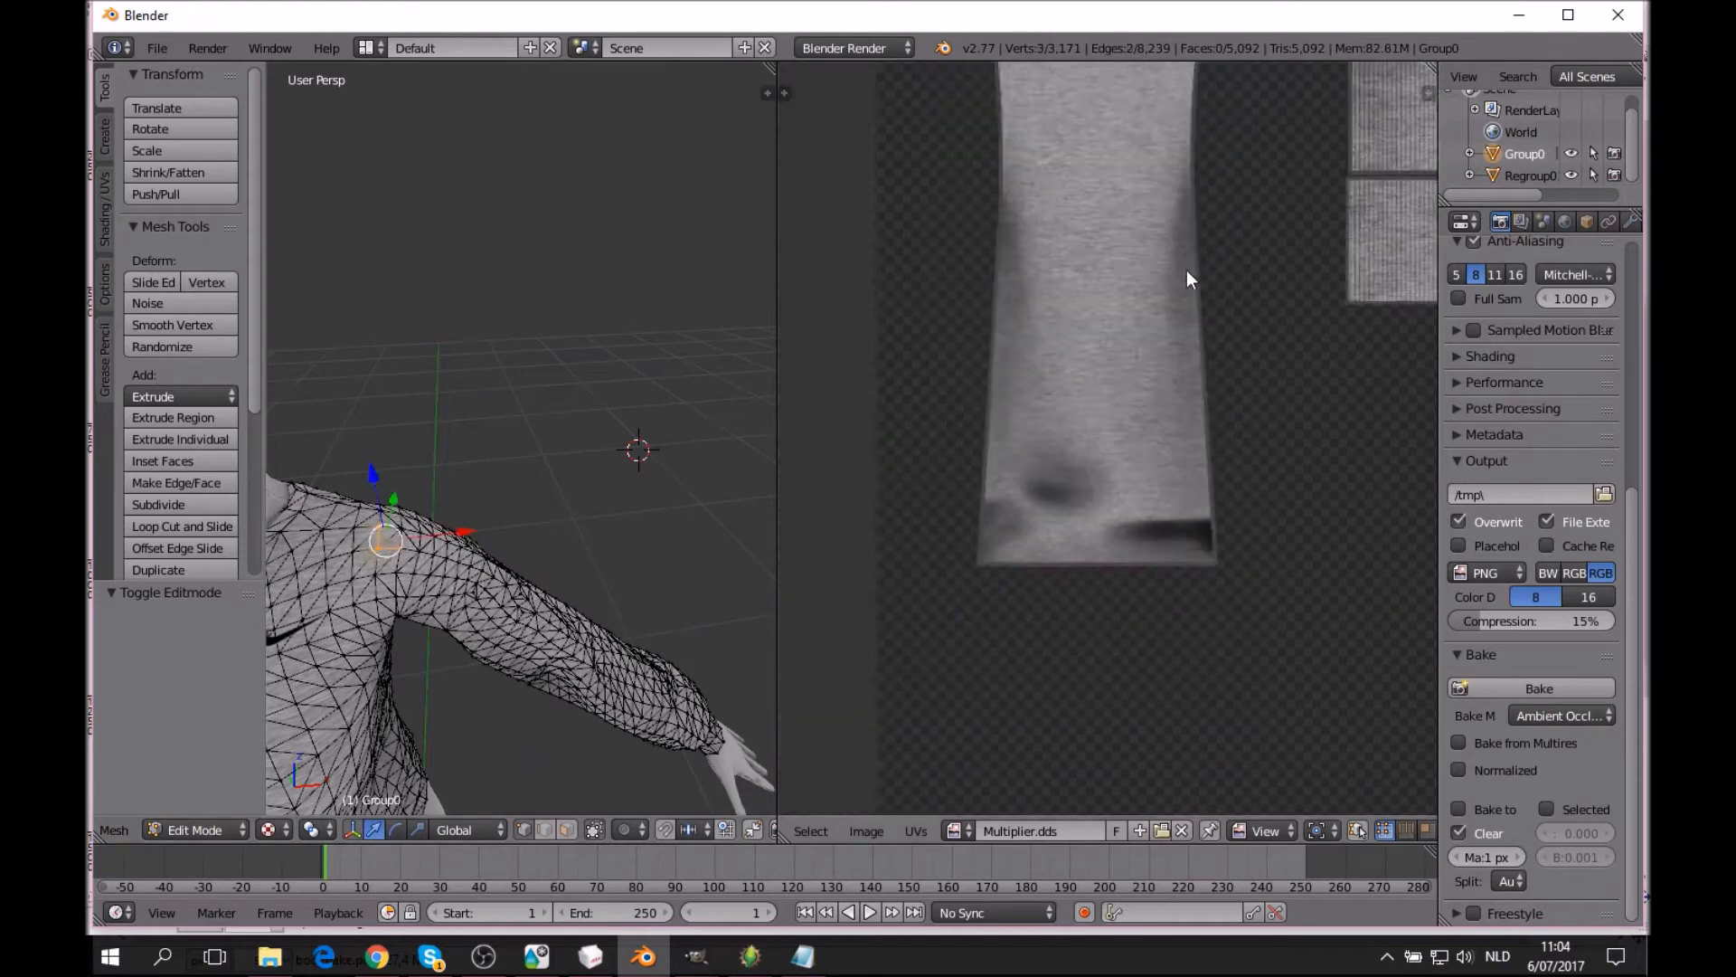
middle_drag(816, 400, 543, 467)
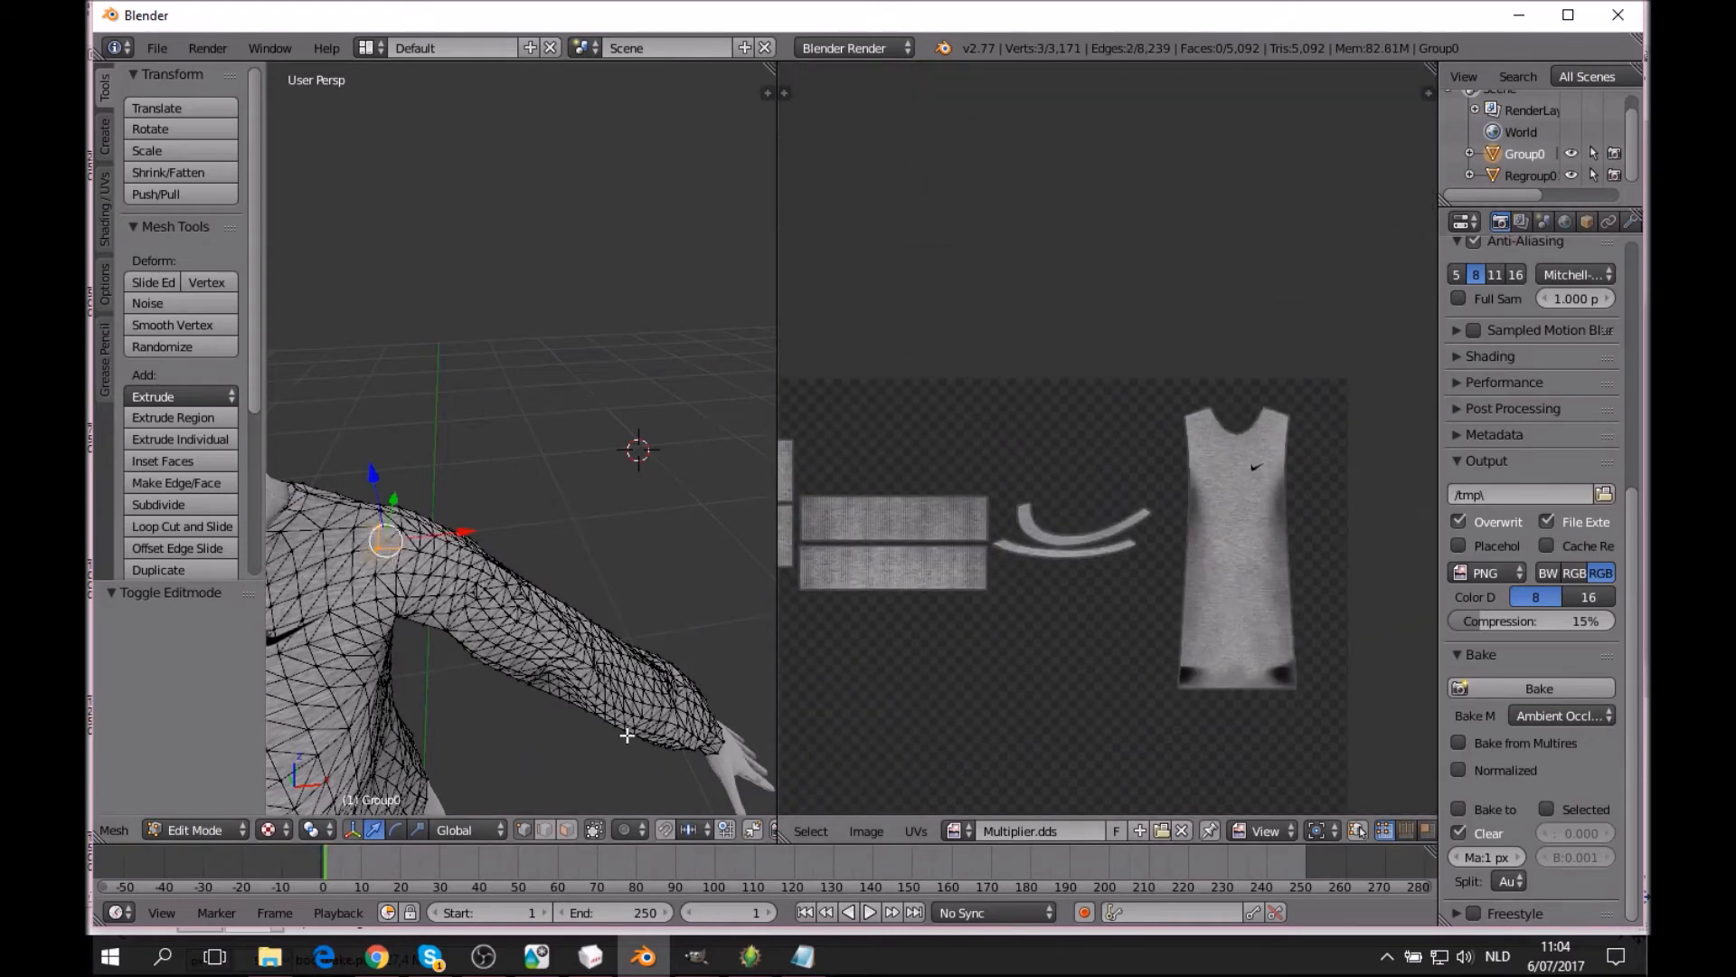
Turn UV sync selection back on, clear the selection, and box-select the entire front torso UV island.
click(1356, 830)
scroll(1306, 345, up, 3)
middle_drag(1306, 345, 901, 415)
key(a)
middle_drag(936, 567, 1033, 284)
key(b)
drag(937, 108, 1202, 748)
middle_drag(1167, 205, 1175, 460)
Scale the front torso UV island to 0.987 along X, check its lower edge against the texture, and deselect.
scroll(1175, 459, up, 4)
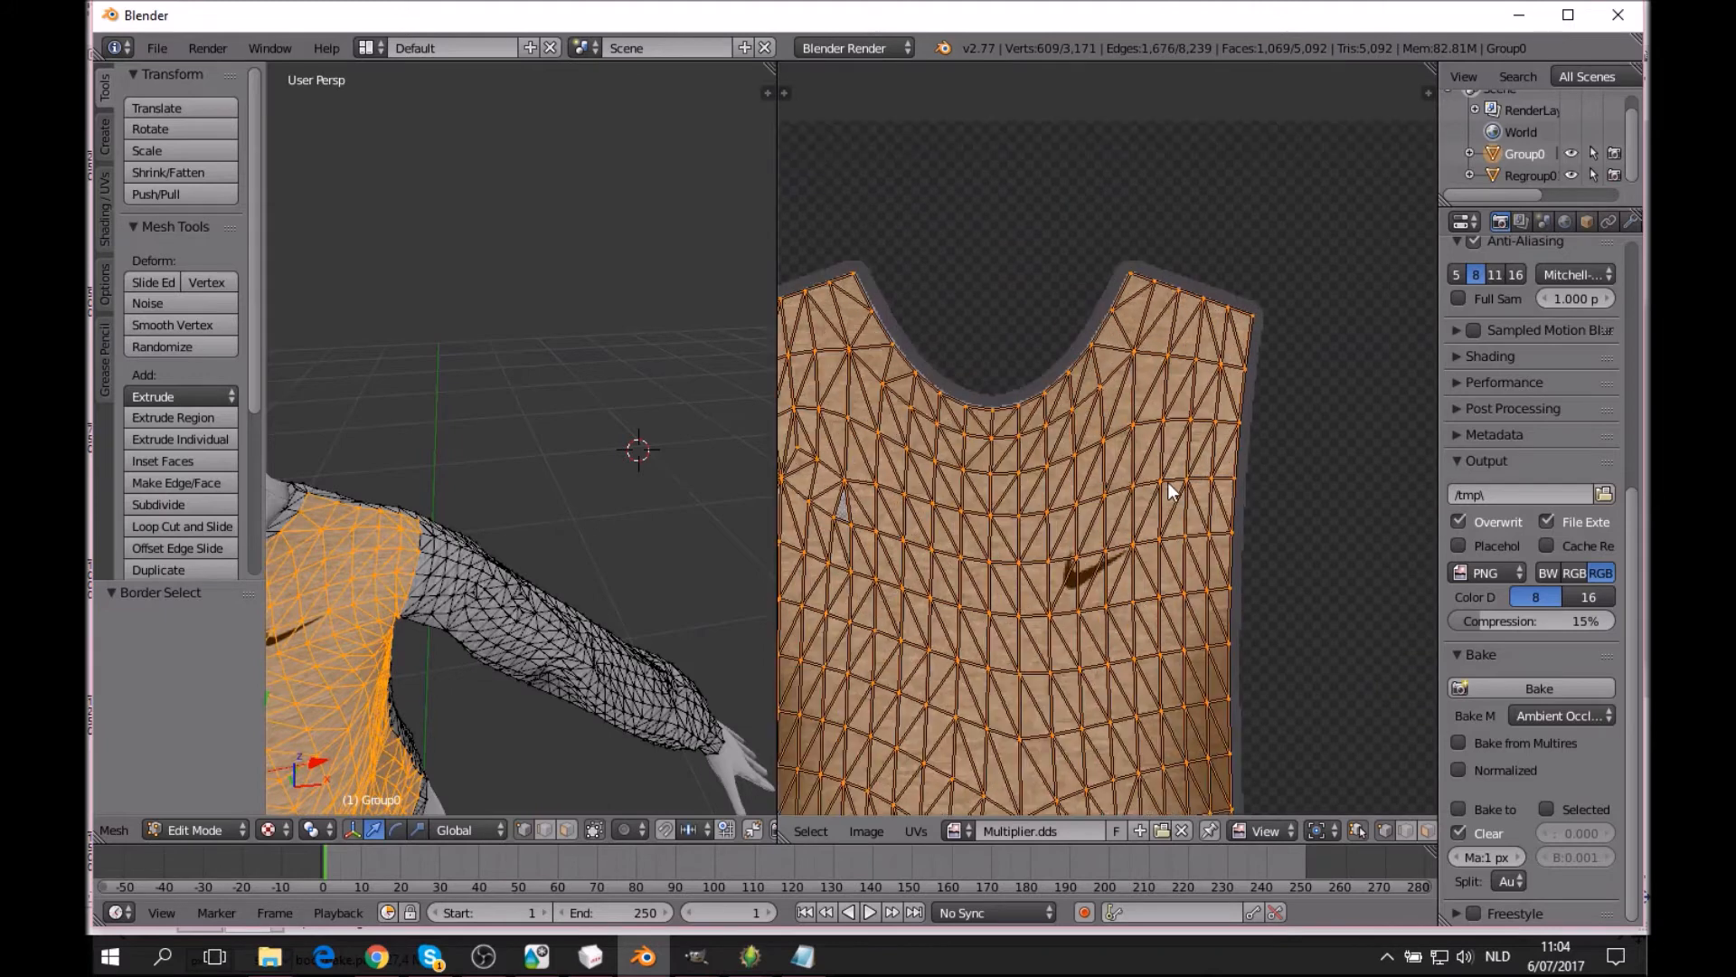
key(s)
key(x)
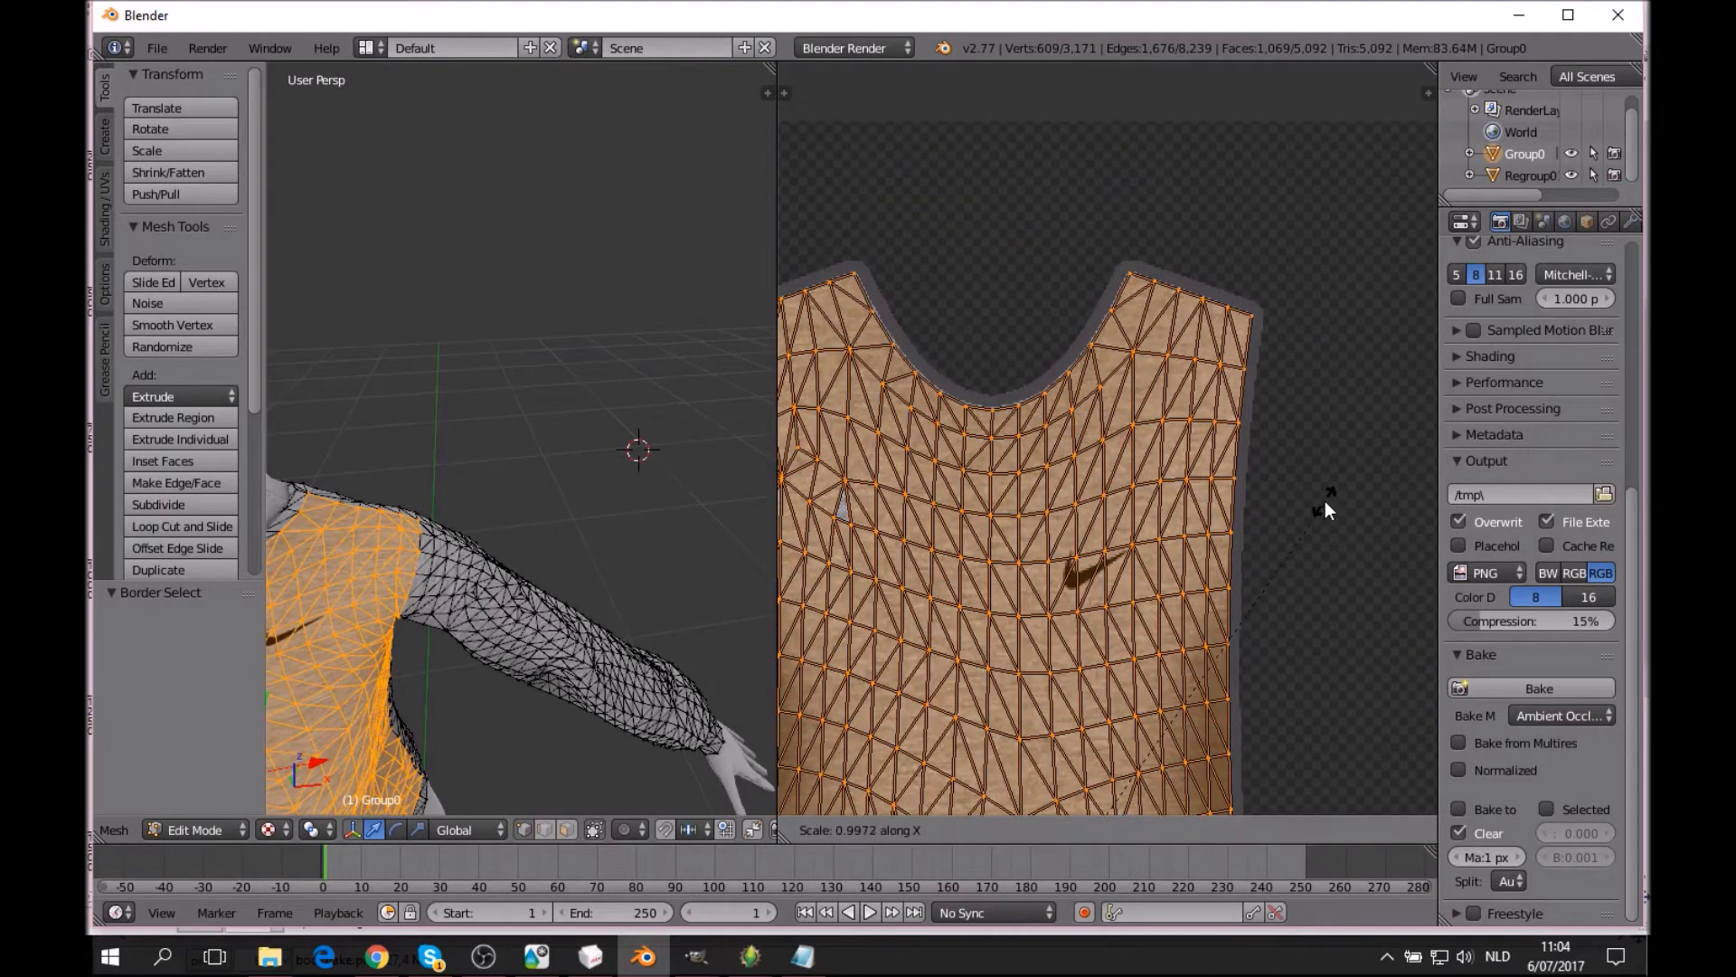
click(1315, 501)
mouse_move(1043, 570)
middle_down()
mouse_move(1190, 540)
mouse_move(1143, 172)
middle_up()
scroll(1190, 541, up, 1)
middle_drag(1158, 488, 1111, 125)
middle_drag(1167, 317, 1224, 220)
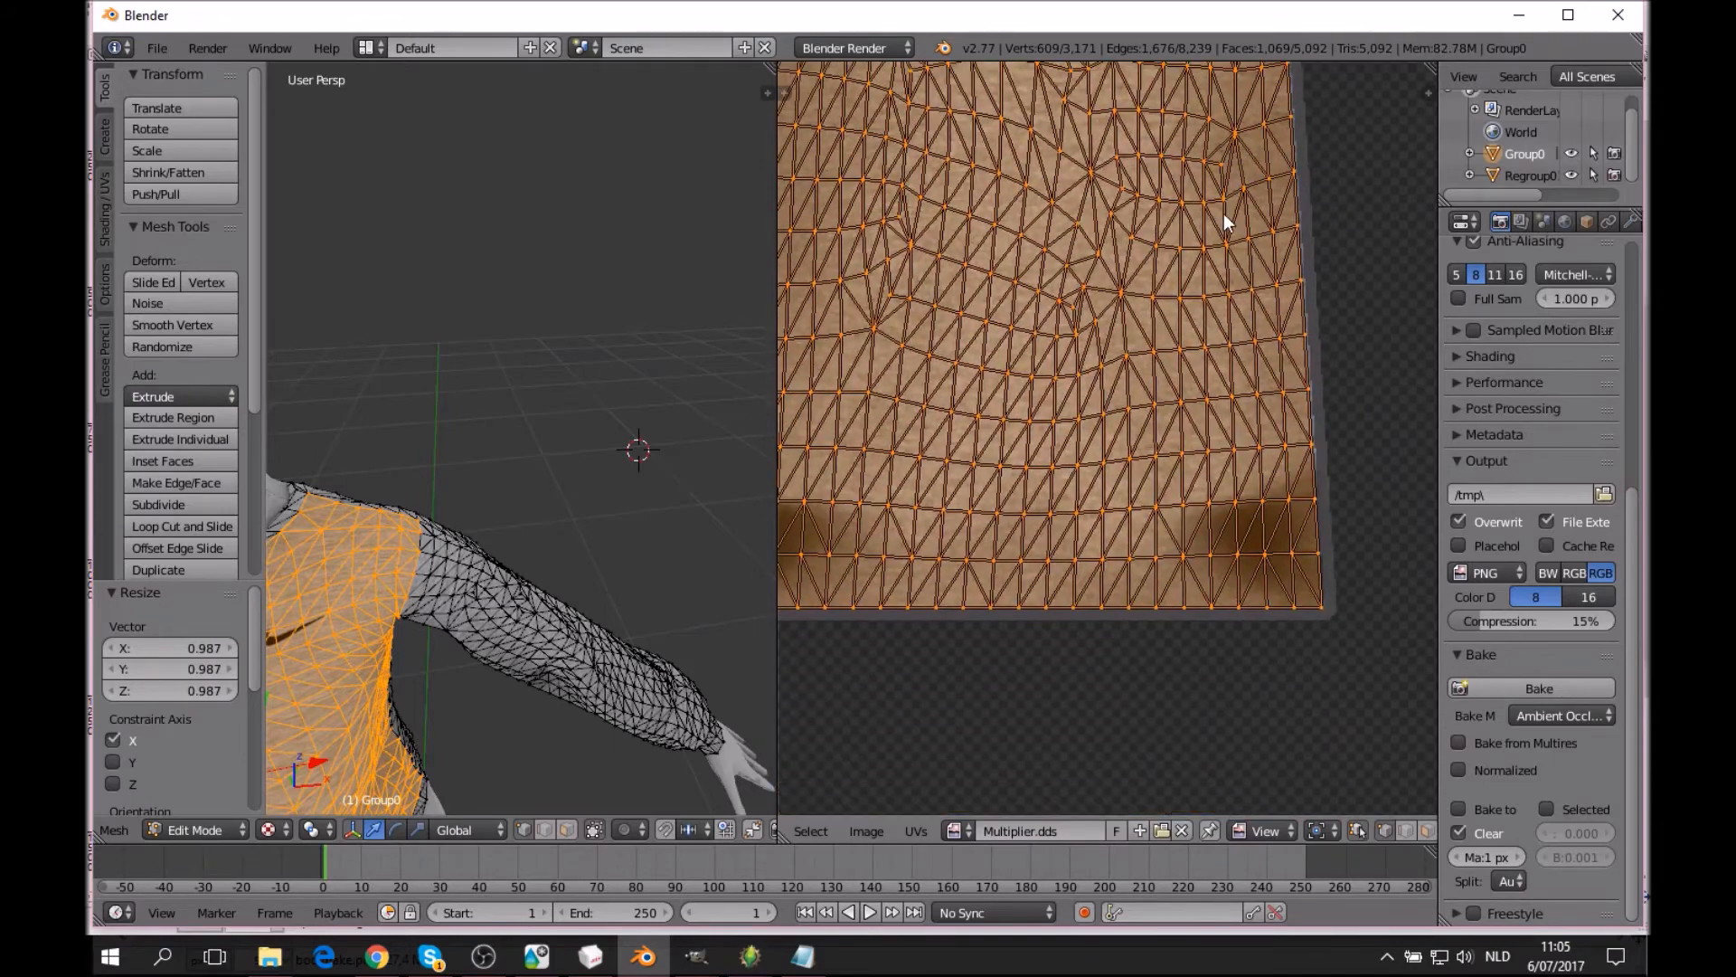
key(a)
Switch to Object Mode and examine the sweater's side, sleeve and waistband for seams.
middle_drag(434, 687, 551, 566)
shift+middle_drag(367, 764, 405, 747)
scroll(405, 748, down, 5)
click(214, 826)
click(214, 804)
scroll(492, 602, down, 3)
middle_drag(491, 602, 700, 628)
scroll(634, 660, up, 2)
middle_drag(567, 692, 660, 672)
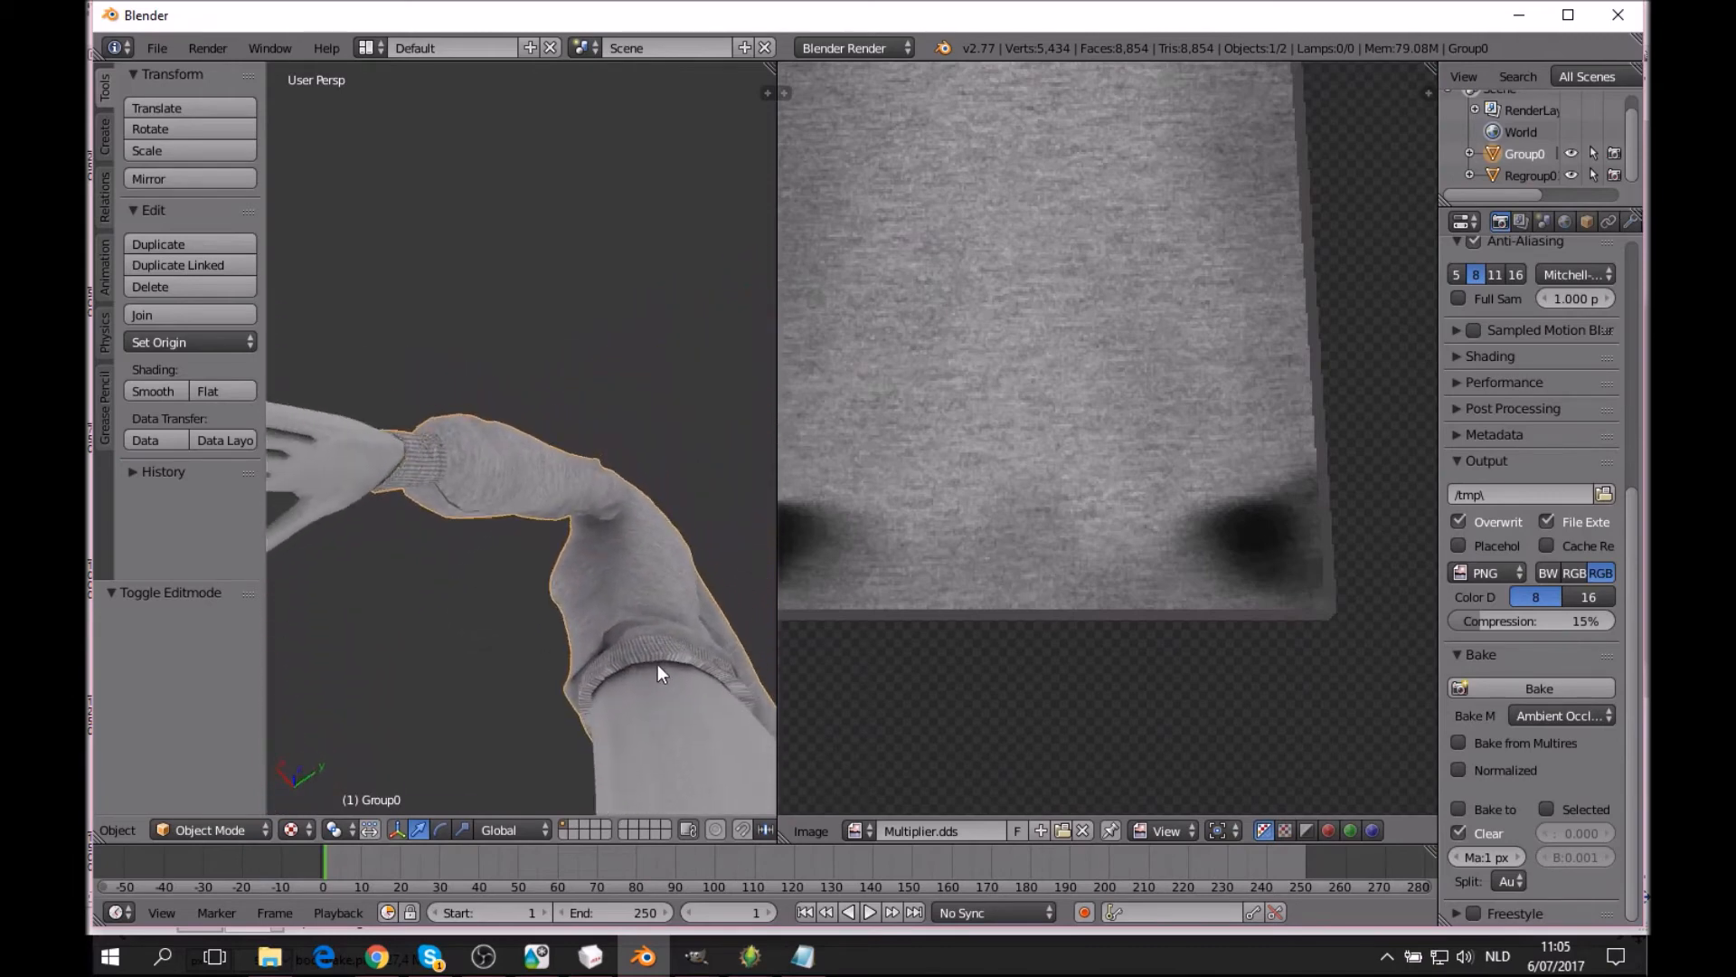
Return to Edit Mode, clear the selection, and box-select the entire sleeve UV island.
click(215, 830)
click(210, 785)
right_click(463, 508)
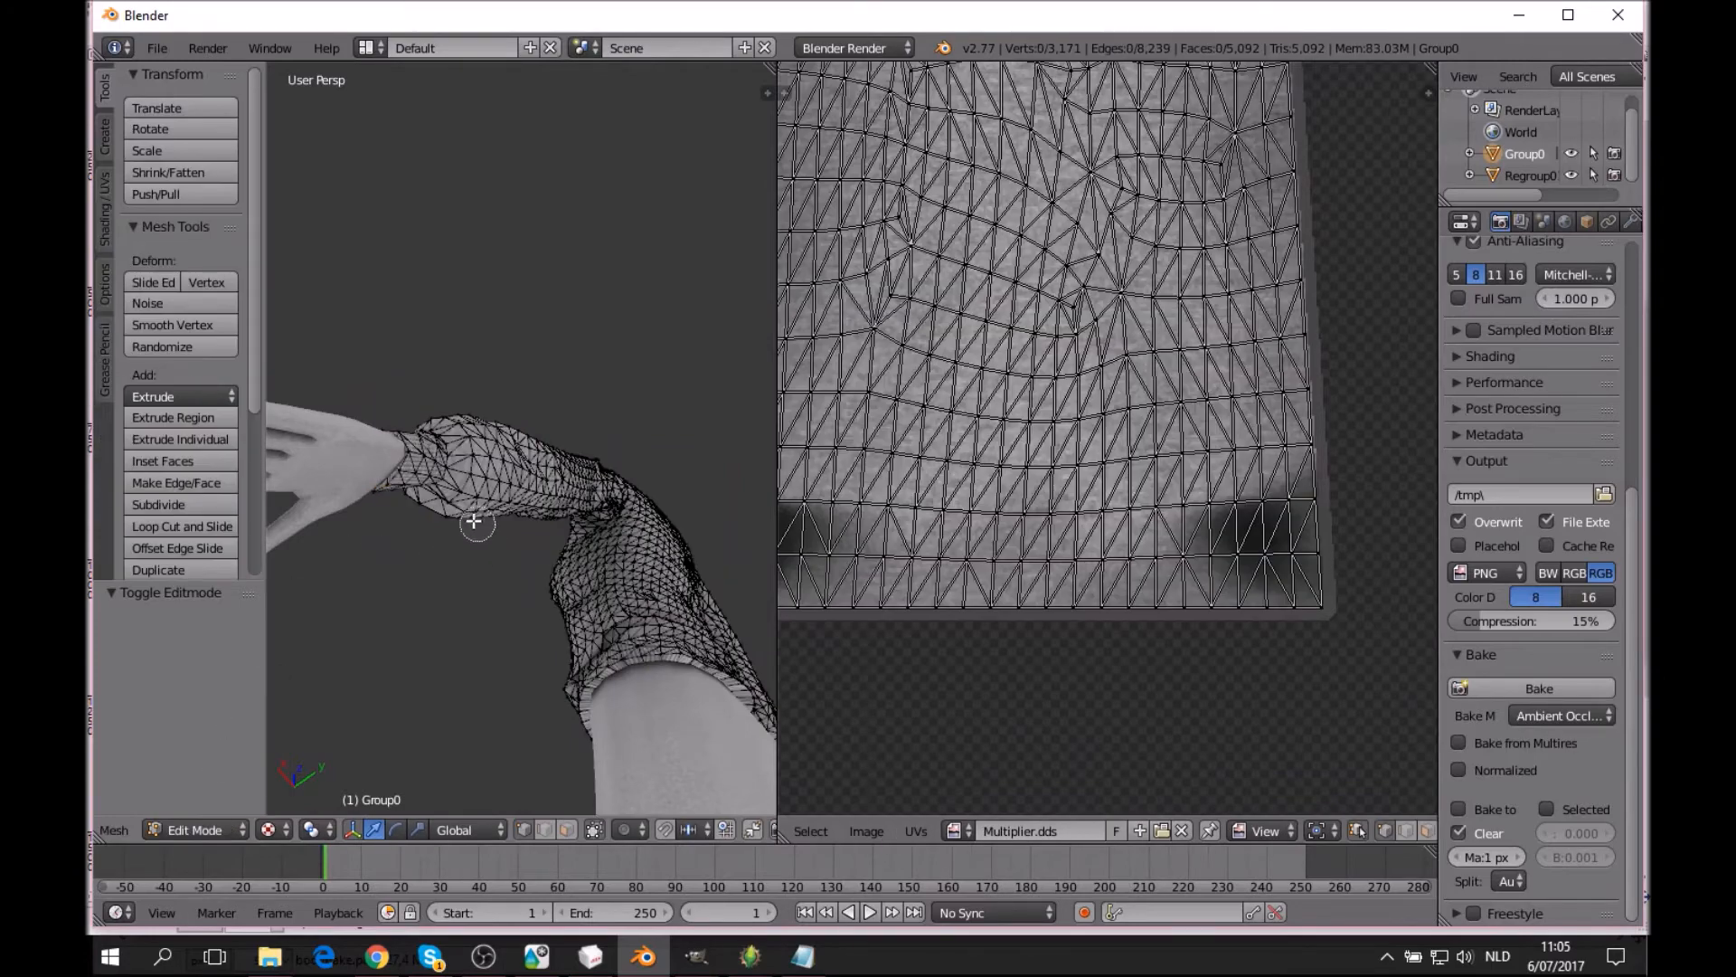
scroll(1077, 394, down, 4)
scroll(1017, 388, down, 3)
middle_drag(1018, 413, 1402, 364)
middle_drag(1009, 655, 1227, 382)
scroll(1228, 383, up, 5)
scroll(1188, 507, up, 2)
middle_drag(1188, 507, 1019, 517)
scroll(1019, 518, up, 1)
scroll(1085, 491, down, 4)
middle_drag(1092, 447, 1083, 593)
key(a)
key(b)
drag(984, 102, 1284, 690)
Scale the sleeve UV island to 0.977 along X so its side edges sit inside the texture.
scroll(1364, 367, up, 3)
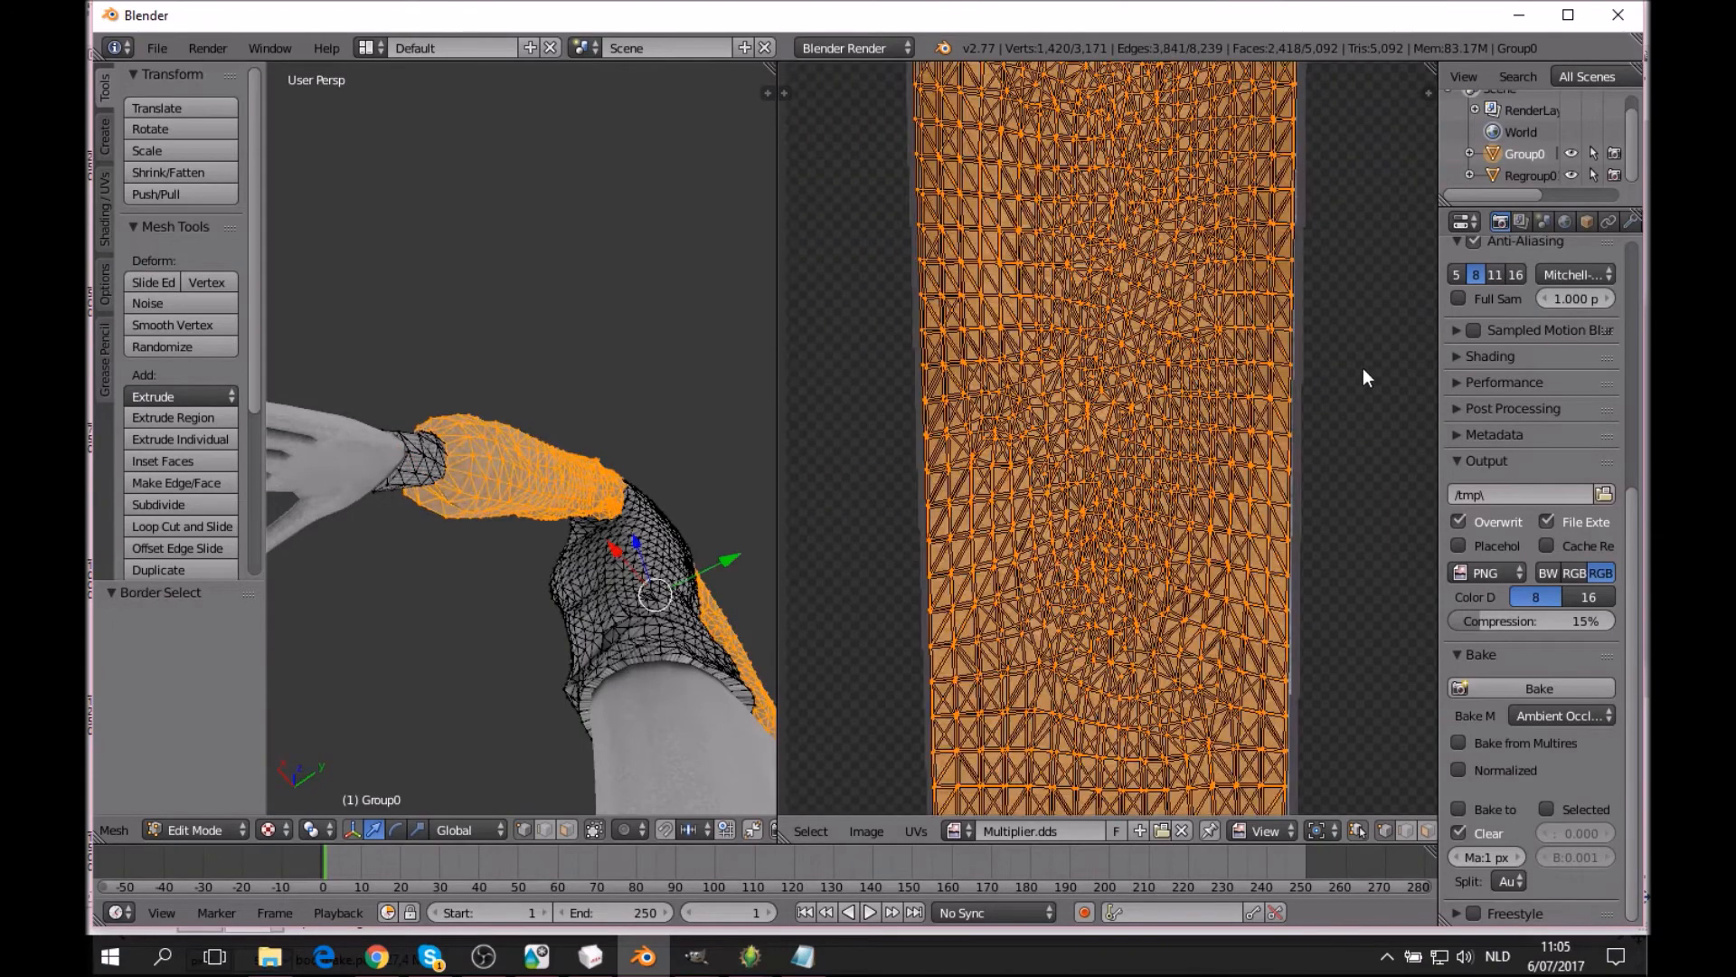
key(s)
key(x)
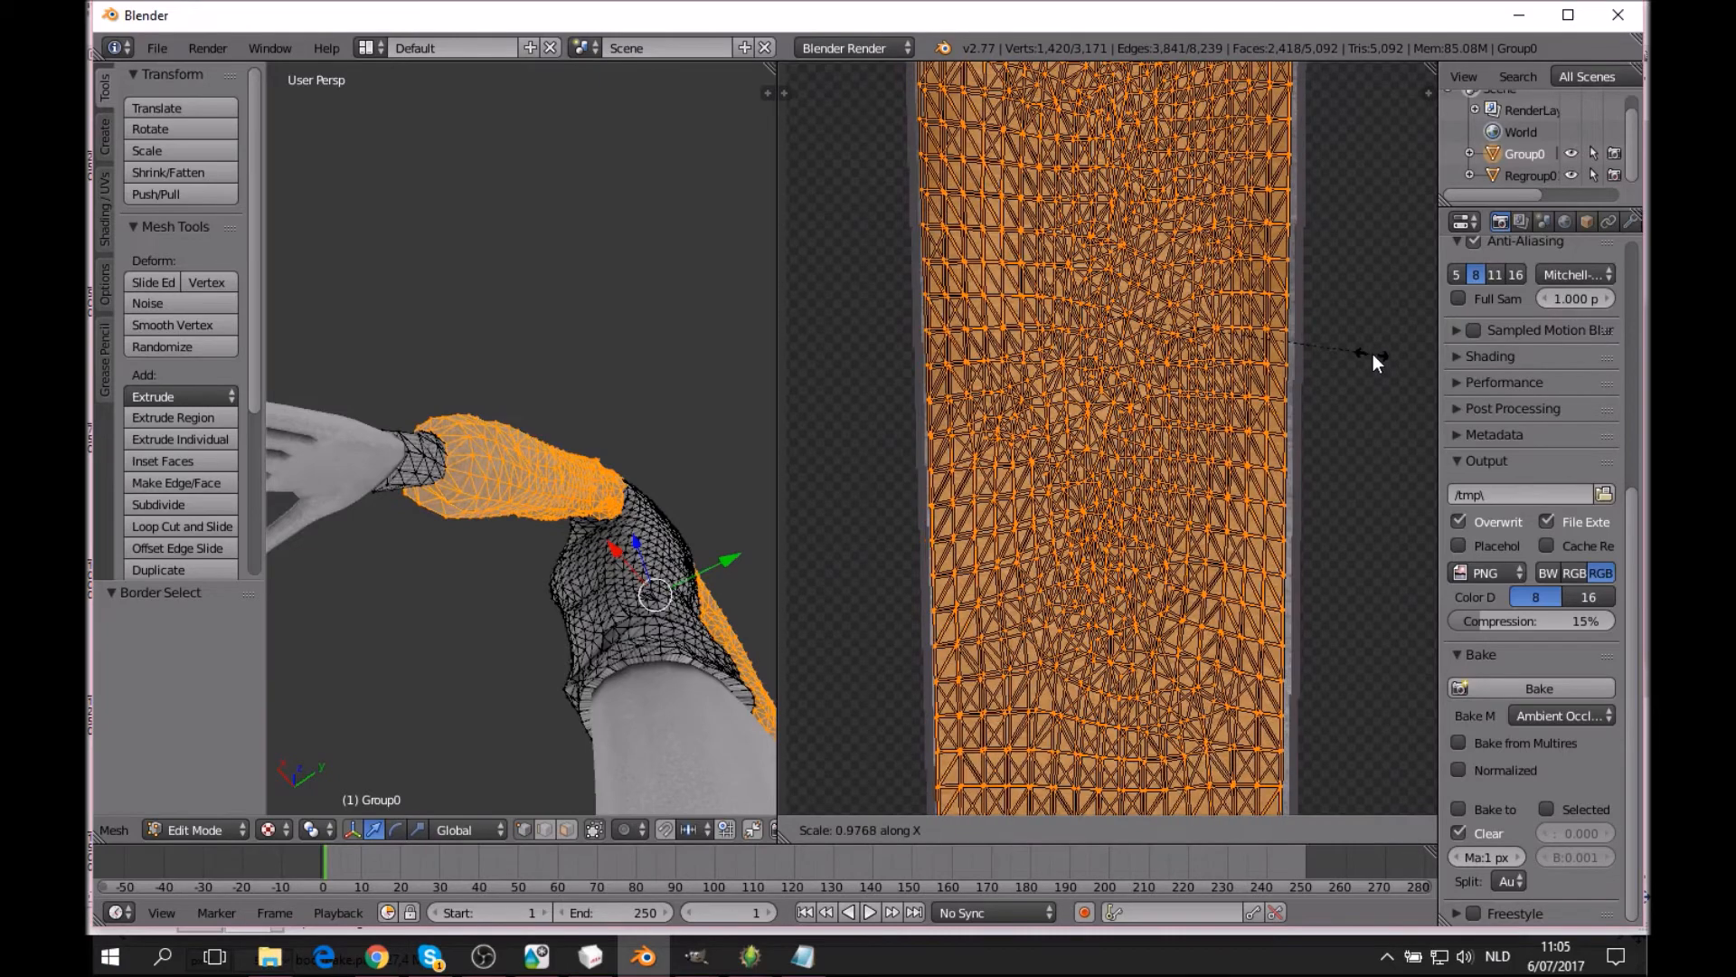
click(1373, 354)
scroll(1293, 424, down, 1)
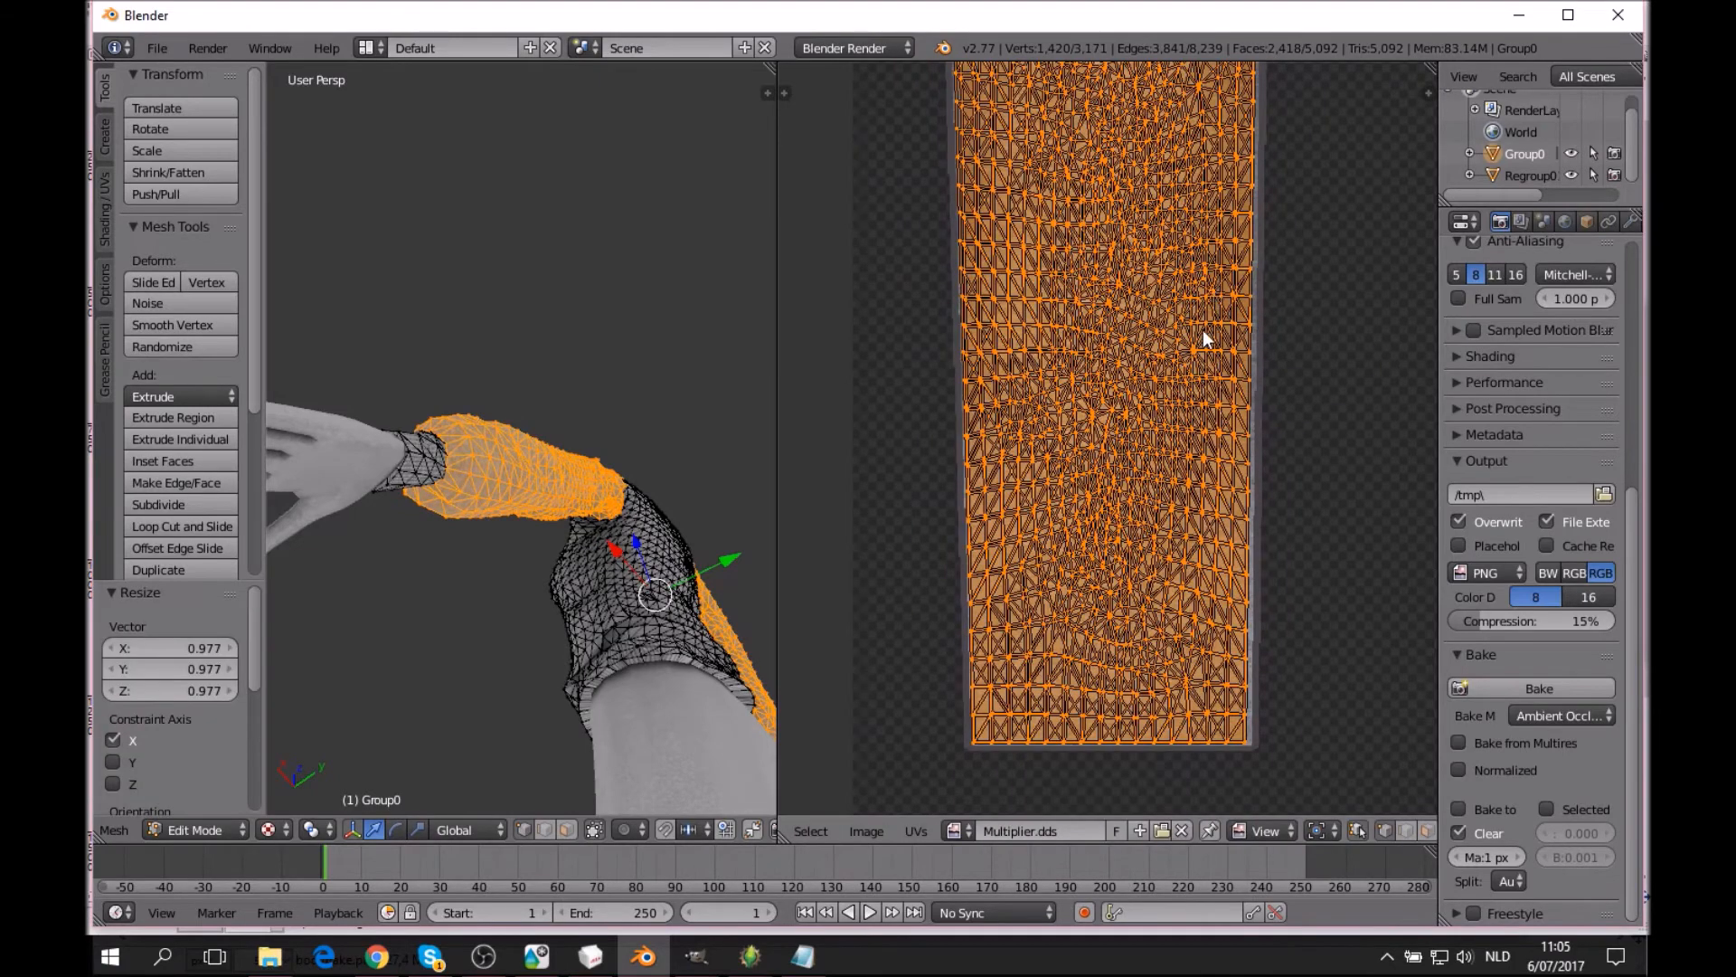
Move the sleeve UV island about 0.001 to the right along X to center it on the texture.
key(g)
key(x)
key(x)
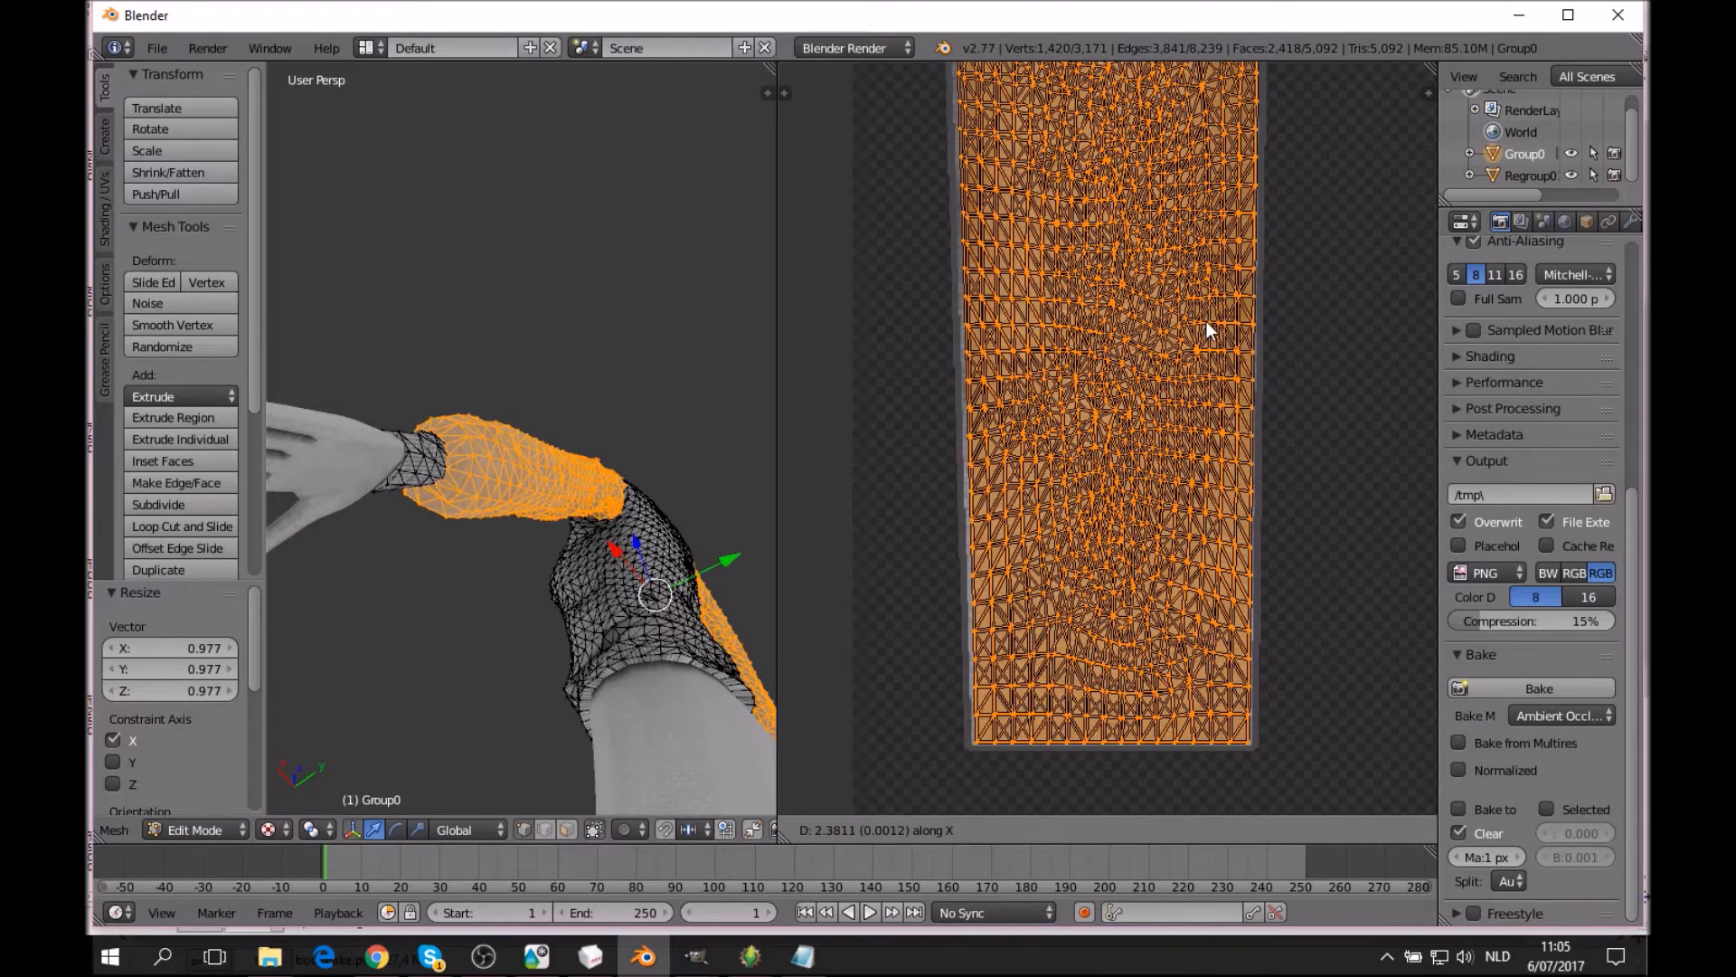
click(1209, 330)
scroll(1277, 518, up, 2)
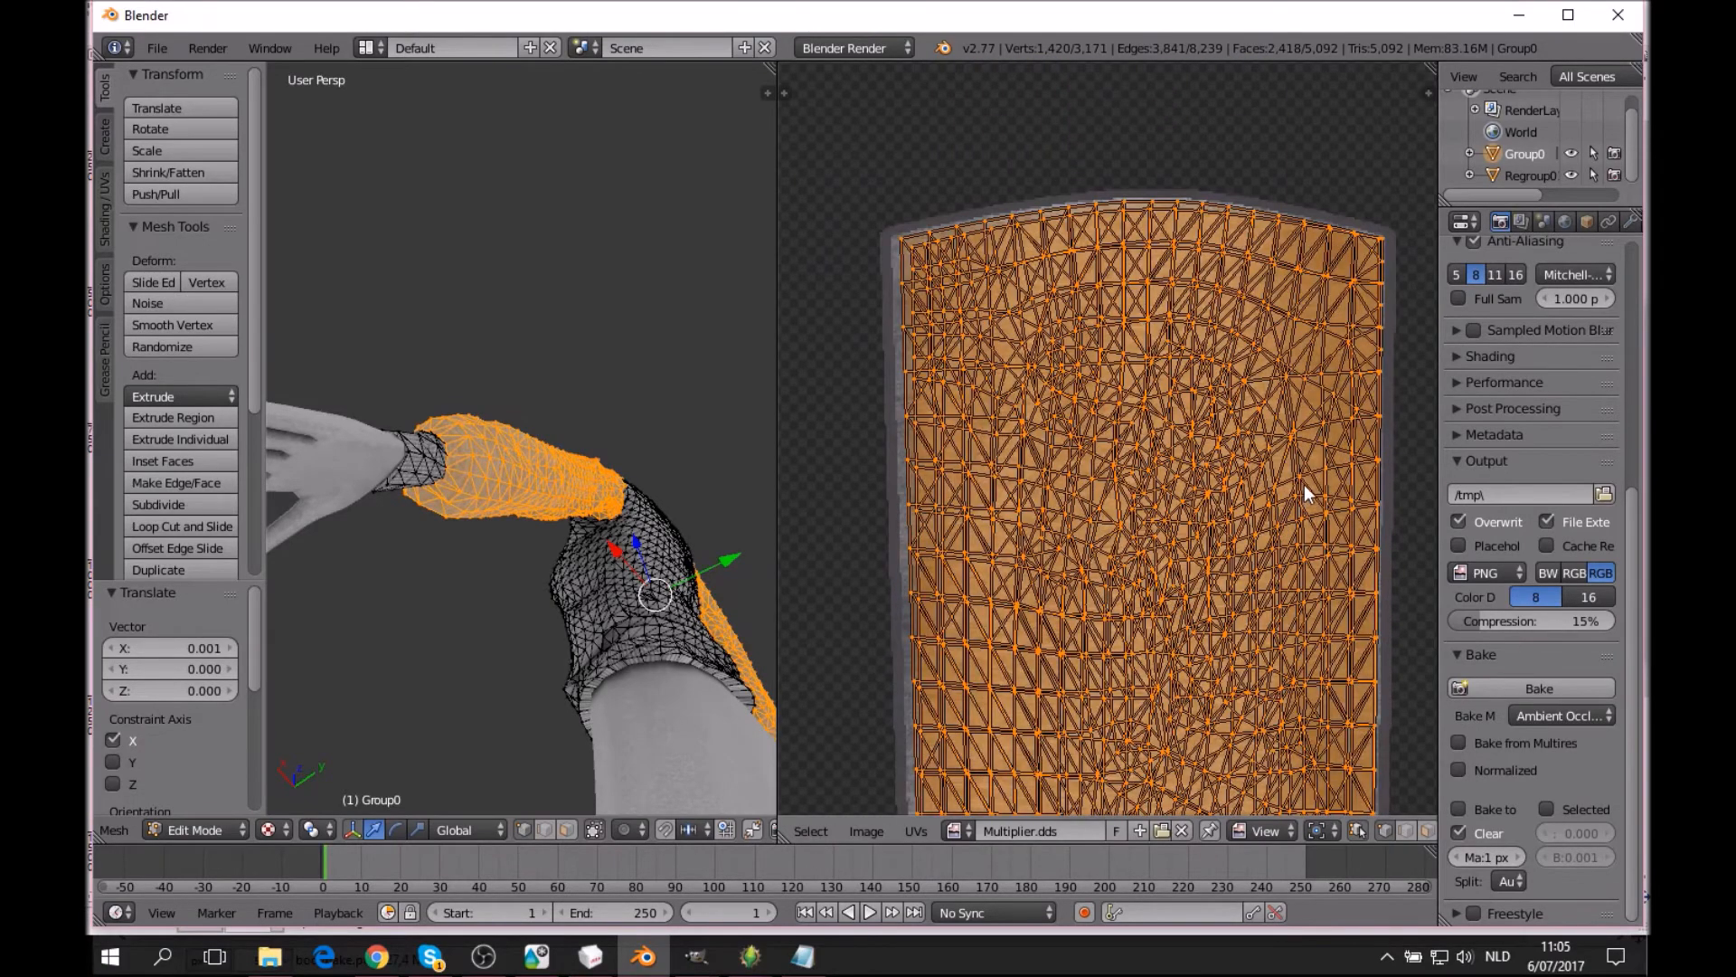
Clear the selection, switch to Object Mode, and examine the sweater's front, sleeves and cuffs from several angles.
key(a)
middle_drag(551, 570, 583, 711)
click(194, 828)
click(195, 804)
middle_drag(361, 719, 752, 643)
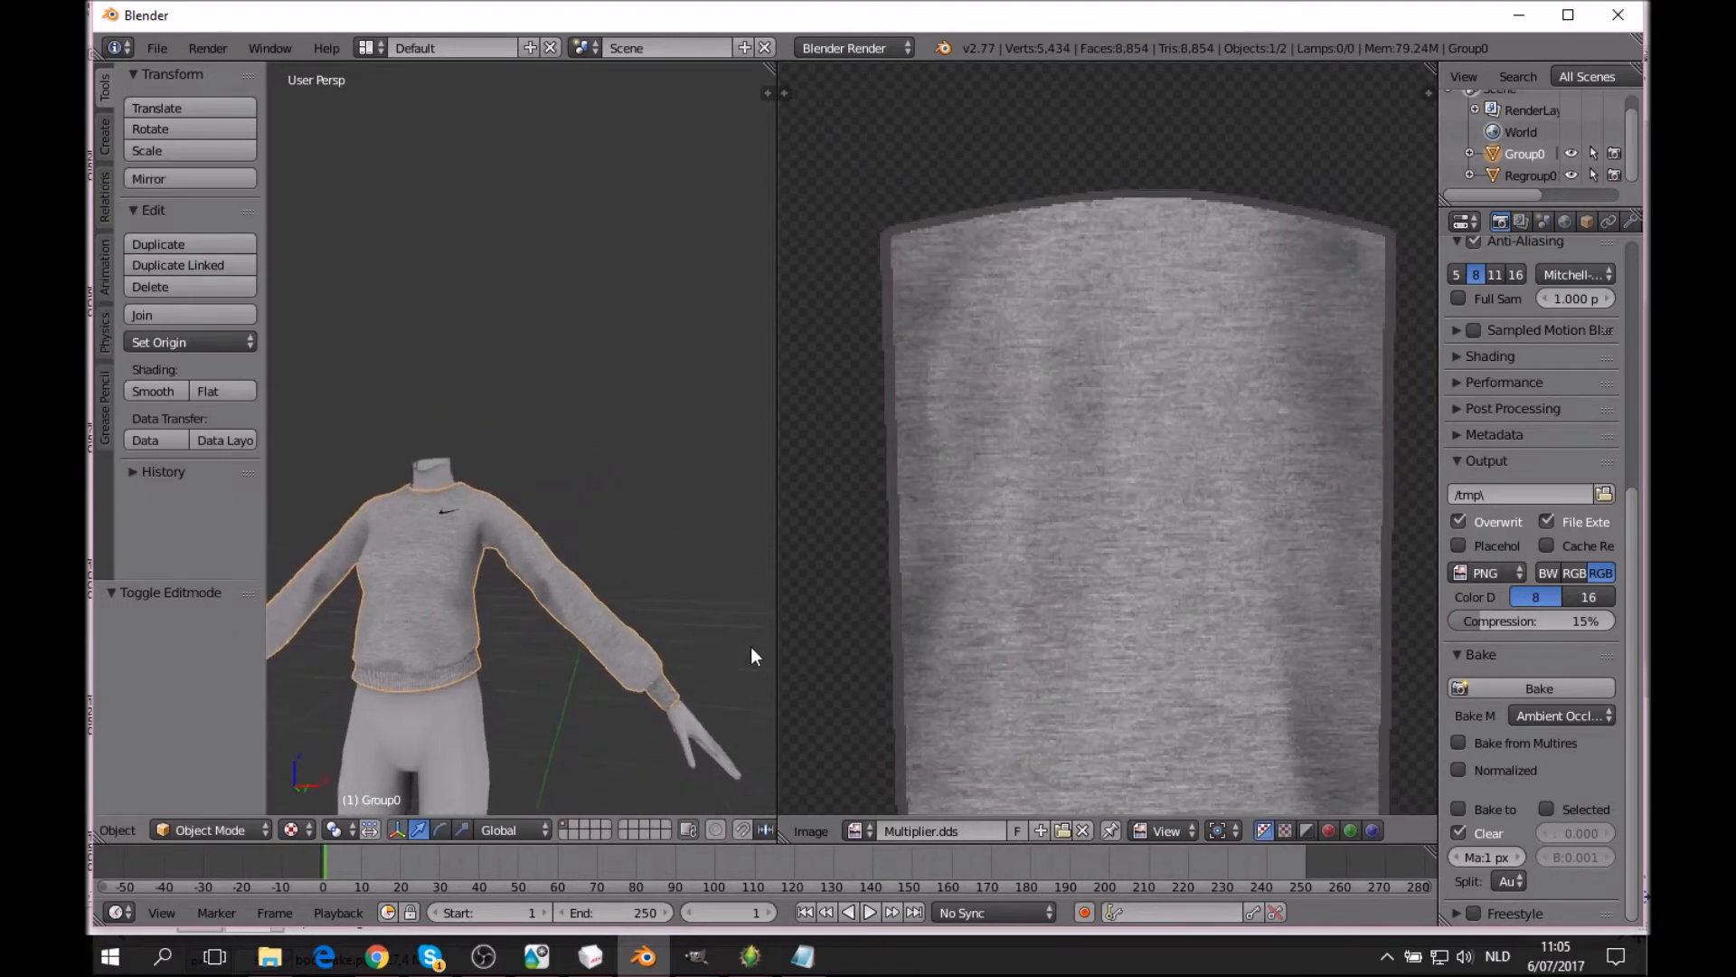
scroll(669, 660, down, 1)
shift+middle_drag(627, 665, 554, 622)
scroll(633, 578, up, 2)
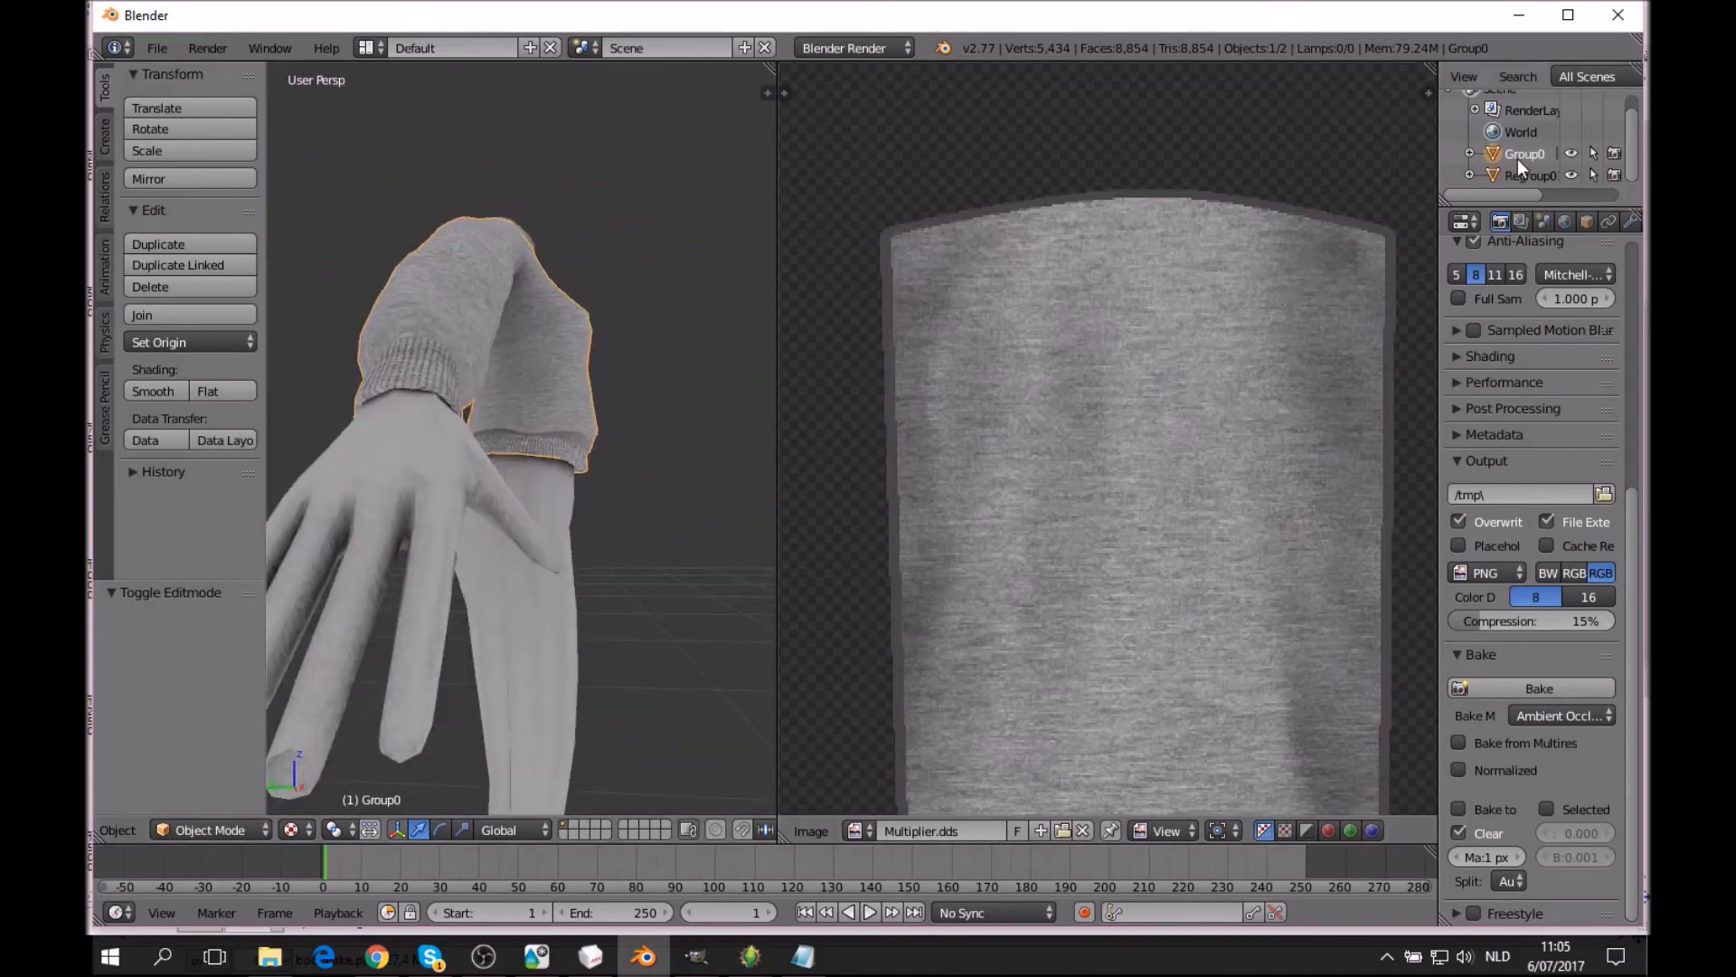
Return to Edit Mode and box-select the vertices on the front side of the character's left sleeve cuff.
click(210, 829)
click(236, 781)
middle_drag(493, 593, 532, 666)
scroll(543, 526, up, 3)
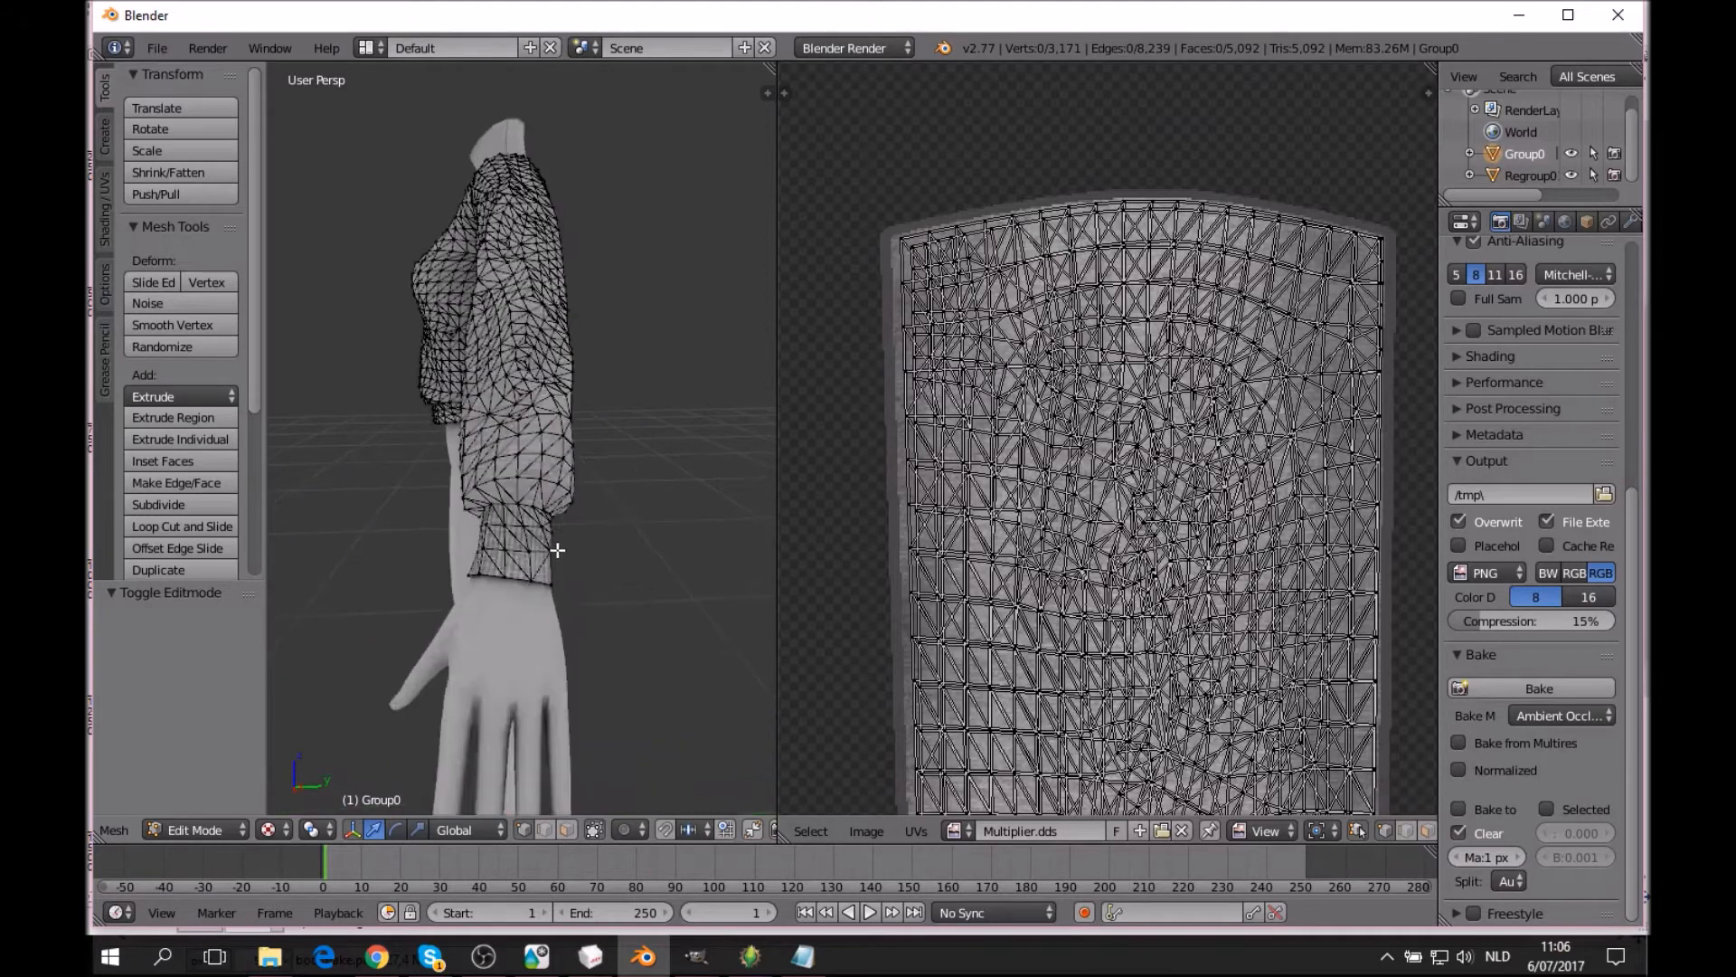
key(b)
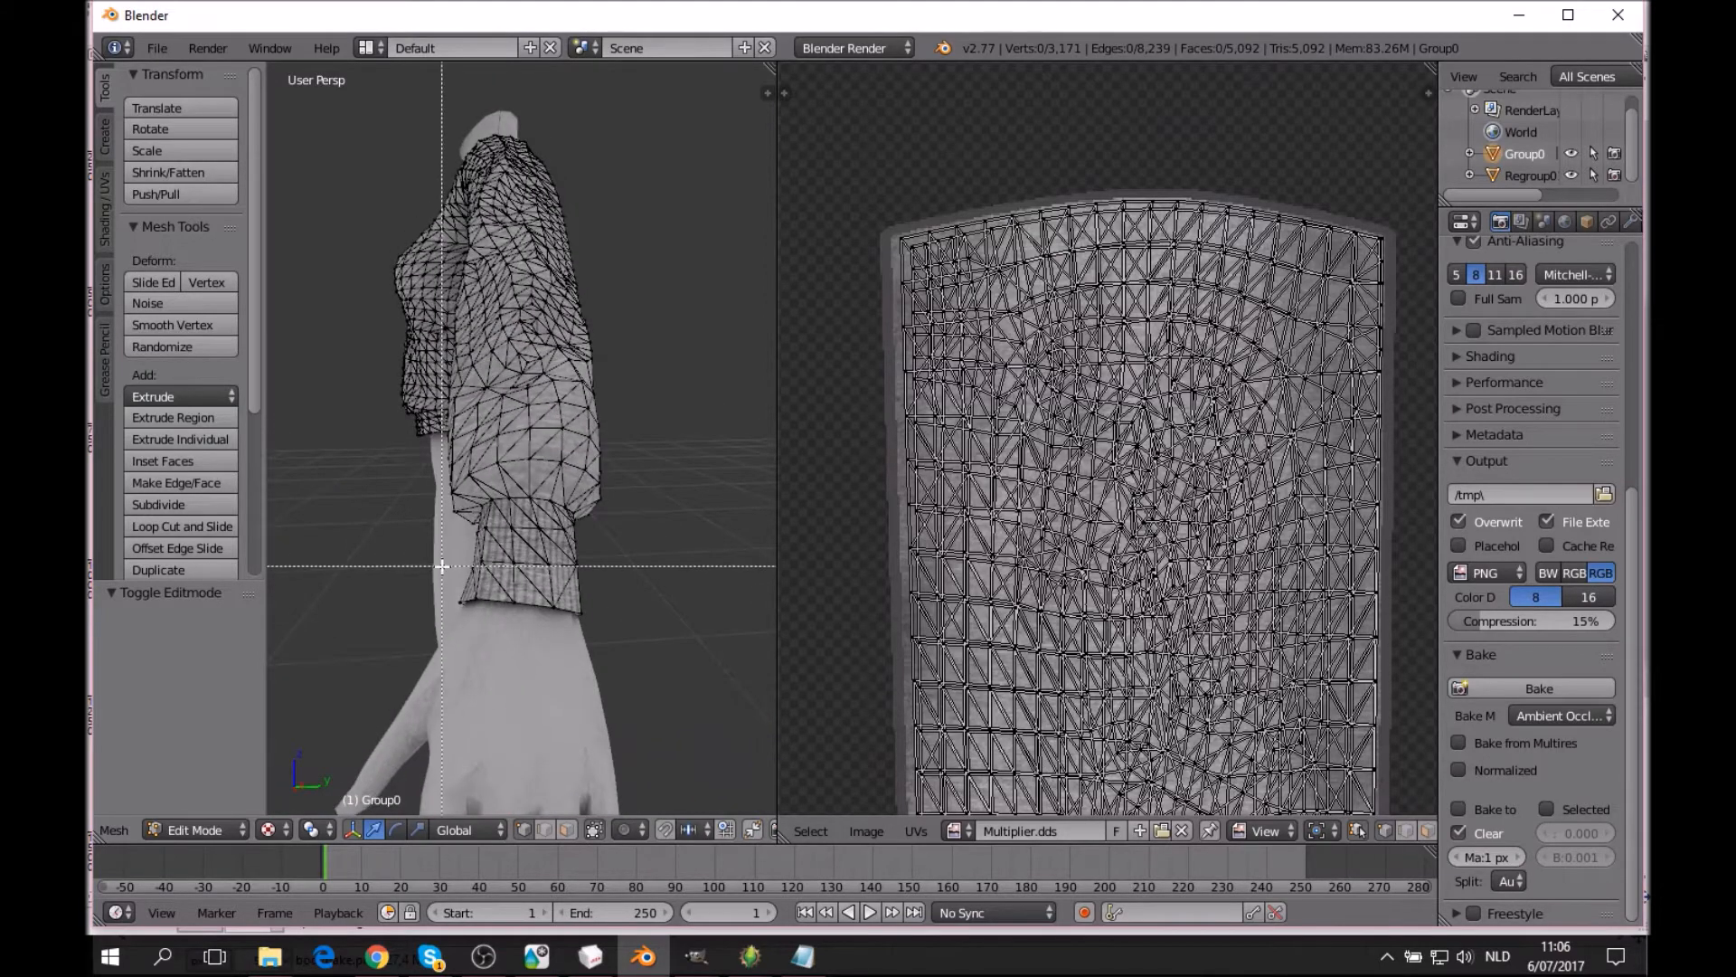
drag(441, 548, 522, 638)
middle_drag(521, 638, 641, 623)
drag(741, 503, 759, 509)
middle_drag(743, 550, 527, 771)
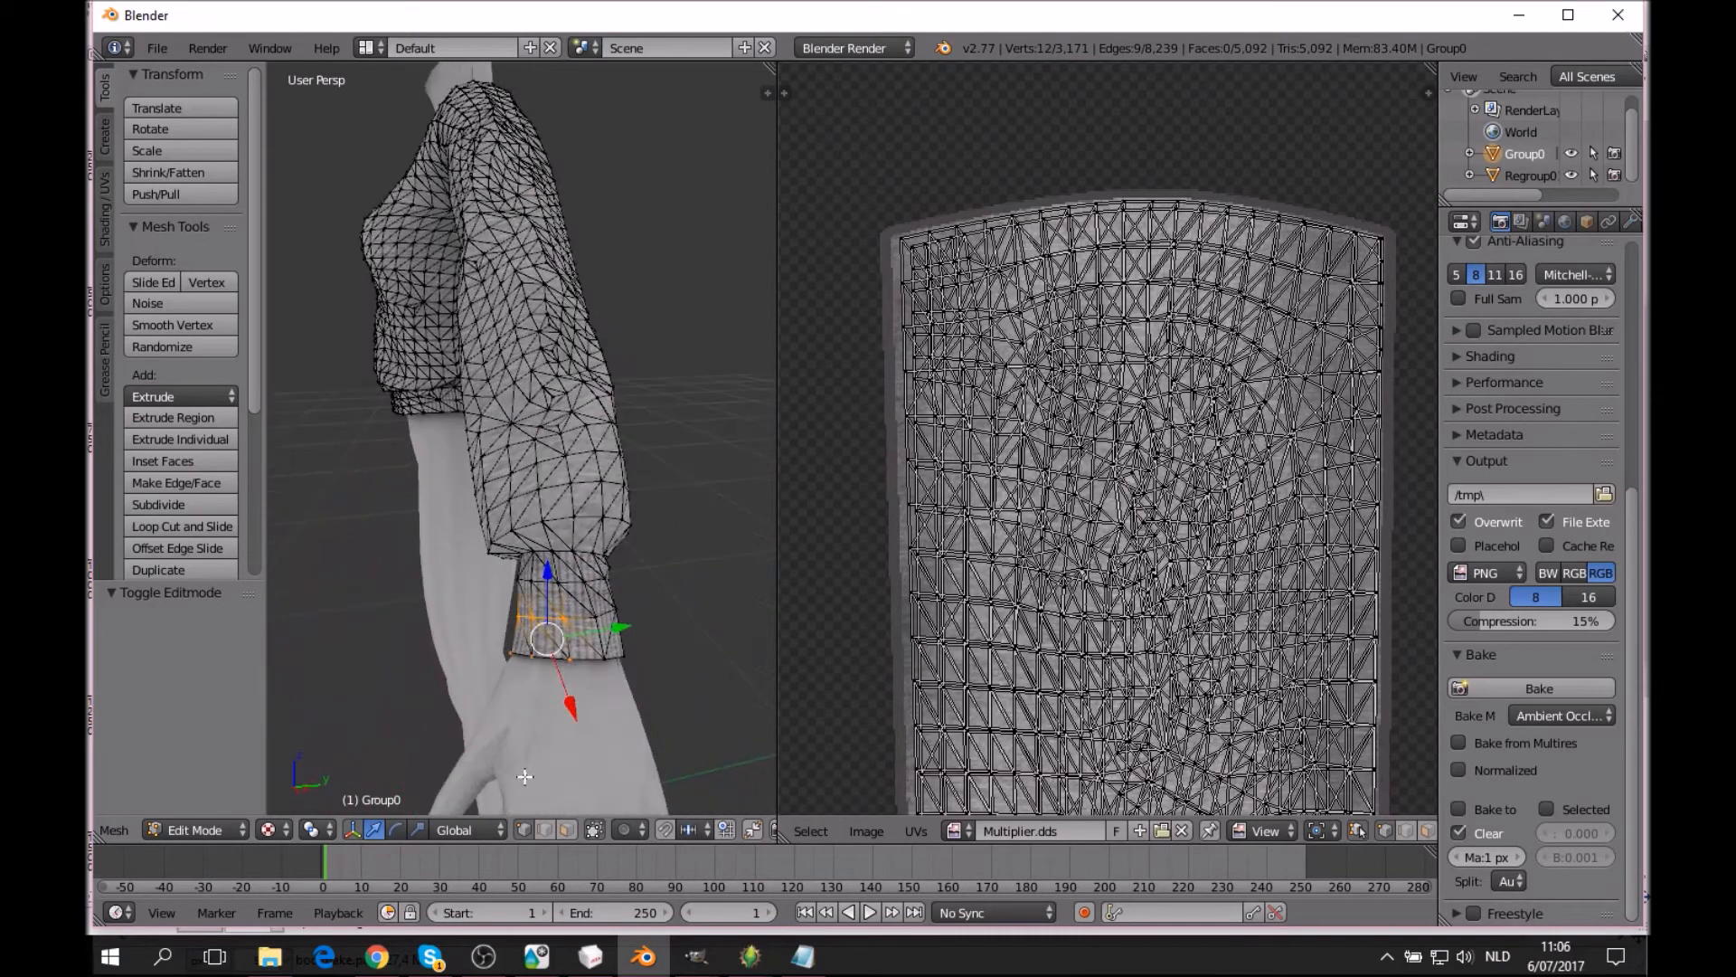
Enable proportional editing, shift the selected cuff vertices slightly forward along Y, and clear the selection.
click(638, 833)
click(655, 781)
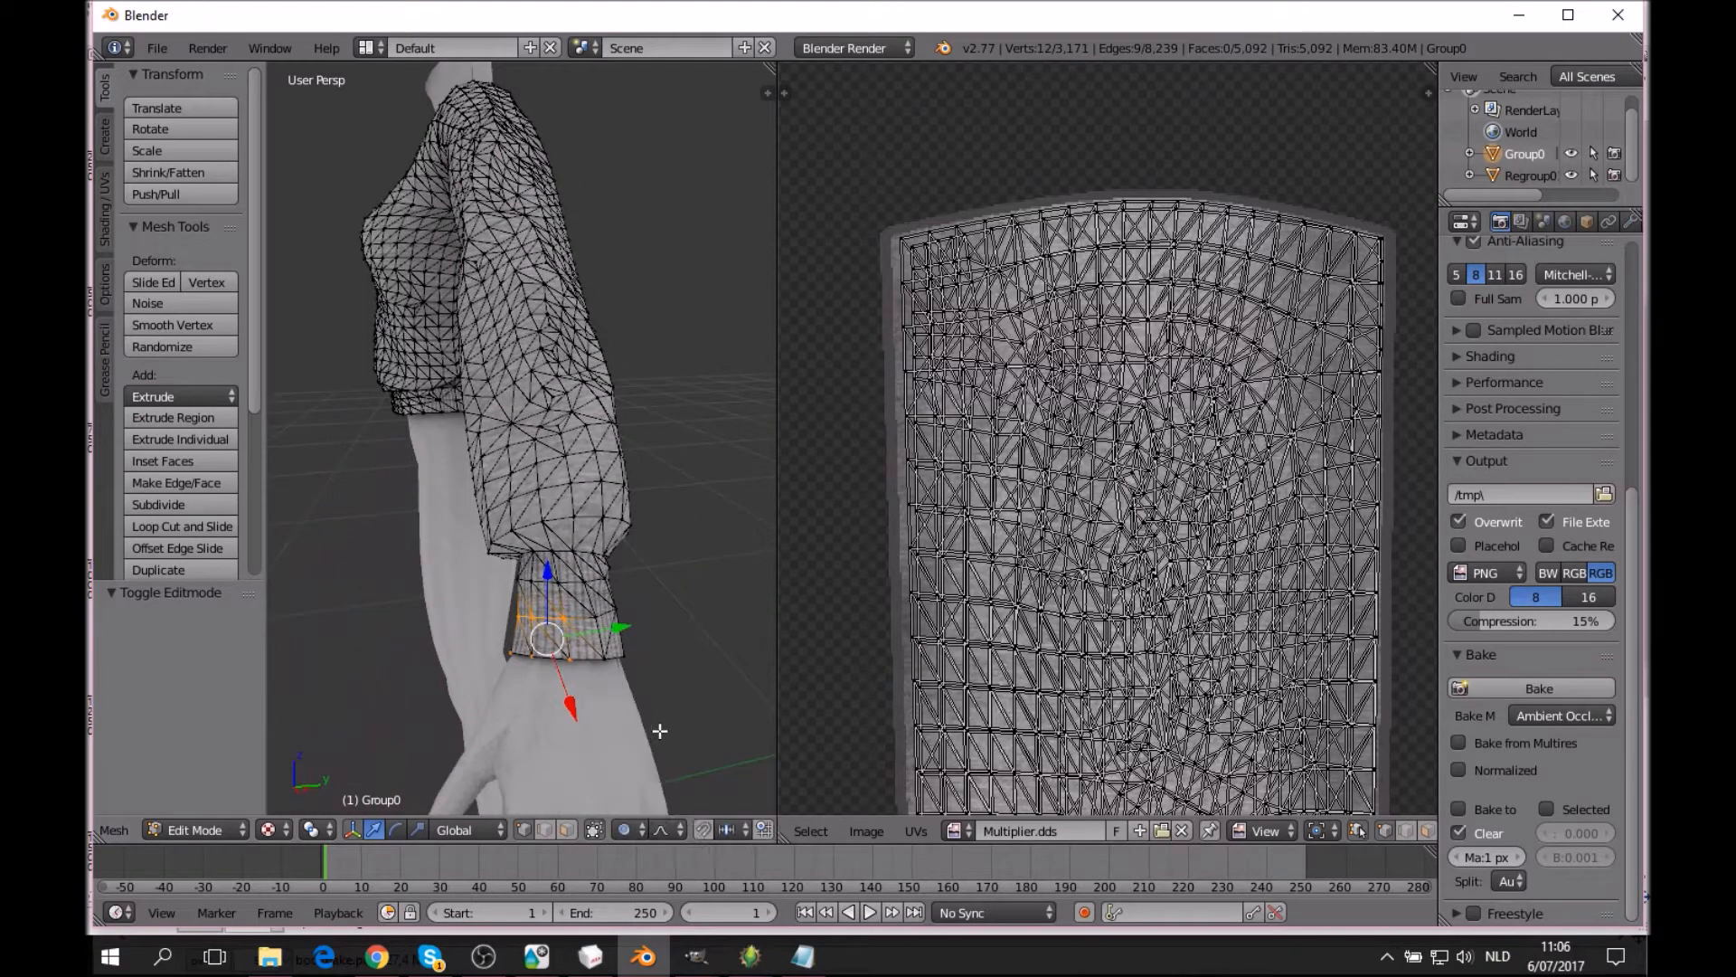
drag(622, 626, 618, 626)
key(g)
click(657, 627)
drag(593, 630, 588, 632)
mouse_move(588, 632)
middle_down()
mouse_move(668, 581)
mouse_move(663, 534)
mouse_move(606, 639)
middle_up()
key(a)
Select the vertices on the front side of the opposite sleeve's cuff, adding one on its lower edge.
middle_drag(548, 580, 750, 596)
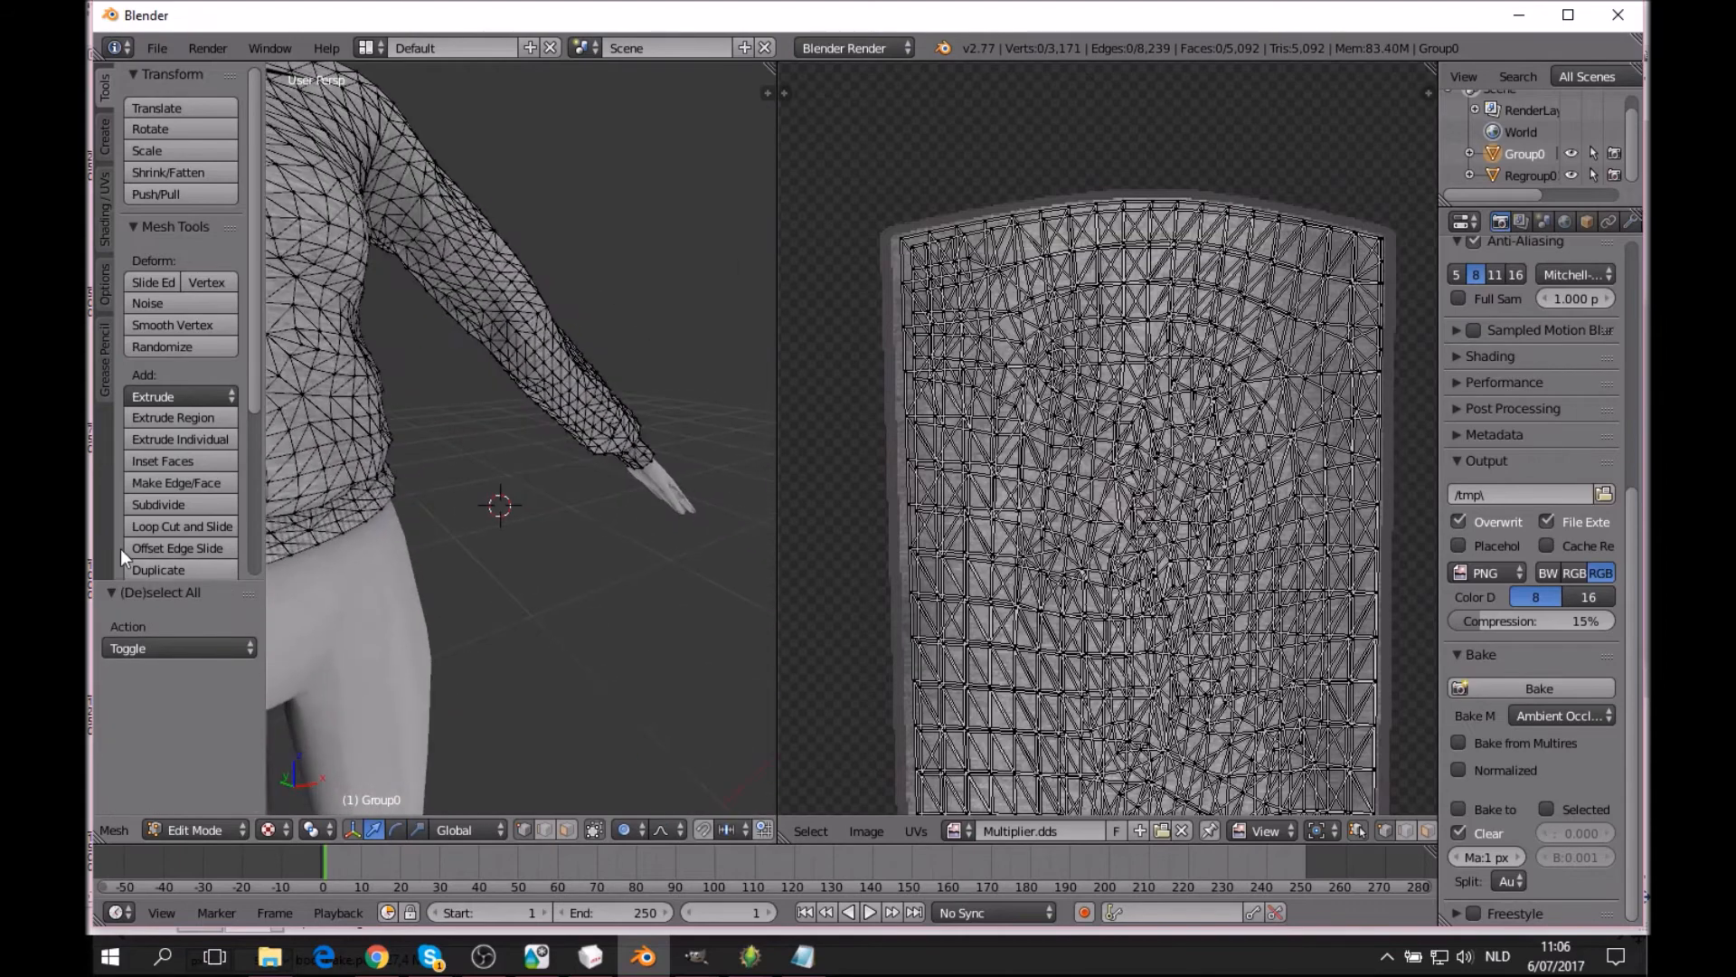
scroll(181, 507, down, 5)
key(Left)
scroll(502, 506, down, 4)
middle_drag(401, 559, 532, 597)
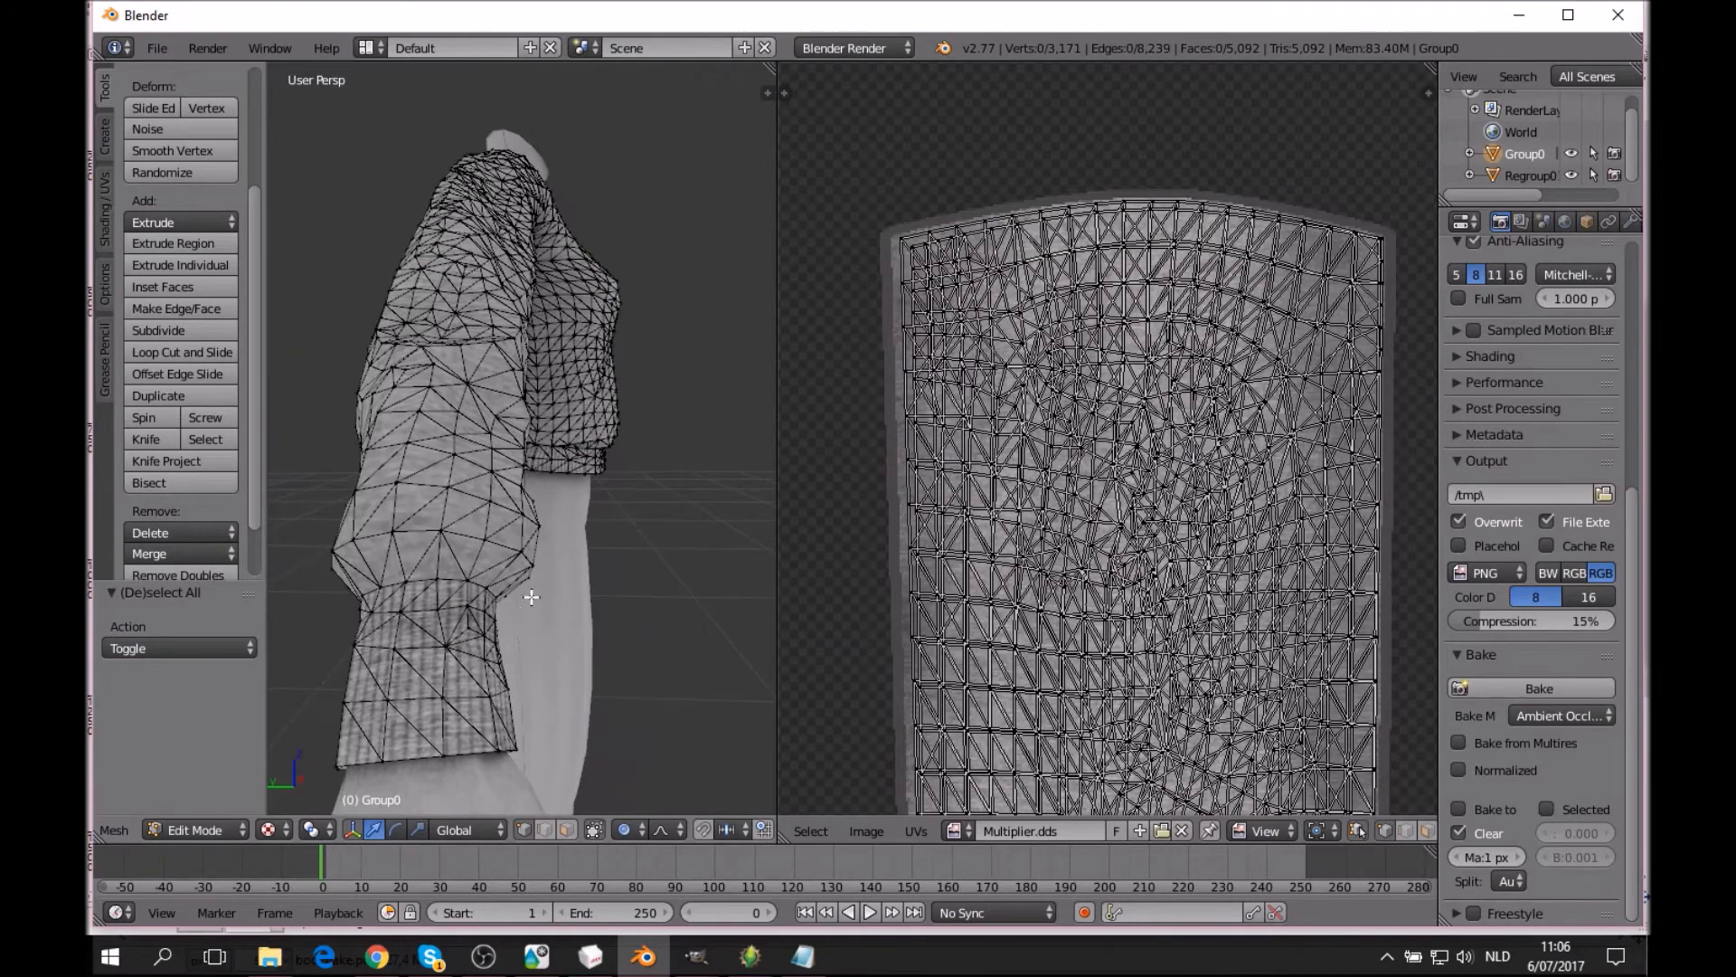
mouse_move(466, 622)
mouse_down()
mouse_move(443, 715)
mouse_move(489, 741)
mouse_move(497, 636)
mouse_move(497, 729)
mouse_up()
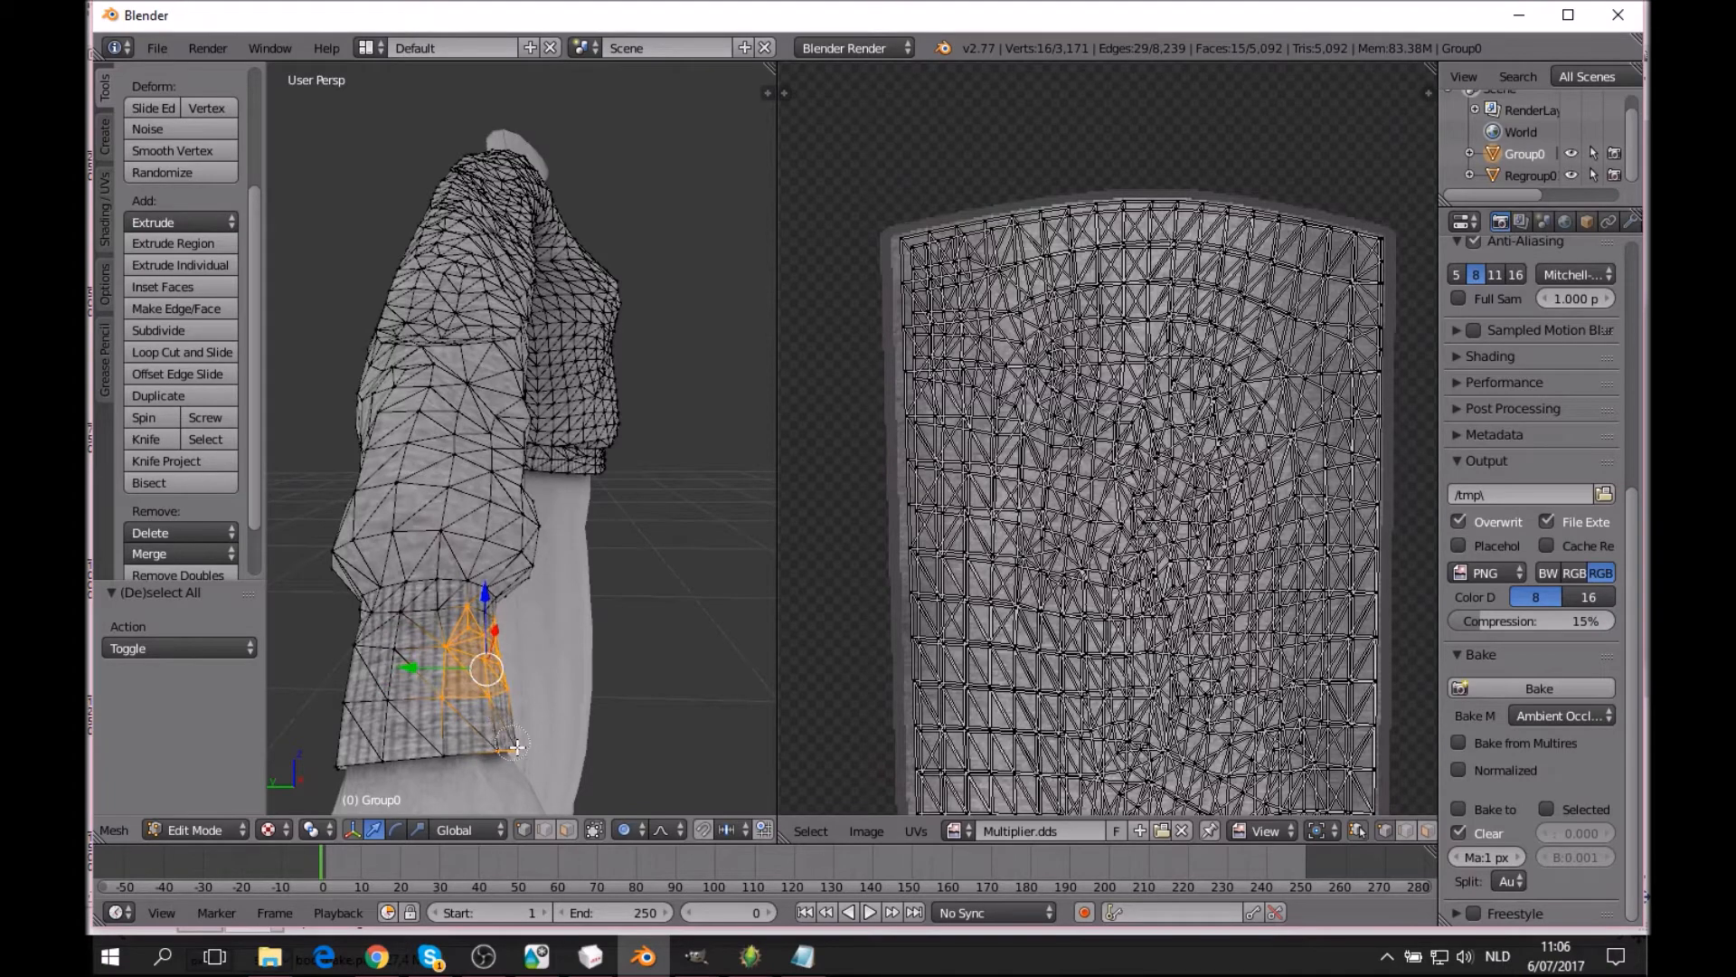
click(459, 752)
right_click(459, 752)
Extend the cuff selection with the neighboring vertices around the front of the wrist.
middle_drag(605, 687, 427, 665)
scroll(453, 588, down, 1)
middle_drag(421, 459, 298, 507)
scroll(244, 507, up, 2)
middle_drag(561, 523, 459, 513)
scroll(471, 523, up, 2)
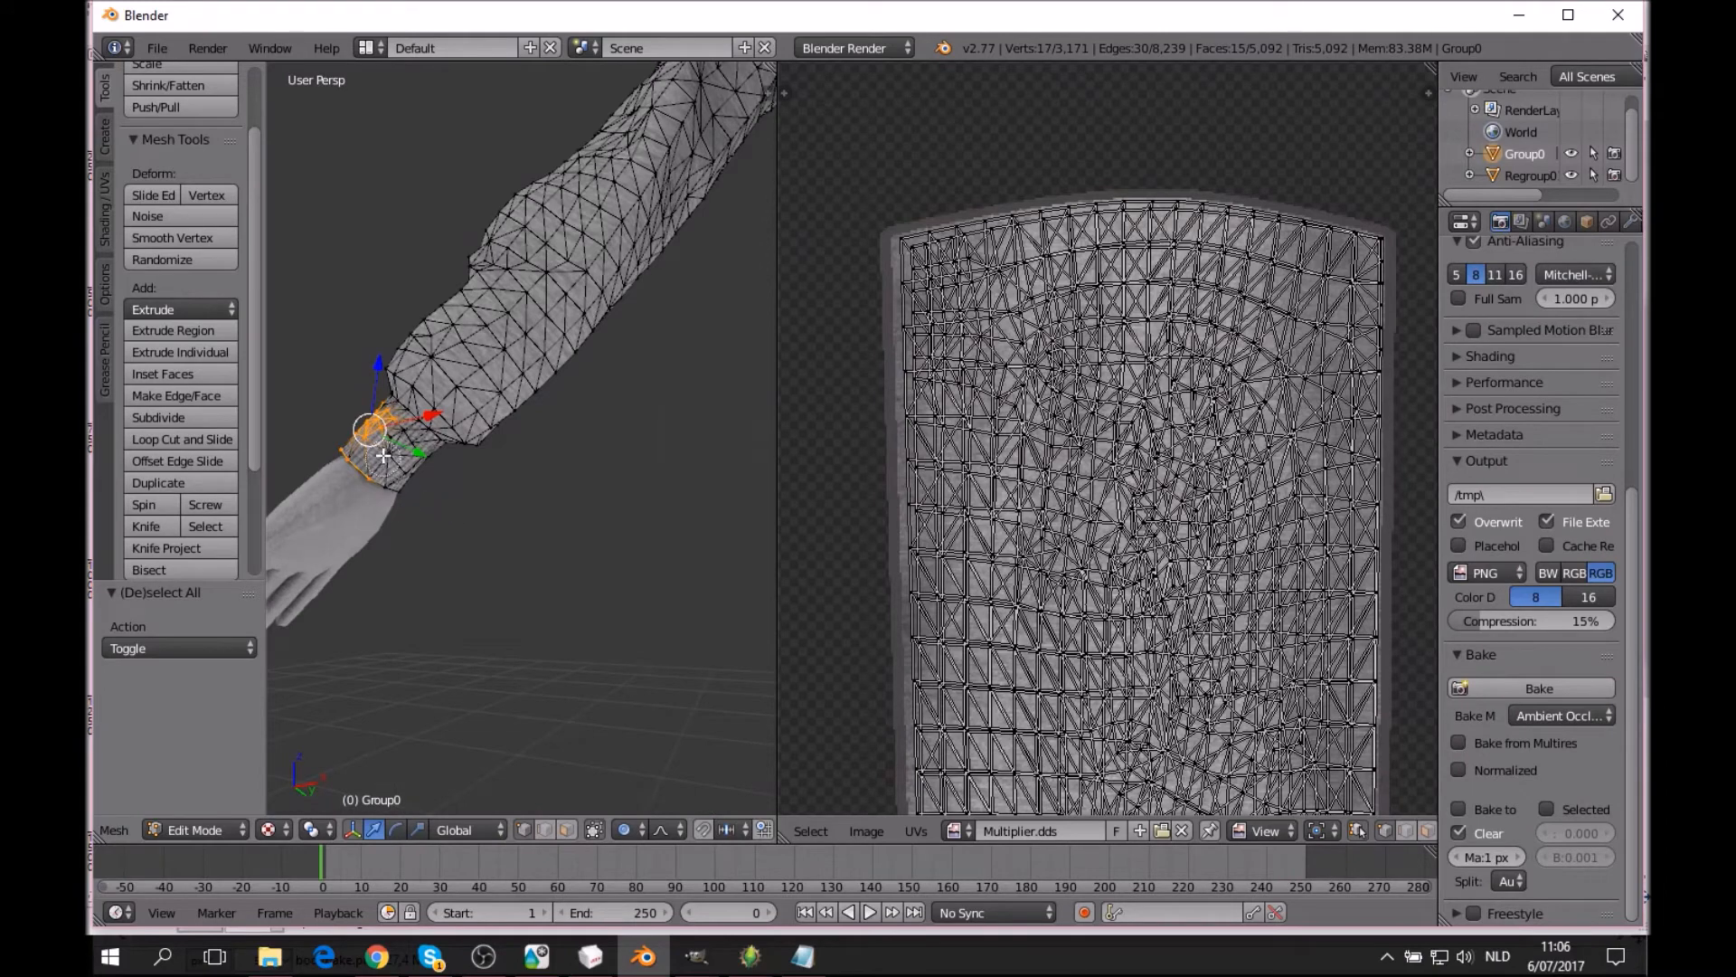
drag(389, 440, 387, 476)
Move the selected cuff vertices -0.004 along Y and clear the selection.
middle_drag(383, 481, 665, 636)
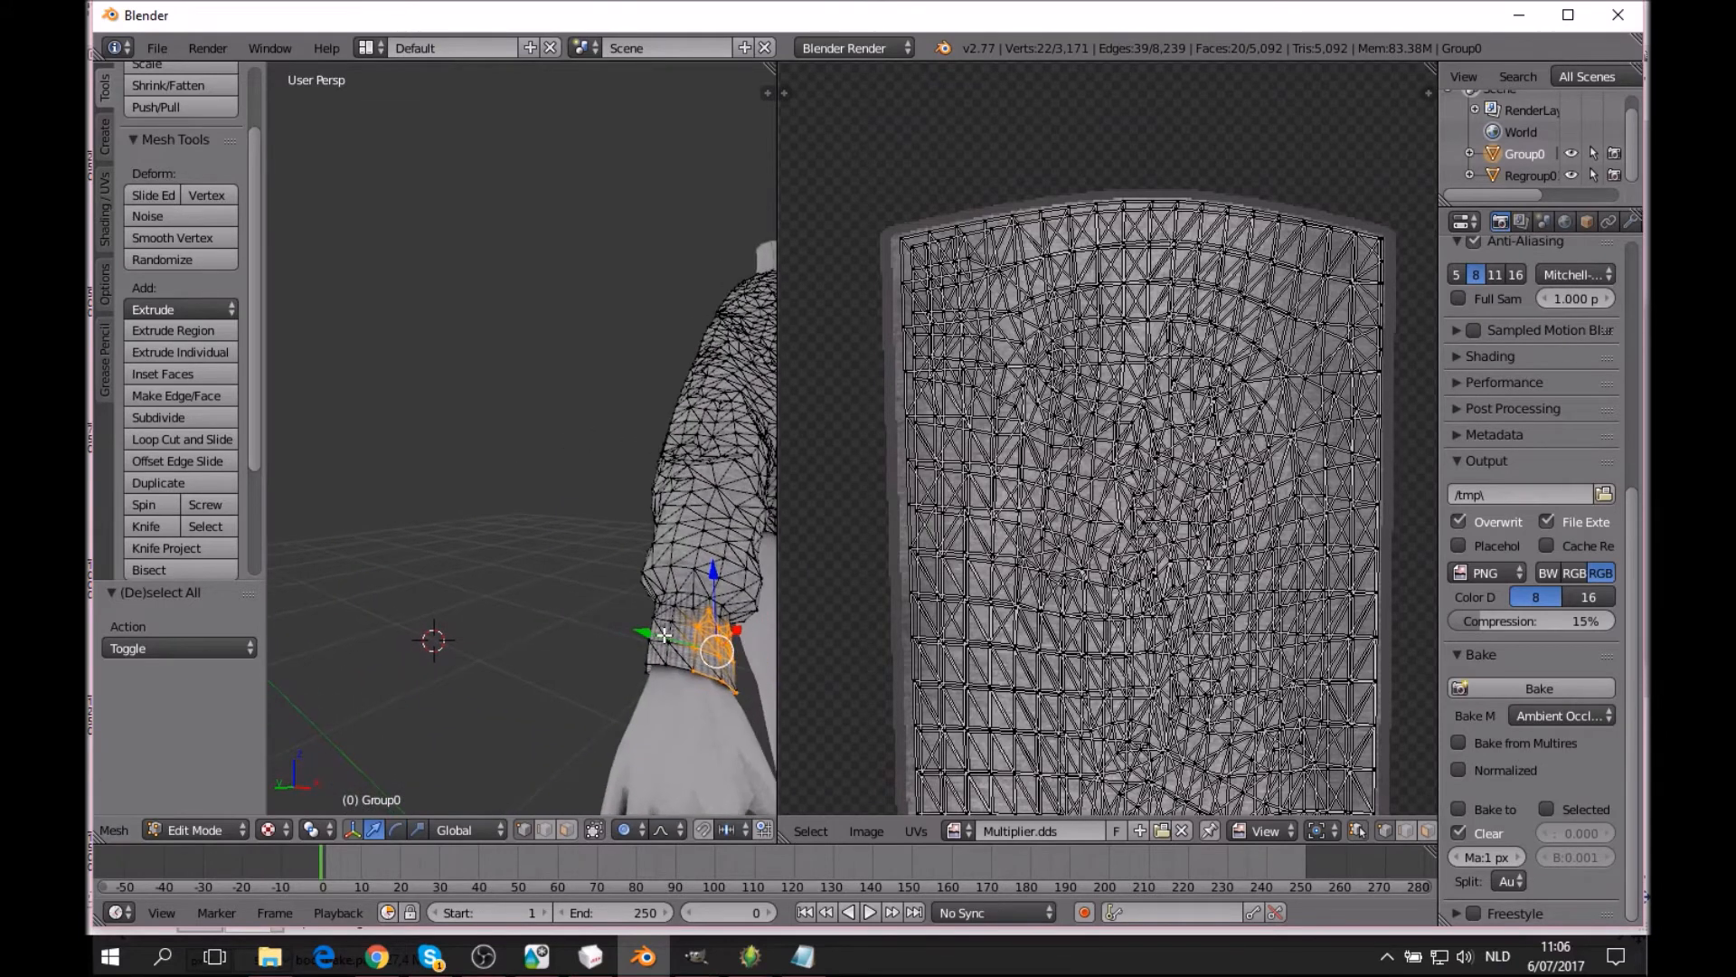
drag(665, 635, 670, 637)
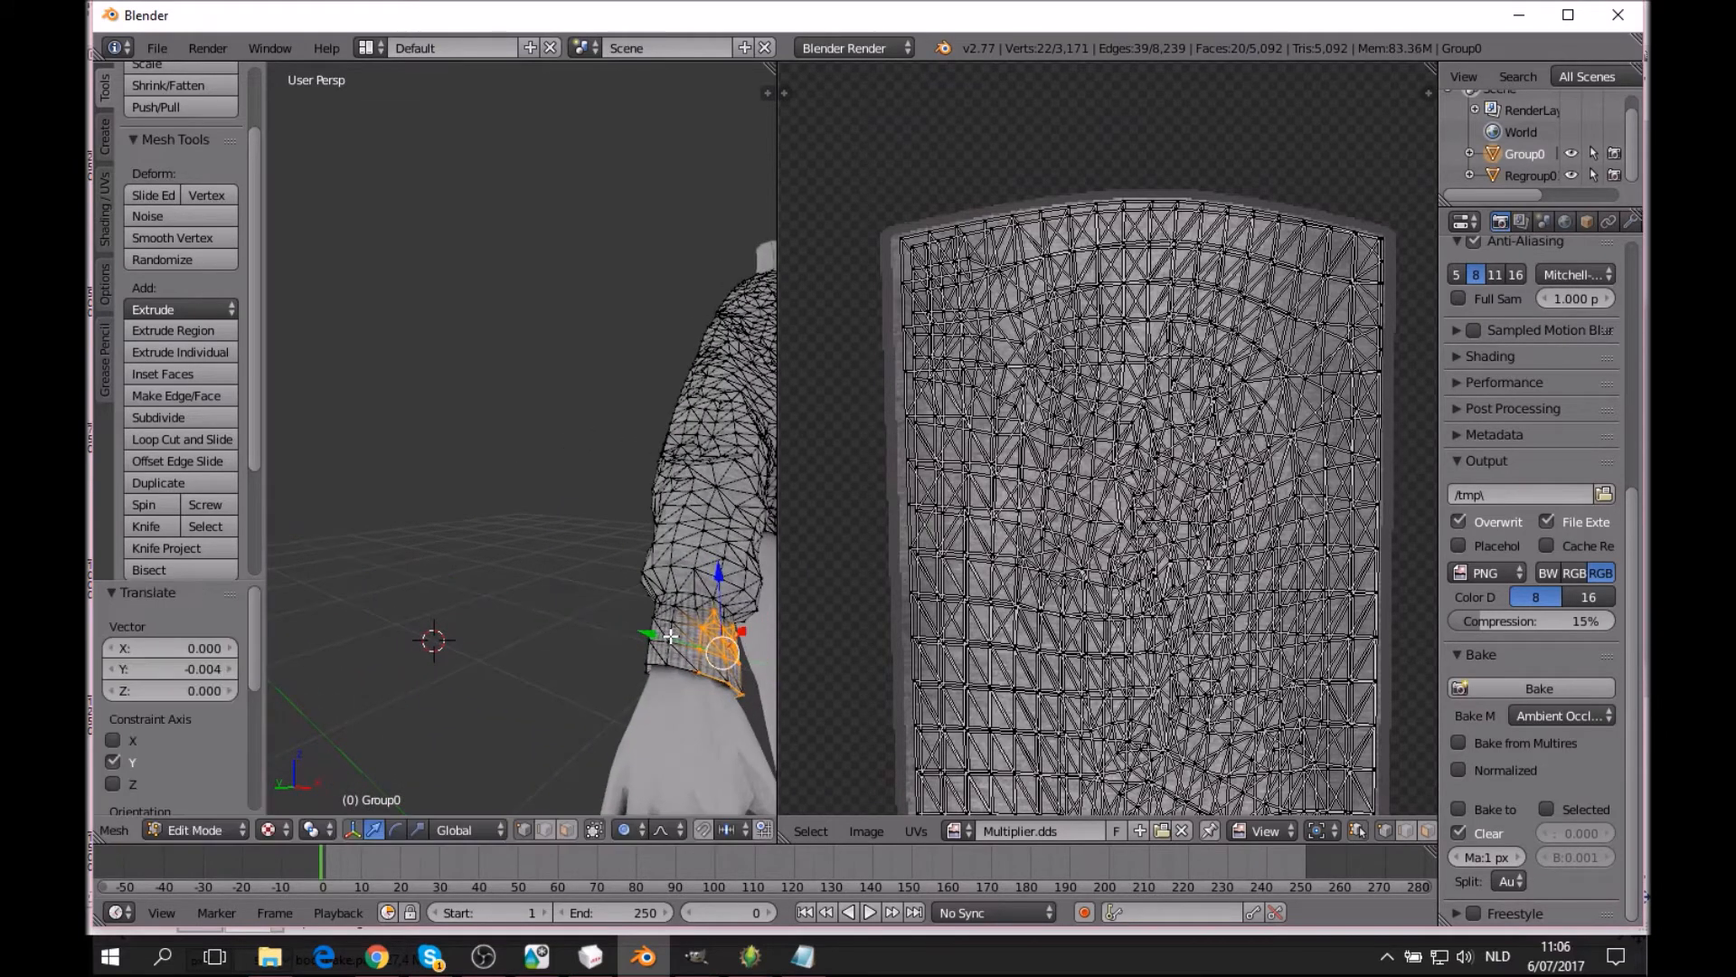
key(a)
scroll(637, 552, down, 4)
middle_drag(628, 539, 579, 490)
scroll(497, 538, down, 3)
scroll(457, 615, up, 3)
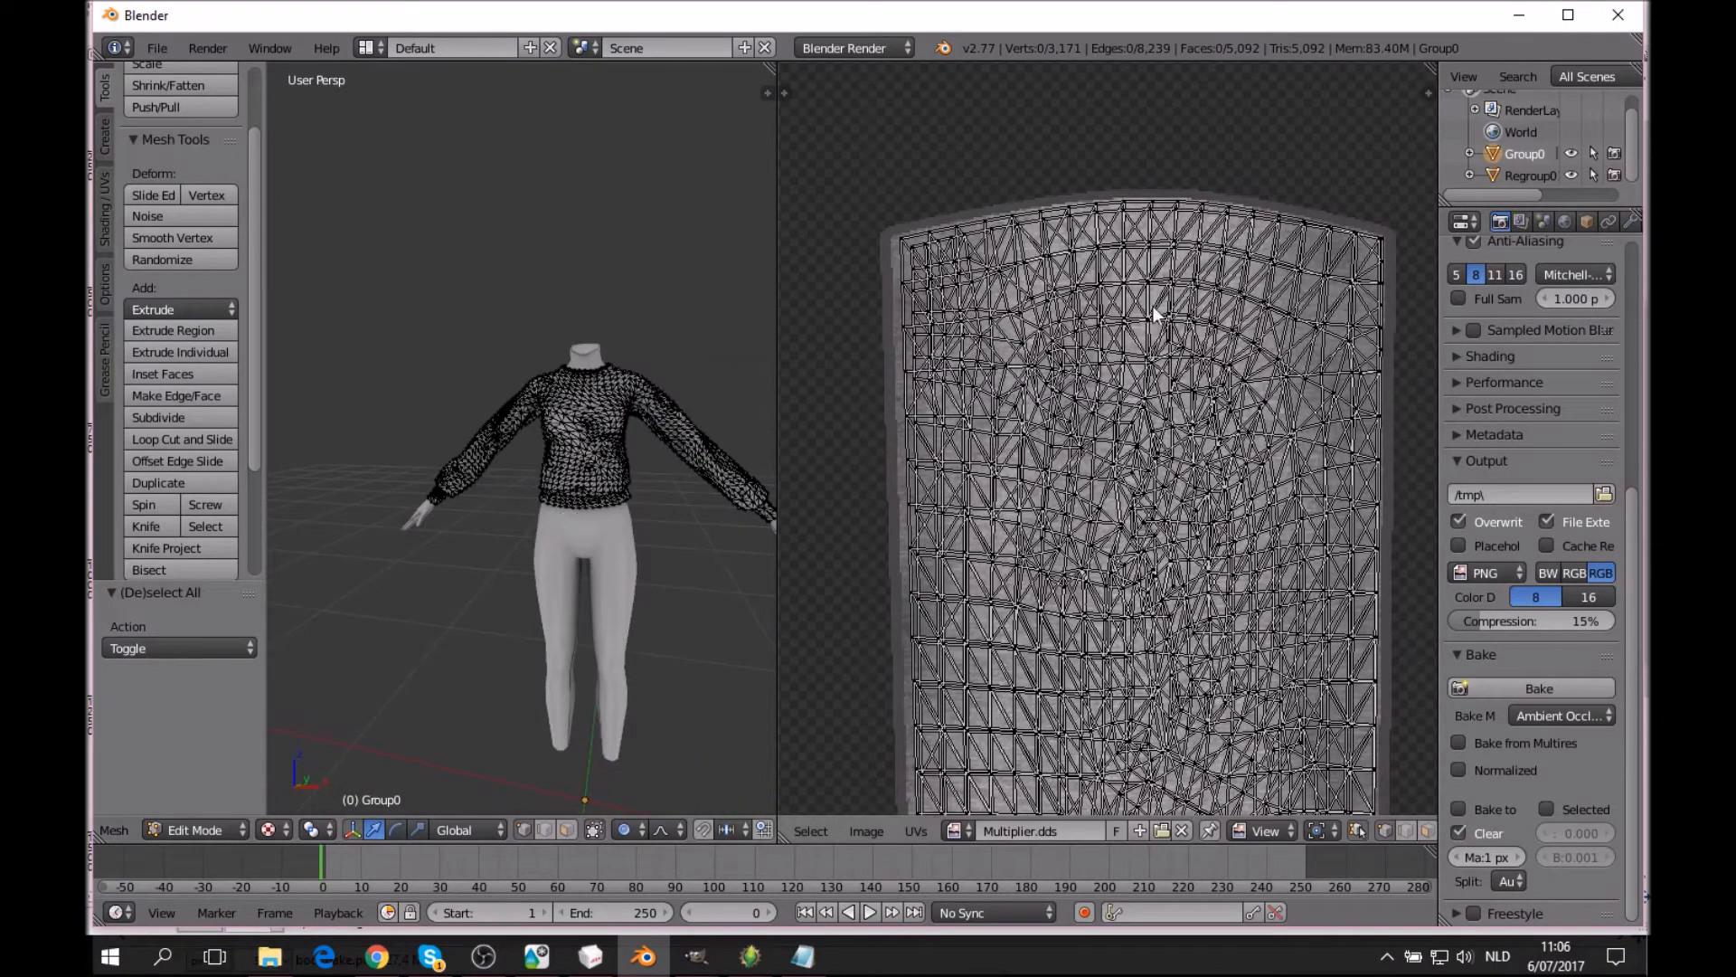
Delete the Regroup01 body mesh from the scene, keeping only the sweater.
click(1512, 177)
right_click(1512, 178)
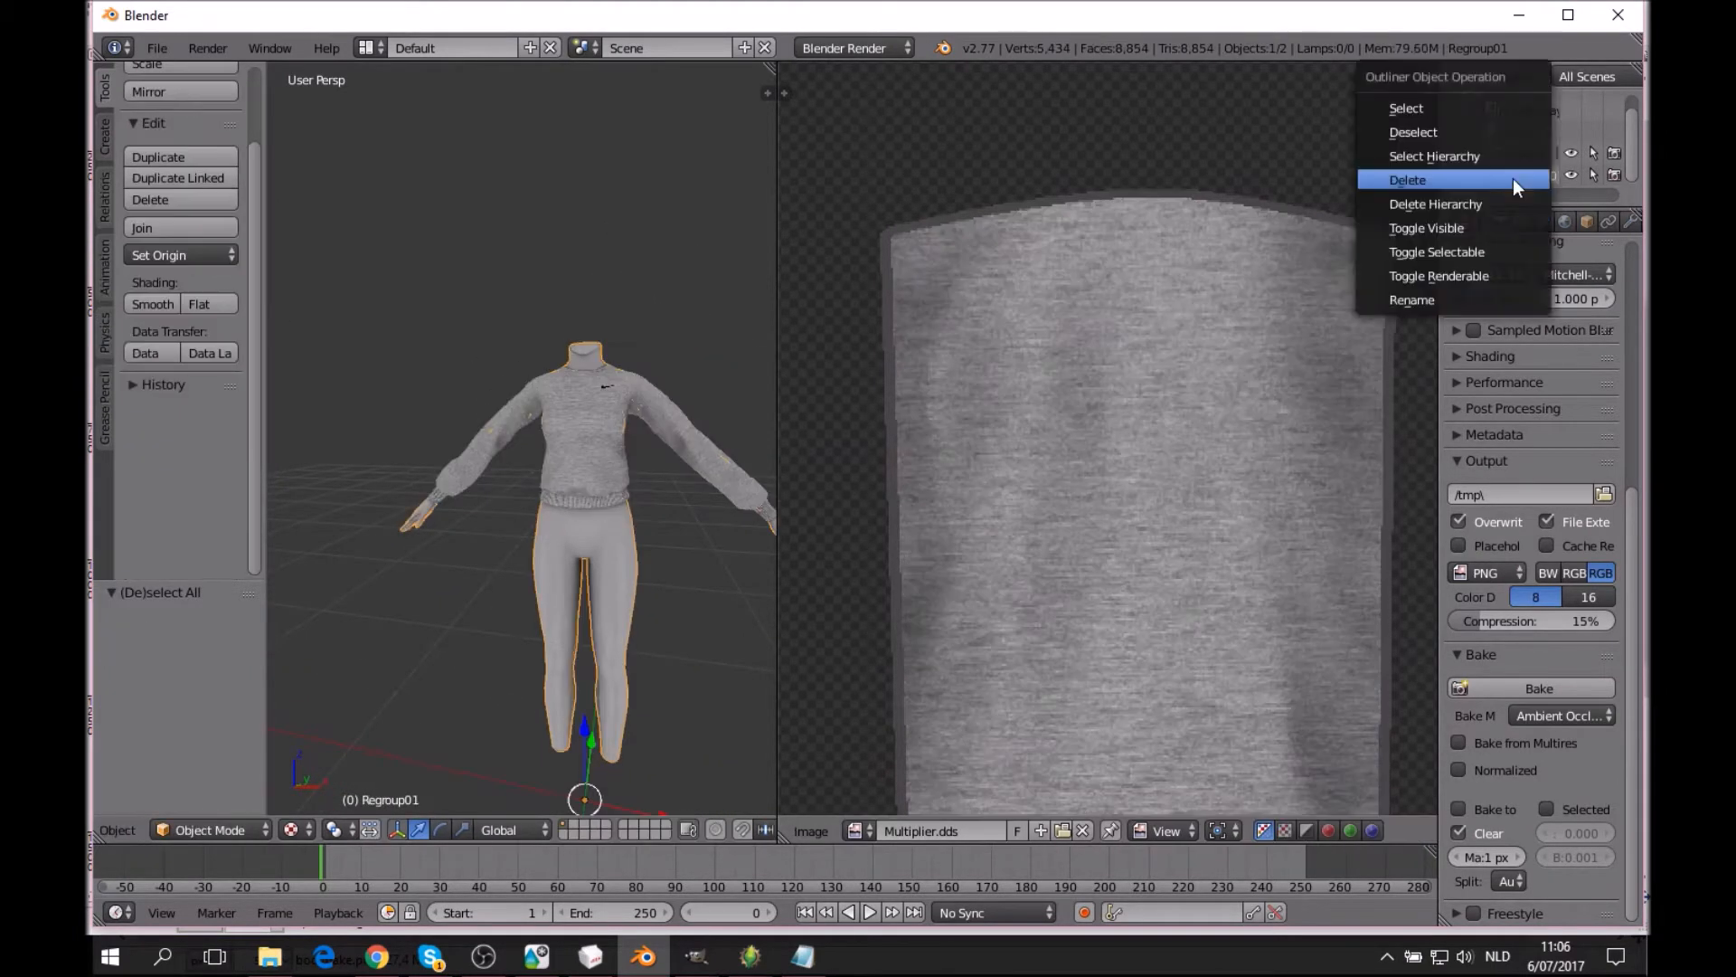
click(1511, 177)
click(761, 535)
Export the sweater as a Wavefront OBJ into Meshing\ts4conversion under a new file name starting with "mapped".
click(157, 48)
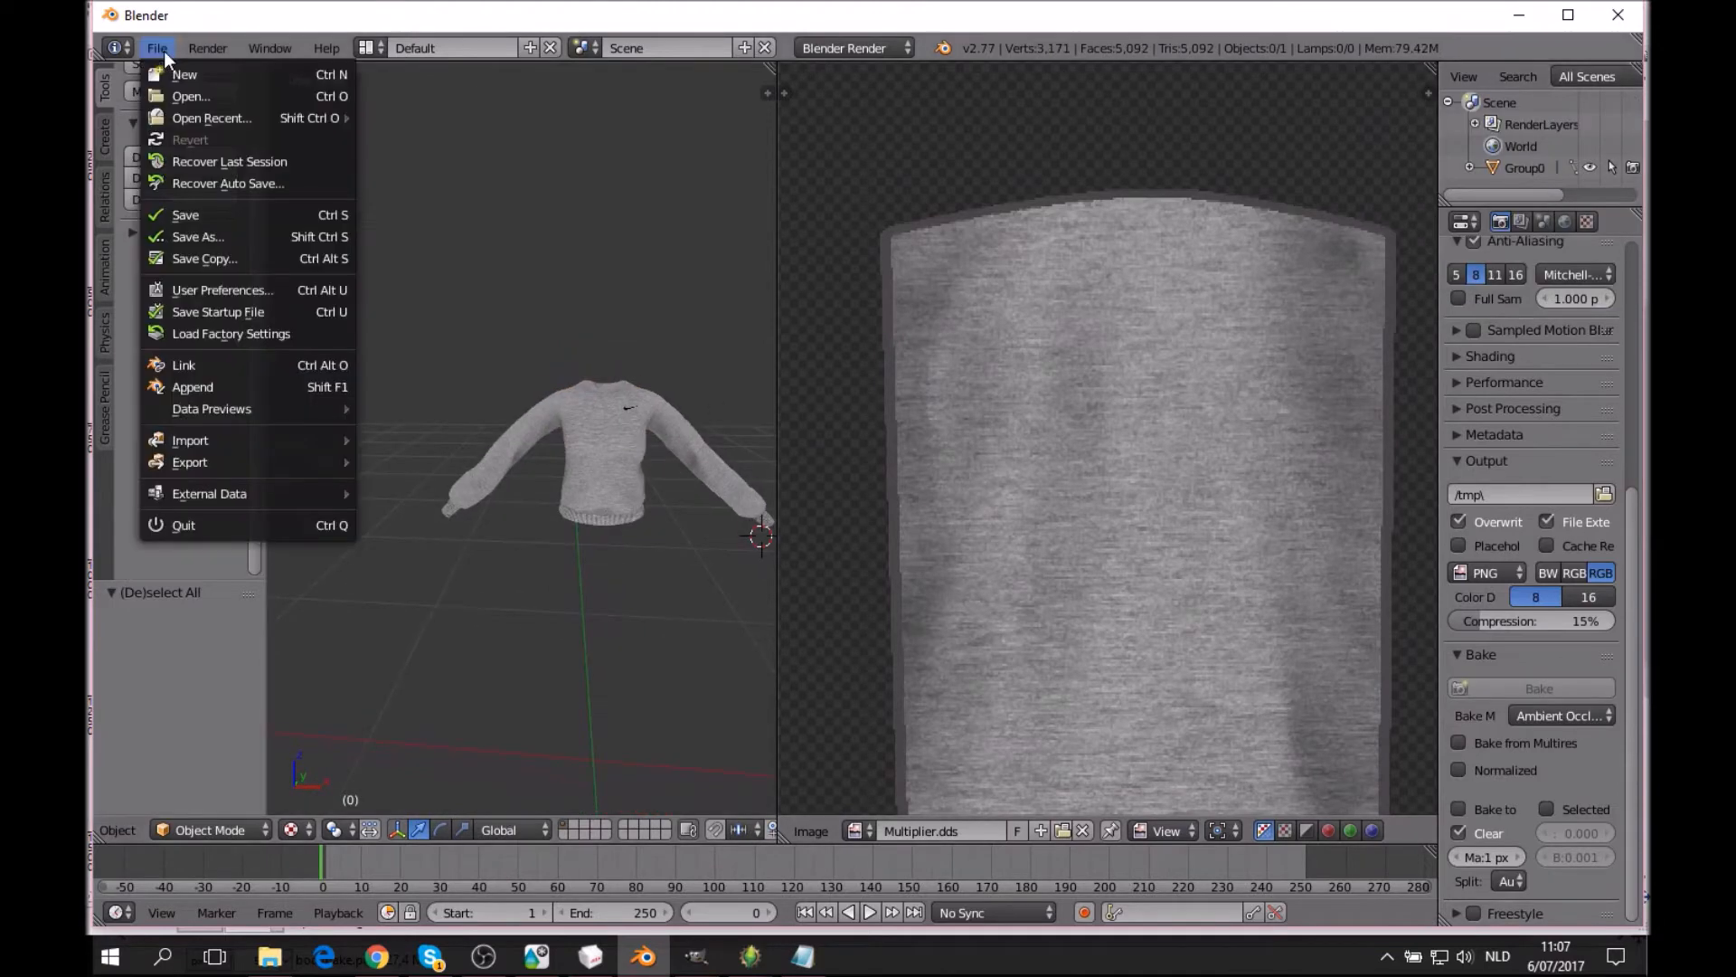
mouse_move(255, 460)
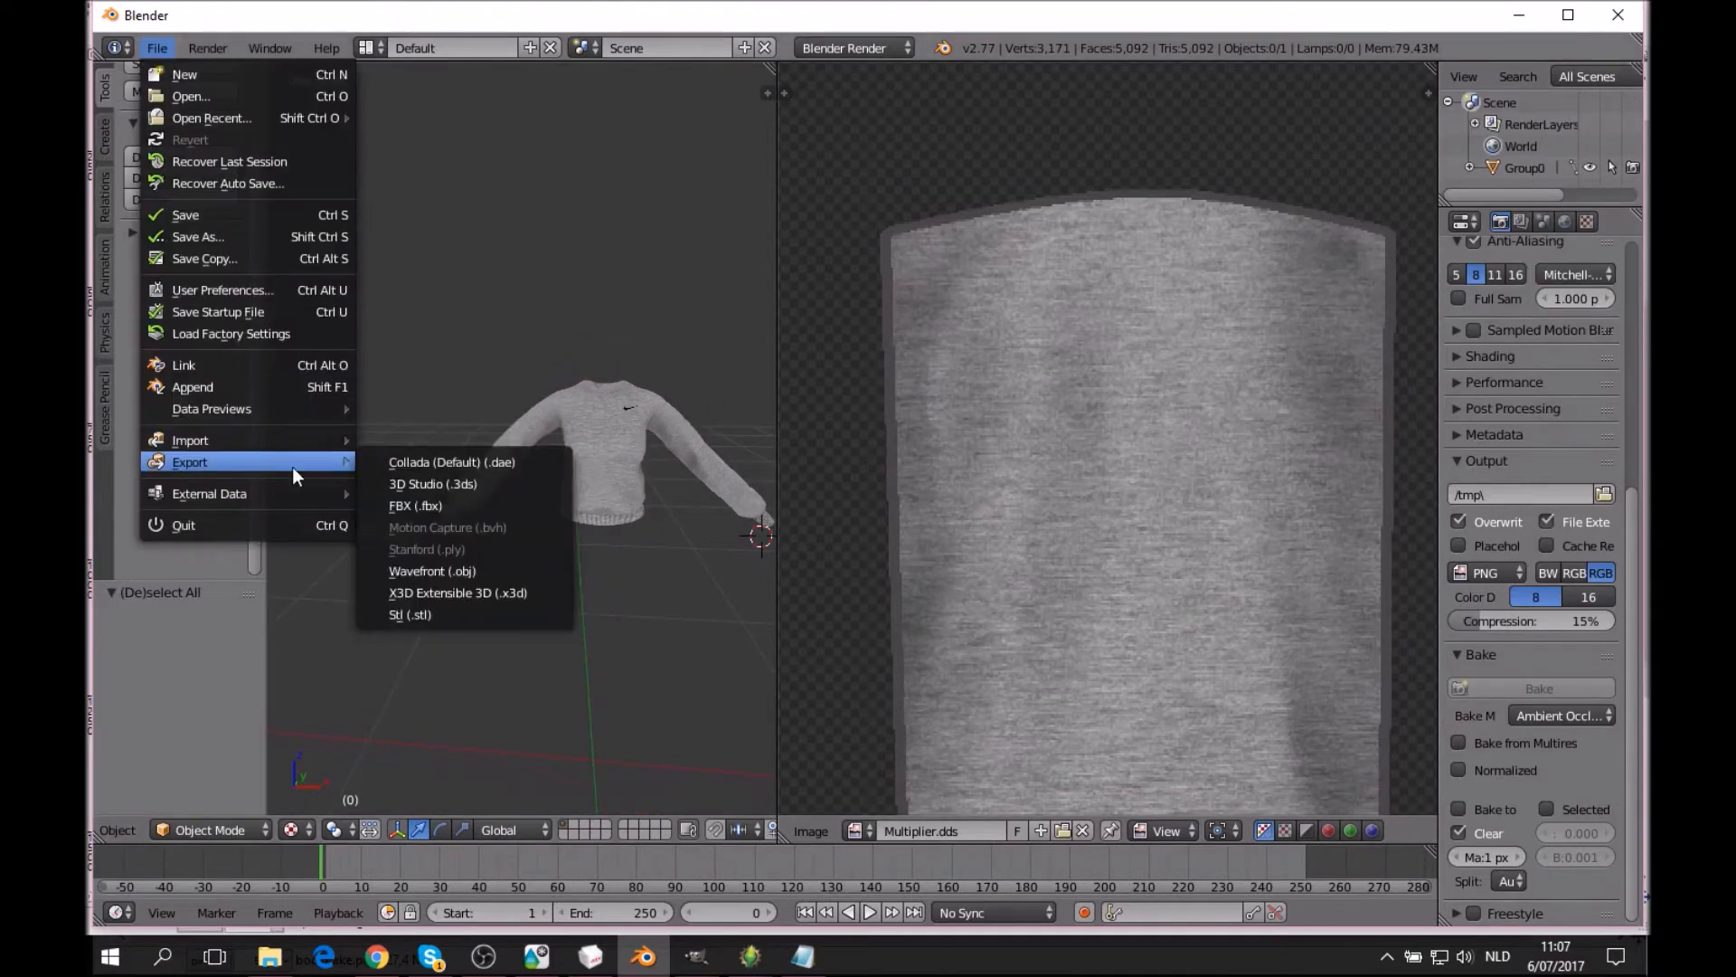
click(447, 579)
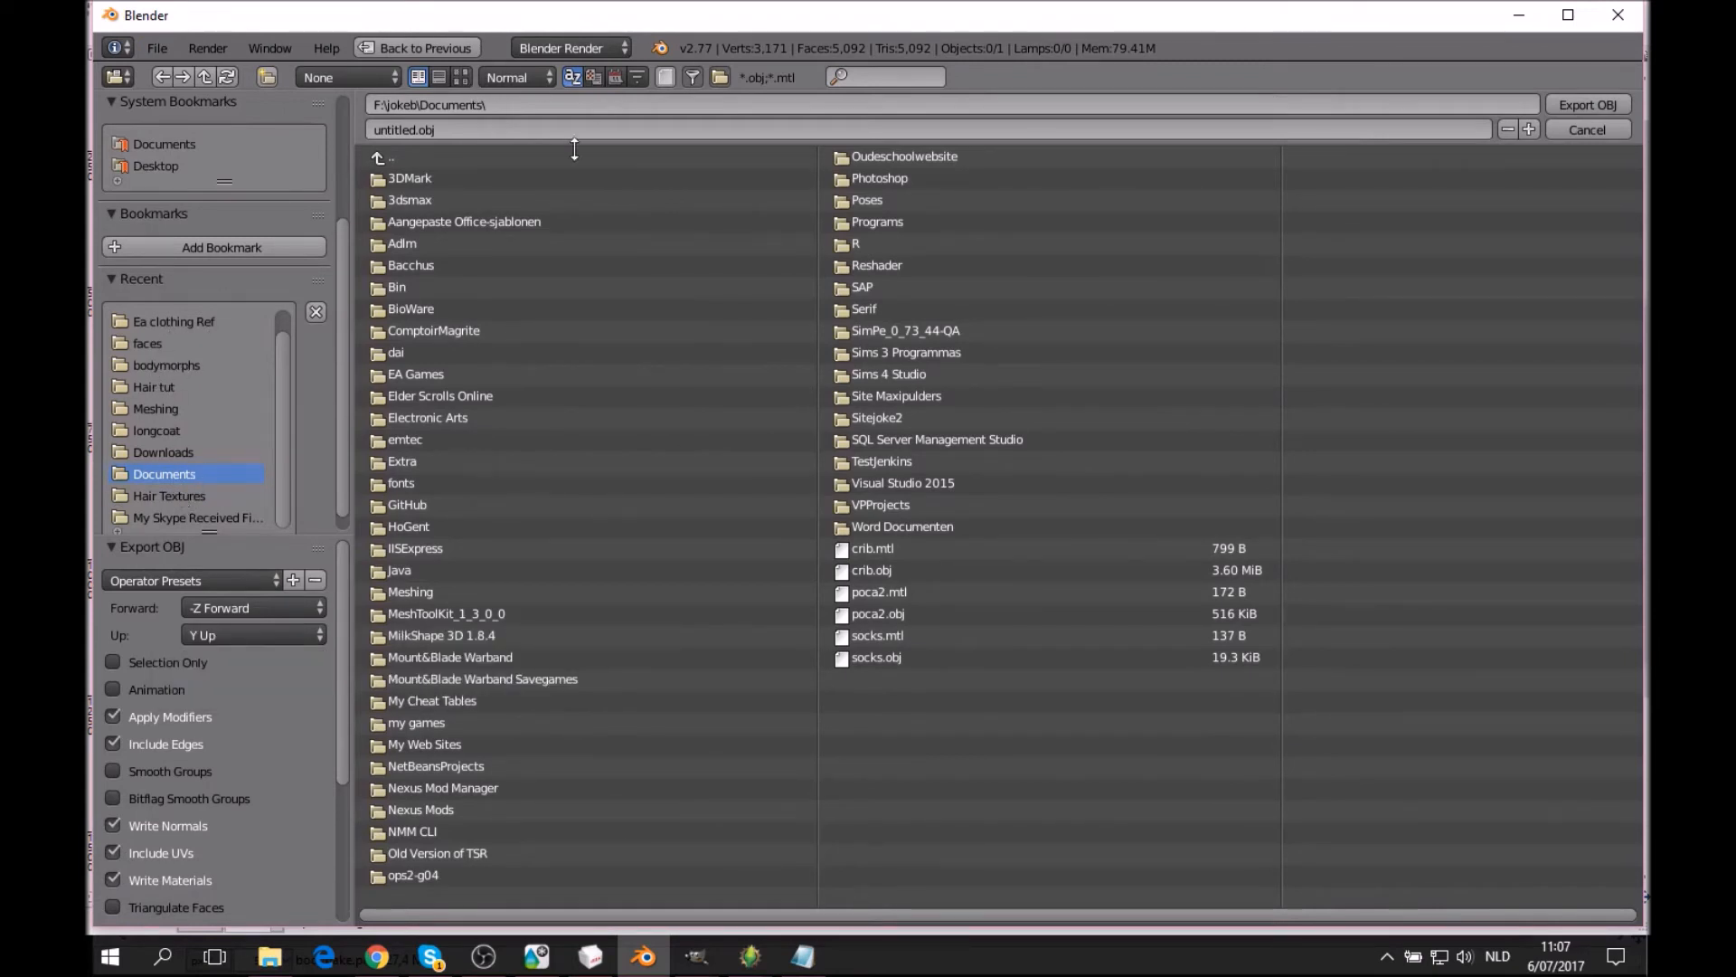
click(427, 593)
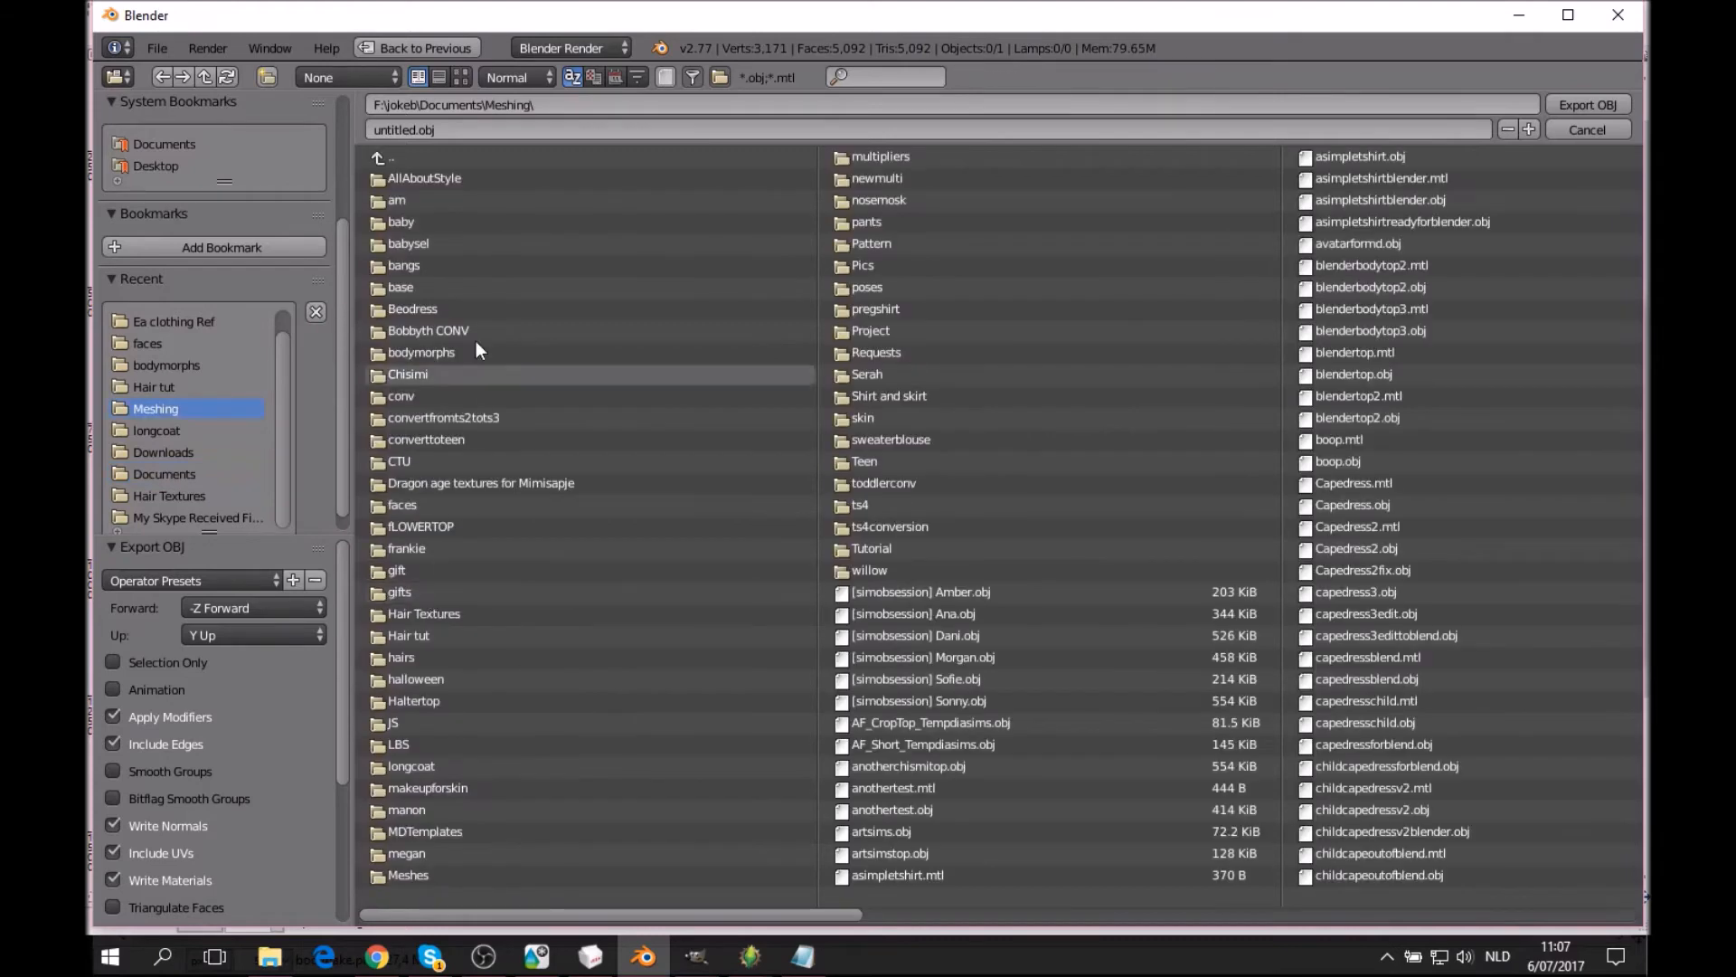
click(612, 77)
click(474, 179)
double_click(414, 129)
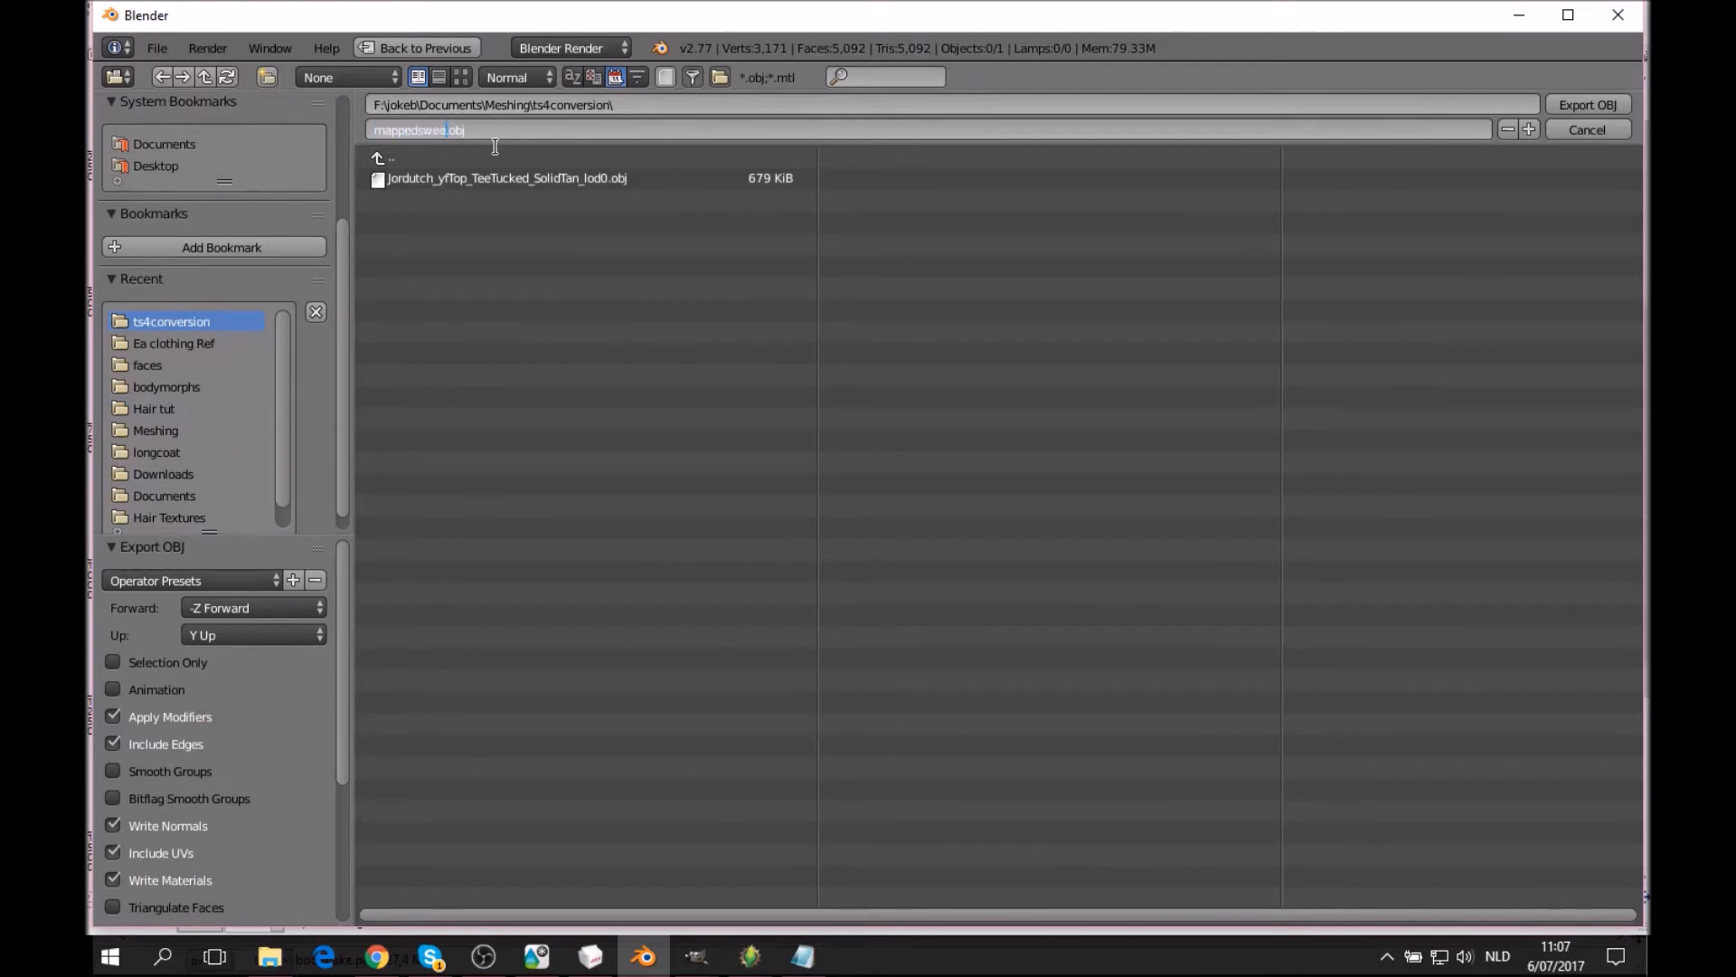
click(1588, 105)
Switch to MilkShape 3D and start a new model without saving the current one.
click(592, 956)
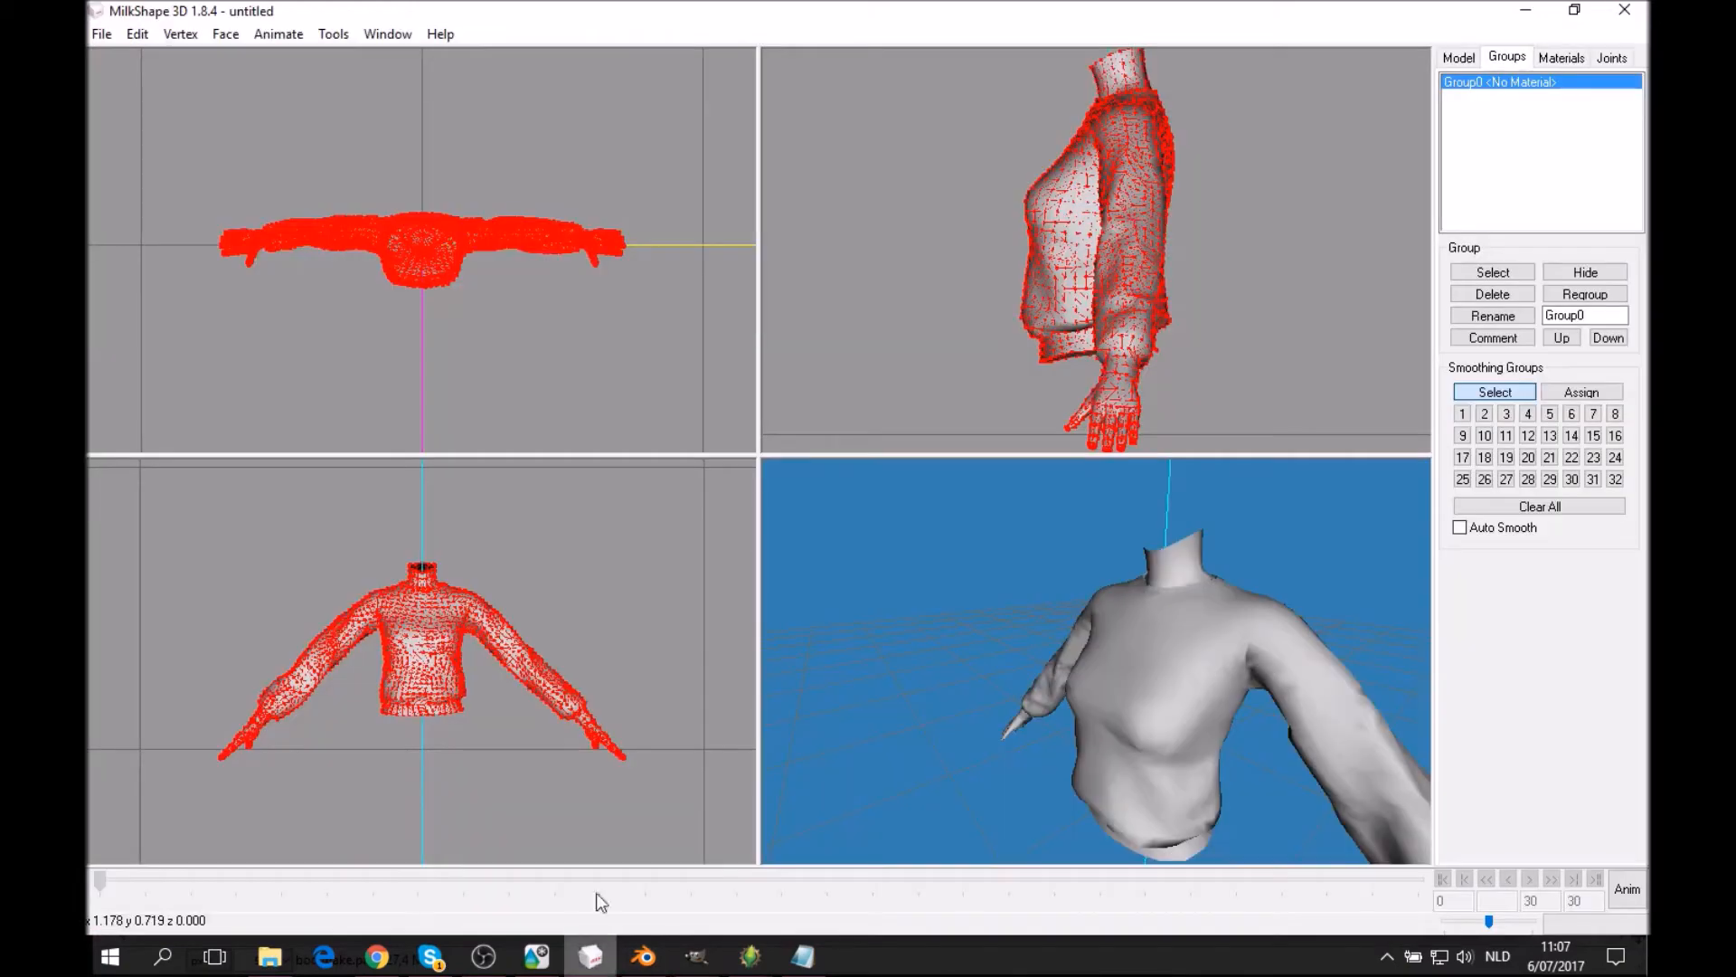
click(101, 35)
click(122, 58)
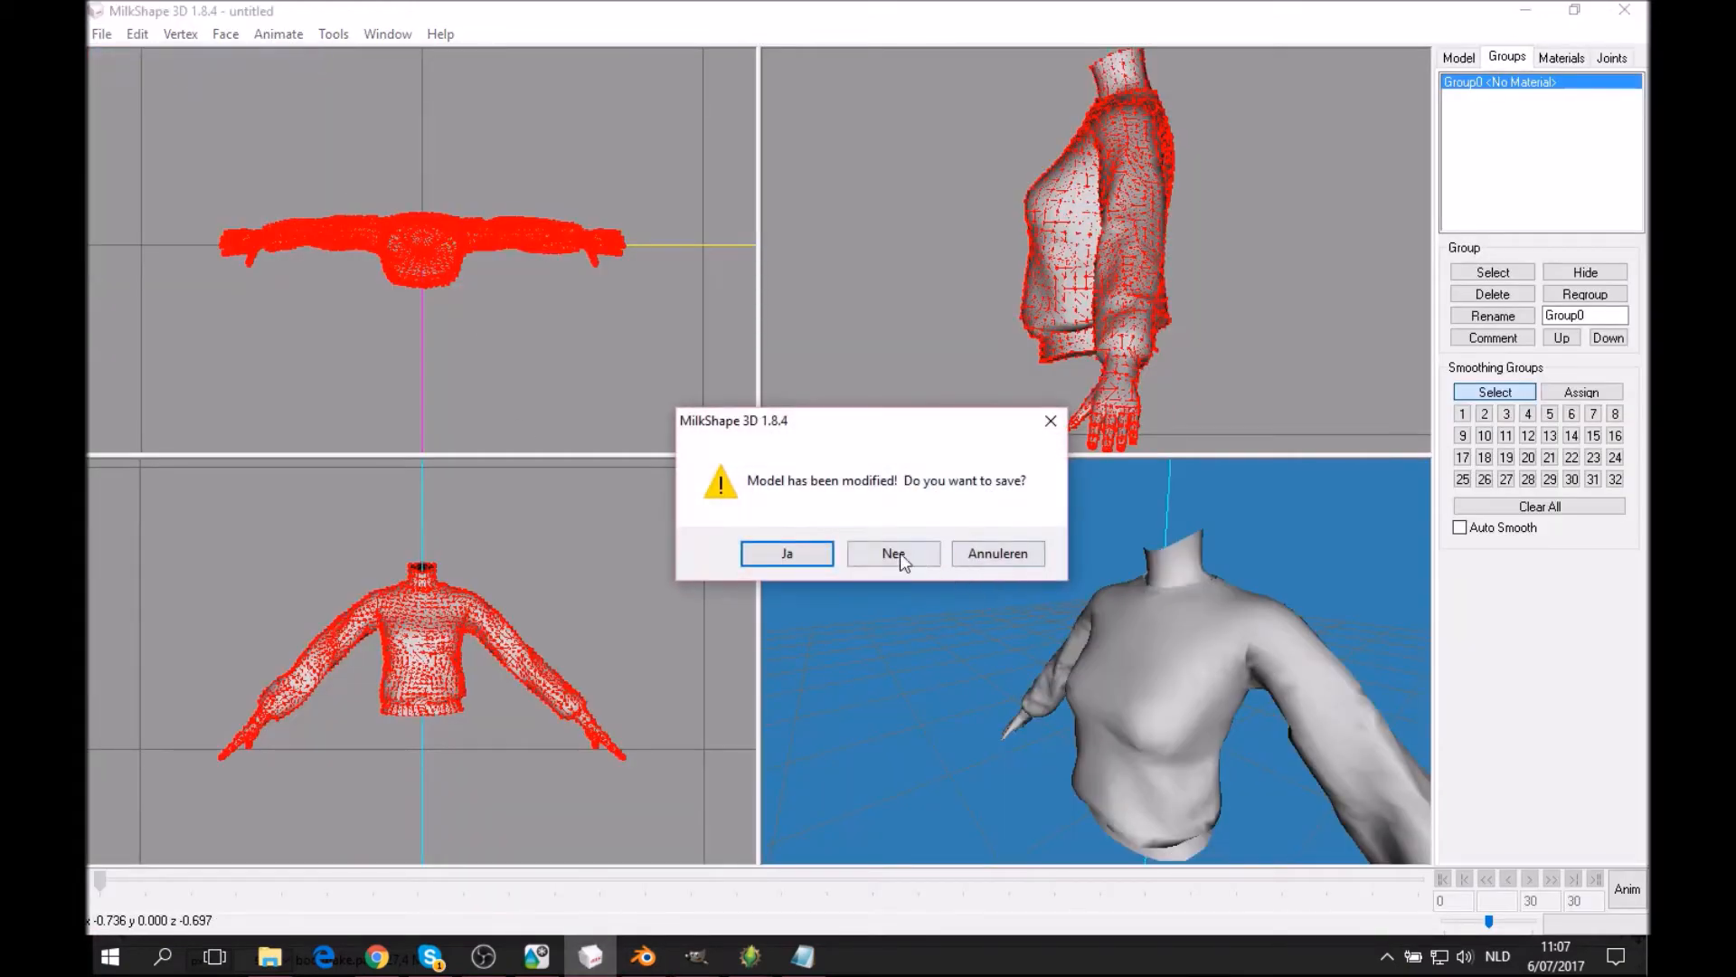
click(914, 555)
Import the exported sweater as a Wavefront OBJ and frame it in the 3D view.
click(101, 34)
mouse_move(178, 188)
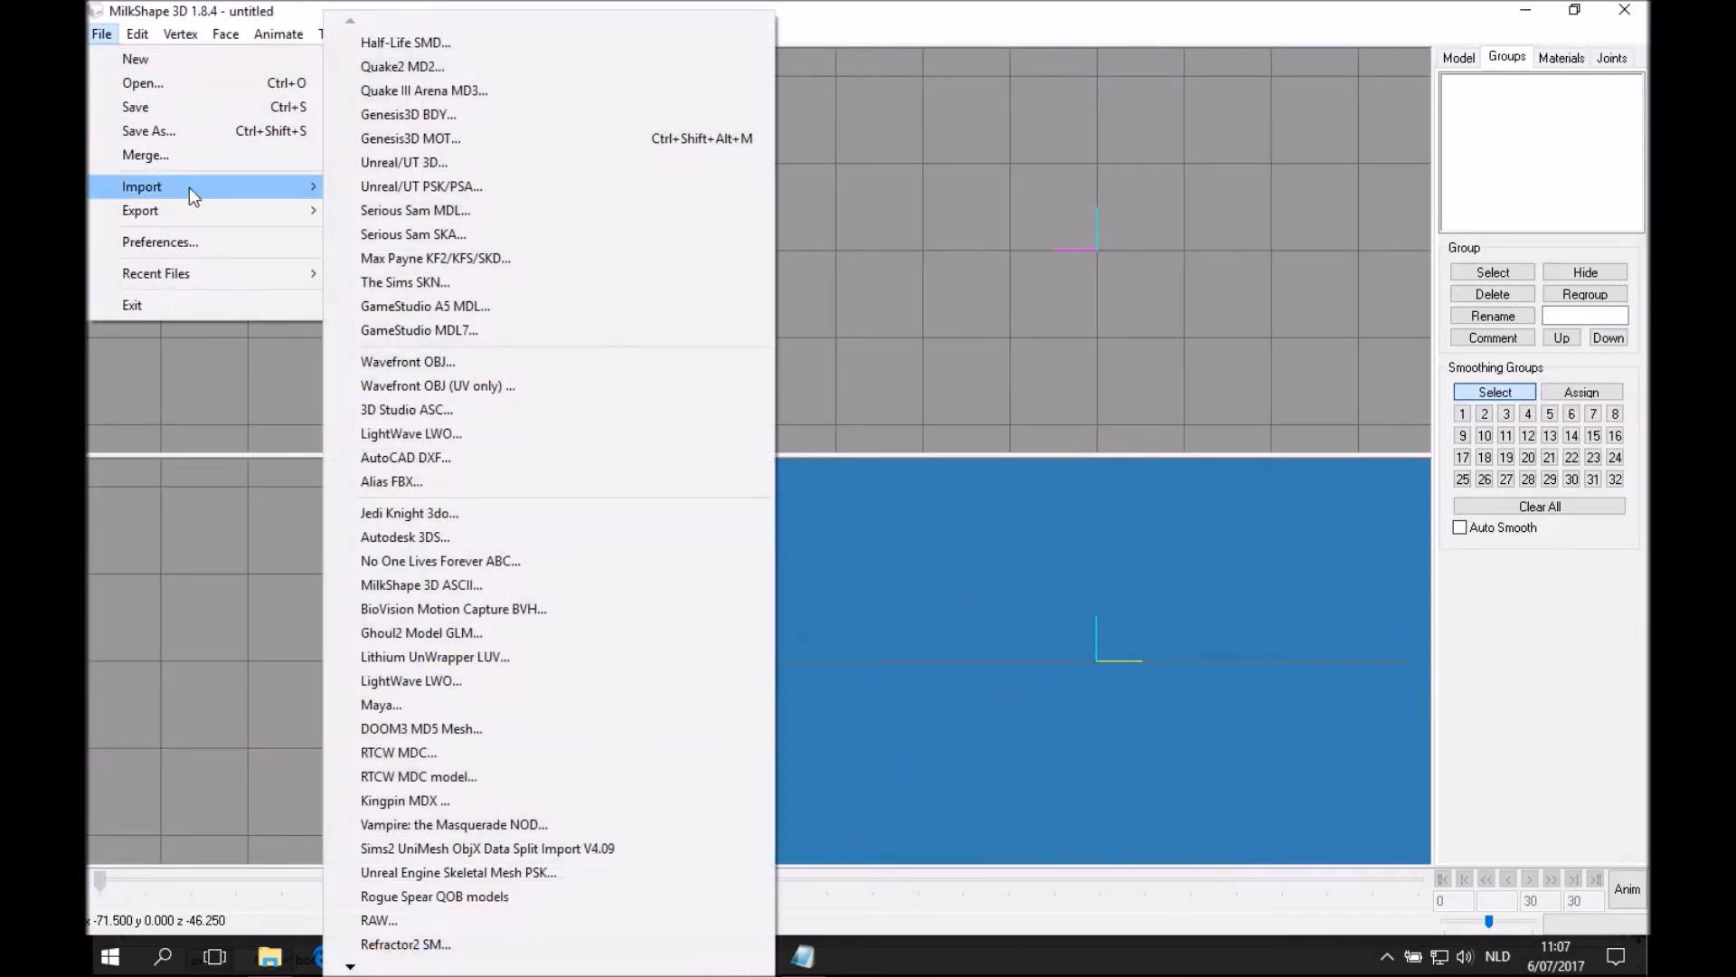
click(387, 361)
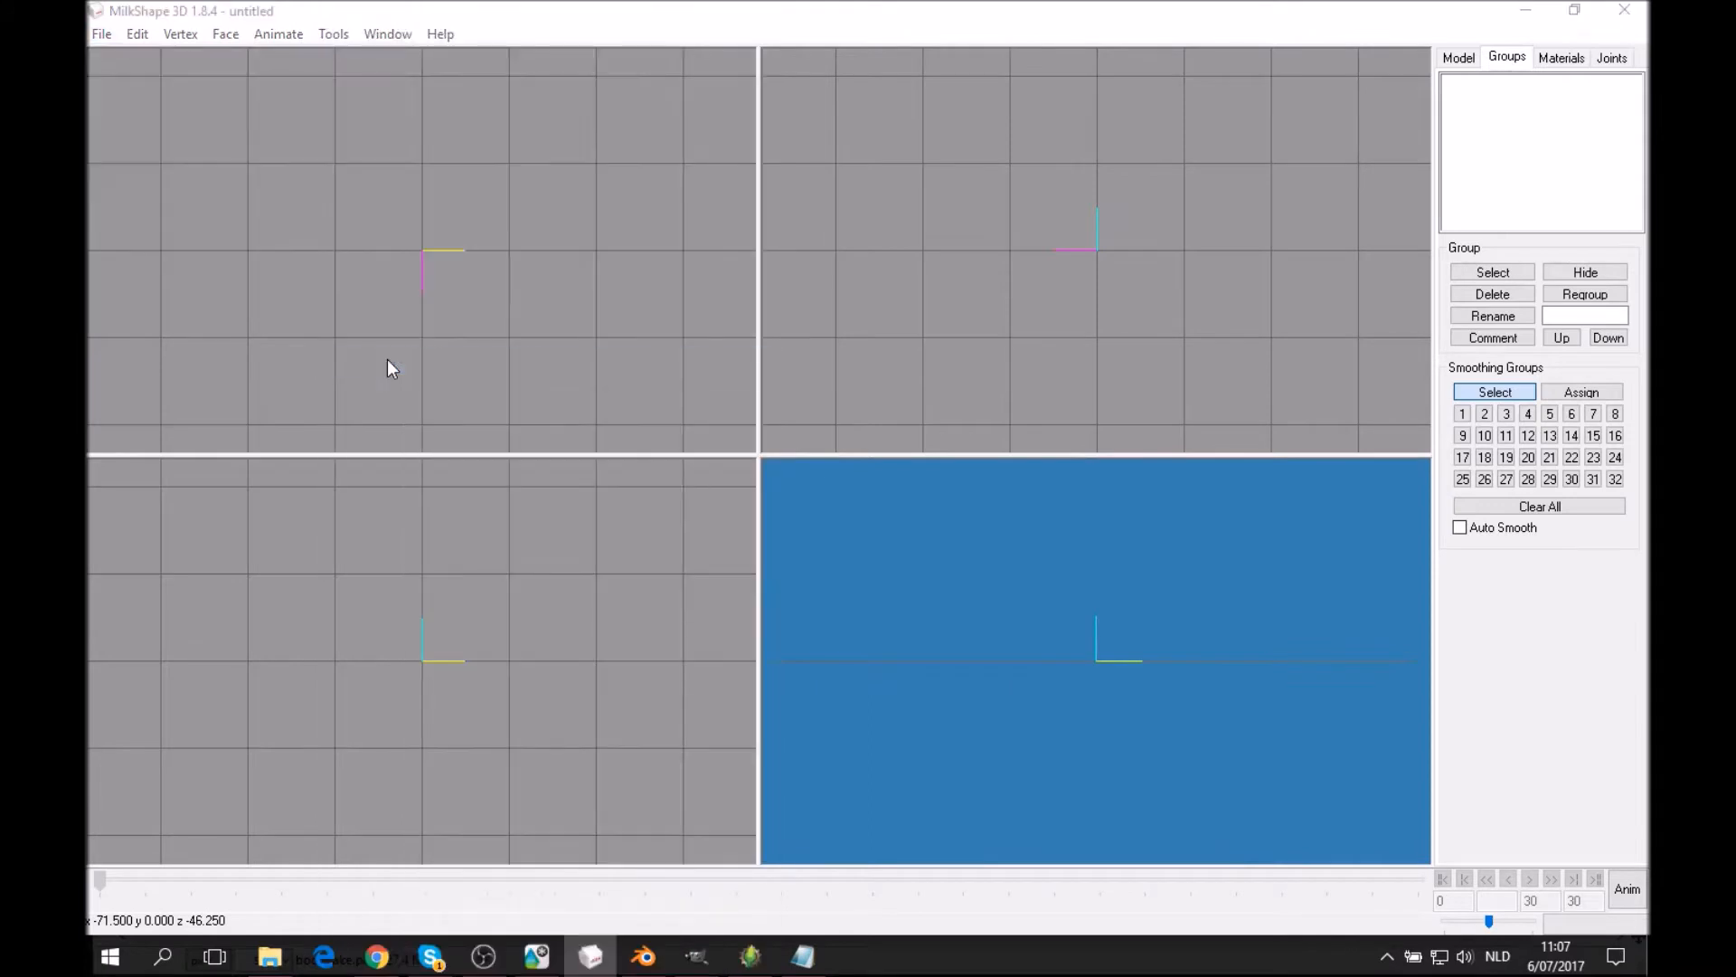
double_click(358, 217)
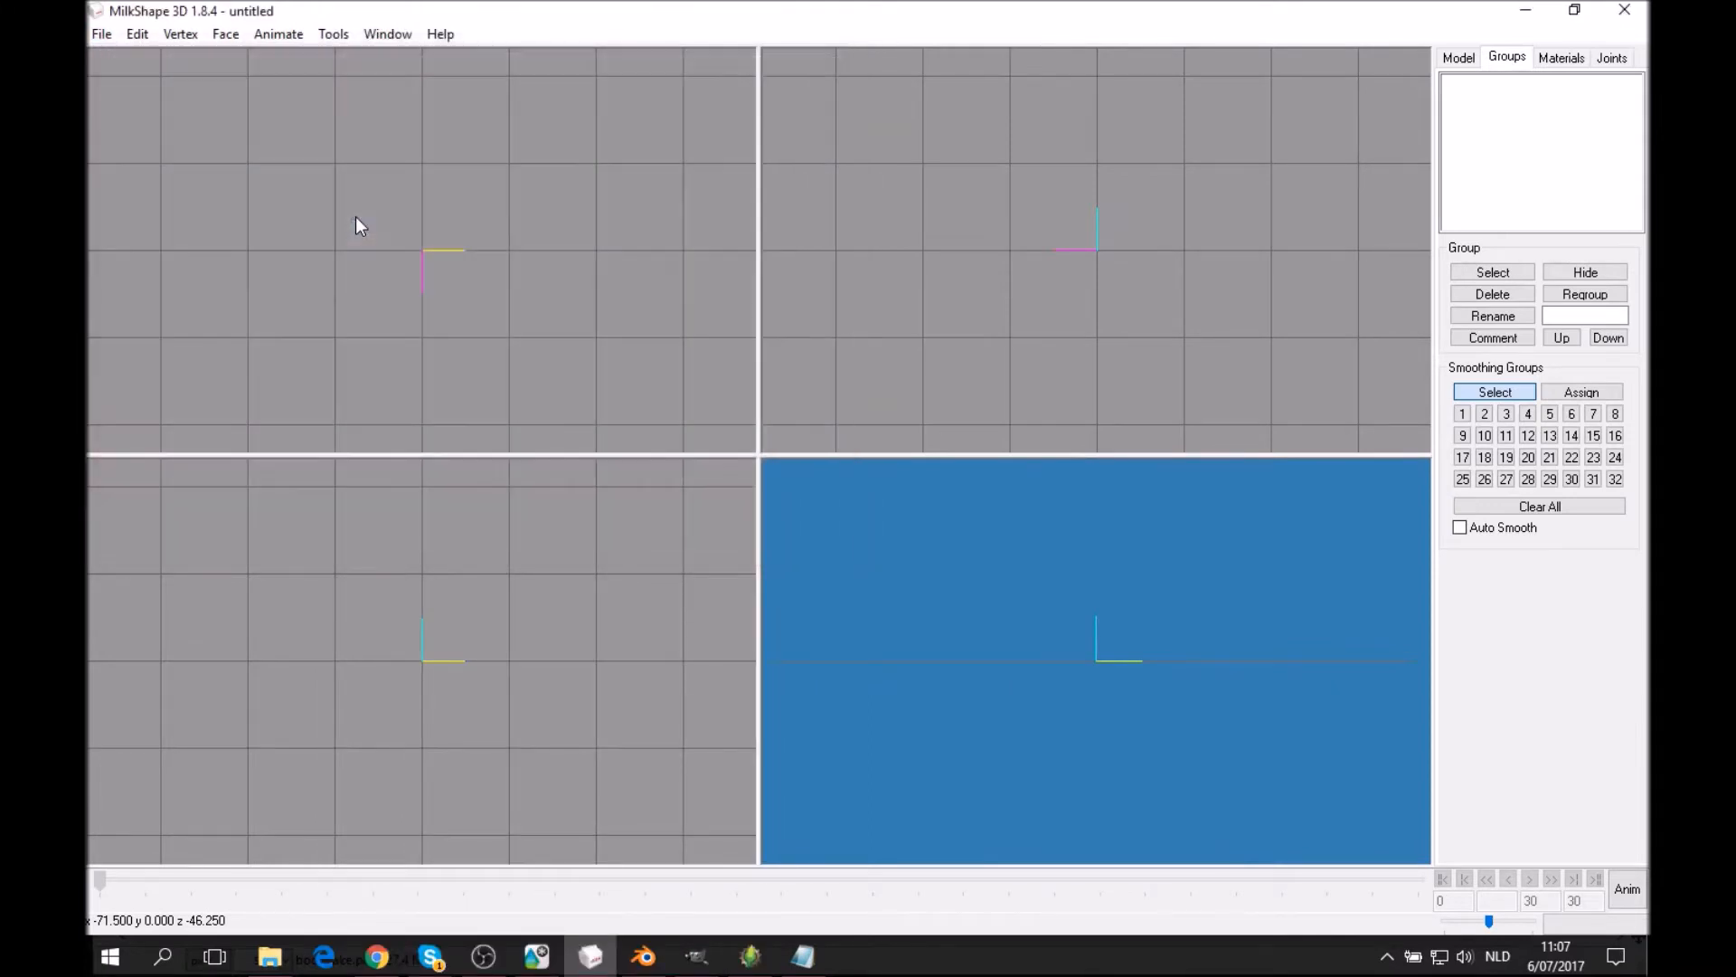
drag(1160, 608, 1283, 418)
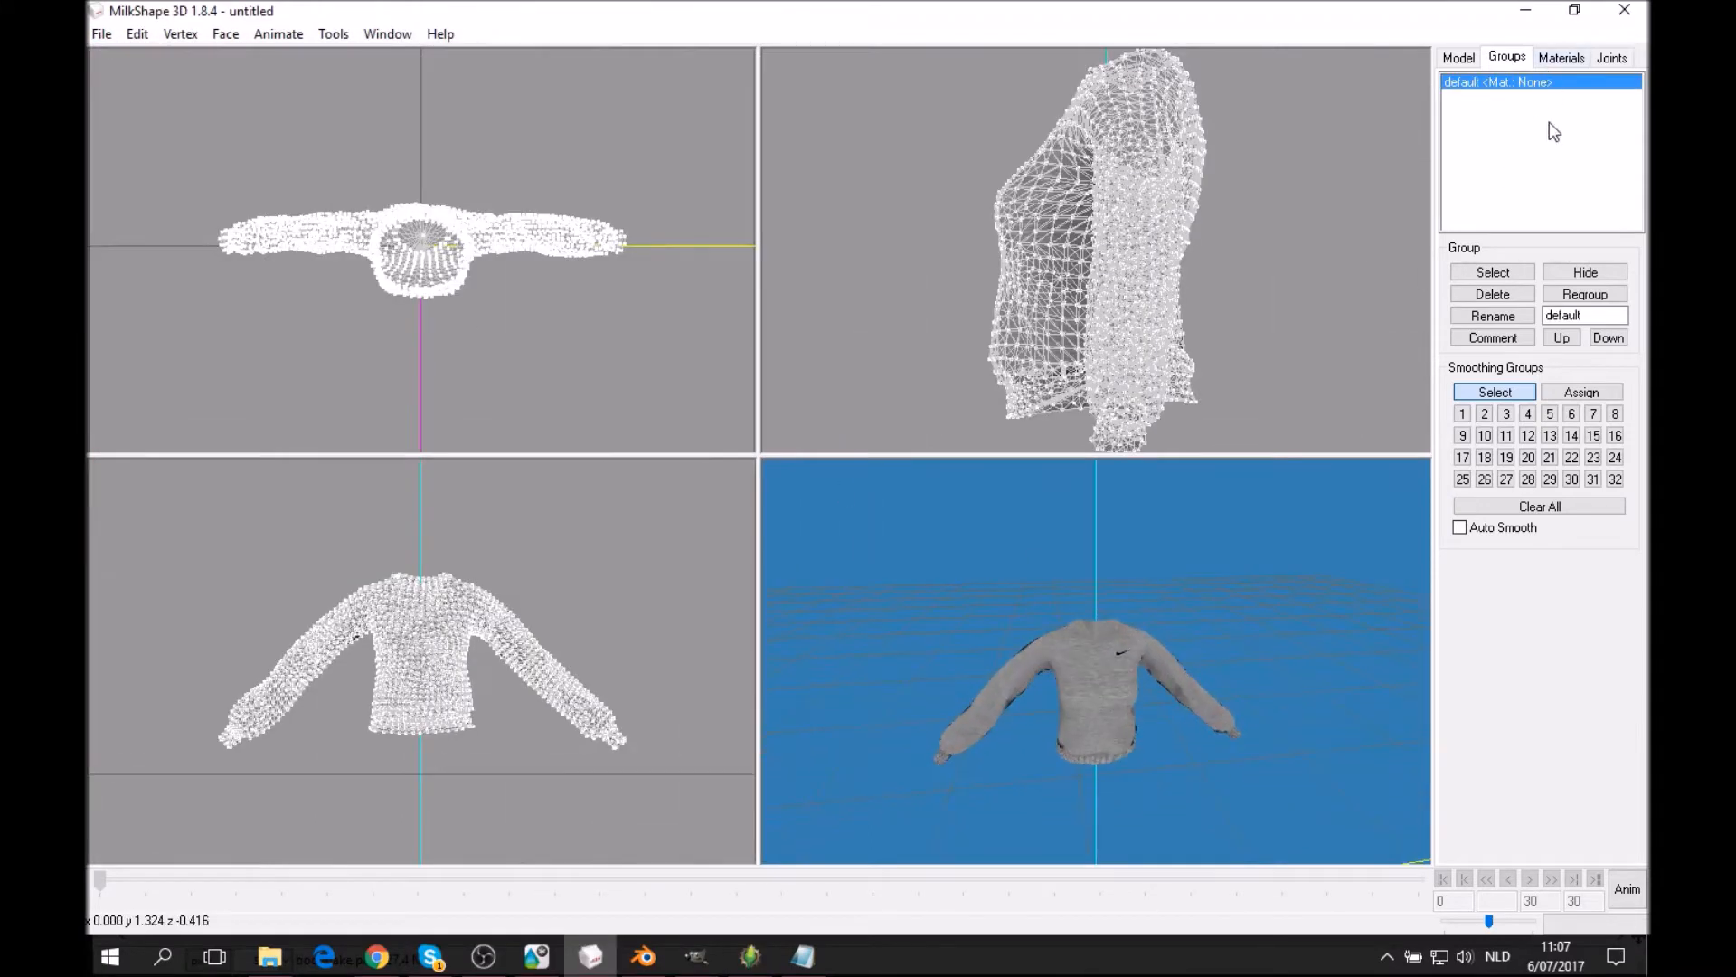
Select the whole default sweater group and run Model Cleaner on it.
click(1492, 273)
click(333, 33)
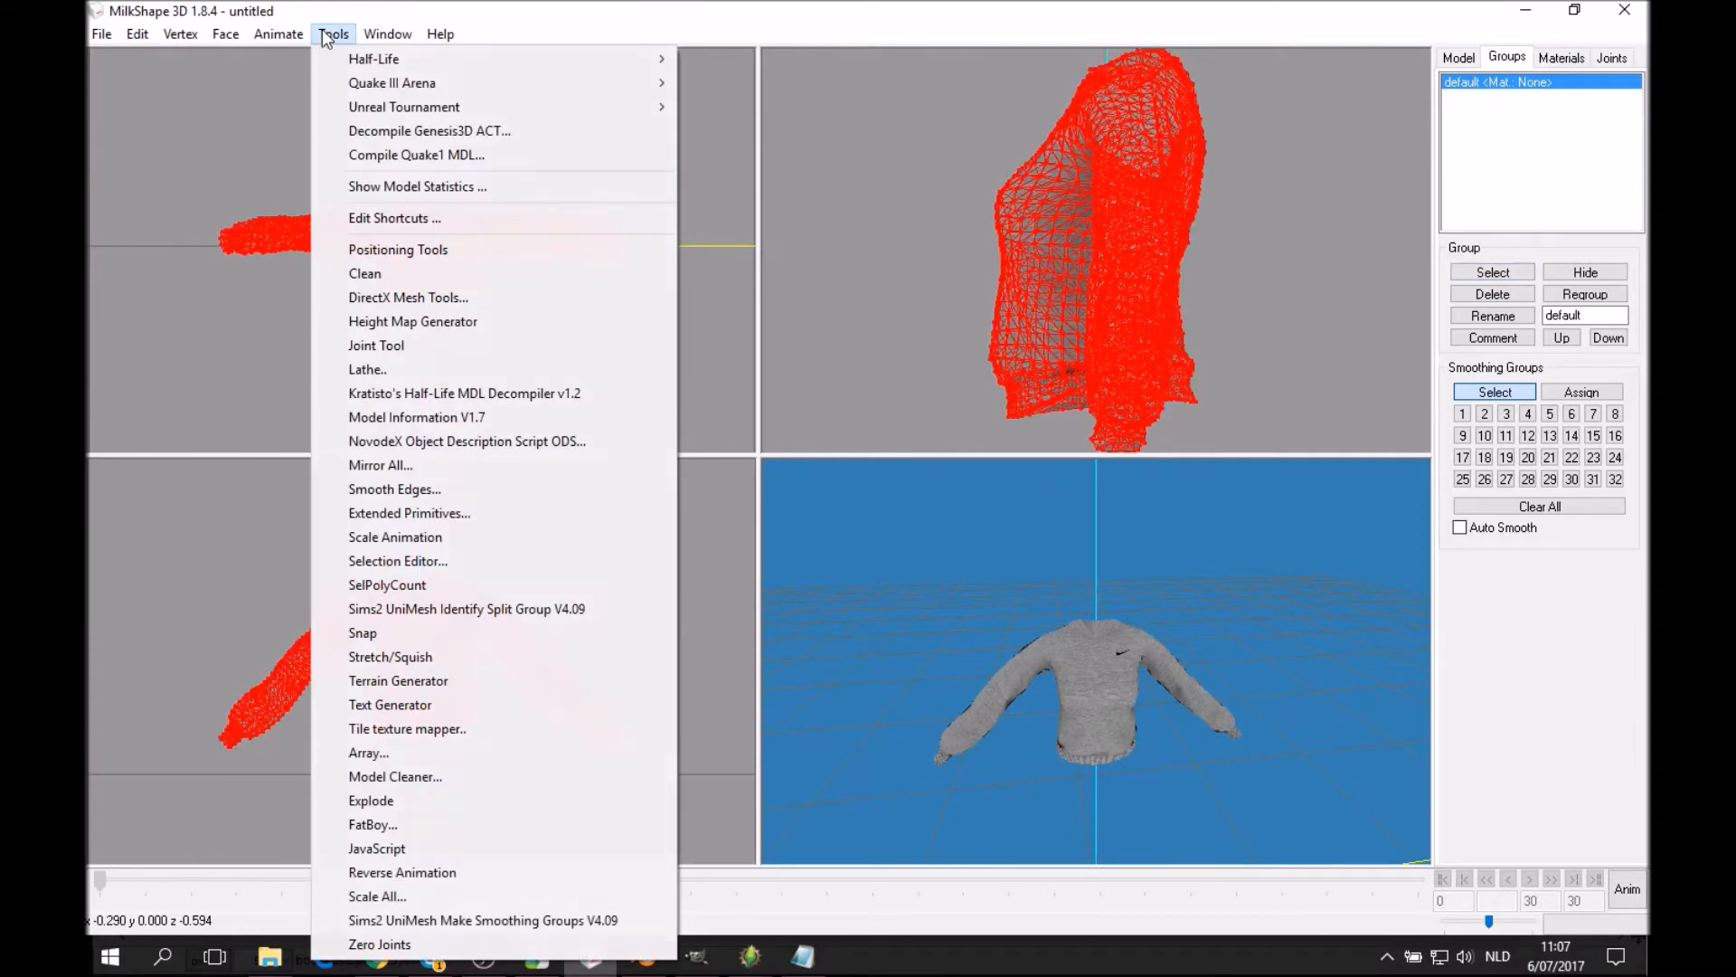
click(420, 778)
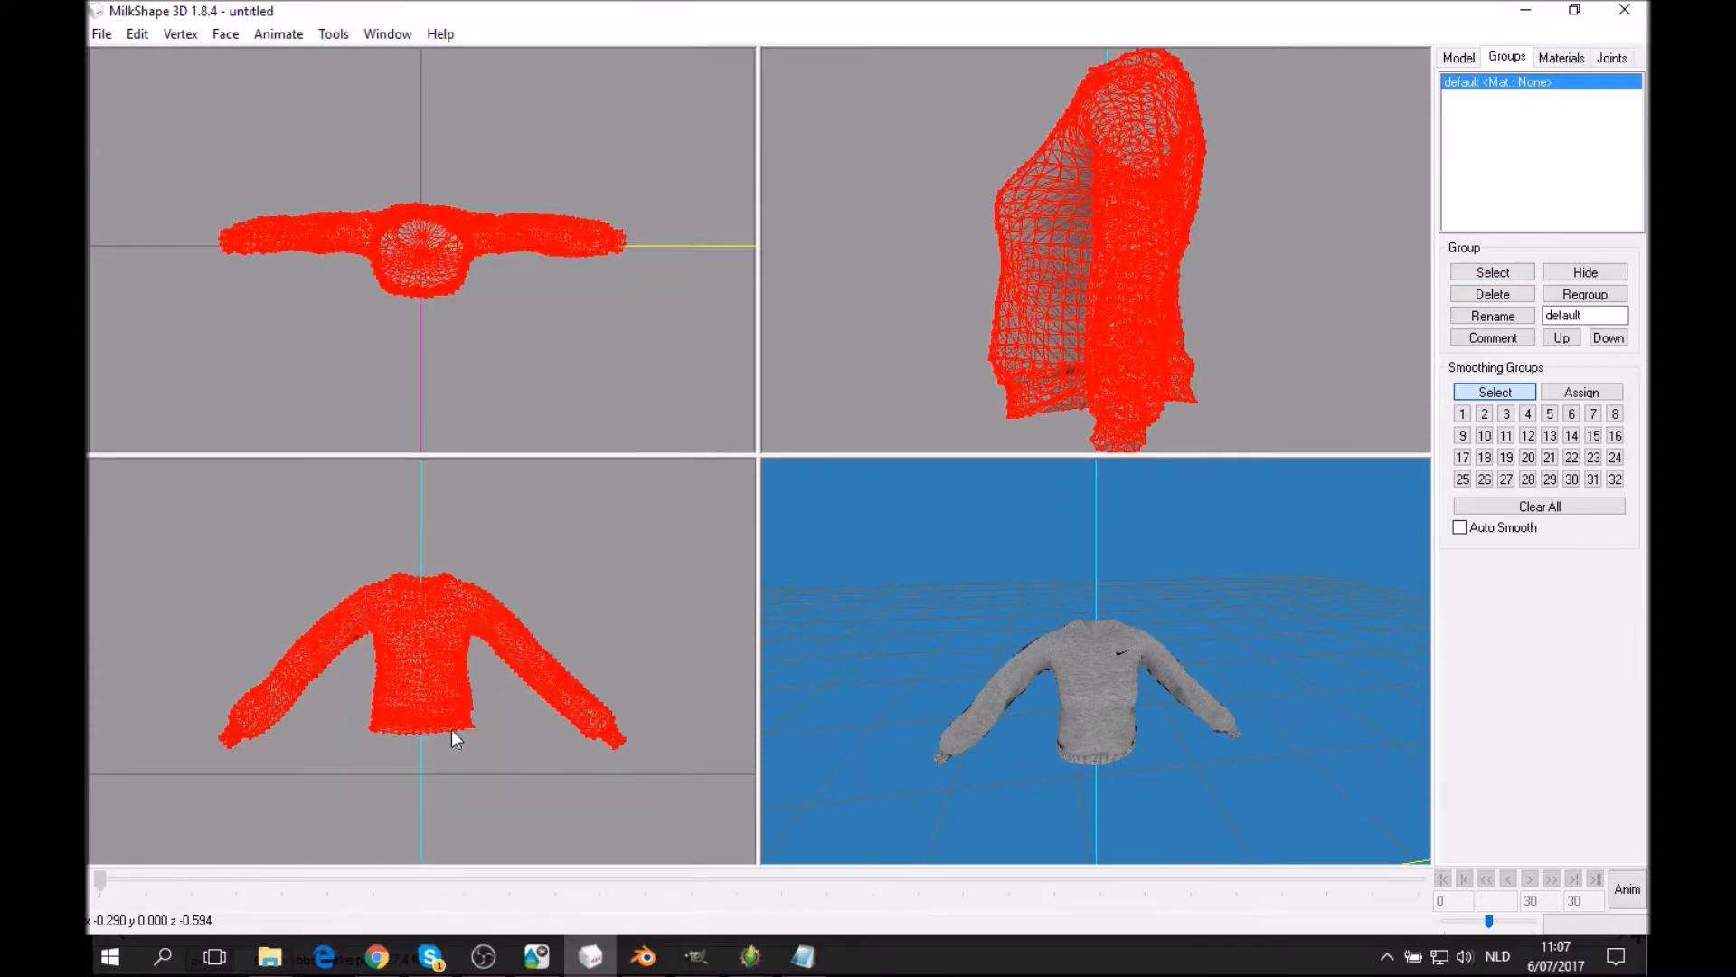
click(1002, 561)
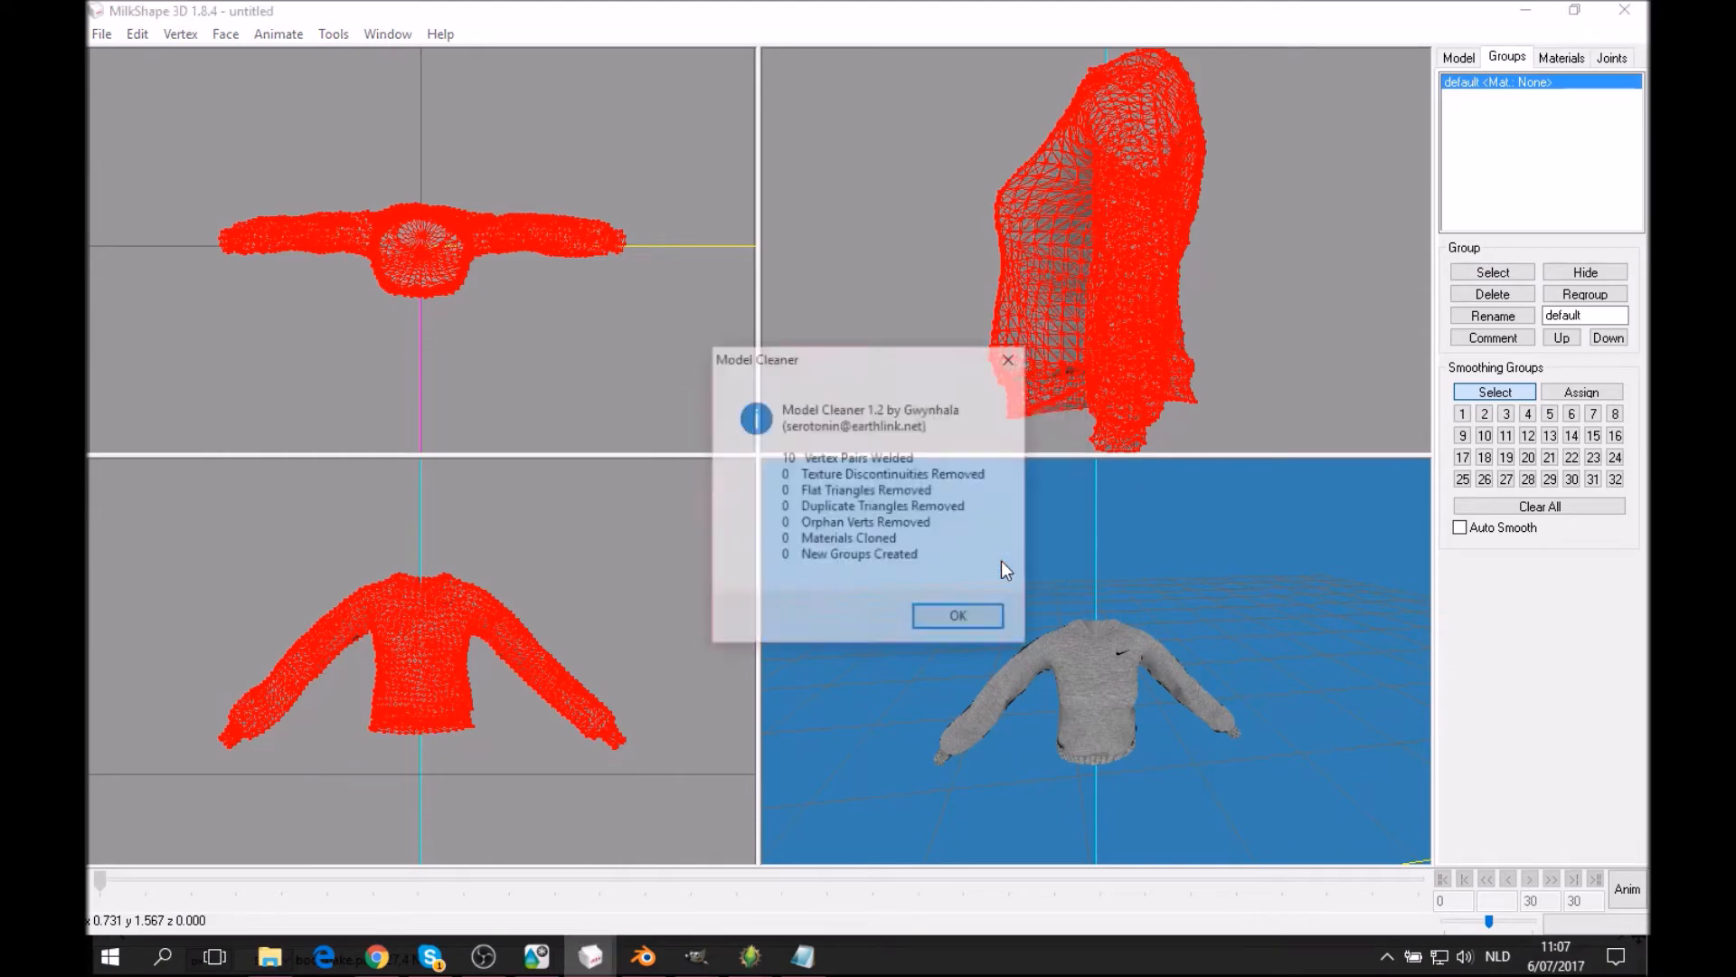
click(947, 609)
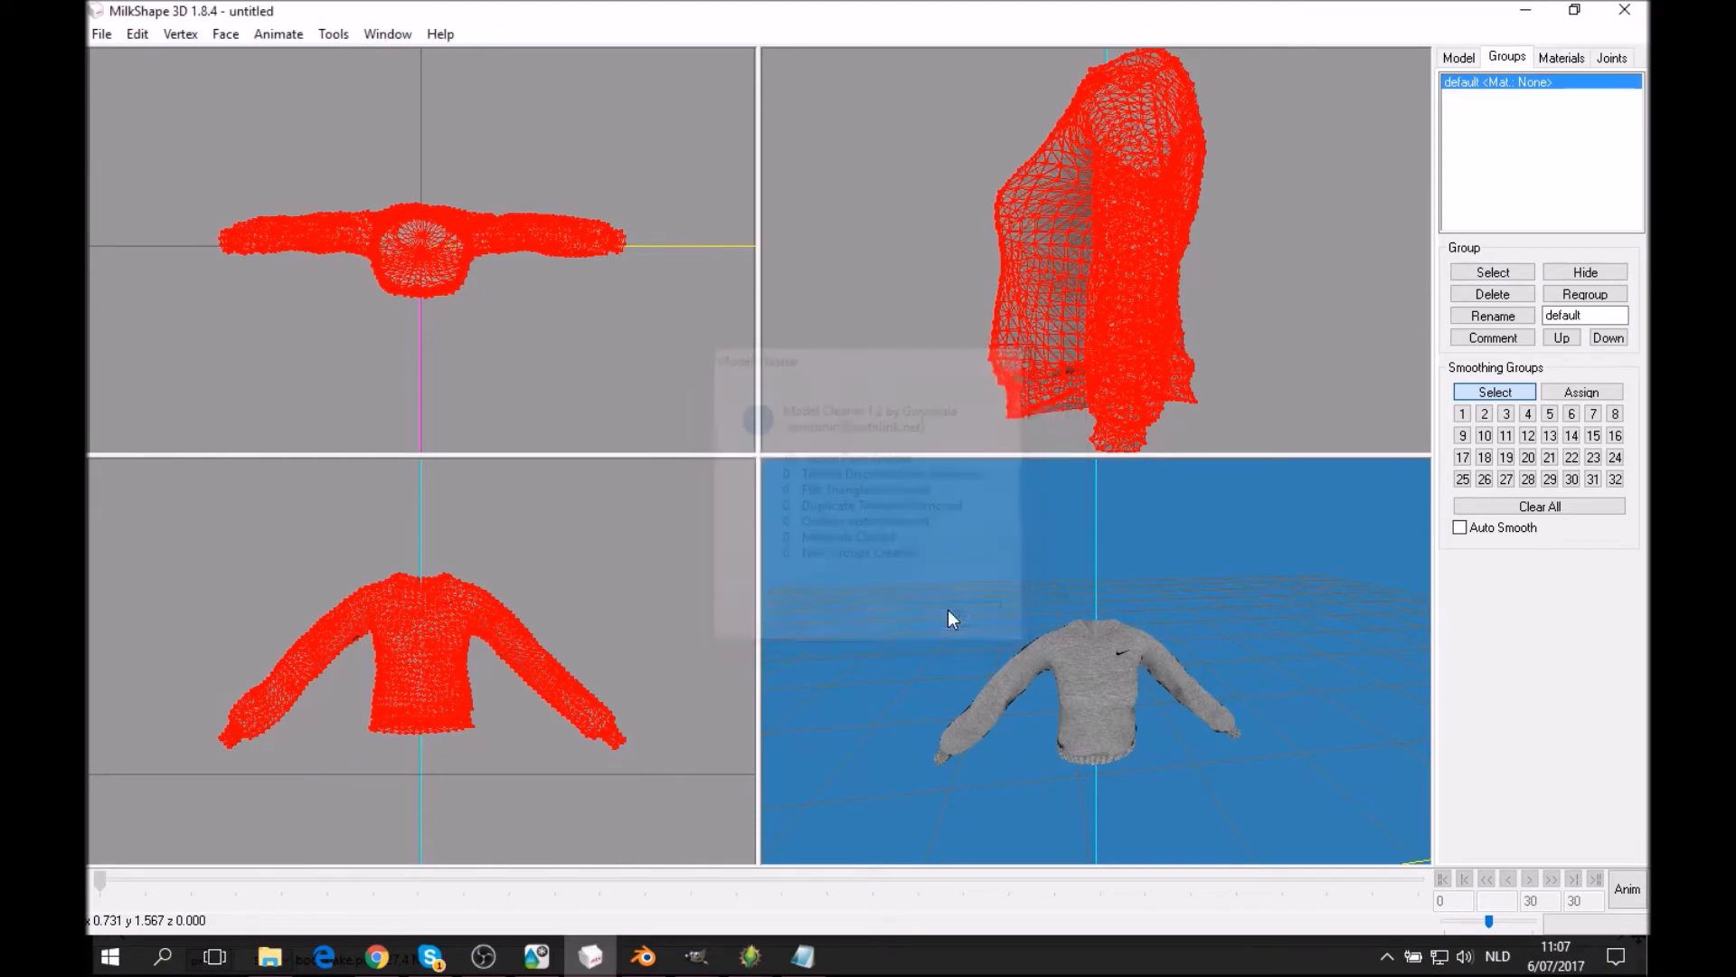
Delete the sweater's imported material and inspect the untextured mesh shading.
click(1544, 60)
click(1570, 551)
mouse_move(1257, 652)
mouse_down()
mouse_move(1207, 662)
mouse_move(1253, 664)
mouse_up()
scroll(1218, 567, up, 4)
drag(1214, 550, 981, 805)
scroll(1187, 669, down, 2)
scroll(1187, 669, up, 4)
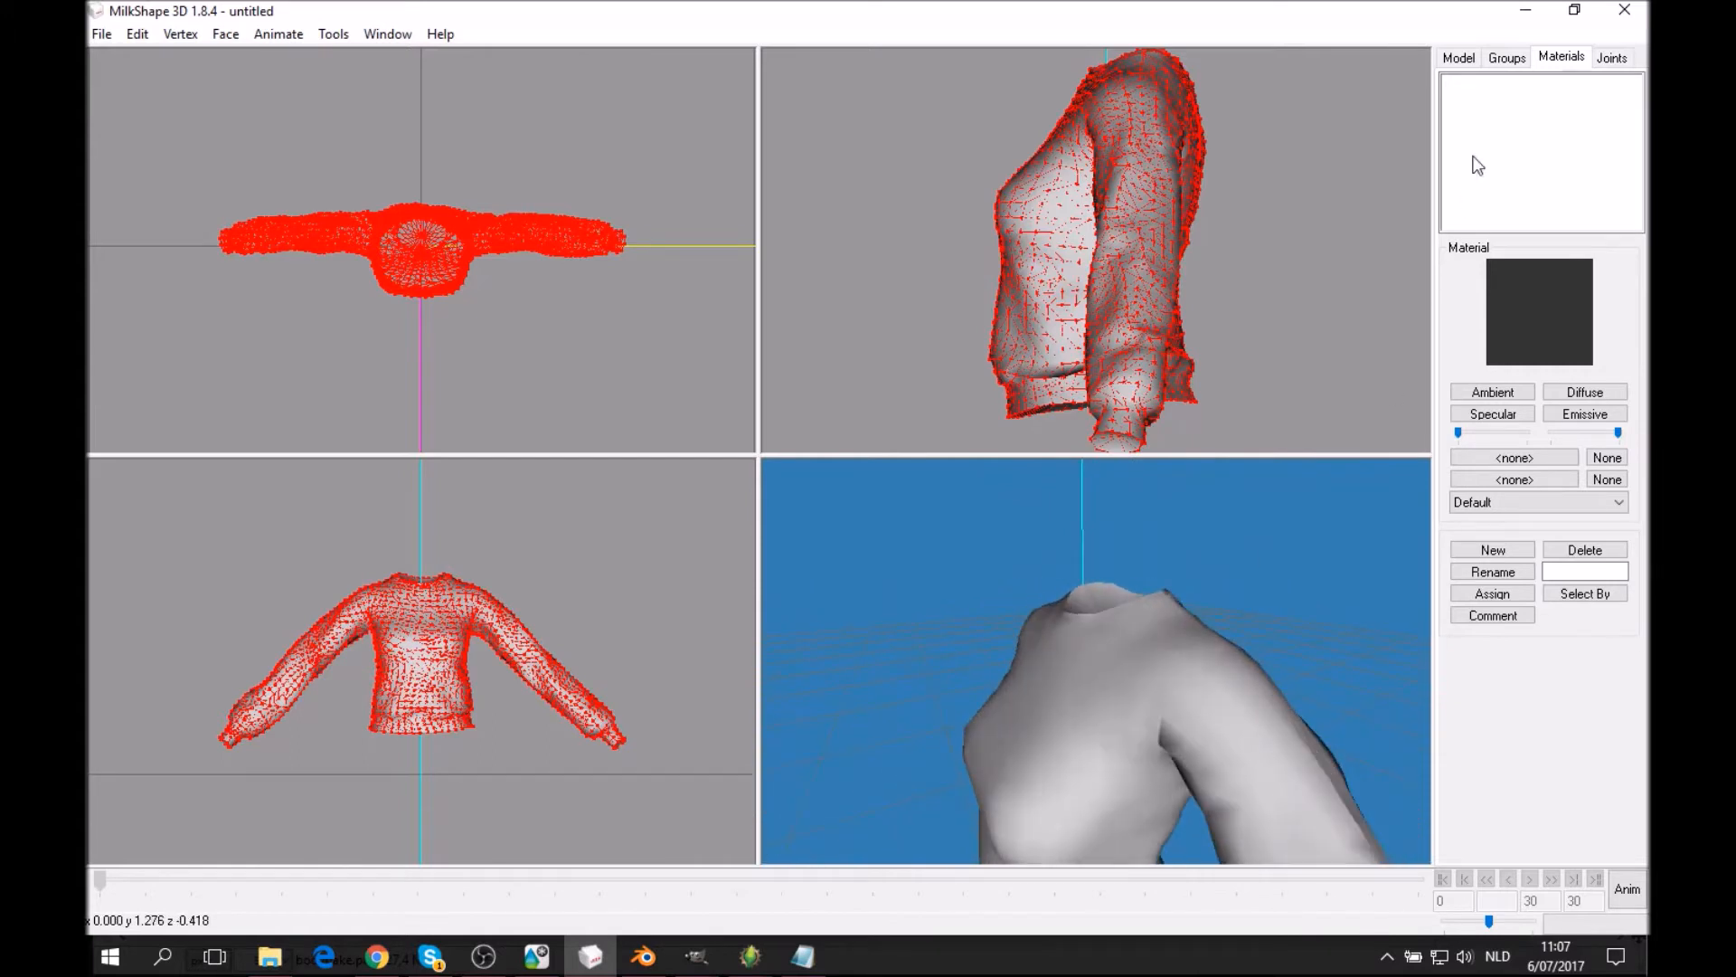
Try aligning the vertex normals of the selected sweater group and inspect the shading.
click(1508, 59)
click(138, 33)
mouse_move(180, 34)
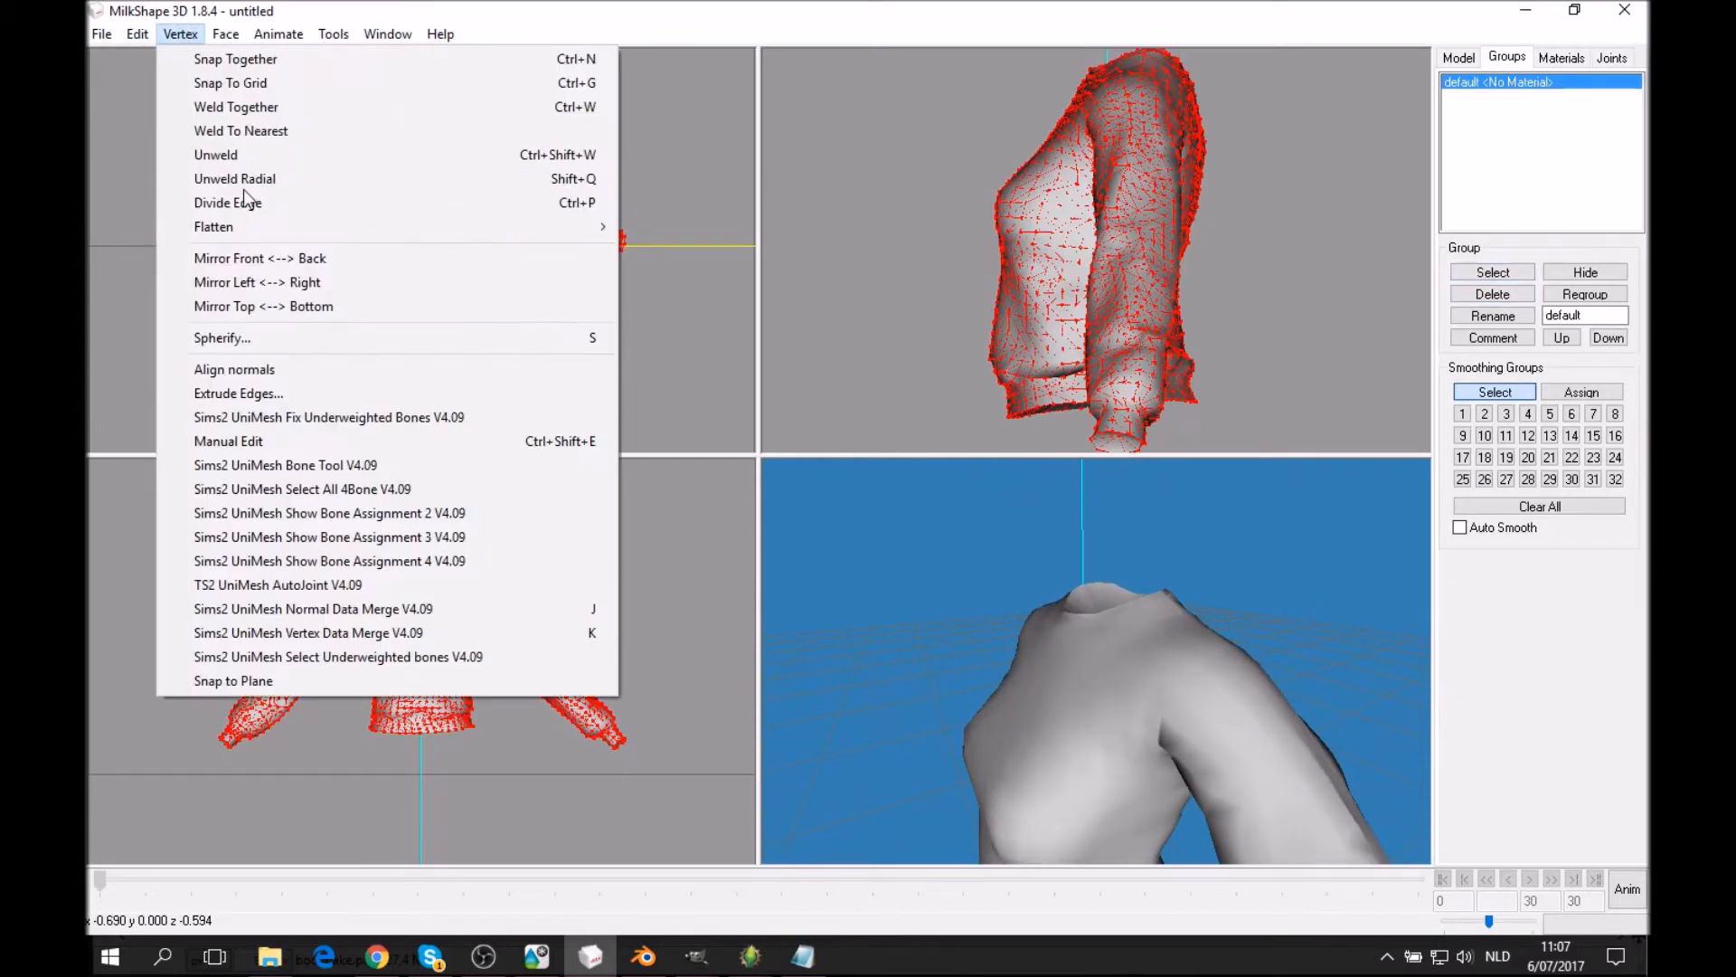
click(301, 370)
drag(1067, 688, 1027, 662)
Reapply Align normals to the sweater and inspect the side of the torso.
click(138, 34)
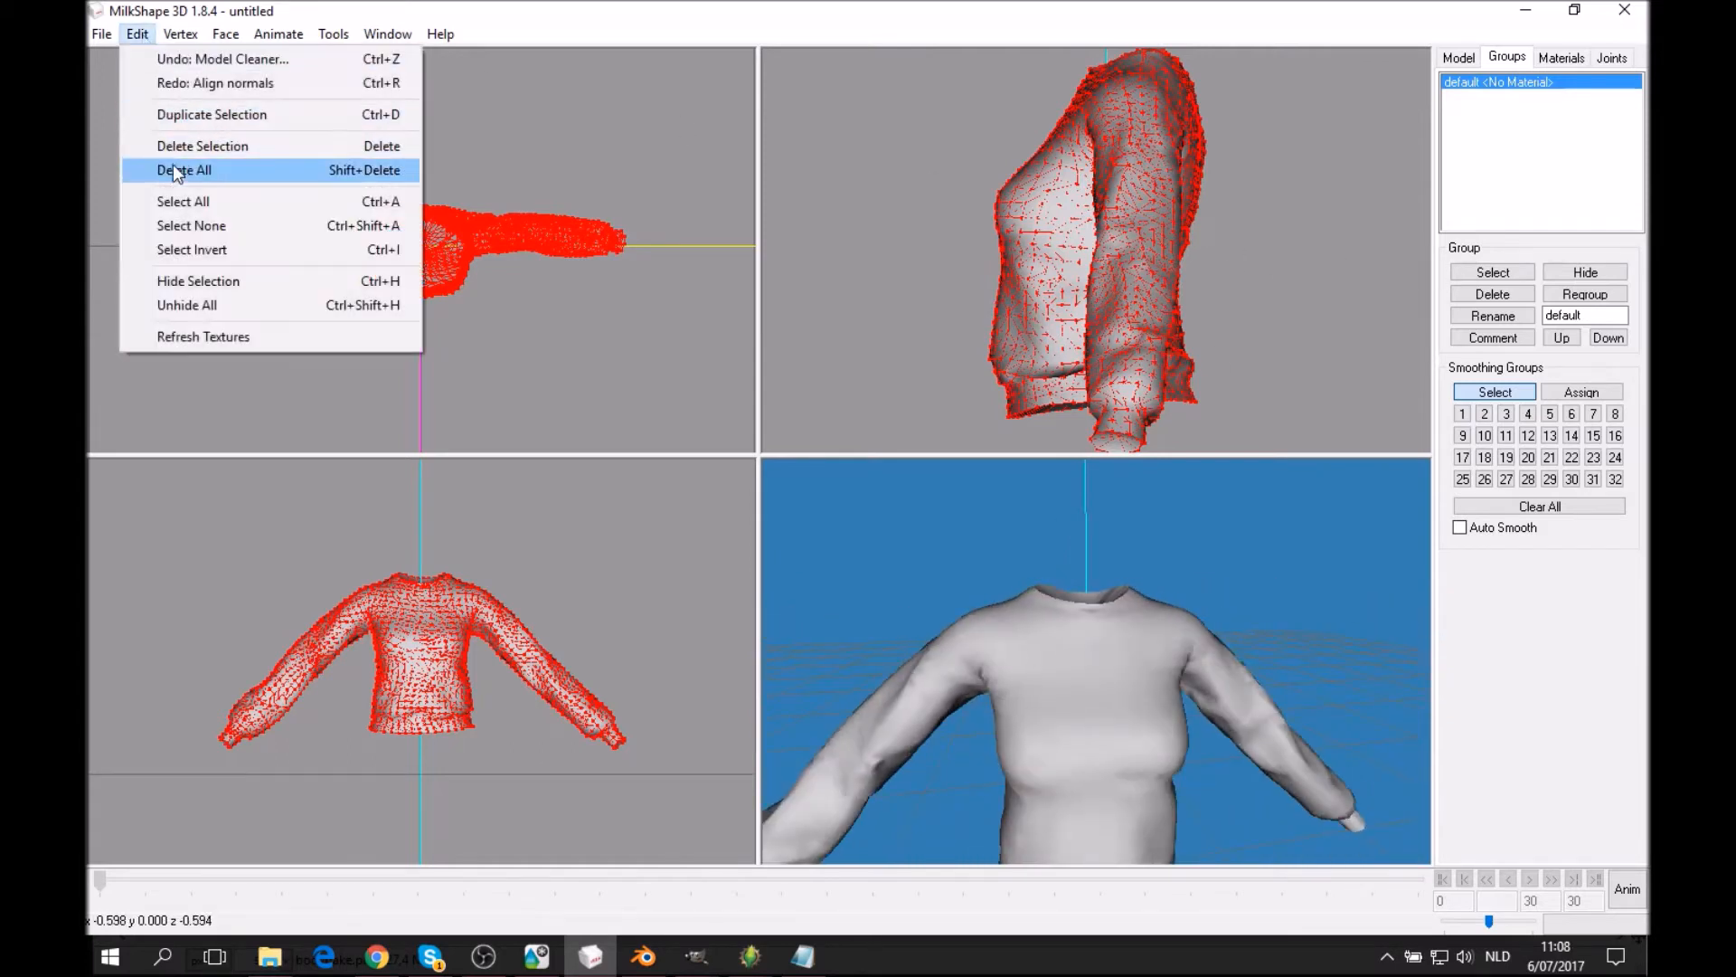
click(274, 366)
mouse_move(1040, 664)
mouse_down()
mouse_move(1186, 701)
mouse_move(1168, 734)
mouse_move(1109, 567)
mouse_move(1218, 765)
mouse_move(1085, 763)
mouse_move(1166, 728)
mouse_move(1196, 688)
mouse_move(1267, 674)
mouse_move(1102, 747)
mouse_move(1065, 798)
mouse_move(568, 806)
mouse_move(975, 769)
mouse_move(801, 756)
mouse_move(875, 768)
mouse_up()
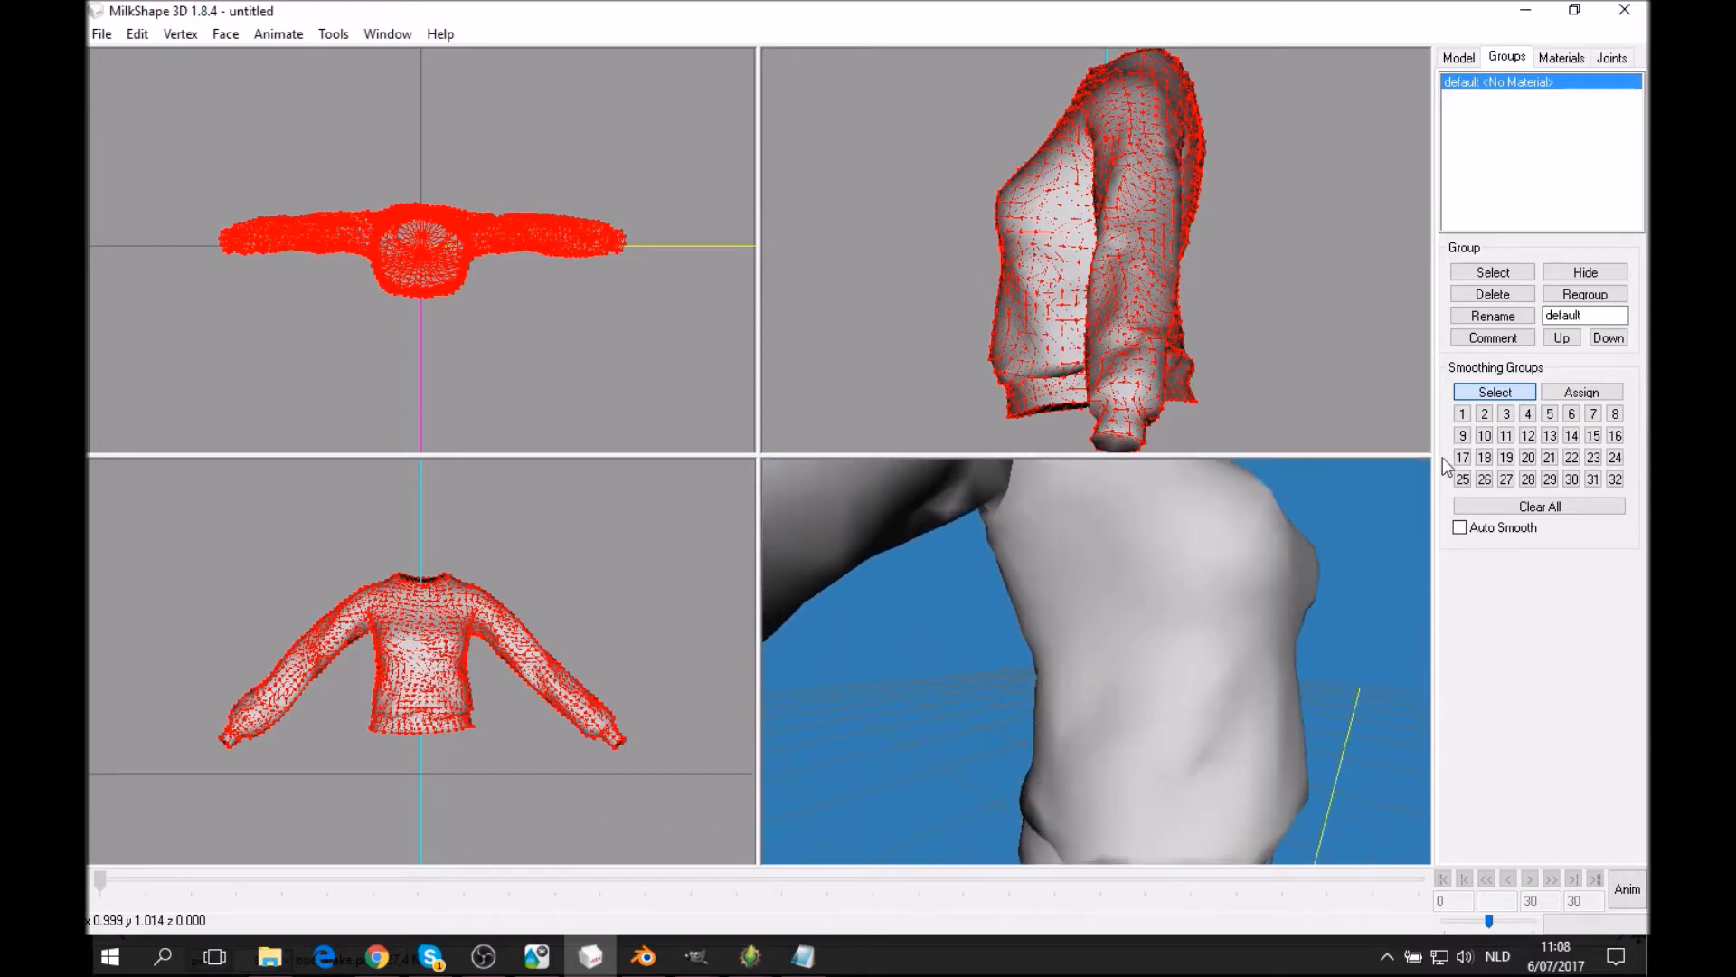
Show the wireframe overlay in the 3D view and deselect the sweater's default group.
right_click(1277, 571)
click(1374, 181)
drag(1212, 560, 1223, 730)
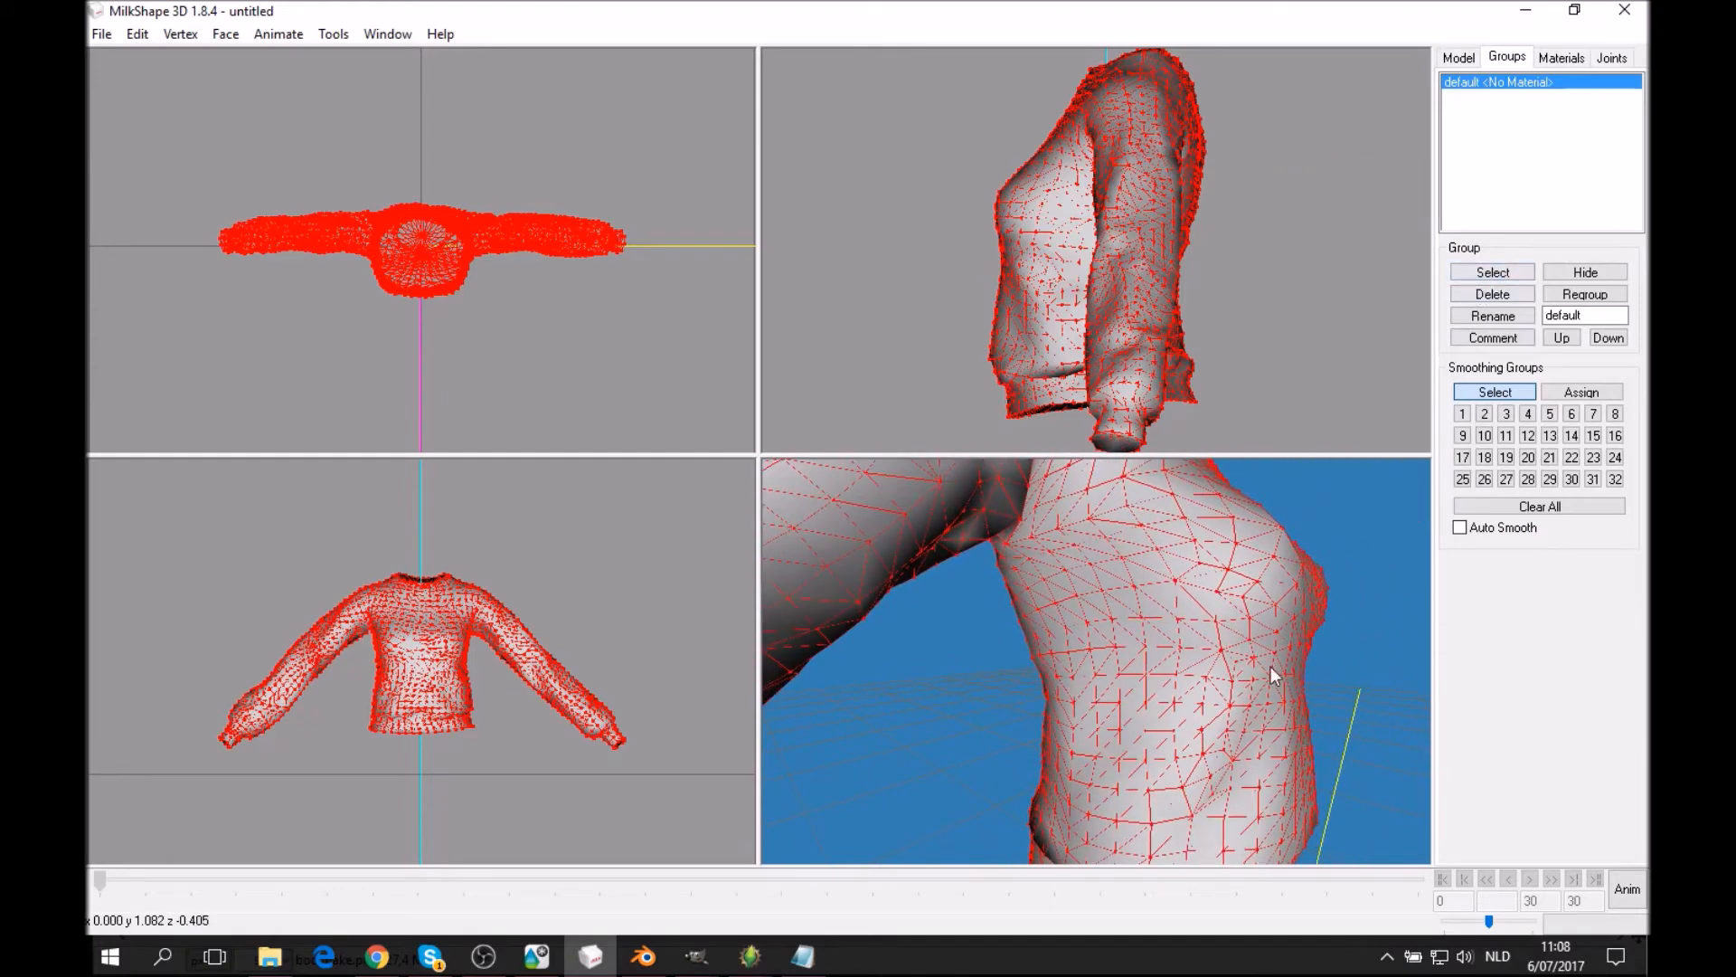
click(1524, 268)
drag(1330, 579, 1293, 669)
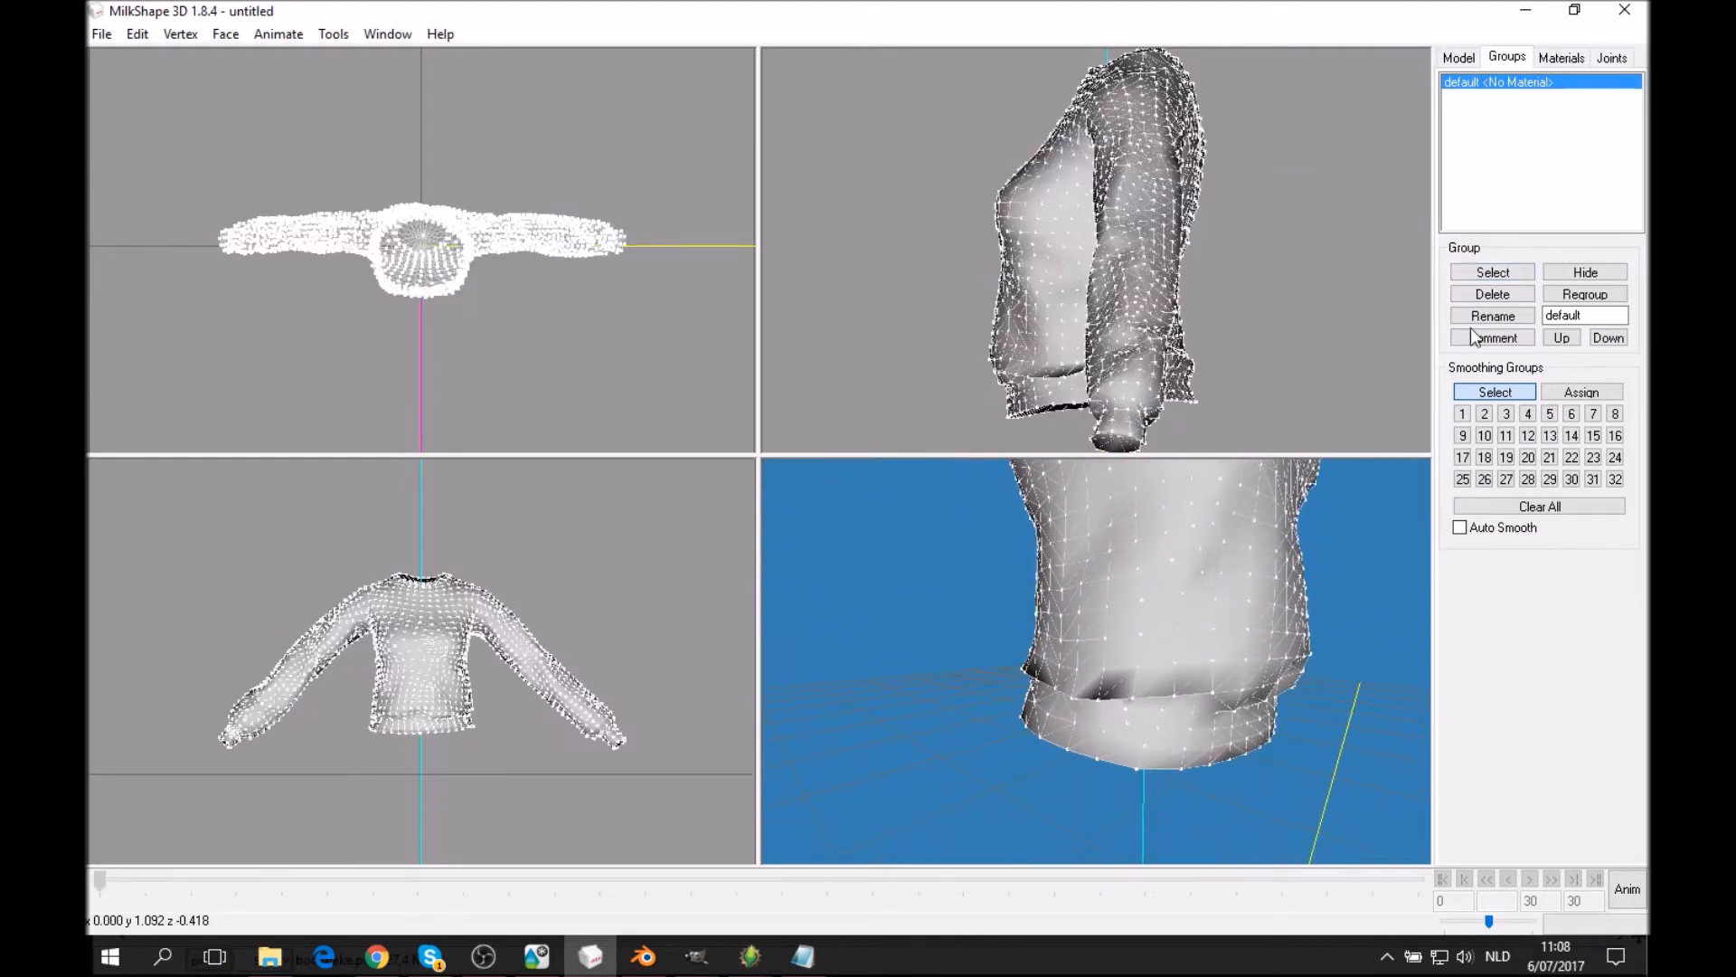
Select the seam vertices at the dark spot above the sweater's waistband and merge their normals with Sims2 UniMesh Normal Data Merge V4.09.
click(1456, 60)
click(1493, 103)
drag(1225, 675, 1141, 644)
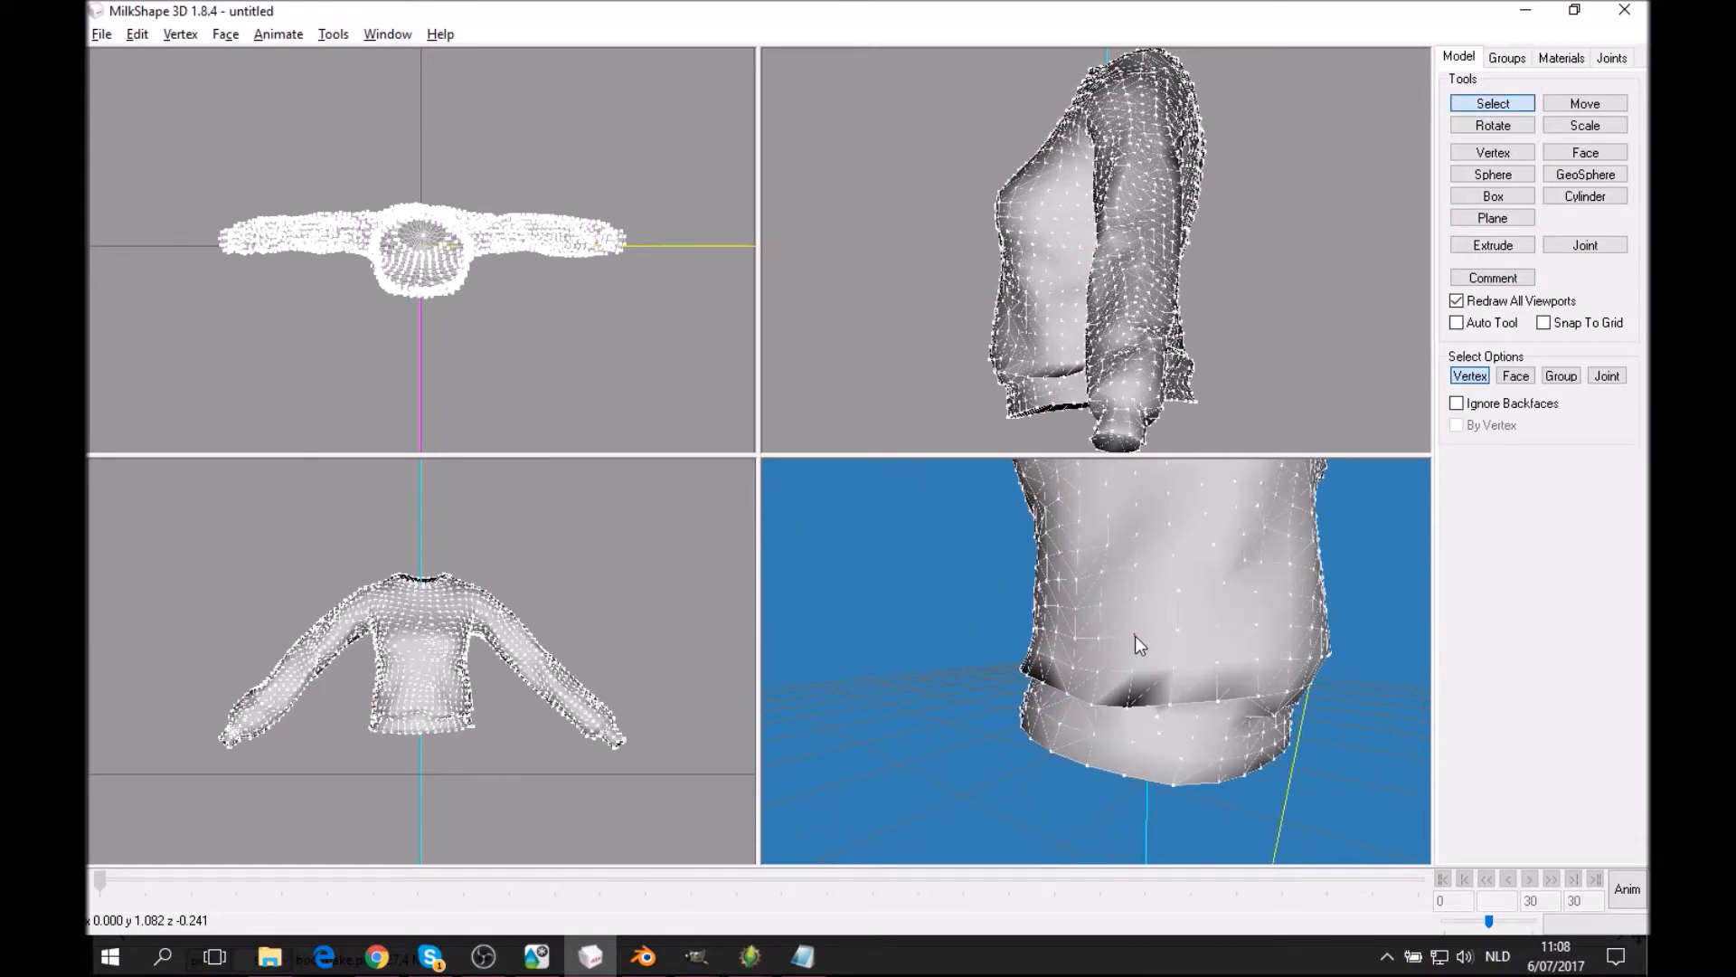
mouse_move(1220, 725)
mouse_down()
mouse_move(1033, 726)
mouse_move(1241, 754)
mouse_move(1217, 713)
mouse_up()
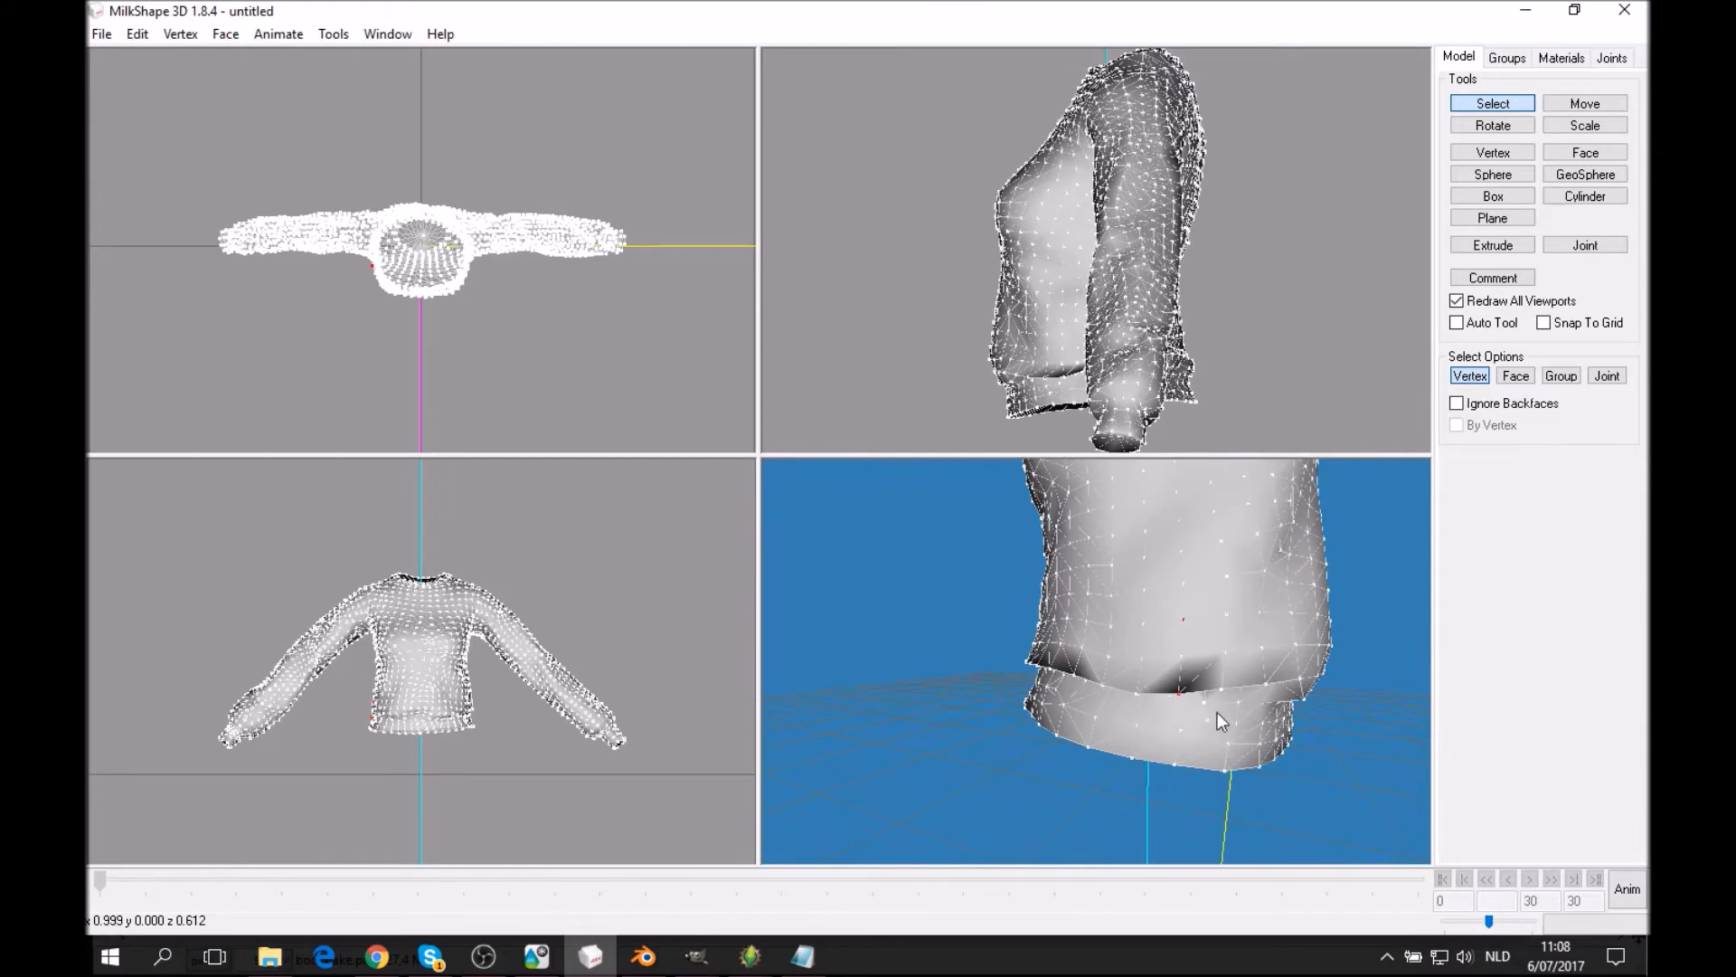
click(183, 35)
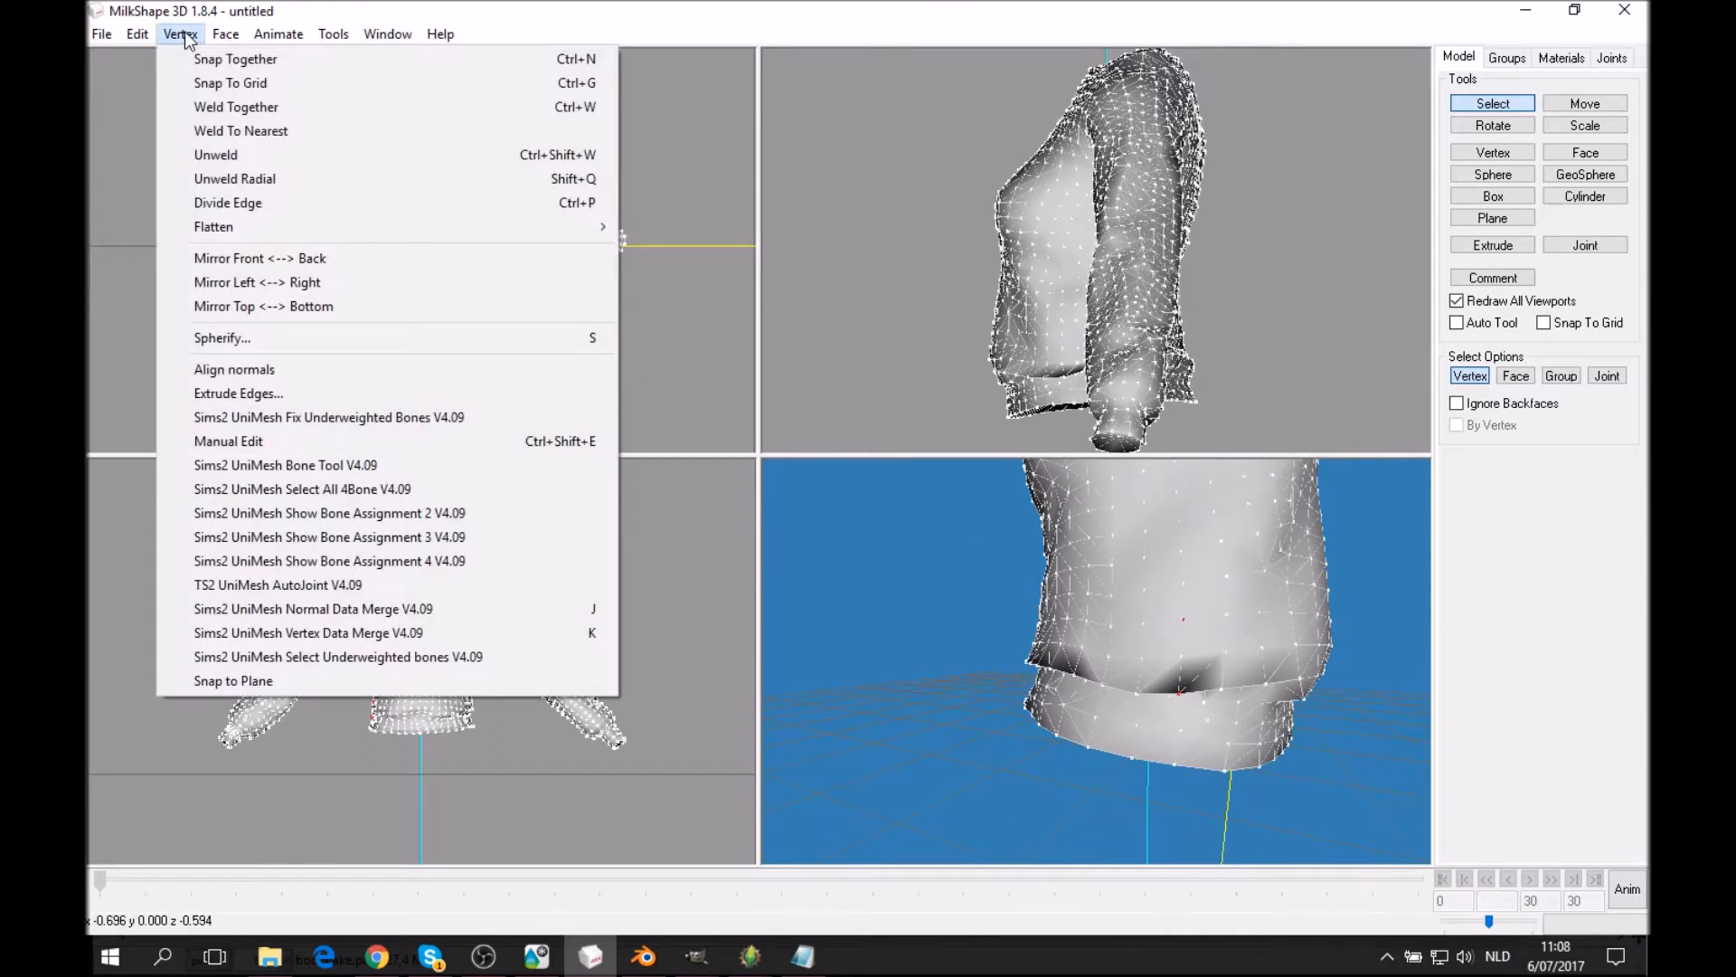
click(387, 608)
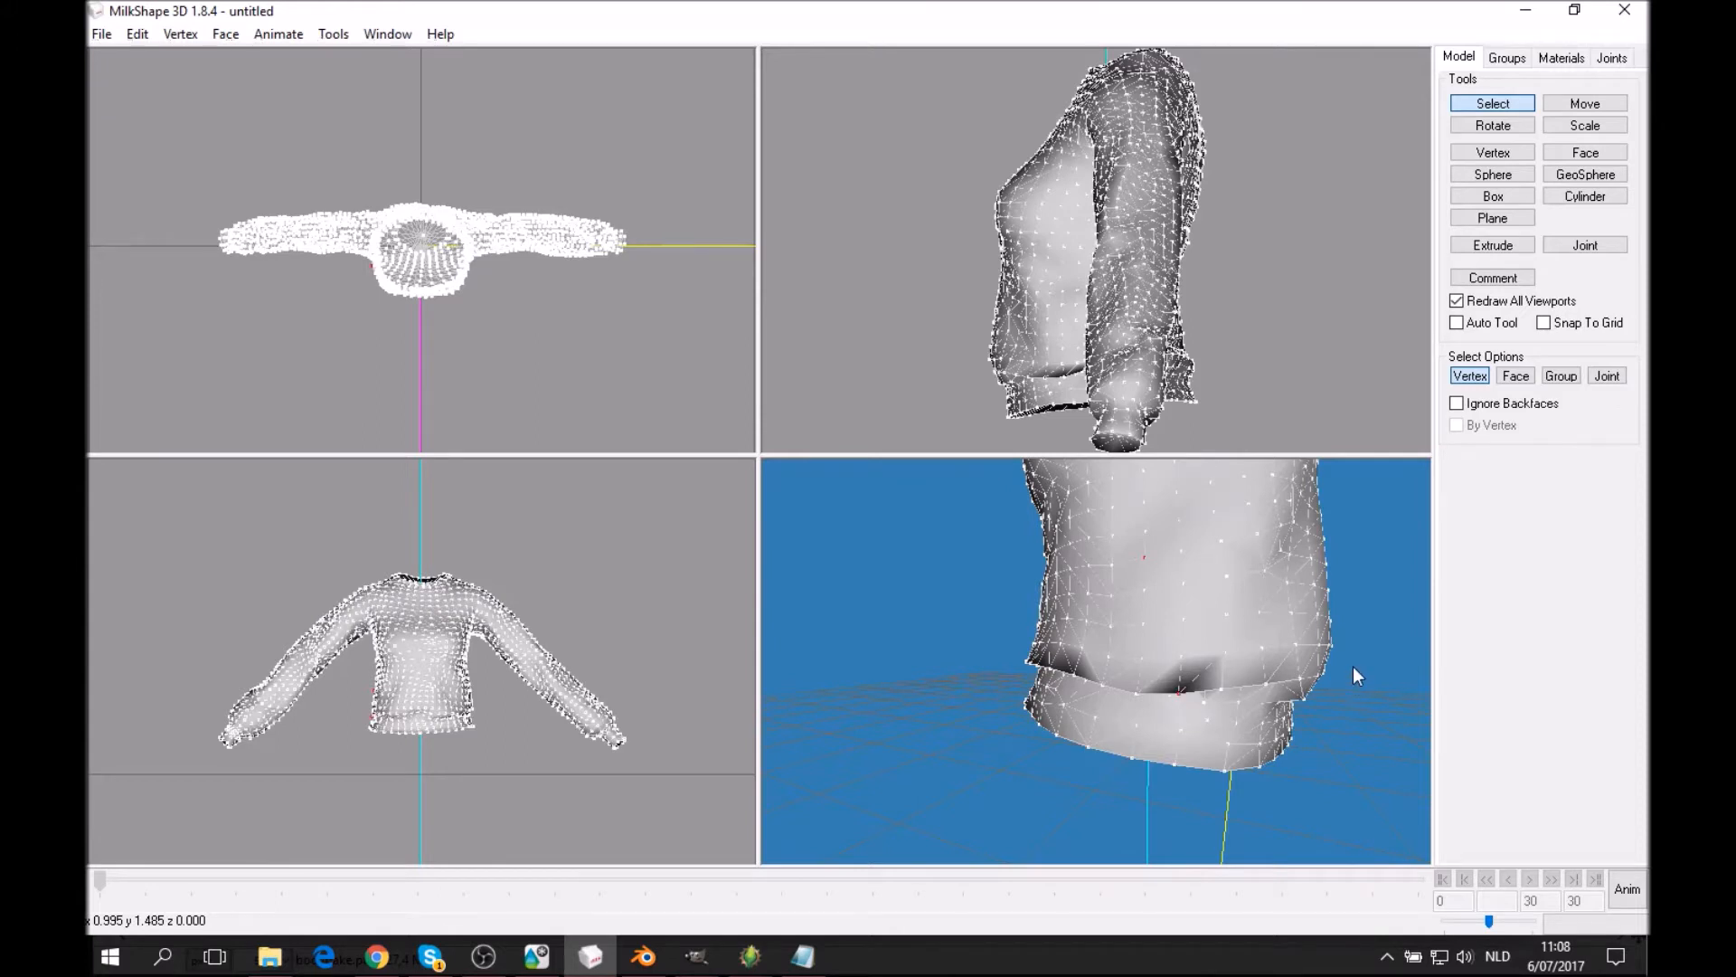
Merge the normals of the remaining dark seam vertices along the fold above the waistband, working around the body.
drag(1230, 718, 1250, 722)
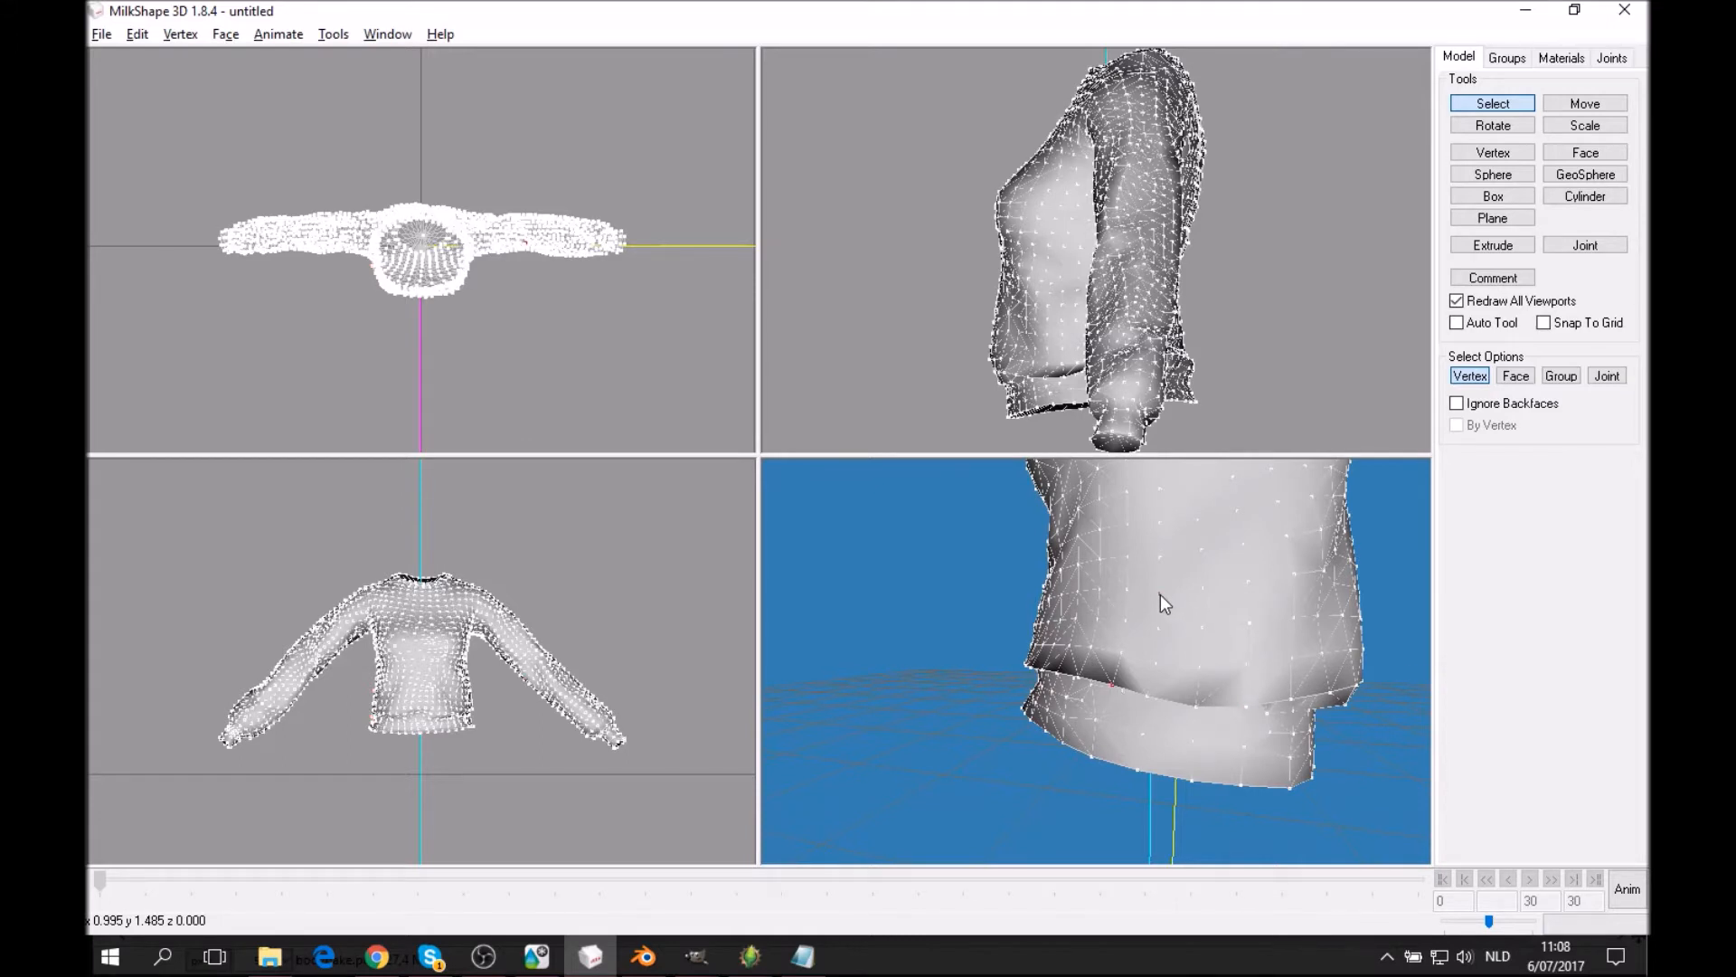
drag(1149, 649, 1186, 680)
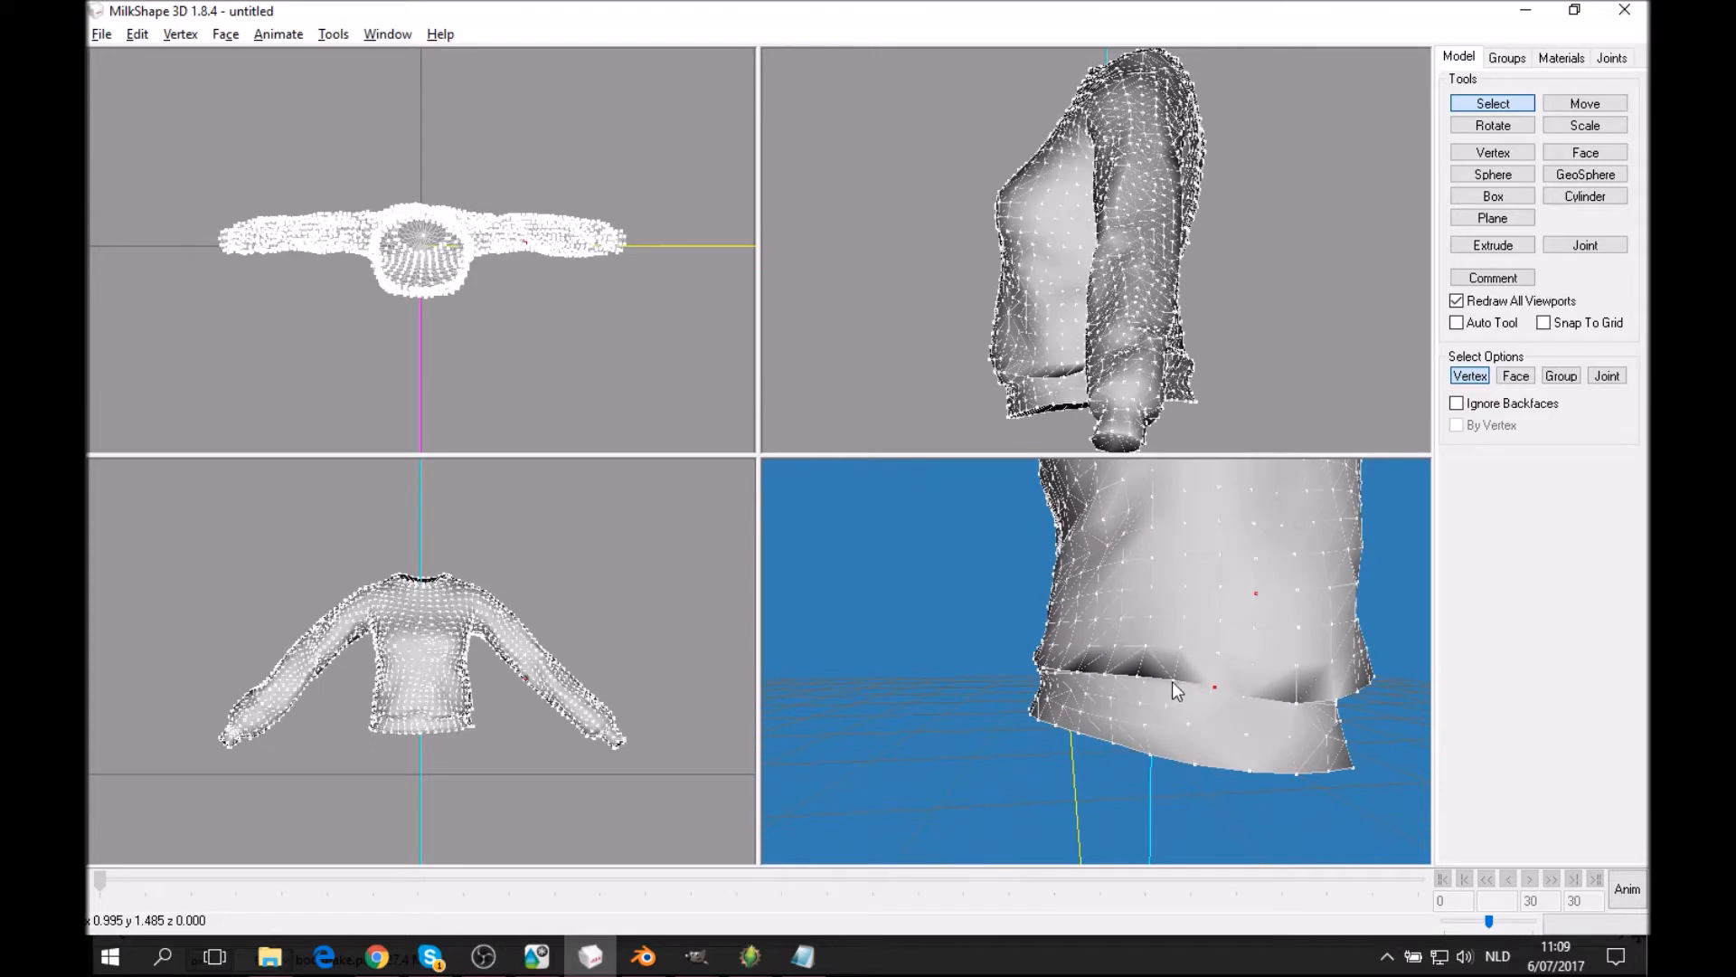
drag(1190, 681, 1214, 688)
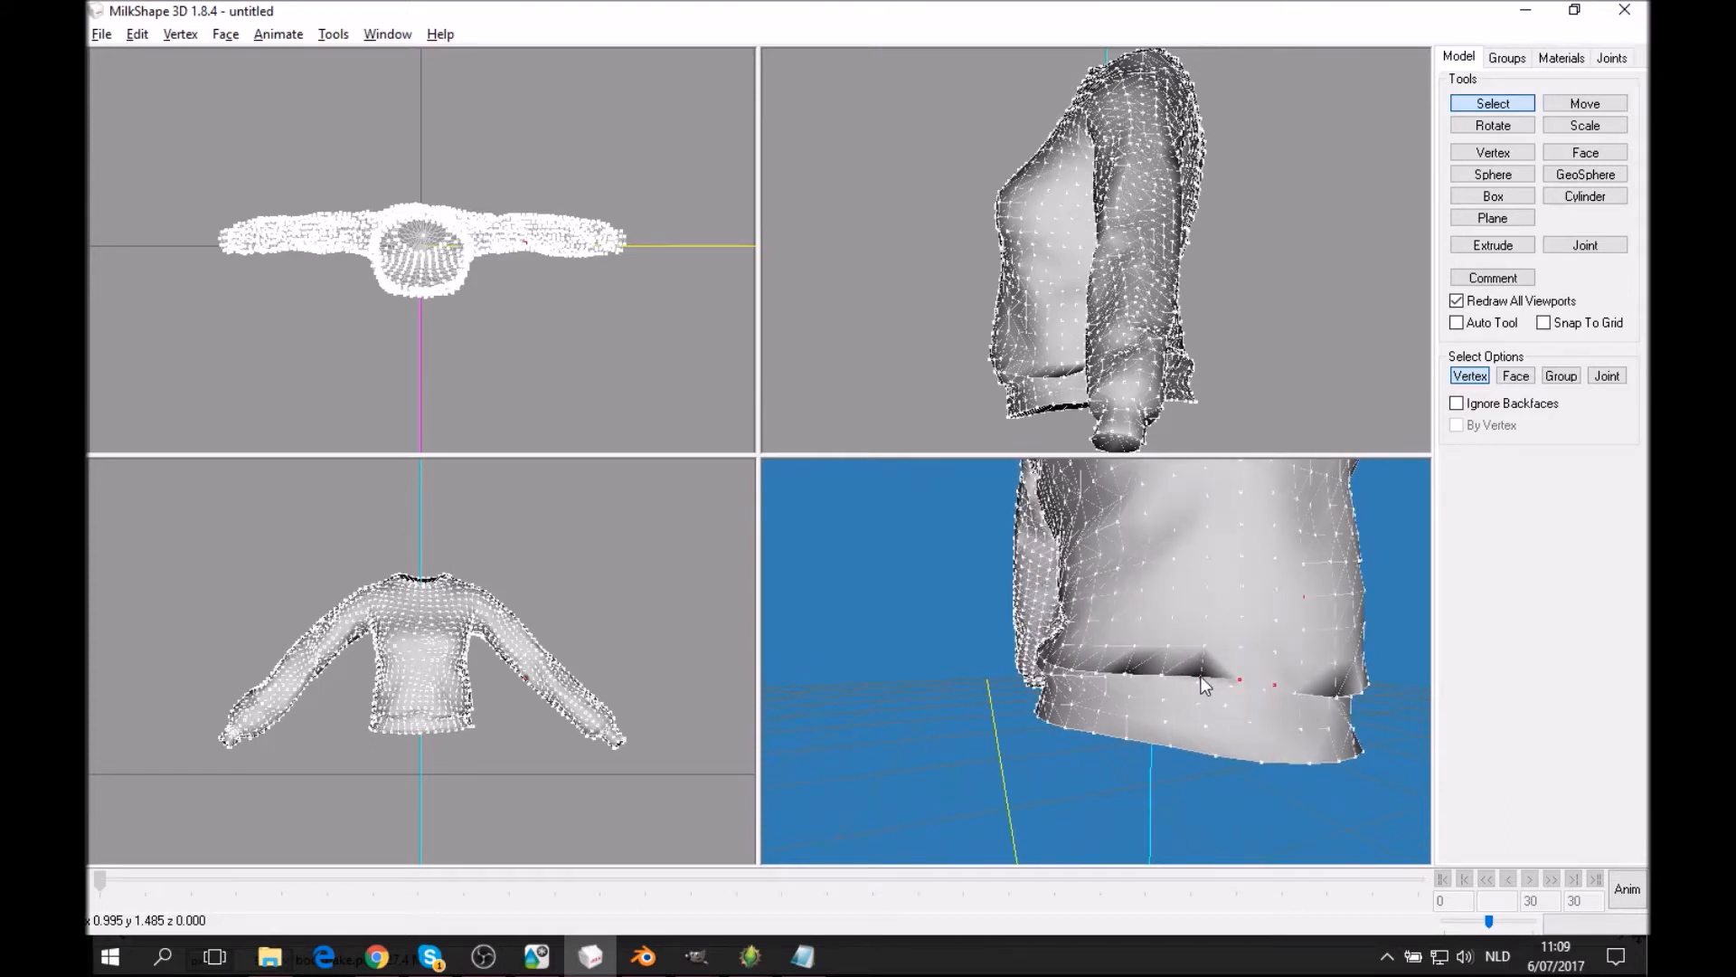
mouse_move(1255, 687)
mouse_down()
mouse_move(1197, 696)
mouse_move(1251, 713)
mouse_up()
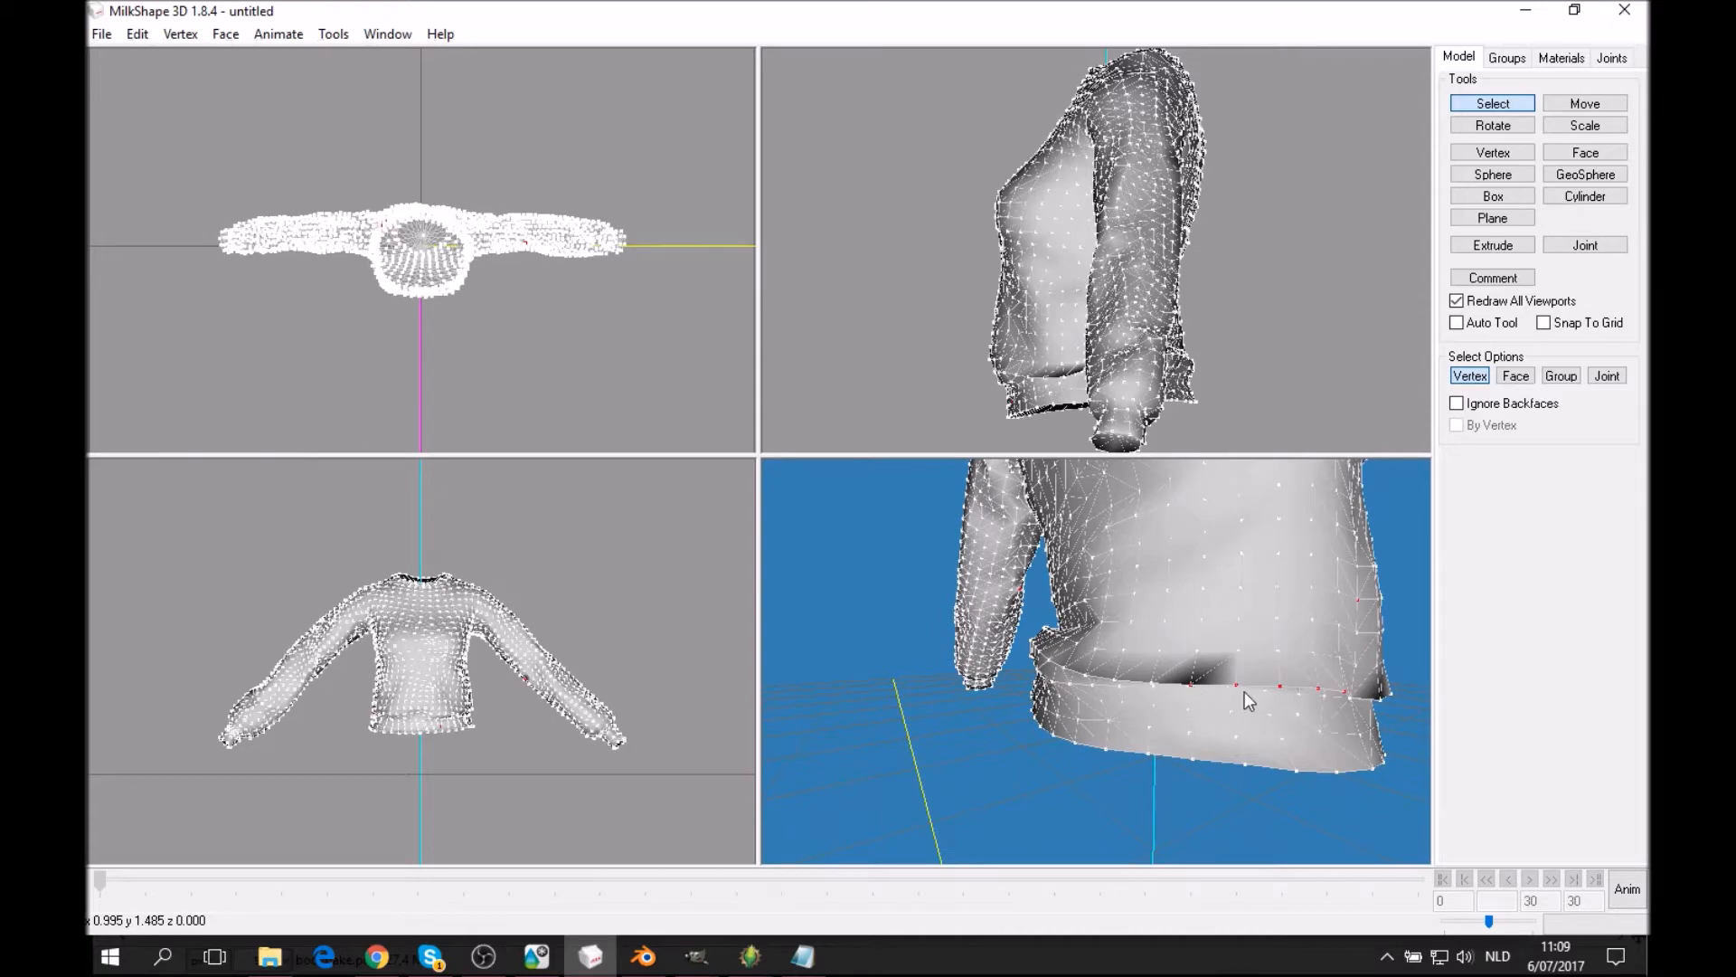
drag(1224, 709, 1137, 711)
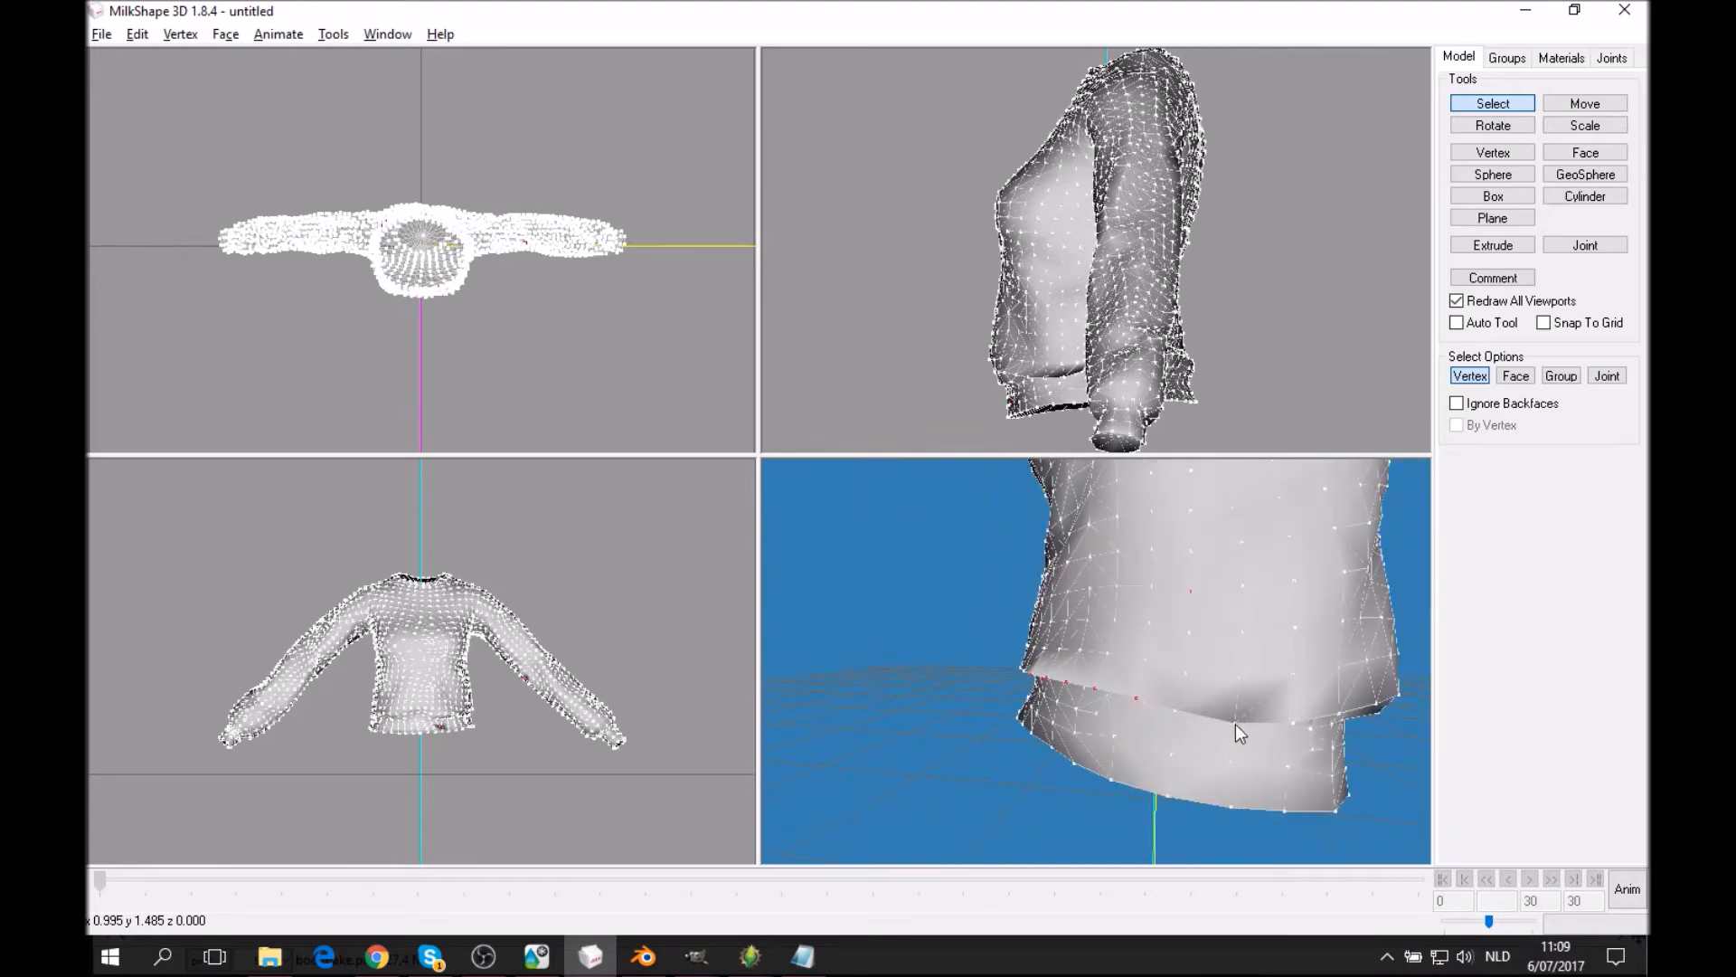
drag(1208, 728, 1266, 534)
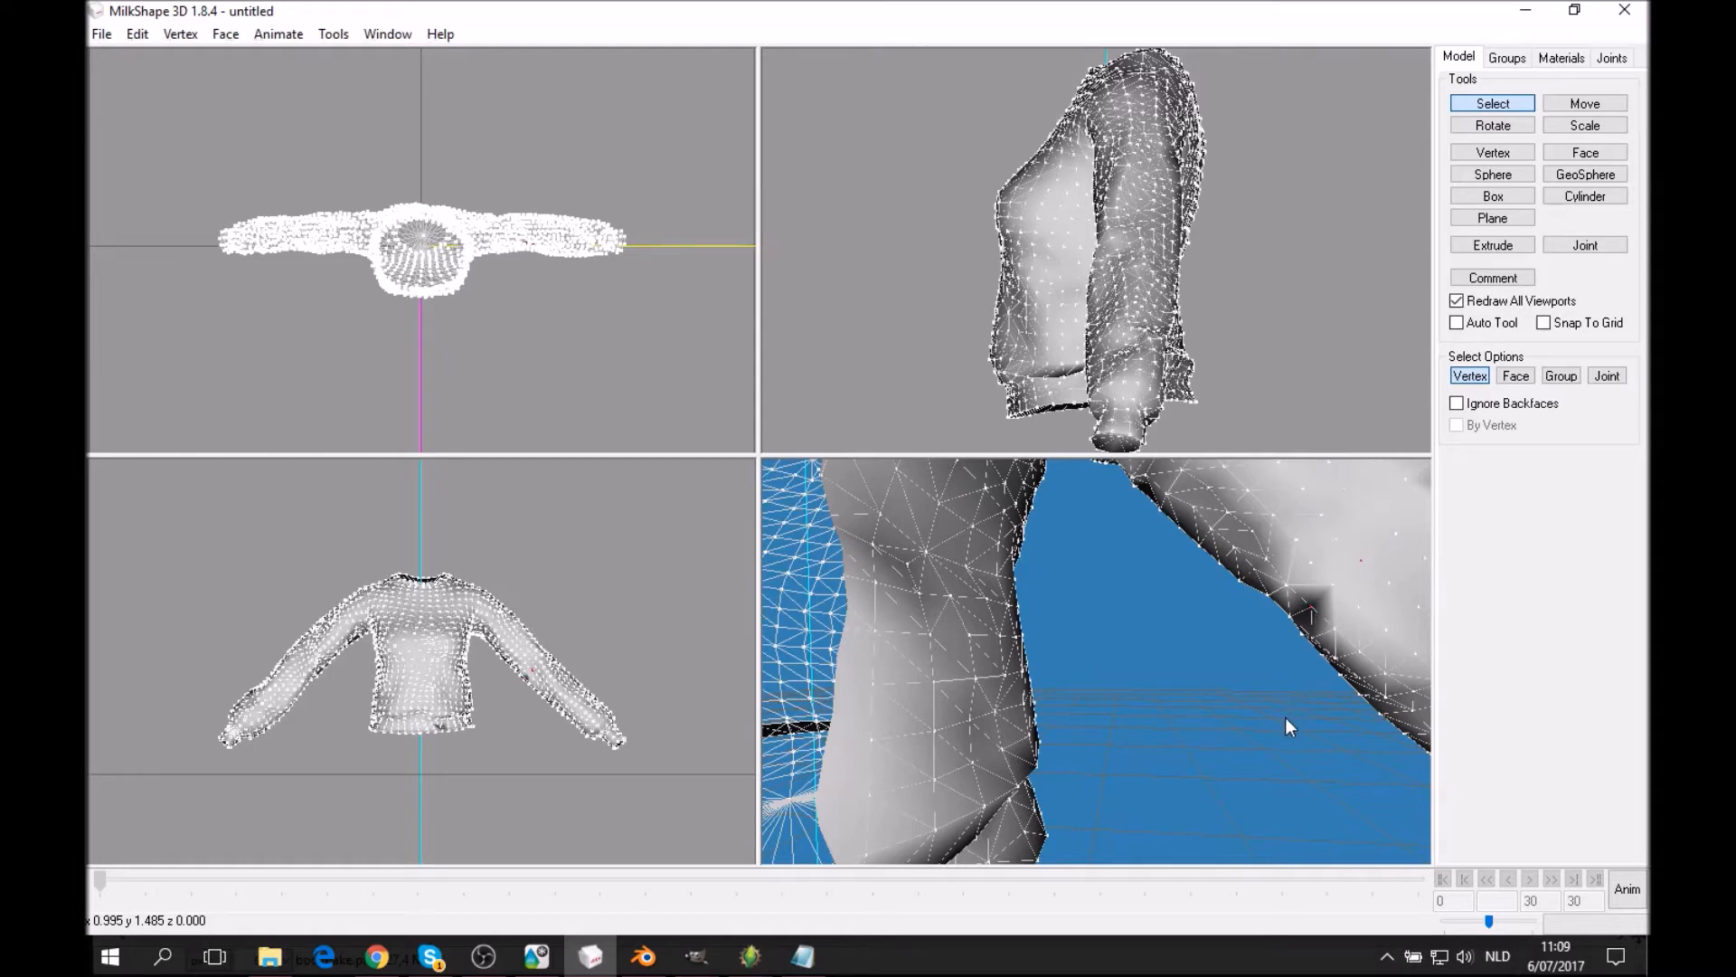
Undo the last normal merge that darkened vertices on the sleeve.
key(ctrl+z)
key(ctrl+y)
key(ctrl+z)
mouse_move(1299, 712)
mouse_down()
mouse_move(1343, 719)
mouse_move(1300, 713)
mouse_up()
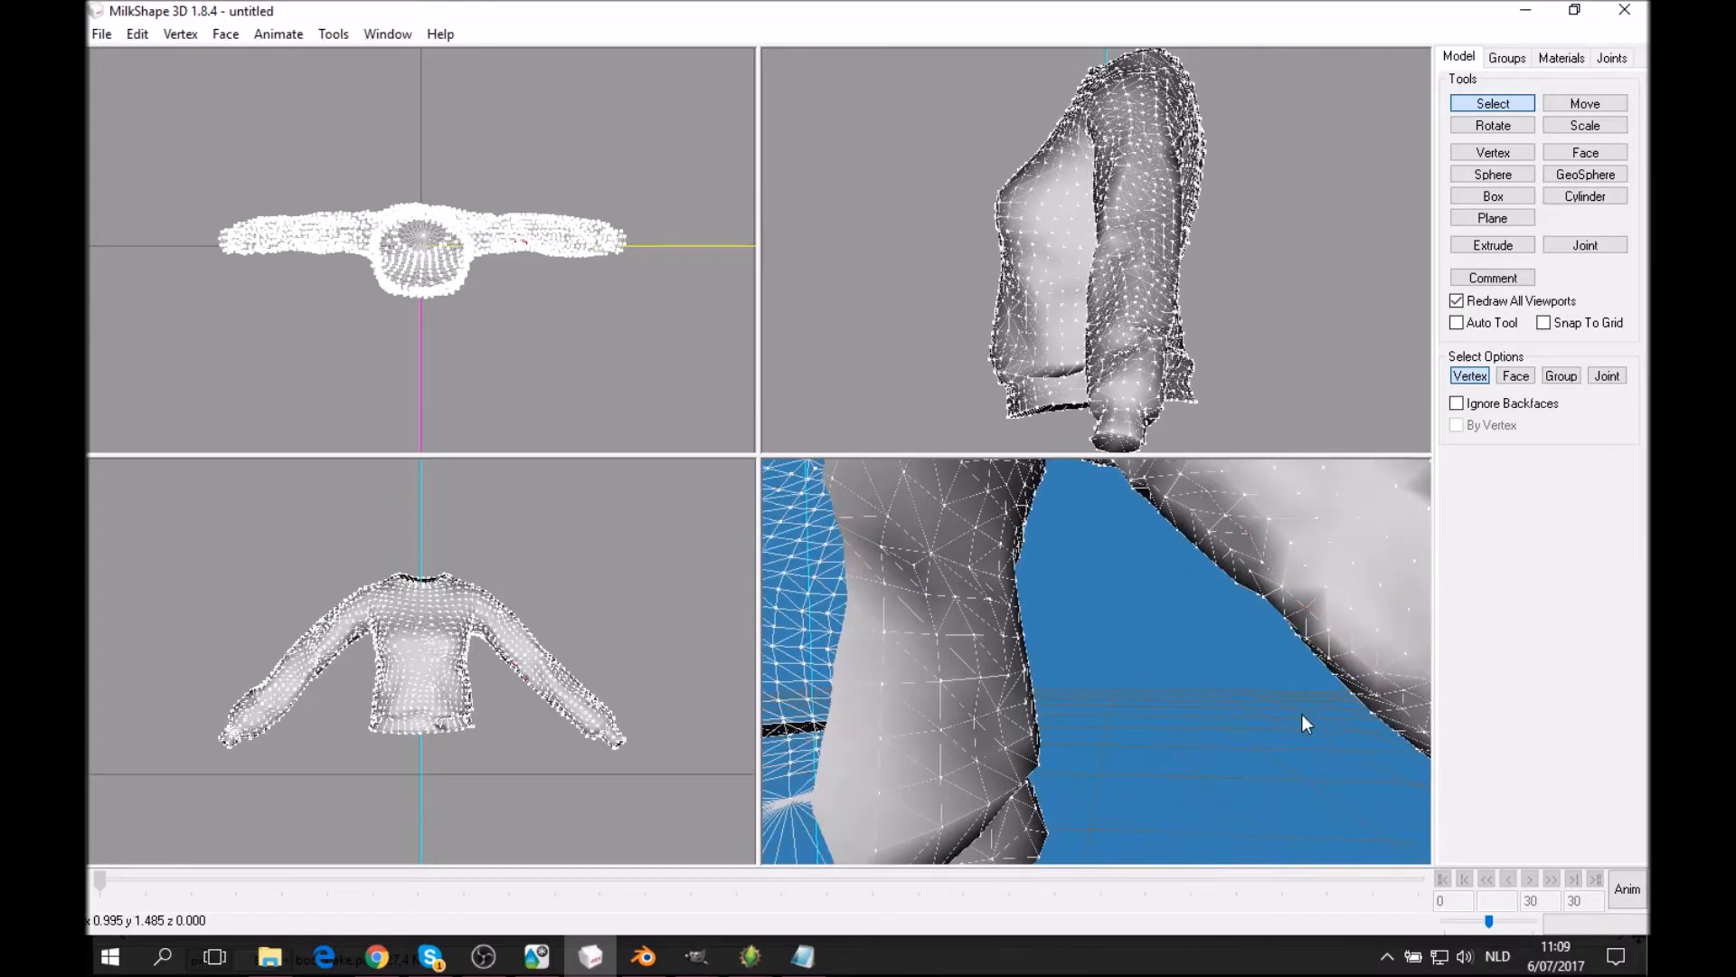
Merge the normals of the seam vertices on the side of the waistband and at the front centre of the neckline.
scroll(1300, 713, down, 5)
scroll(1106, 758, up, 1)
drag(1107, 758, 1128, 725)
scroll(1112, 637, up, 3)
ctrl+drag(1090, 544, 1139, 651)
scroll(1139, 651, up, 2)
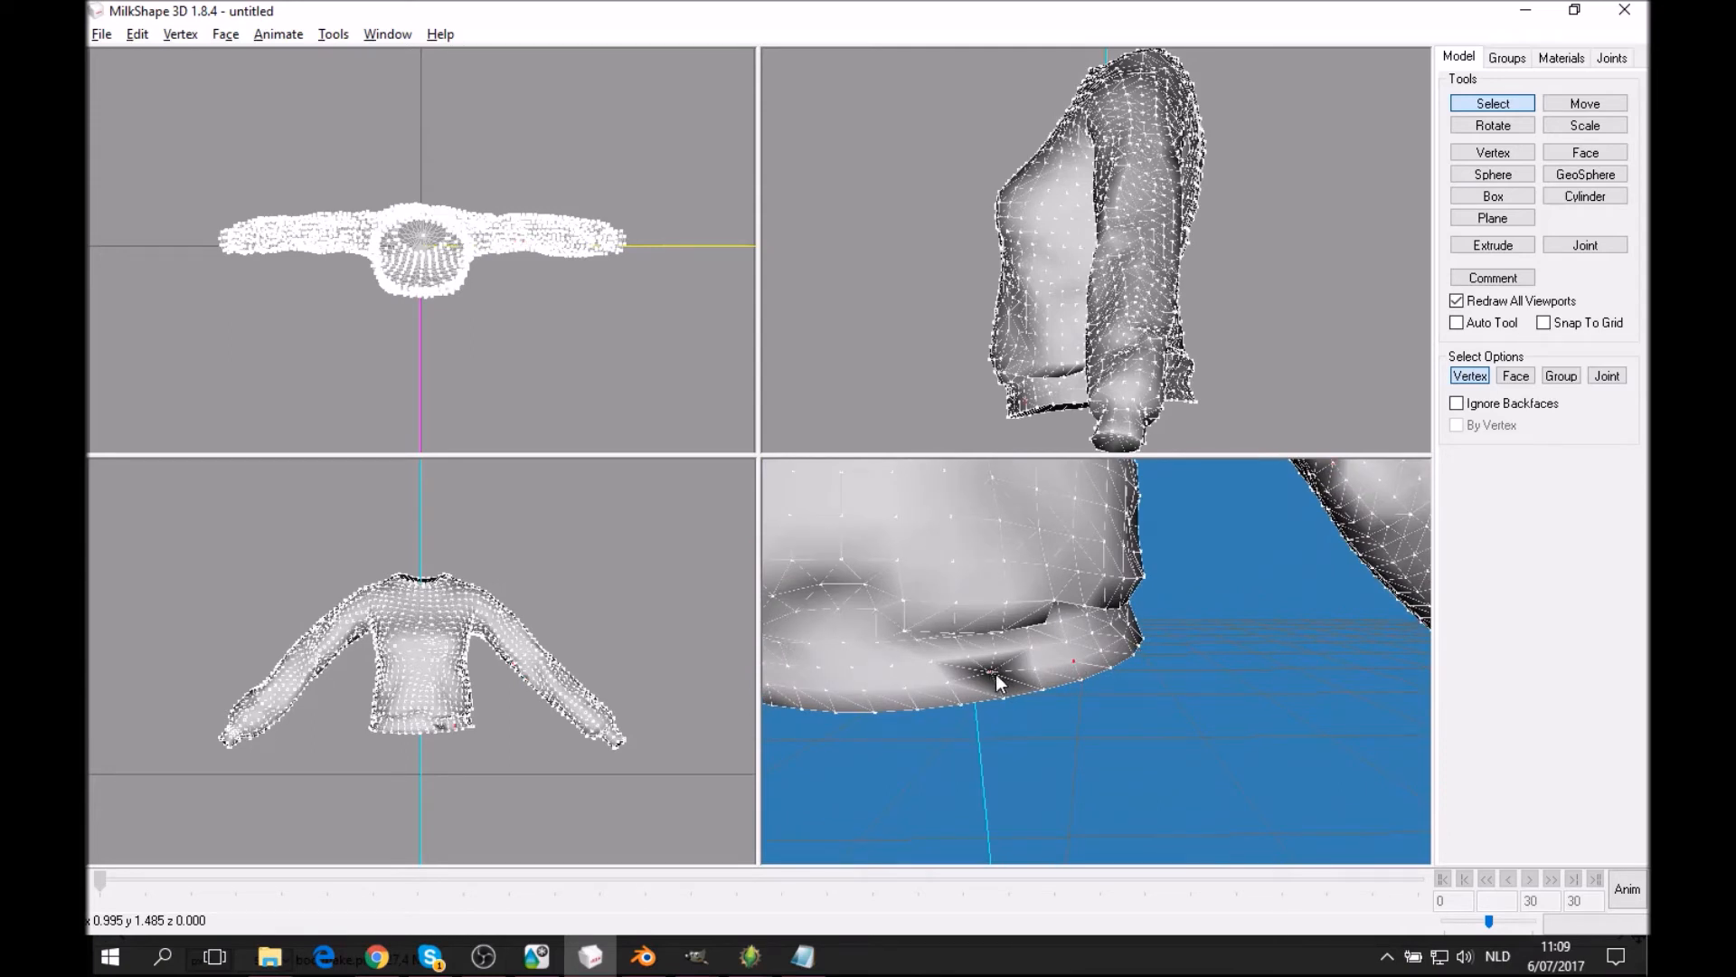
key(ctrl+z)
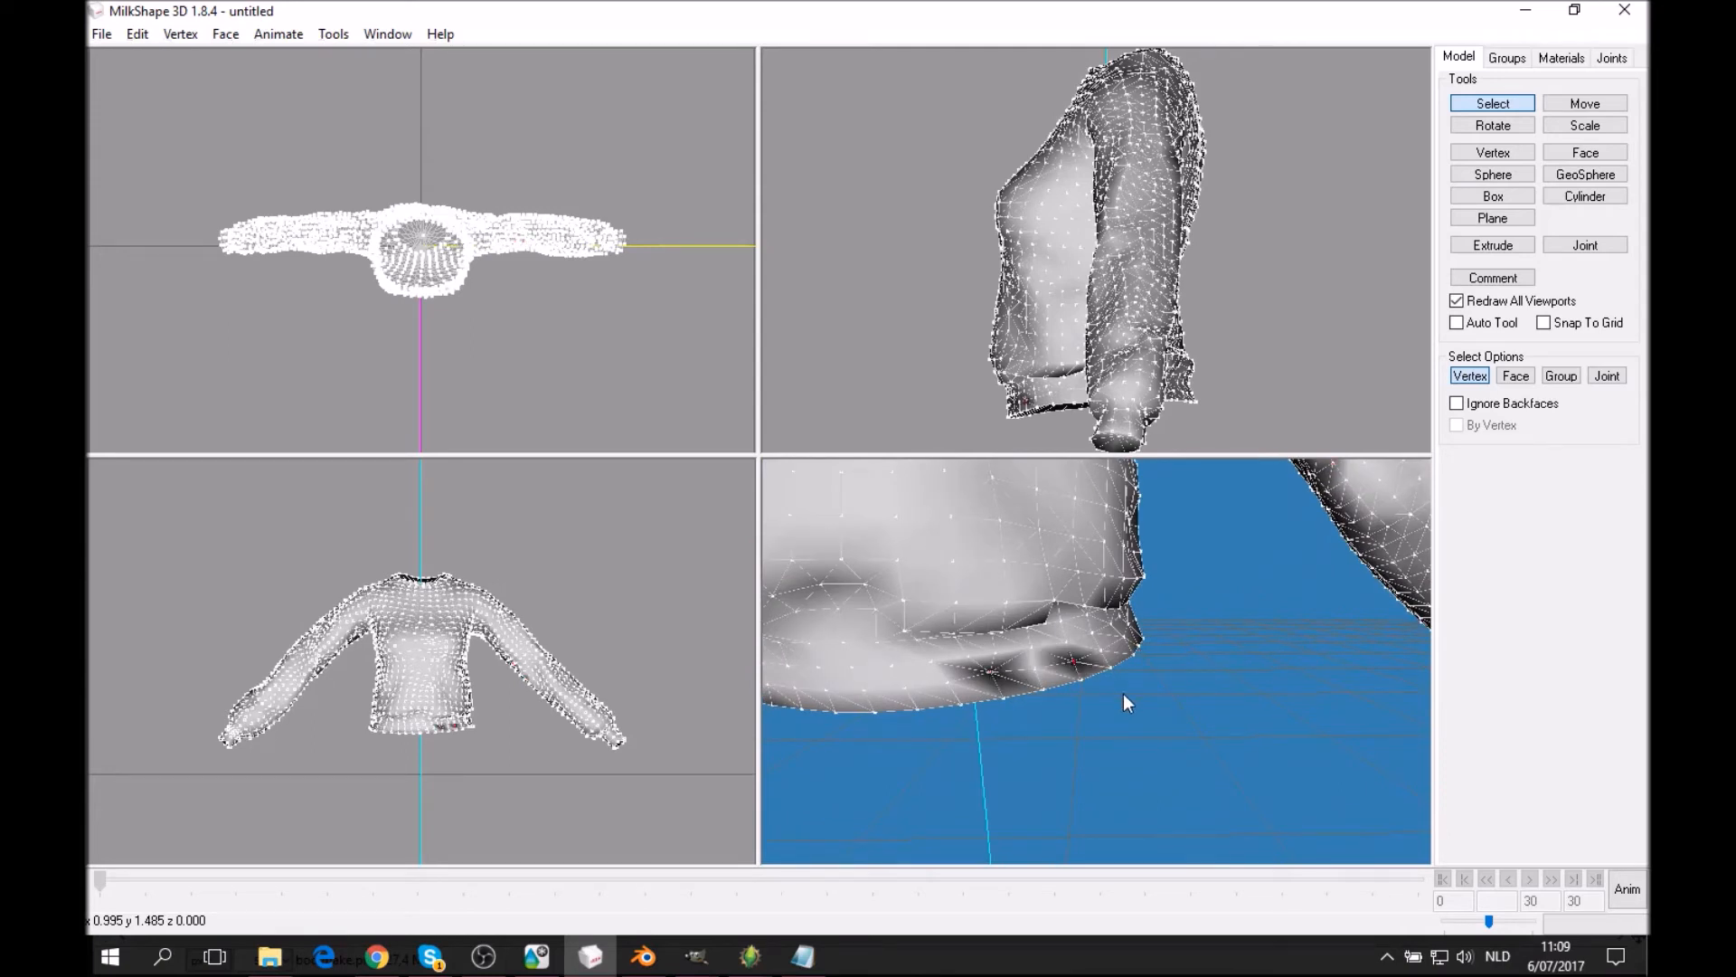
key(ctrl+y)
drag(1088, 674, 1095, 631)
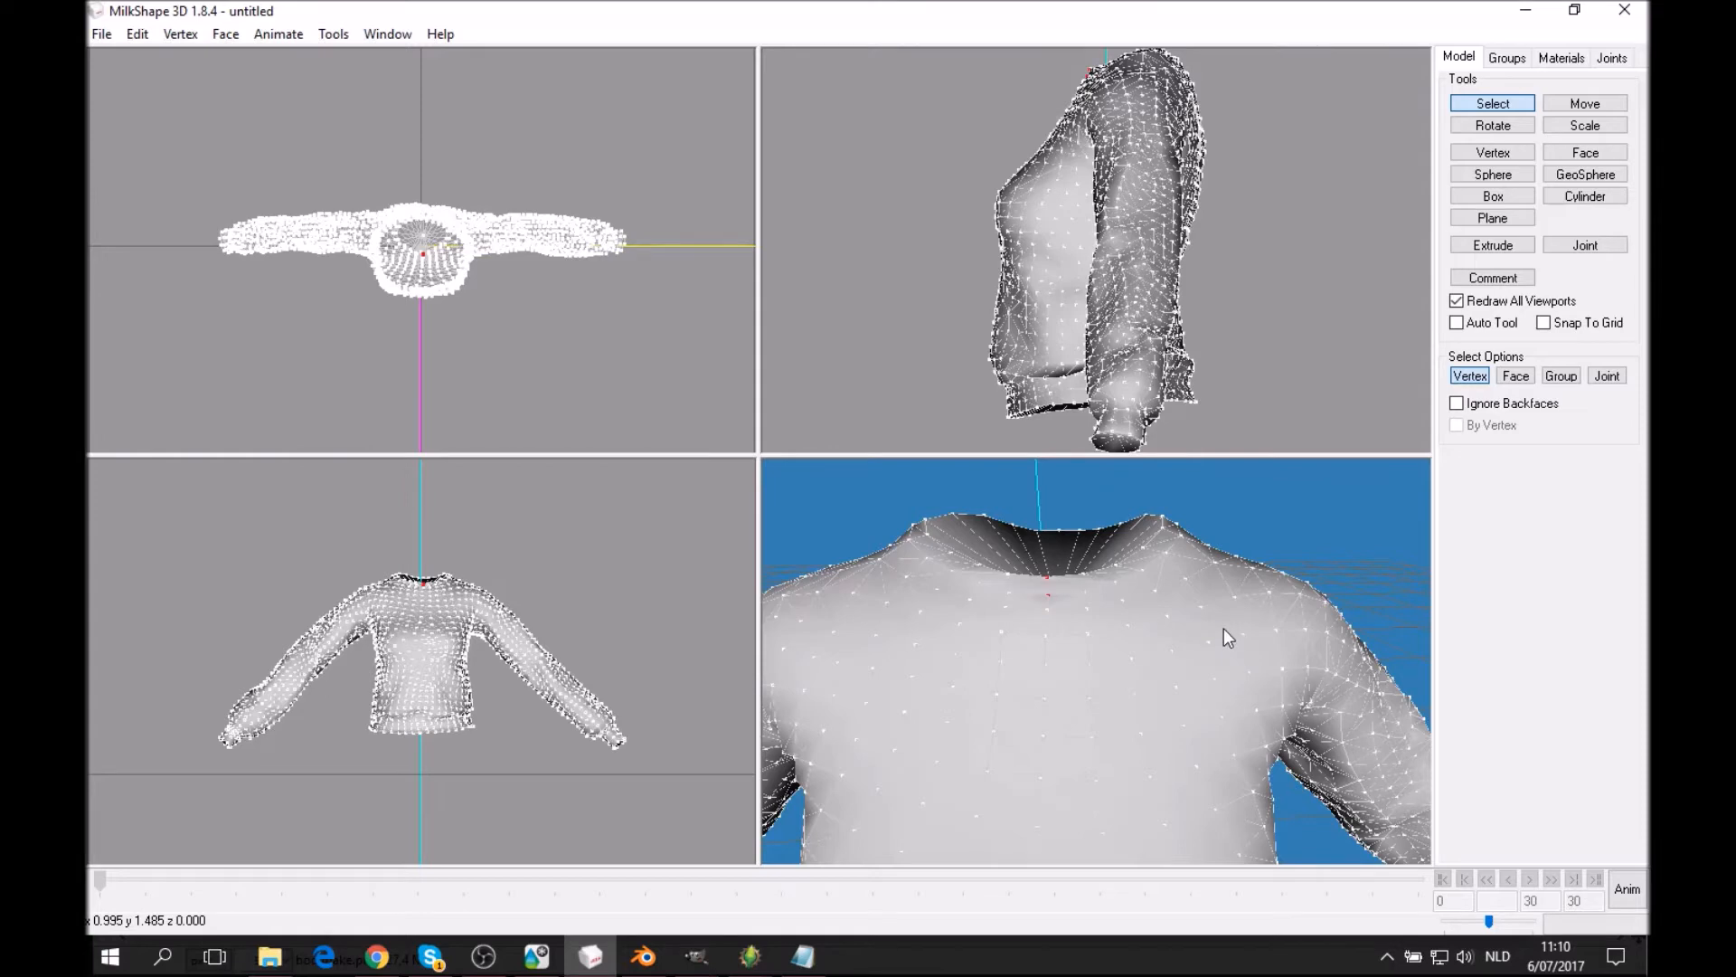
drag(1143, 669, 1216, 683)
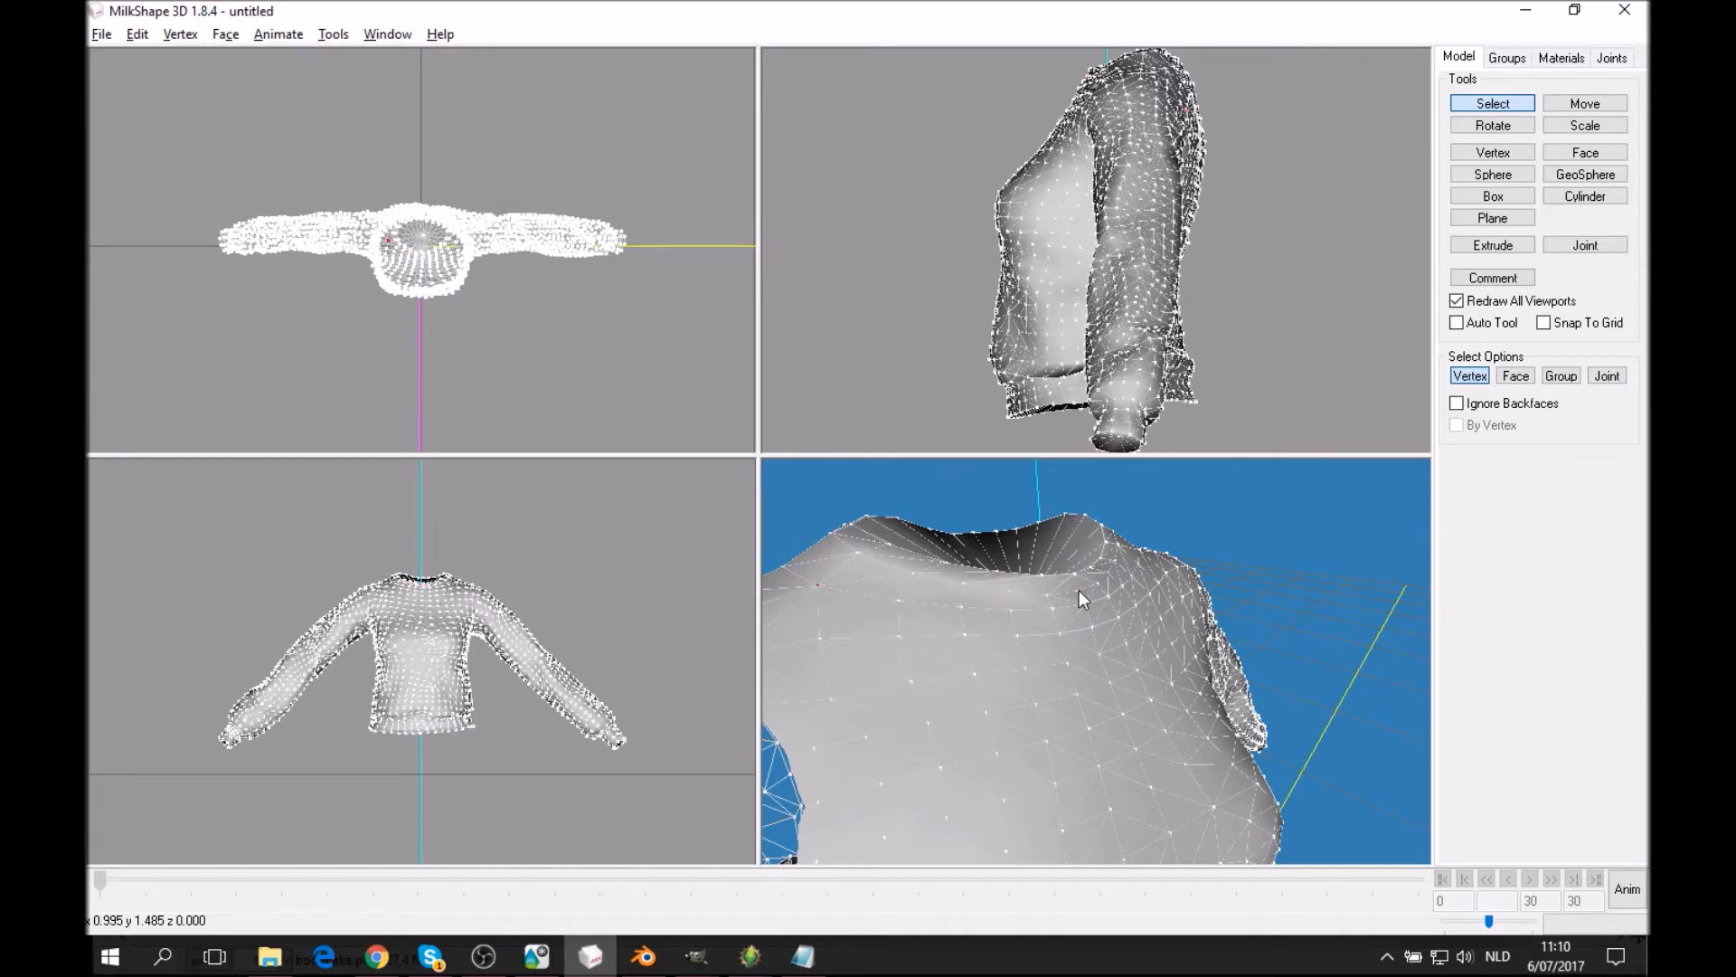
Inspect the sweater's shading with the wireframe overlay hidden, and show the overlay again at the sleeve.
right_click(1278, 687)
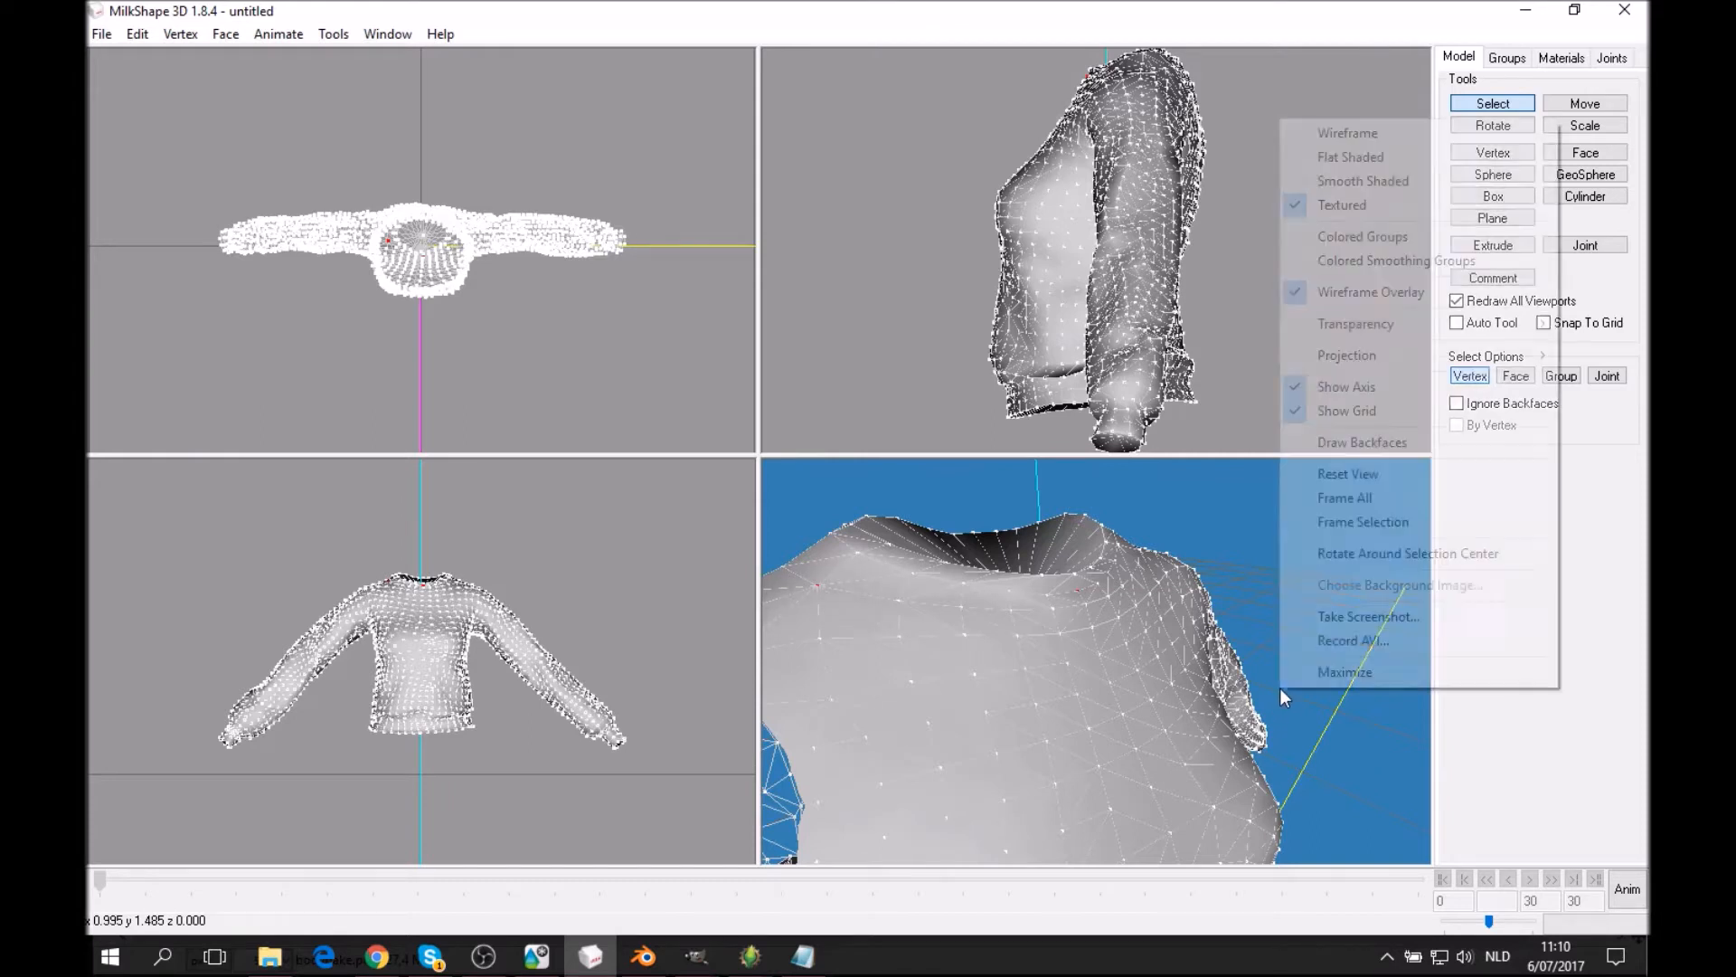
click(1361, 296)
drag(1357, 542, 1166, 569)
right_click(1167, 570)
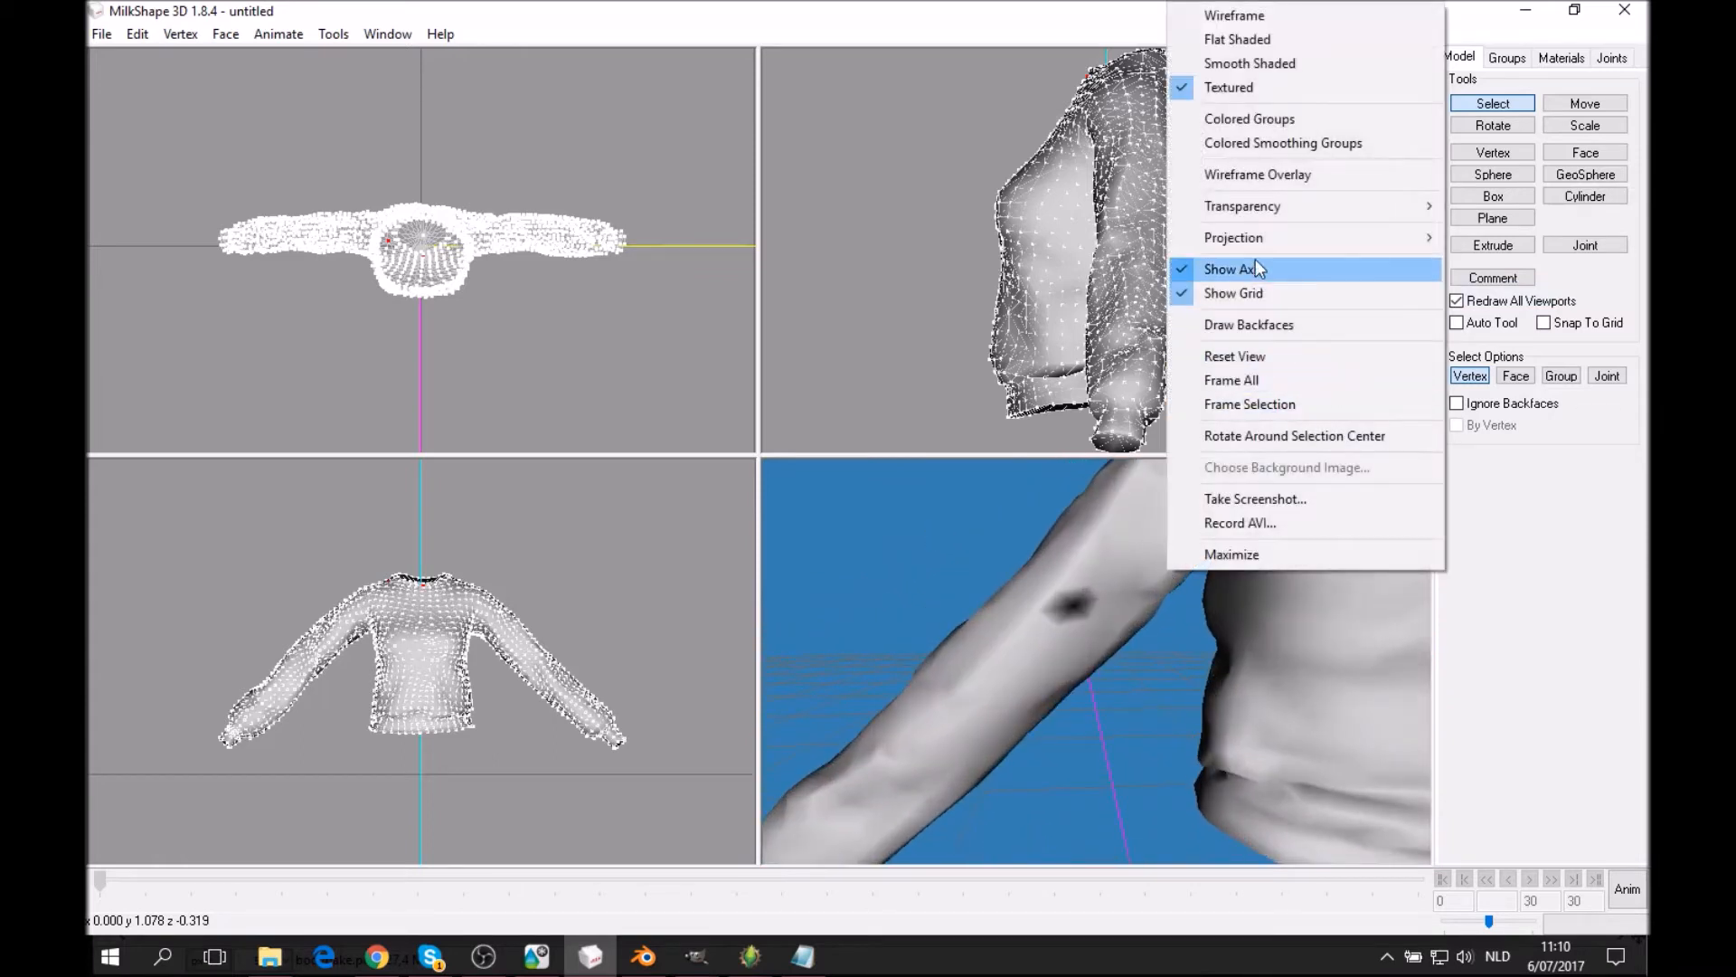
click(1257, 174)
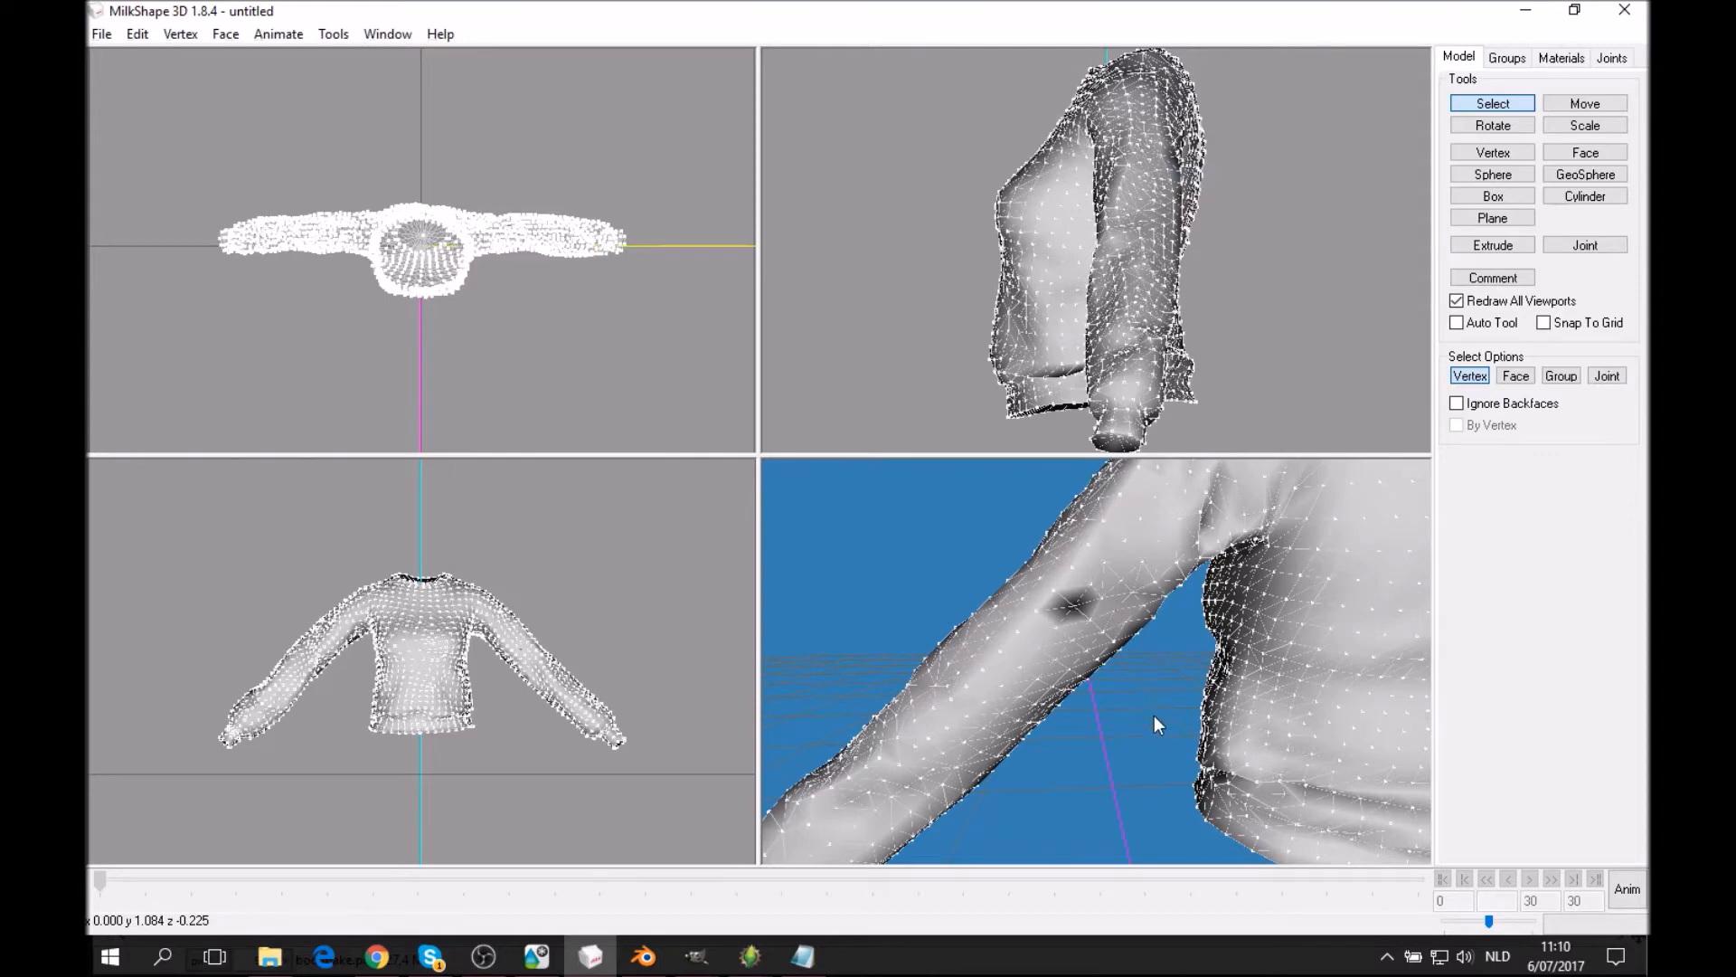
Undo and redo the last normal merge to compare the shading on the back of the sleeve.
key(ctrl+z)
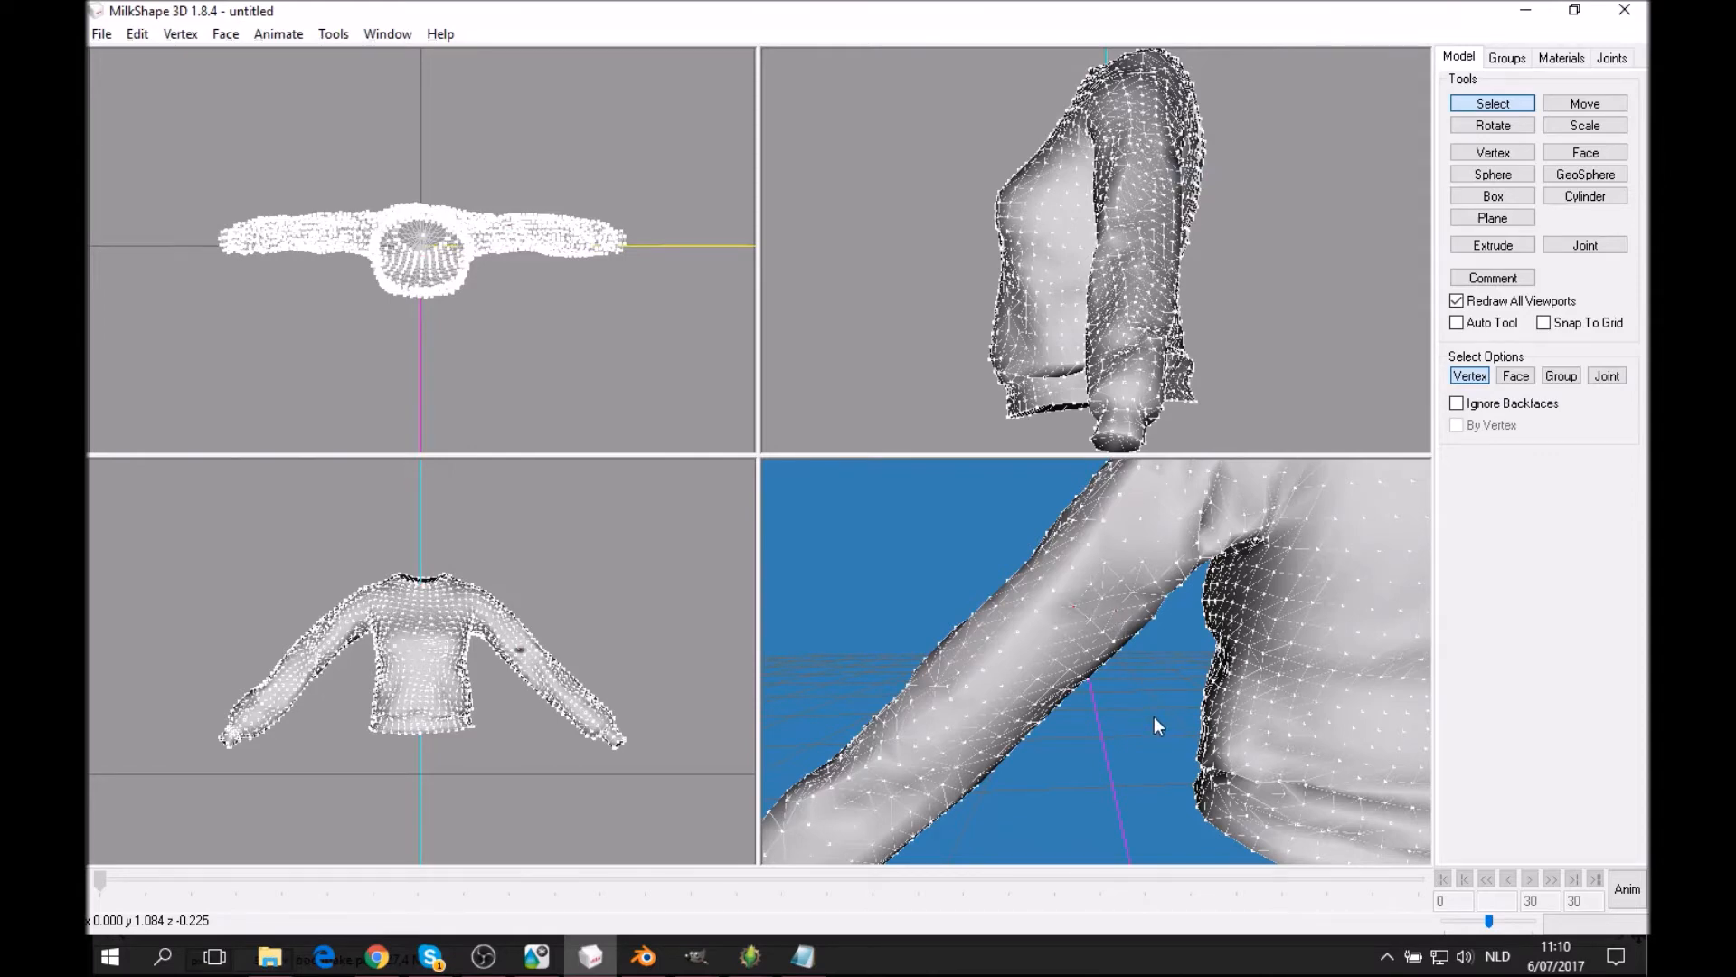
mouse_move(1179, 708)
mouse_down()
mouse_move(1321, 696)
mouse_move(1166, 698)
mouse_up()
scroll(1321, 697, down, 2)
key(ctrl+y)
scroll(1170, 660, up, 4)
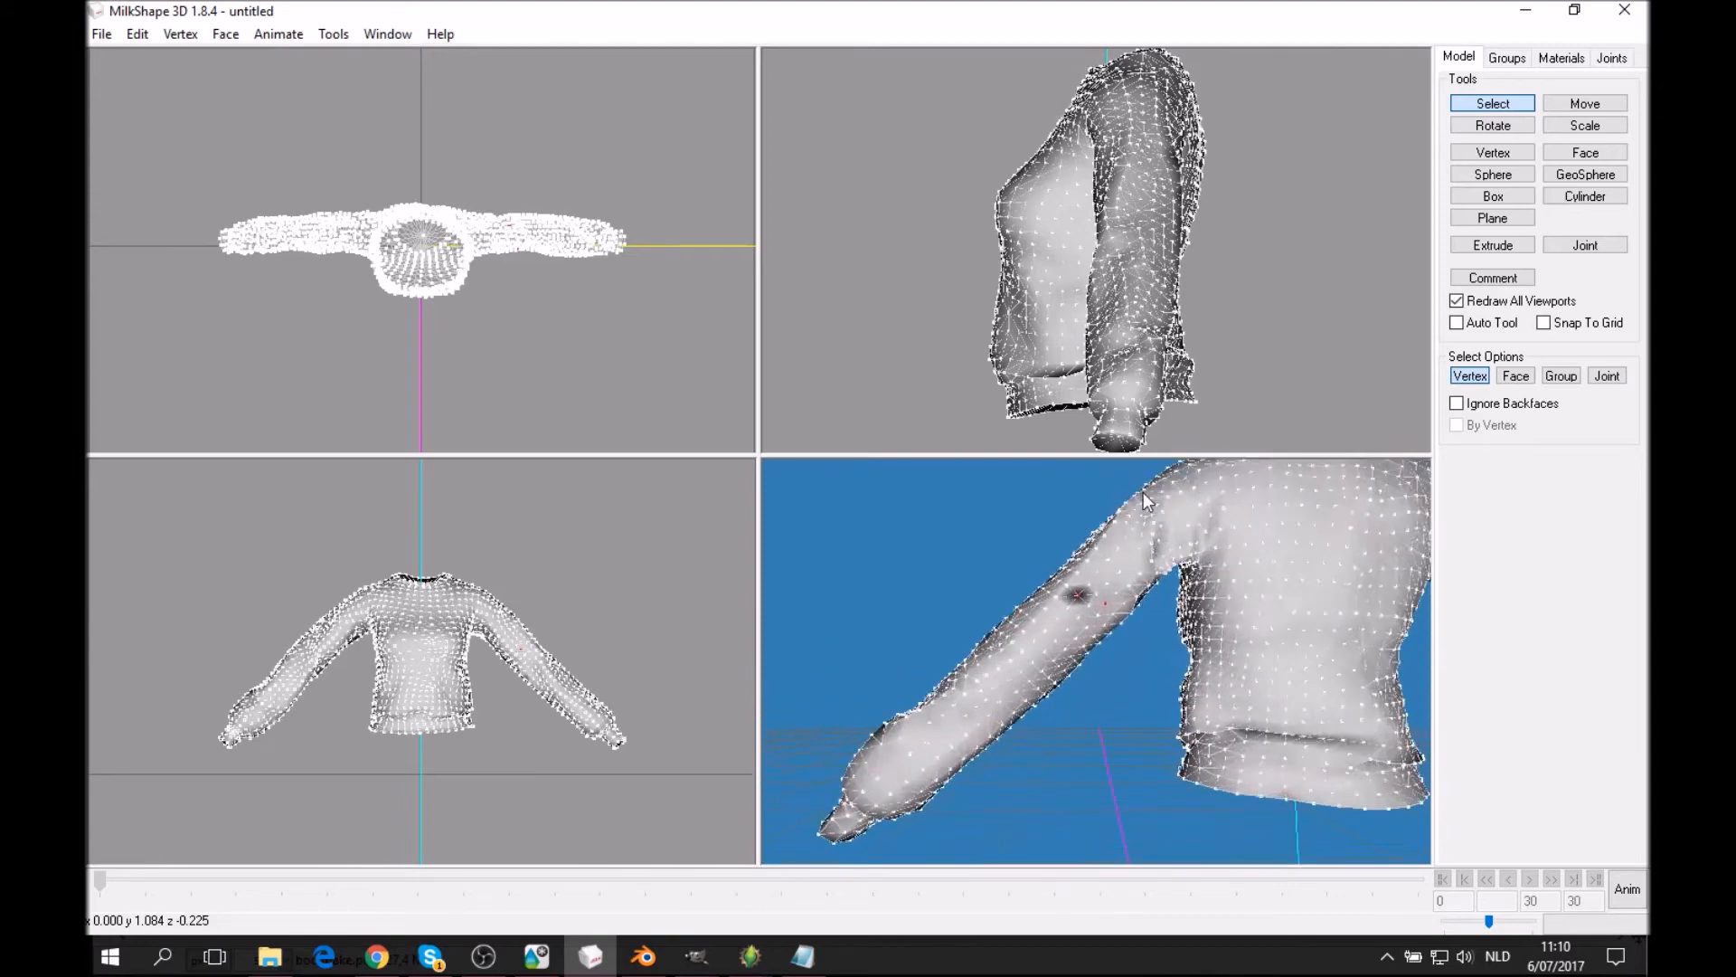
Select the seam vertices in the dark patch on the back of the sleeve and merge their normals.
drag(1192, 561, 1167, 489)
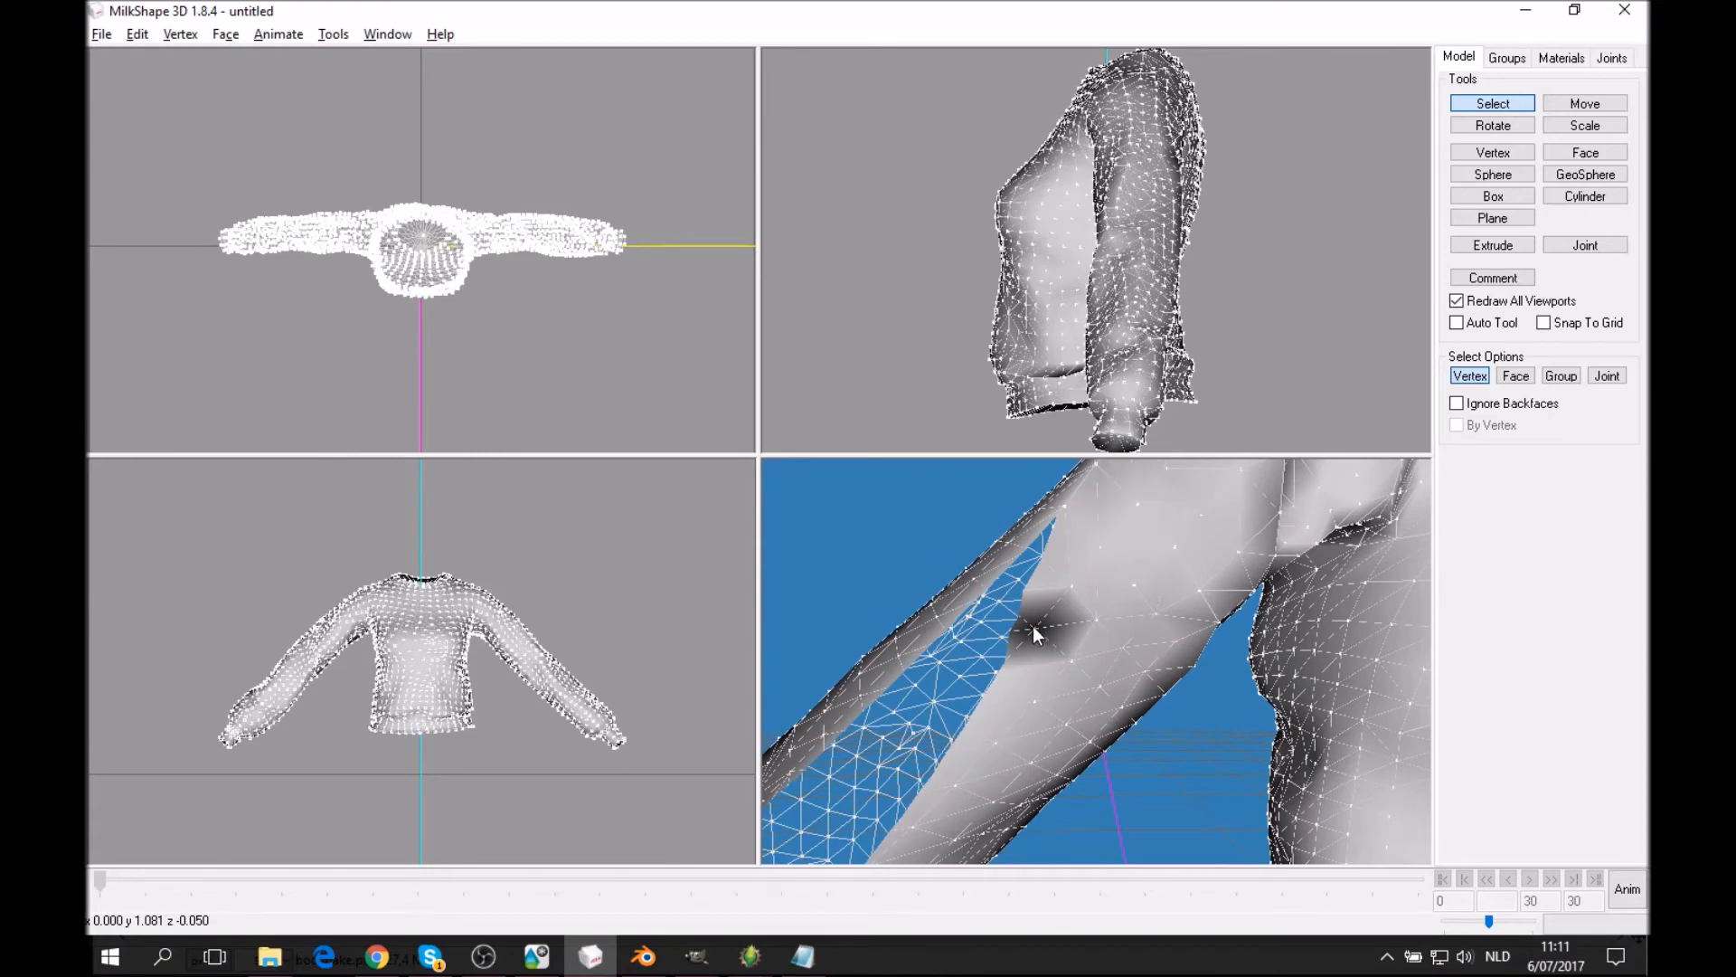
drag(1036, 627, 1082, 647)
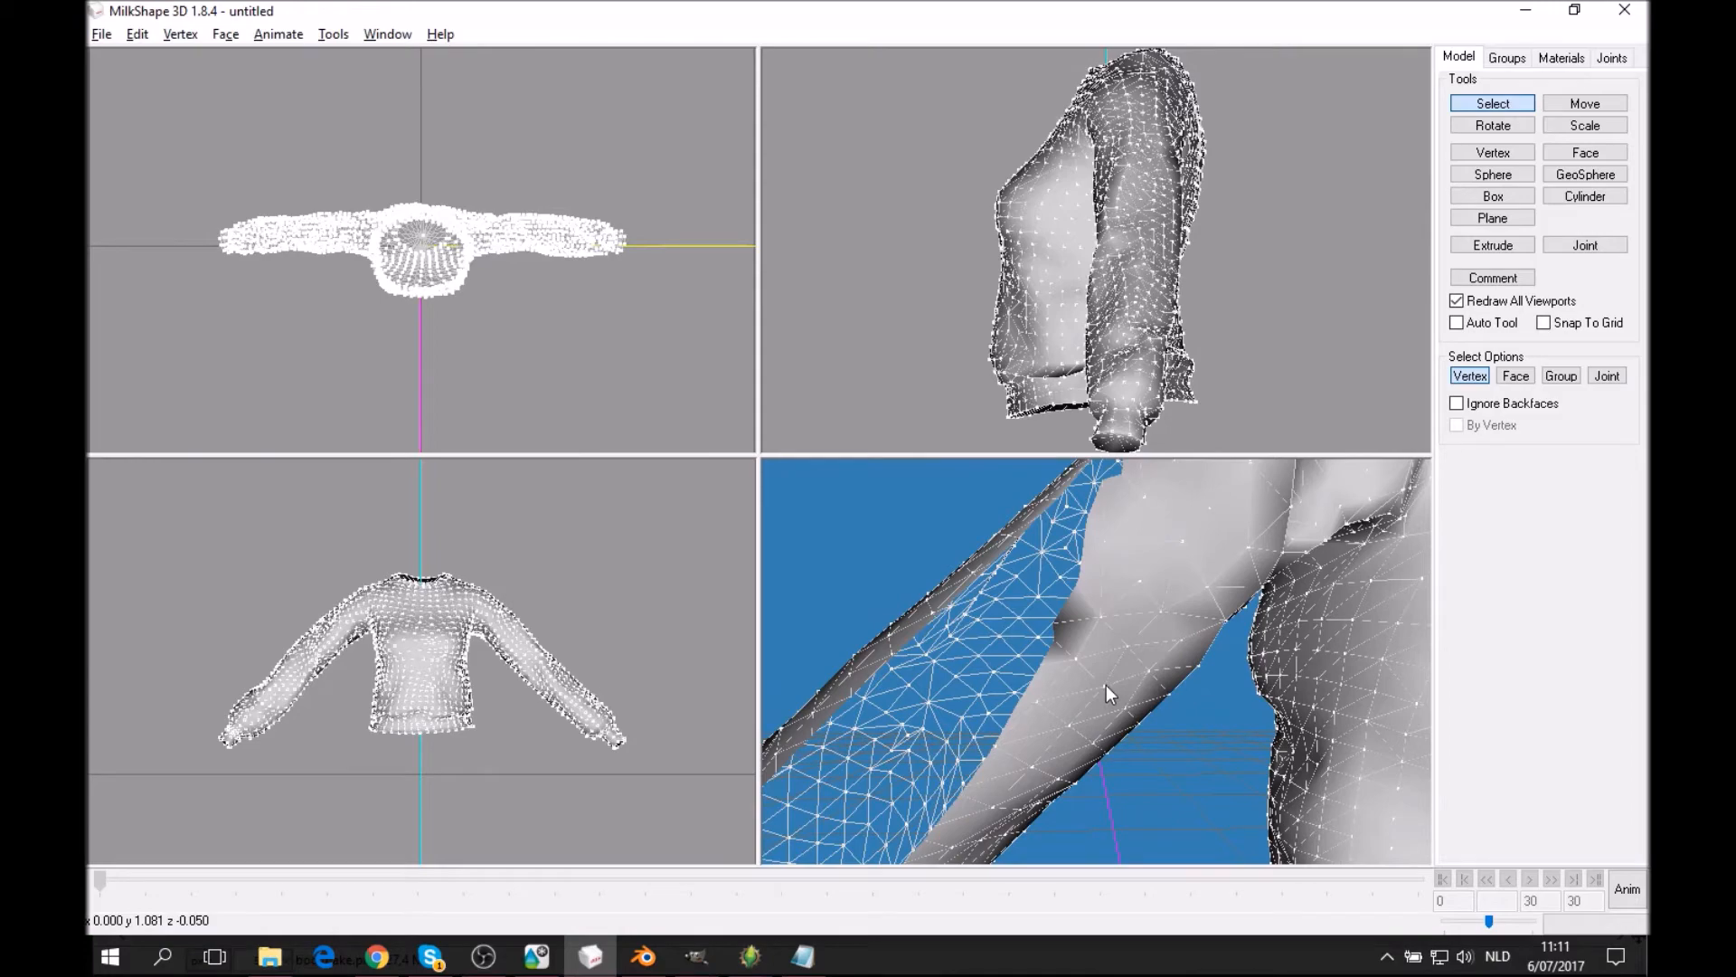
drag(1104, 686, 1295, 692)
scroll(1295, 692, up, 5)
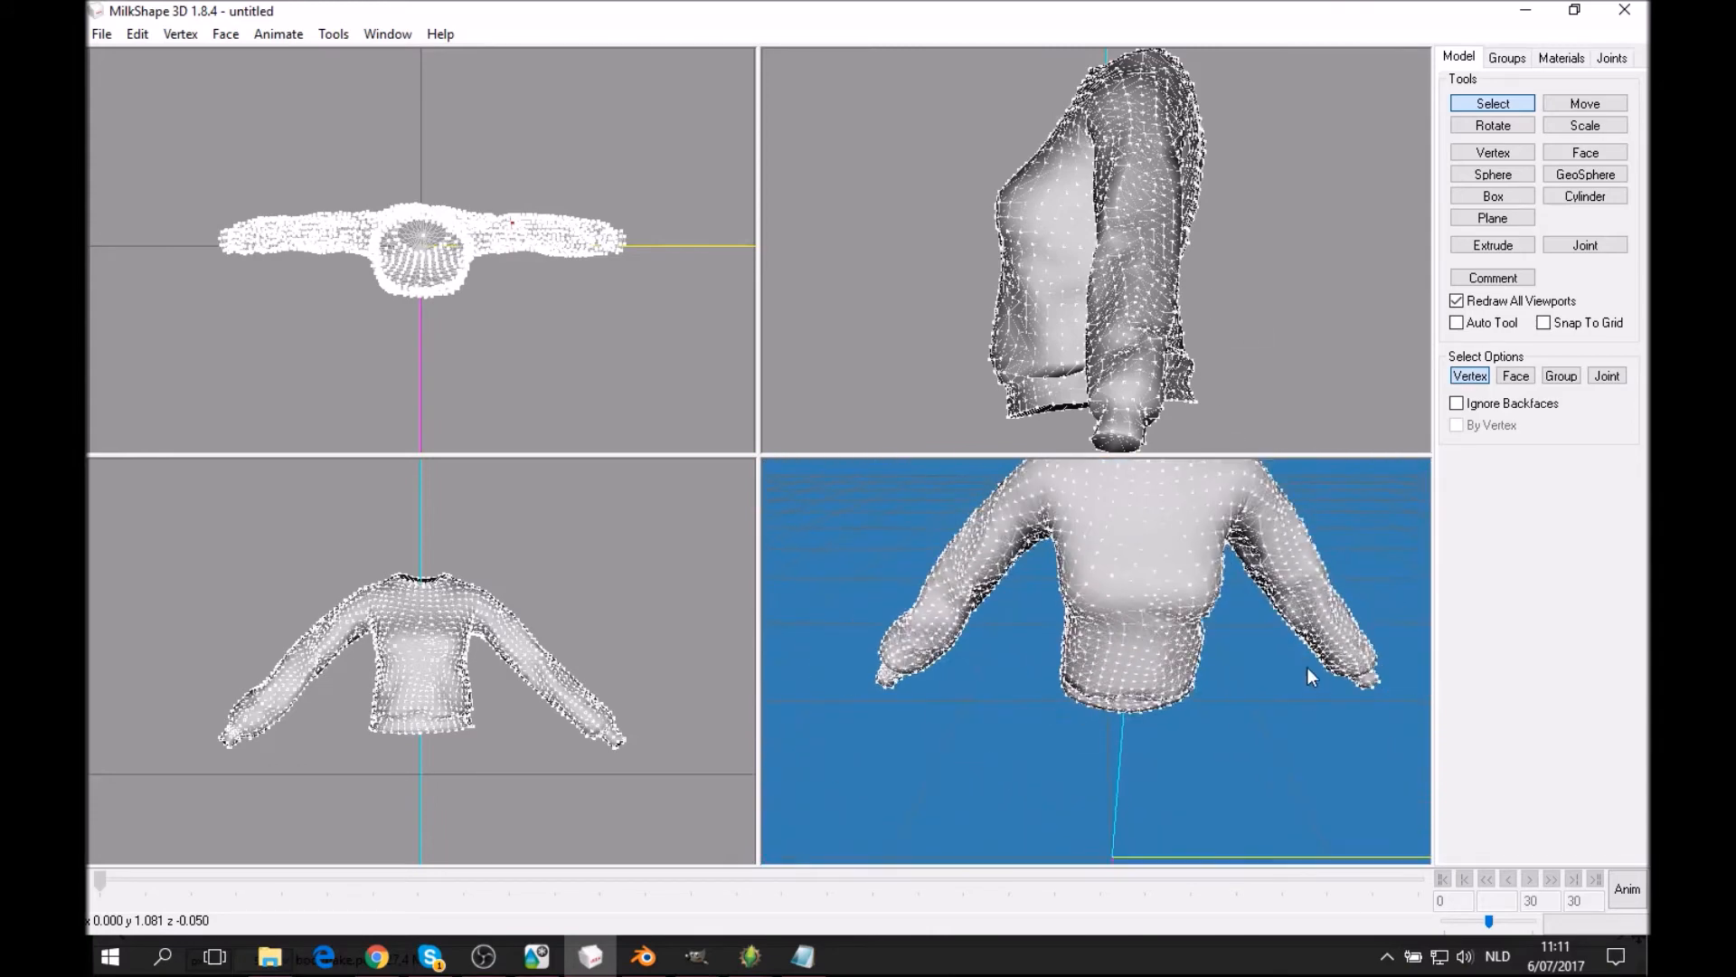
scroll(1282, 714, down, 3)
Import the TSRW object adultopnomorph.wso from Meshing > bodymorphs > Wso Exported reference mesh > Adult female > Top.
click(94, 35)
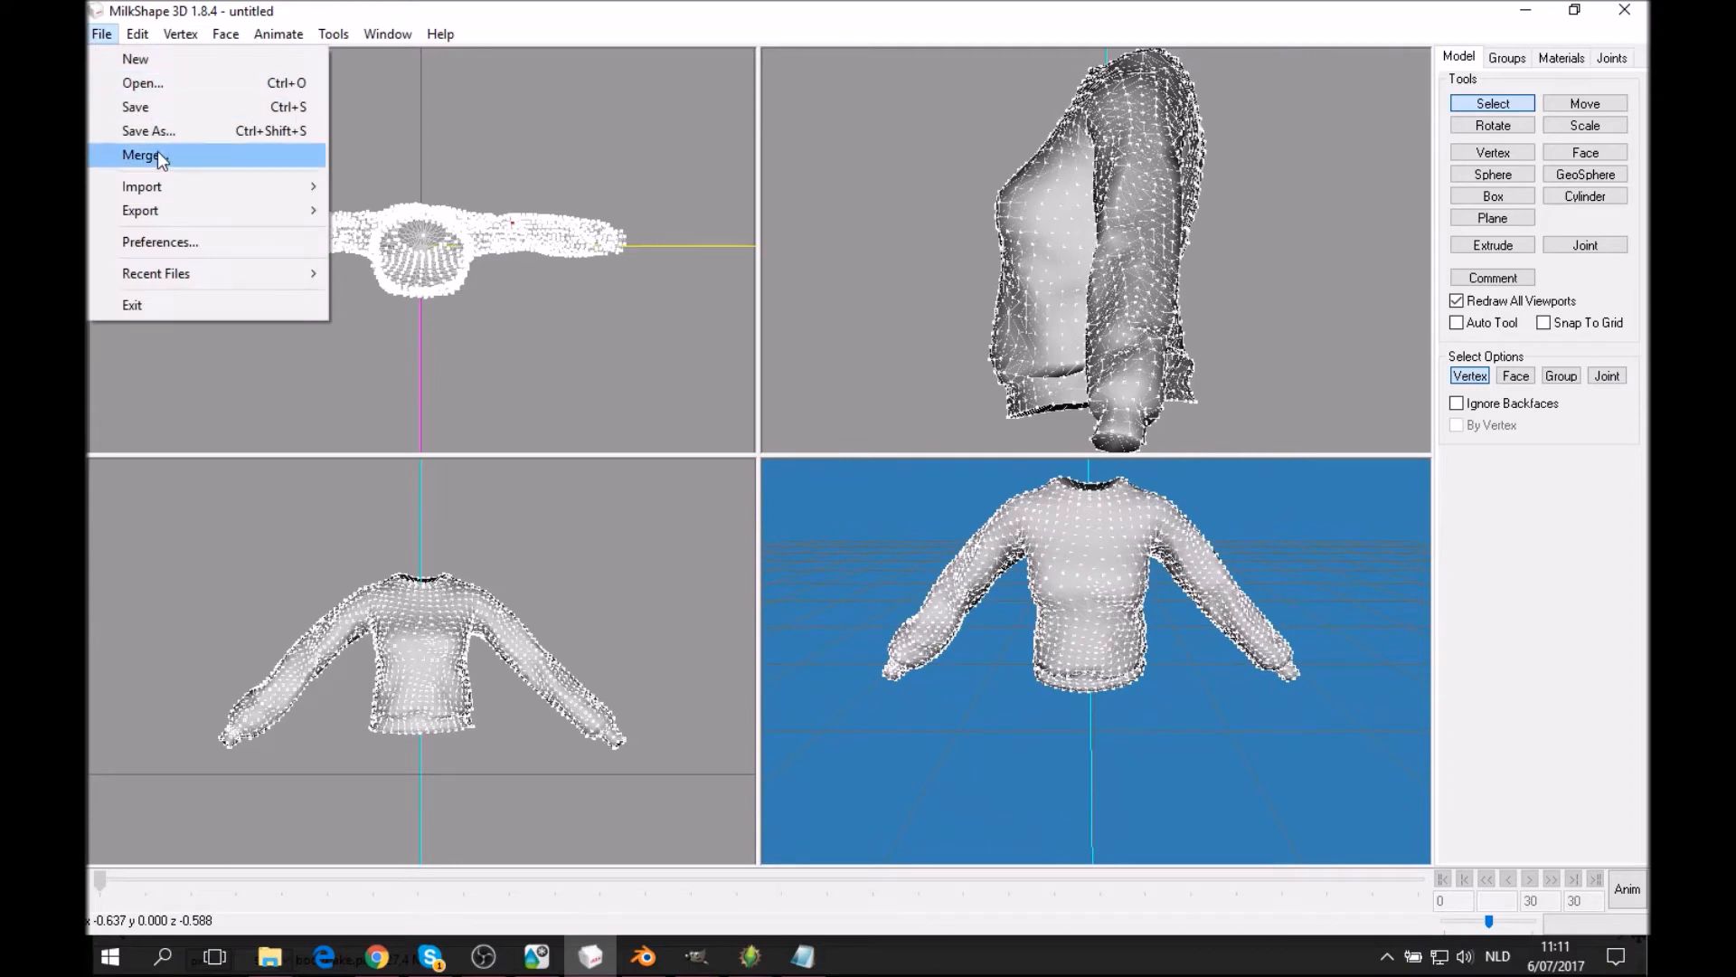
click(154, 187)
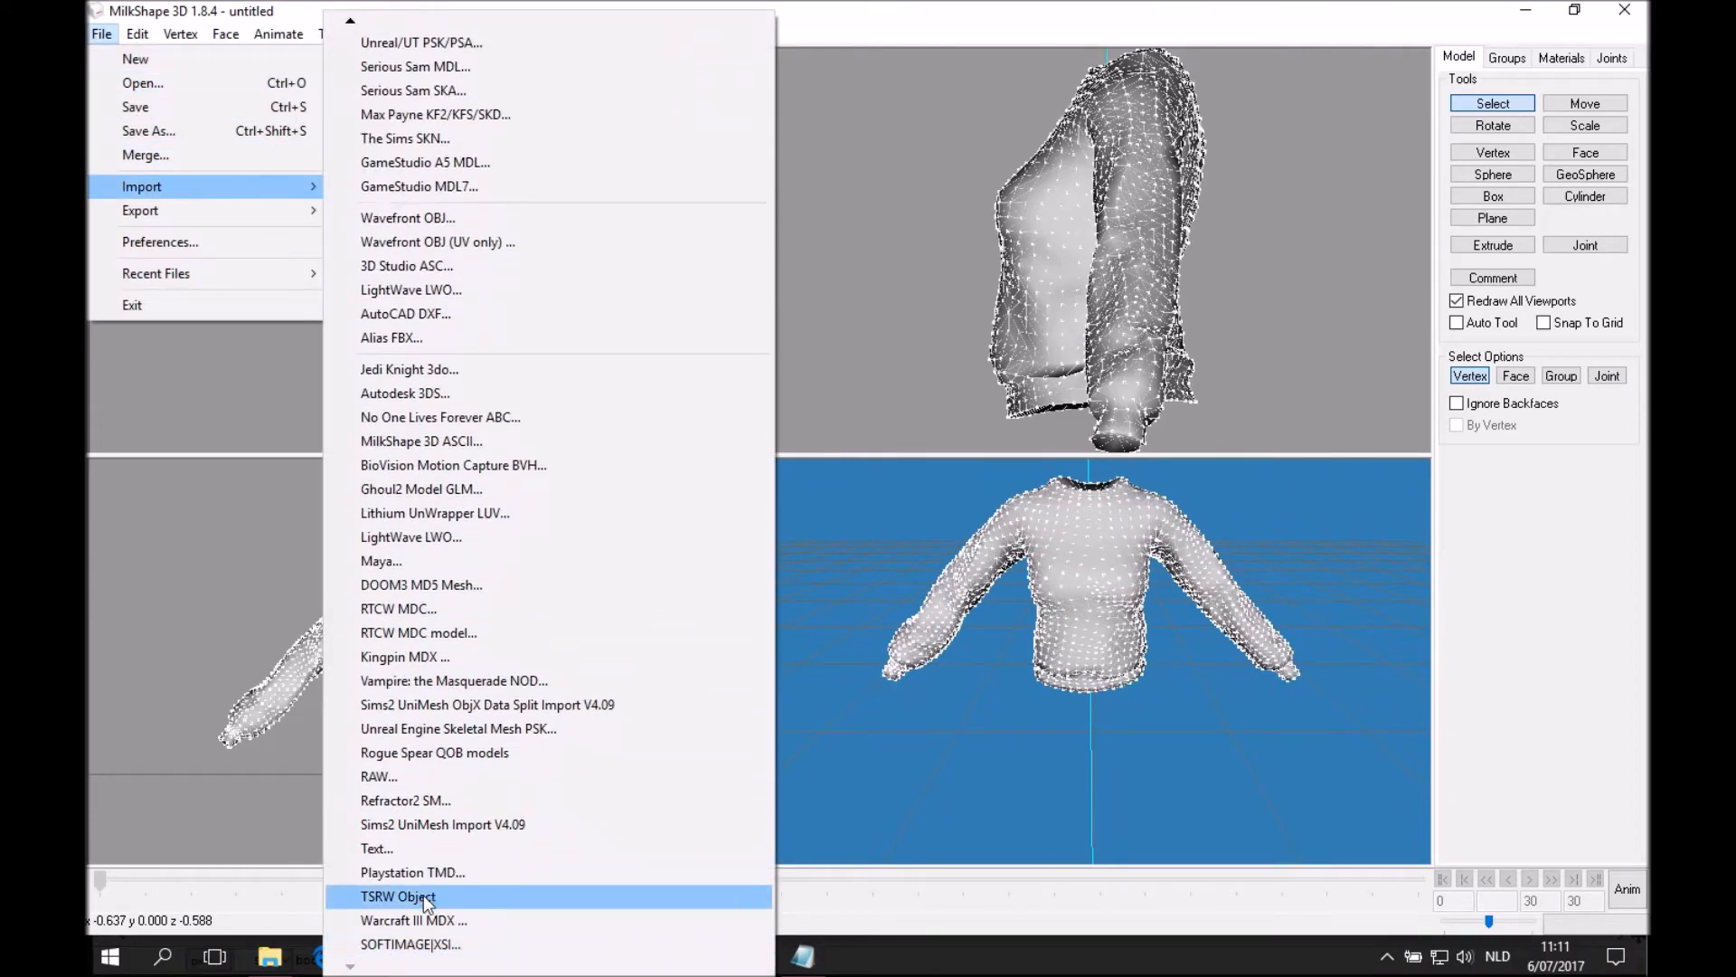
click(433, 904)
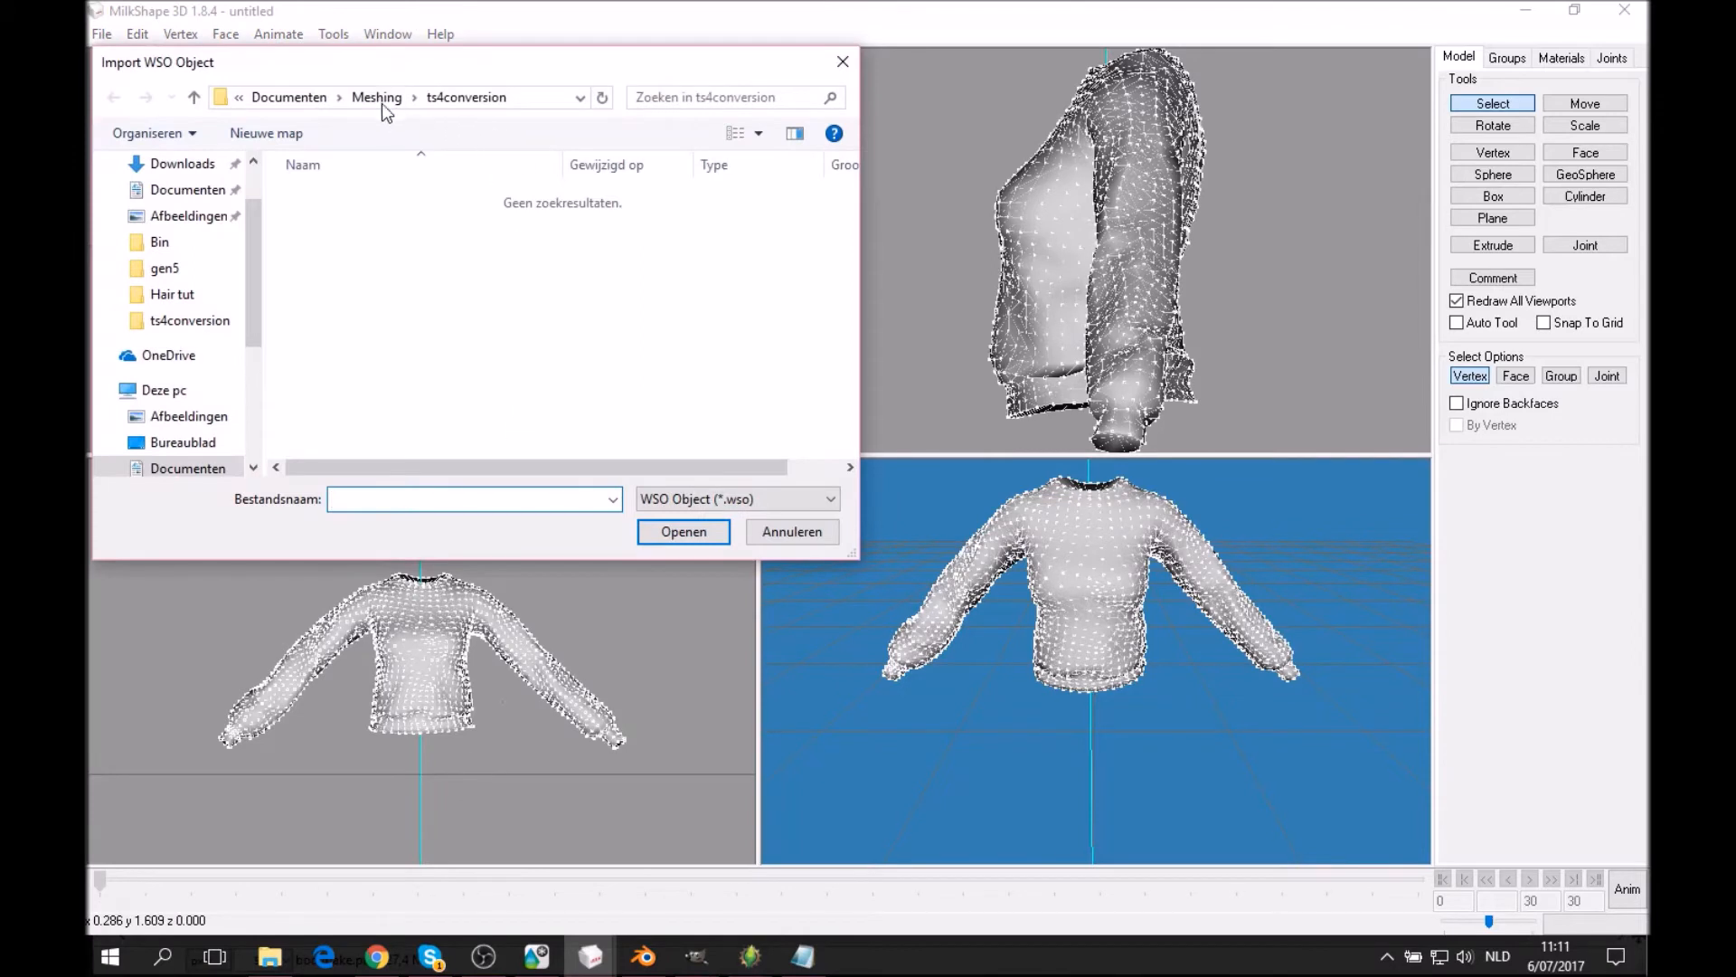
click(378, 98)
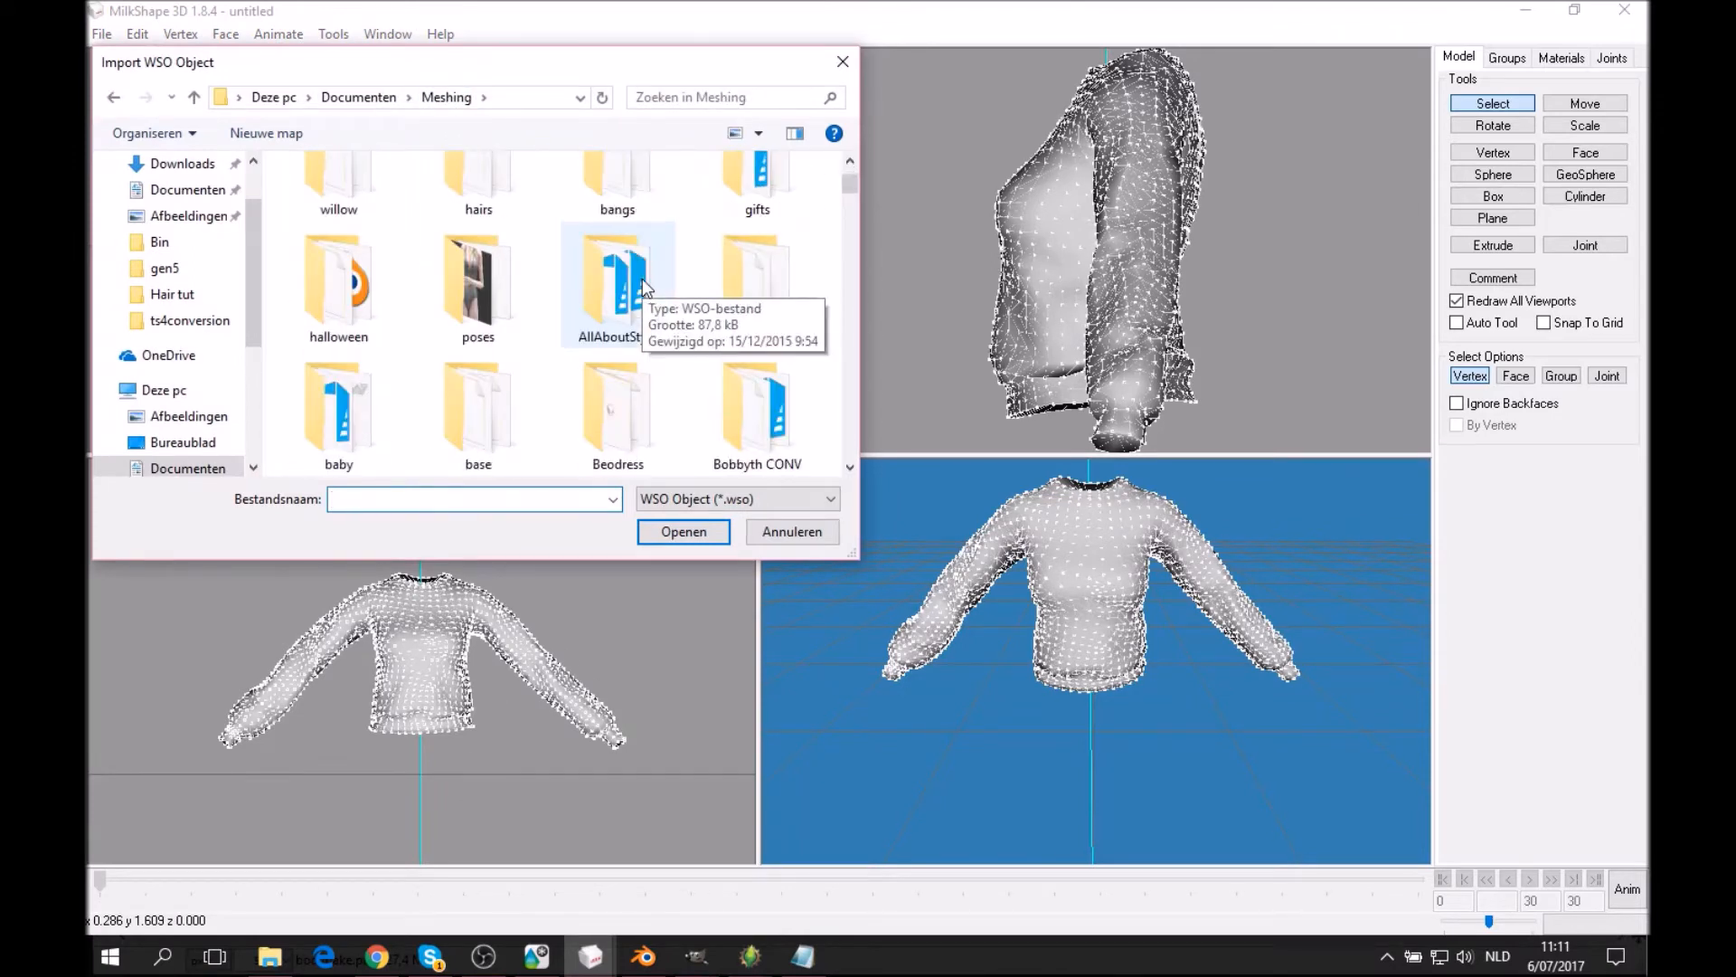
scroll(638, 393, down, 1)
double_click(342, 384)
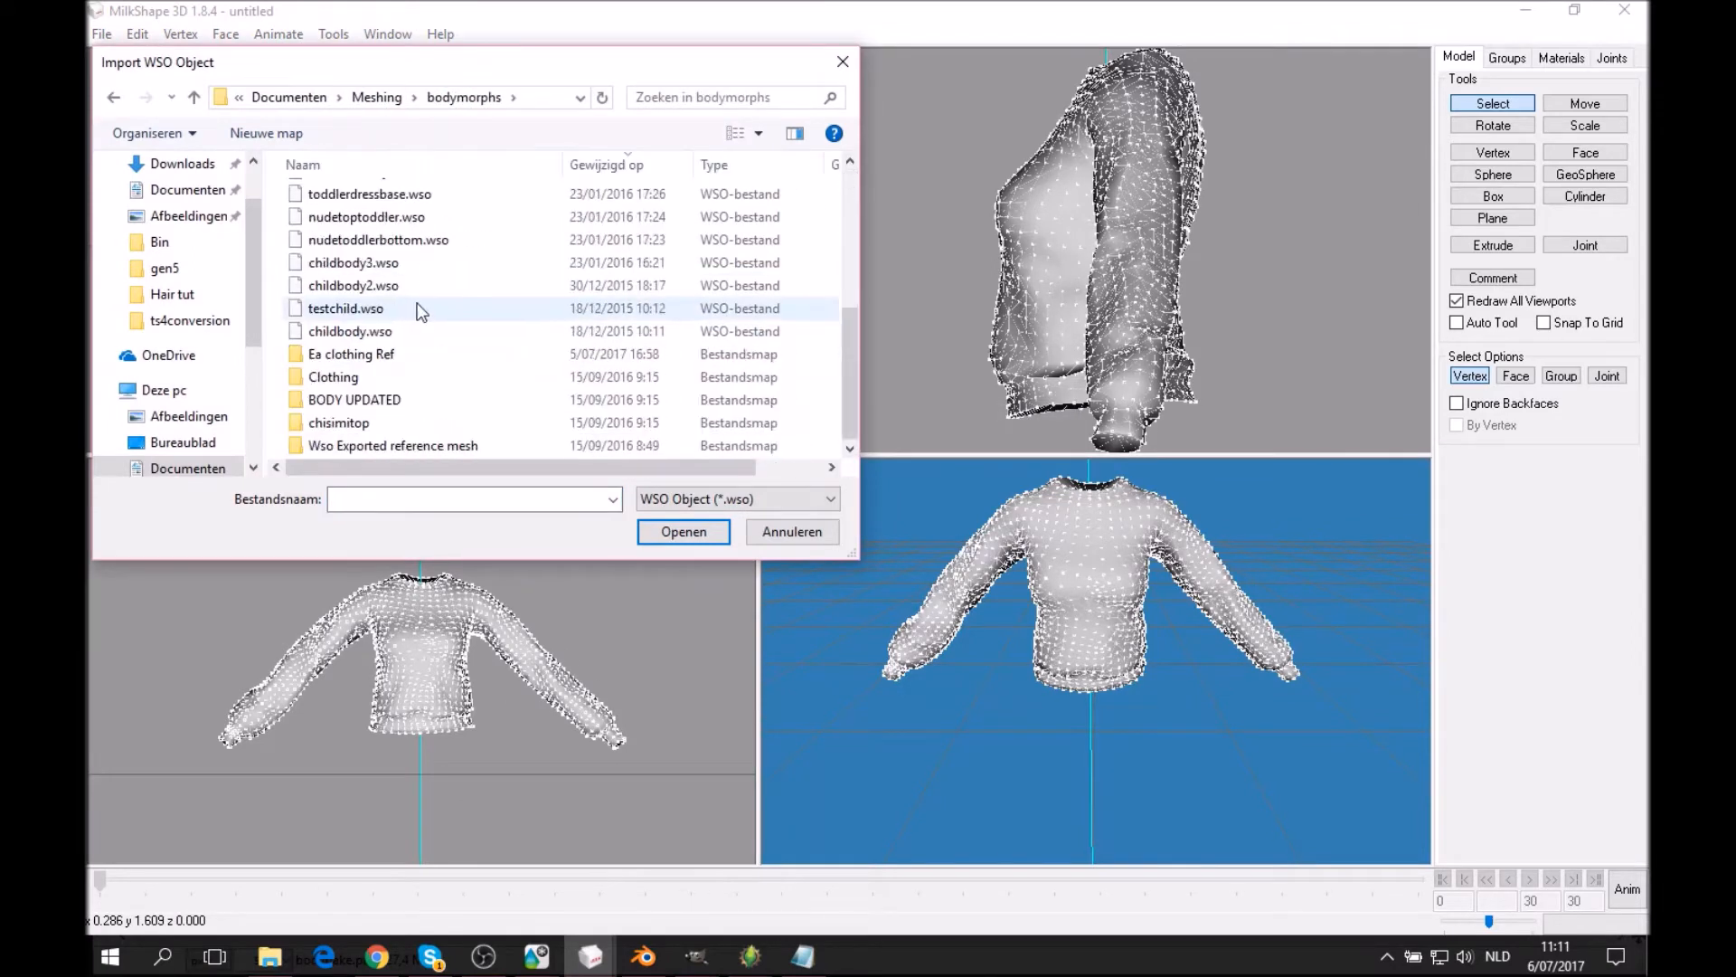
double_click(398, 445)
click(387, 196)
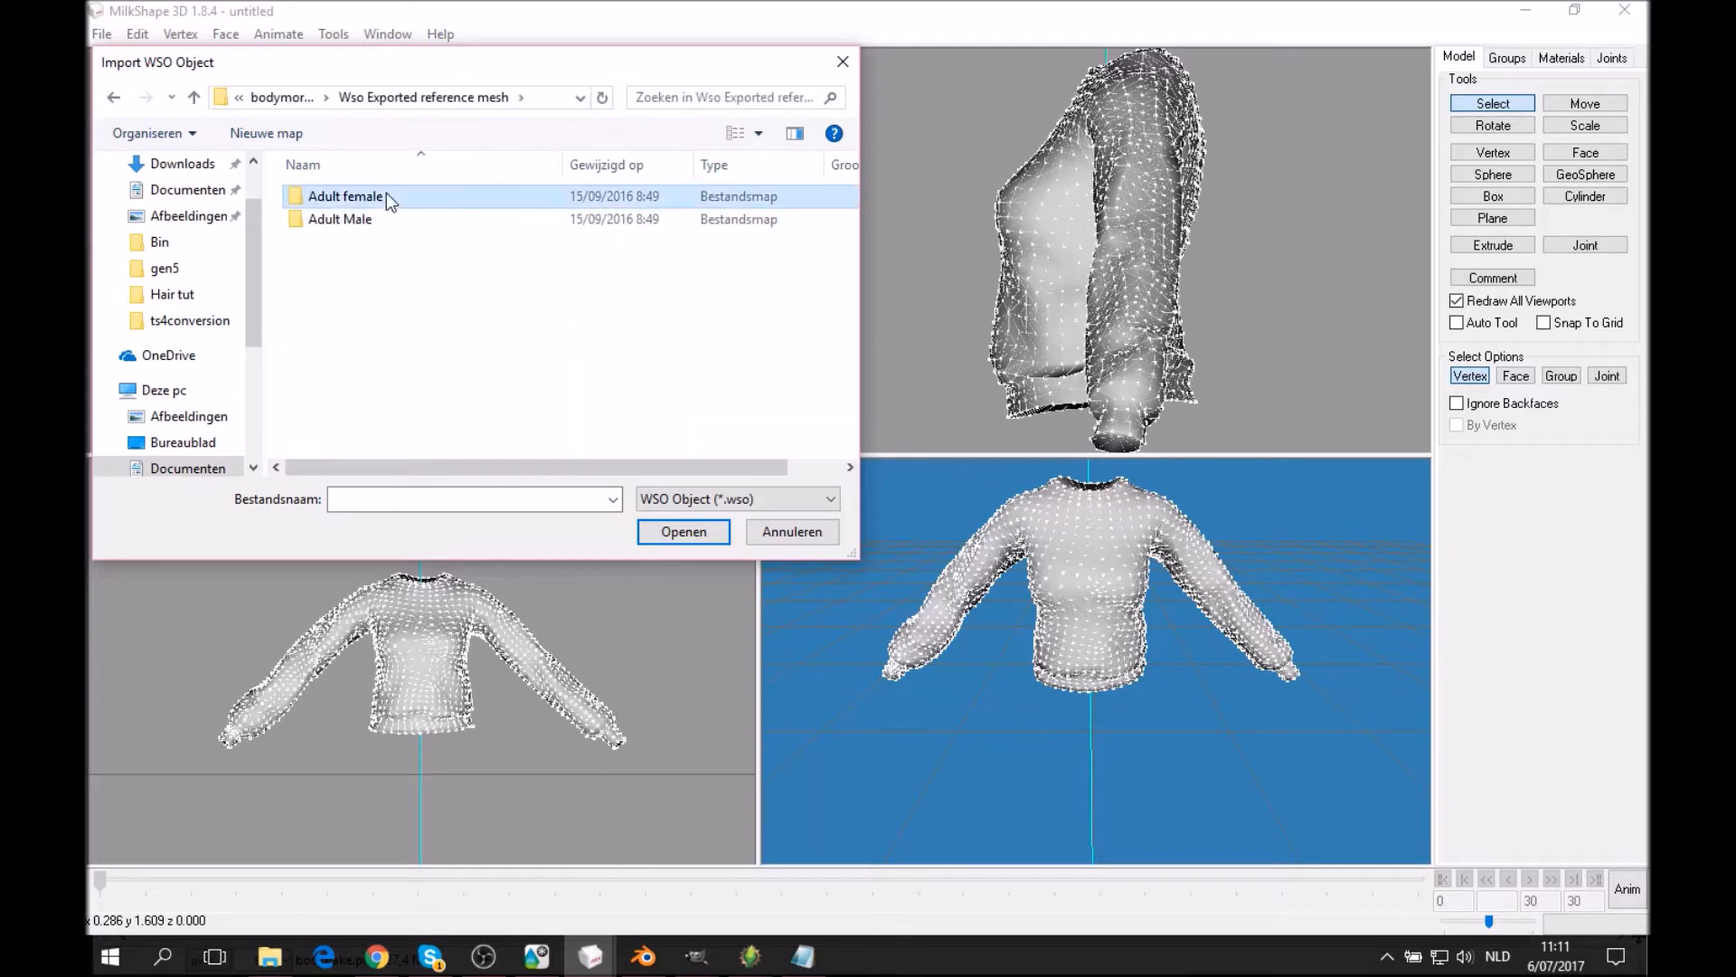
double_click(387, 196)
double_click(372, 241)
double_click(370, 200)
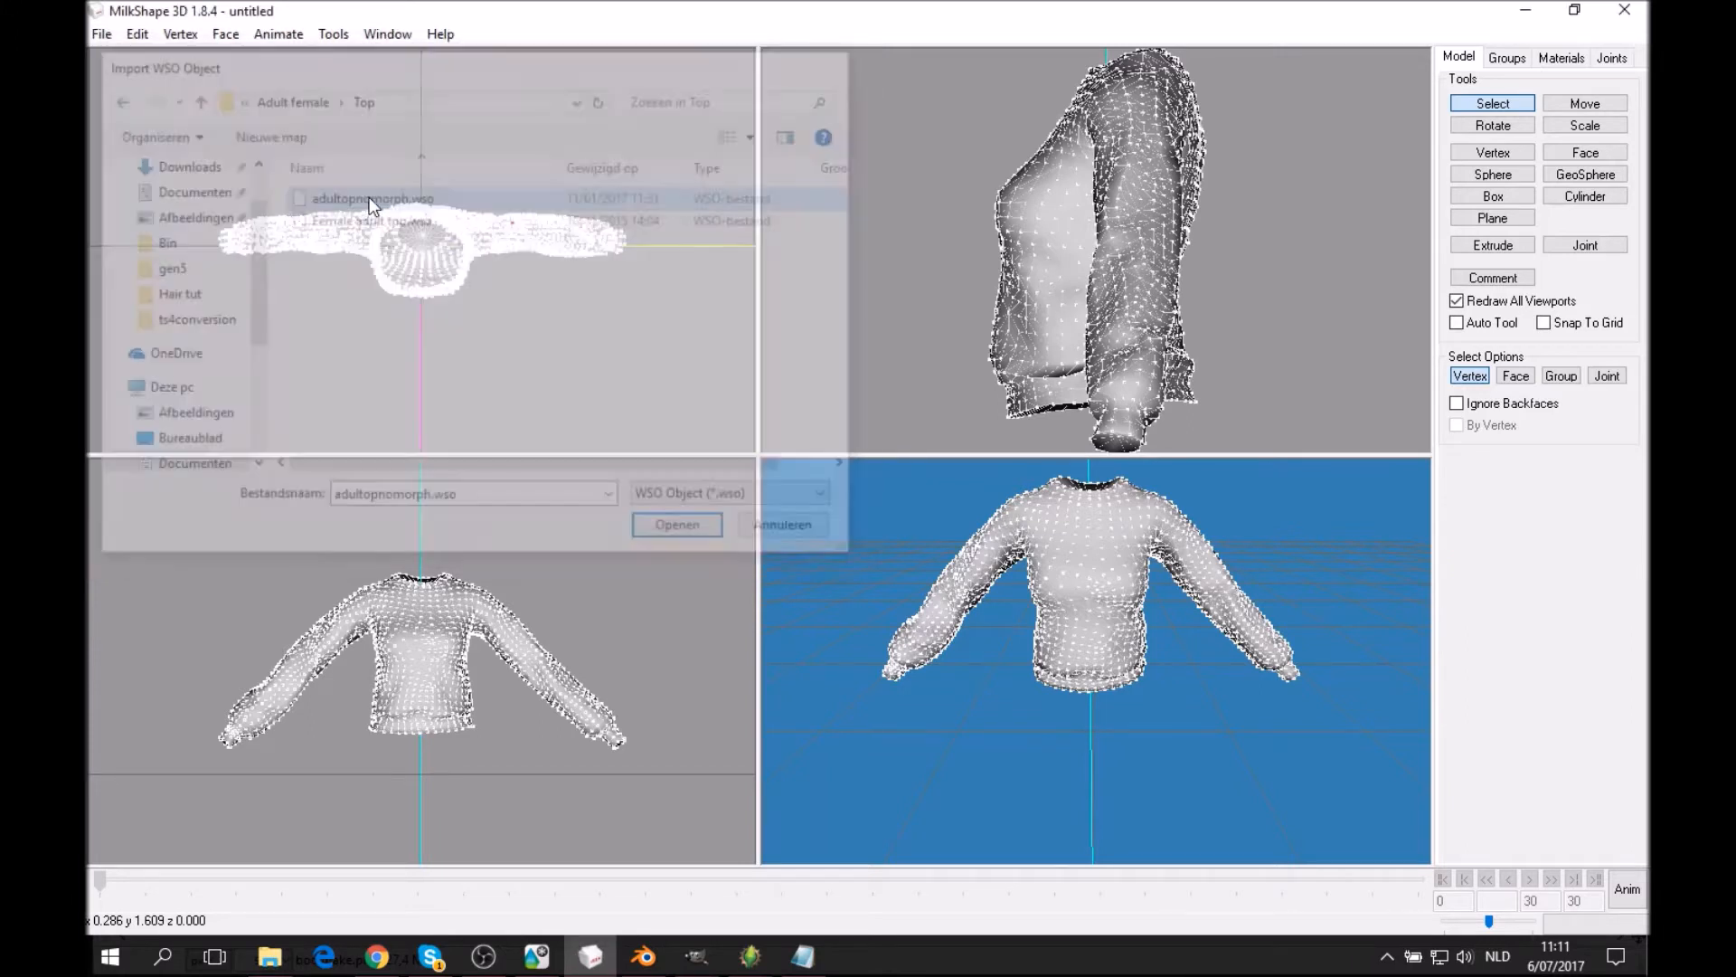
Hide the wireframe overlay in the 3D view showing the sweater and imported body.
scroll(1226, 537, up, 5)
right_click(1192, 721)
click(1284, 323)
drag(1257, 653, 1246, 624)
Hide the default sweater group so only the imported group_base body remains in view.
click(1505, 60)
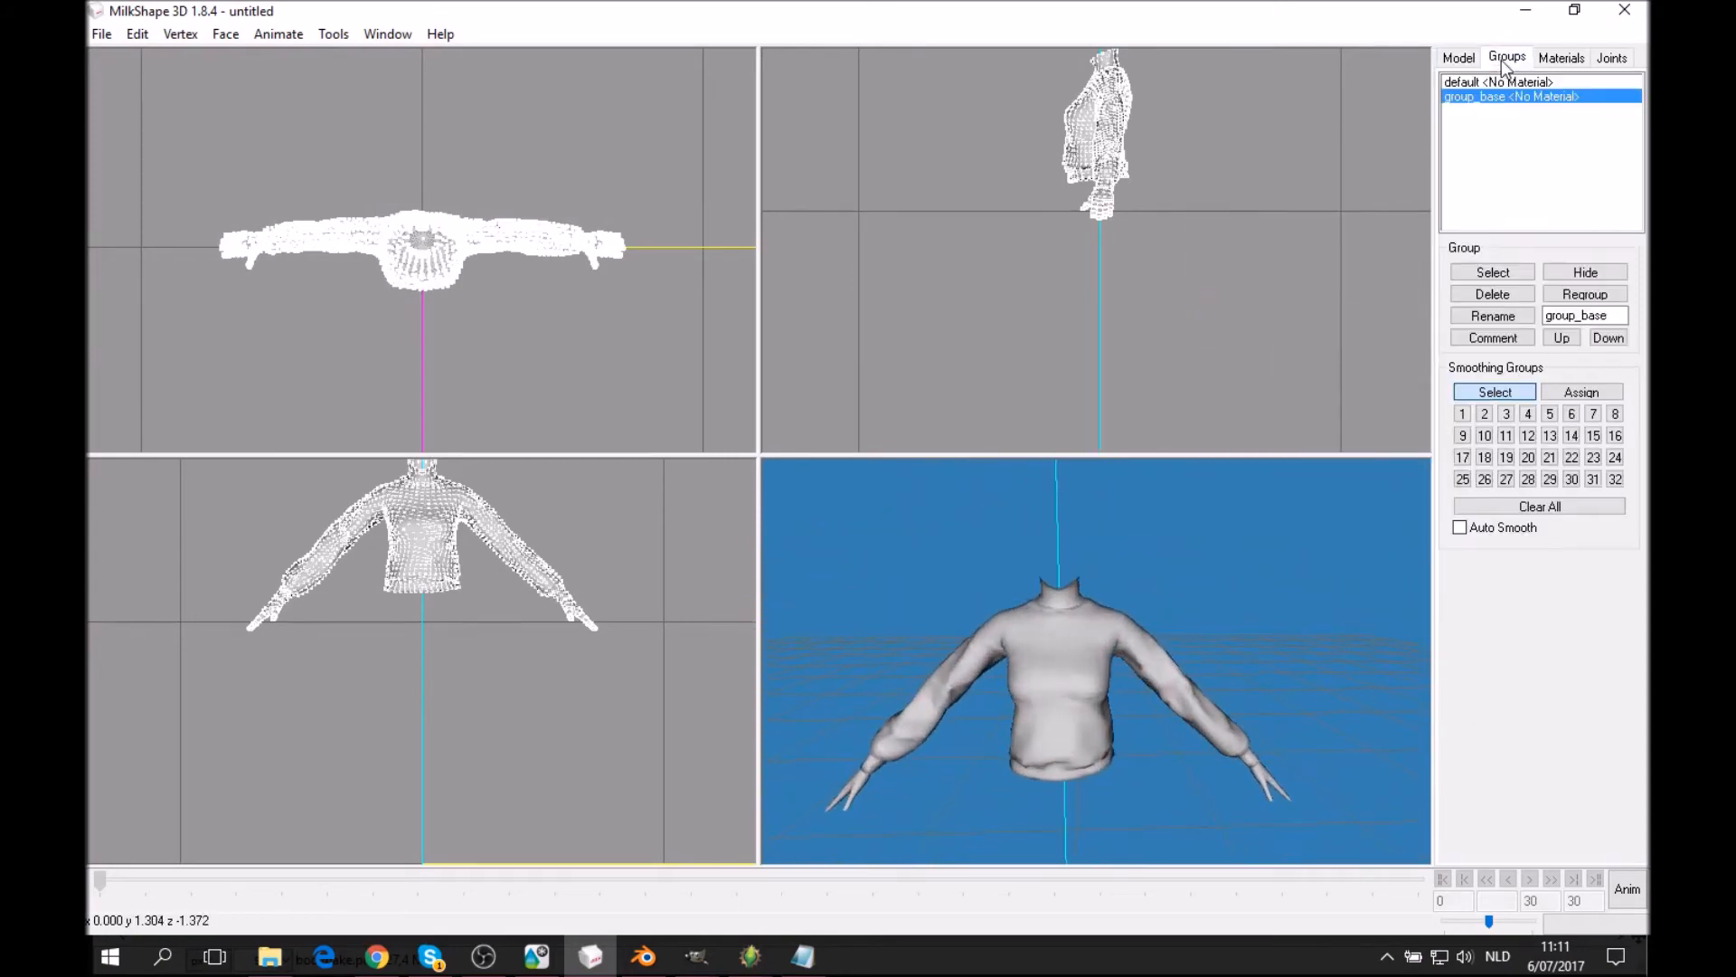
drag(1275, 492, 1128, 676)
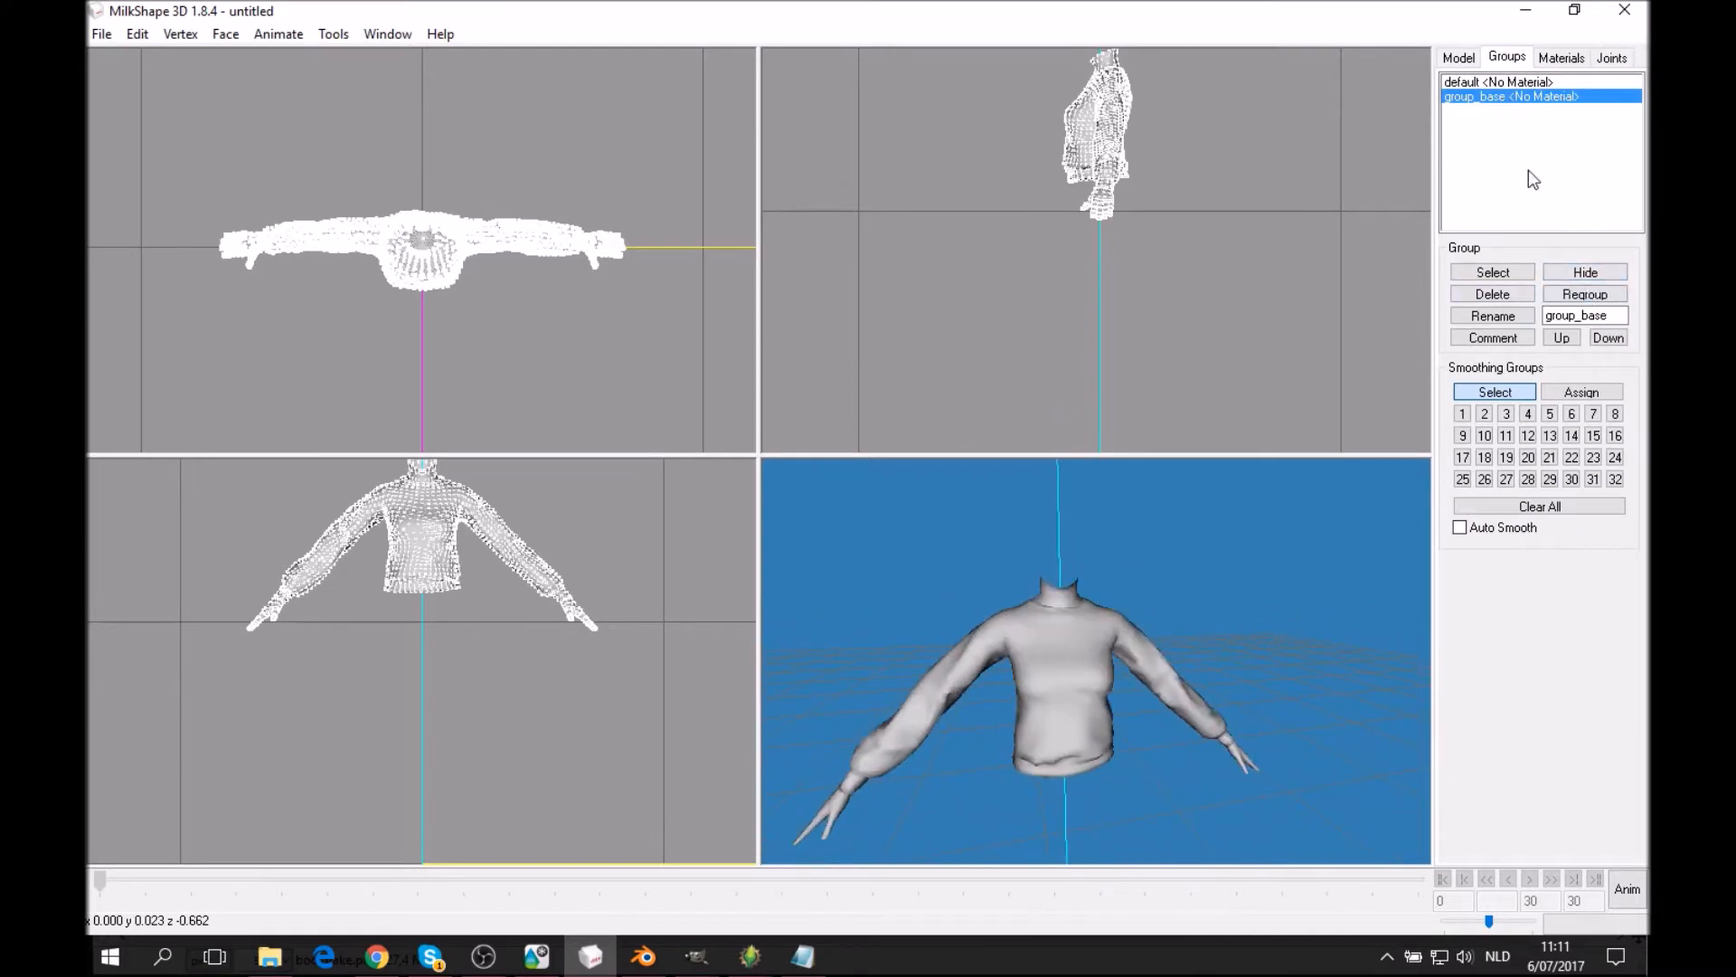
click(1490, 83)
click(1585, 273)
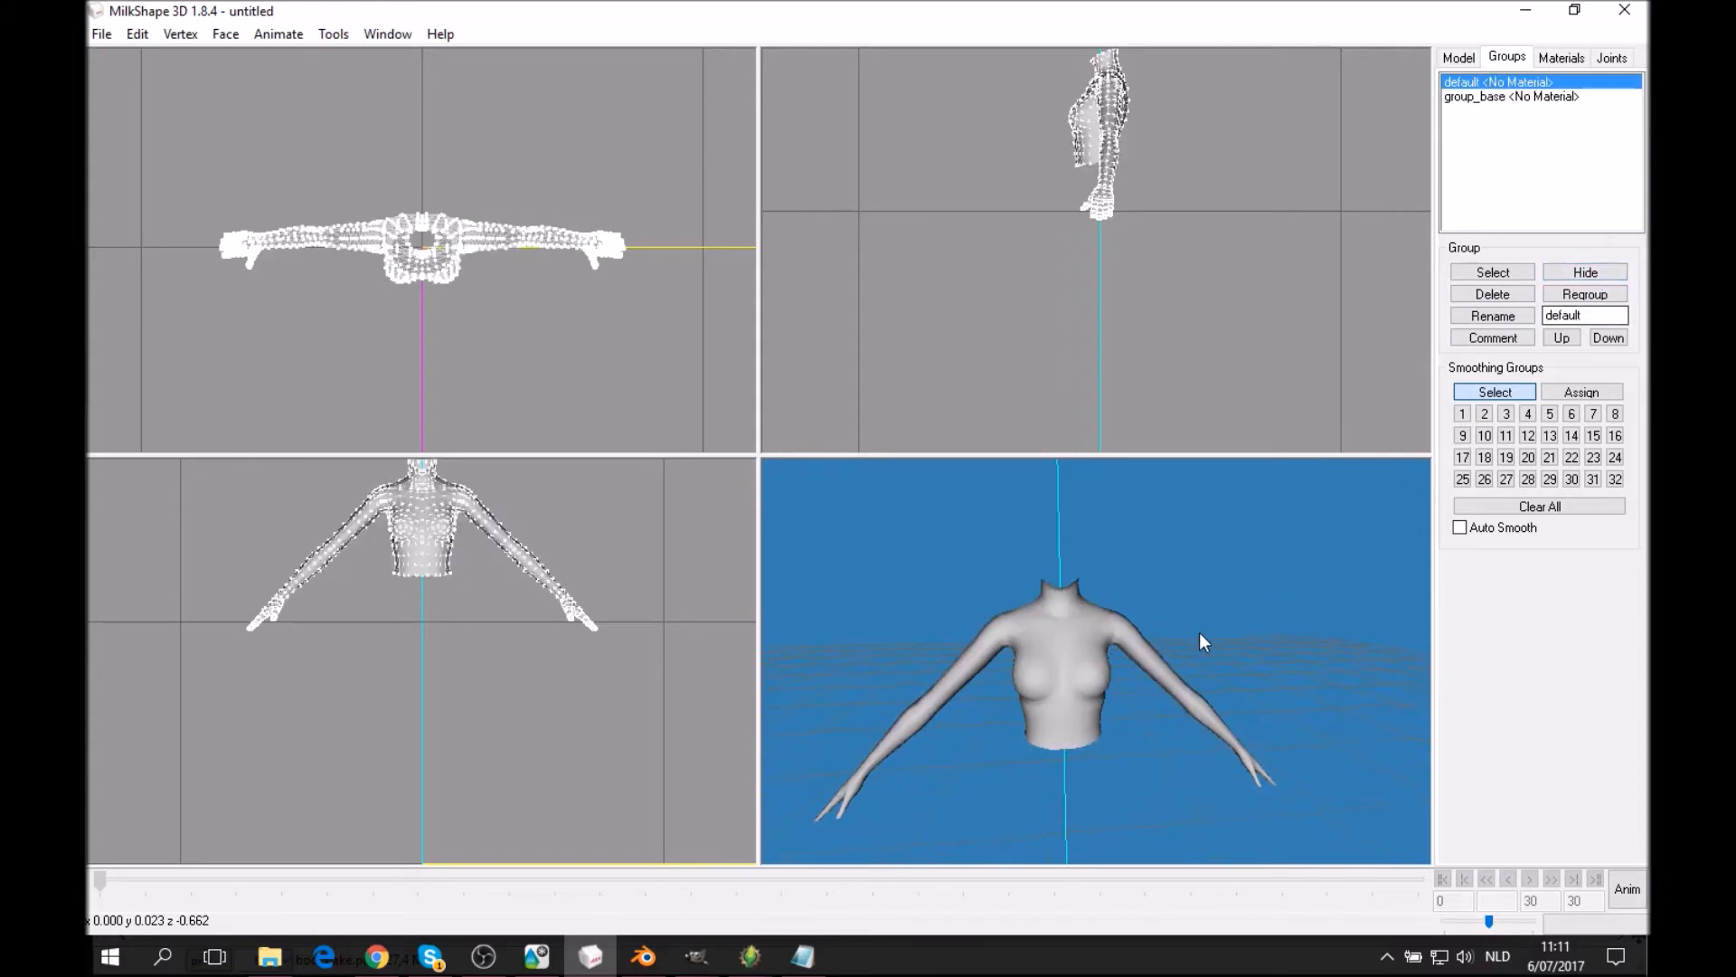
Delete the torso and both arms from the imported body, keeping only the hands and the neck with upper chest.
drag(384, 509, 463, 584)
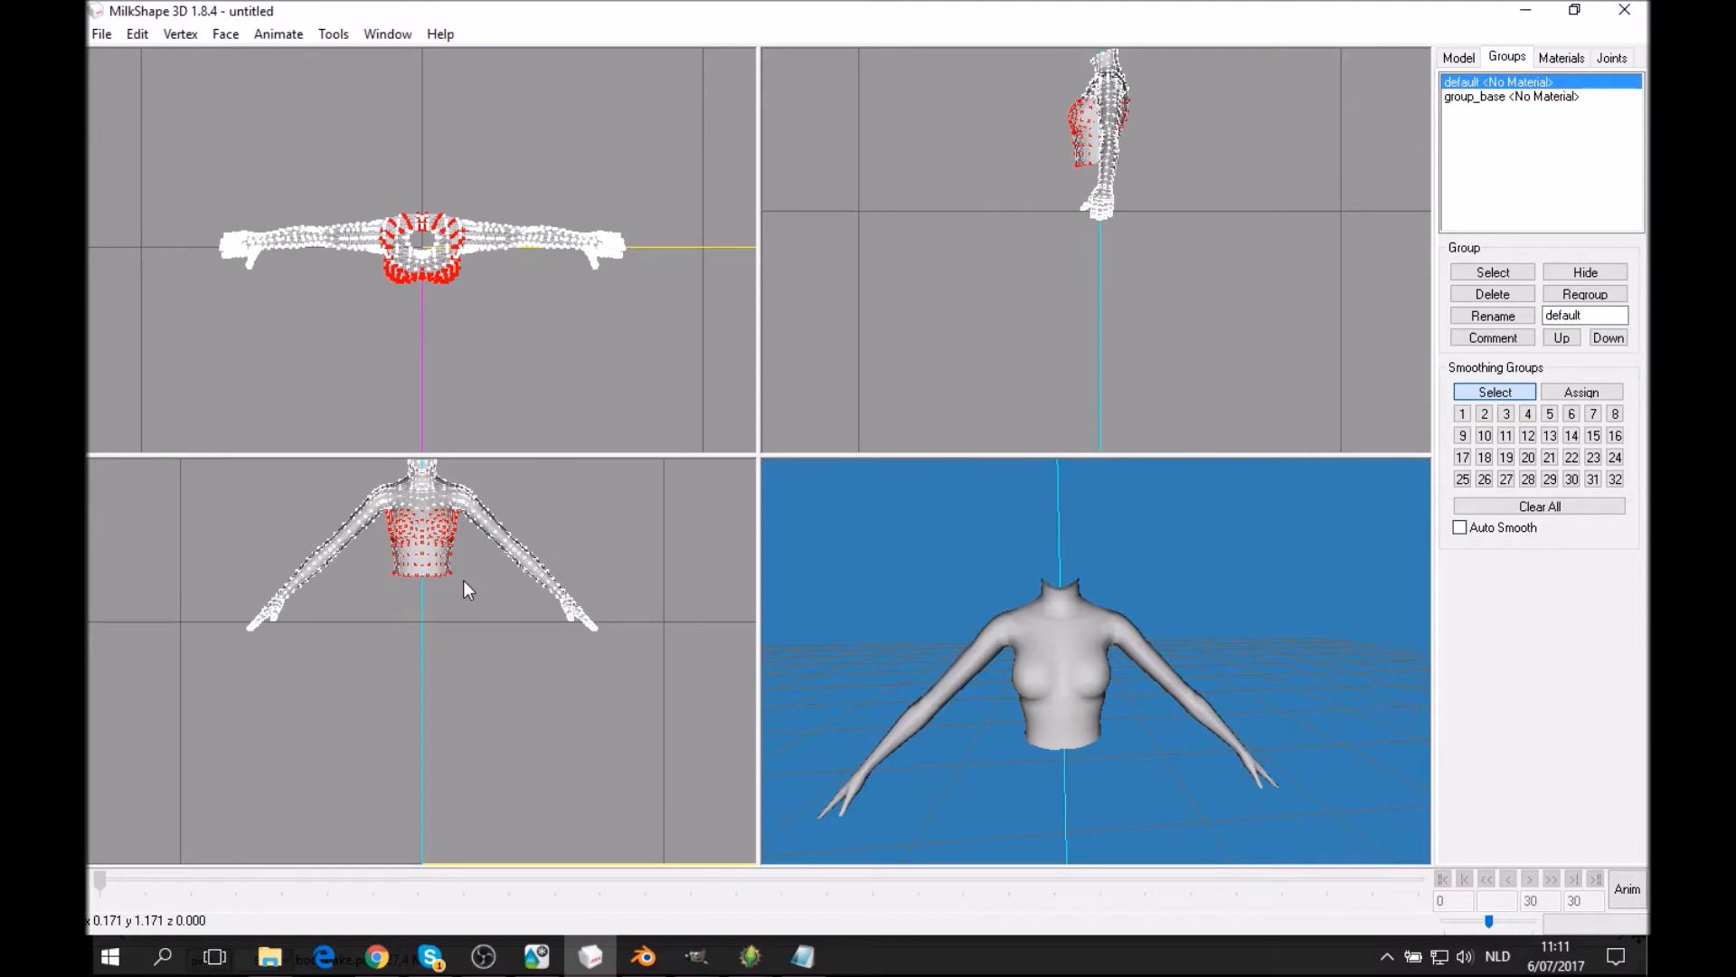
key(Delete)
drag(458, 477, 549, 601)
key(Delete)
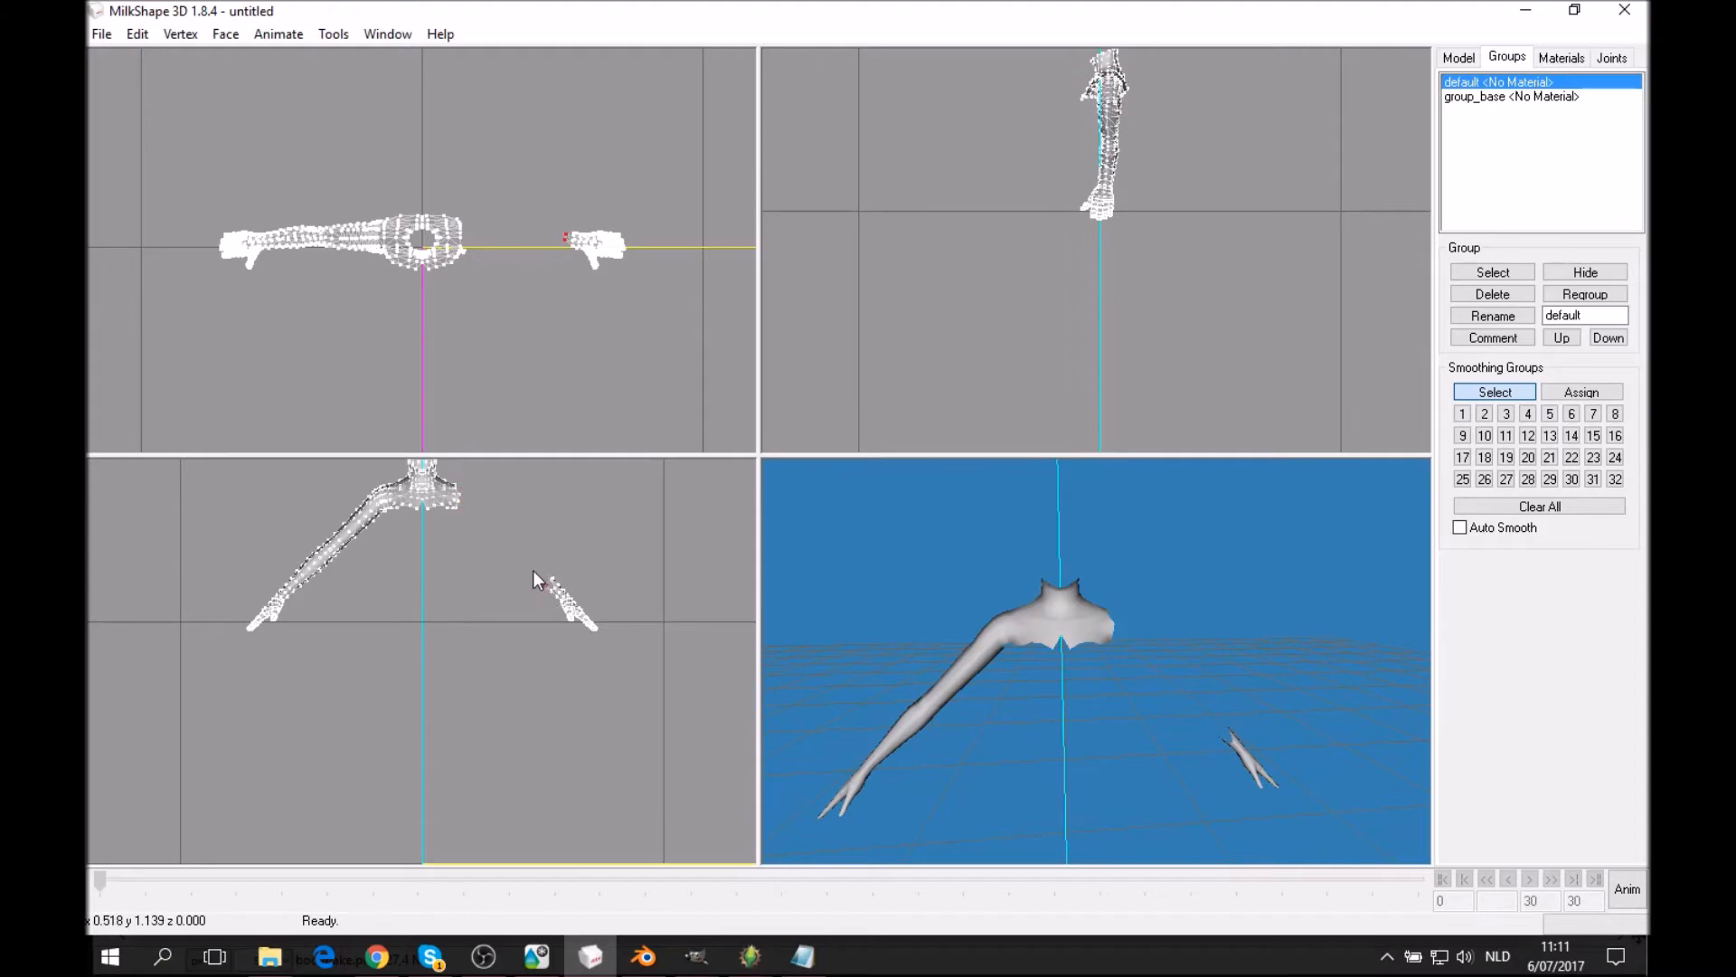
drag(556, 584, 556, 585)
drag(331, 555, 313, 588)
key(Delete)
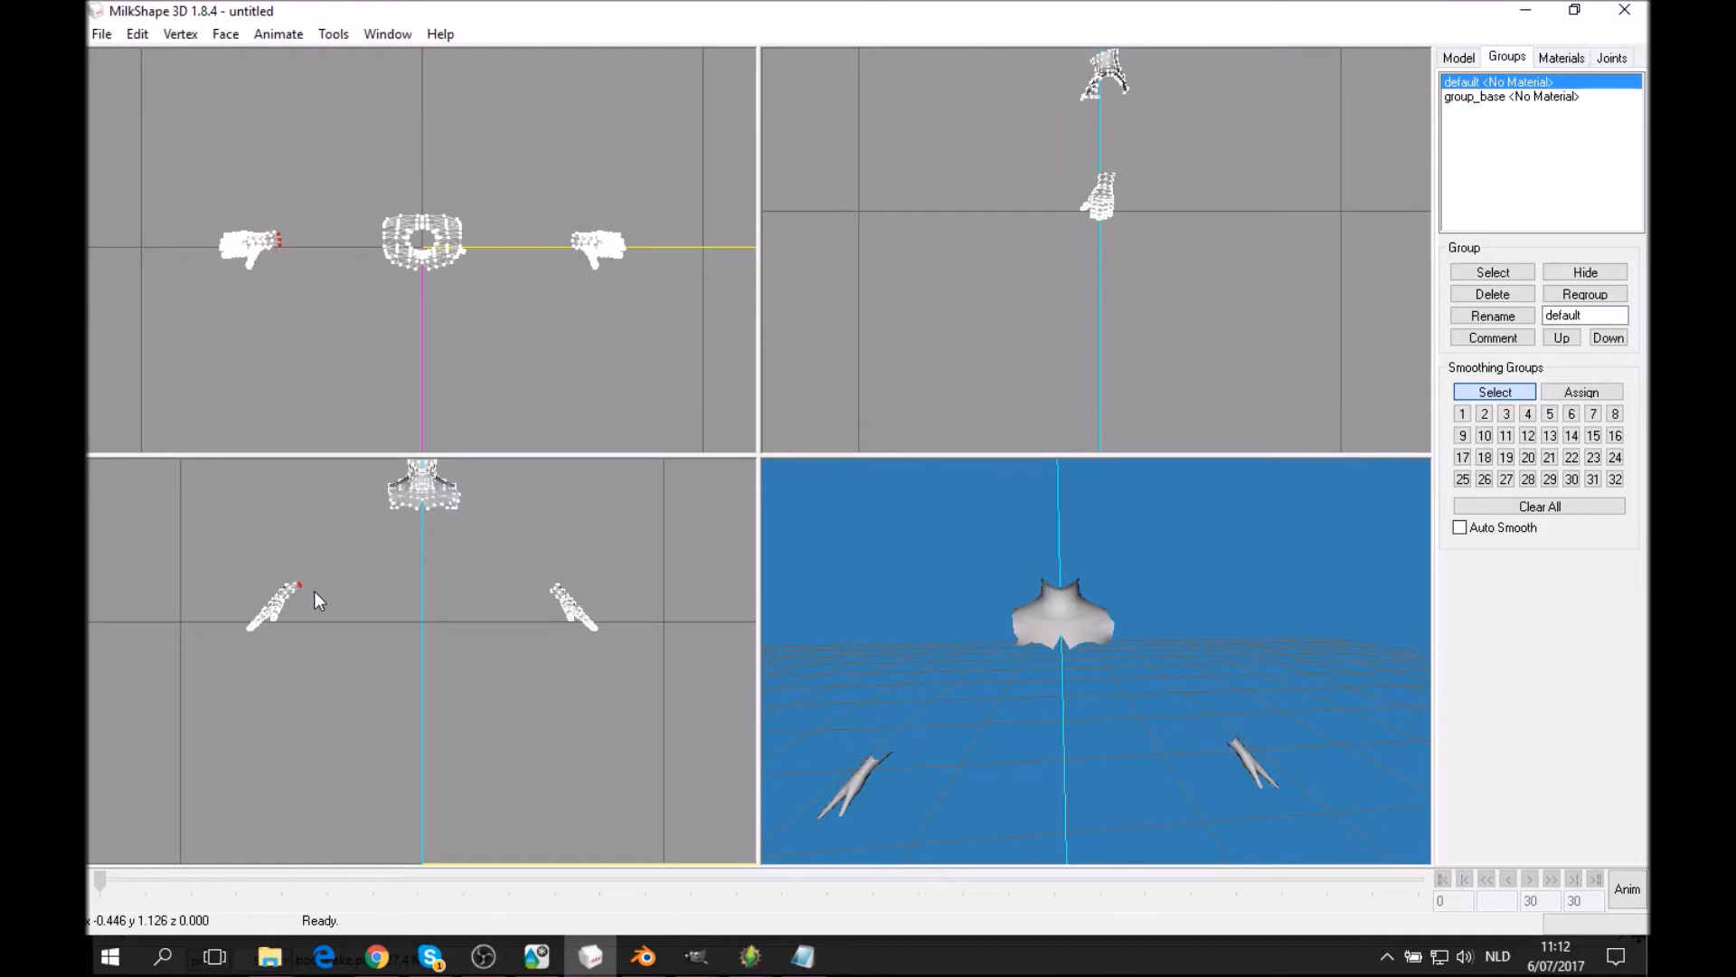
key(Delete)
Compare the body with the sweater and delete the ragged lower chest edge and outer shoulder vertices of the neck piece.
click(1605, 273)
click(1605, 274)
click(1606, 275)
drag(1013, 604, 1338, 534)
click(1585, 273)
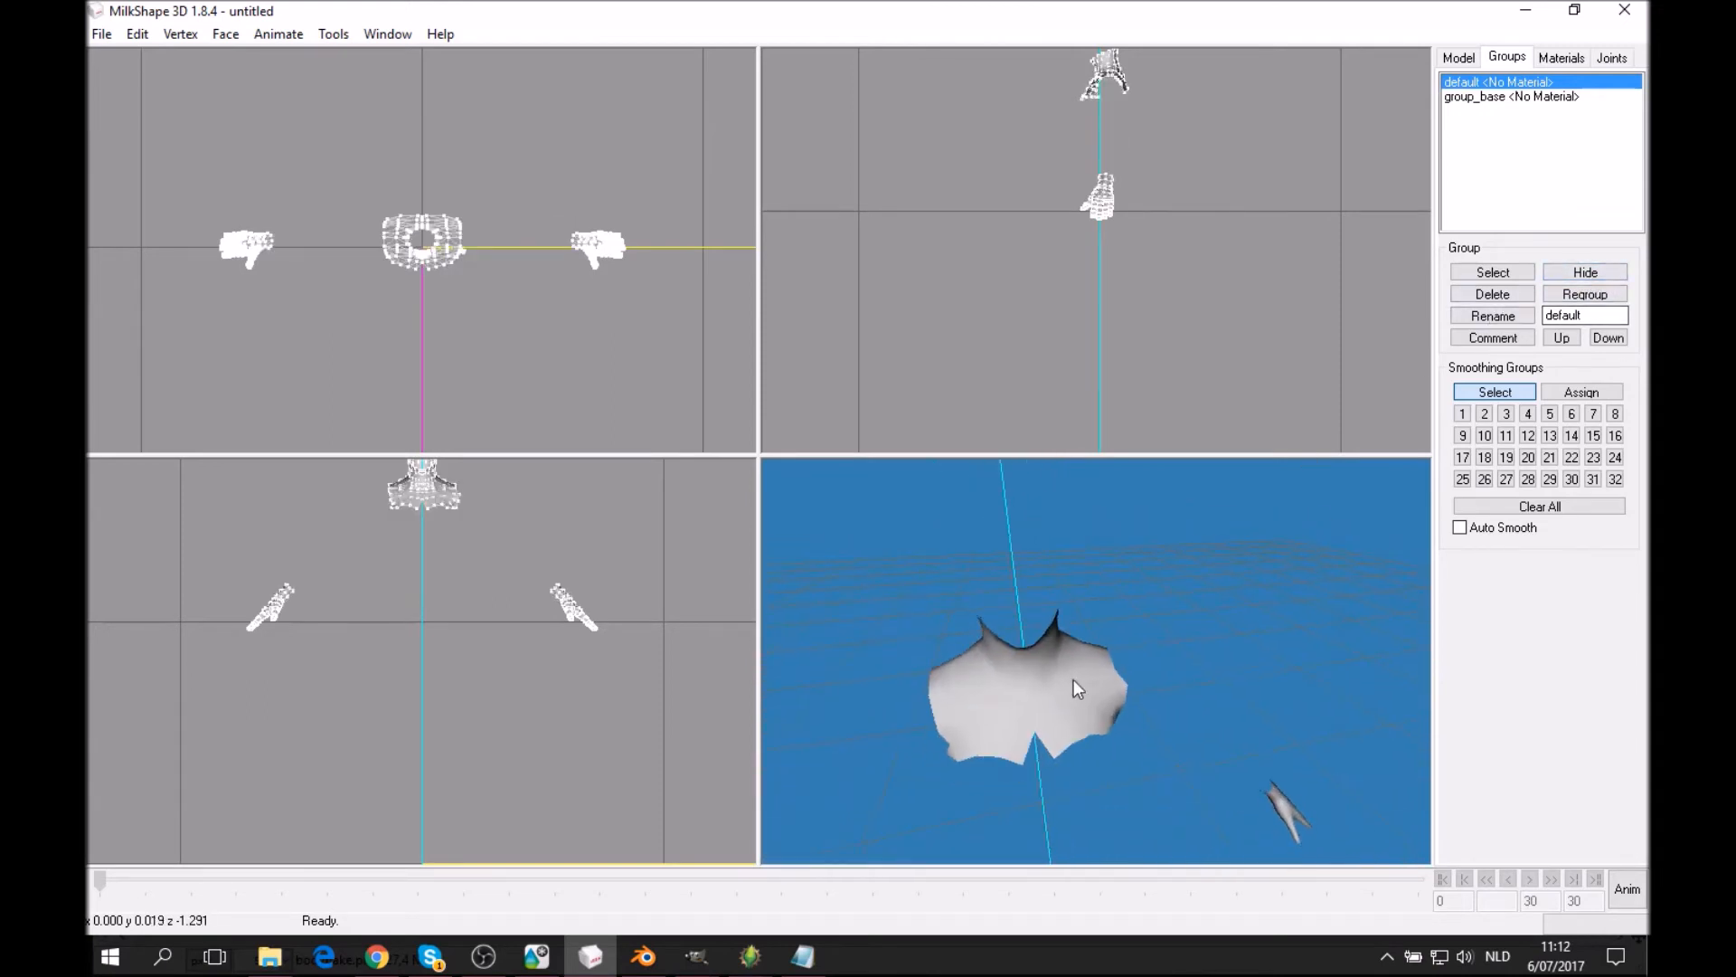
drag(389, 500, 502, 519)
key(Delete)
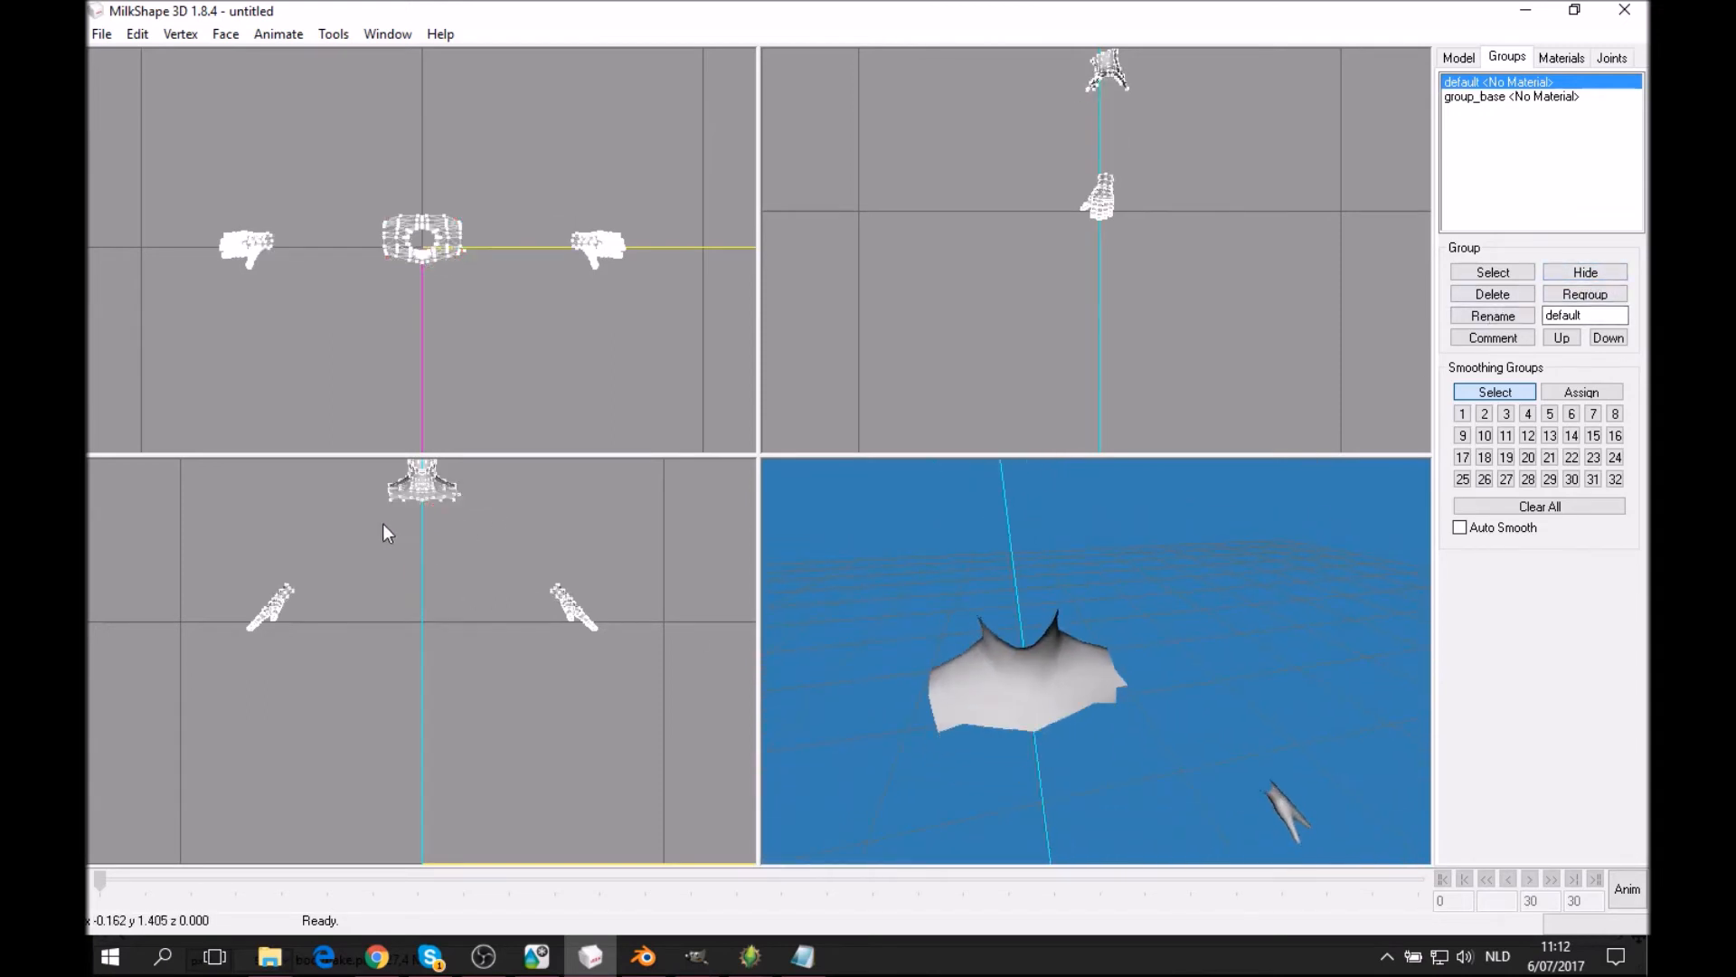
drag(393, 508, 449, 509)
key(Delete)
key(Delete)
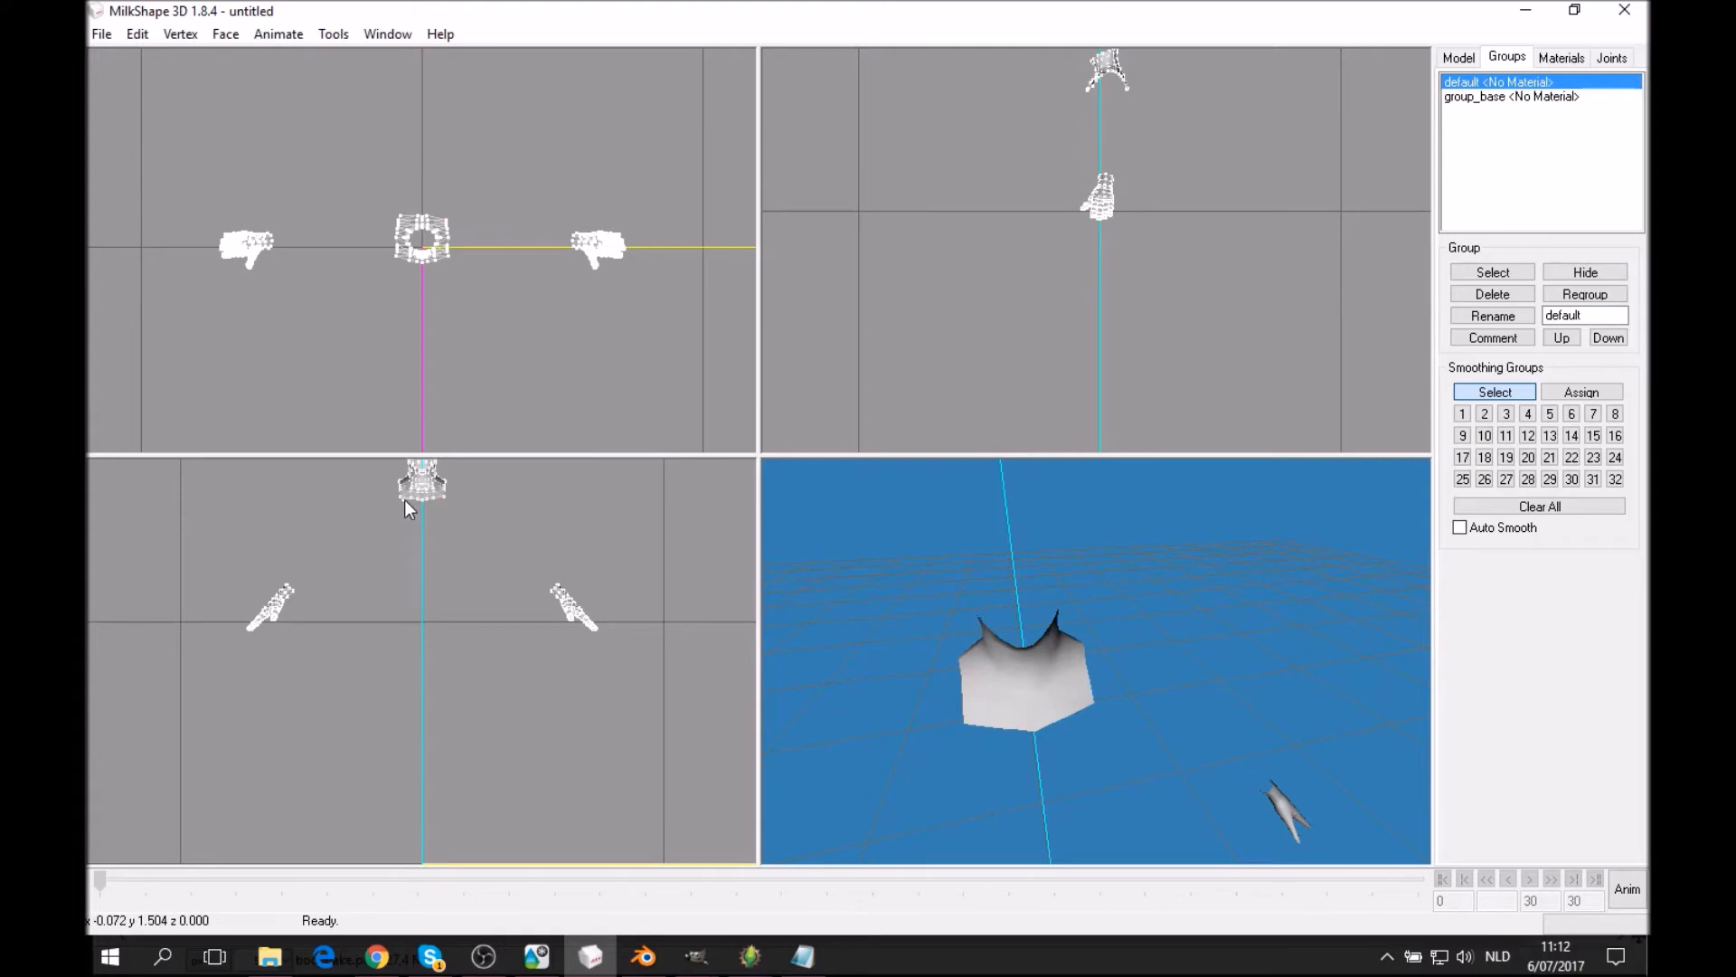
Delete the lowest row of chest vertices from the neck piece, checking coverage with the sweater group shown and hidden.
click(1566, 275)
click(1565, 278)
click(459, 513)
click(1580, 273)
click(1581, 273)
drag(398, 490, 469, 505)
click(479, 508)
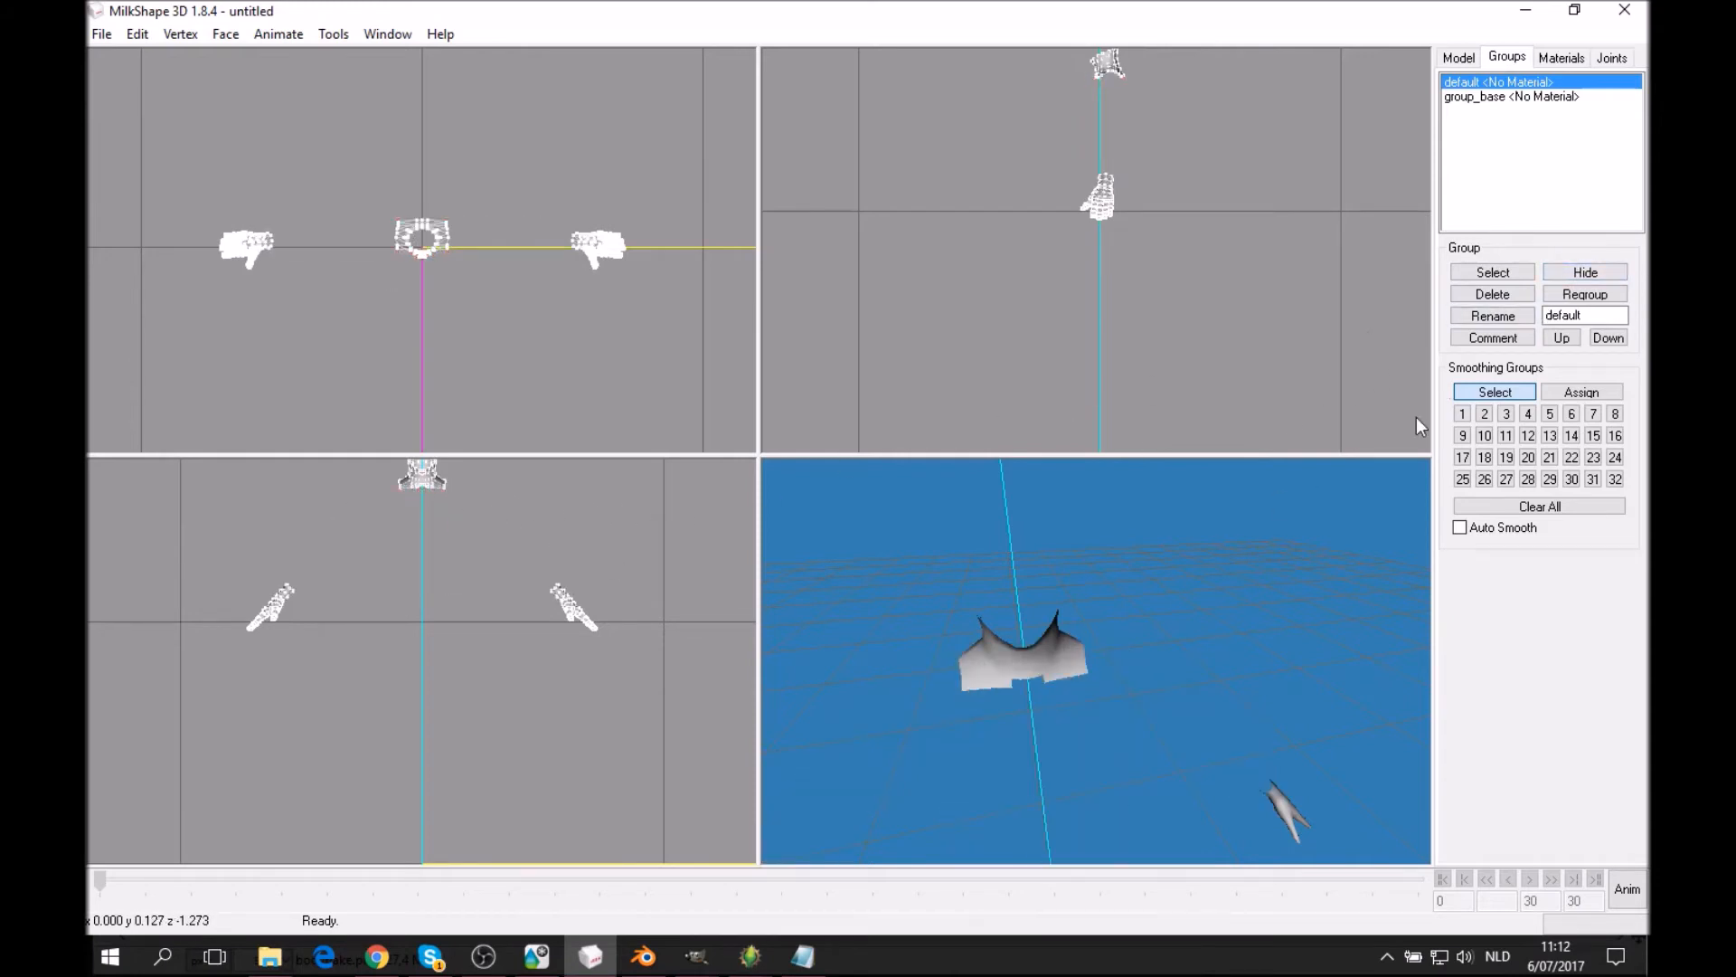
click(1592, 272)
drag(1322, 467, 895, 674)
click(1585, 272)
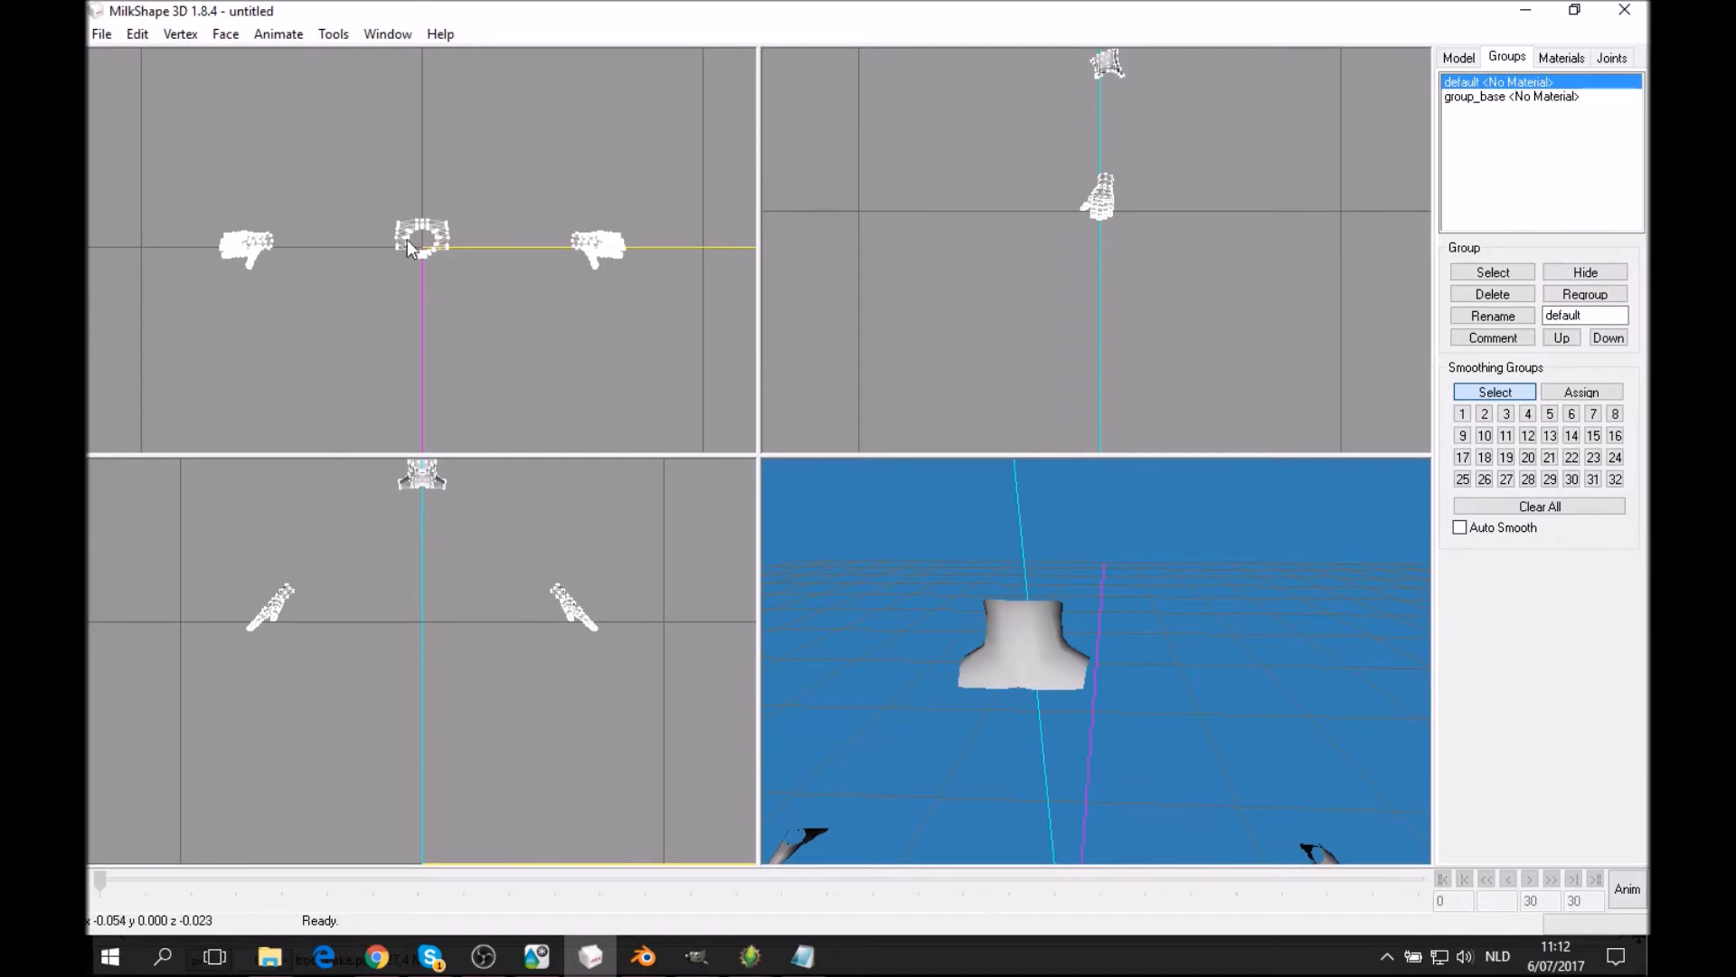
Try to delete the back centre vertices of the neck piece and check the sweater's back neckline for gaps.
drag(418, 206, 447, 226)
click(1596, 273)
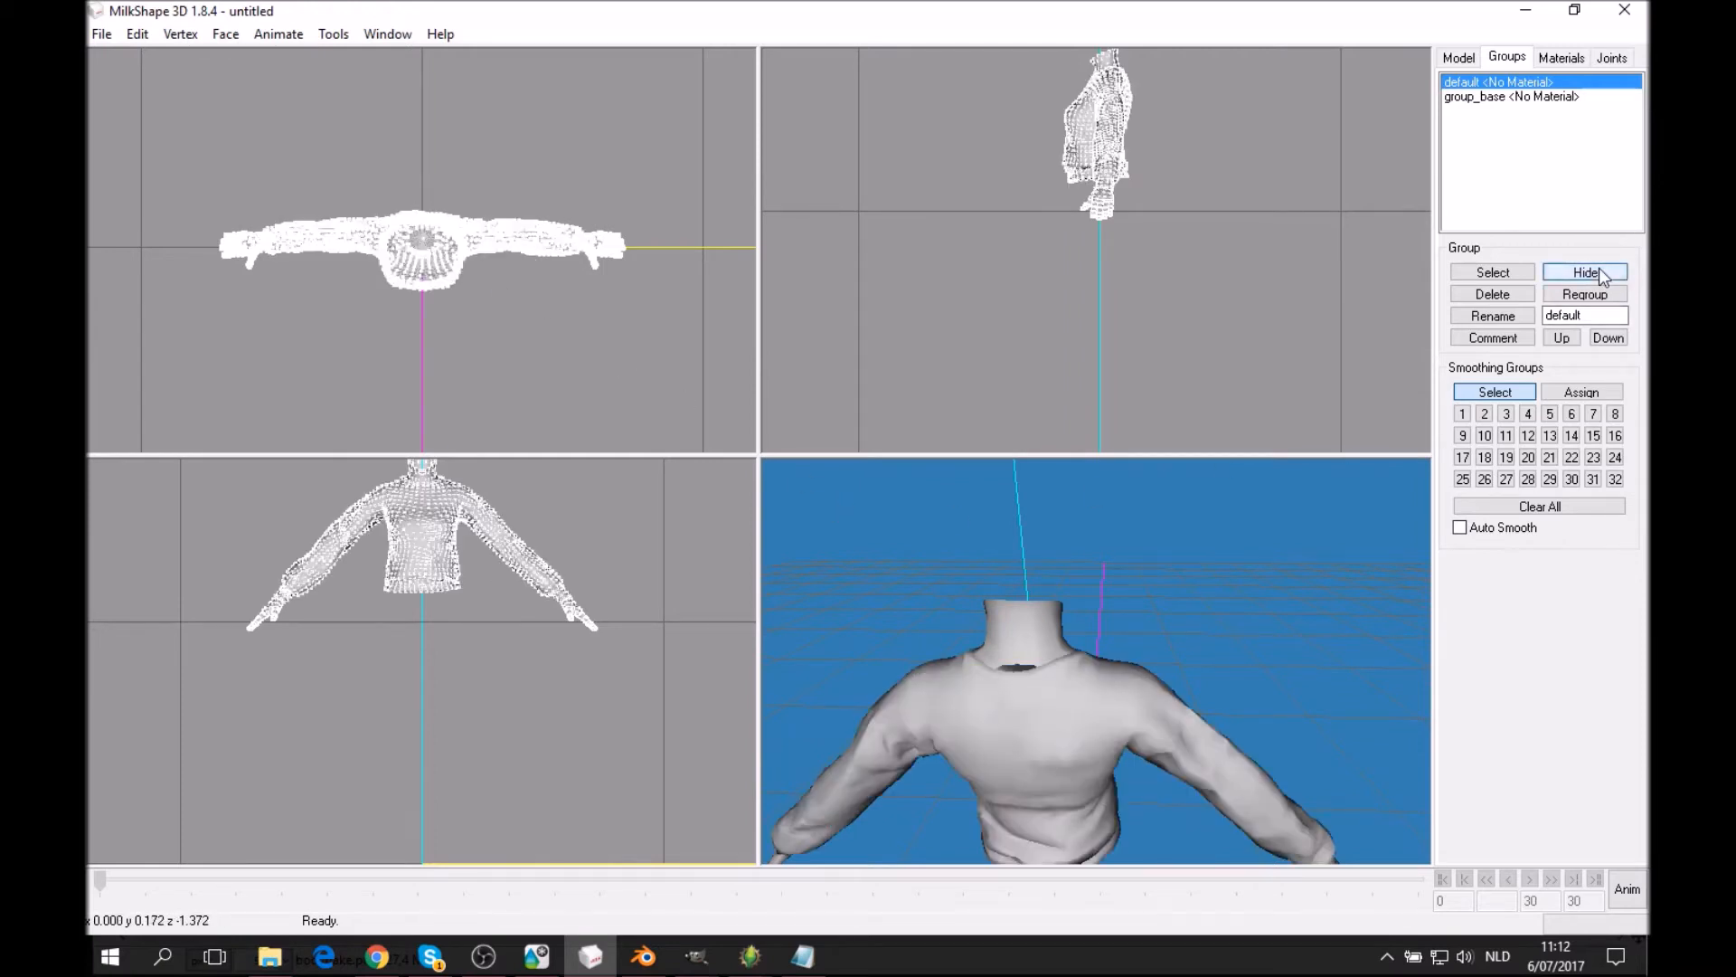
click(1597, 273)
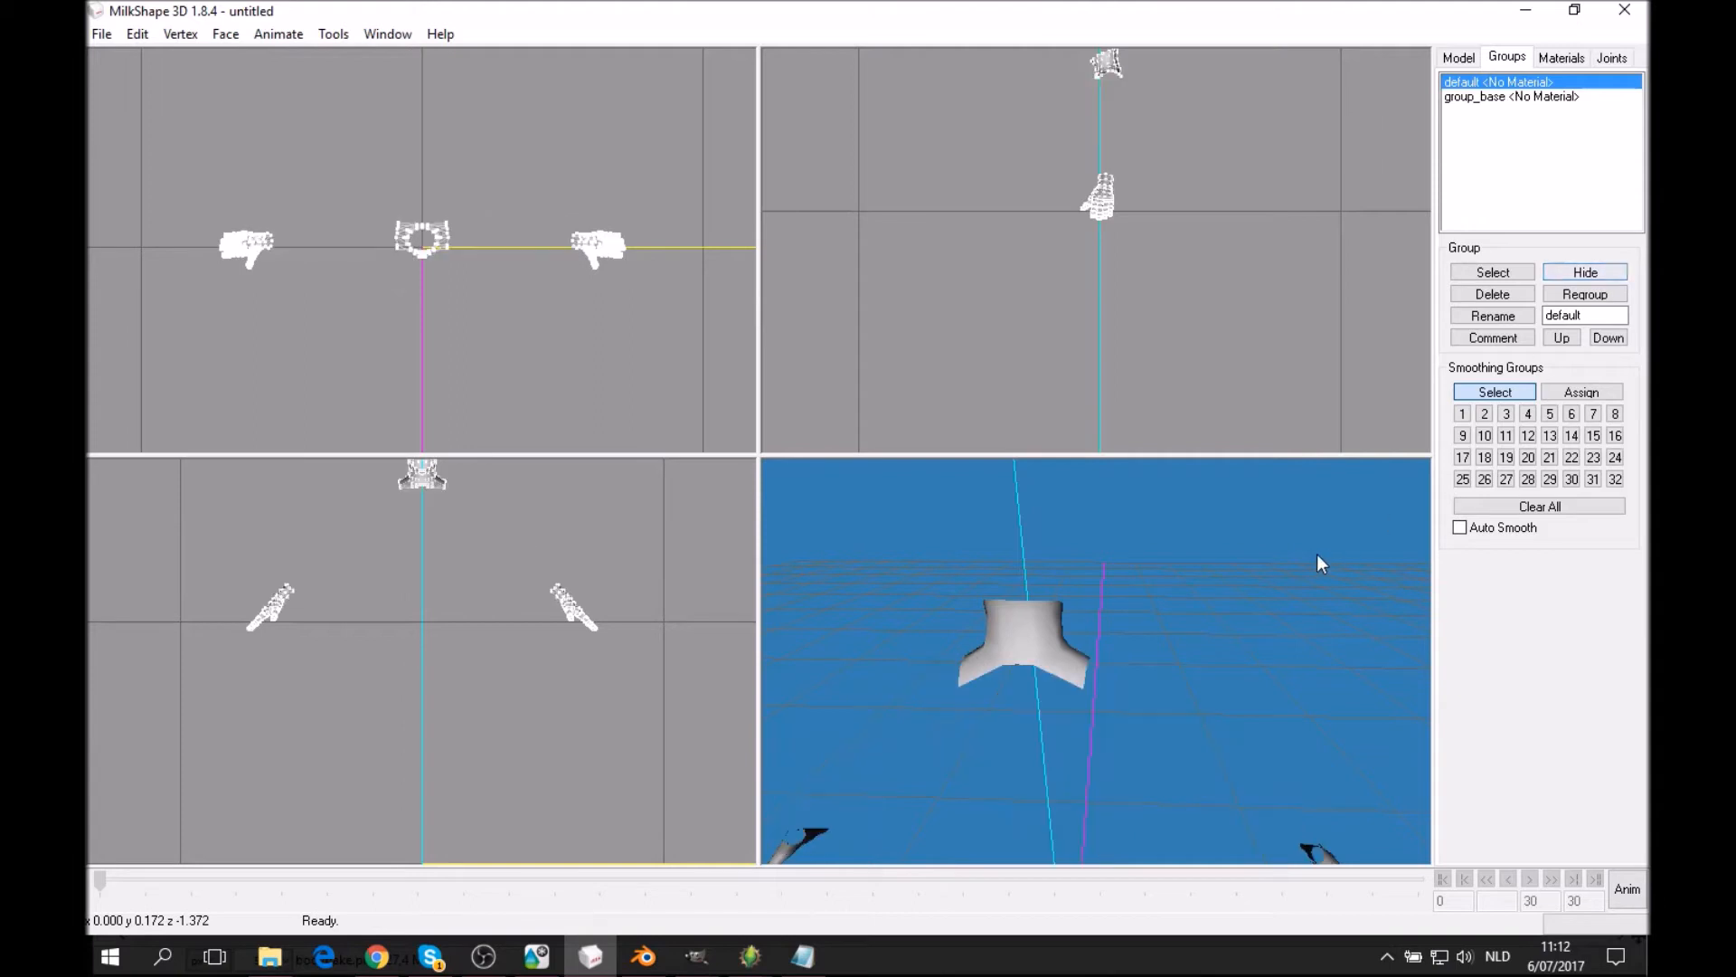
click(463, 236)
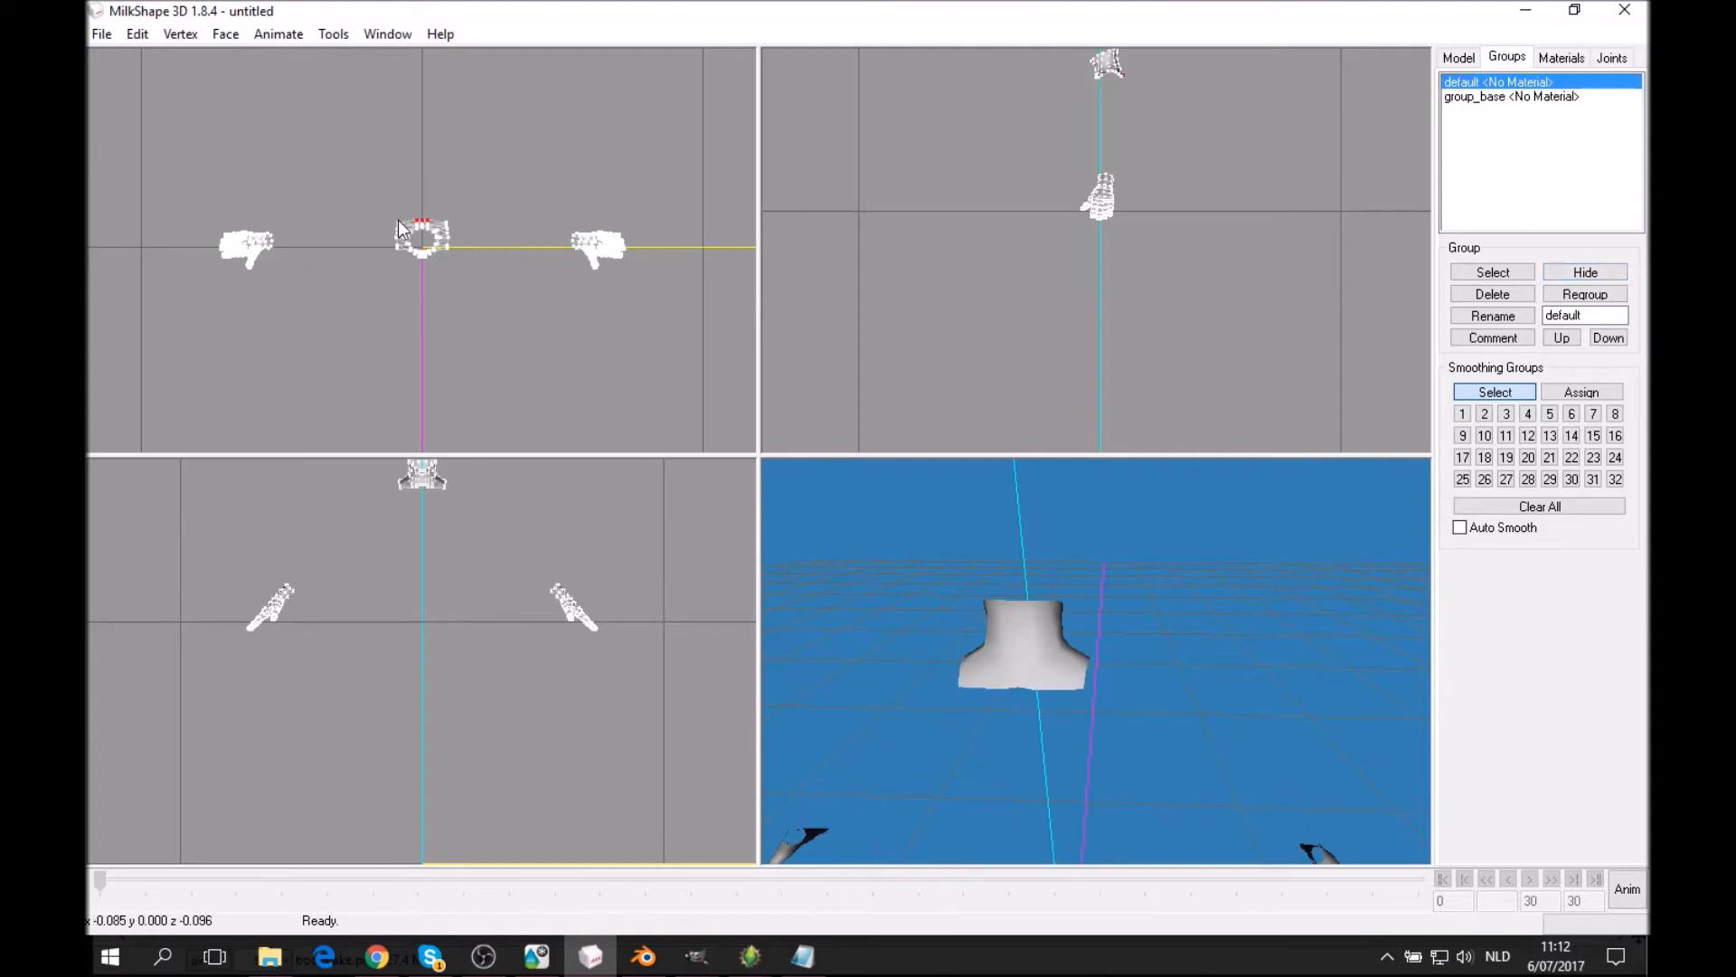
Delete the front corner vertices on both sides of the neck piece, checking coverage against the sweater.
click(399, 230)
click(1592, 270)
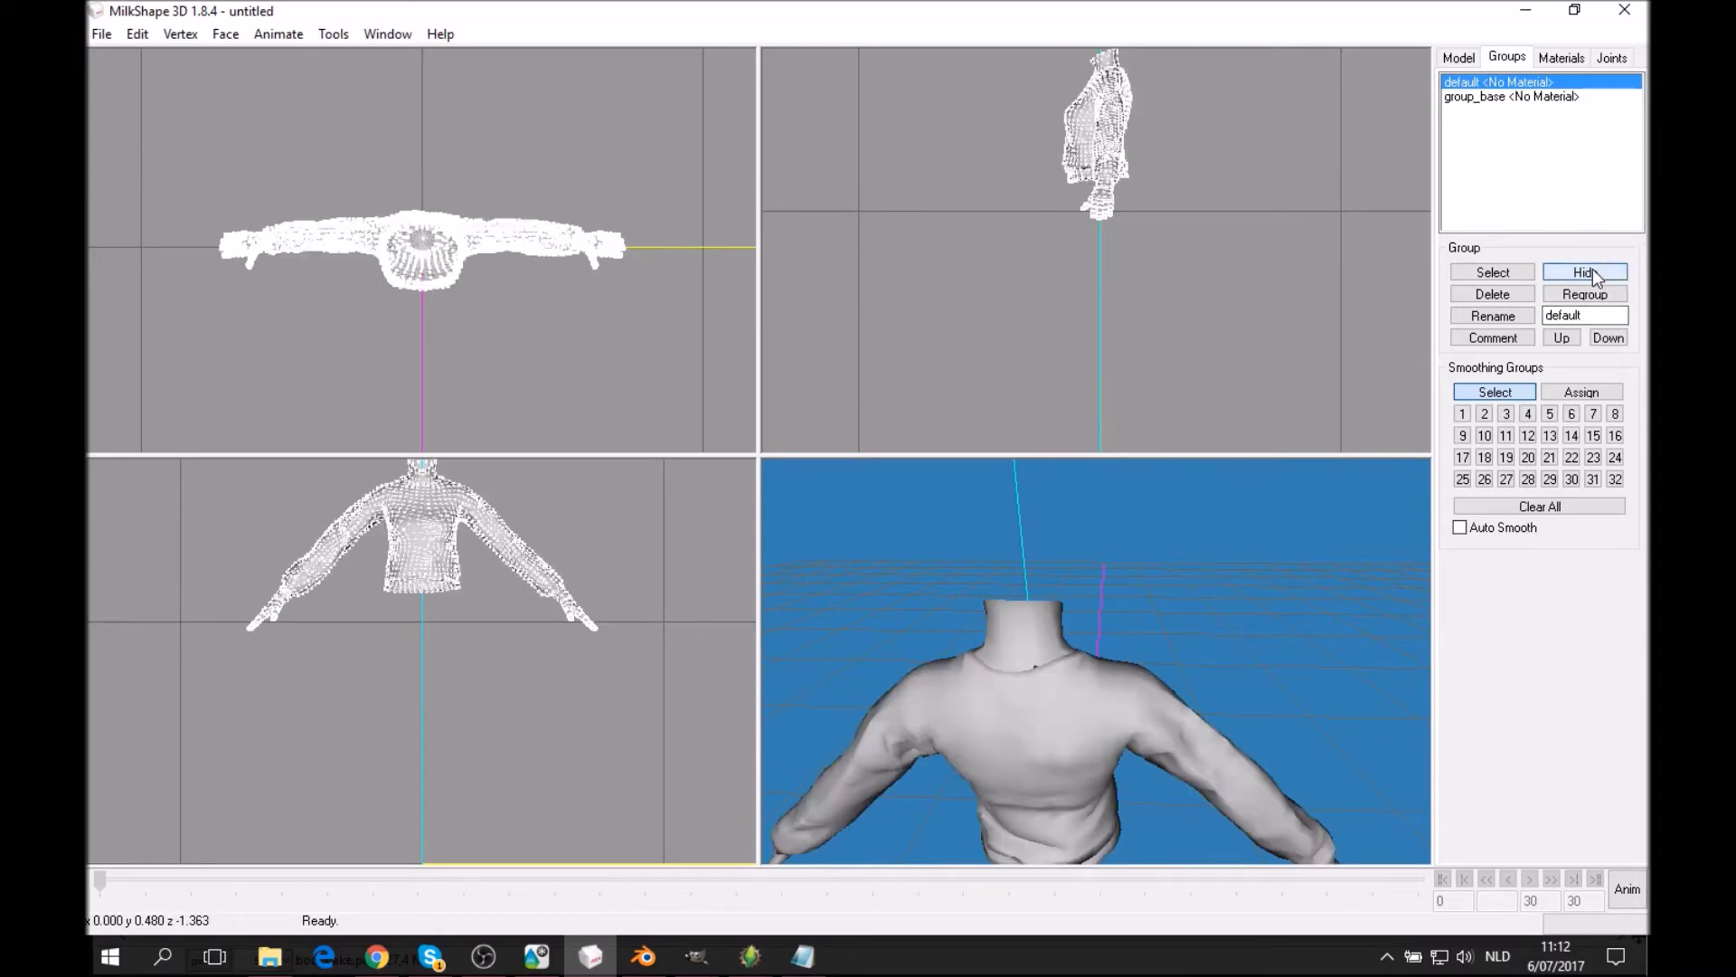
click(1592, 269)
drag(1278, 525, 913, 624)
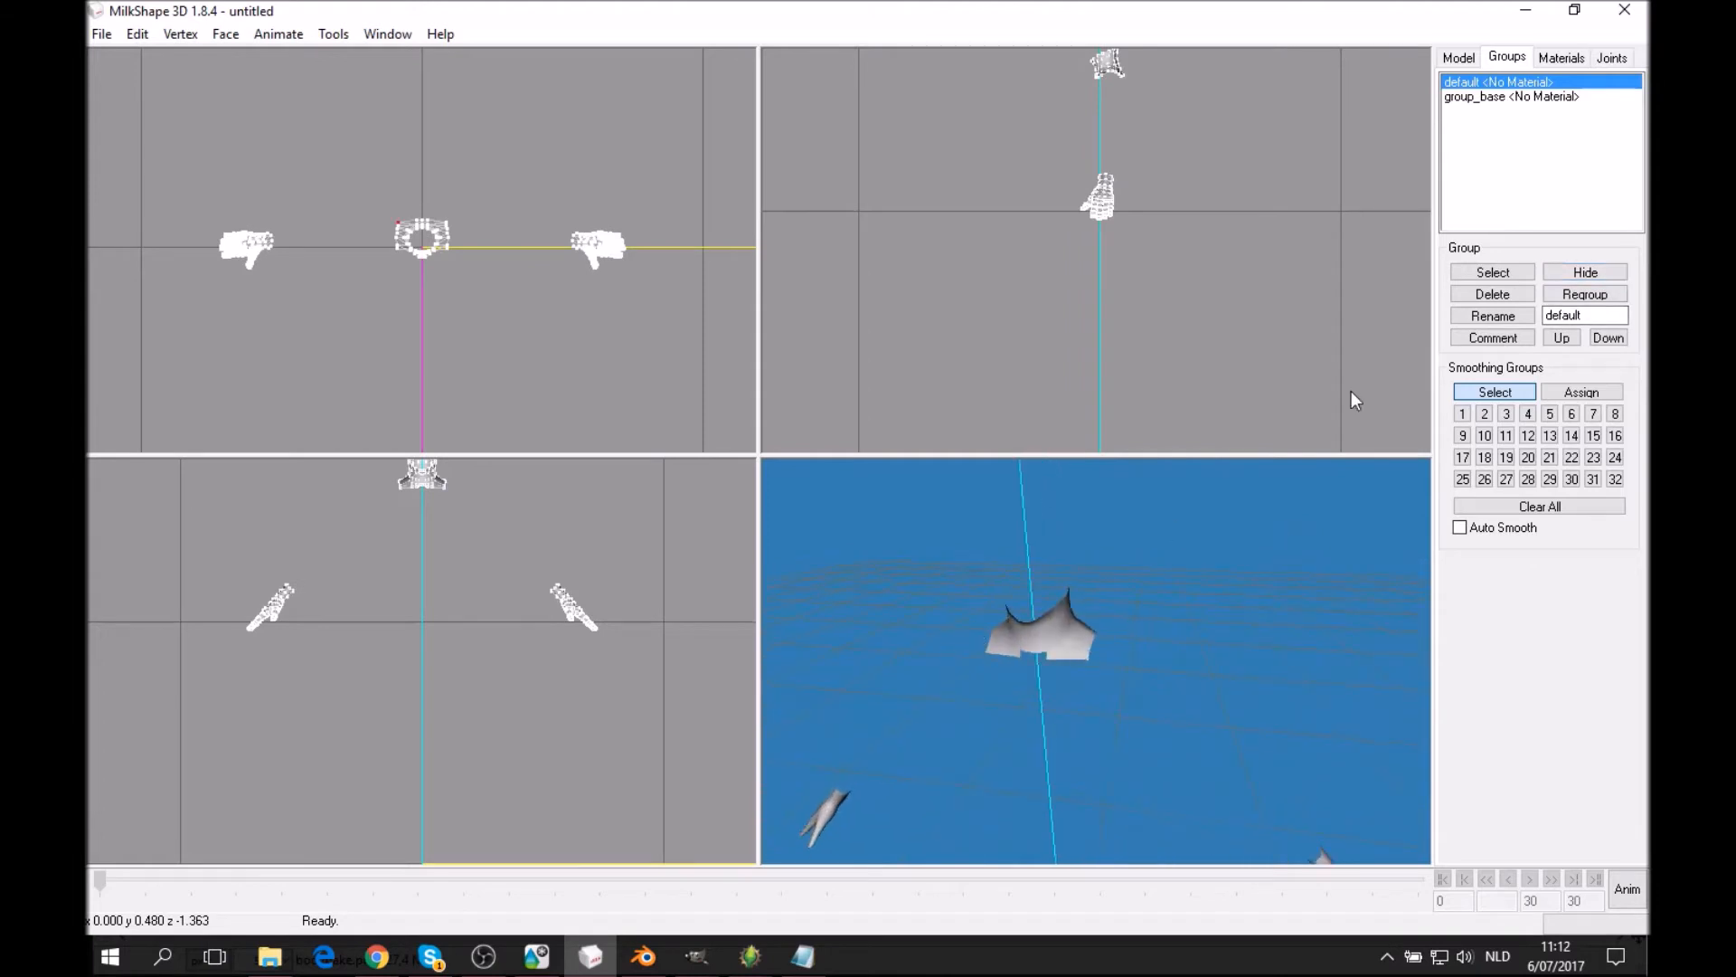
click(1578, 273)
click(1585, 274)
click(1585, 275)
click(1584, 274)
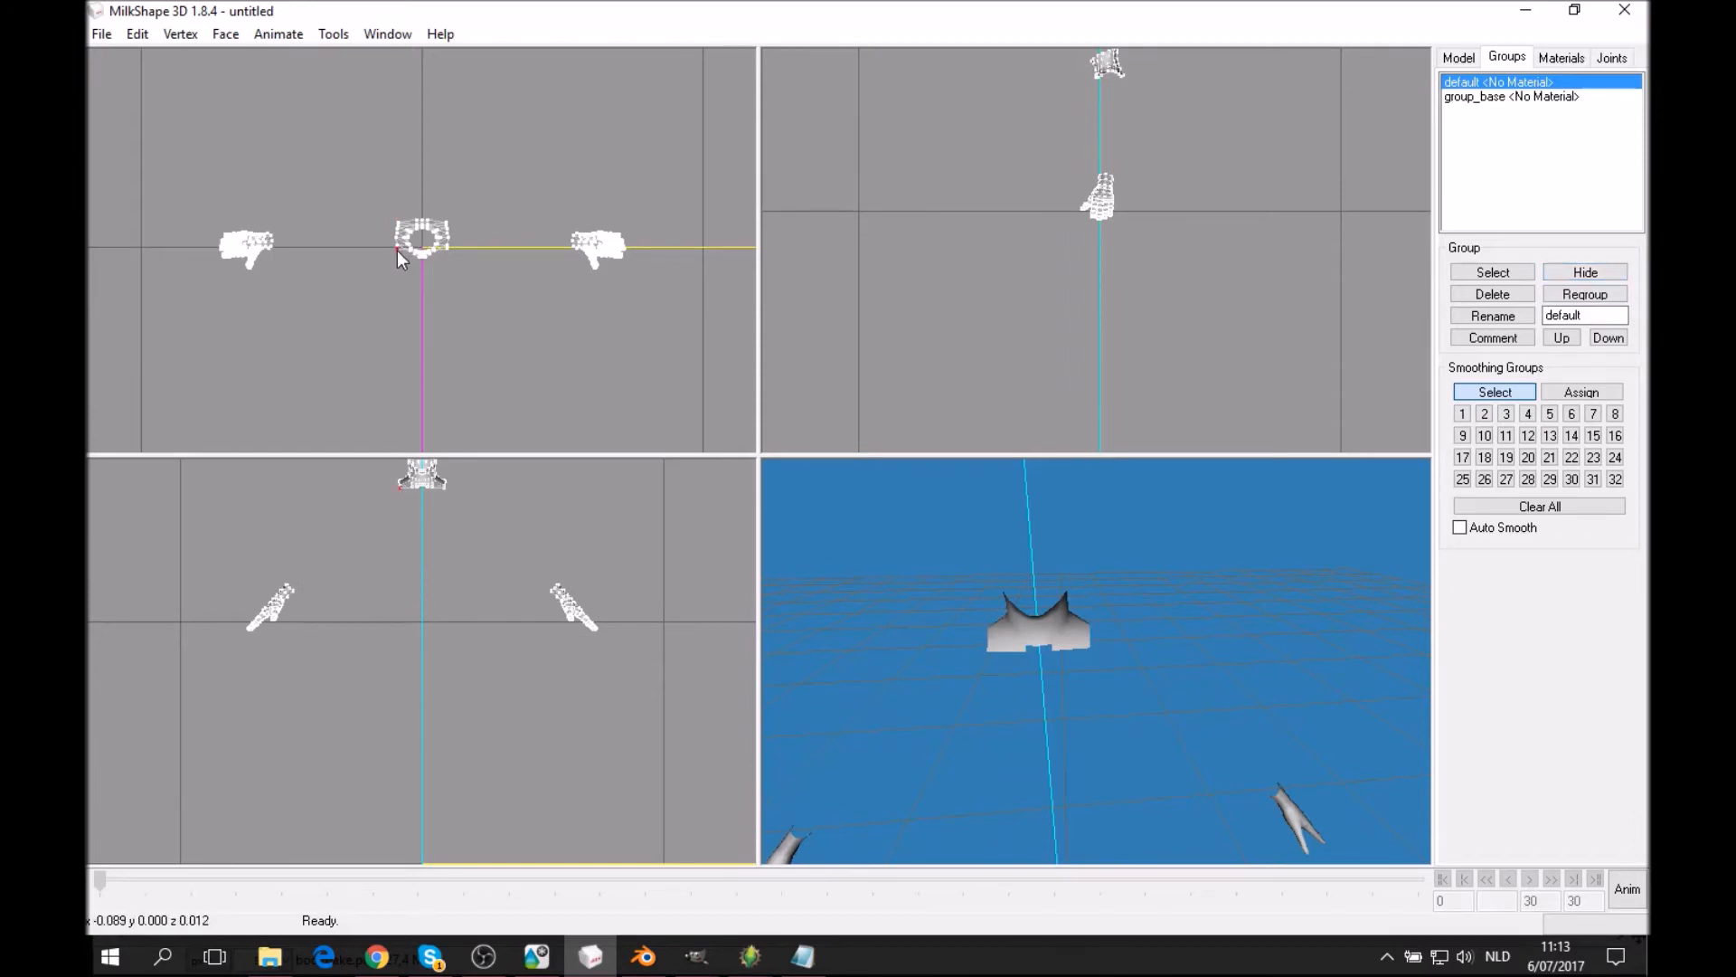
click(1614, 274)
click(1553, 270)
click(1617, 275)
click(1616, 275)
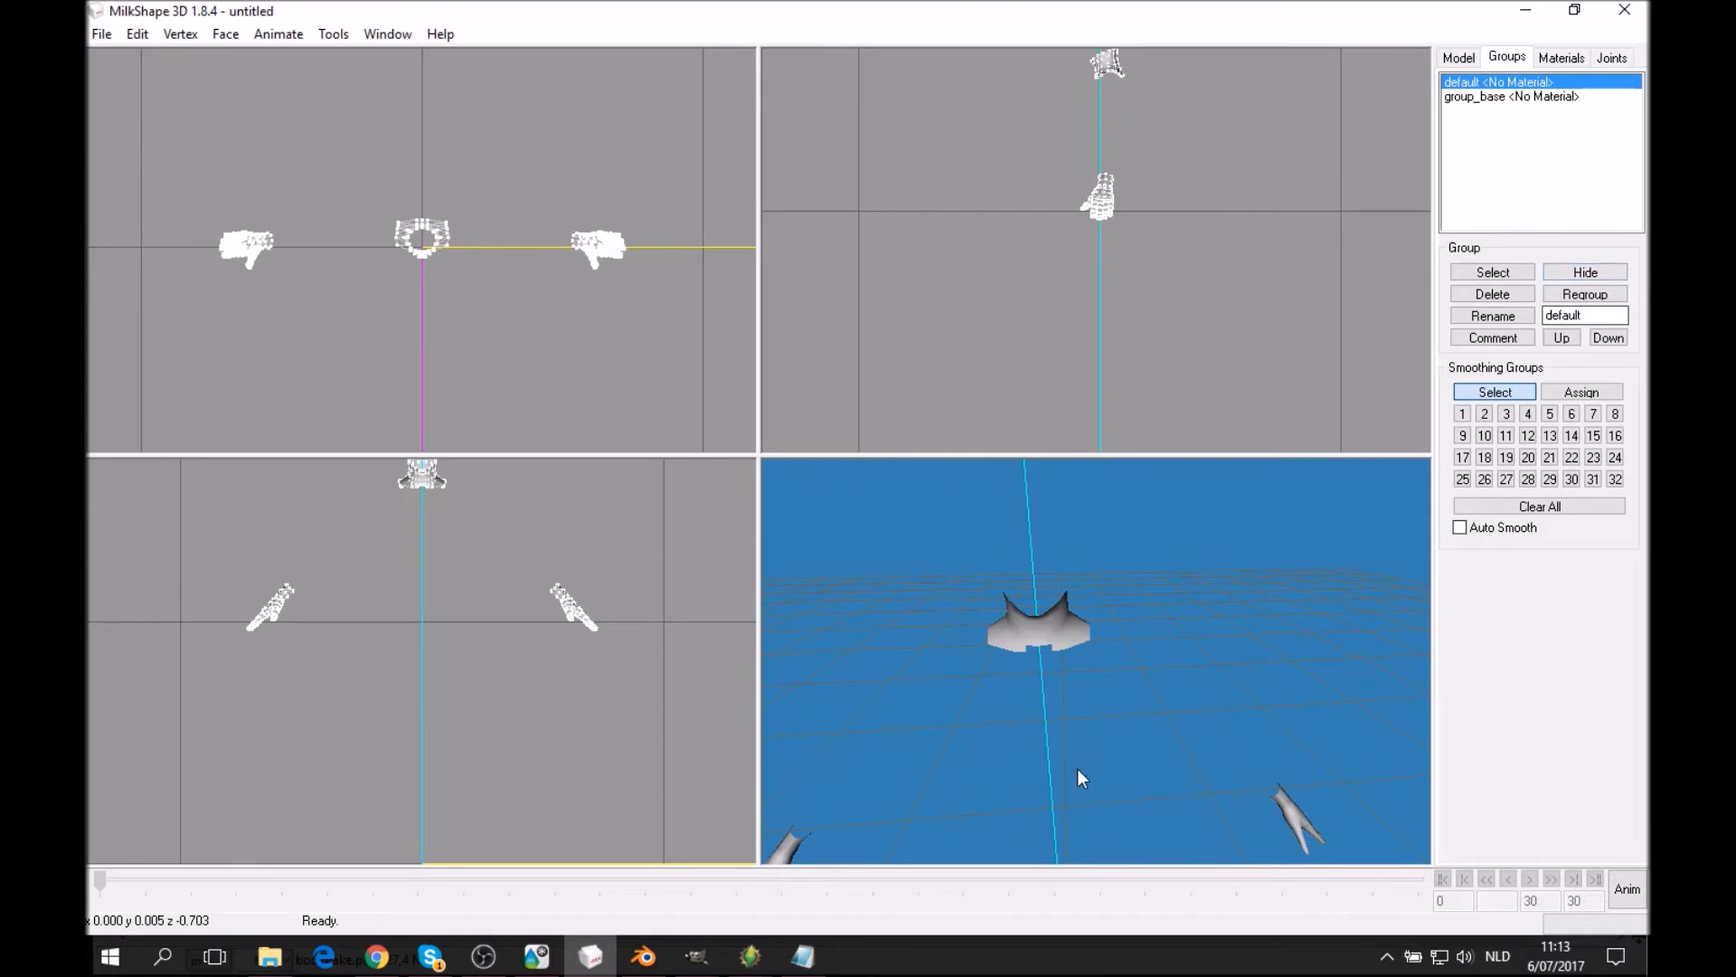
Show the sweater again and combine the default and group_base groups into a single group.
drag(1076, 775, 1239, 523)
click(1552, 271)
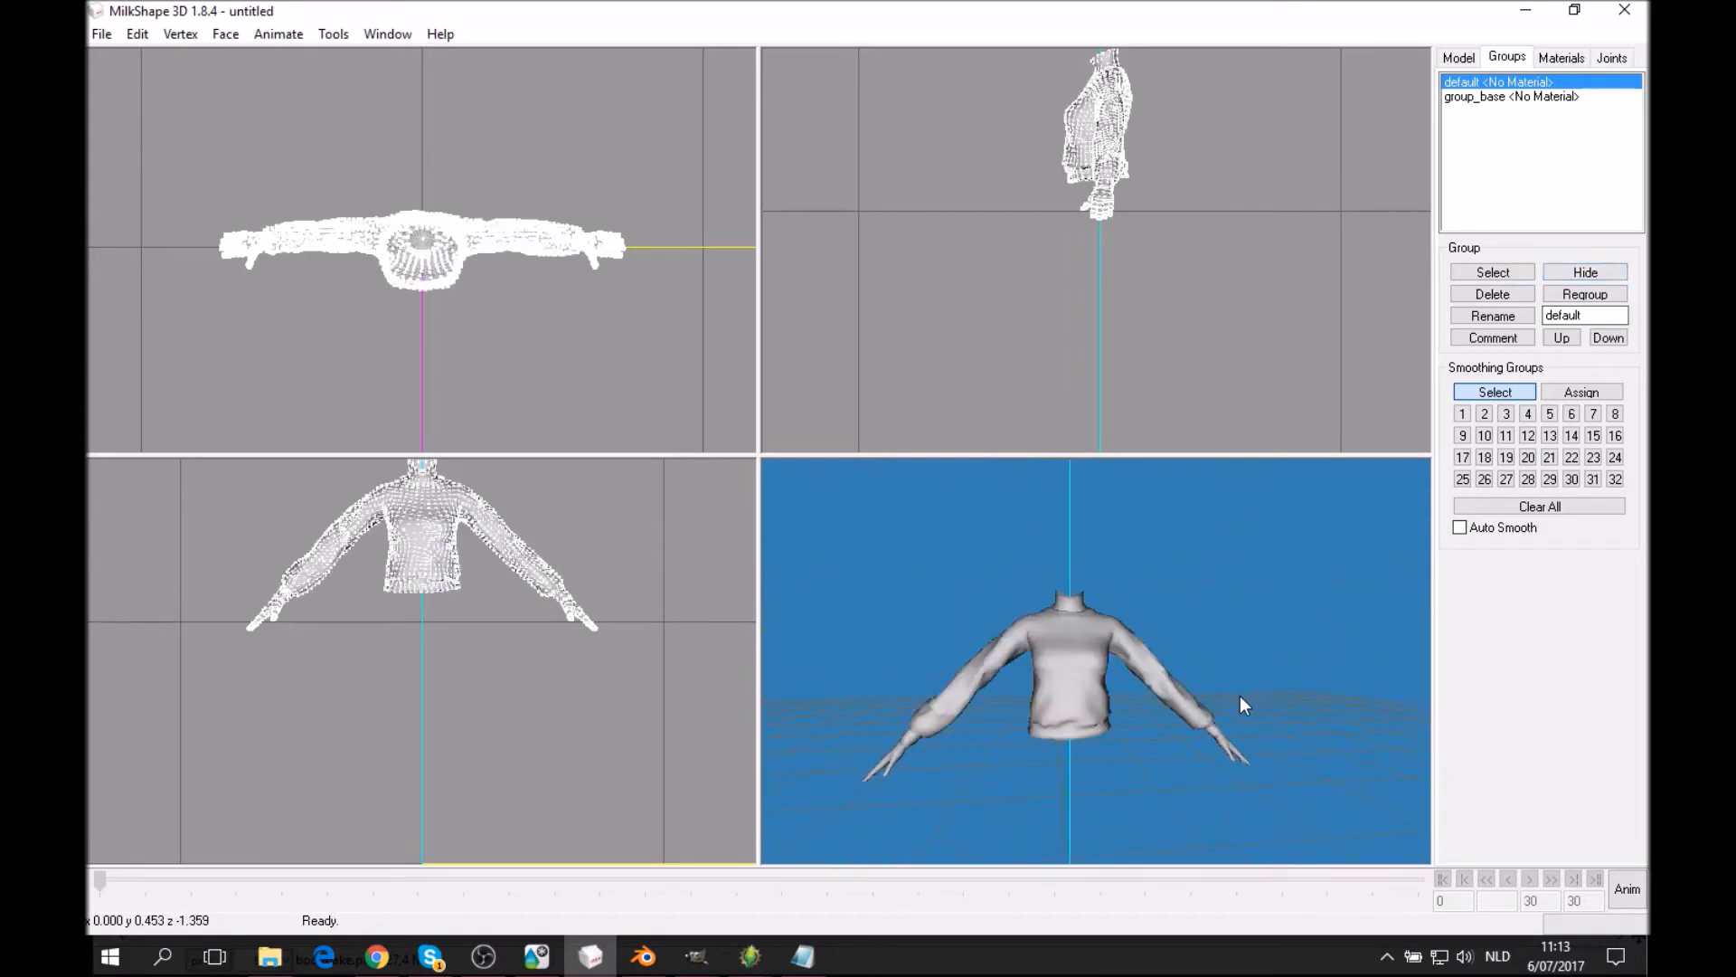
click(1525, 276)
click(1510, 96)
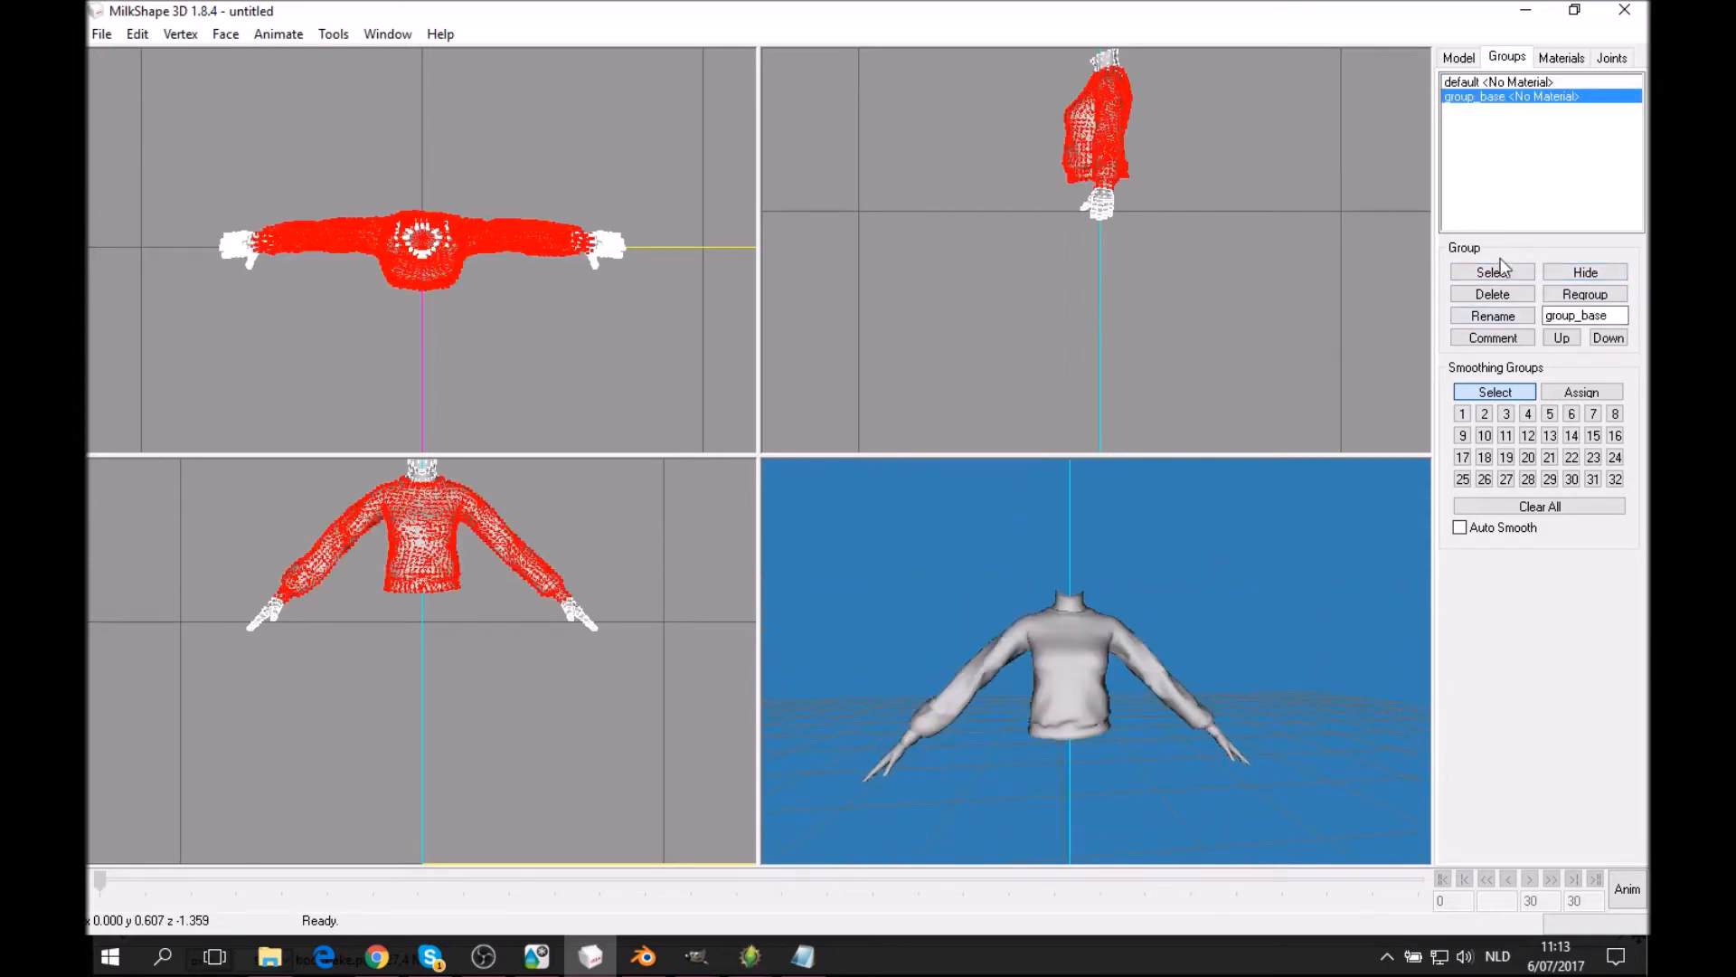
click(1506, 271)
click(1611, 302)
Rename the combined group to group_base.
click(1470, 316)
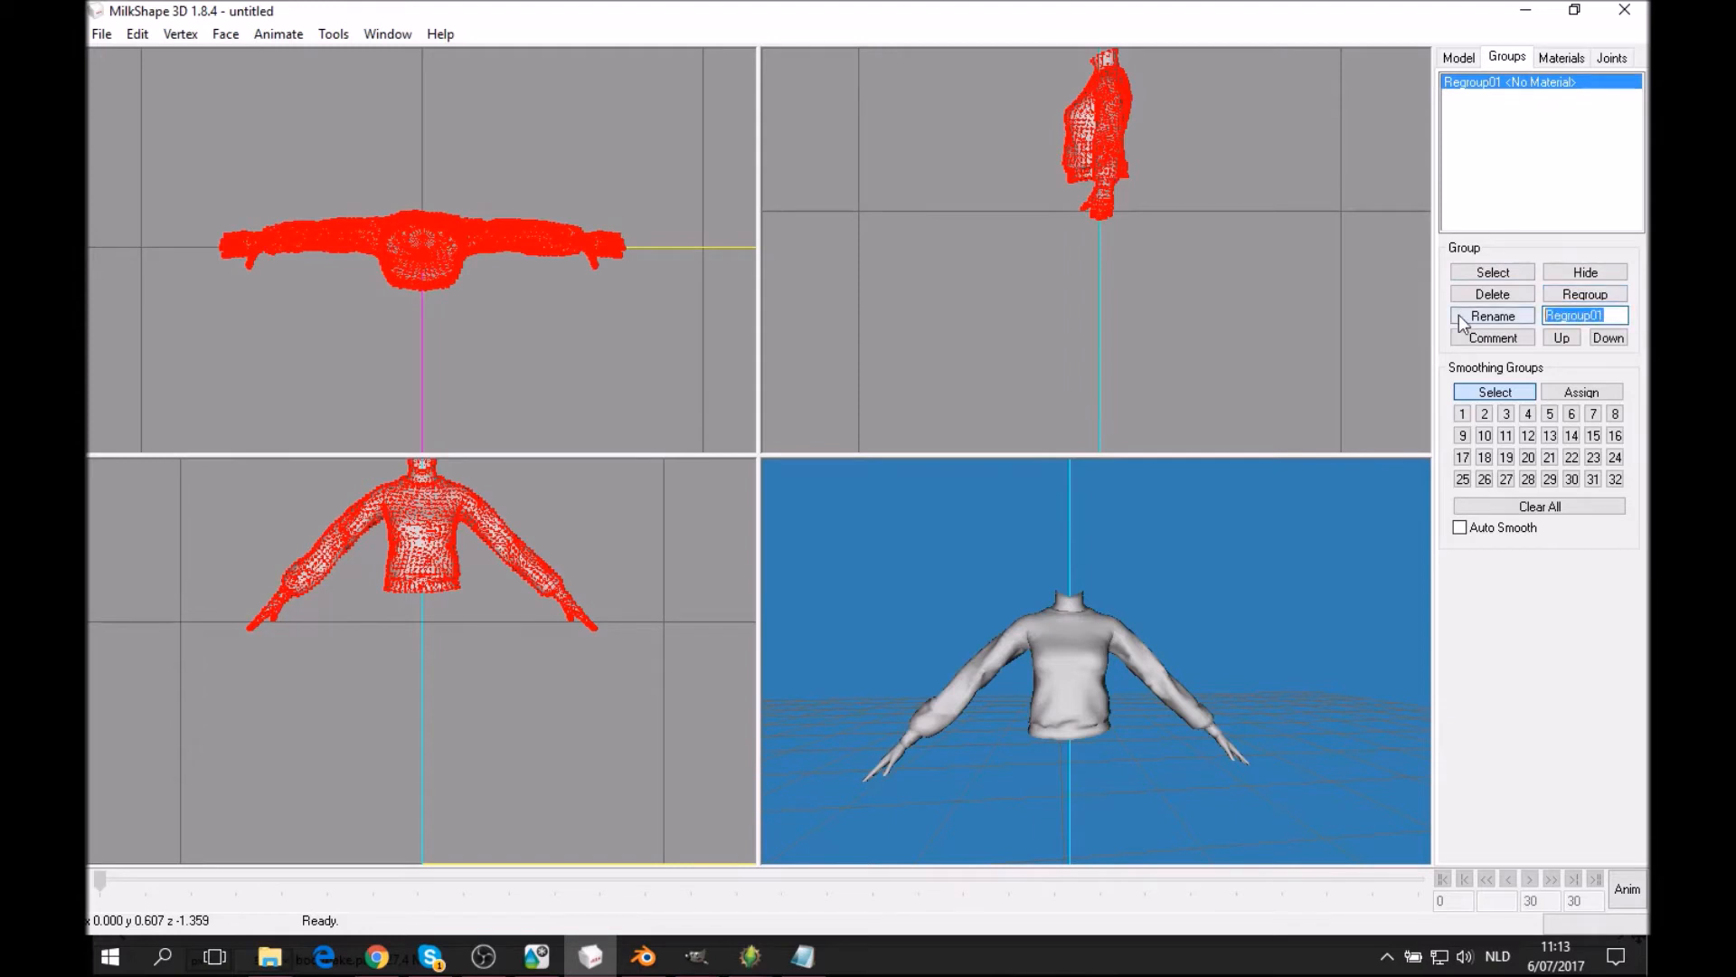
text(gro)
click(1457, 317)
drag(1304, 470, 573, 562)
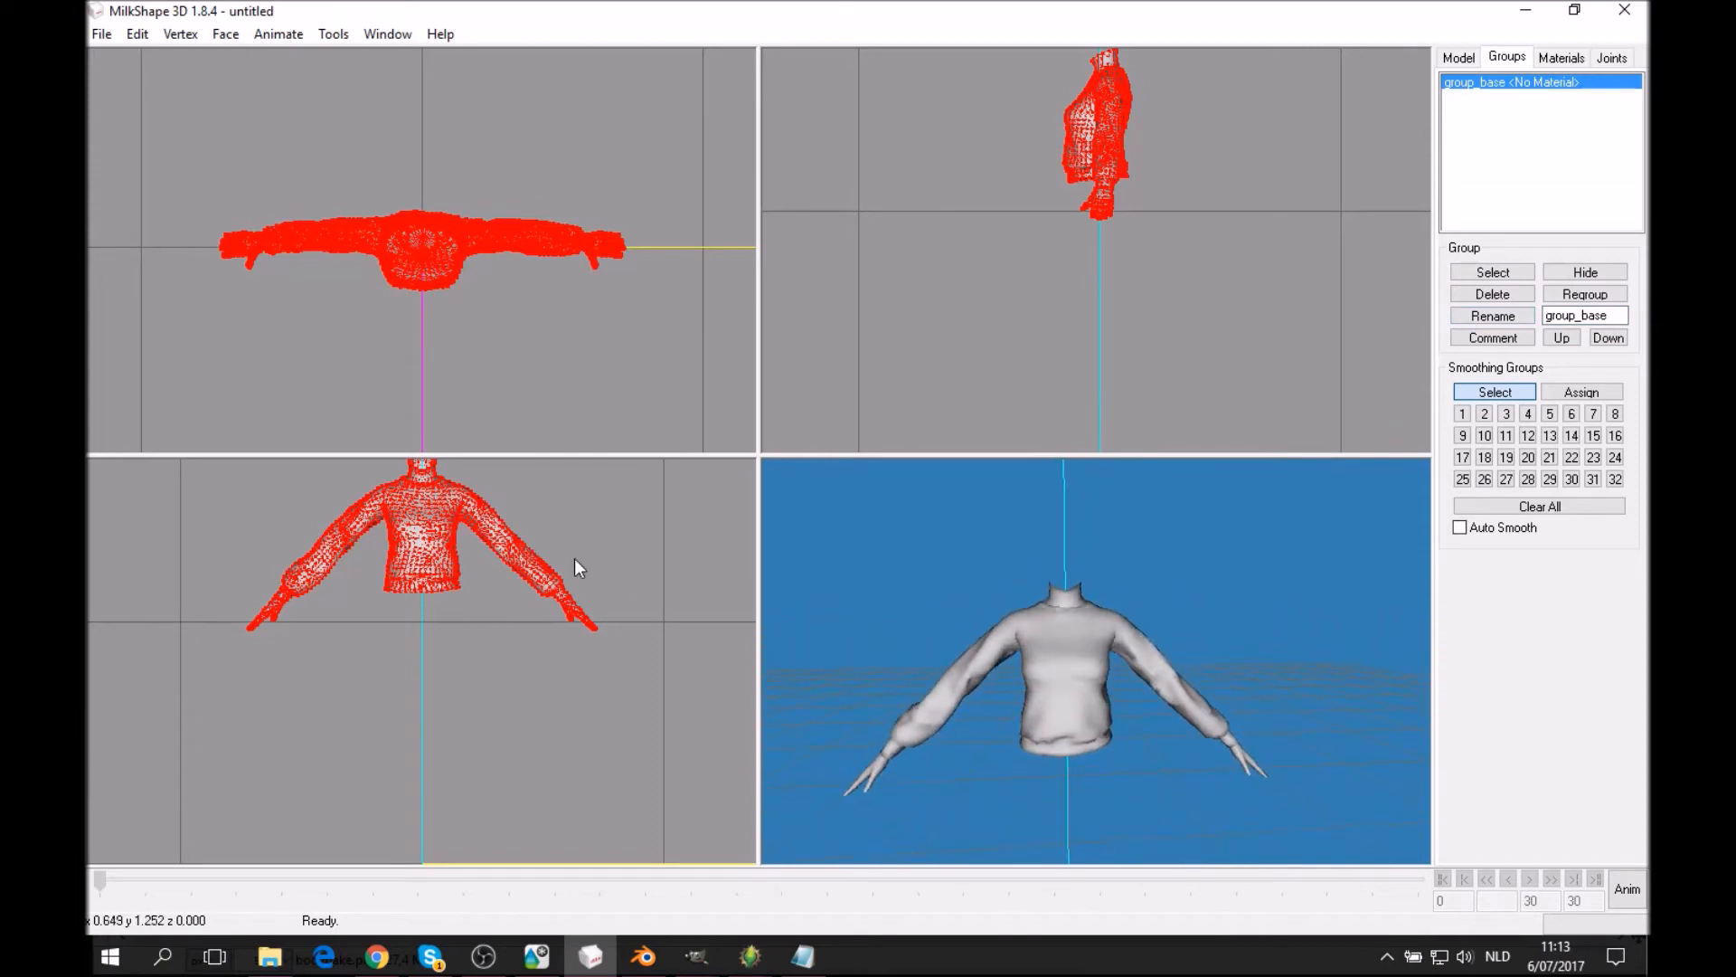
Export the combined mesh as the WSO object sweaterjordutch.wso into Meshing > ts4conversion.
click(92, 38)
mouse_move(204, 216)
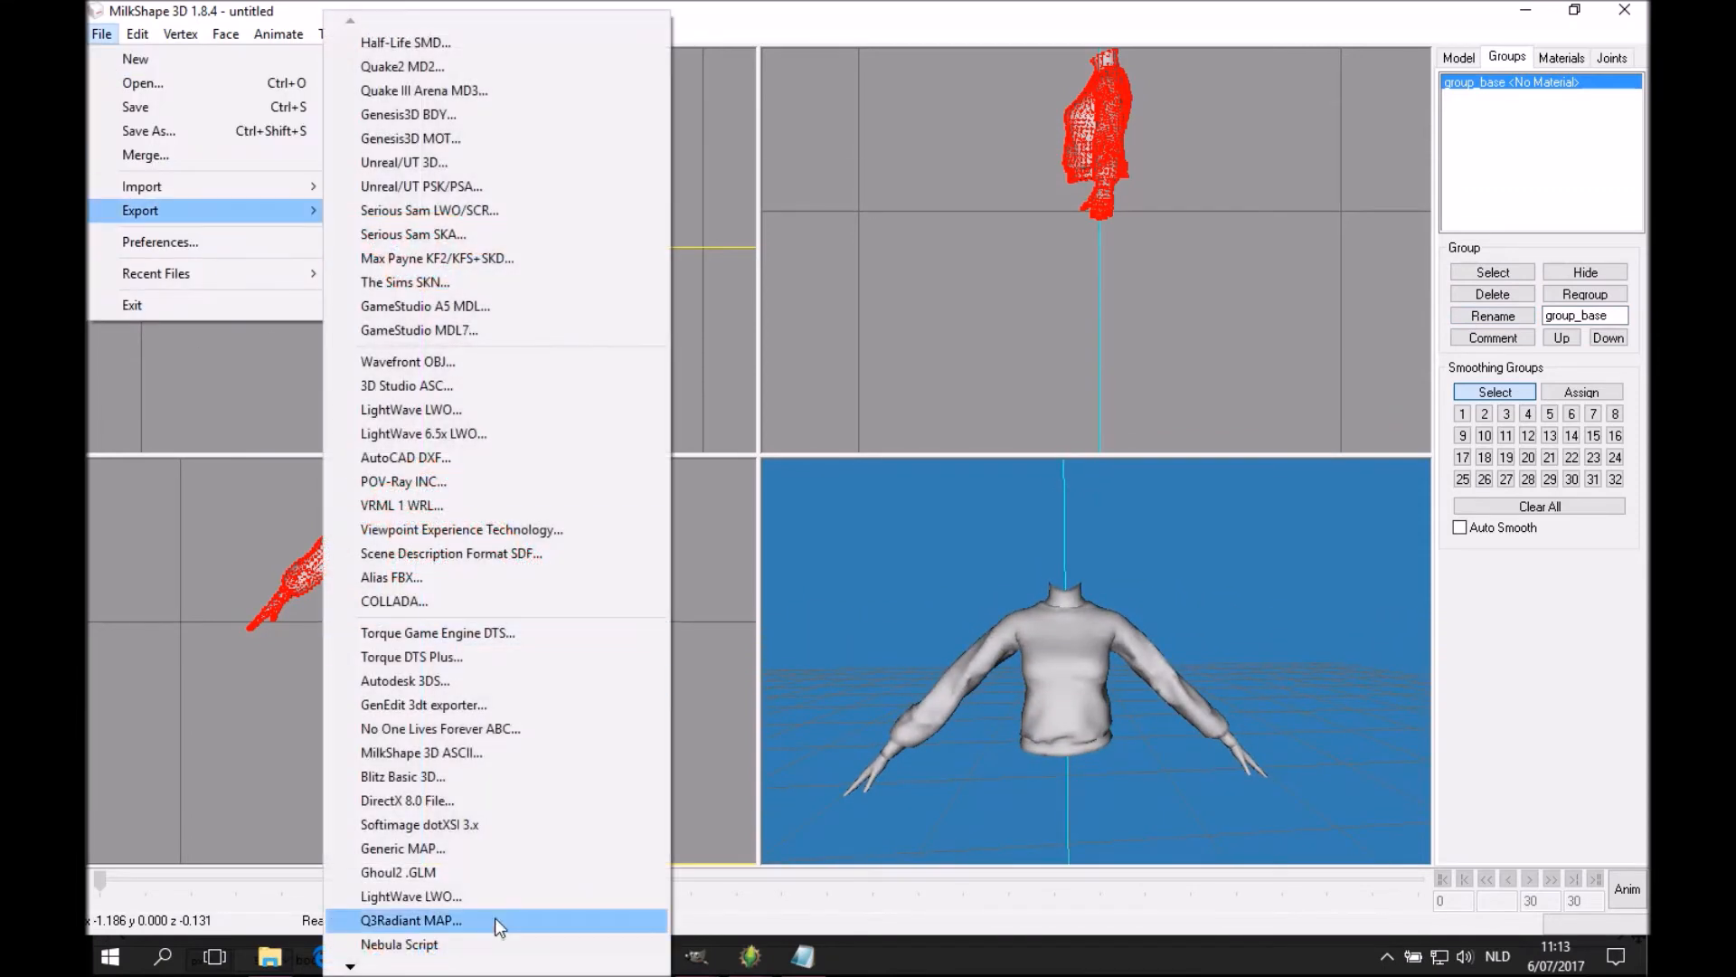
mouse_move(351, 966)
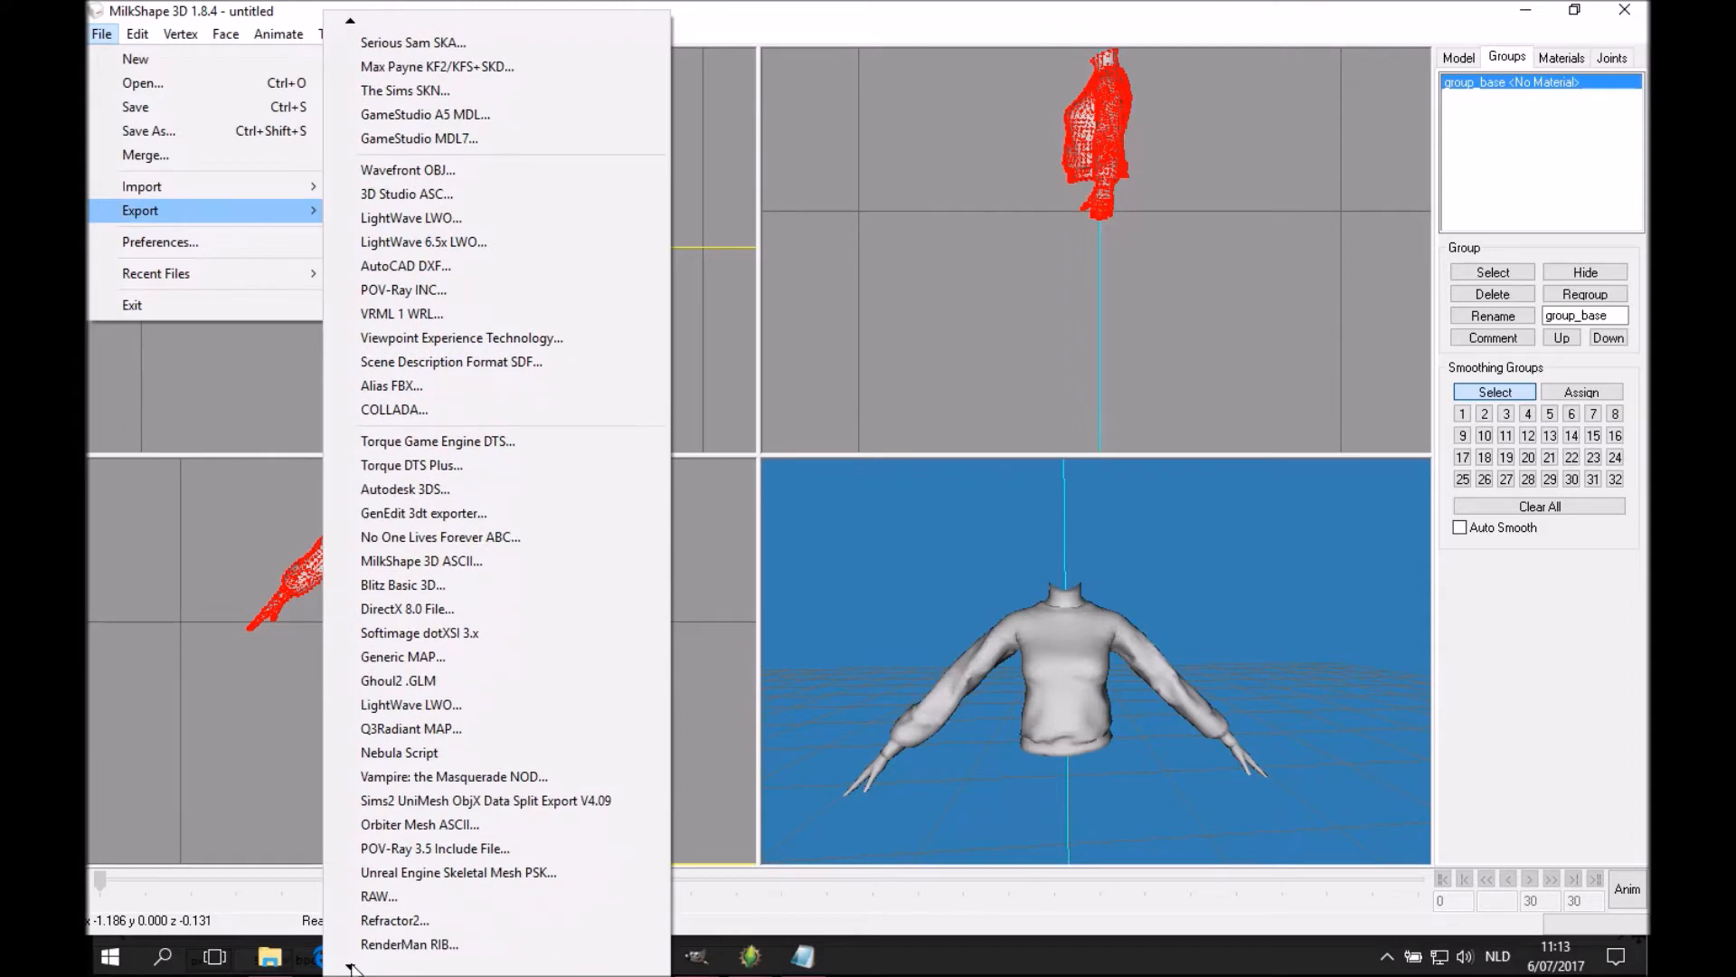
click(408, 844)
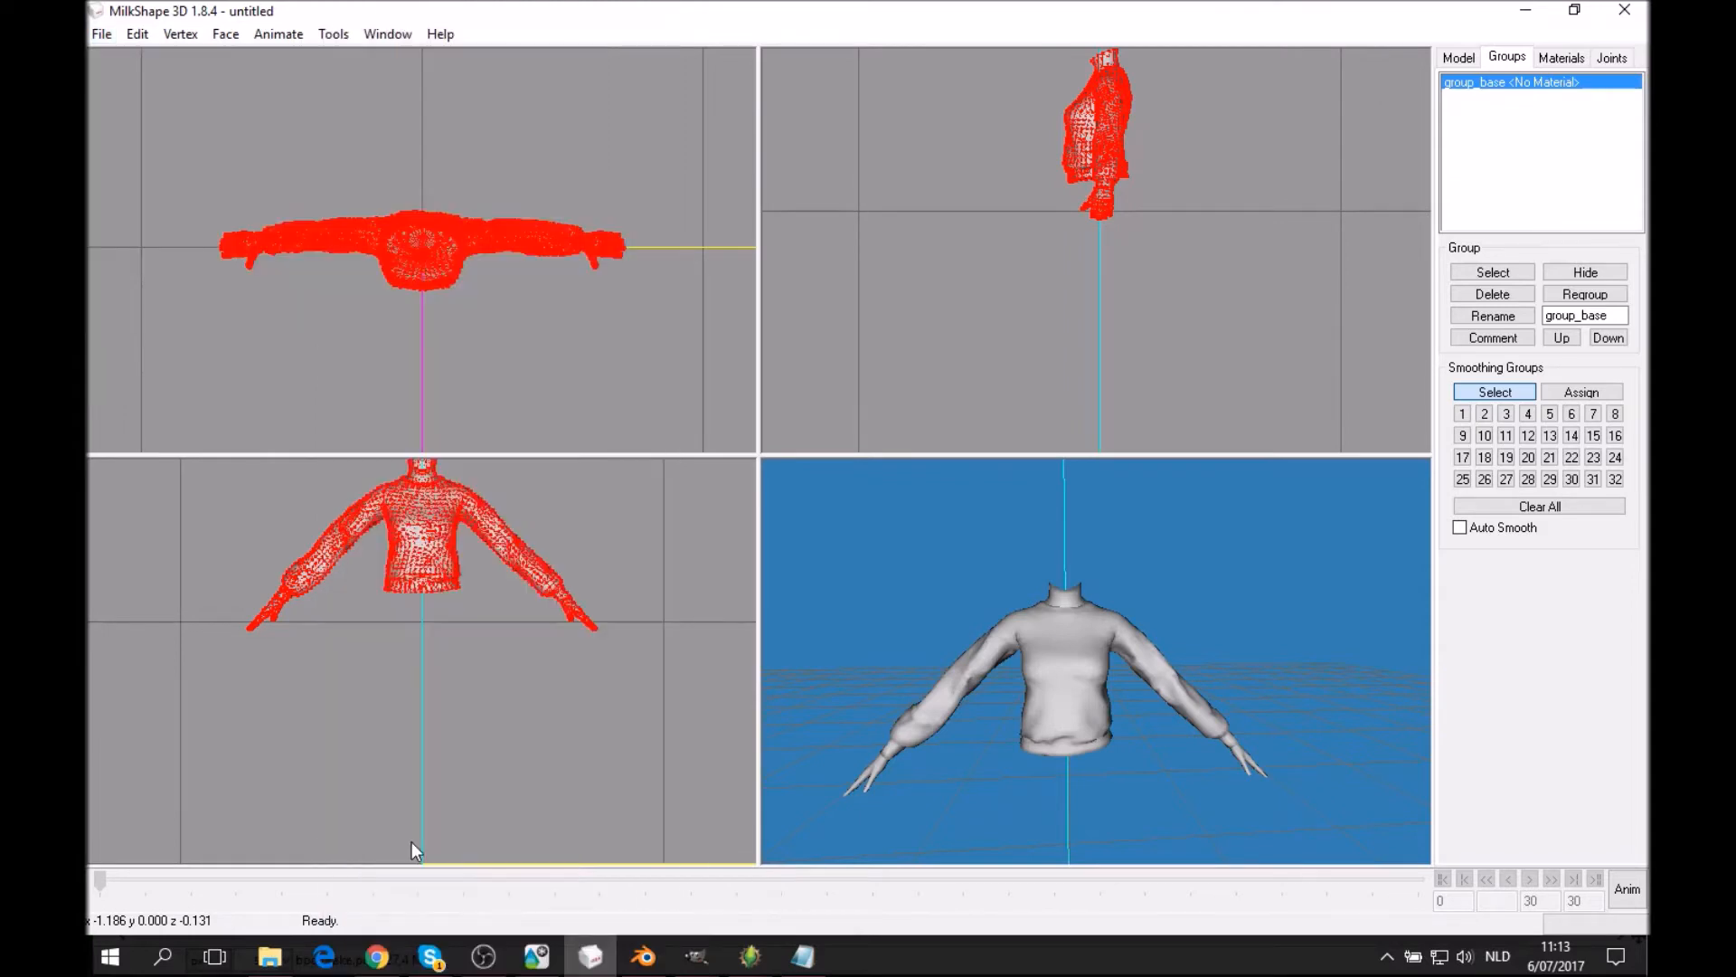
click(282, 97)
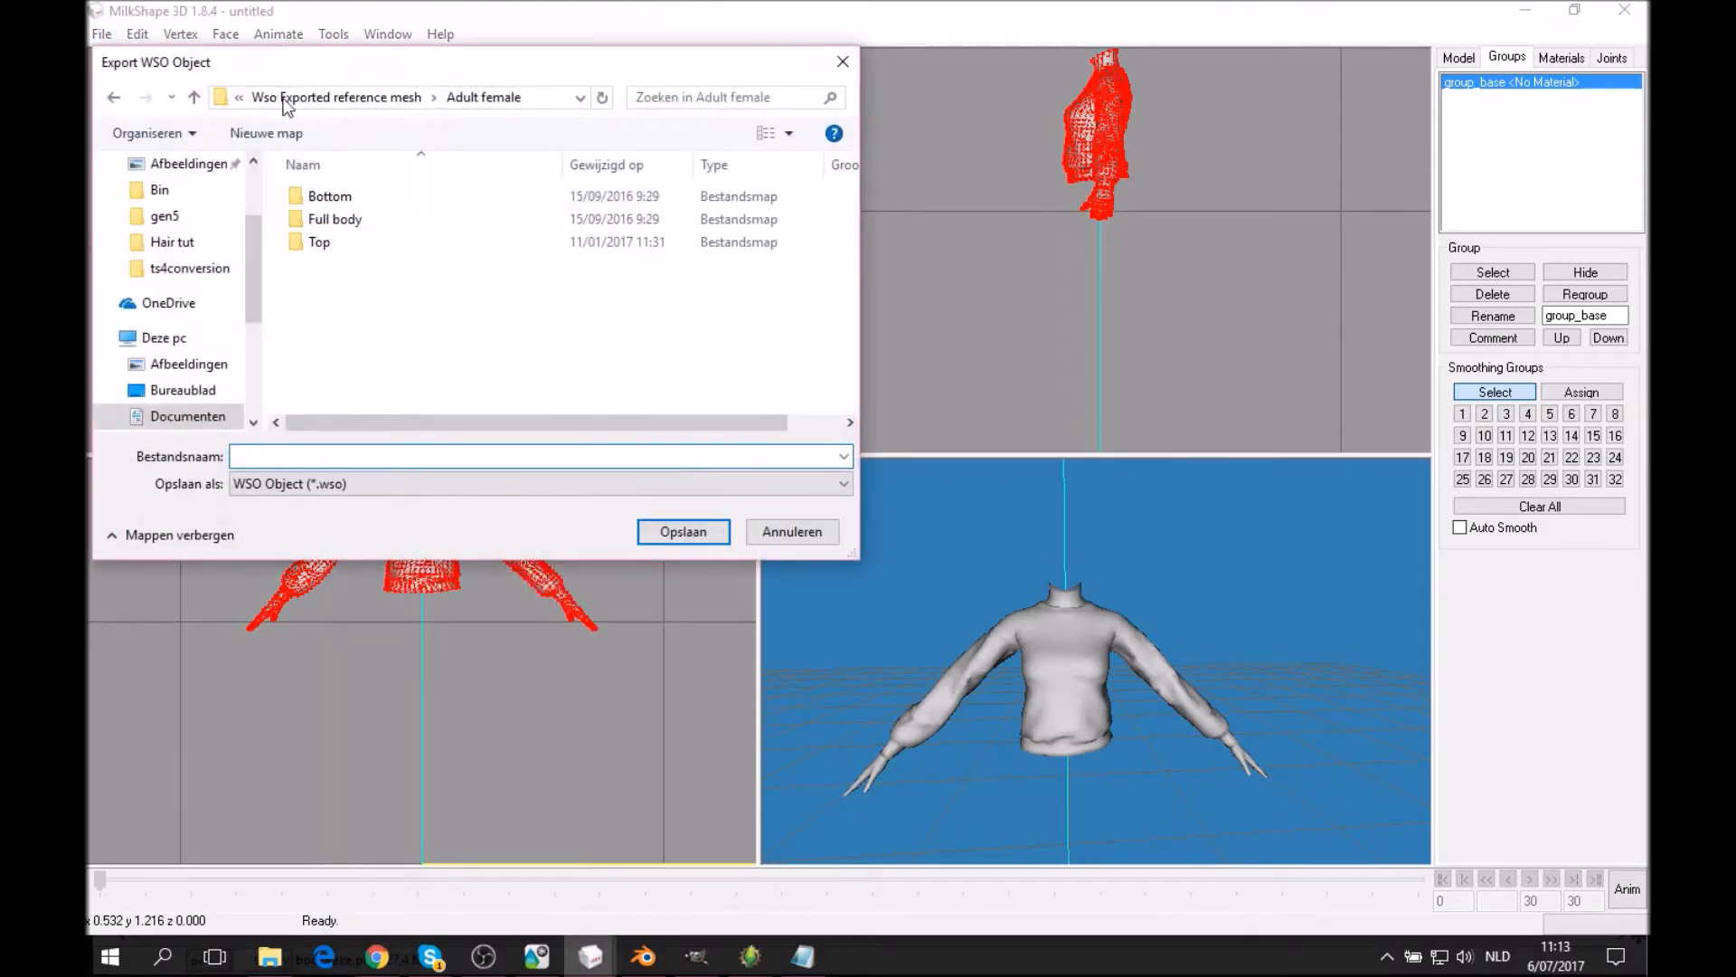
click(317, 97)
click(282, 97)
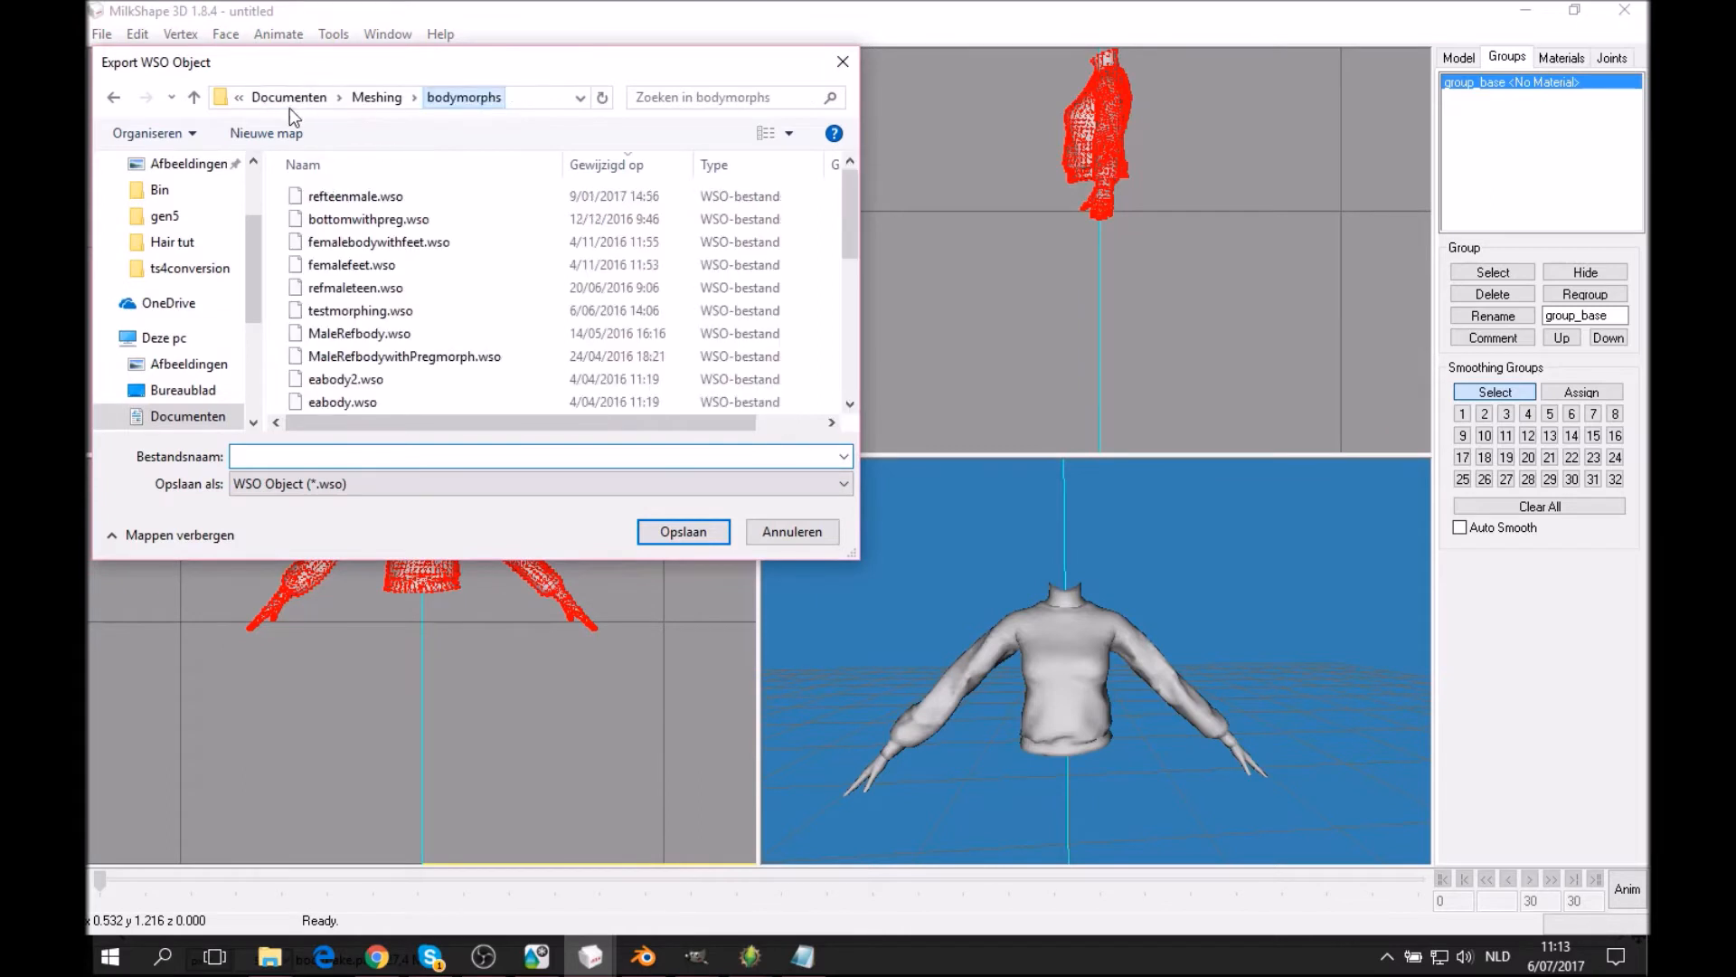
click(372, 96)
double_click(356, 255)
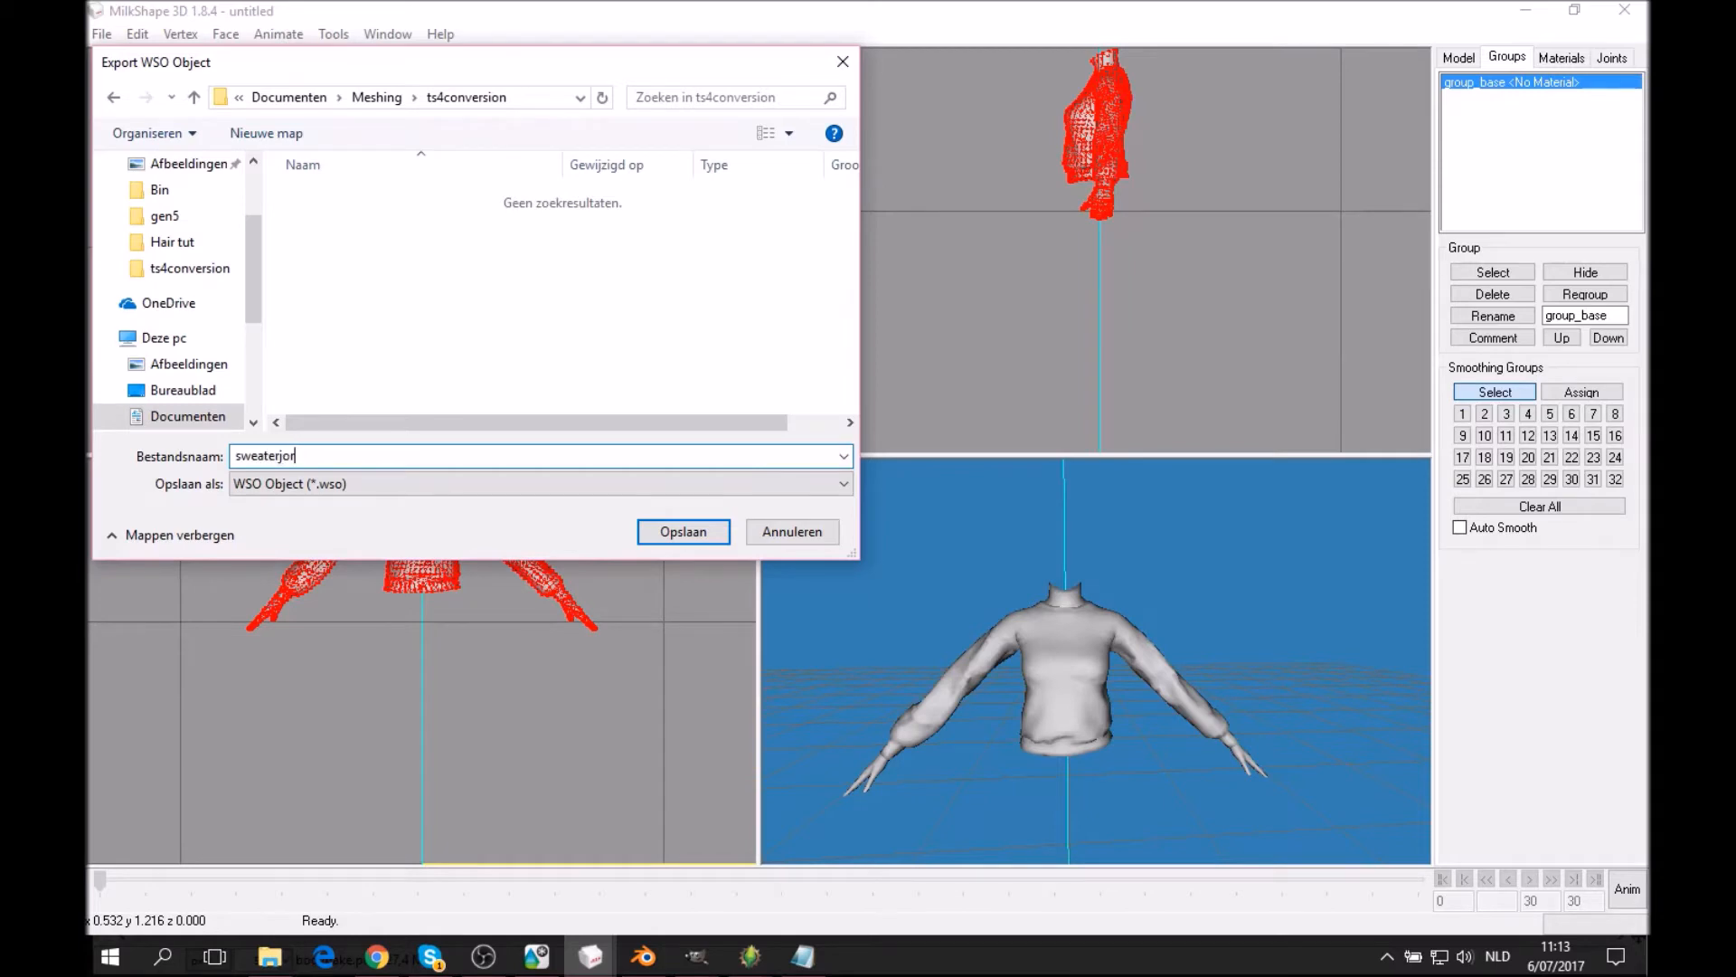
key(Return)
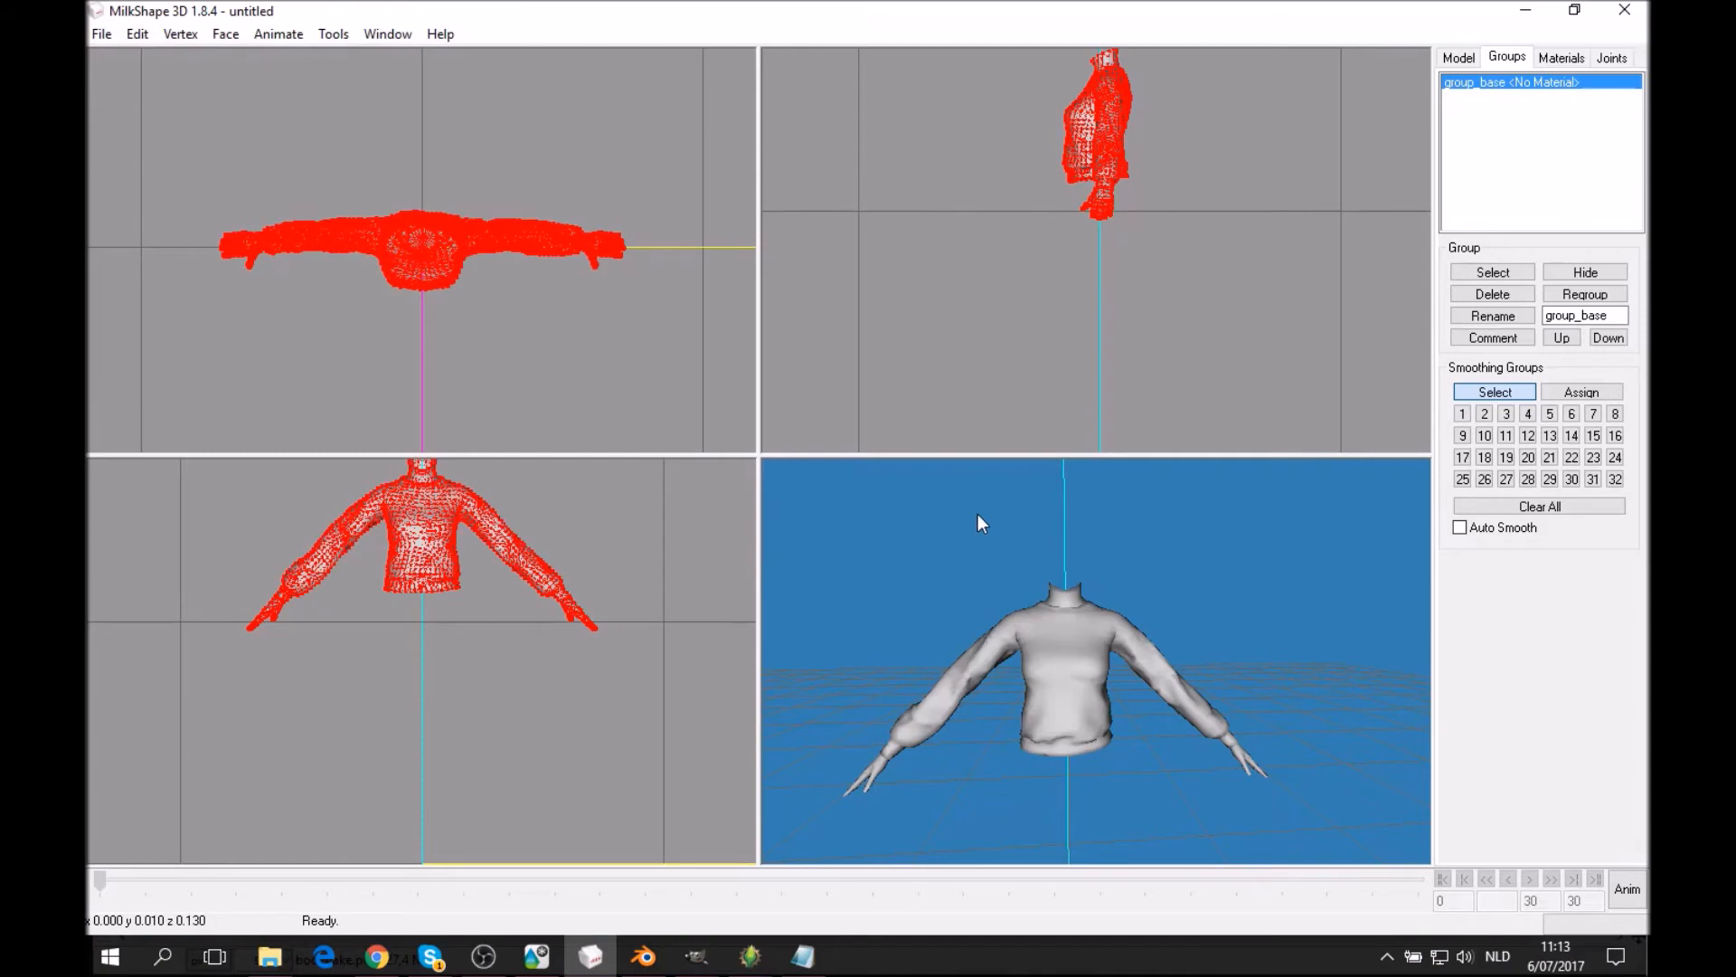
drag(997, 534, 1178, 740)
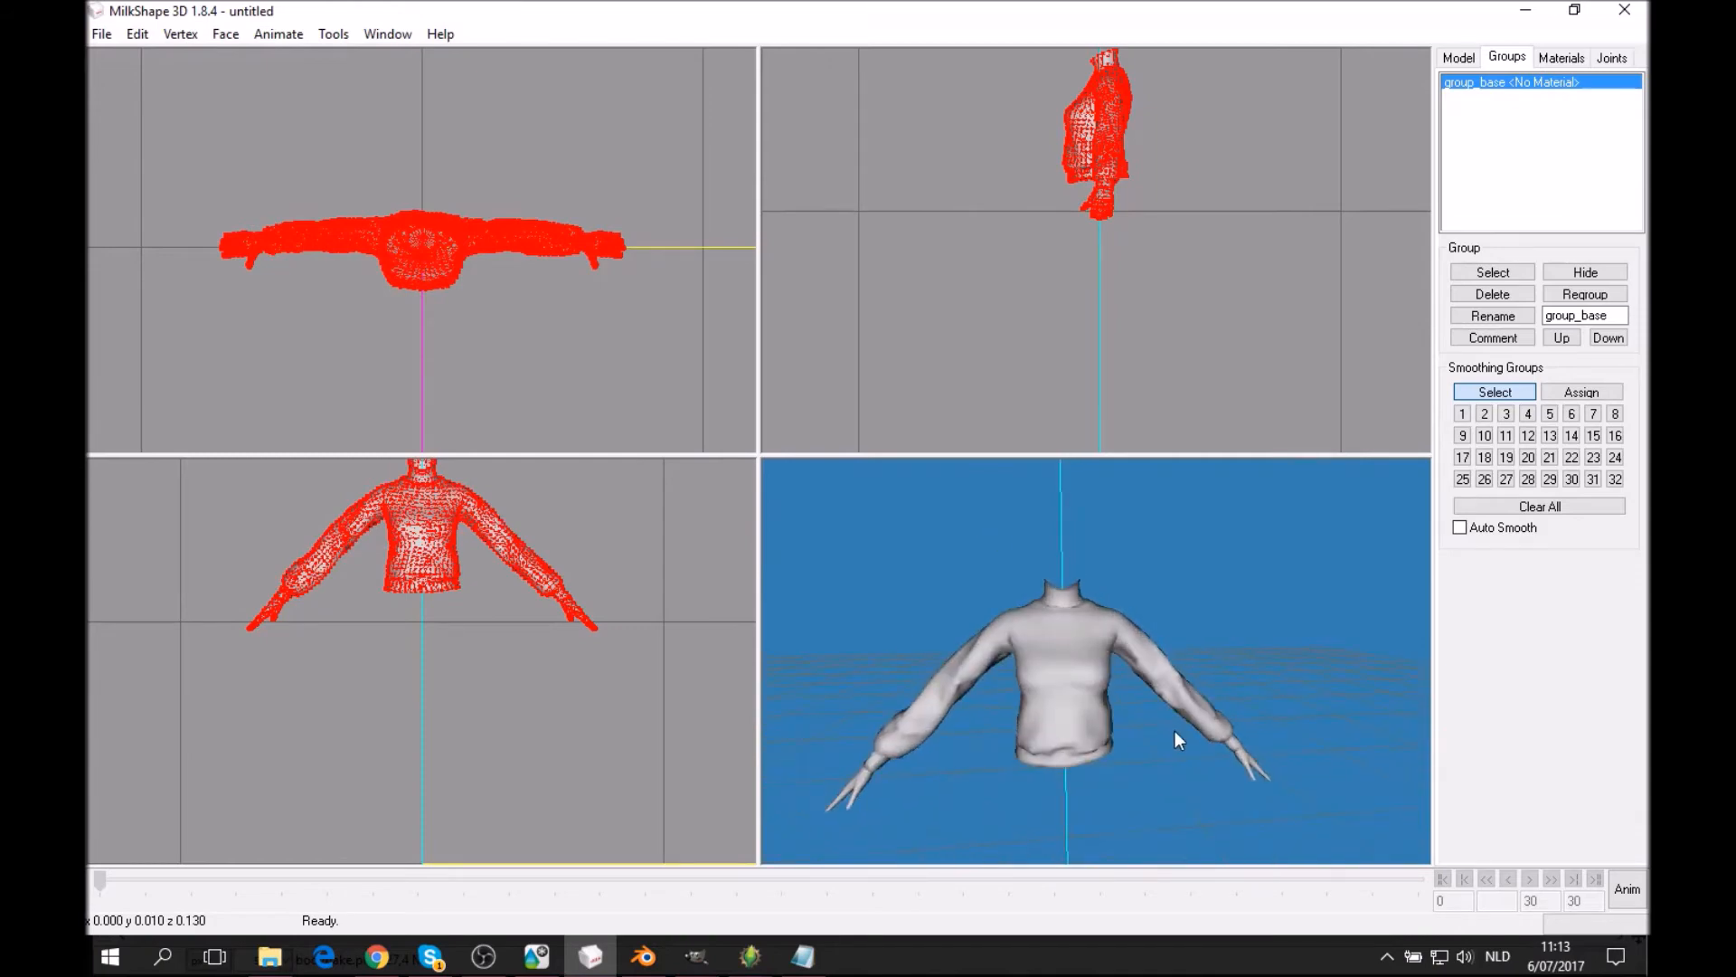
Open Mesh Toolkit and bring up its automatic bone assignment tool for WSO meshes.
click(109, 956)
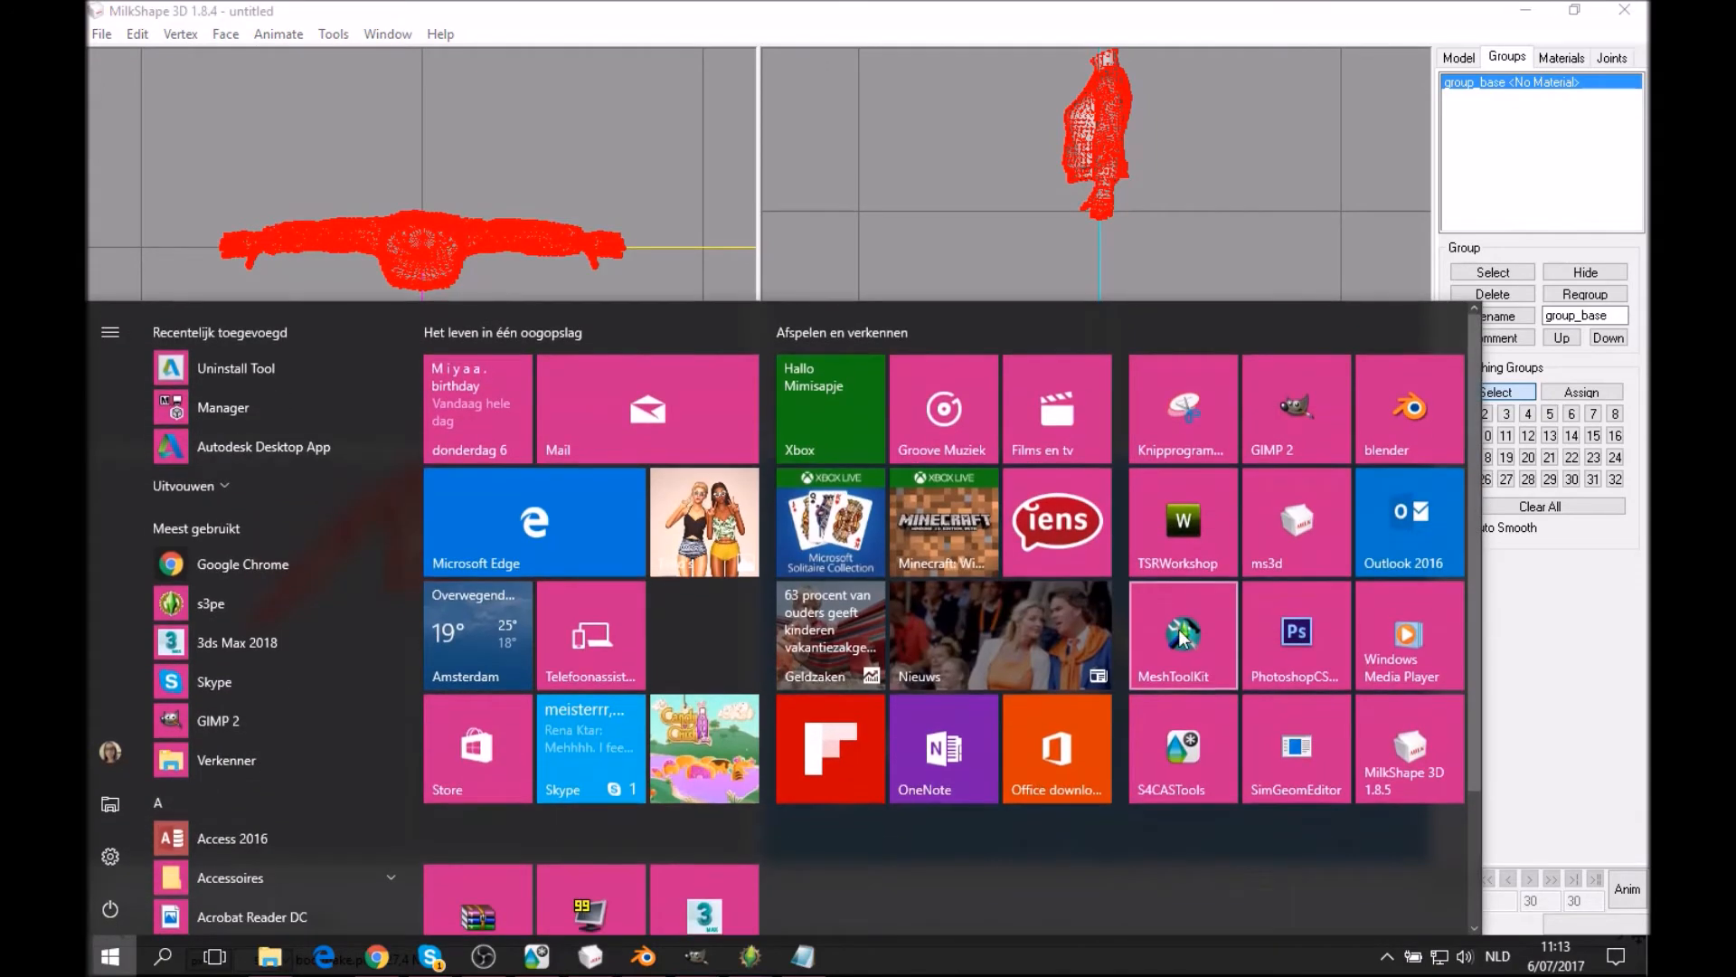
click(1180, 638)
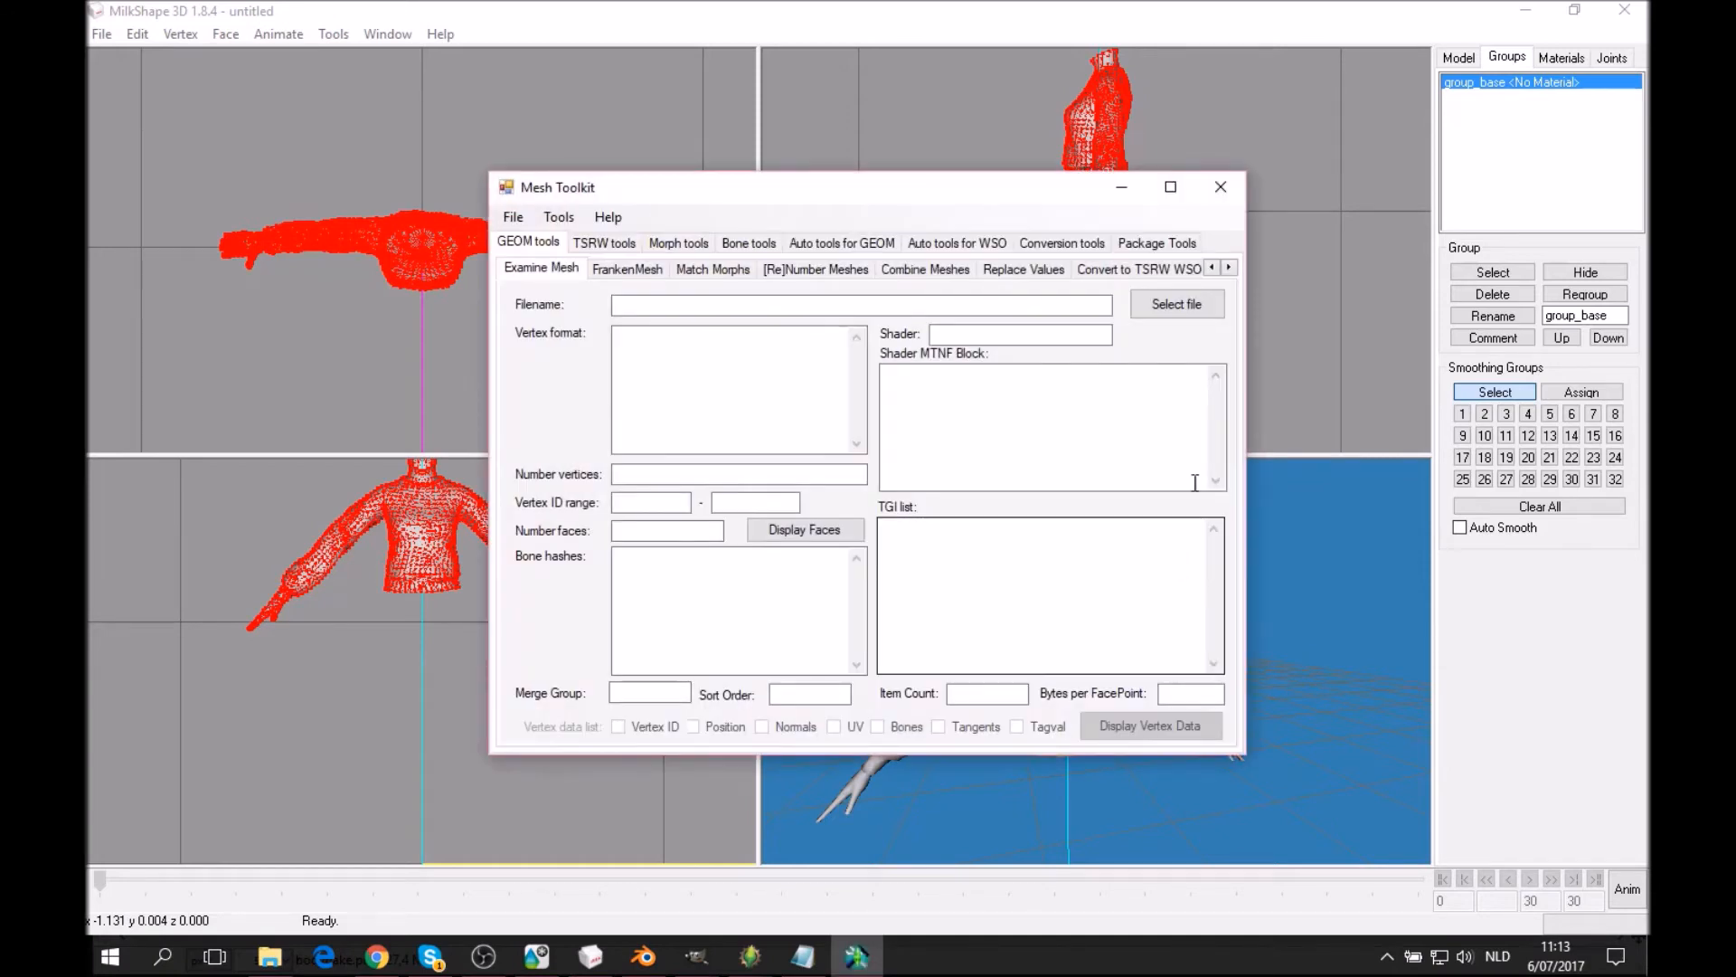
click(999, 248)
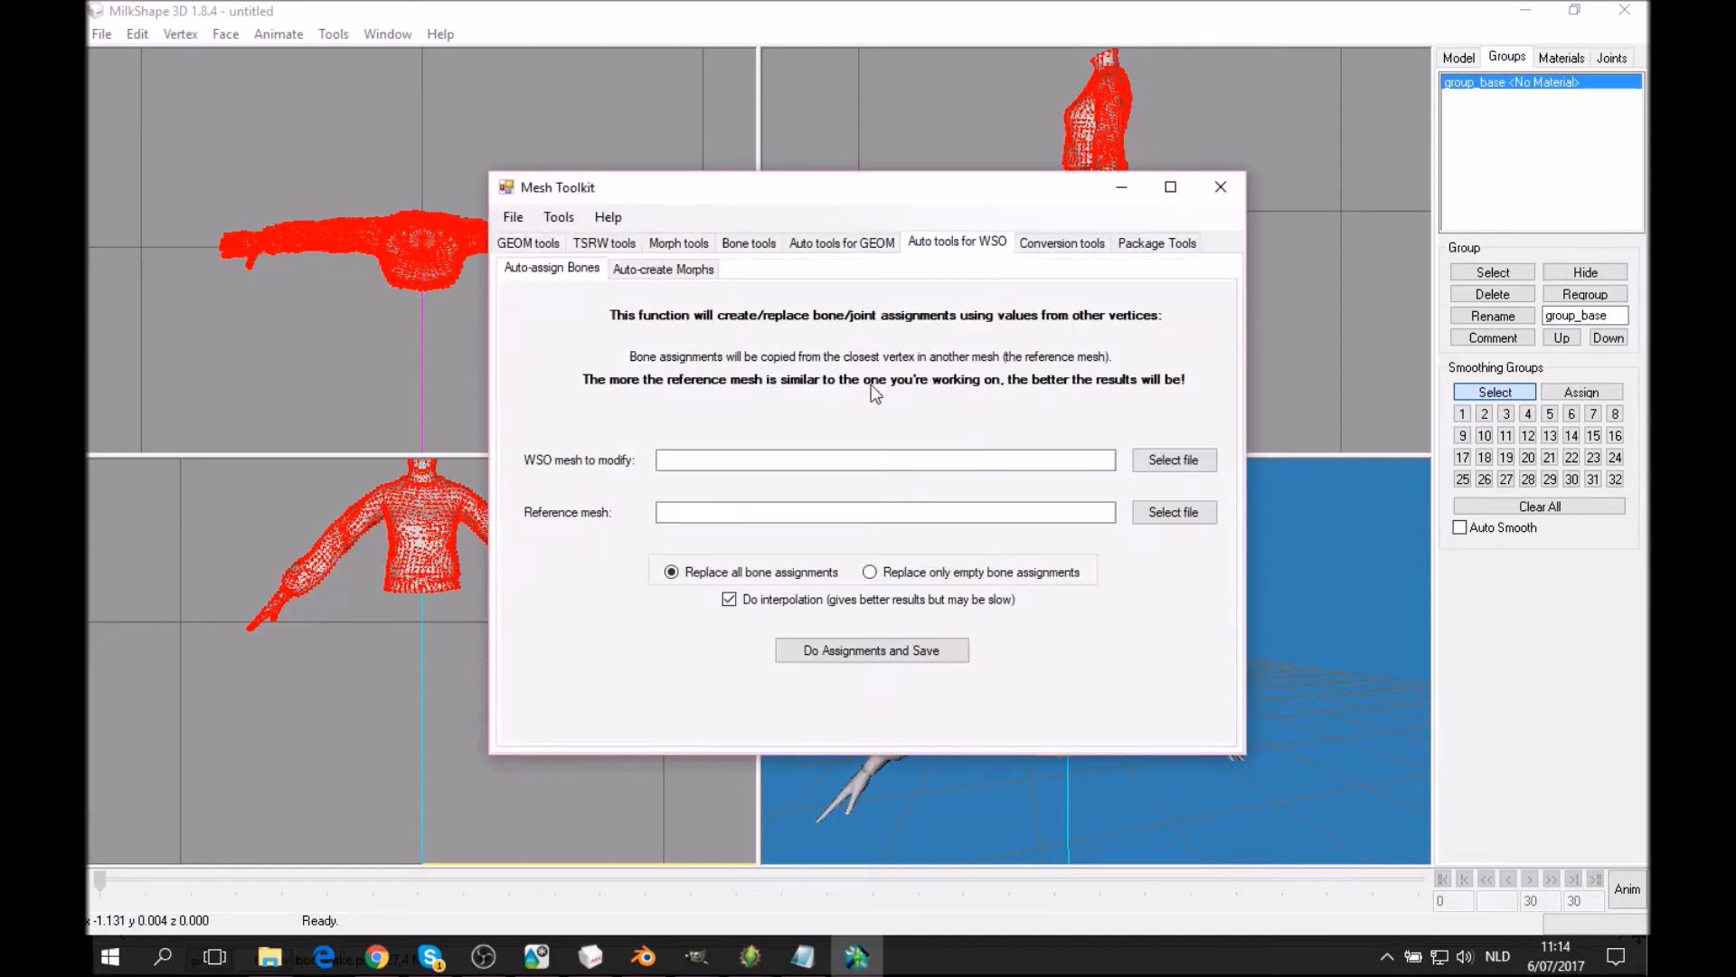
Choose sweaterjordutch.wso from Meshing > ts4conversion as the WSO mesh to modify.
click(1168, 462)
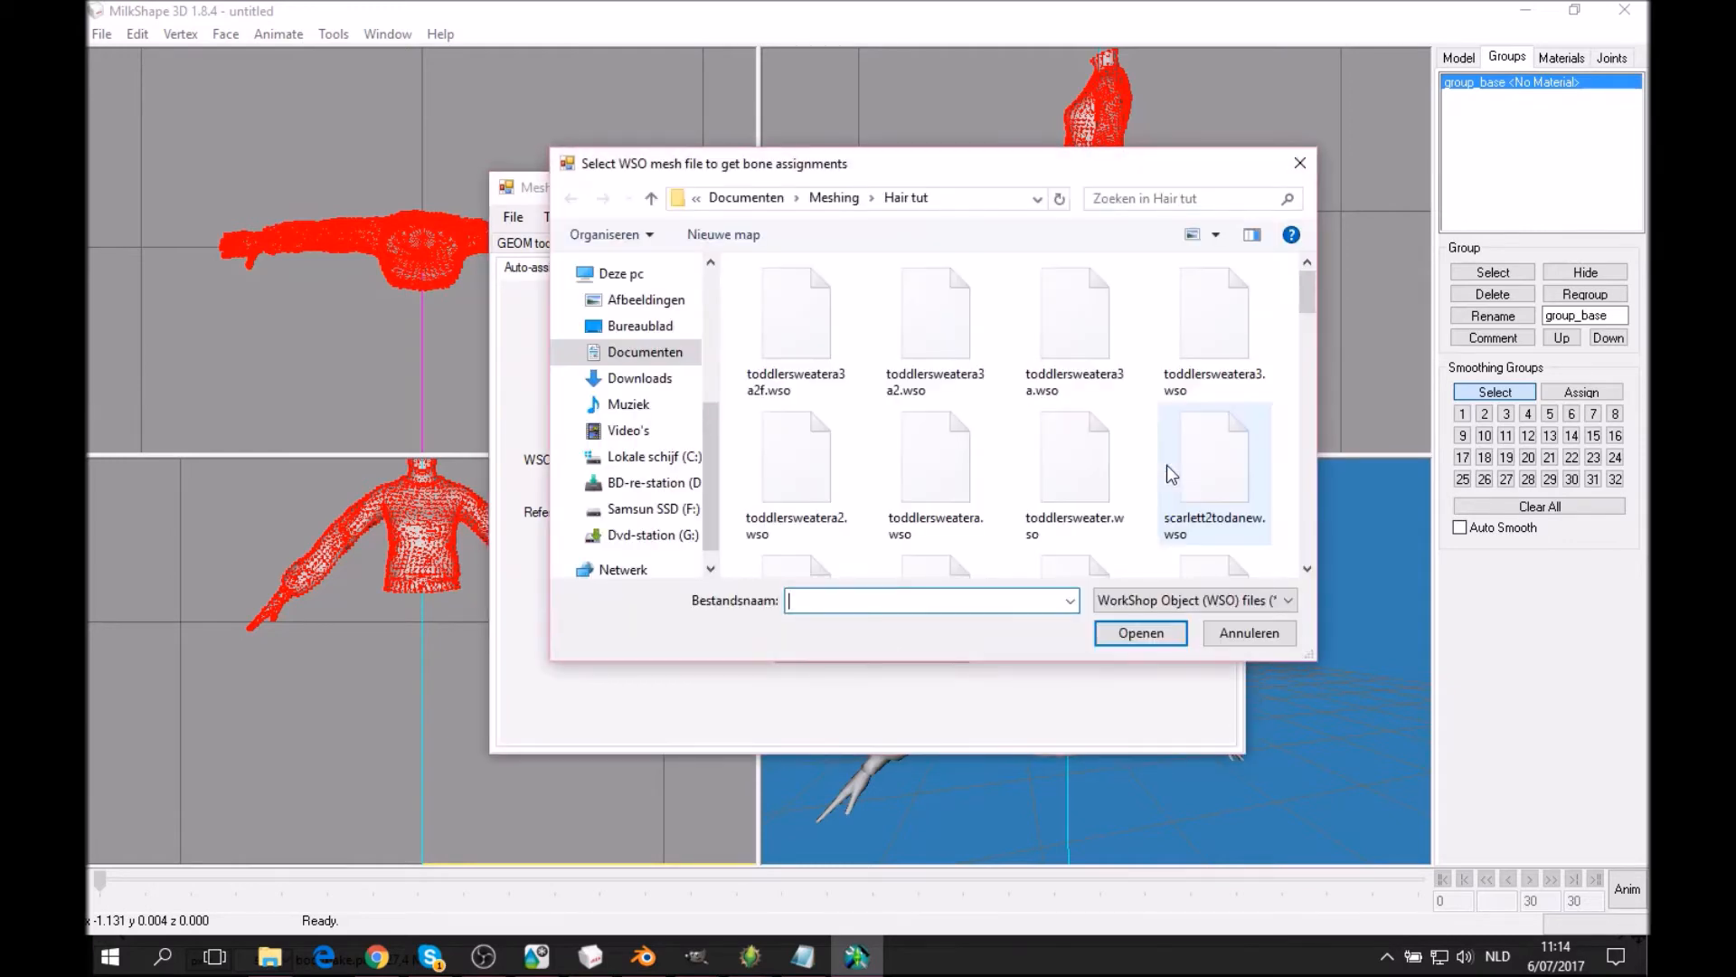
click(870, 198)
click(844, 198)
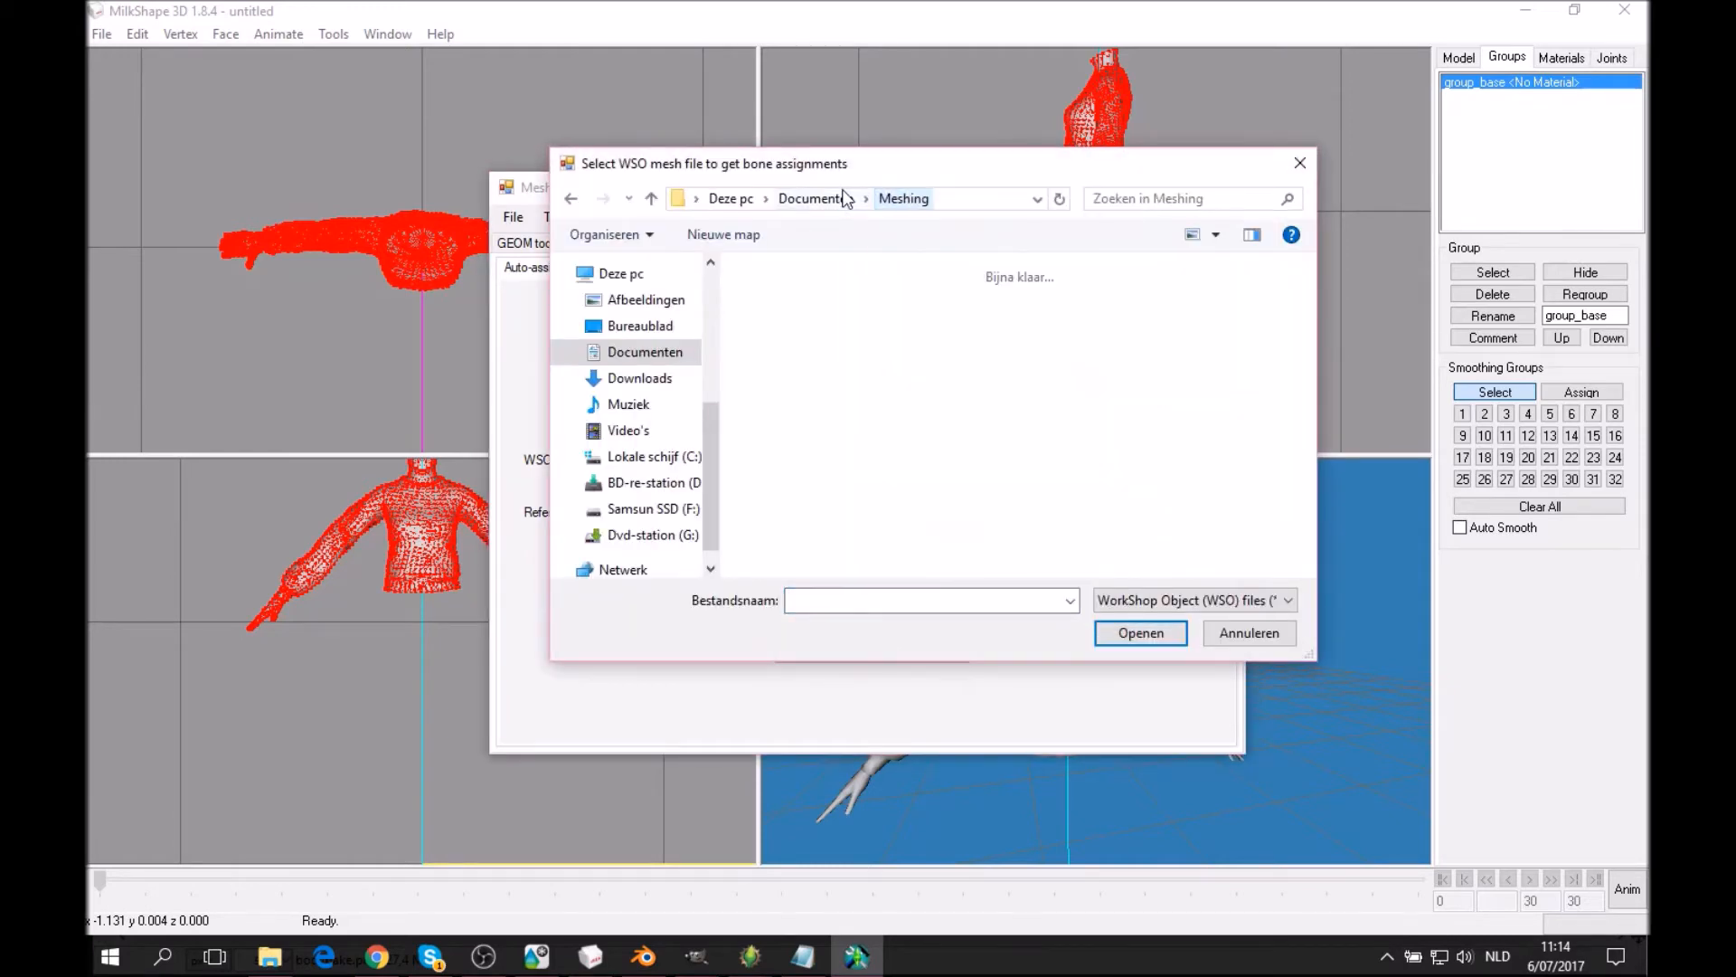
double_click(787, 290)
double_click(809, 300)
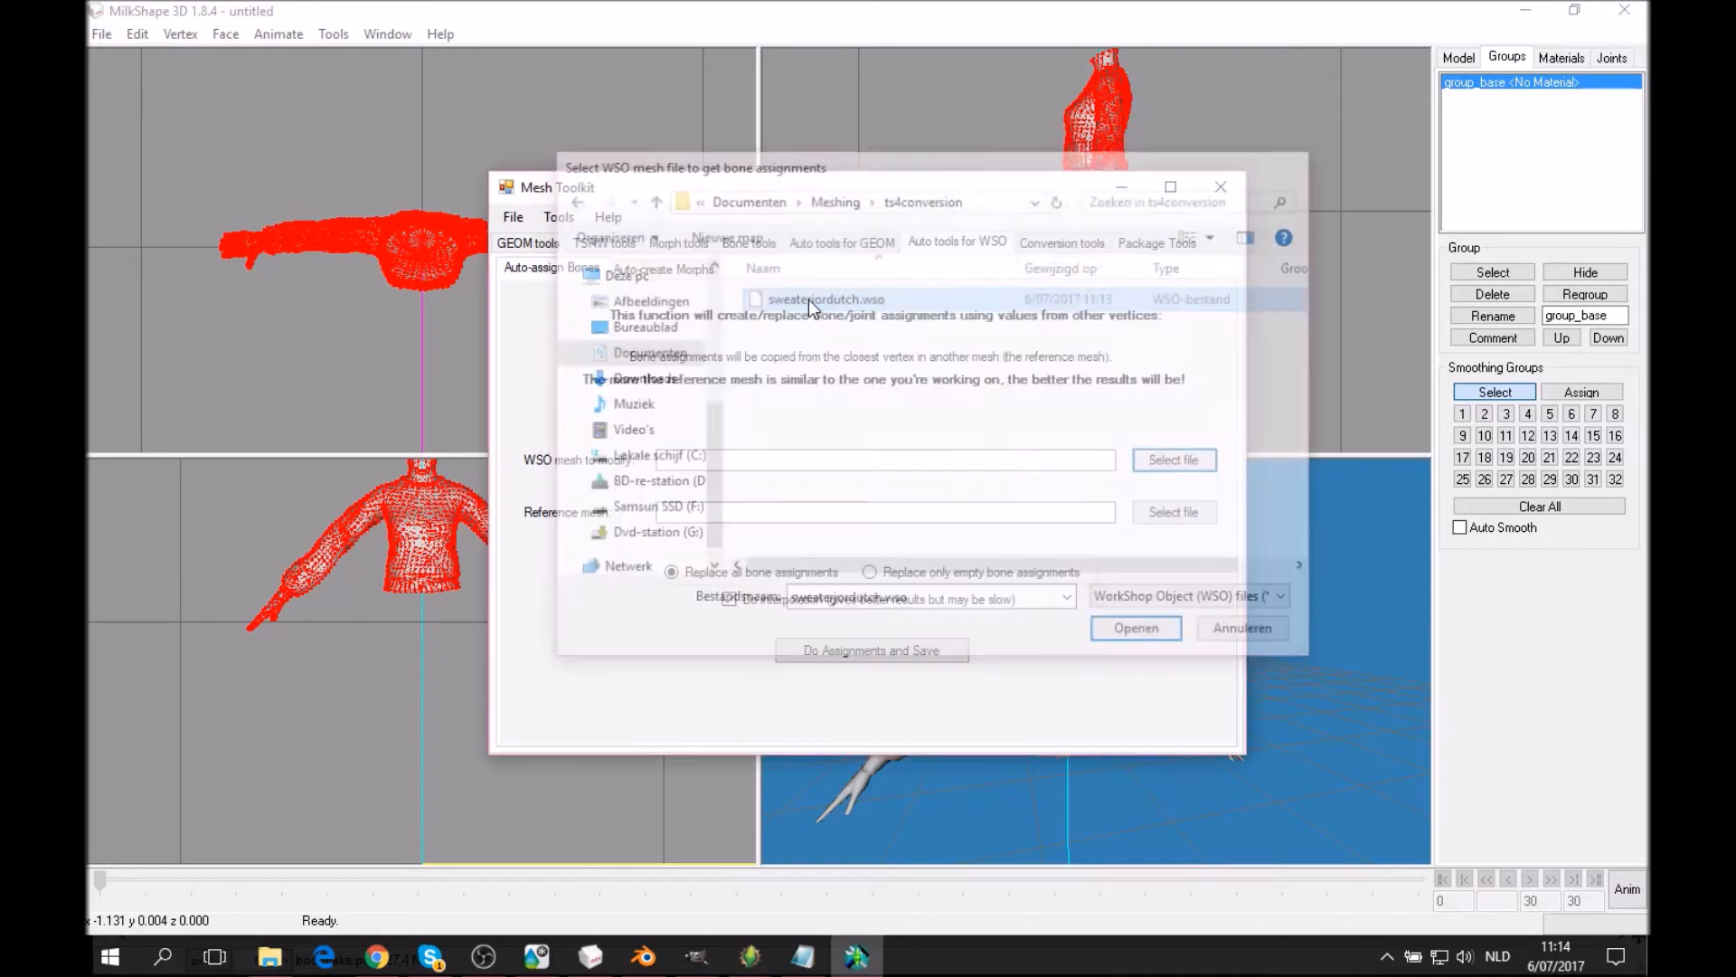
Browse for the reference mesh in the Meshing > bodymorphs > Ea clothing Ref folder.
click(1172, 512)
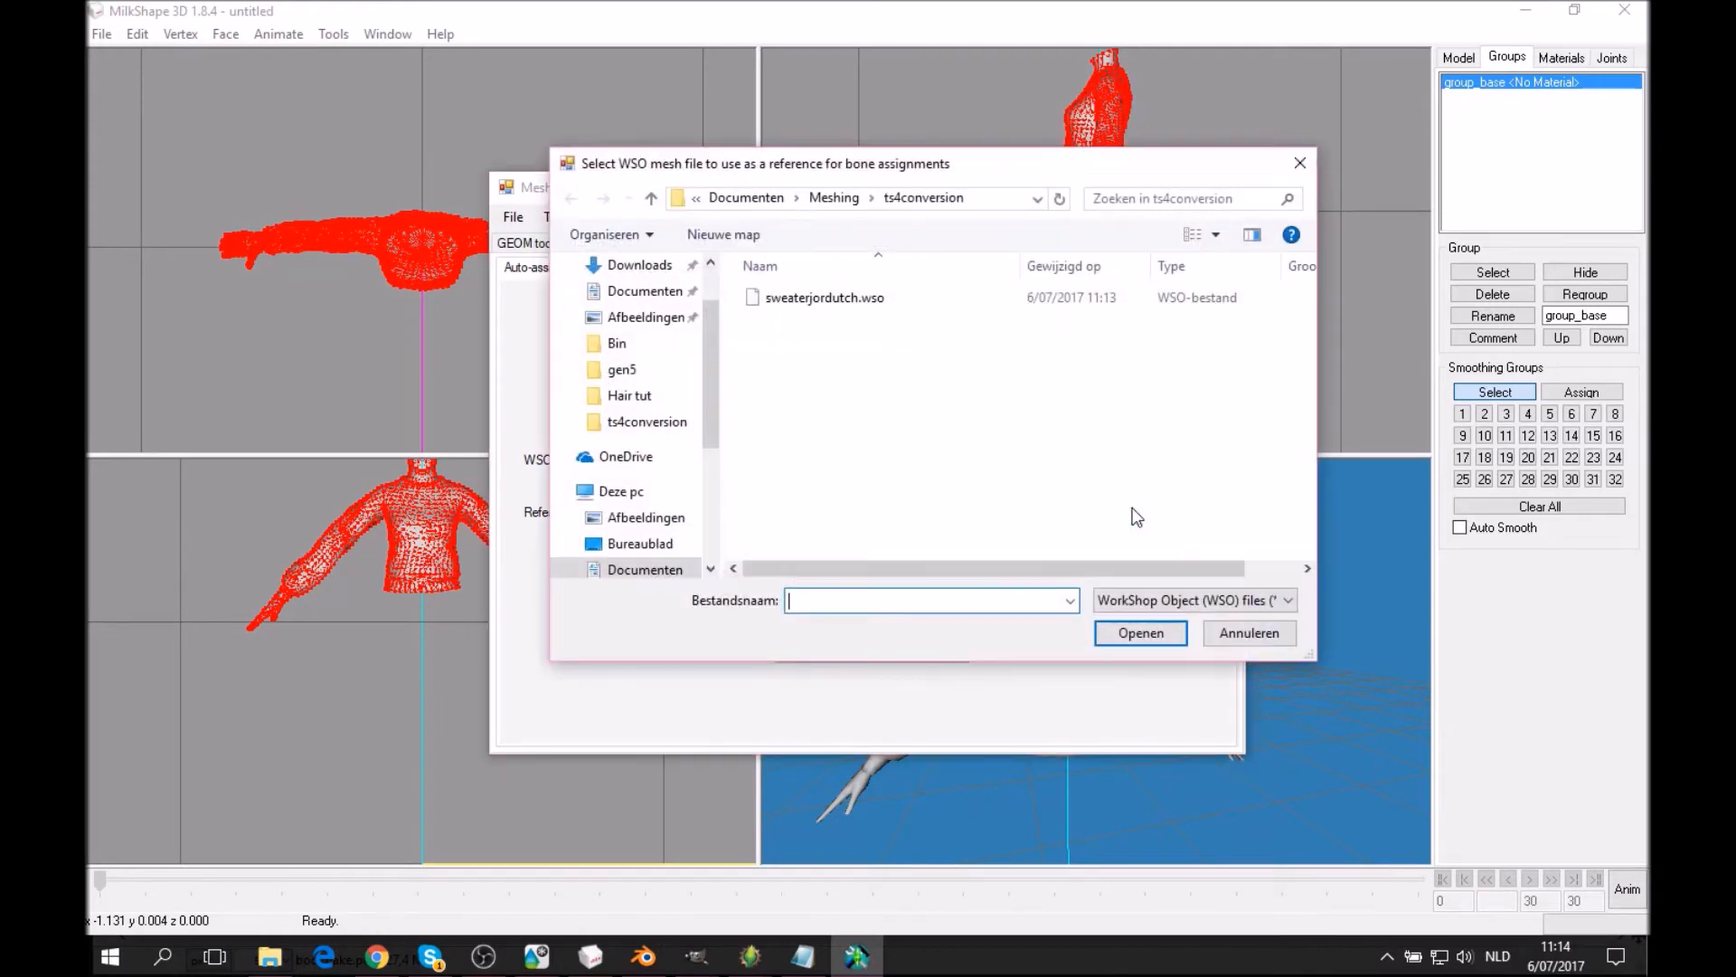
click(839, 193)
scroll(1027, 407, down, 3)
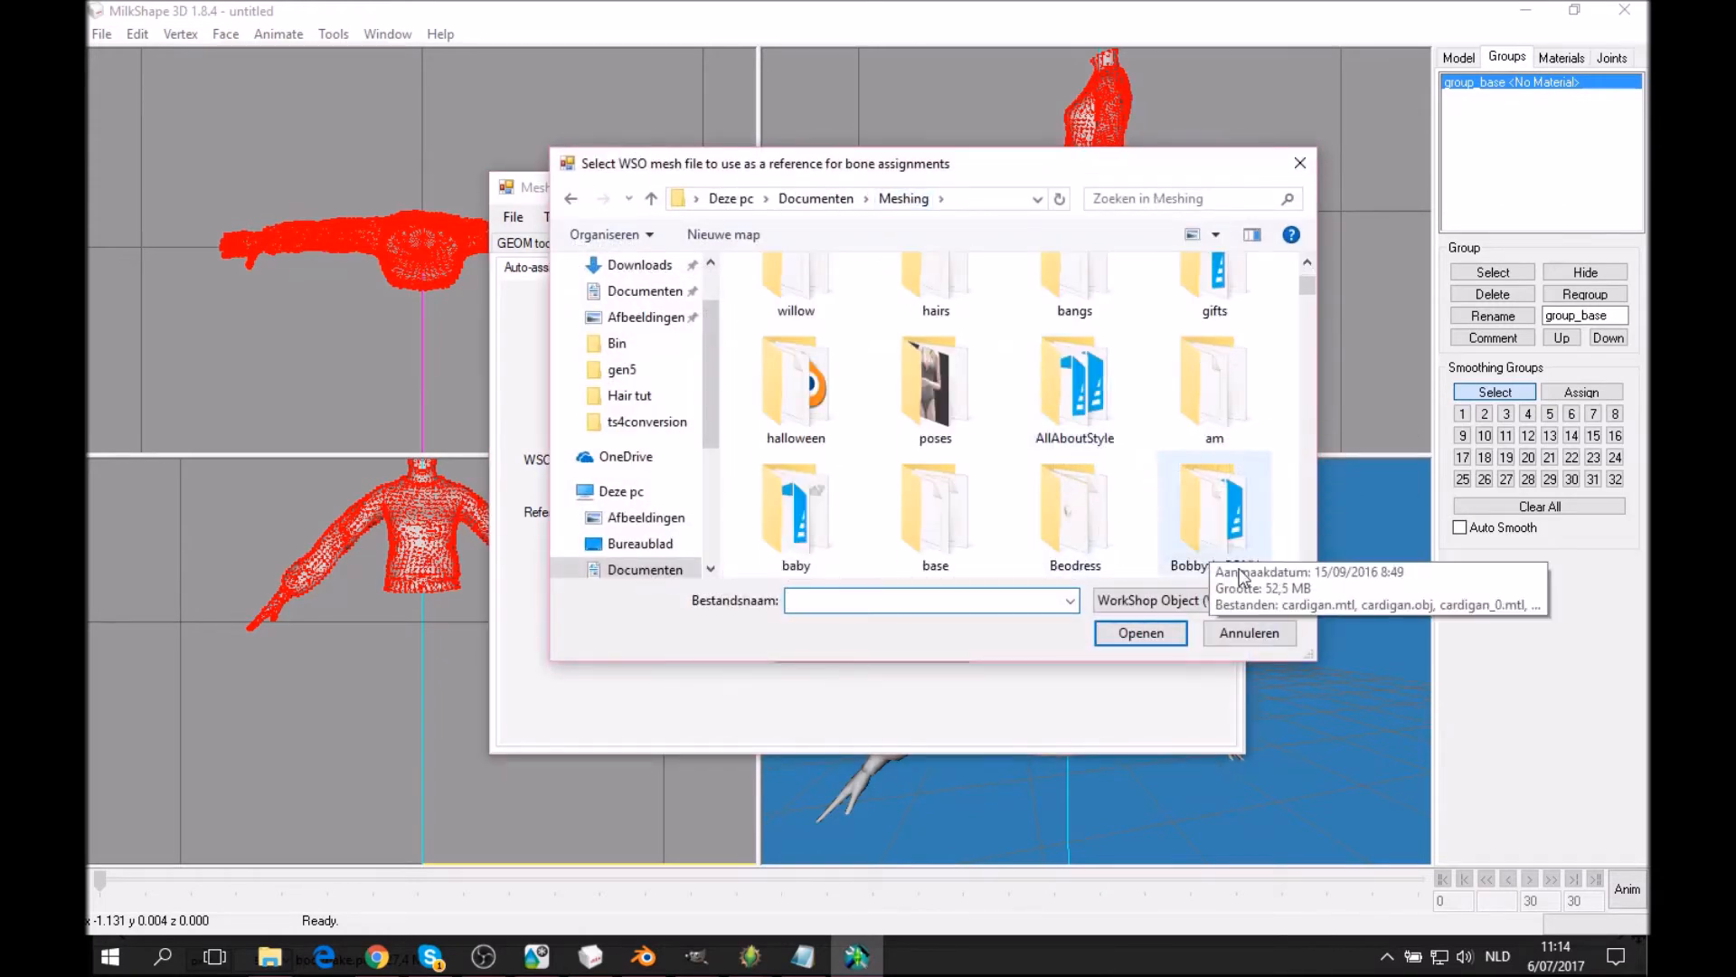
scroll(1242, 577, down, 3)
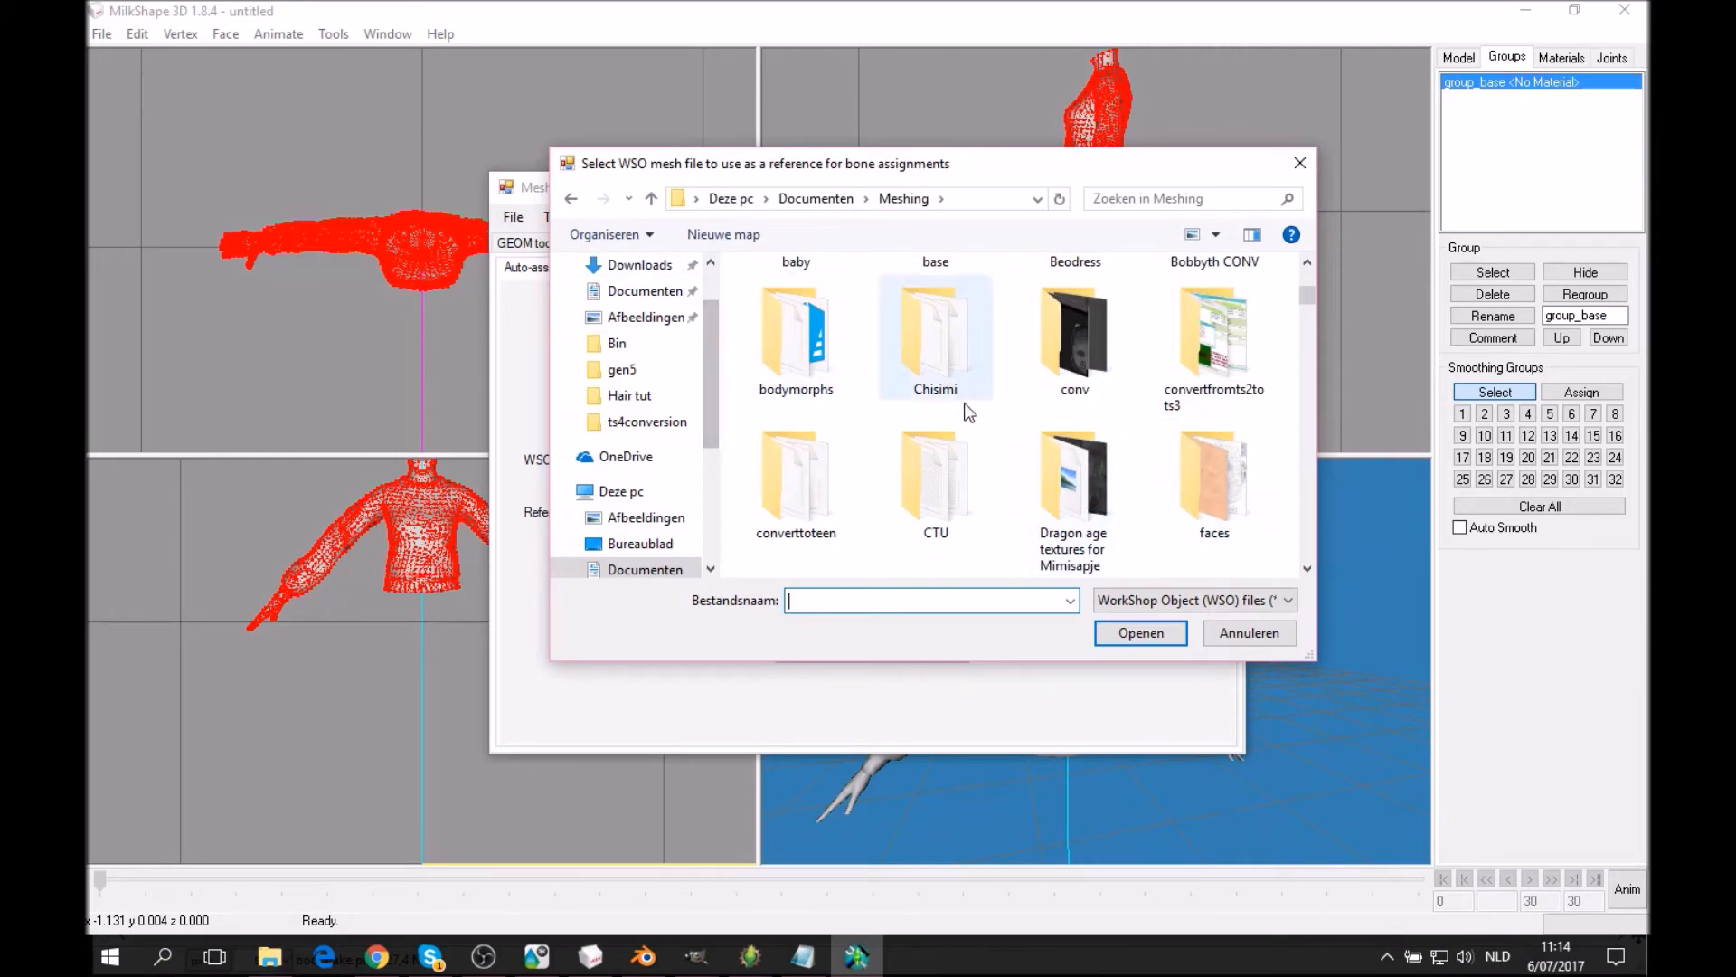
scroll(959, 403, down, 1)
scroll(1058, 394, down, 2)
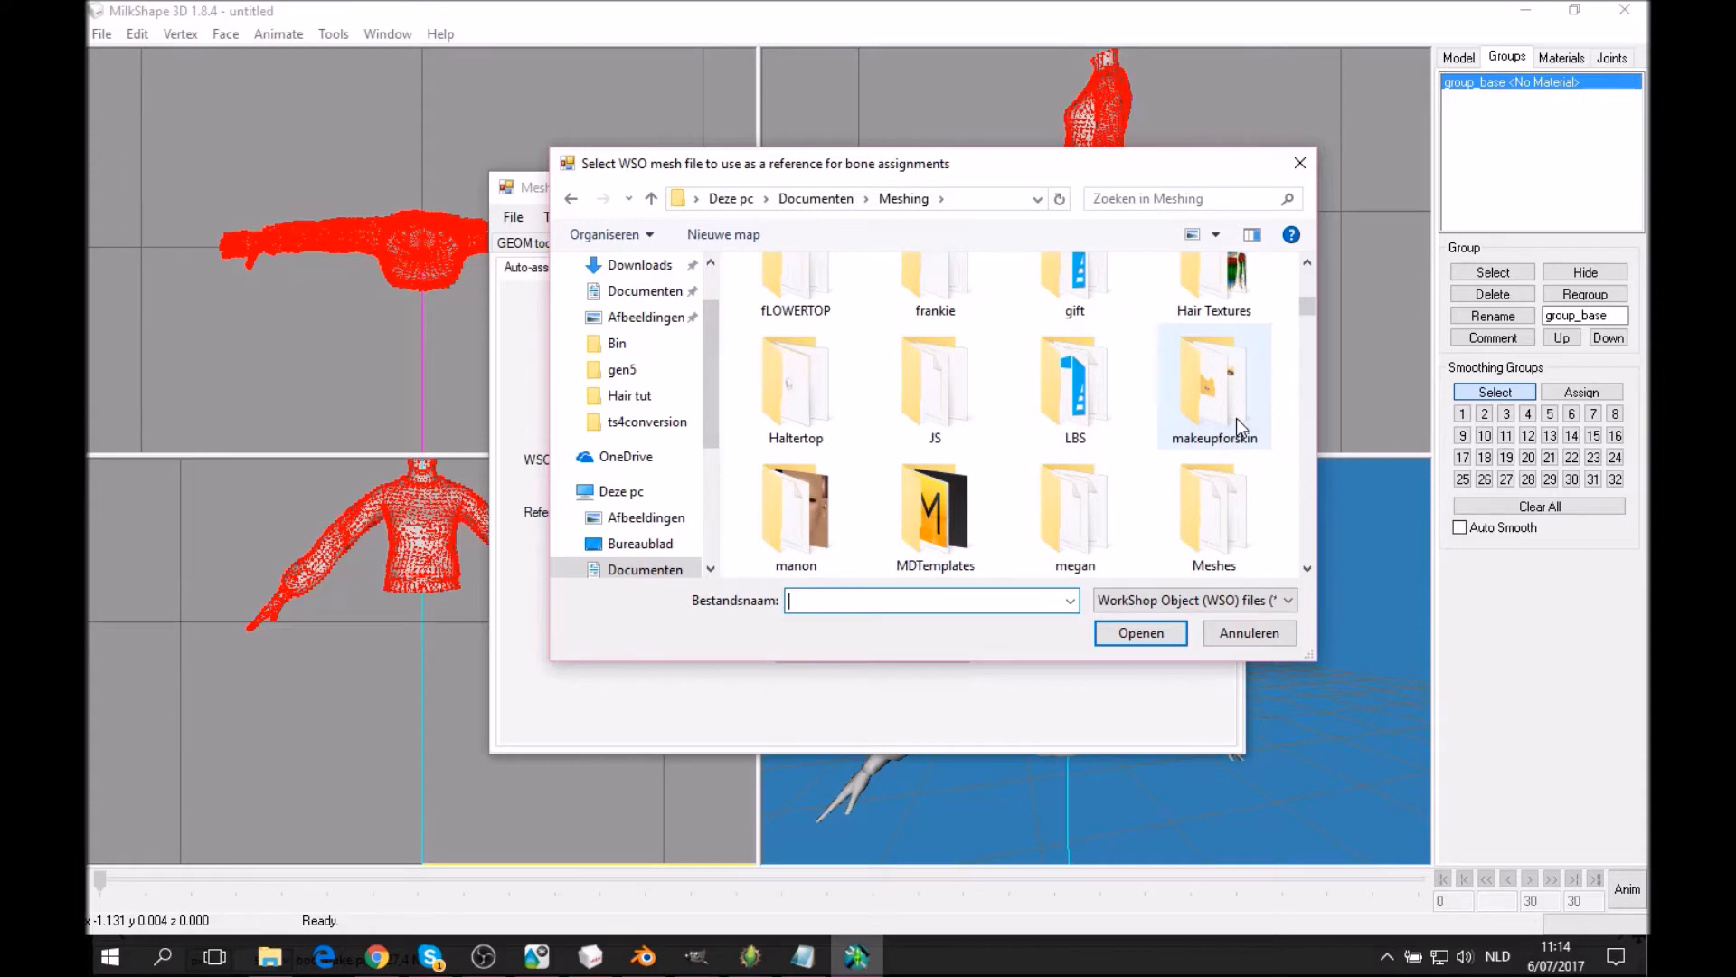
scroll(1237, 427, down, 1)
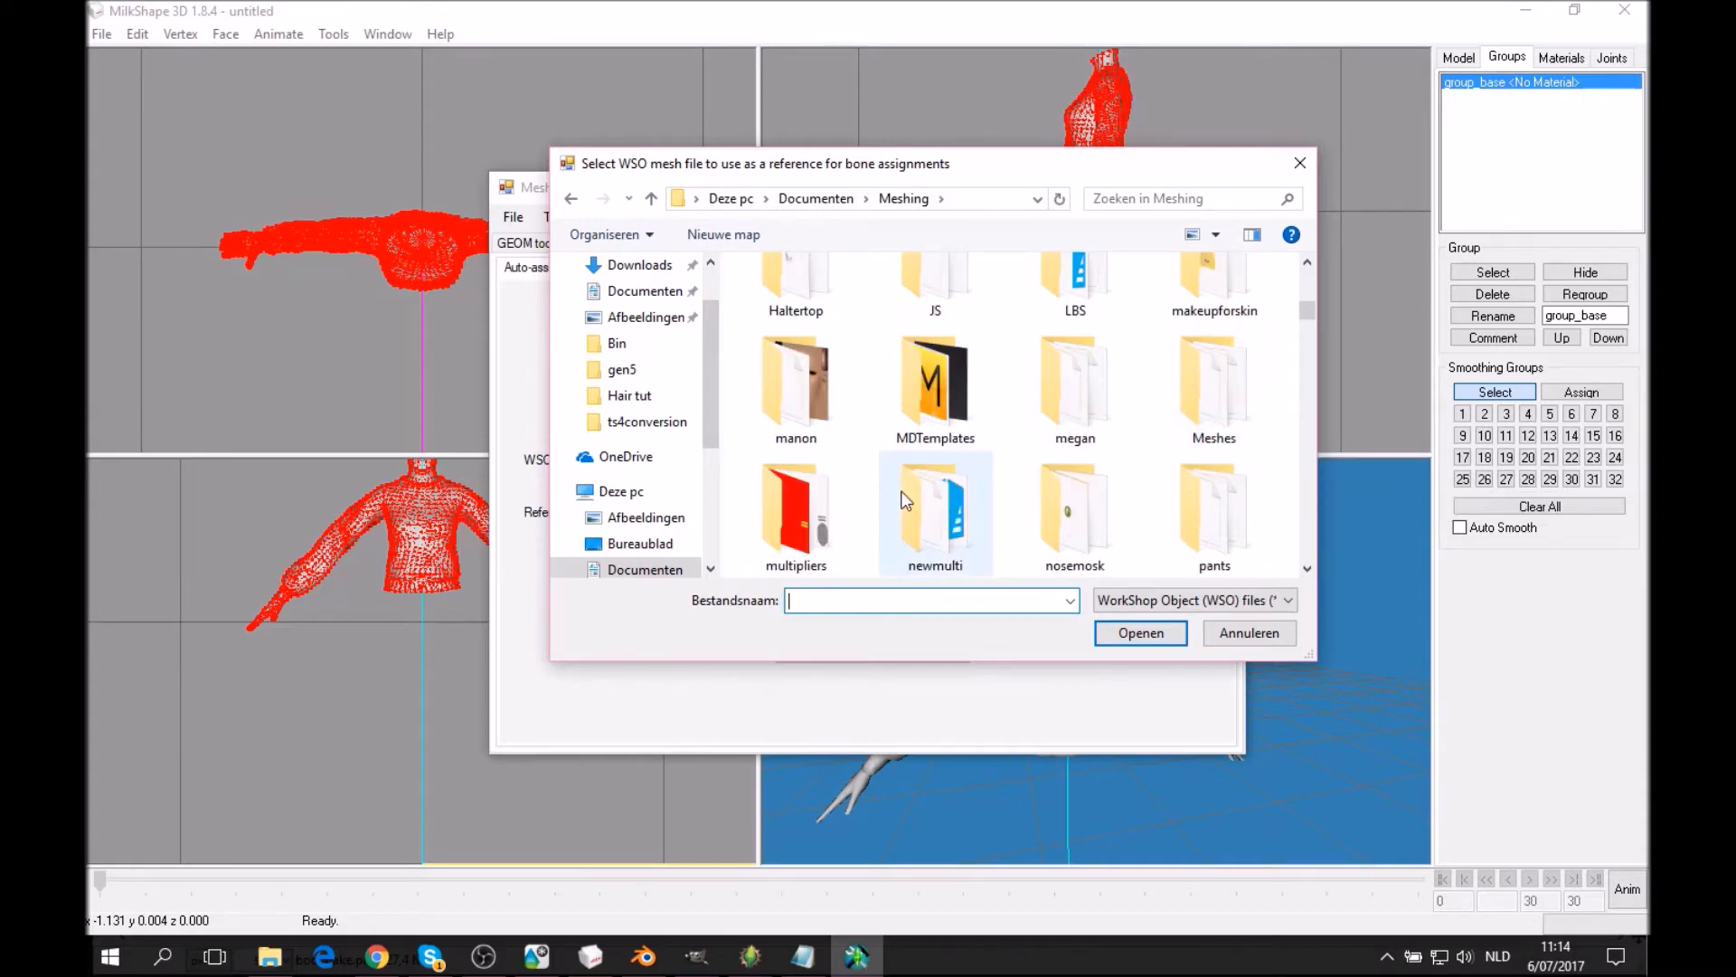
scroll(1137, 483, down, 1)
scroll(1140, 488, up, 2)
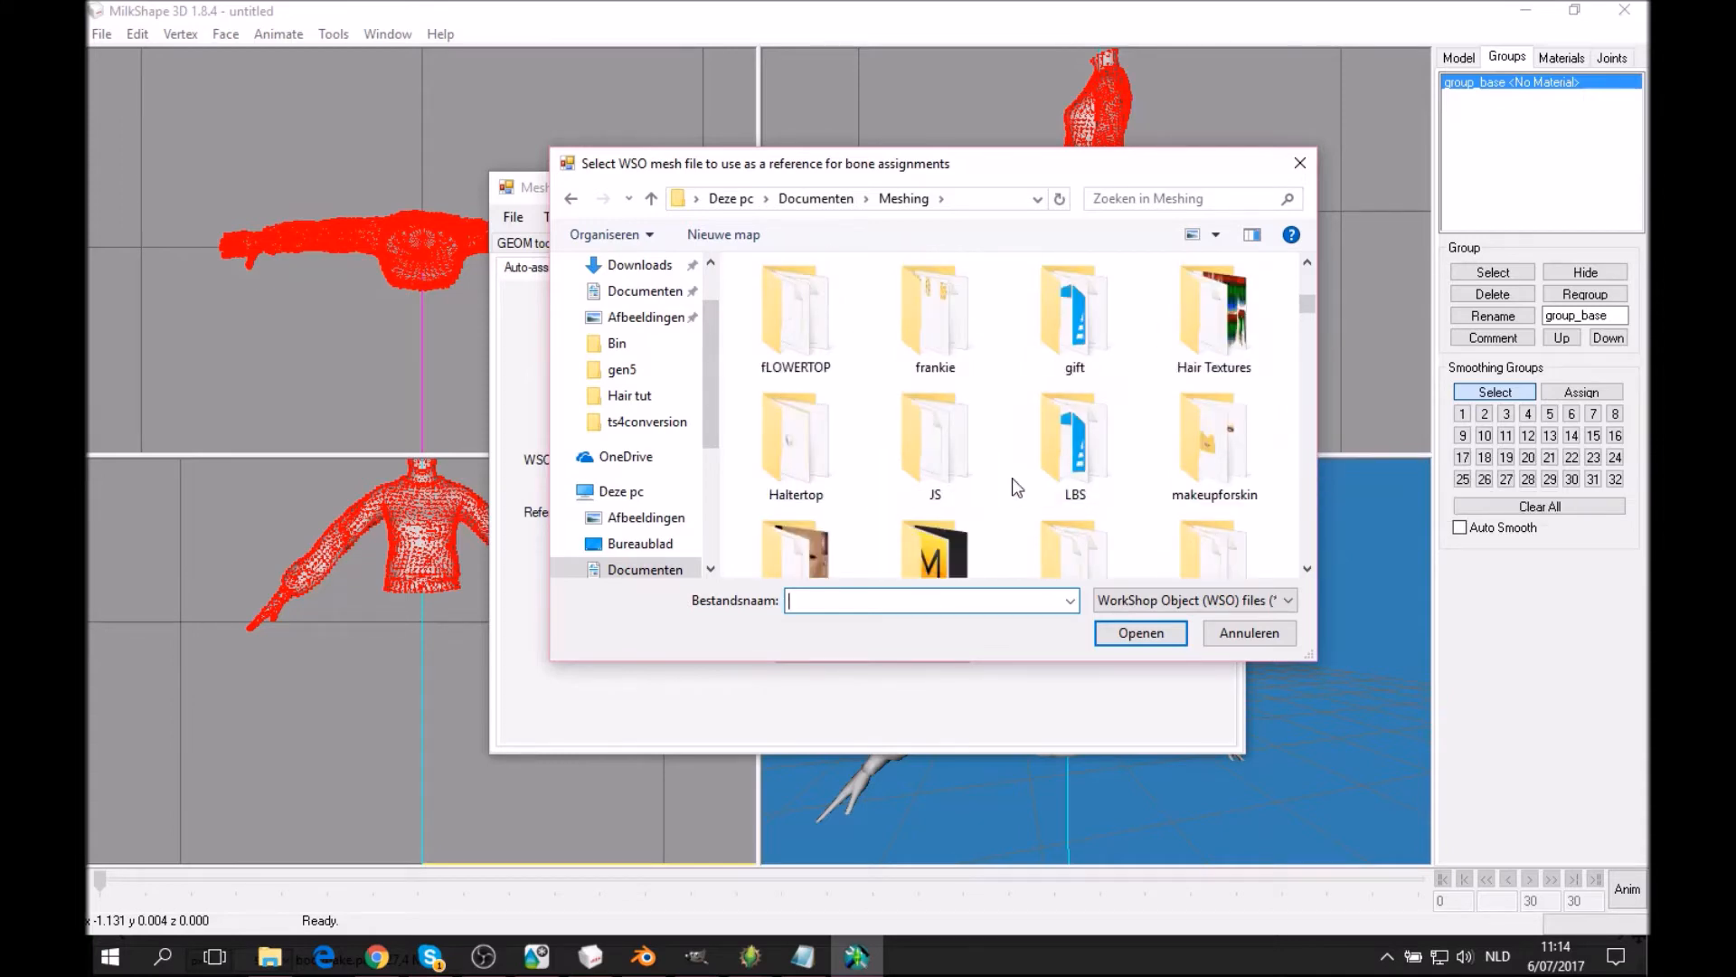
scroll(1013, 479, up, 3)
double_click(795, 452)
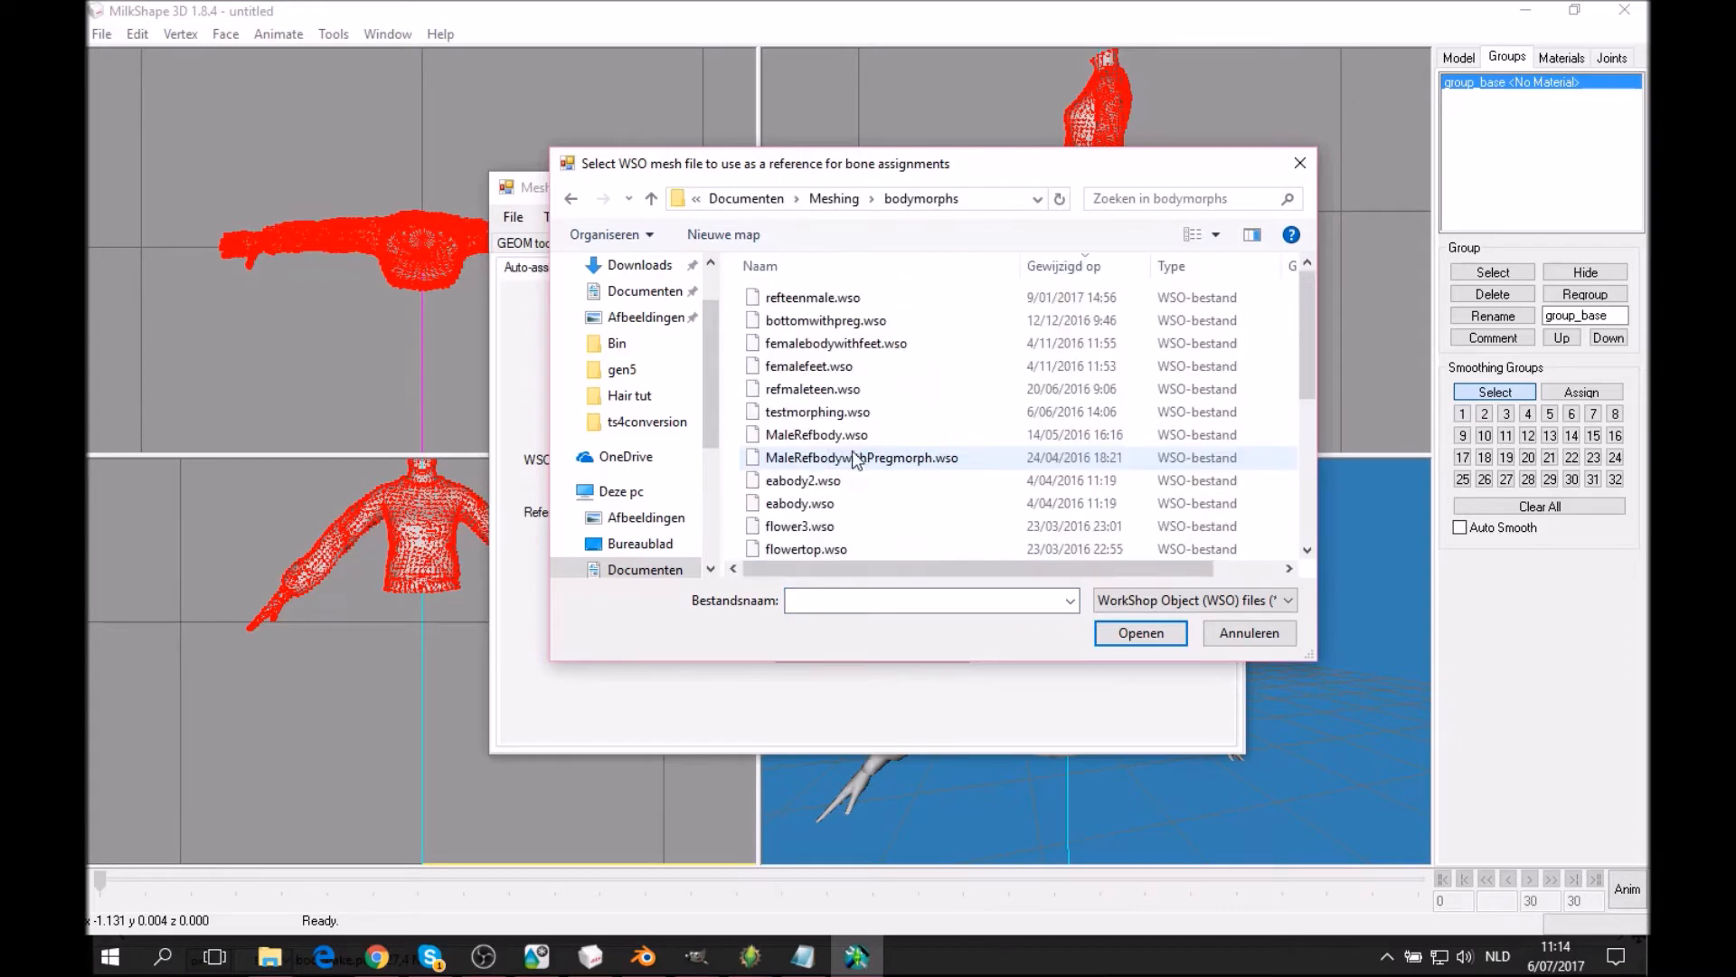
scroll(875, 457, down, 5)
double_click(876, 463)
Choose KimonoEAref.wso as the reference mesh for the bone assignments.
scroll(888, 327, down, 6)
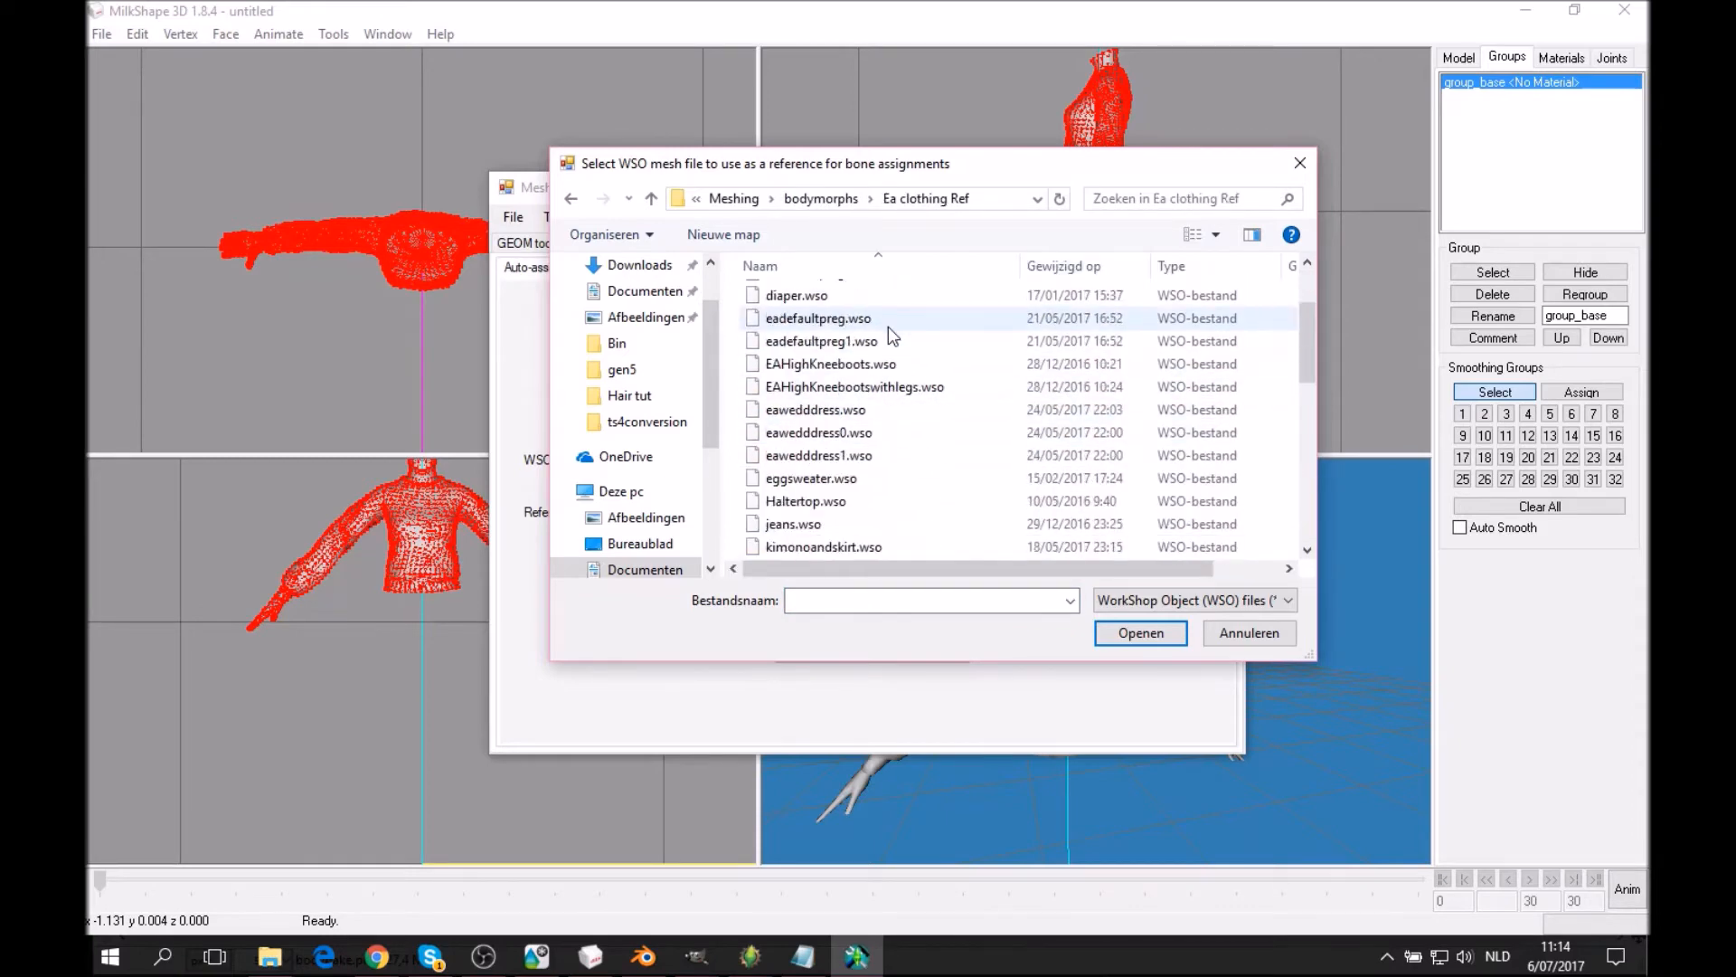
scroll(898, 510, down, 6)
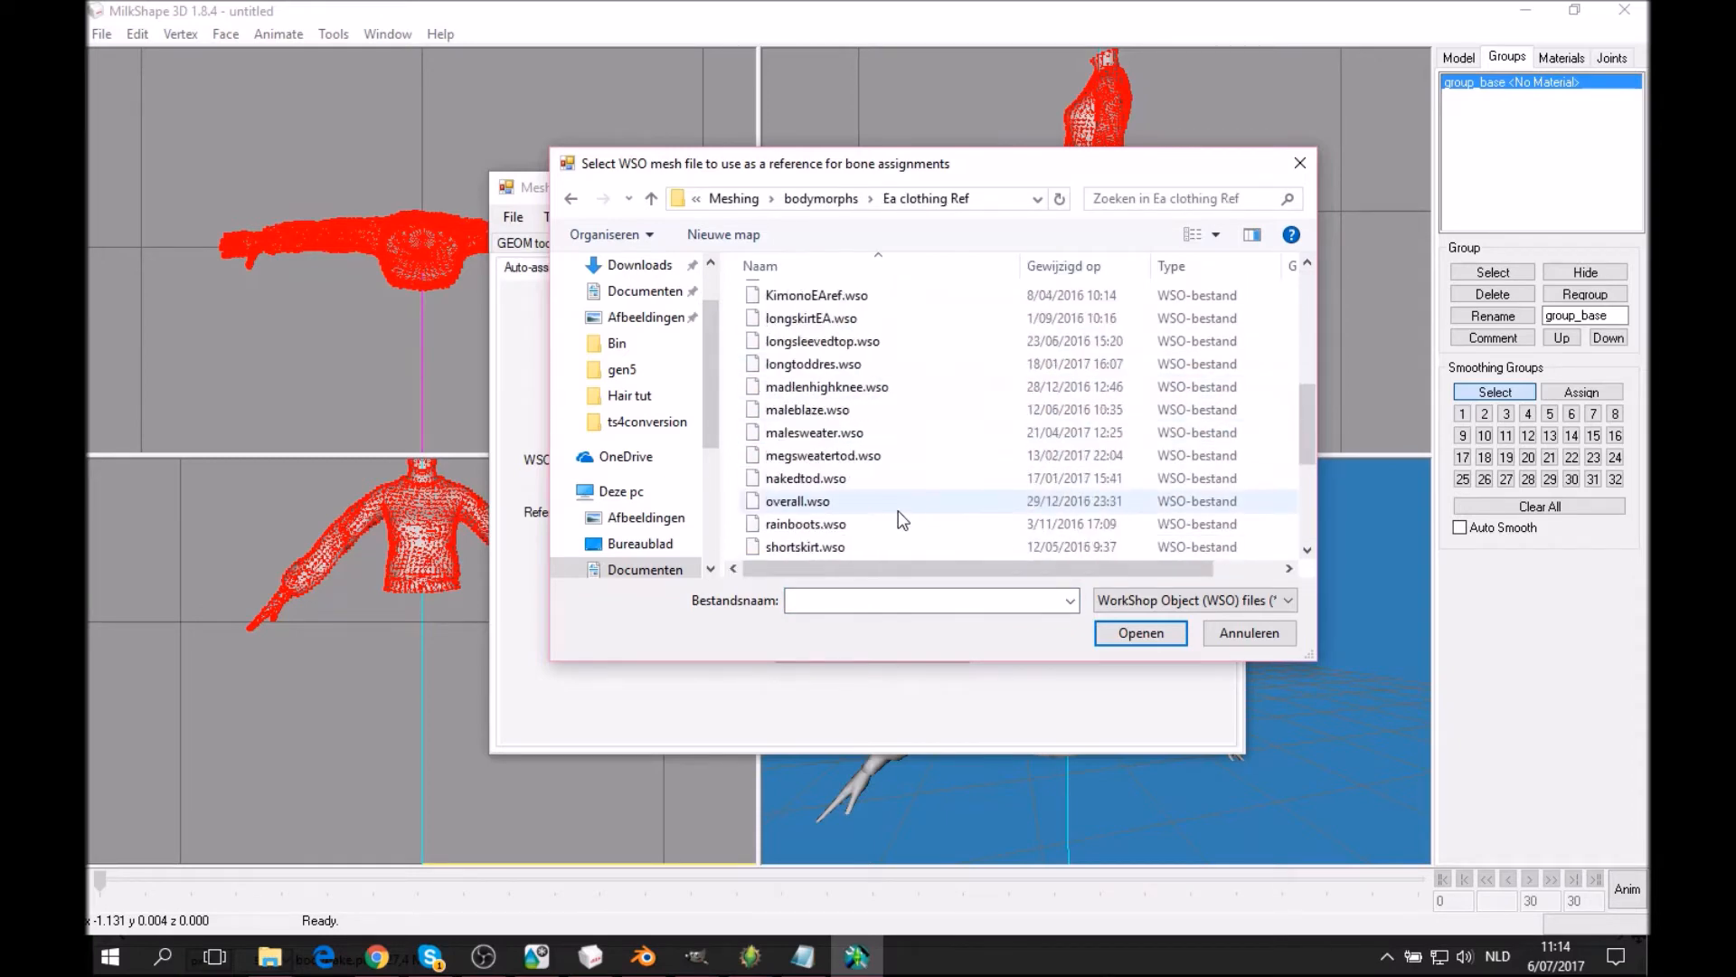
scroll(900, 518, down, 1)
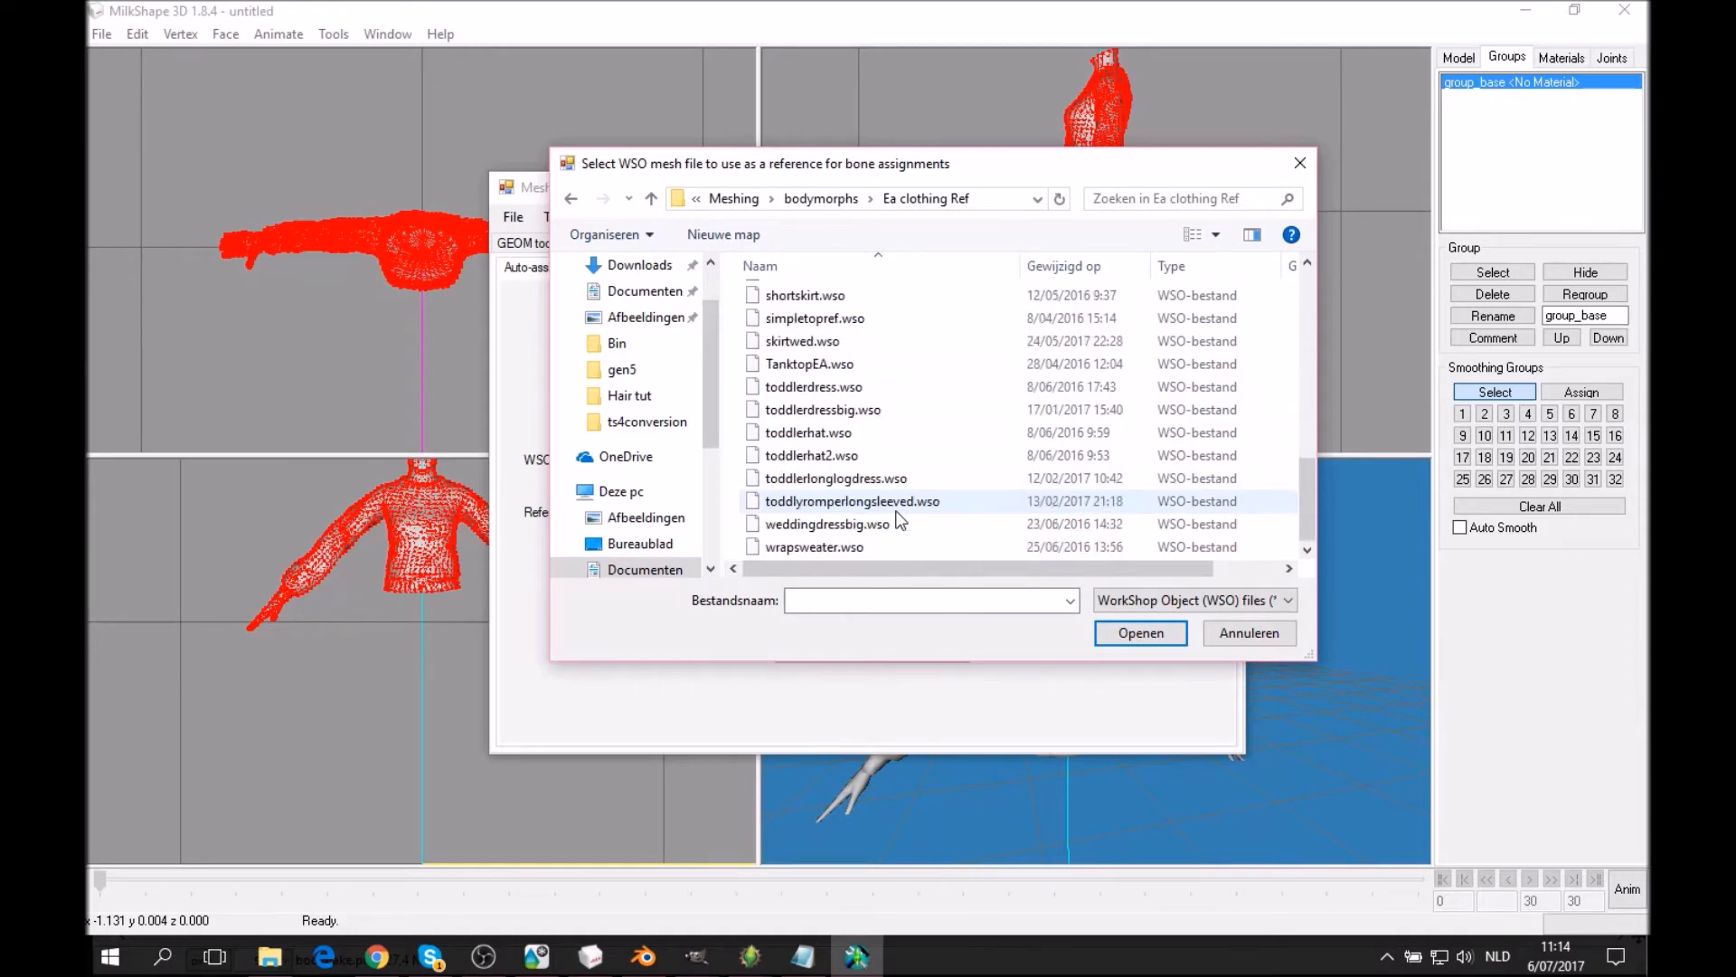
scroll(898, 520, up, 3)
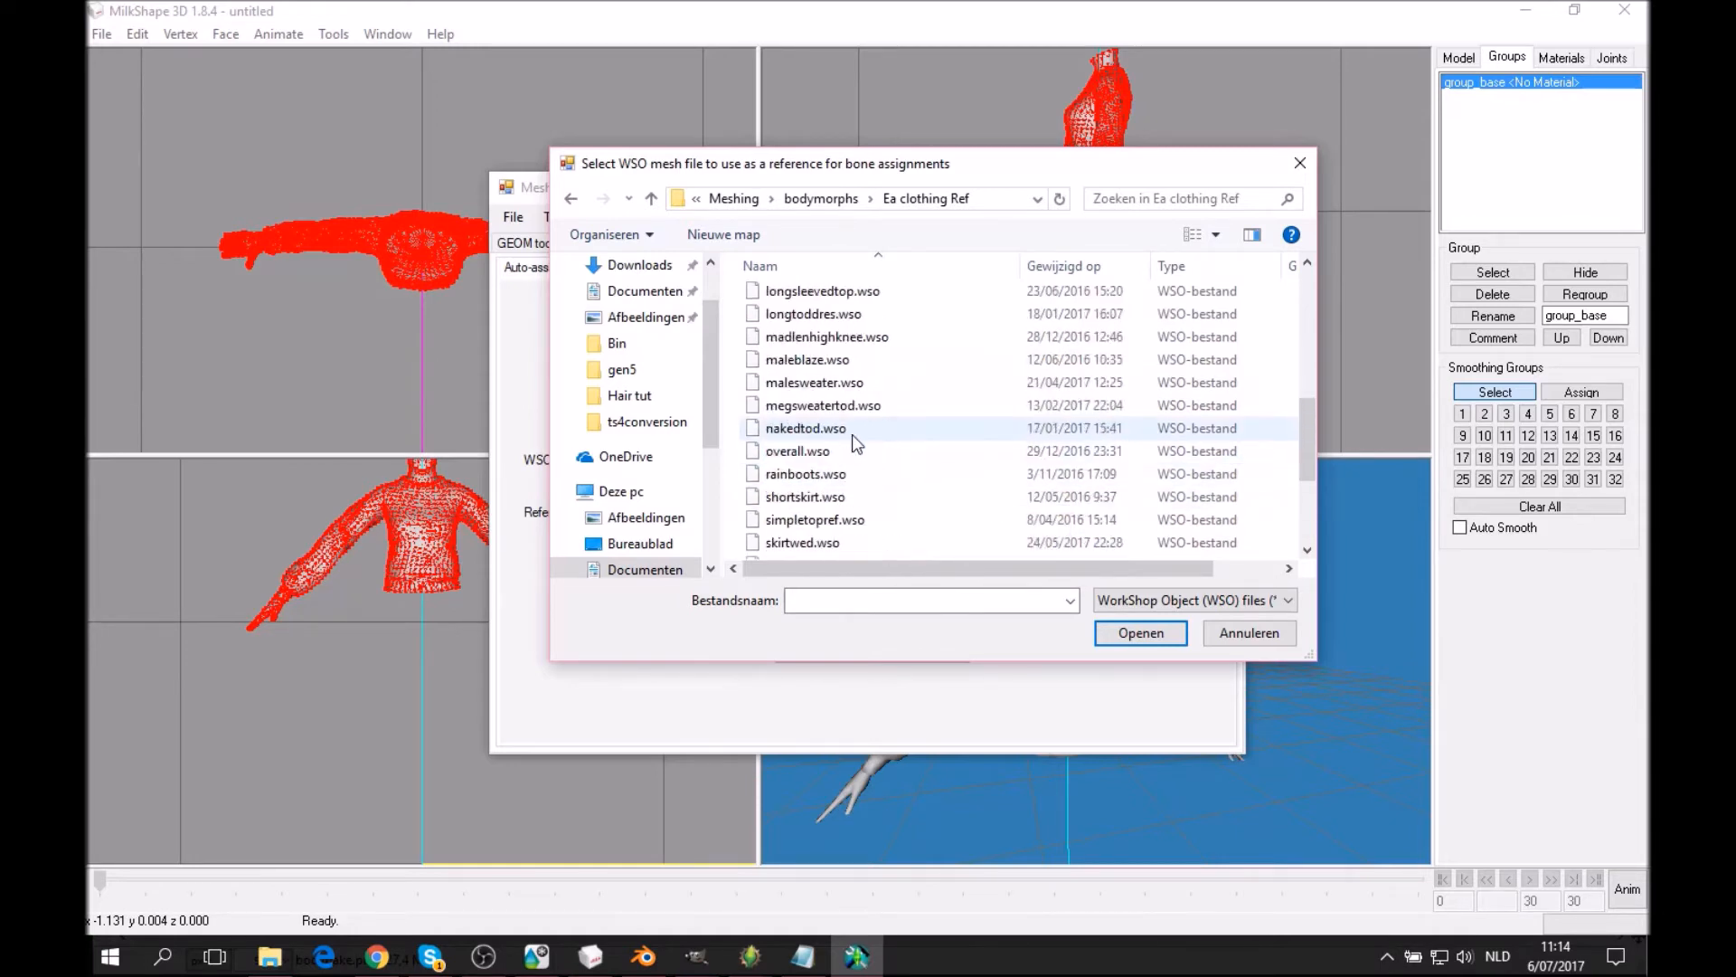
scroll(851, 434, up, 2)
double_click(852, 387)
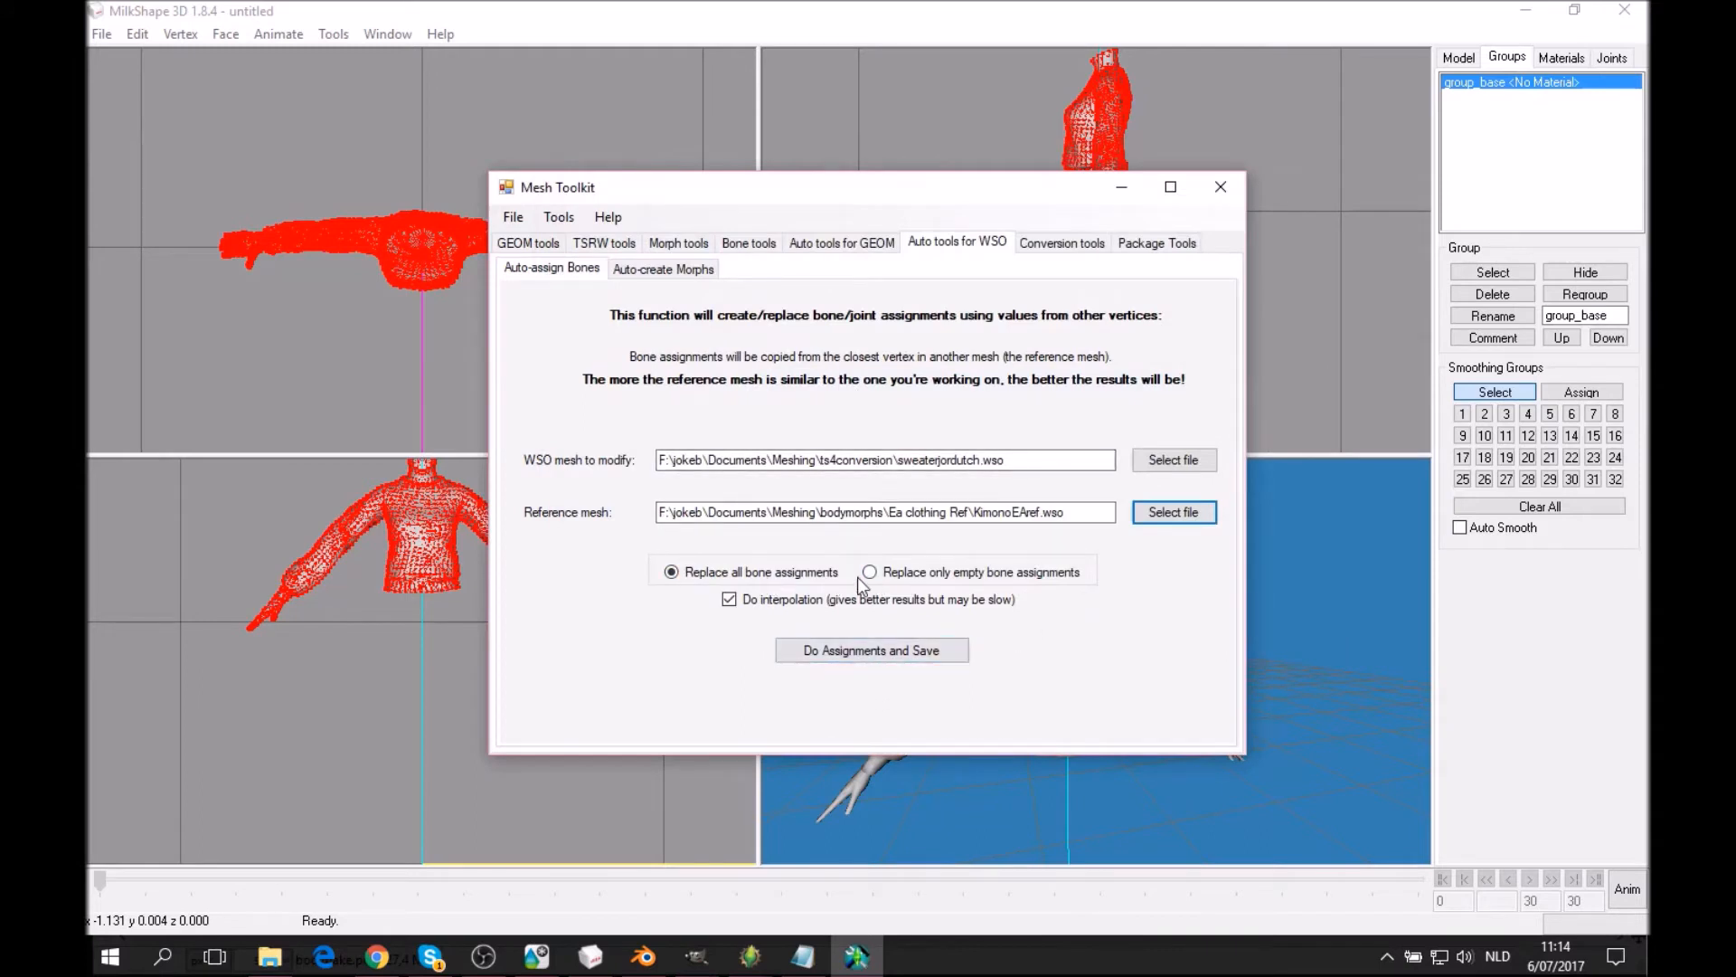
Run the bone assignments and save the modified mesh as sweaterjordutcha.wso in Meshing > ts4conversion.
click(915, 648)
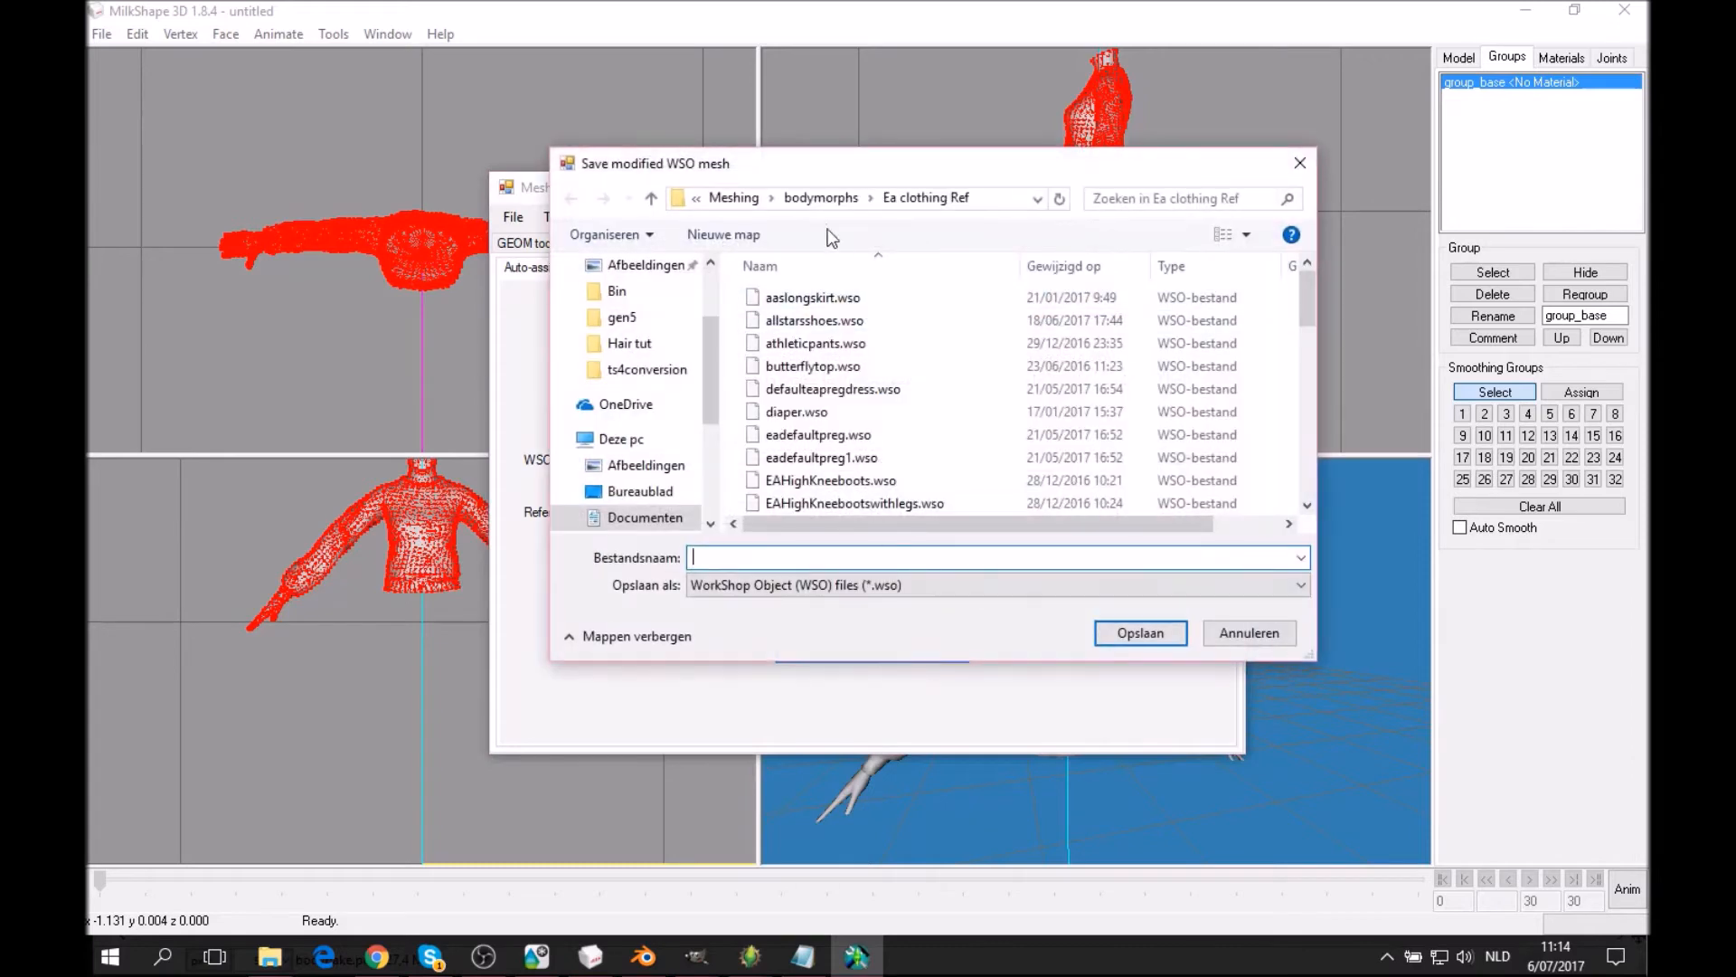
click(736, 202)
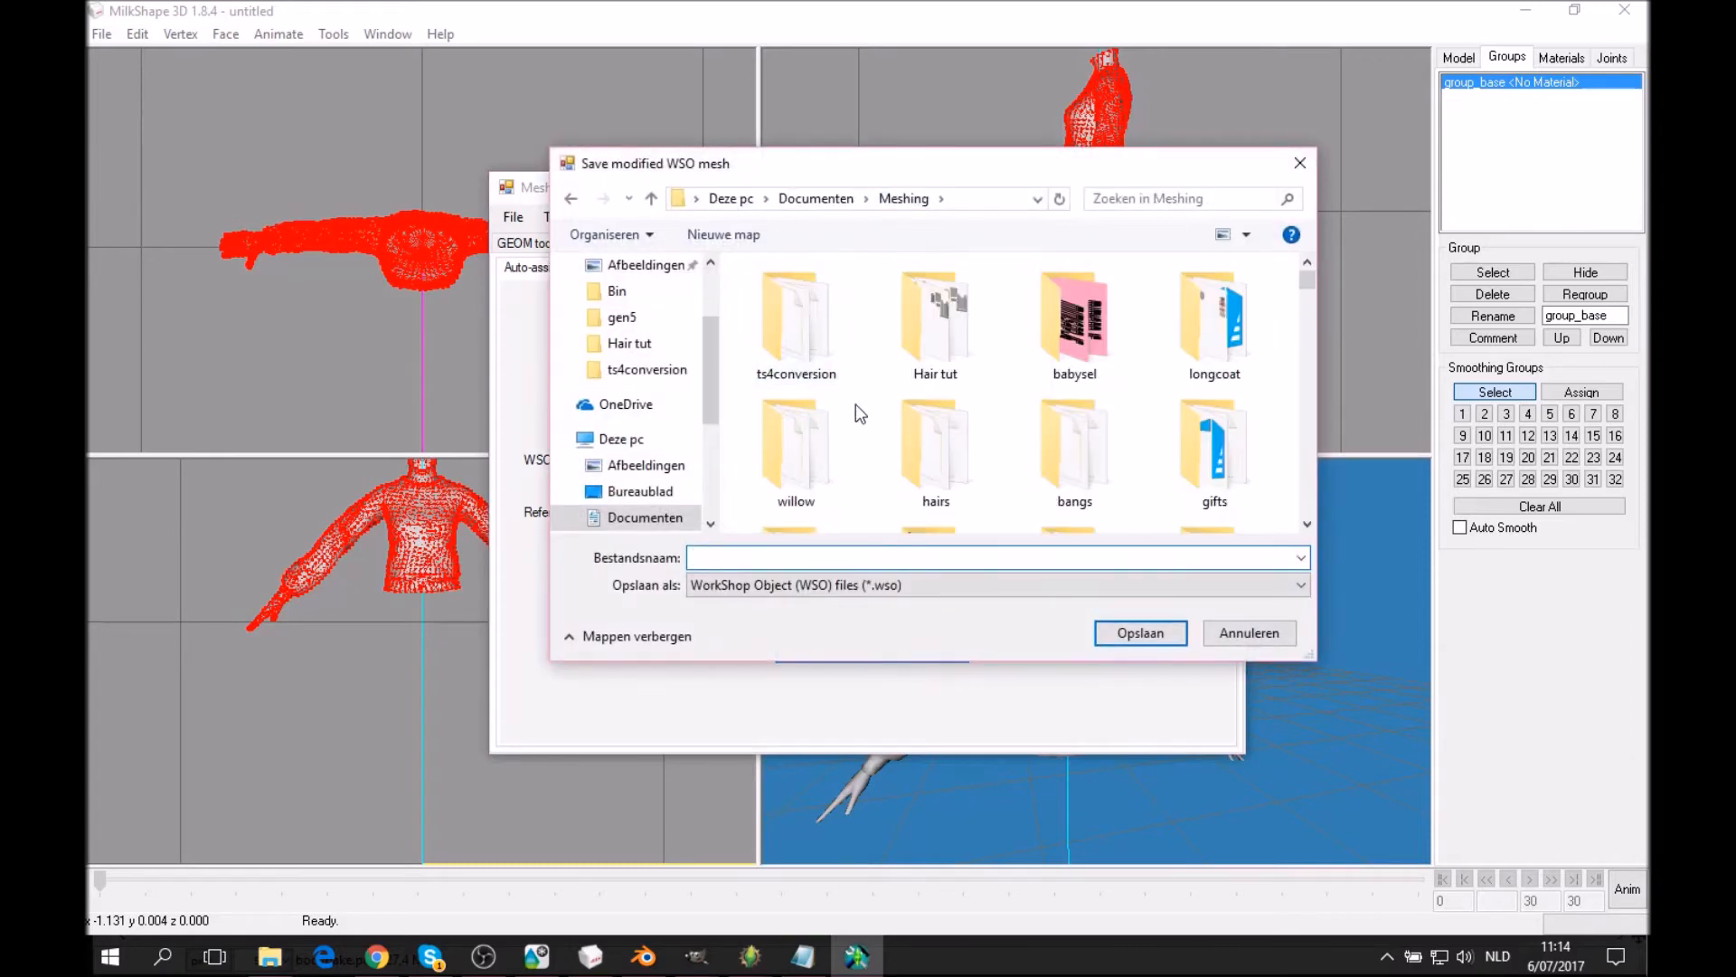
double_click(809, 328)
click(833, 302)
click(807, 555)
click(786, 556)
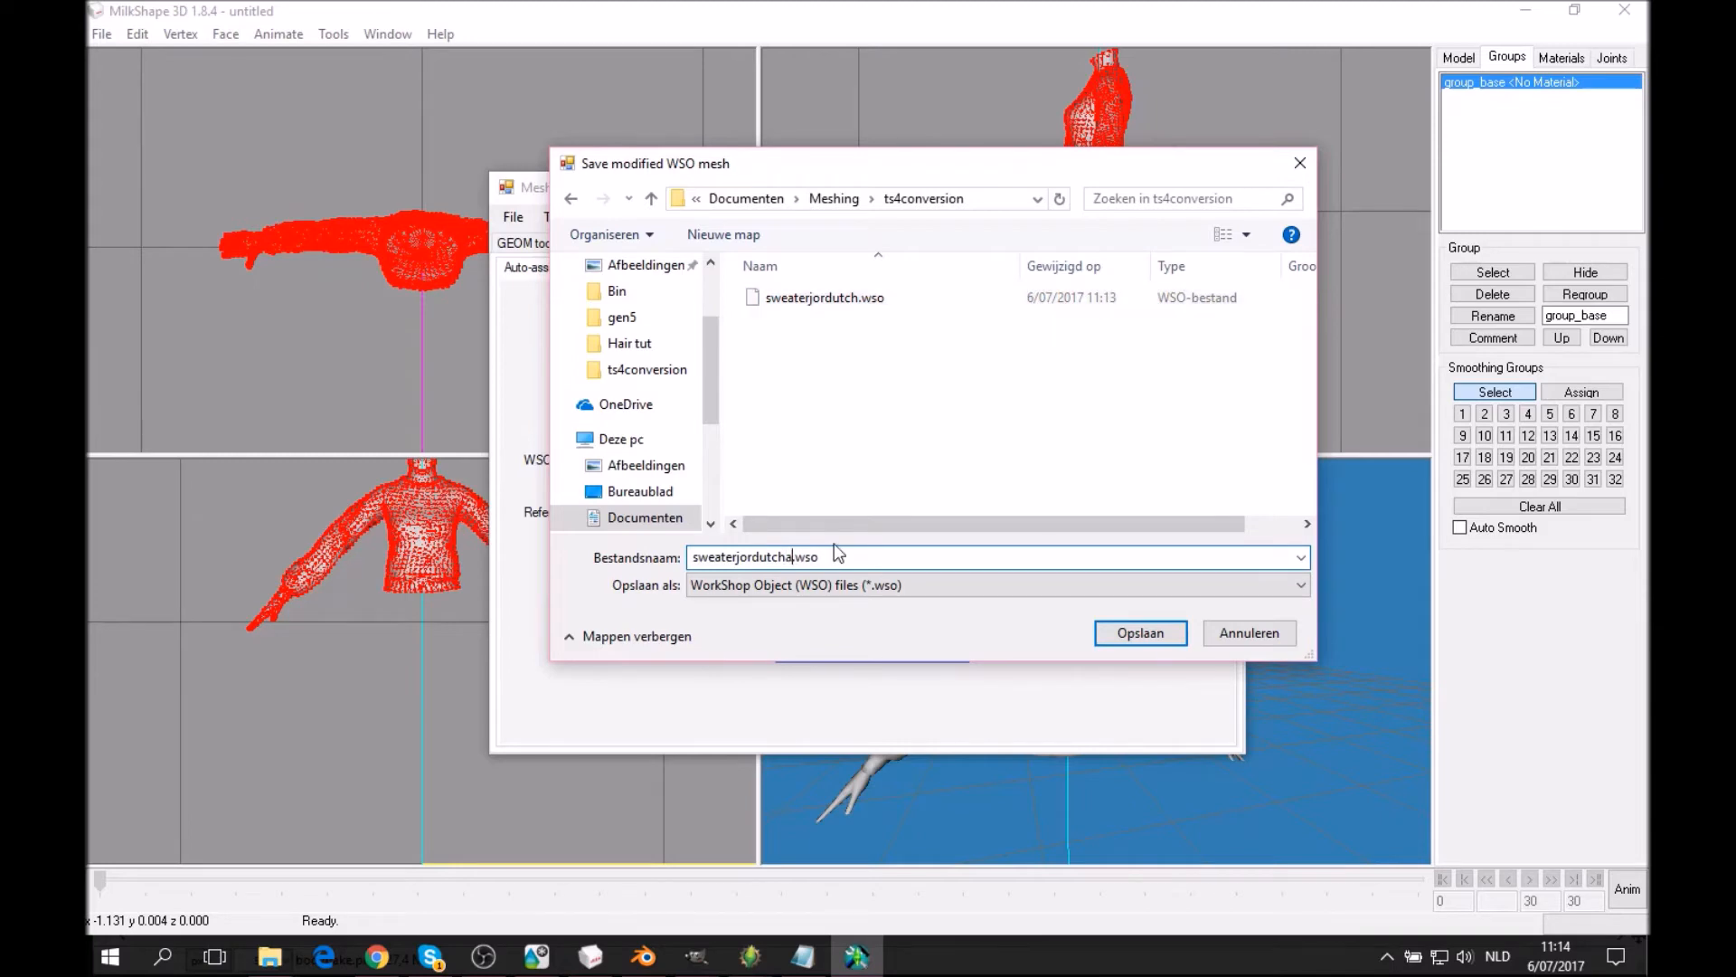
key(Return)
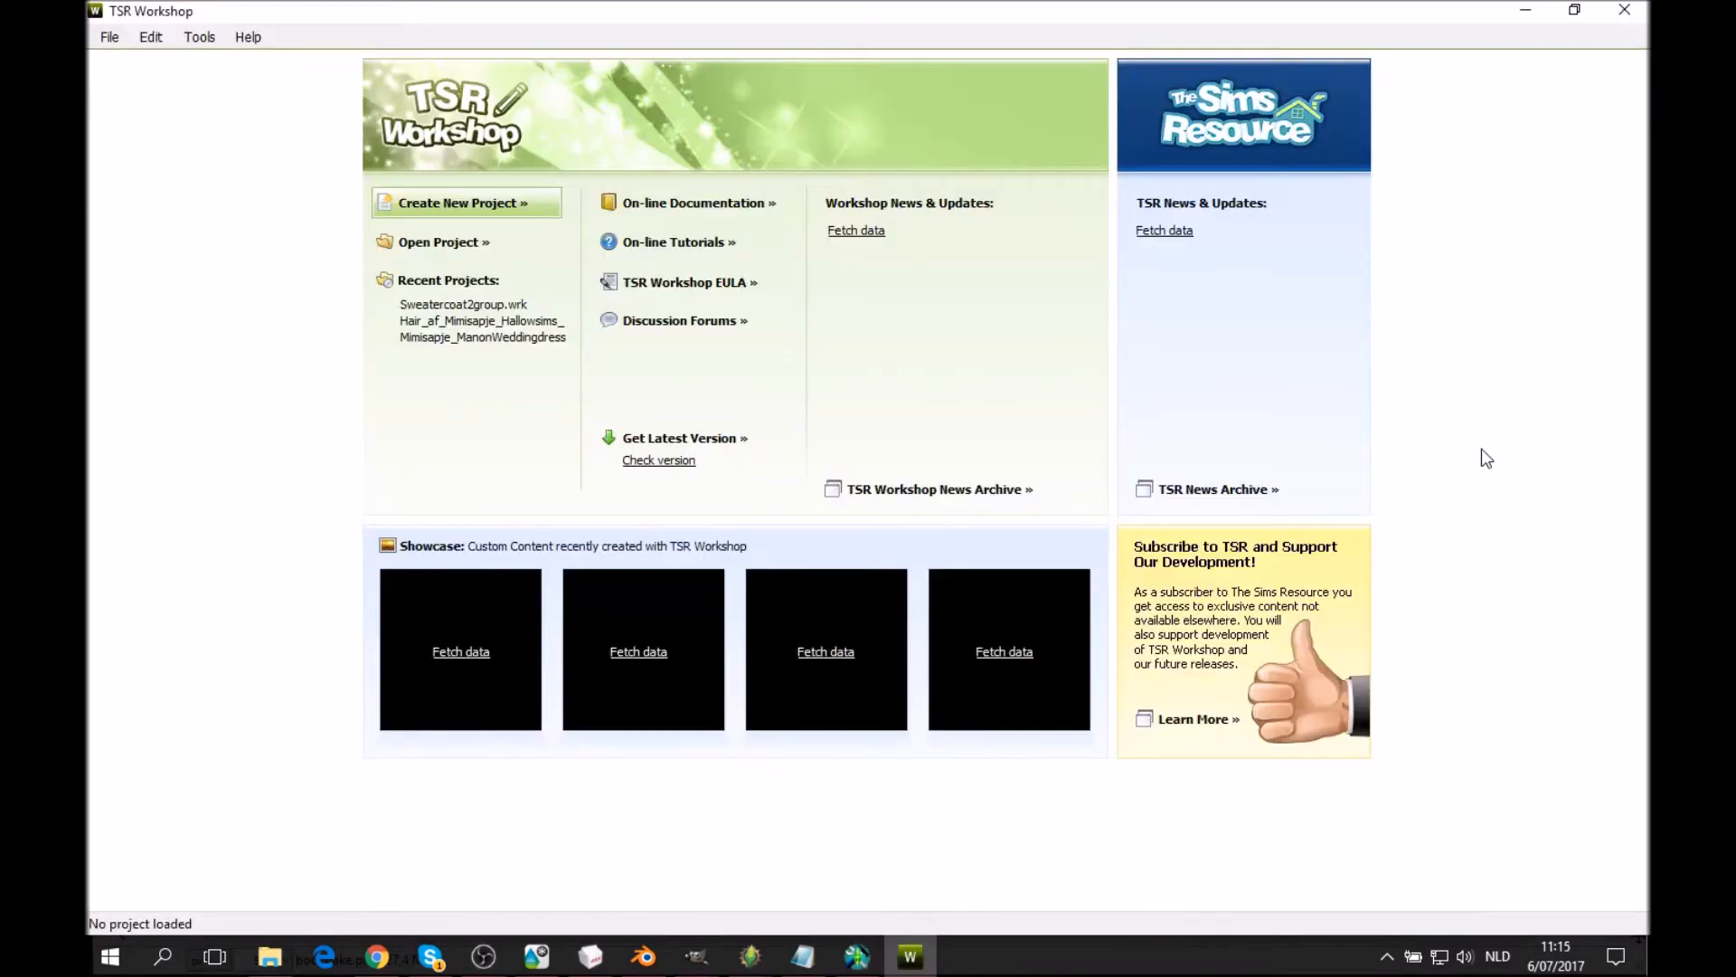
Start a new clothing project and list the Human > Young Adult > Female > Career items to clone.
click(477, 214)
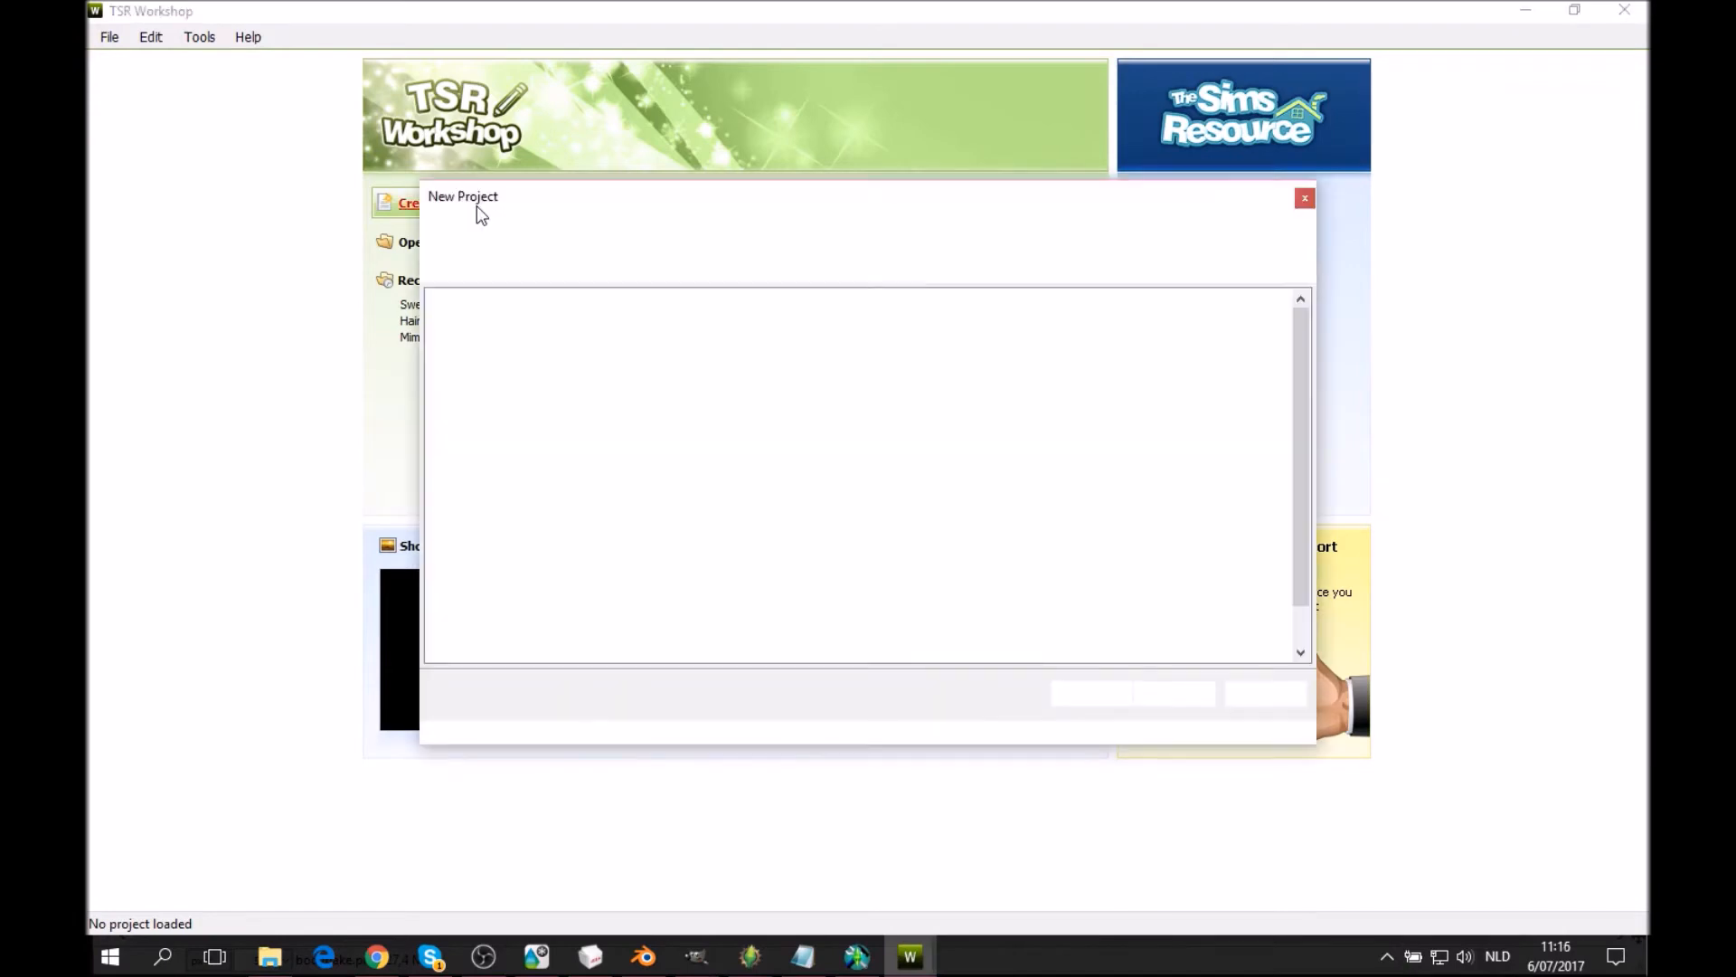
double_click(503, 344)
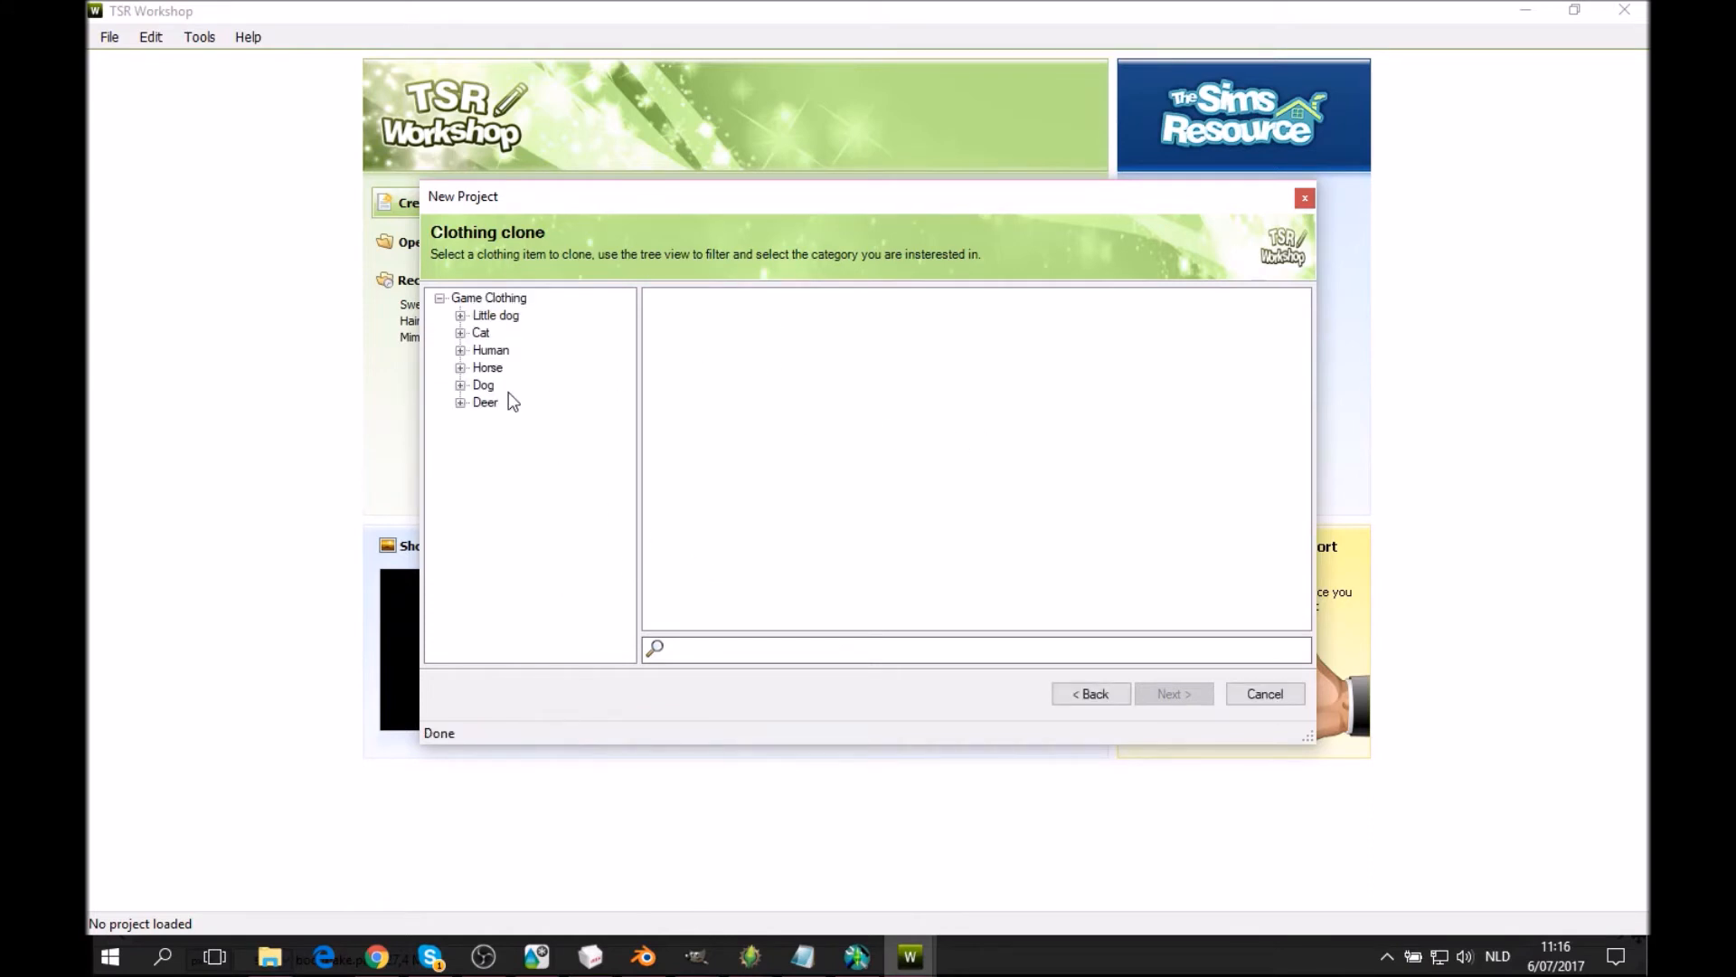
click(460, 350)
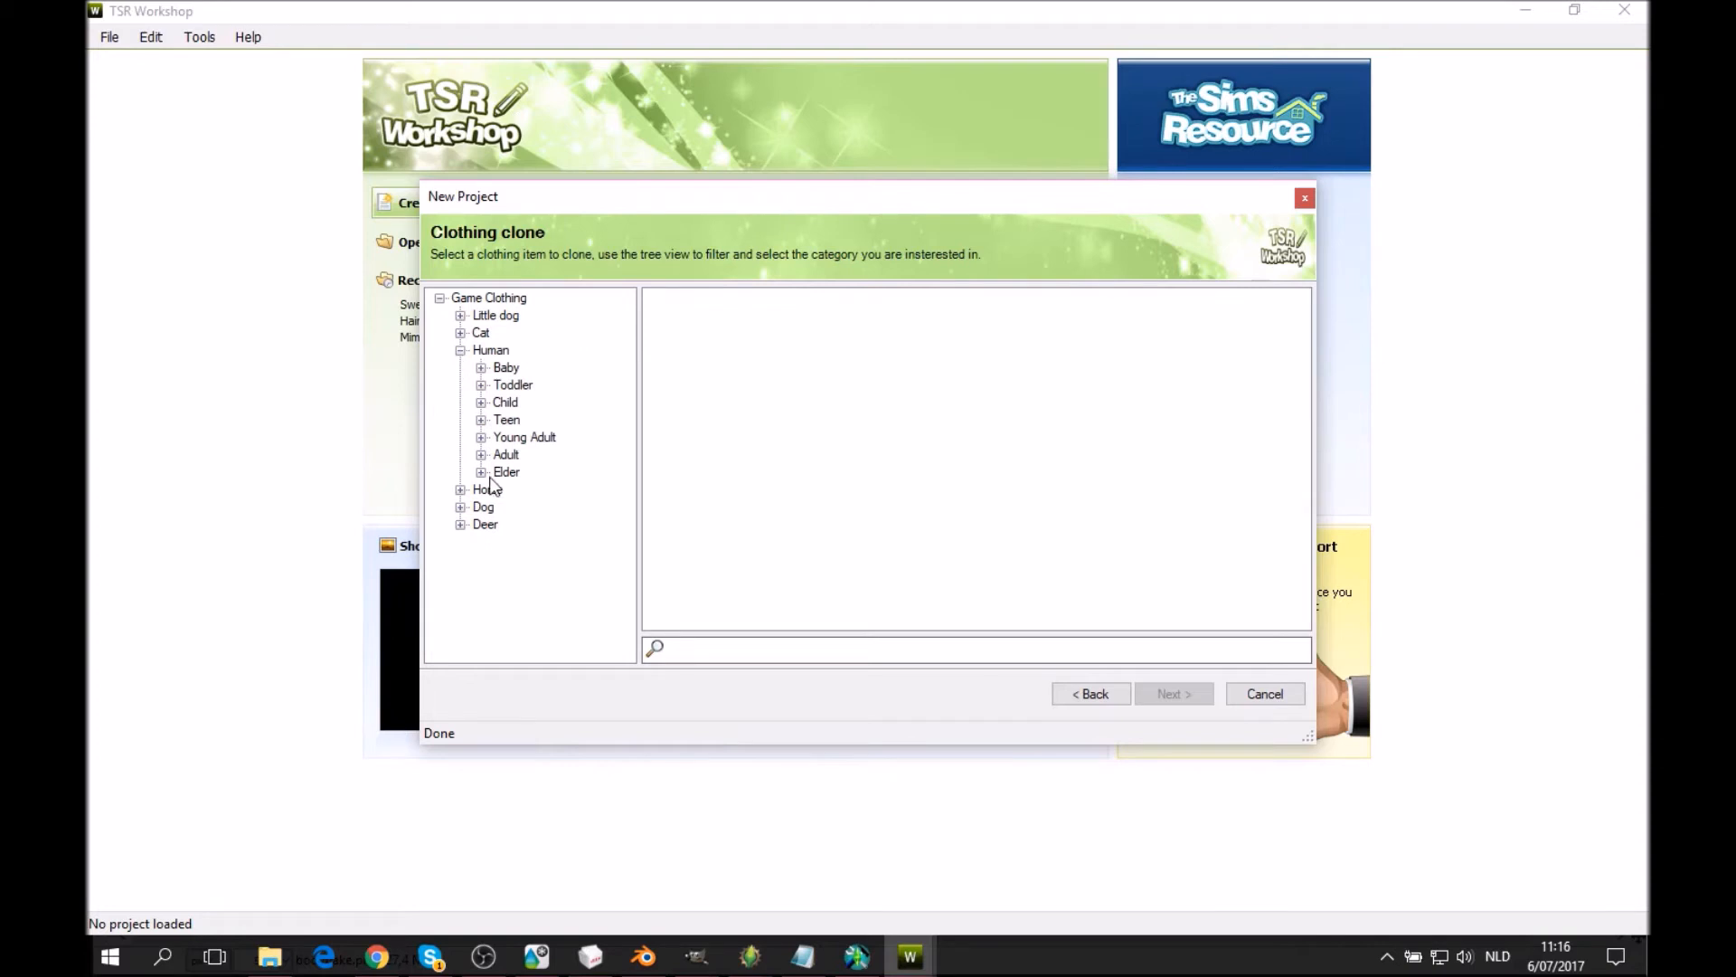
click(481, 437)
click(502, 472)
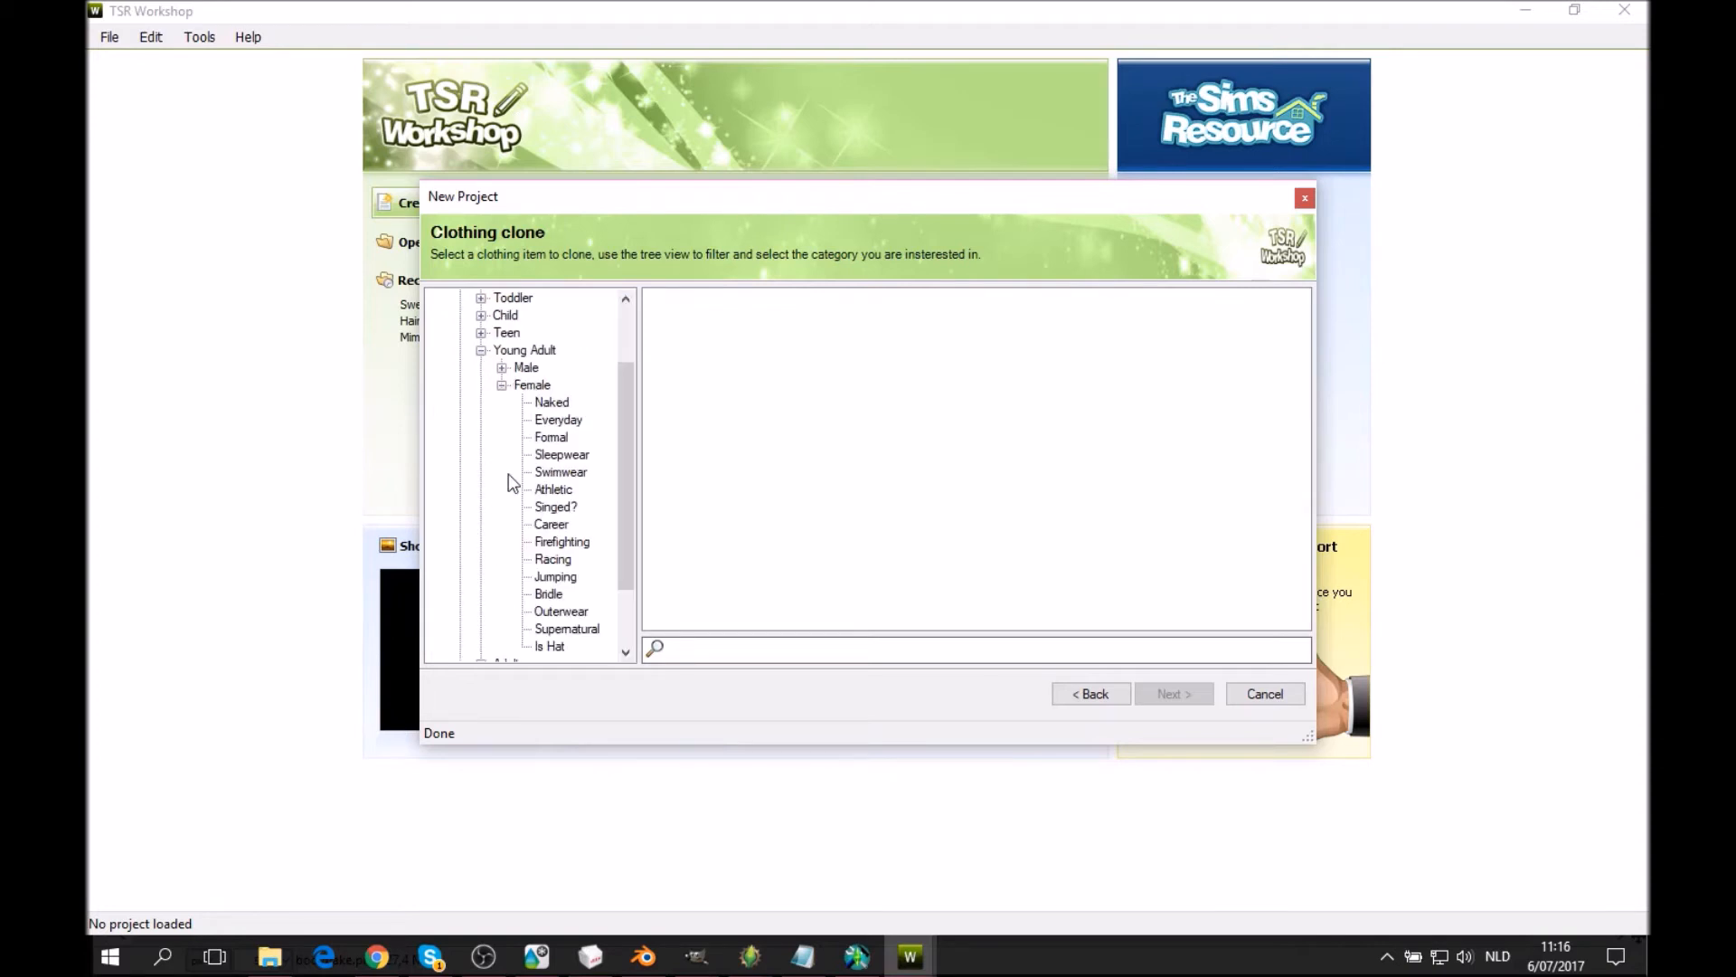
click(552, 524)
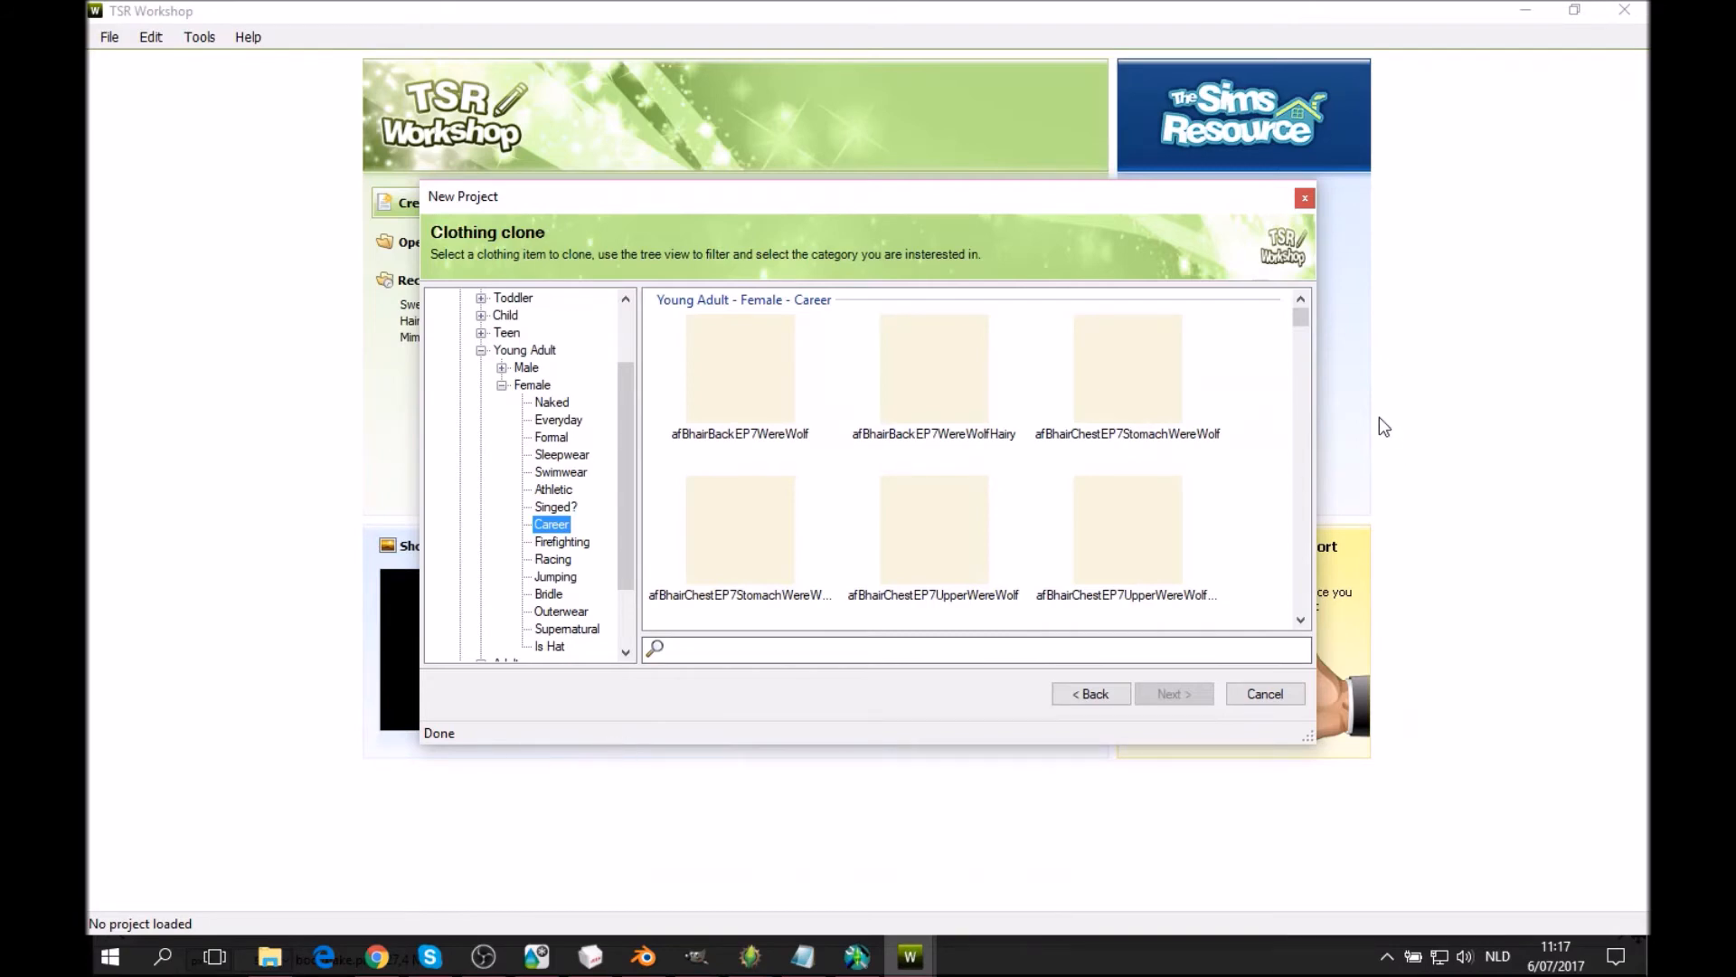
Find the adult female 3/4-sleeve boat neck shirt among the career tops and choose it as the item to clone.
scroll(1226, 421, down, 10)
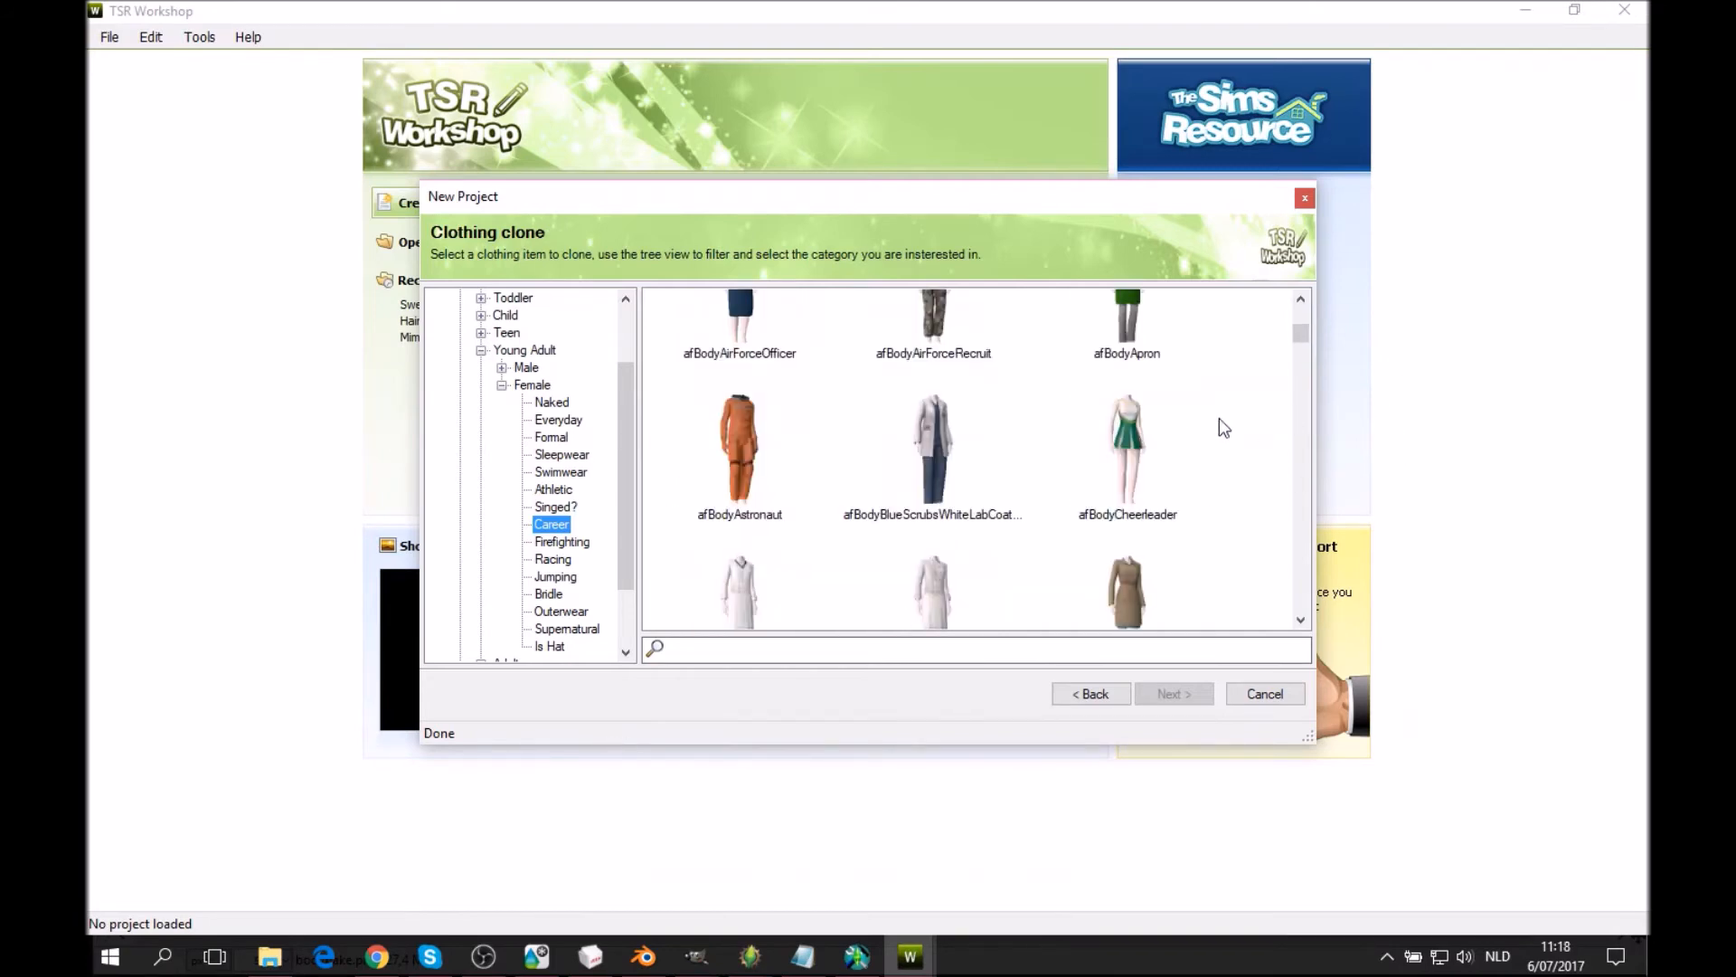
scroll(1221, 411, down, 10)
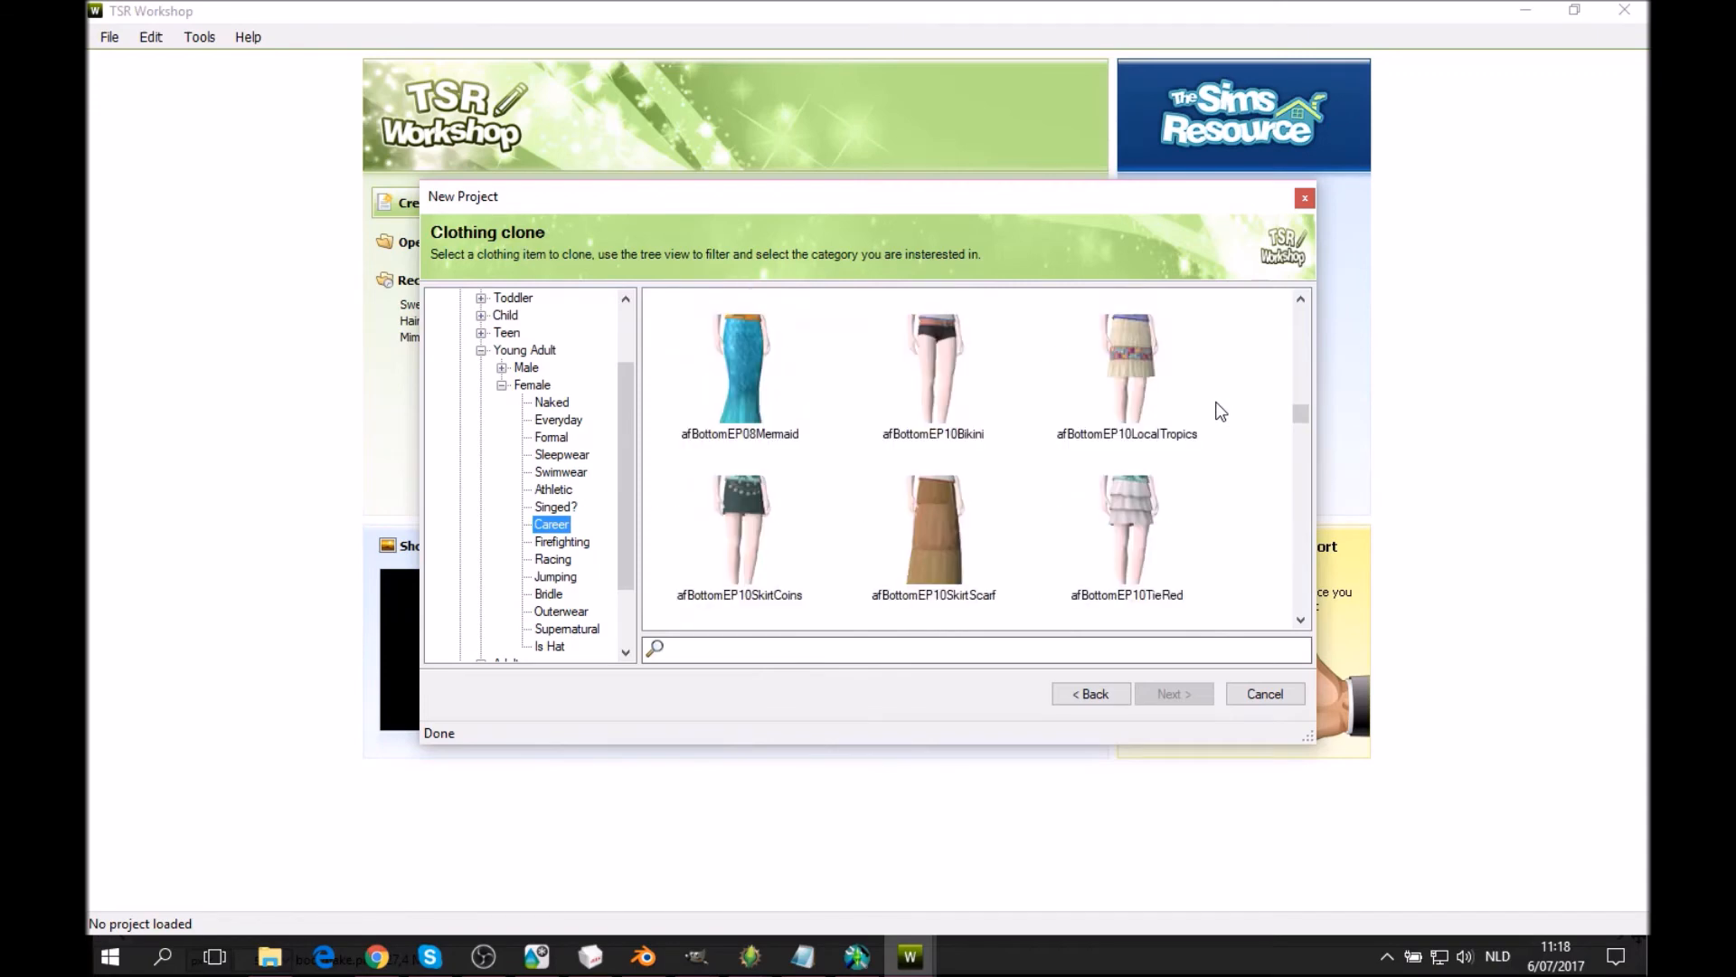
scroll(1220, 408, up, 5)
scroll(1220, 409, up, 8)
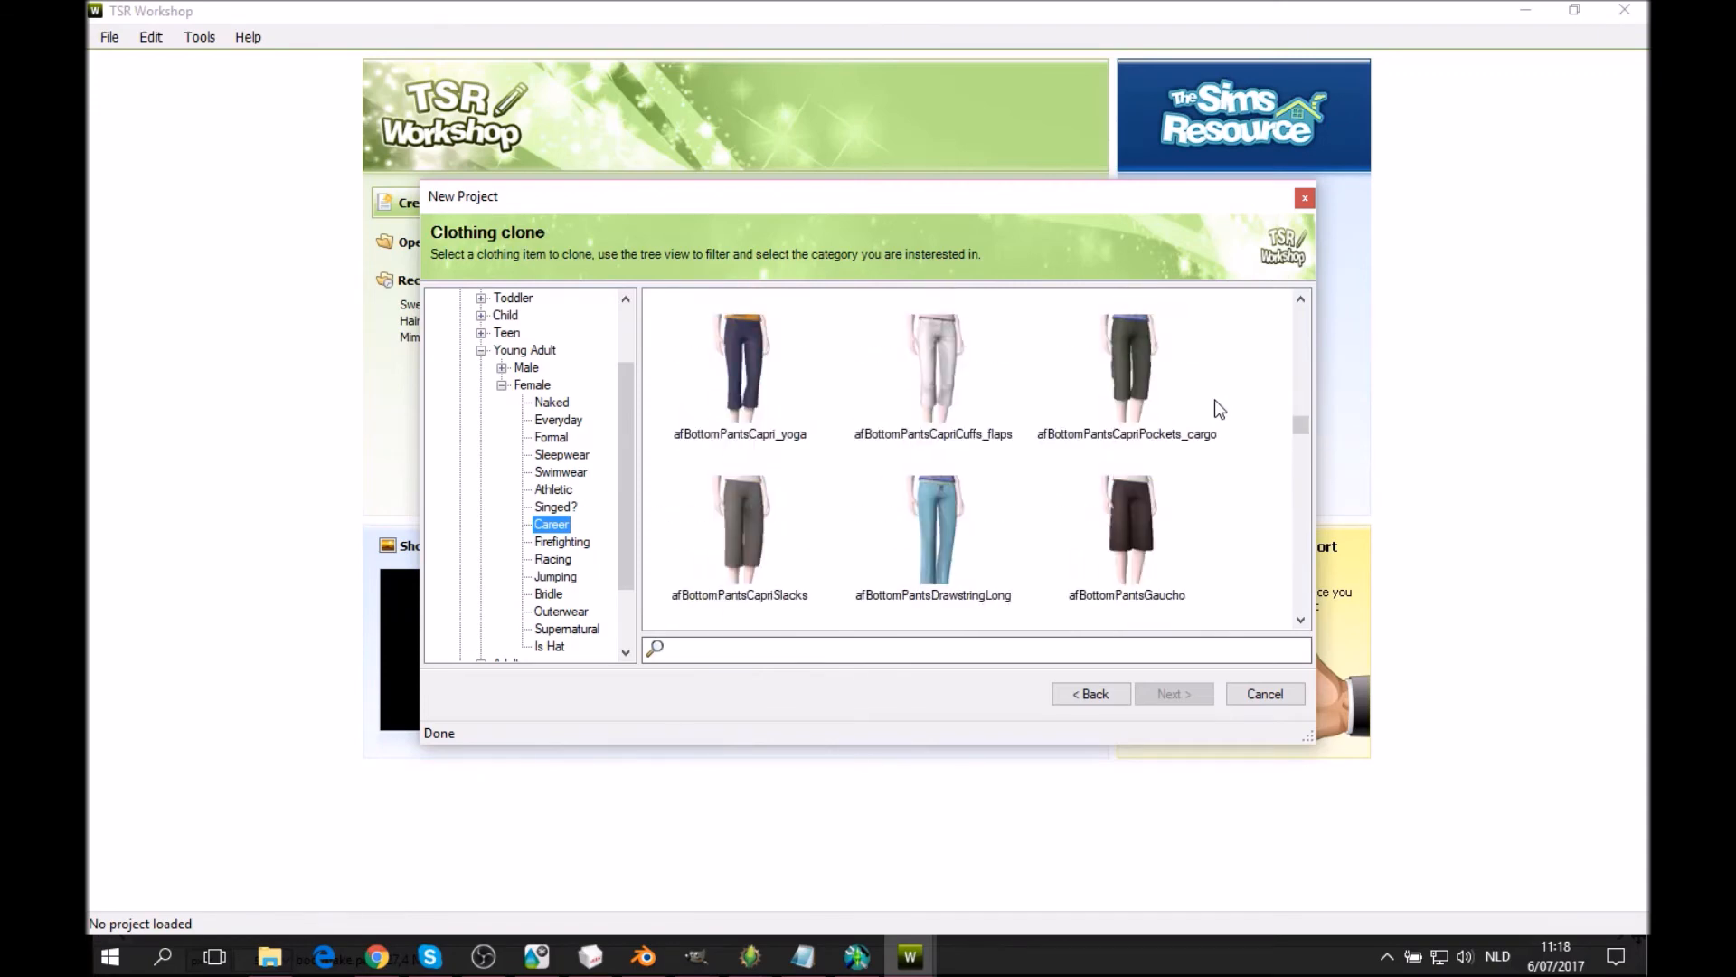
scroll(1220, 409, down, 8)
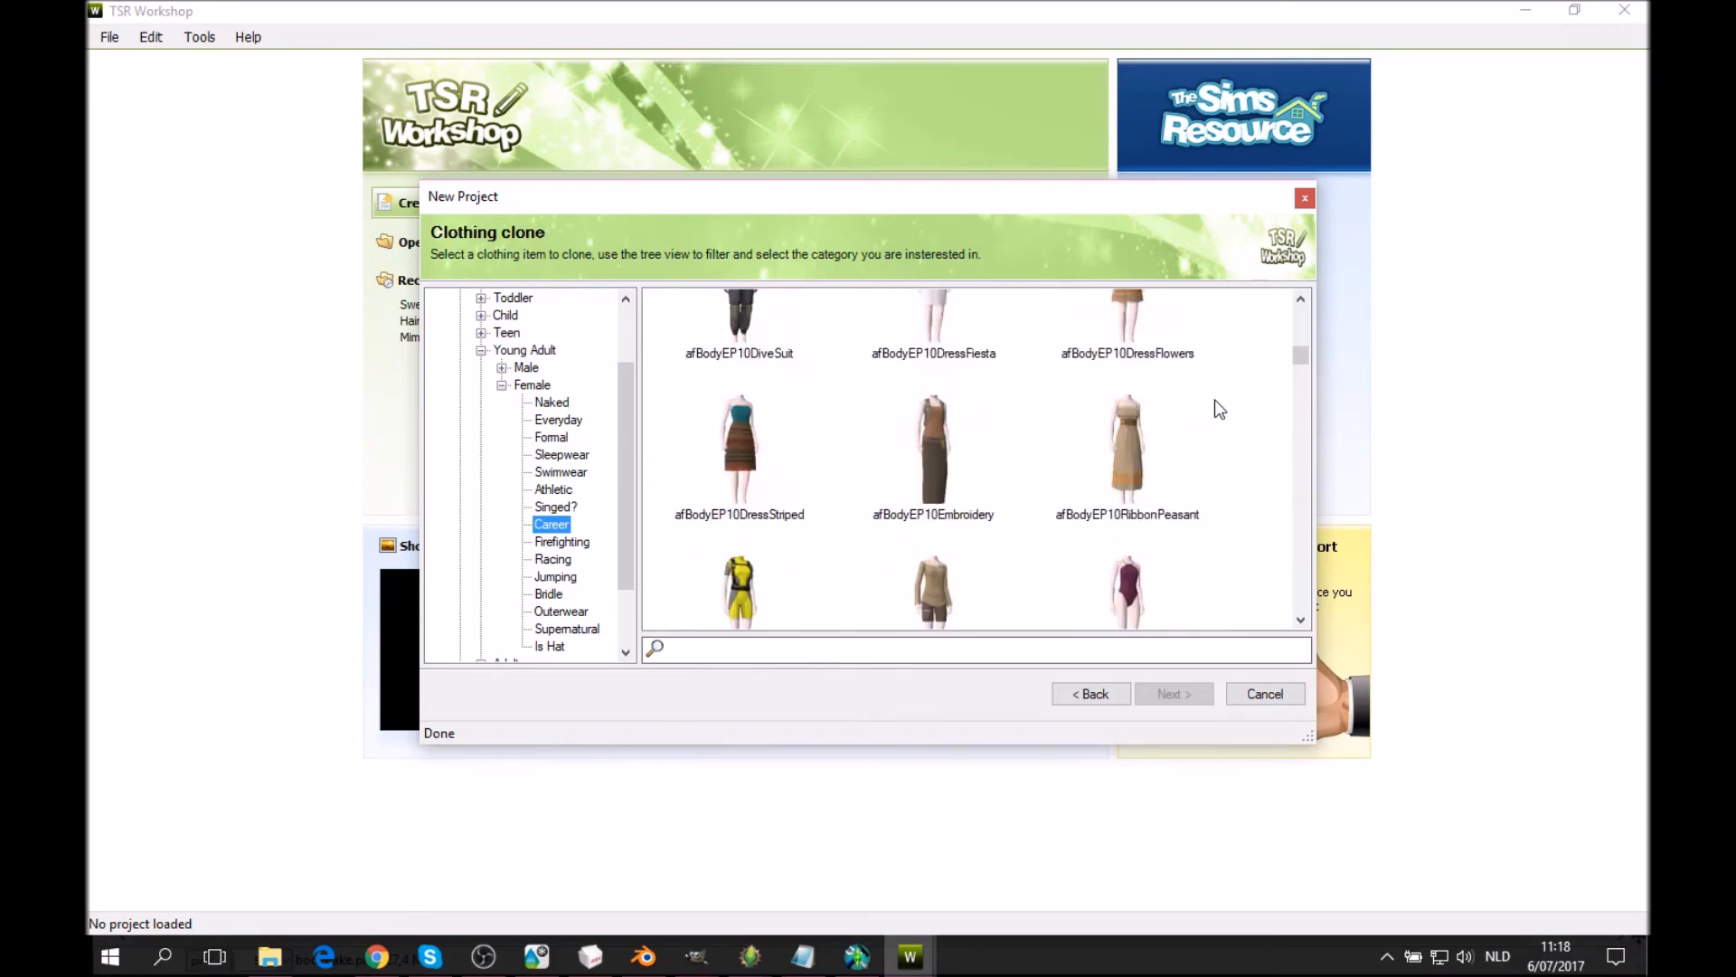
scroll(1215, 399, down, 3)
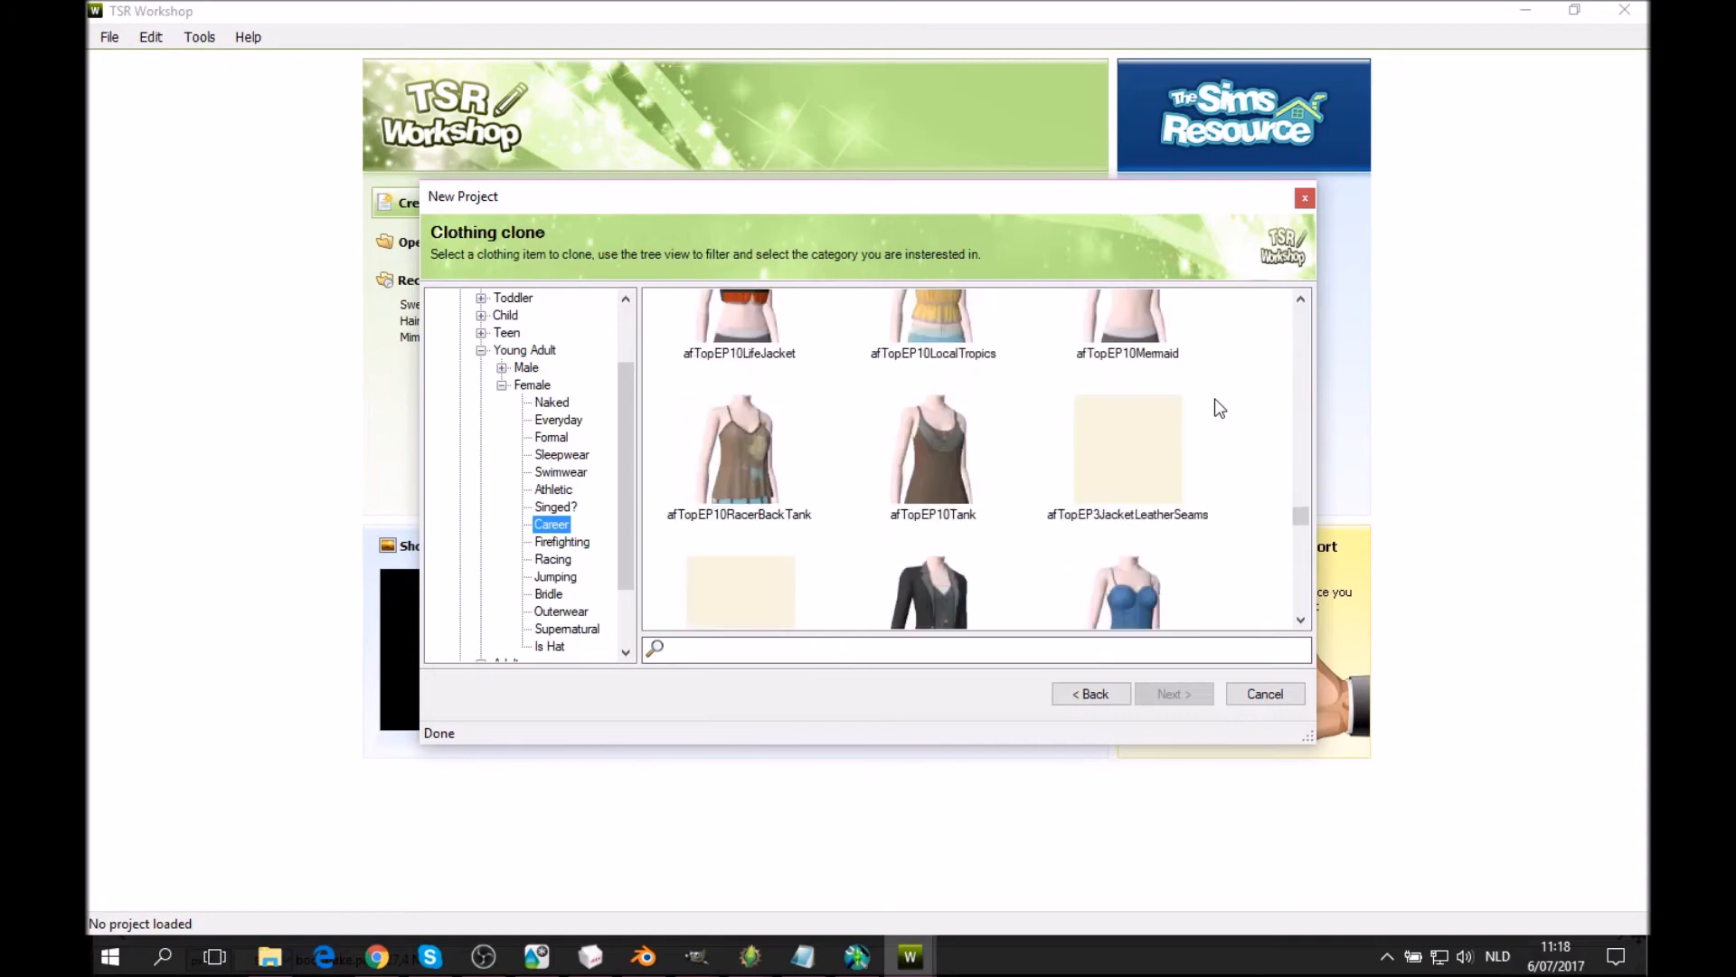
scroll(1214, 399, down, 4)
scroll(1214, 407, down, 2)
scroll(1209, 403, up, 2)
click(941, 534)
click(1174, 693)
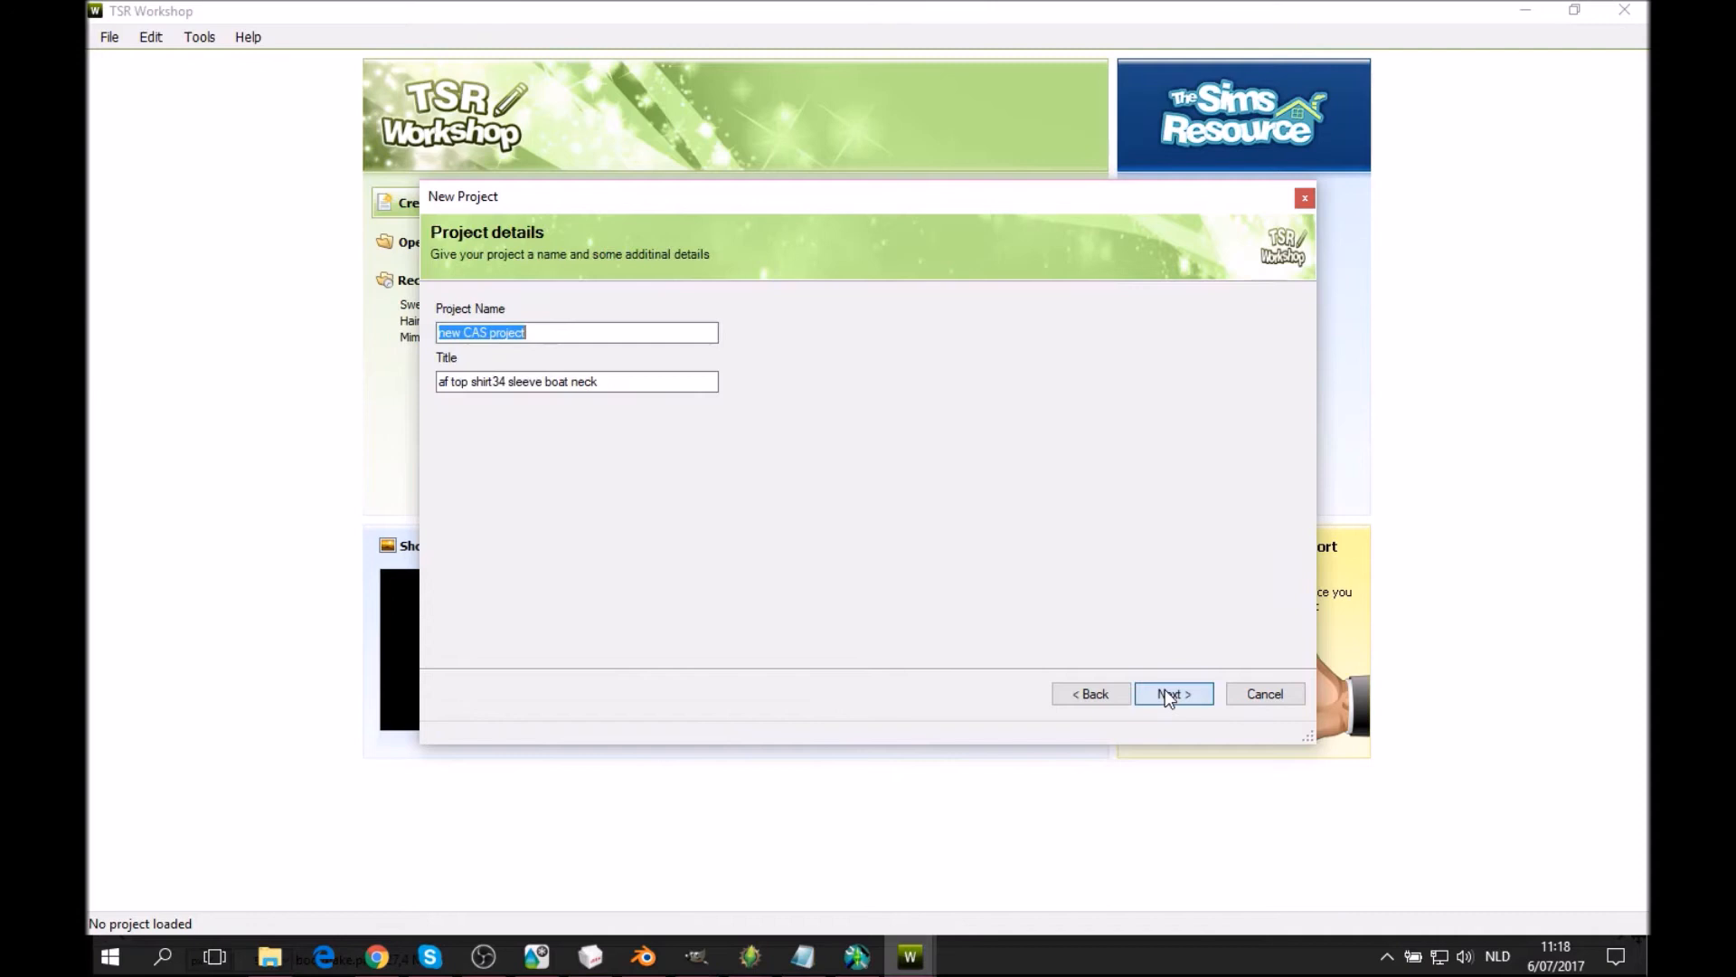
Set both the title and project name to CAS_af_top_Mimisapje_Jordutch_Brands and finish creating the project.
drag(666, 380, 278, 399)
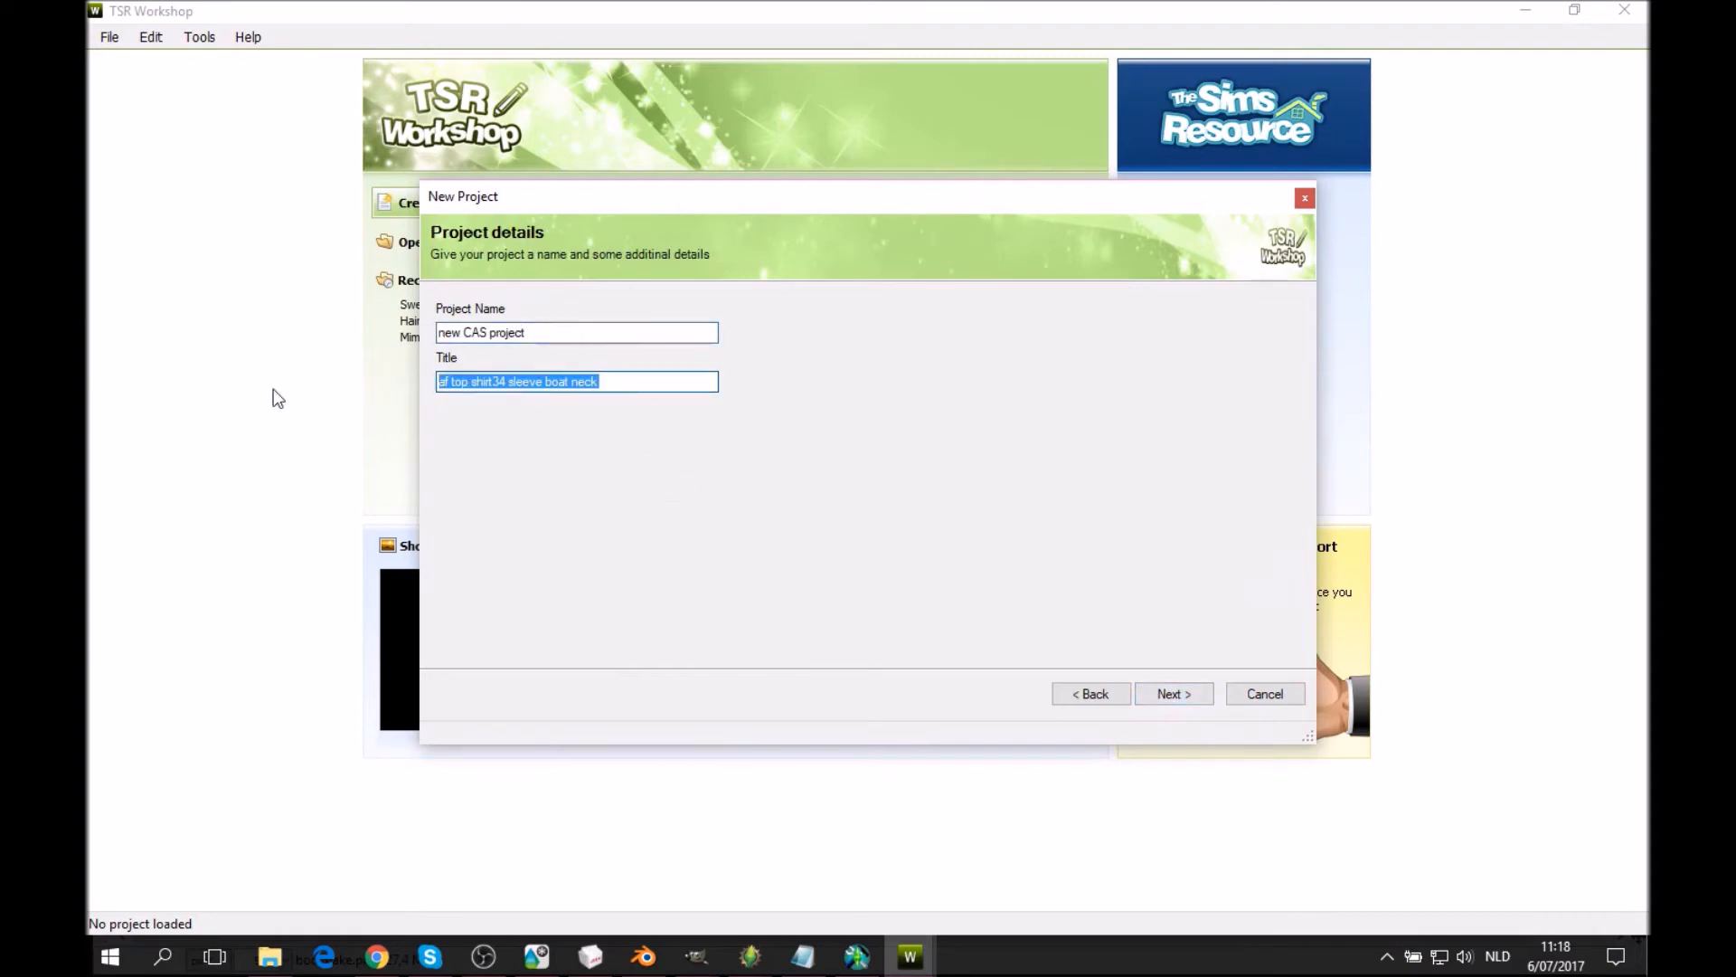
key(BackSpace)
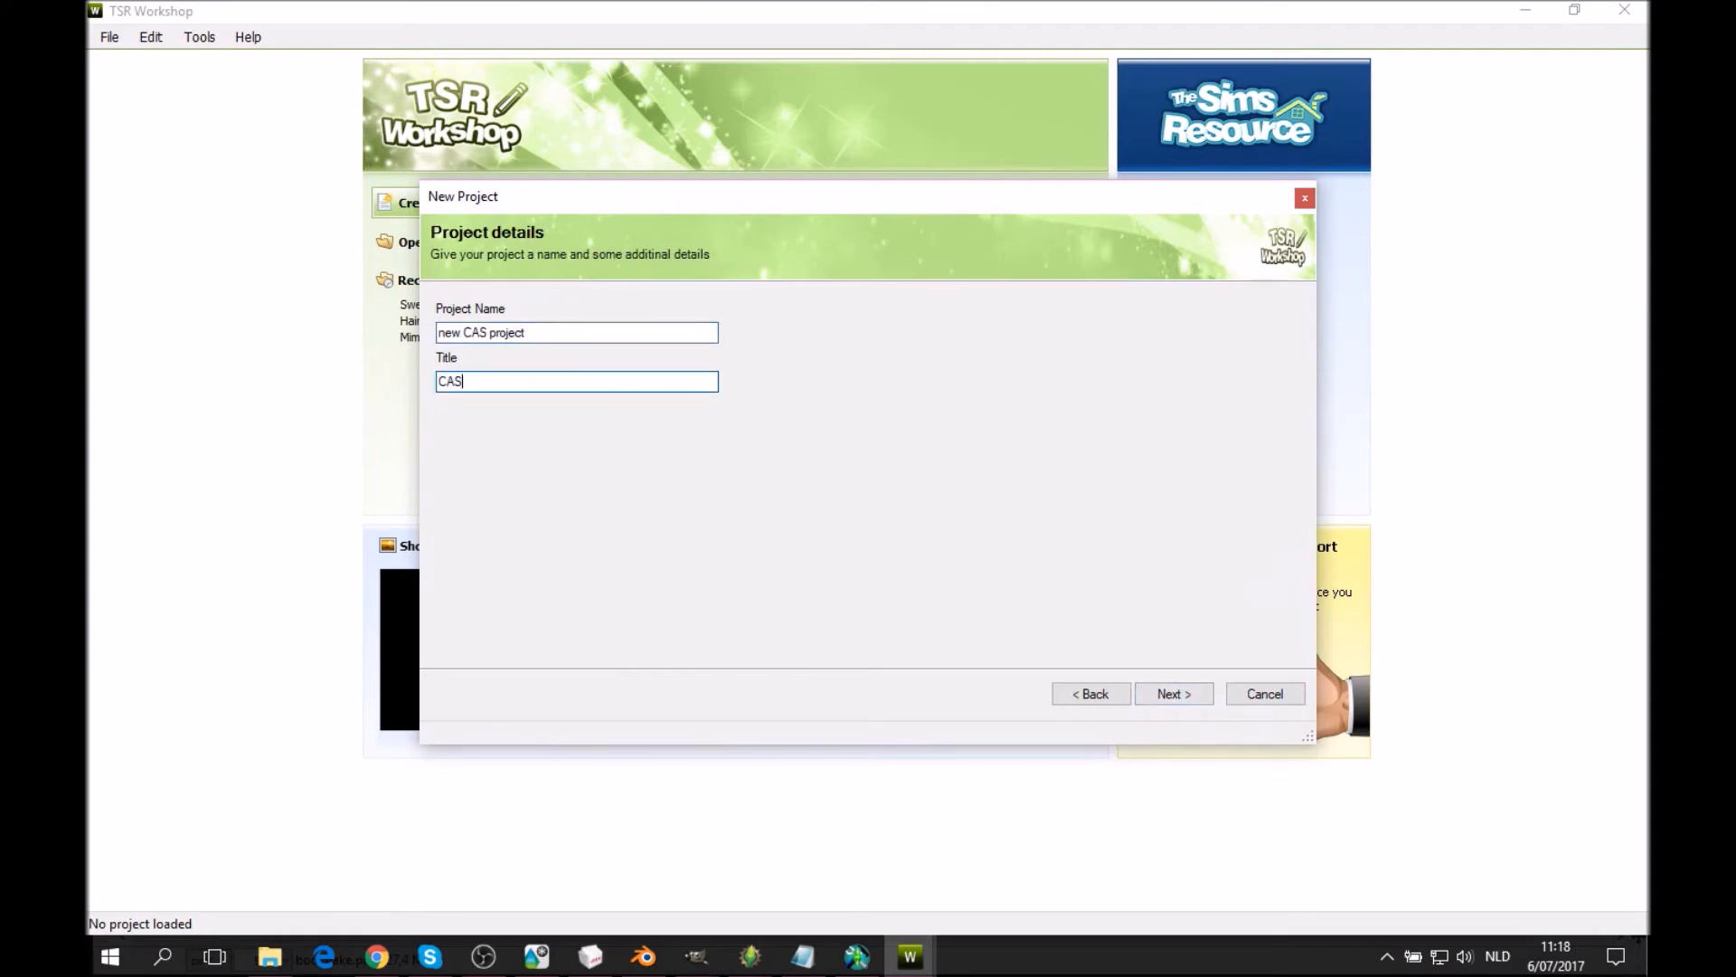
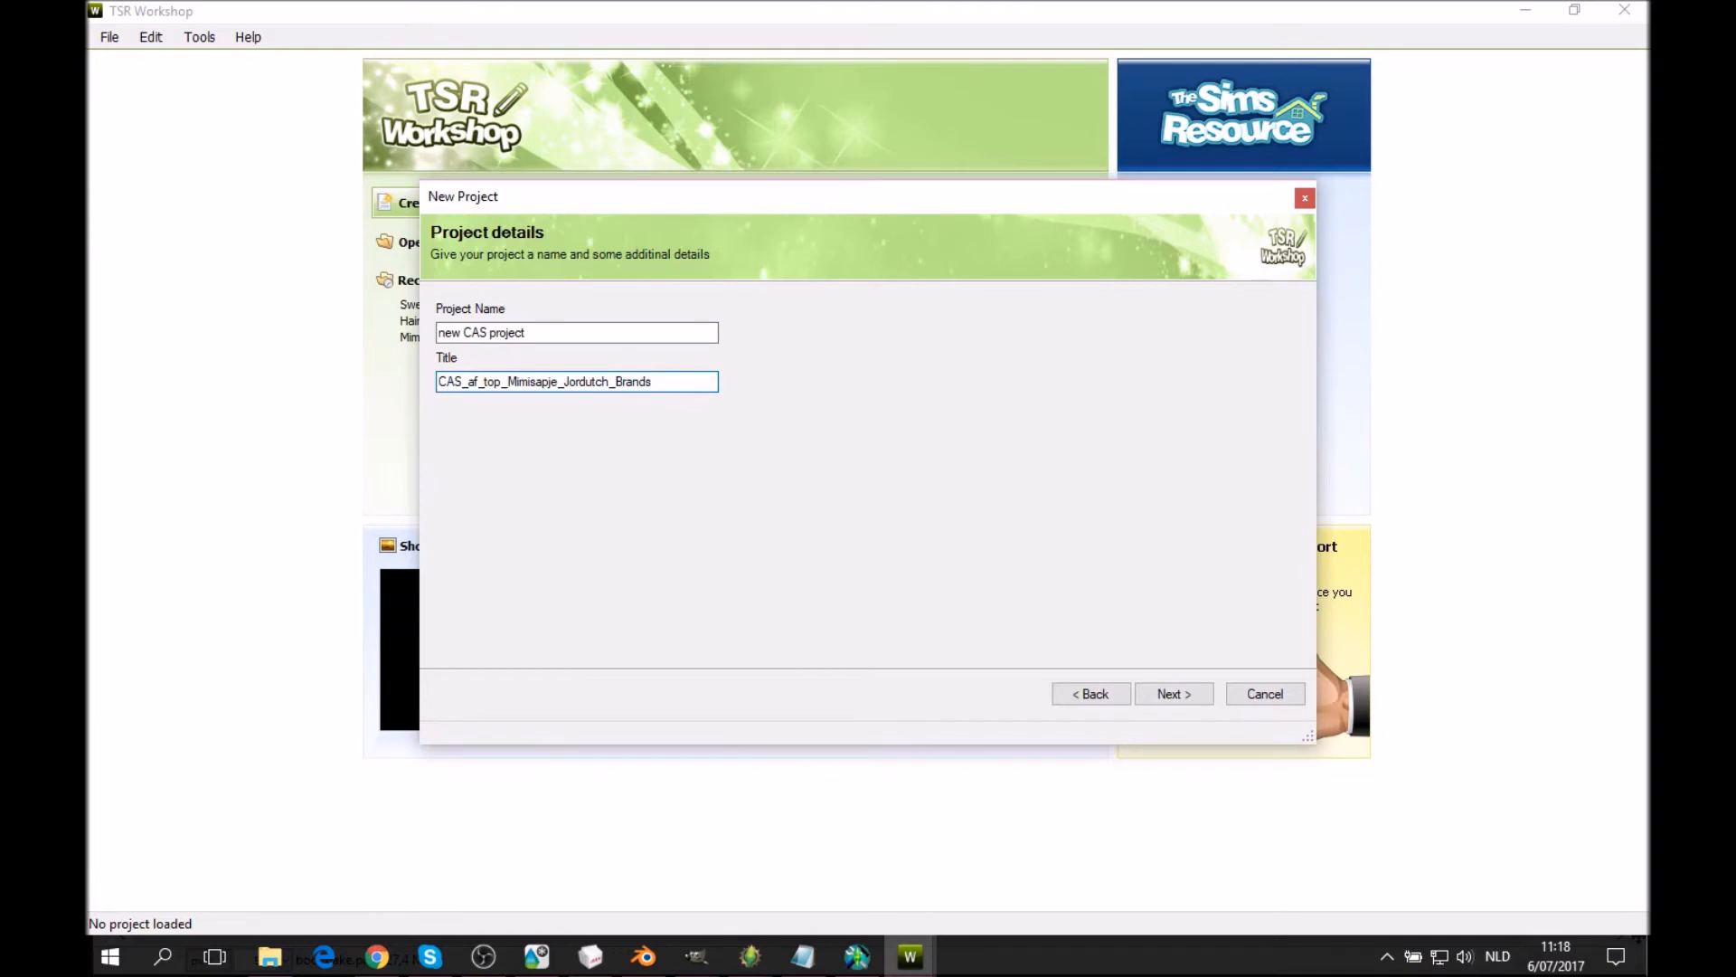
key(ctrl+a)
key(ctrl+c)
click(554, 331)
key(ctrl+a)
key(BackSpace)
key(ctrl+v)
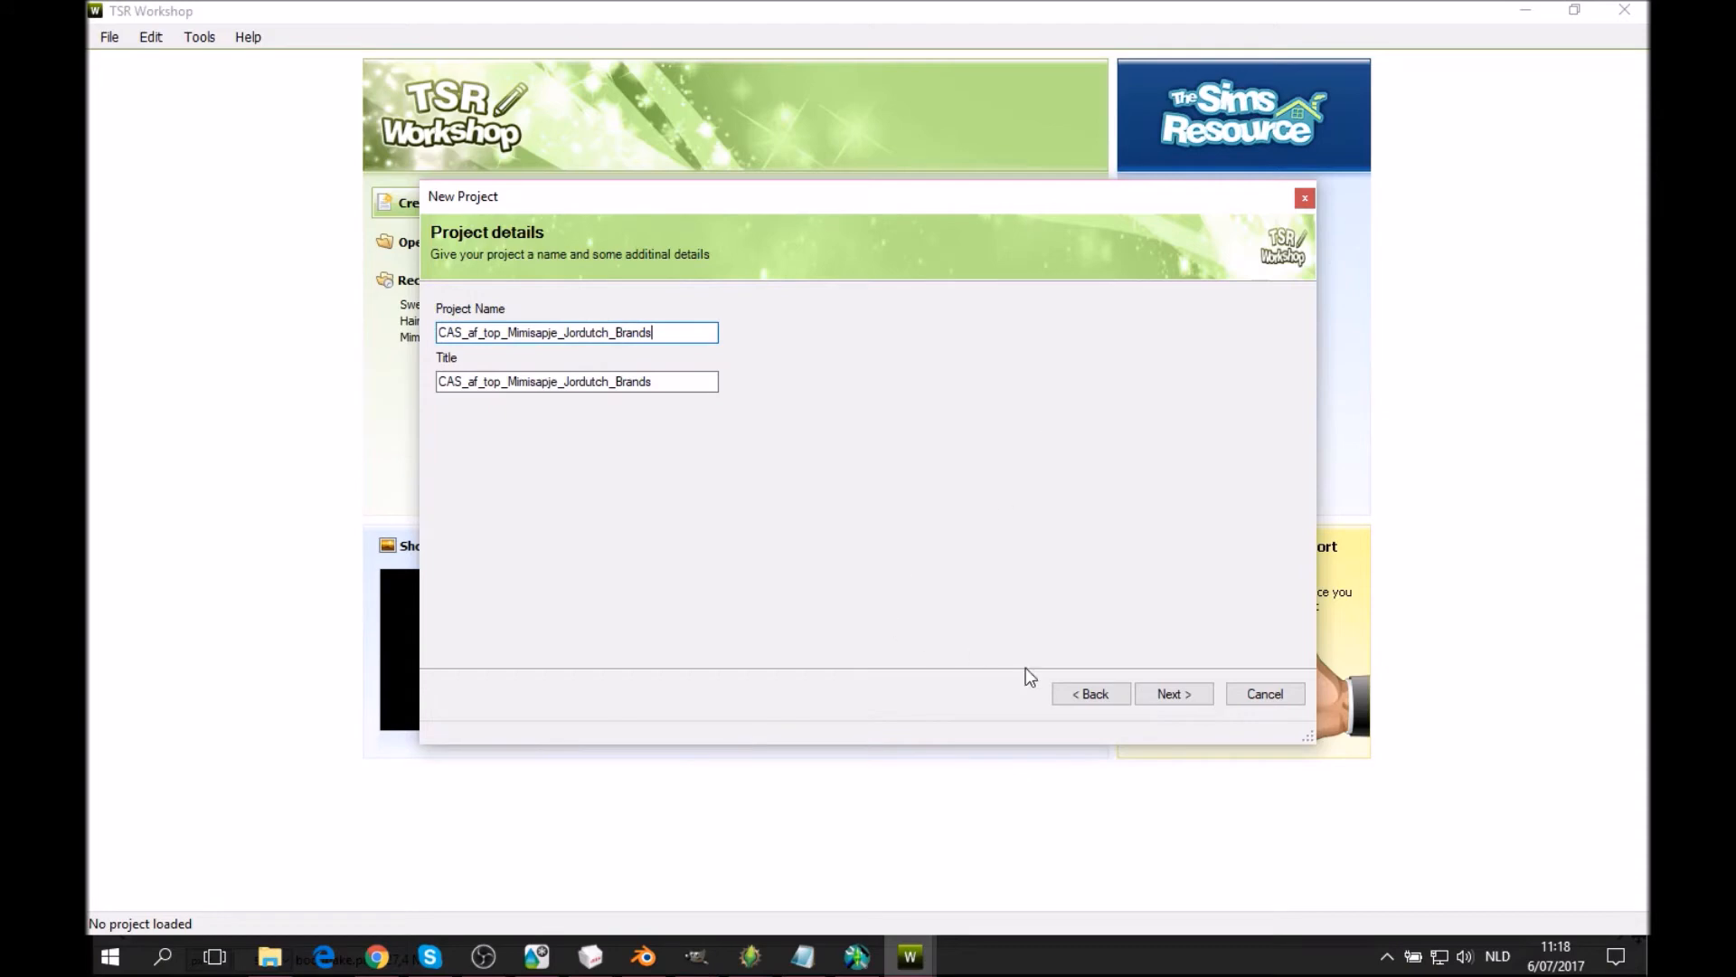
click(1164, 695)
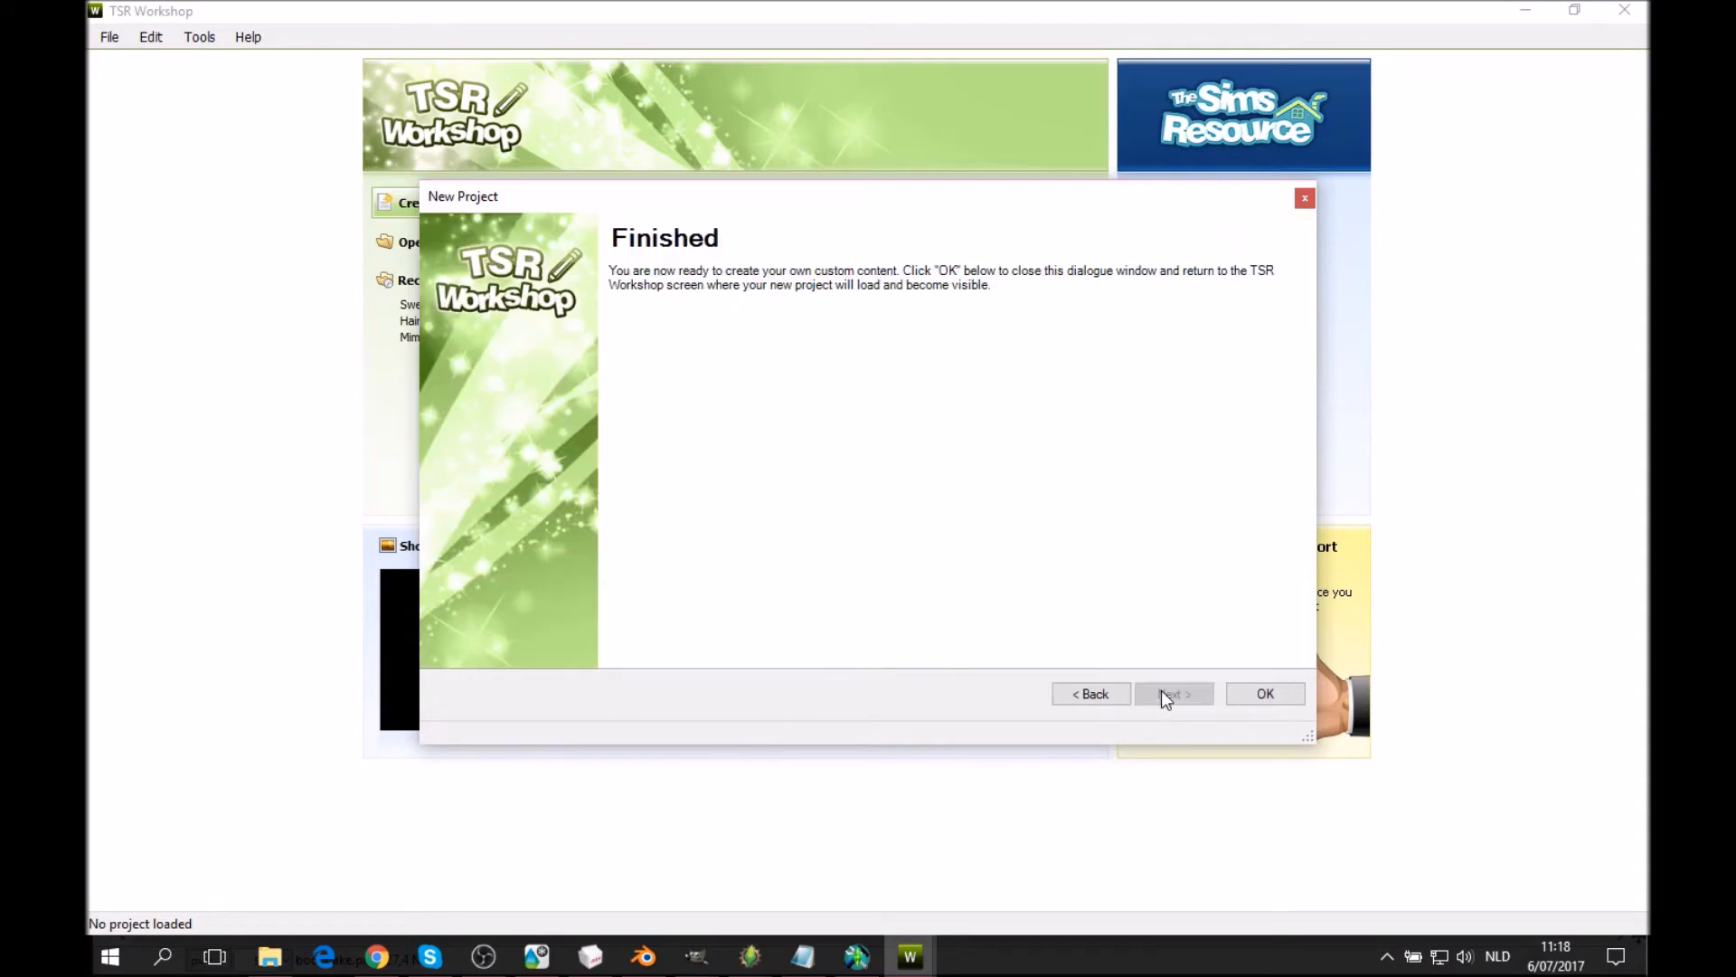
click(1230, 706)
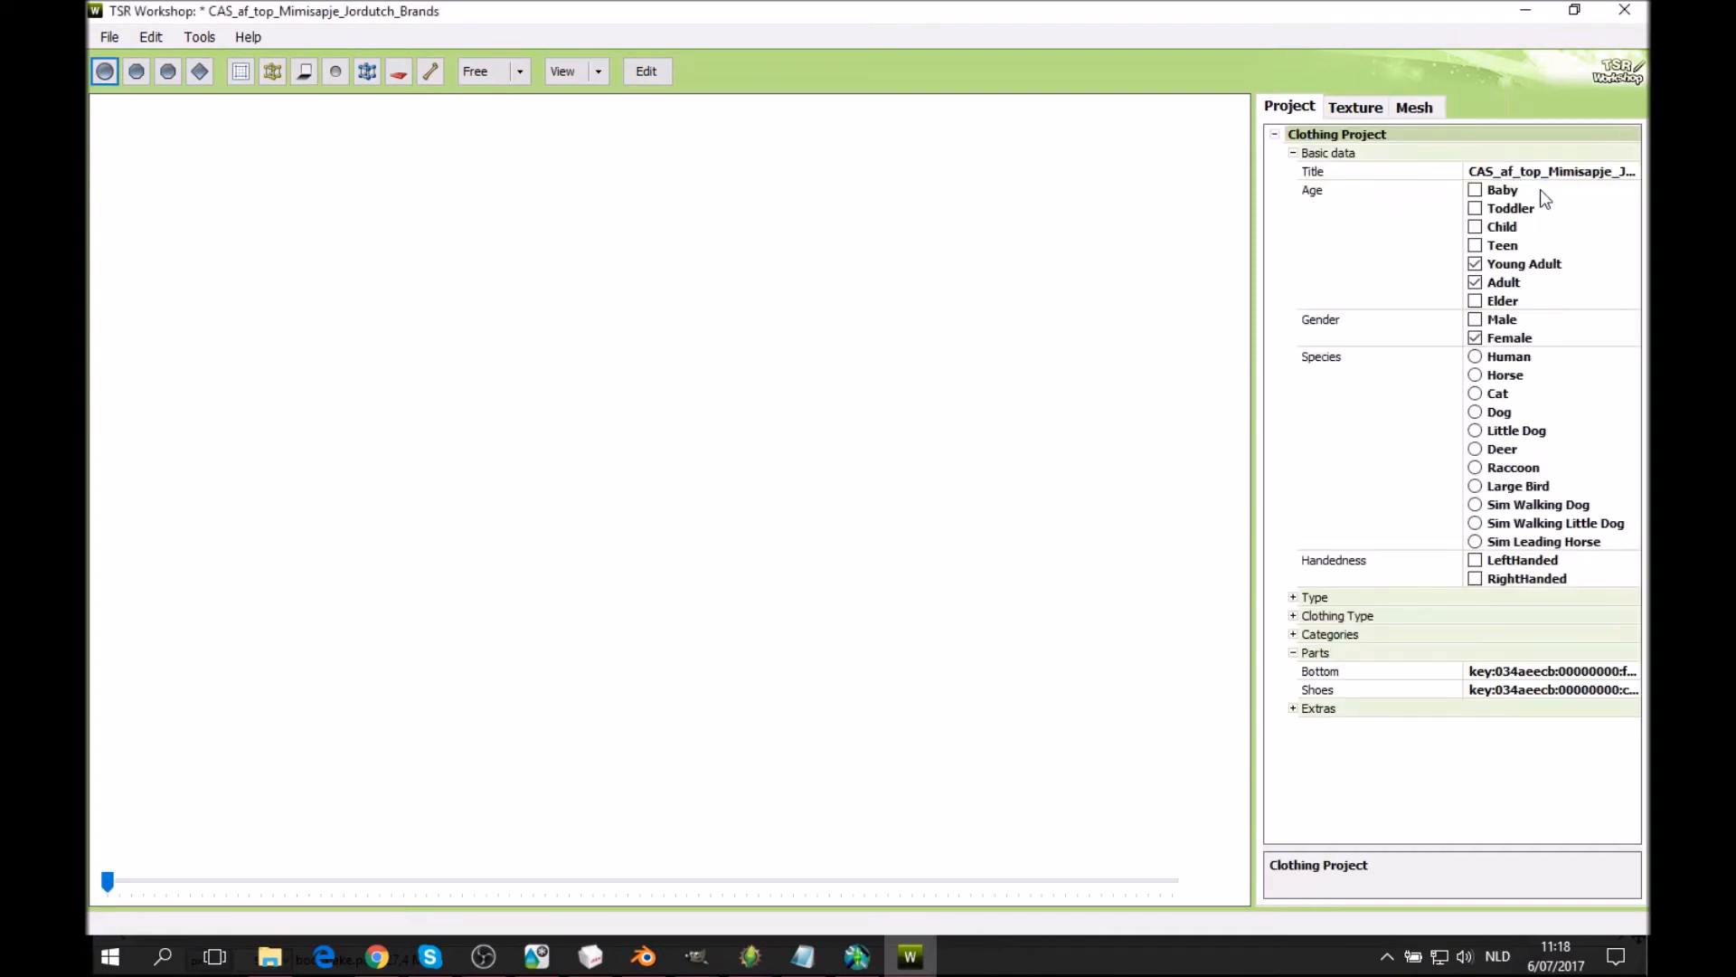
Replace the high level of detail mesh with the bone-assigned sweater from ts4conversion, without optimizing vertex data and with the bounding box updated automatically.
click(1416, 107)
click(1420, 171)
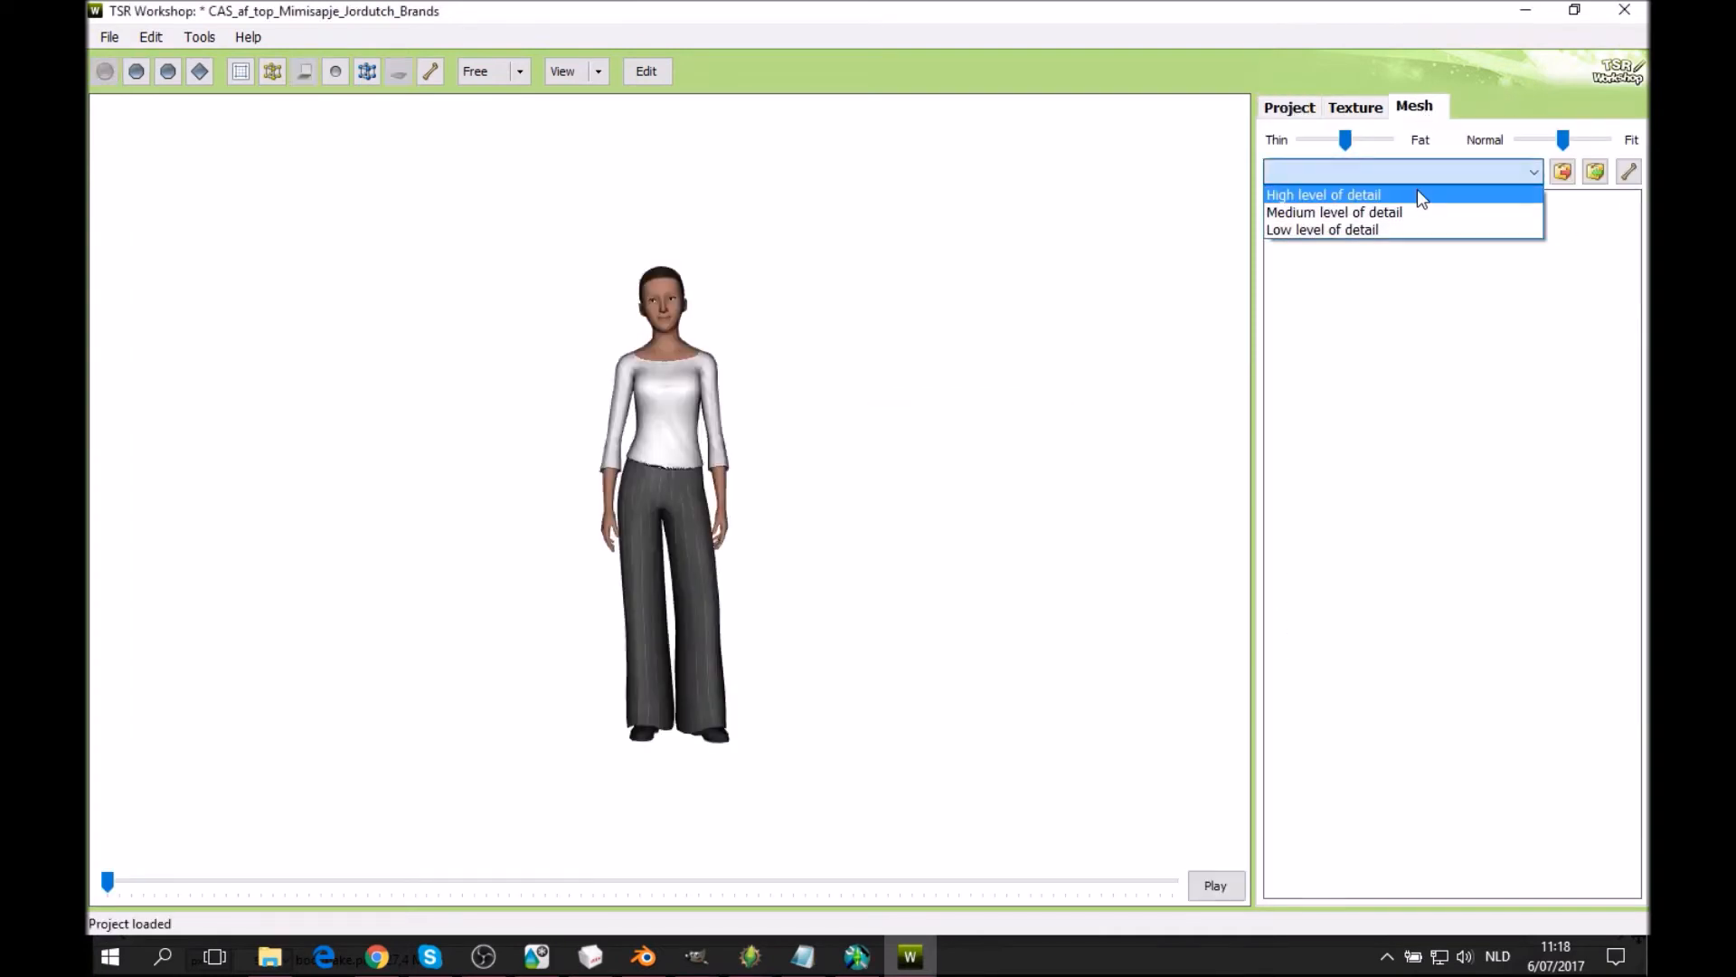
click(1418, 188)
click(1607, 175)
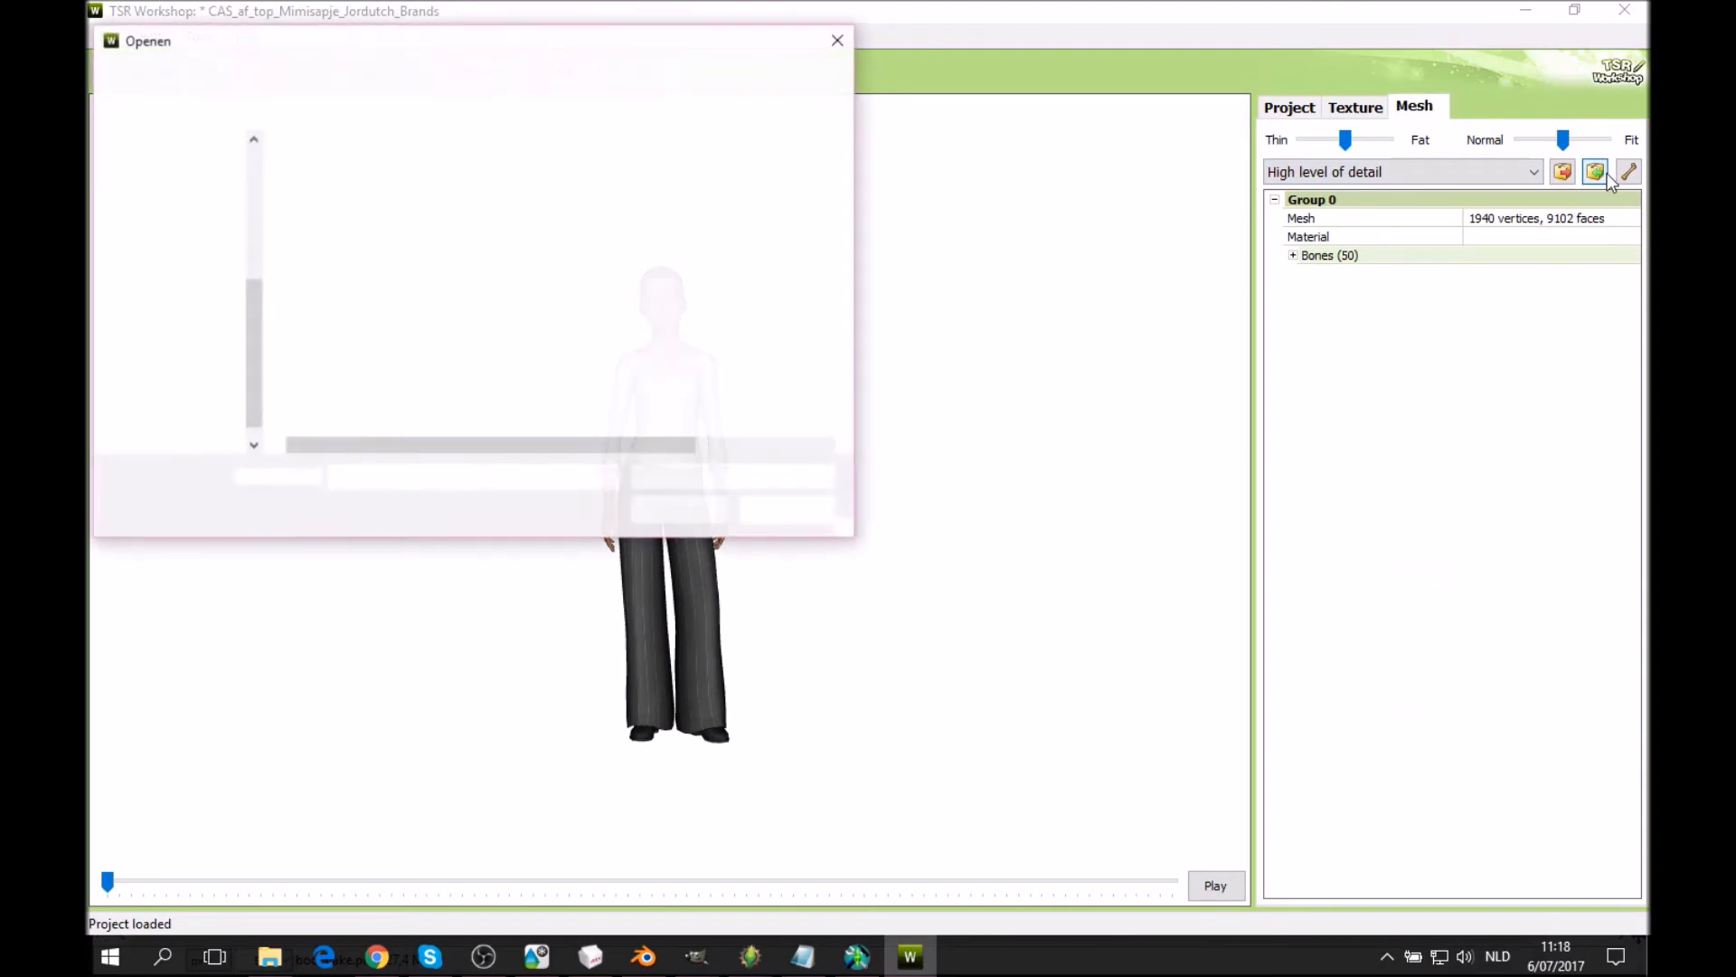
scroll(210, 248, up, 2)
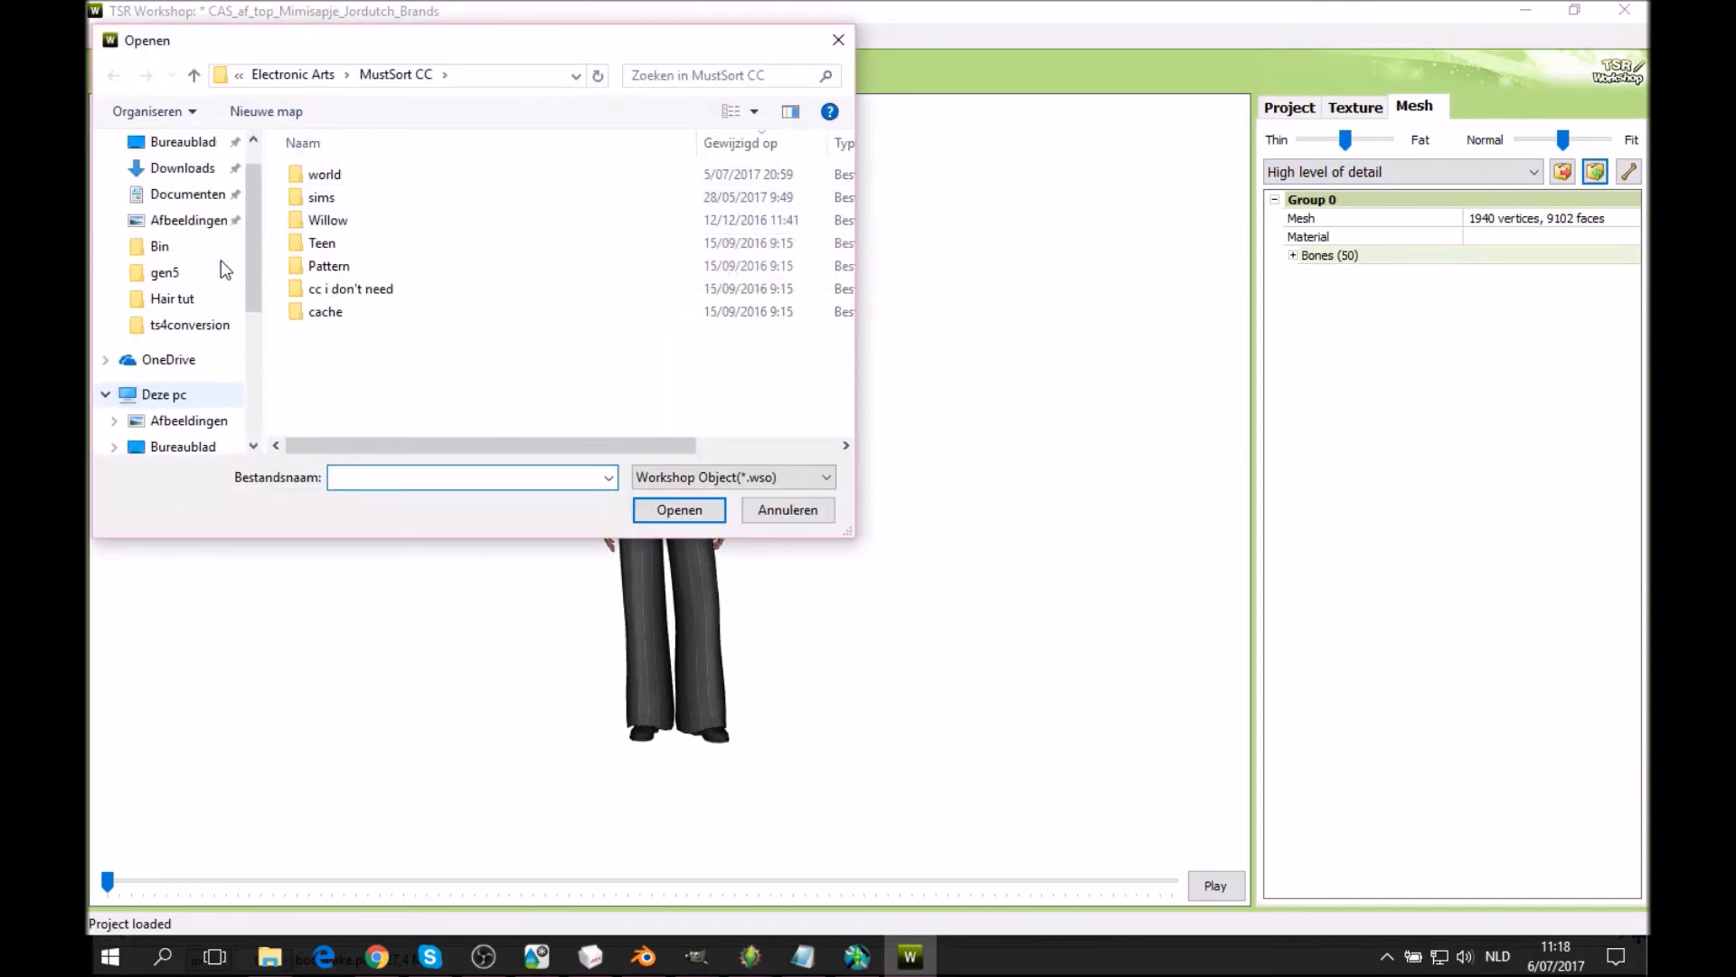
click(185, 325)
double_click(360, 198)
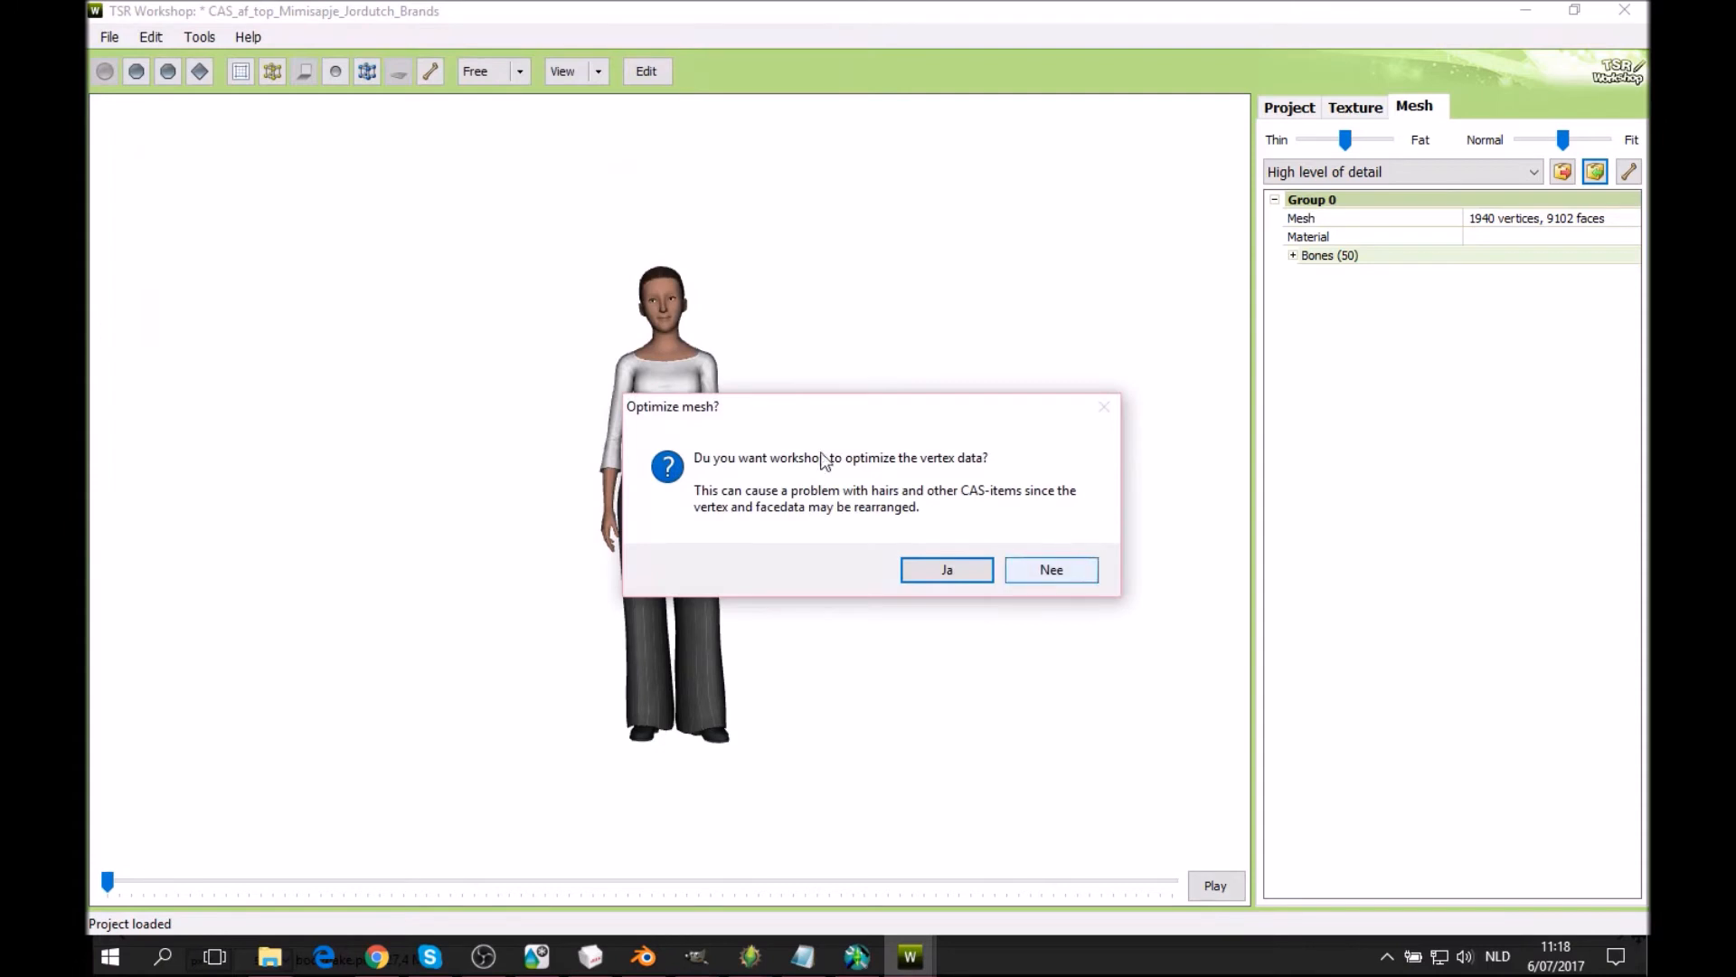
click(1072, 572)
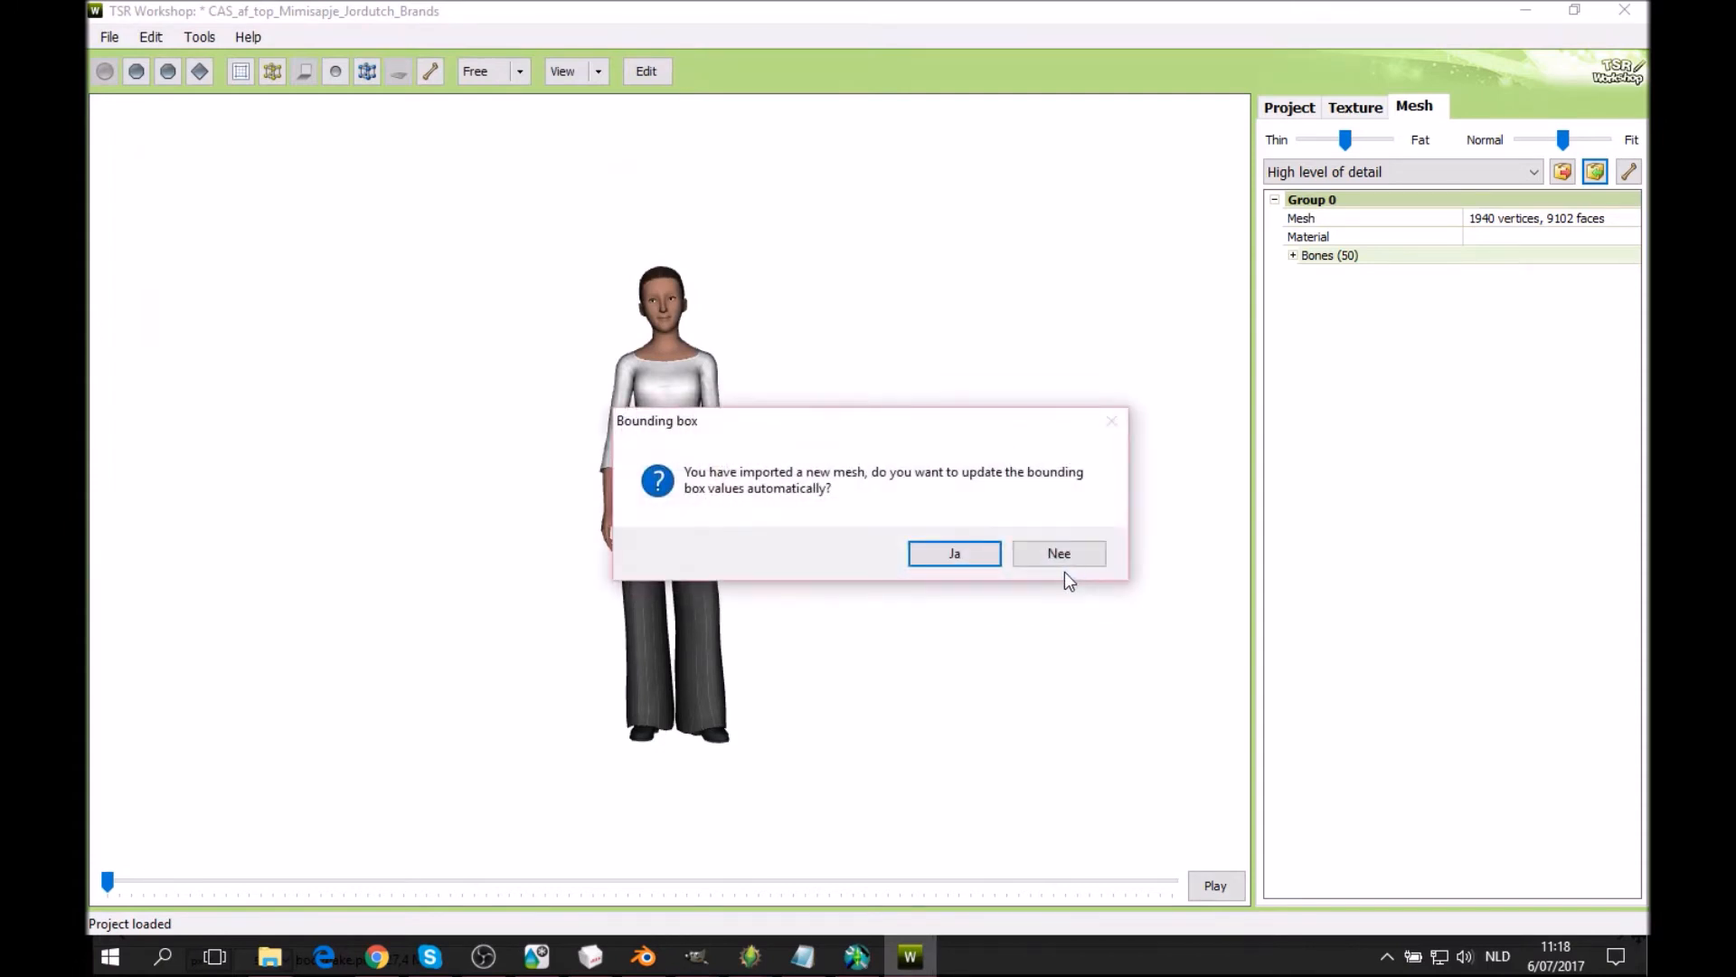
click(942, 562)
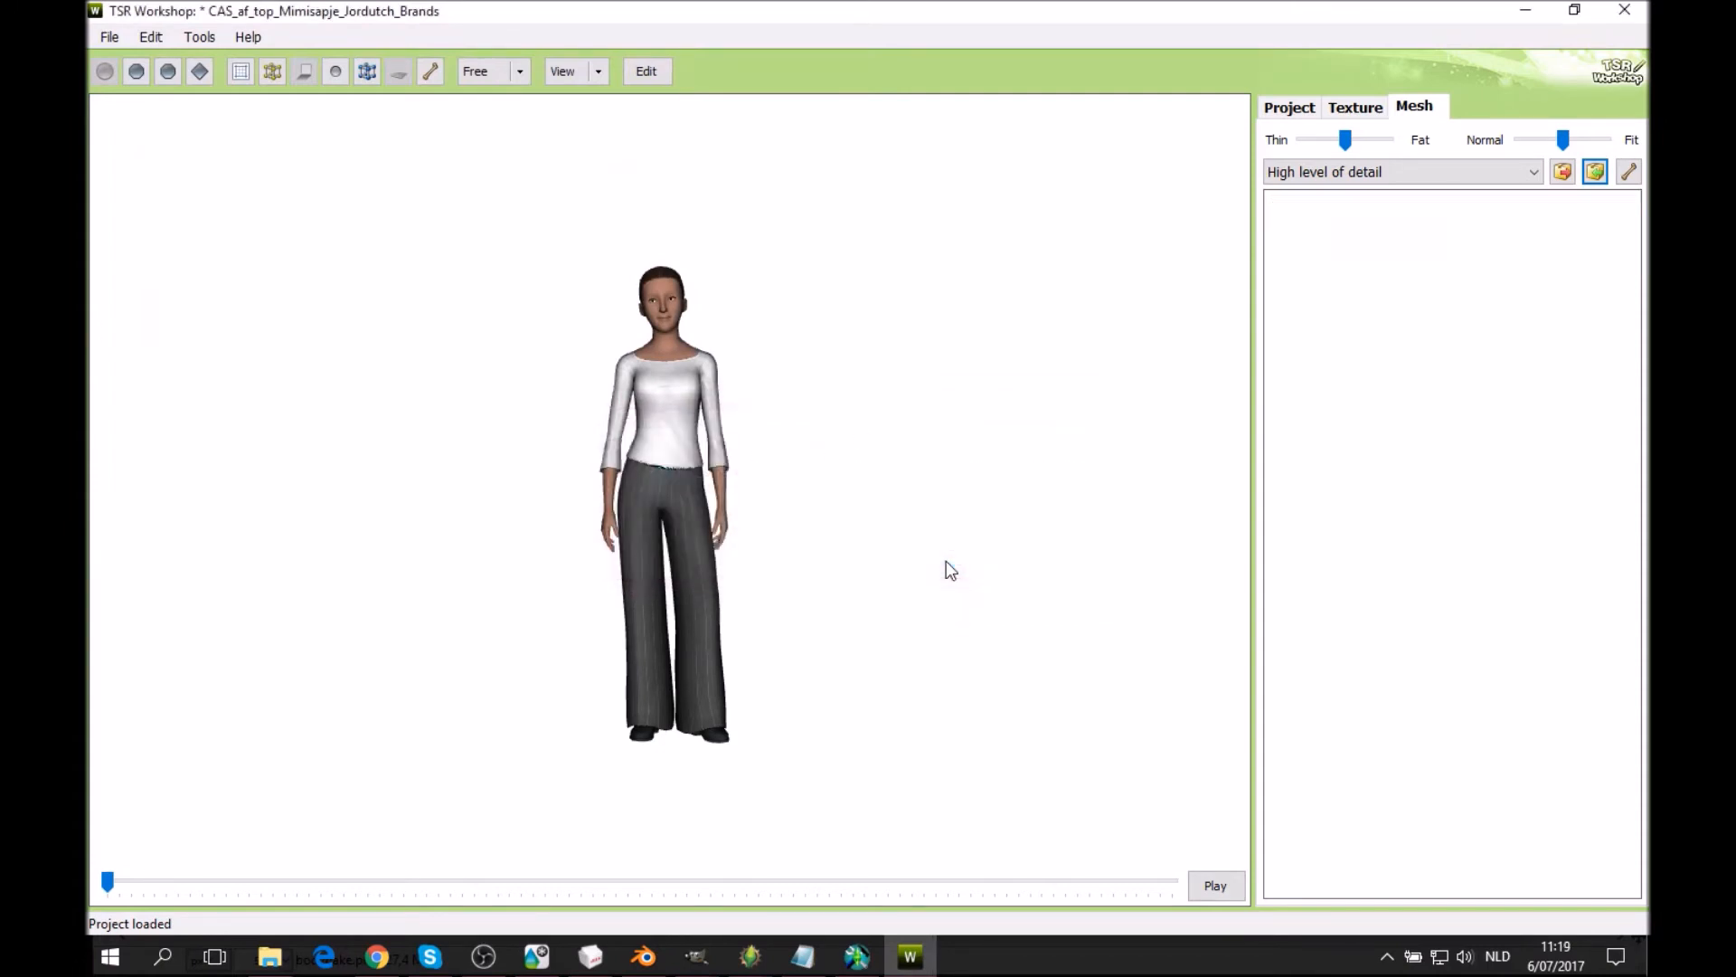
click(940, 561)
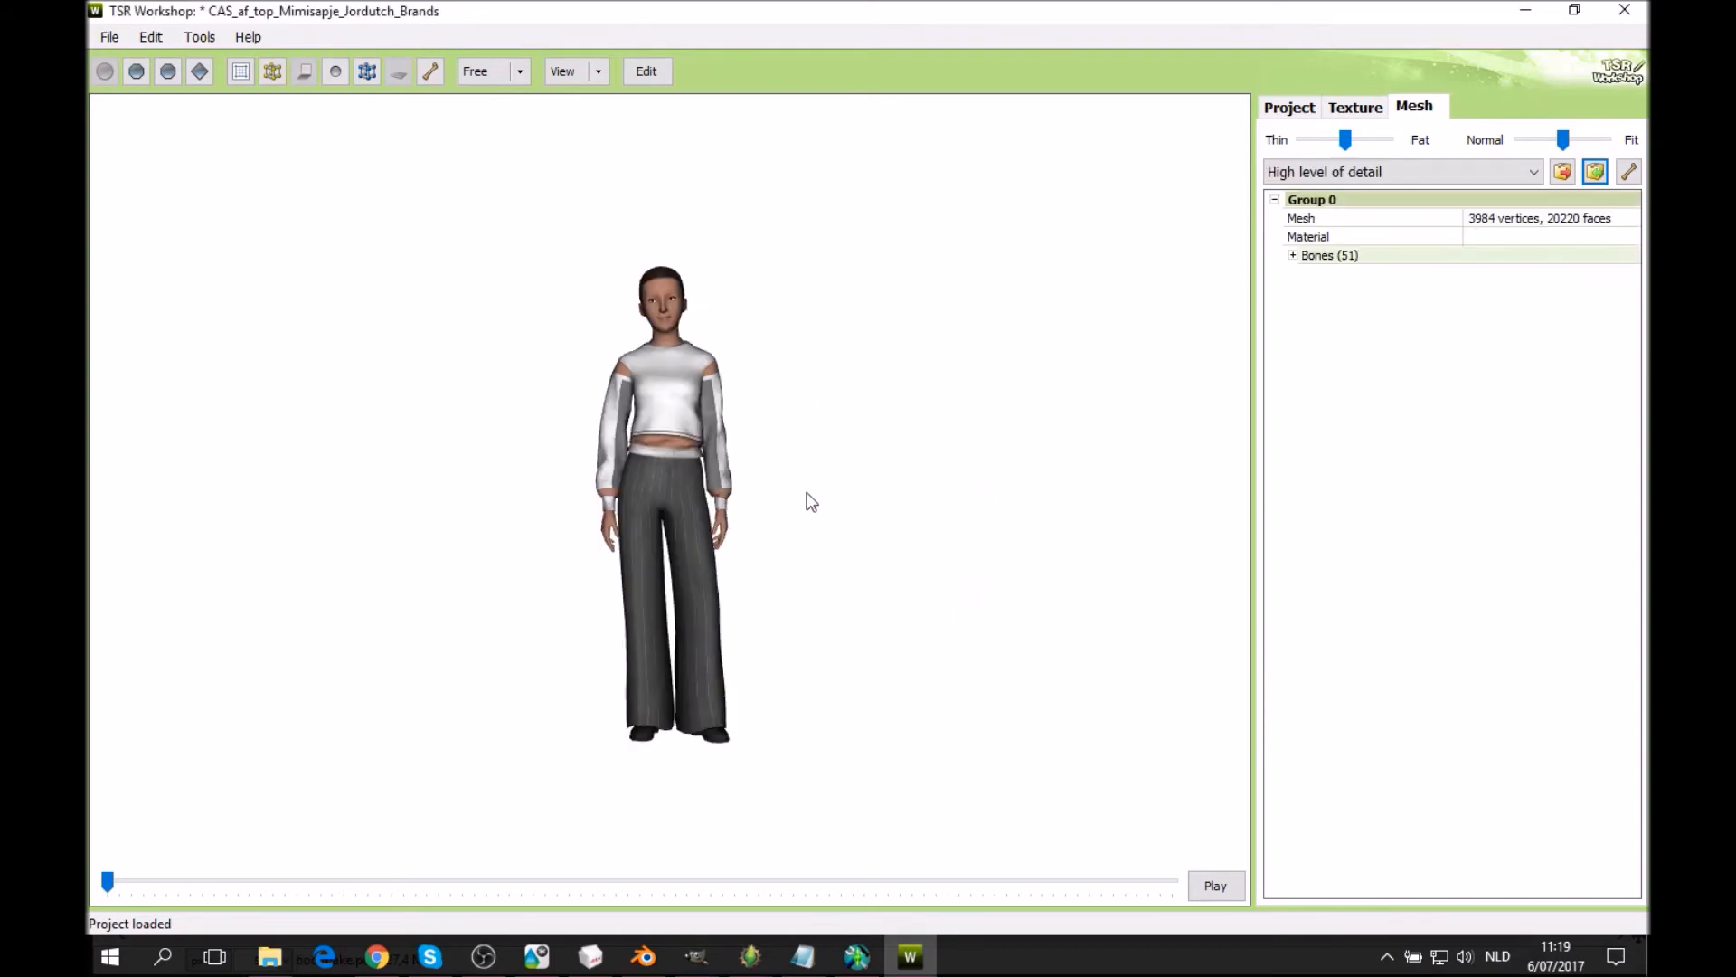
Replace the top's Multiplier texture with Multiplier.dds from the ts4conversion folder.
scroll(826, 604, up, 3)
drag(649, 486, 949, 465)
click(1355, 108)
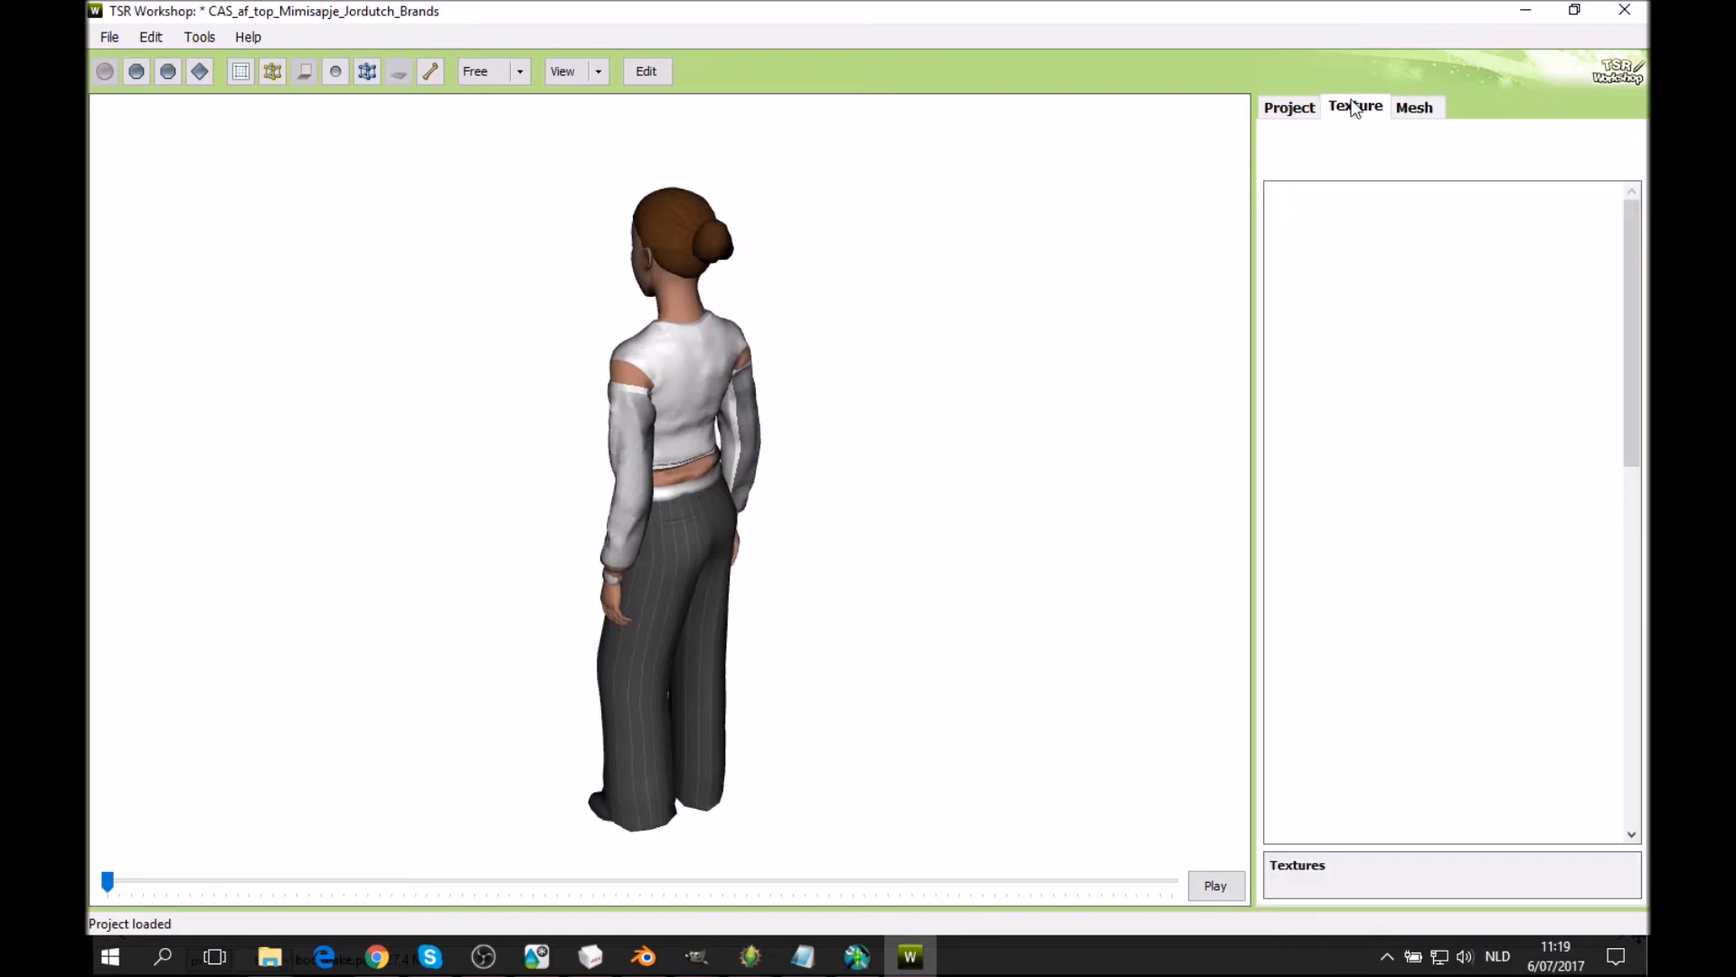
click(1294, 531)
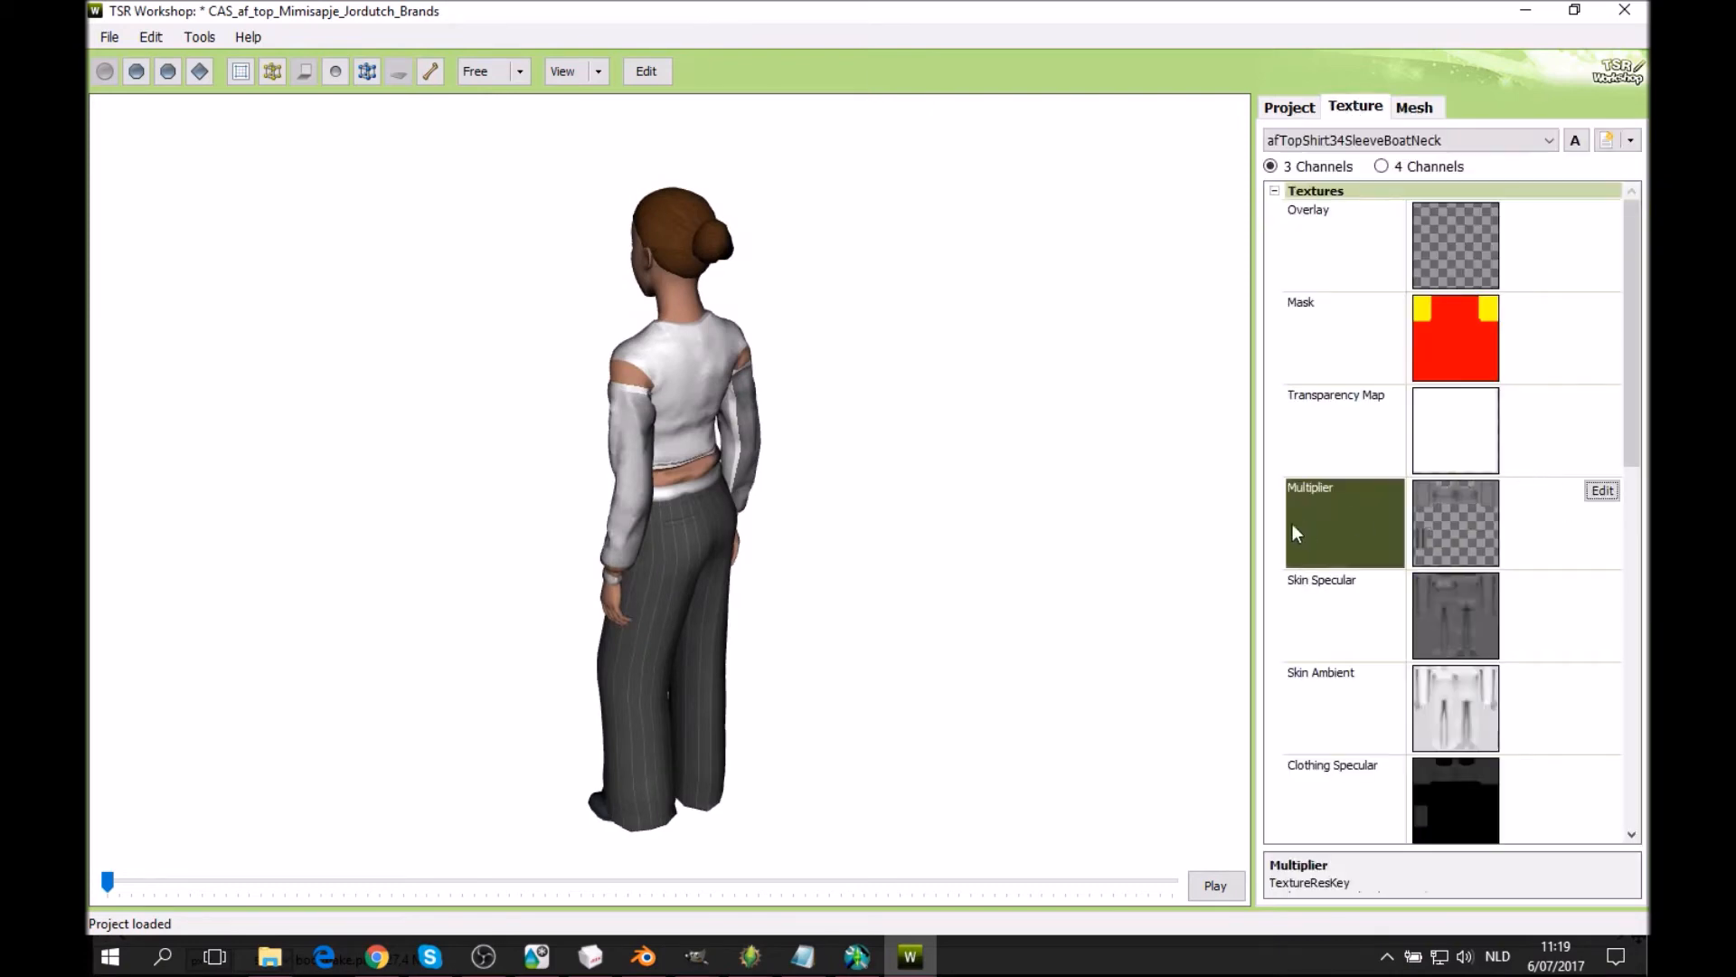
click(1601, 491)
click(1135, 191)
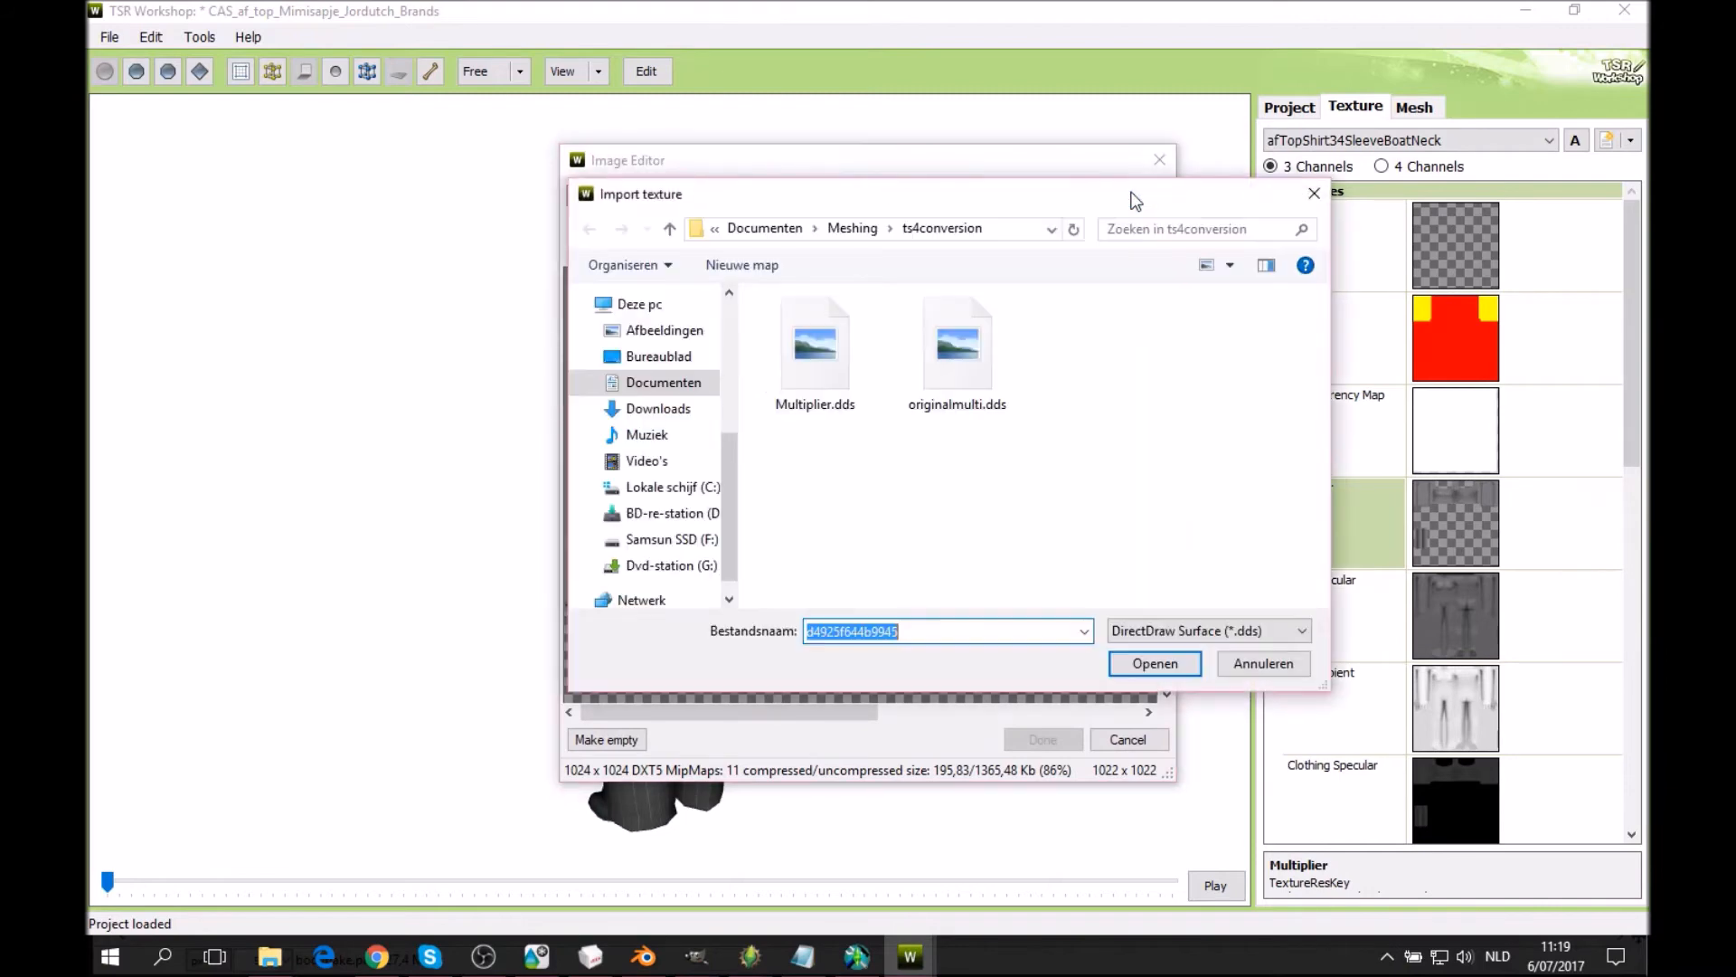
double_click(800, 333)
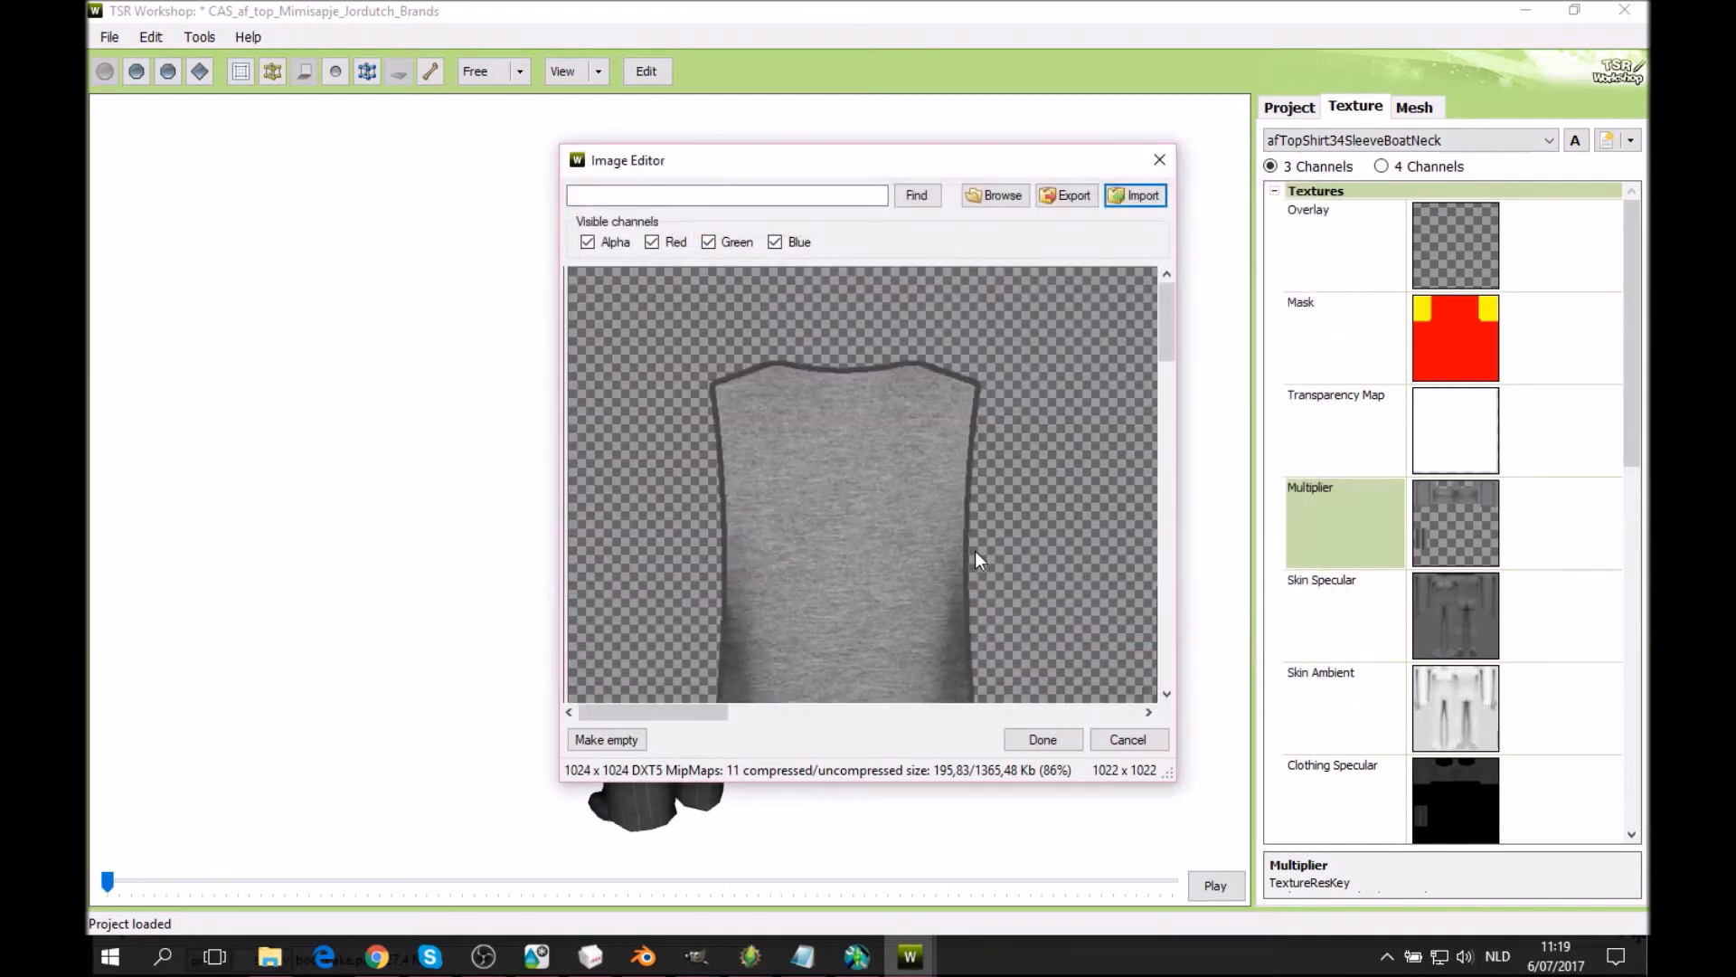
click(1043, 739)
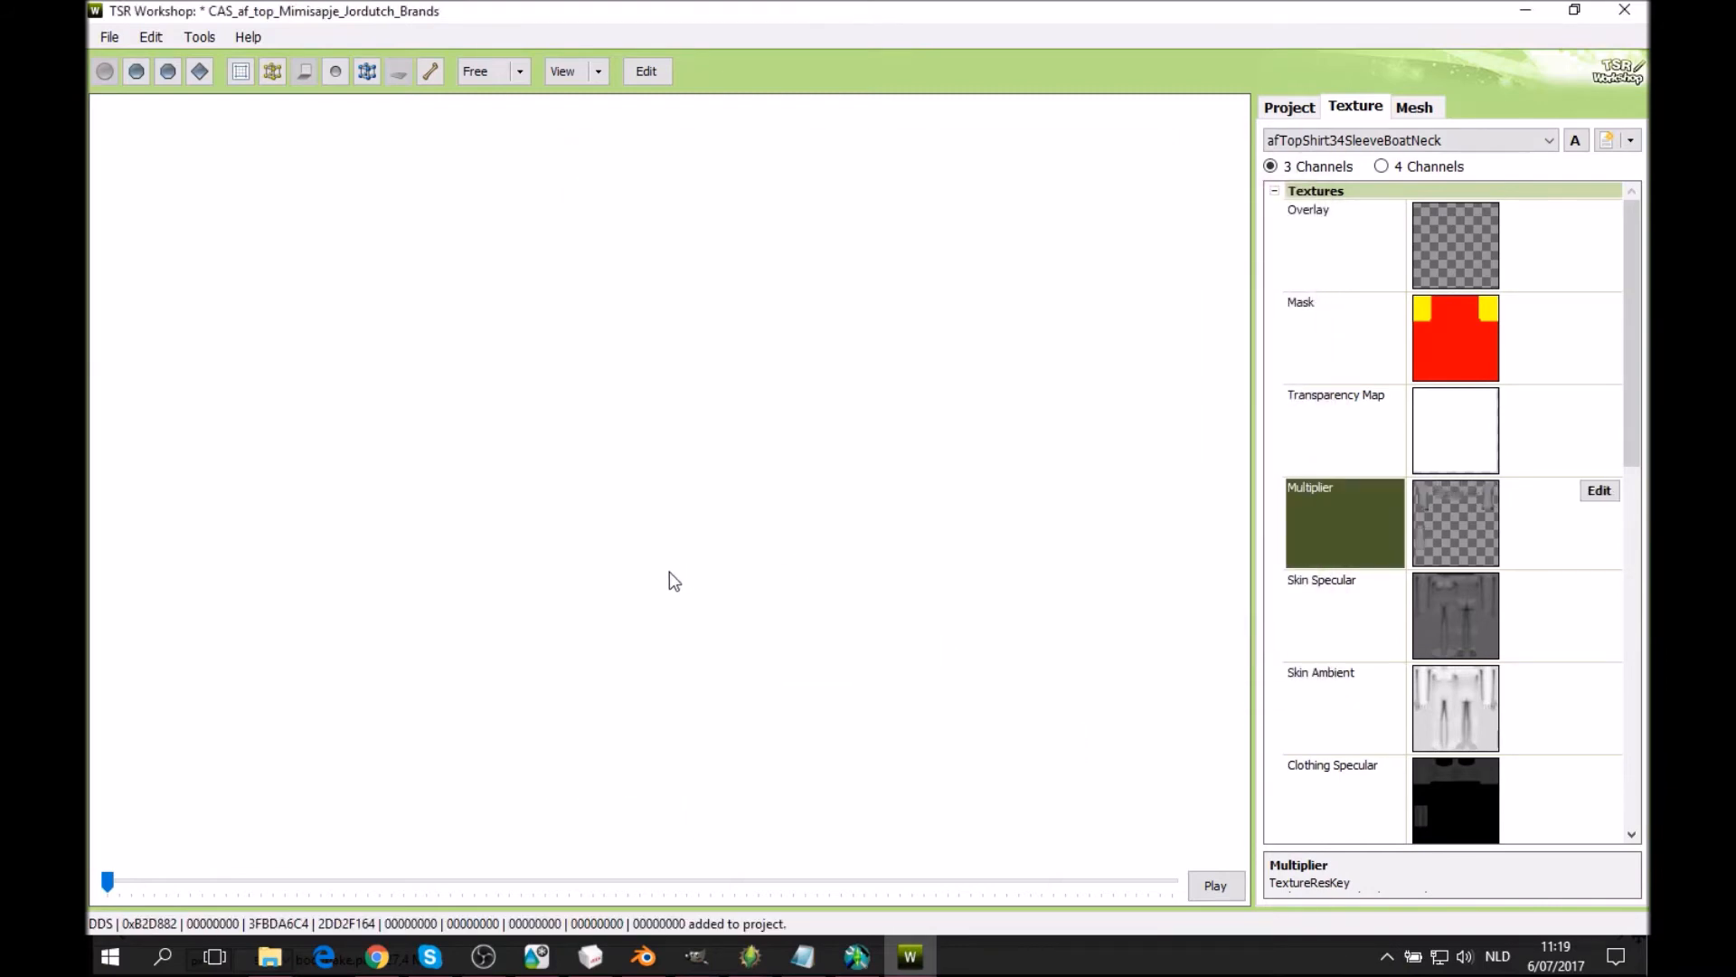
Change the solid color of Pattern A to a medium grey.
drag(604, 590, 1097, 539)
scroll(709, 524, up, 5)
drag(709, 525, 715, 503)
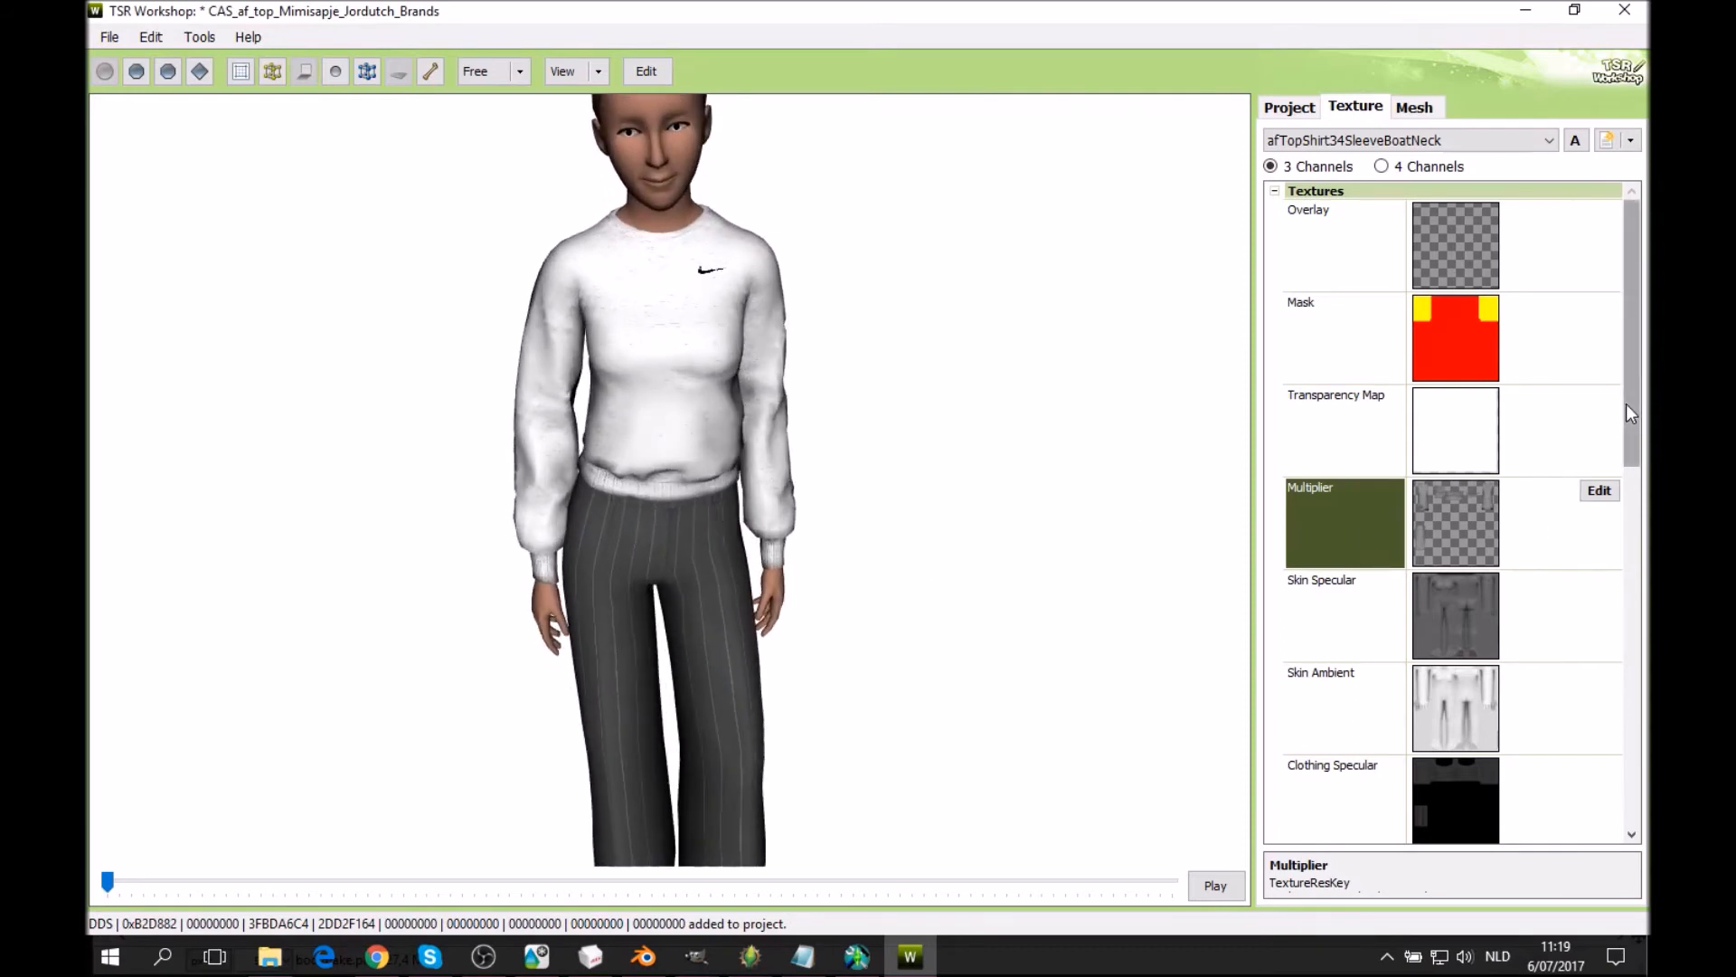
scroll(1551, 551, down, 6)
click(1540, 396)
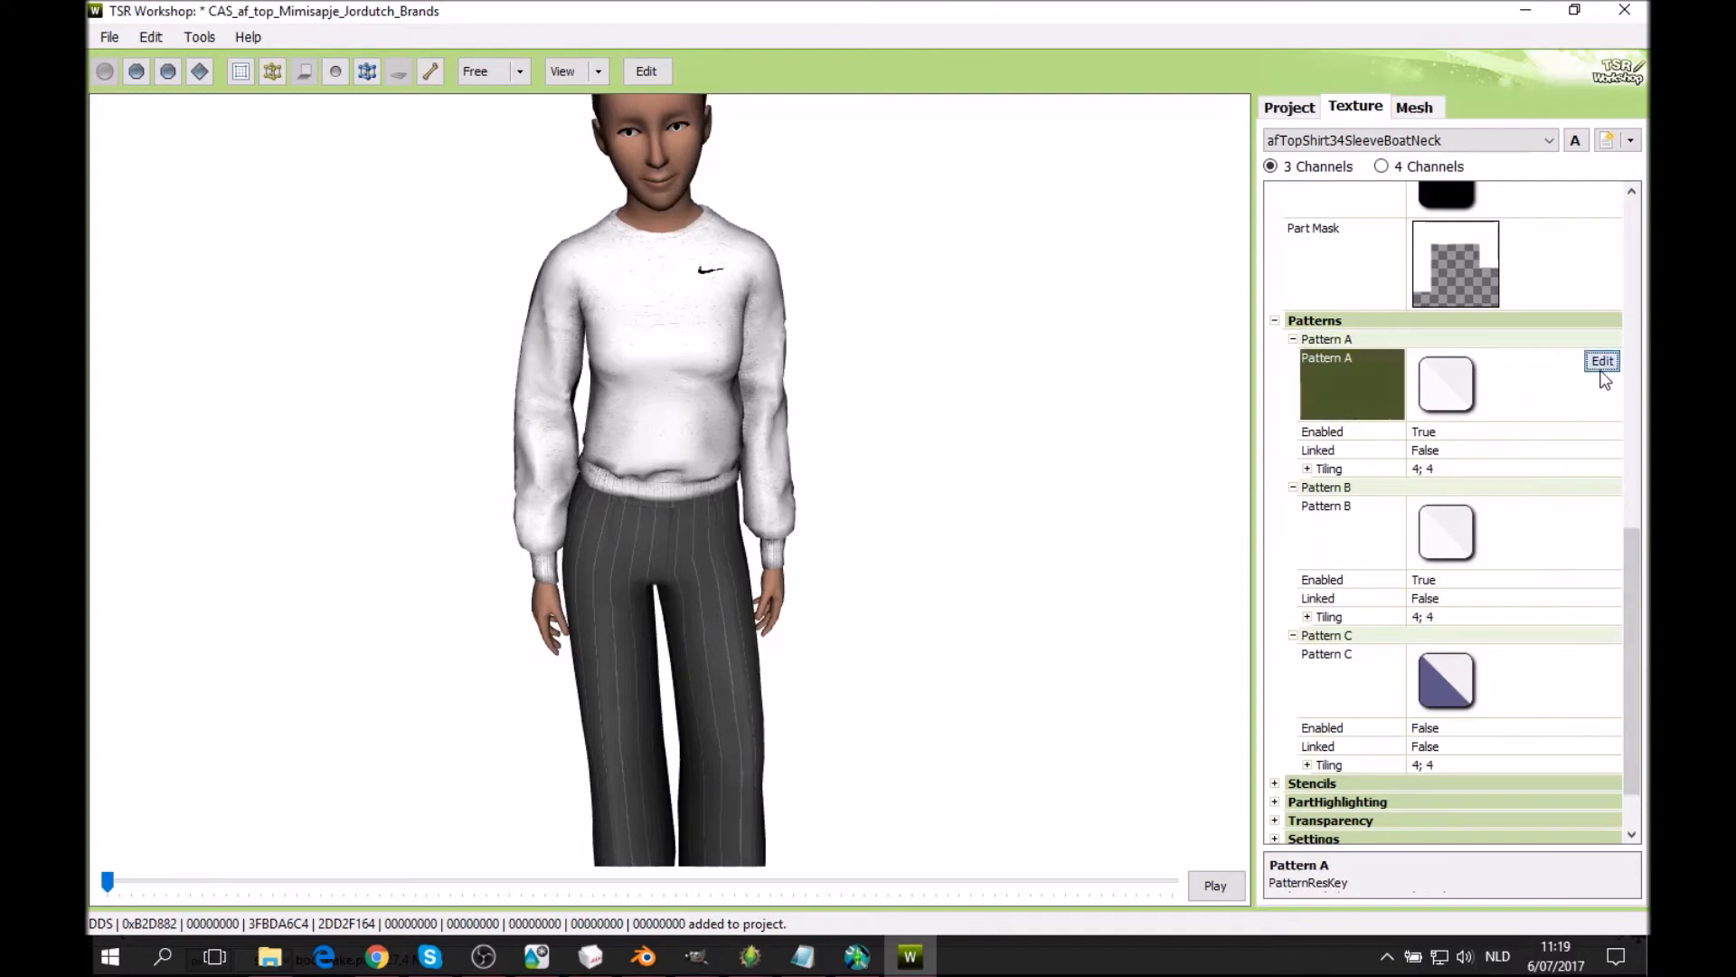
click(1495, 361)
click(1159, 331)
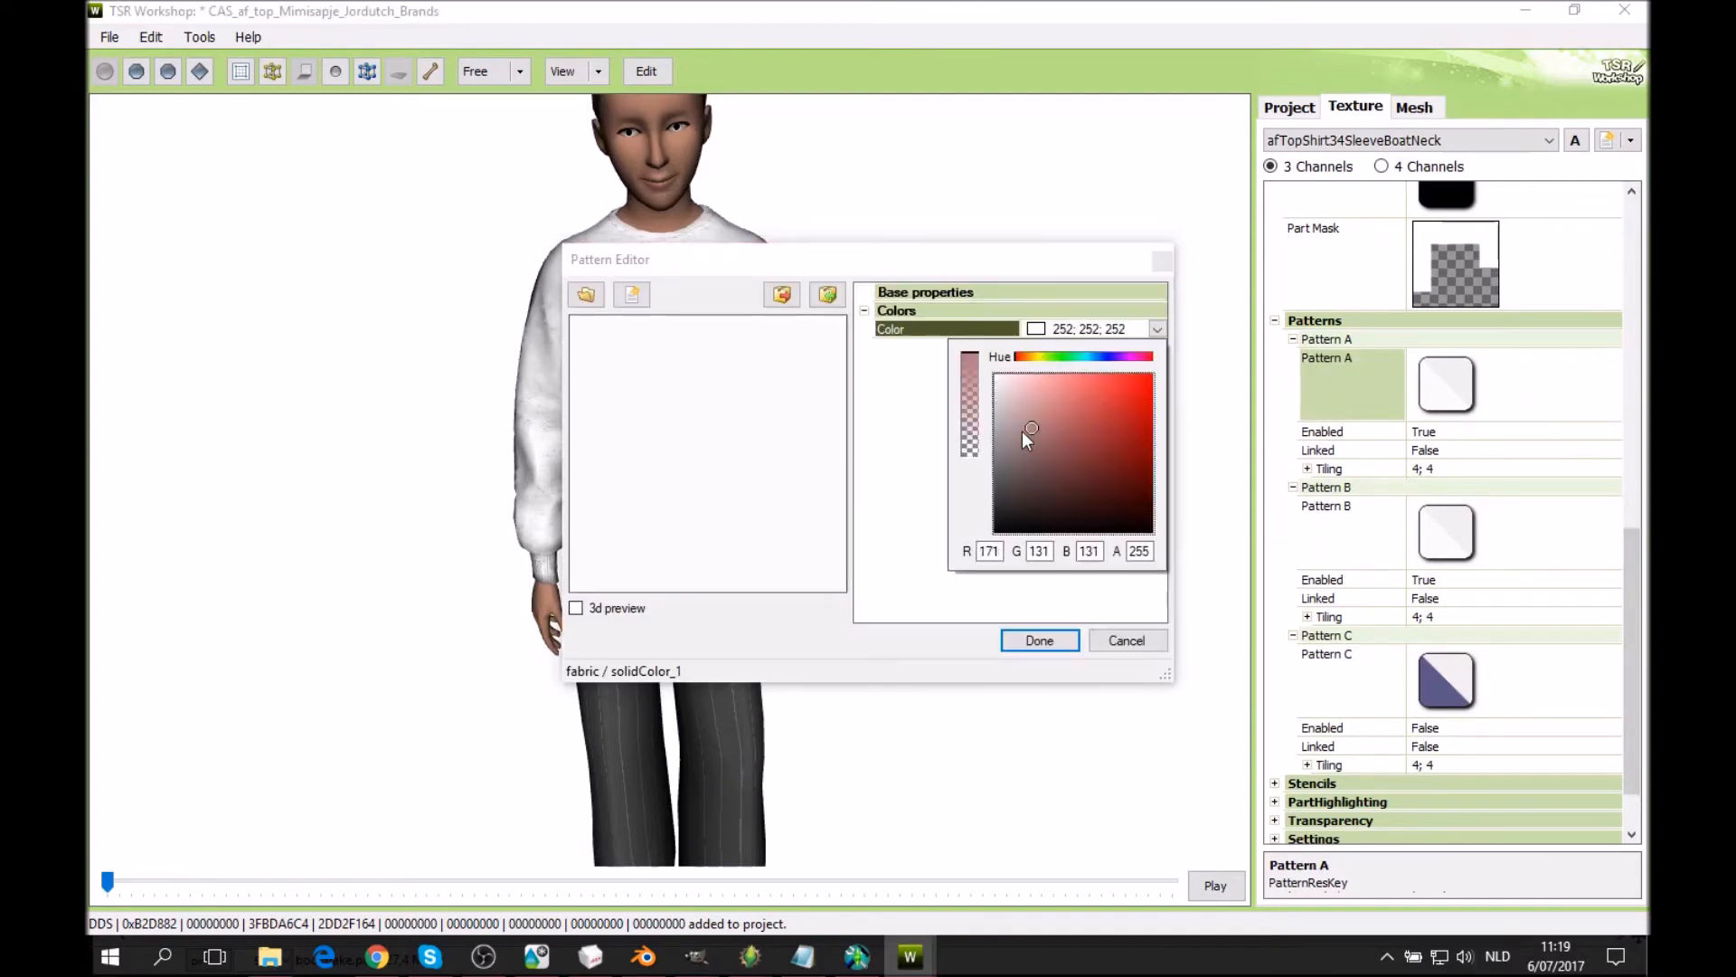
click(984, 449)
click(1033, 641)
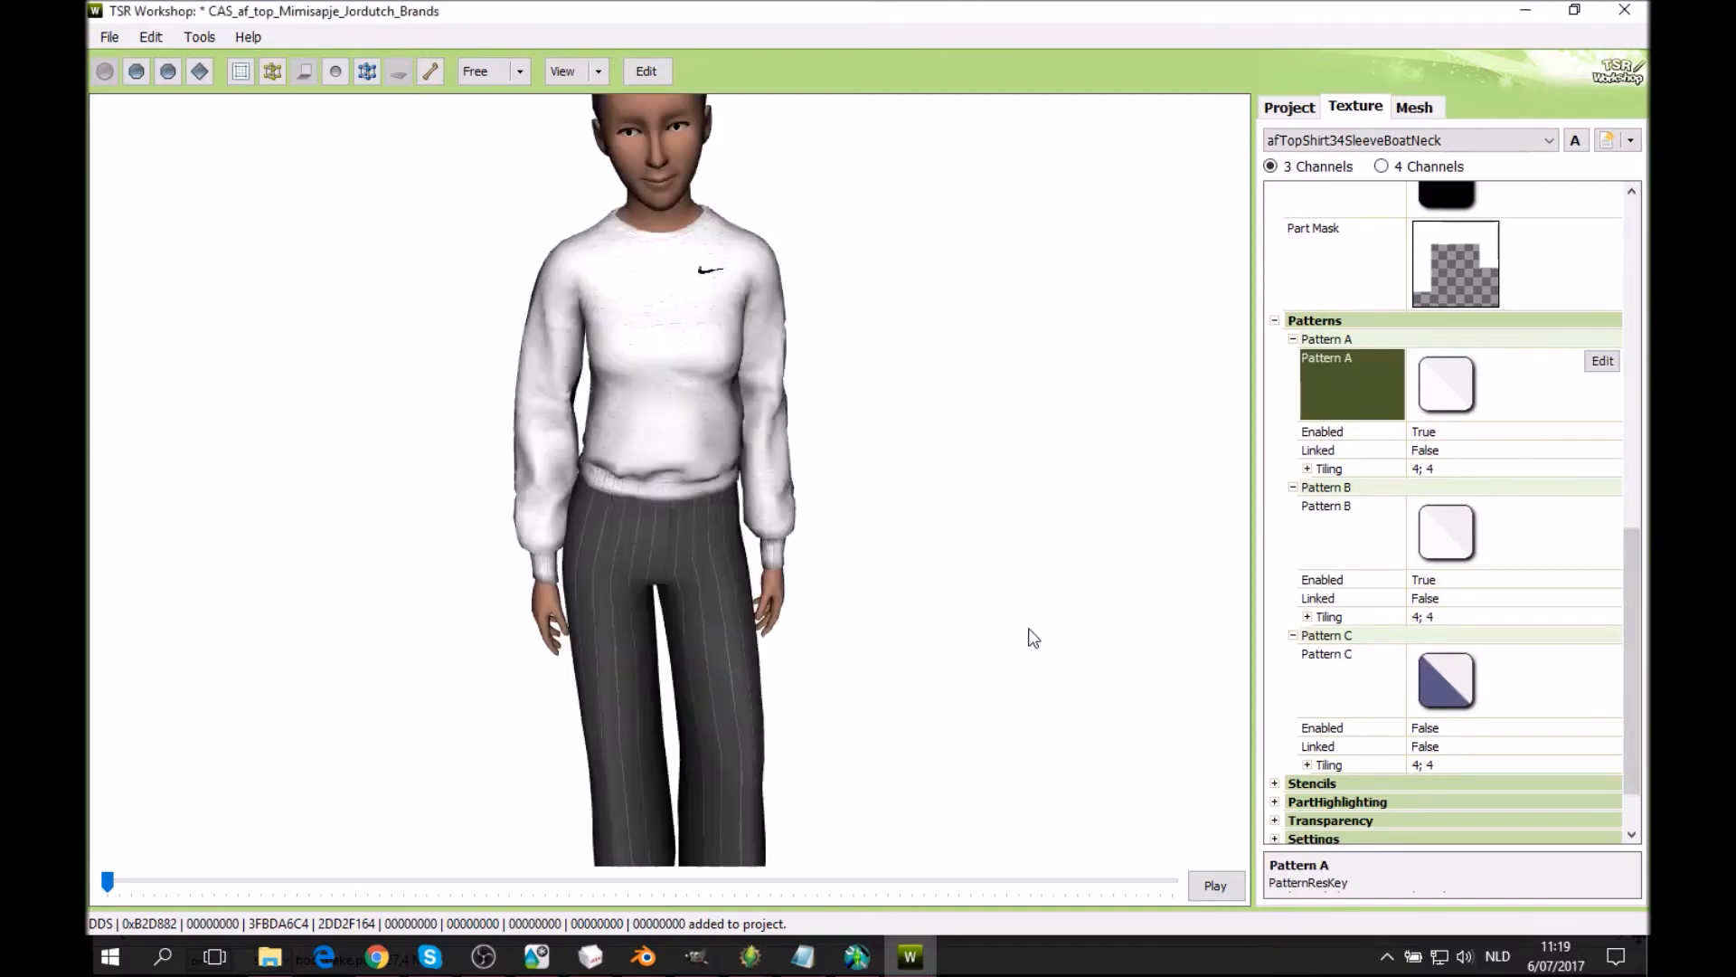
click(1562, 548)
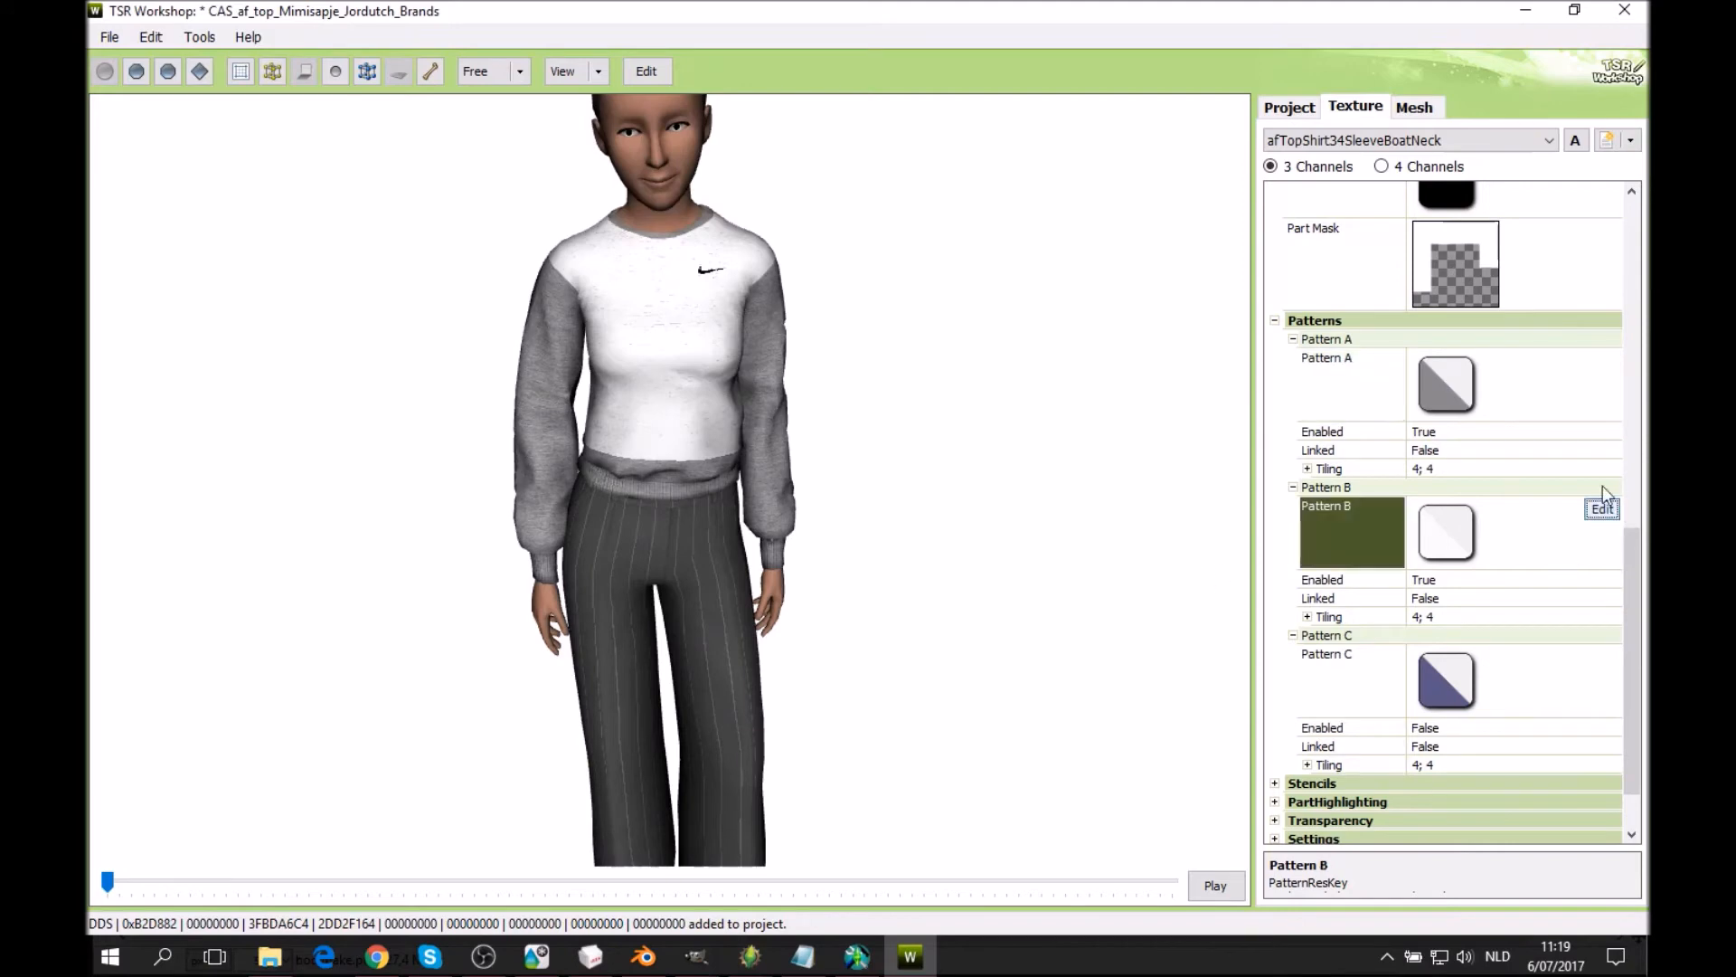
Replace the top's Mask texture with the all-red longskirtditmask.dds from the Meshing folder.
drag(1644, 537, 1621, 272)
drag(773, 481, 1302, 404)
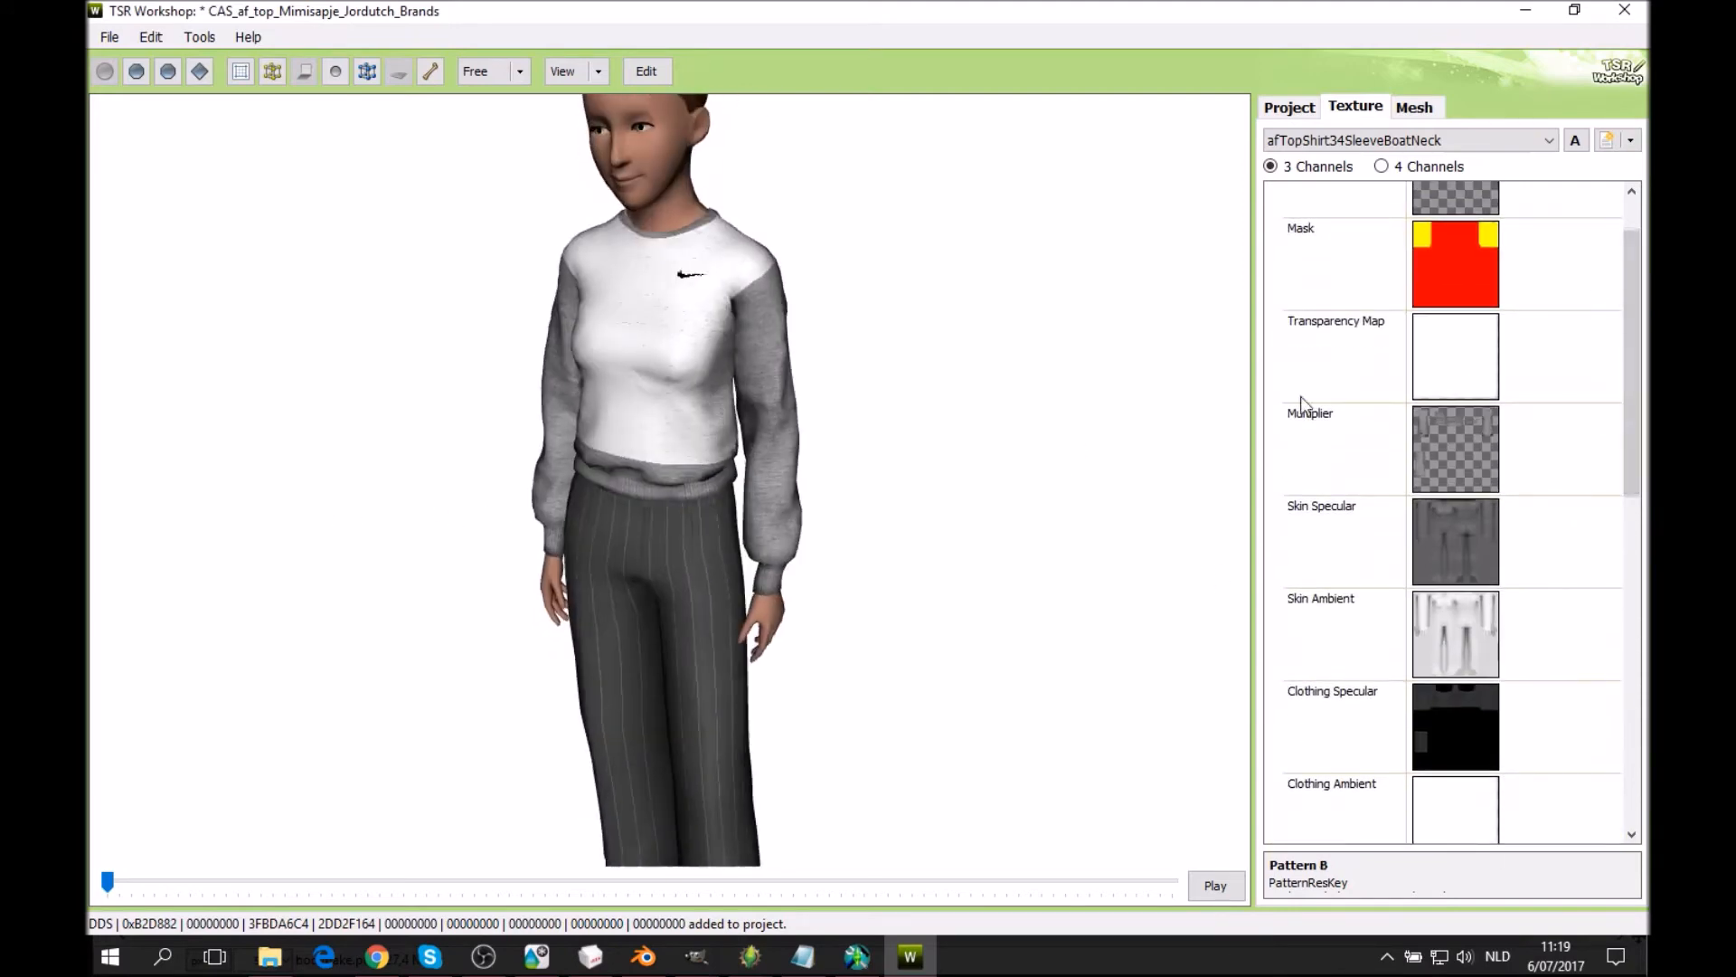
click(1537, 286)
click(1603, 231)
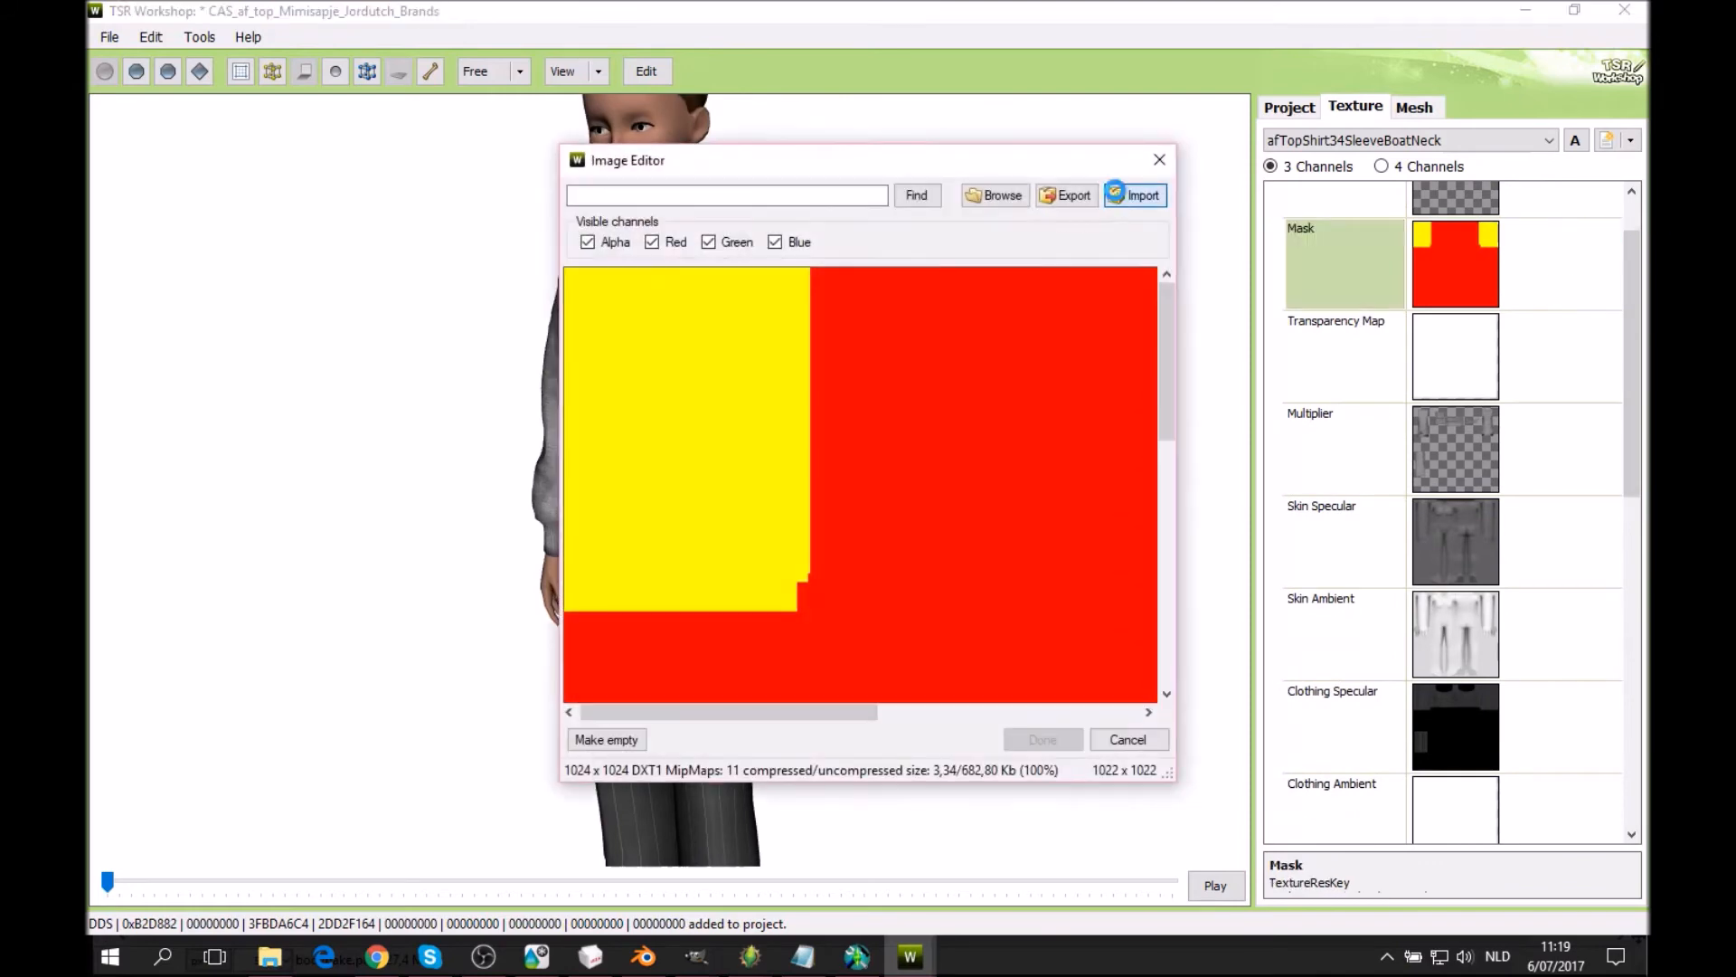
click(1105, 199)
click(852, 228)
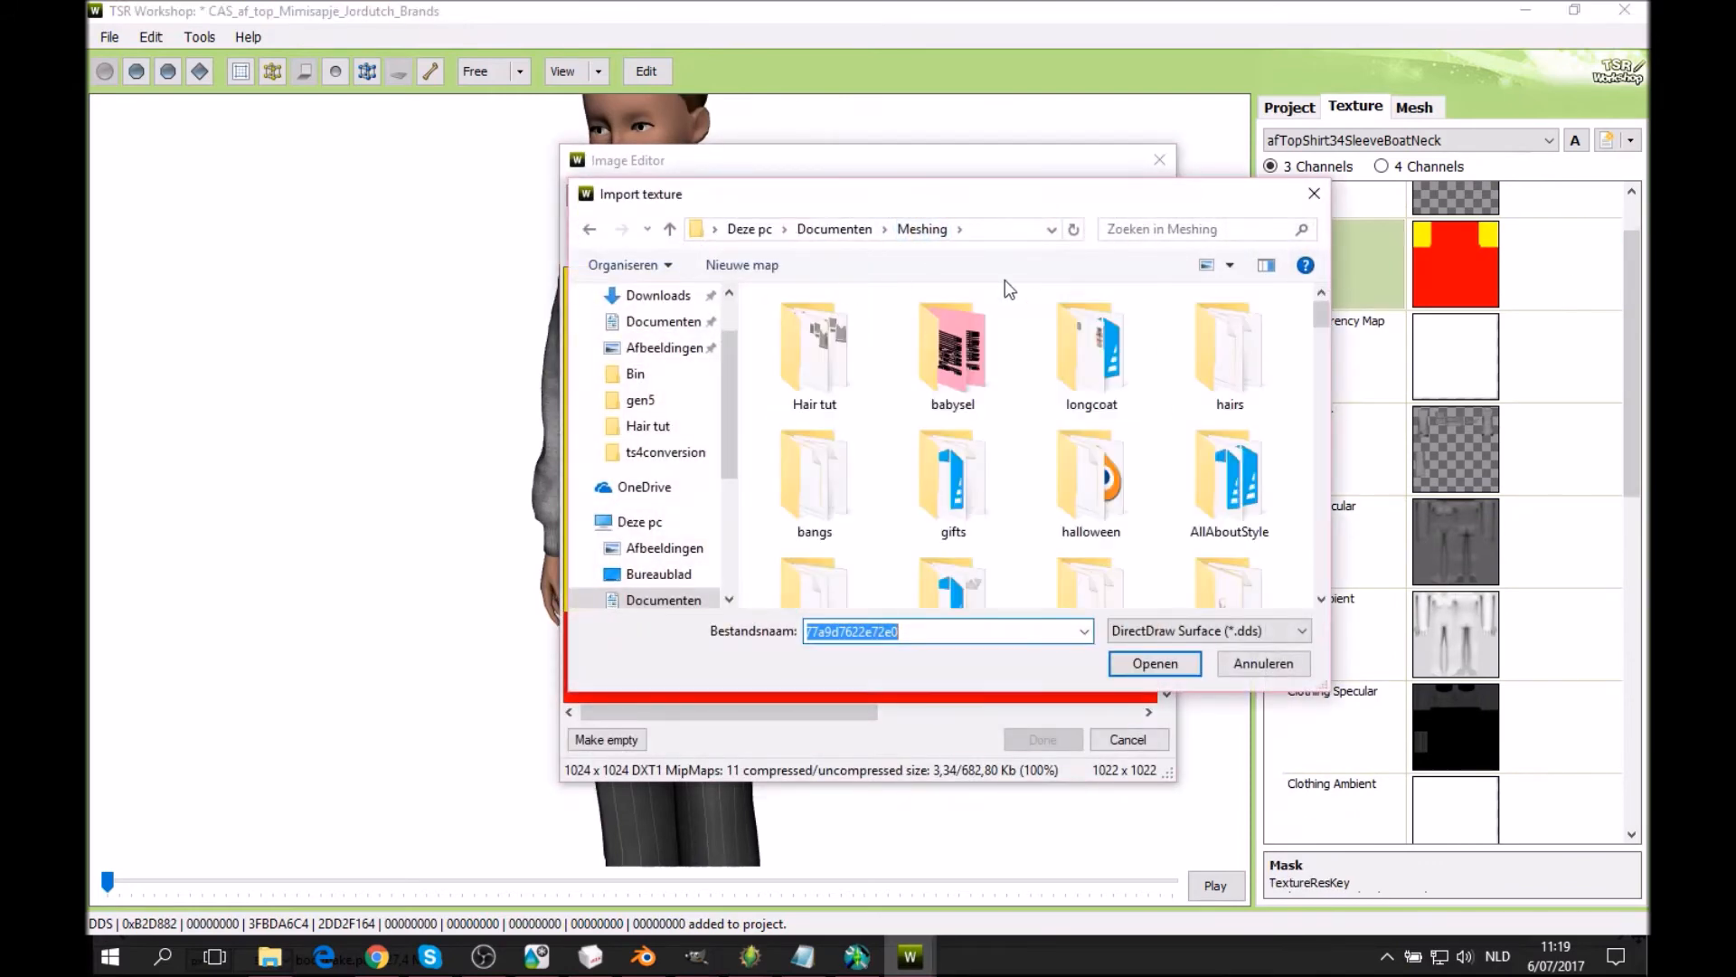
drag(1320, 310, 1317, 598)
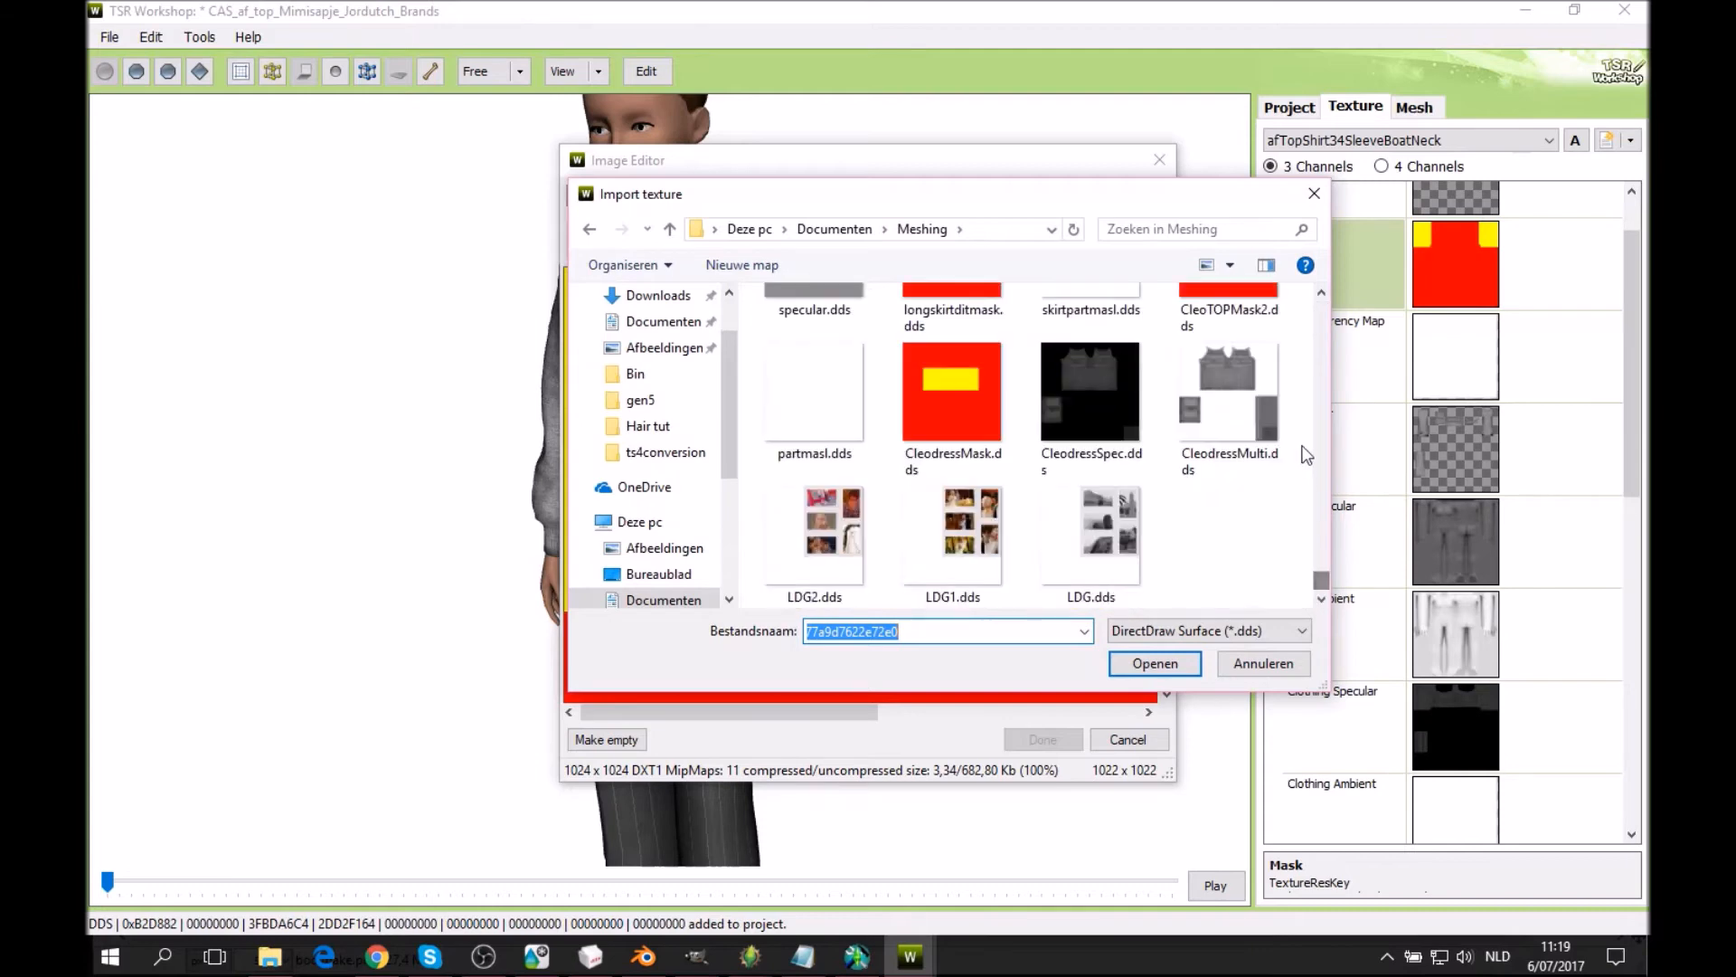
scroll(959, 491, up, 1)
double_click(960, 407)
click(1049, 738)
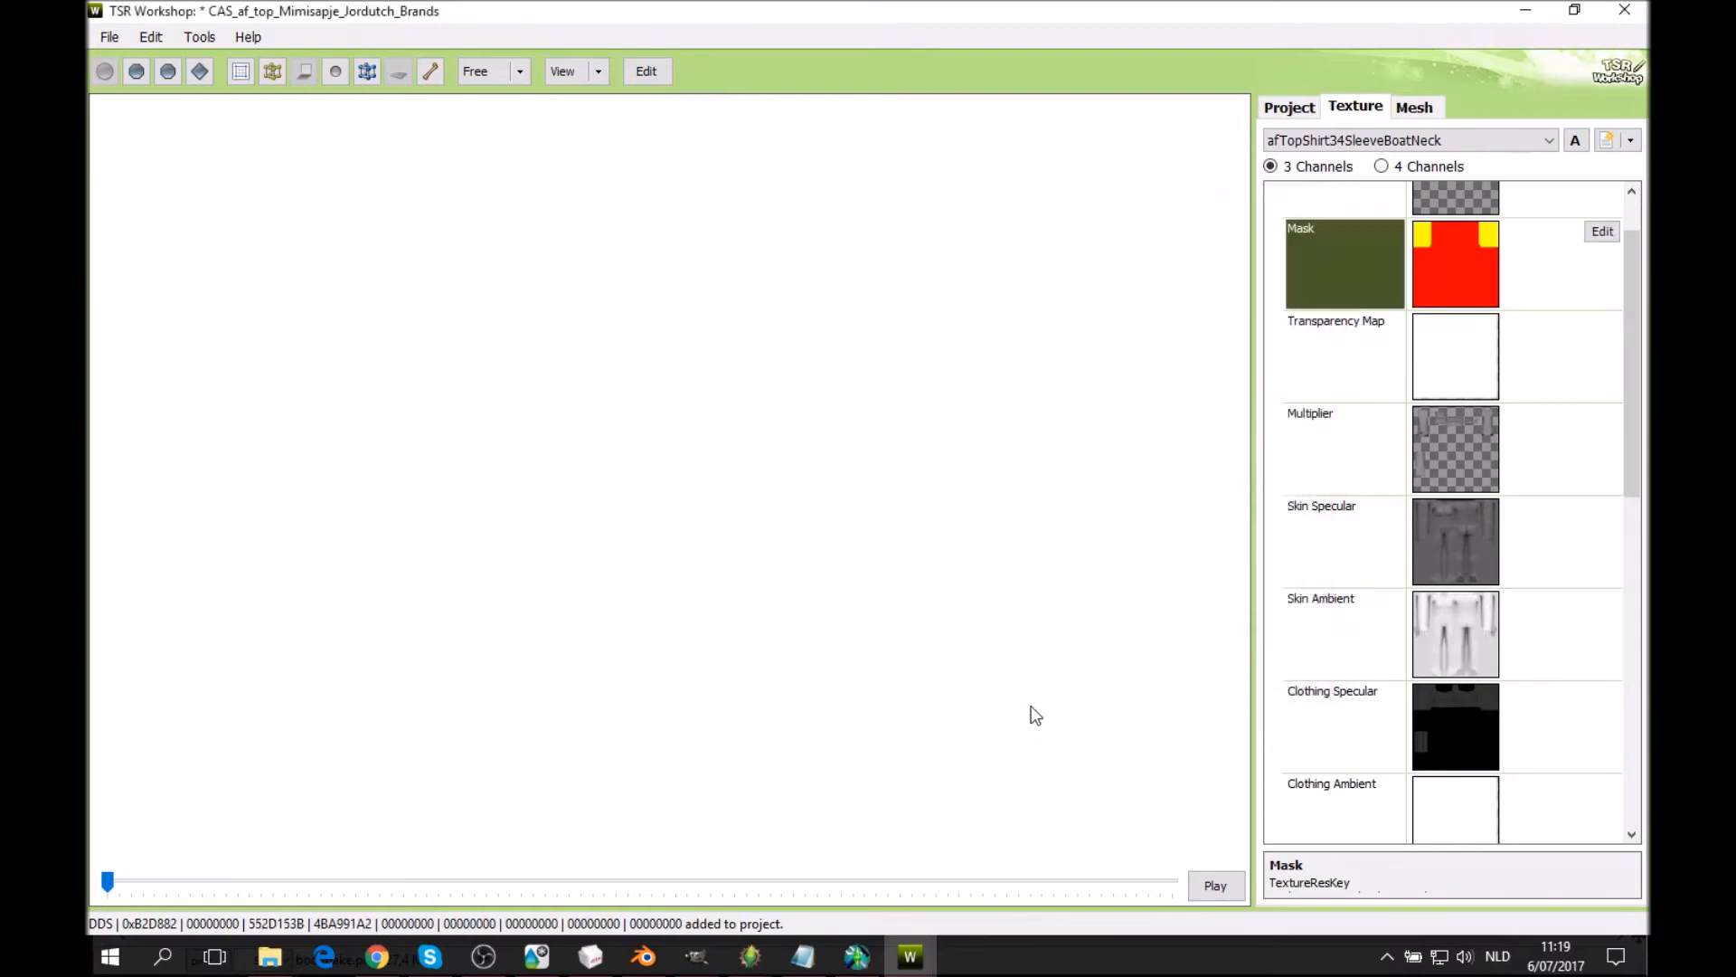
Find the Extinguish animations and load the first clip whose script name is exactly Extinguish onto the model.
drag(639, 605, 434, 380)
scroll(434, 380, down, 3)
click(193, 38)
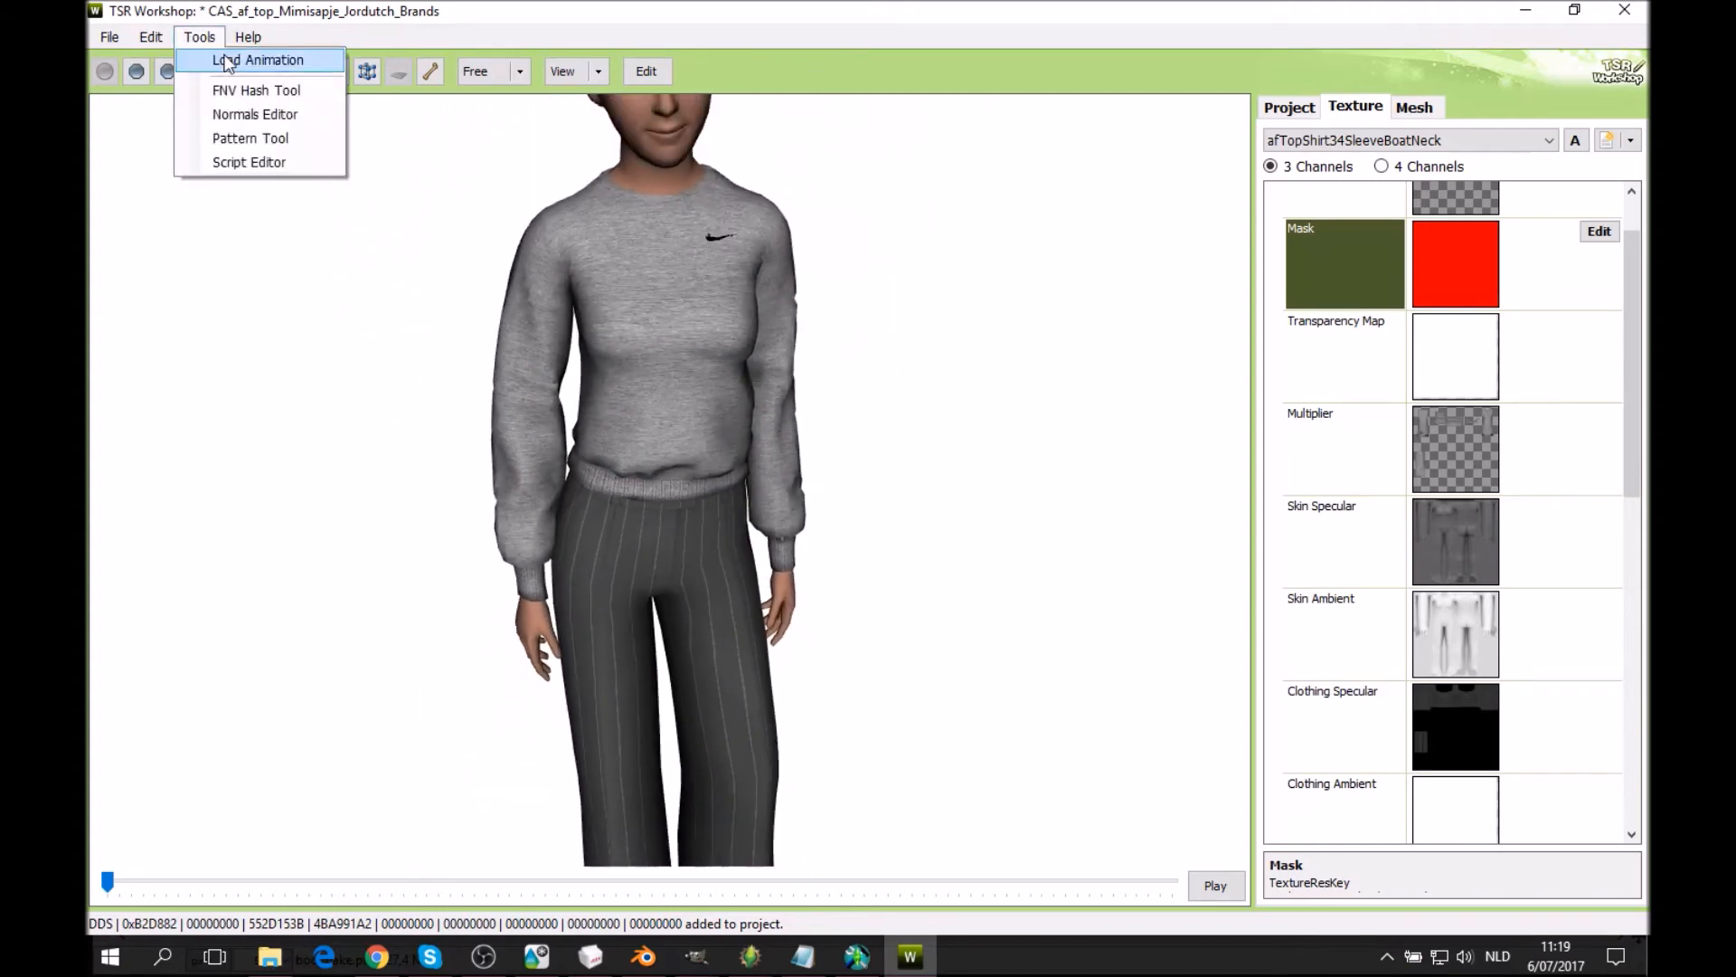
click(272, 64)
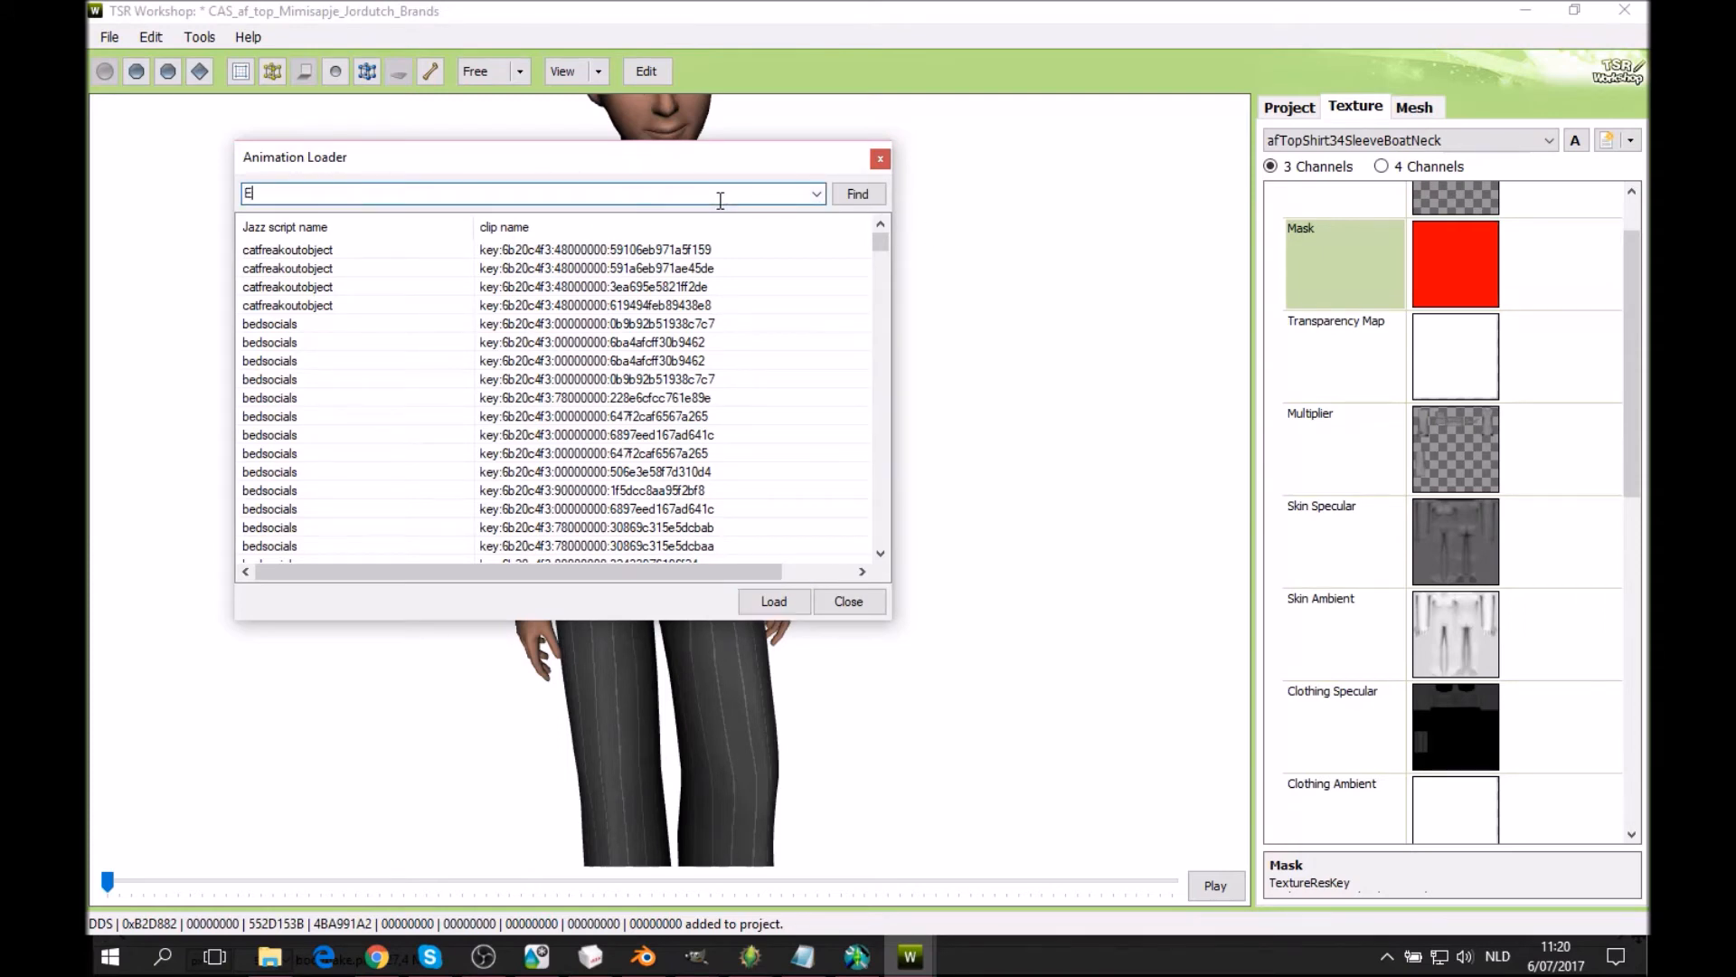
text(XTinguish)
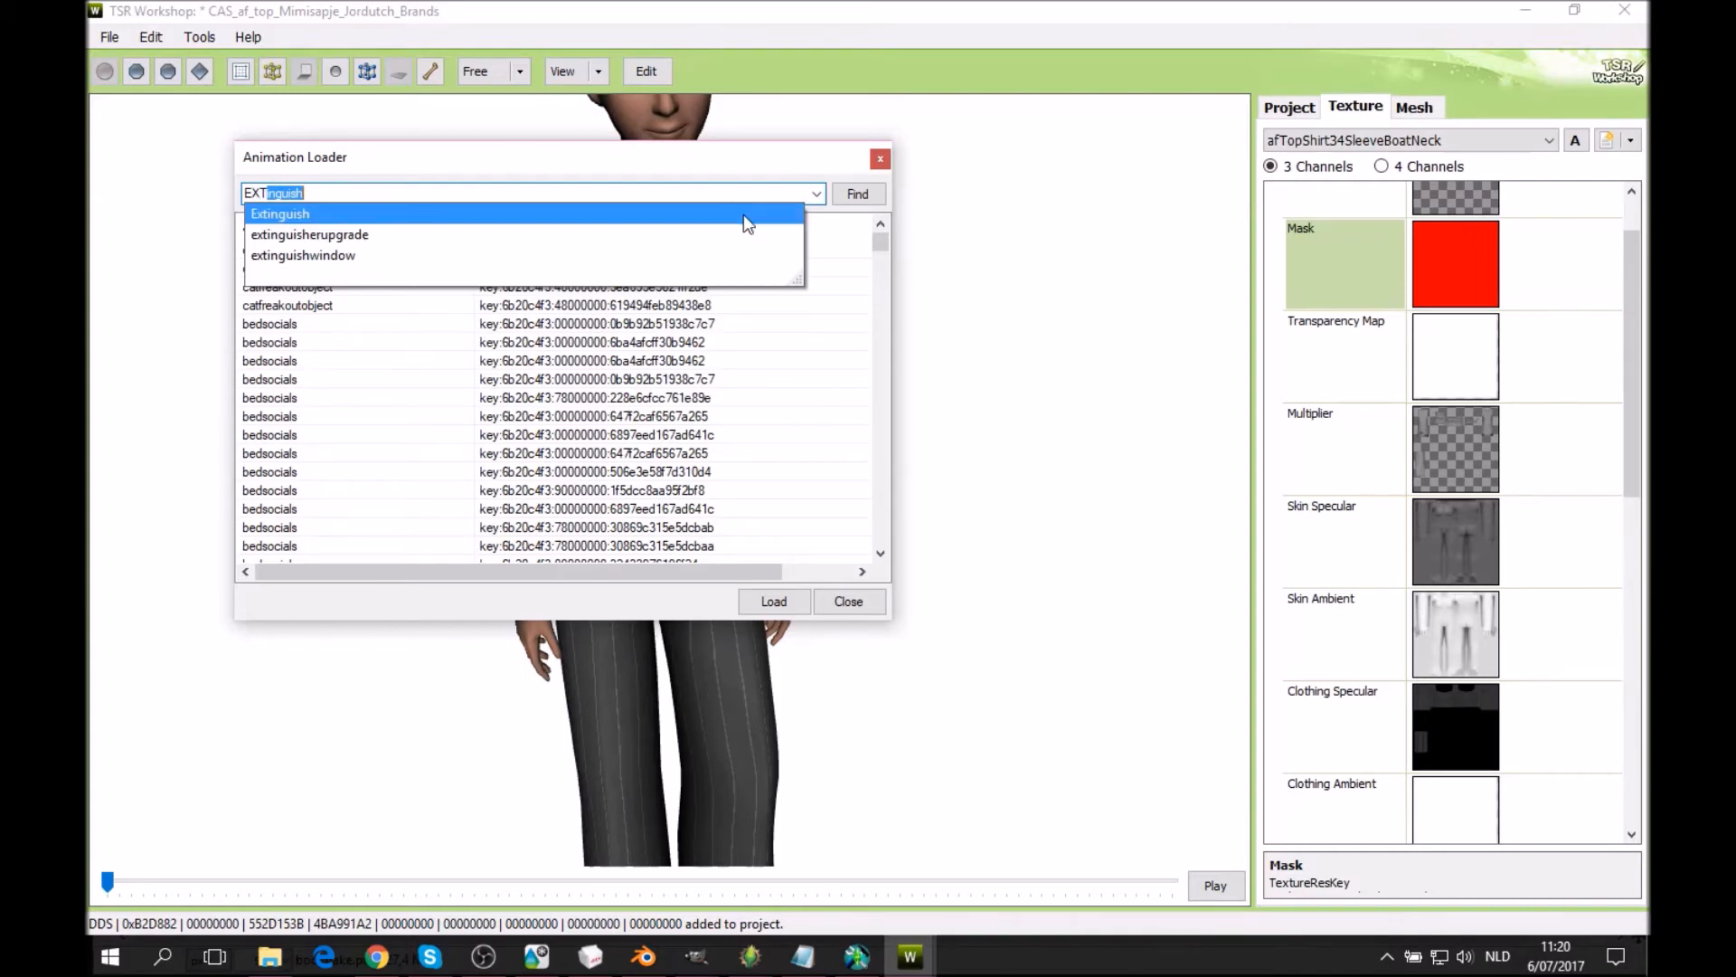
click(743, 215)
key(Return)
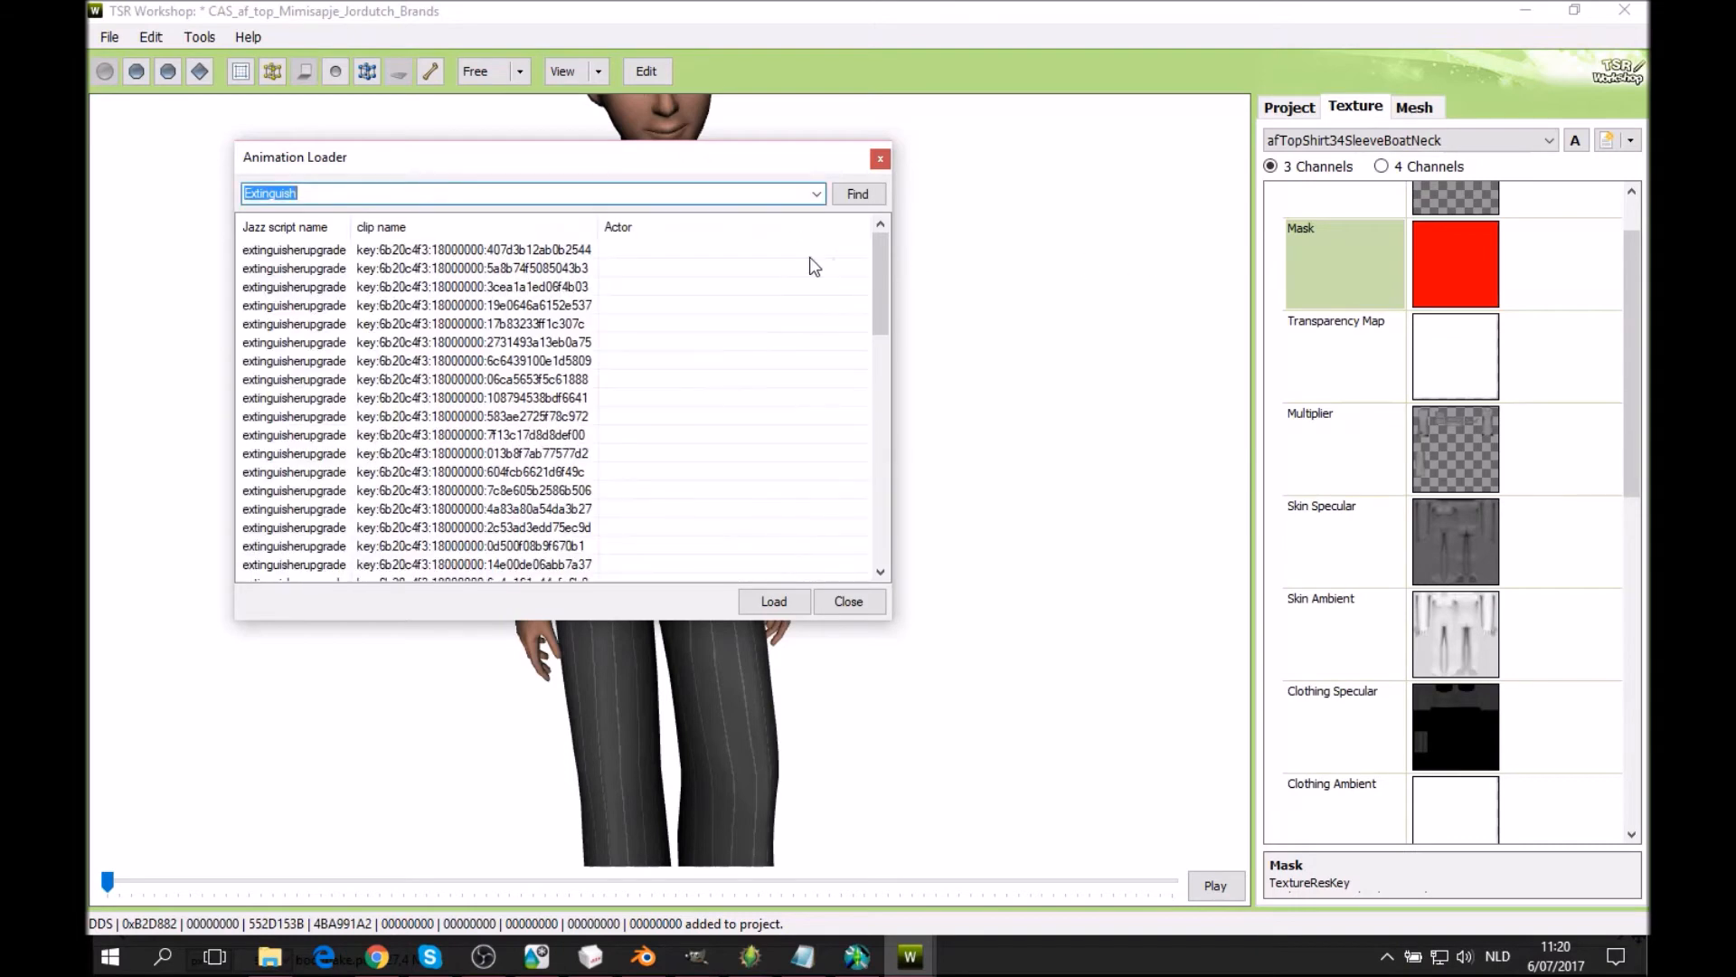
click(300, 455)
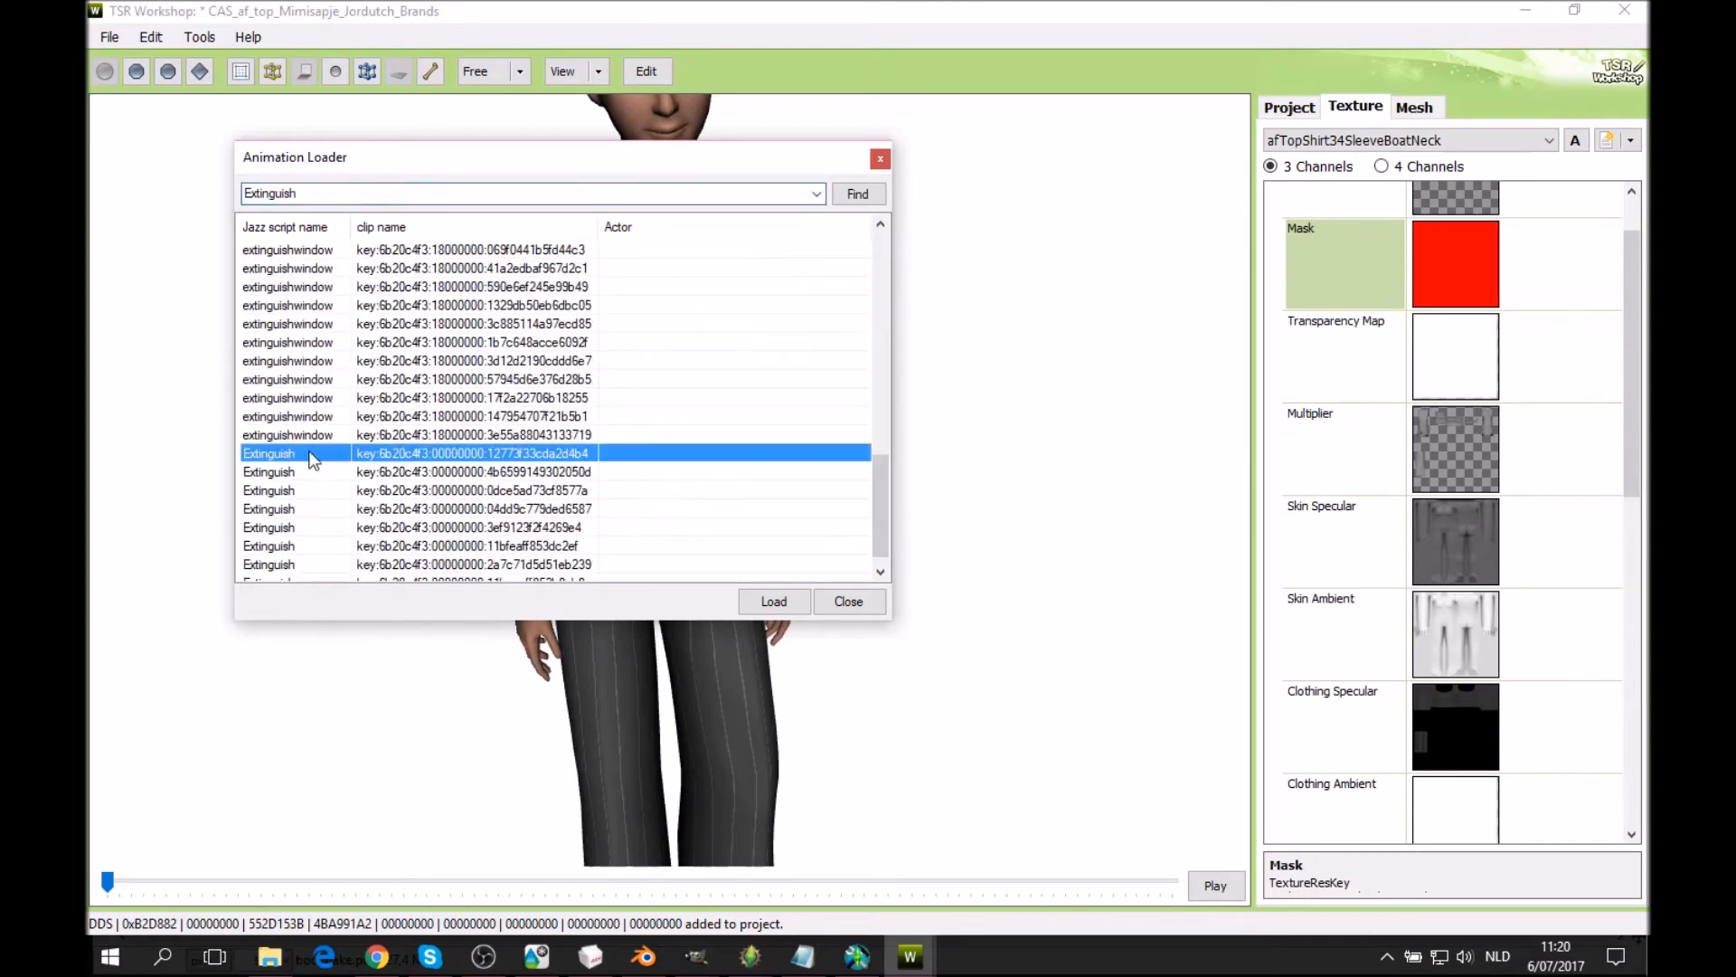
click(767, 606)
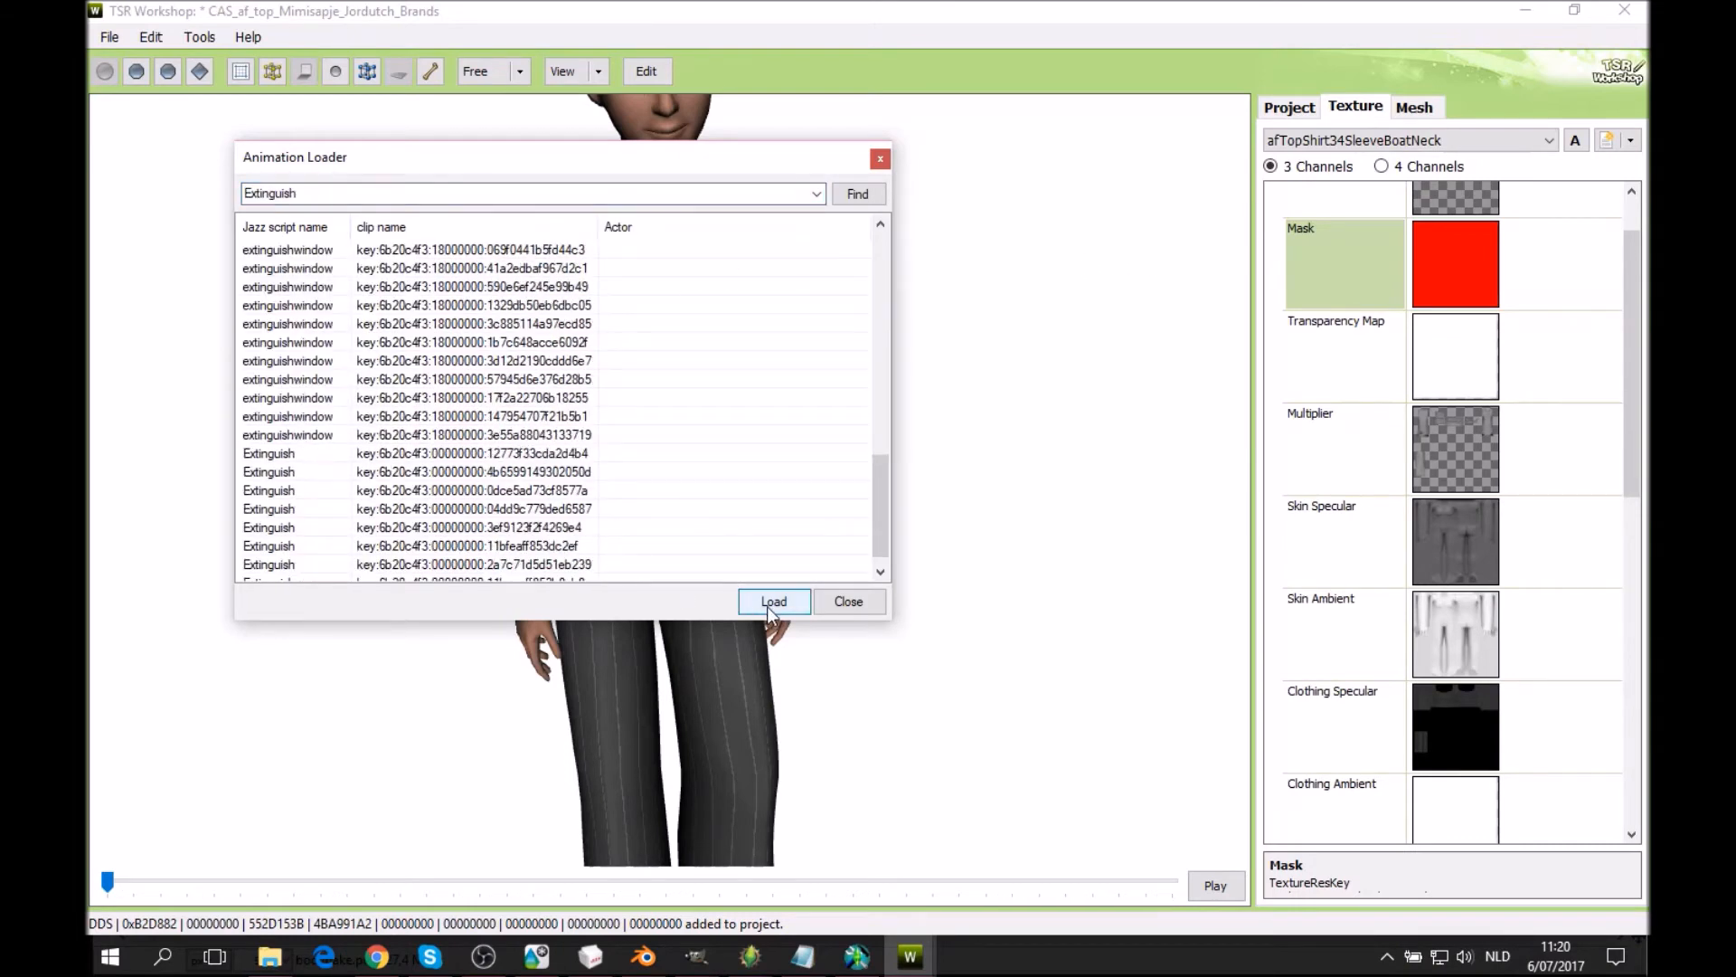
click(833, 604)
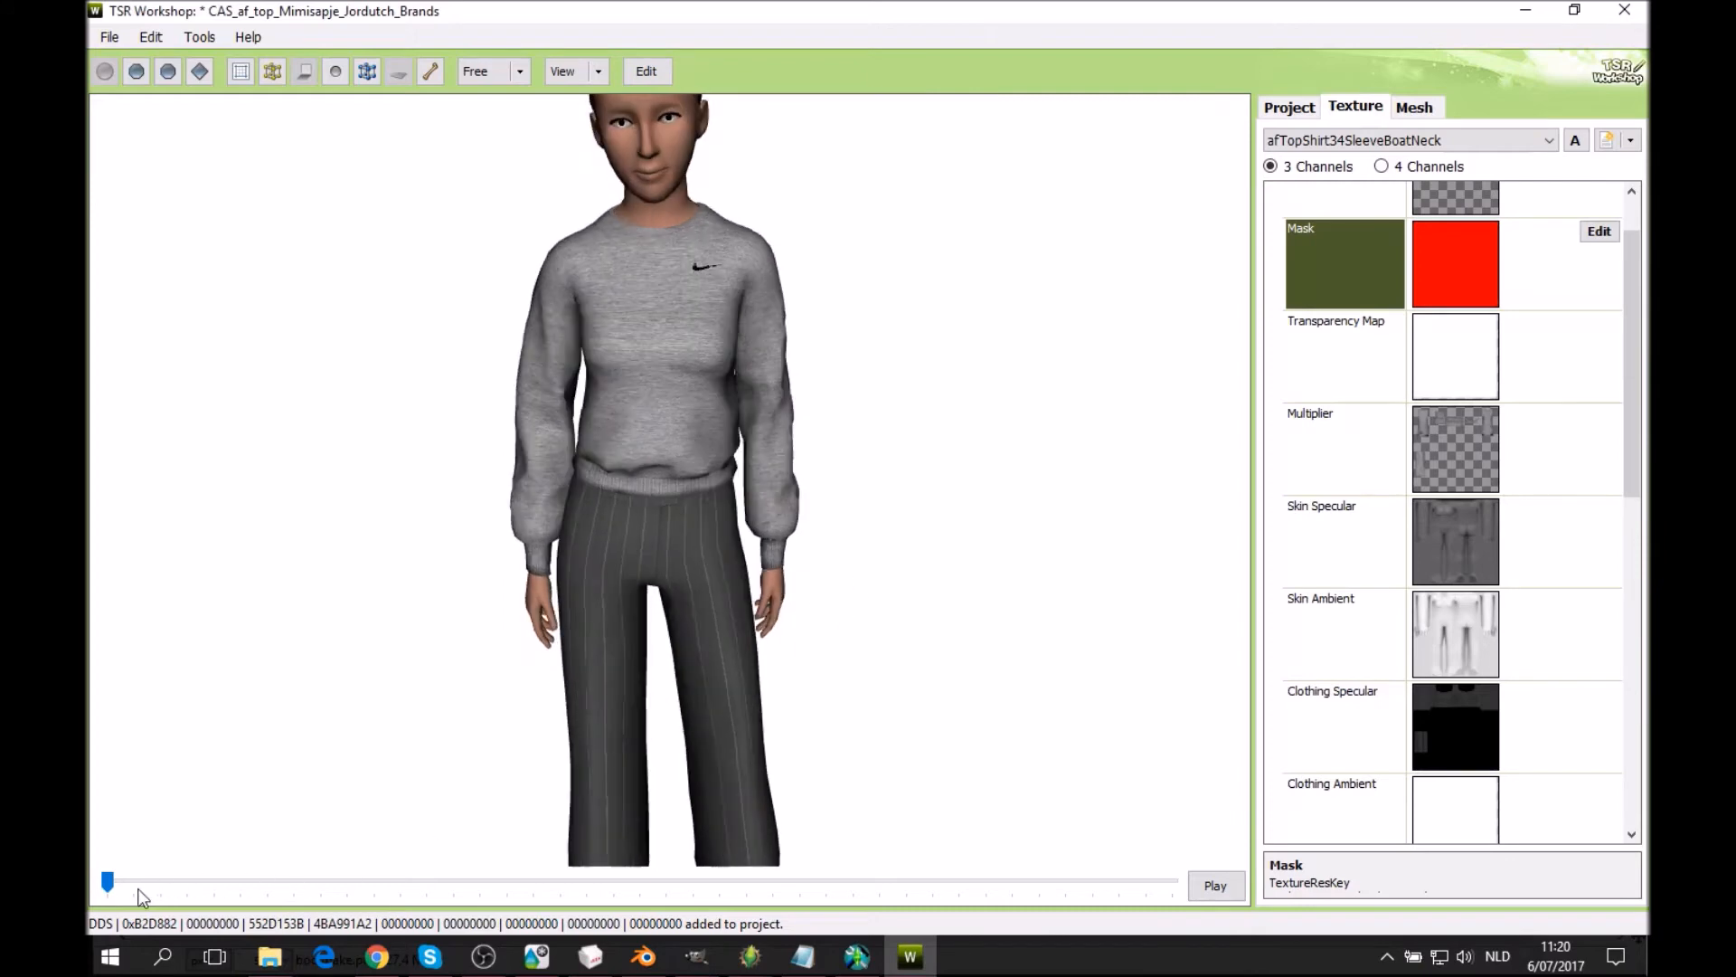
Scrub through the Extinguish animation and examine from several angles how the sweater's shoulders, sleeves, cuffs and waist deform.
drag(112, 888, 322, 882)
drag(875, 568, 512, 754)
drag(326, 881, 508, 884)
drag(702, 659, 160, 421)
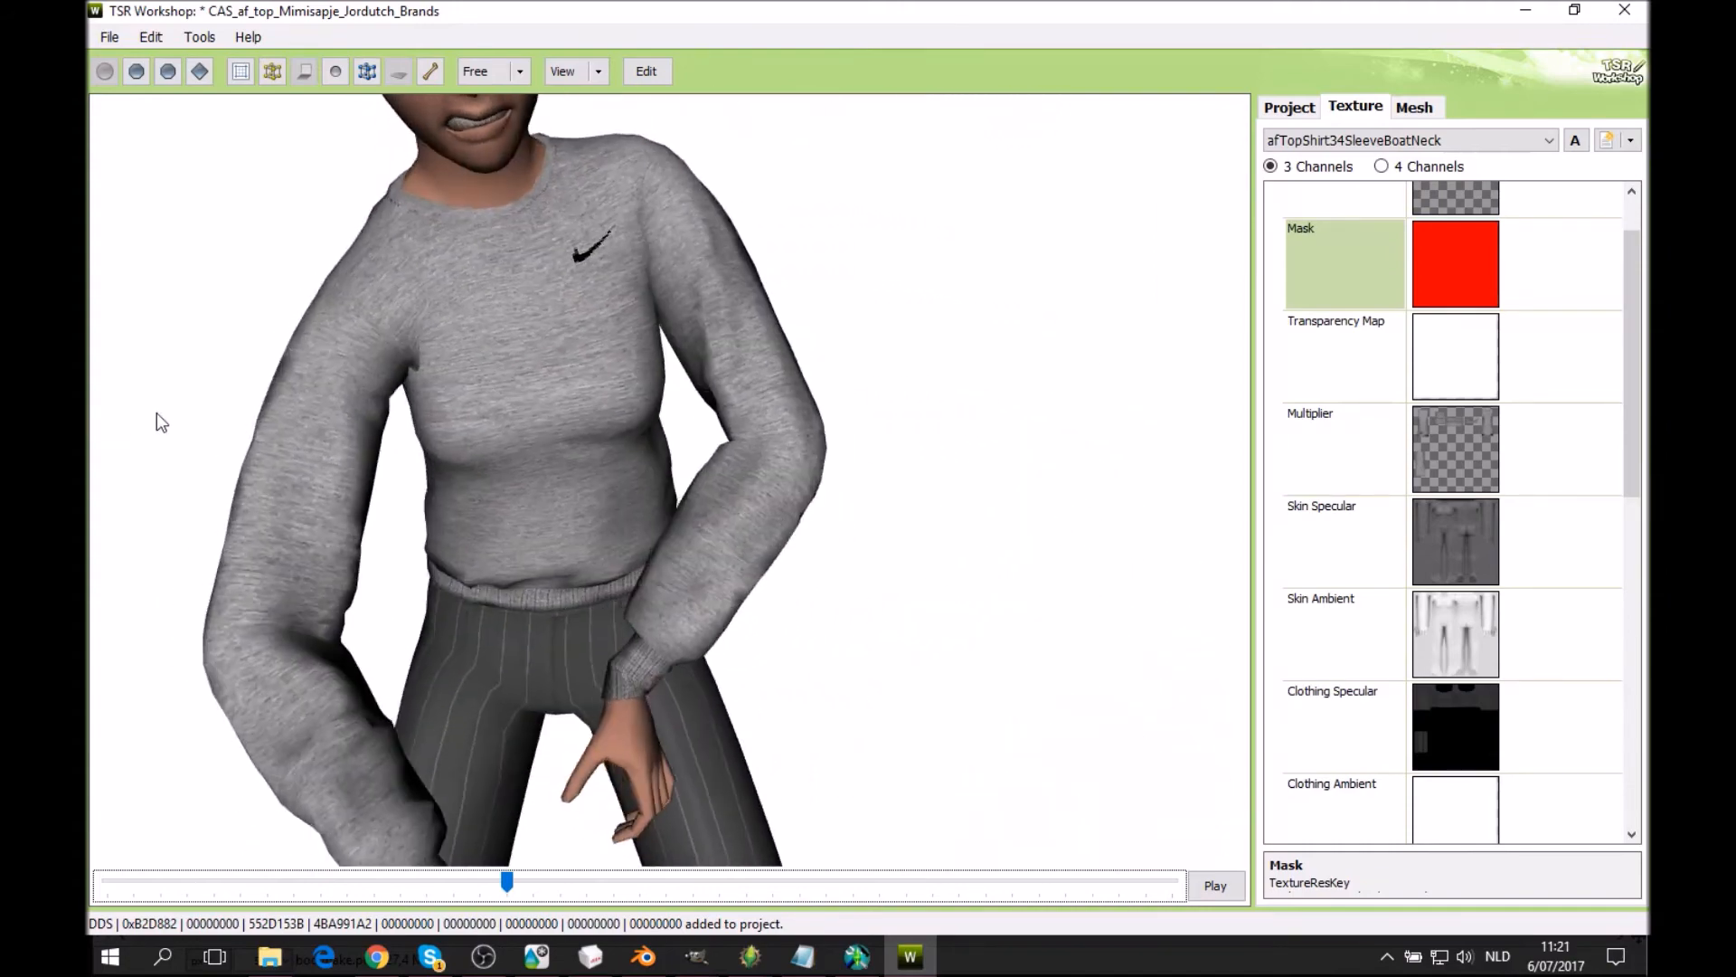
drag(500, 897, 853, 883)
drag(841, 632, 837, 497)
scroll(838, 506, up, 5)
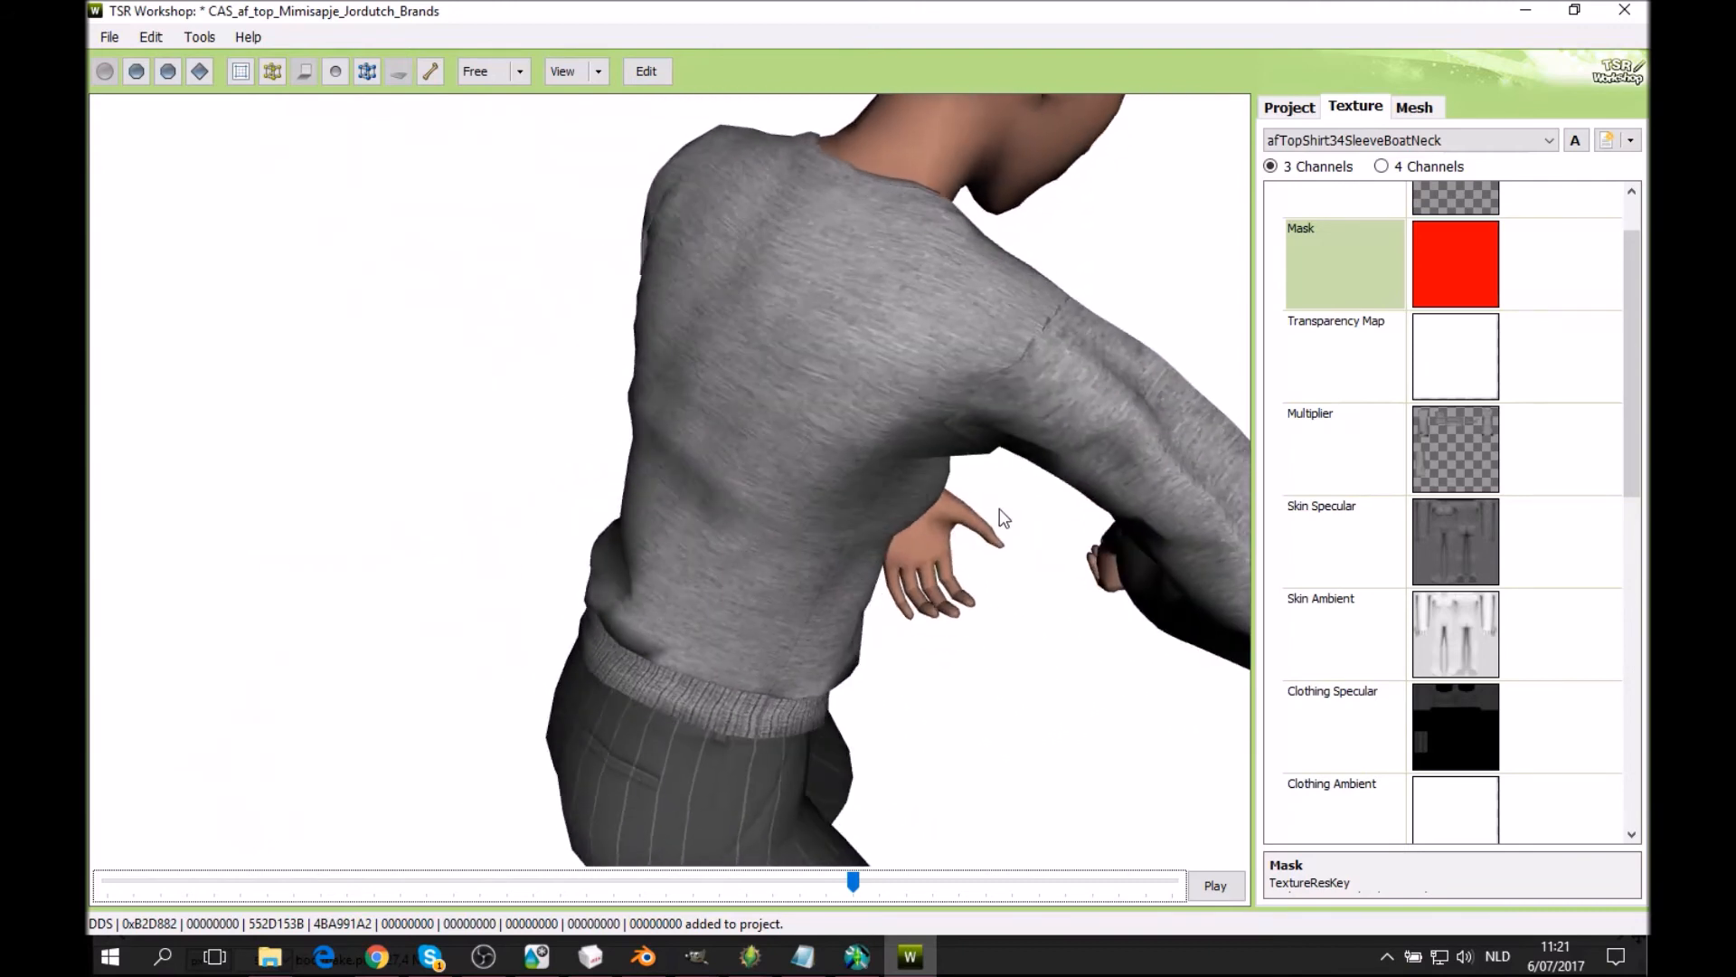
drag(999, 510, 958, 764)
drag(853, 885, 1035, 884)
drag(583, 582, 594, 886)
drag(612, 473, 663, 332)
drag(584, 882, 430, 866)
scroll(801, 360, up, 5)
scroll(860, 367, down, 6)
drag(785, 378, 403, 357)
scroll(620, 495, down, 2)
scroll(621, 489, down, 2)
scroll(587, 728, up, 2)
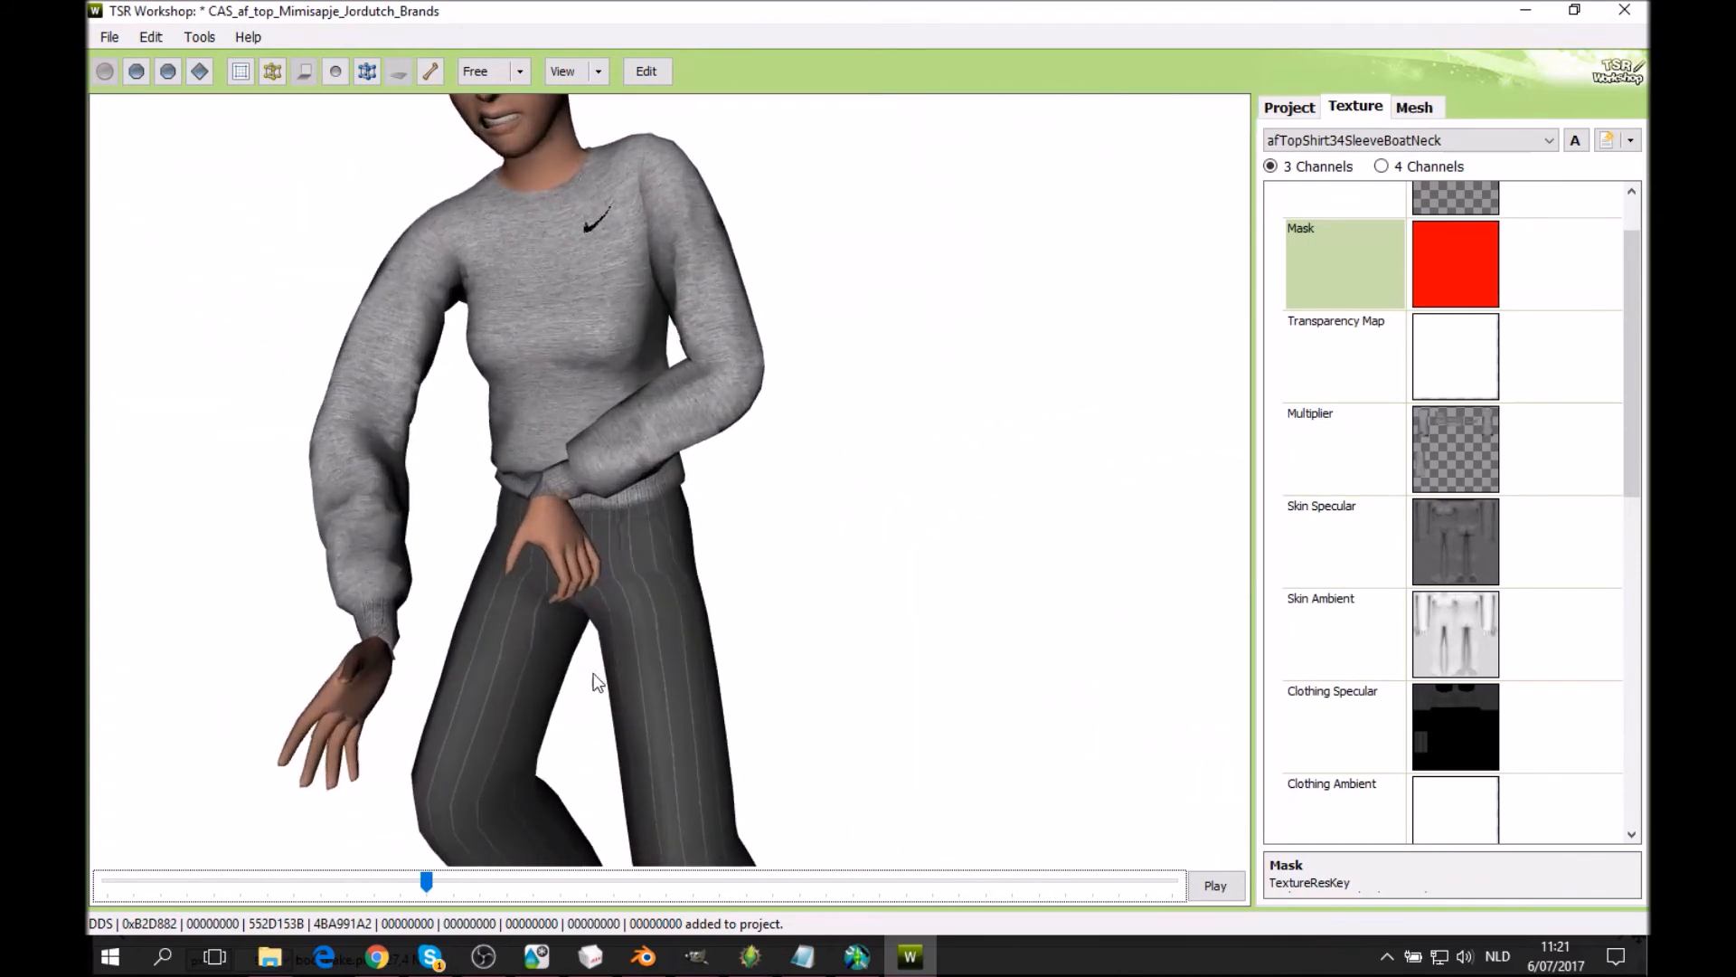
scroll(504, 506, up, 5)
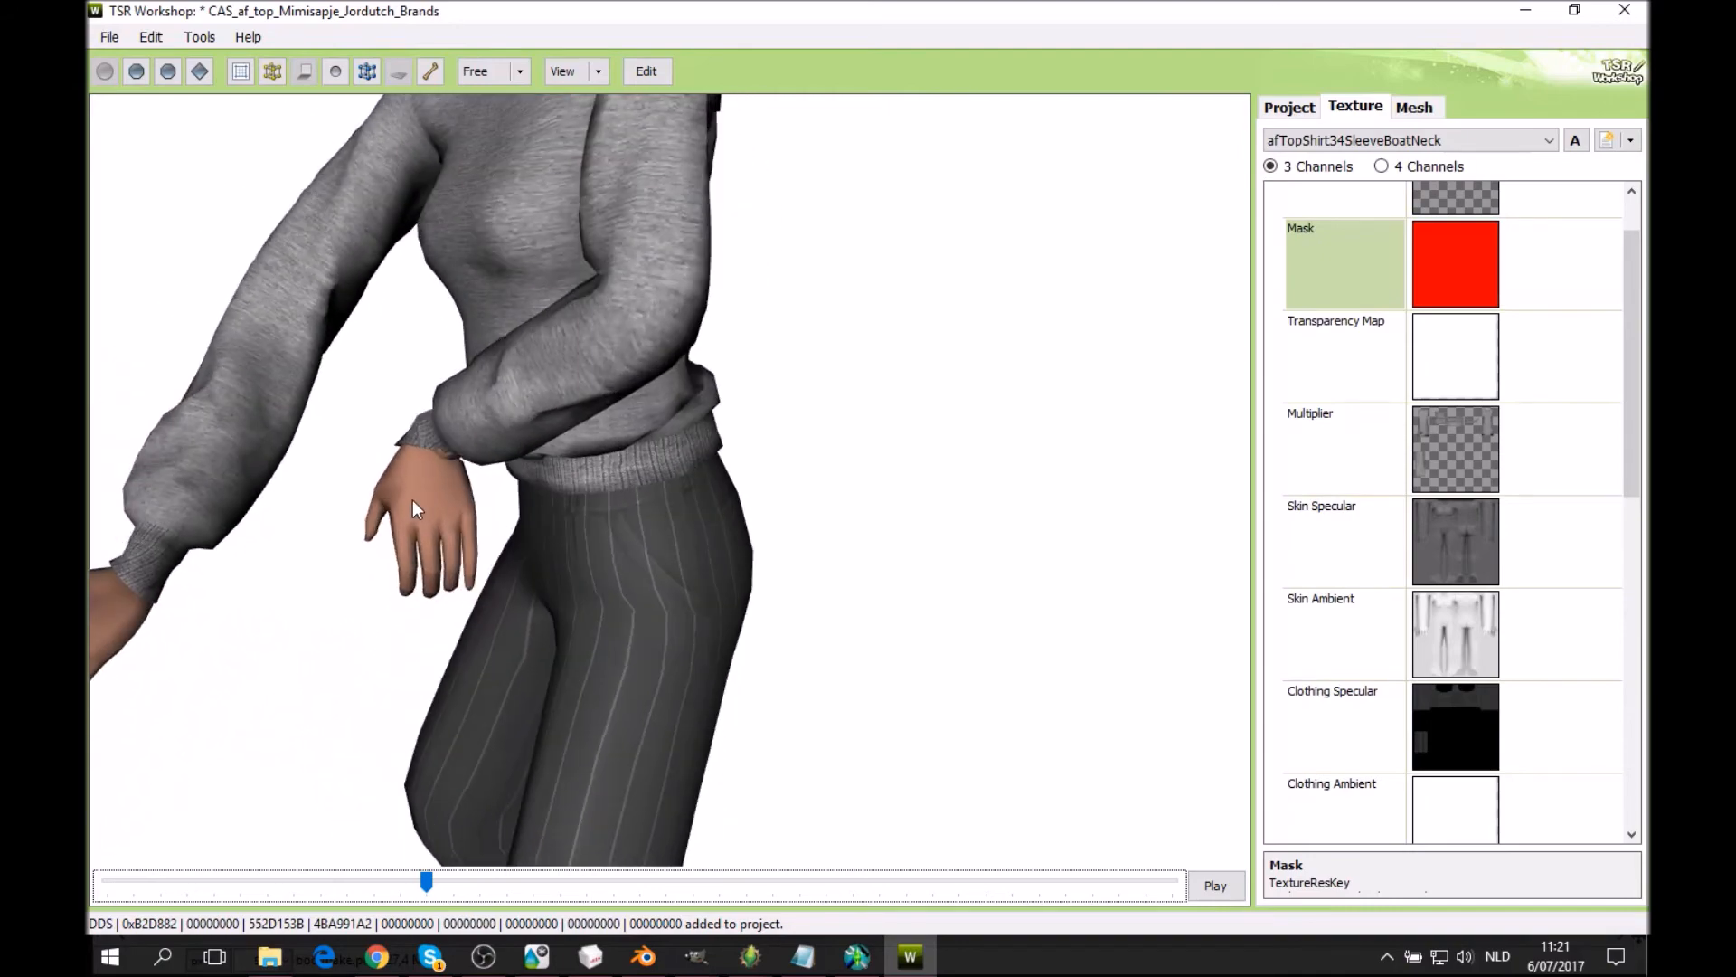
drag(550, 492, 520, 922)
drag(427, 883, 293, 881)
drag(630, 656, 783, 927)
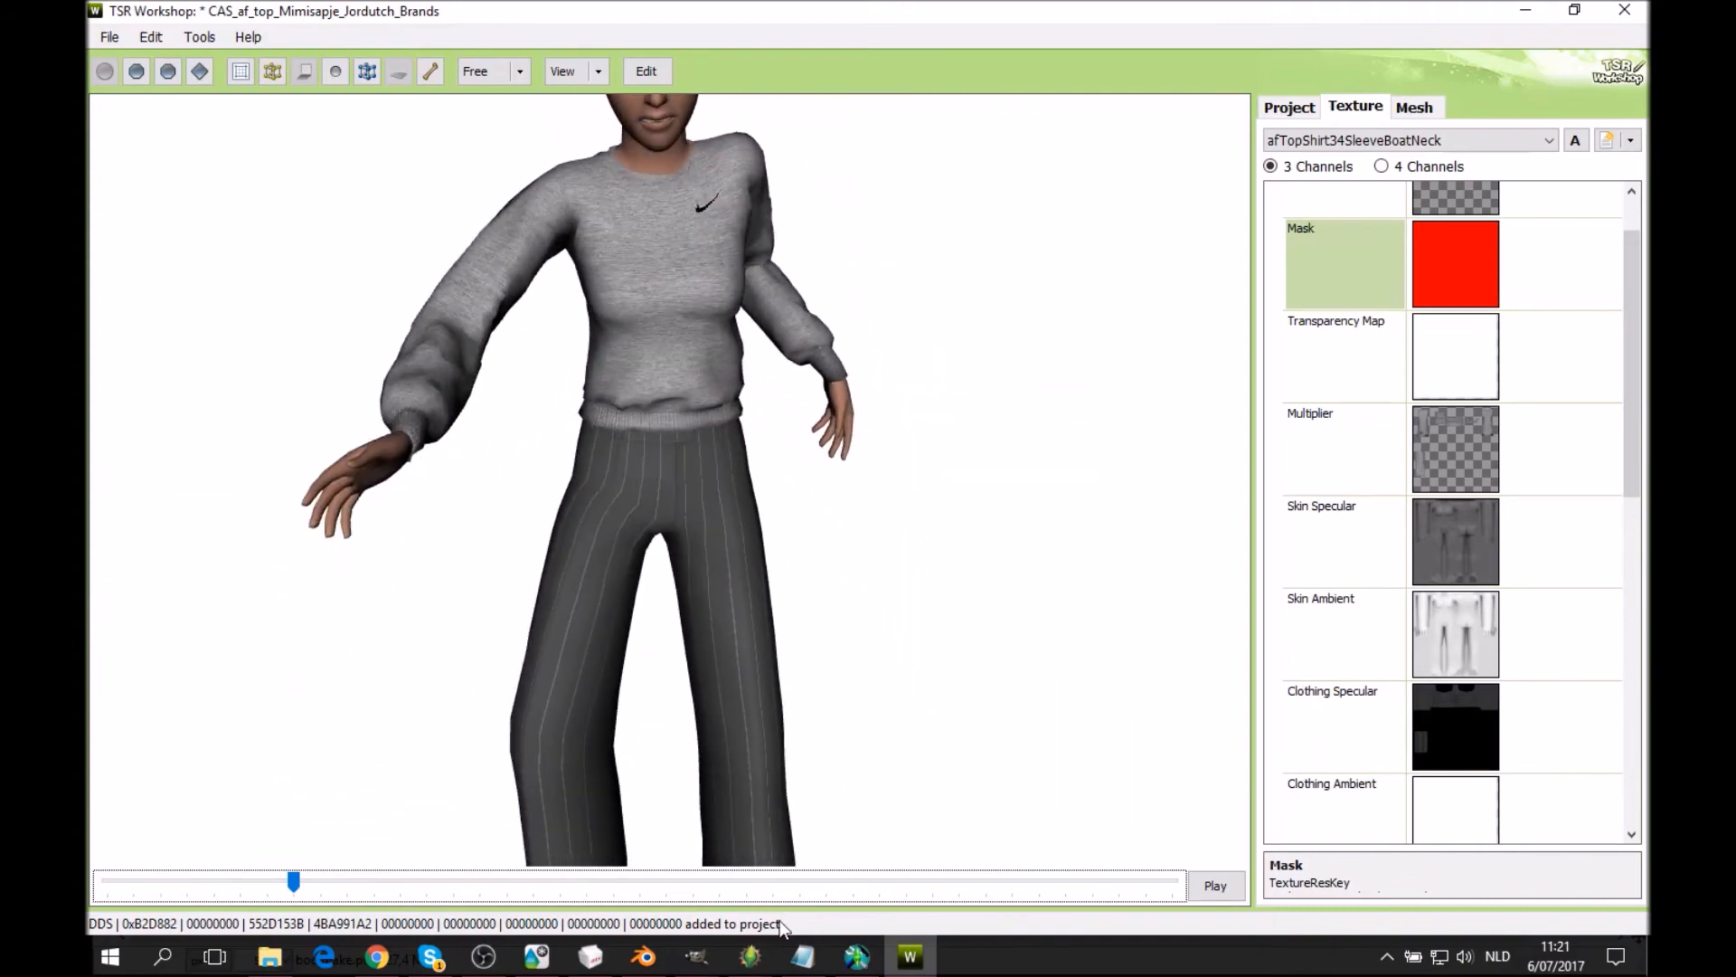
Switch to MilkShape 3D, start a new scene without saving the old one, and import the TSRW object sweaterjordutch.wso.
click(592, 958)
click(101, 33)
click(127, 56)
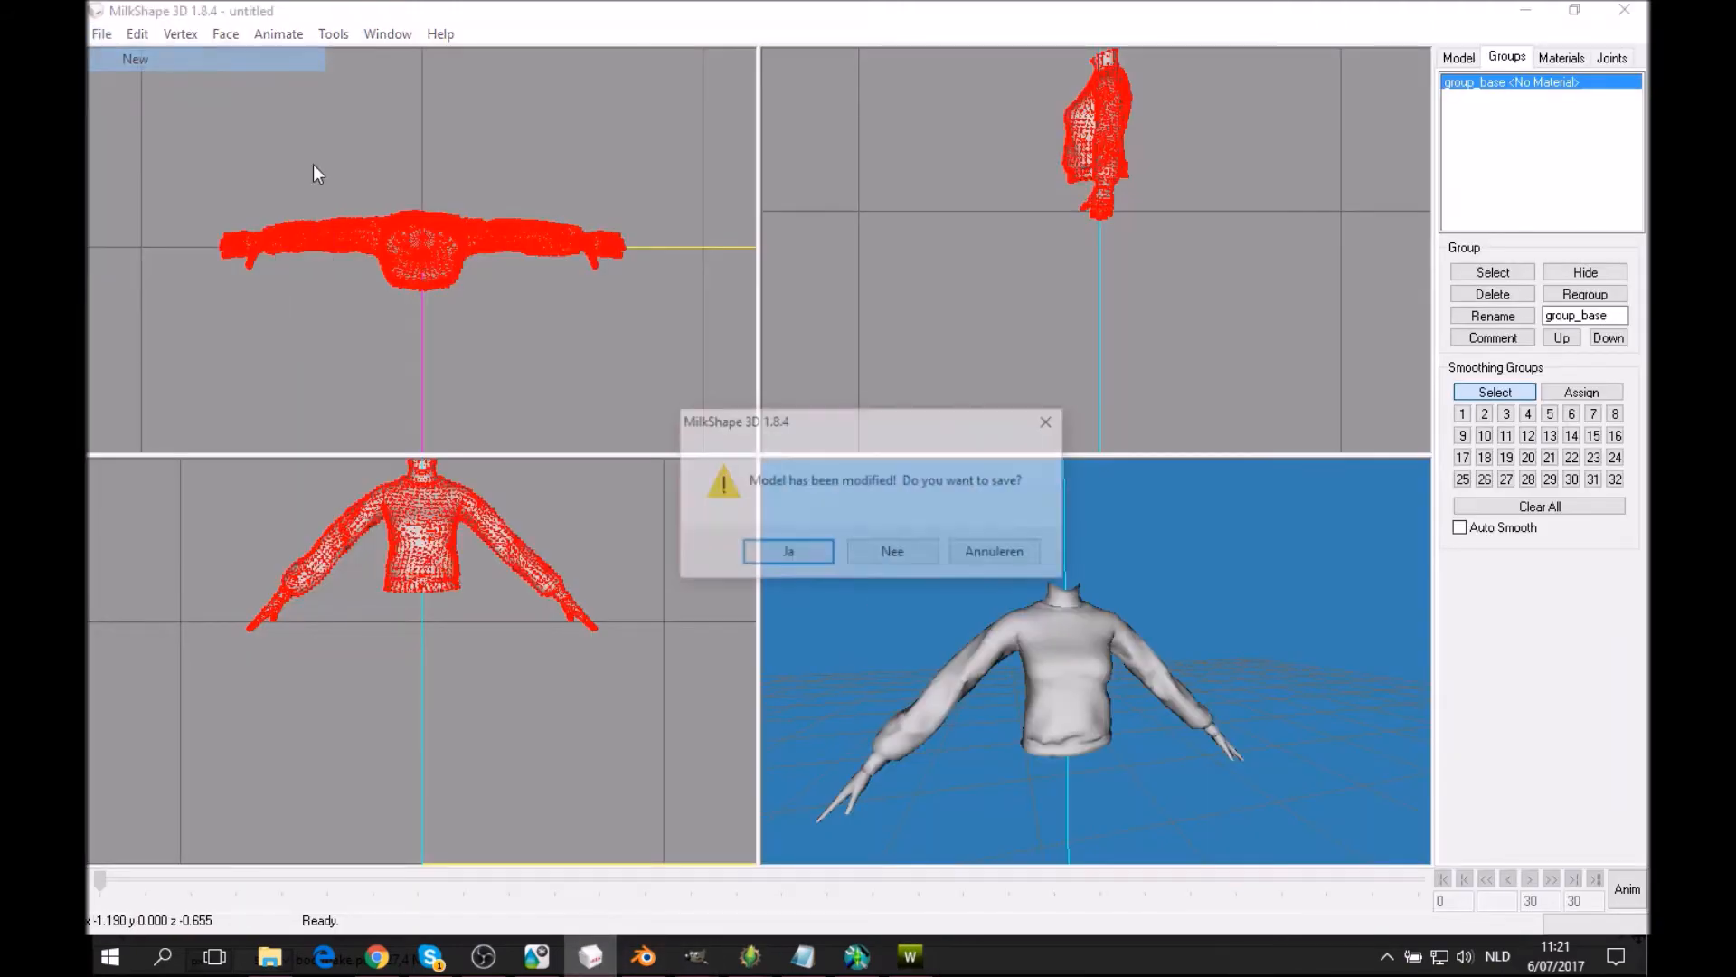
click(892, 554)
click(101, 33)
mouse_move(263, 188)
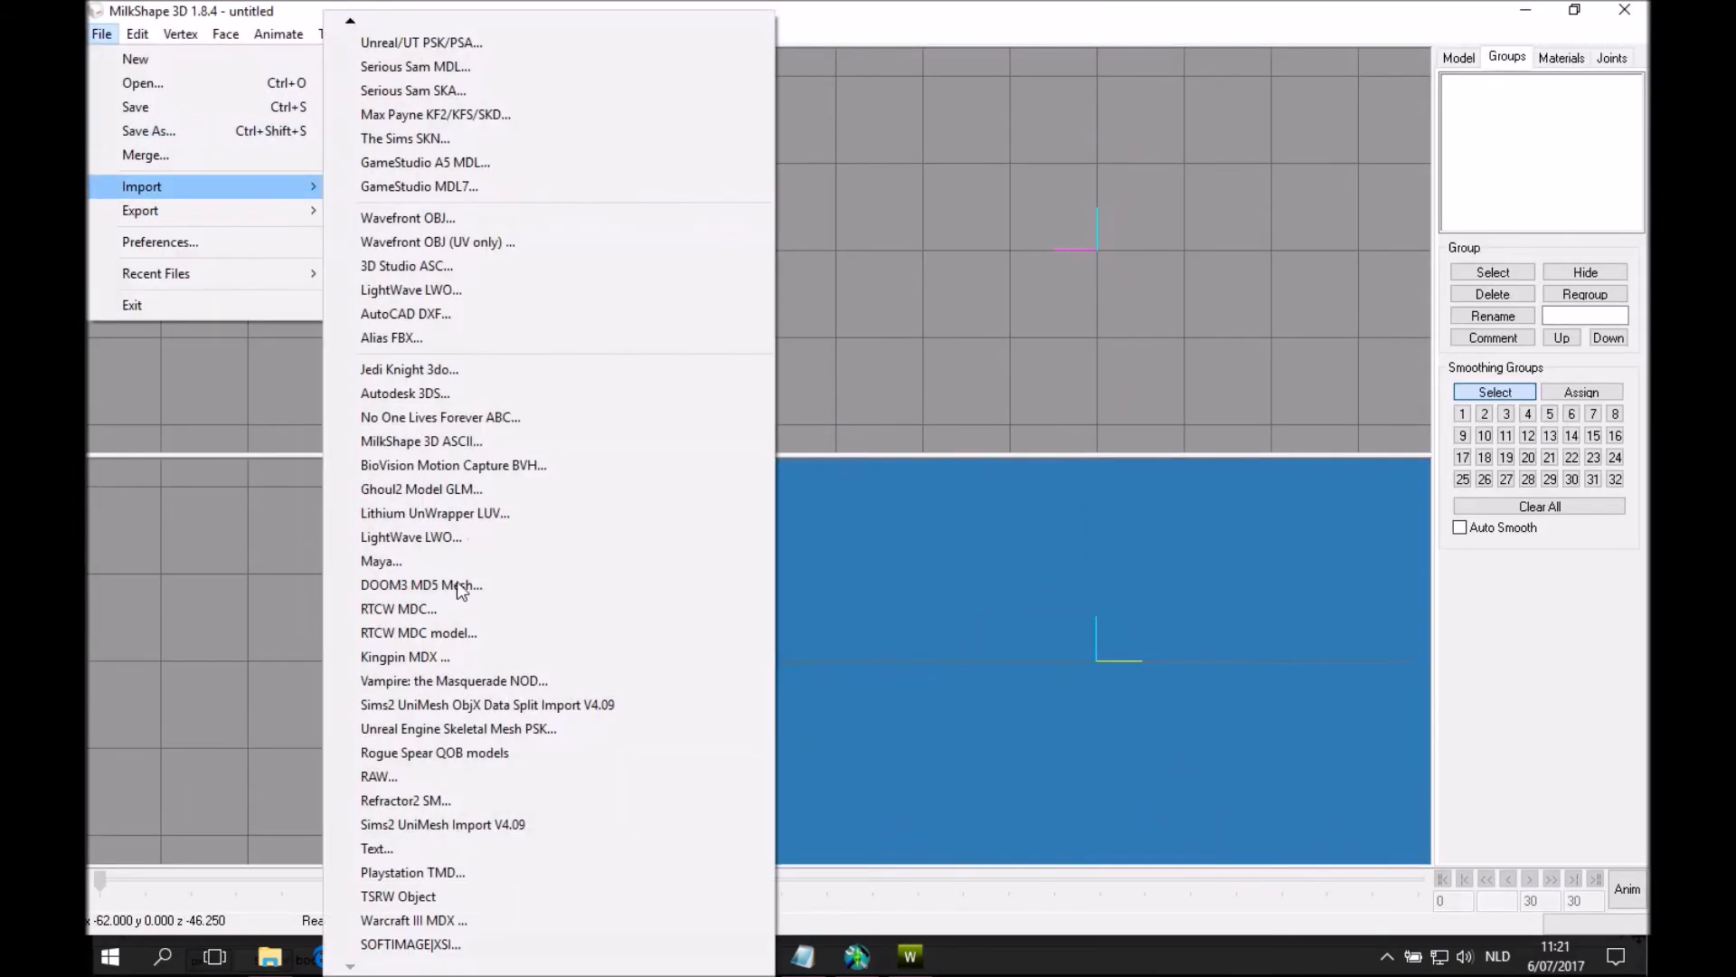
click(435, 893)
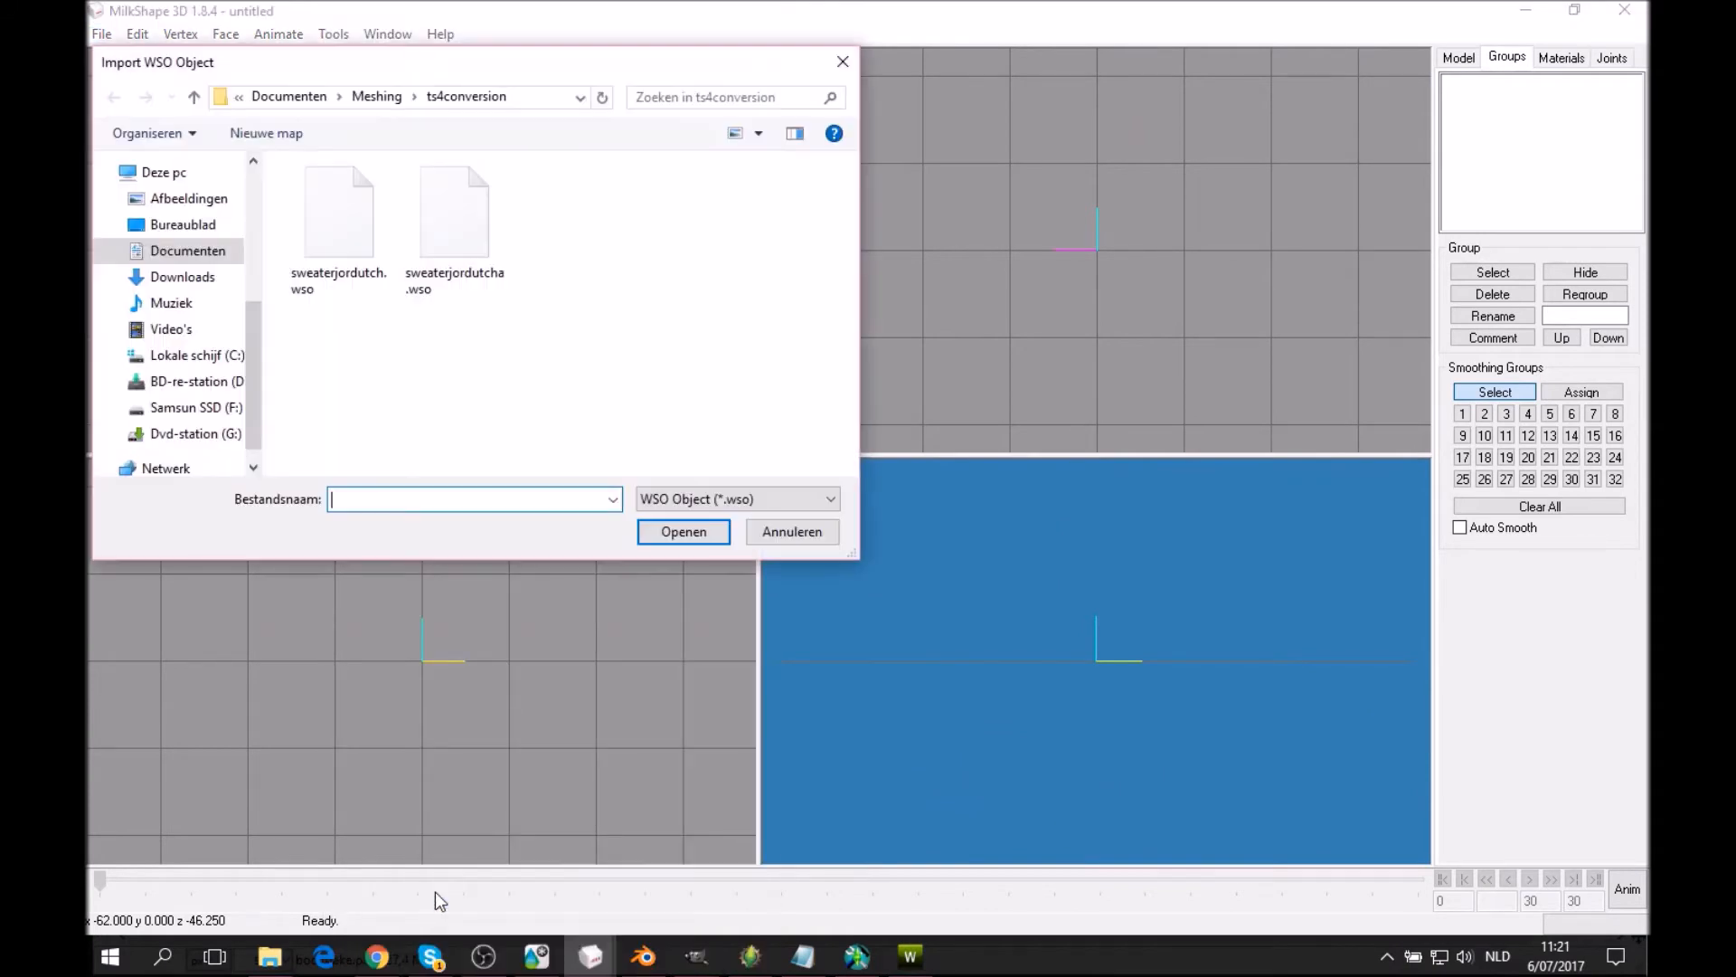
double_click(389, 234)
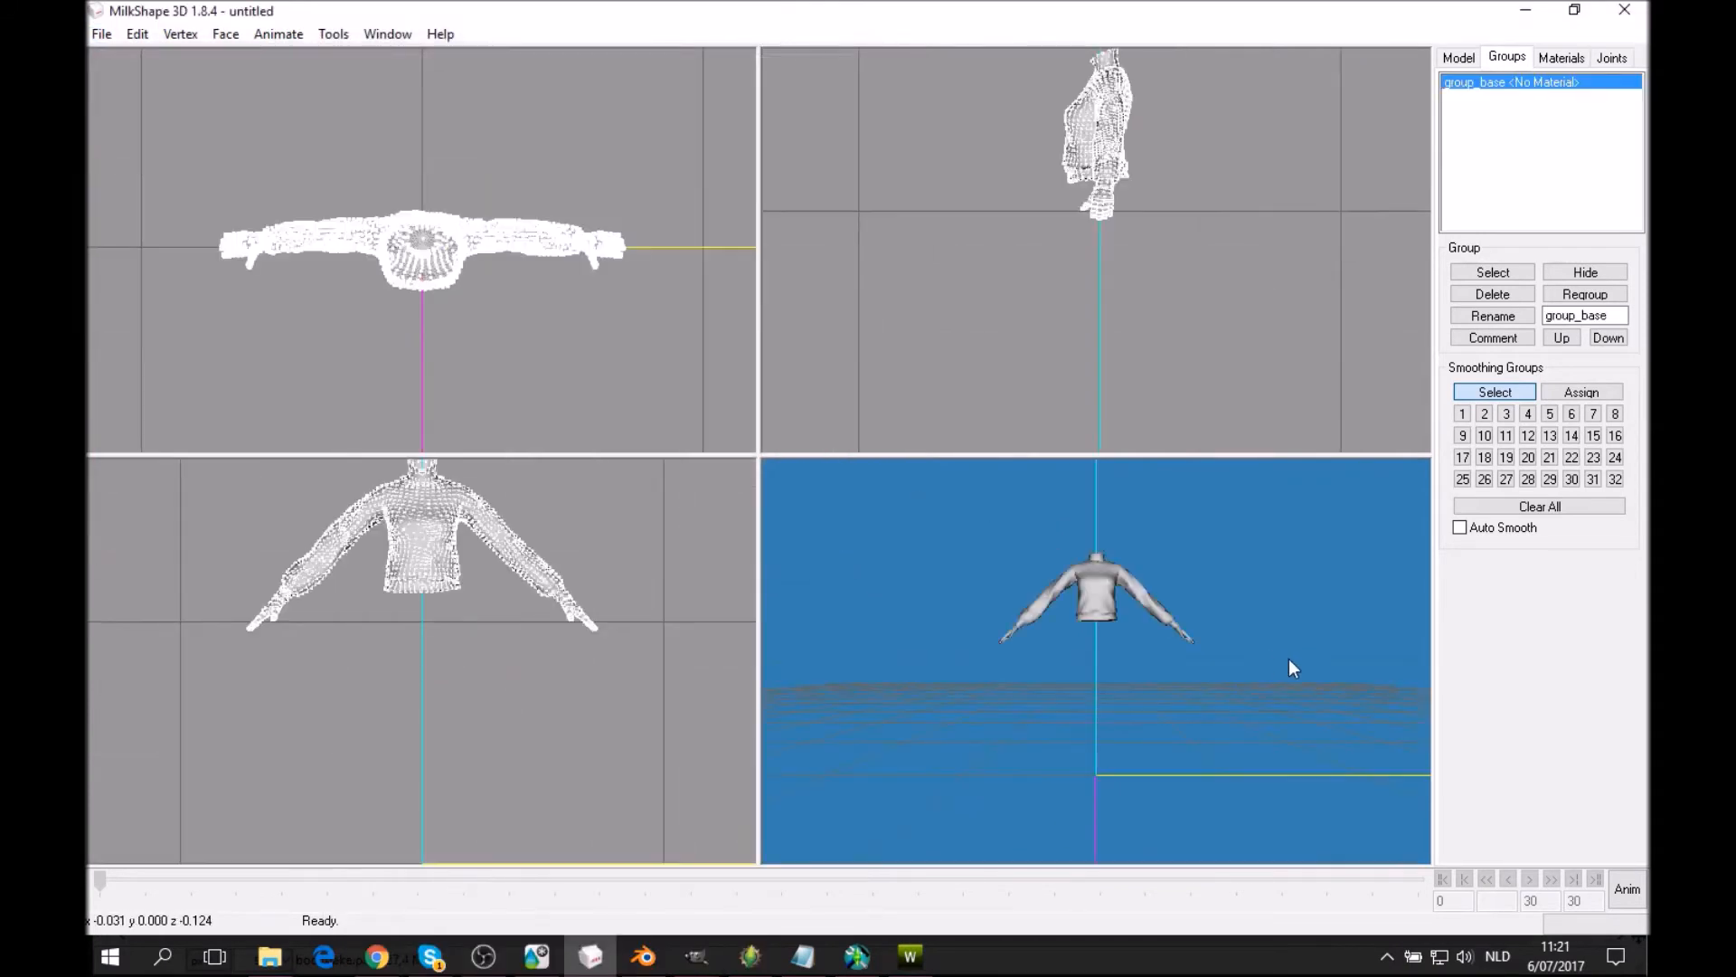
Draw the sweater's vertices with bone colors and overlay the wireframe on the 3D view.
click(1611, 58)
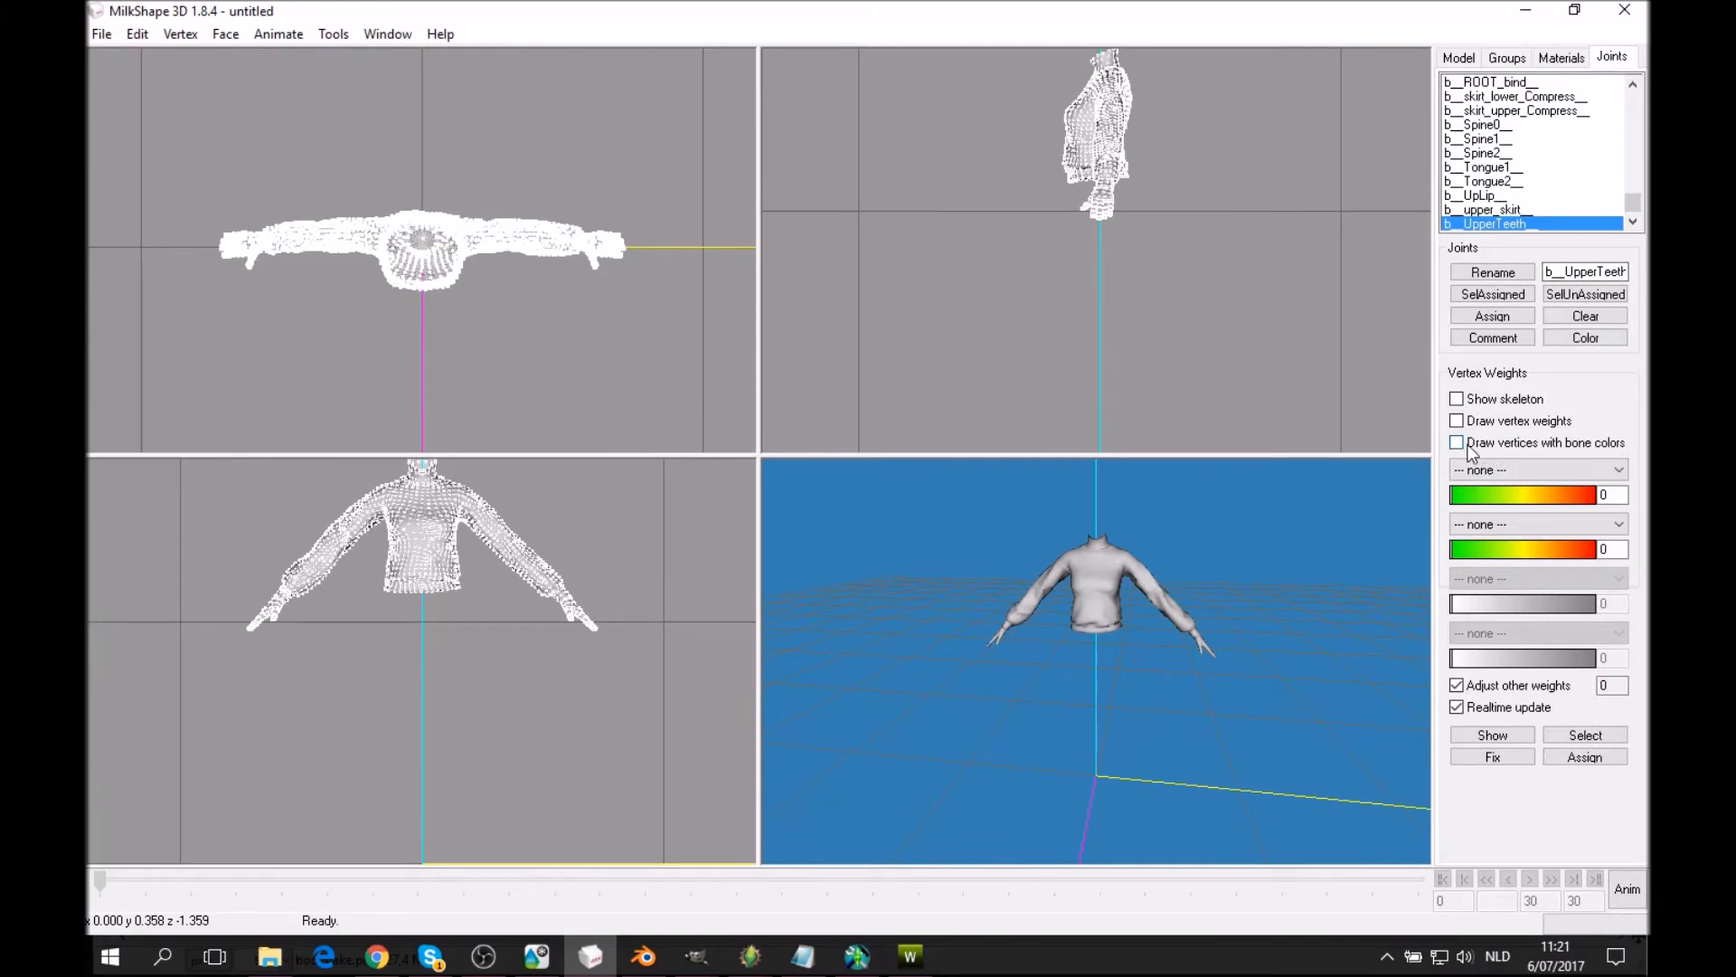
click(1585, 449)
mouse_move(1215, 584)
mouse_down()
mouse_move(887, 595)
mouse_move(1259, 609)
mouse_move(1182, 630)
mouse_up()
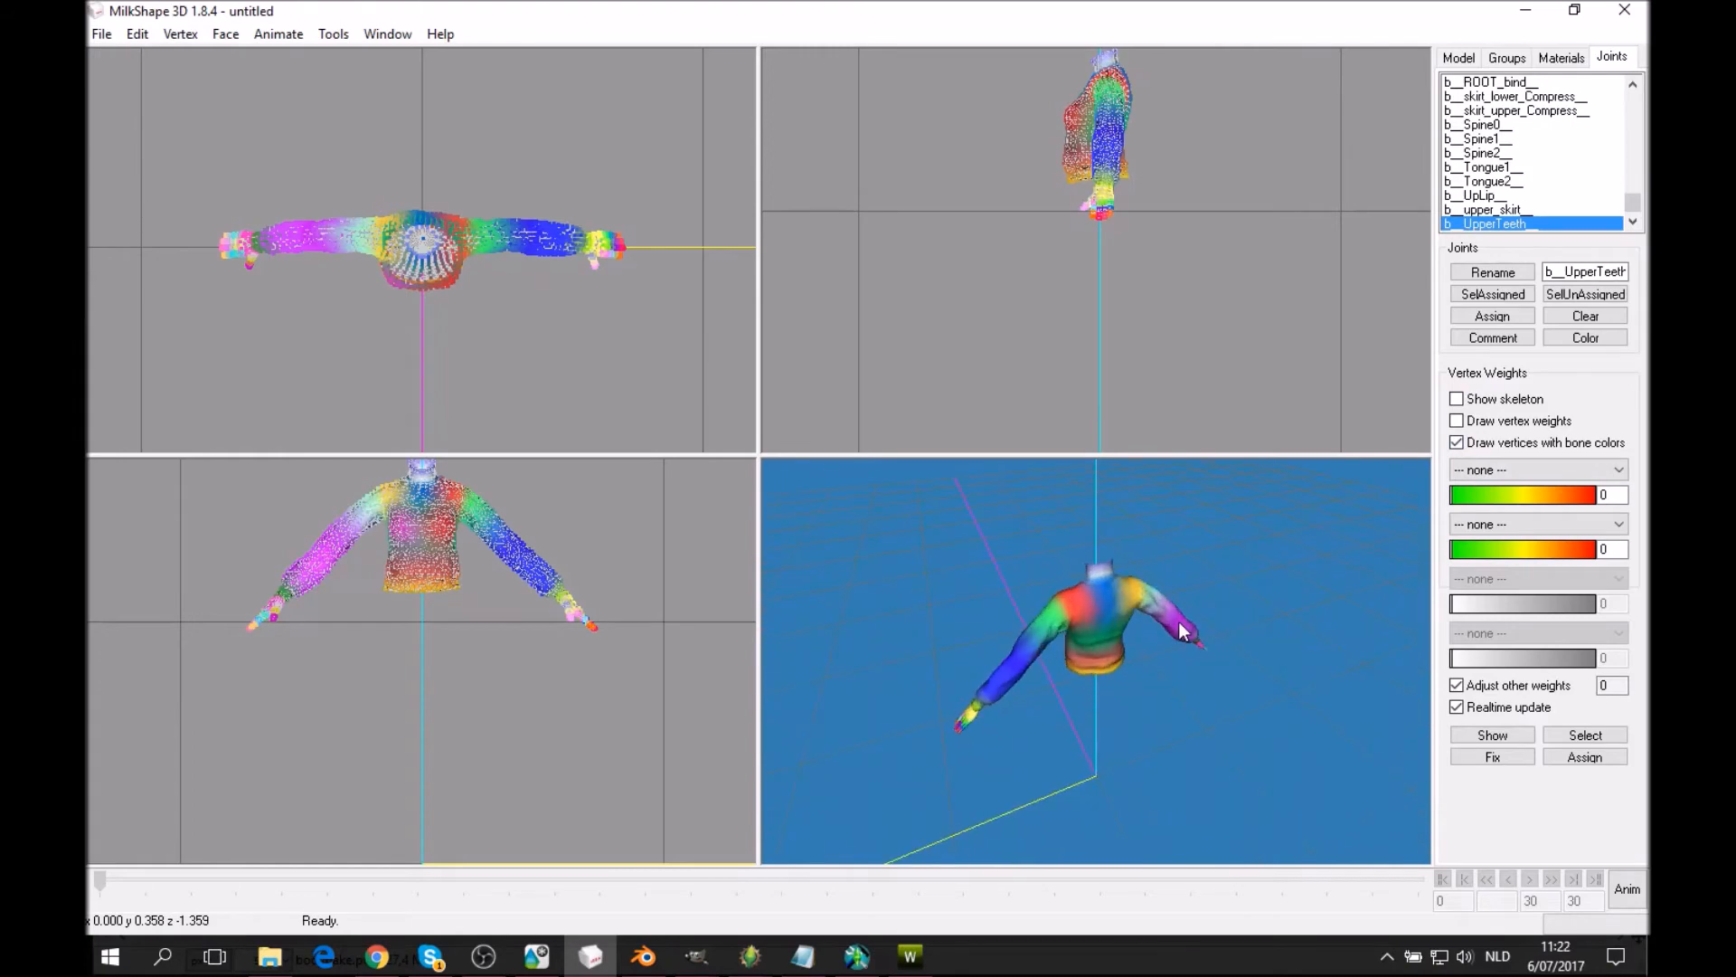
scroll(1167, 570, up, 3)
mouse_move(1137, 492)
mouse_down()
mouse_move(1212, 593)
mouse_move(1217, 697)
mouse_up()
right_click(1207, 698)
click(1315, 307)
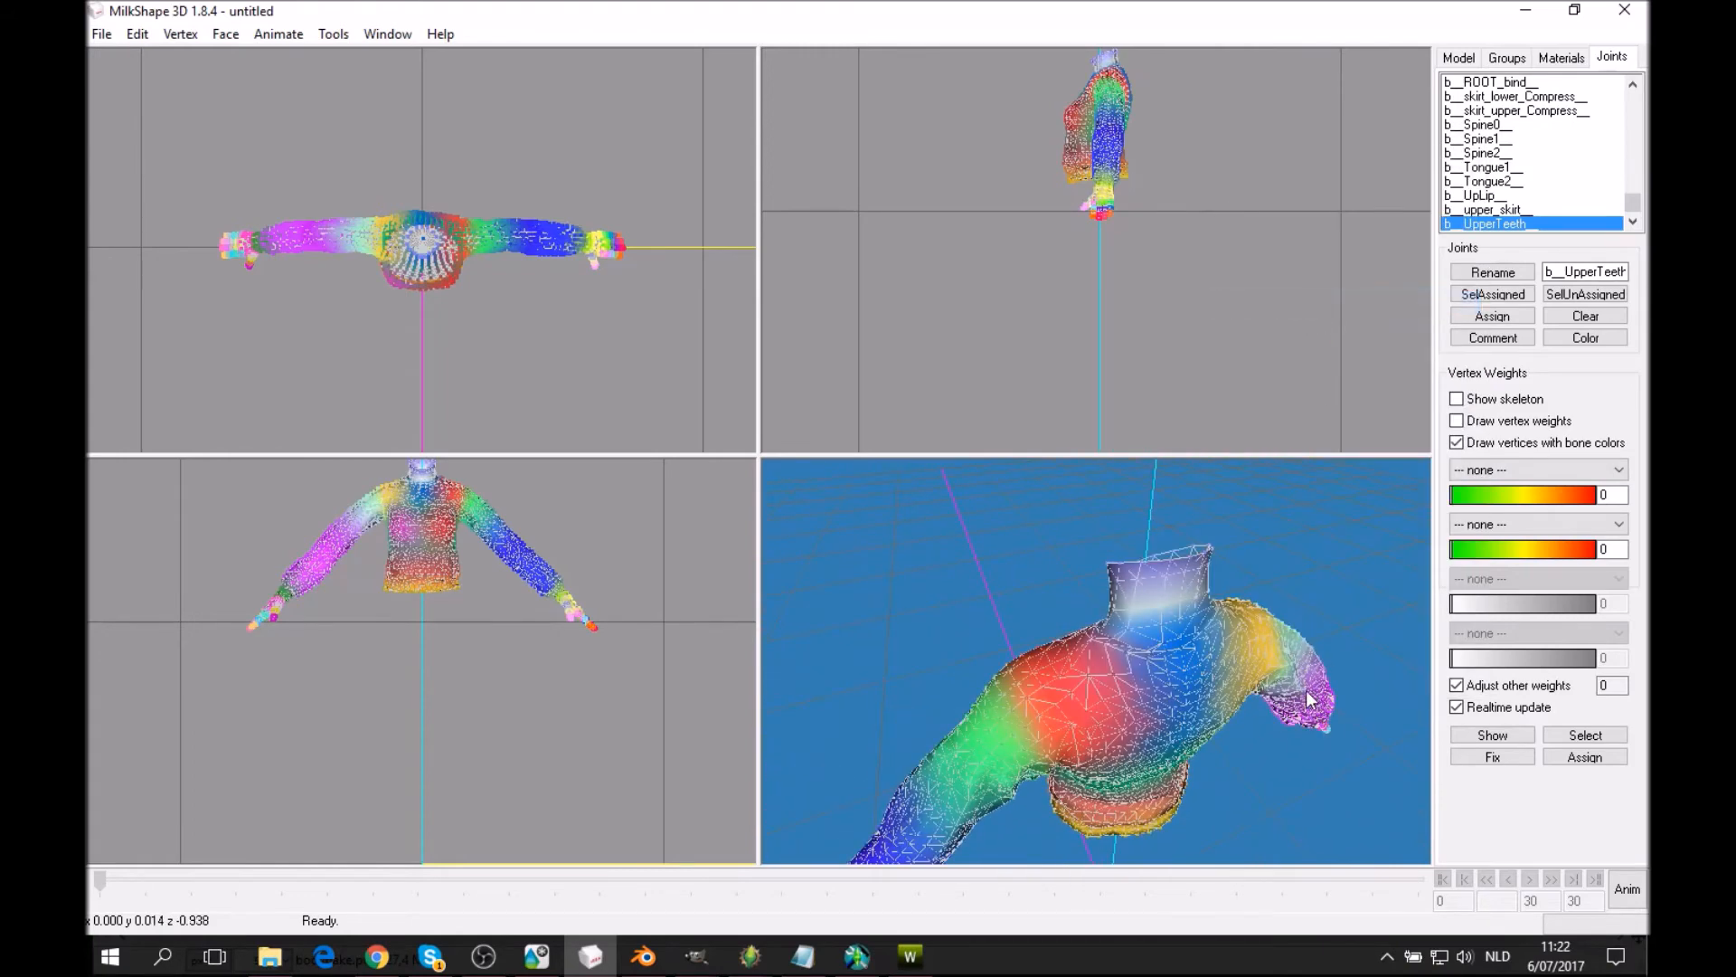
Examine the bone coloring around the sweater's waist and underarm, and compare it with the animated sweater in TSR Workshop.
drag(1212, 687, 1277, 708)
scroll(1191, 724, up, 6)
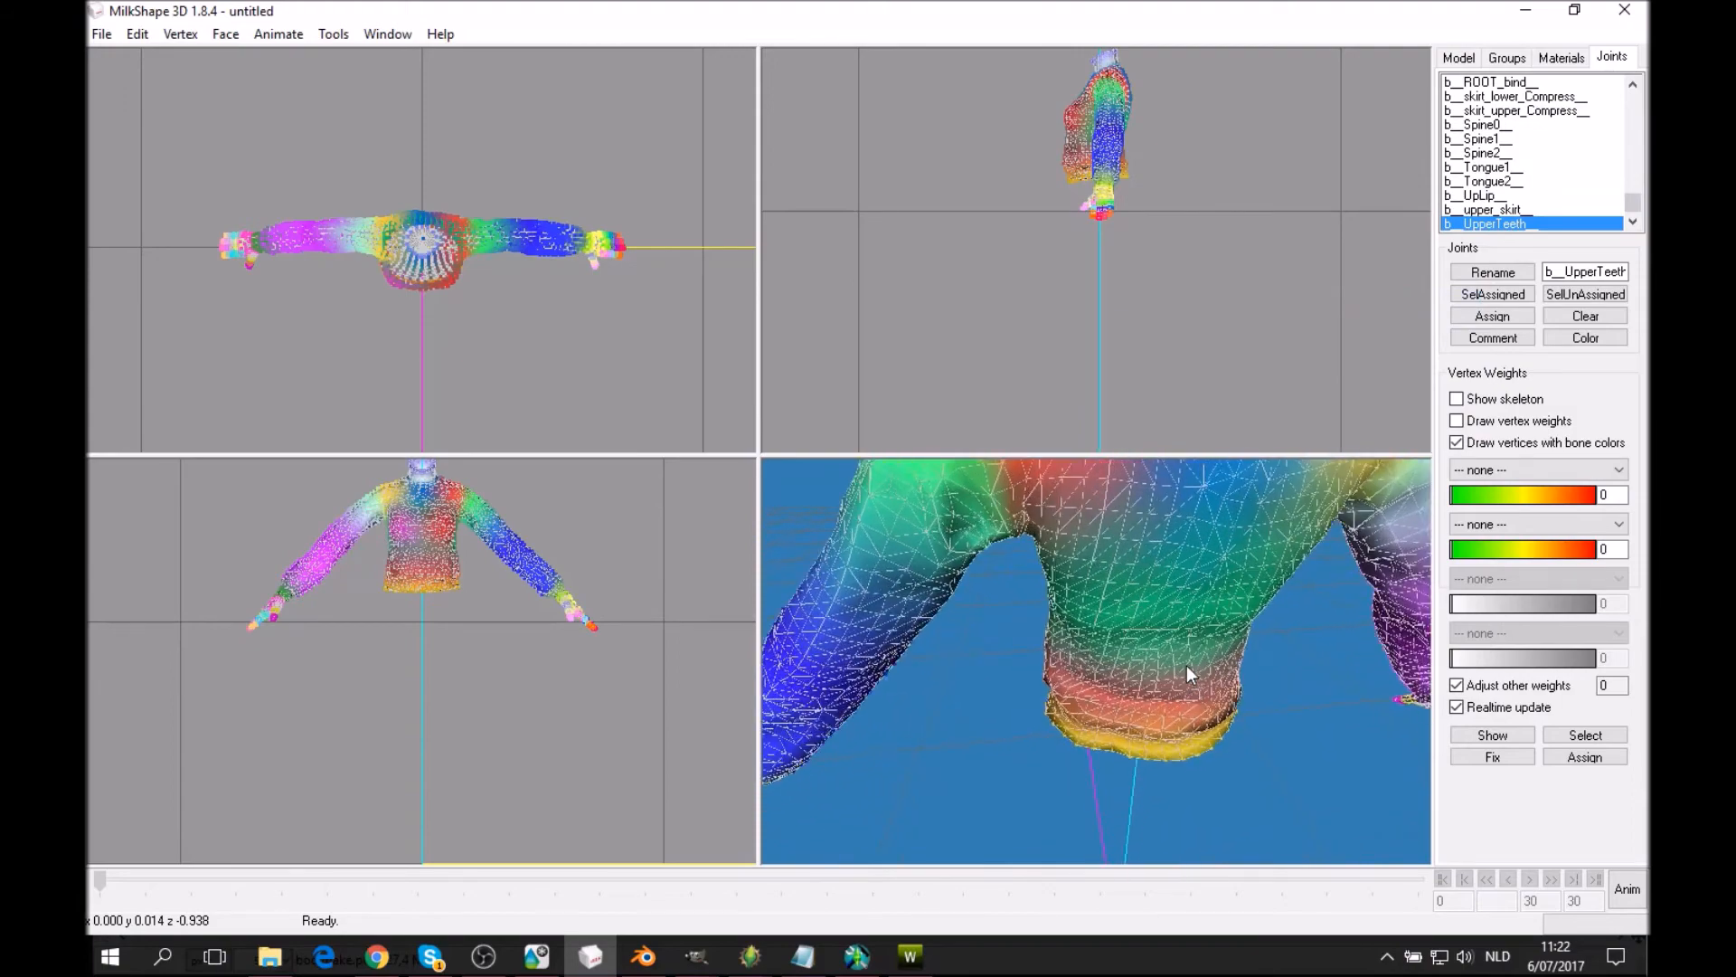
mouse_move(1188, 691)
mouse_down()
mouse_move(1229, 693)
mouse_move(1239, 715)
mouse_move(1208, 697)
mouse_move(1176, 723)
mouse_move(1165, 691)
mouse_move(1178, 664)
mouse_move(1192, 674)
mouse_up()
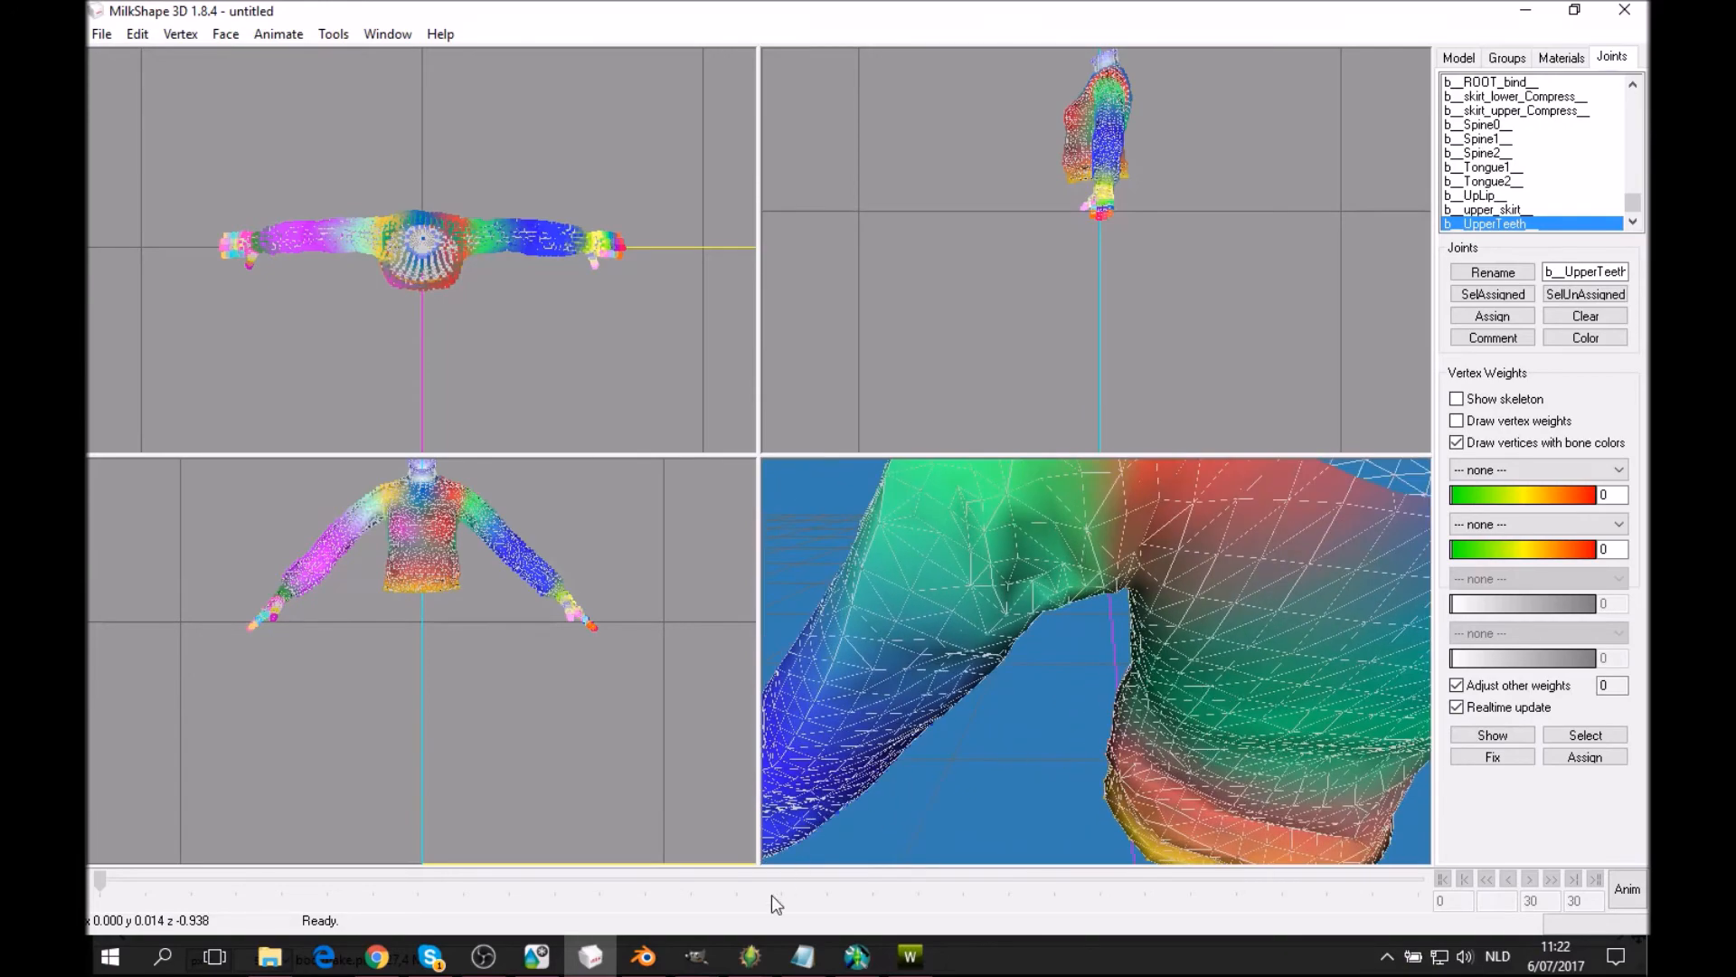
click(920, 957)
drag(741, 617, 832, 611)
drag(295, 875, 560, 879)
drag(671, 644, 960, 564)
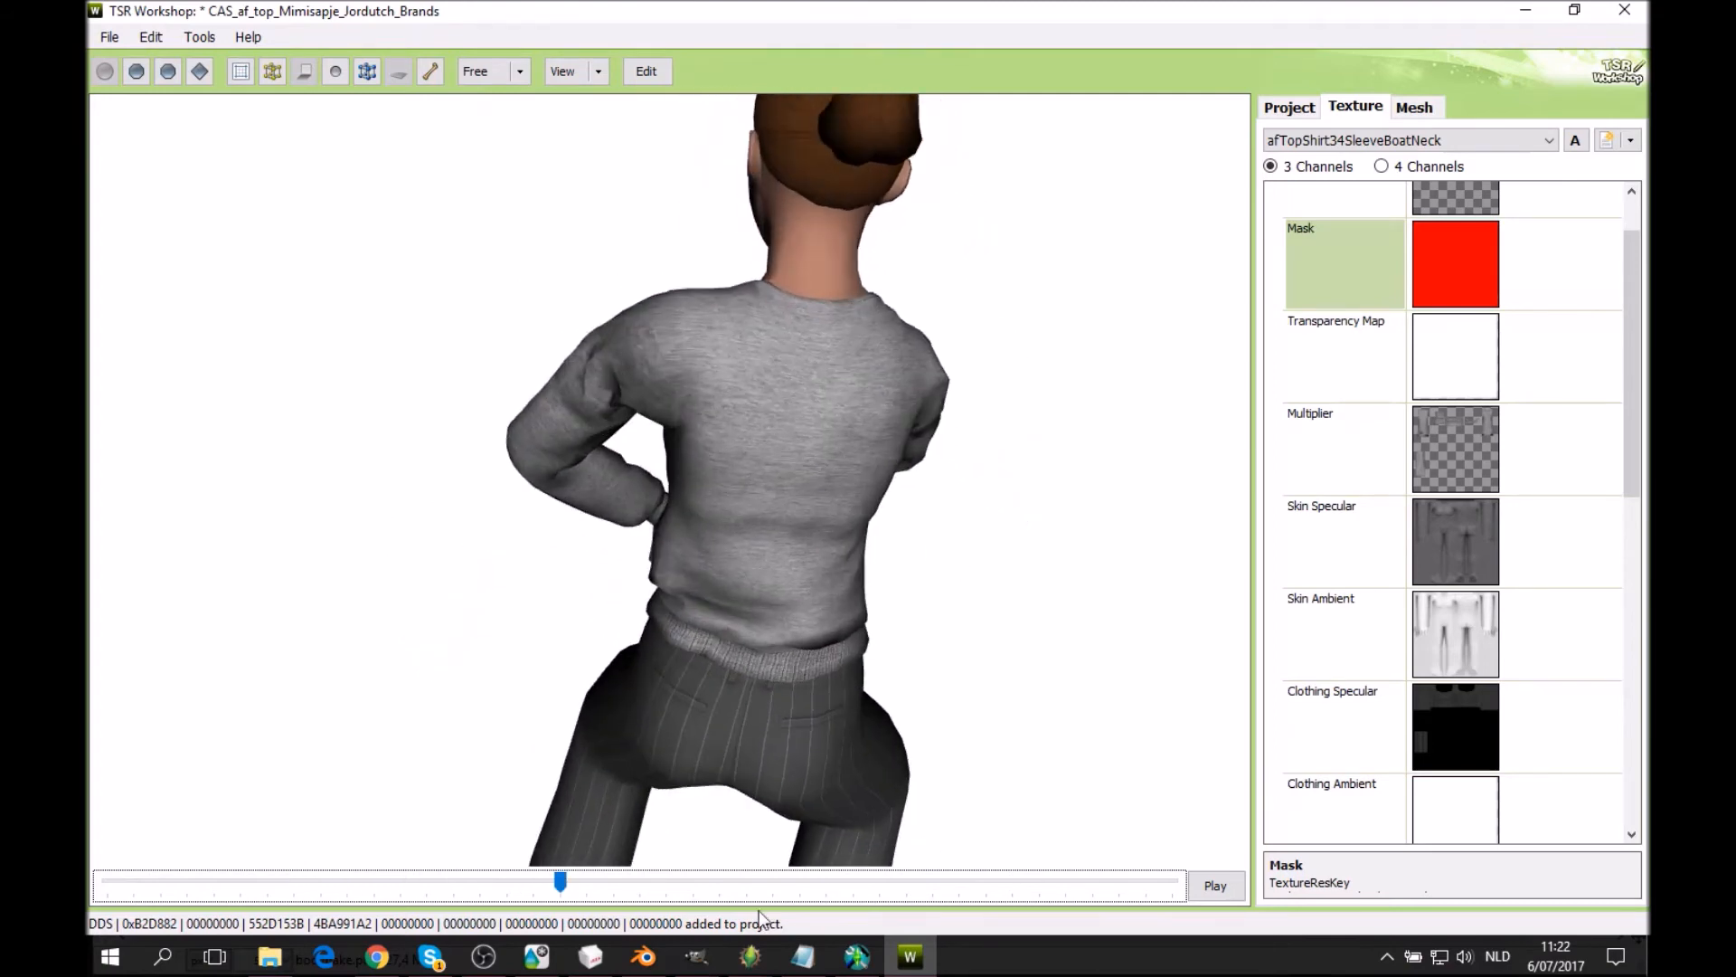
Back in MilkShape, turn off the bone colors and show the bone weights of a vertex at the left underarm.
click(590, 956)
mouse_move(1058, 683)
mouse_down()
mouse_move(1036, 678)
mouse_move(1153, 666)
mouse_move(1142, 581)
mouse_move(1143, 629)
mouse_move(1175, 624)
mouse_up()
click(1457, 442)
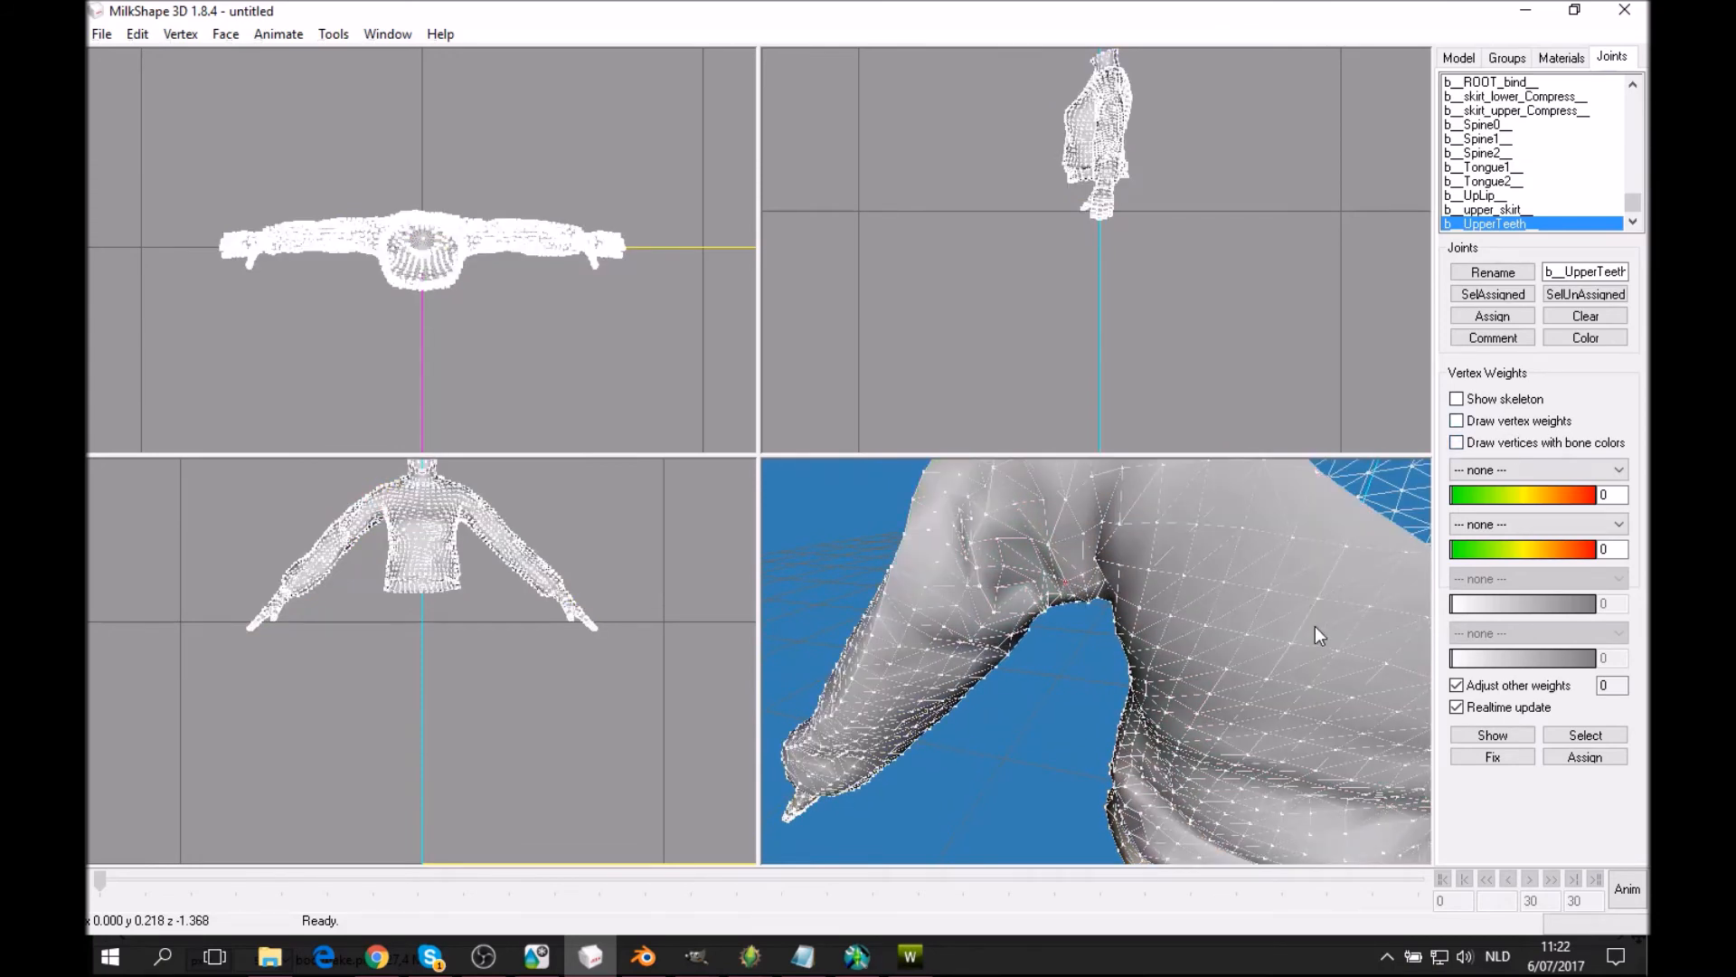
click(1501, 448)
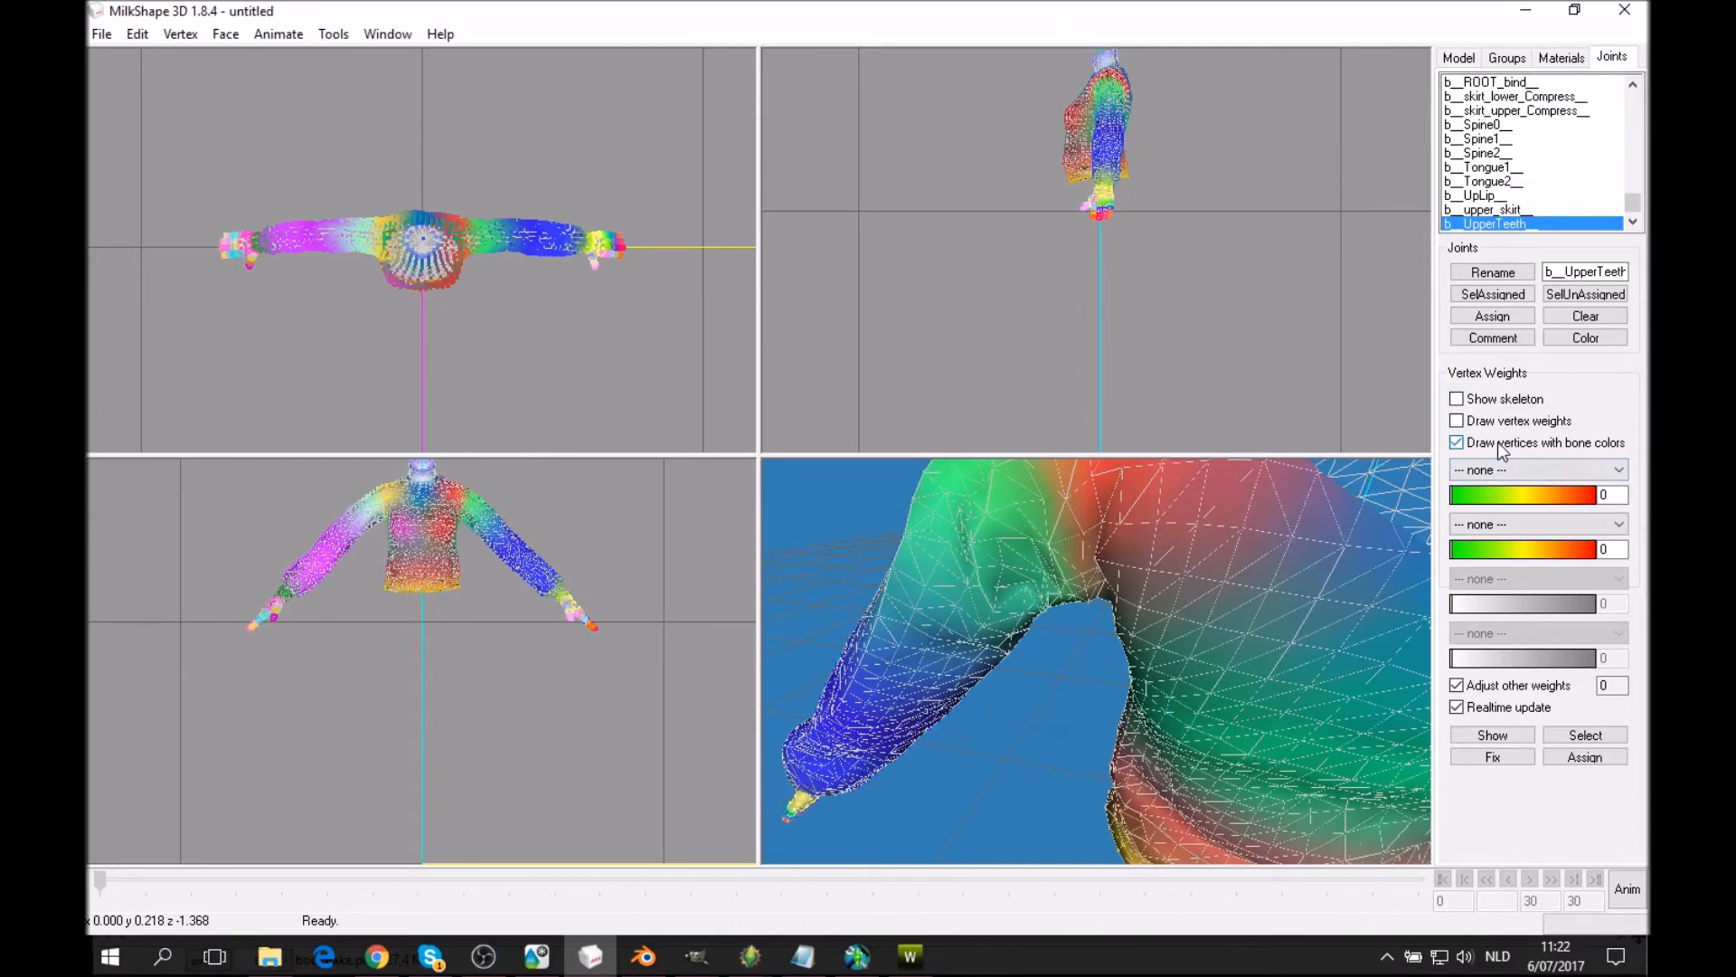
click(1502, 448)
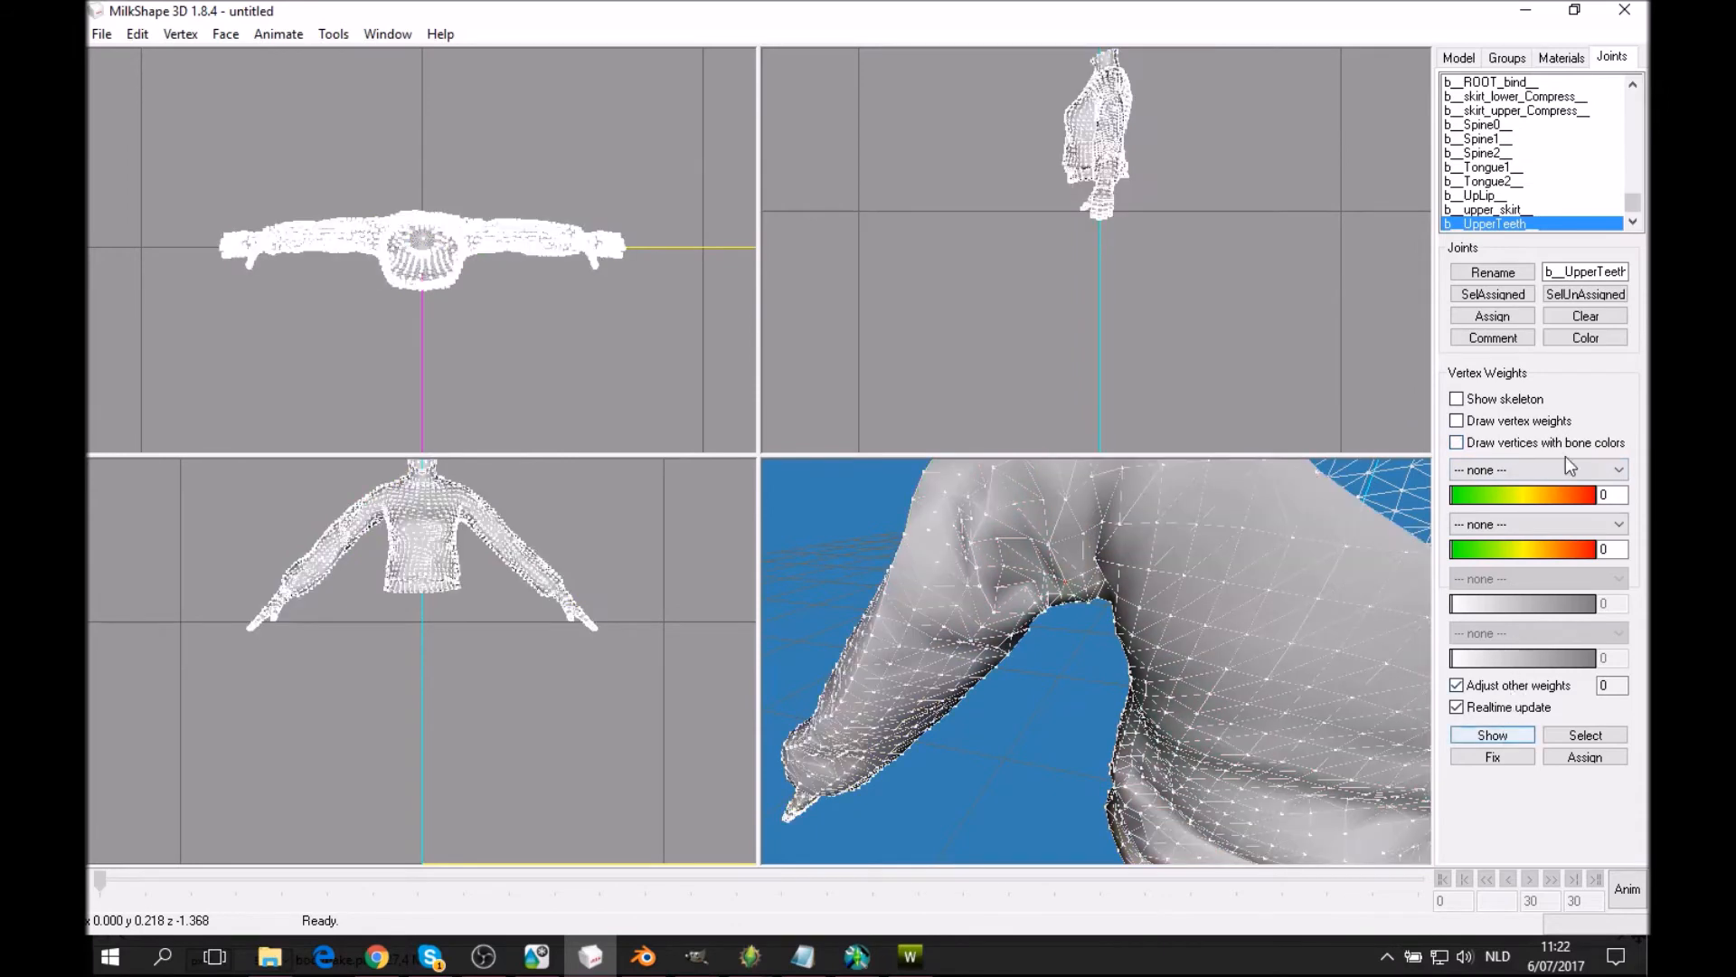
click(1506, 736)
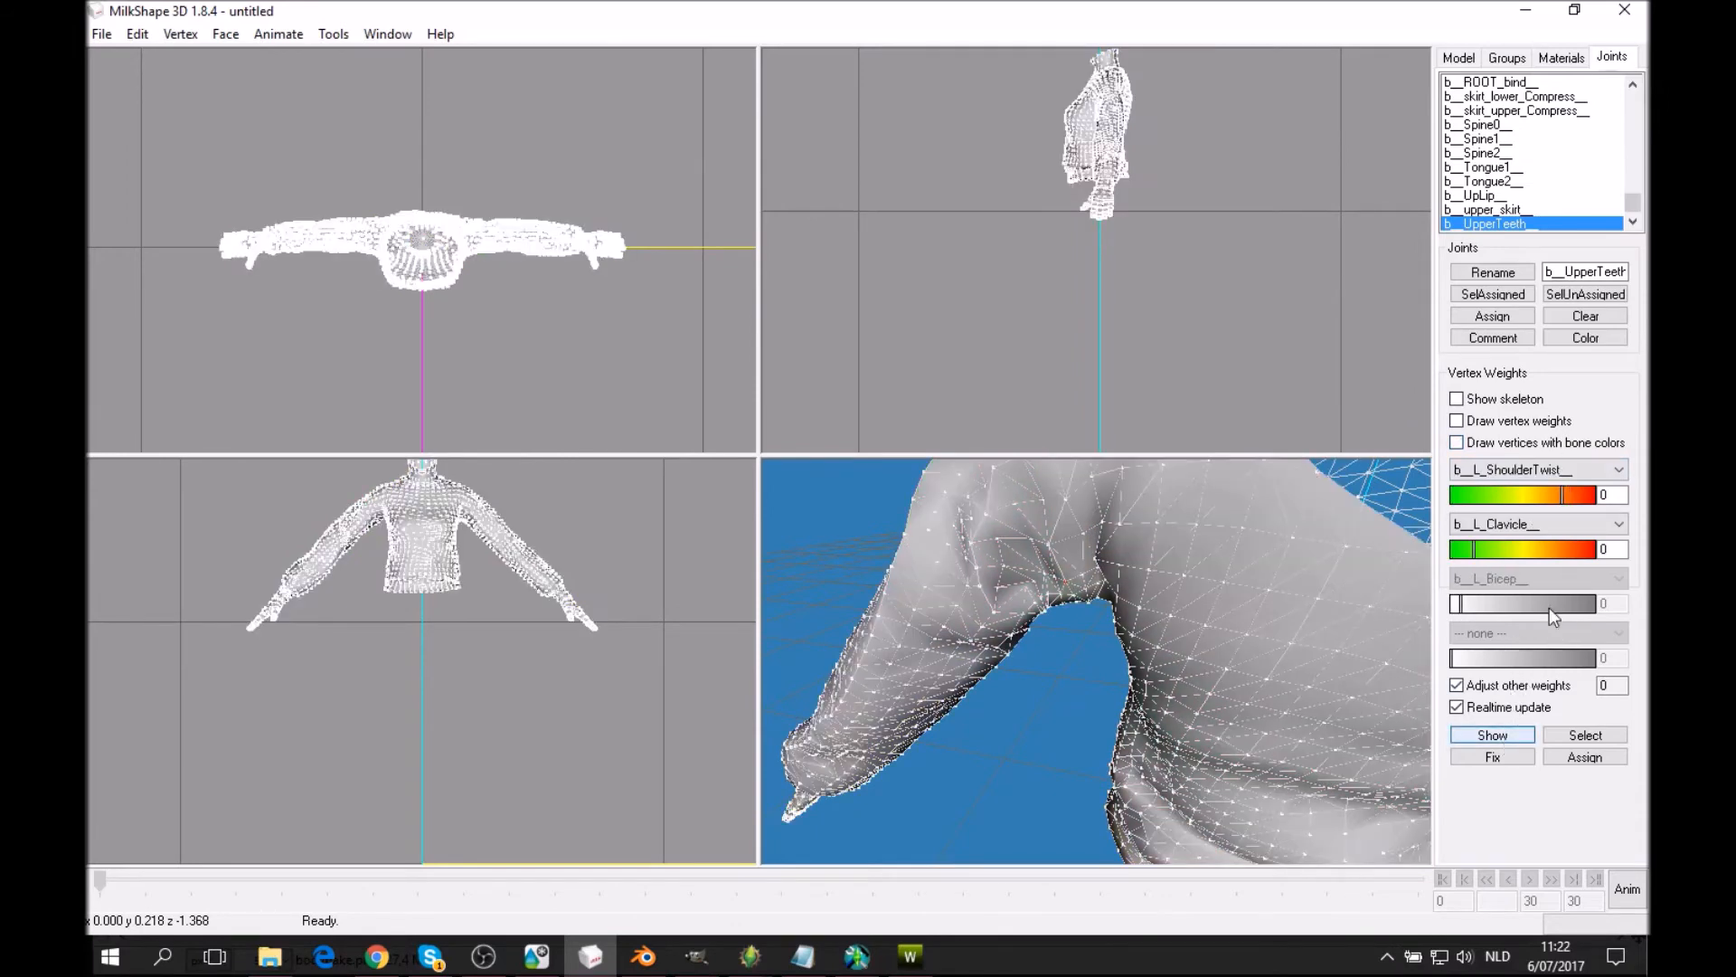
Examine the underarm, torso and back of the sweater with the bone colors alternately on and off.
click(1511, 445)
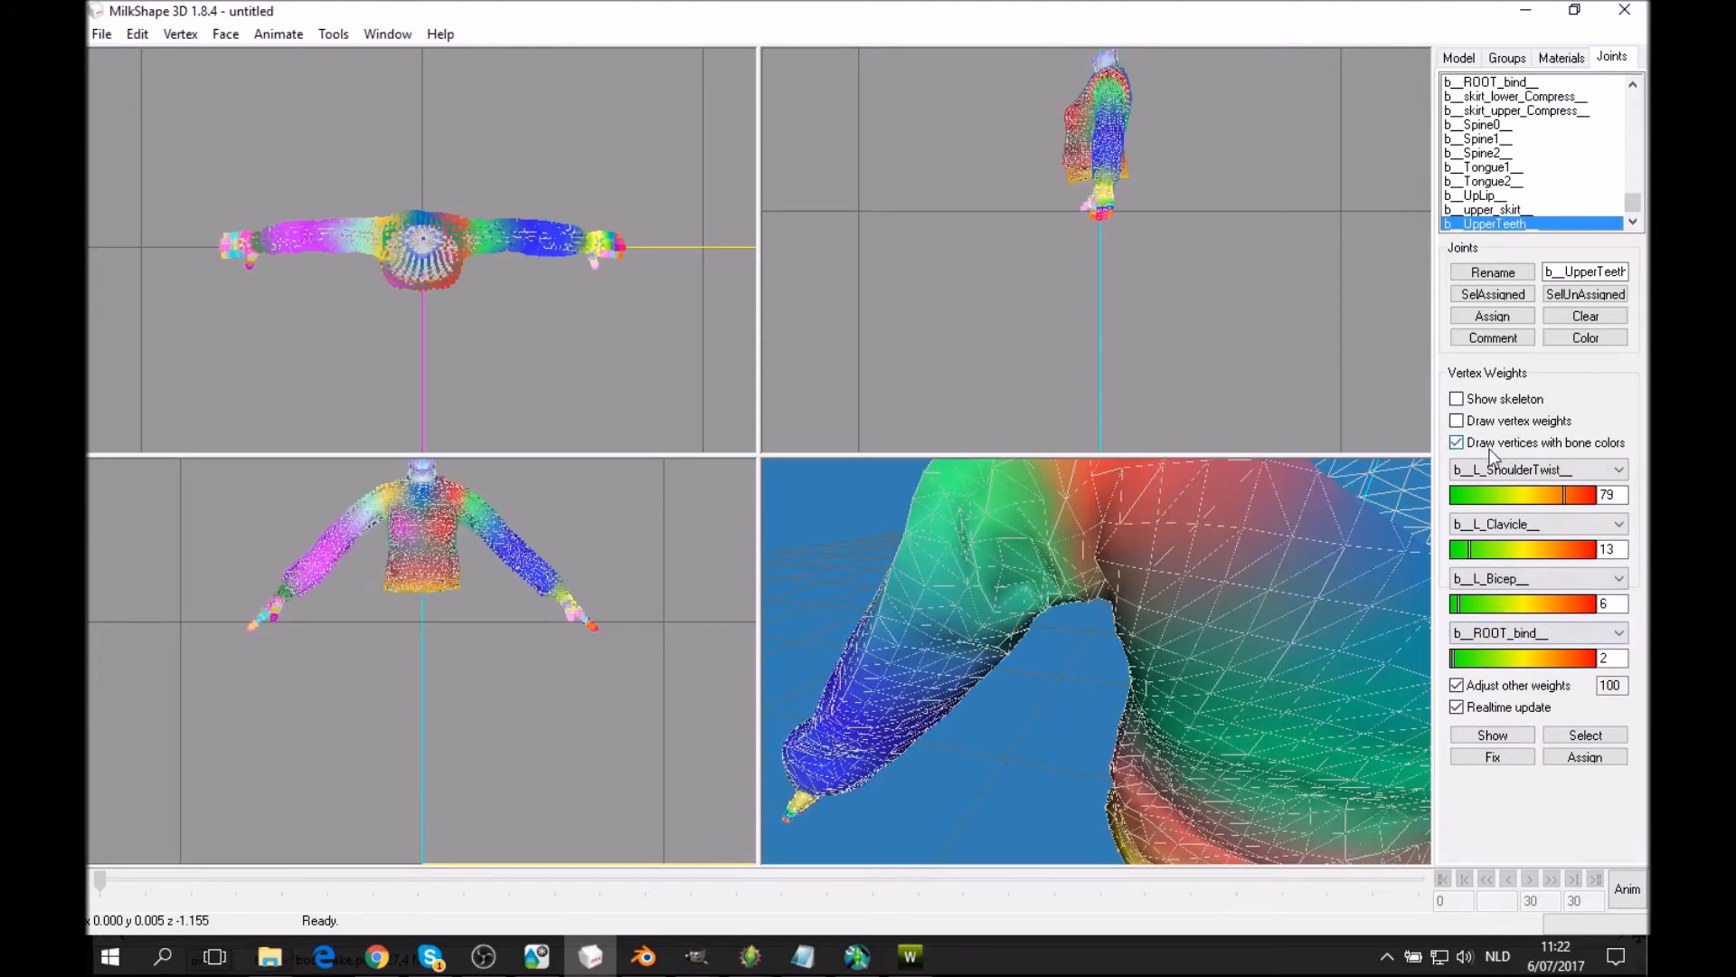
click(1489, 449)
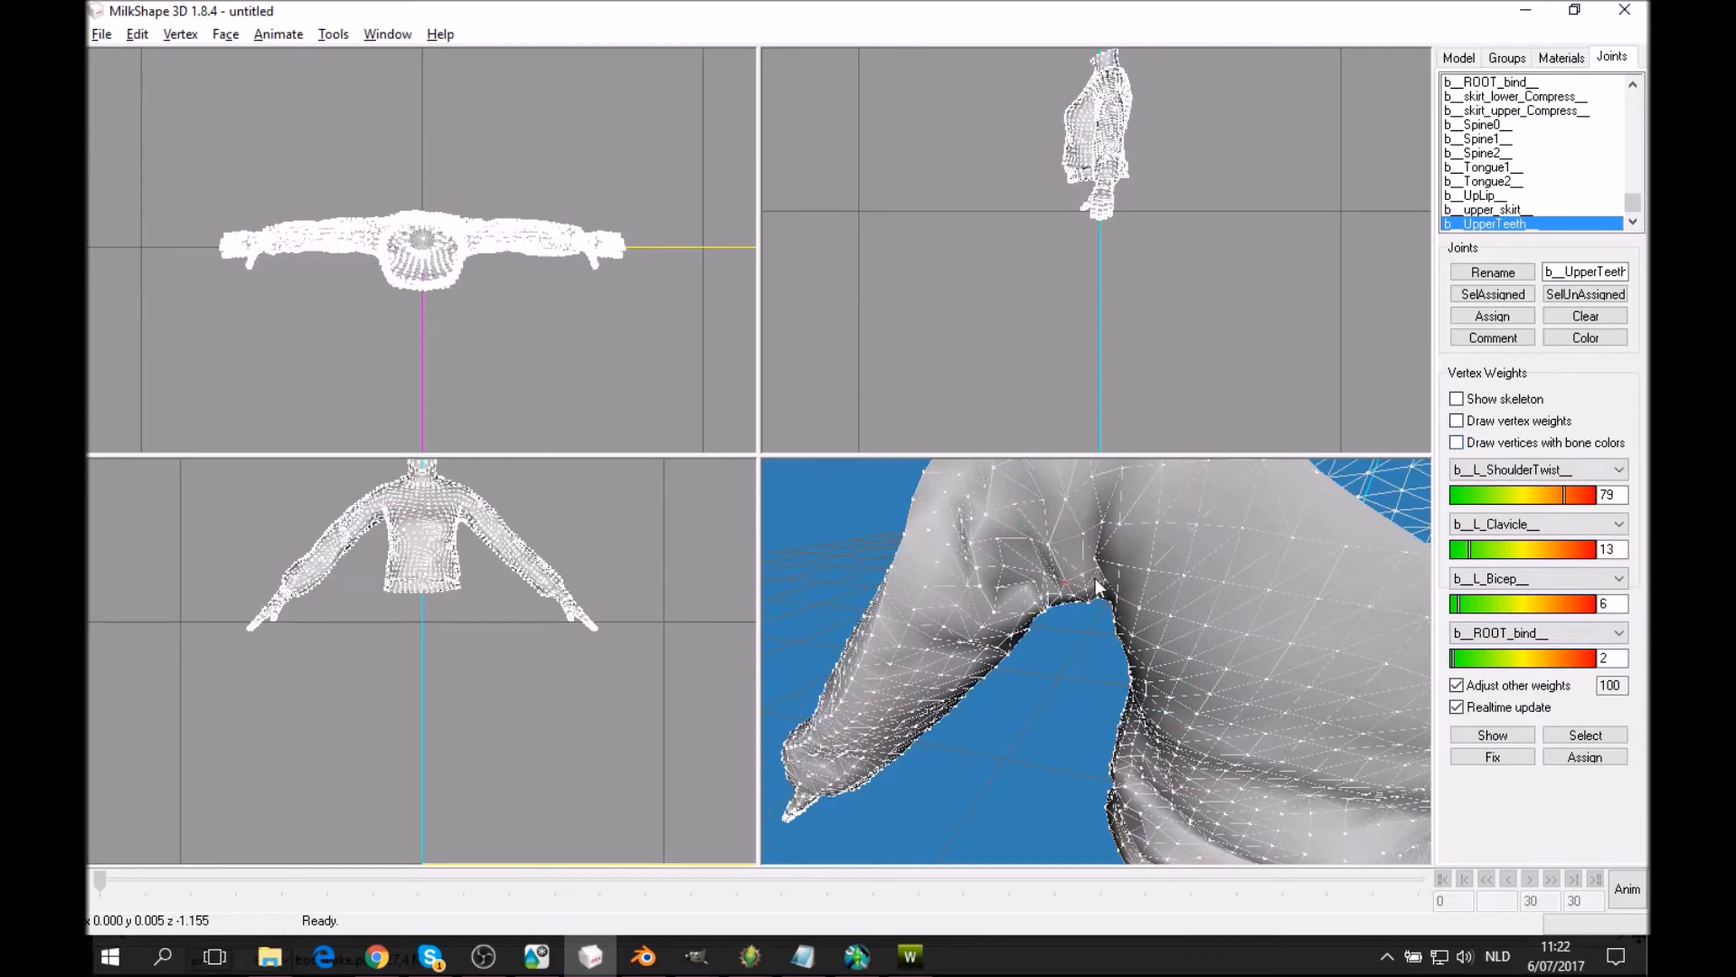
click(1487, 445)
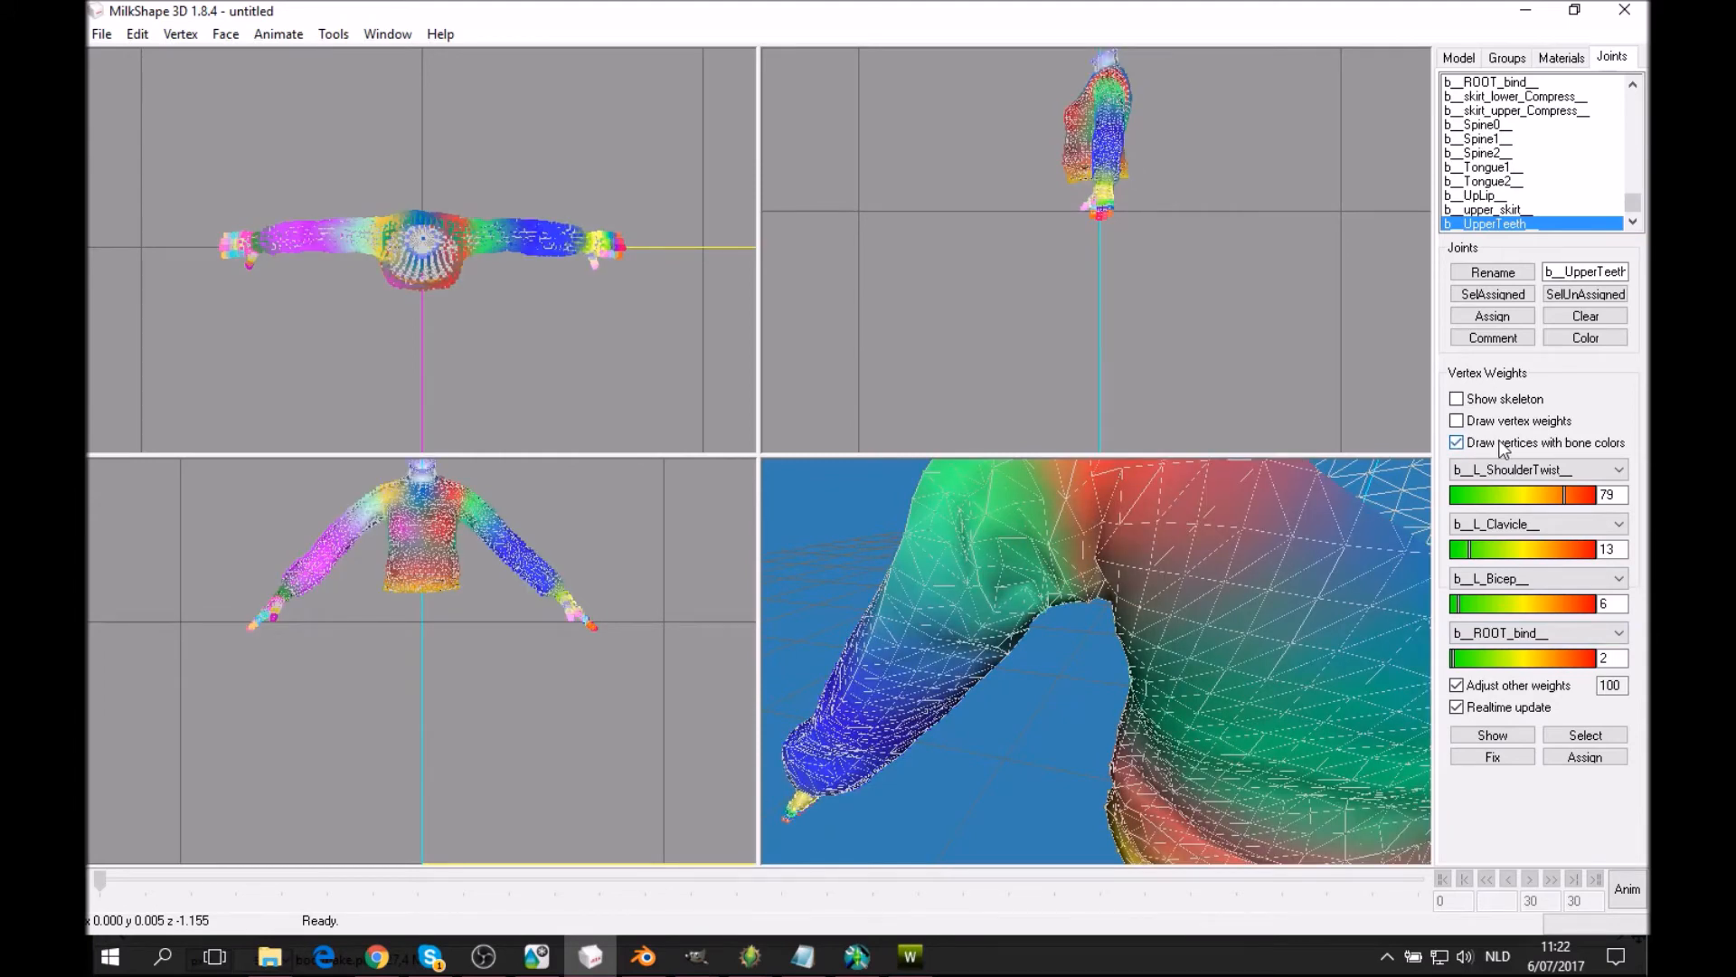
click(1497, 447)
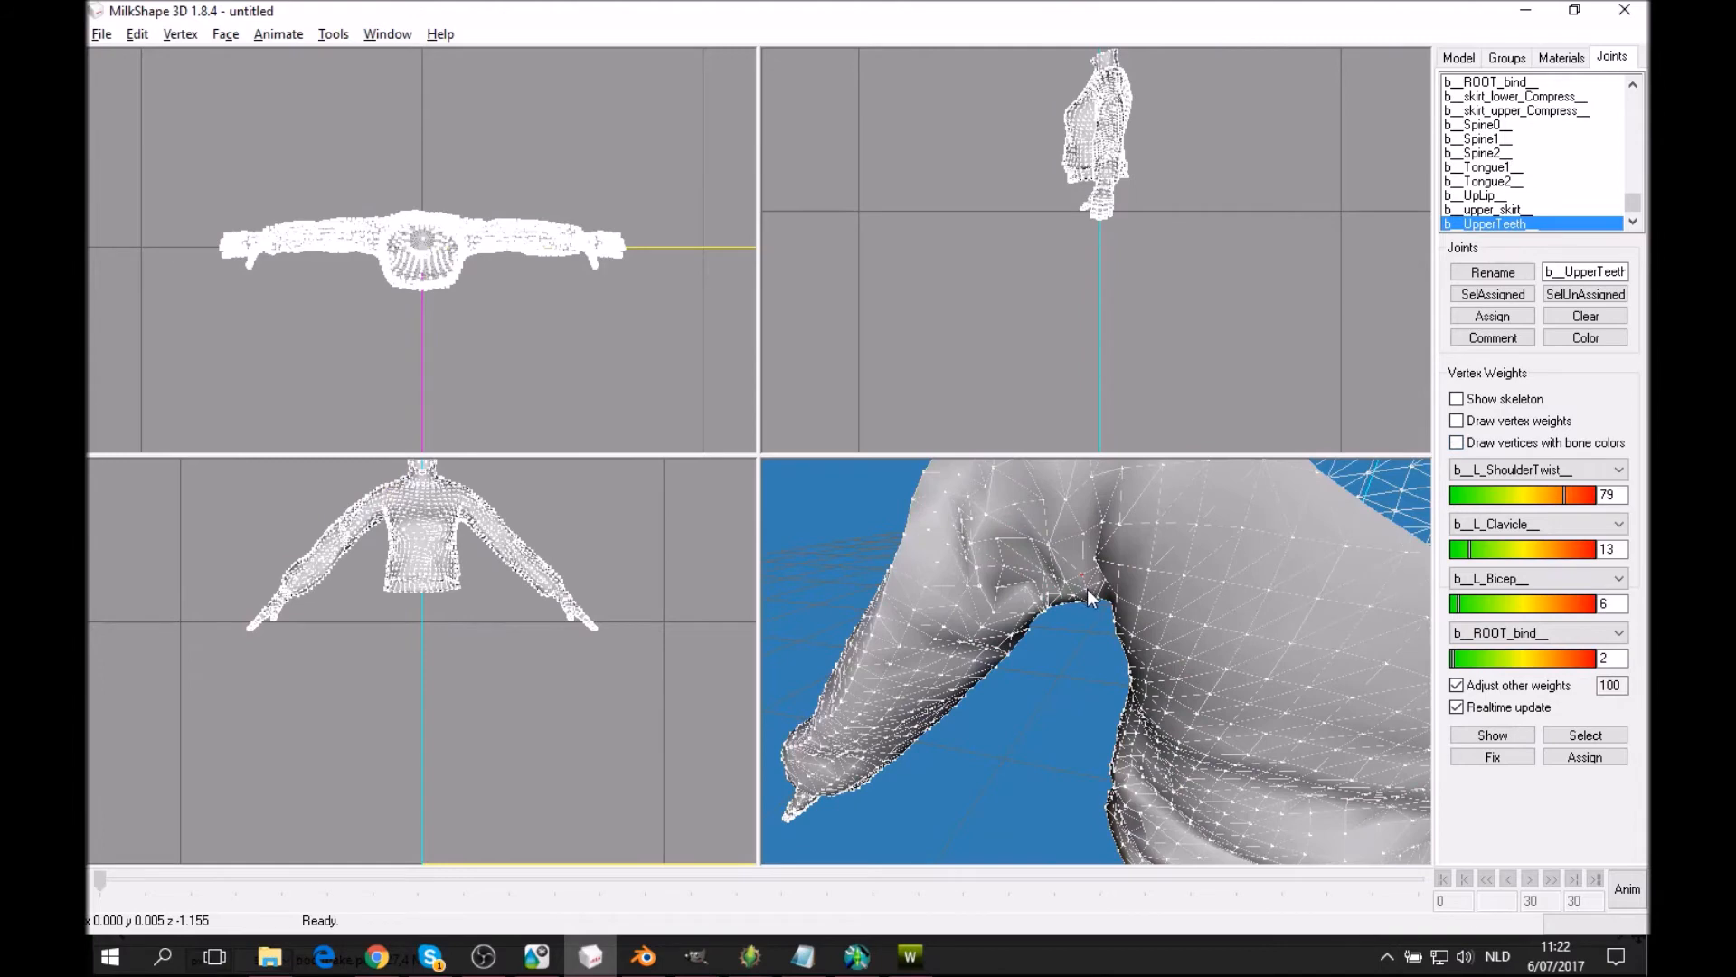
mouse_move(1089, 604)
mouse_down()
mouse_move(1132, 615)
mouse_move(1142, 600)
mouse_move(1436, 712)
mouse_up()
click(1533, 443)
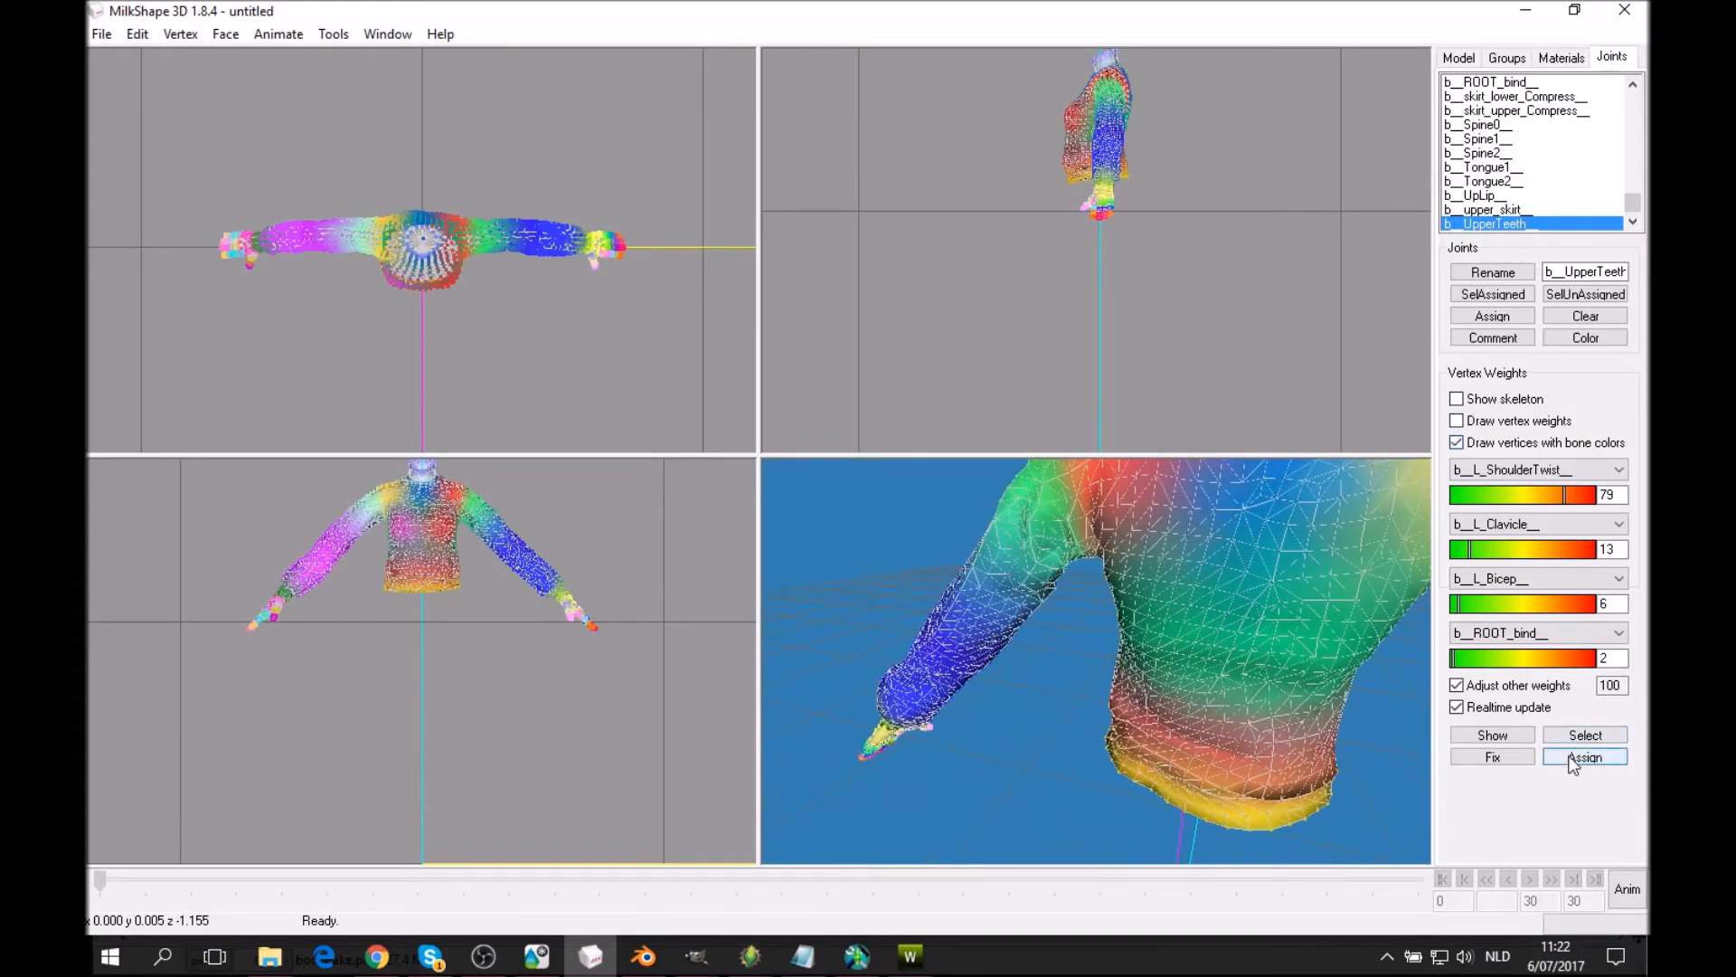
mouse_move(1332, 724)
mouse_down()
mouse_move(1320, 640)
mouse_move(1262, 618)
mouse_move(1277, 662)
mouse_move(1299, 662)
mouse_up()
click(1455, 442)
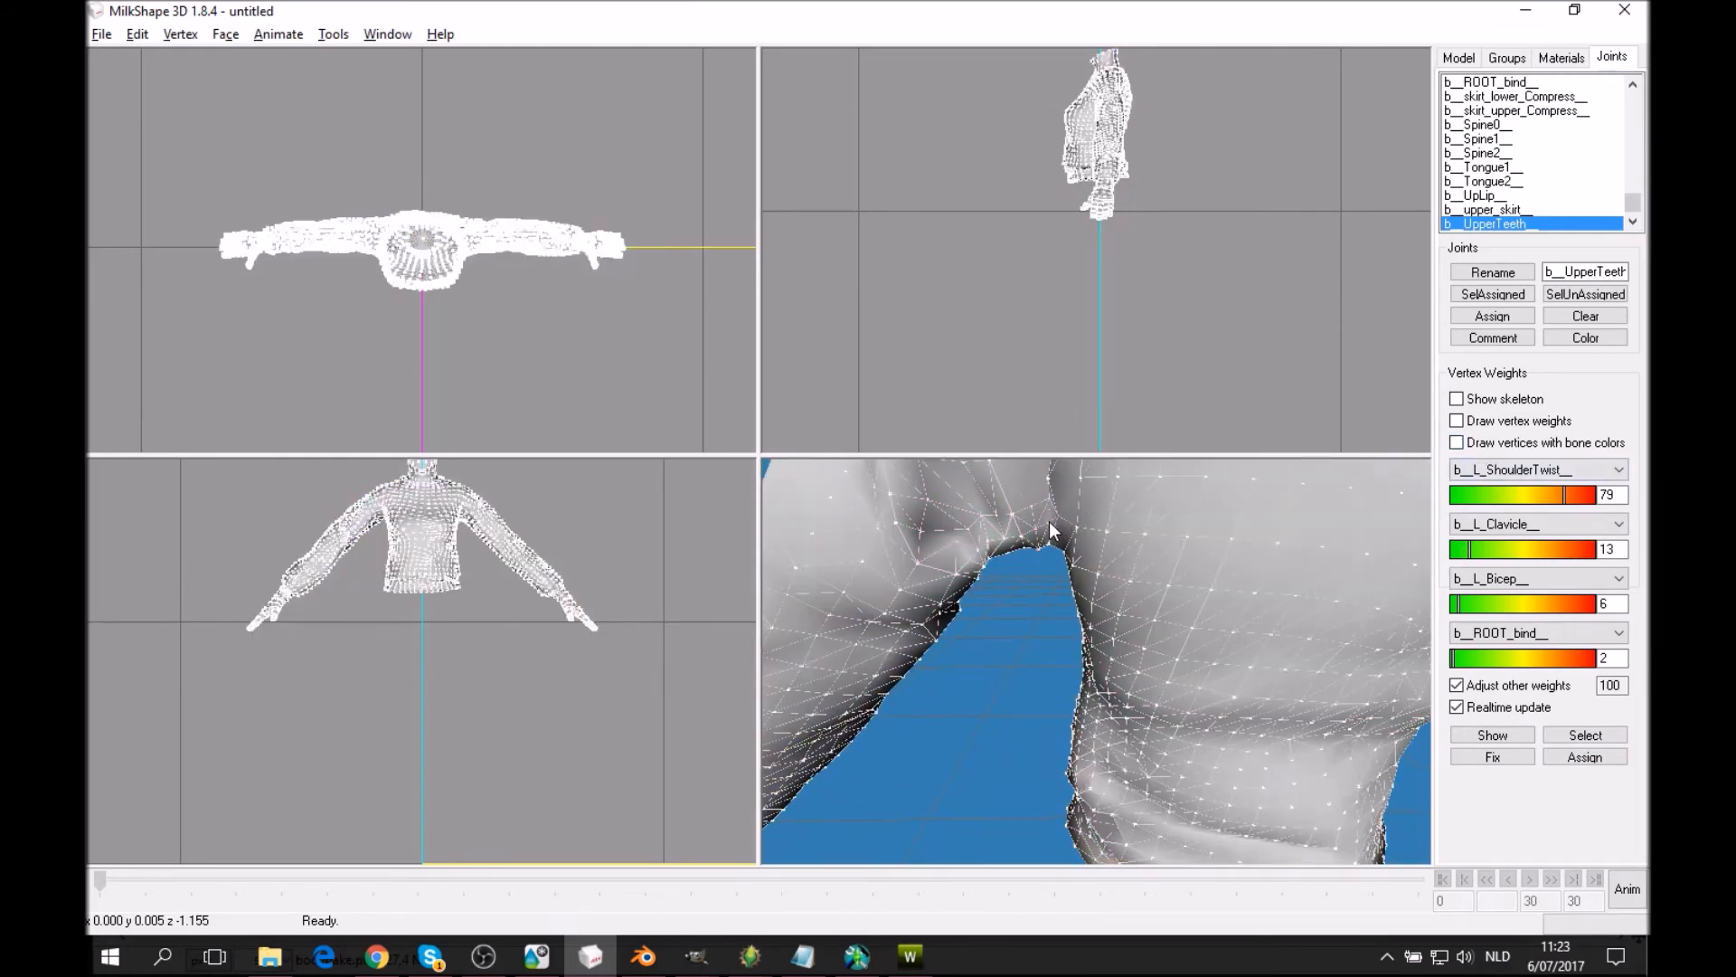
click(1455, 443)
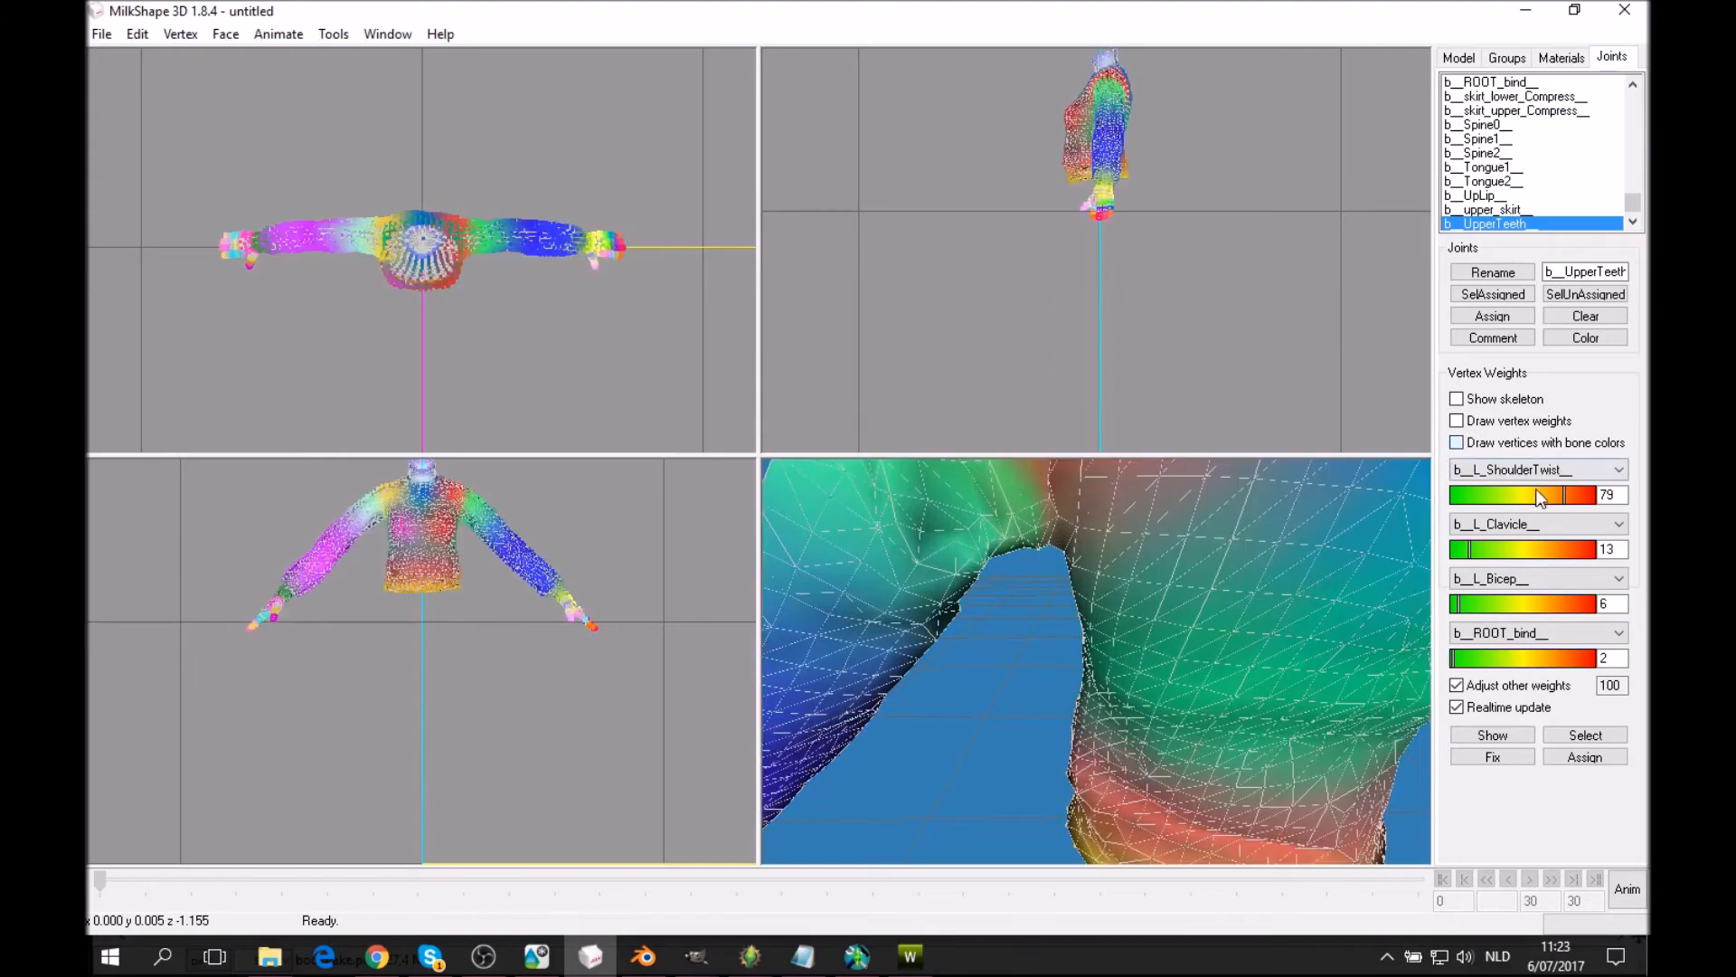
mouse_move(1273, 694)
mouse_down()
mouse_move(1251, 695)
mouse_move(1276, 690)
mouse_up()
click(1548, 445)
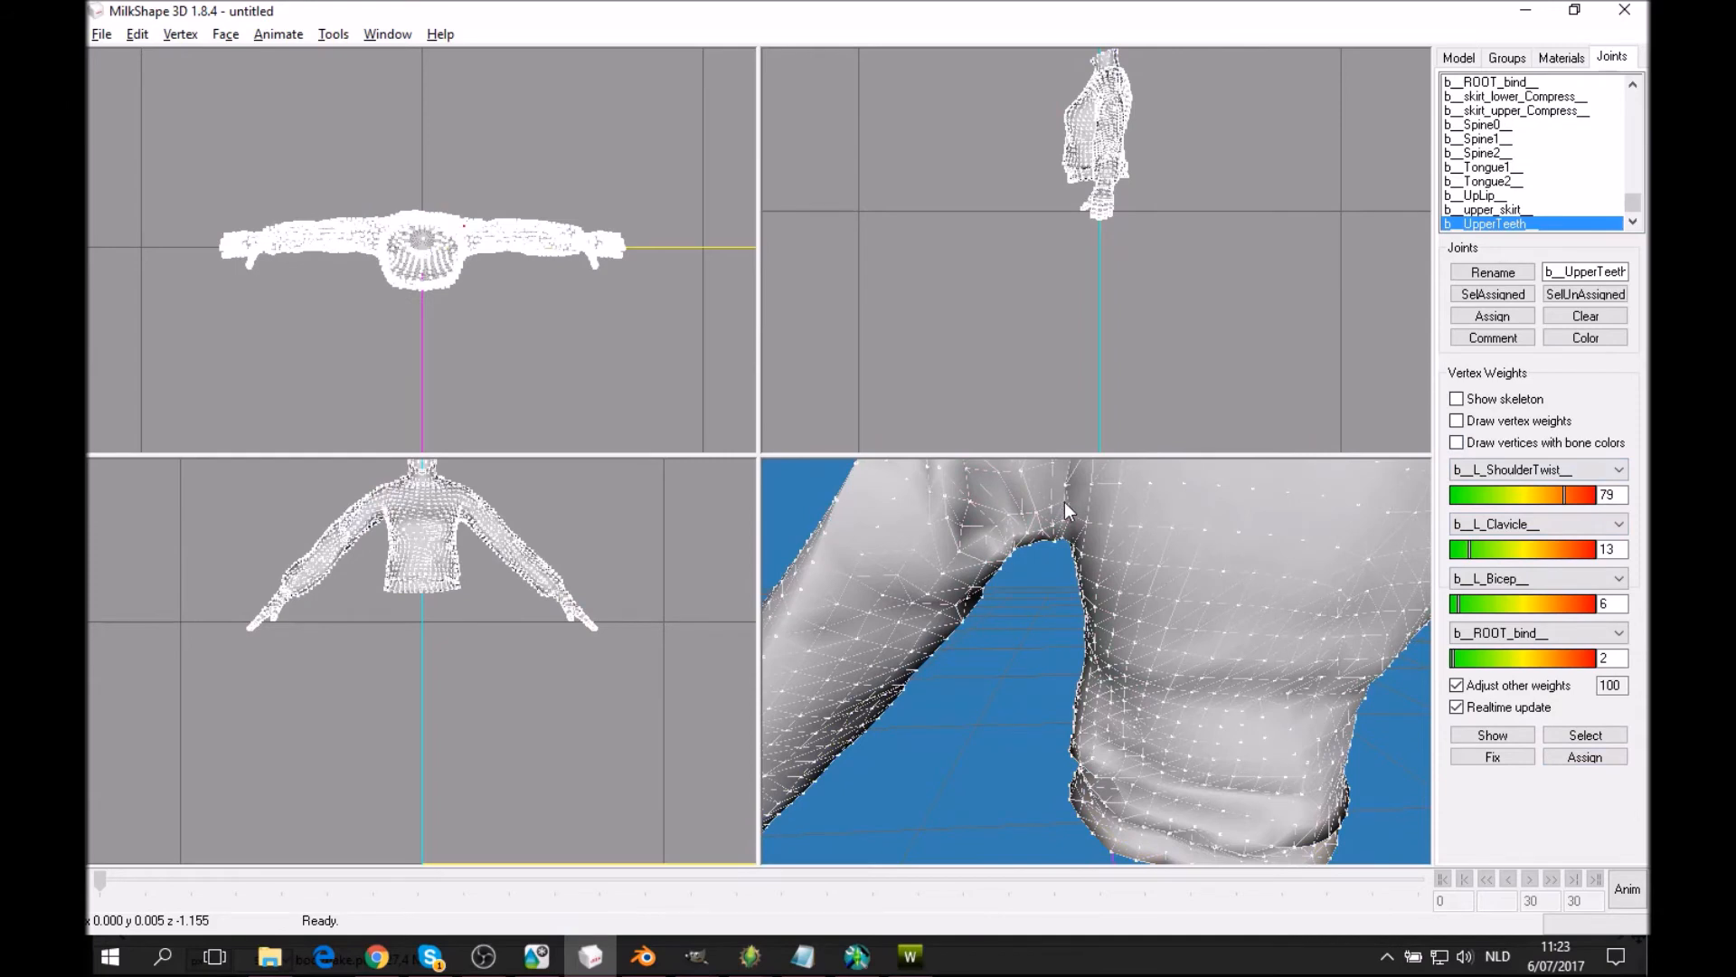
click(1528, 445)
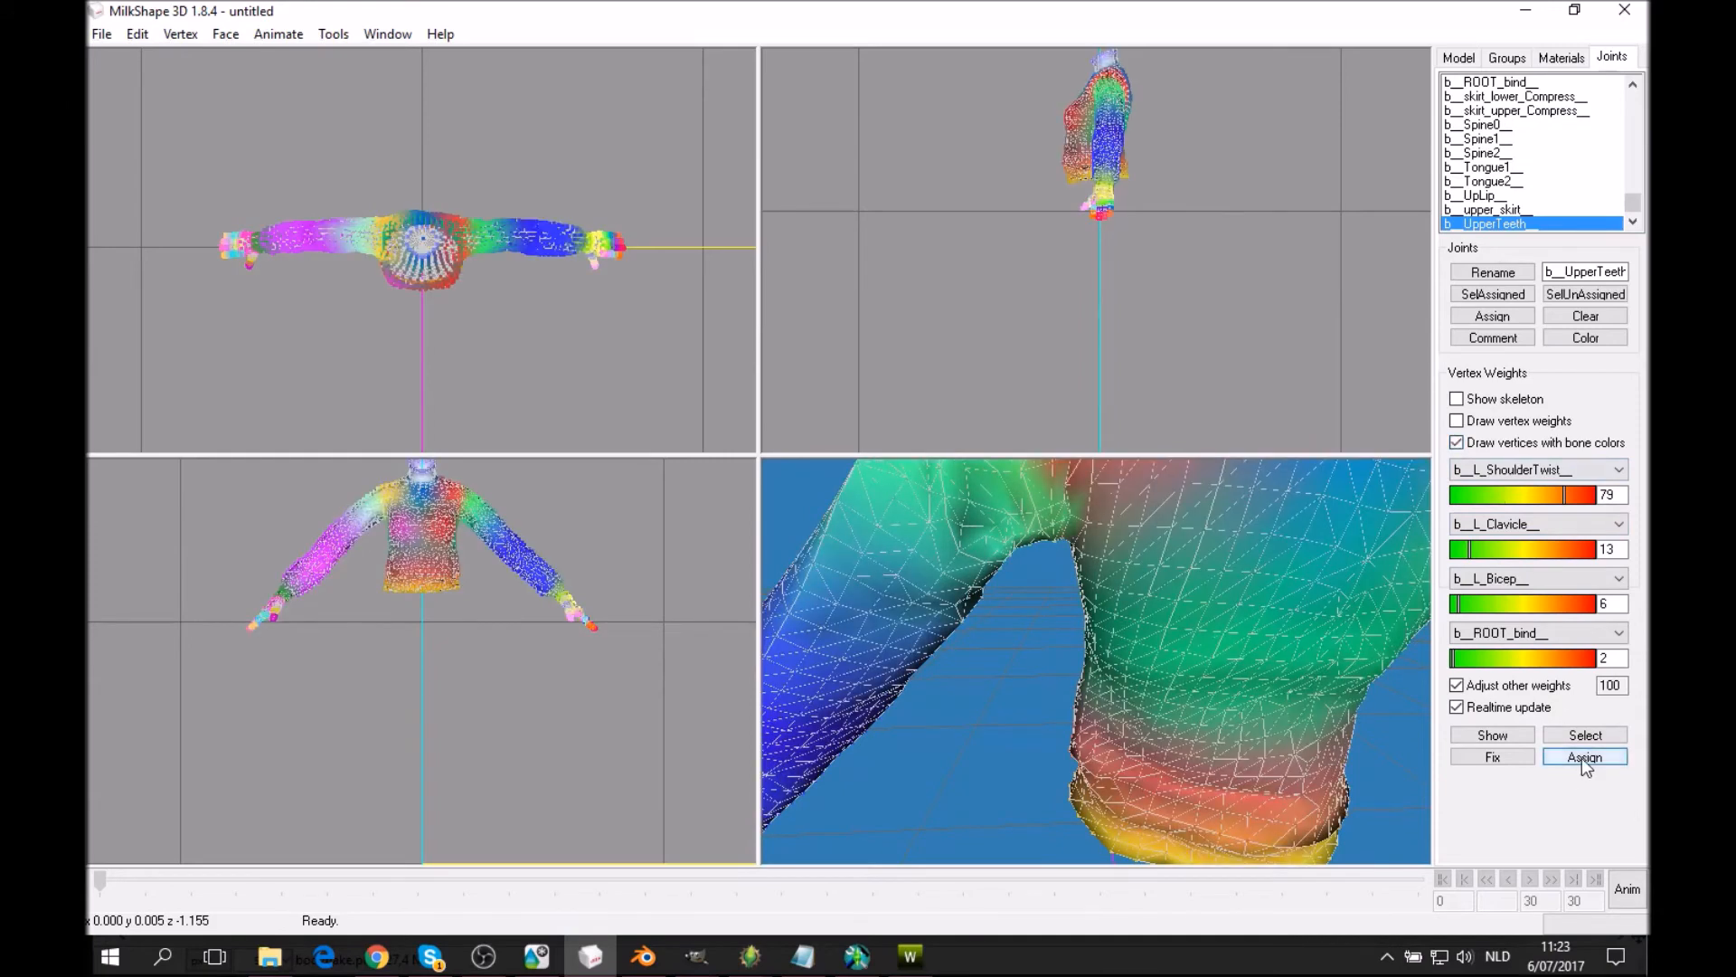
drag(1228, 687, 1266, 745)
drag(1143, 749, 1237, 730)
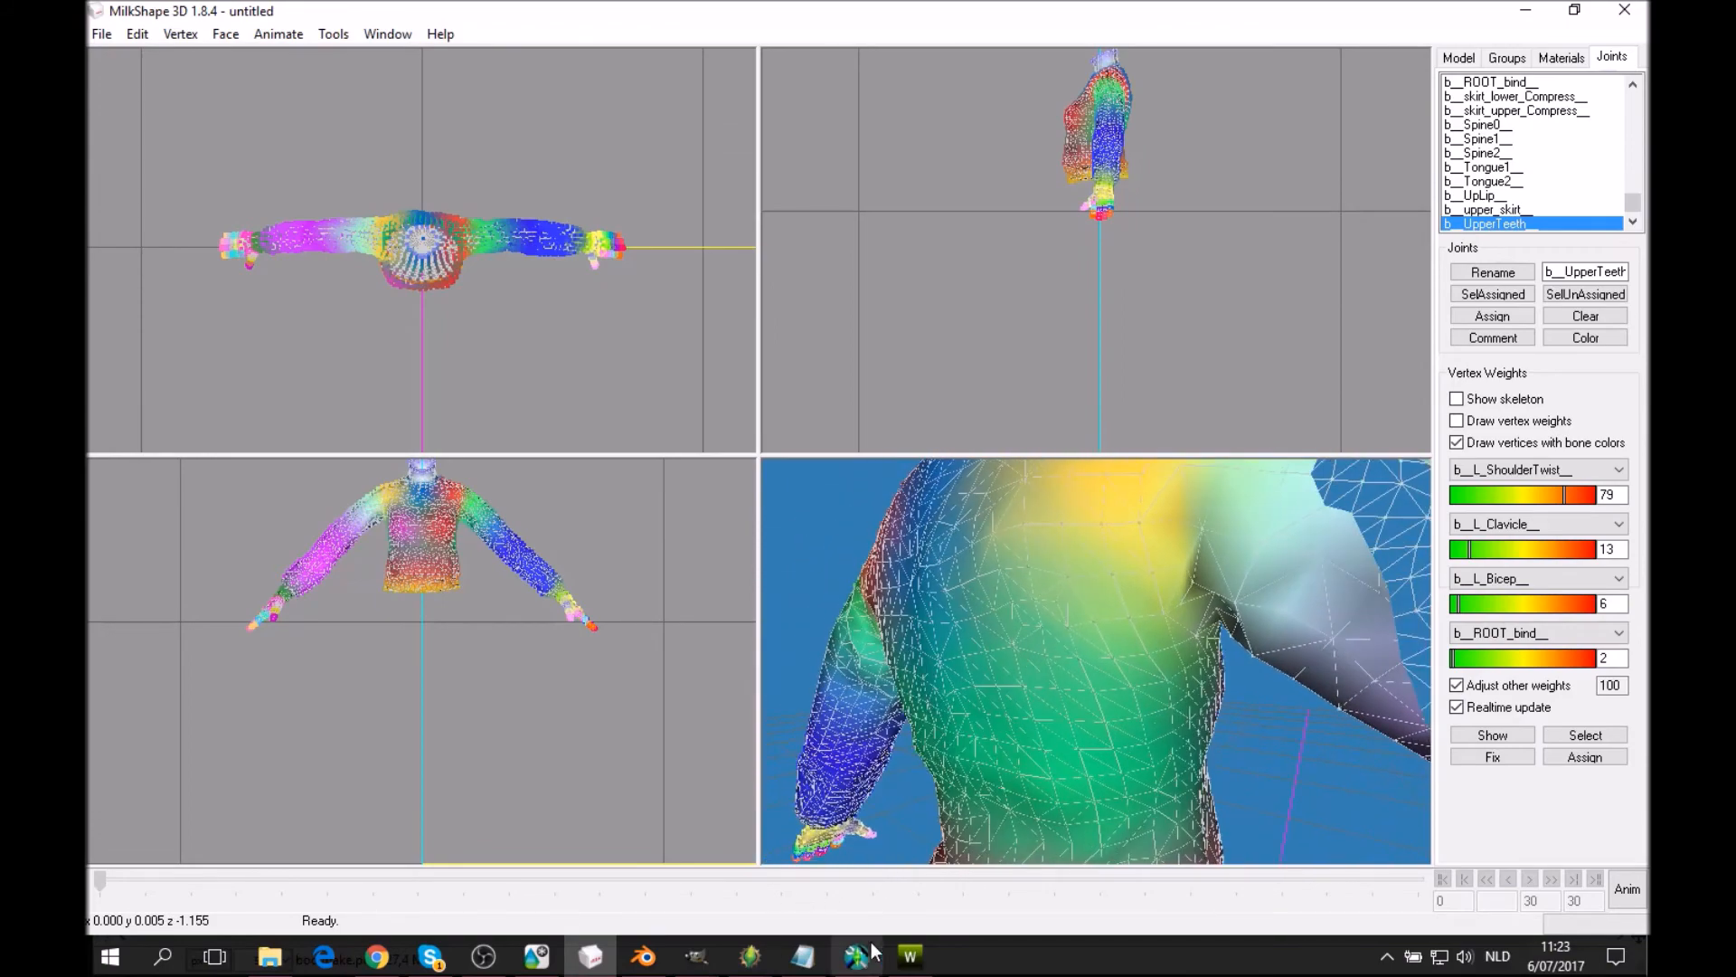
In TSR Workshop, scrub the animation and examine how the sweater's back, waist, underarm and sleeves deform.
click(909, 955)
drag(762, 697, 643, 635)
scroll(968, 570, up, 5)
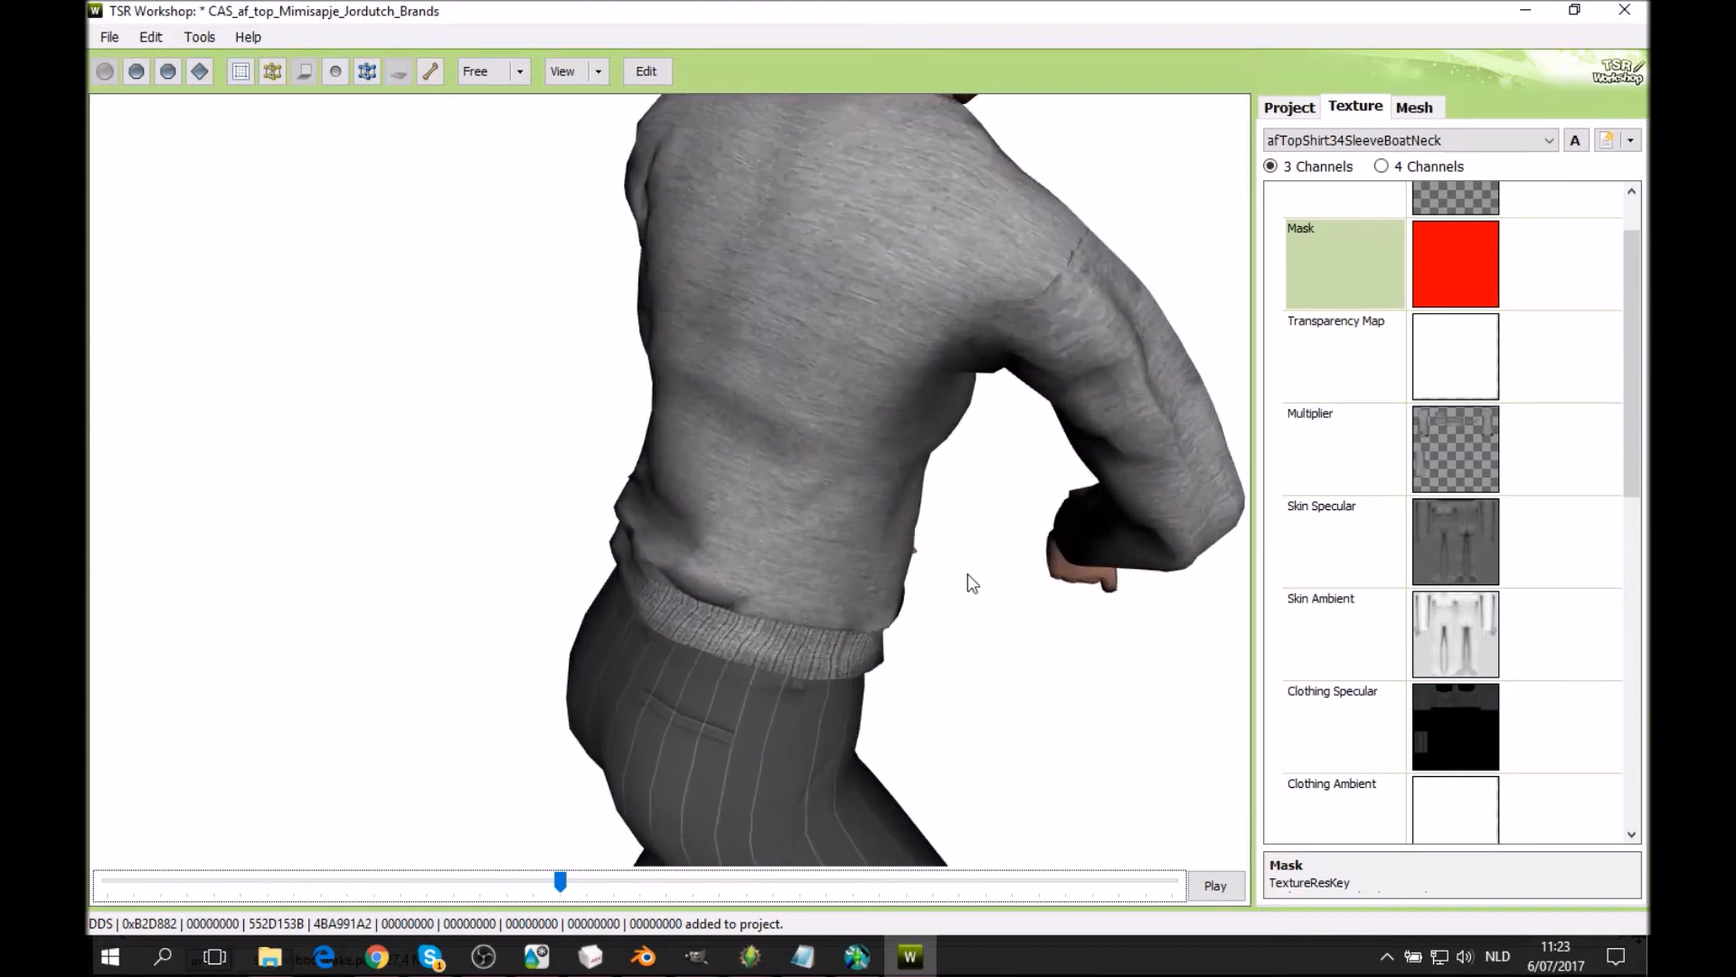
mouse_move(968, 566)
mouse_down()
mouse_move(796, 567)
mouse_move(971, 553)
mouse_up()
drag(560, 882, 387, 882)
drag(691, 702, 978, 584)
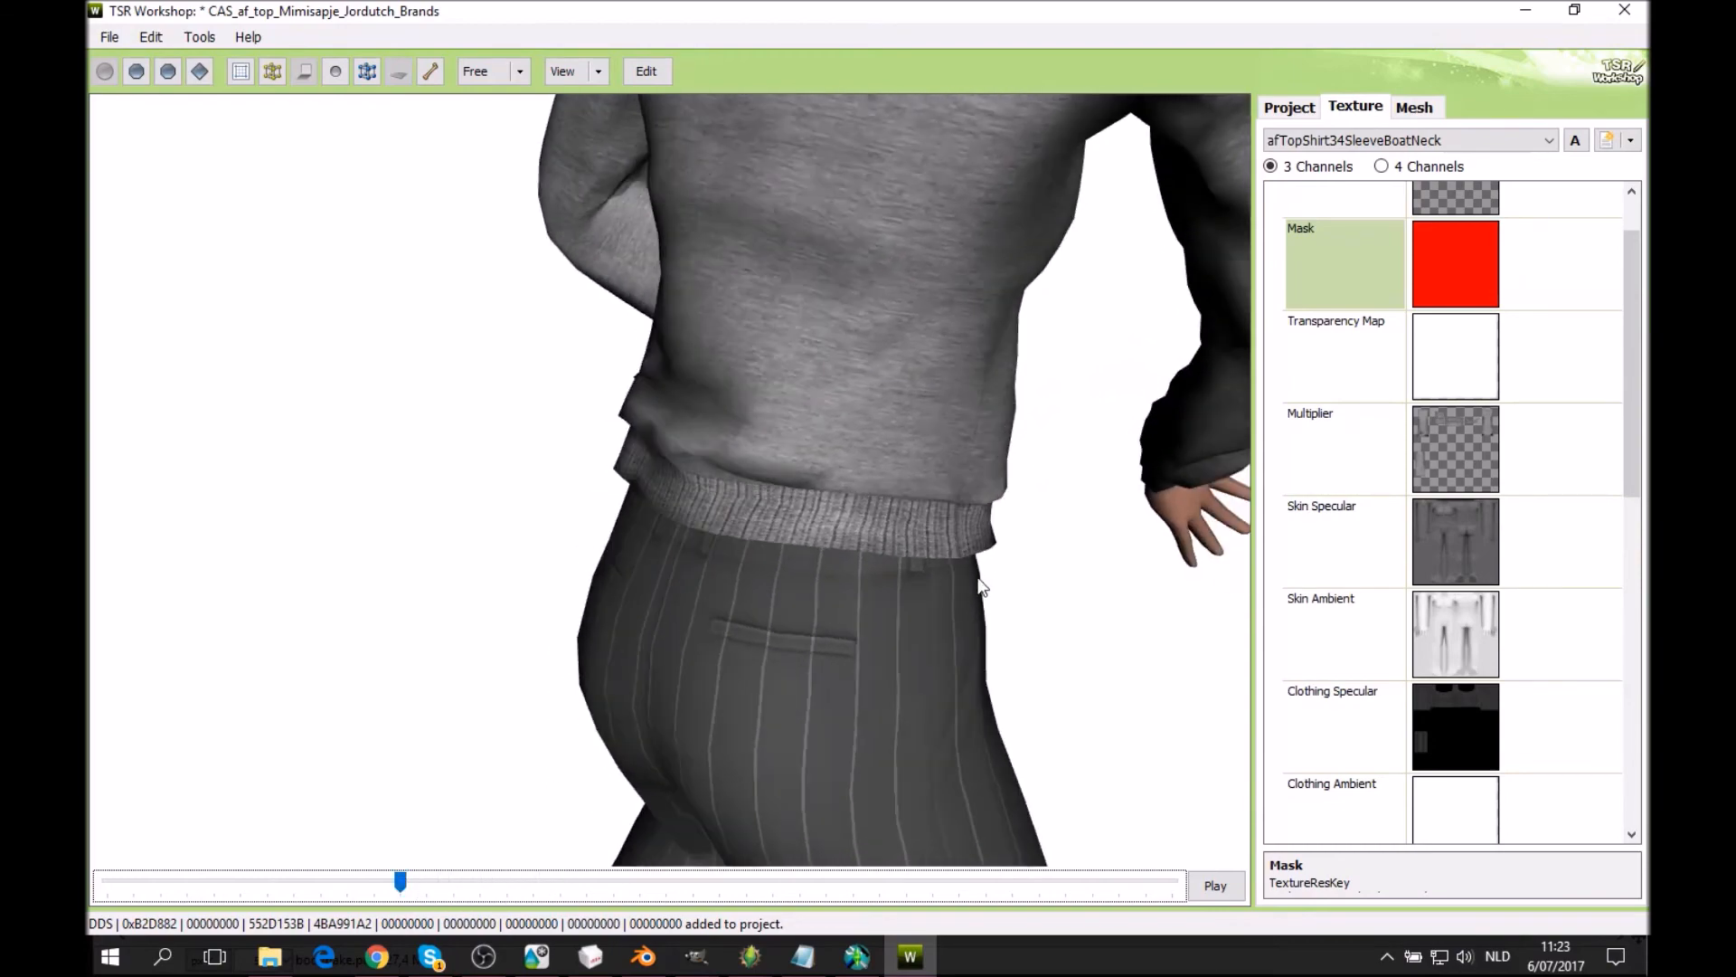
scroll(969, 593, up, 3)
scroll(919, 574, down, 5)
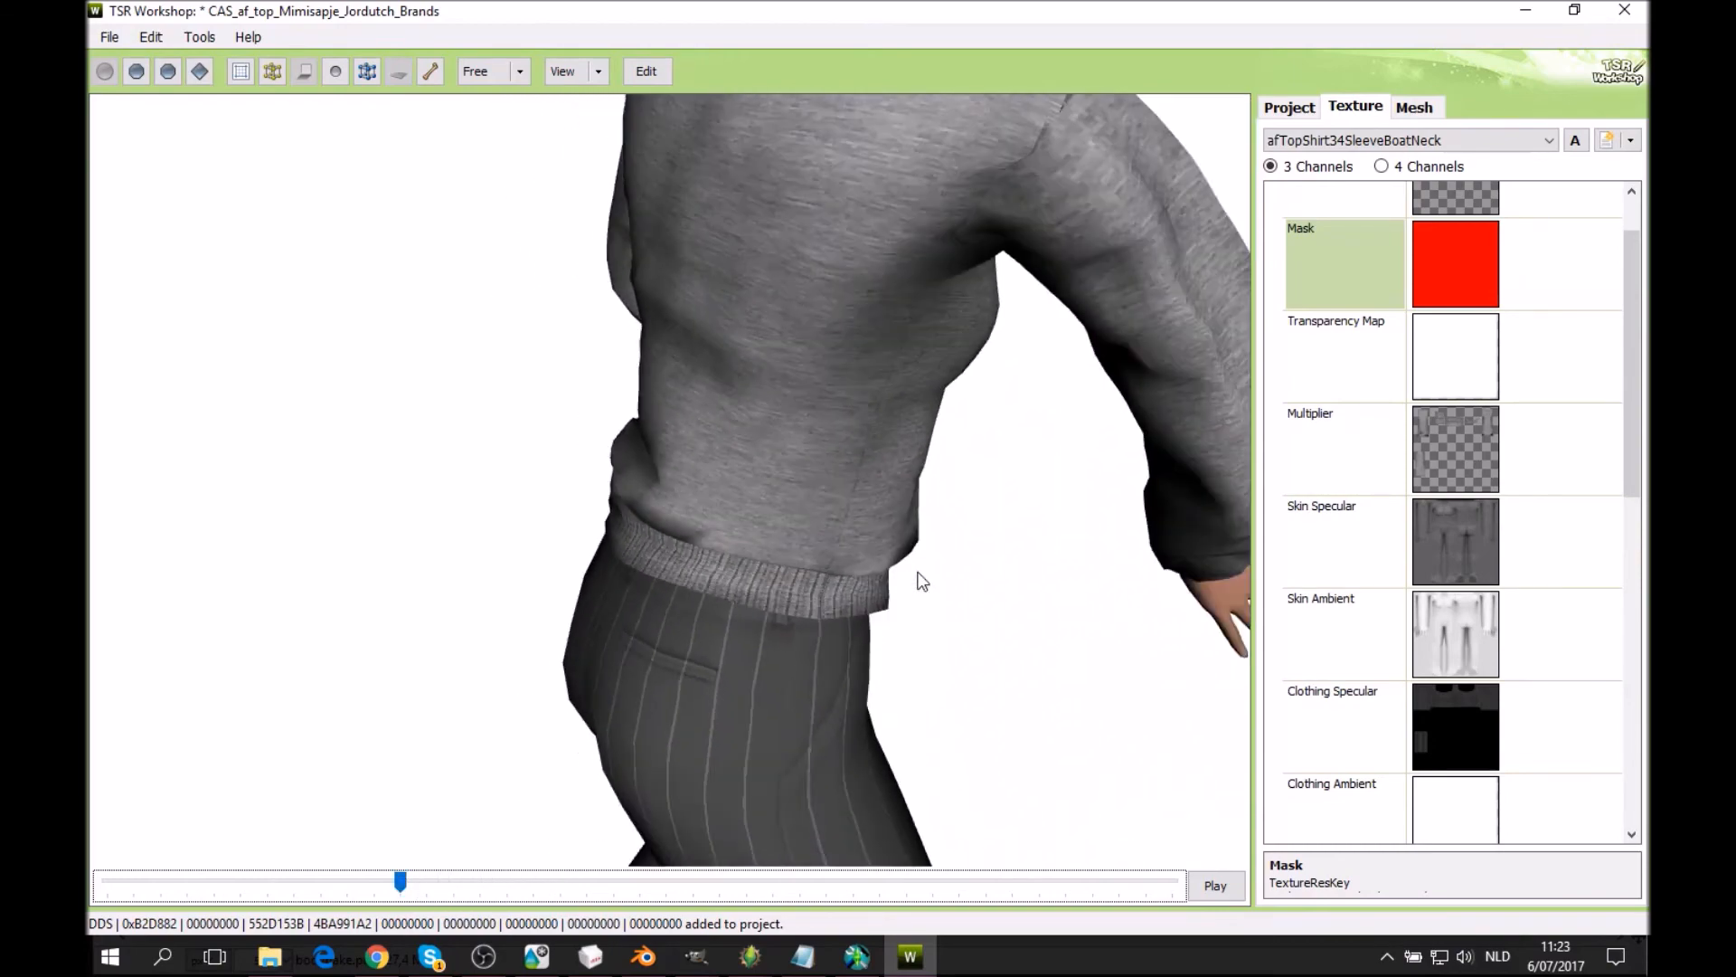
drag(400, 883, 268, 883)
drag(810, 680, 543, 766)
scroll(898, 666, up, 4)
drag(268, 886, 319, 879)
drag(382, 777, 453, 812)
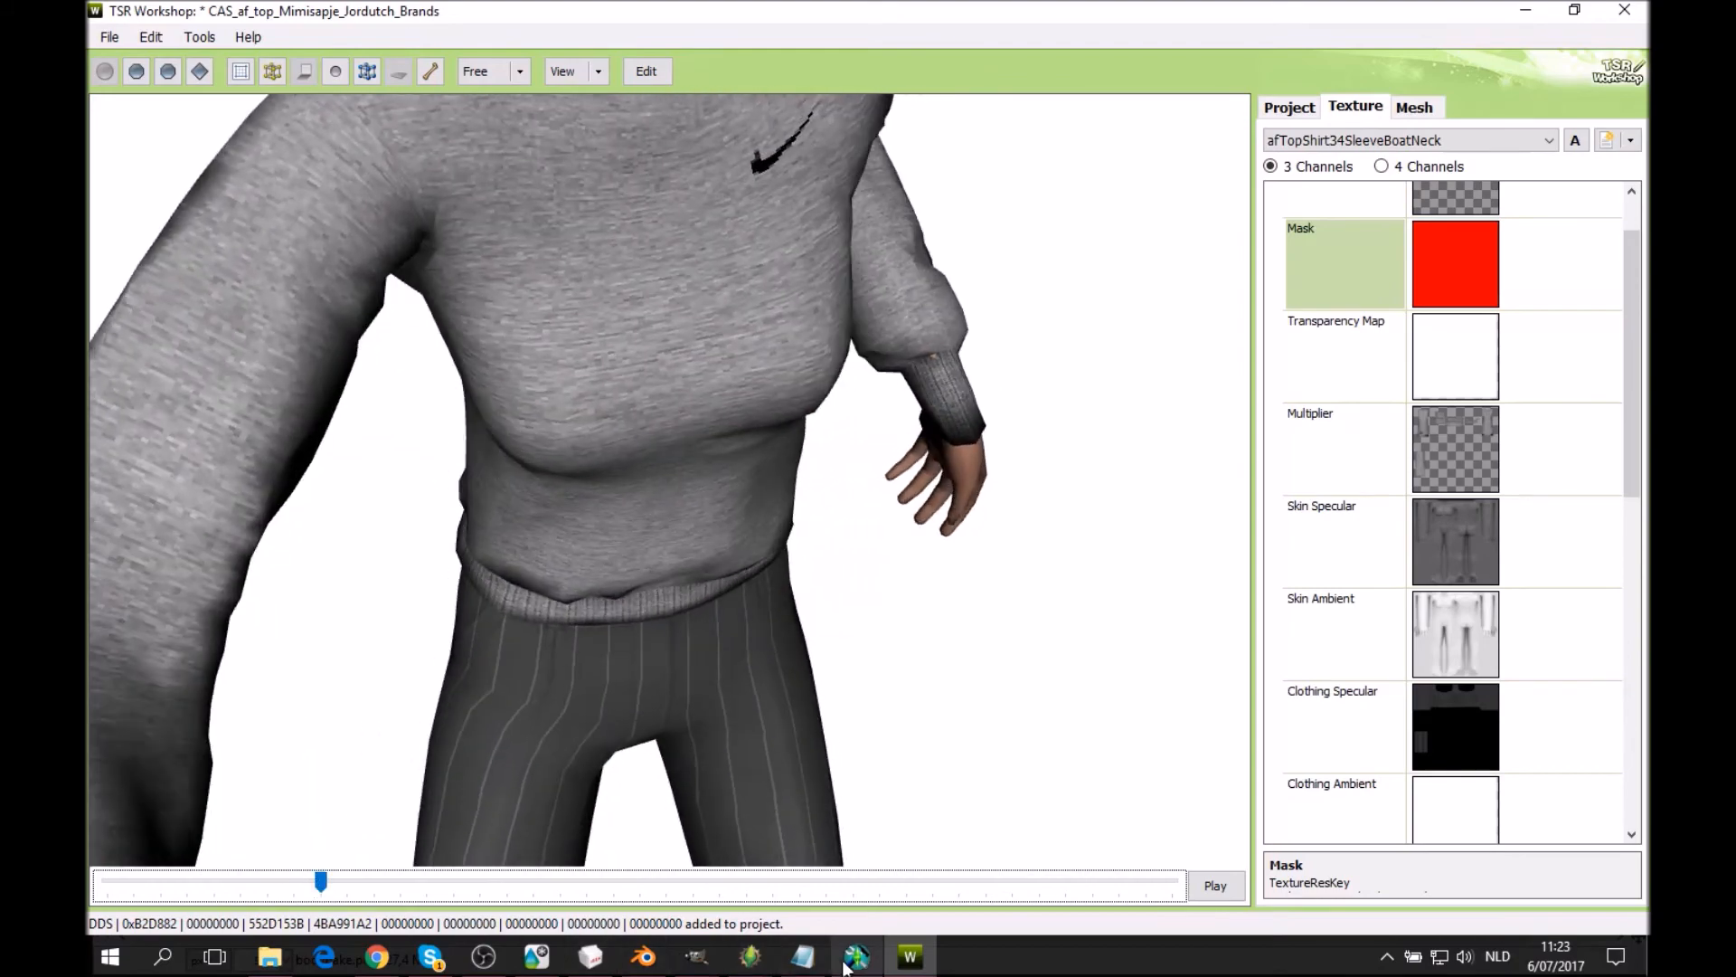
Return to MilkShape, turn off the bone colors and show the bone weights of a vertex on the left sleeve cuff.
click(918, 958)
scroll(1058, 734, down, 3)
scroll(990, 754, up, 3)
drag(1057, 734, 1131, 635)
scroll(1130, 631, up, 10)
drag(1152, 714, 1200, 682)
mouse_move(1192, 621)
mouse_down()
mouse_move(1305, 621)
mouse_move(1273, 745)
mouse_move(1246, 682)
mouse_up()
click(1529, 443)
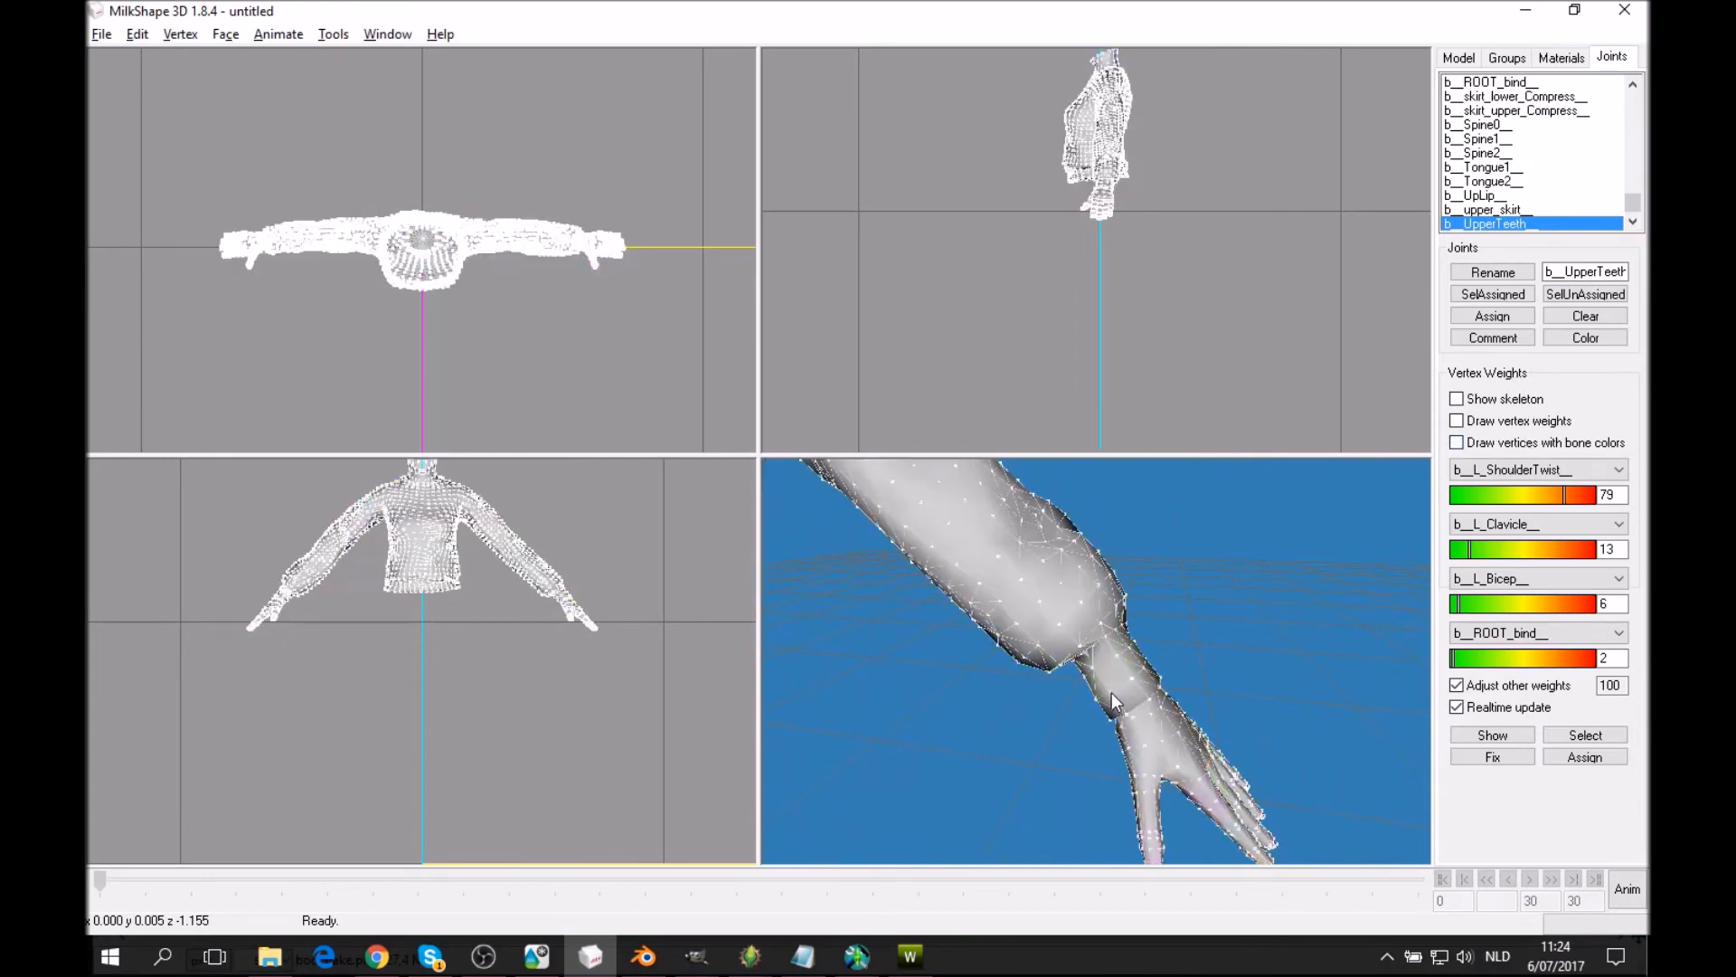
click(1506, 734)
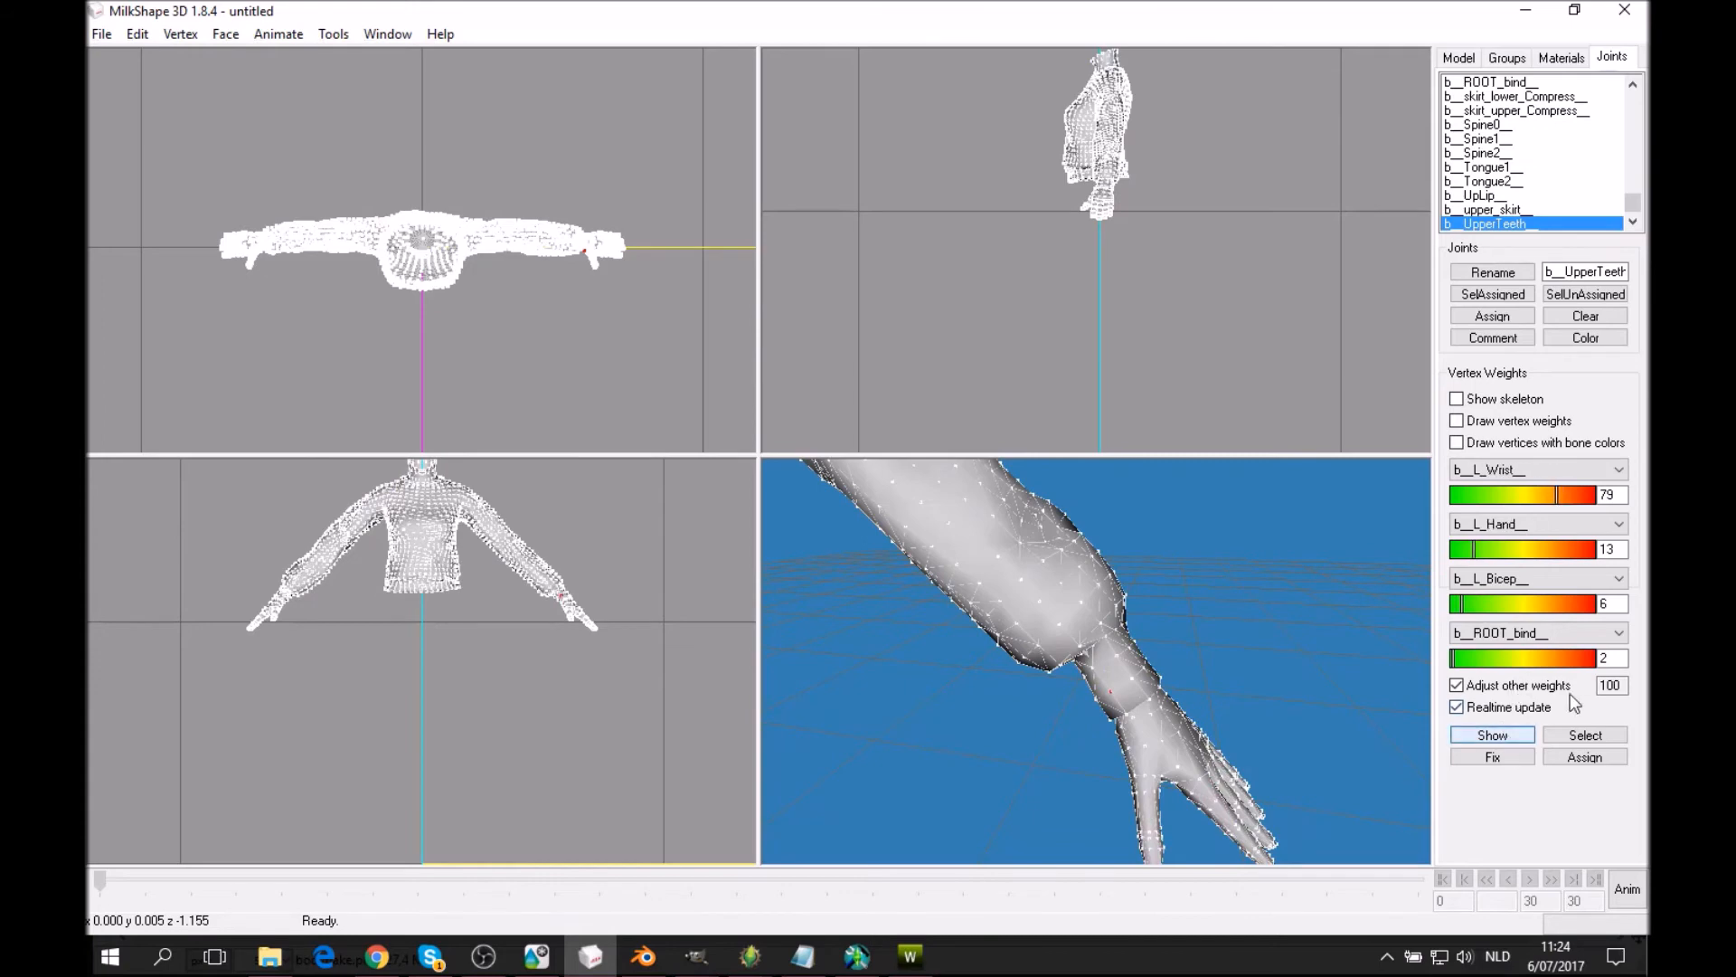
Compare the left sleeve cuff and hand with the bone colors alternately on and off.
click(1511, 443)
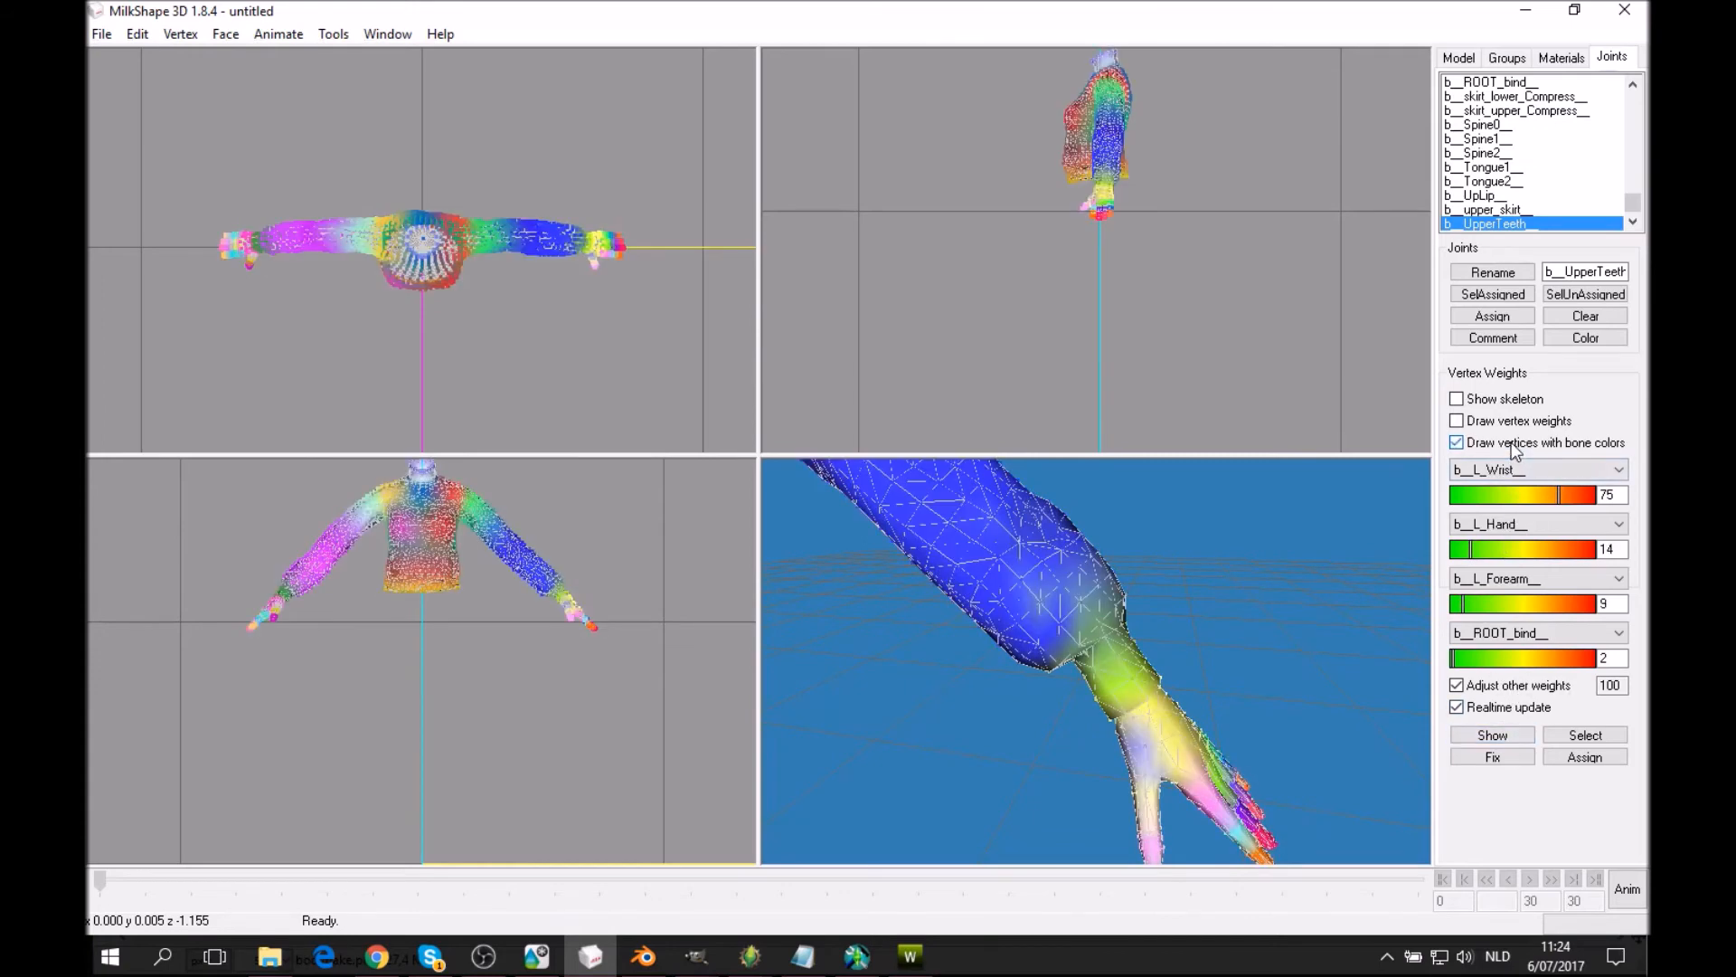
click(1512, 443)
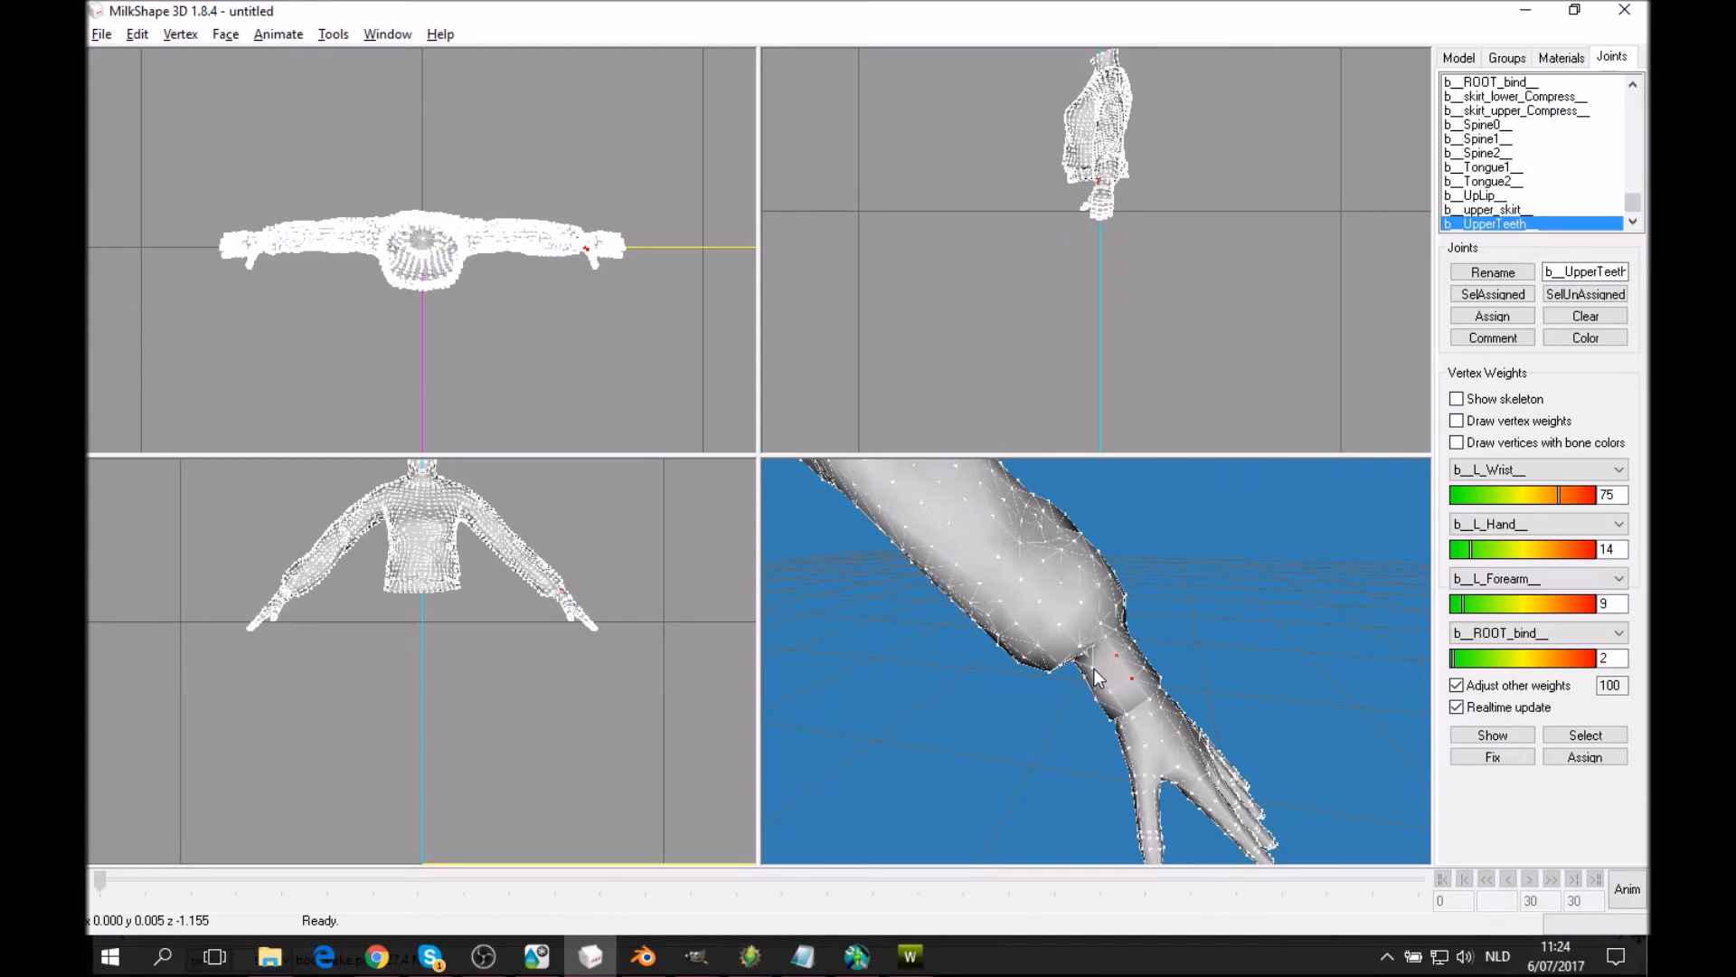
click(1477, 447)
drag(1162, 685, 1182, 685)
click(1487, 445)
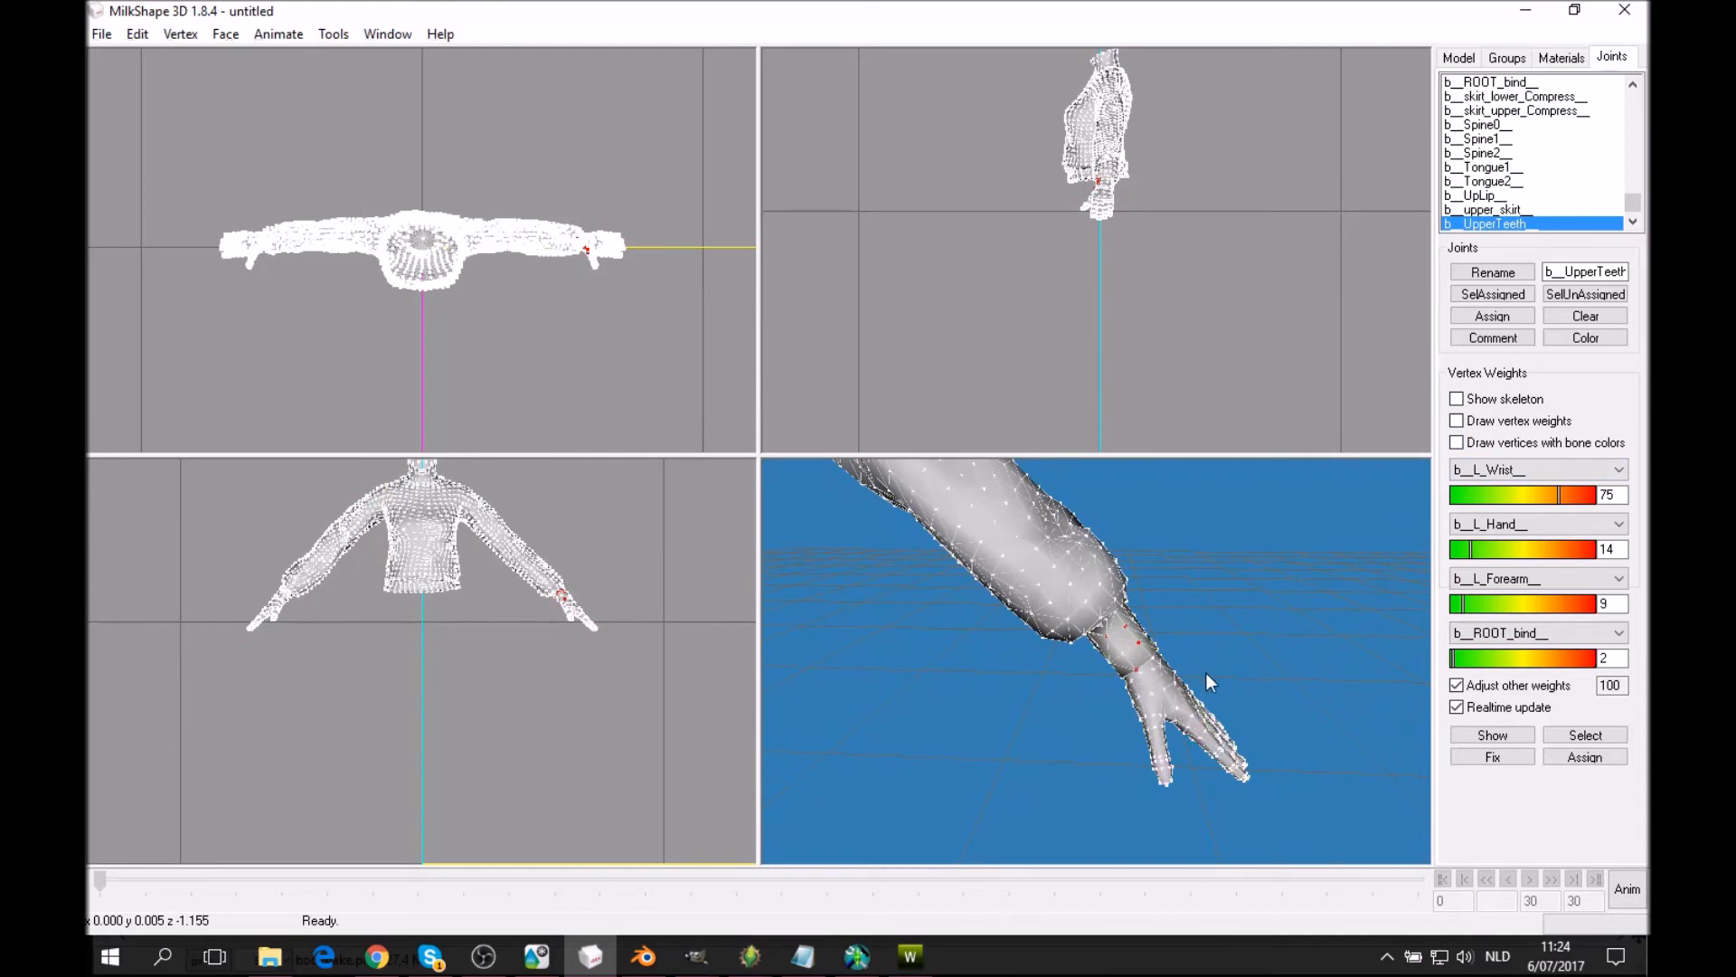
Select the vertices around the left sleeve cuff and examine their bone weights from several sides.
scroll(1180, 674, up, 3)
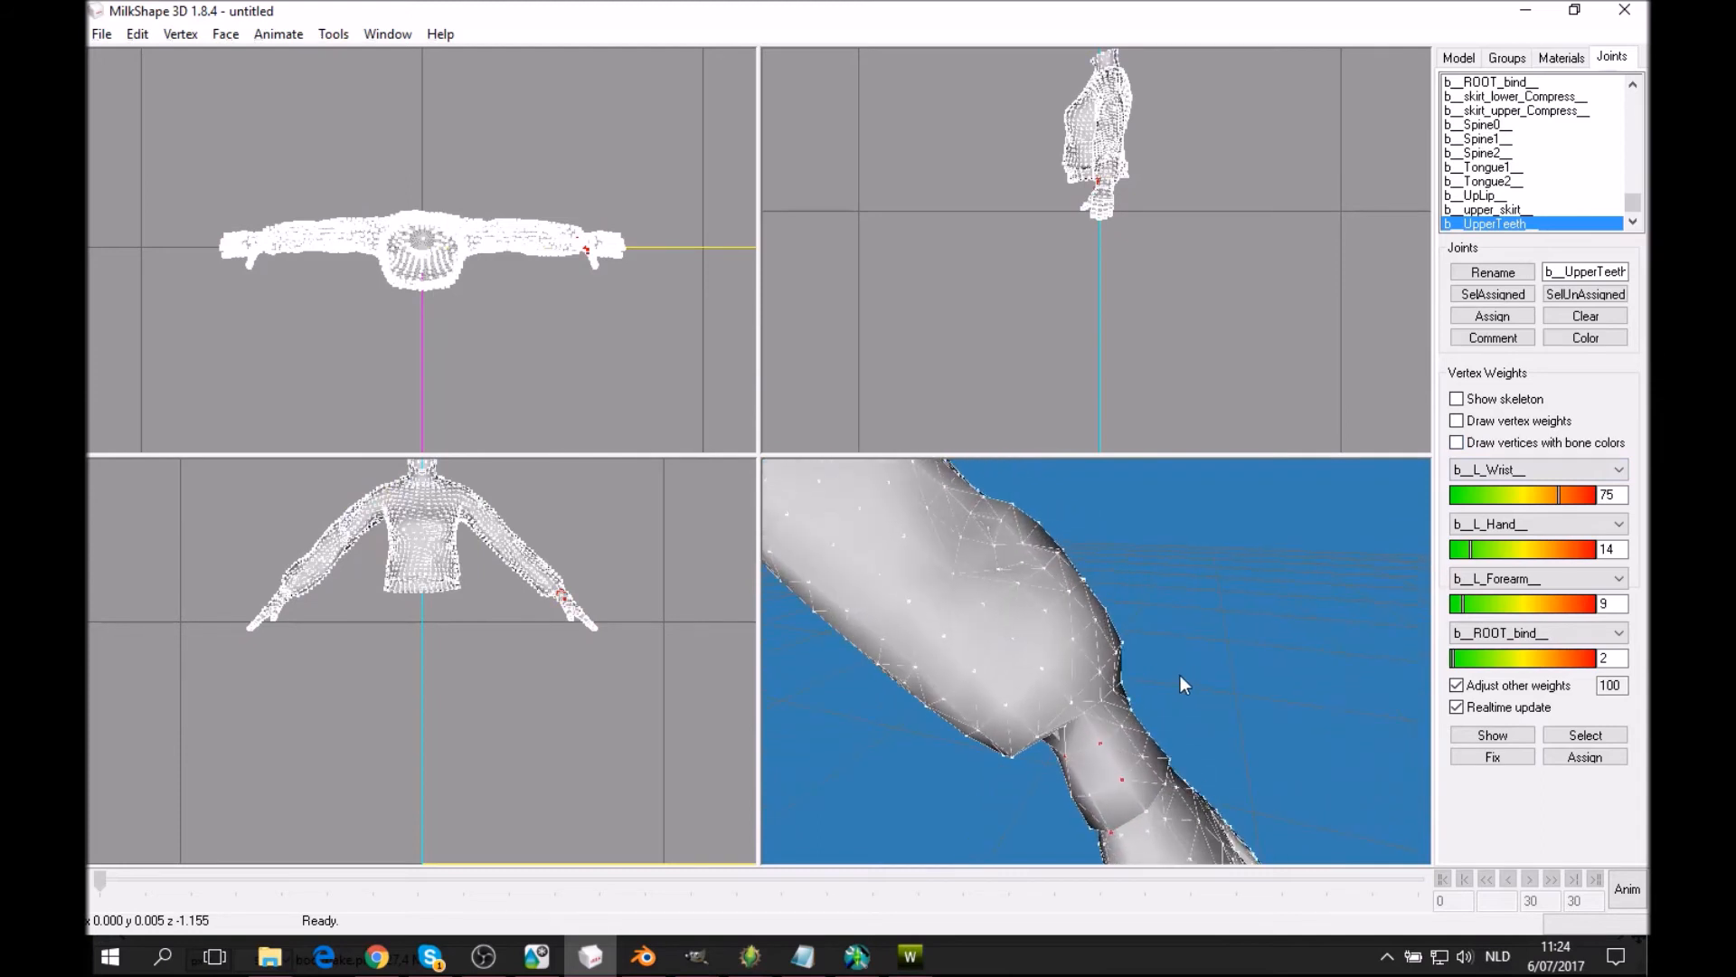
shift+click(1146, 810)
mouse_move(1168, 783)
mouse_down()
mouse_move(1214, 783)
mouse_move(1191, 776)
mouse_up()
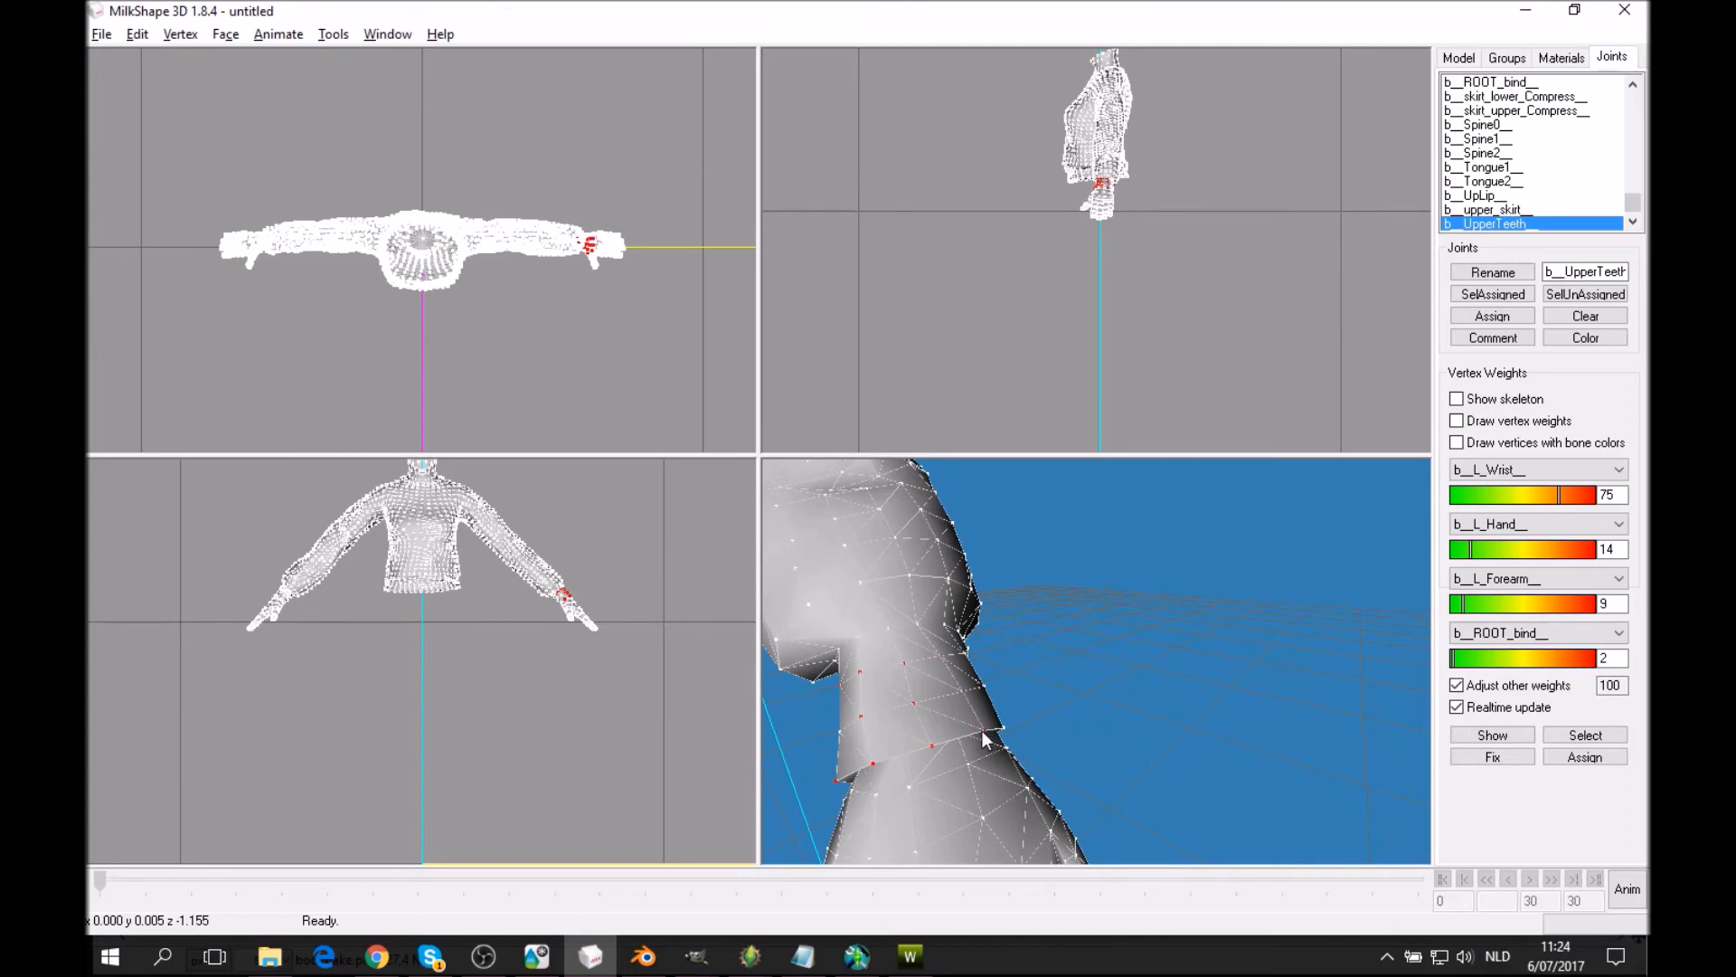
scroll(1002, 723, down, 5)
drag(1002, 723, 1168, 776)
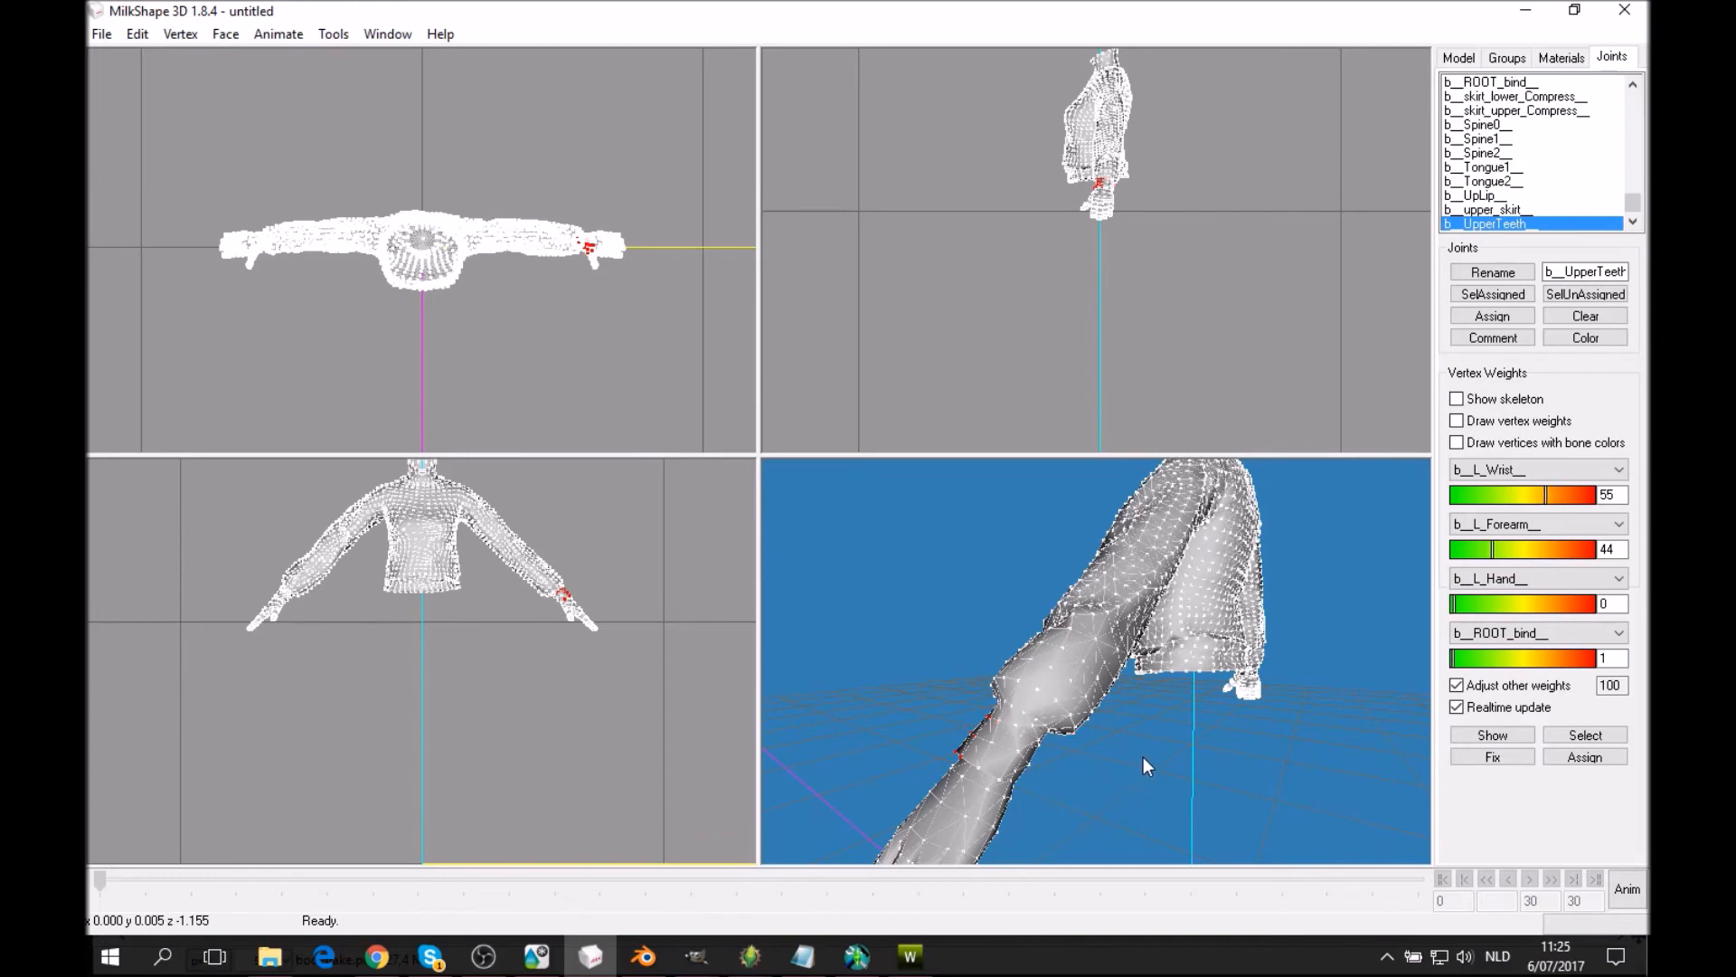
drag(1144, 756, 1080, 741)
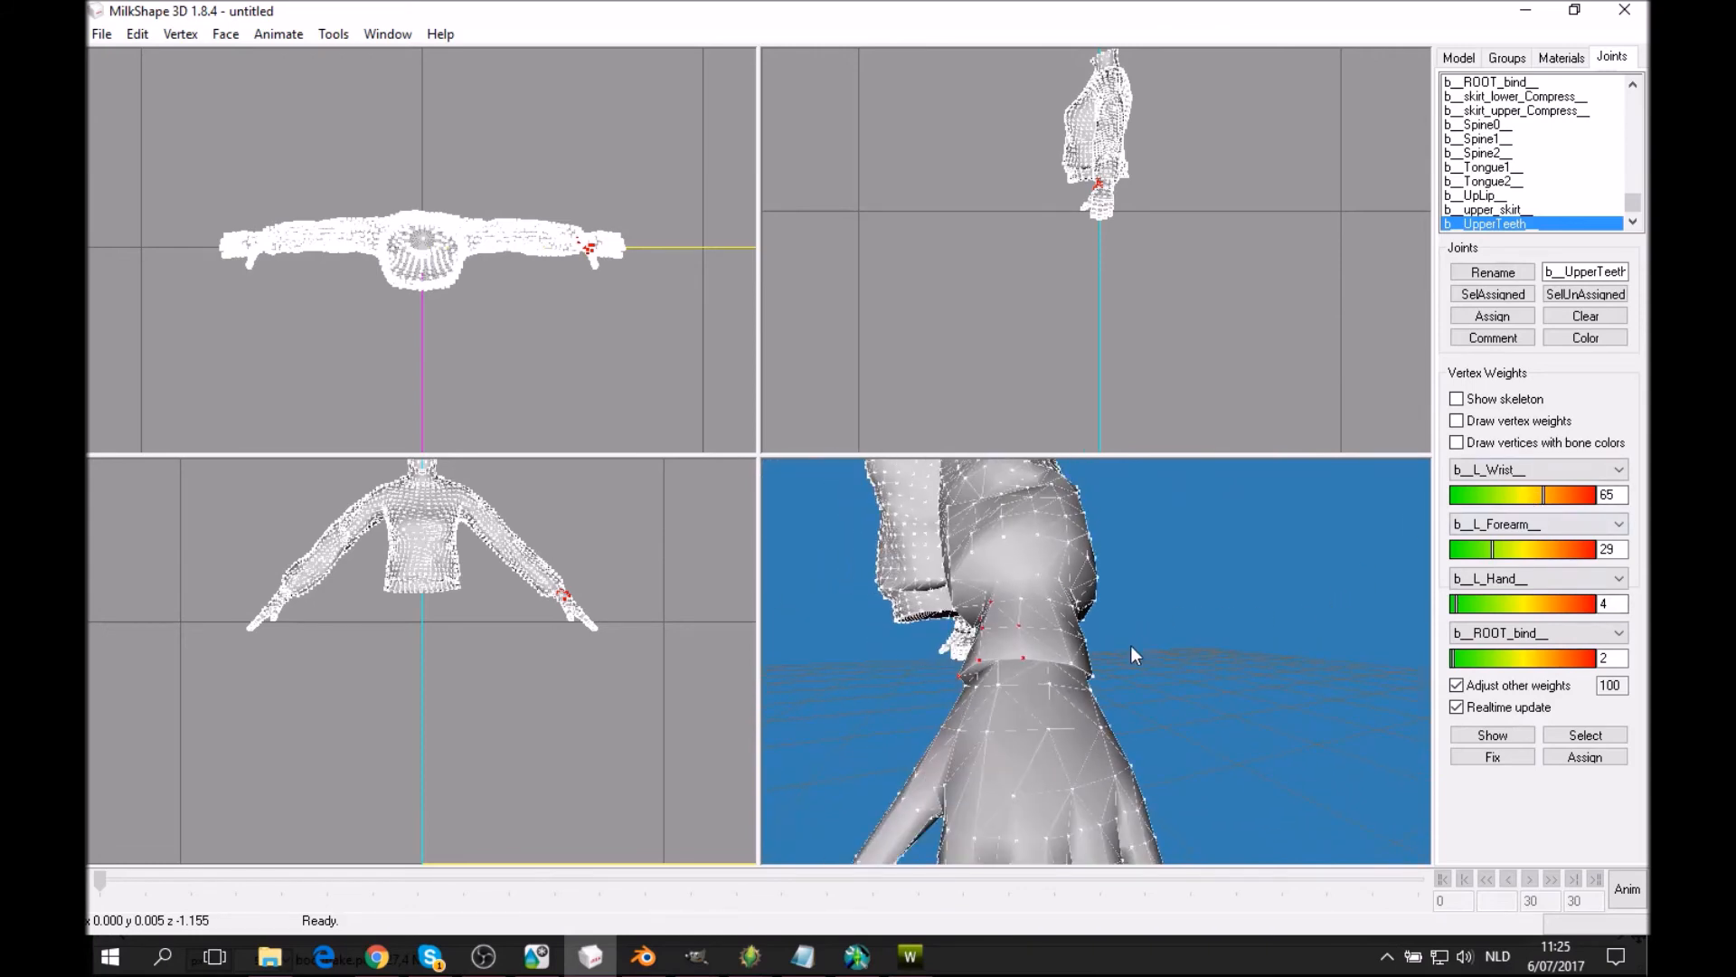
Show the bone weights of a single vertex at the left cuff, checking the area with the bone colors on and off.
drag(1080, 656, 1139, 669)
click(1483, 445)
click(1483, 445)
click(1166, 639)
click(1493, 735)
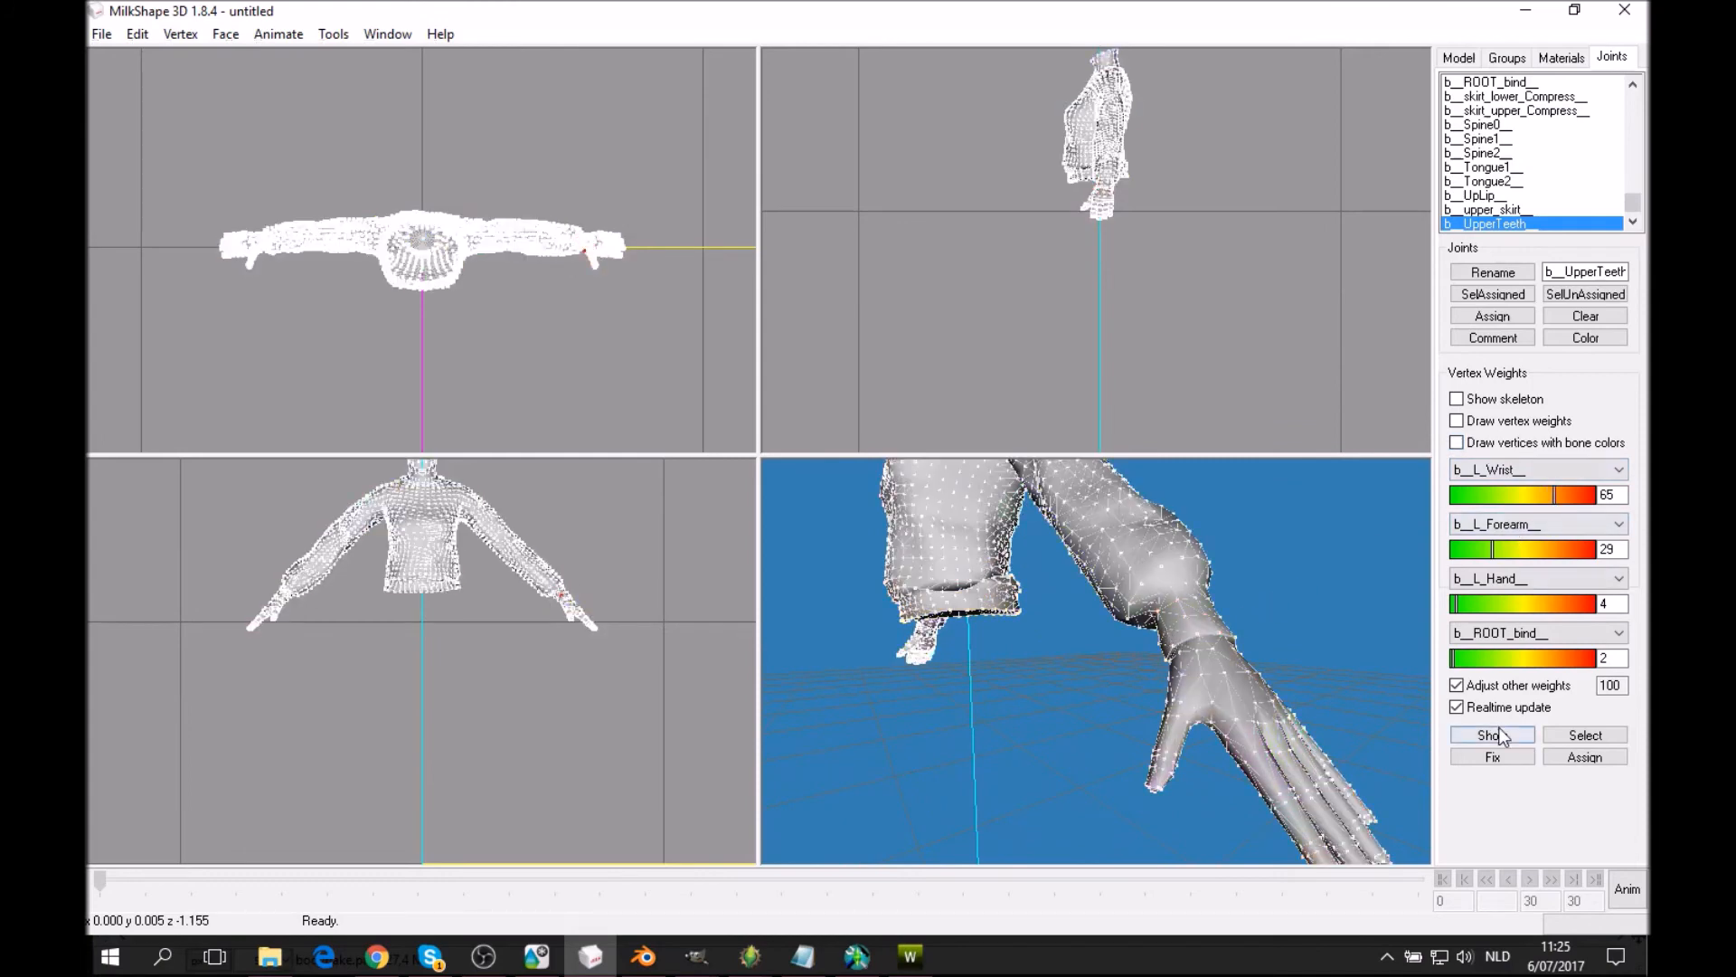
click(1483, 445)
click(1483, 444)
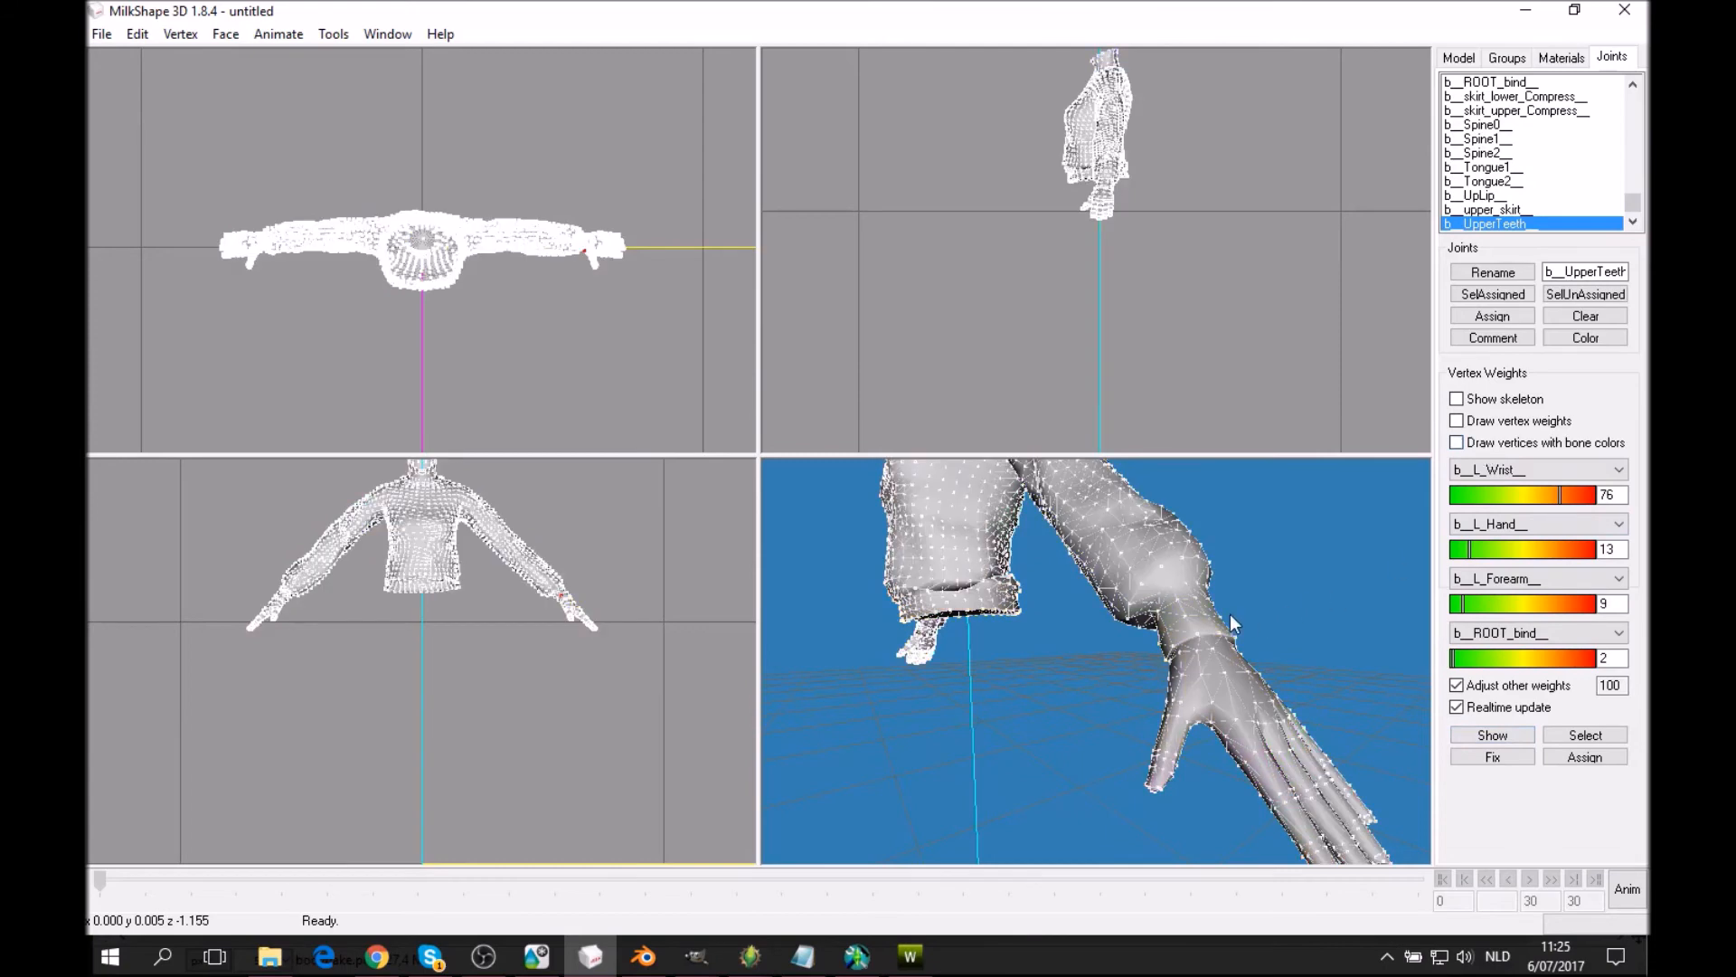
Select the sweater's torso and the left sleeve down to the forearm in the front view and hide them.
click(1179, 600)
drag(1237, 666, 1115, 726)
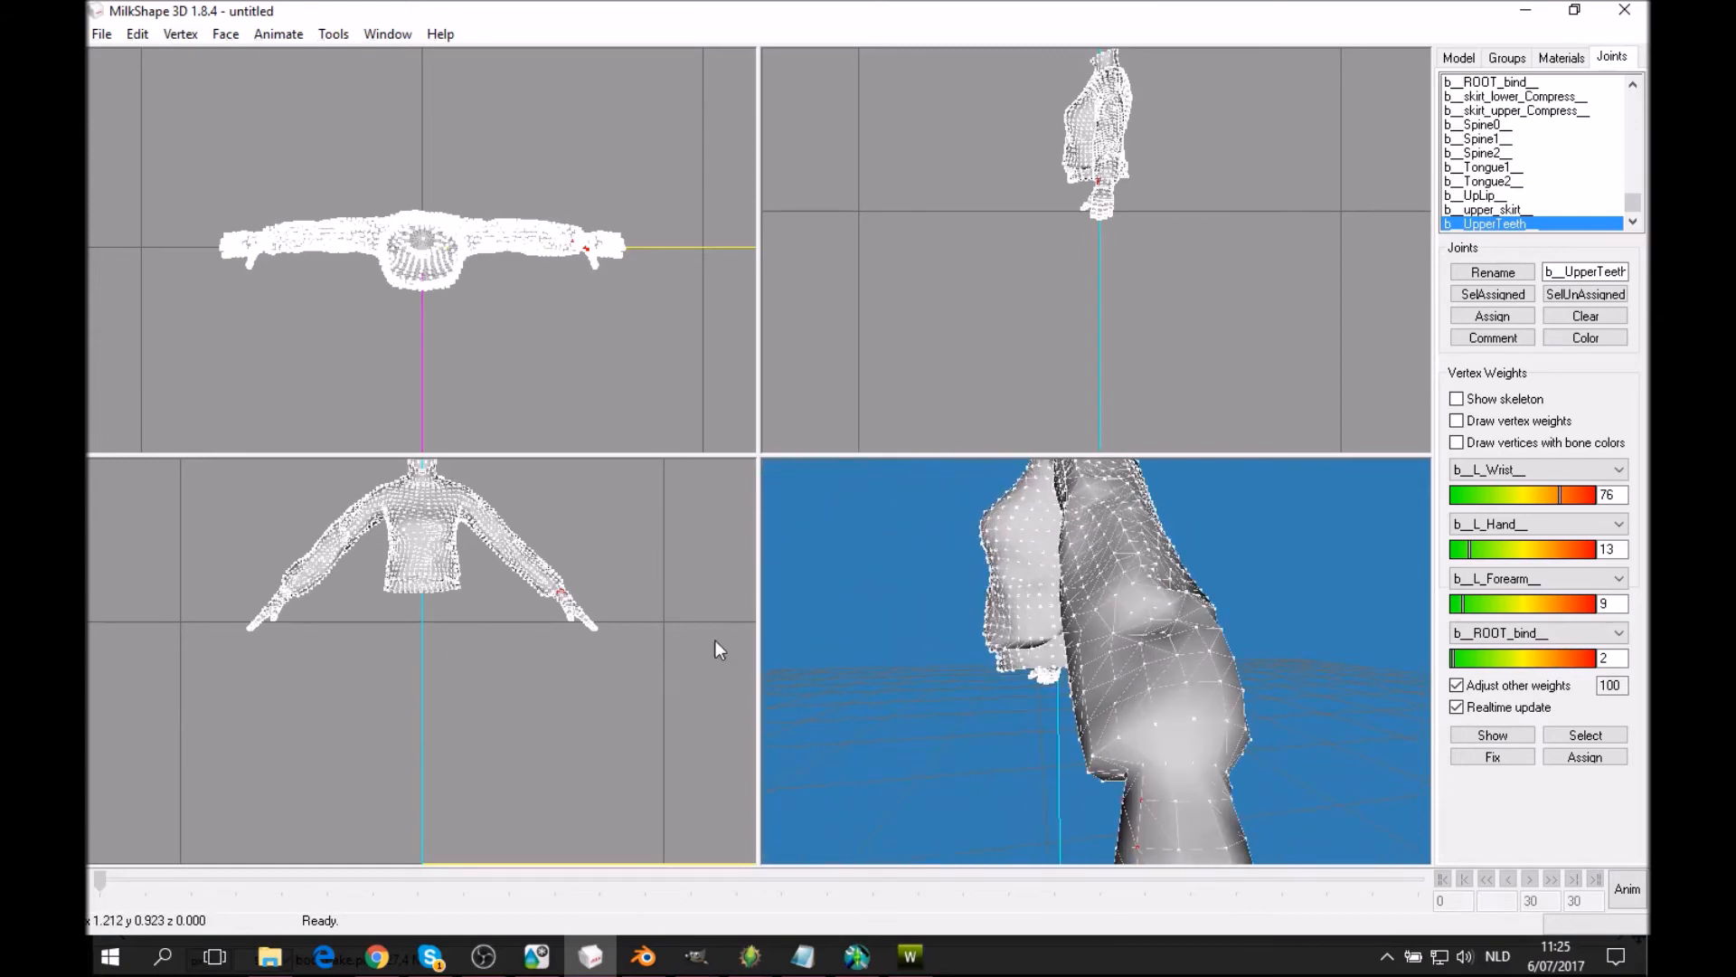
scroll(870, 578, down, 1)
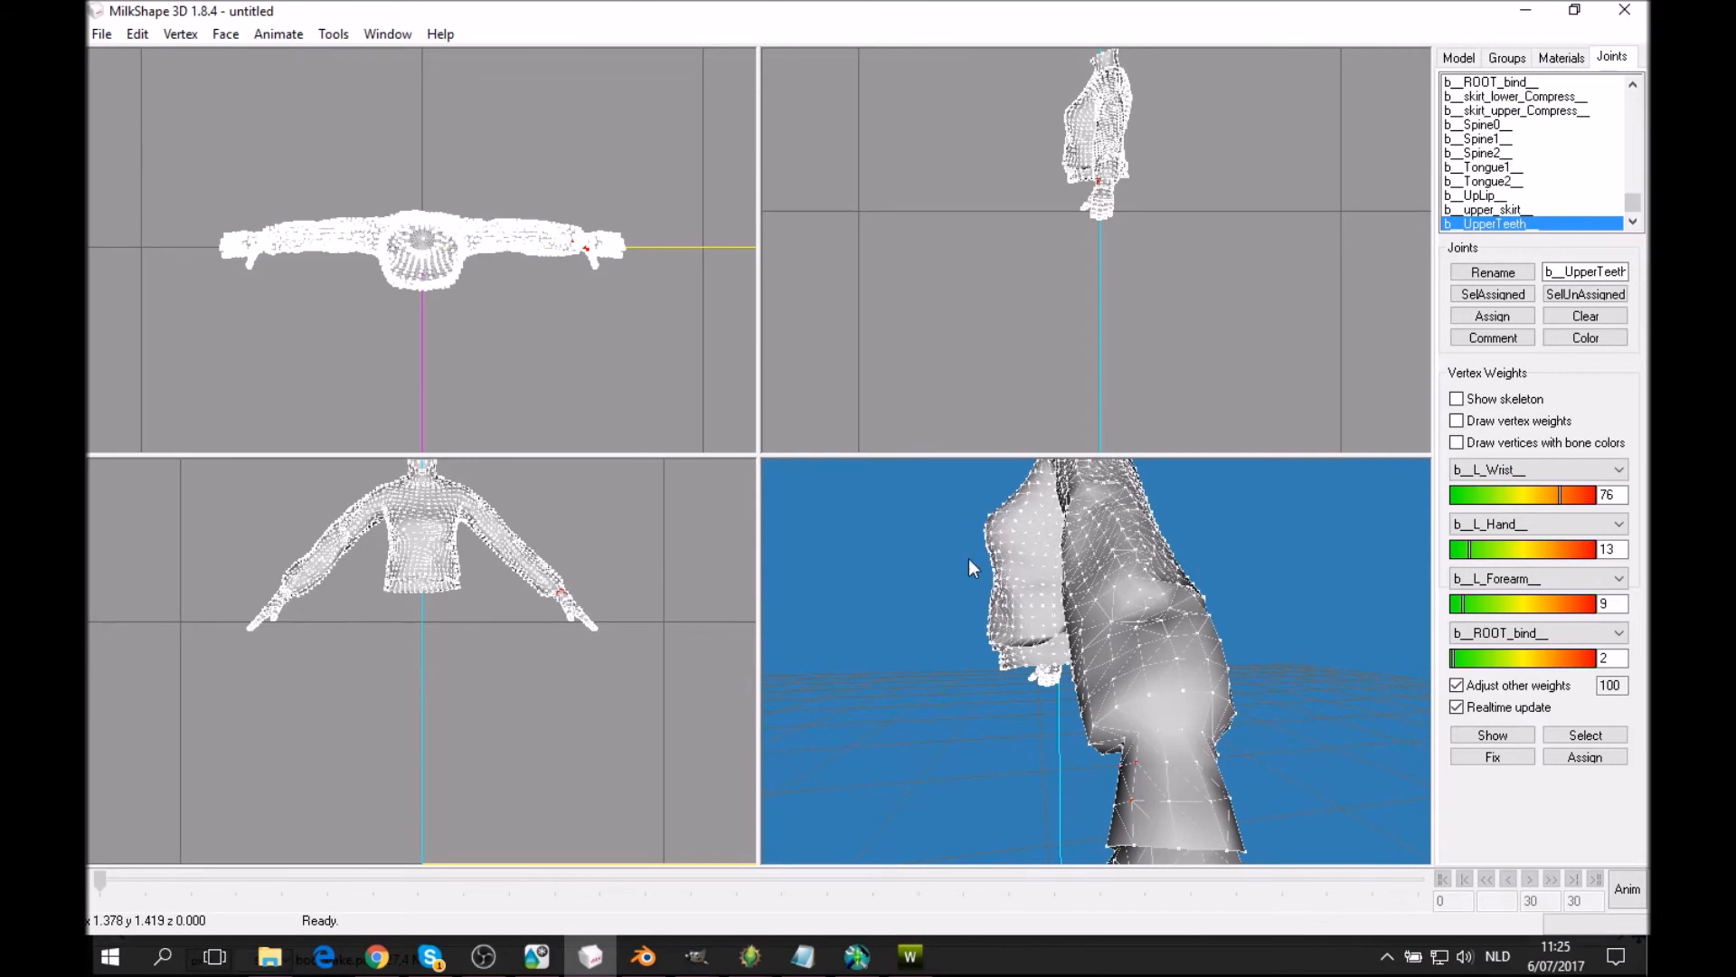
ctrl+drag(409, 634, 439, 658)
drag(381, 487, 586, 728)
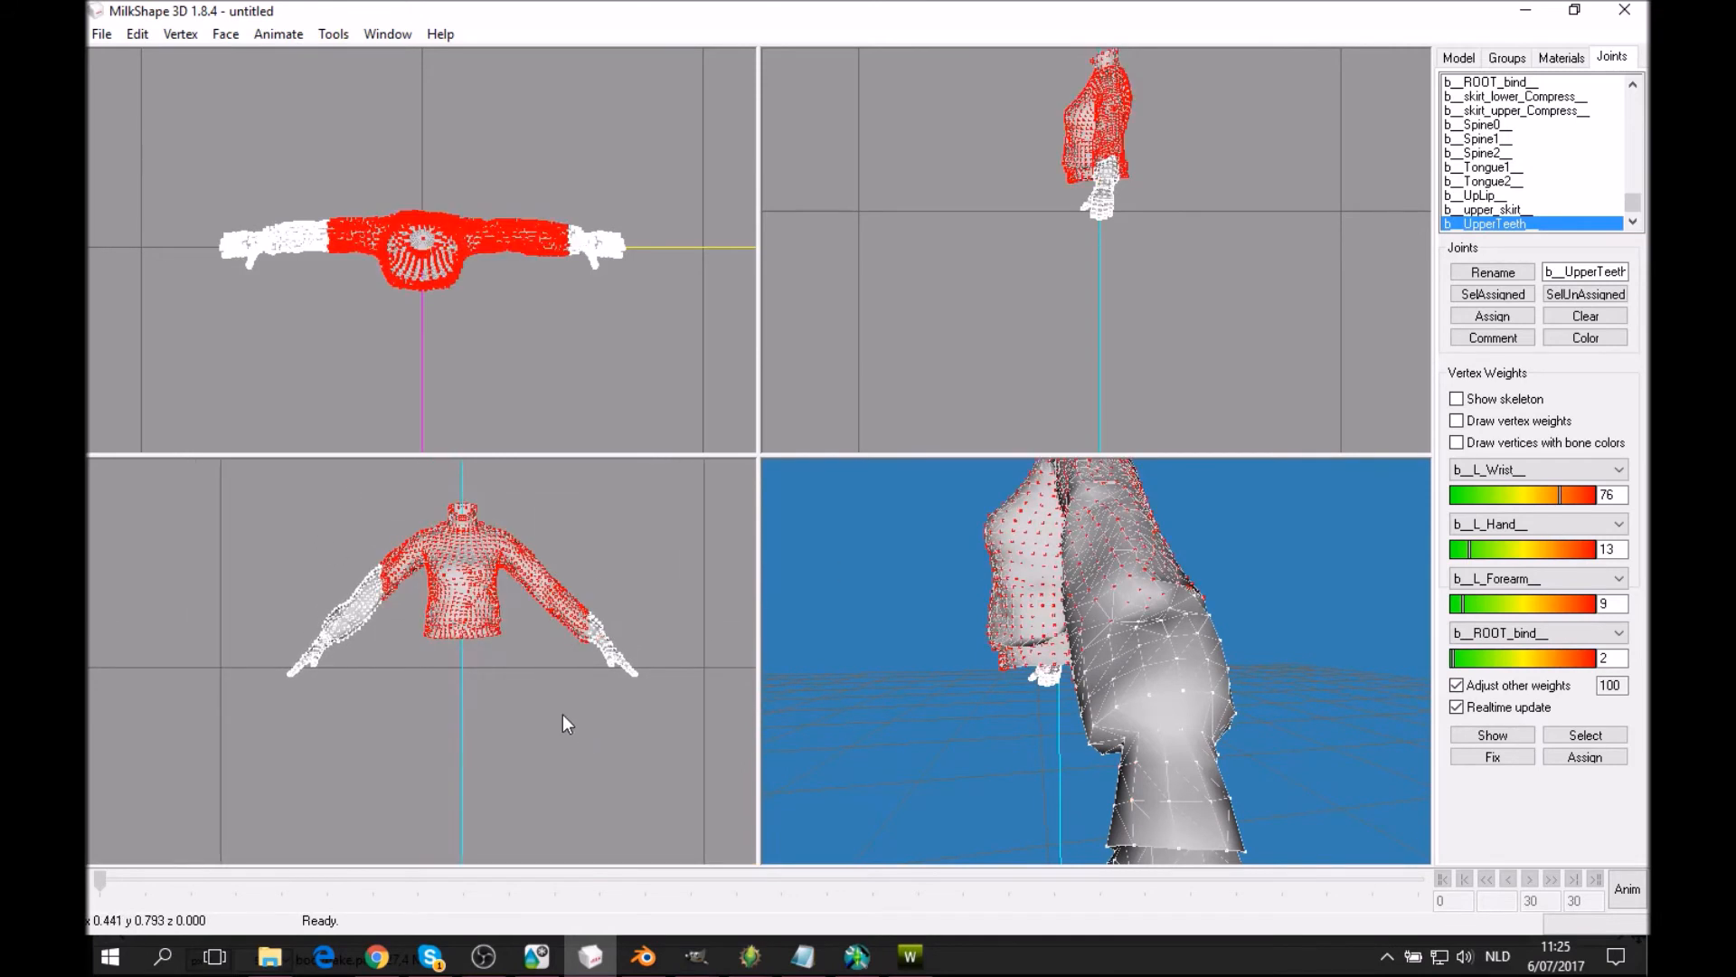
click(138, 33)
click(190, 281)
Hide the remaining left sleeve vertices just above the cuff in two further selections.
drag(568, 592, 609, 633)
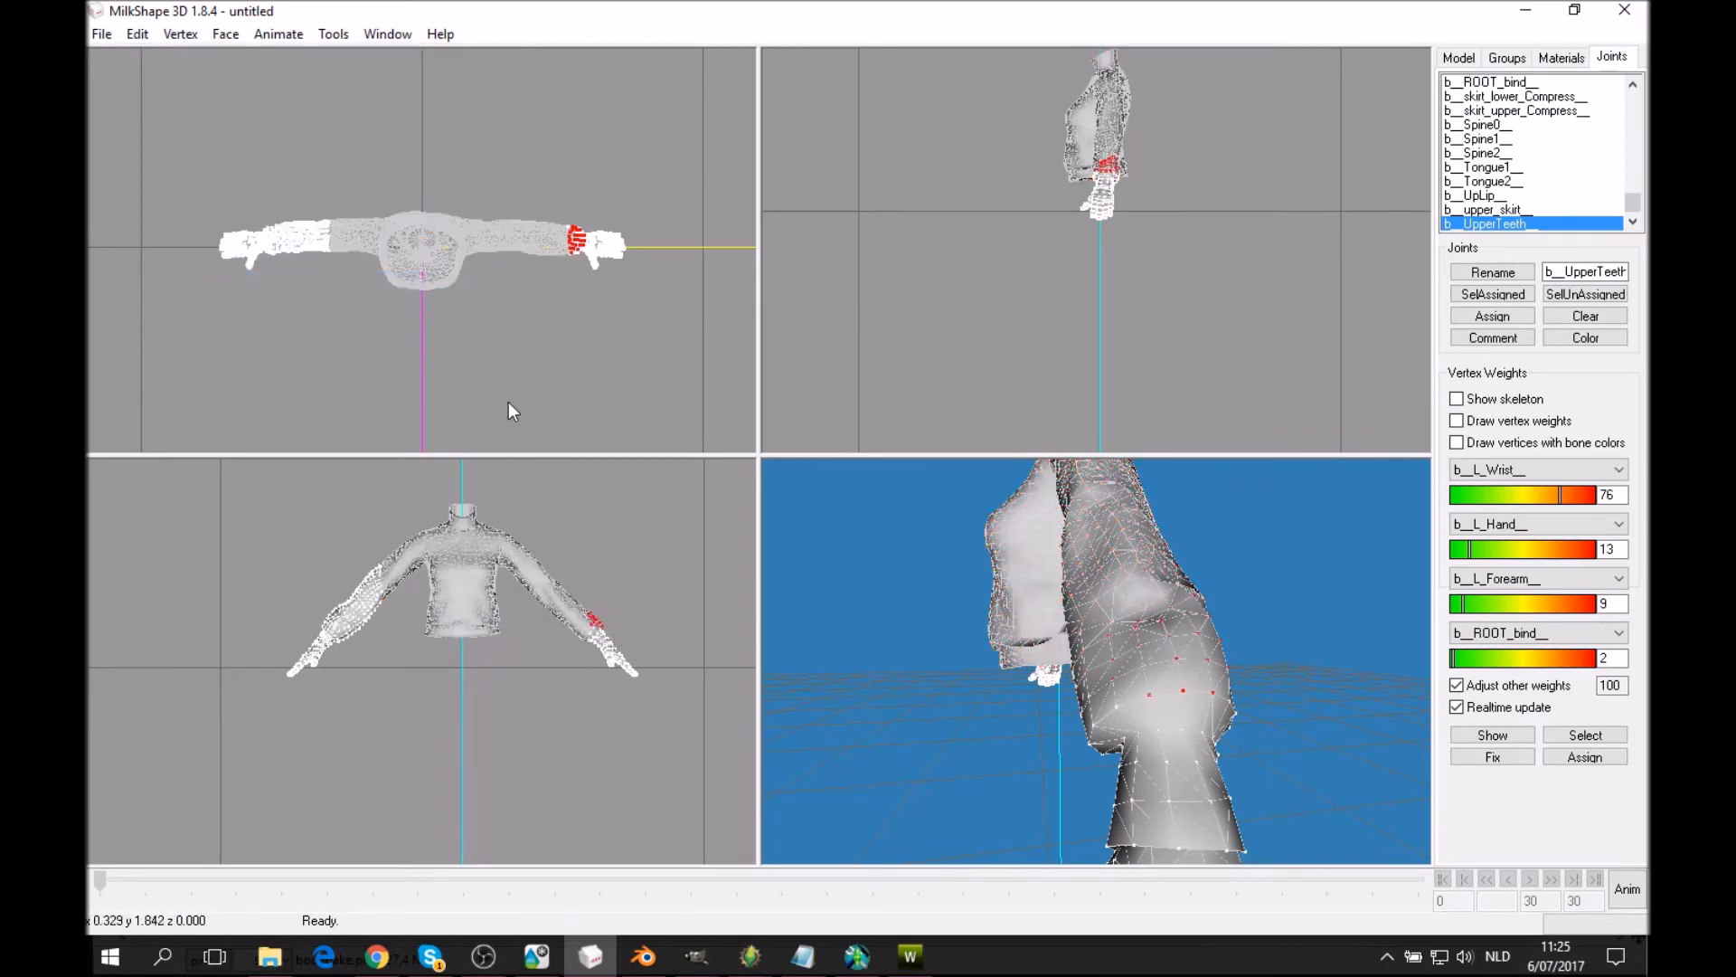
click(141, 36)
click(210, 284)
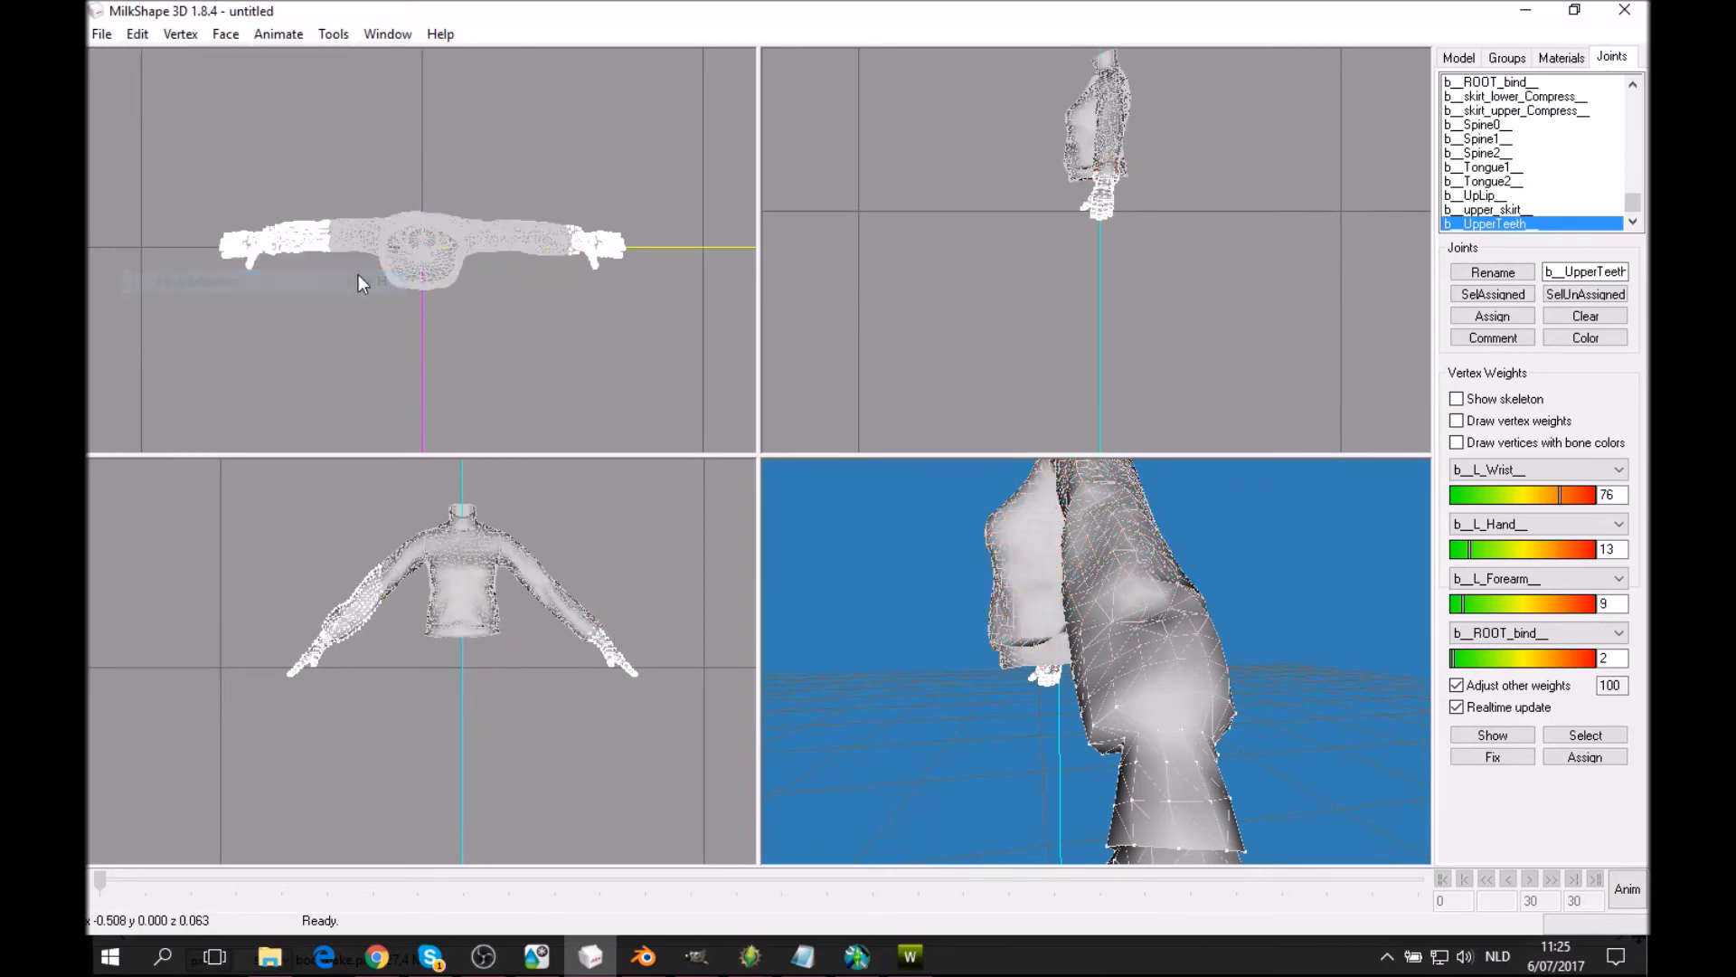
drag(1279, 633, 1267, 635)
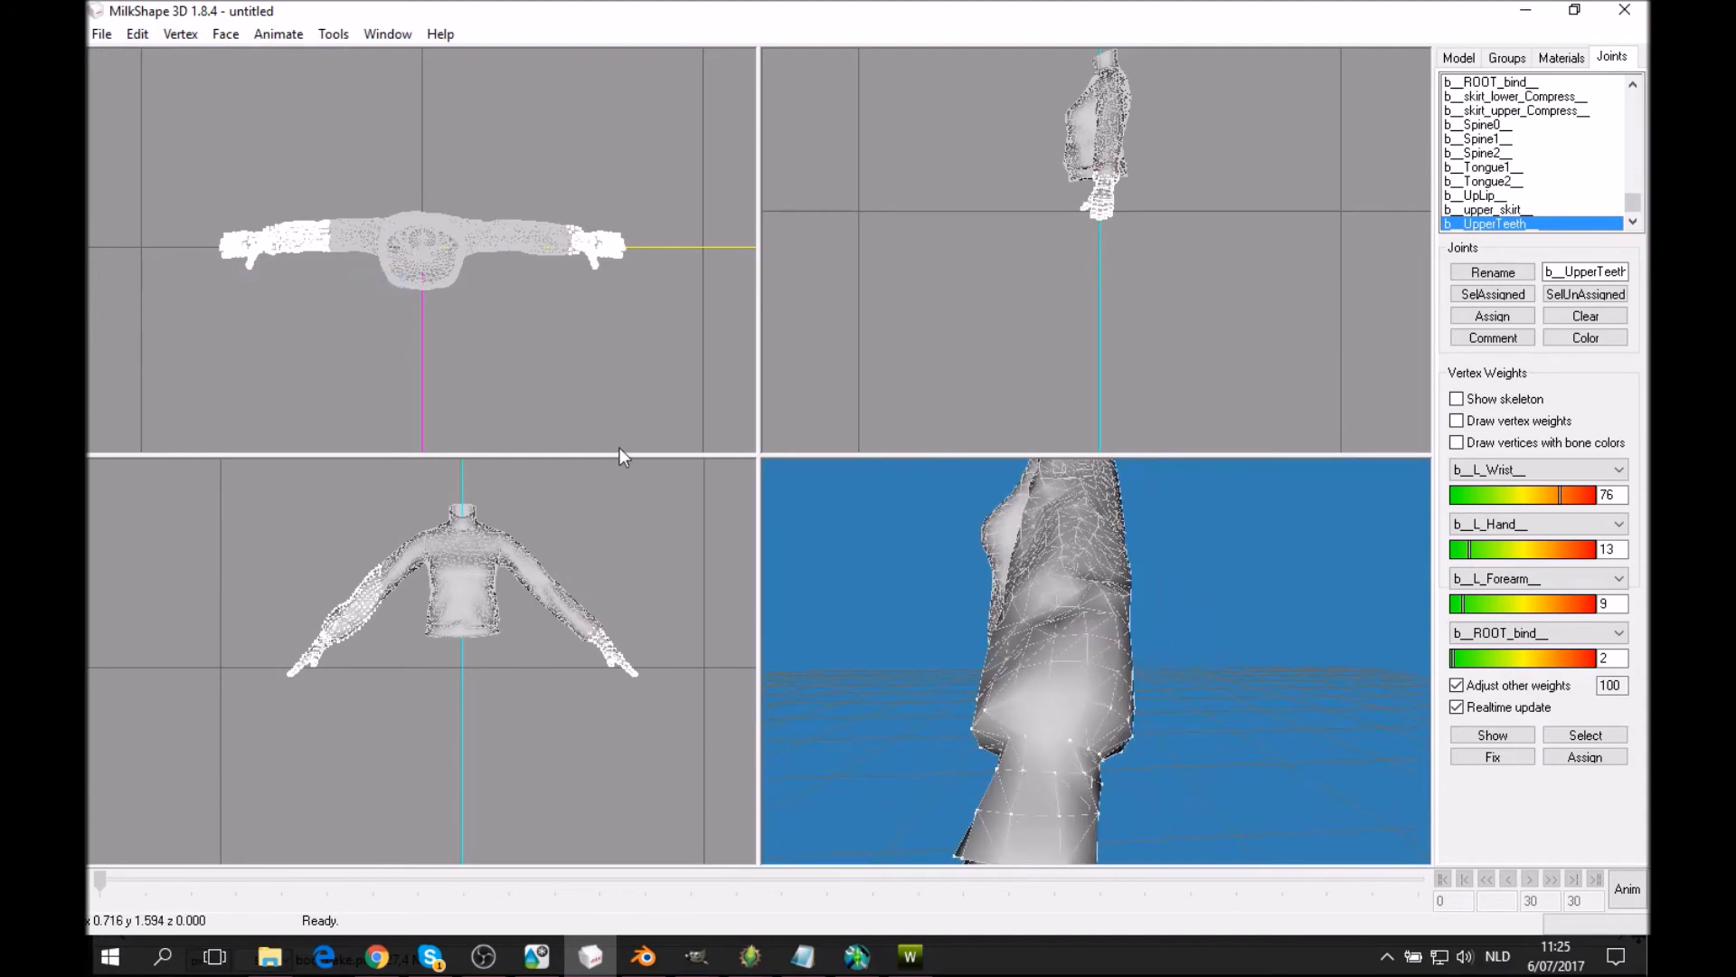
drag(552, 214, 589, 235)
drag(910, 541, 964, 572)
click(137, 34)
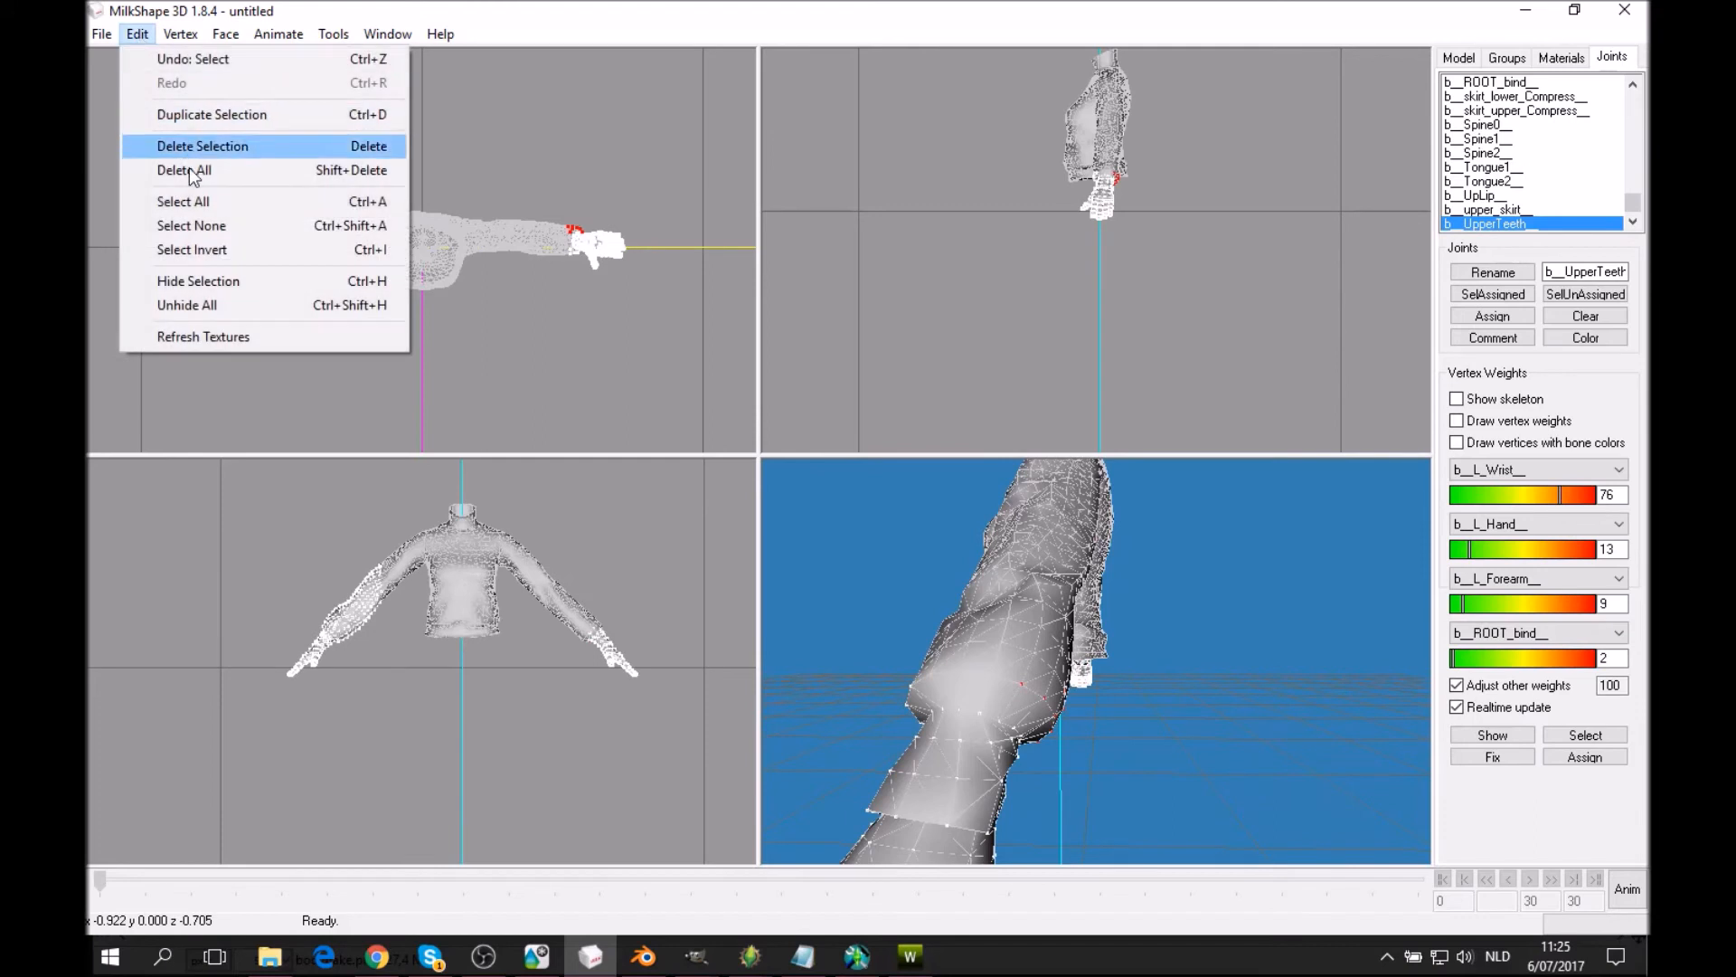
click(191, 280)
Assign L_Wrist 76, L_Hand 13, L_Forearm 9 and ROOT_bind 2 to the selected left cuff vertices and check the bone colors.
drag(890, 617, 1245, 746)
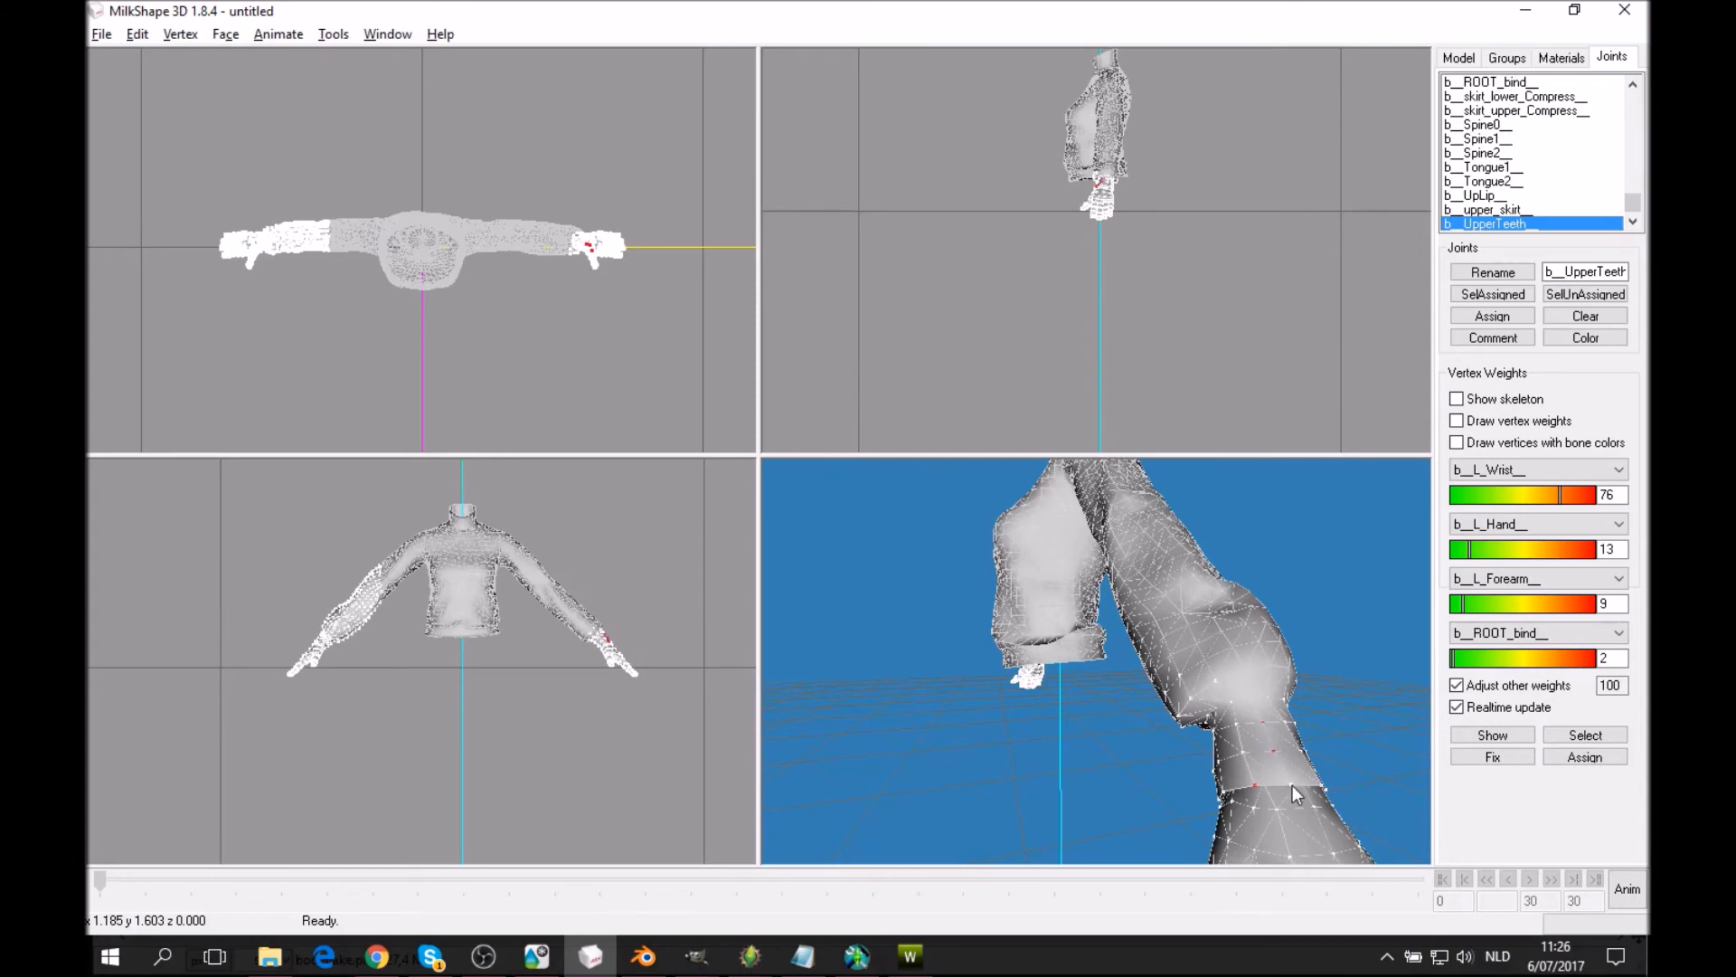
click(1492, 443)
drag(1397, 549, 1272, 623)
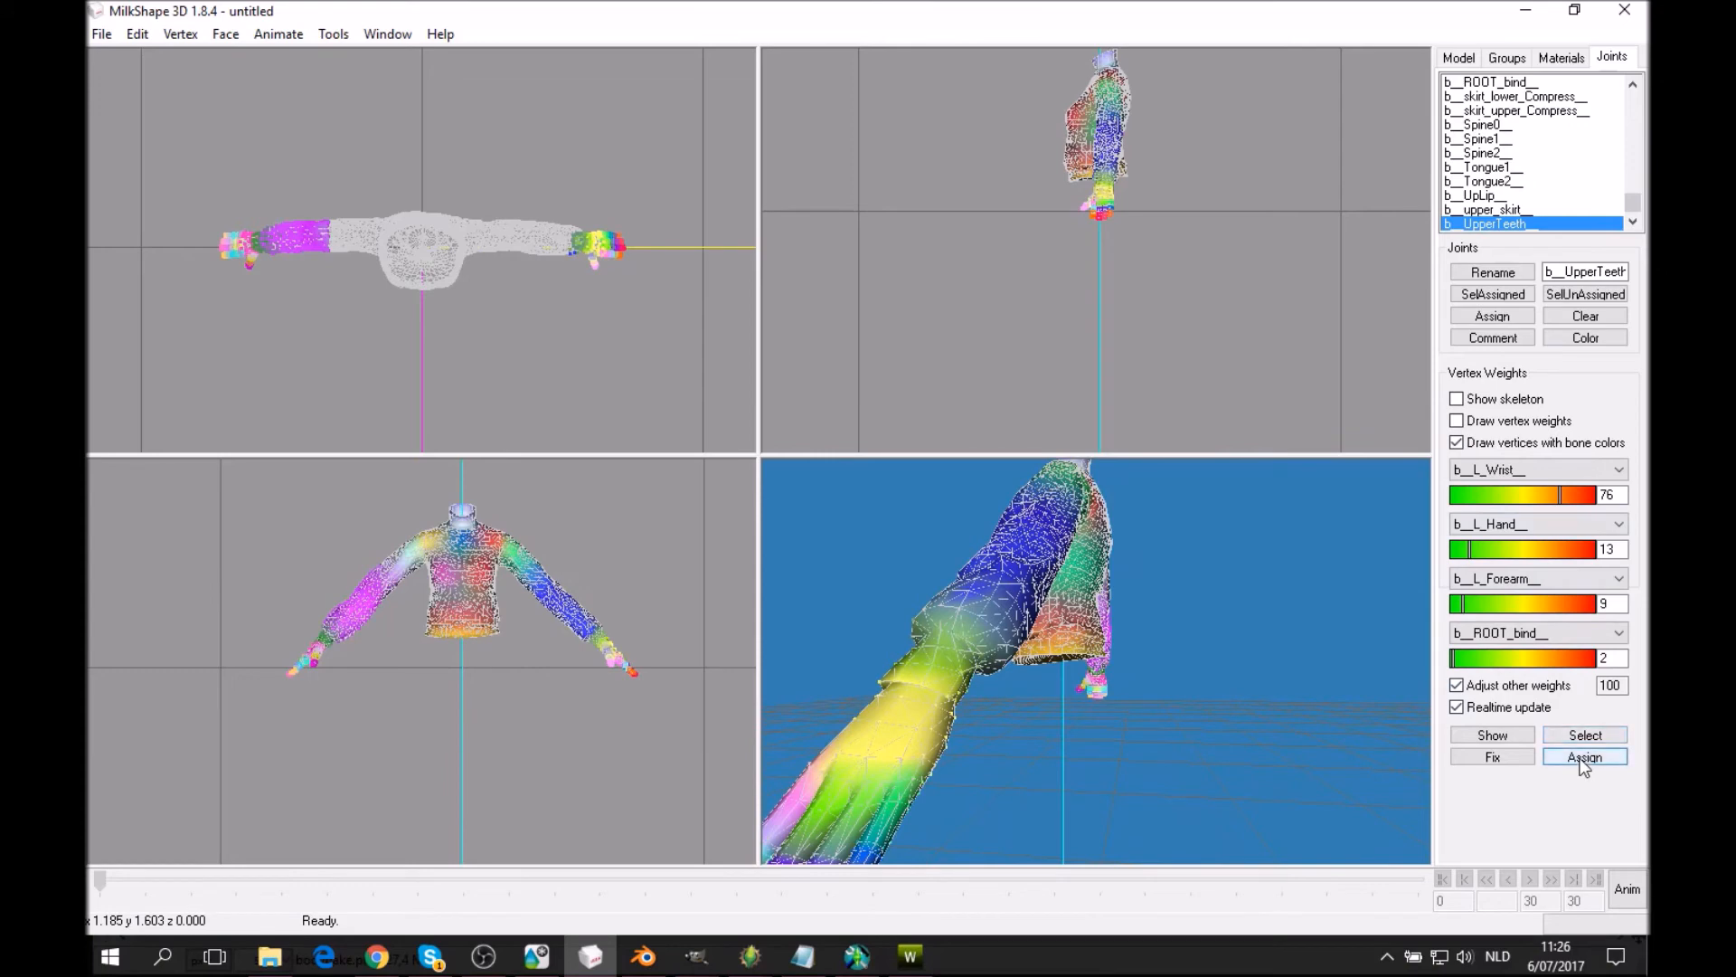
drag(1067, 763, 1076, 775)
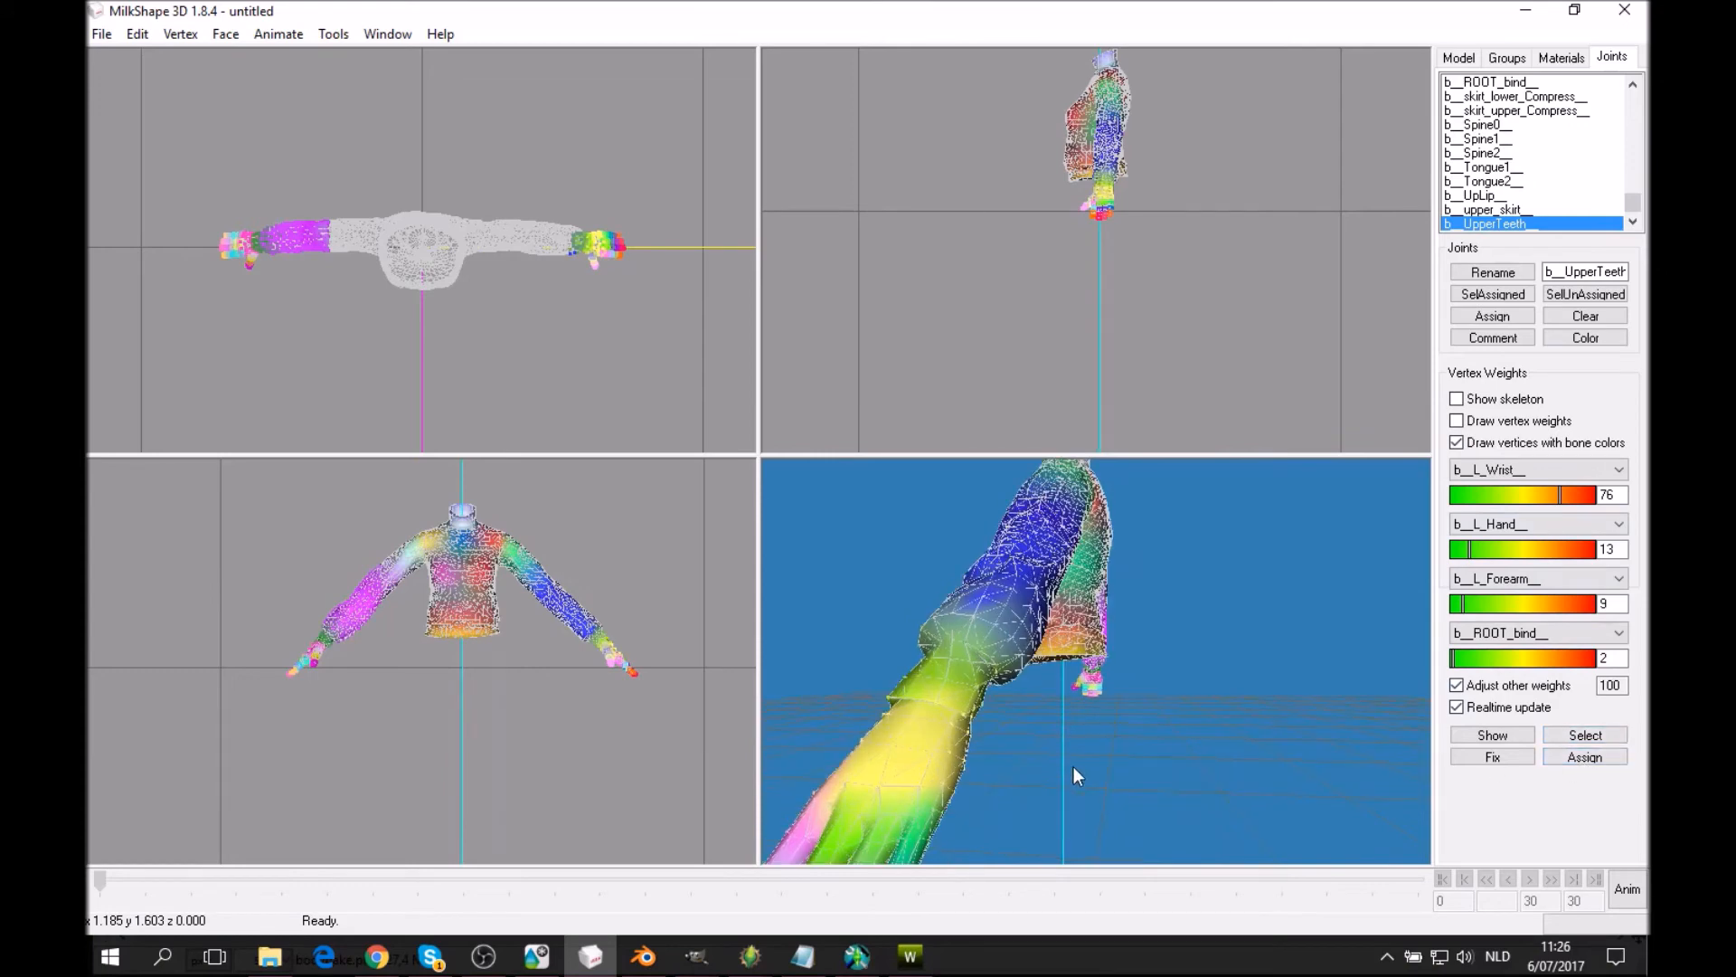
click(1455, 442)
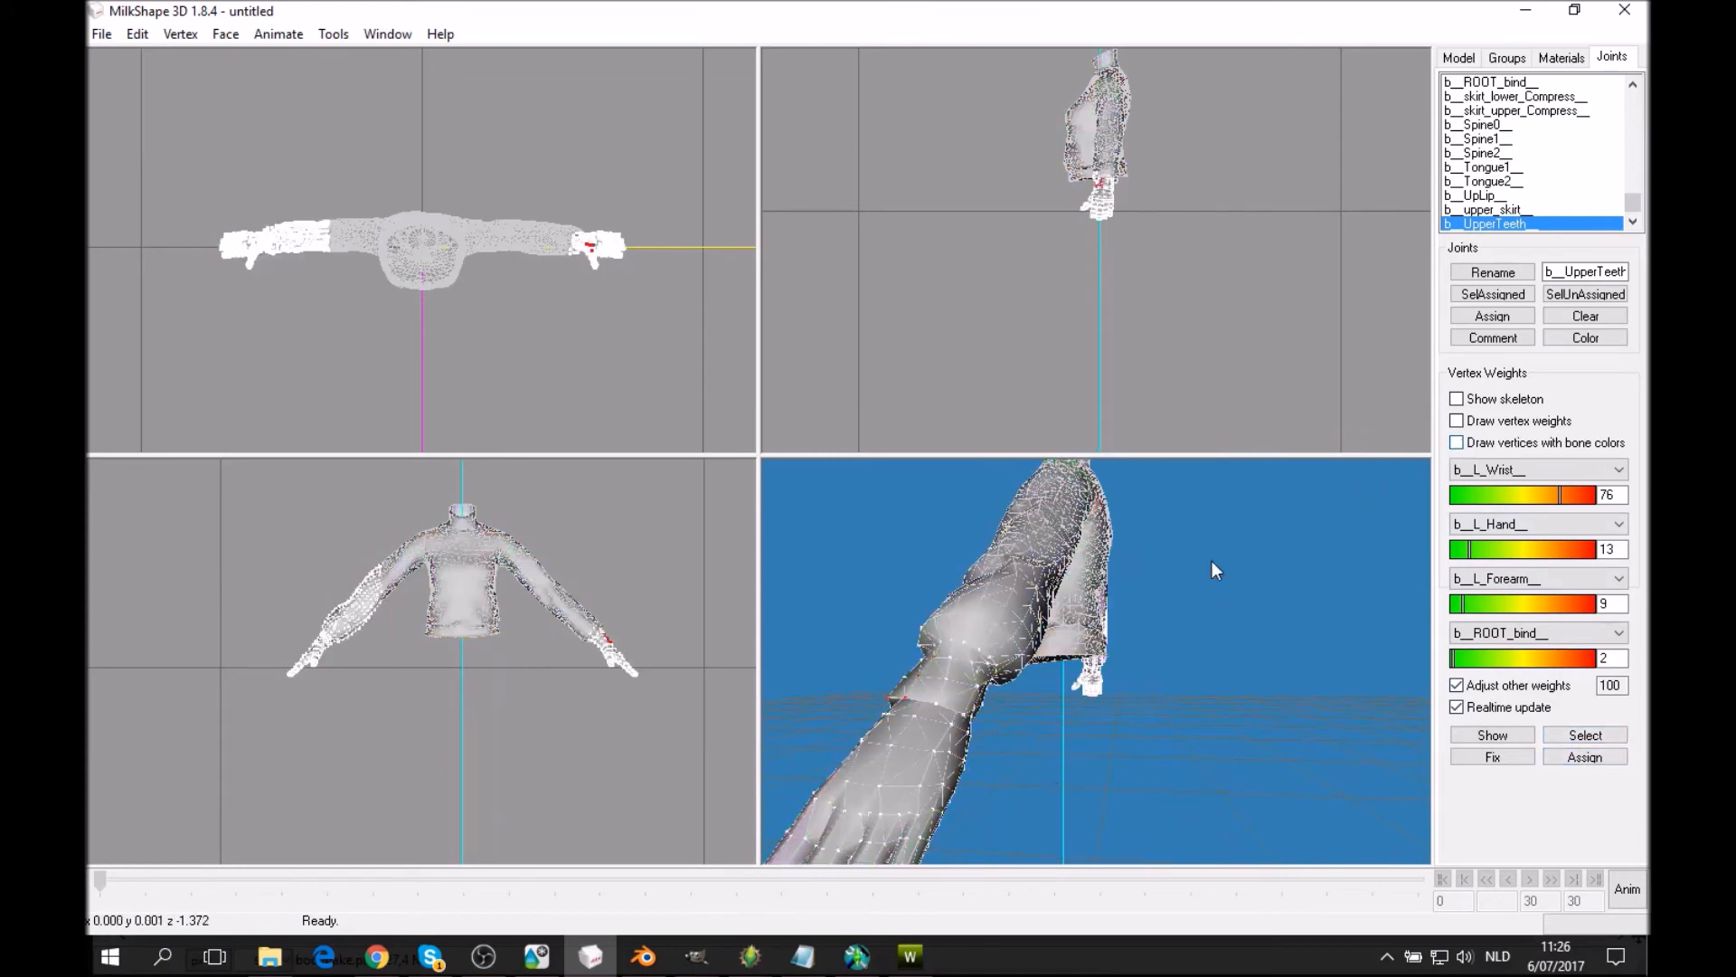
Assign the same wrist, hand, forearm and root weights to another left cuff vertex and inspect the bone colors.
click(936, 705)
click(1537, 442)
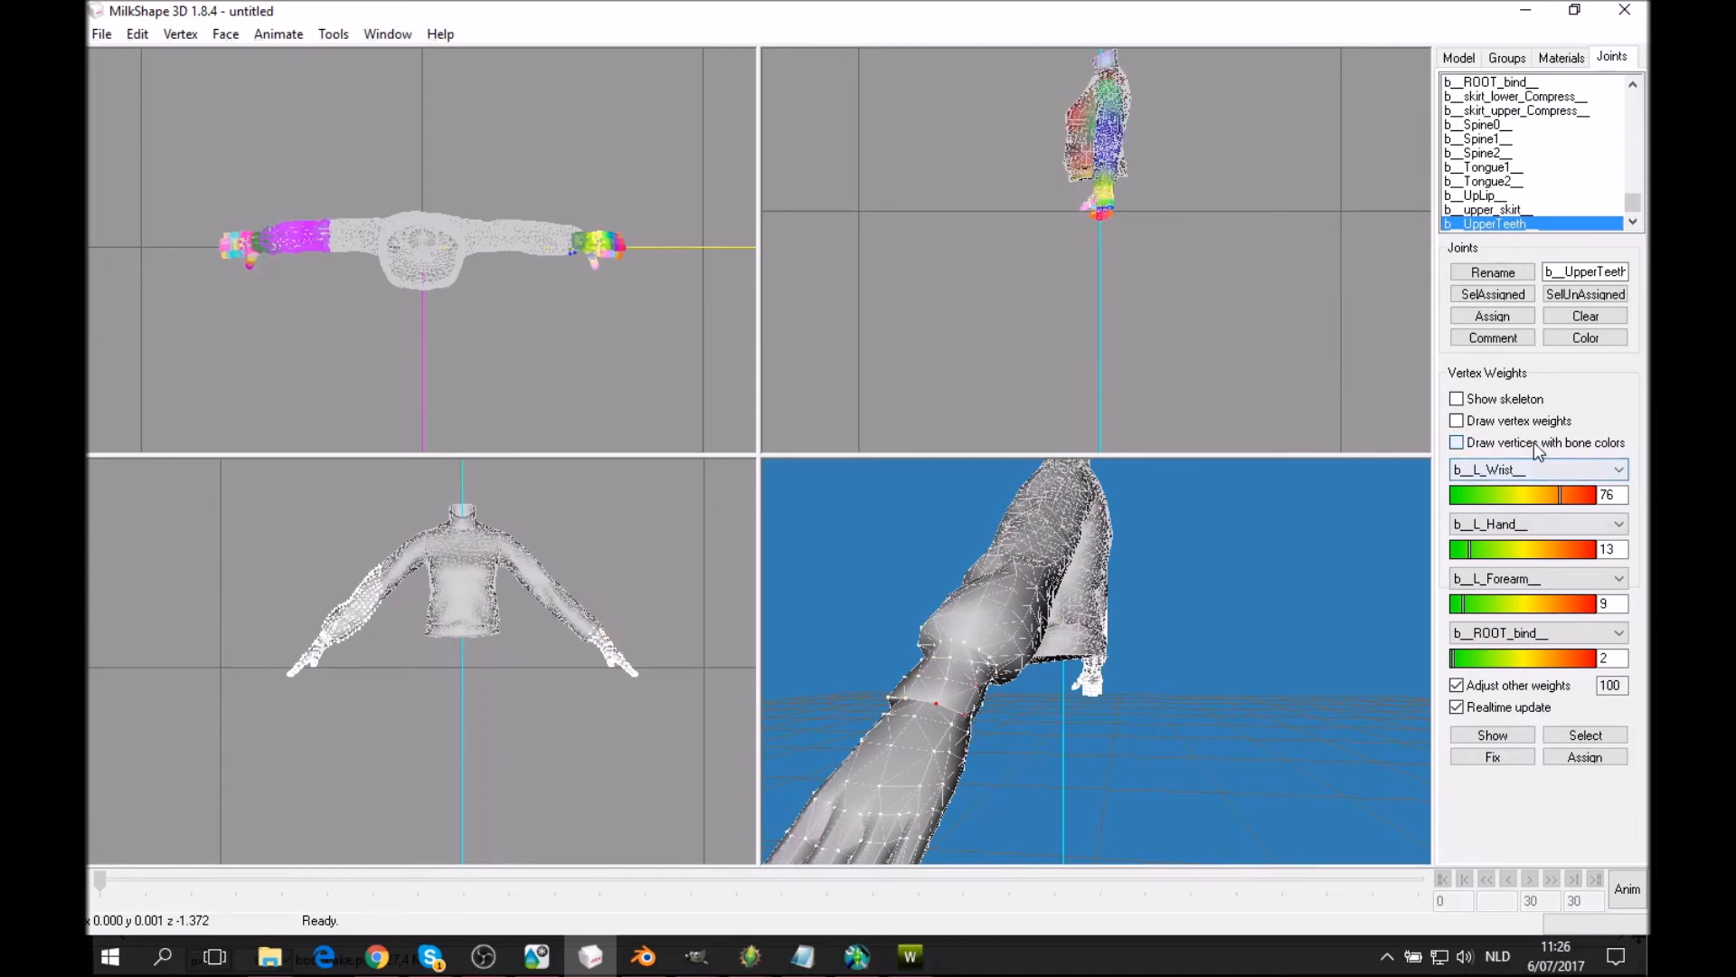
click(1576, 764)
drag(1108, 664, 1033, 565)
ctrl+drag(974, 713, 1043, 725)
Switch to Blender, undo back to the scene containing the body mesh and examine Regroup01 at the cuff in Edit Mode.
click(642, 956)
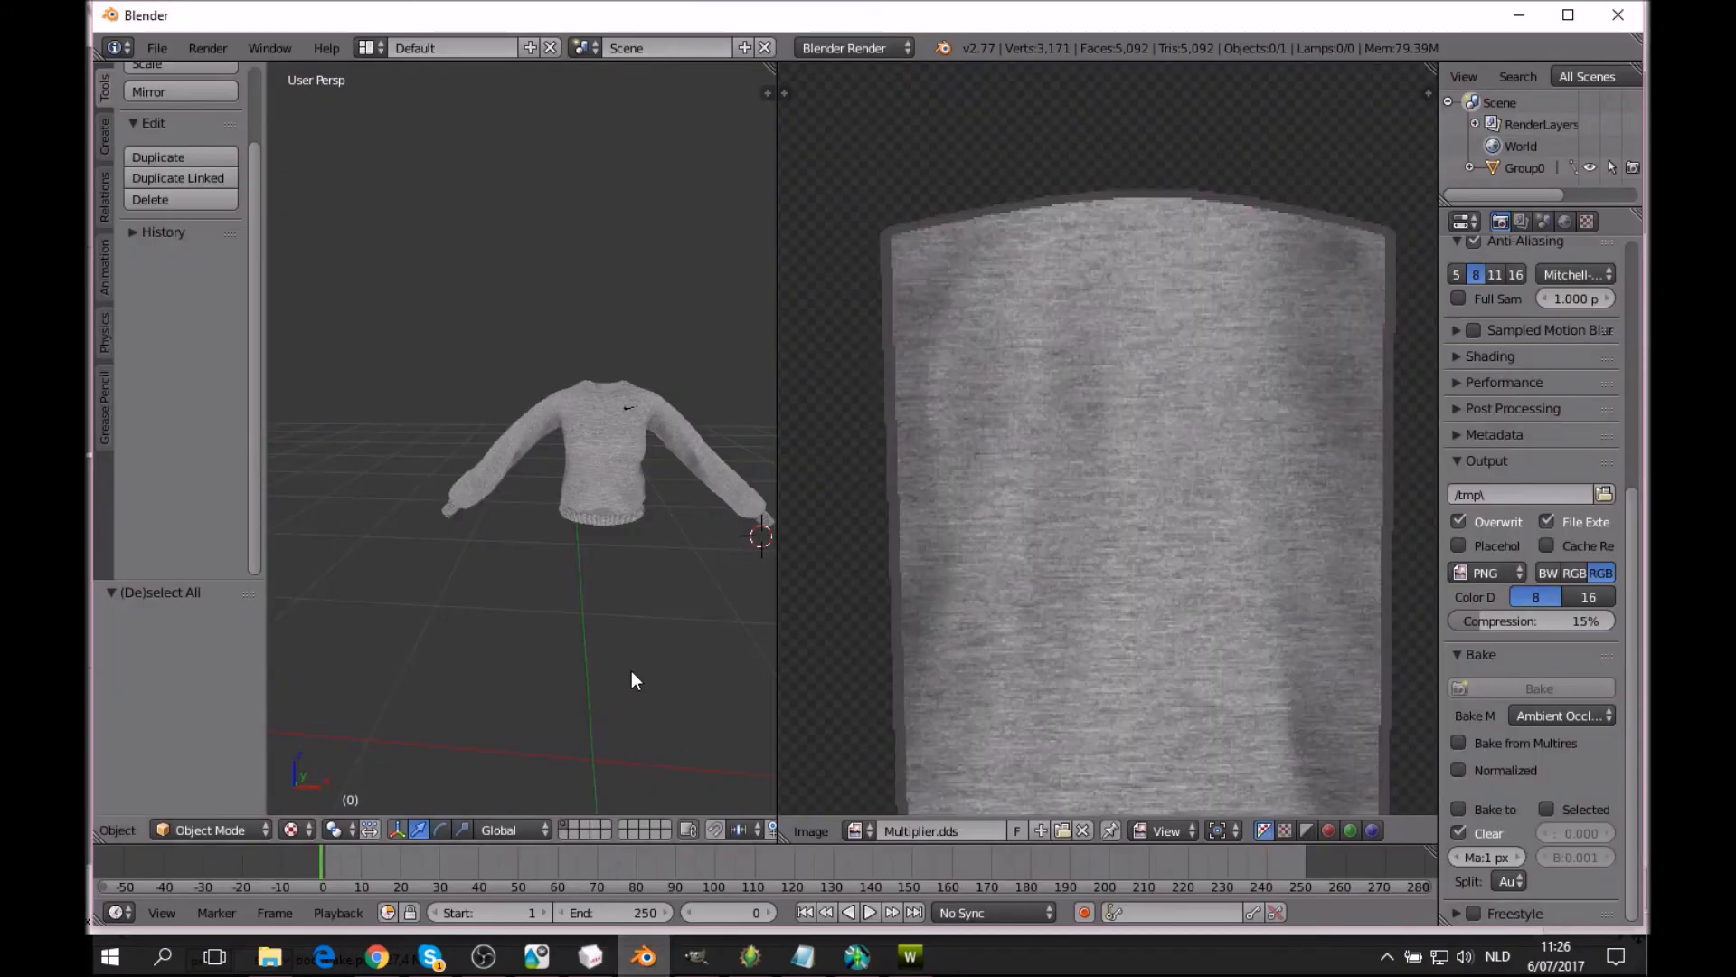
key(ctrl+z)
middle_drag(584, 548, 493, 649)
scroll(733, 572, up, 3)
scroll(718, 573, down, 3)
scroll(594, 598, up, 3)
click(222, 830)
click(168, 779)
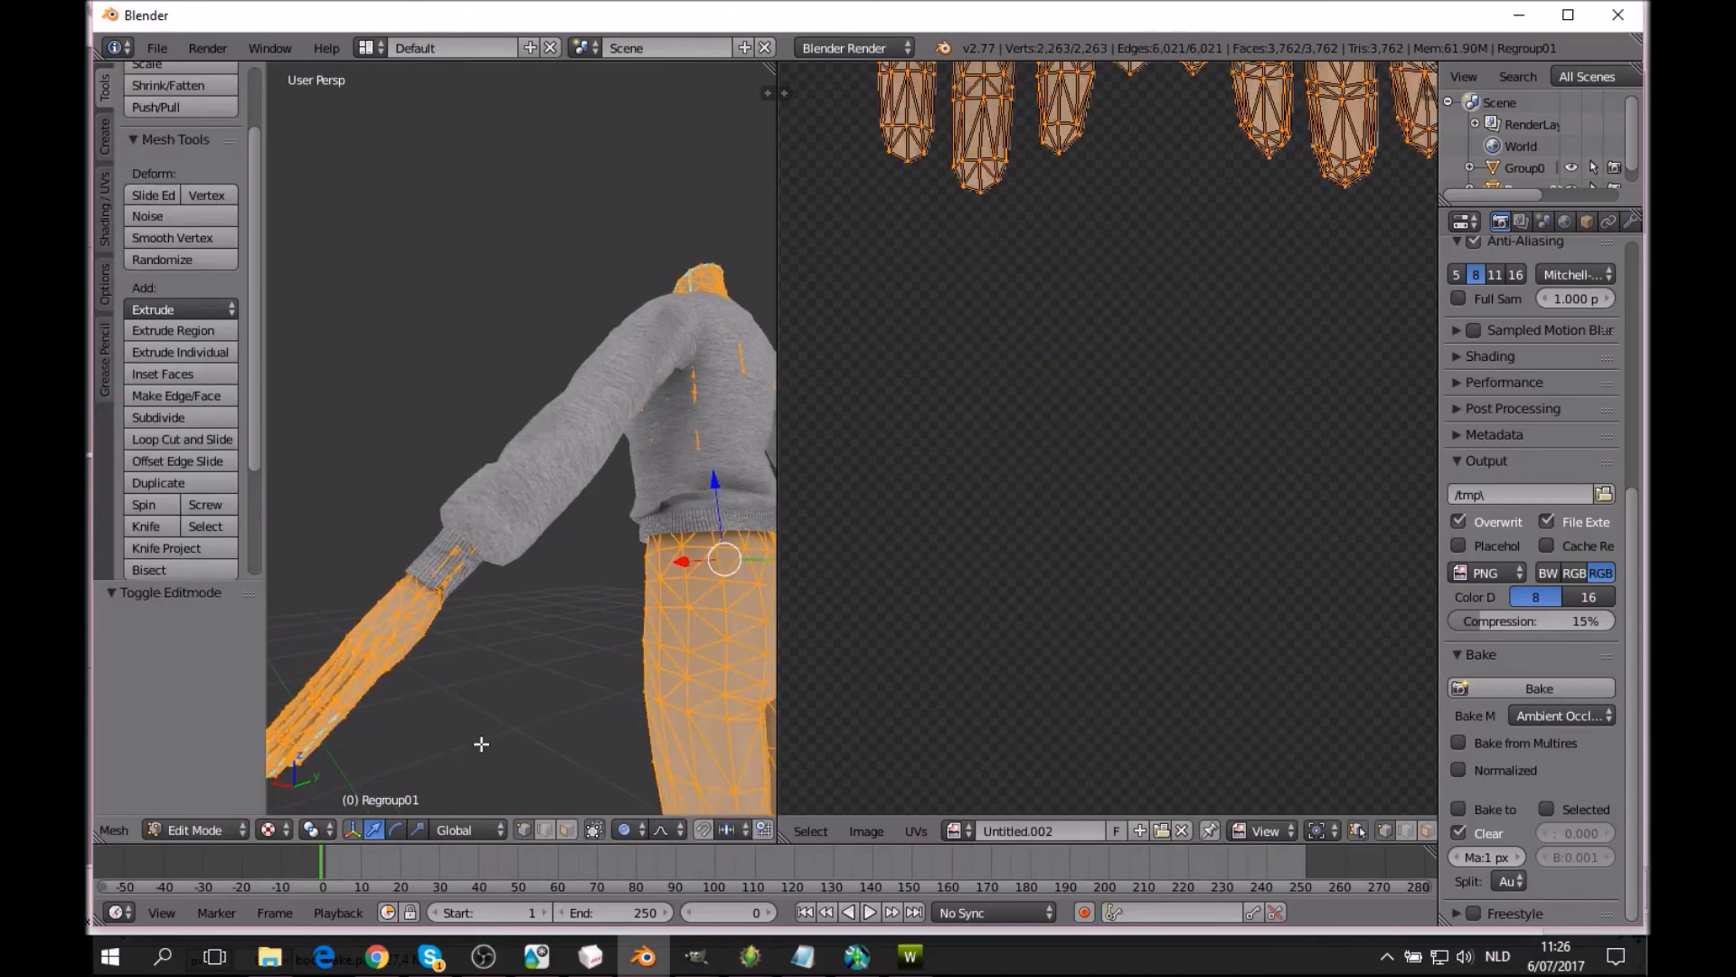
Return to MilkShape, turn off the bone colors and select vertices at the hand-side edge of the left cuff.
click(591, 956)
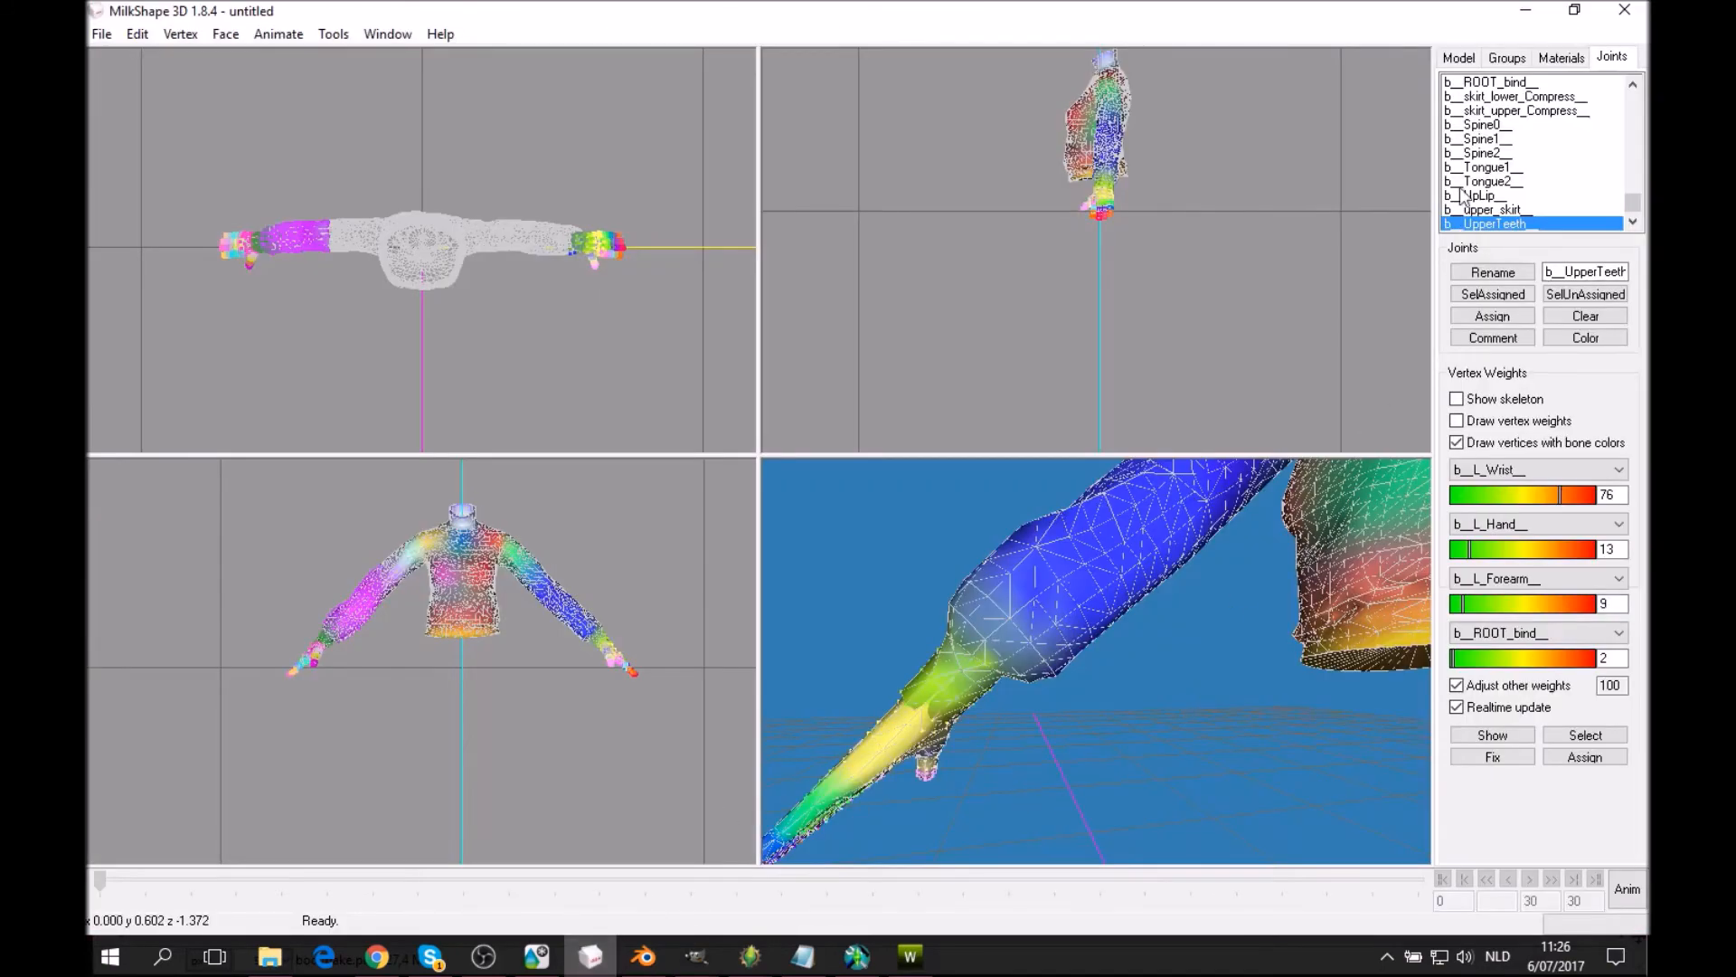
click(1507, 59)
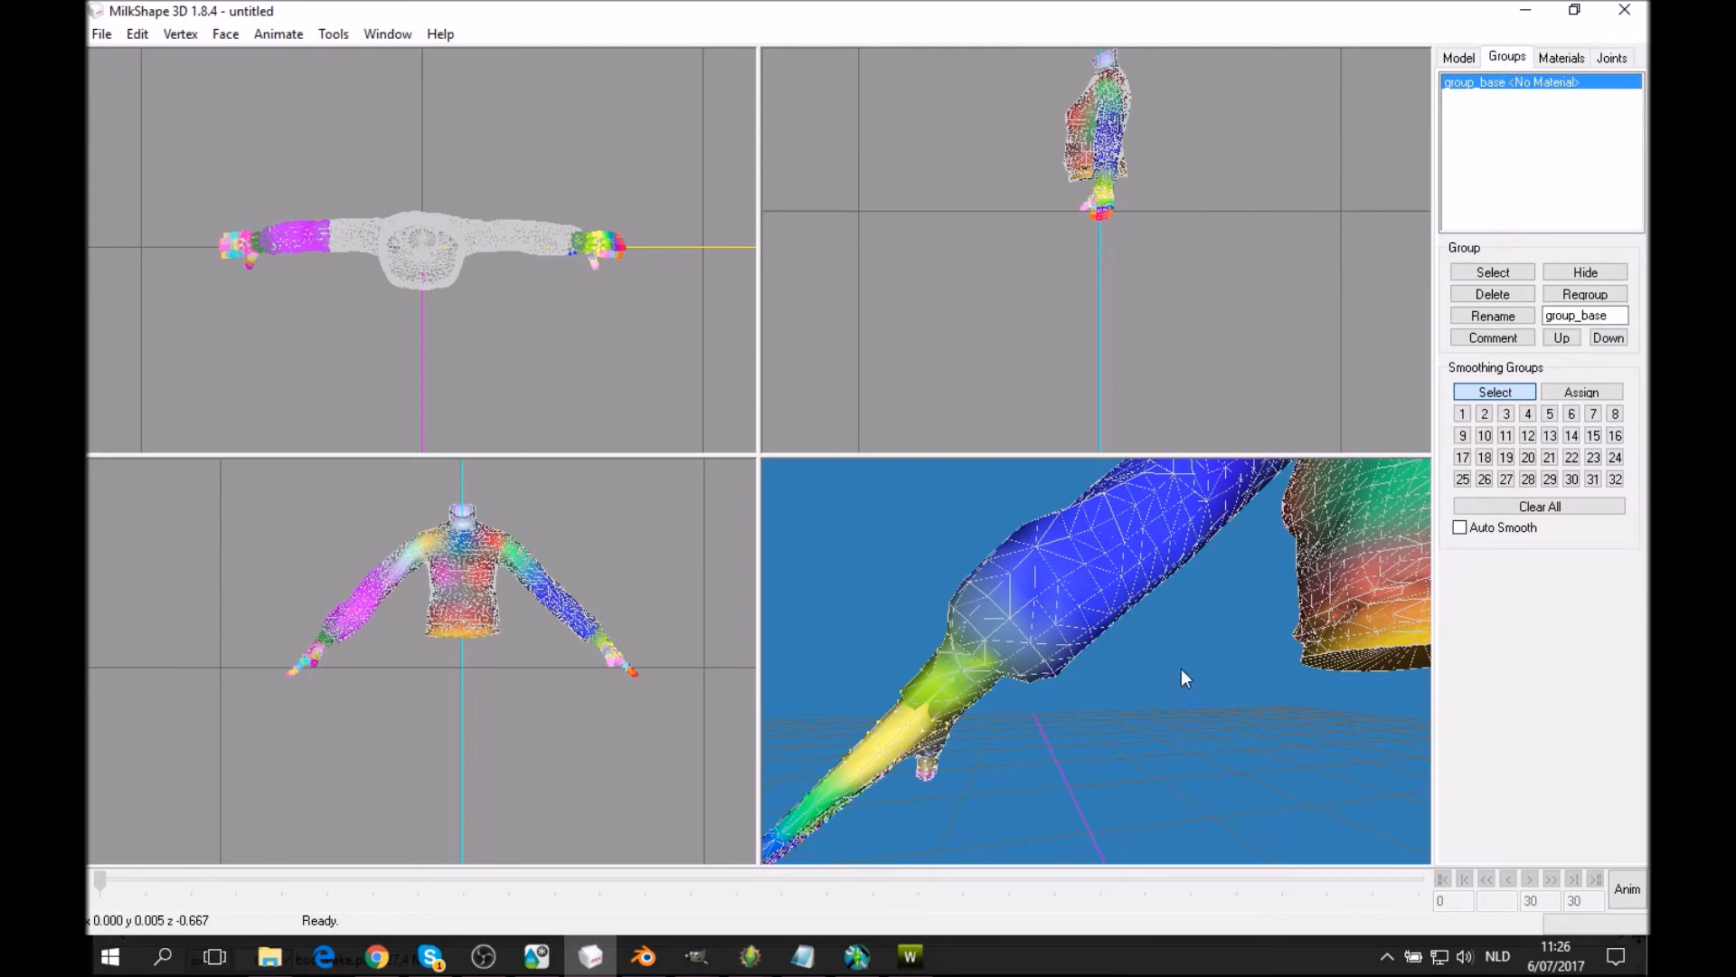
click(1611, 57)
drag(1141, 589, 951, 747)
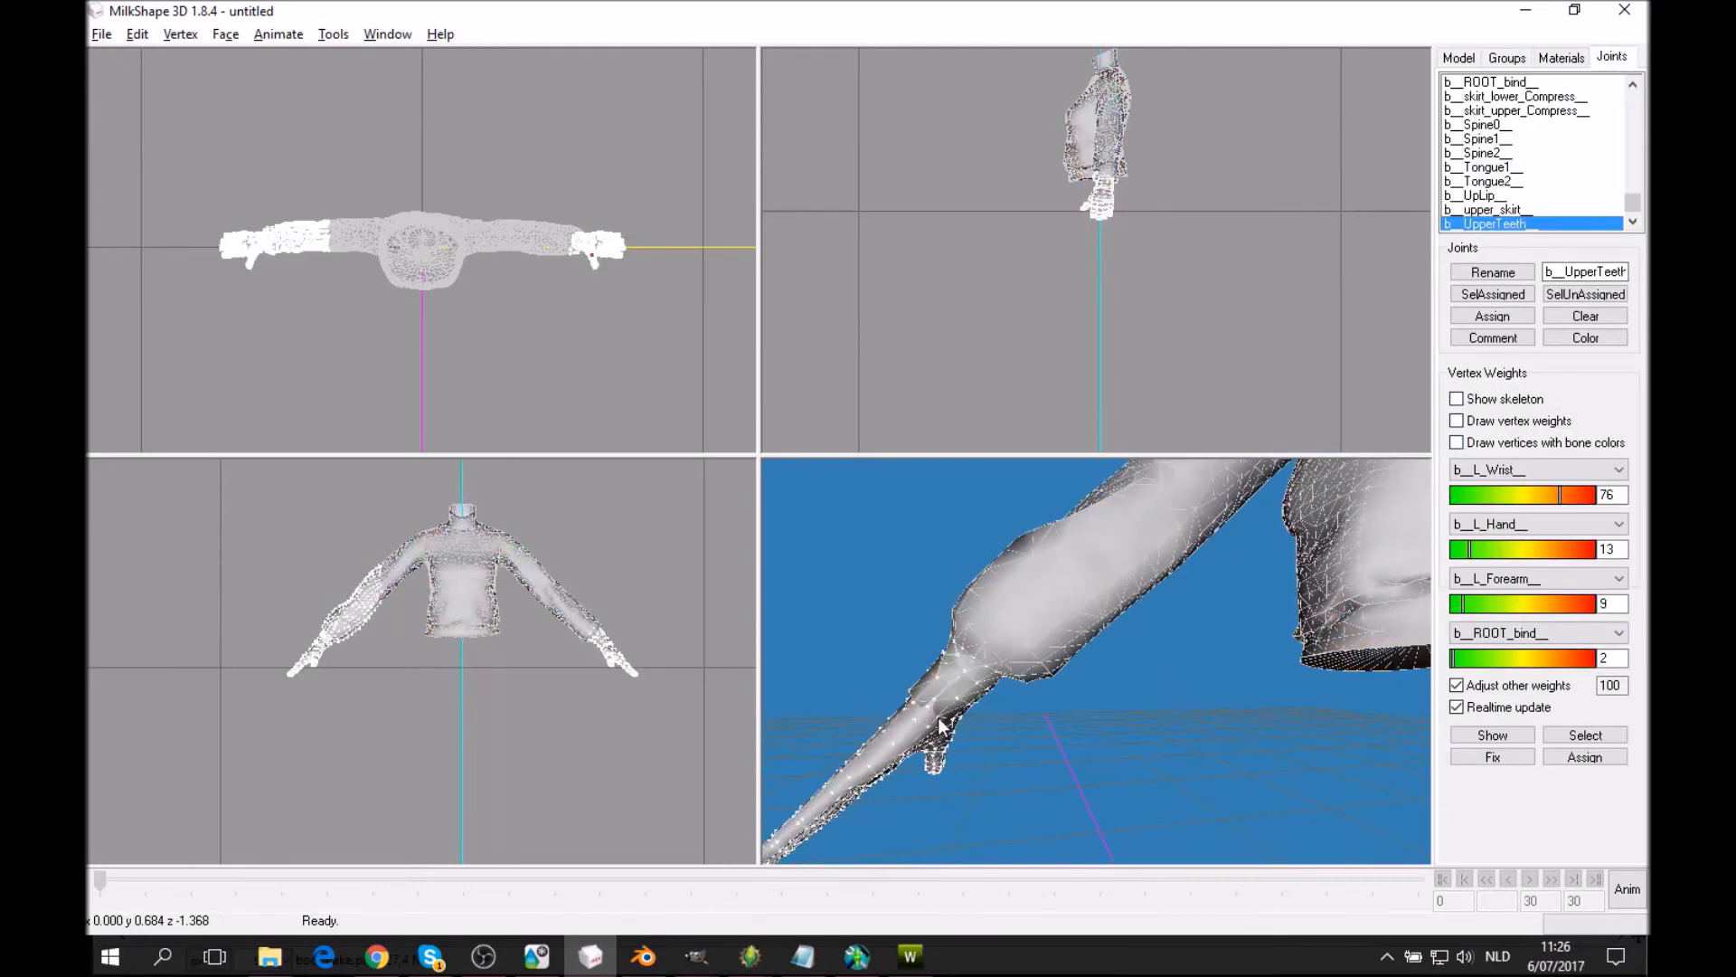
drag(941, 729, 1054, 756)
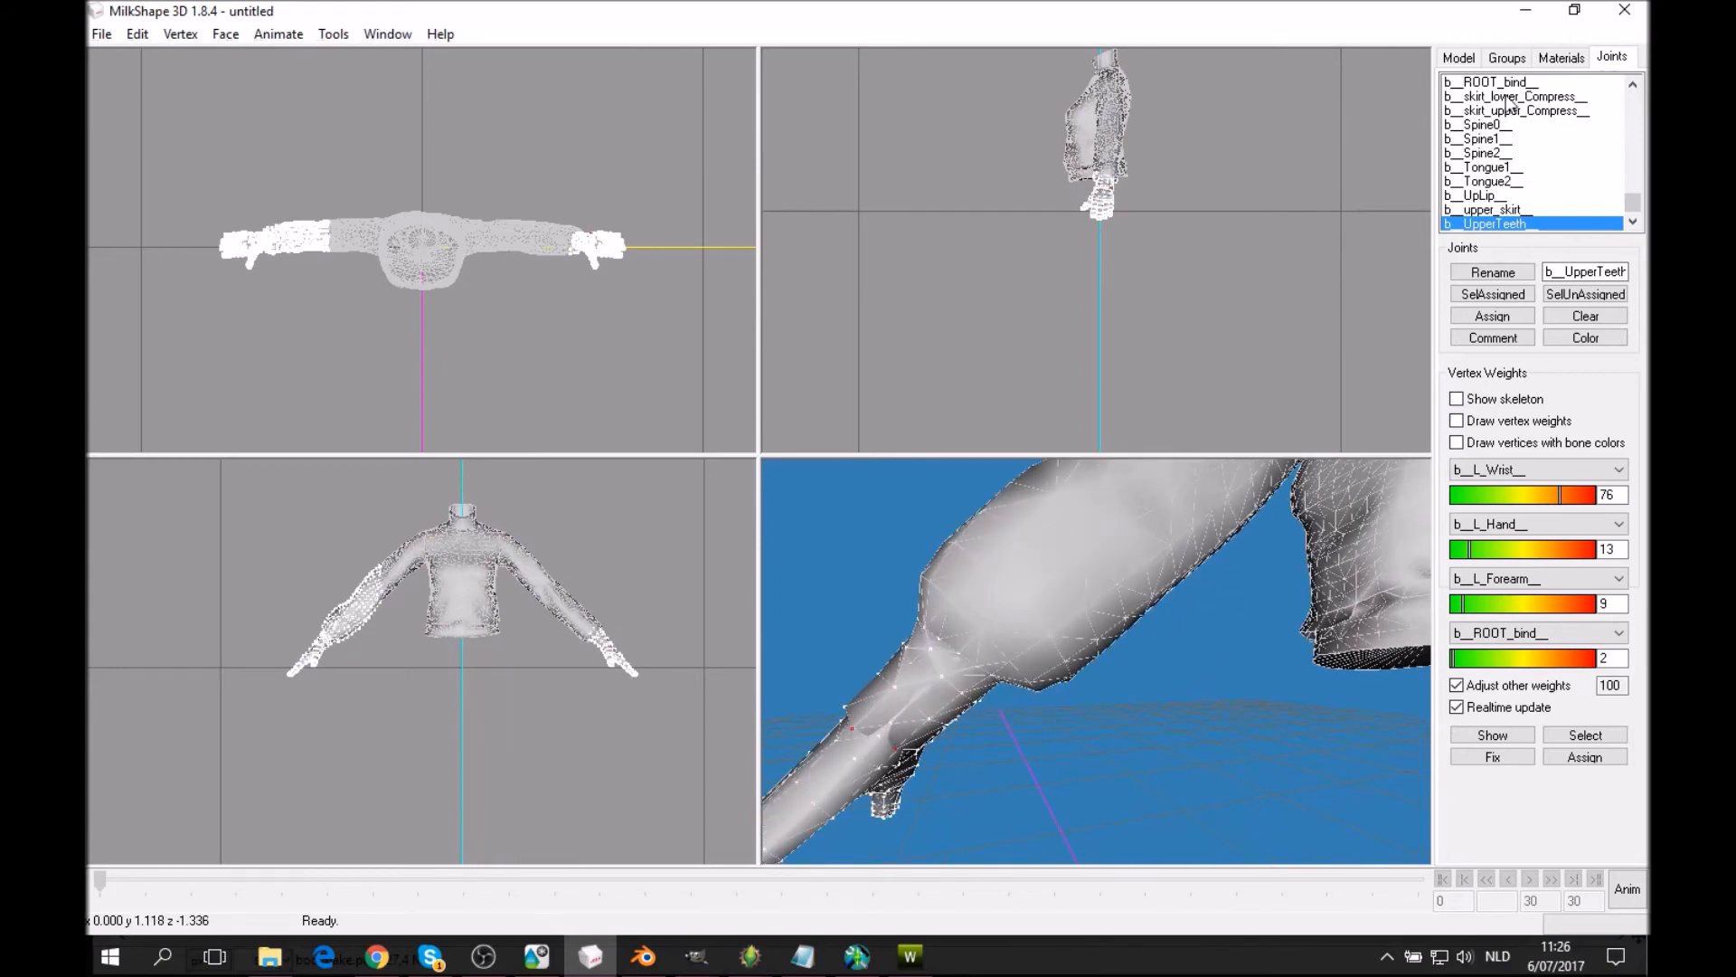
Move the selected vertices at the left cuff's edge slightly in the side view and inspect the cuff.
click(1459, 57)
click(1584, 103)
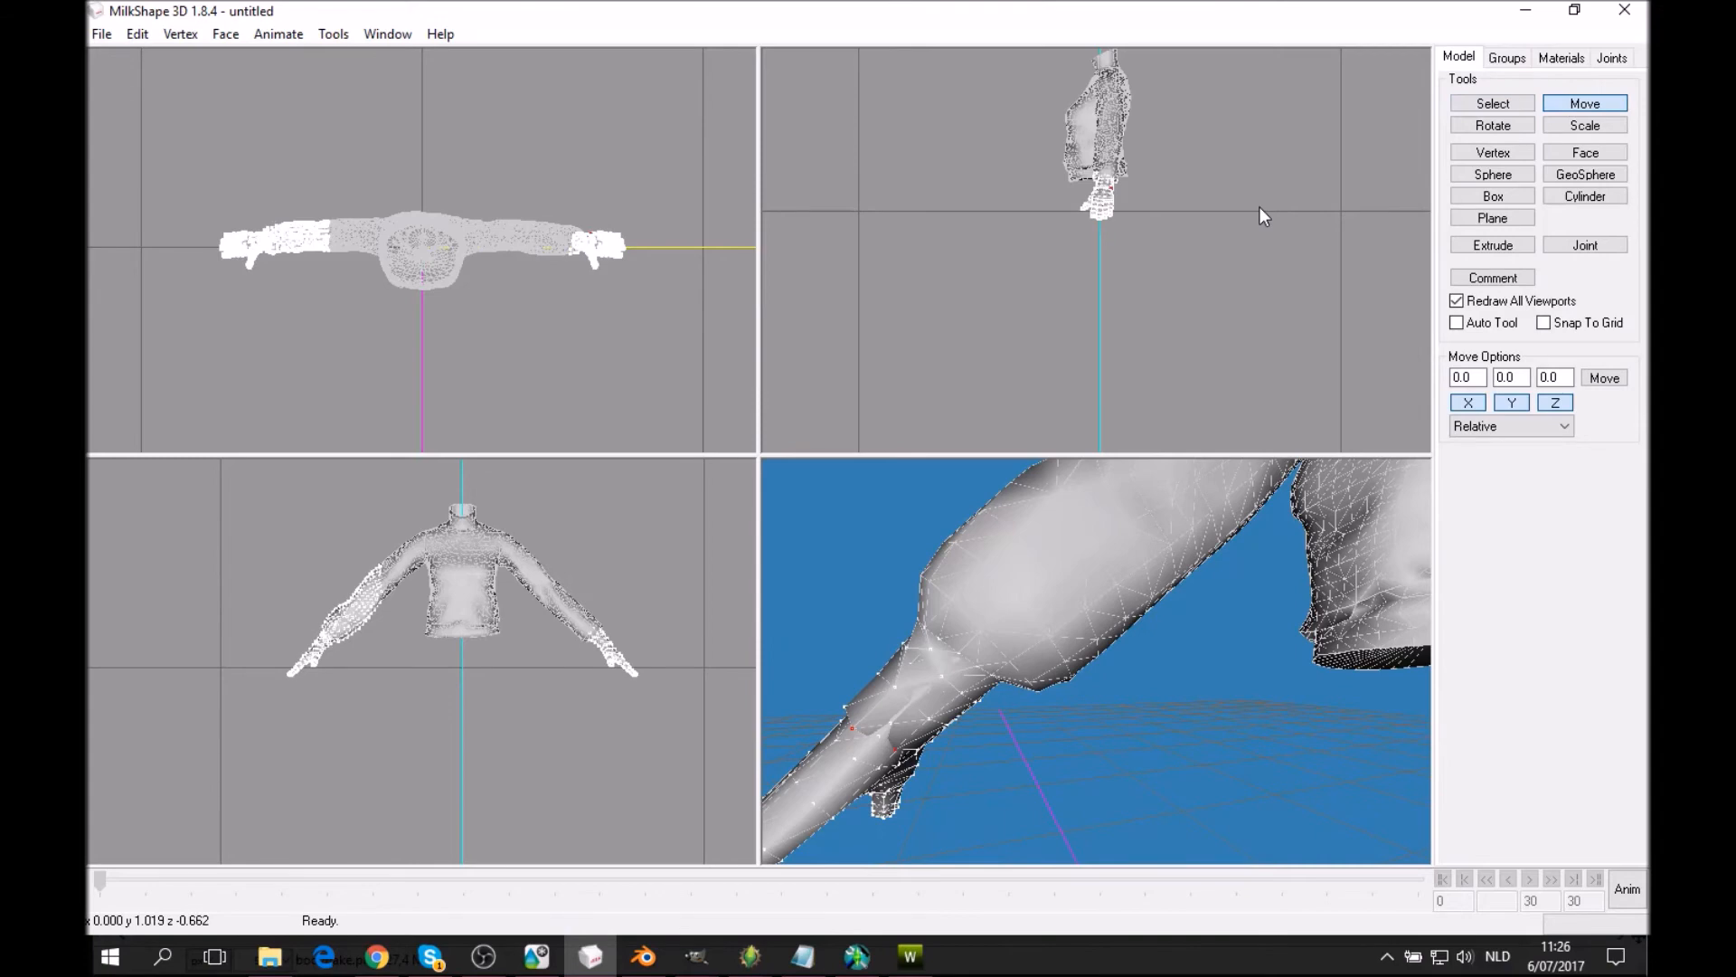
drag(1259, 206, 1261, 208)
scroll(1158, 566, down, 3)
drag(1158, 566, 1090, 593)
scroll(1192, 617, up, 3)
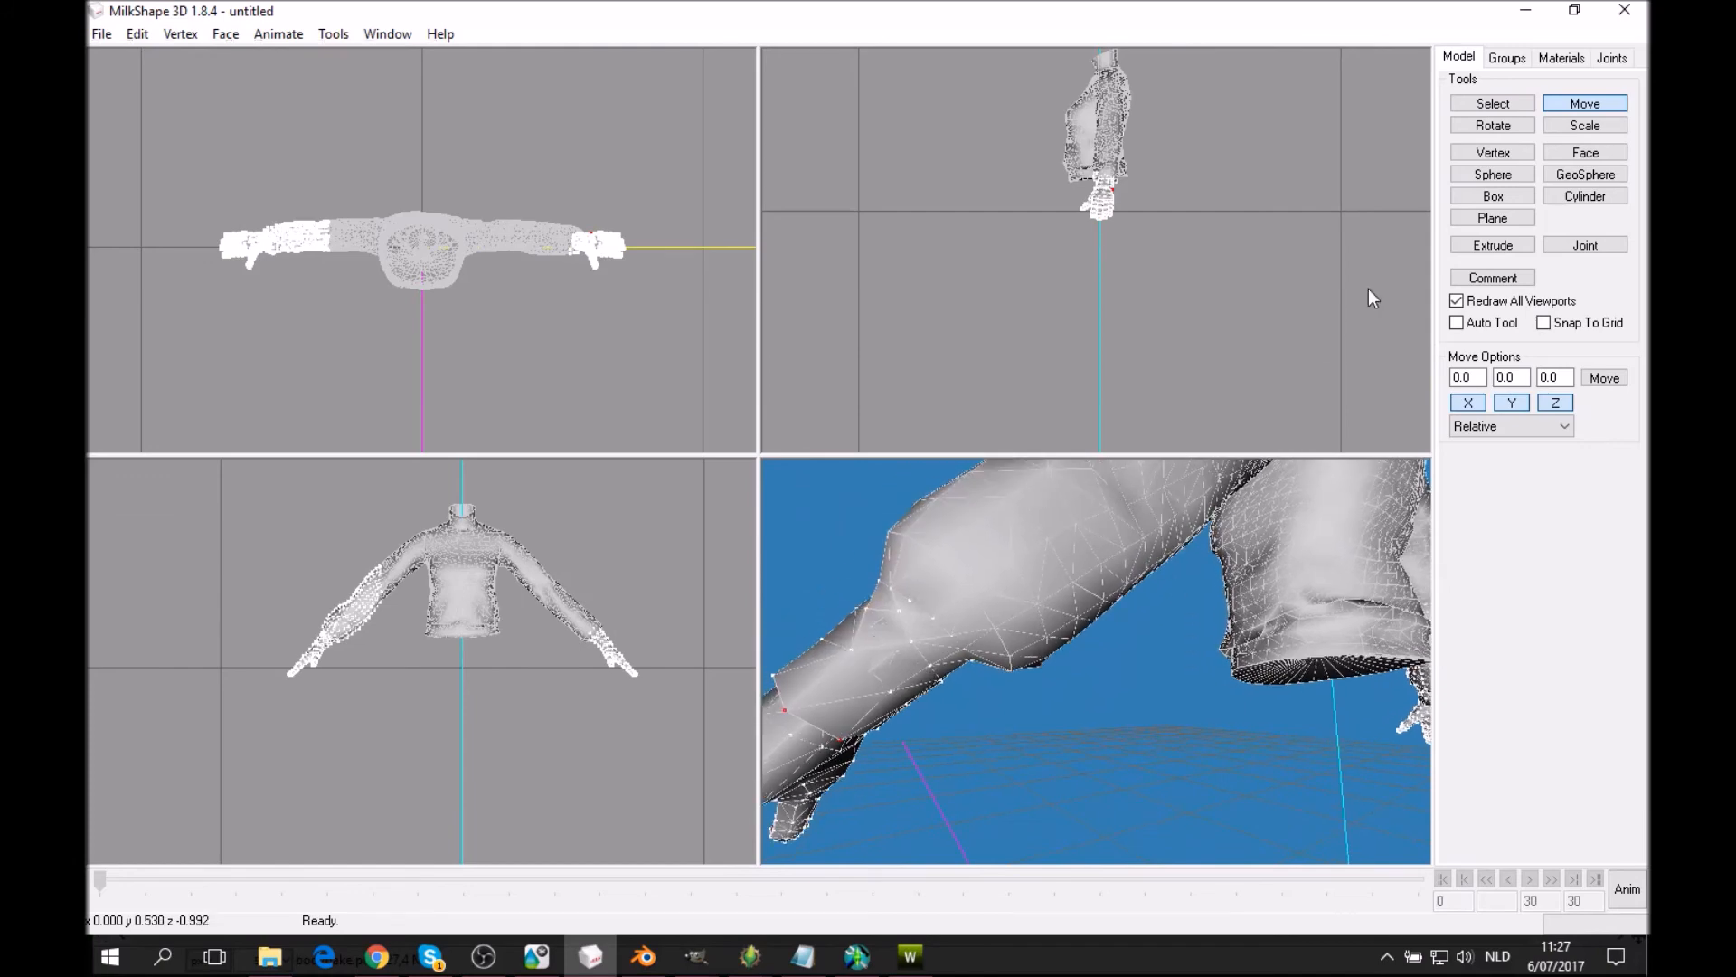
Select vertices in the middle of the left cuff and adjust their position with the Move tool.
click(1490, 104)
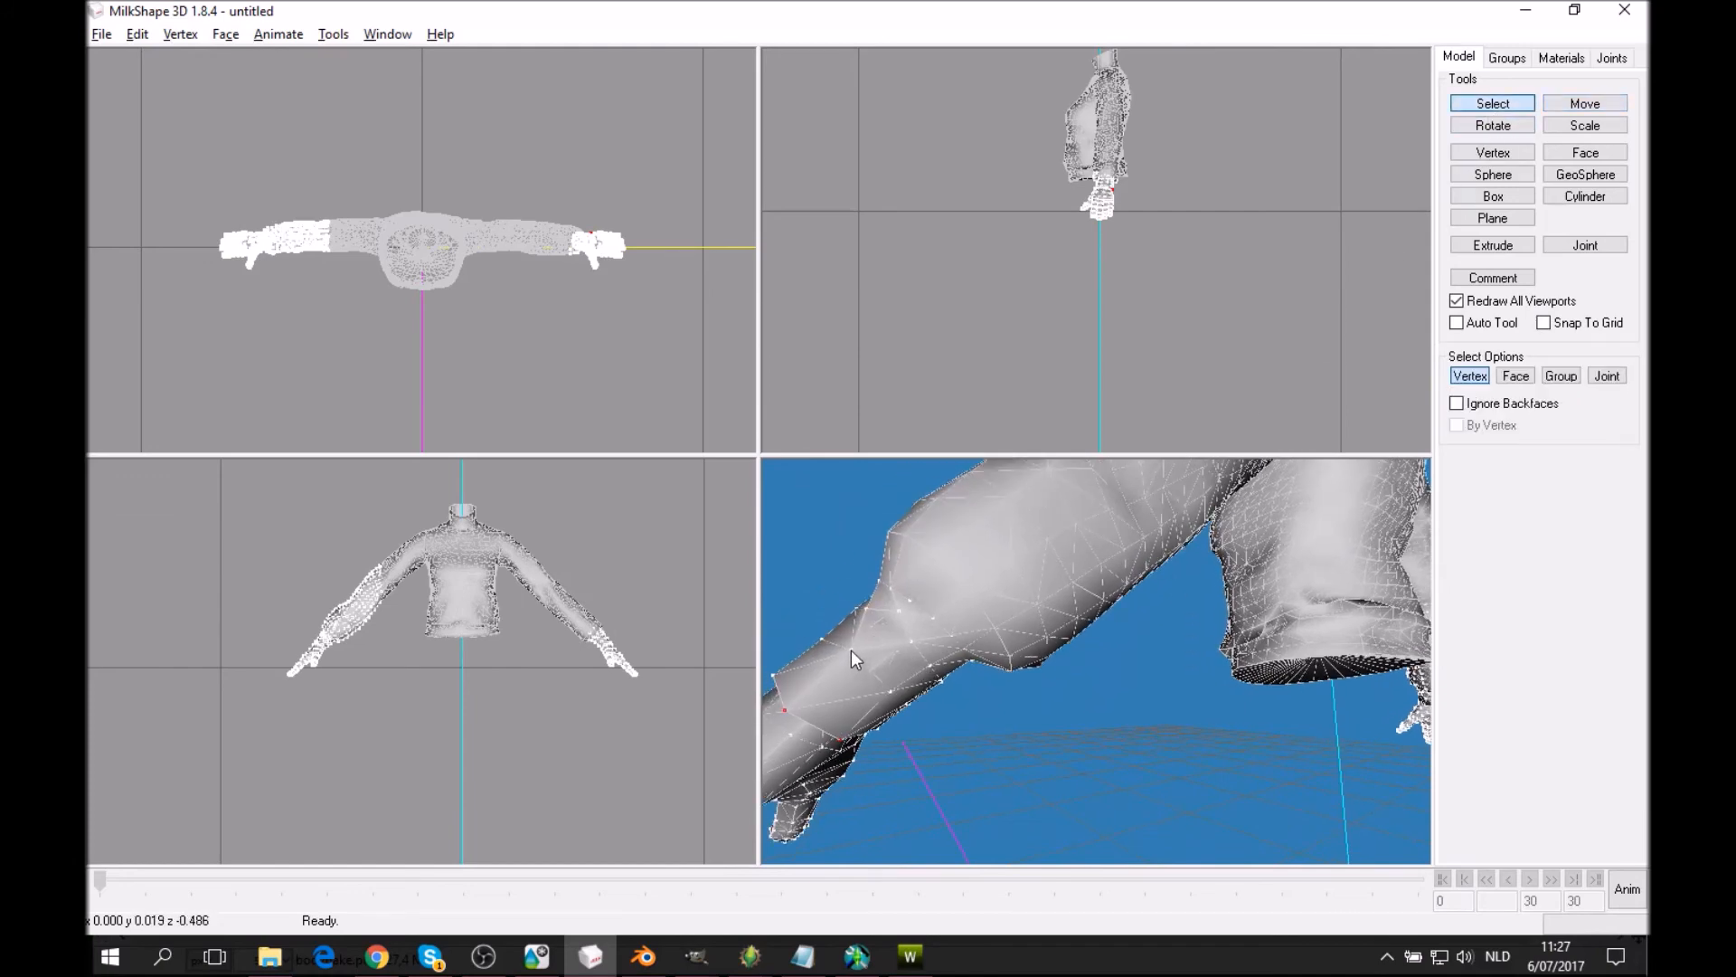
click(891, 692)
click(1585, 103)
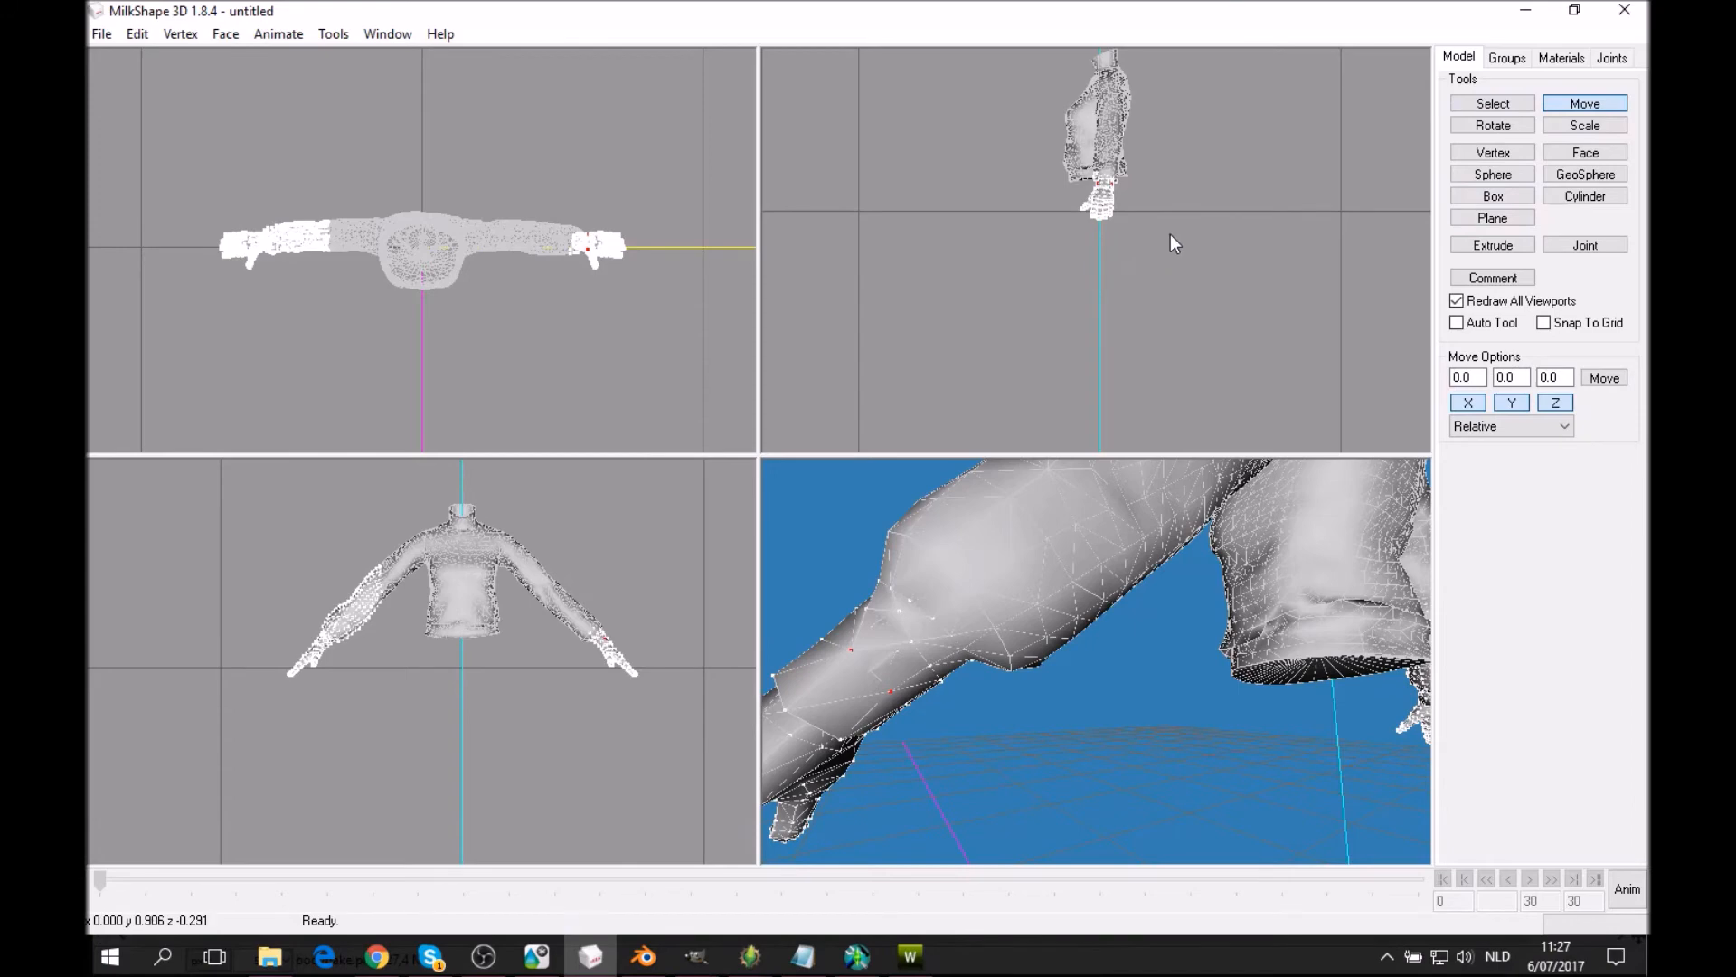
drag(1060, 703, 1096, 705)
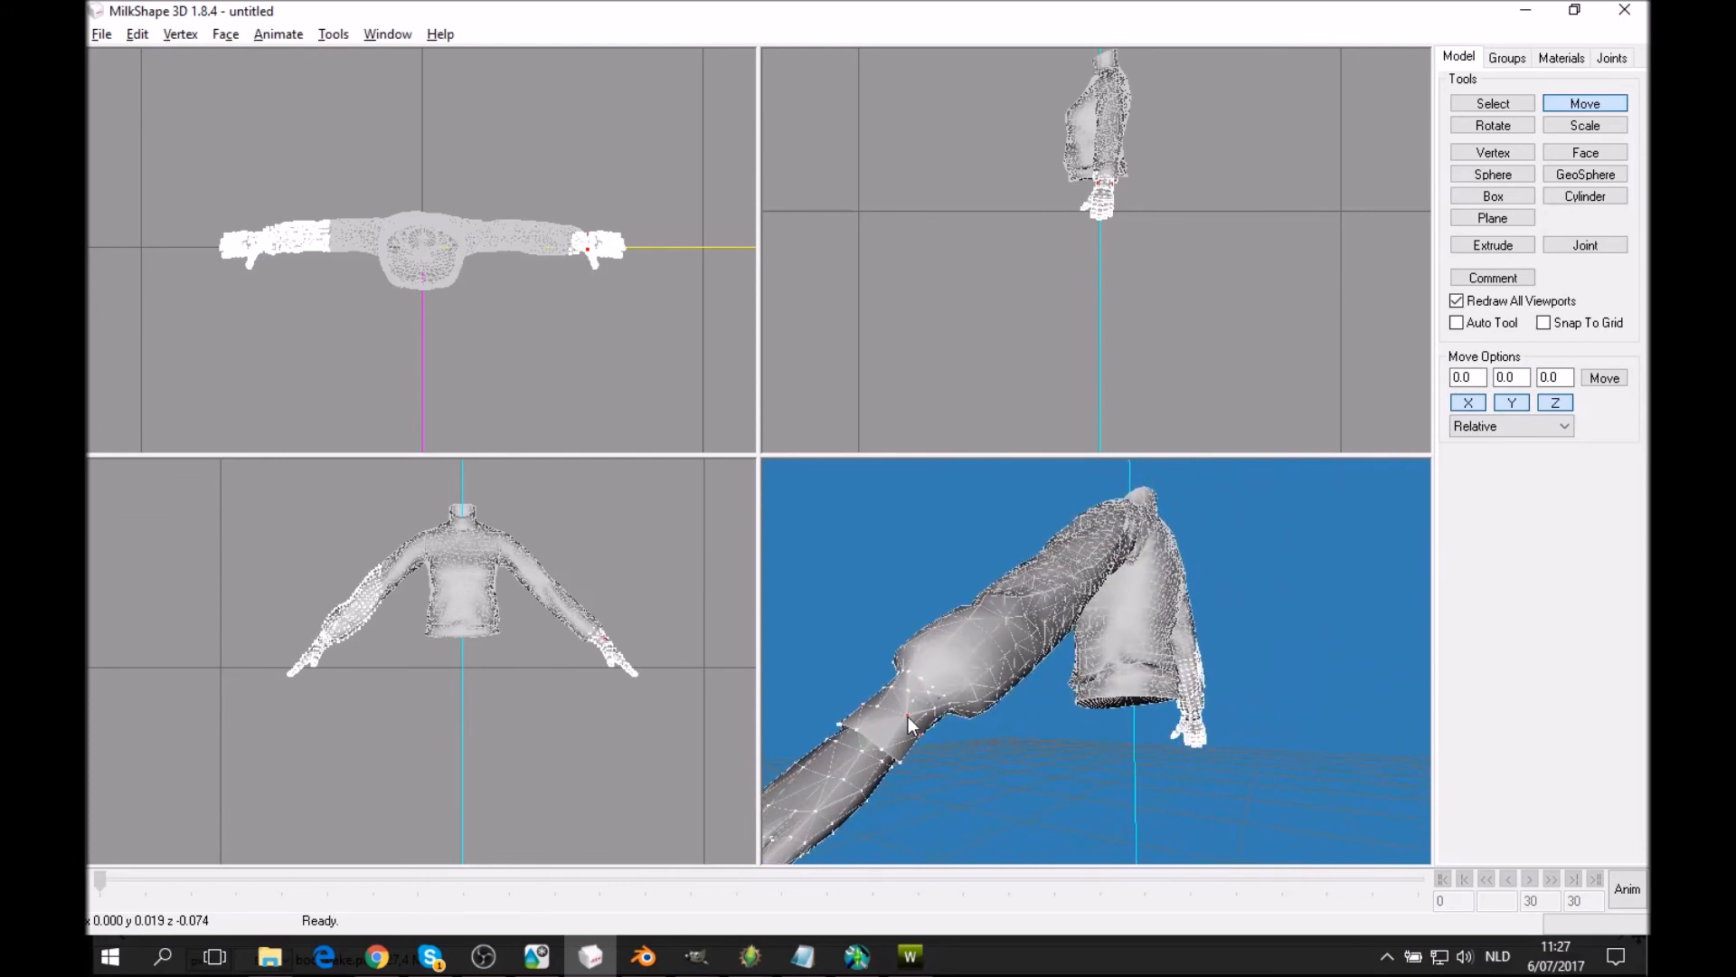
Select vertices on the left cuff where it meets the puffed sleeve and shift them slightly in the side view.
click(1493, 103)
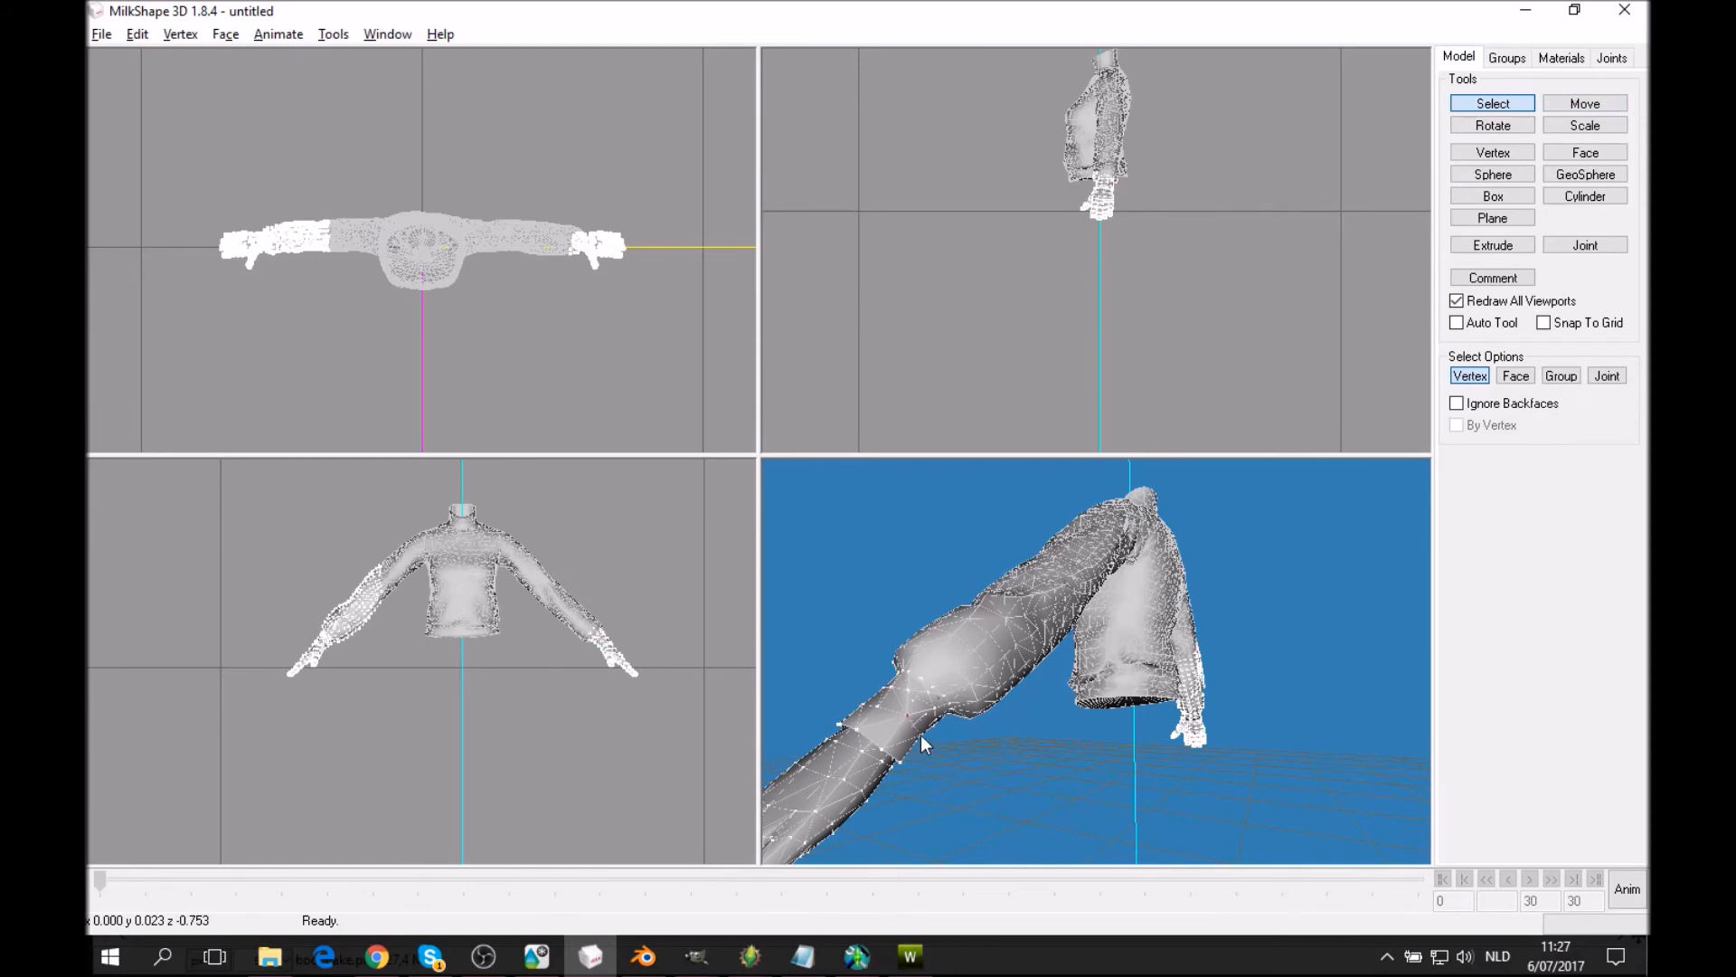
drag(1028, 762, 1028, 698)
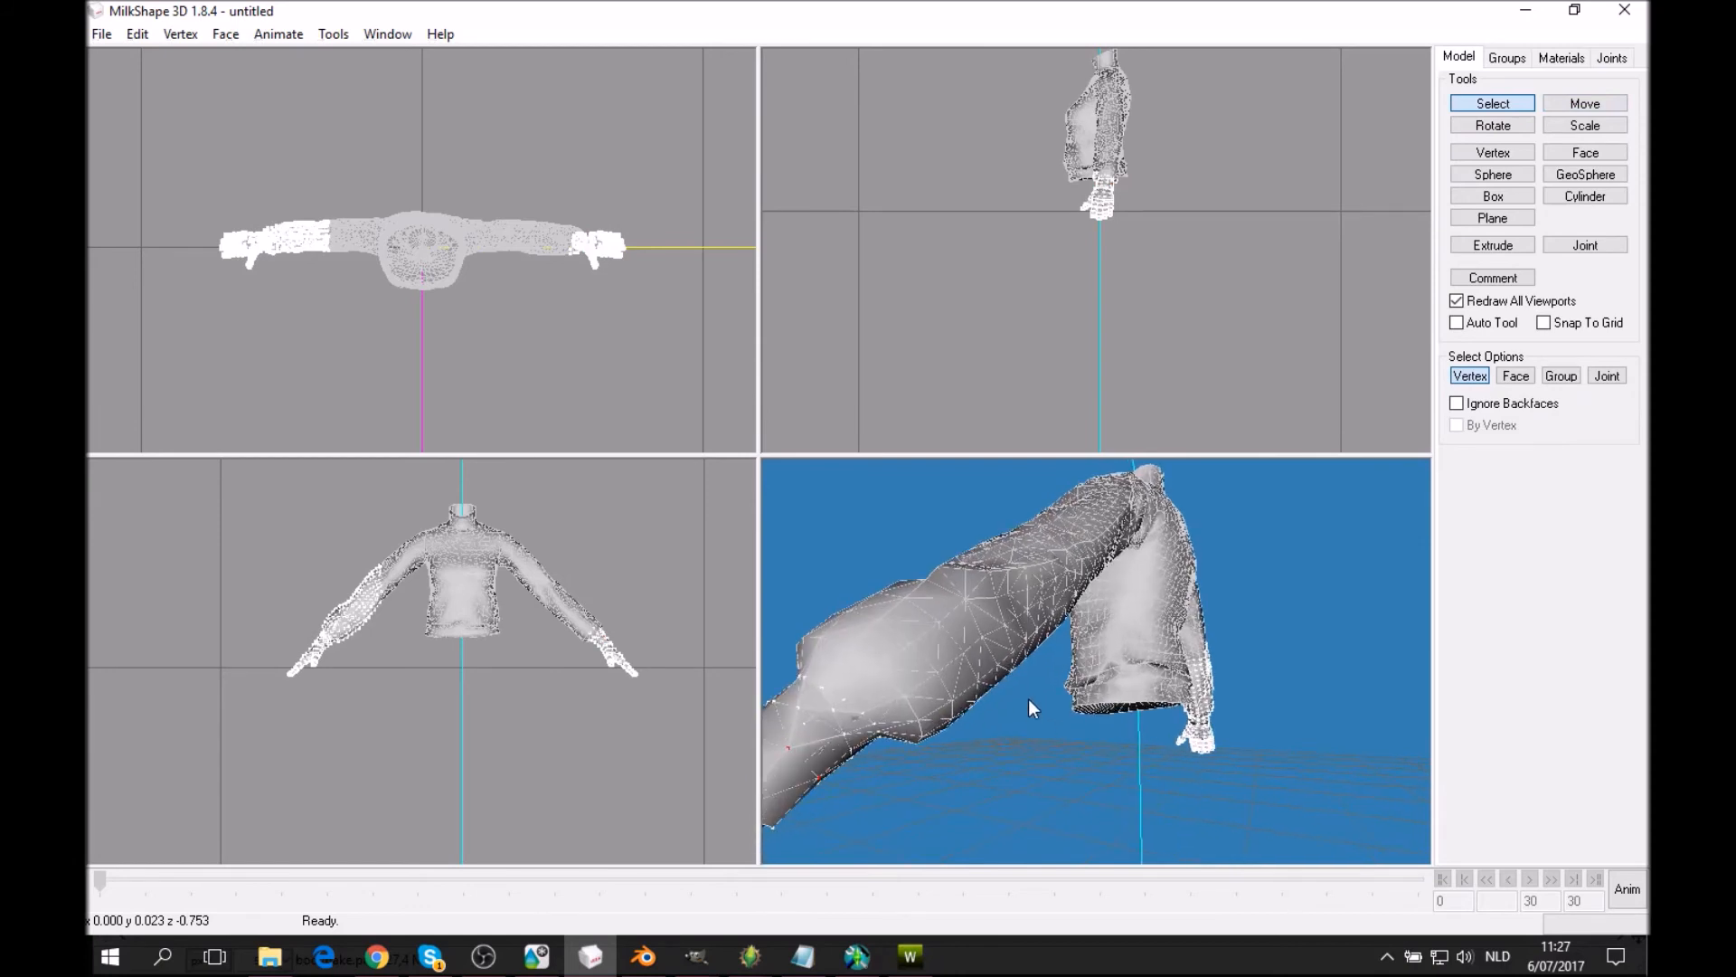
click(1606, 105)
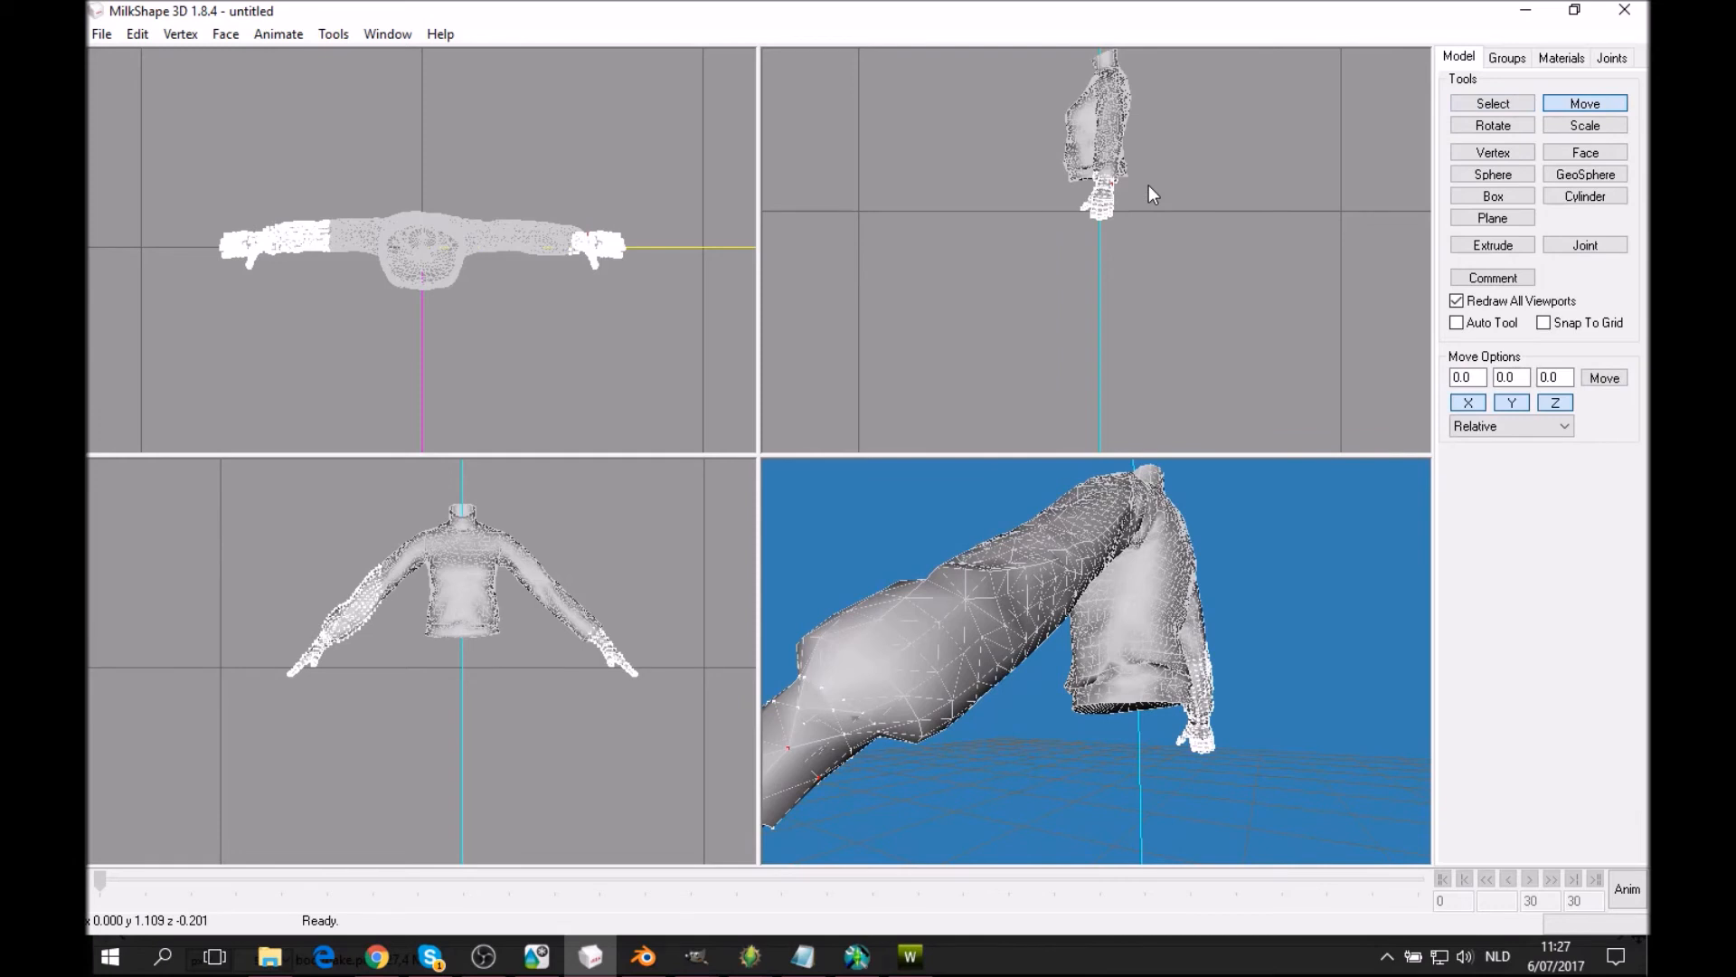
drag(1148, 184, 1150, 185)
click(1490, 105)
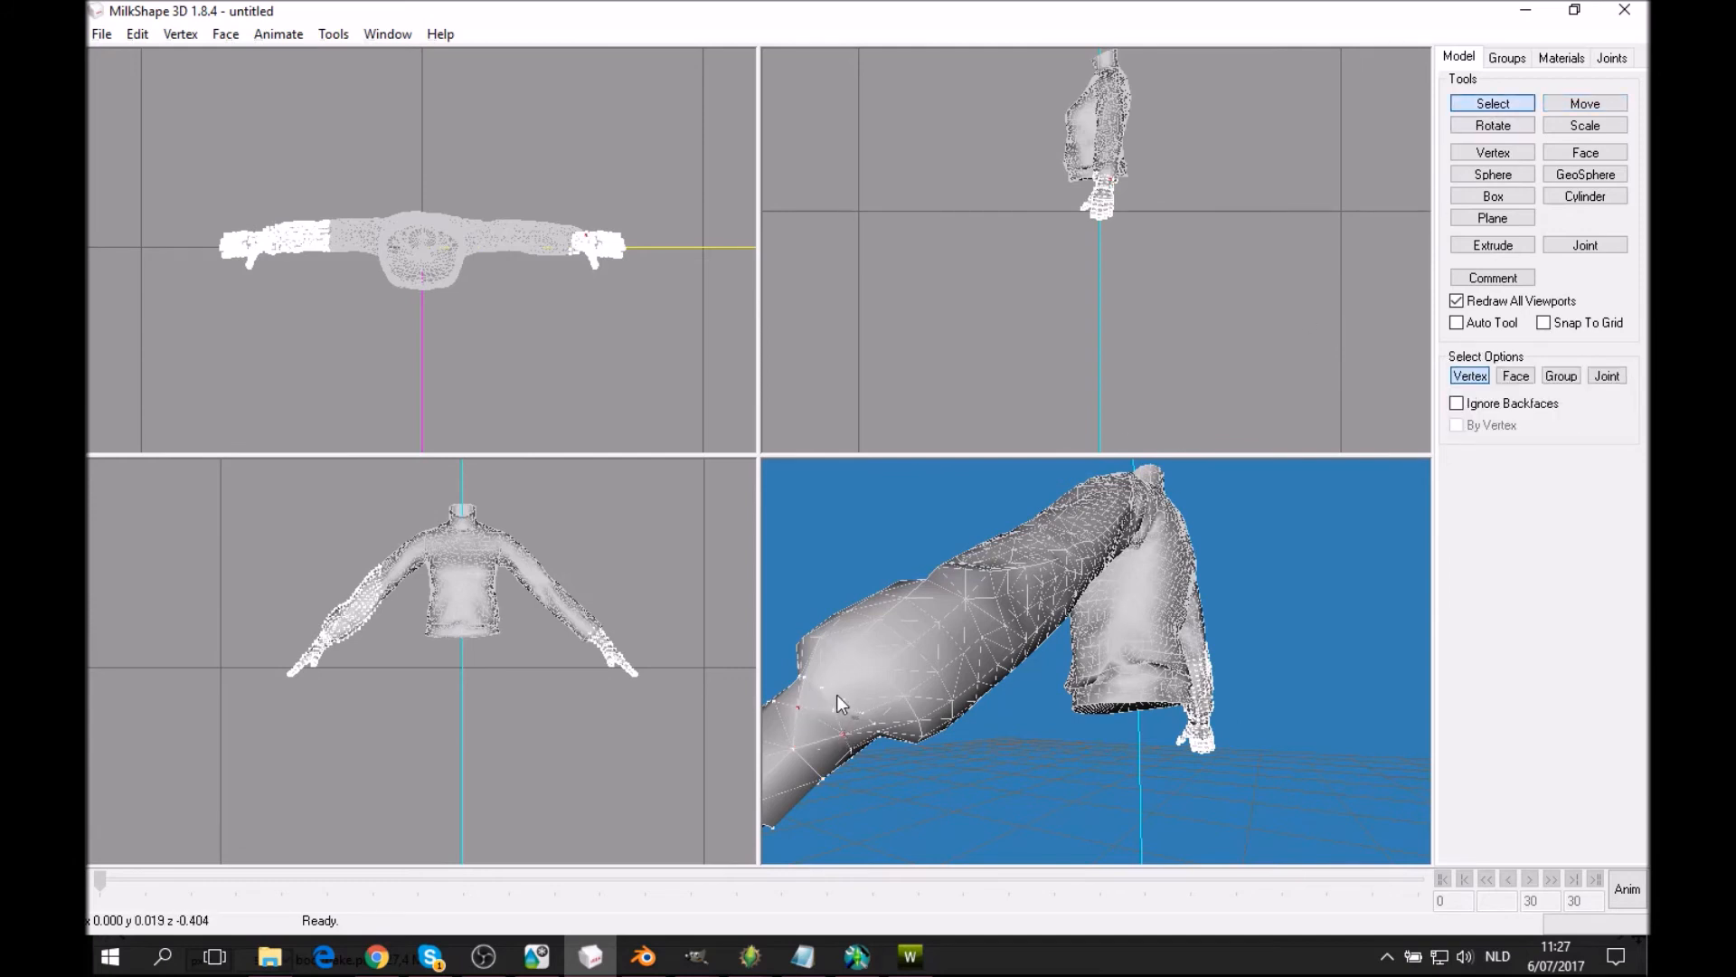
click(1565, 104)
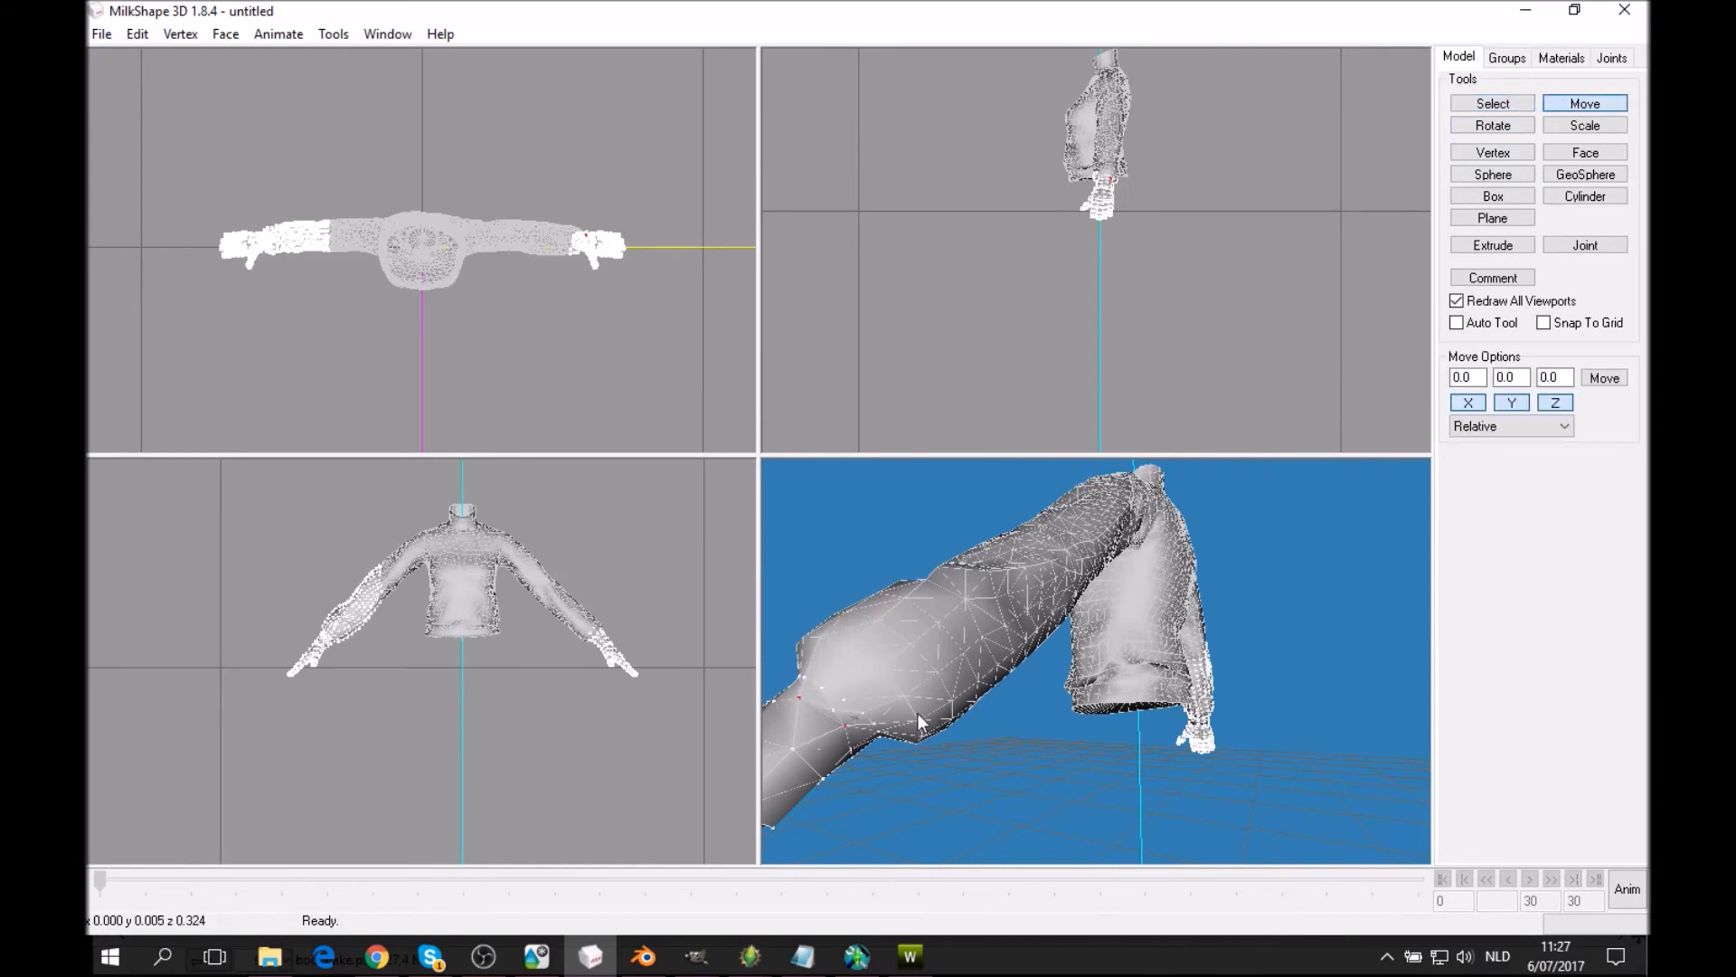
drag(834, 709, 850, 706)
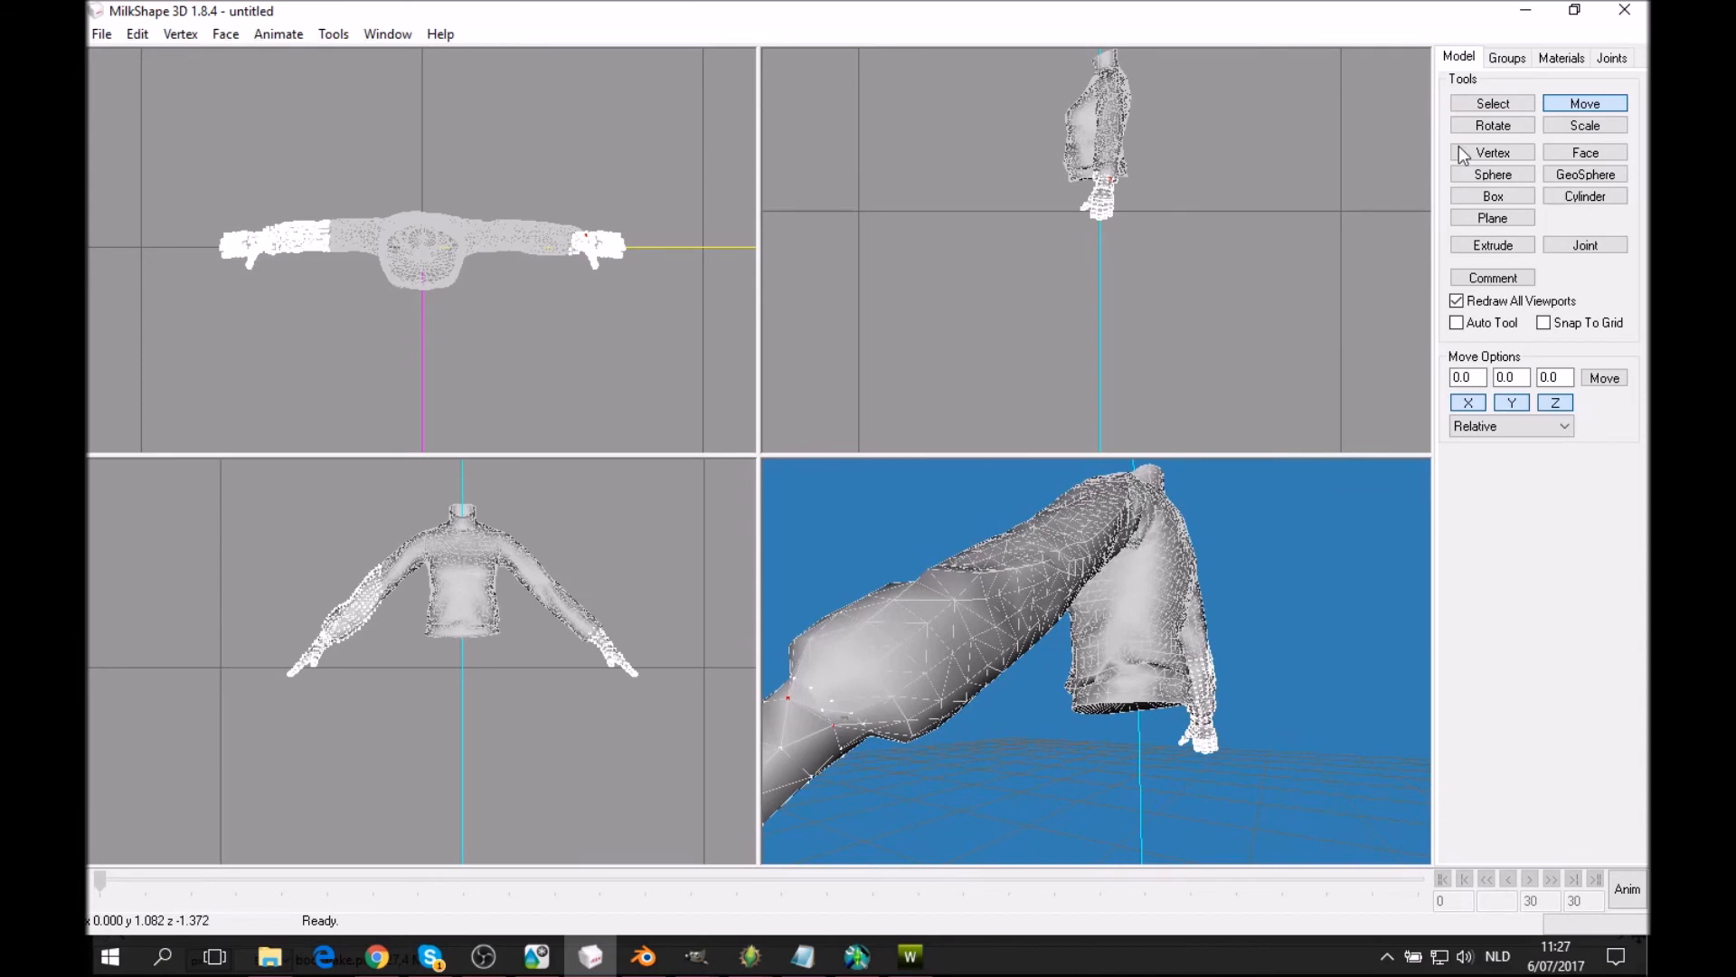
Select adjacent vertices along the left cuff's seam, move them with the Move tool and inspect the sleeve.
click(1492, 103)
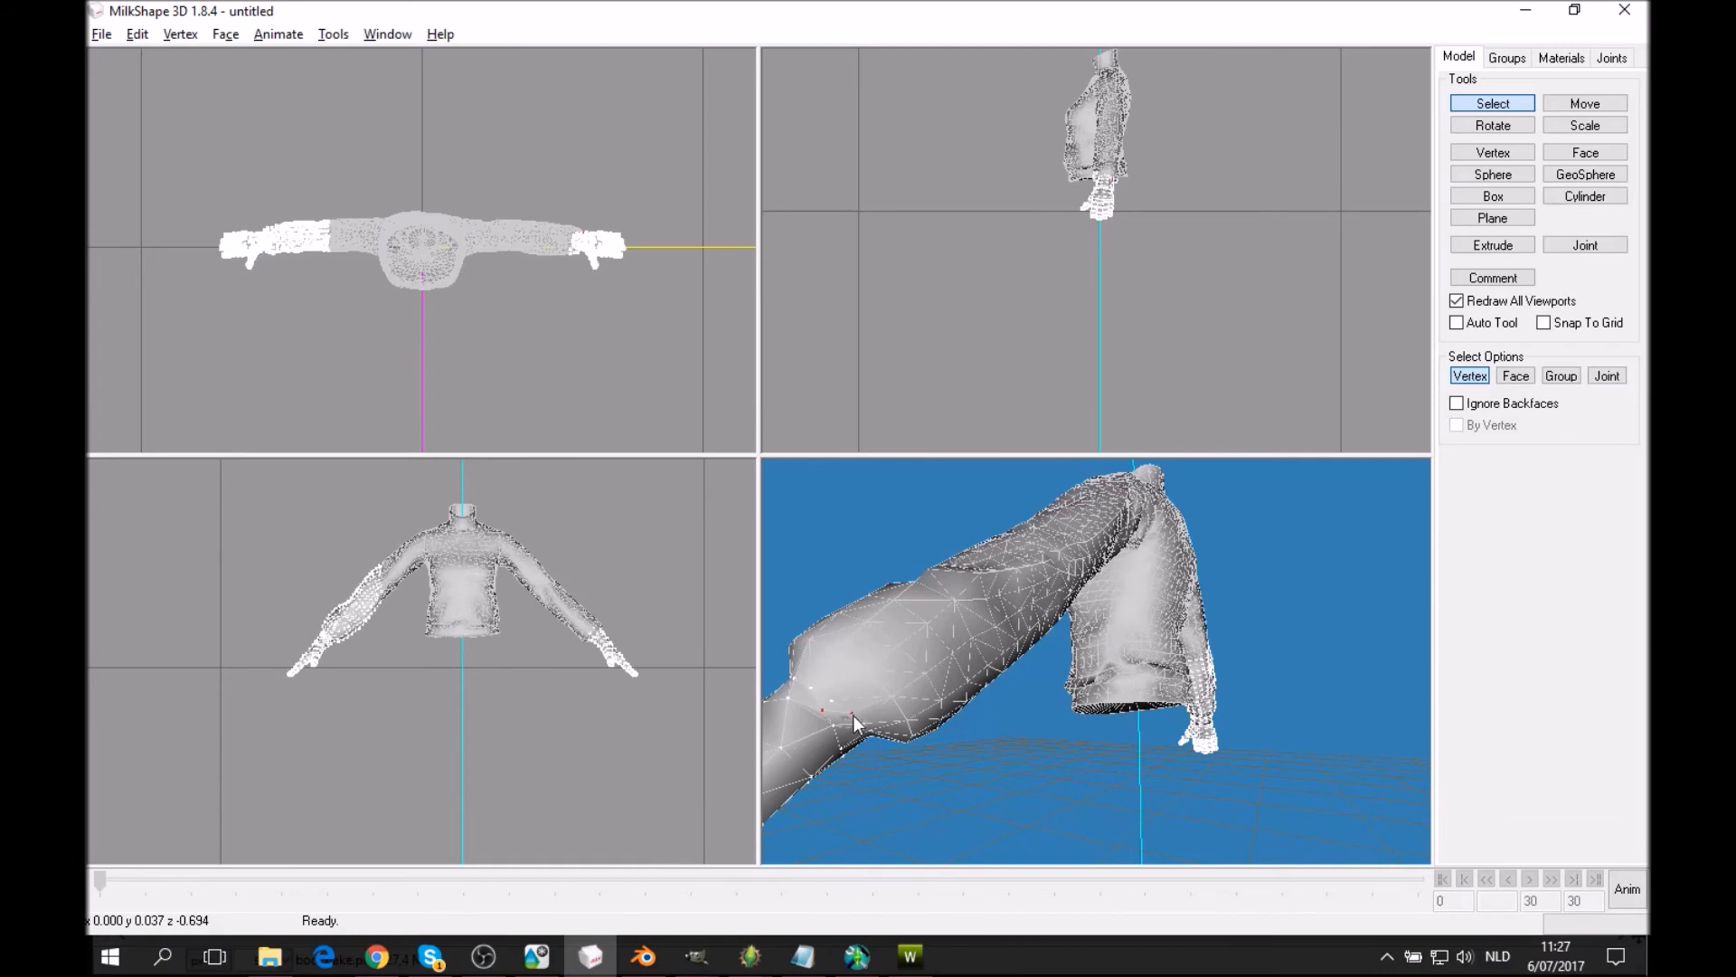
click(1585, 103)
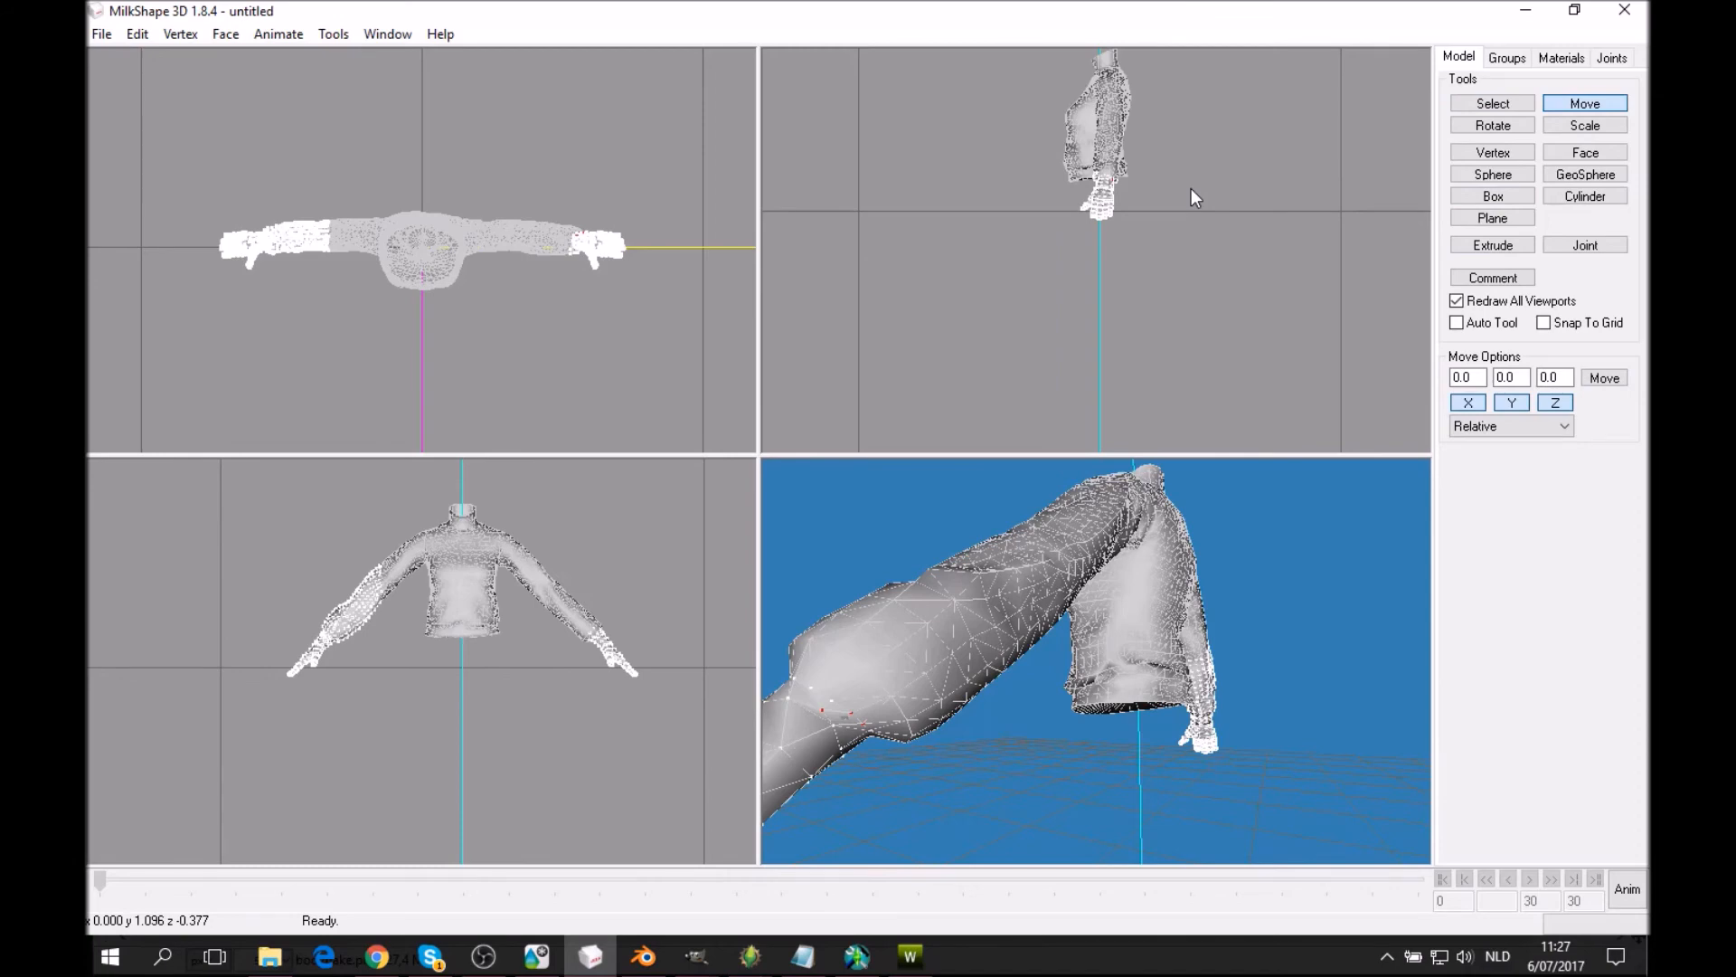
drag(1108, 474, 1158, 584)
scroll(996, 686, down, 1)
scroll(1006, 686, up, 2)
scroll(1007, 687, down, 1)
scroll(1007, 692, up, 1)
drag(1007, 692, 1136, 653)
scroll(969, 676, down, 5)
scroll(1153, 589, up, 3)
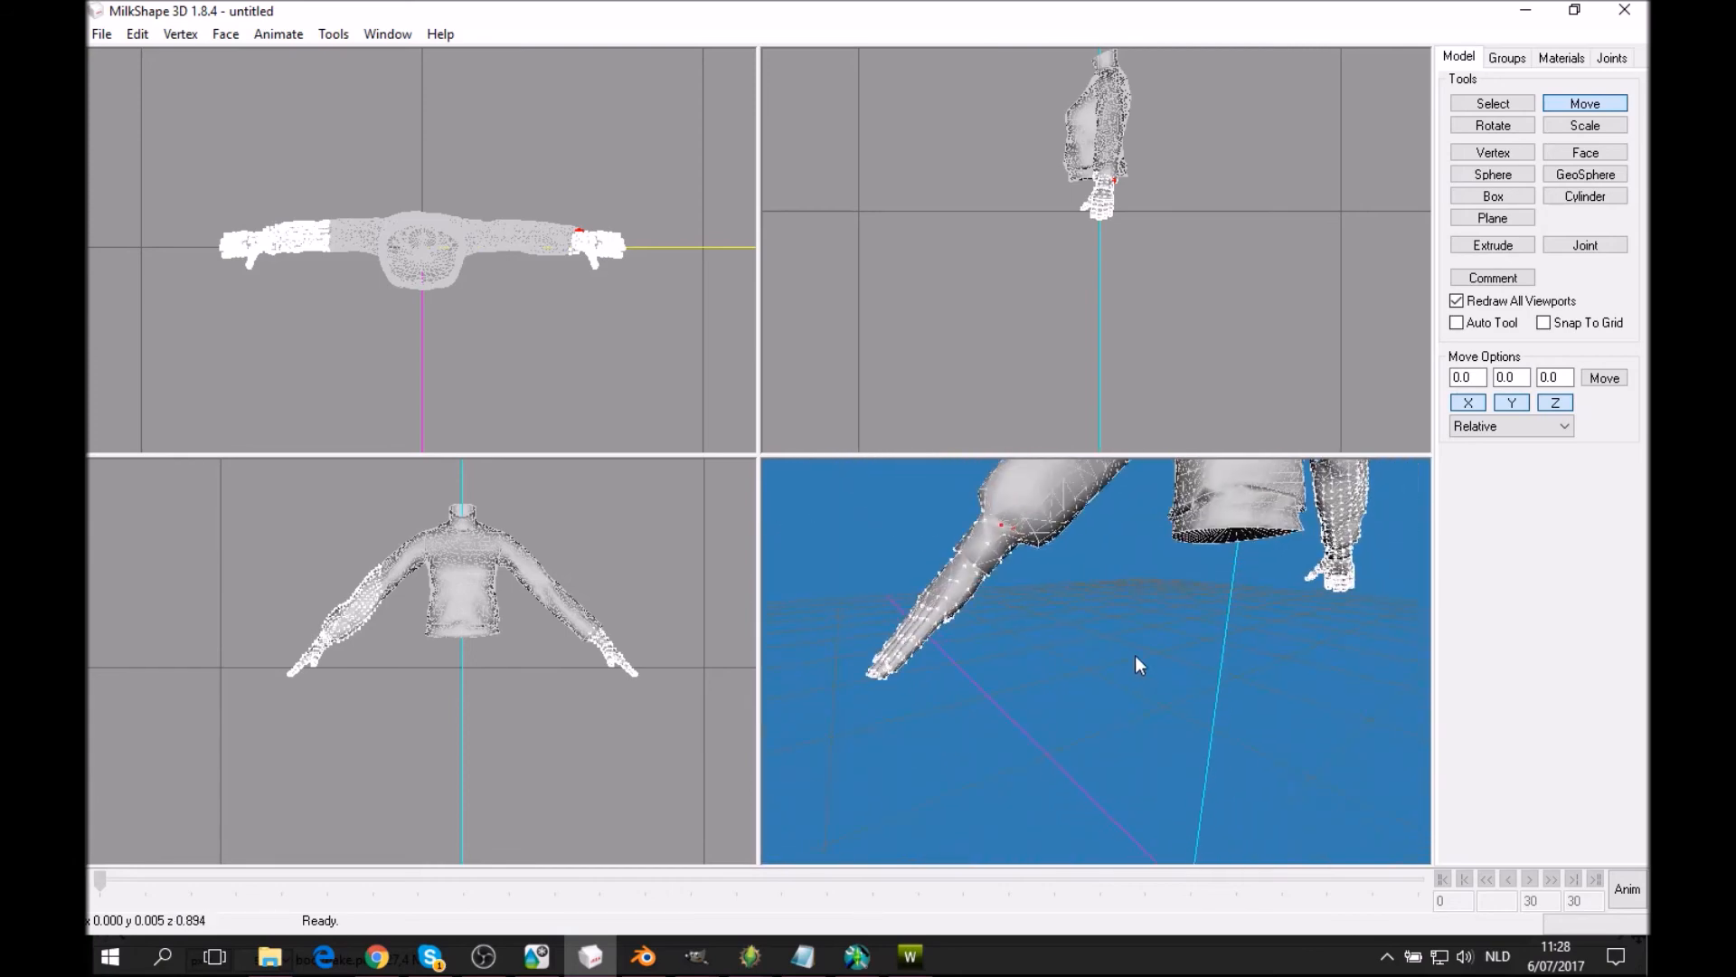
Display the vertices with bone colors, examine the left cuff from several angles, and turn the colors off.
click(1611, 57)
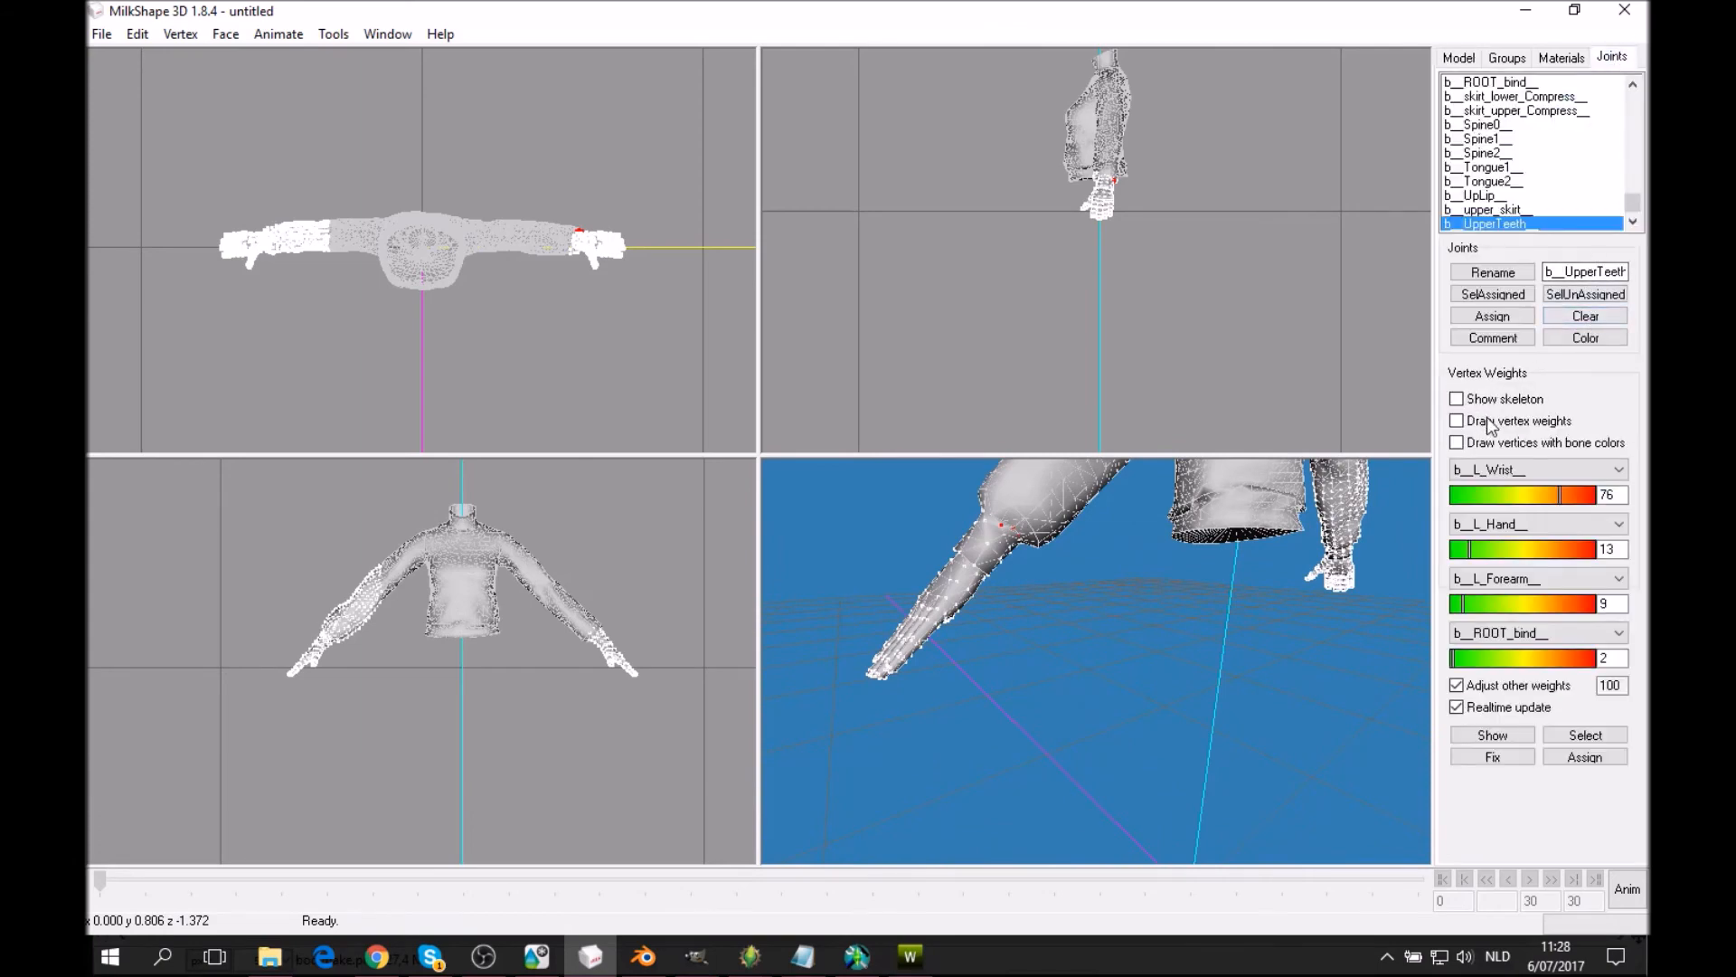
click(1506, 442)
mouse_move(1017, 636)
mouse_down()
mouse_move(1045, 657)
mouse_move(958, 665)
mouse_move(1109, 709)
mouse_up()
scroll(1042, 653, up, 2)
scroll(1089, 593, up, 3)
drag(1089, 593, 1320, 687)
click(1524, 441)
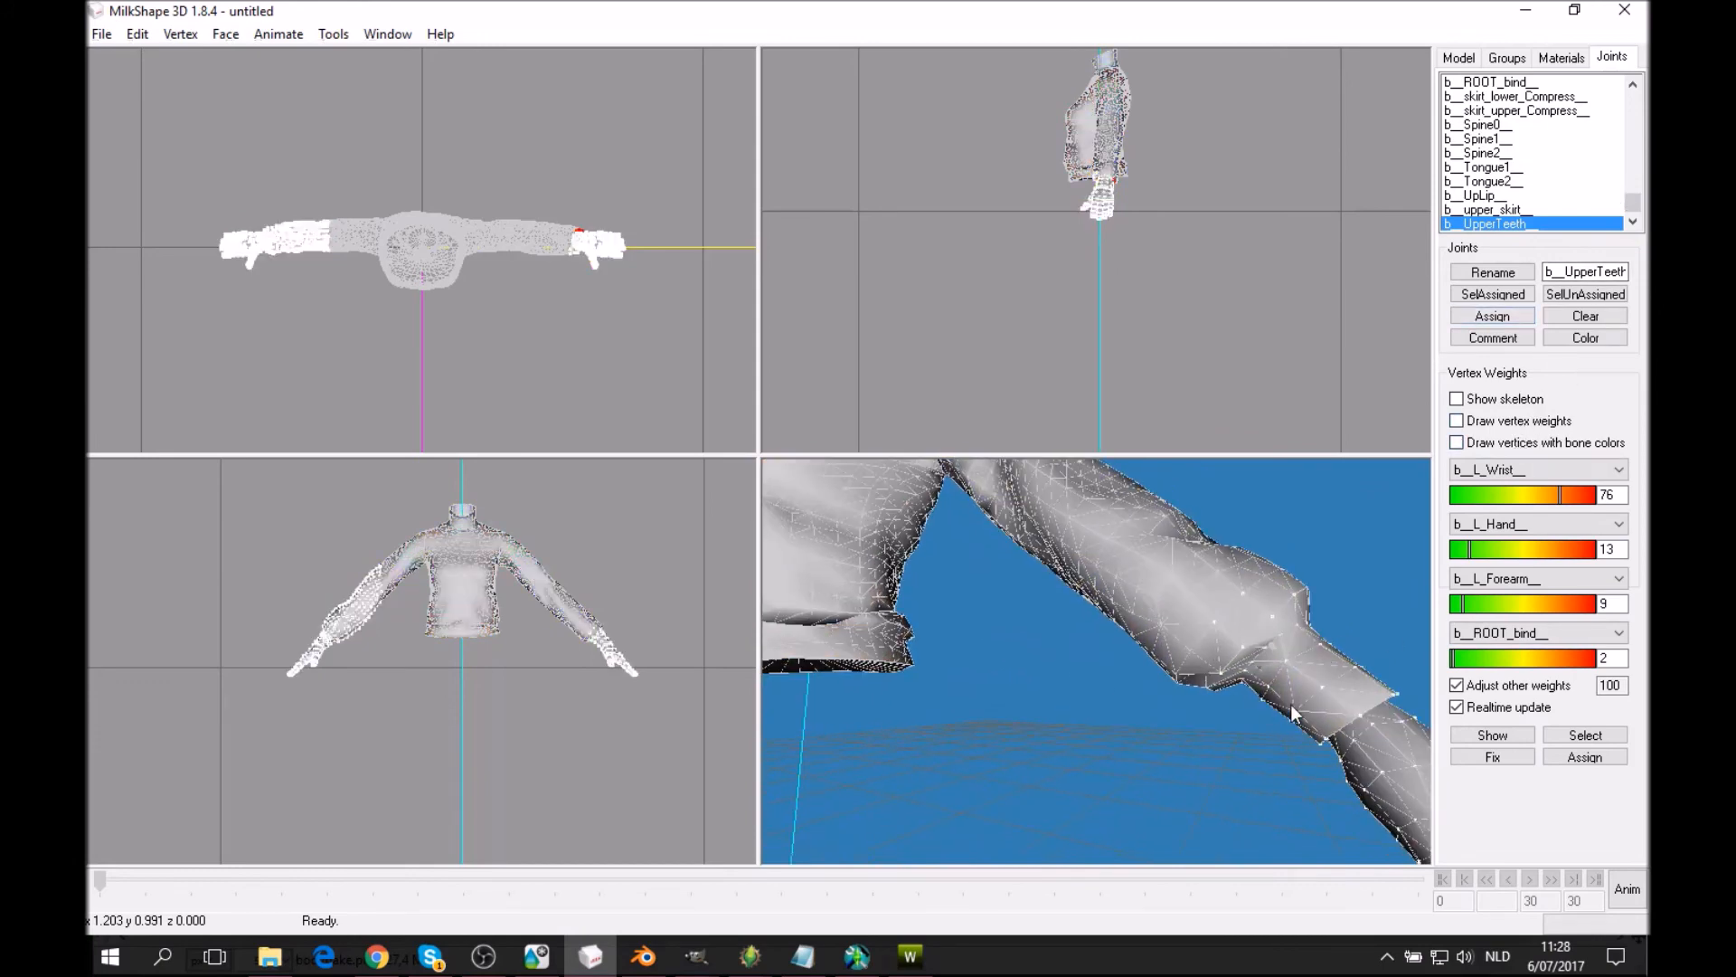
Load the weights of a left cuff vertex and assign them to neighboring cuff vertices with the bone colors on.
click(1471, 57)
click(1471, 104)
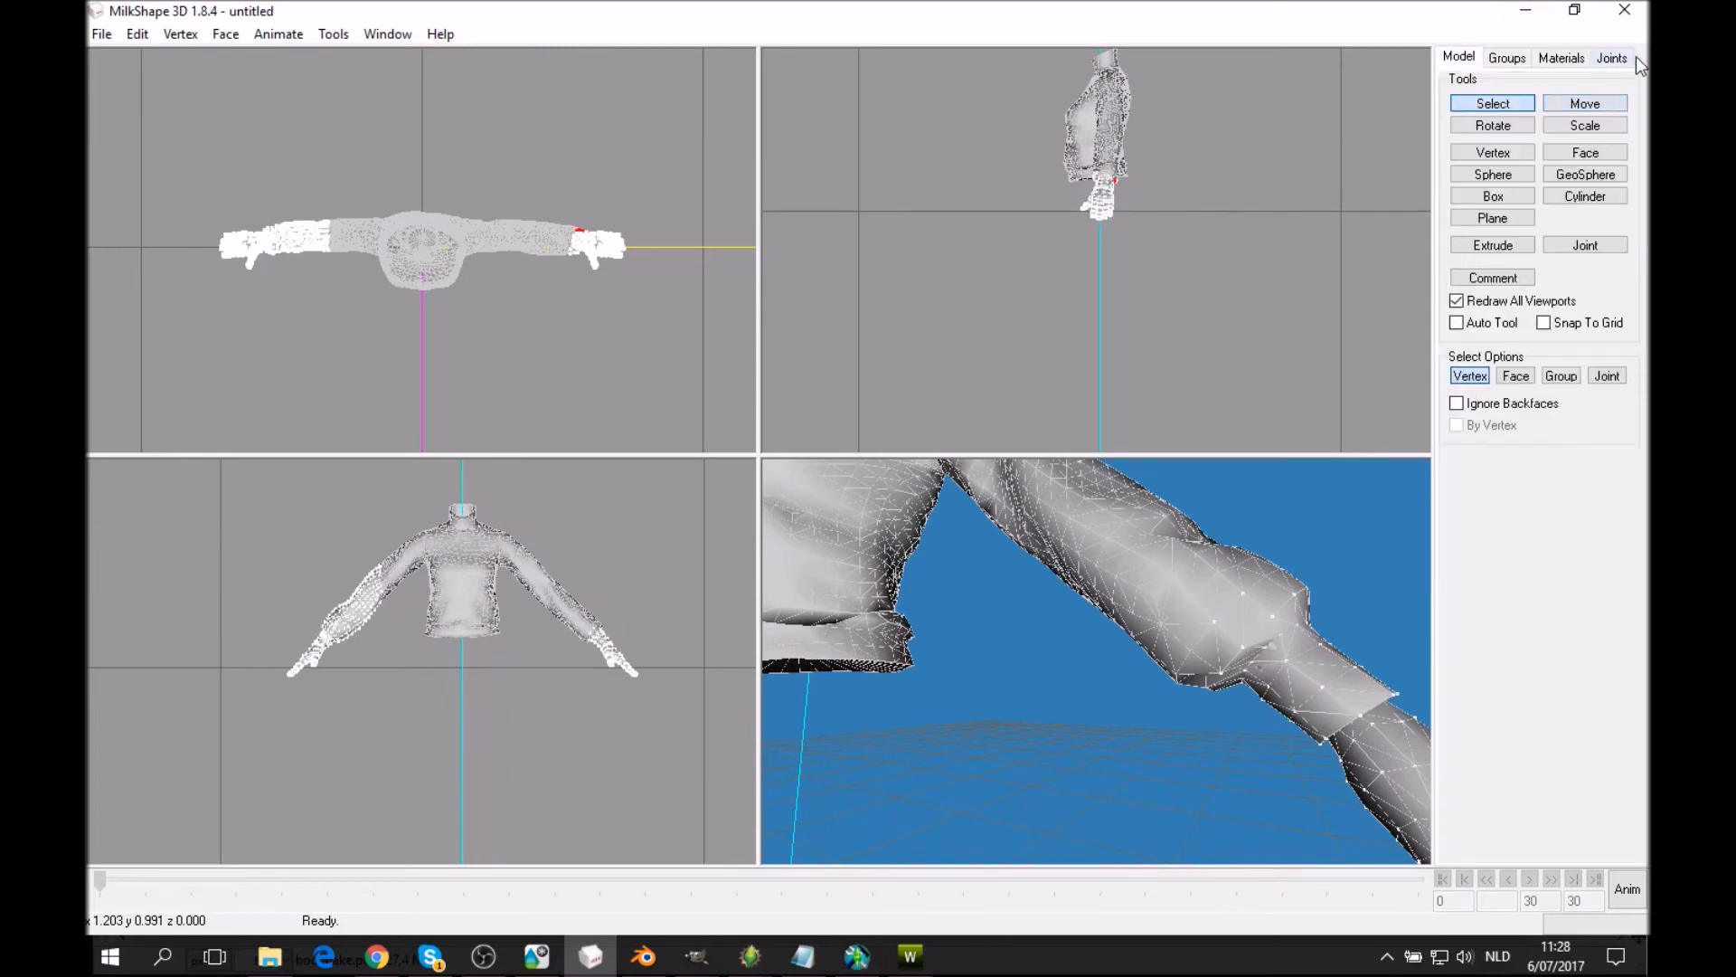
click(1611, 57)
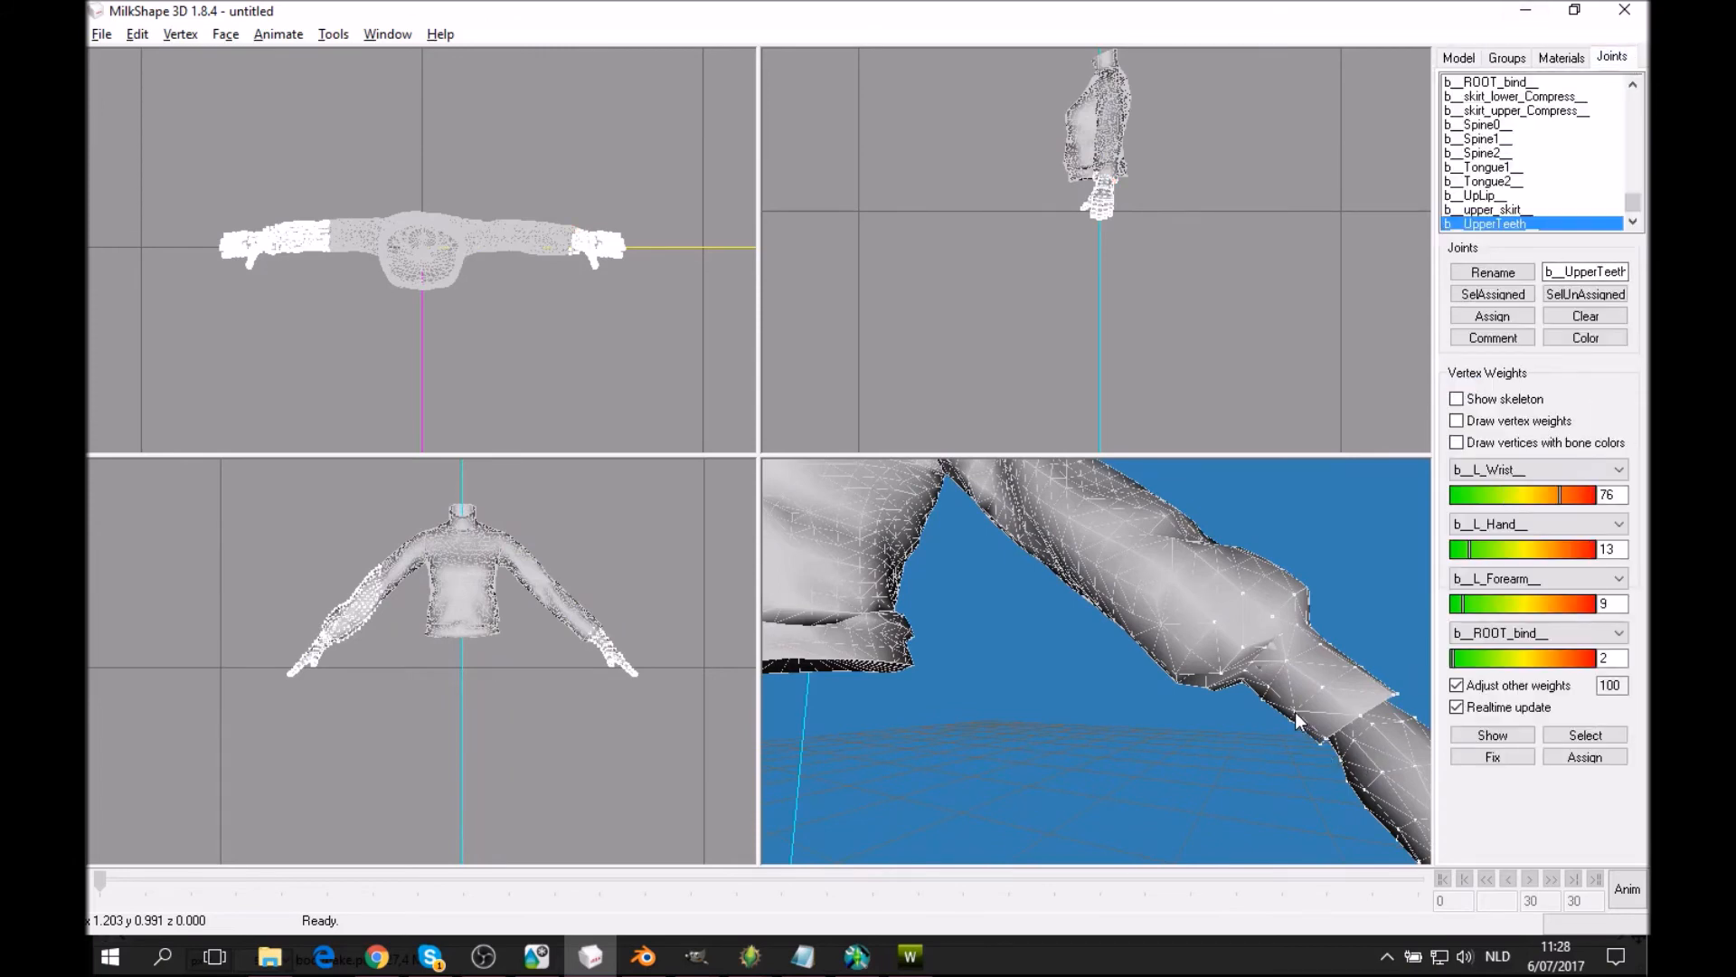
click(1494, 736)
click(1506, 445)
click(1506, 445)
click(1496, 444)
click(1559, 759)
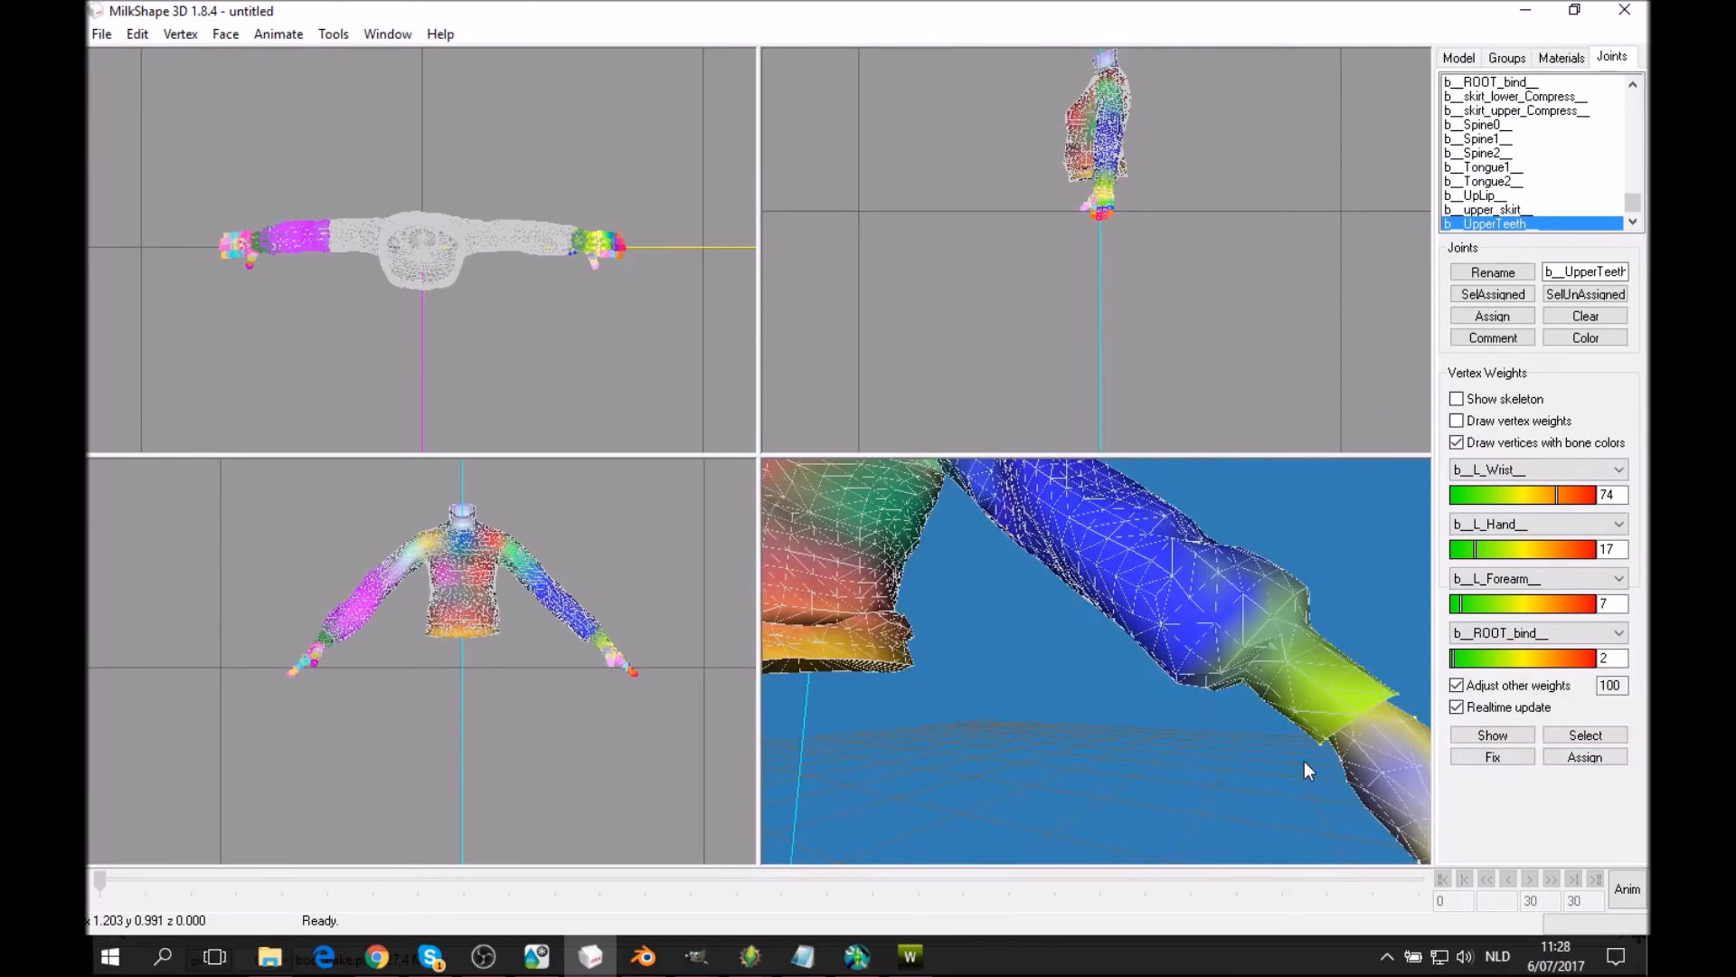
Turn off the bone colors and move a vertex at the left cuff's seam in the top view.
mouse_move(1262, 723)
mouse_down()
mouse_move(1255, 769)
mouse_move(1228, 711)
mouse_move(1272, 734)
mouse_move(1211, 707)
mouse_move(1228, 748)
mouse_move(1231, 708)
mouse_move(1246, 763)
mouse_move(1107, 661)
mouse_up()
click(1456, 442)
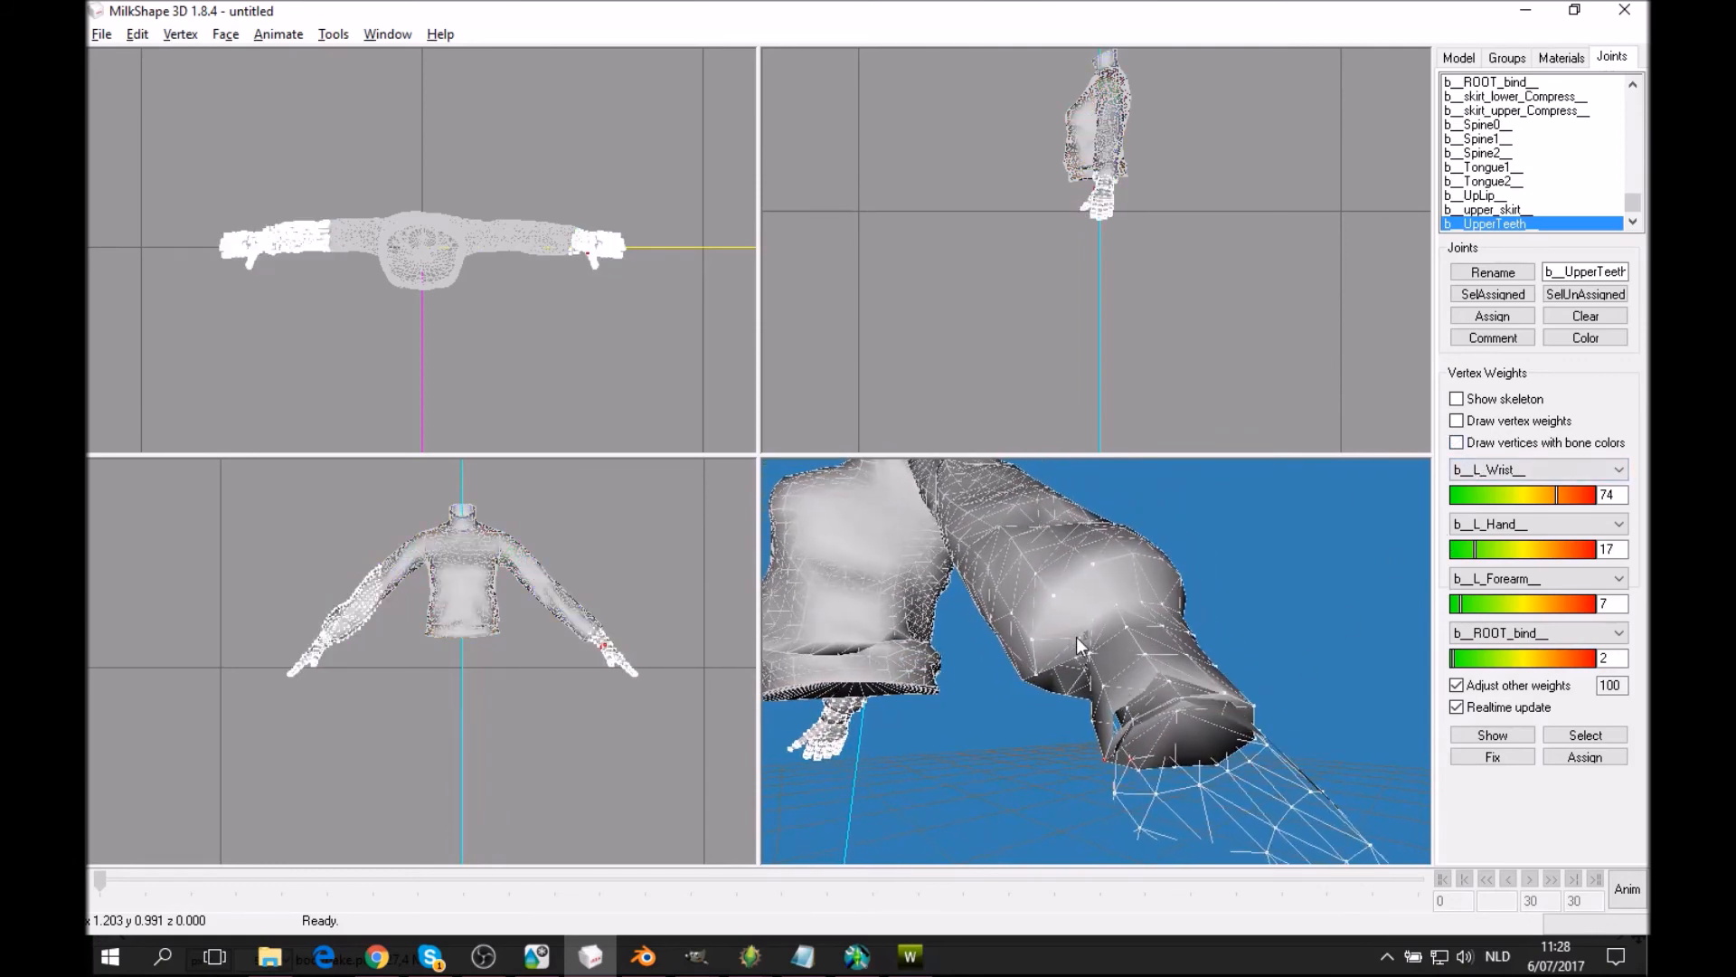
click(1458, 57)
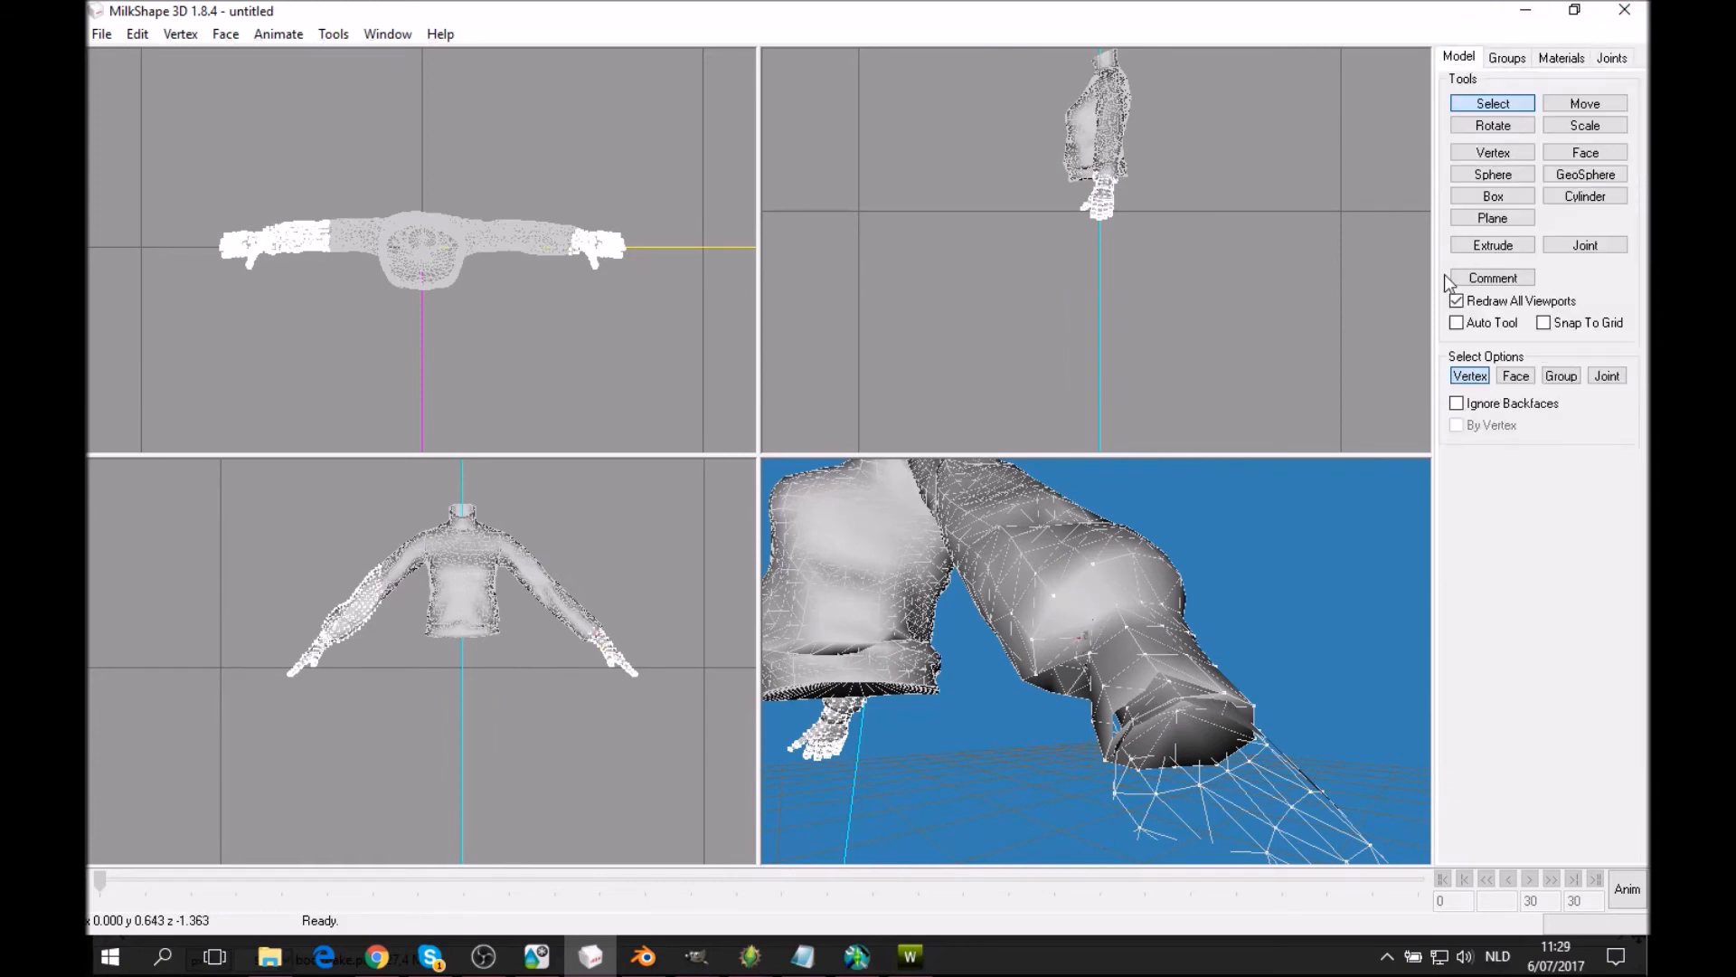
click(1618, 104)
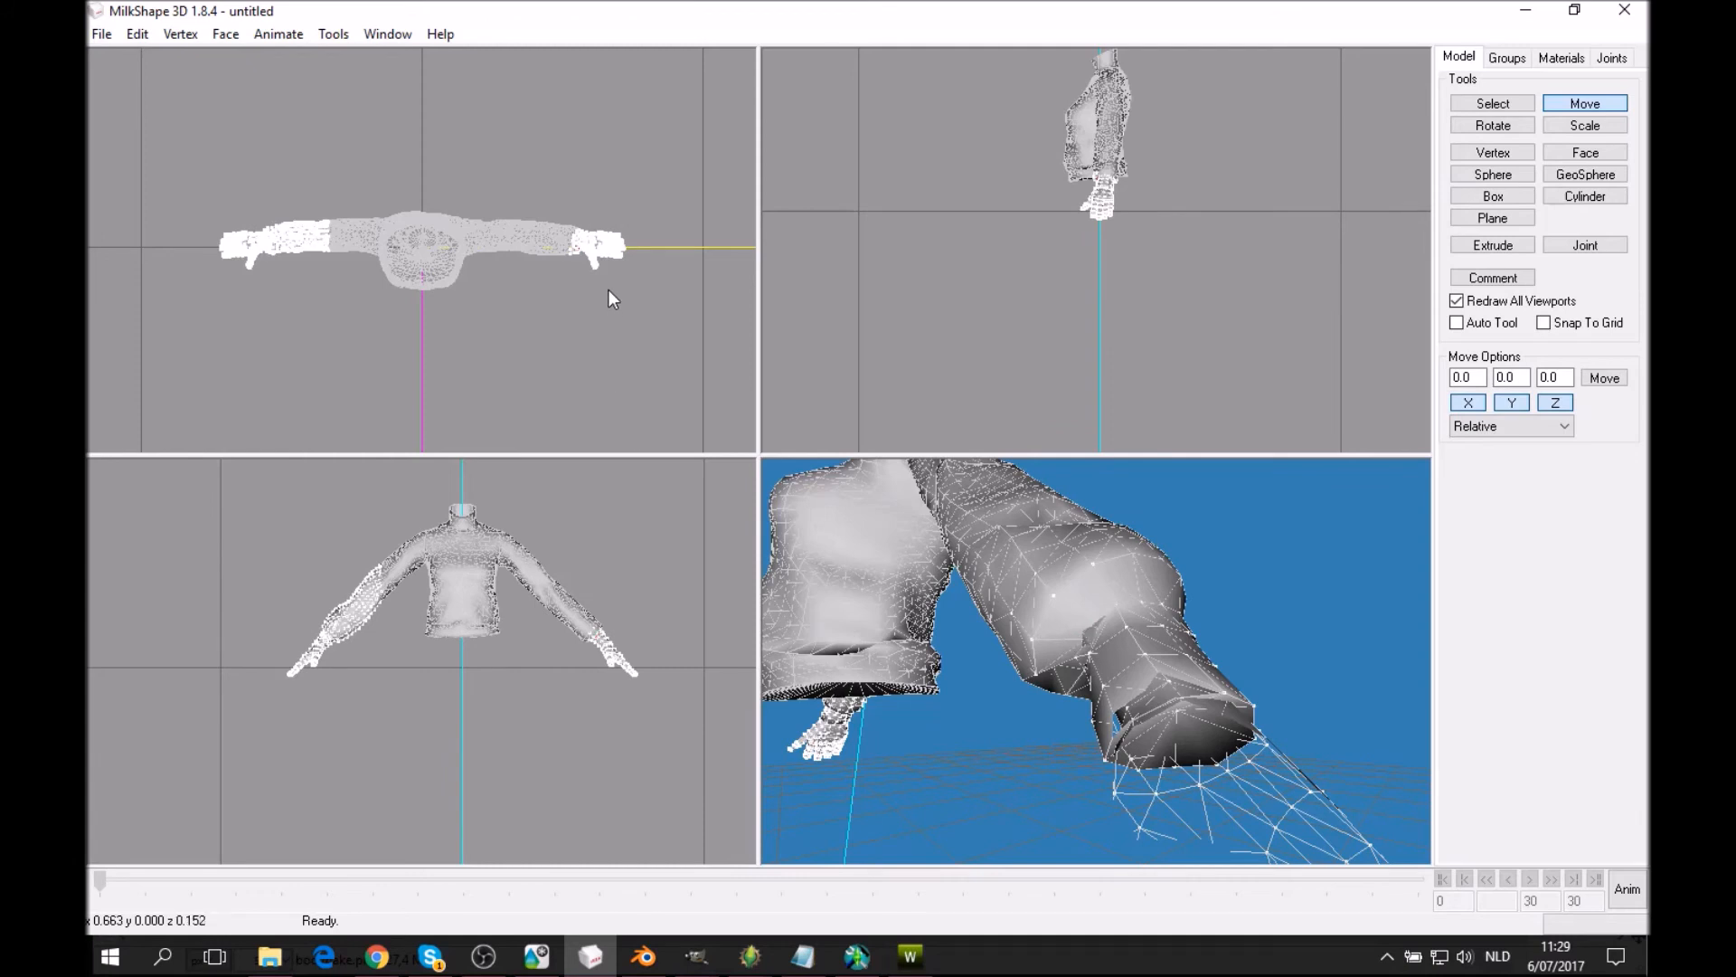
drag(609, 289, 617, 280)
drag(995, 522, 1040, 567)
drag(1262, 710, 1304, 663)
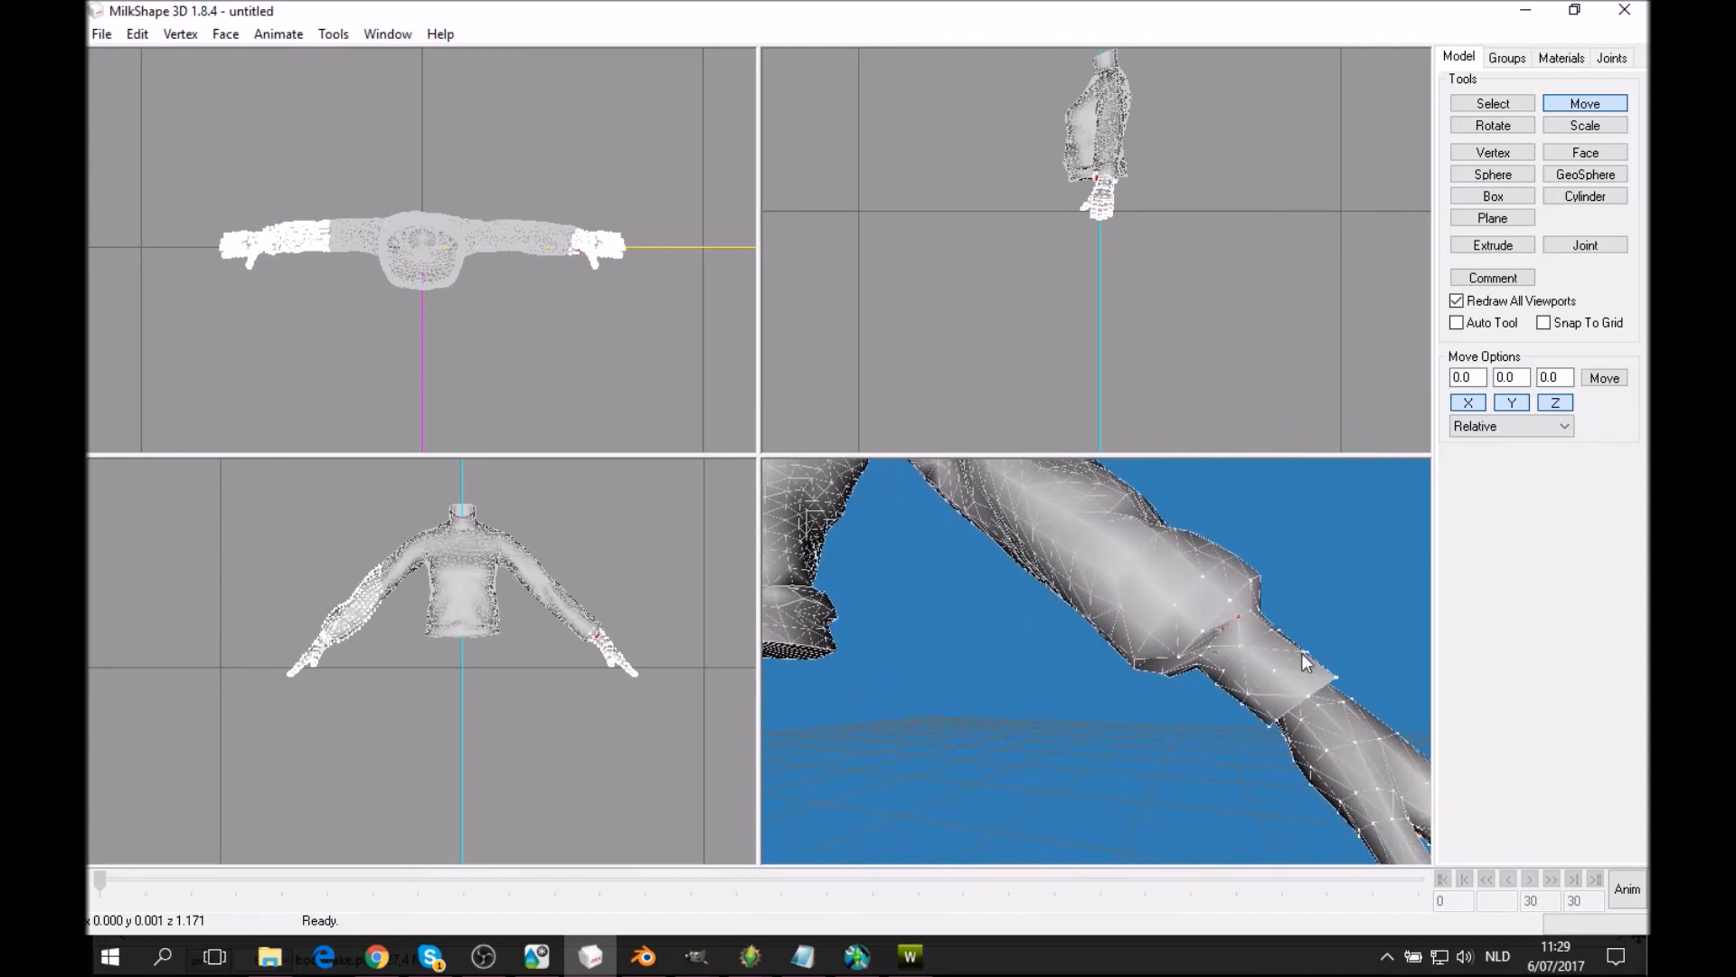
Select another vertex by the left cuff's seam, nudge it in the side view and inspect both arms.
click(1507, 103)
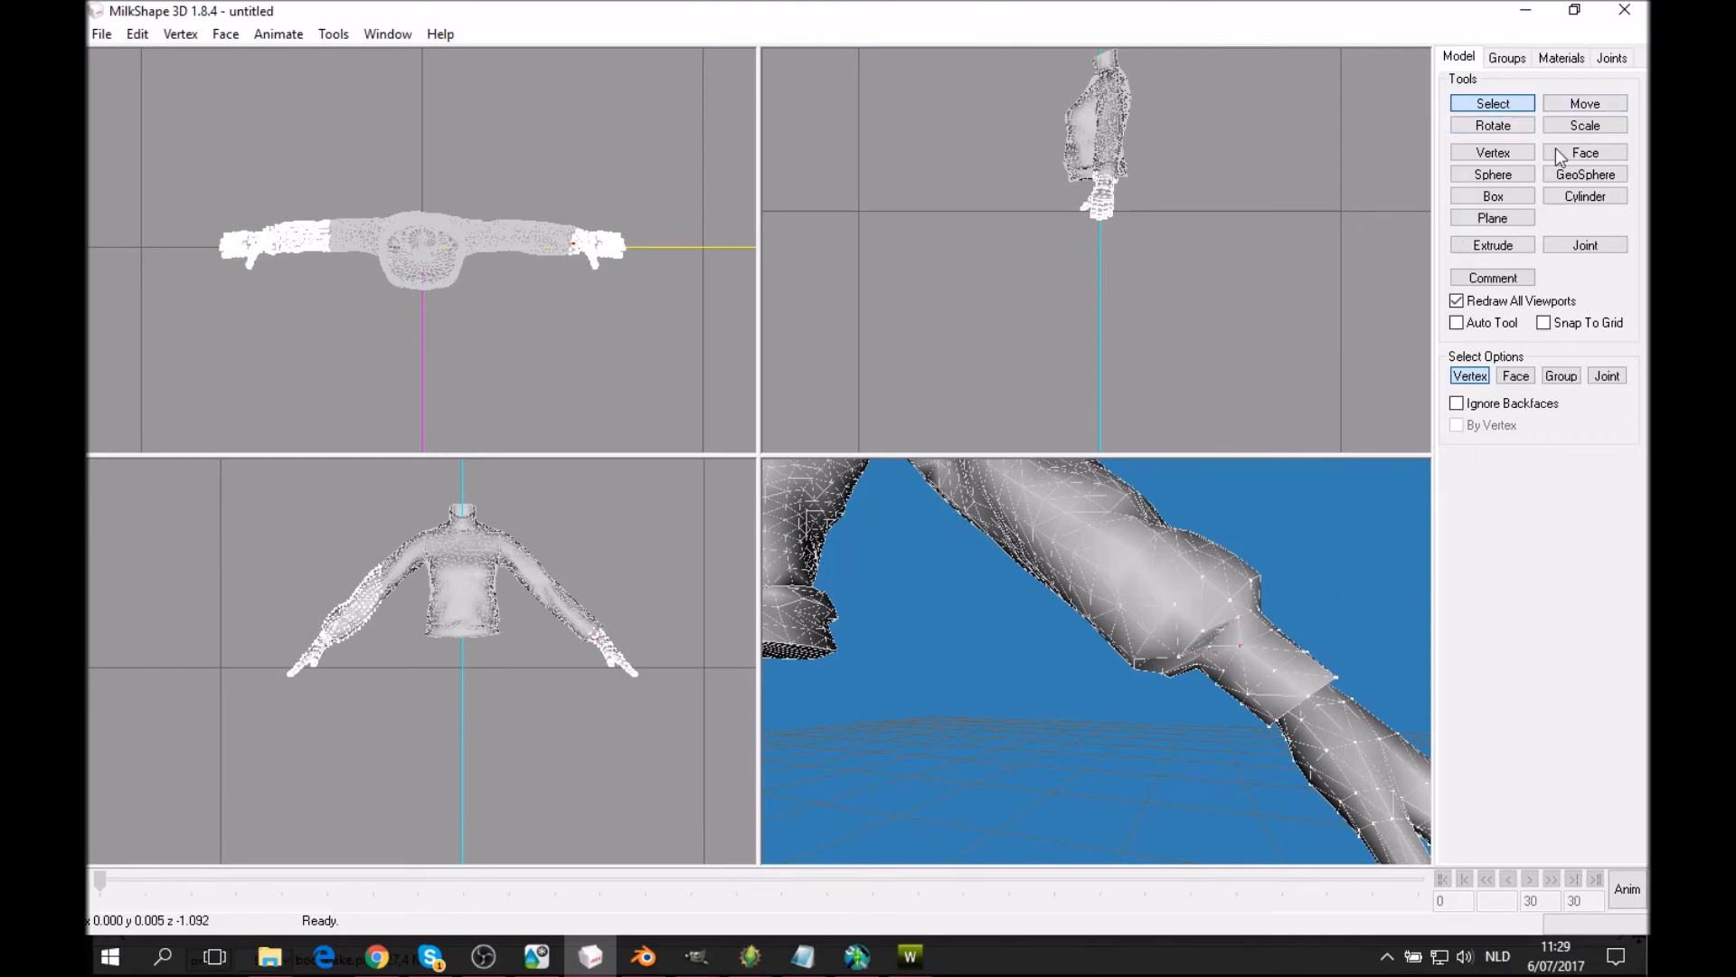
click(1589, 104)
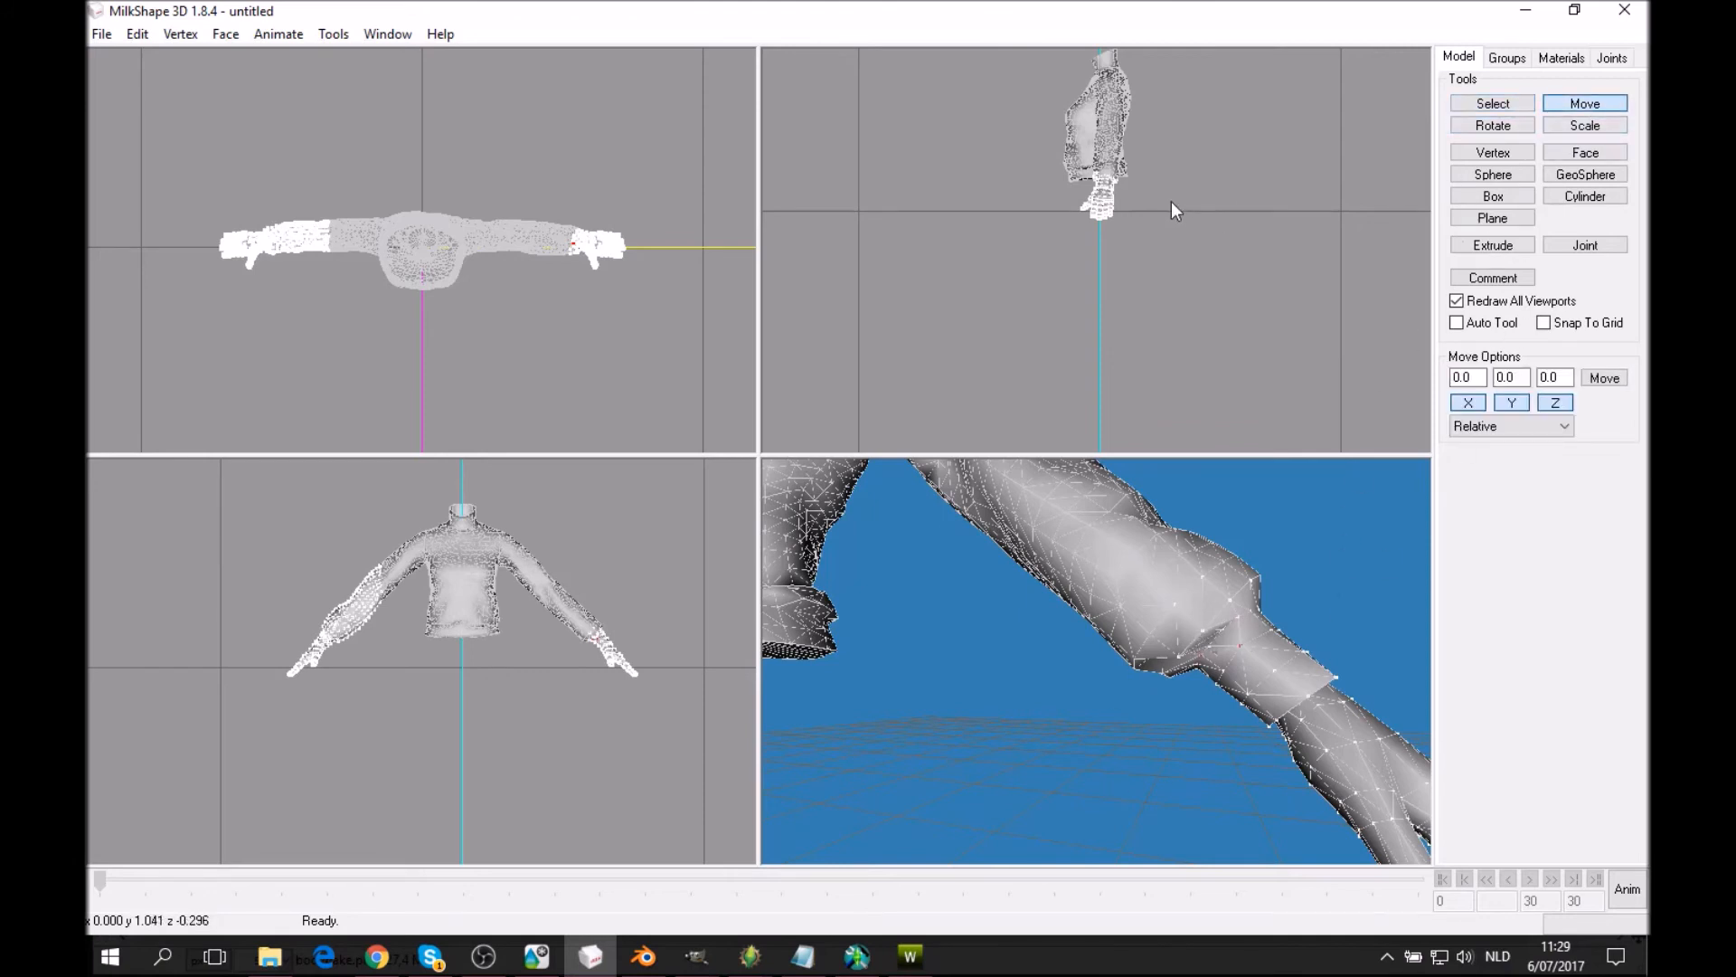
drag(1167, 203, 1162, 202)
drag(1302, 560, 1304, 725)
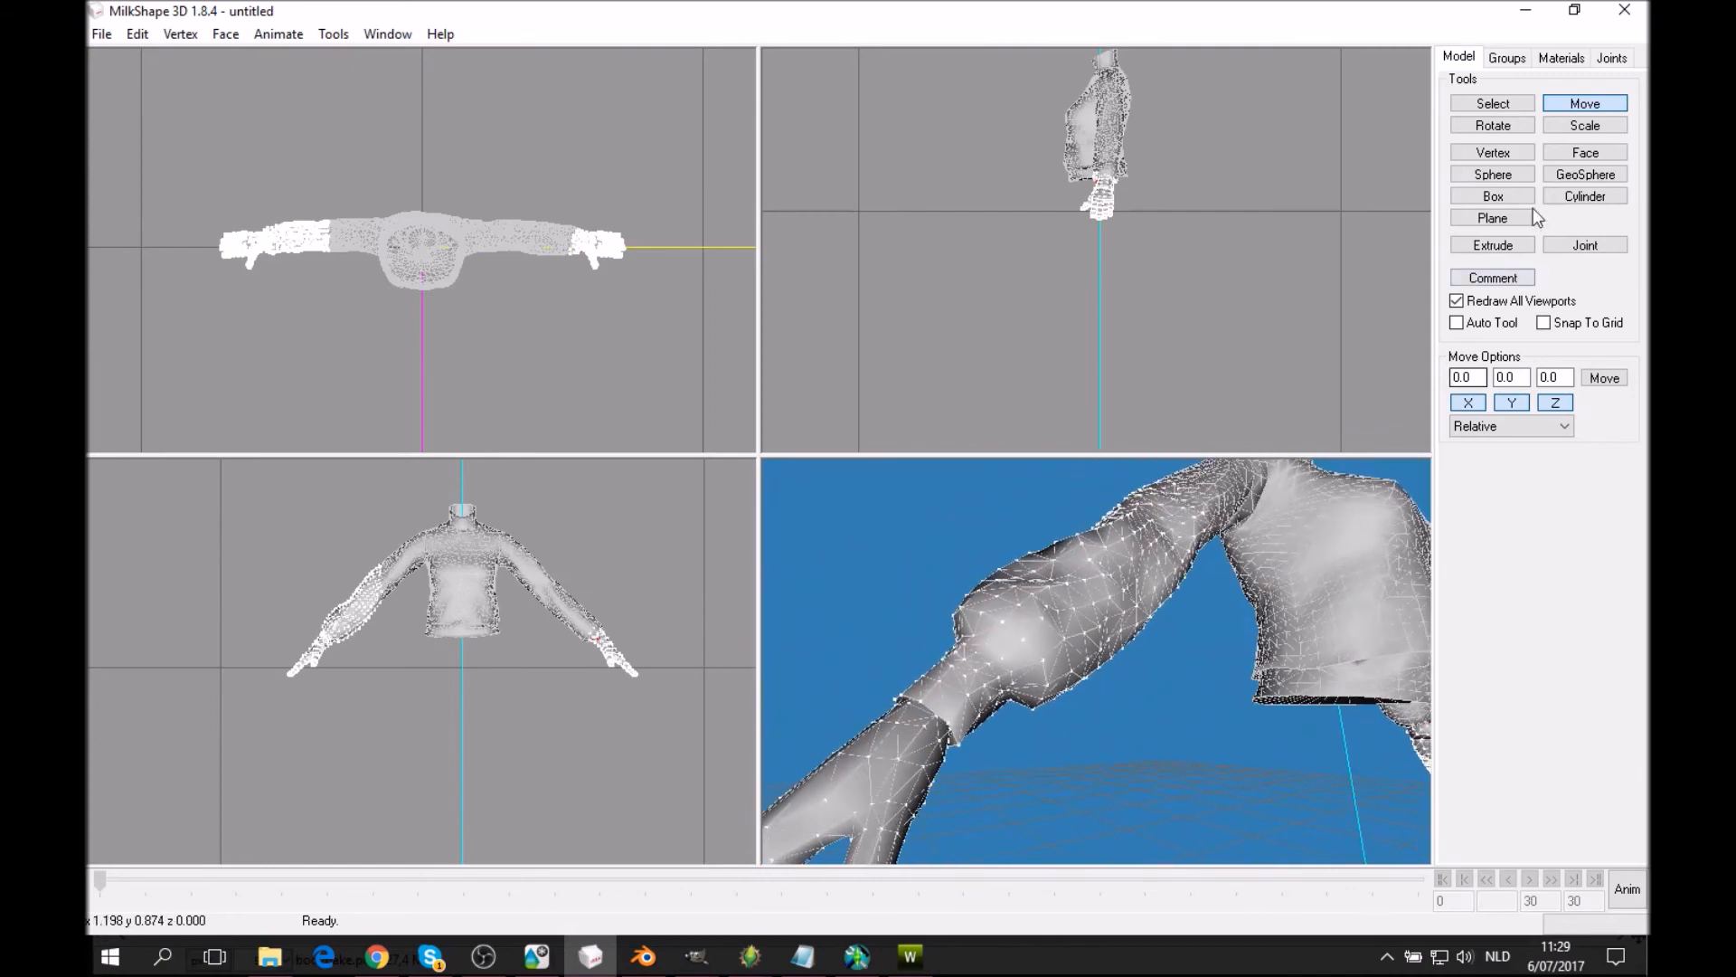
Turn on the bone colors and examine the right cuff up close.
click(1610, 59)
click(1561, 444)
mouse_move(1127, 686)
mouse_down()
mouse_move(967, 729)
mouse_move(1013, 773)
mouse_up()
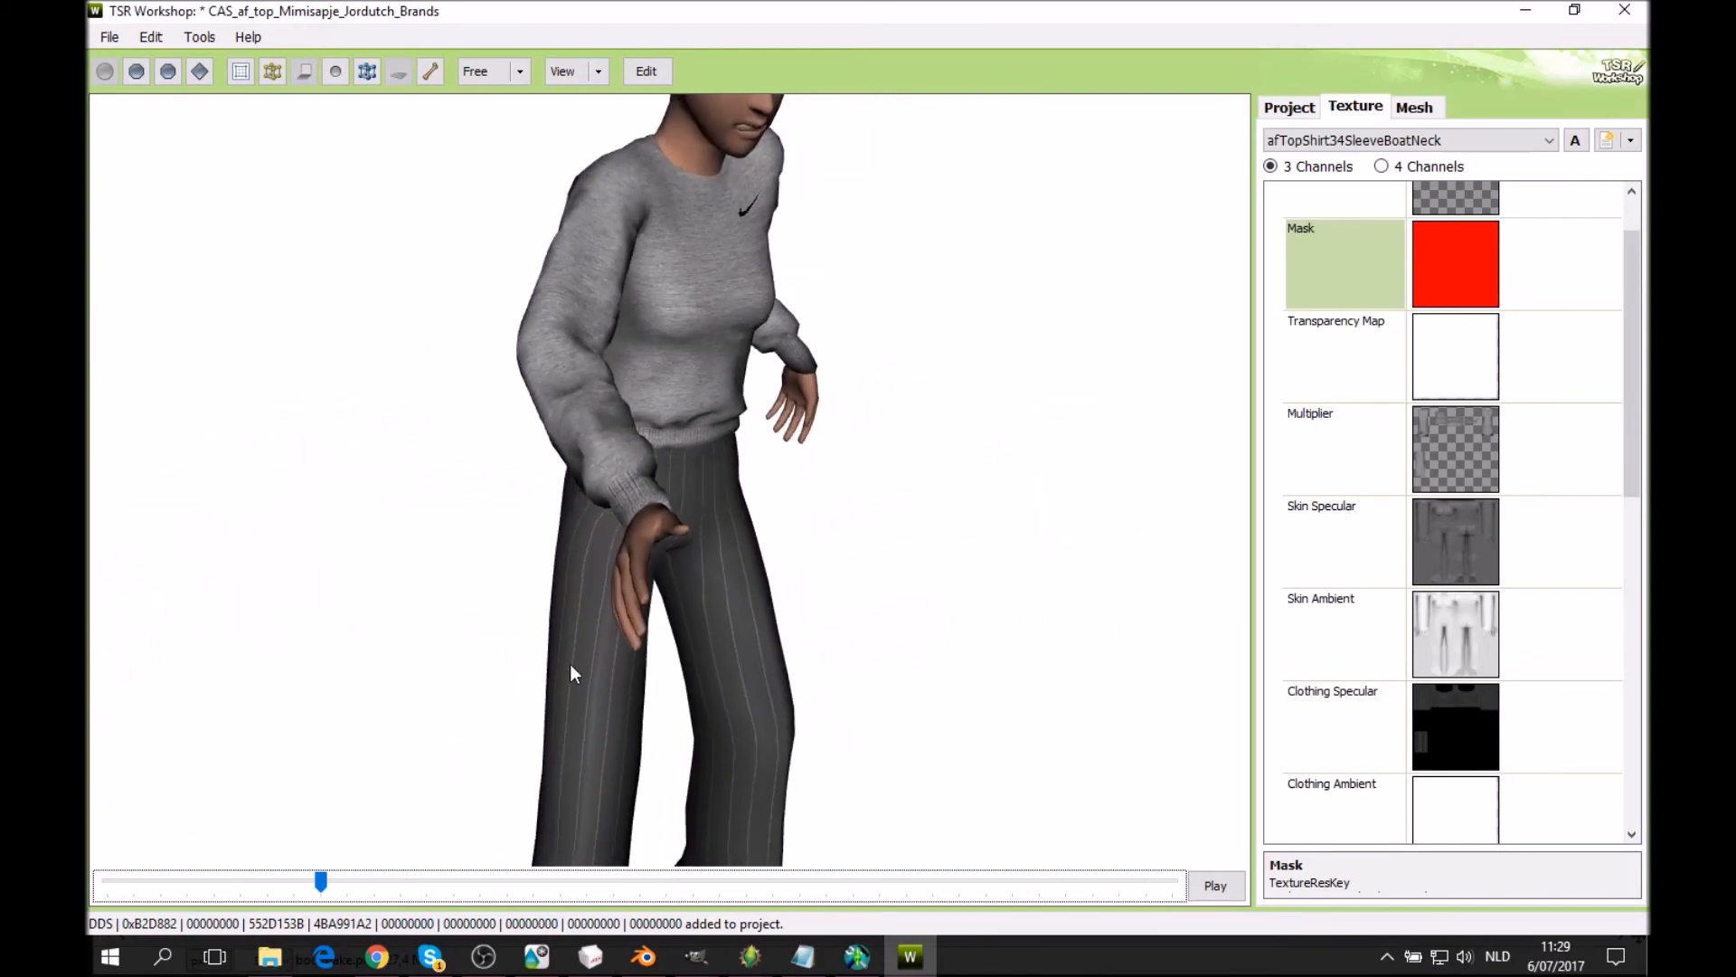
Check both cuffs at other frames of the TSR Workshop animation and glance at the mesh in Blender.
click(365, 882)
drag(627, 783, 387, 494)
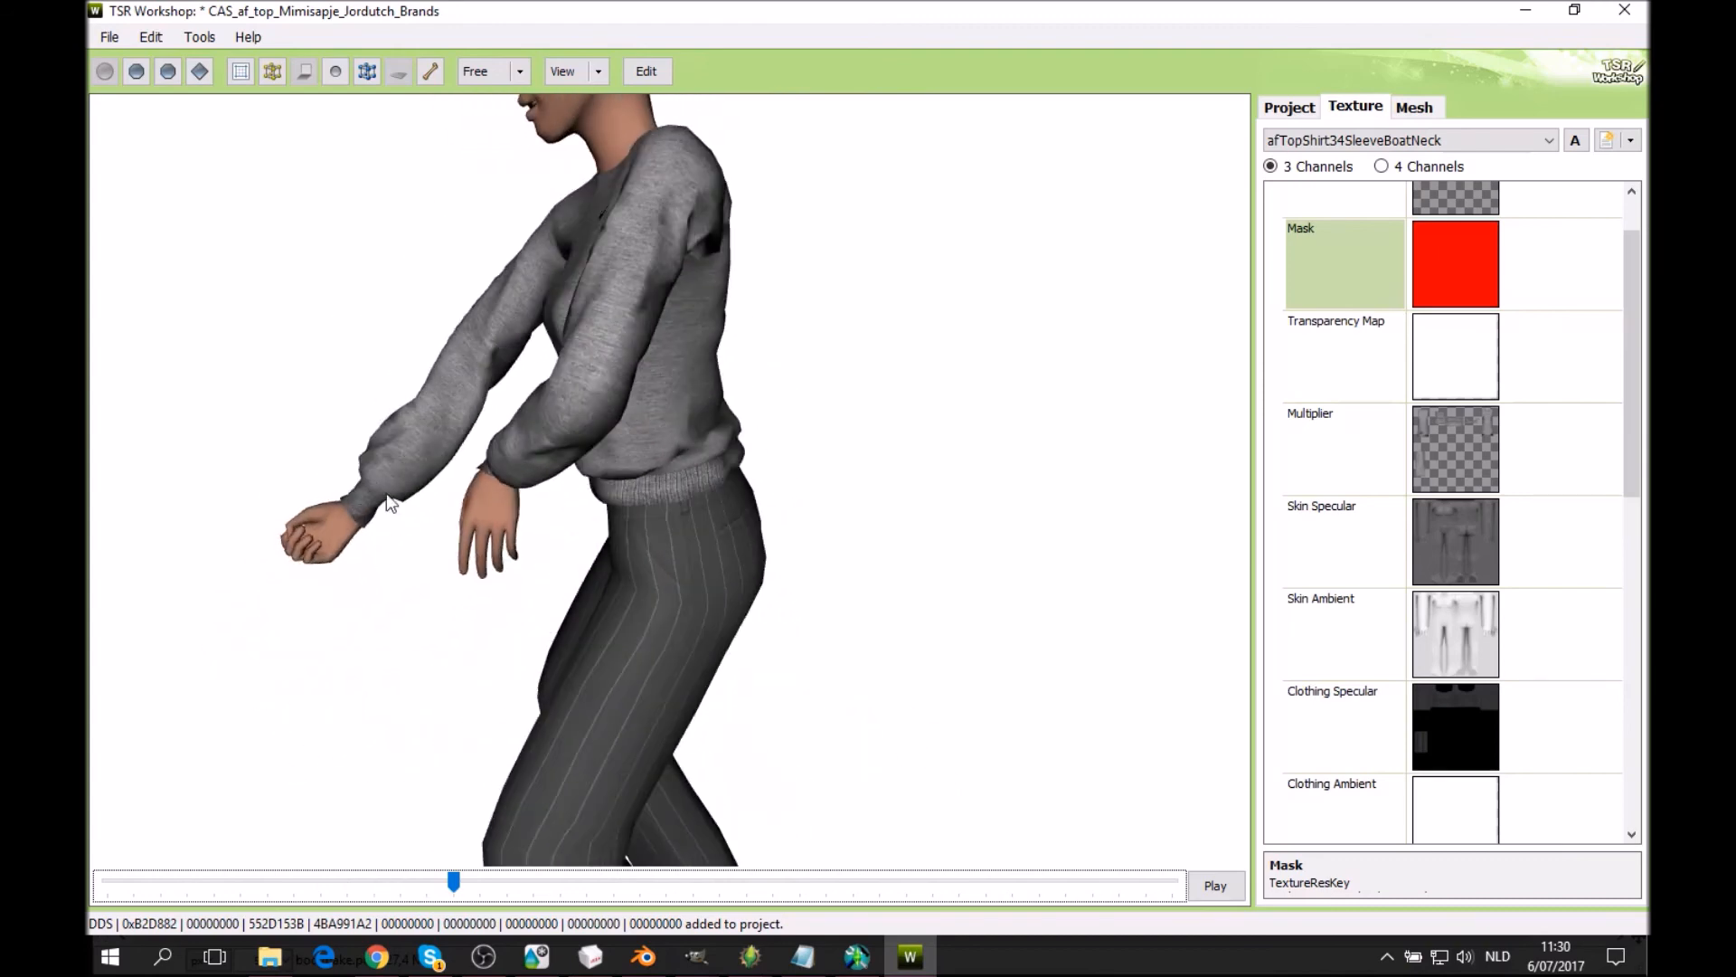
click(643, 956)
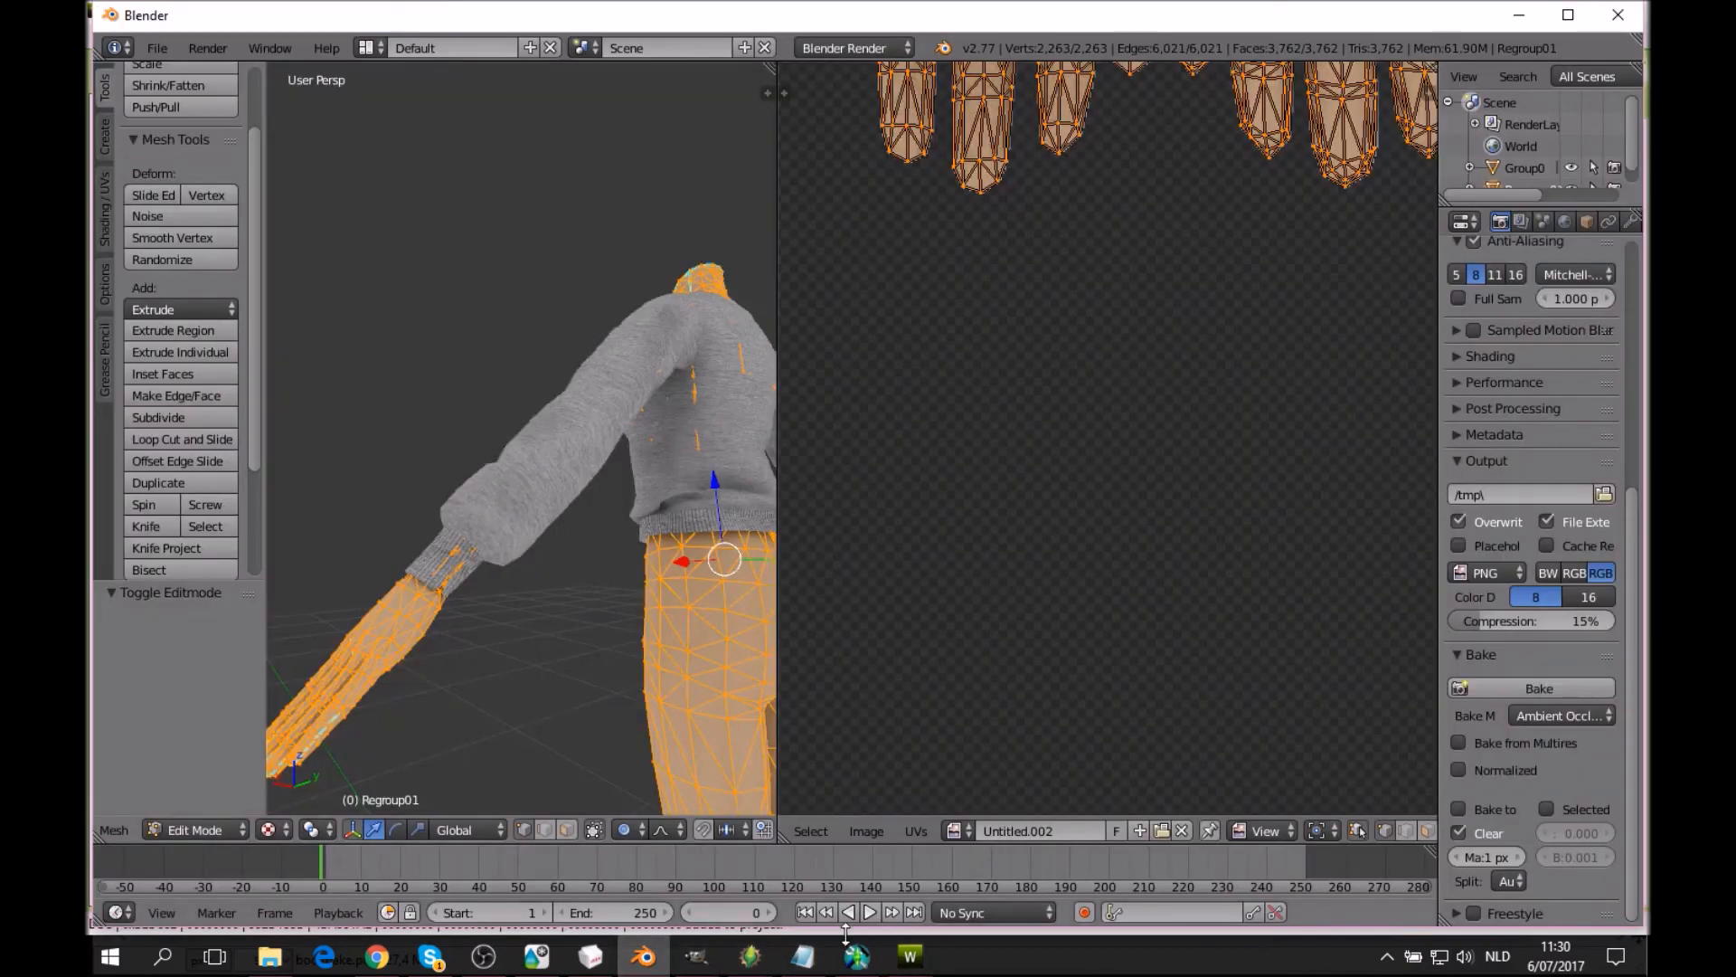
click(910, 956)
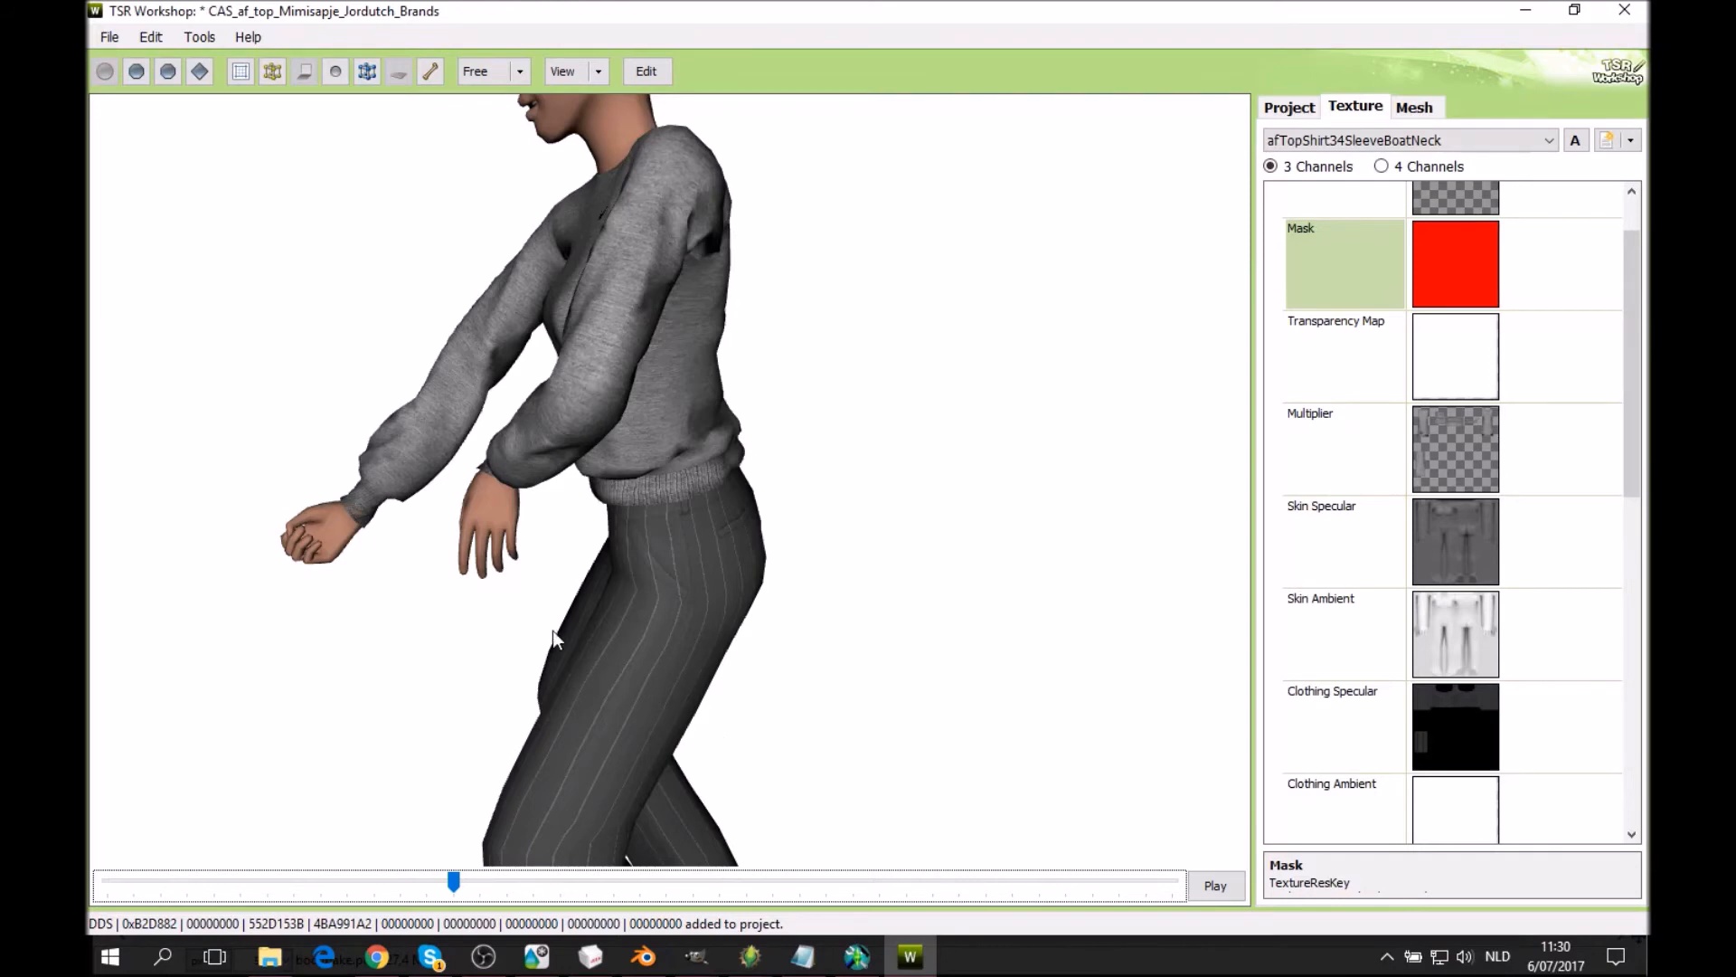
Return to MilkShape, turn off the bone colors, select right cuff vertices and load their bone weights.
click(589, 955)
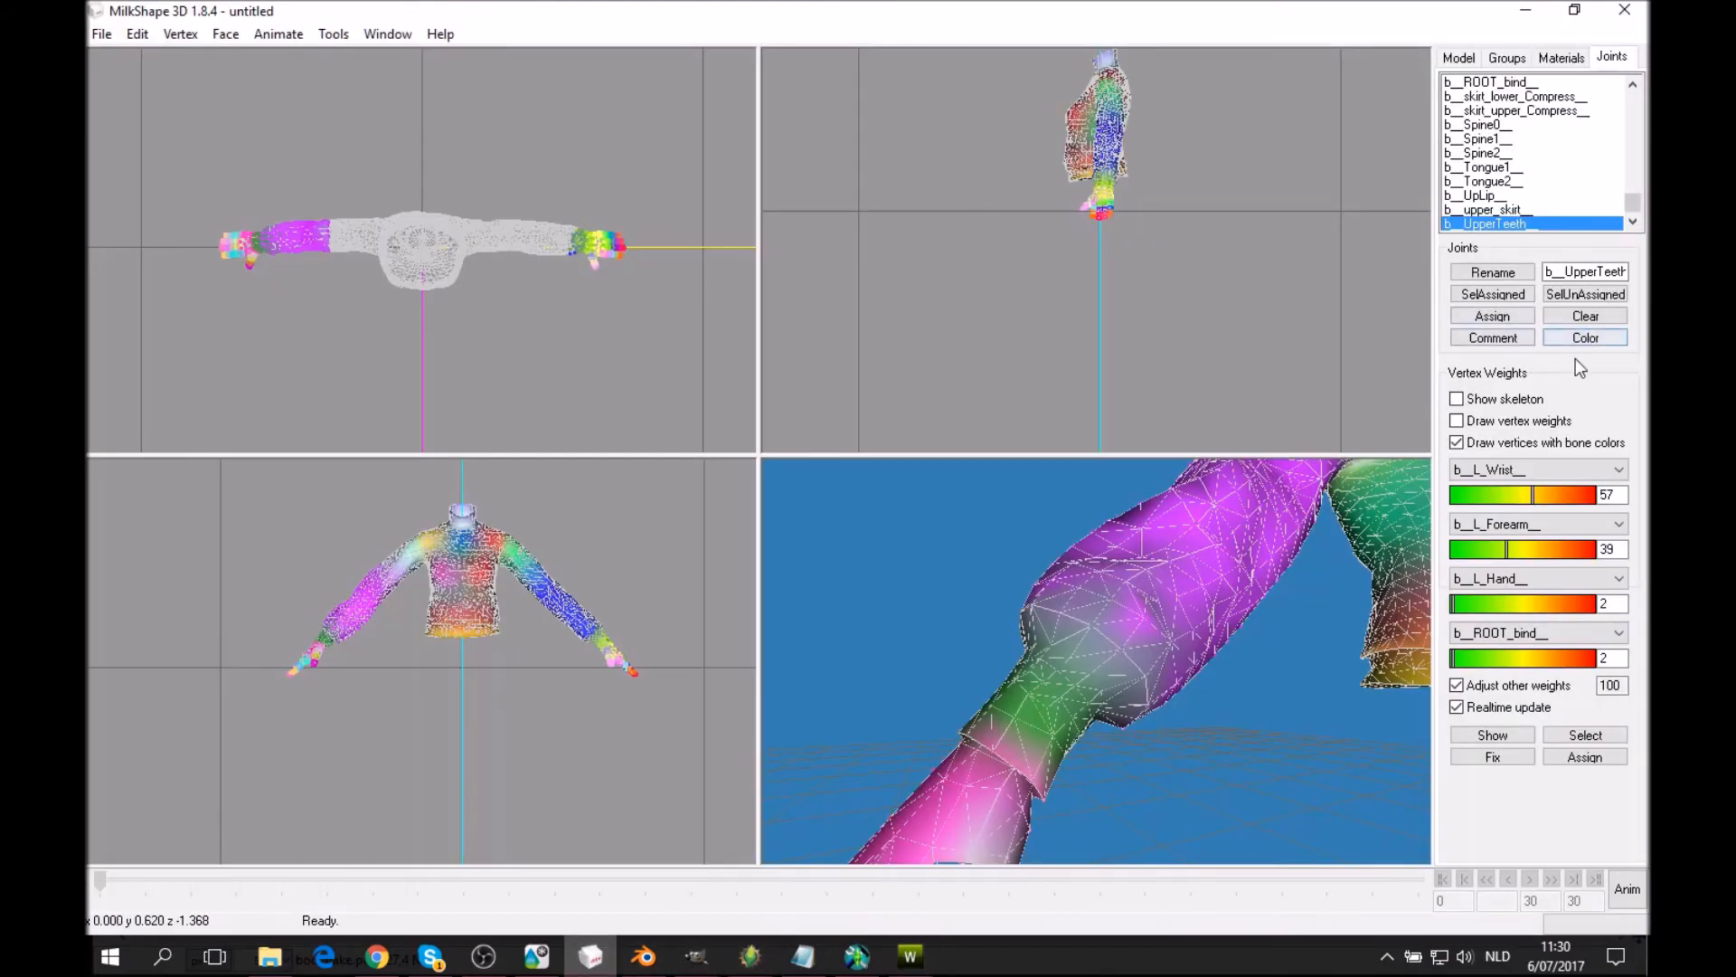
click(1535, 443)
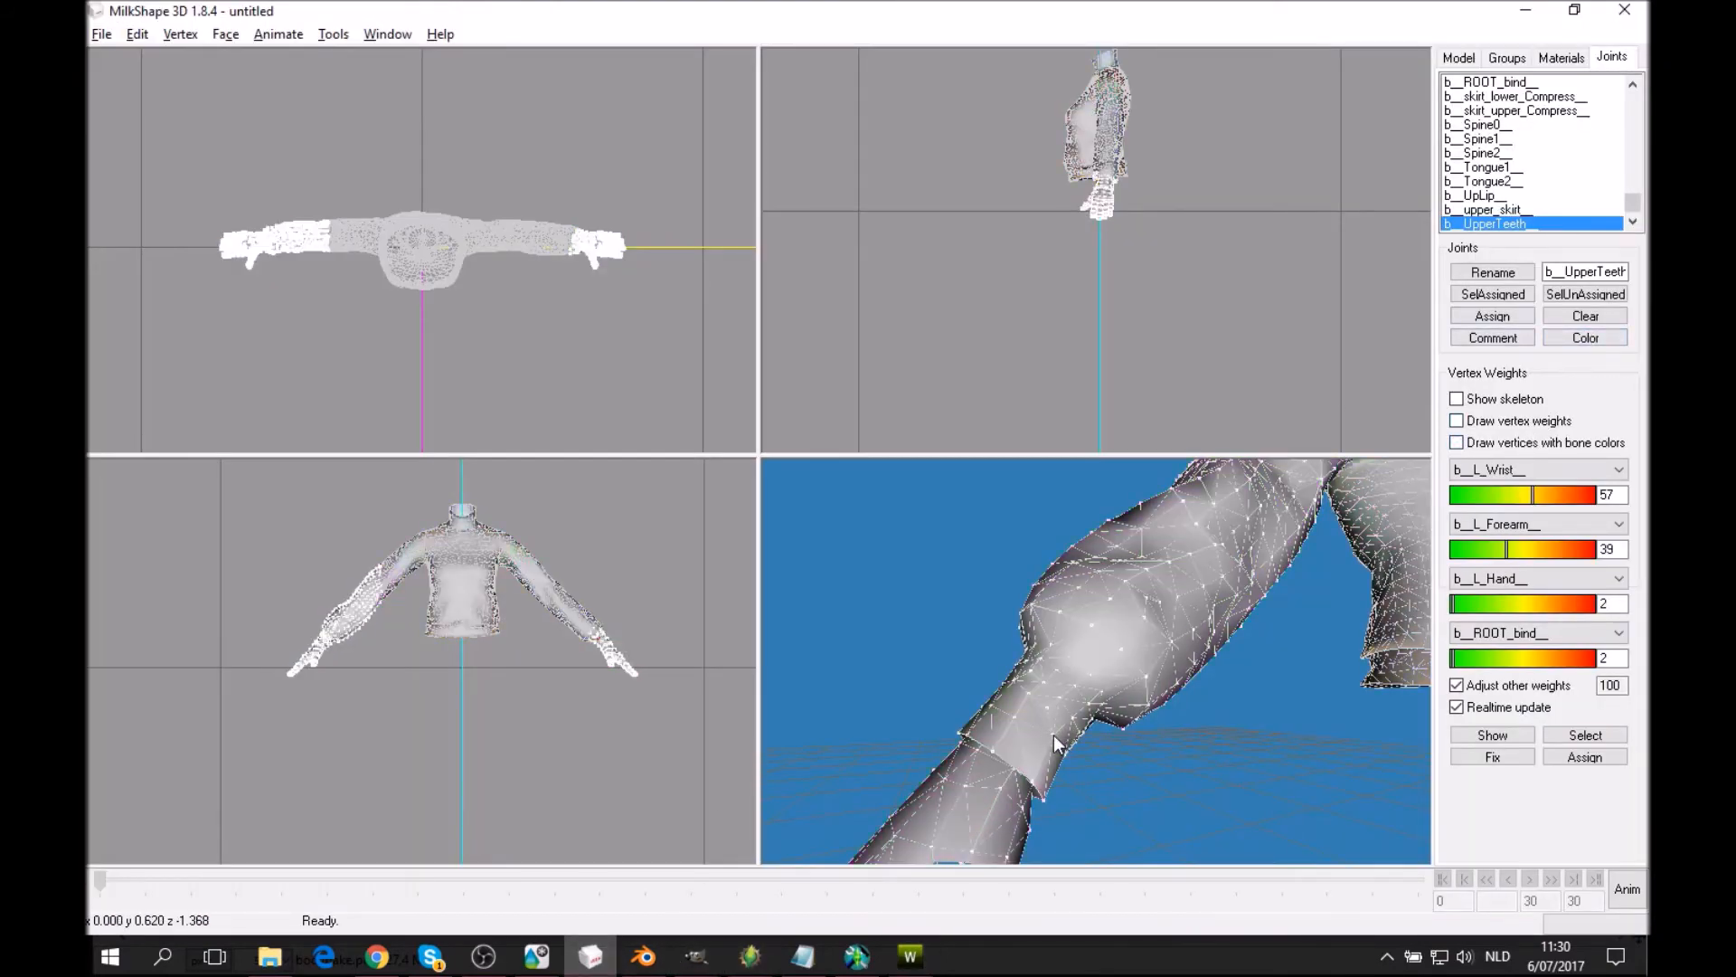
click(1465, 60)
click(1492, 102)
click(1608, 58)
click(1471, 735)
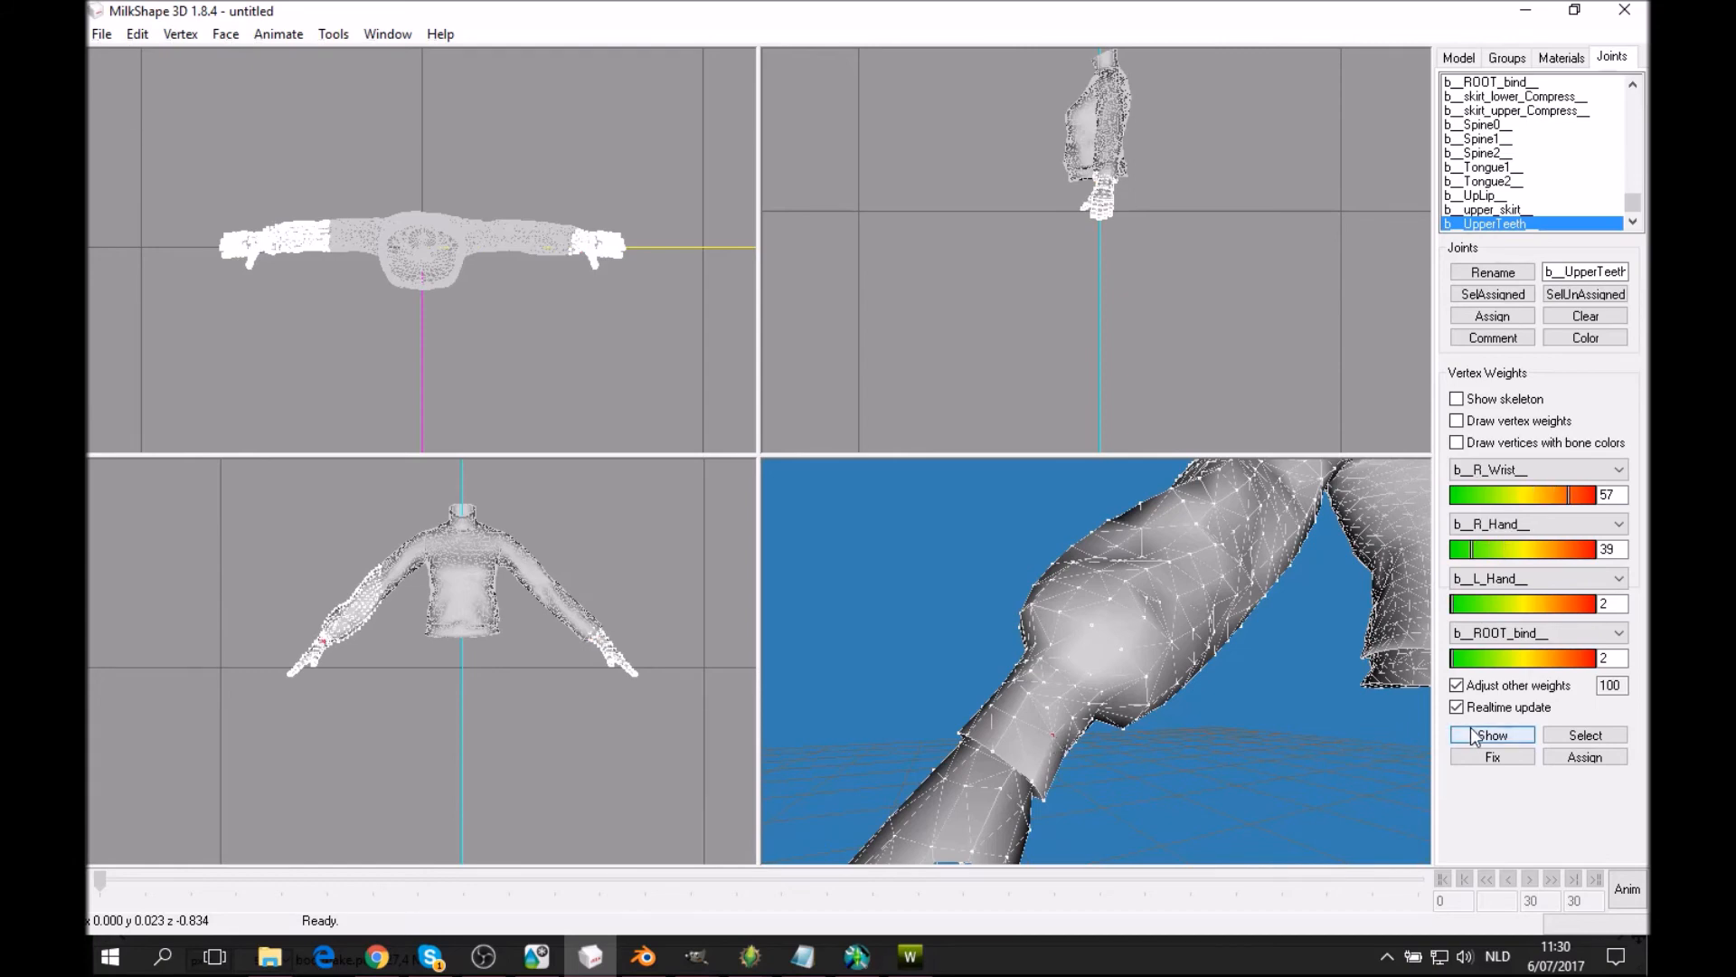
Assign the loaded weights to vertices at the right cuff's edge and inspect the bone colors across the sweater.
click(1507, 445)
click(1506, 445)
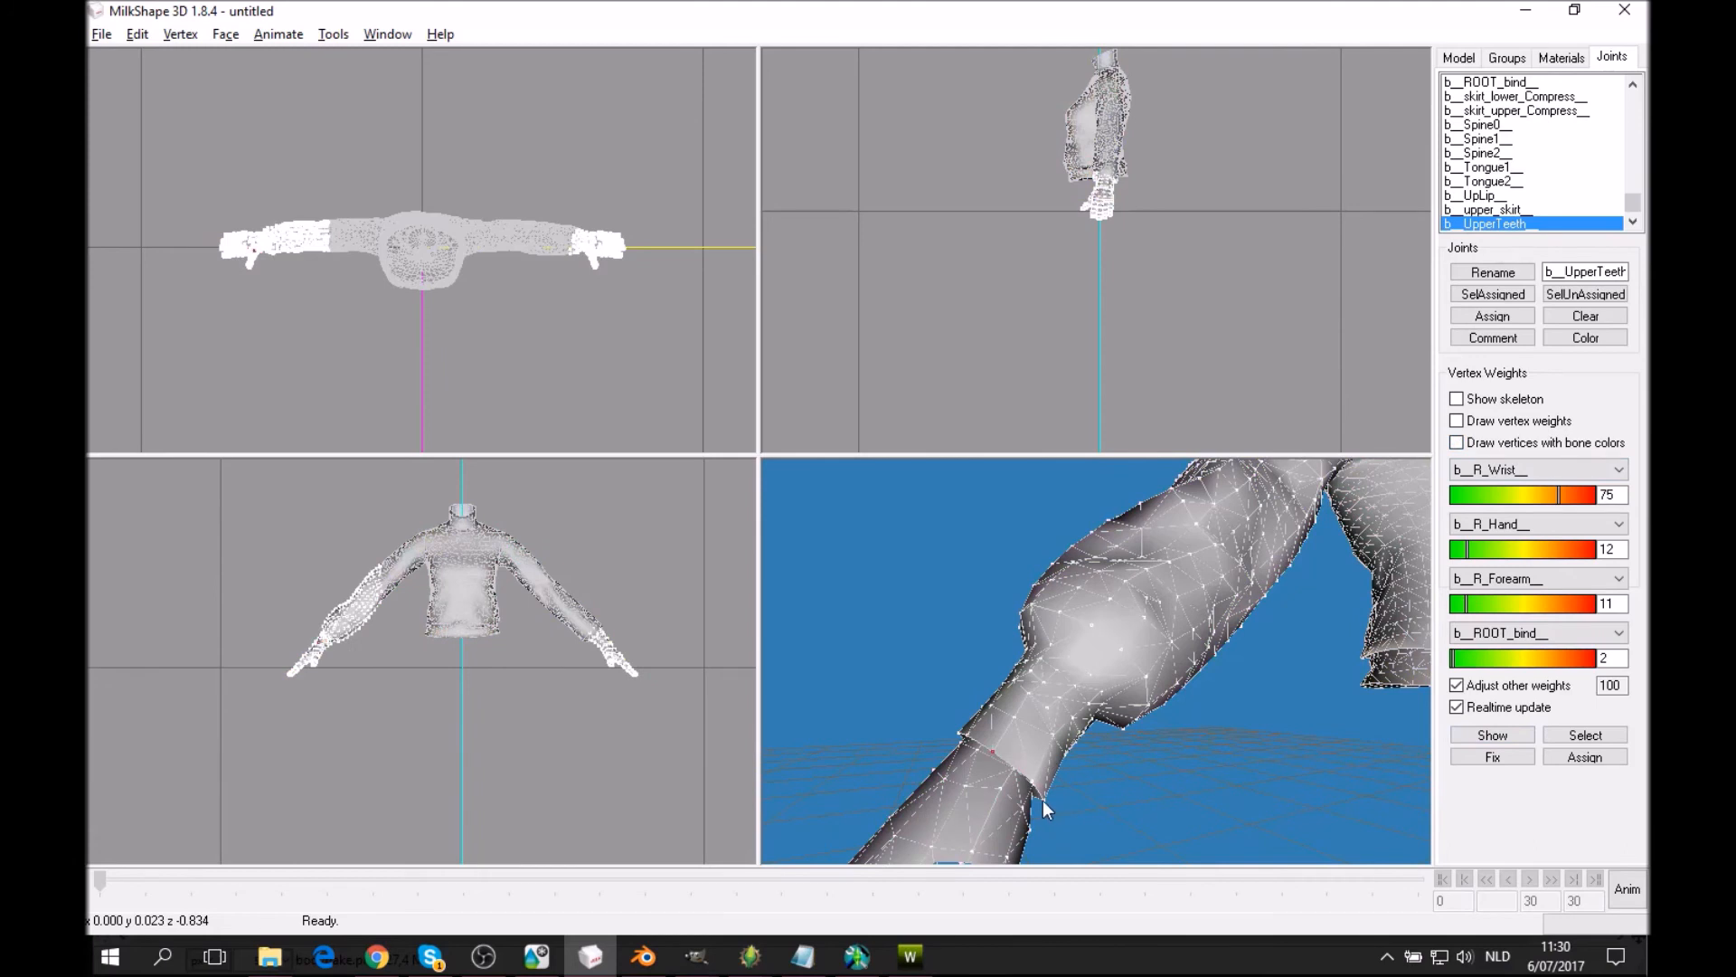
click(1520, 447)
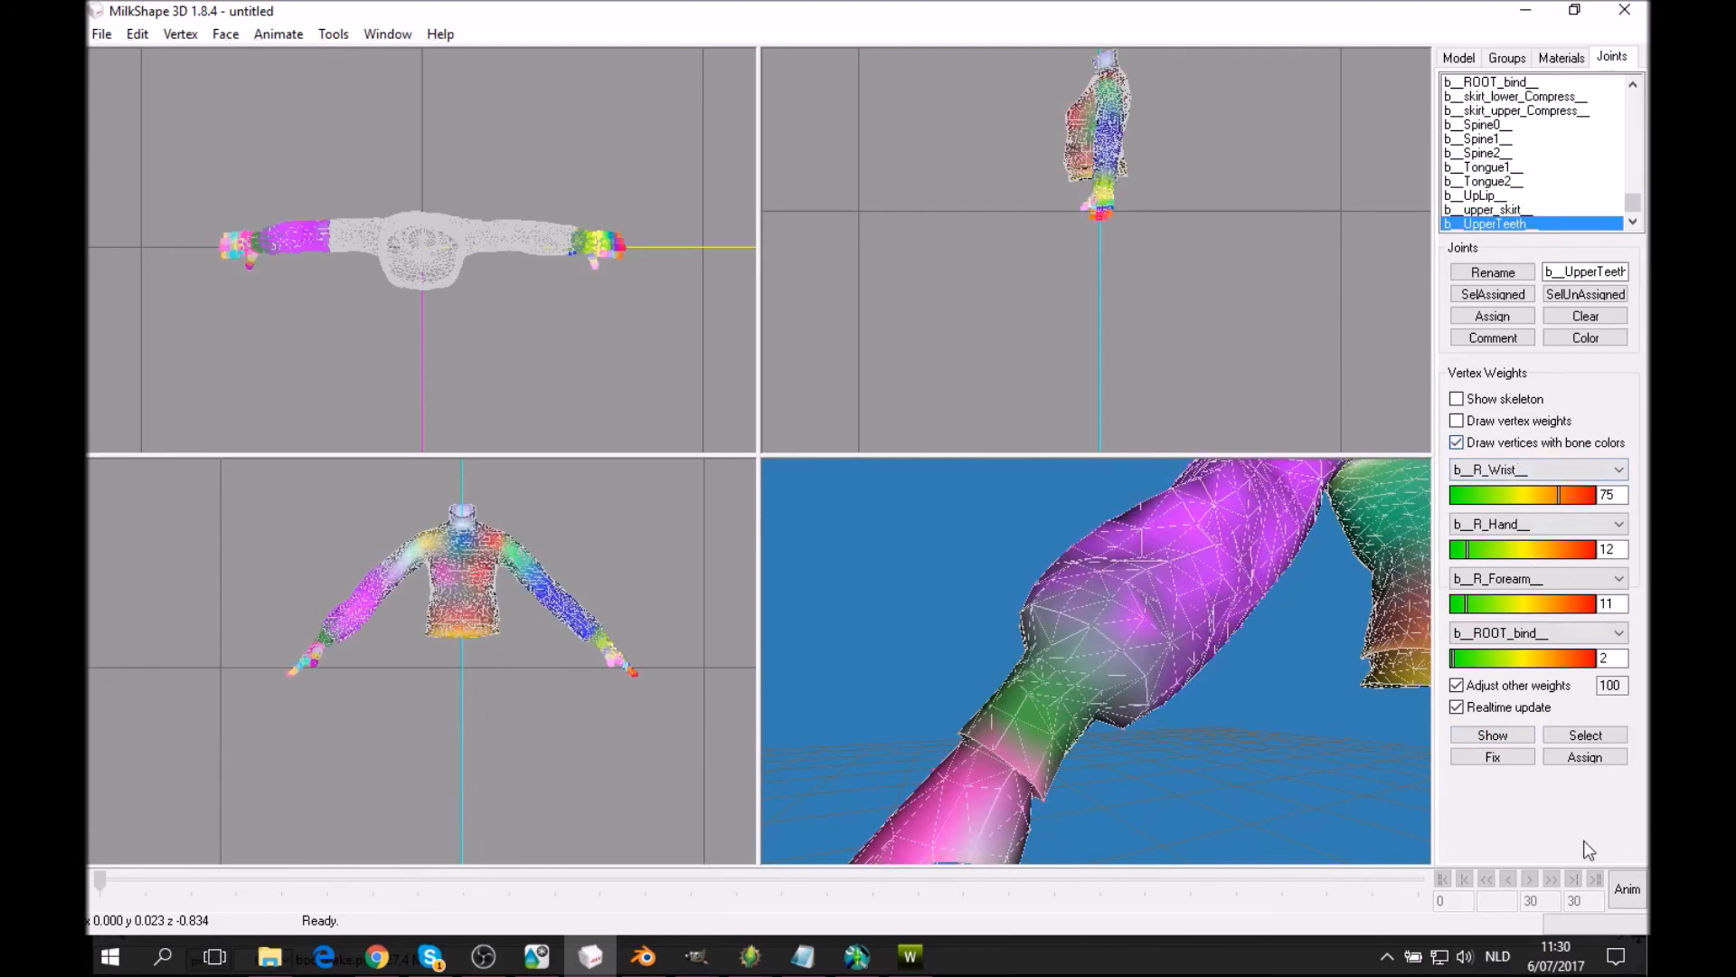
click(1532, 443)
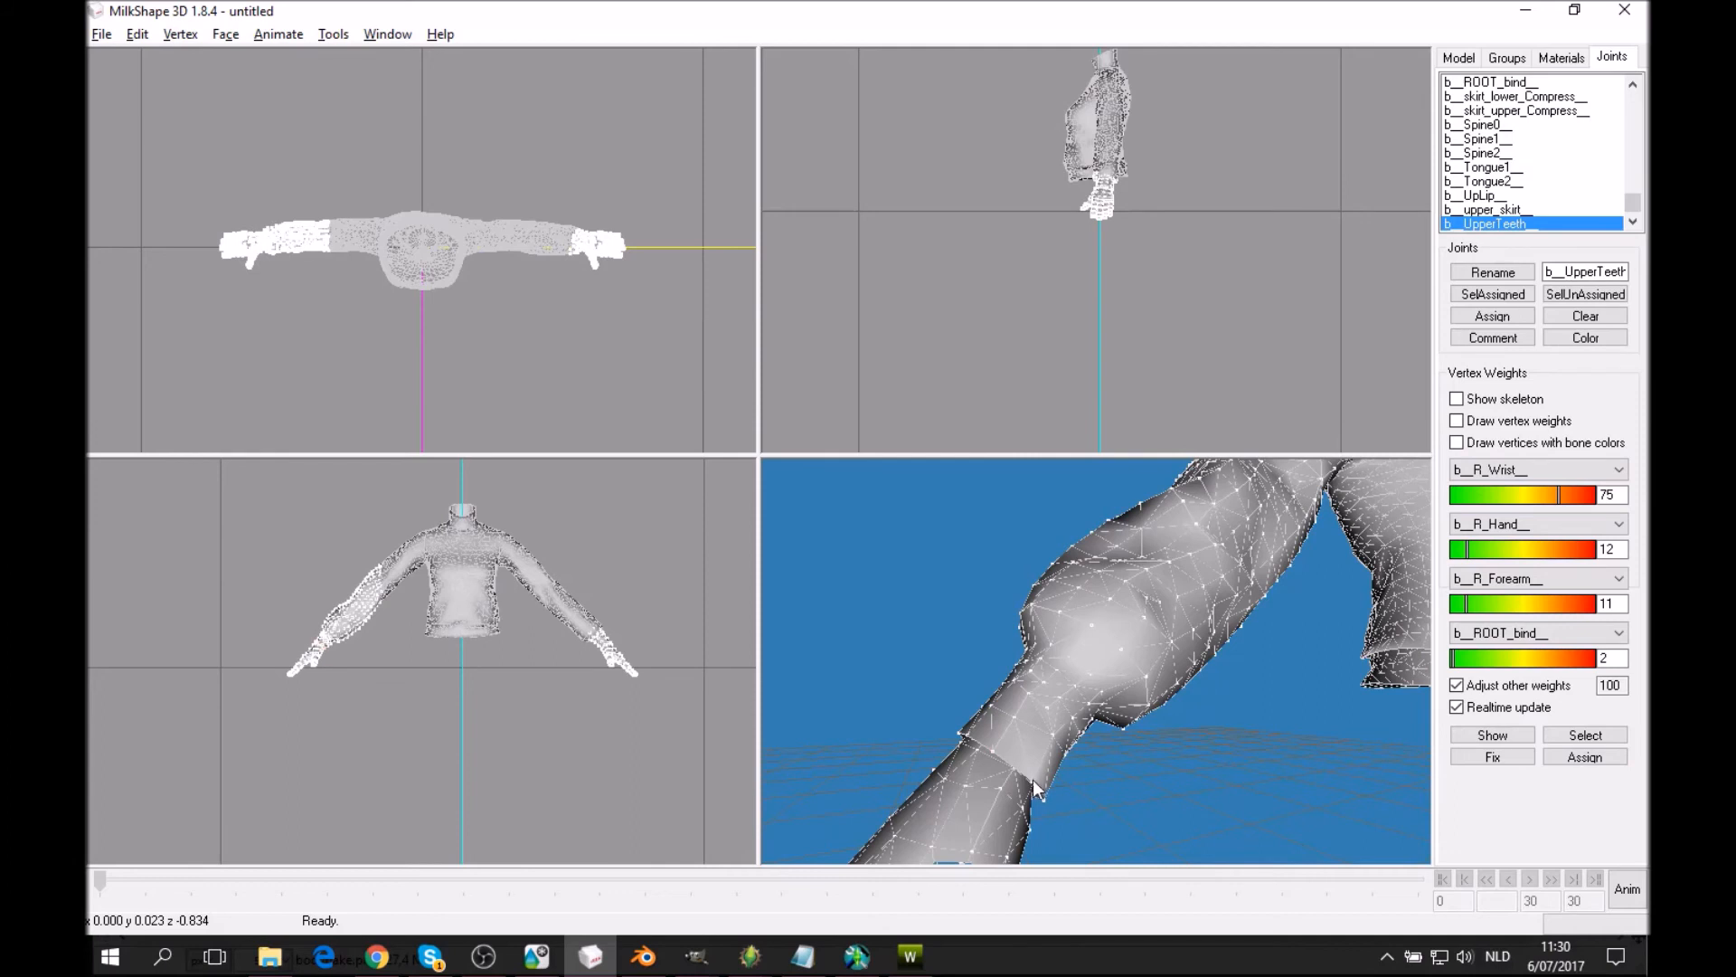
click(1501, 446)
click(1572, 749)
drag(1100, 785, 1148, 731)
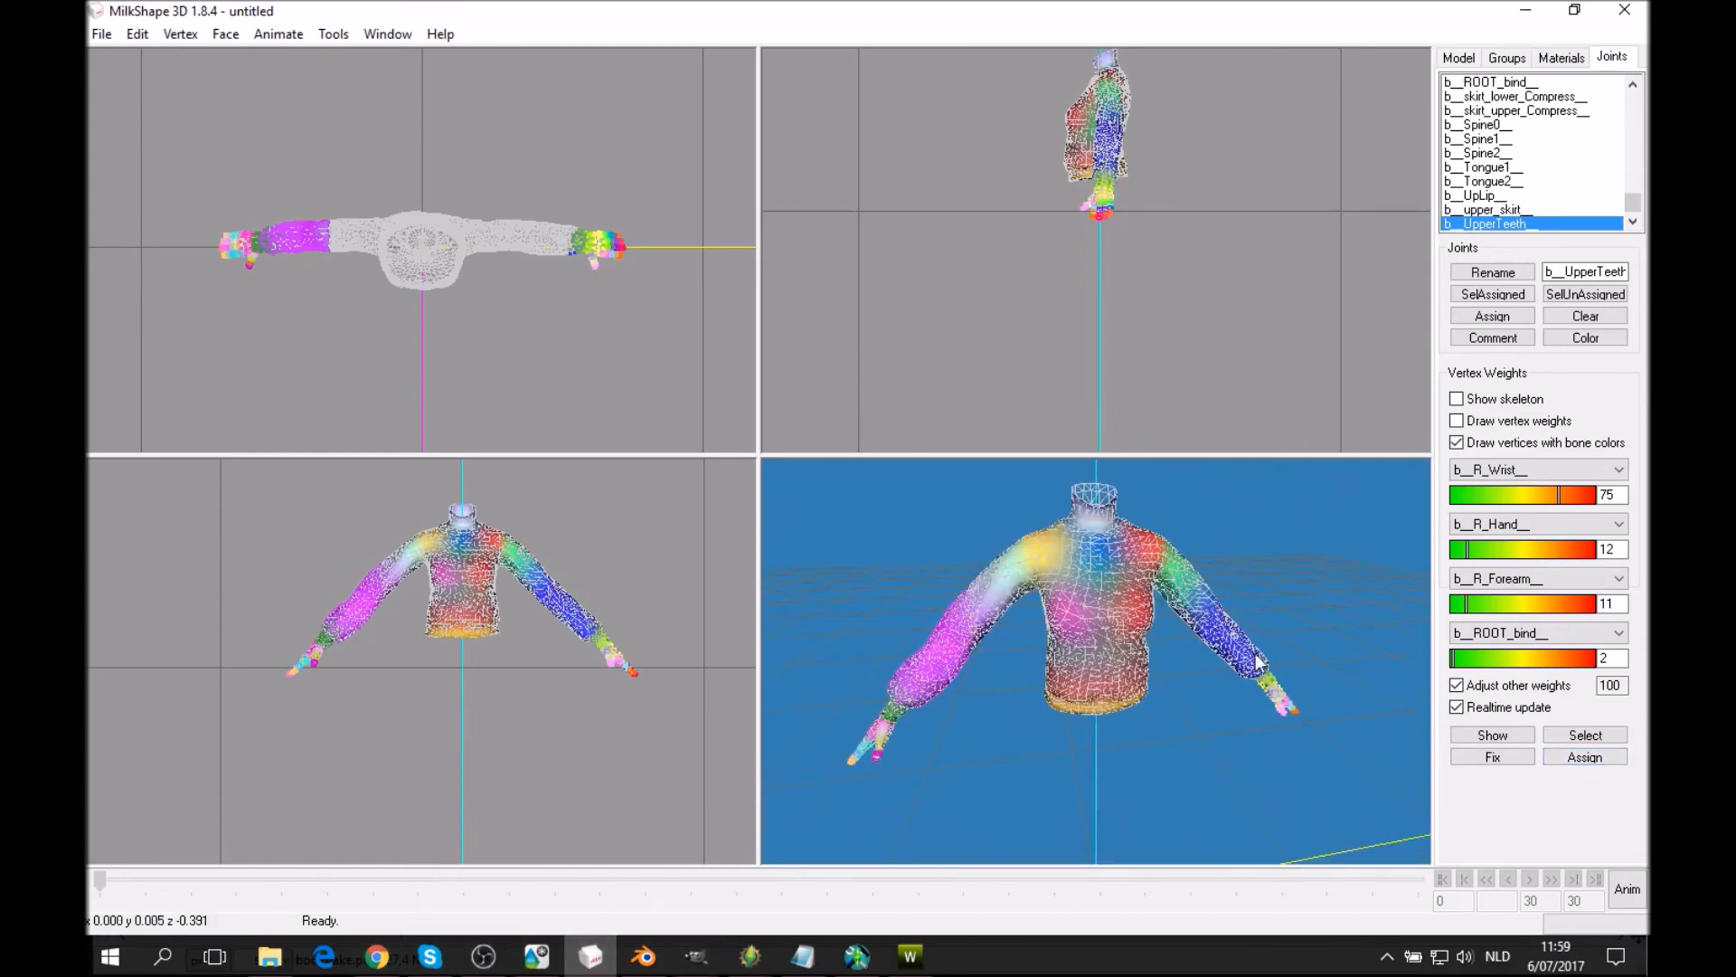
drag(1255, 660, 1039, 624)
Export the corrected sweater mesh as a WSO file, ending the existing file name with 2.wso.
click(101, 33)
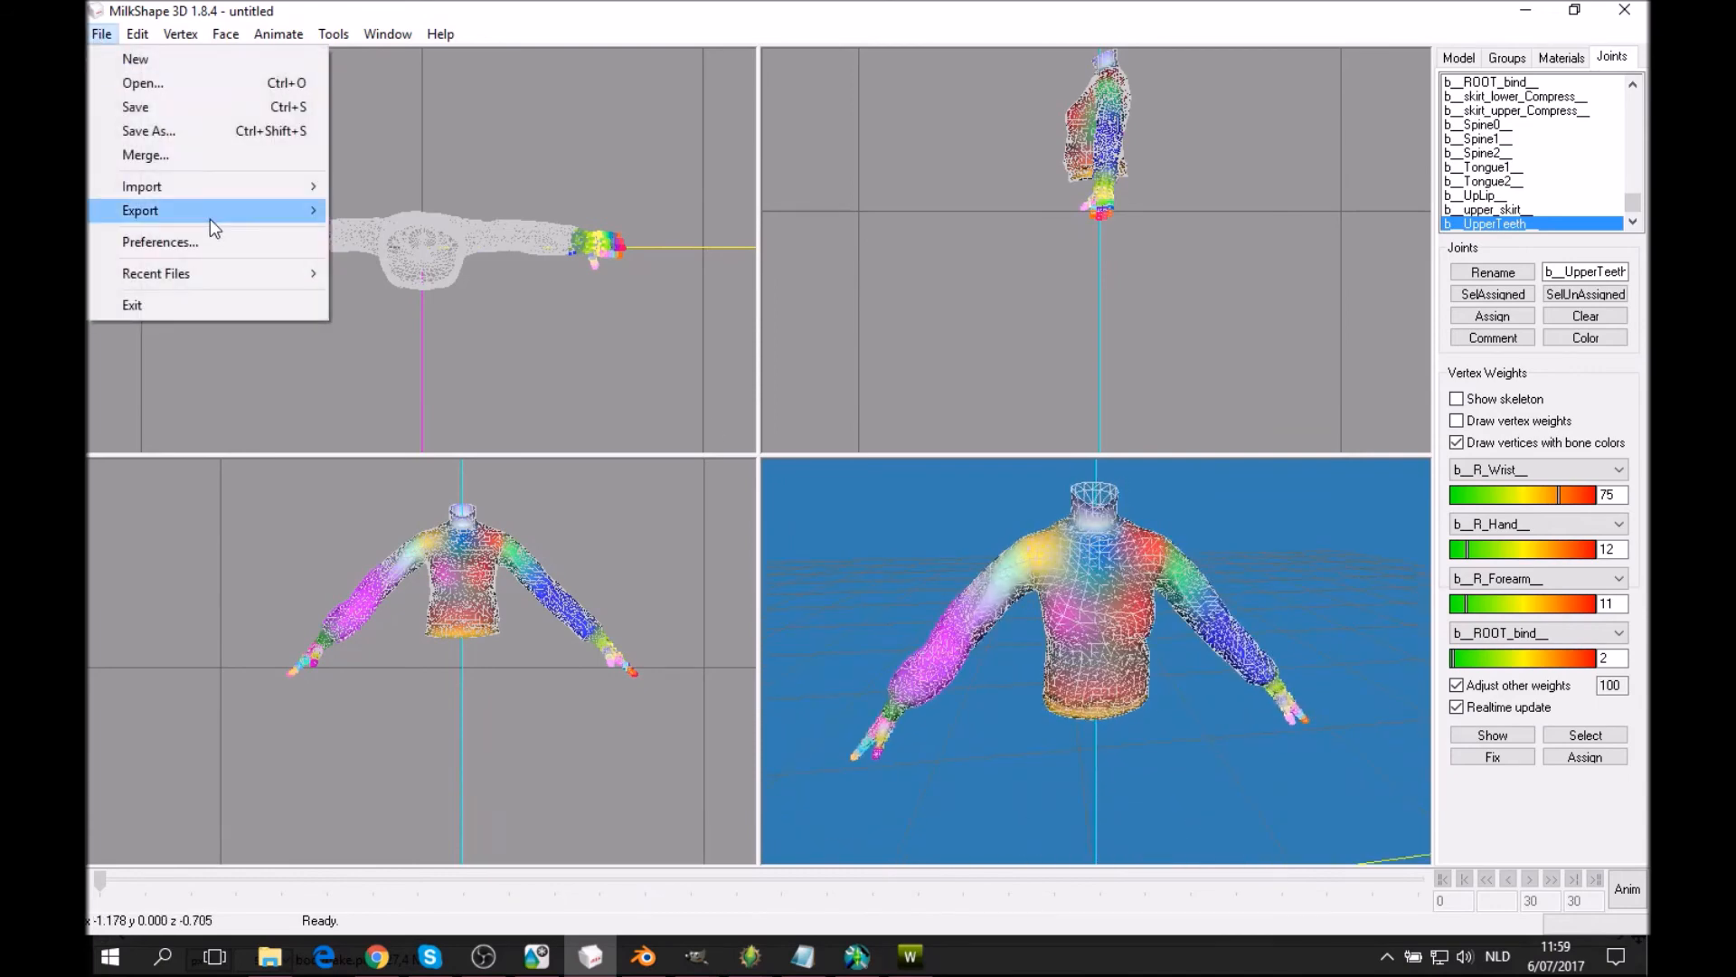
mouse_move(210, 226)
click(427, 833)
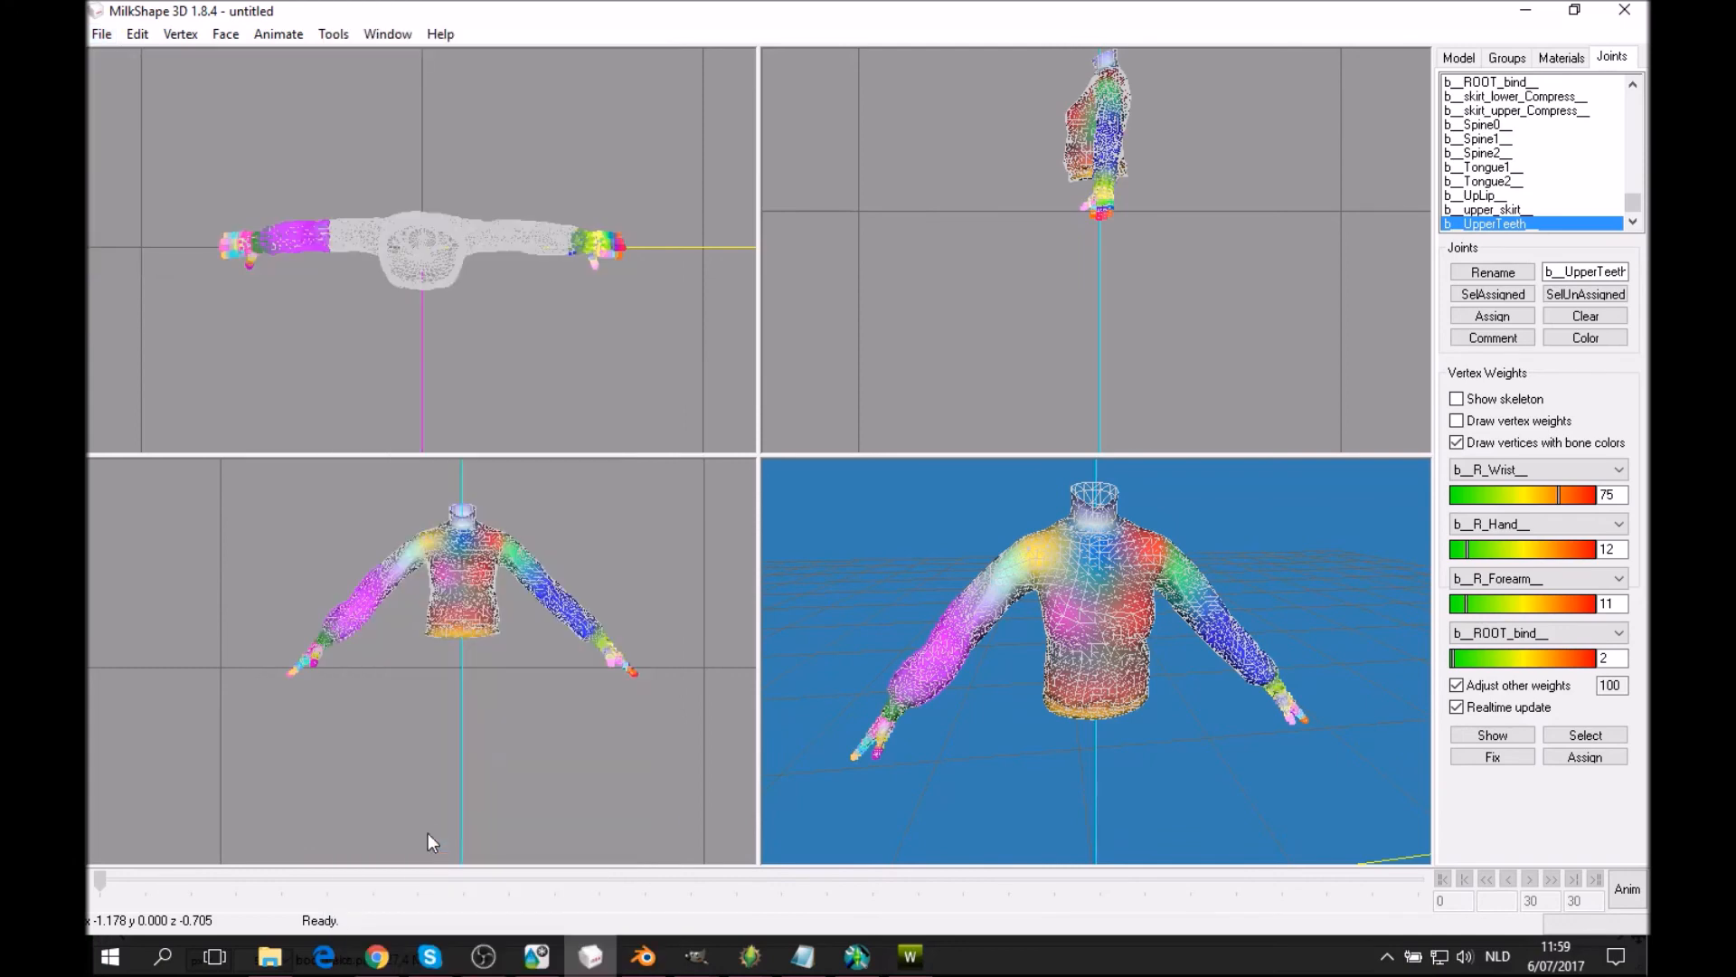
click(446, 248)
double_click(330, 454)
click(337, 454)
text(2.wso)
key(Return)
Switch to Mesh Toolkit's Auto-create Morphs function for WSO and choose sweaterjordutcha2.wso as the mesh to morph.
click(856, 956)
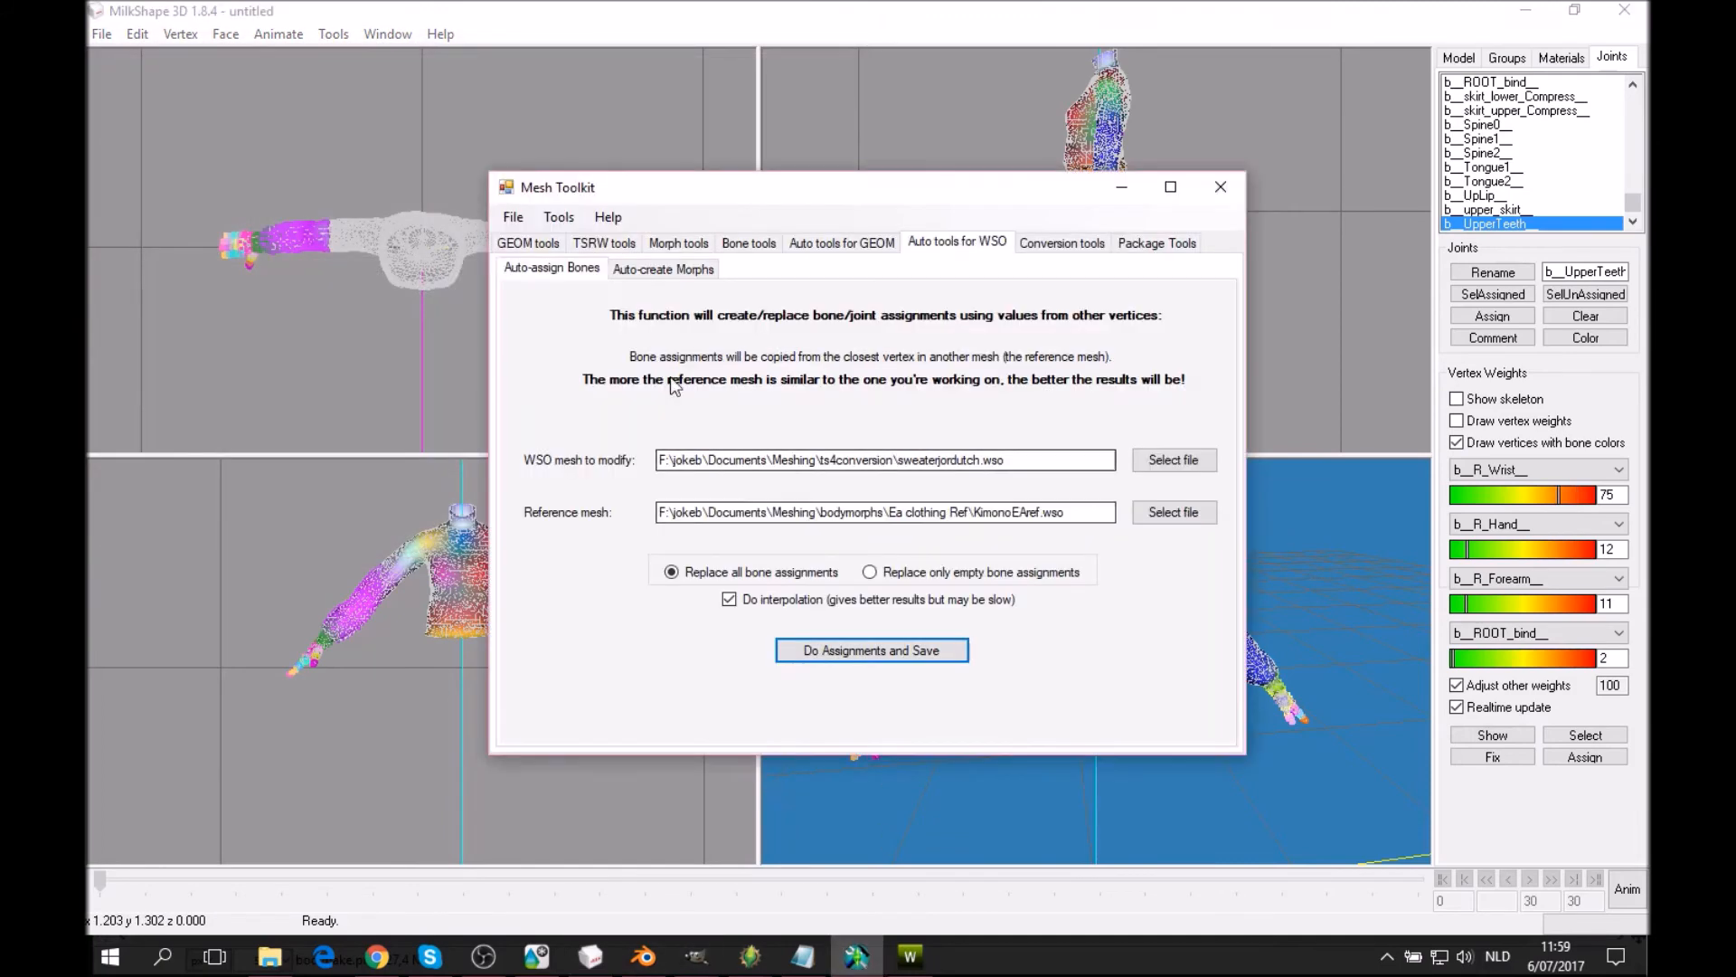
click(662, 269)
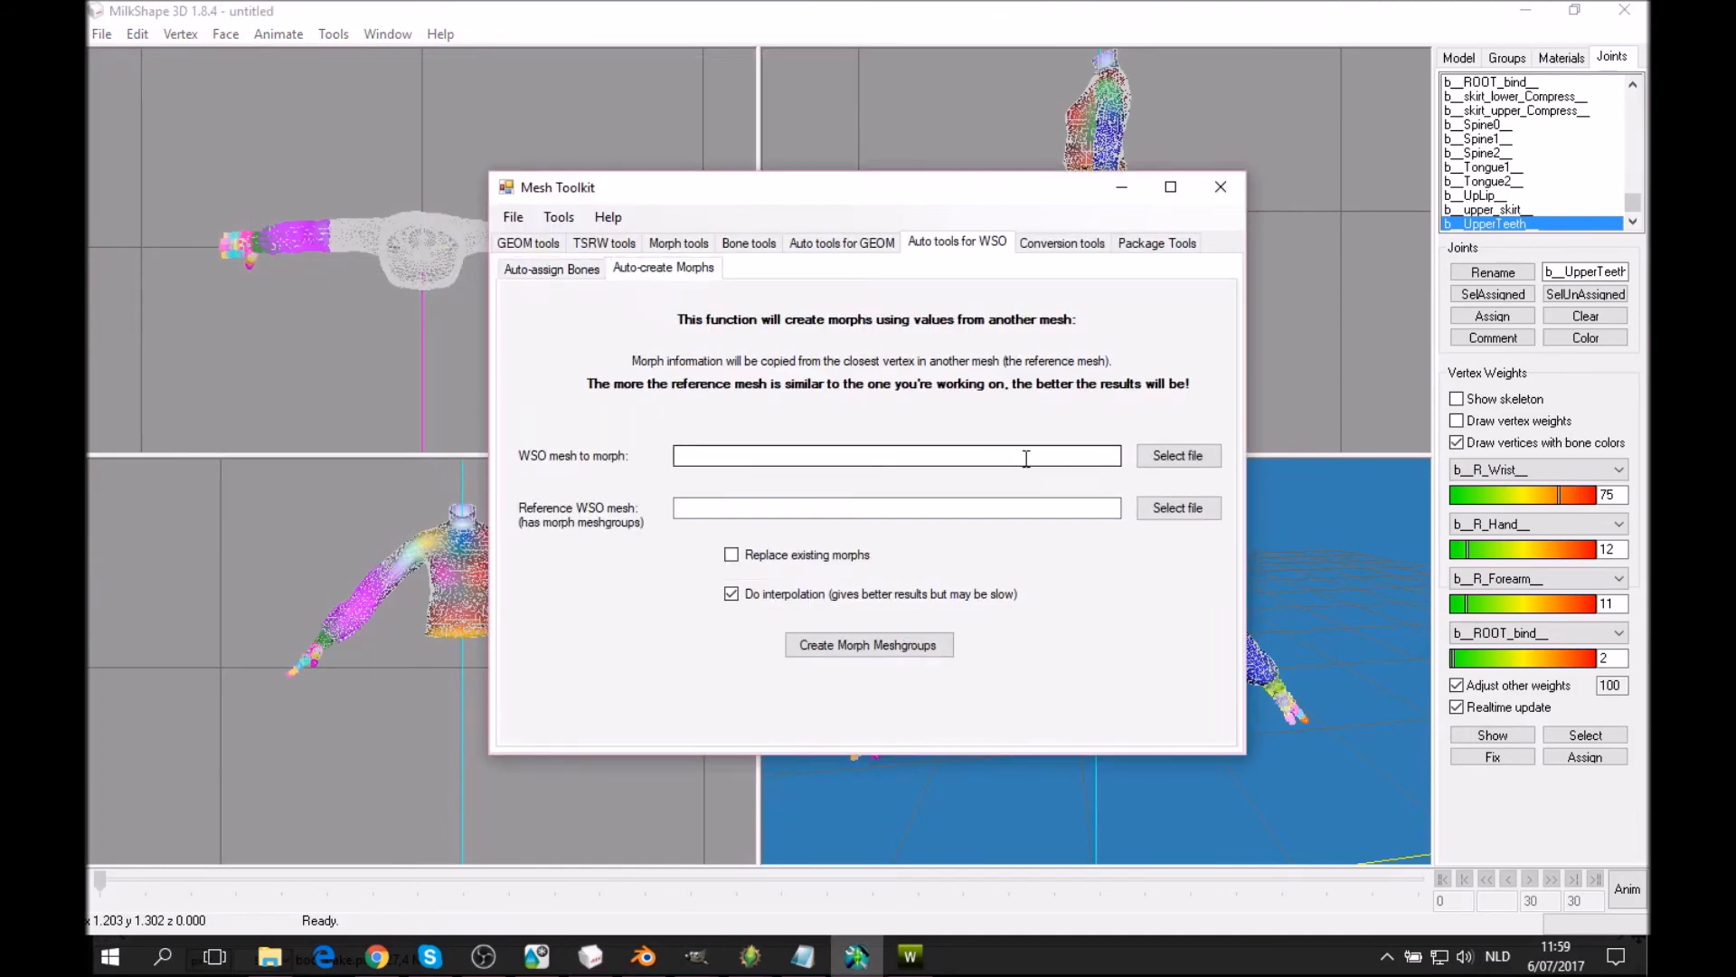
click(1170, 456)
click(1047, 355)
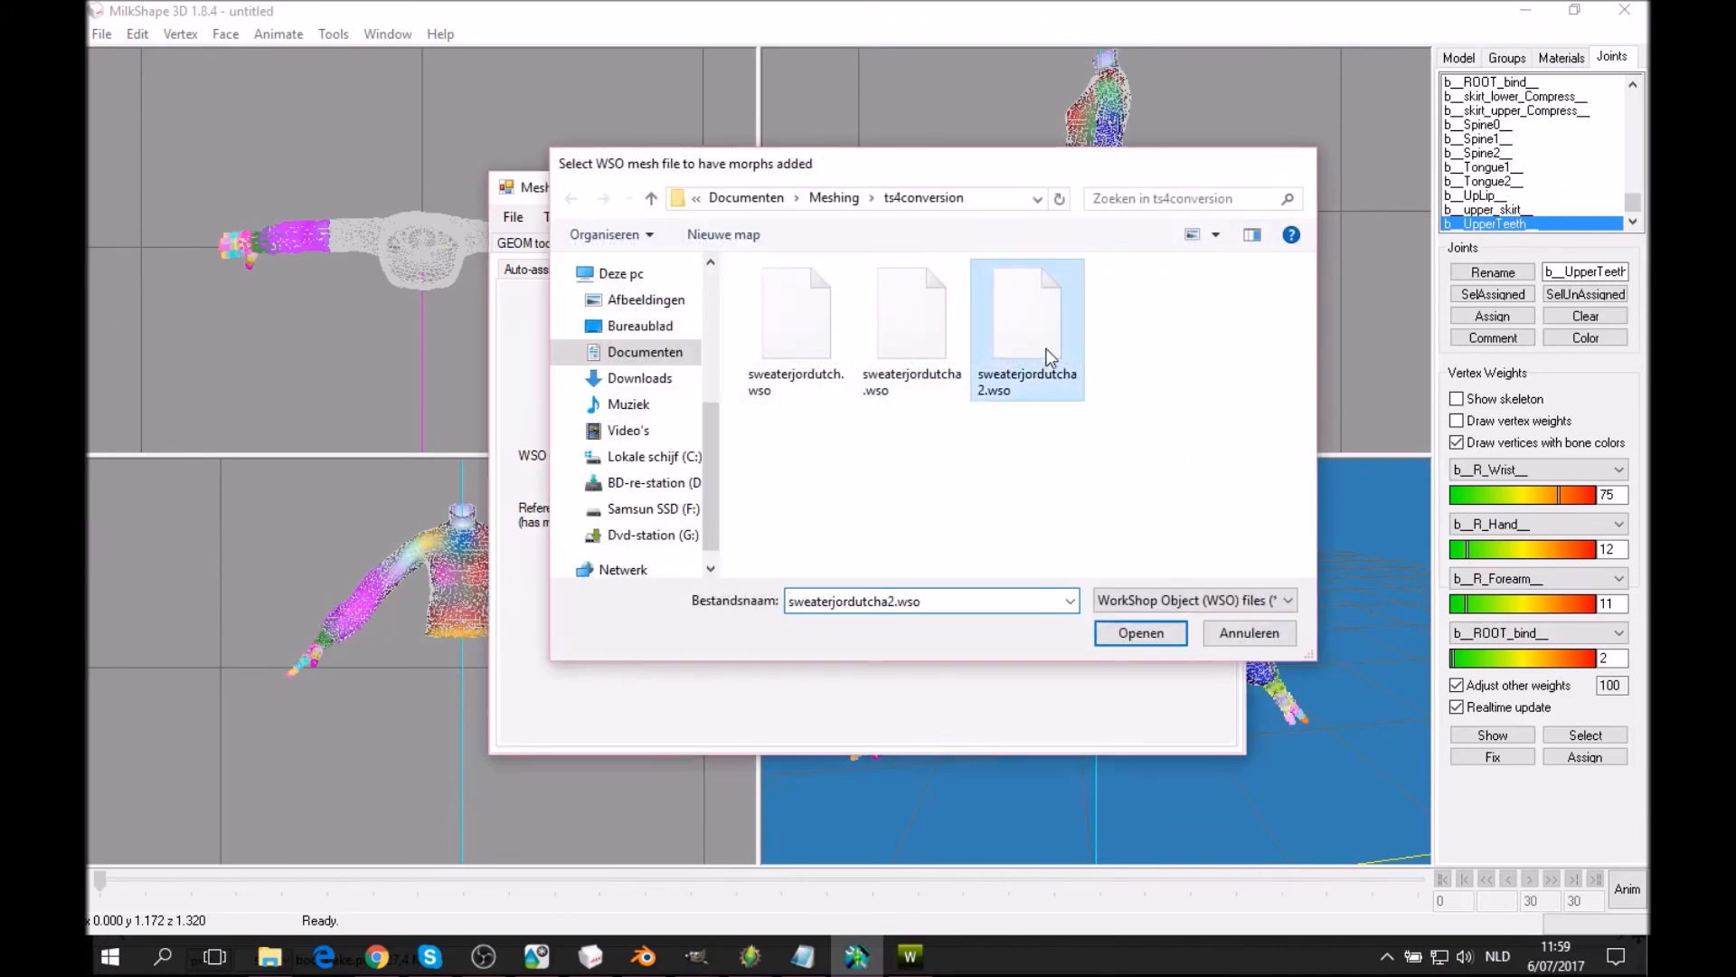
double_click(1047, 355)
Choose PREGwhole.wso from the Beodress folder inside Meshing as the reference WSO mesh.
click(1164, 514)
click(834, 197)
scroll(1218, 392, up, 10)
scroll(1219, 392, down, 1)
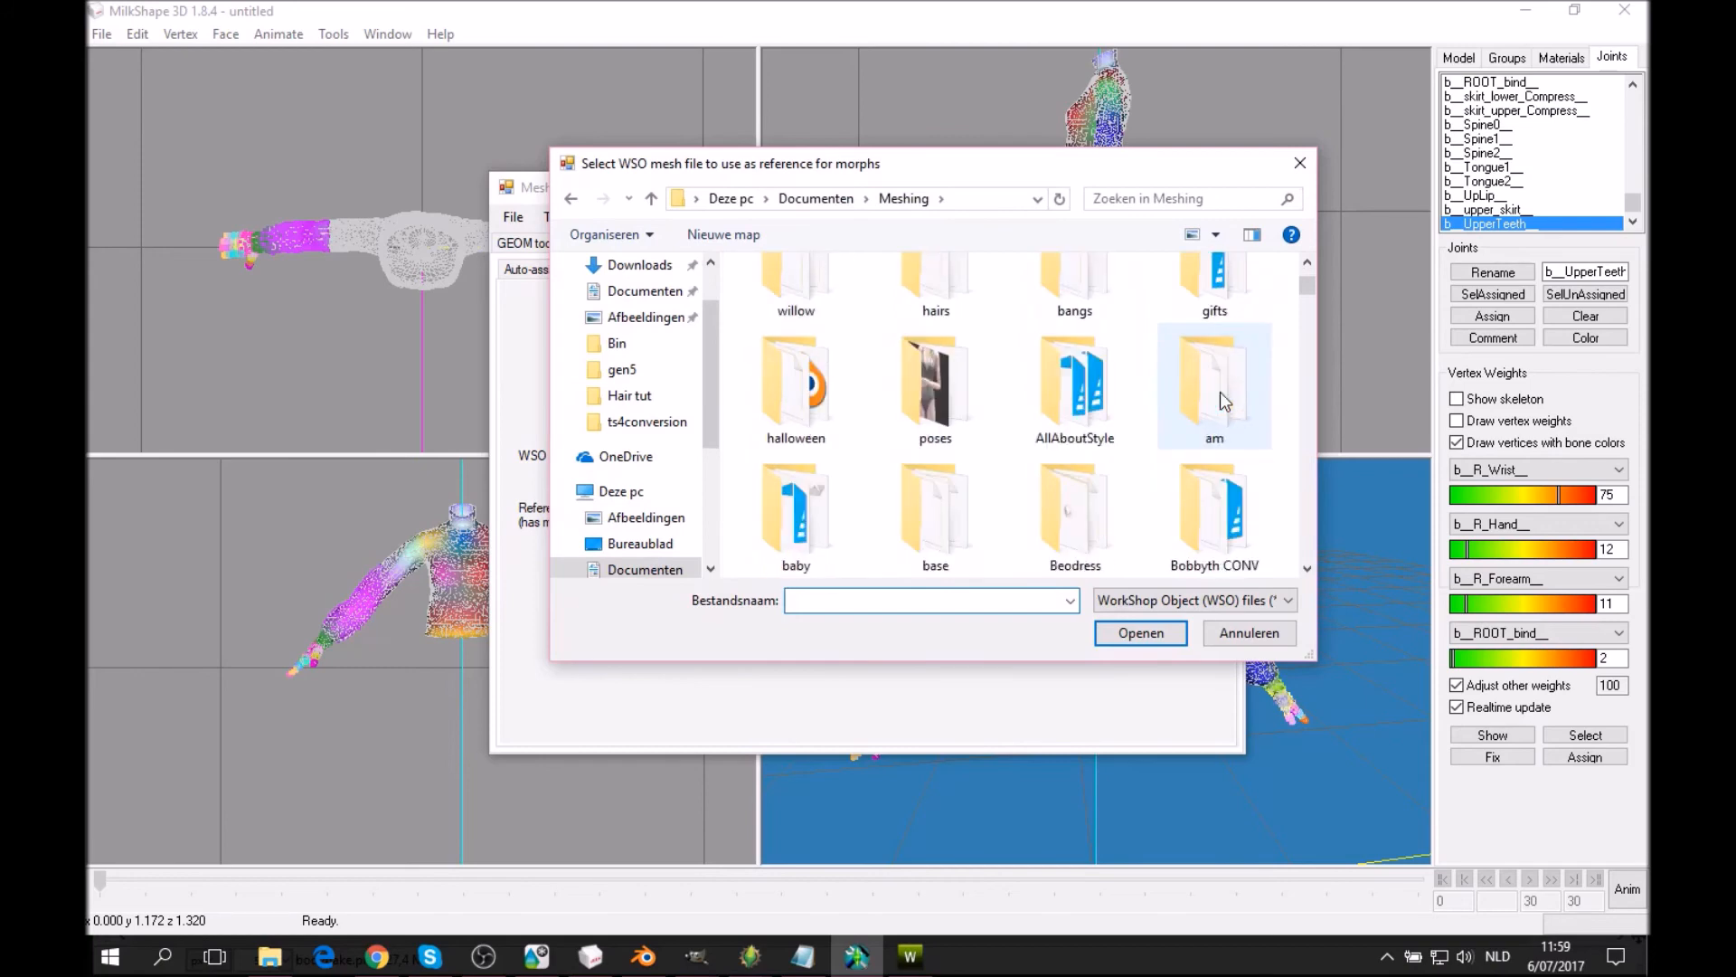
scroll(1214, 393, down, 1)
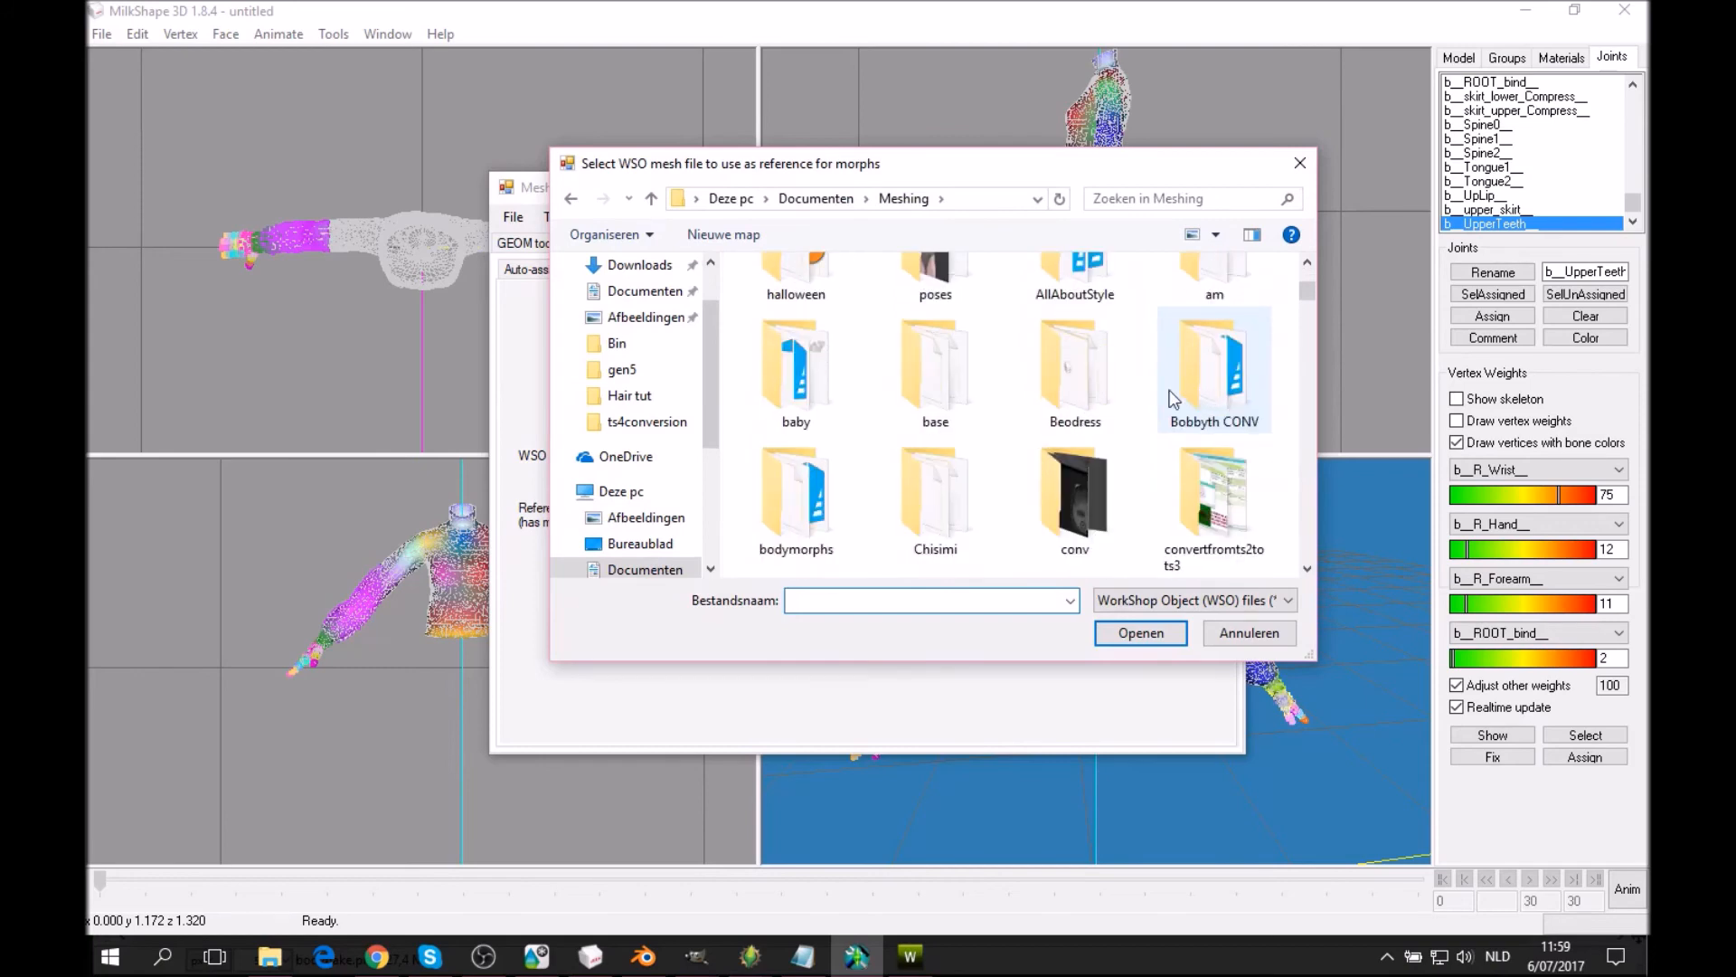
double_click(1097, 367)
click(817, 548)
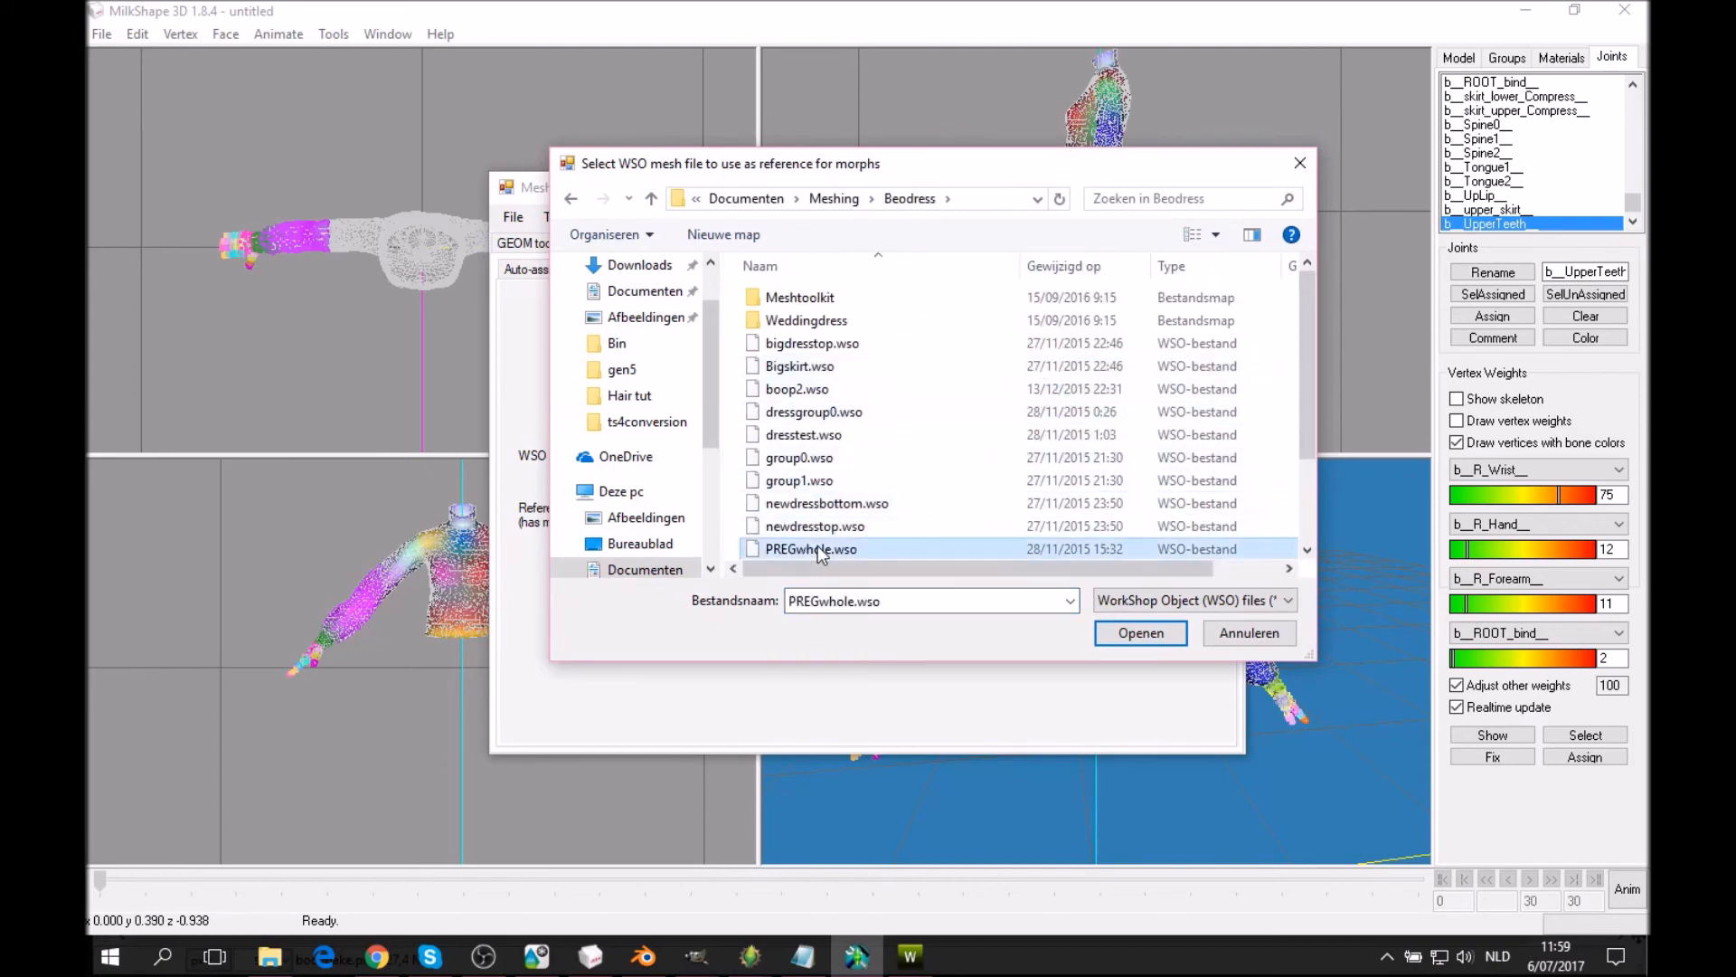
double_click(817, 549)
Create the morph meshgroups and save the modified mesh in ts4conversion under a variation of the sweaterjordutcha2.wso name.
click(896, 653)
click(825, 201)
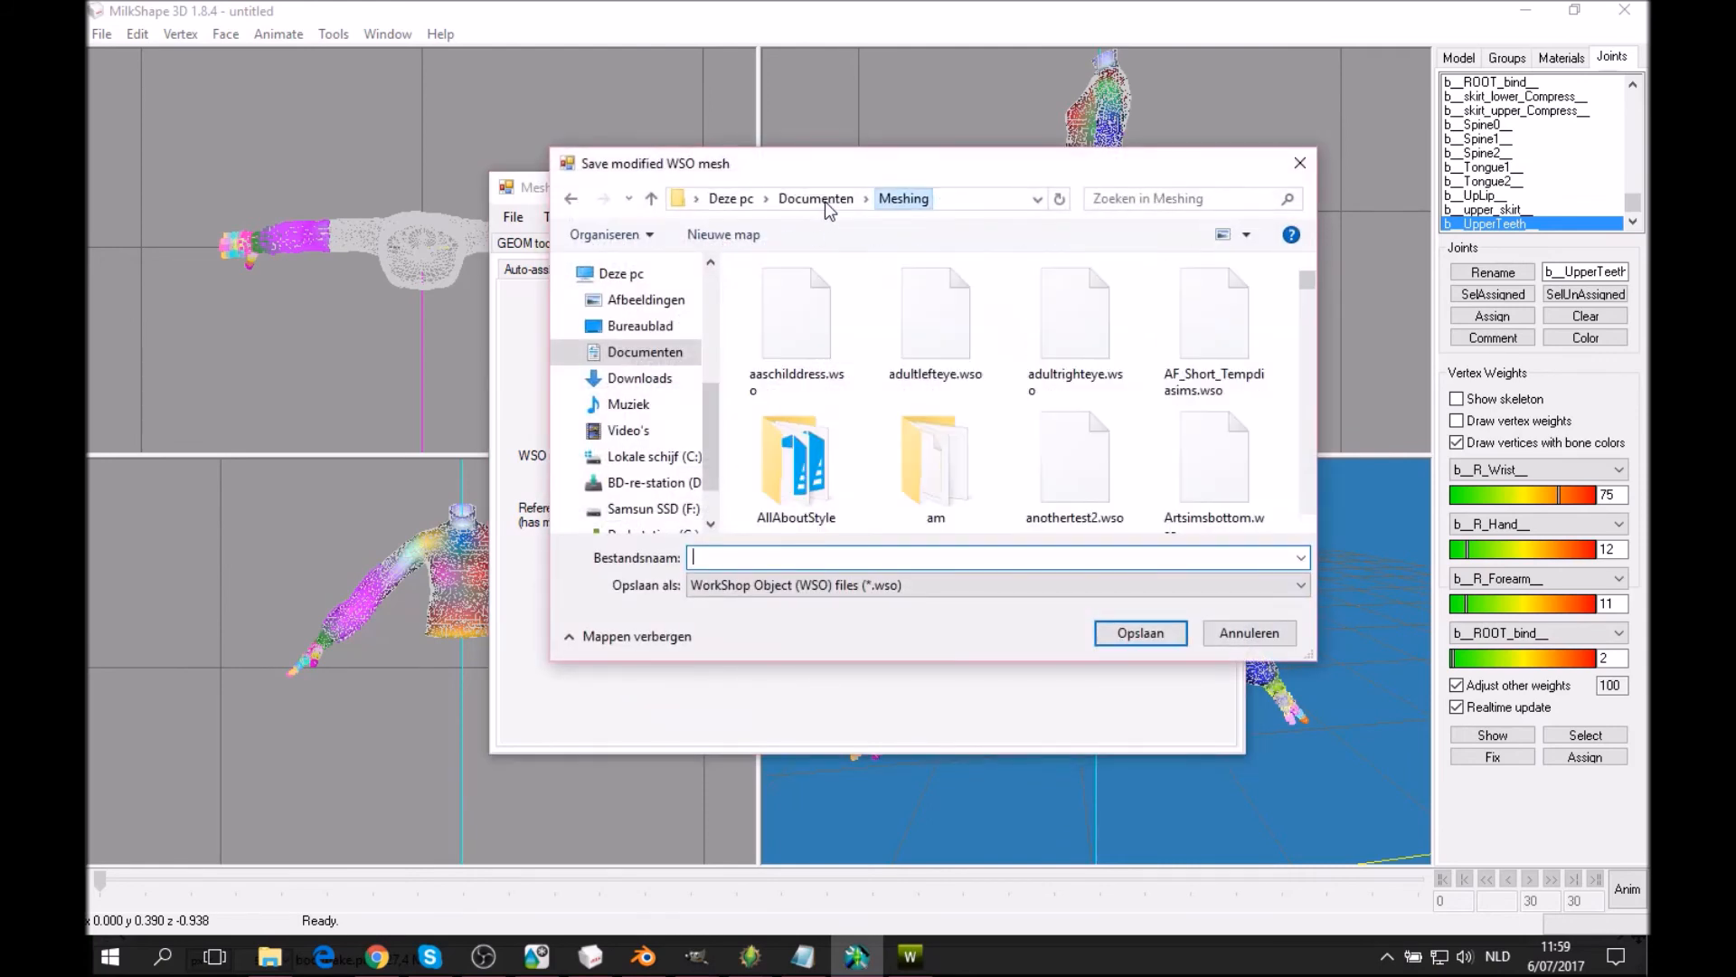
scroll(825, 317, down, 10)
double_click(801, 307)
click(1053, 366)
click(799, 559)
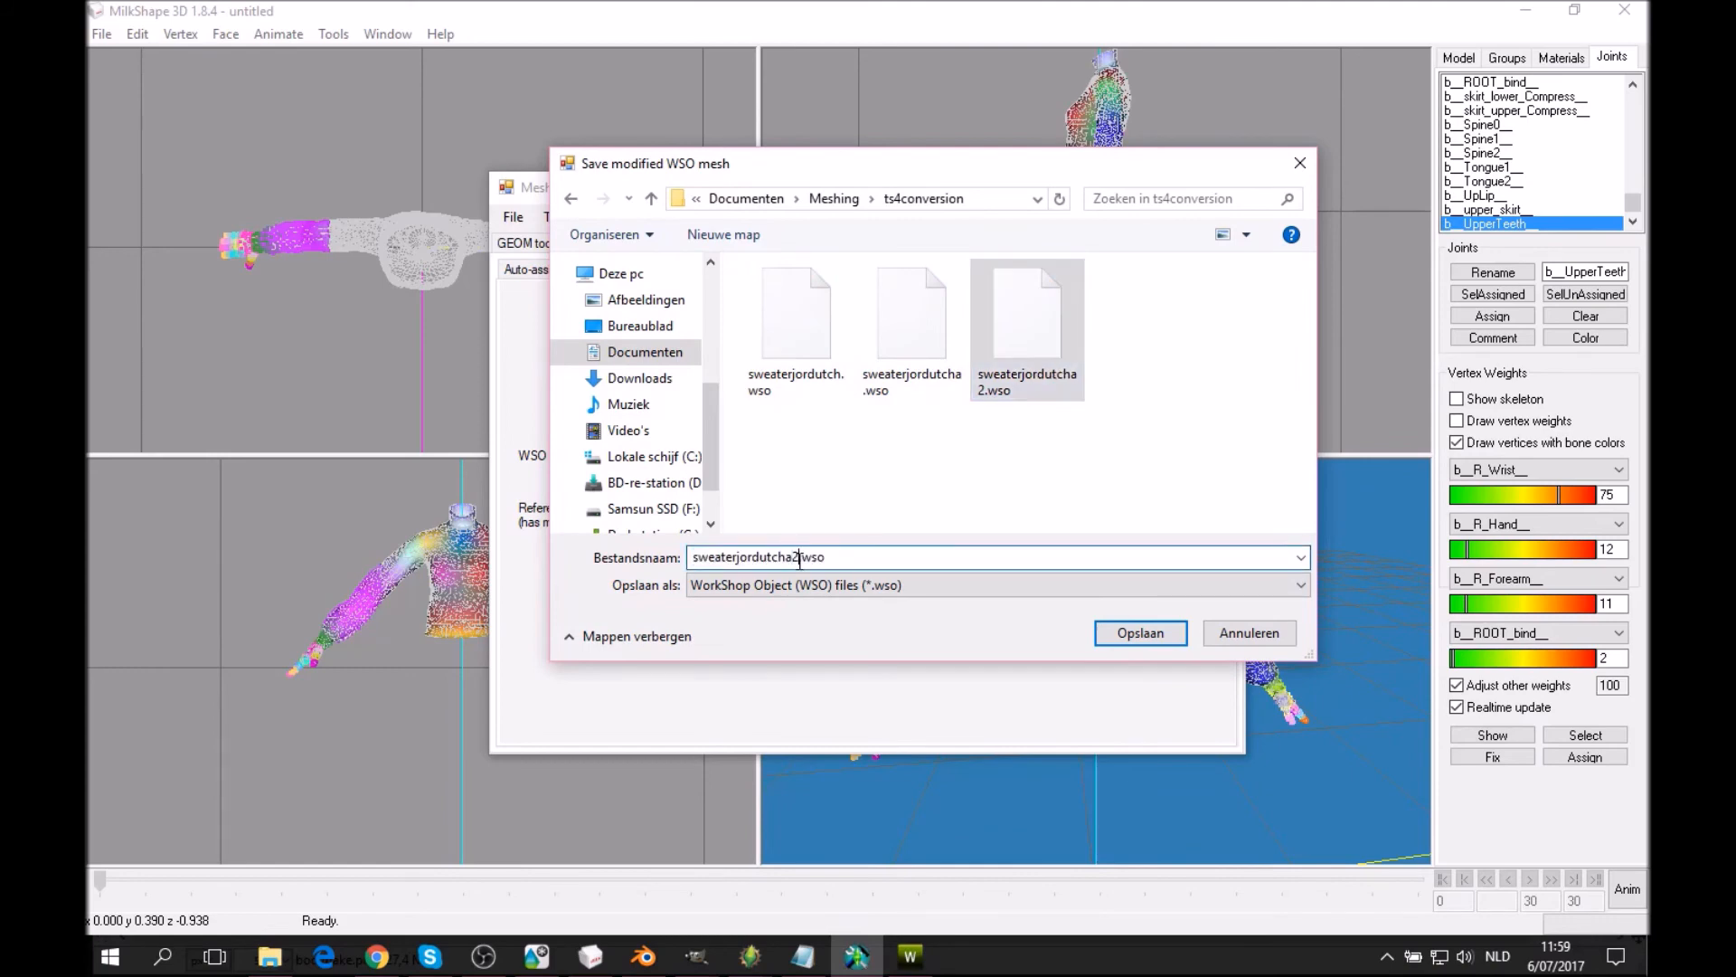
key(Return)
Switch to TSR Workshop, import the morphed WSO from ts4conversion as the high level of detail mesh, and update the bounding box automatically.
click(915, 947)
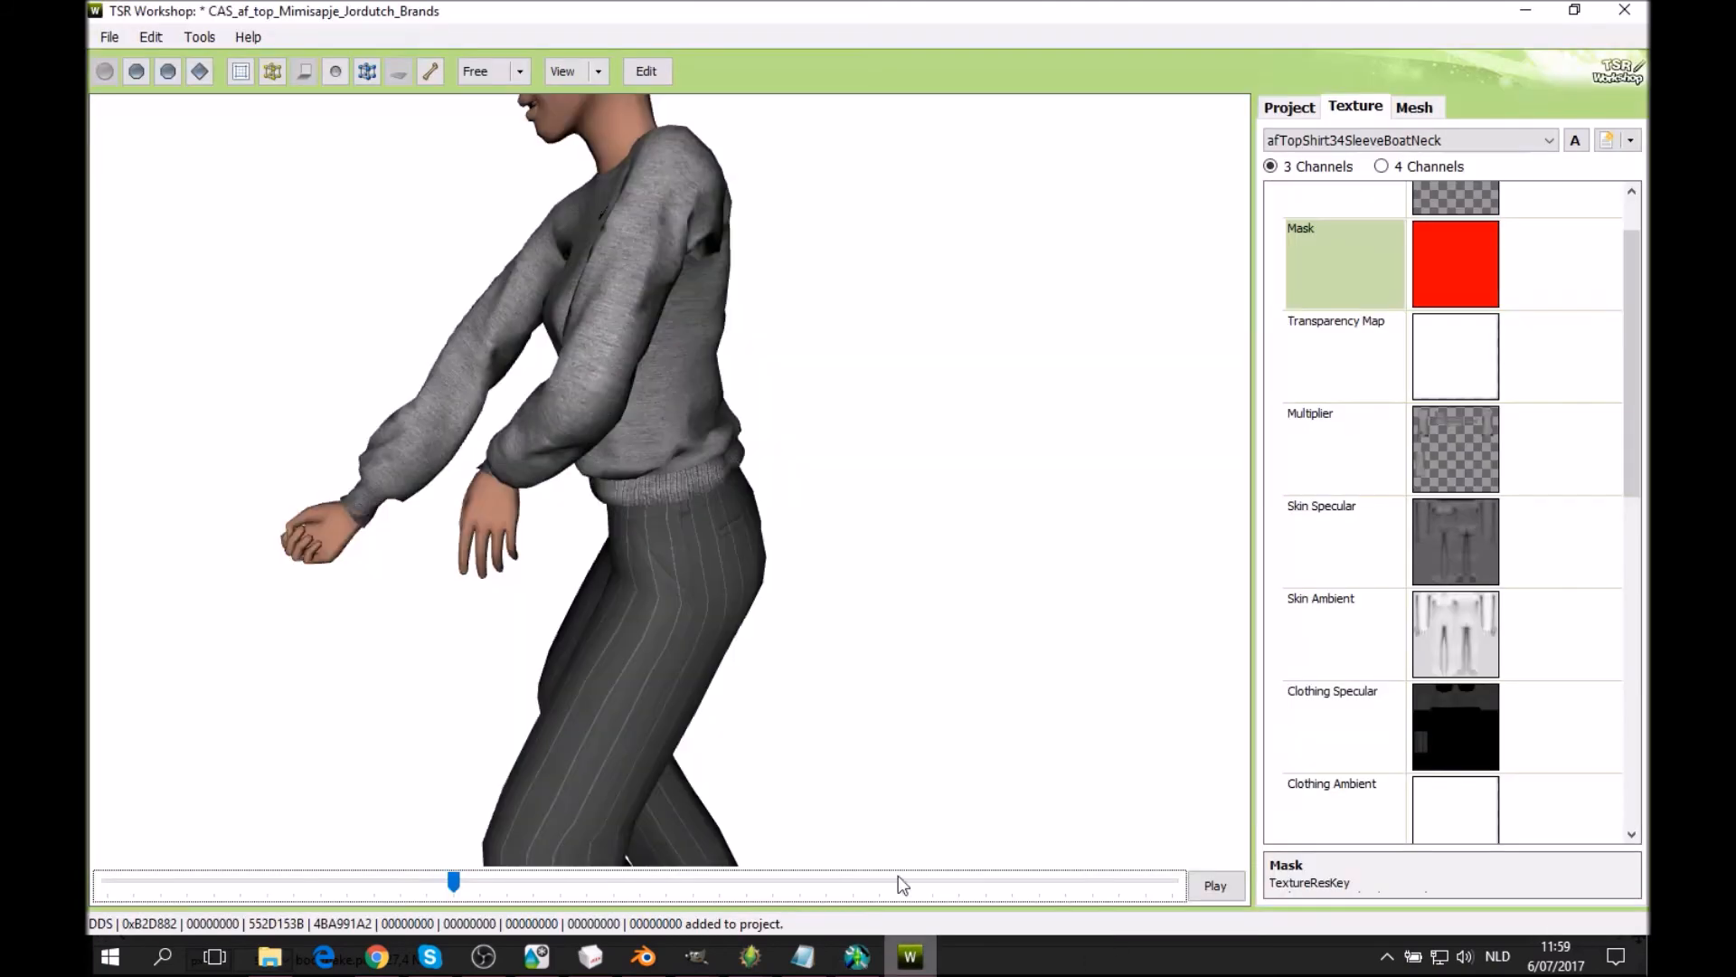
click(1414, 106)
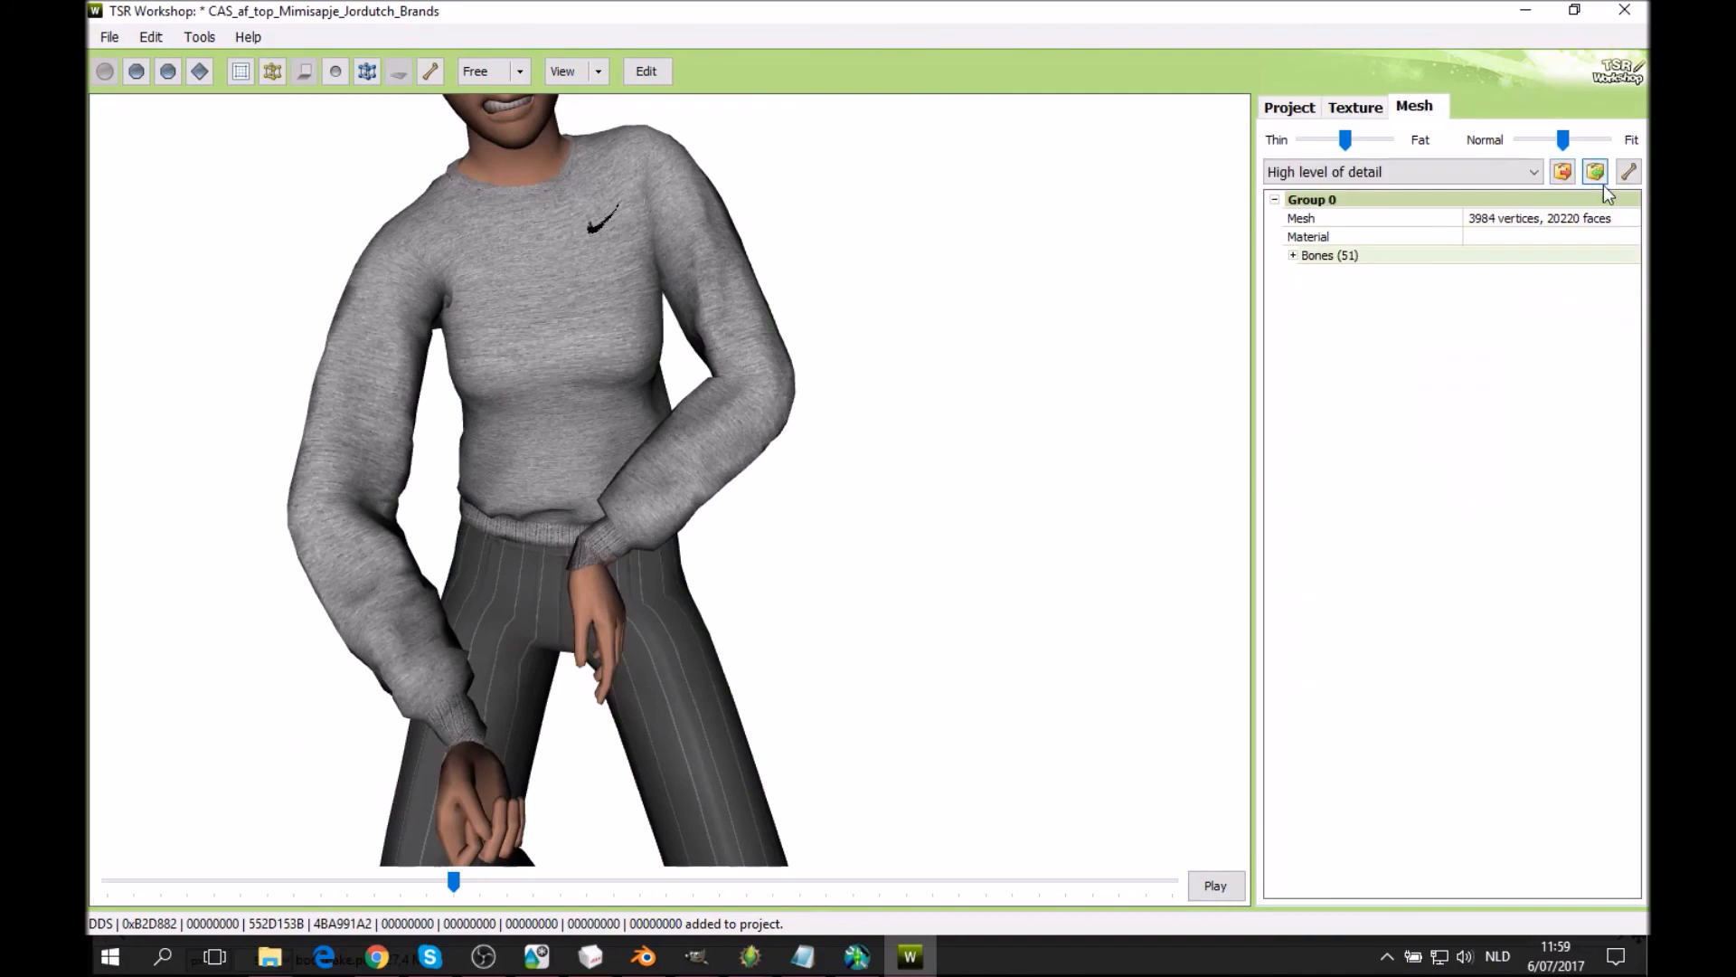
click(1596, 172)
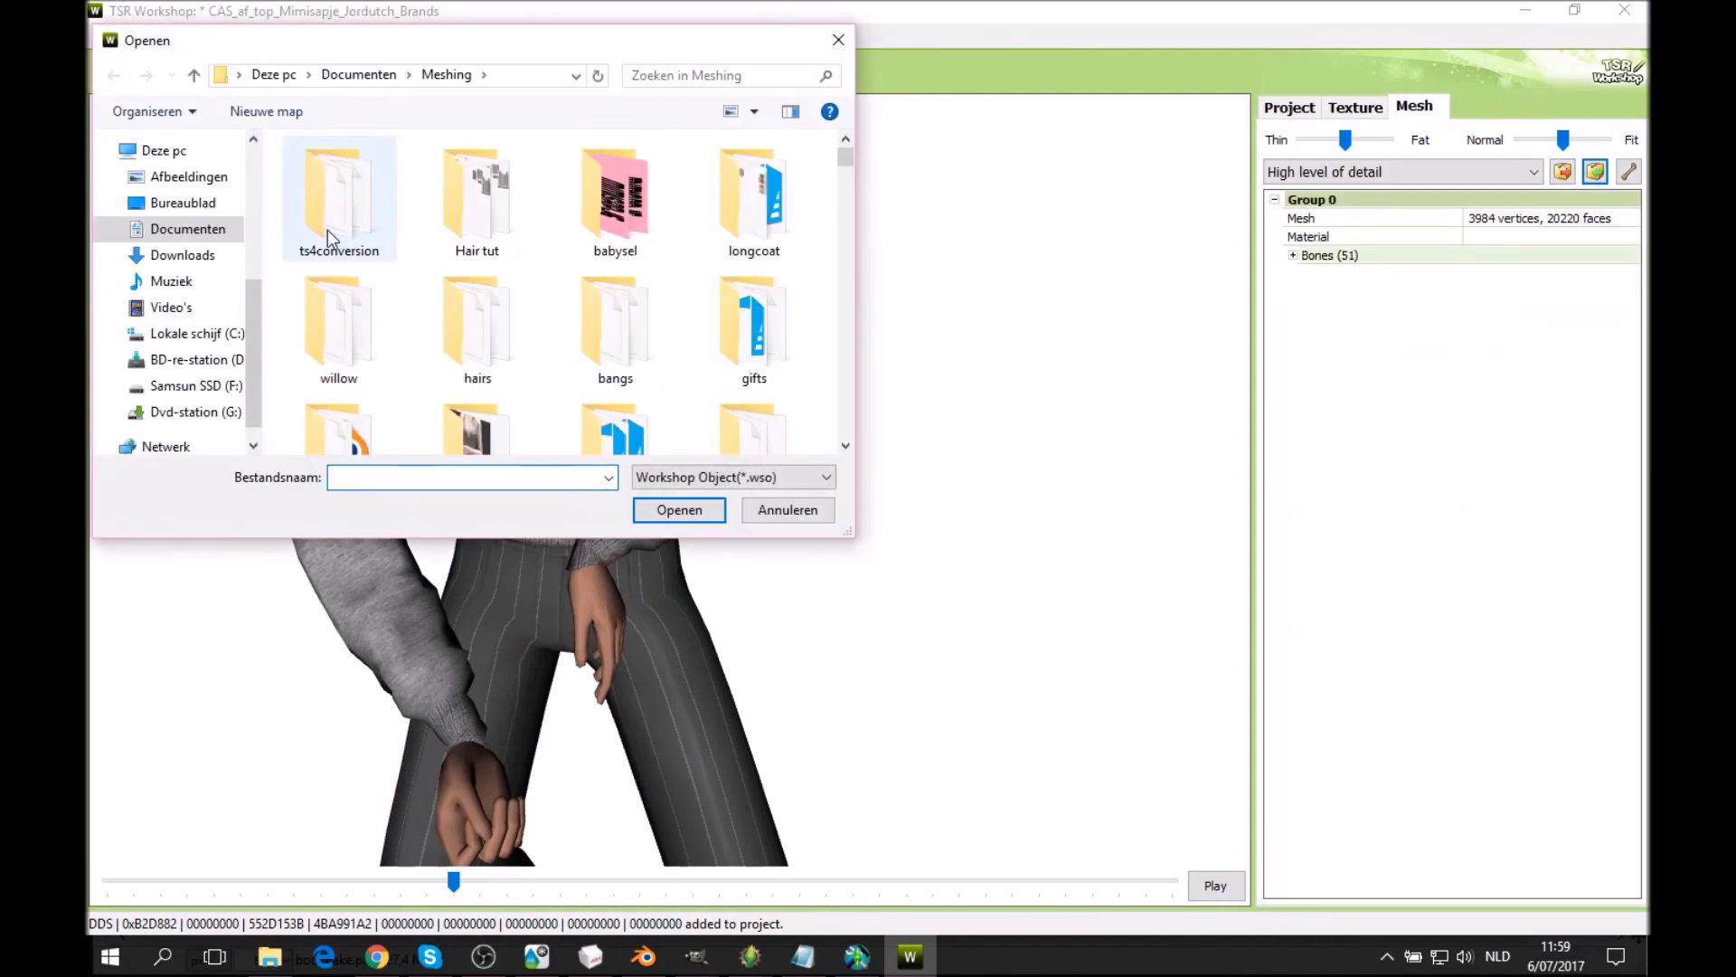
double_click(327, 229)
double_click(747, 206)
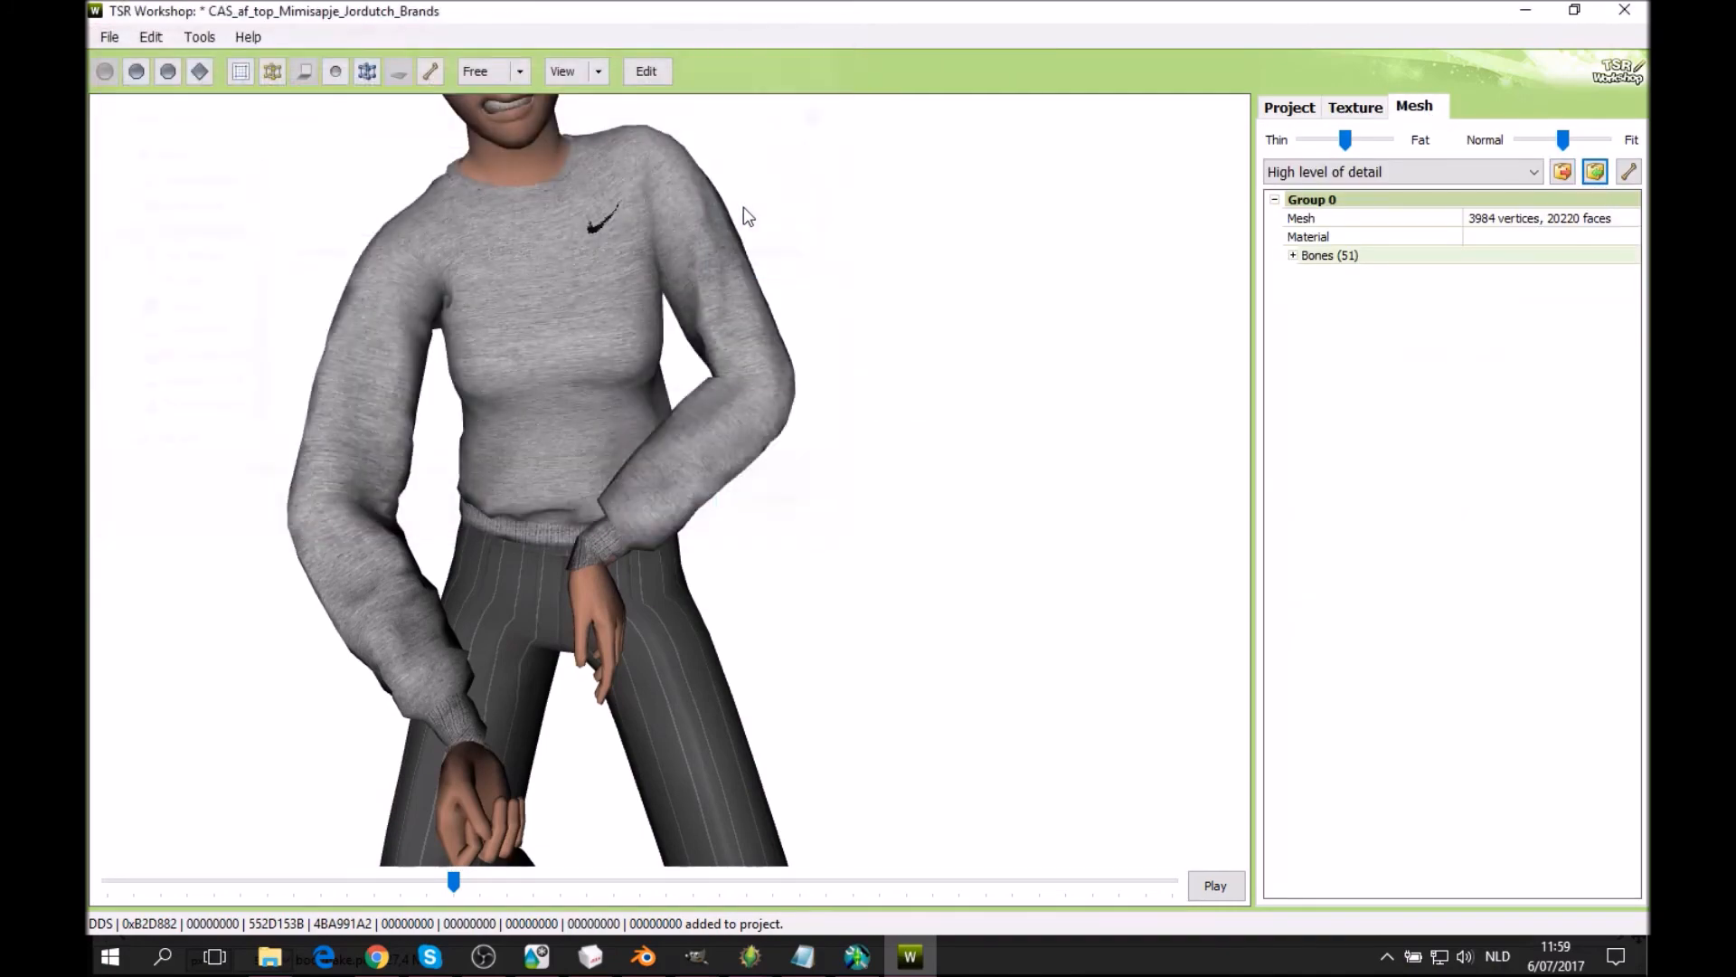
click(1056, 571)
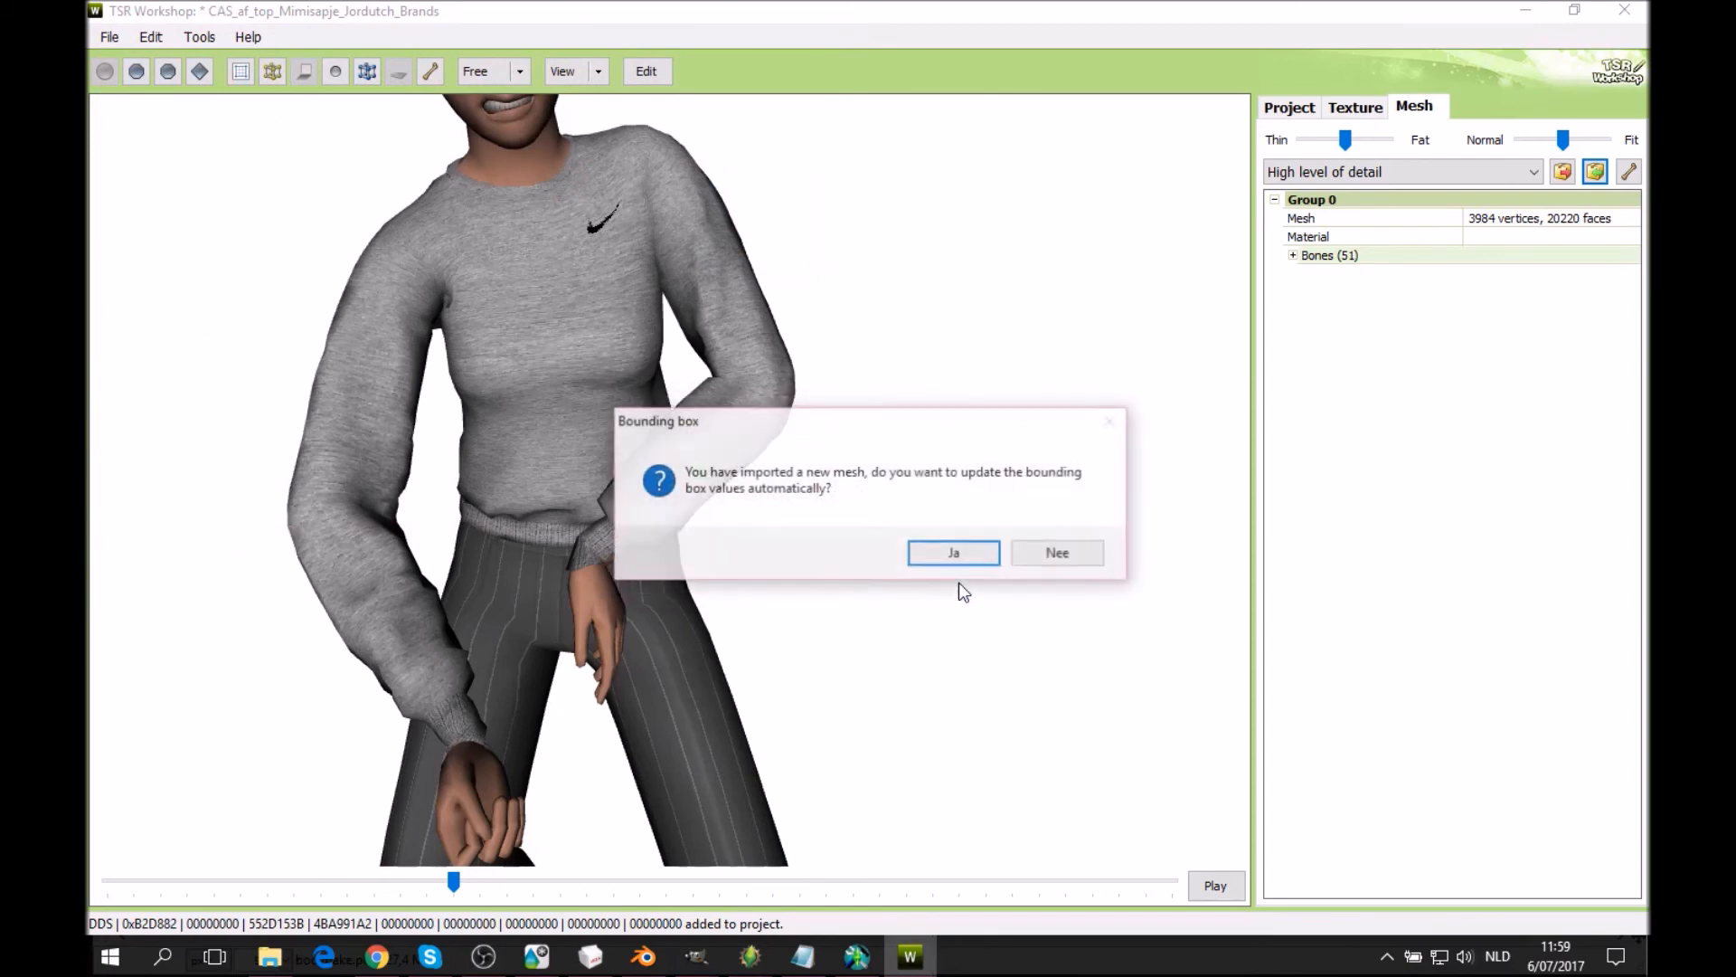
click(957, 555)
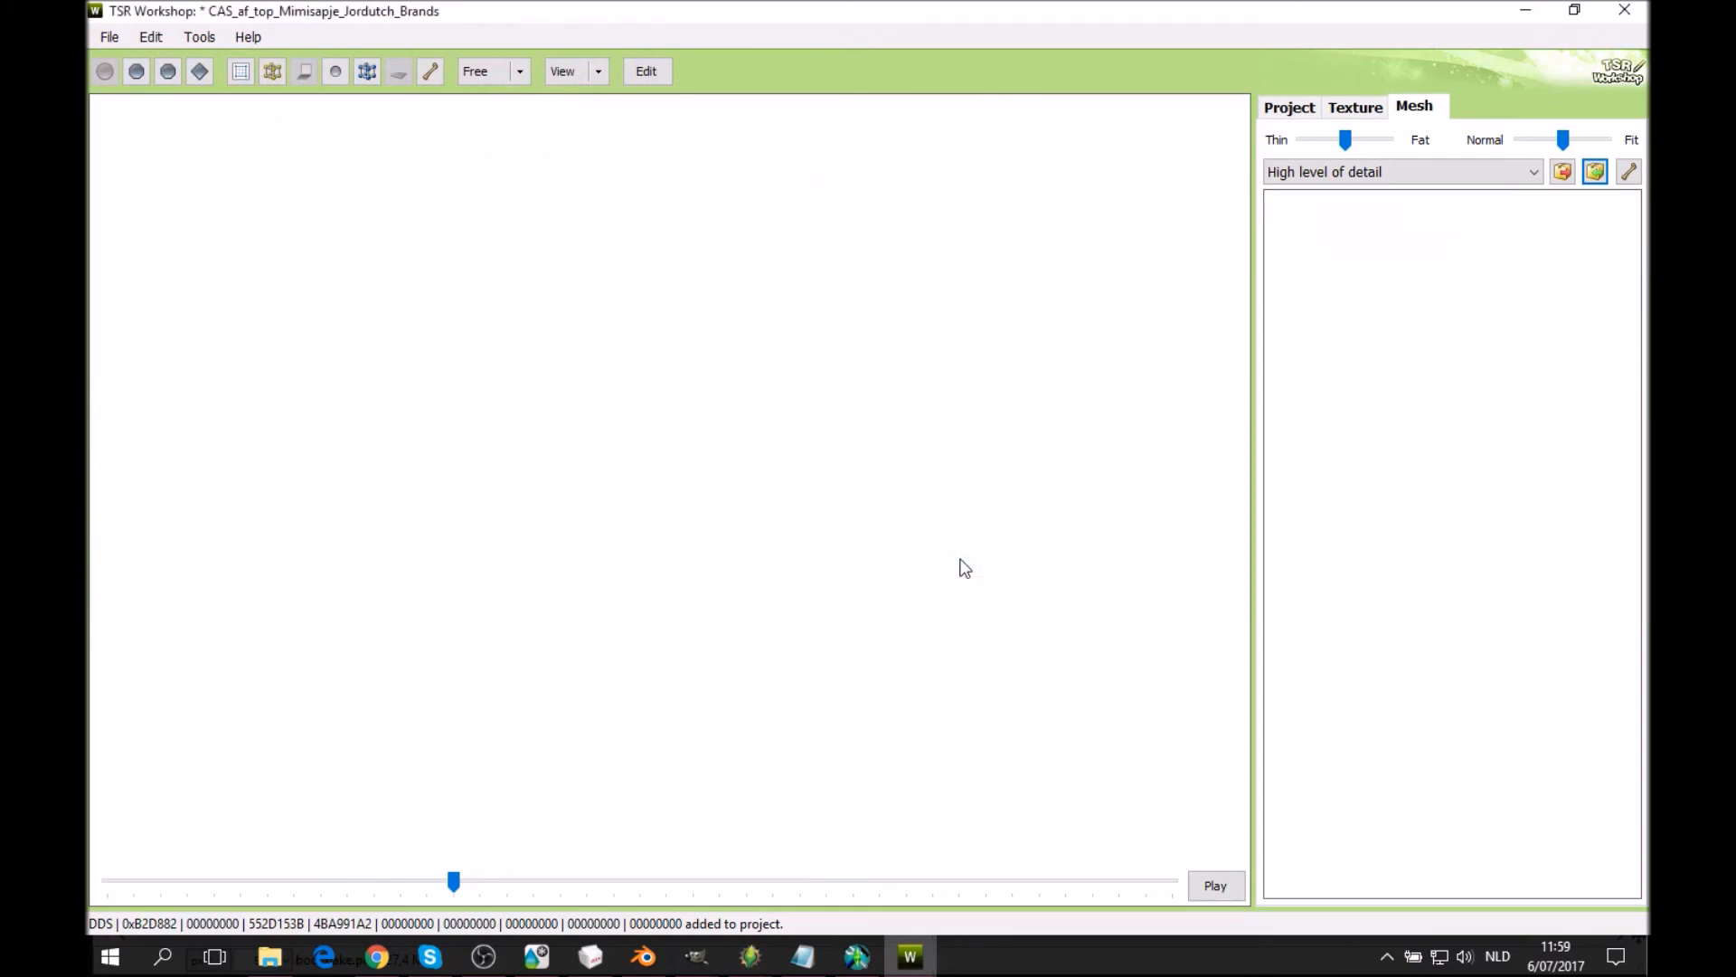
click(945, 558)
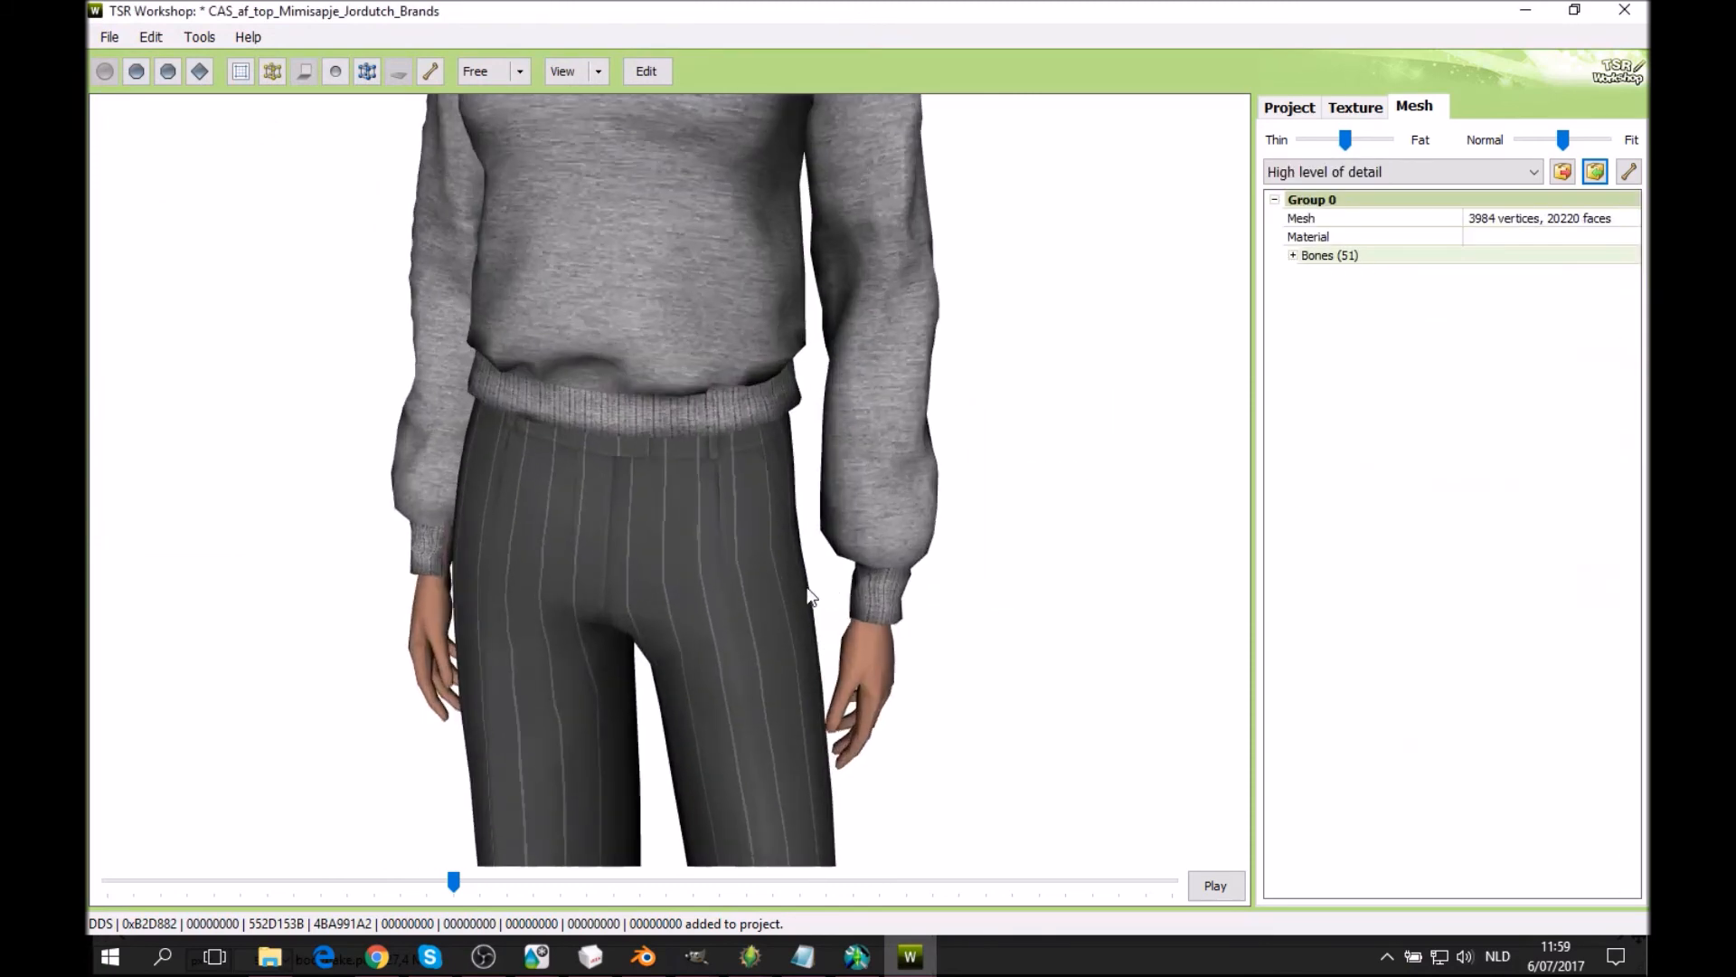
Move the animation preview to a later frame and examine the sweater's cuffs around the wrists up close.
drag(454, 882, 561, 886)
drag(705, 760, 692, 647)
scroll(692, 647, up, 3)
drag(838, 671, 719, 685)
scroll(719, 685, up, 2)
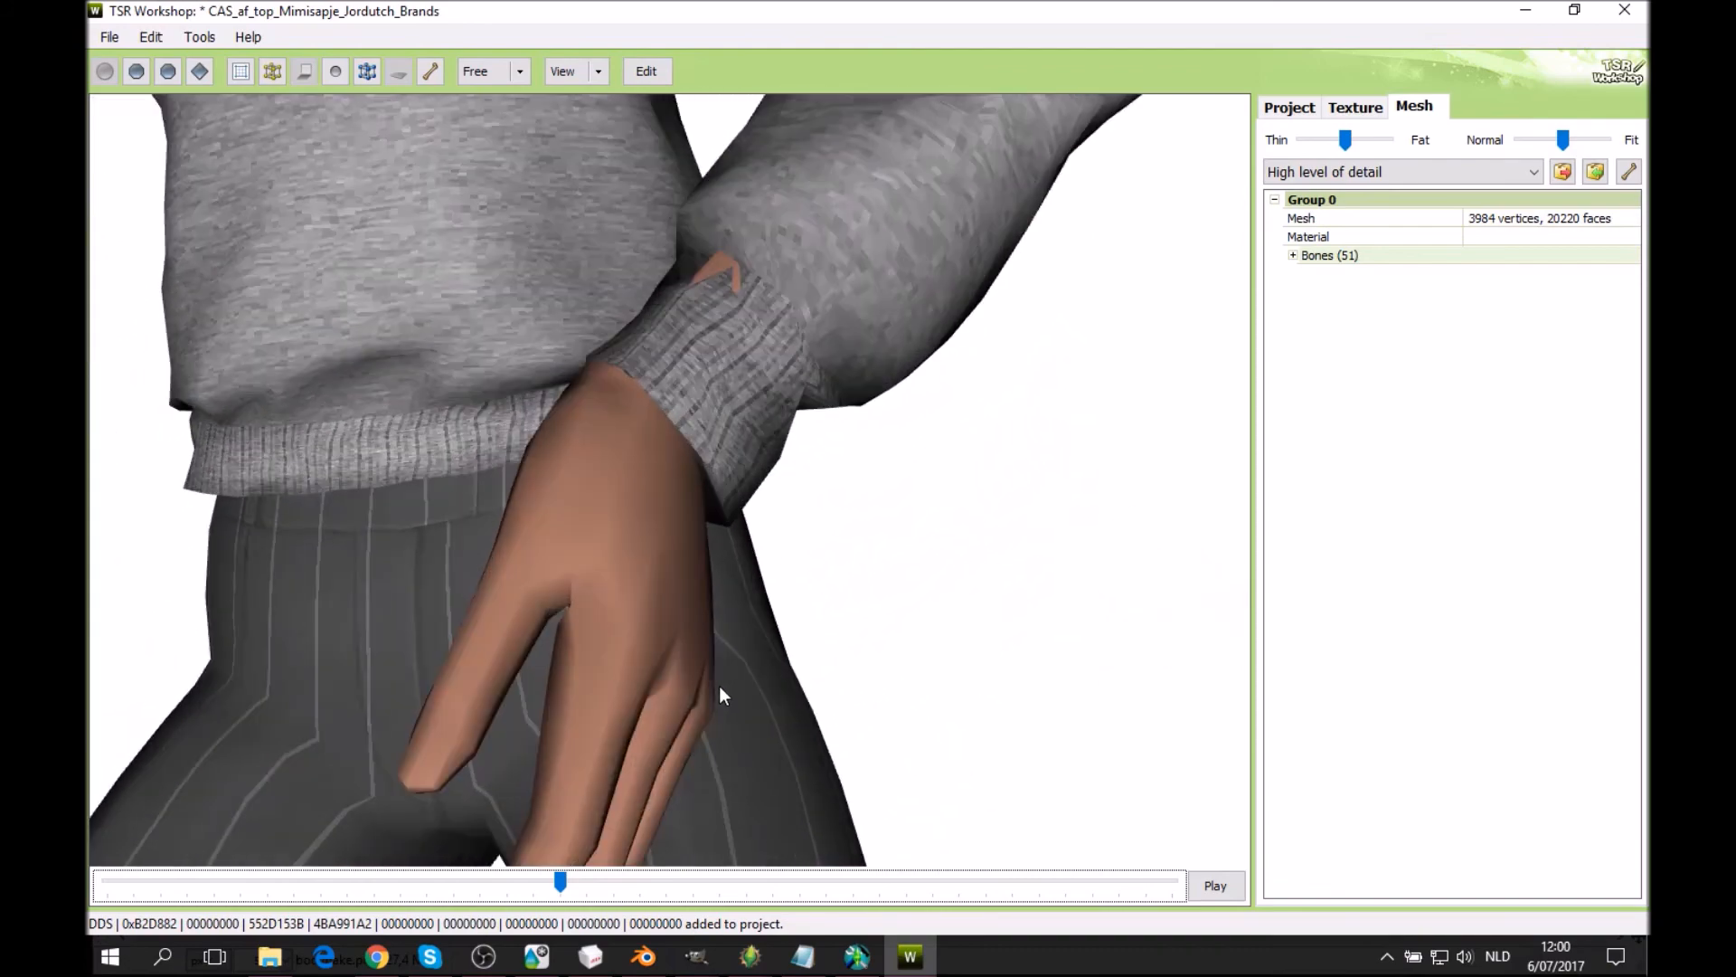
scroll(719, 686, down, 3)
scroll(719, 685, down, 3)
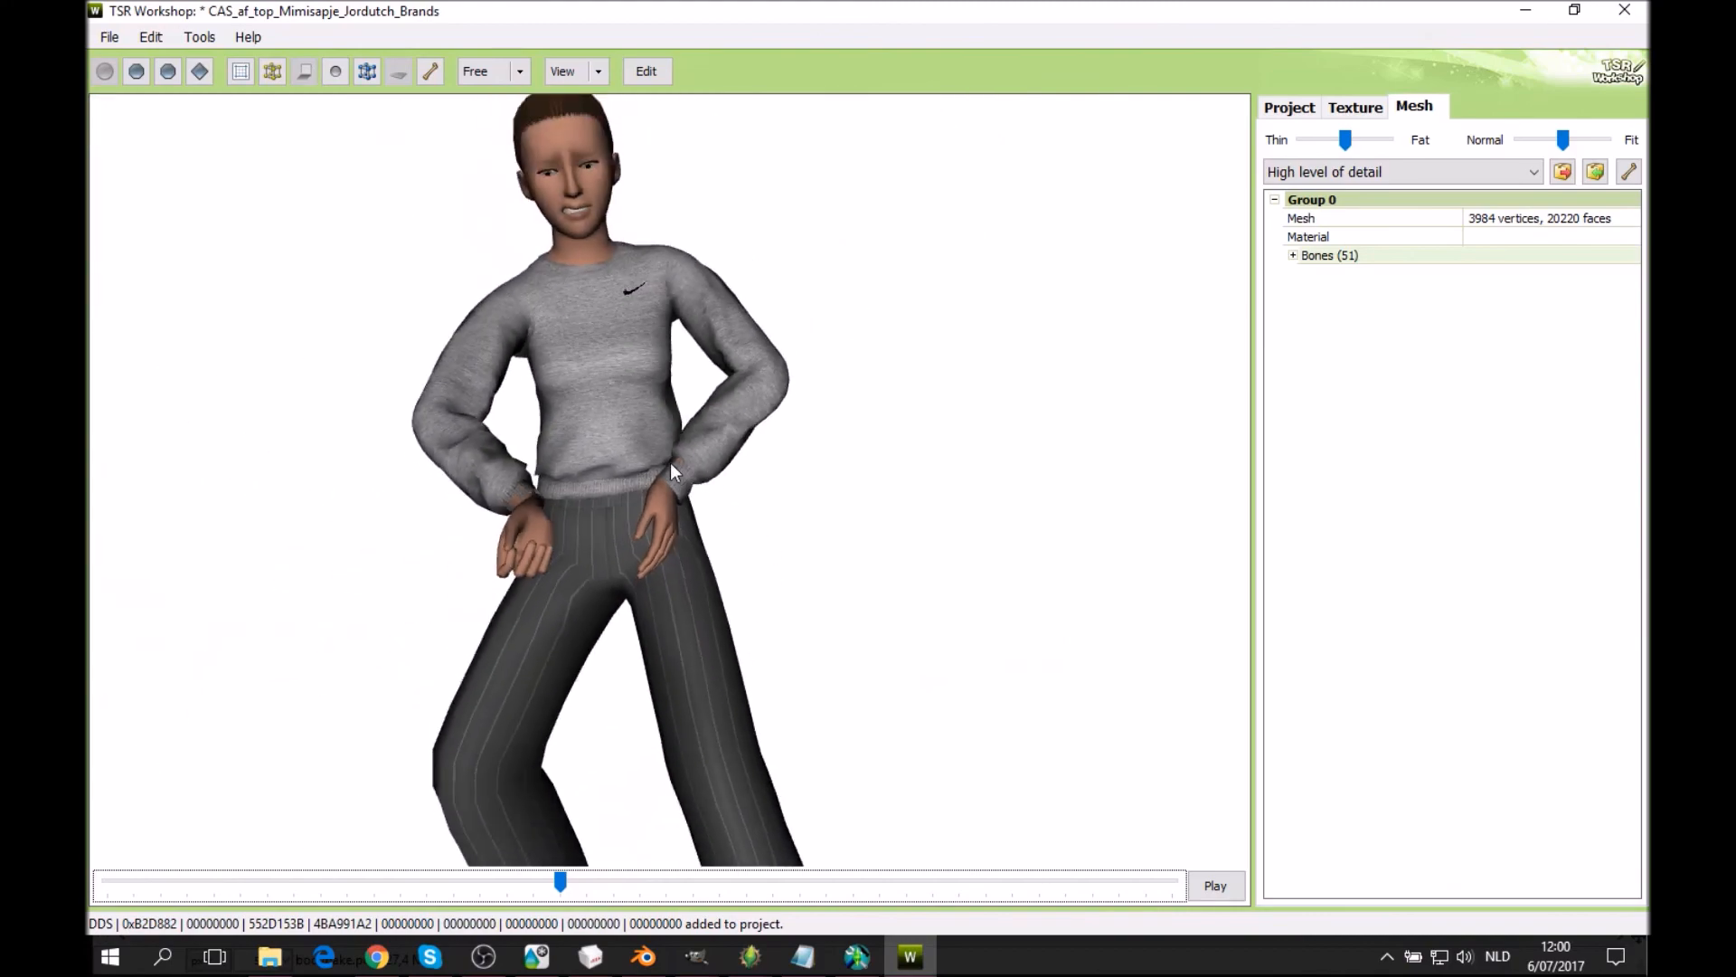
Examine the sweater from the back and front, and preview it with a thinner body shape.
drag(660, 432, 94, 534)
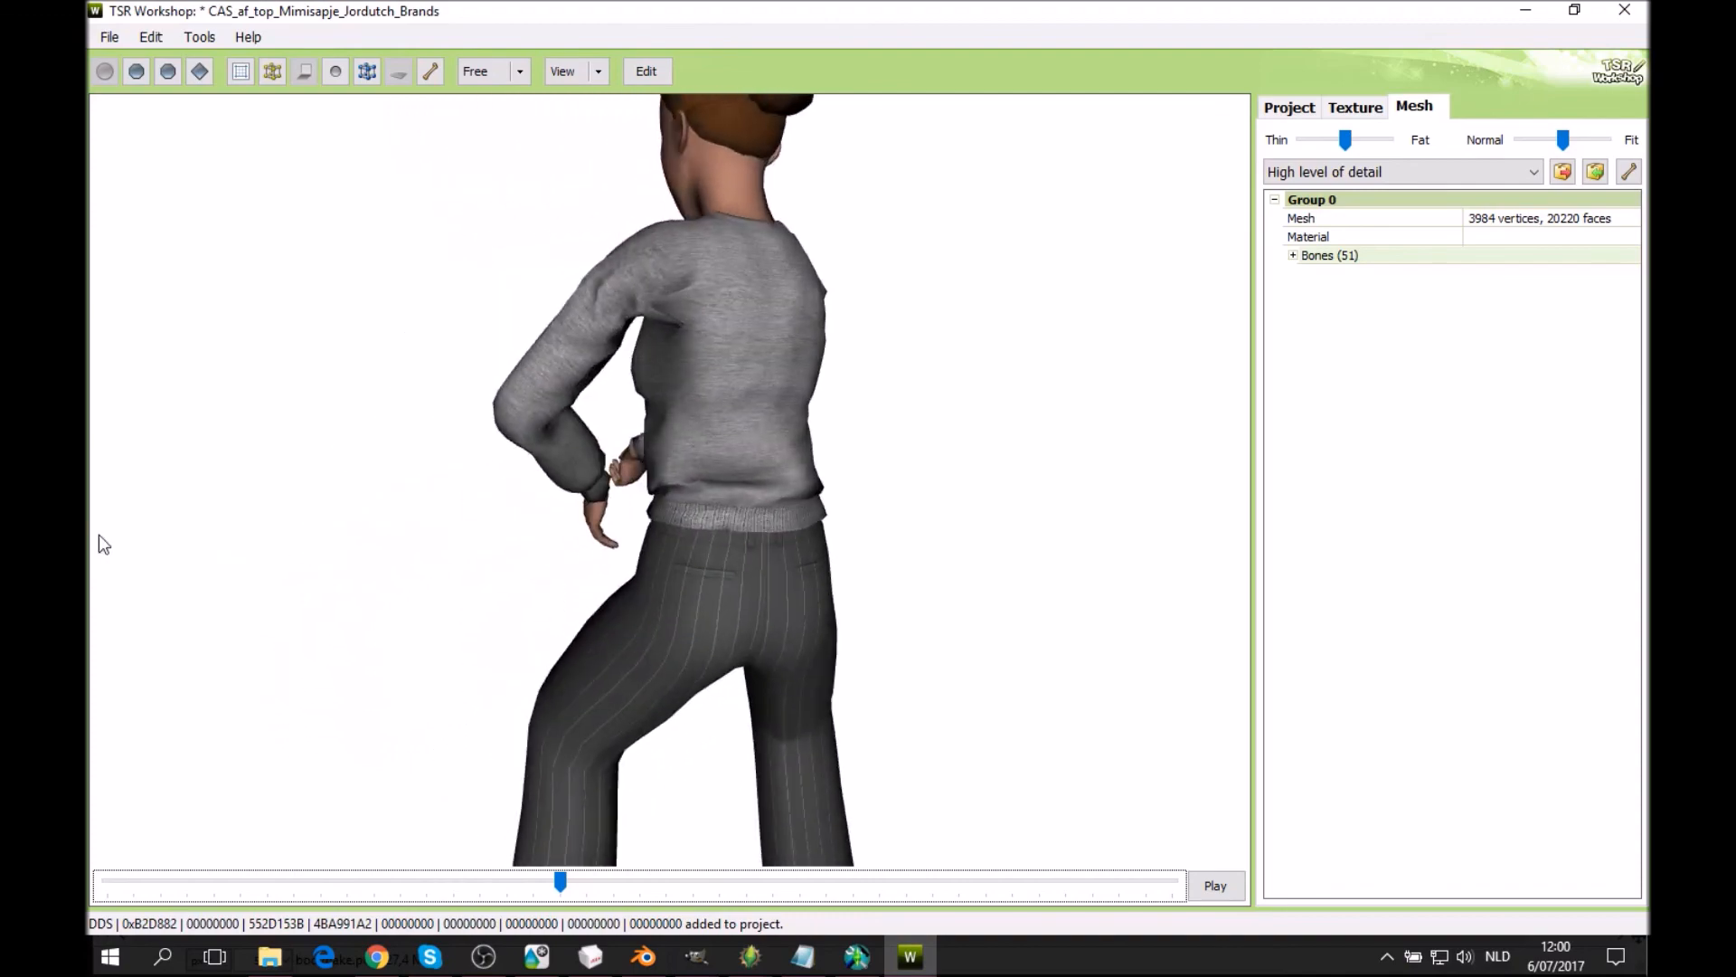
drag(854, 531, 729, 636)
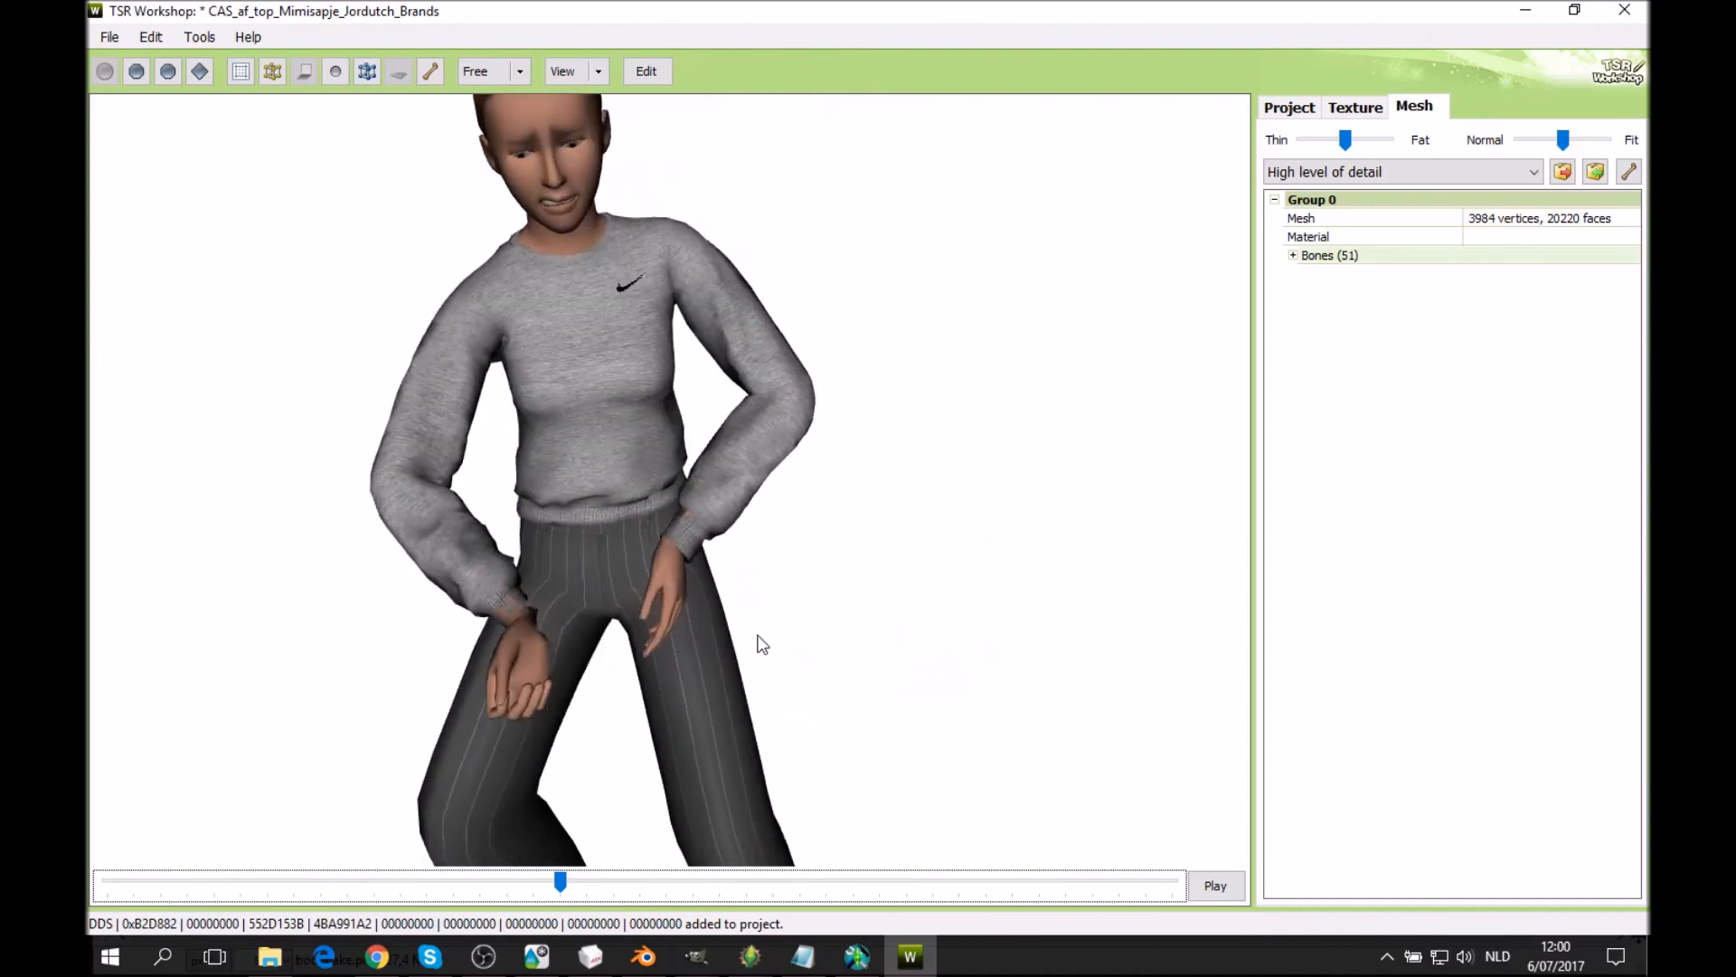
drag(871, 642, 963, 637)
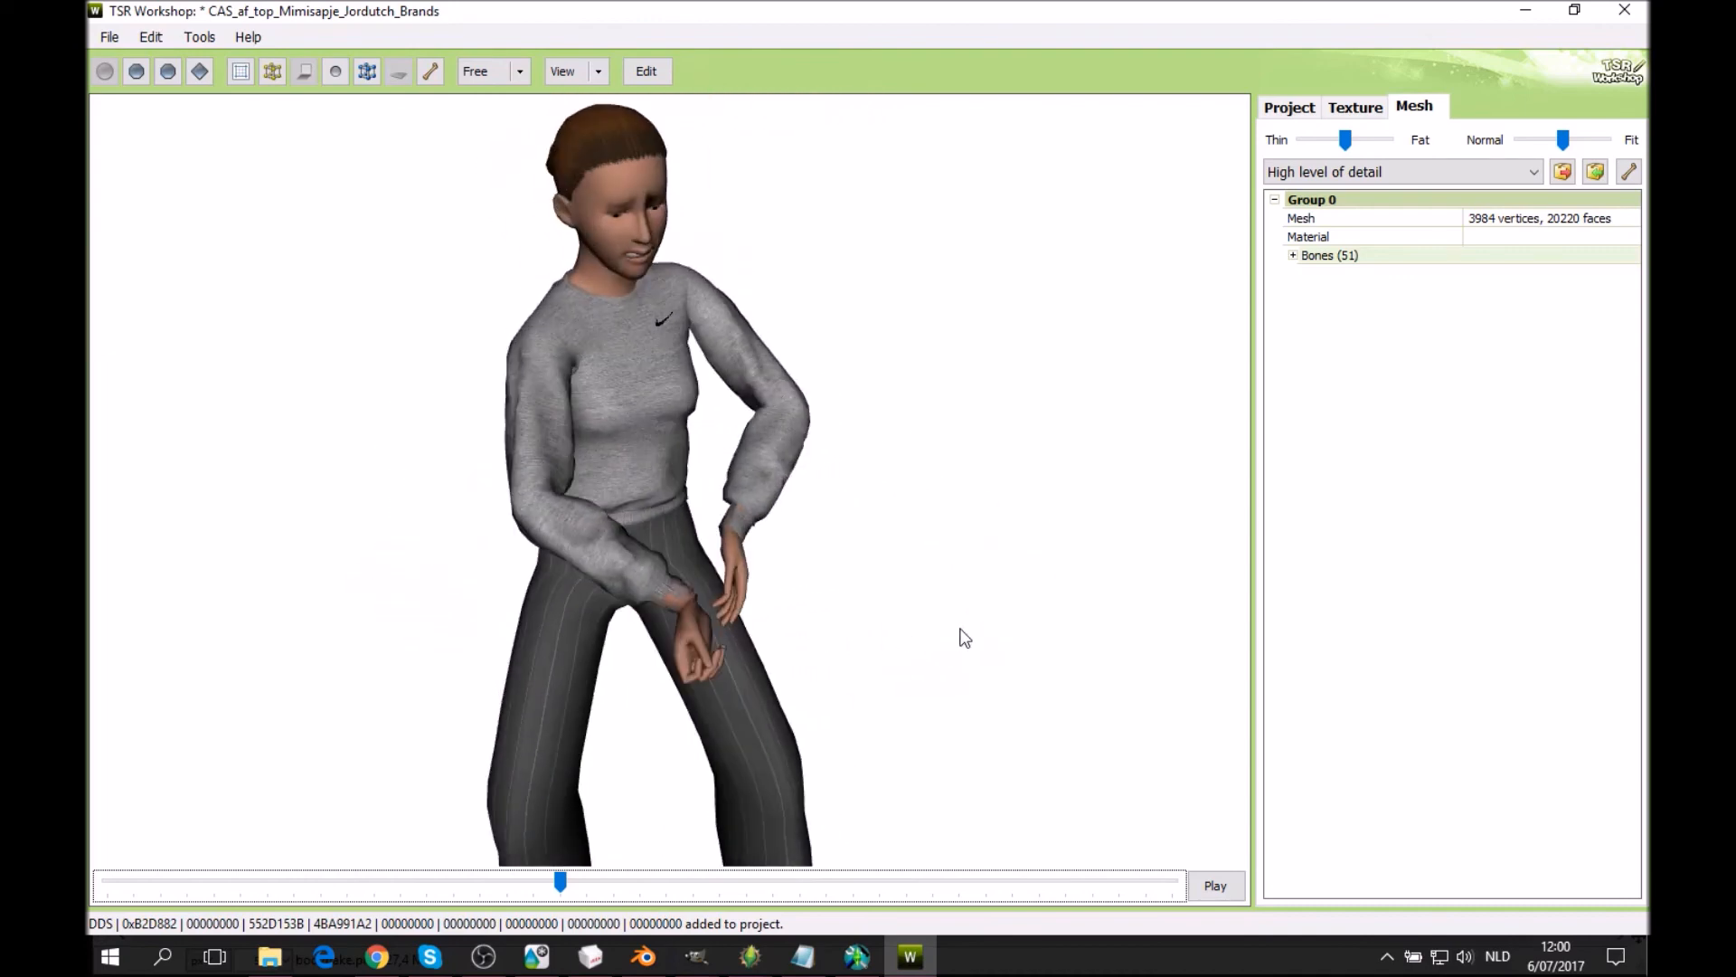
mouse_move(1346, 140)
mouse_down()
mouse_move(1407, 146)
mouse_move(1277, 144)
mouse_move(1347, 145)
mouse_move(1326, 142)
mouse_up()
drag(766, 551, 1040, 648)
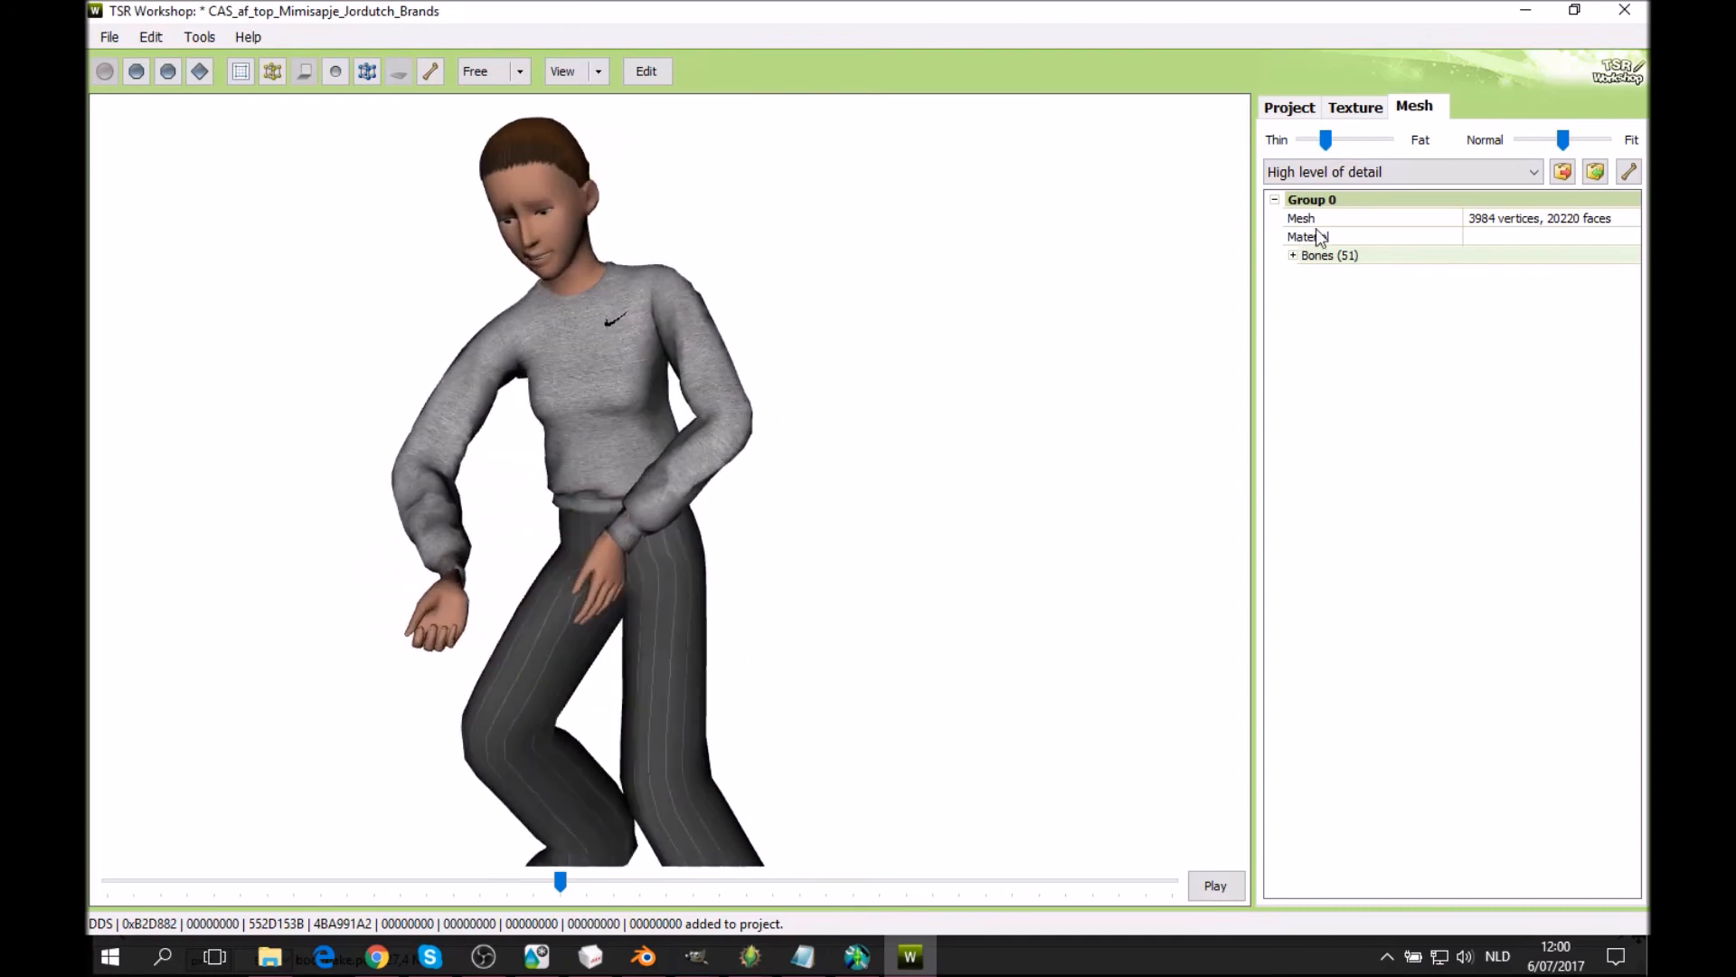
Replace the Clothing Specular texture with clothingspecectasy.dds from the Meshing folder.
click(1354, 108)
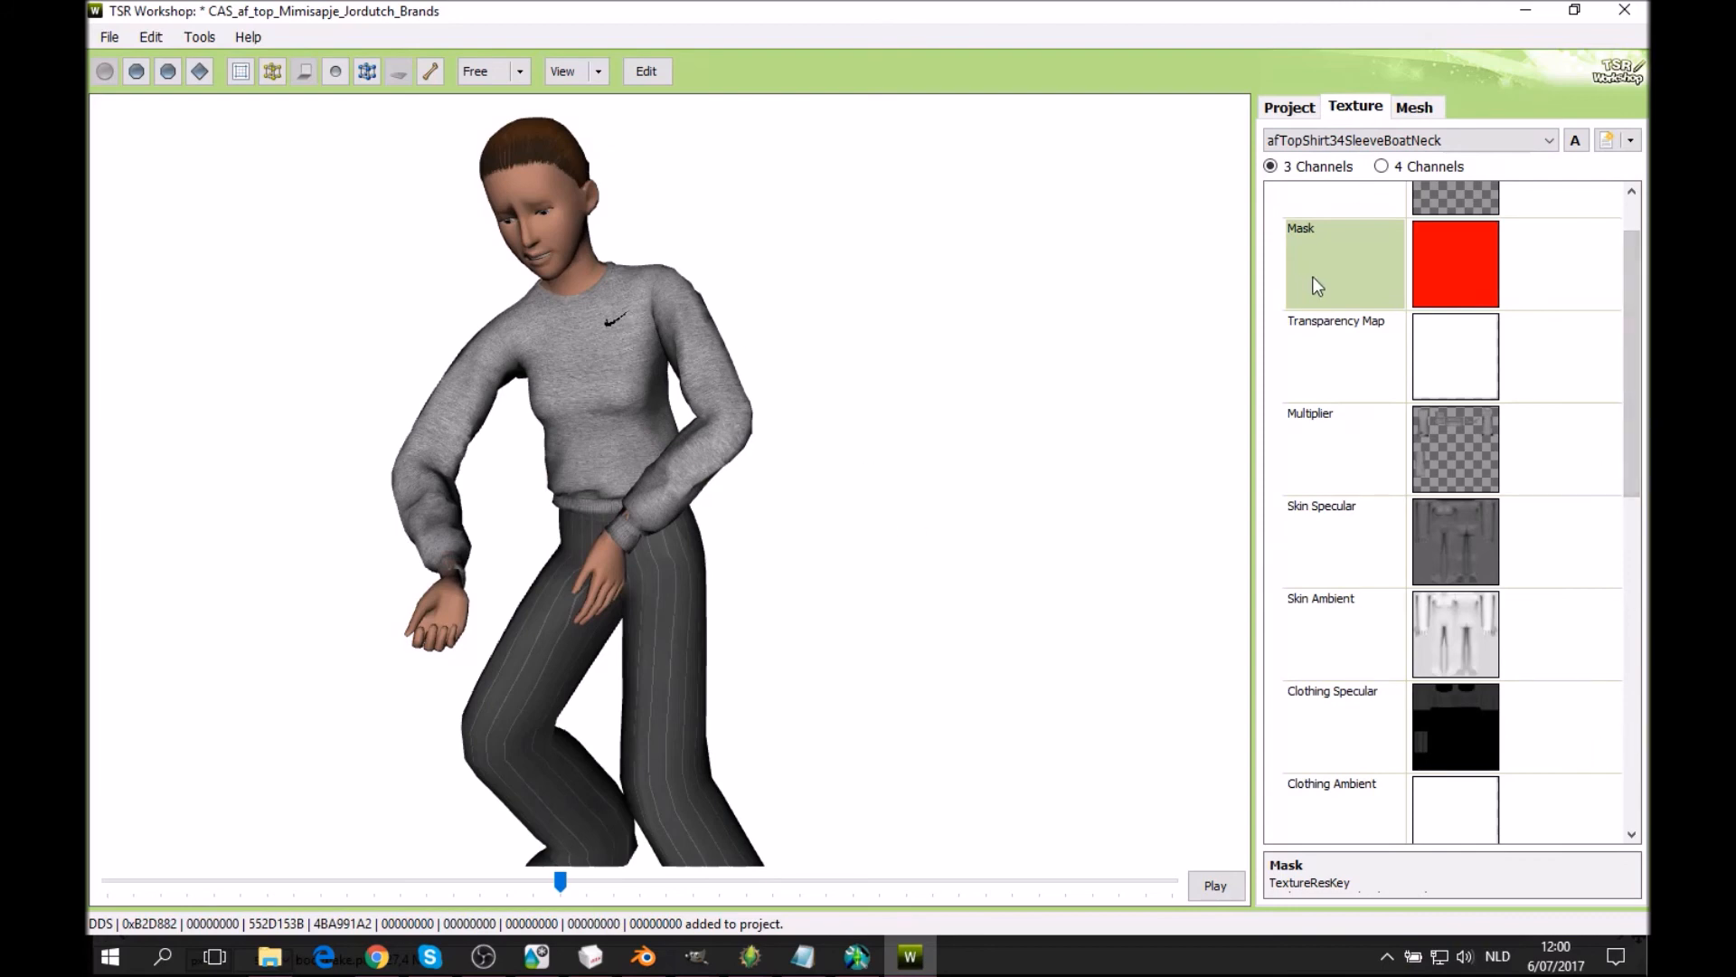
click(1556, 732)
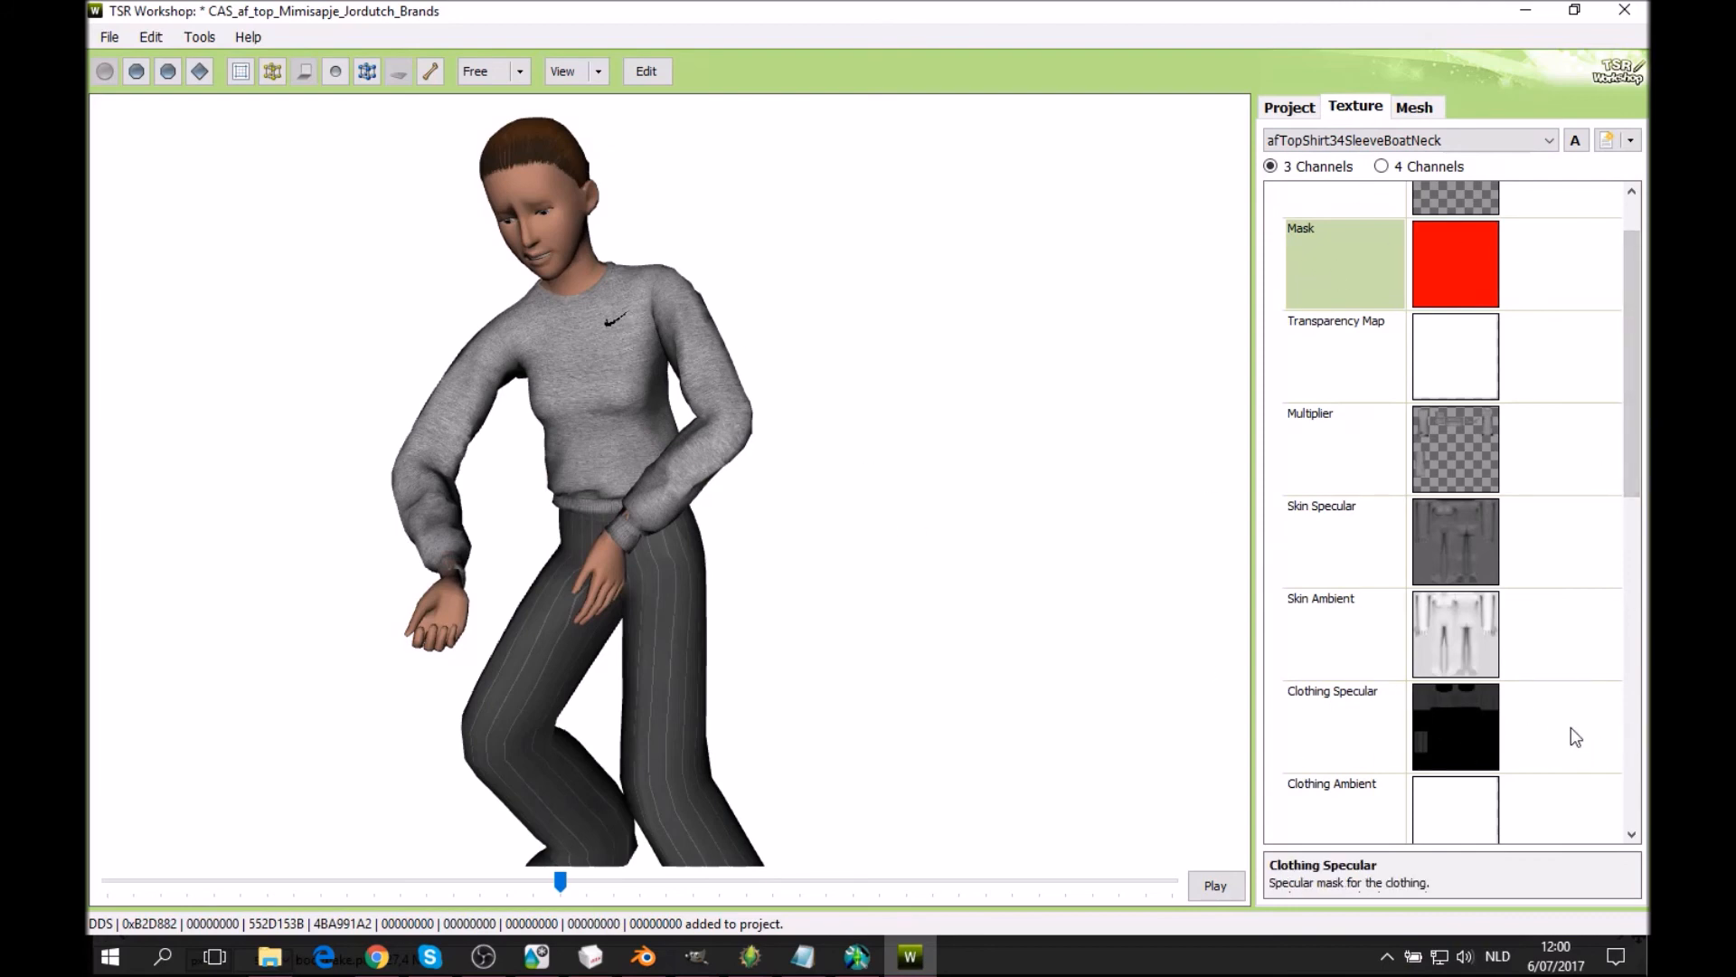
click(1609, 694)
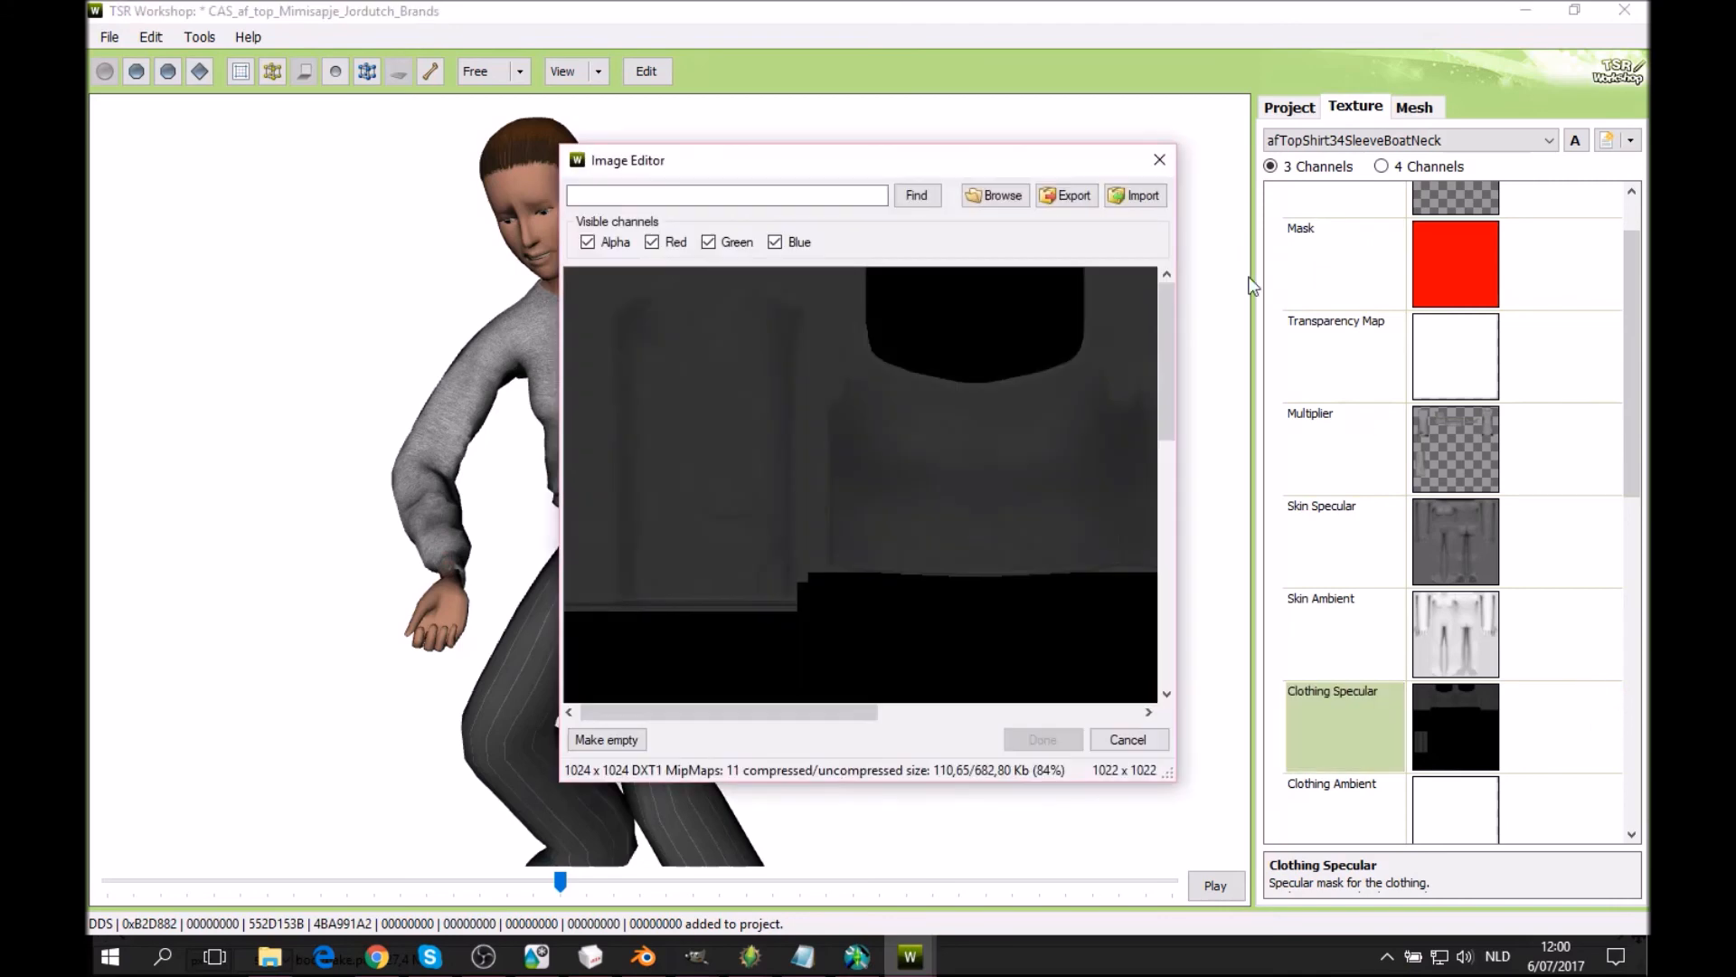
click(1129, 195)
click(852, 228)
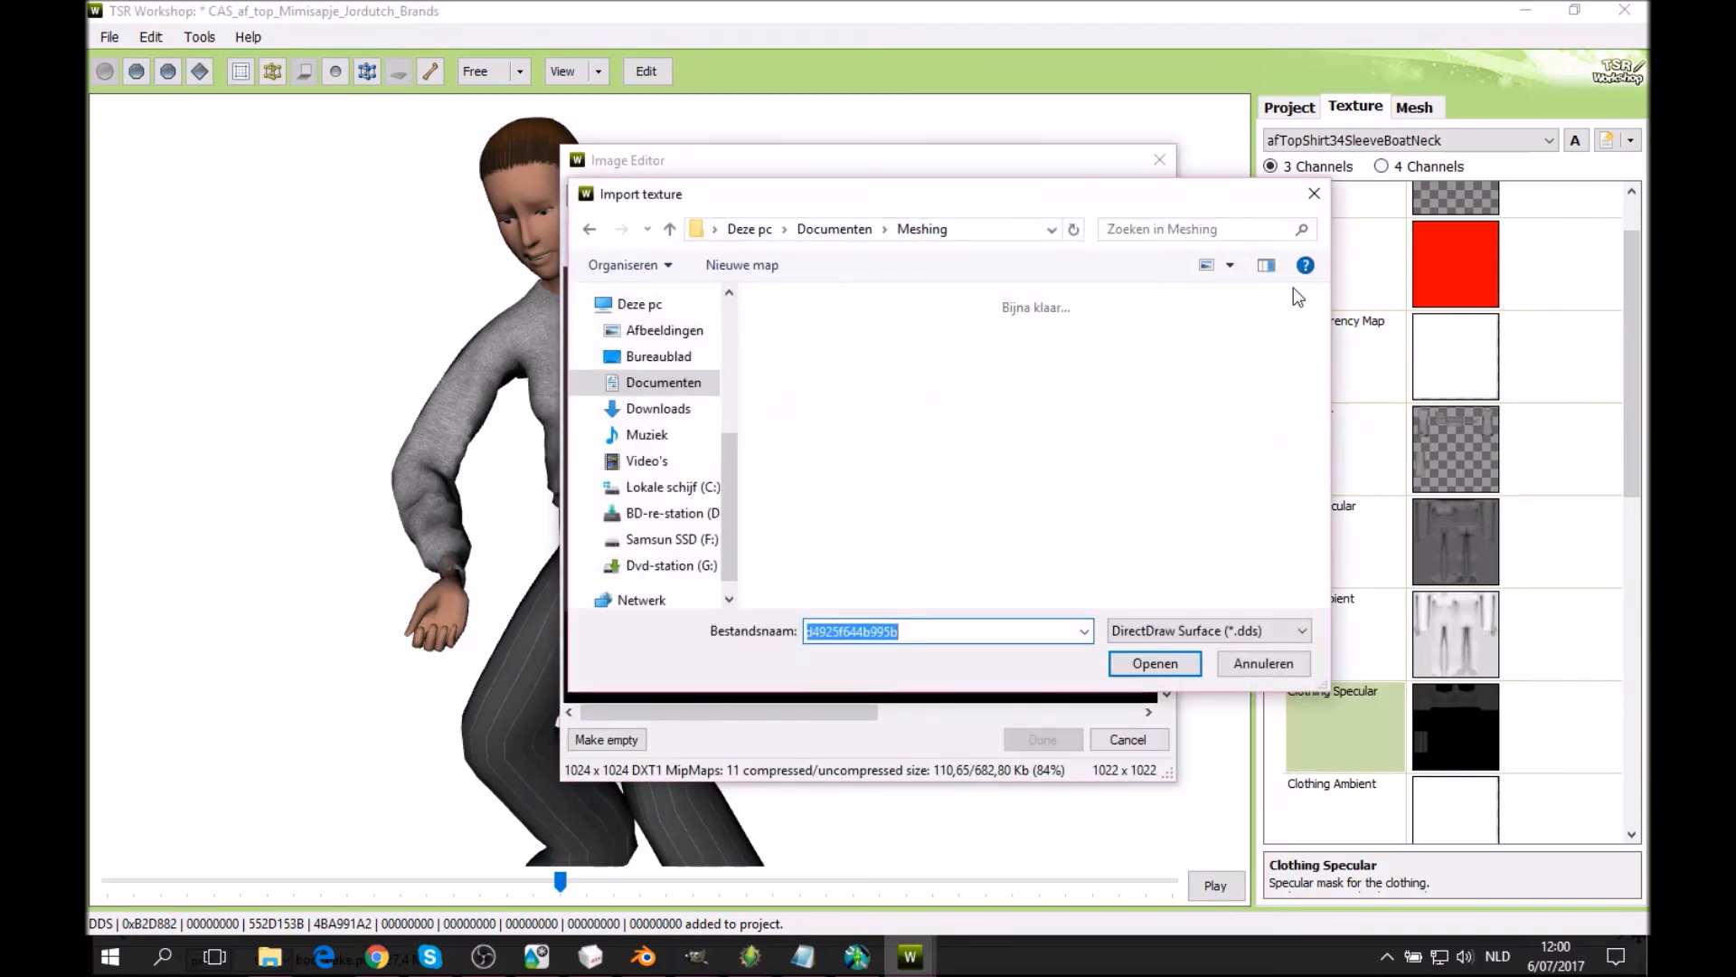
scroll(1306, 352, down, 10)
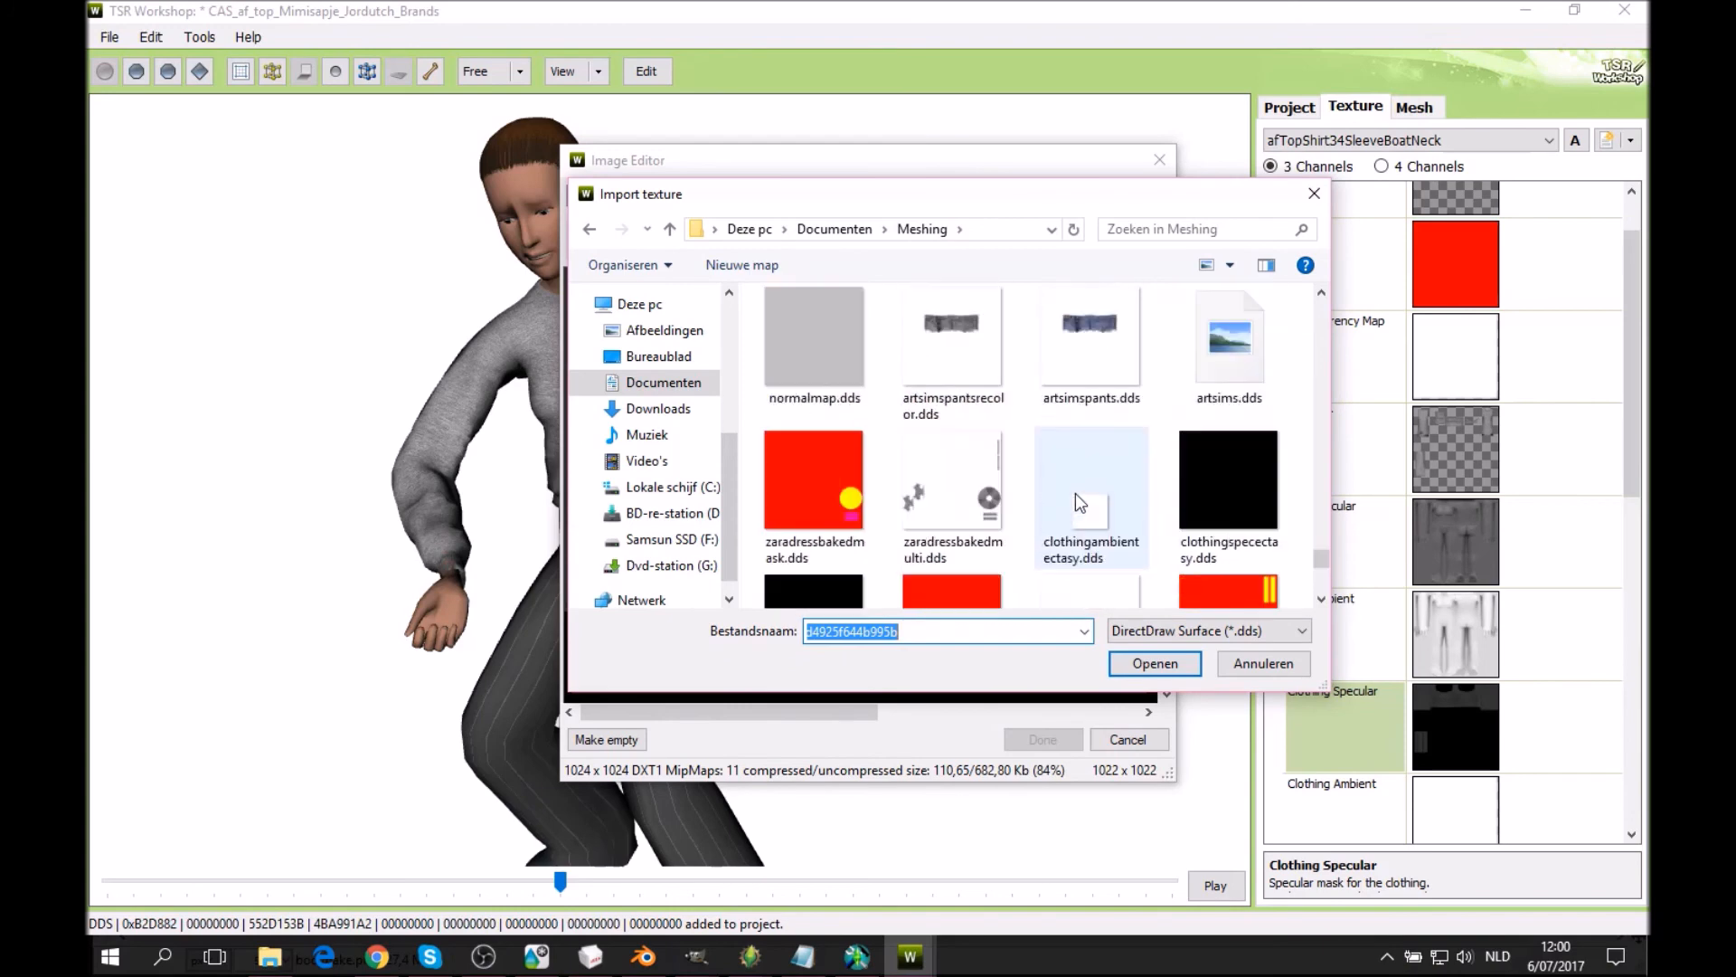
double_click(1249, 481)
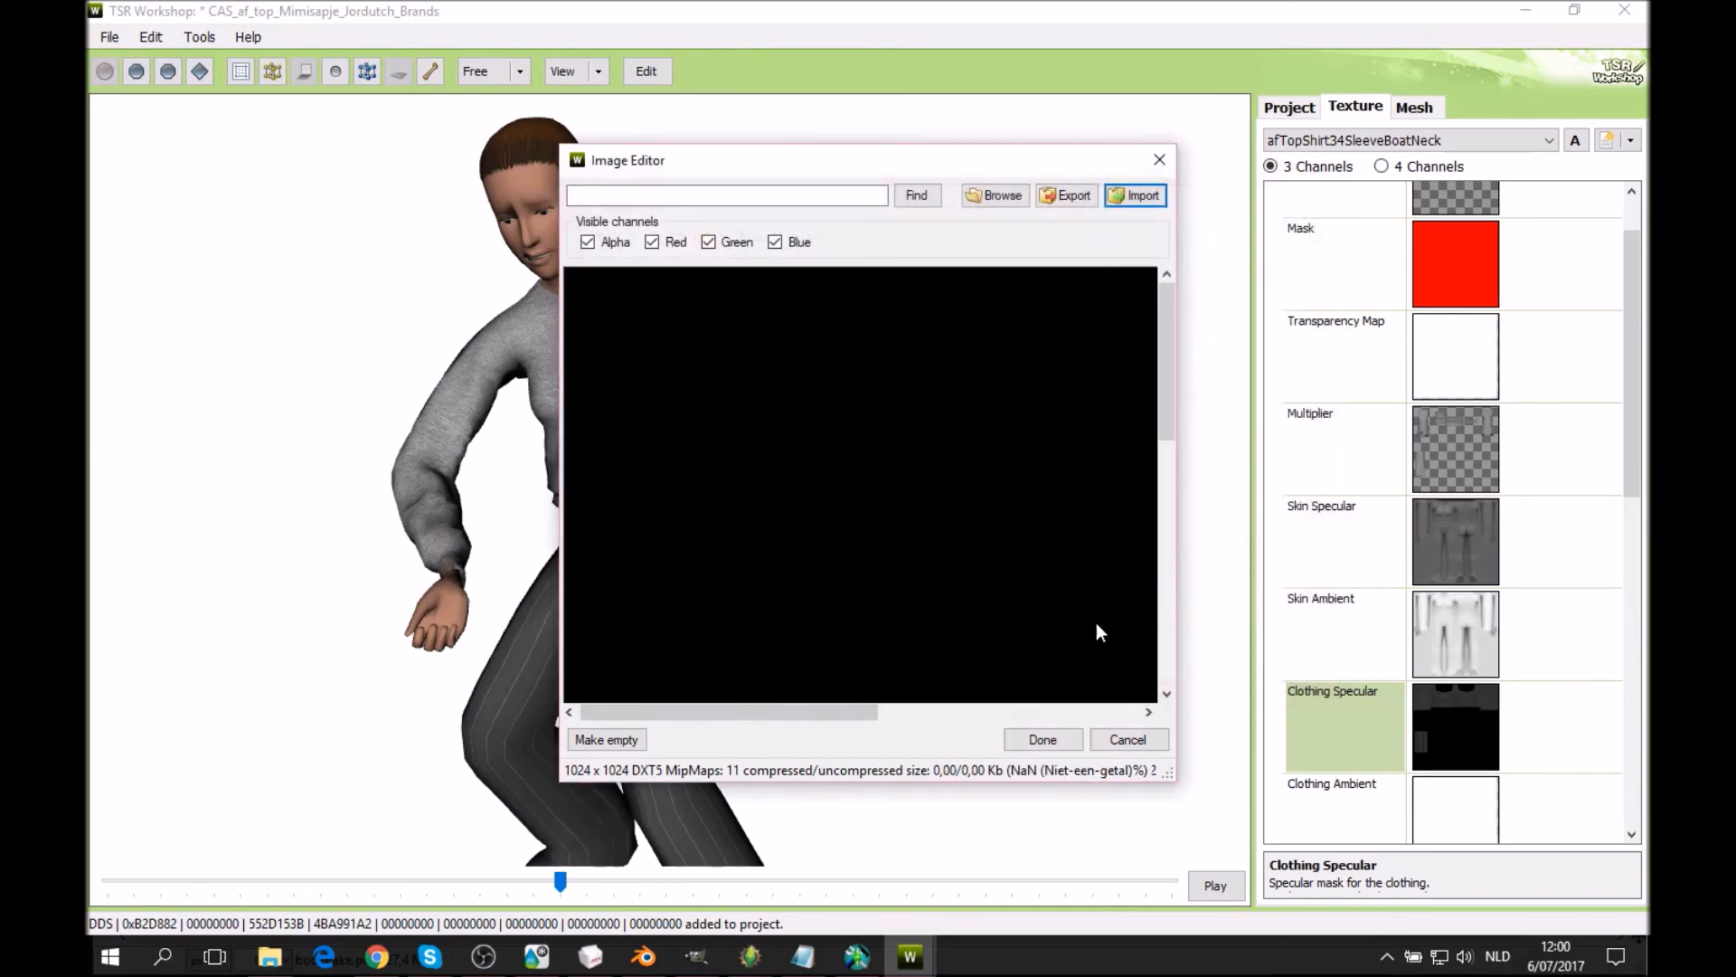
click(1044, 747)
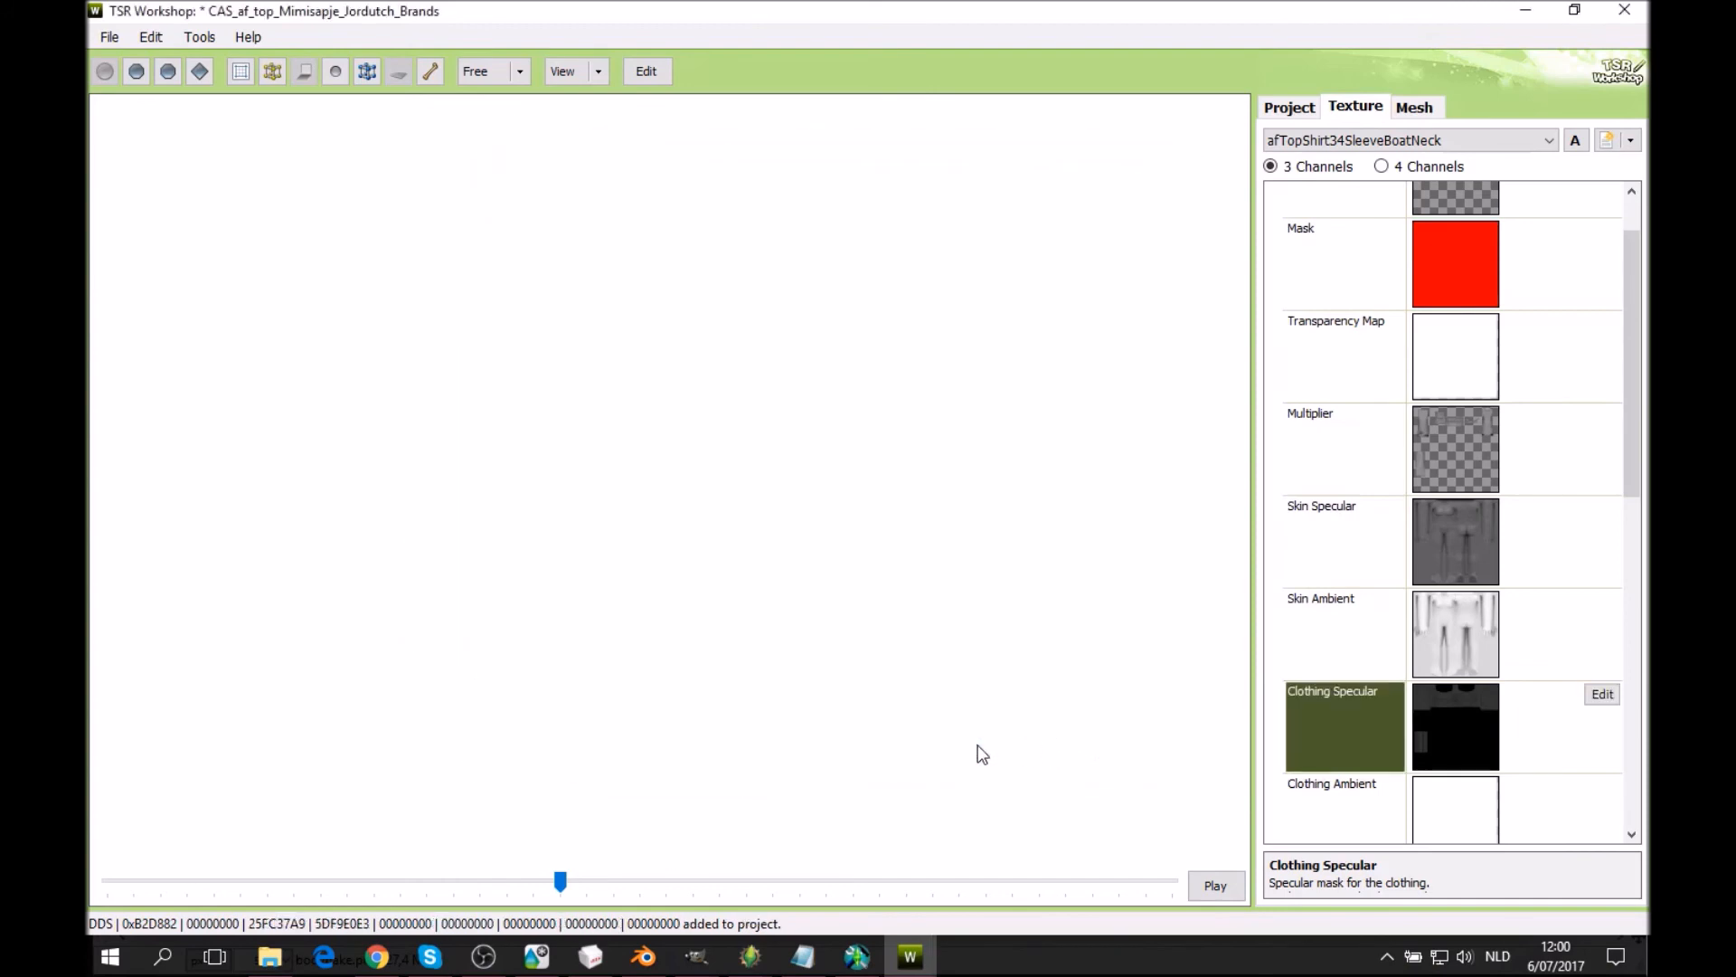
Examine the sweater's shading from the back, sides and front with the new specular texture.
drag(768, 496, 698, 505)
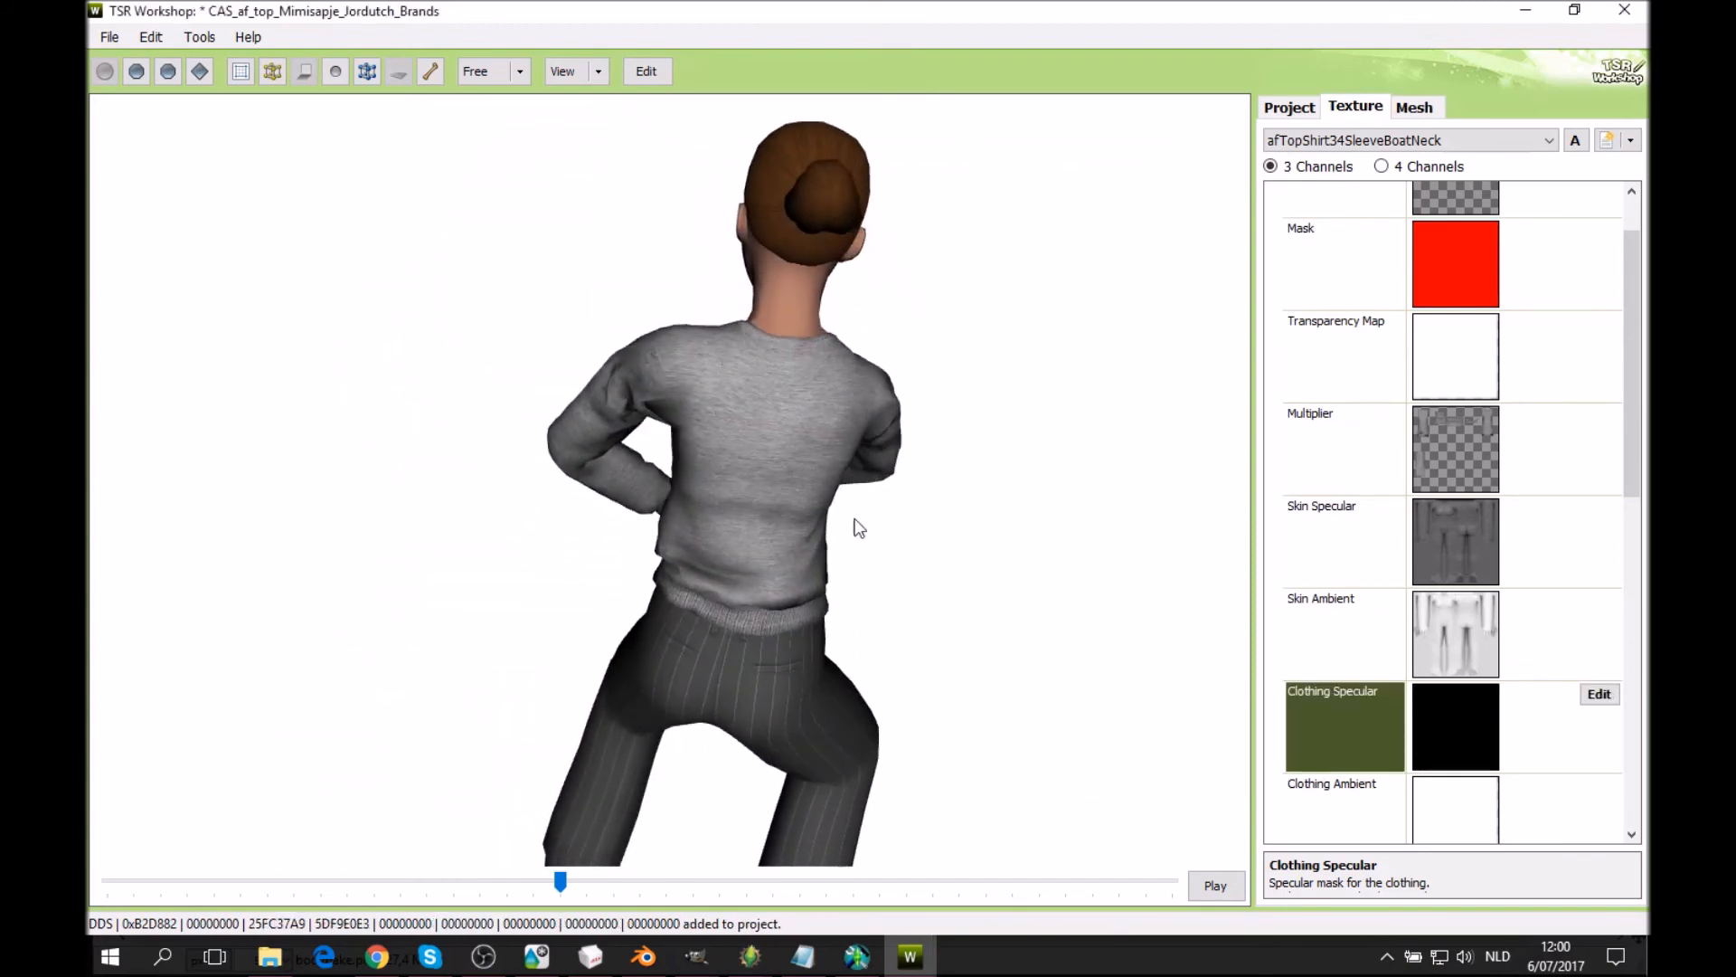
drag(616, 427, 552, 468)
drag(651, 416, 894, 461)
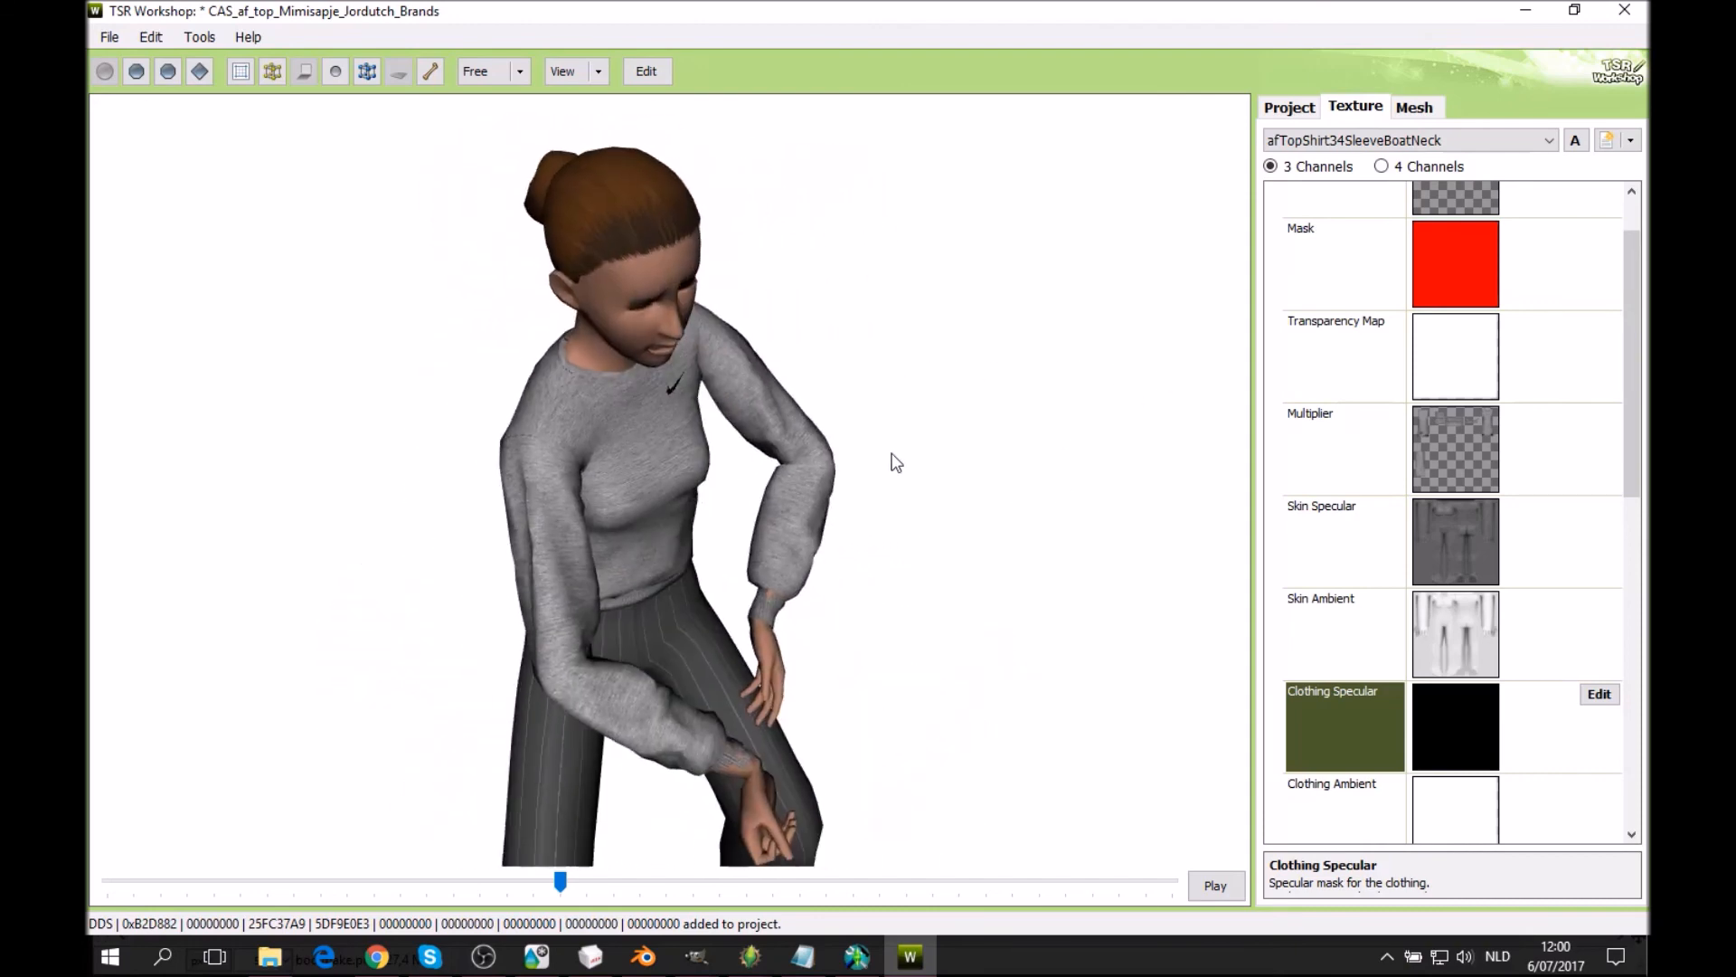
drag(919, 595, 717, 547)
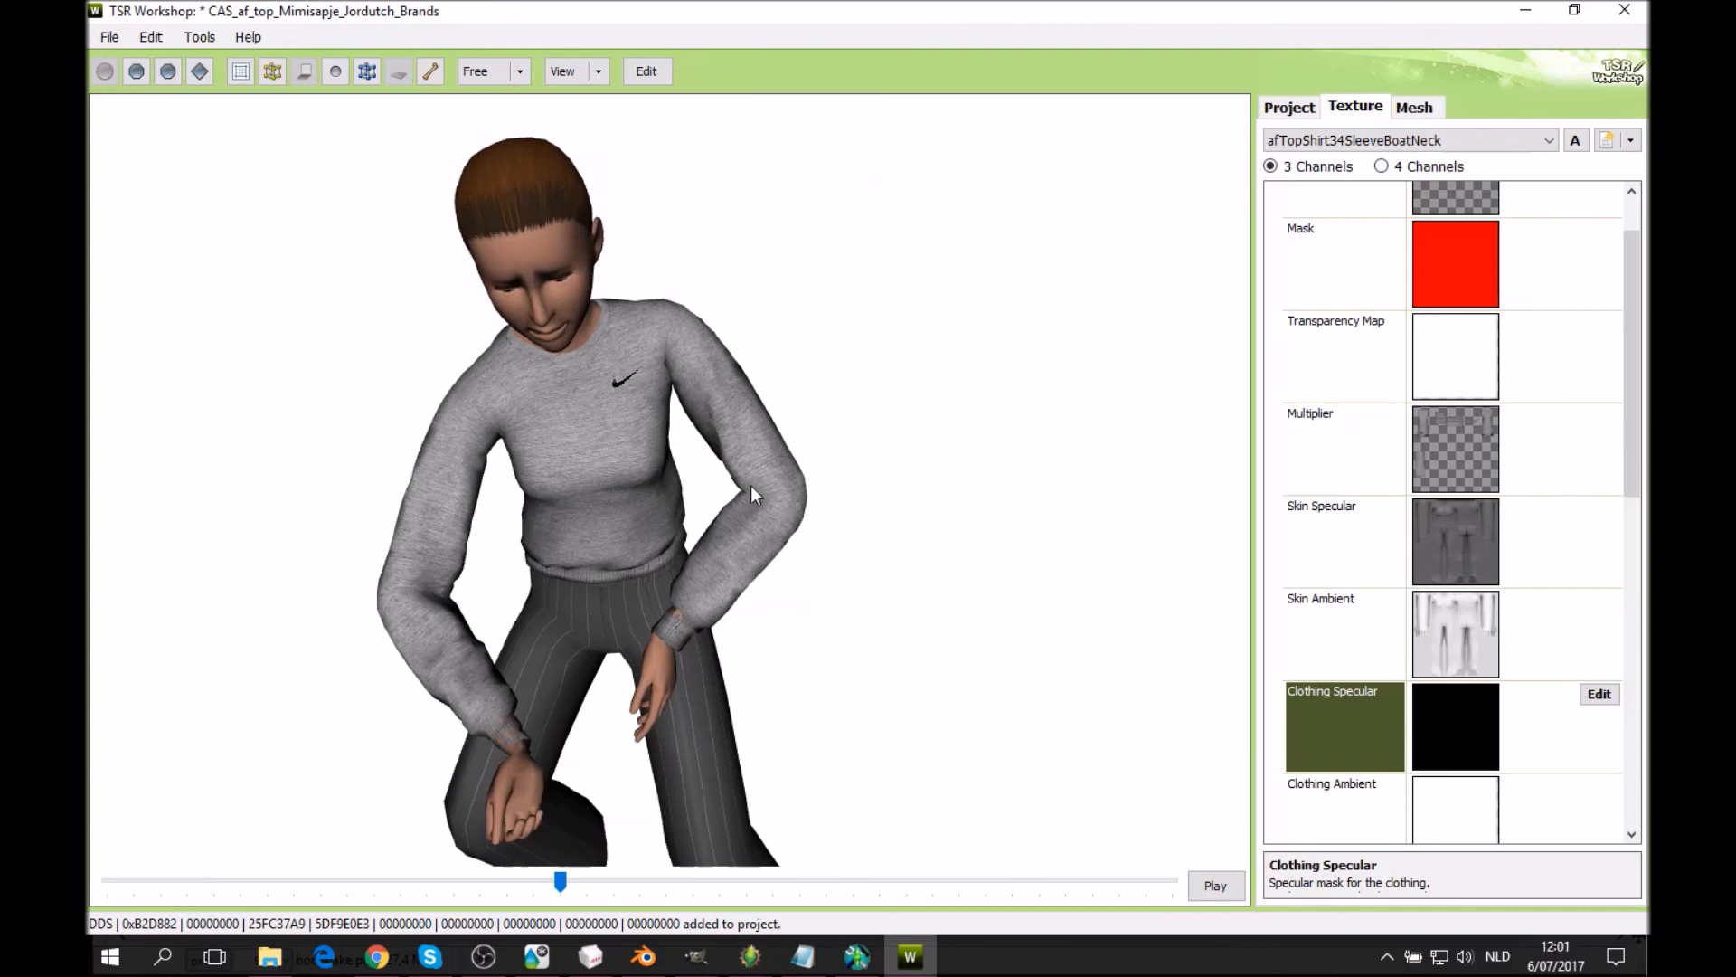
drag(752, 487, 807, 583)
drag(913, 529, 651, 477)
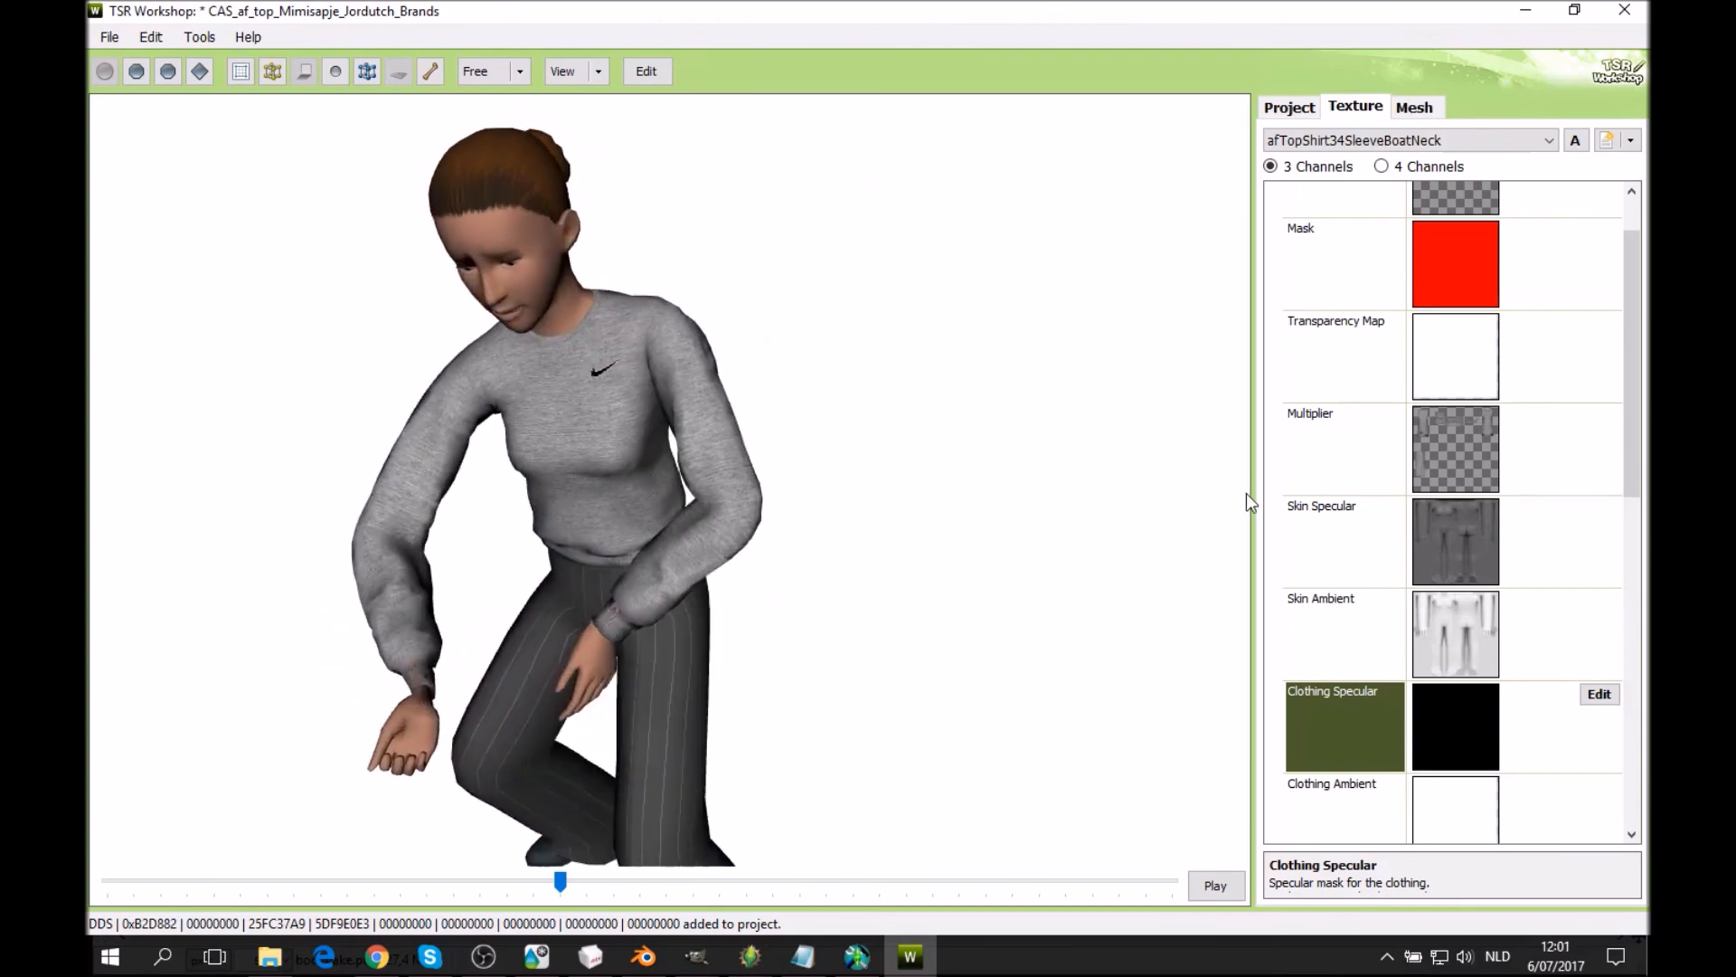
drag(1246, 494, 1056, 497)
scroll(1381, 414, up, 1)
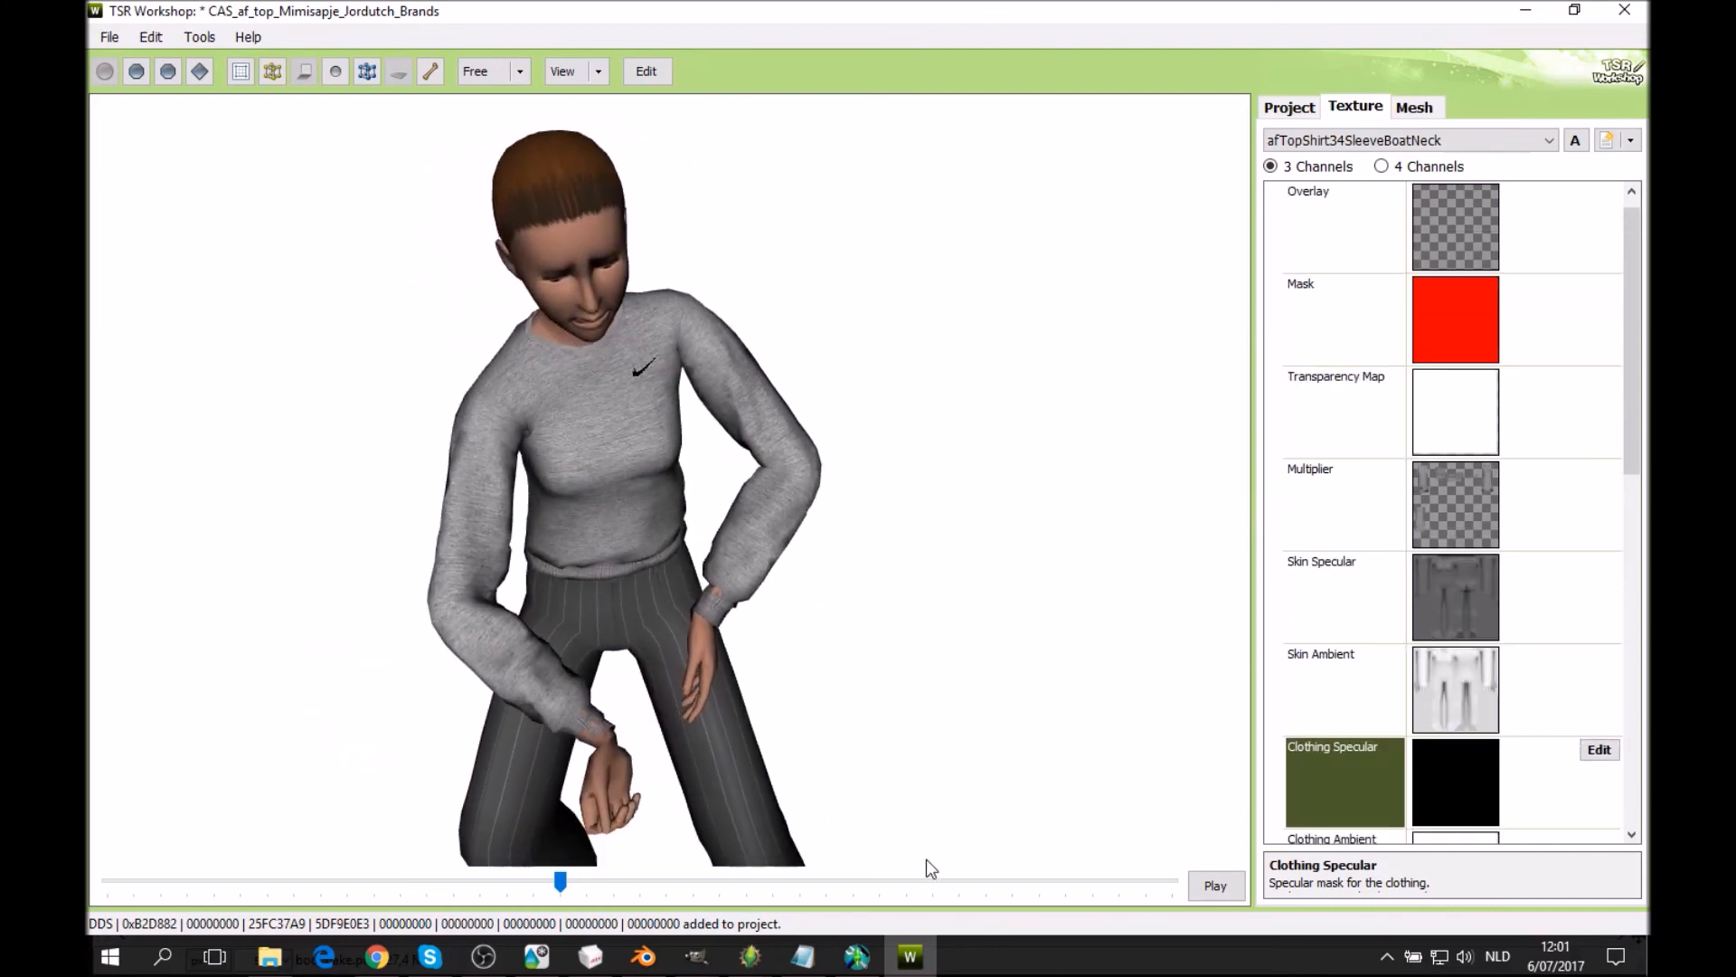
Switch to GIMP and add a new transparent layer of 2048 × 2048 px above the pasted sweater texture.
mouse_move(695, 960)
click(778, 868)
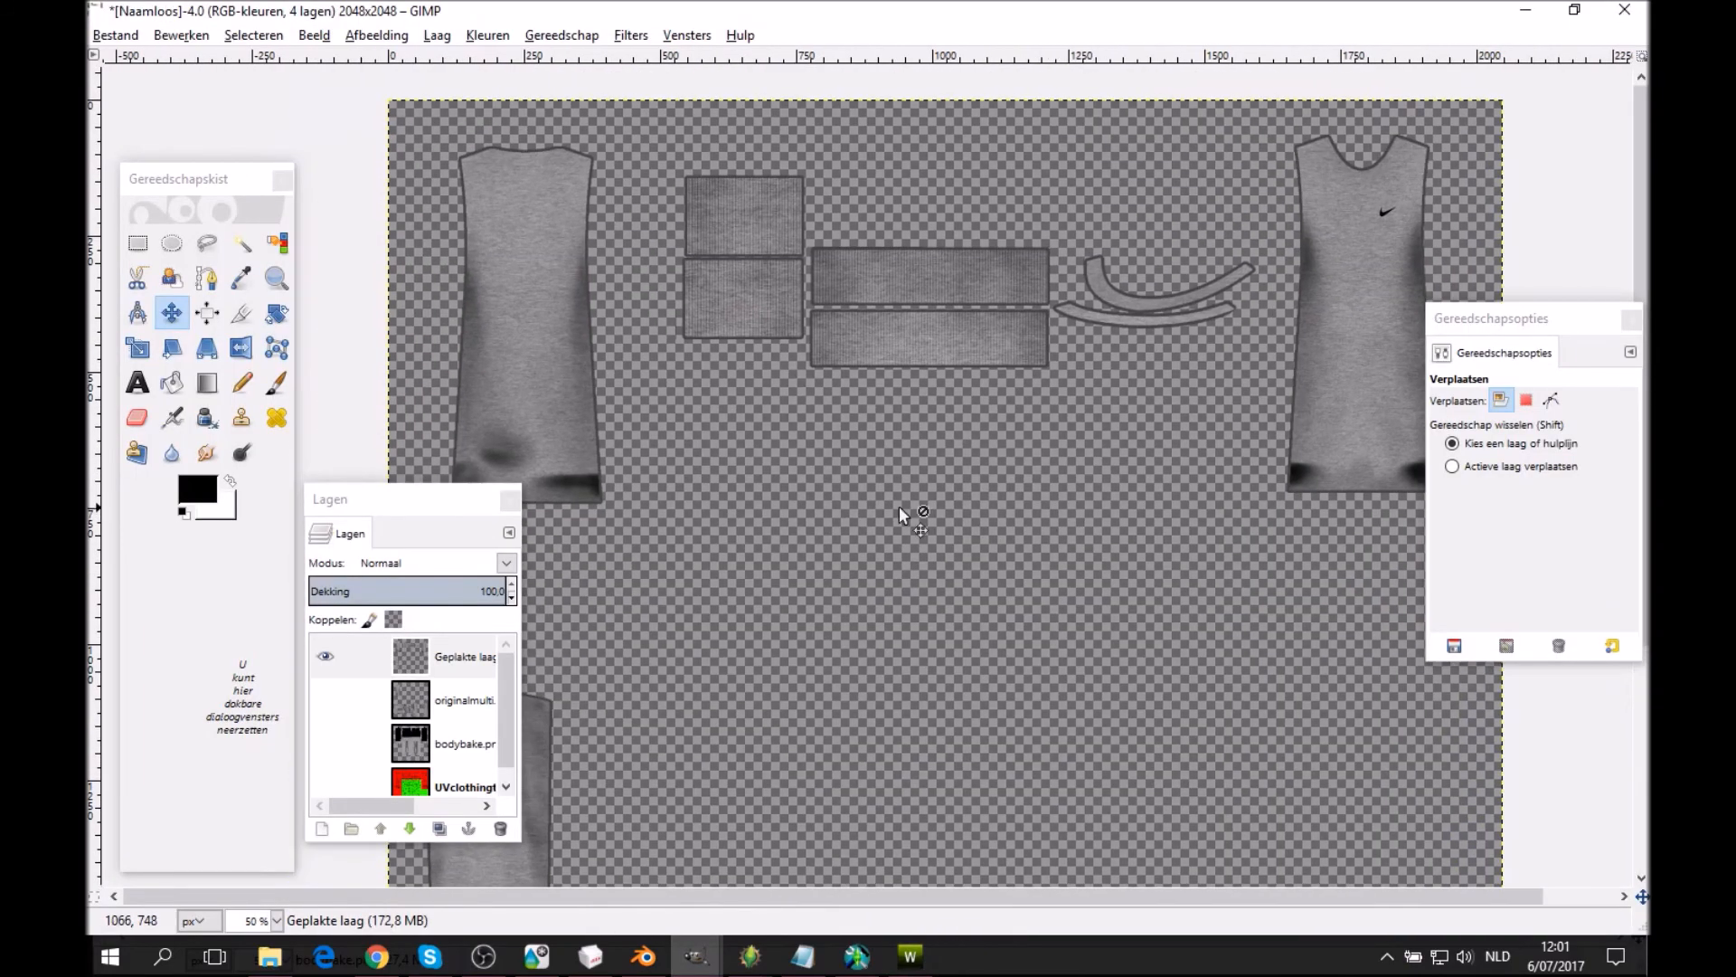
click(274, 282)
click(1451, 459)
click(1094, 545)
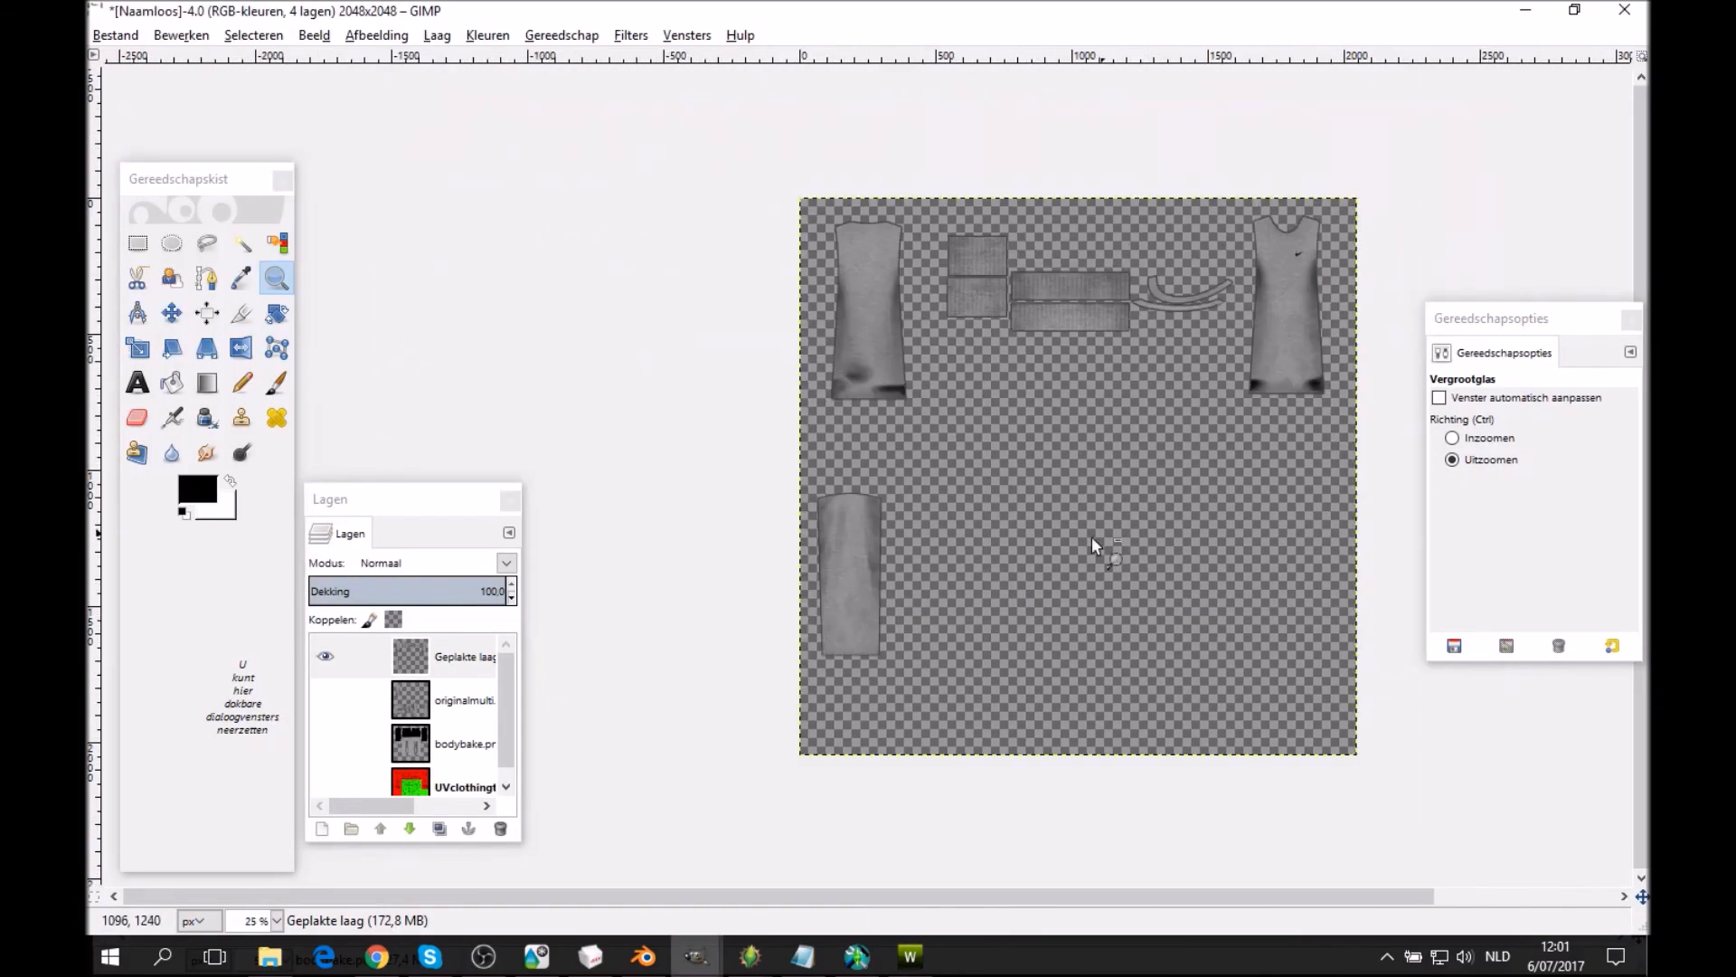
right_click(448, 653)
click(547, 93)
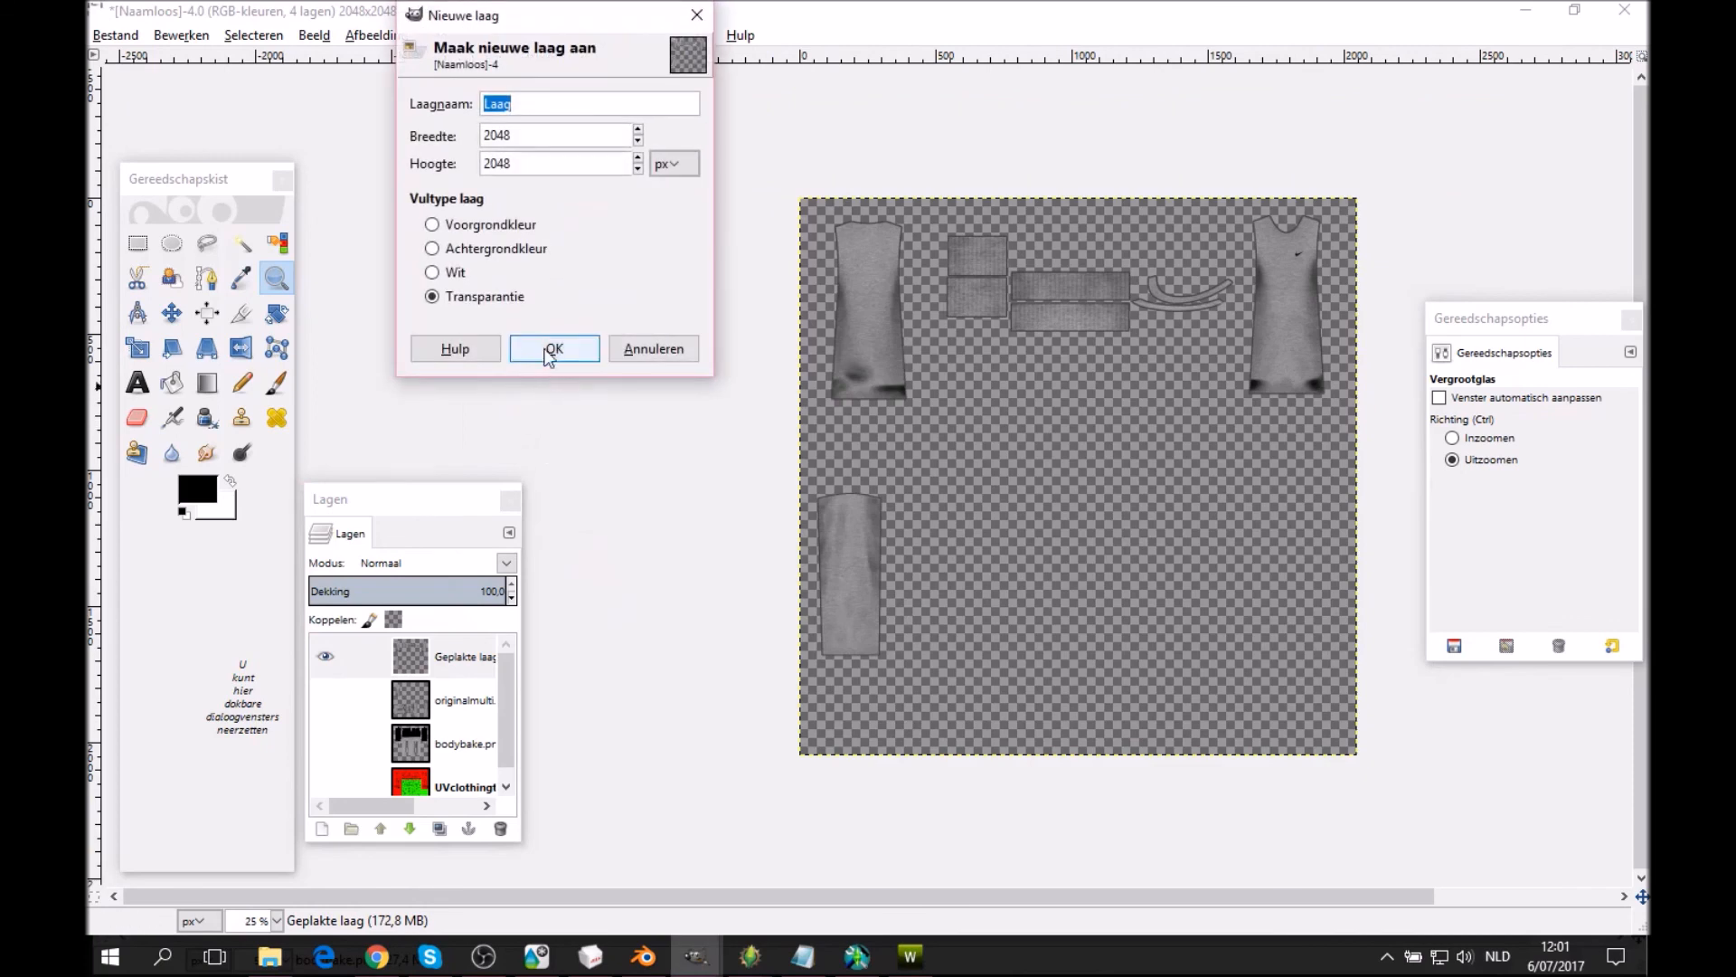
click(554, 351)
Select a rectangular area of about 712 × 448 px around the ribbed cuff and hem pieces.
middle_drag(908, 370, 737, 425)
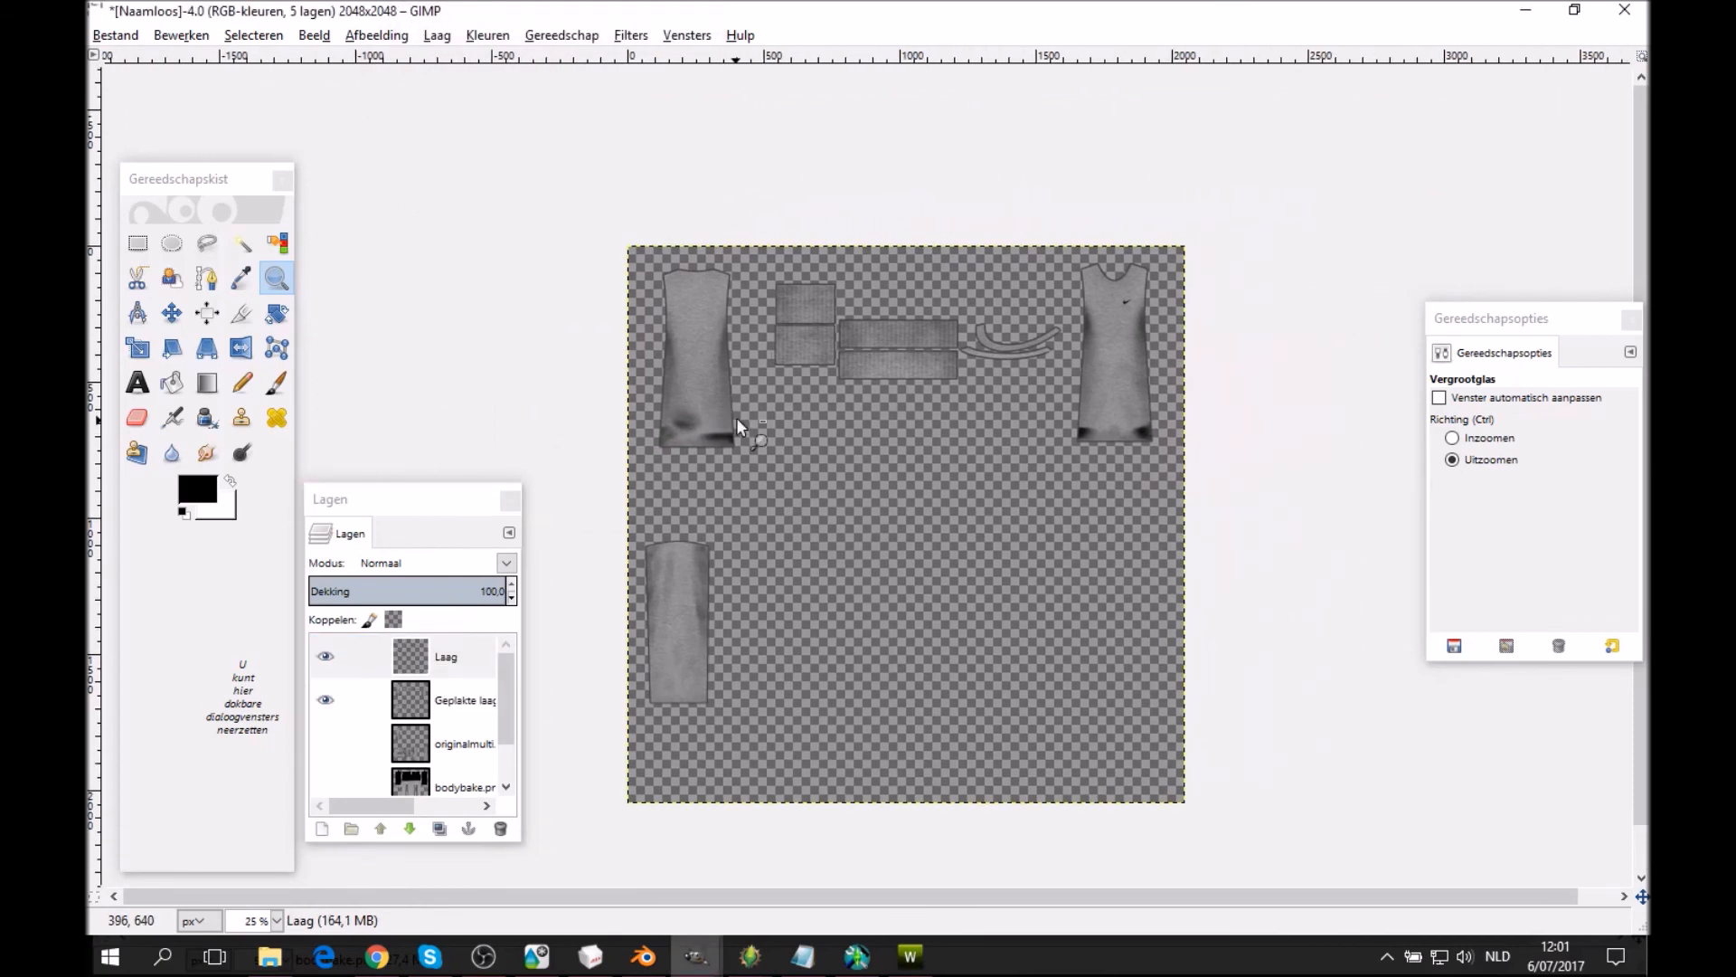
click(145, 246)
drag(769, 278, 961, 399)
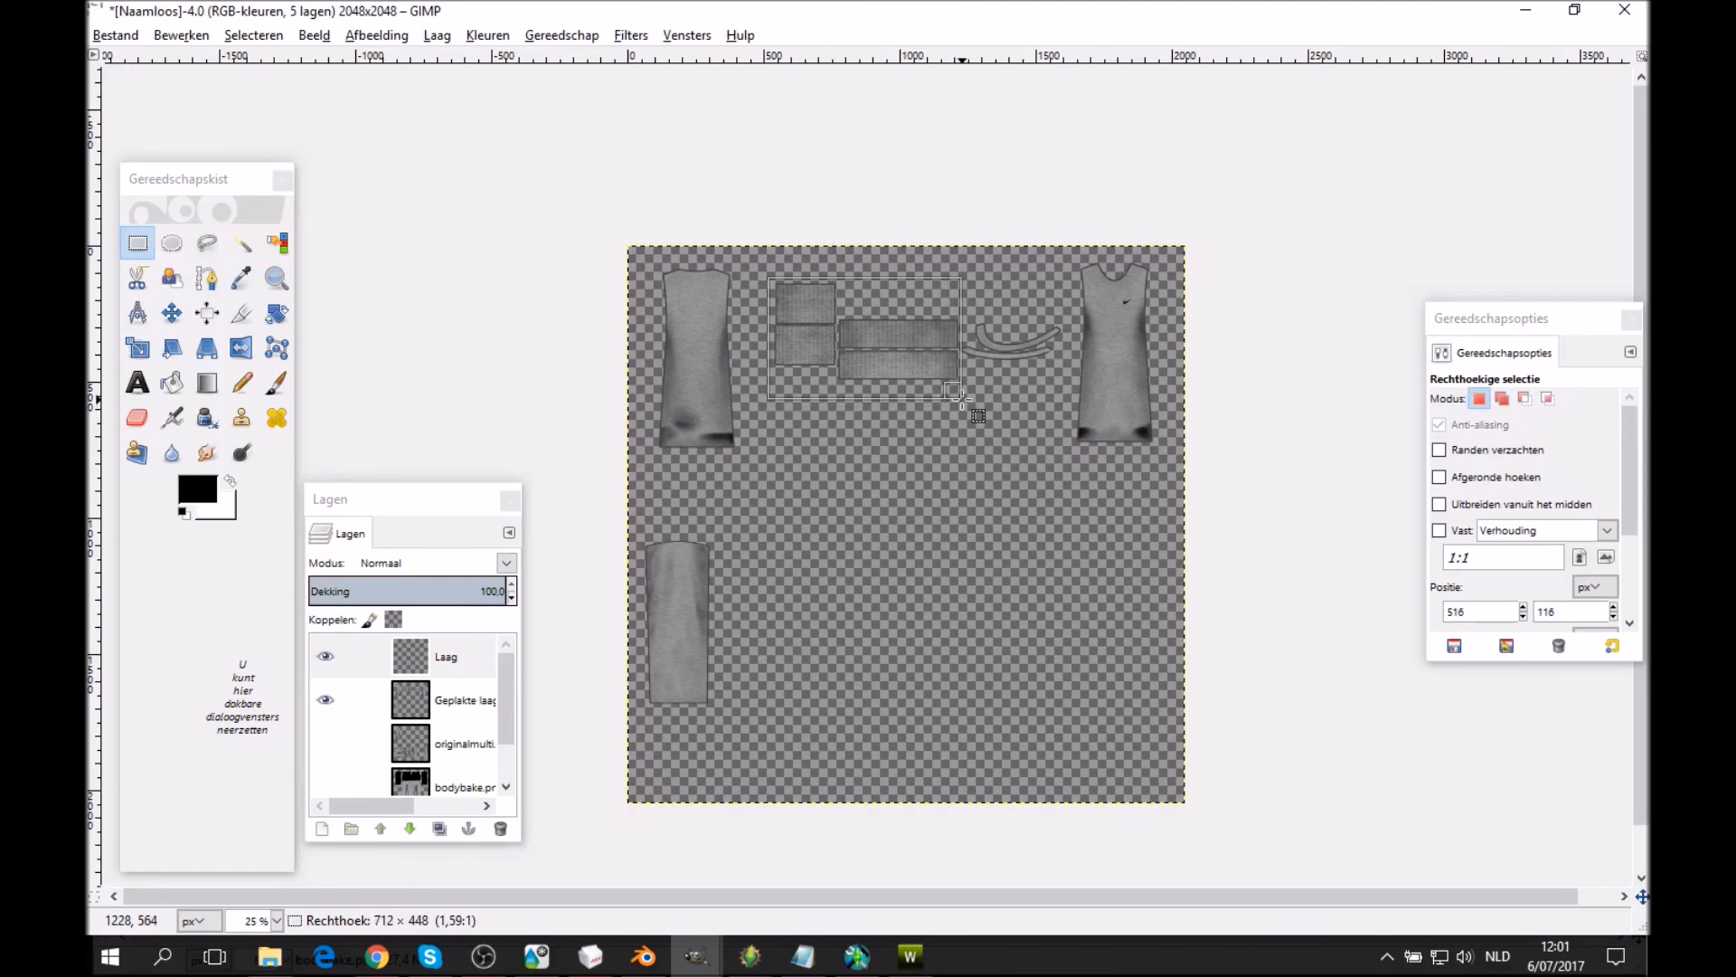
drag(961, 398, 961, 398)
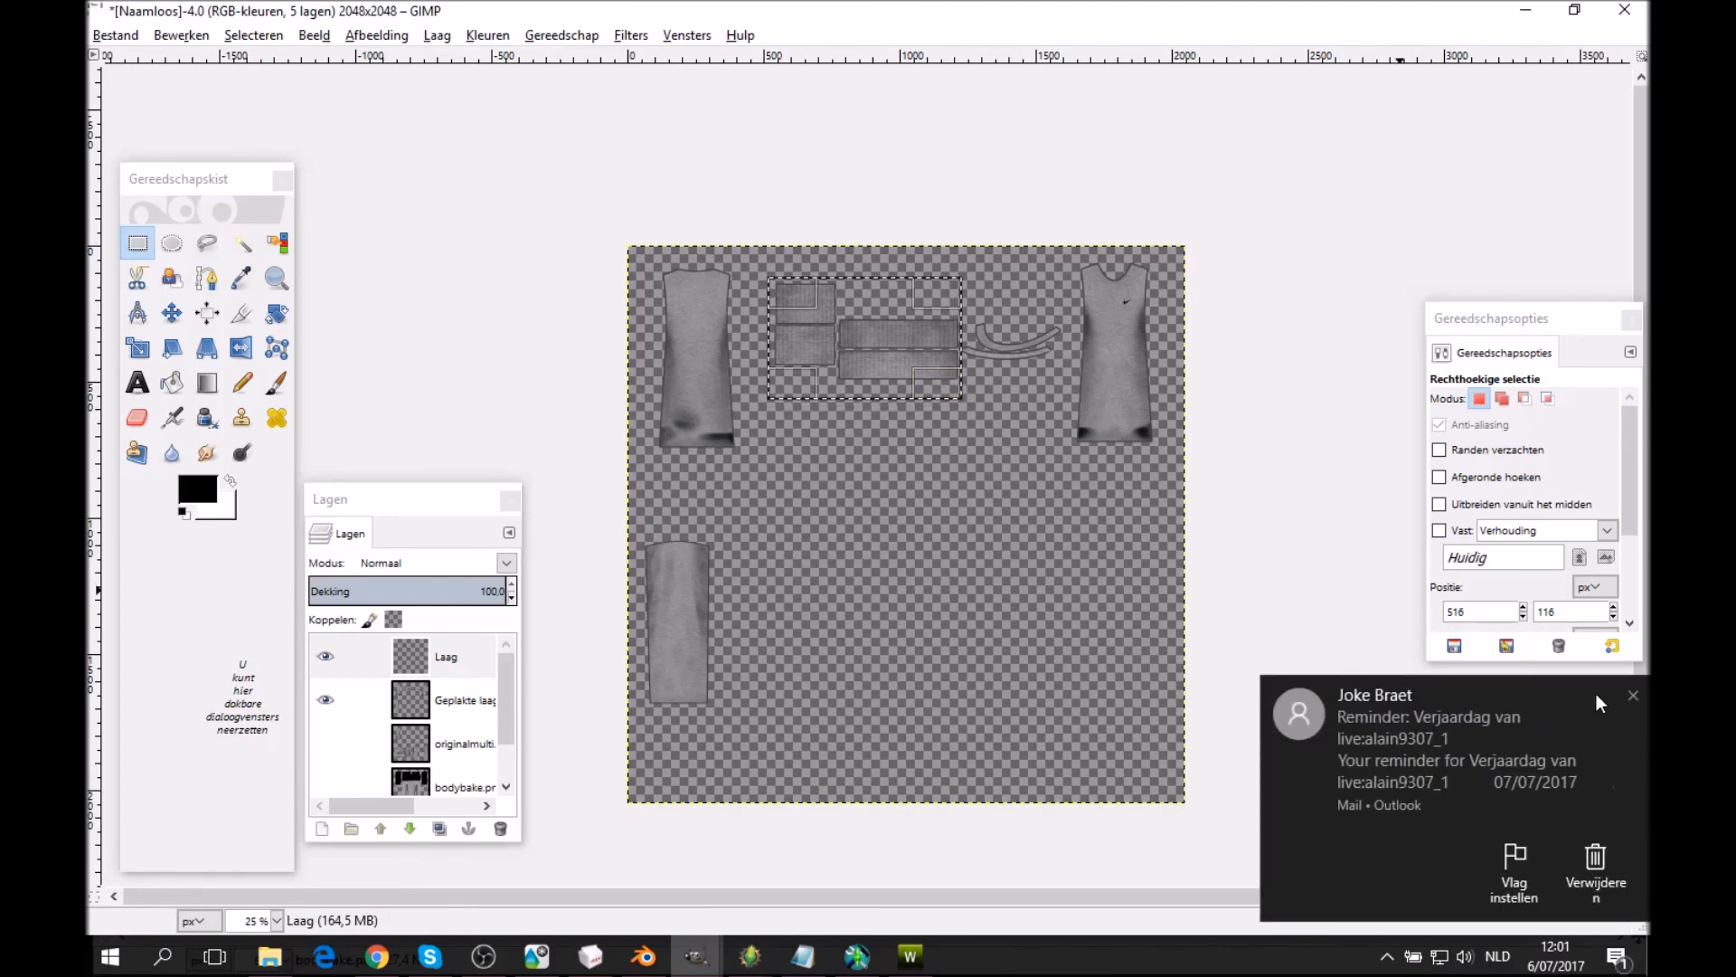
click(1633, 693)
middle_drag(847, 370, 869, 390)
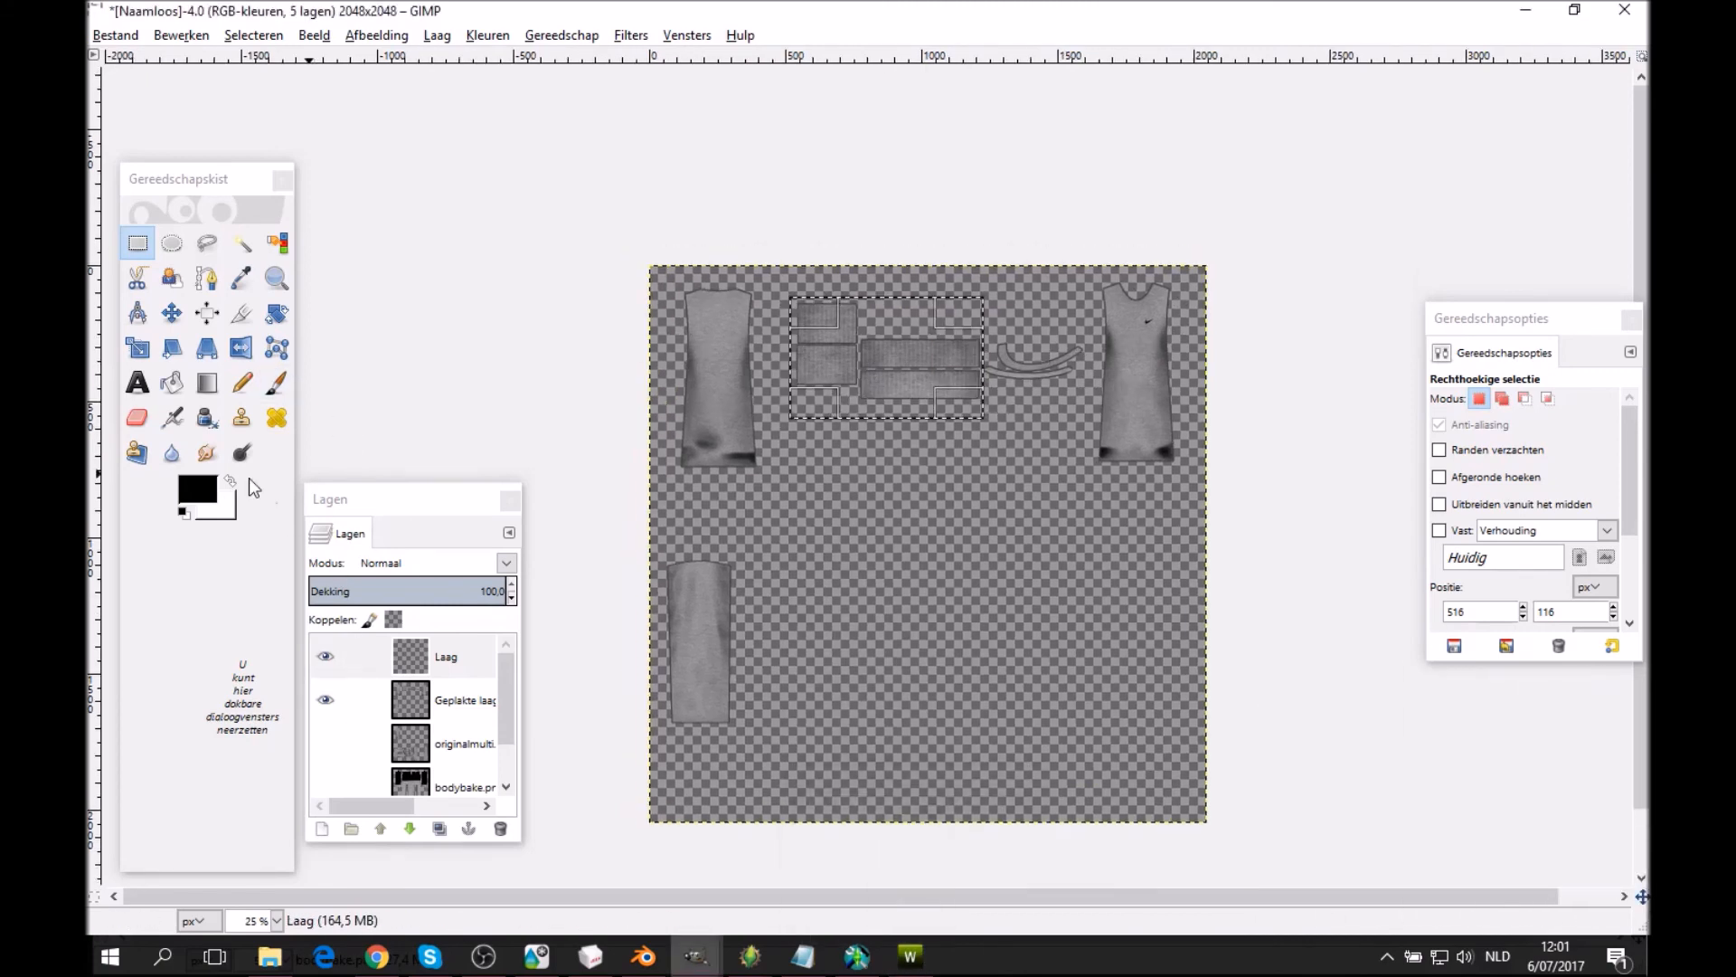
Set the foreground colour to yellow (ffff00) and fill the selected cuff and hem area on the new layer.
click(196, 490)
click(1540, 437)
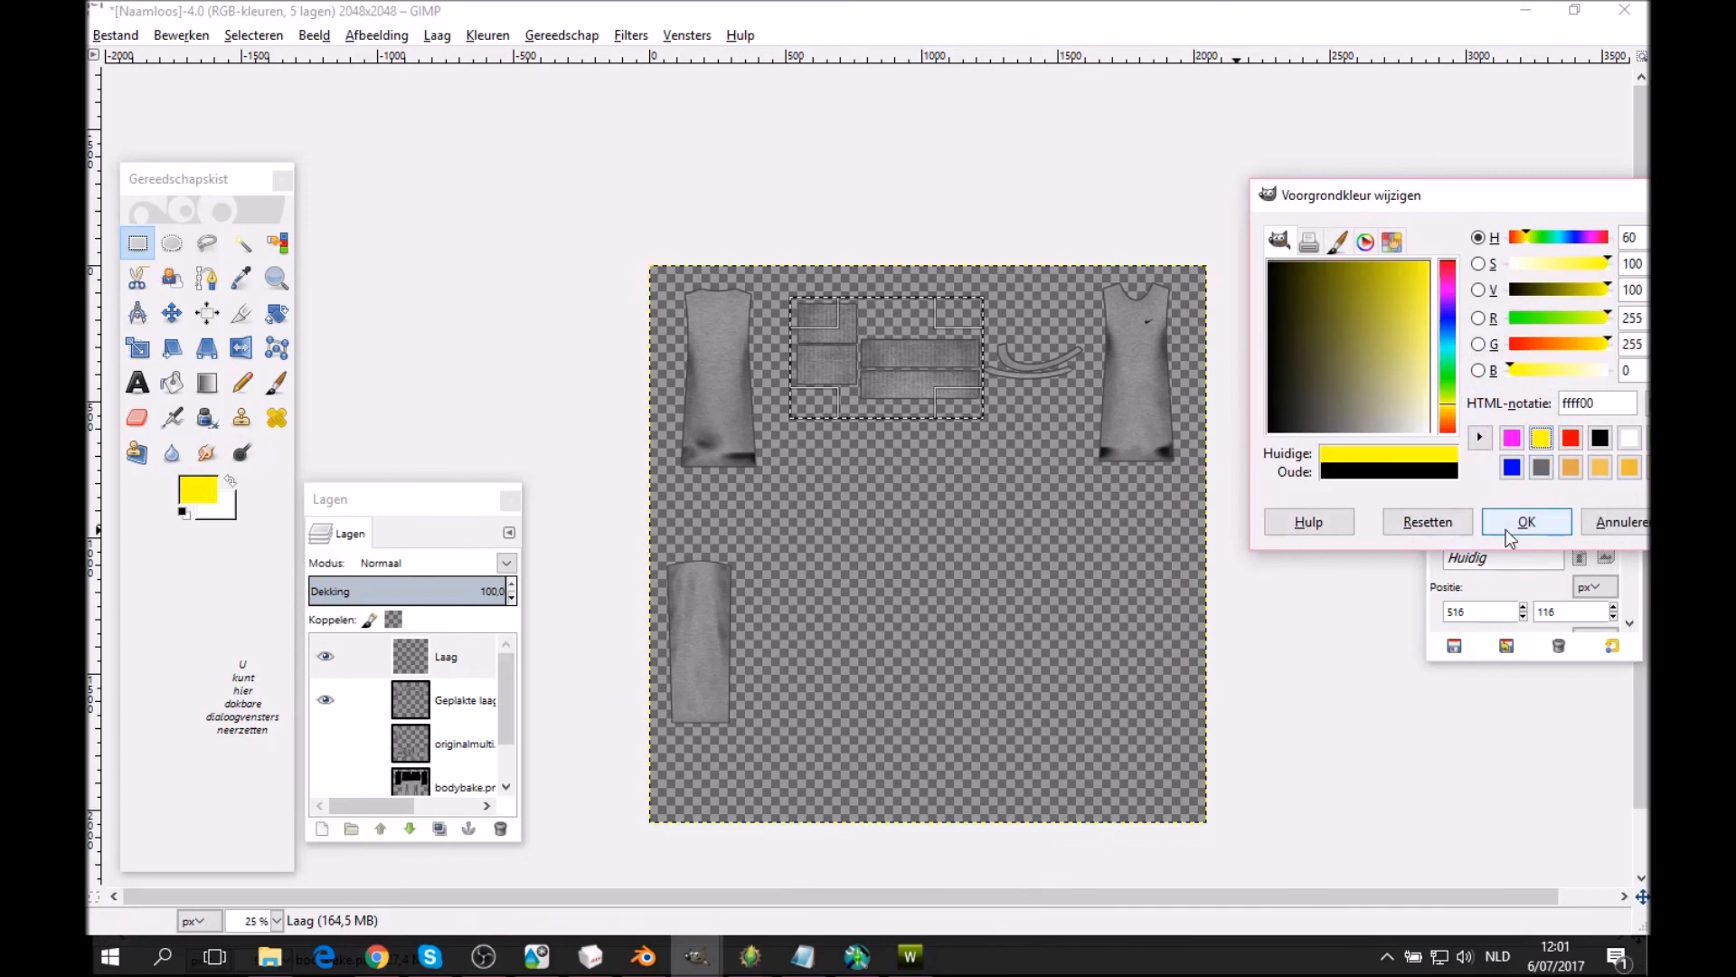
click(1525, 520)
click(172, 383)
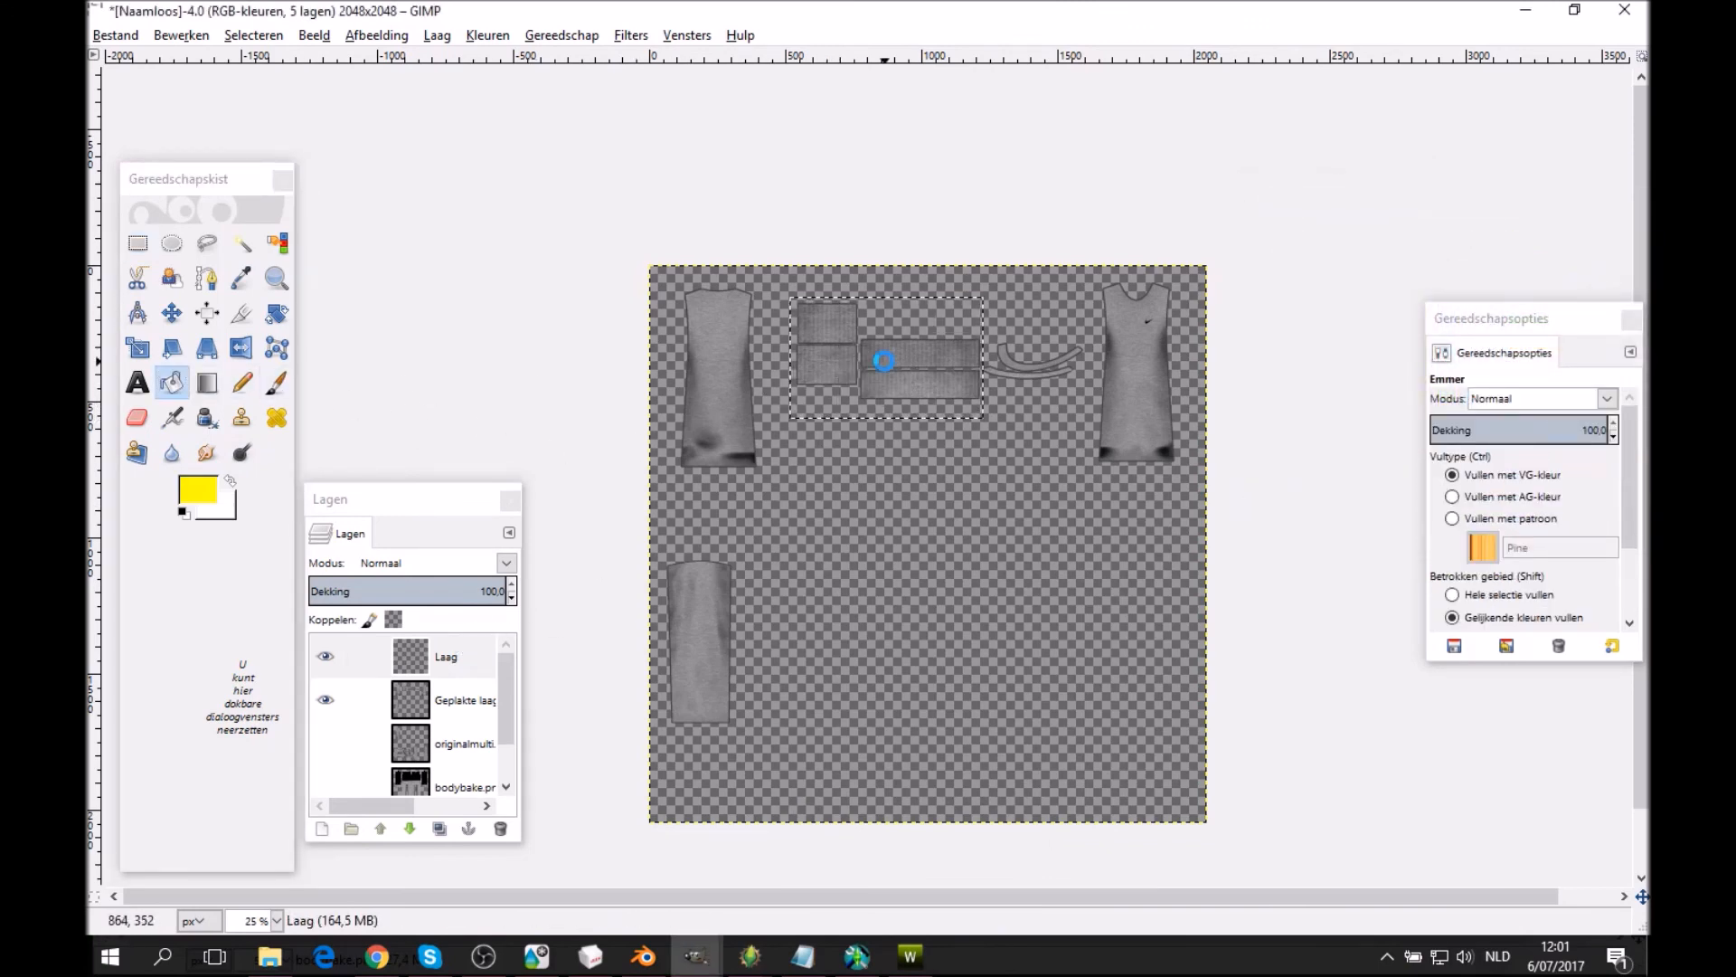
click(885, 368)
Select a rectangle around the two curved collar pieces beside the yellow area.
click(138, 244)
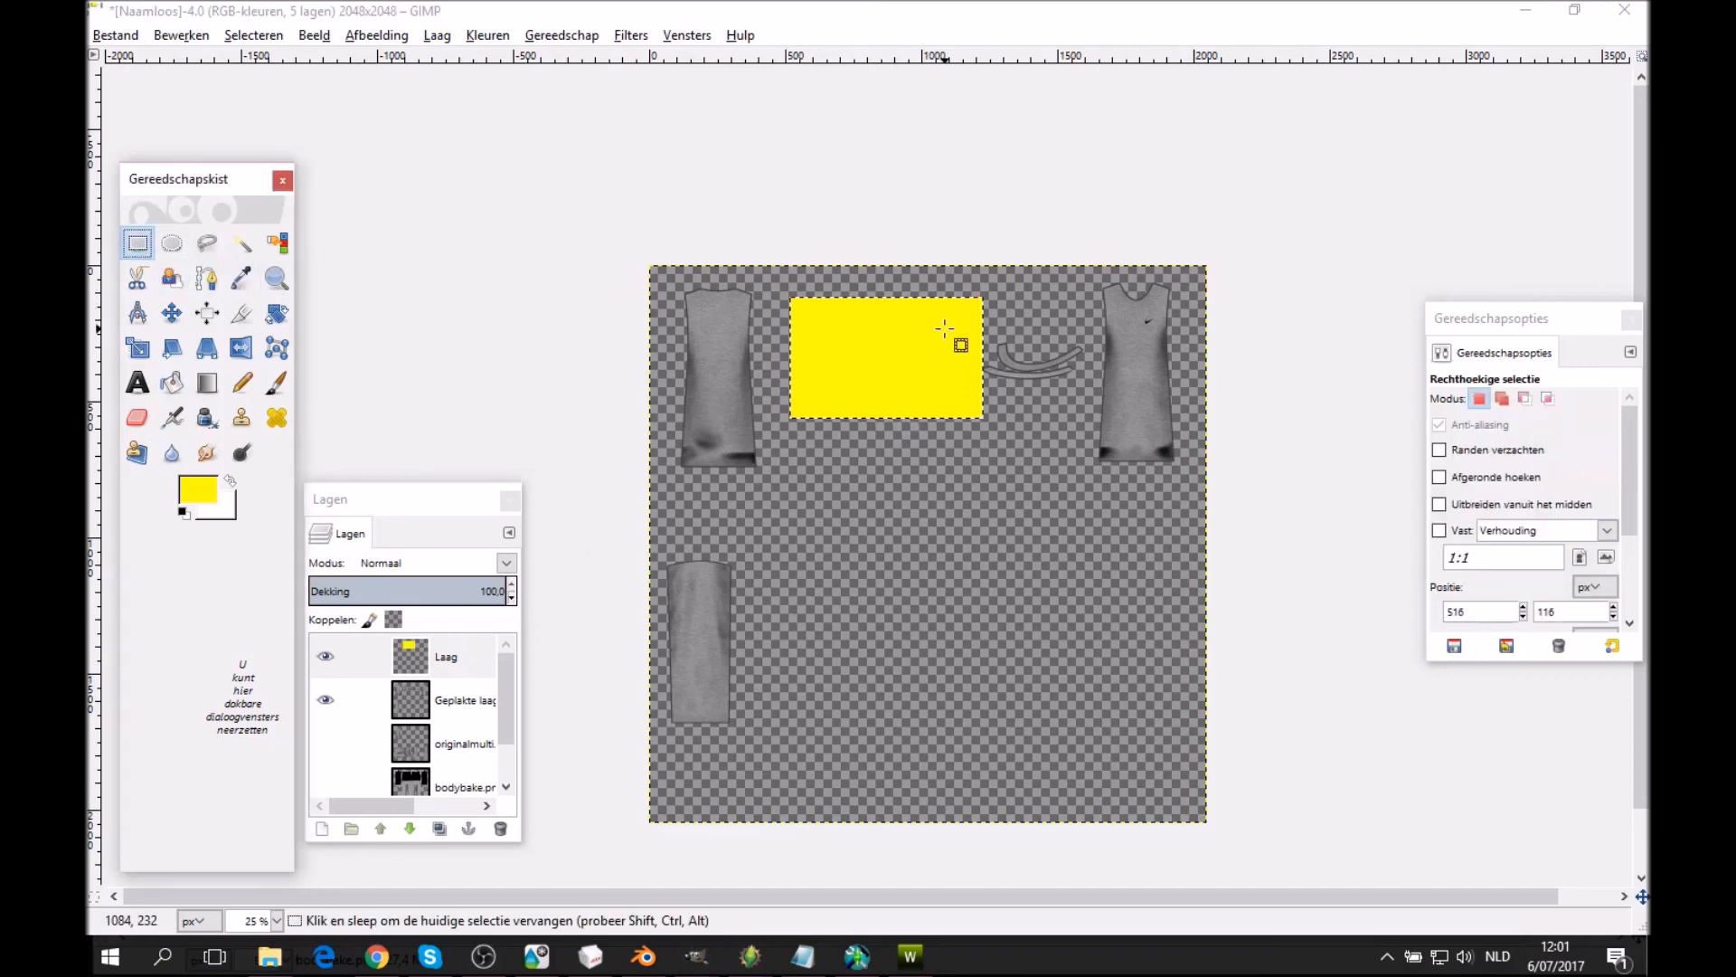
middle_drag(944, 328, 695, 372)
click(275, 278)
click(1474, 440)
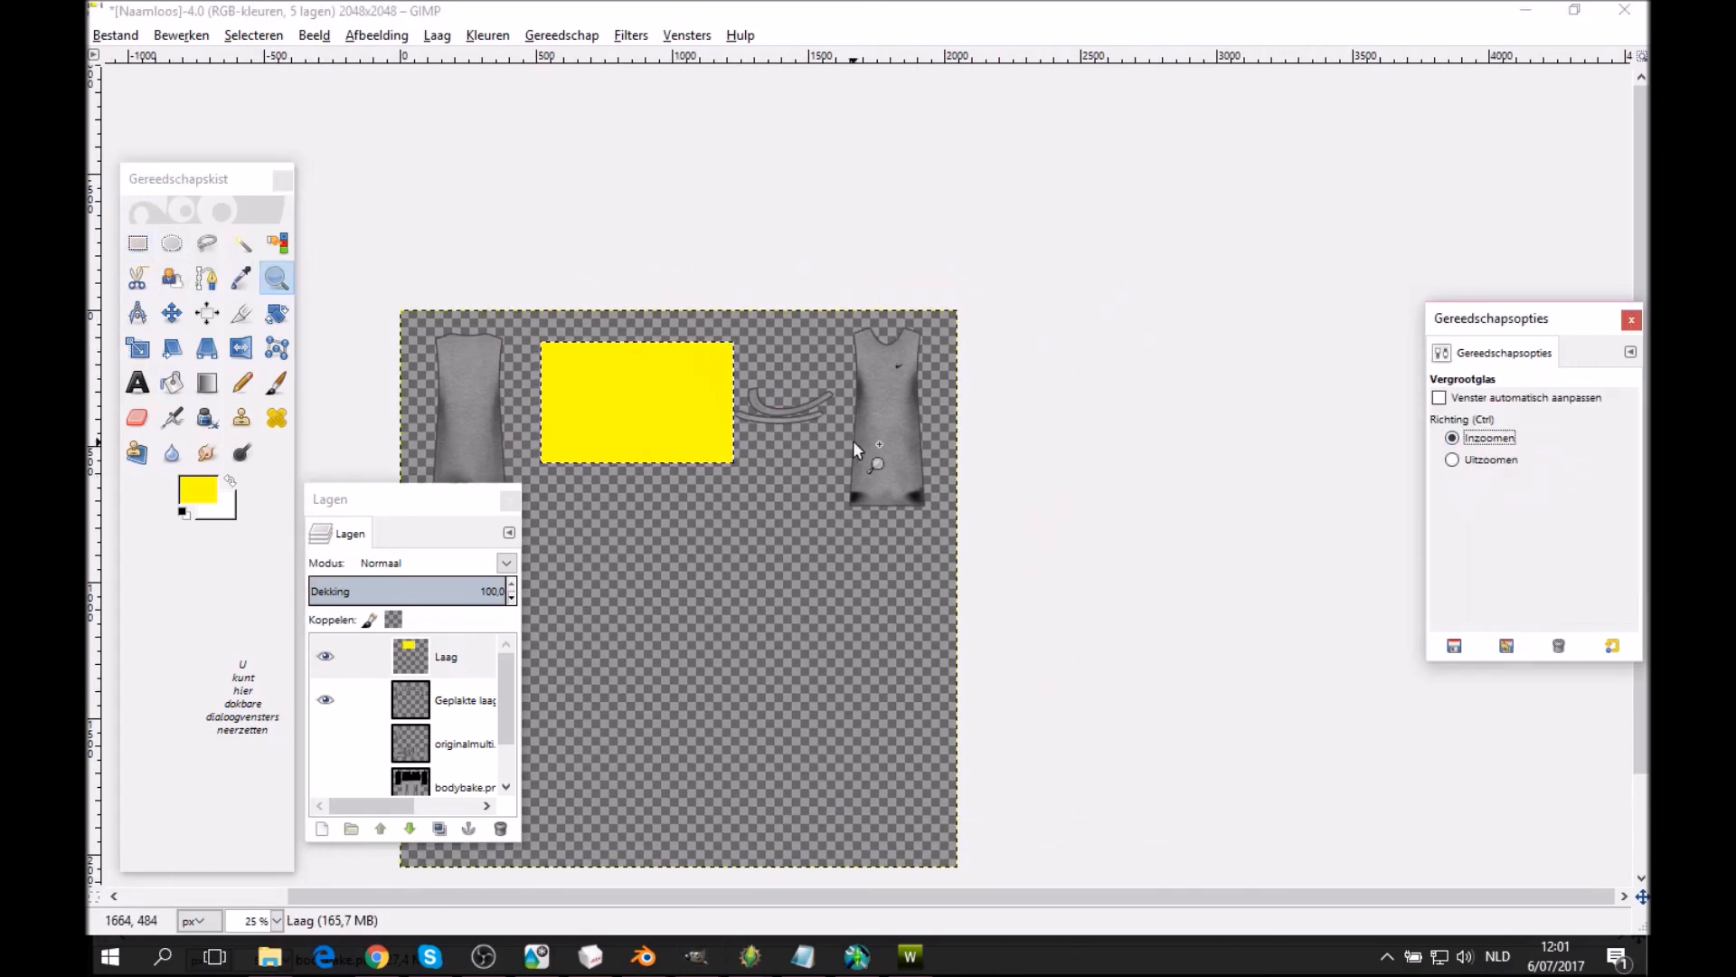
click(853, 441)
click(854, 441)
click(837, 501)
click(837, 501)
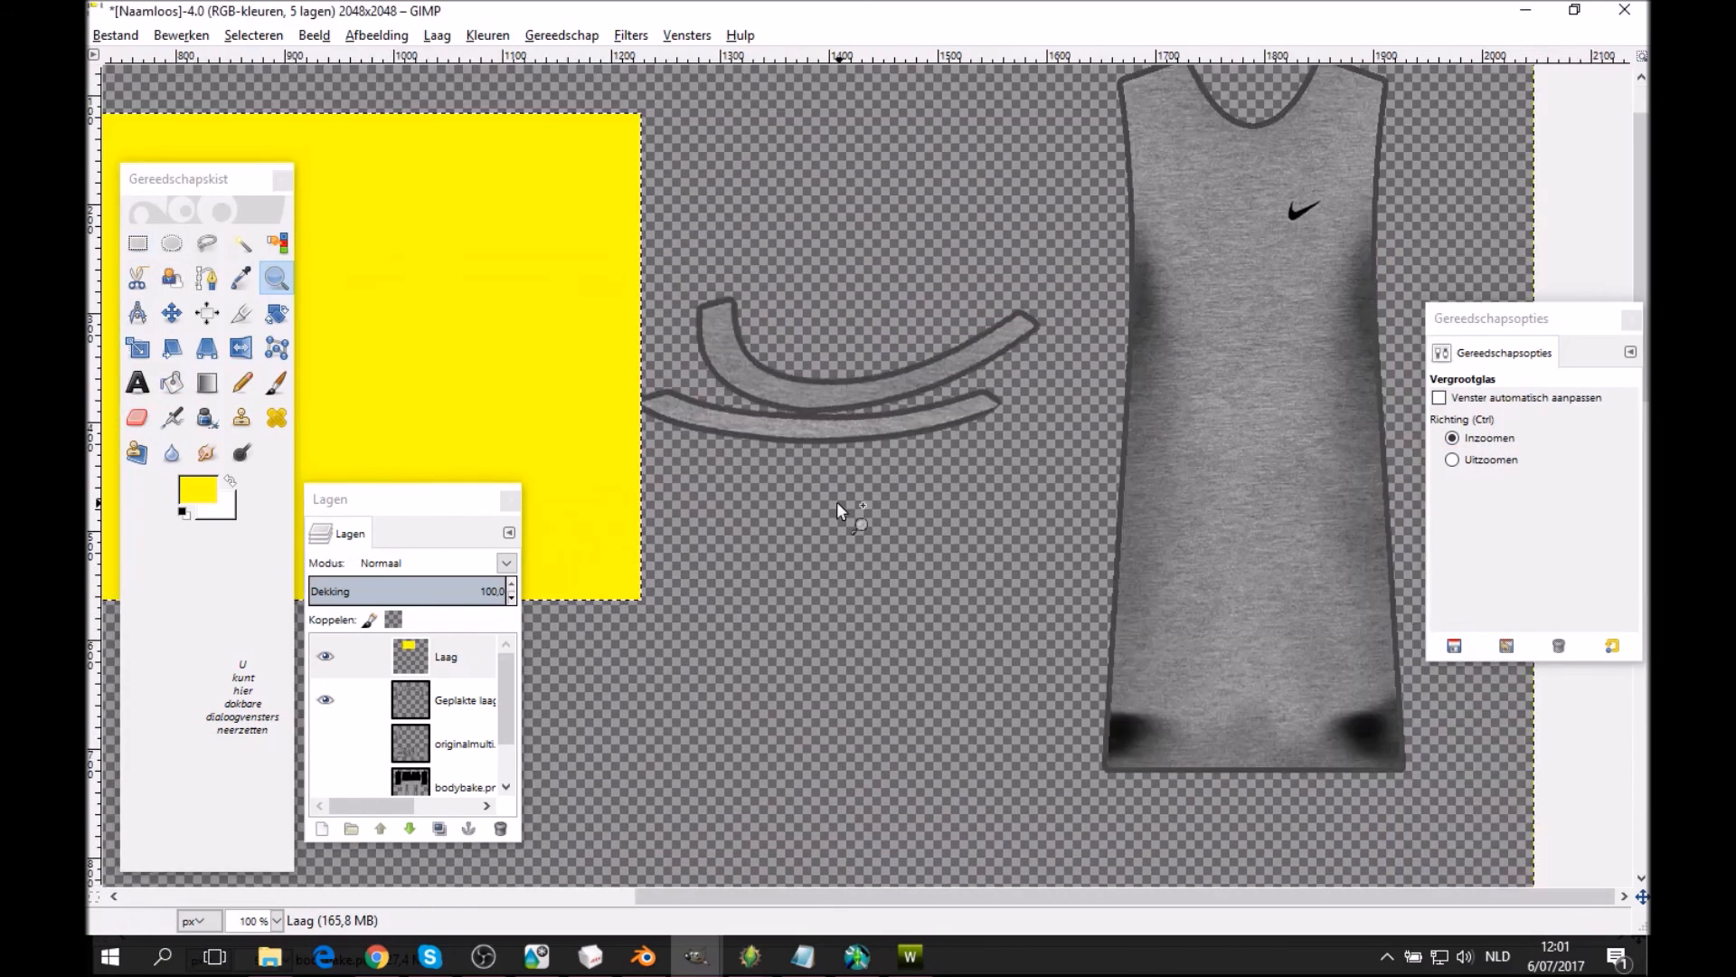
click(819, 499)
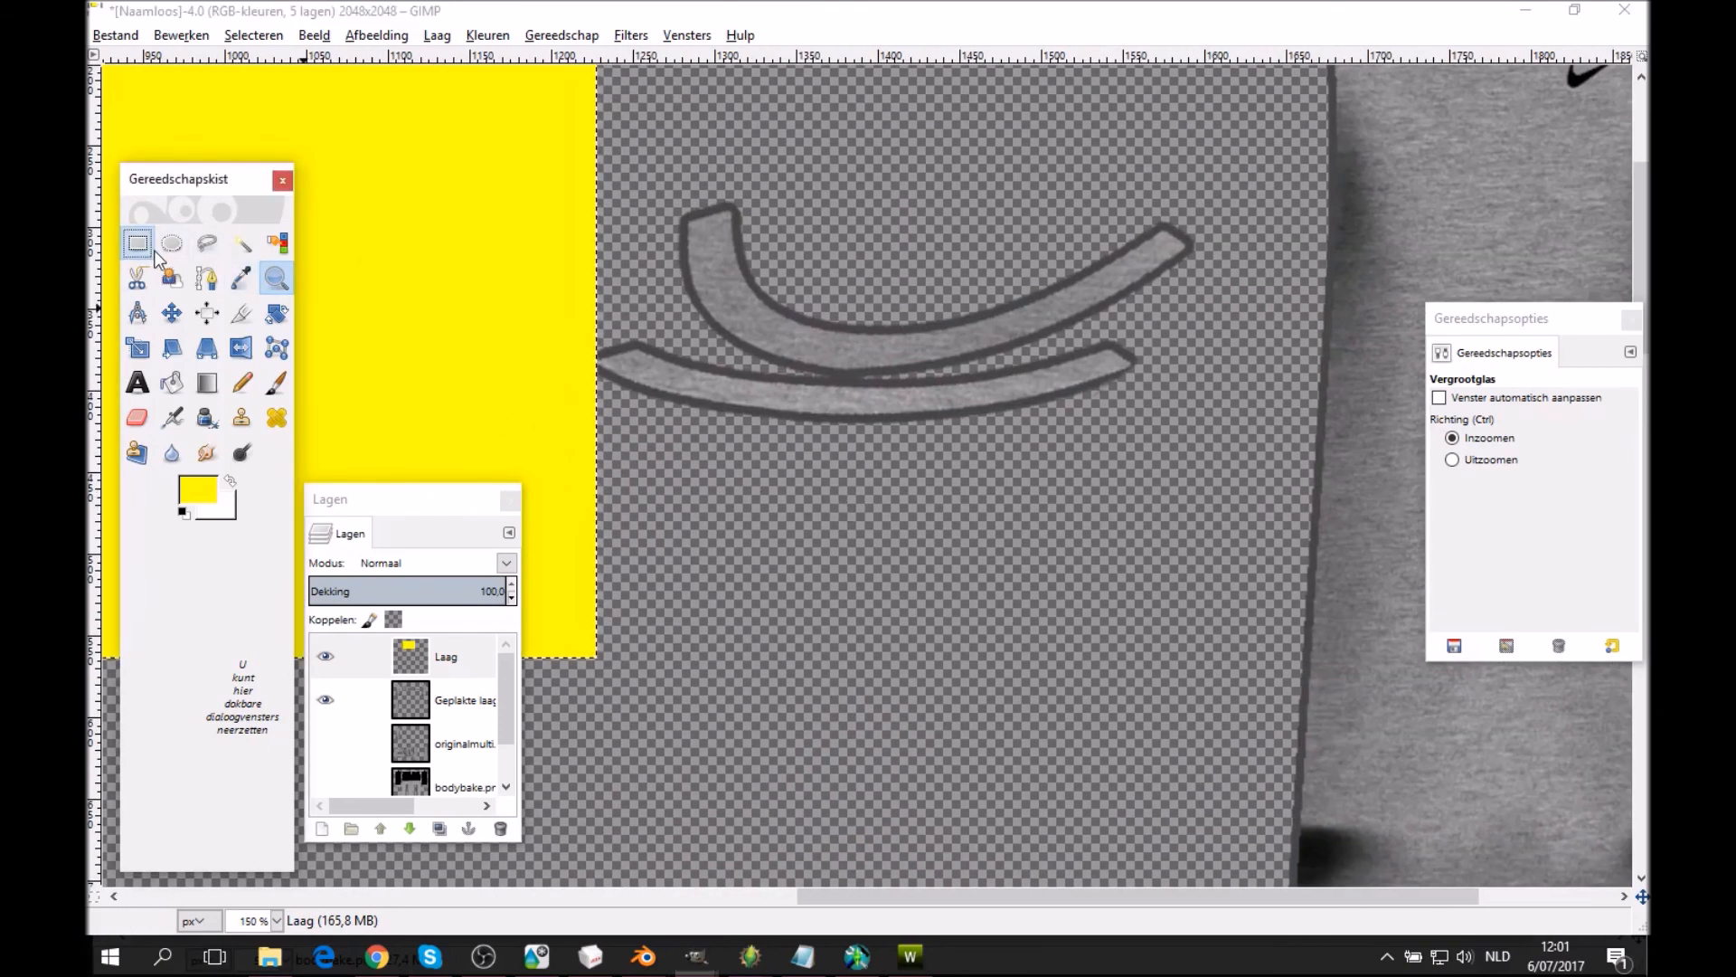
click(138, 242)
drag(742, 202, 1199, 441)
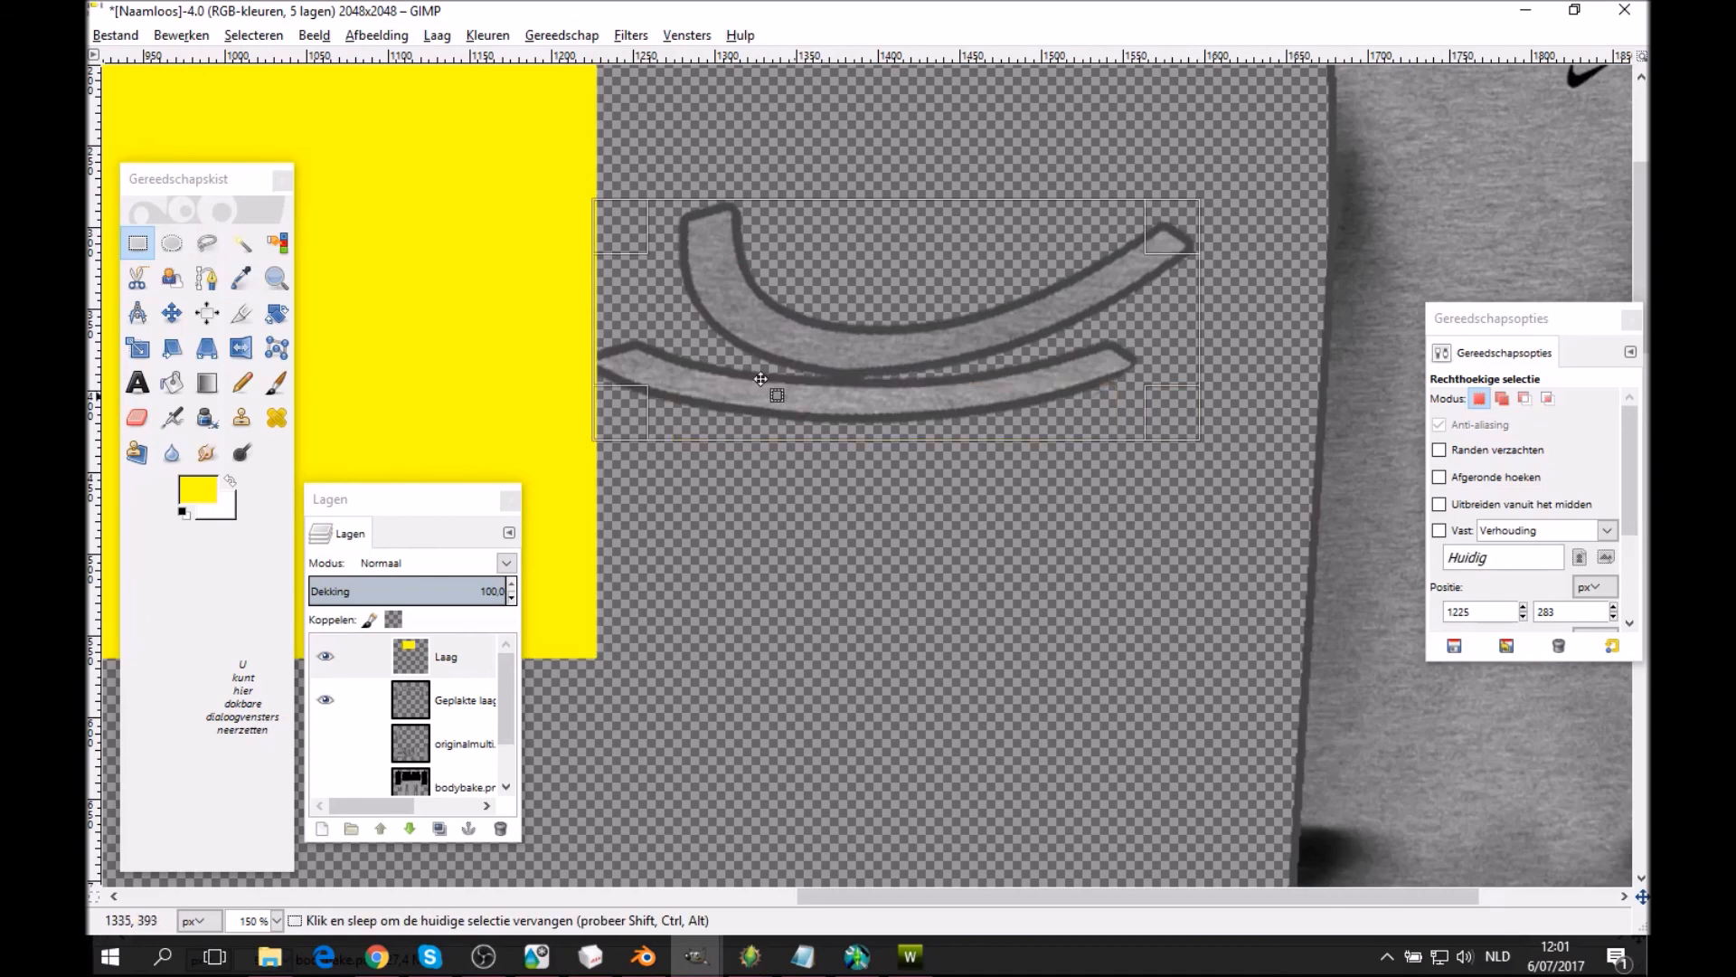
Set the foreground colour to magenta (ff00ff) and fill the selected collar area.
click(194, 486)
click(1537, 435)
click(1528, 521)
key(shift+b)
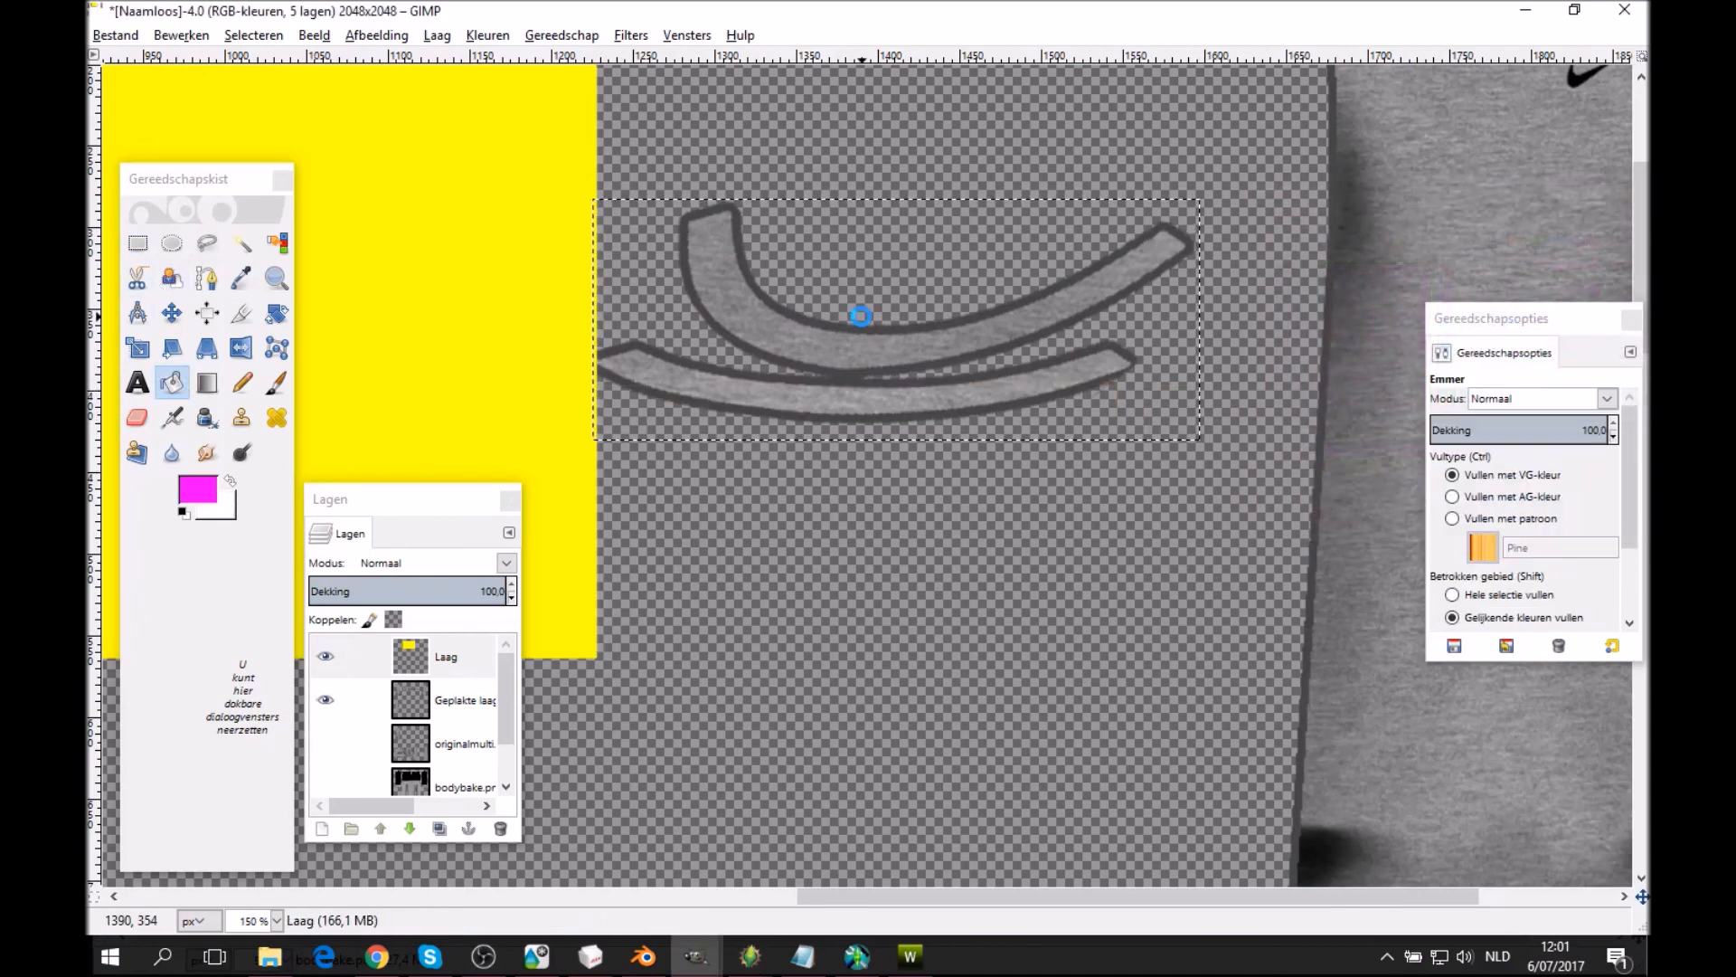
click(860, 315)
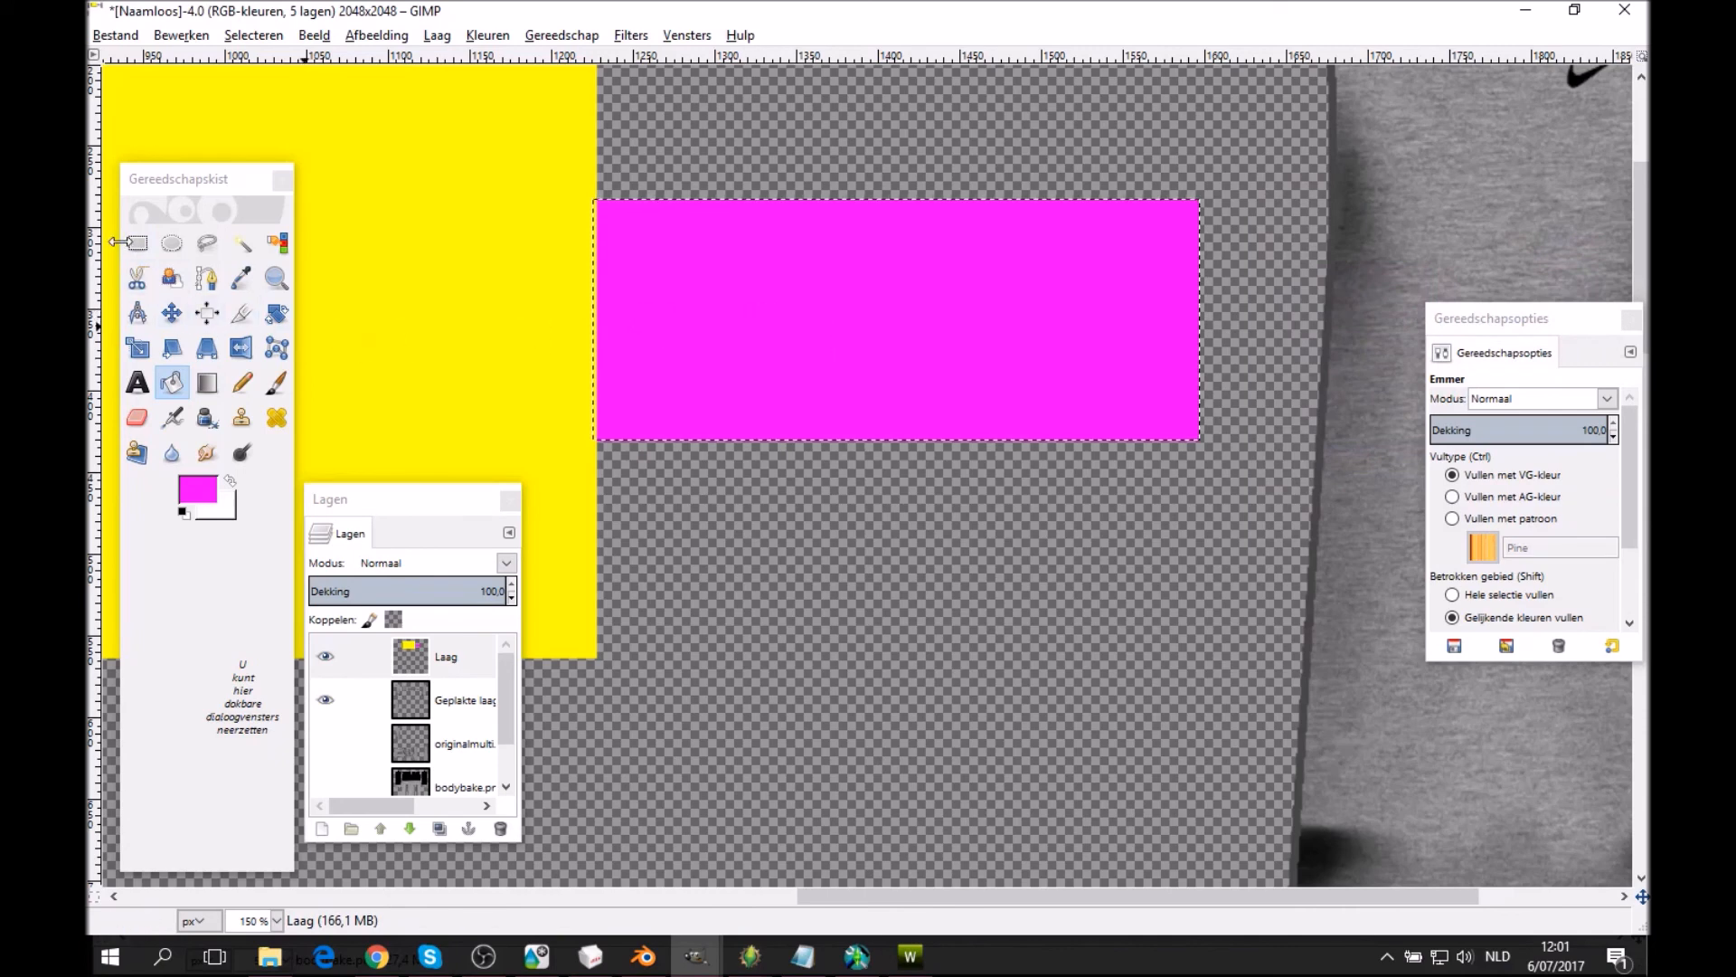
Clear the selection and fill the remaining transparent area of the new layer with red.
click(138, 242)
click(756, 632)
click(470, 670)
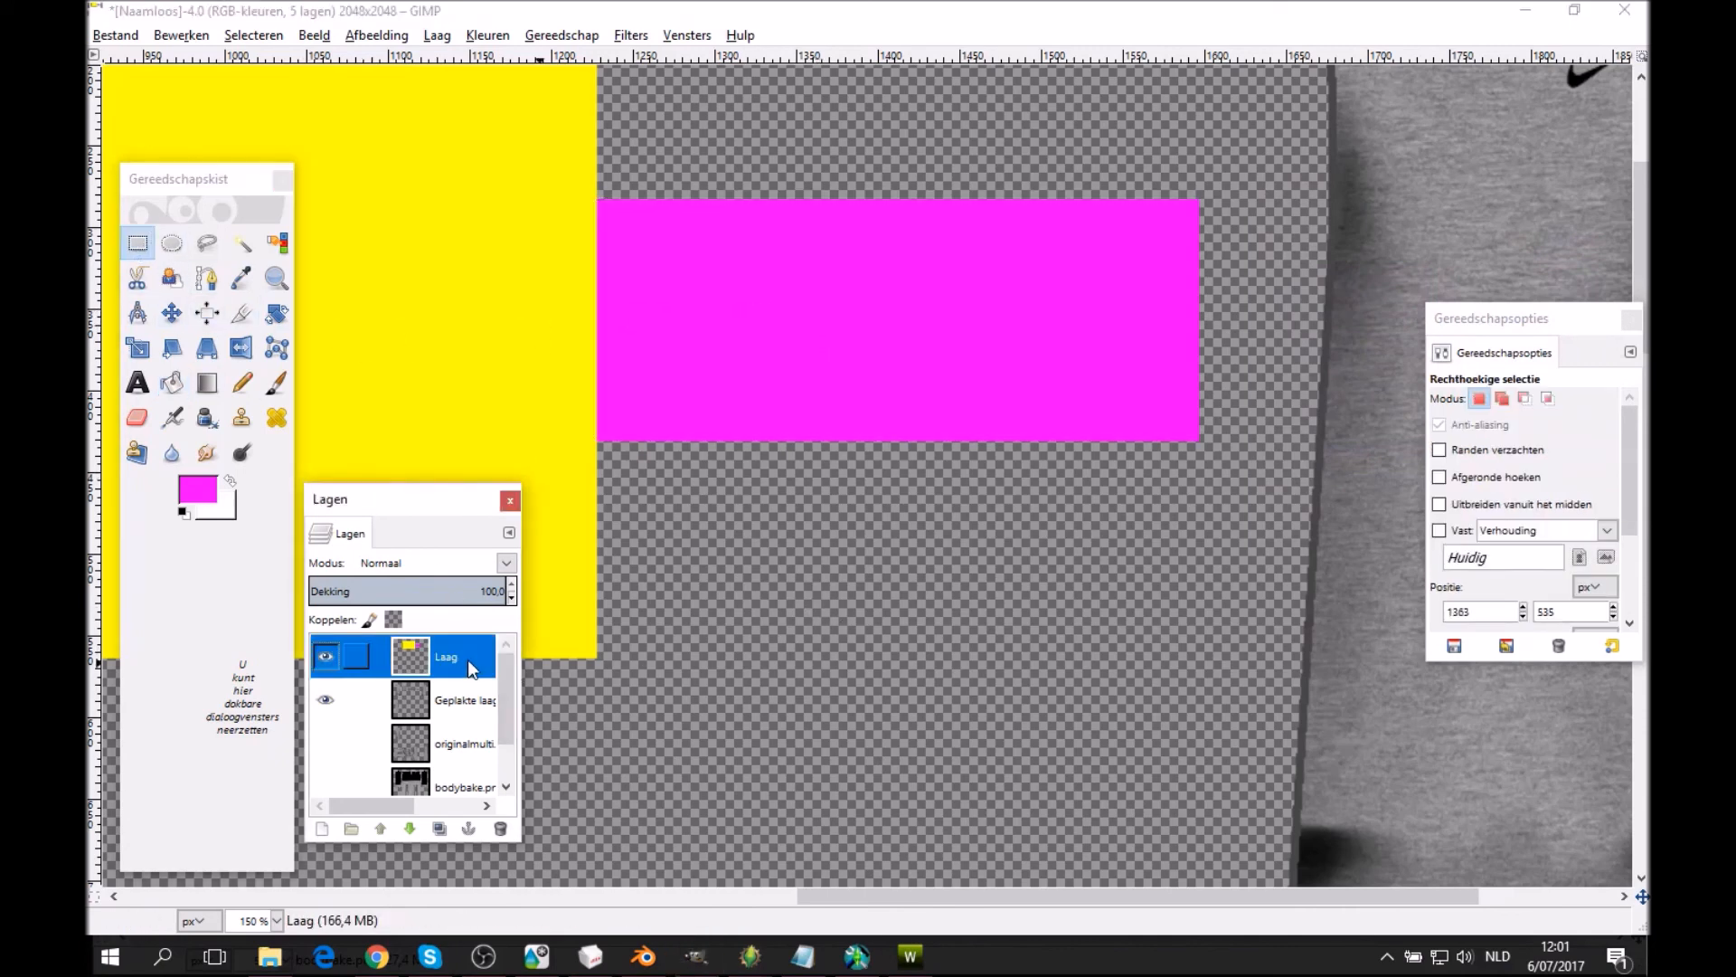
click(194, 493)
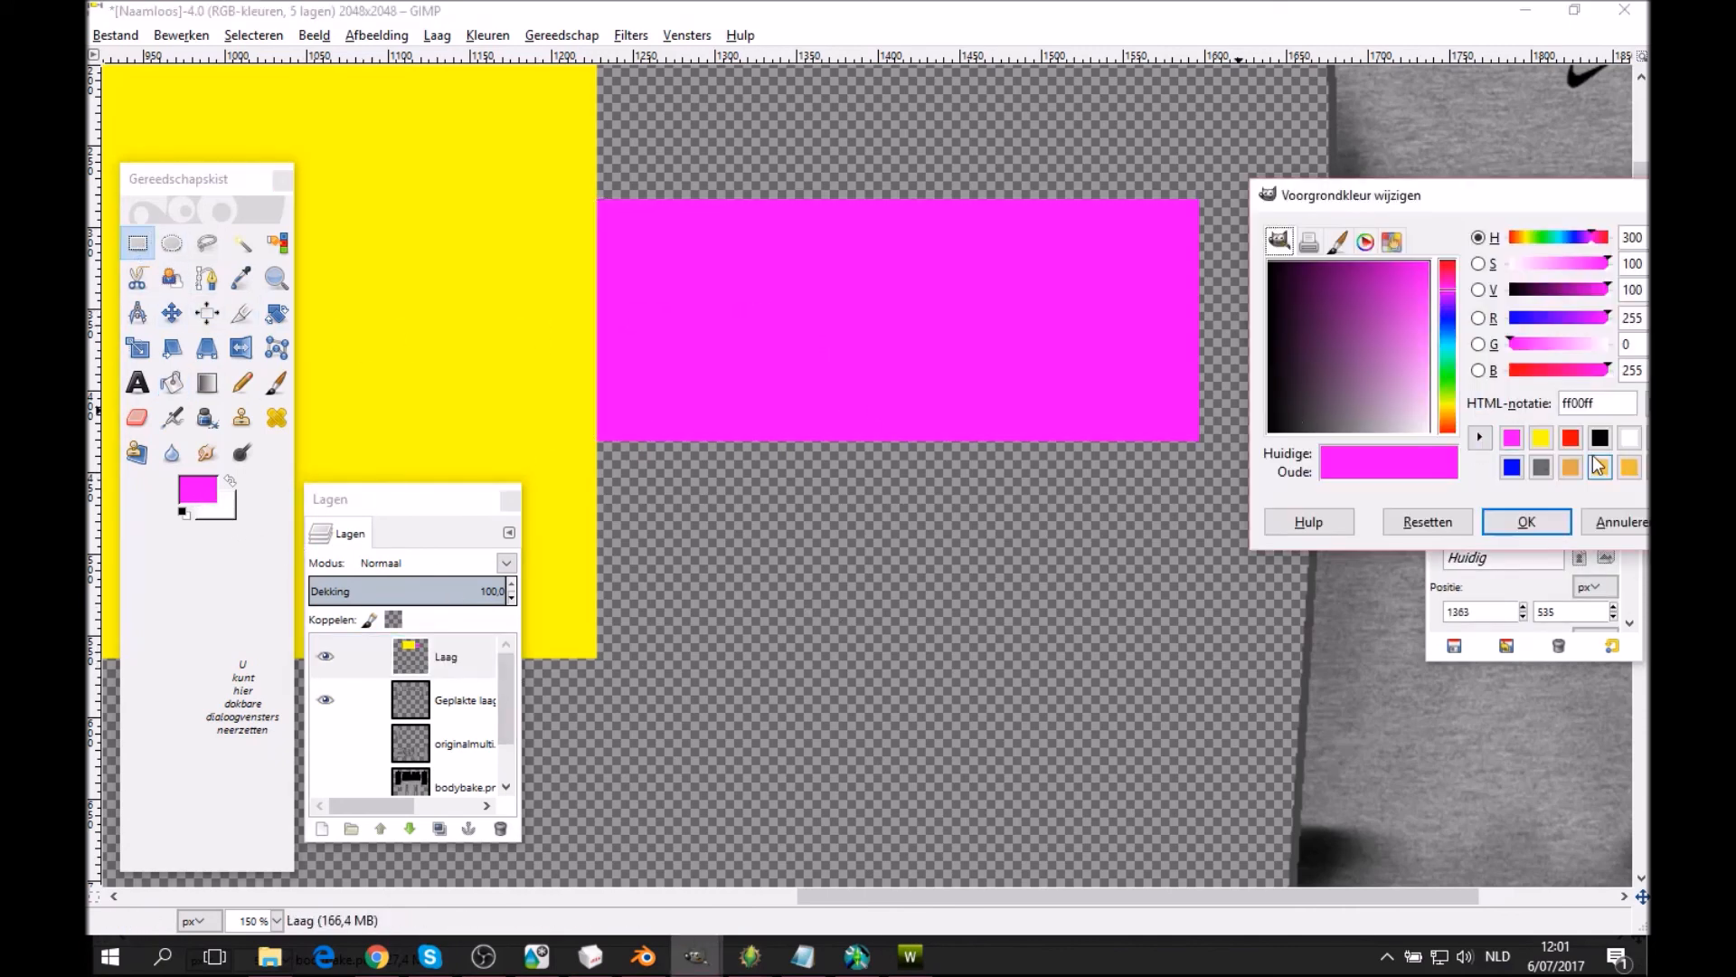
click(1571, 438)
click(1526, 522)
key(shift+b)
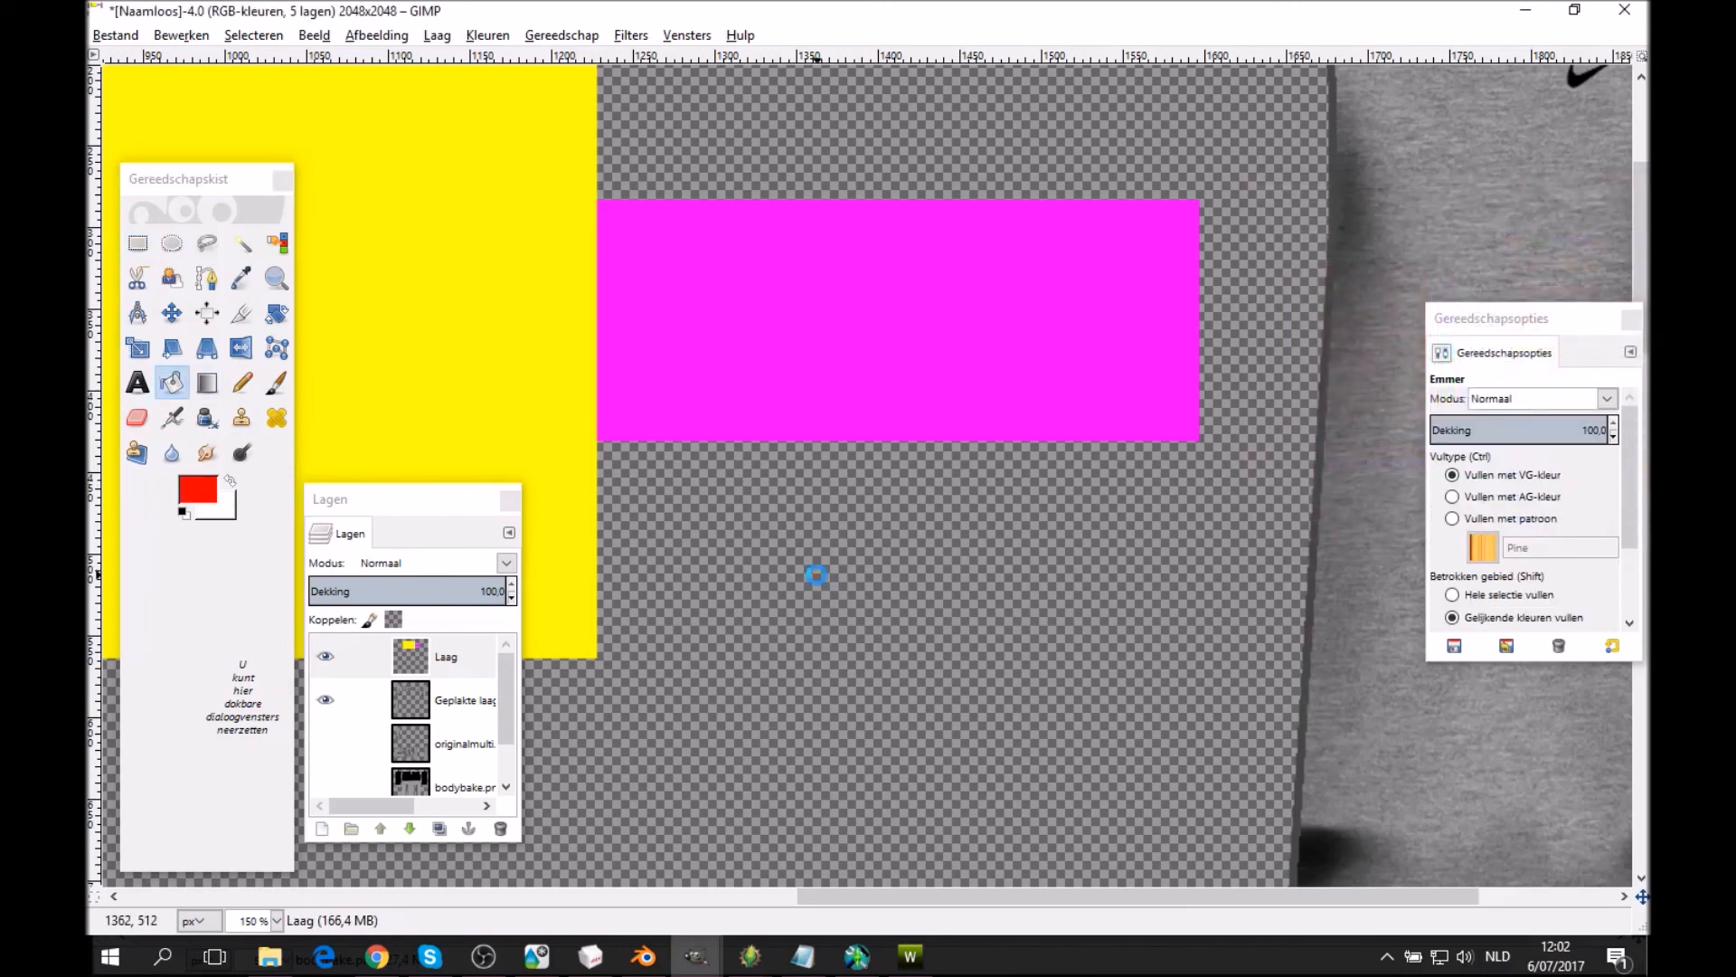
Examine the red, yellow and magenta mask areas across the whole canvas.
key(z)
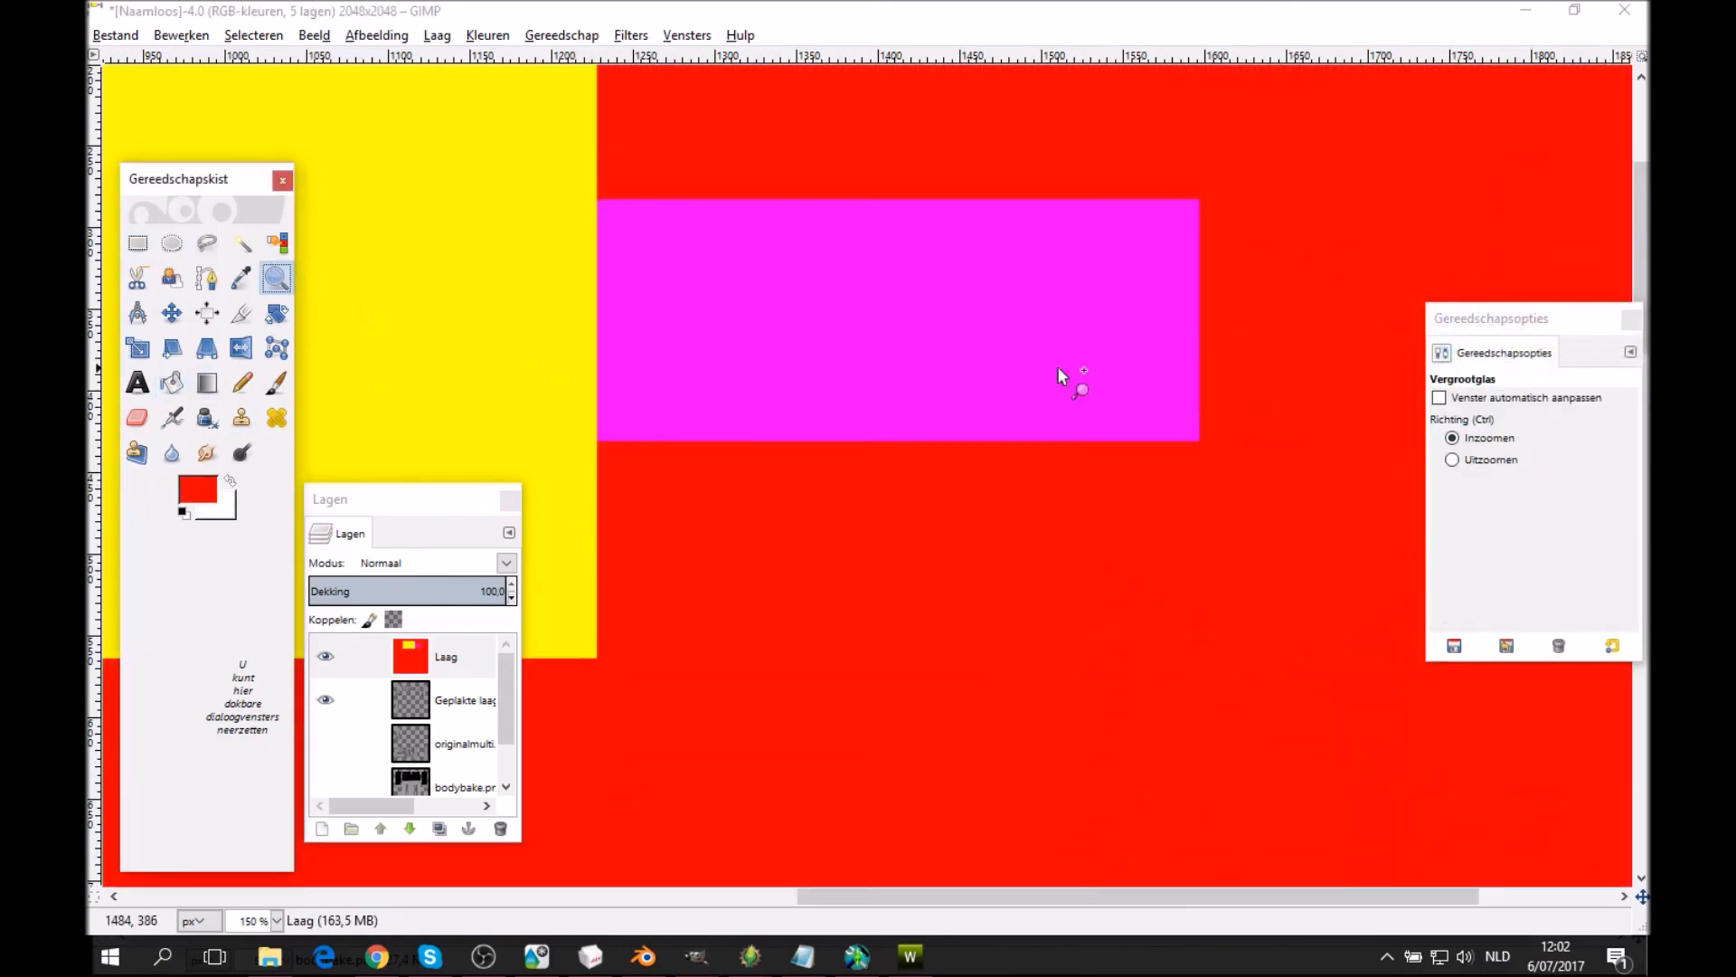
click(1475, 461)
click(1029, 476)
click(1029, 476)
click(1008, 536)
click(1006, 470)
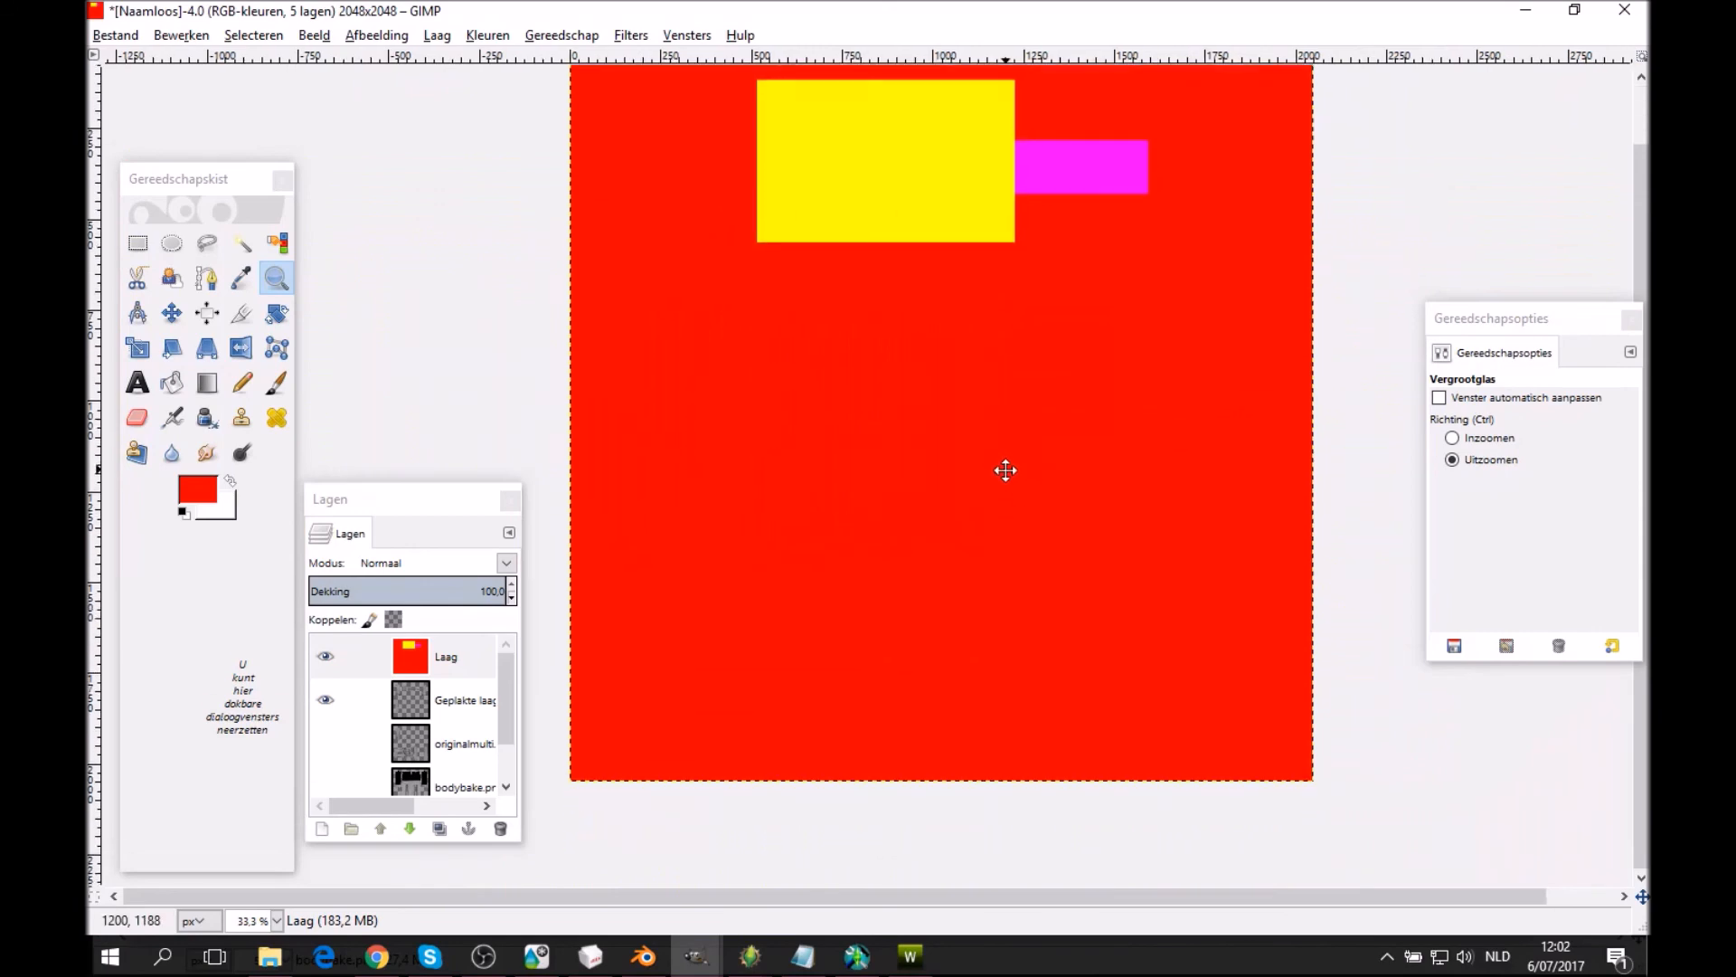
middle_drag(1004, 311, 1017, 393)
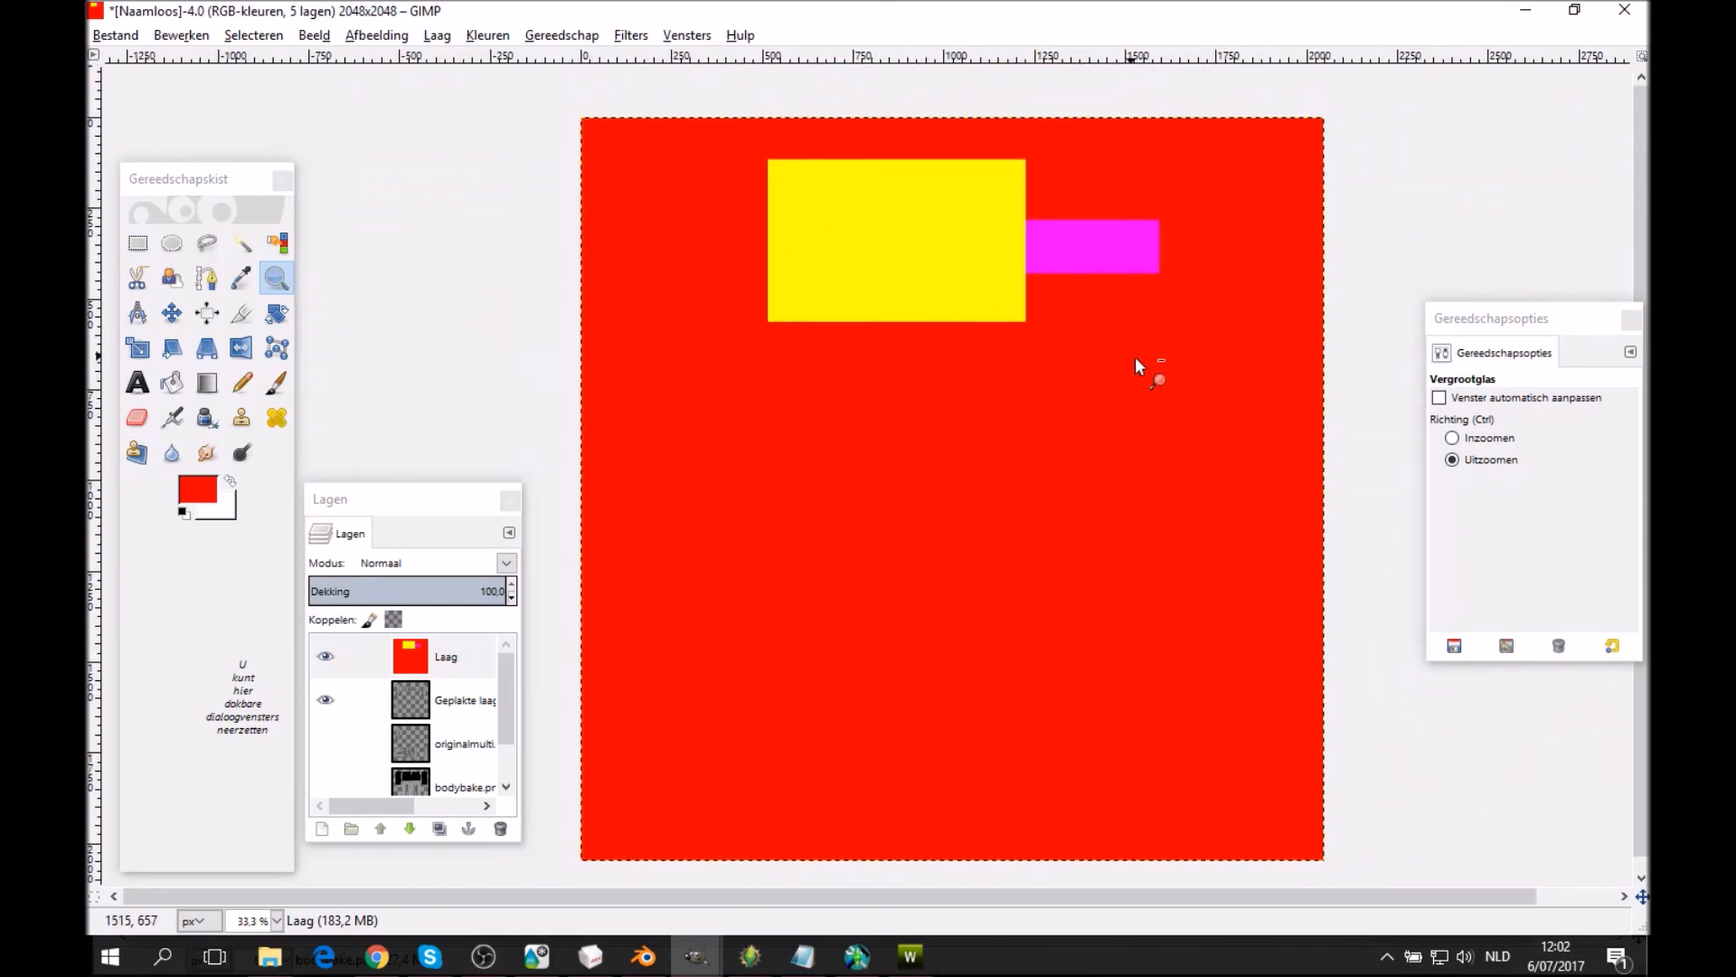
scroll(1159, 479, down, 1)
Export the colour mask as MultiplierMASK.dds to the ts4conversion folder.
click(108, 34)
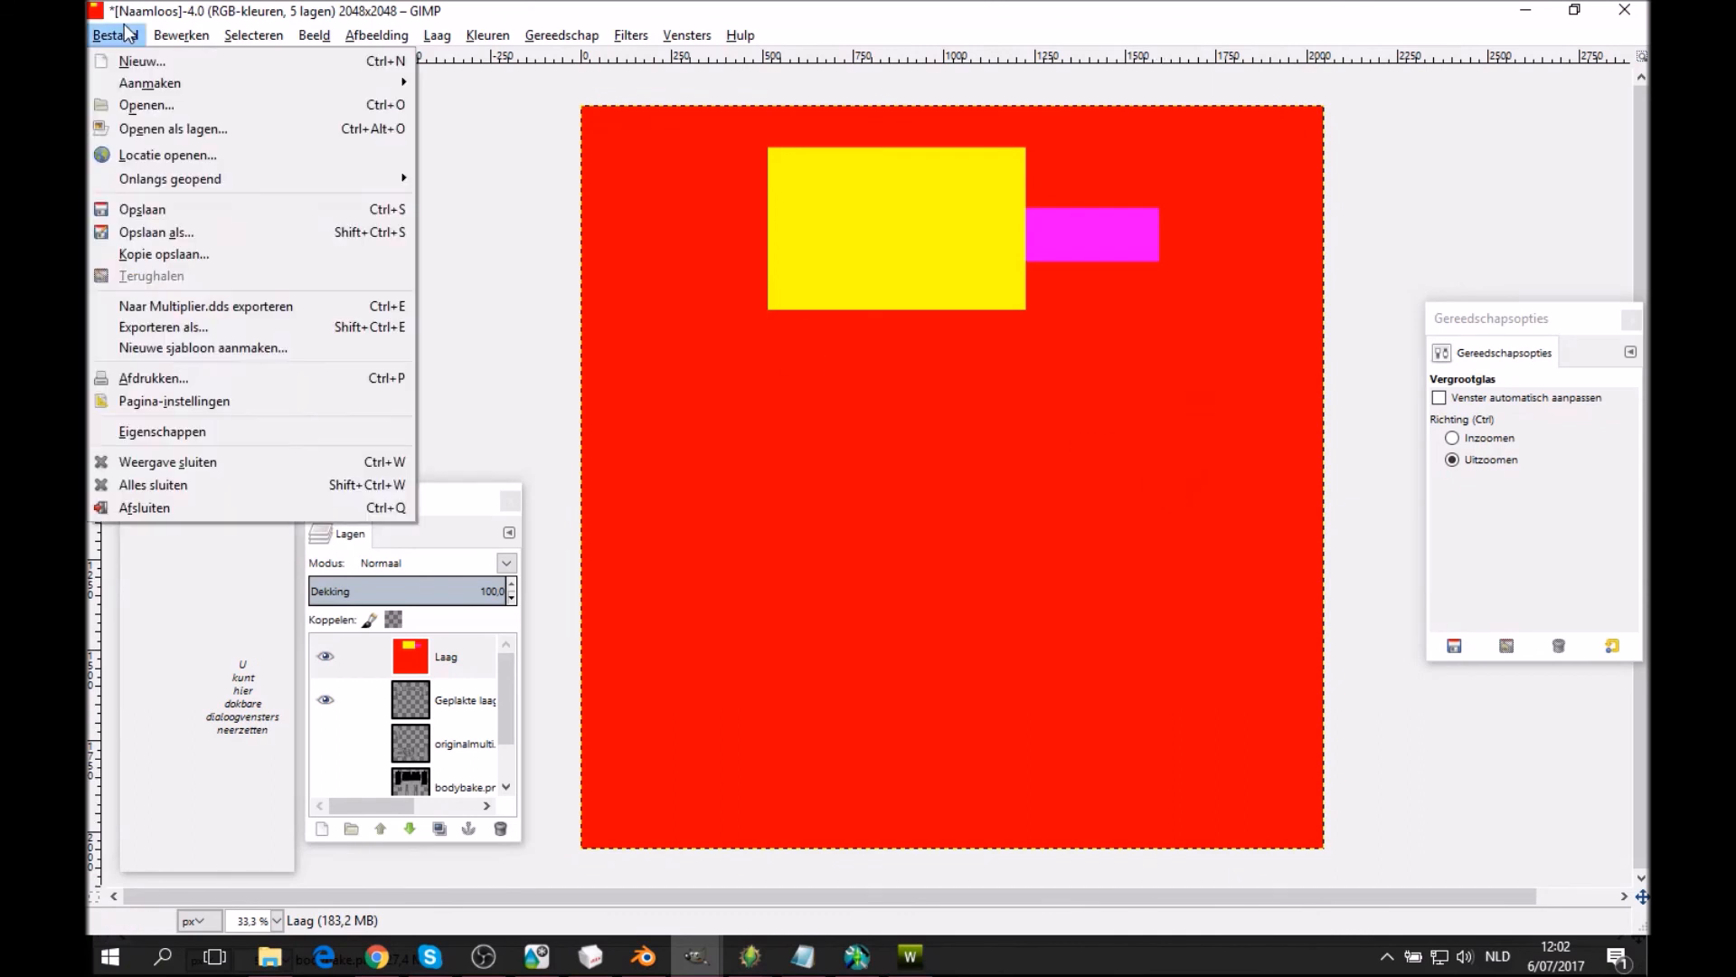
click(237, 327)
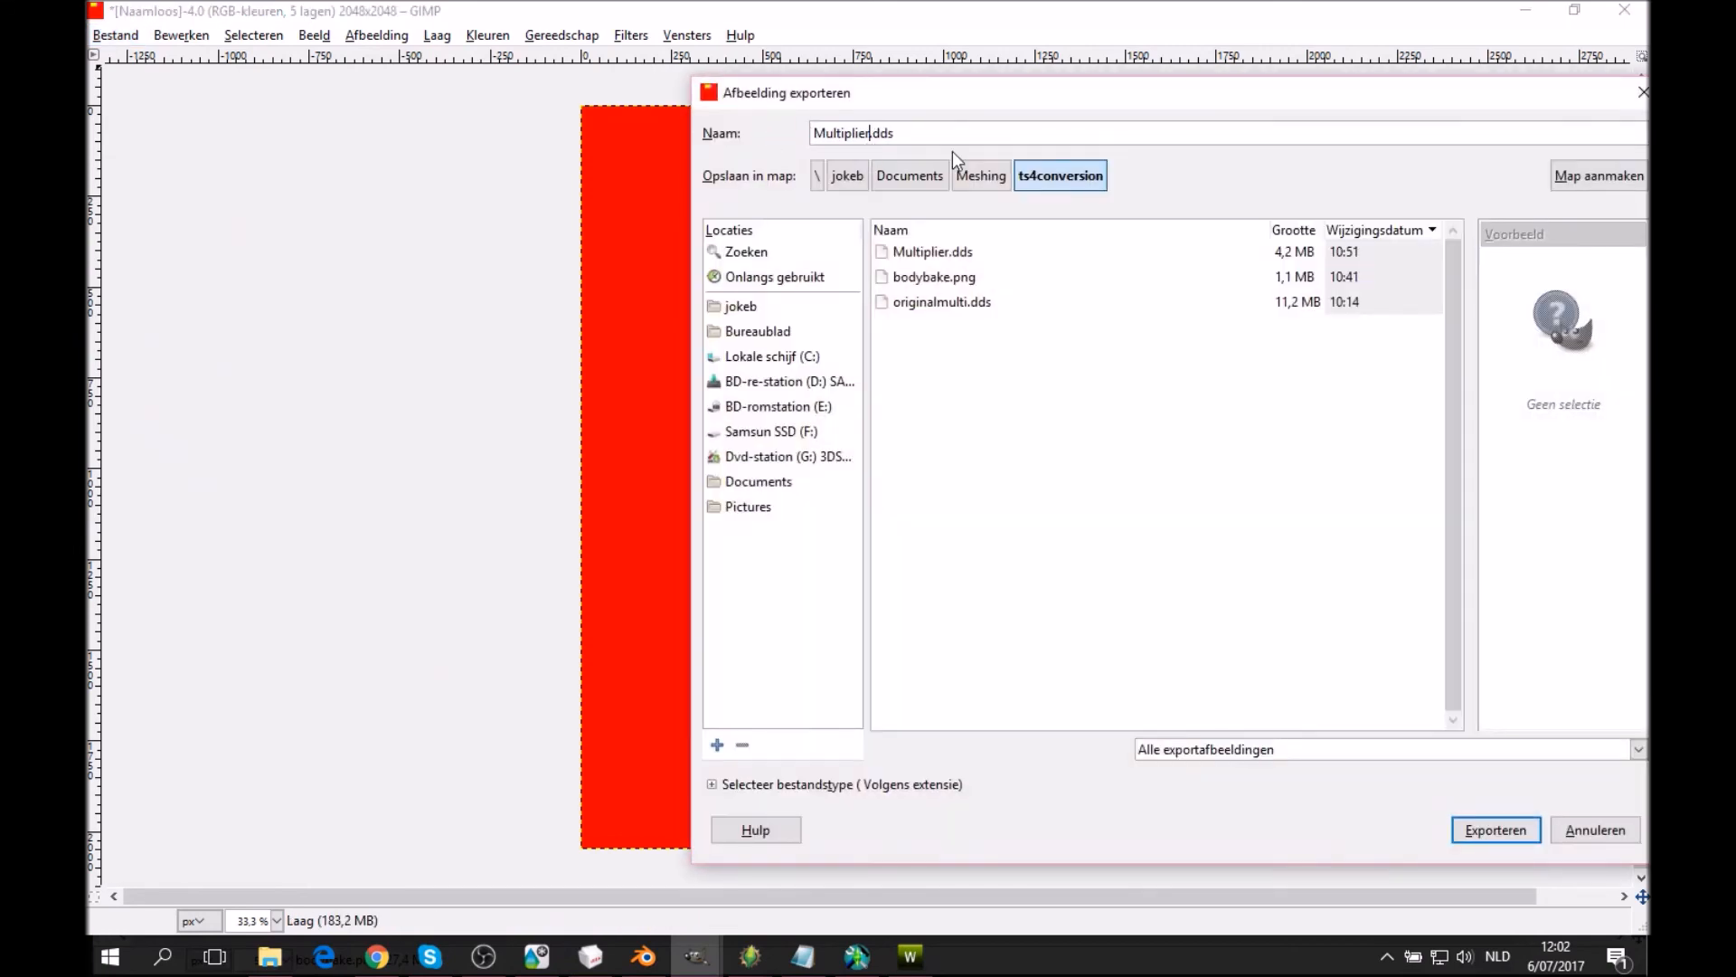
text(MASK)
key(Return)
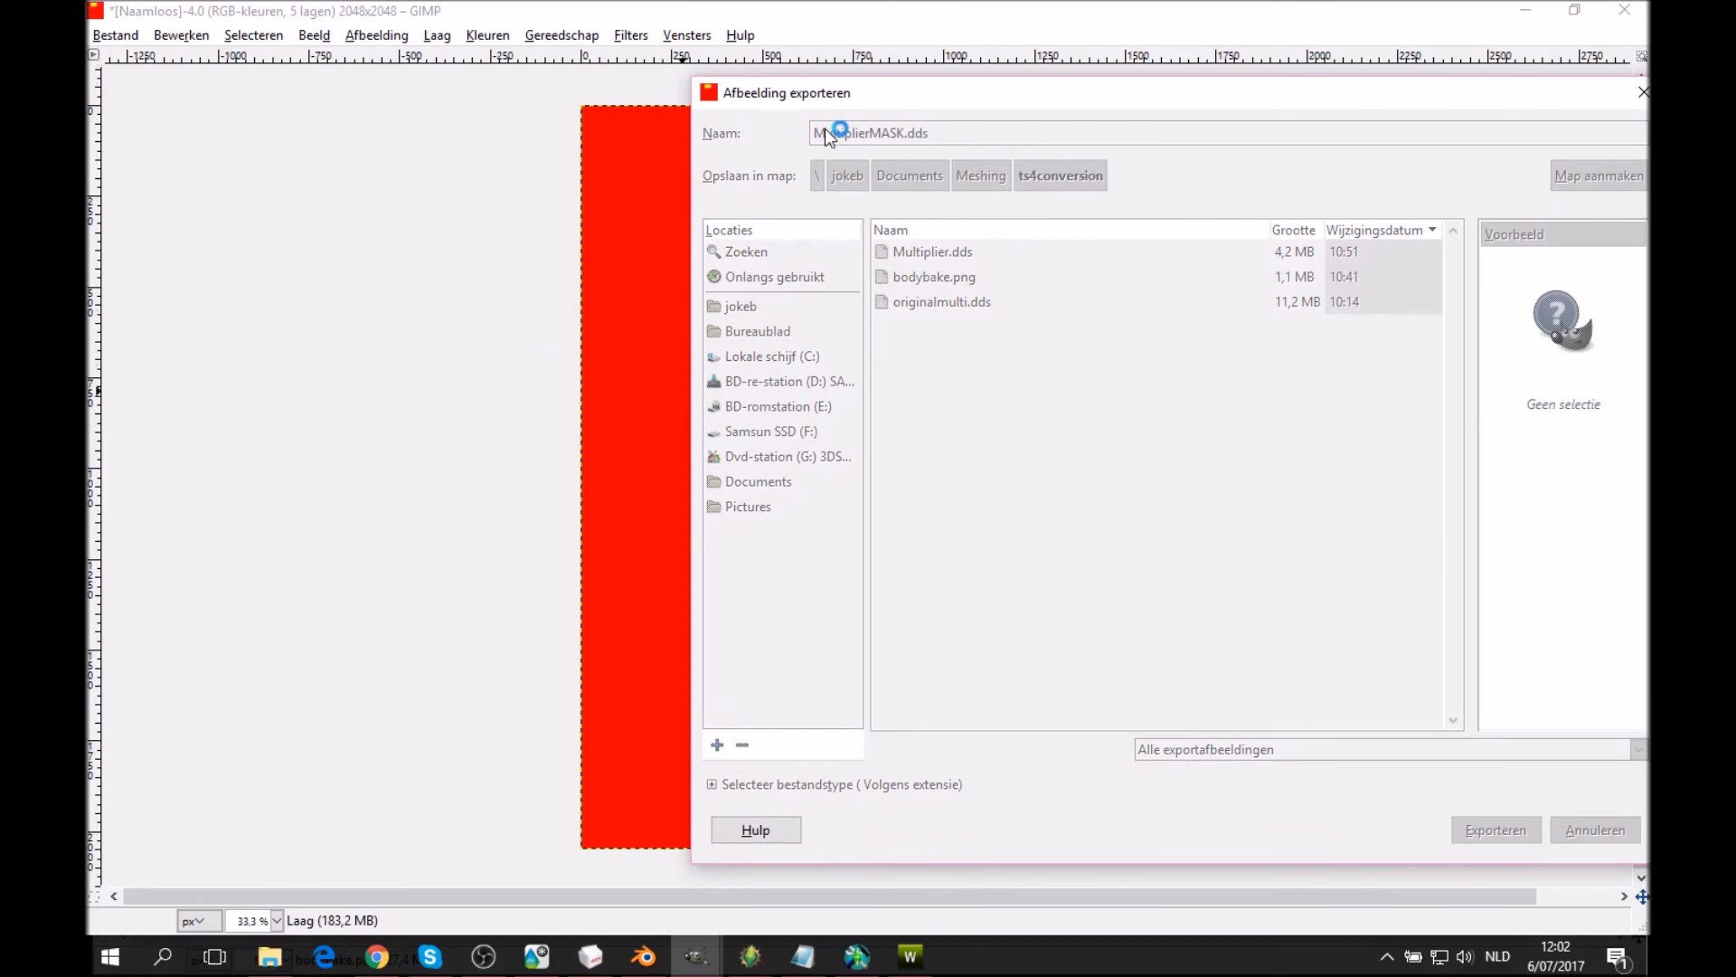
click(371, 260)
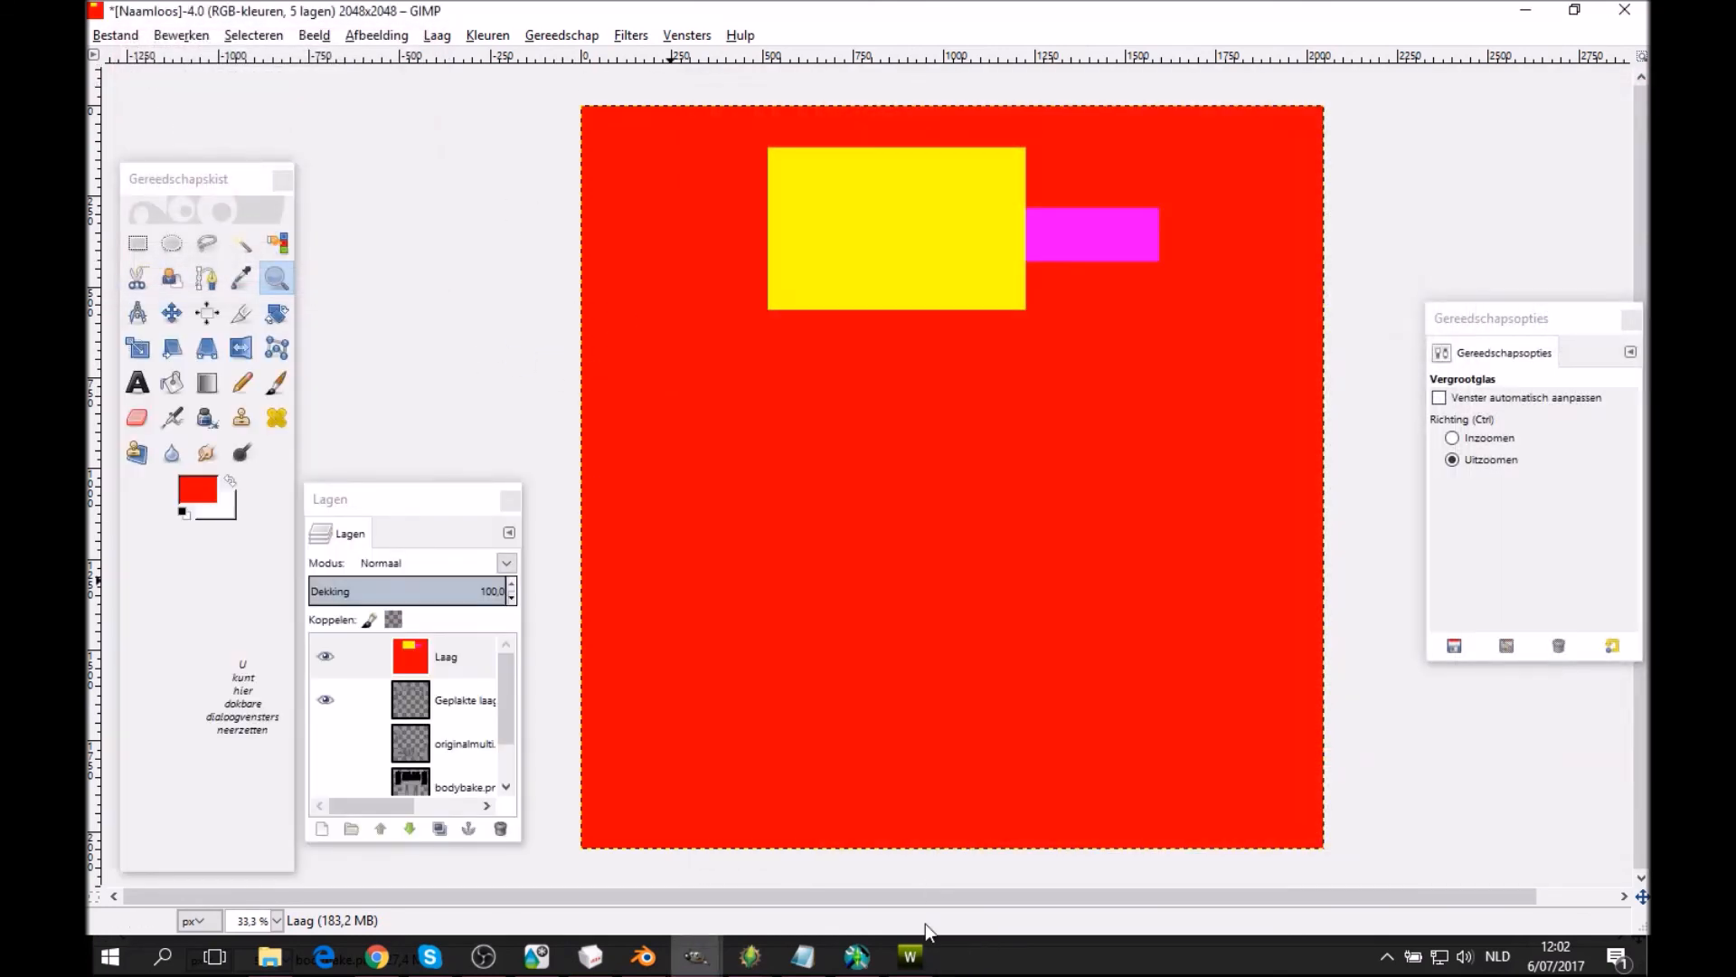
Switch to TSR Workshop and replace the current Mask texture with the imported MultiplierMASK.dds.
click(919, 949)
click(1601, 299)
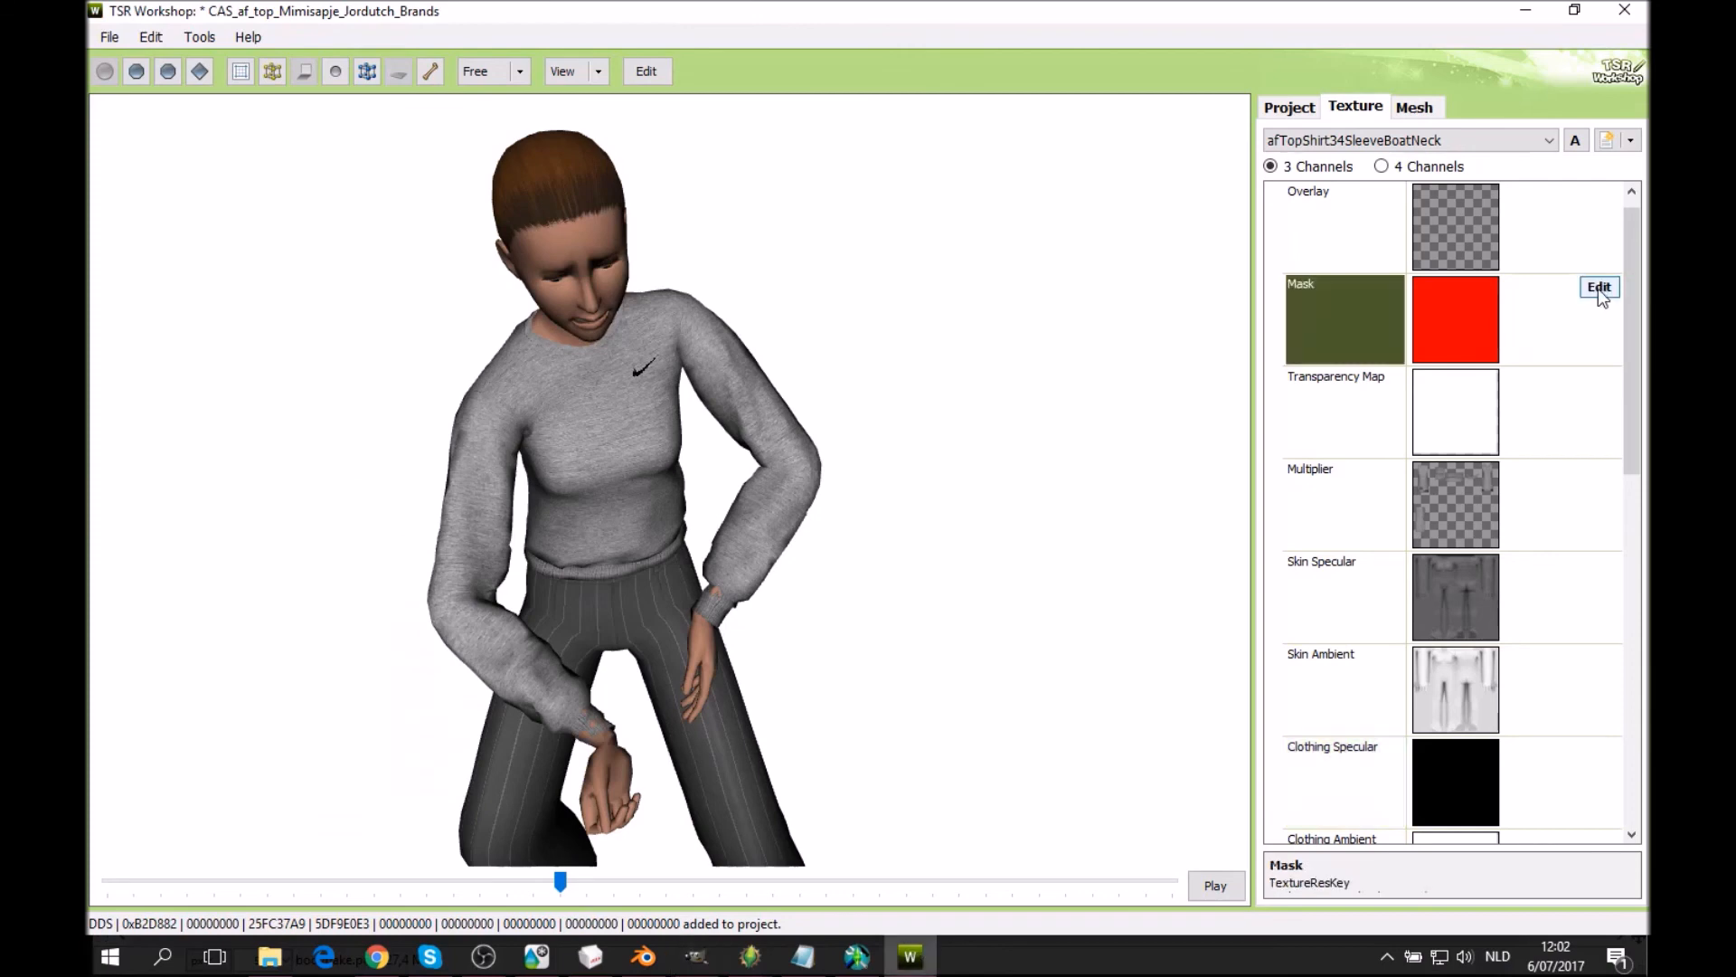
click(1143, 194)
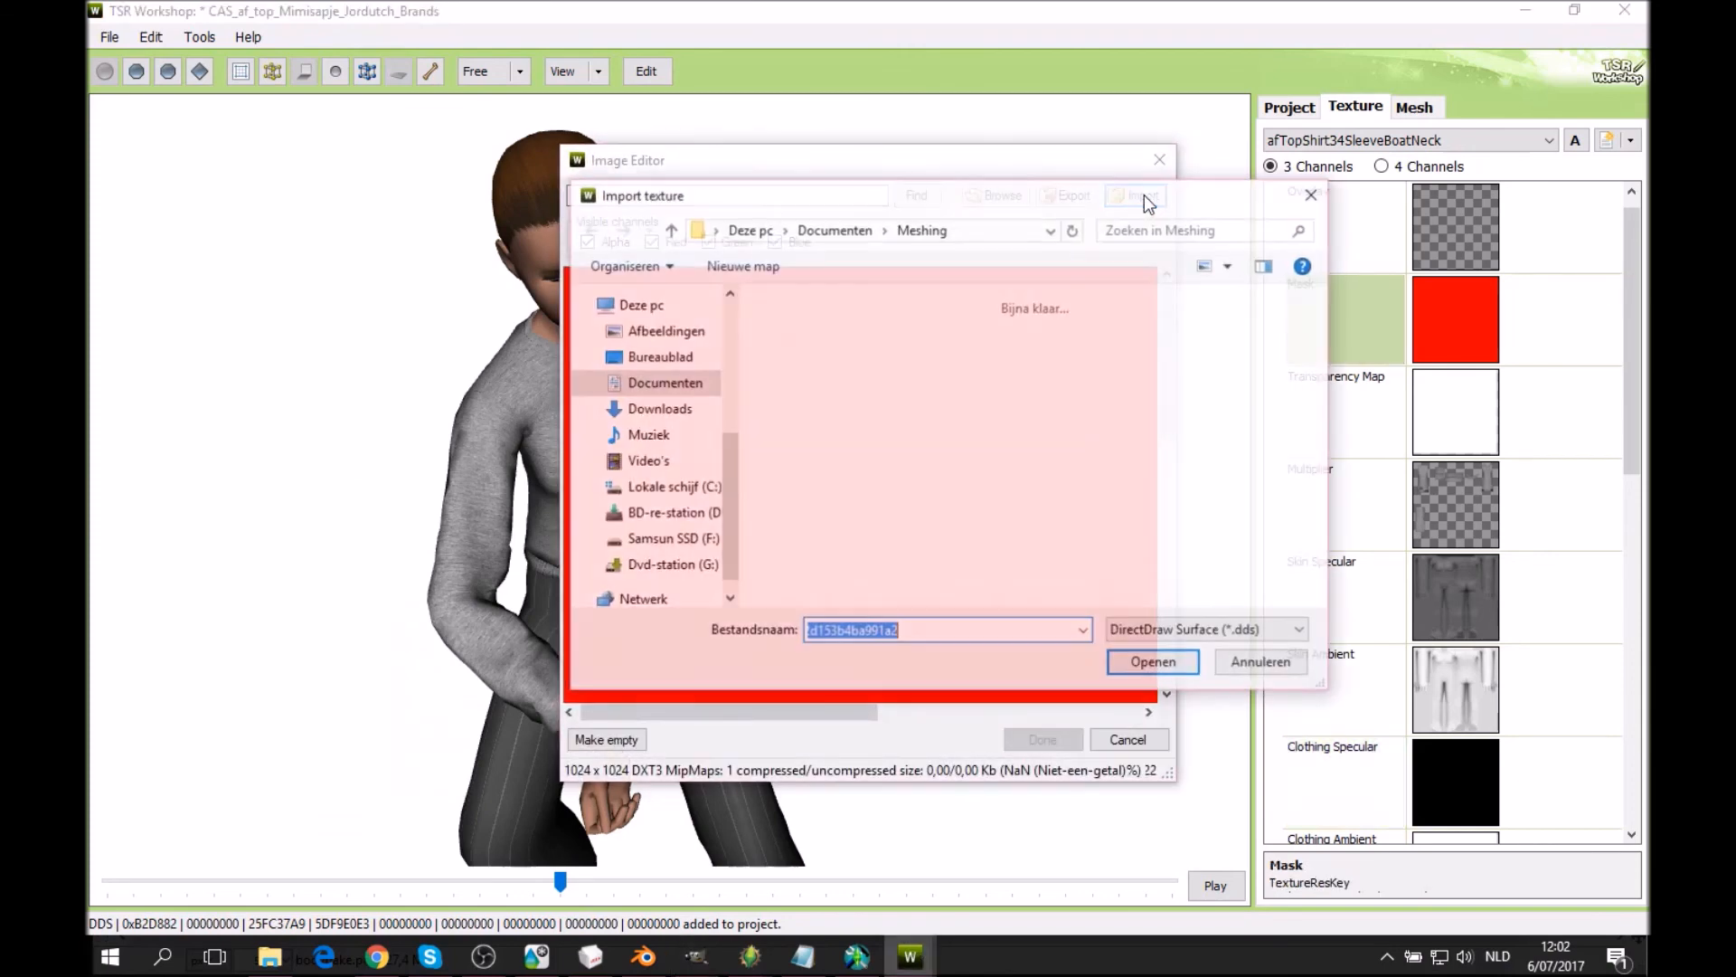
double_click(814, 334)
click(951, 348)
double_click(951, 339)
click(1040, 739)
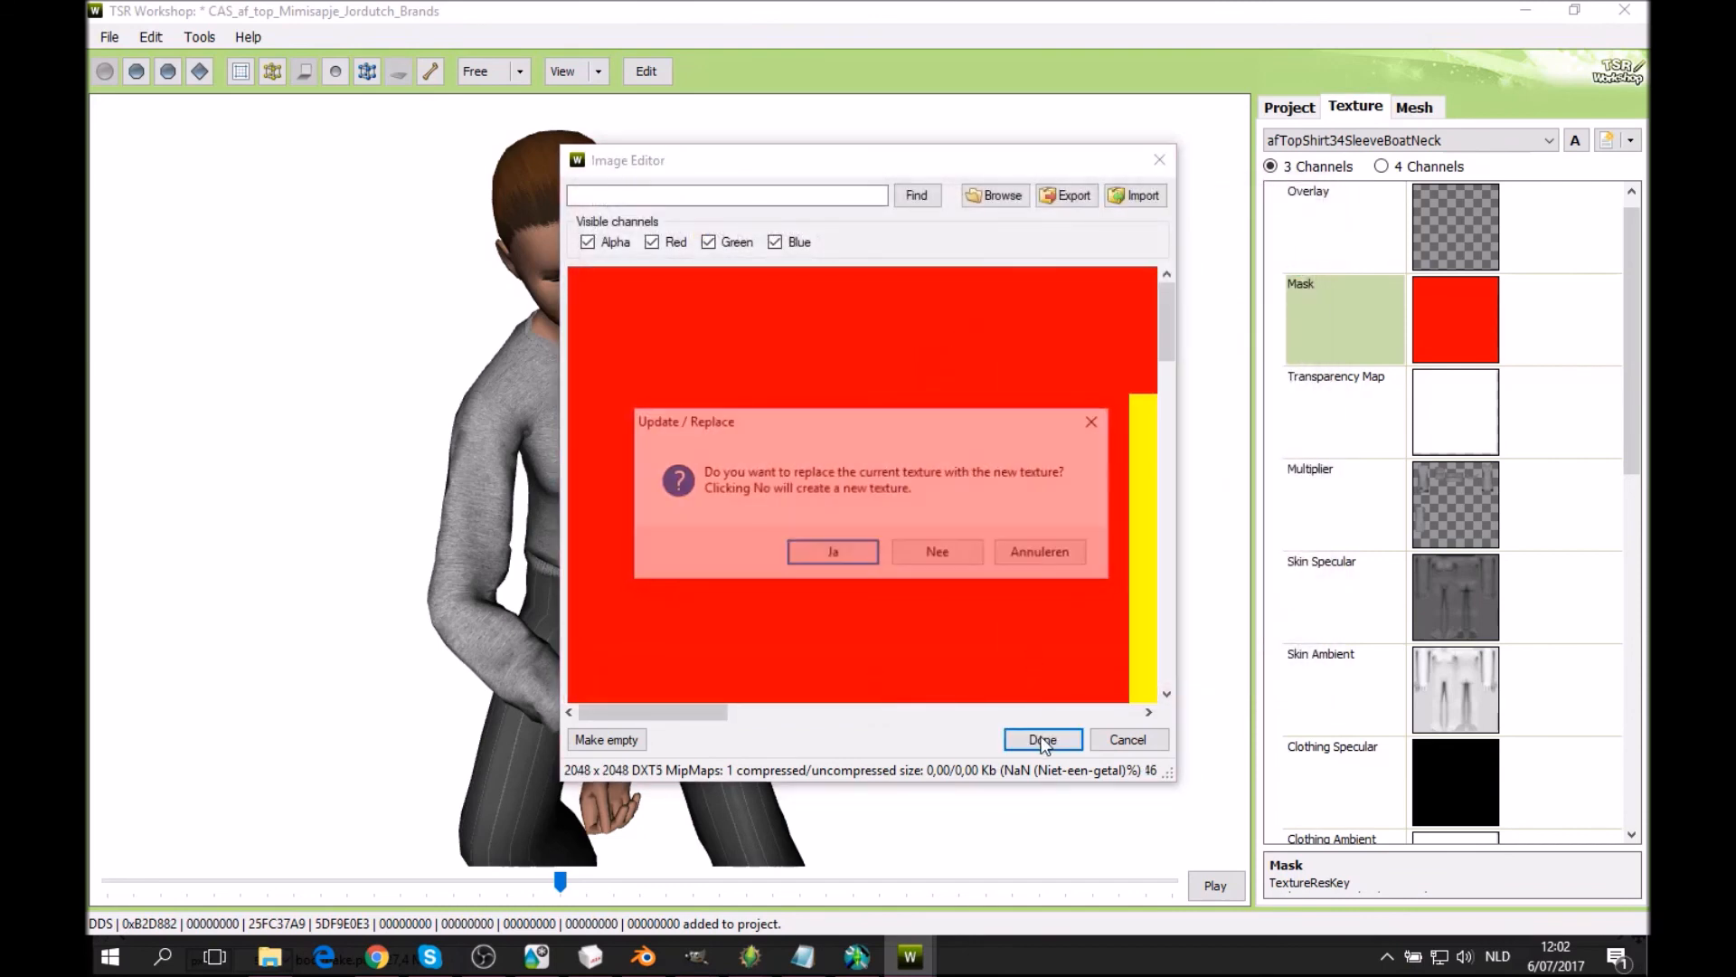
click(833, 553)
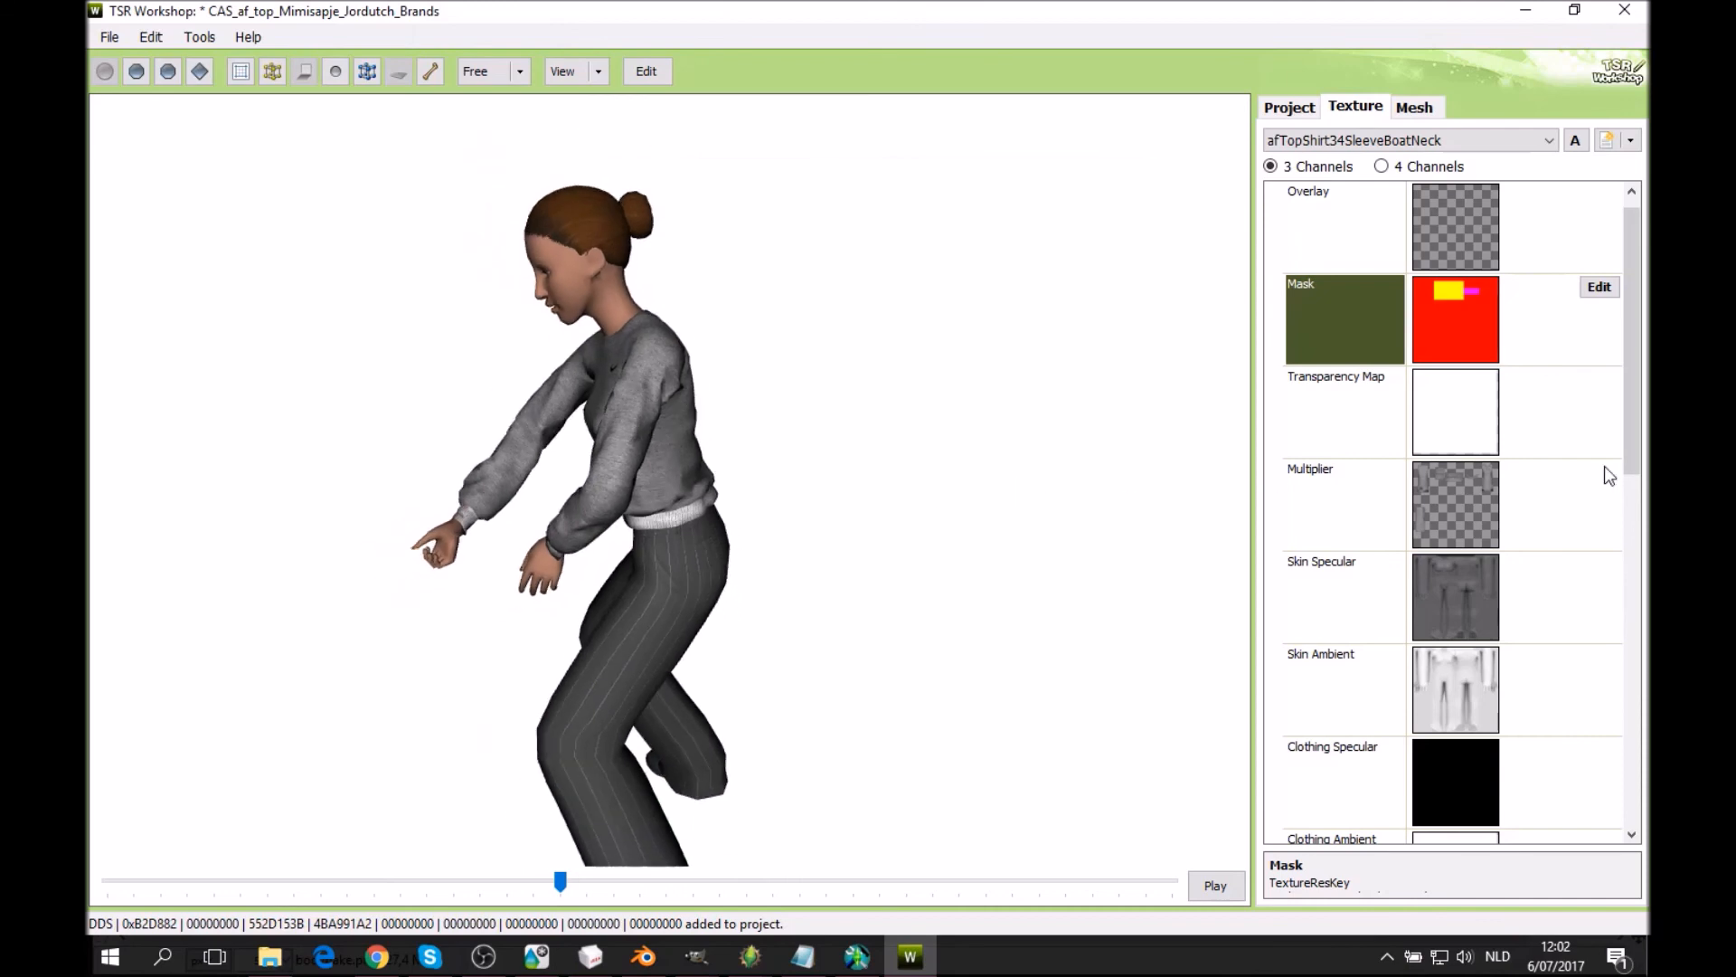
Enable Pattern C for the sweater by setting its Enabled property to True.
drag(1624, 363, 1596, 681)
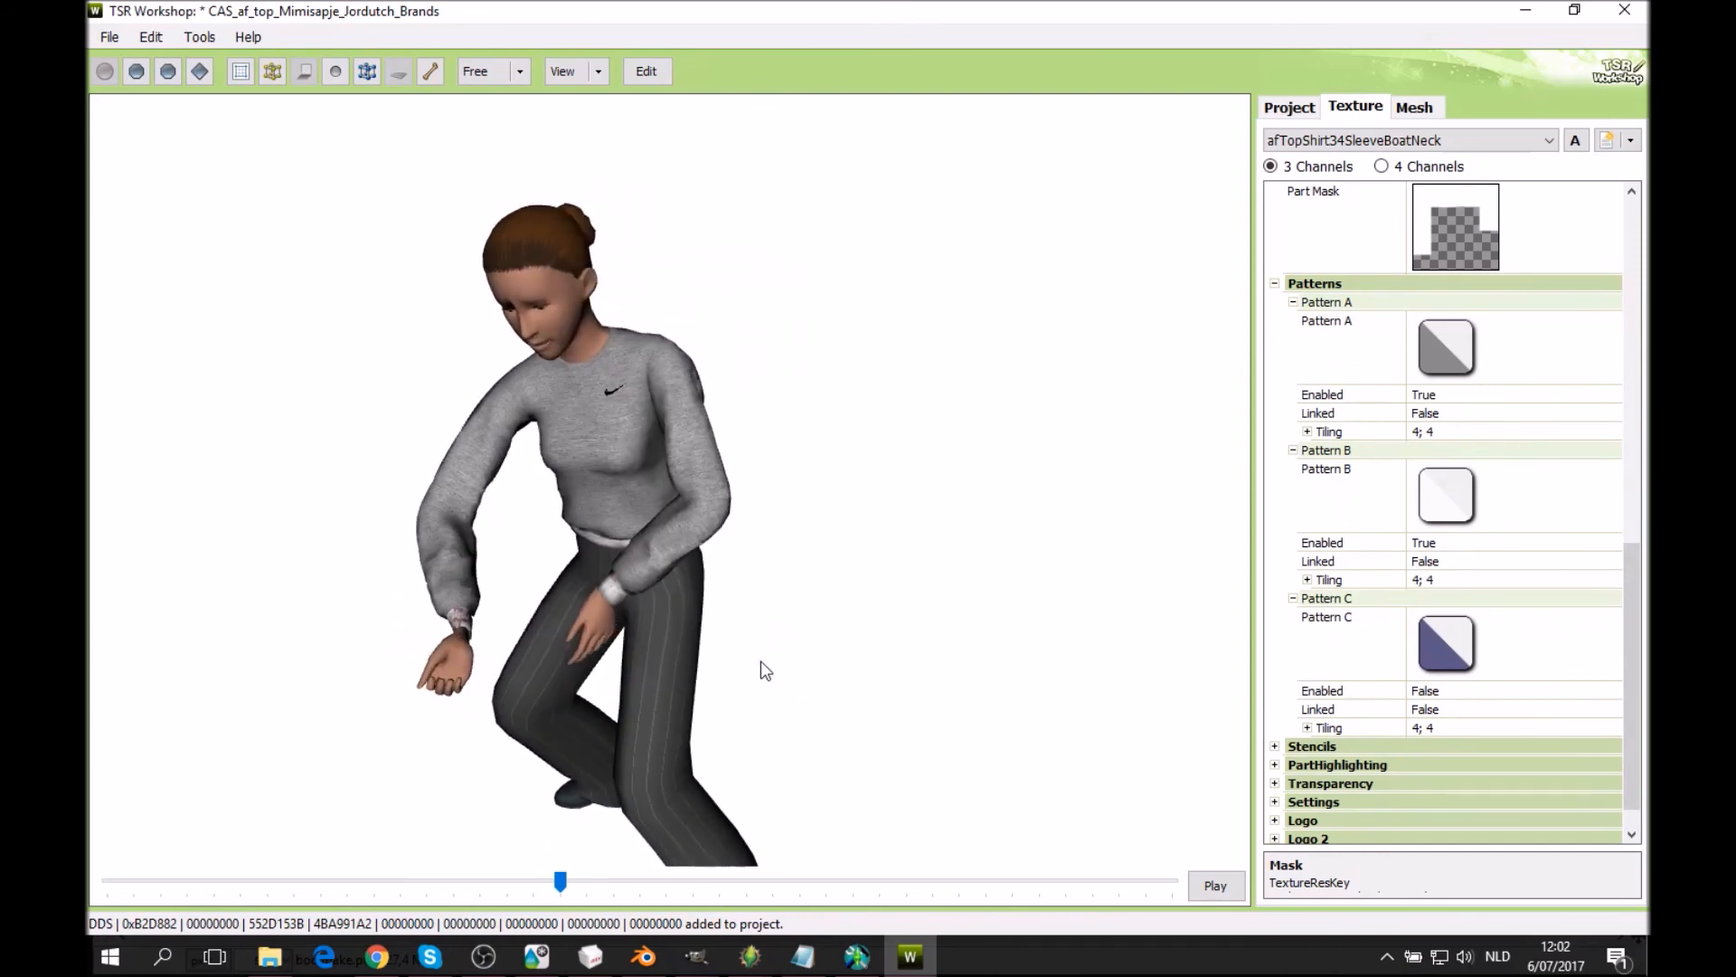
click(1451, 688)
click(1611, 690)
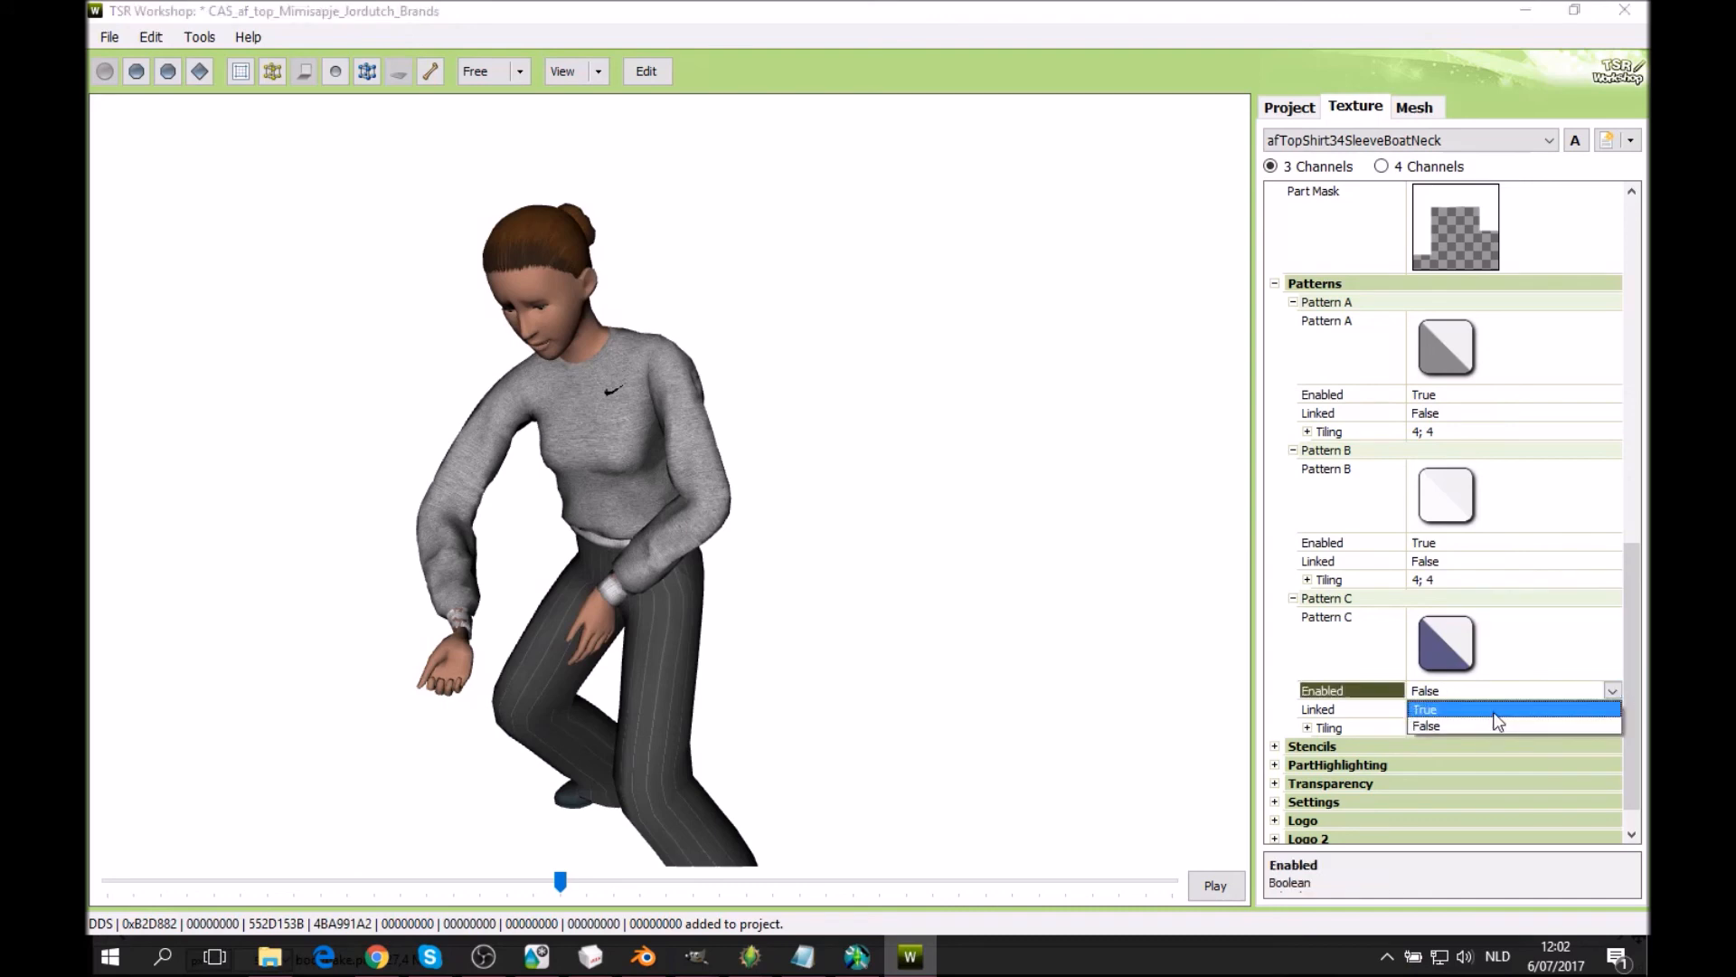
click(1494, 711)
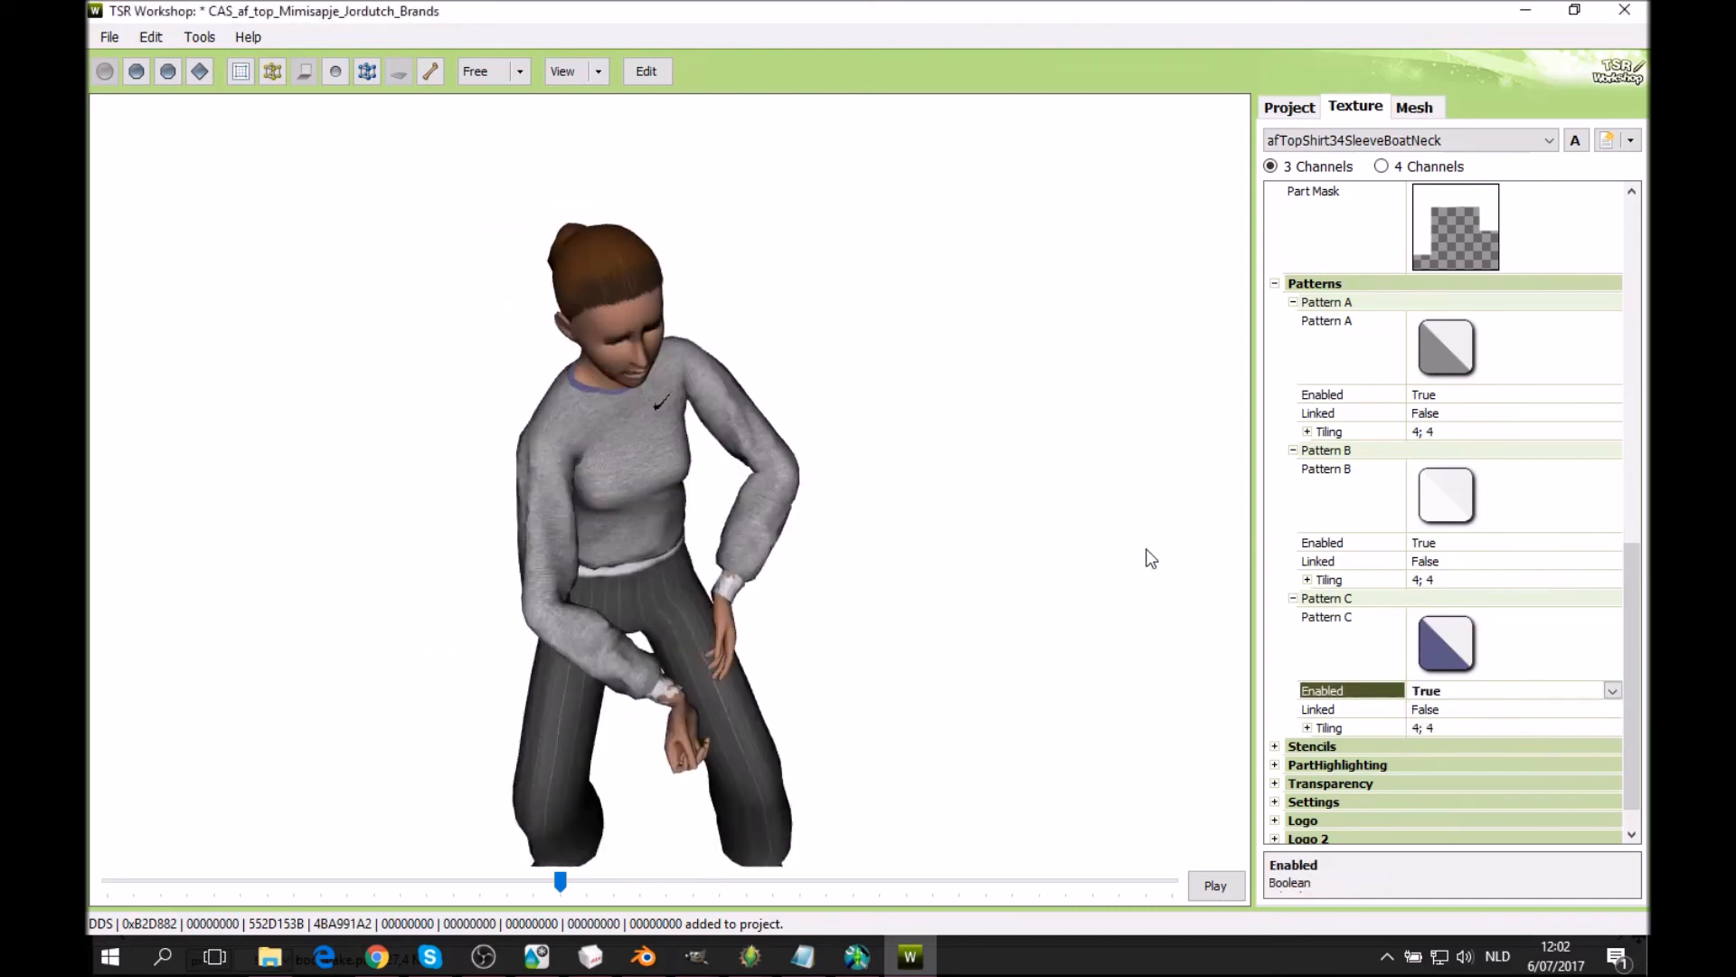
Change the solid colour of Pattern B to red for the sweater's cuffs and hem.
click(1433, 496)
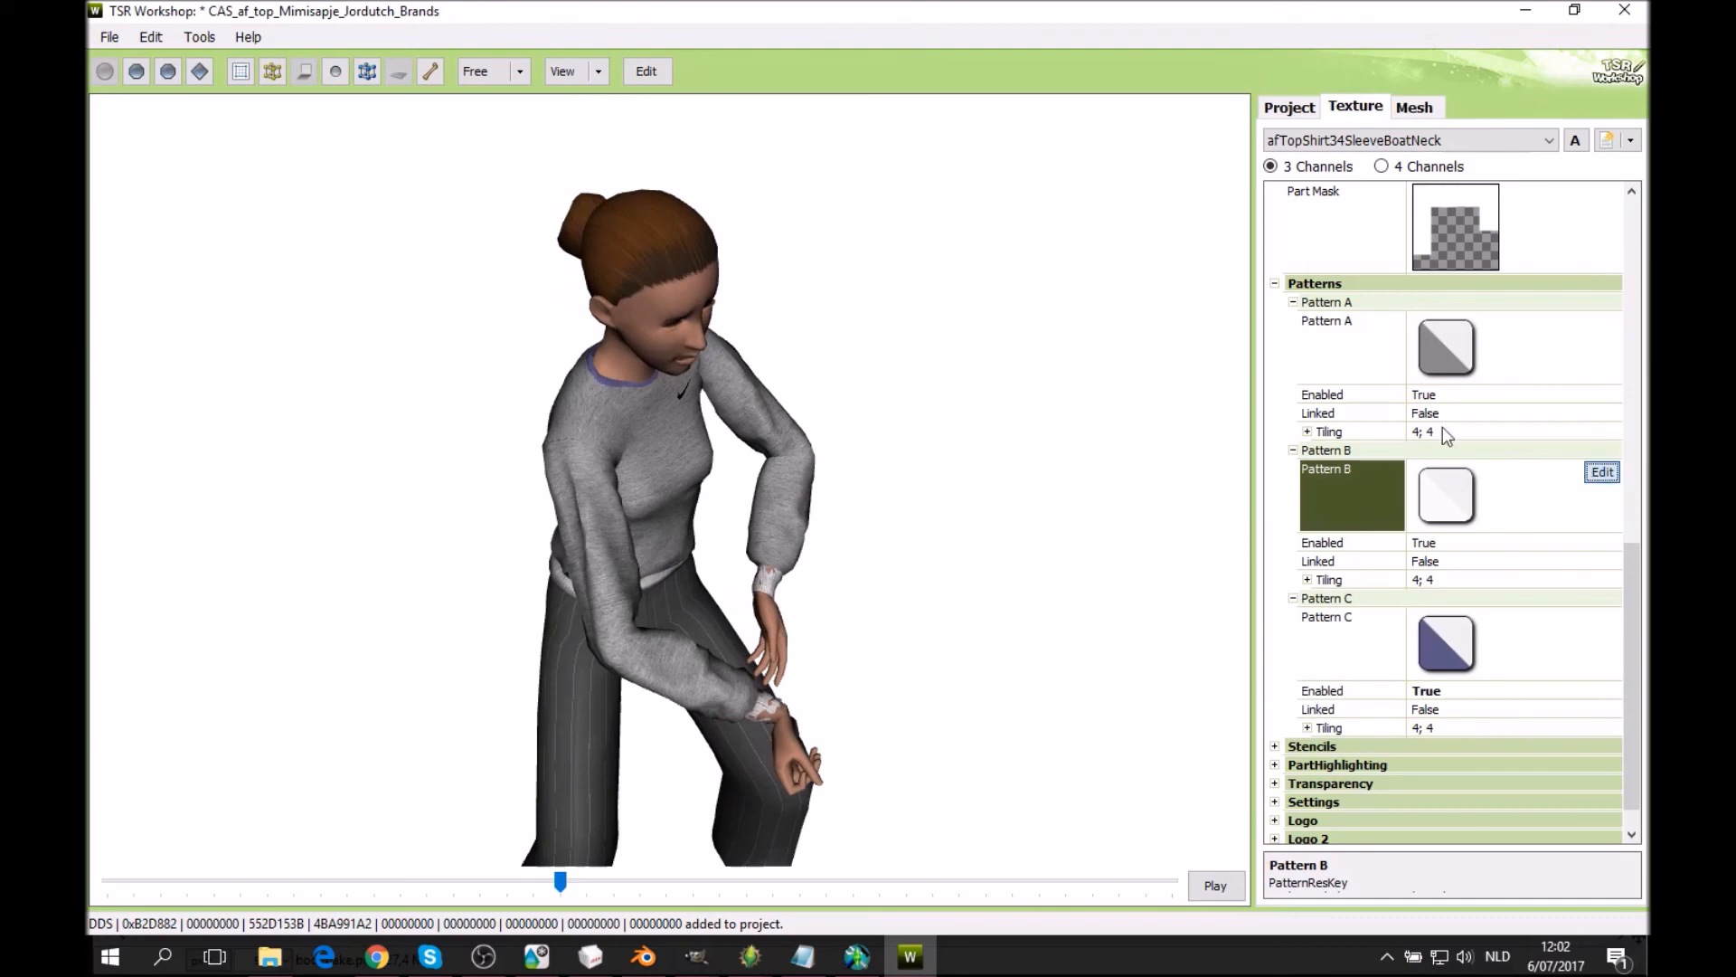
click(1158, 329)
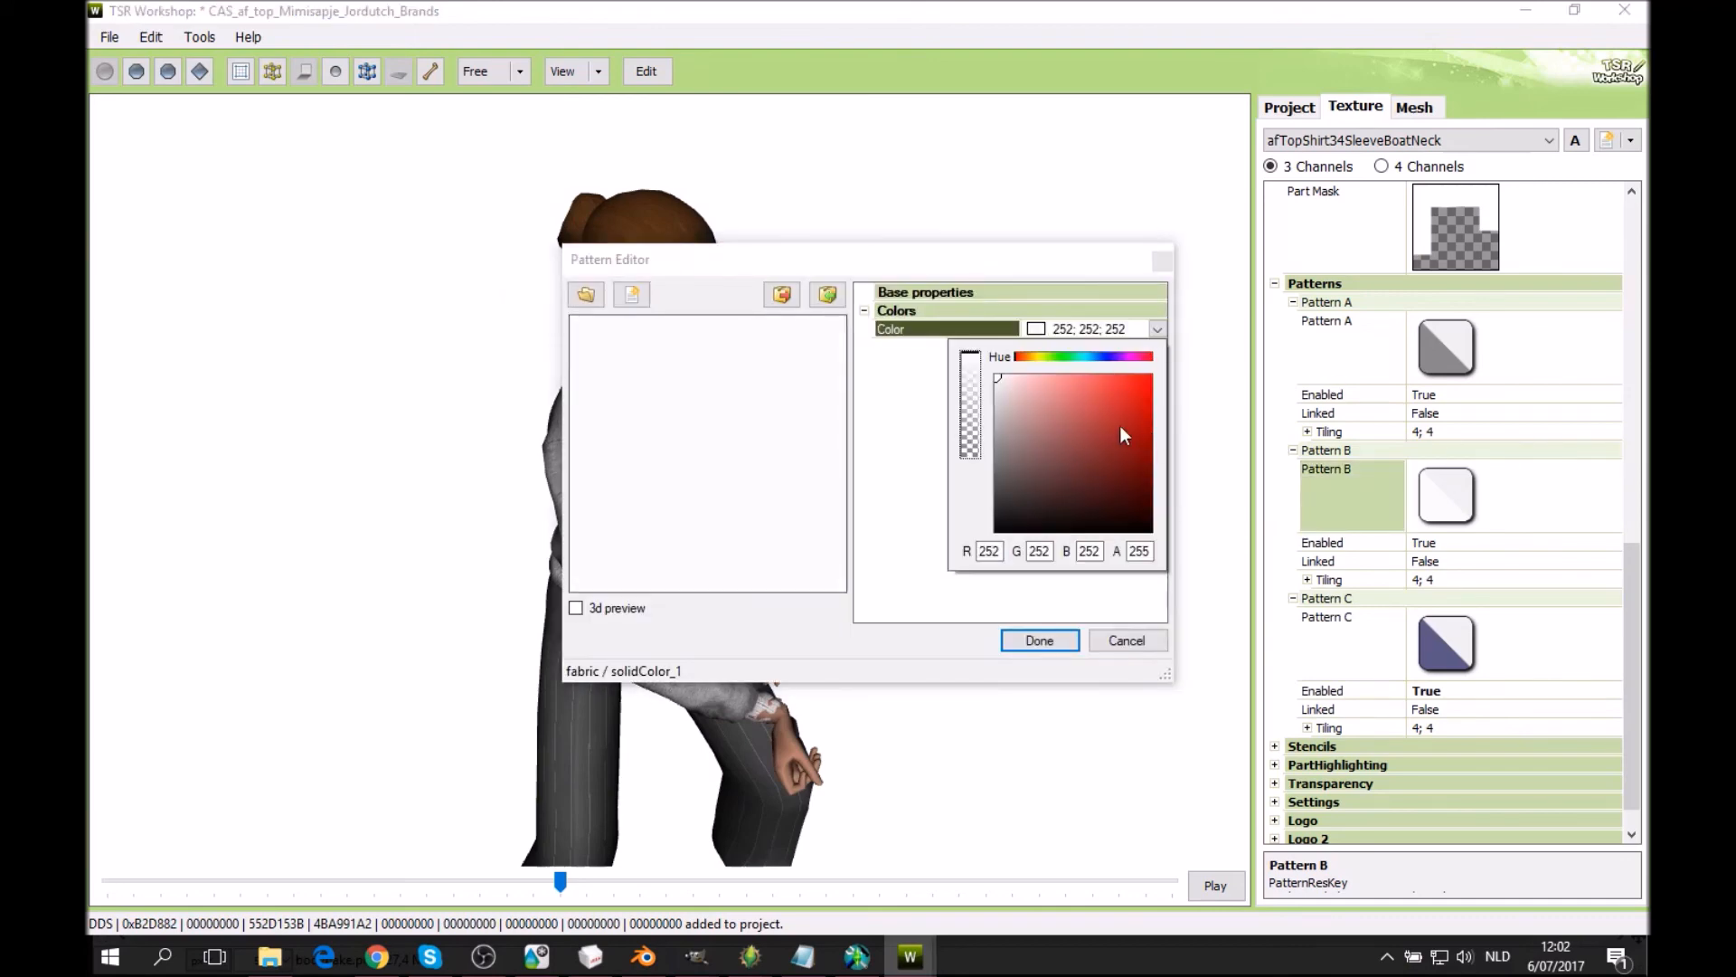
click(1145, 407)
click(1044, 646)
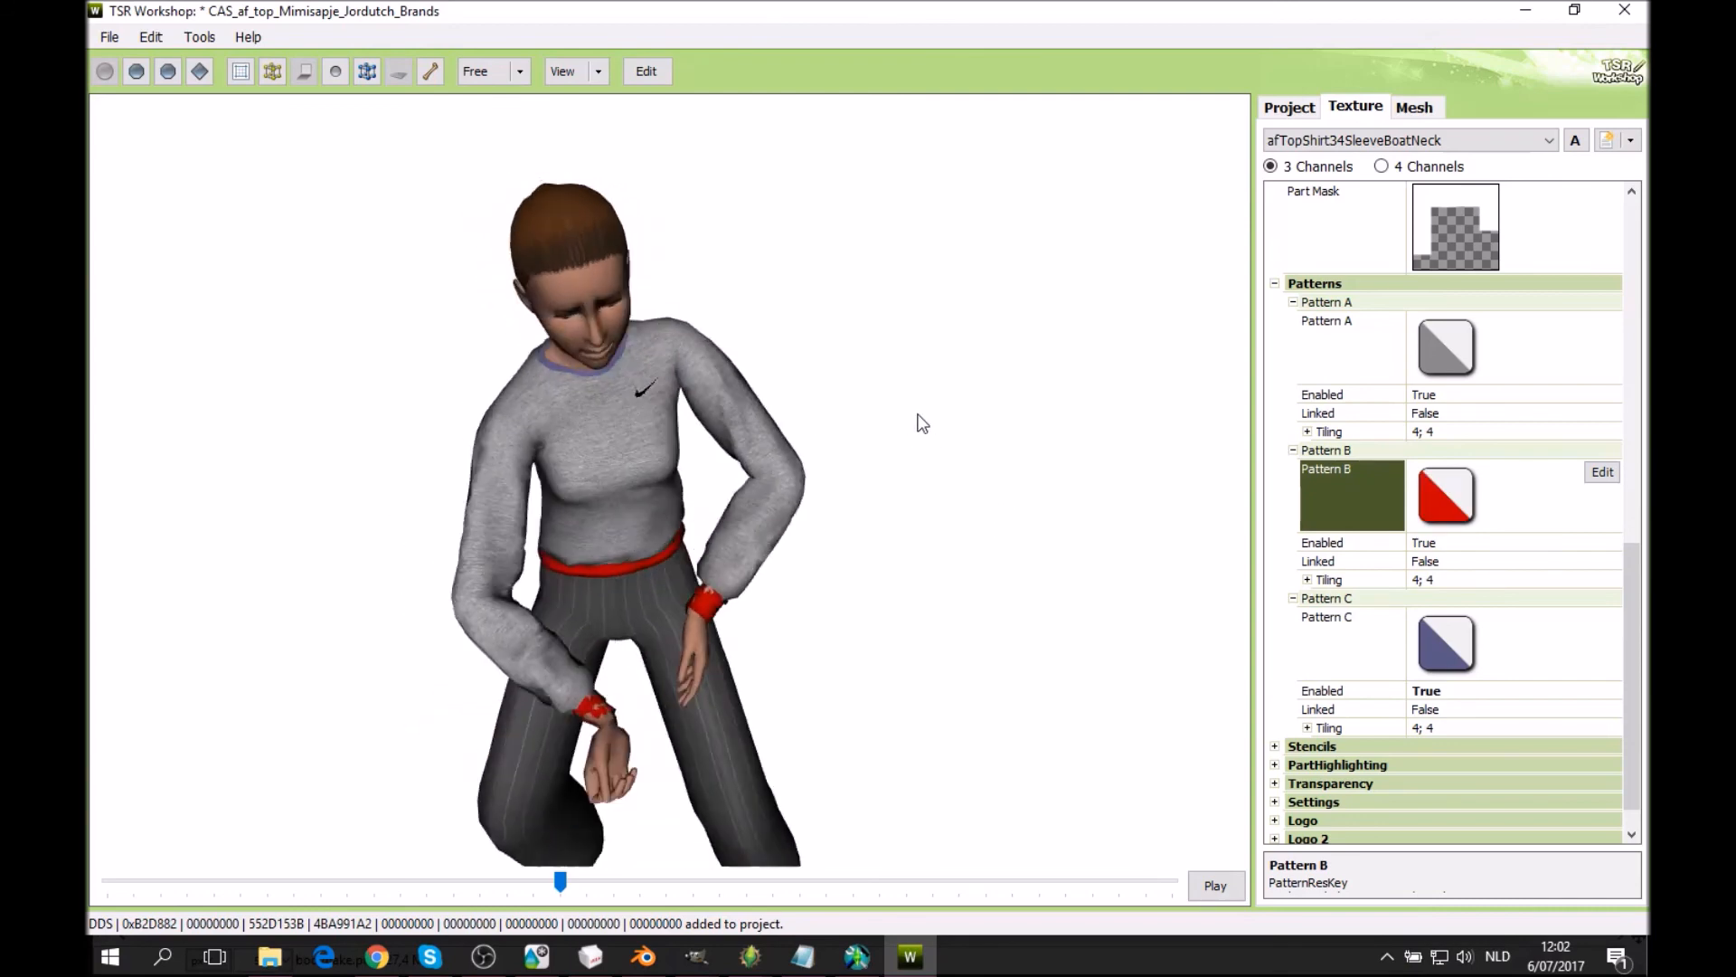
Set the preview body's Thin–Fat shape to the midpoint.
click(1415, 107)
mouse_move(1326, 140)
mouse_down()
mouse_move(1389, 141)
mouse_move(1300, 145)
mouse_move(1388, 150)
mouse_move(1353, 149)
mouse_up()
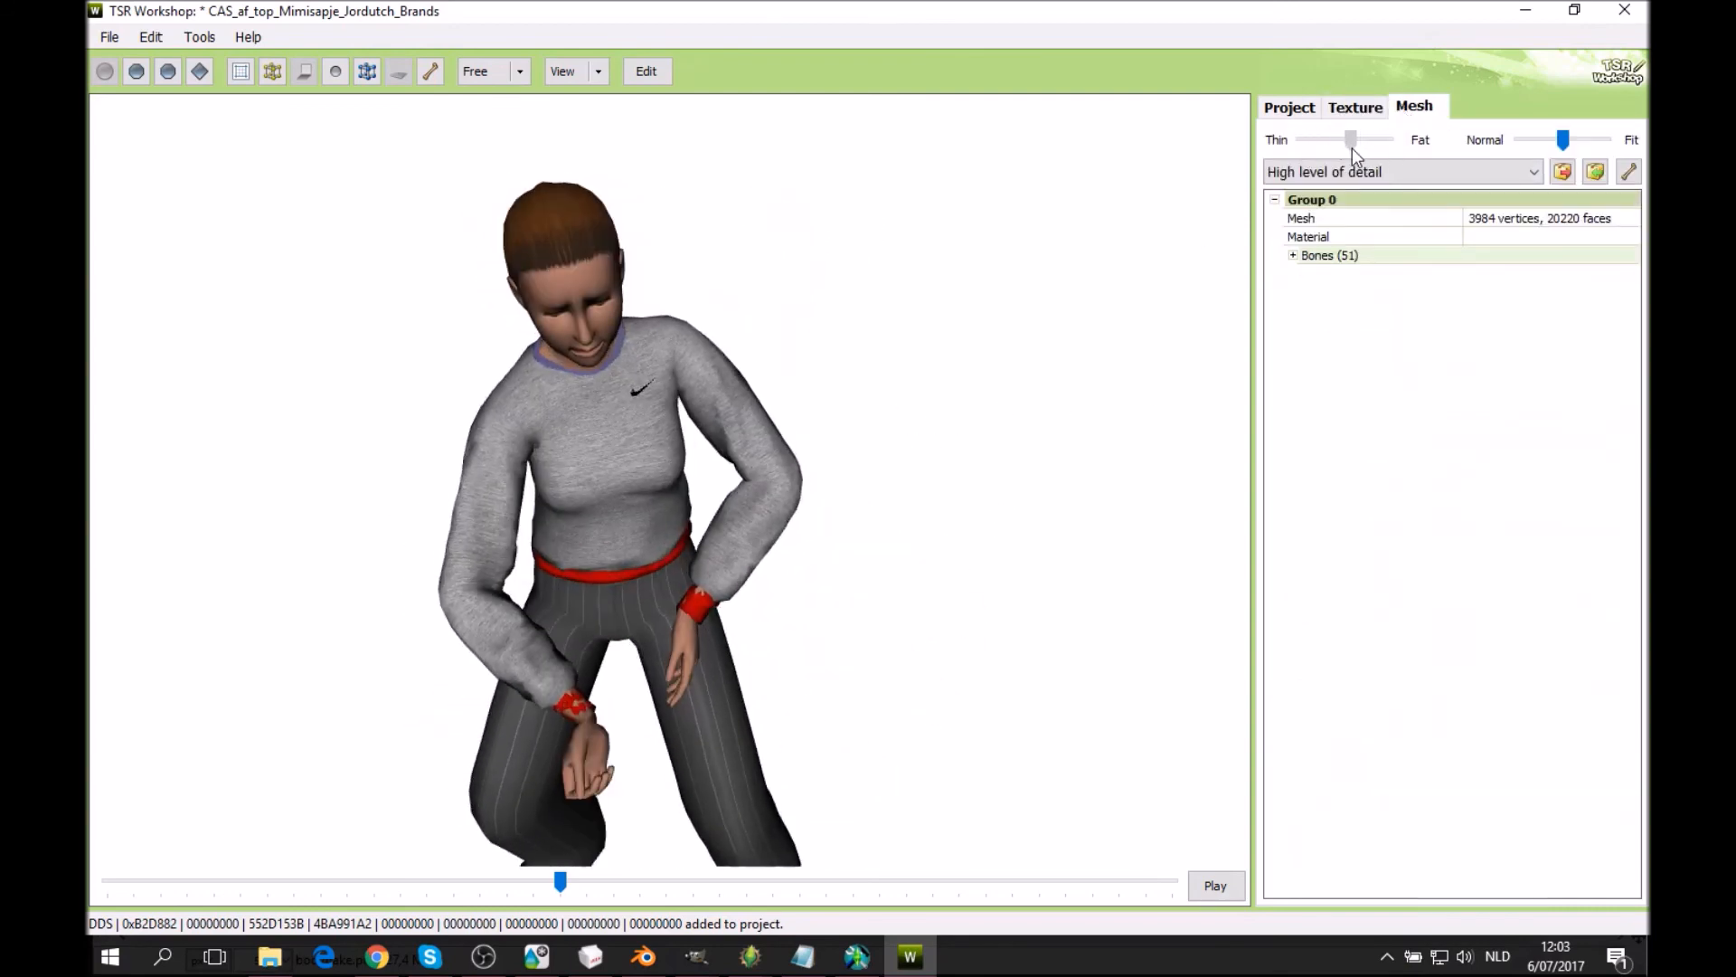
click(1354, 112)
drag(1633, 592, 1616, 177)
click(1412, 108)
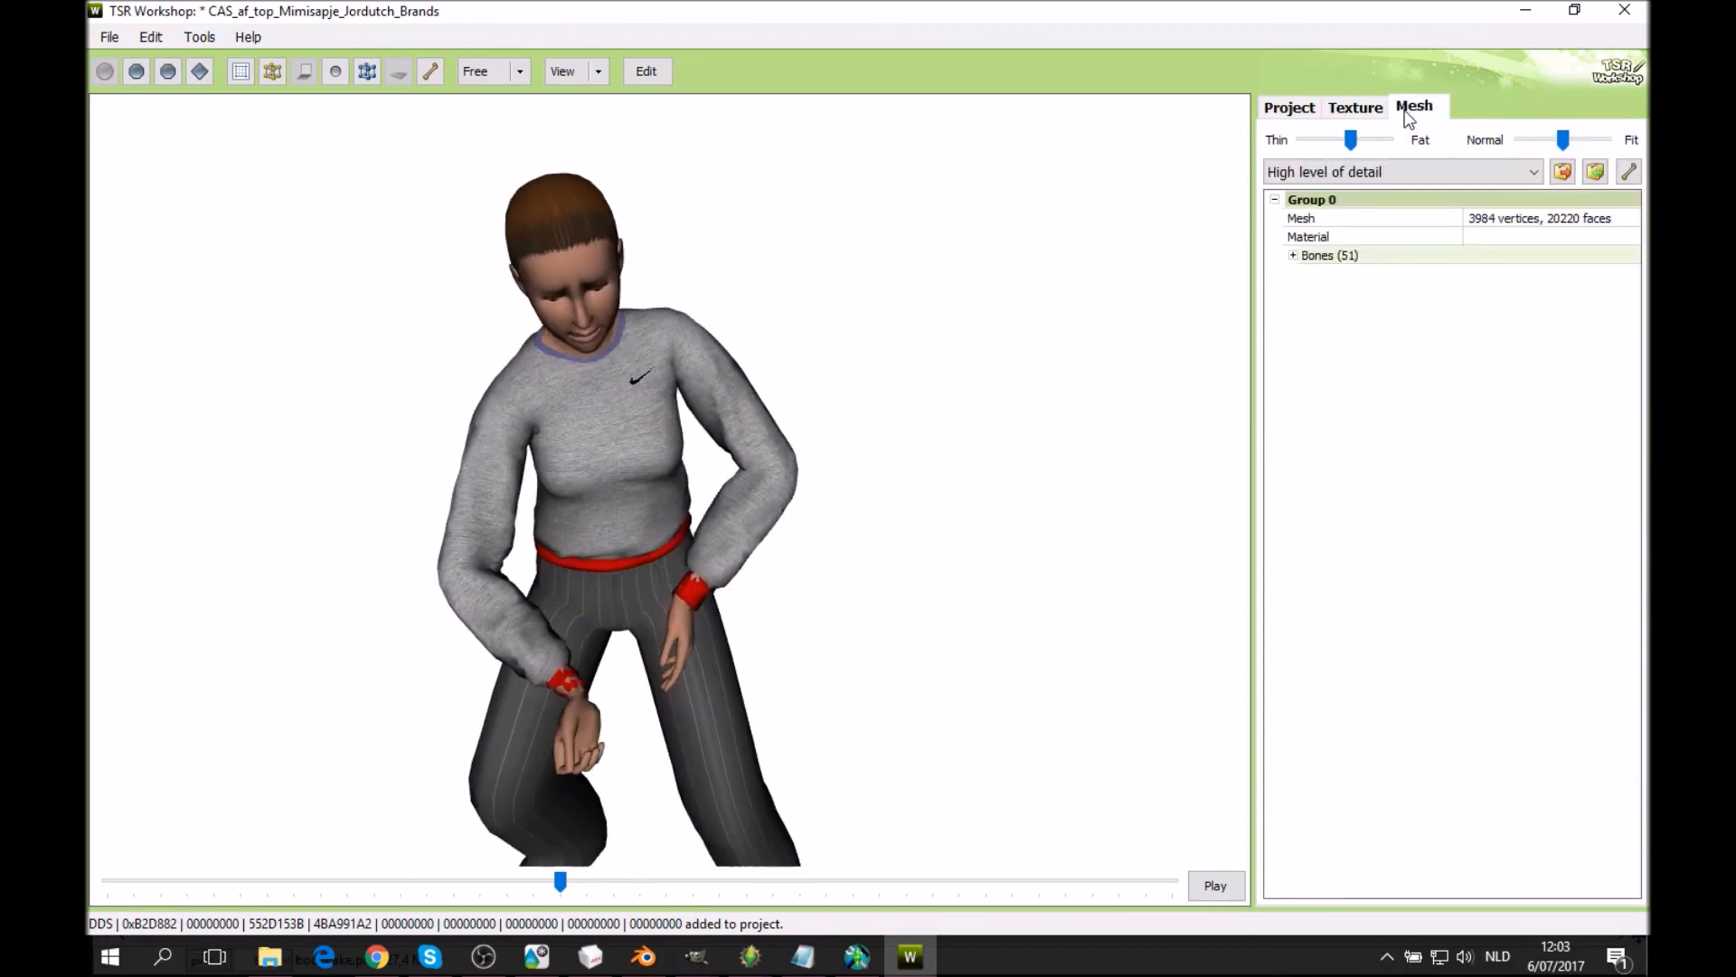
Replace the Alpha map in Group 0's material with the project texture 0x3FBDA6C4.
click(1563, 236)
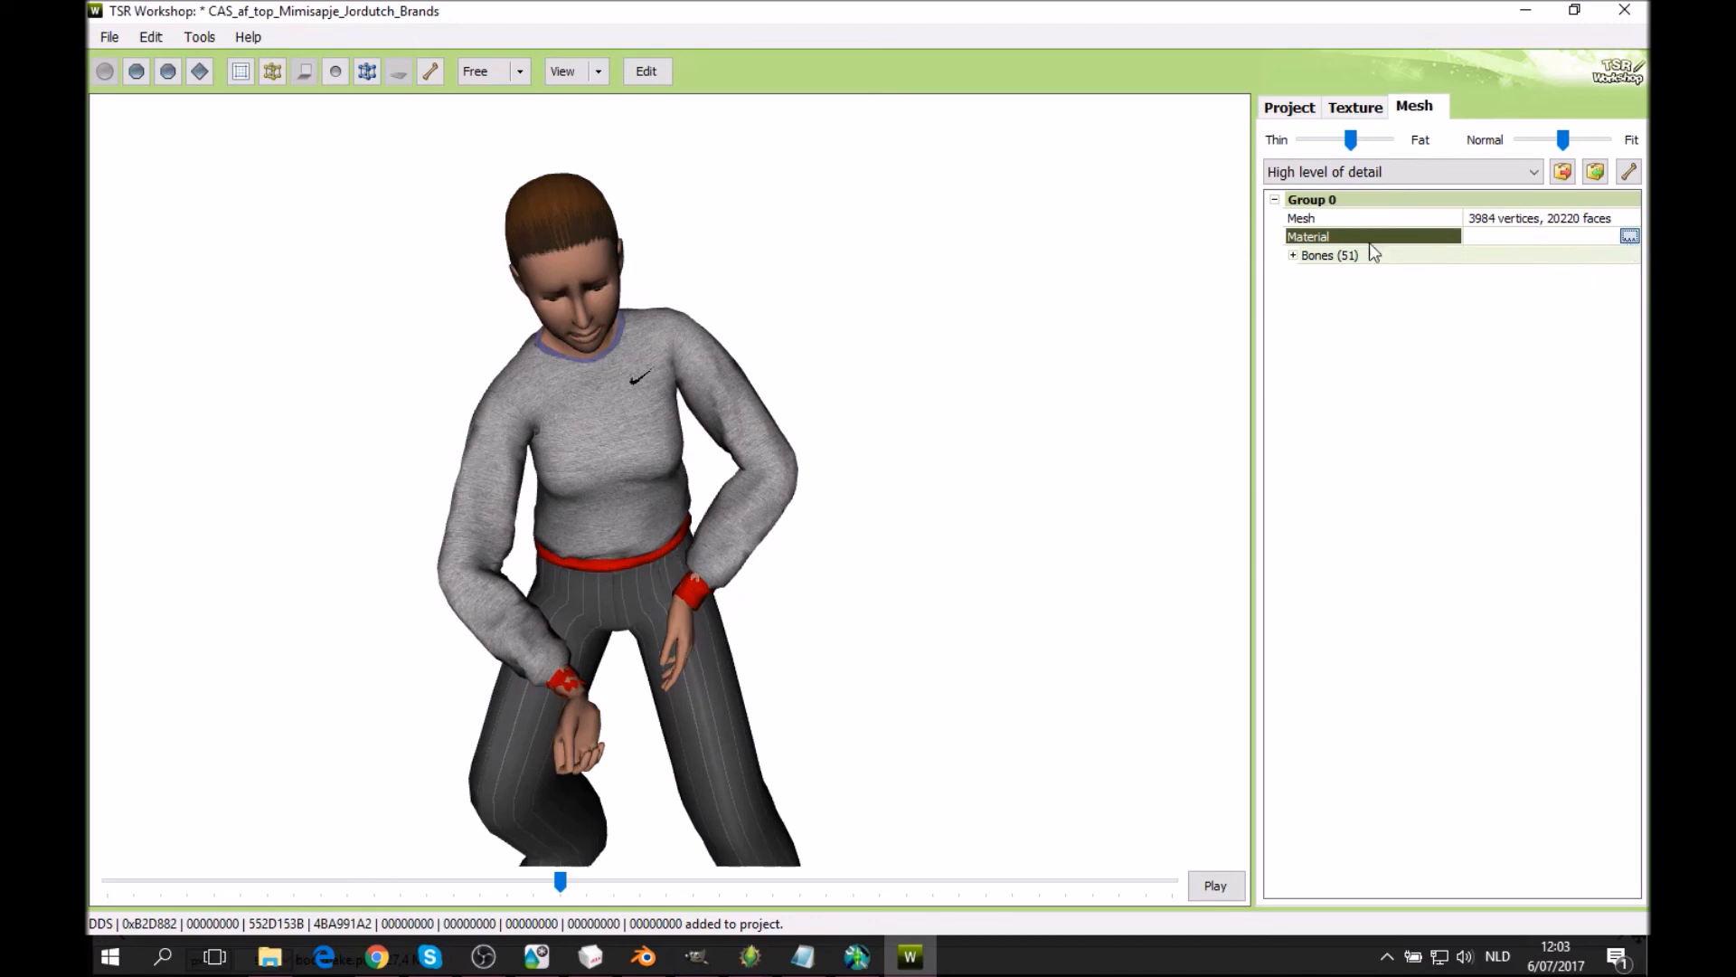
click(1630, 236)
click(1120, 312)
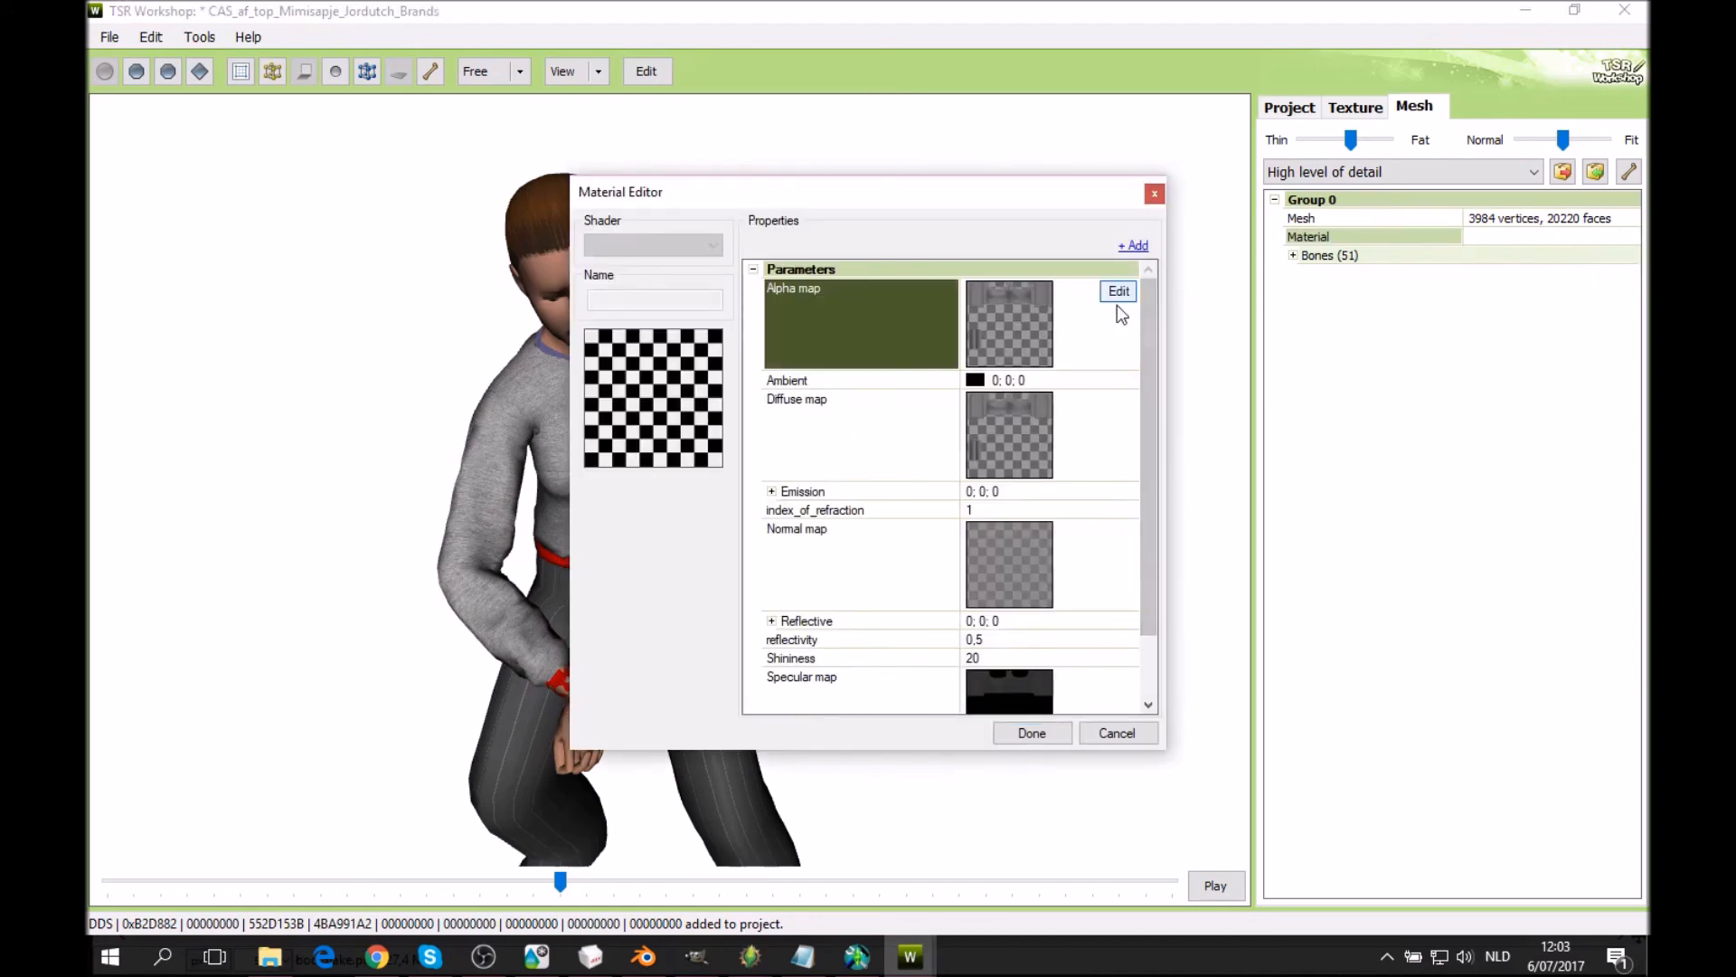
click(1118, 292)
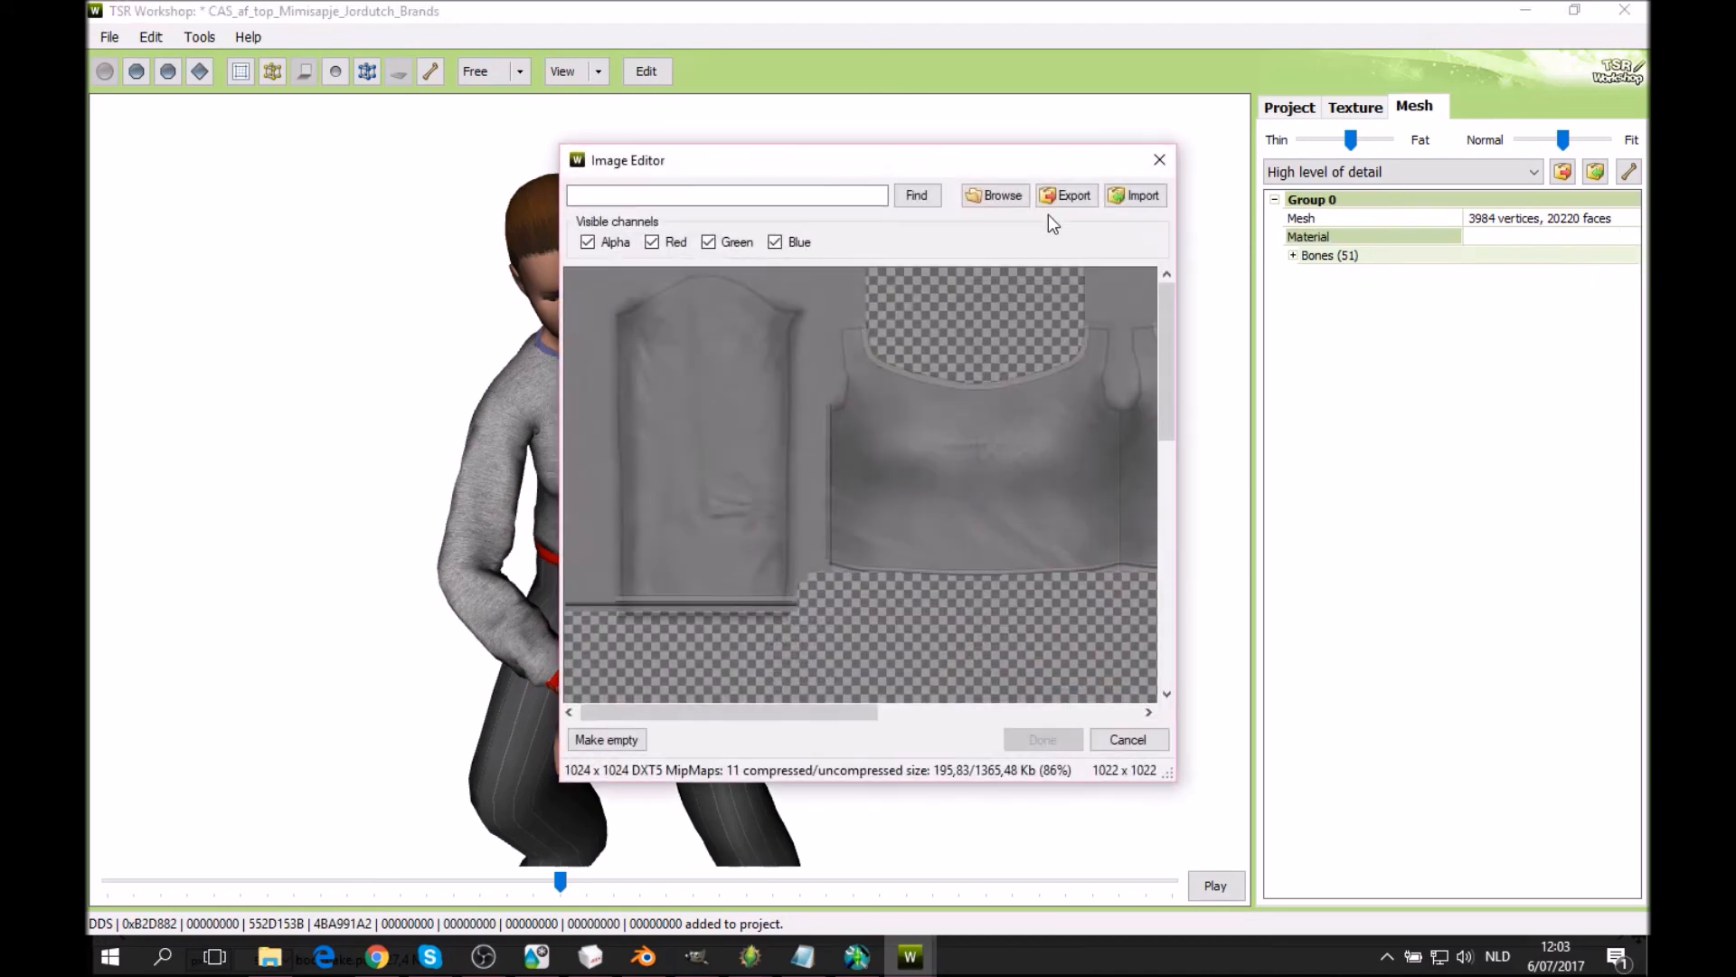
click(995, 196)
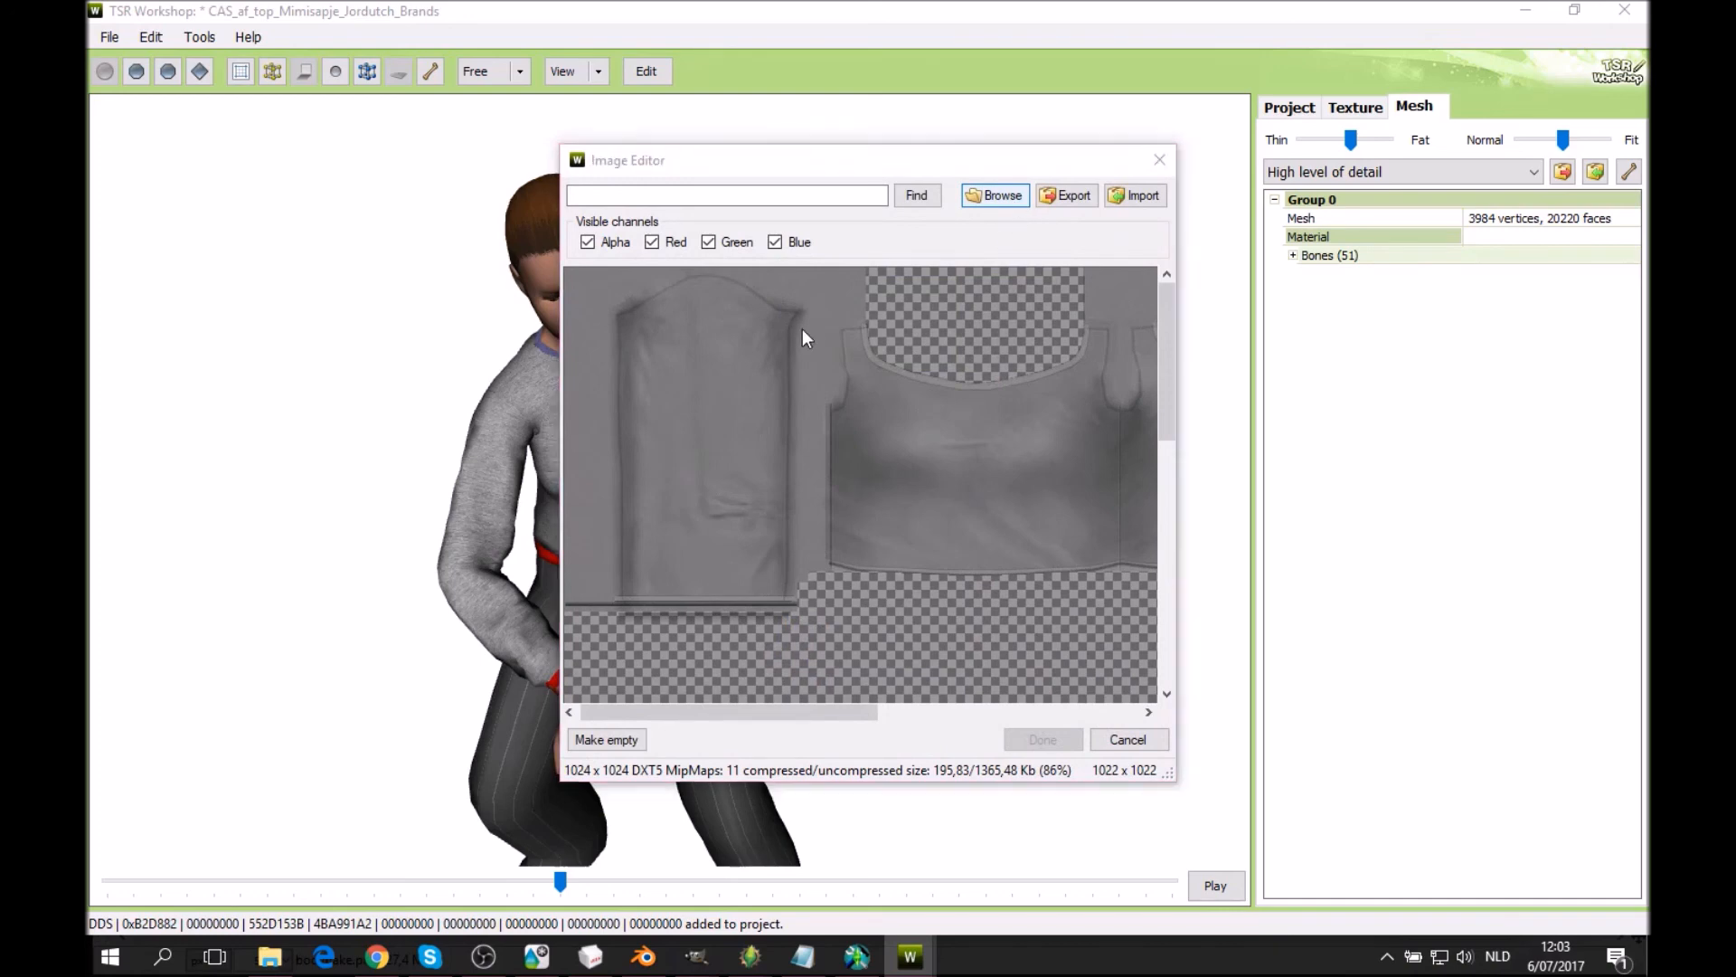
click(776, 319)
click(781, 299)
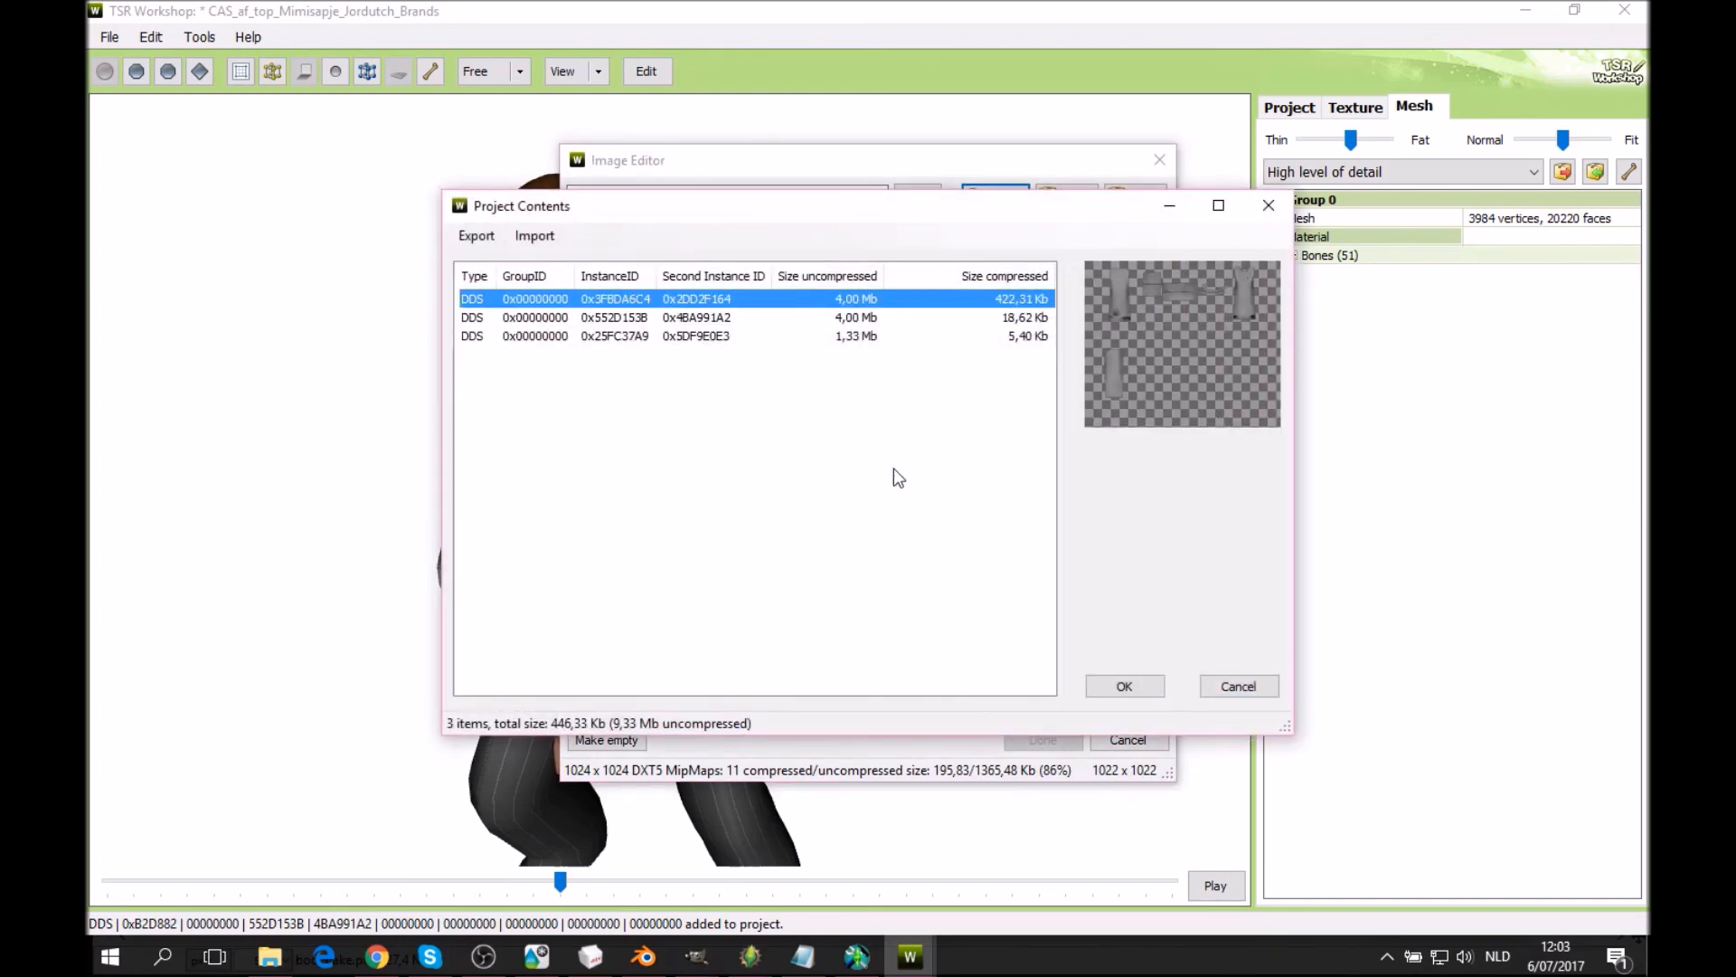
click(1144, 689)
click(1042, 740)
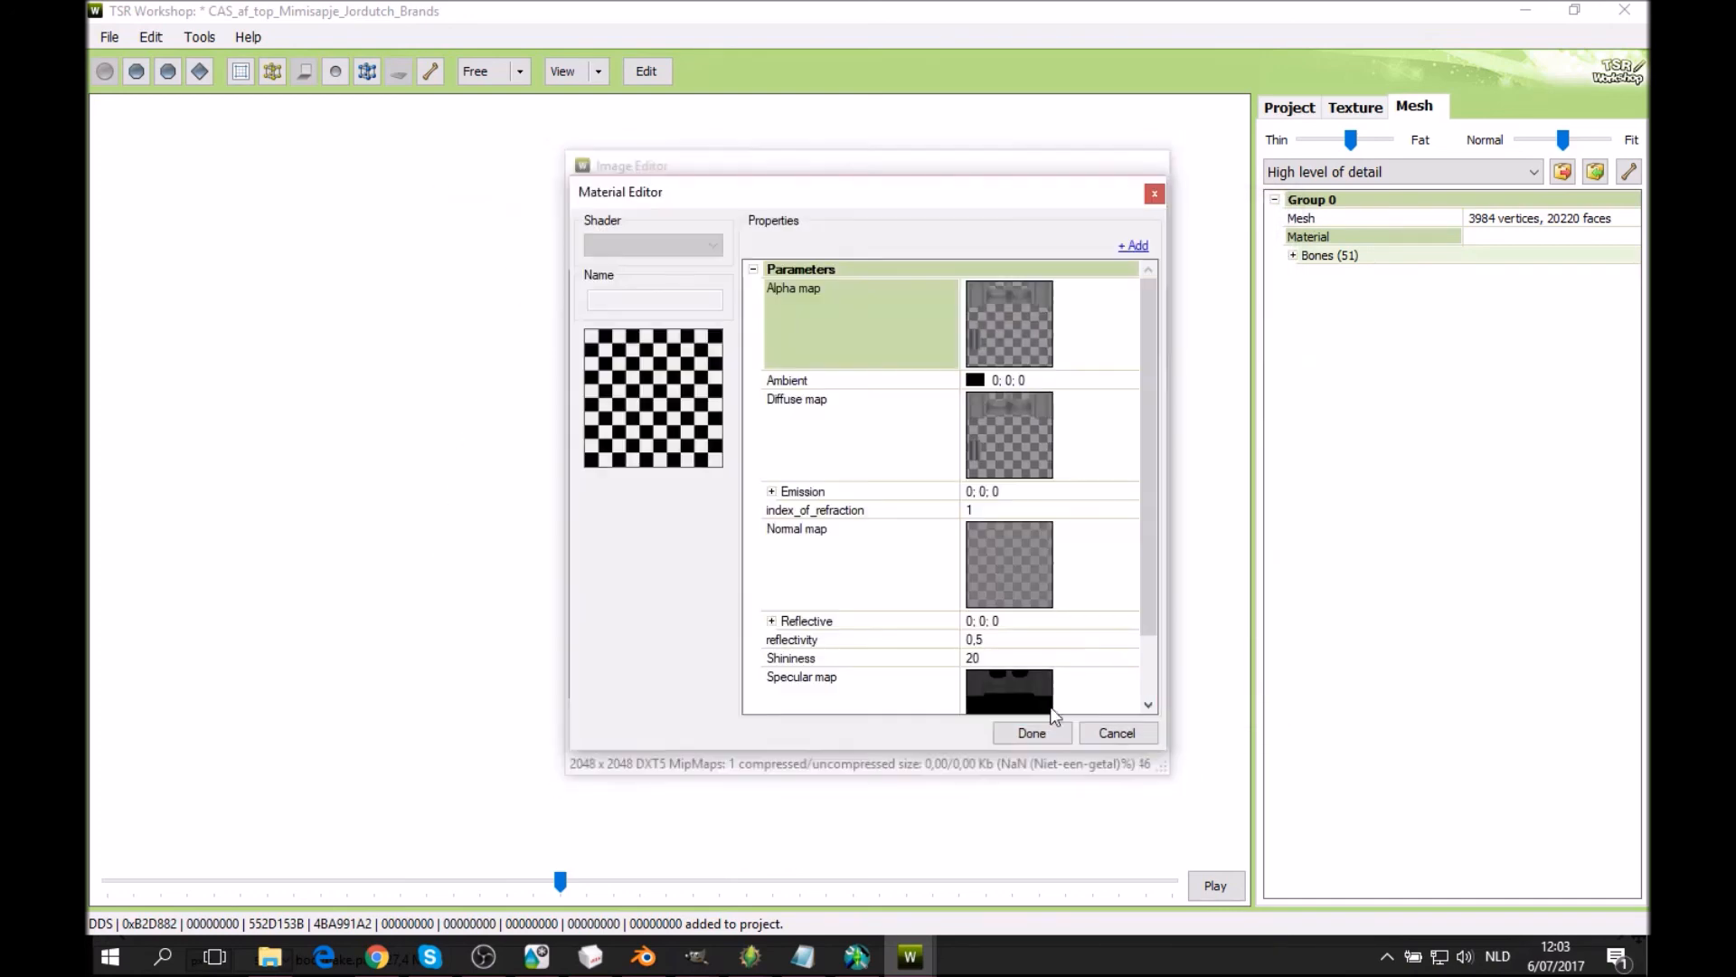
Replace the material's Diffuse map with the project texture 0x3FBDA6C4, dismissing the error report without sending it.
click(1112, 451)
click(1120, 398)
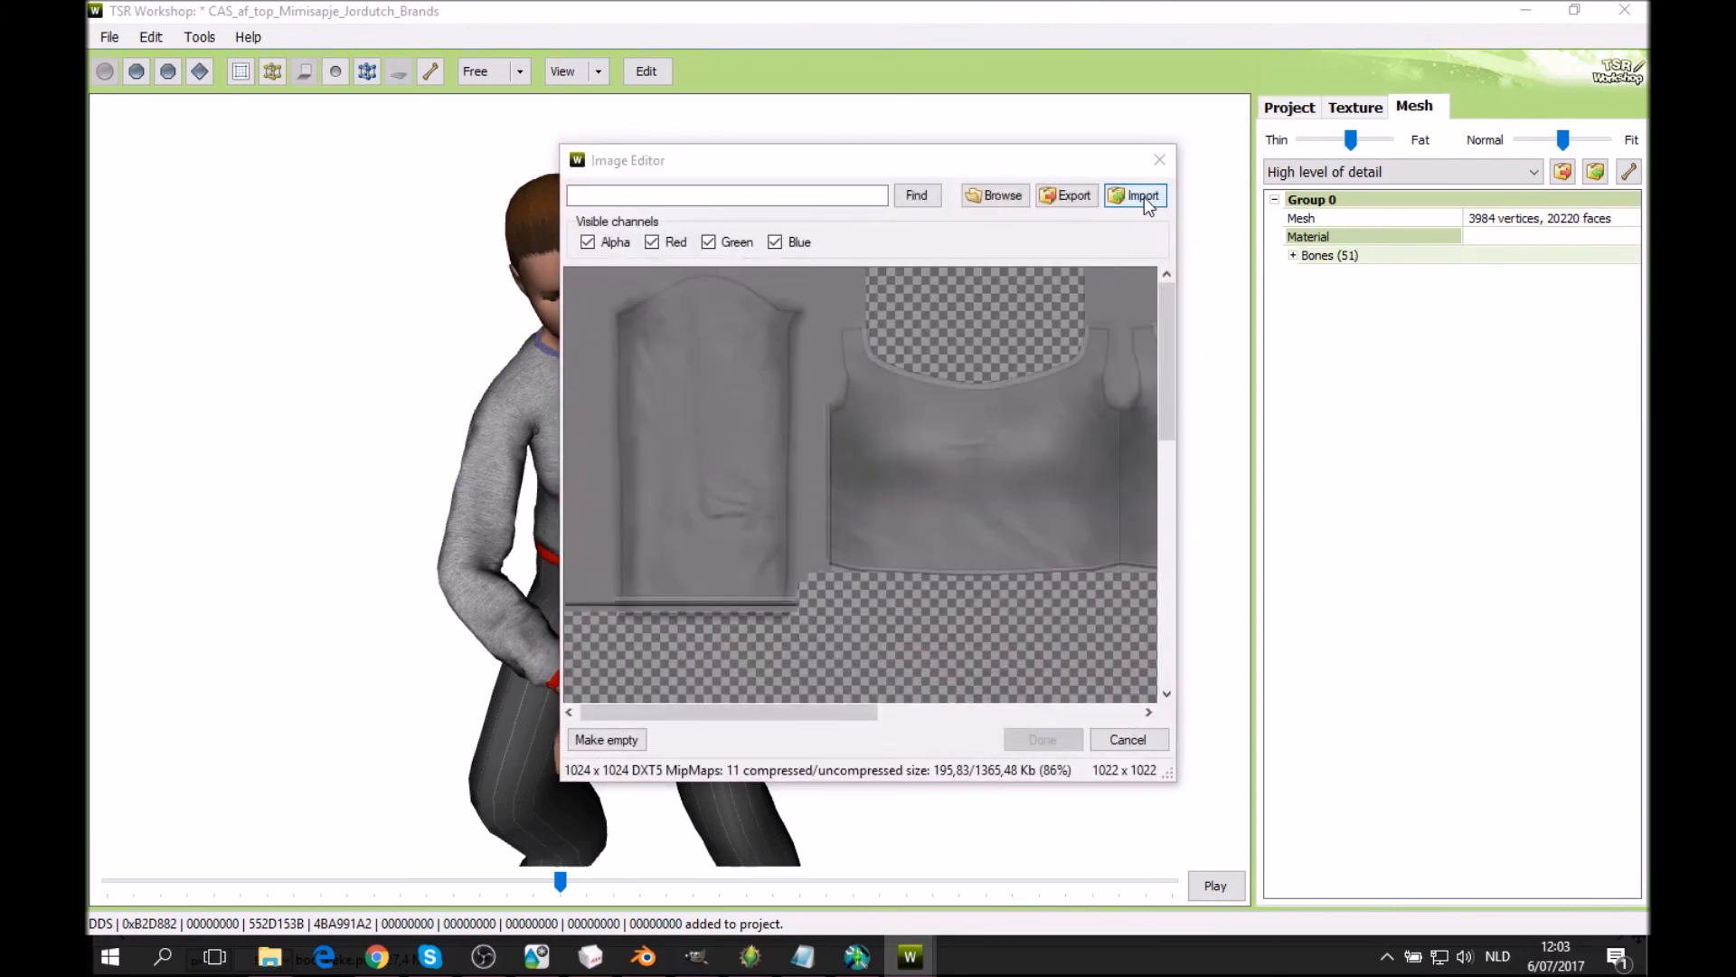
click(1136, 189)
click(1268, 668)
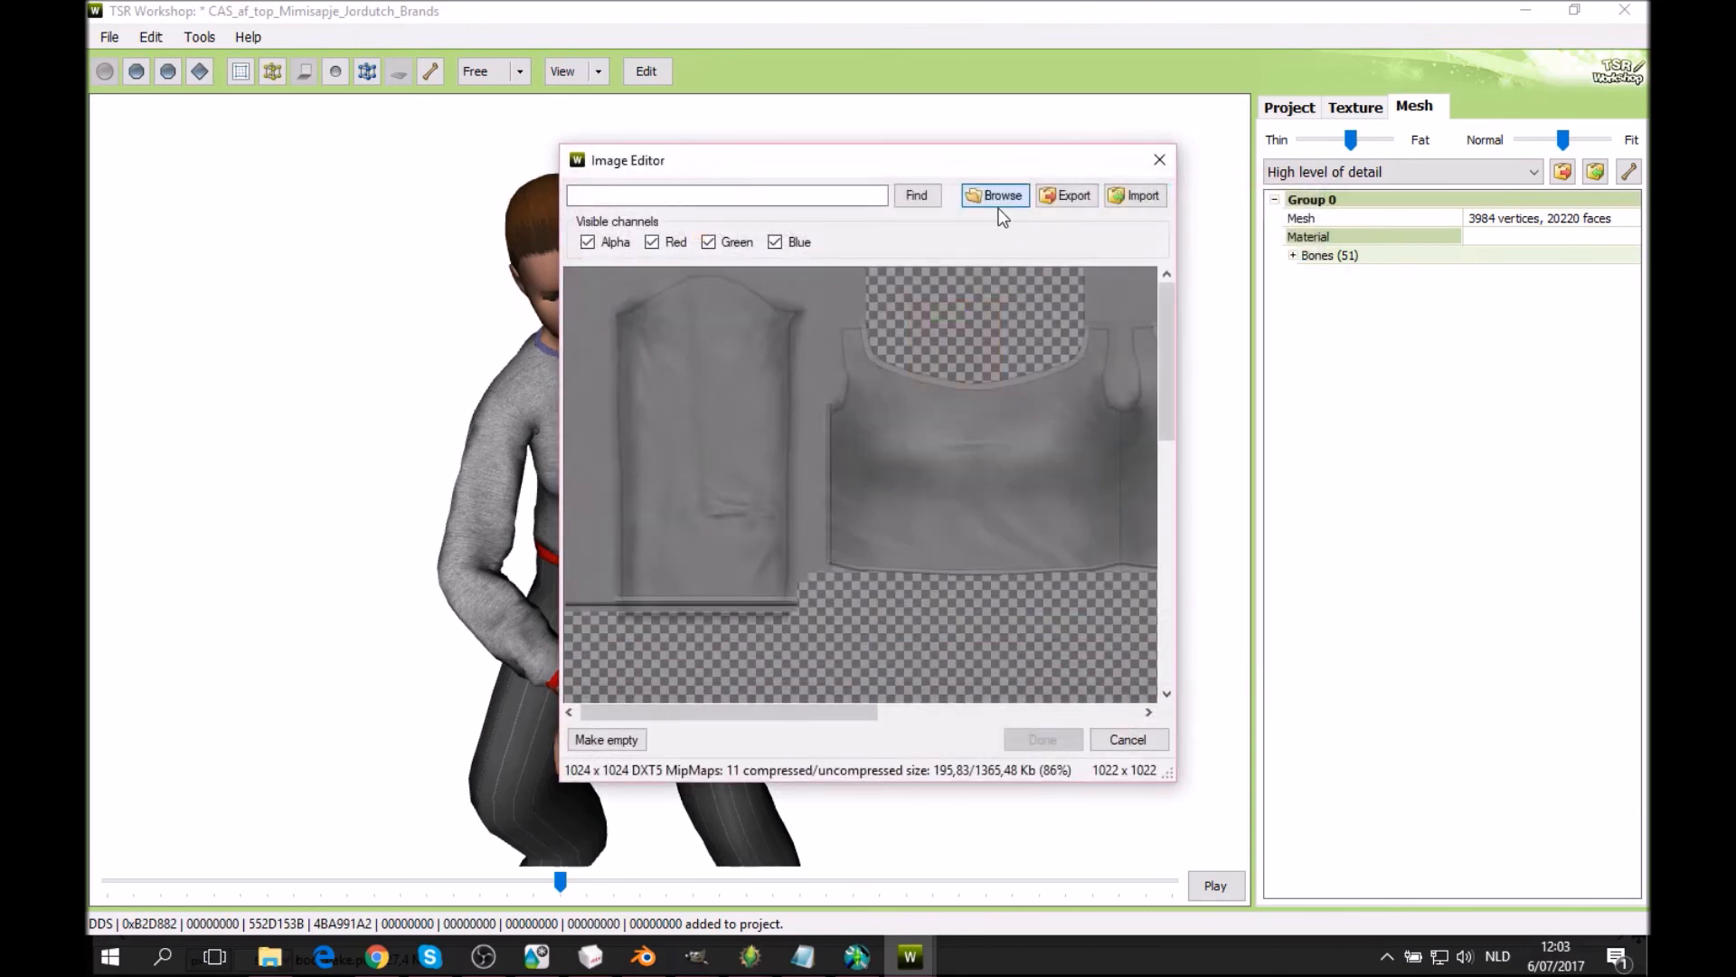
click(1001, 201)
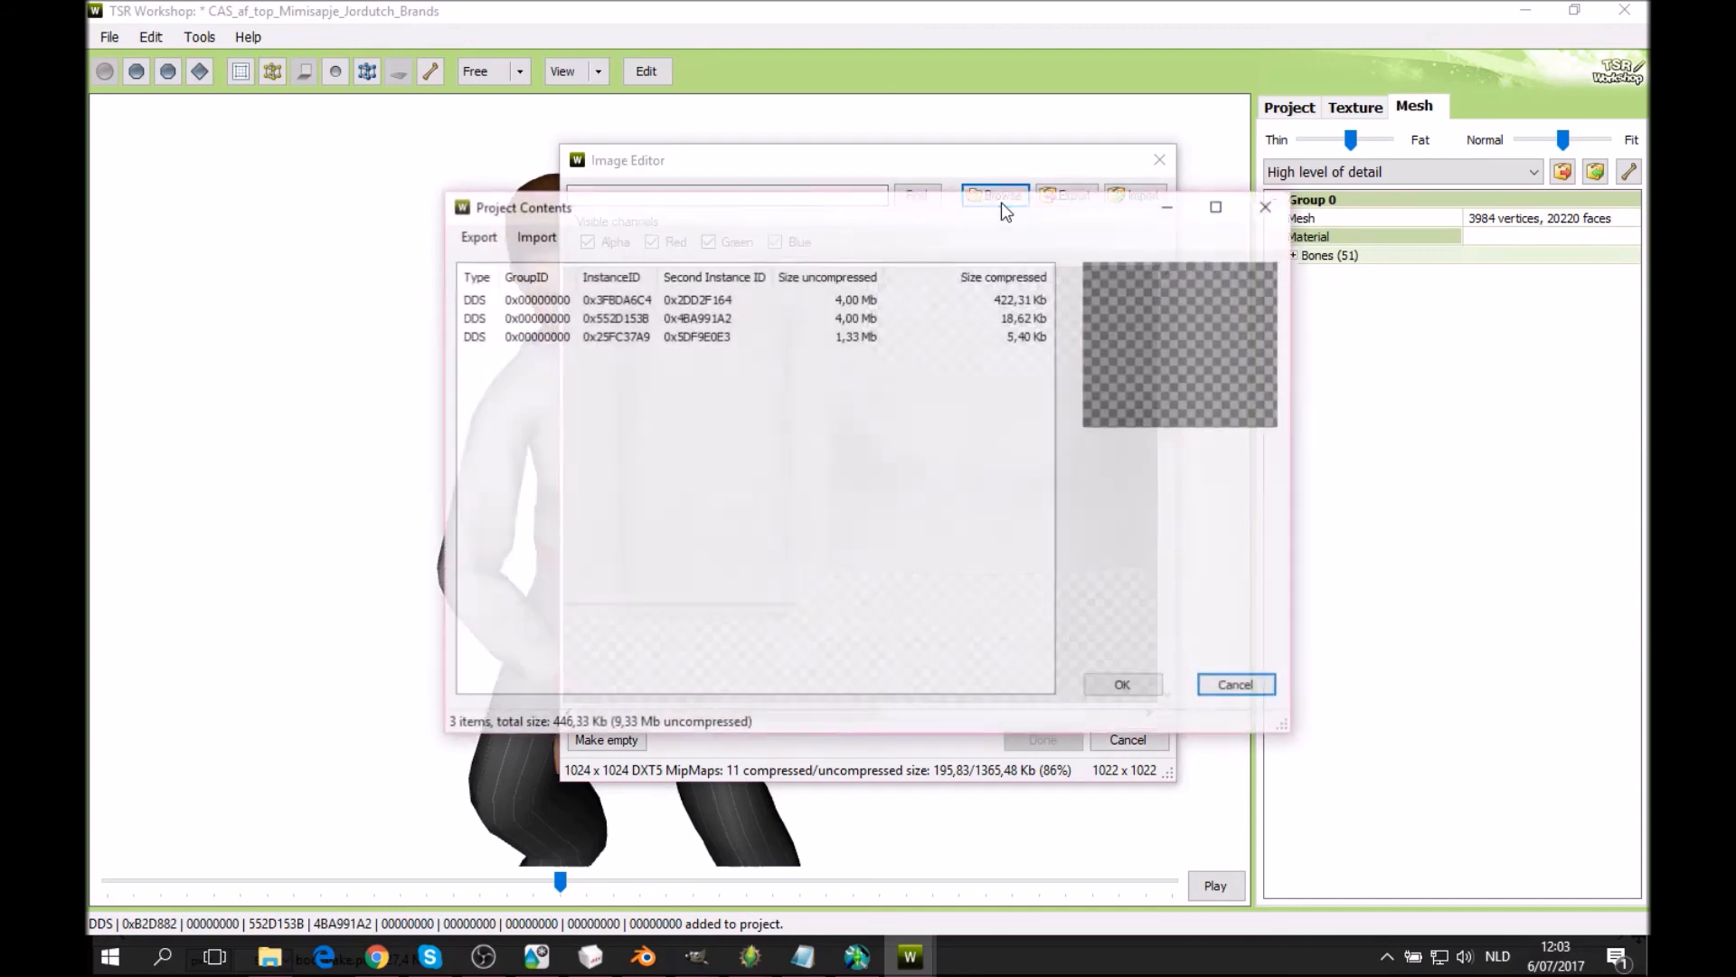
click(774, 306)
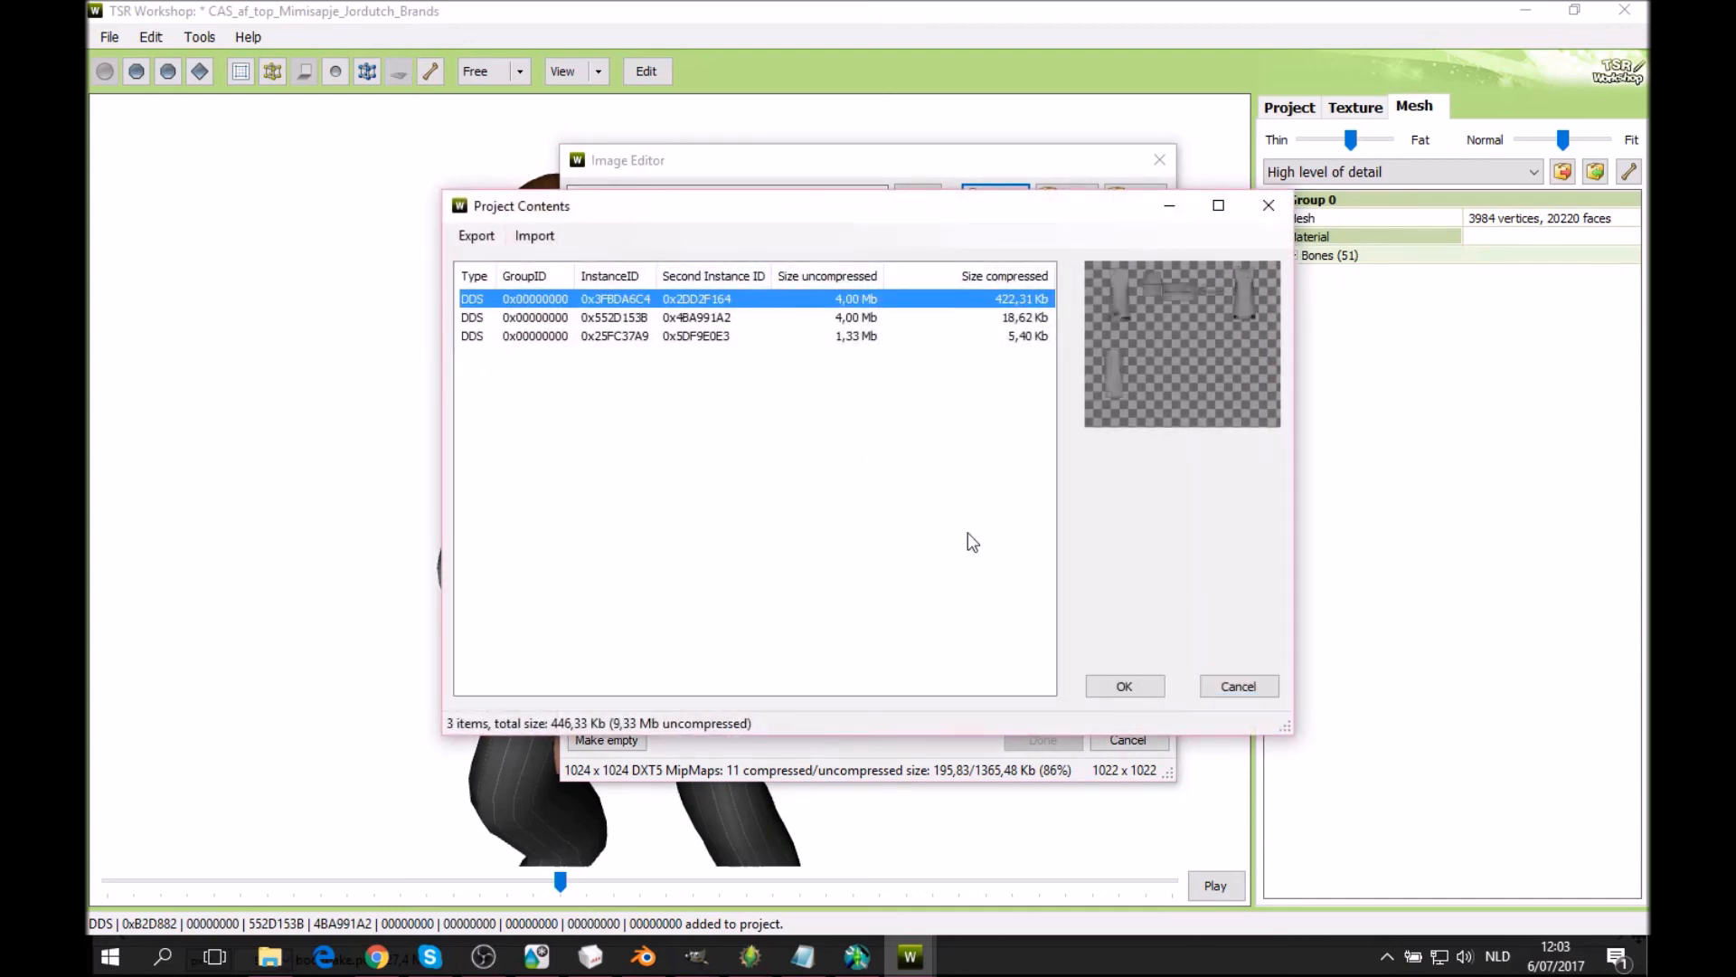
click(1124, 685)
click(1042, 739)
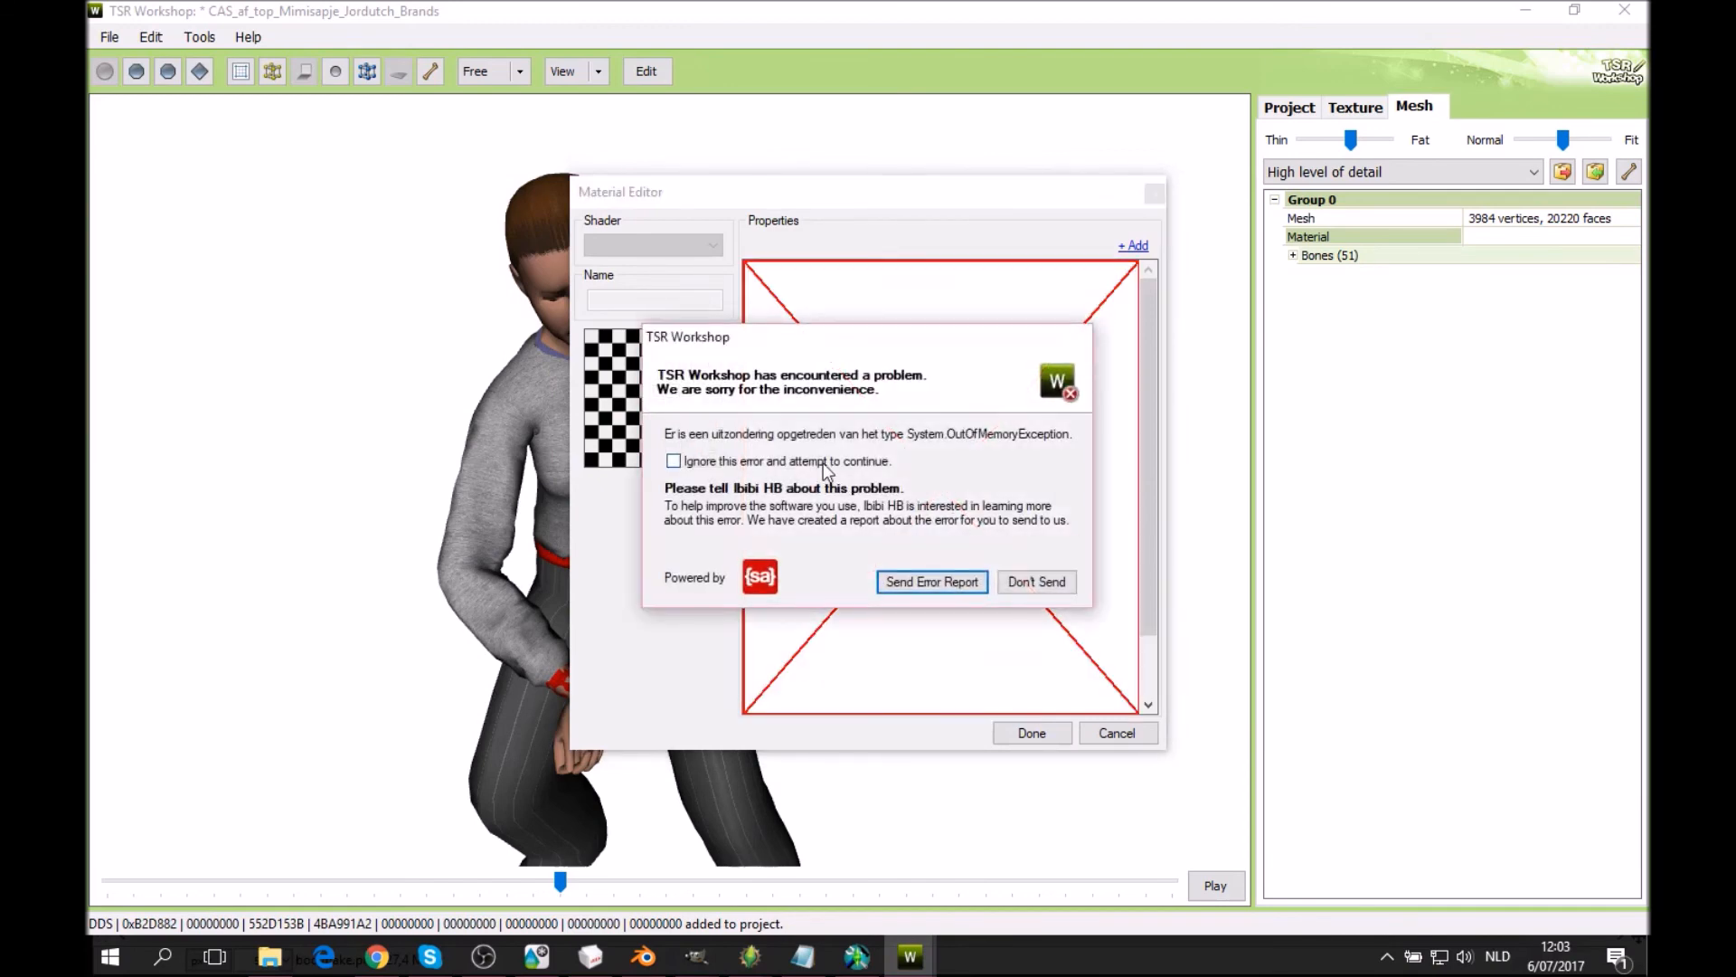
click(1040, 581)
Replace the material's Normal map with a blank DDS texture imported from the Meshing folder.
click(1114, 533)
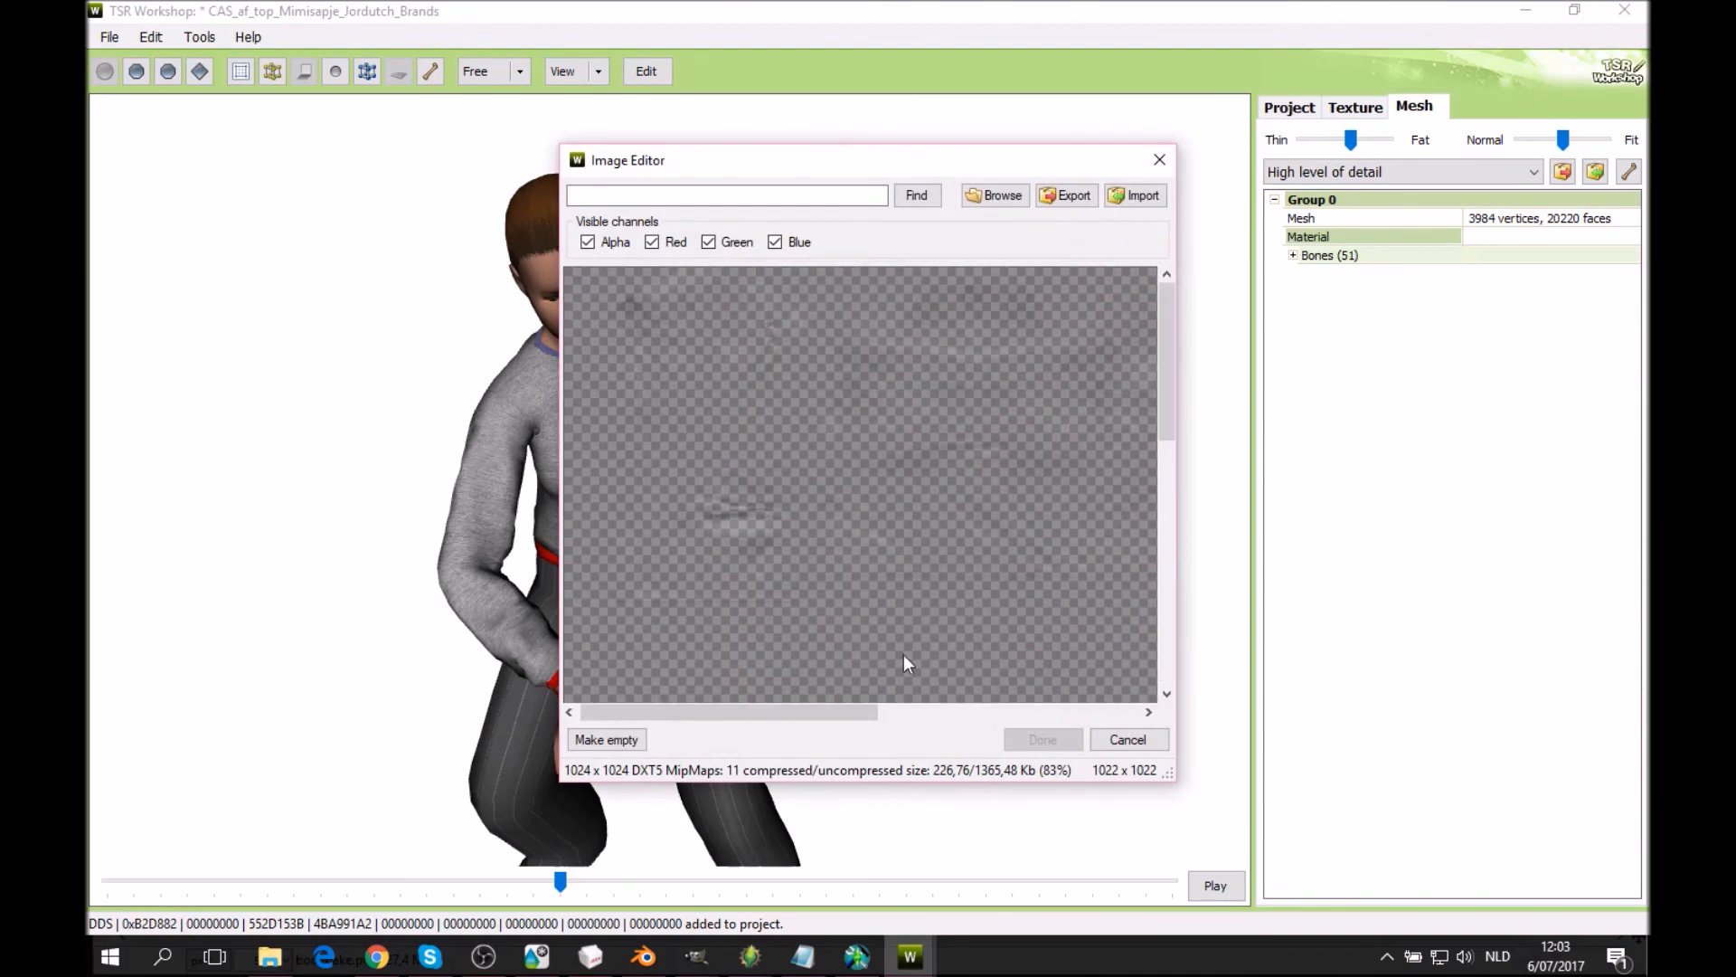
drag(841, 721, 984, 721)
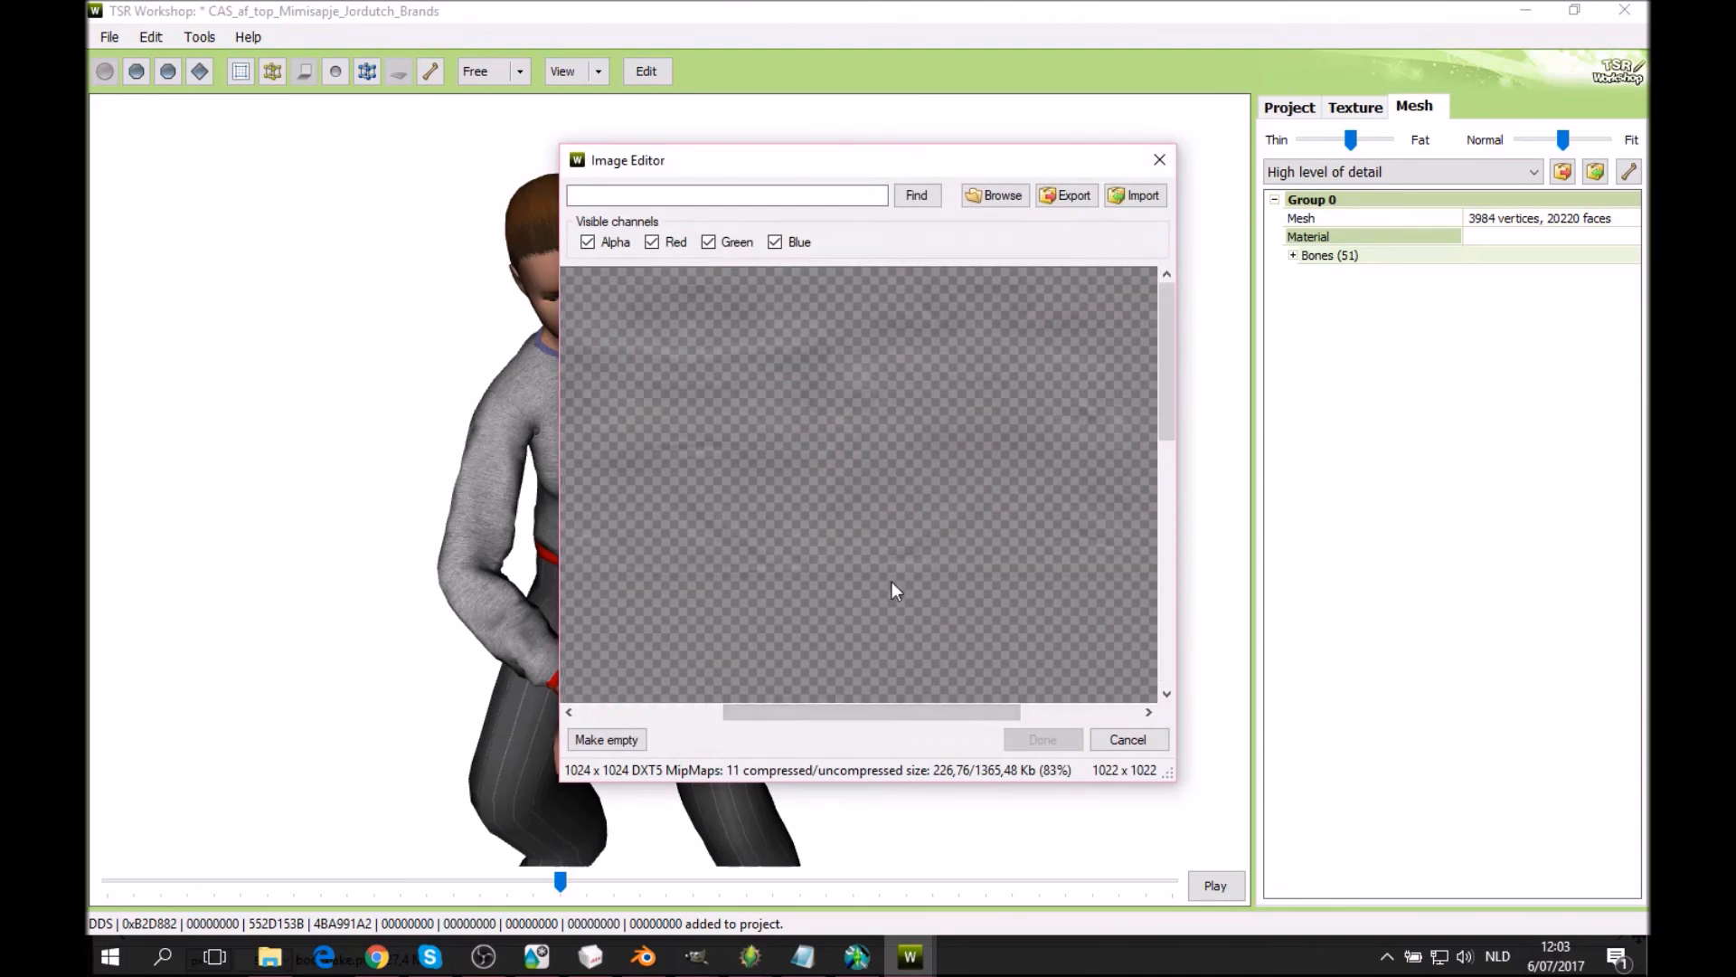
drag(872, 714, 908, 736)
mouse_move(877, 161)
mouse_down()
mouse_move(1031, 185)
mouse_move(844, 164)
mouse_up()
click(1105, 193)
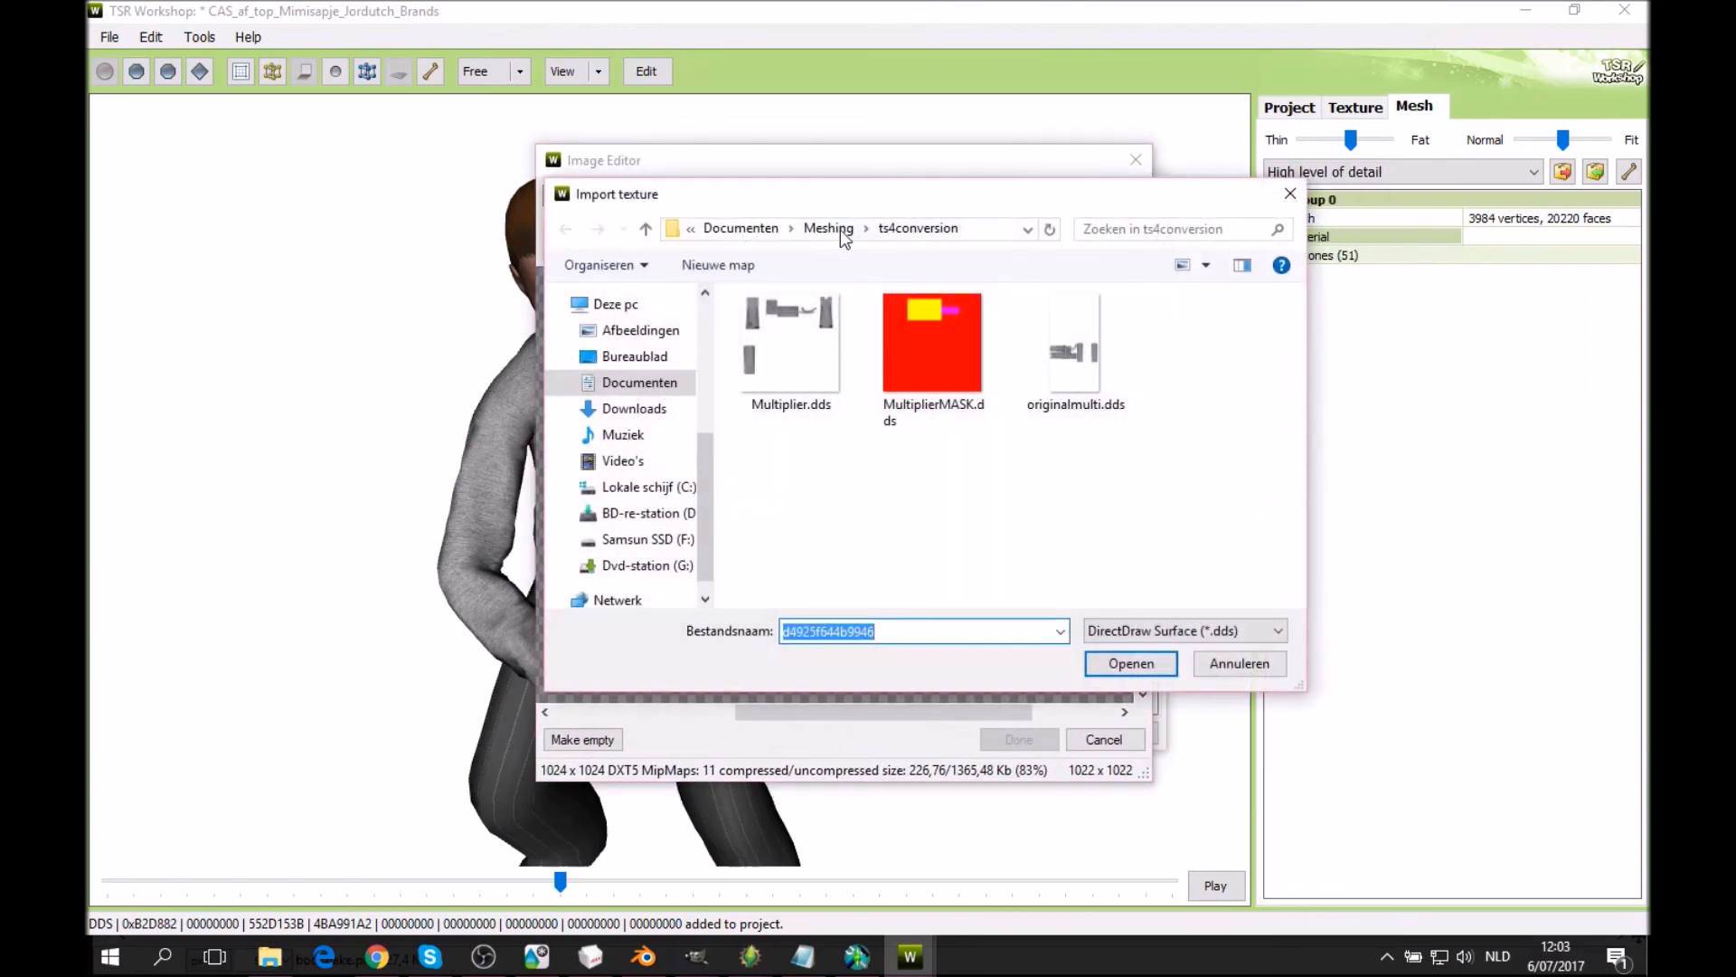
click(847, 230)
scroll(1293, 315, down, 10)
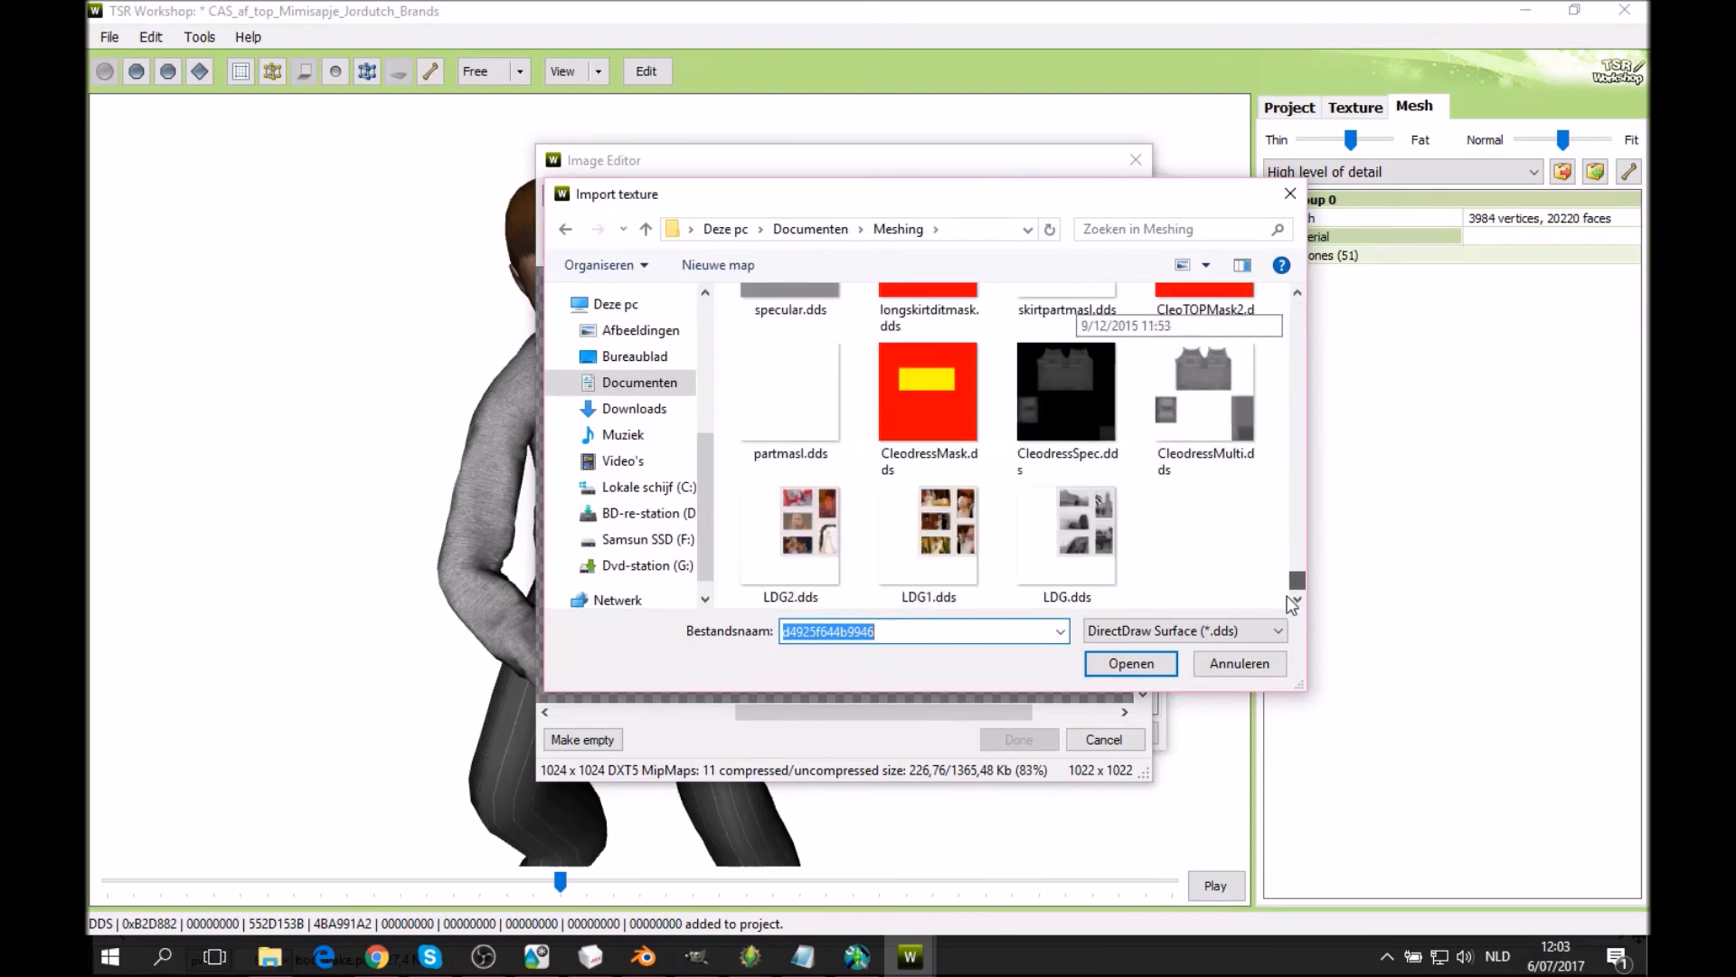
scroll(1114, 532, up, 1)
scroll(793, 491, up, 5)
double_click(802, 473)
scroll(876, 449, down, 5)
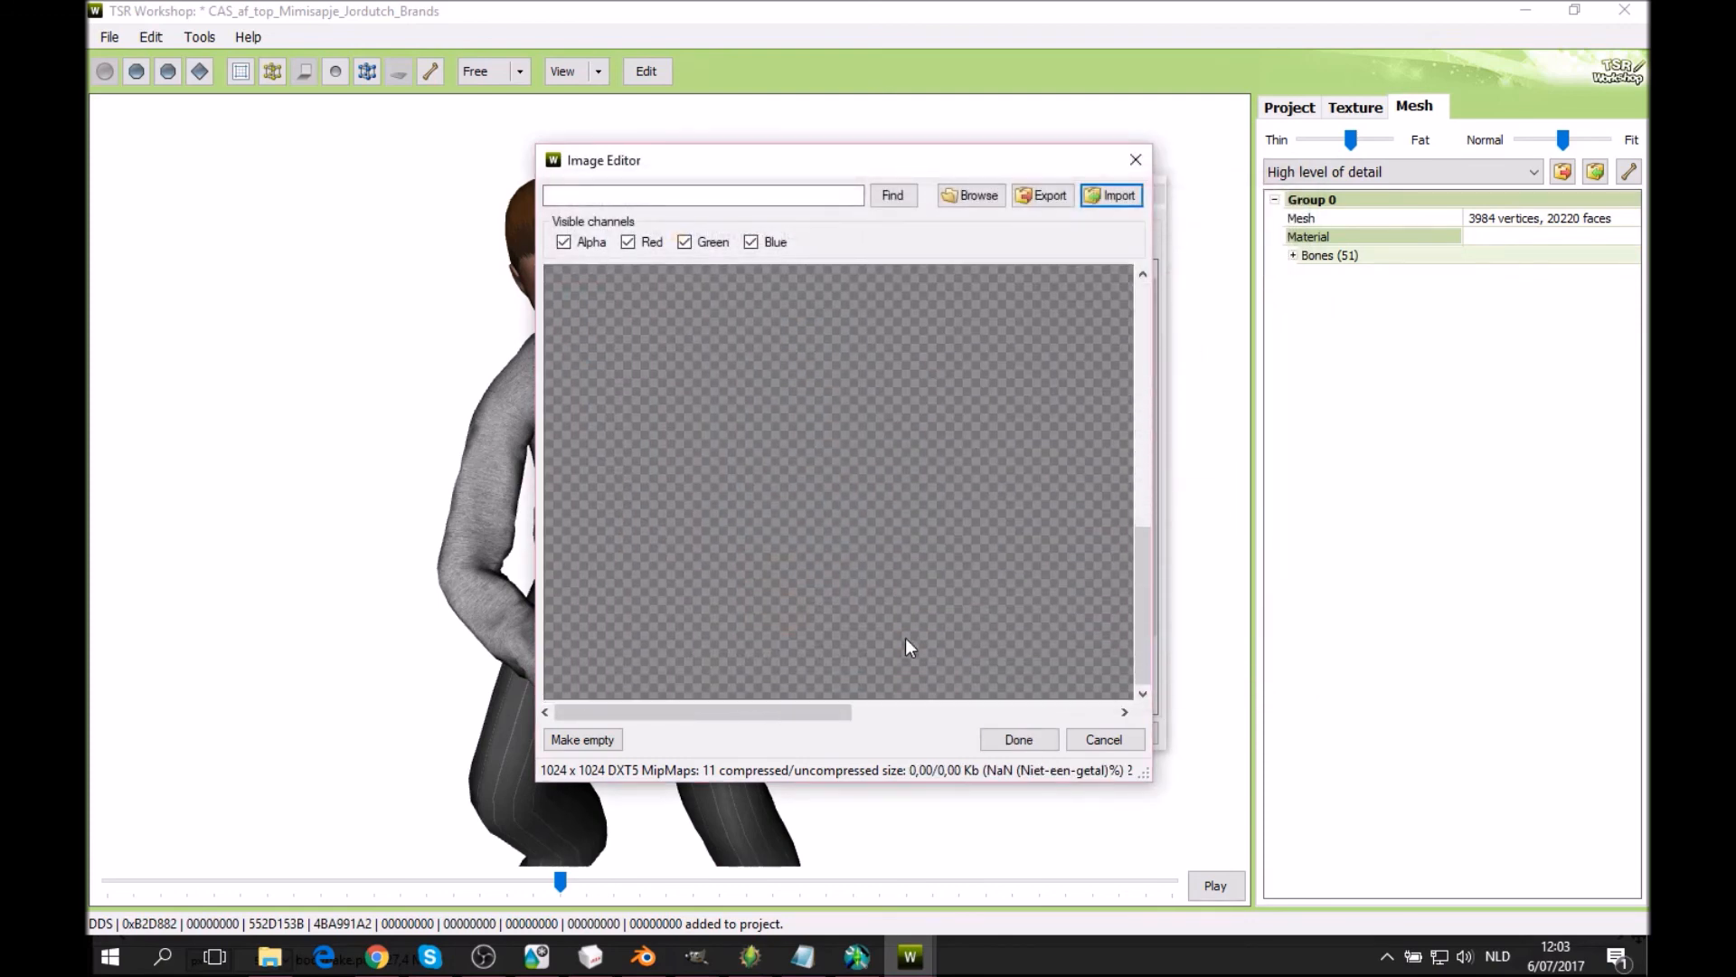
click(1011, 740)
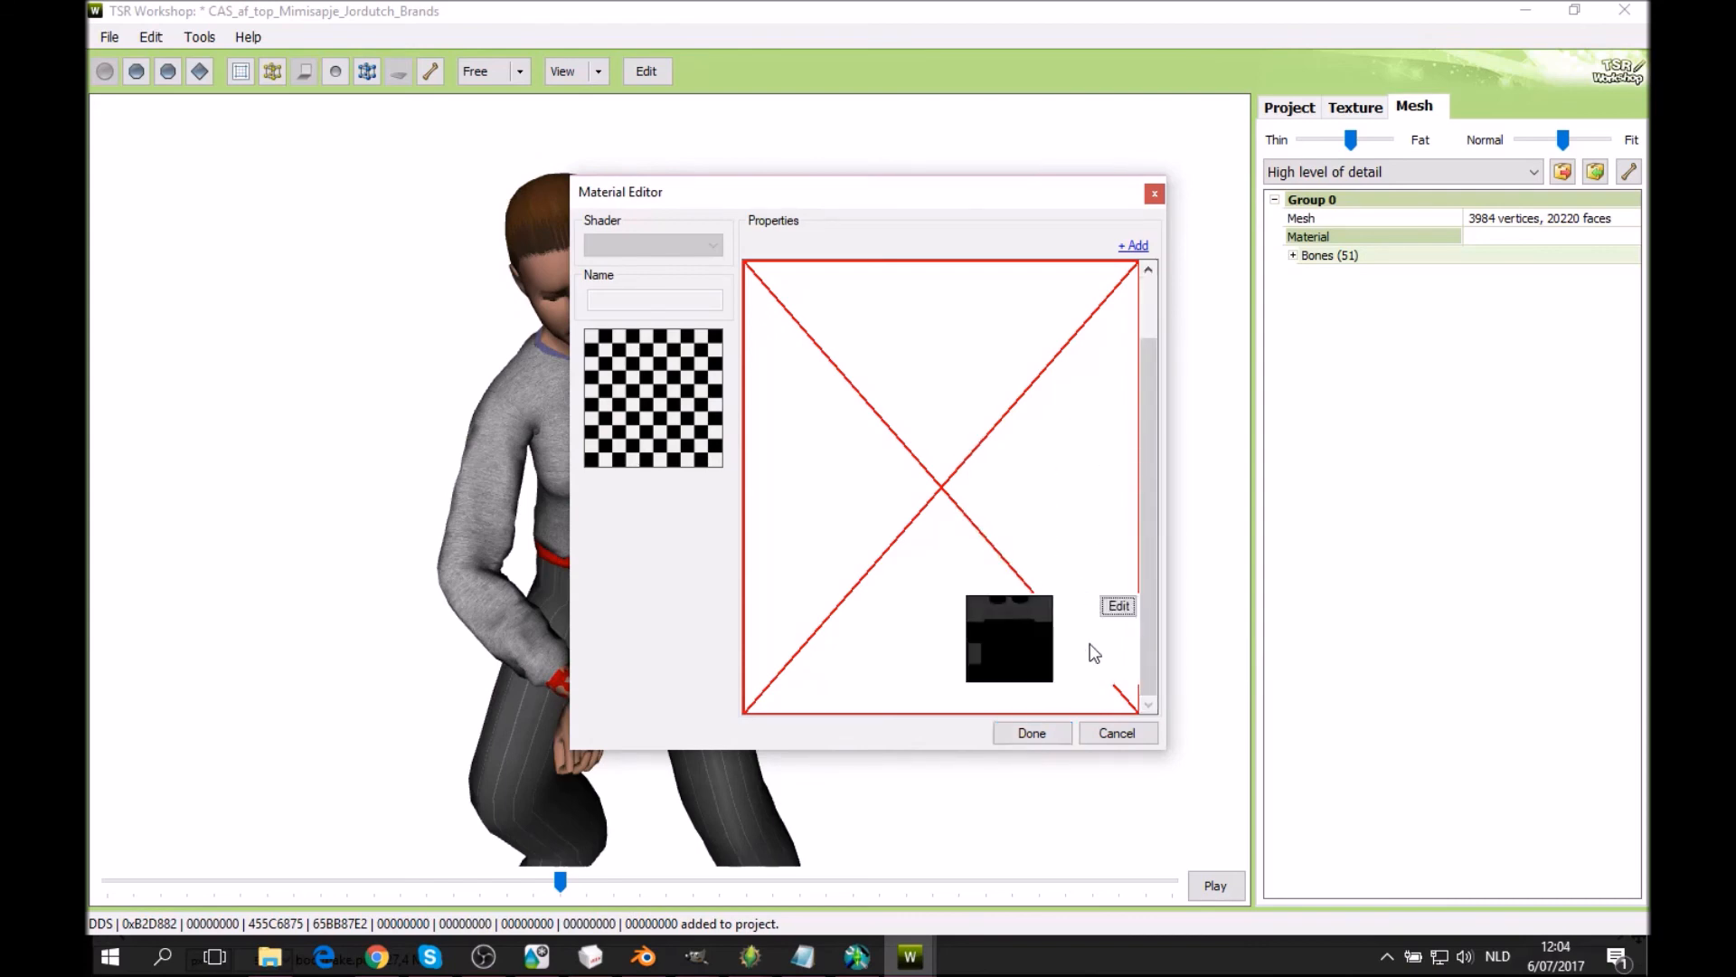
Replace the material's Specular map with the black project texture 0x25FC37A9 and accept the material changes.
click(1118, 606)
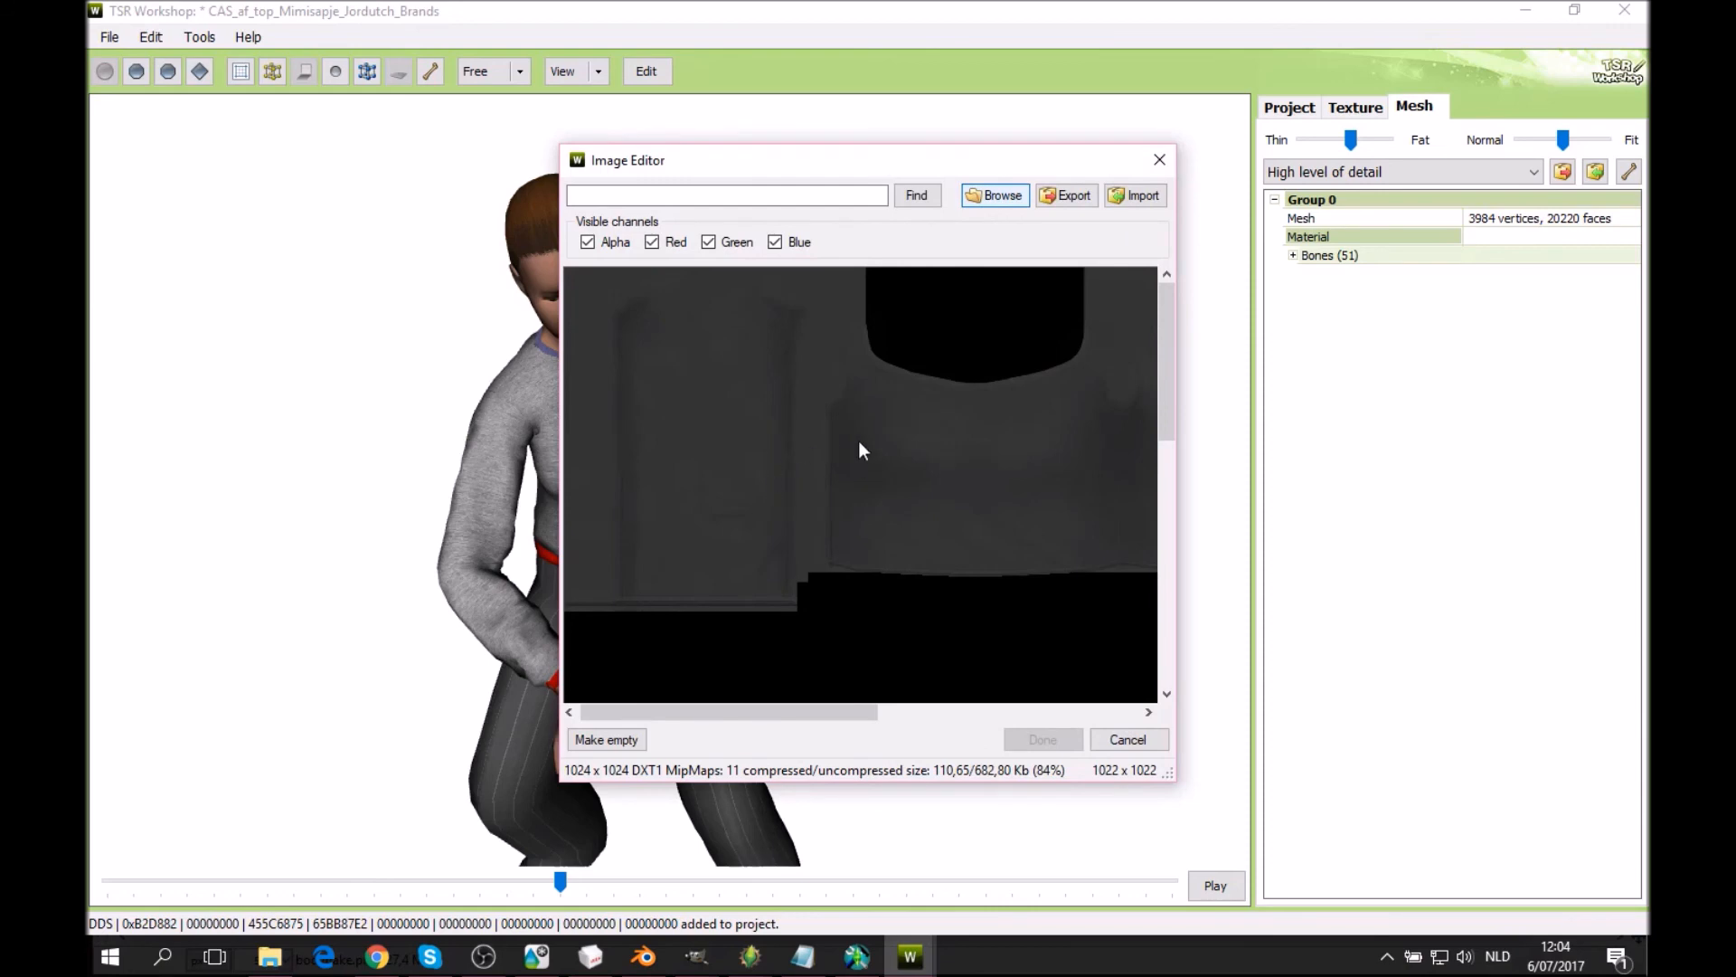
click(849, 354)
click(855, 335)
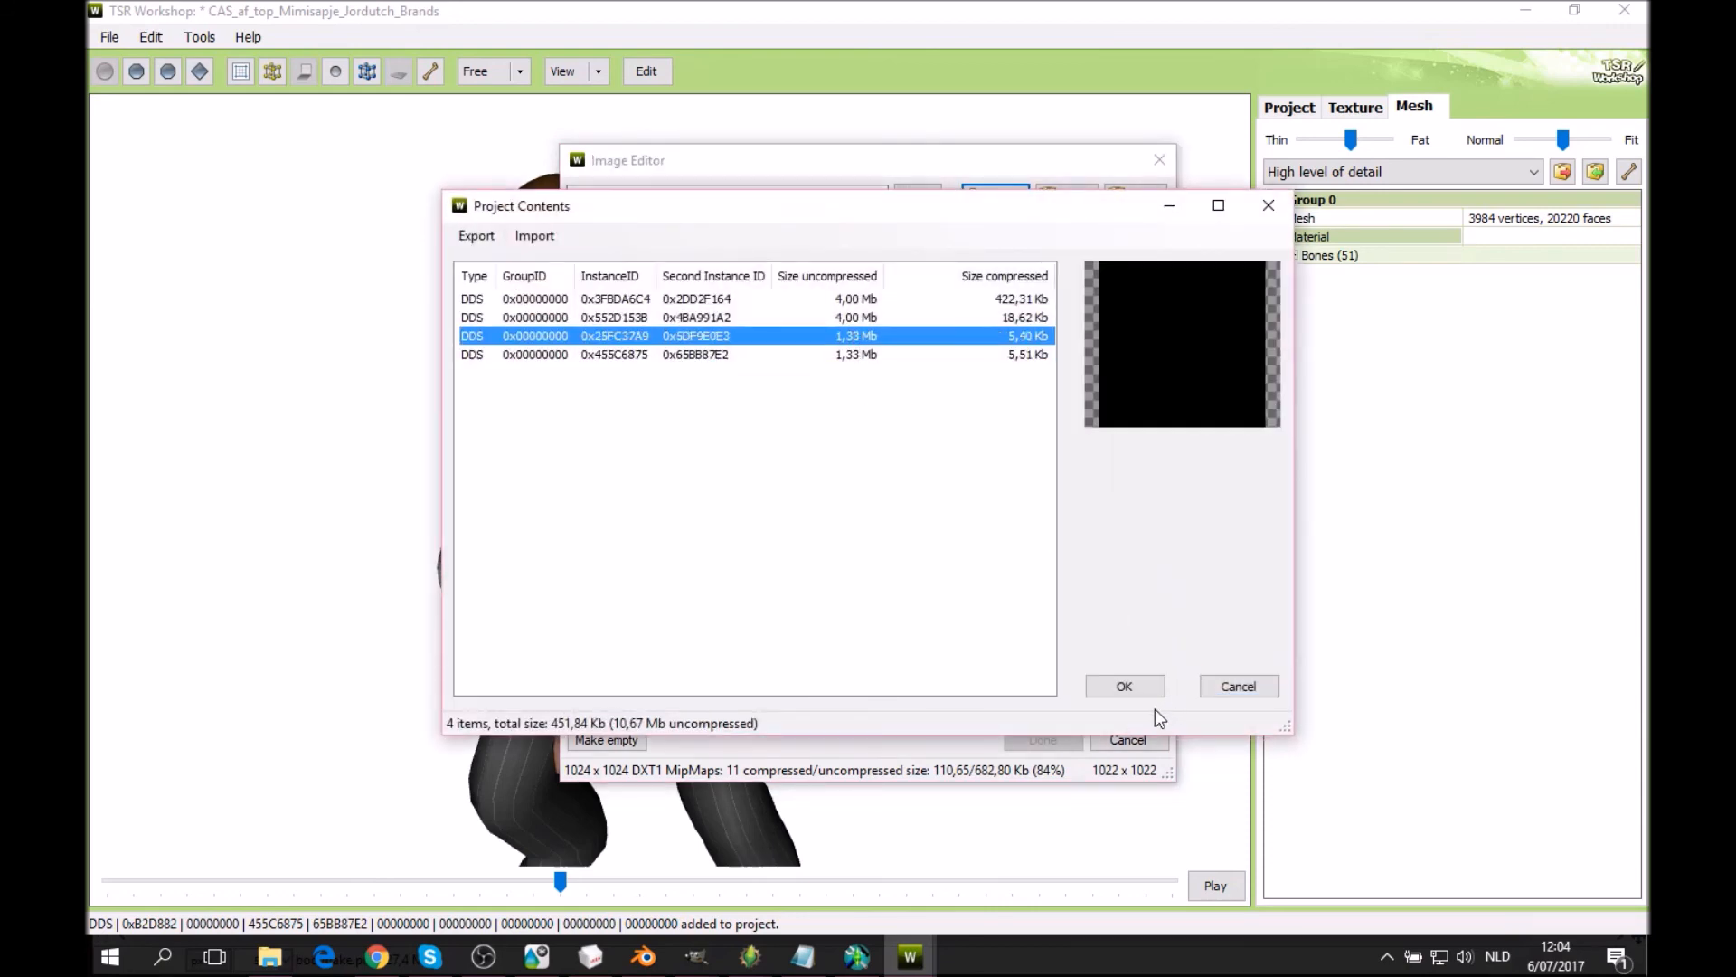
click(1136, 687)
click(1062, 735)
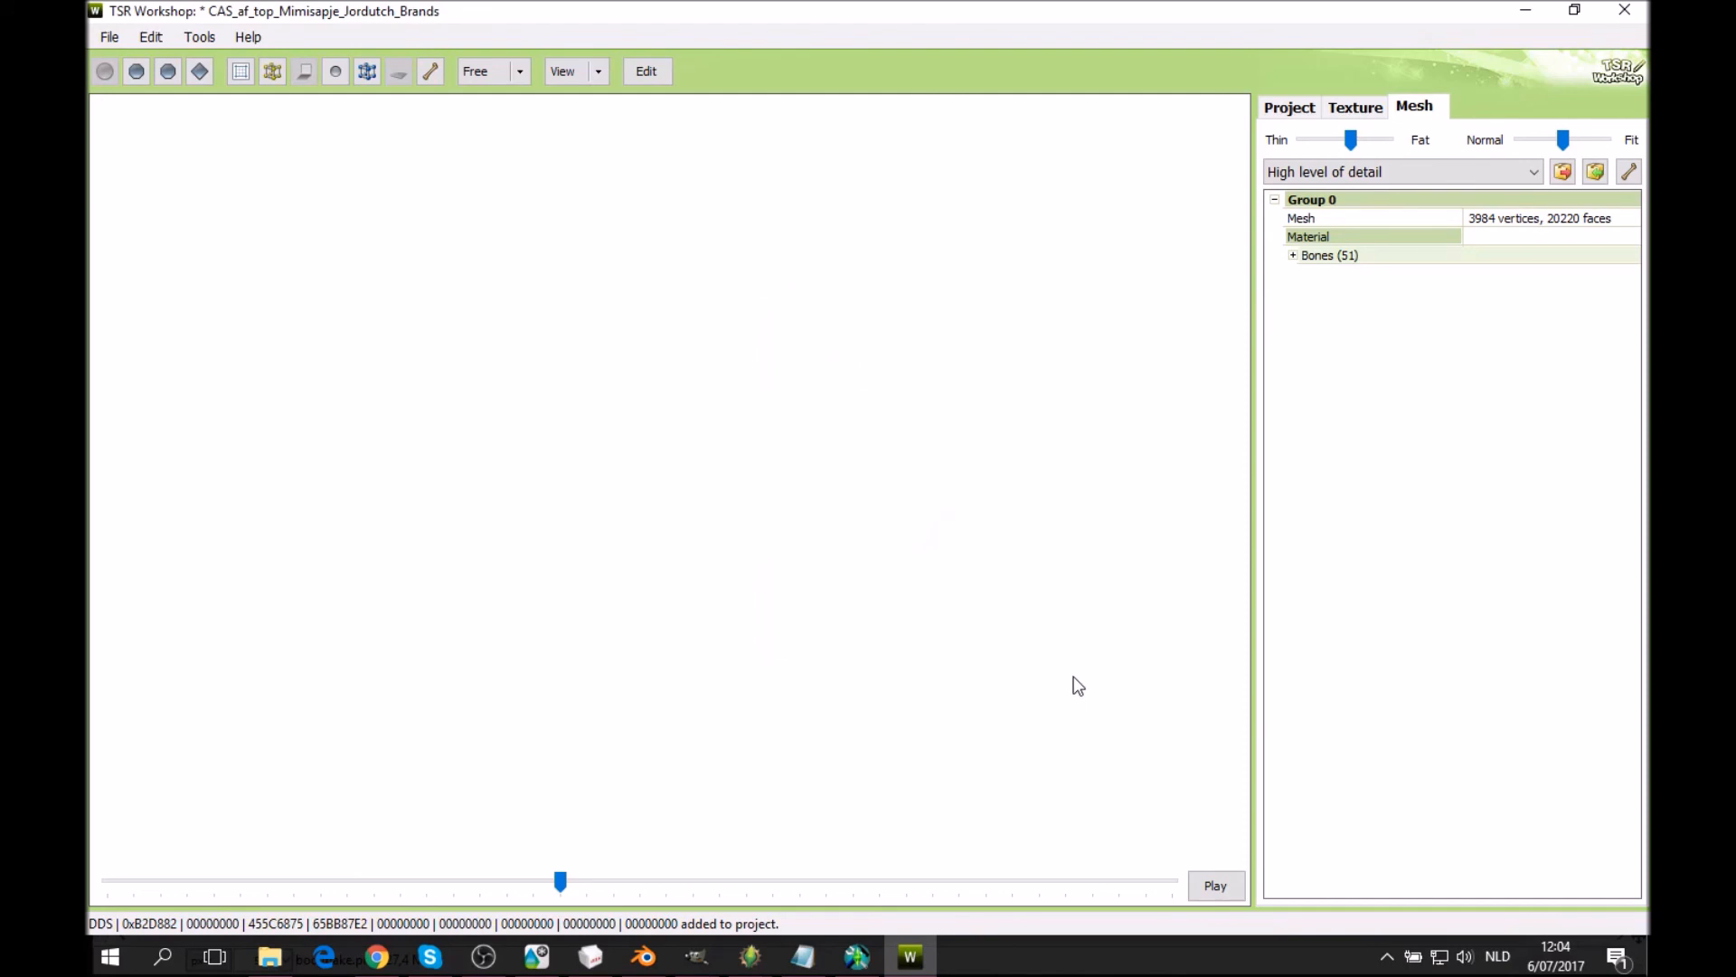
Add the Athletic, Sleepwear and ValidForMaternity categories to the clothing project and remove ValidForRandom.
click(1272, 111)
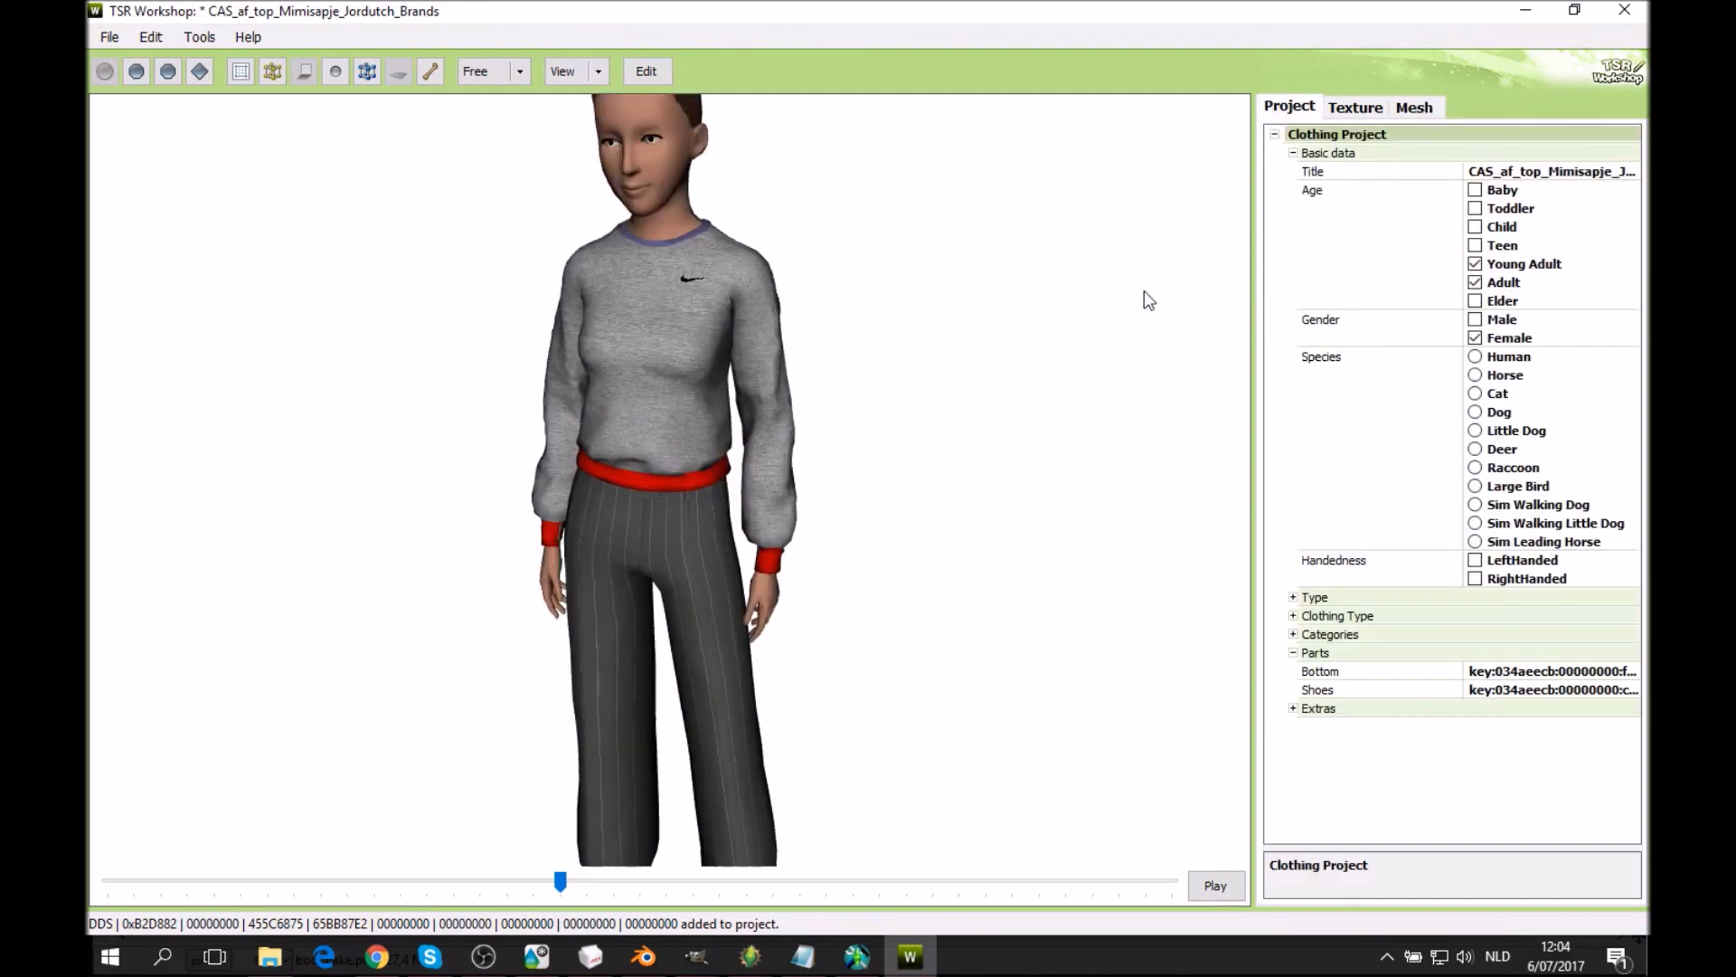
click(1293, 634)
scroll(1419, 686, down, 4)
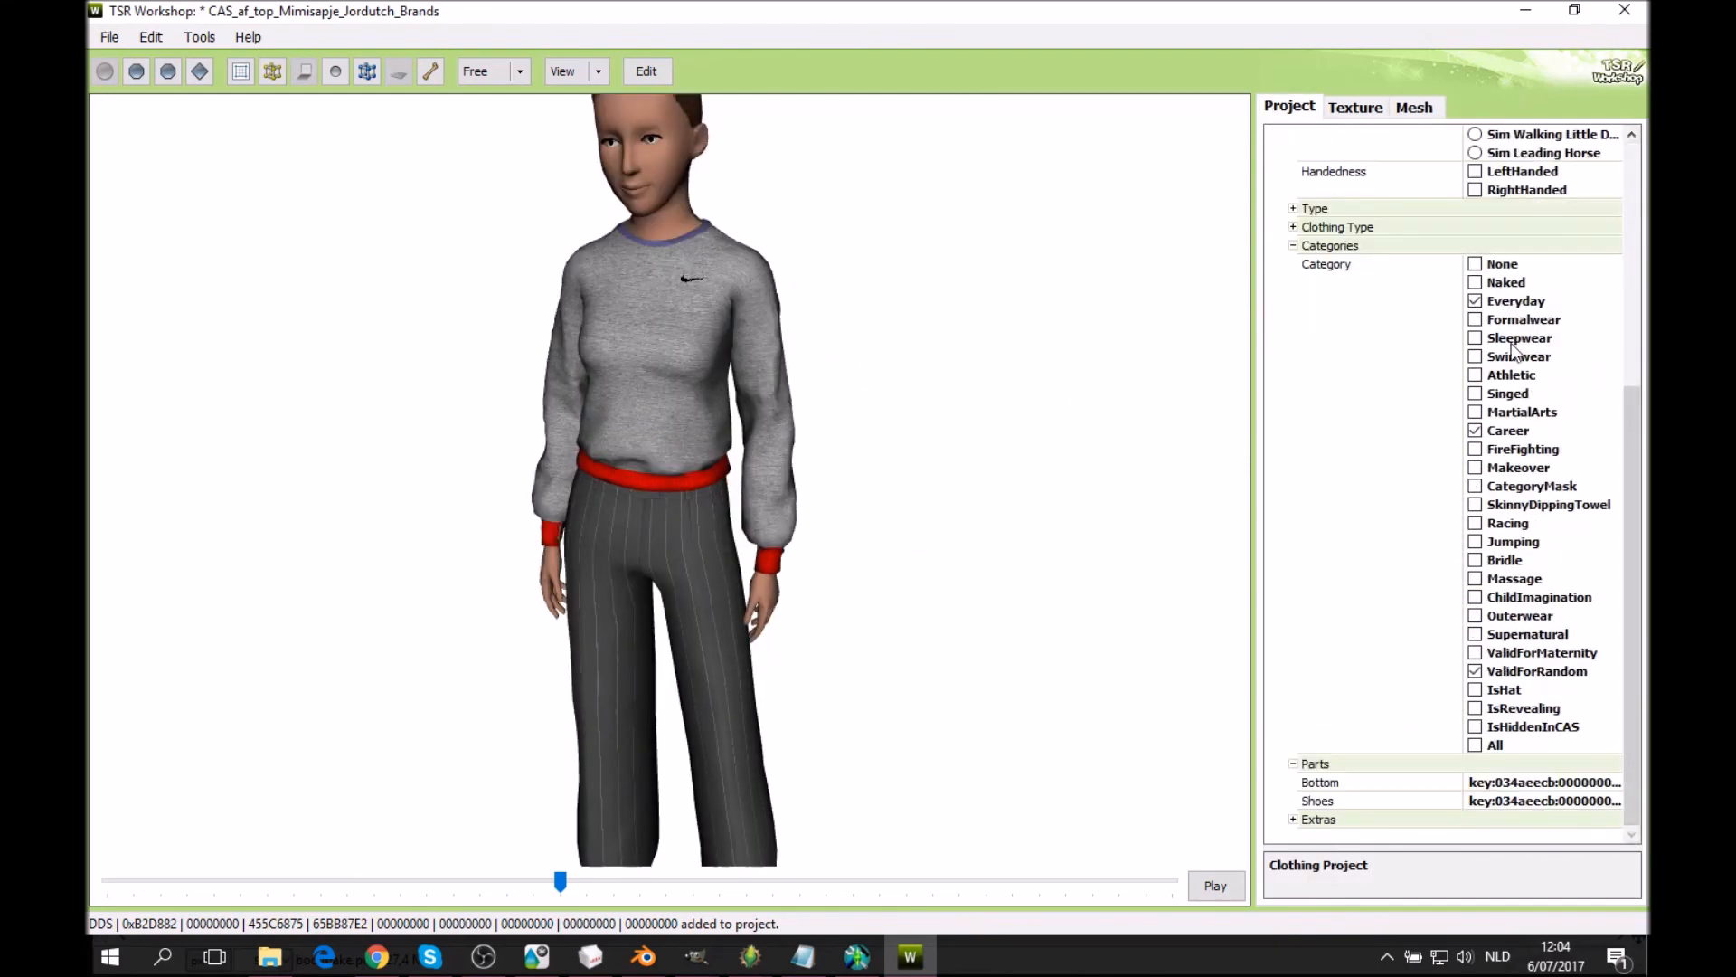
click(1474, 376)
click(1475, 671)
click(1475, 672)
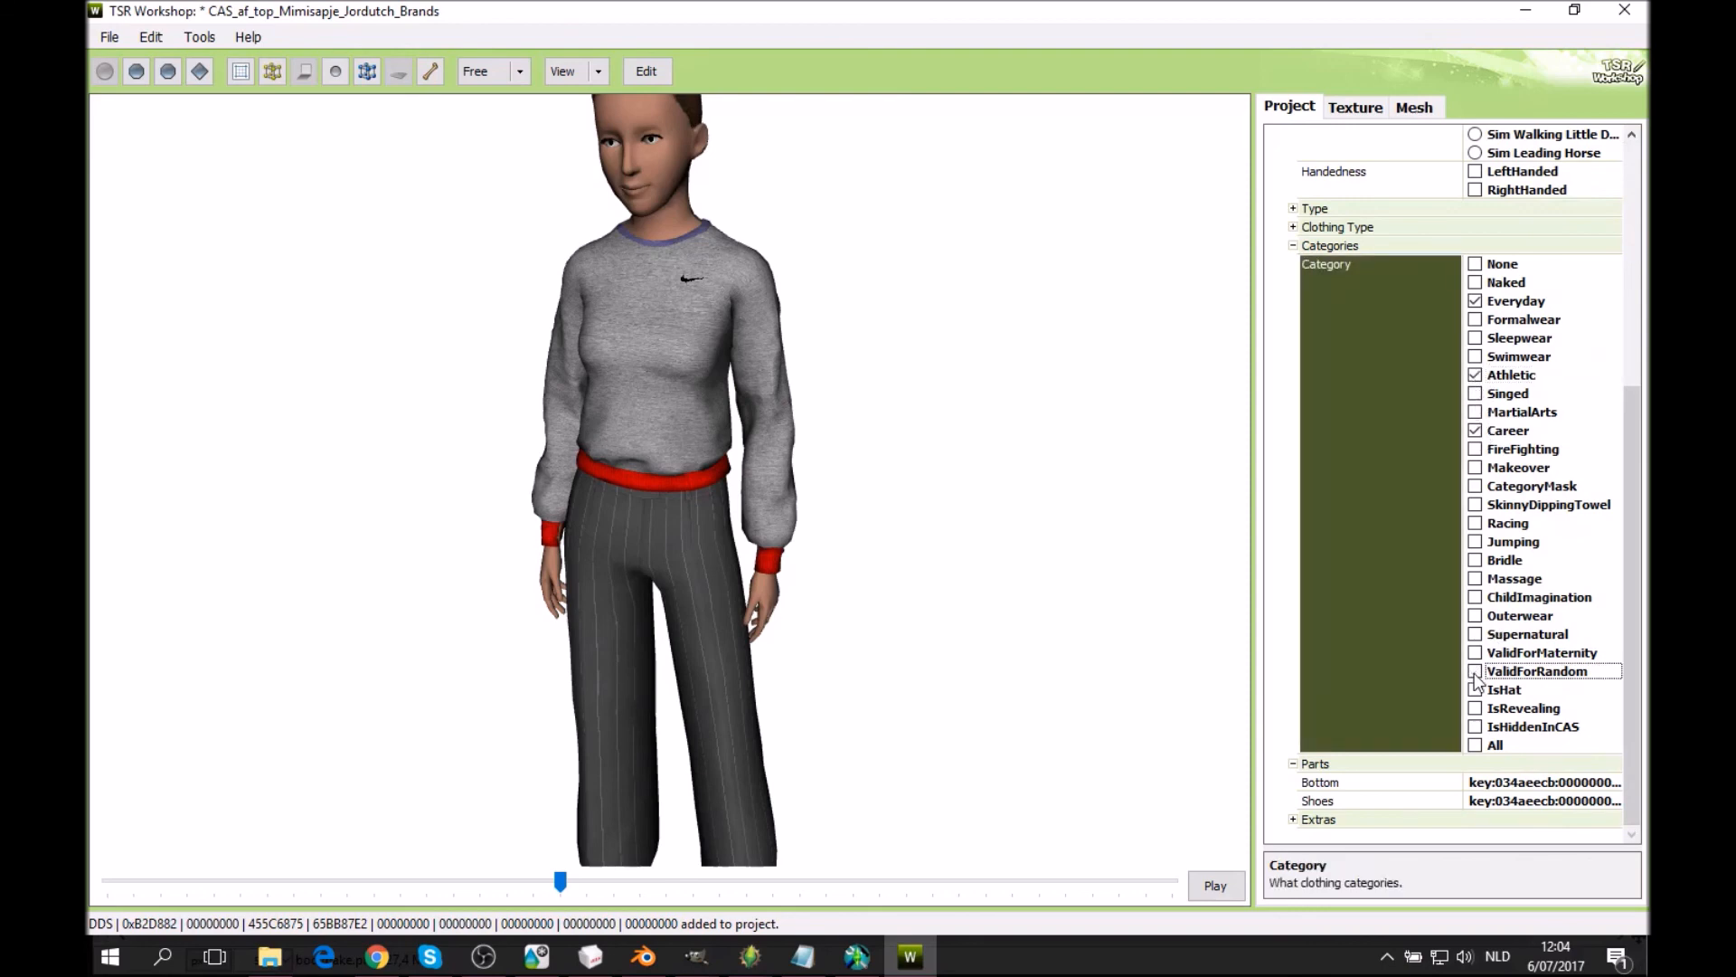
click(1475, 654)
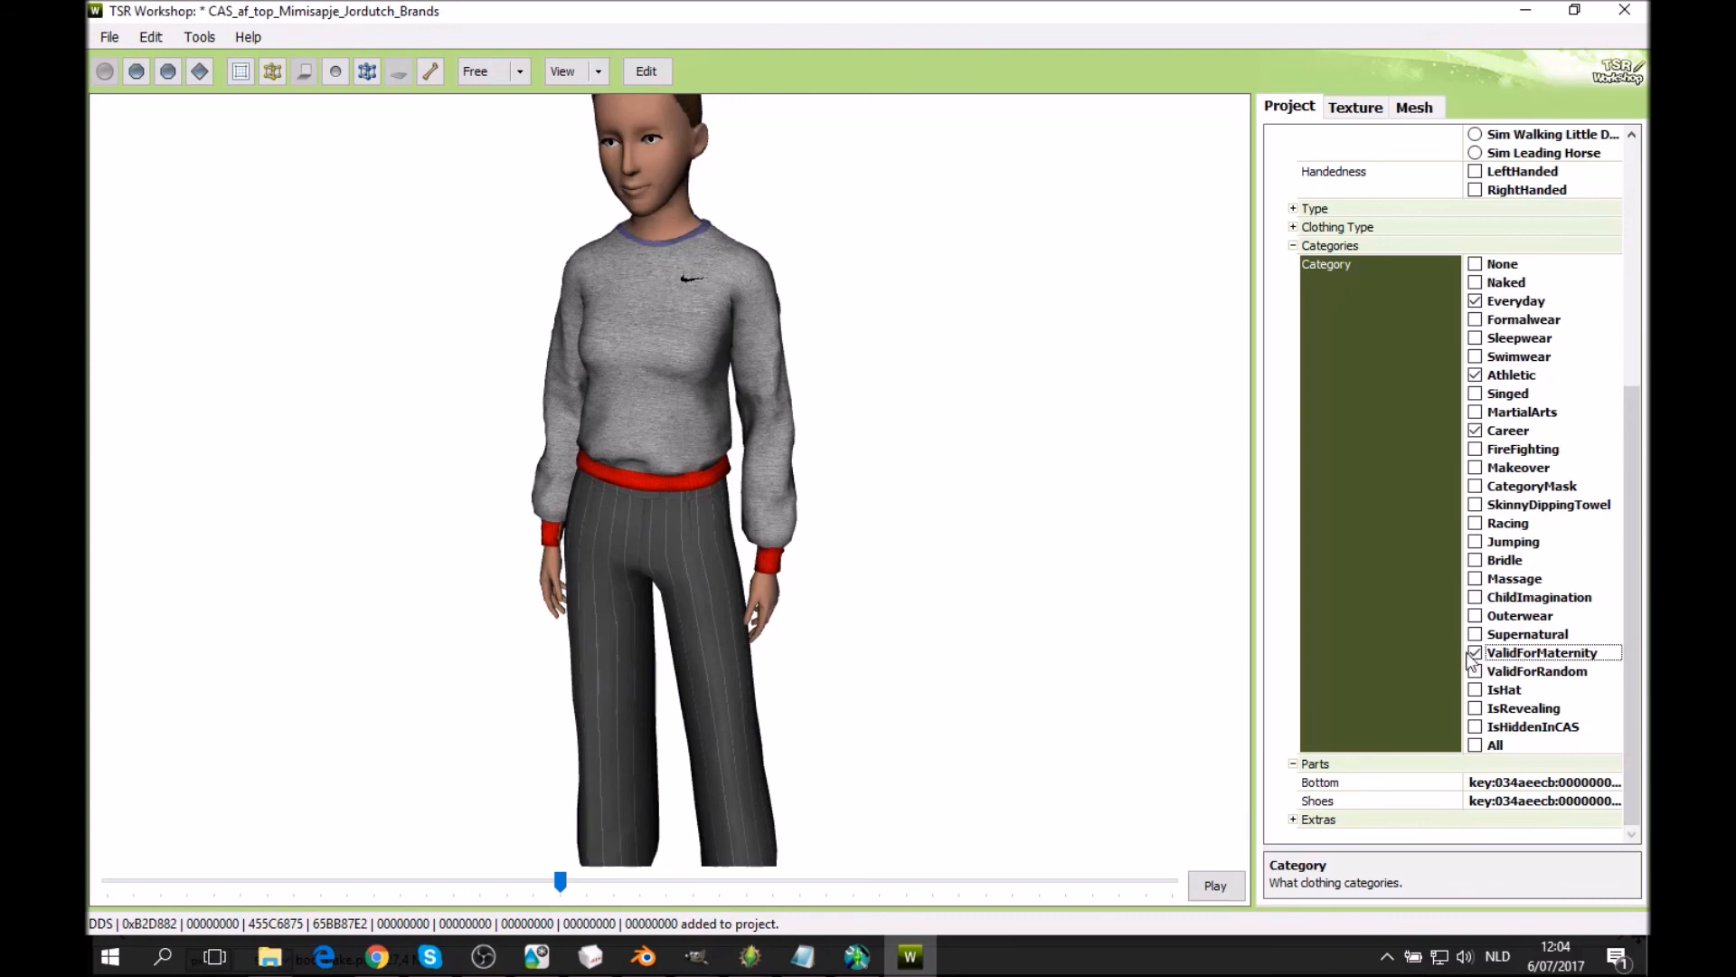
drag(711, 501, 886, 534)
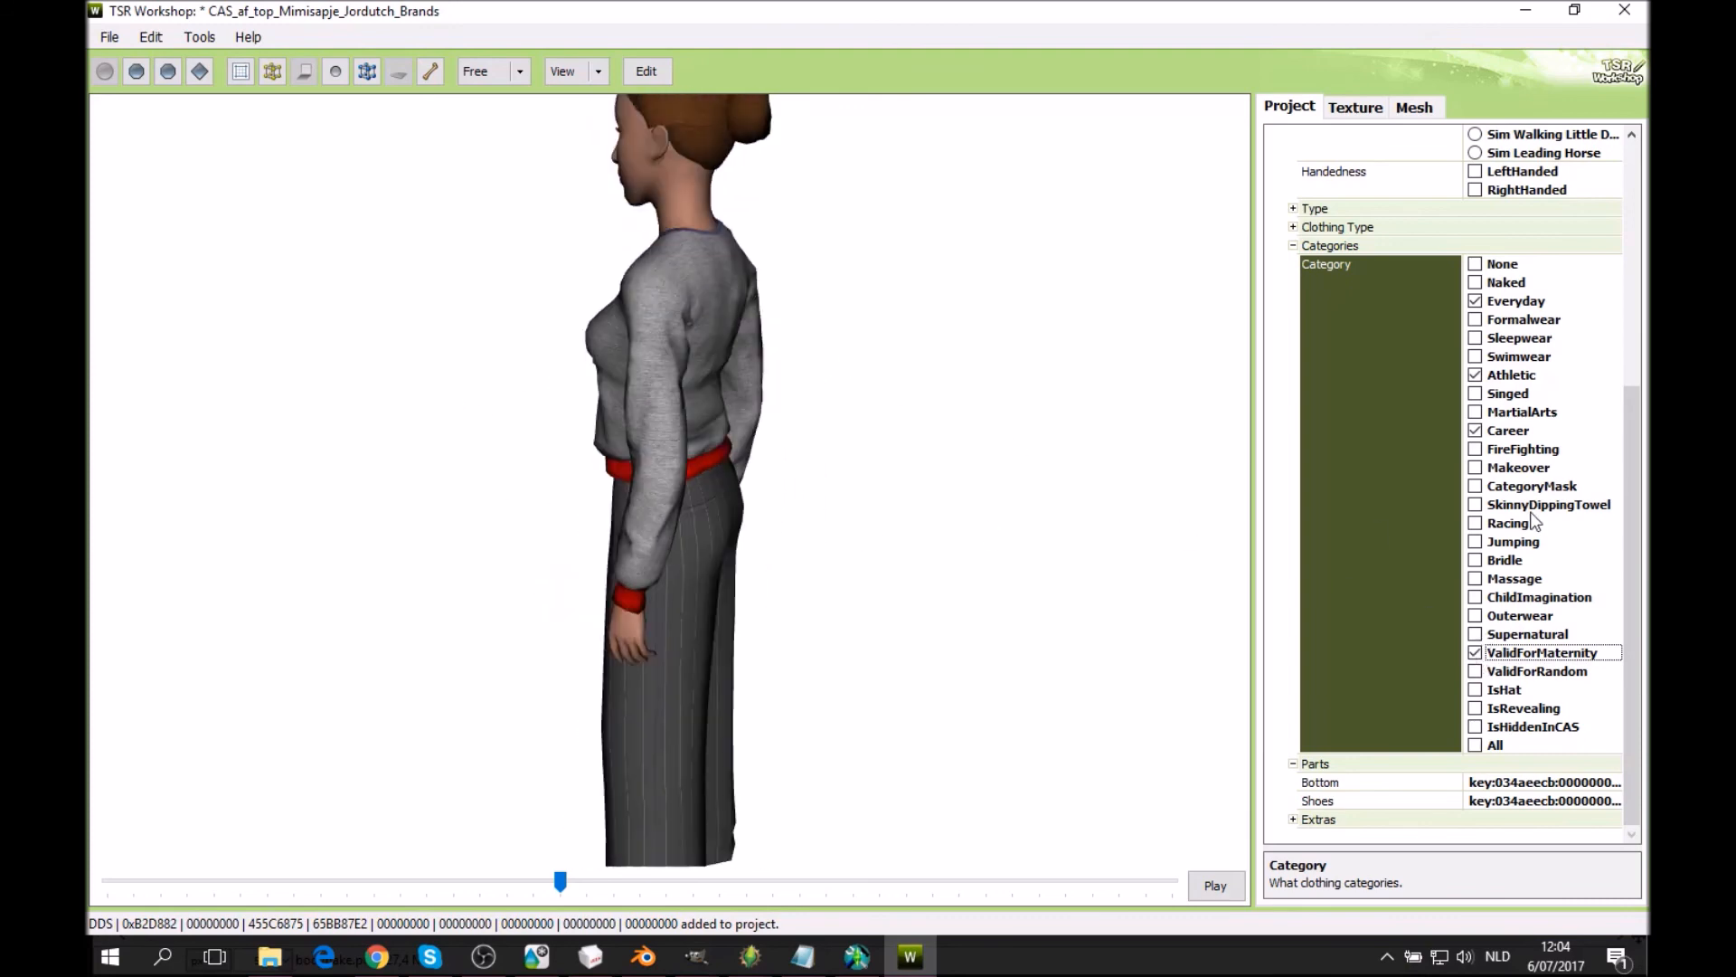
click(1474, 339)
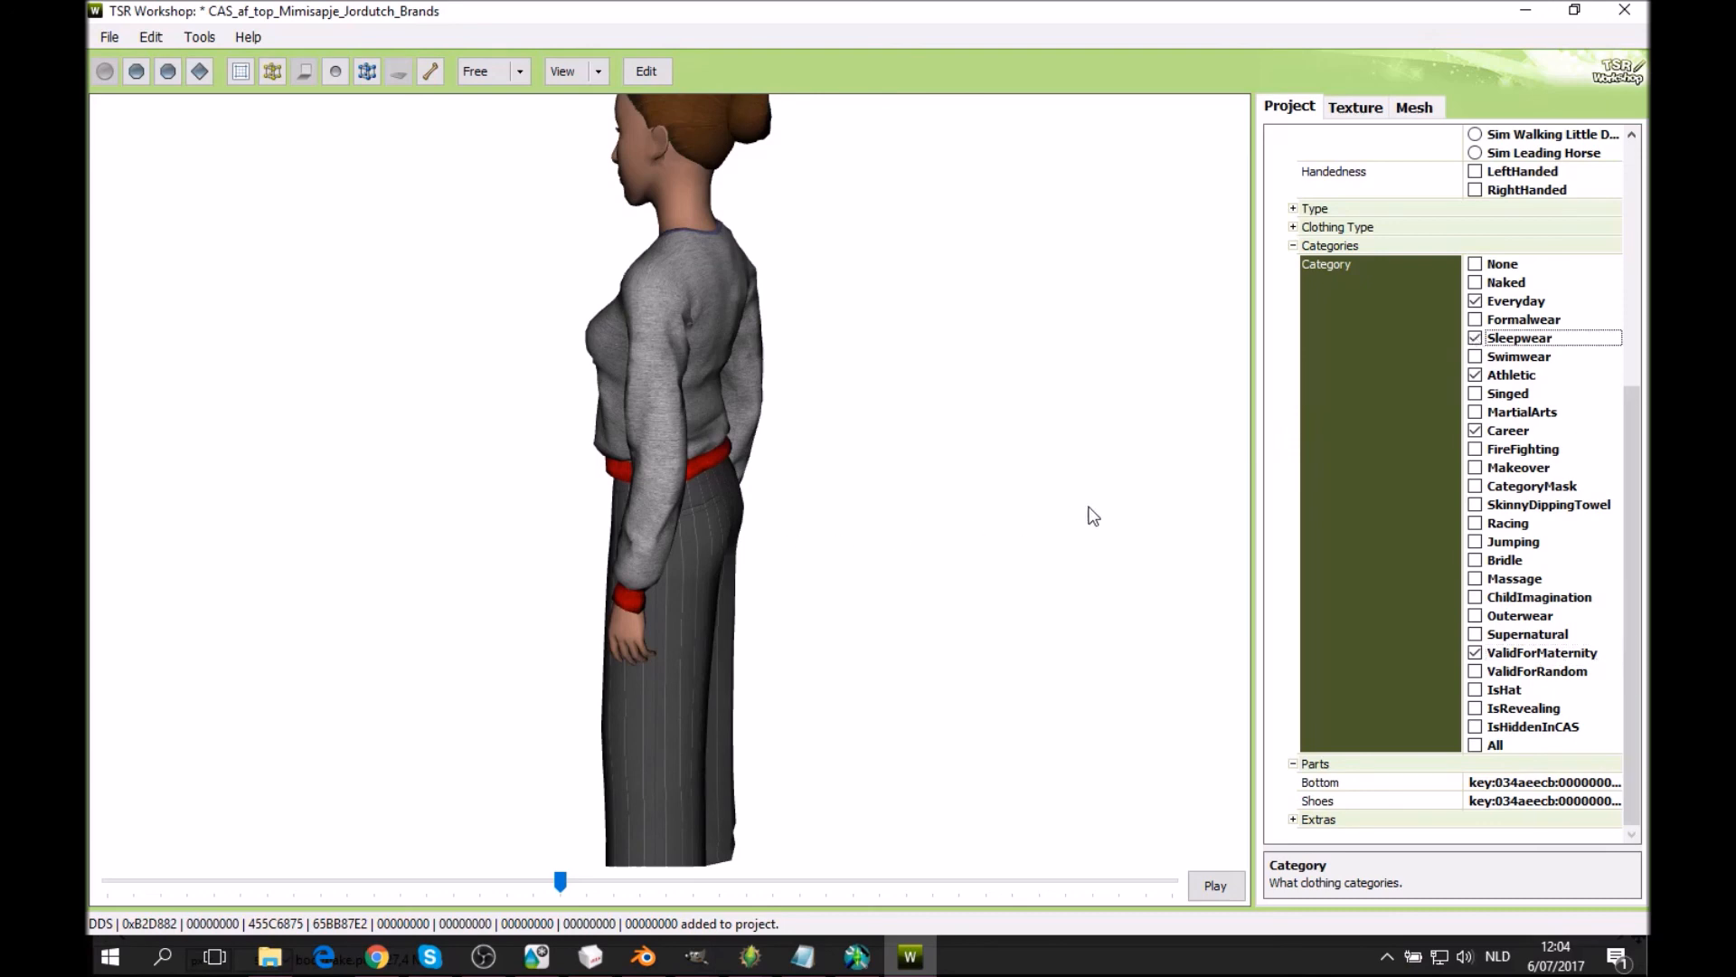
drag(813, 567, 1050, 484)
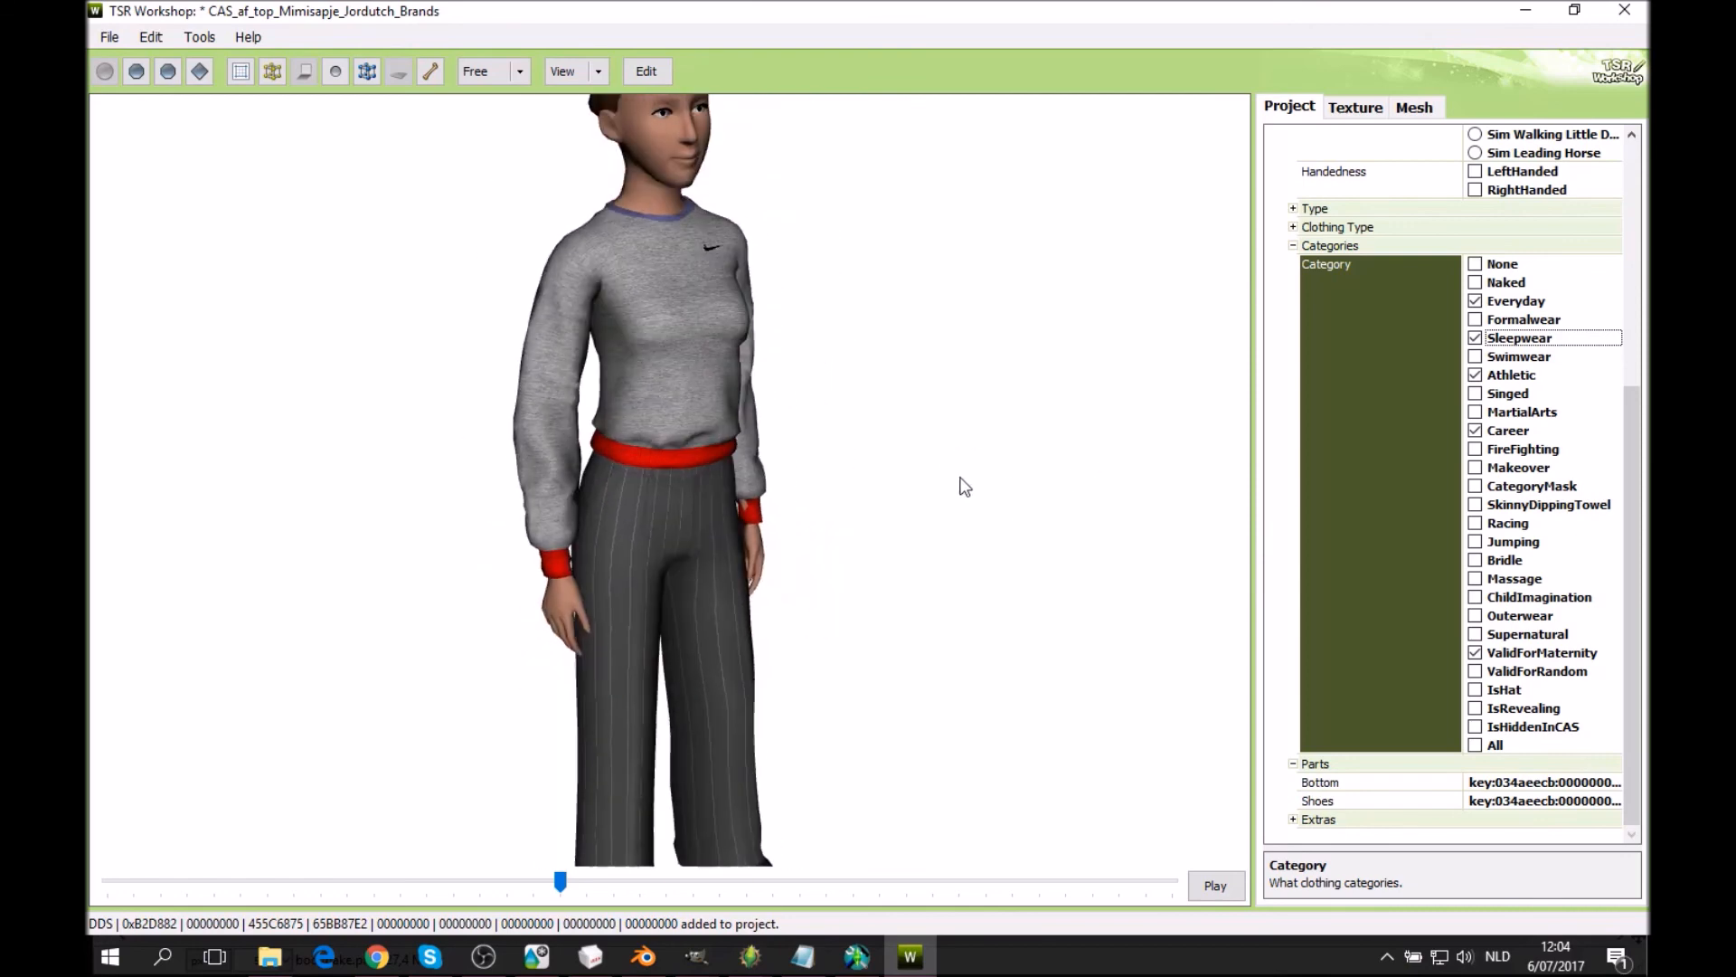
mouse_move(1636, 459)
mouse_down()
mouse_move(1624, 220)
mouse_move(1611, 453)
mouse_up()
drag(883, 383, 796, 371)
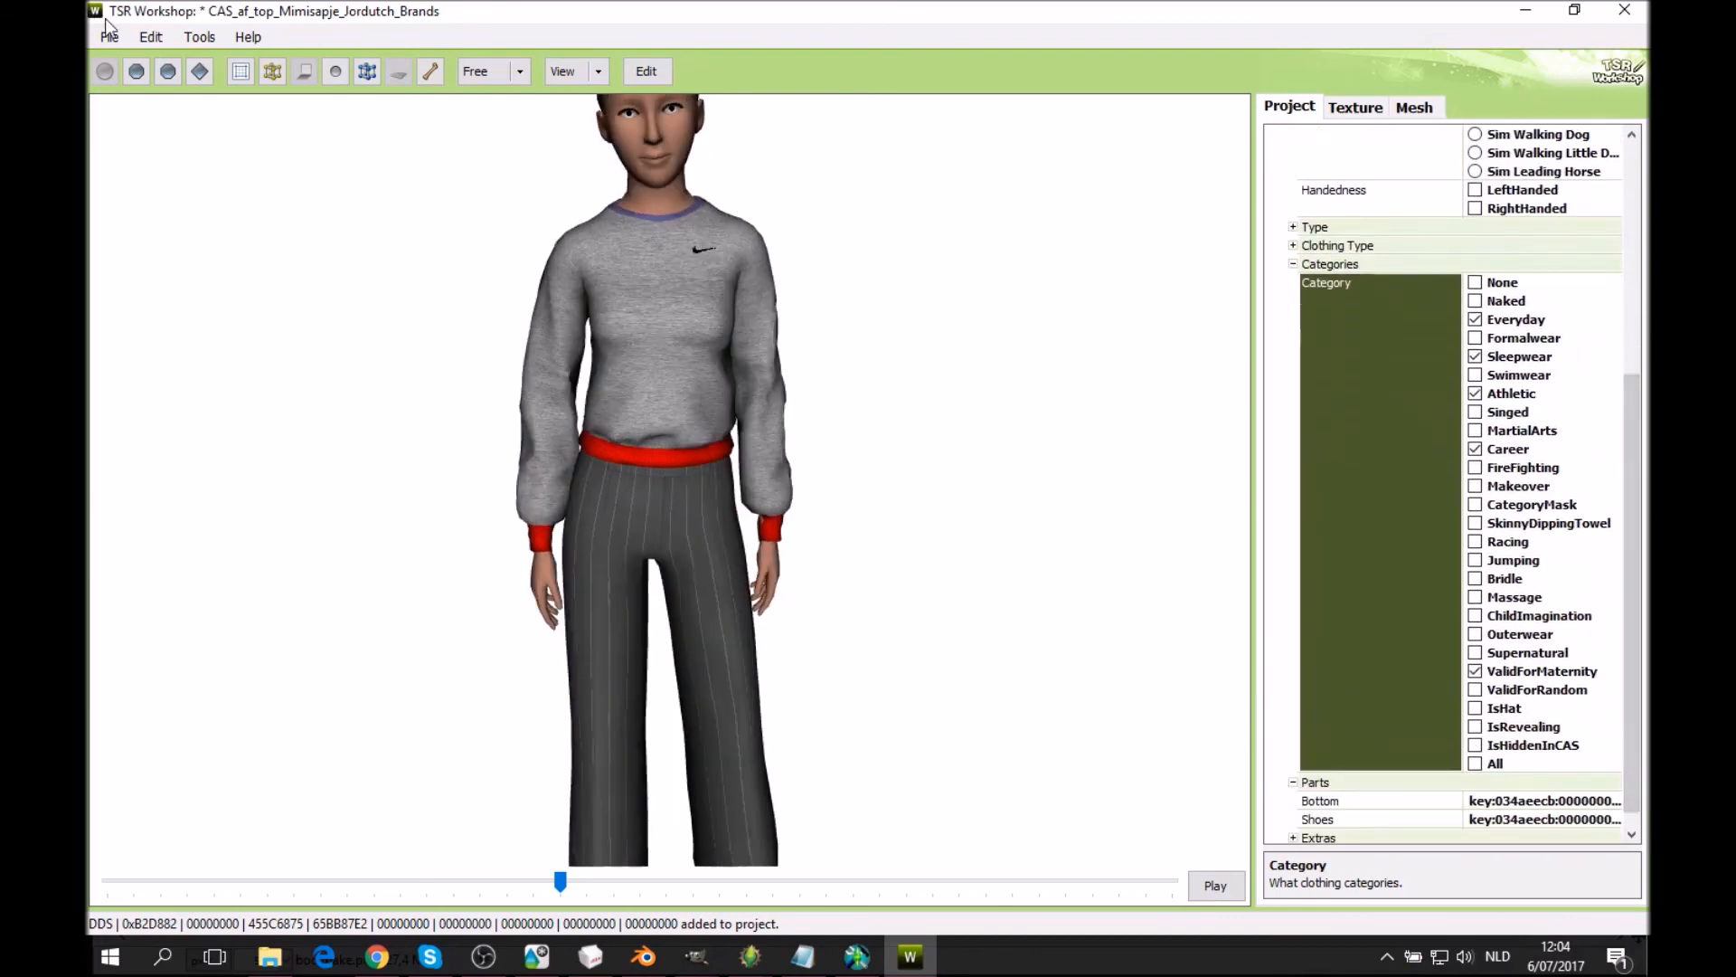
click(482, 956)
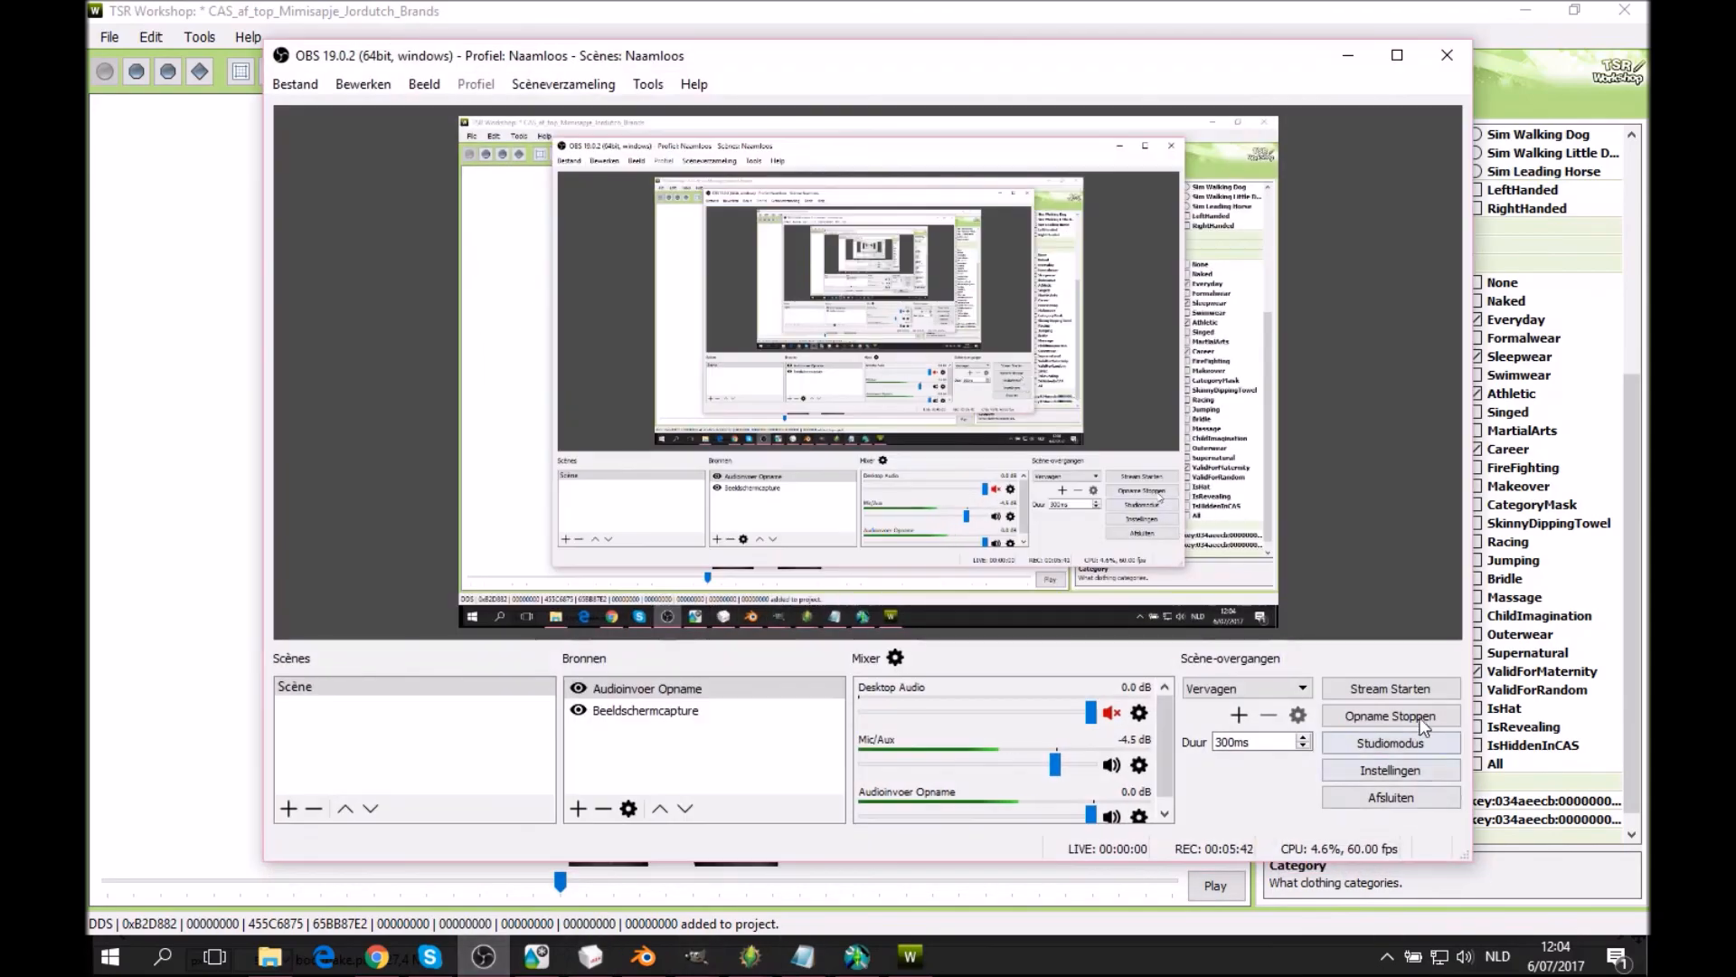
click(1392, 716)
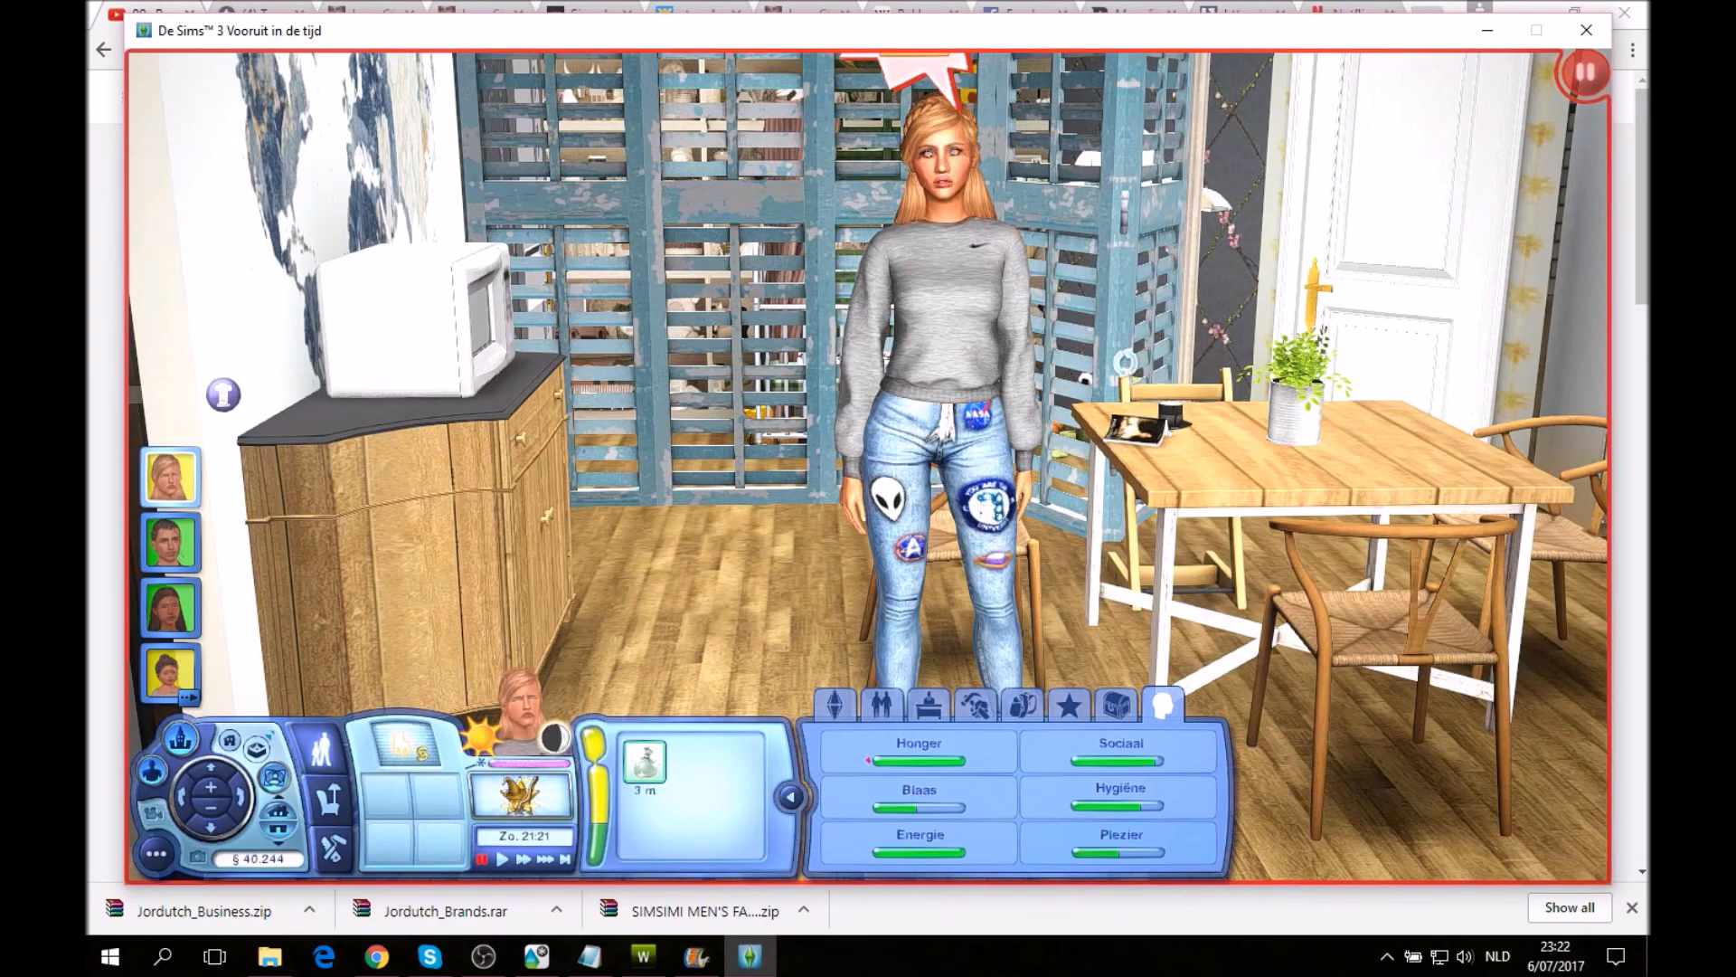
In The Sims 3, pause the game and examine the grey sweater on the Sim from the front, close up and at full length.
key(p)
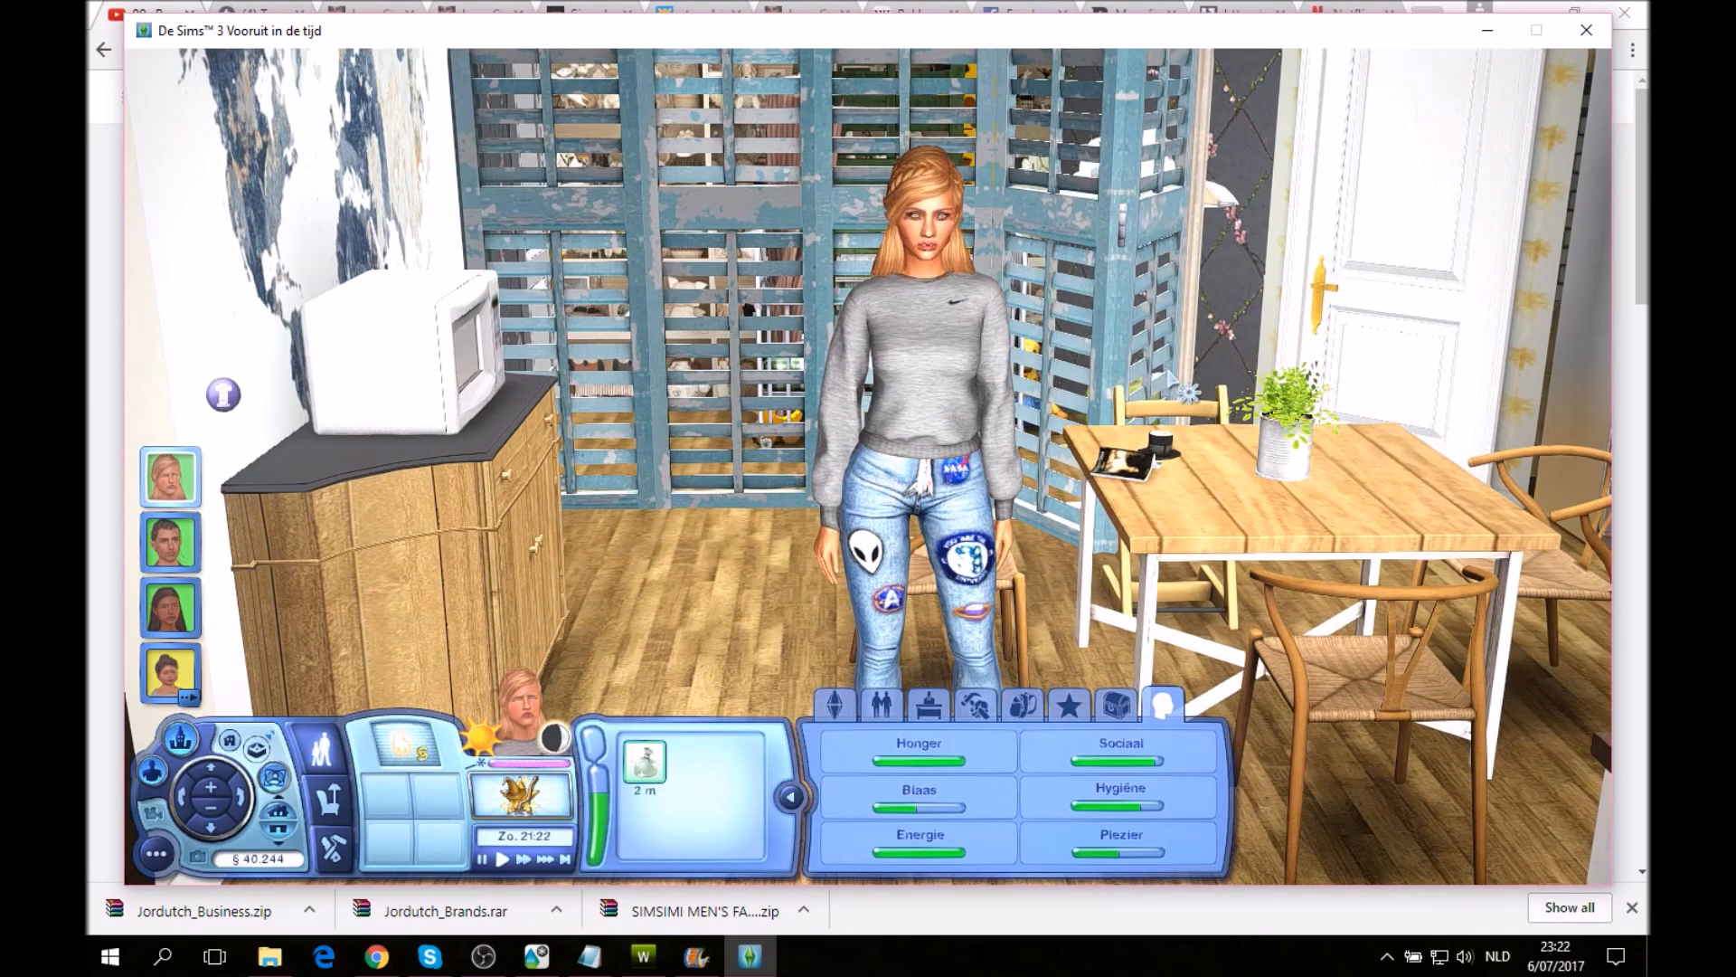
key(p)
scroll(1130, 418, up, 5)
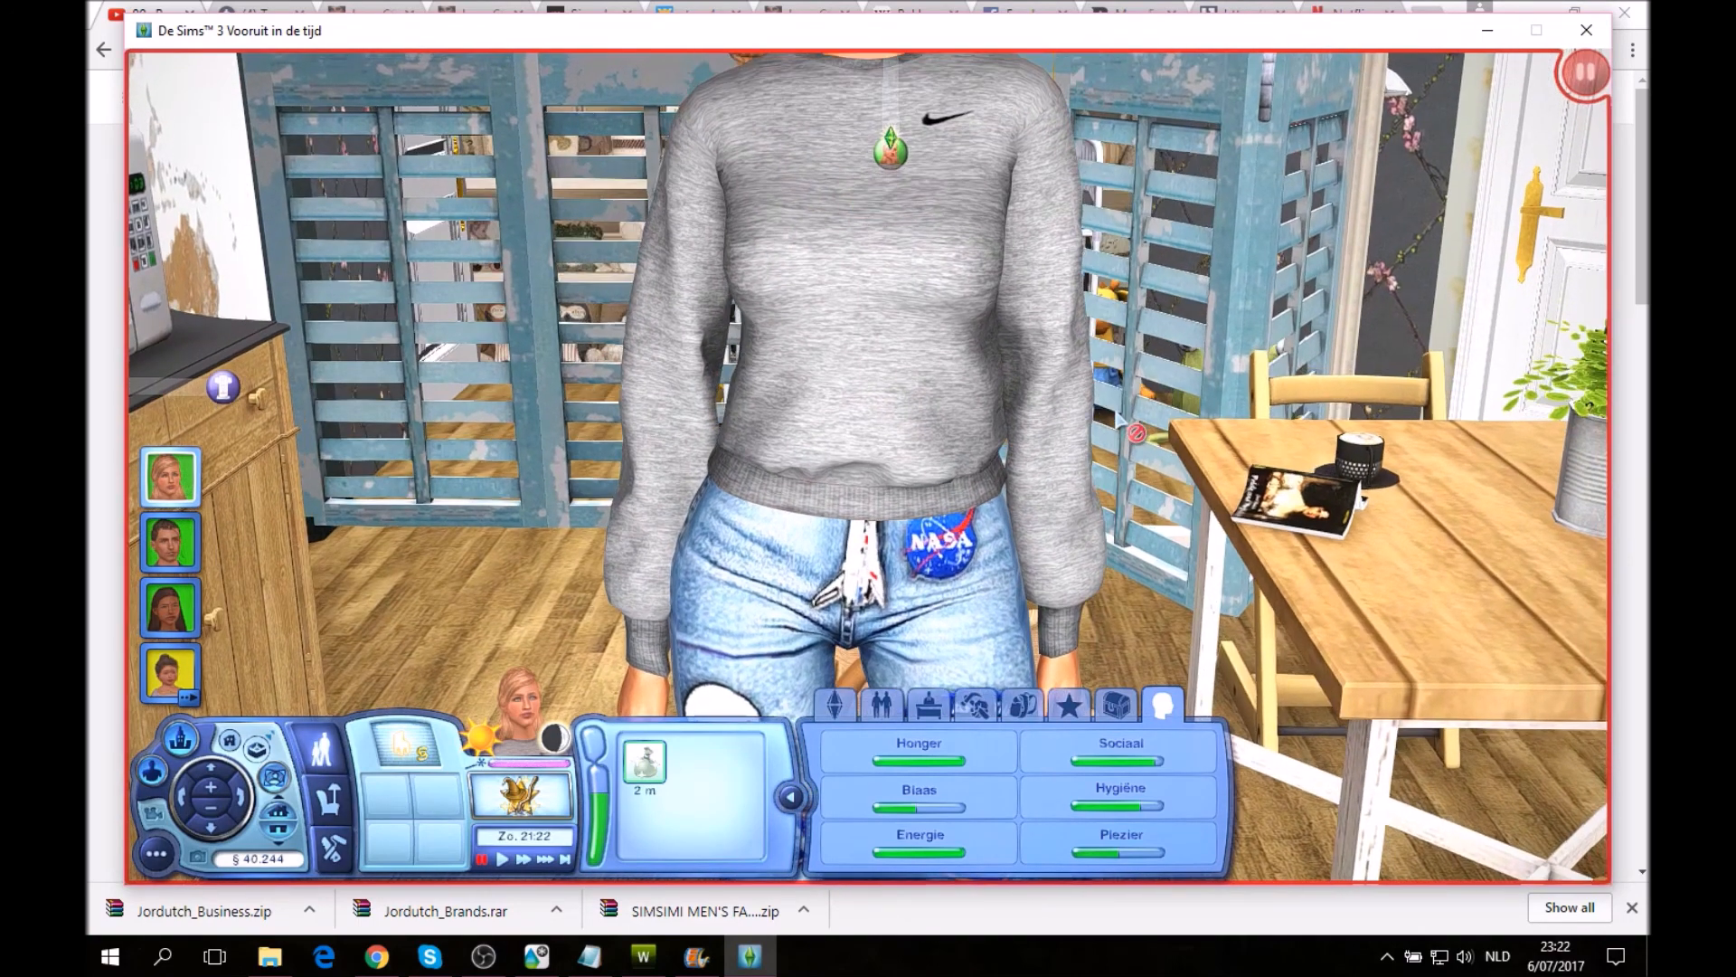
key(Tab)
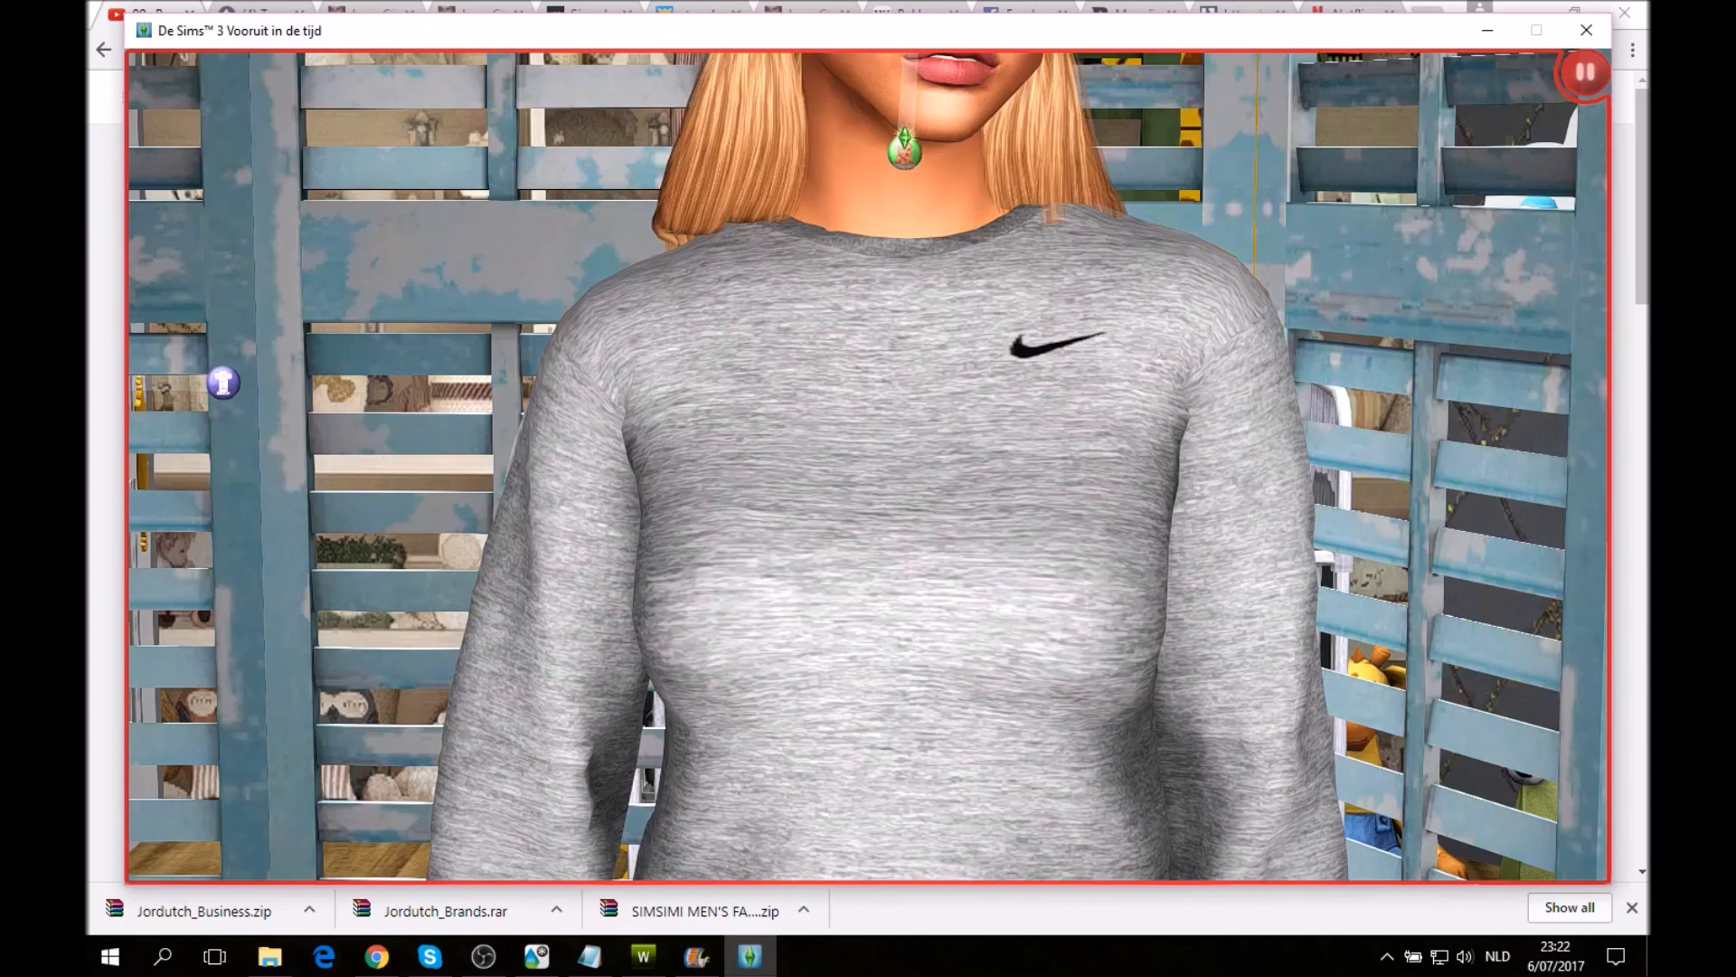
key(x)
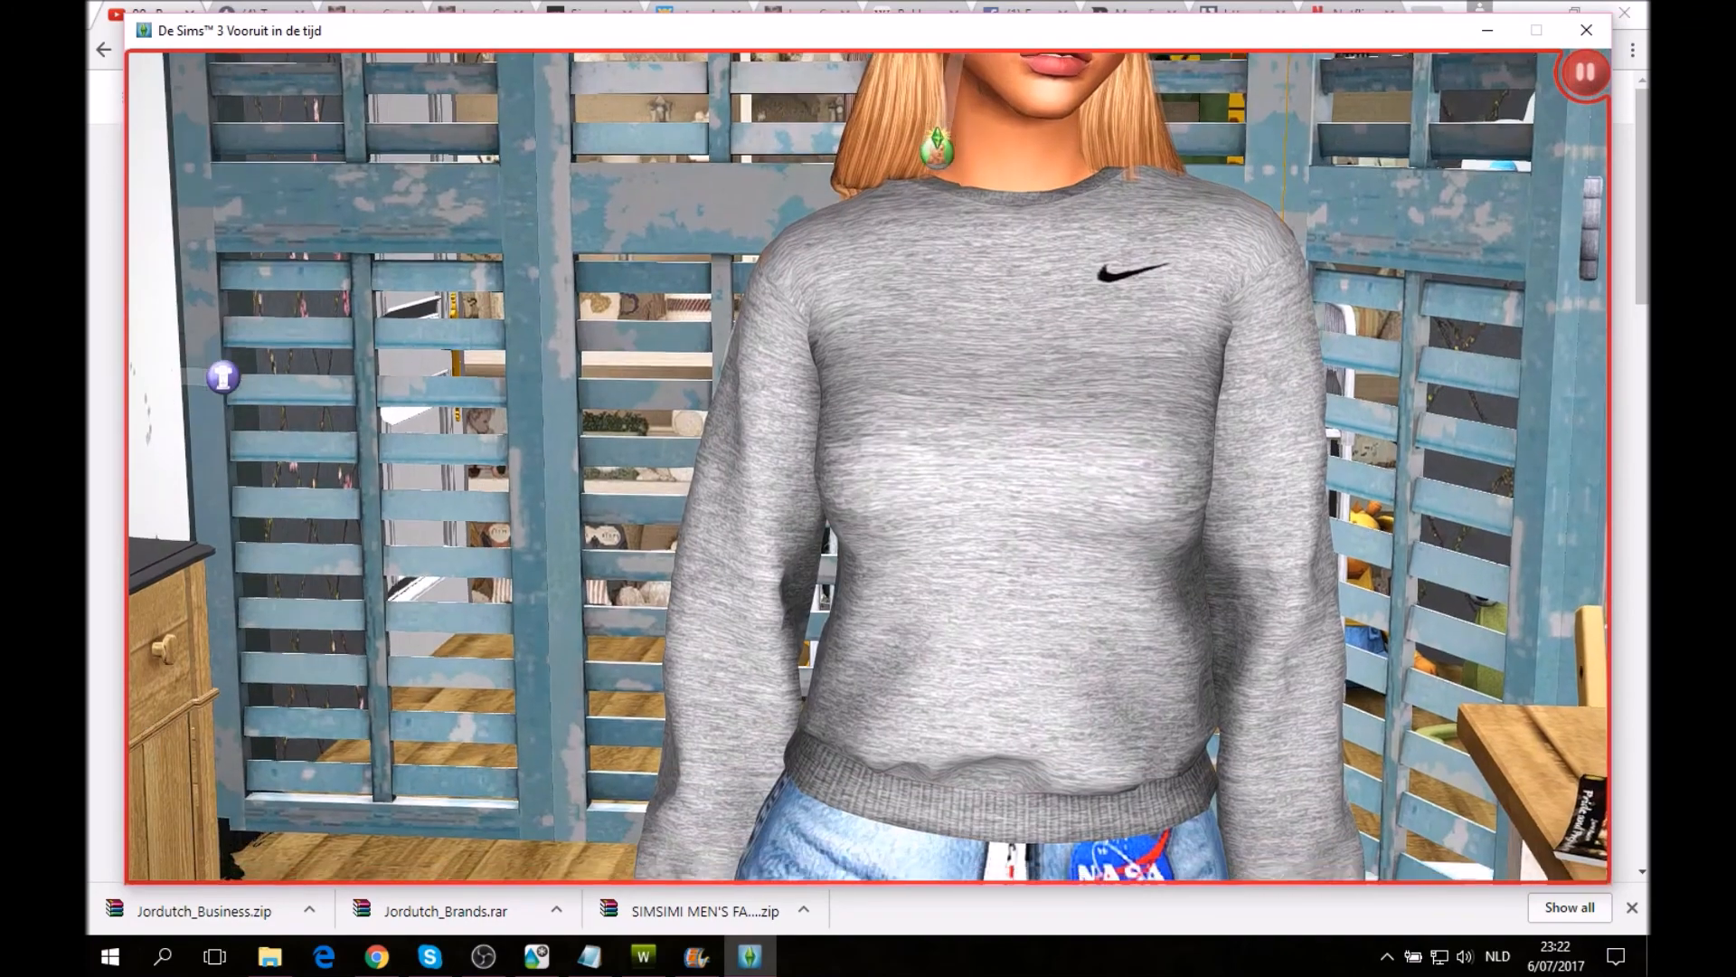
key(x)
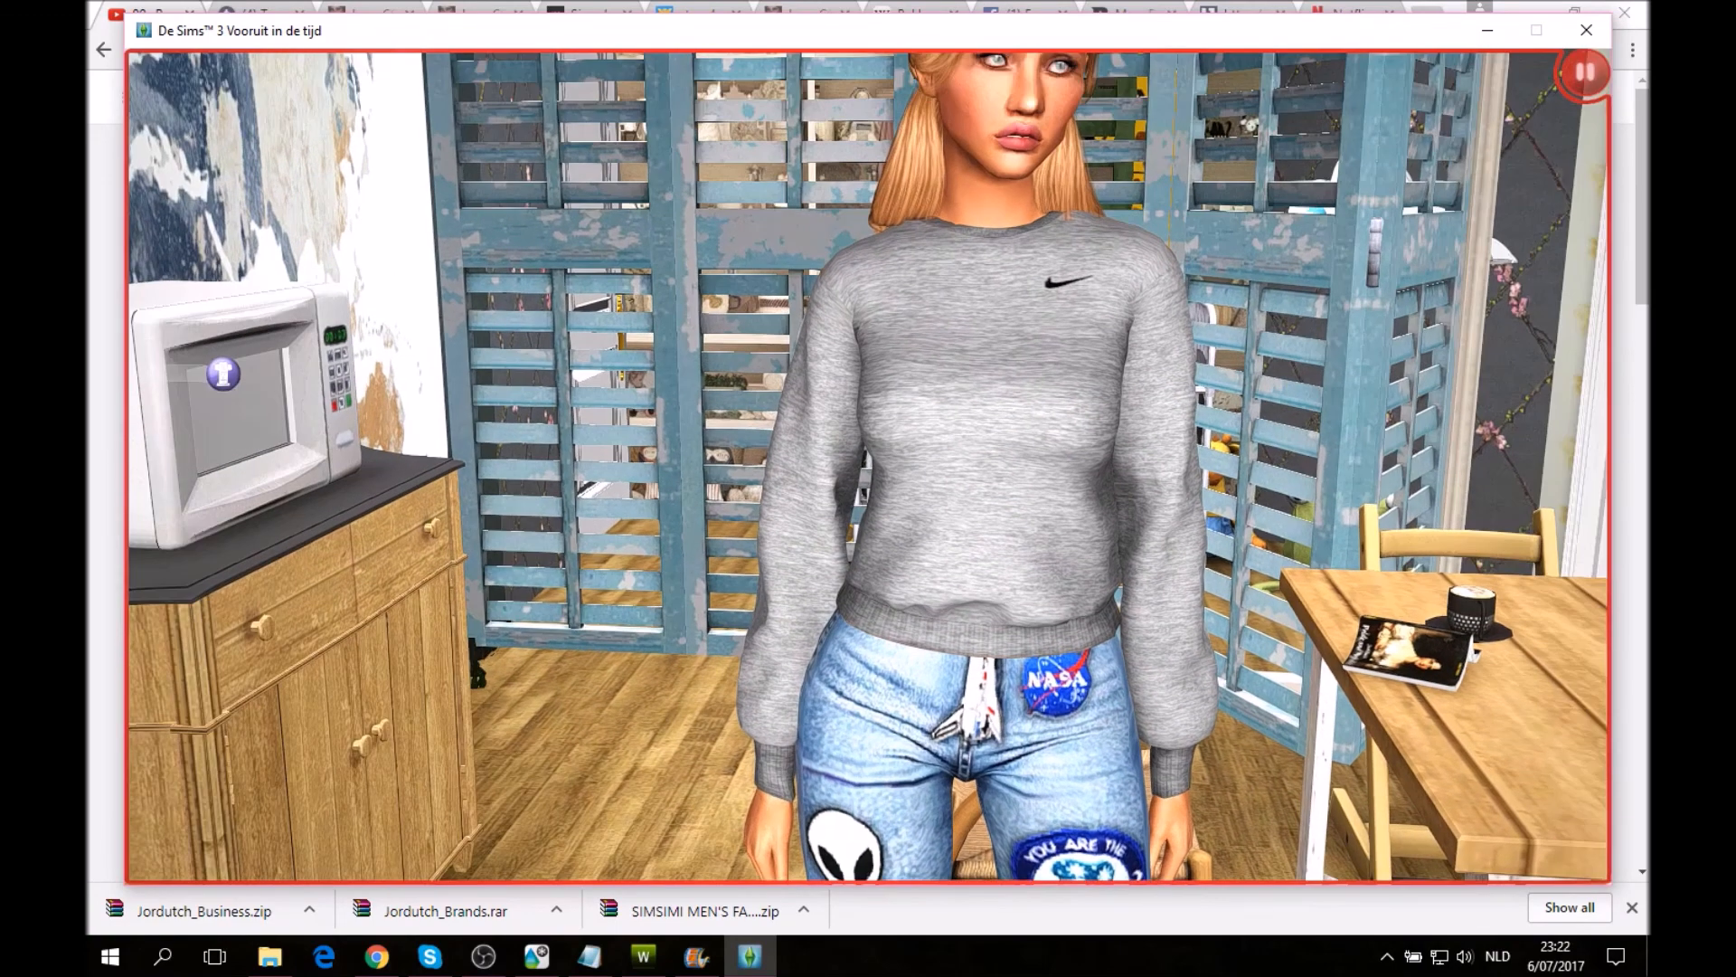
key(Tab)
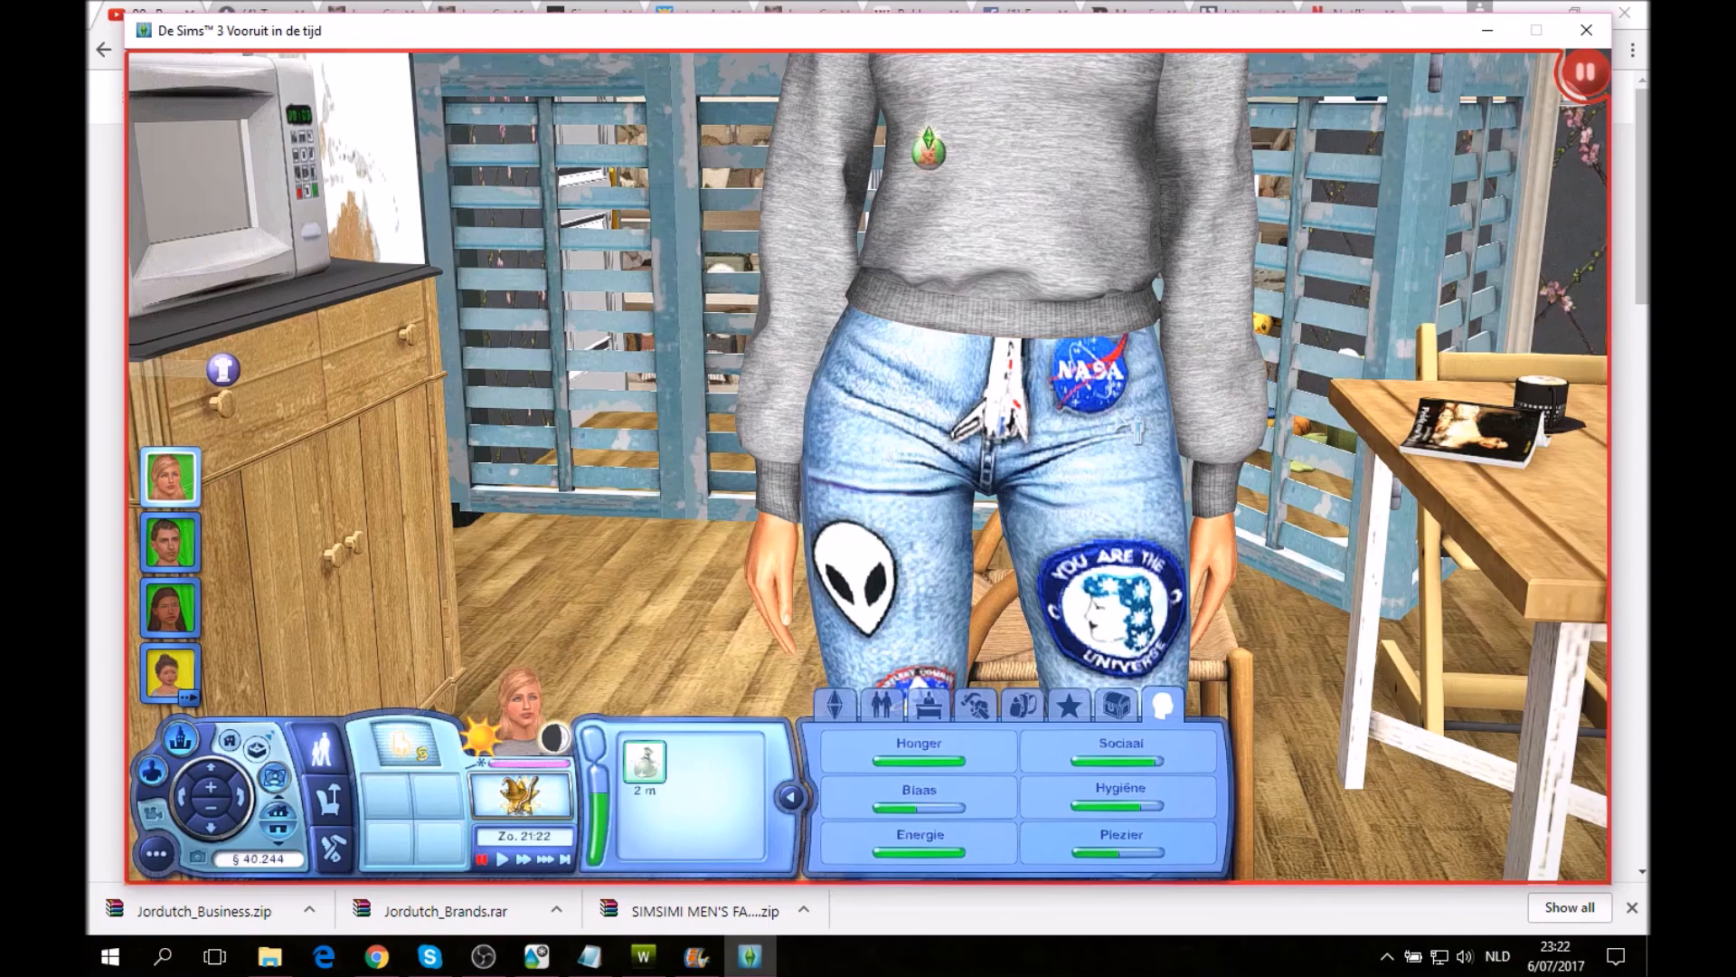
middle_drag(1175, 399, 1159, 393)
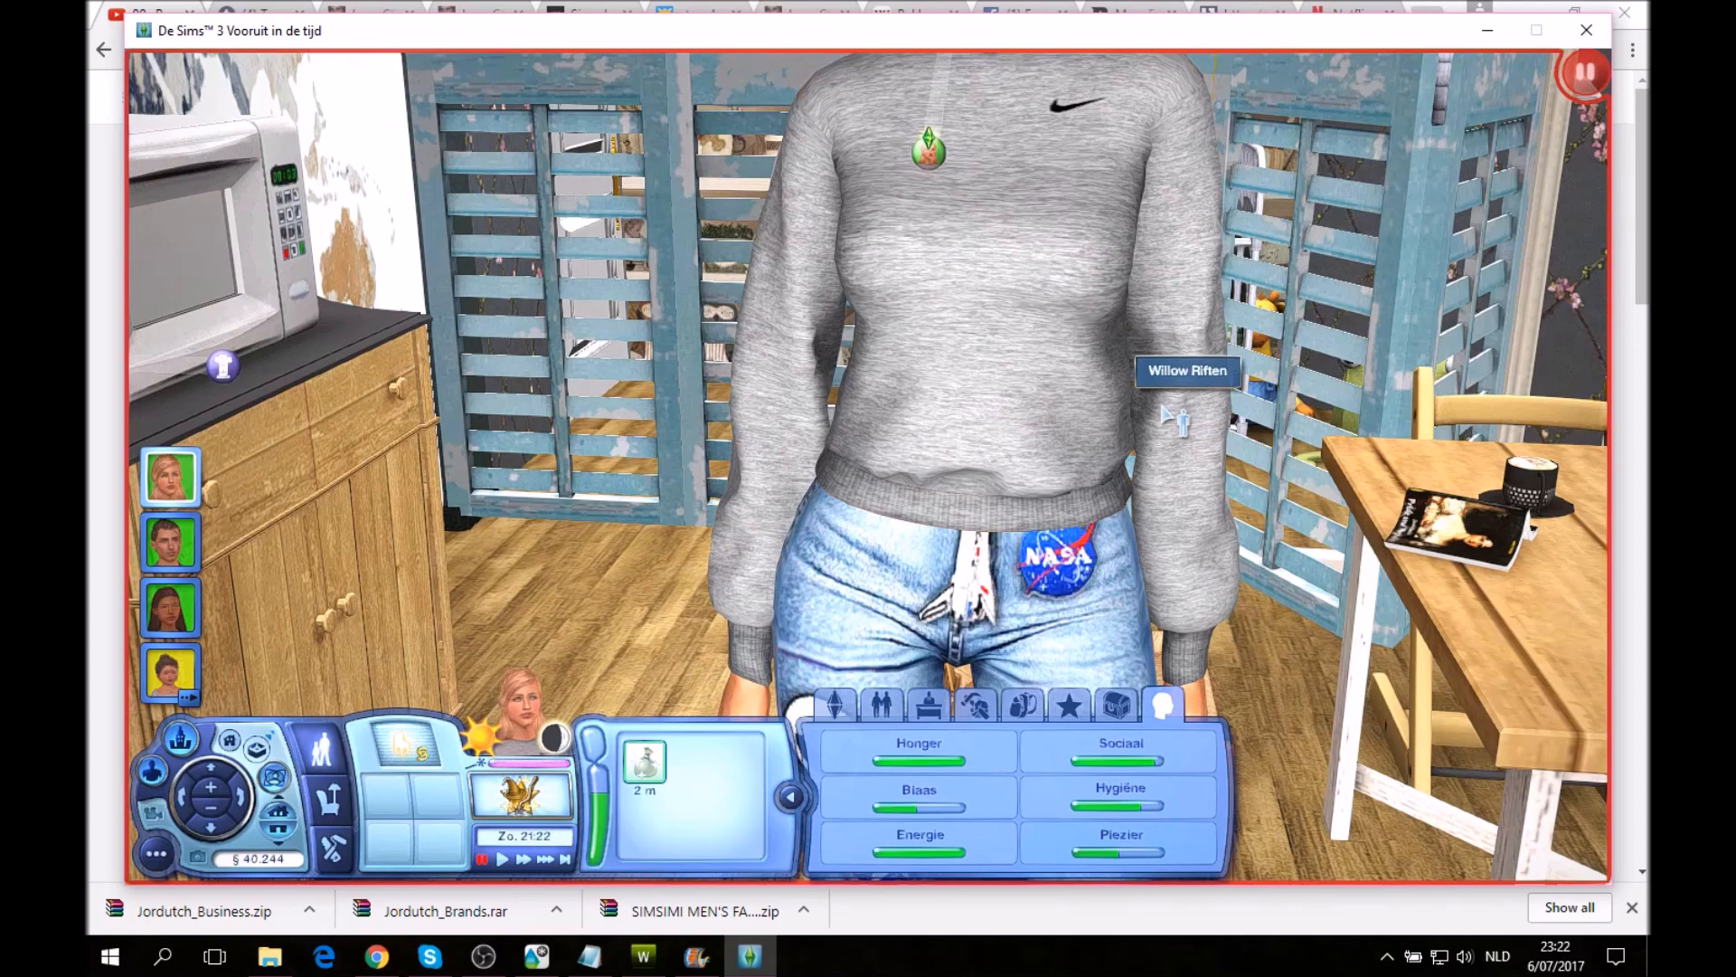
scroll(1175, 420, down, 3)
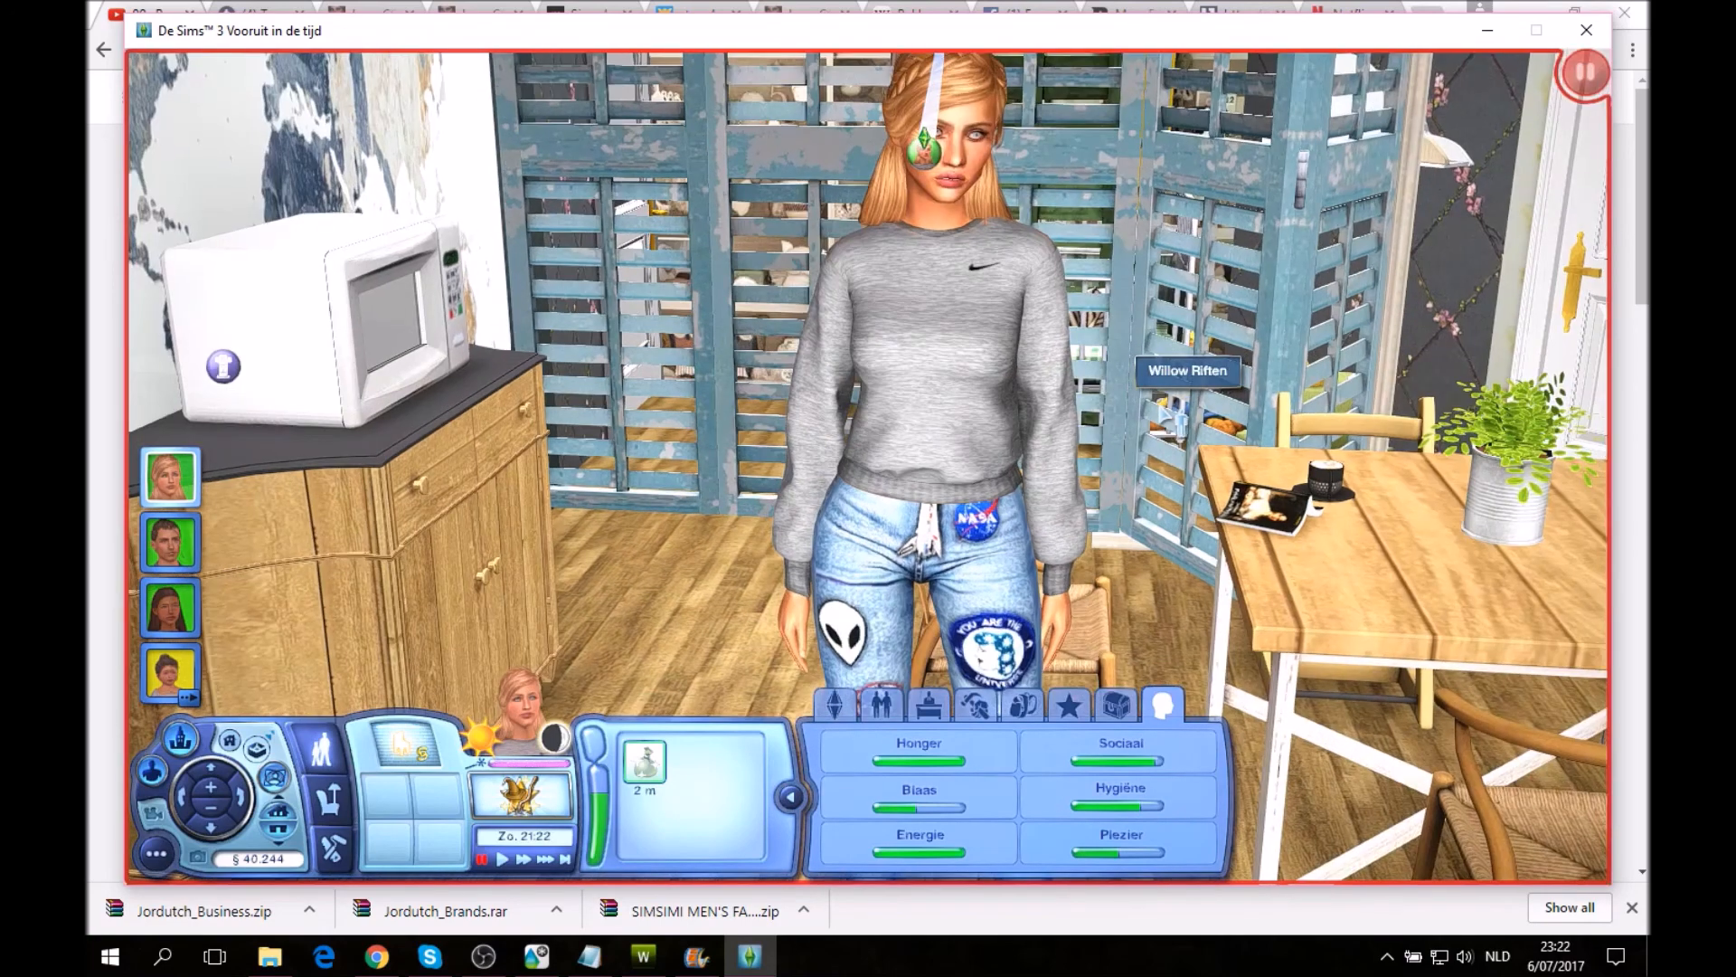